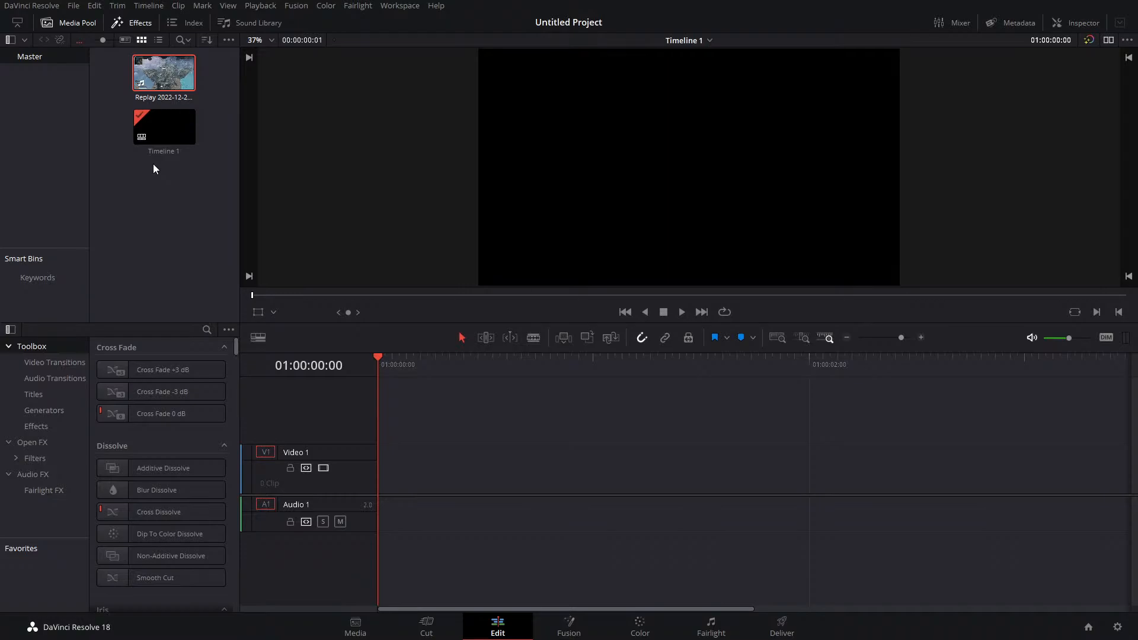
Place the replay clip from the media pool at the start of Timeline 1, with its properties shown in the Inspector
left_click(188, 75)
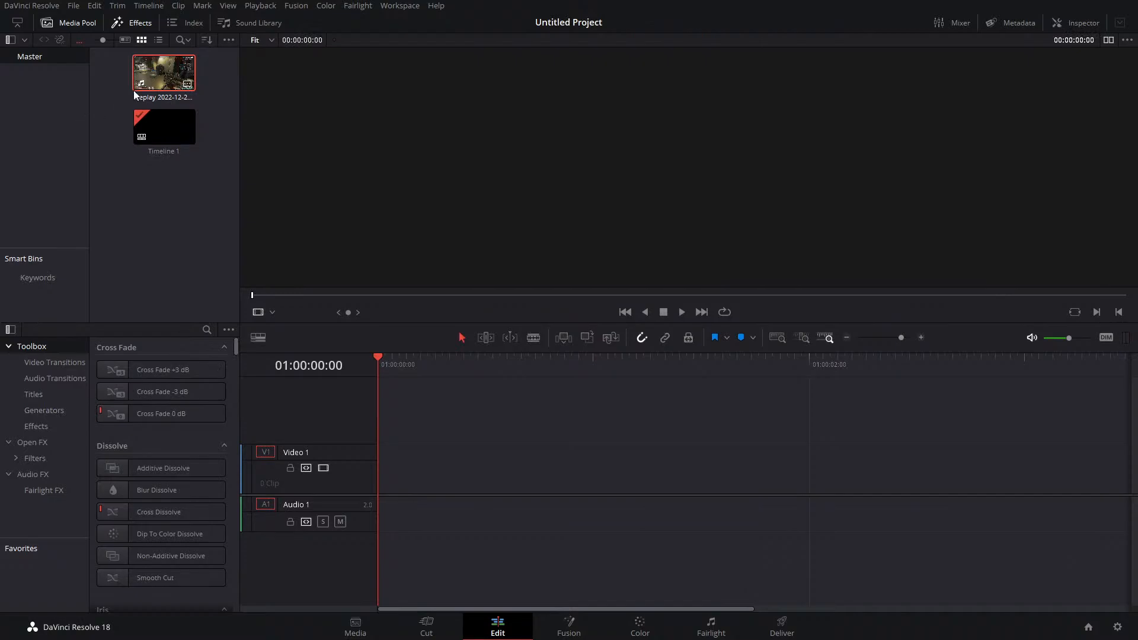
left_click(1072, 26)
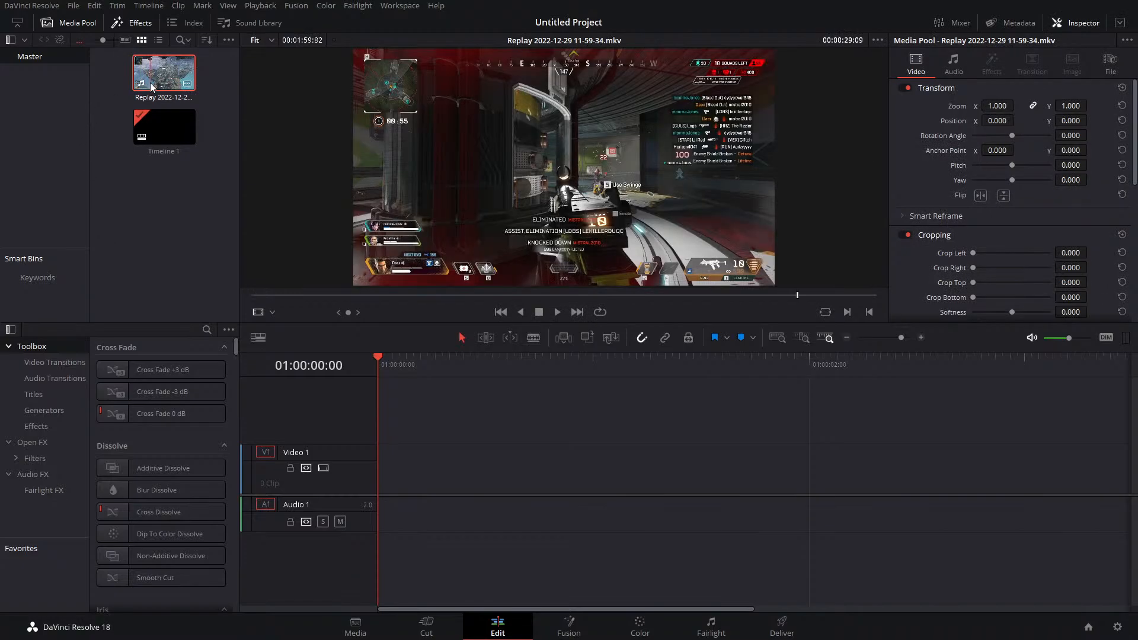
left_click_drag(164, 74, 386, 476)
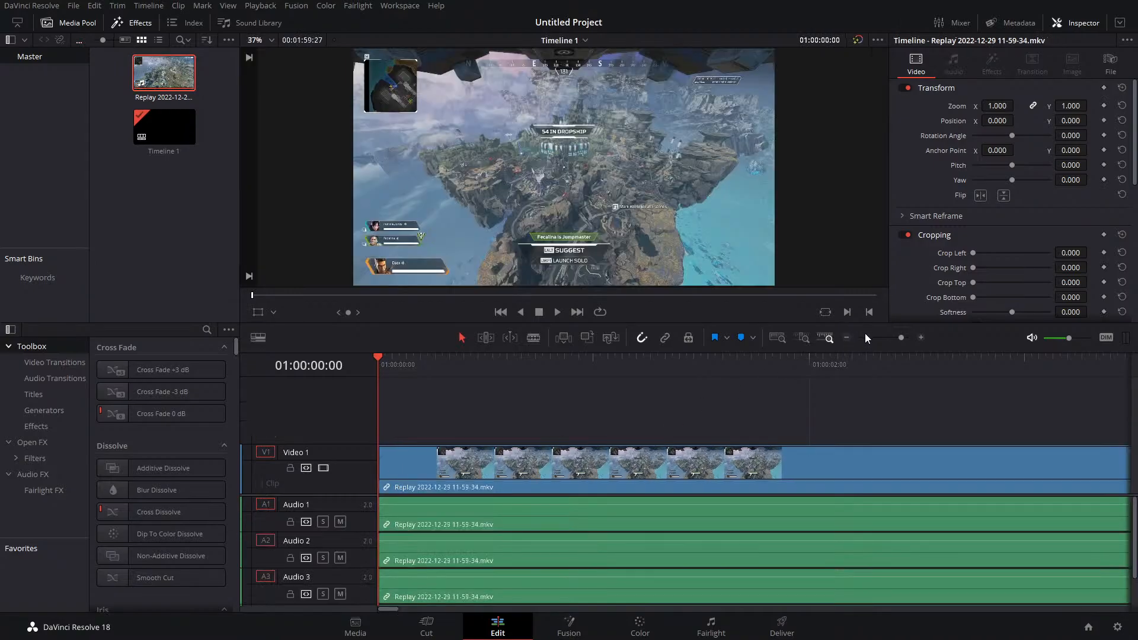
left_click_drag(900, 339, 876, 343)
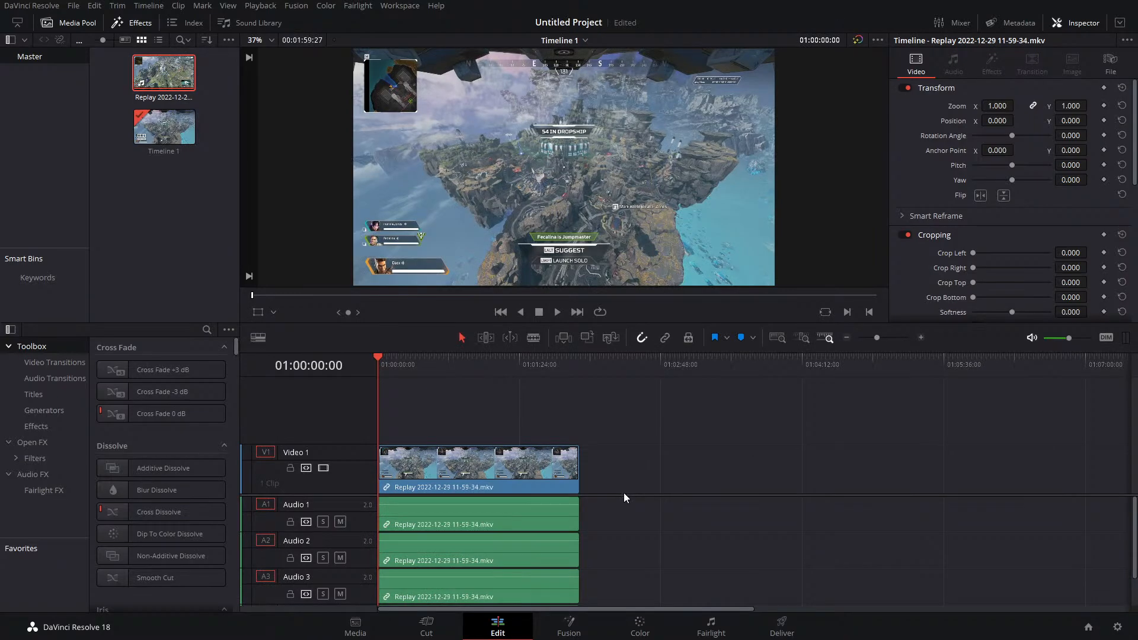
Delete the replay clip's audio on the Audio 4 track
left_click_drag(622, 496, 631, 441)
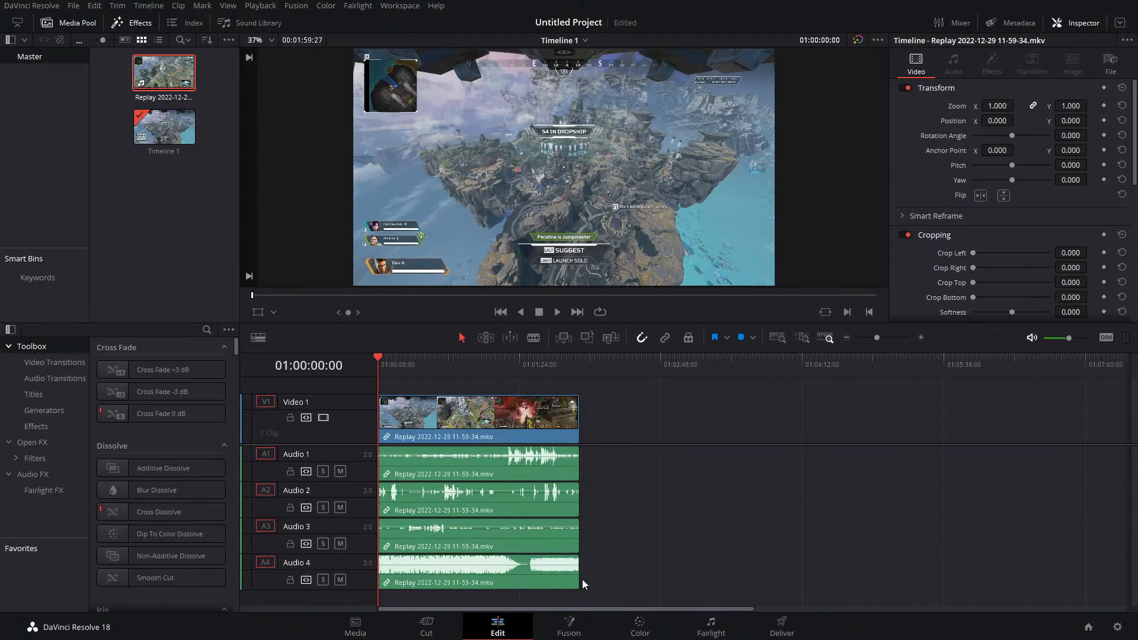
left_click(552, 574)
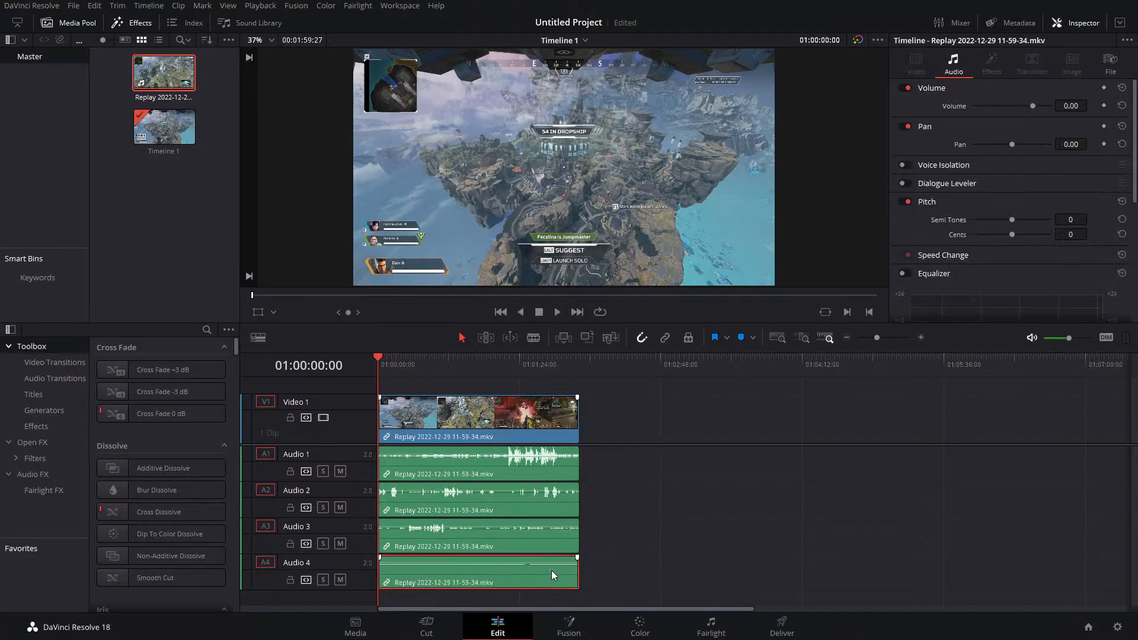
key("Delete")
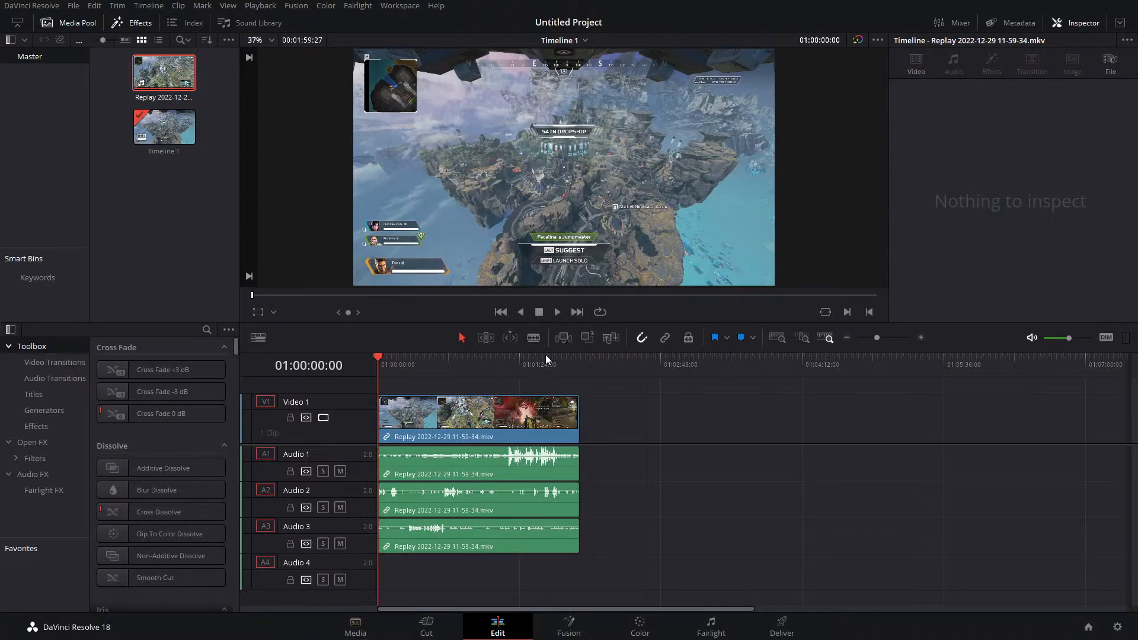
Move the playhead to 01:01:44:15 and enlarge the viewer above the timeline
left_click_drag(550, 361, 554, 360)
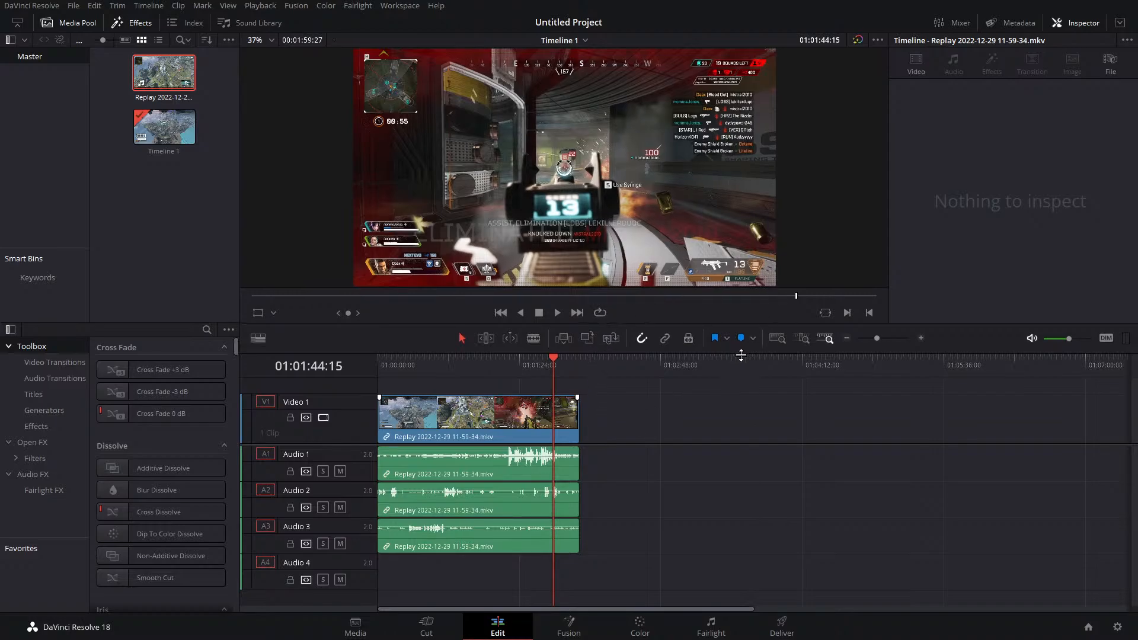
left_click_drag(738, 355, 753, 402)
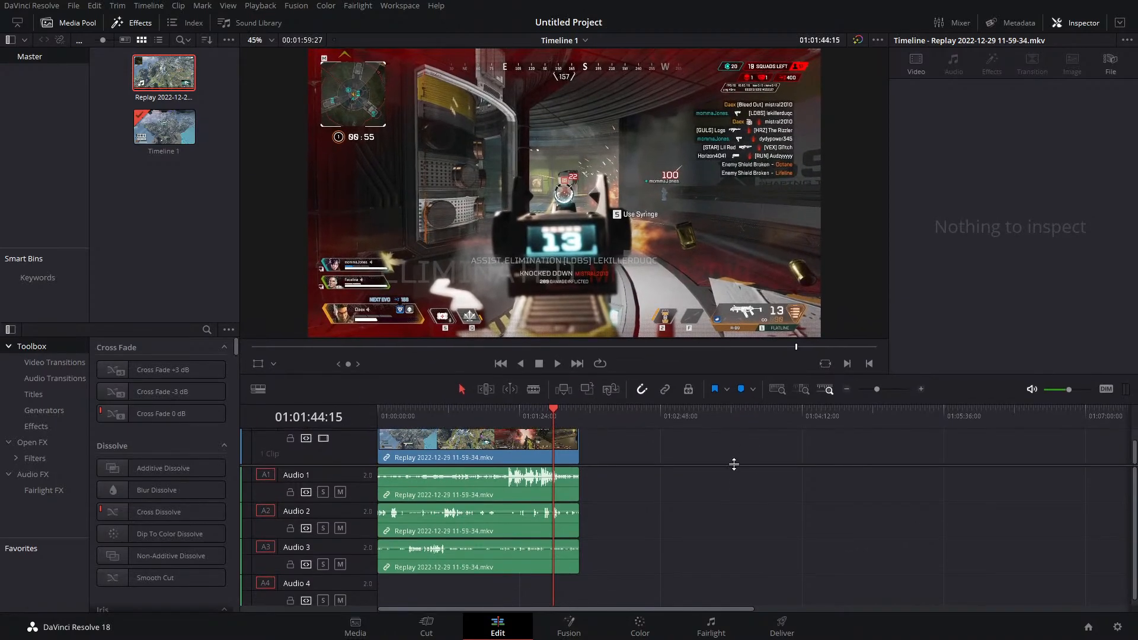
scroll(738, 471, "up", 2)
left_click_drag(740, 484, 741, 487)
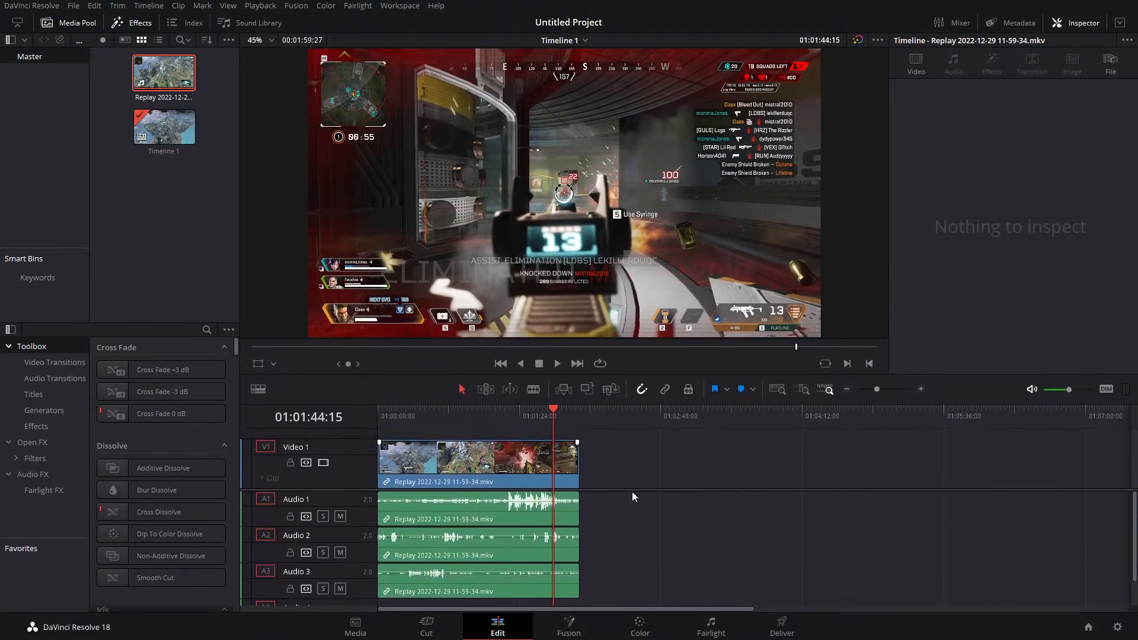
Inspect the replay's audio clips on the Audio 3, Audio 2 and Audio 1 tracks in turn
scroll(571, 552, "down", 2)
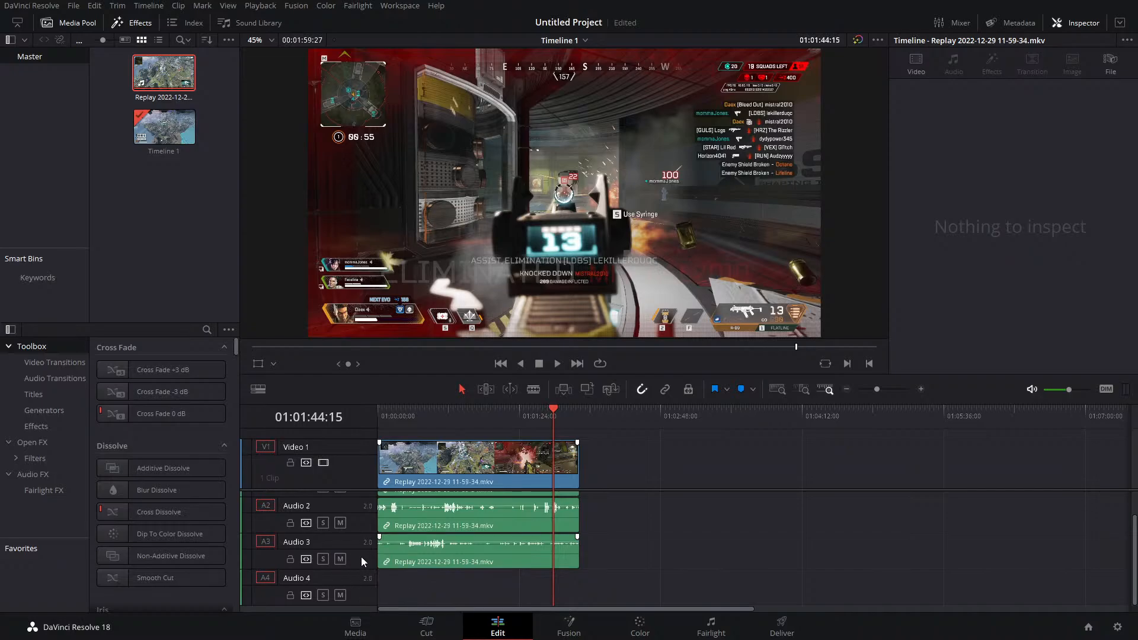
left_click(440, 554)
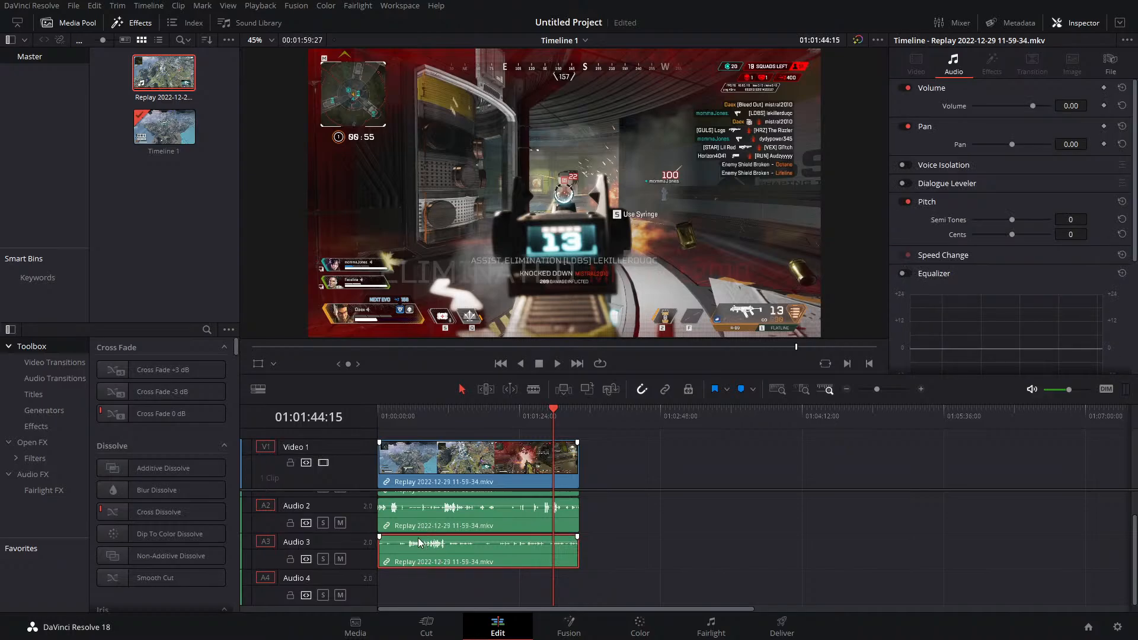
scroll(422, 542, "up", 2)
left_click(459, 552)
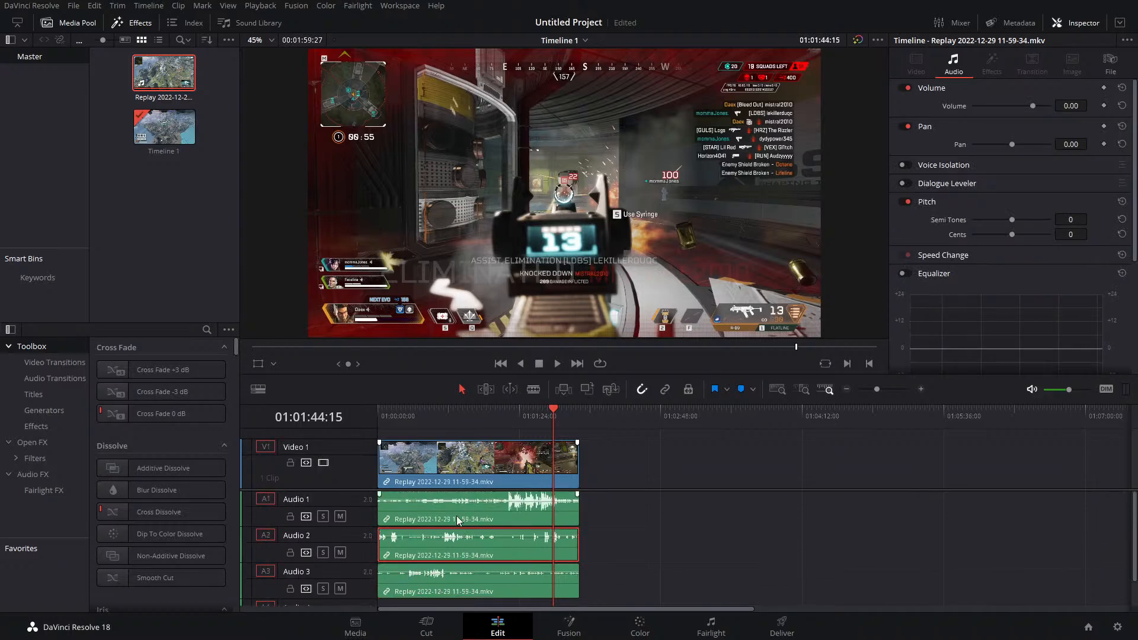
left_click(417, 503)
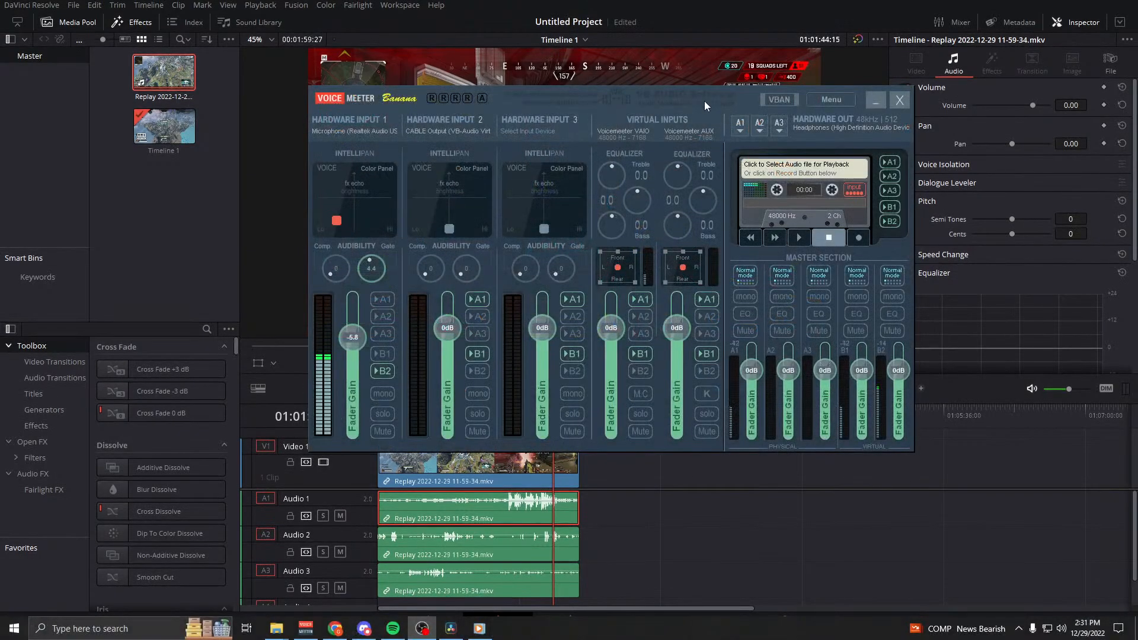
Examine the input and output routing in the Voicemeeter Banana mixer and move its window out of the way
left_click_drag(704, 102, 670, 134)
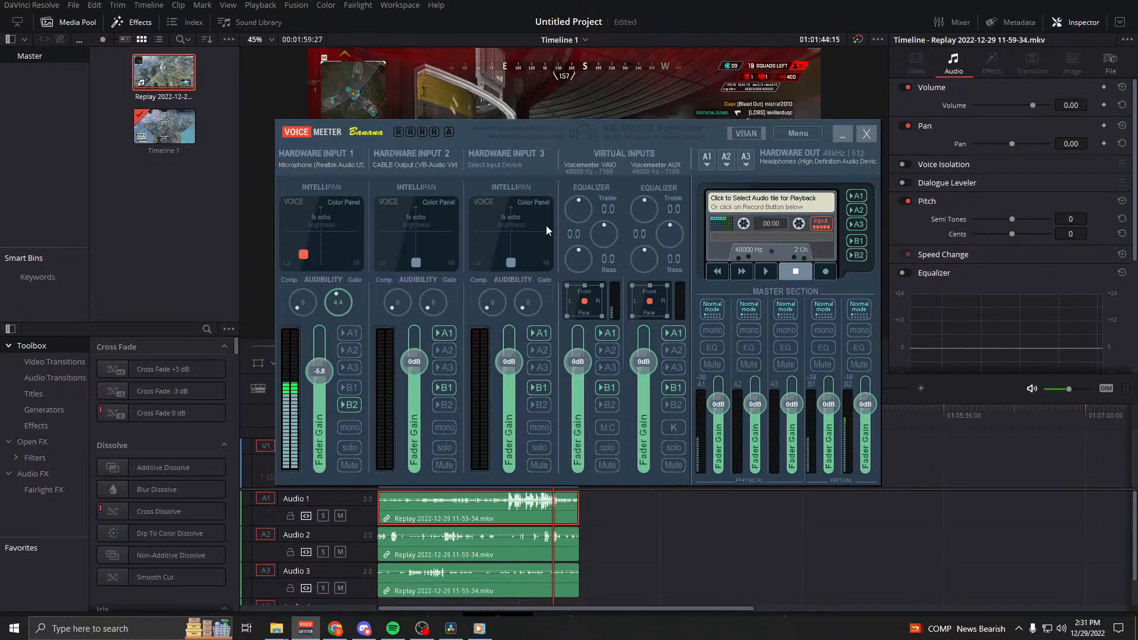
left_click_drag(602, 134, 529, 1)
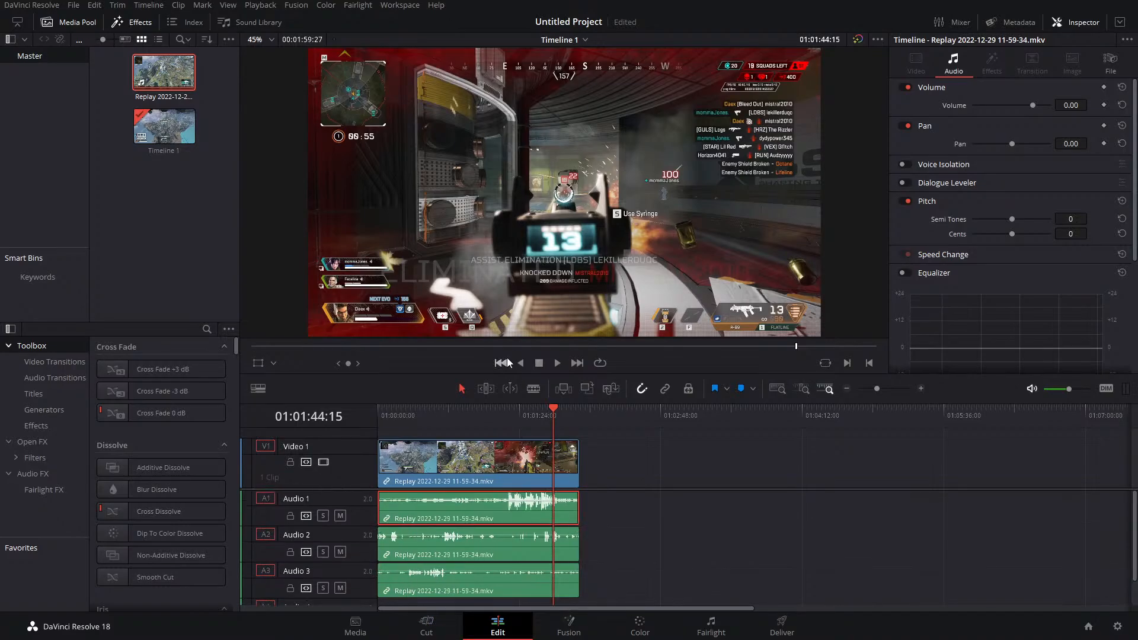
Scrub the timeline to 01:01:46:07 and select the replay's video clip on Video 1
left_click(555, 410)
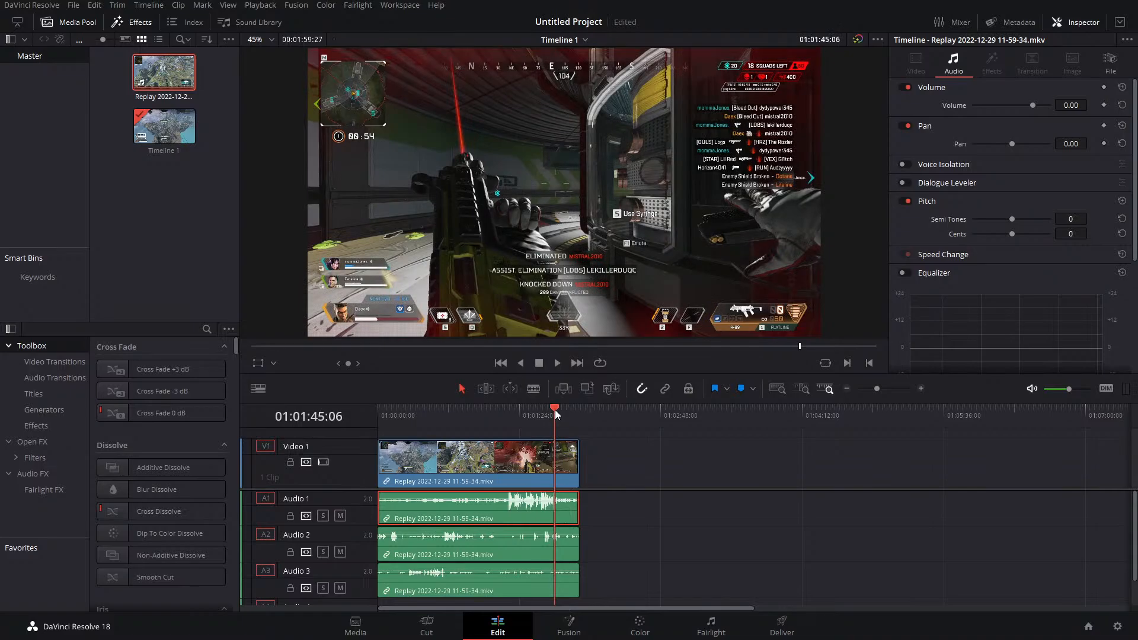
left_click_drag(555, 410, 556, 410)
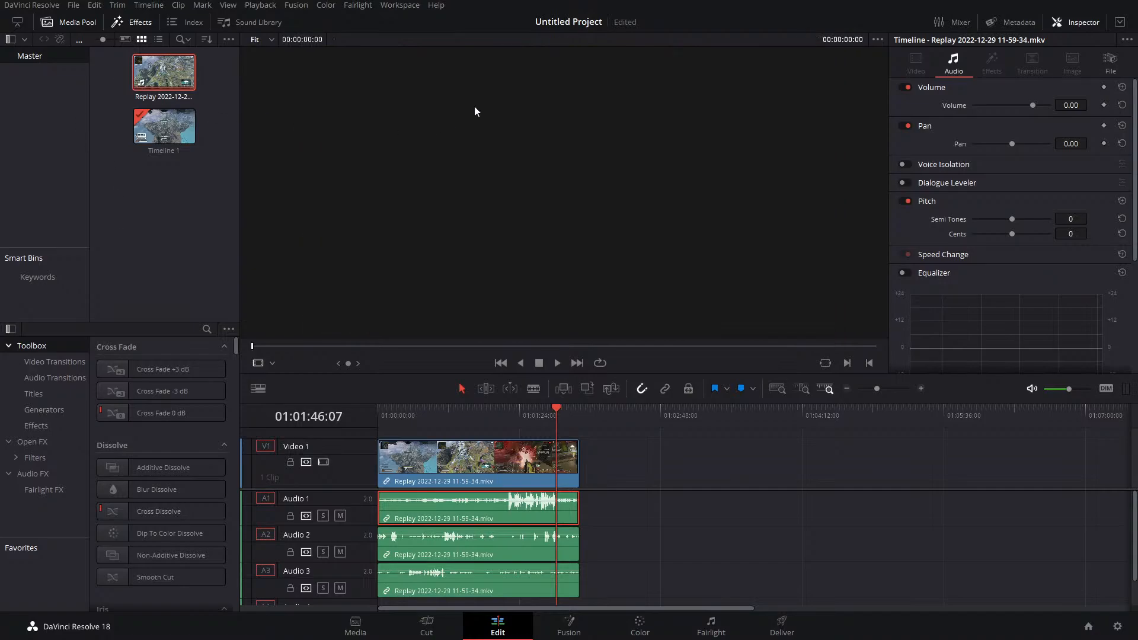
left_click(551, 449)
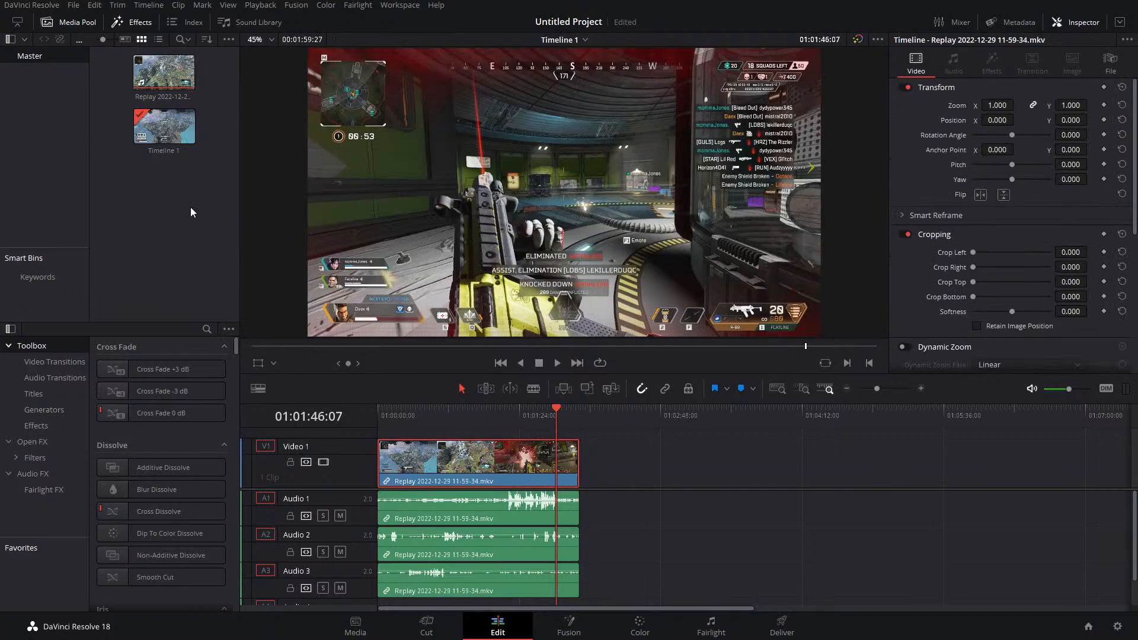
Check the optimized media and proxy media options available for the replay clip in the media pool
right_click(144, 79)
left_click(95, 145)
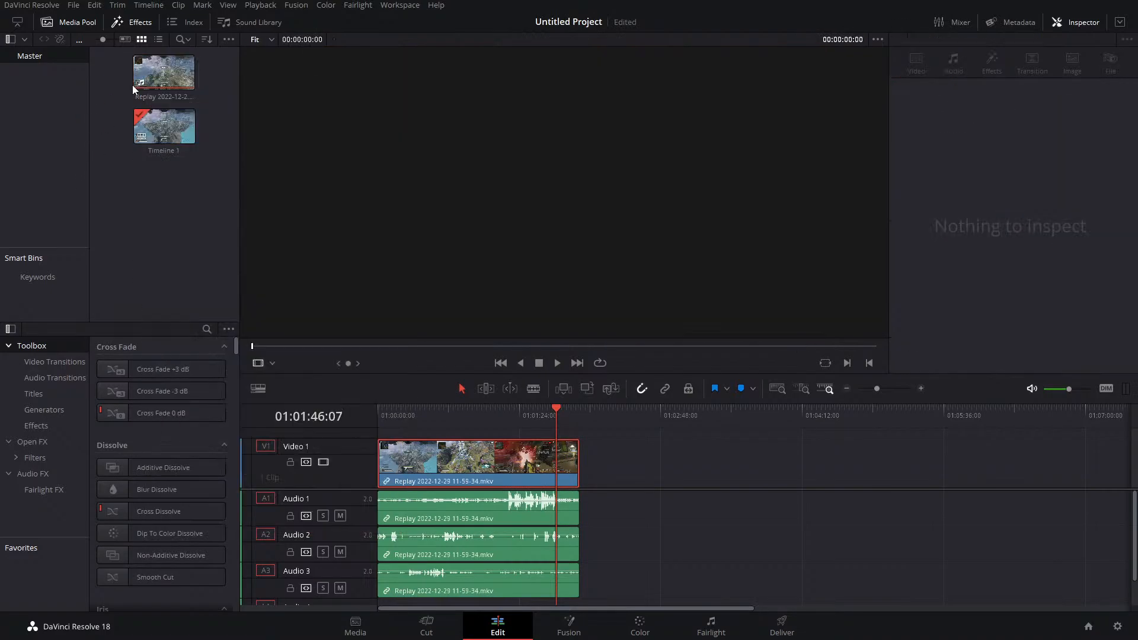
left_click(151, 77)
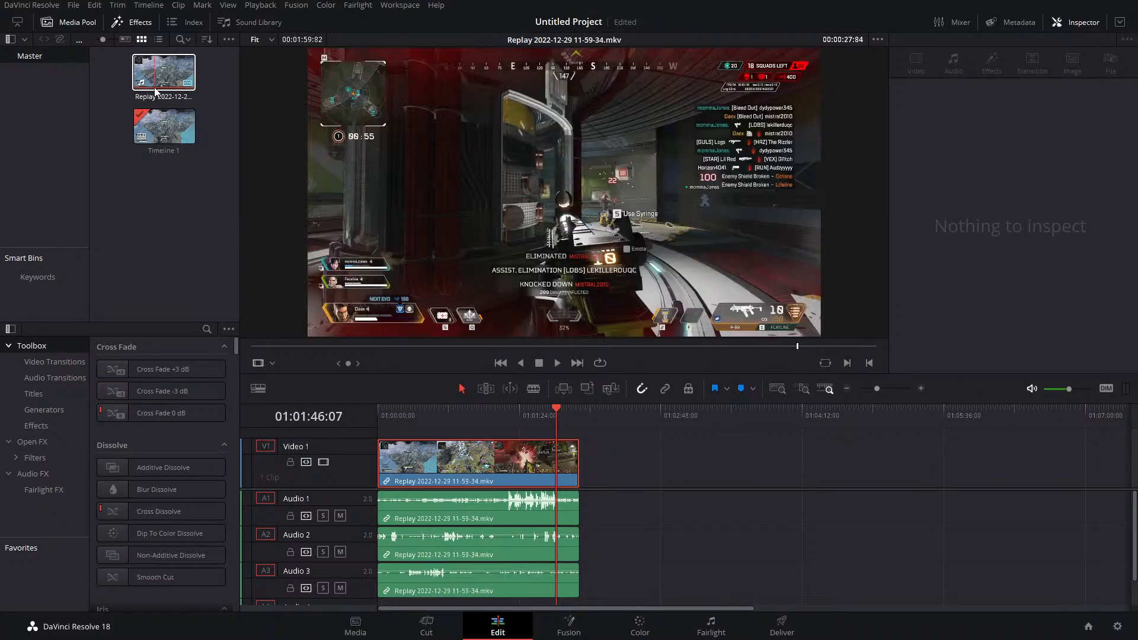
right_click(154, 87)
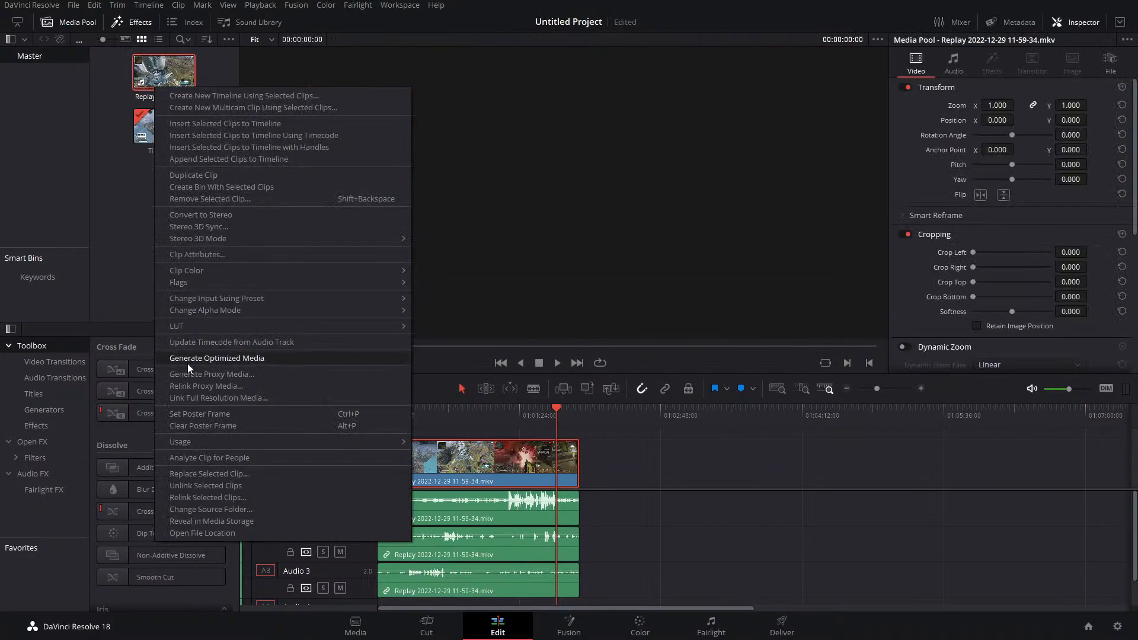
left_click(98, 218)
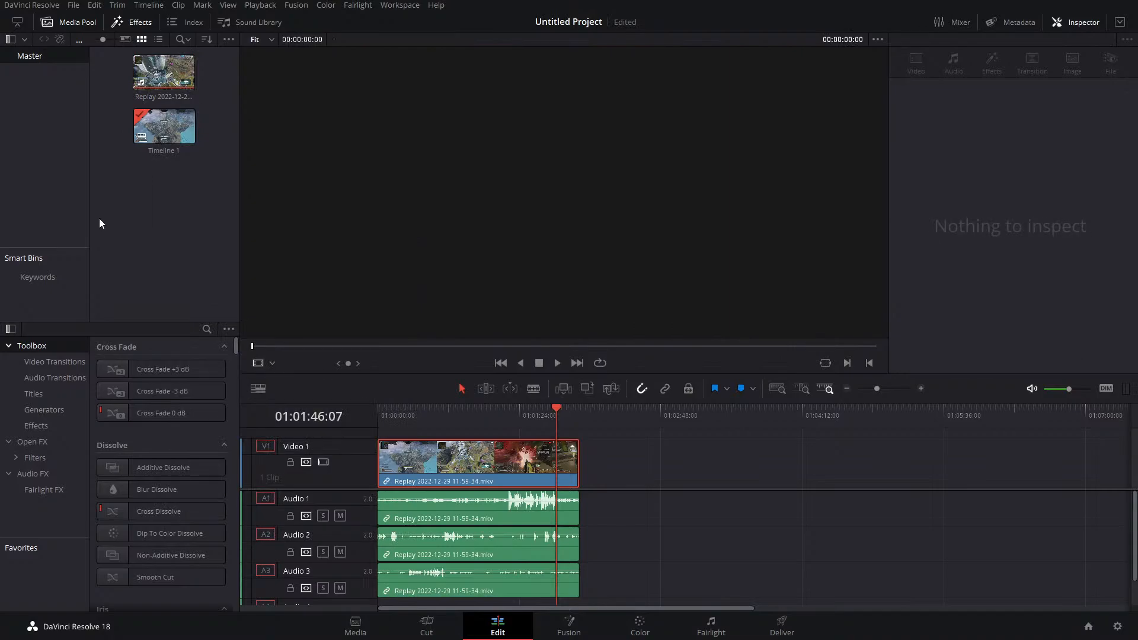
left_click(157, 80)
right_click(157, 80)
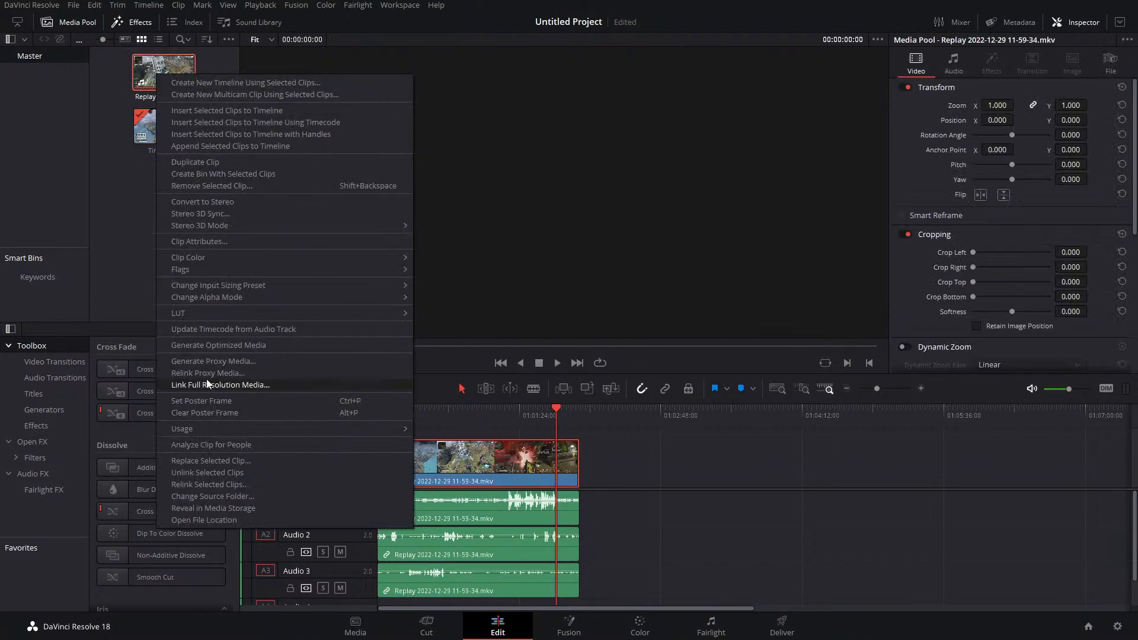
left_click(116, 217)
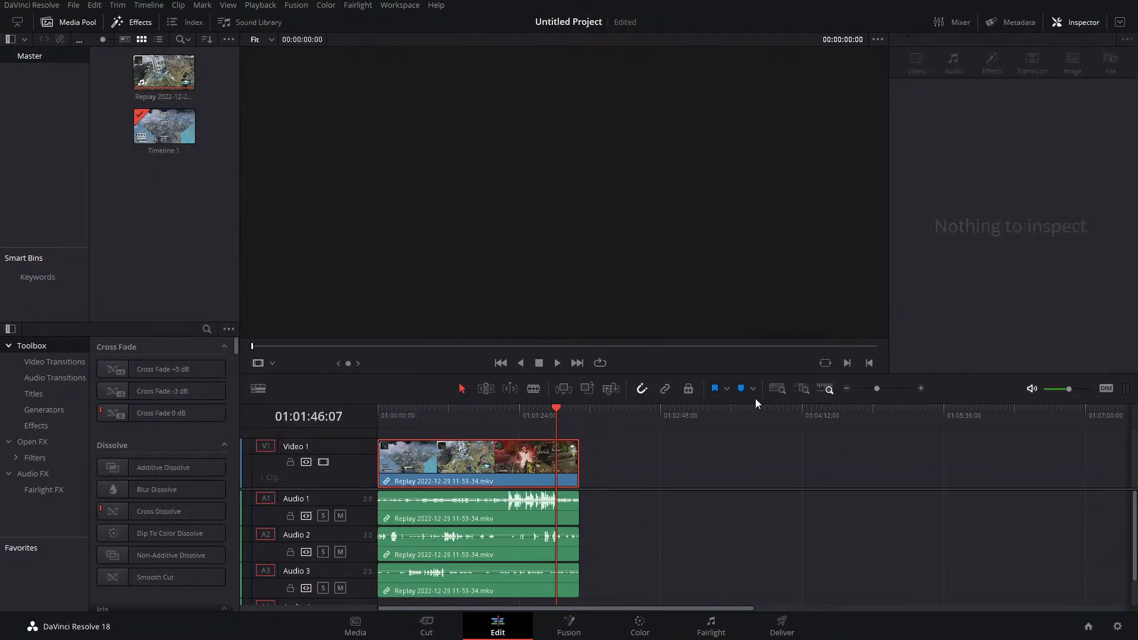
Play the timeline from about 01:01:33:17 and stop the playhead at 01:01:47:25
left_click_drag(867, 490, 871, 480)
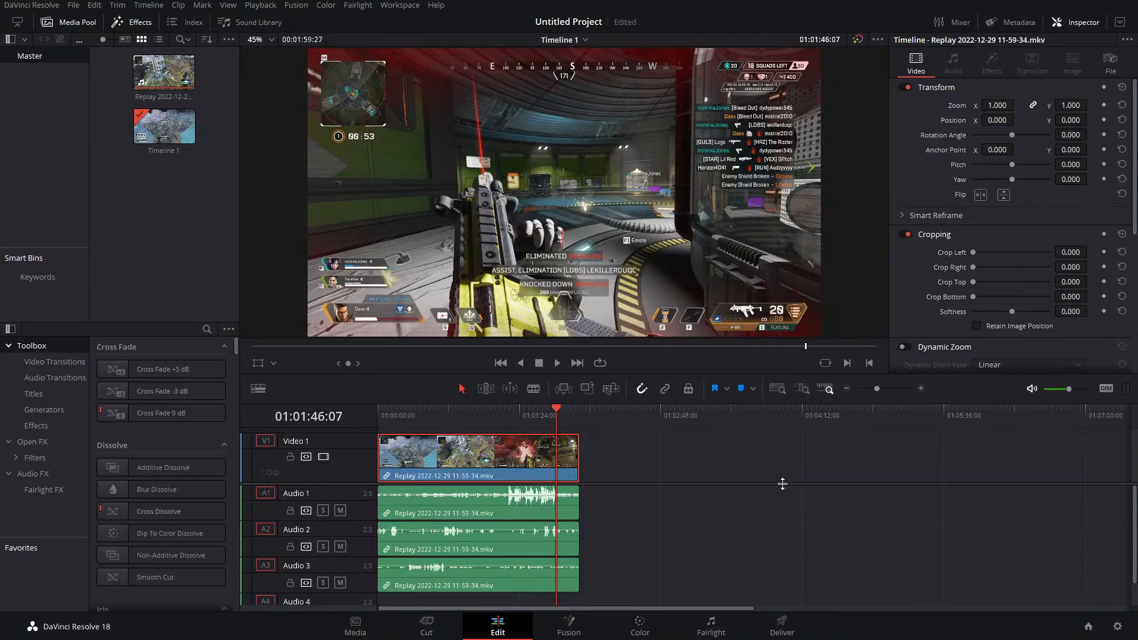
left_click_drag(877, 388, 884, 388)
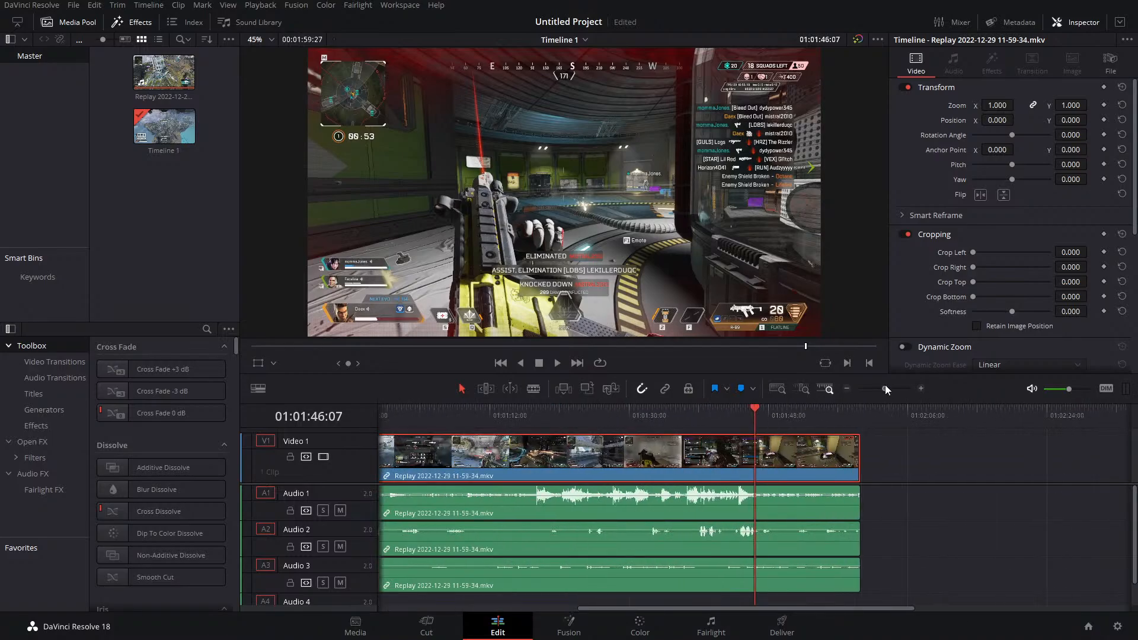
left_click(763, 412)
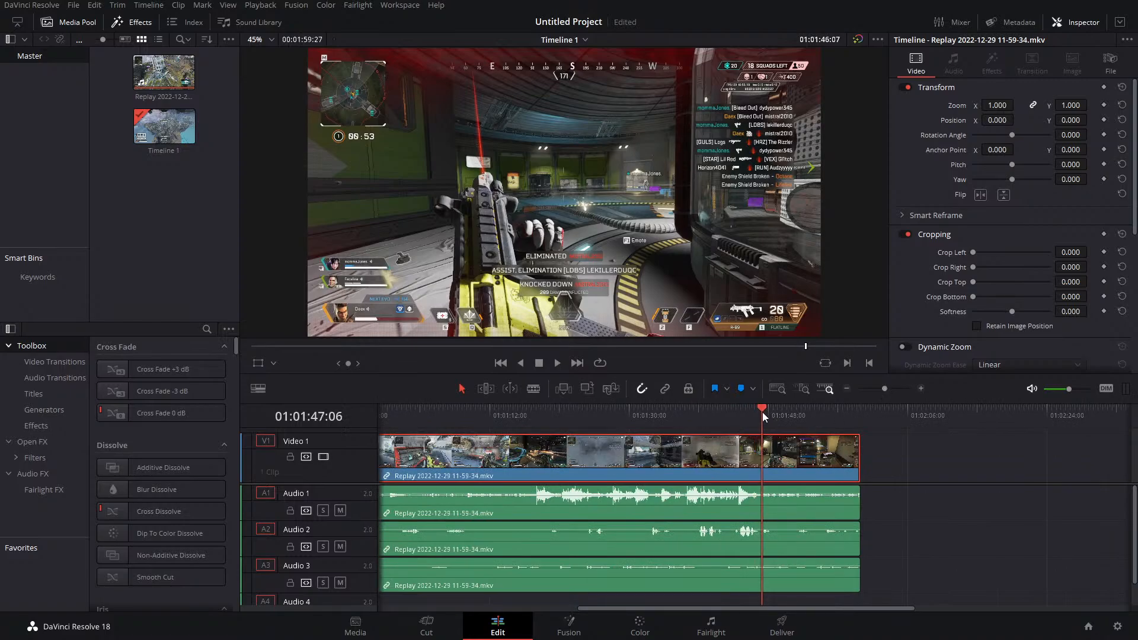
left_click_drag(764, 412, 657, 444)
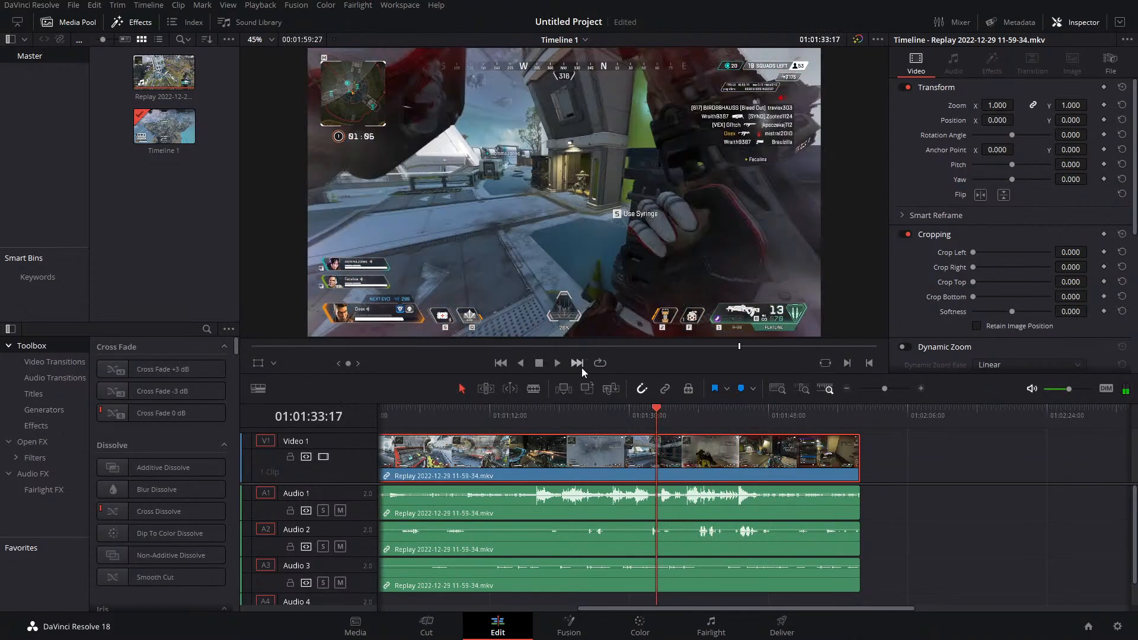
left_click(556, 362)
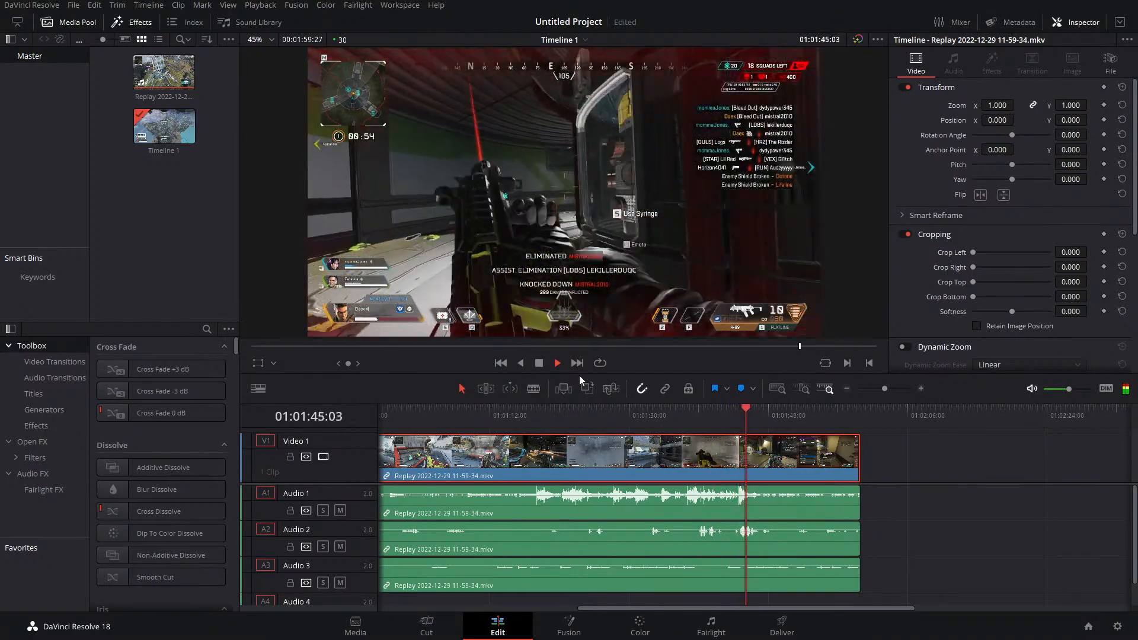
left_click(538, 363)
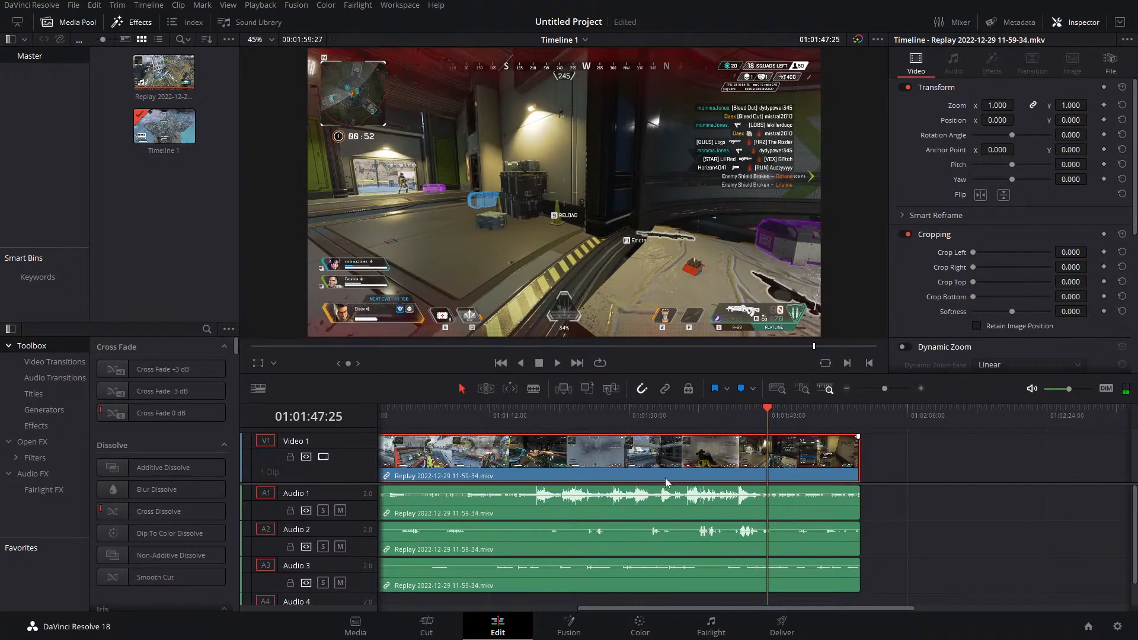
Enable linked selection, trim the end of the replay's video and audio back to 01:01:47:25, and save the project
left_click(664, 388)
left_click(816, 505)
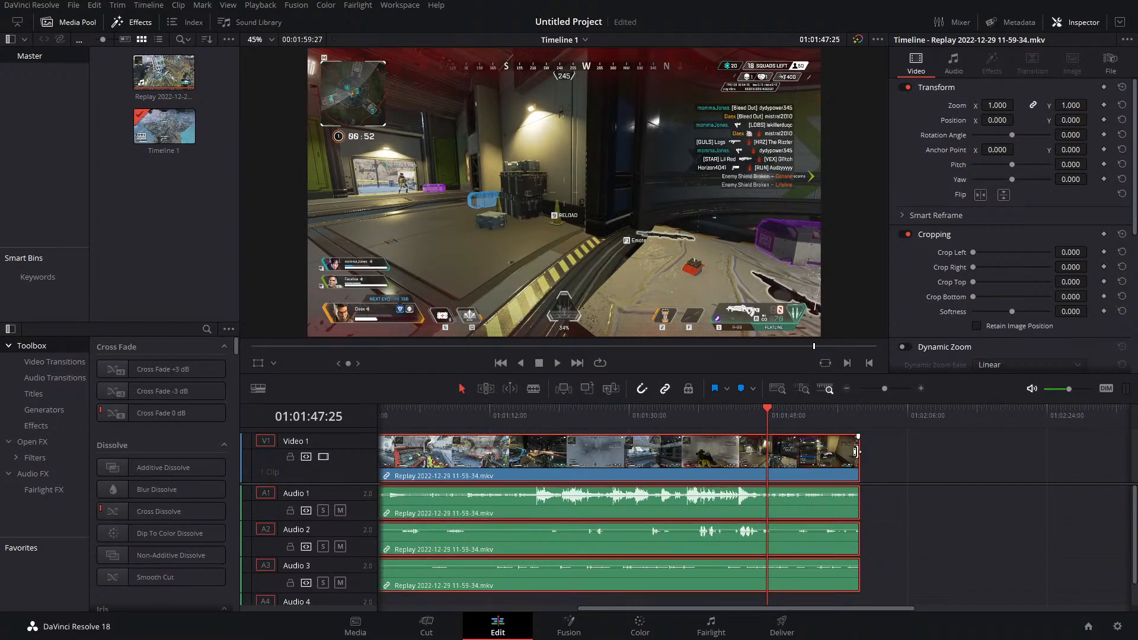
left_click_drag(857, 456, 766, 457)
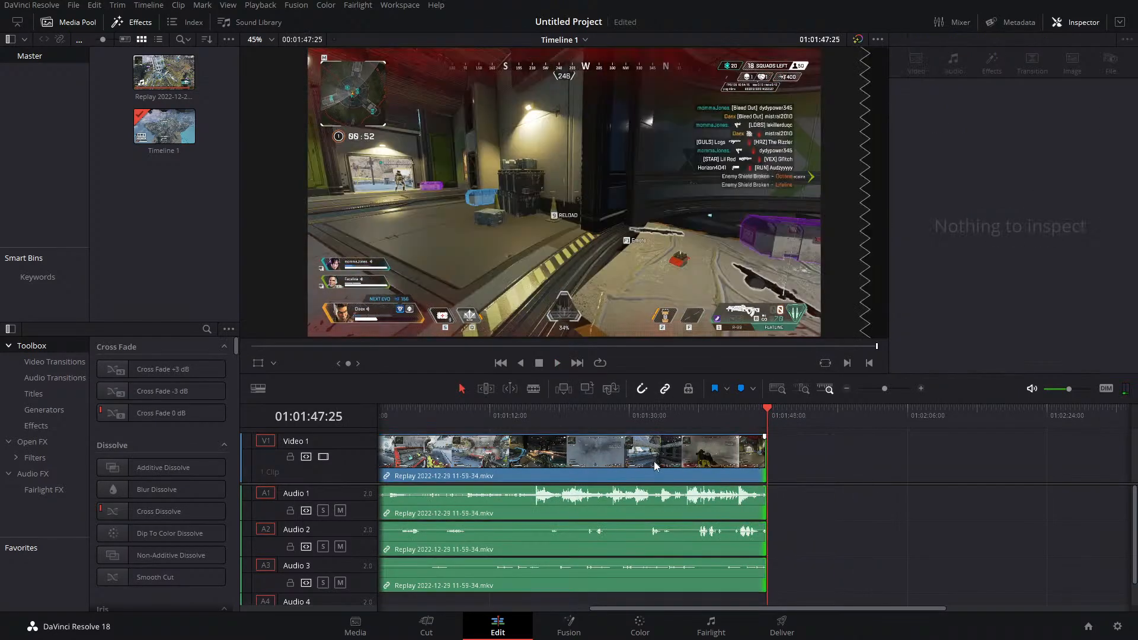
key("ctrl+s")
Split the linked replay clip at about 01:01:34:01 and delete the part before the cut
left_click(533, 388)
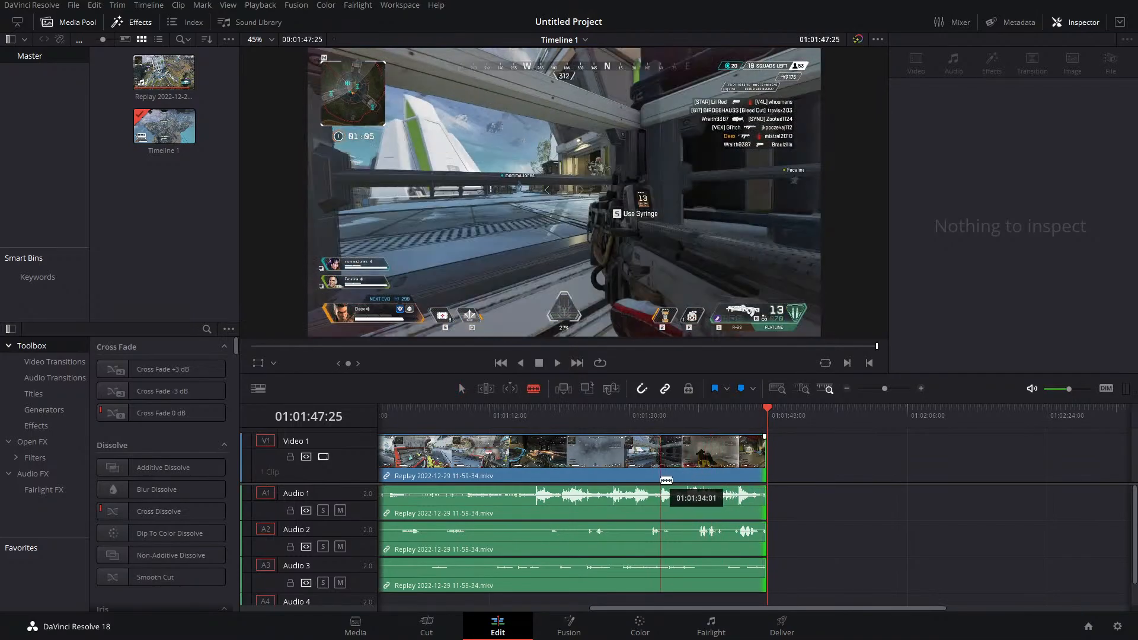
left_click(666, 479)
key("a")
left_click(596, 470)
key("BackSpace")
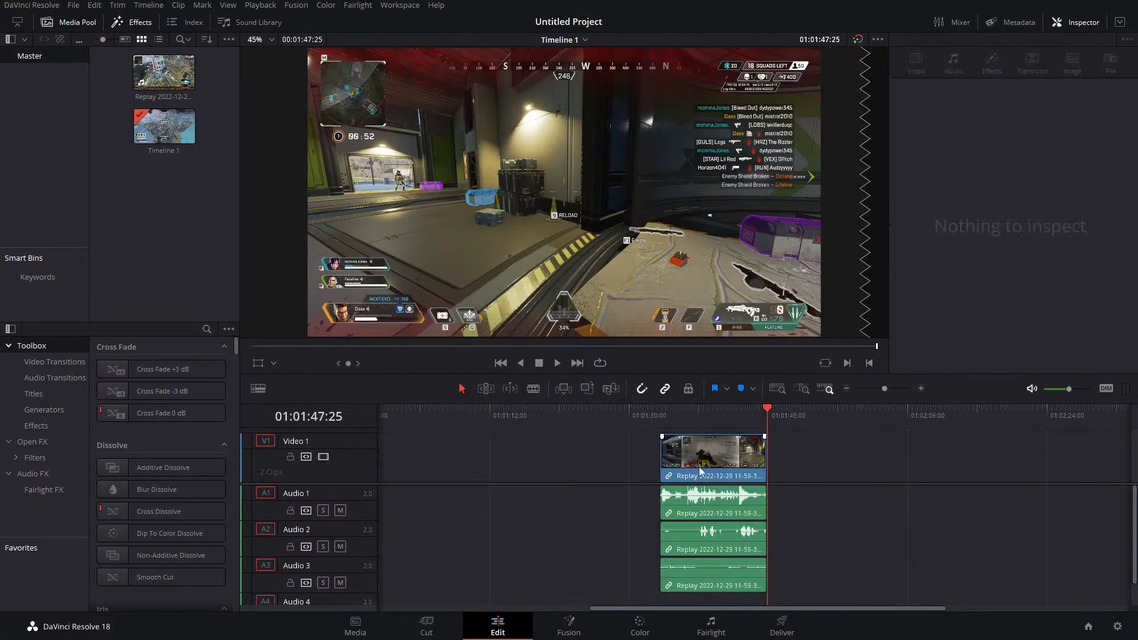
Move the trimmed replay clip to the start of the timeline and delete its audio clips on Audio 2 and Audio 3
left_click_drag(699, 474, 418, 482)
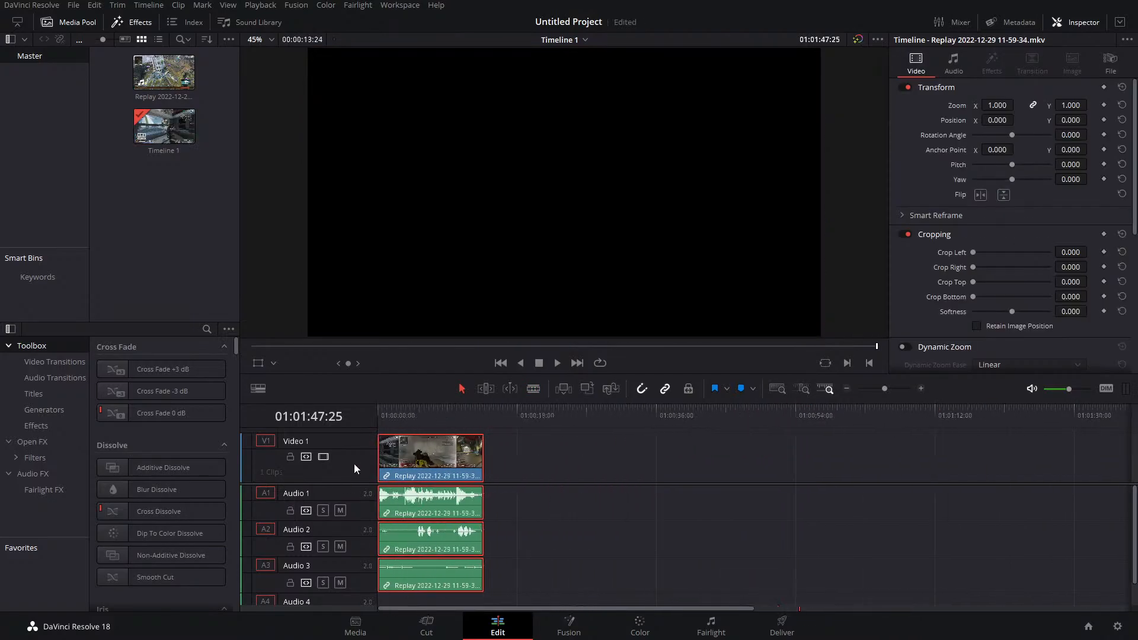
left_click(596, 517)
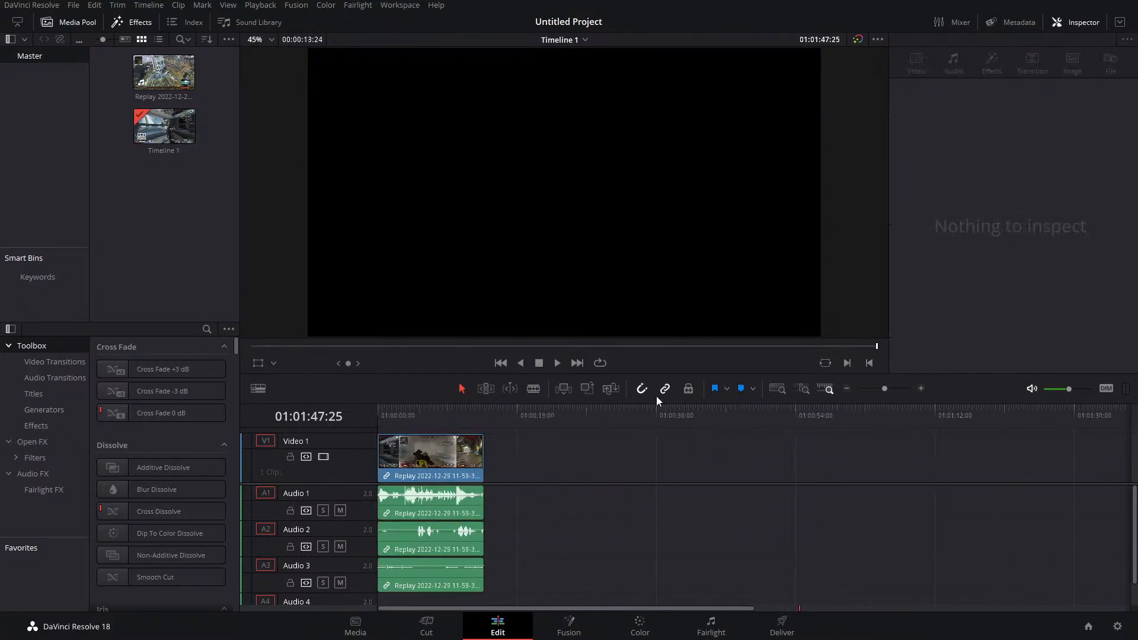
left_click_drag(528, 540, 445, 607)
key("BackSpace")
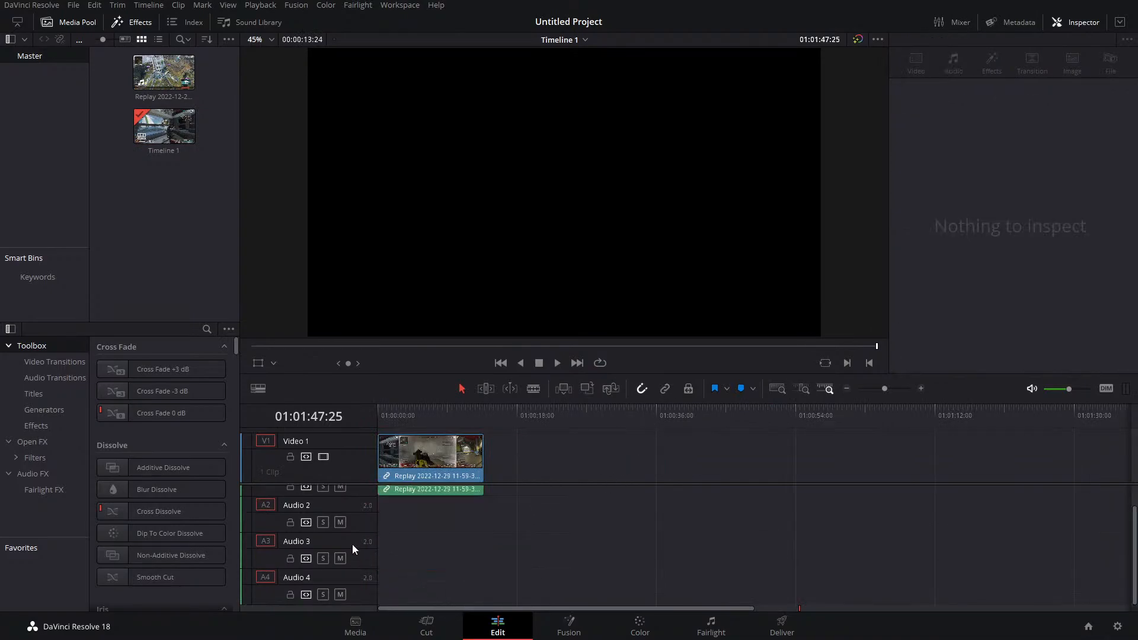
Delete the empty tracks from the timeline and move the playhead to 01:00:09:05
right_click(354, 468)
left_click(404, 558)
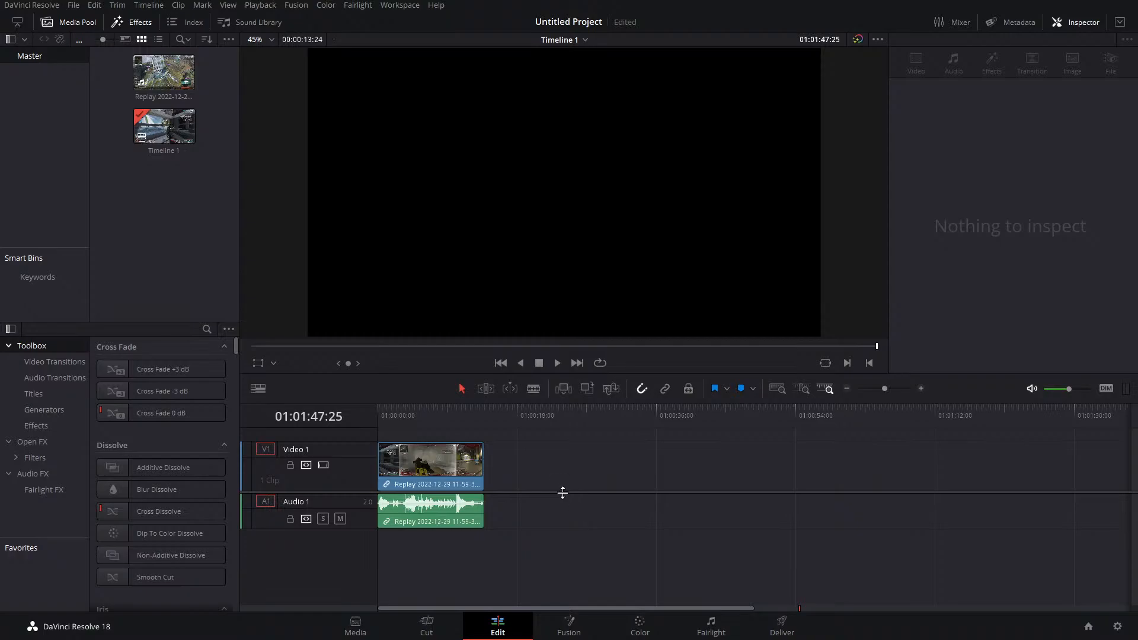
left_click_drag(567, 492, 567, 506)
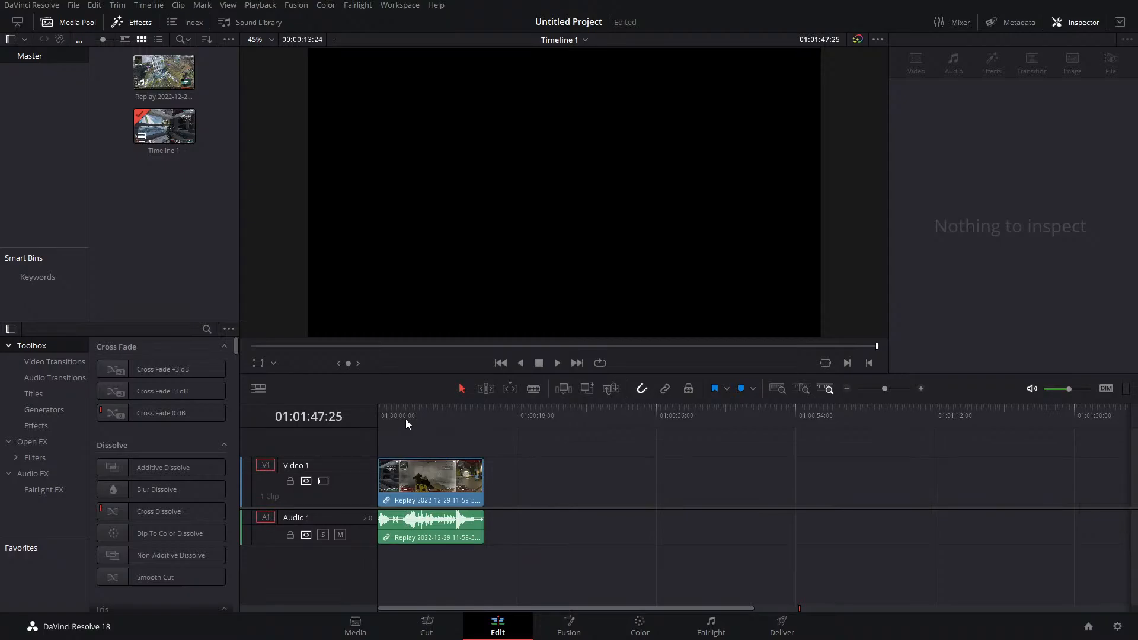
left_click(449, 415)
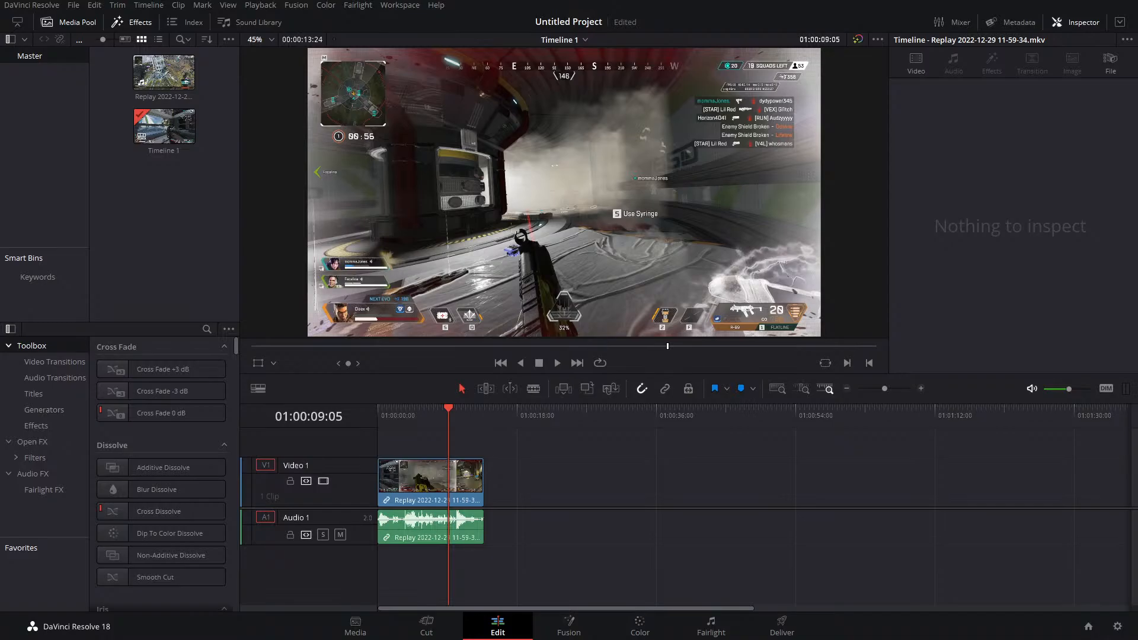
Switch to the StudioBinder scene transitions video on YouTube in the browser and play its opening seconds from the beginning
key("alt+Tab")
left_click(784, 205)
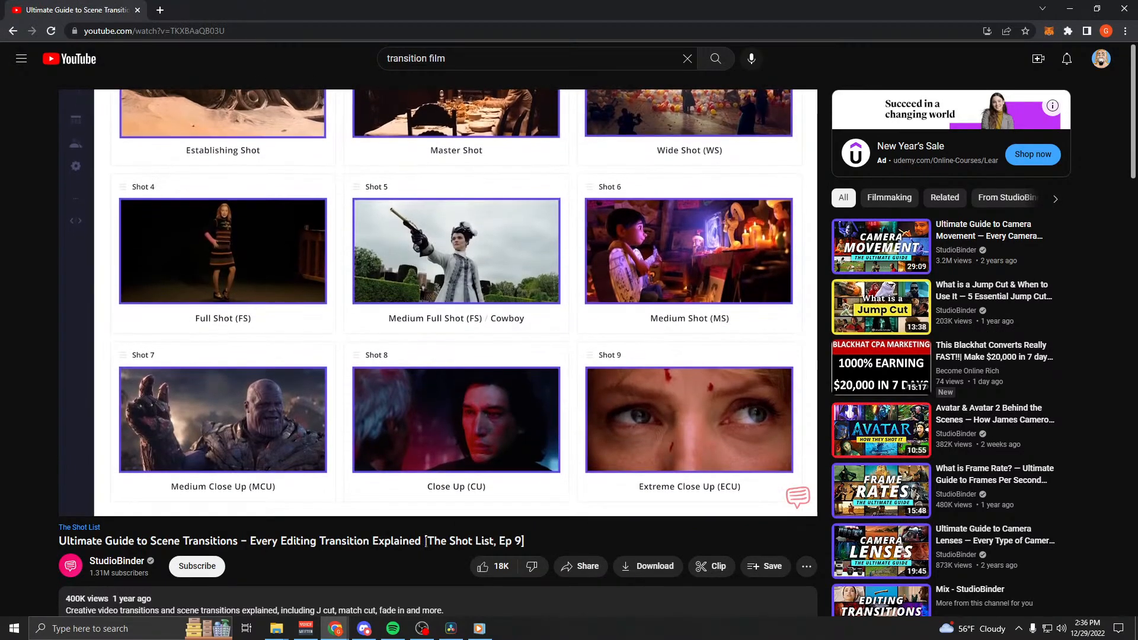
left_click(79, 502)
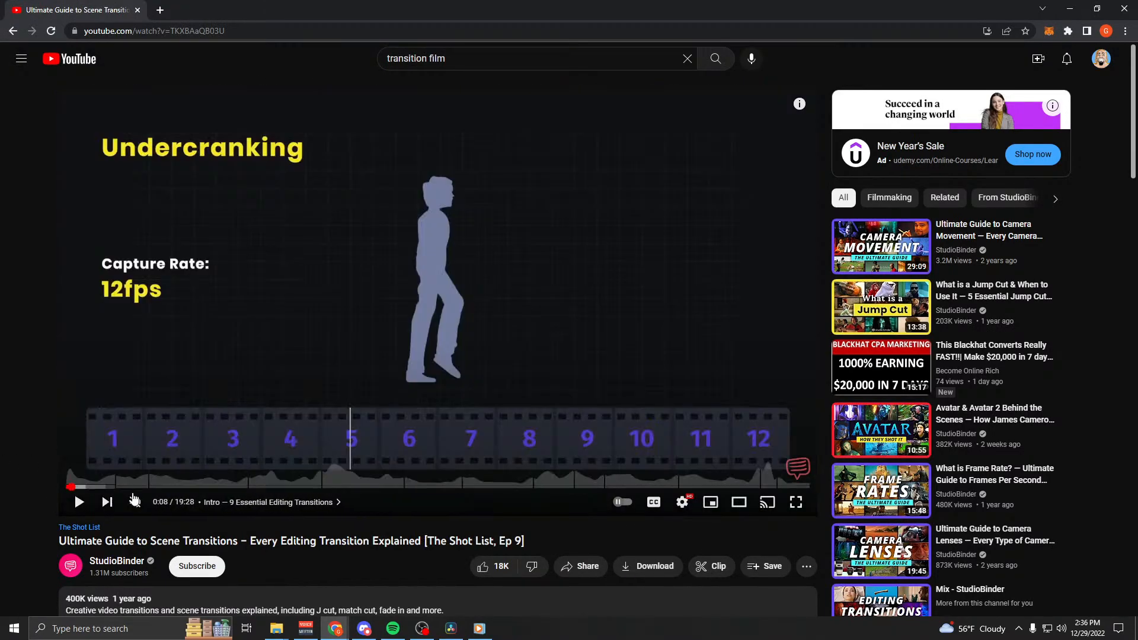
left_click(68, 486)
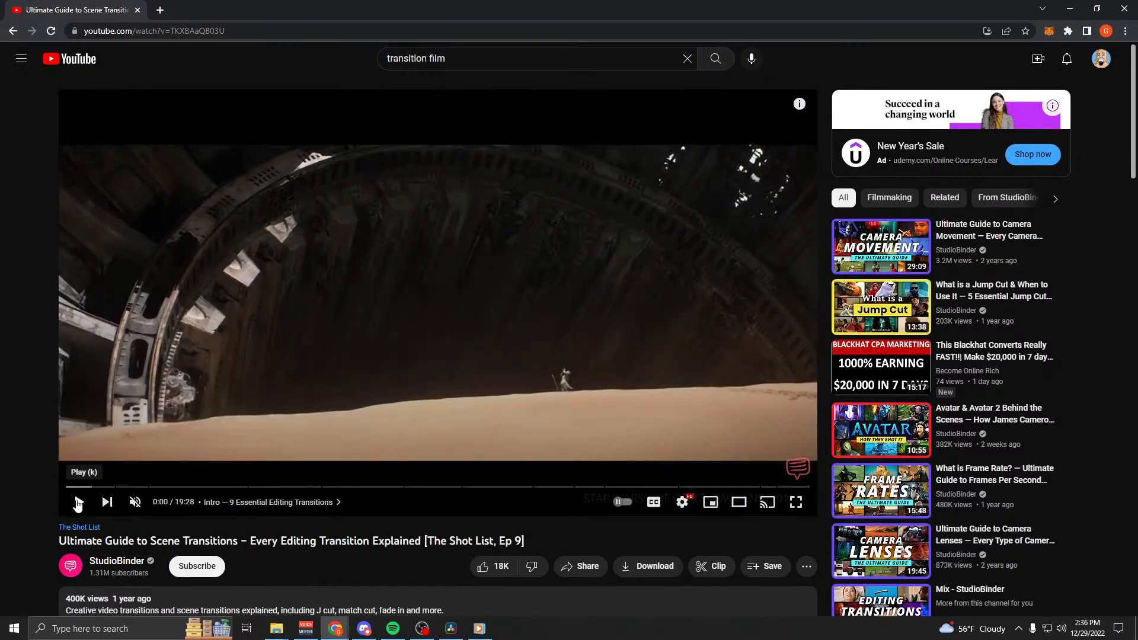
left_click(78, 504)
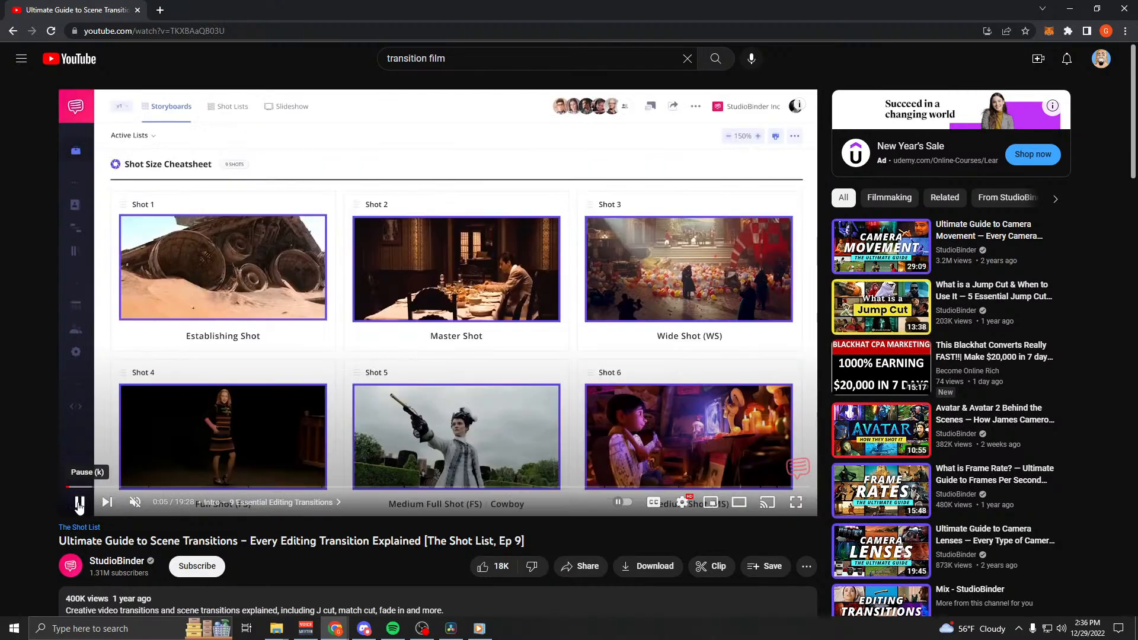
left_click(79, 504)
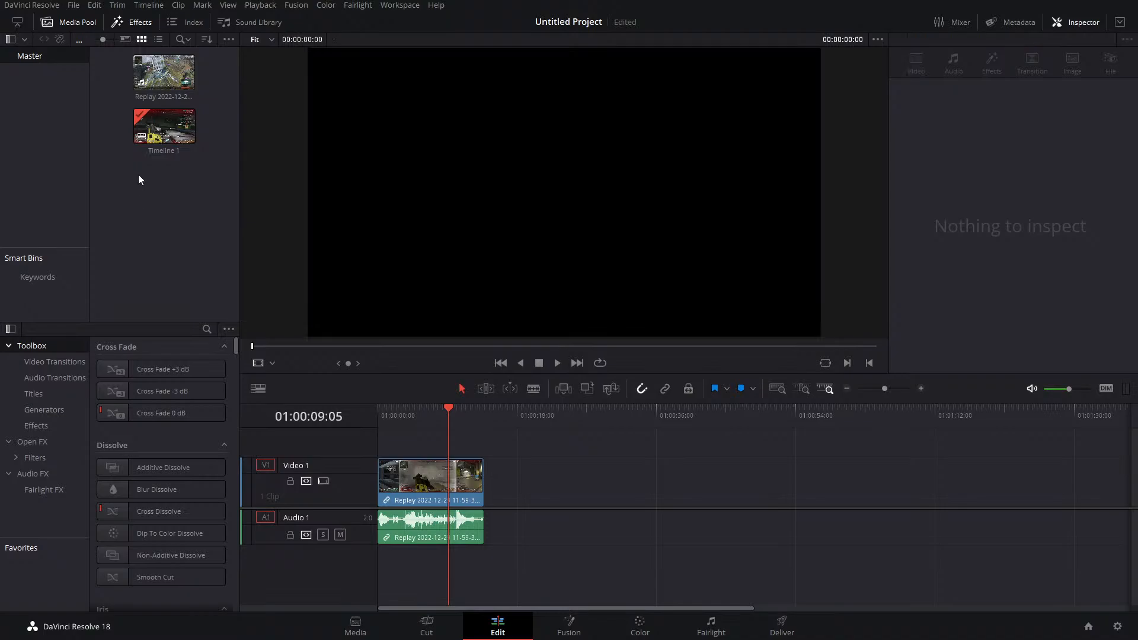
Return to DaVinci Resolve and move the playhead back to 01:00:08:19 to examine that moment of the replay
left_click(446, 412)
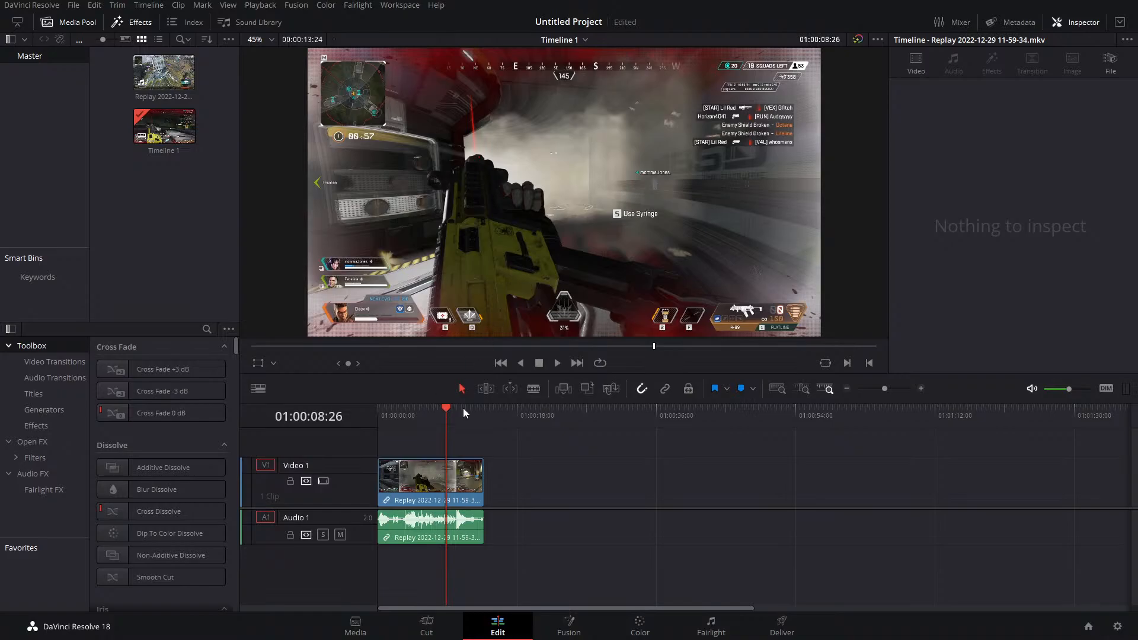
left_click(443, 415)
left_click_drag(443, 416, 442, 421)
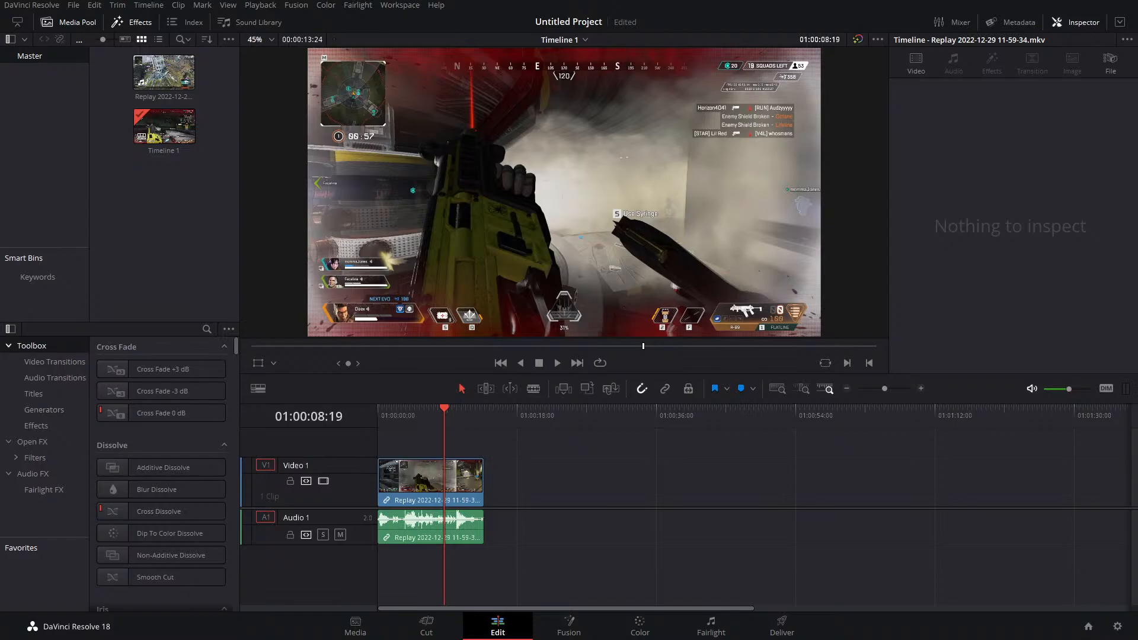
Delete the linked replay clip from the timeline and save the project
left_click(432, 528)
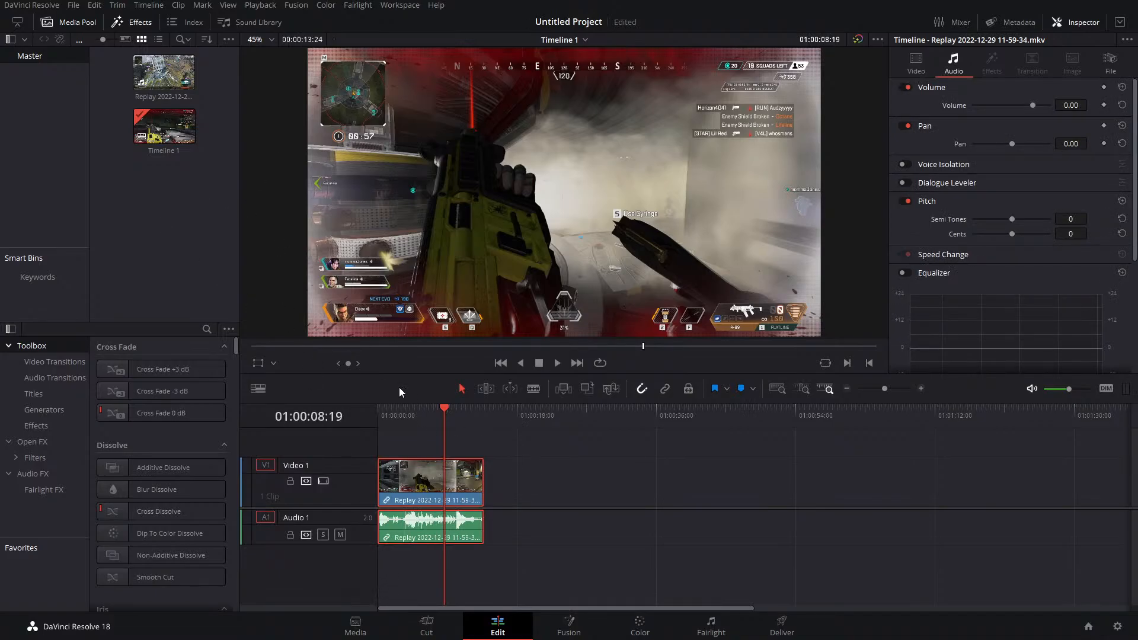
key("Delete")
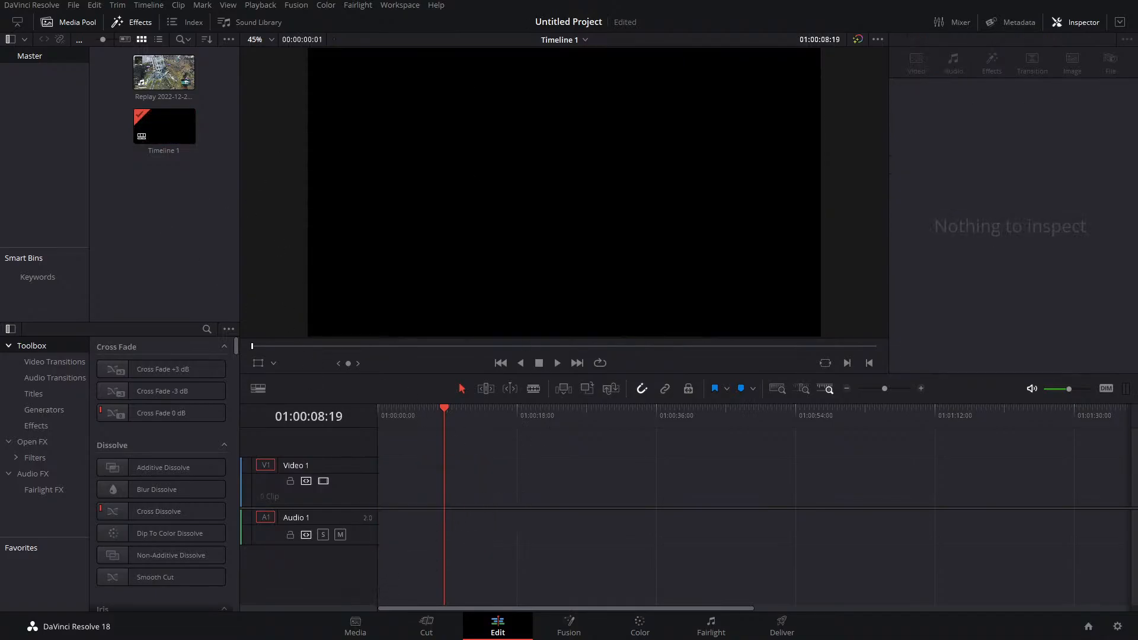
key("ctrl+s")
left_click_drag(561, 0, 383, 492)
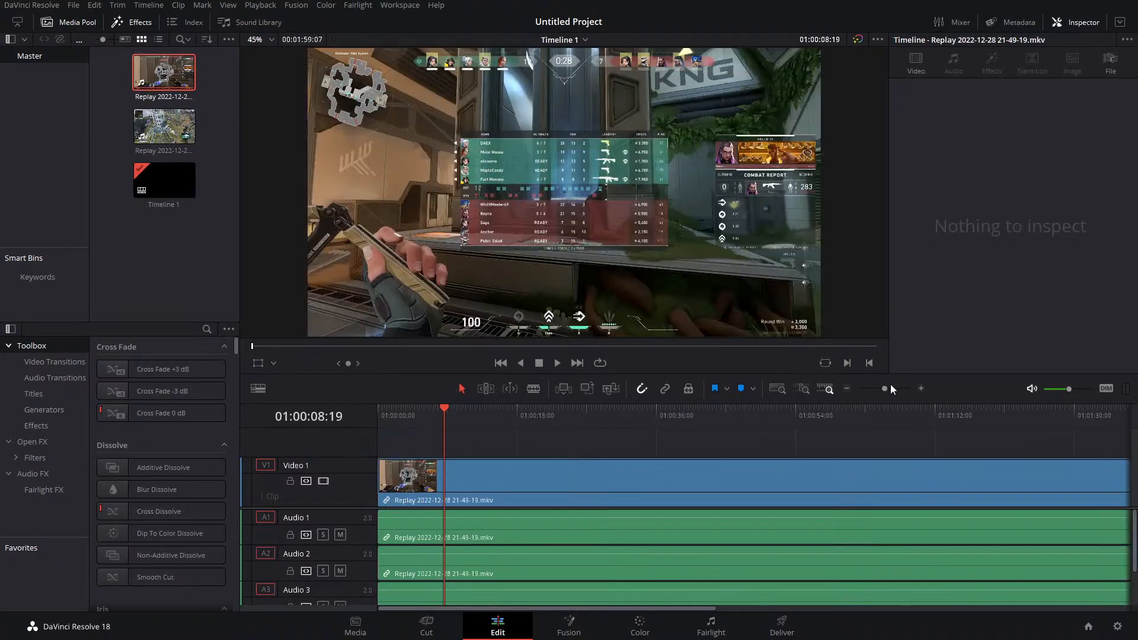
left_click_drag(884, 388, 877, 389)
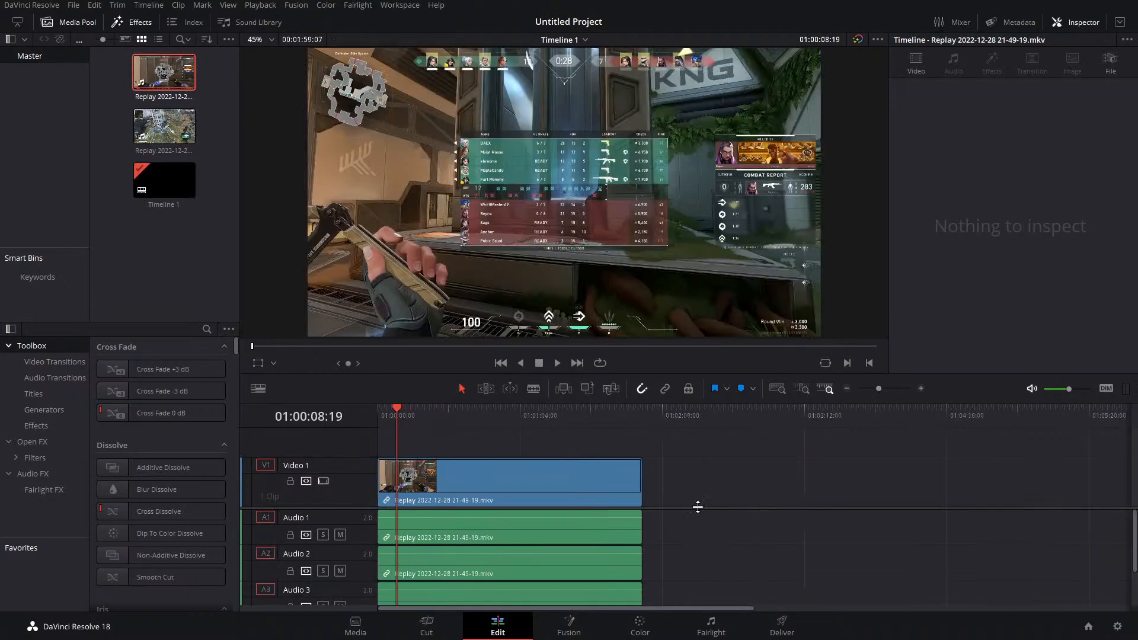
left_click_drag(696, 513, 708, 481)
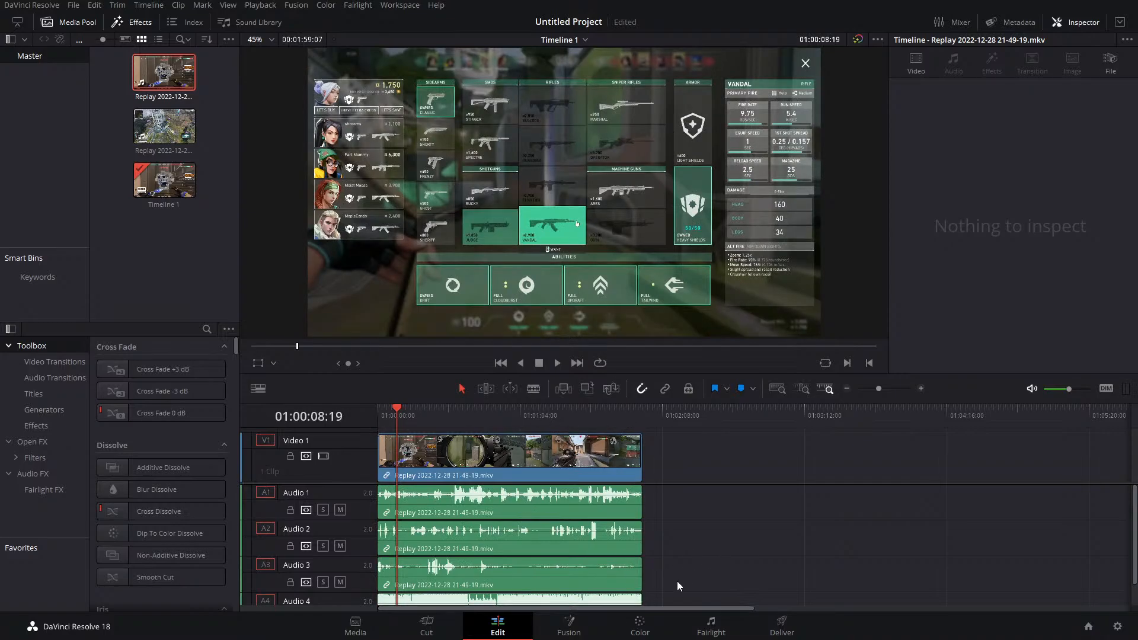
Delete the new replay's audio clips on Audio 4, Audio 3 and Audio 2
left_click(626, 600)
key("Delete")
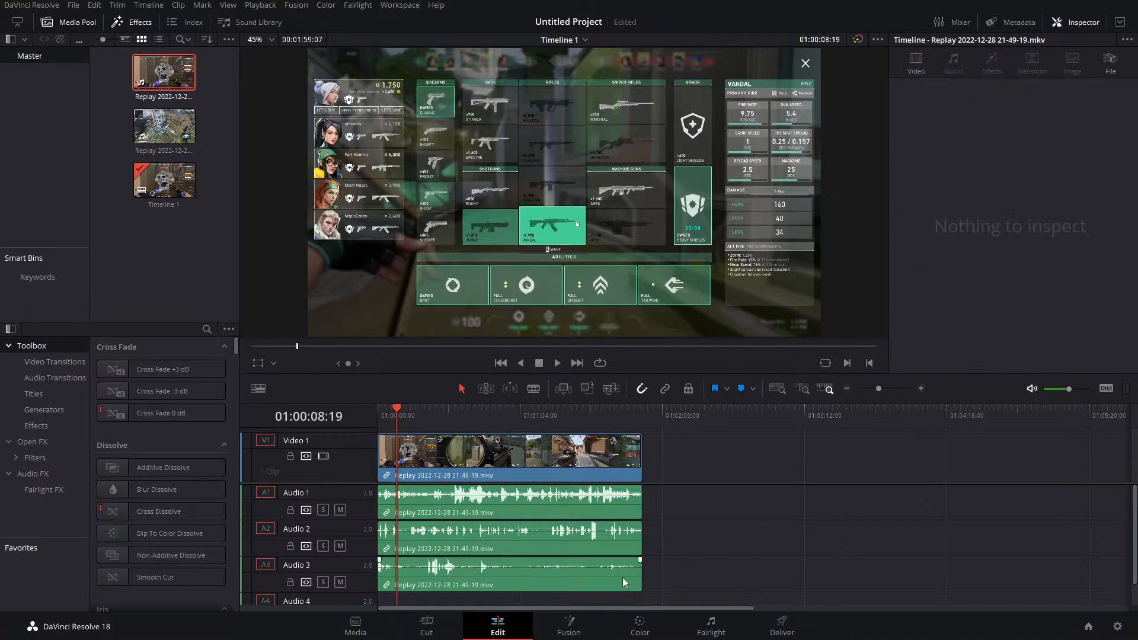
left_click(622, 578)
left_click_drag(699, 533, 639, 589)
key("Delete")
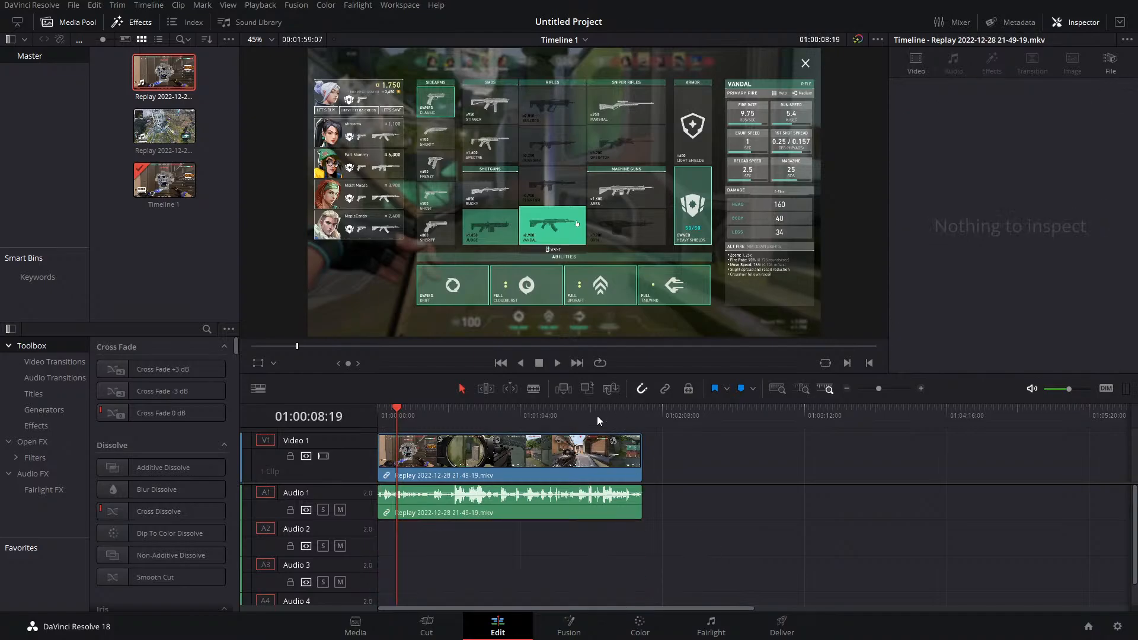
Play the replay from several earlier points to locate the highlight and stop the playhead at 01:00:39:02
left_click(596, 415)
key("space")
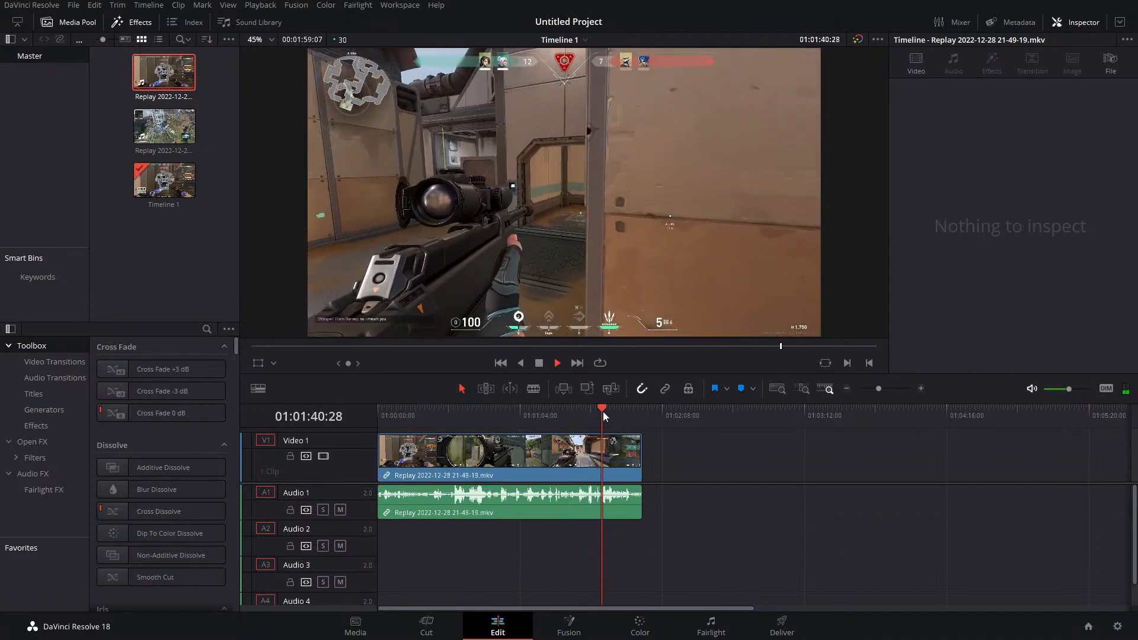
left_click(582, 412)
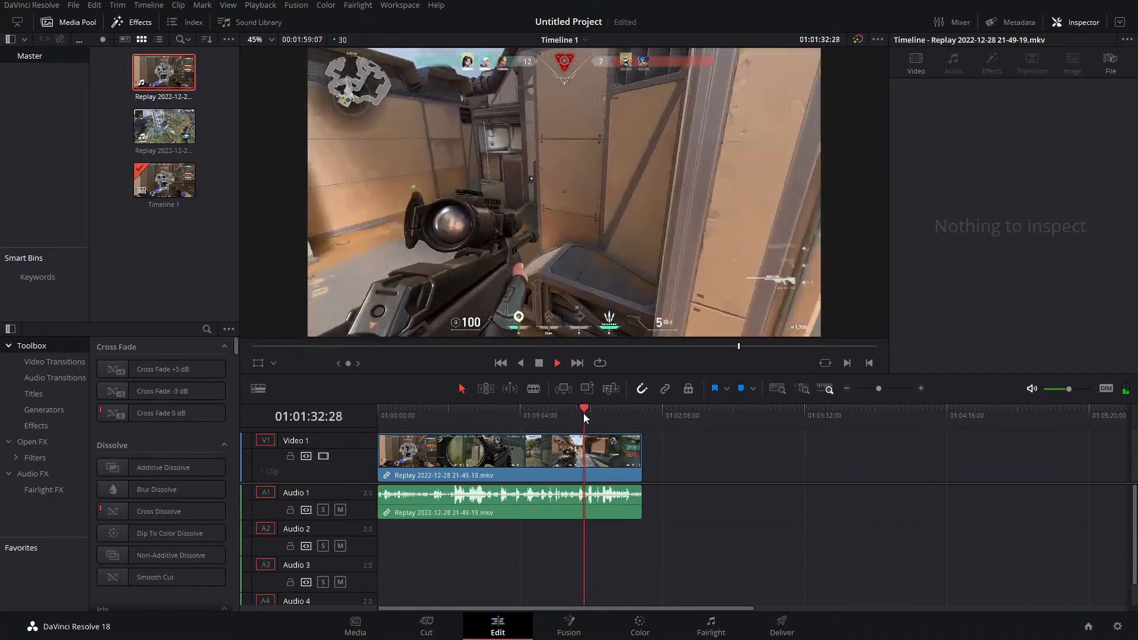
left_click(545, 413)
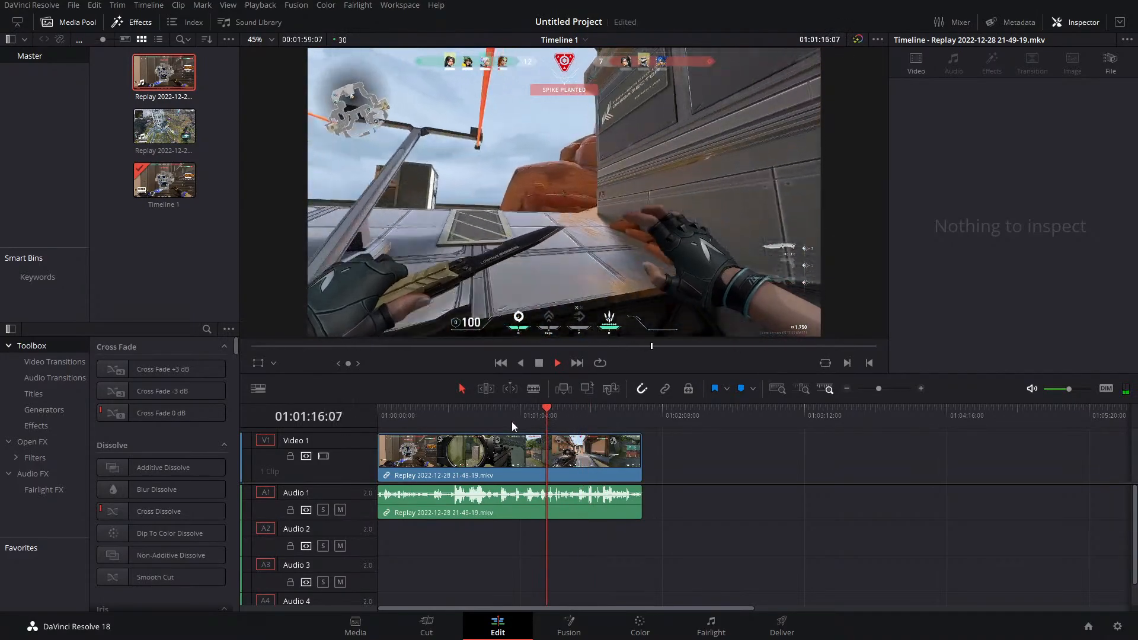
left_click(503, 421)
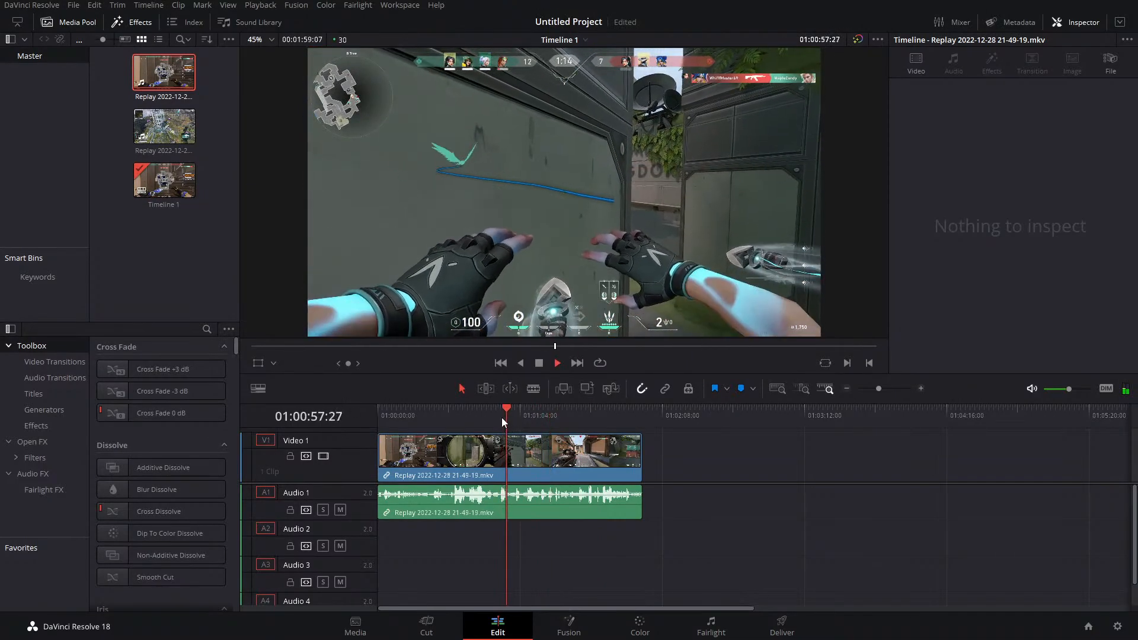
left_click(487, 415)
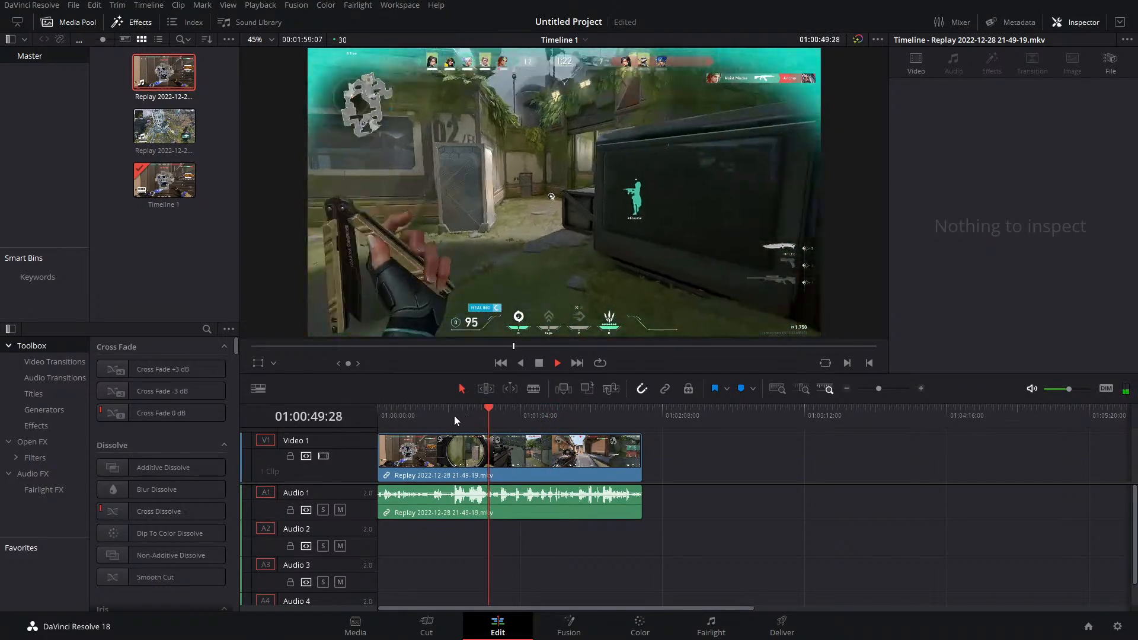
left_click(437, 415)
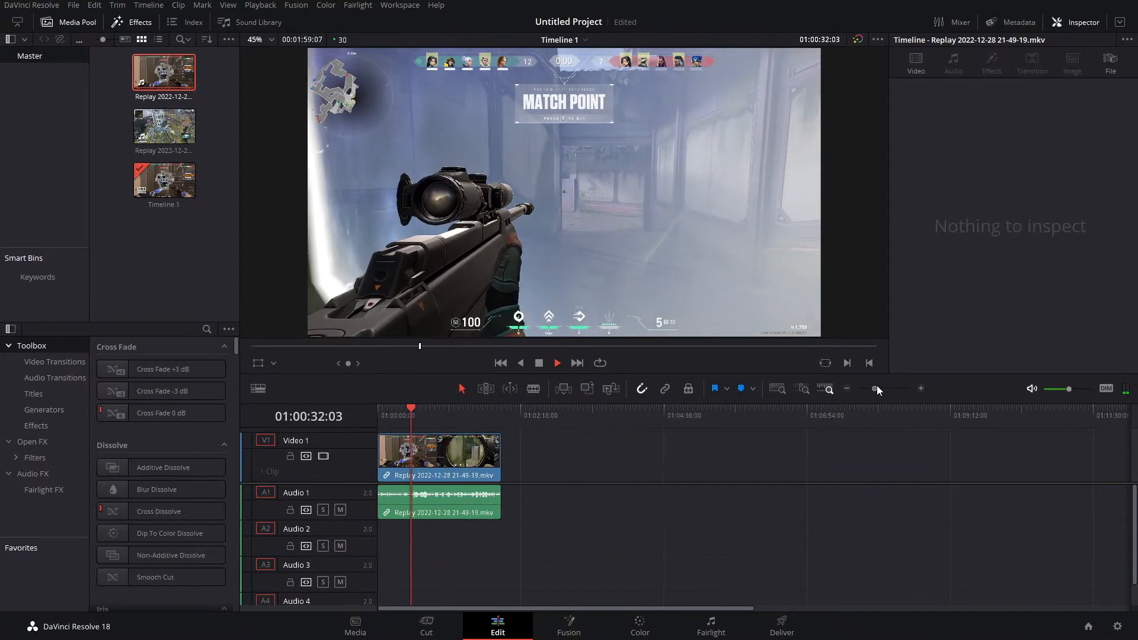
left_click_drag(876, 386, 883, 383)
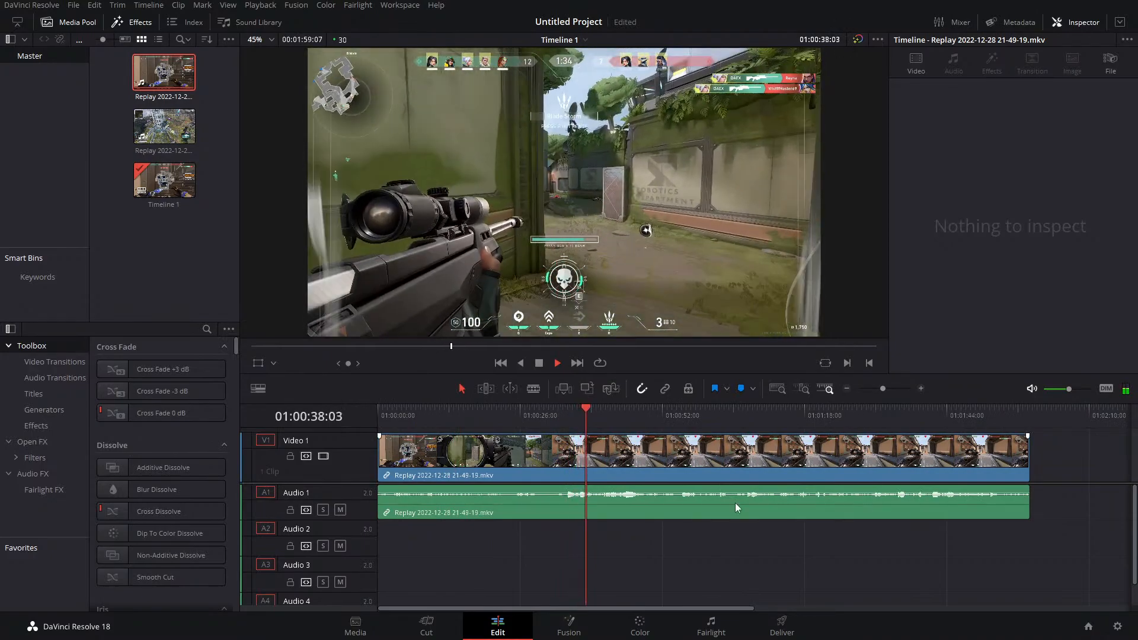
key("space")
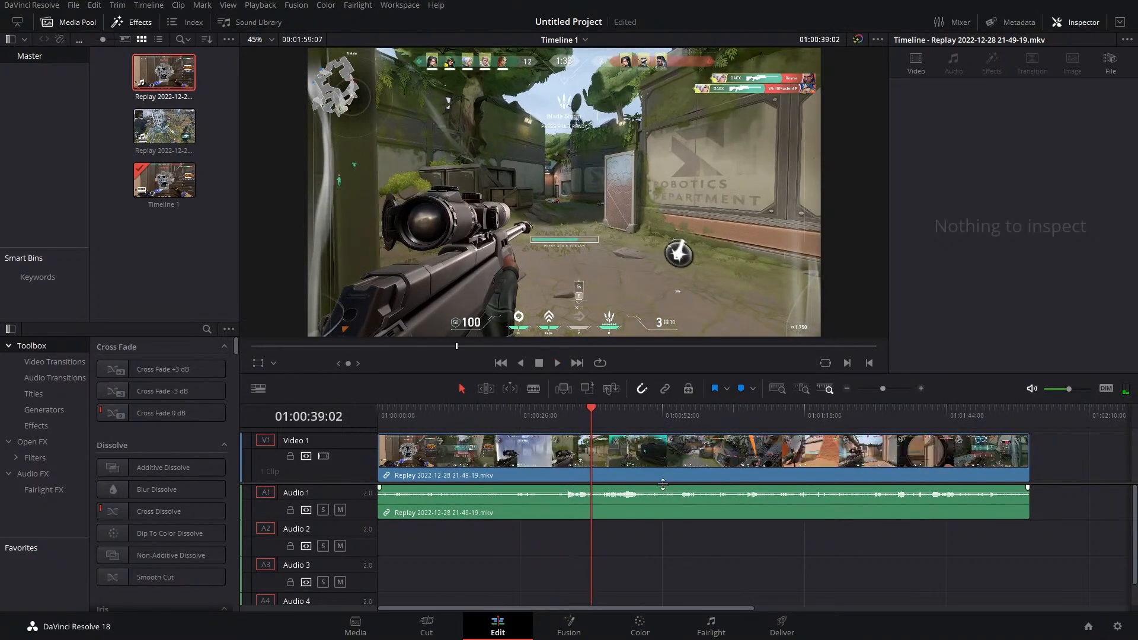
Split the replay's video and audio at 01:00:39:02 and about 01:00:34:03, and delete the parts before and after the highlight
left_click(533, 388)
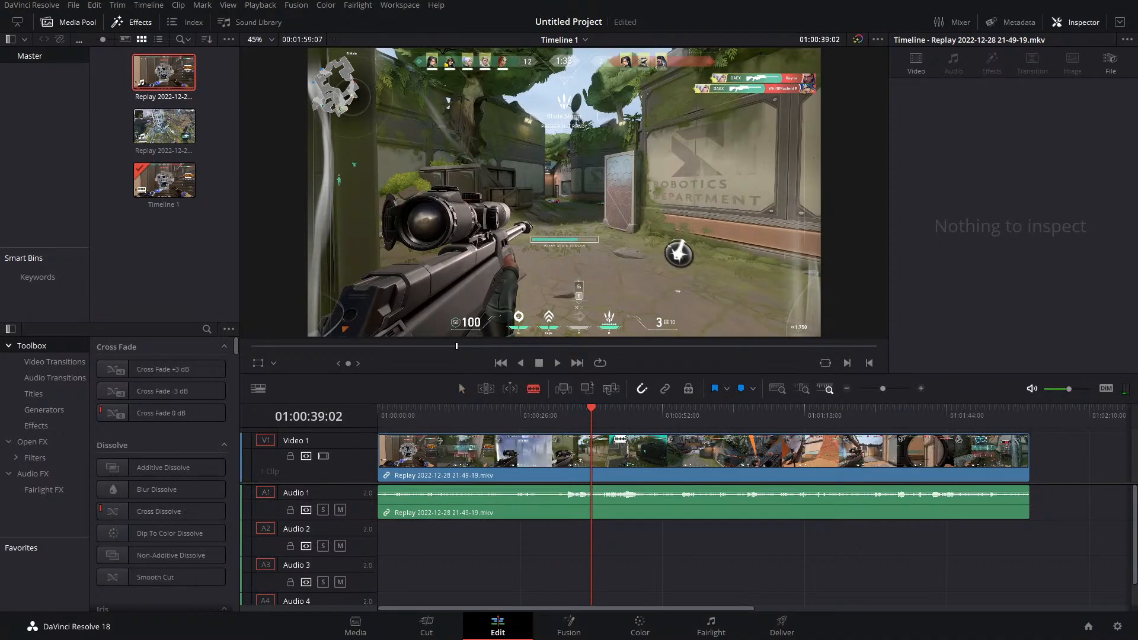
left_click(604, 468)
left_click(565, 464)
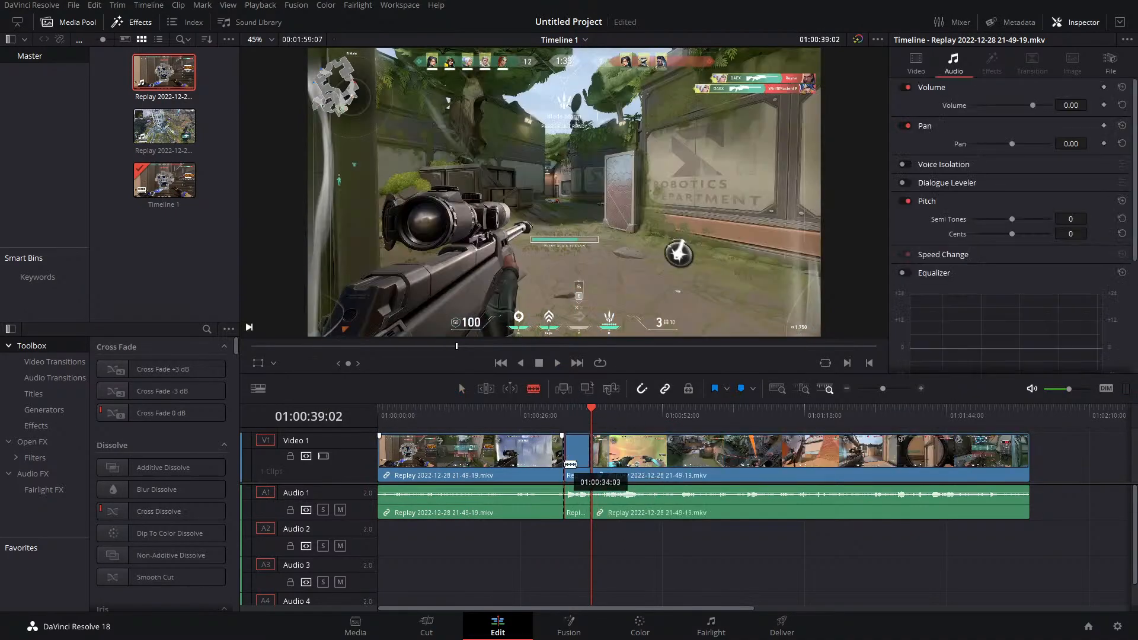
key("a")
left_click(523, 462)
key("BackSpace")
left_click(638, 466)
Extend the start of the remaining clip back to 01:00:30:10 and play it from there to 01:00:31:04
key("Up")
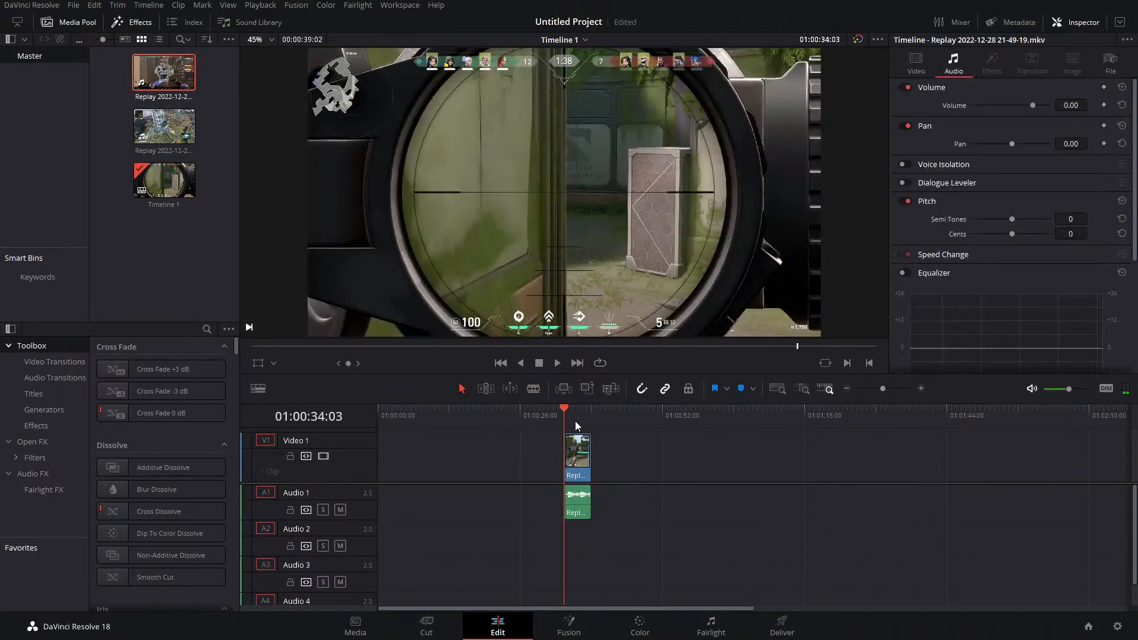
key("space")
left_click_drag(566, 456, 550, 462)
key("Up")
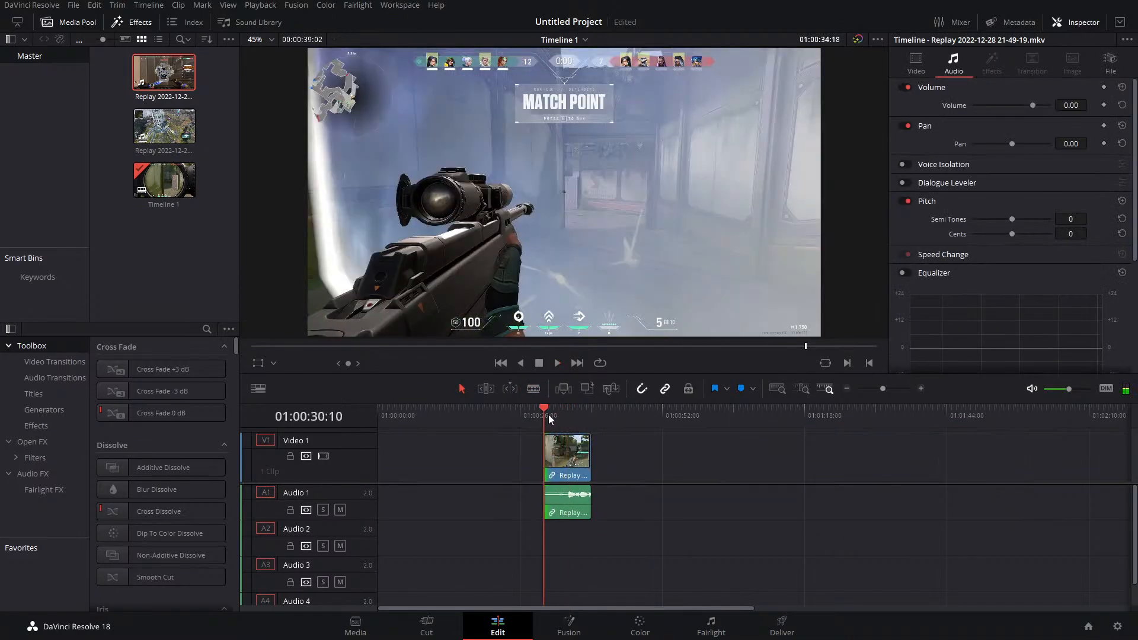
key("space")
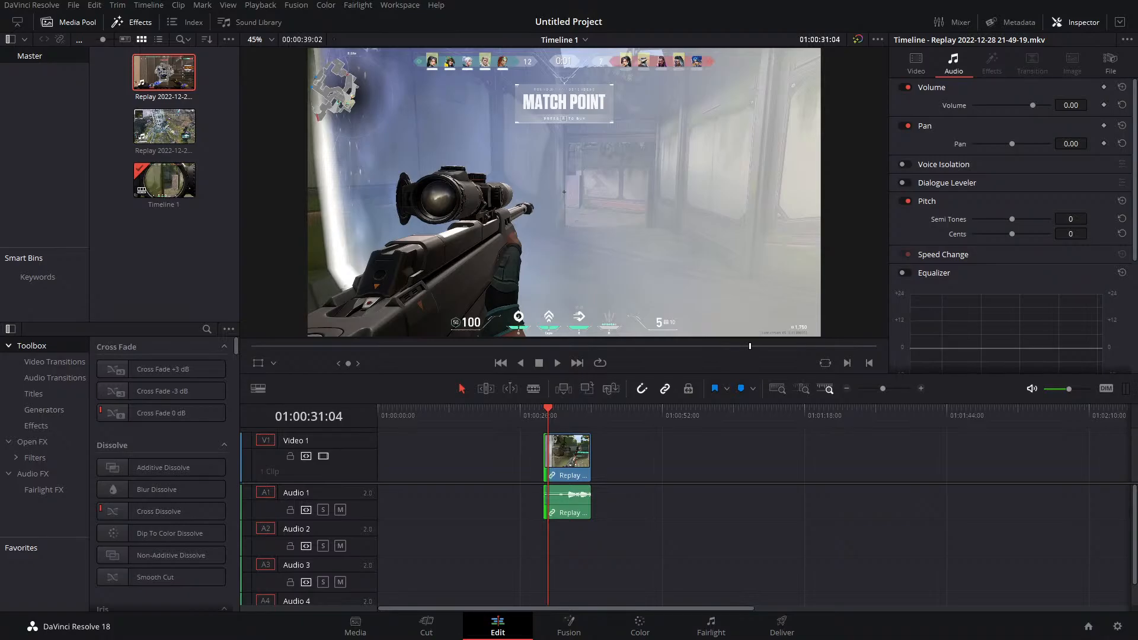
Switch to the tweet about foreground wipes in the browser and show its video in full screen
left_click_drag(561, 46, 539, 16)
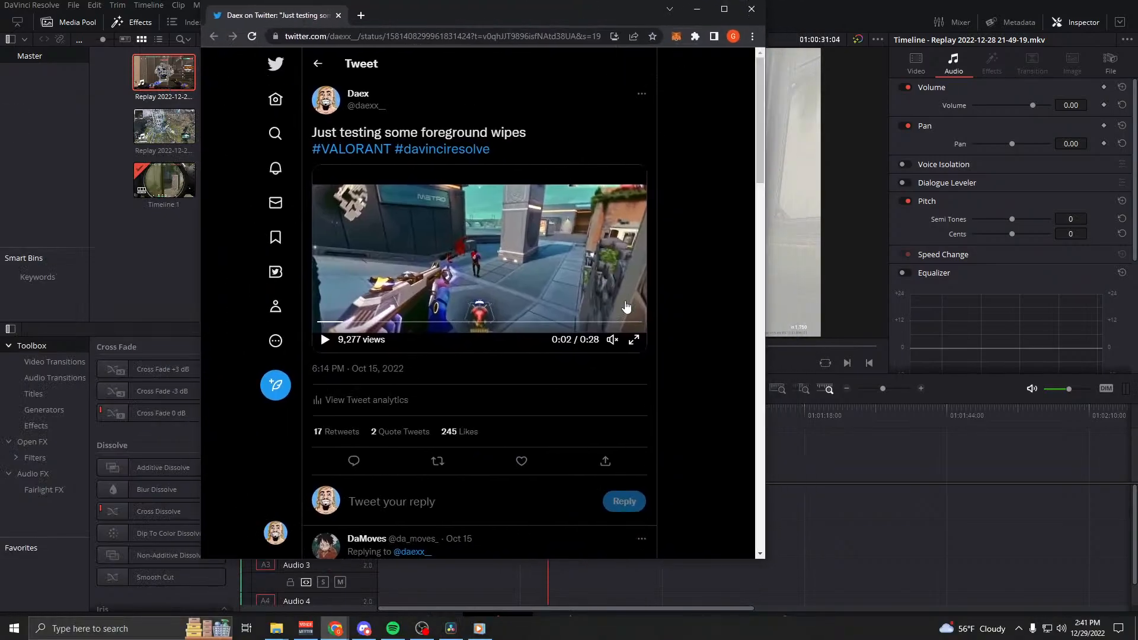
left_click(632, 338)
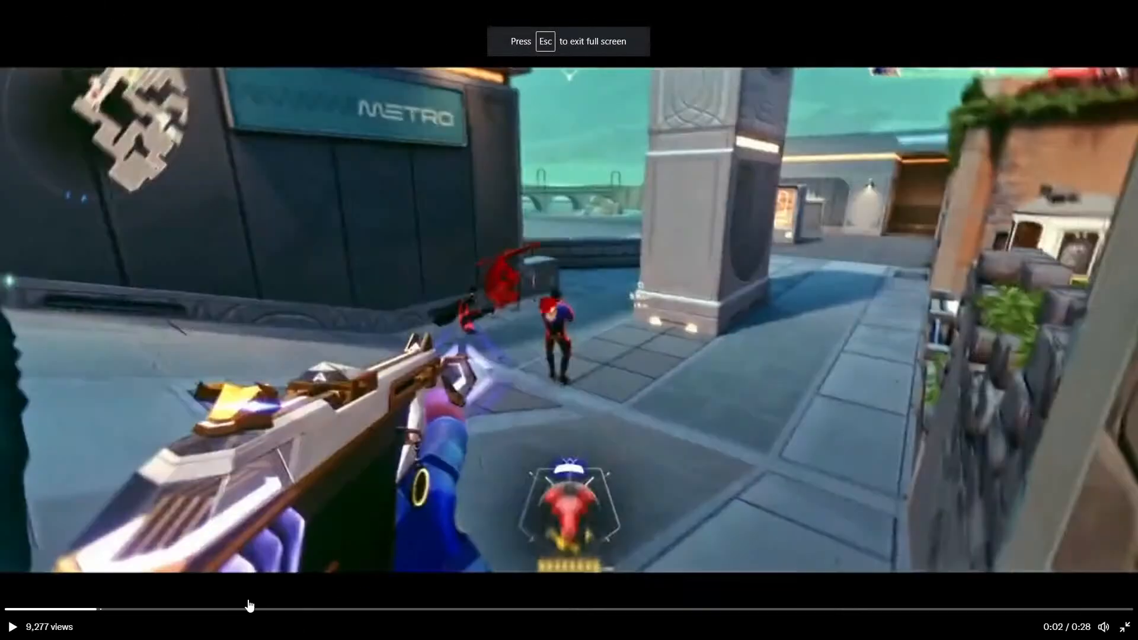
Mute the full-screen reference video and continue playing it from 0:03
left_click(12, 627)
left_click(13, 627)
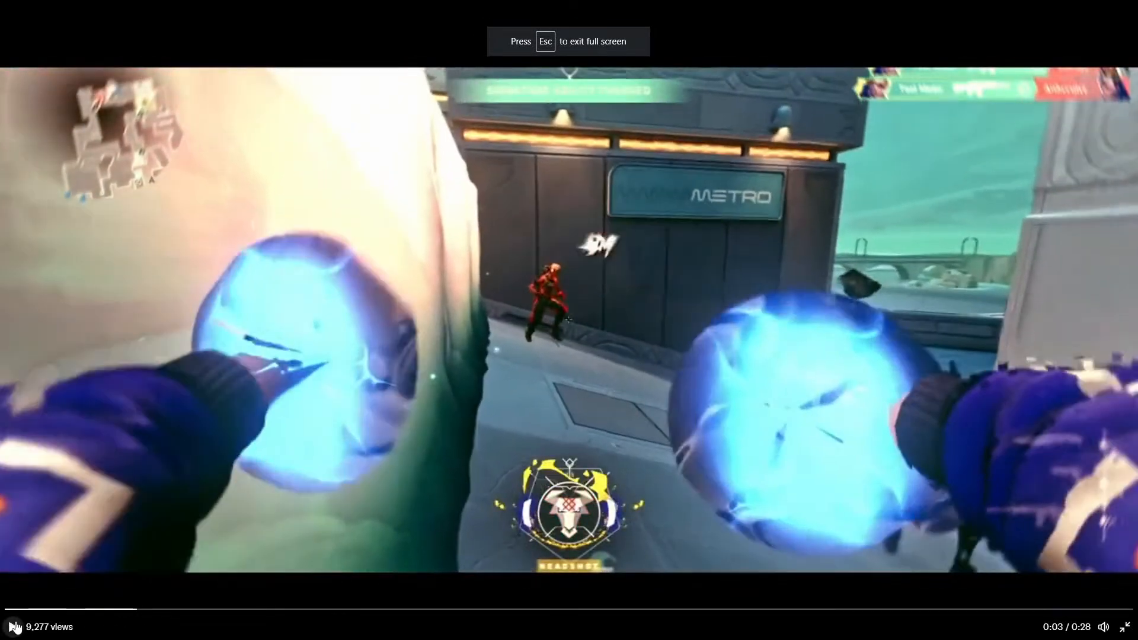
left_click(1103, 626)
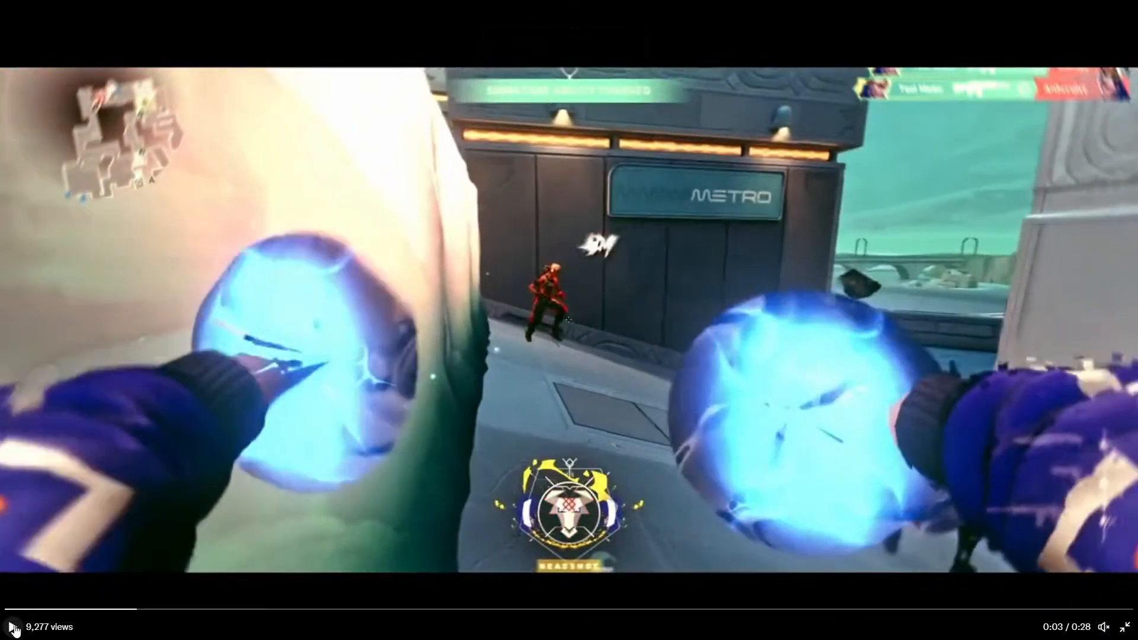
left_click(13, 626)
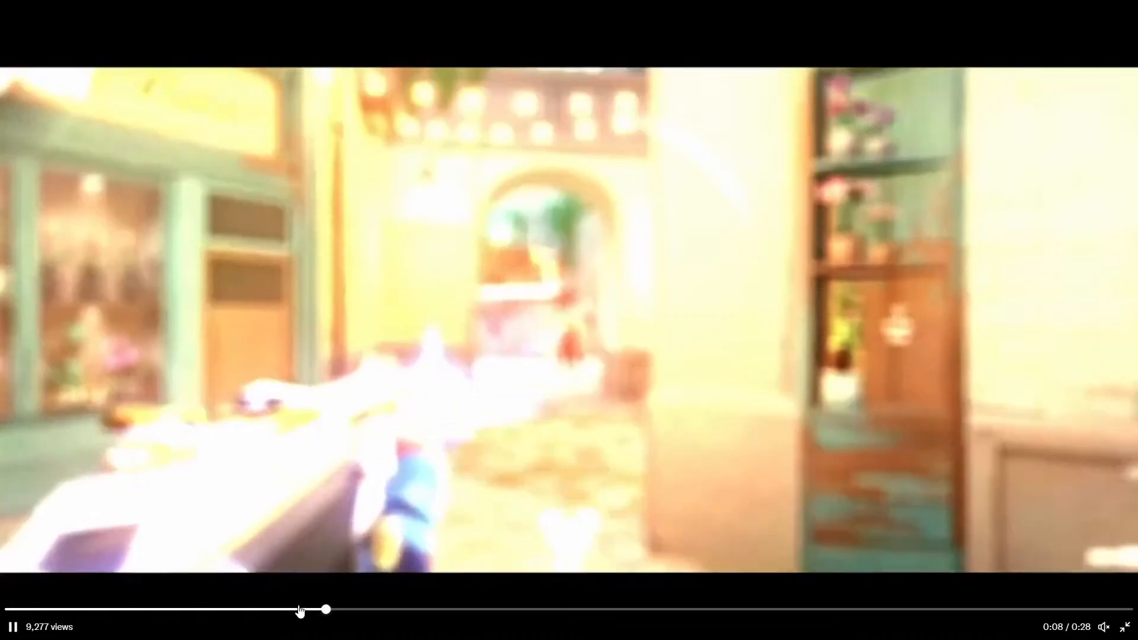
Replay the reference transition between about 0:07 and 0:09 several times, pausing to study how it develops
left_click(292, 611)
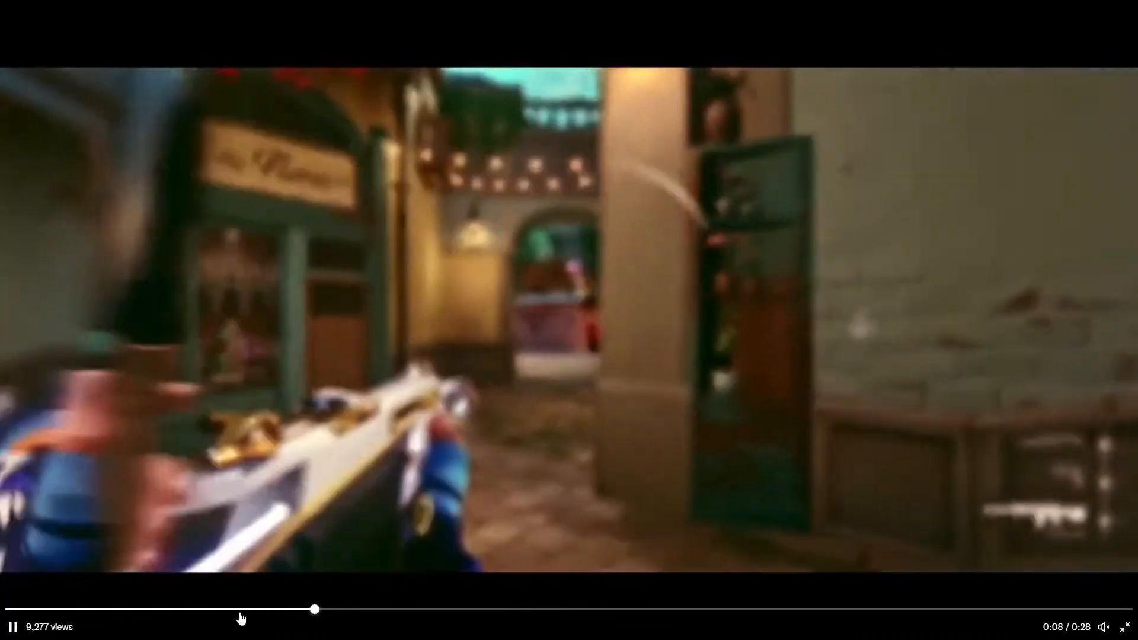
left_click(241, 615)
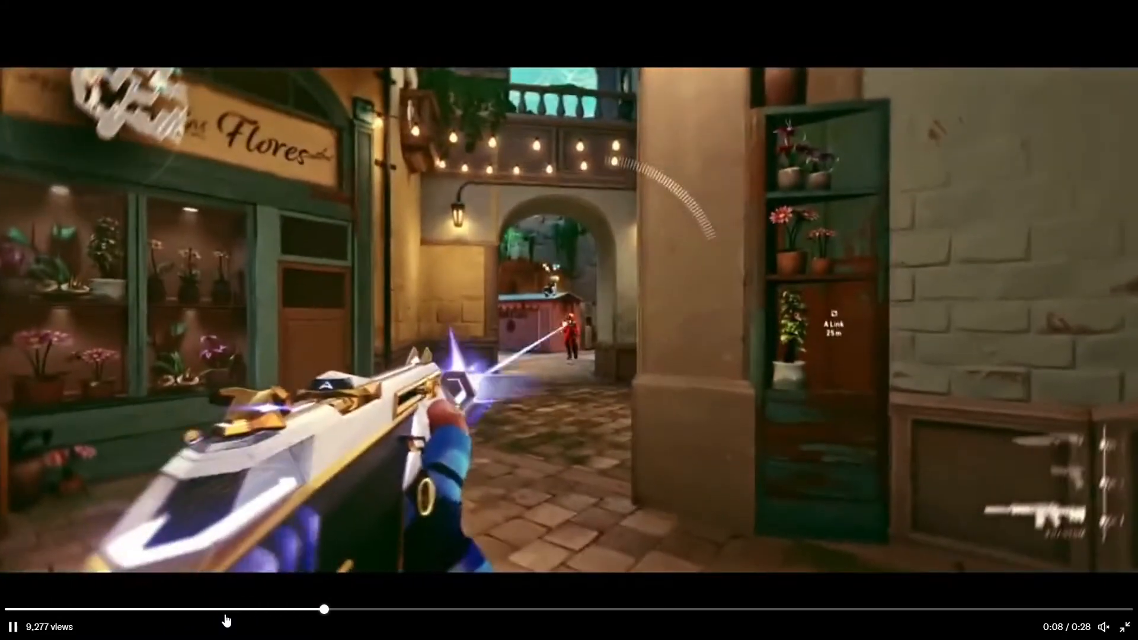
left_click(226, 617)
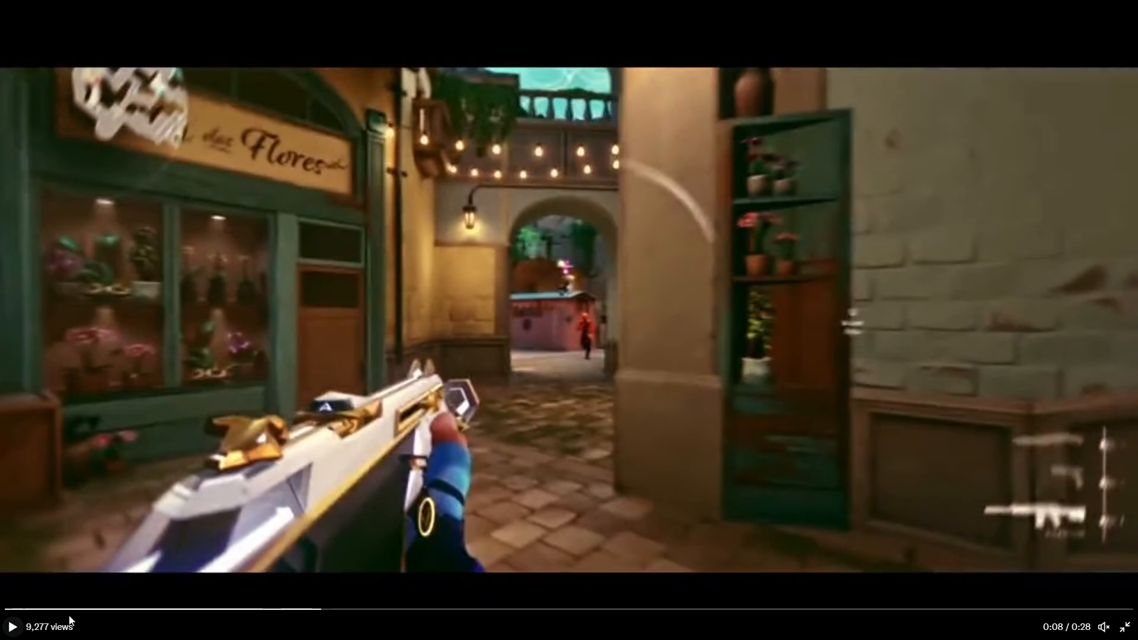
left_click(19, 628)
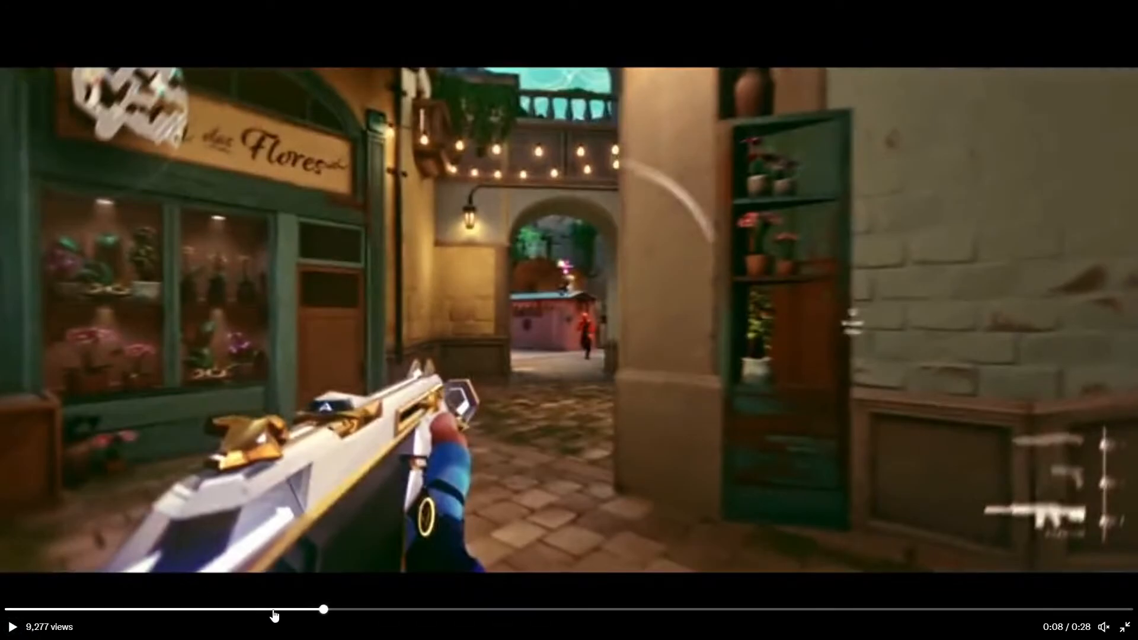
left_click(277, 610)
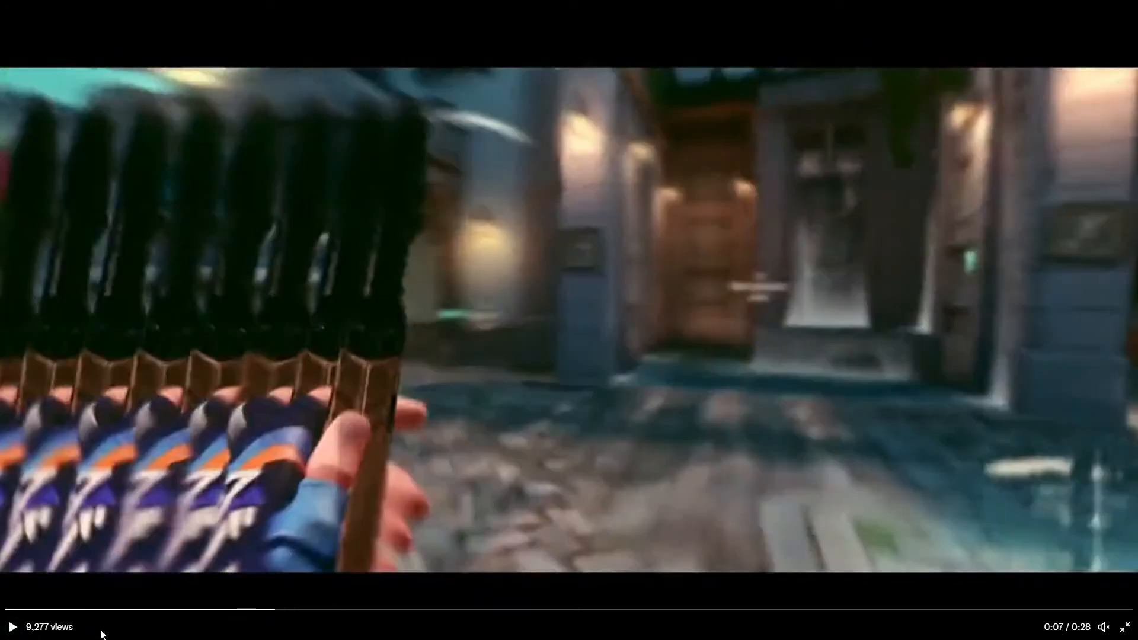
left_click(8, 632)
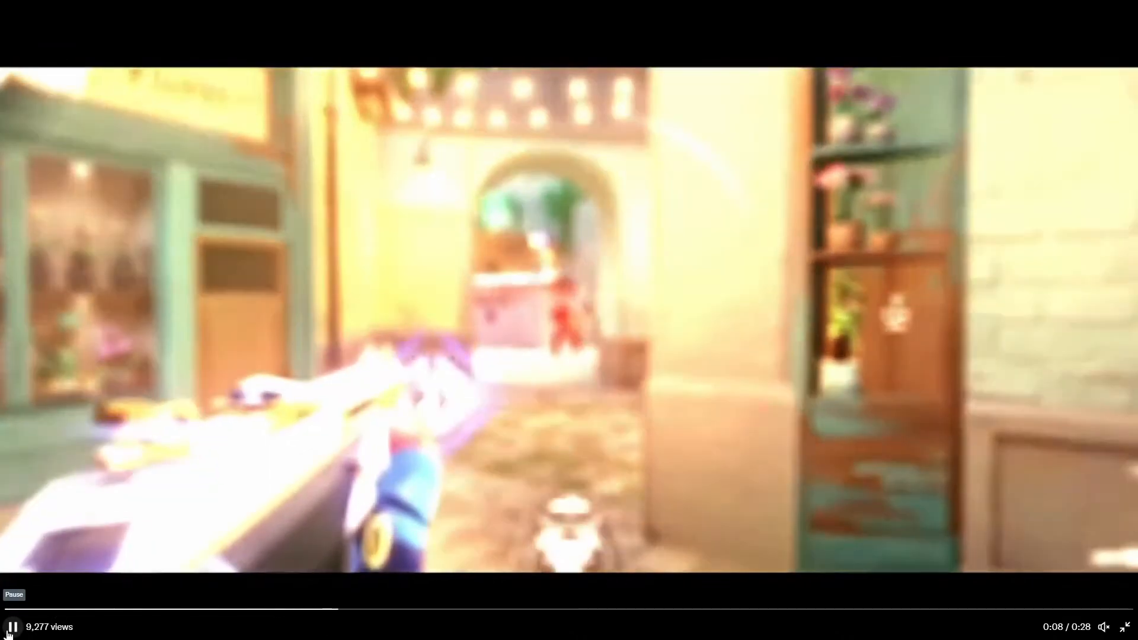
left_click(9, 633)
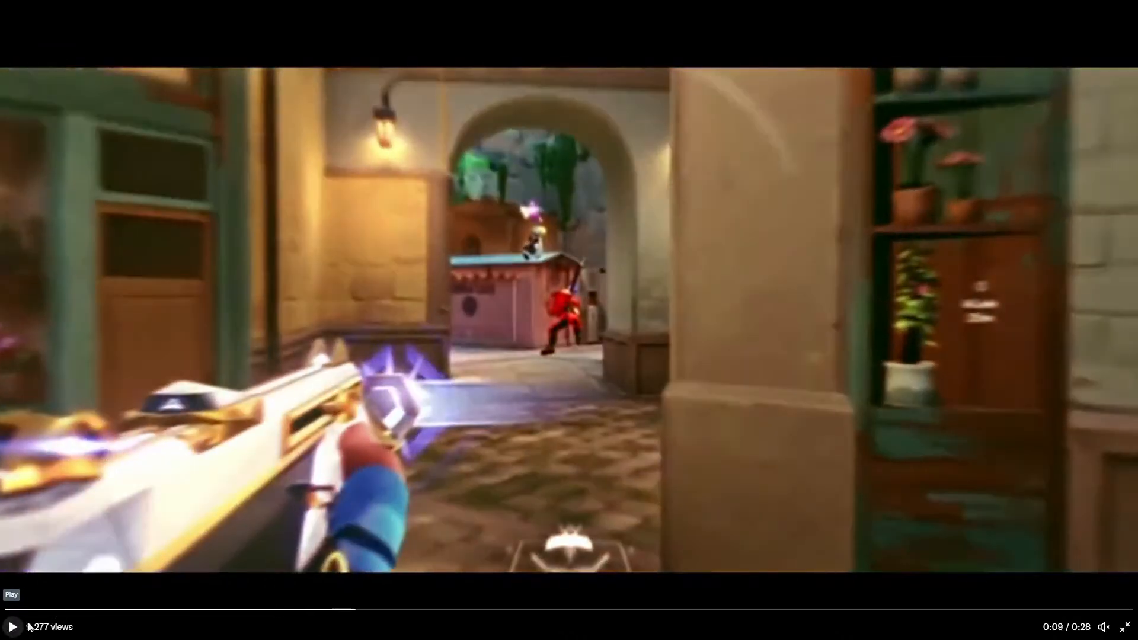
Examine the repeated-knife foreground wipe around 0:07 by playing short stretches and pausing on individual frames
left_click(271, 610)
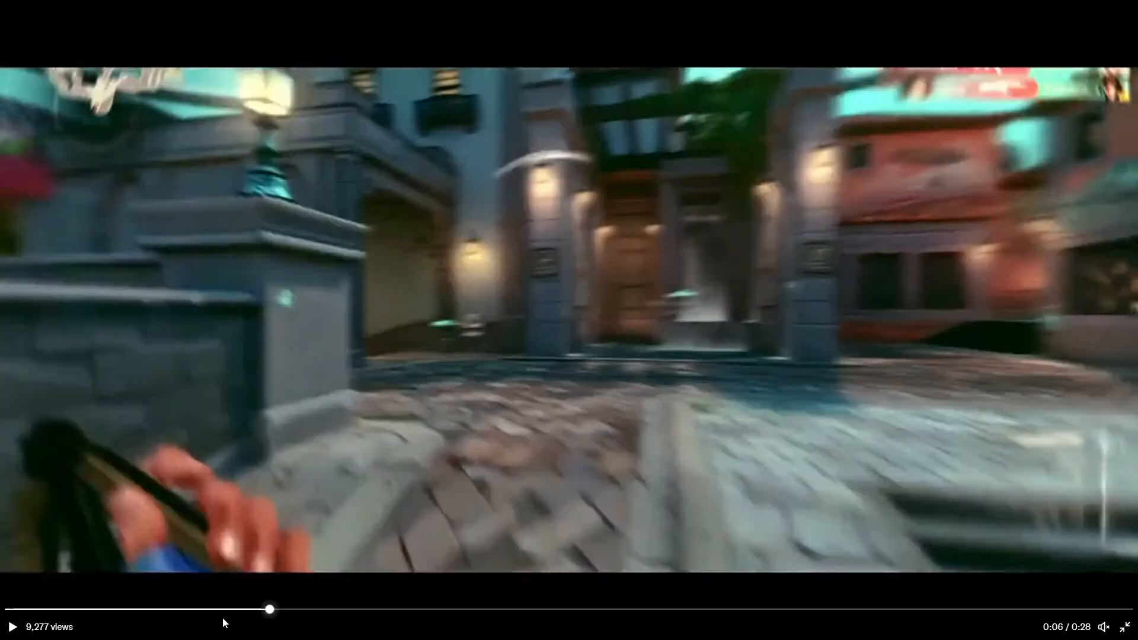
left_click(10, 628)
left_click(11, 629)
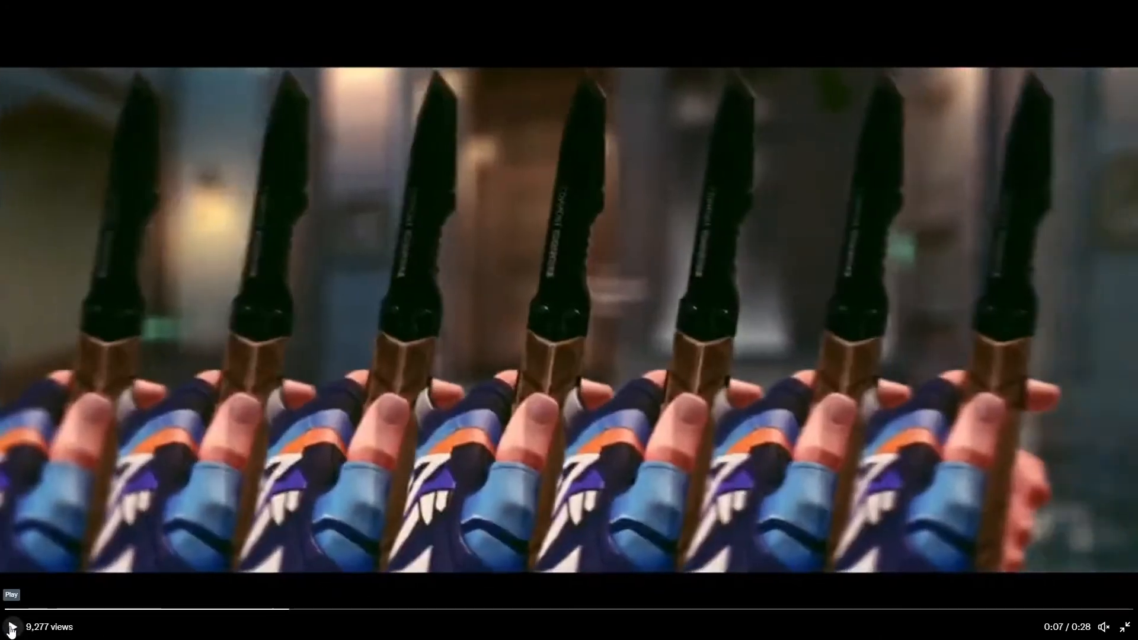
left_click(289, 612)
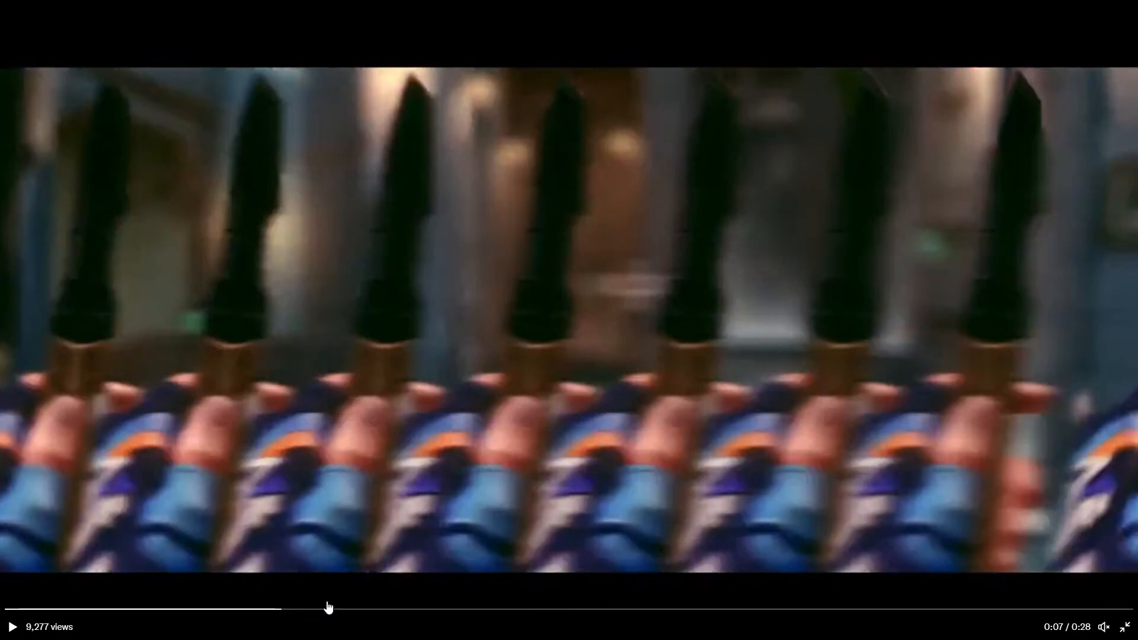
left_click(300, 616)
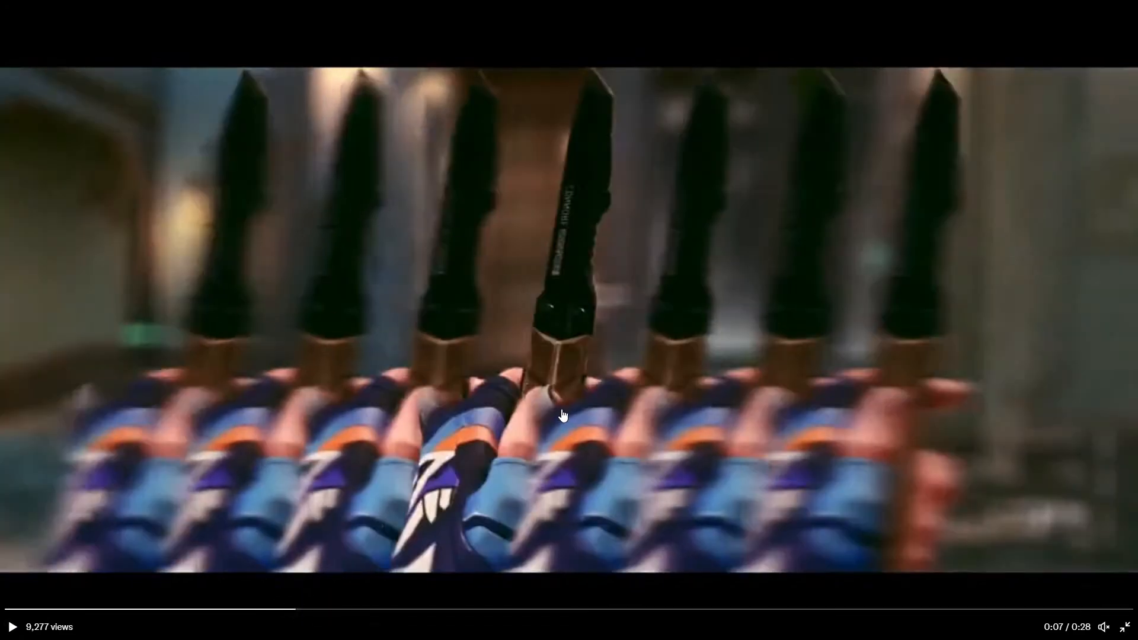
left_click(15, 630)
left_click(18, 629)
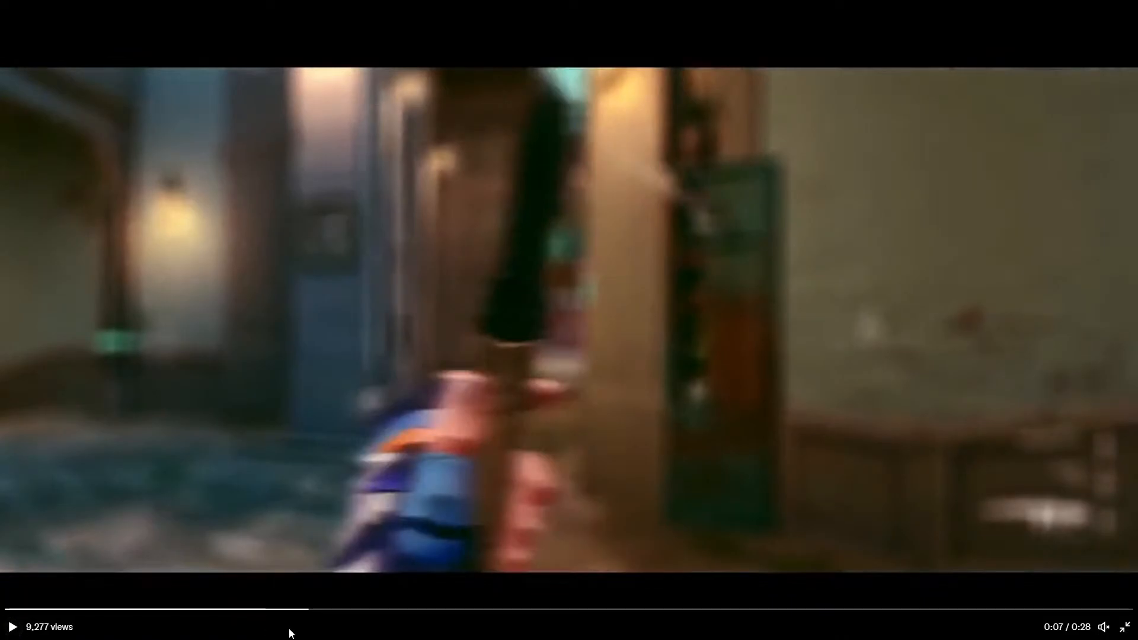
left_click(296, 611)
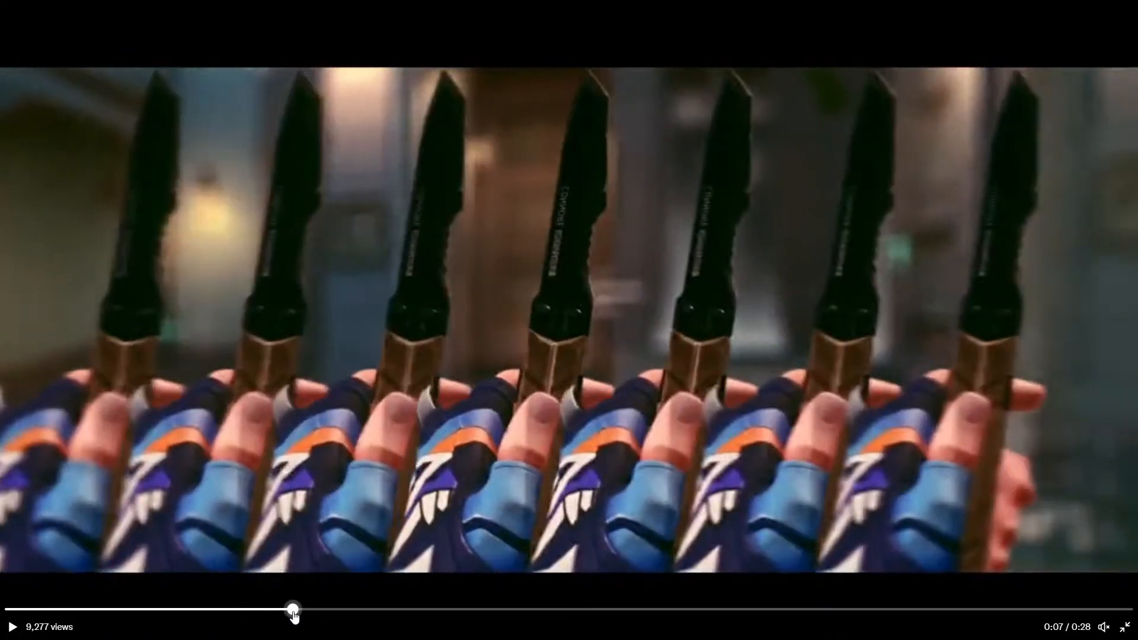
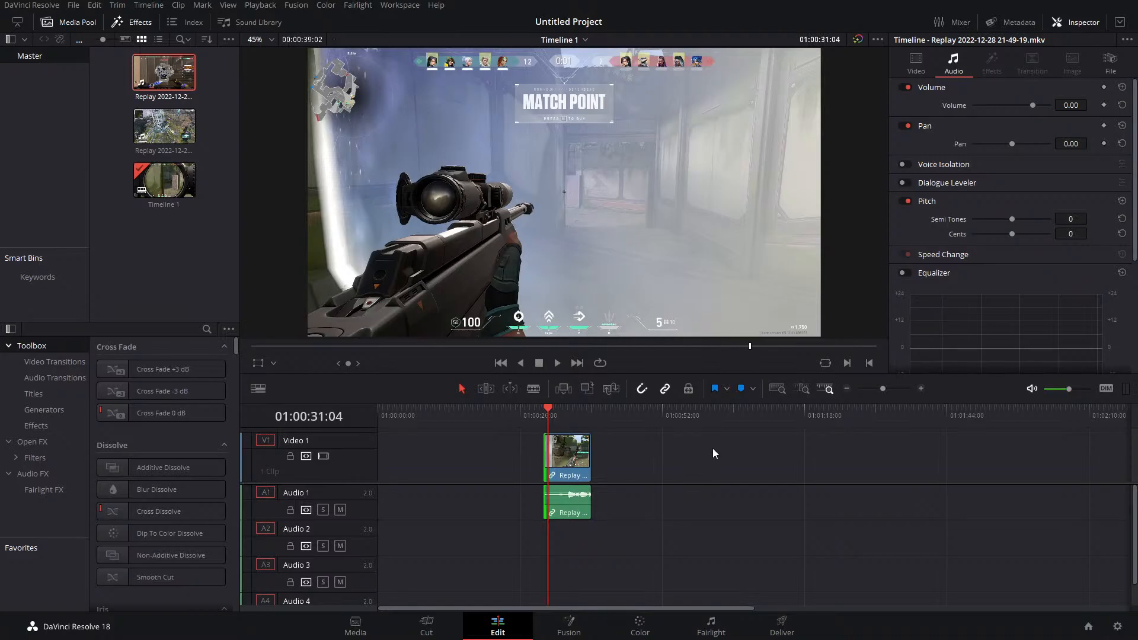
Switch back to DaVinci Resolve, select the trimmed replay clip in the timeline and open it in Fusion
left_click(569, 627)
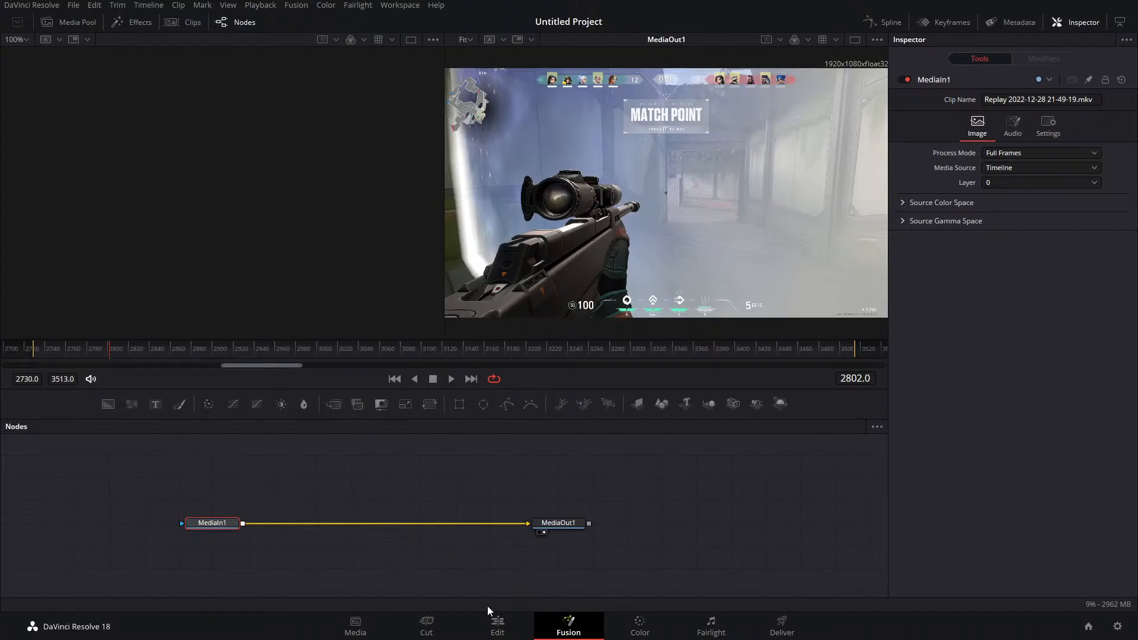
left_click(513, 629)
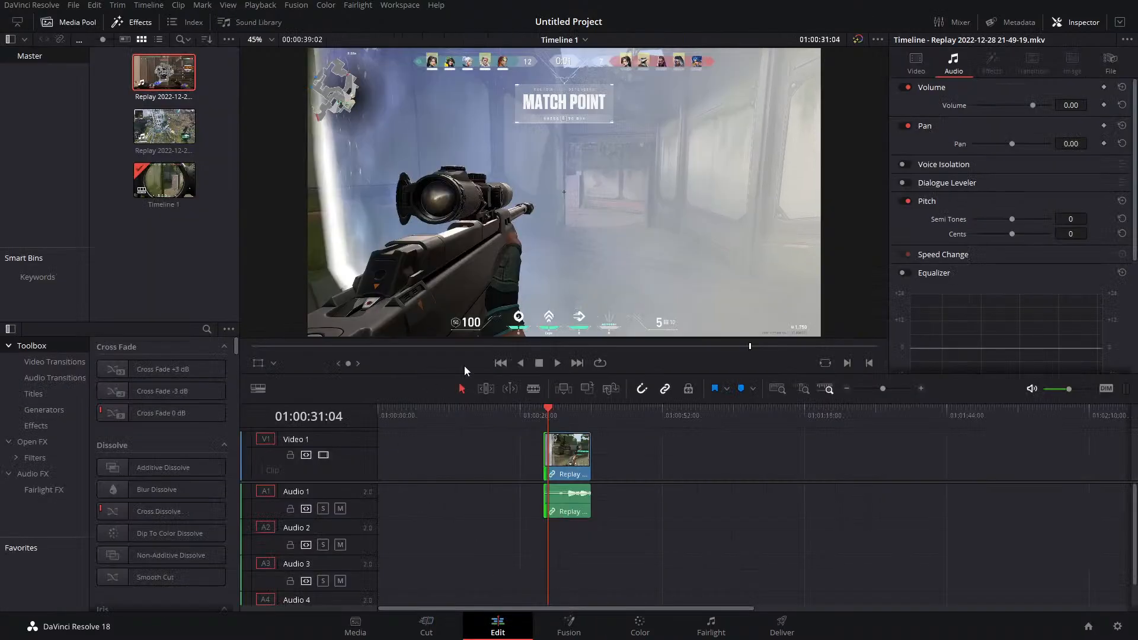
left_click(566, 456)
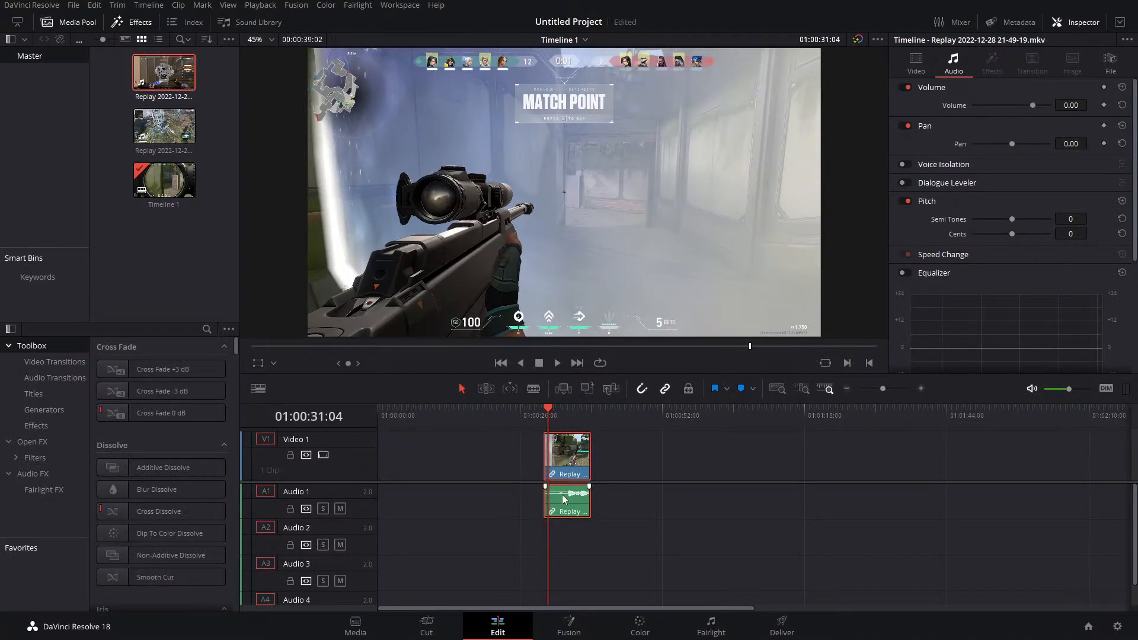
left_click(568, 625)
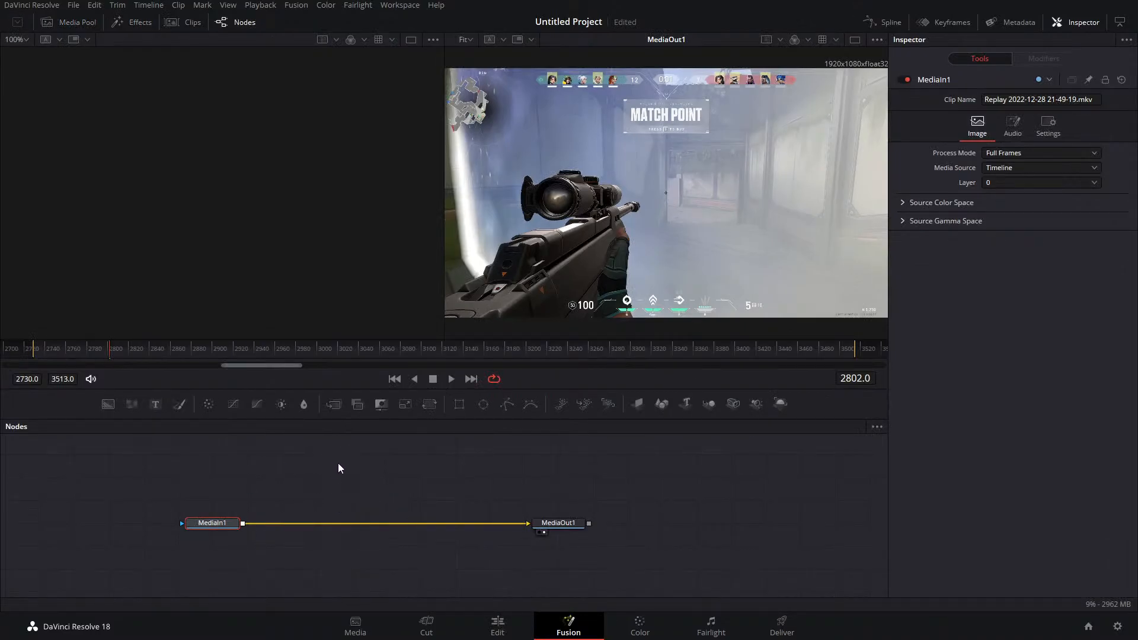
left_click_drag(337, 465, 365, 463)
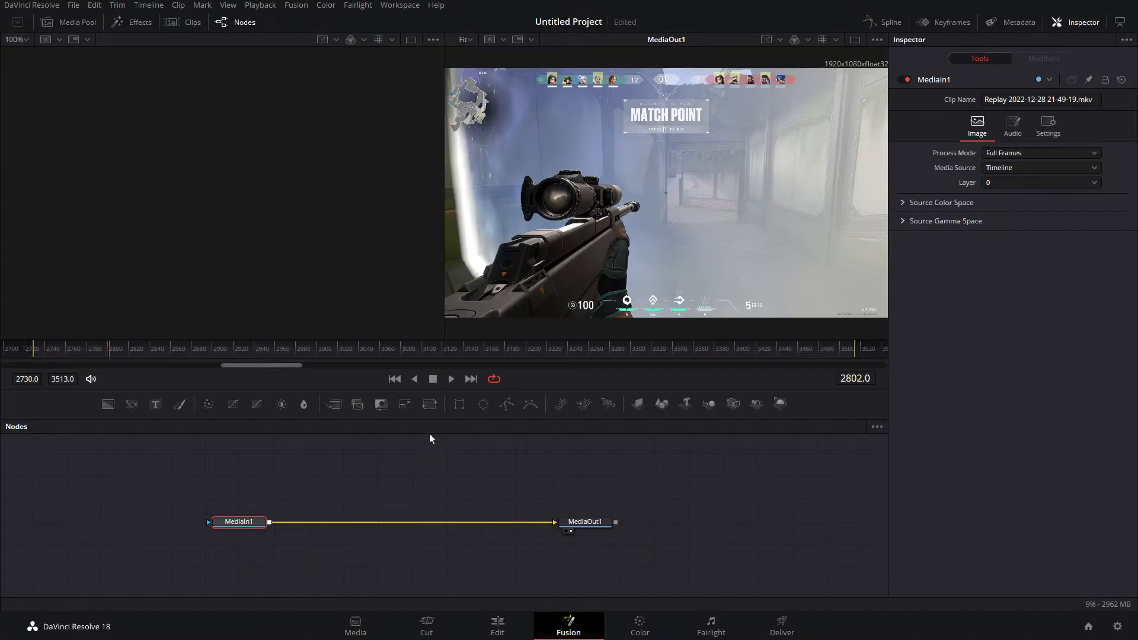
left_click(501, 624)
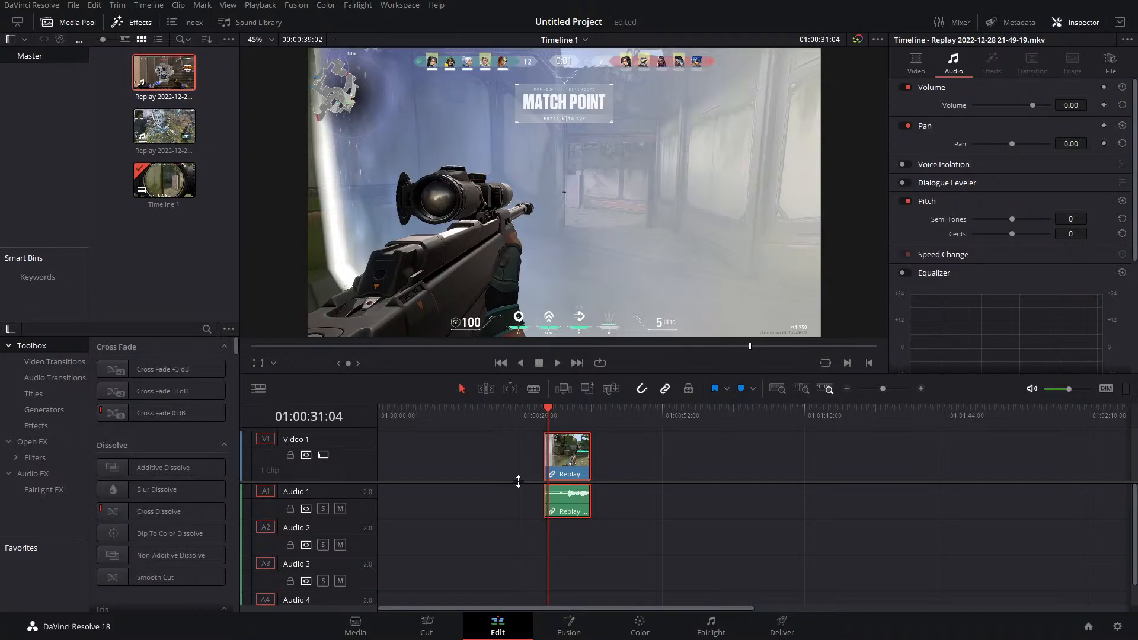
left_click(560, 630)
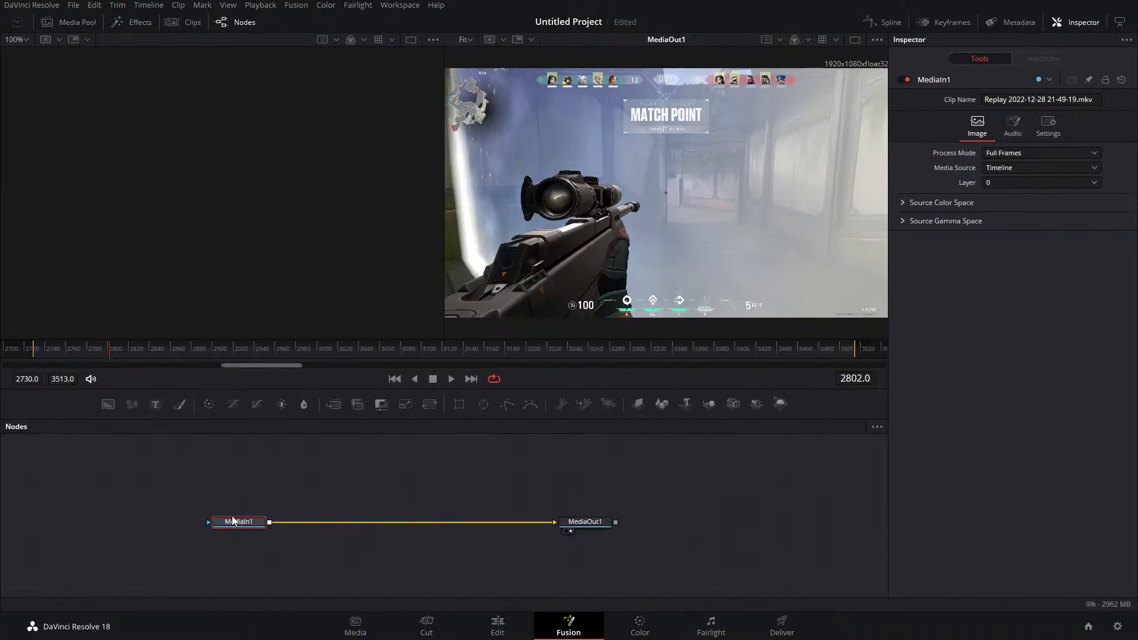
Add an Optical Flow node and a Vector Motion Blur node between MediaIn1 and MediaOut1, and select both new nodes
key("shift+space")
type("opt")
key("Return")
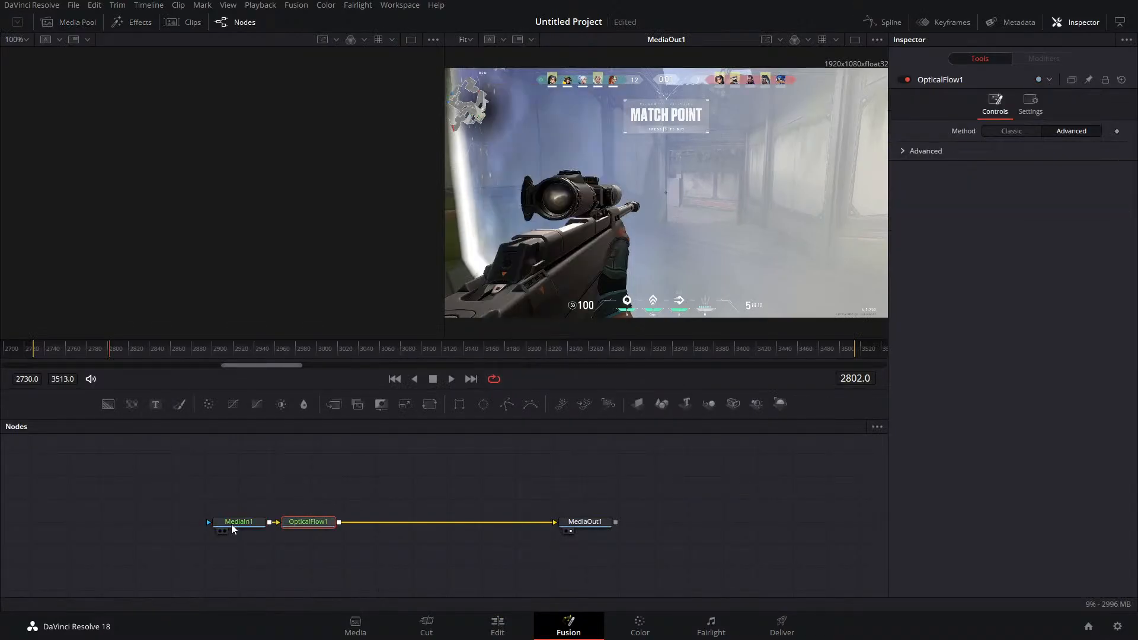
key("shift+space")
type("vec")
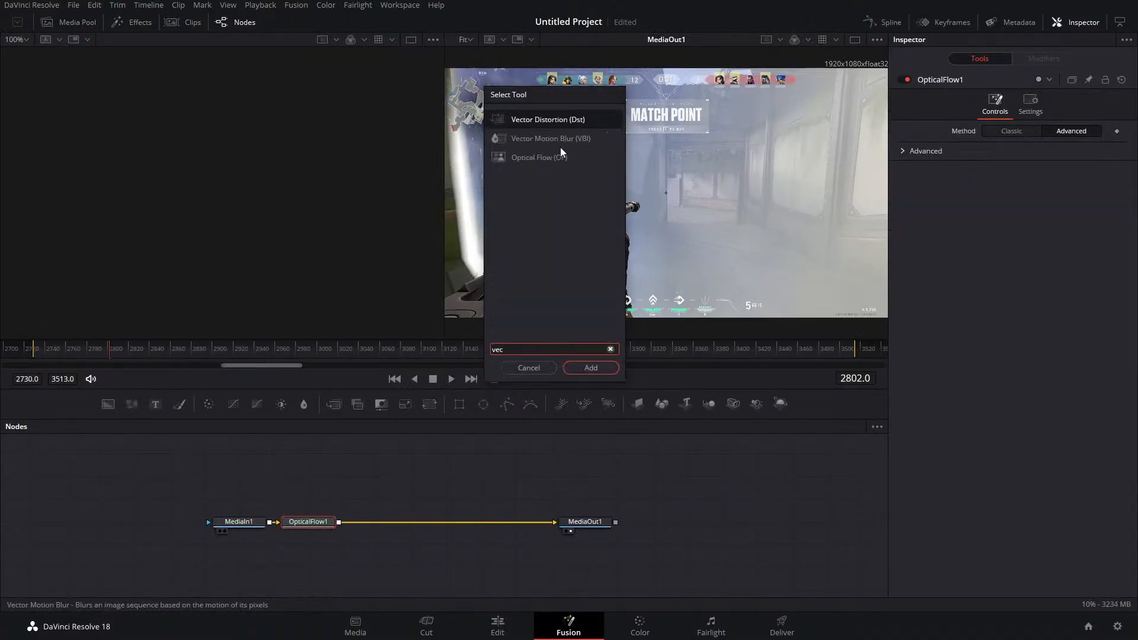
left_click(556, 142)
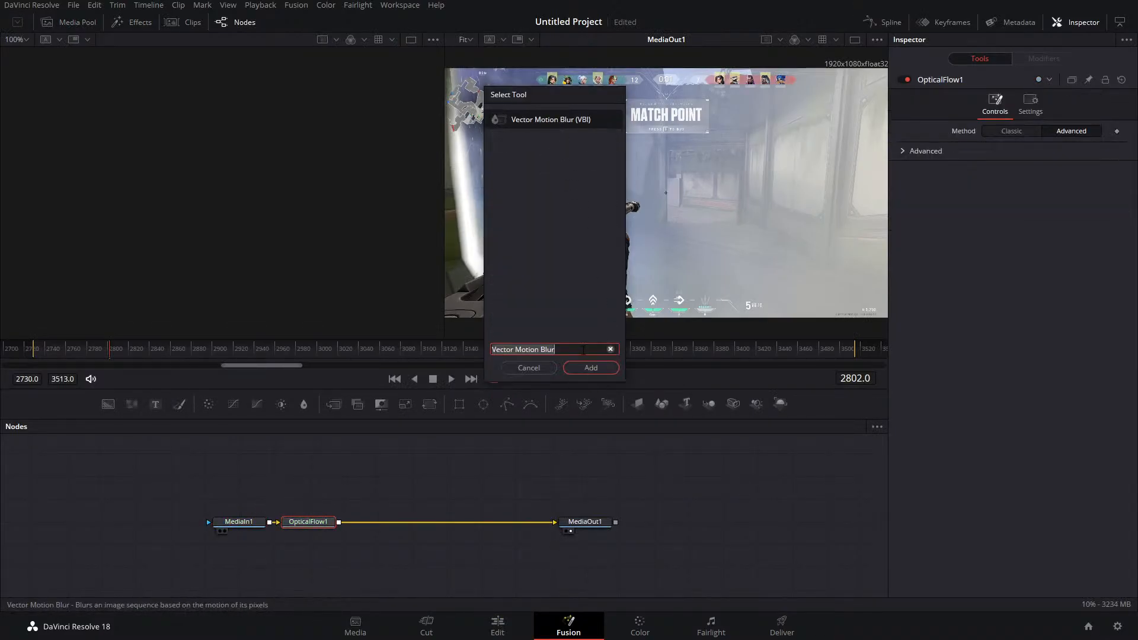
left_click(590, 368)
left_click_drag(311, 488, 396, 556)
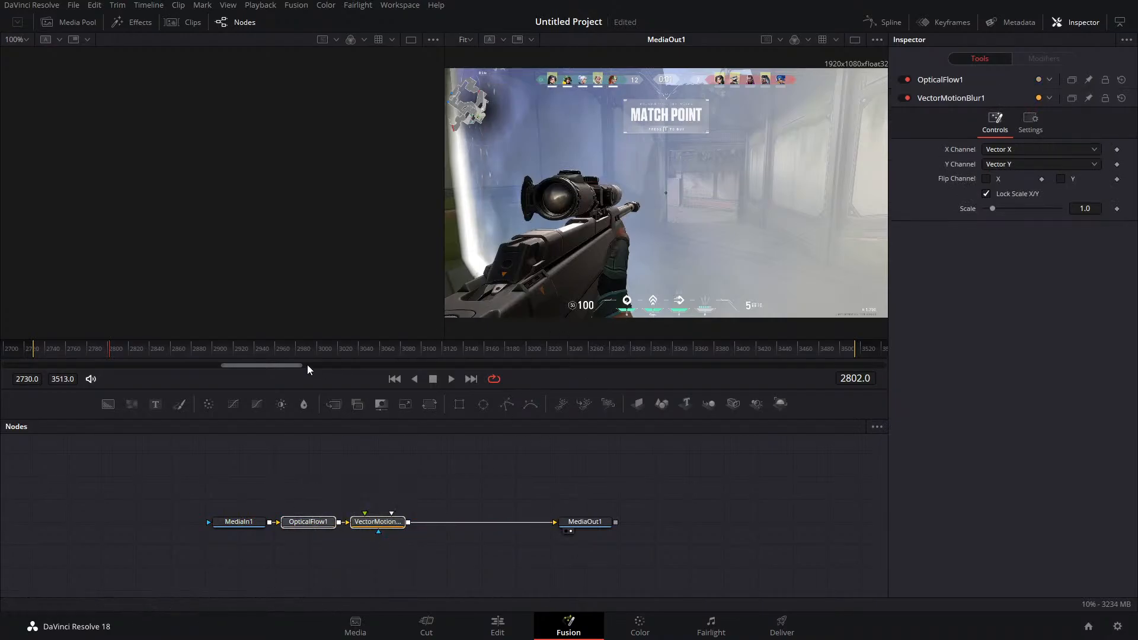
Play the composition from frame 2802 in a single enlarged viewer to preview the motion blur
left_click(453, 378)
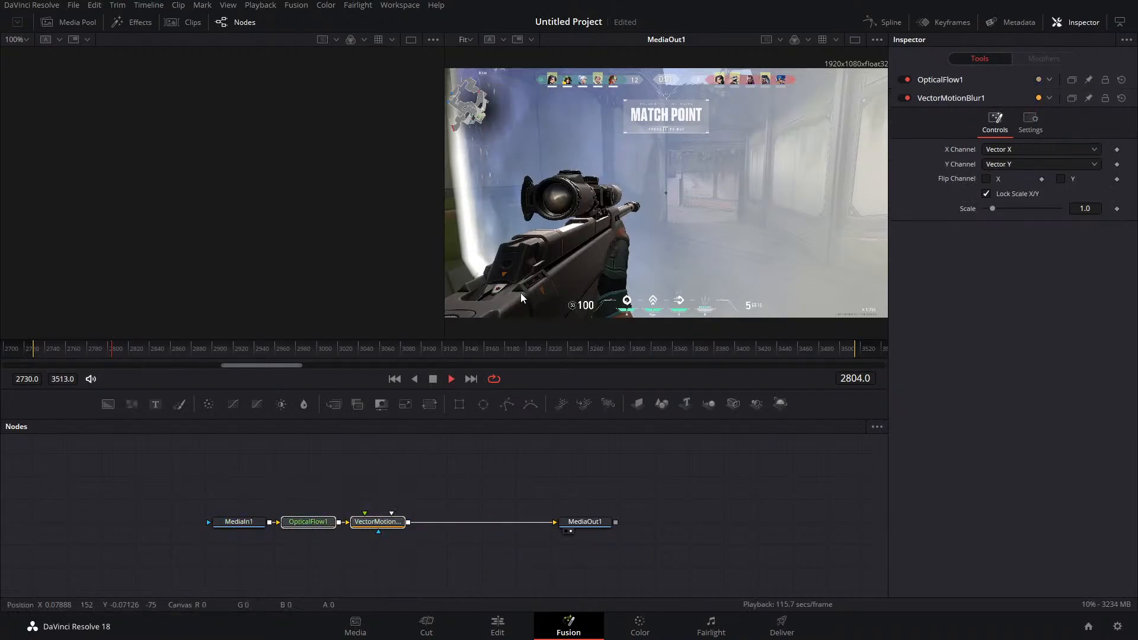
left_click(853, 40)
scroll(407, 179, "up", 2)
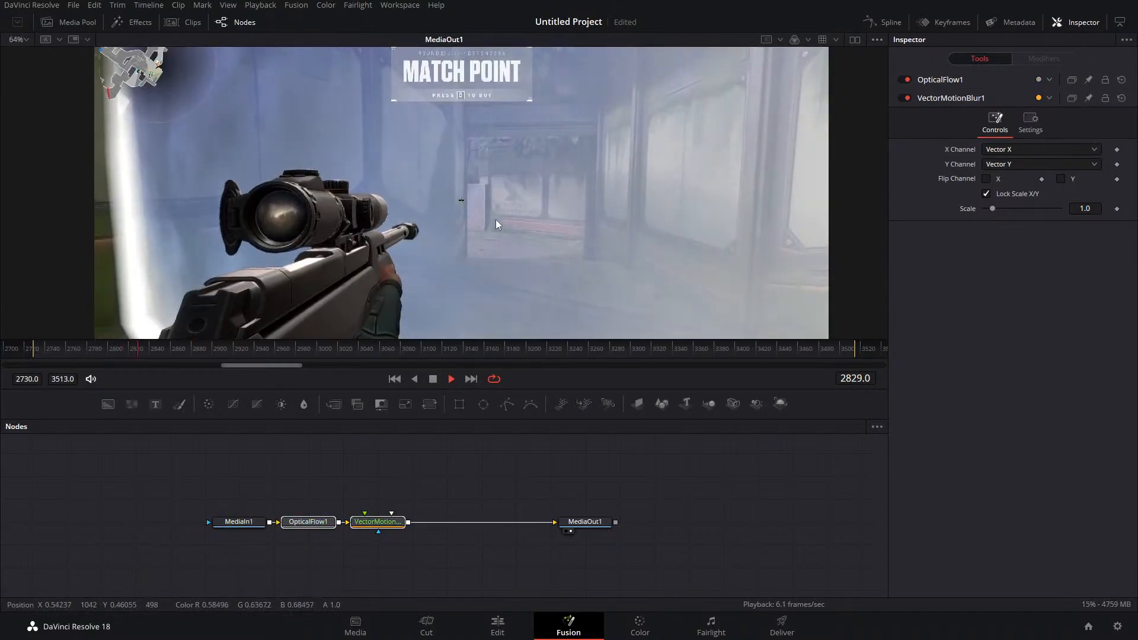
left_click_drag(495, 219, 511, 174)
left_click(260, 5)
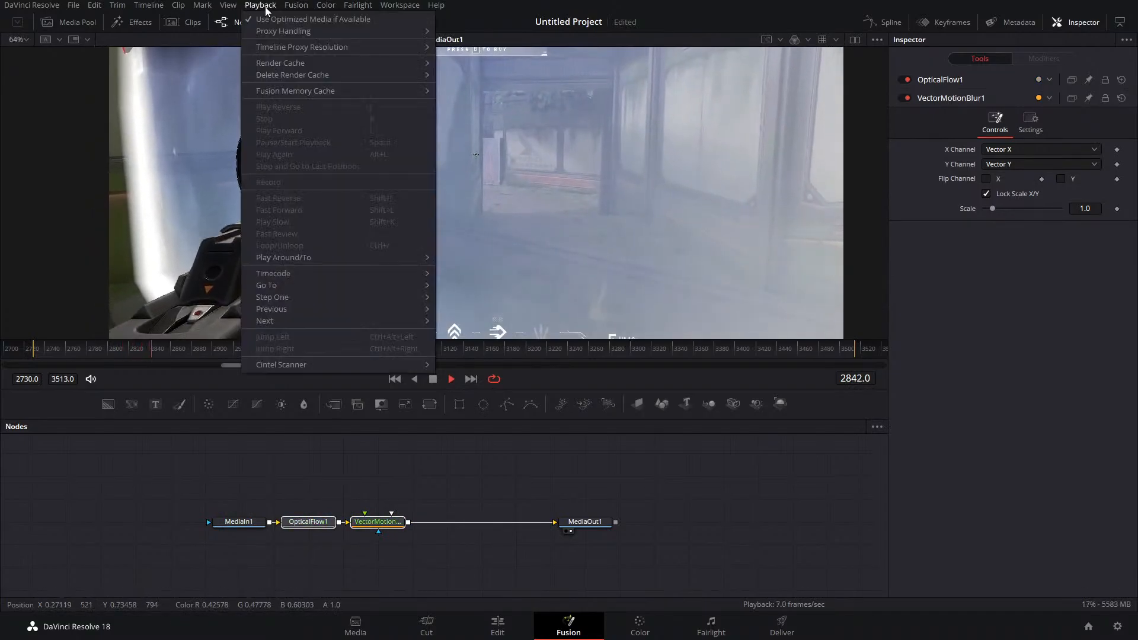
mouse_move(294, 46)
left_click(203, 77)
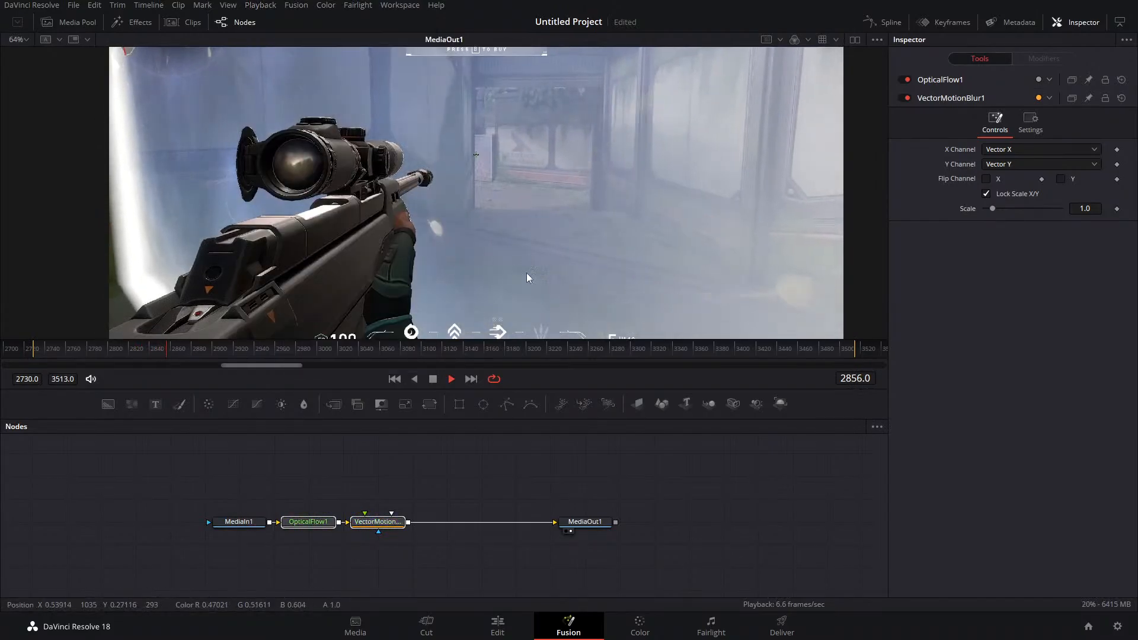
Enlarge the viewer area and check the motion blur on the weapon movement between about frames 3021 and 3058
left_click_drag(520, 417, 513, 498)
left_click(231, 430)
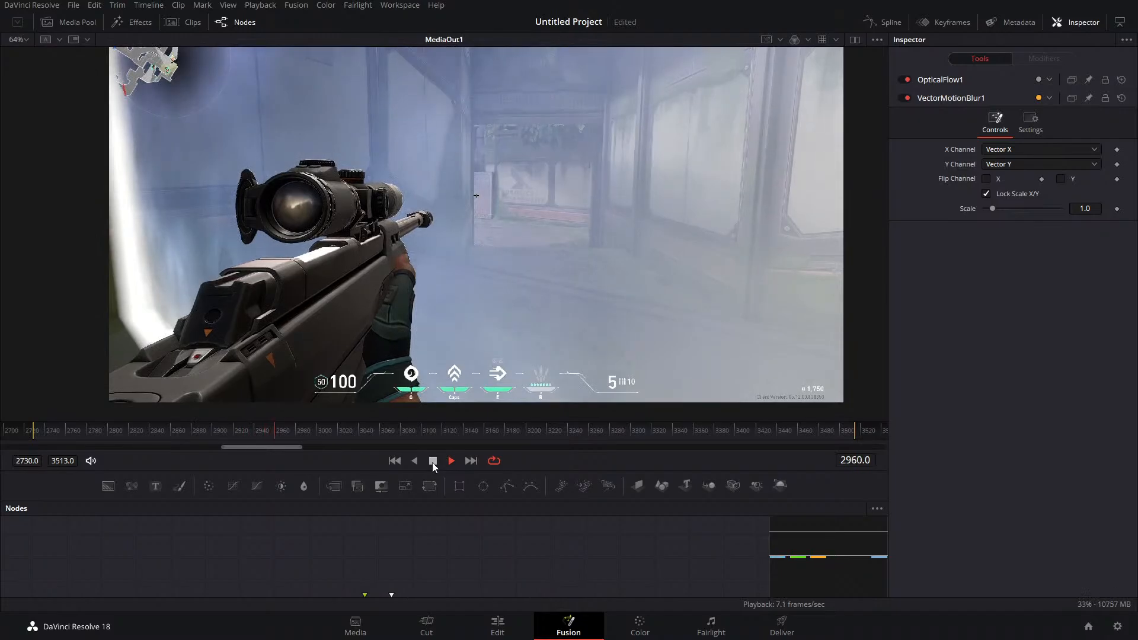
left_click(373, 436)
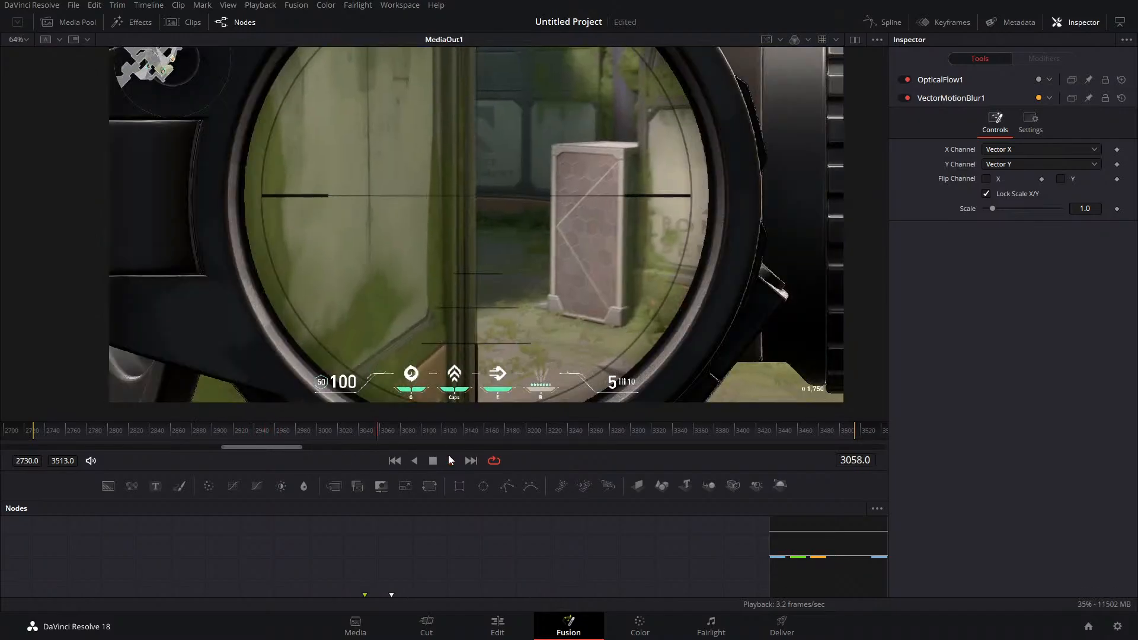
left_click(358, 432)
left_click_drag(358, 430, 314, 435)
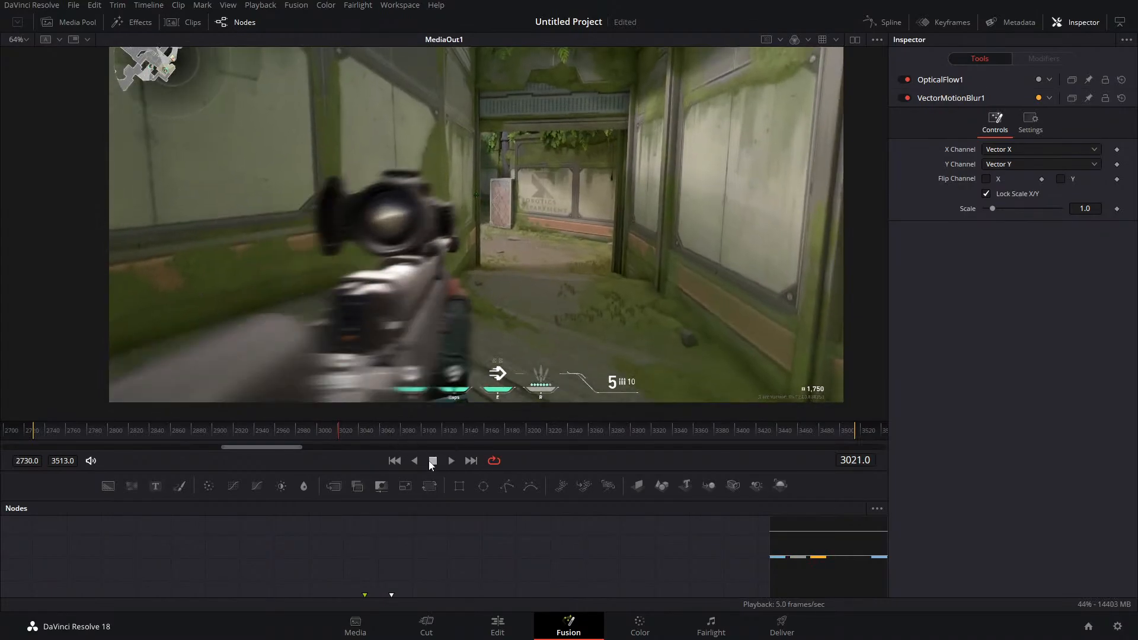
Stop playback at frame 3021 and add a Motion Blur node after VectorMotionBlur1
left_click(435, 462)
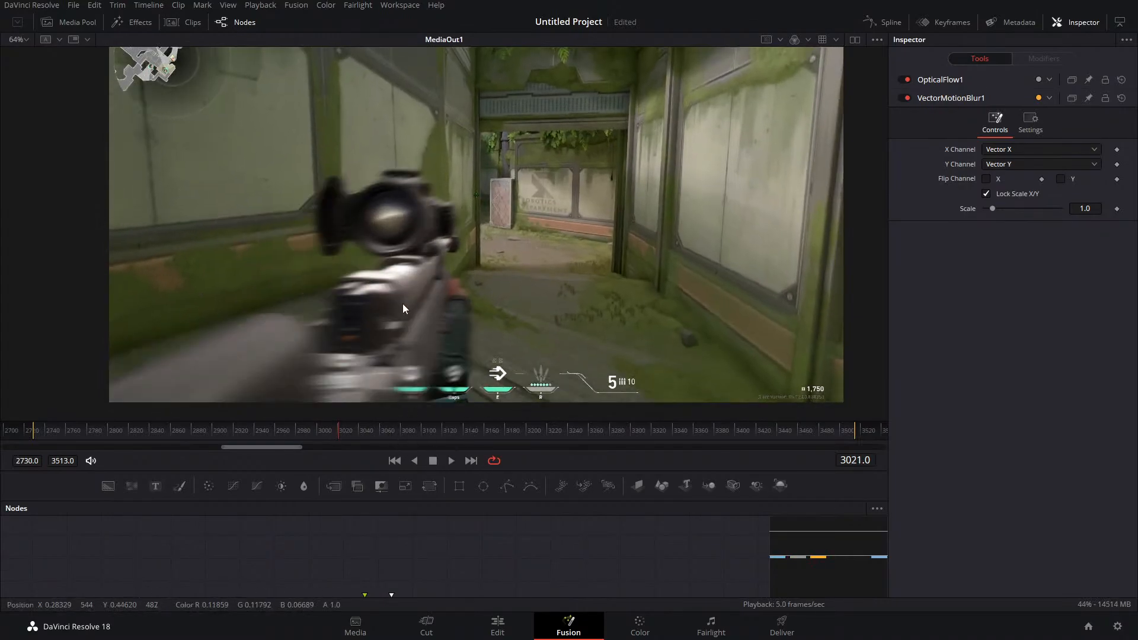
left_click_drag(314, 267, 344, 278)
scroll(424, 520, "down", 1)
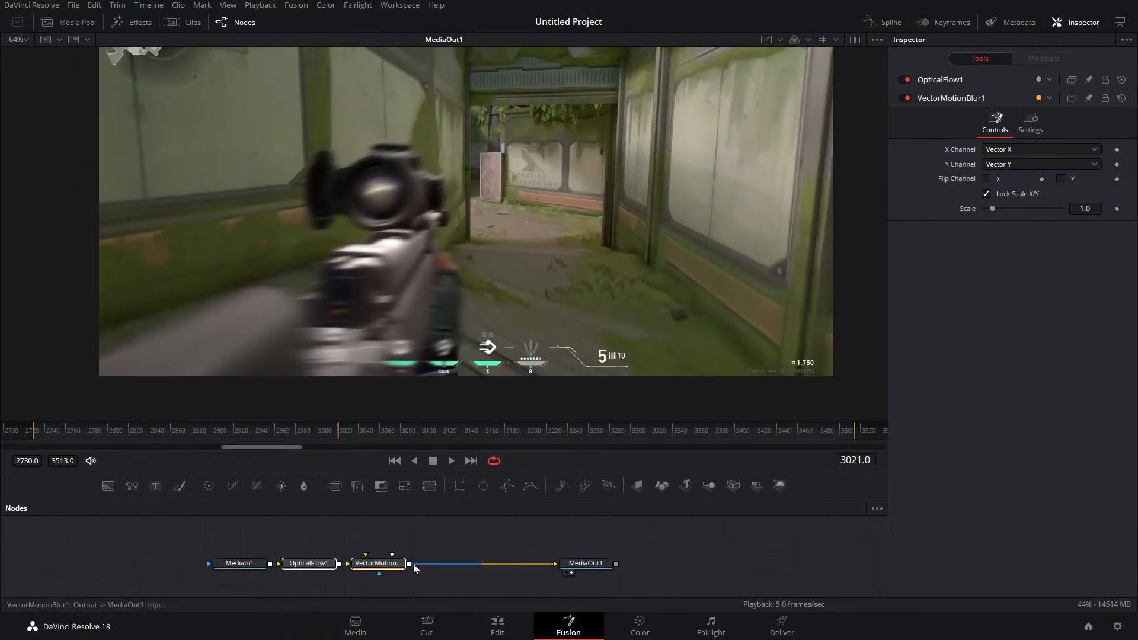
left_click(391, 566)
key("shift+space")
type("mot")
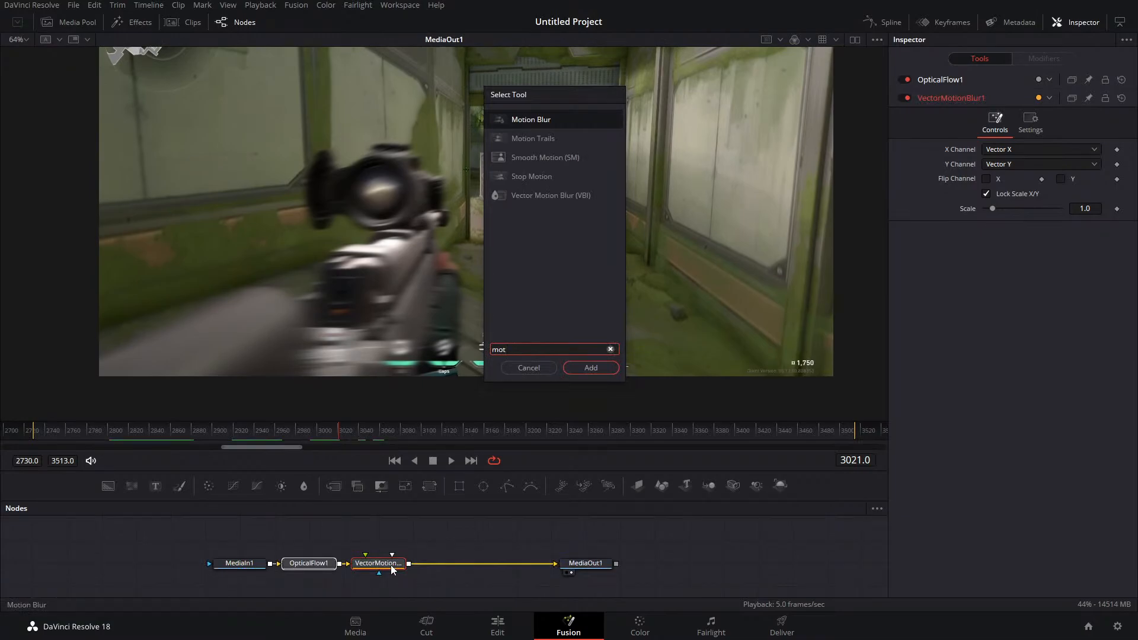
key("Return")
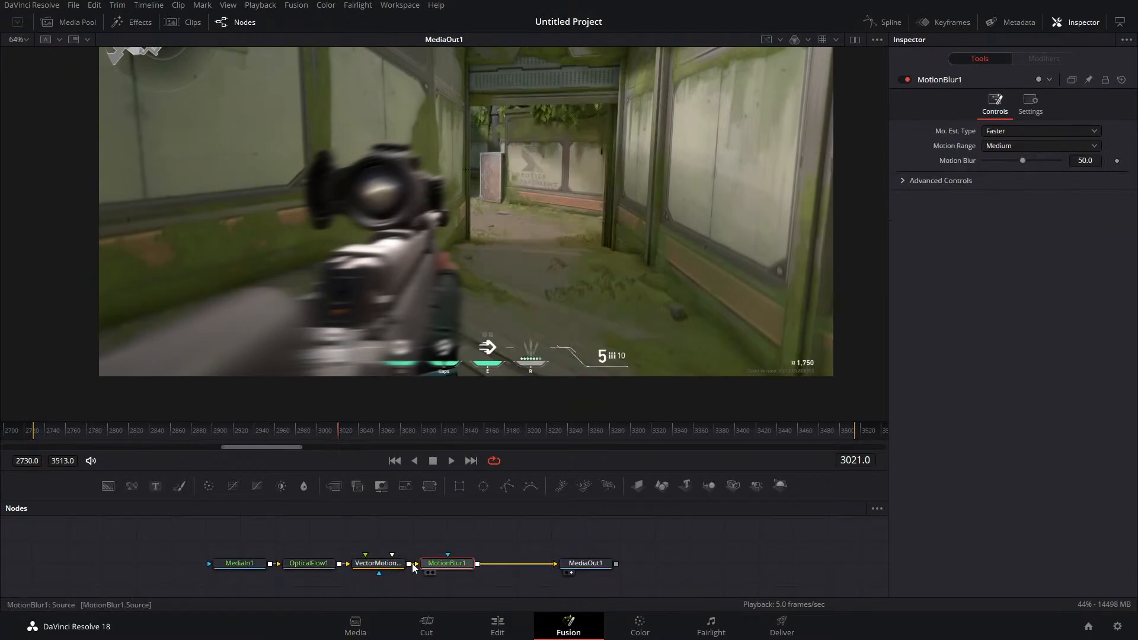
Disable OpticalFlow1 and VectorMotionBlur1, and inspect the effect of MotionBlur1 alone on the weapon up close
left_click_drag(306, 524, 367, 589)
left_click(904, 80)
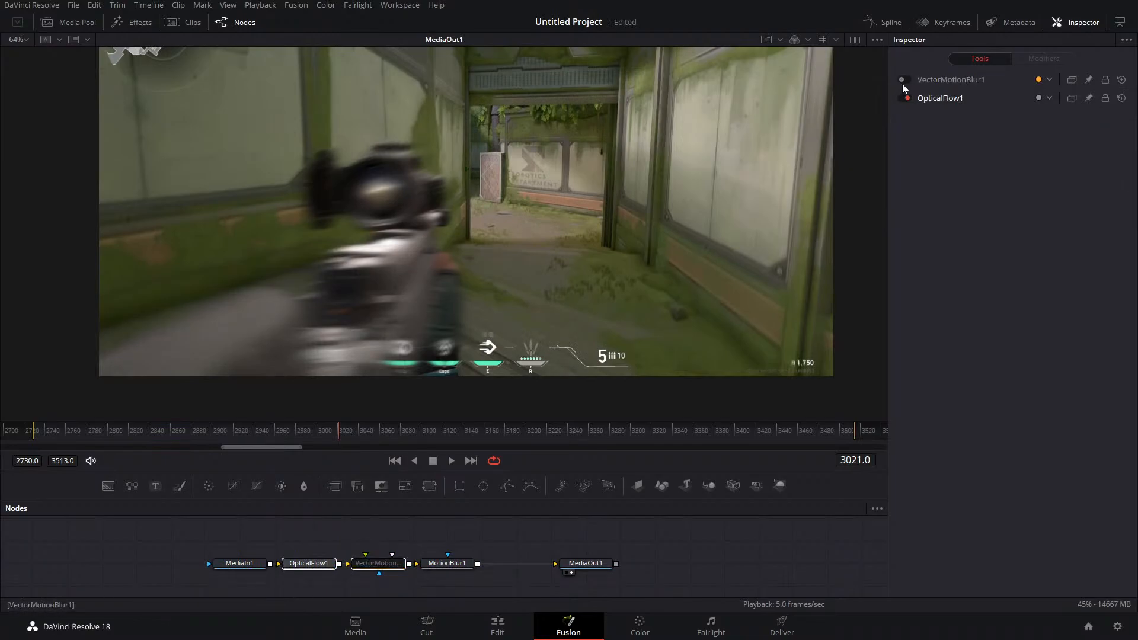
left_click(904, 97)
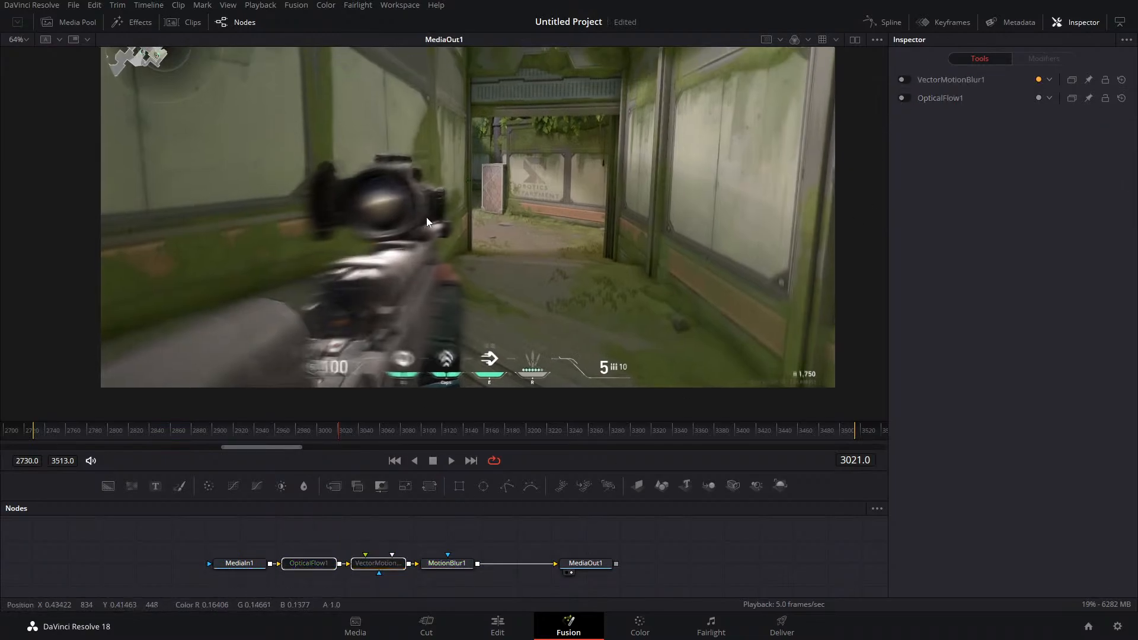
scroll(405, 221, "up", 3)
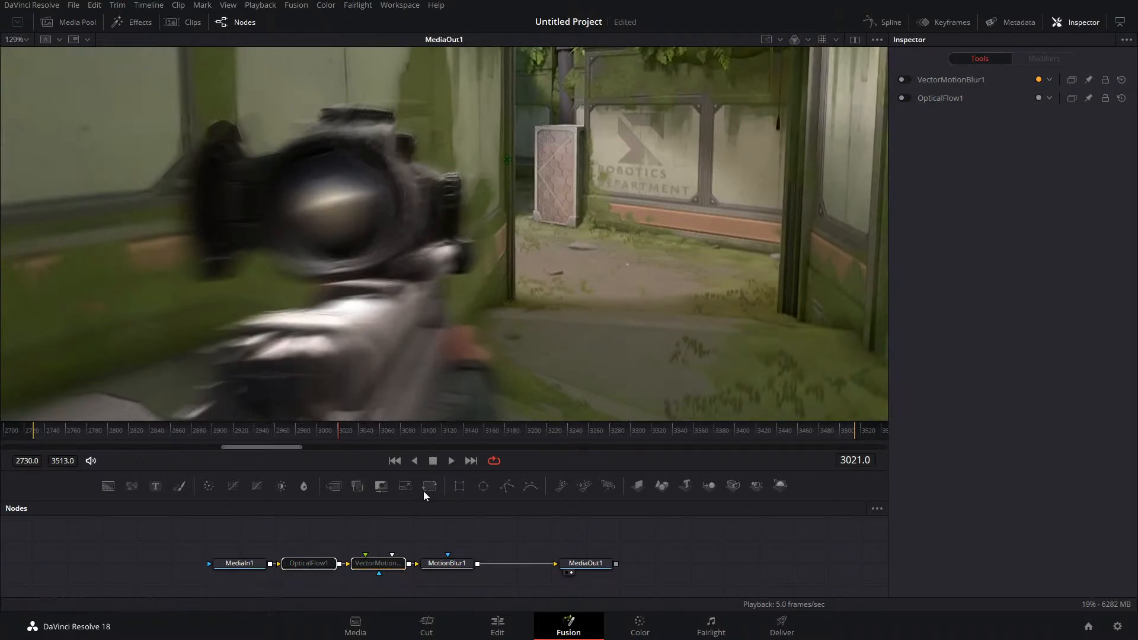
left_click(449, 563)
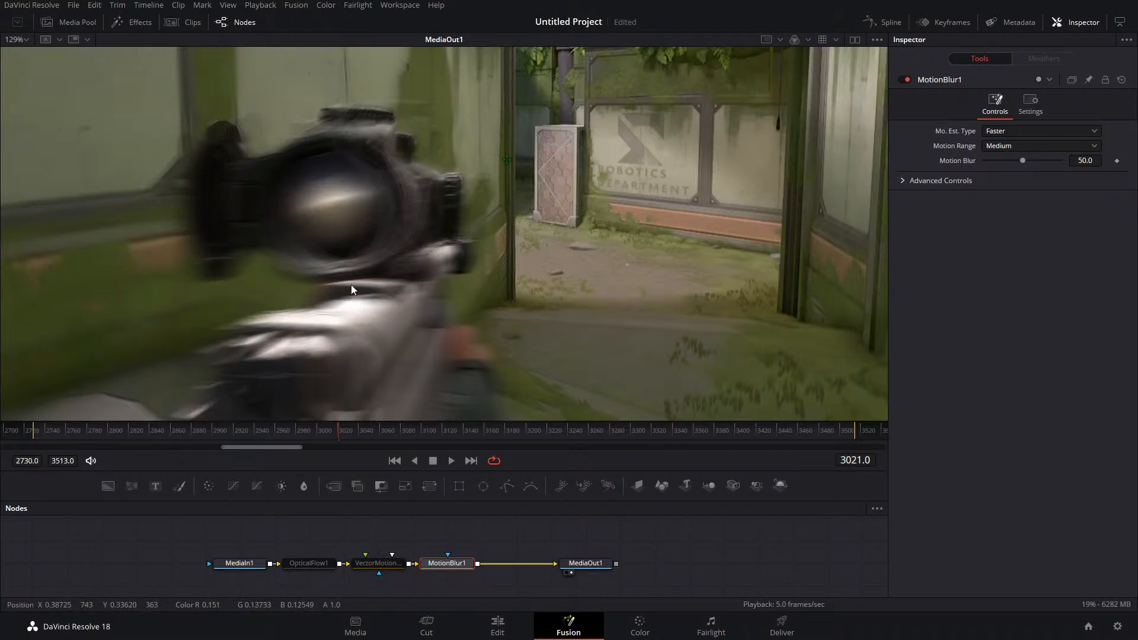
left_click_drag(306, 265, 430, 257)
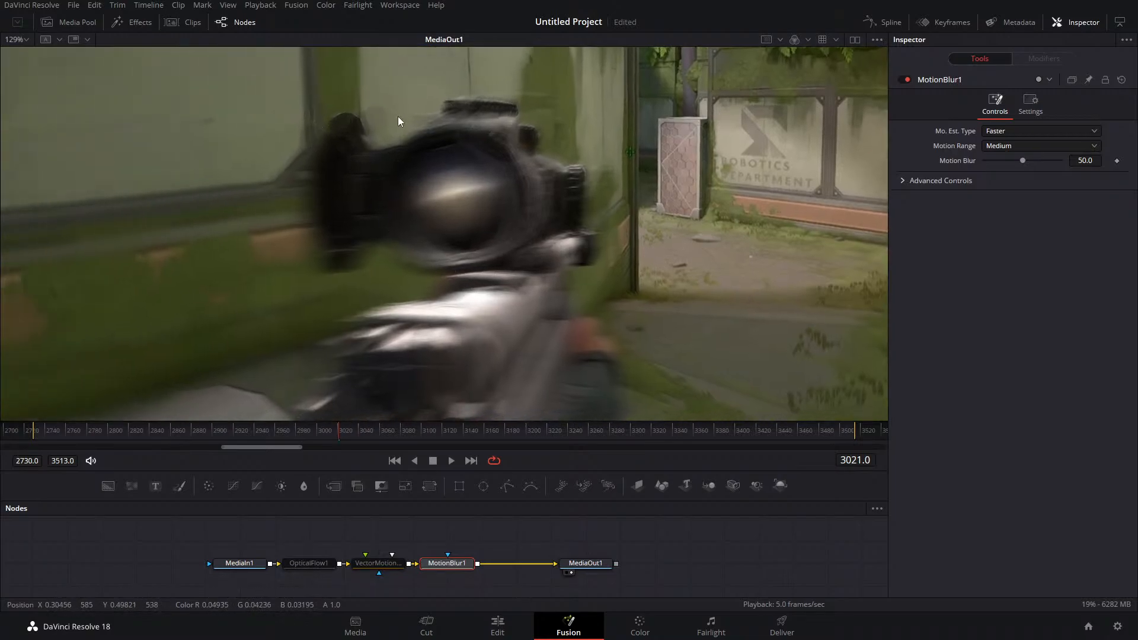
left_click_drag(472, 304, 476, 227)
scroll(460, 246, "down", 2)
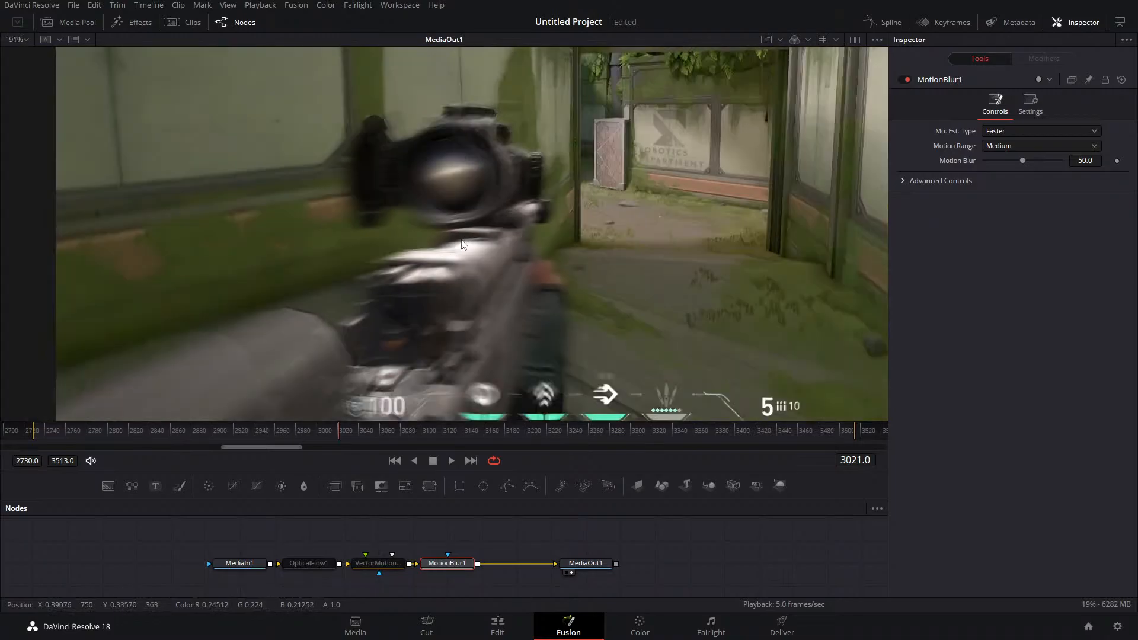
scroll(453, 249, "up", 1)
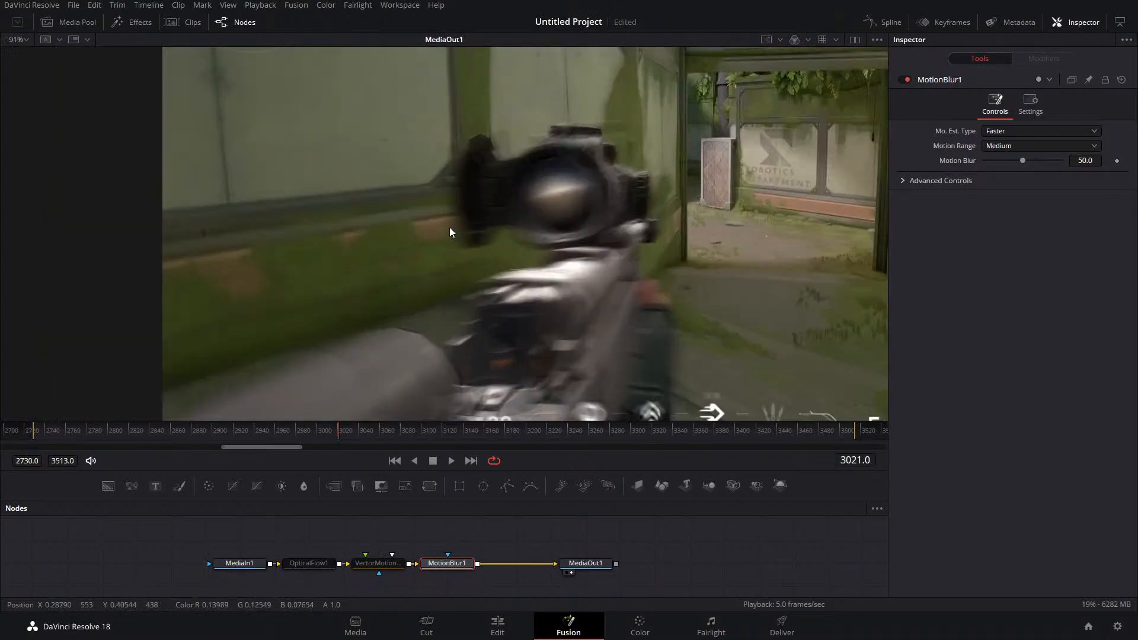
Re-enable OpticalFlow1 and VectorMotionBlur1, and compare the image with MotionBlur1 off and on, leaving it disabled
left_click_drag(407, 543, 279, 575)
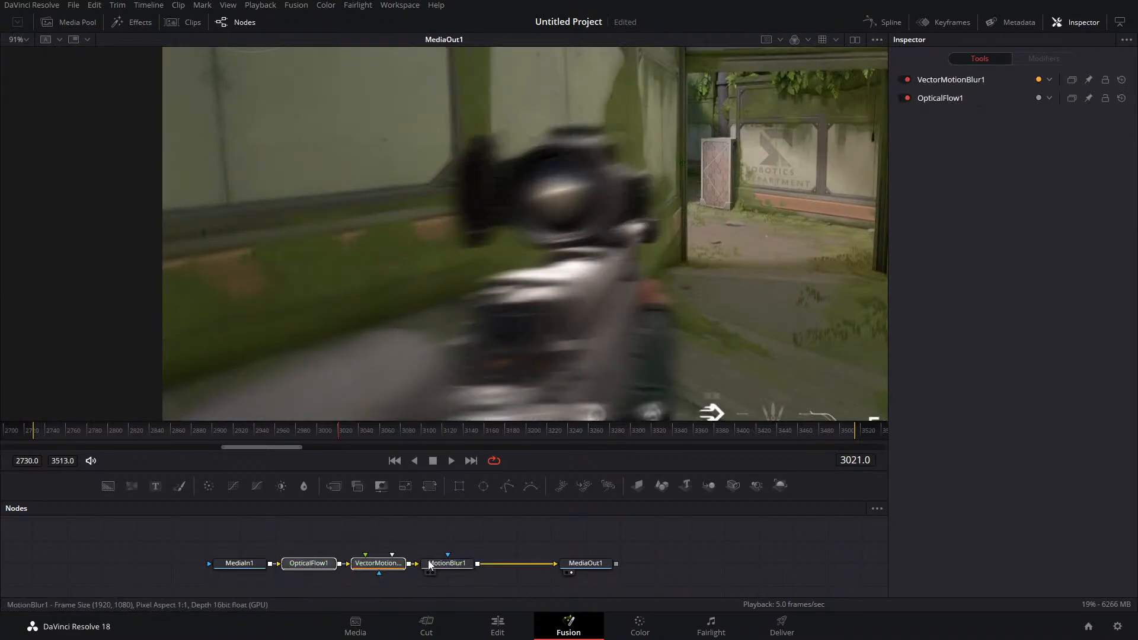
left_click(447, 563)
left_click(903, 80)
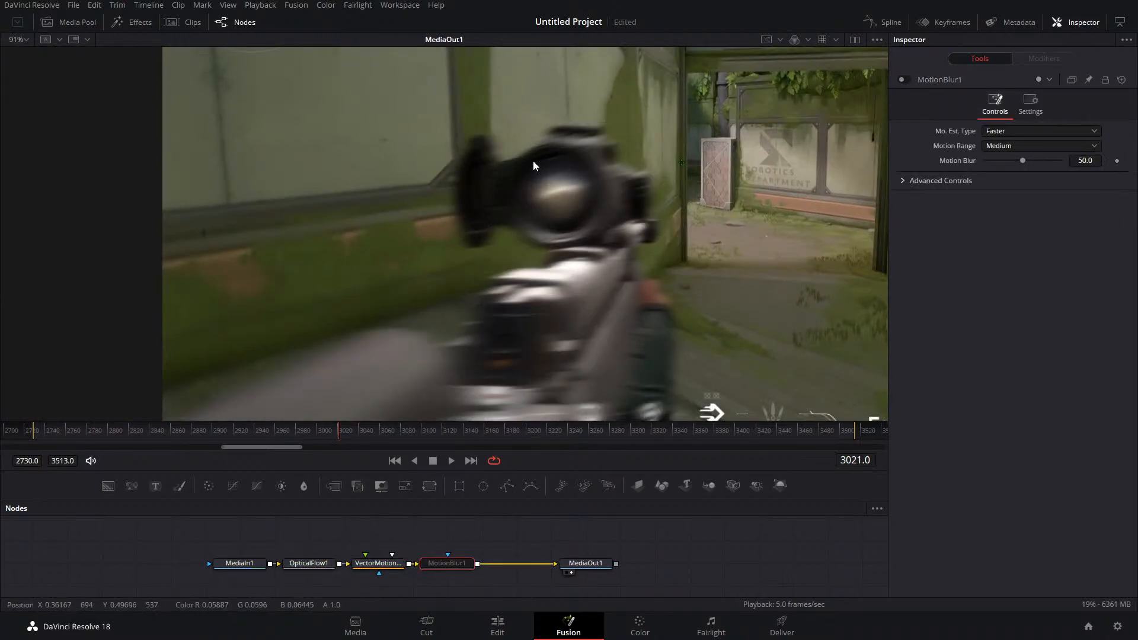
left_click(904, 80)
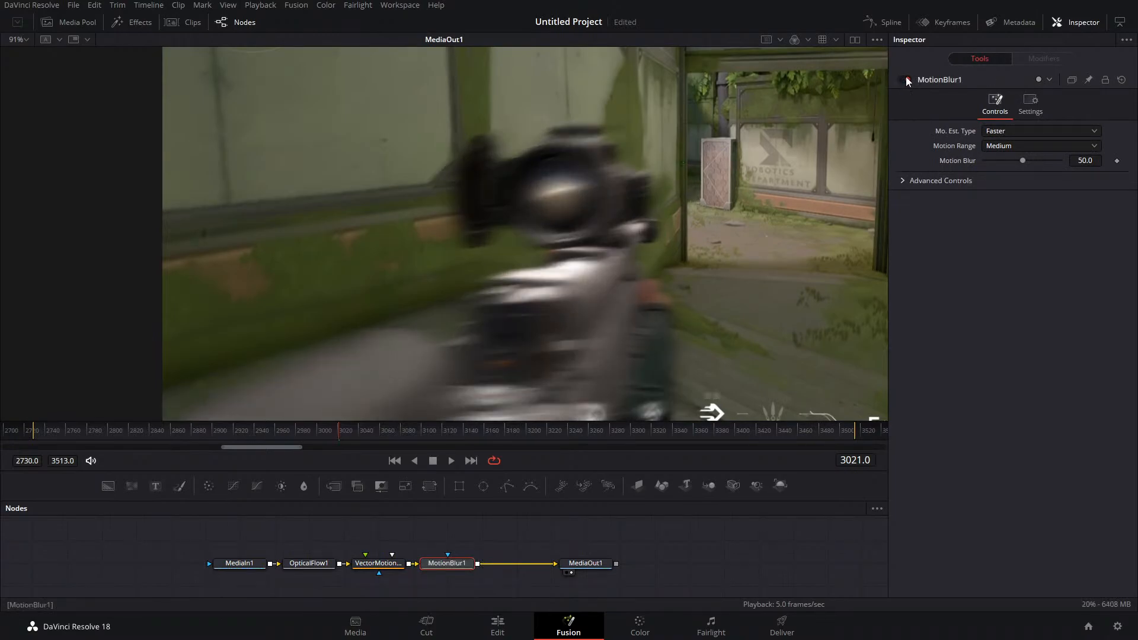
left_click(903, 80)
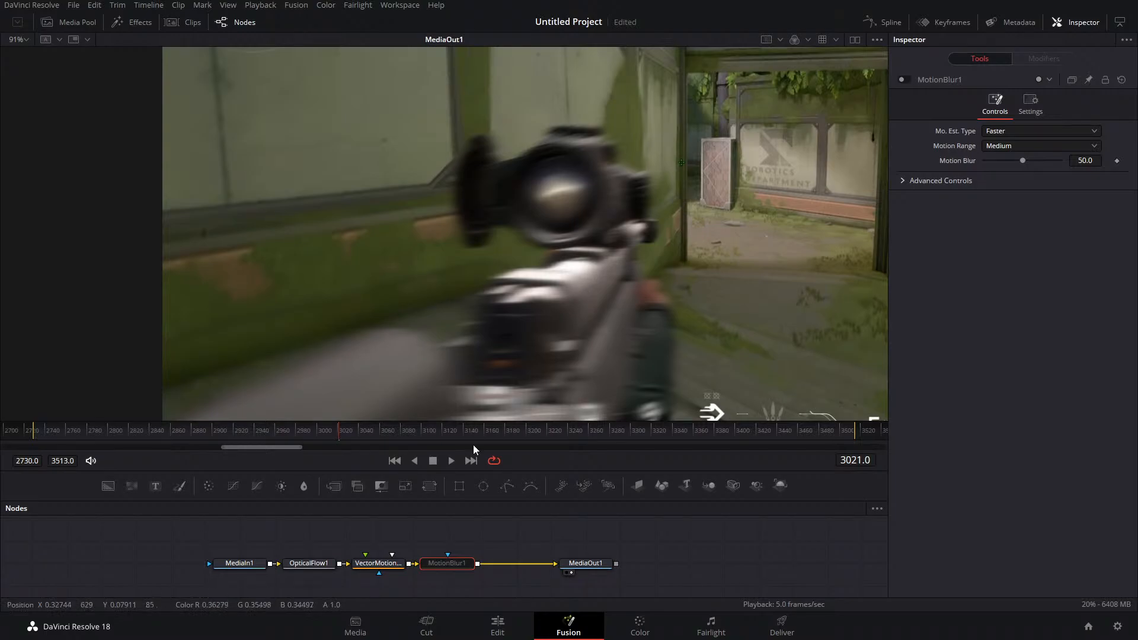
Delete the MotionBlur1 node and select VectorMotionBlur1 to show its settings
left_click_drag(300, 524, 457, 587)
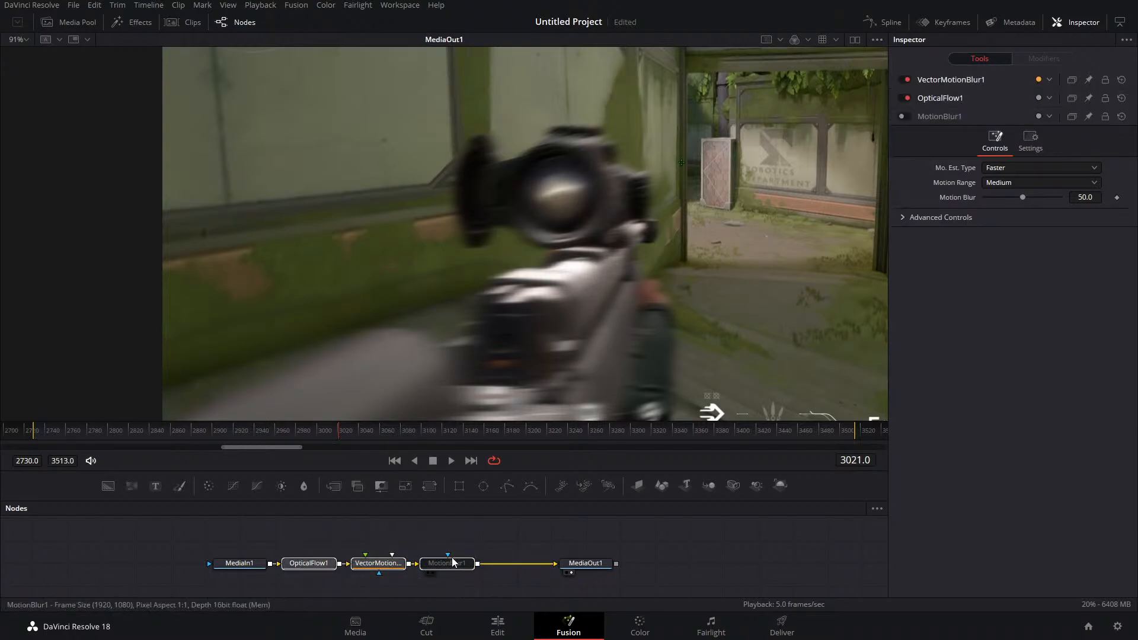
left_click(450, 563)
key("Delete")
left_click(403, 565)
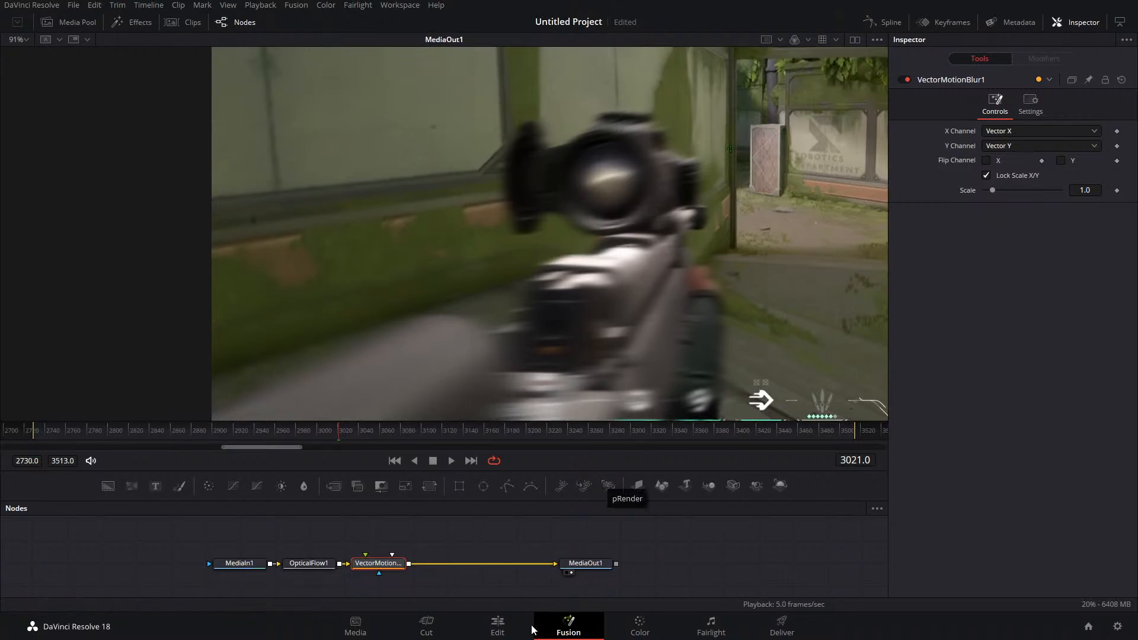
Check the blurred clip on the Edit page, return to Fusion and set the VectorMotionBlur1 scale to 1.5
left_click(499, 627)
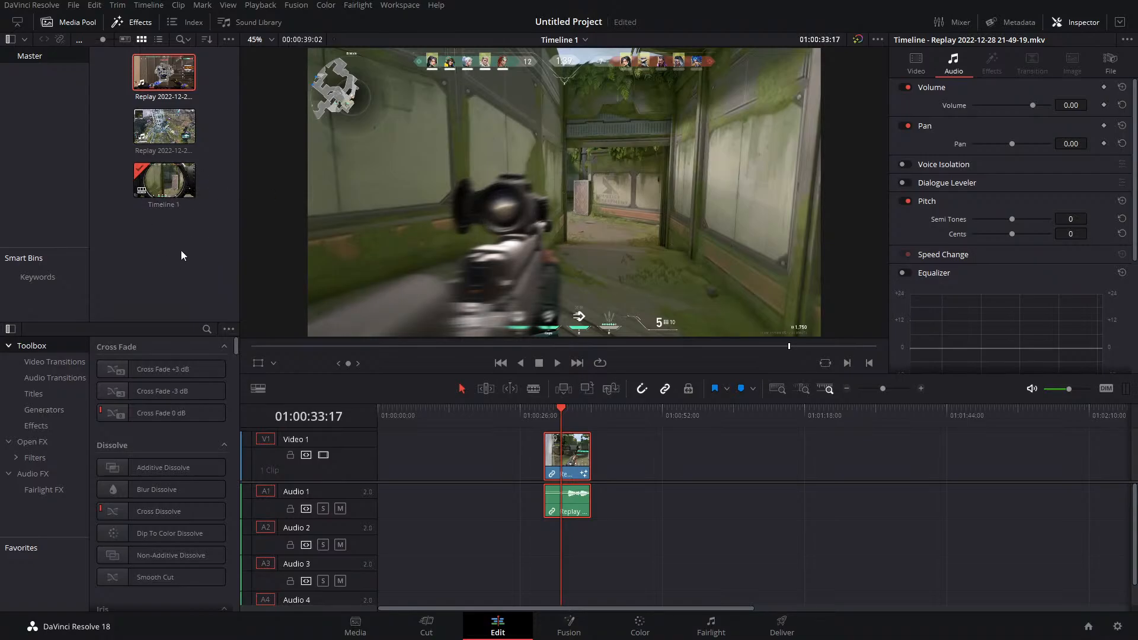
left_click(567, 623)
left_click(1100, 194)
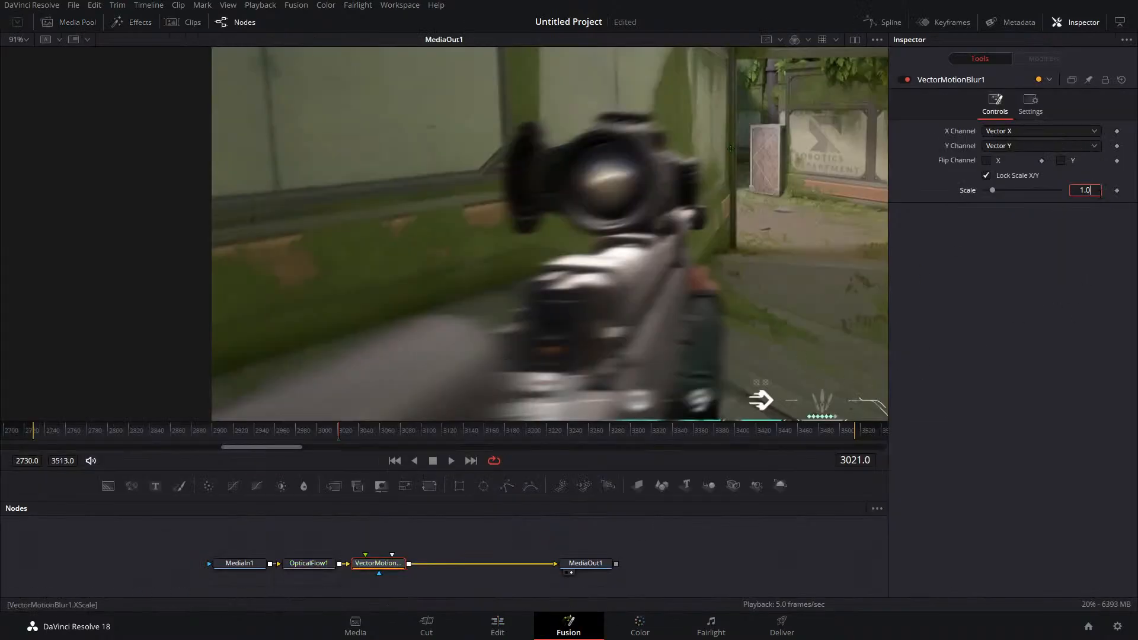
key("BackSpace")
type("5")
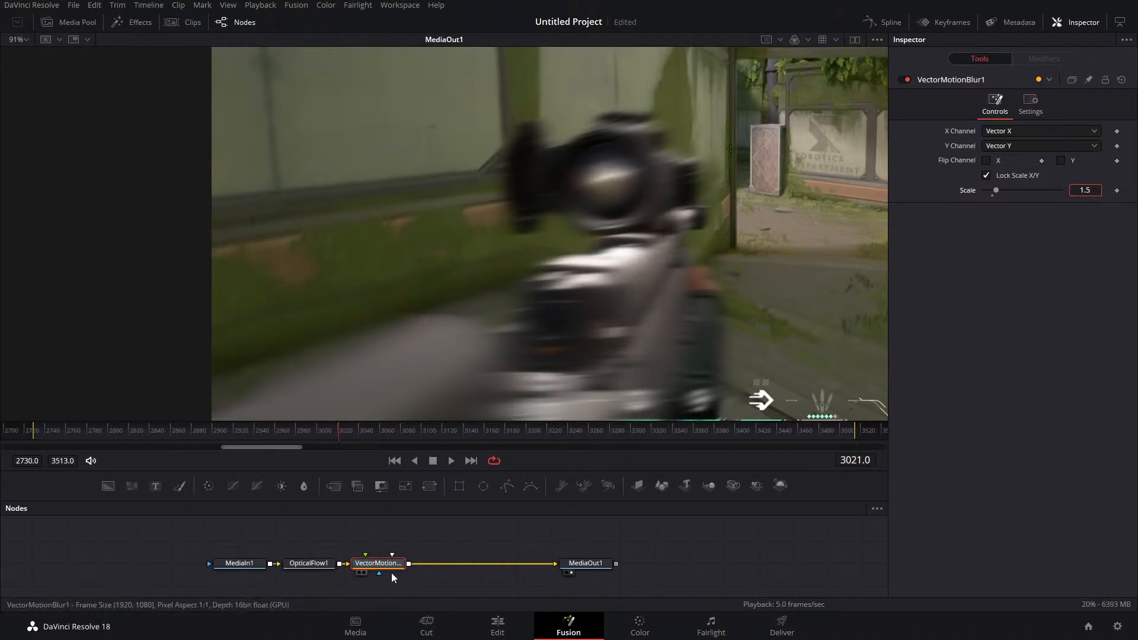
Delete the OpticalFlow1 and VectorMotionBlur1 nodes and save the project
left_click_drag(302, 543, 382, 585)
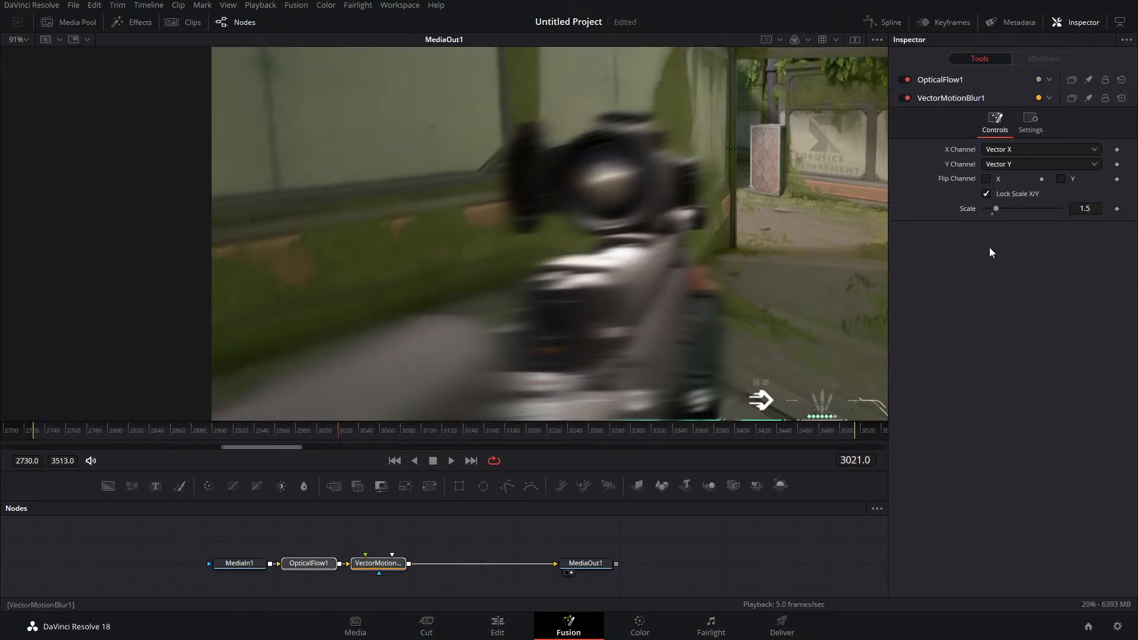
key("Delete")
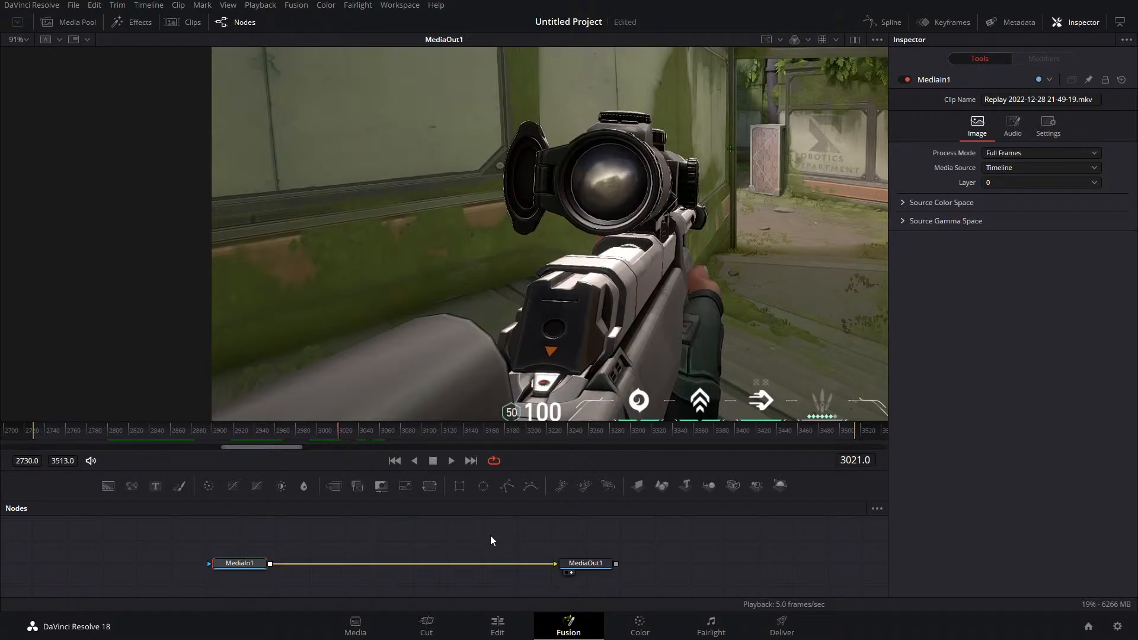
key("ctrl+s")
View the clip on the Edit page, return to Fusion and insert a JPEG Damage node between MediaIn1 and MediaOut1
left_click(498, 627)
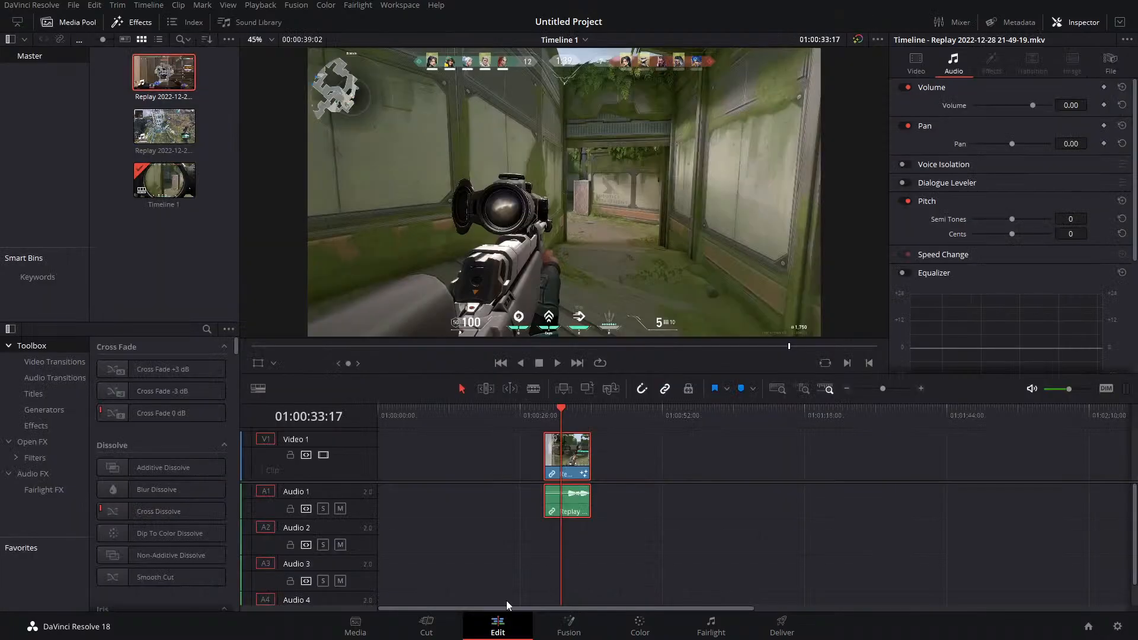
left_click(566, 627)
key("shift+space")
type("mot")
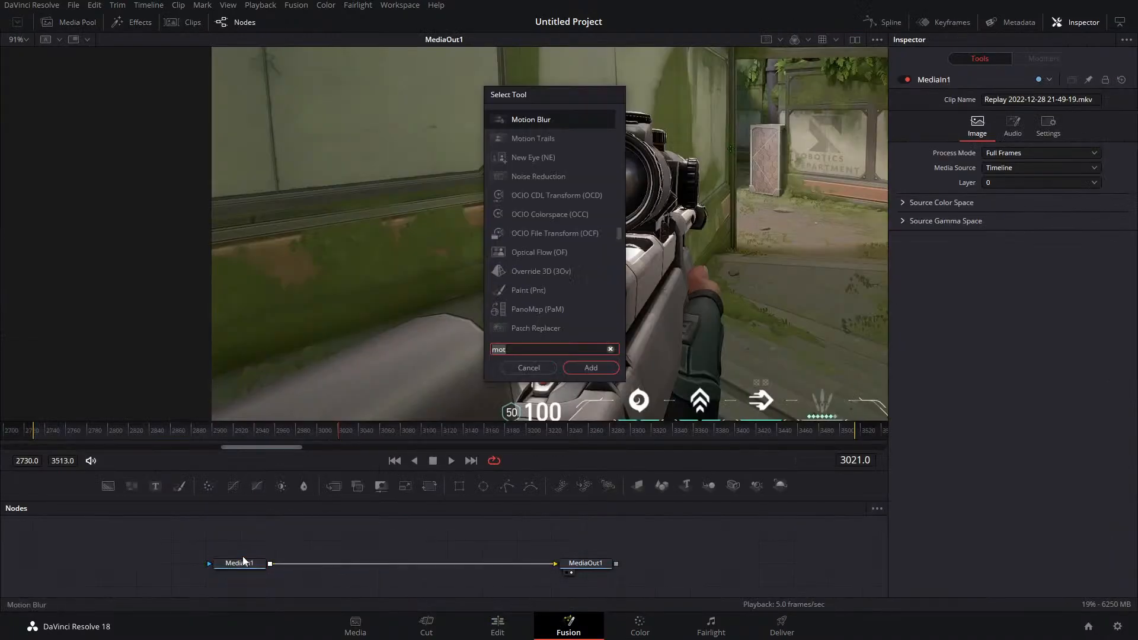
key("BackSpace")
key("BackSpace")
key("BackSpace")
type("je")
type("e")
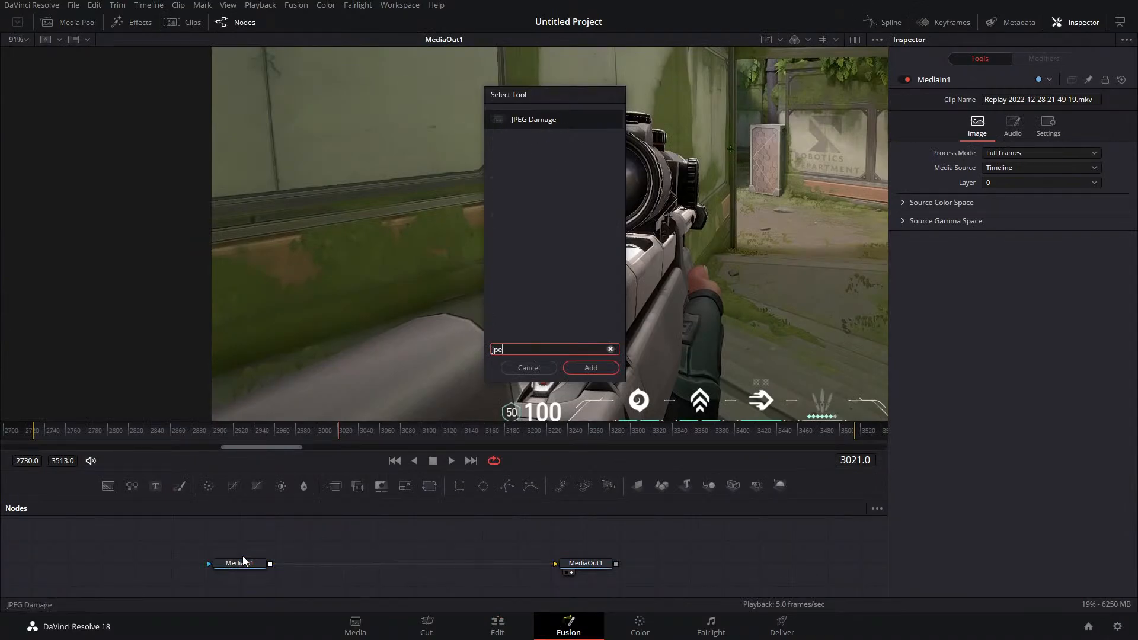
key("Return")
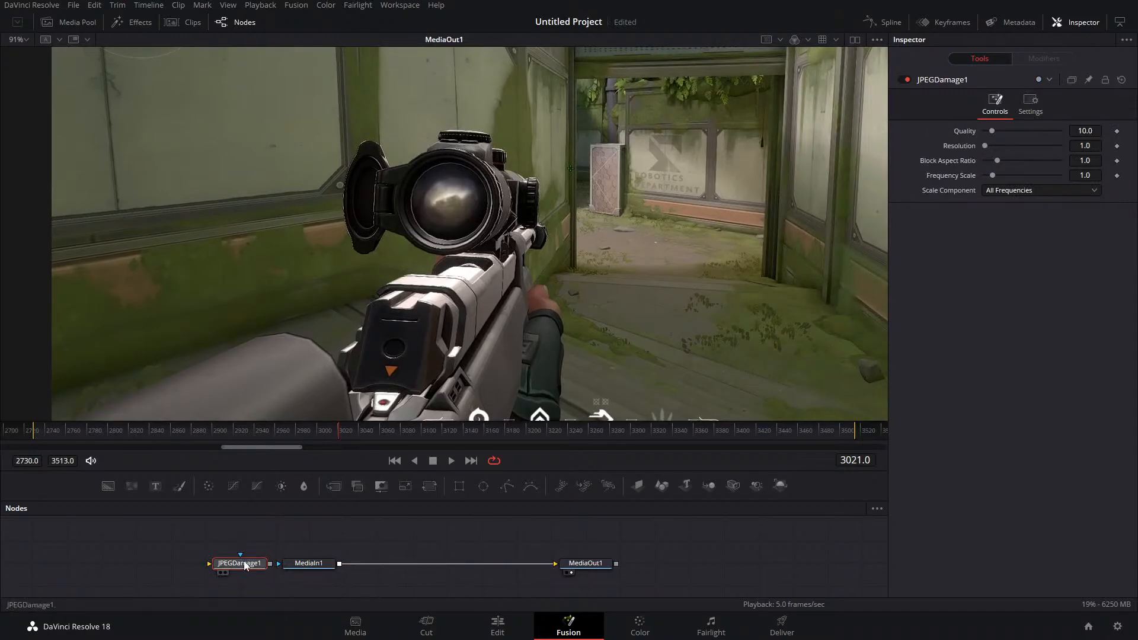
left_click_drag(240, 563, 424, 571)
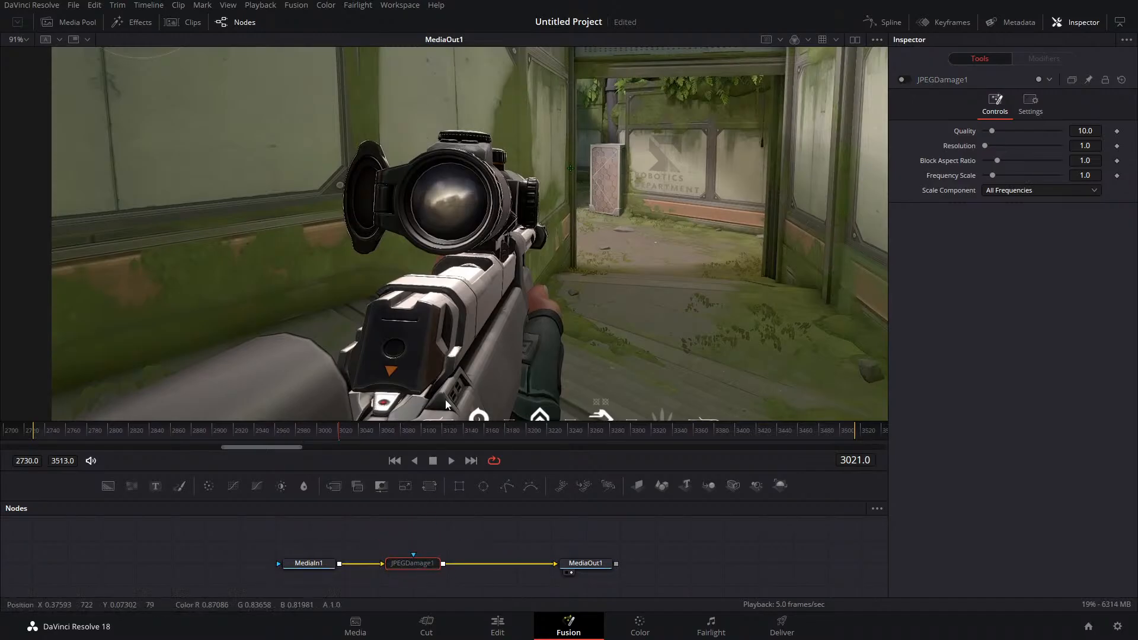
Enable the JPEGDamage1 node and set its quality to about 25.17
left_click_drag(508, 248, 486, 216)
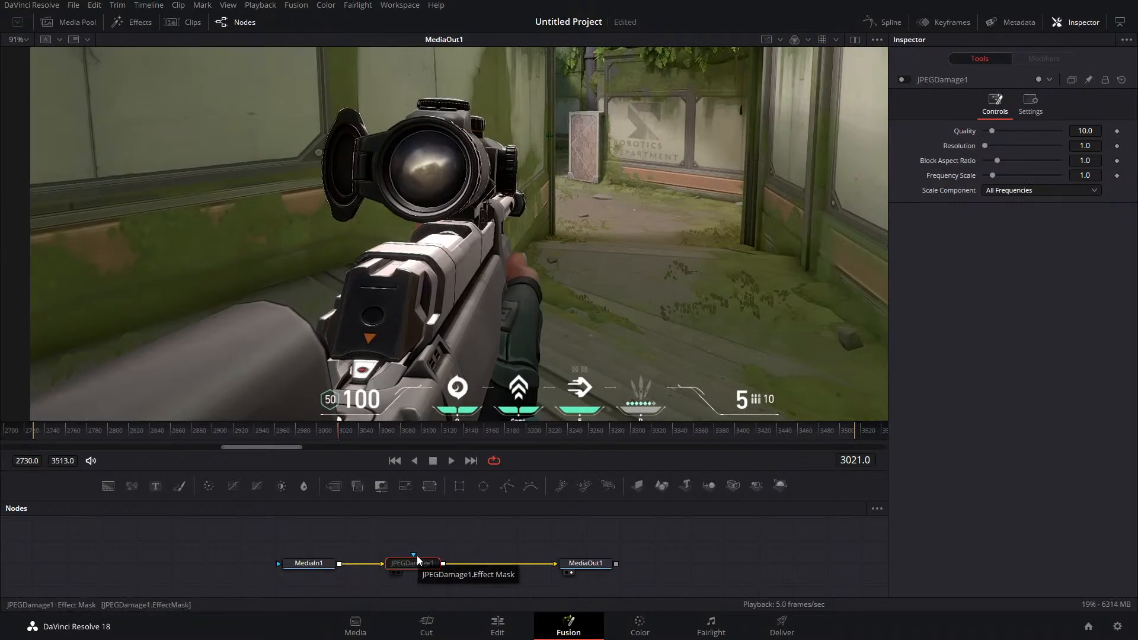
left_click(902, 80)
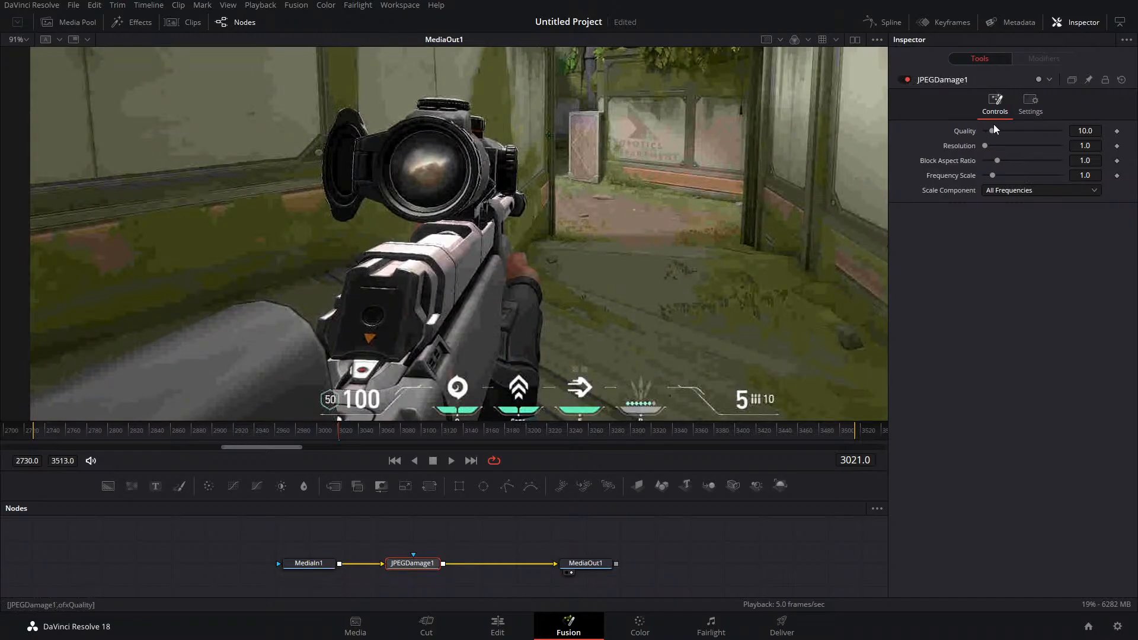
left_click_drag(994, 129, 1006, 134)
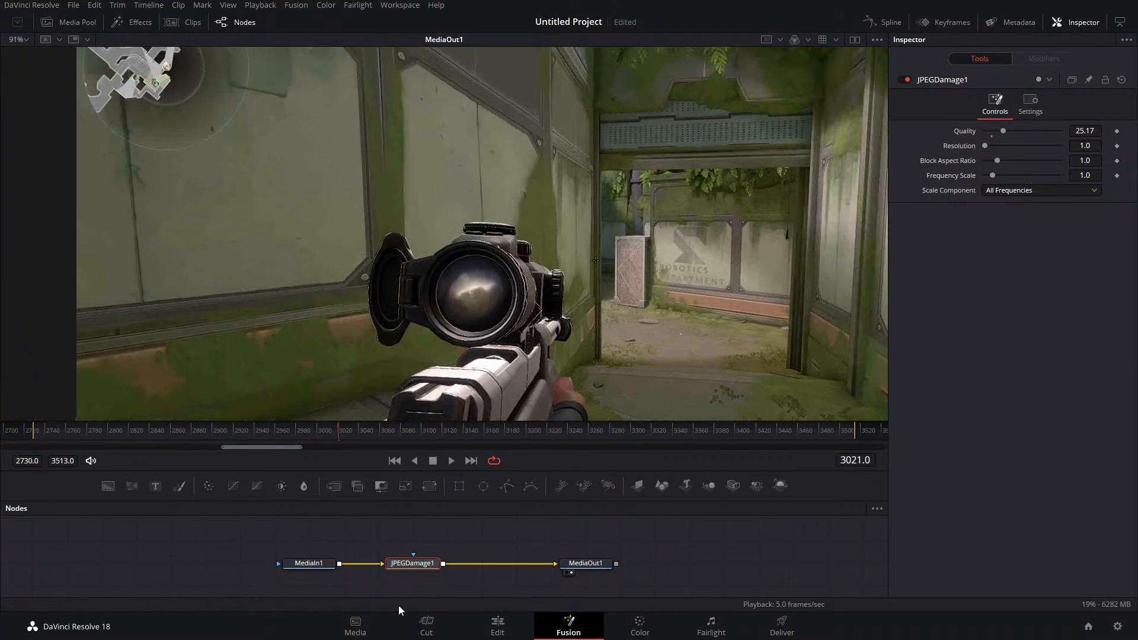
Insert a Deband node between JPEGDamage1 and MediaOut1
key("shift+space")
type("jpe")
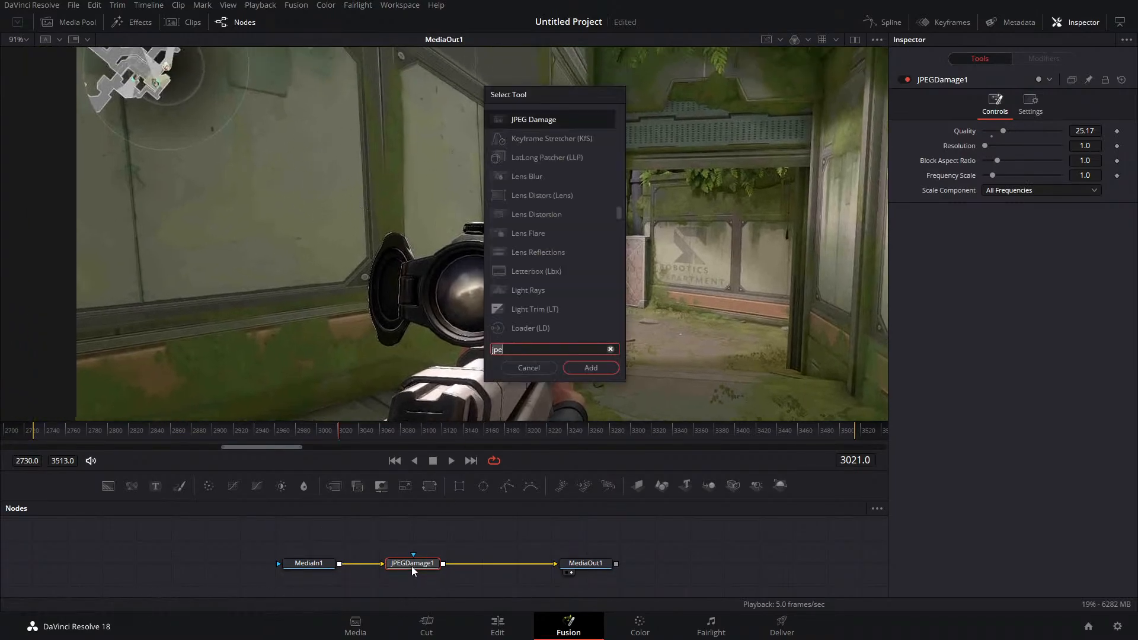
key("BackSpace")
key("BackSpace")
key("BackSpace")
type("b")
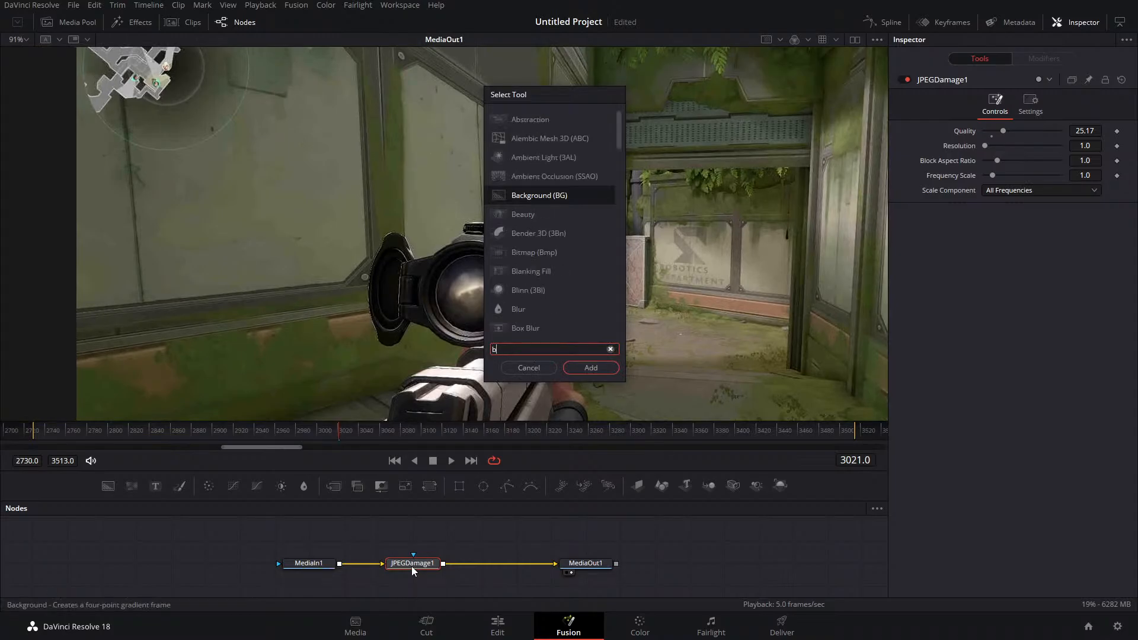
type("e")
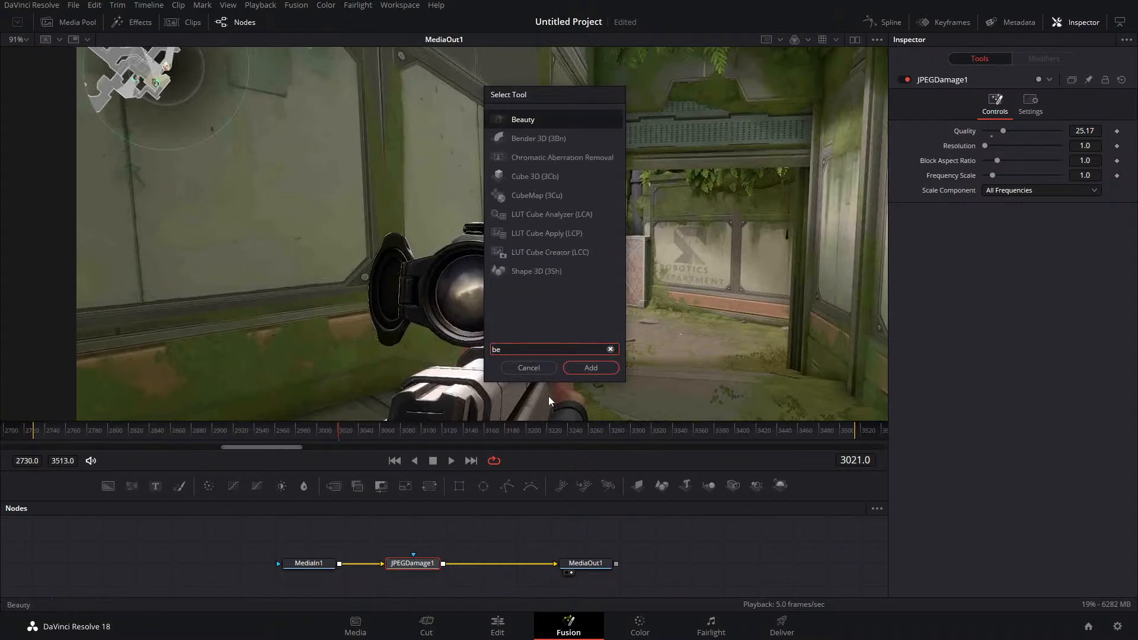
key("BackSpace")
key("BackSpace")
type("de")
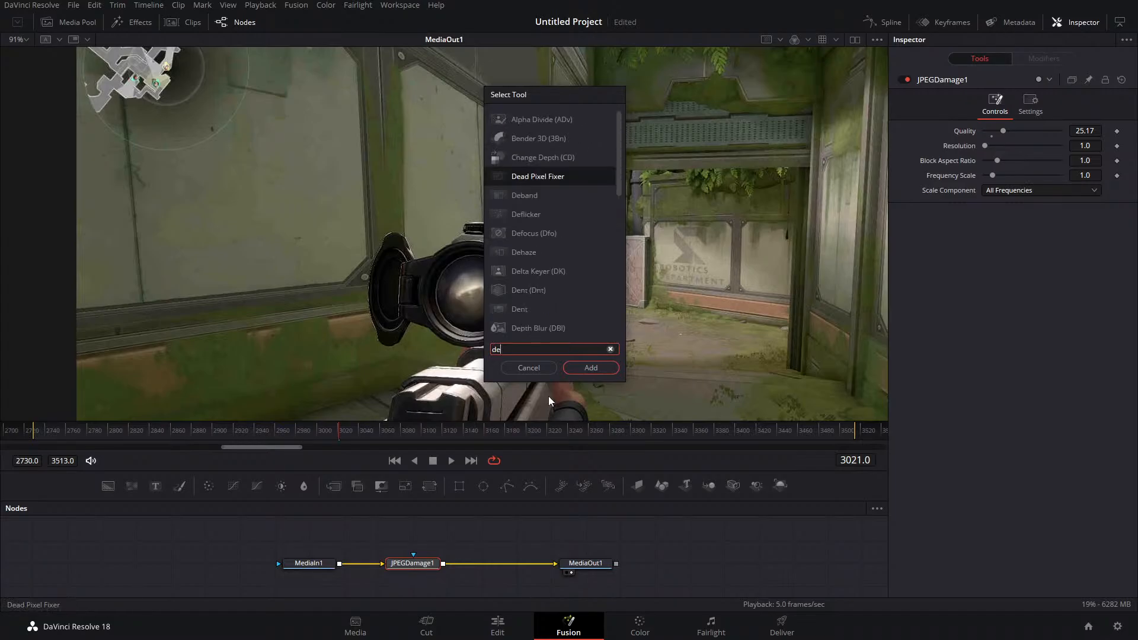
type("ban")
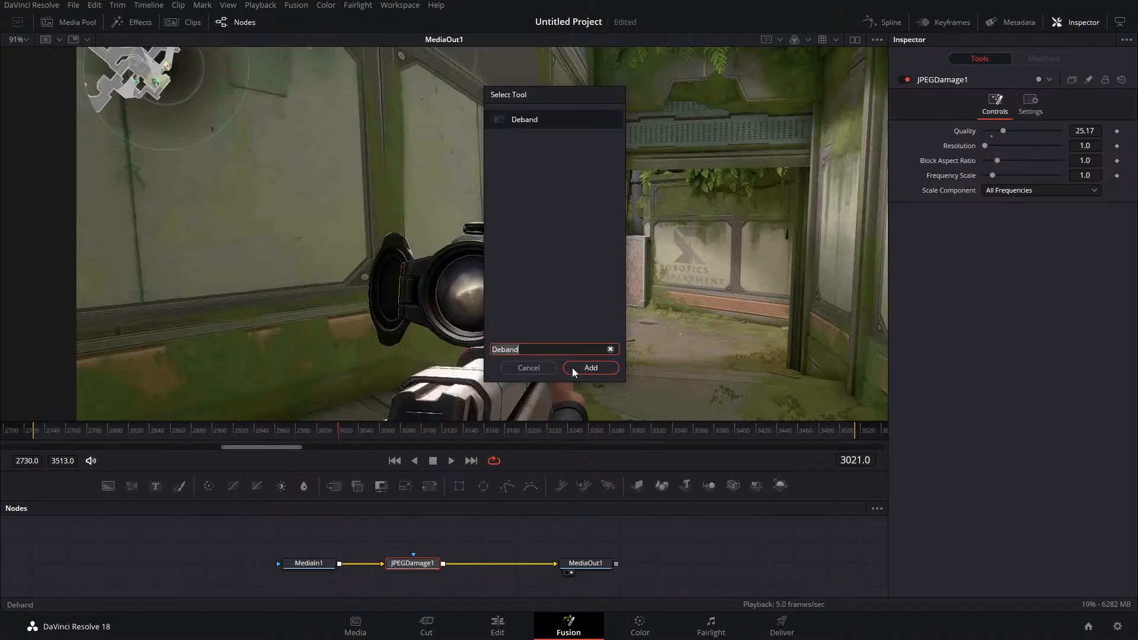
left_click(580, 369)
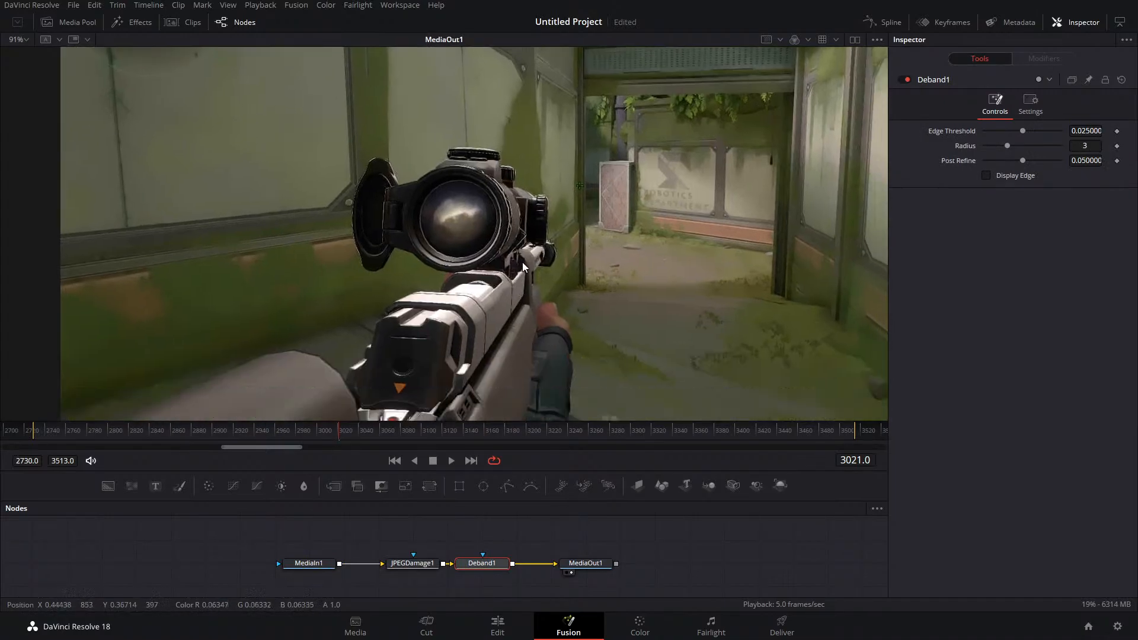
left_click_drag(556, 336, 565, 317)
Select the JPEGDamage1 and Deband1 nodes and toggle both off and on to compare the image with and without them
left_click_drag(471, 585, 296, 542)
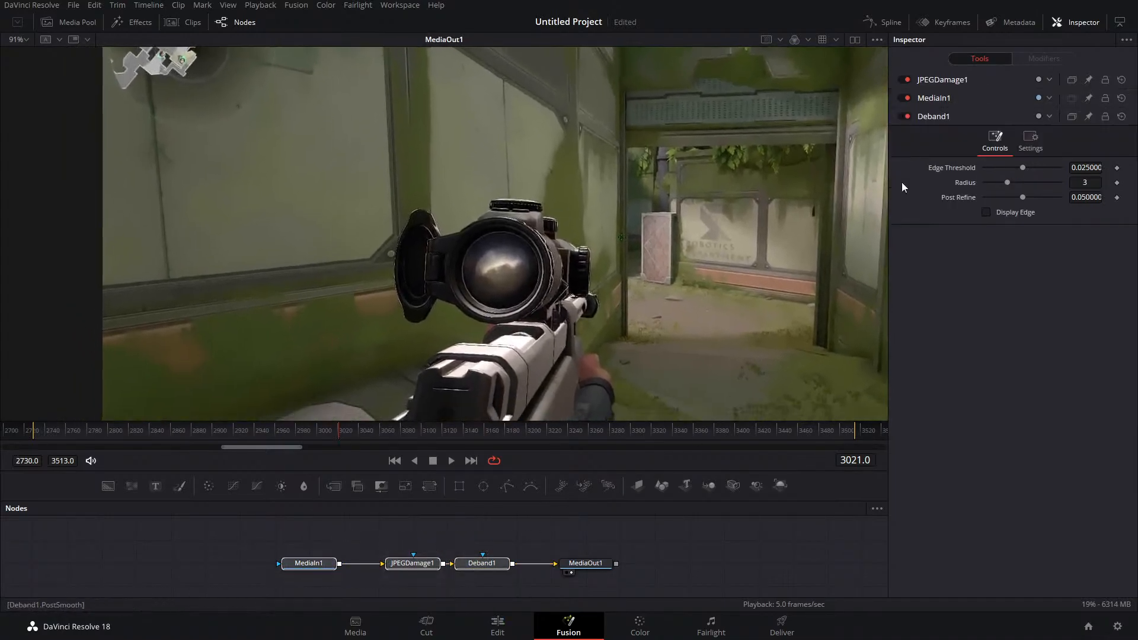
left_click_drag(435, 531, 492, 579)
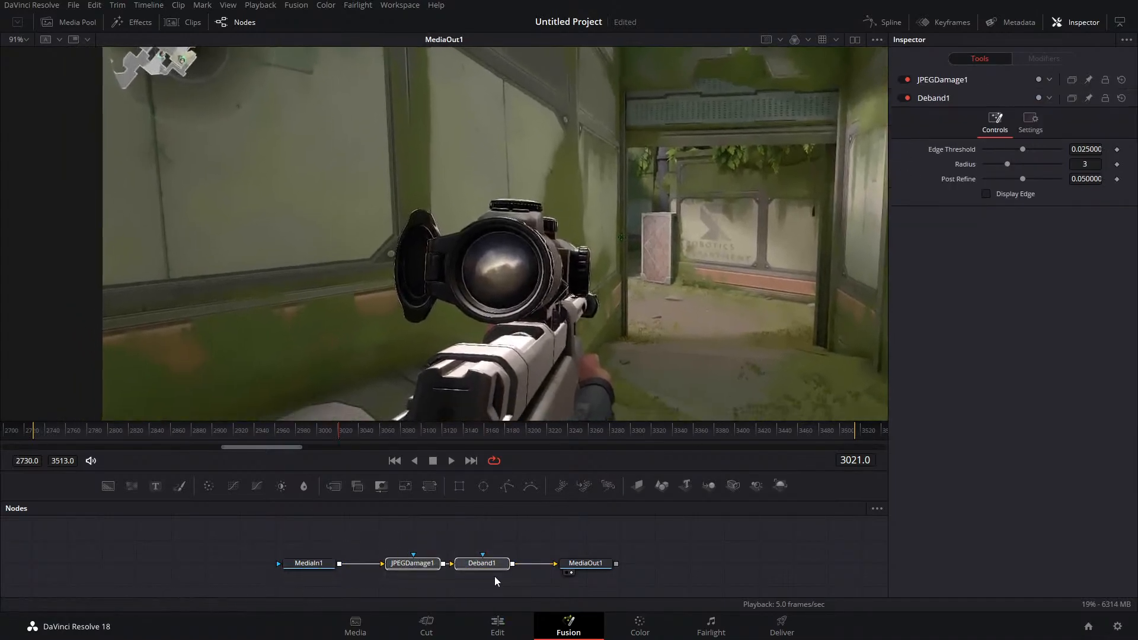
left_click(902, 79)
left_click(903, 98)
left_click(903, 98)
left_click(902, 79)
left_click(903, 79)
left_click(903, 97)
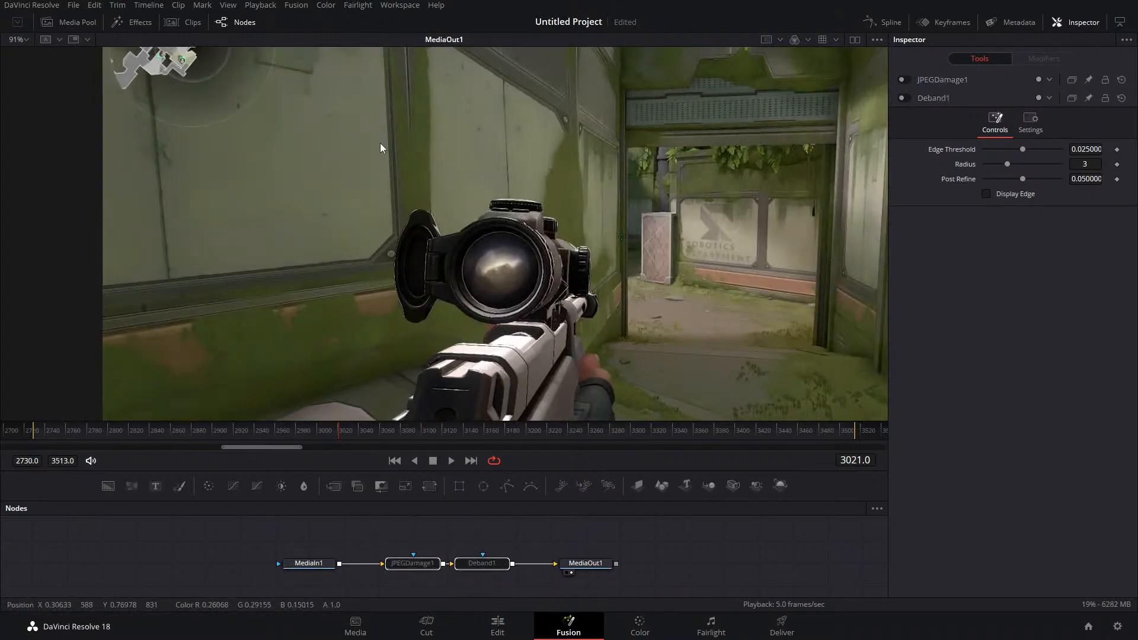
left_click(903, 80)
left_click(904, 98)
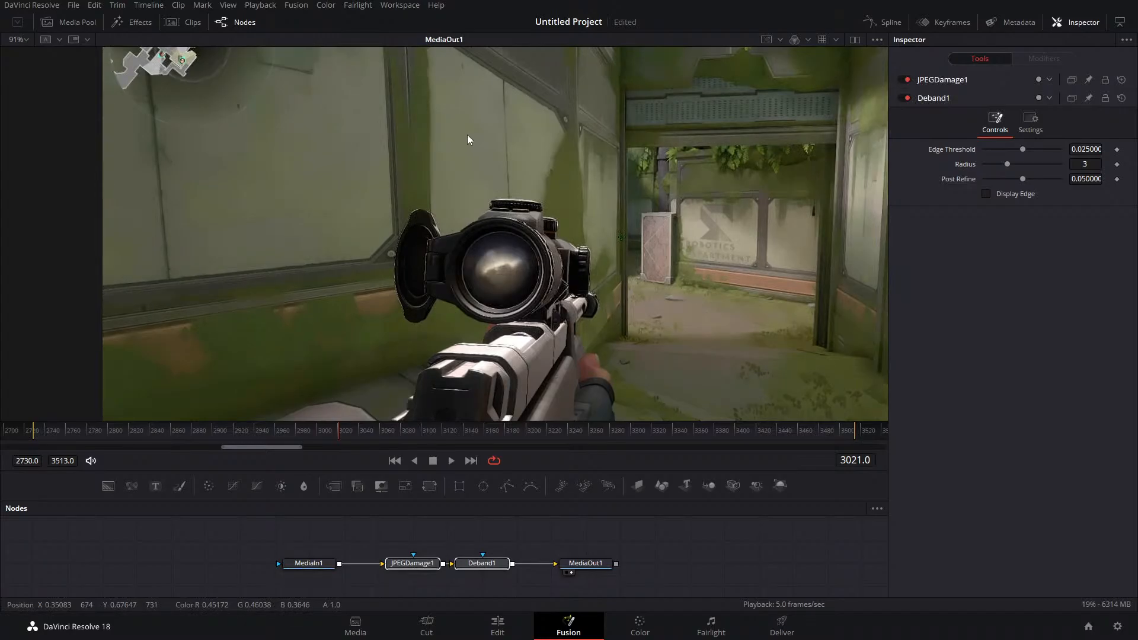
left_click(904, 98)
left_click(903, 79)
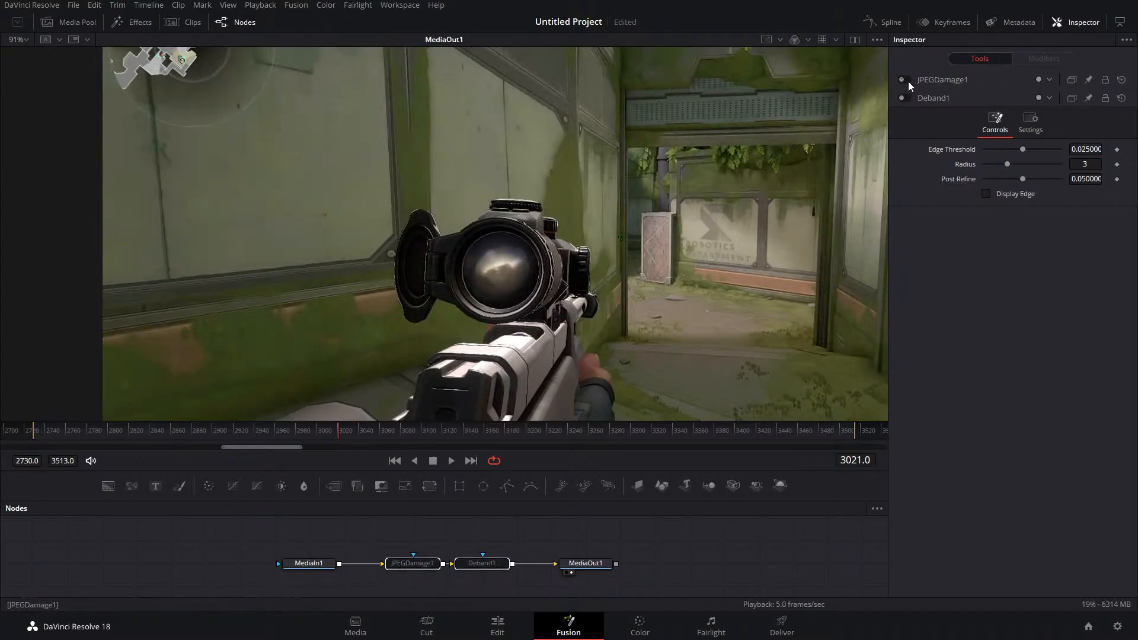
Delete the JPEGDamage1 and Deband1 nodes
left_click_drag(396, 537, 474, 572)
key("Delete")
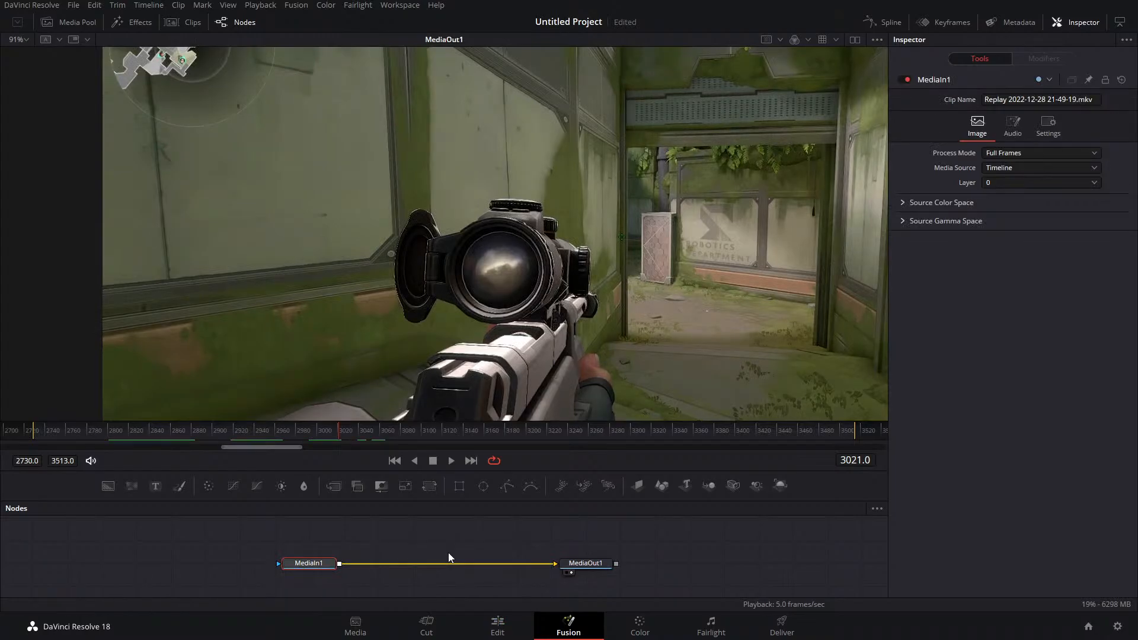
Insert a Magic Mask node between MediaIn1 and MediaOut1
scroll(464, 261, "down", 3)
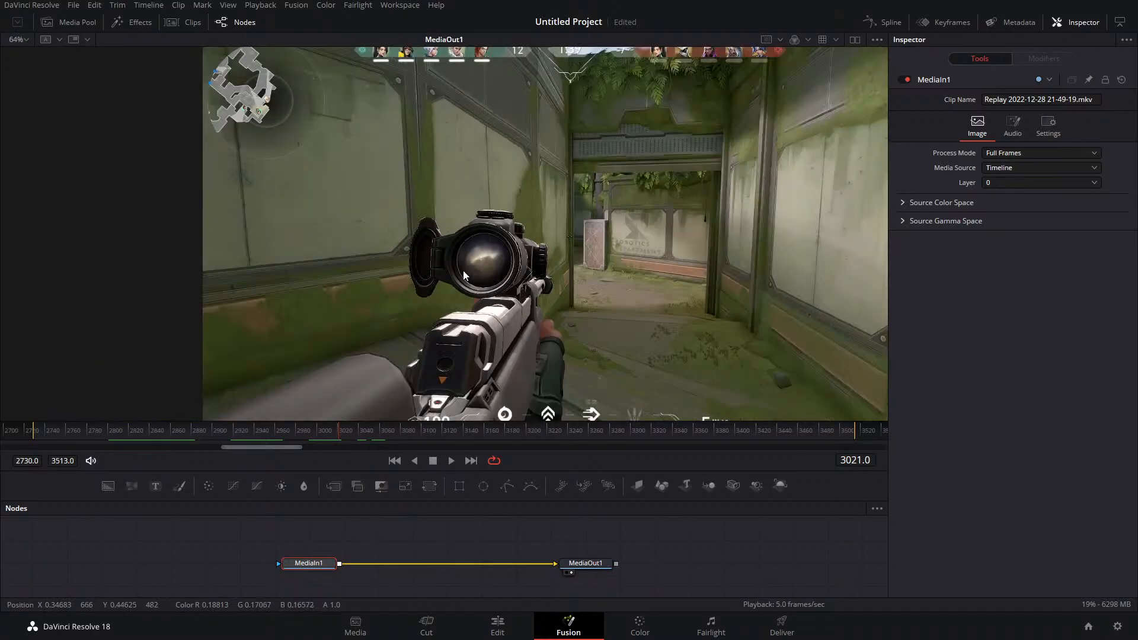
scroll(464, 282, "down", 1)
left_click_drag(464, 282, 412, 280)
scroll(411, 279, "up", 1)
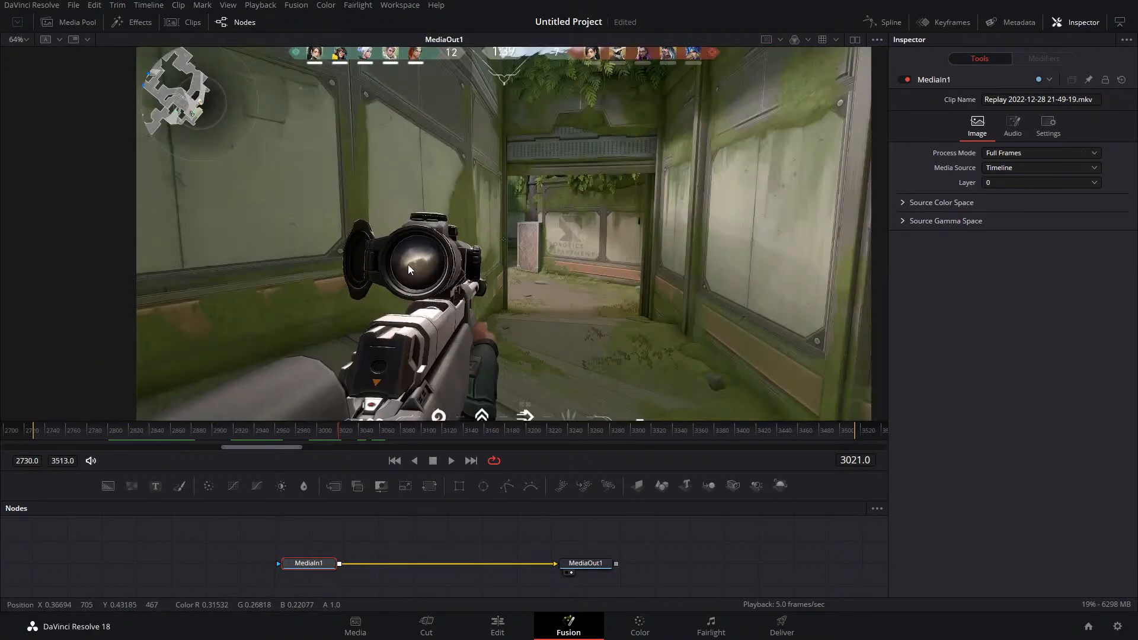
left_click_drag(495, 277, 449, 276)
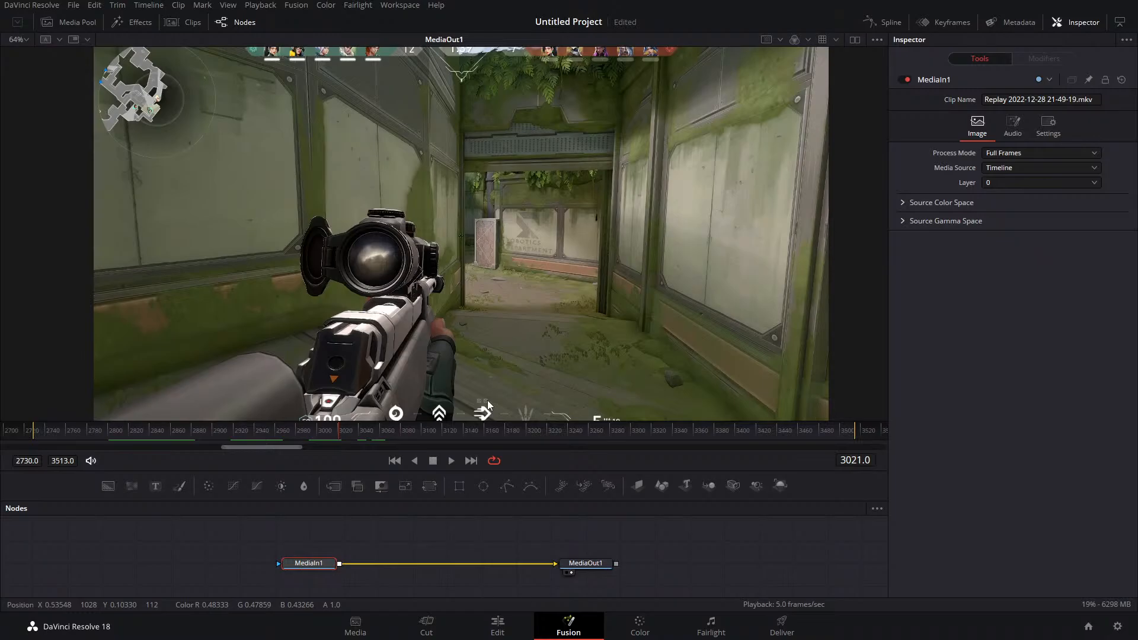
left_click_drag(541, 224, 416, 167)
left_click_drag(353, 283, 487, 243)
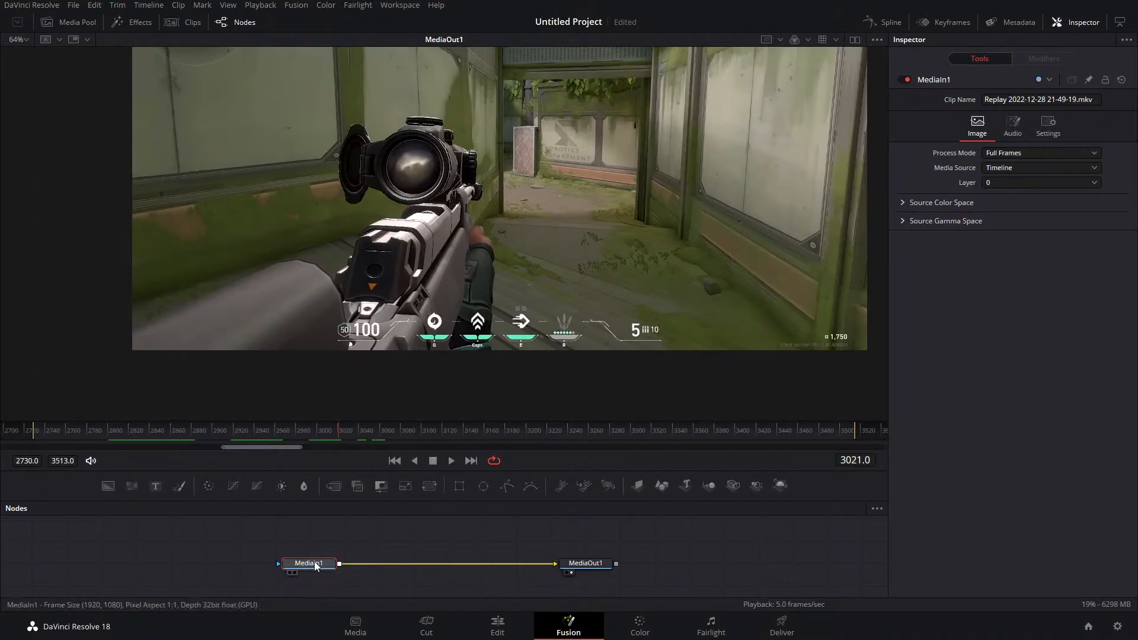
key("shift+space")
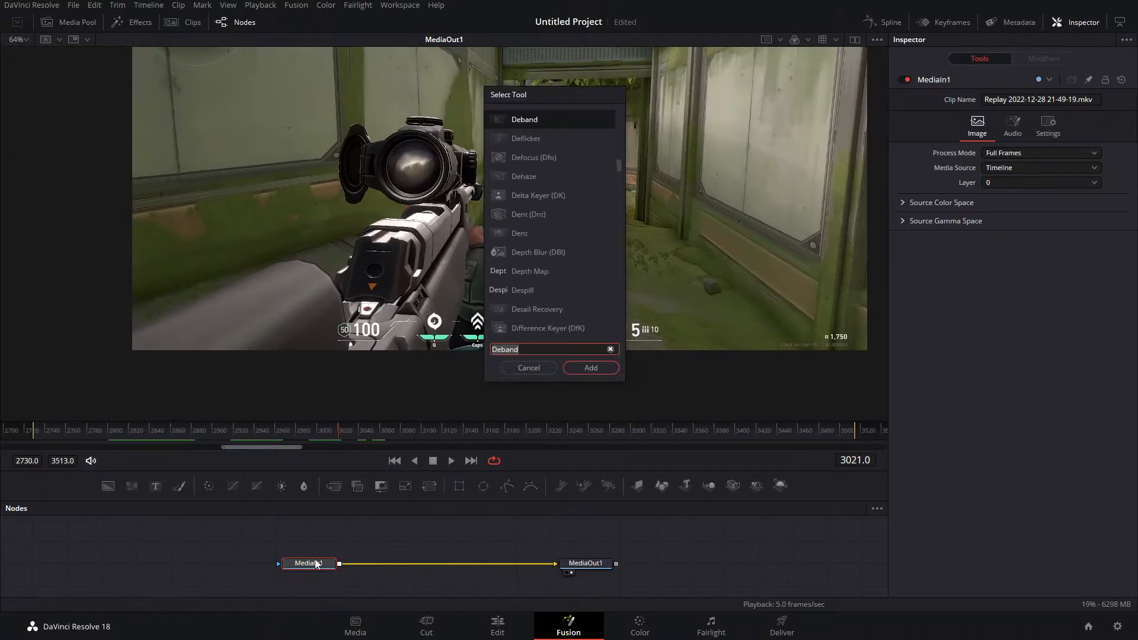
type("magic")
key("Return")
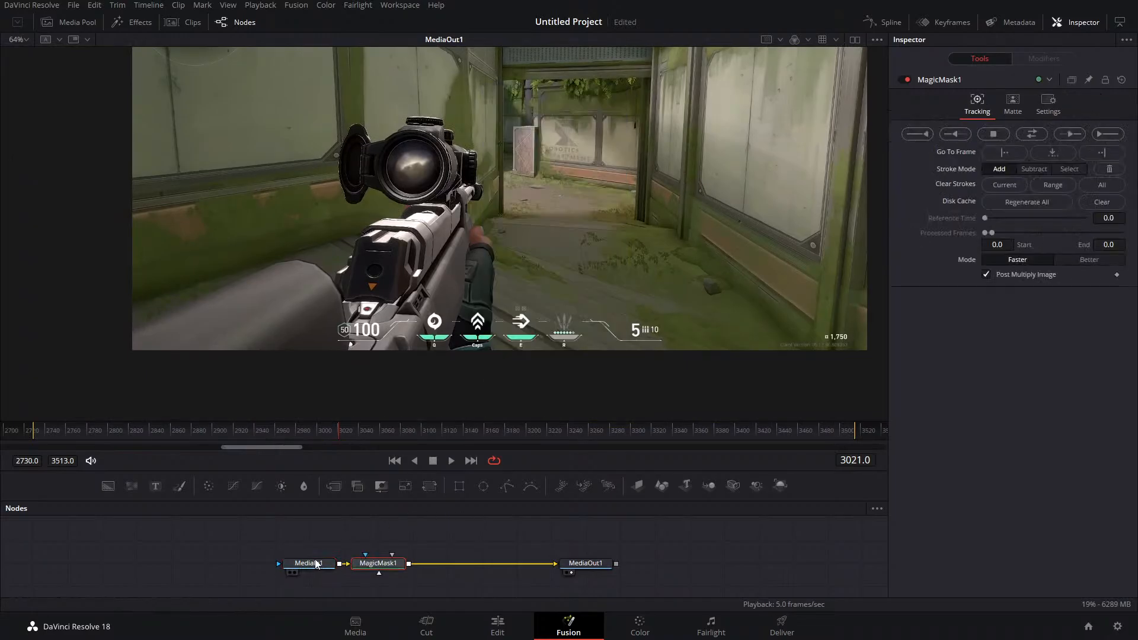
mouse_move(380, 565)
left_mouse_down()
mouse_move(381, 553)
mouse_move(383, 565)
left_mouse_up()
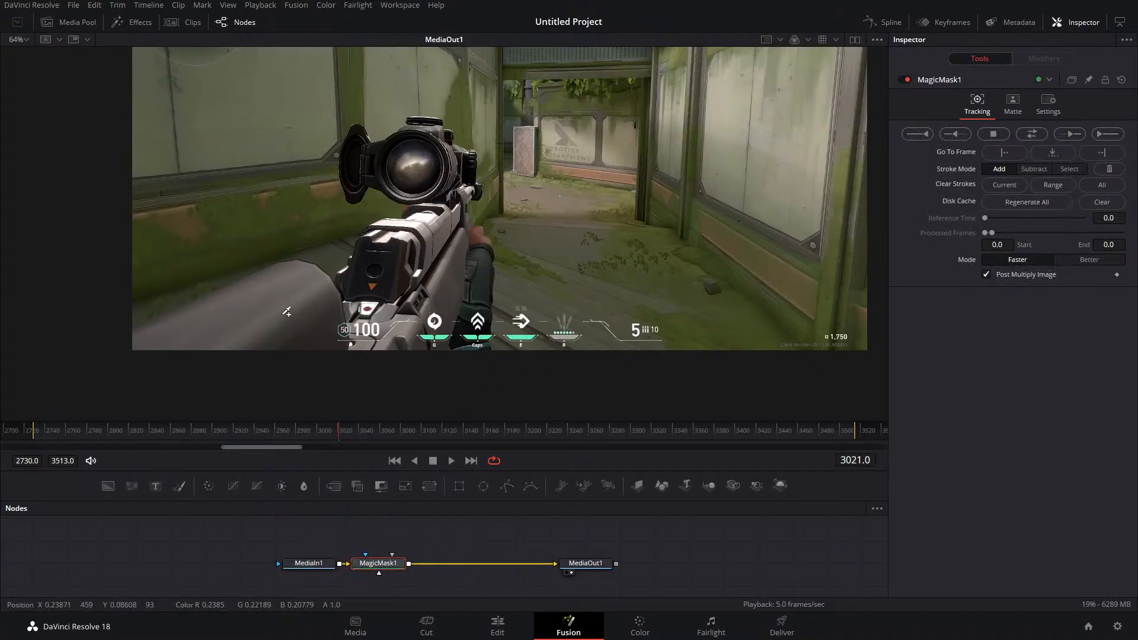
Draw an Add stroke over the sleeve, rifle and scope at frame 3021 to mask the foreground weapon, redoing the first rough stroke
mouse_move(199, 346)
left_mouse_down()
mouse_move(293, 323)
mouse_move(361, 338)
mouse_move(509, 270)
mouse_move(524, 469)
mouse_move(540, 422)
mouse_move(508, 299)
left_mouse_up()
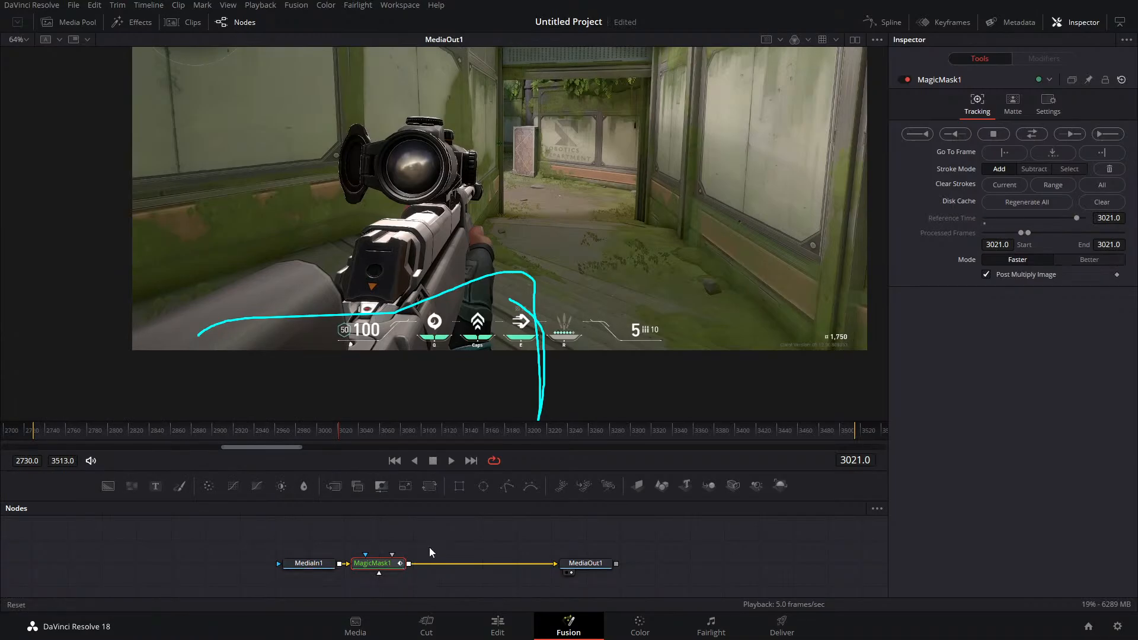
mouse_move(388, 567)
left_mouse_down()
mouse_move(421, 539)
mouse_move(423, 567)
left_mouse_up()
mouse_move(204, 334)
left_mouse_down()
mouse_move(269, 298)
mouse_move(367, 304)
mouse_move(431, 236)
mouse_move(427, 180)
mouse_move(366, 172)
mouse_move(413, 149)
mouse_move(468, 169)
mouse_move(451, 248)
mouse_move(467, 250)
mouse_move(454, 288)
mouse_move(457, 347)
left_mouse_up()
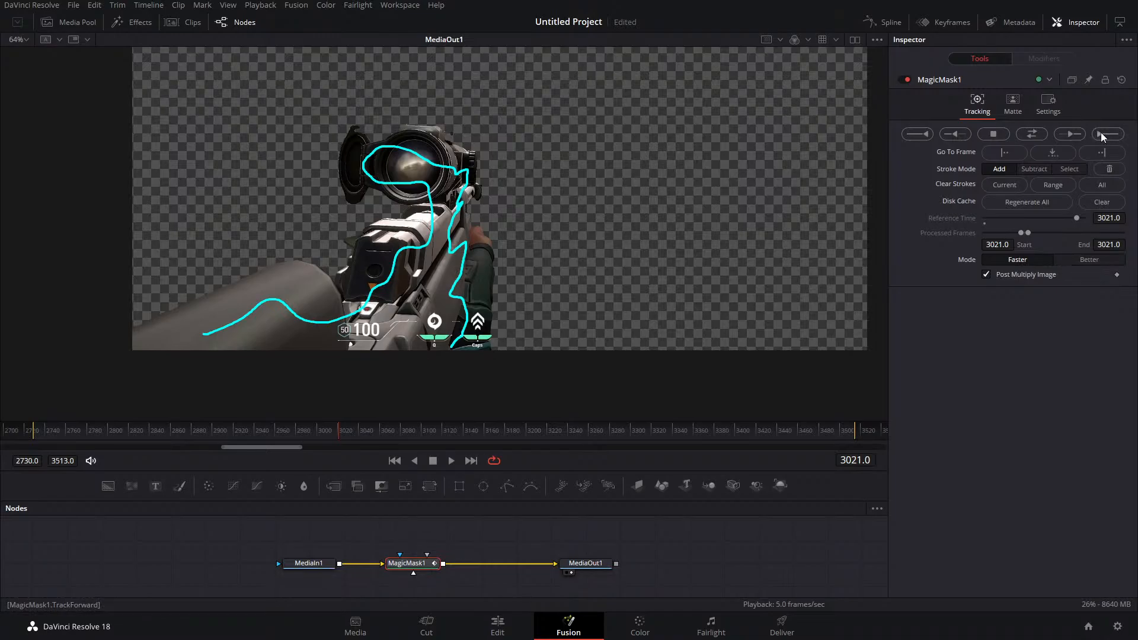
Track the weapon mask in both directions from frame 3021, stop the tracking early and delete the MagicMask1 node
left_click(1032, 134)
left_click(1004, 138)
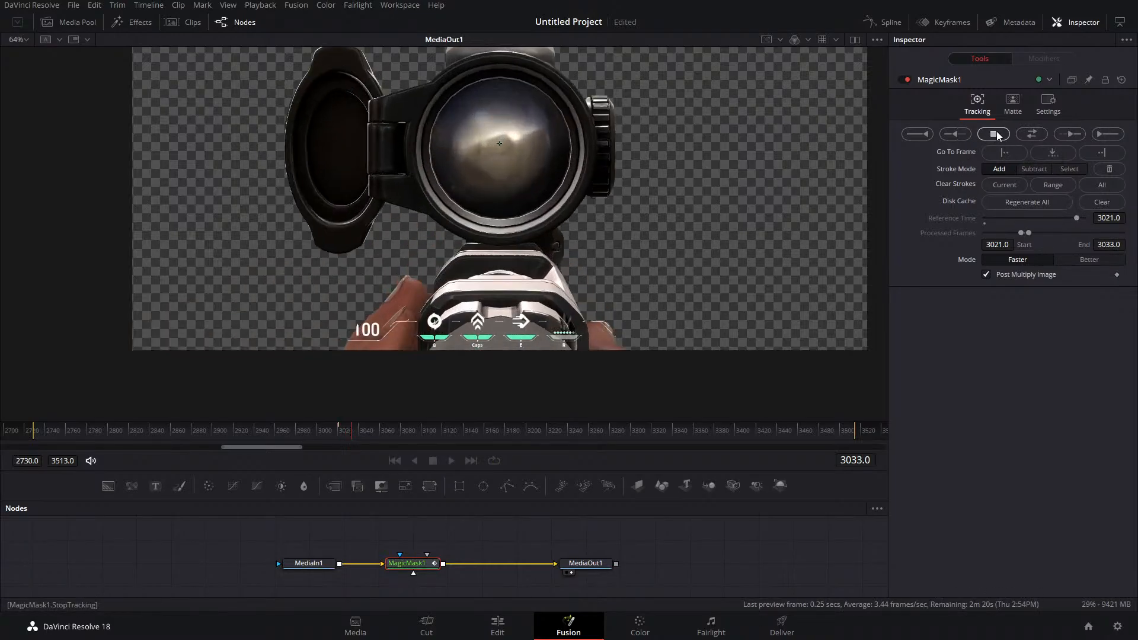
left_click(995, 135)
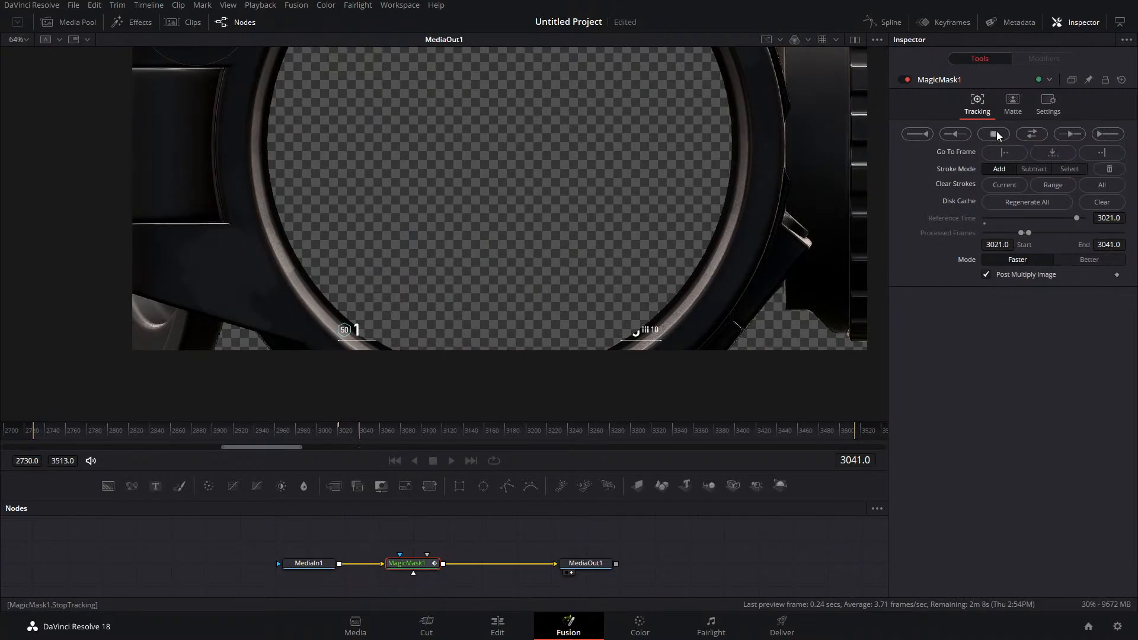
left_click(671, 329)
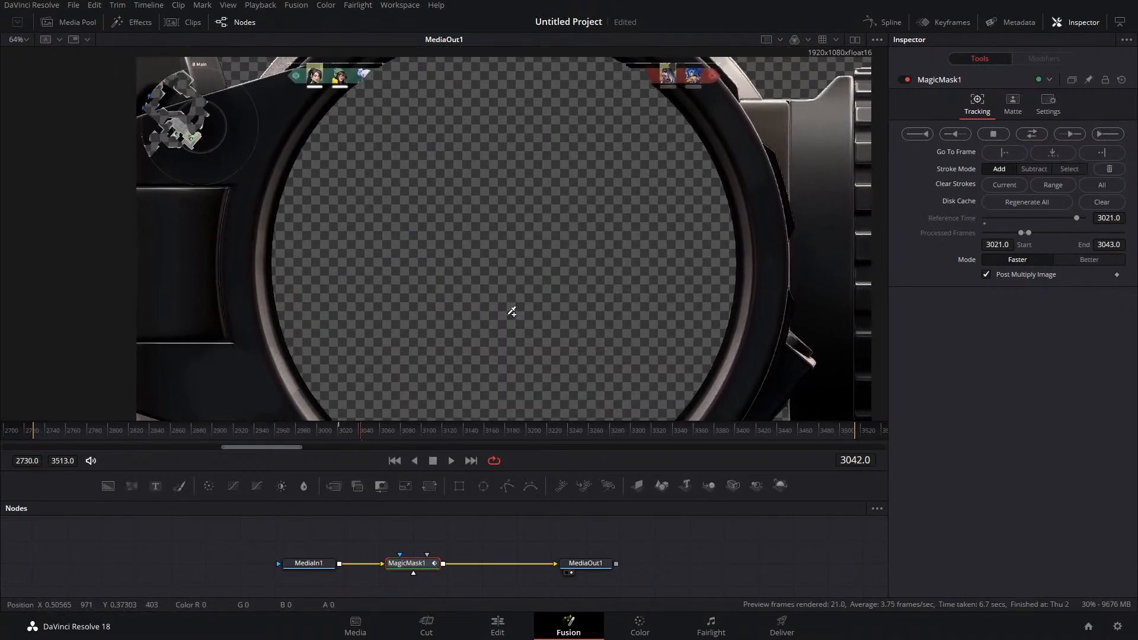
scroll(510, 305, "down", 2)
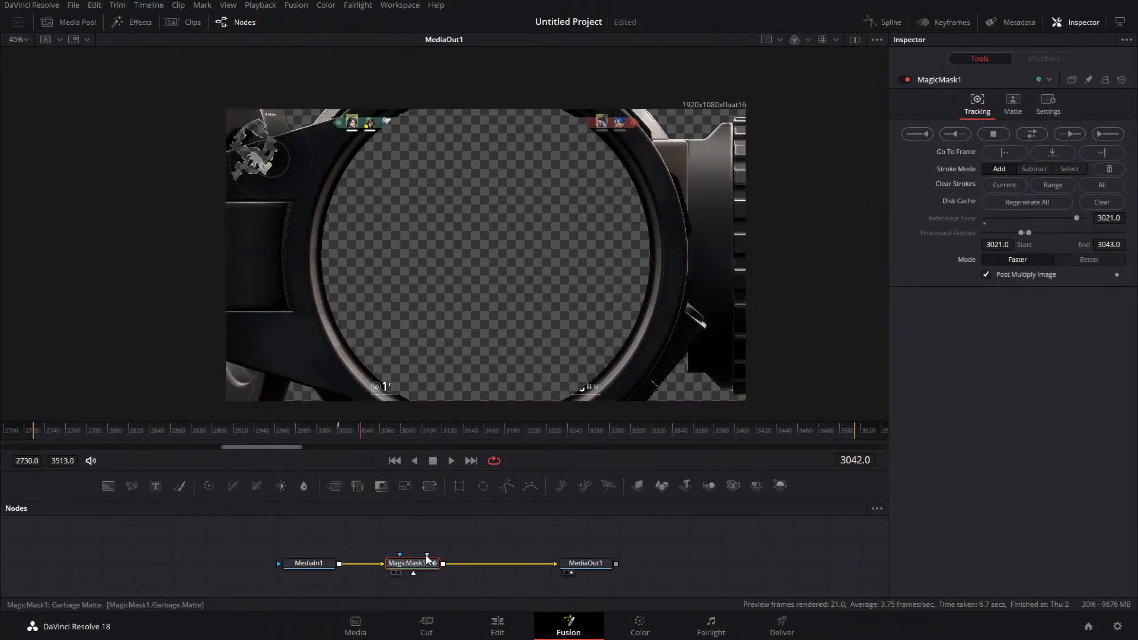
key("Delete")
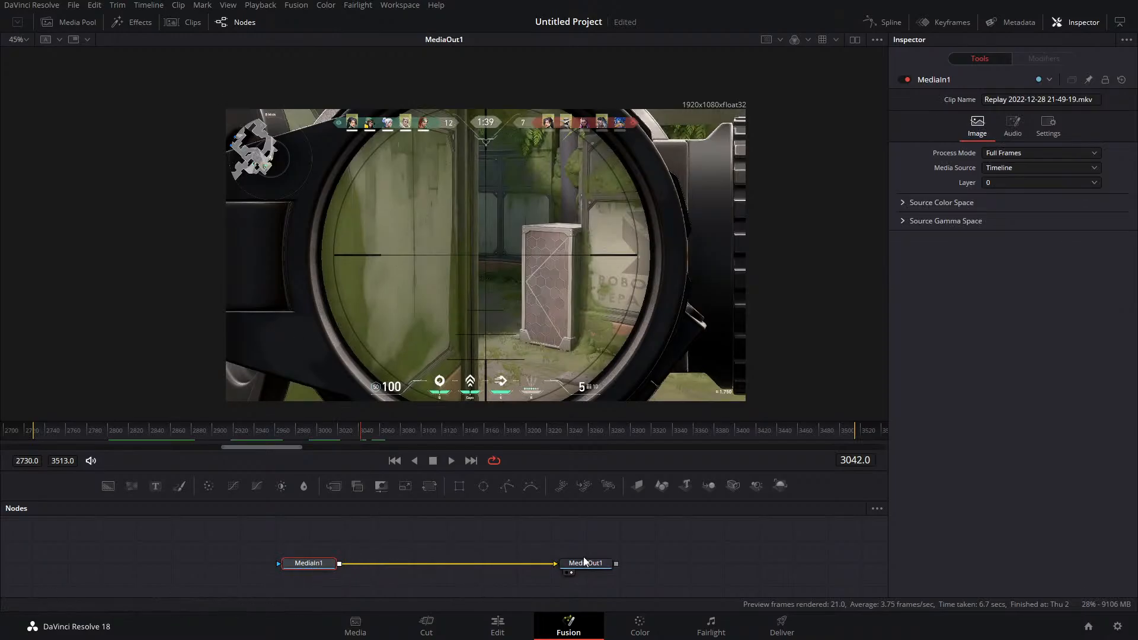
Insert a Motion Blur node between MediaIn1 and MediaOut1 and inspect its effect at frame 3100
key("shift+space")
type("mot")
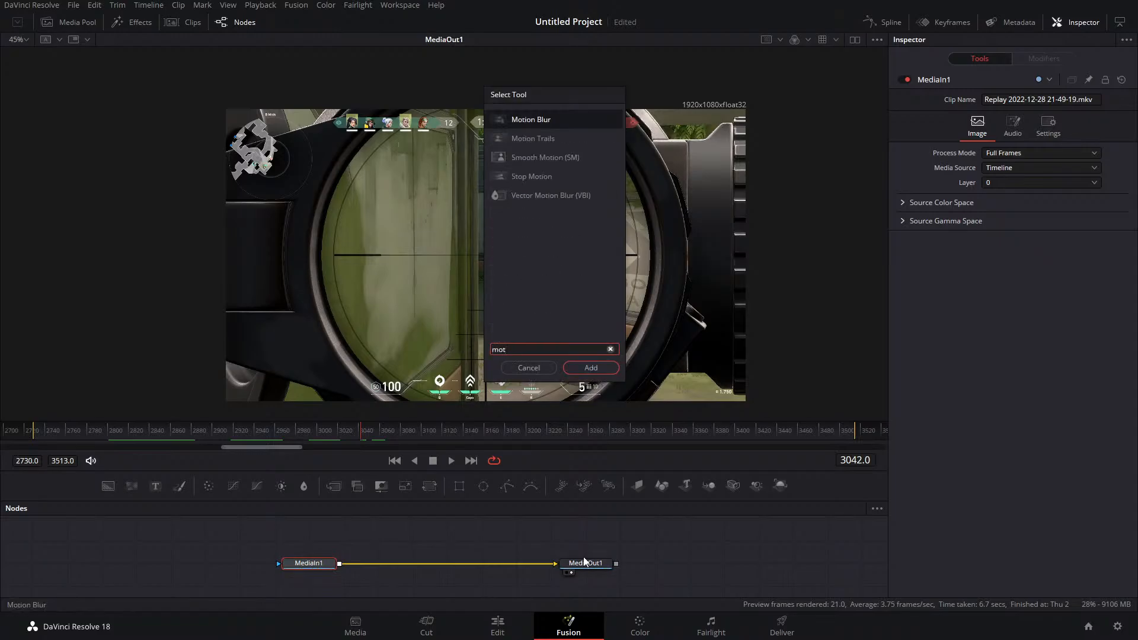
key("Return")
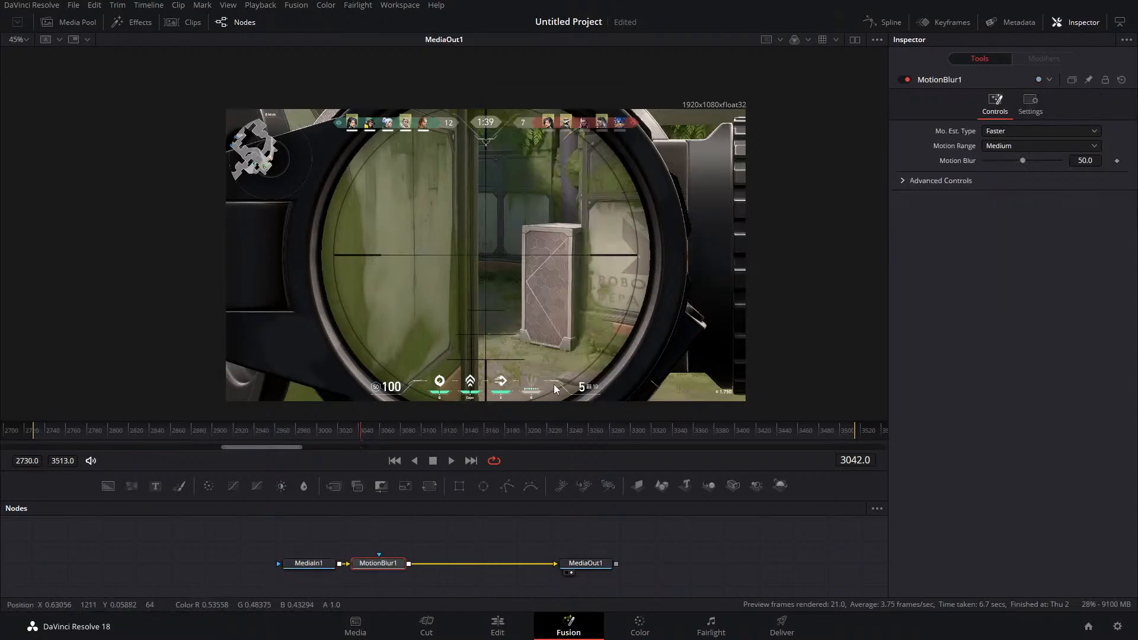
left_click(423, 433)
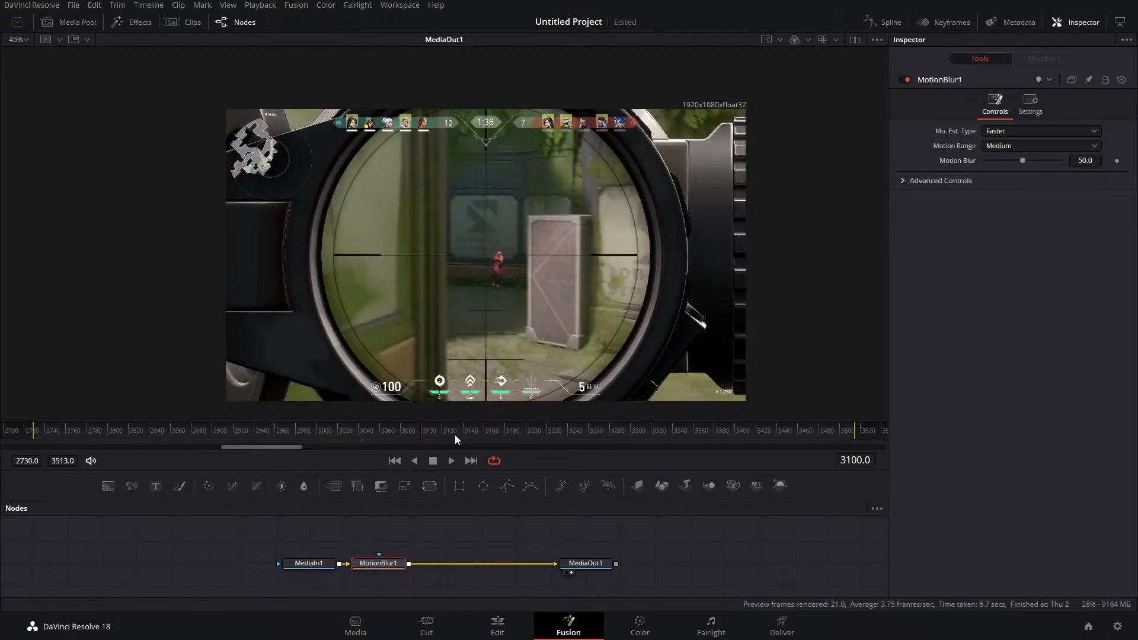
scroll(539, 261, "up", 3)
scroll(538, 260, "down", 2)
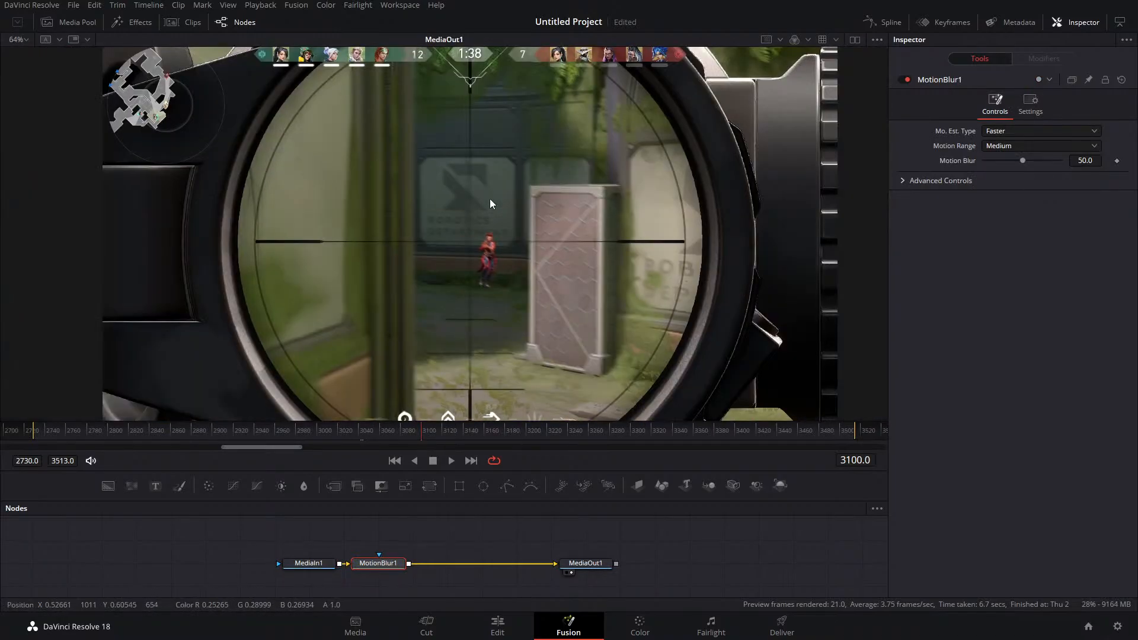
left_click_drag(483, 242, 482, 212)
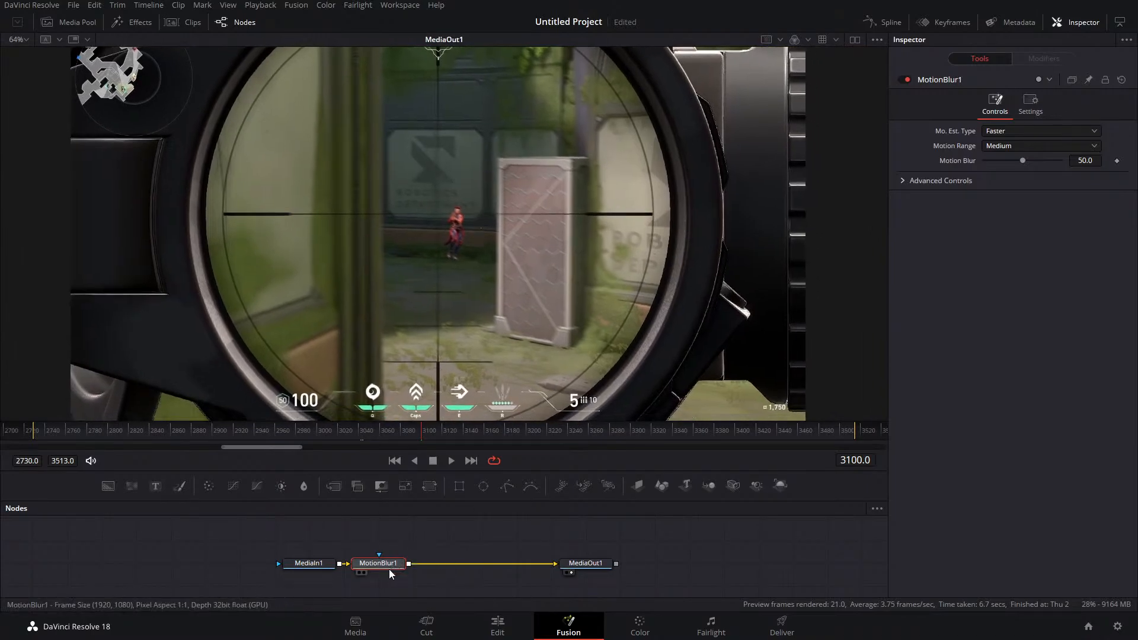
Add Optical Flow and Vector Motion Blur nodes after MotionBlur1, and bring up the MotionBlur1 settings
key("shift+space")
type("optical")
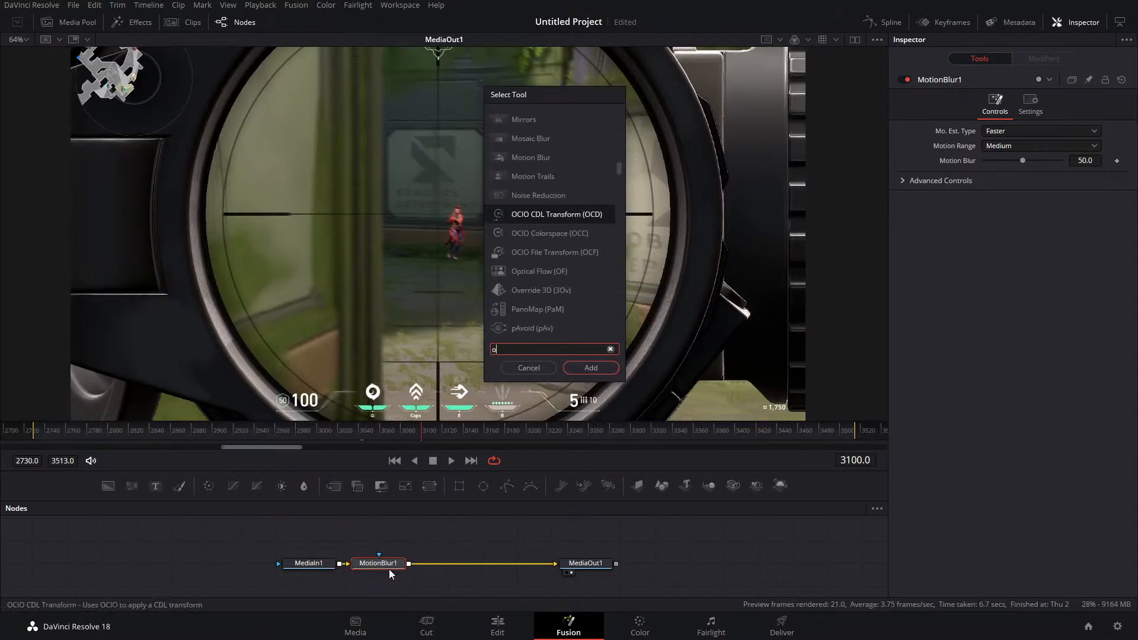
key("Return")
key("shift+space")
type("op")
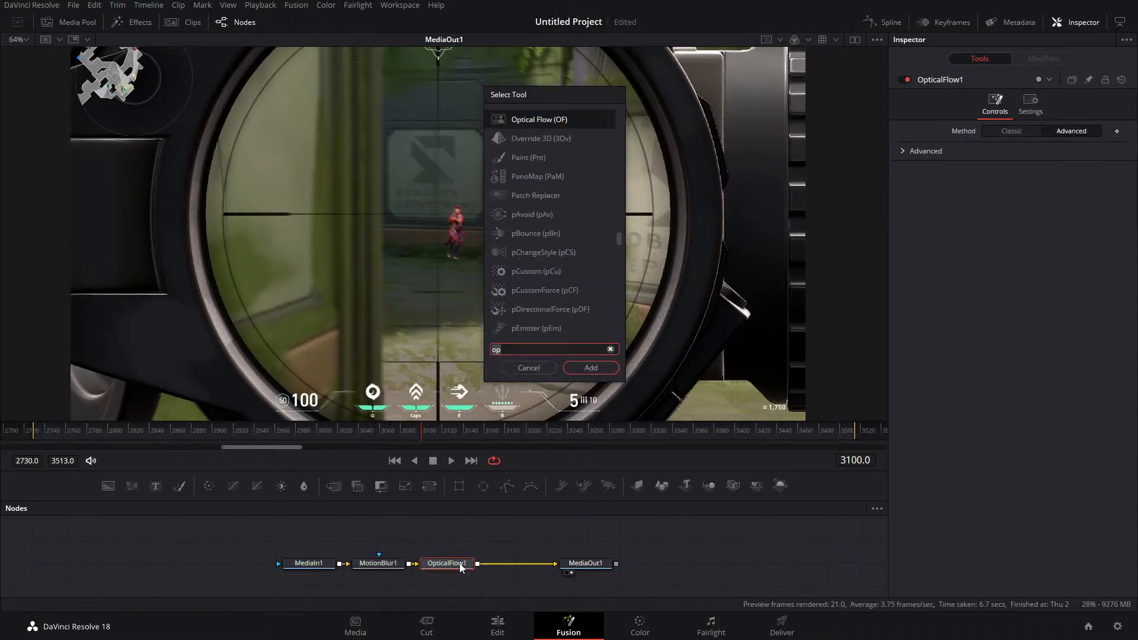
key("BackSpace")
key("BackSpace")
type("Vector Motion Blur")
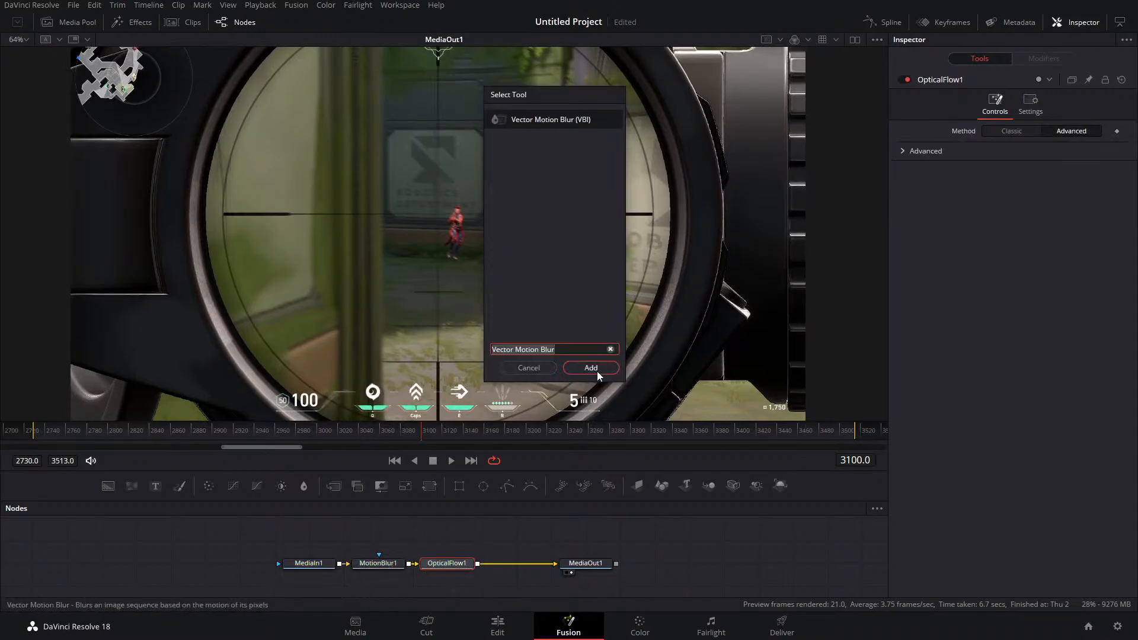
left_click(597, 369)
left_click(391, 566)
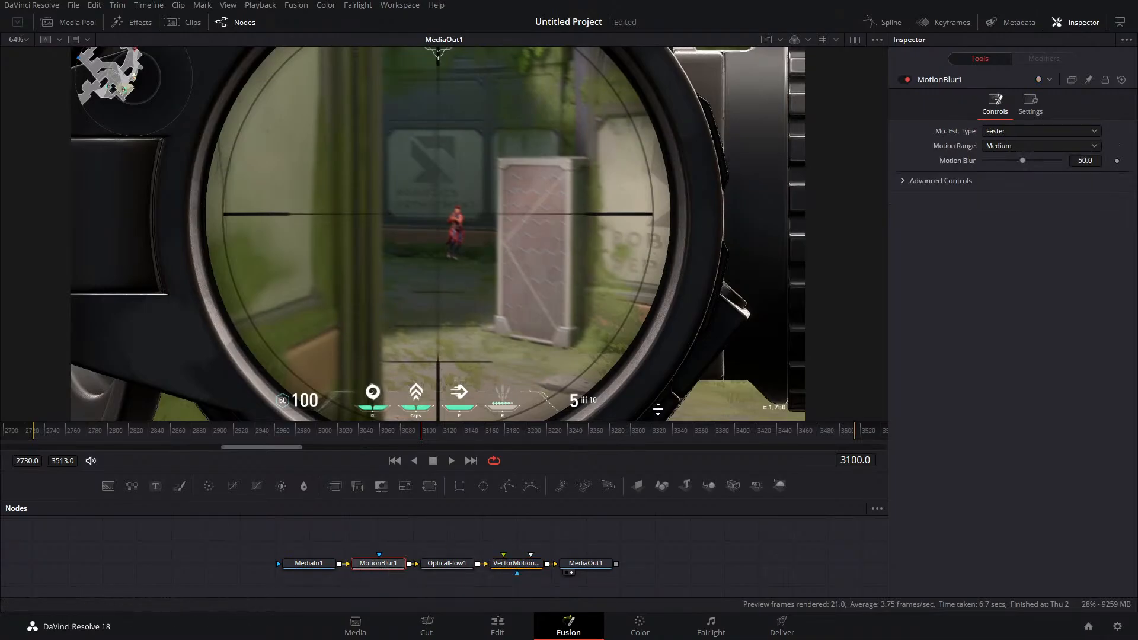
Disable the MotionBlur1 node and inspect the vector motion blur on the rifle up close at frame 3020
left_click(905, 79)
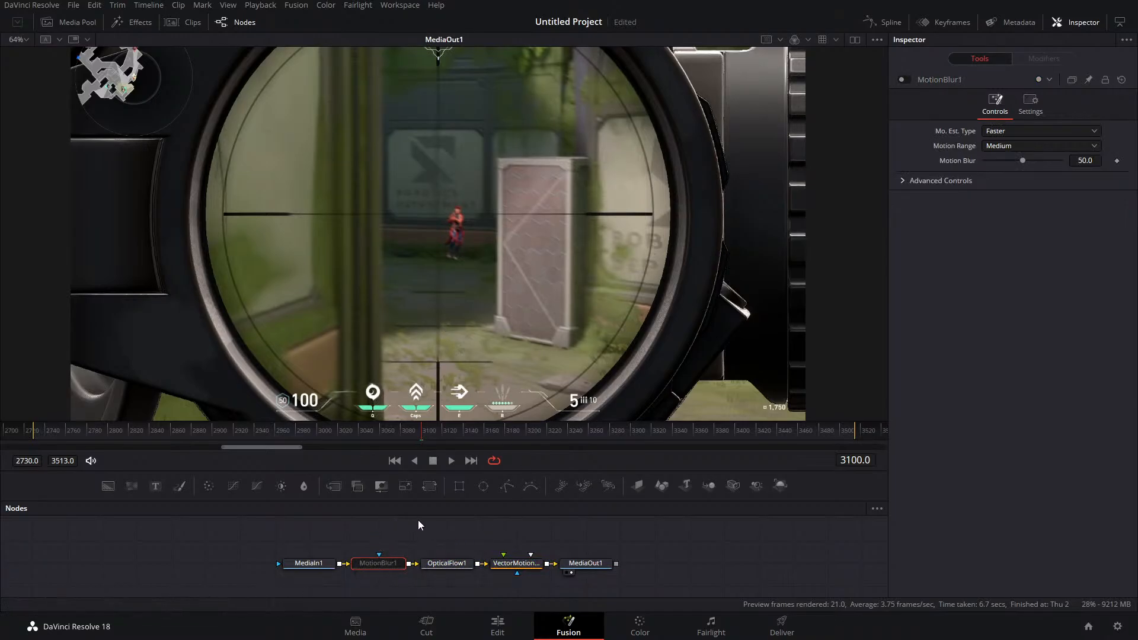
left_click_drag(422, 439, 339, 436)
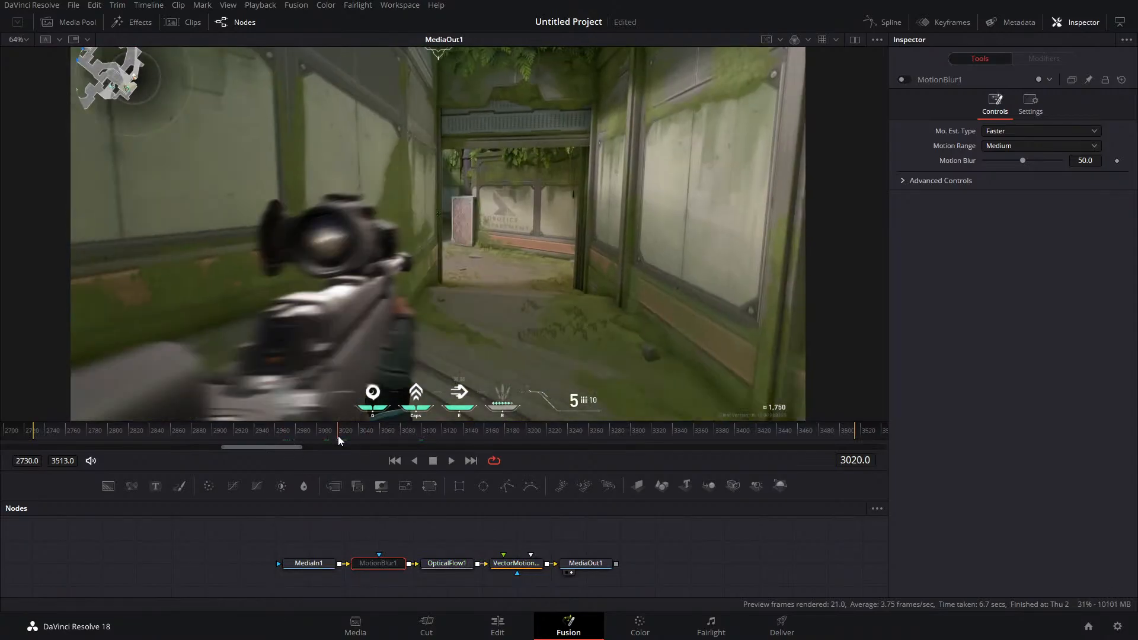
left_click_drag(337, 272, 415, 231)
scroll(414, 234, "up", 2)
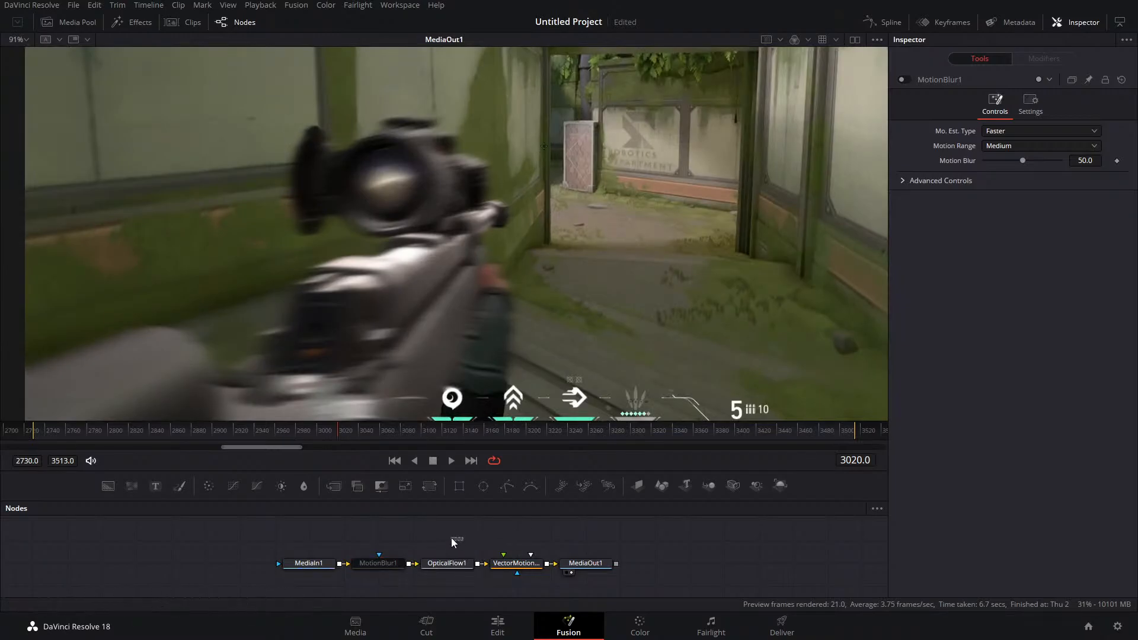
Disable OpticalFlow1 and VectorMotionBlur1 and re-enable MotionBlur1 to compare its blur on the rifle
left_click_drag(452, 538, 548, 572)
left_click(901, 98)
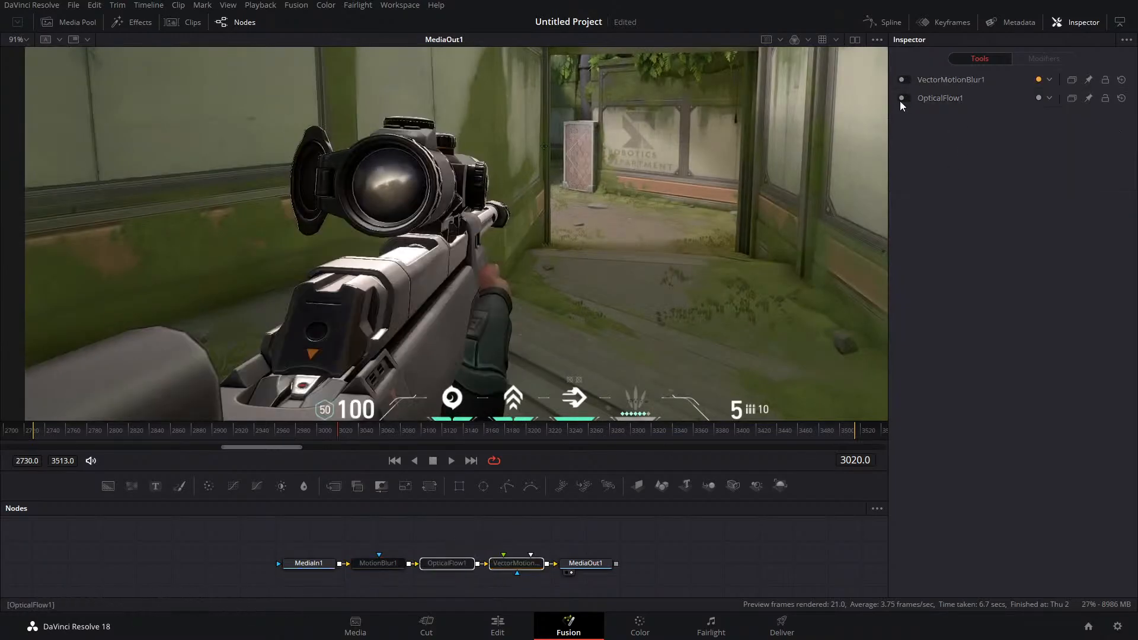
left_click(378, 563)
left_click(905, 79)
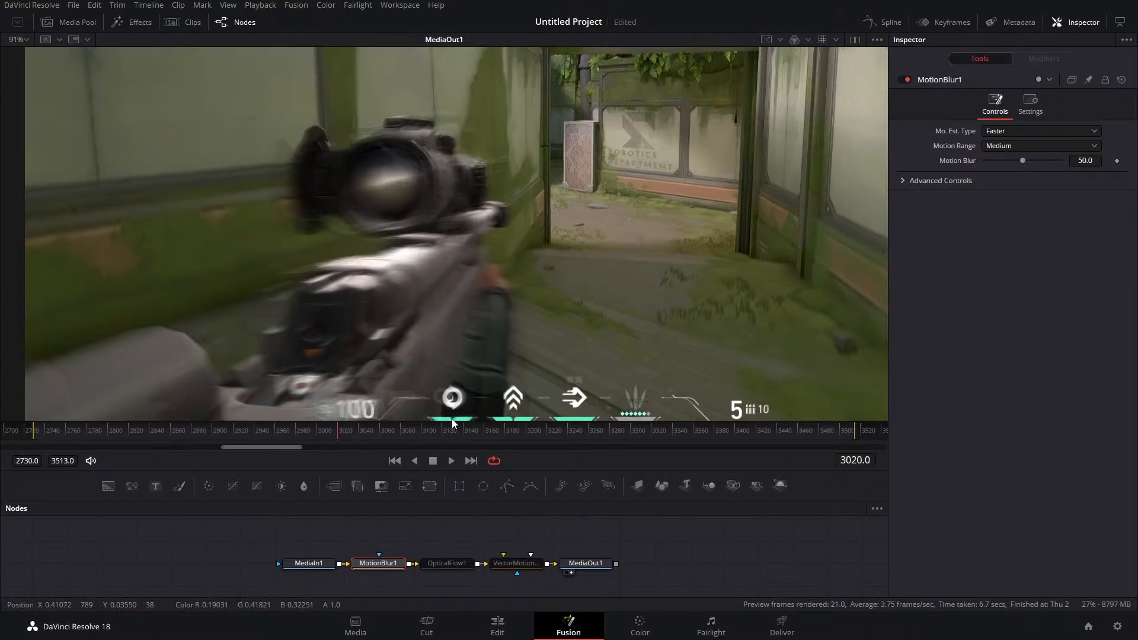
scroll(510, 261, "down", 2)
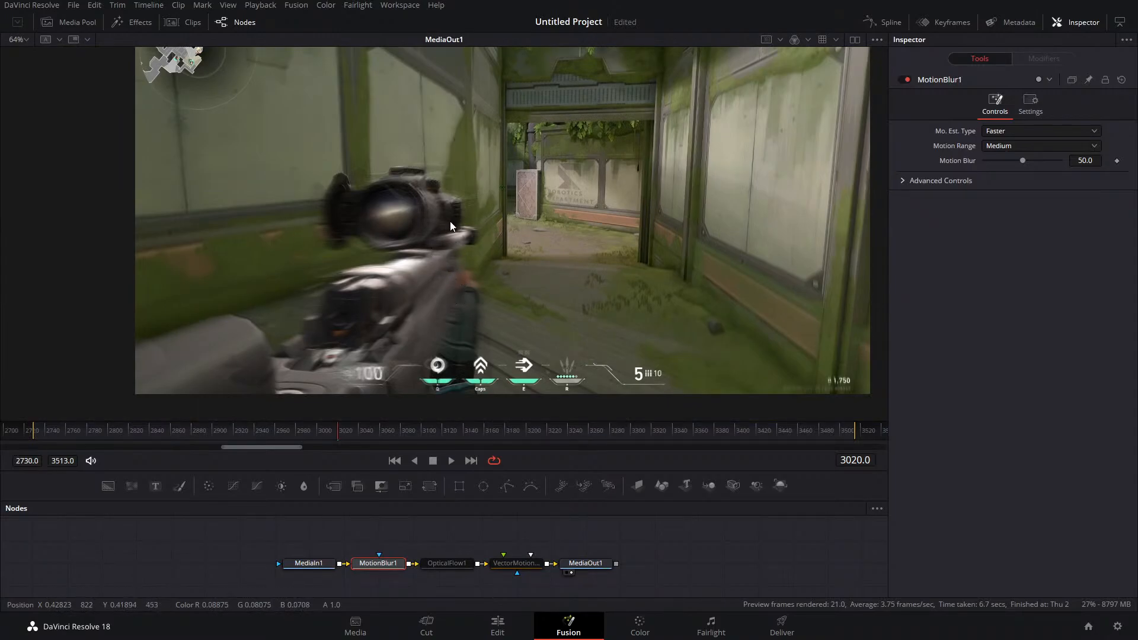
Delete the MotionBlur1, OpticalFlow1 and VectorMotionBlur1 nodes, leaving MediaIn1 connected to MediaOut1
left_click_drag(436, 536, 530, 581)
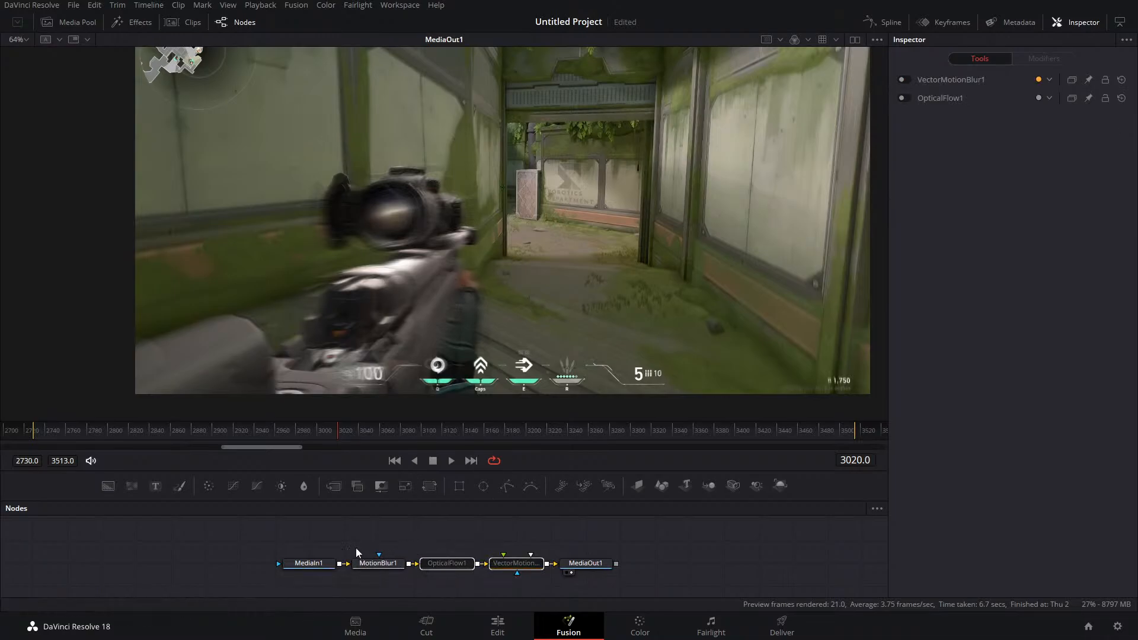
left_click(380, 566)
key("Delete")
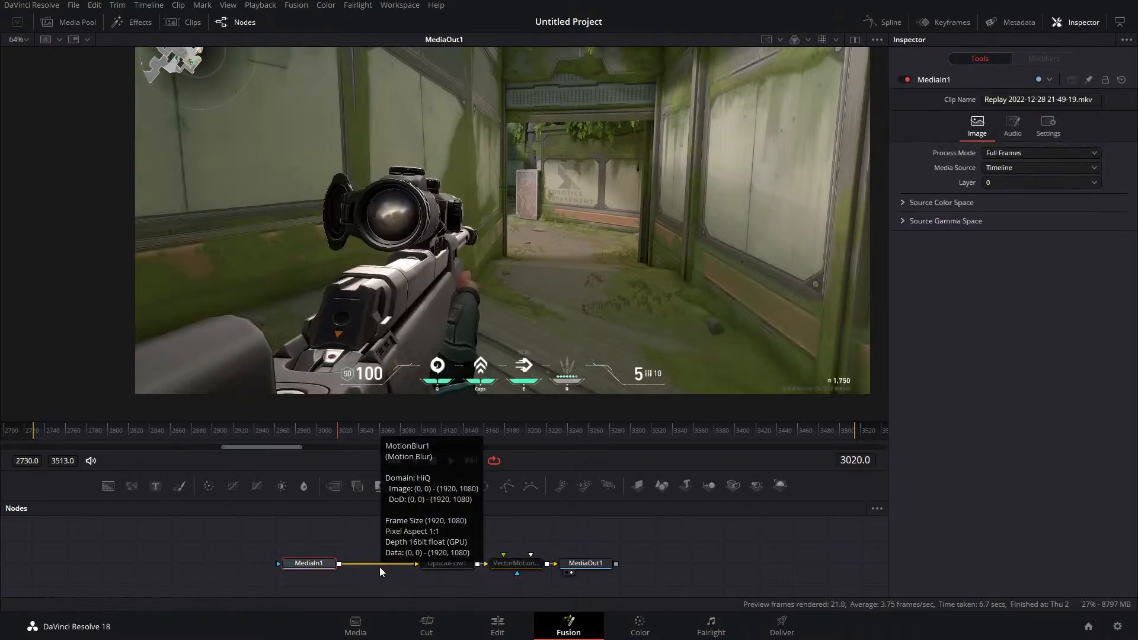
left_click_drag(434, 532, 514, 600)
key("Delete")
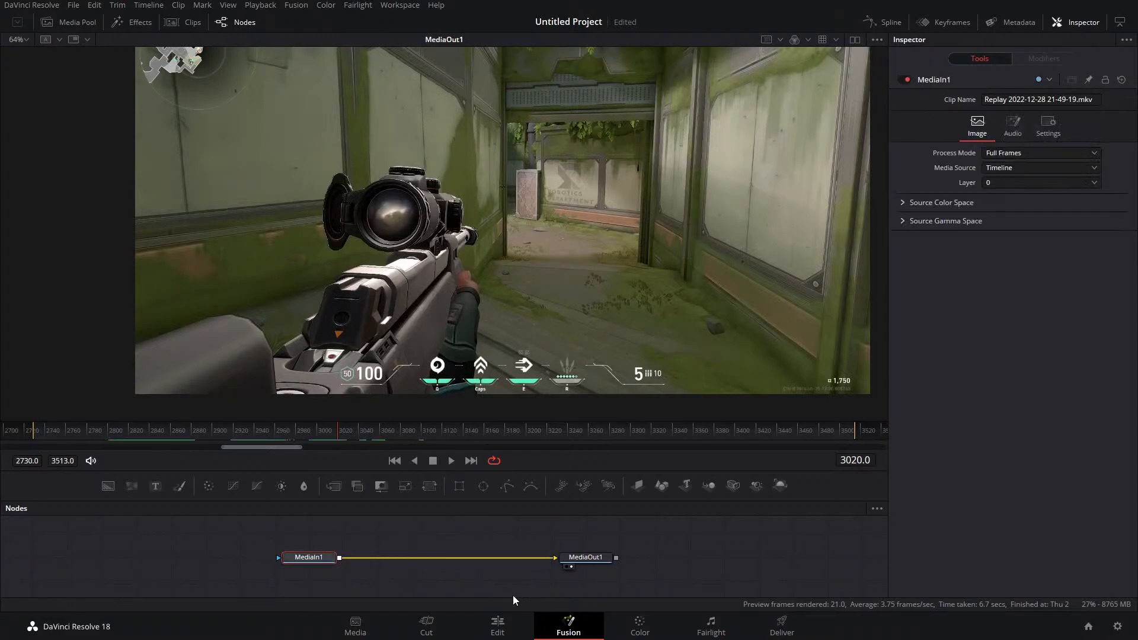
Insert a Transform node after MediaIn1 and keyframe its Size at frame 3020 and at frame 3096 with 1.57
left_click(435, 485)
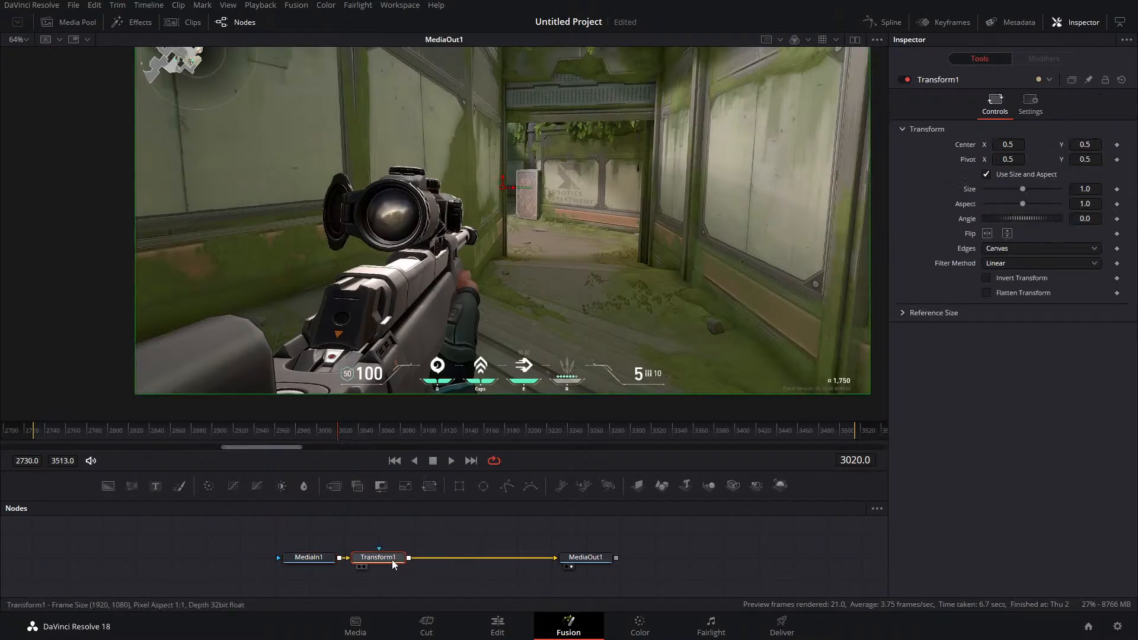
left_click(1116, 189)
left_click_drag(335, 431, 419, 432)
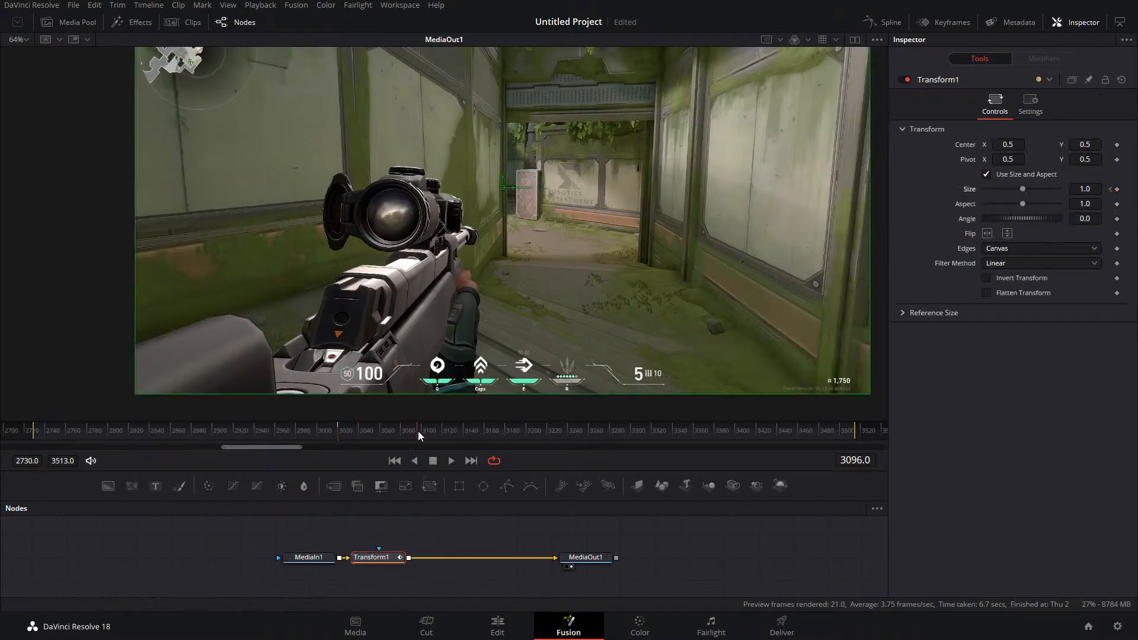
left_click_drag(1022, 189, 1031, 191)
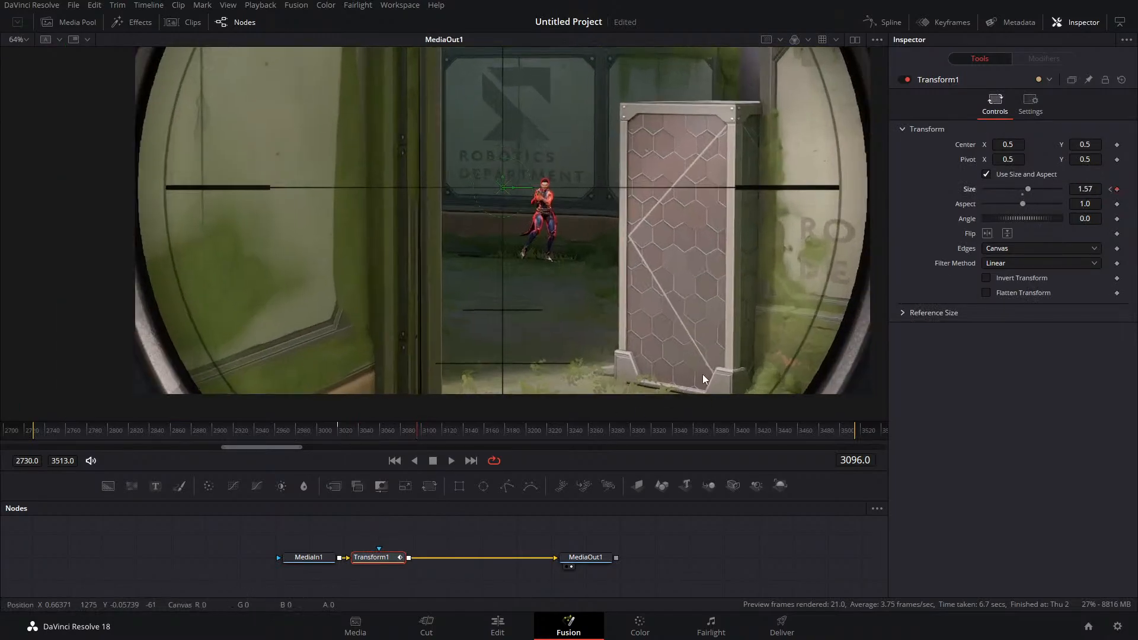
Show Transform1's Size curve in the spline editor and bend the handles of both keyframes into a smooth ease
left_click(888, 22)
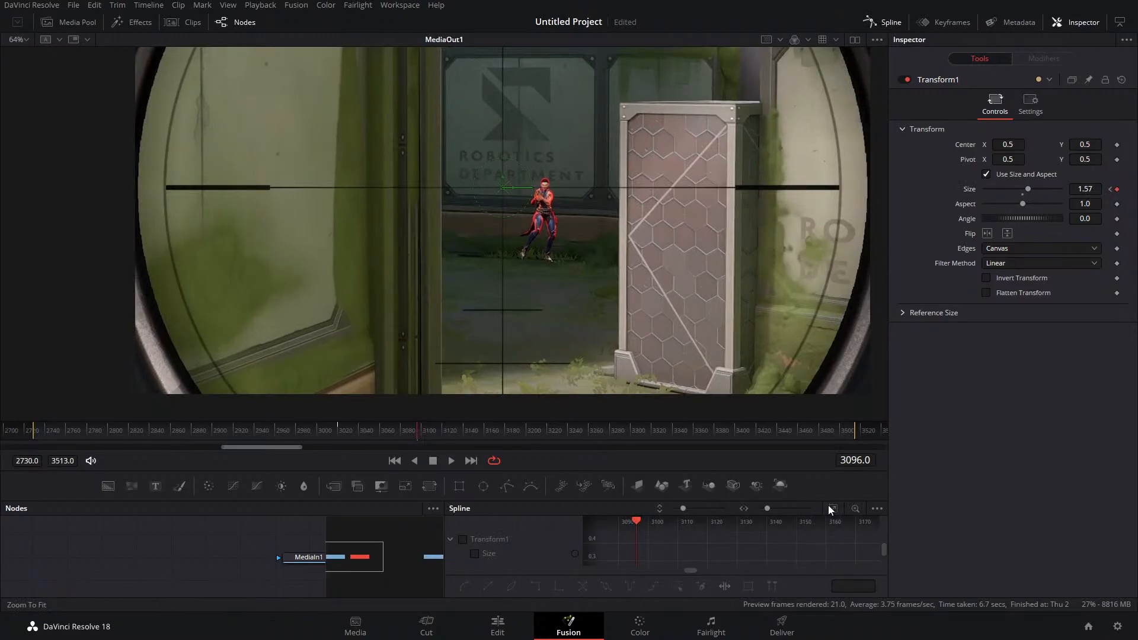
left_click_drag(579, 416, 582, 233)
left_click(462, 349)
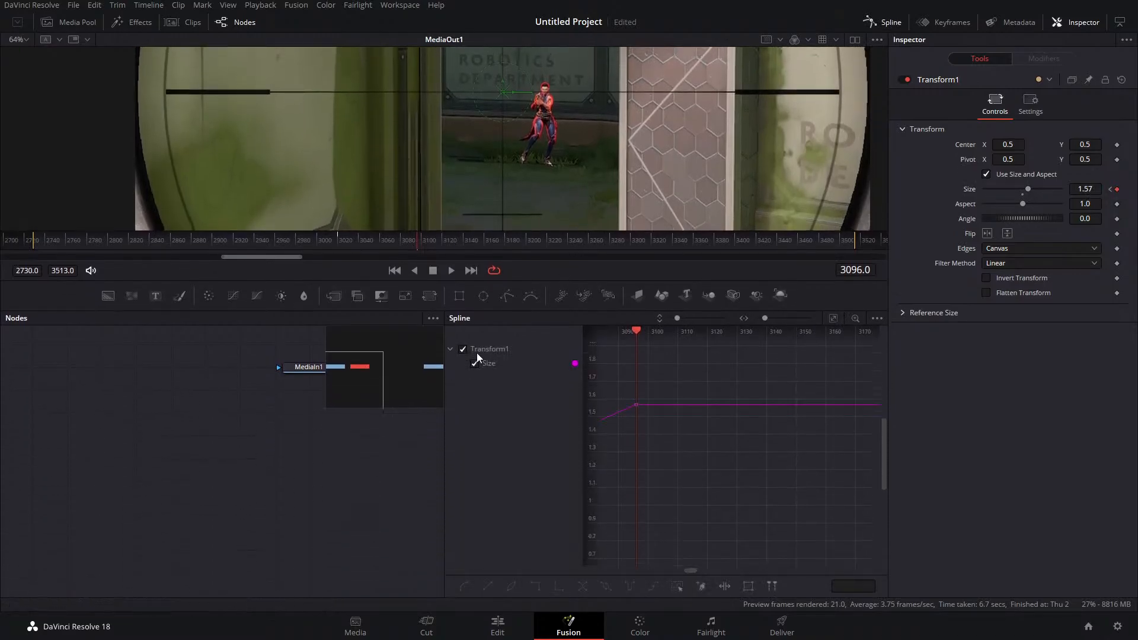
left_click(833, 319)
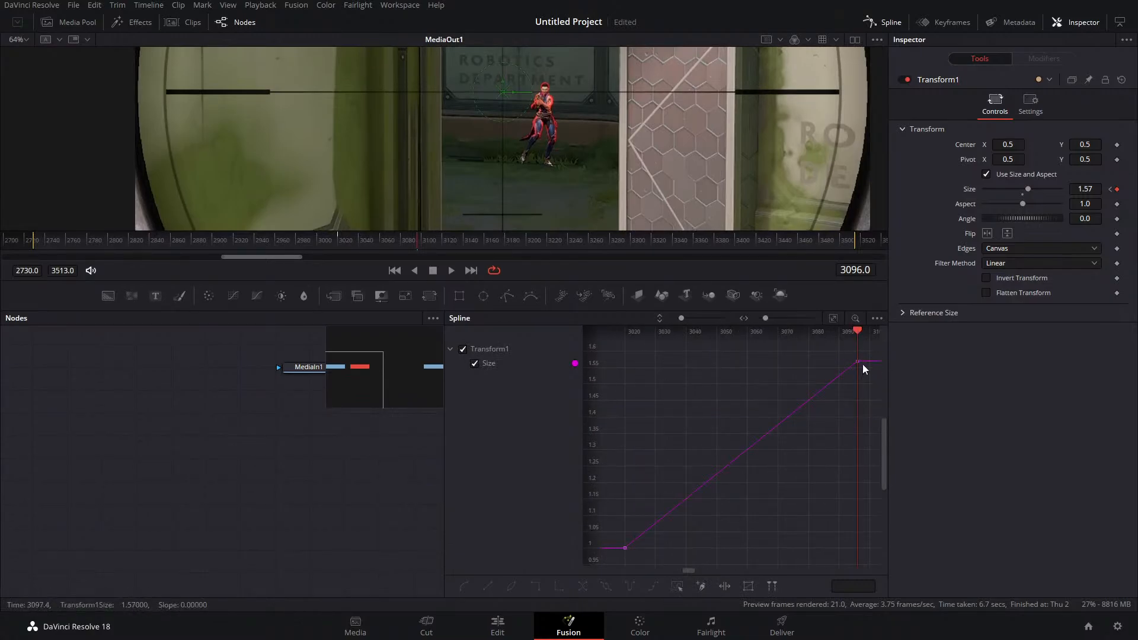
left_click_drag(864, 352, 711, 369)
left_click_drag(680, 433, 726, 348)
left_click_drag(710, 391, 631, 567)
left_click_drag(745, 434, 855, 564)
left_click(343, 244)
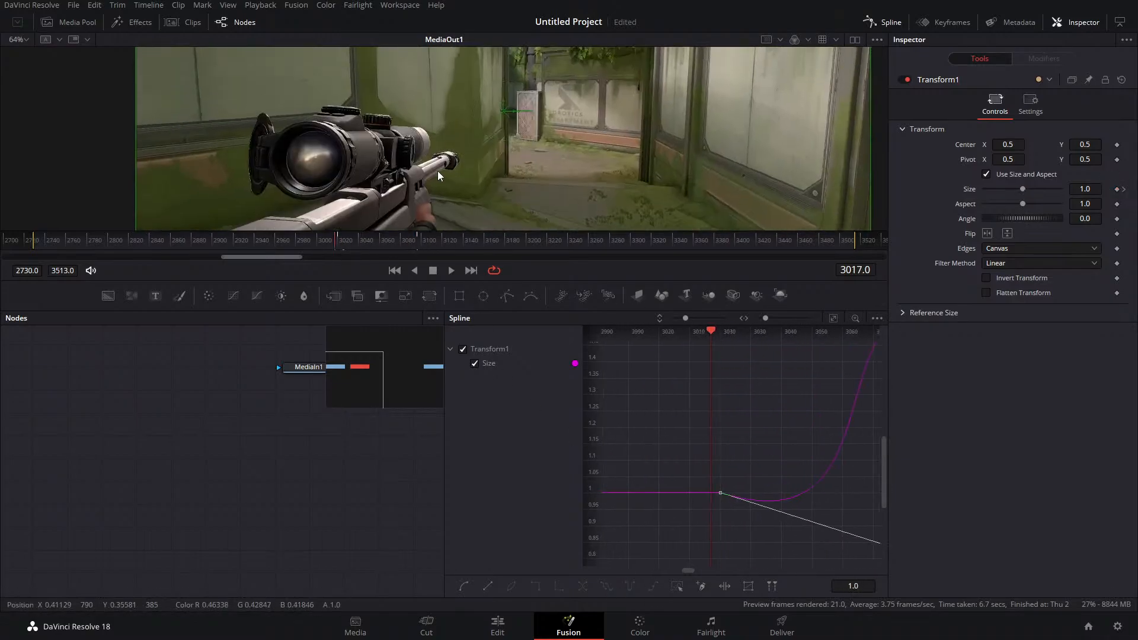
Close the spline editor, enlarge the viewer and play back the Transform1 zoom from before its first keyframe
left_click(883, 21)
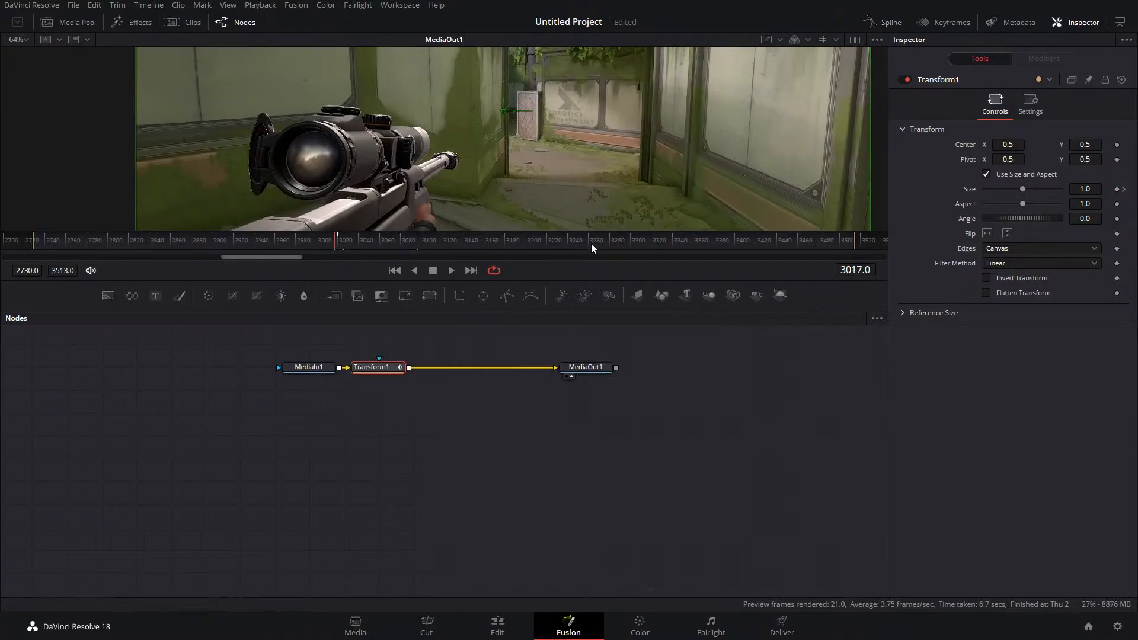
left_click_drag(603, 230, 584, 448)
scroll(504, 322, "down", 2)
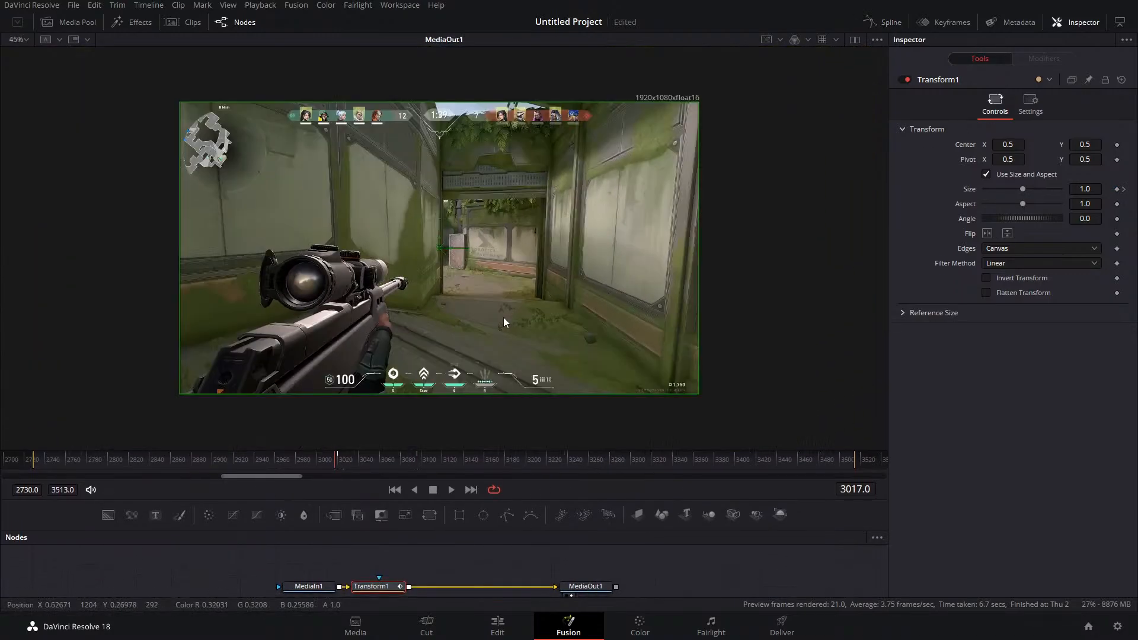
left_click(452, 490)
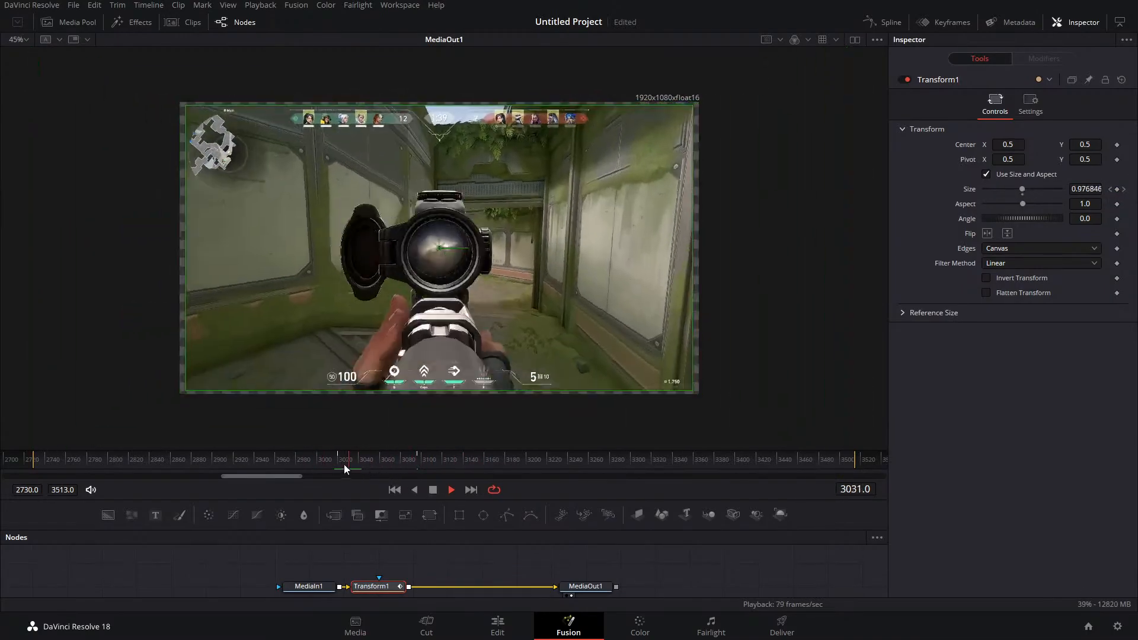
left_click_drag(345, 468, 331, 465)
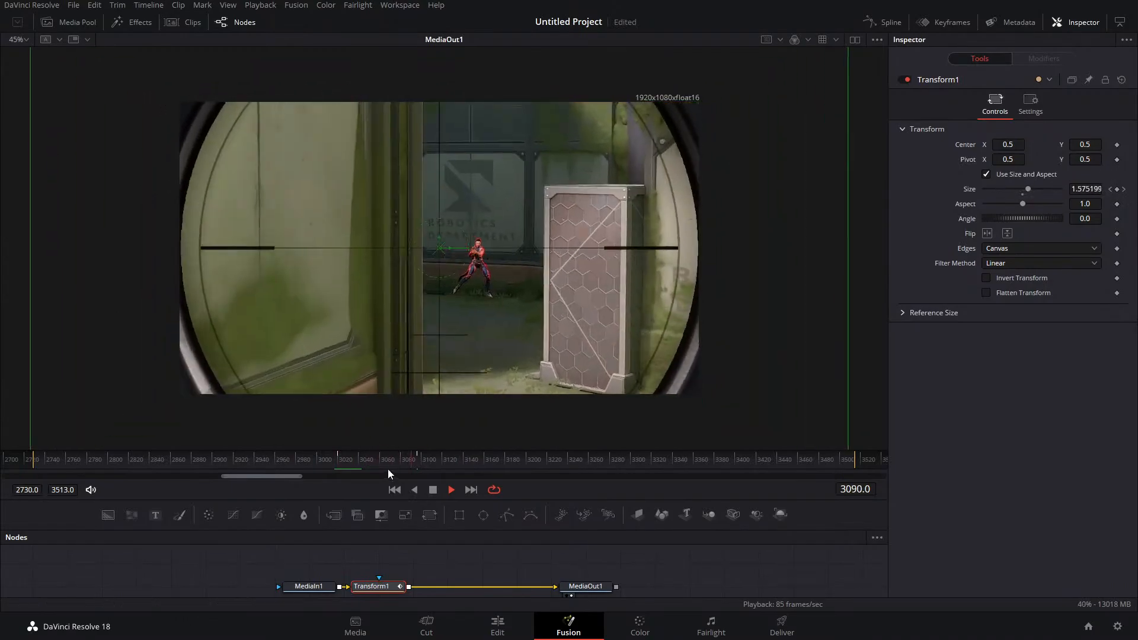
Stop the playback, delete the Transform1 node and save the project
left_click(432, 490)
key("Delete")
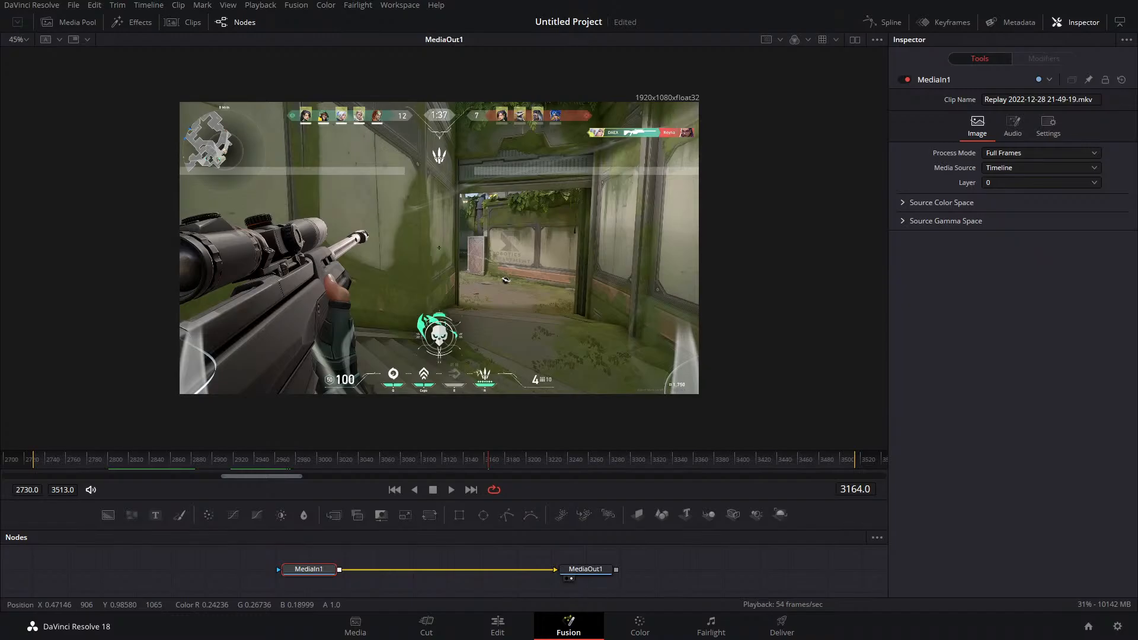
key("ctrl+s")
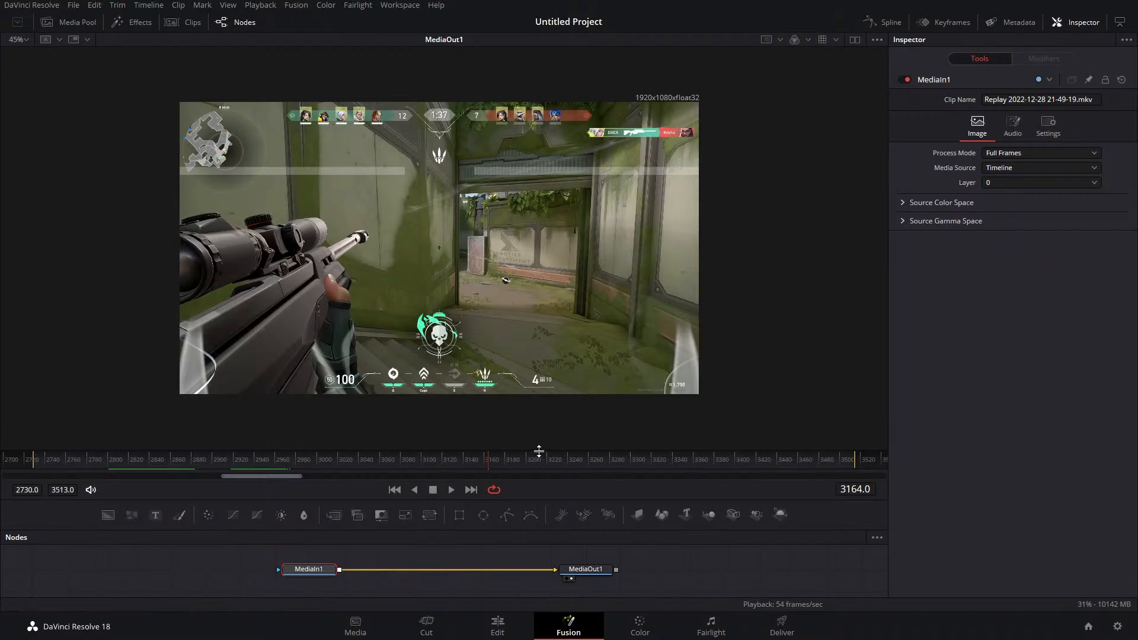
Add a Vector Motion Blur node after MediaIn1 and insert an Optical Flow node in front of it
left_click_drag(538, 454, 538, 364)
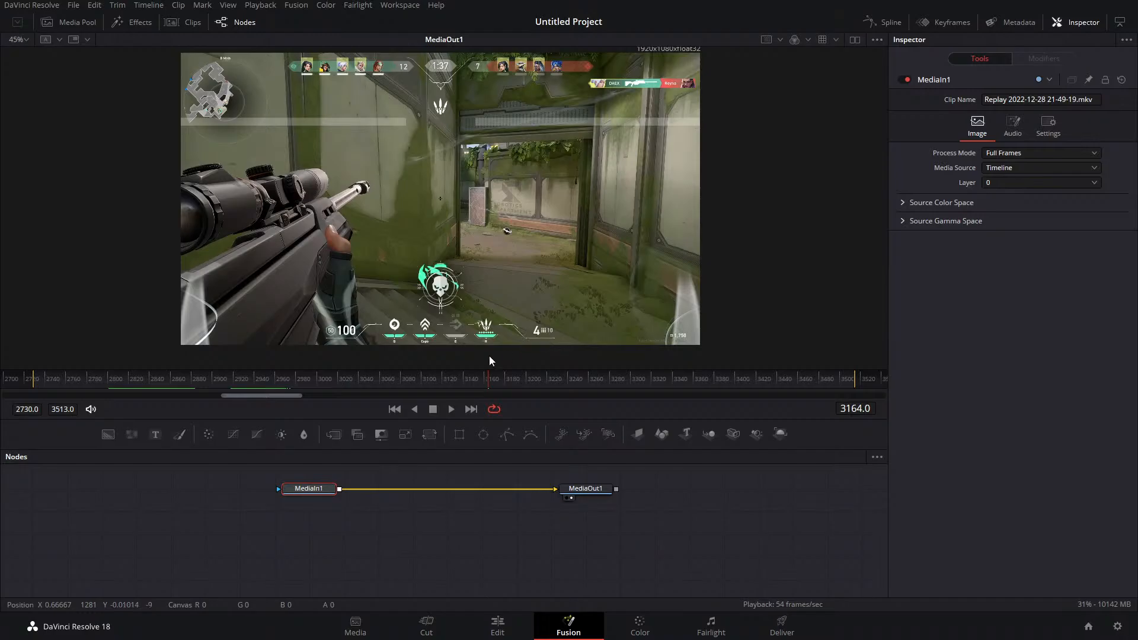
key("shift+space")
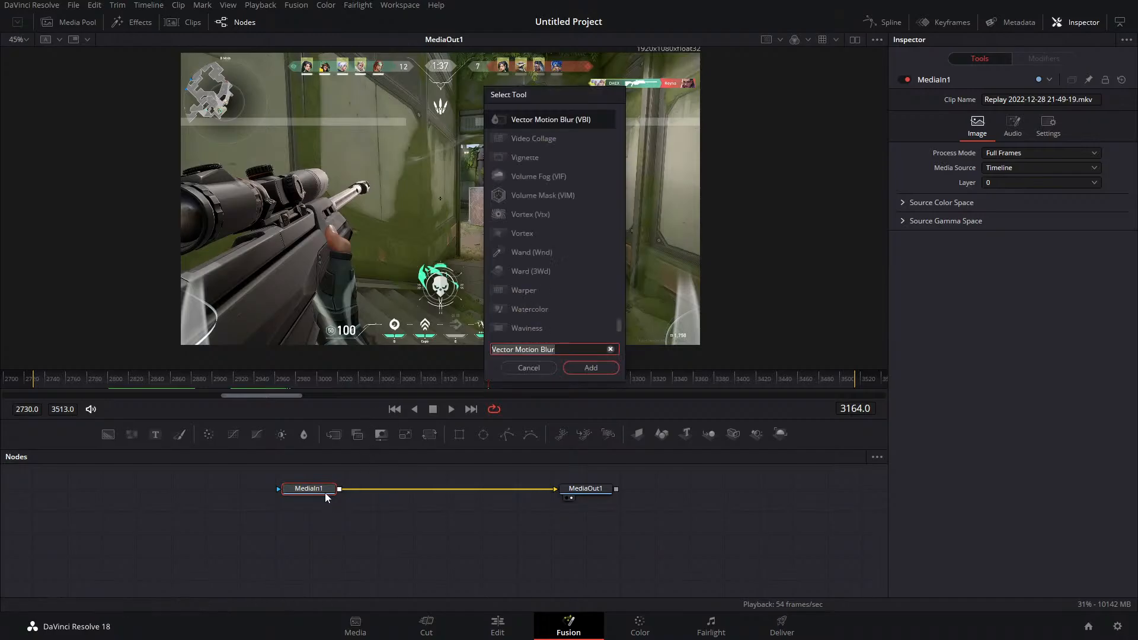
key("Return")
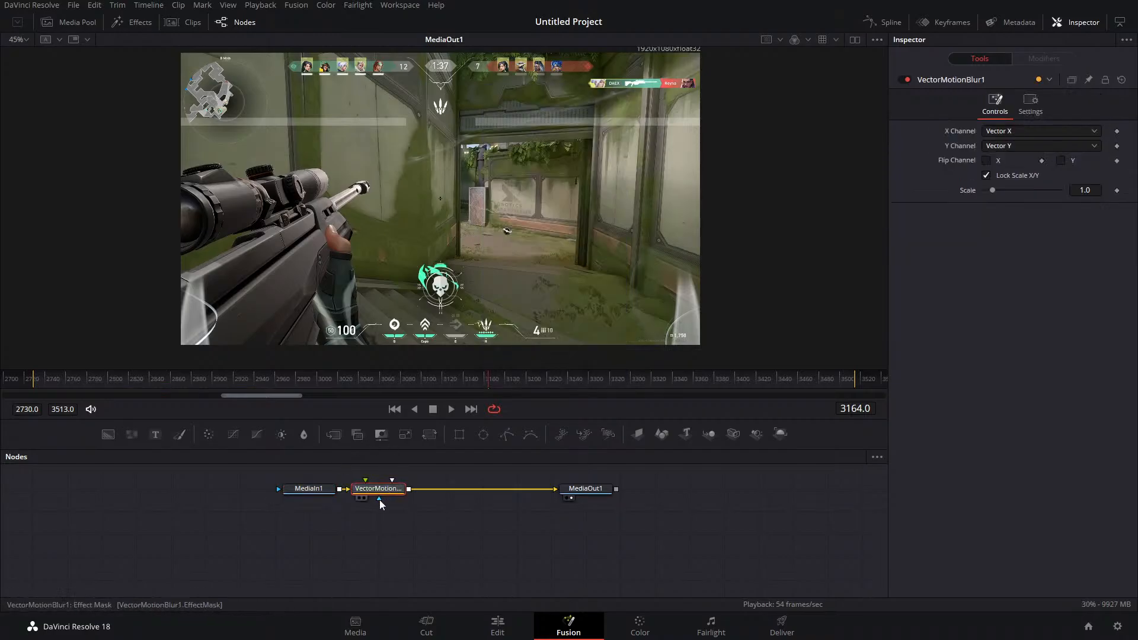
left_click_drag(379, 489, 414, 490)
left_click(328, 491)
key("shift+space")
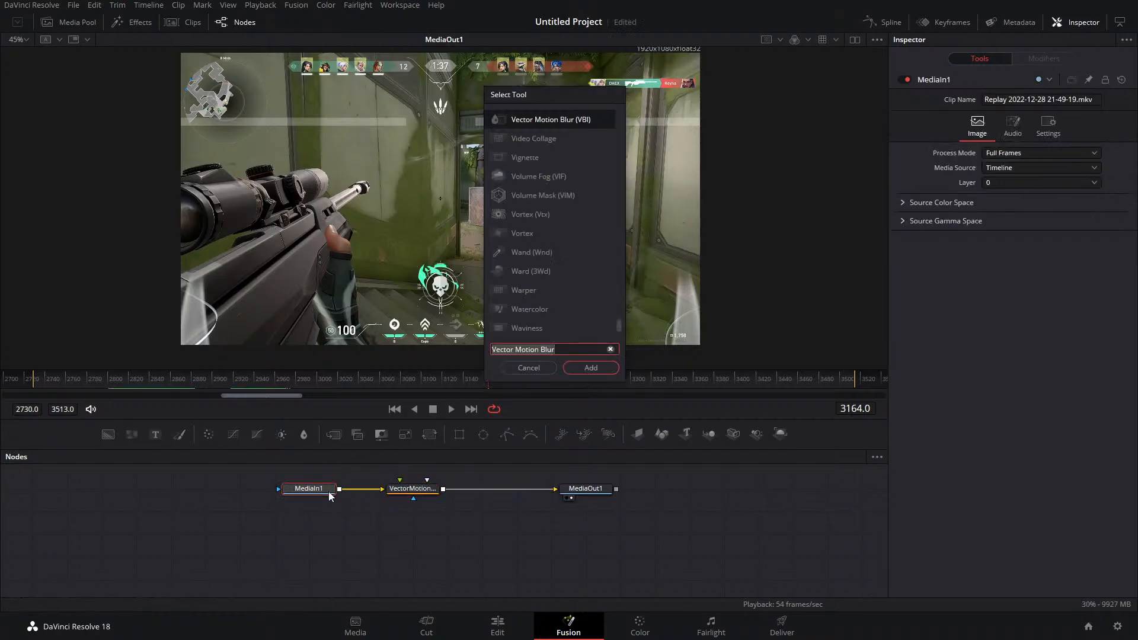
type("optical flow")
key("Return")
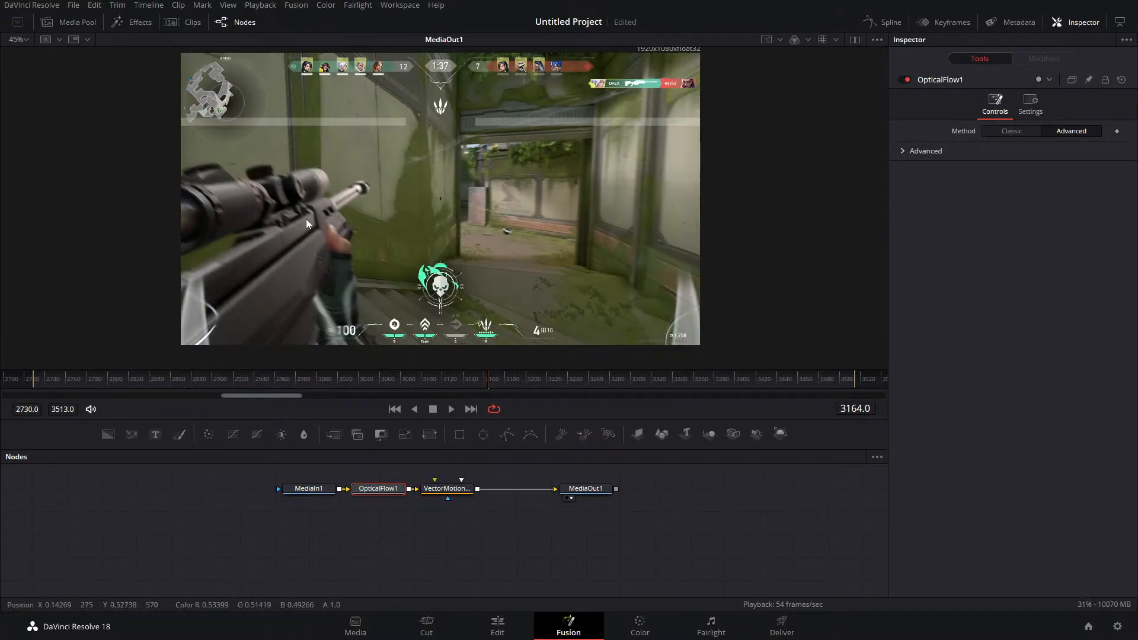
Inspect the vector blur on the rifle up close and toggle VectorMotionBlur1's X channel flip on and off
scroll(297, 244, "up", 3)
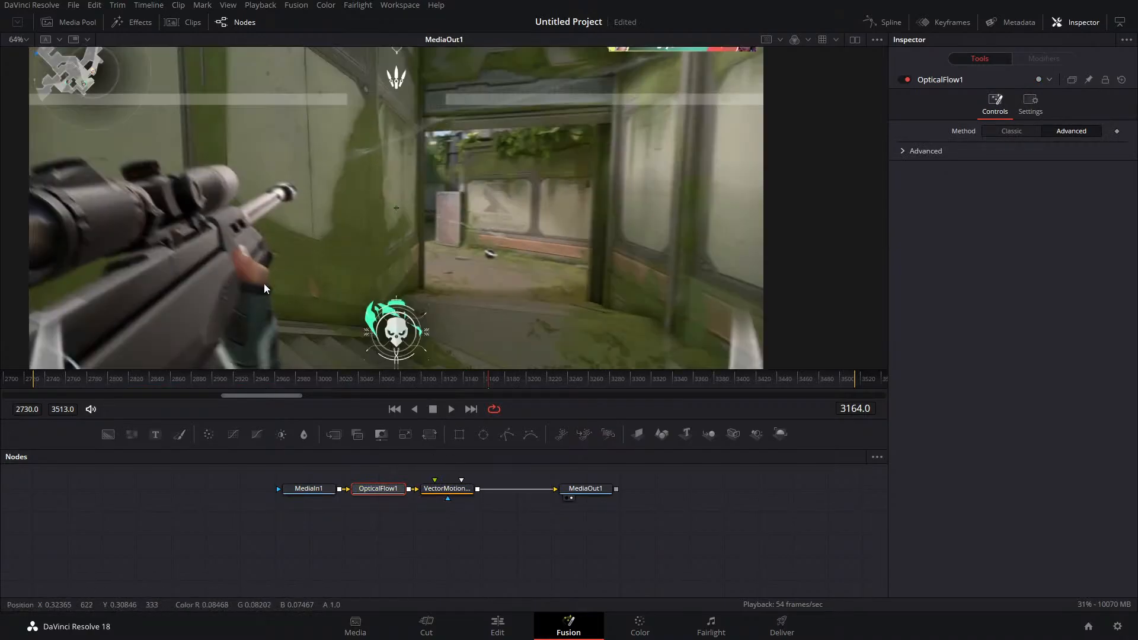
left_click_drag(264, 288, 467, 229)
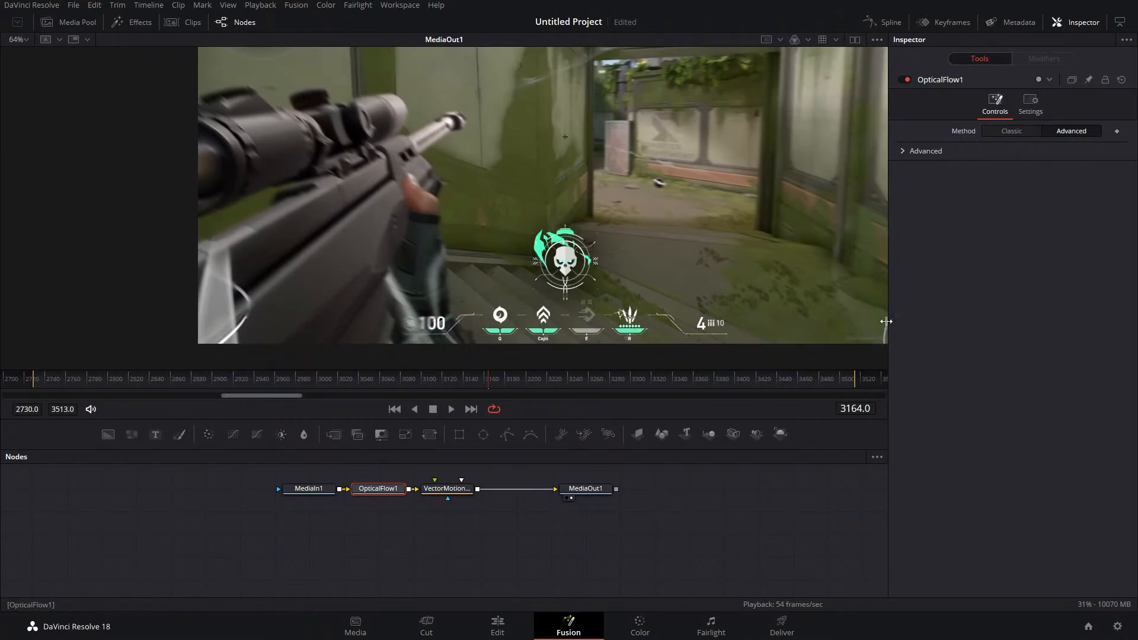
left_click(465, 497)
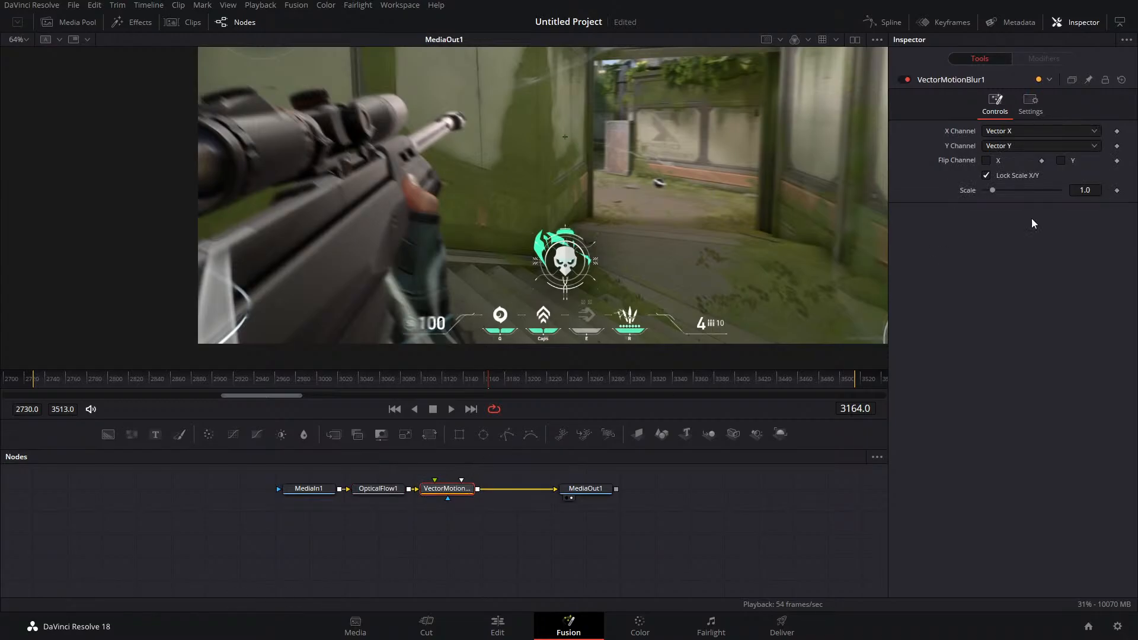
left_click(986, 161)
left_click(985, 161)
Replace OpticalFlow1 and VectorMotionBlur1 with a Motion Blur node and set its Motion Blur amount to 70.1
left_click_drag(463, 525, 382, 494)
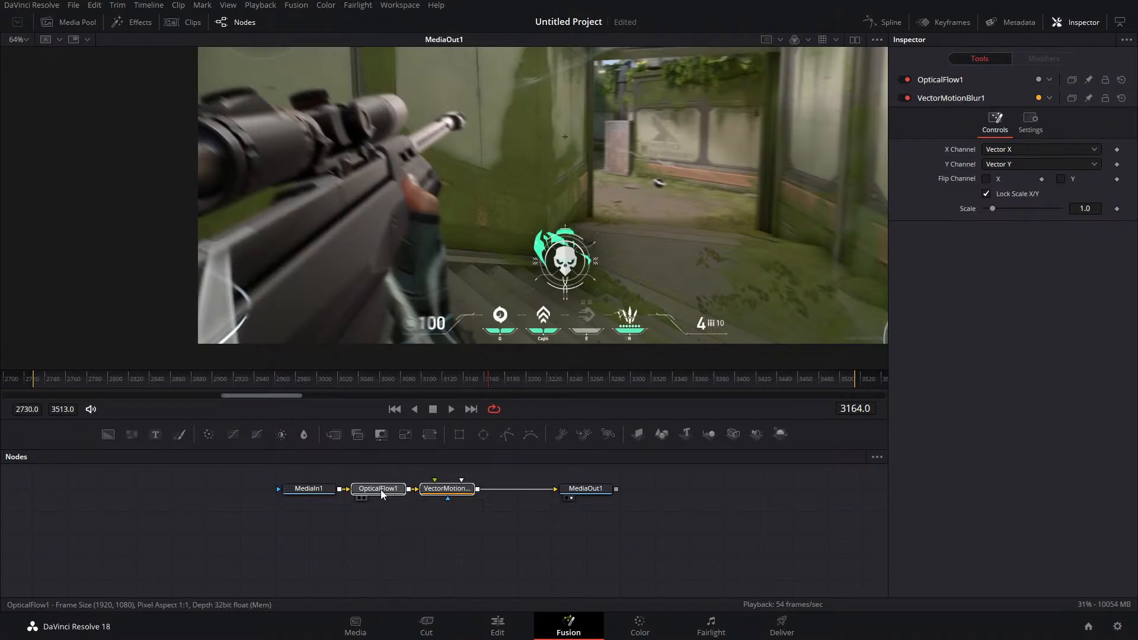
key("Delete")
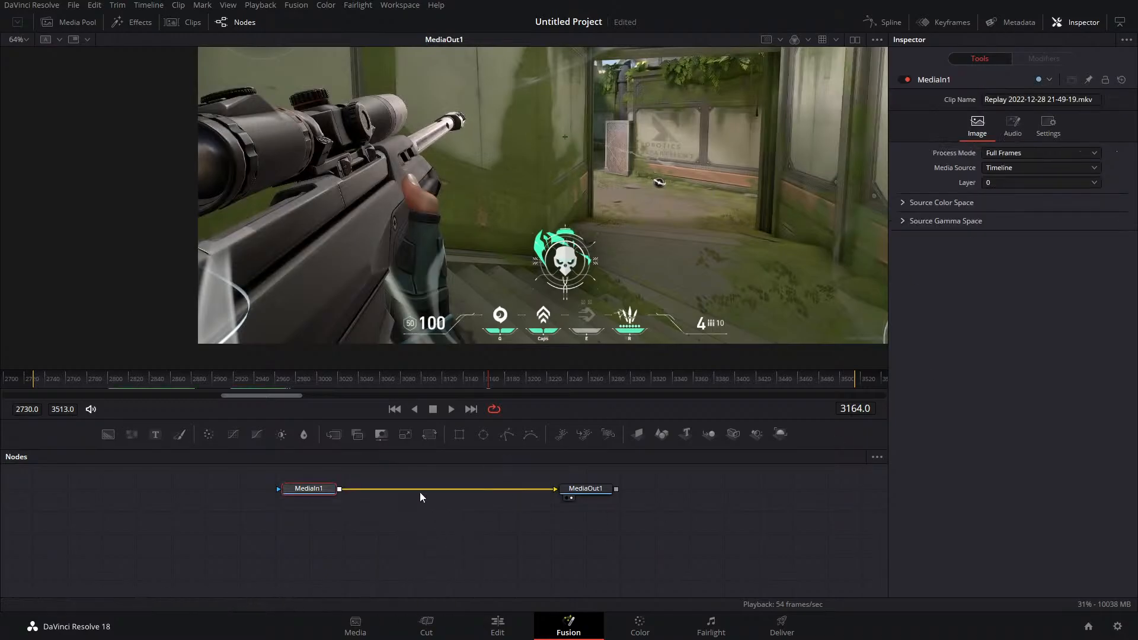
key("shift+space")
type("m")
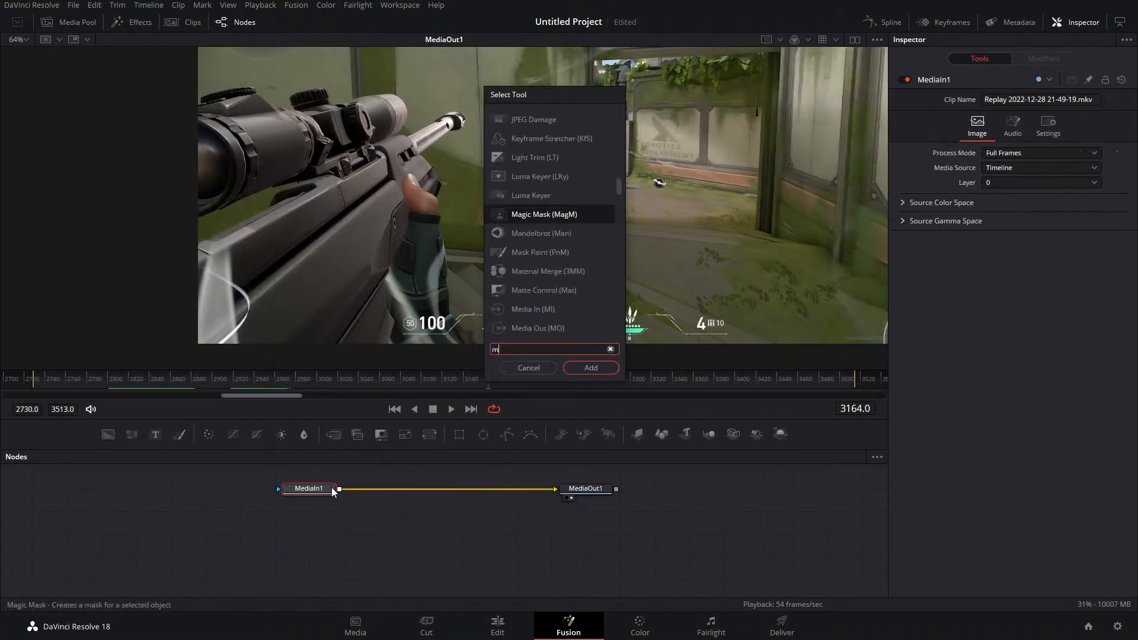
type("otion")
key("Return")
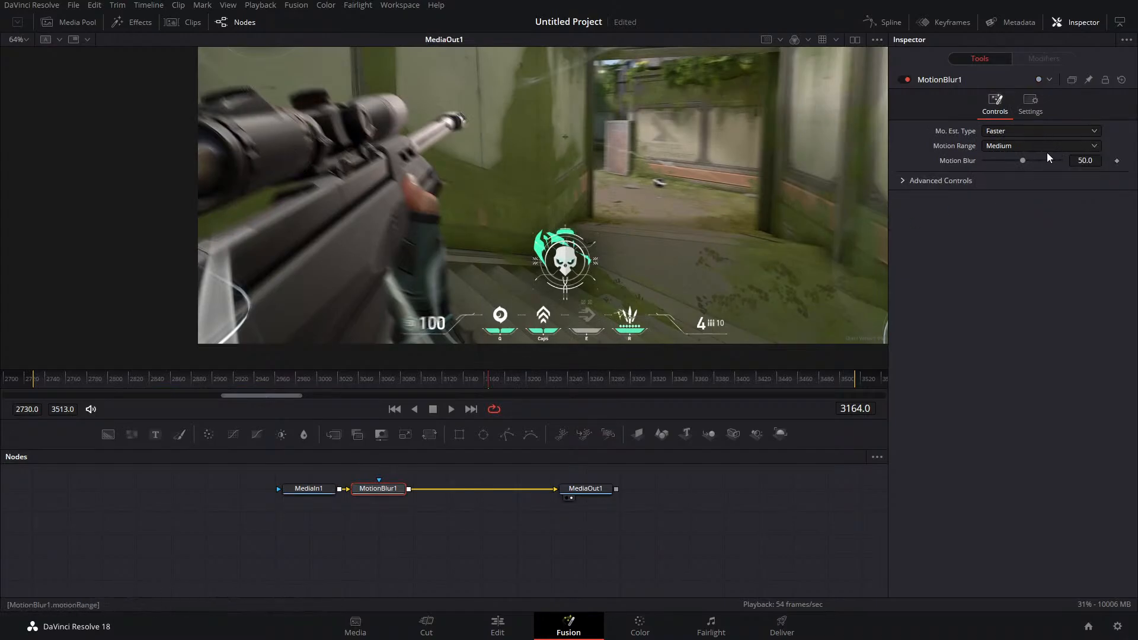
left_click_drag(1025, 159, 1035, 186)
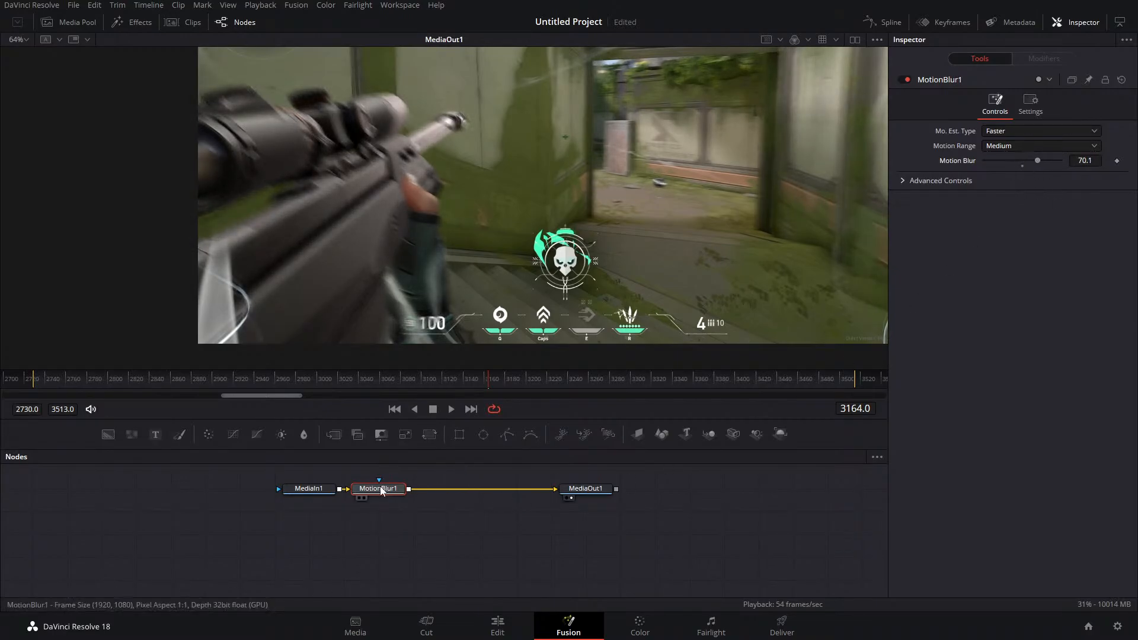
Remove the MotionBlur1 node so MediaIn1 feeds straight into MediaOut1
left_click_drag(424, 476, 426, 512)
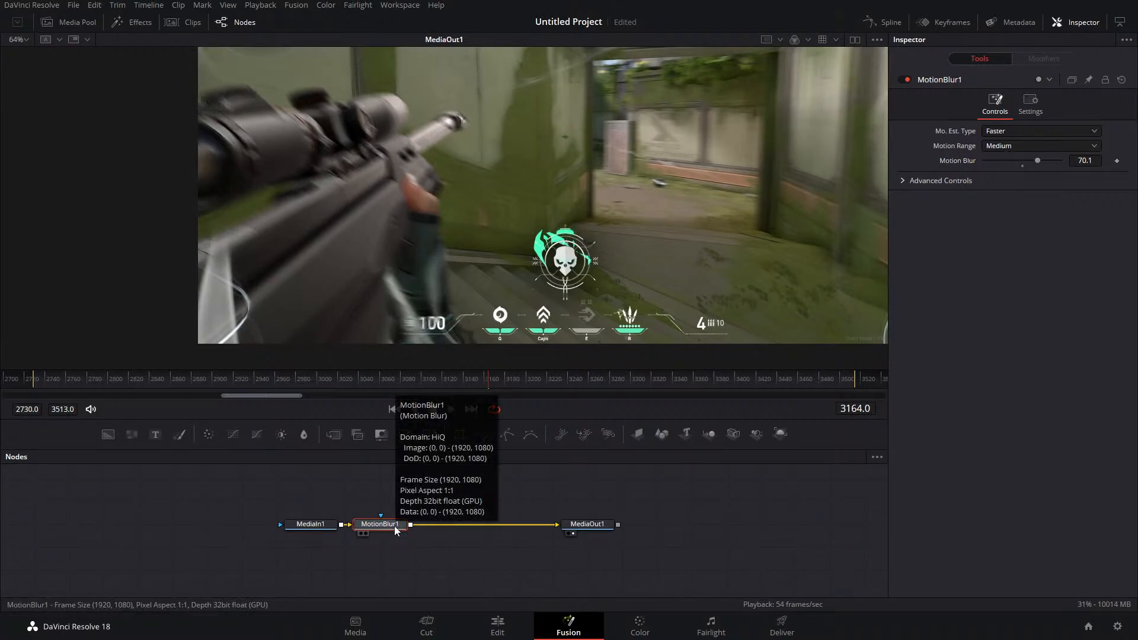
key("Delete")
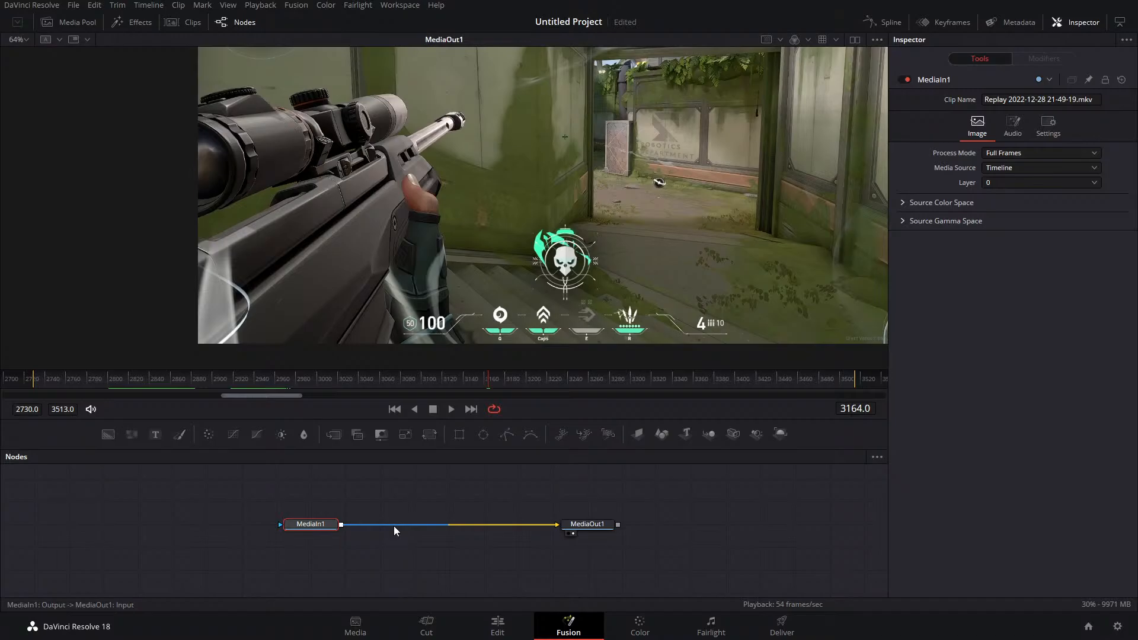
left_click_drag(334, 435, 518, 524)
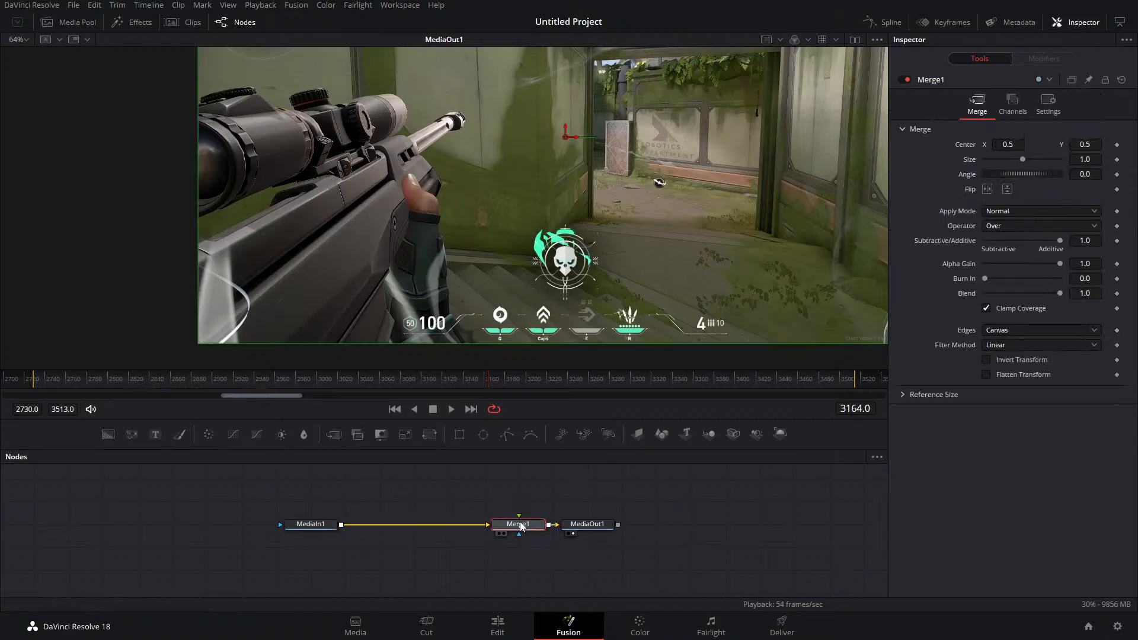
left_click(1116, 144)
scroll(610, 233, "down", 2)
scroll(554, 249, "down", 1)
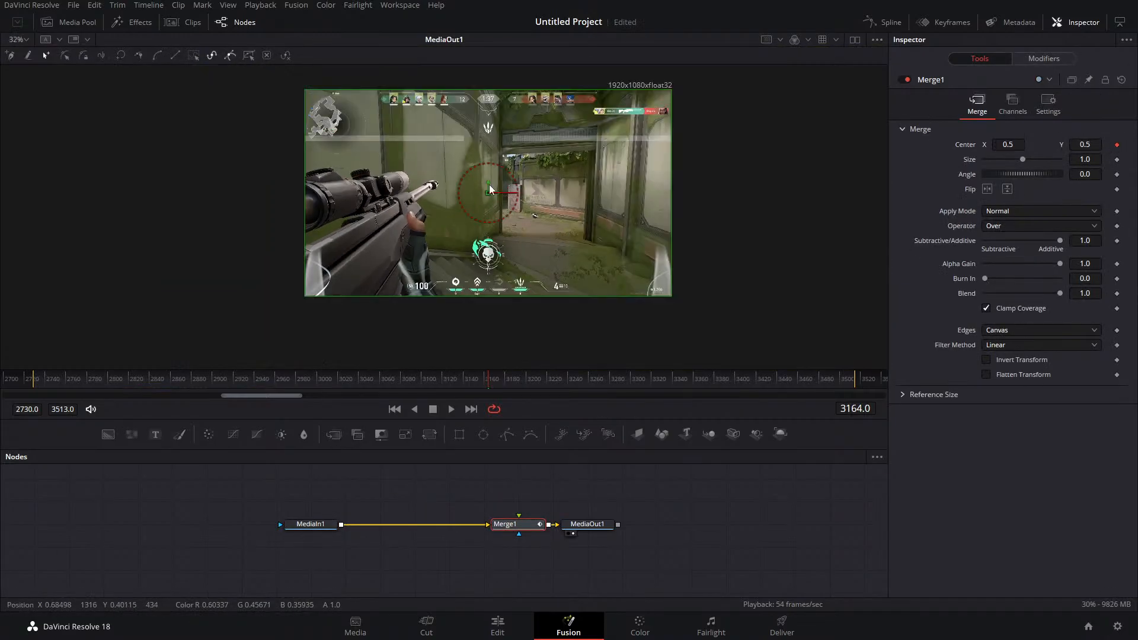
left_click(448, 386)
left_click_drag(449, 386, 447, 386)
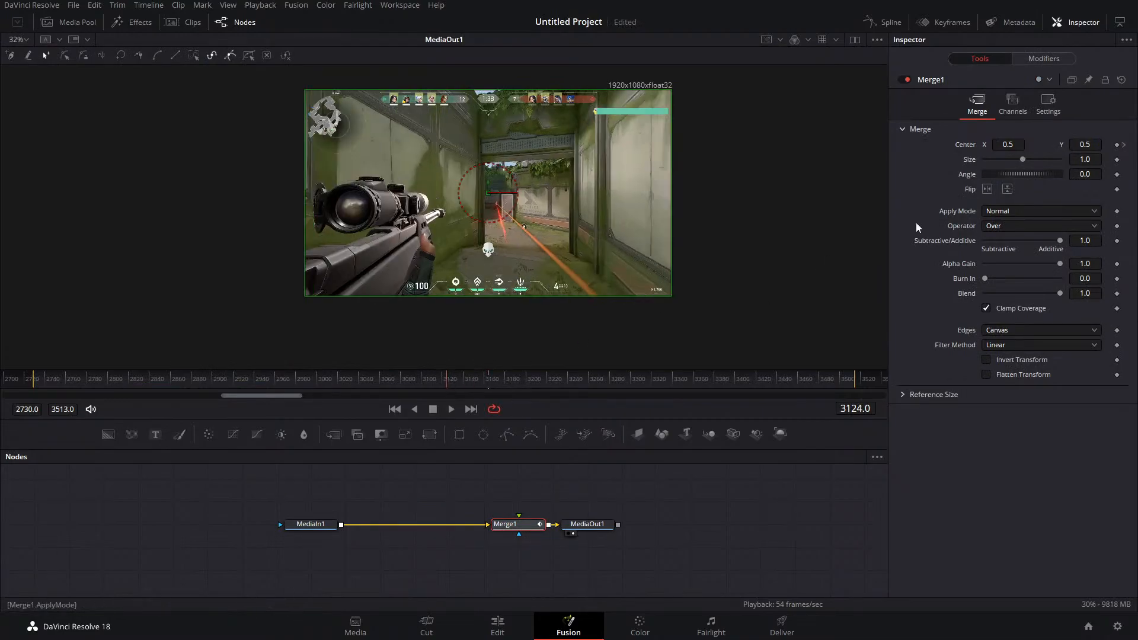
left_click_drag(1008, 144, 392, 145)
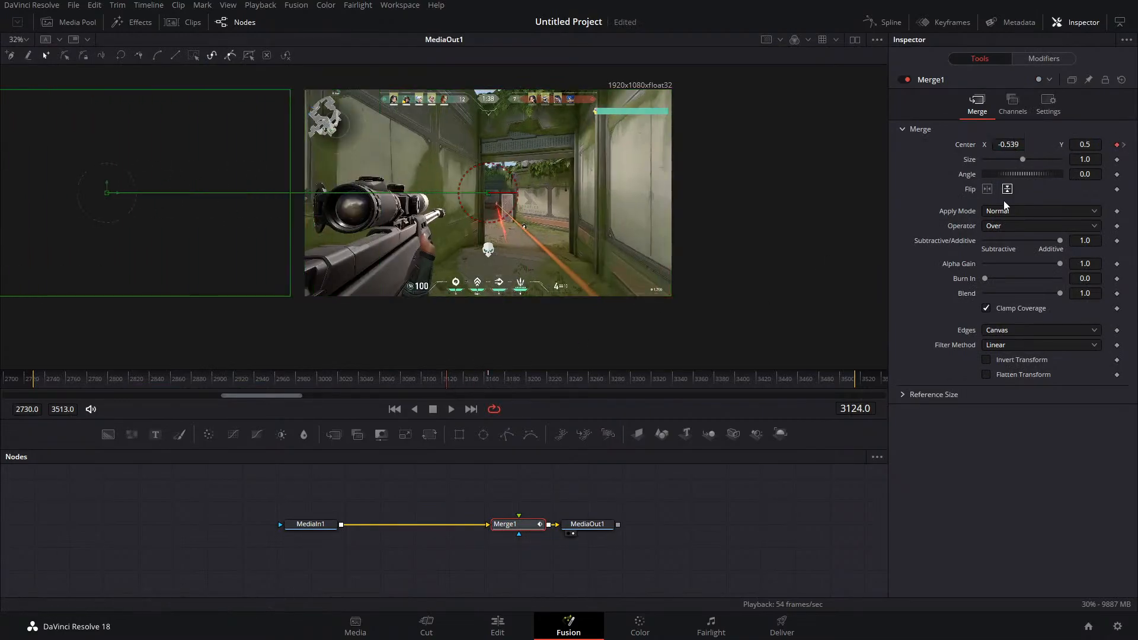
left_click(529, 525)
key("Delete")
Insert a Transform node before MediaOut1 and animate its Center between frames 3124 and 3080, with X at -0.523 on frame 3080
left_click_drag(429, 435, 513, 524)
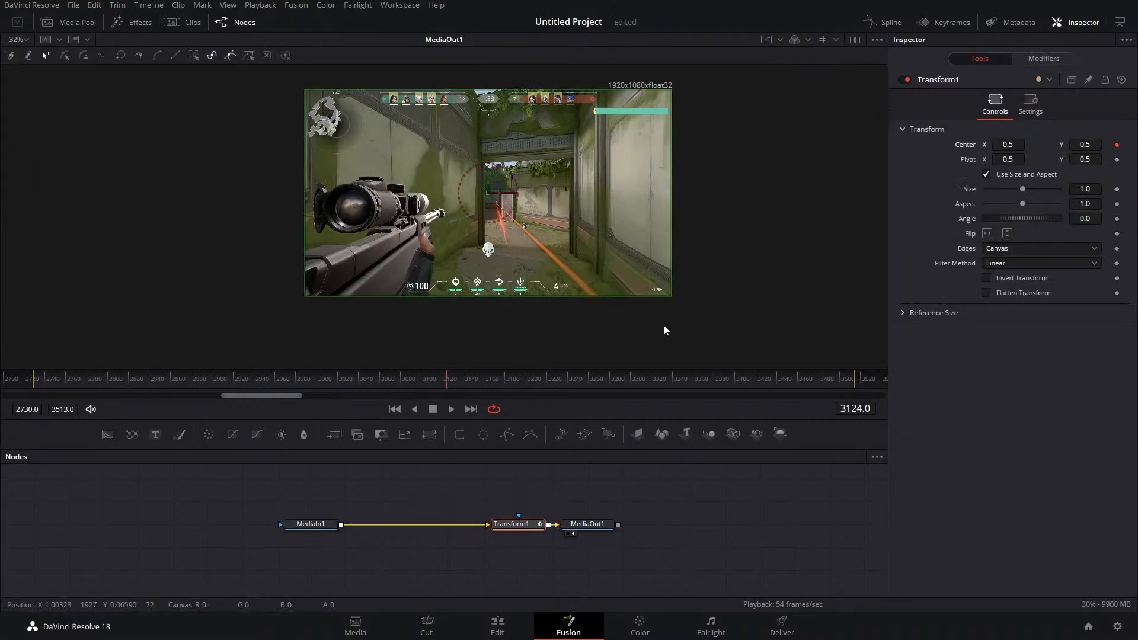
left_click_drag(432, 388, 400, 389)
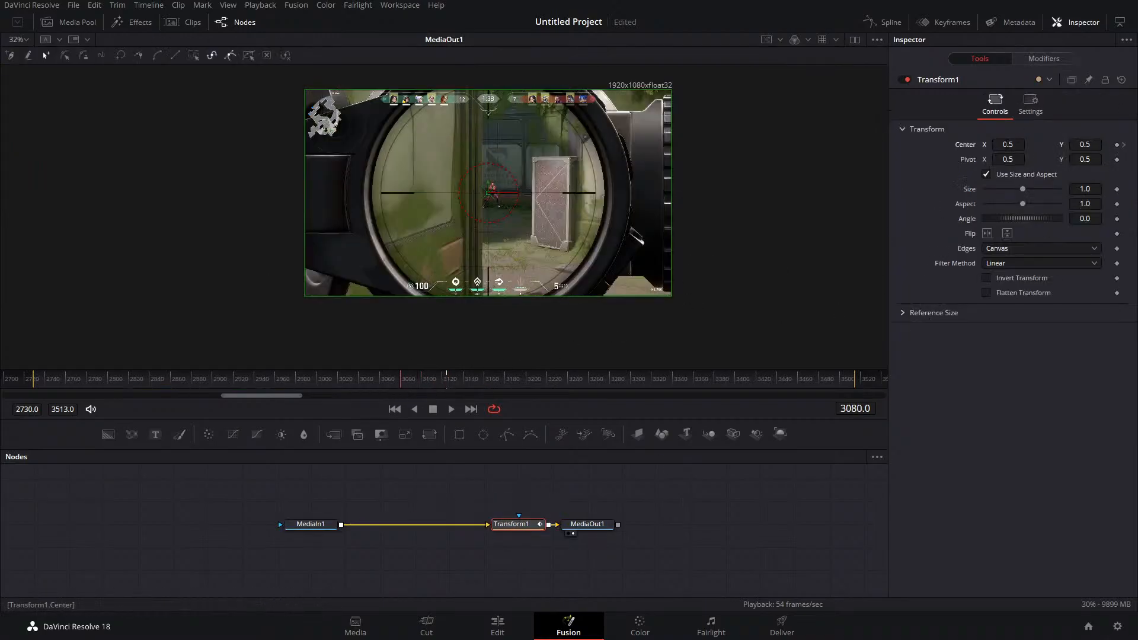
left_click_drag(1007, 145, 401, 145)
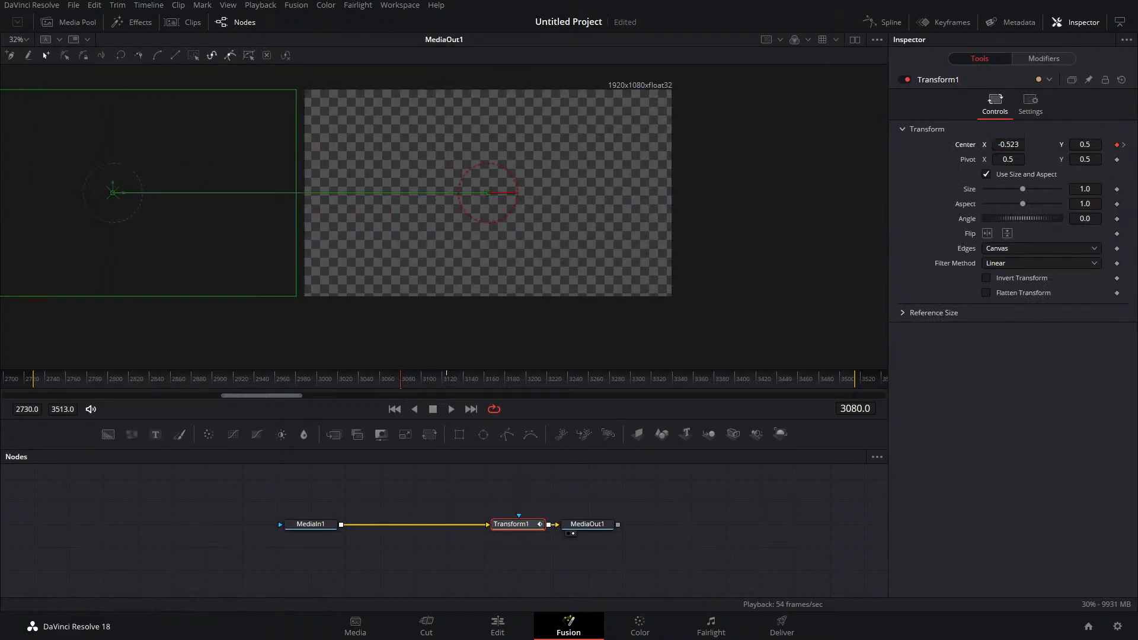
Display Transform1's Center displacement curve in the Spline editor, ease it into the last keyframe with a long flat handle, and preview the motion
left_click(884, 22)
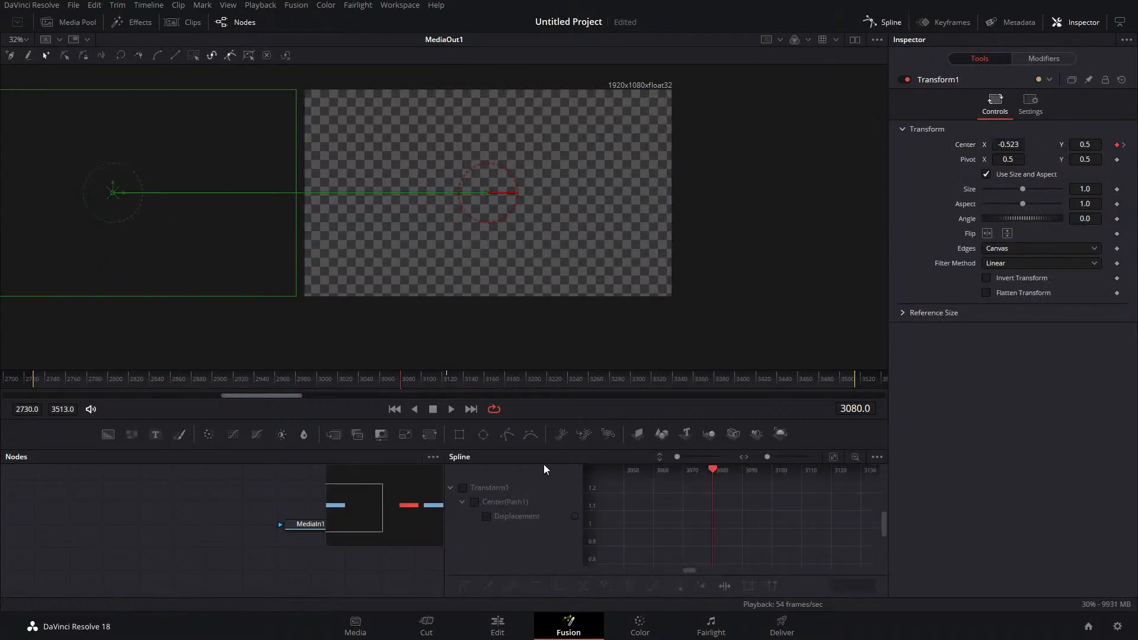
left_click(832, 457)
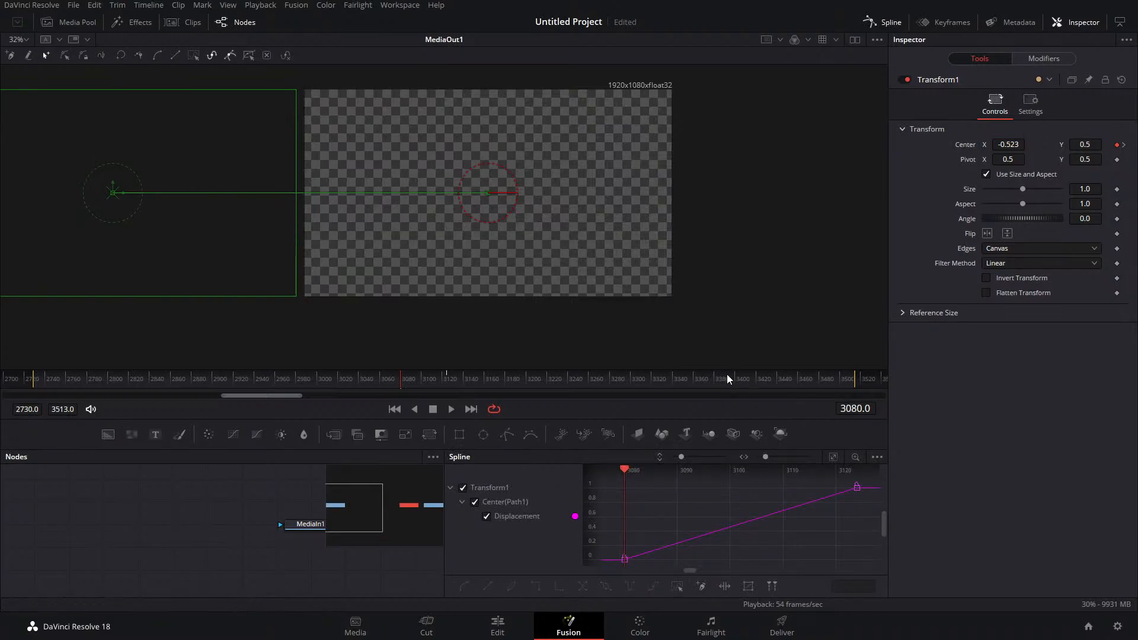
left_click_drag(713, 368, 721, 300)
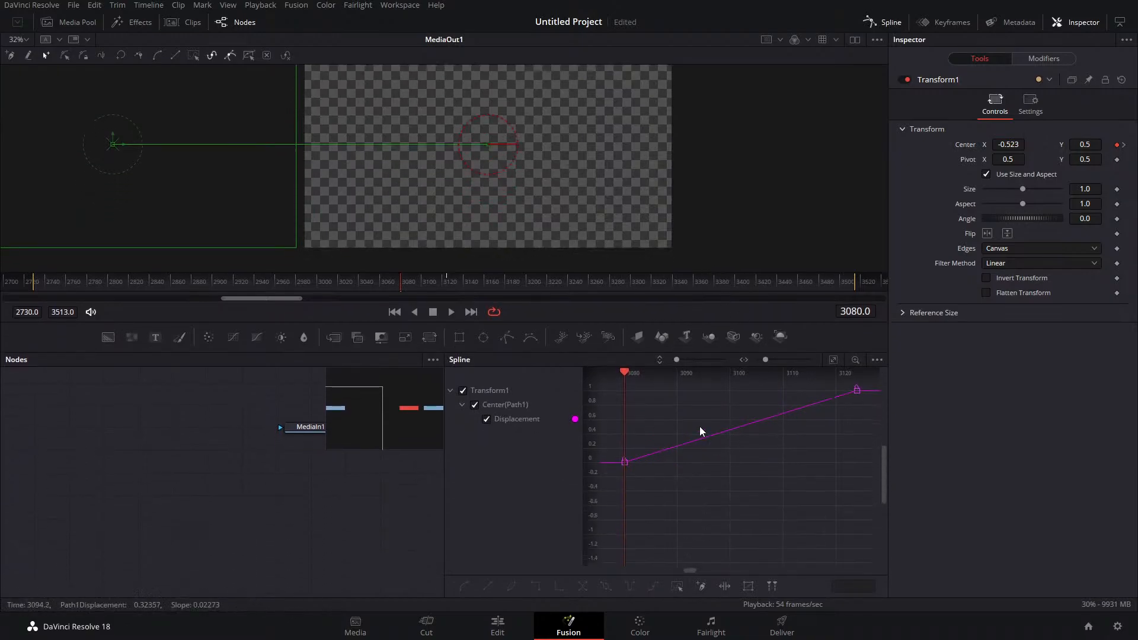
left_click_drag(699, 428, 701, 463)
left_click(858, 425)
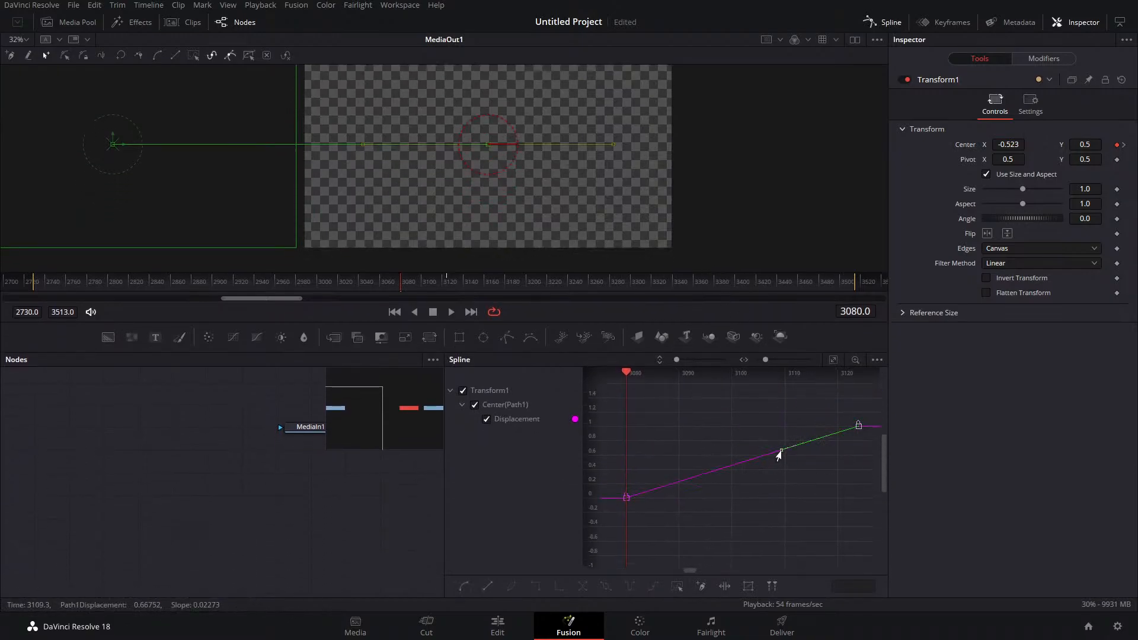
left_click_drag(777, 451, 621, 427)
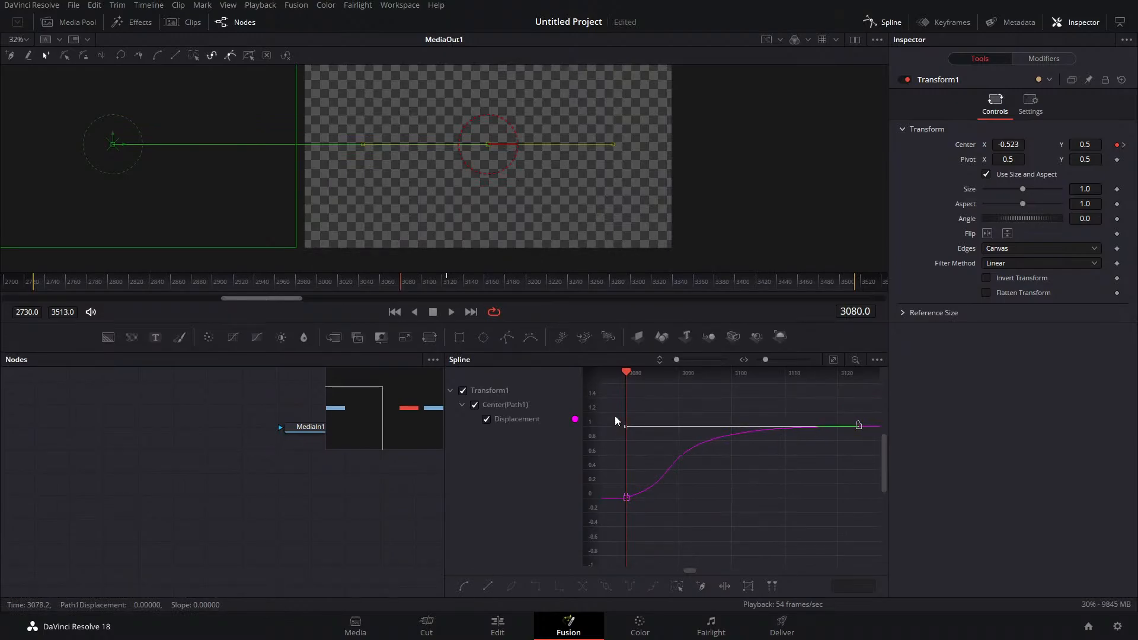
left_click_drag(393, 284, 419, 287)
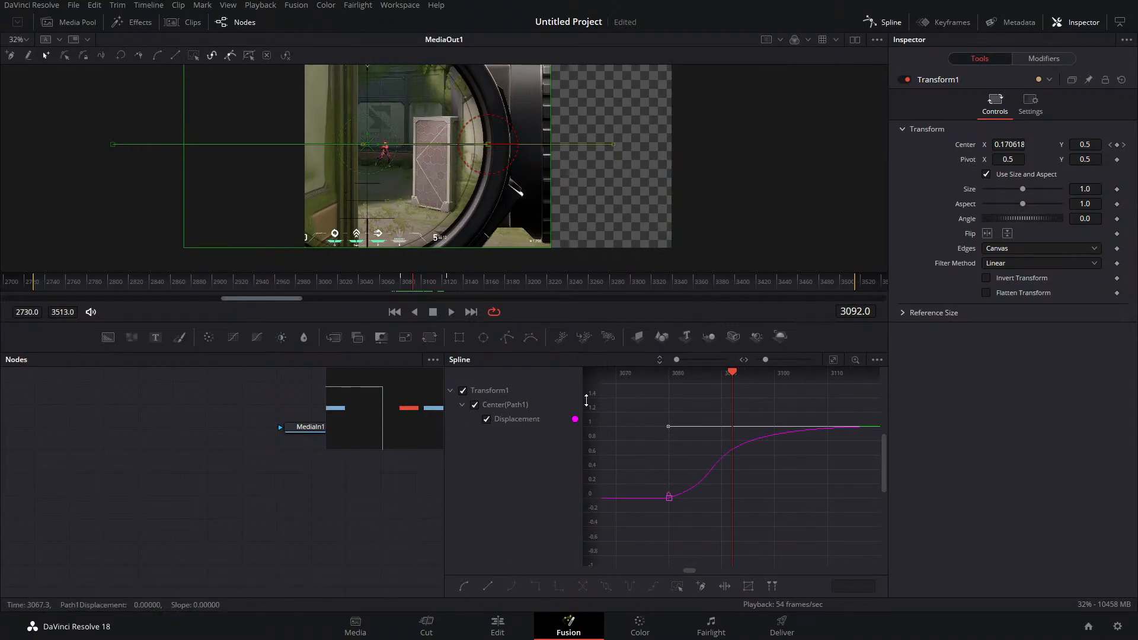
Hide Transform1's curve, close the Spline editor and delete the Transform1 node
left_click(463, 390)
left_click(886, 22)
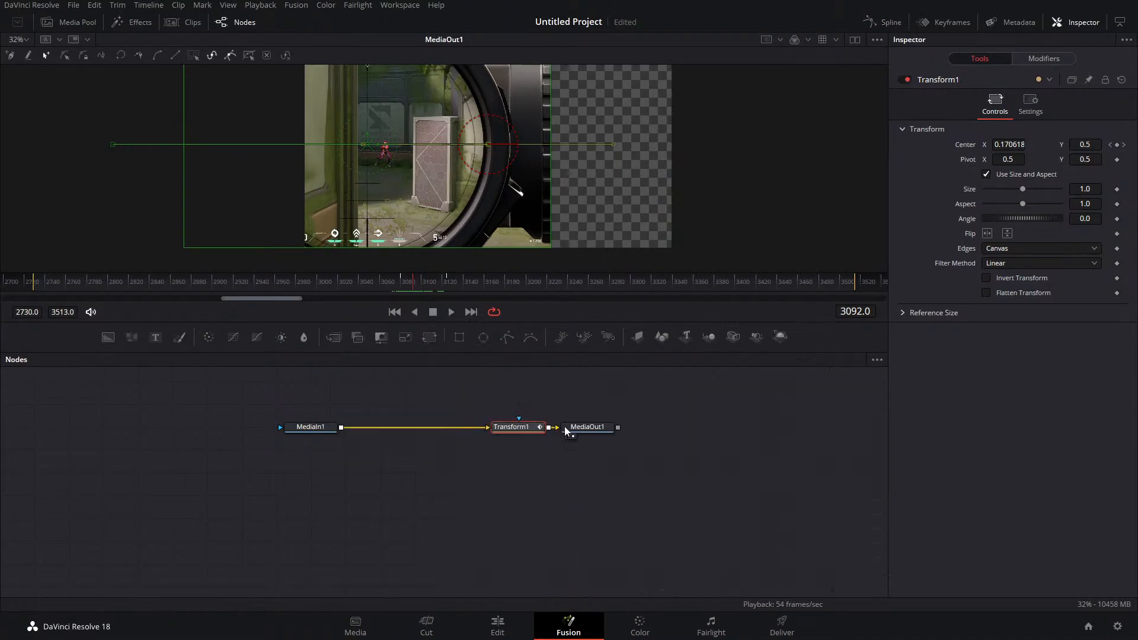
key("Delete")
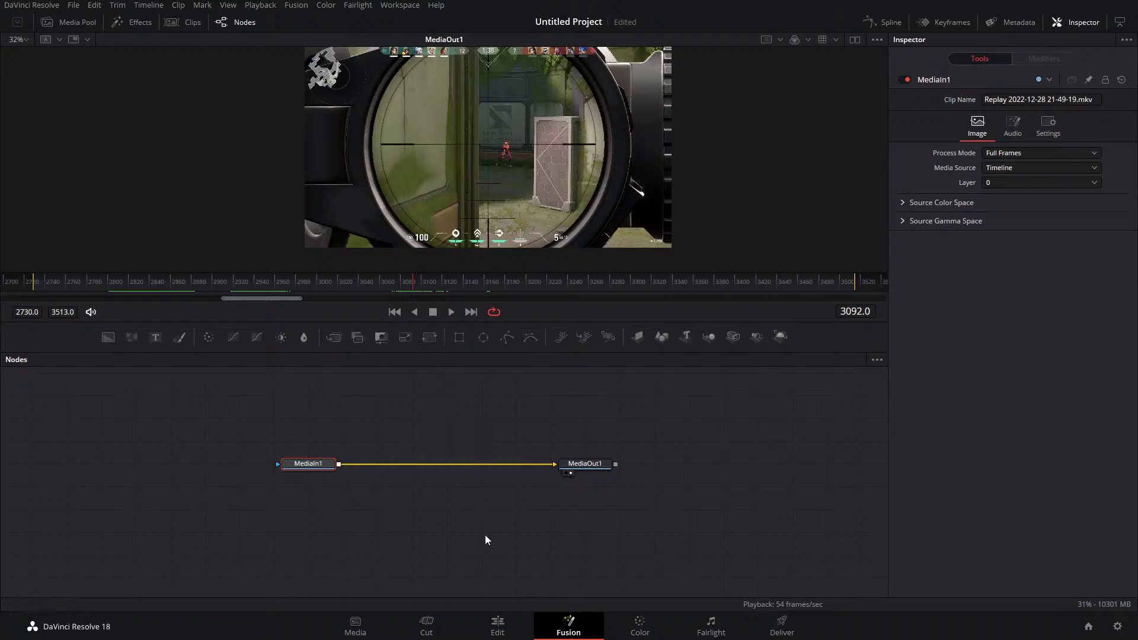
left_click(496, 625)
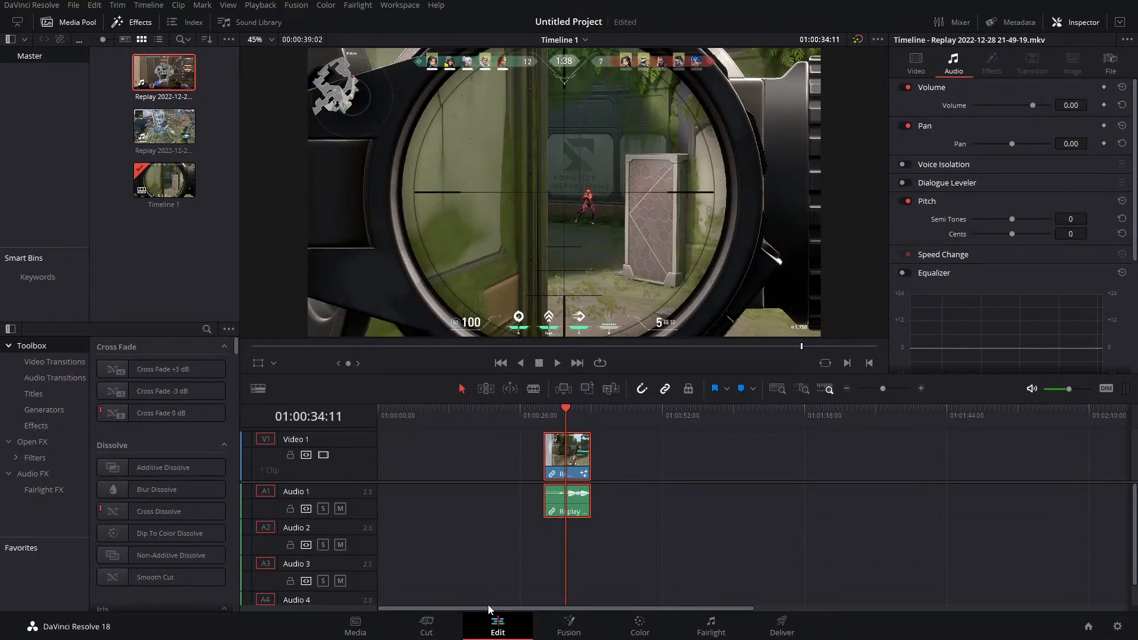
left_click(568, 623)
Merge a Text+ node over MediaIn1 with the text "thanks dude" and set its size to 0.185
left_click_drag(155, 336, 338, 465)
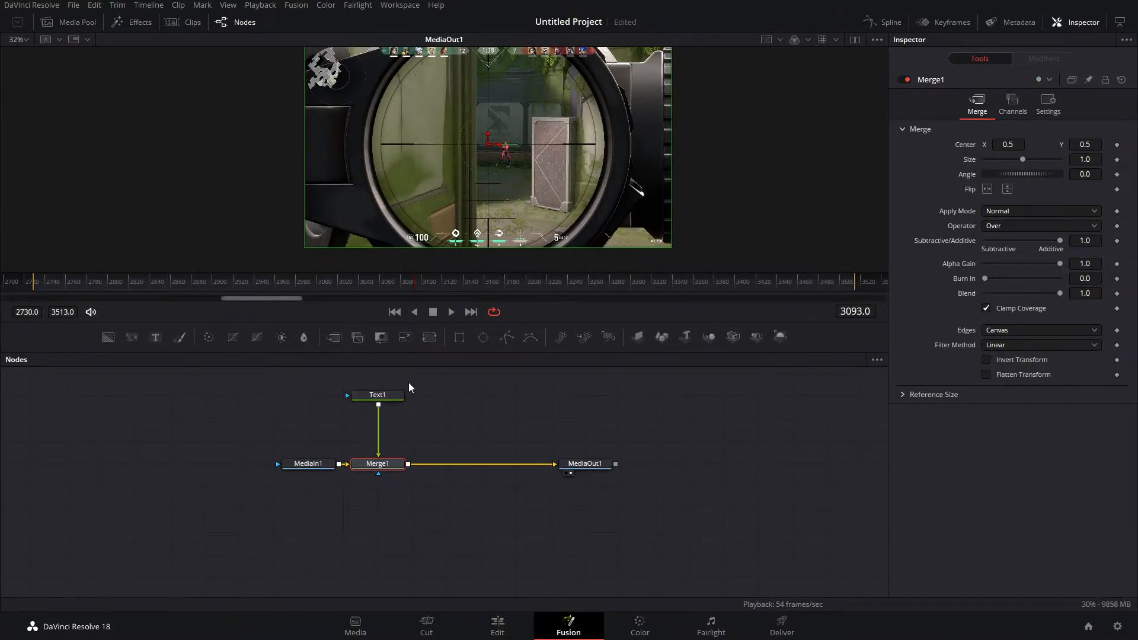
left_click(392, 395)
type("thank")
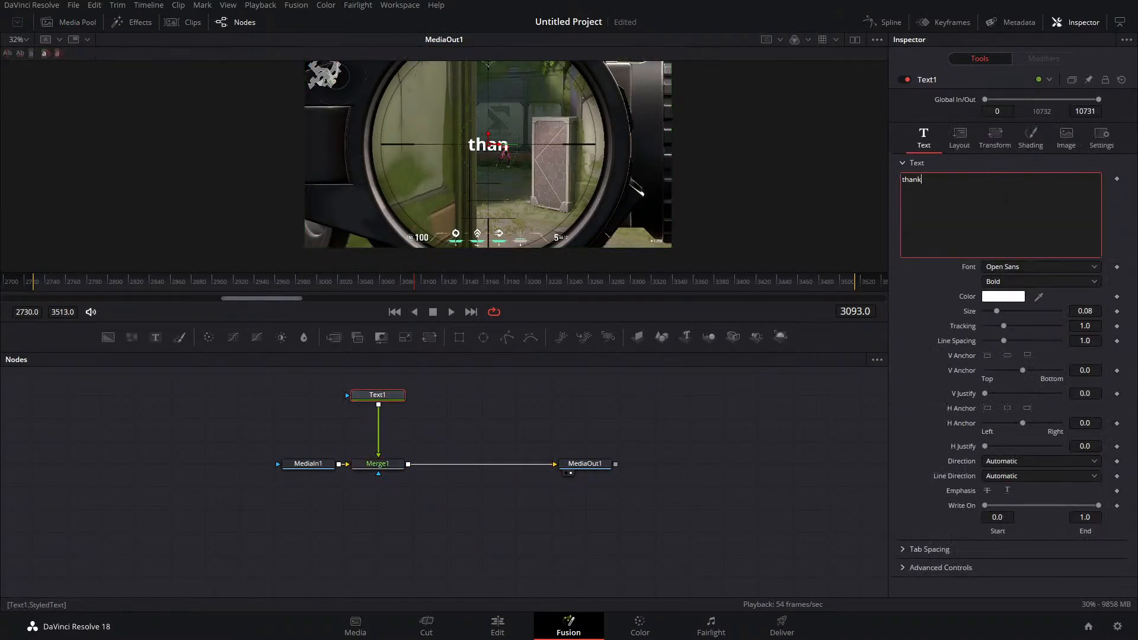
type("s dude")
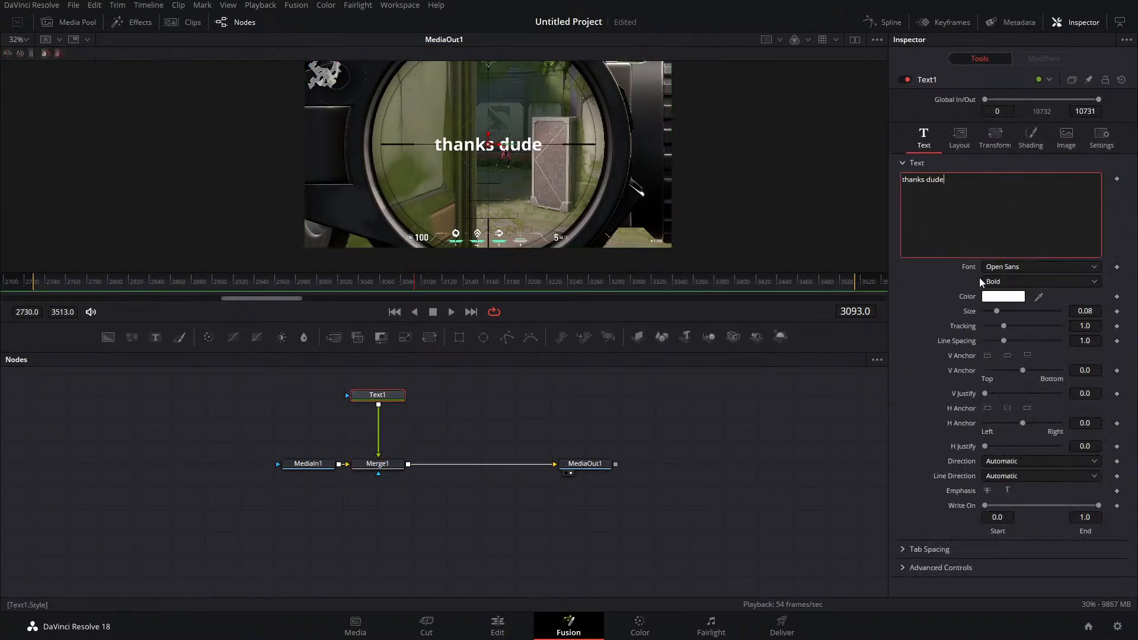
left_click_drag(996, 310, 1012, 311)
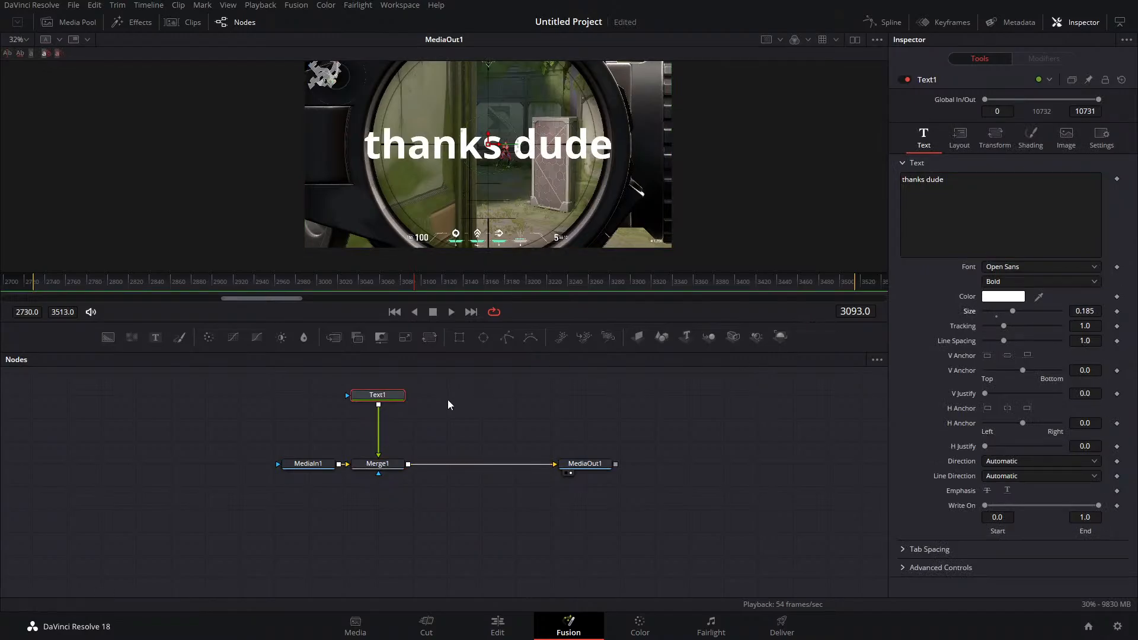
Delete the Text1 and Merge1 nodes together
left_click_drag(405, 518, 386, 380)
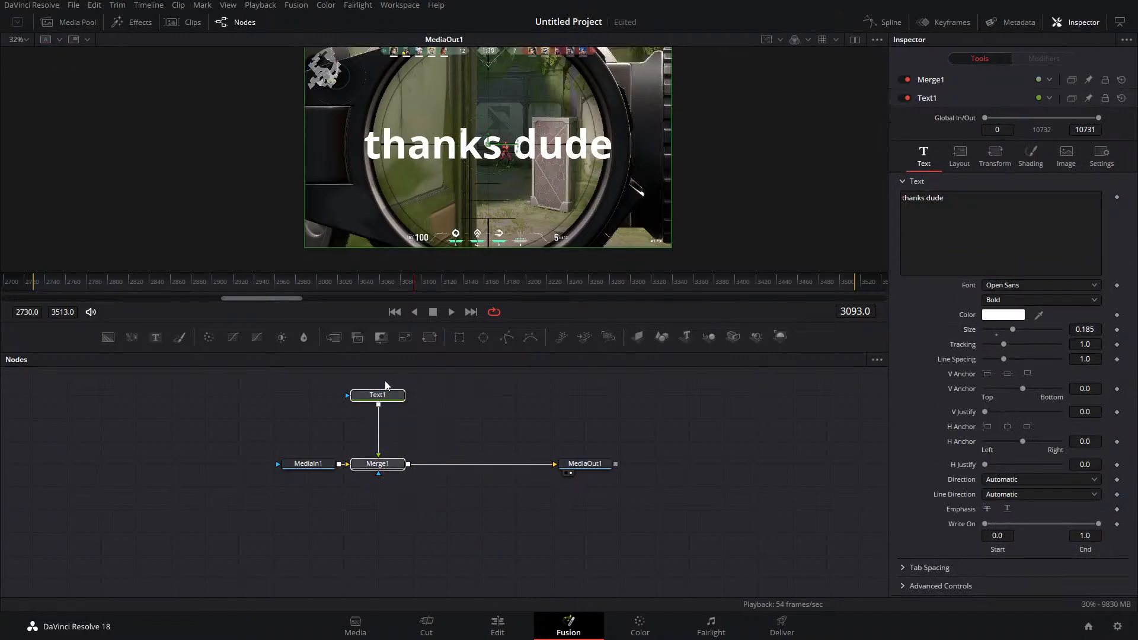
key("Delete")
On the Edit page, place a Fusion Composition effect on Video 1 after the gameplay clip and move the playhead to its start
left_click(498, 626)
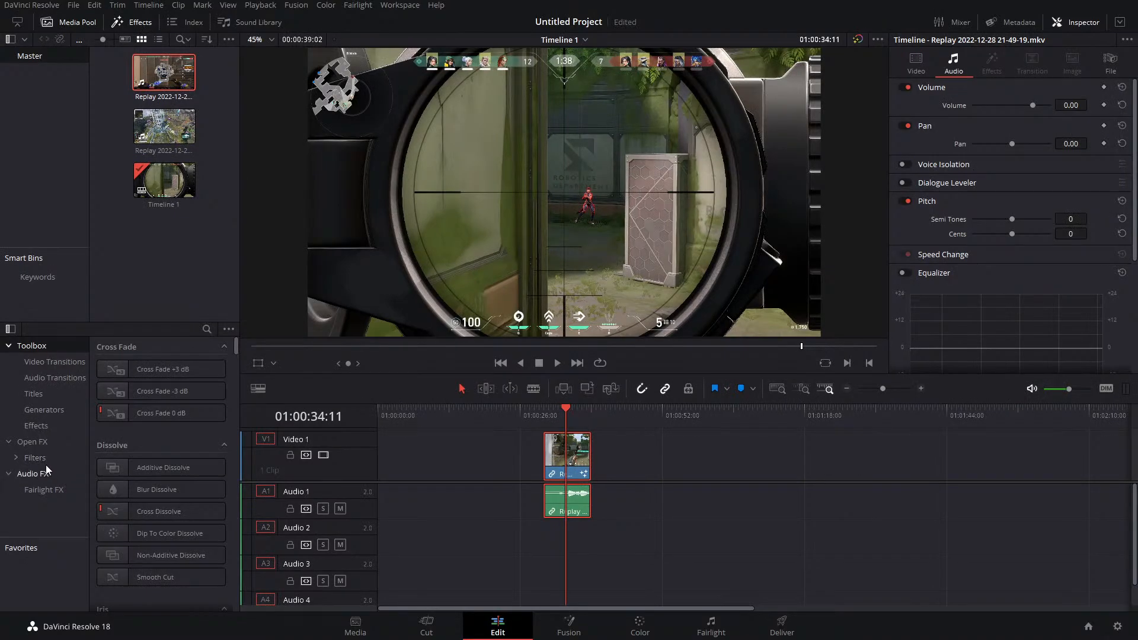
left_click(39, 425)
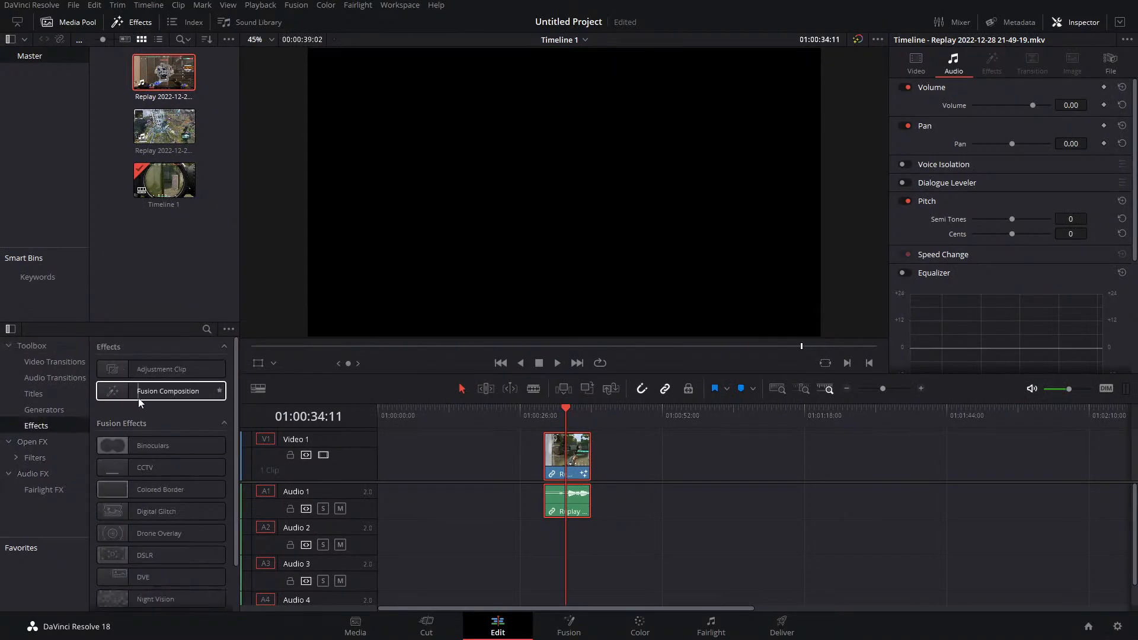
left_click_drag(141, 402, 606, 462)
left_click(610, 418)
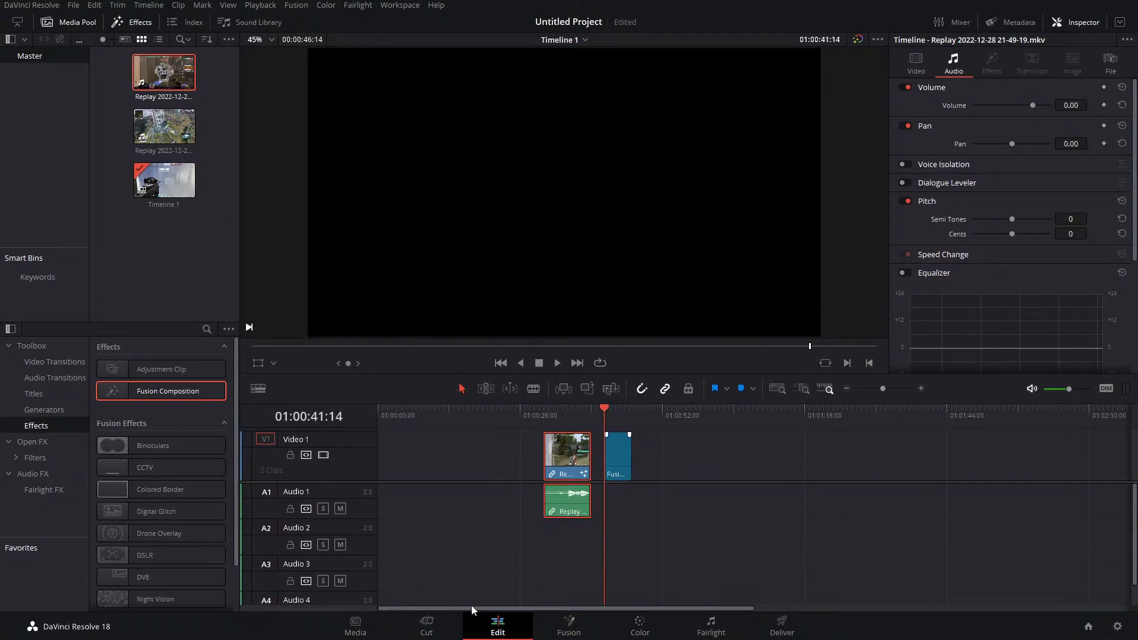
Delete the Fusion Composition clip and place a new one on Video 1 at the playhead
left_click(623, 455)
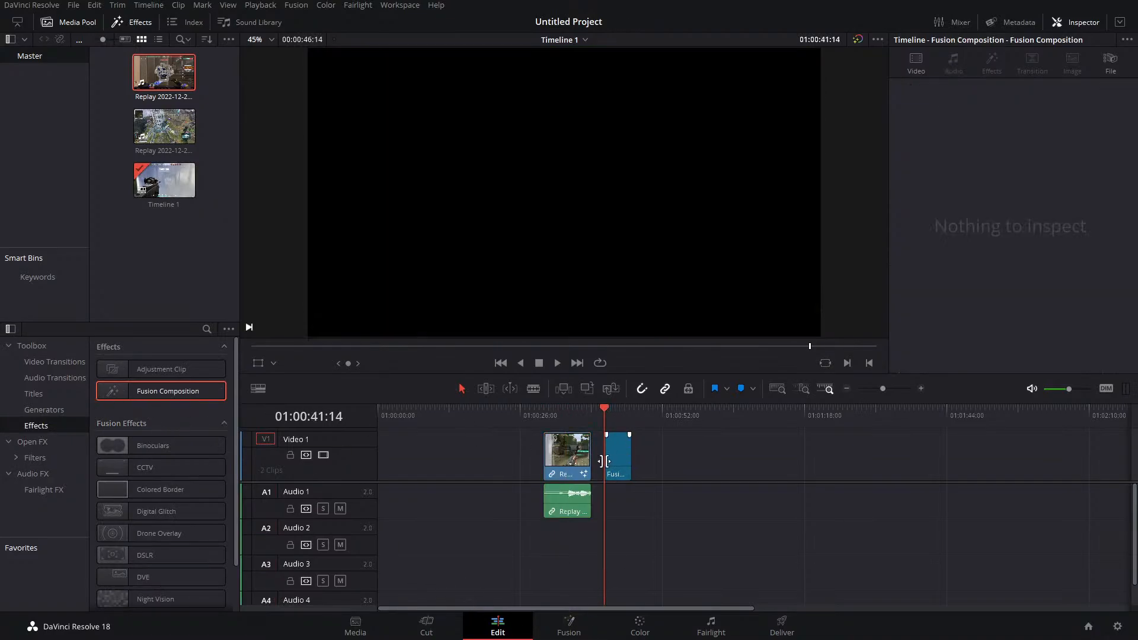
key("Delete")
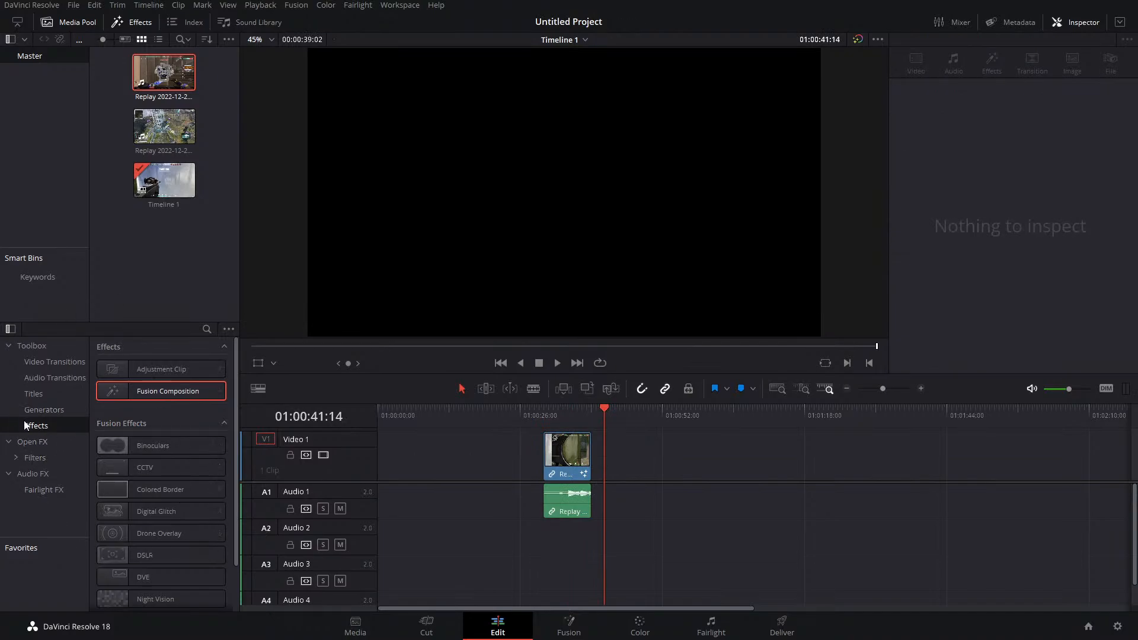
left_click_drag(159, 393, 613, 455)
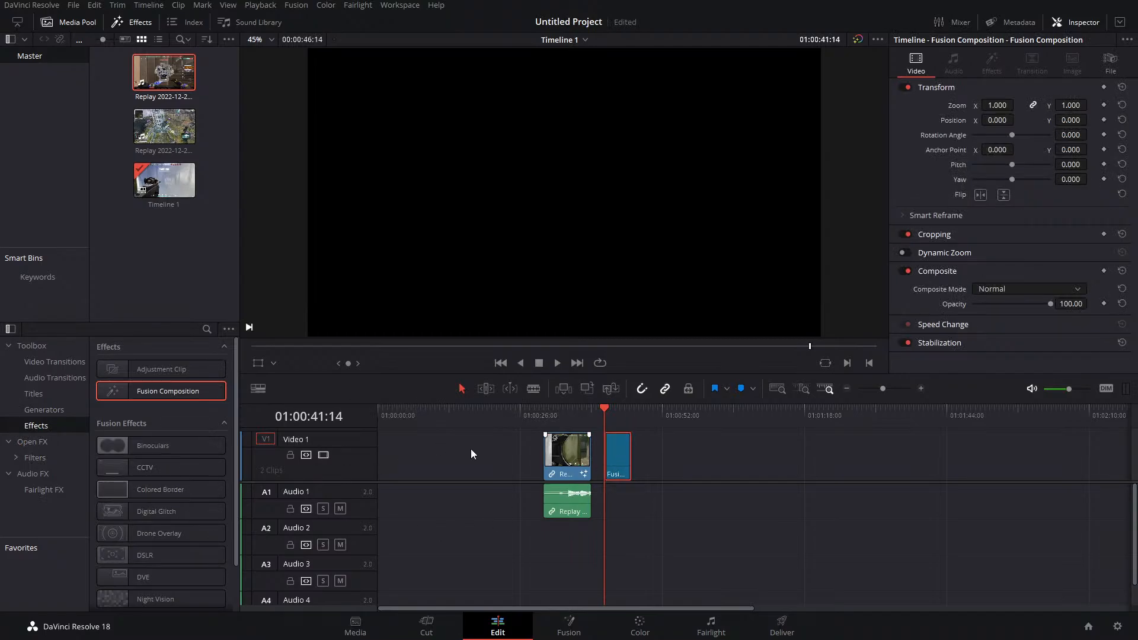
Review the frame rate setting for a new Fusion composition clip in the media pool, and cancel its creation
right_click(160, 228)
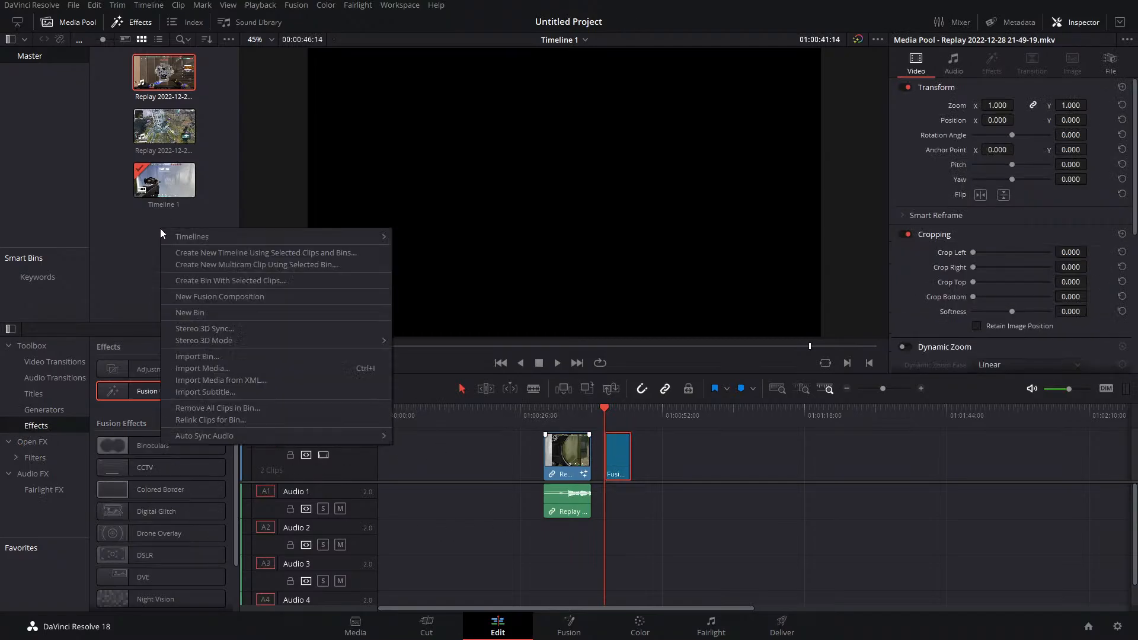
right_click(118, 225)
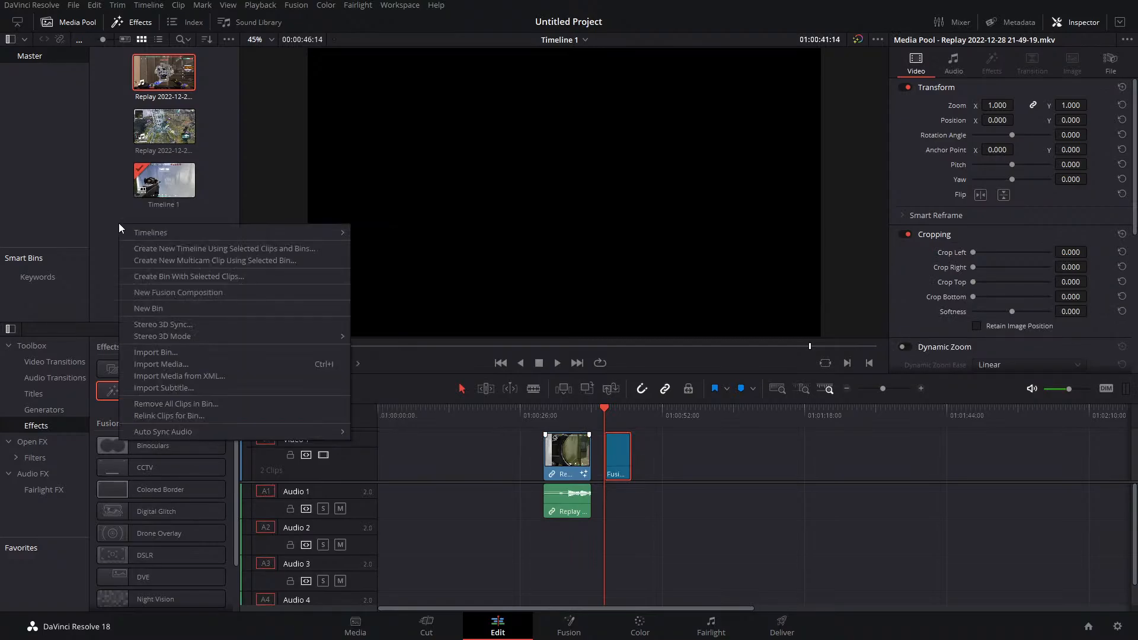
left_click(179, 292)
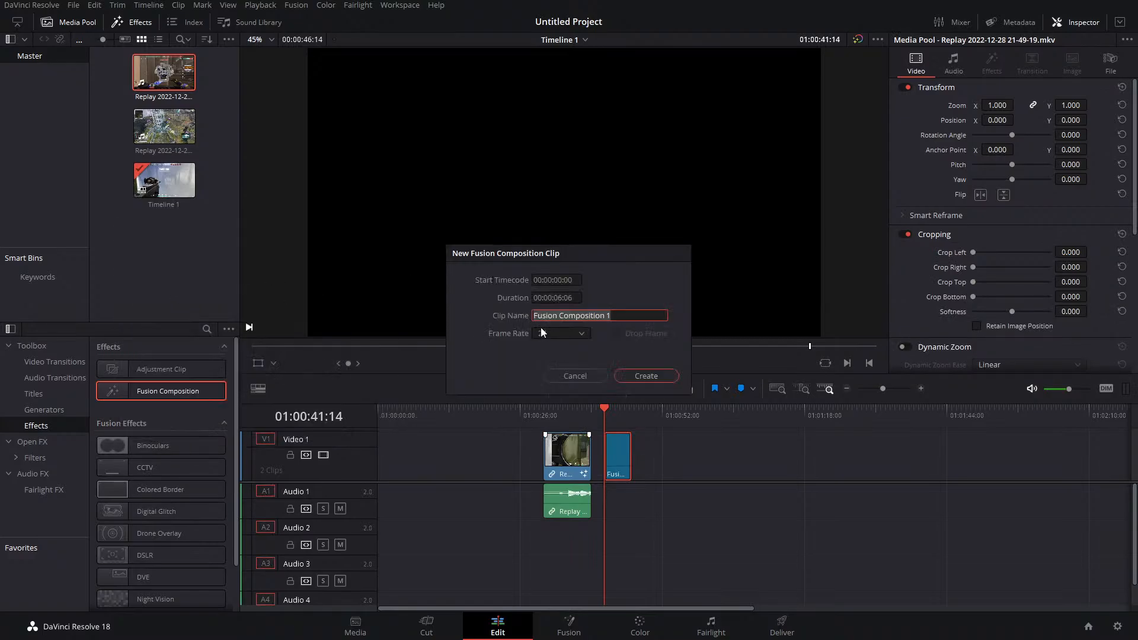
left_click(562, 337)
left_click(570, 329)
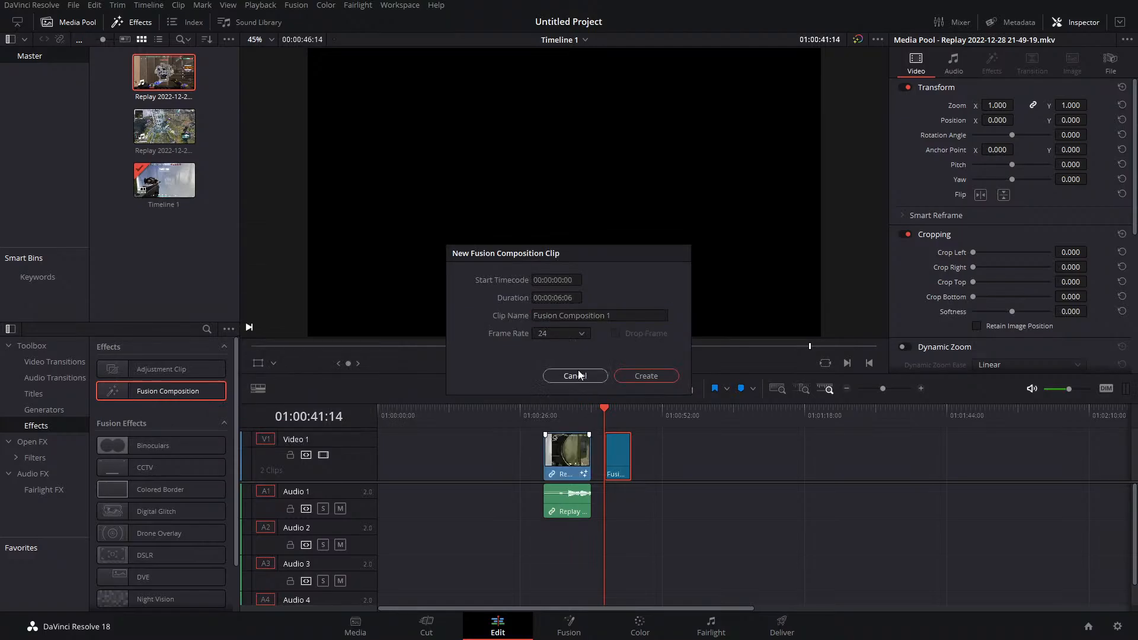
left_click(574, 376)
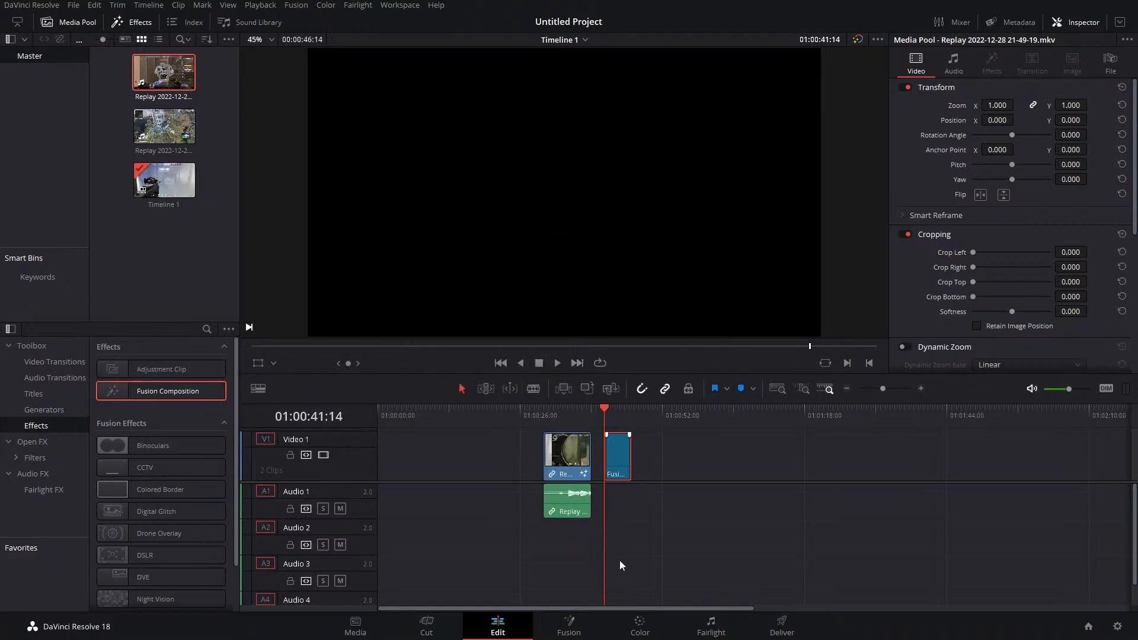
On the Fusion page, add a Background node feeding MediaOut1 and a separate Text+ node above it, and enlarge the viewer
left_click(567, 629)
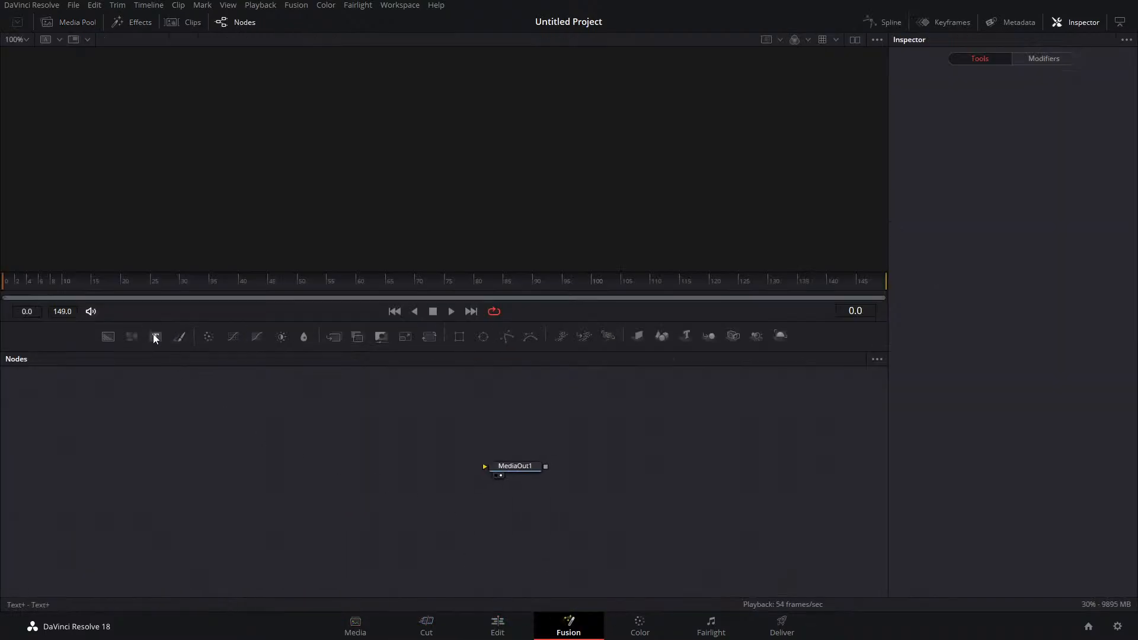
left_click_drag(107, 337, 485, 466)
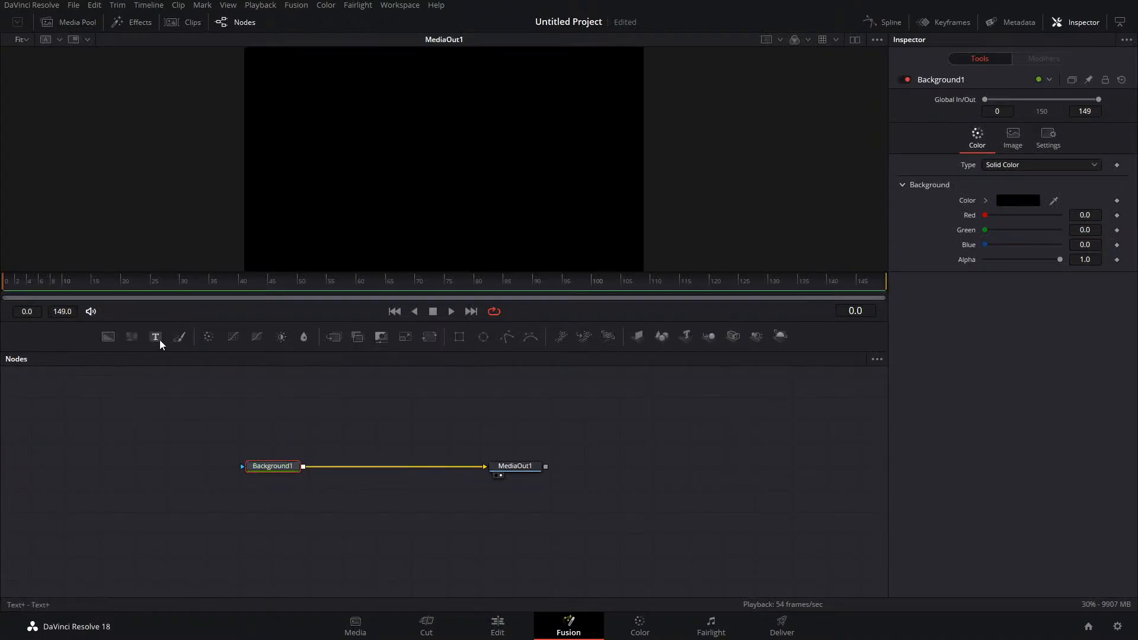
left_click_drag(158, 339, 372, 404)
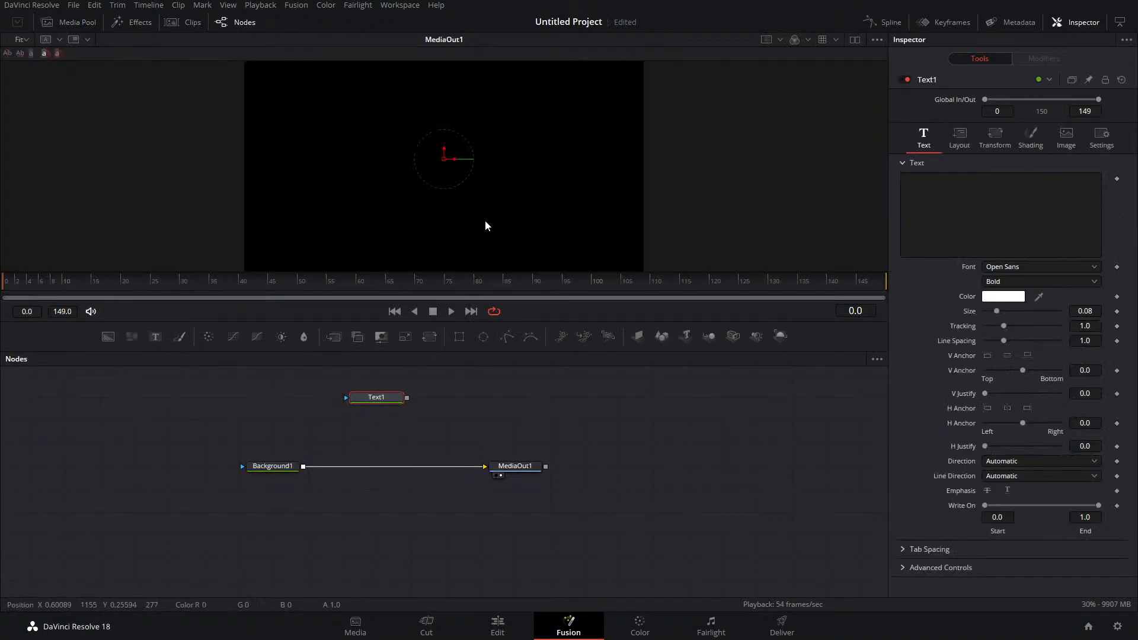
left_click_drag(569, 270, 575, 361)
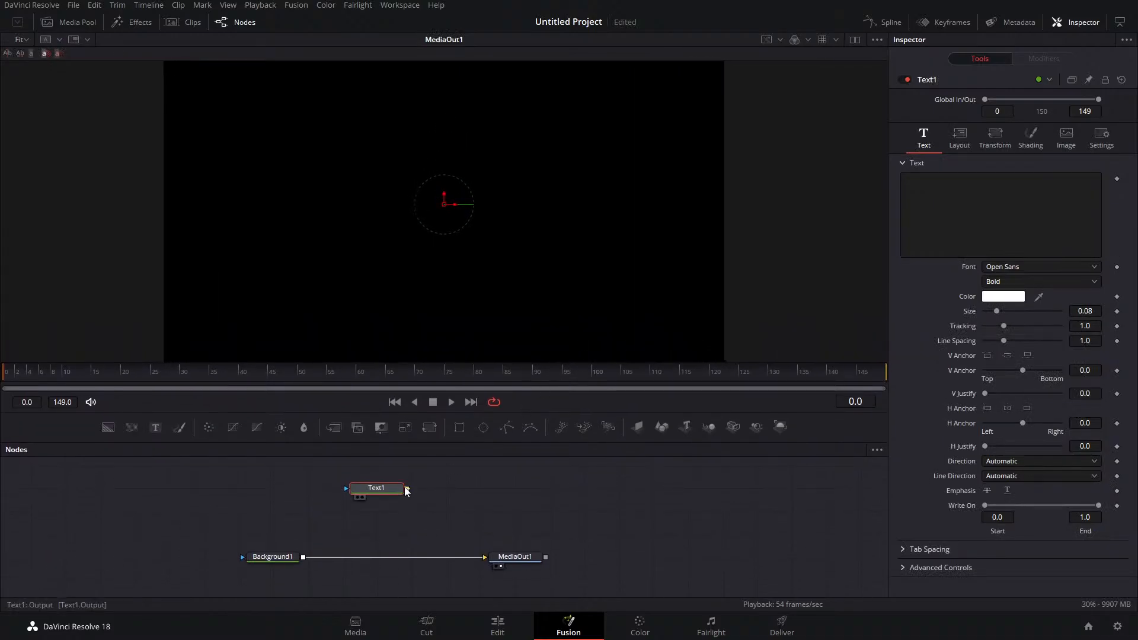
Insert a Merge node between Background1 and MediaOut1, and connect Text1 to its foreground input
left_click_drag(407, 488, 295, 557)
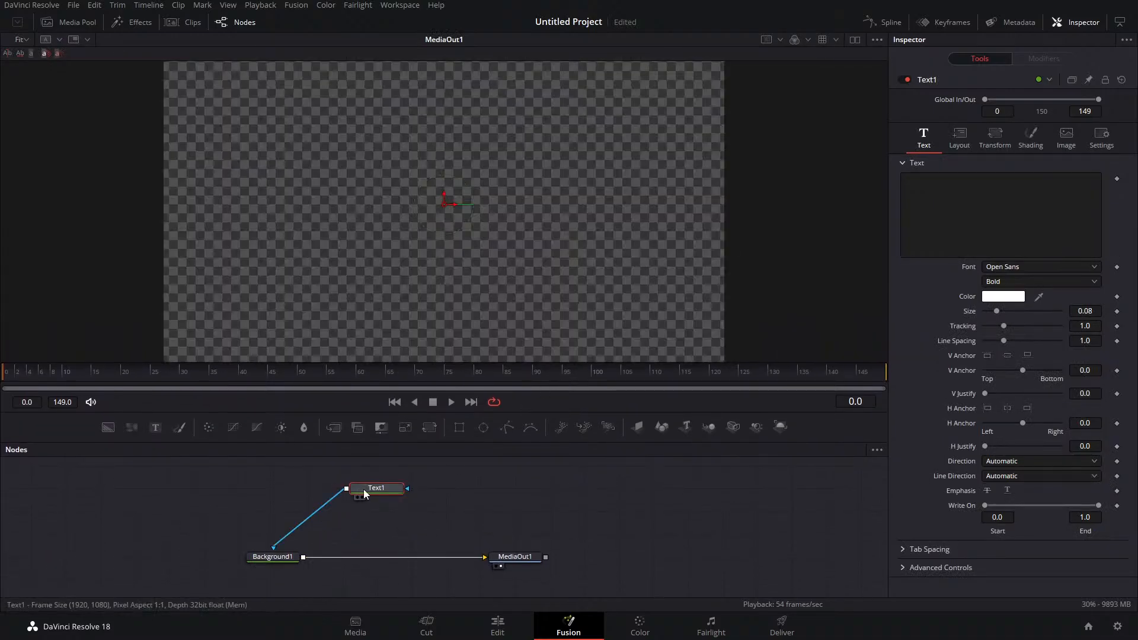
left_click(275, 542)
left_click_drag(334, 428, 354, 561)
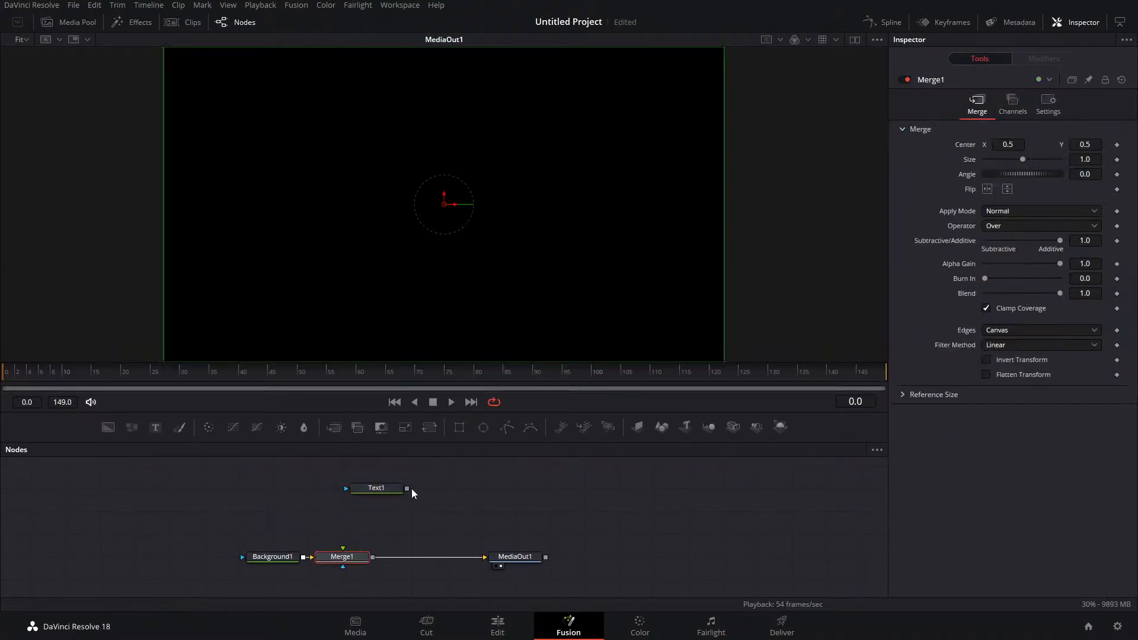
left_click_drag(408, 488, 343, 547)
Set Background1's red value to about 0.378 and its type to Four Corner
left_click(278, 558)
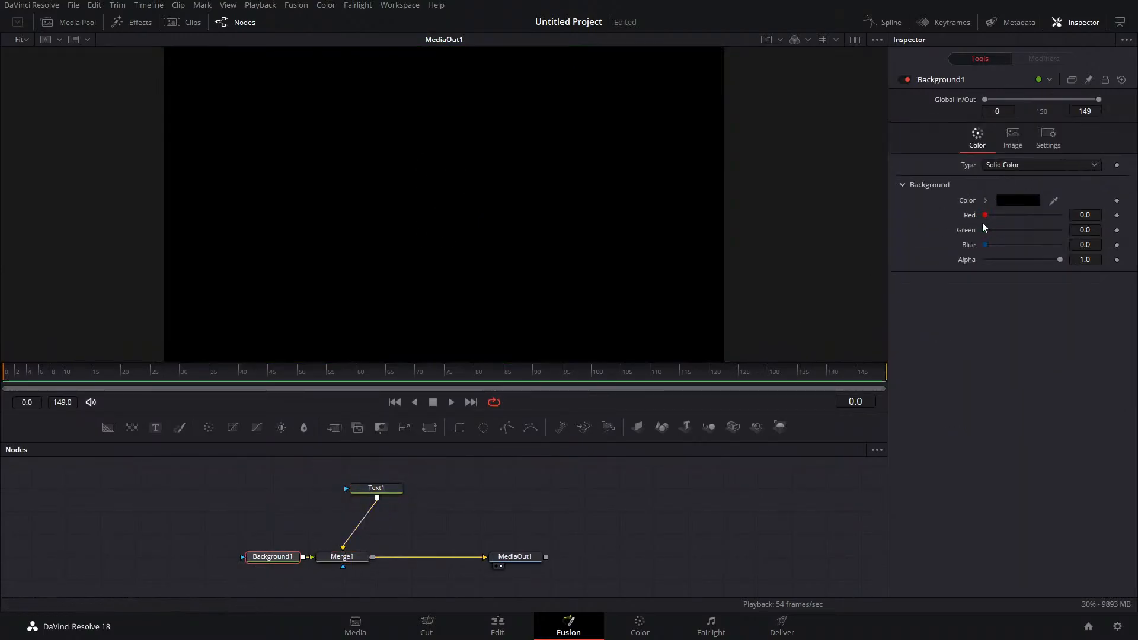
left_click_drag(984, 216, 1014, 222)
left_click(1017, 165)
left_click(1013, 229)
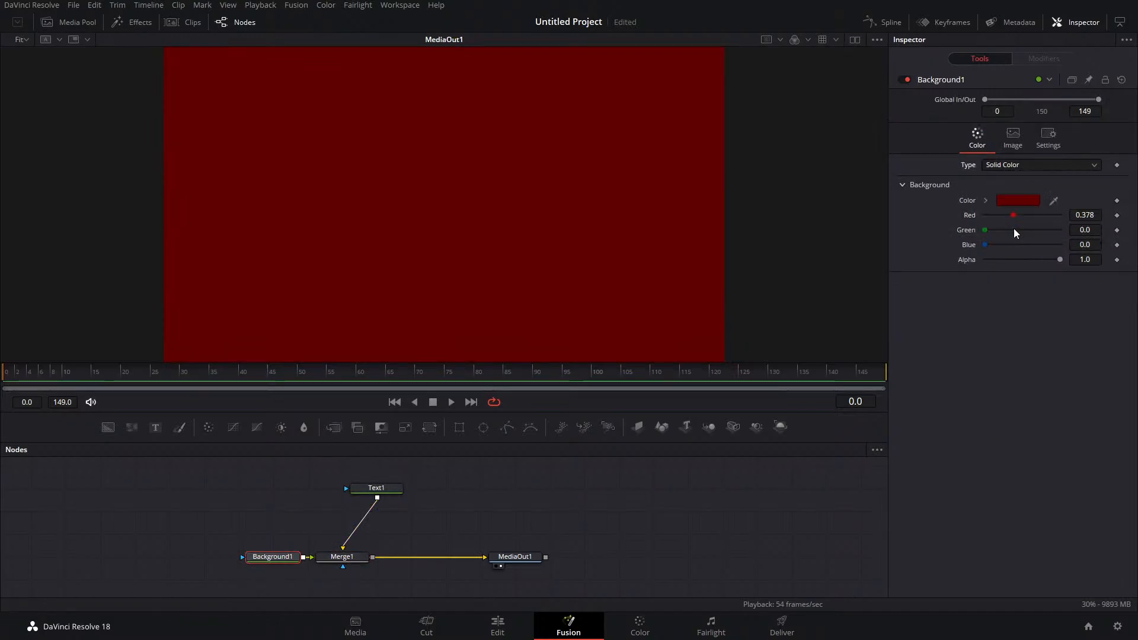
left_click(1030, 163)
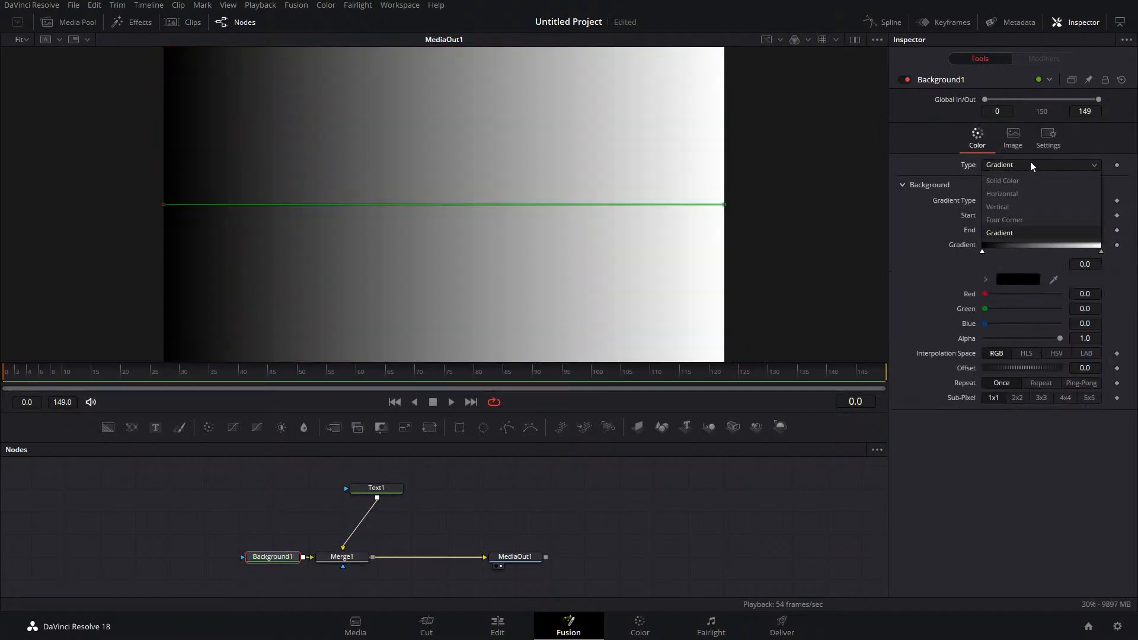
left_click(1007, 226)
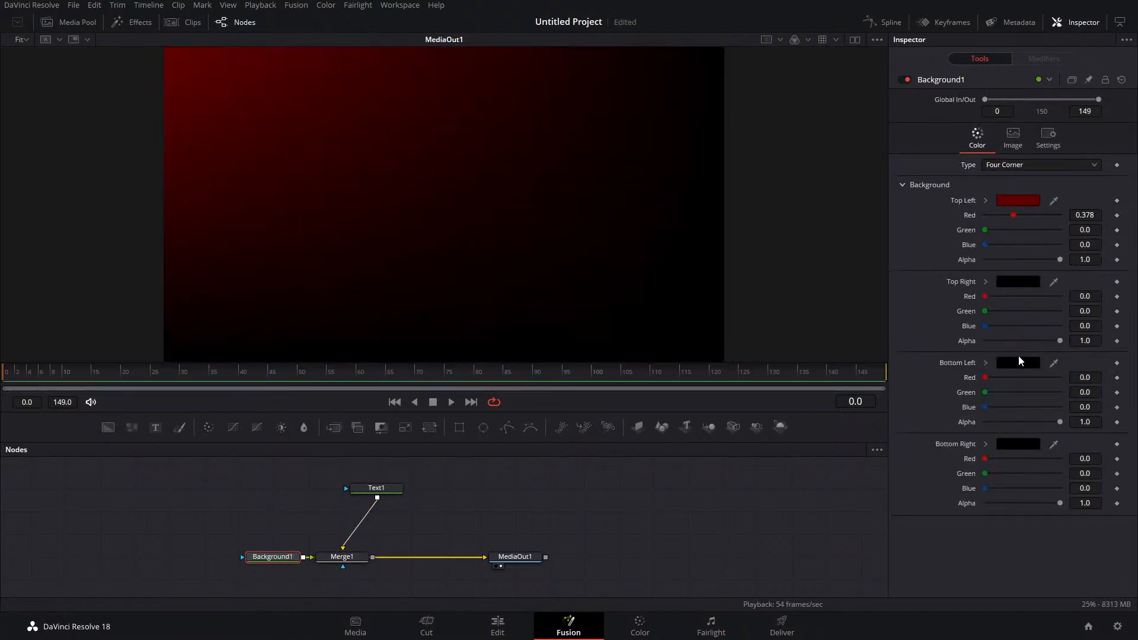
Give the bottom right corner of Background1 a dark, muted red colour
left_click(1015, 445)
left_click(689, 248)
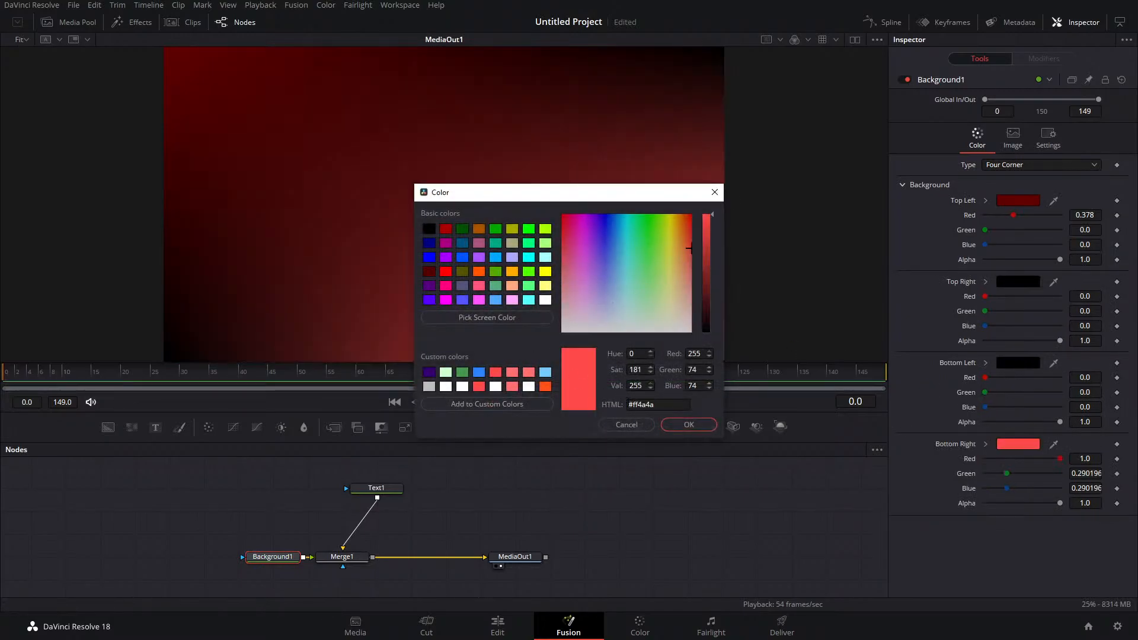
left_click_drag(712, 213, 720, 300)
left_click(688, 424)
Enter "Thanks for watching" as the text of Text1
left_click(377, 489)
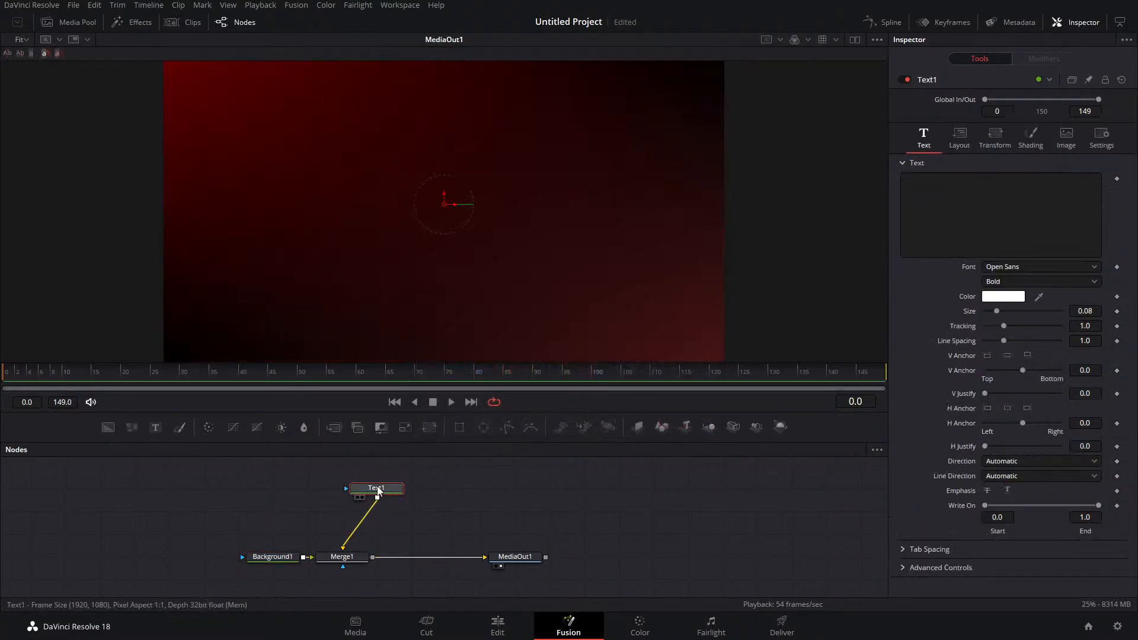
left_click(1028, 179)
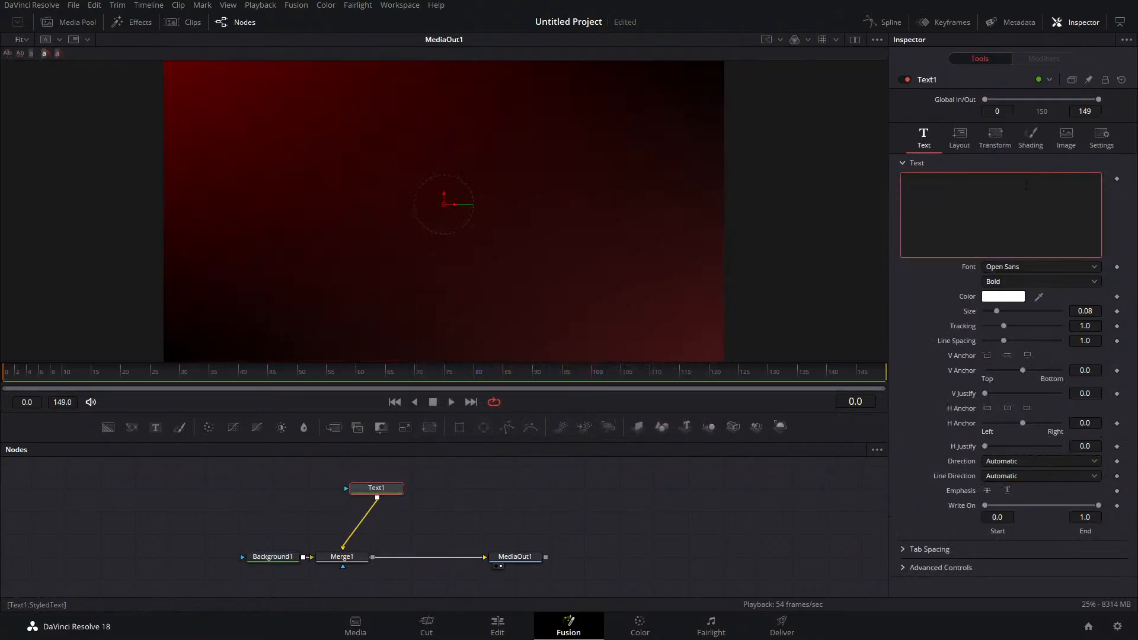
type("Than")
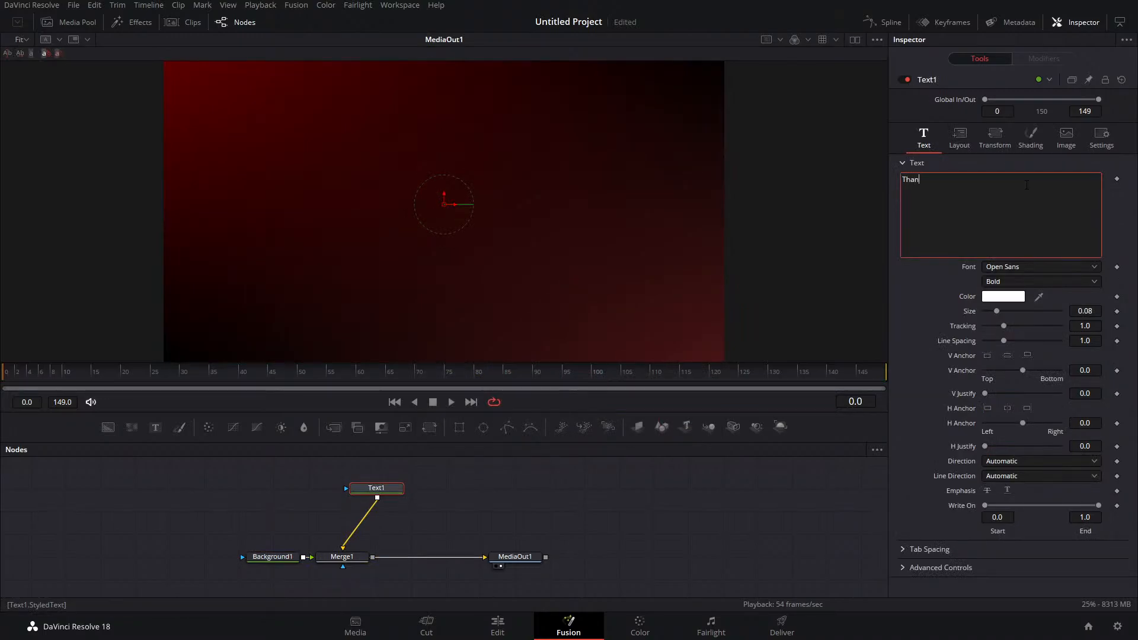
type("ks for watching")
Move Merge1 directly below Text1 and reconnect Text1's output to Merge1's foreground input
left_click(312, 556)
left_click(345, 545)
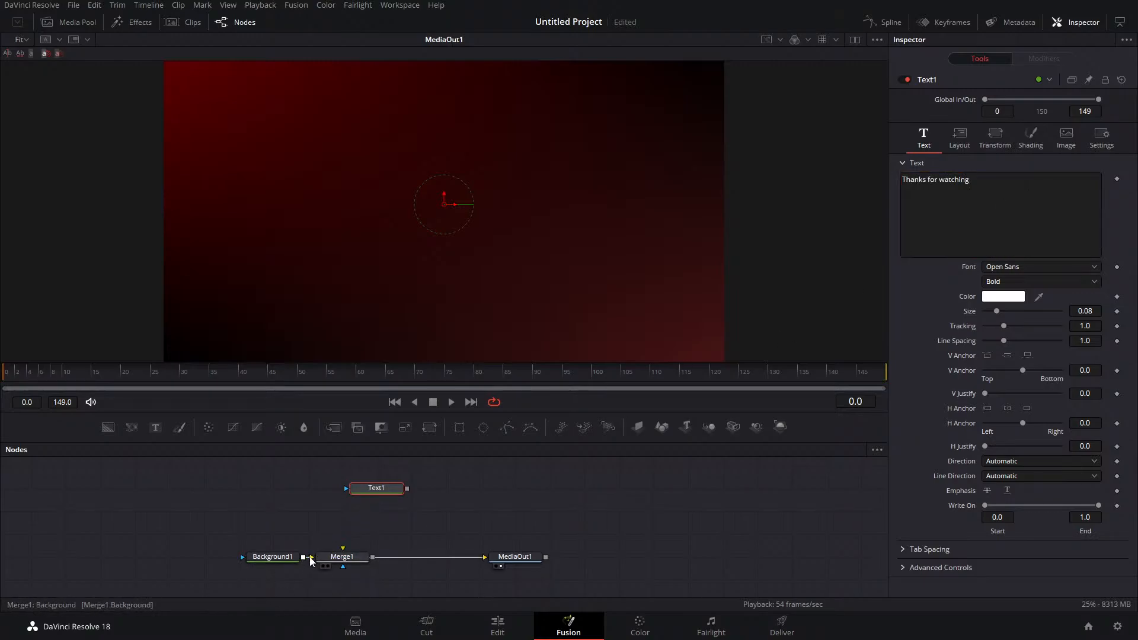
left_click_drag(330, 560, 379, 553)
left_click(392, 561)
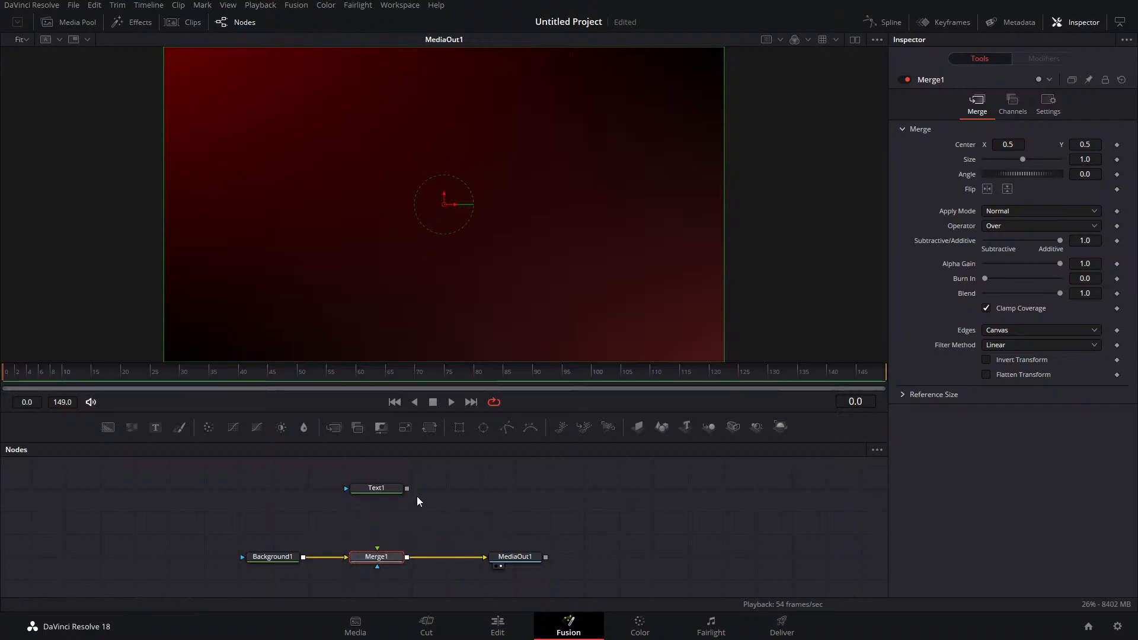
left_click_drag(407, 488, 375, 559)
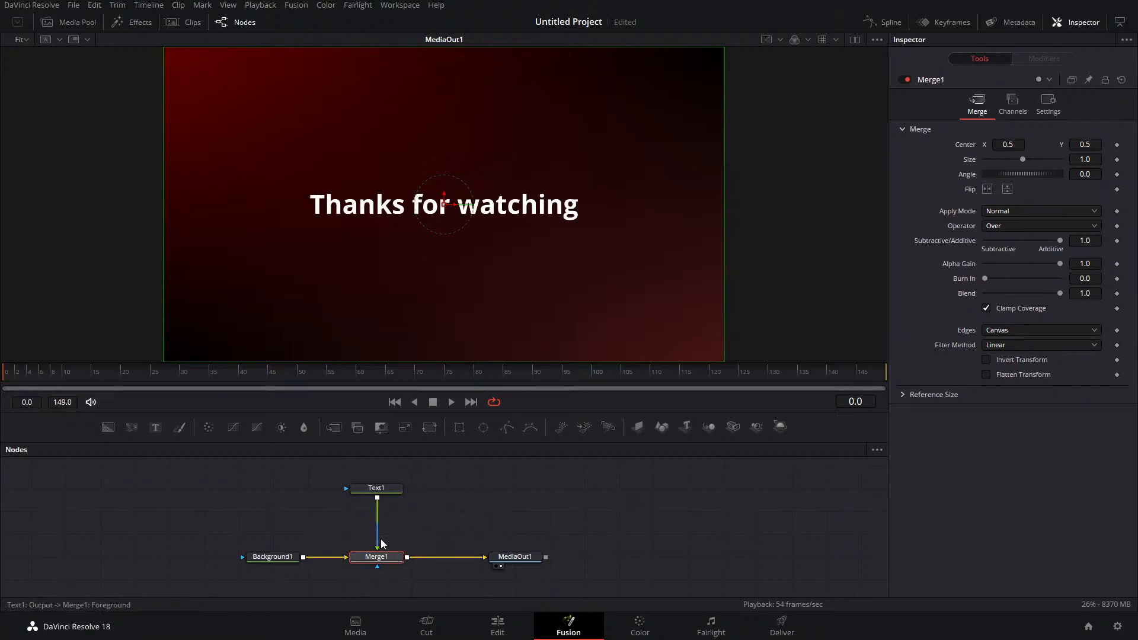
Insert a Transform node between Text1 and Merge1, set Center X to -0.505 and keyframe Center at frame 0
left_click(380, 487)
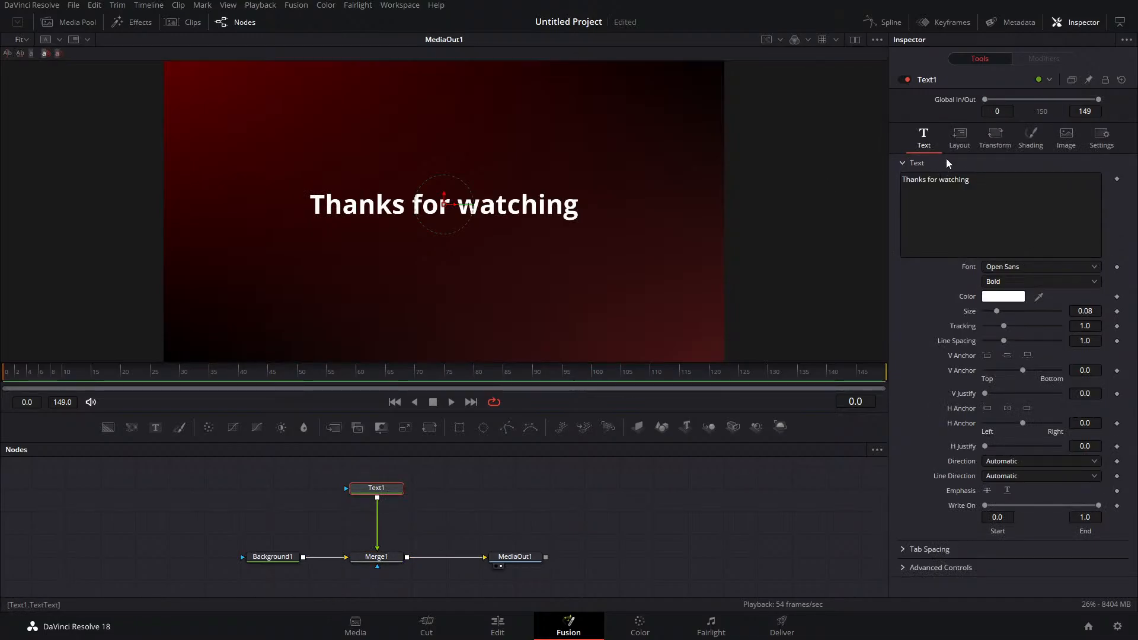
left_click_drag(405, 427, 375, 520)
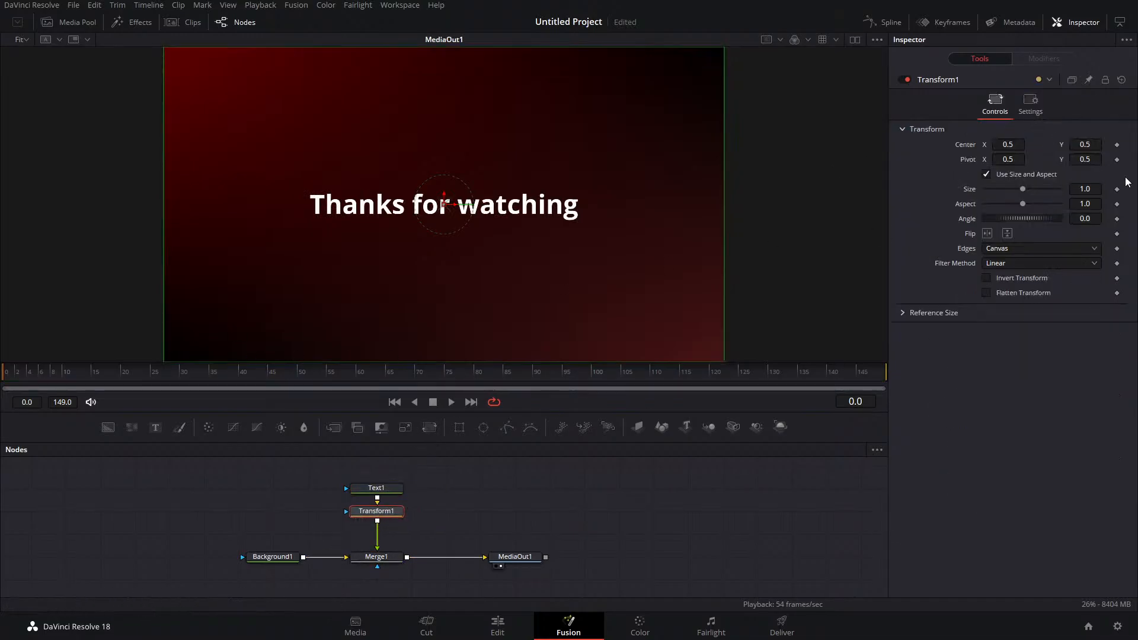
left_click_drag(1008, 146, 412, 225)
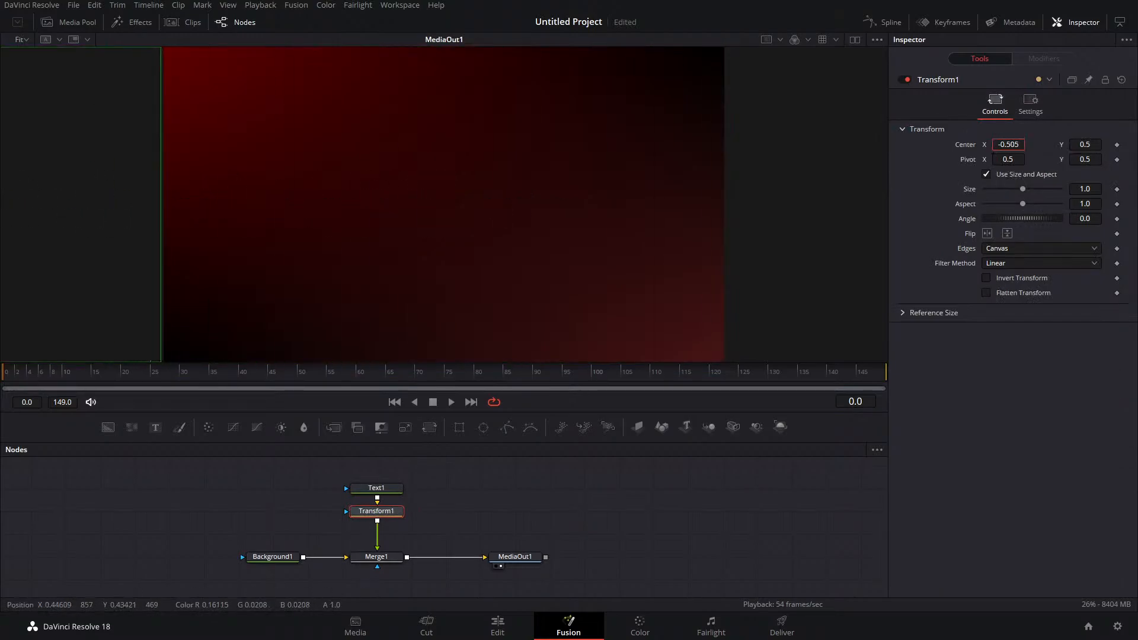
left_click(1116, 145)
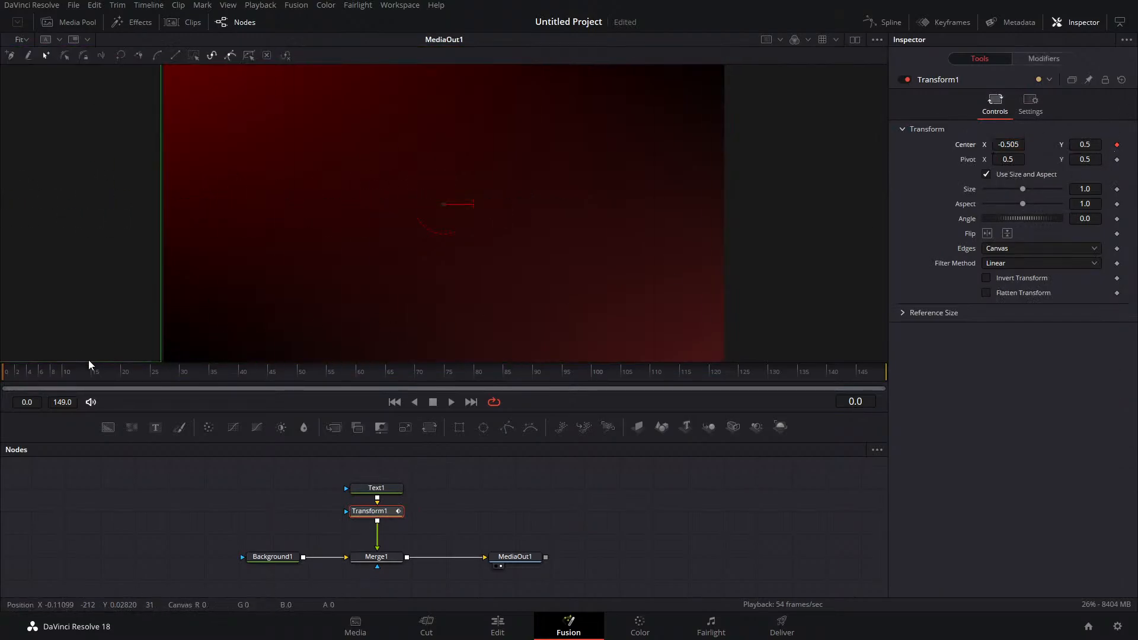
At frame 30, set Transform1's Center X to 0.5 to keyframe the text in the middle
left_click_drag(95, 370, 183, 375)
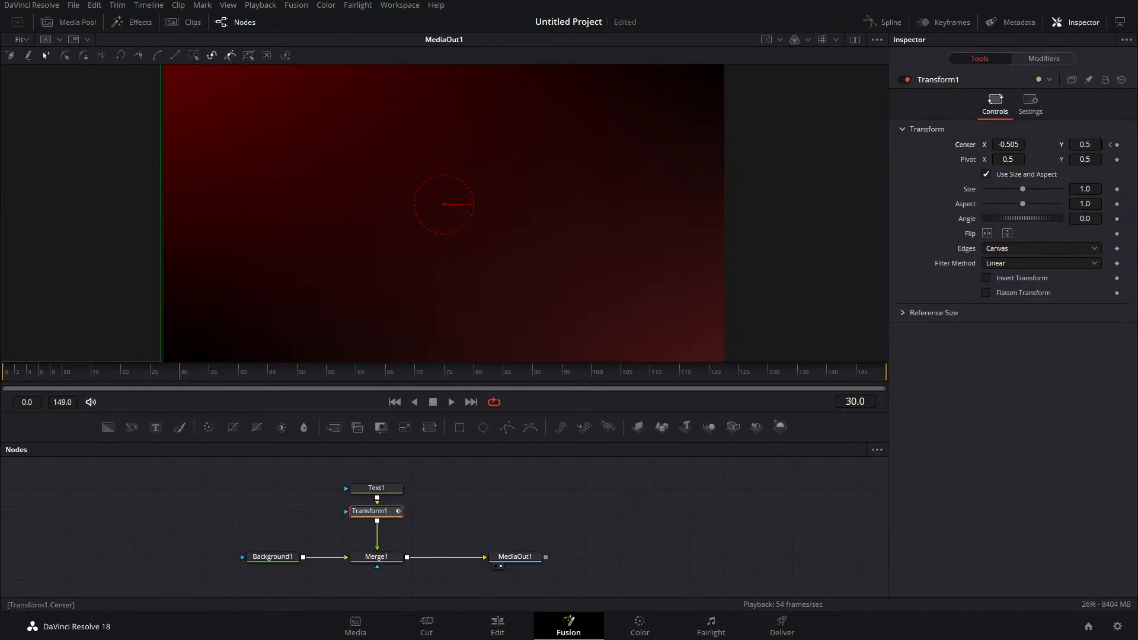
double_click(1007, 145)
type("0.5")
key("Tab")
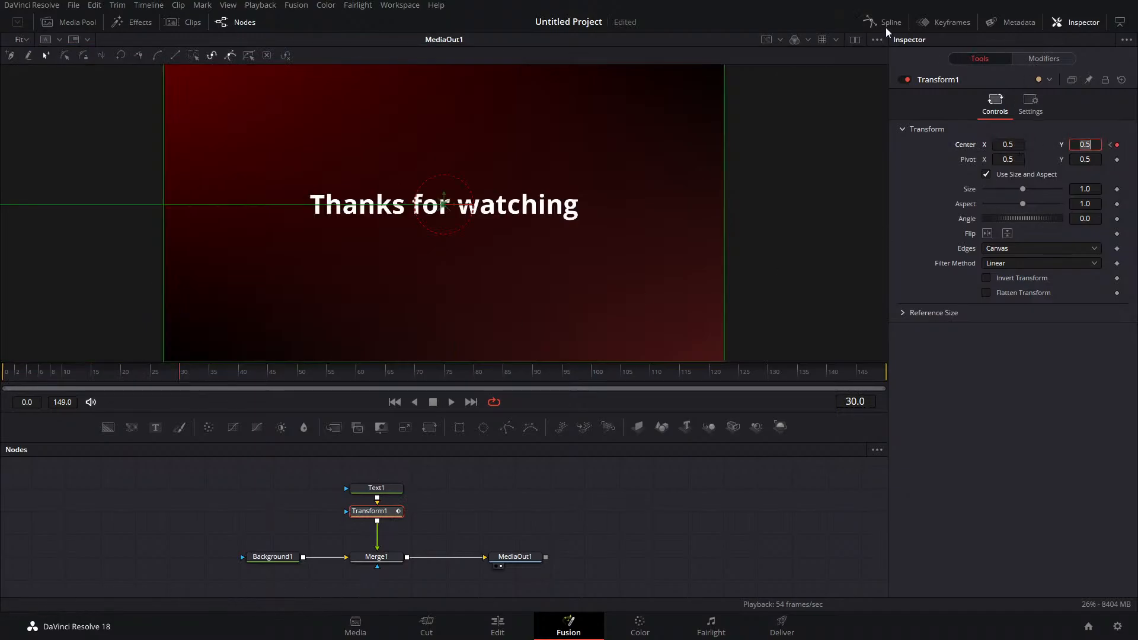
In the Spline editor, flatten the frame 30 keyframe's handle on Transform1's displacement curve, and play the animation from the start
left_click(883, 22)
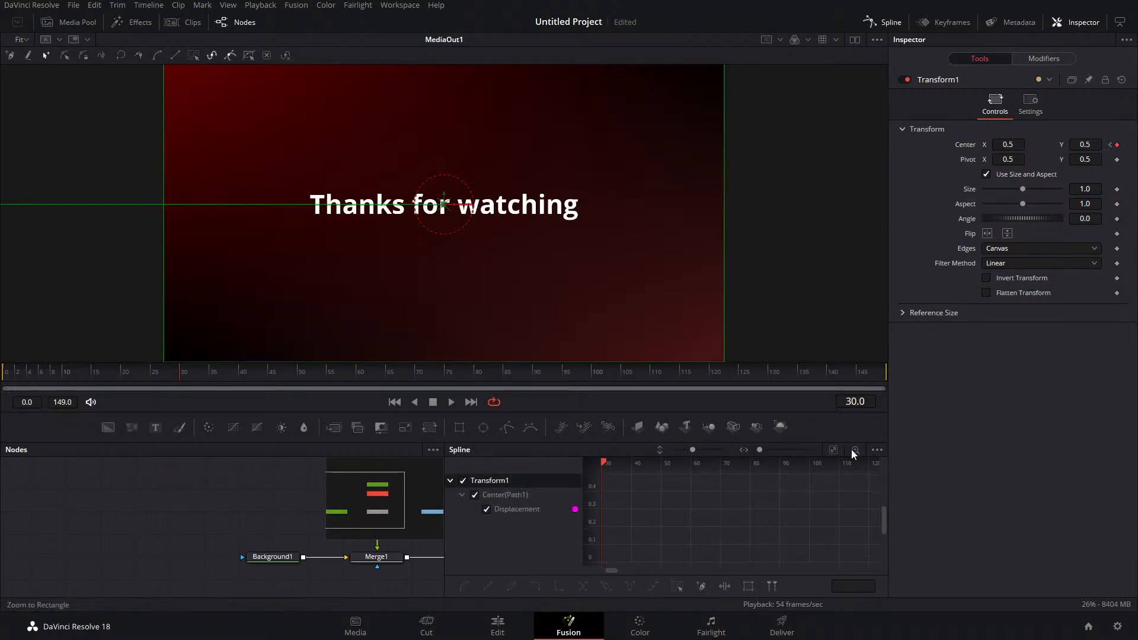
left_click(833, 449)
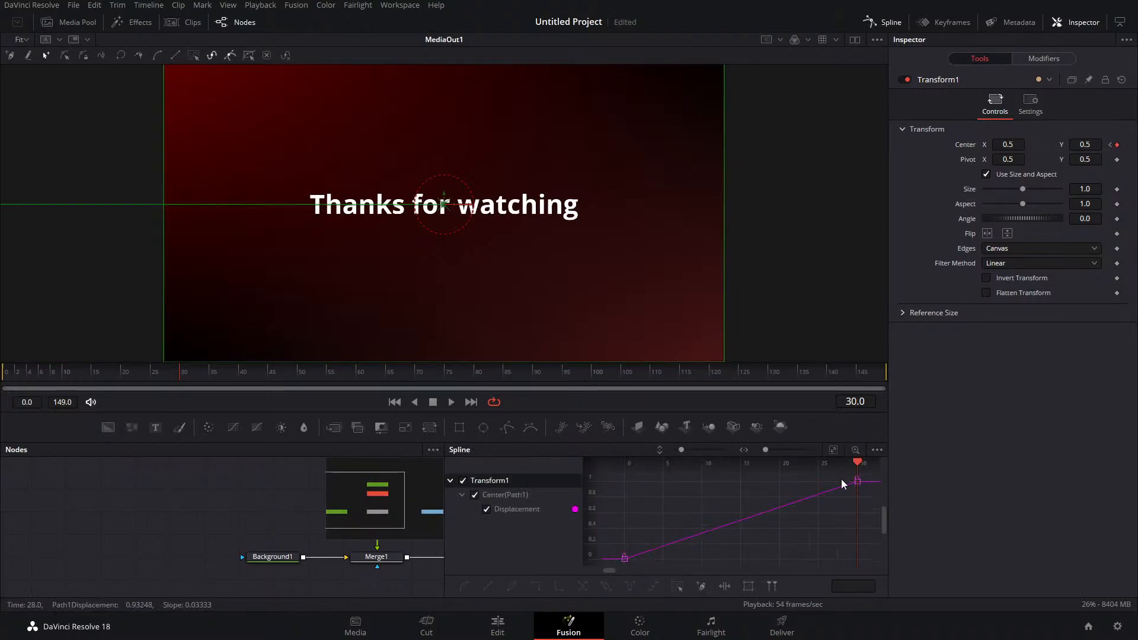
left_click_drag(866, 510, 758, 451)
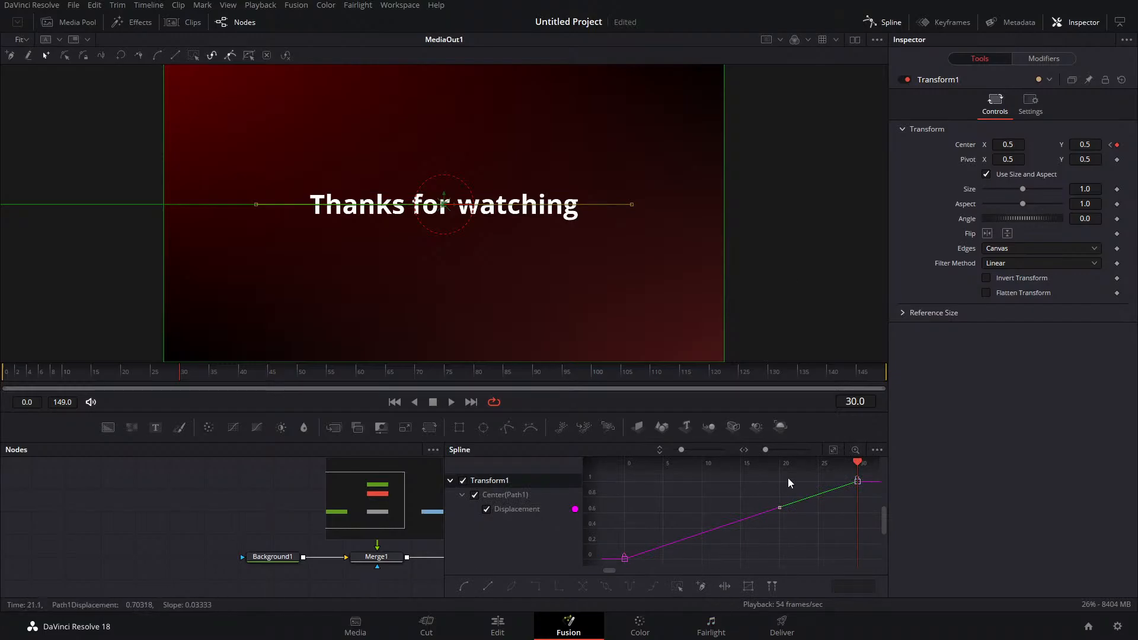
left_click_drag(779, 508, 779, 482)
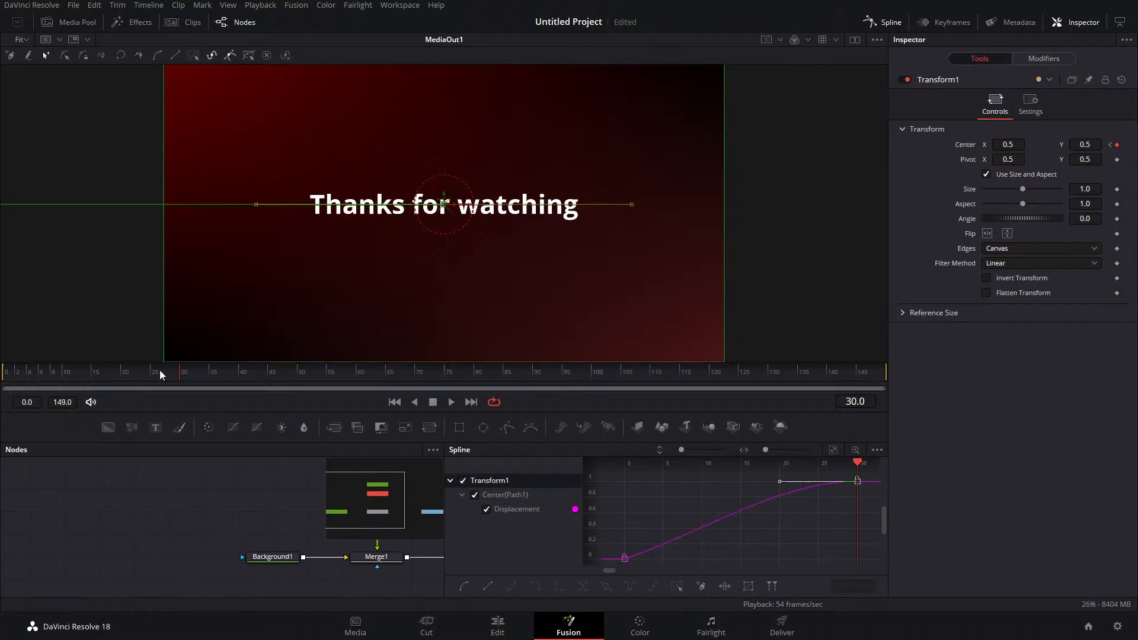
left_click_drag(160, 372, 8, 372)
left_click(451, 402)
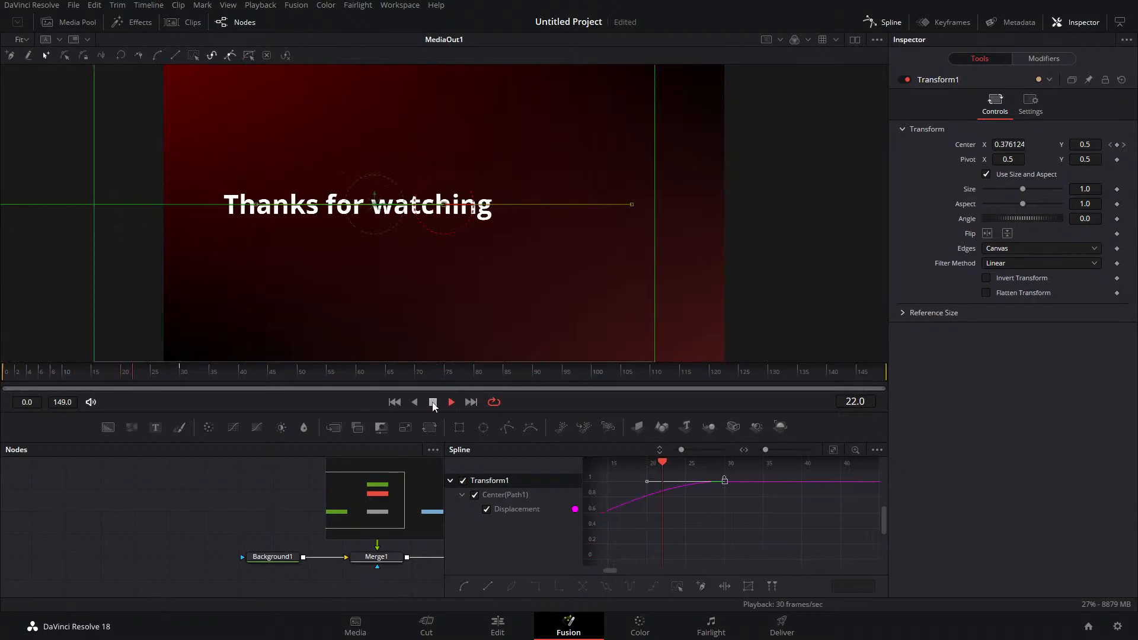
Lengthen the frame 30 keyframe's handle back to about frame 8 for a stronger ease, and play the animation from frame 0
left_click_drag(697, 522, 937, 532)
left_click_drag(818, 493, 721, 494)
left_click_drag(111, 377, 3, 377)
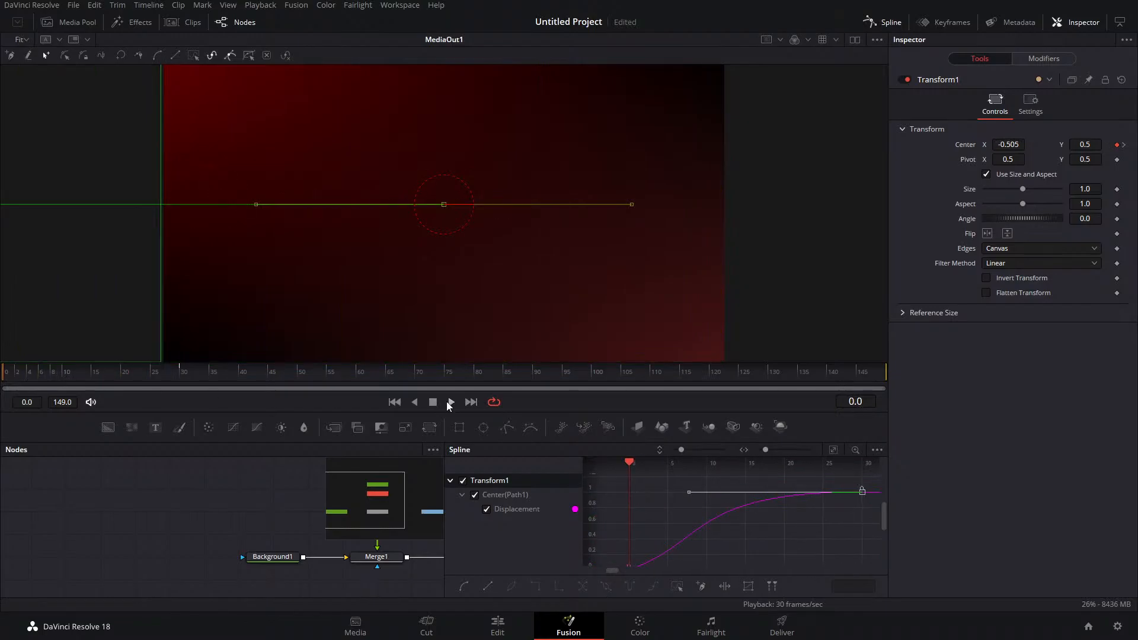
left_click(450, 402)
left_click(433, 402)
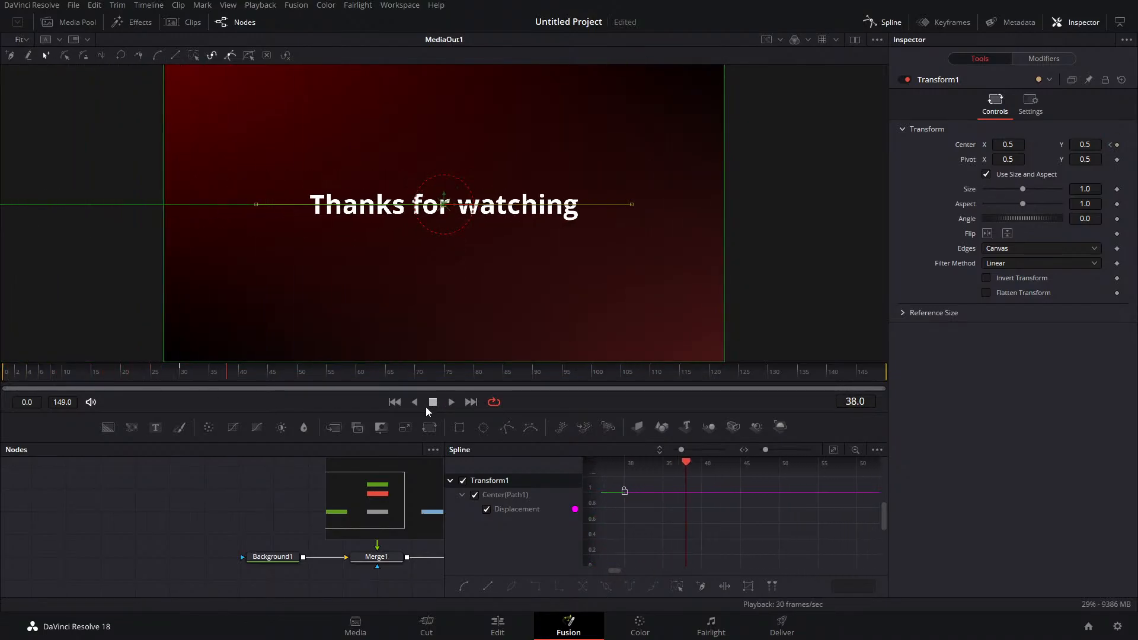
Close the Spline editor, select MediaOut1 and play back the text's slide-in animation
left_click(882, 24)
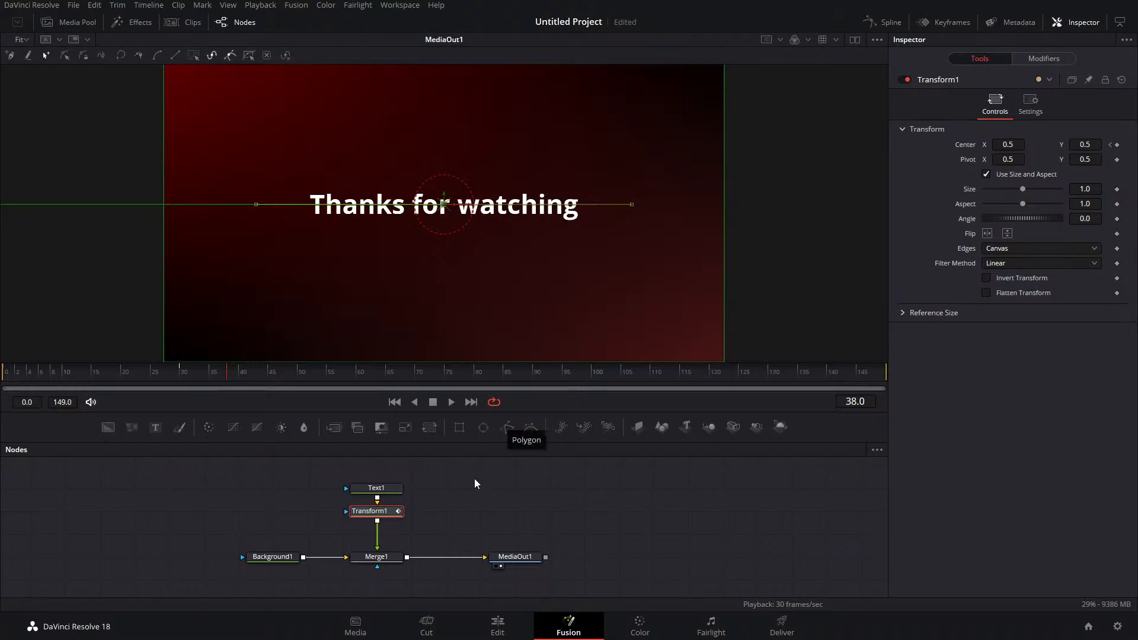
left_click(542, 558)
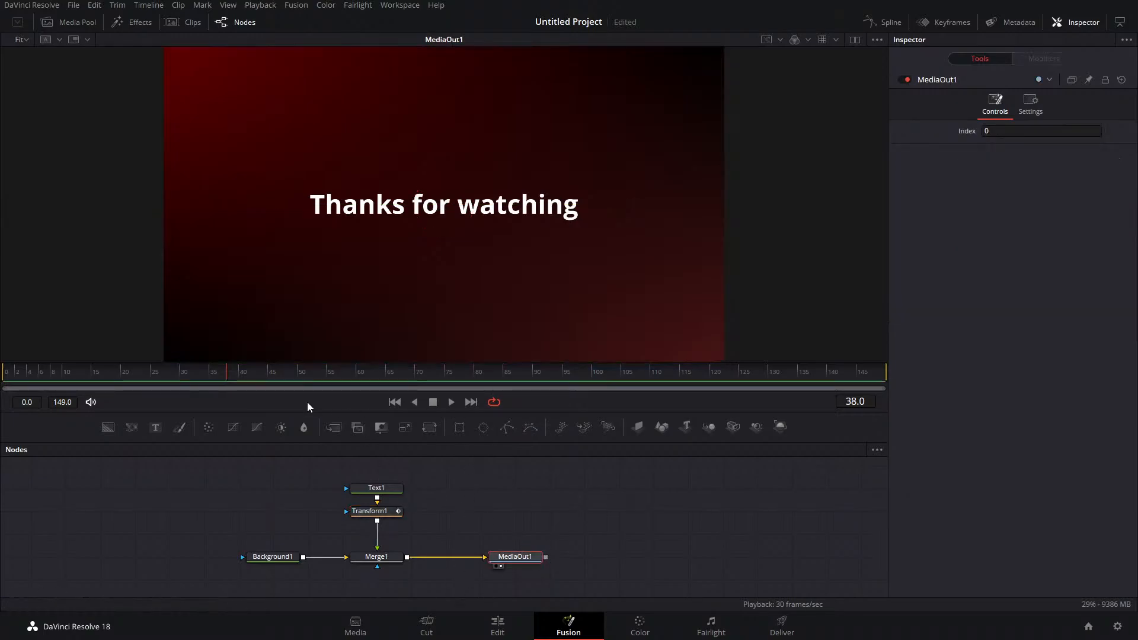
left_click_drag(229, 380, 63, 382)
left_click(452, 401)
left_click(432, 402)
Add keyframes for Transform1's Center and Angle at frame 36
left_click(369, 511)
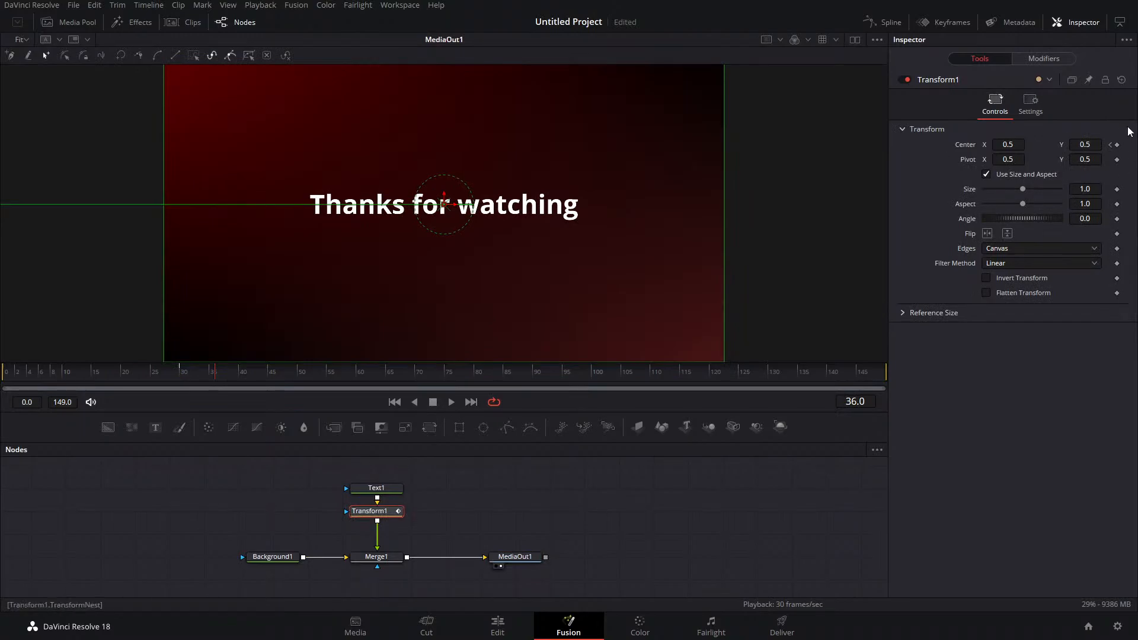
left_click(1116, 145)
left_click(1116, 219)
left_click(876, 40)
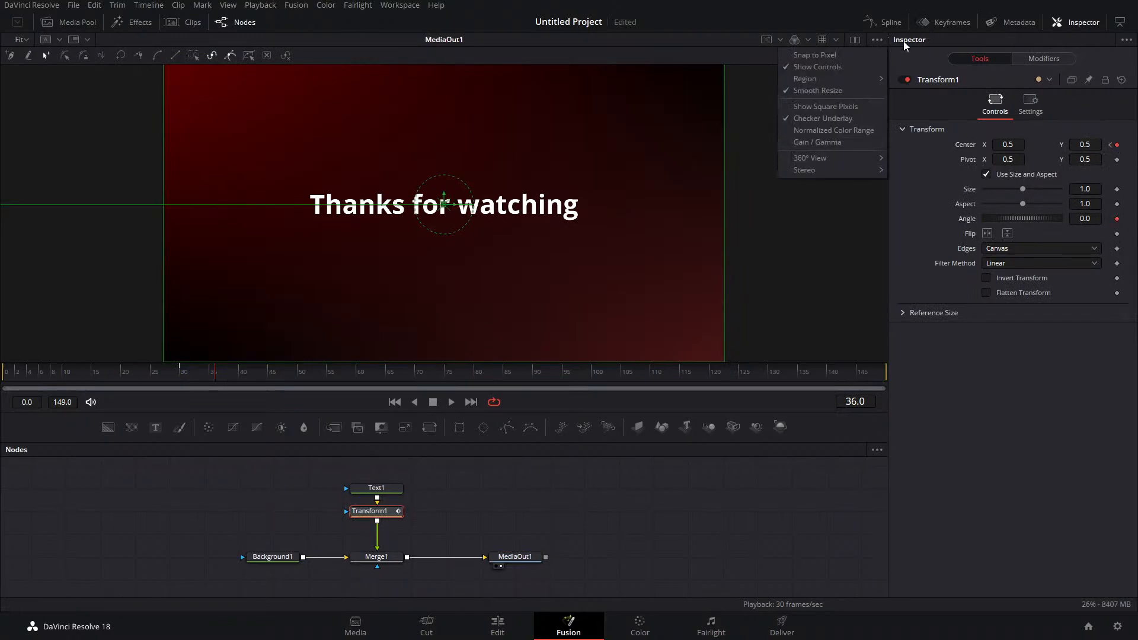
left_click(822, 513)
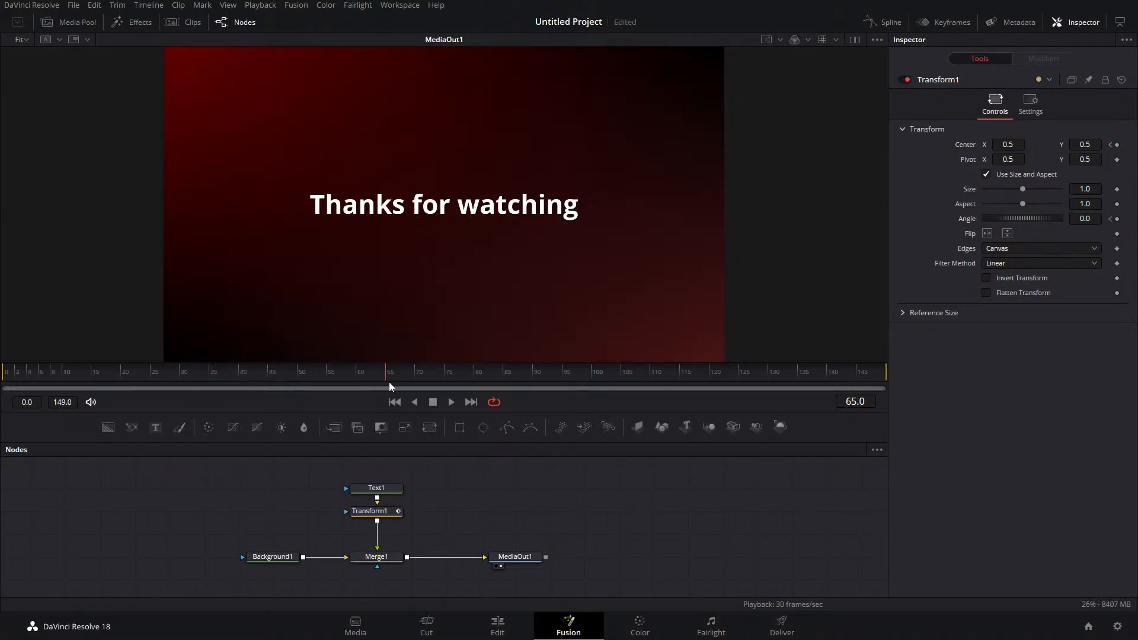
At frame 65, move Transform1's Center X to about 1.315 and rotate its Angle to about 511.3
left_click_drag(1001, 145, 1067, 146)
left_click_drag(1025, 219, 1097, 220)
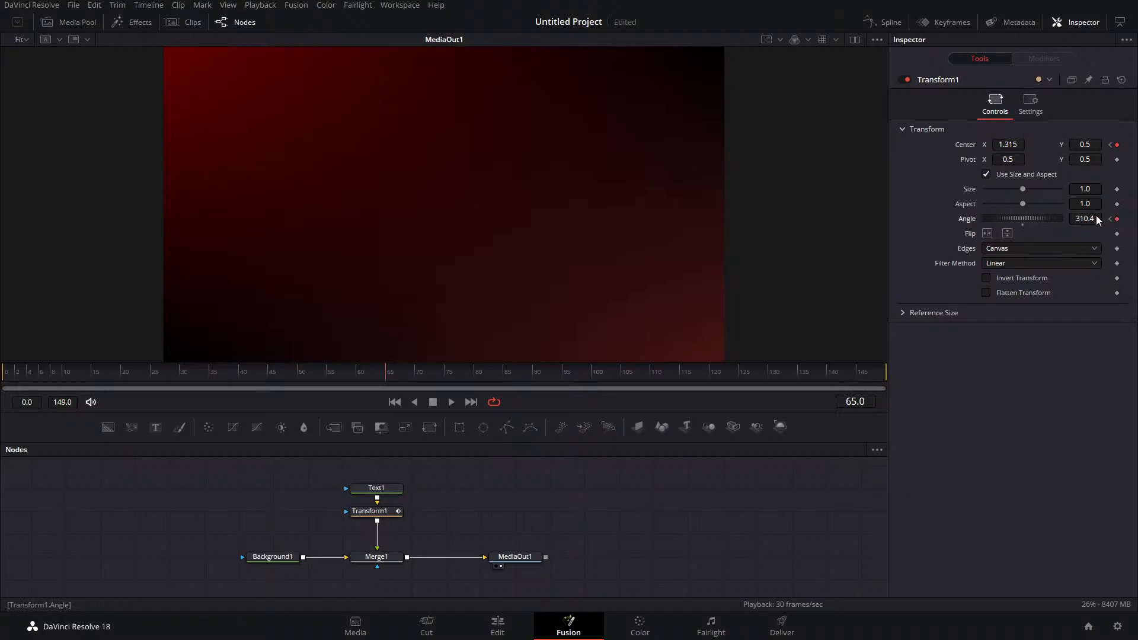
In the Spline editor, fit the curves to view and smooth Transform1's keyframes at frames 36 and 65
left_click(882, 21)
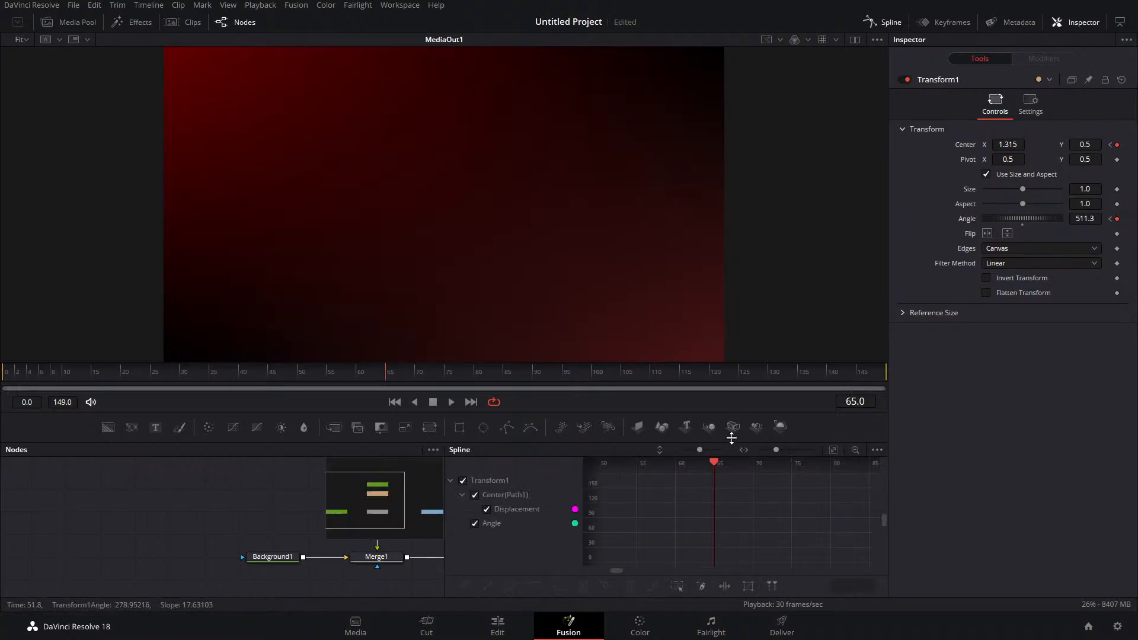
left_click(833, 451)
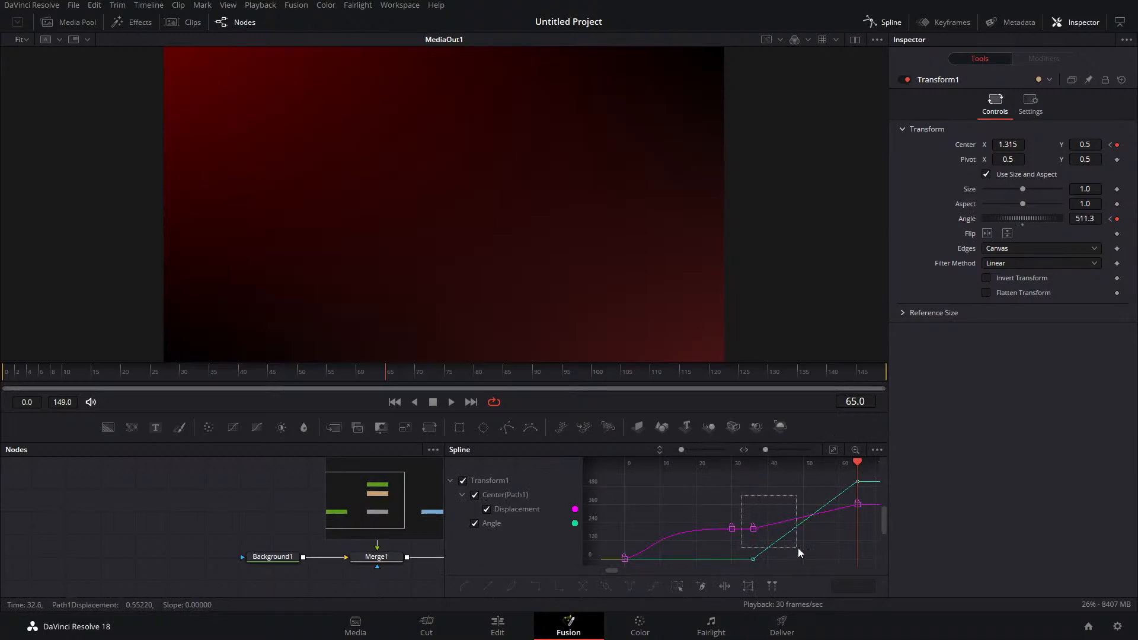
left_click_drag(866, 578, 864, 570)
key("s")
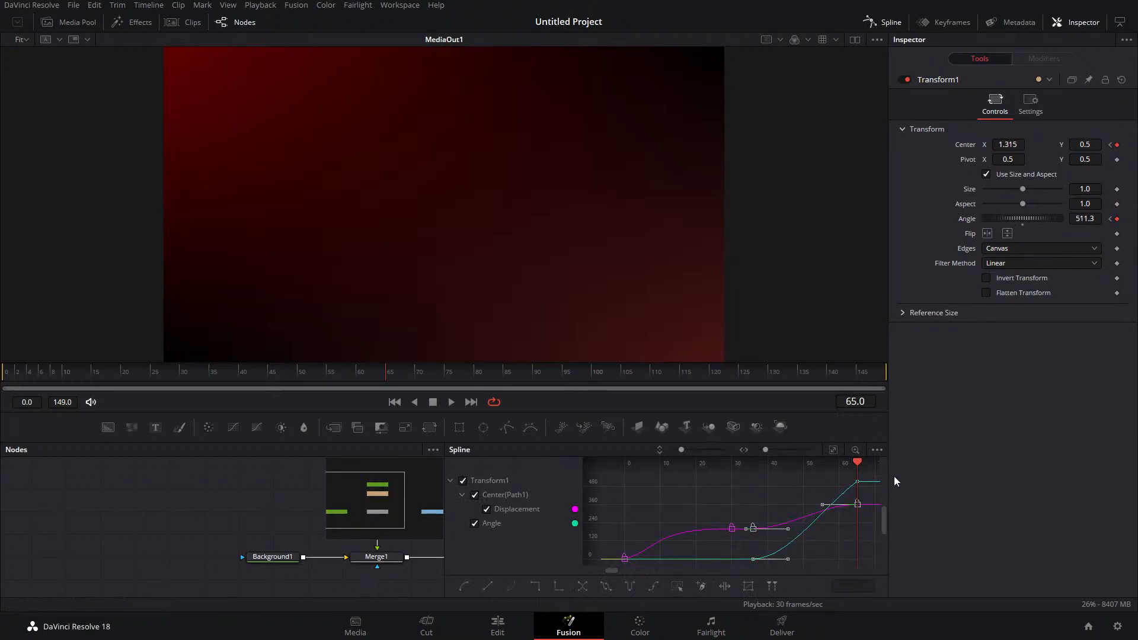
Lengthen the outgoing handles of the frame 36 displacement and angle keyframes to about frame 52 for a slower start
left_click_drag(830, 474, 811, 482)
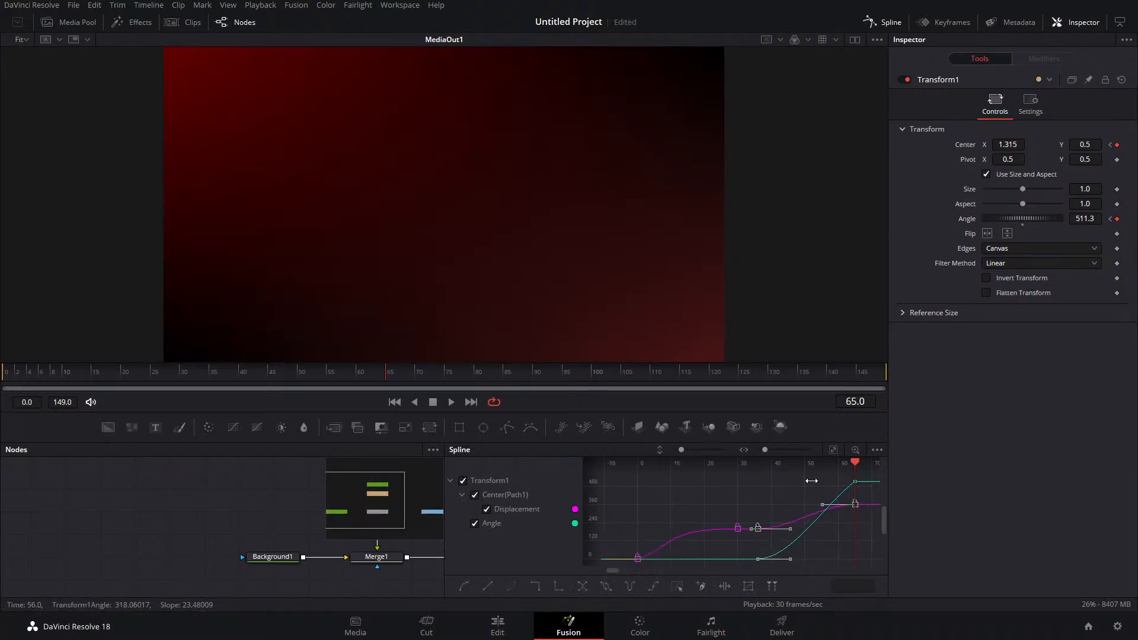
left_click(865, 502)
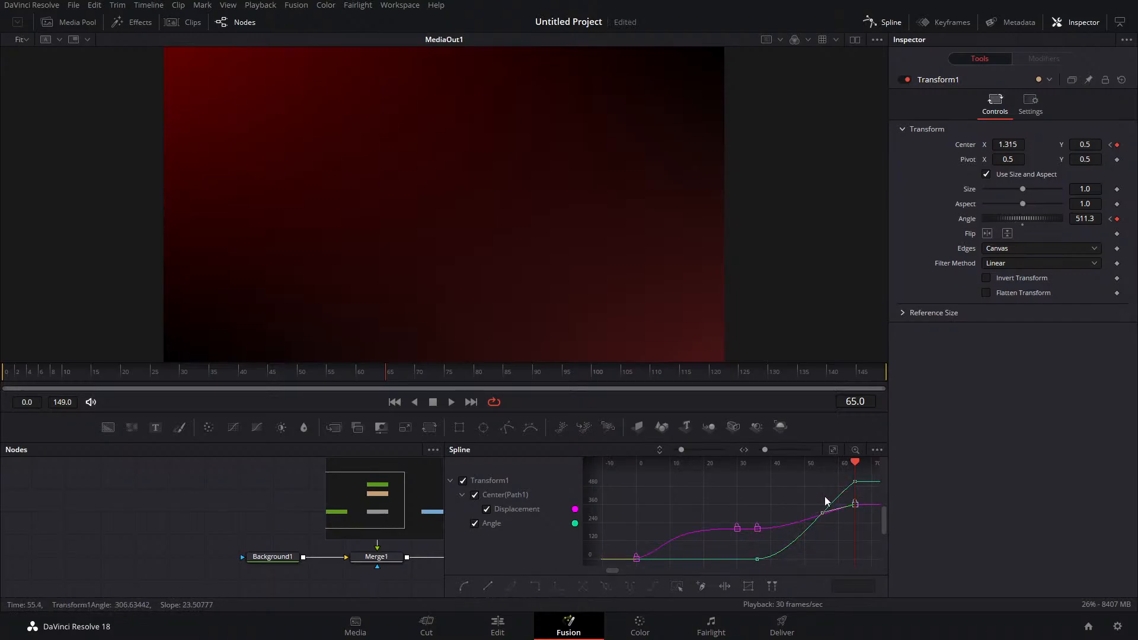
left_click_drag(787, 486, 743, 586)
left_click_drag(801, 549, 780, 525)
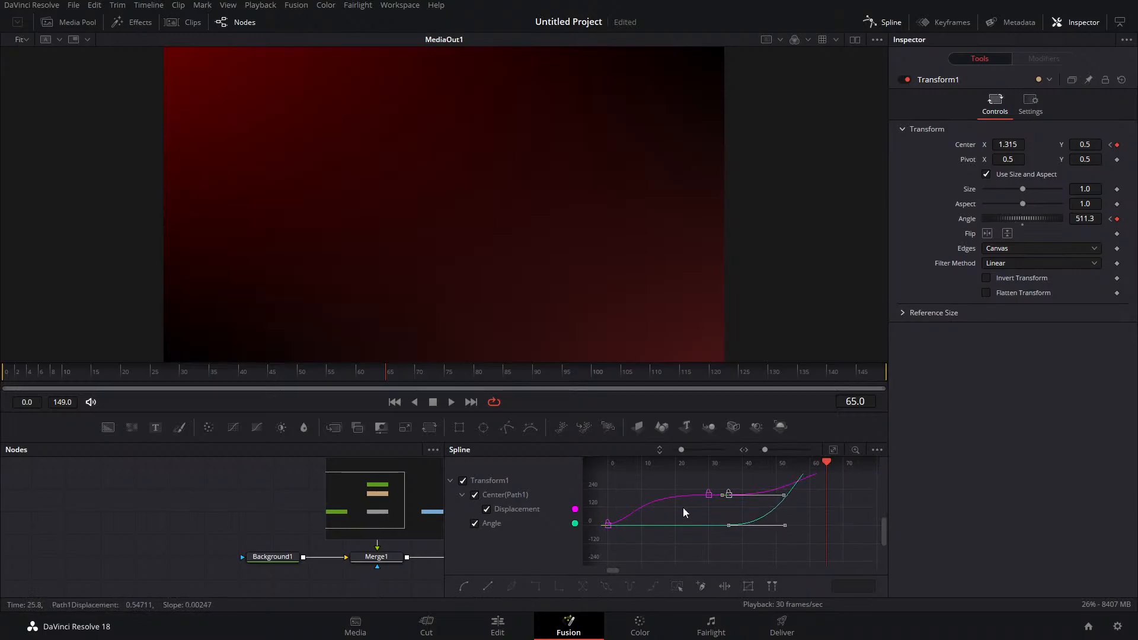
Play back the text's spinning exit animation, stop it and close the Spline editor
left_click_drag(386, 371, 108, 372)
left_click(452, 403)
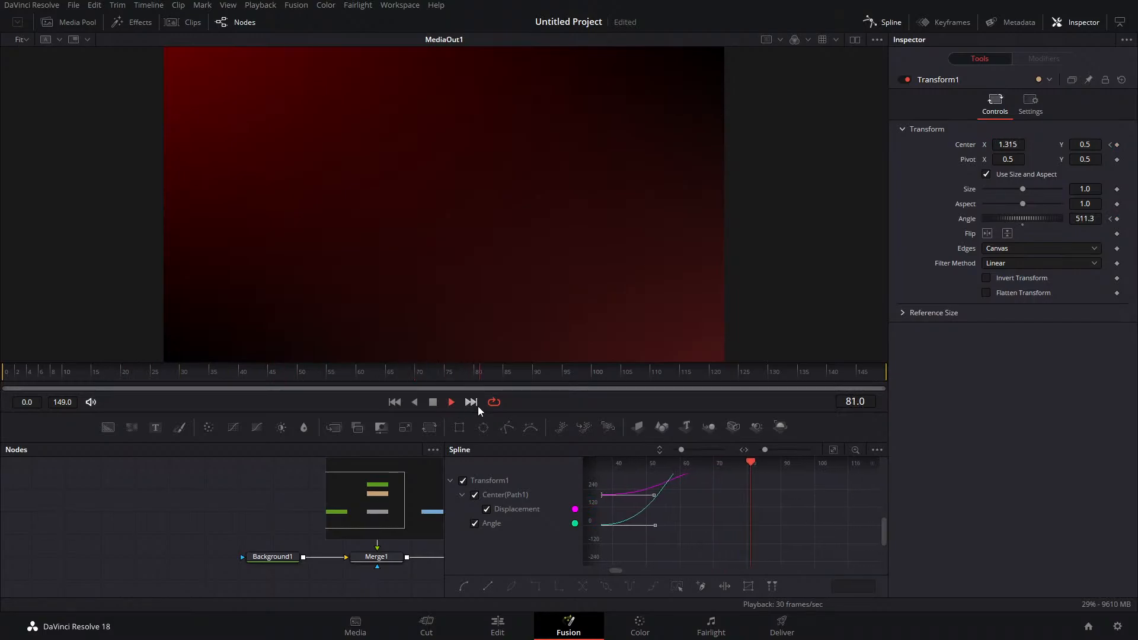
left_click(433, 402)
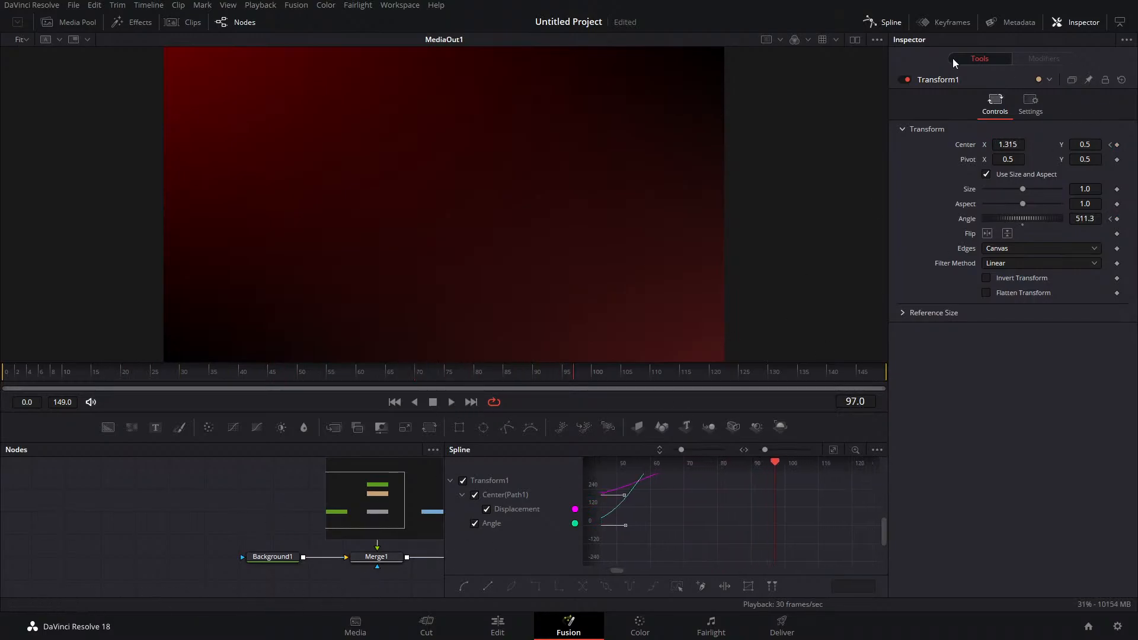
left_click(885, 22)
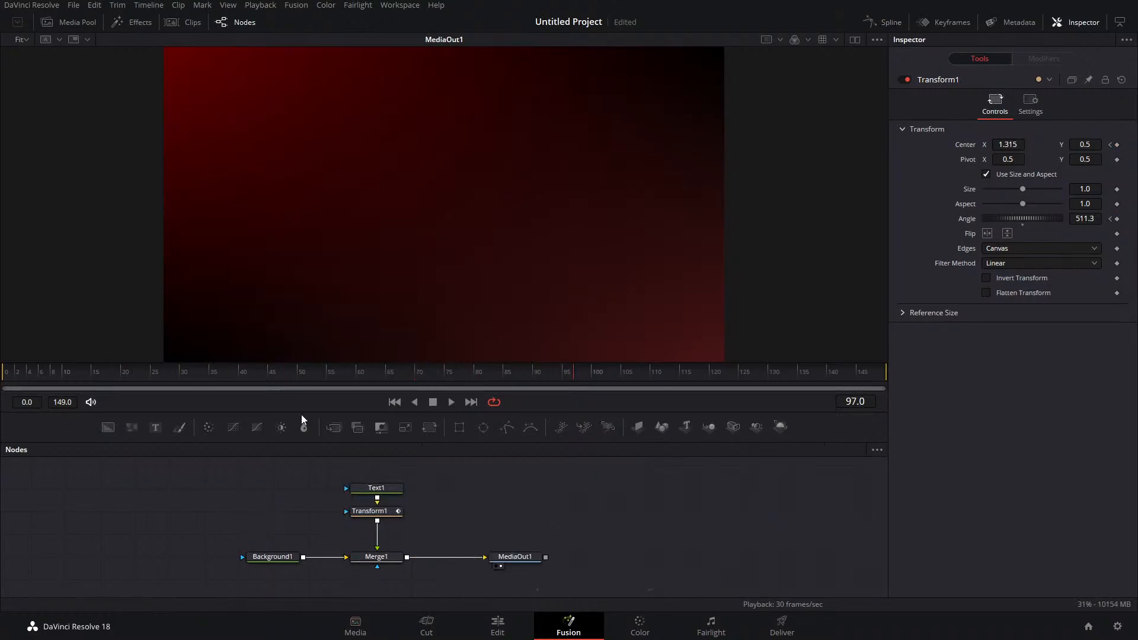
Enable Motion Blur in the settings of Transform1
left_click_drag(326, 363, 169, 370)
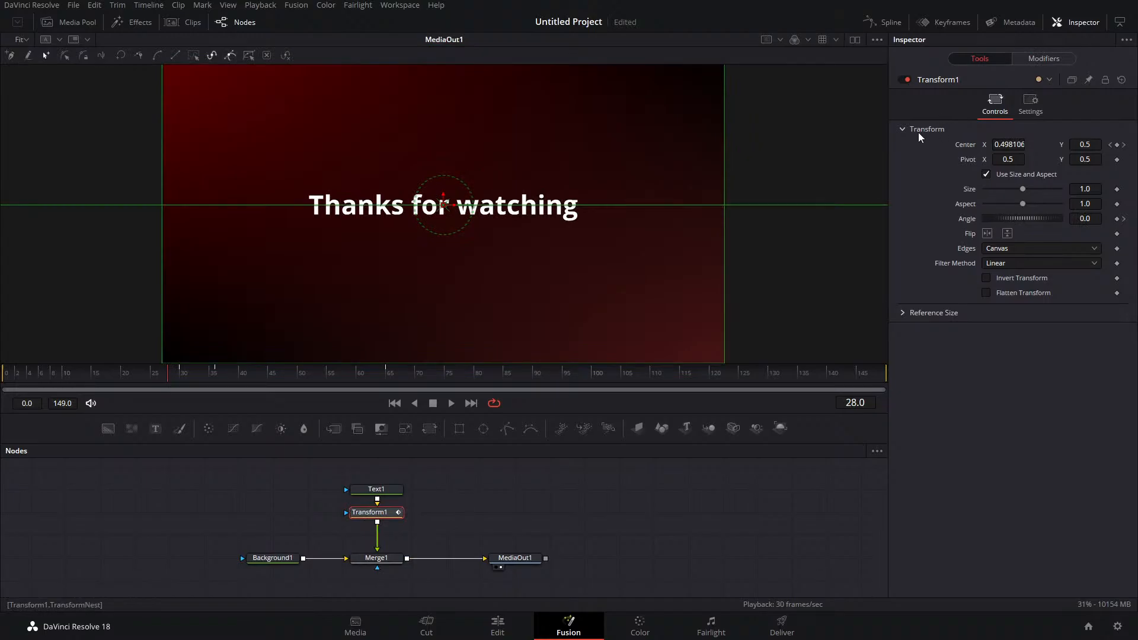
left_click(1043, 62)
left_click(980, 61)
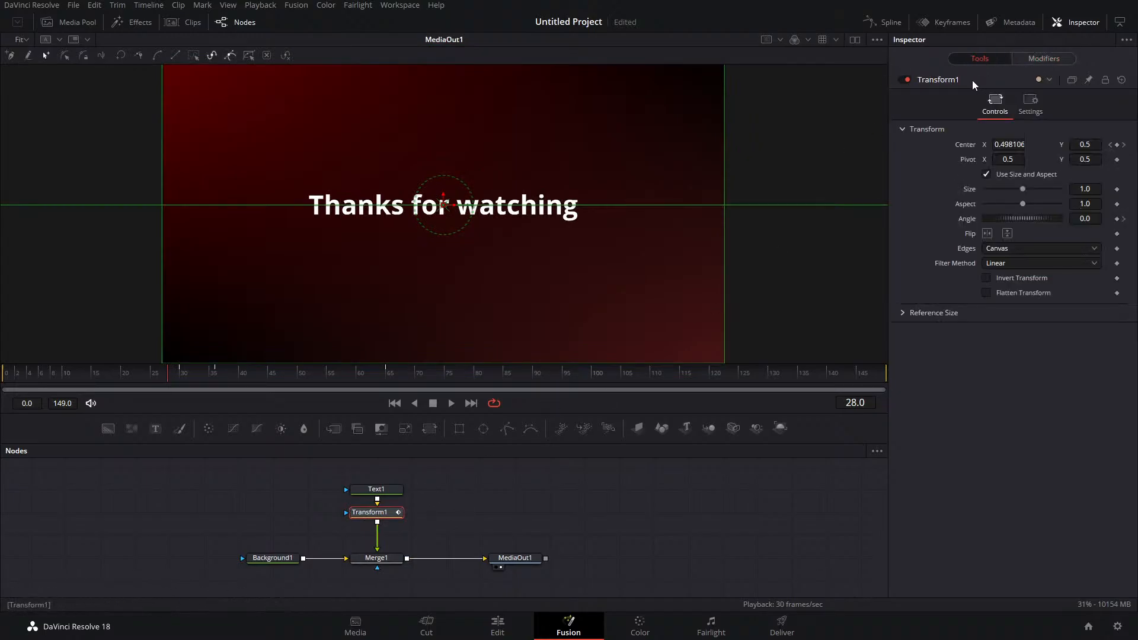
left_click(1030, 104)
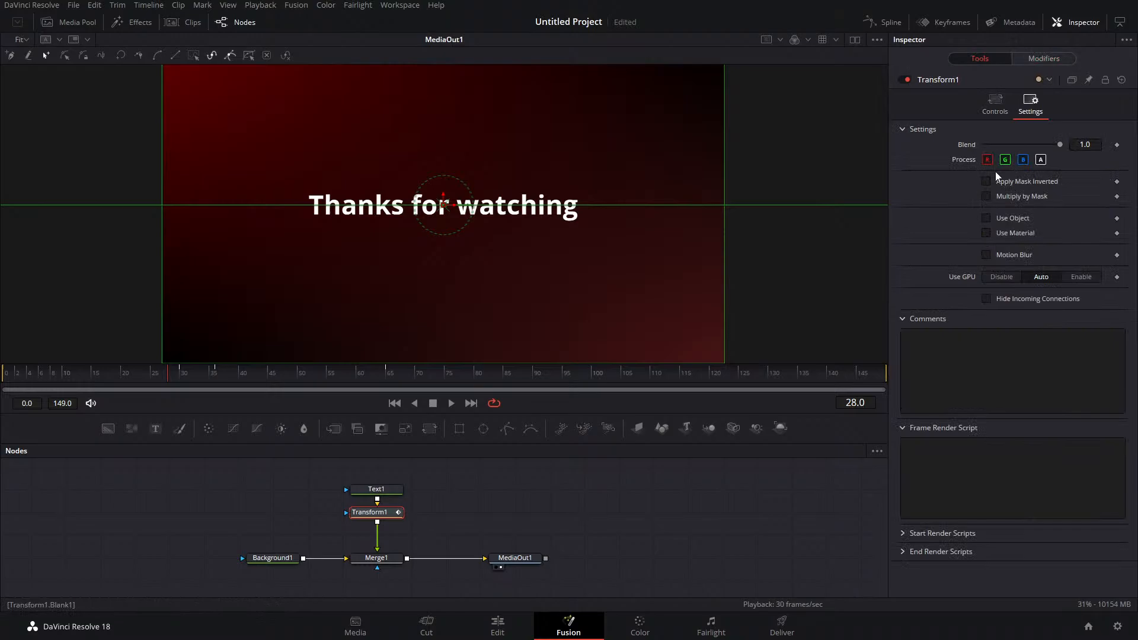
left_click(985, 254)
Play the motion-blurred animation from frame 0 with MediaOut1 selected, and scrub to frame 52 to inspect the blur
key("Home")
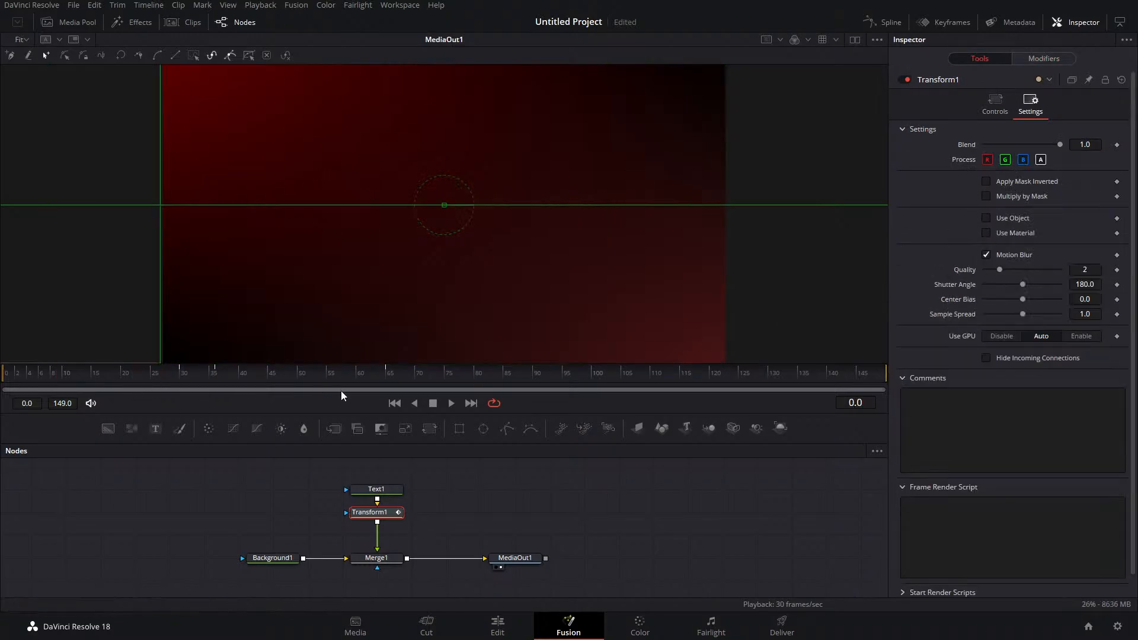
left_click(452, 403)
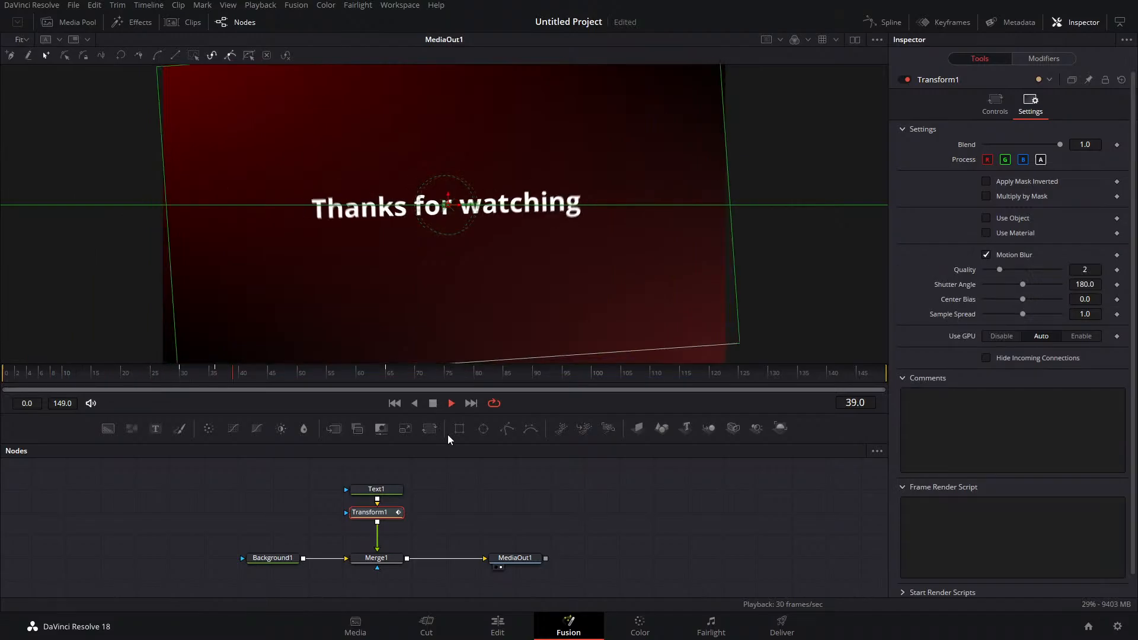
left_click(513, 560)
left_click_drag(275, 378, 211, 389)
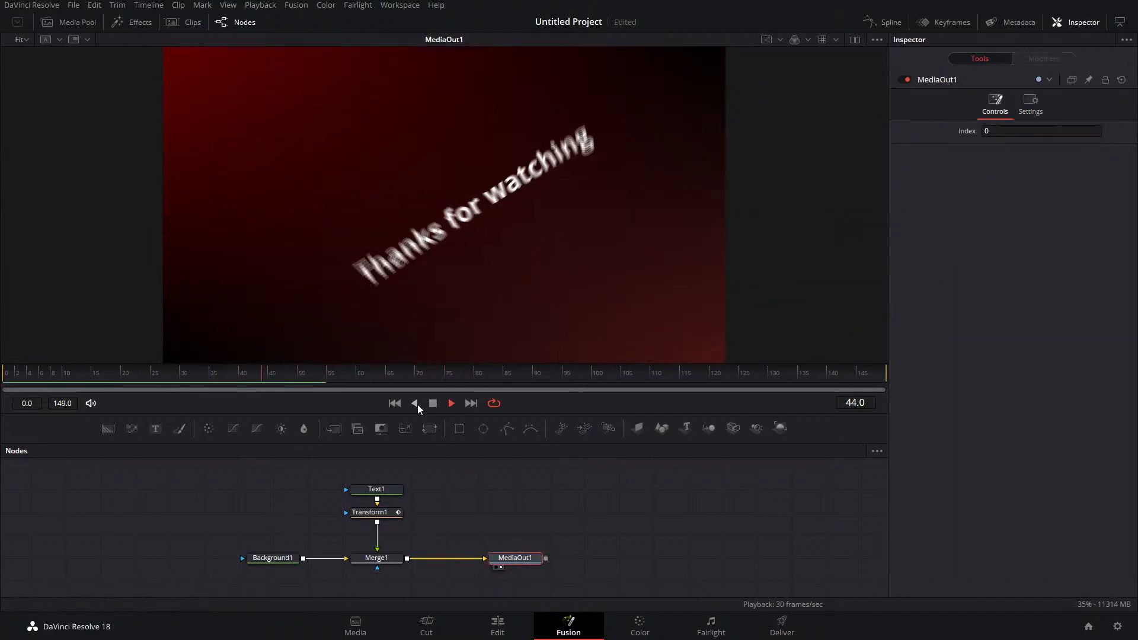
left_click(433, 403)
left_click(351, 382)
left_click_drag(351, 382, 312, 385)
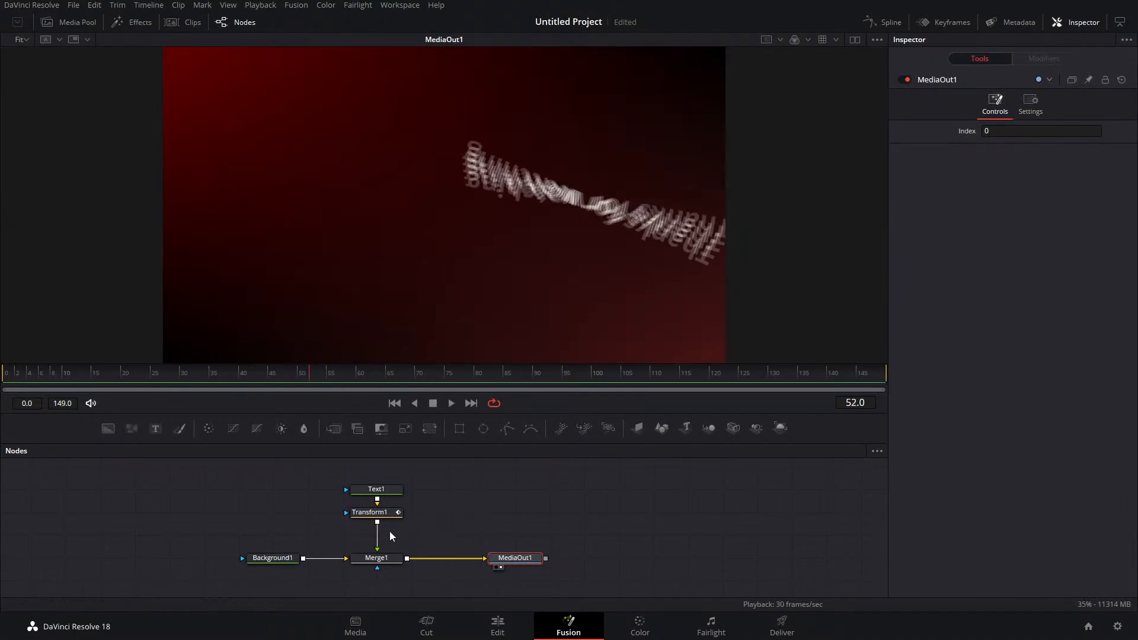
Raise Transform1's motion blur Quality to 10 and play back the text animation with MediaOut1 selected
left_click(374, 513)
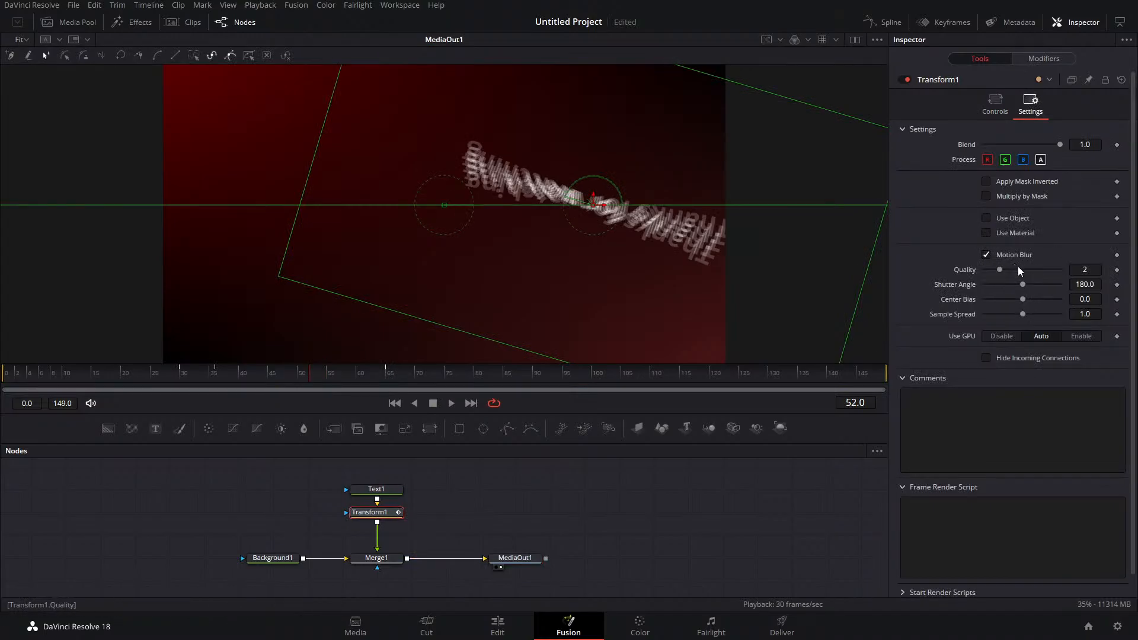
left_click_drag(1000, 271, 1026, 270)
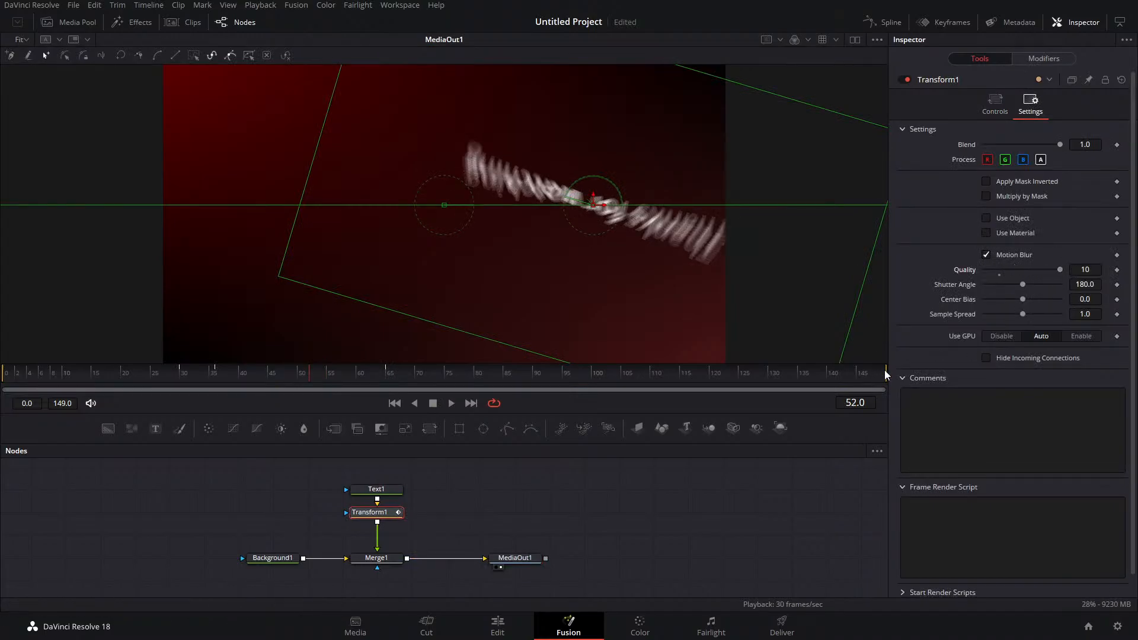
left_click_drag(280, 377, 56, 384)
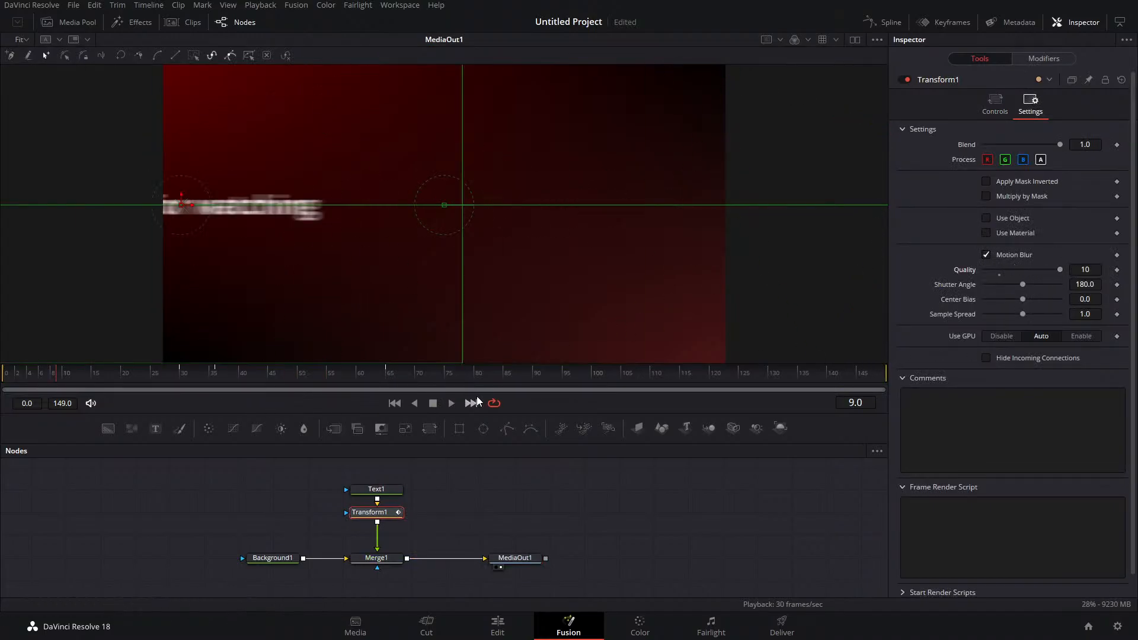
left_click(452, 403)
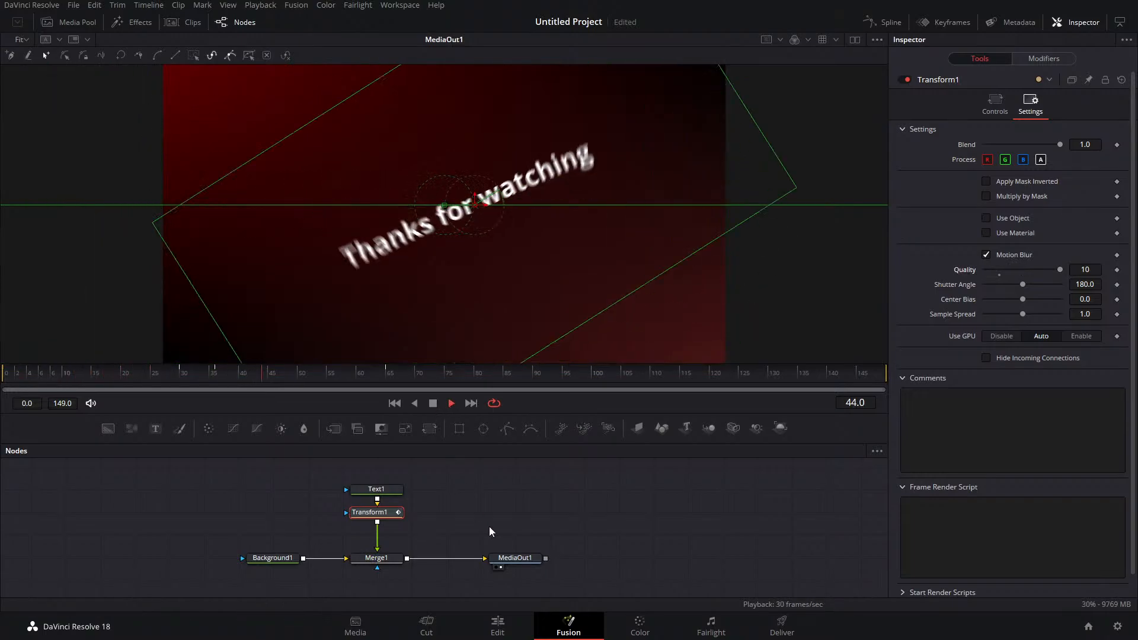
left_click(519, 558)
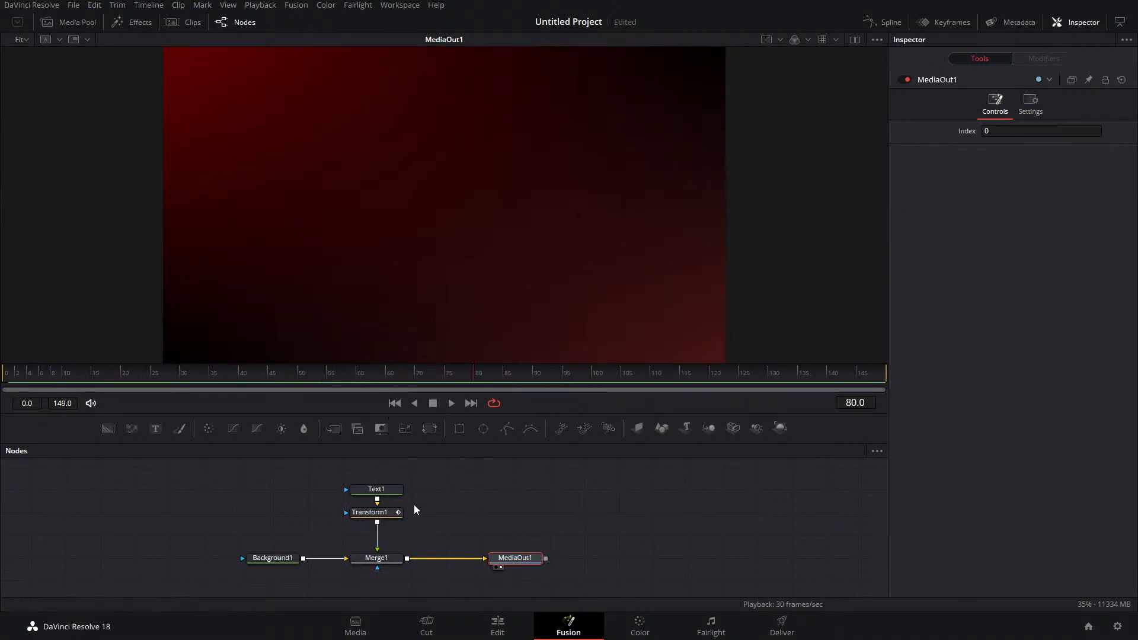
Delete the Text1, Transform1 and Merge1 nodes, leaving Background1 connected to MediaOut1
left_click_drag(414, 477, 358, 587)
key("Delete")
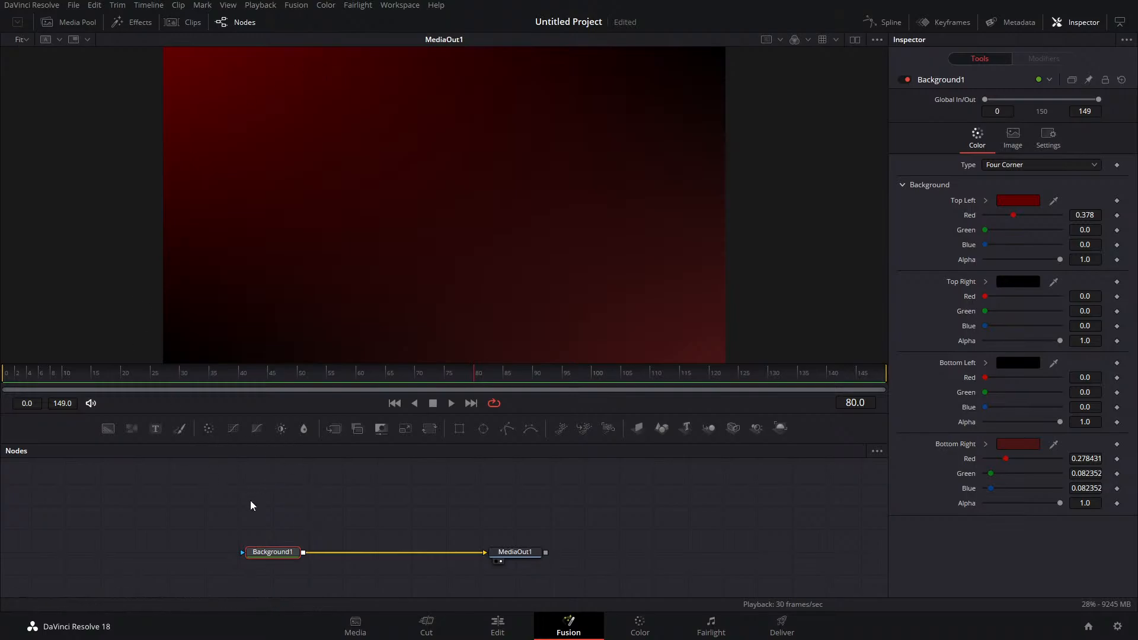
Merge the first replay gameplay clip from the media pool over Background1 in the node tree
left_click(496, 628)
left_click(559, 631)
left_click(55, 23)
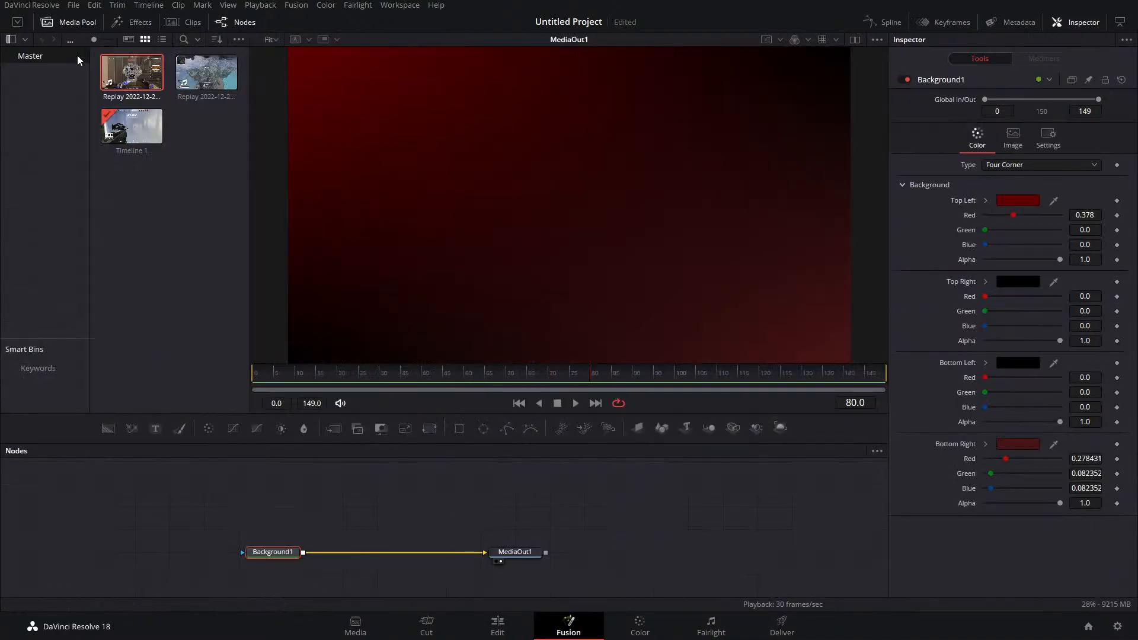
left_click_drag(132, 74, 307, 551)
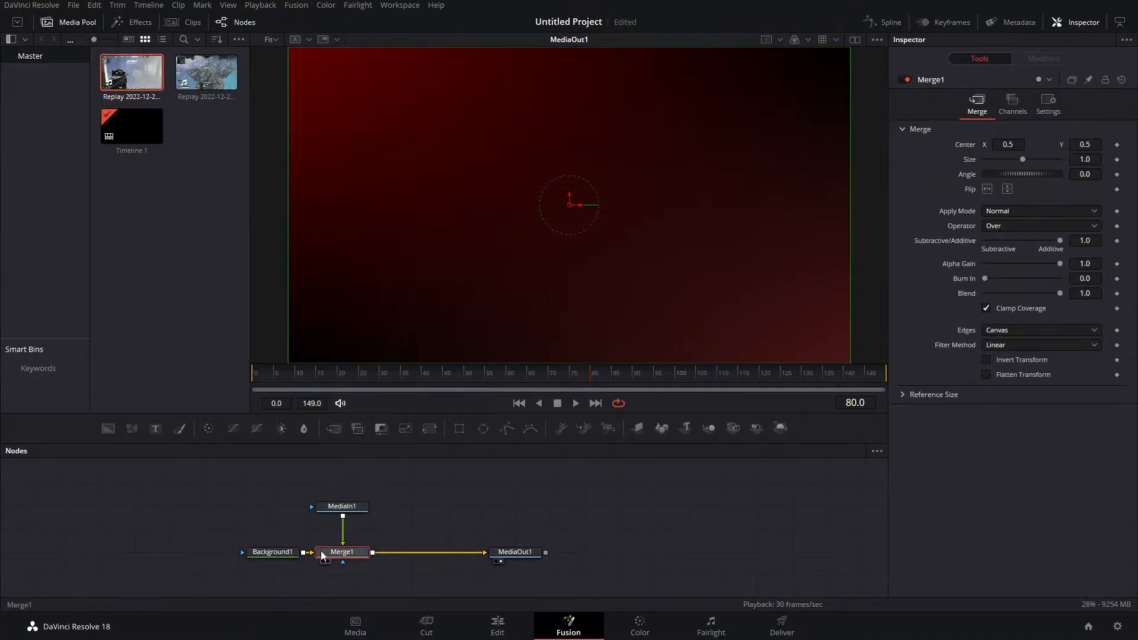
left_click(58, 23)
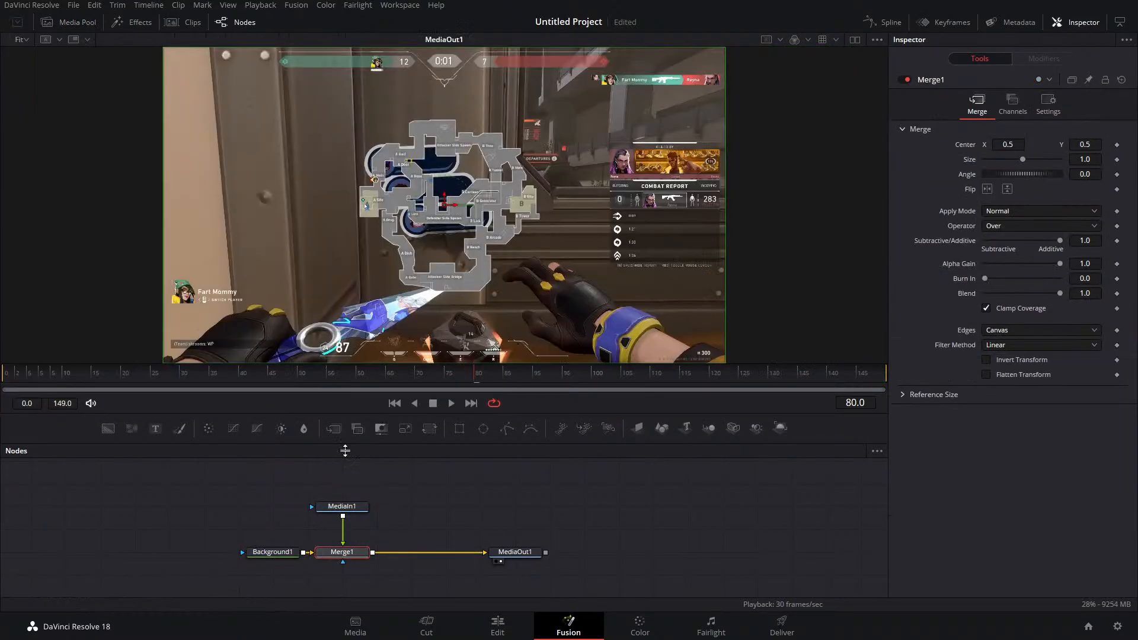
Insert a Transform node between MediaIn1 and Merge1 and scale the footage down to a size of 0.866
scroll(390, 220, "down", 2)
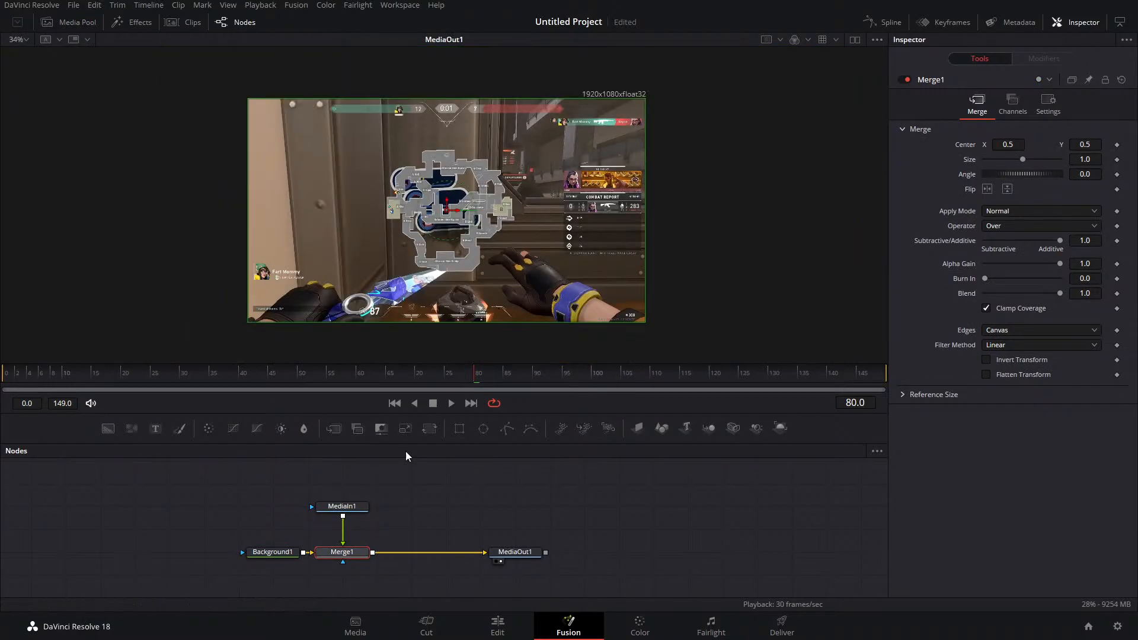
left_click_drag(356, 515, 356, 489)
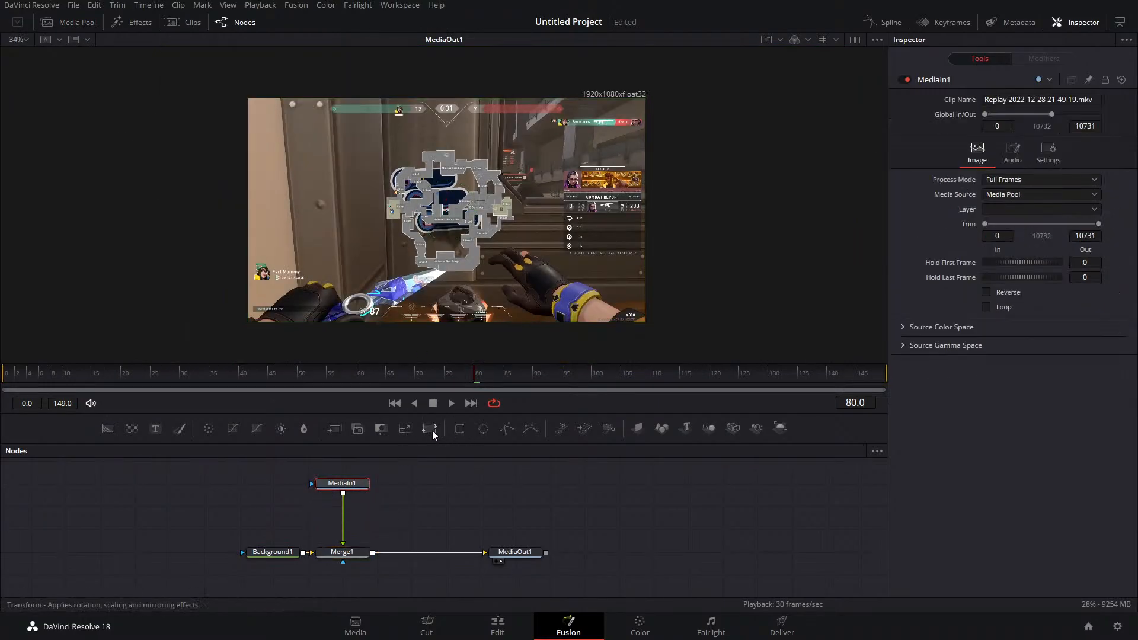
left_click_drag(430, 428, 343, 511)
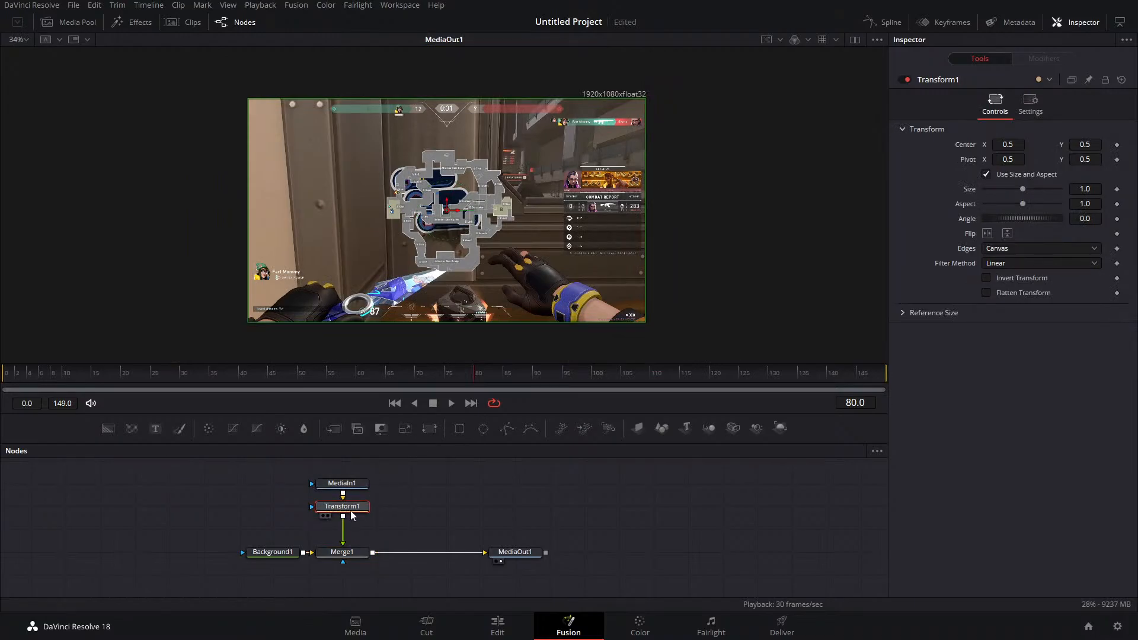
left_click_drag(1098, 192, 1019, 192)
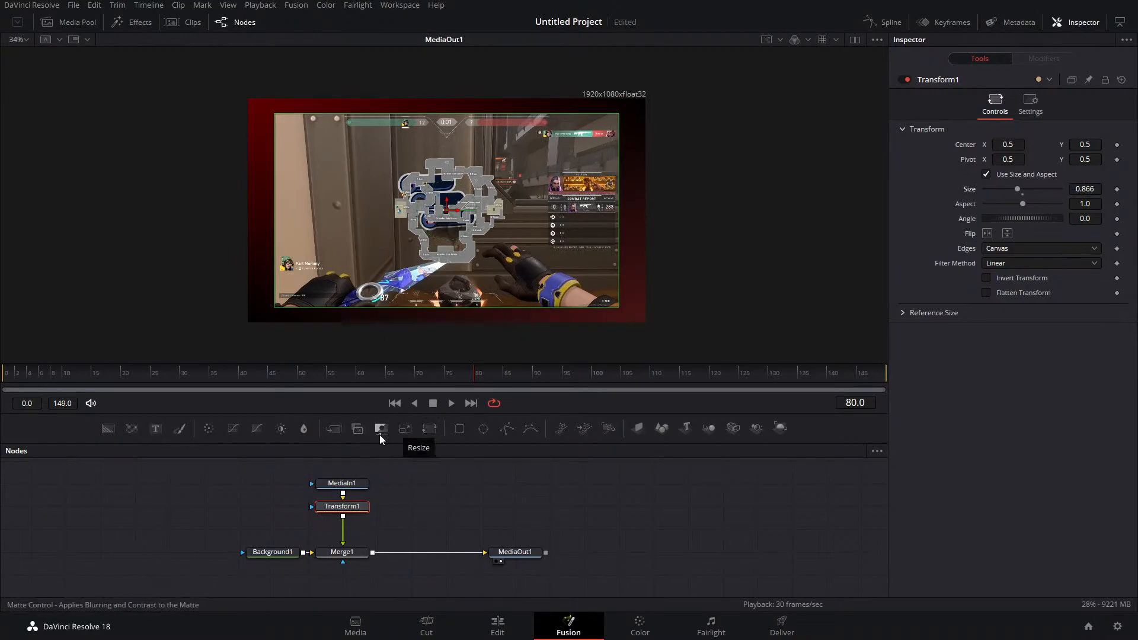
Add a second Background node and merge it onto MediaIn1's output, ahead of Transform1
left_click_drag(108, 428, 238, 506)
left_click_drag(331, 507, 331, 530)
left_click_drag(269, 507, 343, 493)
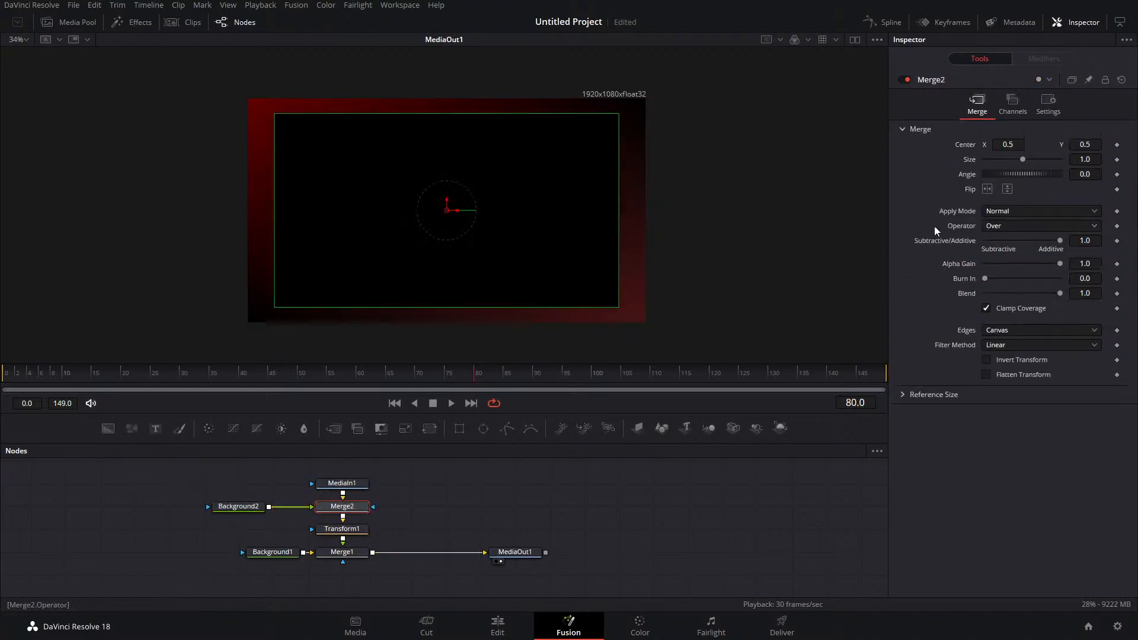
Set Merge2's operator to Under, keeping the Normal apply mode, to place the new background behind the footage
left_click(1013, 212)
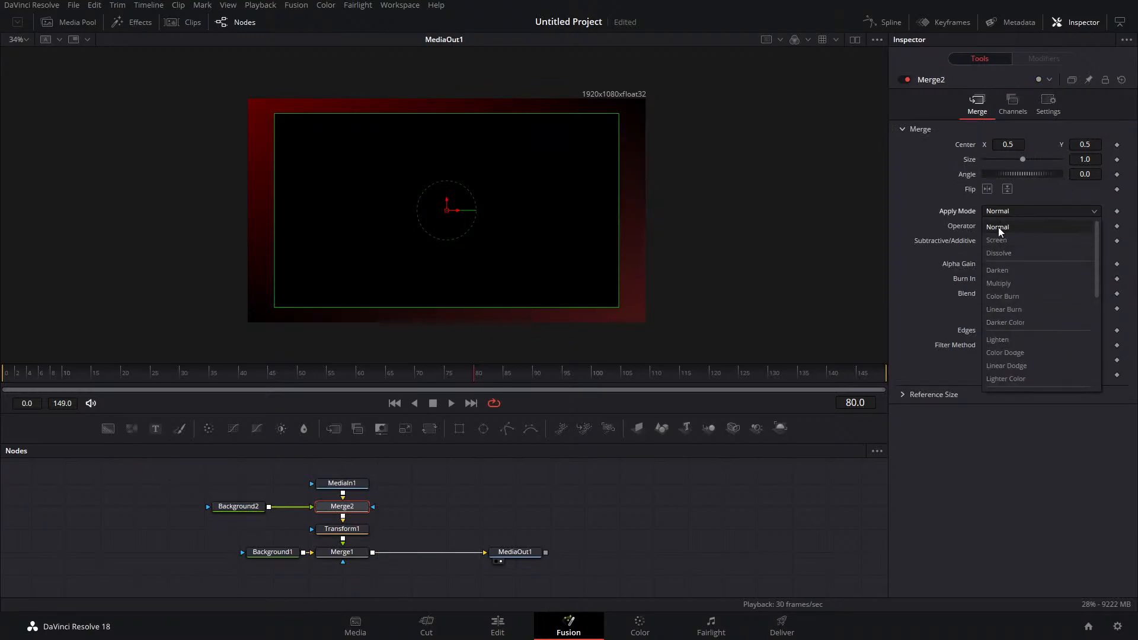
left_click(998, 227)
left_click(1007, 226)
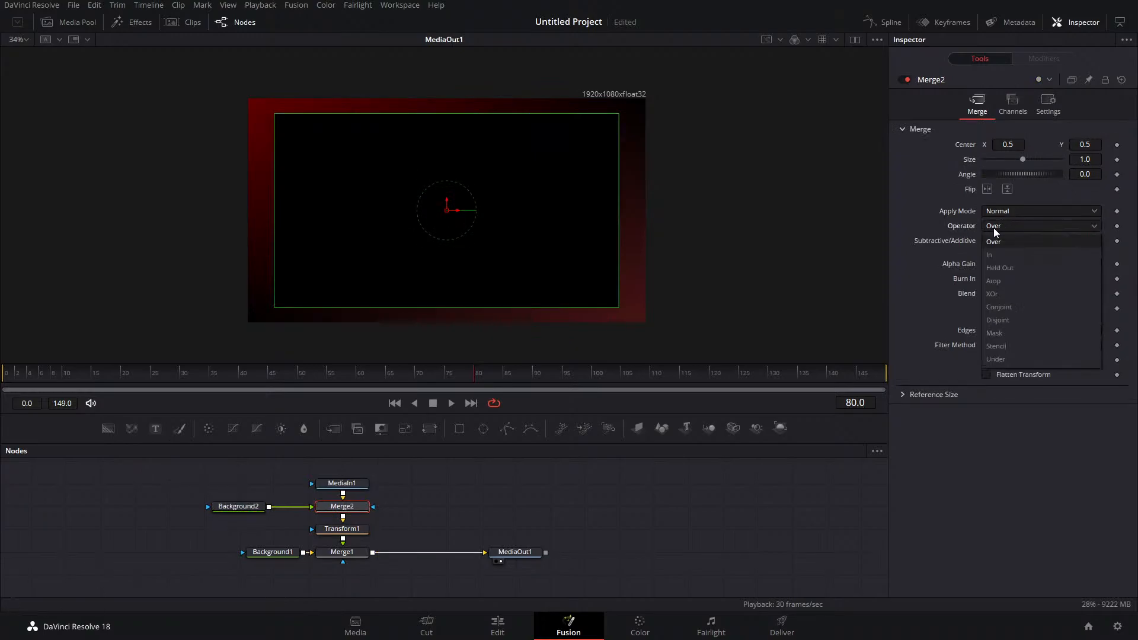
left_click(1006, 358)
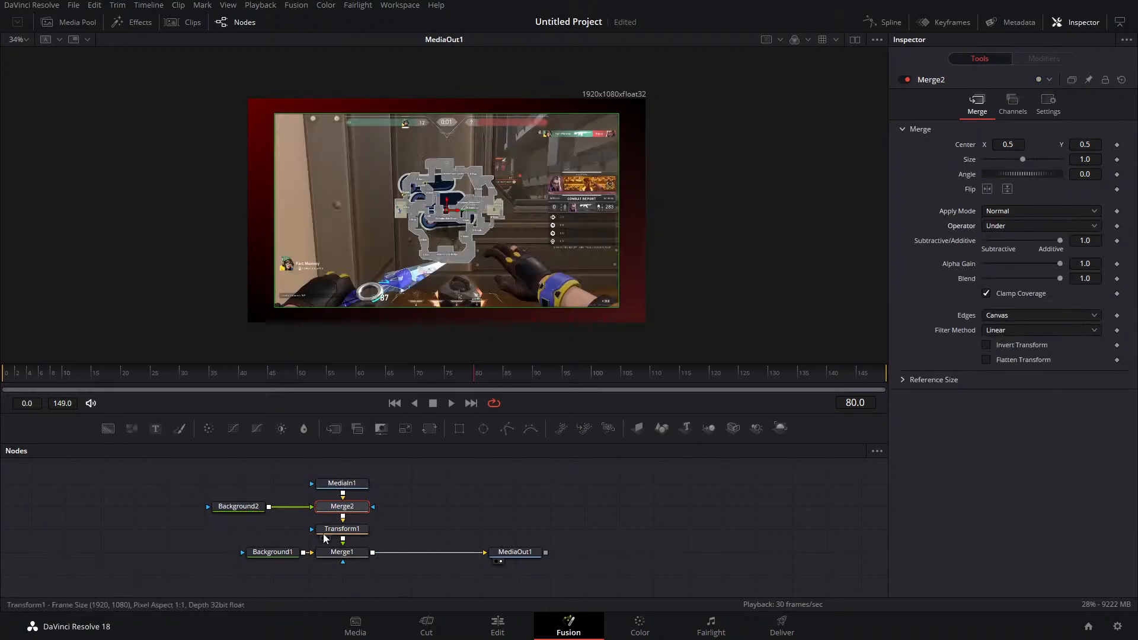
Colour Background2 yellow by setting Red and Green to 1.0
left_click(247, 510)
left_click_drag(983, 215, 1061, 230)
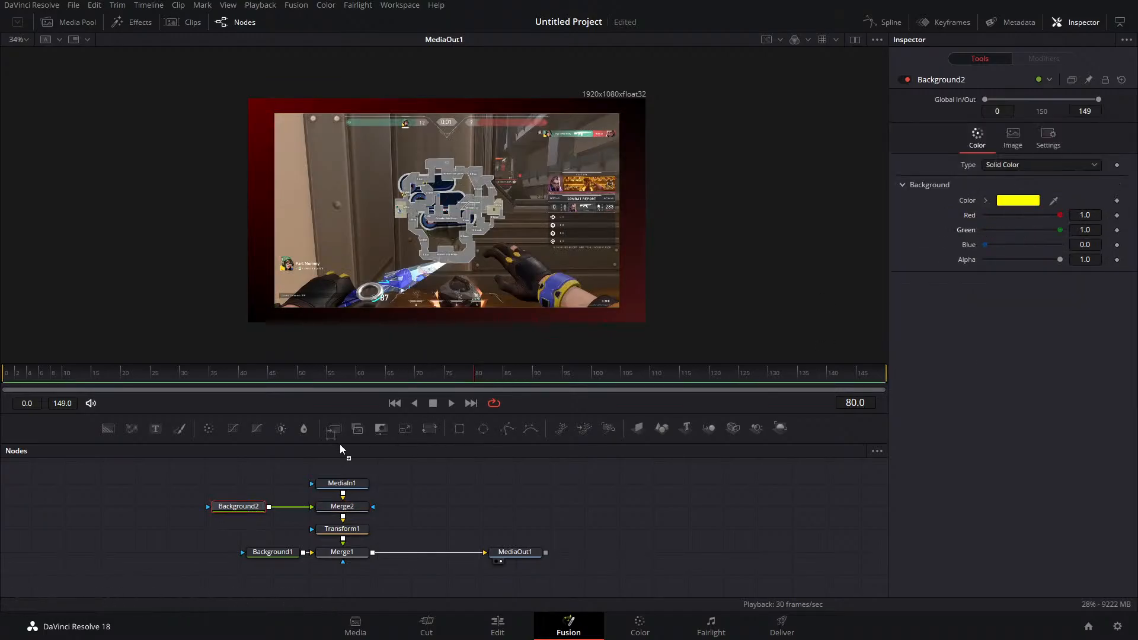
Mask Background2 with a Rectangle node and show Background2 beside the MediaOut1 output in dual viewers
left_click_drag(249, 474, 250, 475)
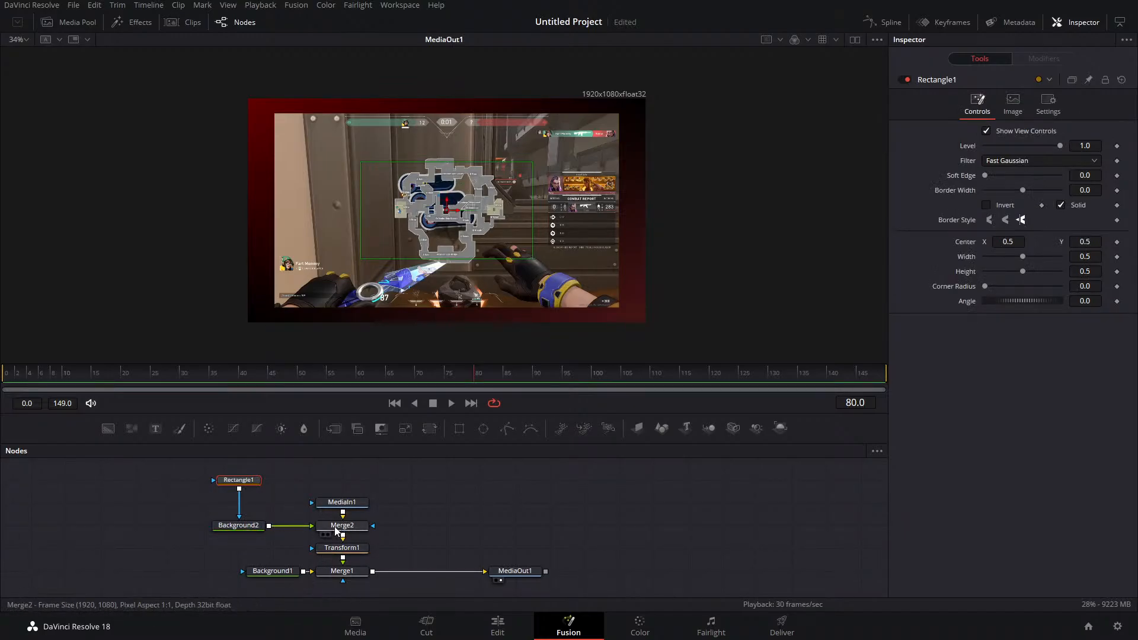
left_click(238, 525)
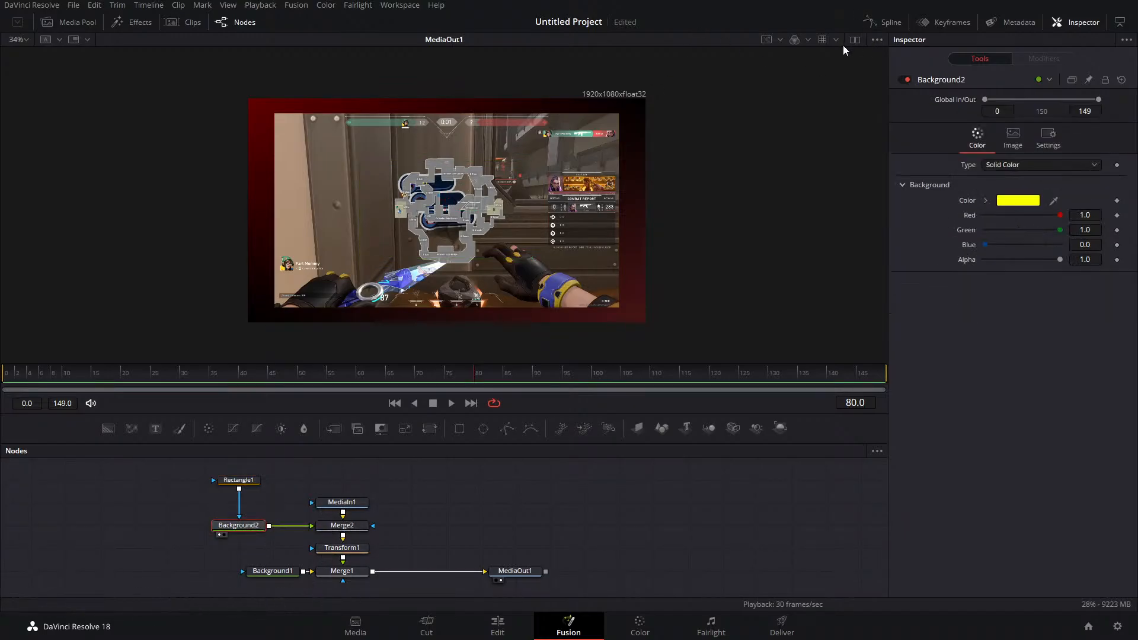
left_click(857, 41)
left_click_drag(237, 192, 303, 192)
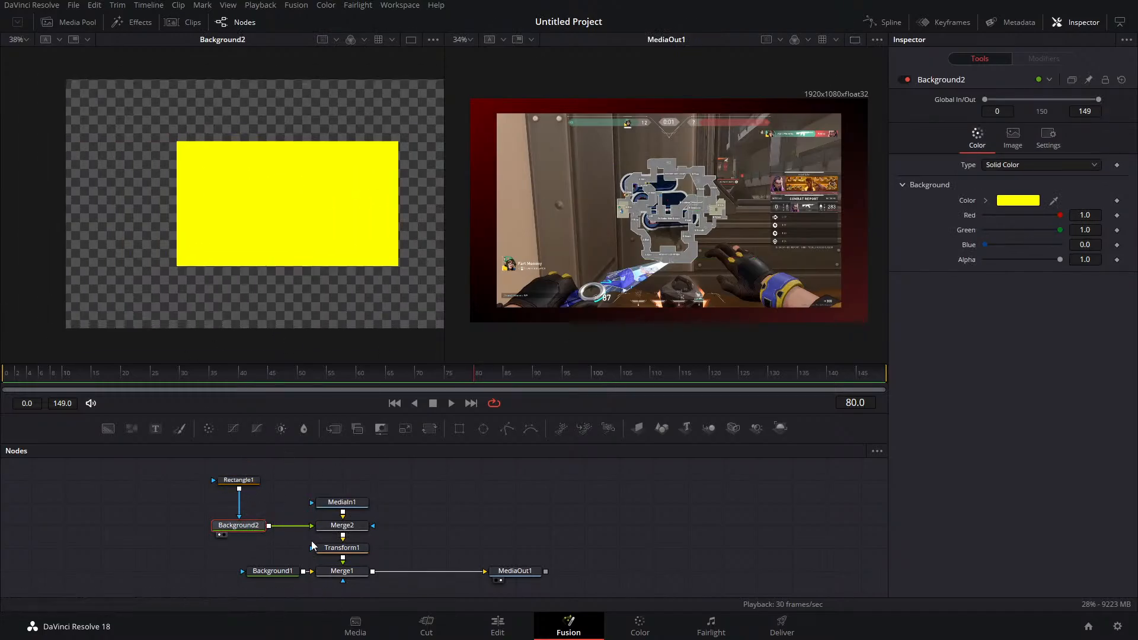
Set Rectangle1's width and height to 1.0 and its border width to 0.13
left_click(238, 479)
left_click_drag(1025, 256, 1081, 272)
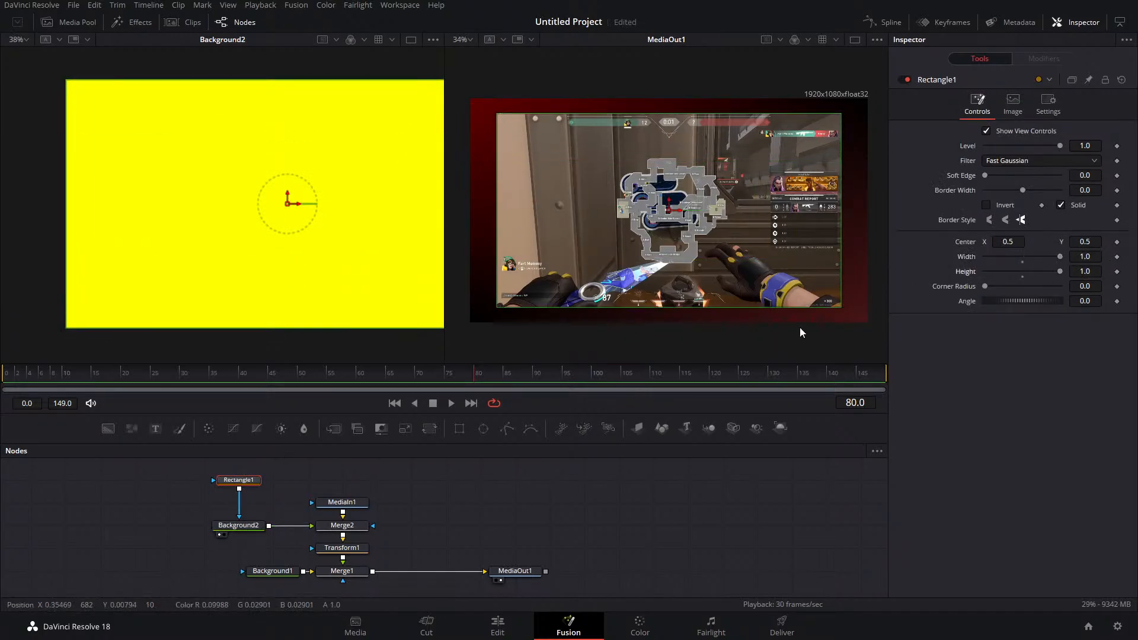
mouse_move(1026, 193)
left_mouse_down()
mouse_move(1040, 191)
mouse_move(1010, 194)
mouse_move(1047, 194)
left_mouse_up()
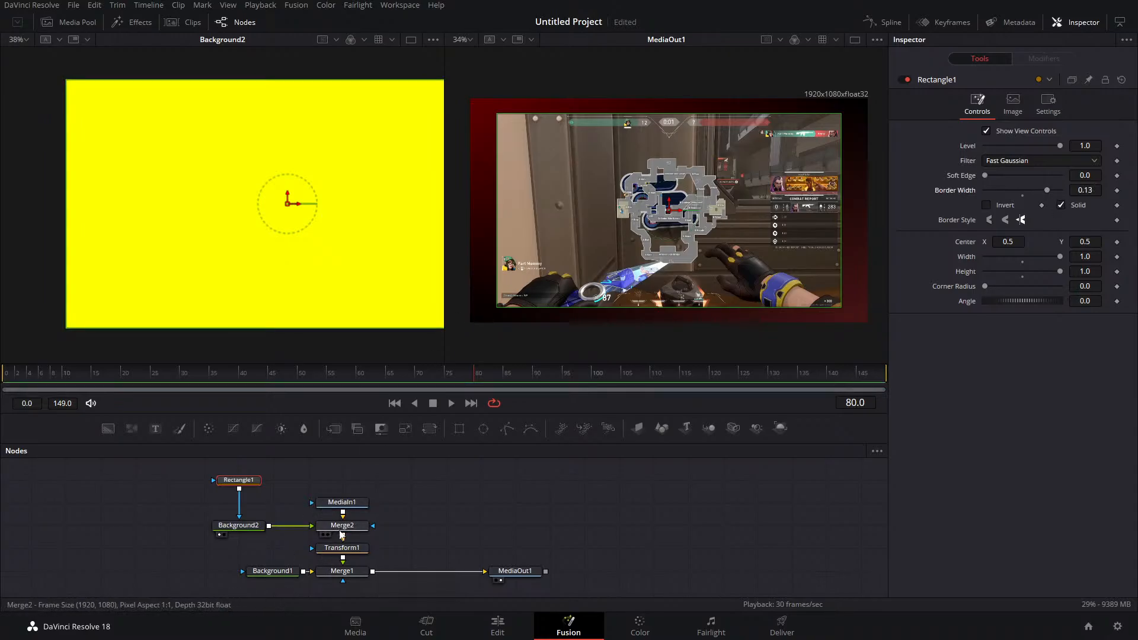
Reorder the nodes so Transform1 sits between MediaIn1 and Merge2, and reconnect Background2 to Merge2's foreground
left_click_drag(343, 548, 413, 518)
left_click_drag(342, 525, 342, 548)
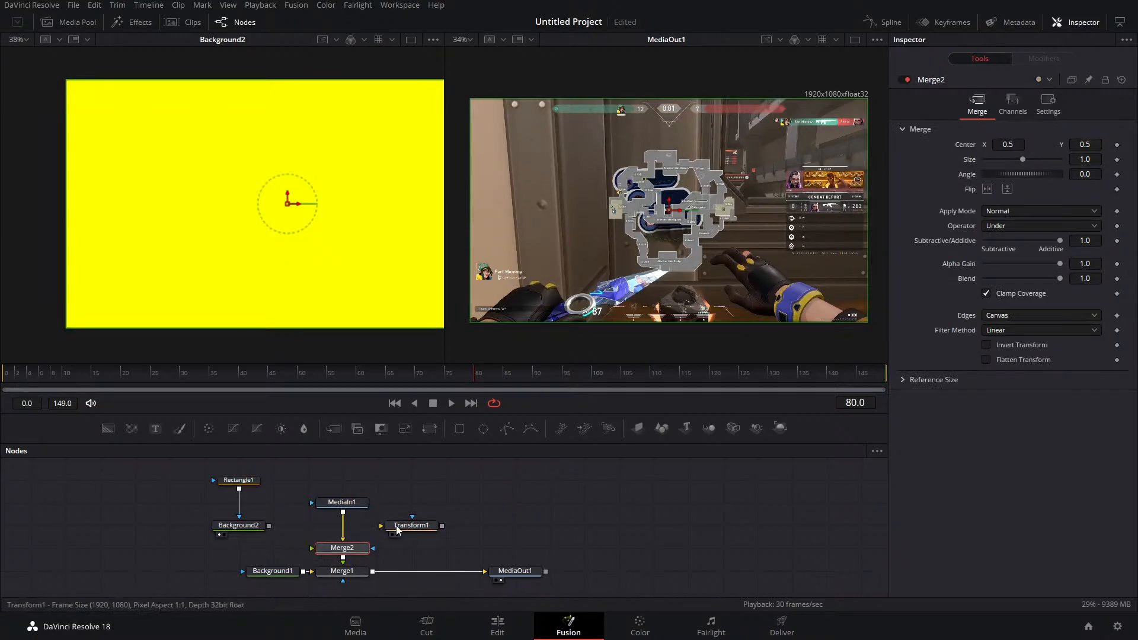
left_click_drag(412, 526, 346, 527)
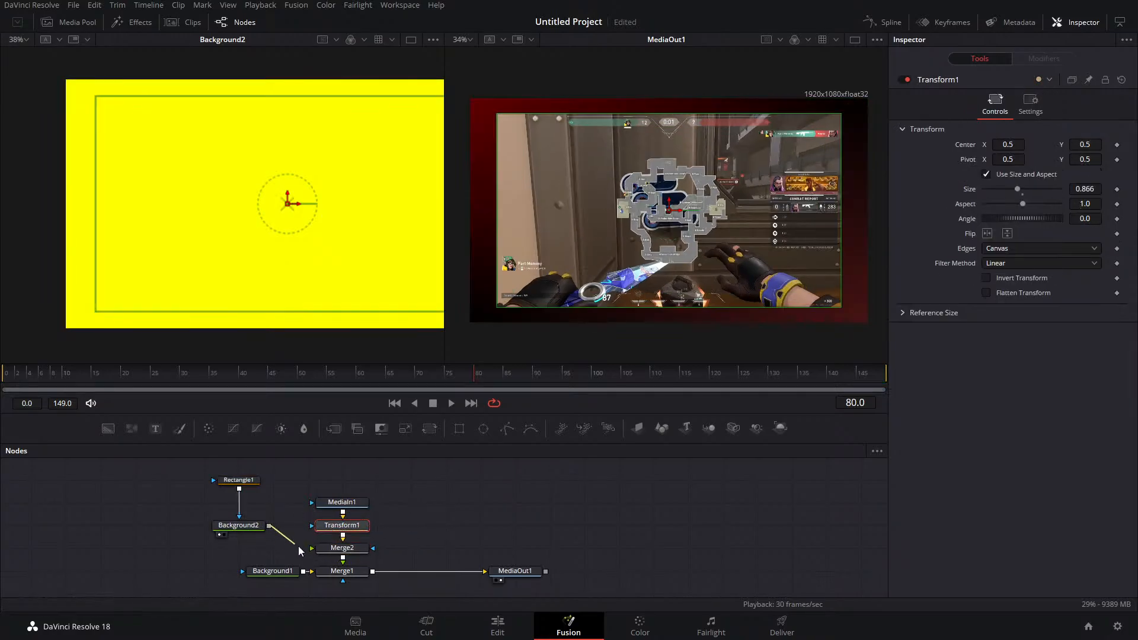
left_click_drag(268, 525, 311, 548)
Shape the yellow frame around the footage by setting Rectangle1's width to 0.89, height to 0.898 and border width to 0.0
left_click(245, 481)
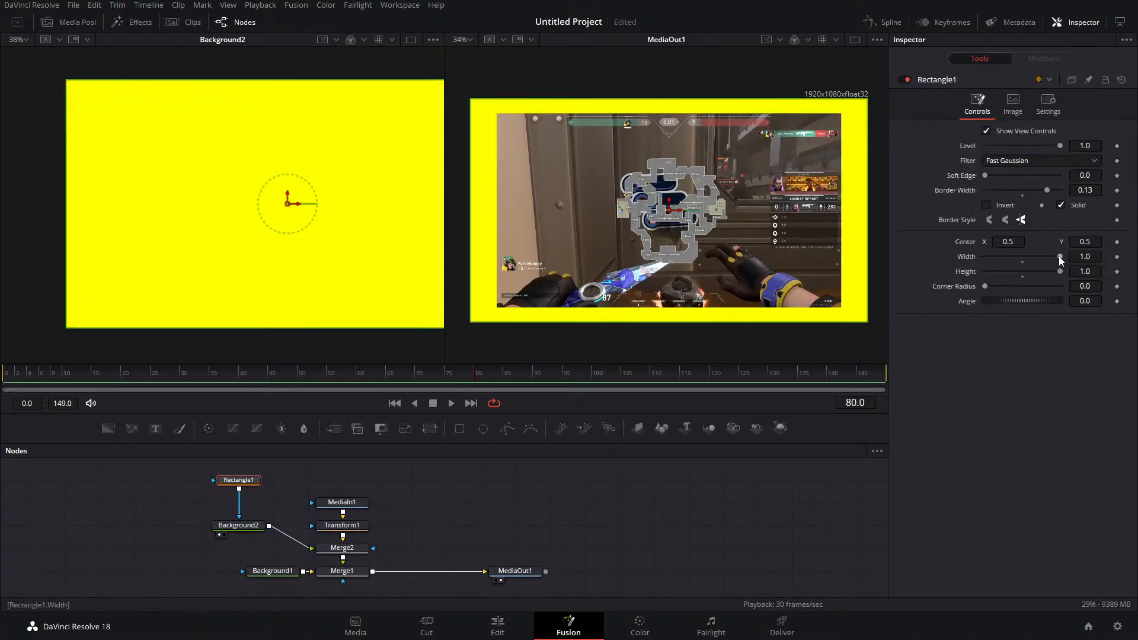
left_click_drag(1058, 256, 1042, 258)
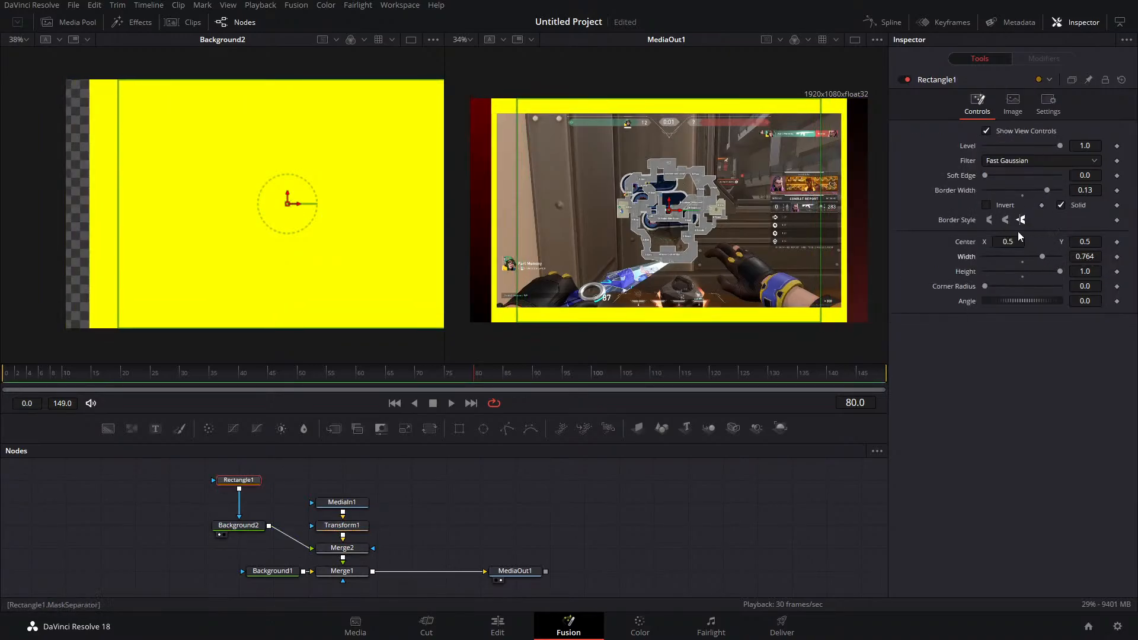
left_click_drag(1046, 191, 1023, 191)
mouse_move(1058, 271)
left_mouse_down()
mouse_move(1038, 274)
mouse_move(1050, 272)
mouse_move(1047, 253)
left_mouse_up()
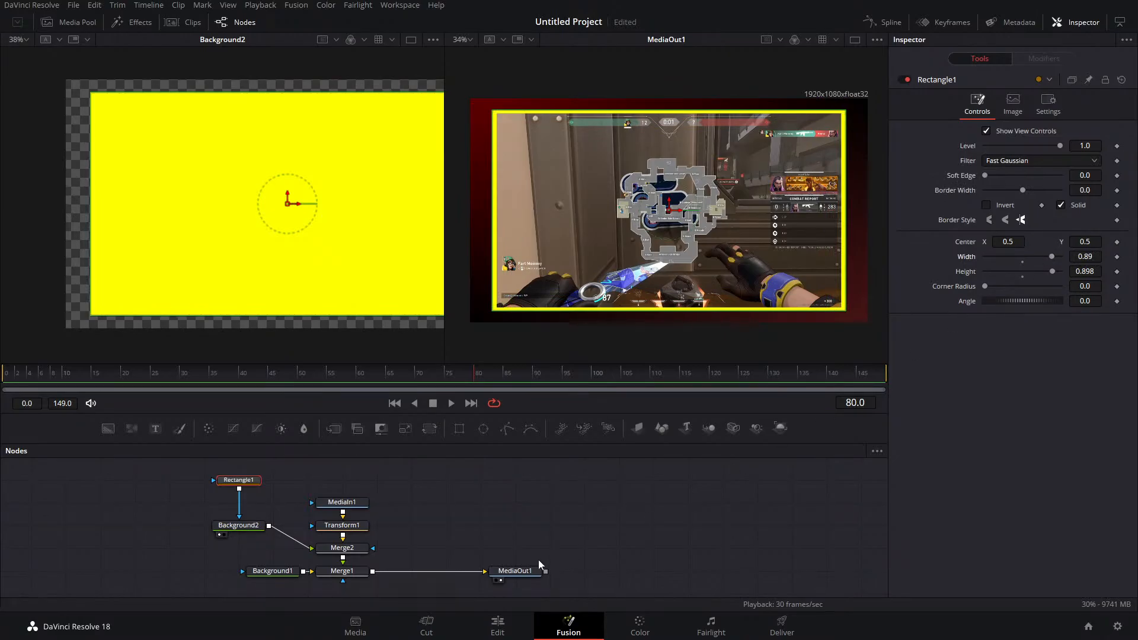
Delete the Rectangle1, Background2 and Merge2 nodes
left_click(523, 570)
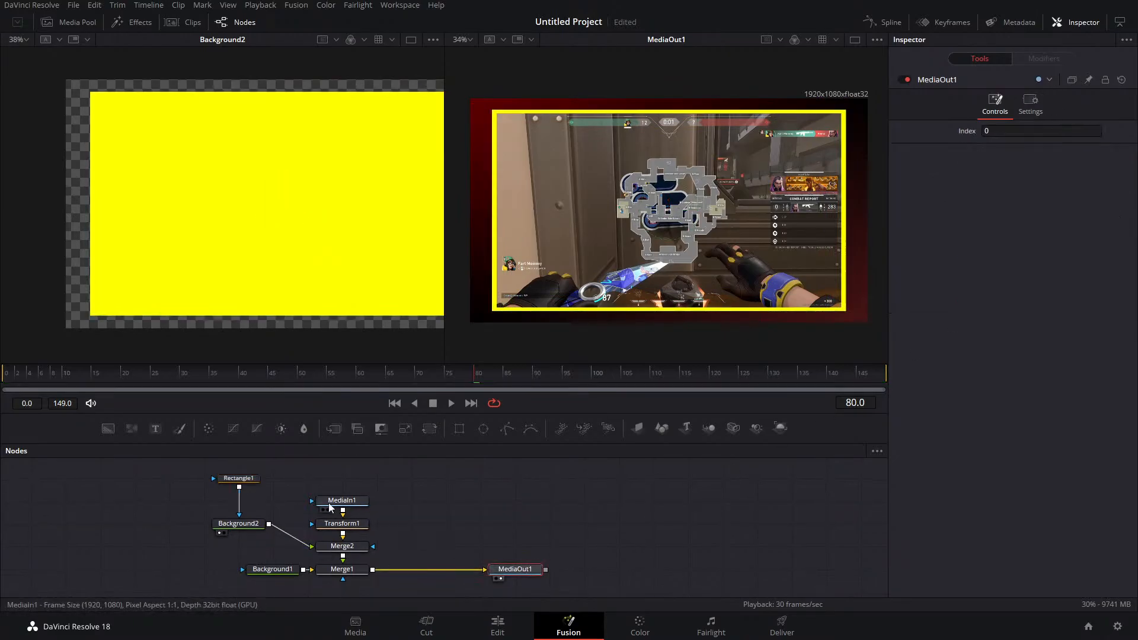
left_click_drag(268, 480, 253, 529)
key("Delete")
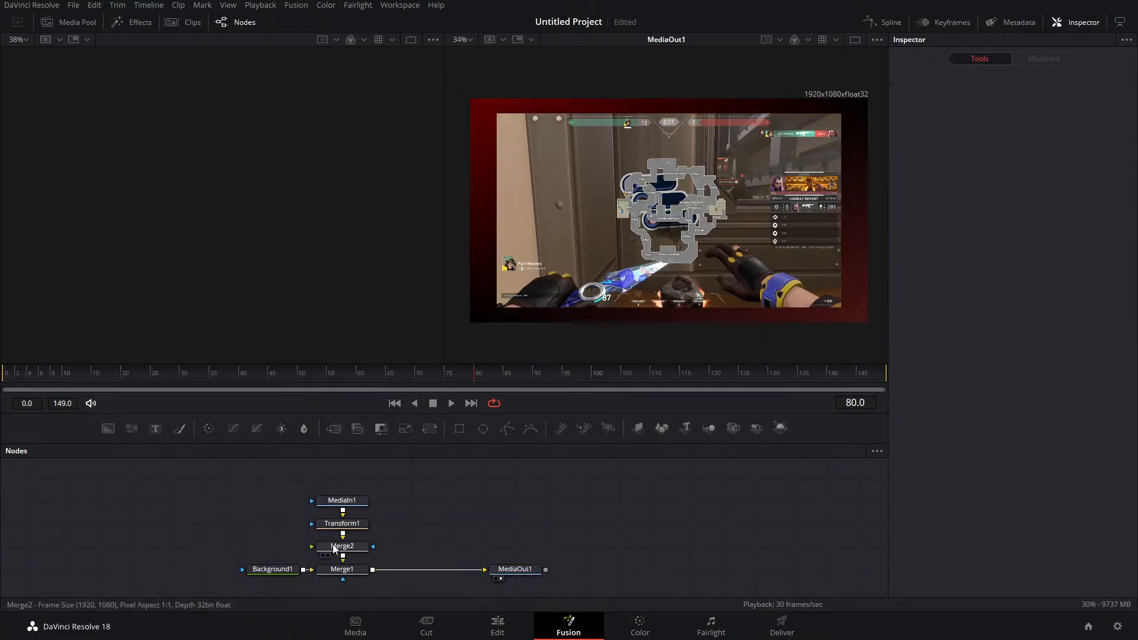
left_click_drag(376, 515, 351, 552)
left_click(346, 552)
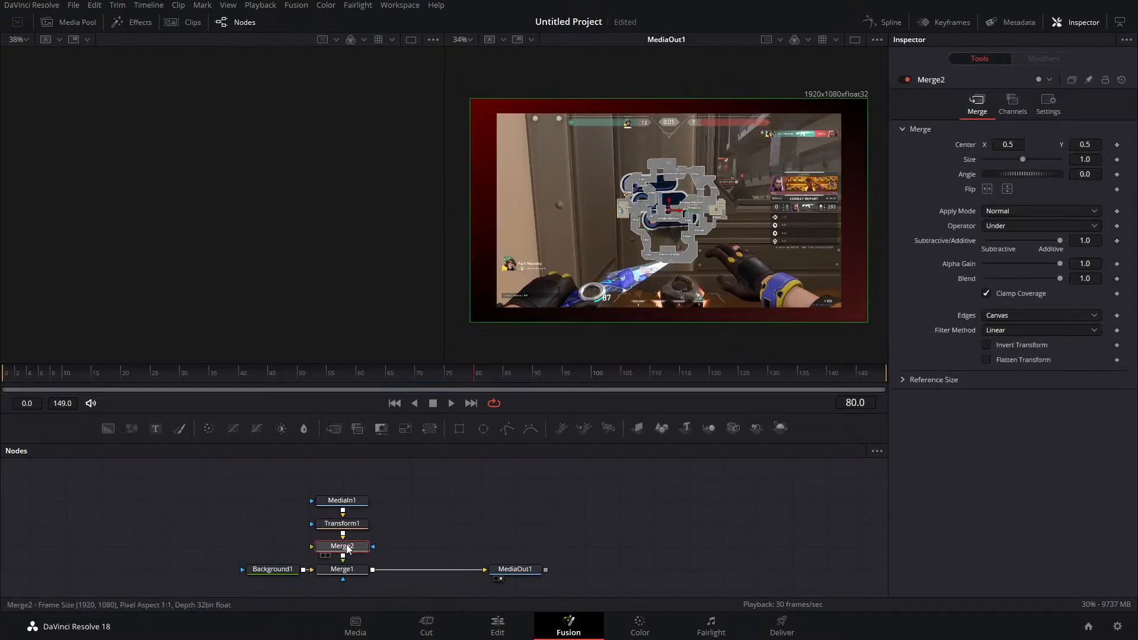
key("Delete")
Add the Edge Control template from the Fusion Tools templates to the node graph below Transform1
left_click(70, 22)
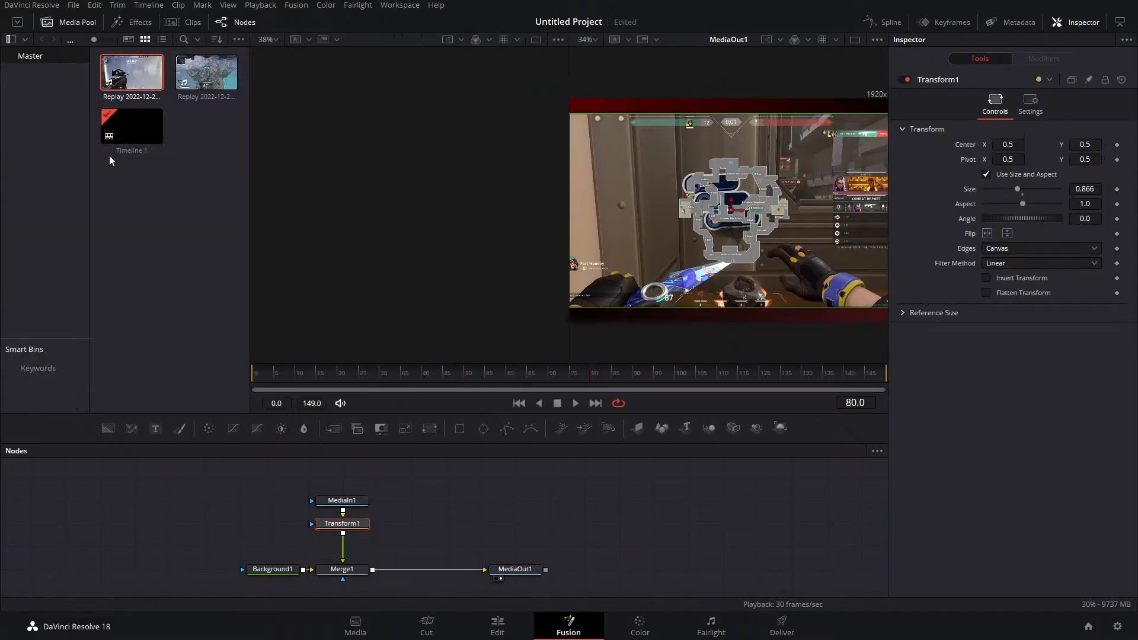
left_click(78, 24)
left_click(136, 23)
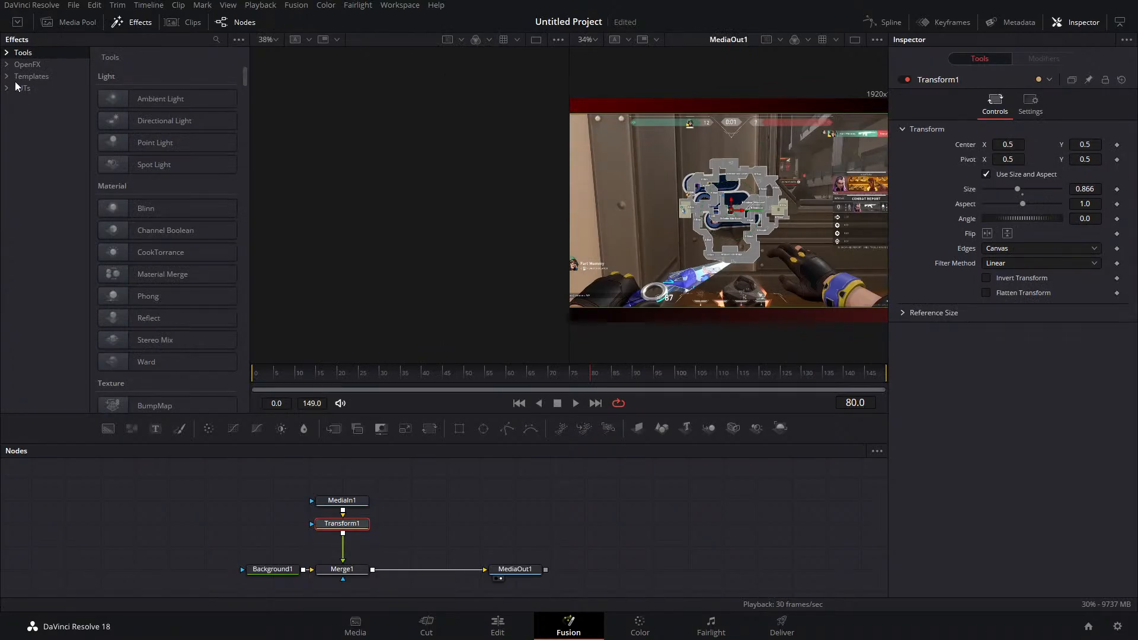
left_click(18, 99)
left_click(51, 217)
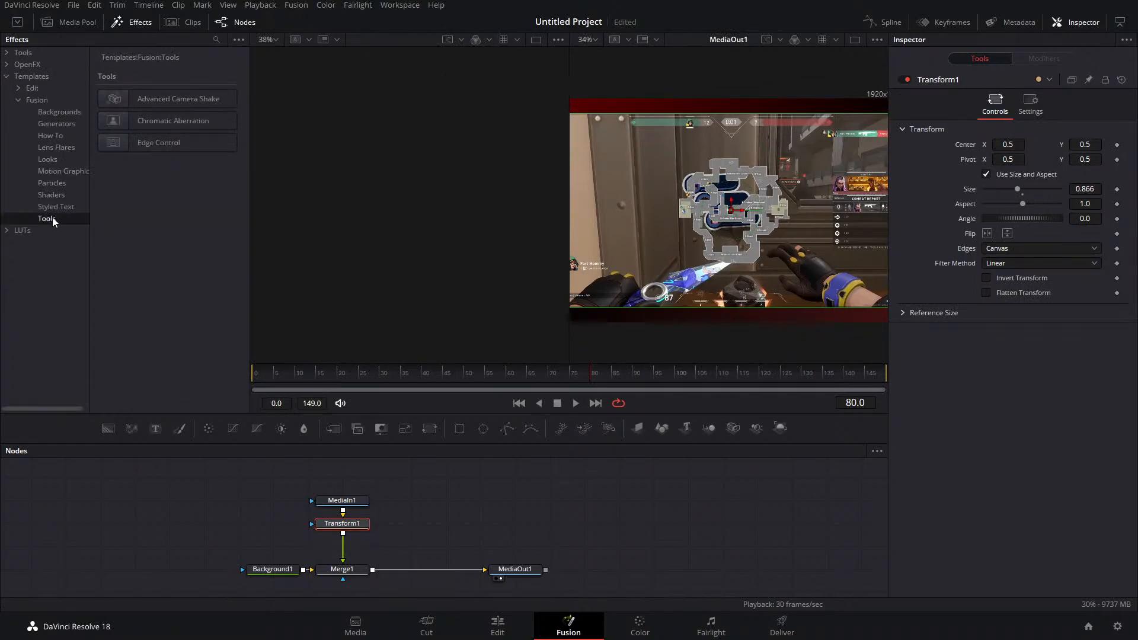
left_click_drag(177, 138, 282, 426)
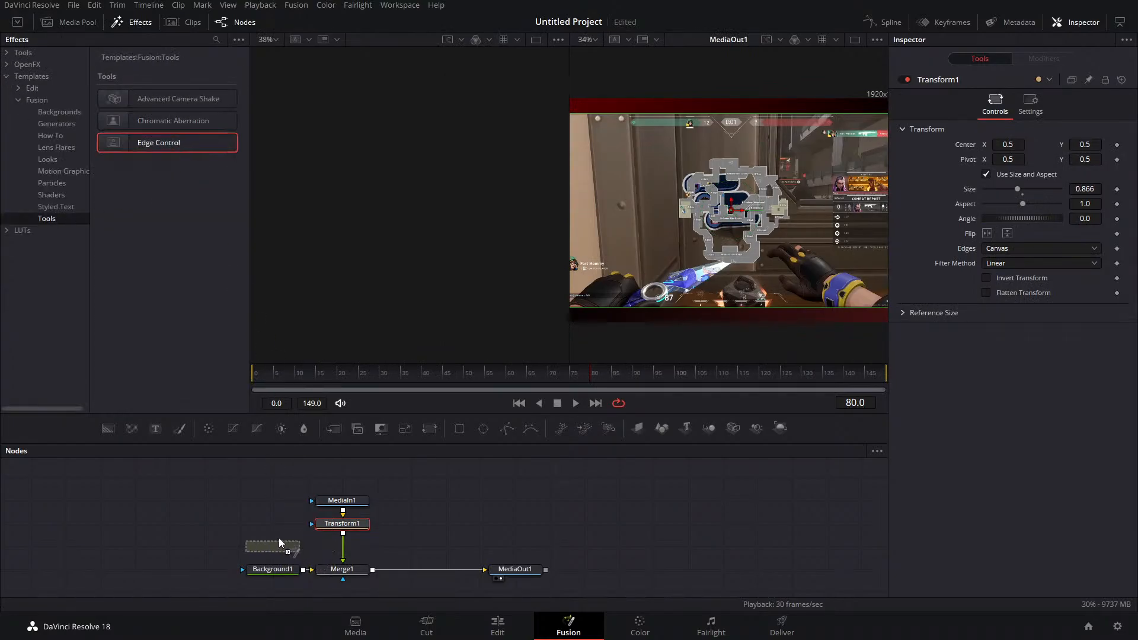
left_click_drag(321, 538, 308, 547)
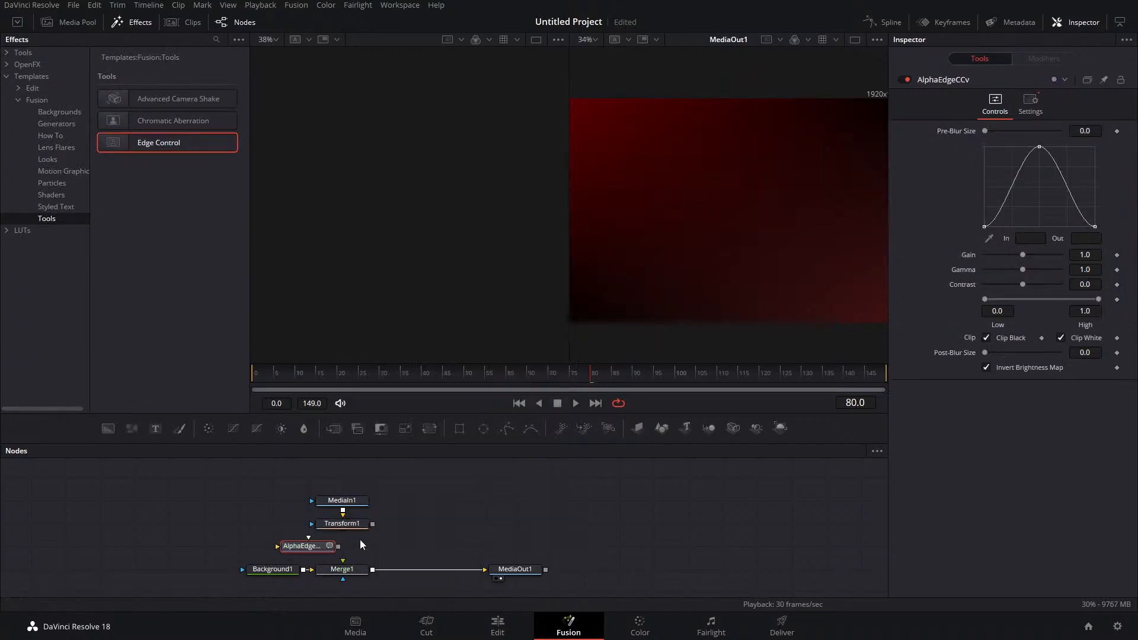
Feed Transform1 into both Merge1 and the Edge Control node, and merge Edge Control over Background1
left_click_drag(373, 524, 325, 551)
left_click_drag(338, 547, 290, 549)
left_click_drag(371, 528, 342, 560)
left_click_drag(260, 572, 226, 573)
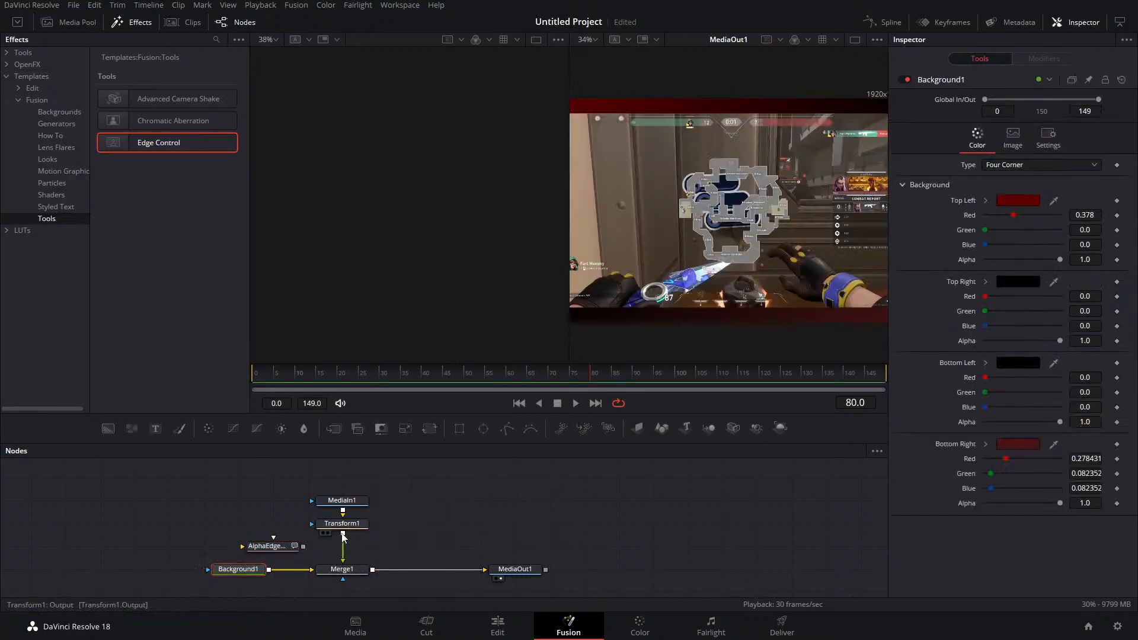
left_click_drag(343, 533, 321, 548)
left_click(252, 571)
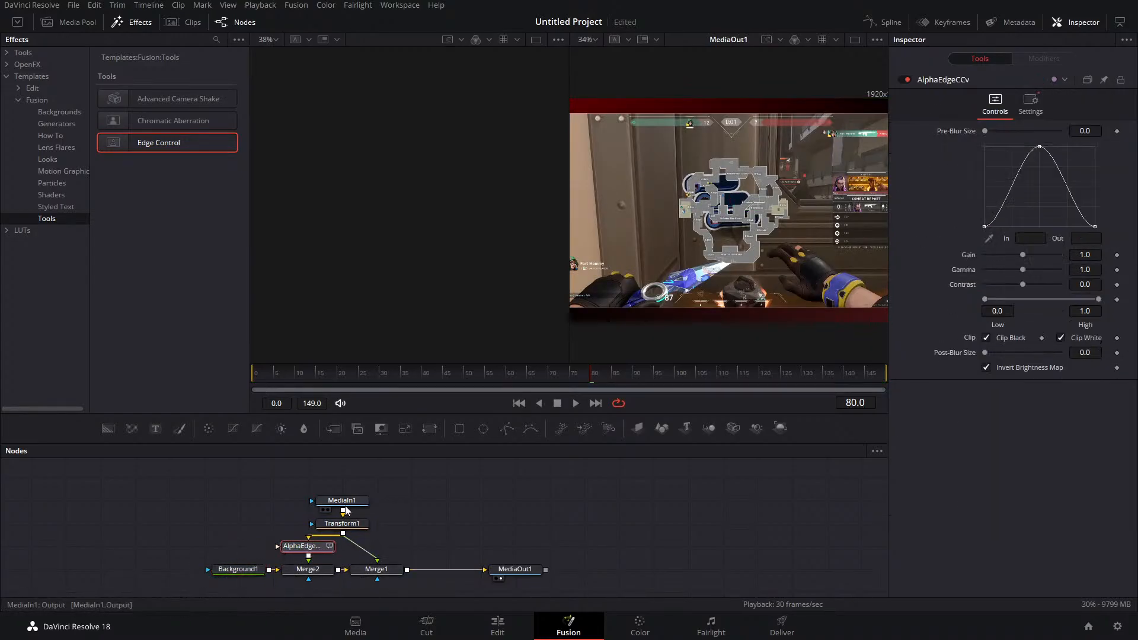
Move Merge2 between Transform1 and Merge1, connect Edge Control to its foreground, and return to a single viewer
mouse_move(375, 465)
left_mouse_down()
mouse_move(333, 524)
mouse_move(363, 509)
mouse_move(362, 481)
left_mouse_up()
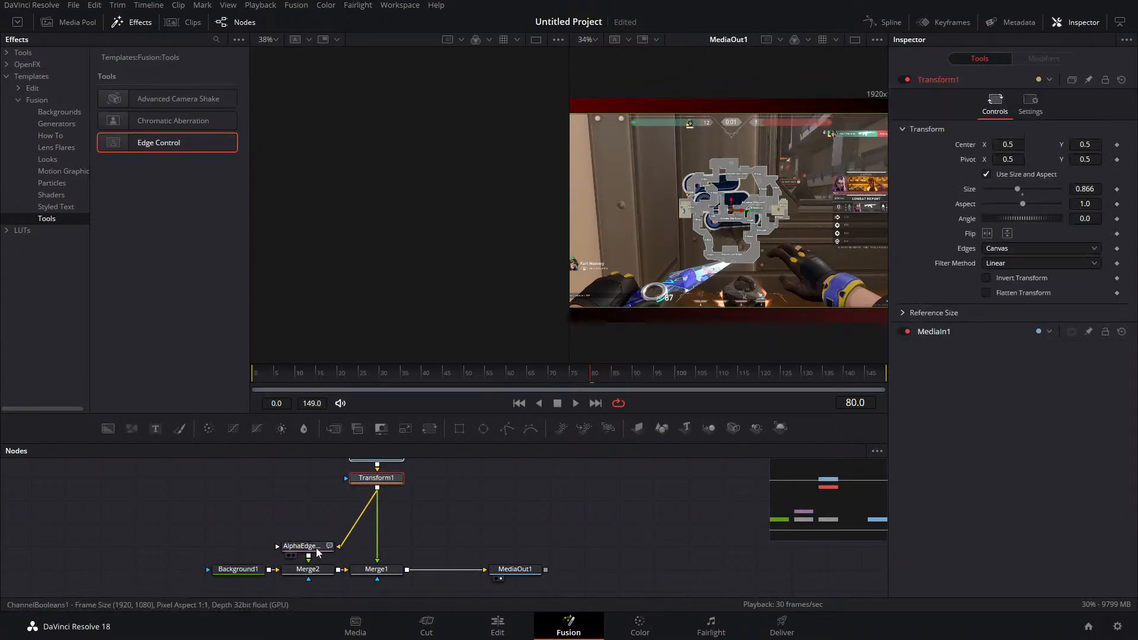
left_click_drag(317, 549, 380, 545)
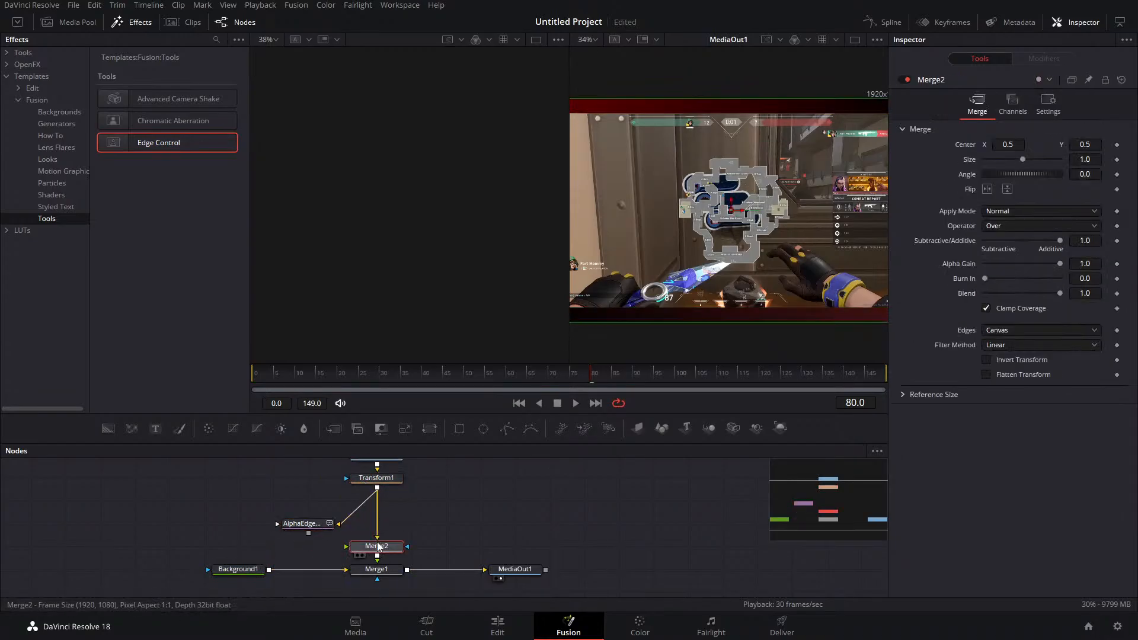
left_click_drag(309, 532, 351, 551)
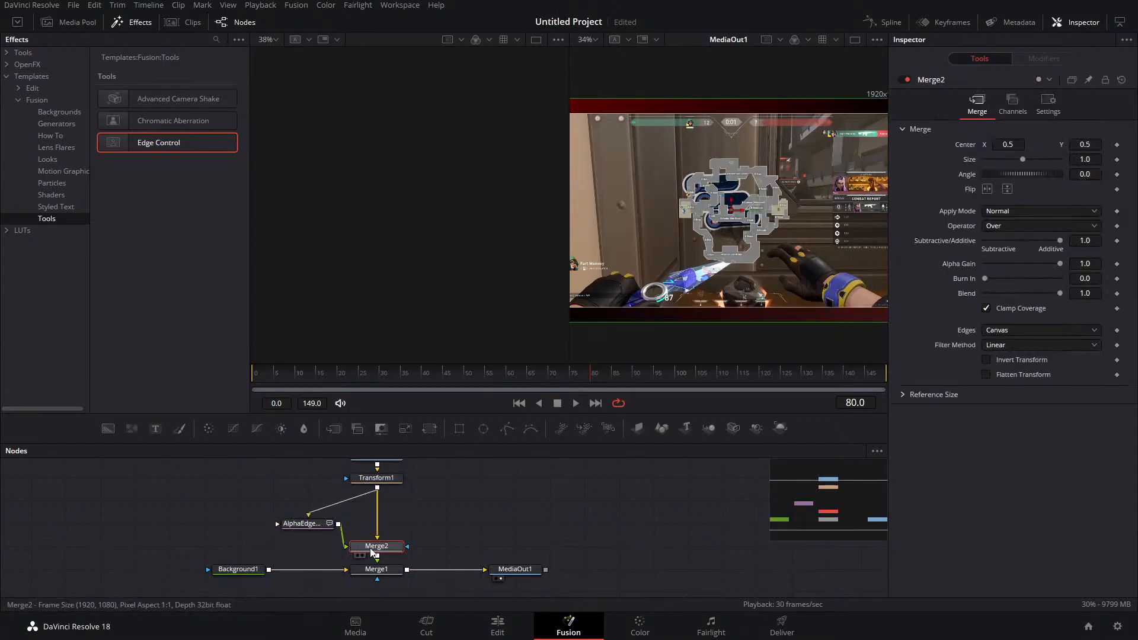
left_click(851, 39)
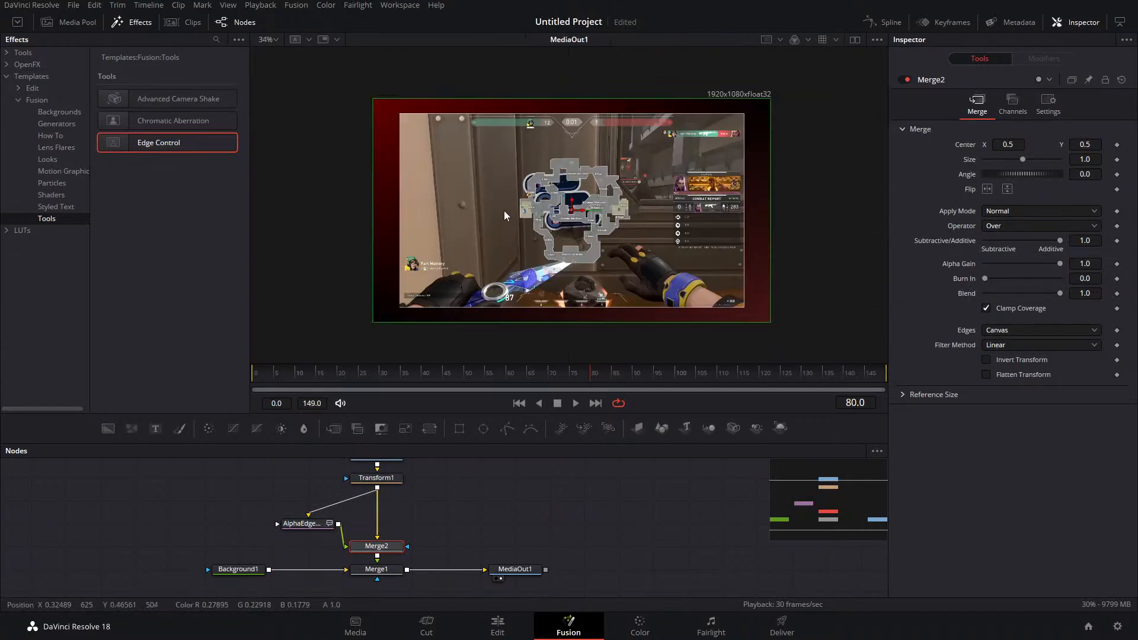
Turn the edge glow into a crisp rounded border with Pre-Blur Size 15.7, Contrast 0.63, Low 0.311 and High 0.8
scroll(536, 232, "up", 5)
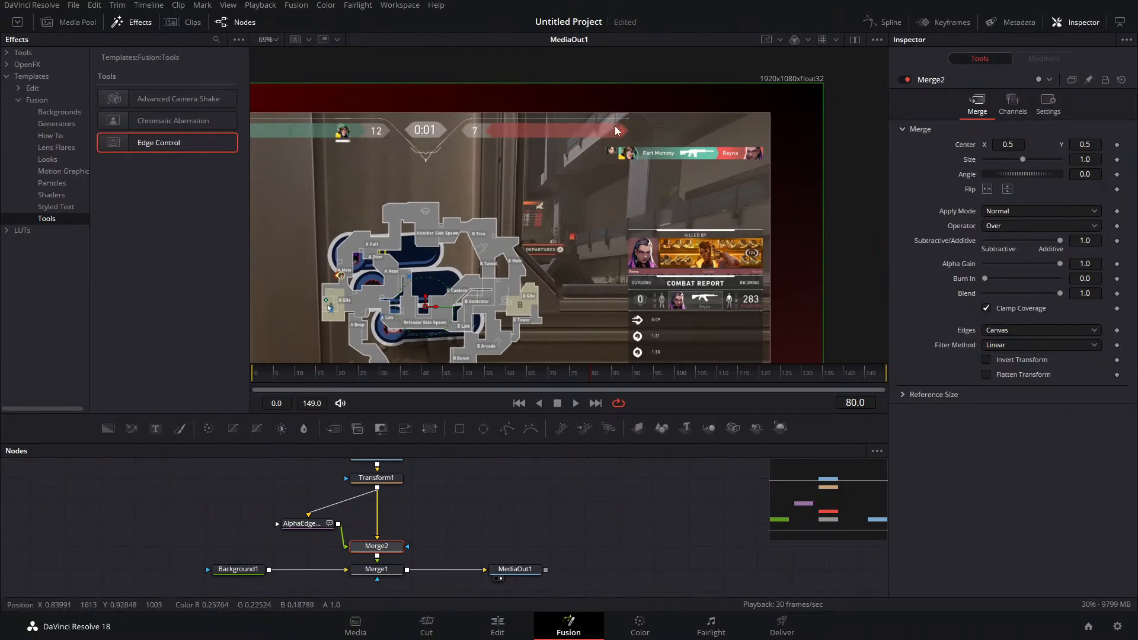
left_click(301, 523)
left_click_drag(984, 131, 998, 132)
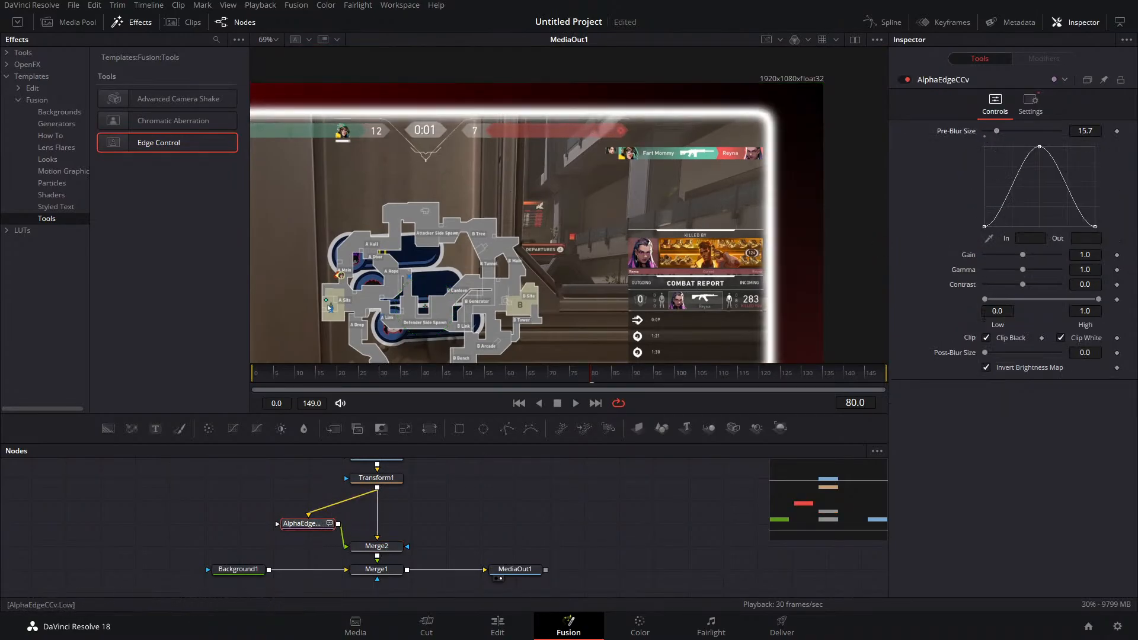
left_click_drag(984, 299, 1045, 284)
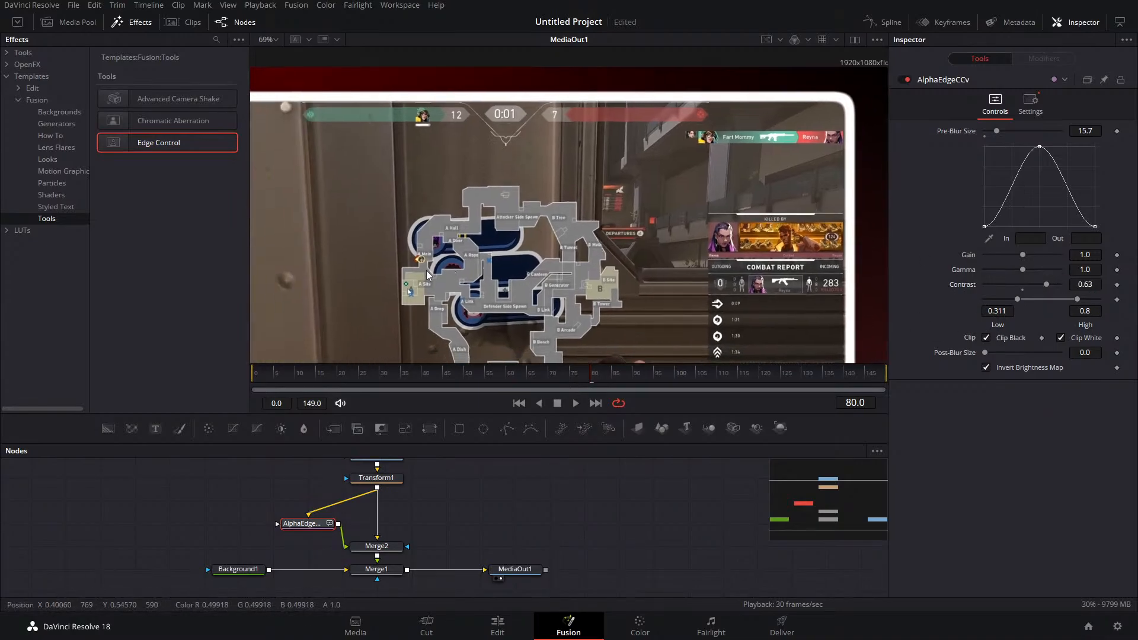
scroll(425, 270, "down", 3)
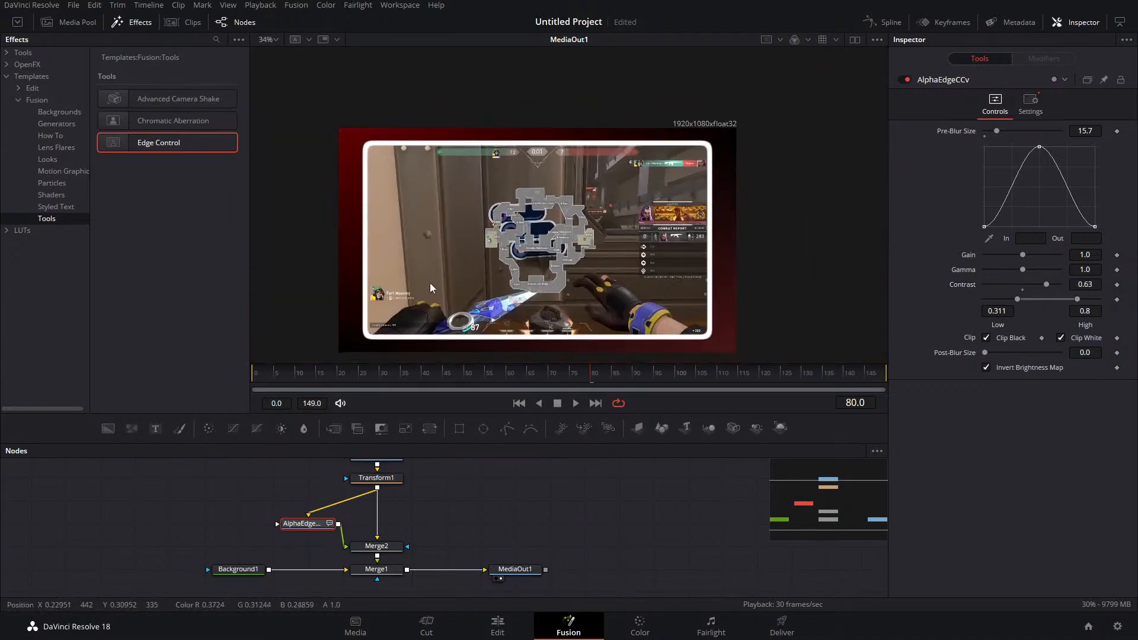
Delete Merge2 and the Edge Control node
left_click(388, 546)
key("Delete")
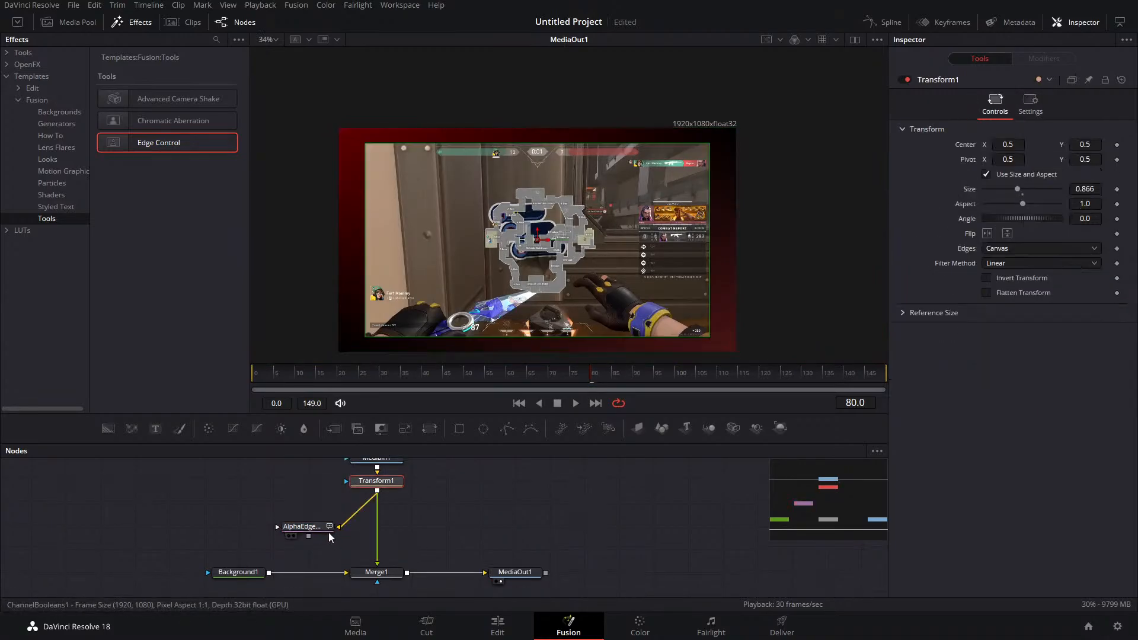
left_click(321, 530)
key("Delete")
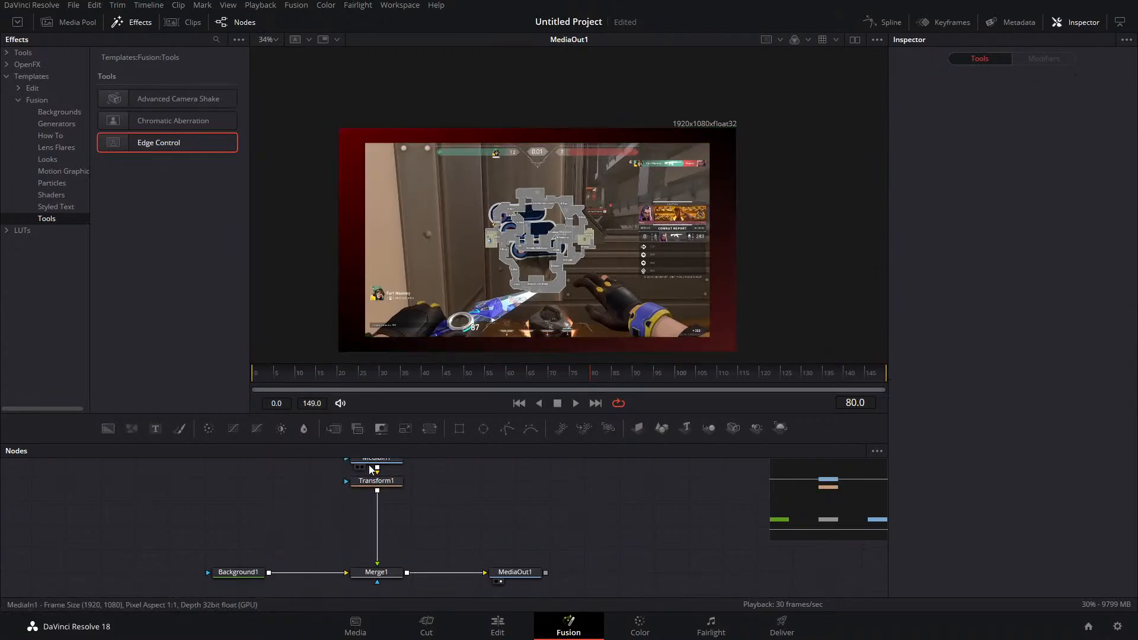
left_click(378, 483)
key("shift+space")
type("bo")
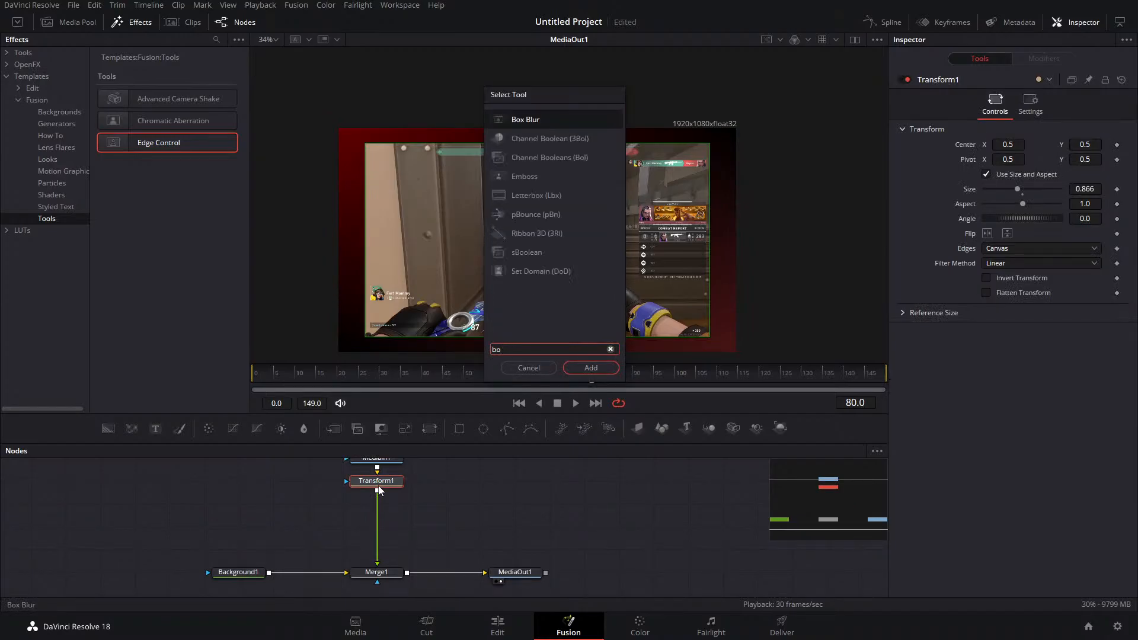
key("BackSpace")
key("BackSpace")
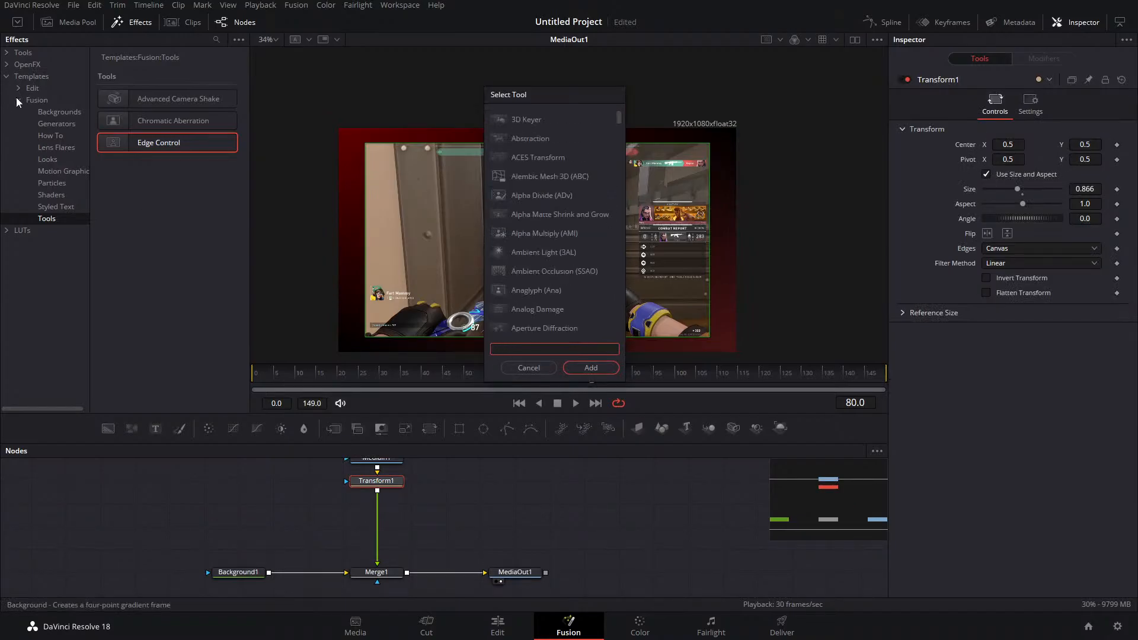
key("Escape")
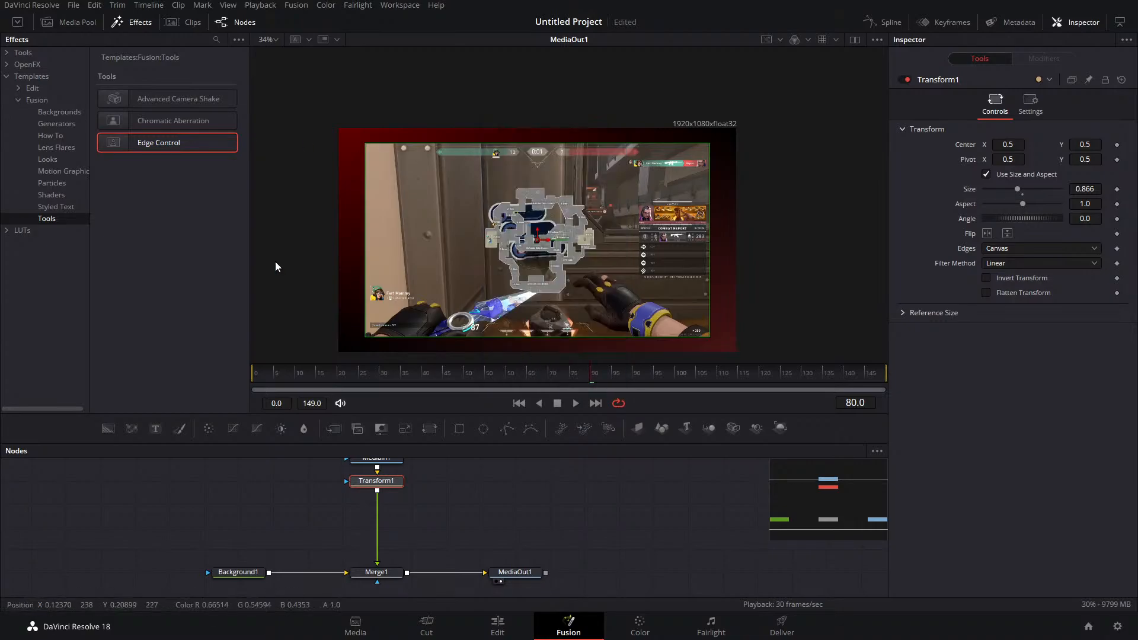
Browse the Templates and OpenFX categories of the effects library for a border effect
left_click(18, 101)
left_click(18, 85)
left_click(18, 86)
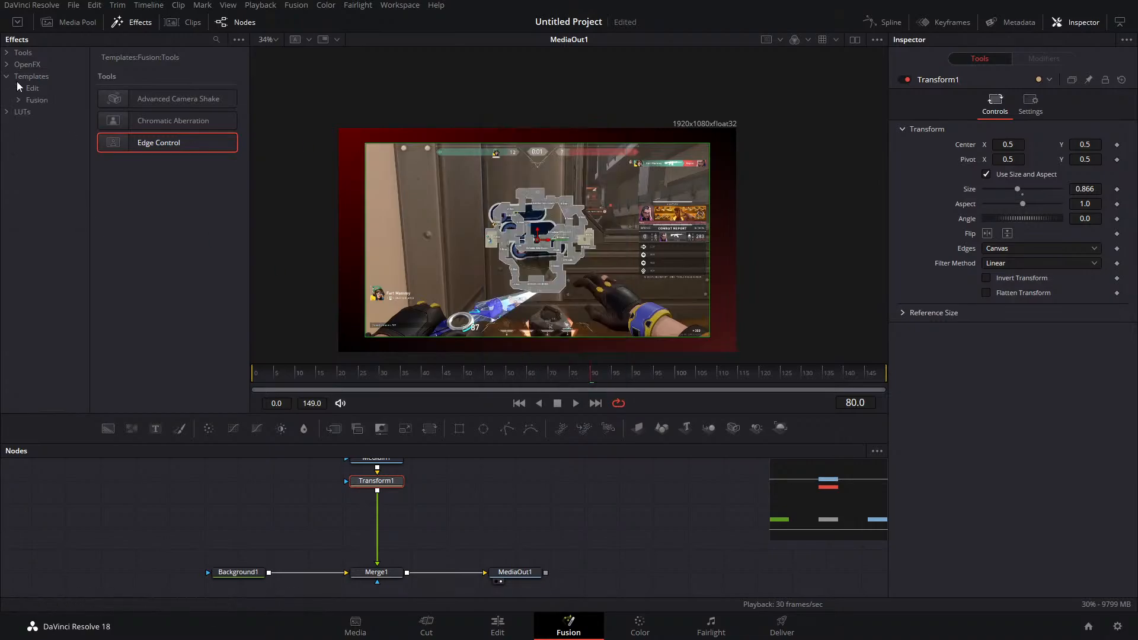
left_click(6, 76)
left_click(6, 76)
left_click(6, 64)
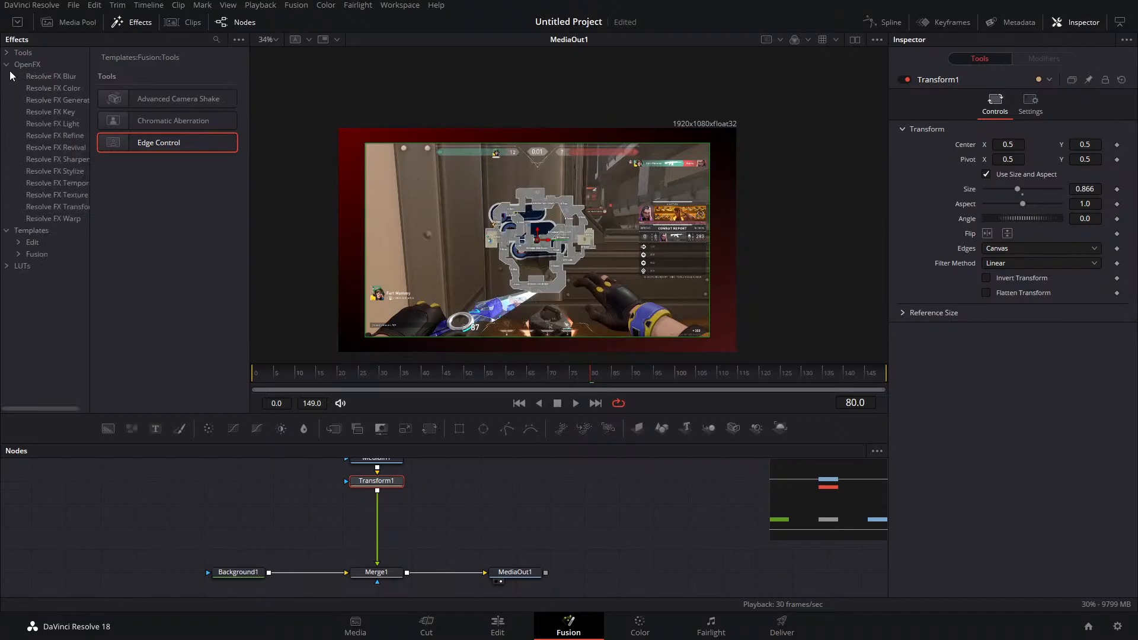
left_click(6, 63)
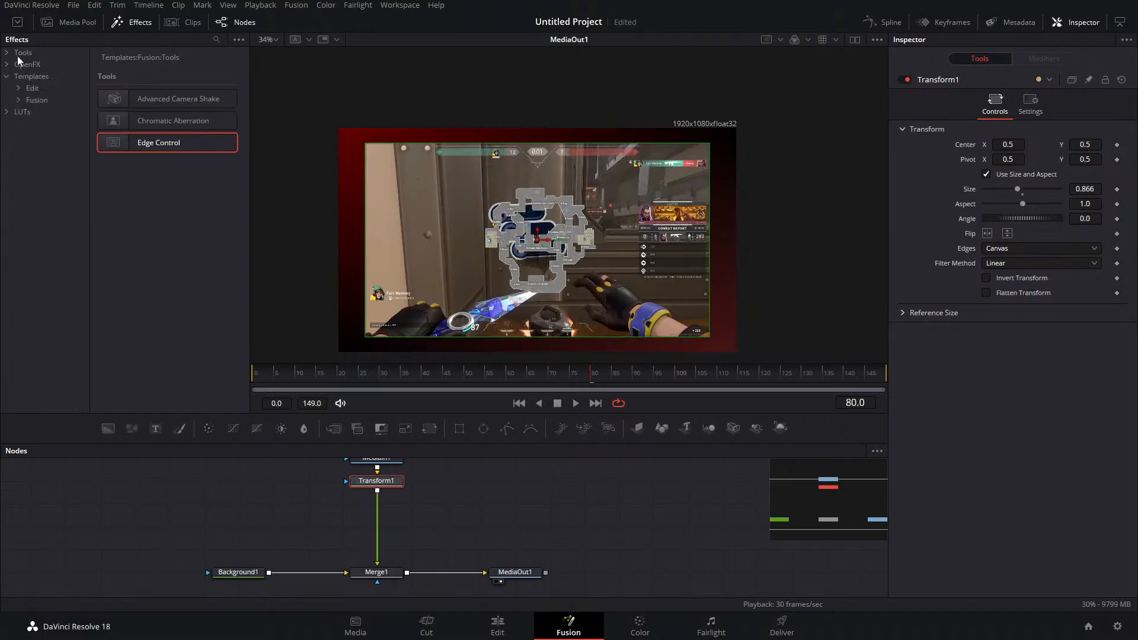
left_click(19, 100)
Try the Colored Border effect on the Fusion composition clip in the Edit page, remove it and return to the Fusion page
left_click(497, 625)
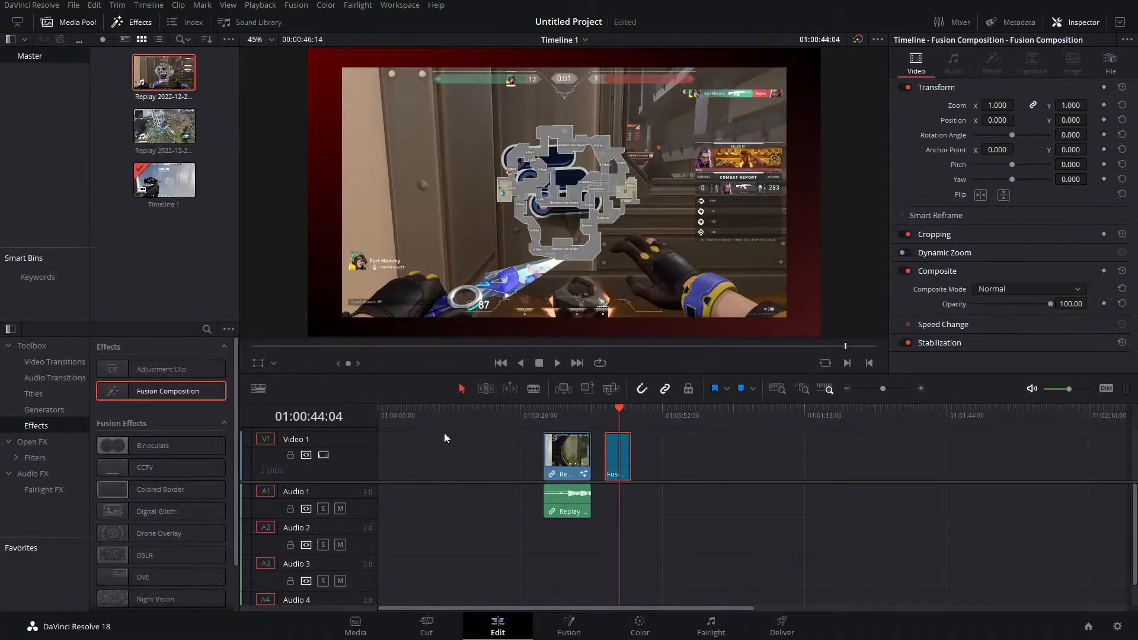
left_click(148, 493)
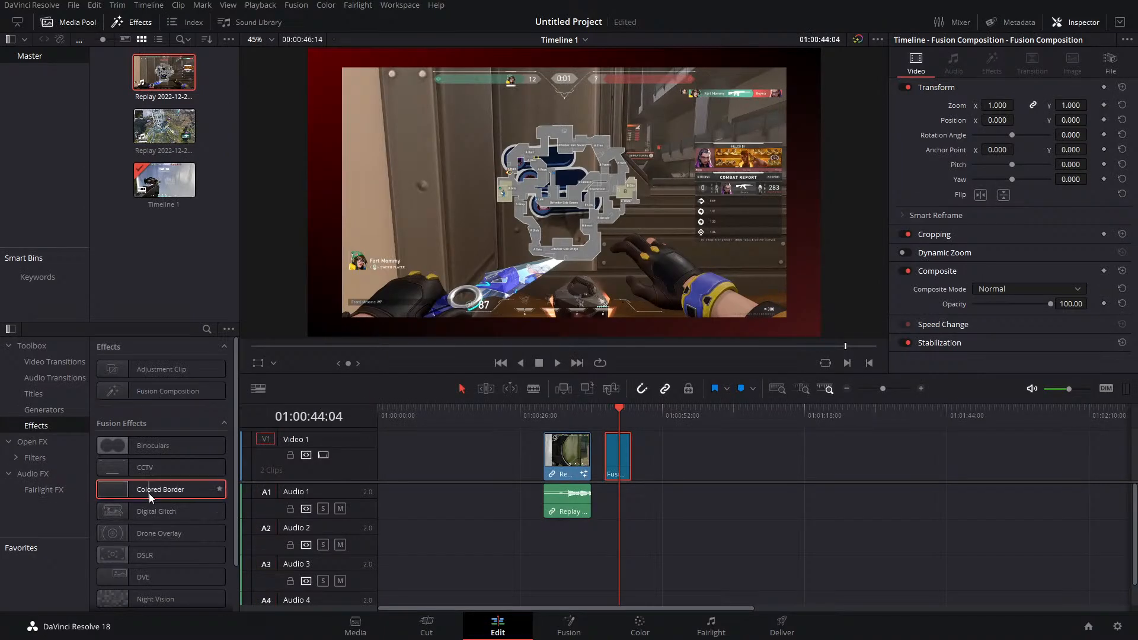
left_click_drag(148, 493, 614, 450)
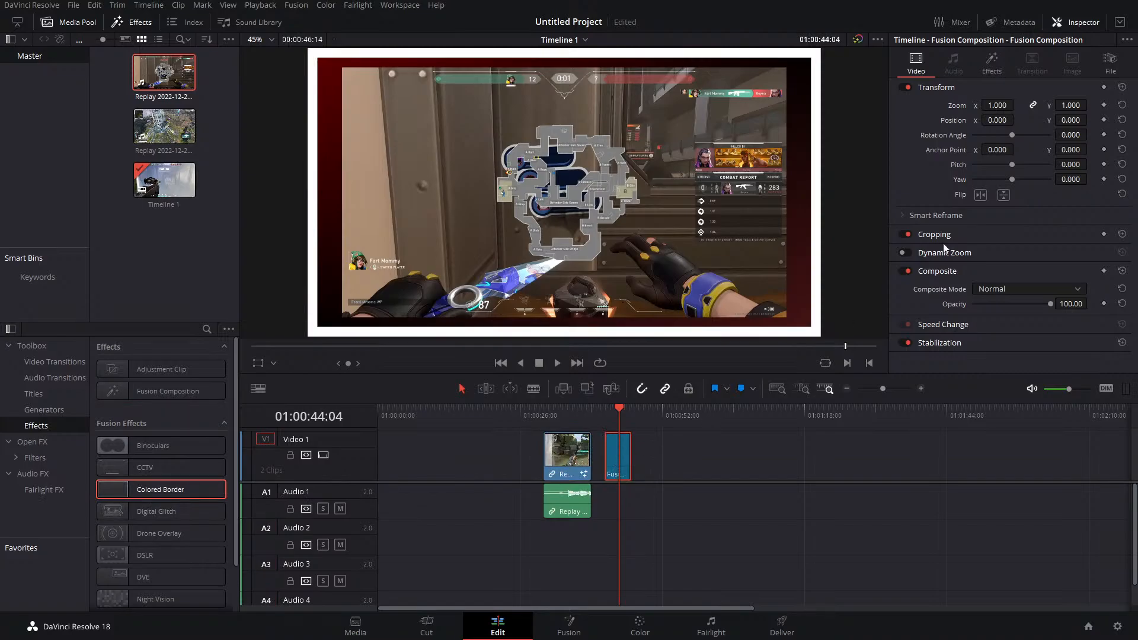
left_click(991, 64)
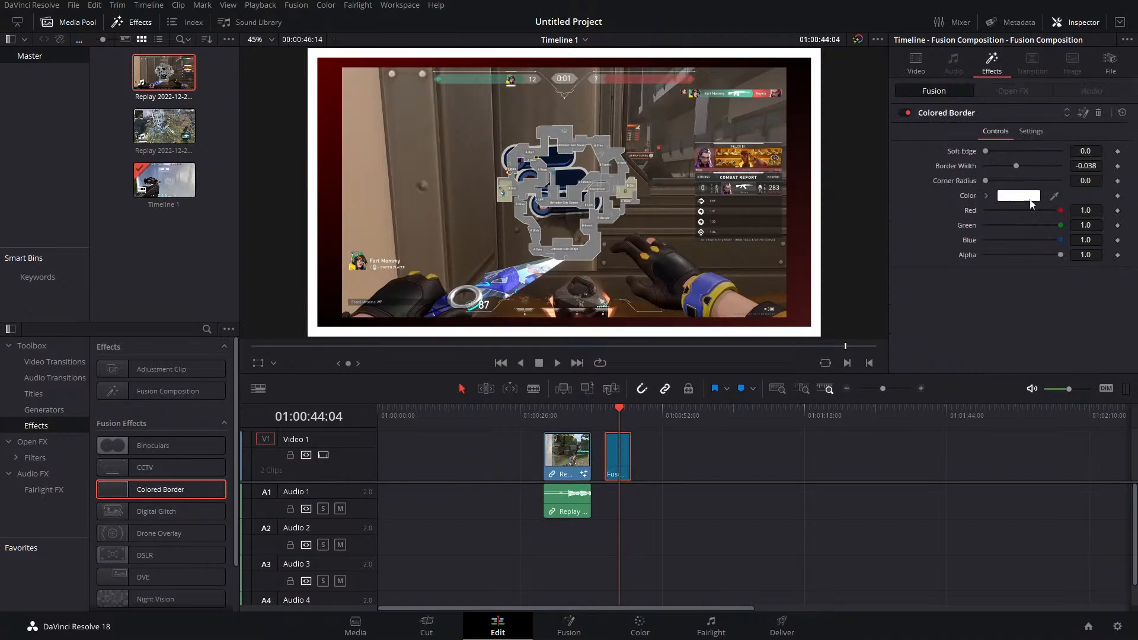
left_click(1098, 113)
left_click(568, 626)
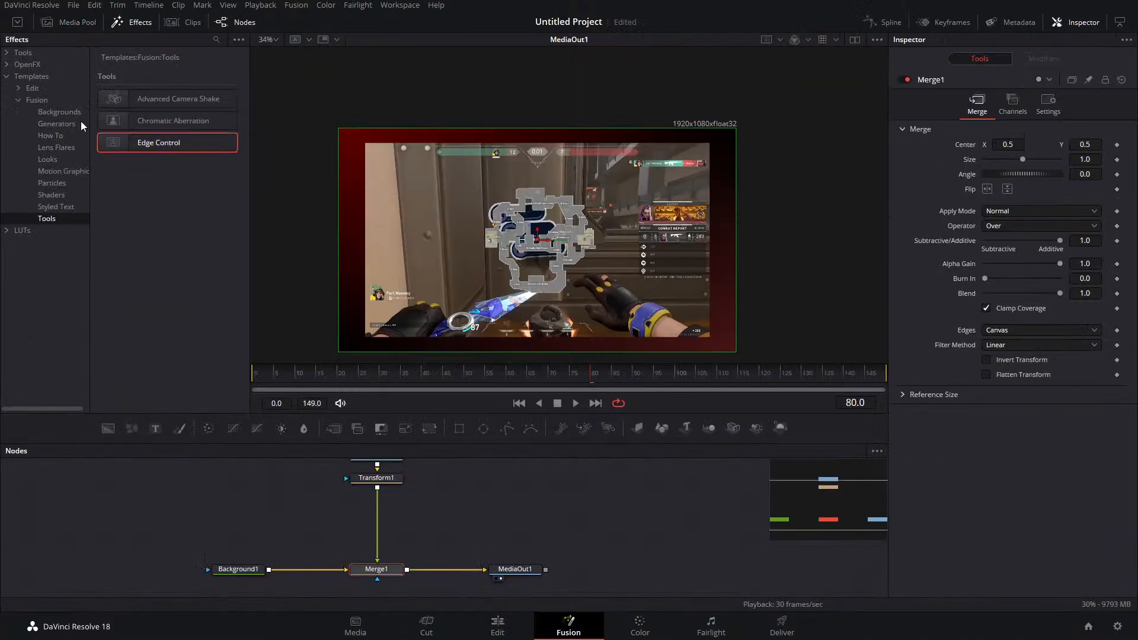
left_click(373, 479)
key("shift+space")
type("co")
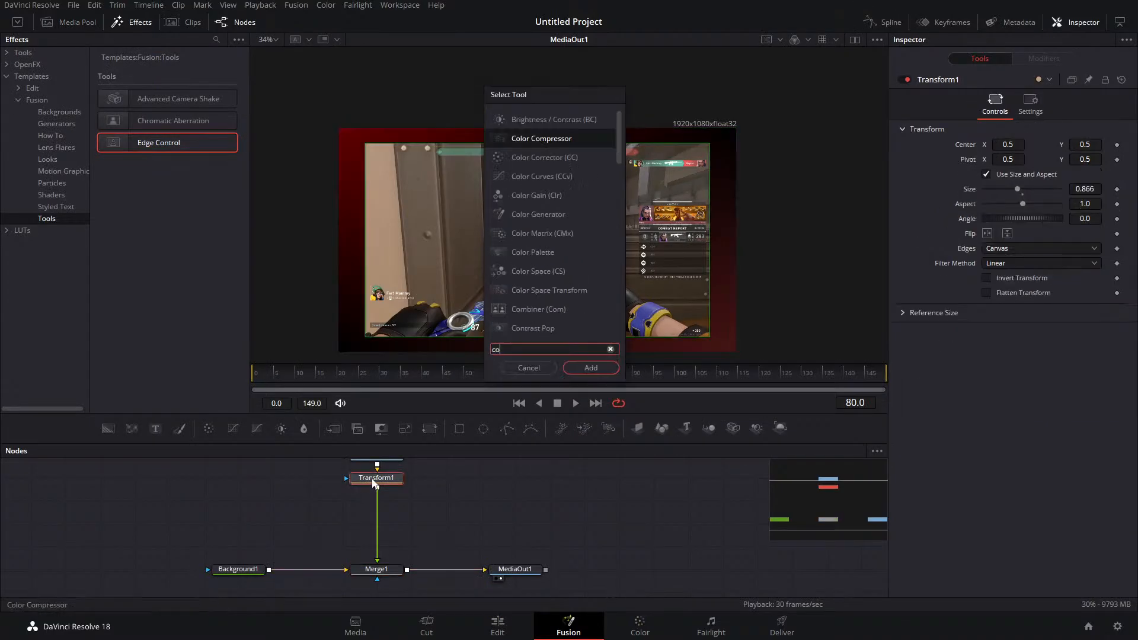
type("r")
key("BackSpace")
type("r")
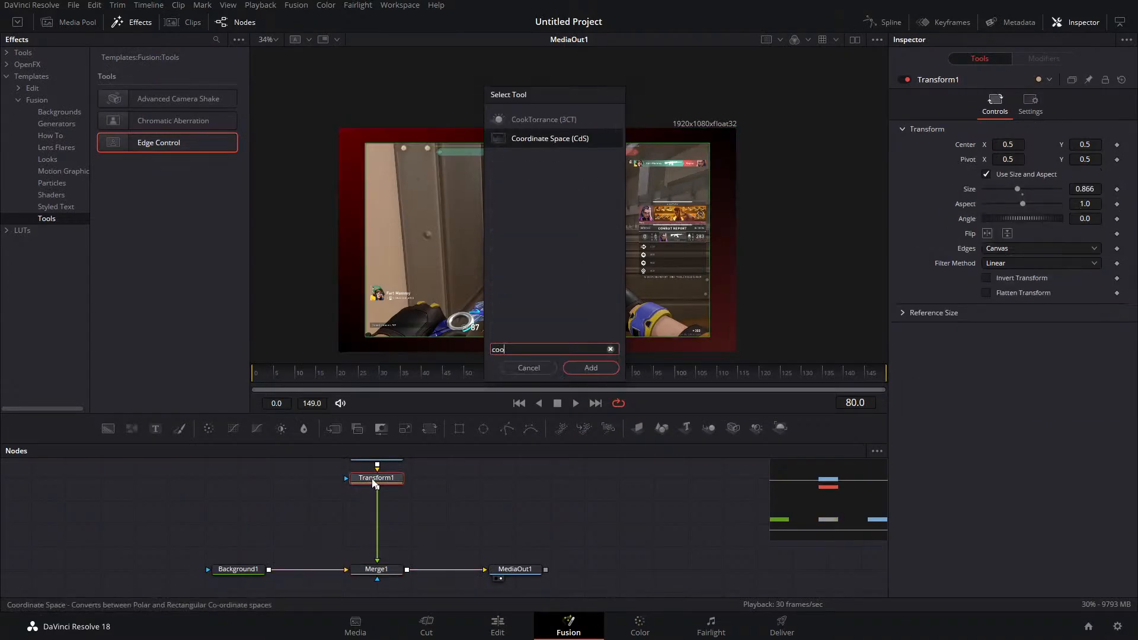
key("BackSpace")
type("lo")
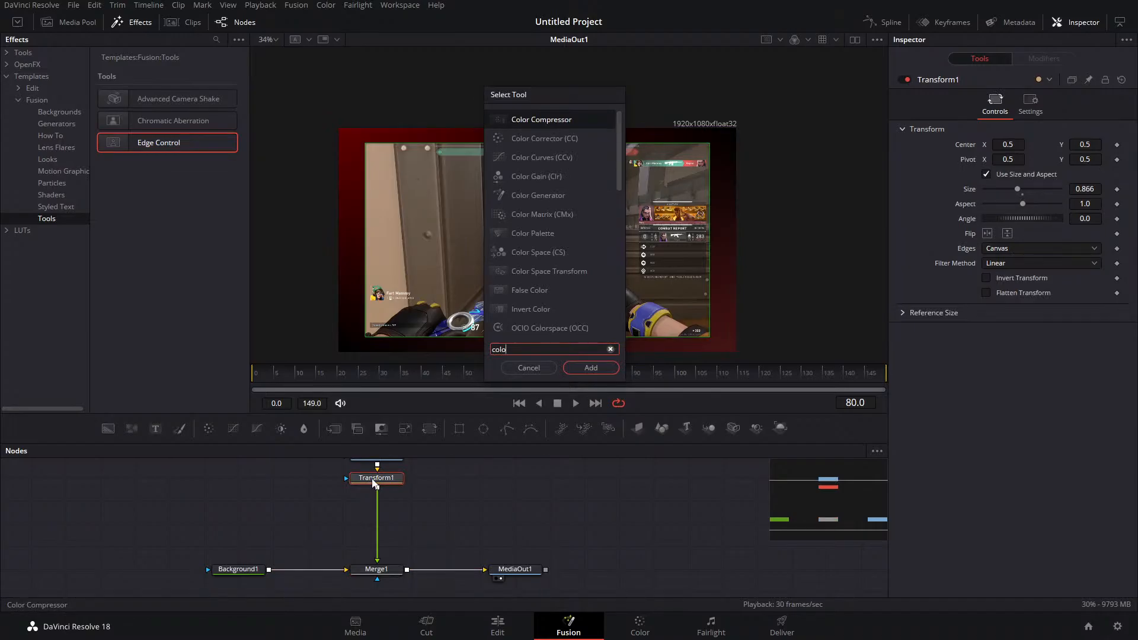
key("BackSpace")
type("or")
left_click(528, 368)
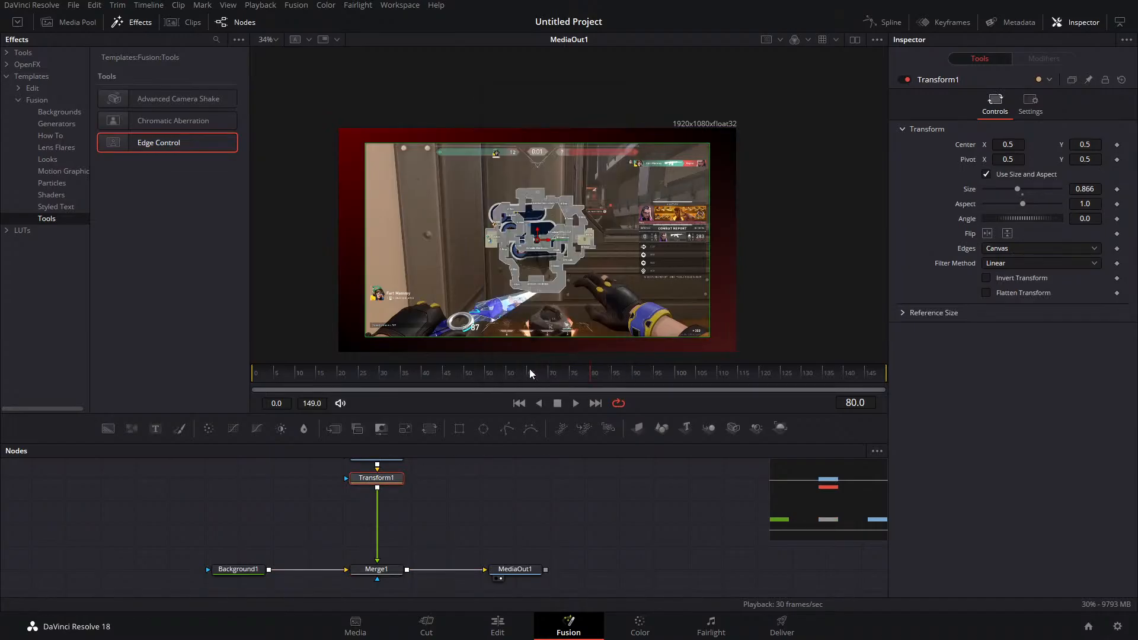
Search the effects library for "color" and insert the Colored Border template between Transform1 and Merge1
left_click(52, 113)
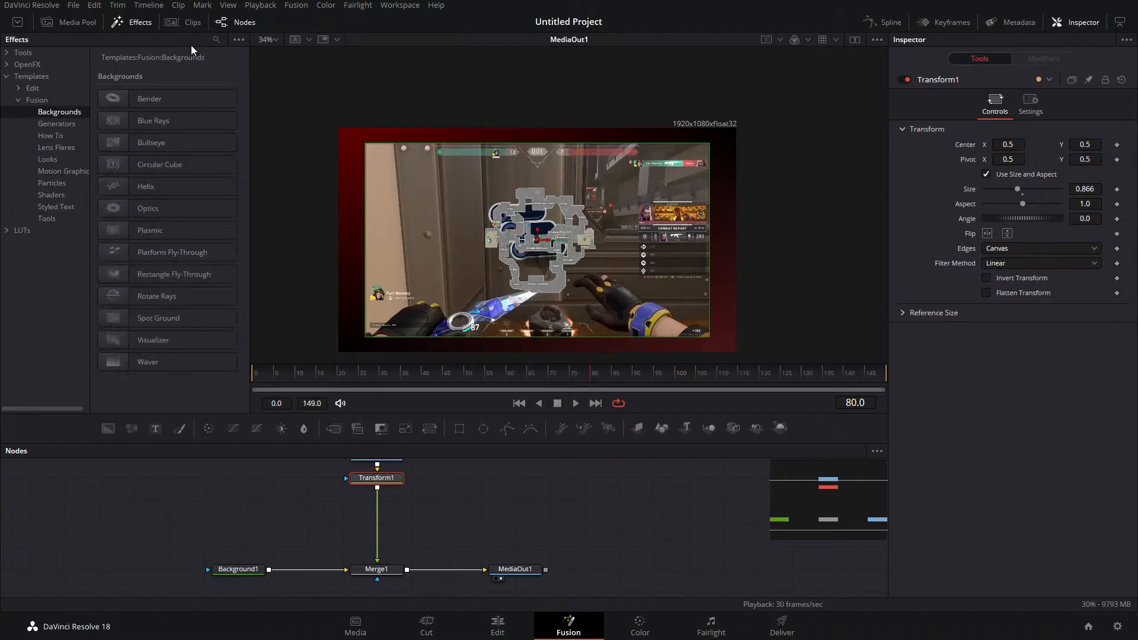
left_click(7, 76)
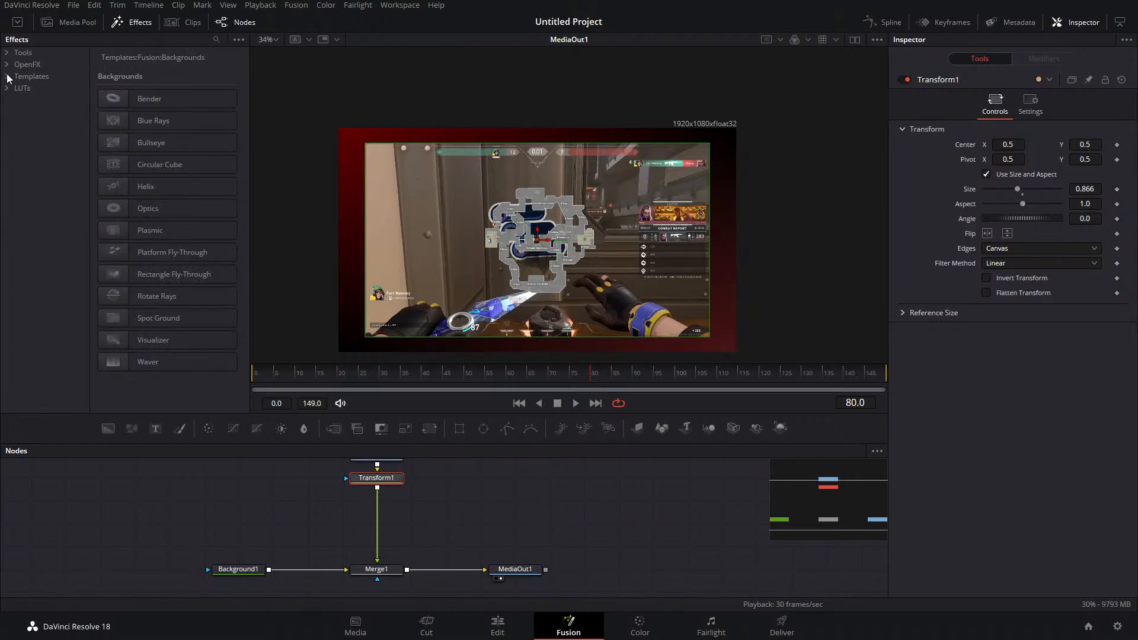
left_click(217, 40)
type("color")
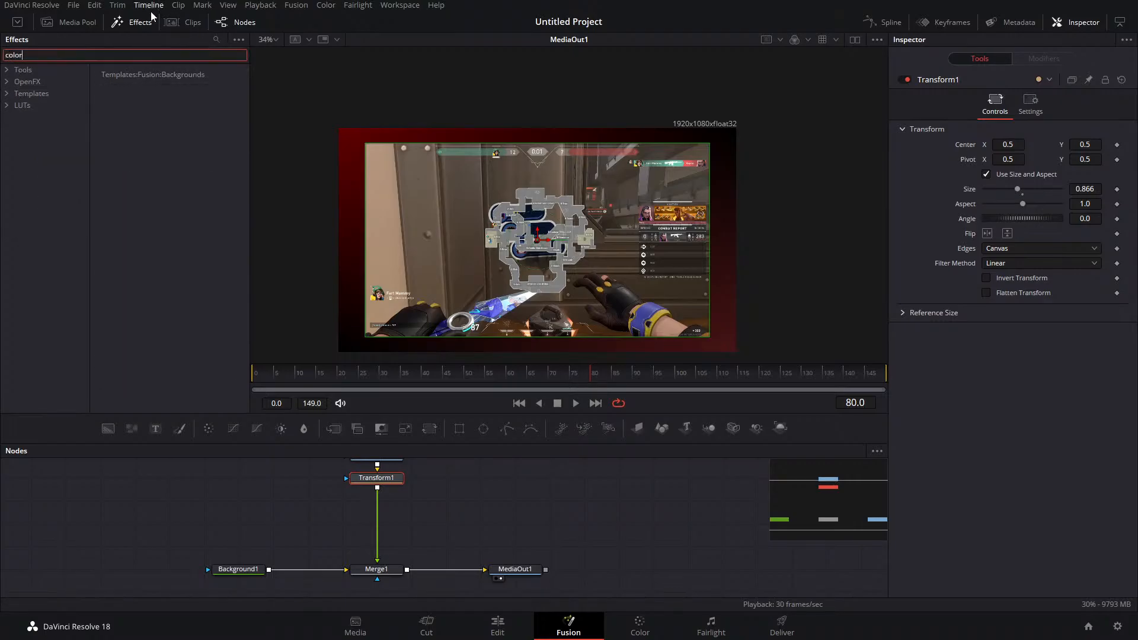
left_click(30, 94)
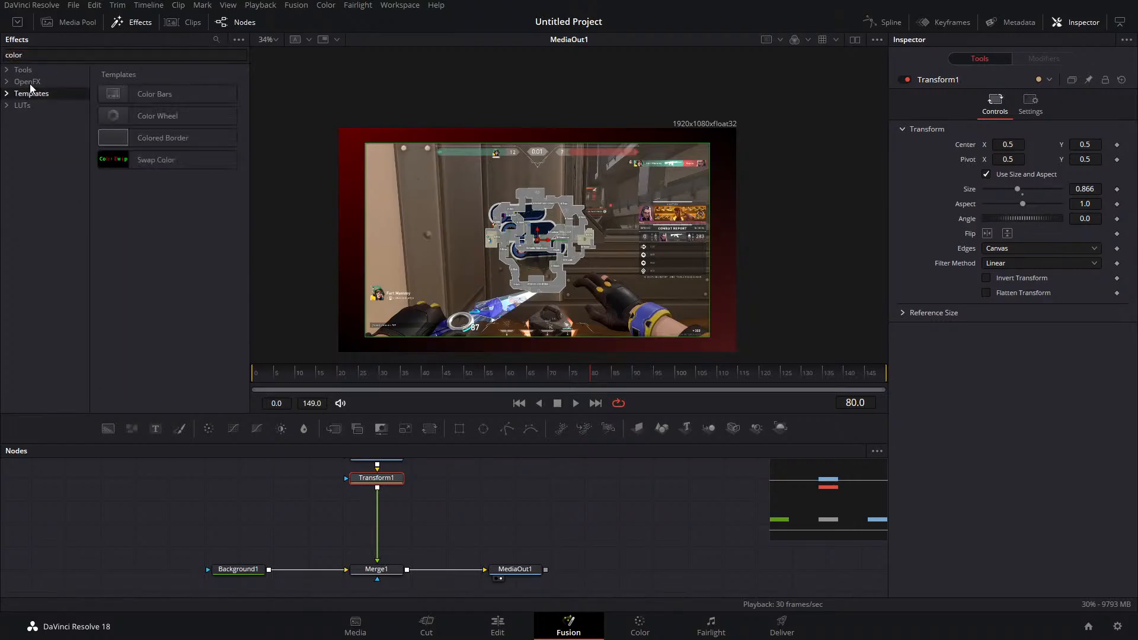
left_click_drag(195, 141, 378, 505)
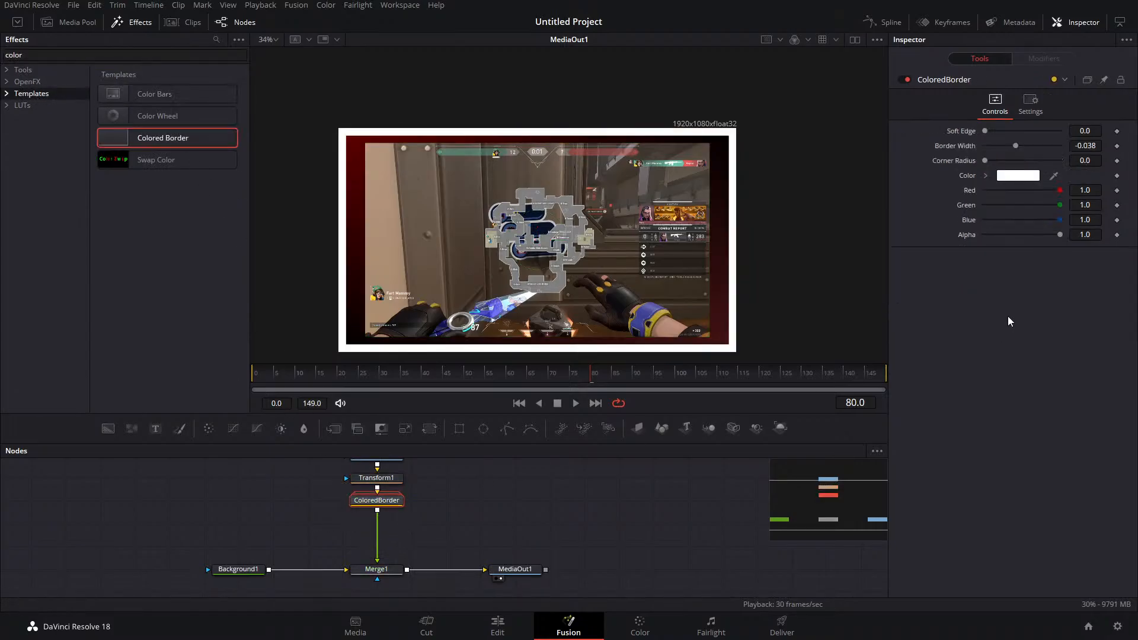
Set the colored border's Border Width to -0.078 and delete its node
left_click_drag(1018, 148, 1007, 147)
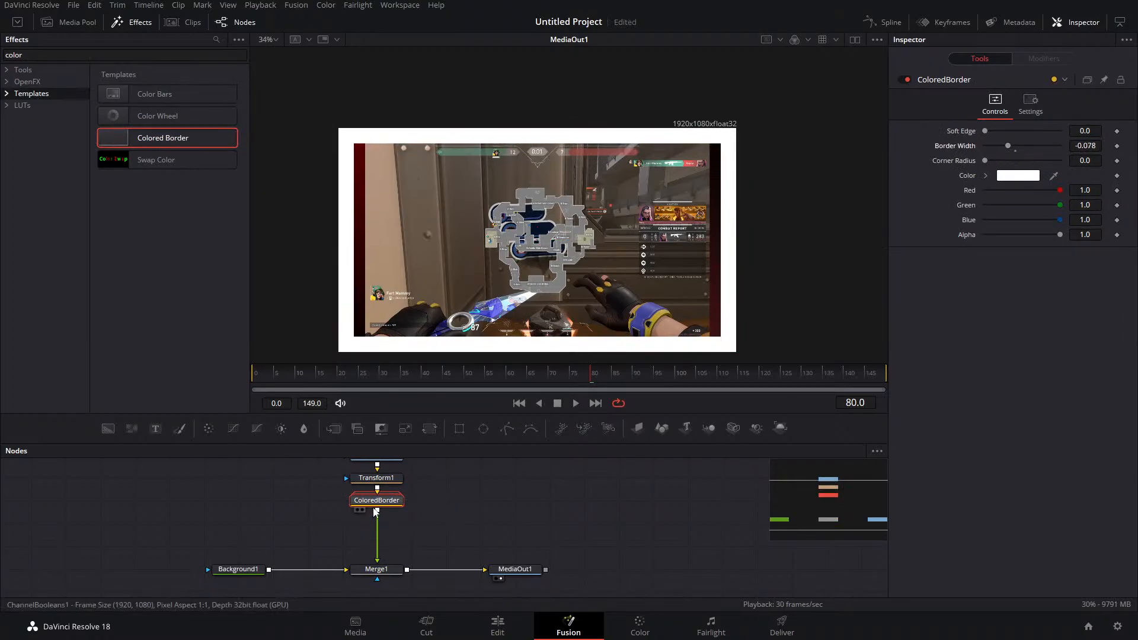
key("Delete")
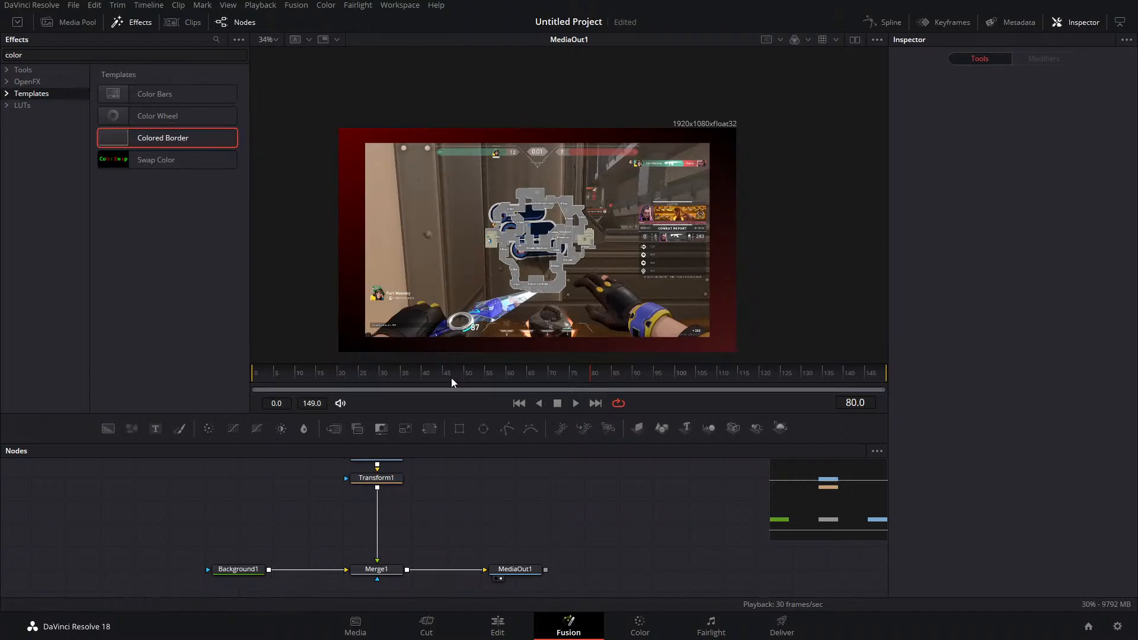
Return to the Edit page and set the Timeline Proxy Resolution to Quarter
left_click(497, 625)
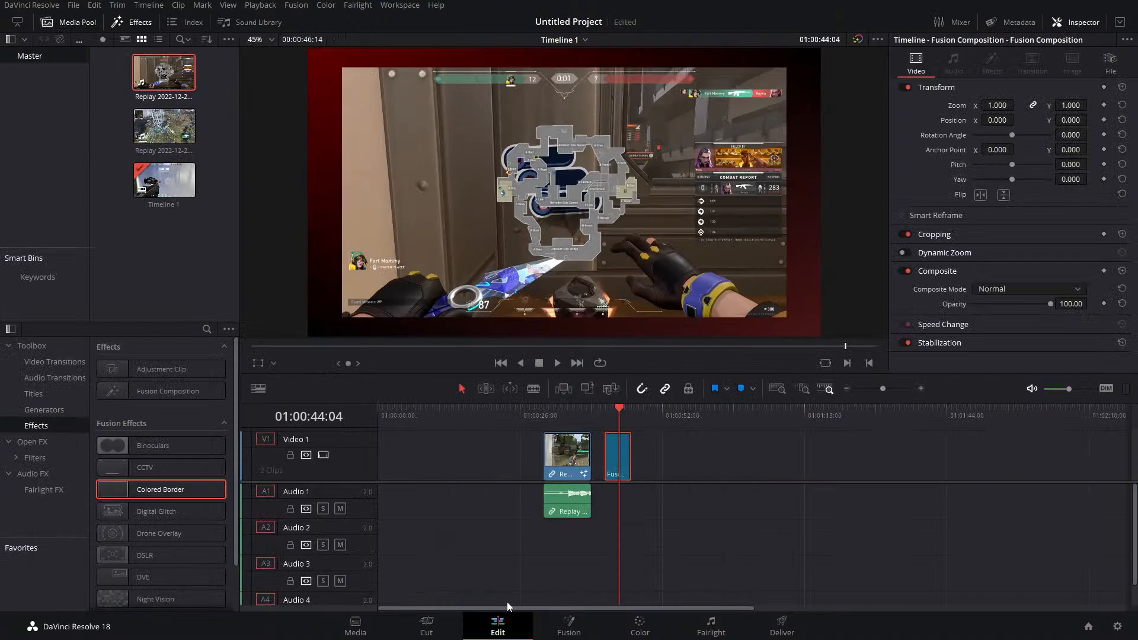
double_click(143, 140)
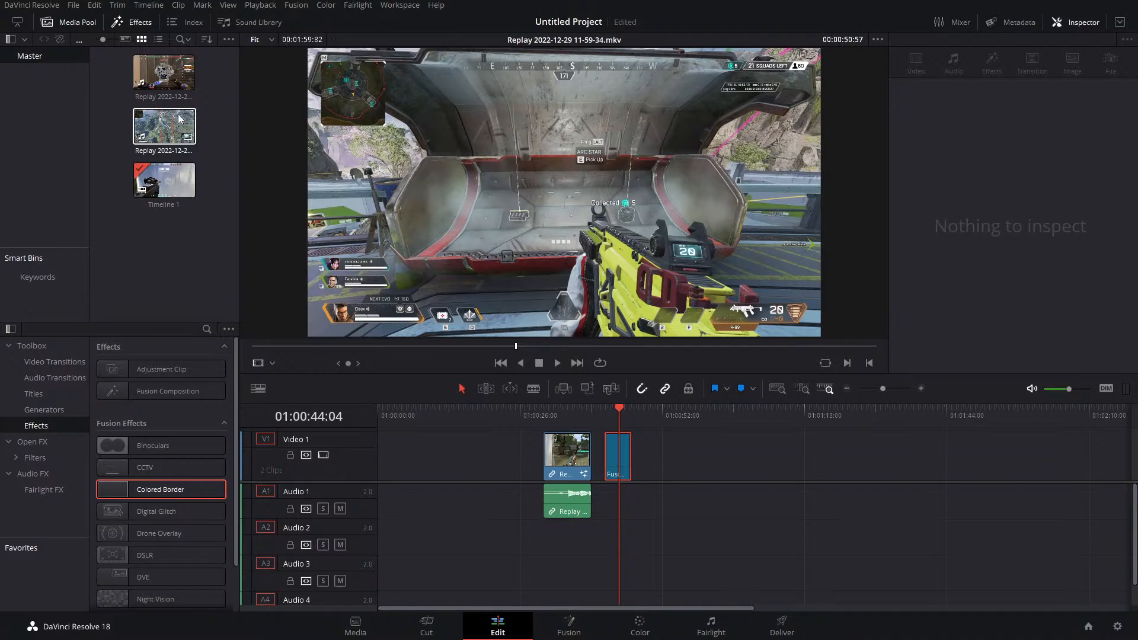
left_click(259, 6)
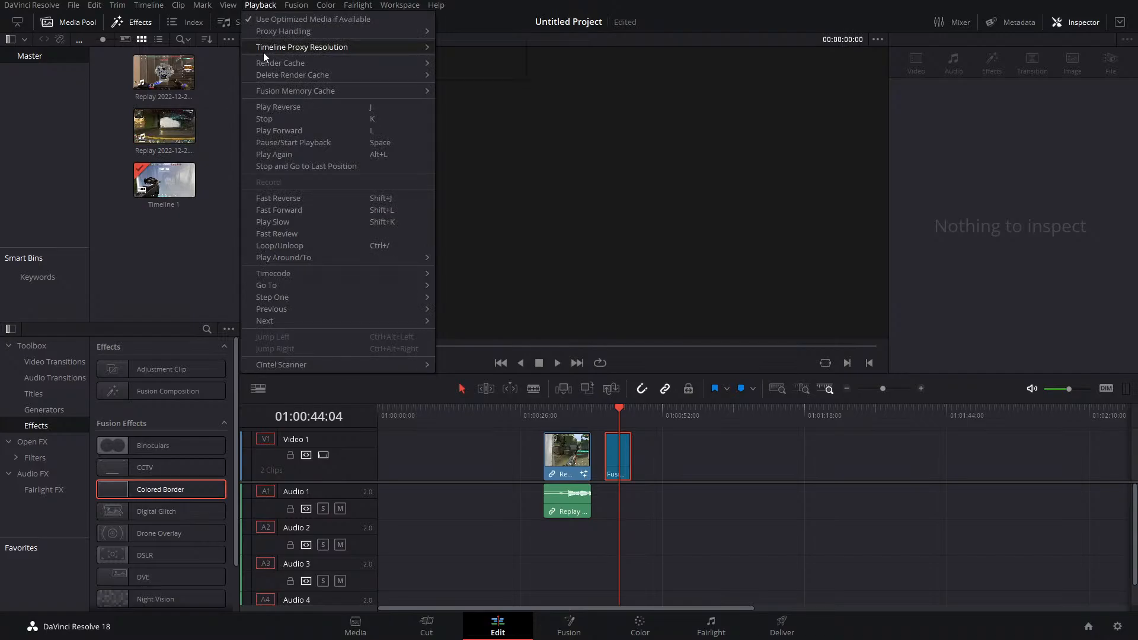
mouse_move(263, 52)
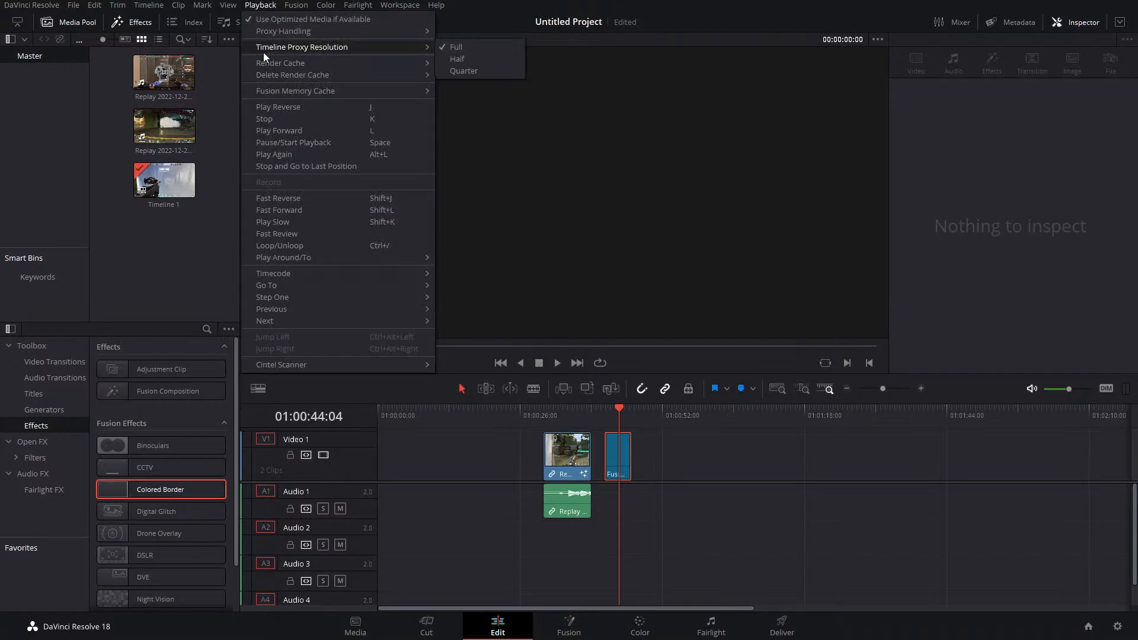
left_click(469, 73)
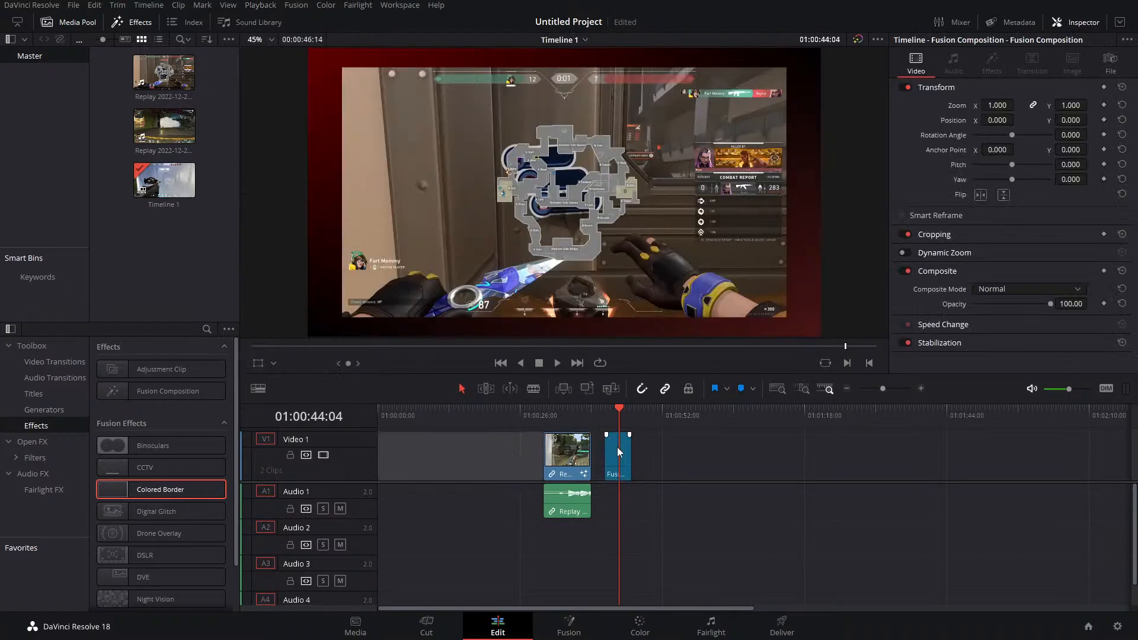
key("Right")
Check the optimized media and render cache options available for the gameplay replay clip on the timeline
right_click(568, 452)
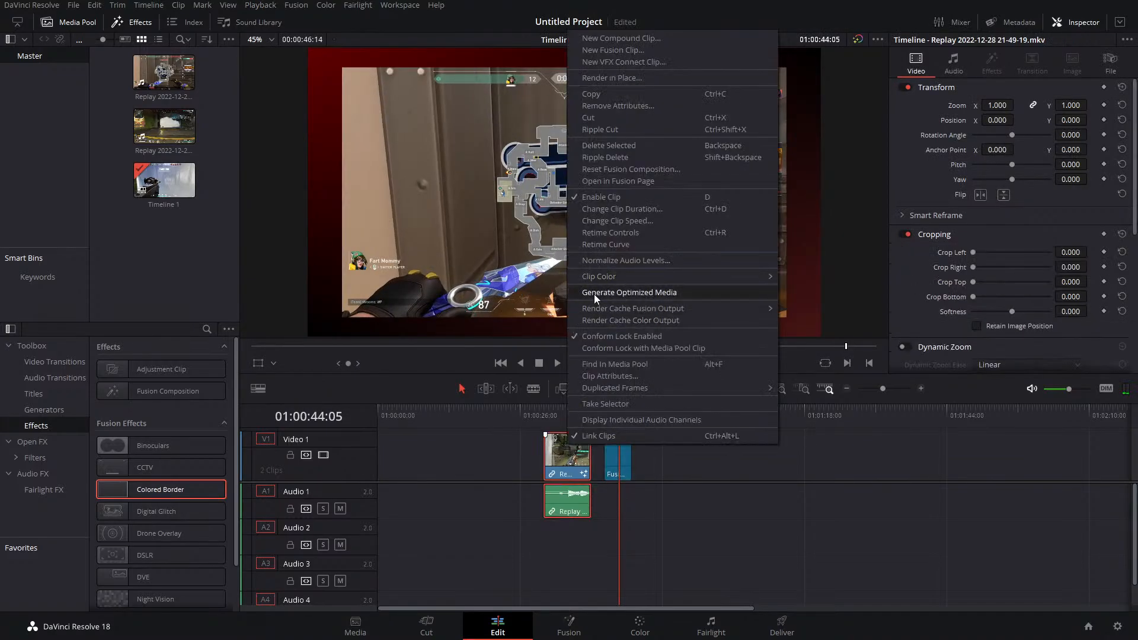
left_click(471, 460)
left_click(561, 415)
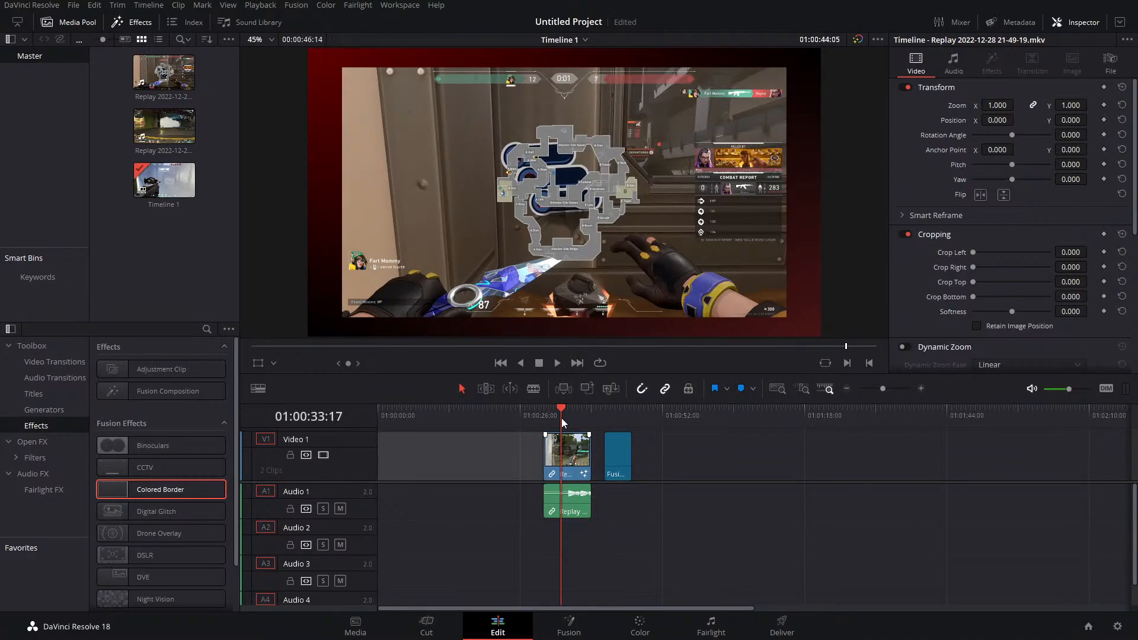
left_click(560, 453)
right_click(569, 454)
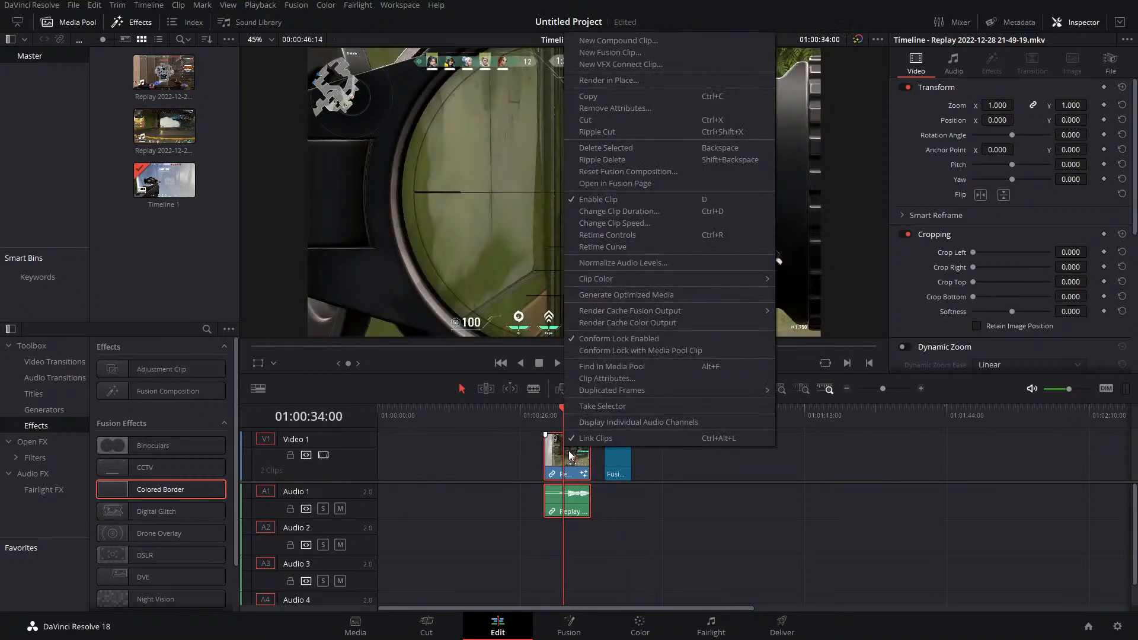
left_click(480, 438)
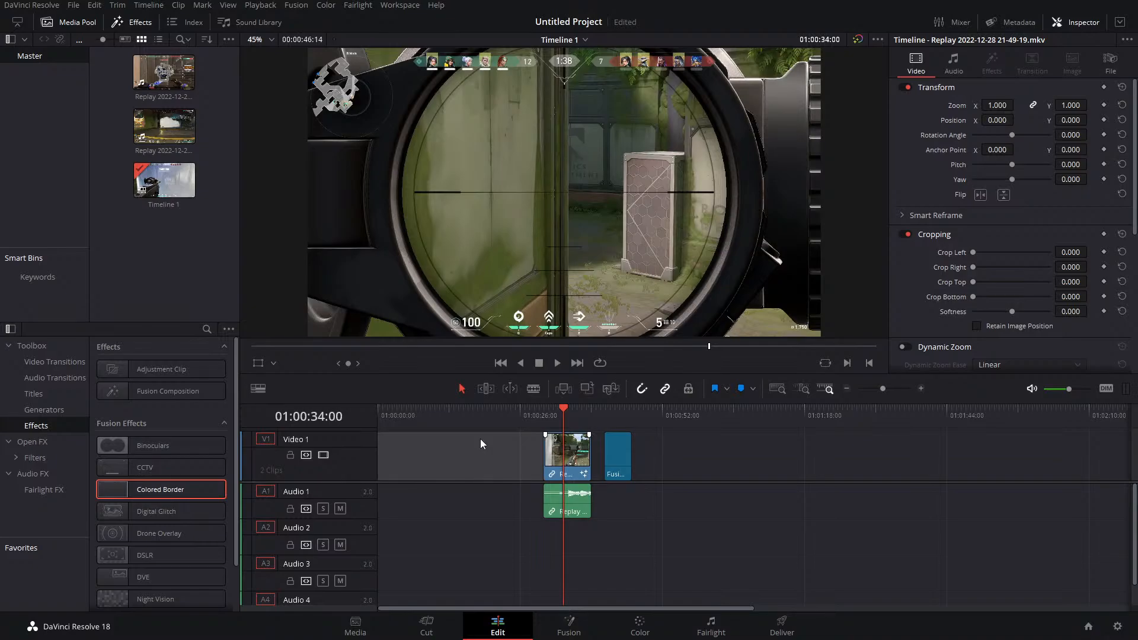
Move the gameplay replay clip to the start of the timeline and show its Retime Controls
left_click(887, 389)
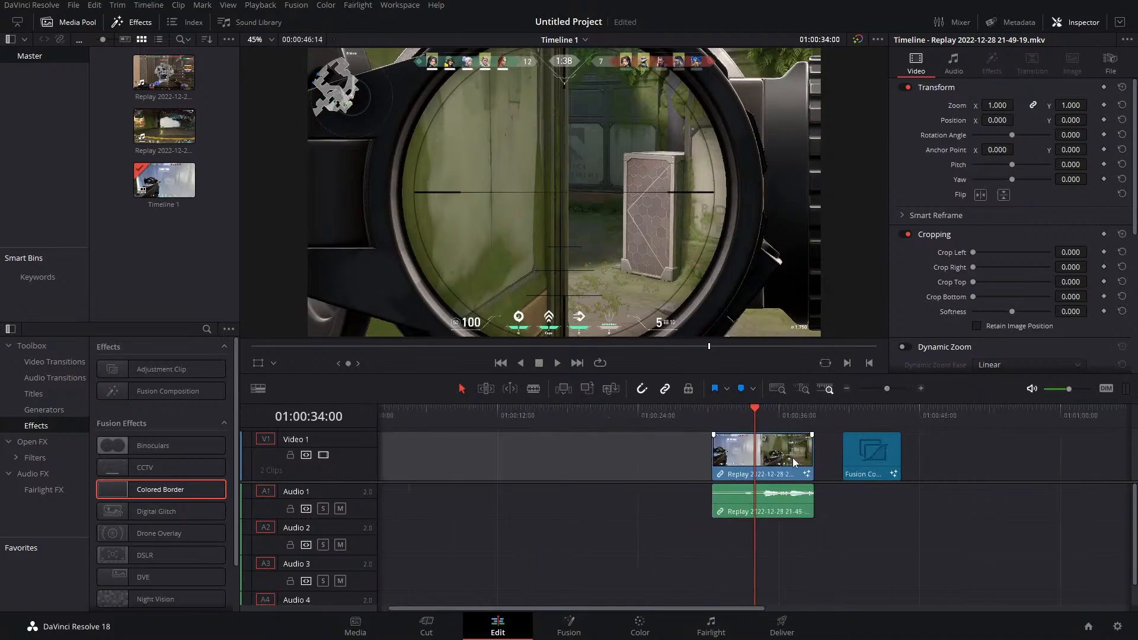
left_click_drag(792, 458, 458, 458)
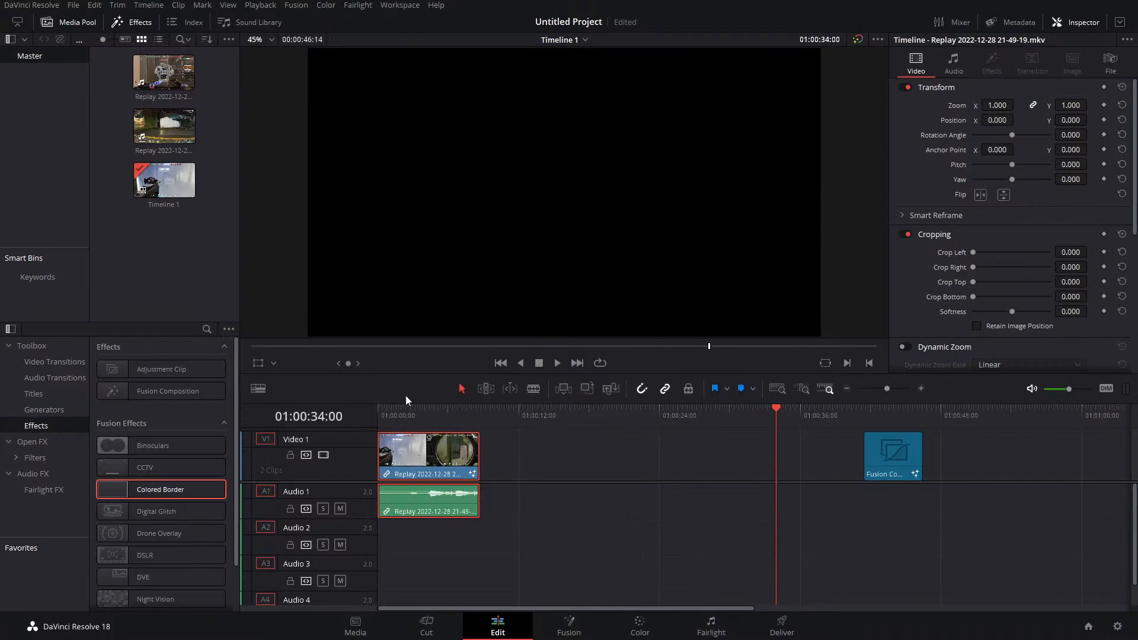
left_click(393, 409)
right_click(426, 455)
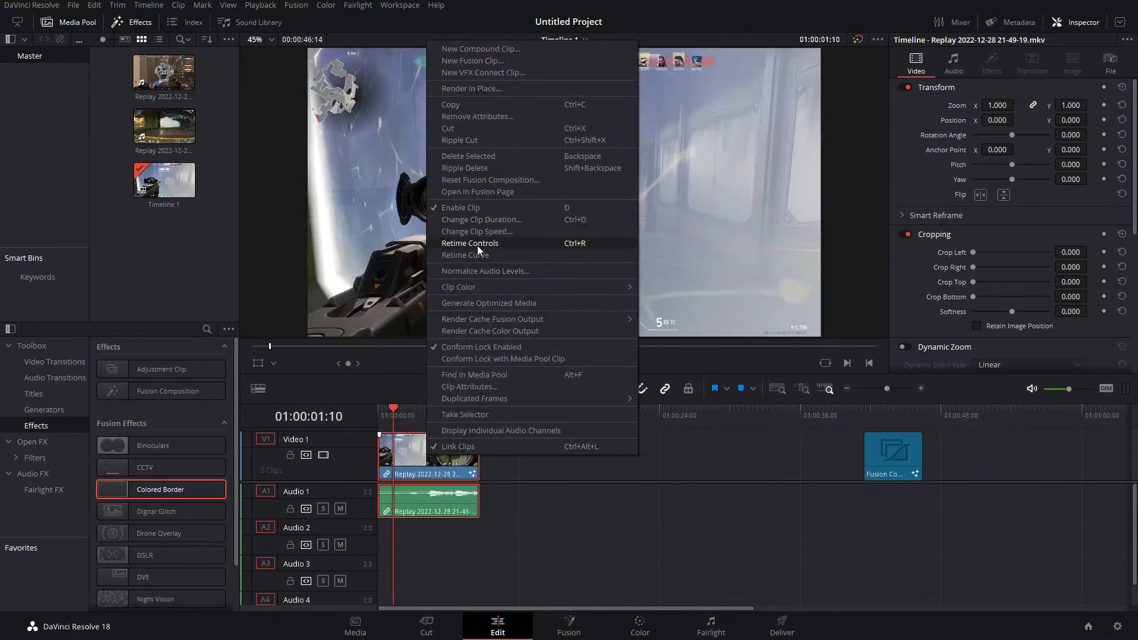
left_click(555, 244)
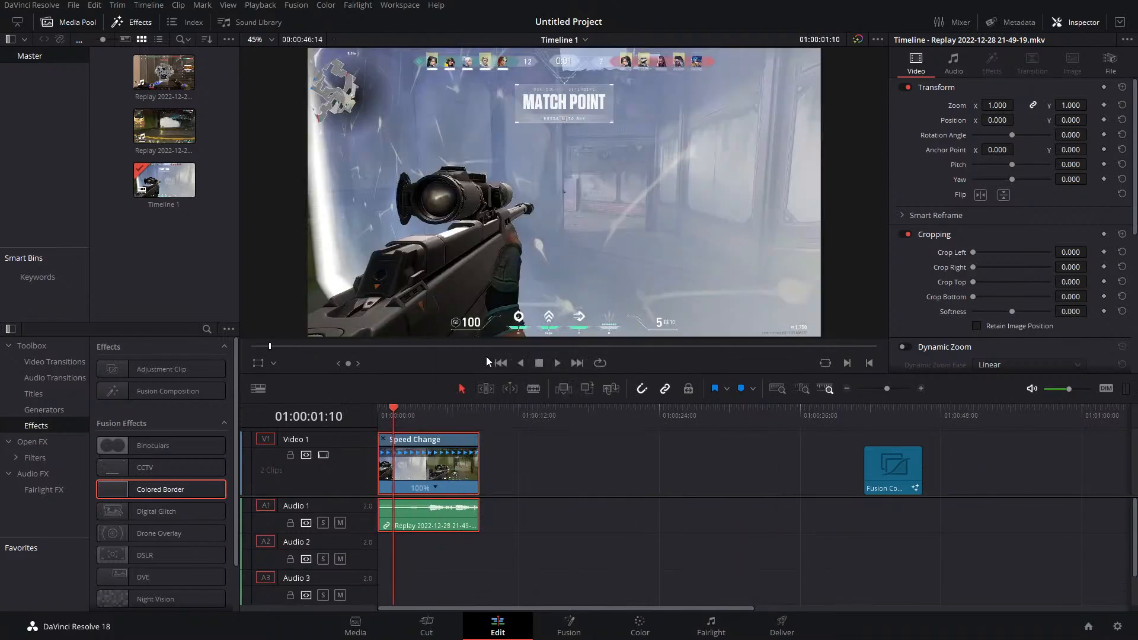
Add speed points to the replay clip at 01:00:01:10 and 01:00:02:23
left_click(435, 488)
left_click(404, 472)
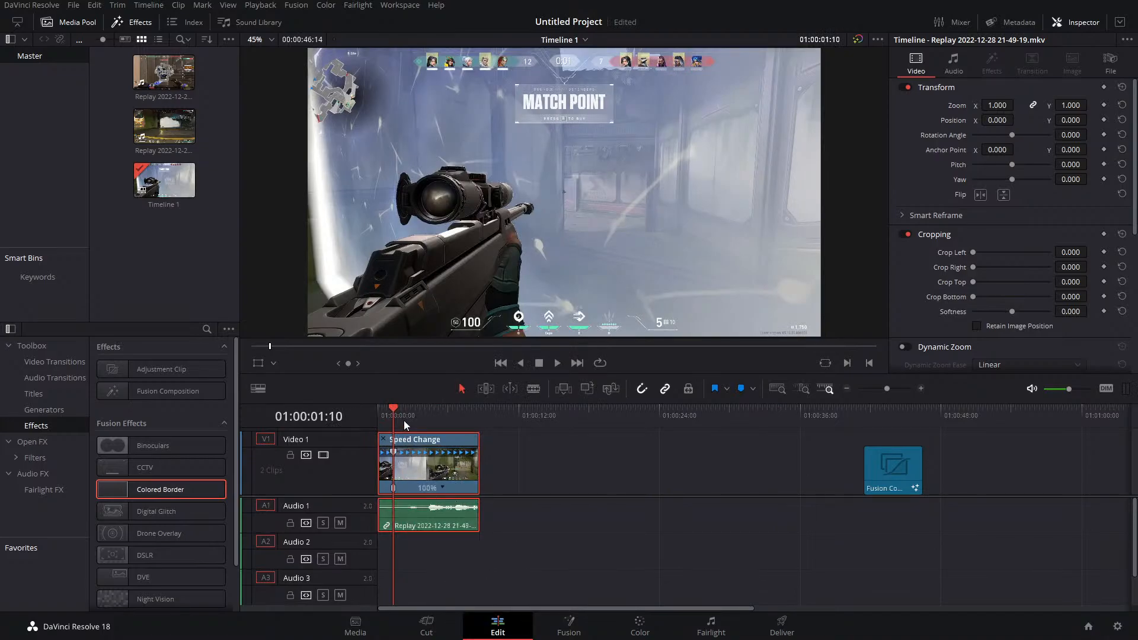
left_click_drag(407, 418, 409, 419)
left_click(442, 488)
left_click(464, 502)
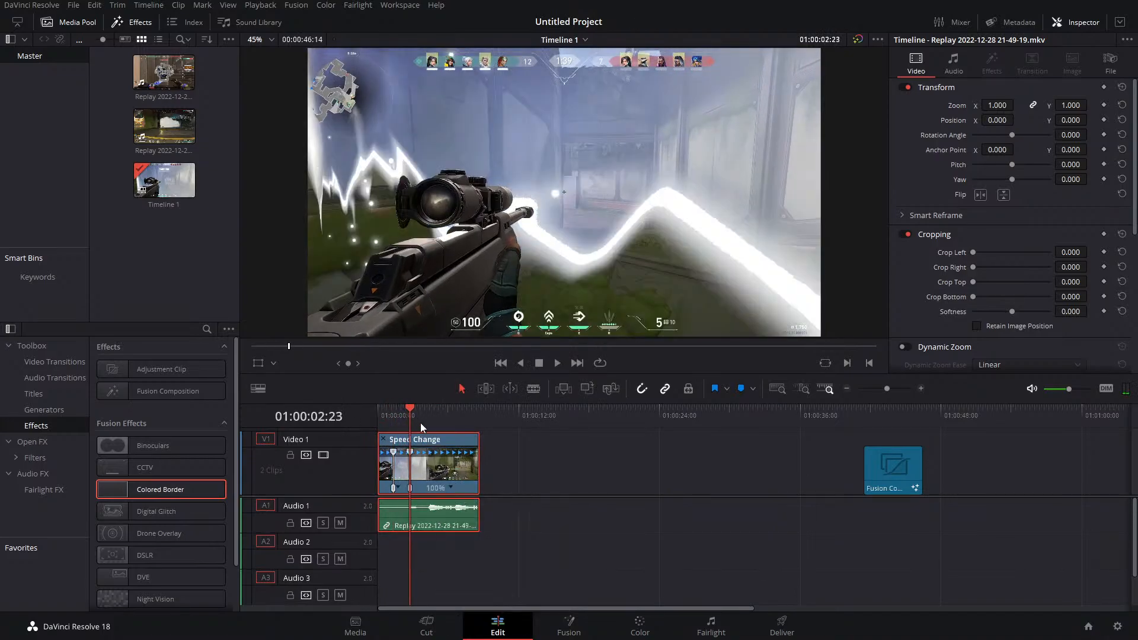
Slow the segment before the first speed point to 26% and play back the speed change
left_click_drag(887, 389, 895, 396)
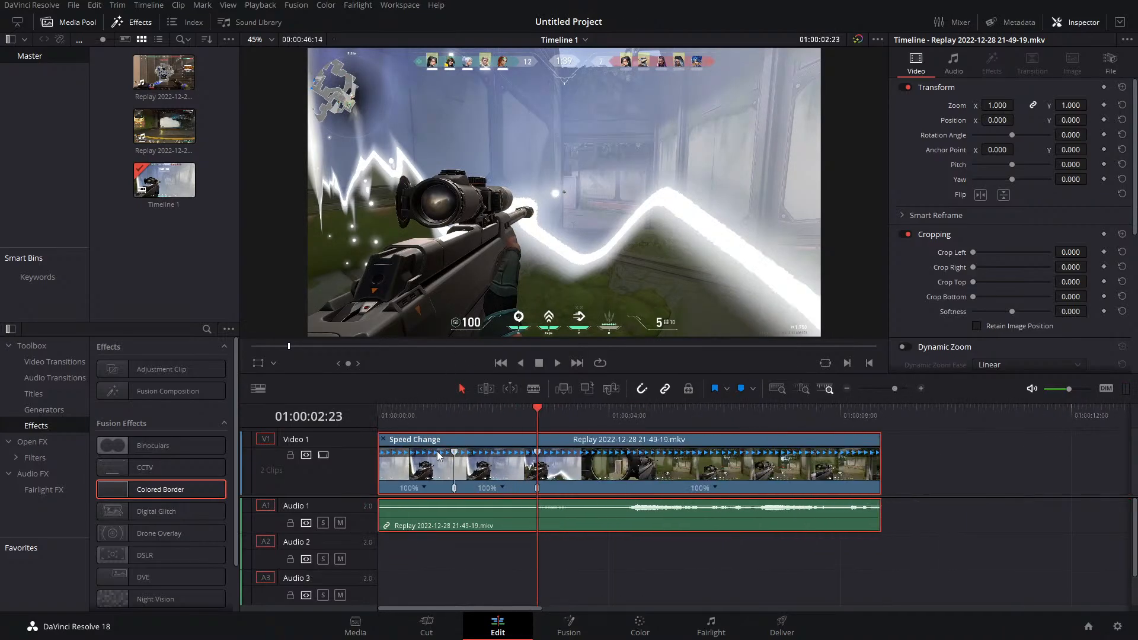
left_click_drag(455, 451, 671, 453)
left_click_drag(537, 410, 704, 434)
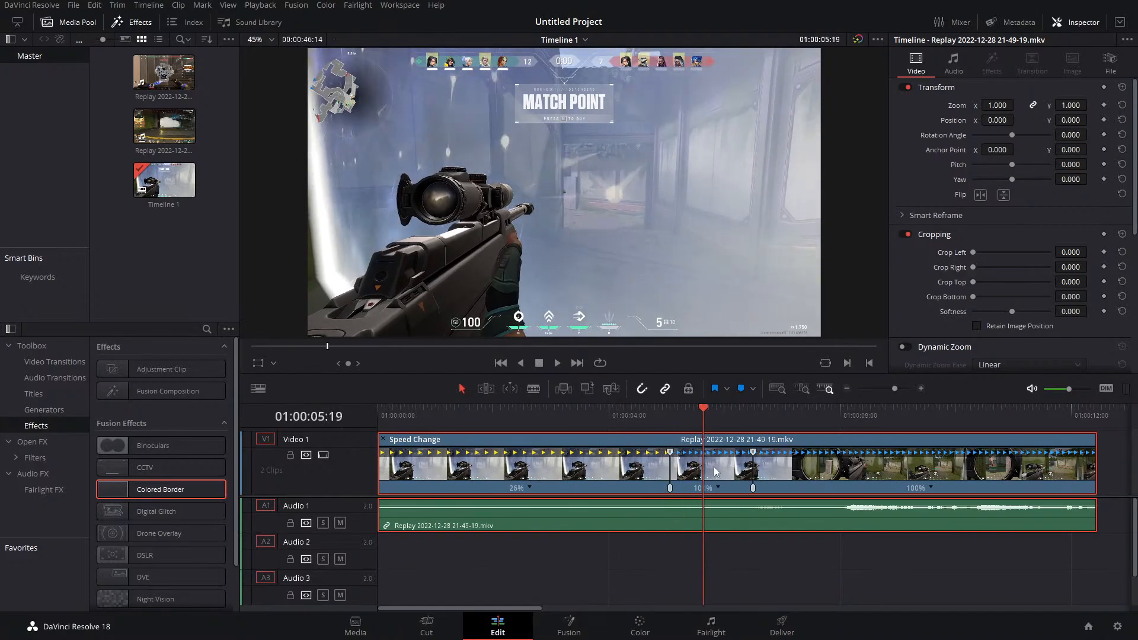
left_click(641, 415)
key("space")
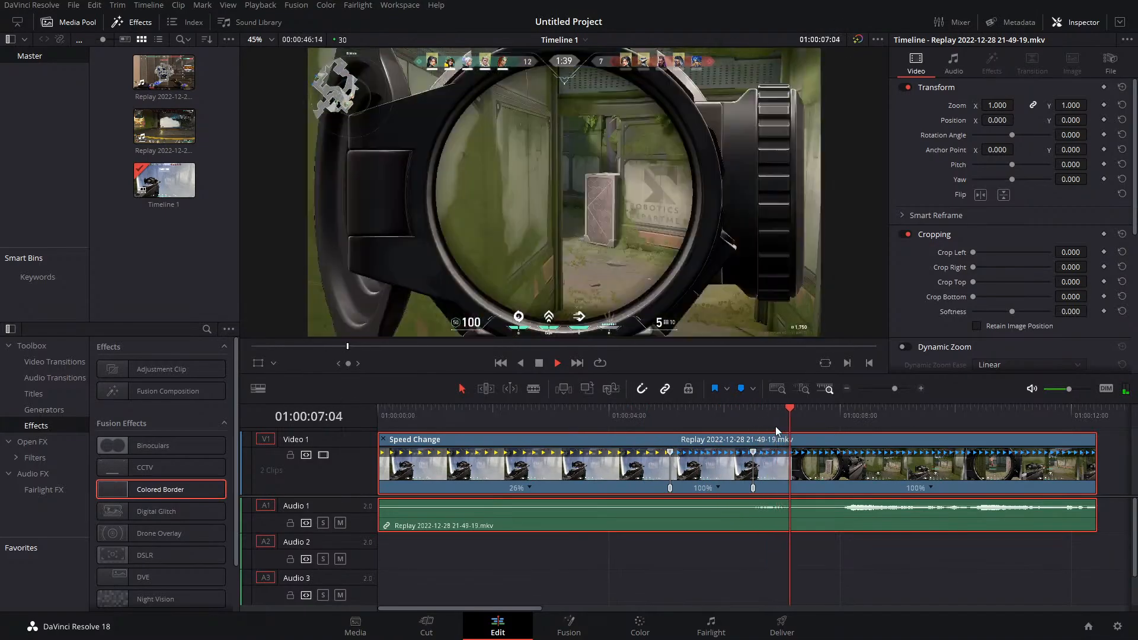
Add another speed point in the replay clip's last segment at 01:00:06:28
left_click(623, 415)
left_click(798, 413)
mouse_move(797, 413)
left_mouse_down()
mouse_move(811, 410)
mouse_move(781, 416)
left_mouse_up()
left_click_drag(774, 420, 778, 418)
left_click(931, 489)
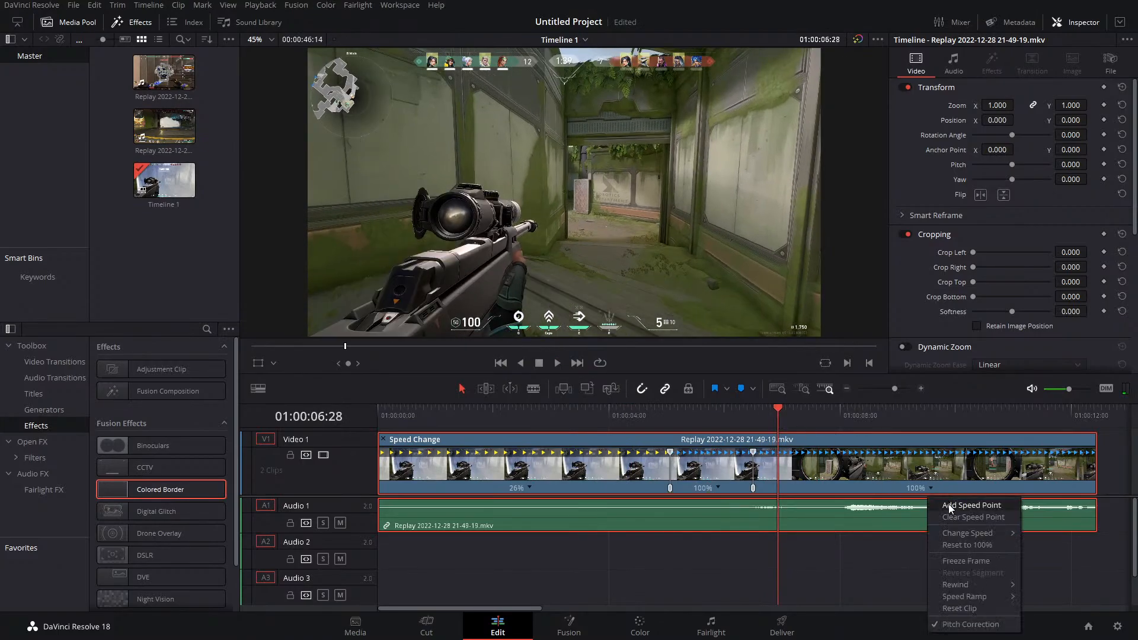
Add a speed point at 01:00:06:28 and clear the two earlier speed points on the clip
left_click(954, 505)
left_click(765, 488)
left_click(790, 518)
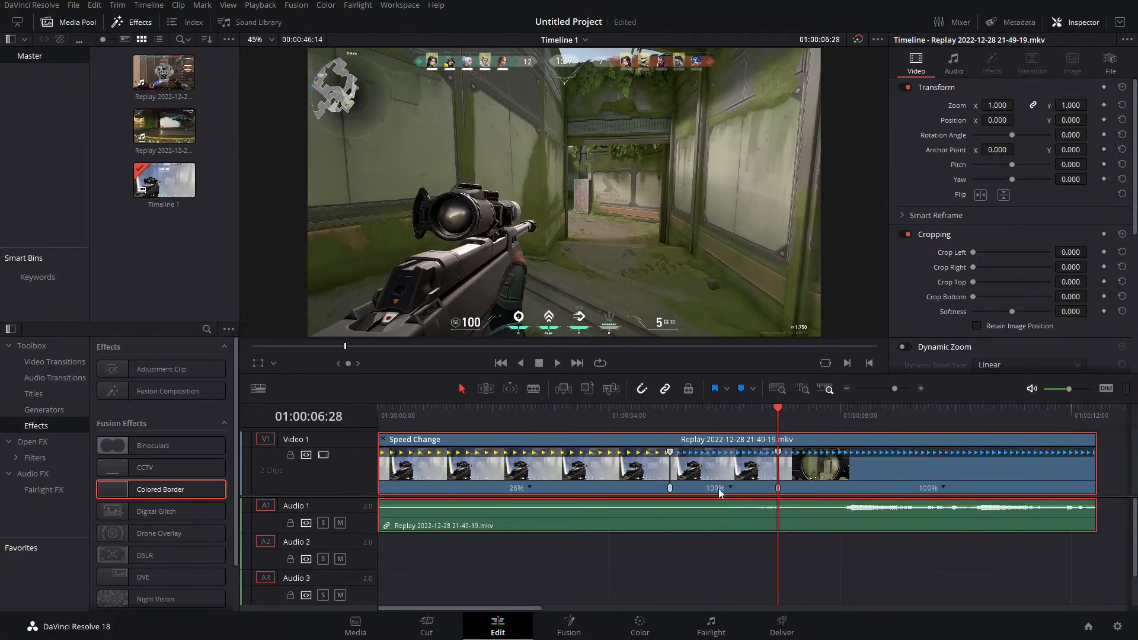
left_click(731, 488)
left_click(755, 517)
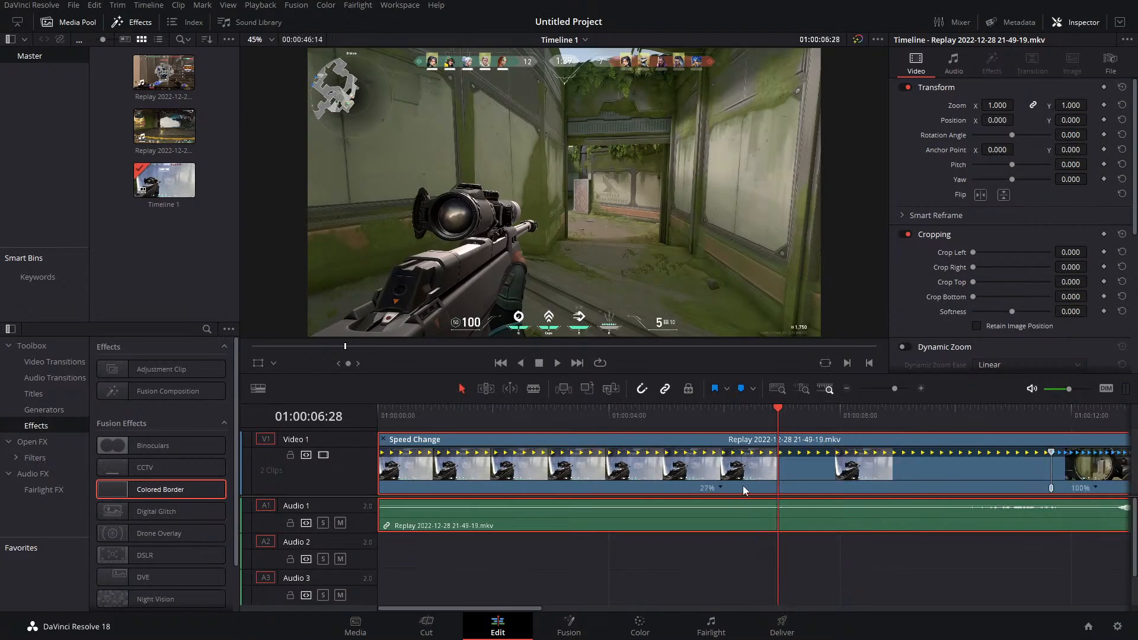
Move the remaining speed point earlier so the slow segment runs at 29%, and play back the speed transition
left_click_drag(778, 452, 1019, 455)
key("space")
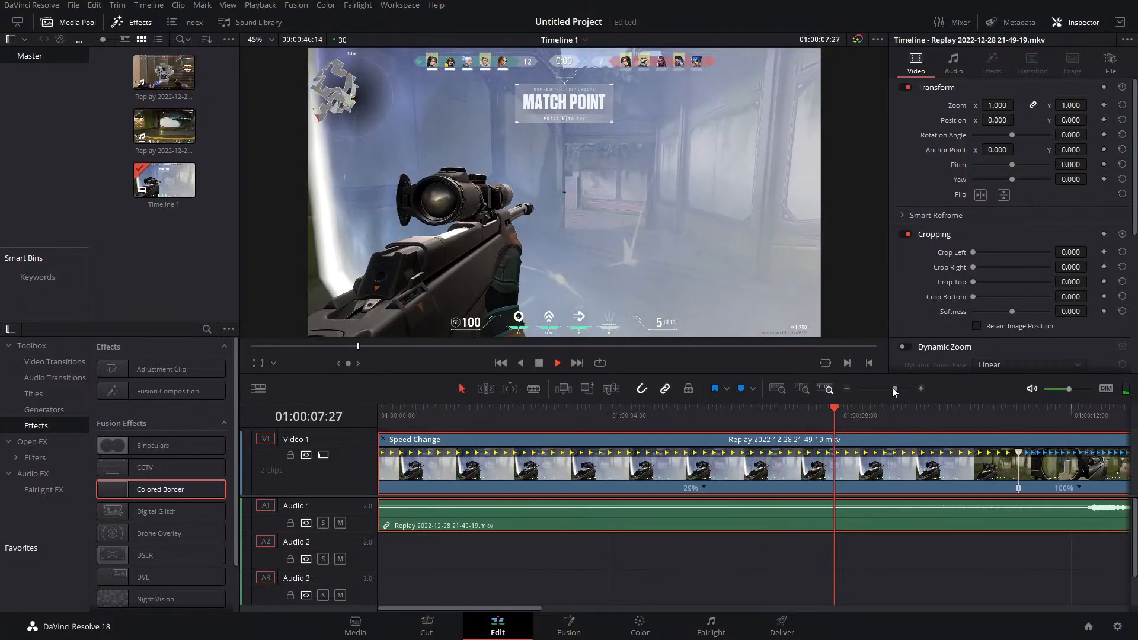
left_click_drag(891, 386, 889, 386)
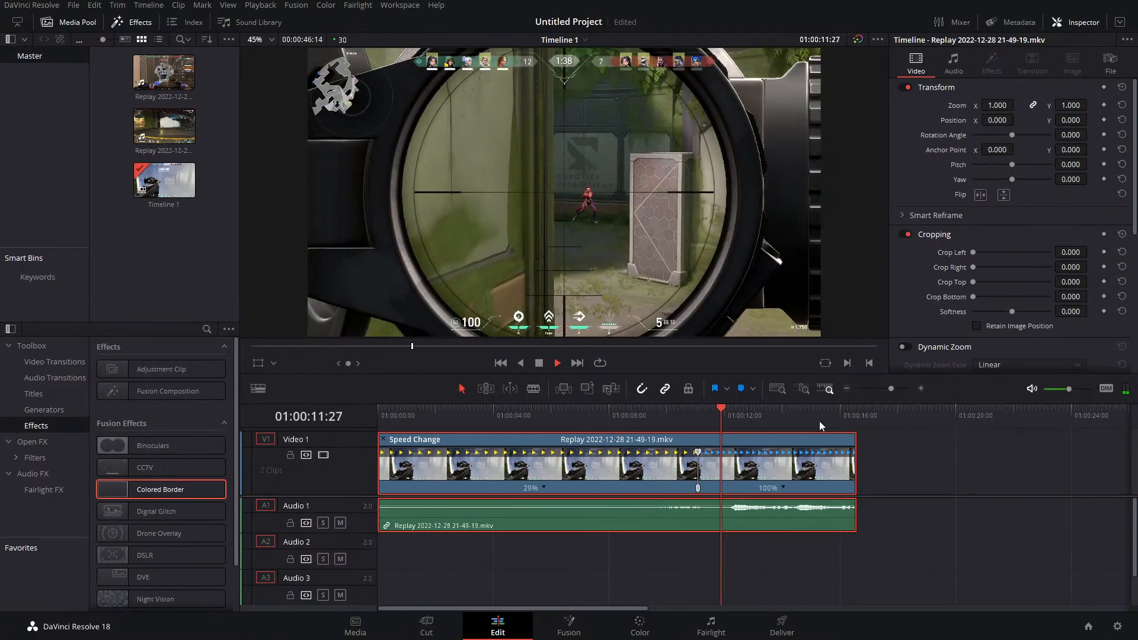
left_click(692, 422)
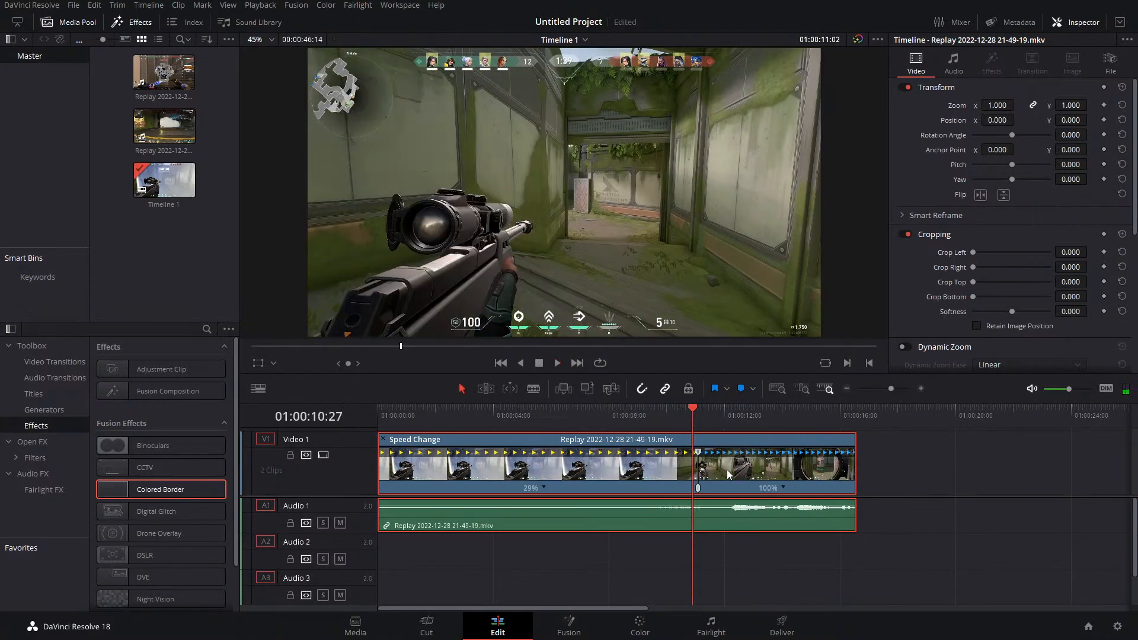
Show the clip's retime curve and enlarge the video track until the Retime Frame graph is fully visible
right_click(724, 471)
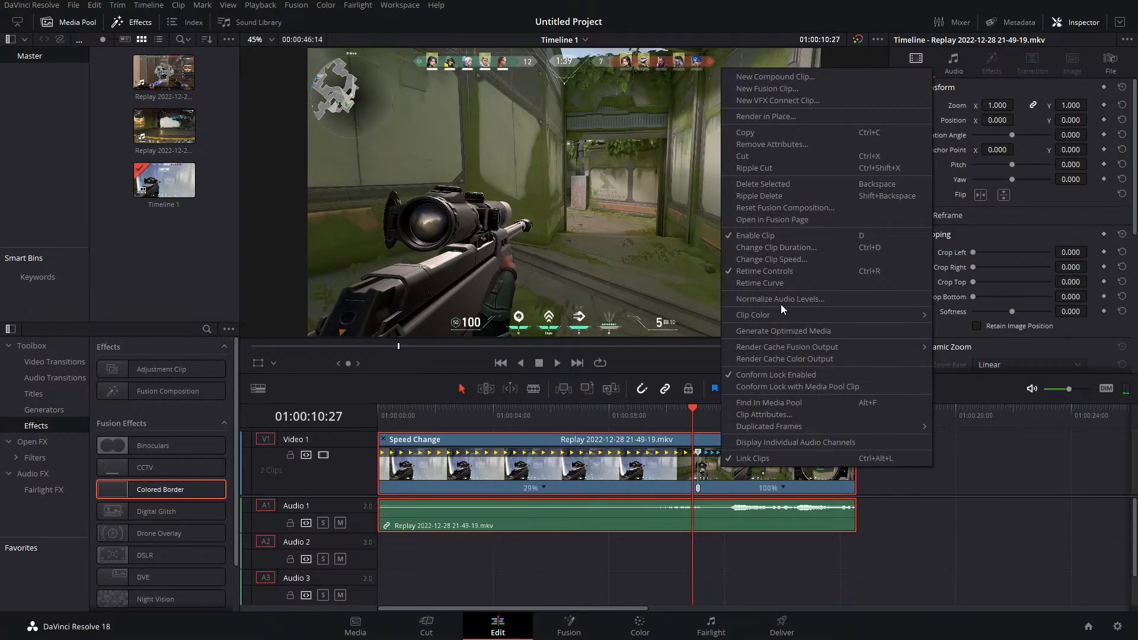
left_click(776, 285)
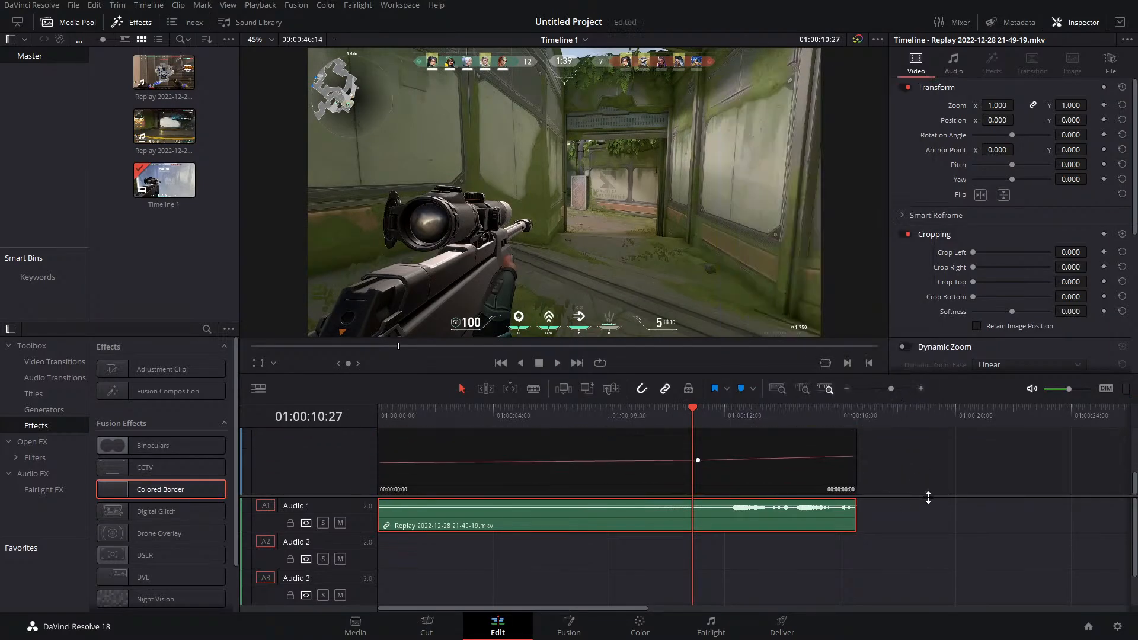
left_click_drag(928, 497, 929, 587)
left_click_drag(890, 388, 889, 388)
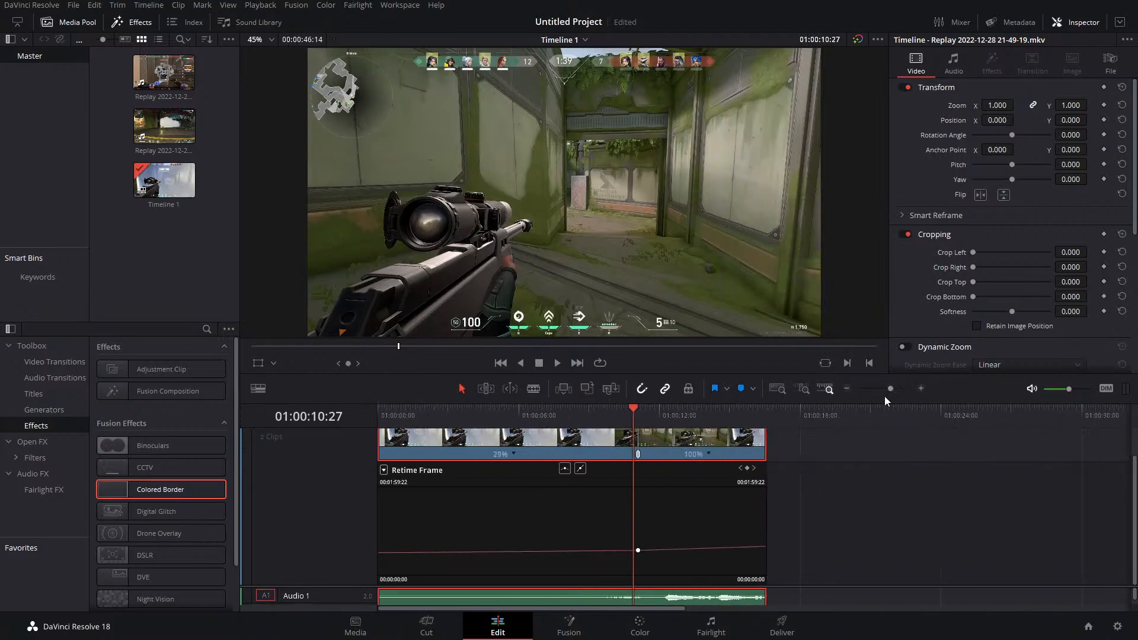
Smooth the speed-point keyframe on the Retime Frame curve and play back the transition from about 01:00:10:00
left_click(637, 550)
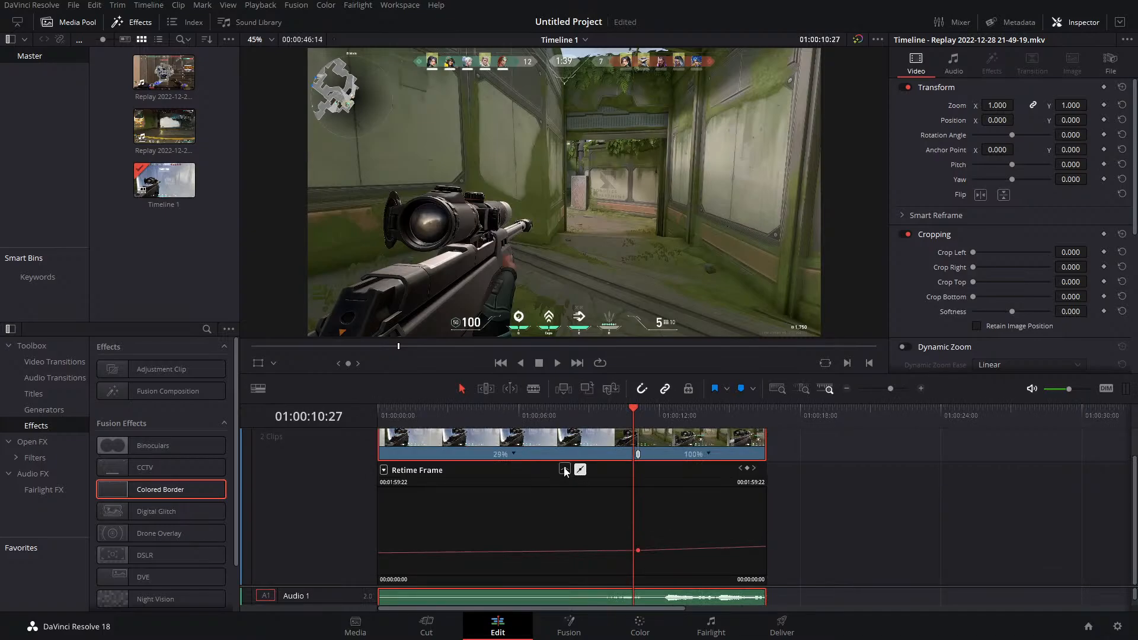
left_click(564, 469)
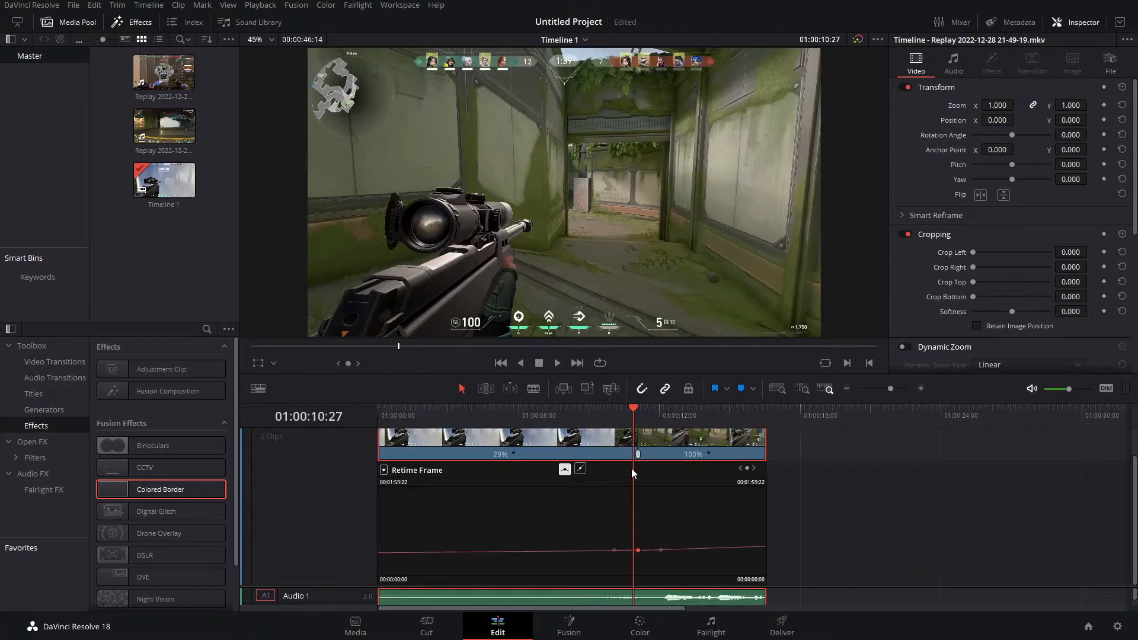
left_click_drag(634, 412, 611, 417)
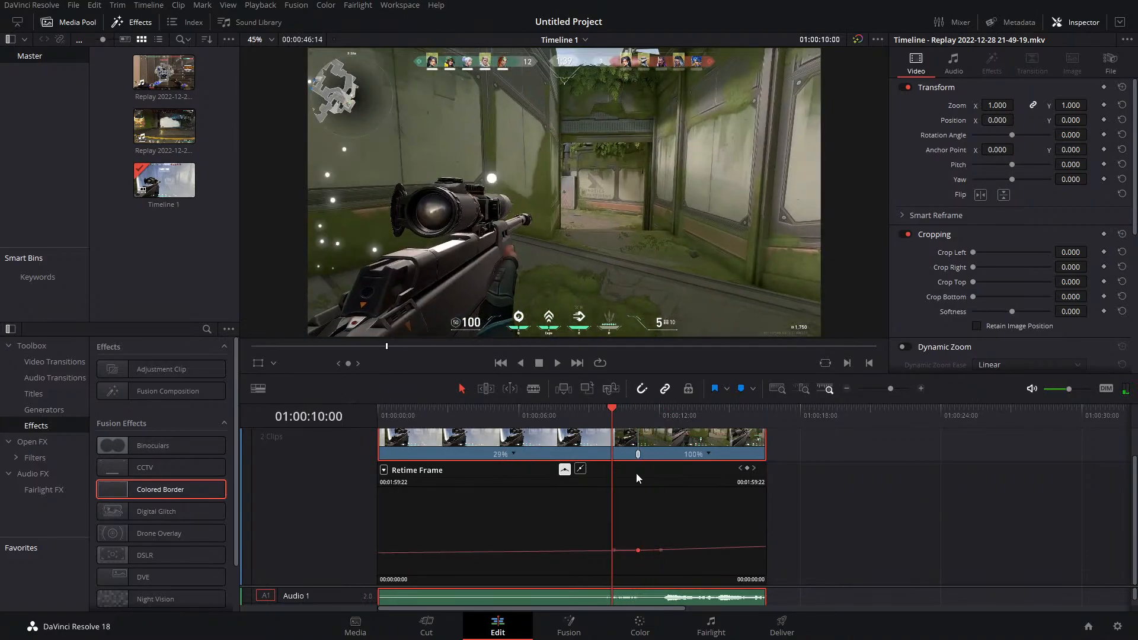
key("space")
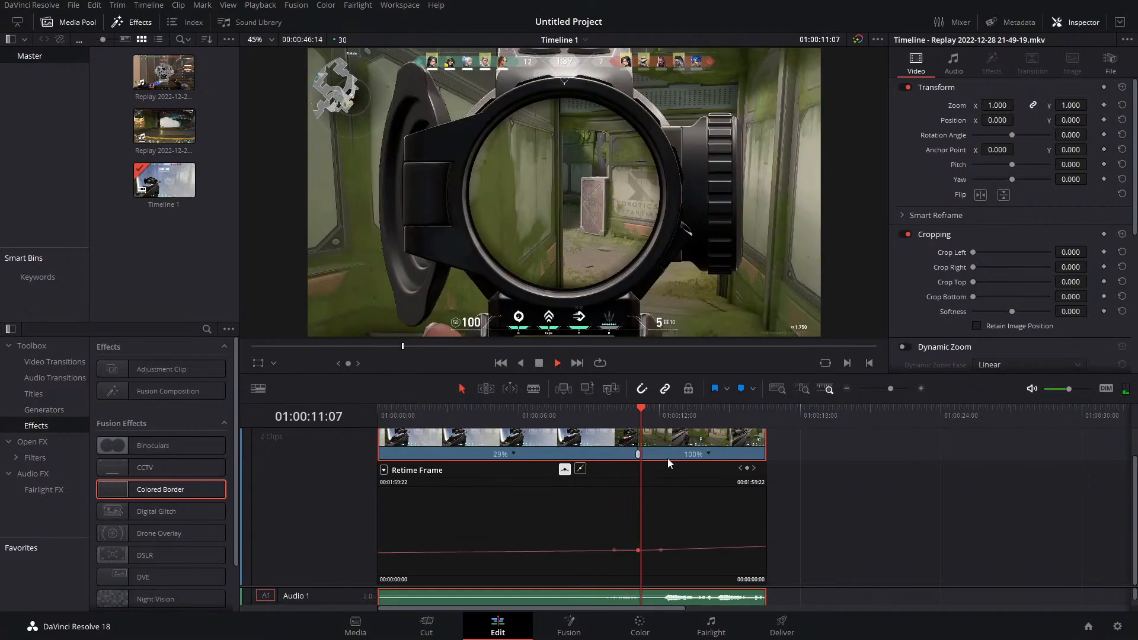
left_click(615, 417)
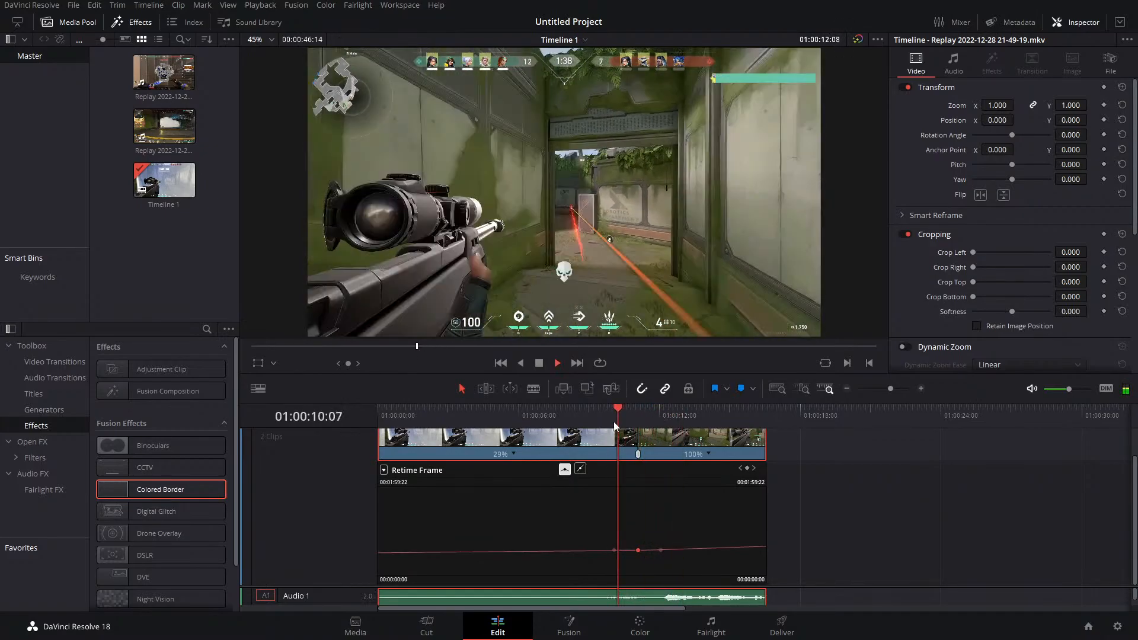
key("space")
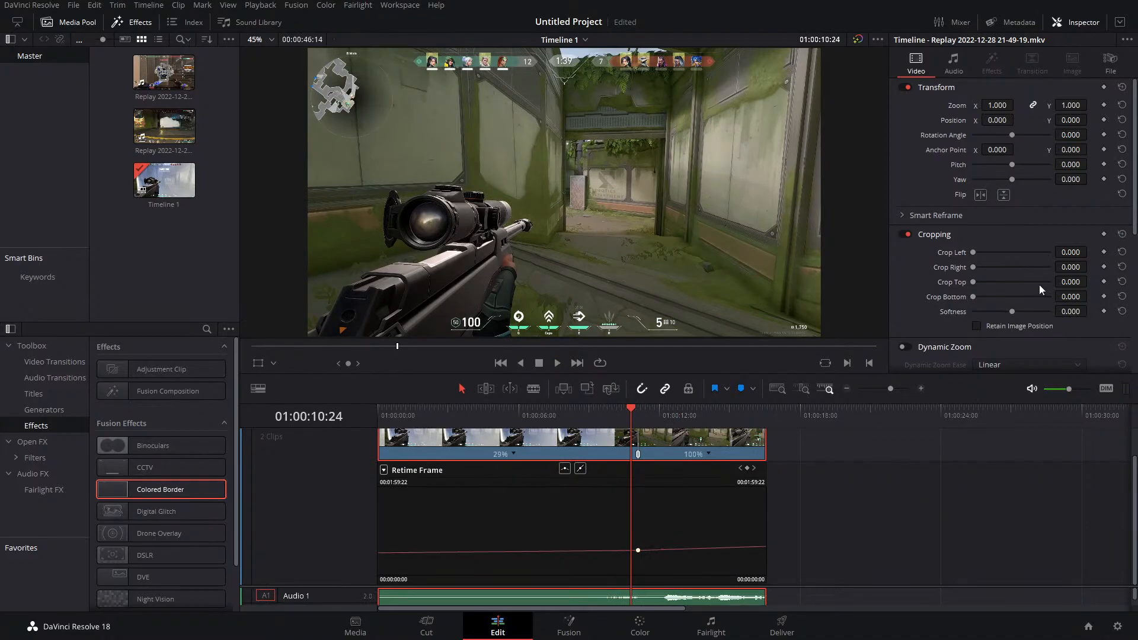
Review the Retime Process and Motion Estimation options in the clip's Retime and Scaling settings
scroll(1007, 284, "down", 5)
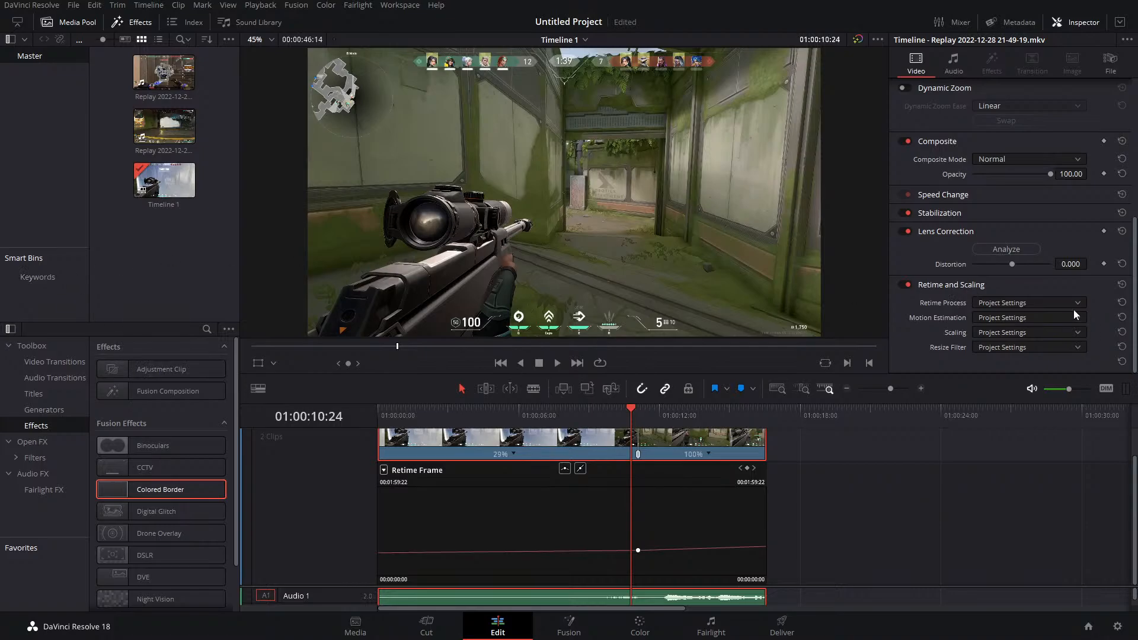
left_click(983, 301)
left_click(1002, 303)
left_click(995, 317)
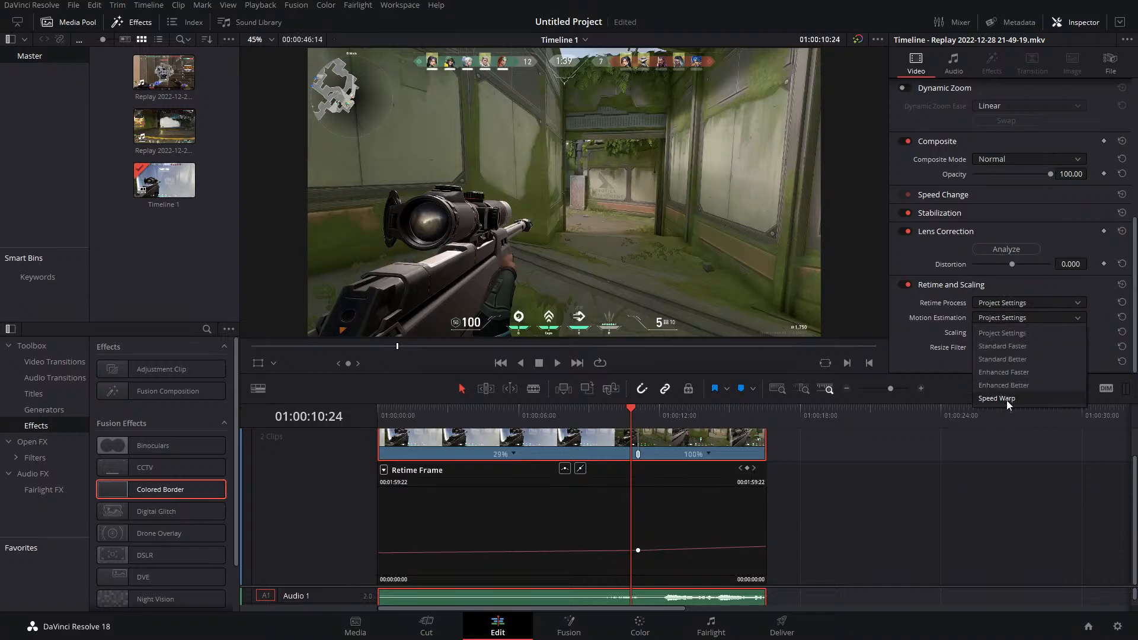
left_click(1072, 312)
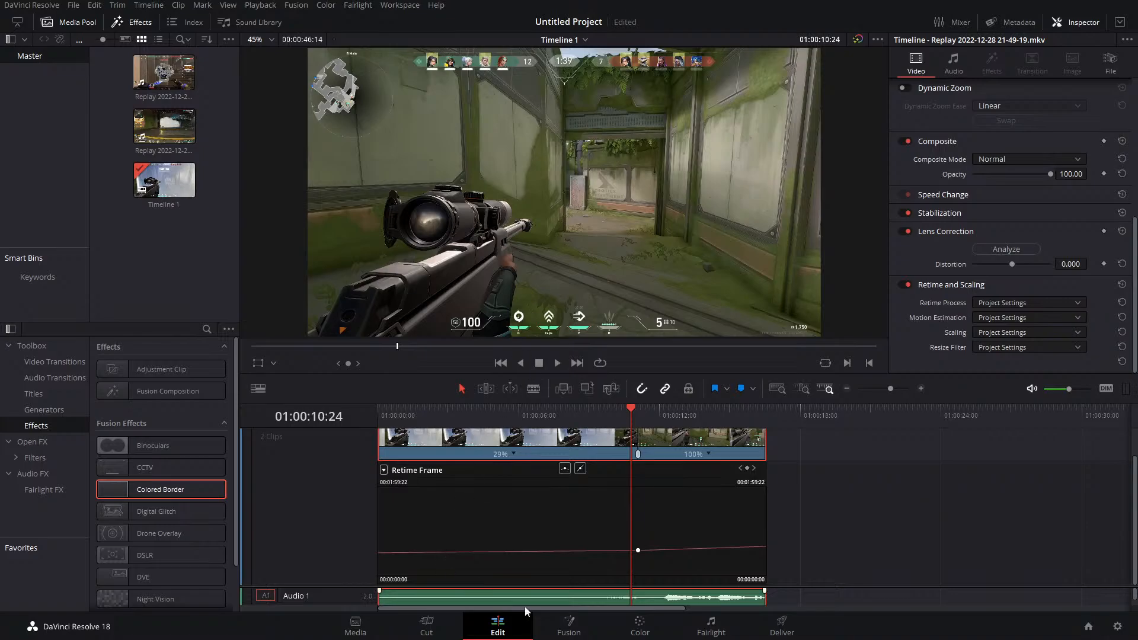
Open the clip in Fusion, hide the effects library and move the MediaIn1 node away from MediaOut1
left_click(568, 623)
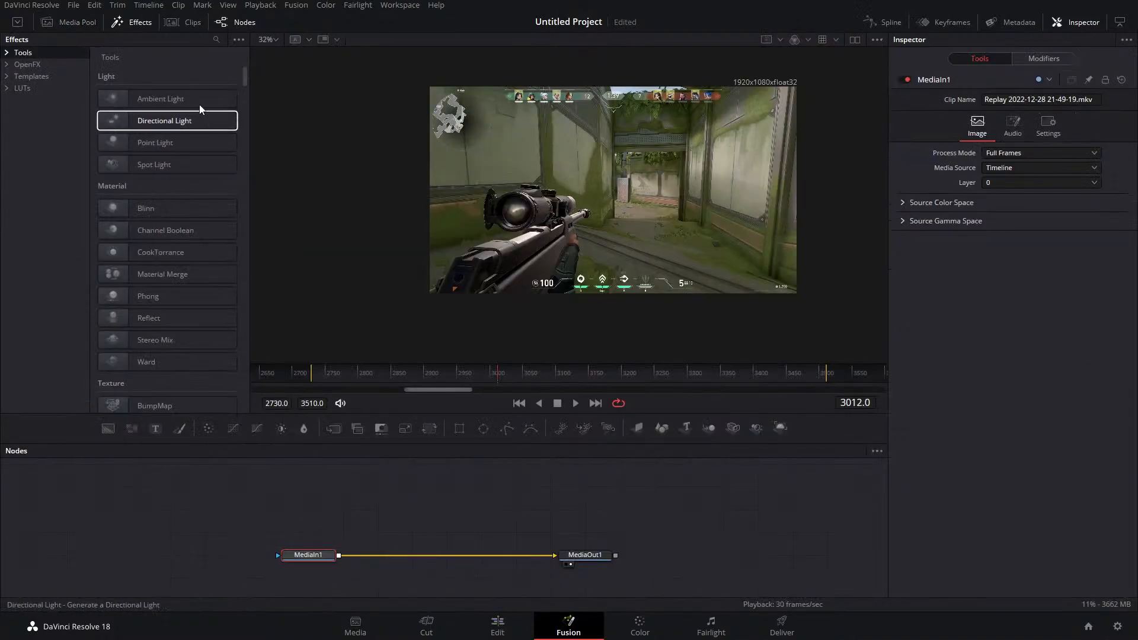
left_click(127, 26)
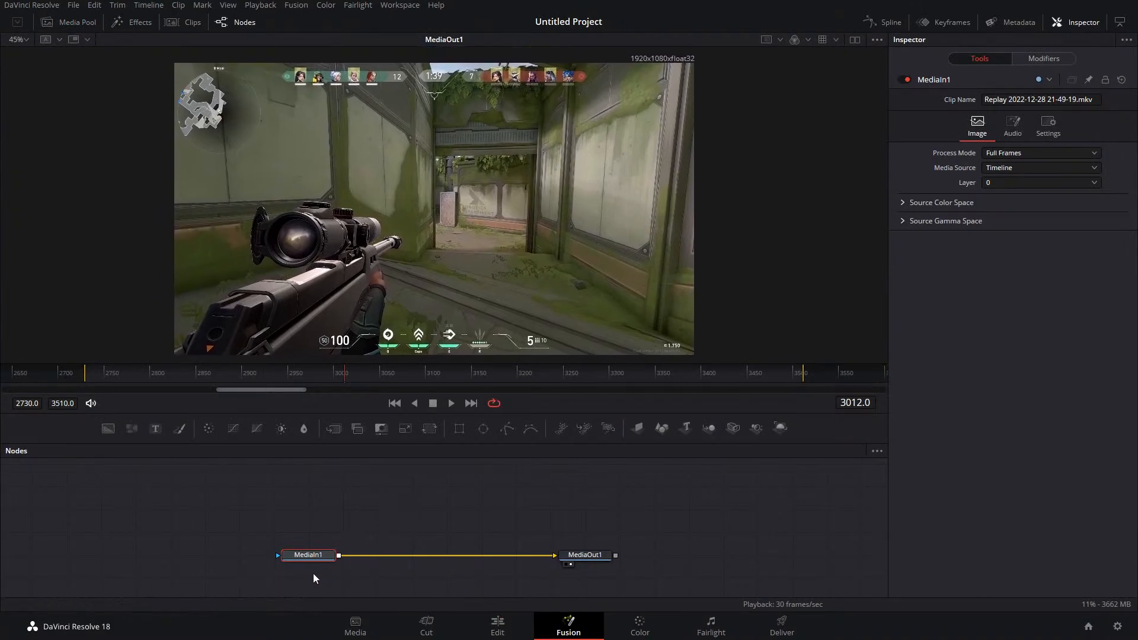
left_click_drag(315, 557, 281, 557)
left_click_drag(373, 524, 404, 497)
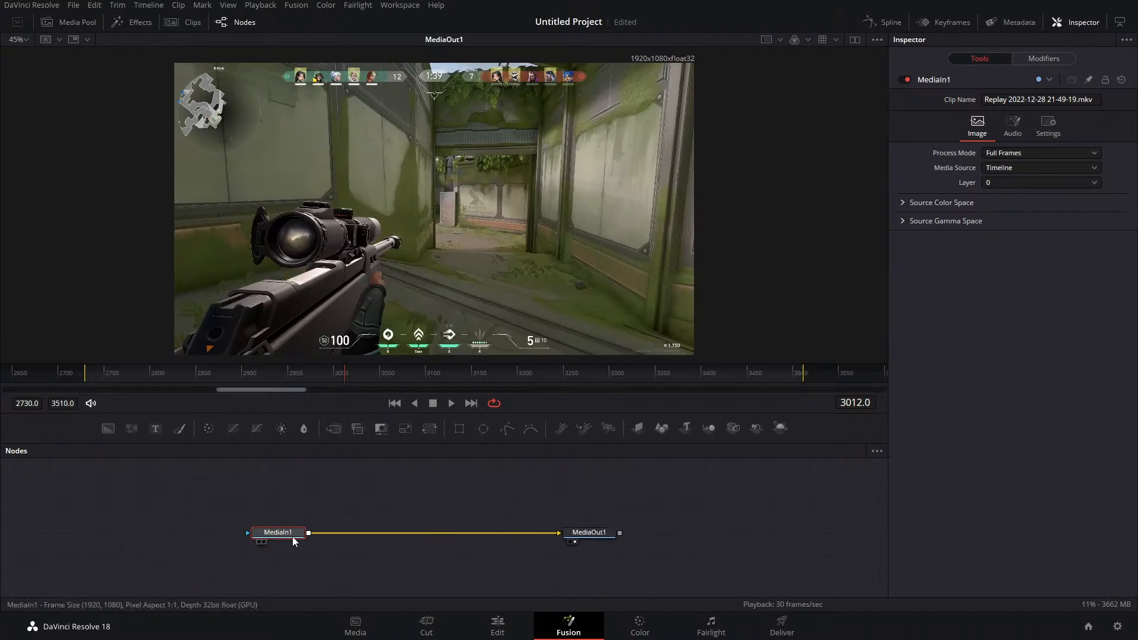
Merge a Background node over MediaIn1, place it above Merge1 and set its green to 1.0
left_click_drag(112, 432, 361, 535)
left_click_drag(282, 557, 352, 489)
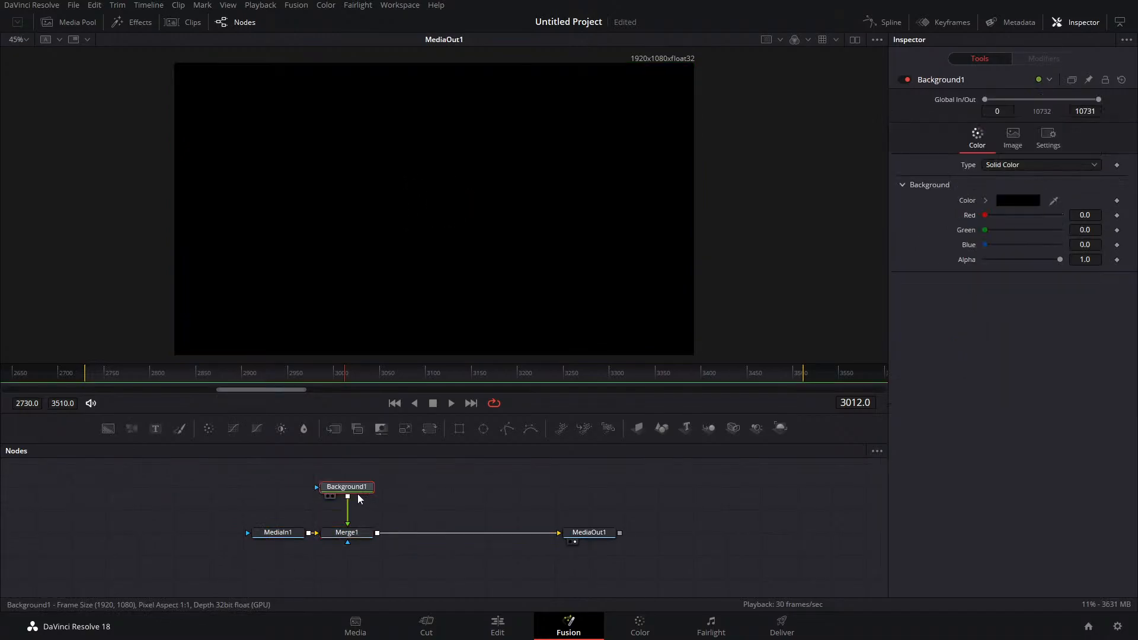
left_click_drag(984, 230, 1108, 234)
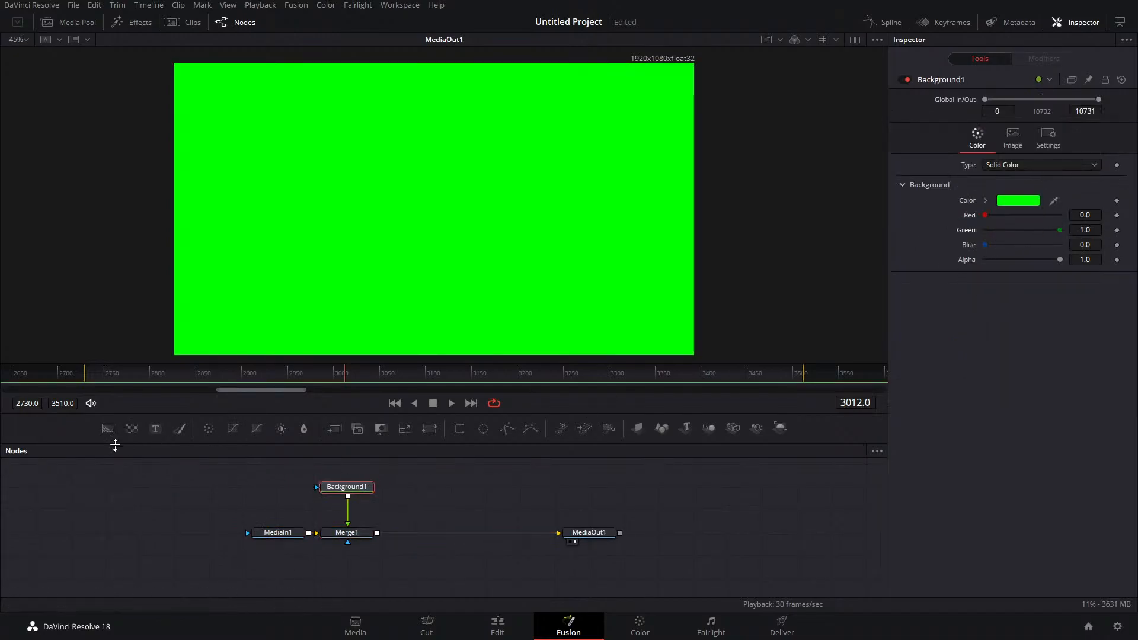
Merge a second Background node between Merge1 and MediaOut1, place it above Merge2 and set its blue to 1.0
left_click_drag(119, 435, 482, 533)
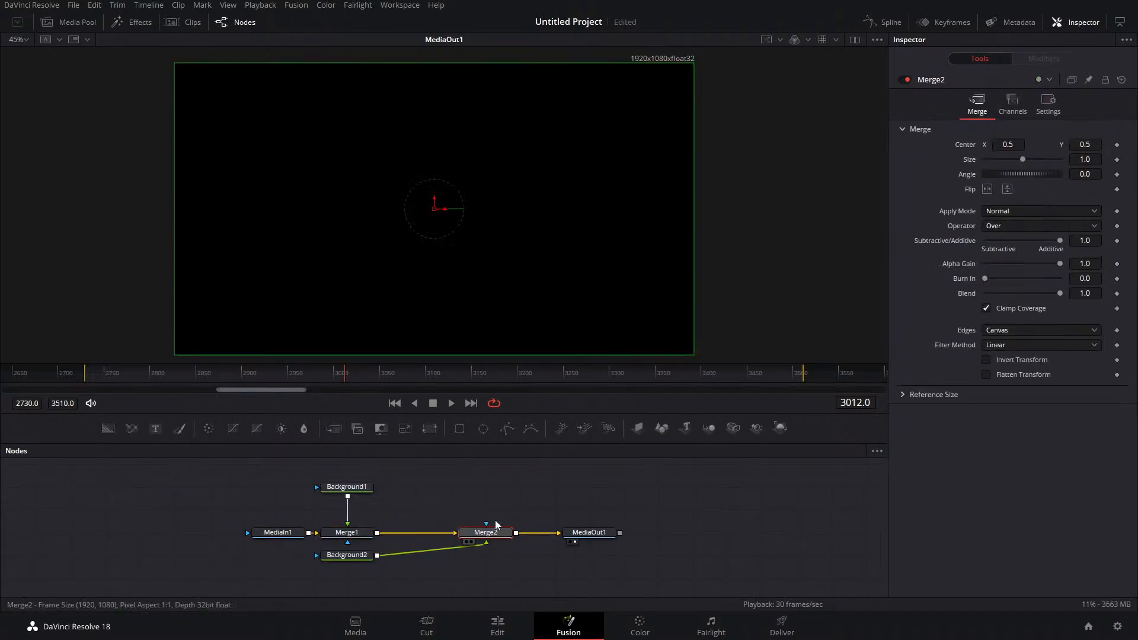
left_click_drag(346, 552, 486, 486)
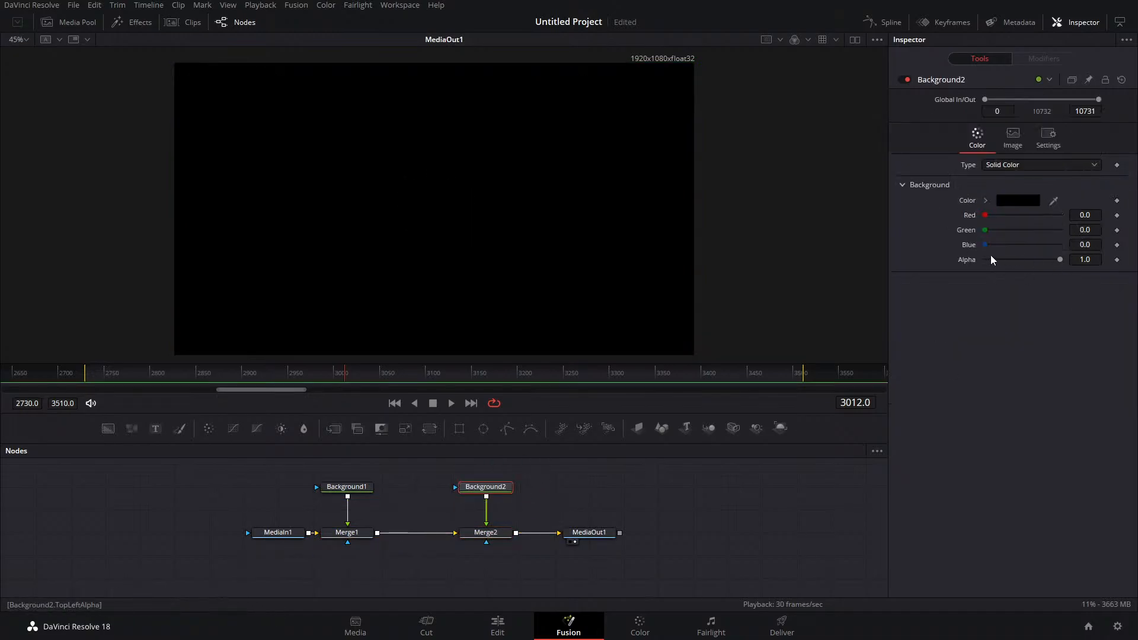
left_click_drag(985, 244, 1096, 245)
Set the apply mode of both Merge1 and Merge2 to Screen
left_click(346, 532)
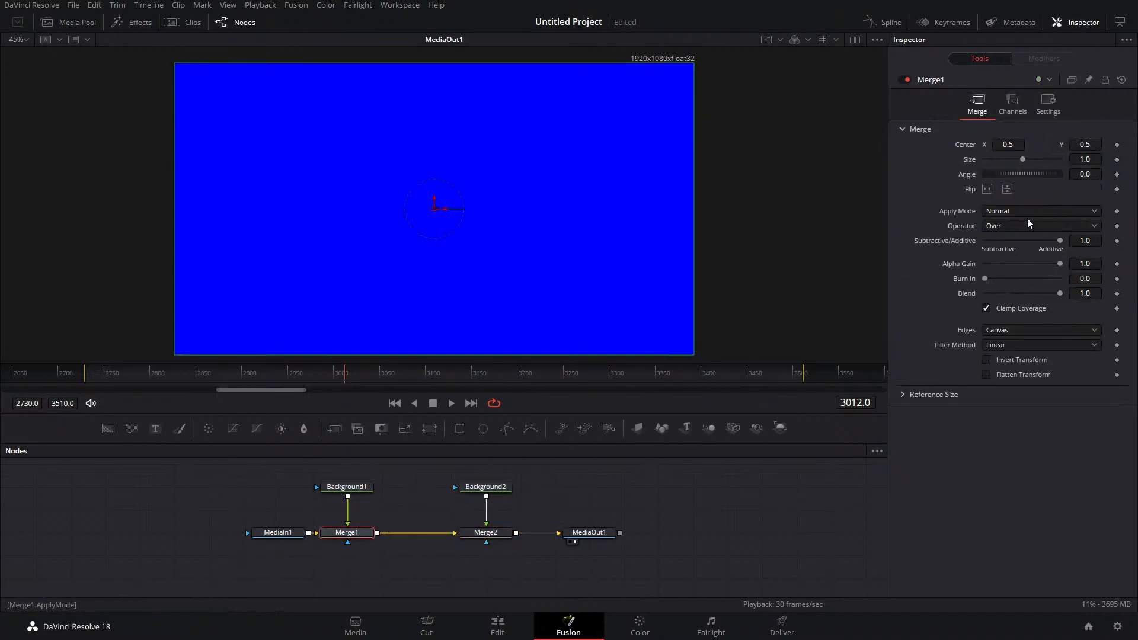
left_click(1022, 211)
left_click(1005, 269)
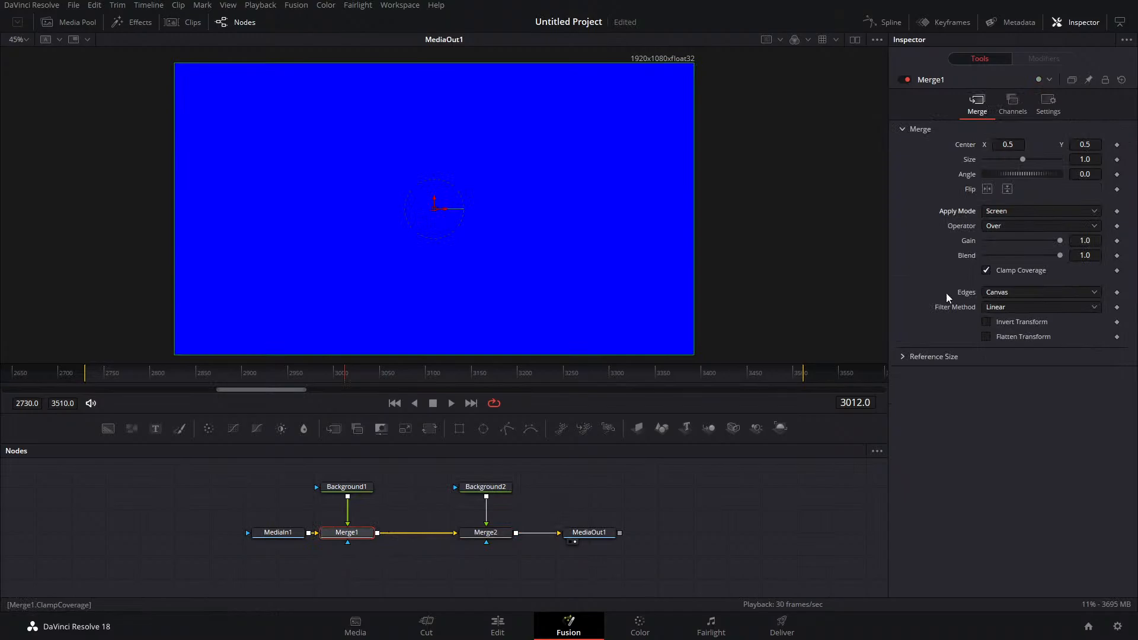
left_click(503, 533)
left_click(1031, 211)
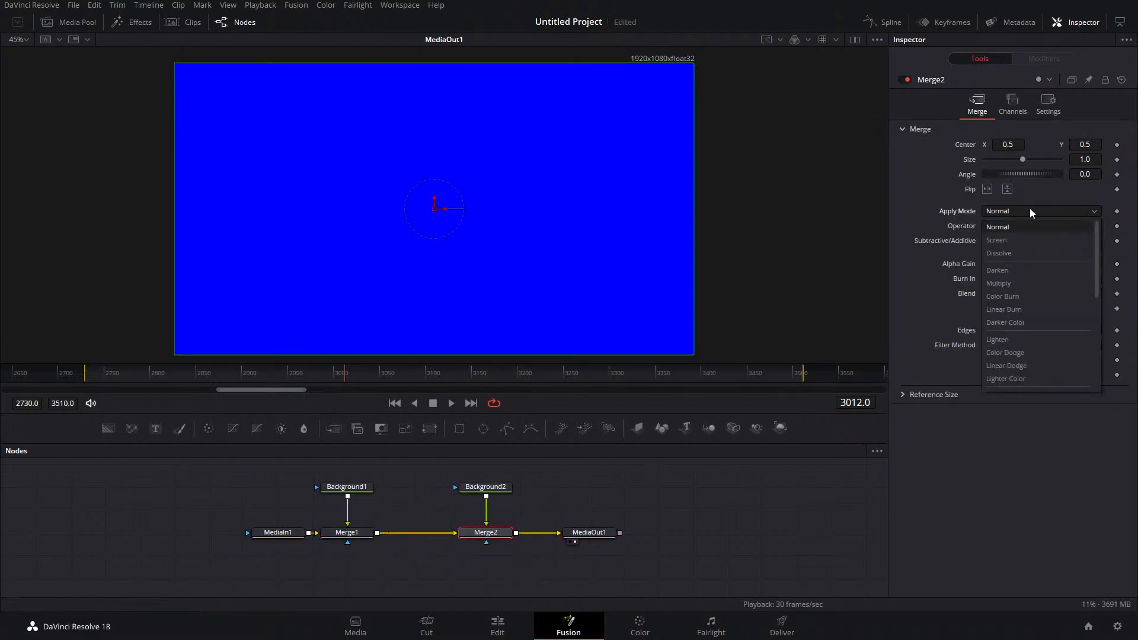
left_click(1007, 241)
Recolor Background2 to pure red with red 1.0, green 0.0 and blue 0.0
left_click(479, 492)
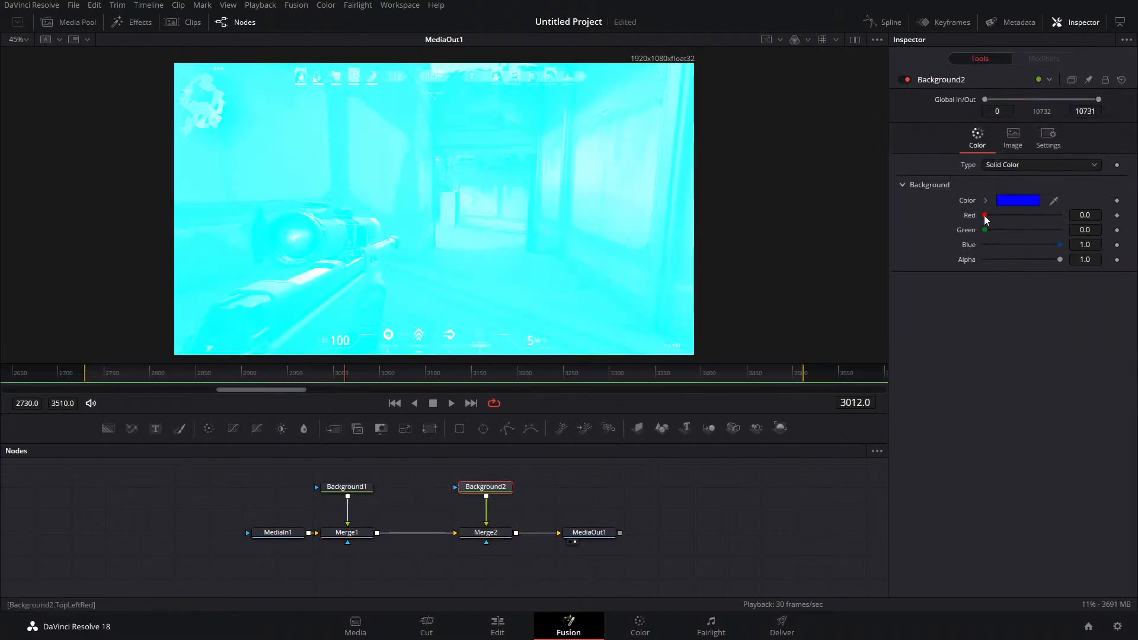
left_click_drag(985, 216, 851, 257)
View Background1, Background2 and the final MediaOut1 in turn to compare each color with the merged image
left_click(347, 486)
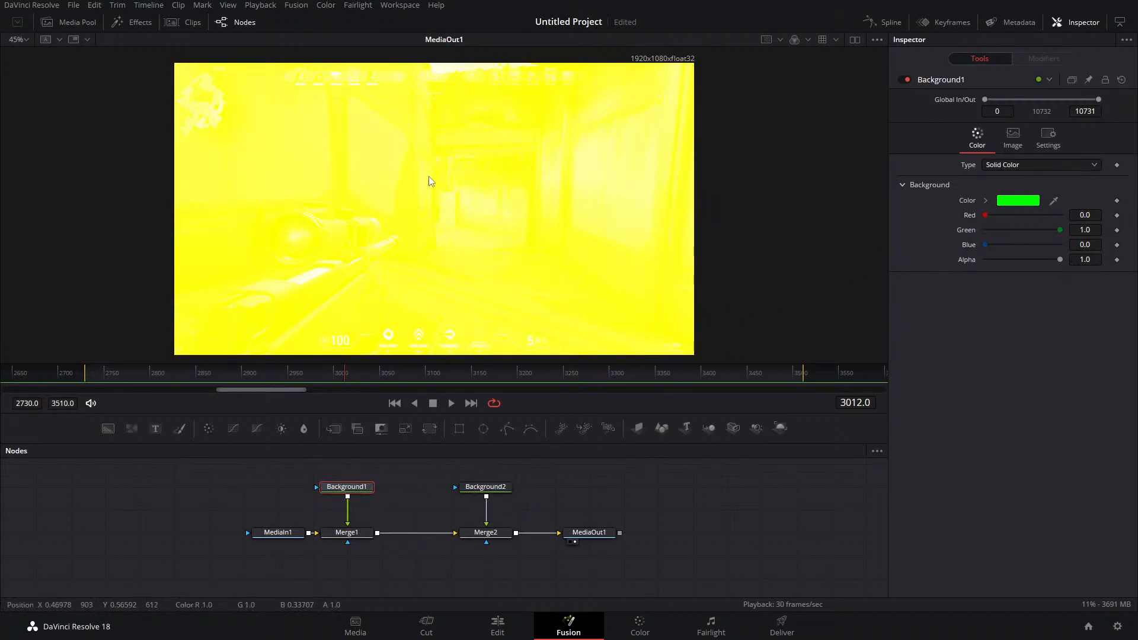
key("1")
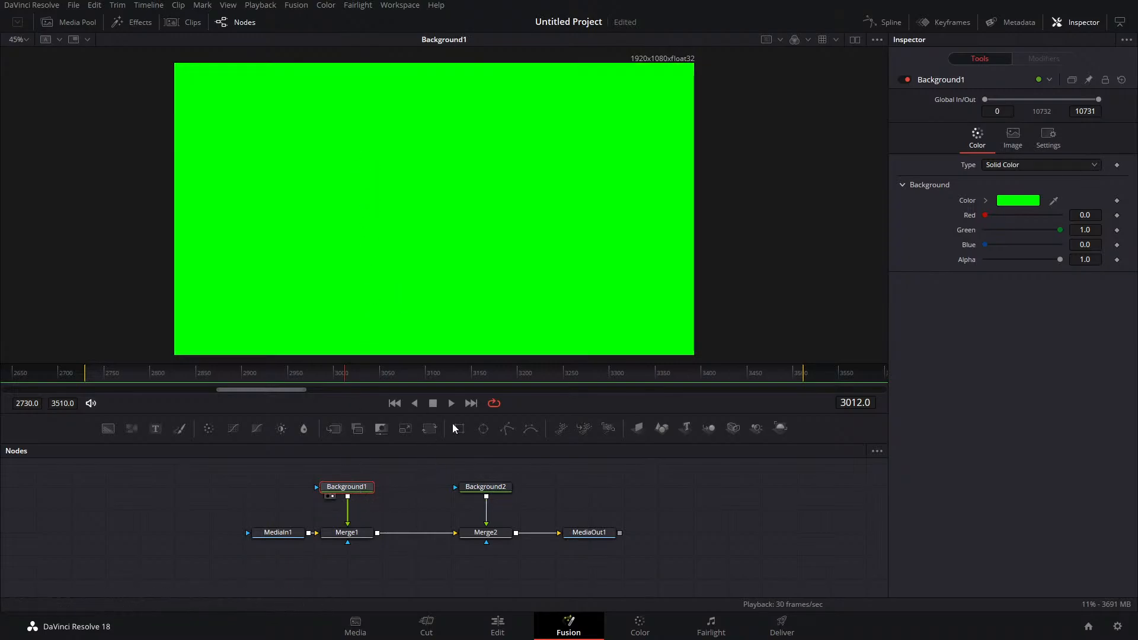
left_click(497, 491)
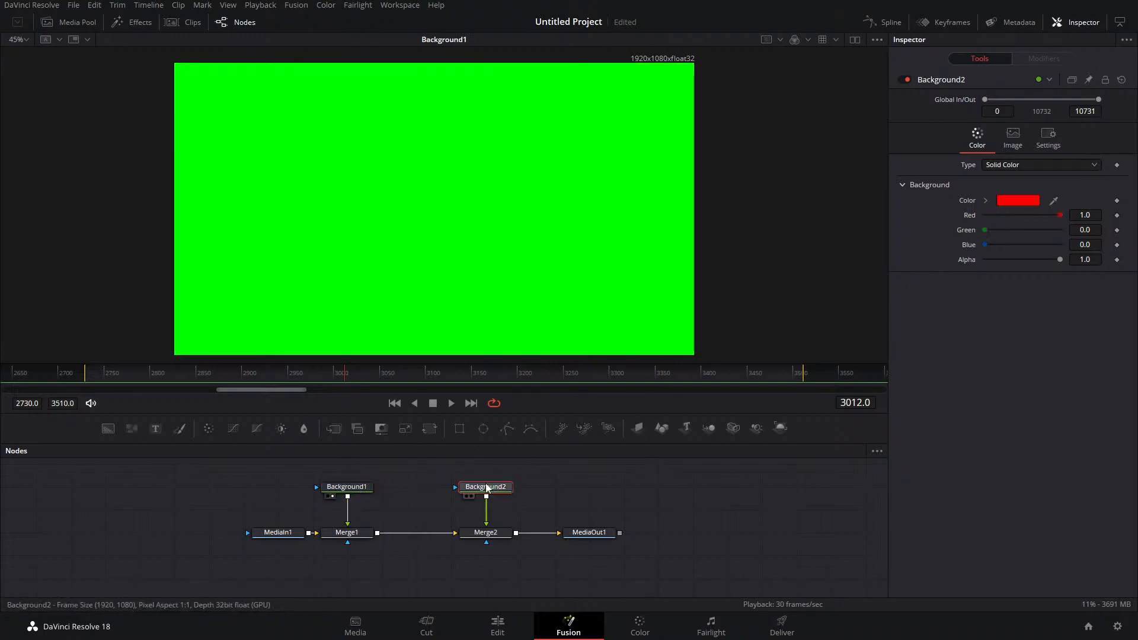
key("1")
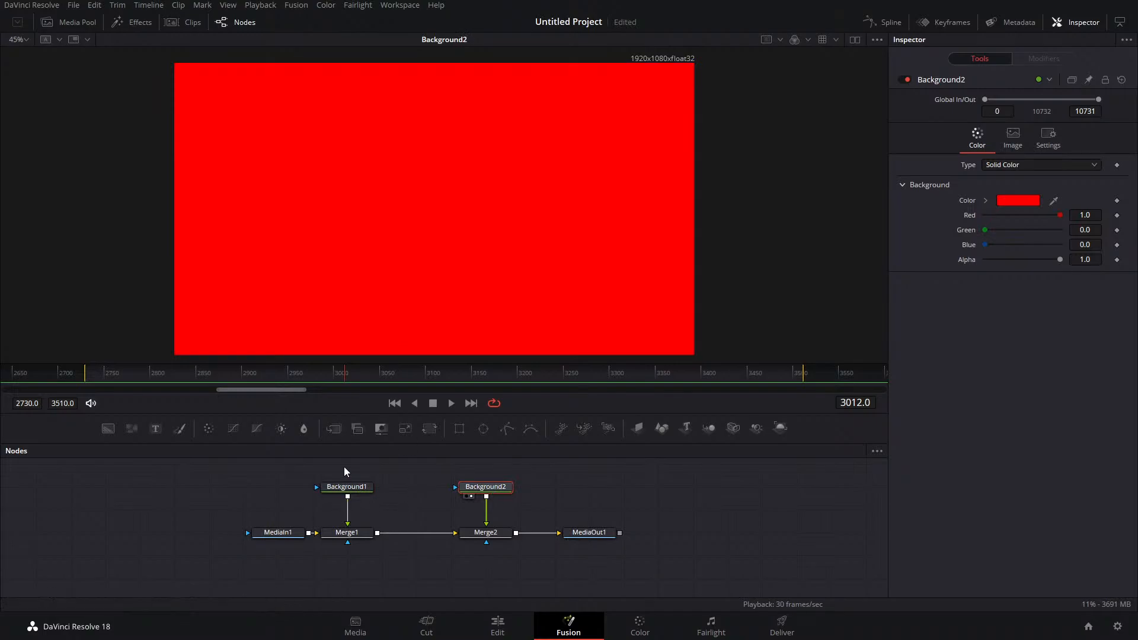
left_click(348, 487)
left_click(492, 490, "ctrl")
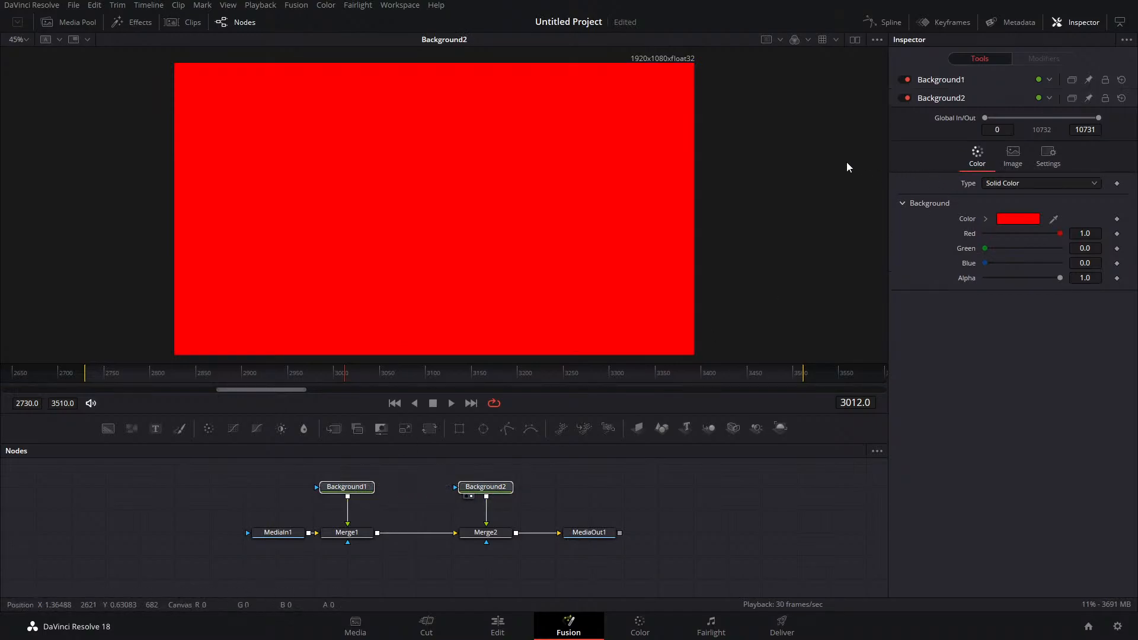
left_click(606, 537)
key("1")
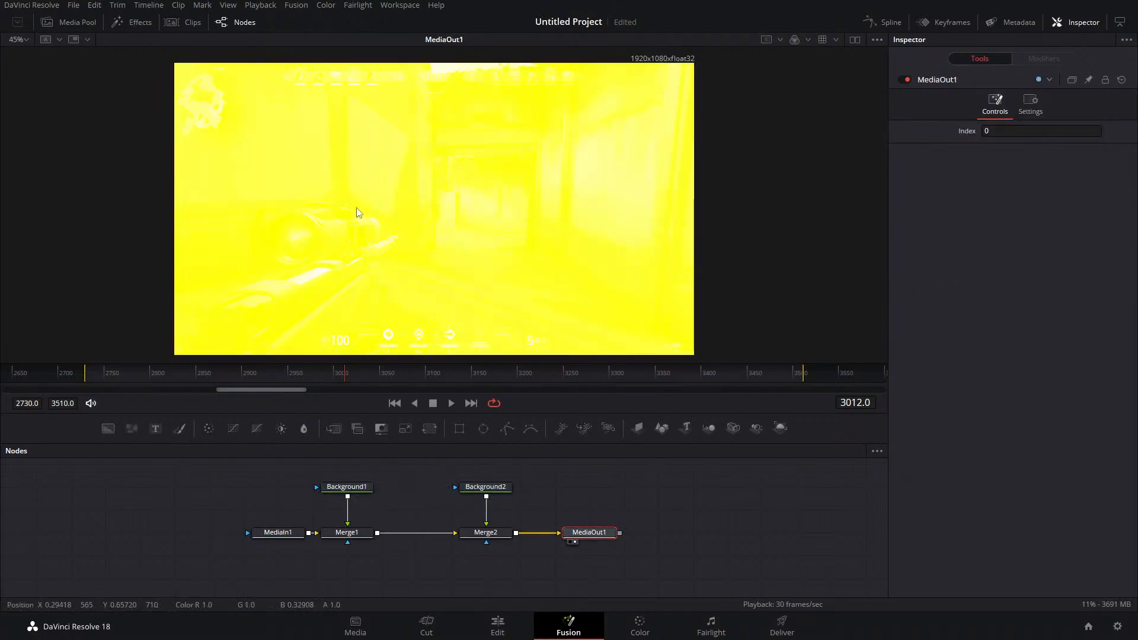
Move MediaIn1 farther away from Merge1 and view MediaIn1 and Background1 in turn
left_click_drag(300, 532, 194, 529)
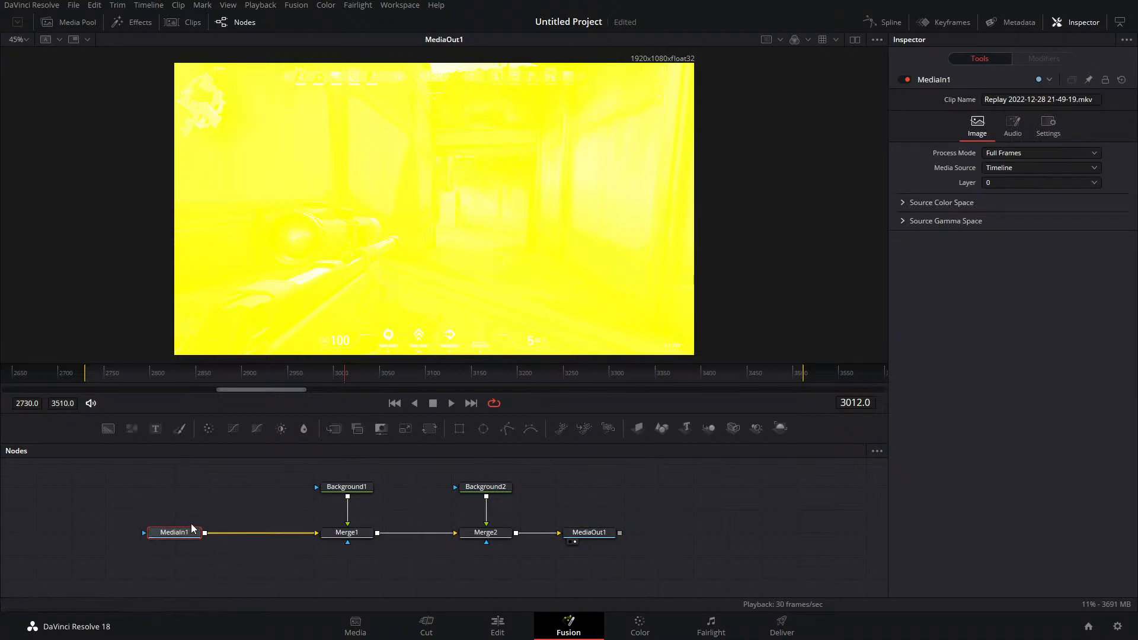
left_click(160, 541)
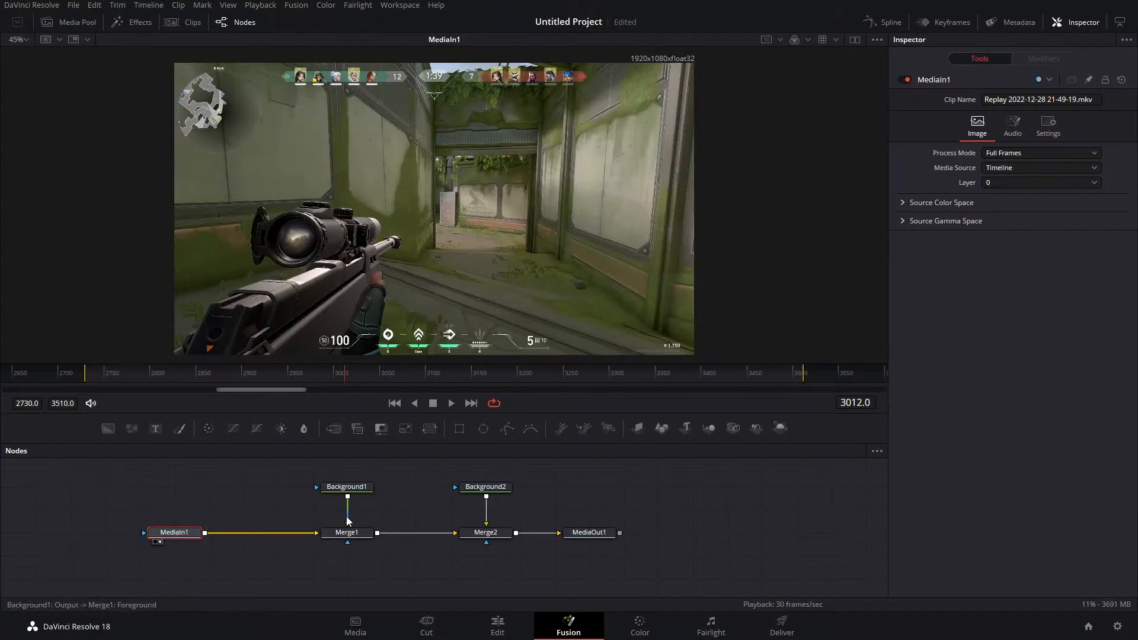
left_click(366, 484)
left_click(366, 487)
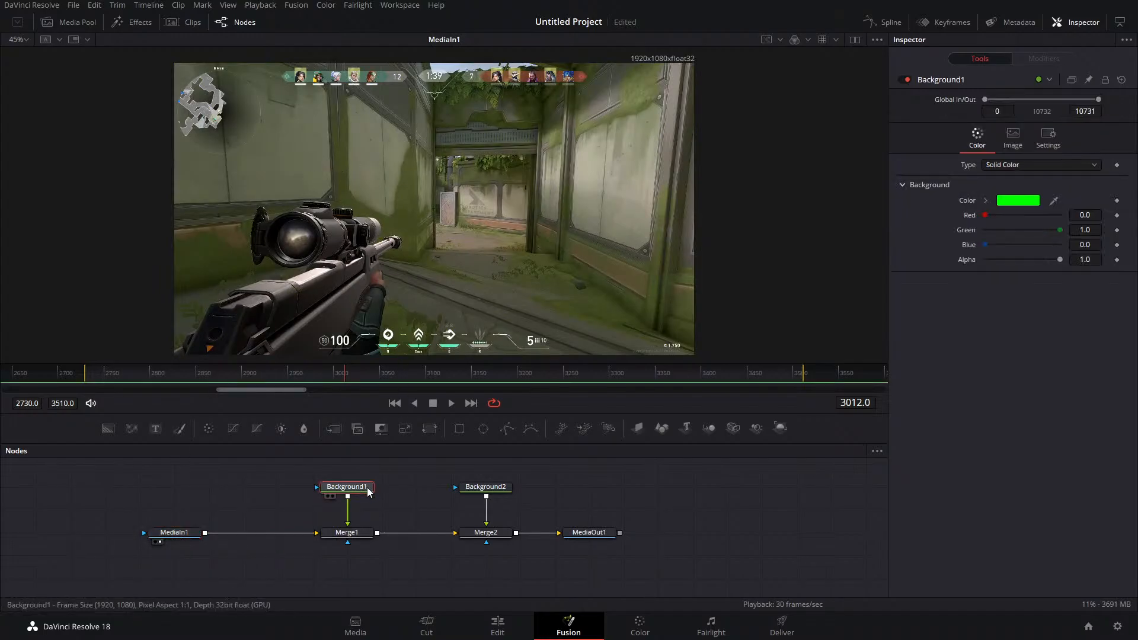
key("1")
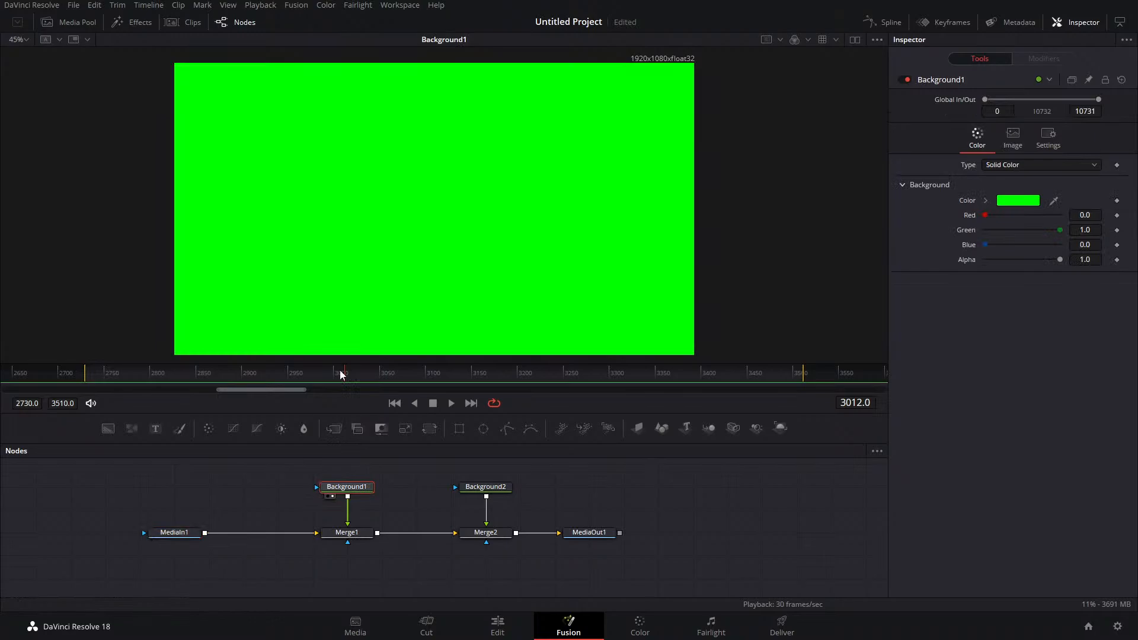
View the output of Merge1 and look through its apply mode options without changing the mode
left_click(346, 534)
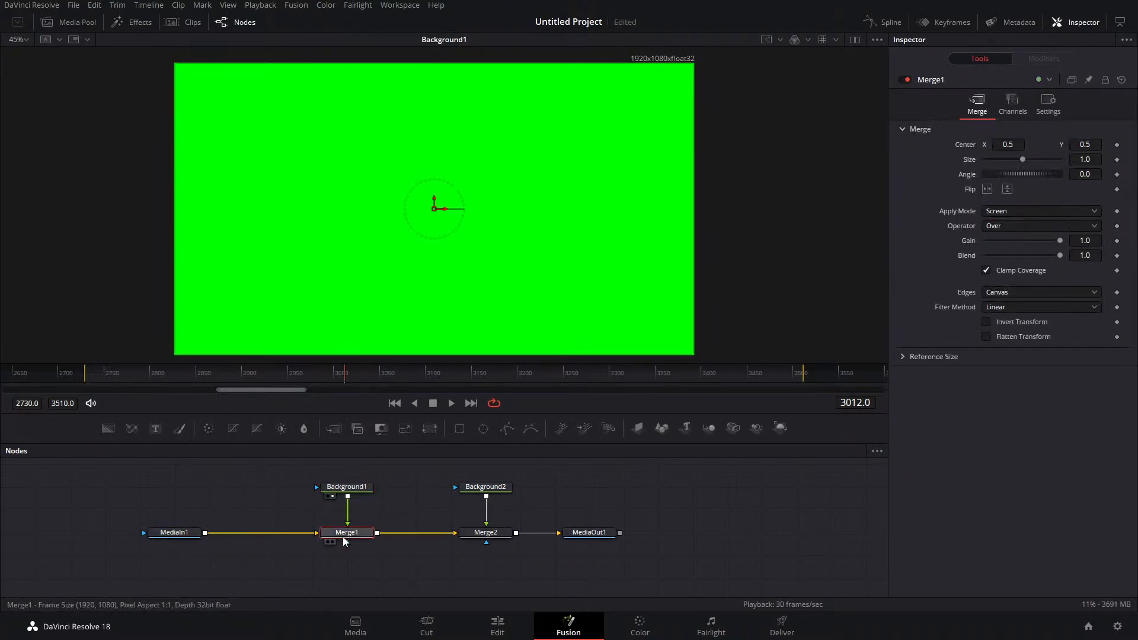
key("1")
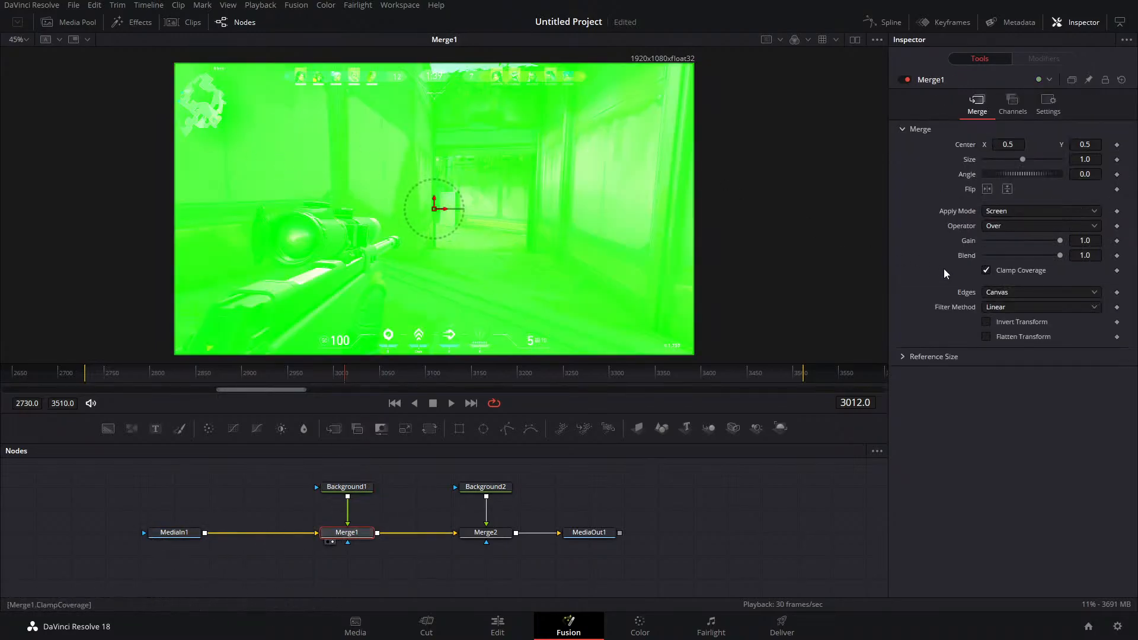
left_click(997, 213)
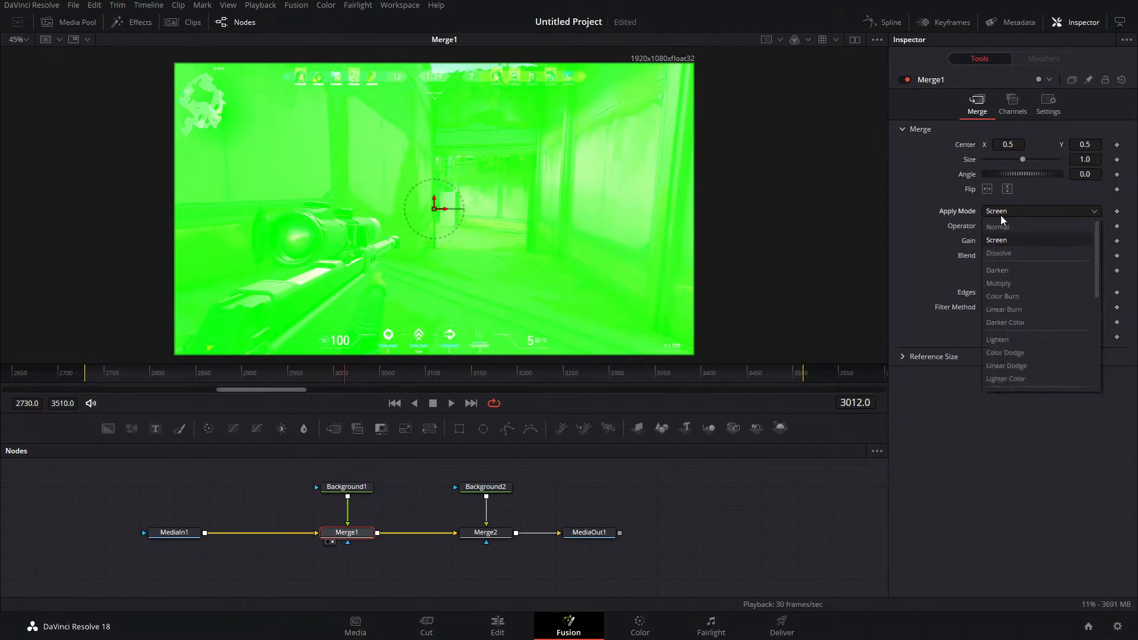
left_click(1001, 216)
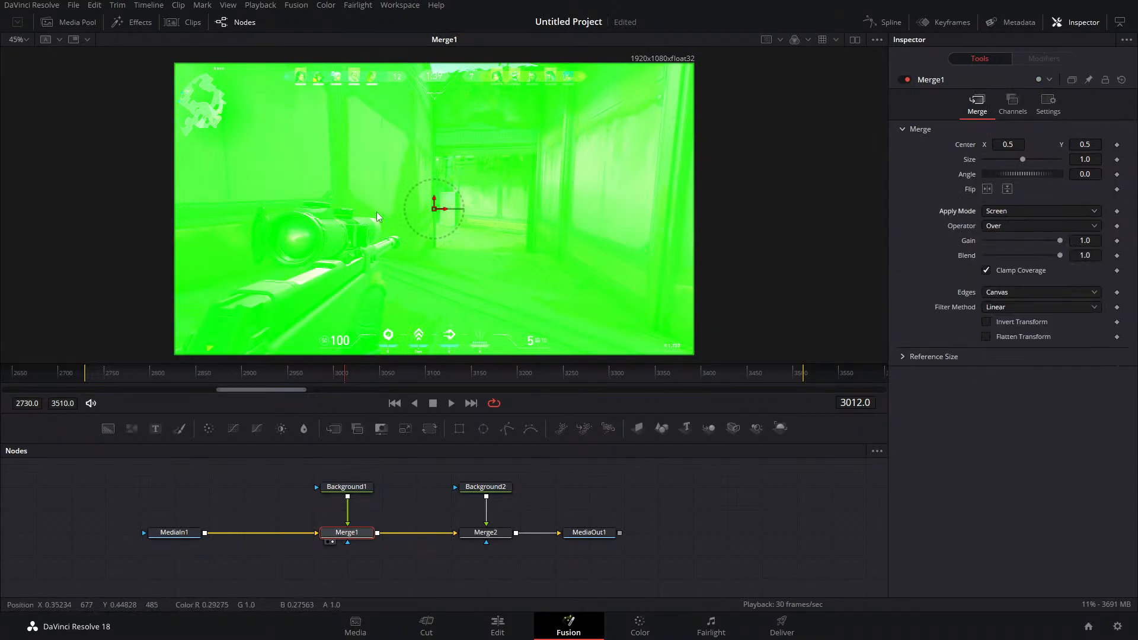
View Background2 and the output of Merge2 in turn to follow the second blend
scroll(390, 520, "right", 2)
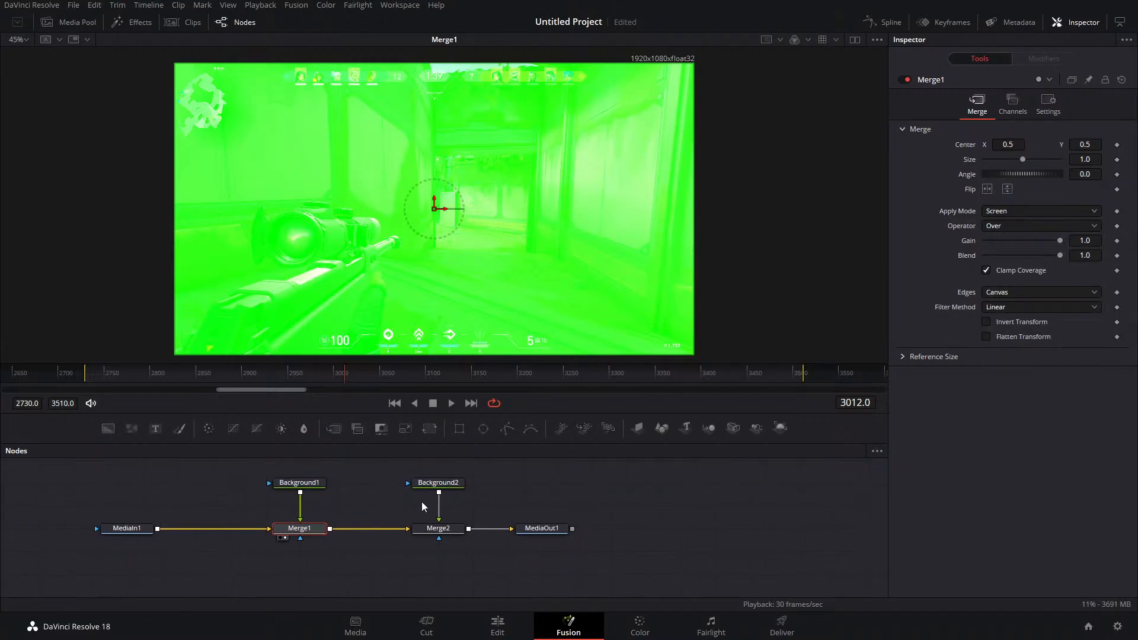
left_click(429, 483)
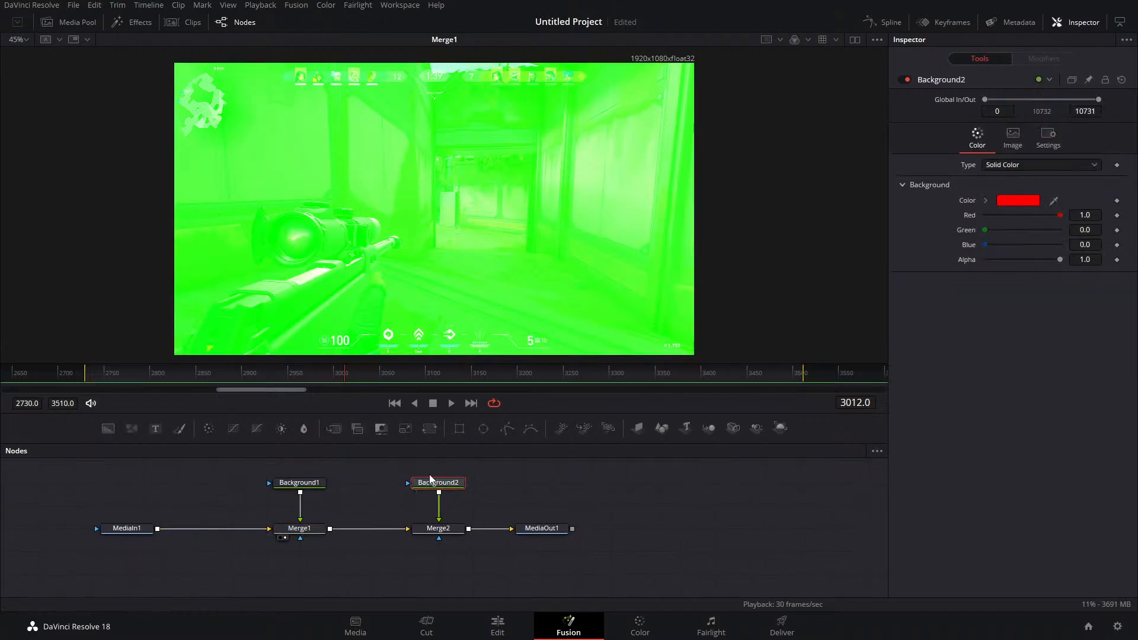
key("2")
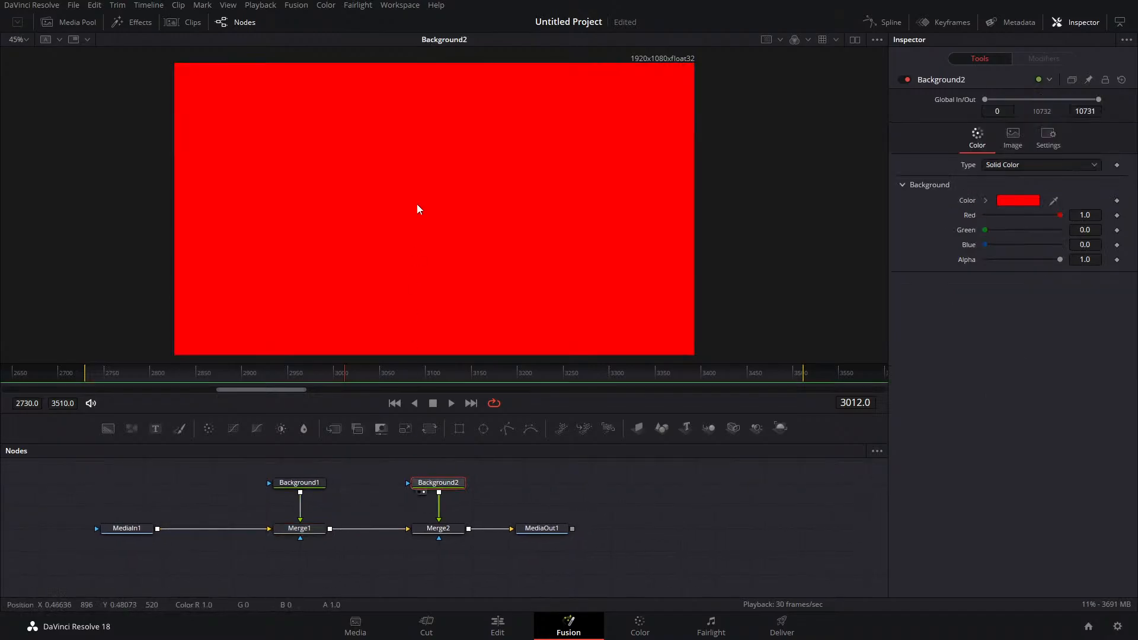
left_click(435, 536)
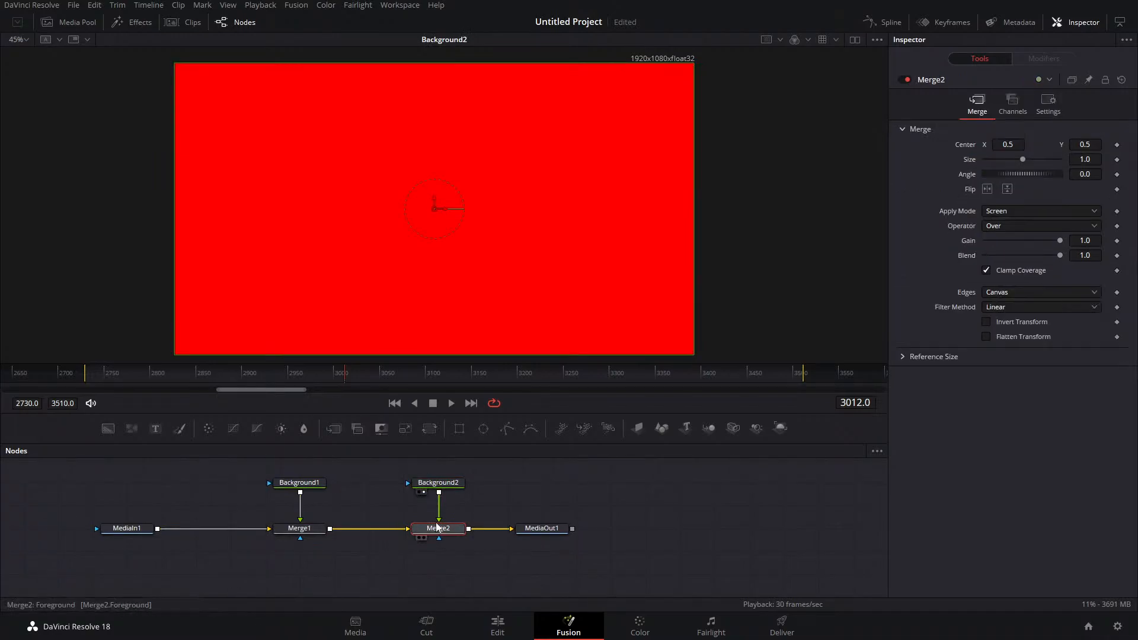
key("2")
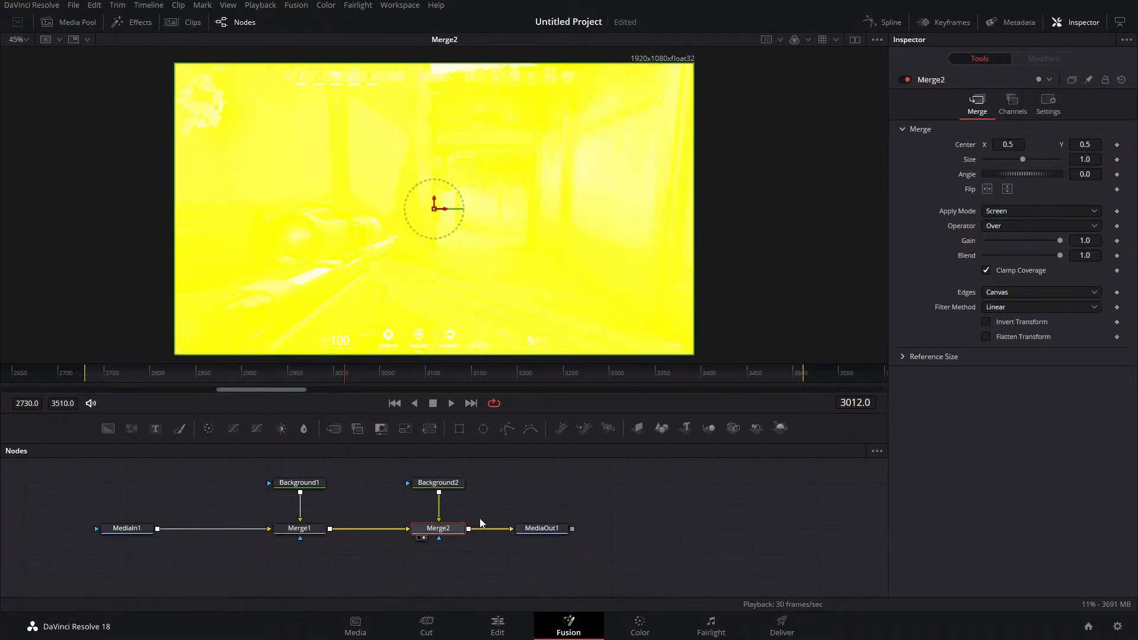
Move MediaOut1 farther away from Merge2 and compare the MediaOut1 image with the Merge2 output
left_click(540, 529)
left_click_drag(553, 531, 658, 533)
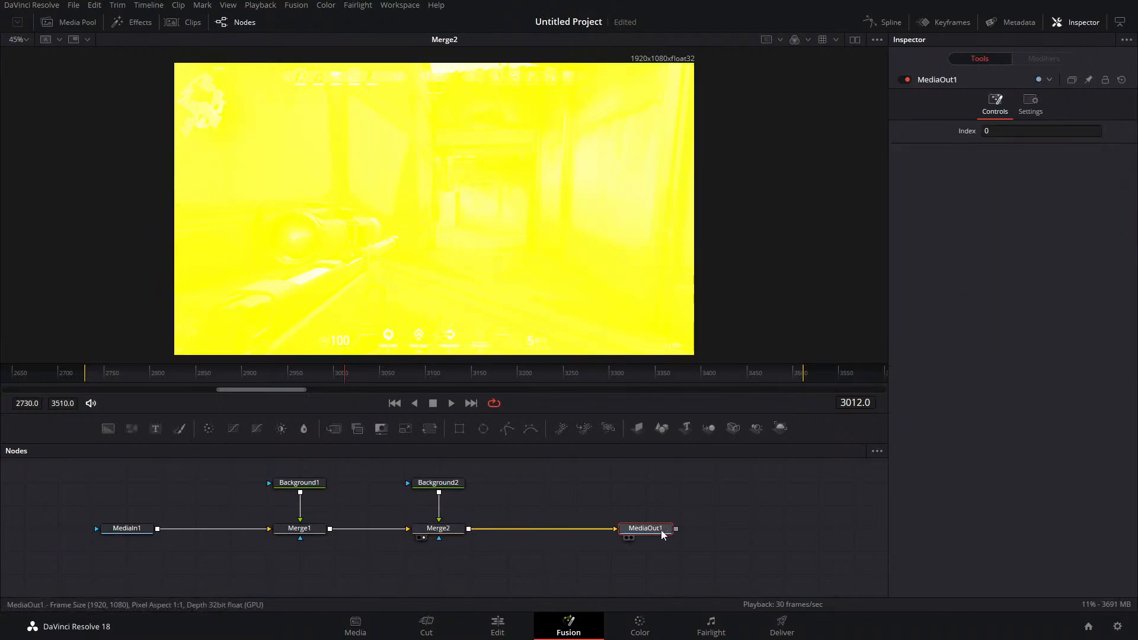
key("1")
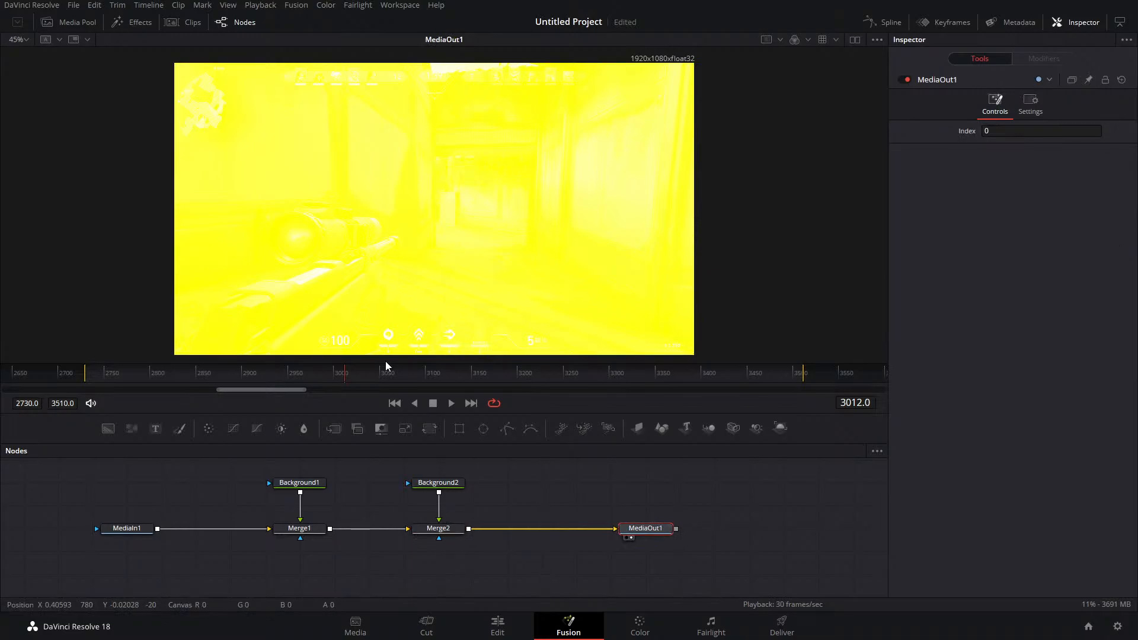
left_click(434, 532)
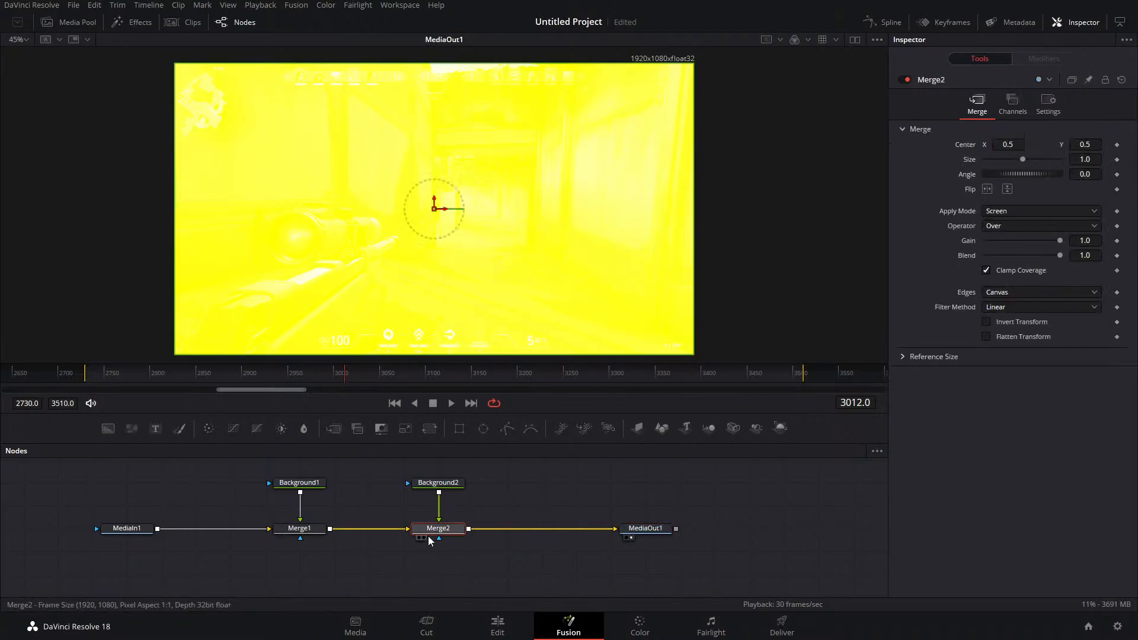
key("1")
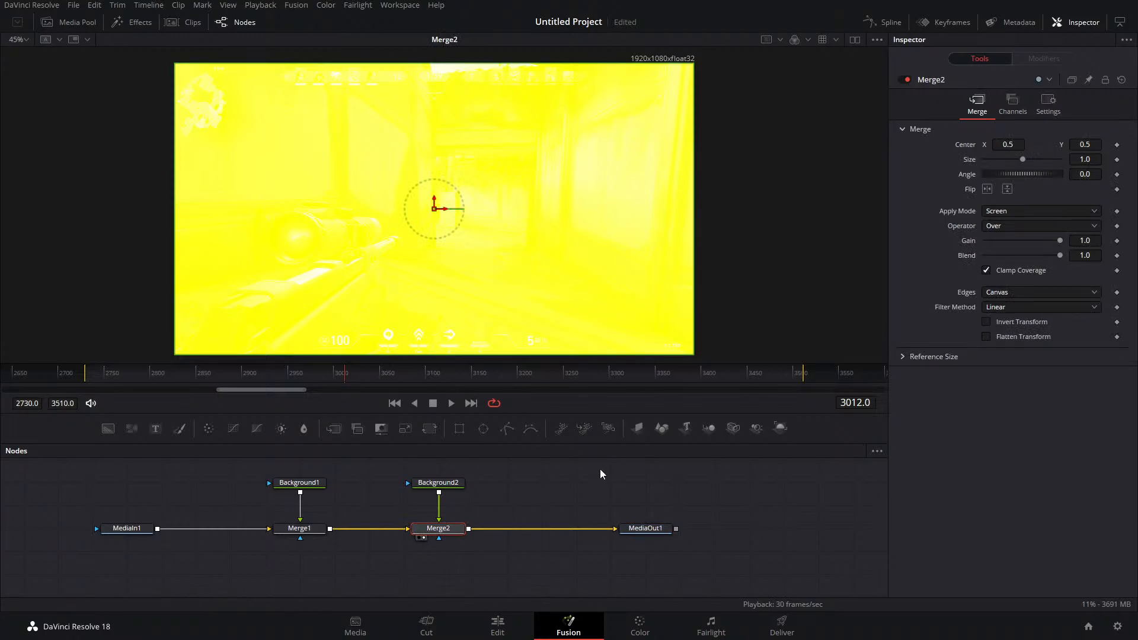
left_click(657, 528)
key("1")
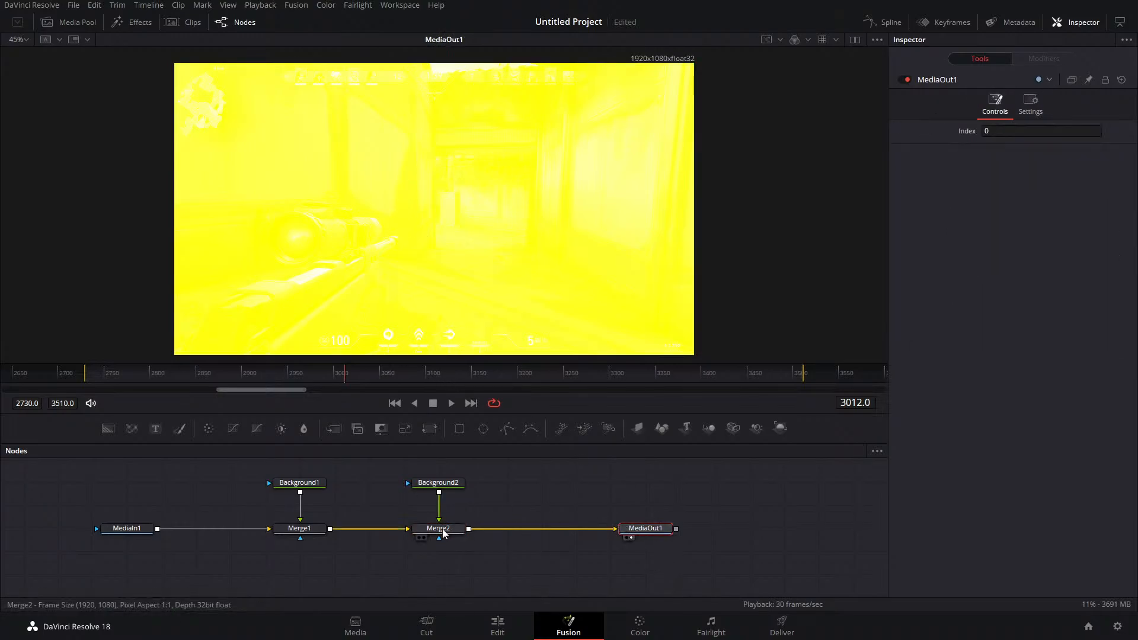
Try a Blur node between Merge2 and MediaOut1, experiment with its blur size, and delete the node
left_click_drag(302, 429, 564, 532)
mouse_move(988, 180)
left_mouse_down()
mouse_move(1008, 177)
mouse_move(978, 190)
mouse_move(1044, 188)
mouse_move(980, 193)
left_mouse_up()
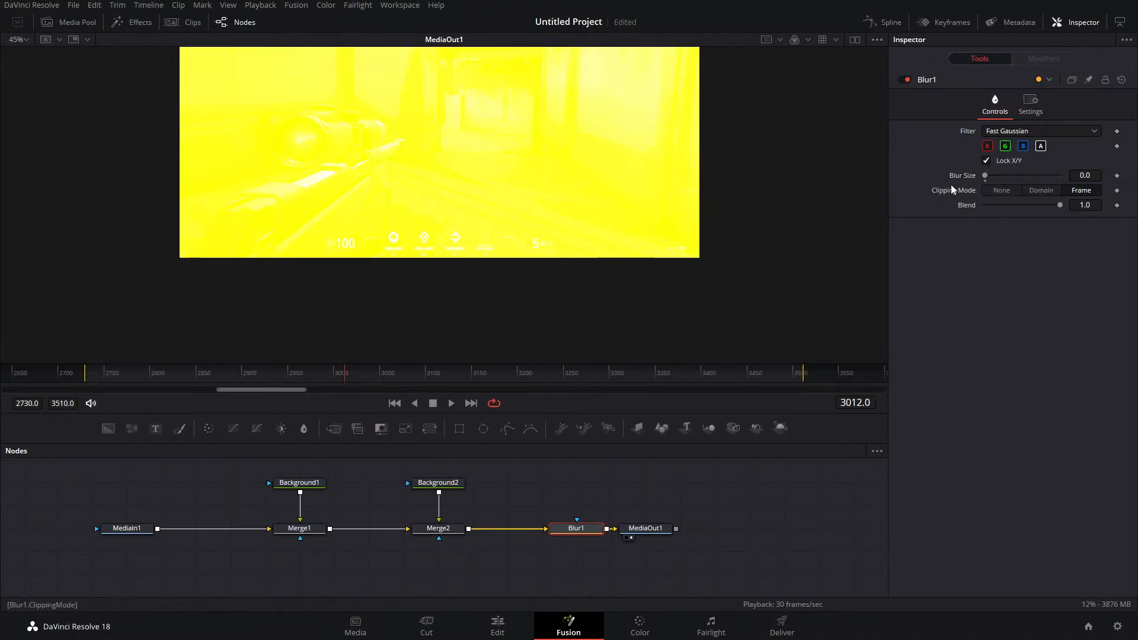
mouse_move(984, 175)
left_mouse_down()
mouse_move(1020, 174)
mouse_move(976, 183)
left_mouse_up()
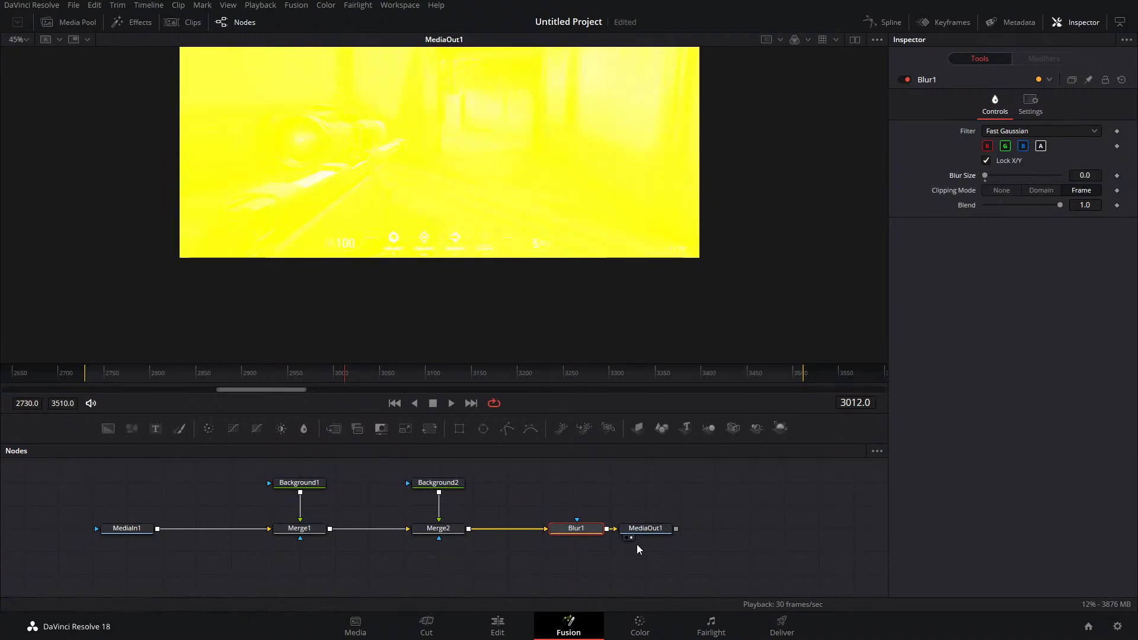
key("Delete")
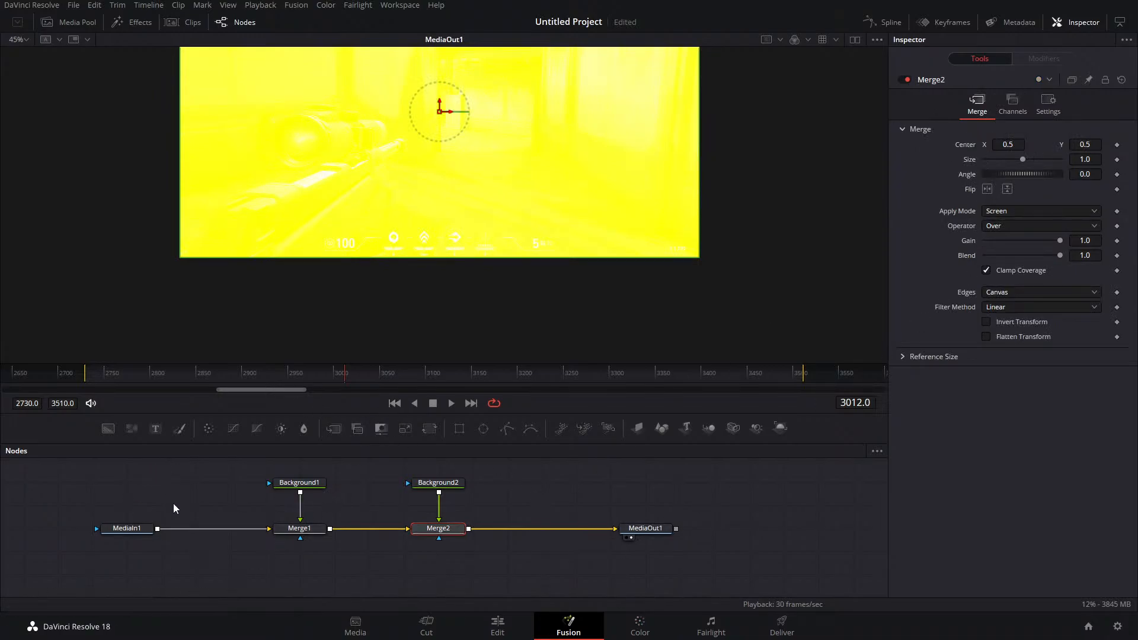
Delete both Background nodes and both Merge nodes so MediaIn1 feeds MediaOut1 directly, and save the project
left_click_drag(466, 565, 274, 473)
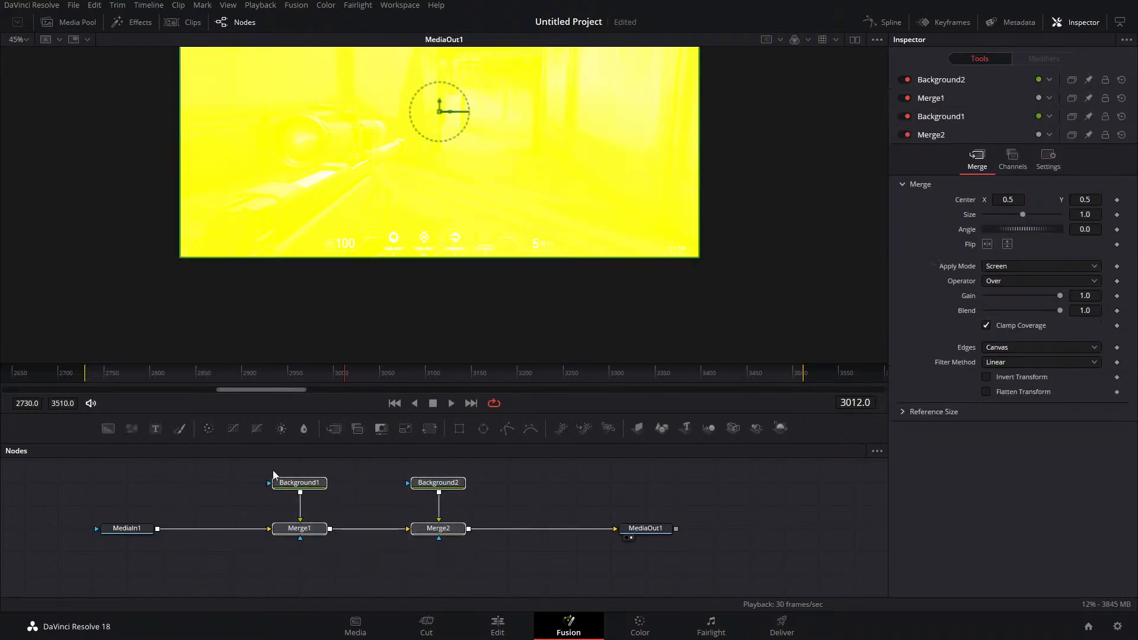
key("Delete")
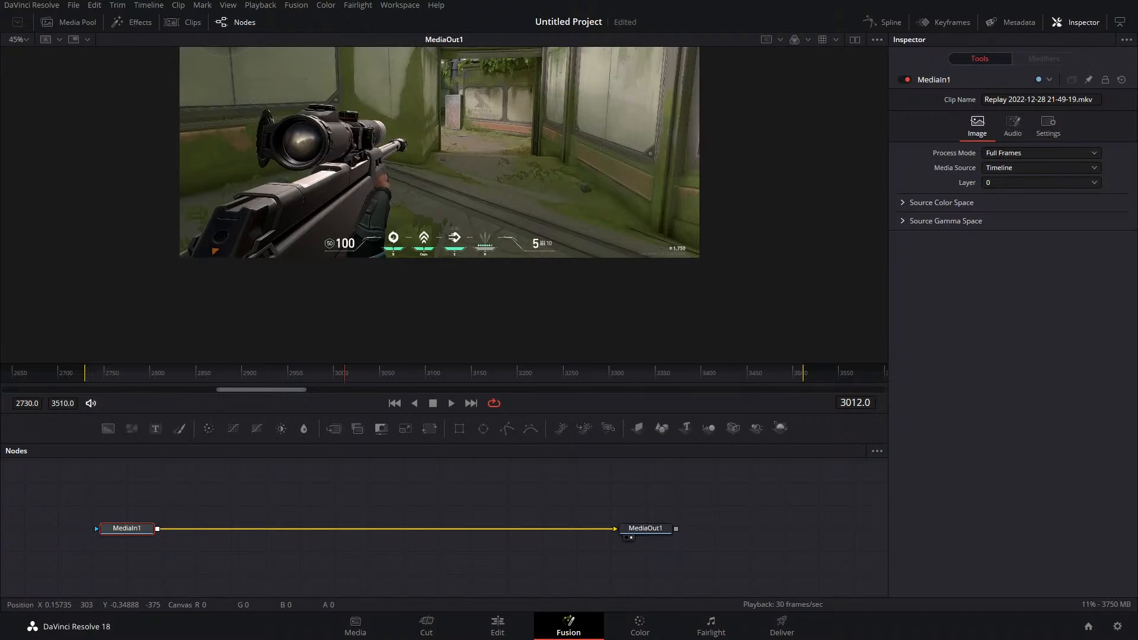
key("ctrl+s")
left_click_drag(443, 126, 411, 216)
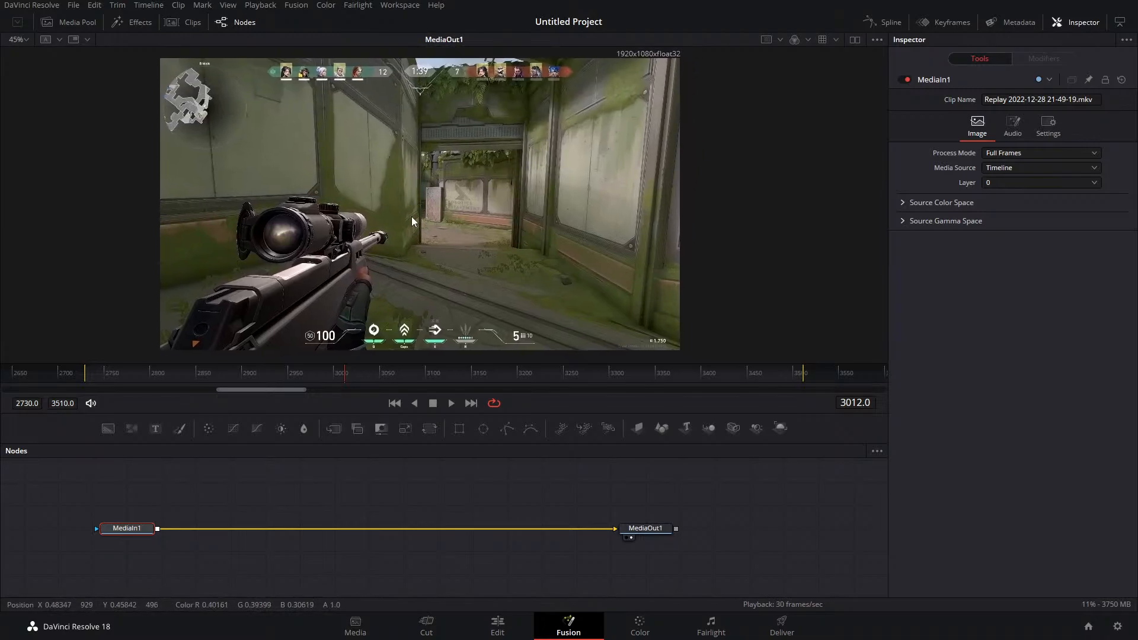
Return to the Edit page and hide the gameplay clip's retime controls and retime curve
left_click(498, 623)
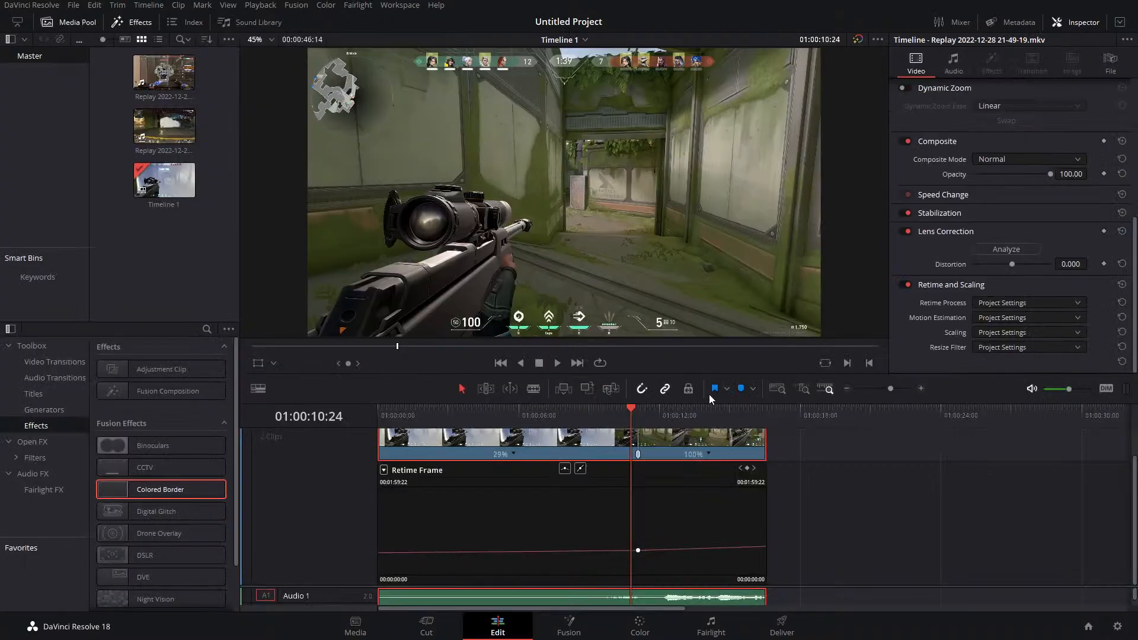
scroll(597, 465, "up", 1)
right_click(690, 459)
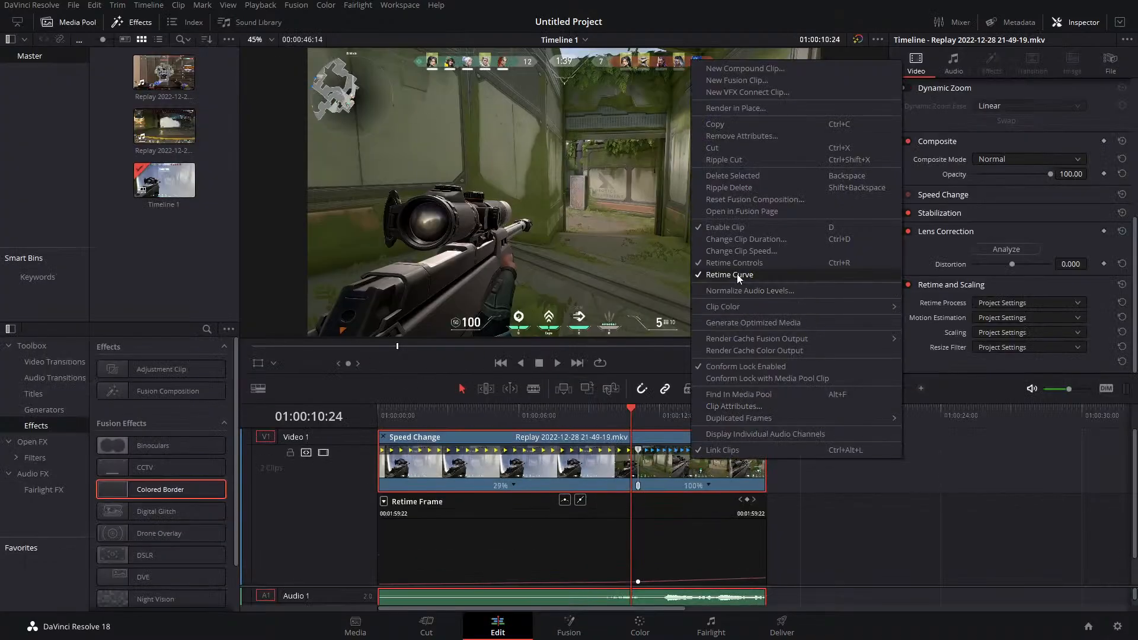
left_click(383, 437)
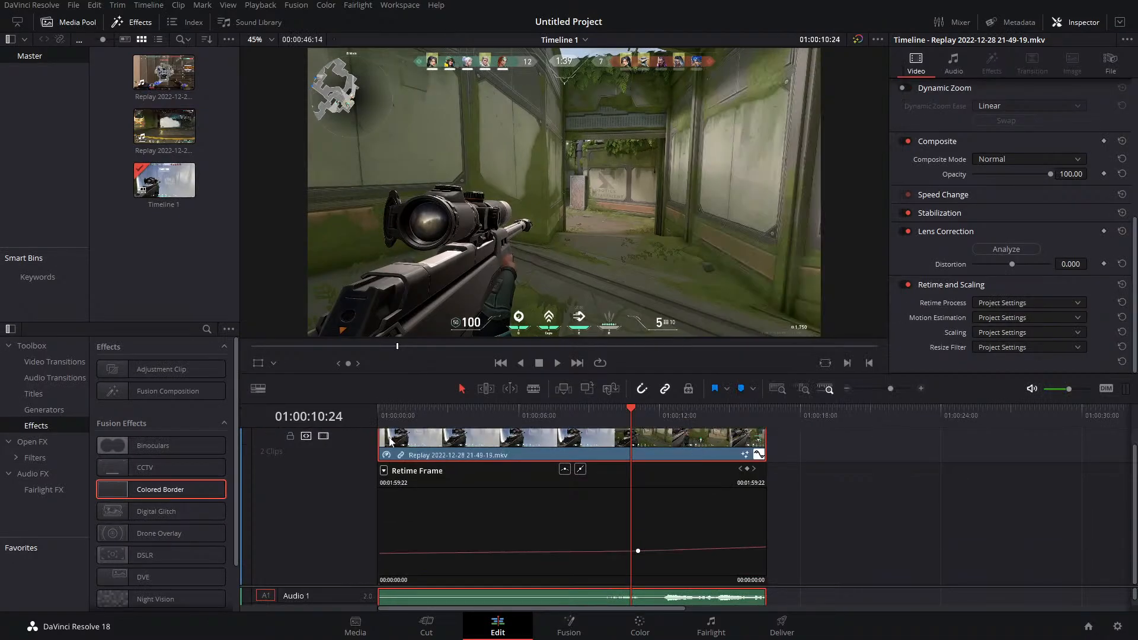
left_click(759, 454)
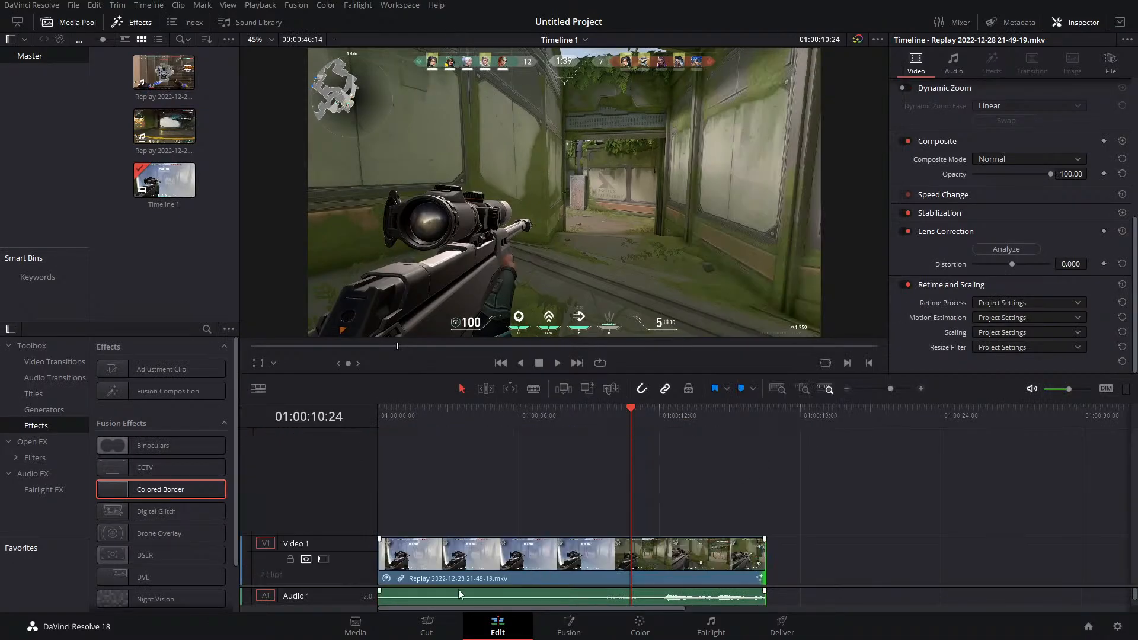
Reopen the clip's retime controls and reset the whole clip to remove its speed changes
left_click(390, 575)
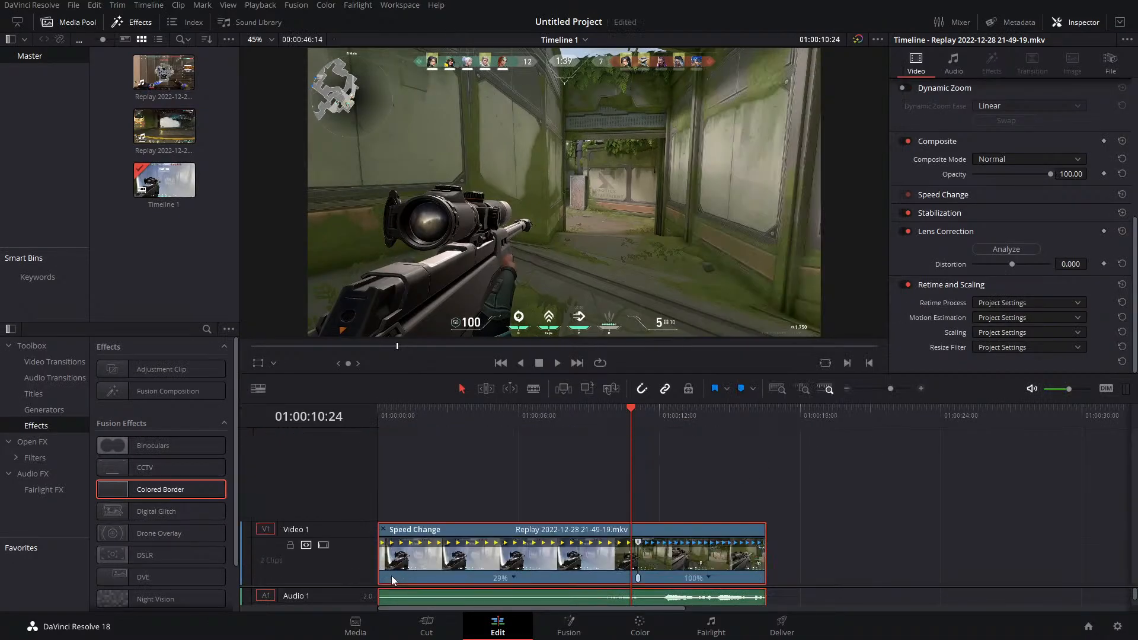
left_click(708, 578)
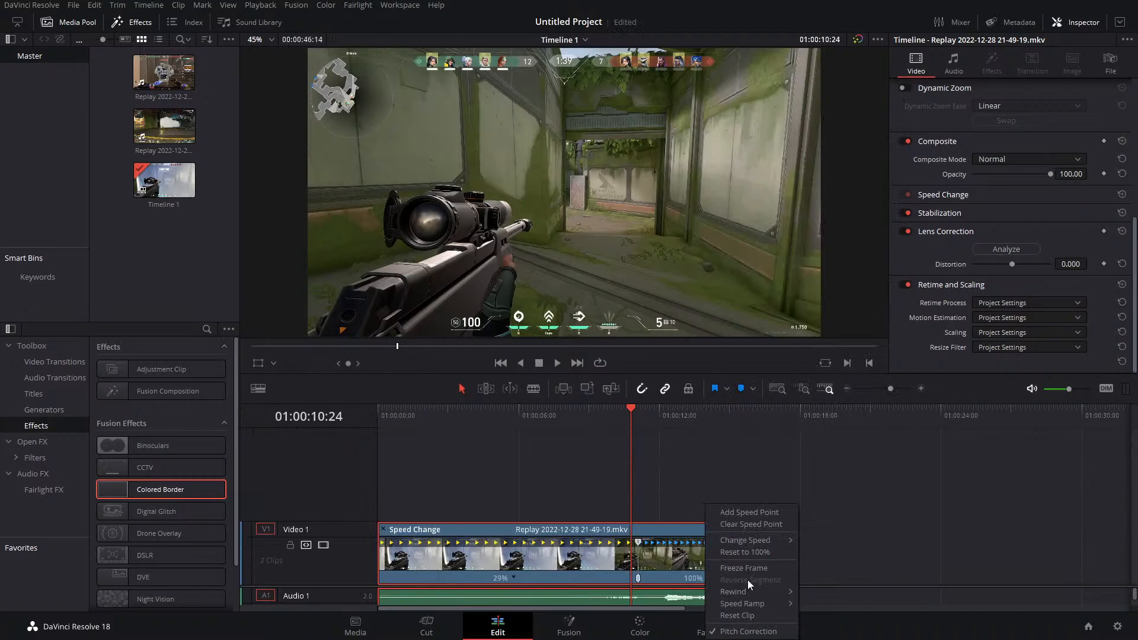
left_click(737, 616)
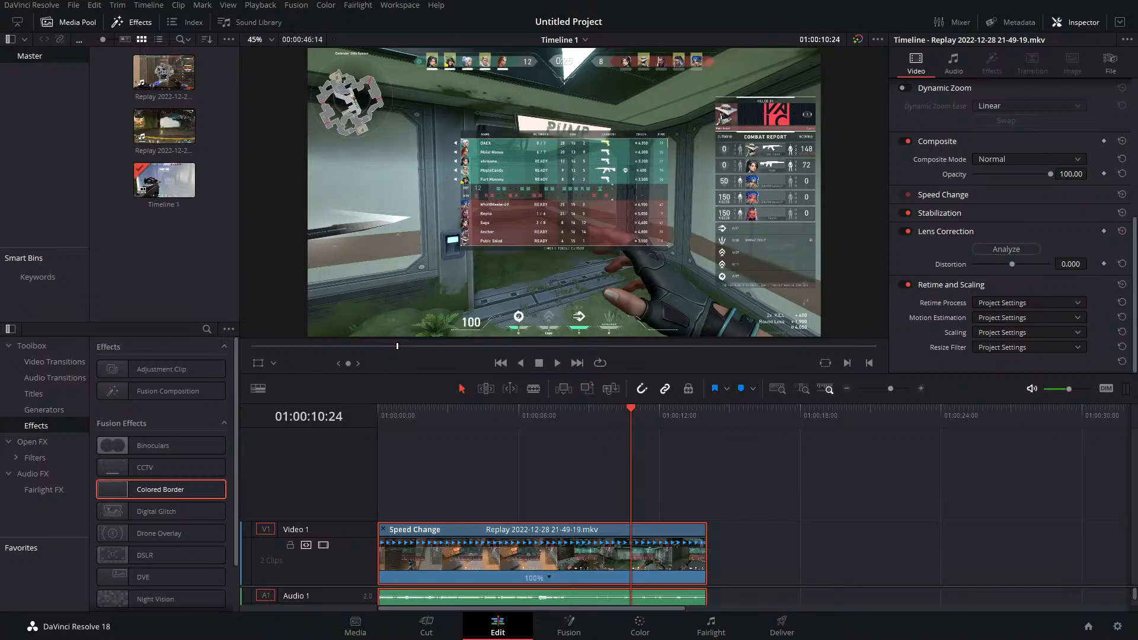
Close the clip's retime controls and enlarge the audio track area of the timeline
left_click(177, 251)
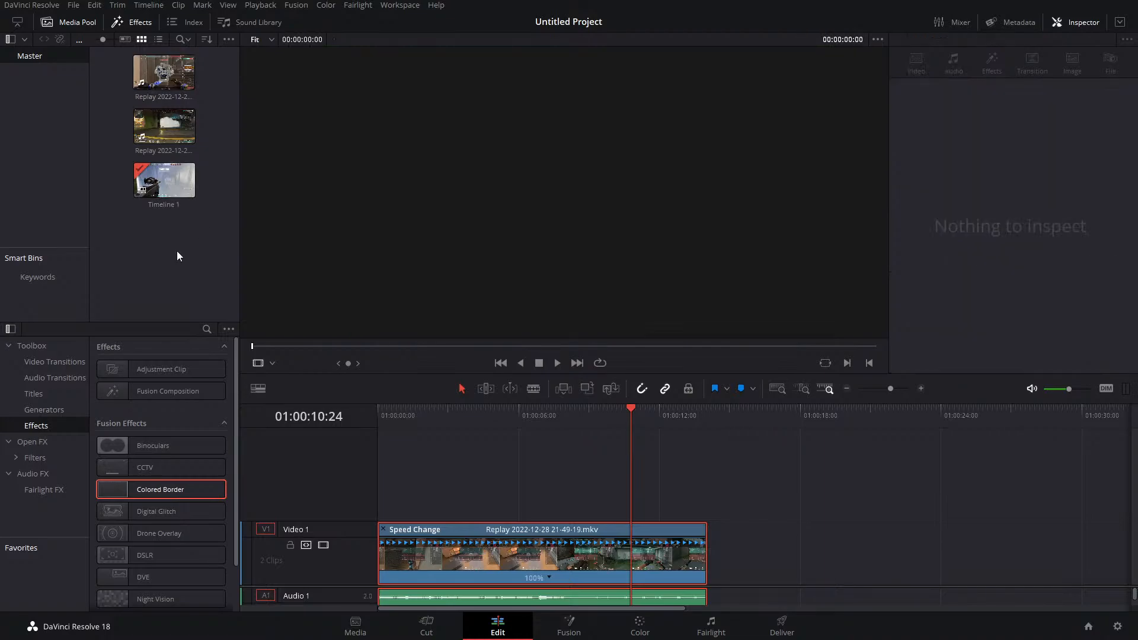
left_click(557, 533)
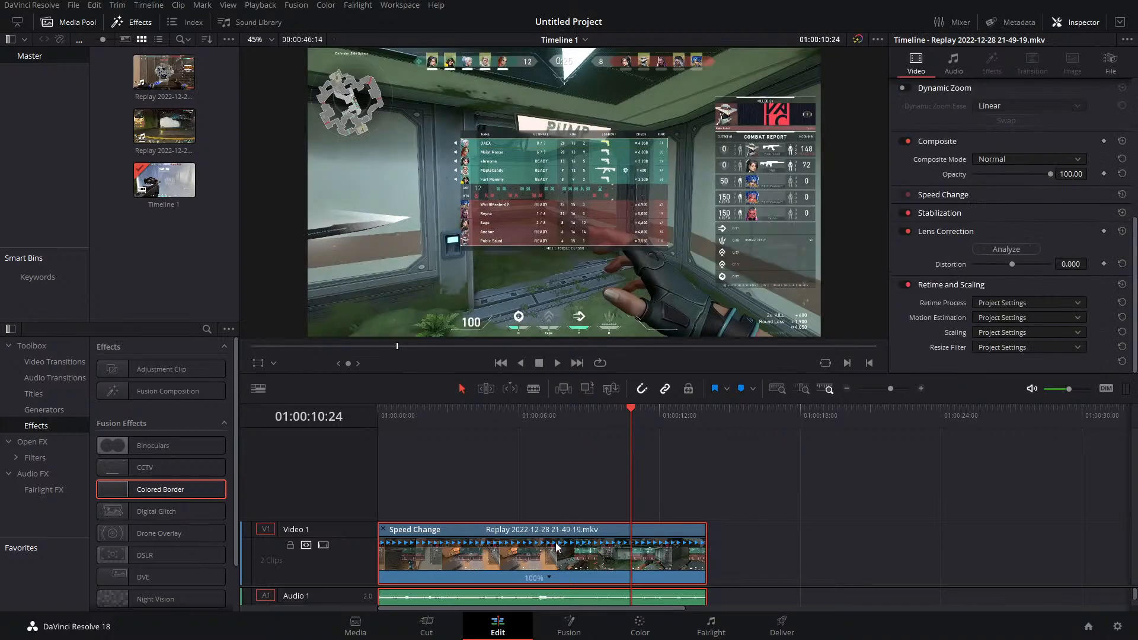
left_click(383, 529)
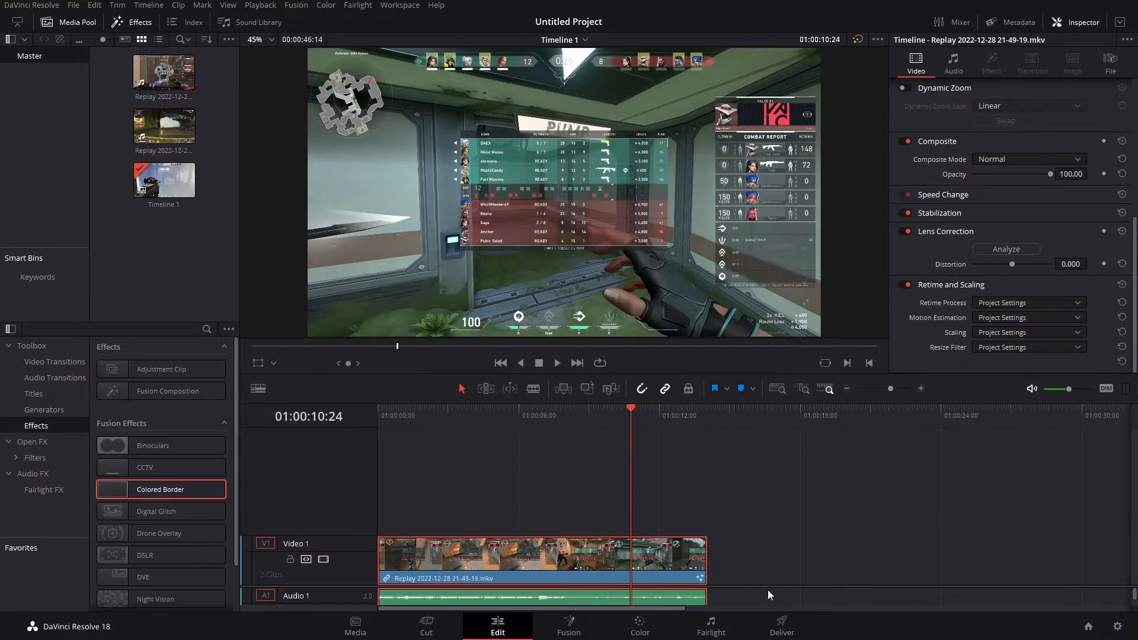
left_click_drag(769, 585, 749, 519)
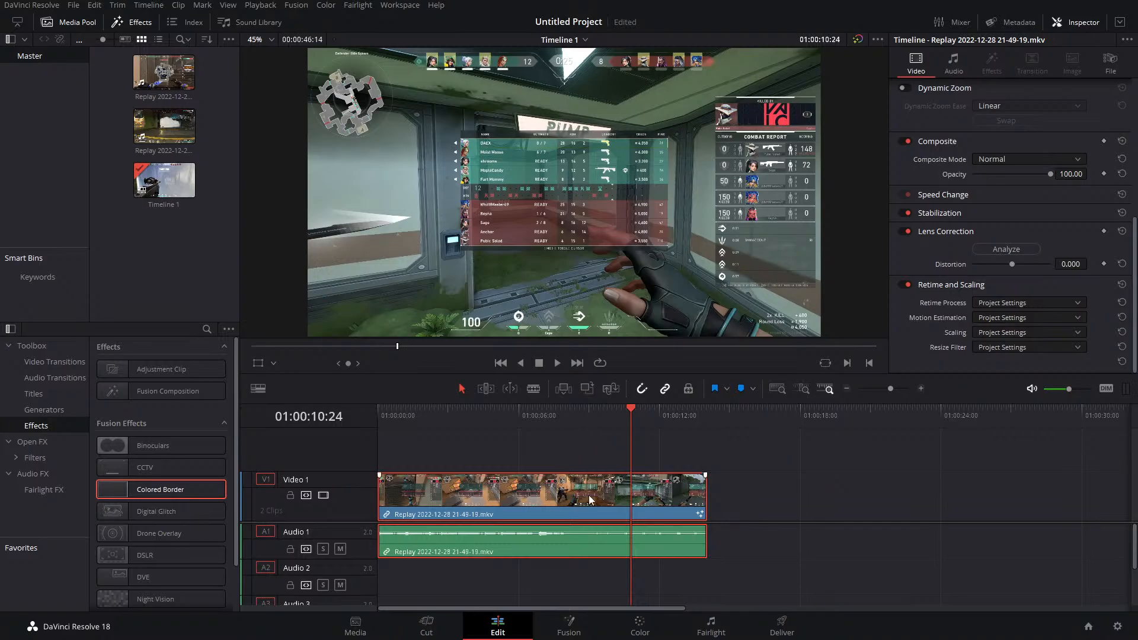
Move the playhead back to 01:00:08:24 and select the gameplay clip in the timeline
left_click(183, 231)
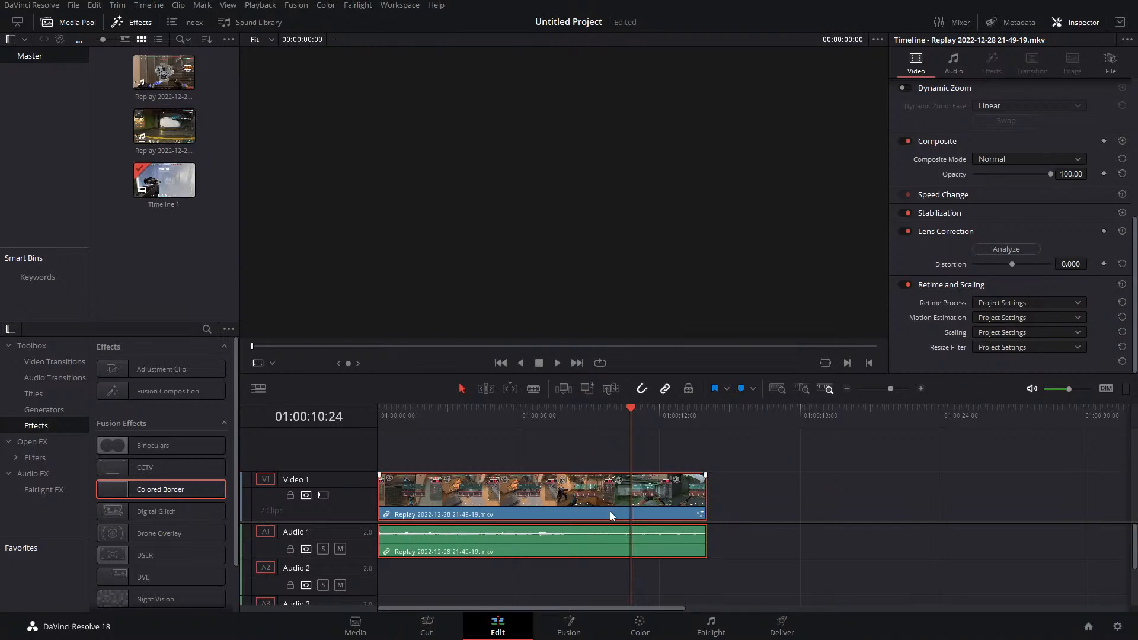
left_click(763, 493)
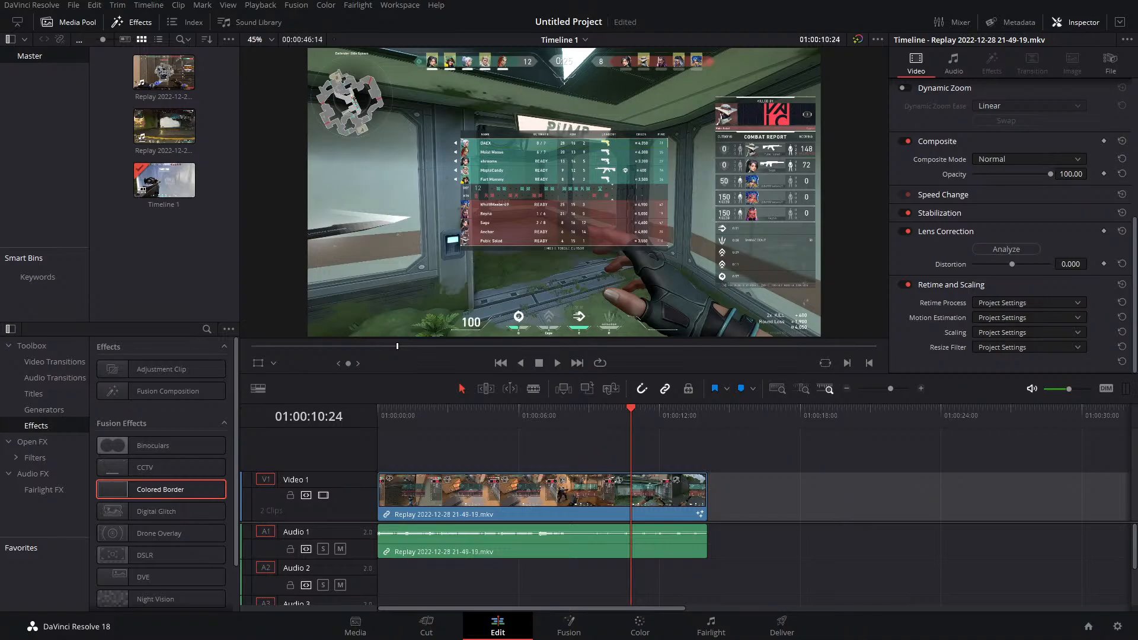
left_click_drag(578, 418, 584, 426)
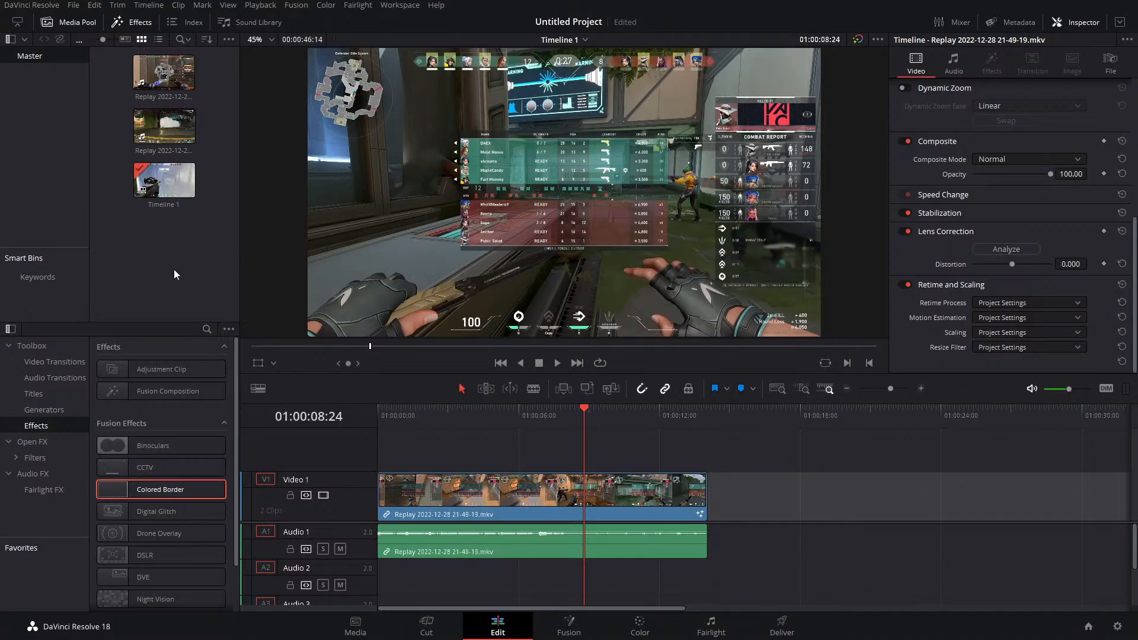
left_click(554, 504)
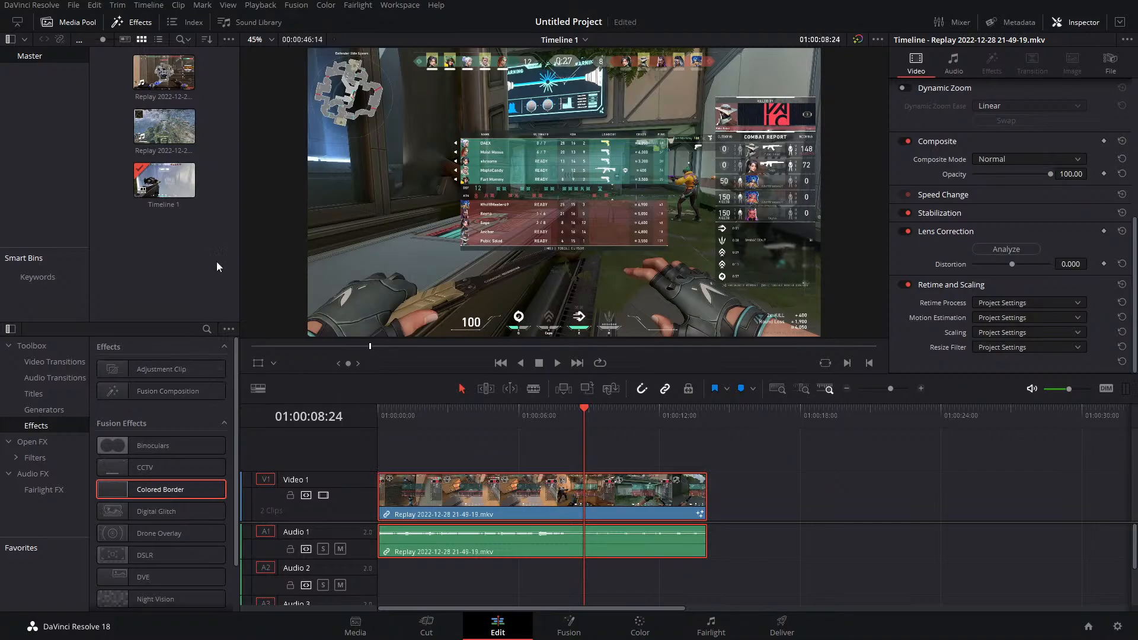
Compare the contents of the Keywords smart bin and the Master bin in the media pool
left_click(38, 280)
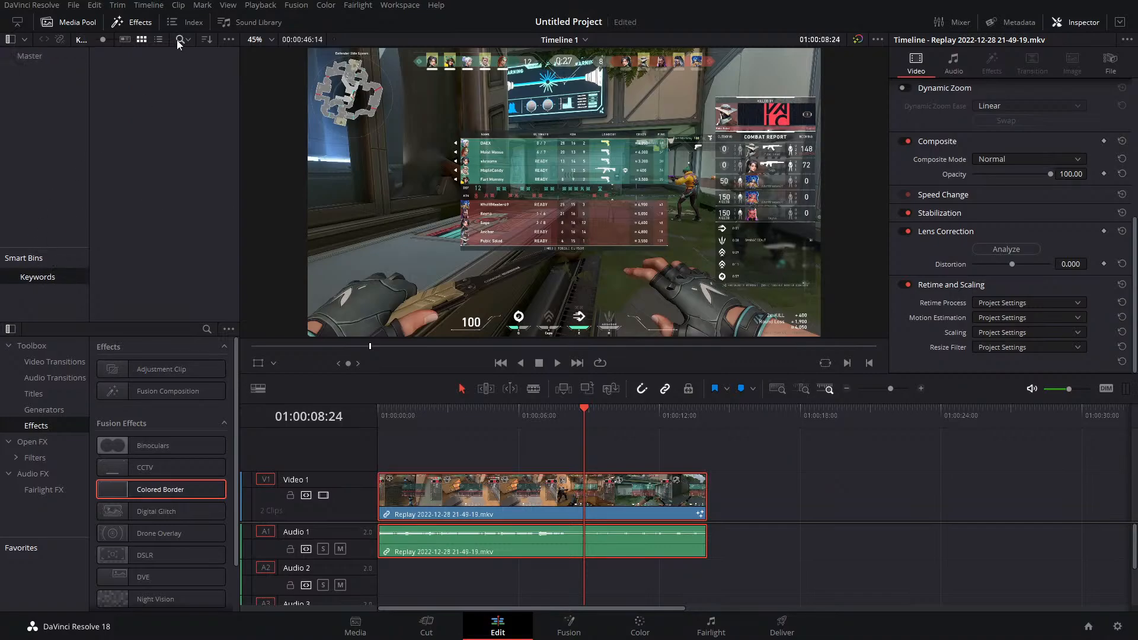
left_click(43, 57)
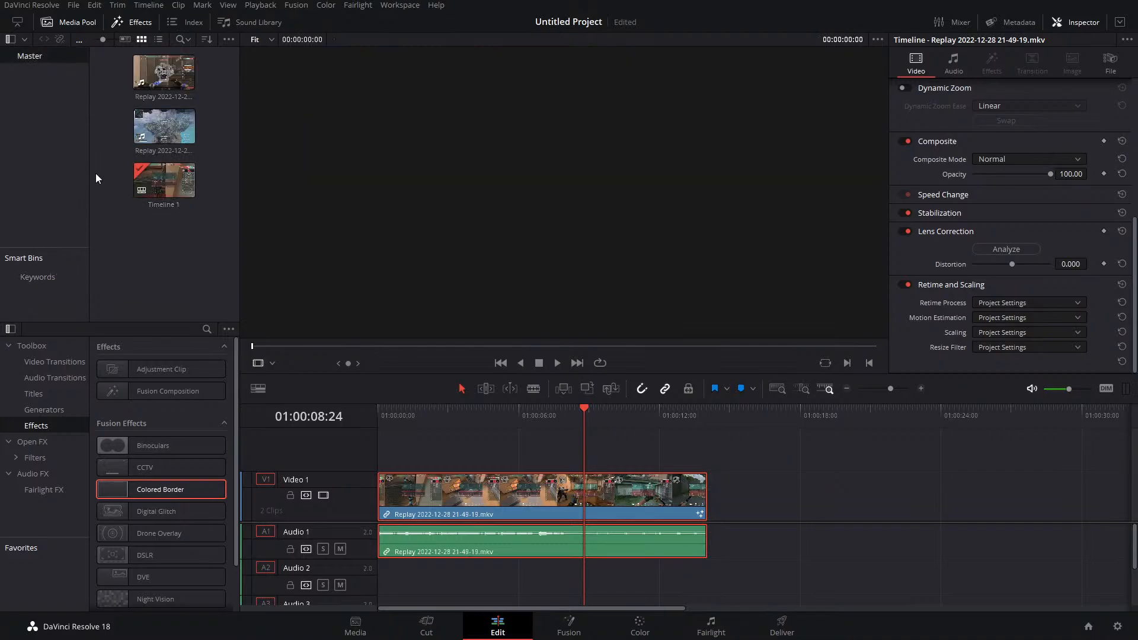
left_click(51, 274)
left_click(37, 56)
left_click(36, 276)
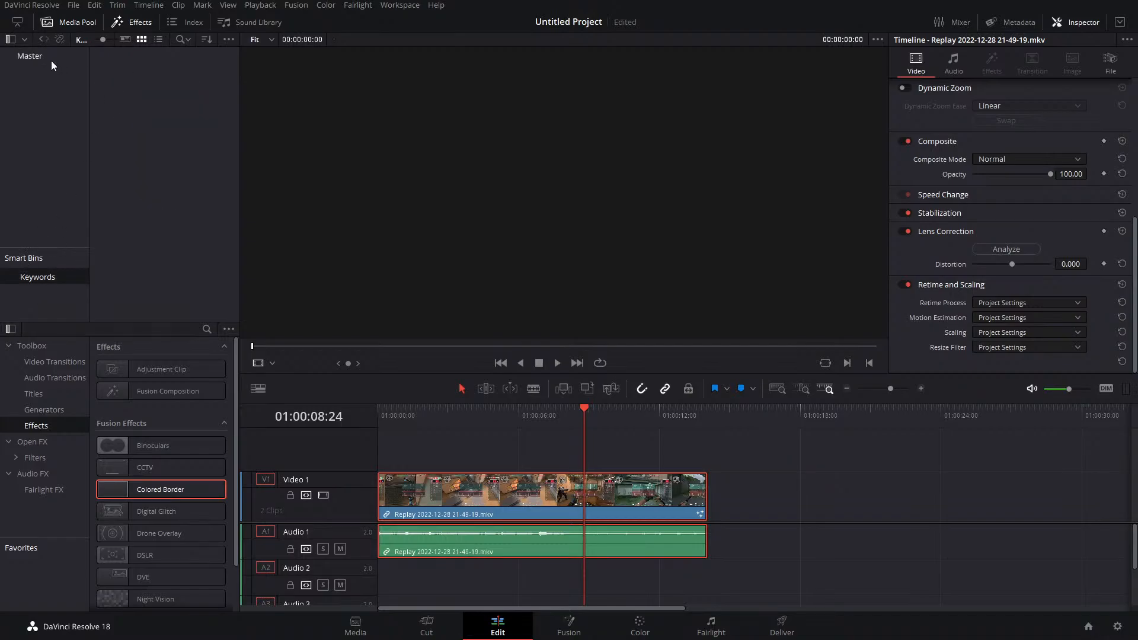
Create three new bins inside the Master bin of the media pool
left_click(26, 59)
right_click(36, 92)
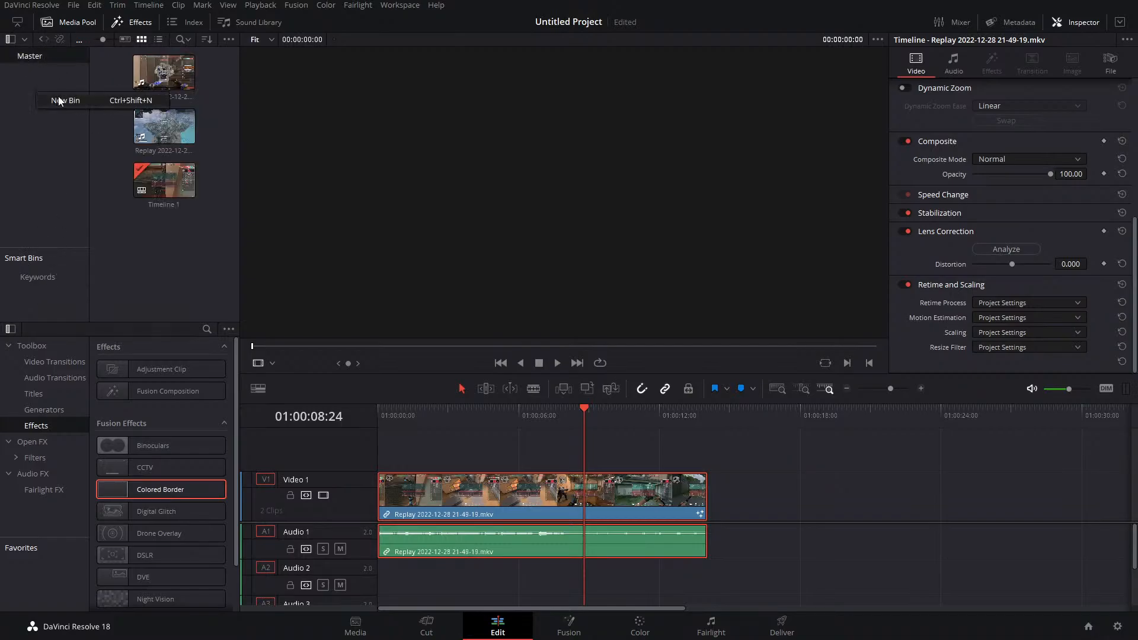
left_click(61, 100)
right_click(37, 126)
left_click(58, 135)
right_click(39, 113)
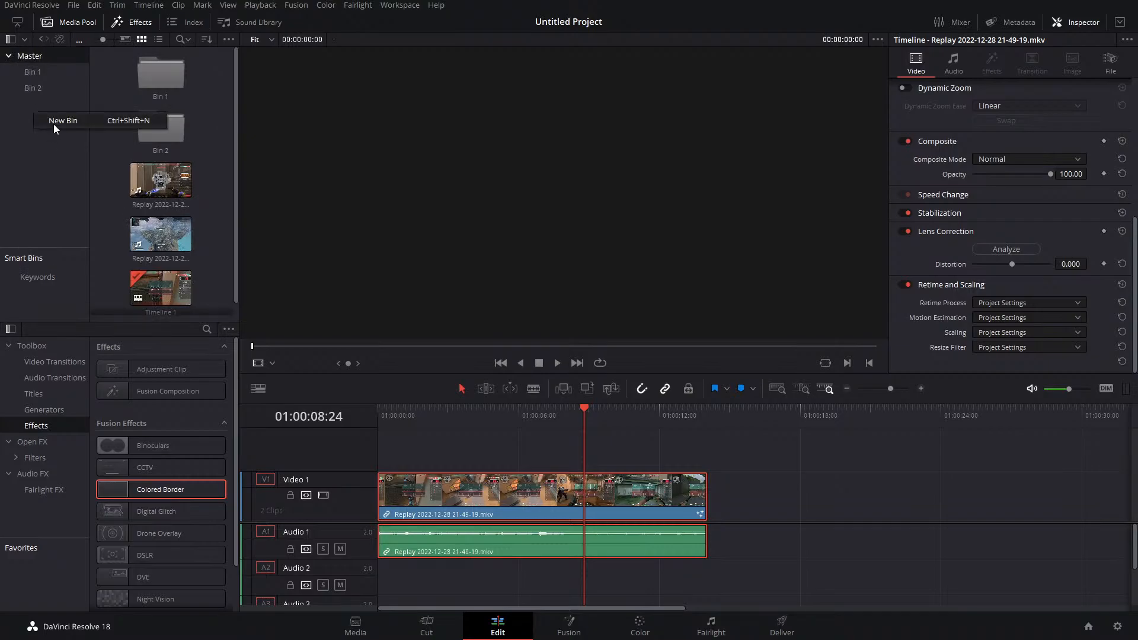
left_click(53, 122)
Select the three empty bins in the Master bin and delete them
left_click_drag(115, 57, 168, 191)
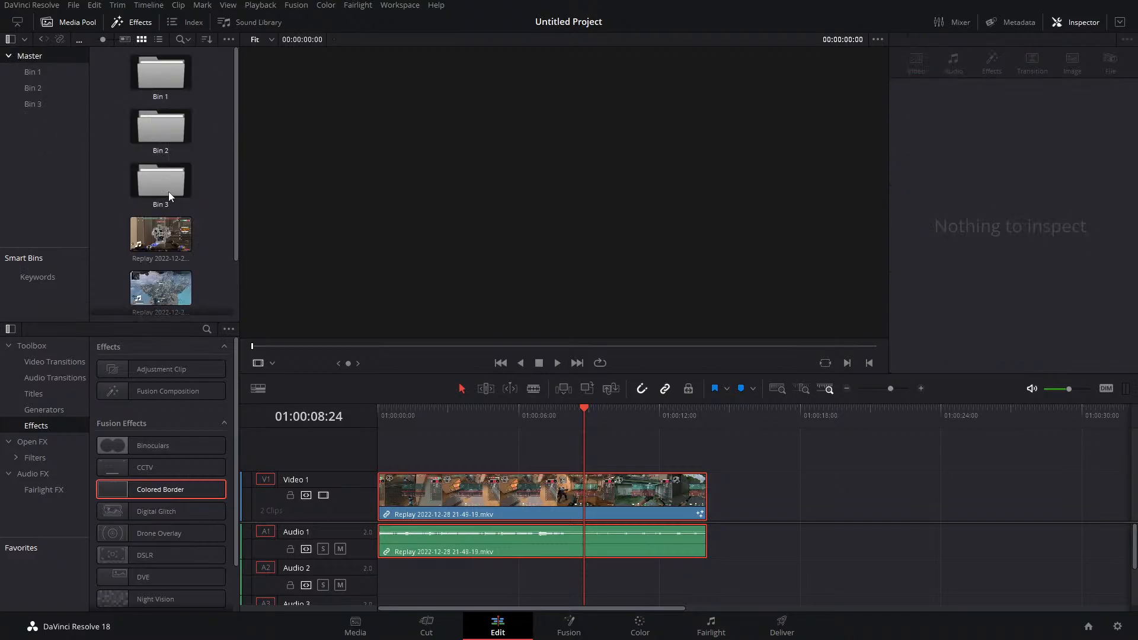
key("Delete")
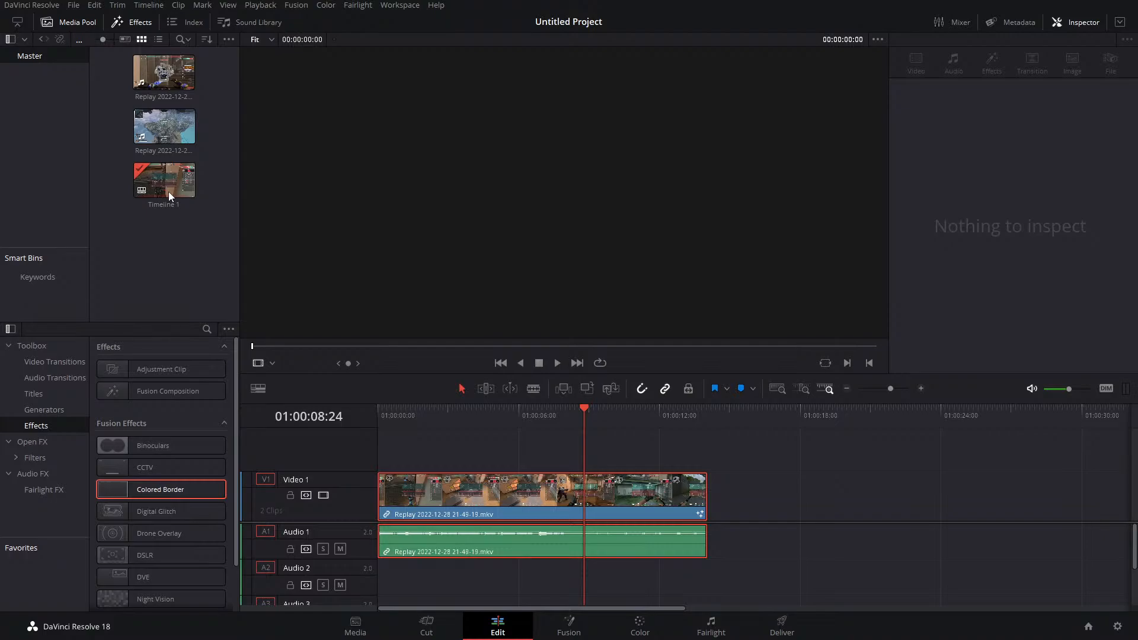
View the gameplay clip's grading controls on the Color page and return to the Edit page
left_click(639, 623)
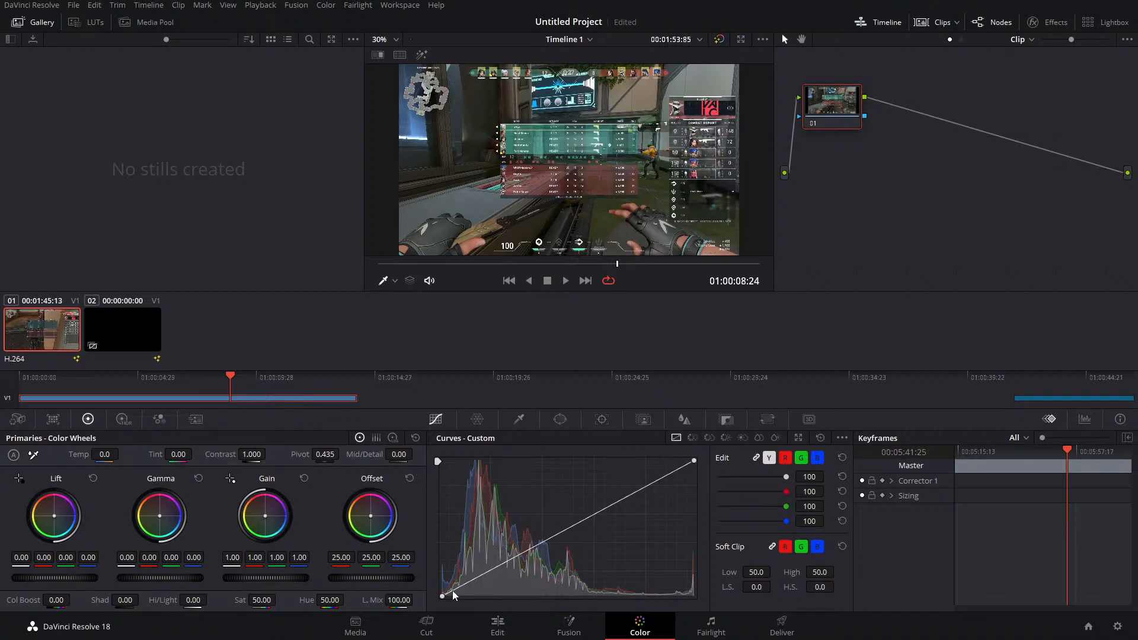
left_click(503, 627)
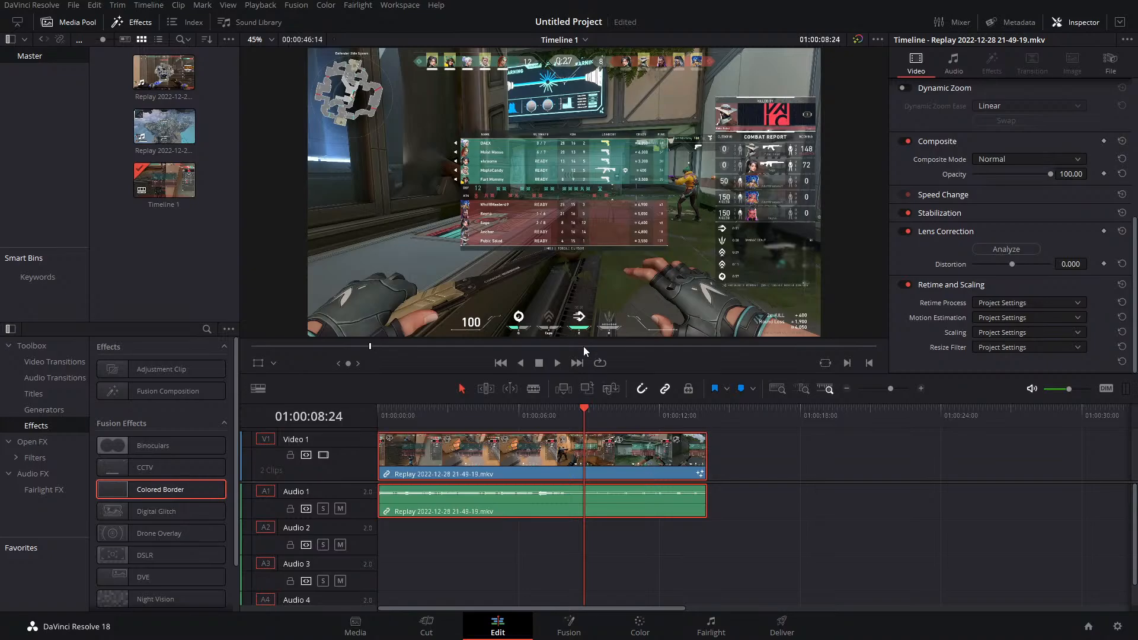
Make the Audio 1 track taller to show a larger waveform, and enlarge the timeline area beneath the viewer
left_click_drag(890, 388, 892, 388)
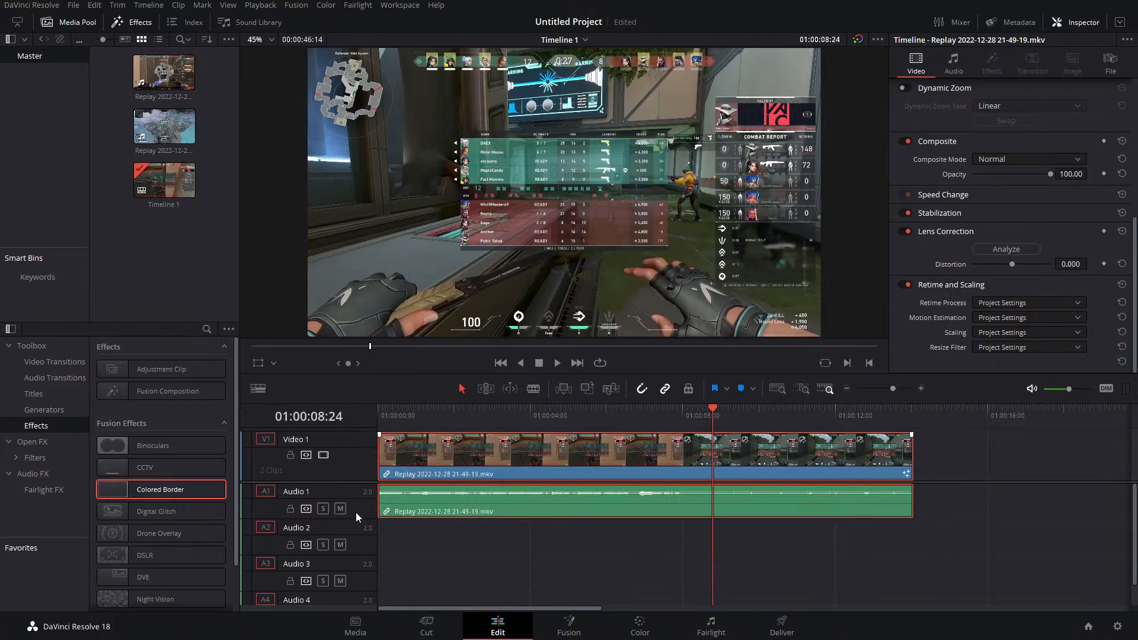
left_click_drag(358, 518, 372, 600)
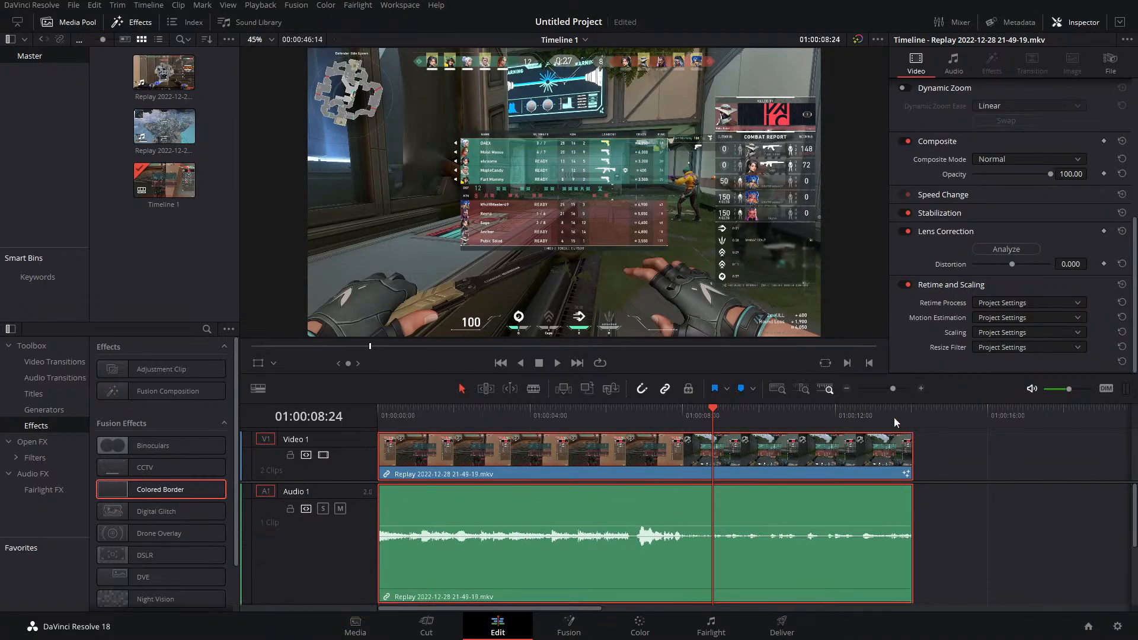
left_click_drag(893, 389, 890, 389)
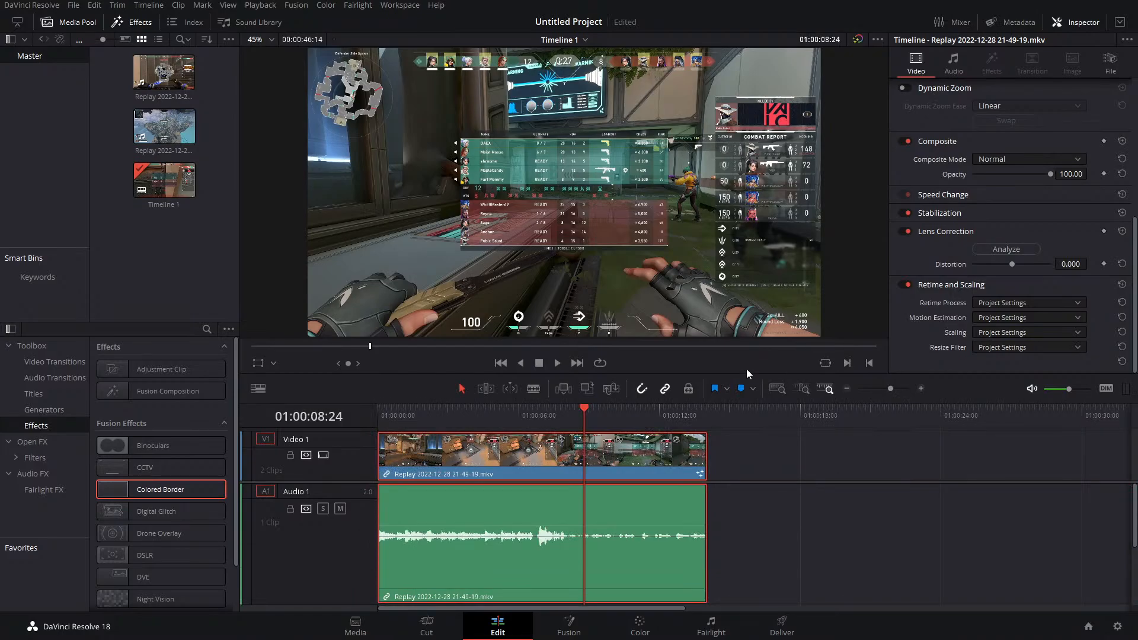
left_click_drag(746, 374, 733, 248)
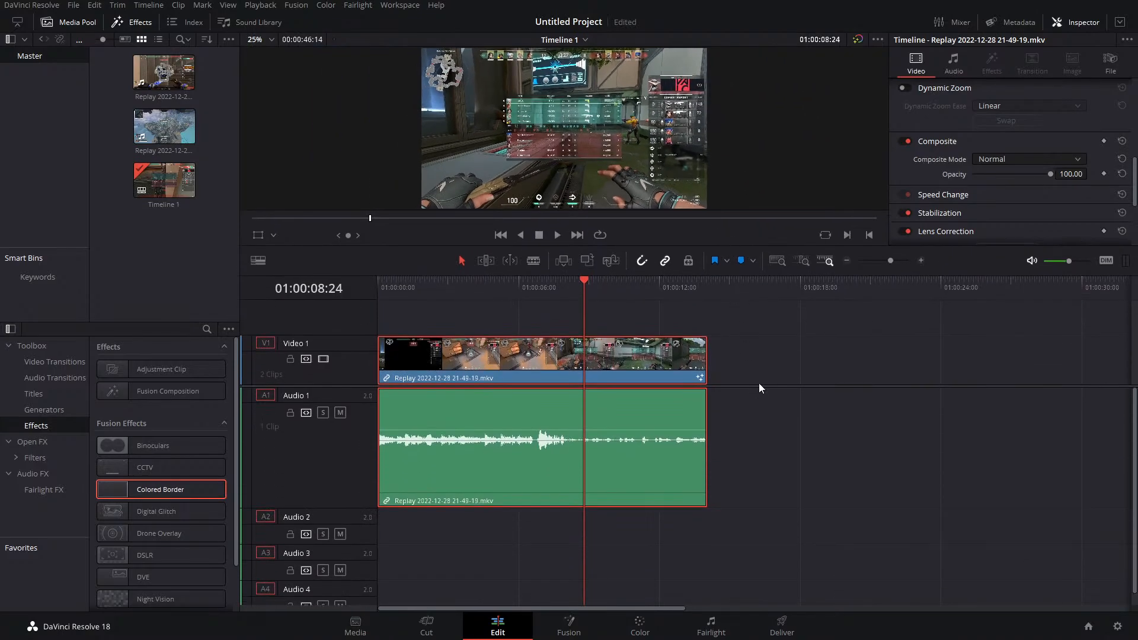
Return the playhead to the timeline start, increase the Audio 1 track height further, and select the gameplay clip
left_click(759, 388)
key("Home")
left_click_drag(890, 260, 892, 261)
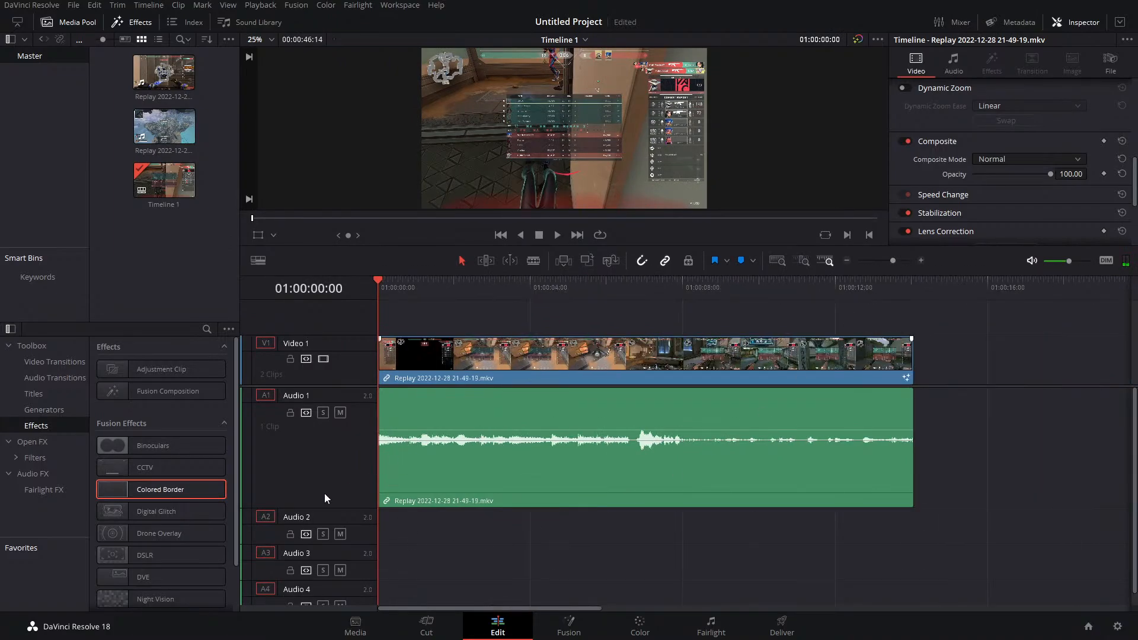
left_click_drag(346, 513, 335, 402)
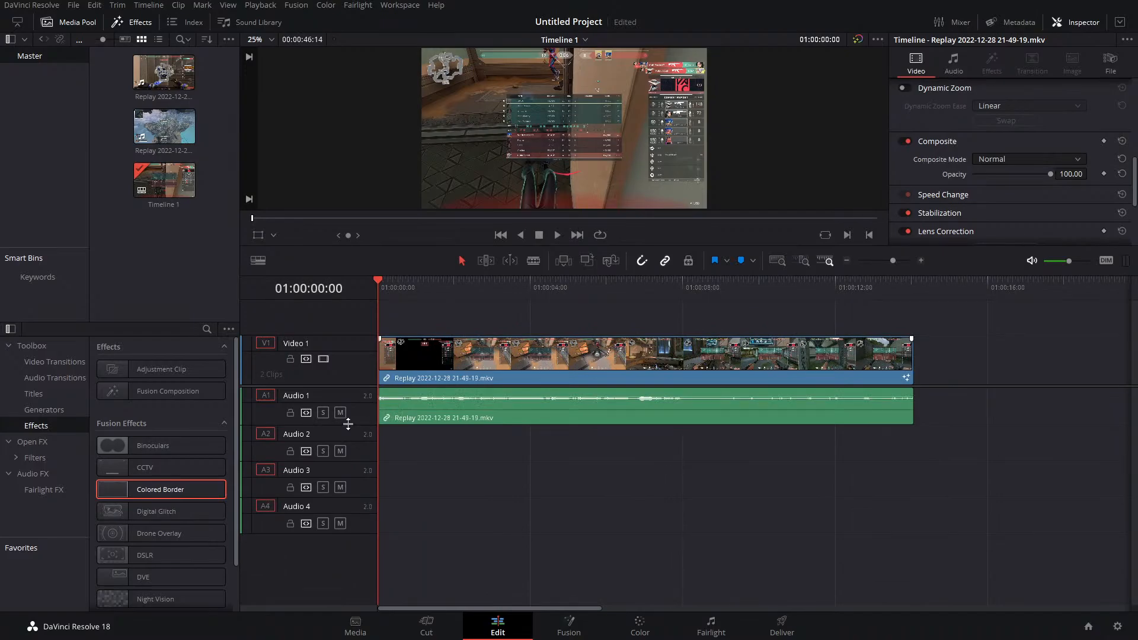
left_click_drag(348, 424, 356, 583)
left_click_drag(893, 261, 888, 259)
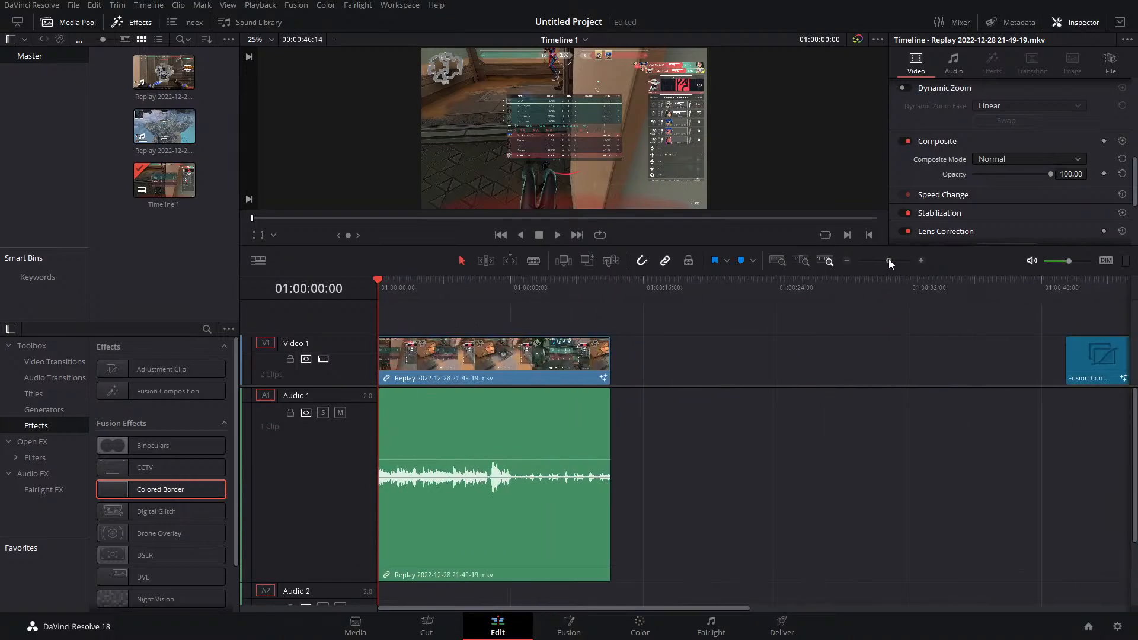
left_click(497, 502)
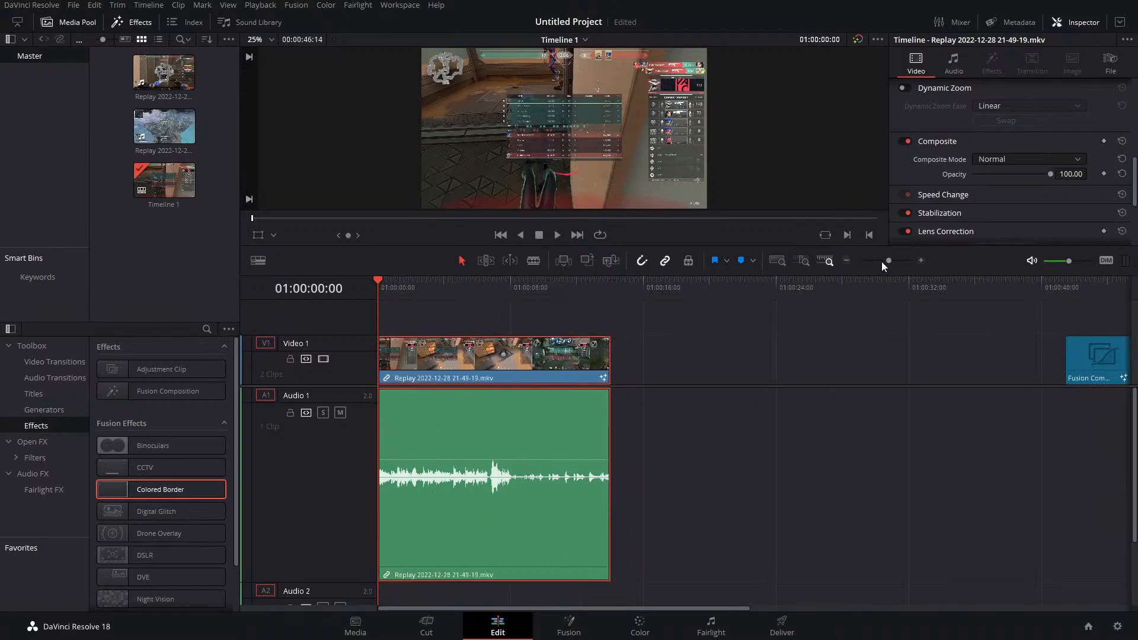
left_click_drag(881, 262, 893, 255)
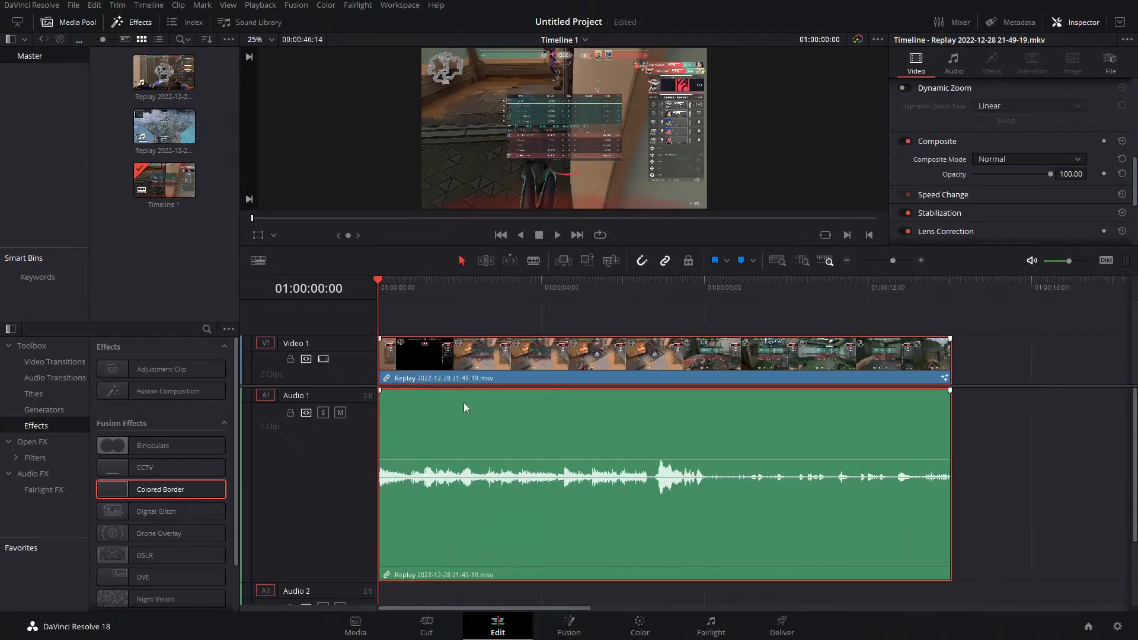
Add seven markers to the gameplay clip at the audio waveform's peaks, from the clip start to just before 01:00:07:06
left_click_drag(379, 279, 501, 292)
key("m")
key("m")
left_click_drag(500, 293, 670, 306)
key("m")
key("m")
key("m")
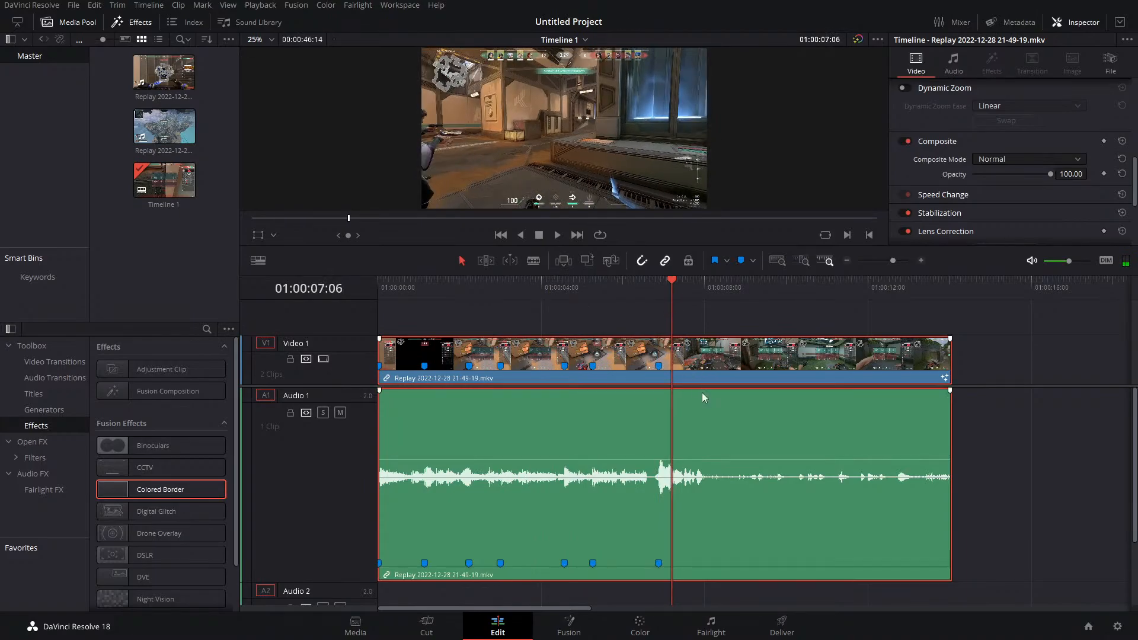
Show the retime controls on the gameplay clip
right_click(617, 394)
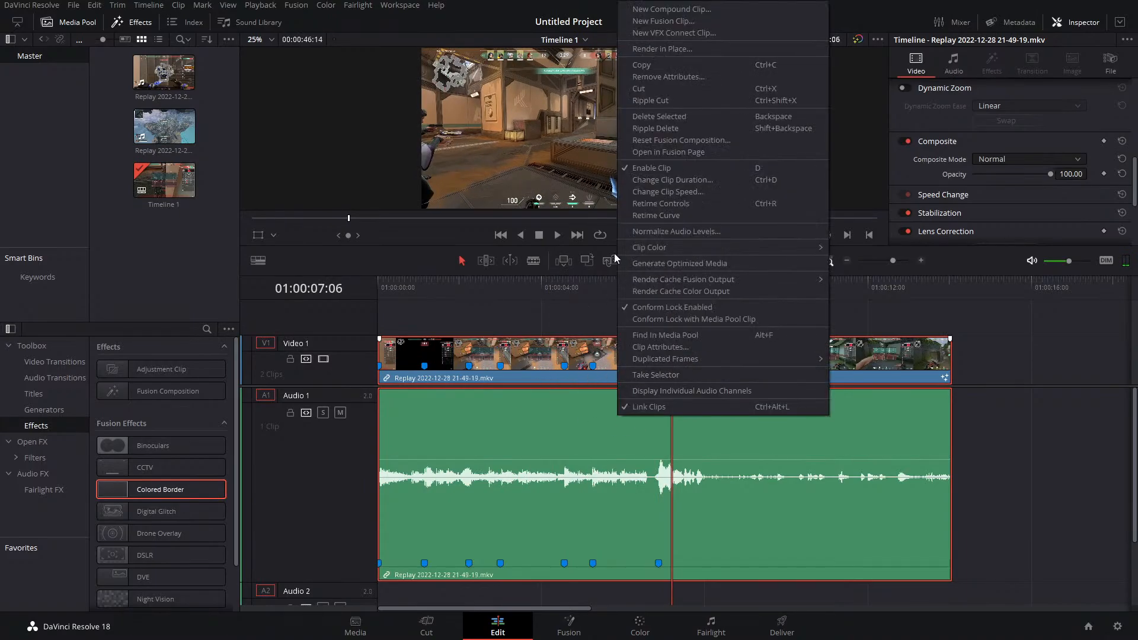
left_click(670, 206)
Add speed points at 01:00:07:06 and 01:00:05:08, and pull the later one back to Marker 7 for 118% speed between them
left_click(672, 378)
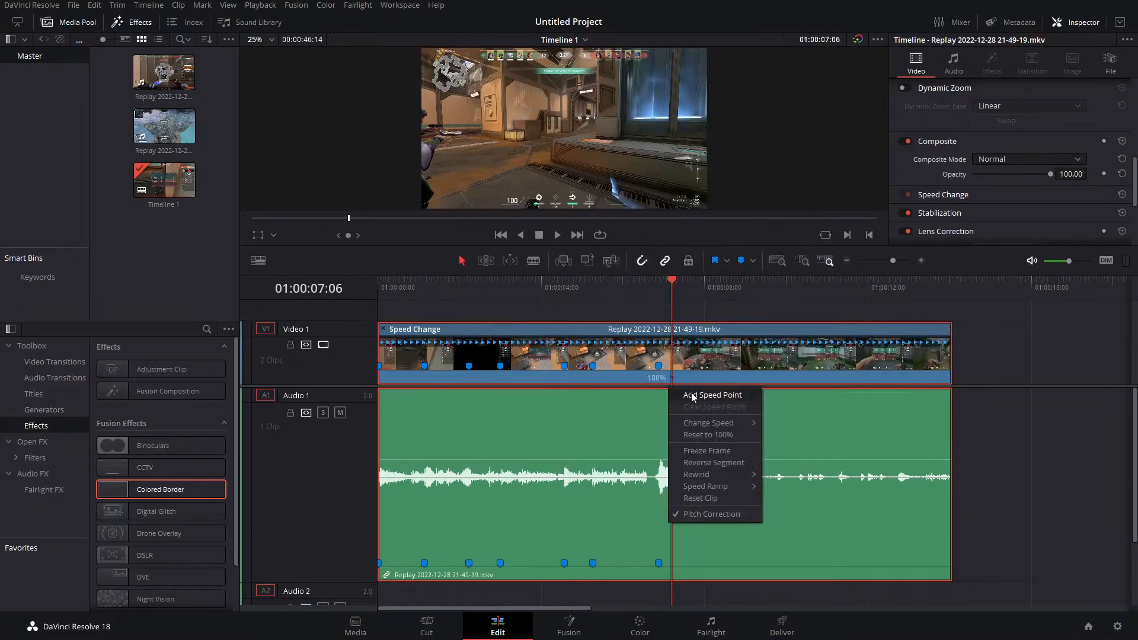
left_click(692, 396)
left_click_drag(673, 301, 595, 311)
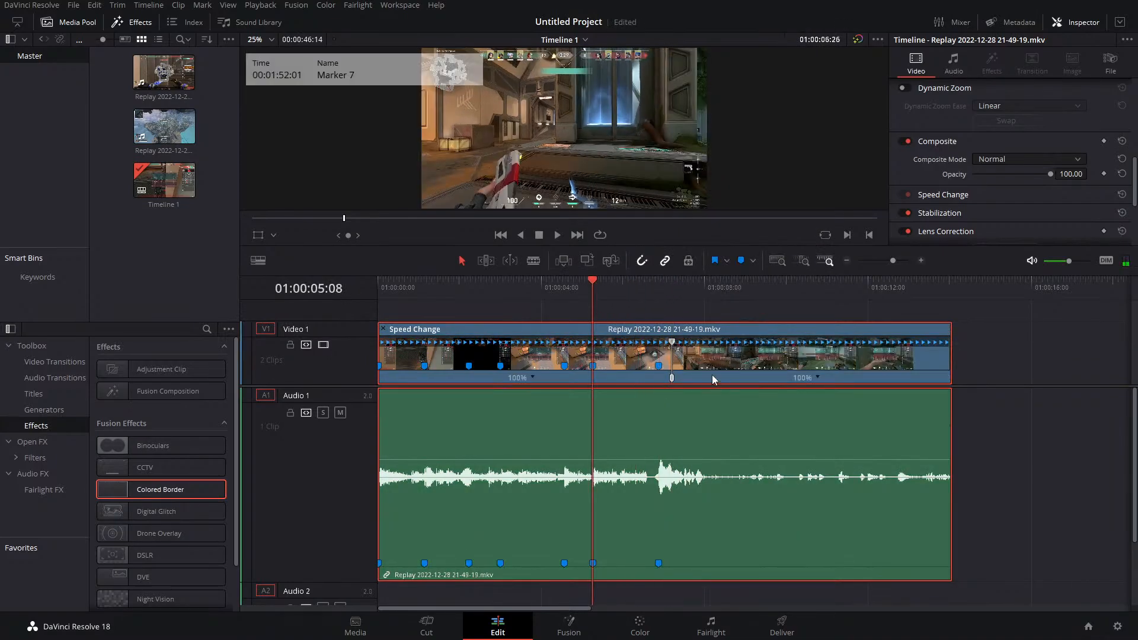
left_click(817, 377)
left_click(838, 395)
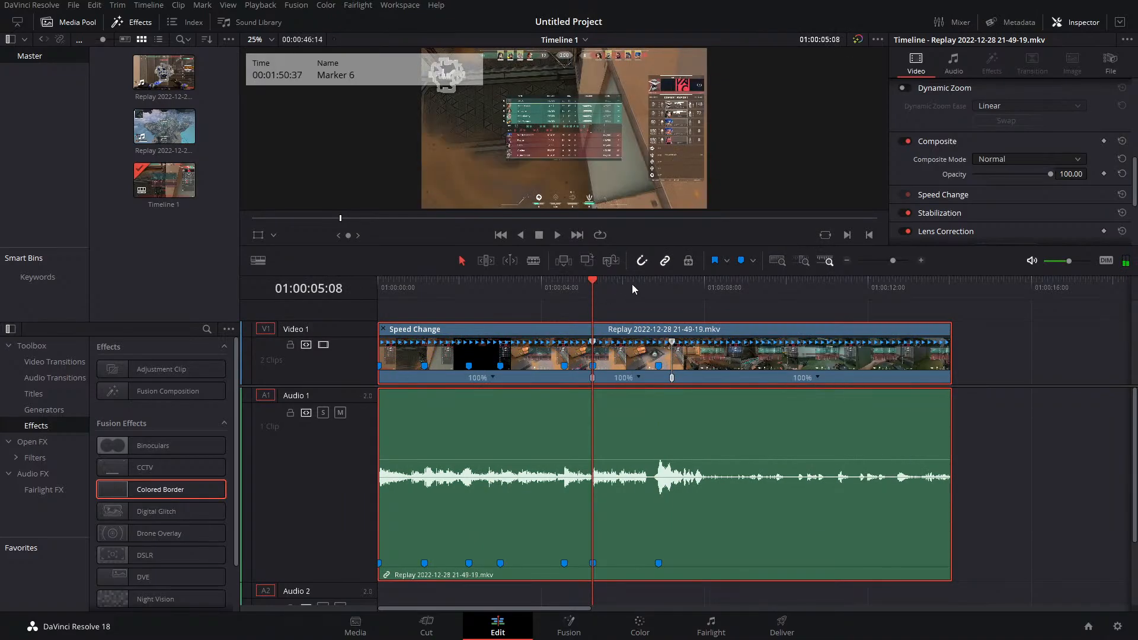
left_click(658, 290)
left_click_drag(671, 341, 658, 350)
Add a speed point at 01:00:04:08 and pull it back close to Marker 4, speeding the clip's first segment up to 138%
left_click(551, 287)
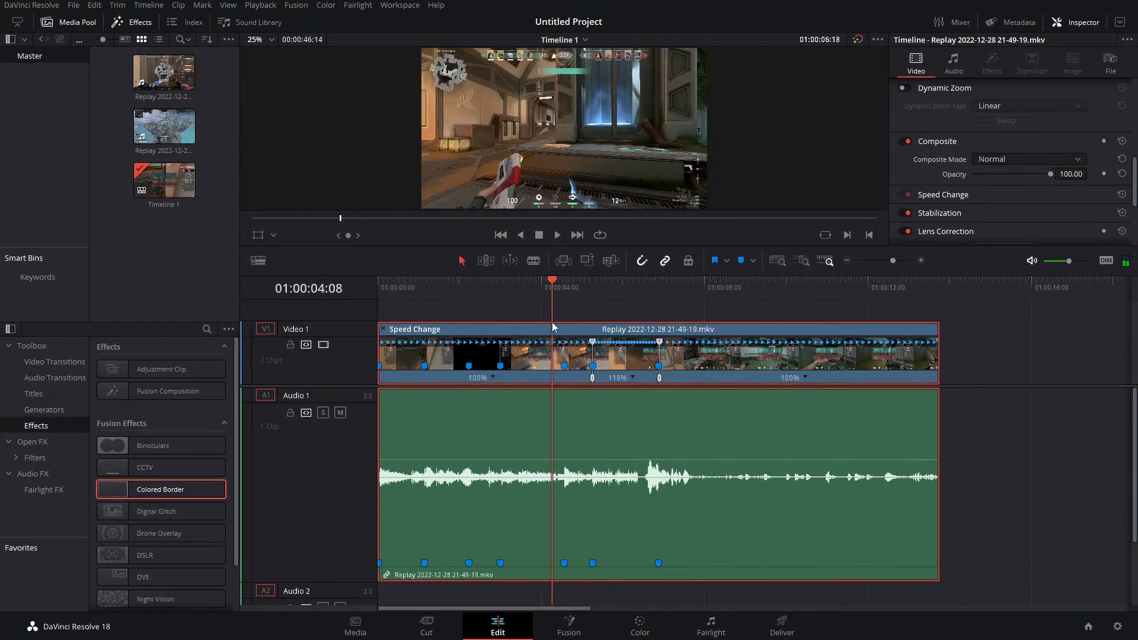
left_click(493, 377)
left_click(546, 398)
left_click_drag(545, 289, 500, 307)
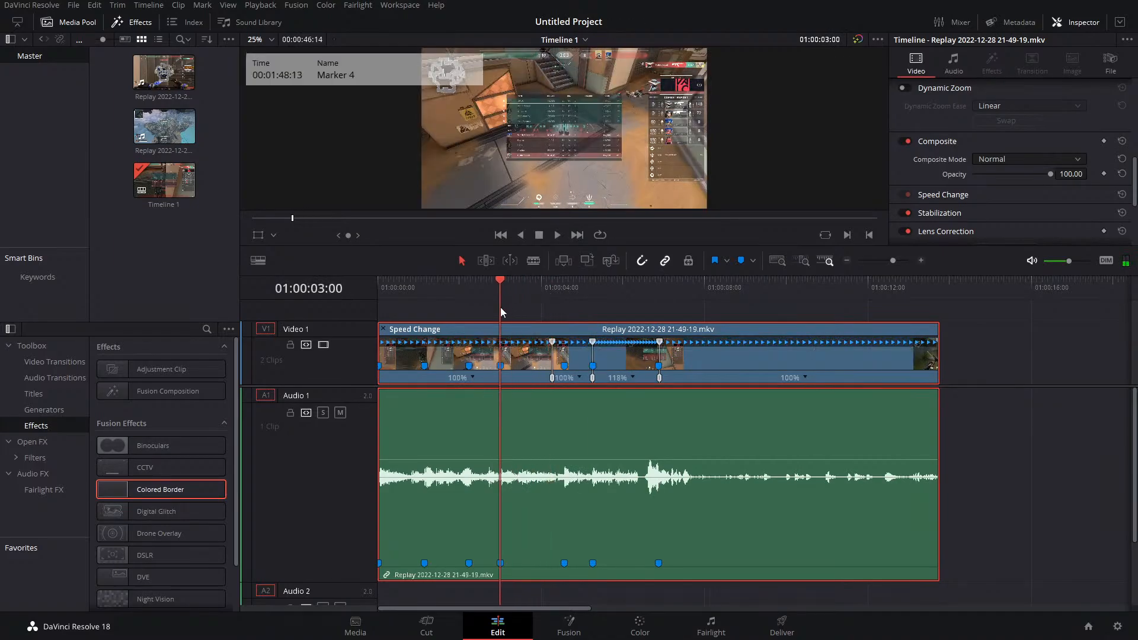
left_click_drag(551, 342, 505, 355)
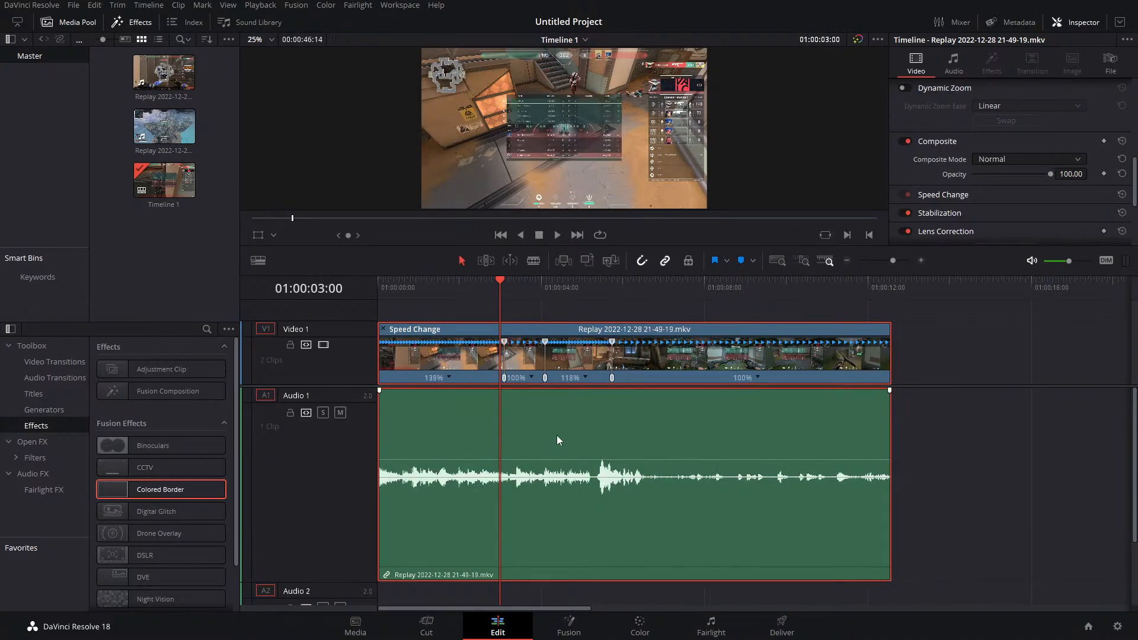
Undo all the speed points and segment speed changes on the gameplay clip, and save the project
key("ctrl+z")
key("ctrl+z")
key("ctrl+z")
key("ctrl+z")
key("ctrl+z")
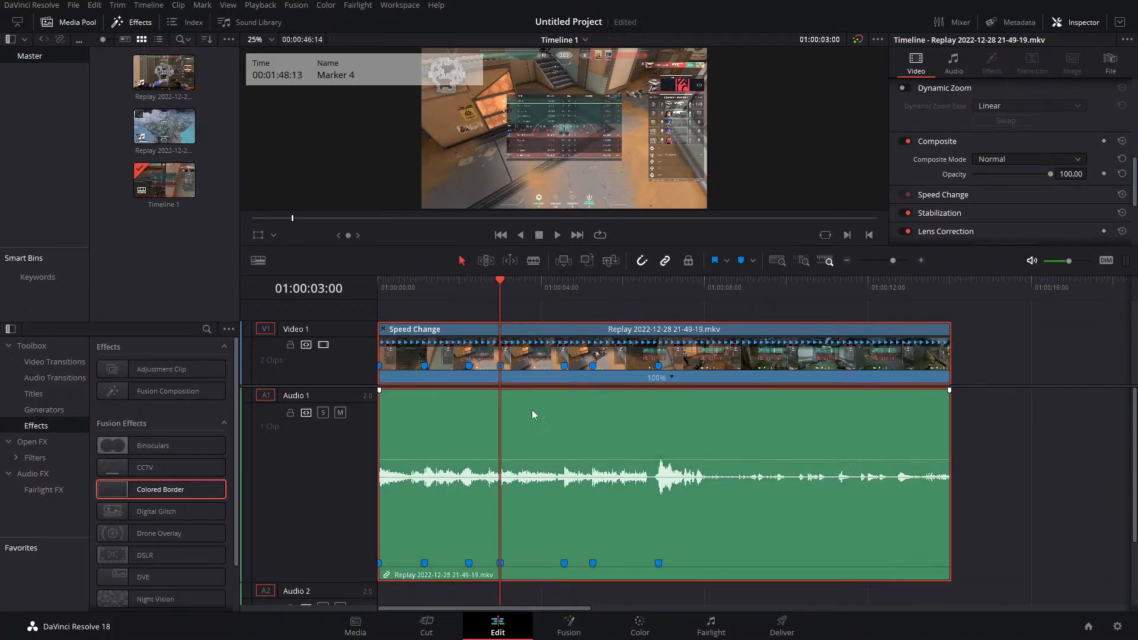
key("ctrl+s")
Delete all seven markers from the audio part of the gameplay clip on Audio 1
left_click(660, 564)
key("Delete")
left_click(595, 564)
key("Delete")
left_click(565, 563)
key("Delete")
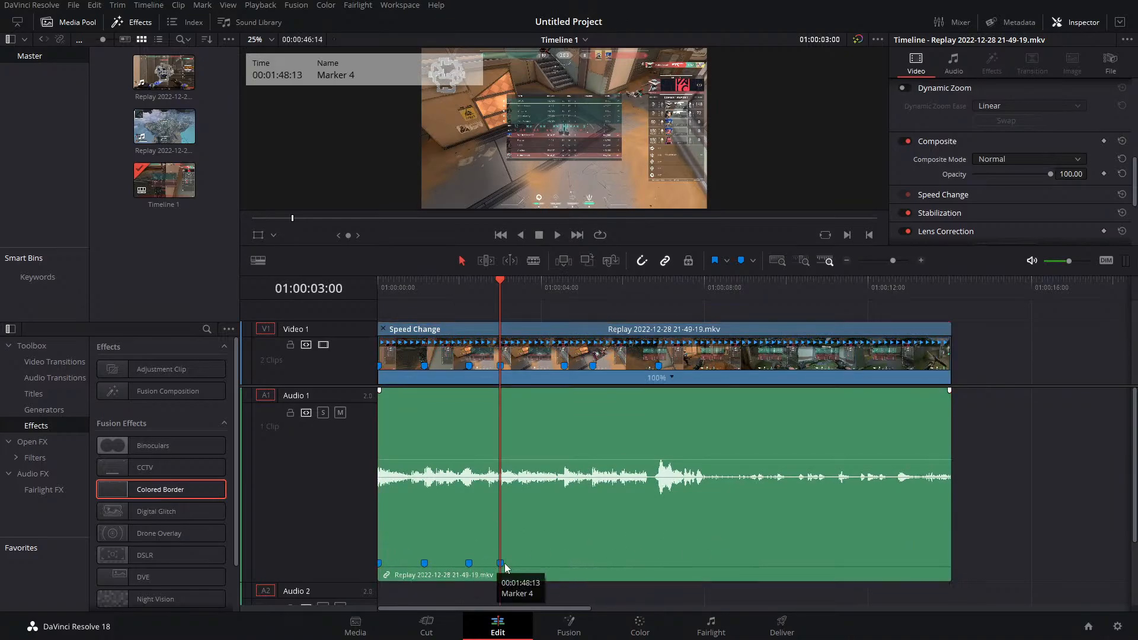
left_click(500, 563)
key("Delete")
left_click(468, 564)
key("Delete")
left_click(424, 564)
key("Delete")
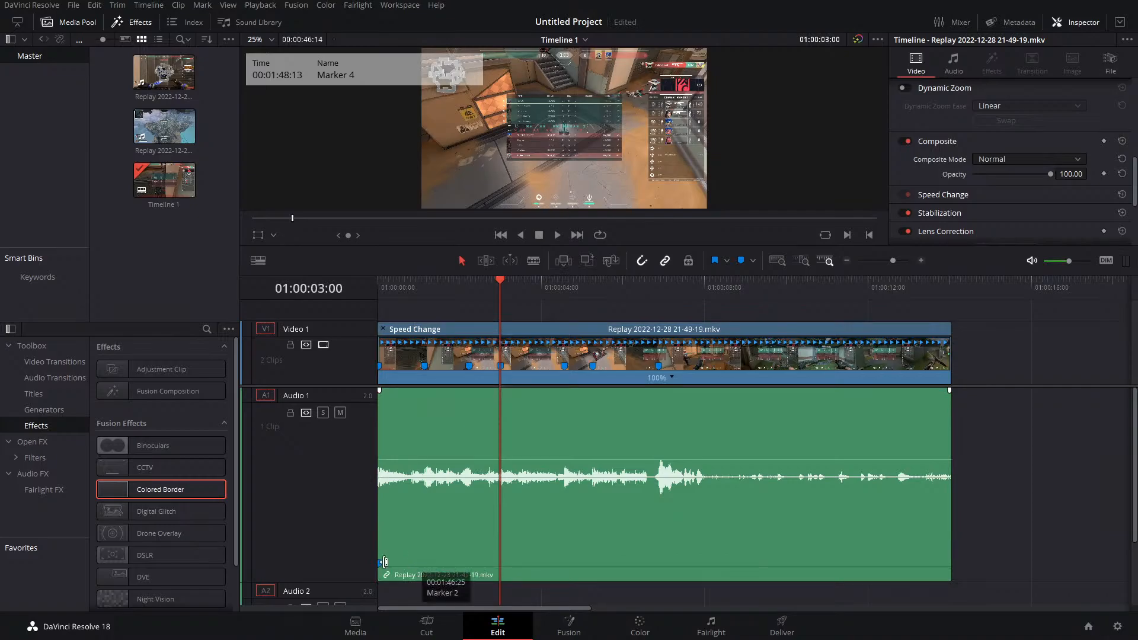
left_click(382, 562)
key("Delete")
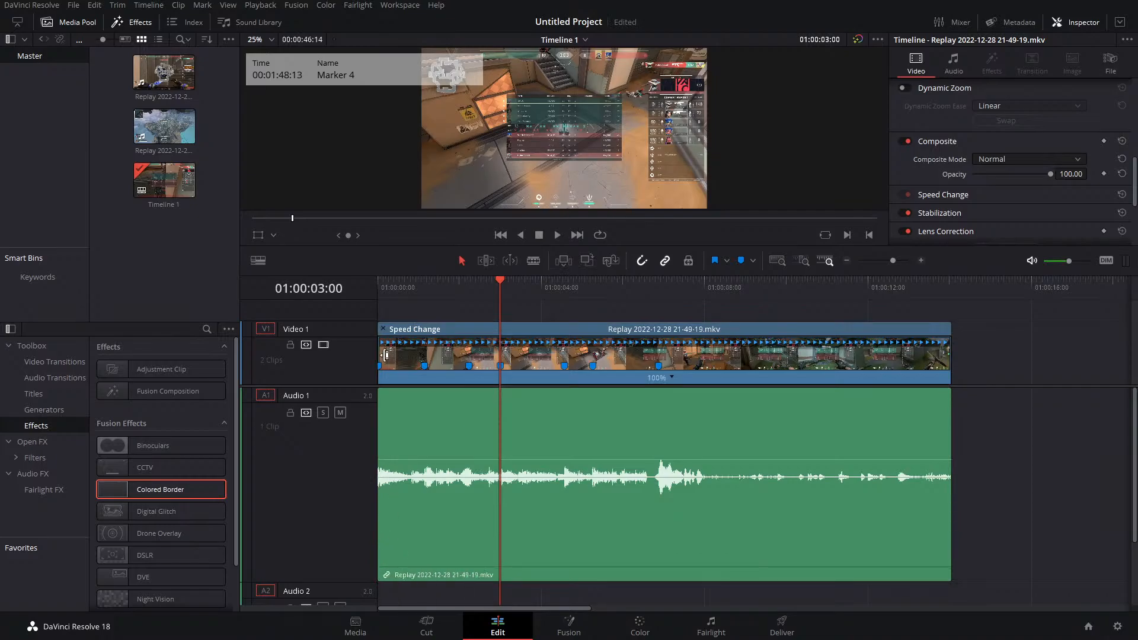
Delete all the remaining markers from the video part of the gameplay clip on Video 1 and save the project
left_click(425, 368)
key("Delete")
left_click(468, 367)
key("Delete")
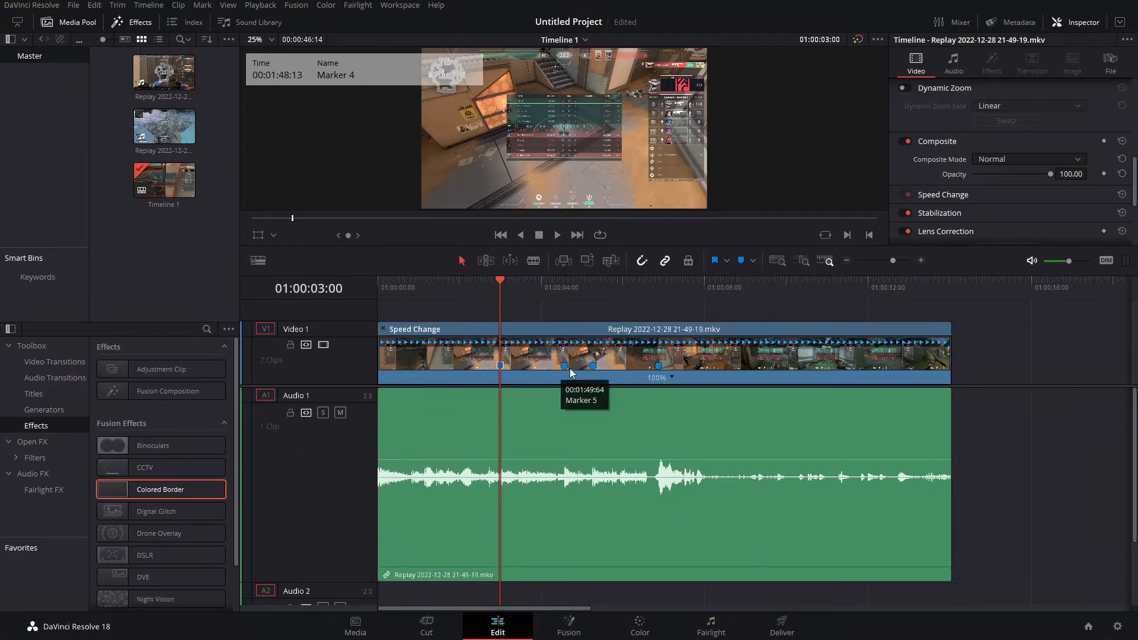
key("Delete")
left_click(565, 368)
key("Delete")
left_click(595, 367)
key("Delete")
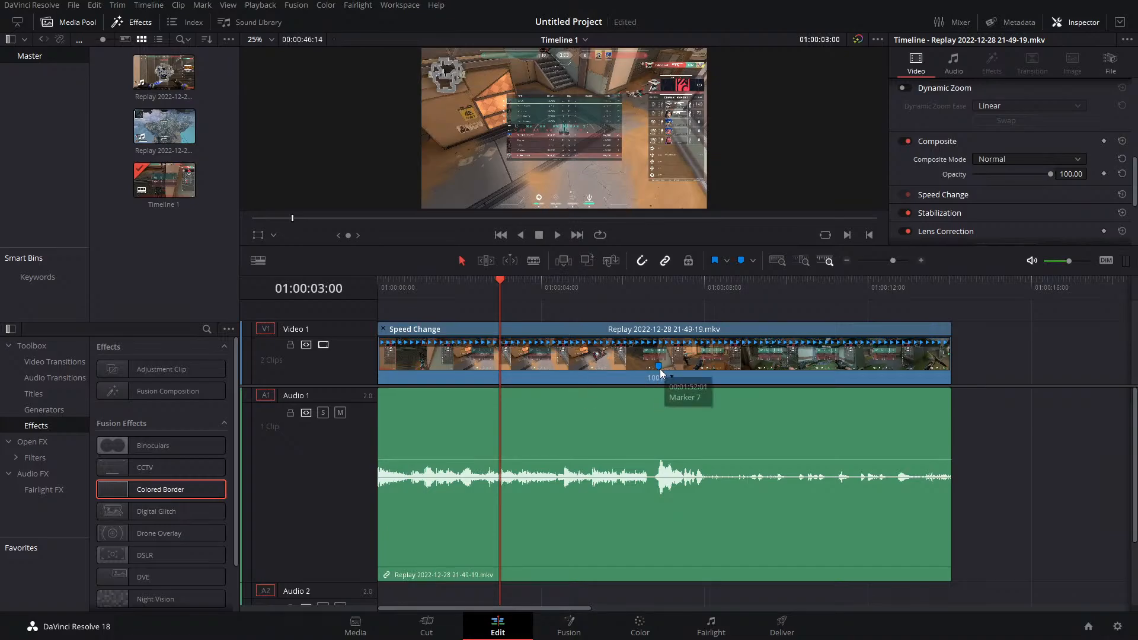
left_click(659, 367)
key("Delete")
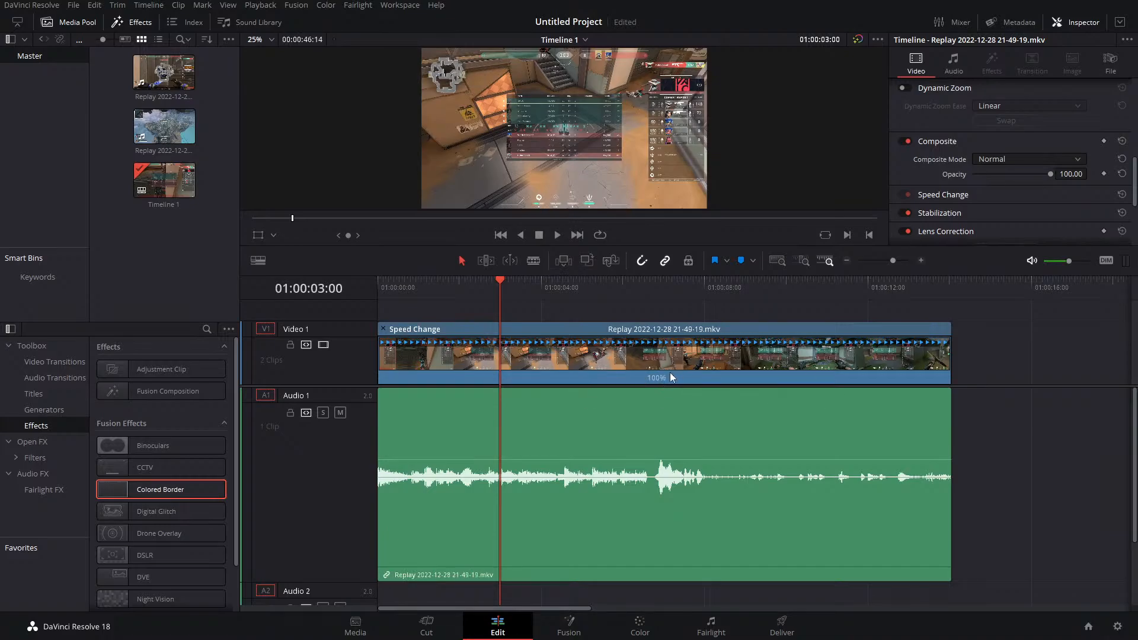
key("ctrl+s")
Reopen the clip's retime controls, add speed points at 01:00:03:00 and 01:00:05:01, and stretch the segment between them to 56% speed
left_click(671, 377)
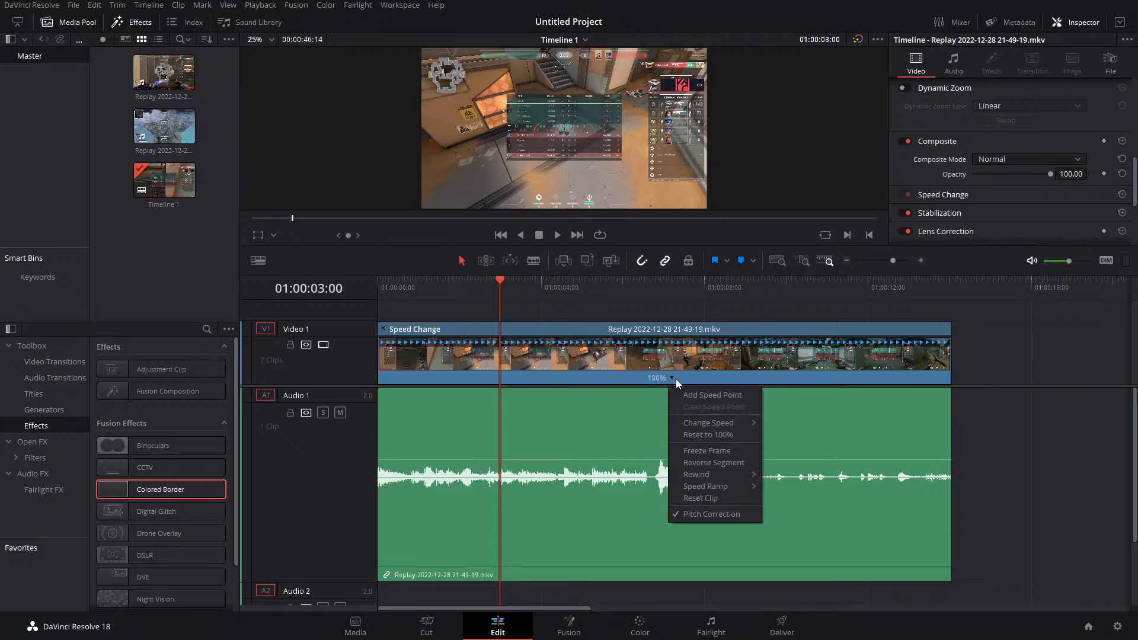
left_click(382, 329)
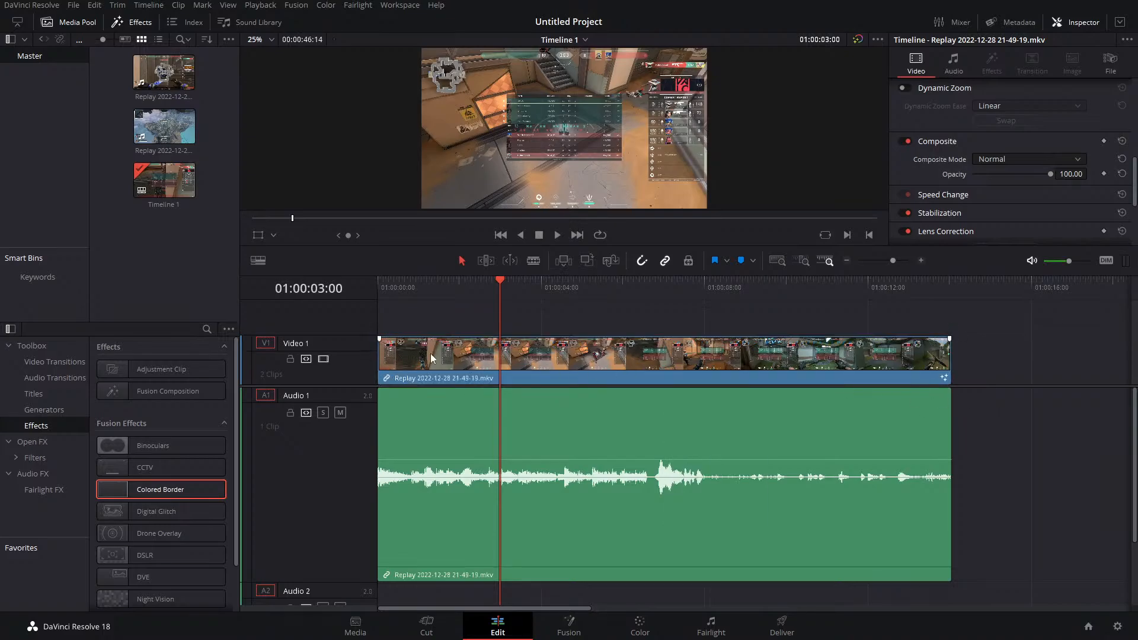
right_click(490, 357)
left_click(543, 204)
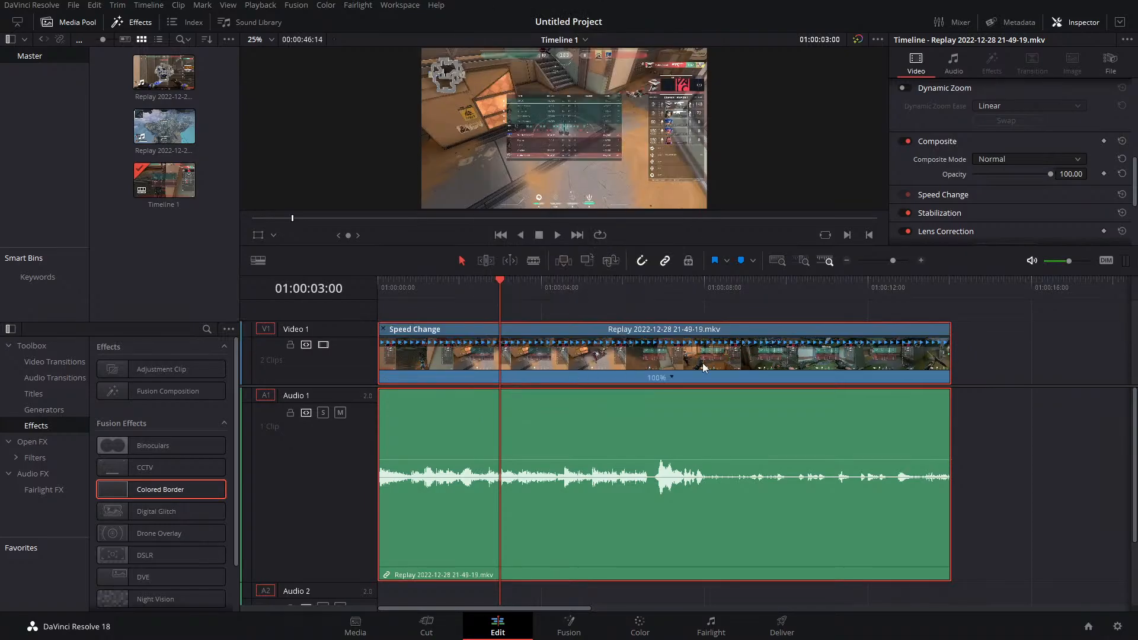
left_click(671, 380)
left_click(681, 396)
left_click(583, 284)
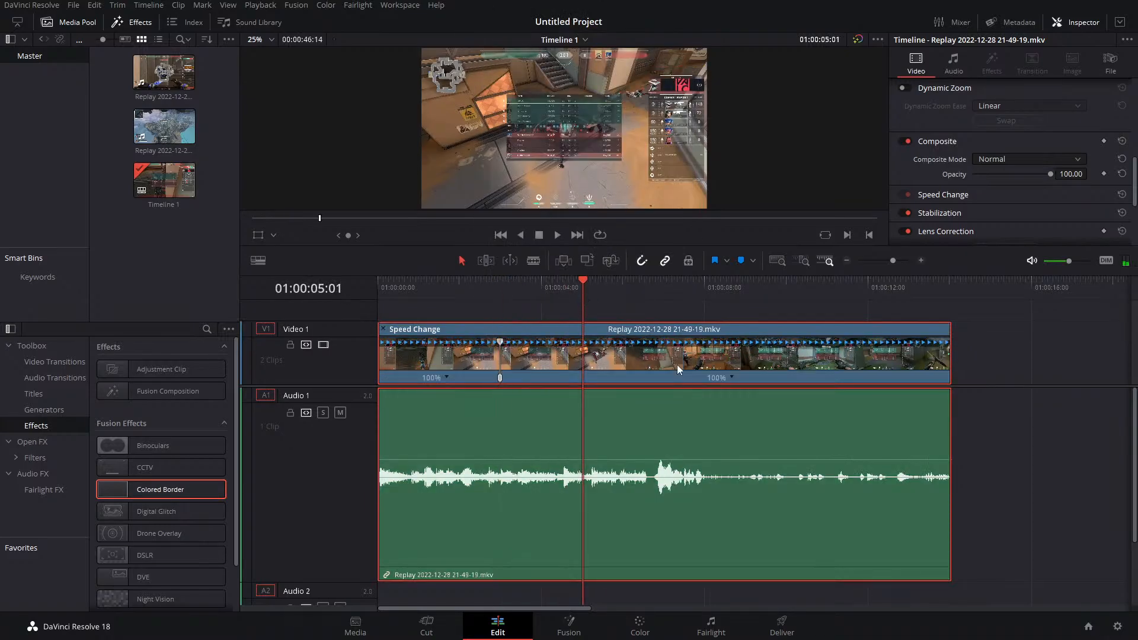
left_click(735, 377)
left_click(749, 395)
left_click_drag(583, 343, 647, 343)
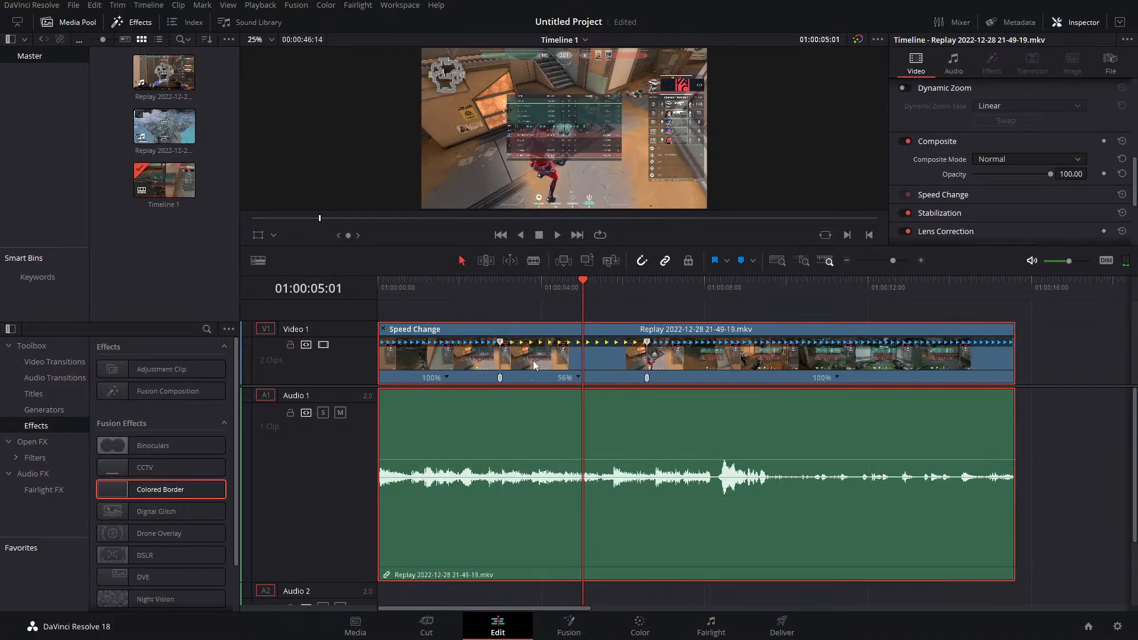
Show the clip's retime curve and smooth its second speed point with Bezier handles
right_click(547, 362)
left_click(610, 215)
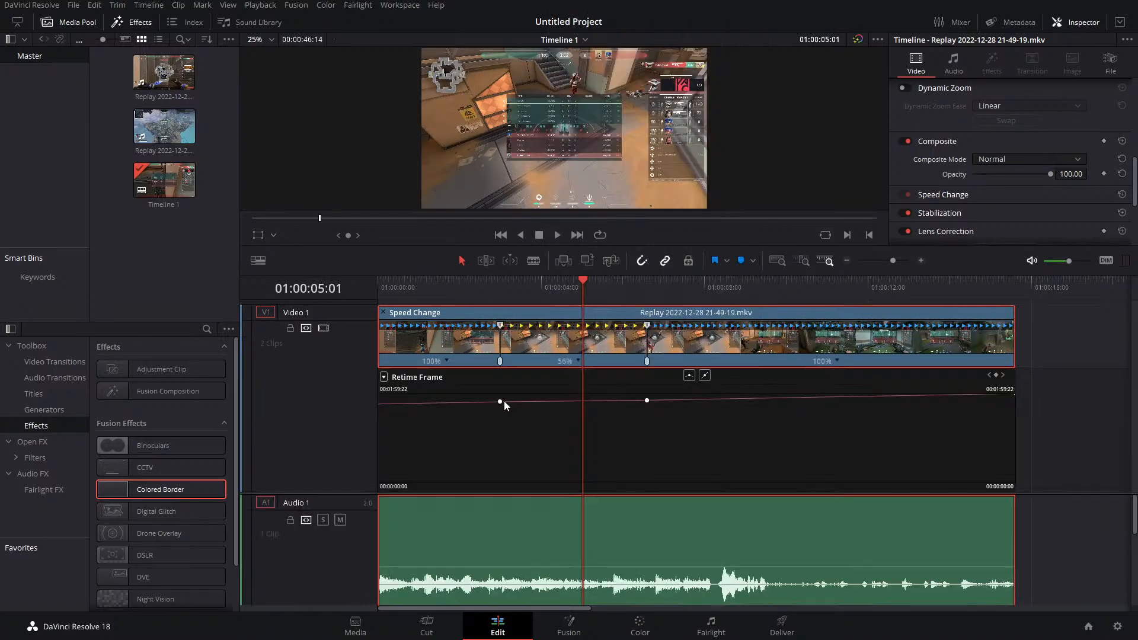
left_click(646, 400)
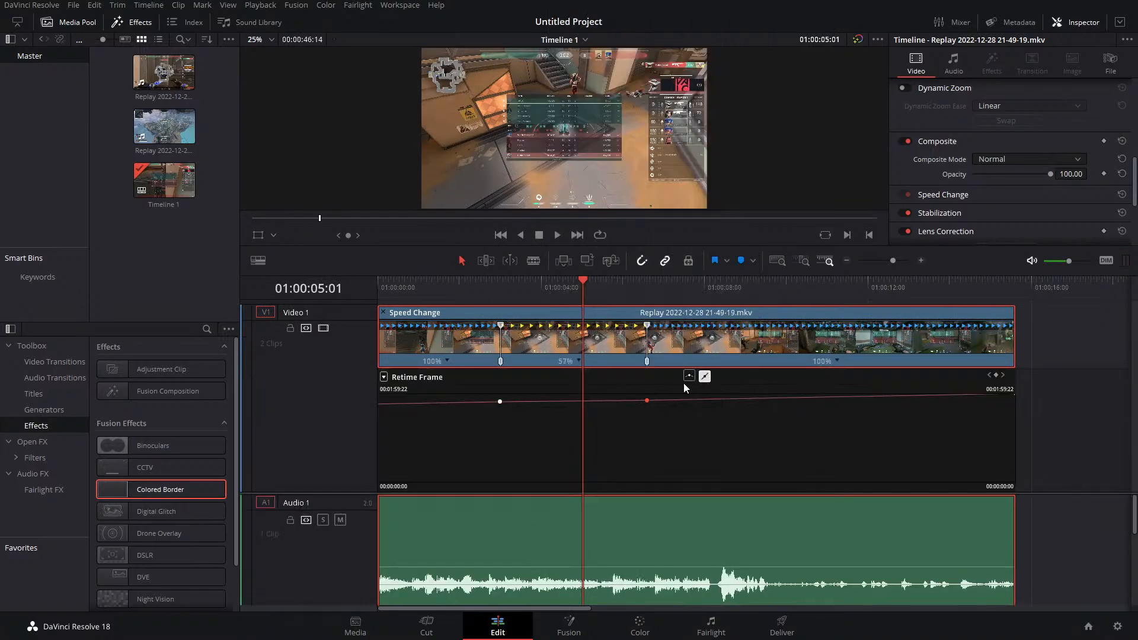
left_click(688, 376)
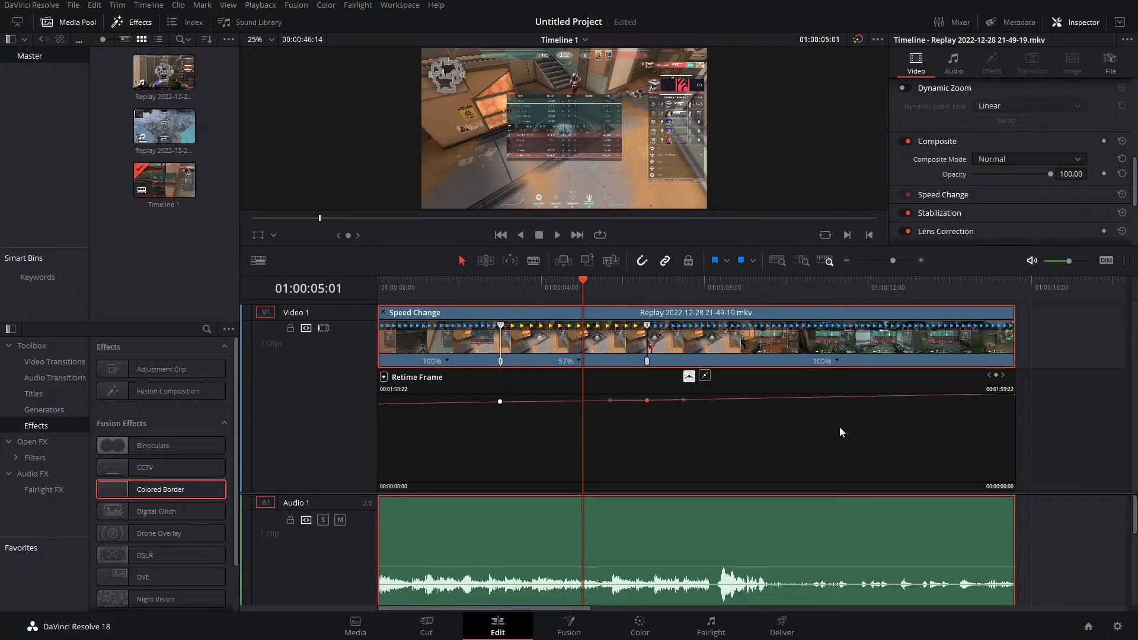
Reset all speed changes on the gameplay clip and close its retime controls and retime curve
right_click(847, 371)
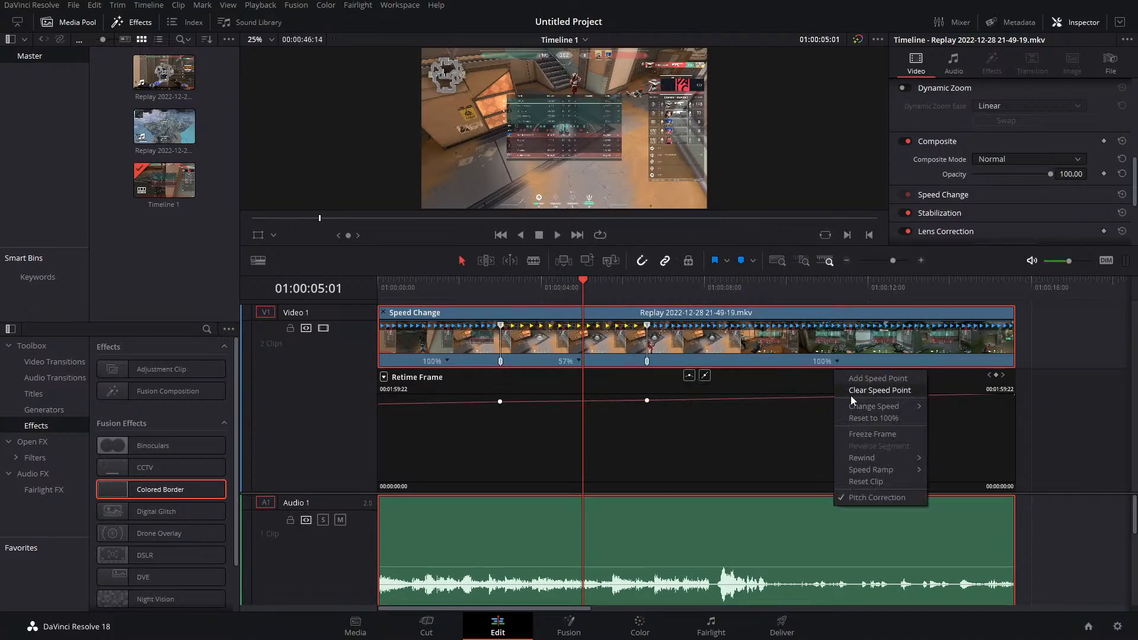
left_click(865, 481)
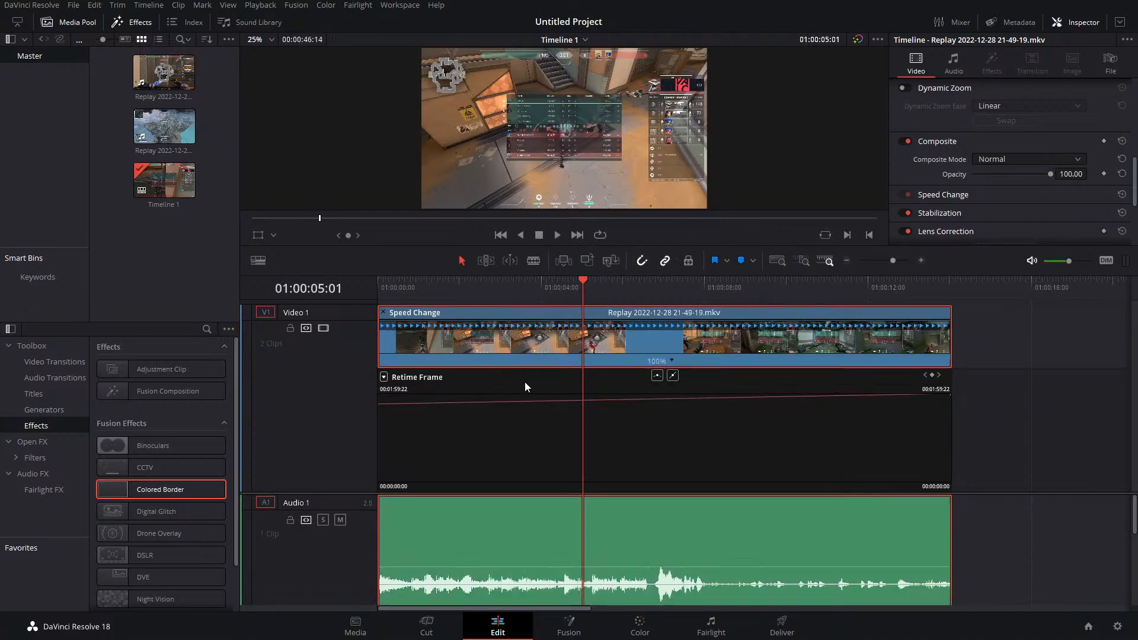
left_click(385, 312)
left_click(944, 362)
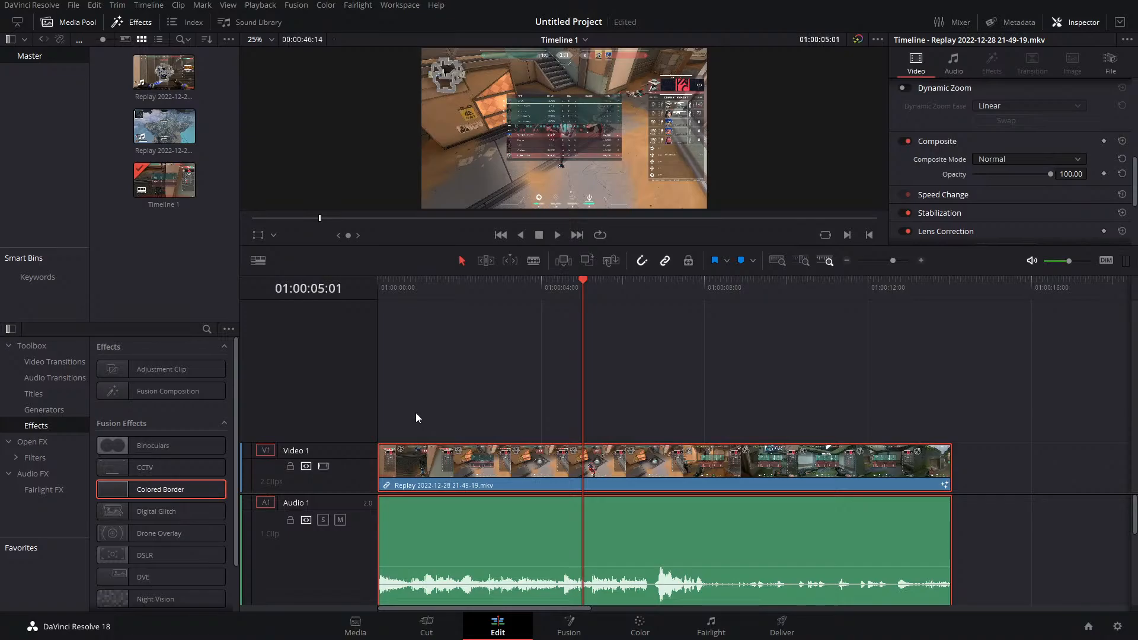
Enlarge the viewer, switch to the Color page, and hide the clip thumbnails
left_click_drag(901, 256, 888, 416)
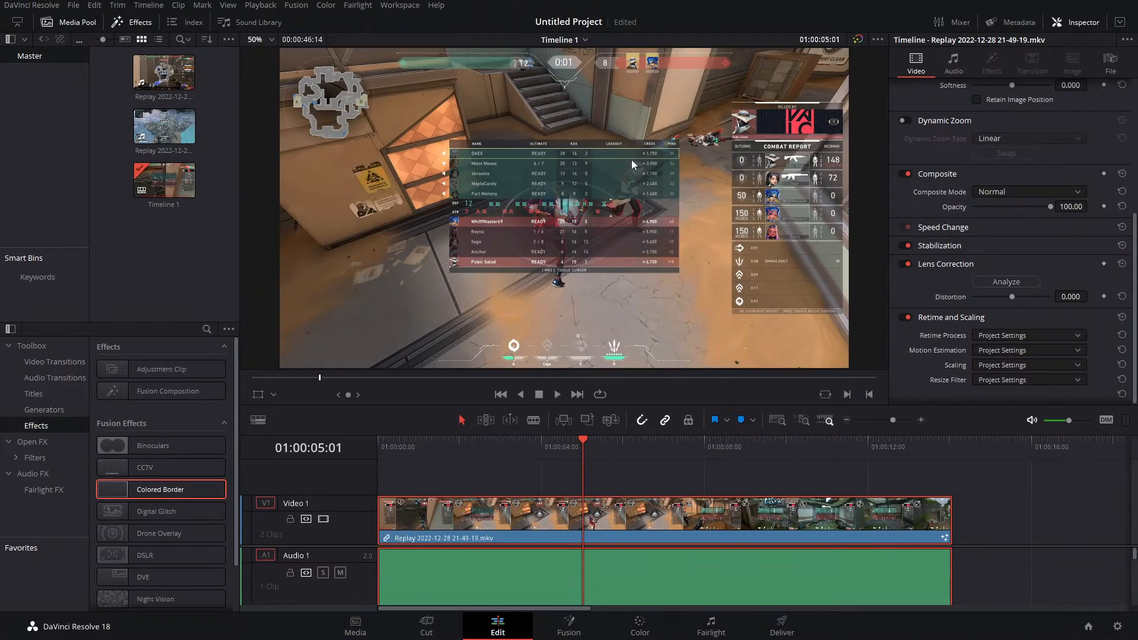
left_click(647, 630)
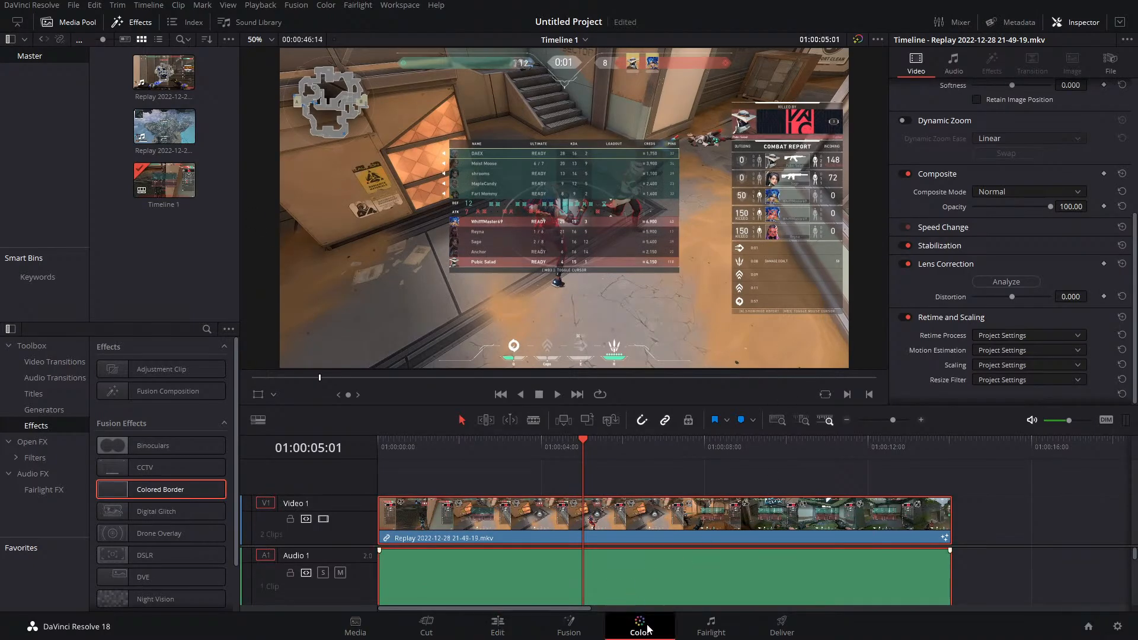
left_click(35, 22)
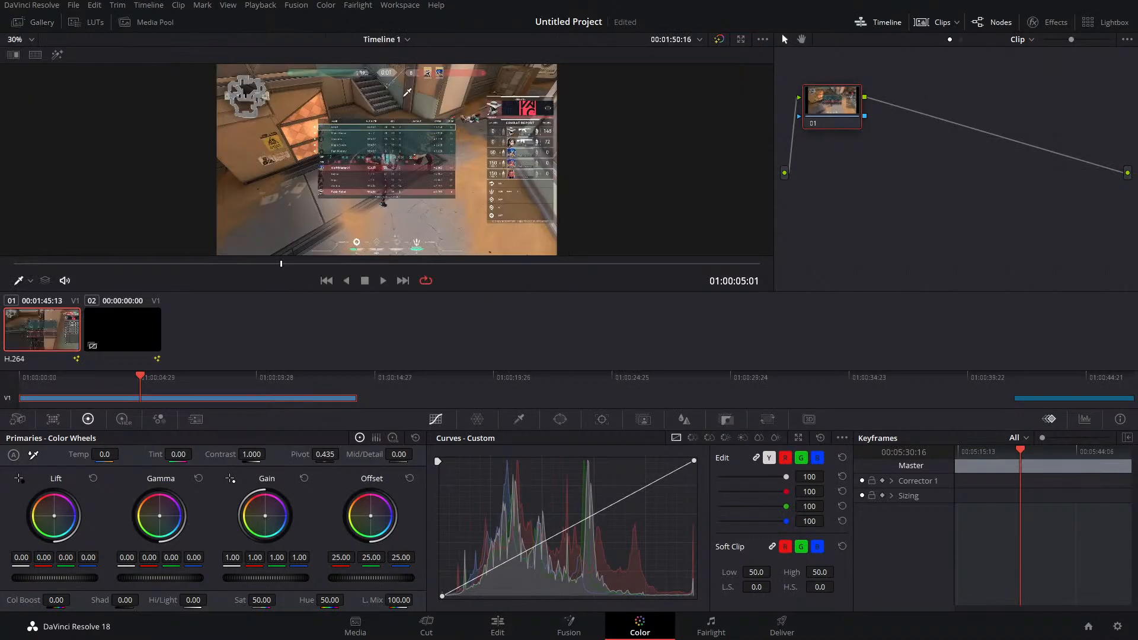
left_click(948, 26)
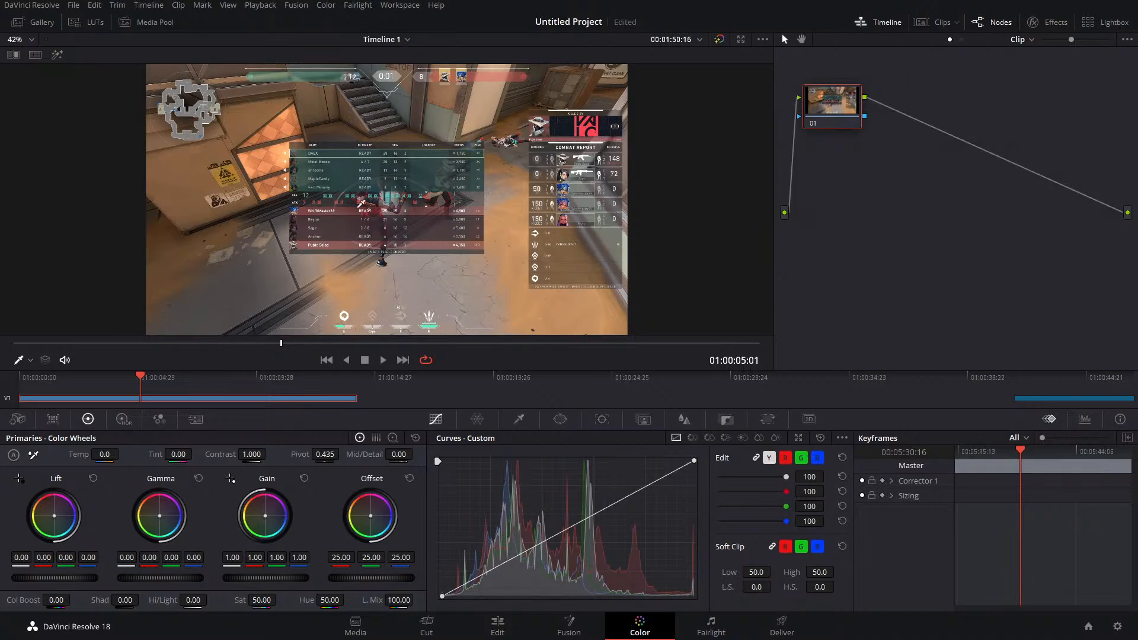
Add two serial nodes, 02 and 03, after node 01 in the clip's node graph
right_click(826, 112)
mouse_move(889, 168)
left_click(957, 169)
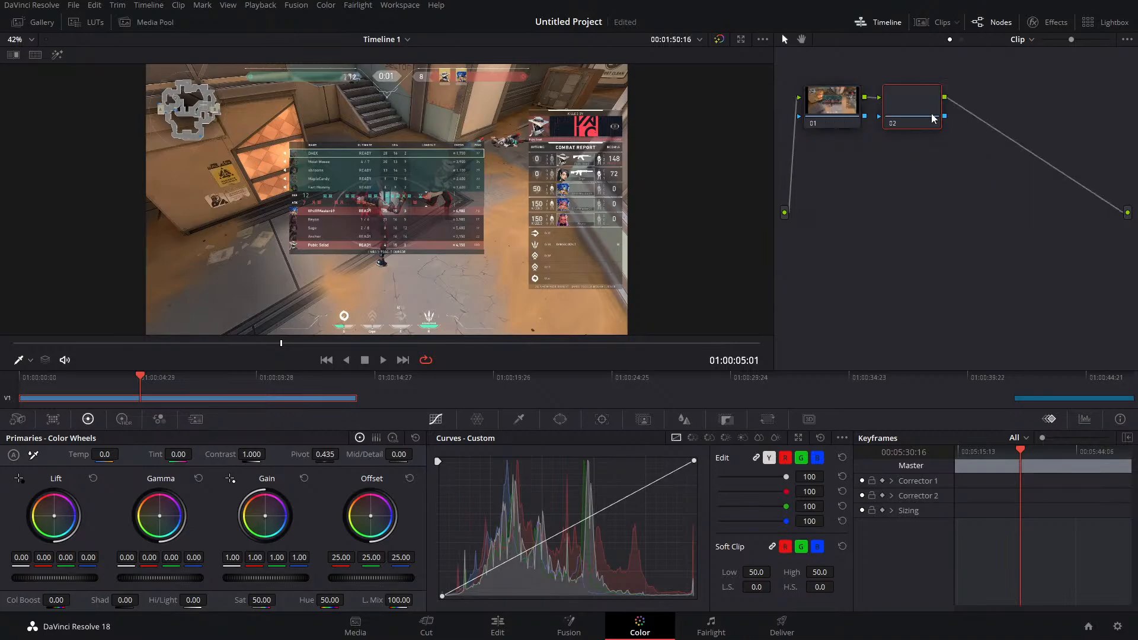
right_click(929, 113)
mouse_move(982, 177)
left_click(1067, 173)
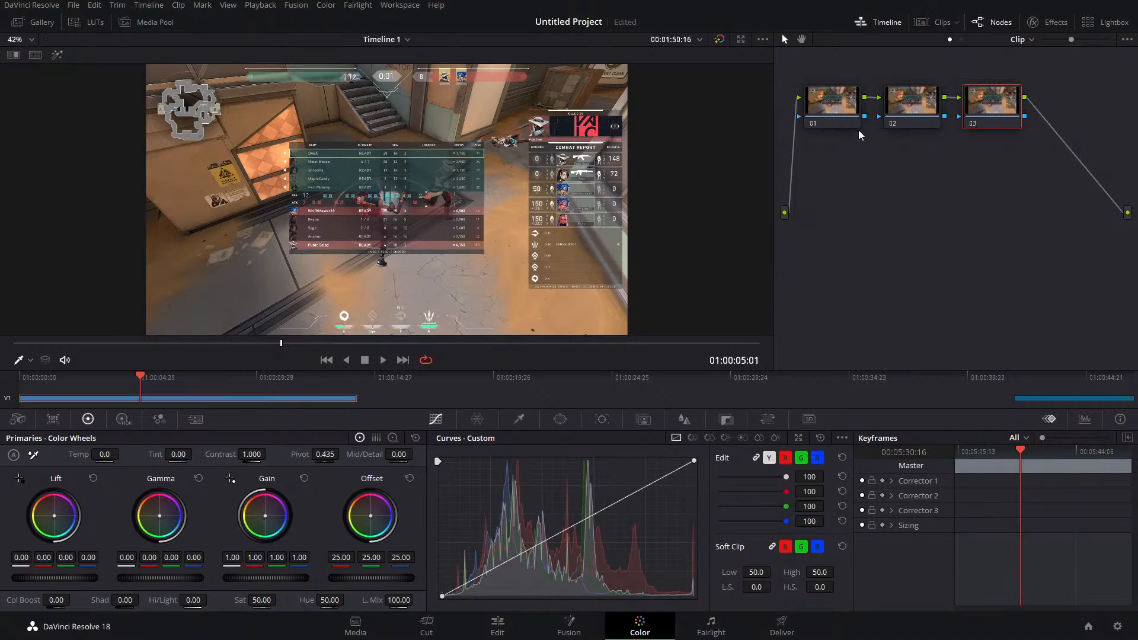
Shape node 01's custom curve into an S with three points, lowering shadows and midtones and raising highlights, and compare by toggling the node
left_click(845, 118)
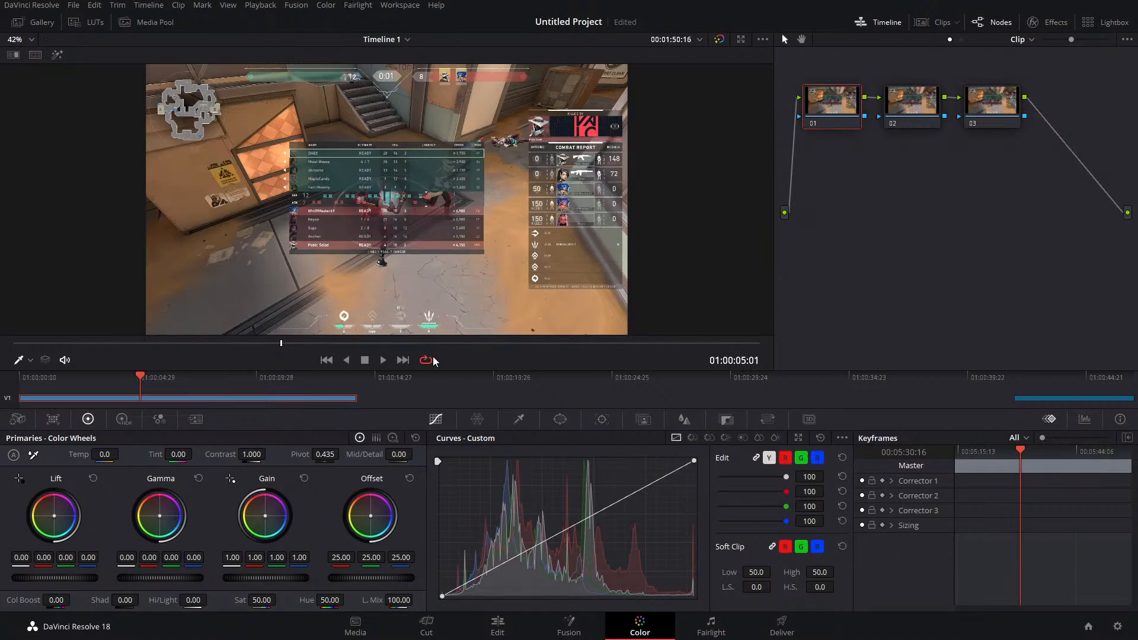
left_click(647, 484)
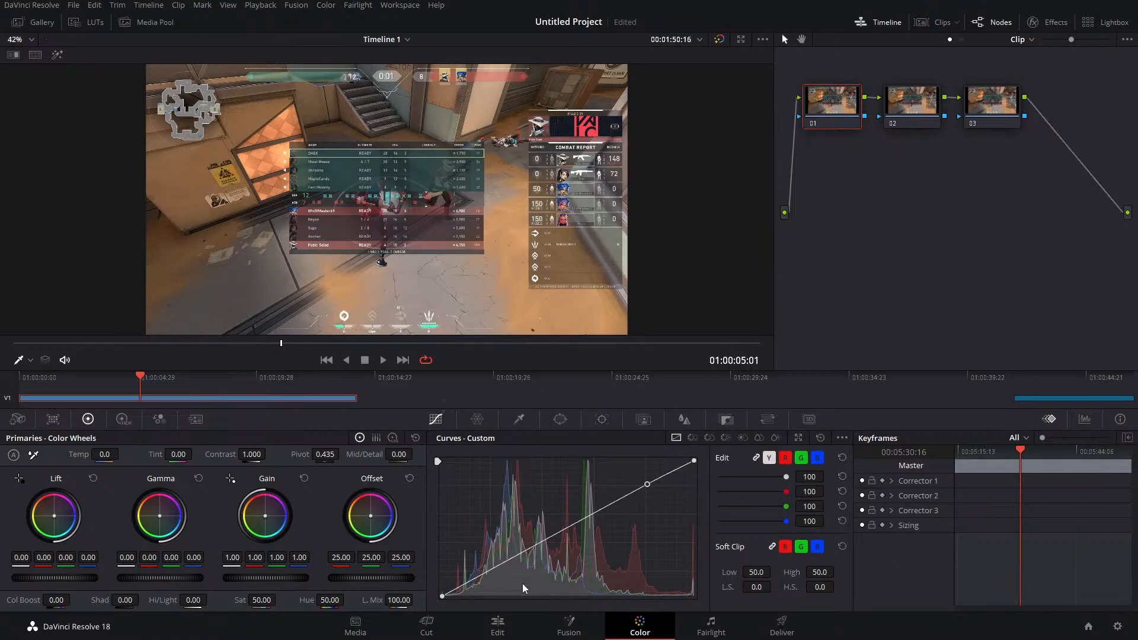
left_click(491, 572)
left_click(577, 525)
left_click_drag(491, 572, 492, 587)
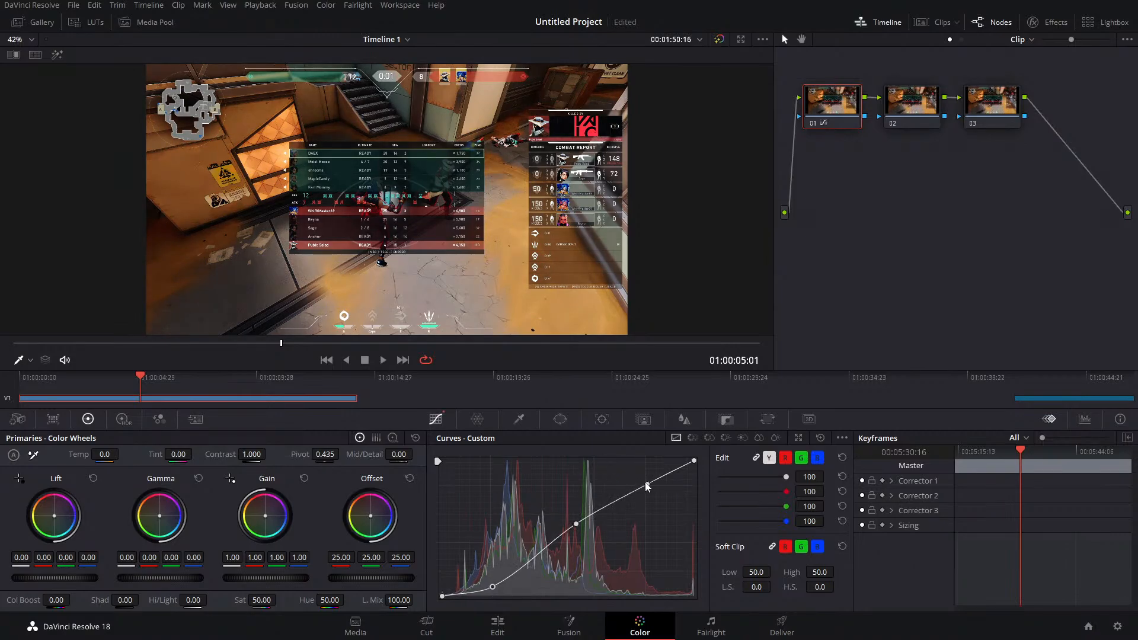
left_click_drag(647, 484, 648, 472)
left_click_drag(576, 525, 584, 537)
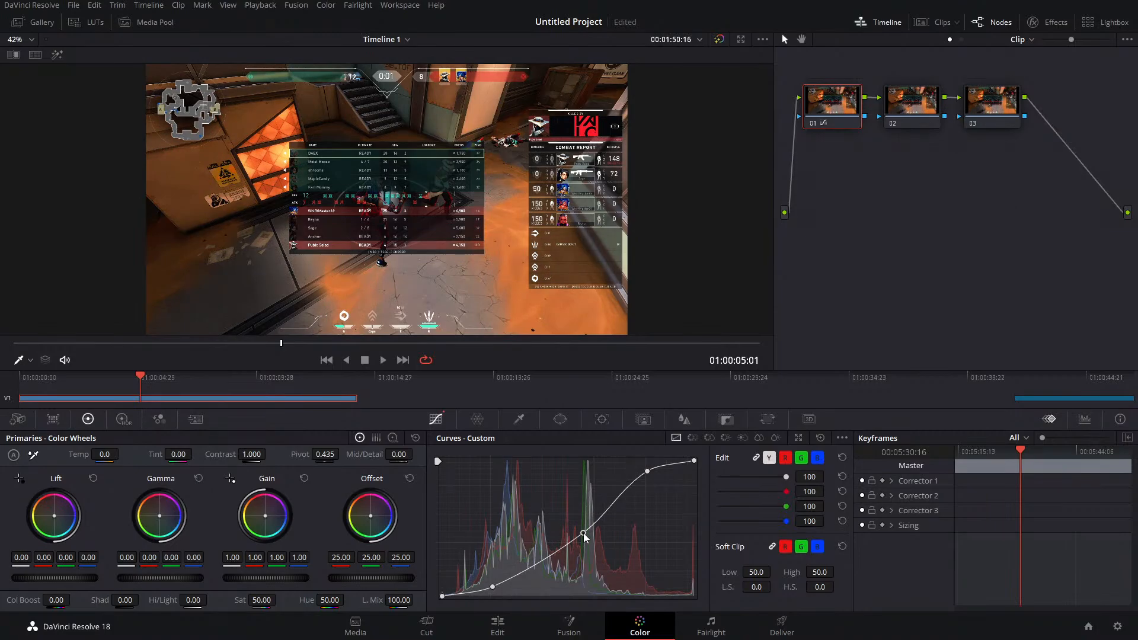
left_click(816, 123)
left_click(815, 123)
Raise node 01's master Gain to 1.14 and Gamma to 0.01, then try an Offset of 18.45 and reset it
left_click_drag(279, 580, 293, 579)
left_click_drag(177, 578, 177, 579)
left_click_drag(56, 580, 54, 579)
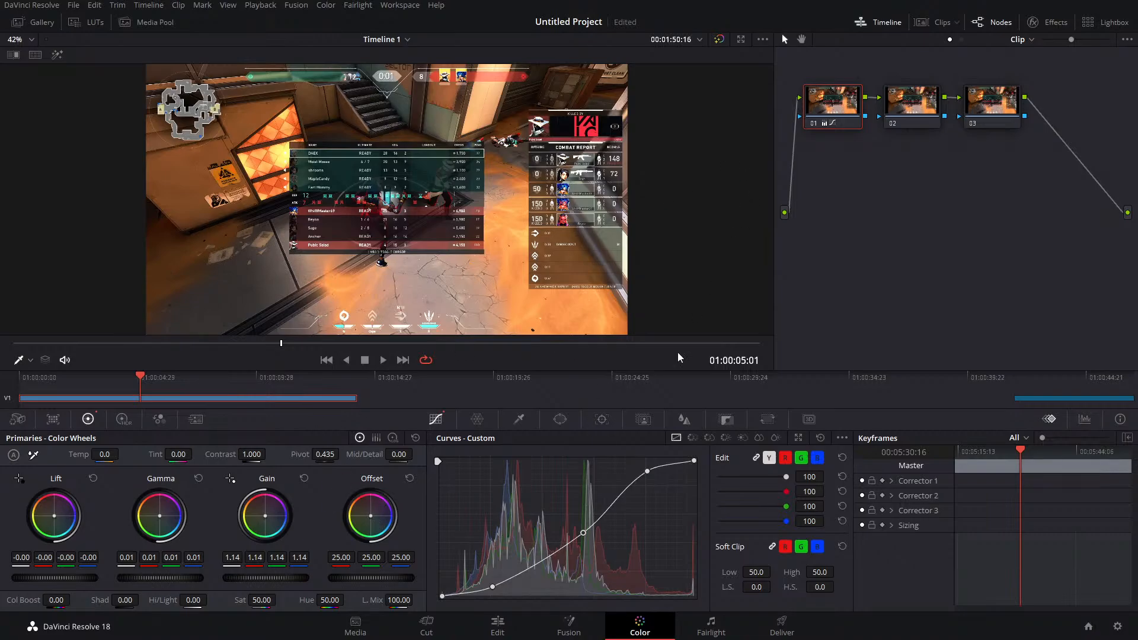
mouse_move(385, 578)
left_mouse_down()
mouse_move(349, 578)
mouse_move(369, 578)
left_mouse_up()
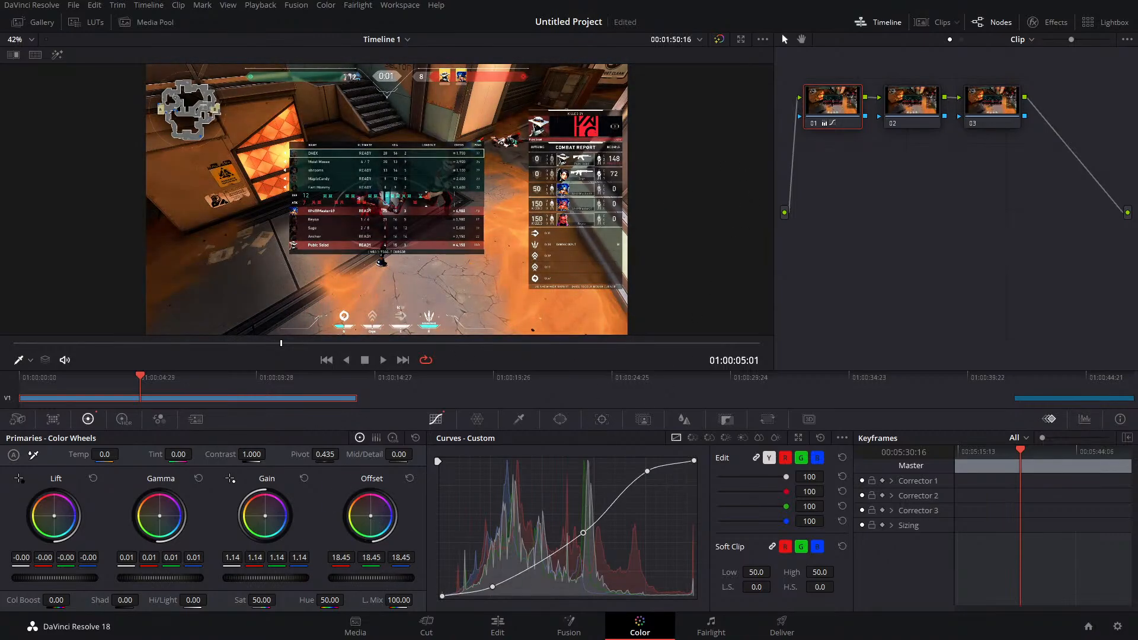
left_click(409, 478)
Tint node 02's Offset teal at -4.94, 30.73, 48.23 and its Gamma warm at 0.06, -0.01, -0.08, comparing with the node bypassed
left_click(922, 118)
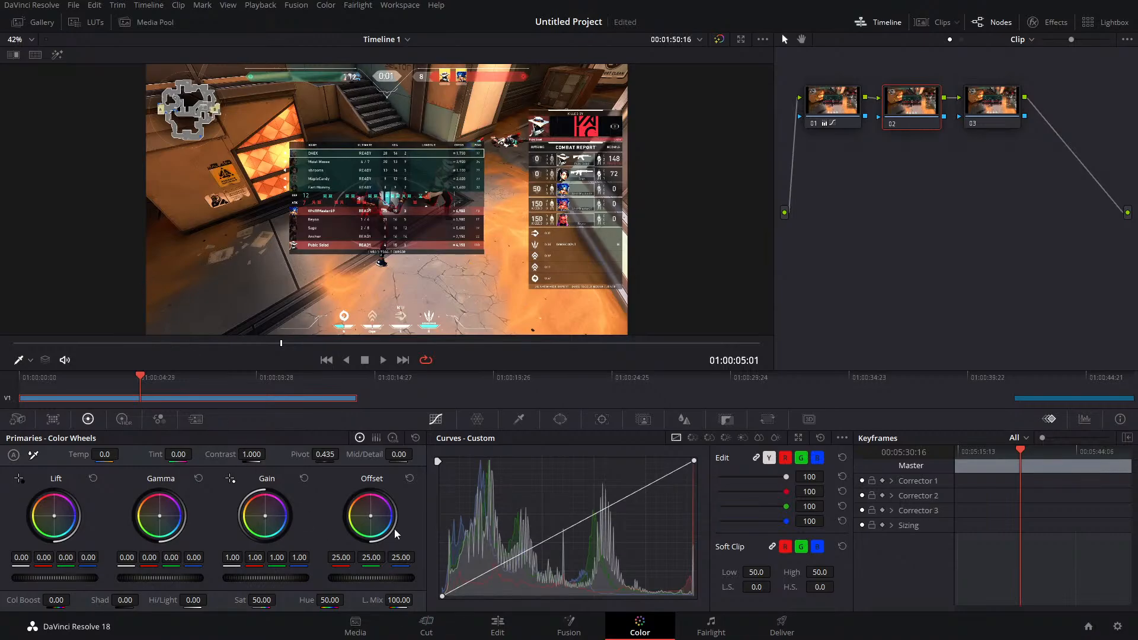
mouse_move(371, 519)
left_mouse_down()
mouse_move(362, 519)
mouse_move(378, 527)
left_mouse_up()
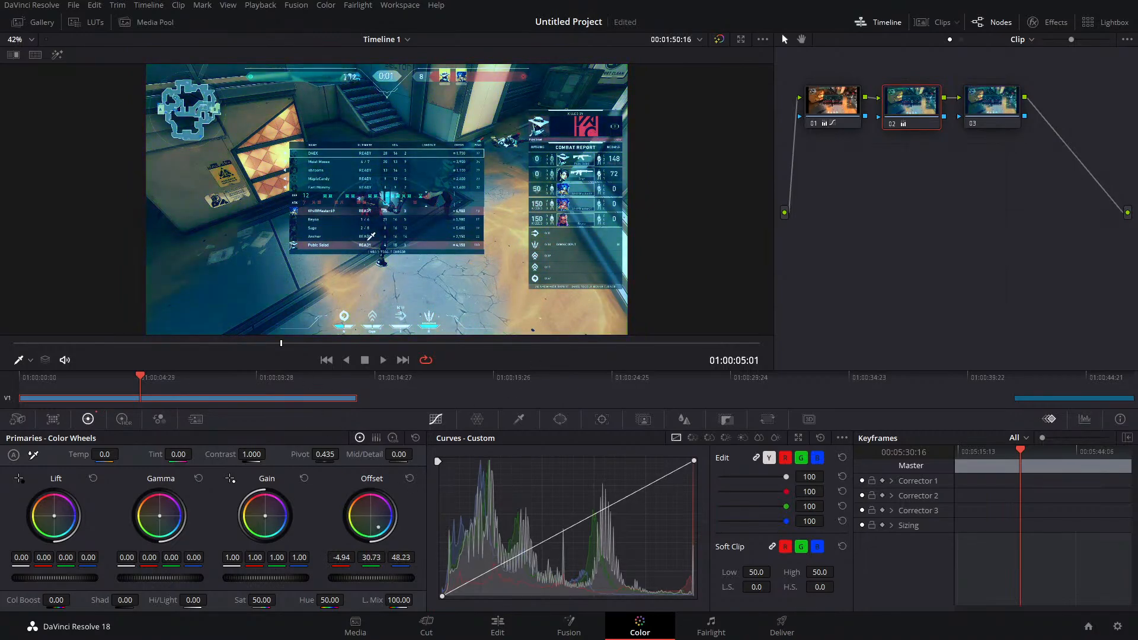
key("ctrl+s")
left_click_drag(166, 526, 158, 515)
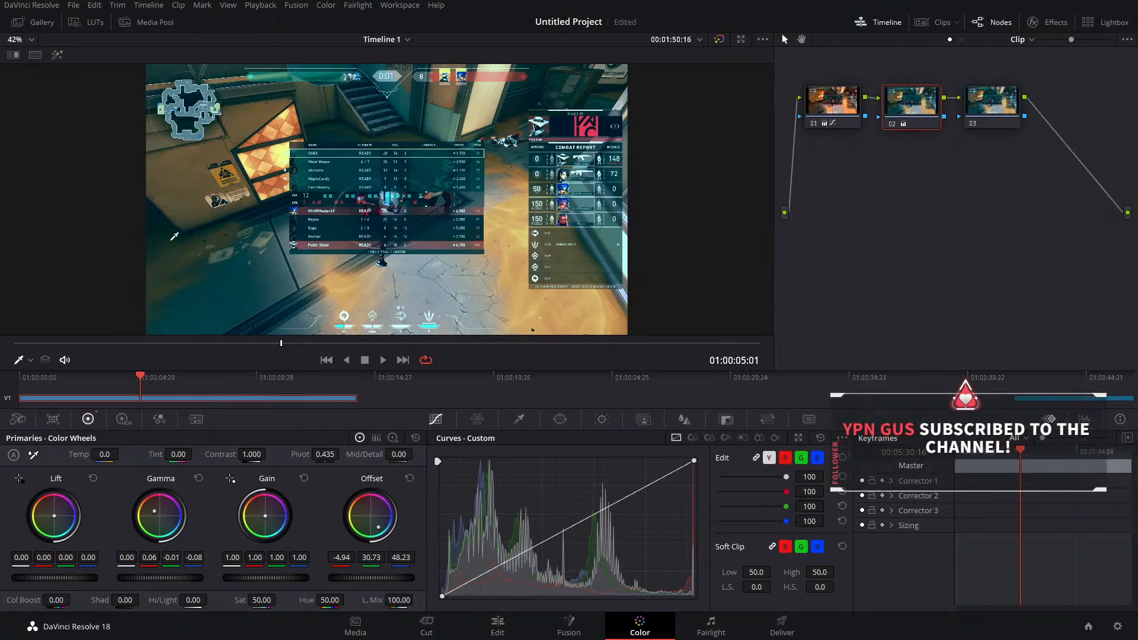
left_click(891, 129)
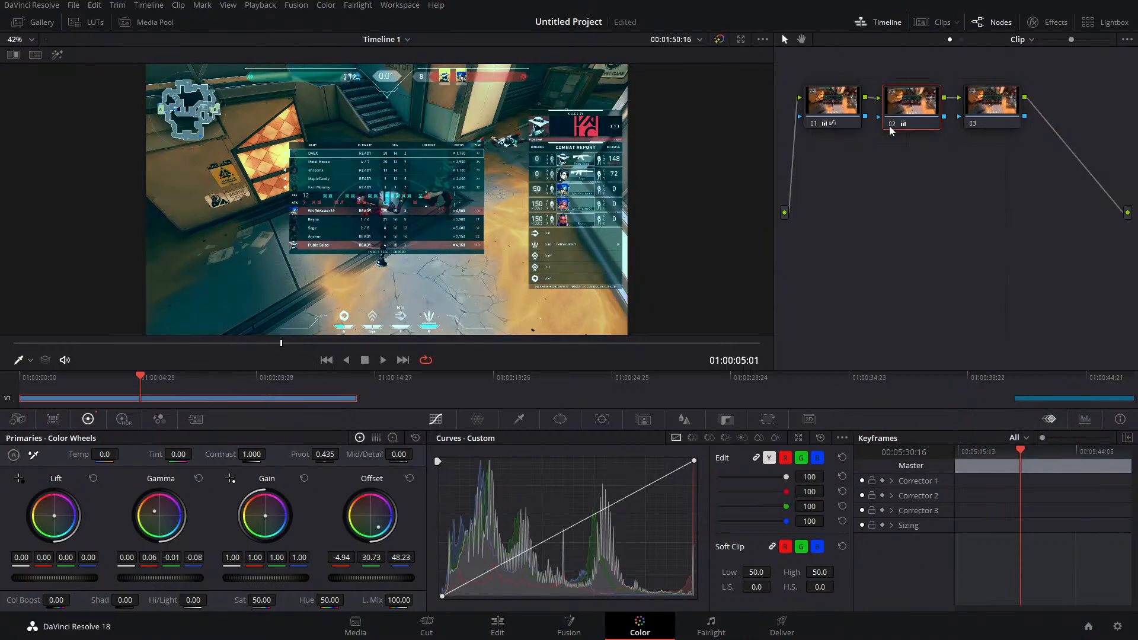
left_click(890, 127)
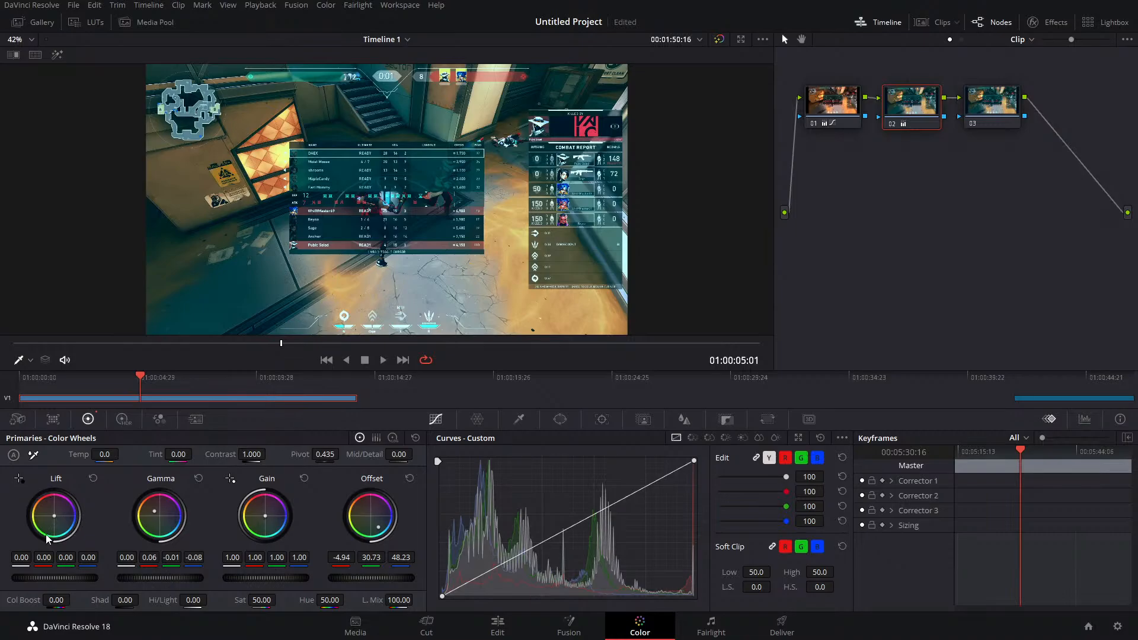
Tint node 02's Lift to 0.04, -0.01, 0.01 and Gain to 1.08, 0.99, 0.90, and bypass nodes 01 and 02 to compare
left_click_drag(54, 516, 56, 517)
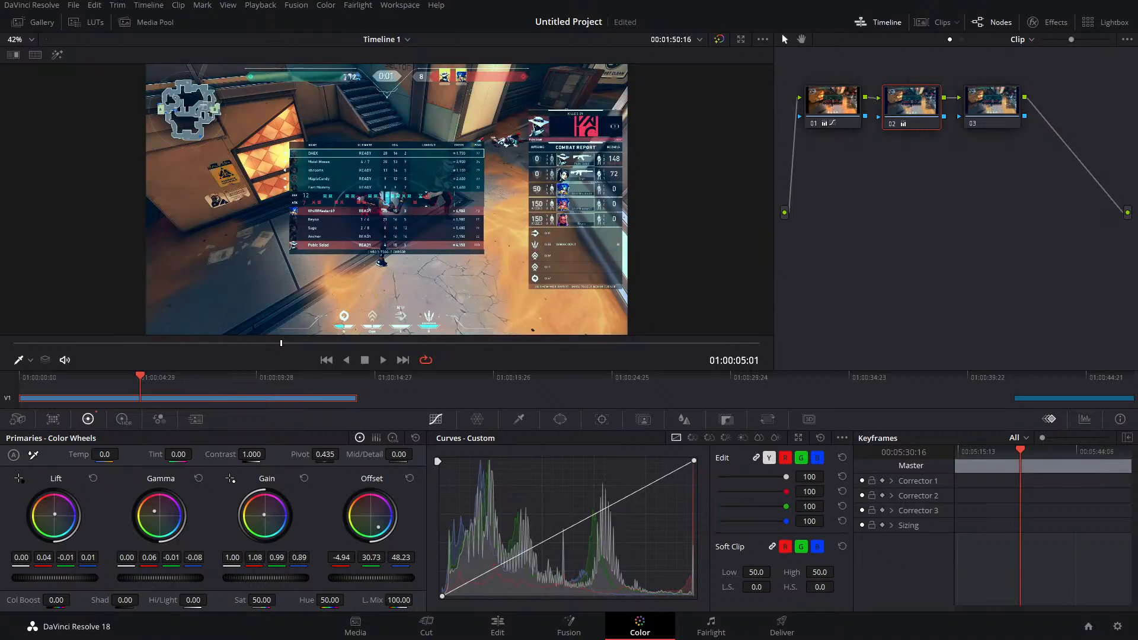
left_click(891, 126)
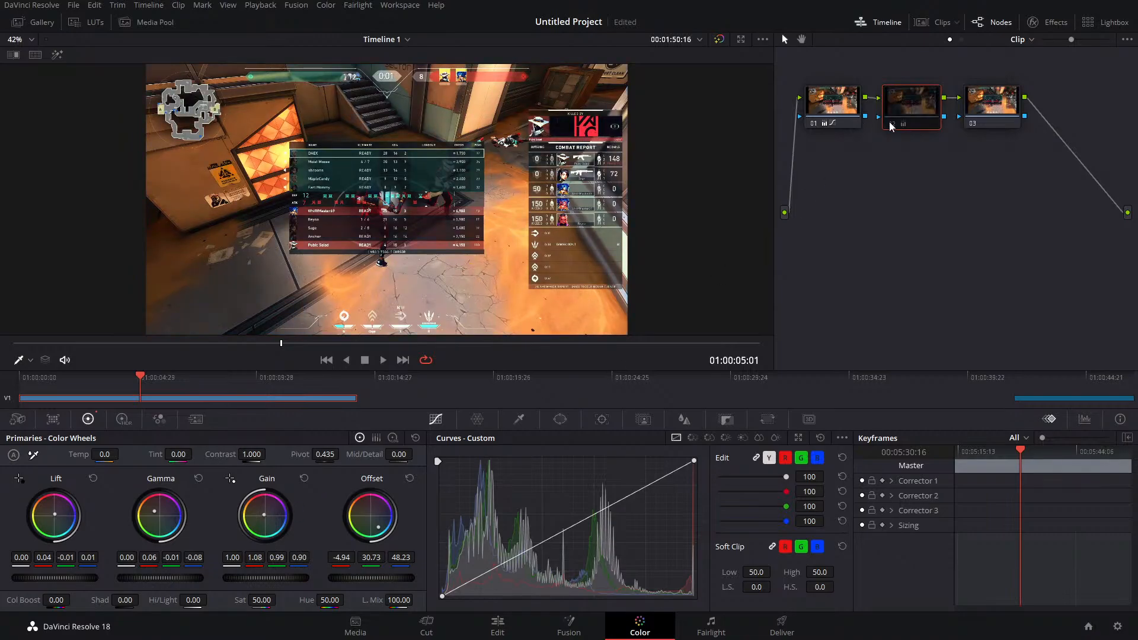
left_click(889, 122)
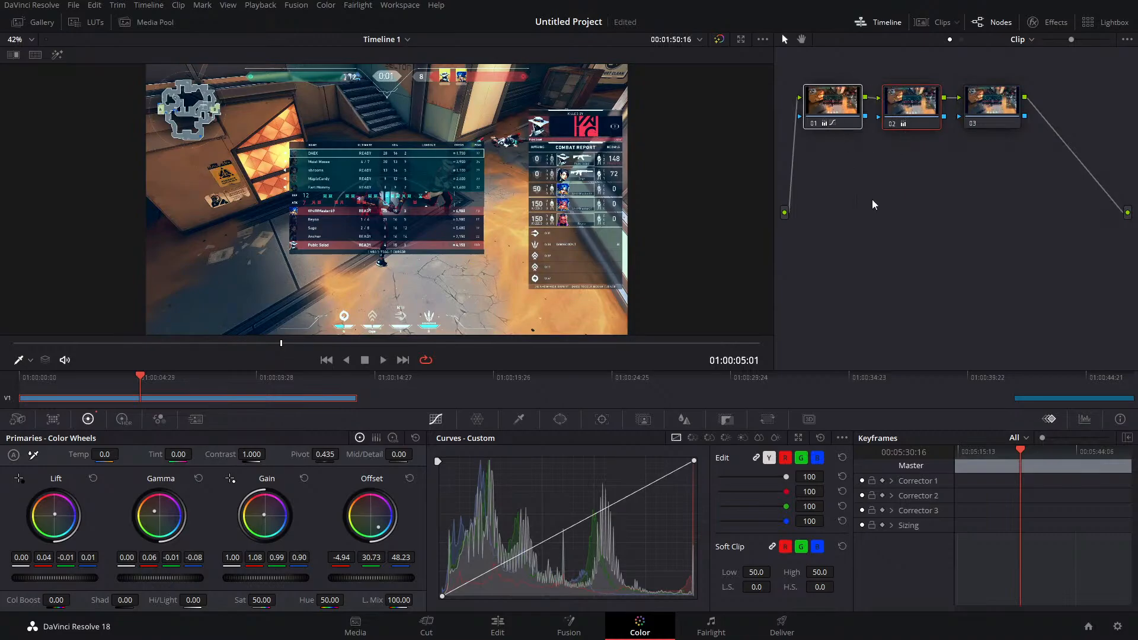
key("ctrl+d")
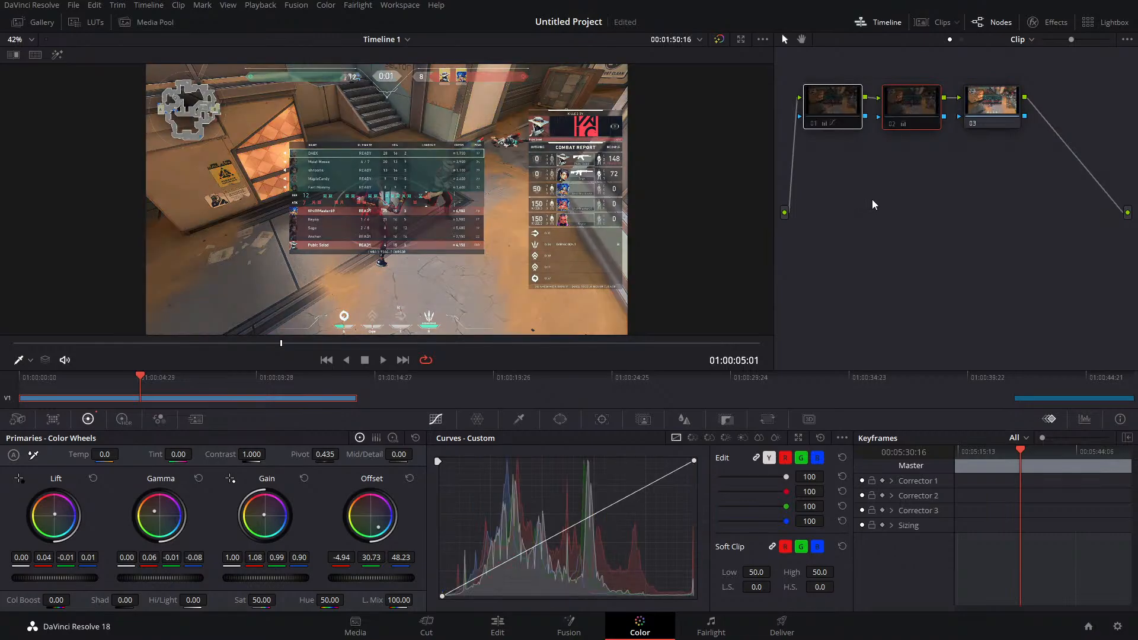
Toggle nodes 01 and 02 on and off repeatedly to compare the grade with the ungraded image, leaving both enabled
key("ctrl+d")
key("ctrl+d")
key("ctrl+d")
key("ctrl+d")
key("ctrl+d")
key("ctrl+d")
key("ctrl+d")
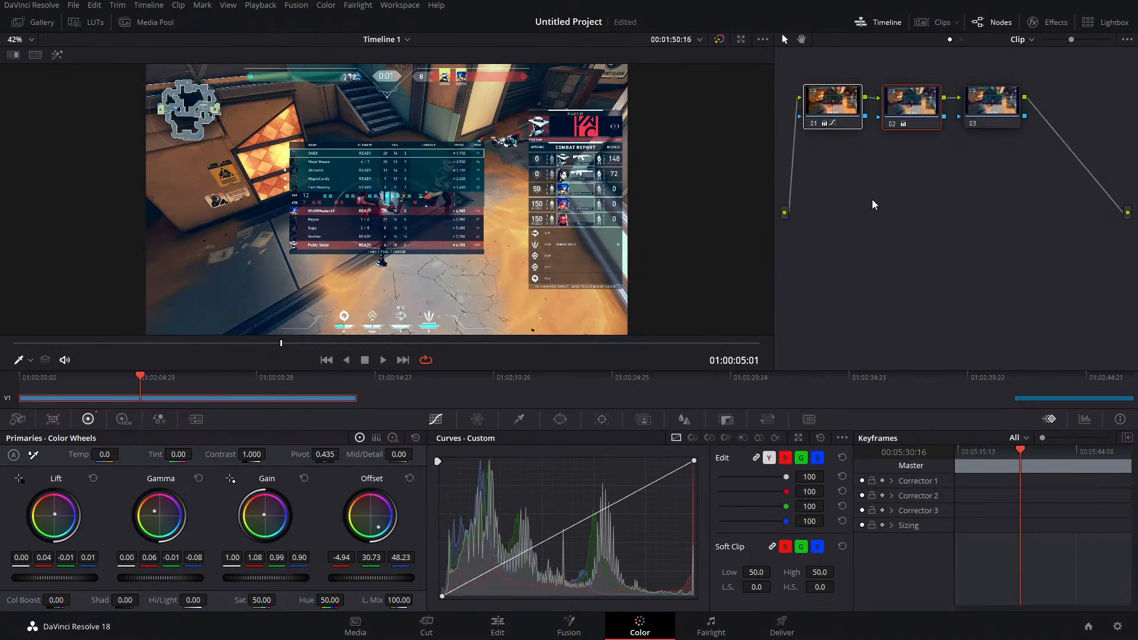
Open the clip on the Fusion page and save the project
left_click(952, 214)
left_click(568, 625)
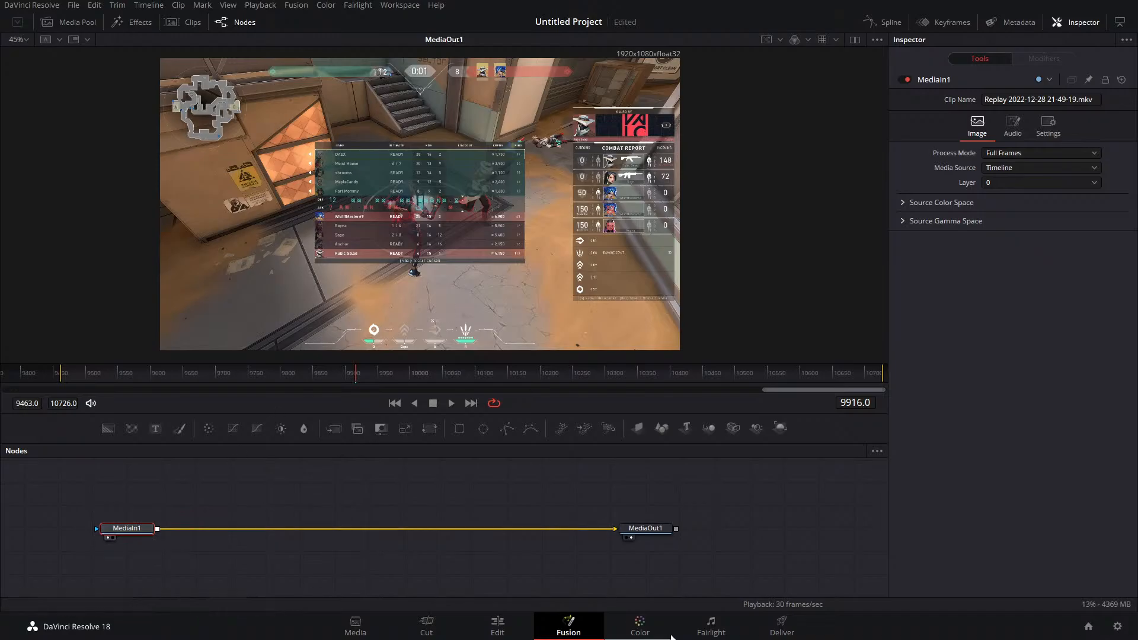
key("ctrl+s")
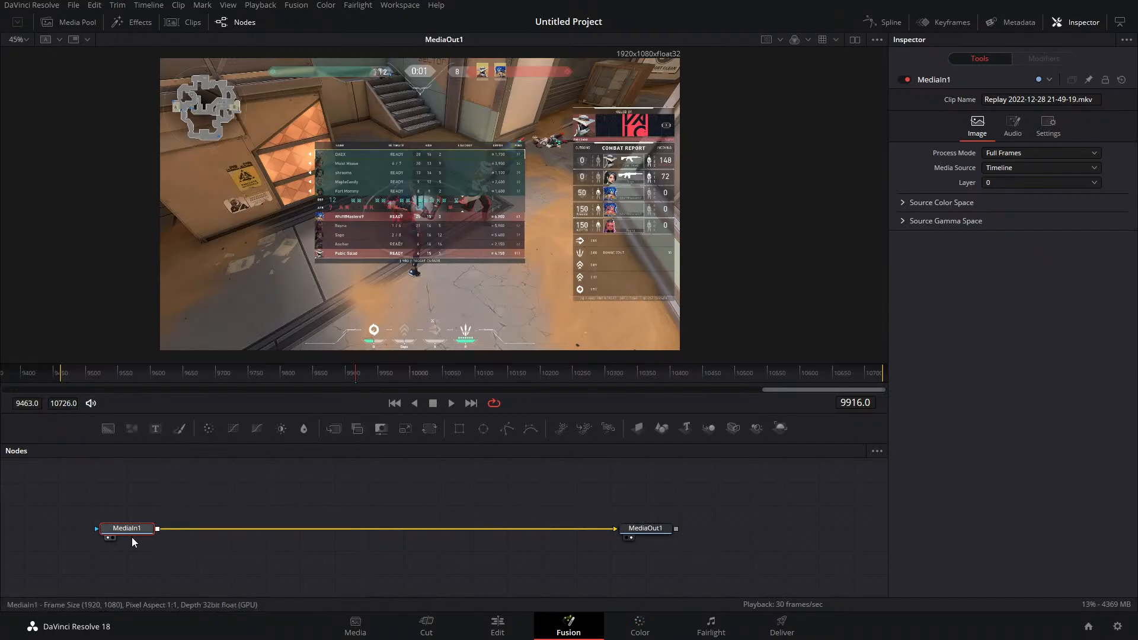
Rearrange the Fusion node graph vertically, with MediaOut1 directly above MediaIn1 and free space between them
left_click_drag(131, 529, 132, 483)
left_click_drag(653, 521, 547, 523)
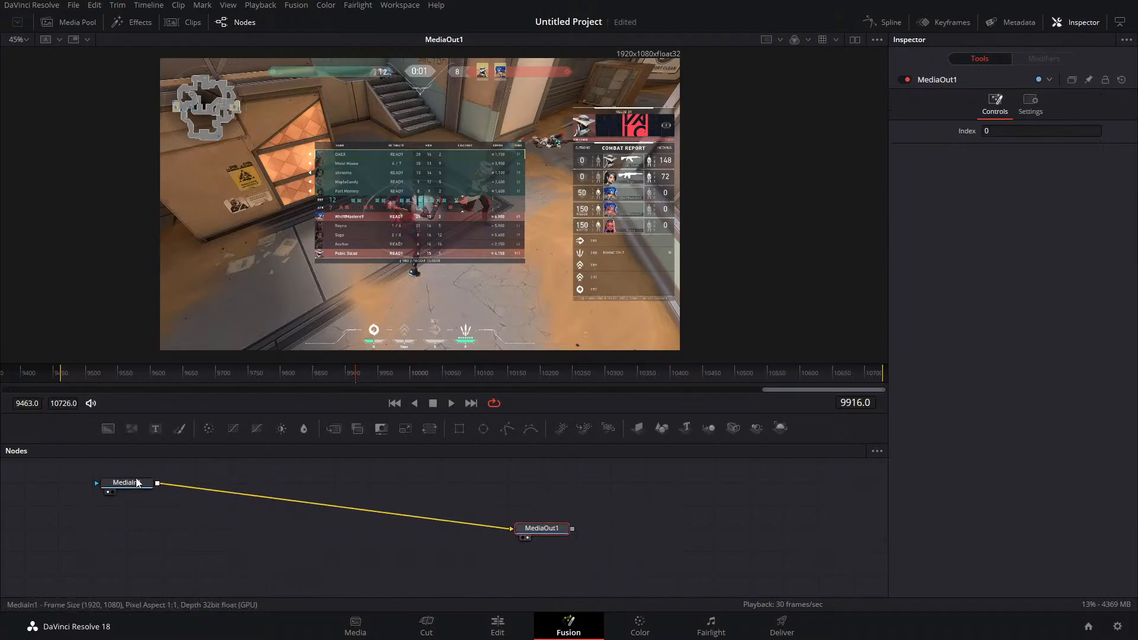
left_click_drag(134, 487, 342, 579)
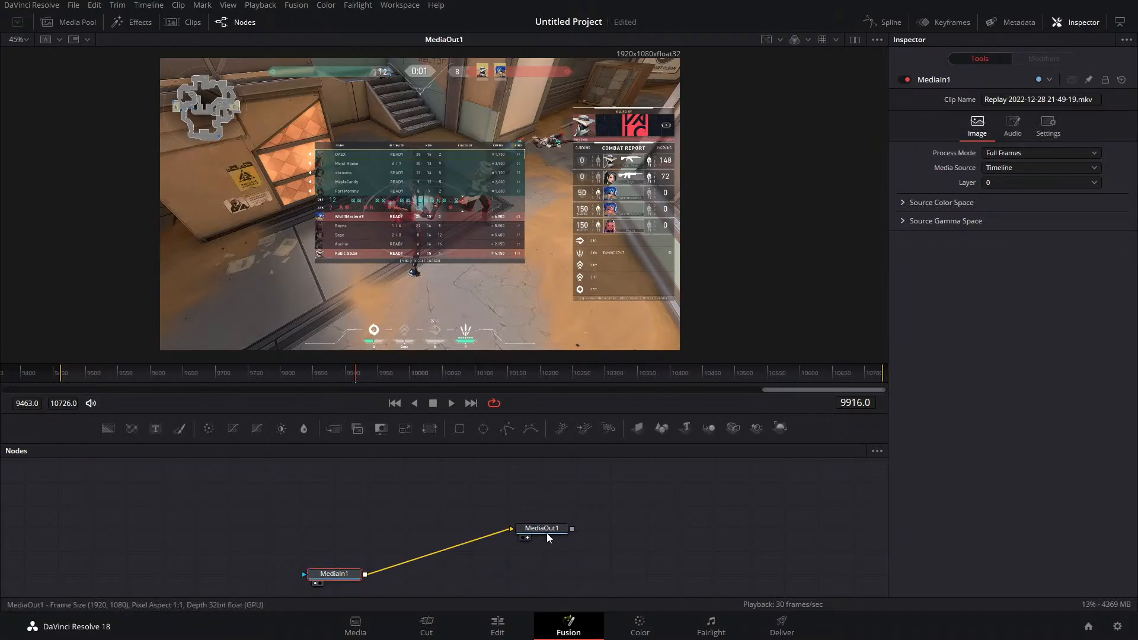
mouse_move(548, 534)
left_mouse_down()
mouse_move(374, 486)
mouse_move(308, 487)
mouse_move(561, 552)
left_mouse_up()
left_click_drag(341, 574, 364, 582)
left_click_drag(542, 550, 369, 482)
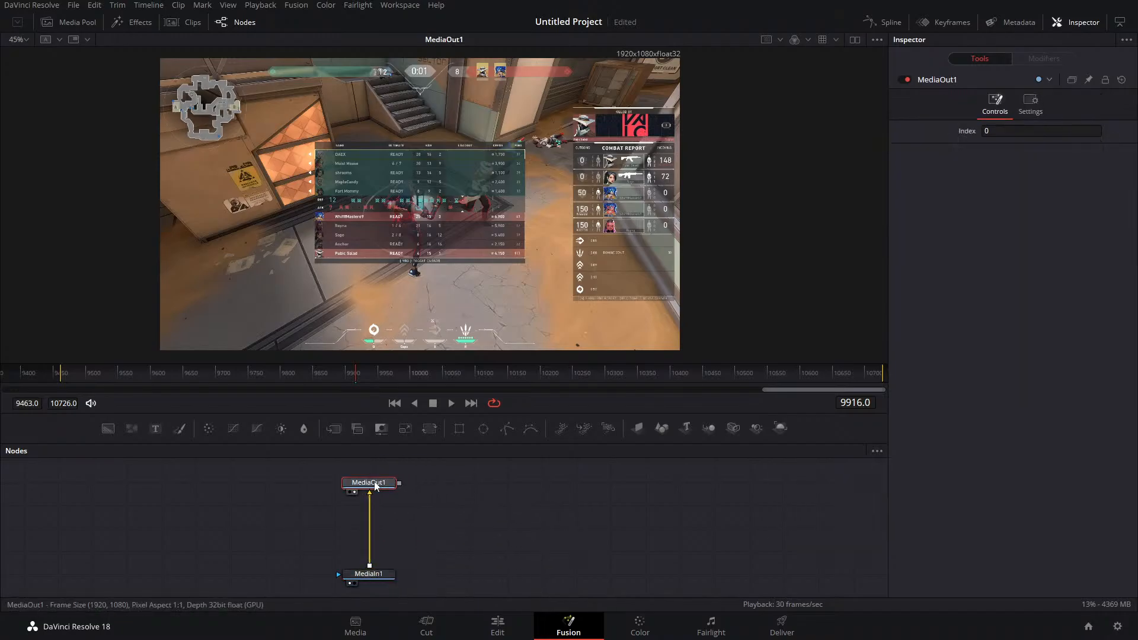
left_click_drag(397, 573, 412, 563)
left_click_drag(379, 476, 381, 453)
left_click_drag(428, 488, 435, 506)
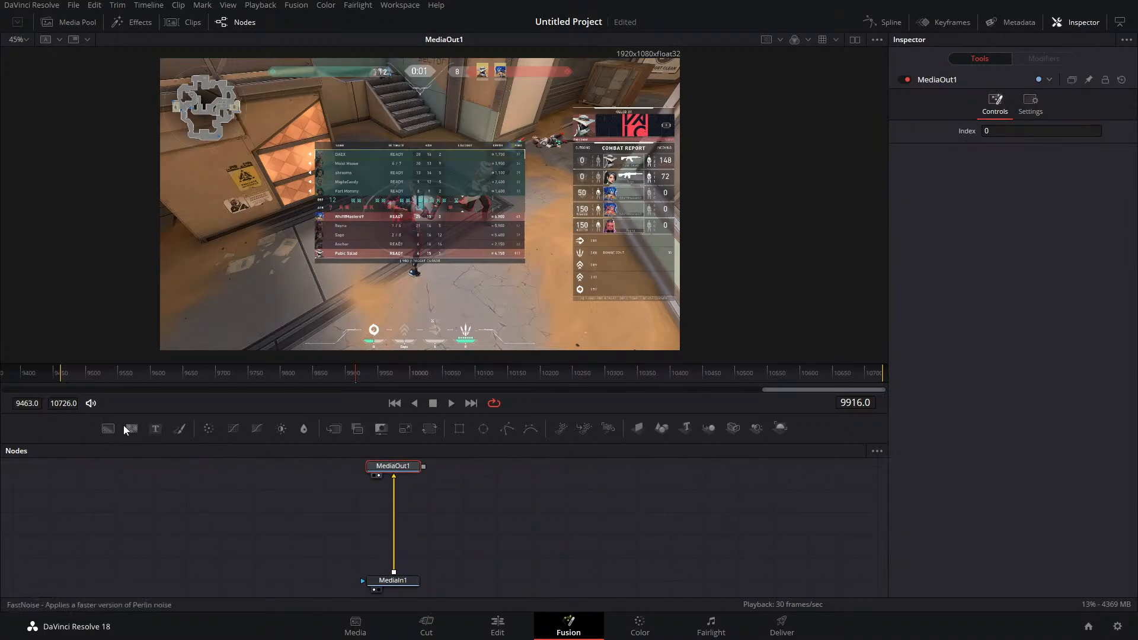
Add a Background node merged into the connection between MediaIn1 and MediaOut1, and place it beside its Merge node
left_click_drag(111, 436, 386, 493)
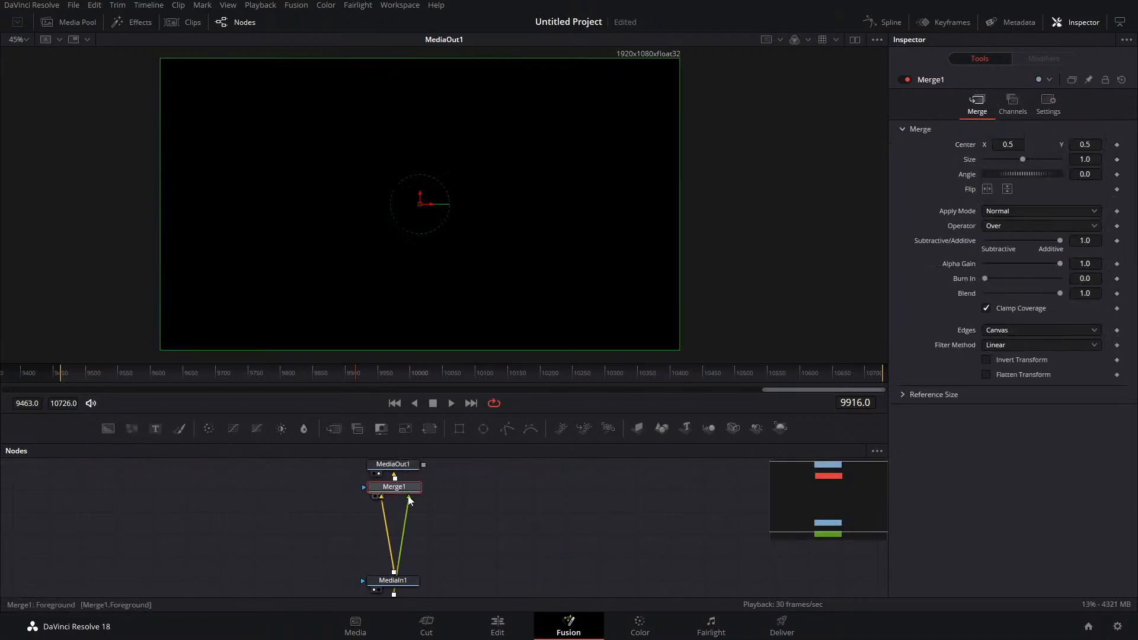
left_click_drag(404, 531, 437, 499)
left_click_drag(429, 571, 507, 510)
left_click_drag(432, 504, 431, 506)
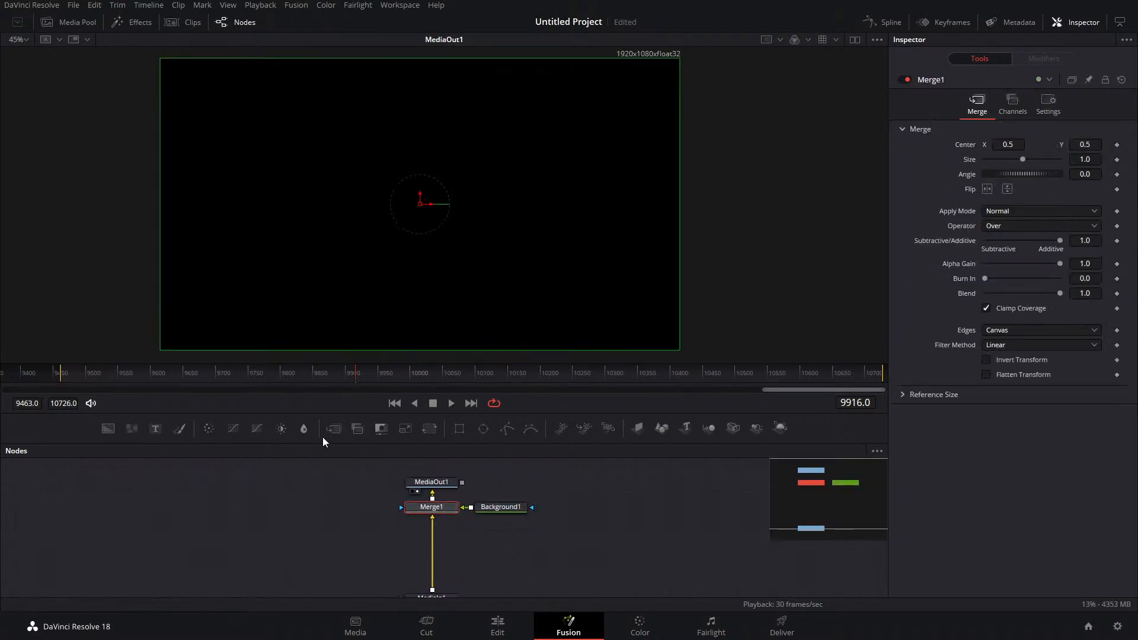
Move Merge1 and Background1 down next to MediaIn1 and set the background's Red to 1.0
left_click_drag(578, 511, 439, 574)
left_click_drag(460, 537, 485, 519)
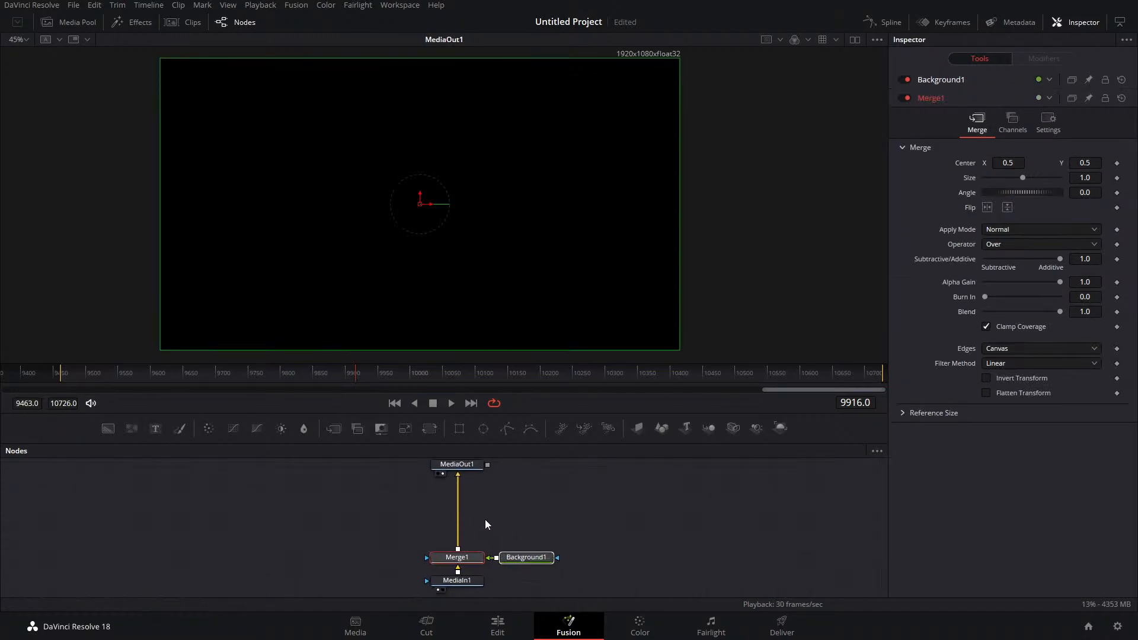
left_click(524, 559)
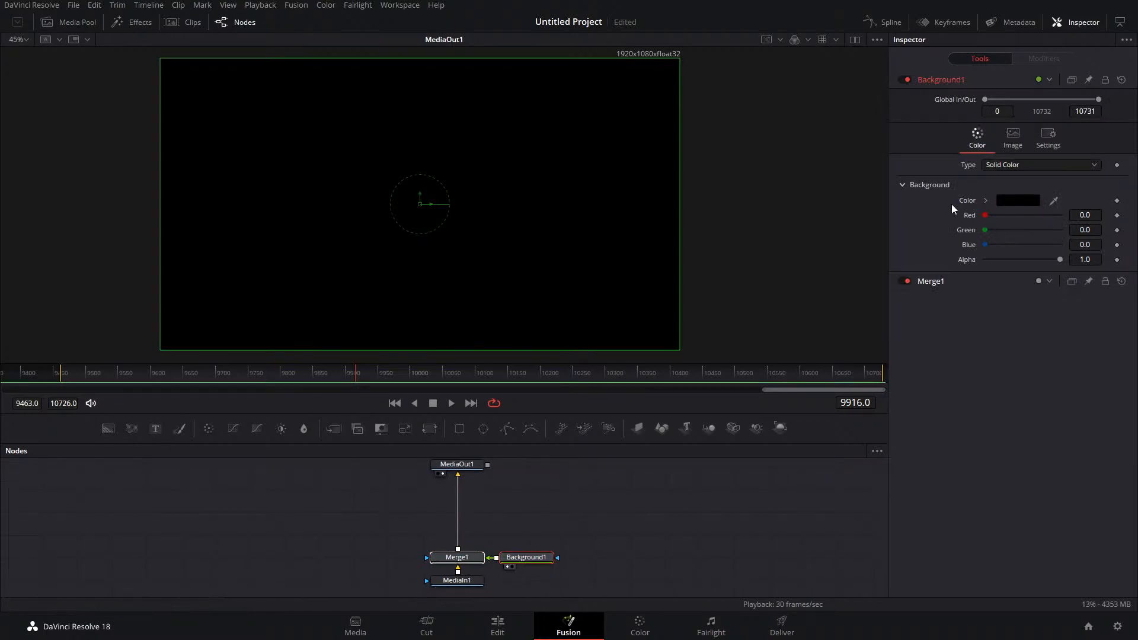
left_click_drag(985, 215, 1060, 215)
Add a Text node merged over the red background before MediaOut1, line the nodes up, and enter "text" as its content
left_click_drag(154, 428, 460, 549)
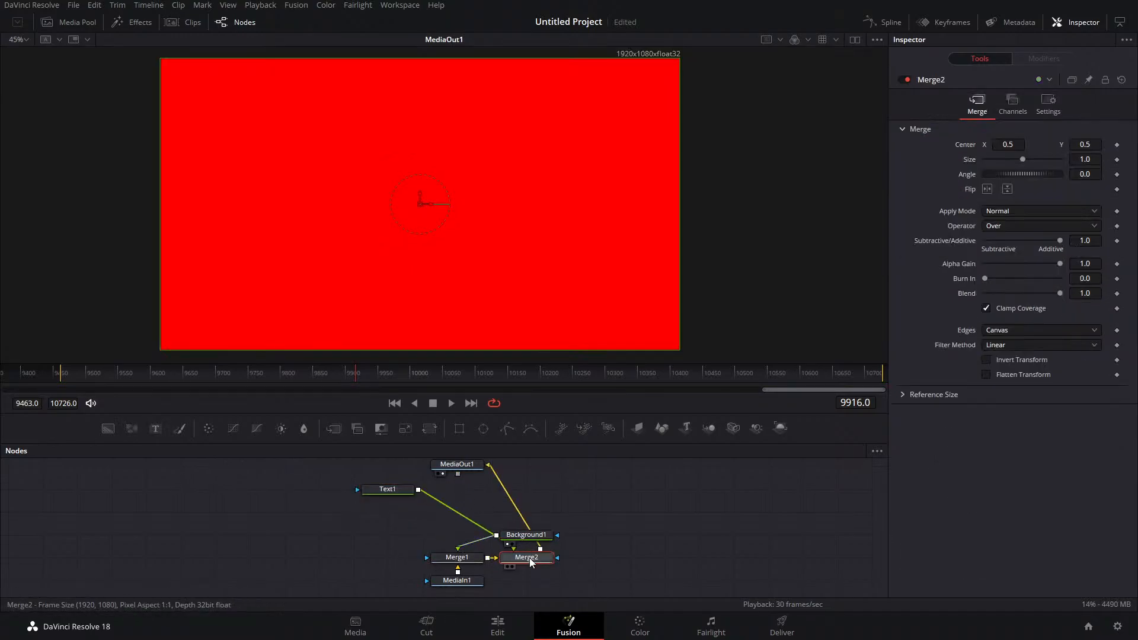
left_click_drag(532, 559, 467, 522)
left_click_drag(388, 490, 388, 512)
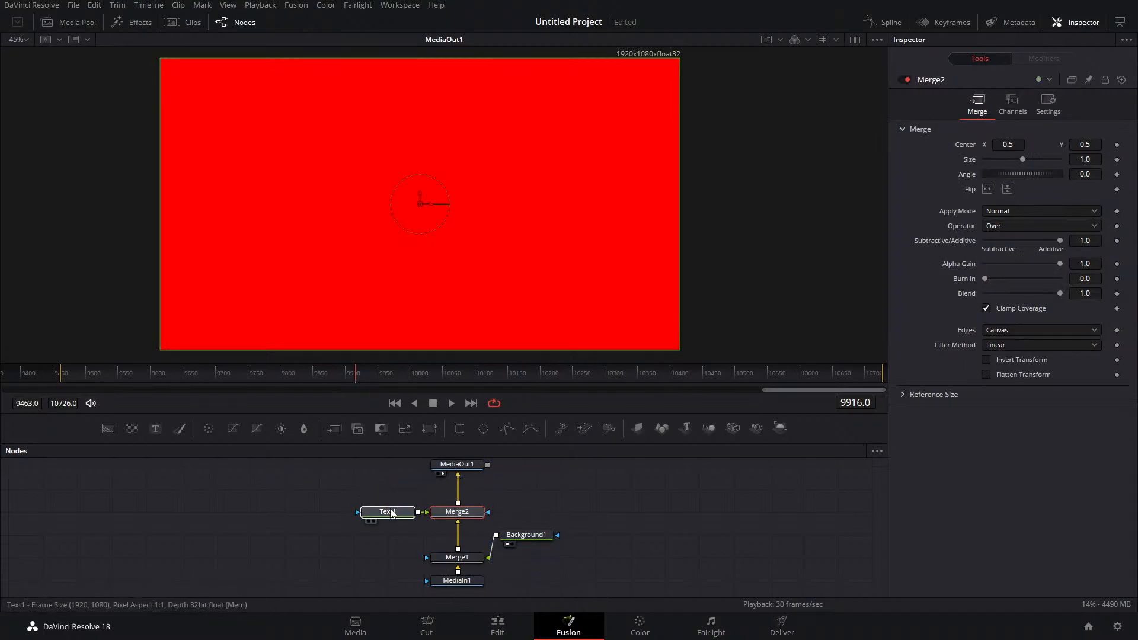
left_click_drag(534, 539, 534, 562)
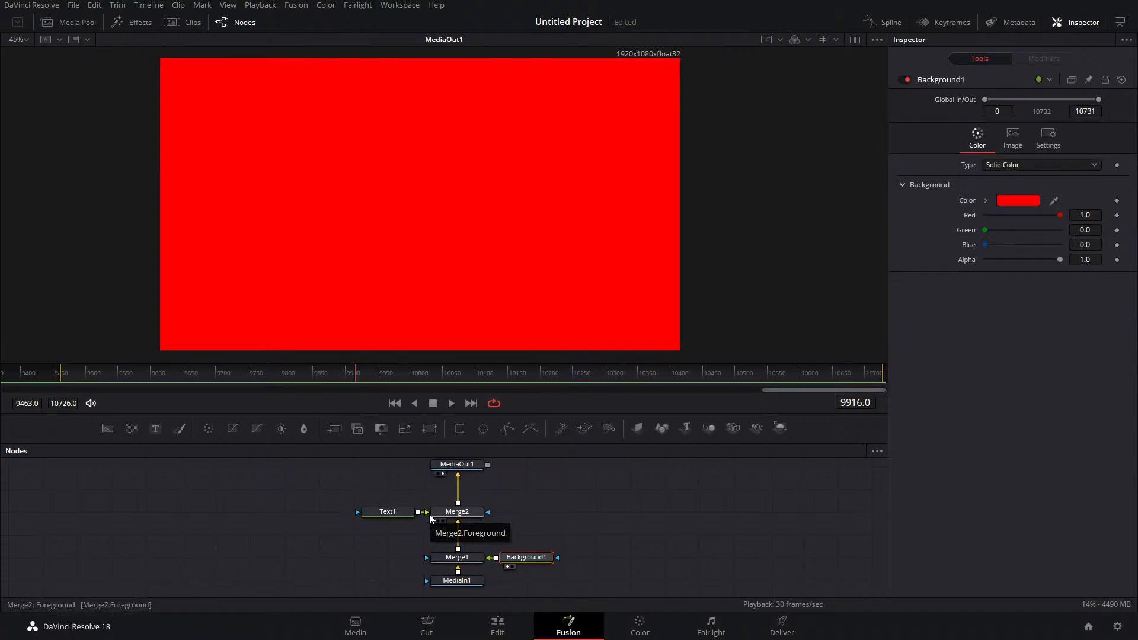
left_click(388, 511)
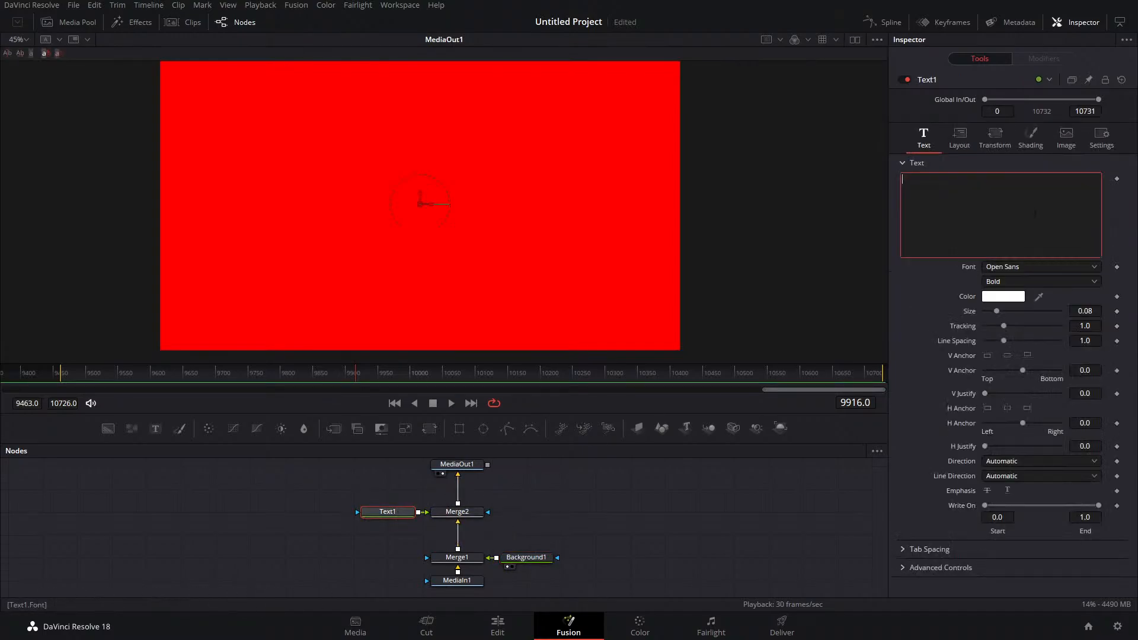
type("text")
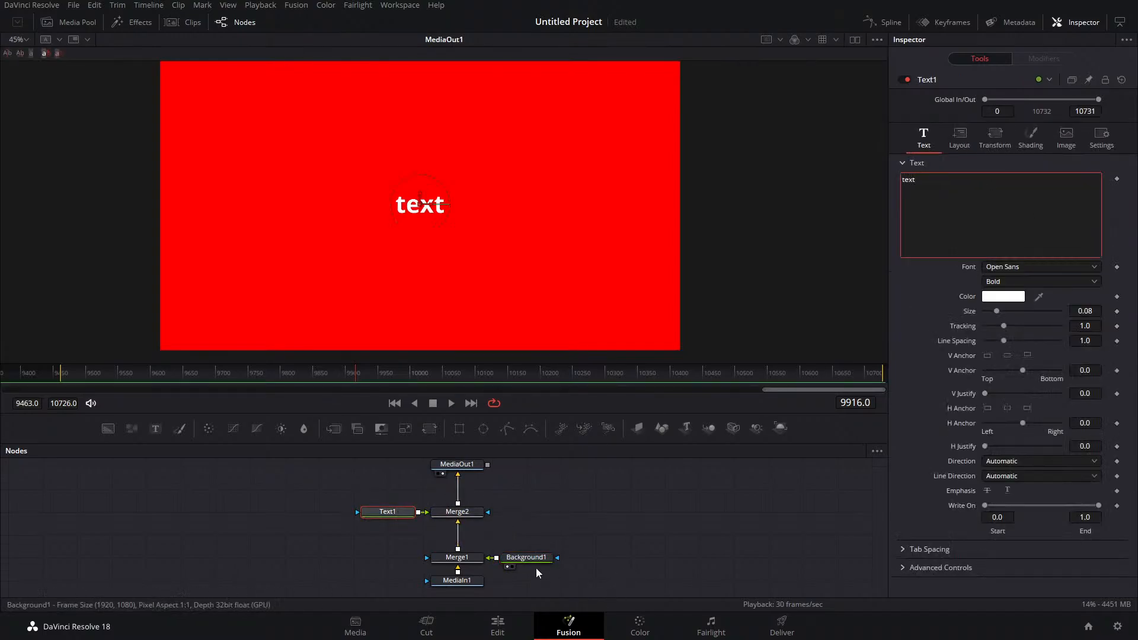
Inspect the MediaIn1, Background1 and Text1 nodes one after another to follow the layer order
left_click(532, 562)
left_click(474, 579)
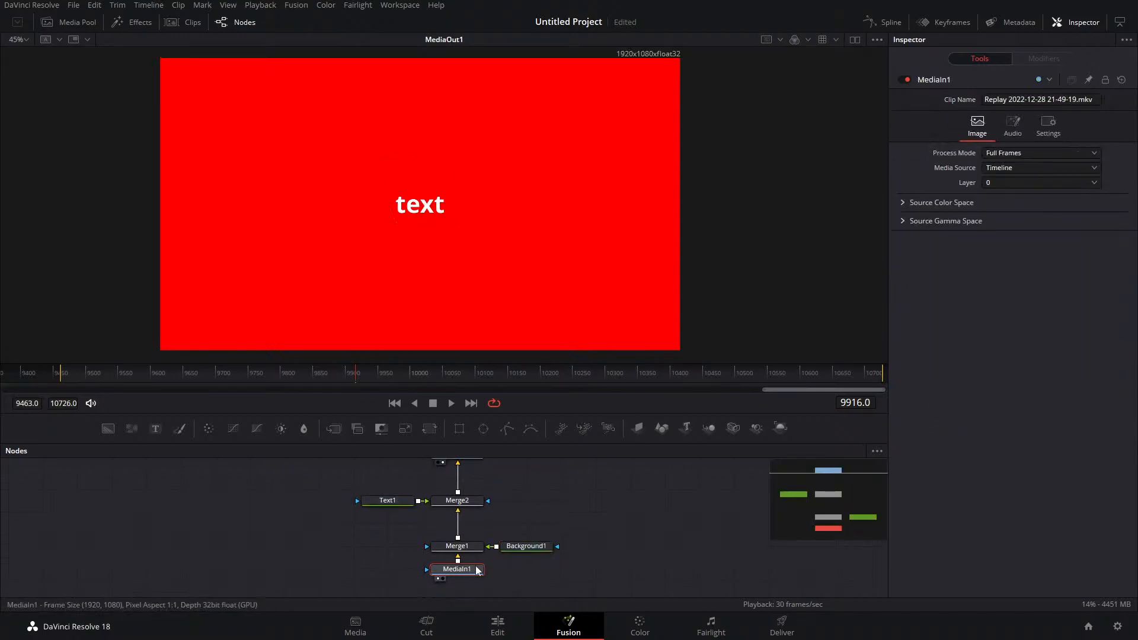
left_click(517, 546)
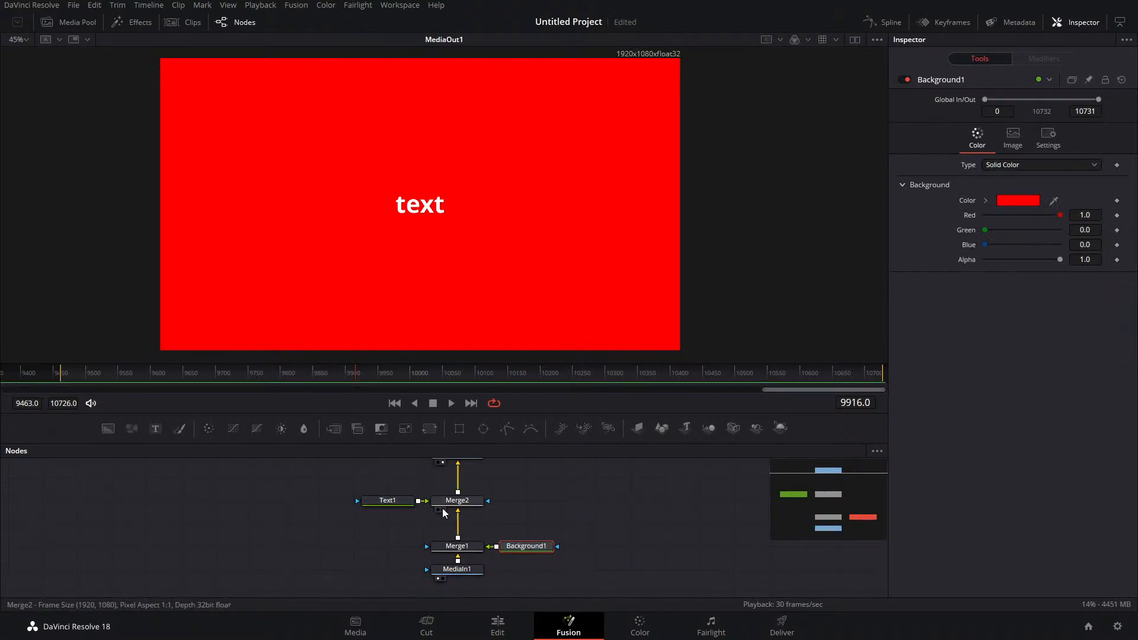
left_click(387, 502)
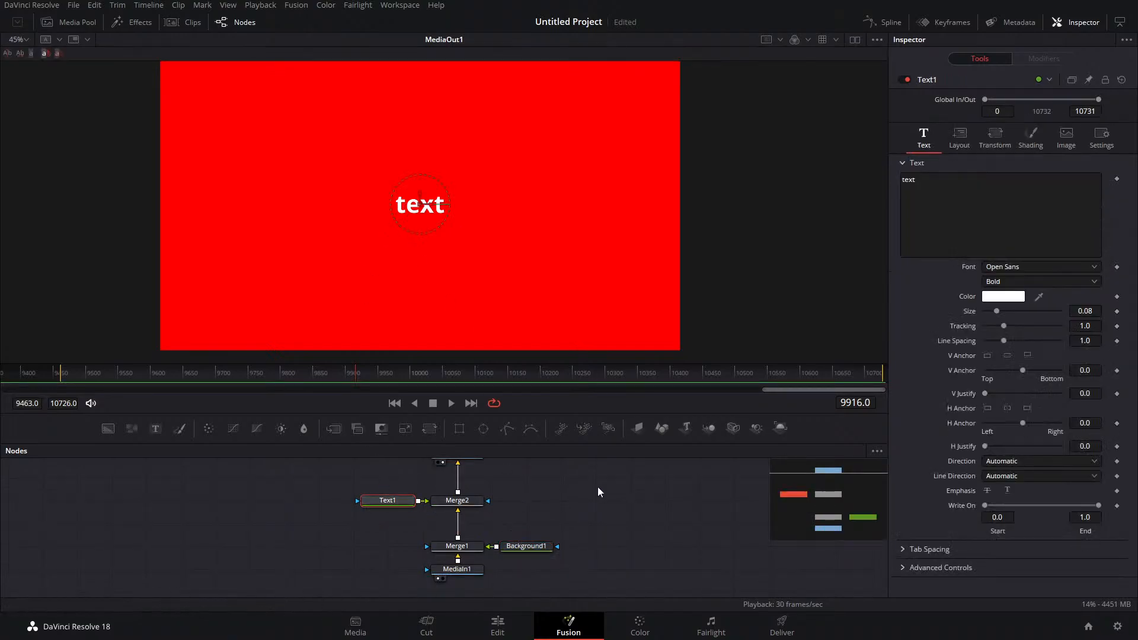
Lay the node graph out horizontally from MediaIn1 to MediaOut1, with Background1 above Merge1 and Text1 above Merge2
left_click_drag(462, 574, 259, 532)
left_click_drag(470, 498, 553, 532)
left_click_drag(537, 491, 710, 536)
left_click_drag(539, 580, 430, 513)
left_click_drag(700, 537, 700, 559)
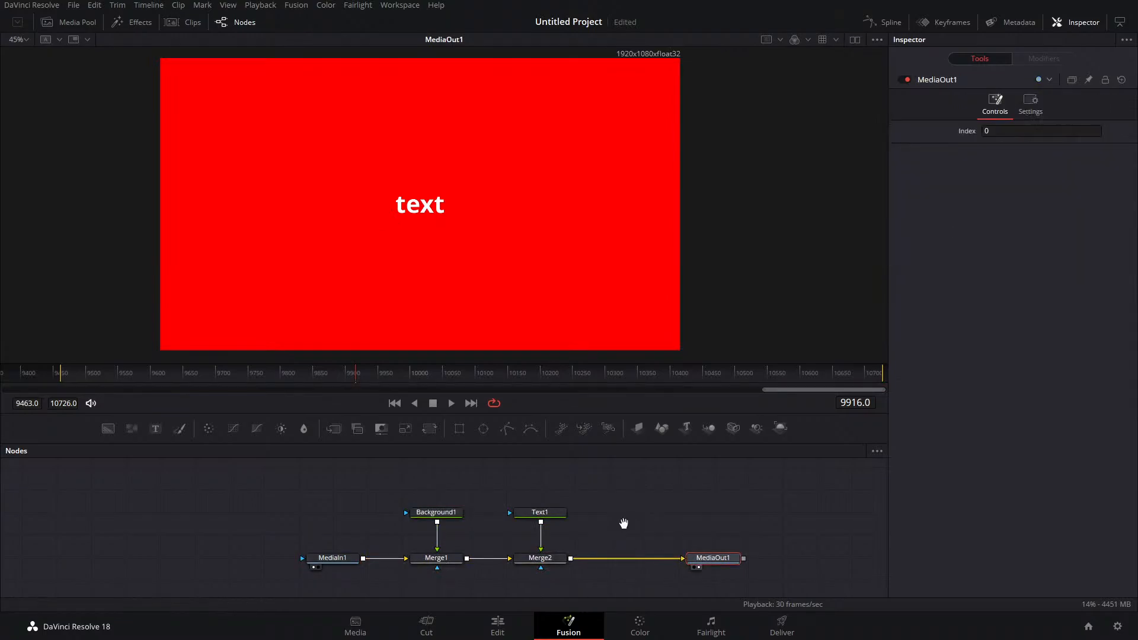
left_click_drag(622, 525, 645, 509)
left_click_drag(355, 542, 320, 541)
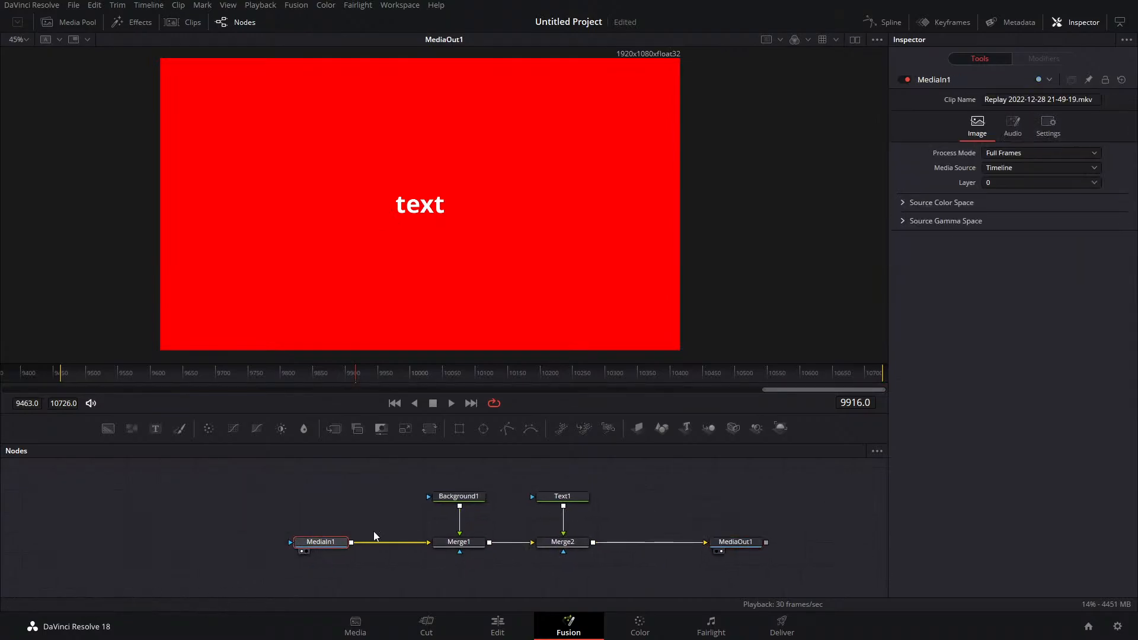
Try deleting the Background, Text and Merge nodes as well as MediaIn1, and undo the deletions
left_click_drag(432, 473, 580, 570)
key("Delete")
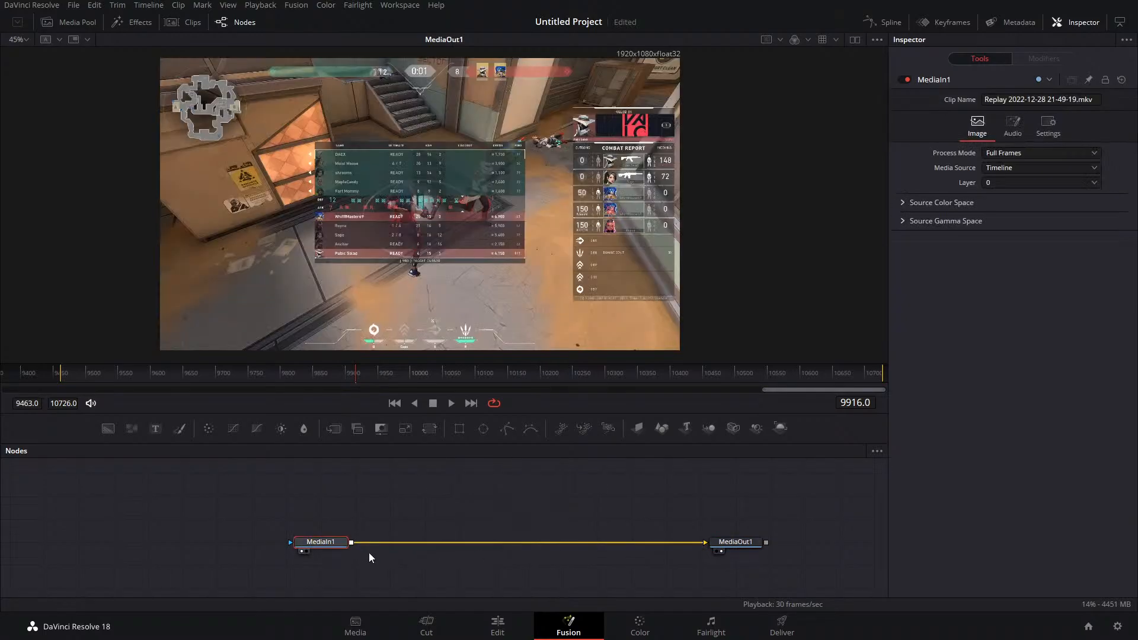
key("Delete")
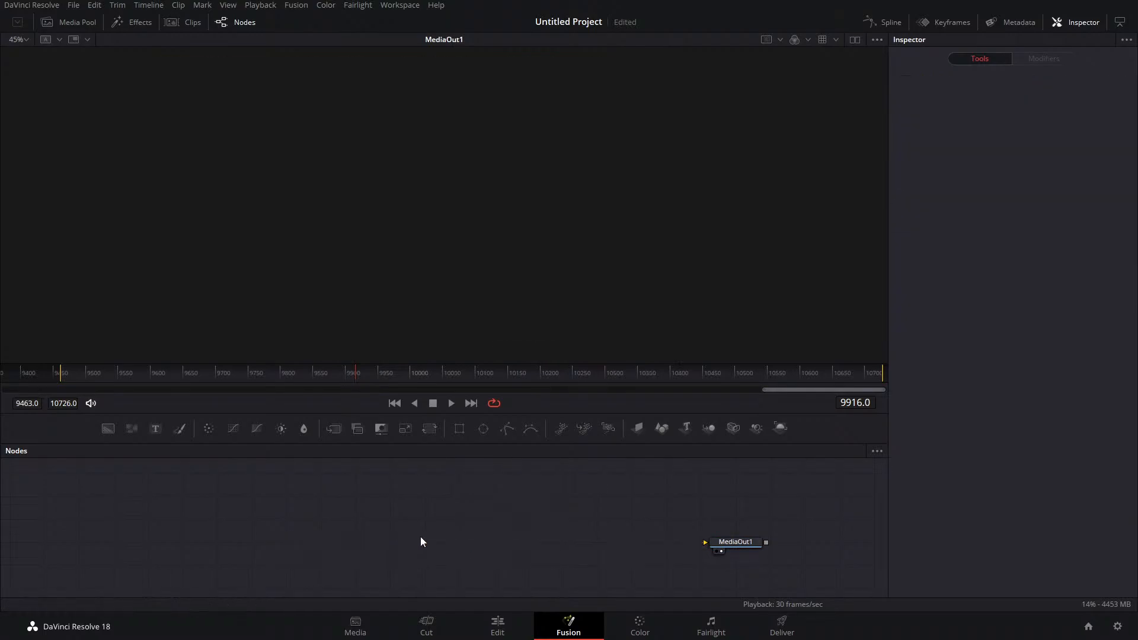
key("ctrl+z")
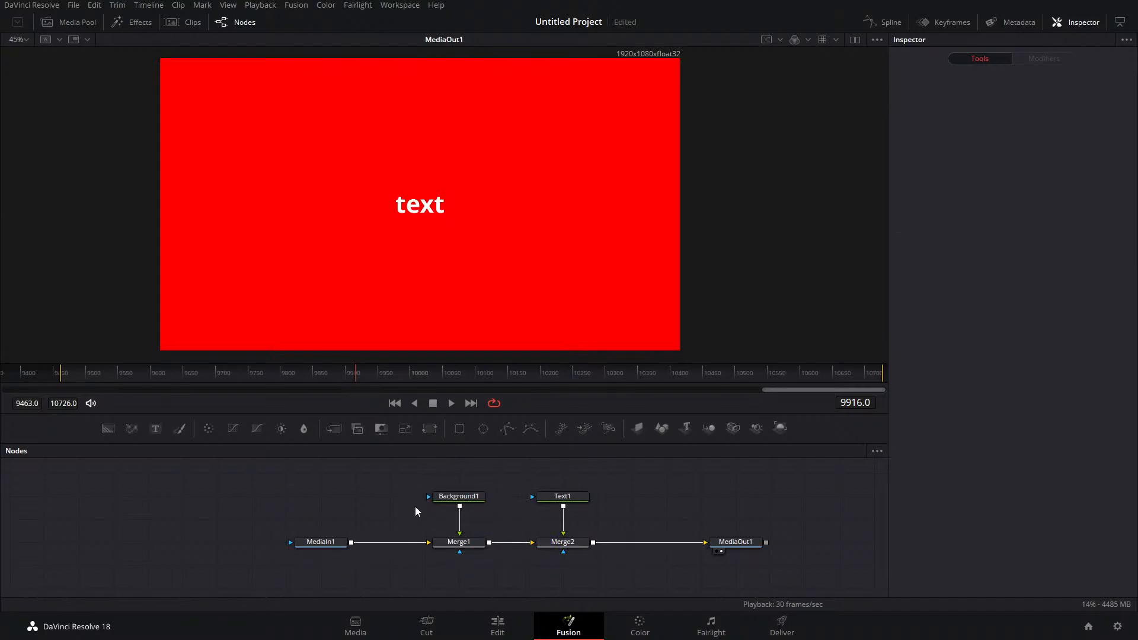
Try moving Merge2 between Background1 and Merge1, with Text1 connected to it as the foreground
left_click_drag(570, 564, 460, 540)
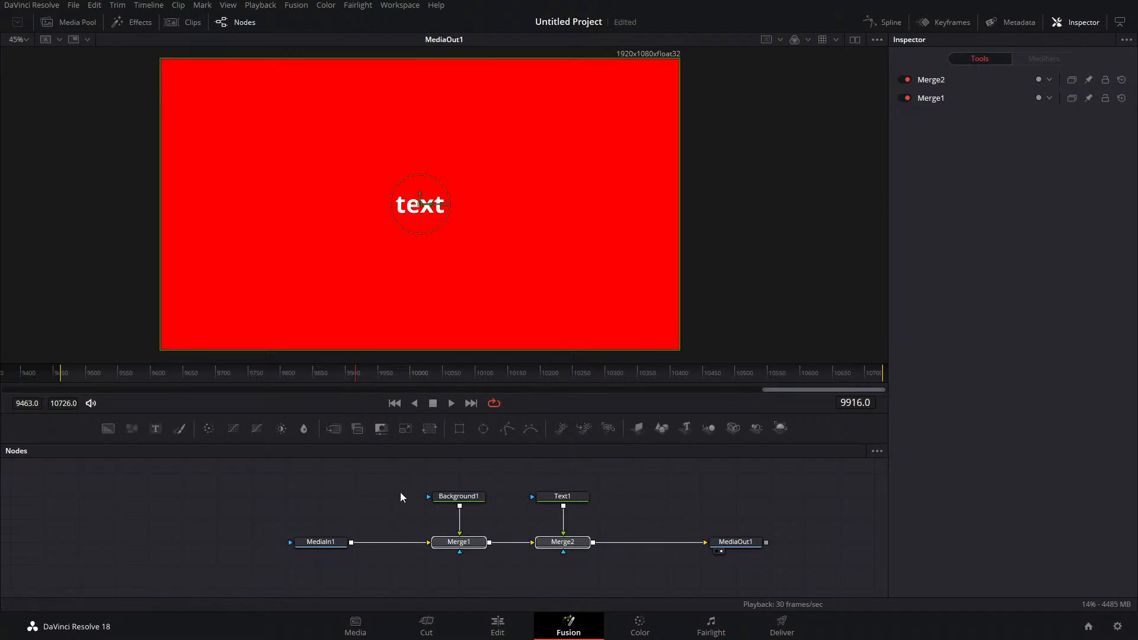
left_click(575, 545)
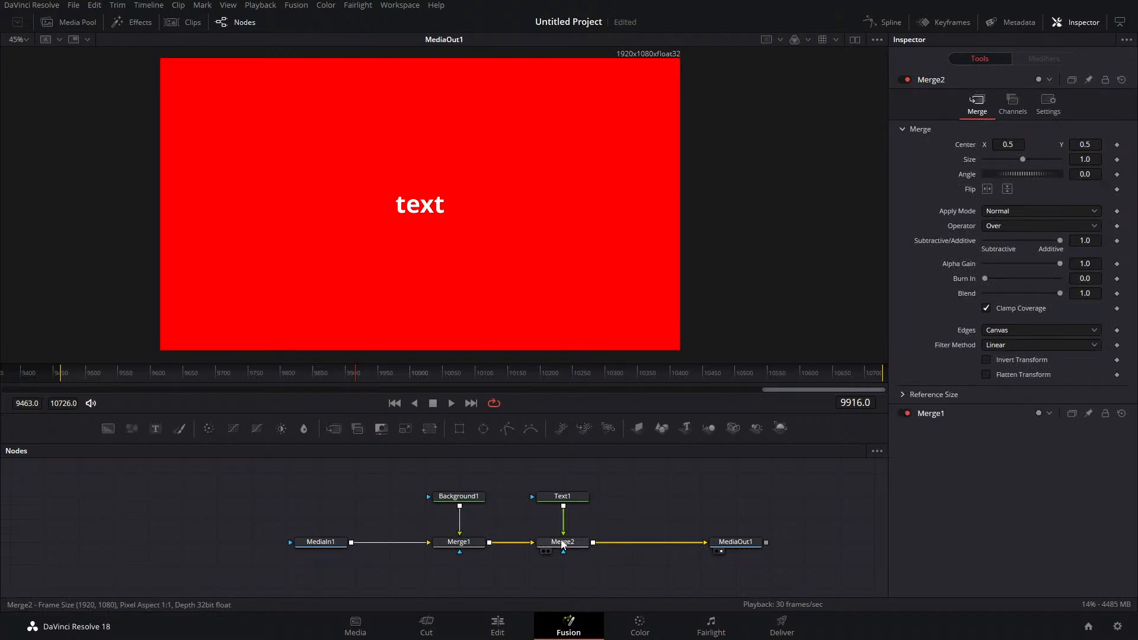
left_click_drag(565, 542, 462, 521)
left_click_drag(465, 497, 467, 476)
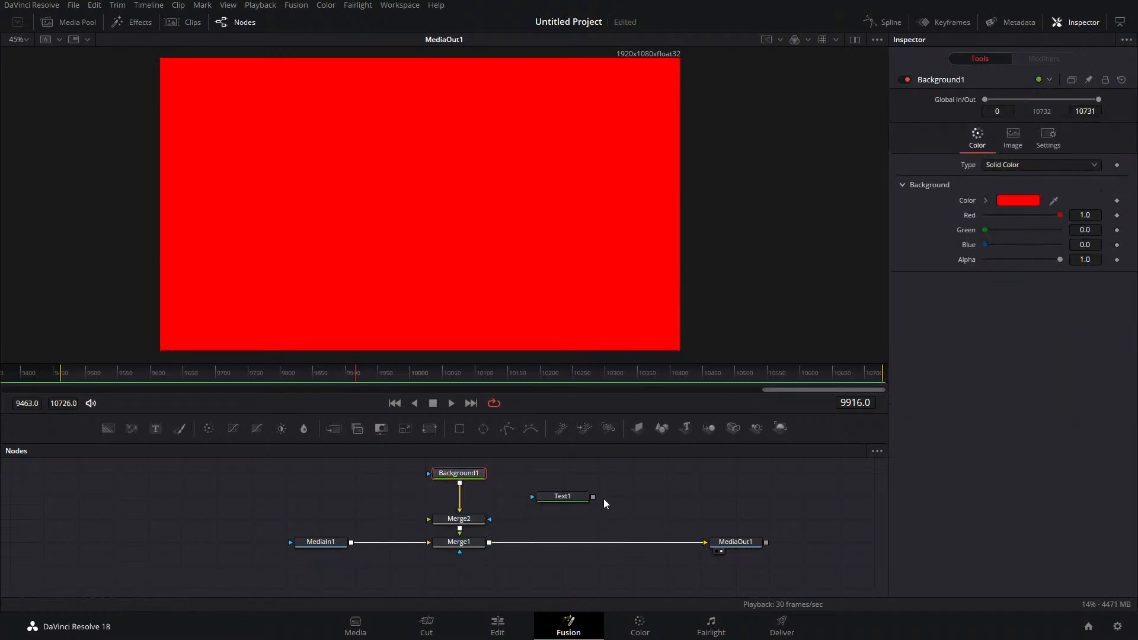
left_click_drag(594, 498, 474, 507)
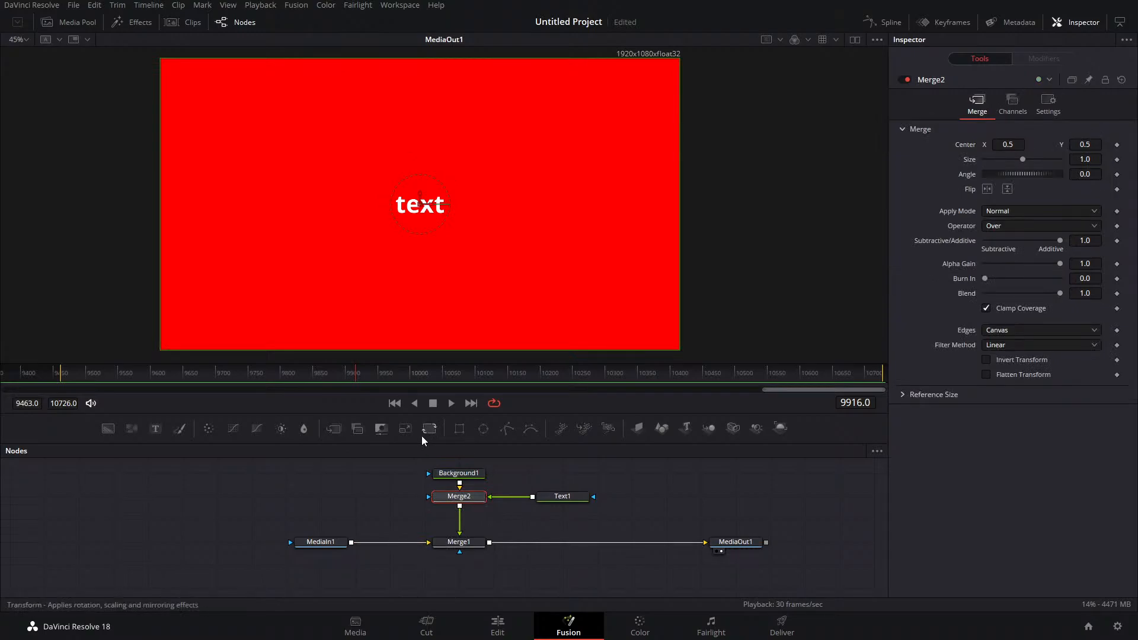
Insert a Transform node between Merge2 and Merge1, try a Size of 0.537, and delete the node
left_click_drag(460, 429, 460, 521)
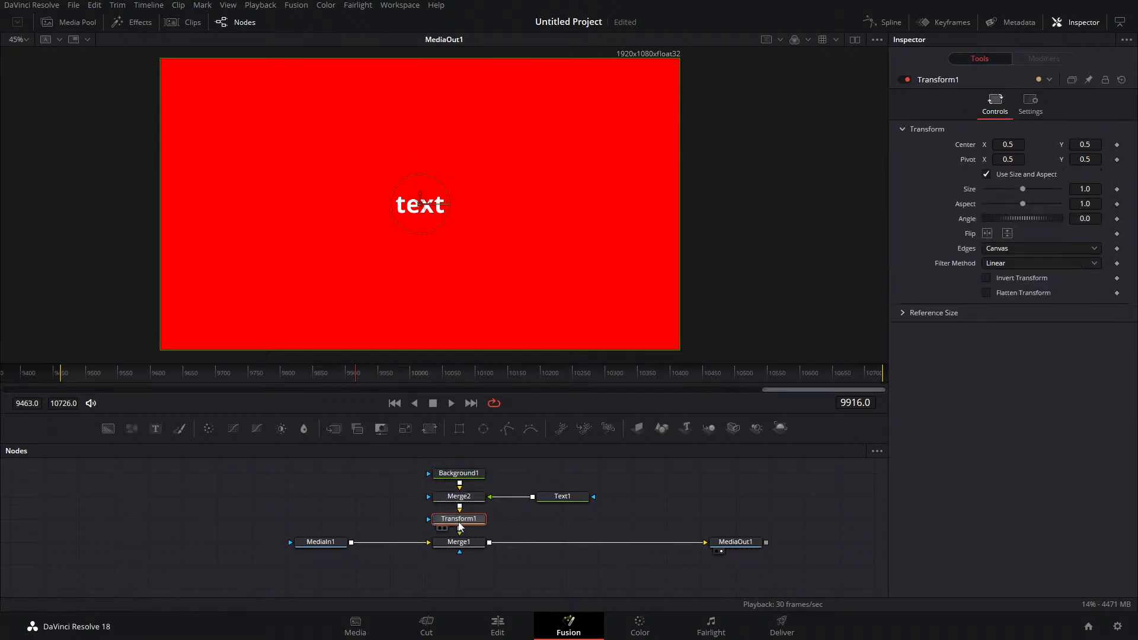
left_click_drag(1096, 192, 909, 217)
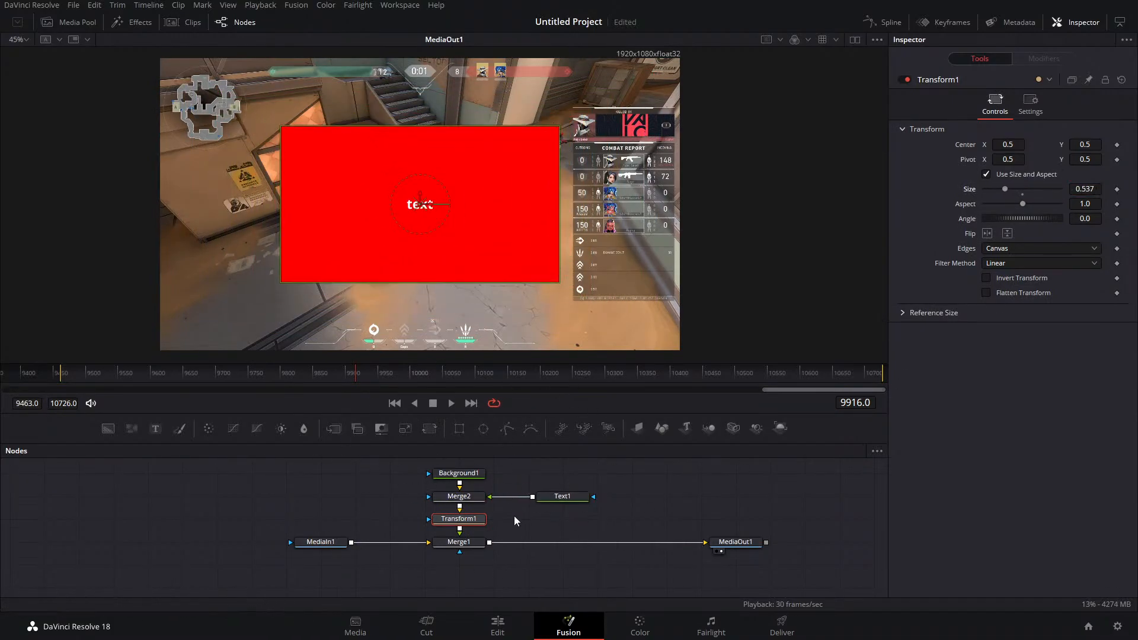
key("Delete")
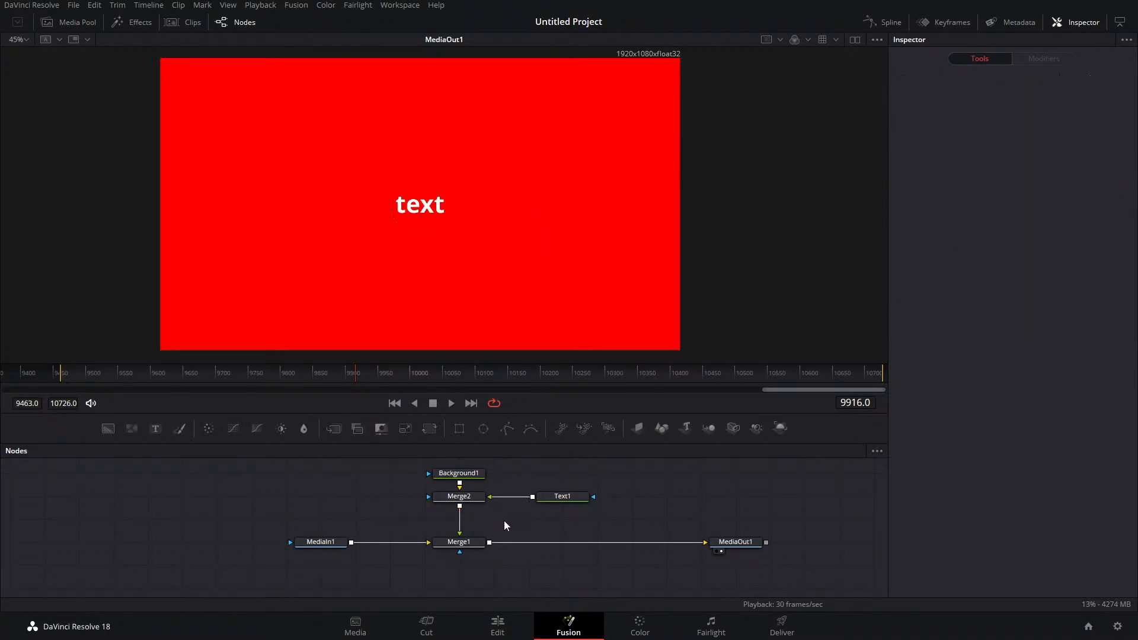
Undo the node rerouting back to the layout with Merge2 in the main chain and Text1 above it
key("ctrl+z")
key("ctrl+z")
key("ctrl+z")
key("ctrl+z")
key("ctrl+z")
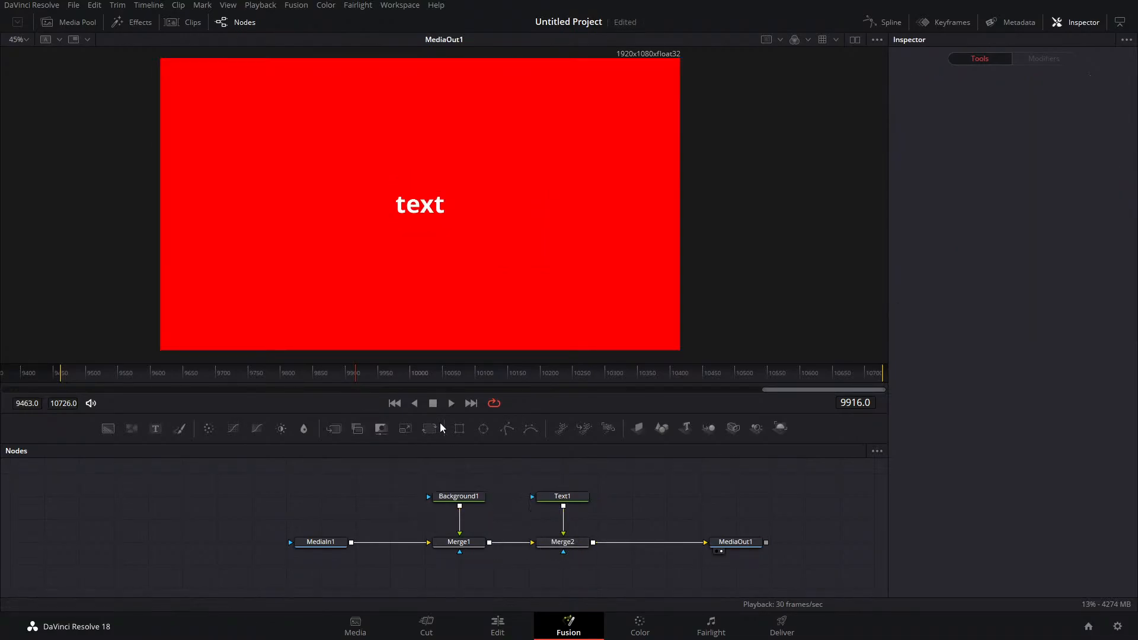
Insert a Transform node between Merge2 and MediaOut1, try a Size of 0.63, and undo that resize
left_click_drag(427, 429, 659, 543)
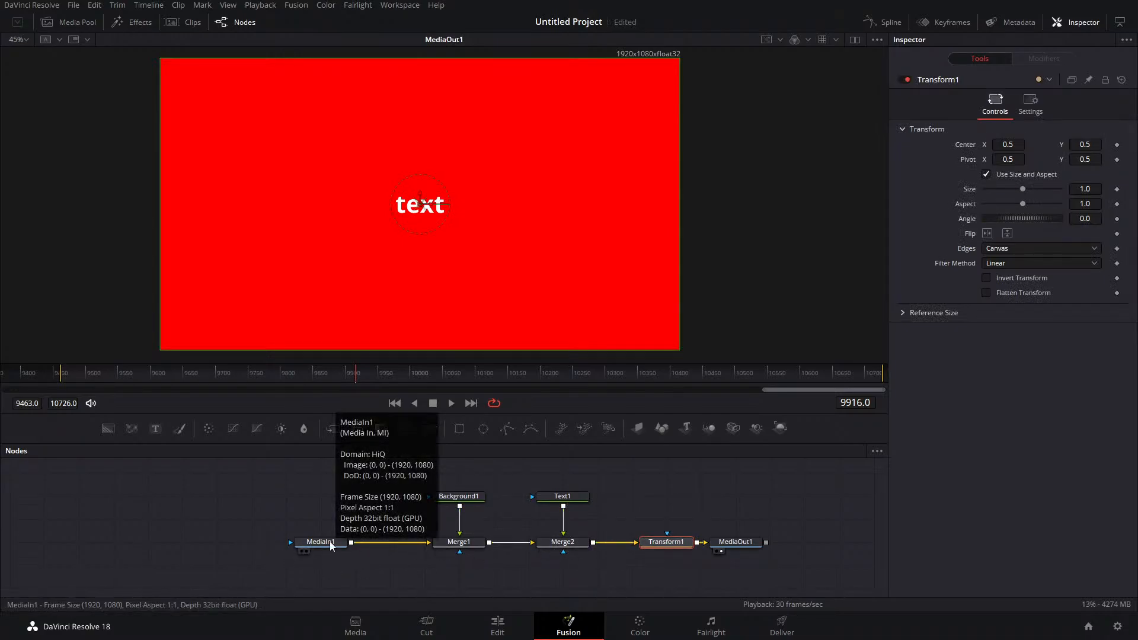
left_click_drag(1024, 189, 1011, 193)
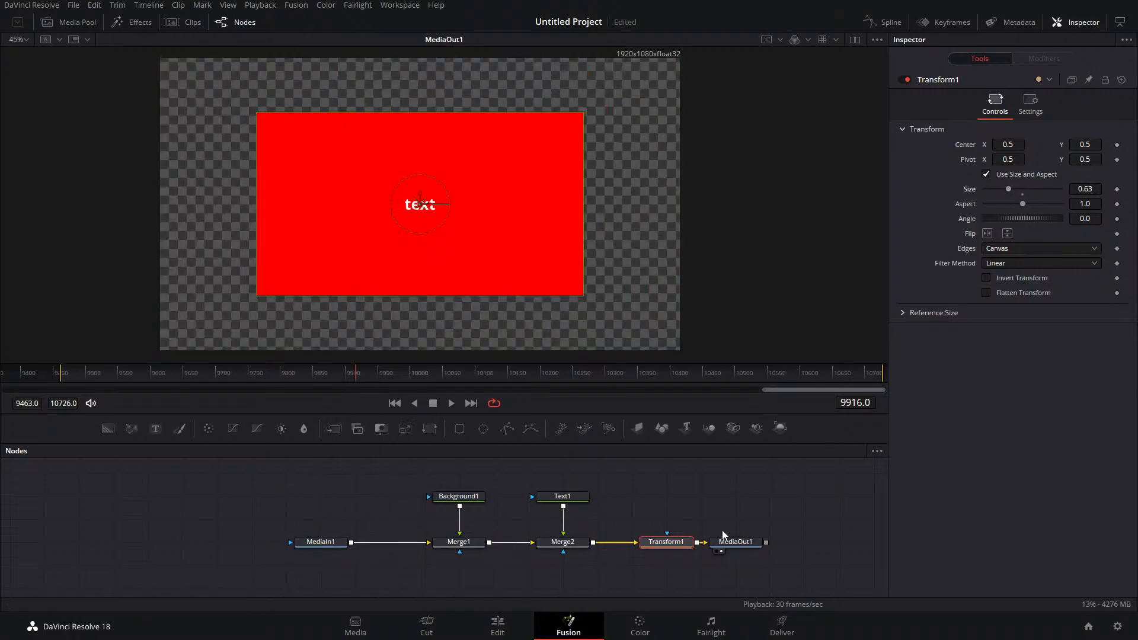
key("ctrl+z")
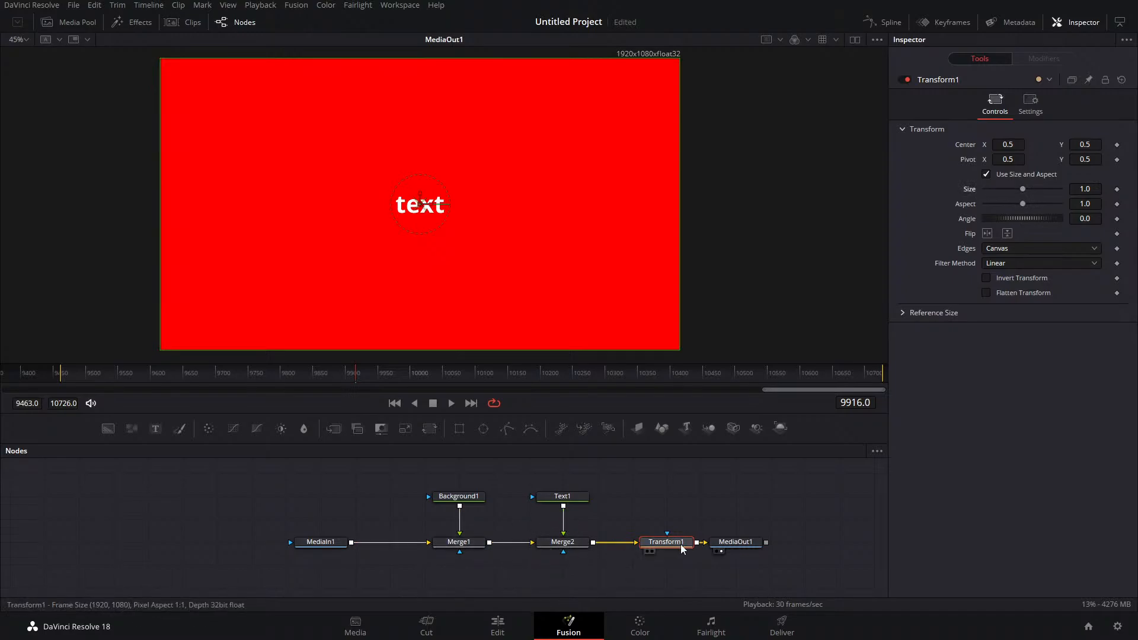
Delete the Transform node and attach an Ellipse mask to Merge1
key("Delete")
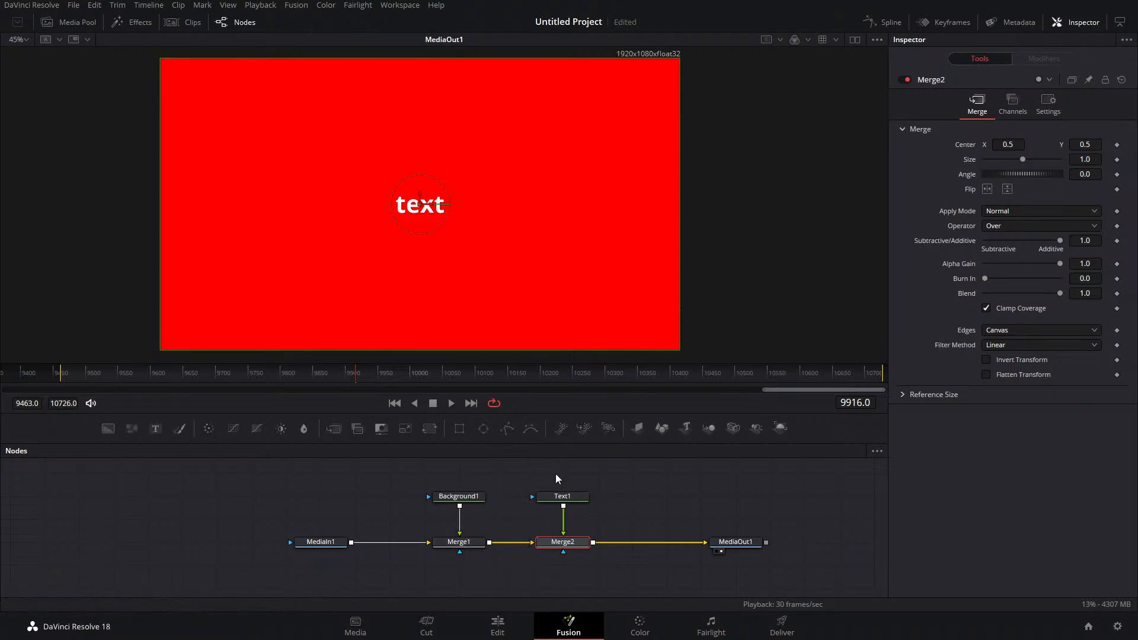
left_click_drag(460, 428, 460, 552)
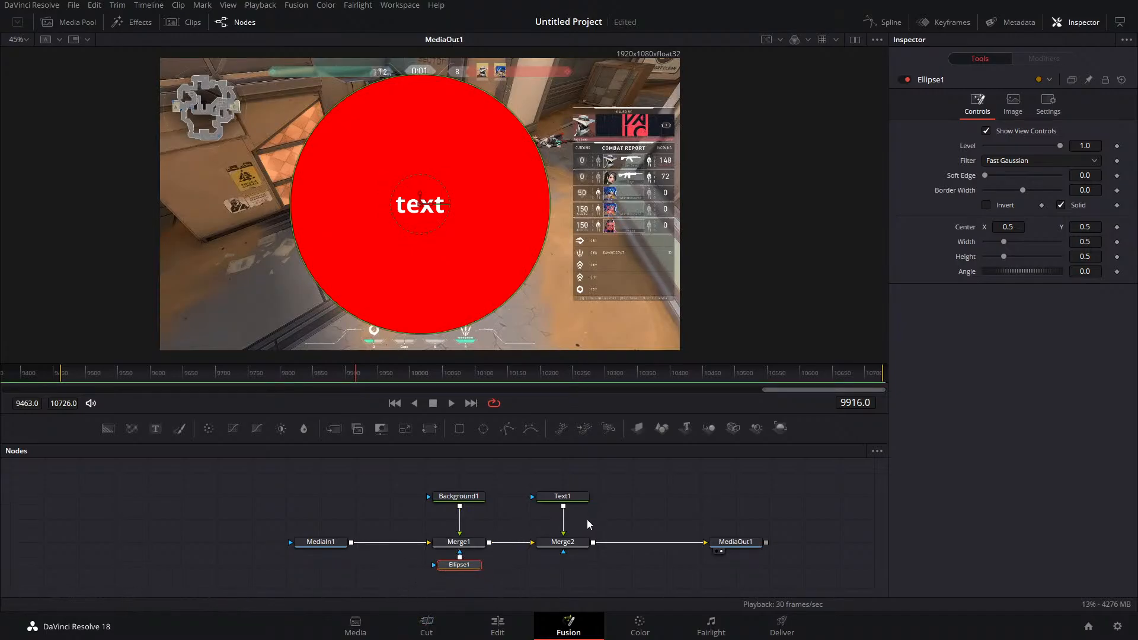
Delete the Background1, Text1, Merge1, Merge2 and Ellipse1 nodes together, keeping only MediaIn1 and MediaOut1
left_click_drag(622, 479, 441, 593)
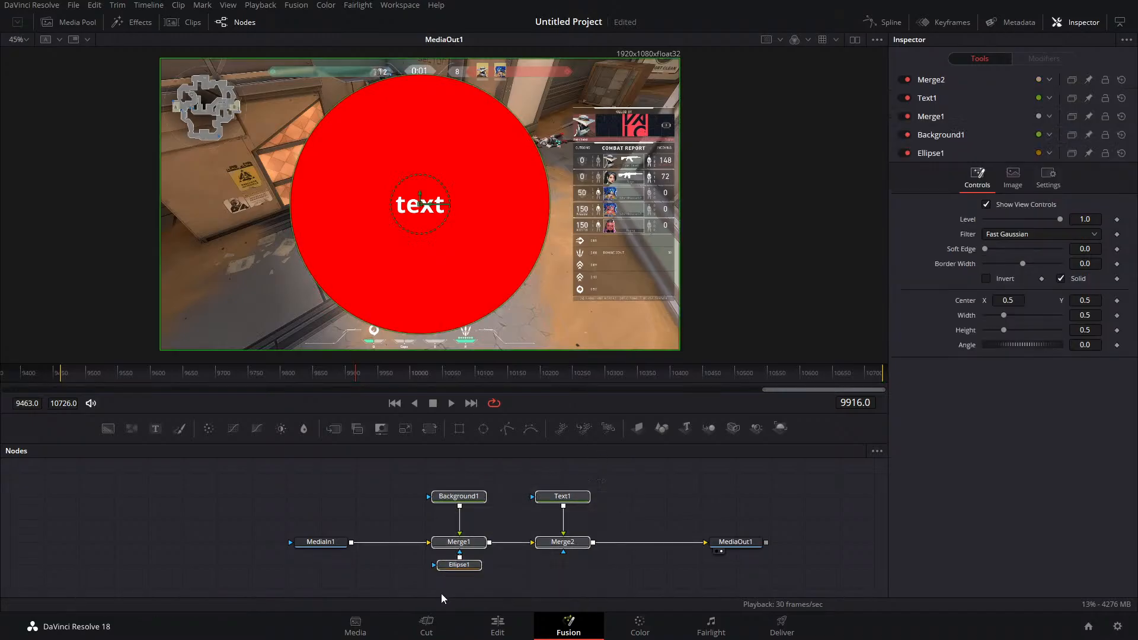
key("Delete")
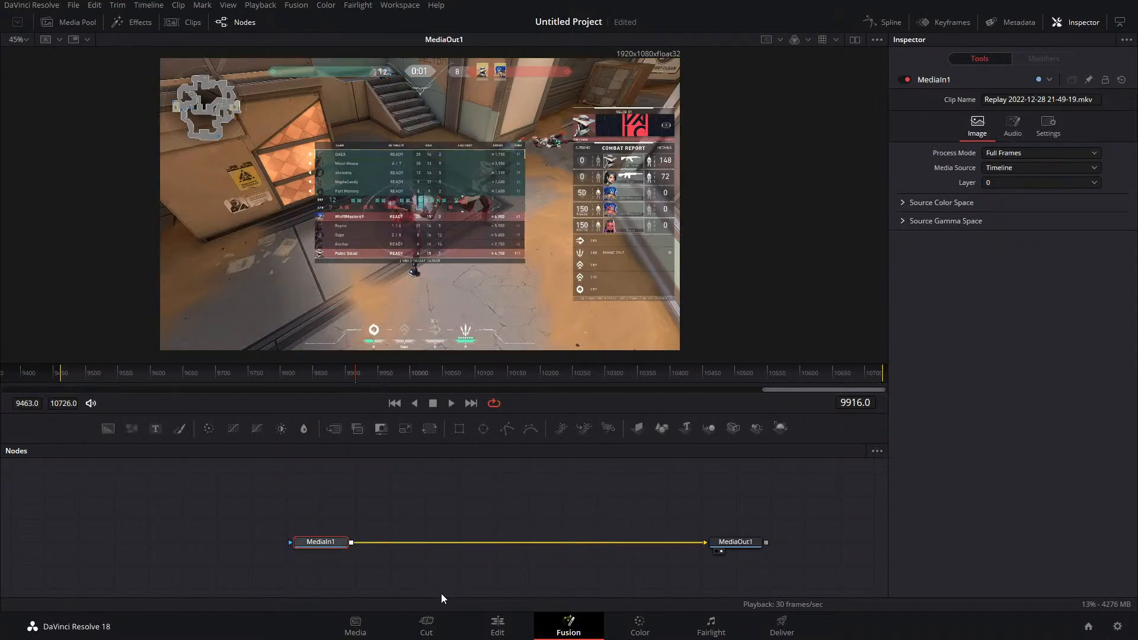
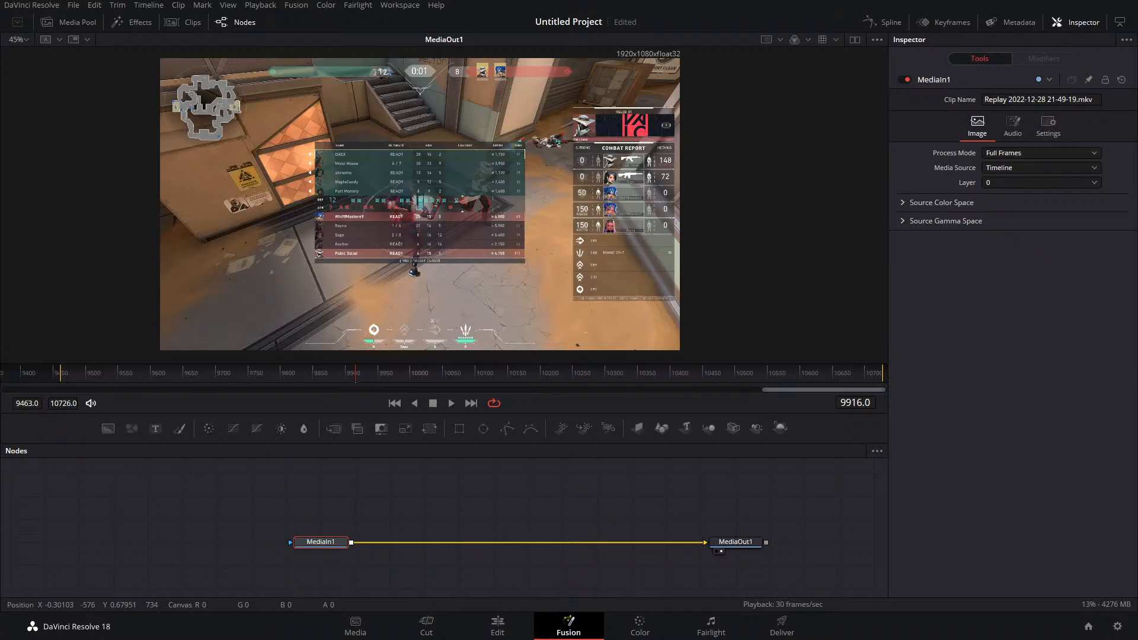
Insert a Transform node between MediaIn1 and MediaOut1 and keyframe its Size from 1.0 at frame 9916 to 1.95 at frame 9962
left_click_drag(405, 428, 490, 542)
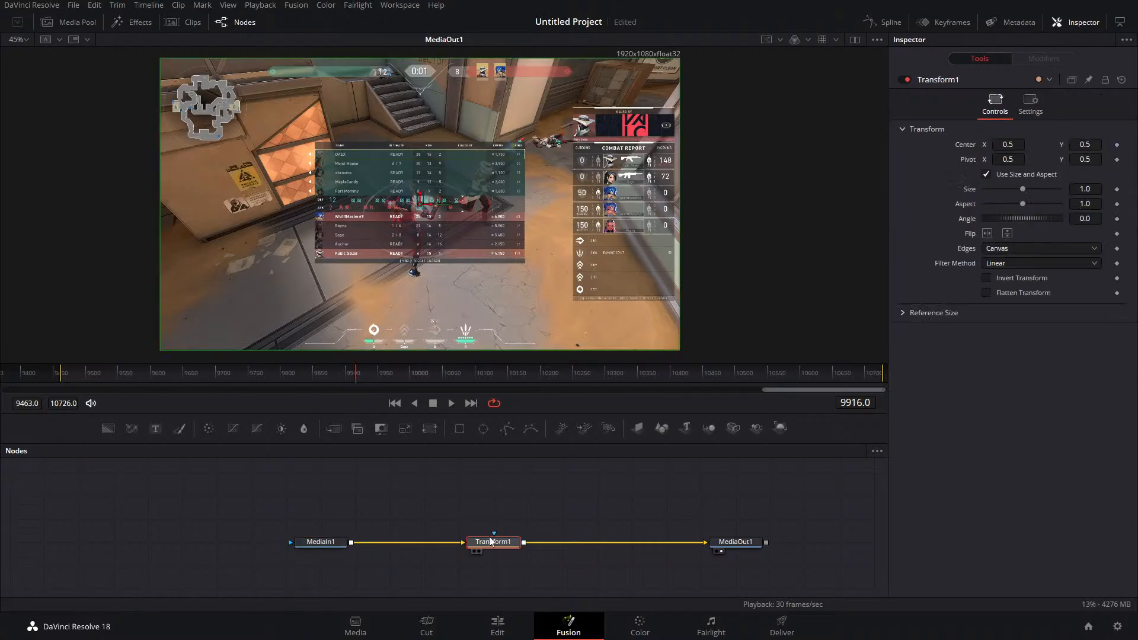
left_click(1116, 189)
left_click_drag(353, 374, 385, 375)
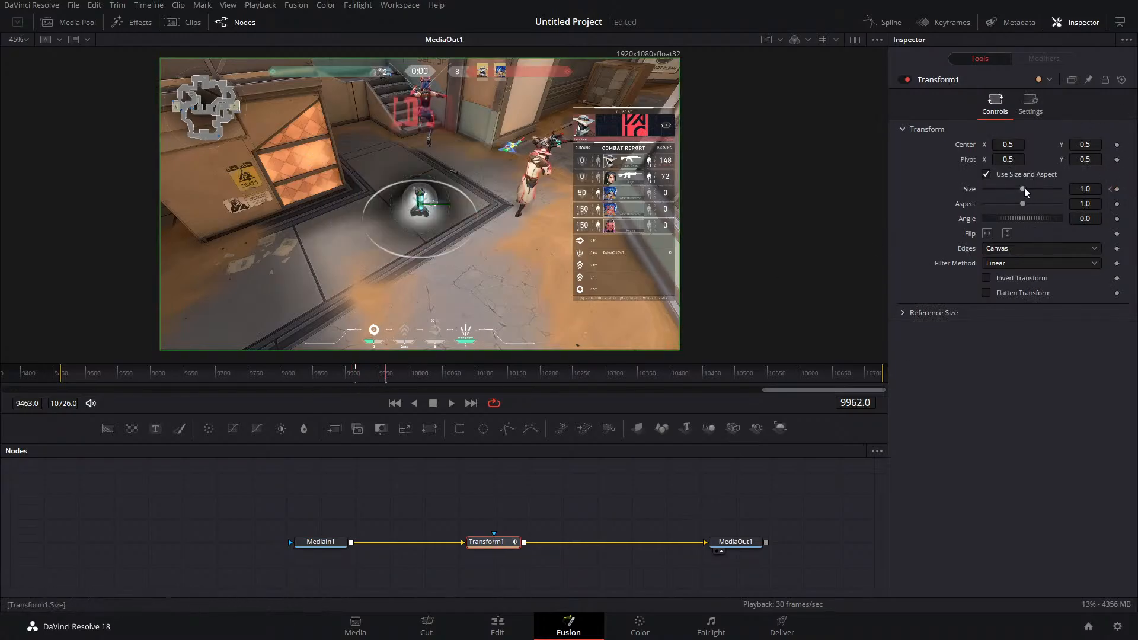
left_click_drag(1024, 190, 1032, 186)
Reset the Transform's Size to 1.0 at frame 10004 to keyframe the zoom back out
scroll(481, 203, "up", 2)
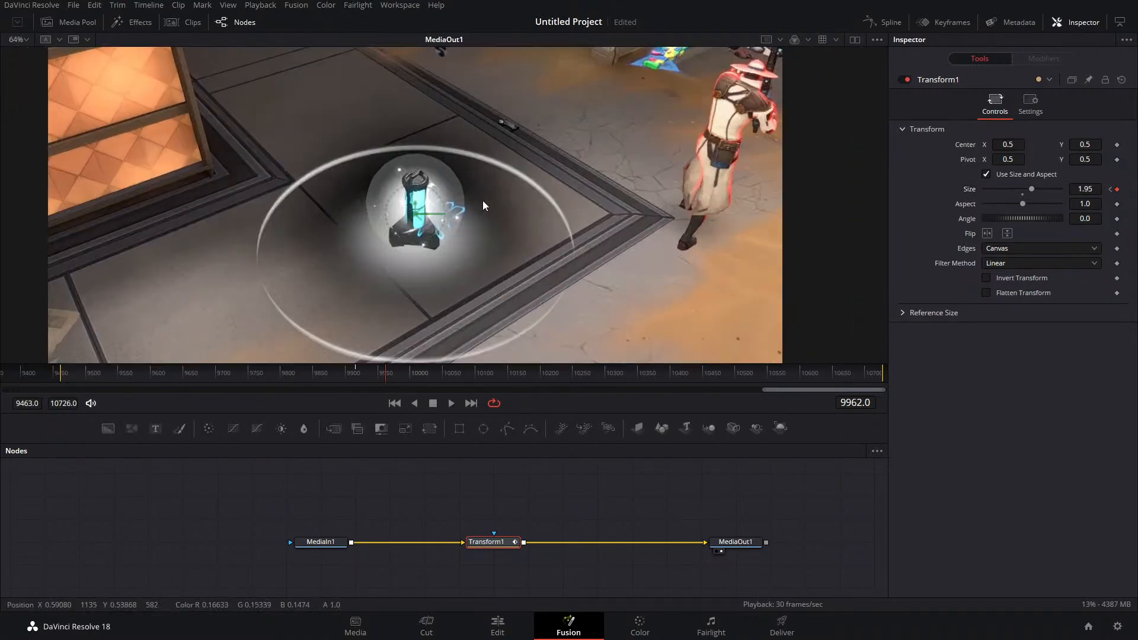
scroll(483, 208, "down", 3)
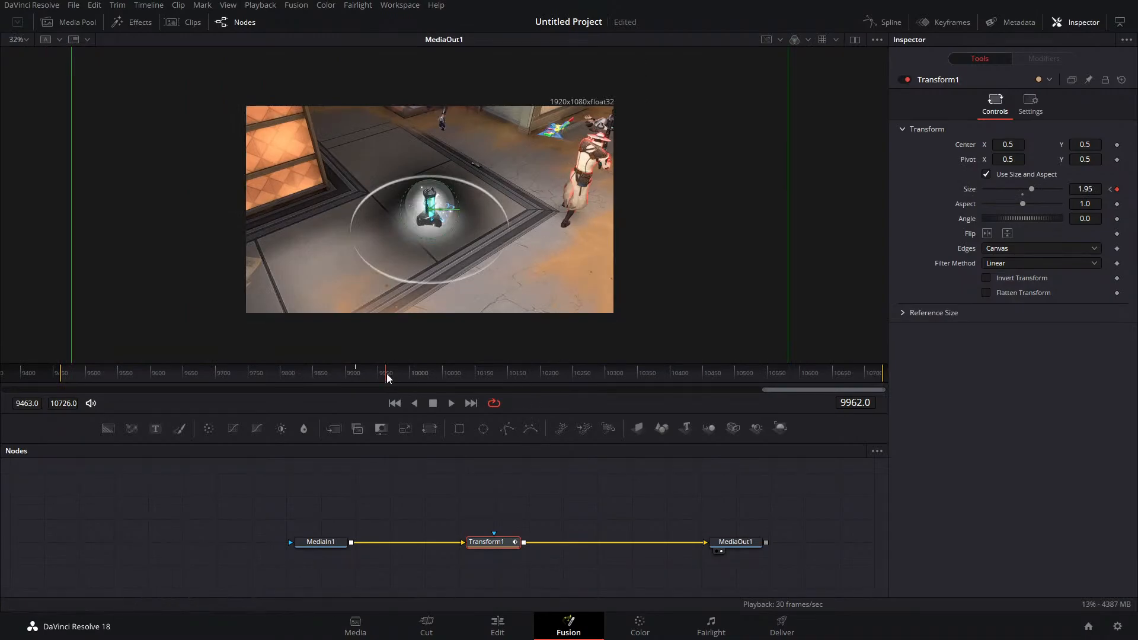
left_click_drag(388, 378, 413, 378)
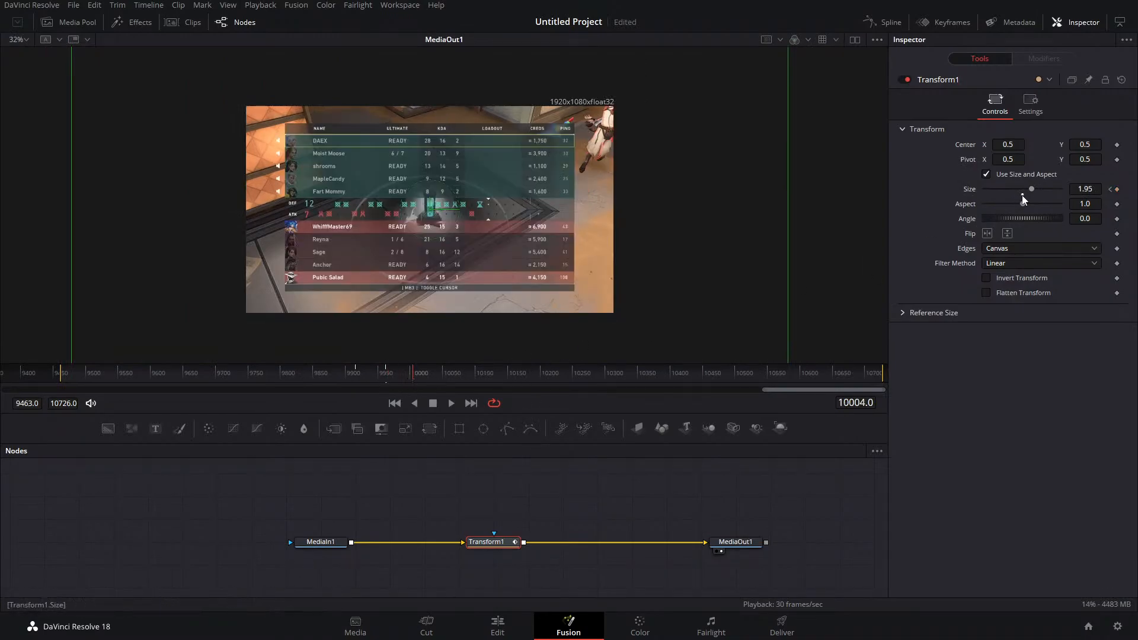
double_click(1023, 192)
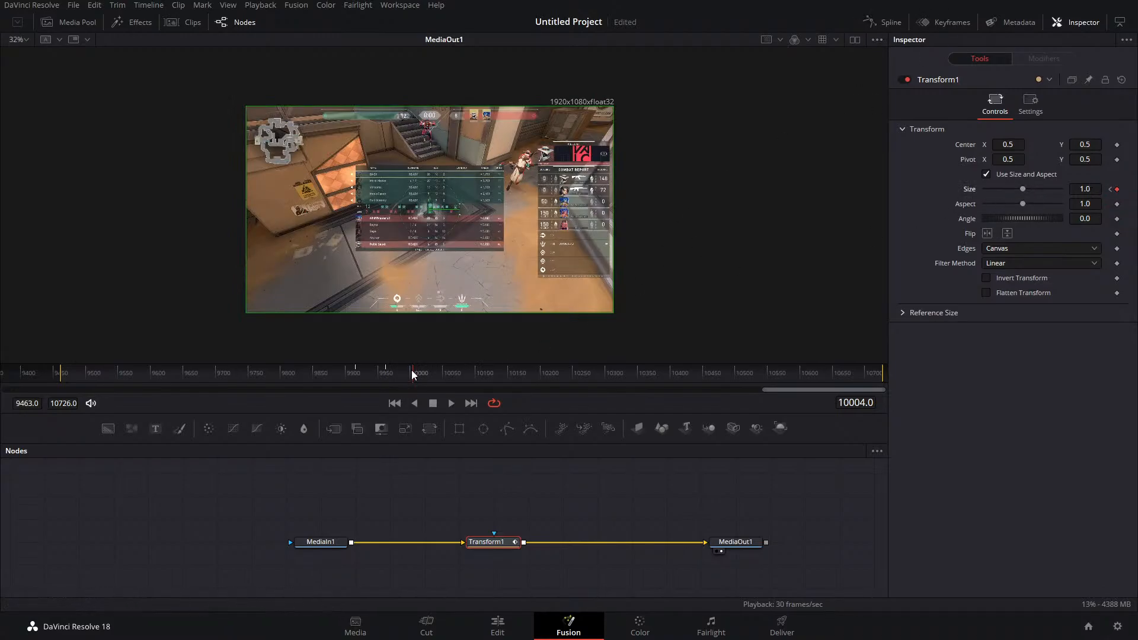
Play back the keyframed zoom from around its first Size keyframe and stop after the last one
left_click_drag(413, 375, 357, 382)
left_click(451, 403)
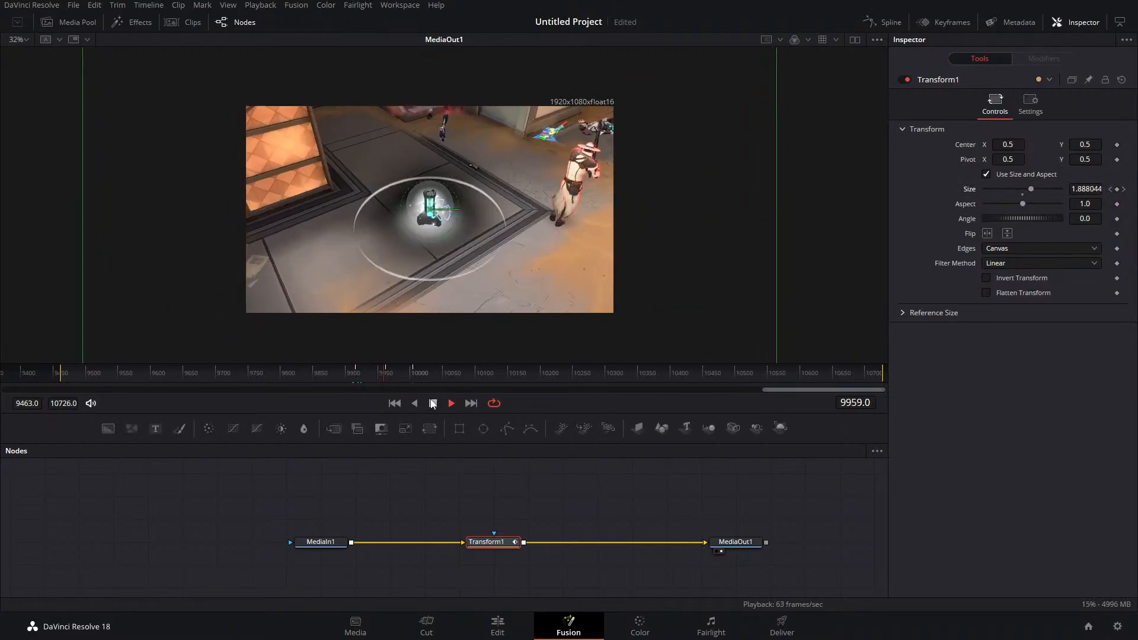
left_click(433, 402)
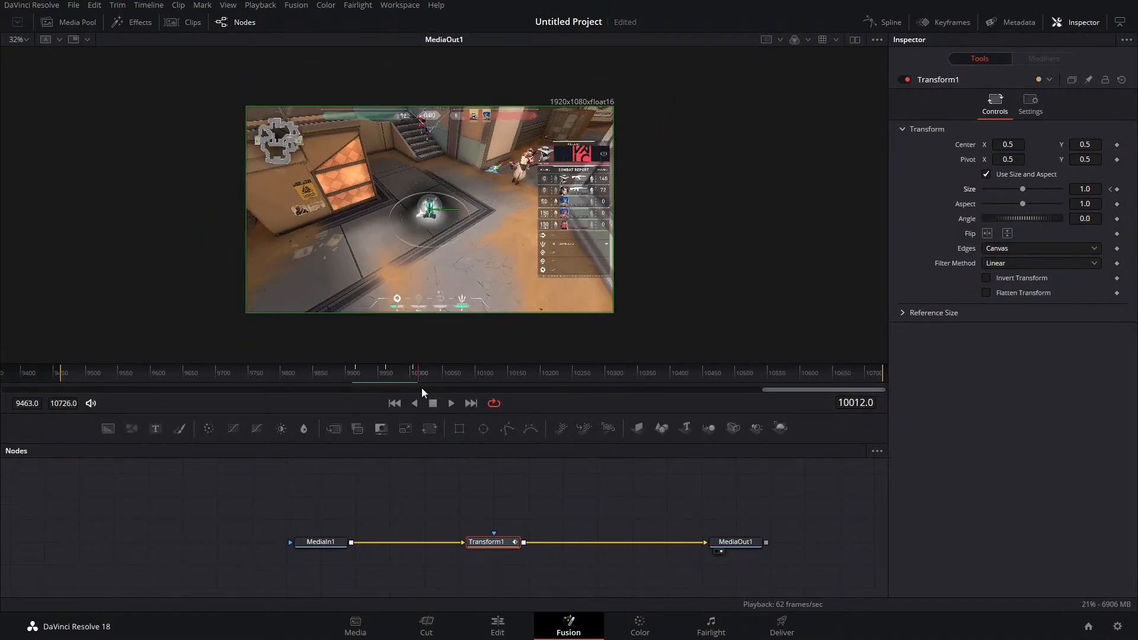
Show the Transform's Size curve fitted in the Spline editor, select its keyframes and bend the handles around the peak
left_click(885, 23)
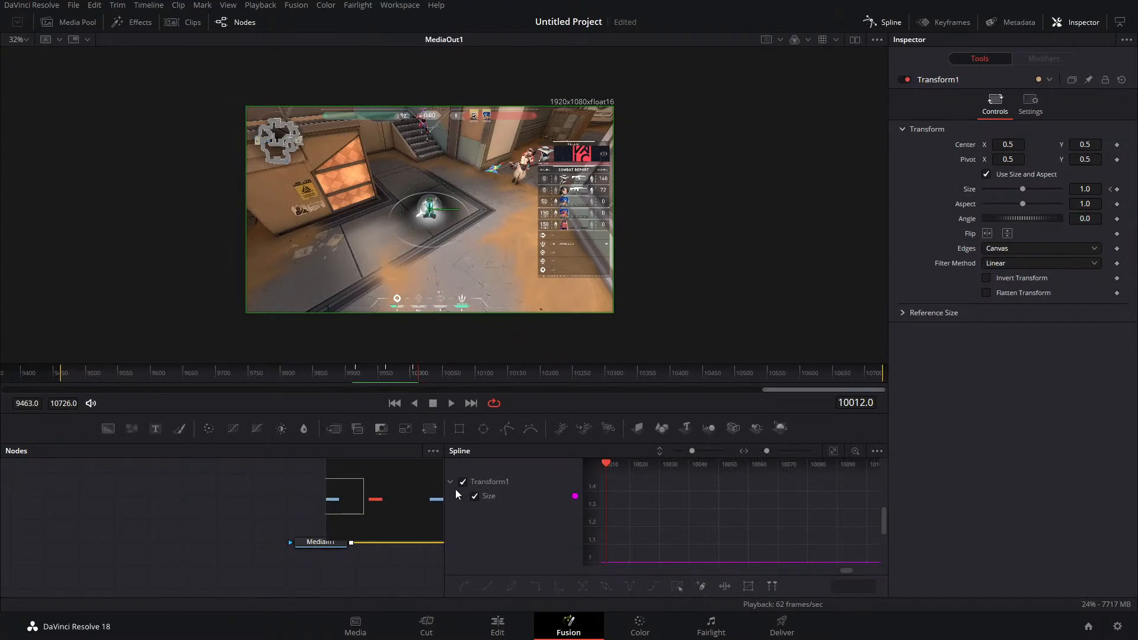
left_click(834, 450)
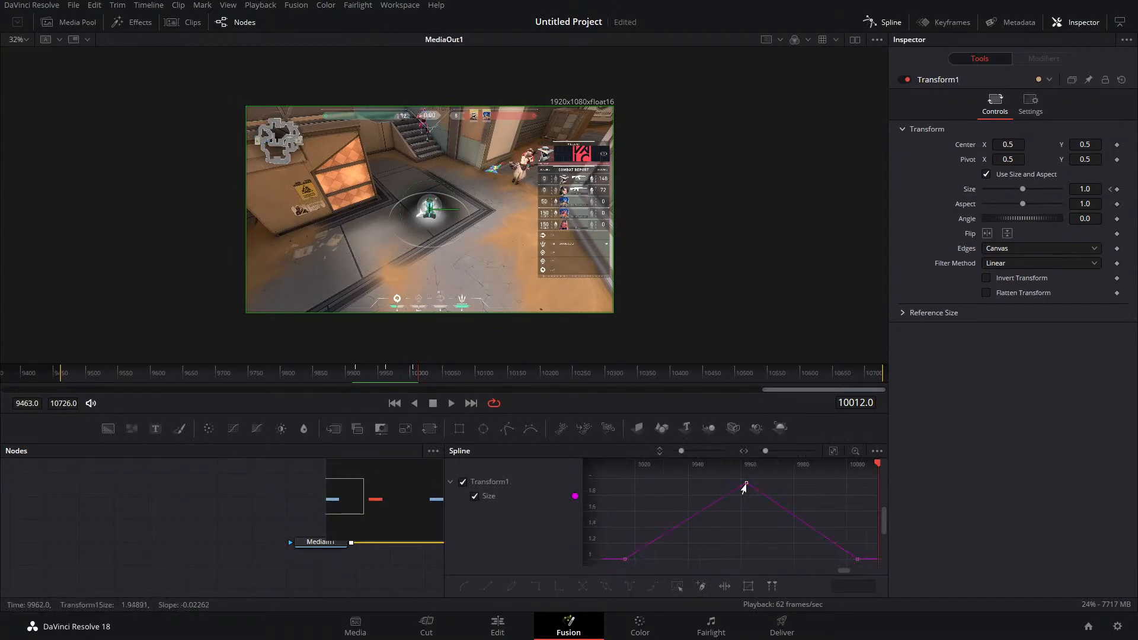
left_click_drag(618, 477, 844, 578)
left_click_drag(696, 496, 681, 475)
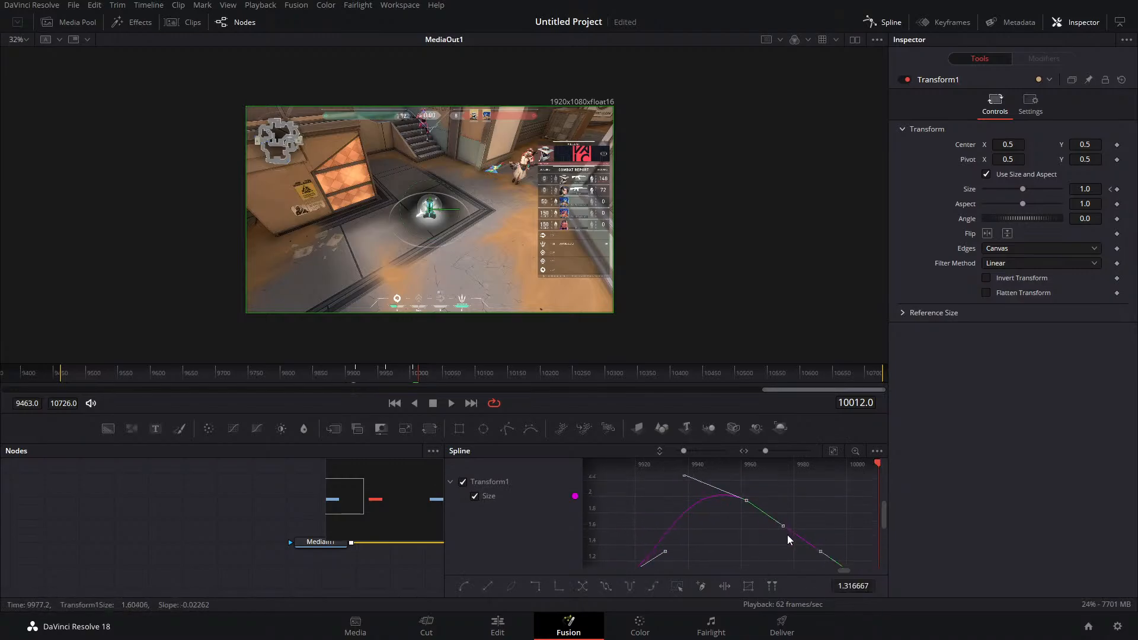
left_click_drag(782, 526, 708, 541)
key("Delete")
Reshape the Size curve's handles so it leaves the first keyframe flat, peaks sharply and eases flat into the last keyframe
left_click_drag(781, 529, 762, 467)
left_click_drag(684, 562, 627, 569)
left_click_drag(677, 502, 740, 527)
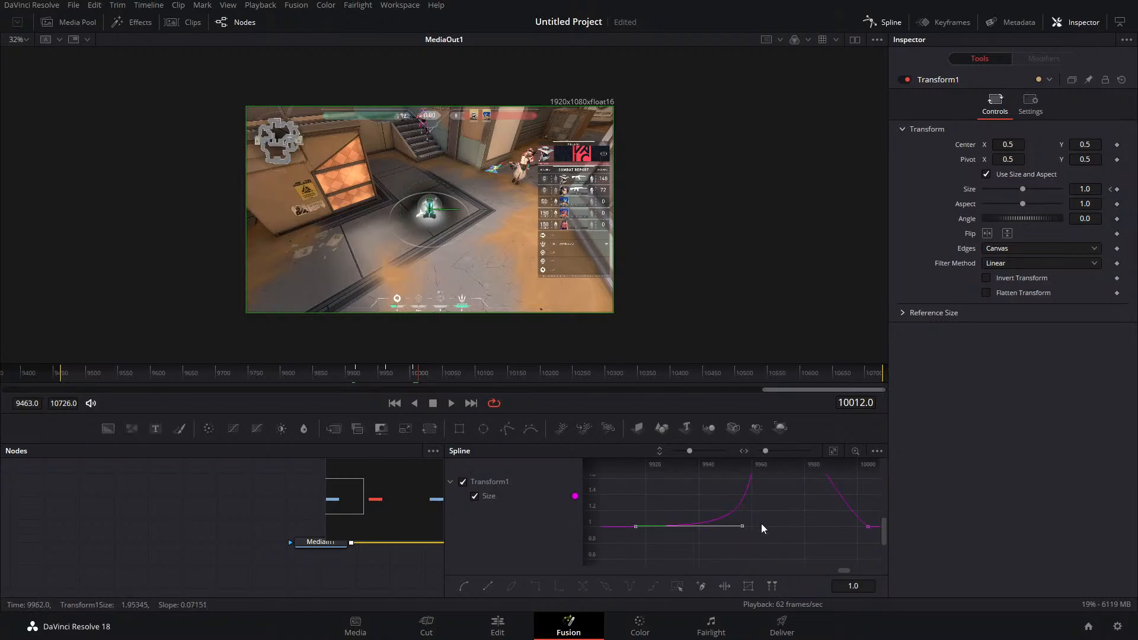
left_click_drag(847, 516, 720, 513)
left_click_drag(785, 498, 703, 555)
left_click_drag(705, 503, 749, 556)
scroll(758, 532, "down", 2)
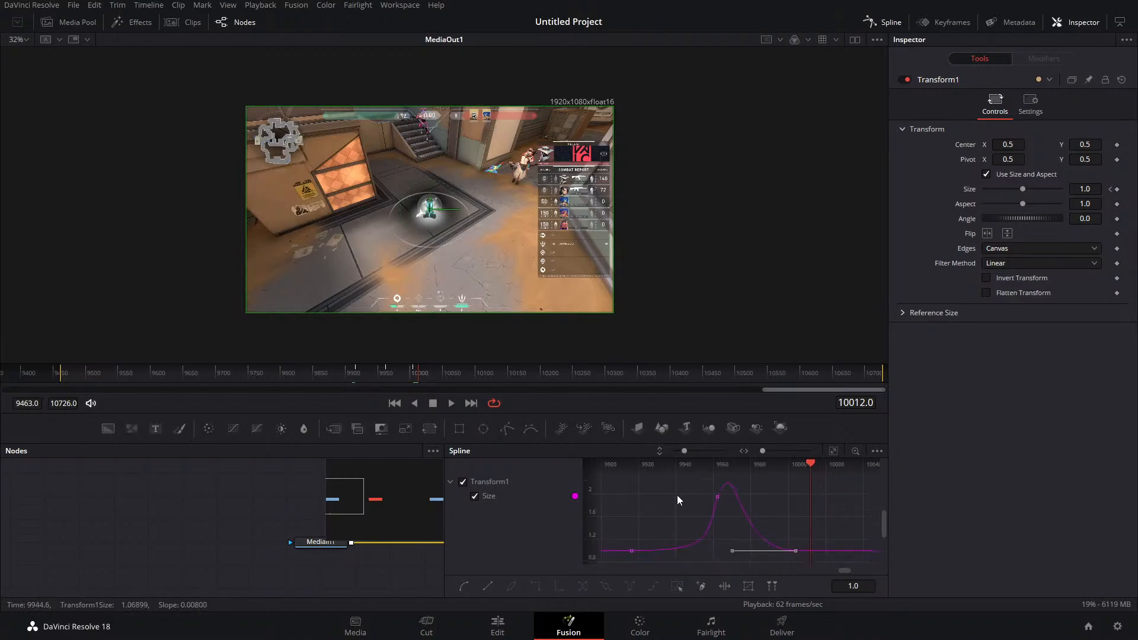
Play back the eased zoom twice from before its first keyframe and stop playback
left_click(335, 374)
left_click(452, 403)
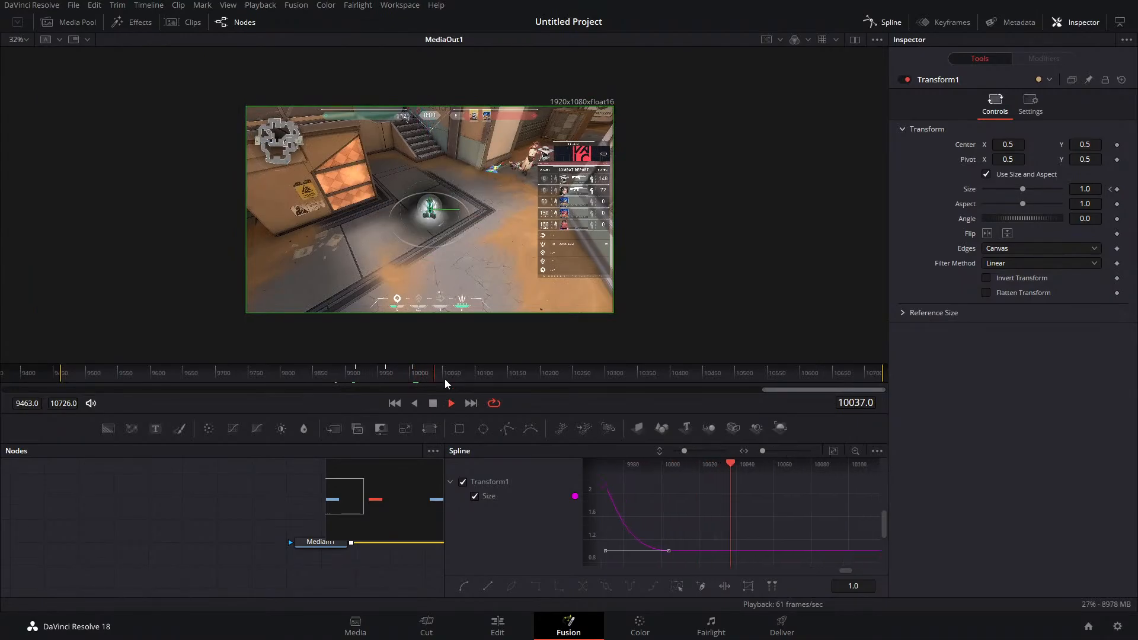
left_click(265, 376)
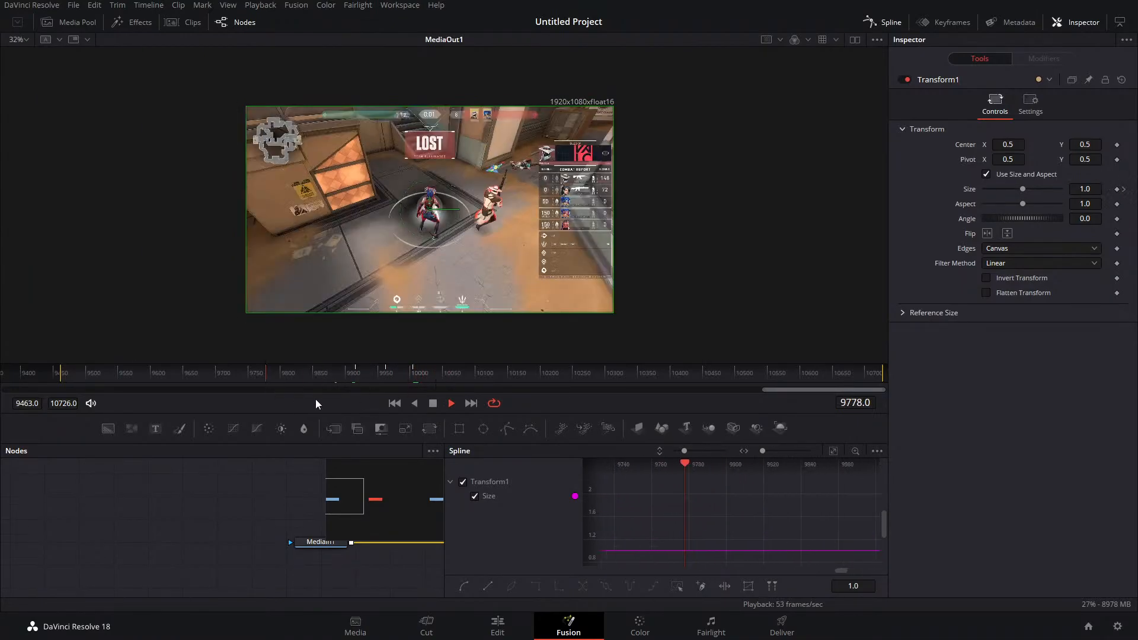
left_click(429, 403)
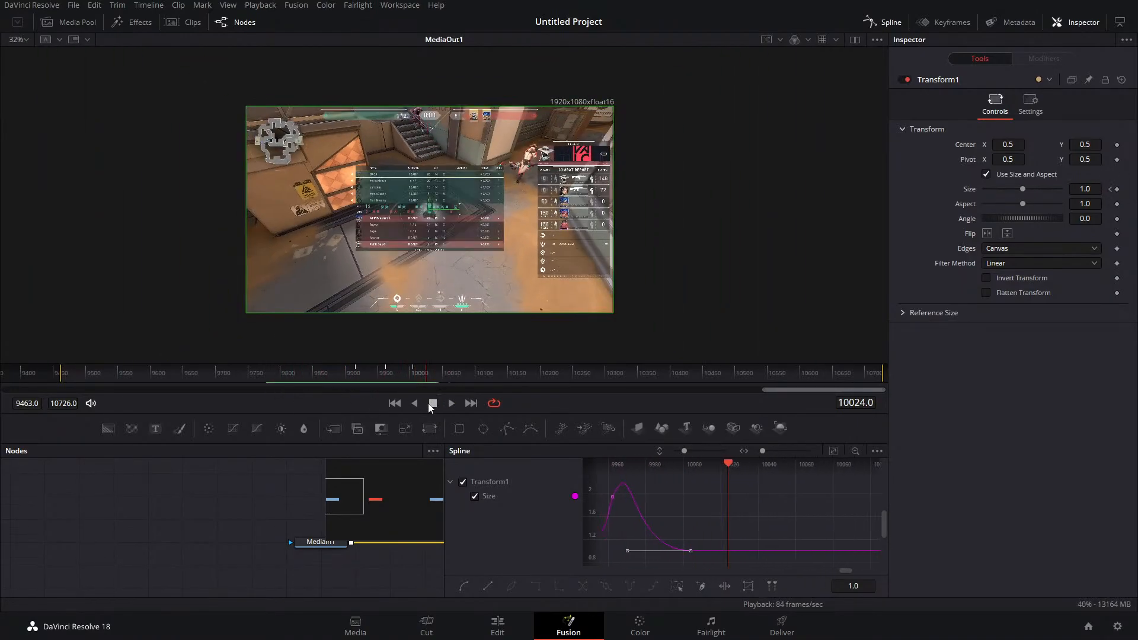
Close the Spline editor and delete the Transform node between MediaIn1 and MediaOut1
scroll(258, 496, "left", 3)
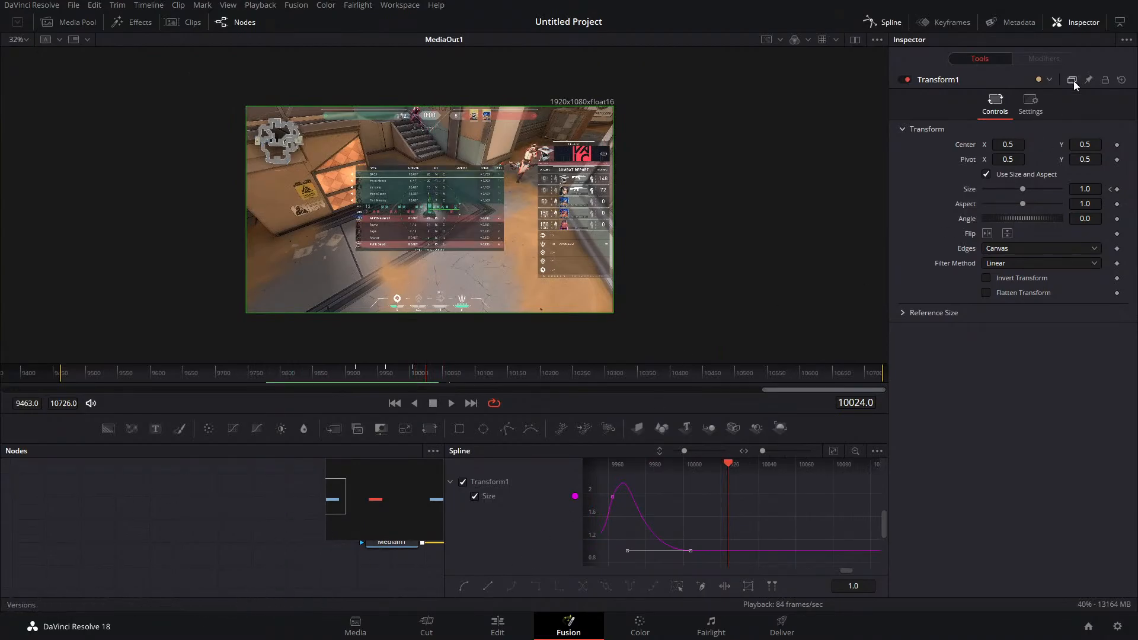
left_click(883, 22)
key("Delete")
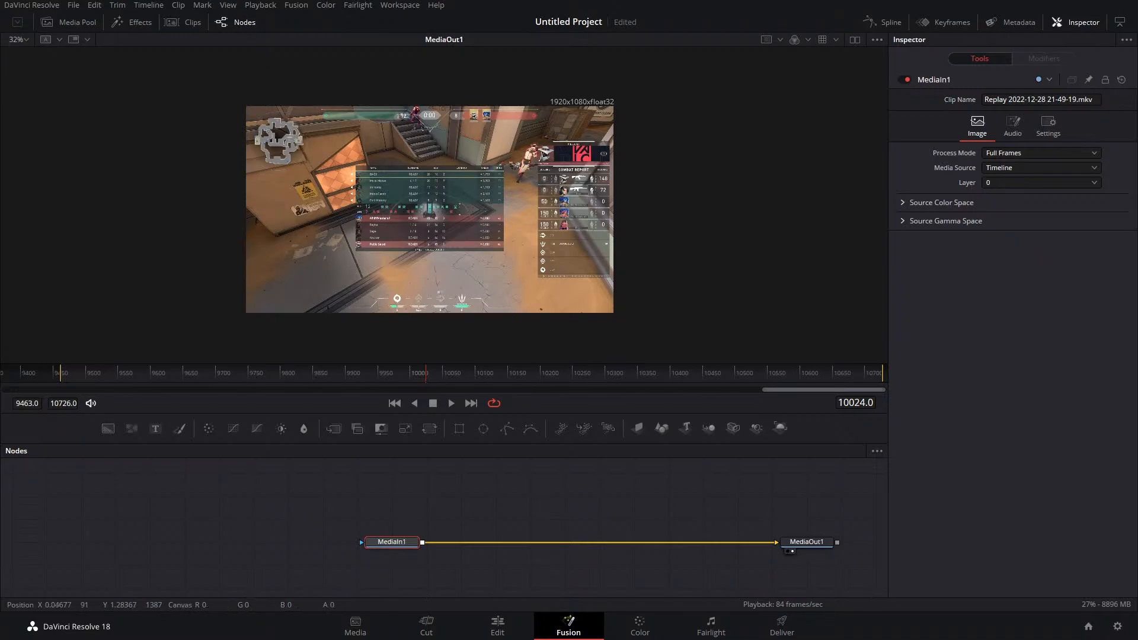
Look through the Timeline Proxy Resolution options for playback
left_click(264, 8)
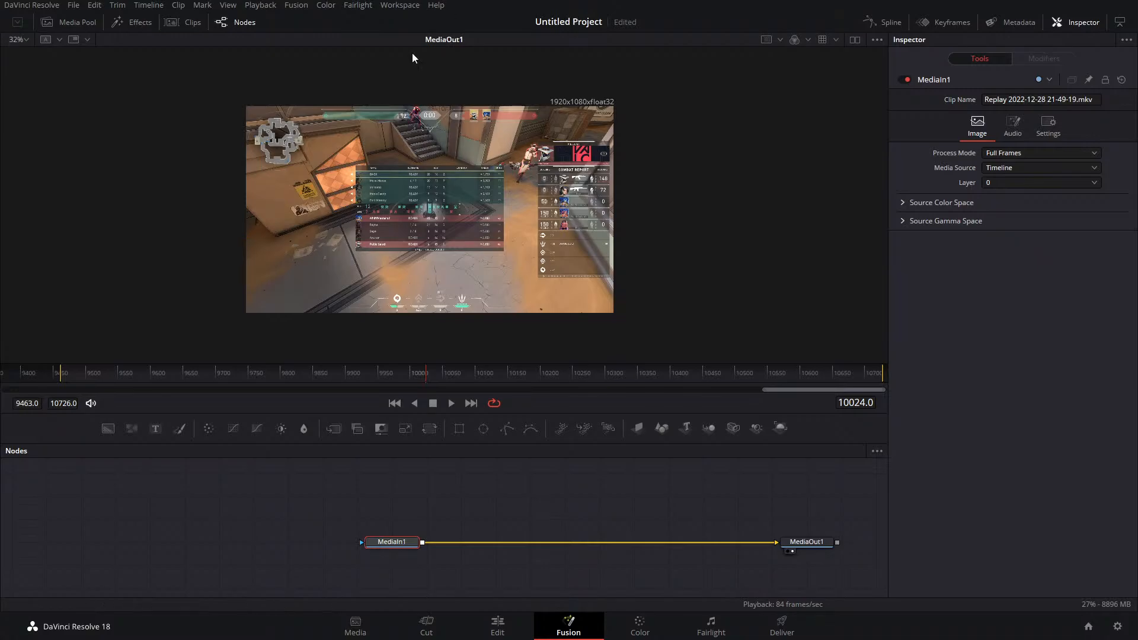
left_click(261, 6)
mouse_move(298, 52)
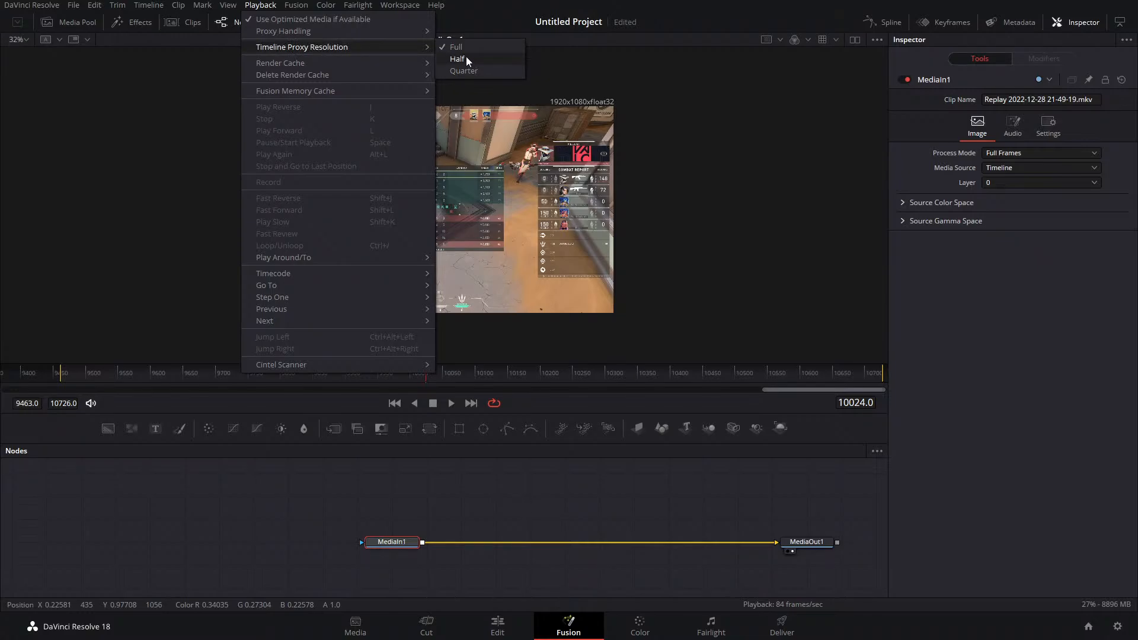
left_click(198, 138)
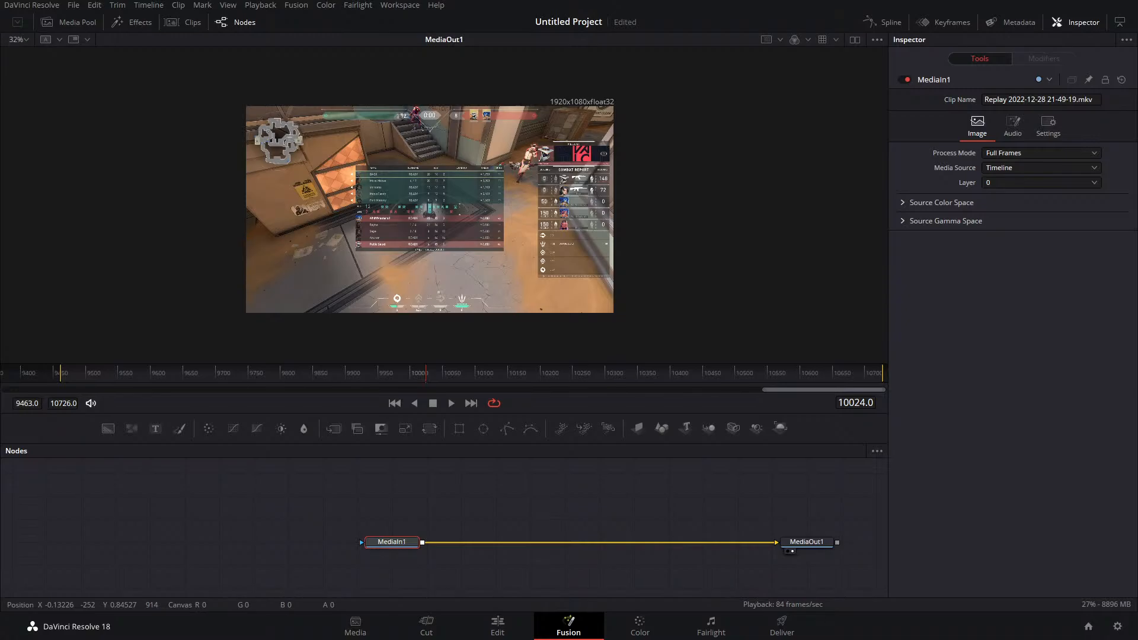
Switch to the Color page, display the Parade scopes and select node 03
left_click(629, 623)
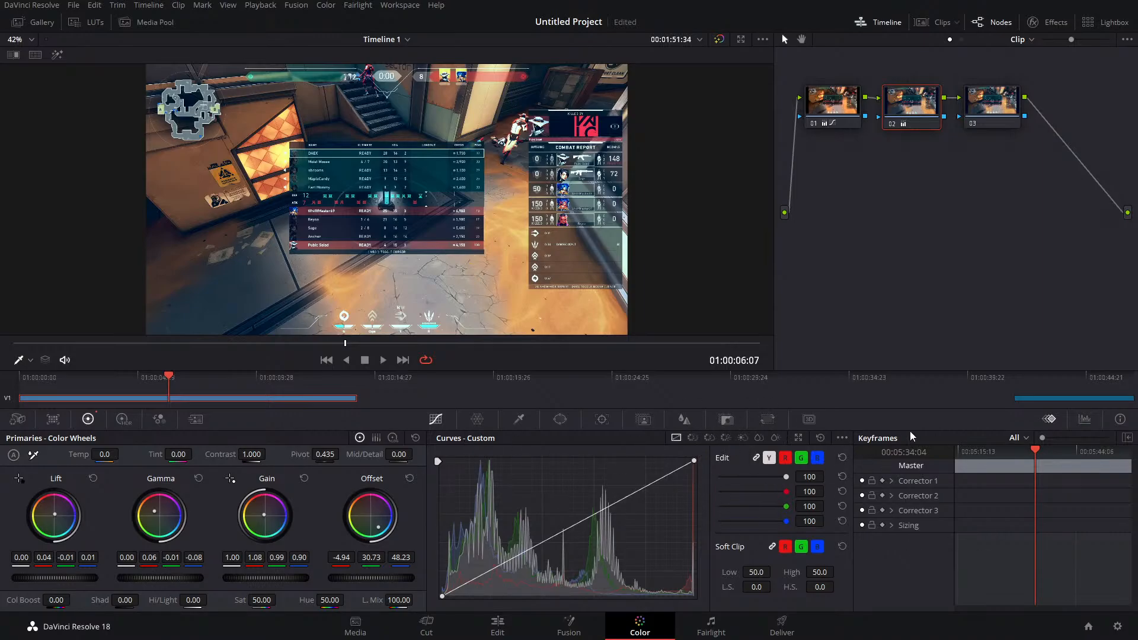
left_click(1088, 423)
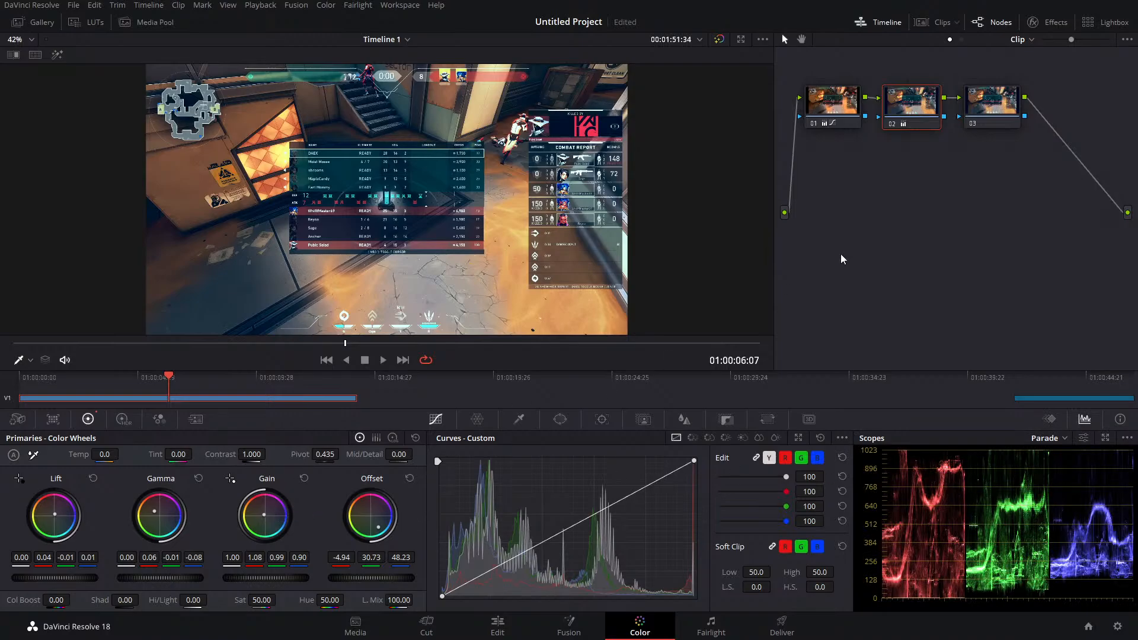
left_click(975, 115)
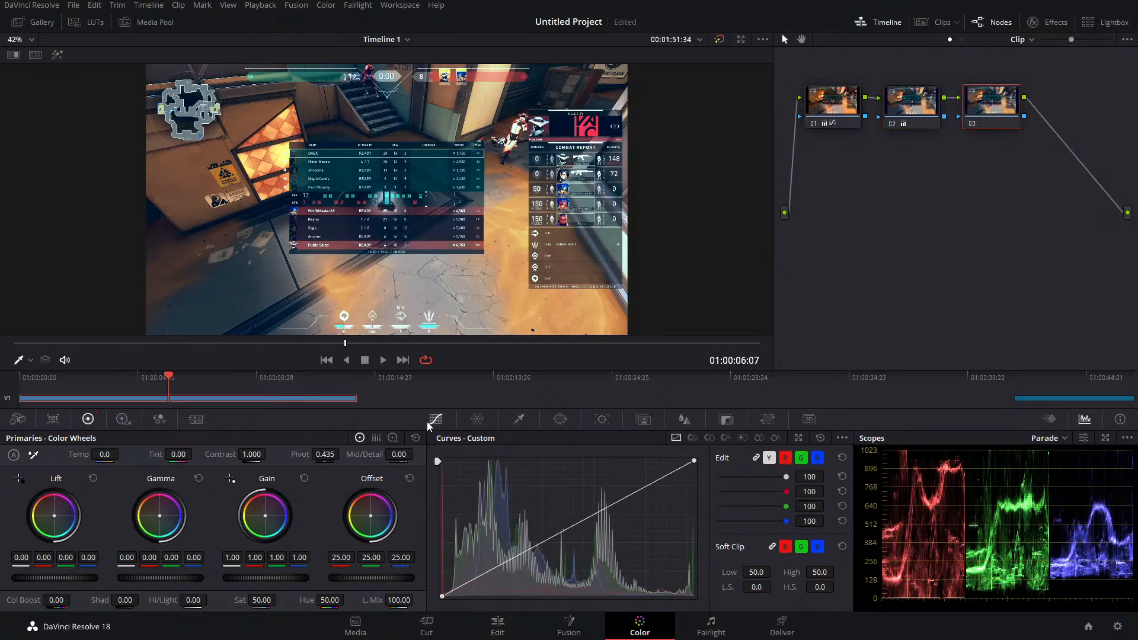
Select all three color nodes and toggle them off and on repeatedly to compare the ungraded and graded image in the scopes
left_click_drag(941, 190, 849, 109)
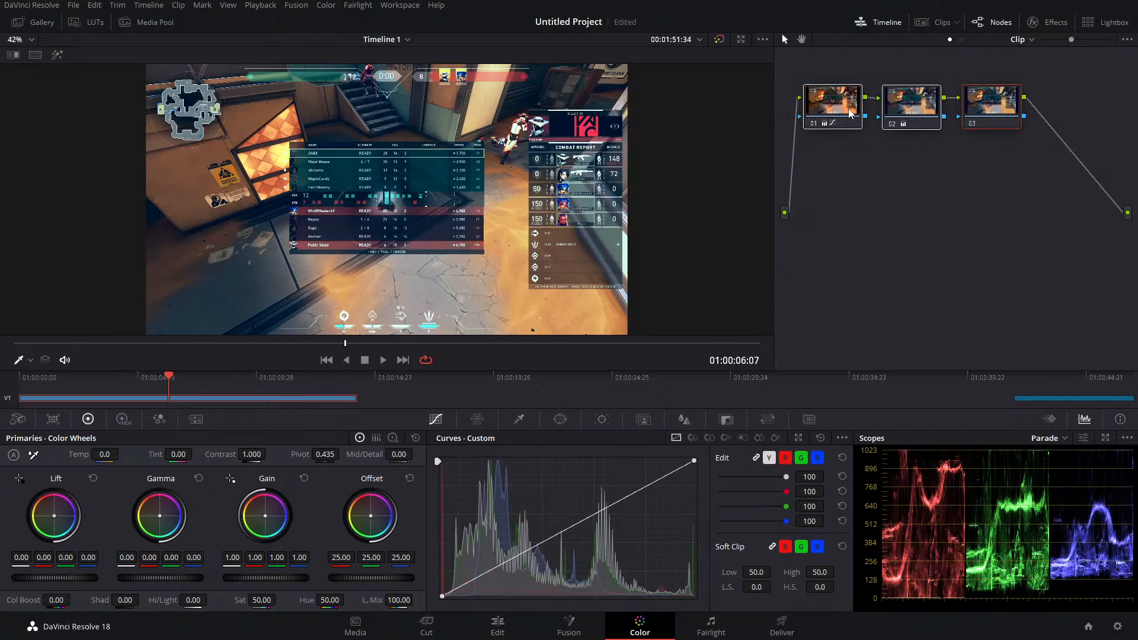
key("ctrl+d")
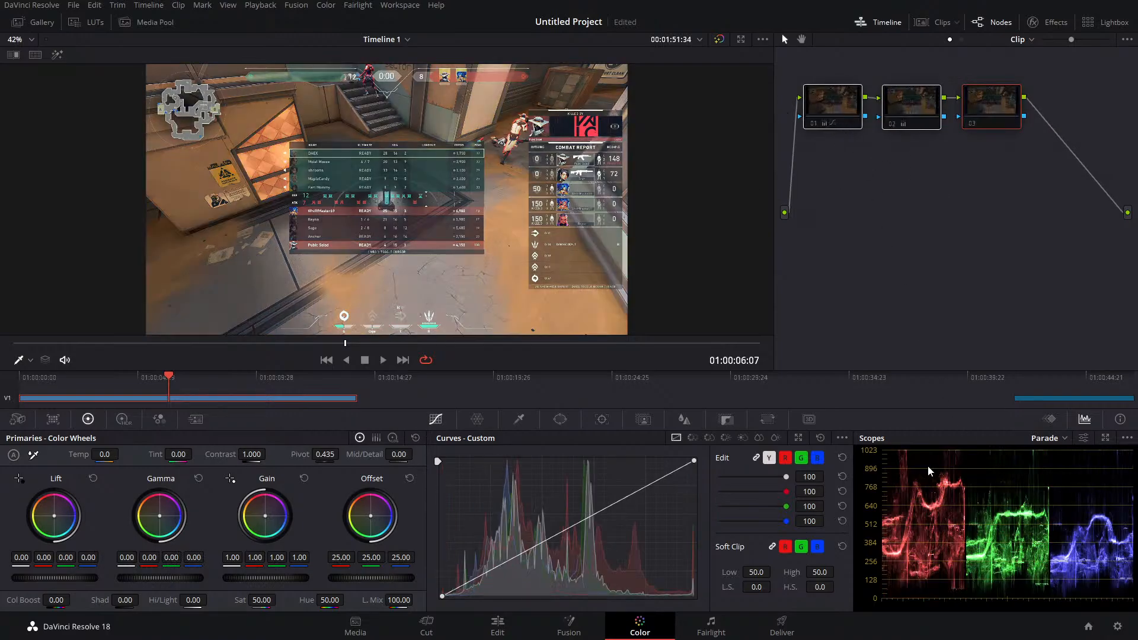
key("ctrl+d")
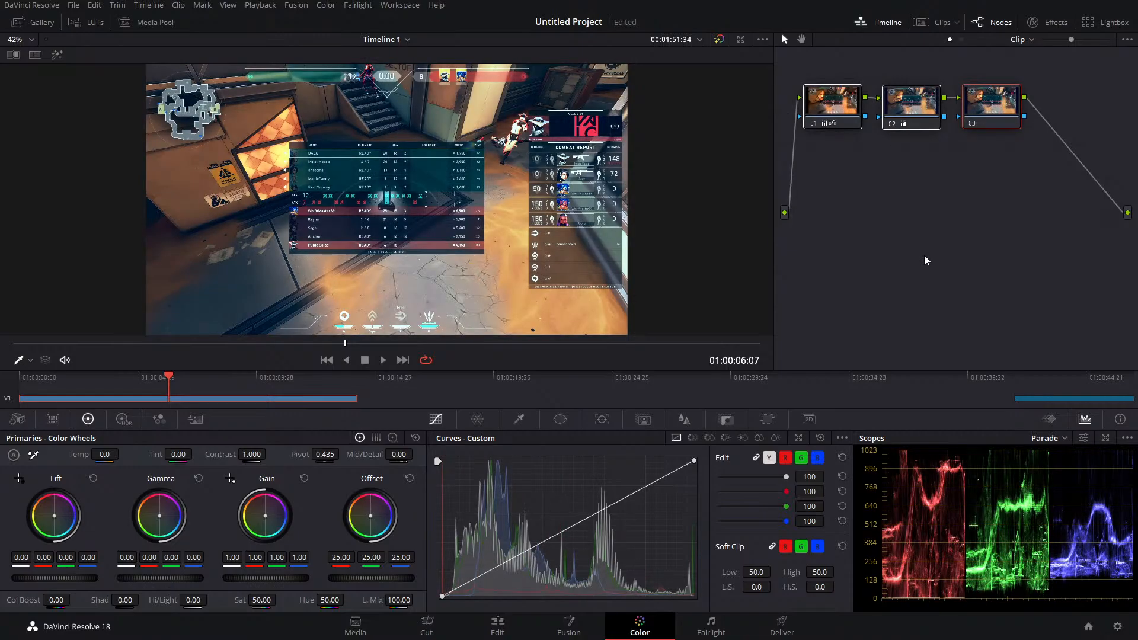
key("ctrl+d")
key("ctrl+d")
key("ctrl+d")
key("ctrl+d")
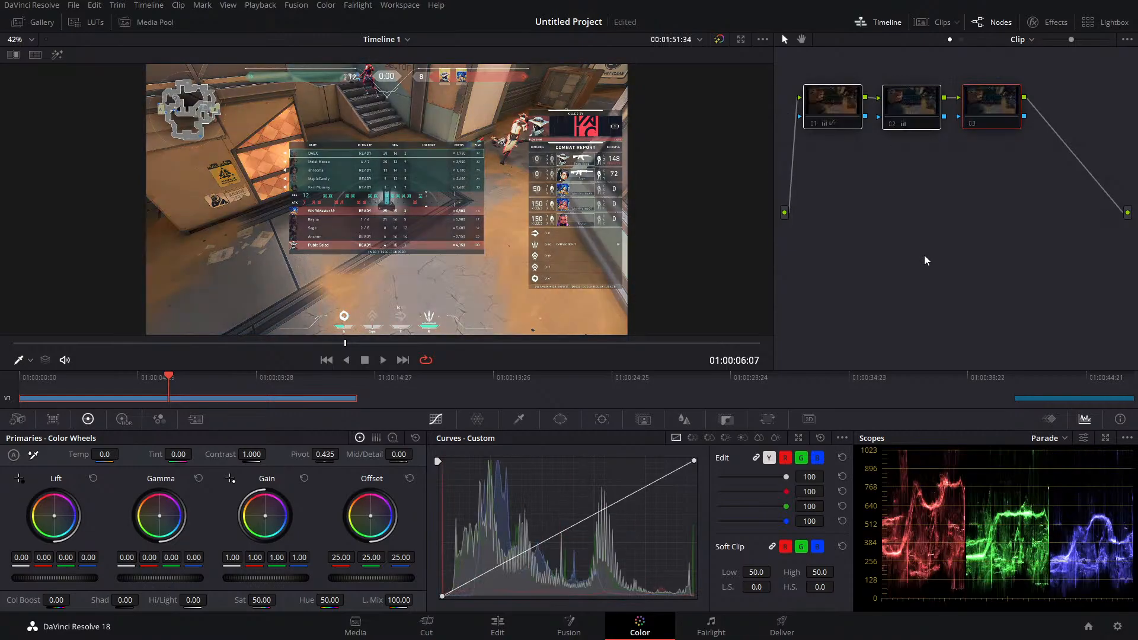
key("ctrl+d")
key("ctrl+d")
key("ctrl+d")
key("ctrl+d")
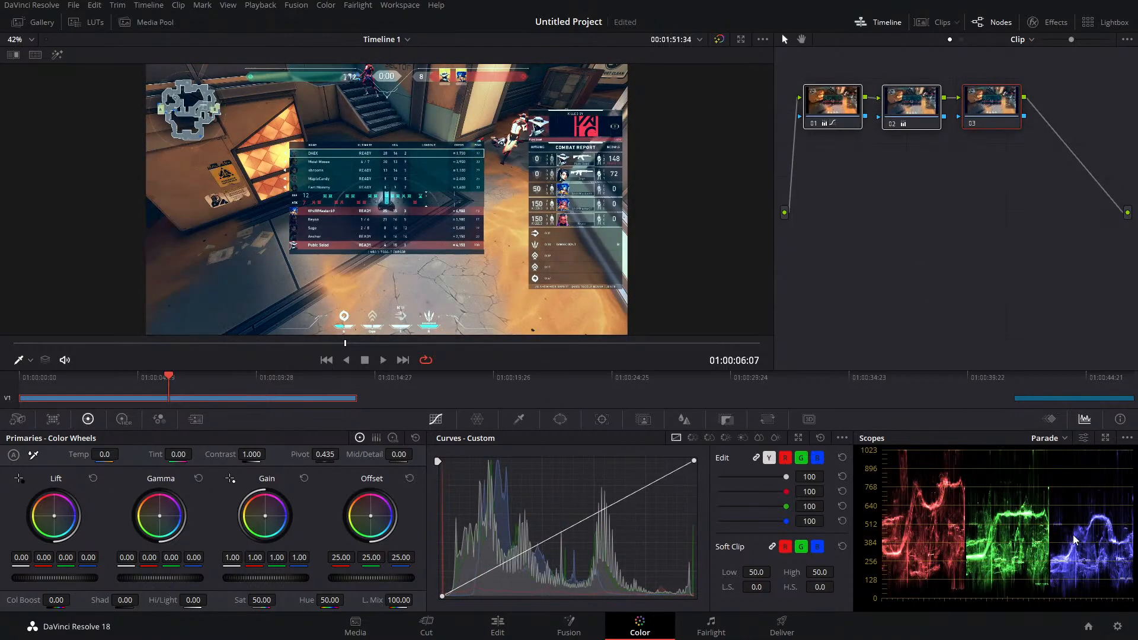
key("ctrl+d")
key("ctrl+d")
key("ctrl+d")
key("ctrl+d")
key("ctrl+d")
key("ctrl+d")
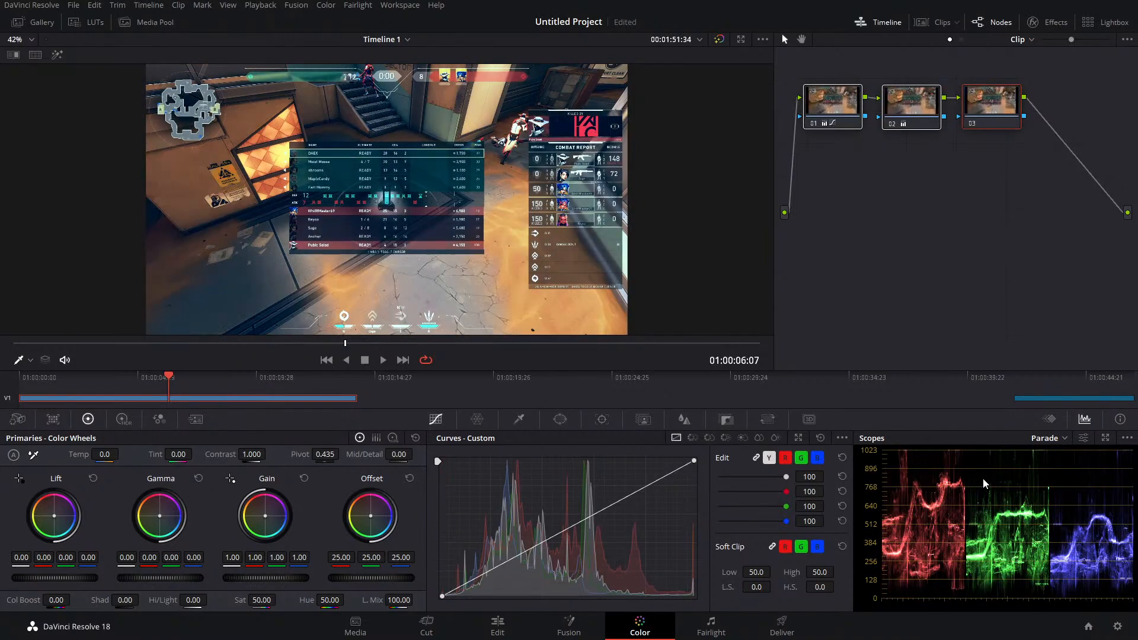
Keep switching the three grading nodes between active and bypassed, leave them disabled and deselected, and save the project
key("ctrl+d")
key("ctrl+d")
key("ctrl+d")
key("ctrl+d")
key("ctrl+d")
key("ctrl+d")
key("ctrl+d")
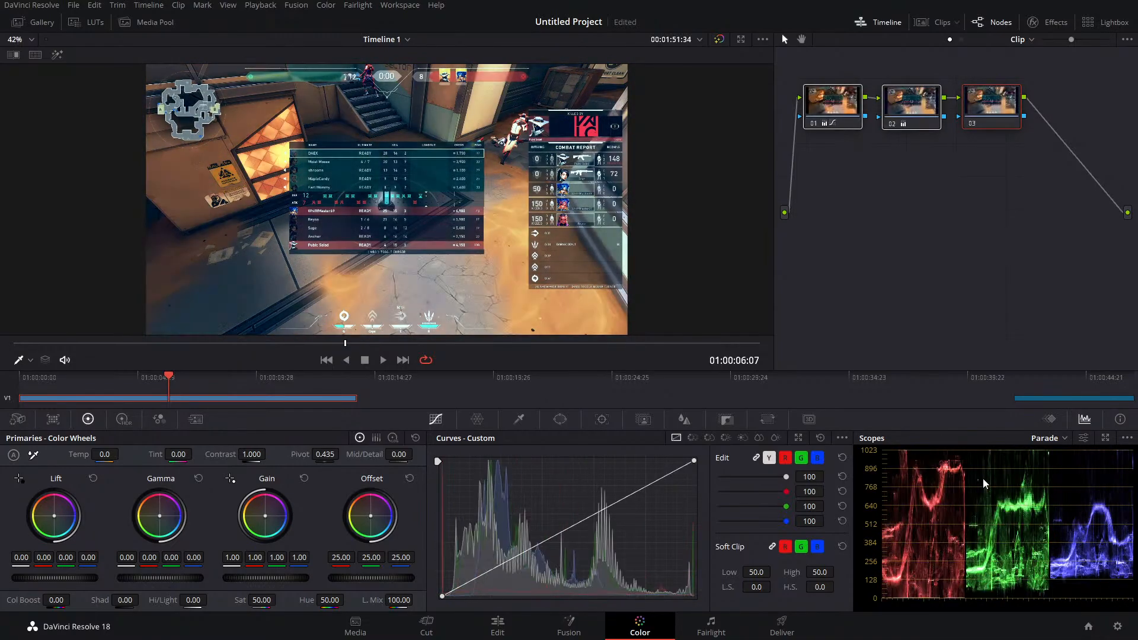
key("ctrl+d")
key("ctrl+d")
key("ctrl+d")
key("ctrl+d")
key("ctrl+d")
key("ctrl+d")
key("ctrl+d")
key("ctrl+d")
key("ctrl+d")
key("ctrl+d")
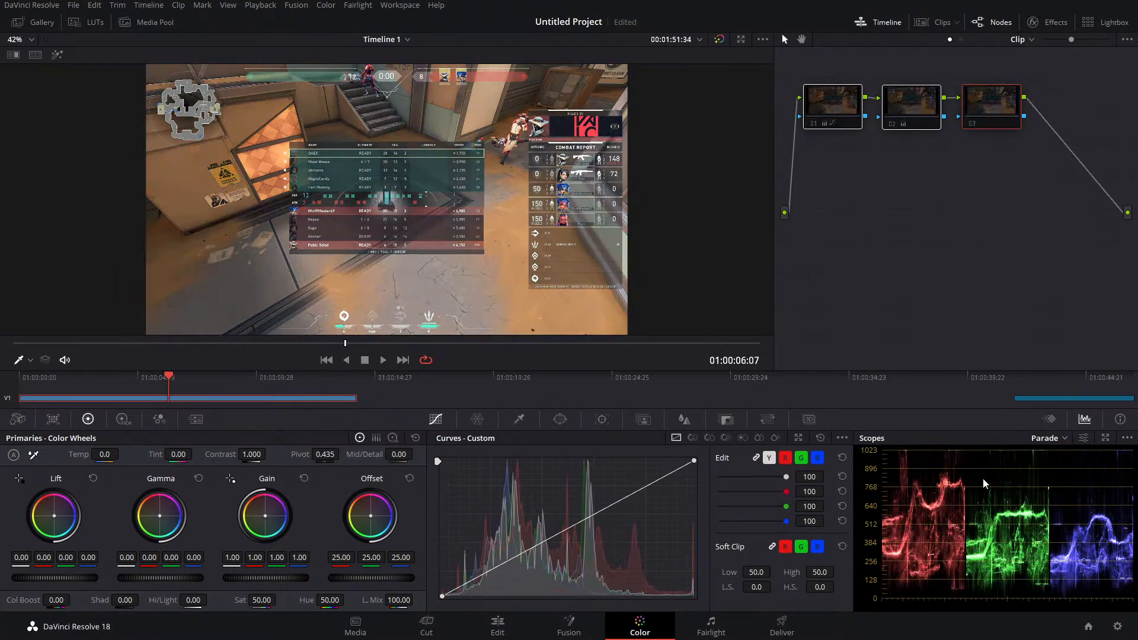
key("ctrl+d")
key("ctrl+d")
key("ctrl+d")
key("ctrl+d")
key("ctrl+d")
key("ctrl+d")
key("ctrl+d")
key("ctrl+d")
key("ctrl+d")
key("ctrl+d")
key("ctrl+d")
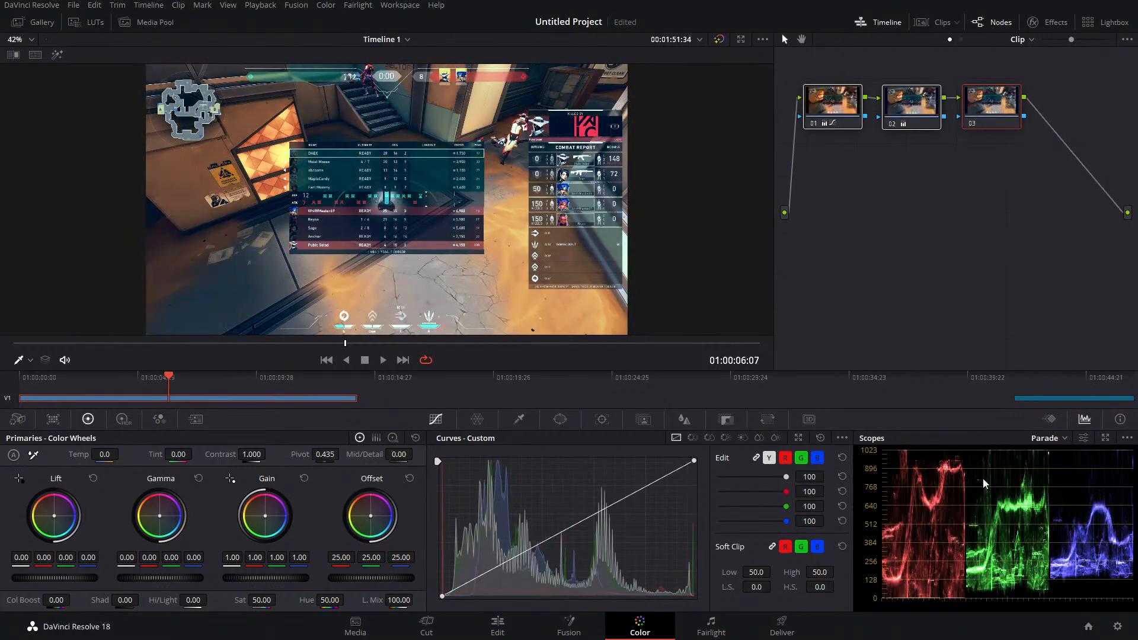
key("ctrl+d")
key("ctrl+d")
key("ctrl+d")
key("ctrl+d")
key("ctrl+d")
key("ctrl+d")
key("ctrl+d")
key("ctrl+d")
key("ctrl+d")
key("ctrl+d")
key("ctrl+d")
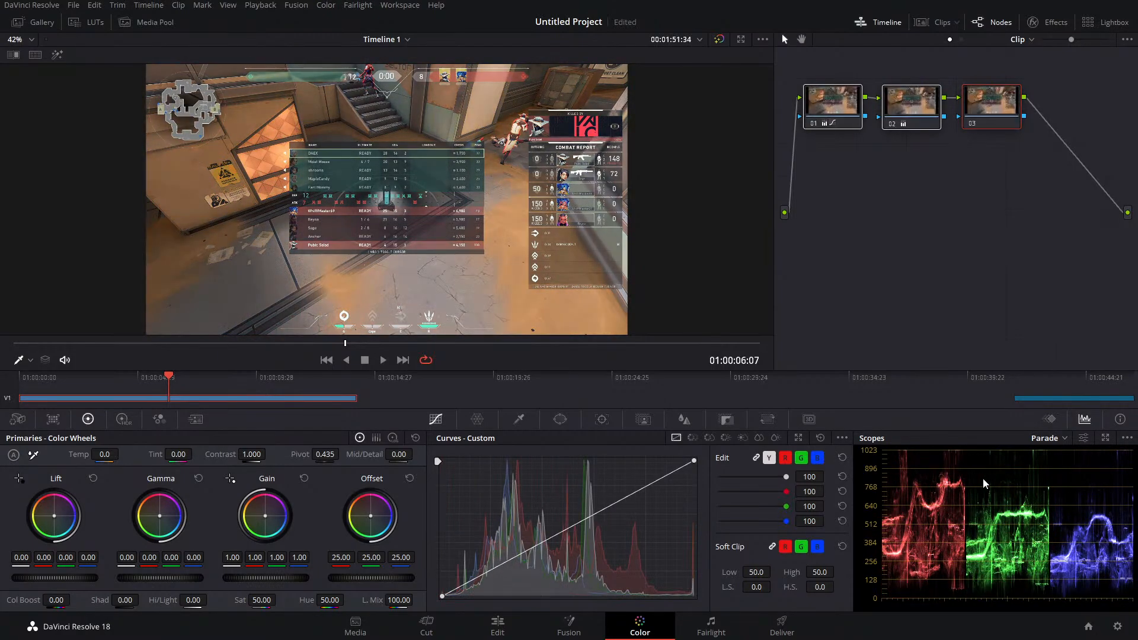
key("ctrl+d")
key("ctrl+d")
key("ctrl+d")
key("ctrl+d")
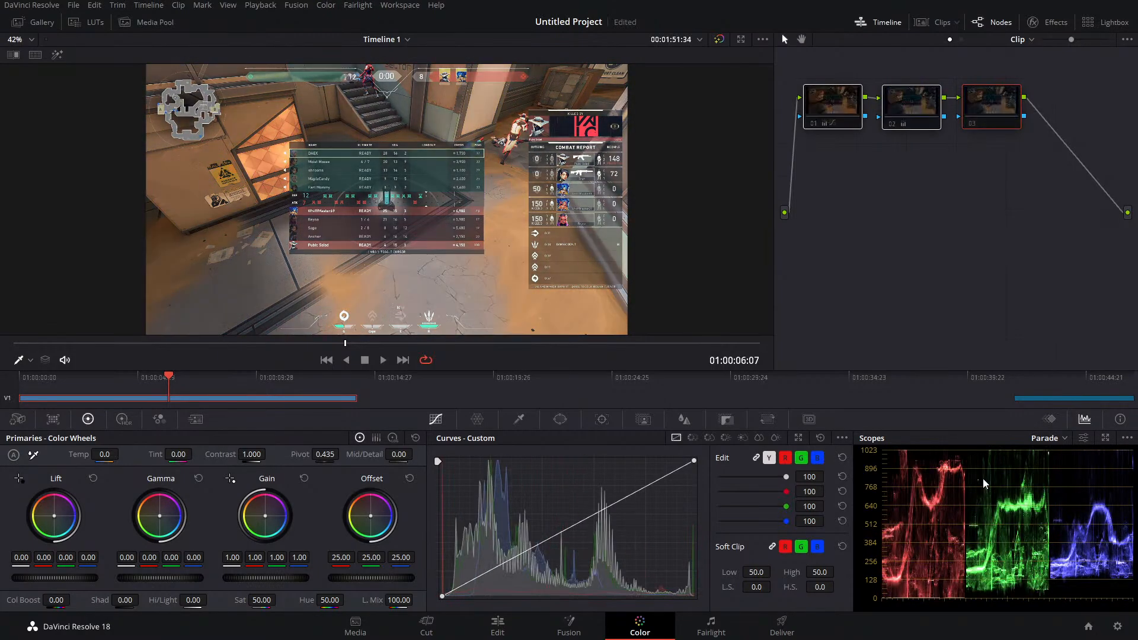
left_click(989, 216)
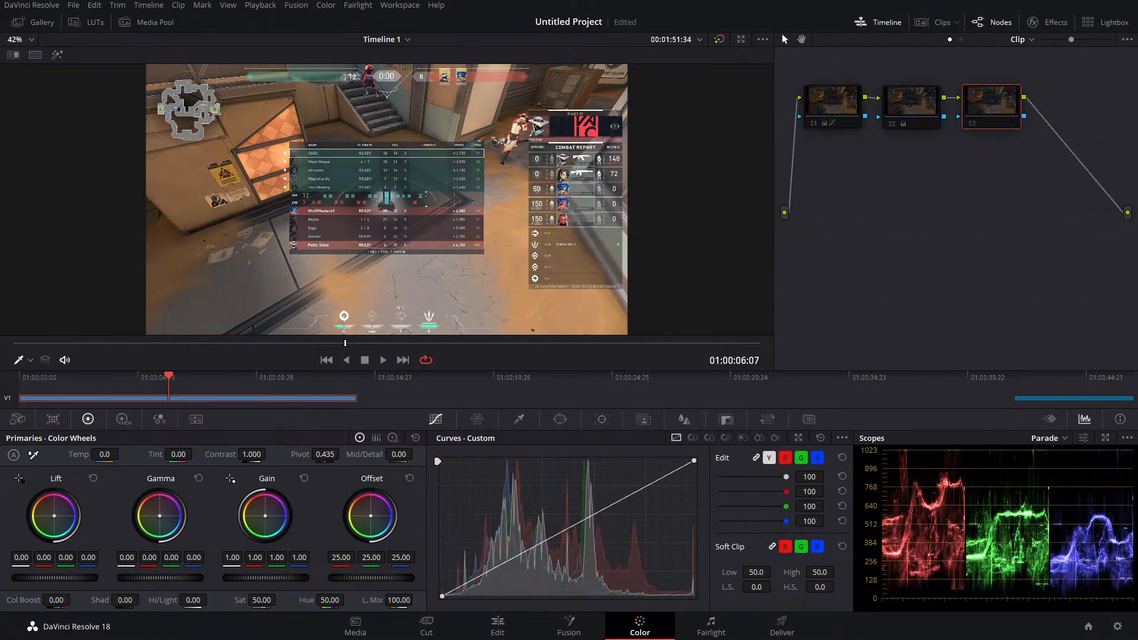
key("ctrl+s")
Open the clip on the Fusion page and turn the MediaIn1 node off and back on to see its effect on the output
left_click(498, 622)
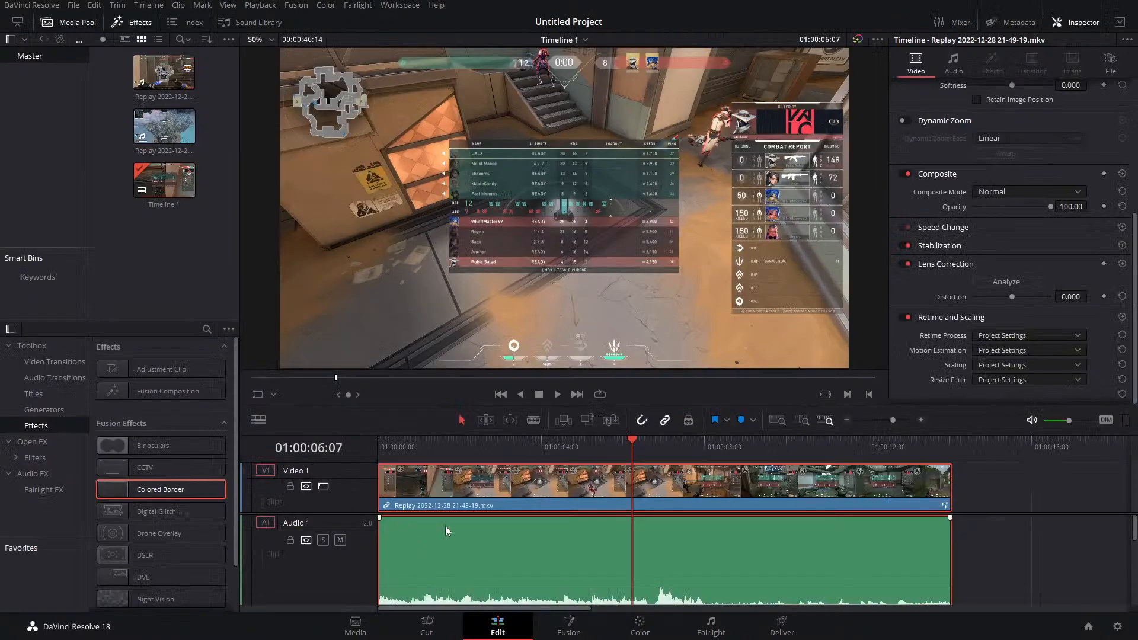
left_click(569, 627)
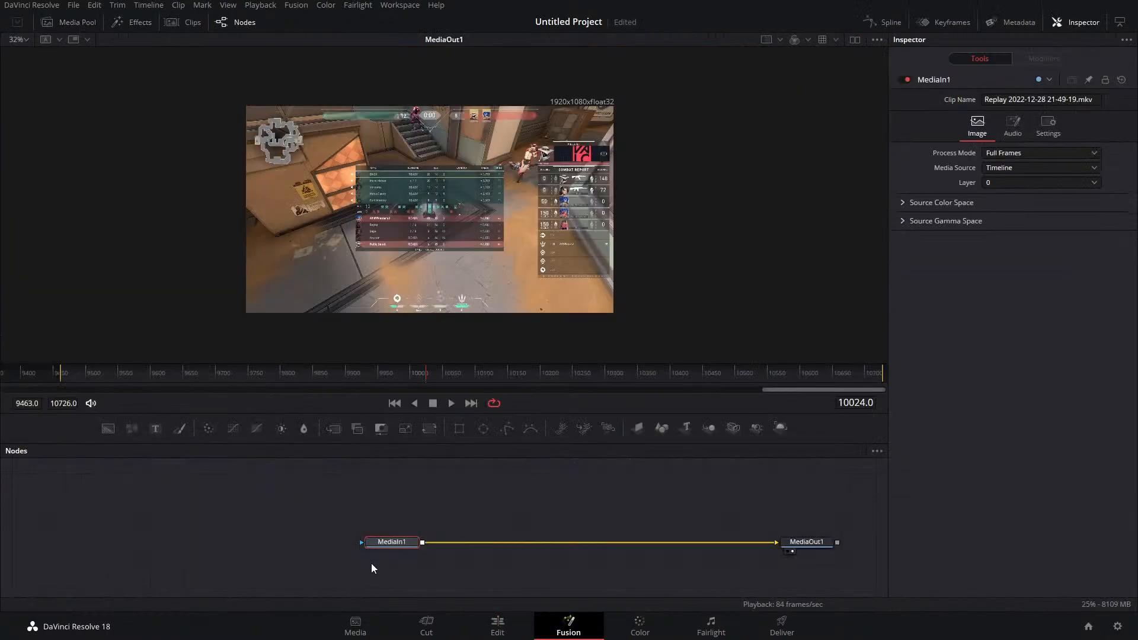
left_click(903, 79)
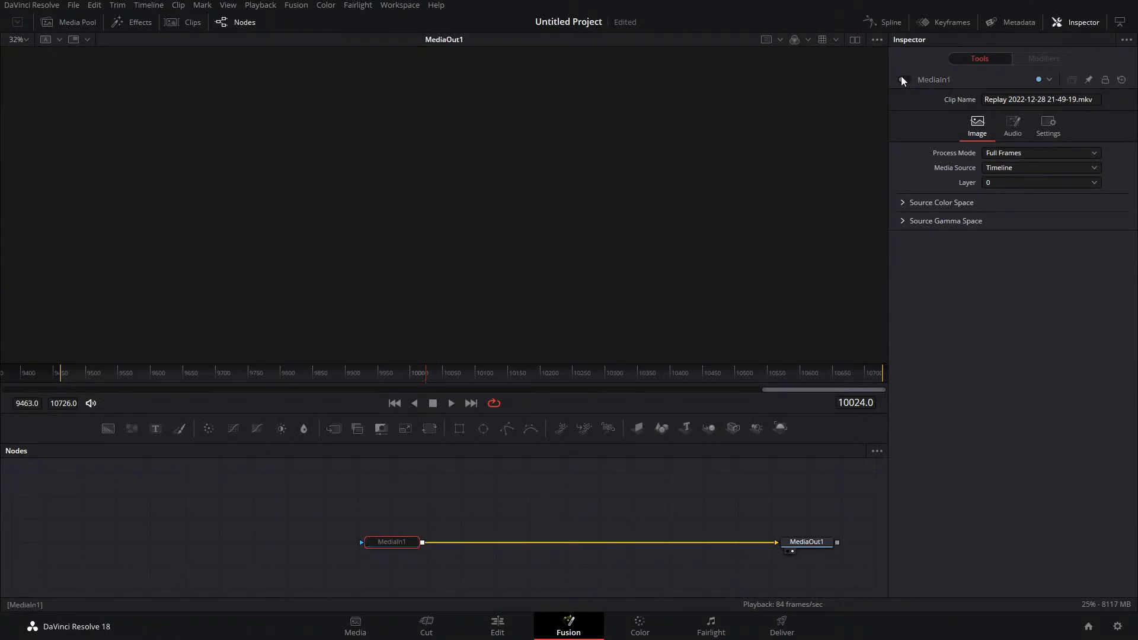
left_click(902, 78)
Add a Background node feeding MediaOut1 in place of MediaIn1, and view MediaIn1 and Background1 in turn
left_click_drag(109, 428, 599, 520)
mouse_move(767, 541)
left_mouse_down()
mouse_move(617, 543)
mouse_move(787, 541)
mouse_move(776, 542)
left_mouse_up()
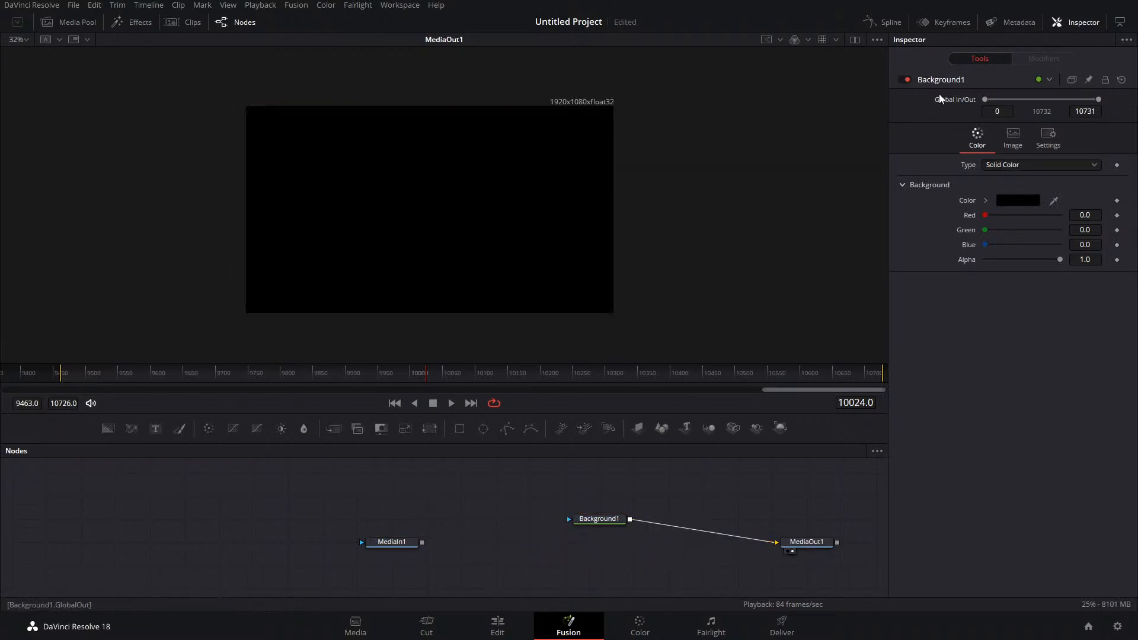
left_click(390, 543)
key("1")
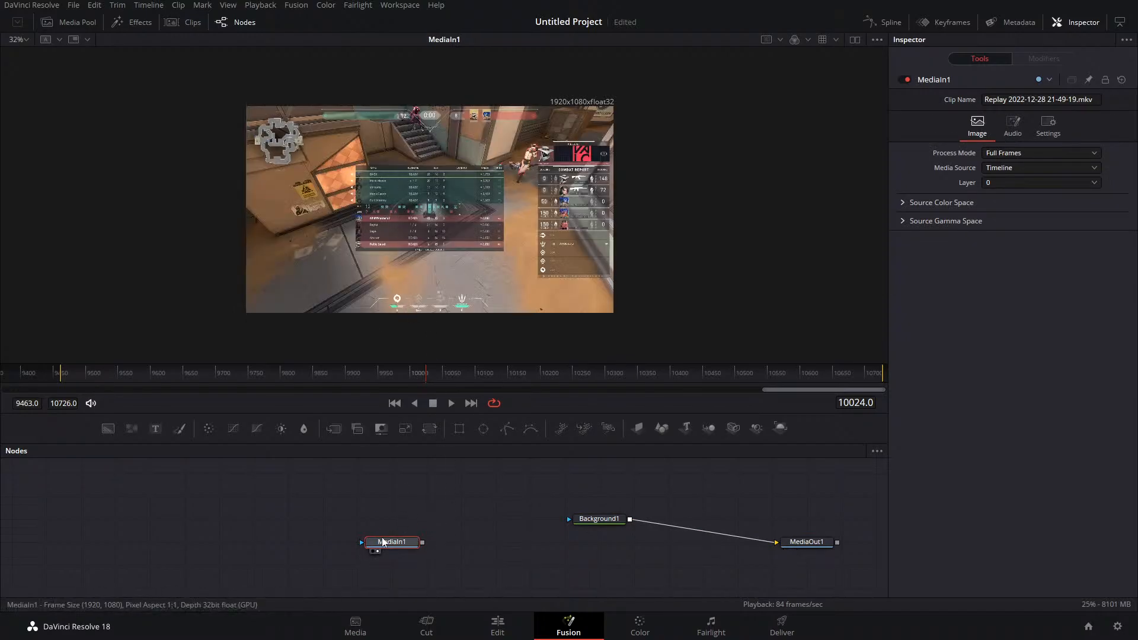
left_click(603, 521)
key("1")
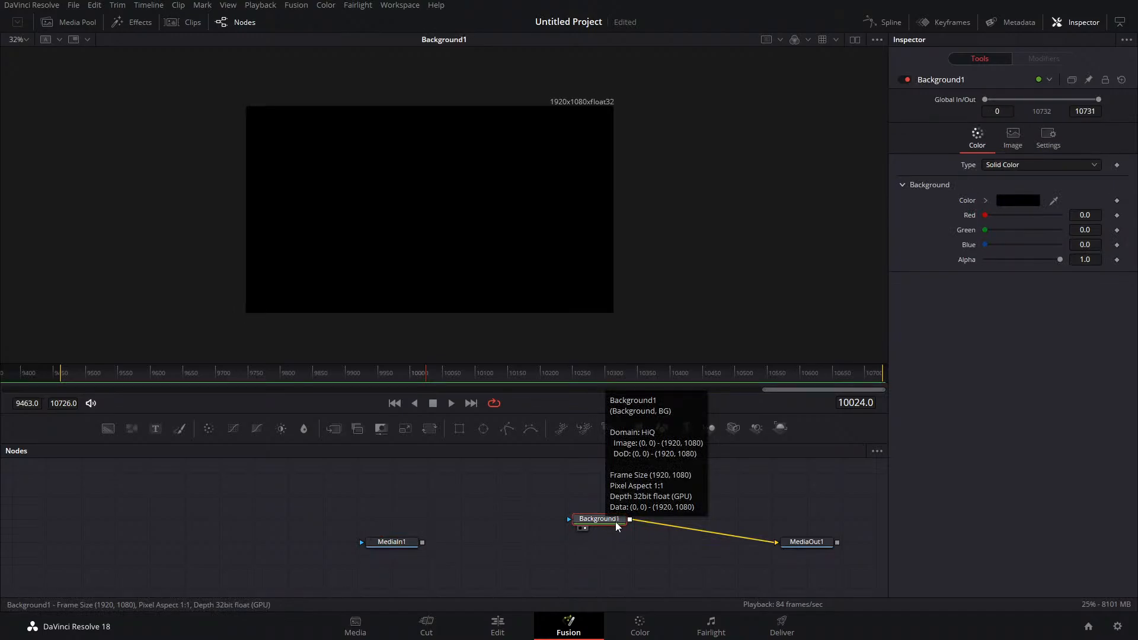
Delete the Background1 node, reconnect MediaIn1 to MediaOut1 and show MediaOut1 in the viewer
left_click_drag(599, 520, 530, 542)
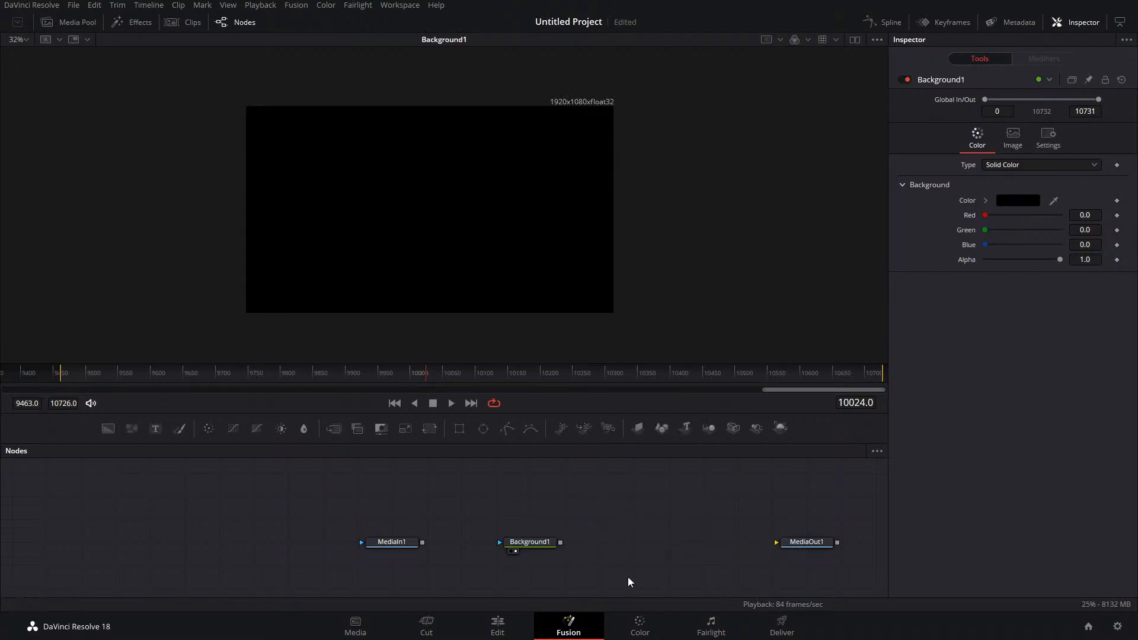
left_click(536, 541)
key("Delete")
left_click_drag(421, 541, 775, 542)
left_click(393, 543)
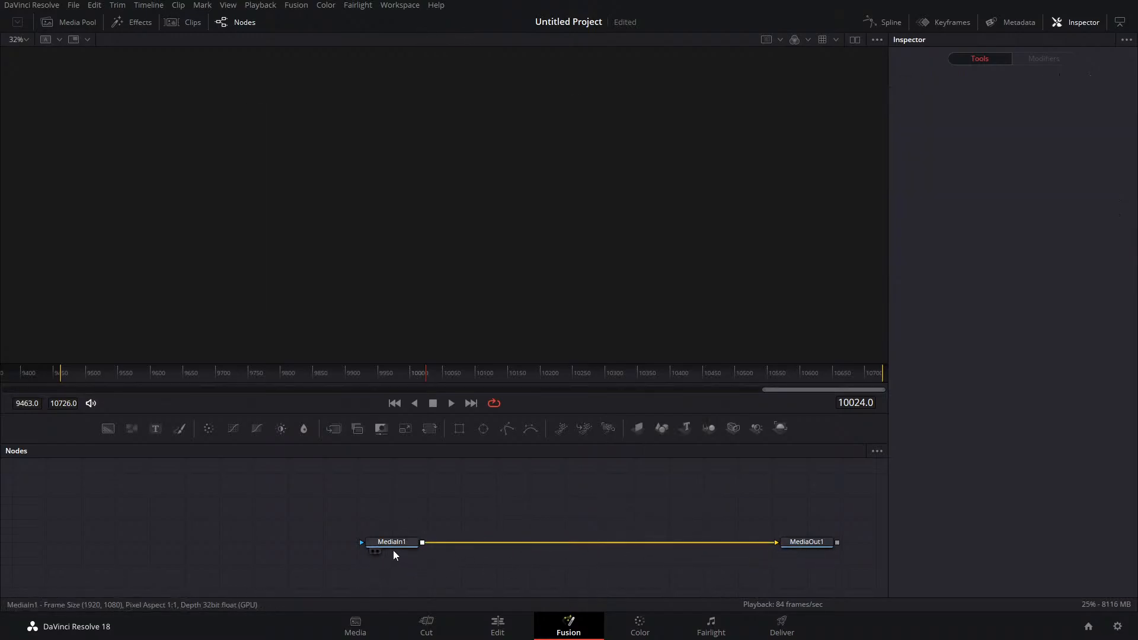
left_click(797, 547)
left_click(792, 551)
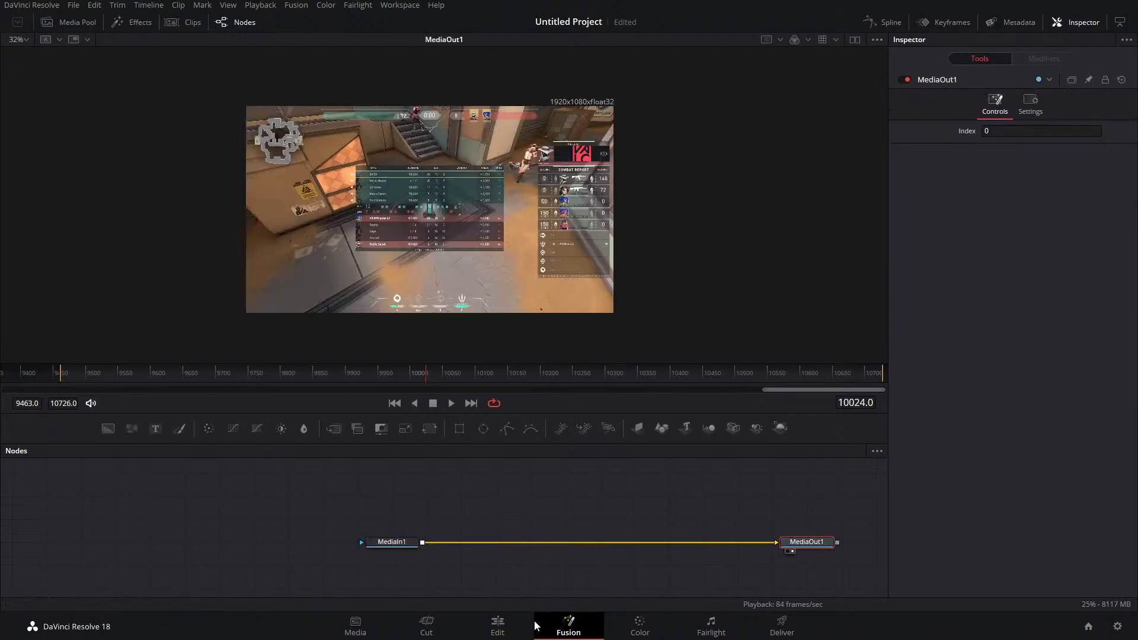
Return to the Edit page and shrink the audio tracks' height so Audio 1 and Audio 2 both fit in the timeline
left_click(500, 633)
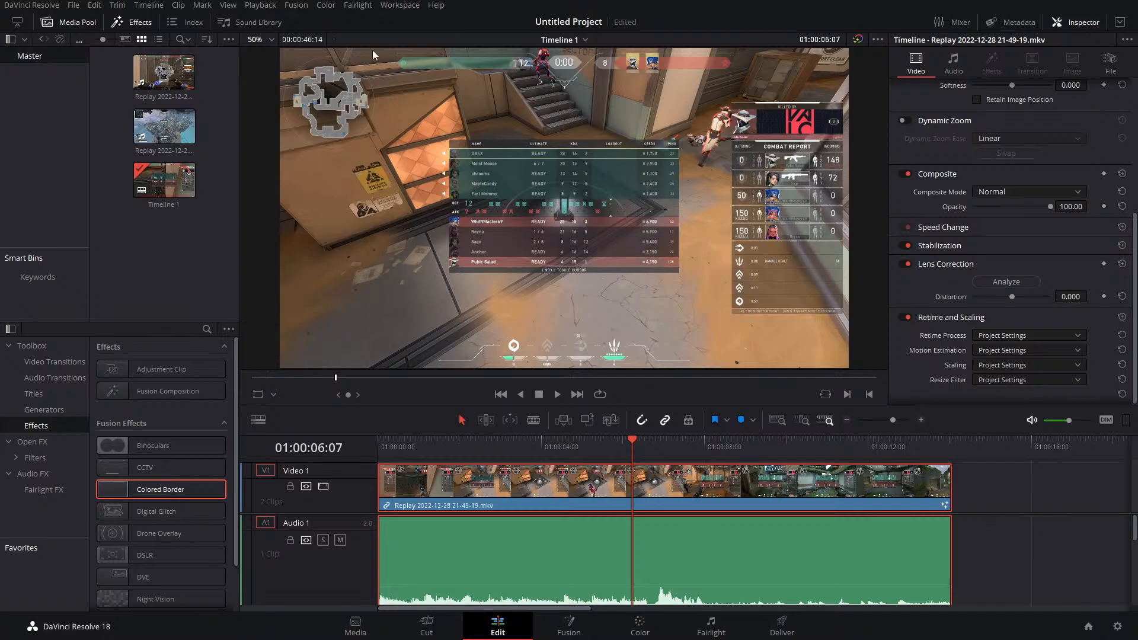
scroll(342, 566, "down", 3)
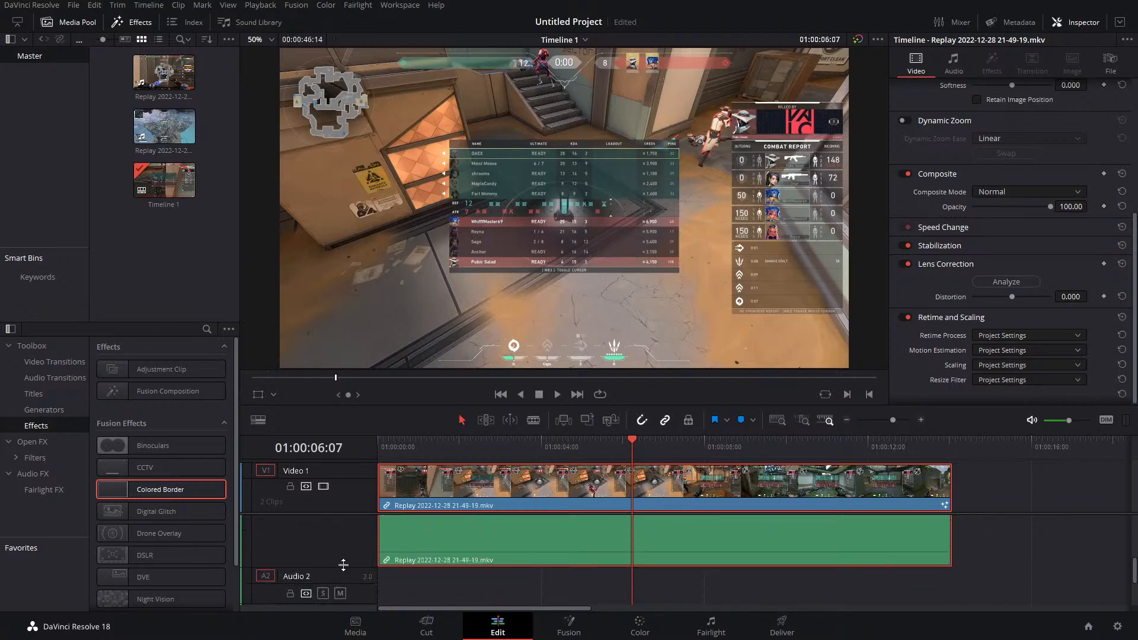
left_click_drag(341, 566, 341, 520)
scroll(355, 562, "up", 2)
left_click_drag(350, 568, 365, 522)
scroll(358, 578, "up", 2)
scroll(357, 578, "down", 2)
scroll(367, 548, "up", 3)
left_click_drag(353, 595, 351, 559)
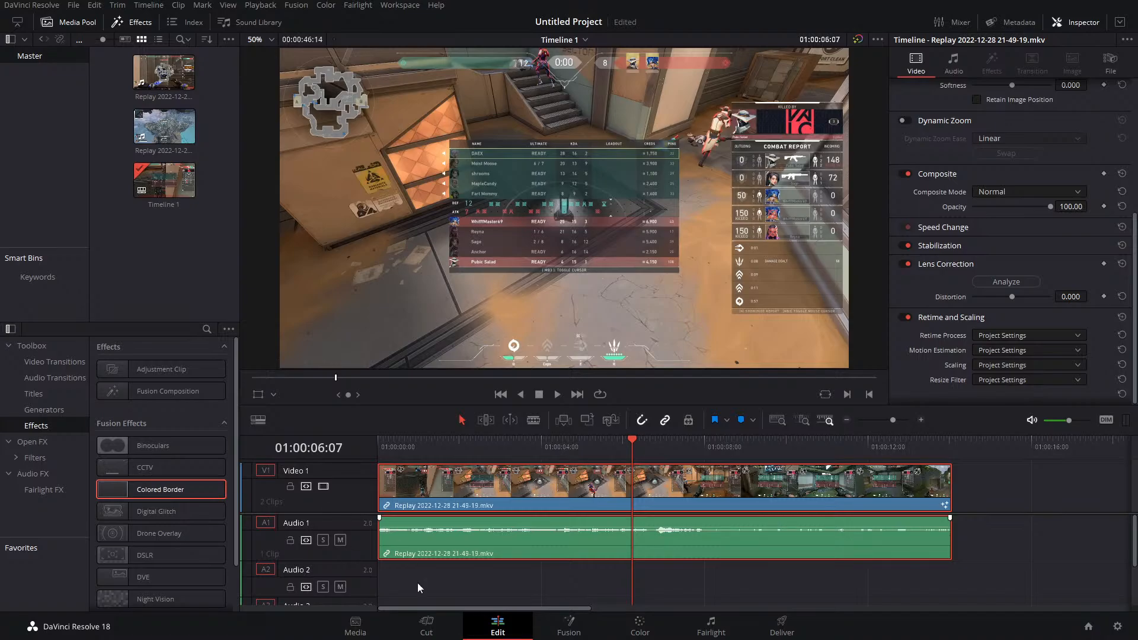
Speed the gameplay clip up to 120% with Retime Controls and reset the clip to its normal speed
right_click(594, 494)
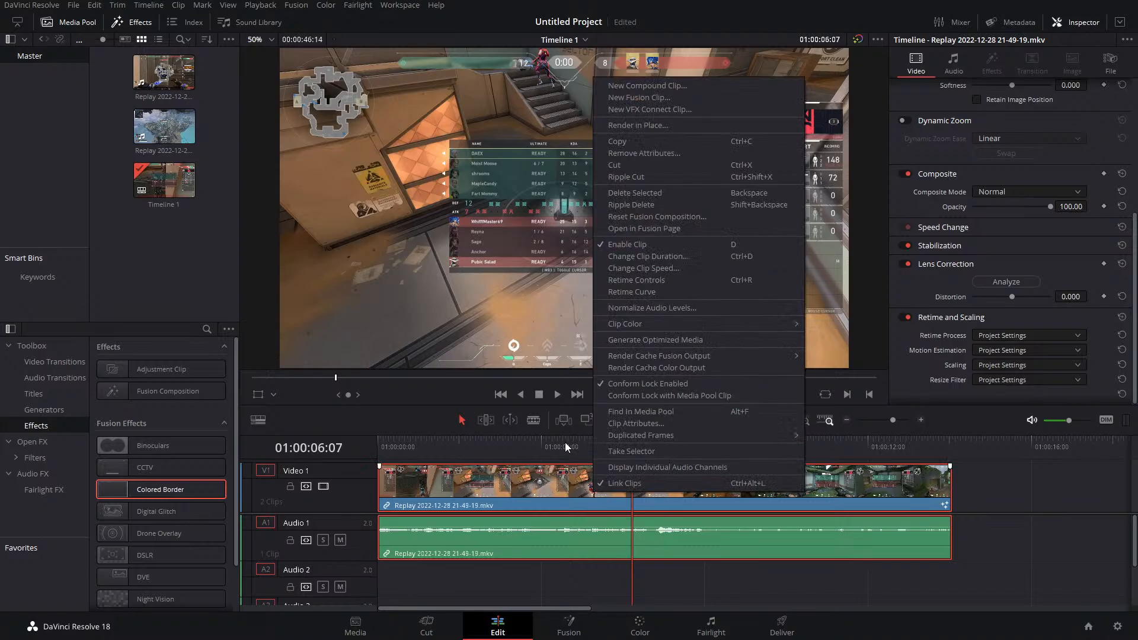
left_click(636, 279)
left_click_drag(948, 471, 854, 471)
left_click(624, 520)
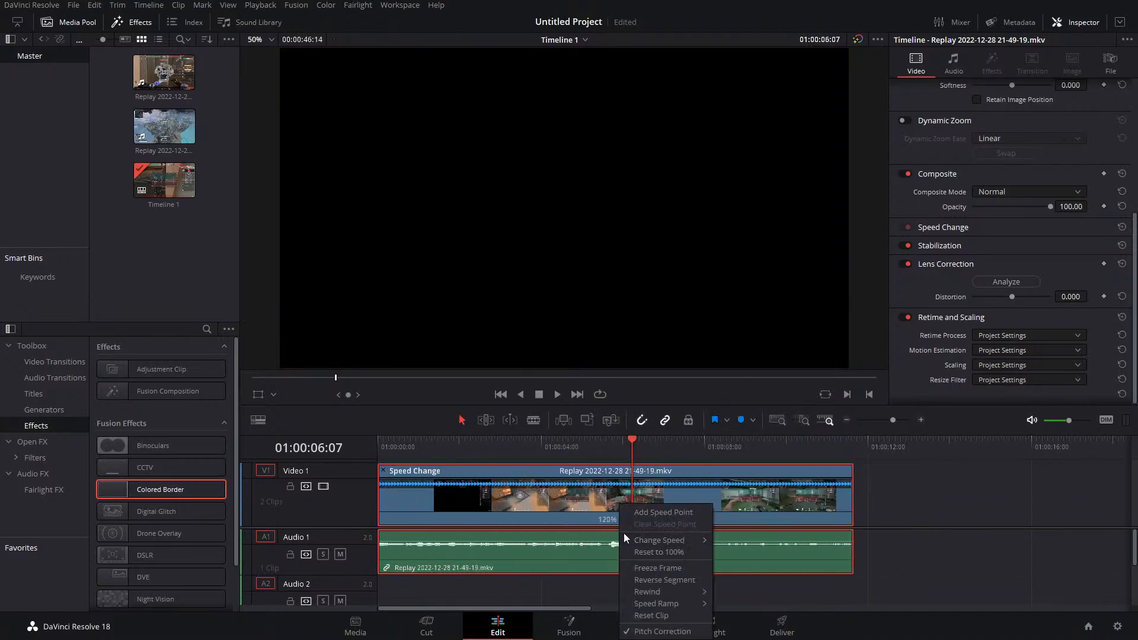
left_click(651, 615)
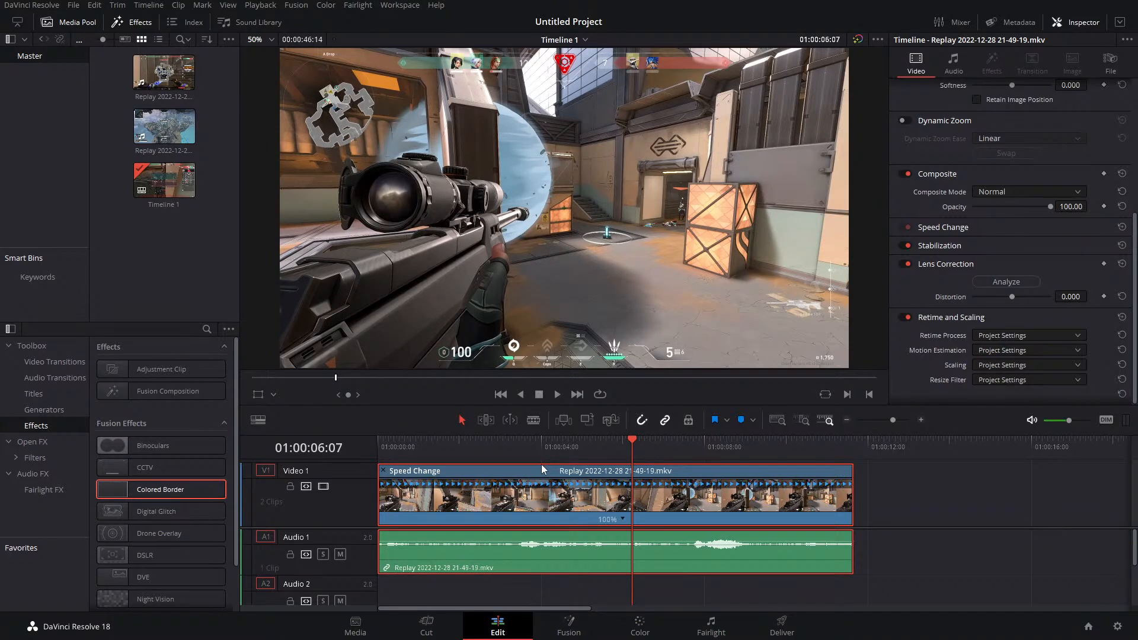
Check the clip on the Fusion page and close its Retime Controls back on the Edit page
left_click(569, 626)
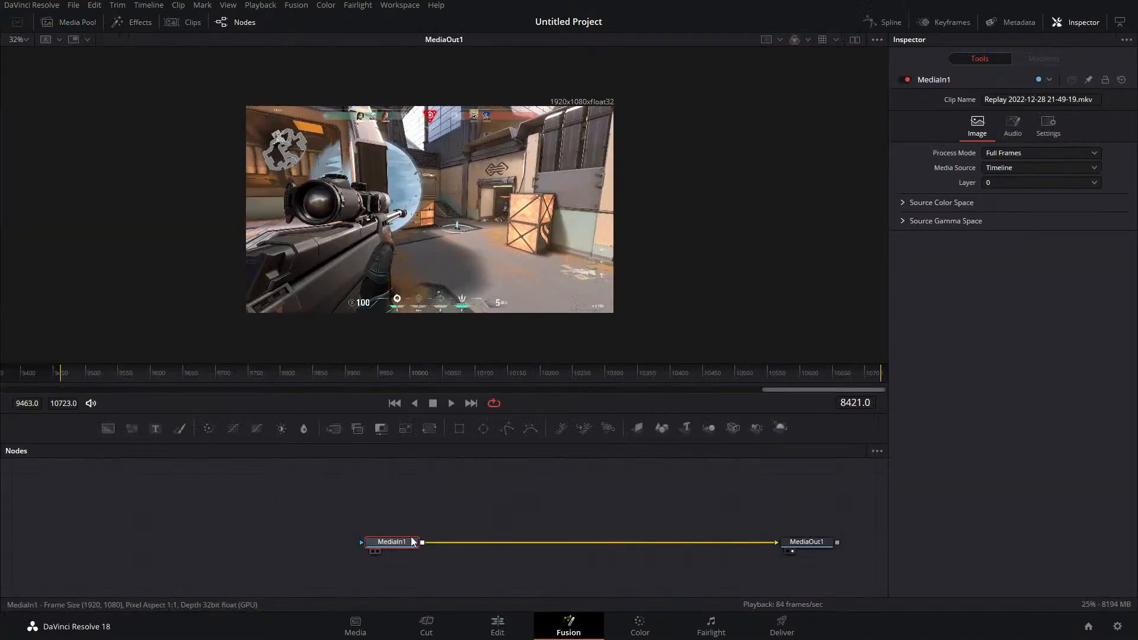
left_click(503, 622)
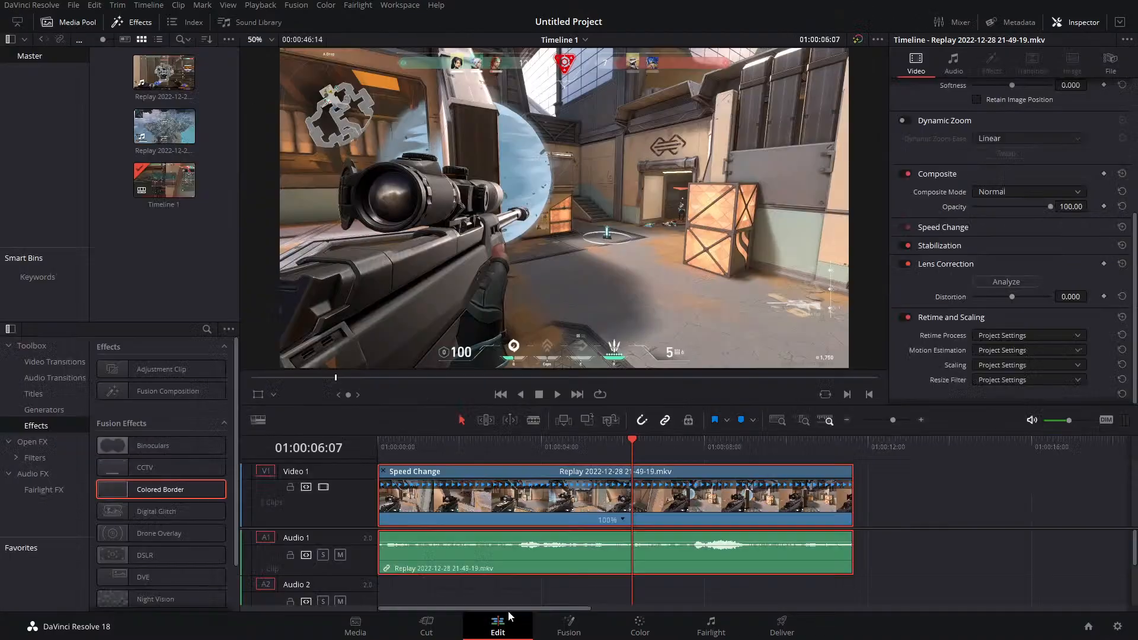
left_click(383, 471)
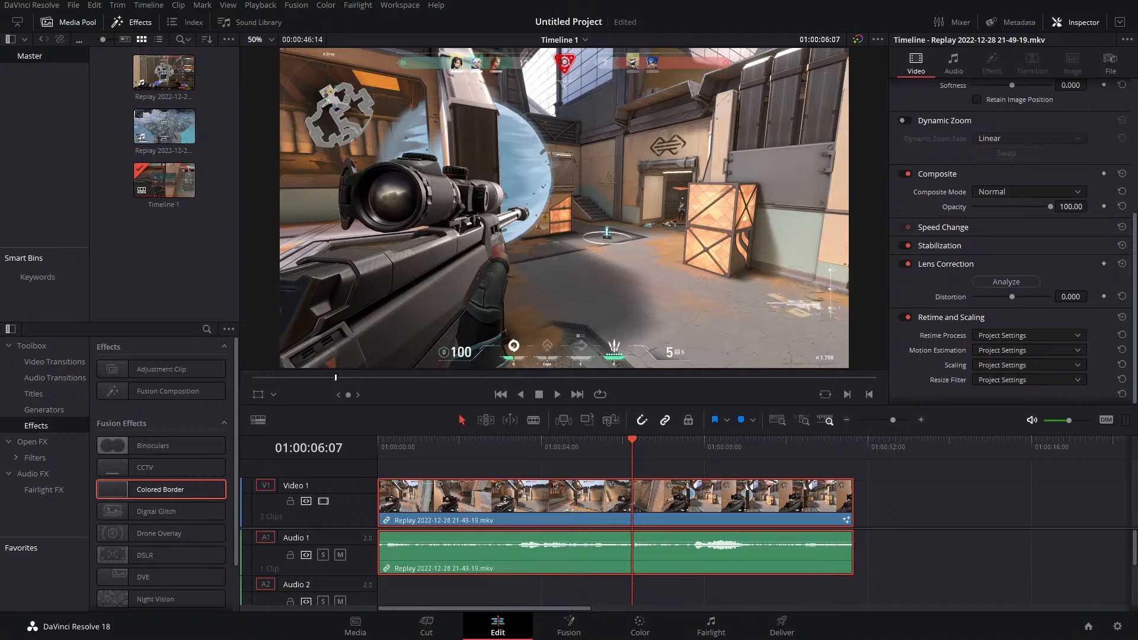
Insert a Transform node between MediaIn1 and MediaOut1 on the Fusion page and select it
left_click(569, 622)
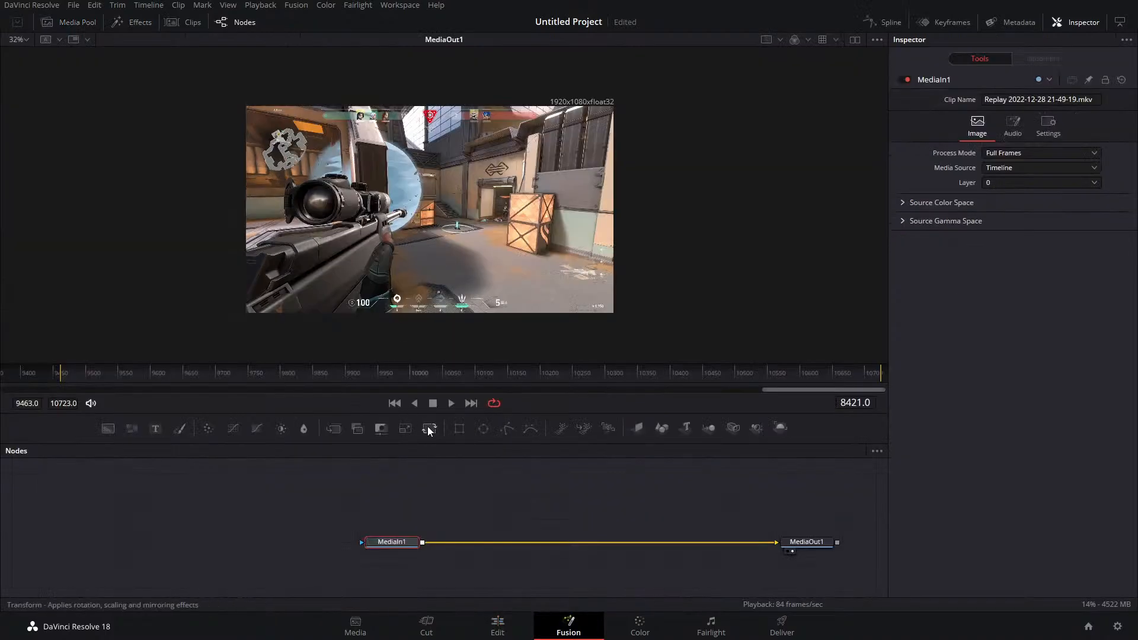
left_click_drag(428, 425, 527, 543)
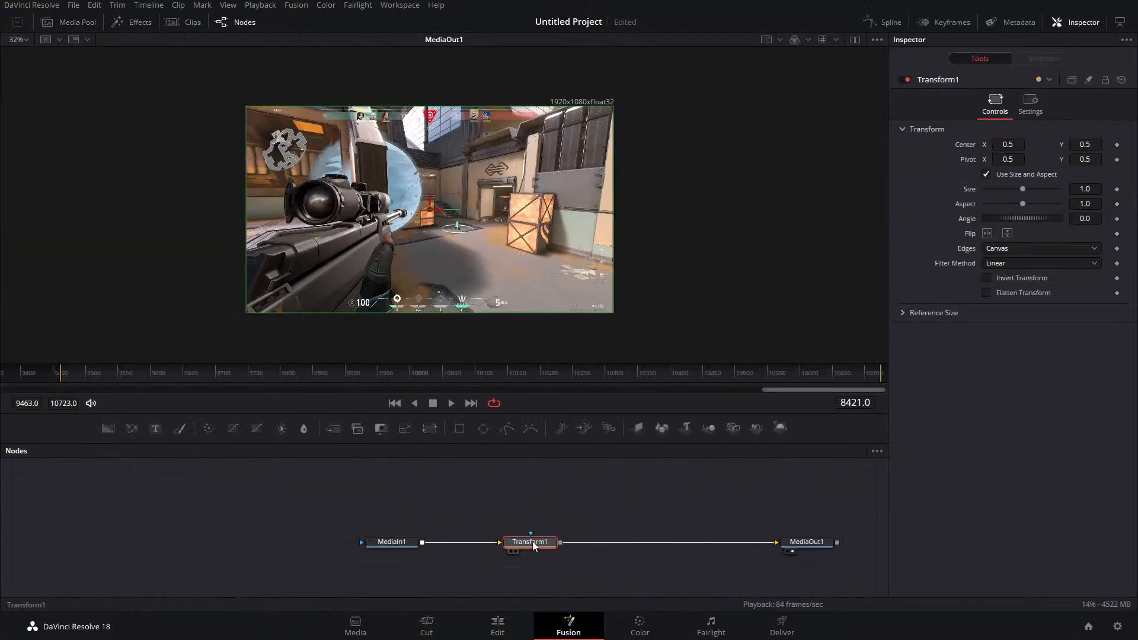
left_click(532, 543)
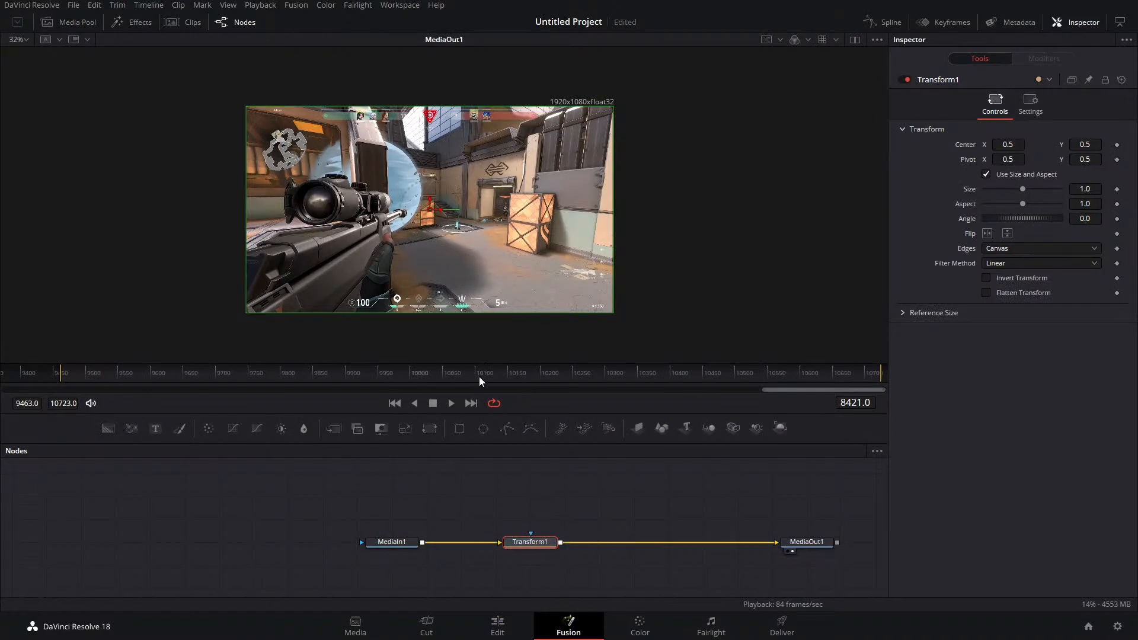
Keyframe Transform1's Size at 1.0 on frame 9935 and at 2.4 on frame 10051 to create a zoom-in
left_click(368, 375)
left_click_drag(541, 544, 538, 523)
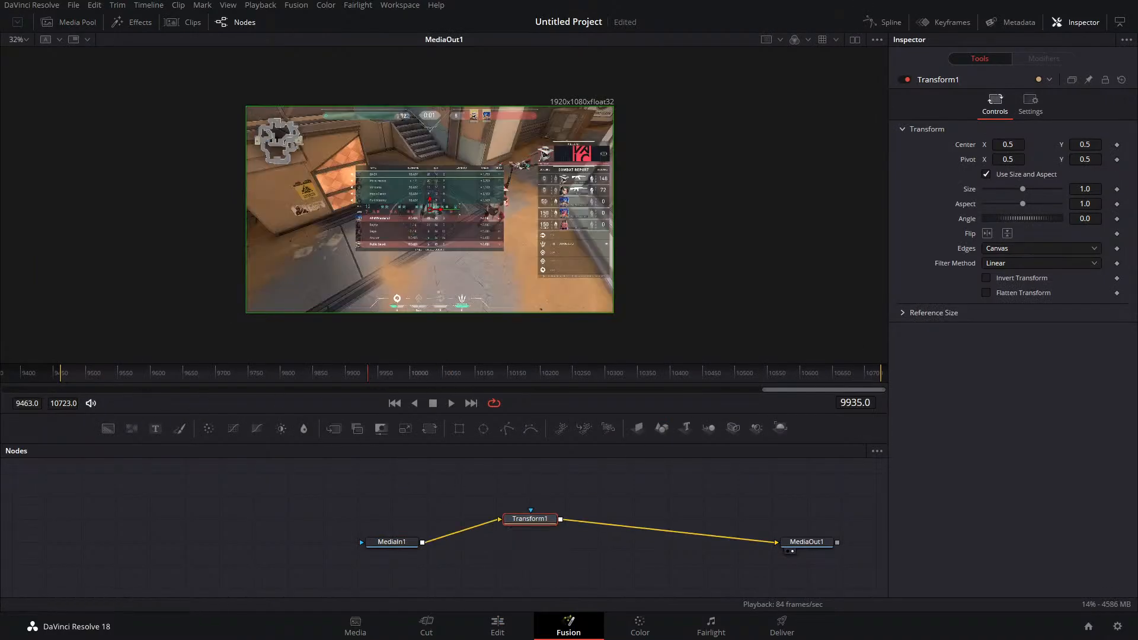
left_click(1117, 189)
left_click(371, 374)
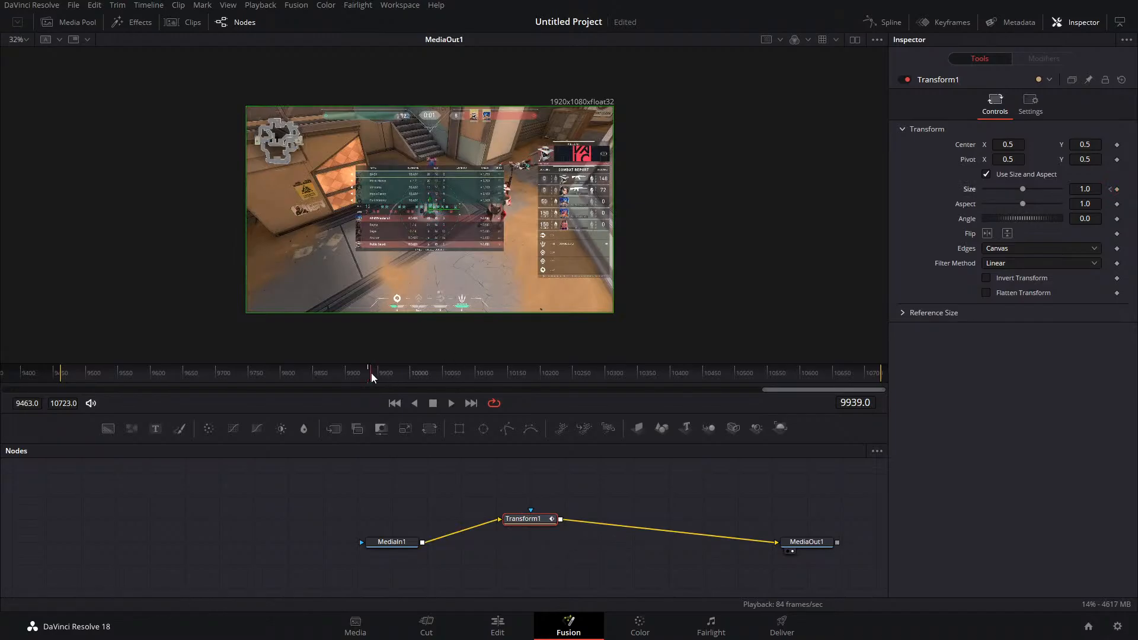
left_click_drag(371, 377, 444, 376)
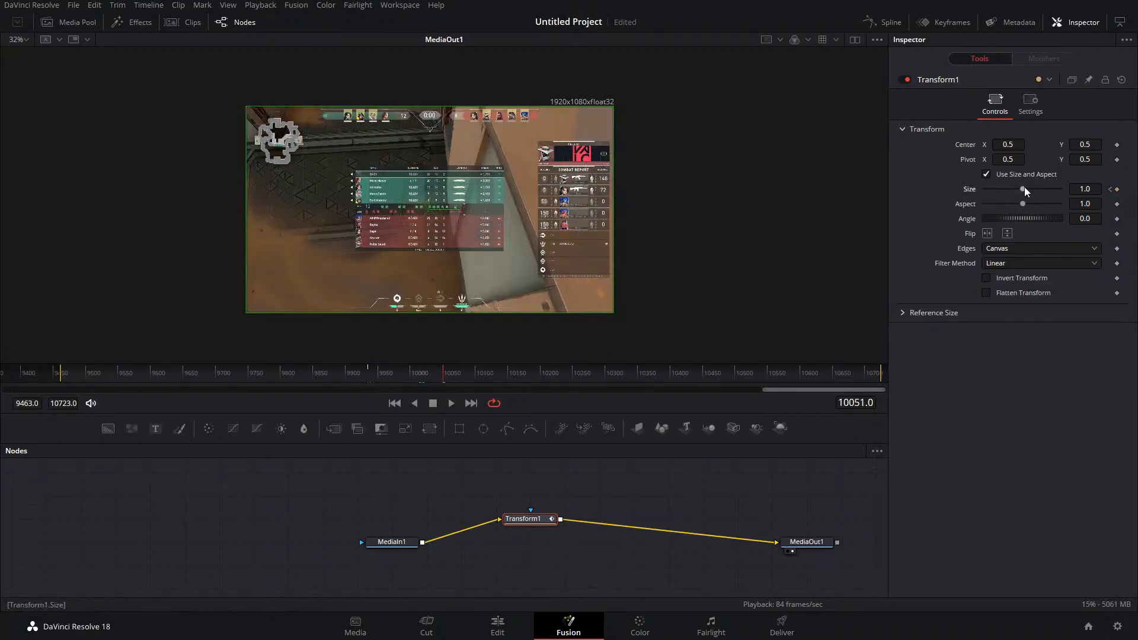
left_click_drag(1025, 189, 1037, 192)
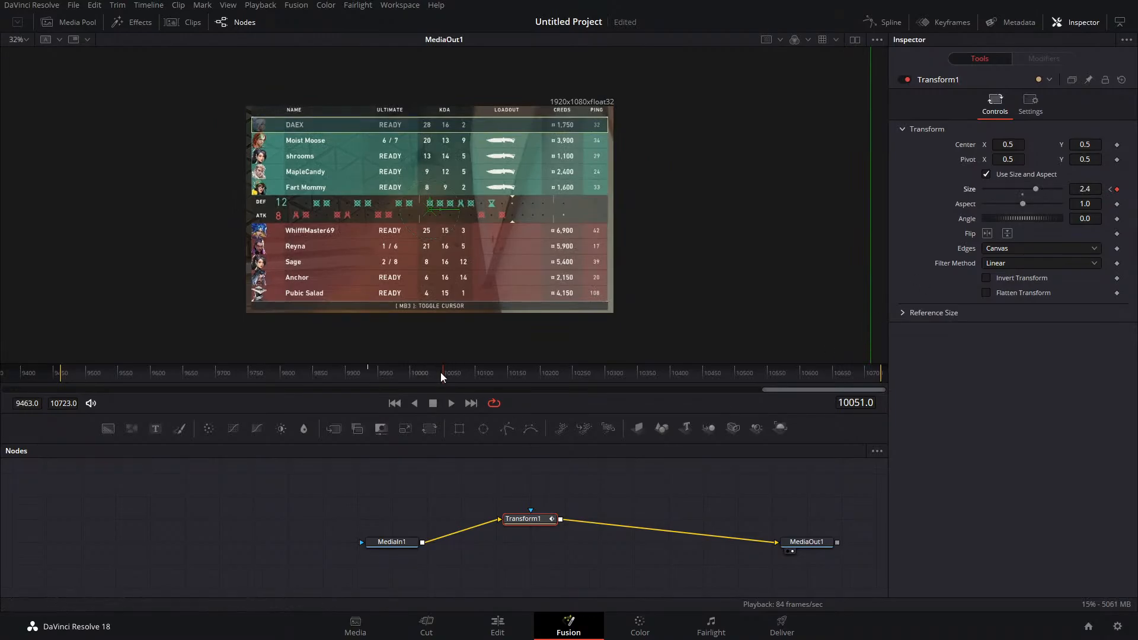
Jump between Transform1's two Size keyframes and scrub the frames between them to examine the zoom
left_click(380, 377)
left_click_drag(380, 376, 368, 378)
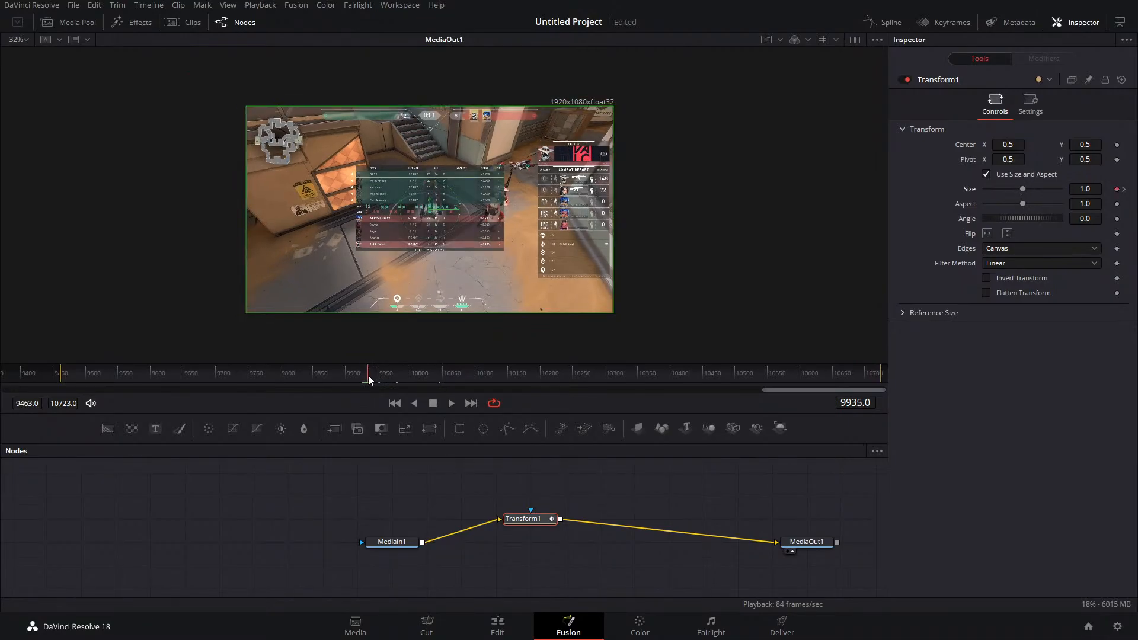
left_click(1121, 190)
left_click(1109, 189)
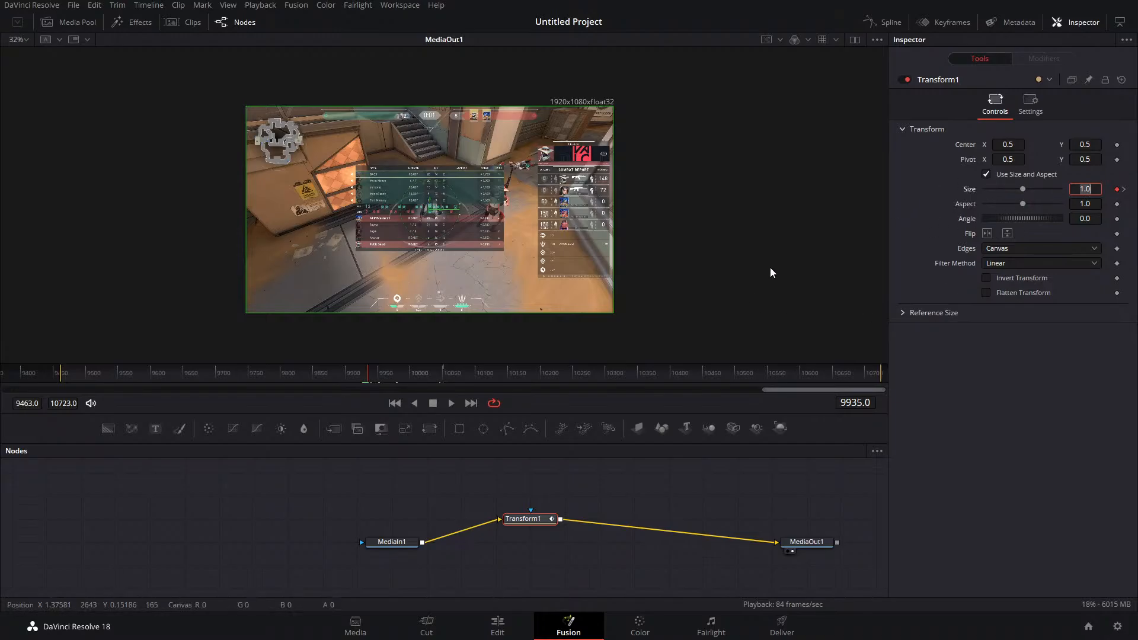
left_click(1124, 189)
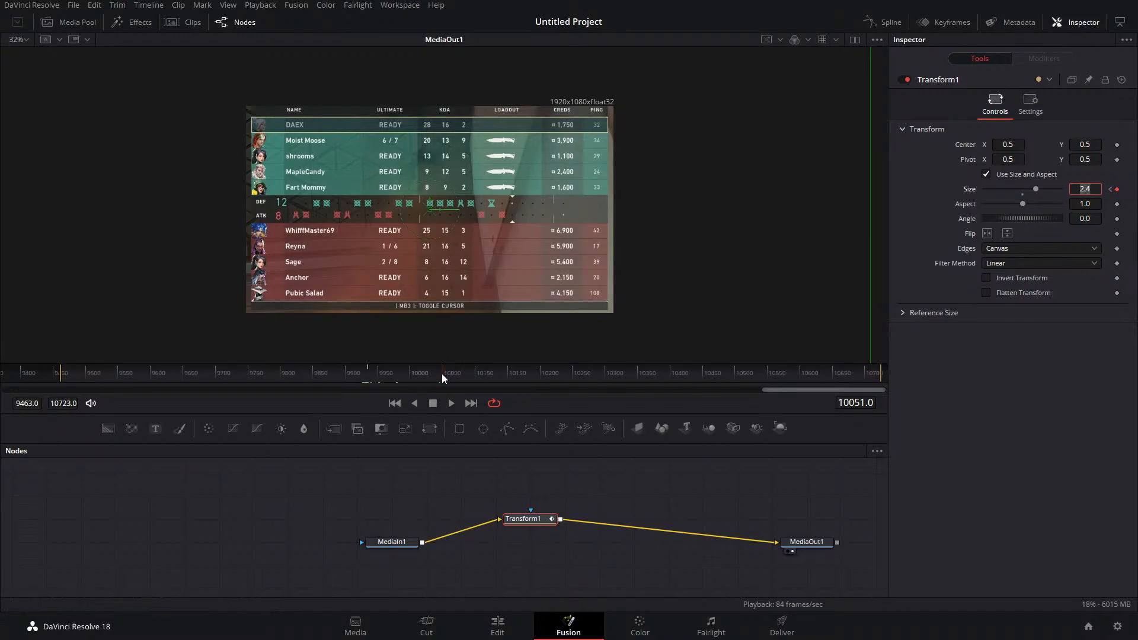
left_click_drag(439, 377, 407, 387)
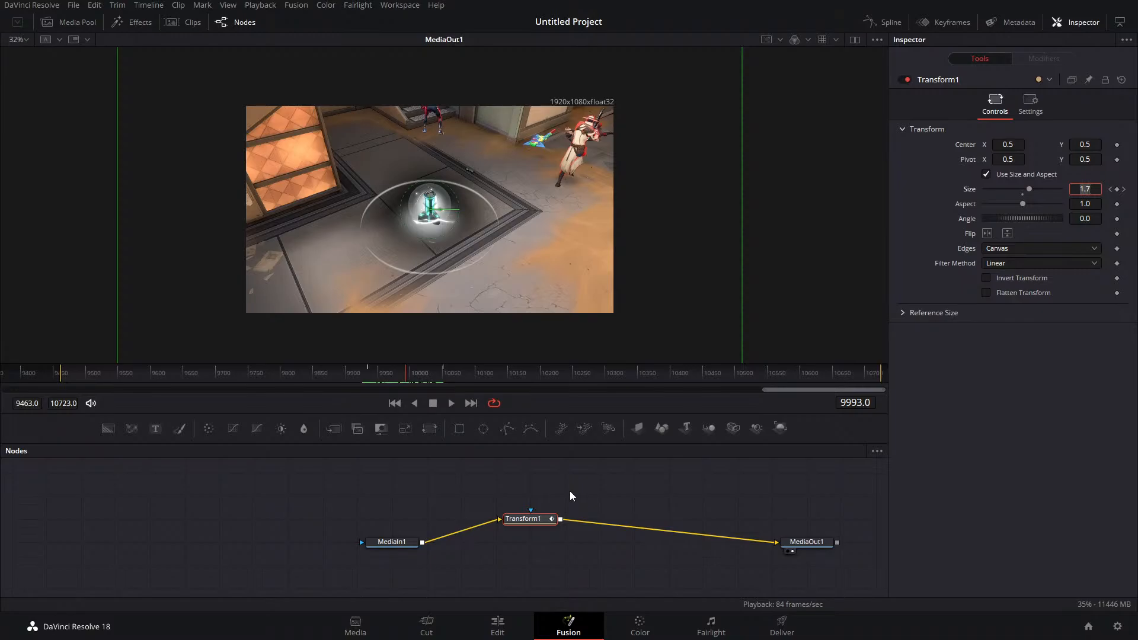
Delete the Transform1 node from the Fusion composition
left_click_drag(656, 483, 568, 488)
key("Delete")
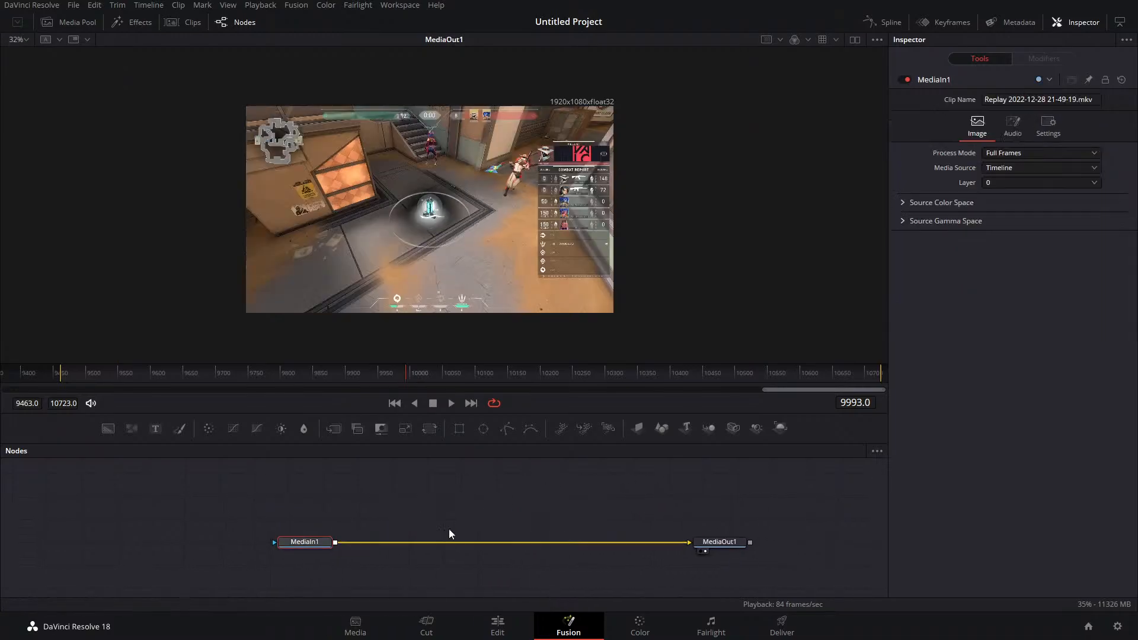
left_click_drag(403, 510, 352, 479)
key("shift+space")
type("mot")
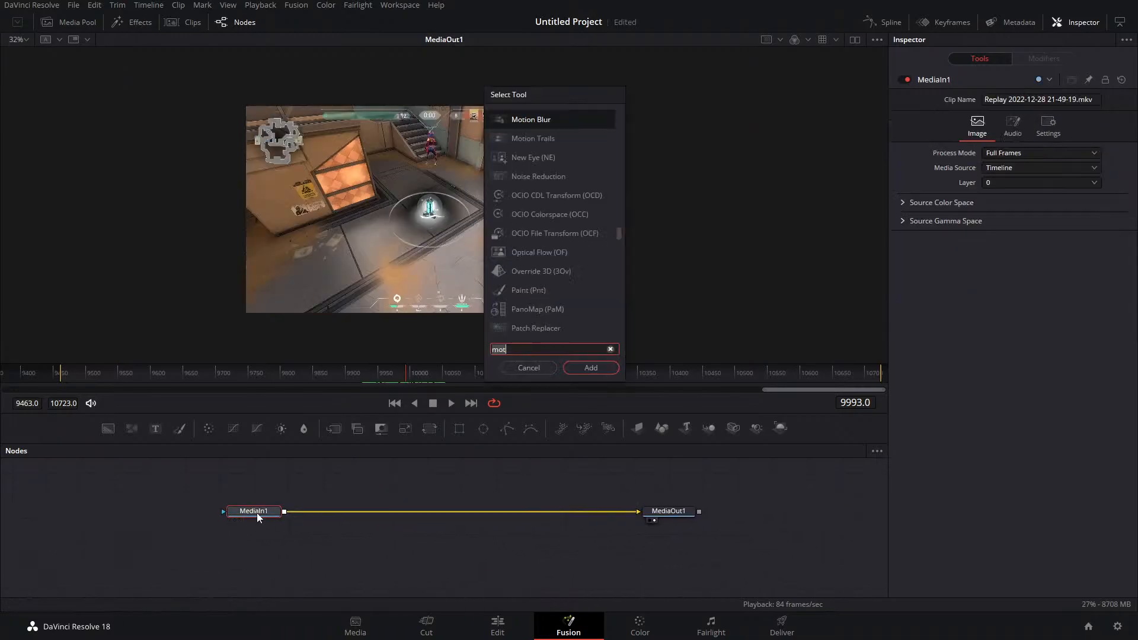
left_click(529, 367)
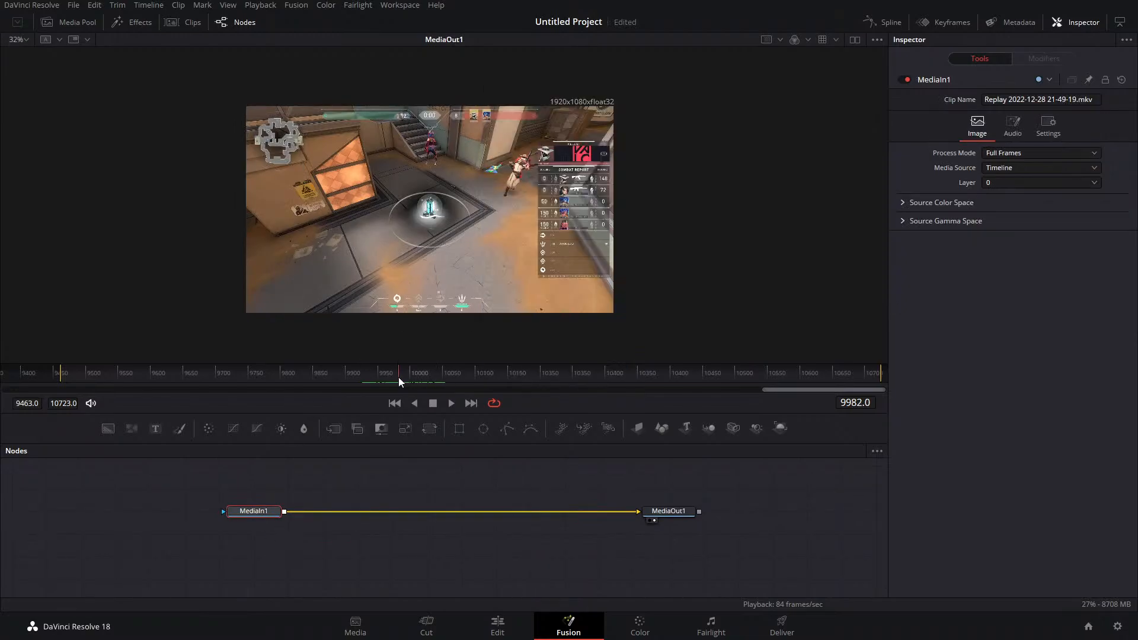
Go to frame 10675 and add a Depth Map node after MediaIn1
left_click_drag(398, 377, 675, 379)
left_click(845, 380)
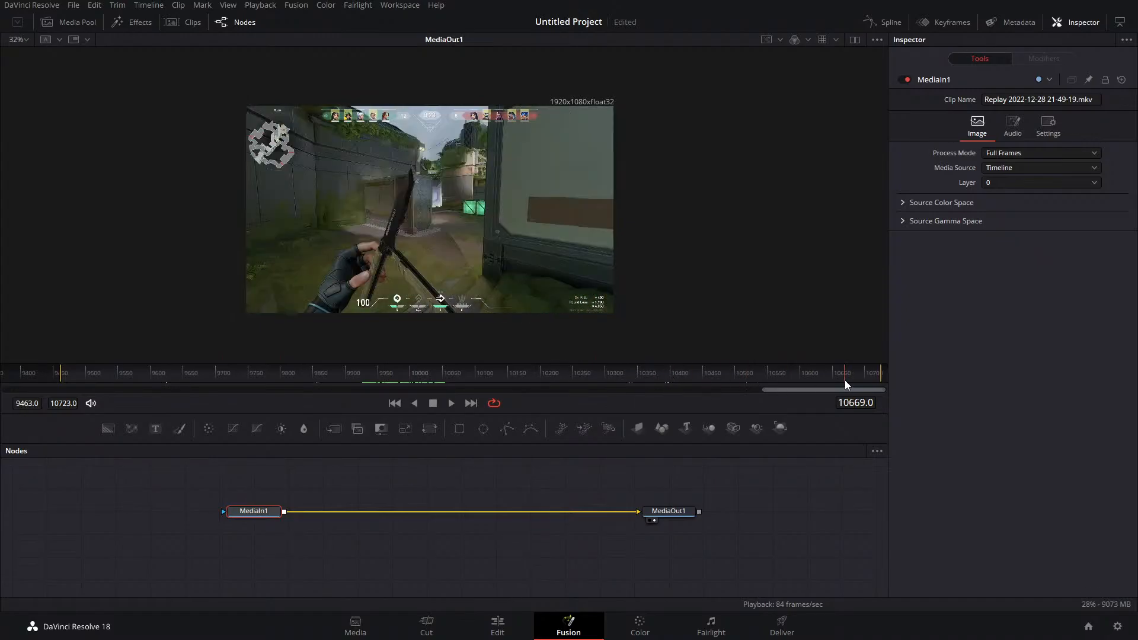
left_click_drag(845, 378, 849, 376)
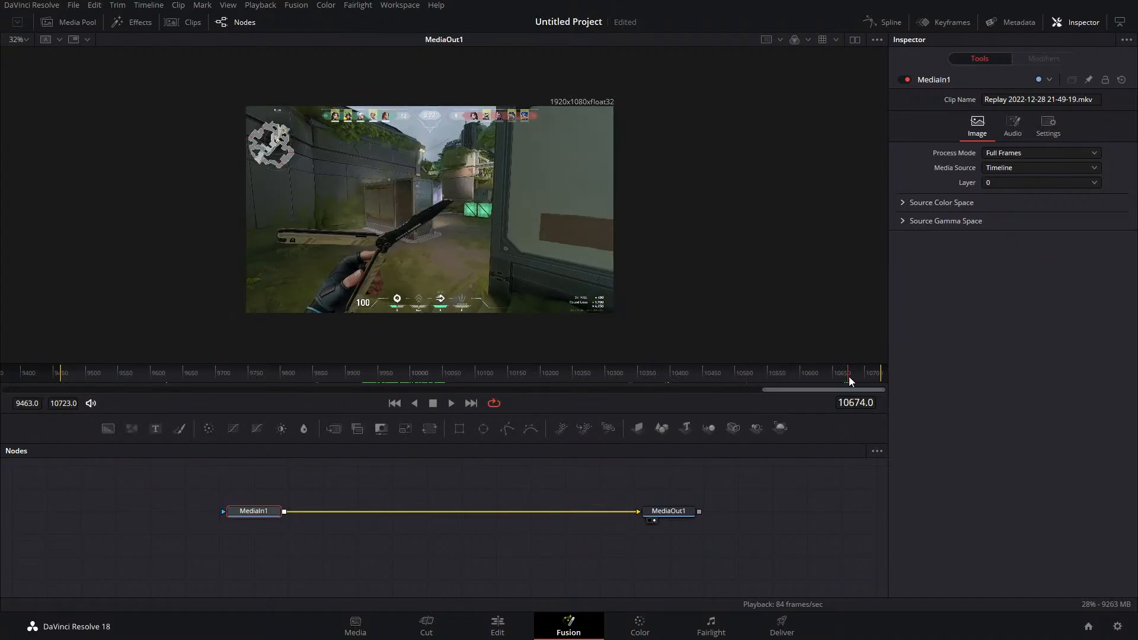
key("shift+space")
type("mot")
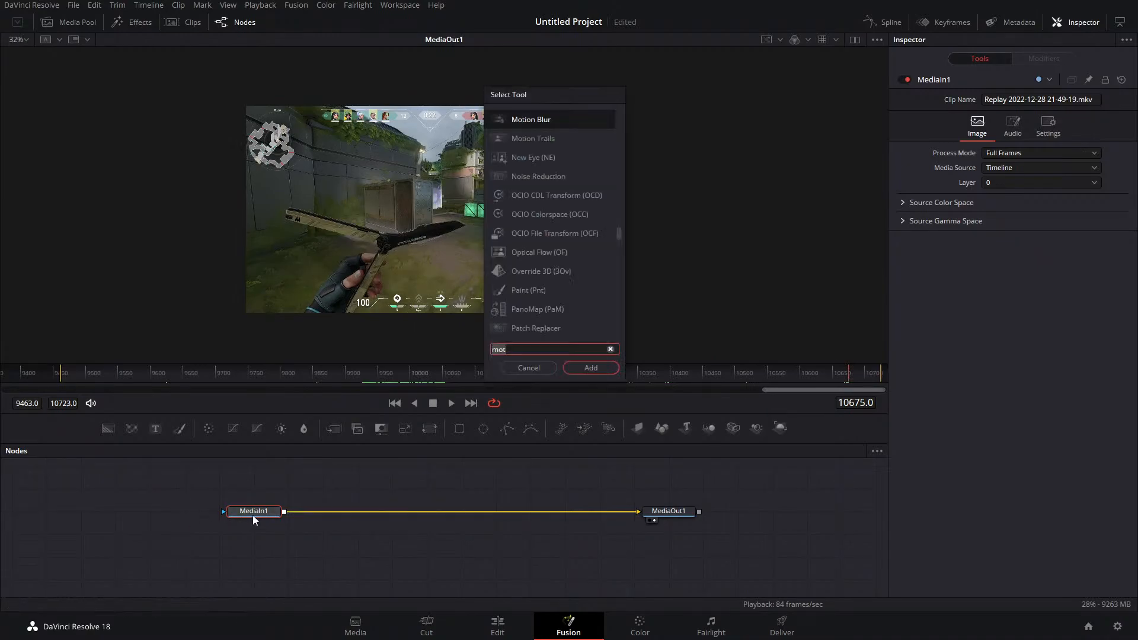
key("BackSpace")
key("BackSpace")
key("BackSpace")
type("dep")
left_click(544, 151)
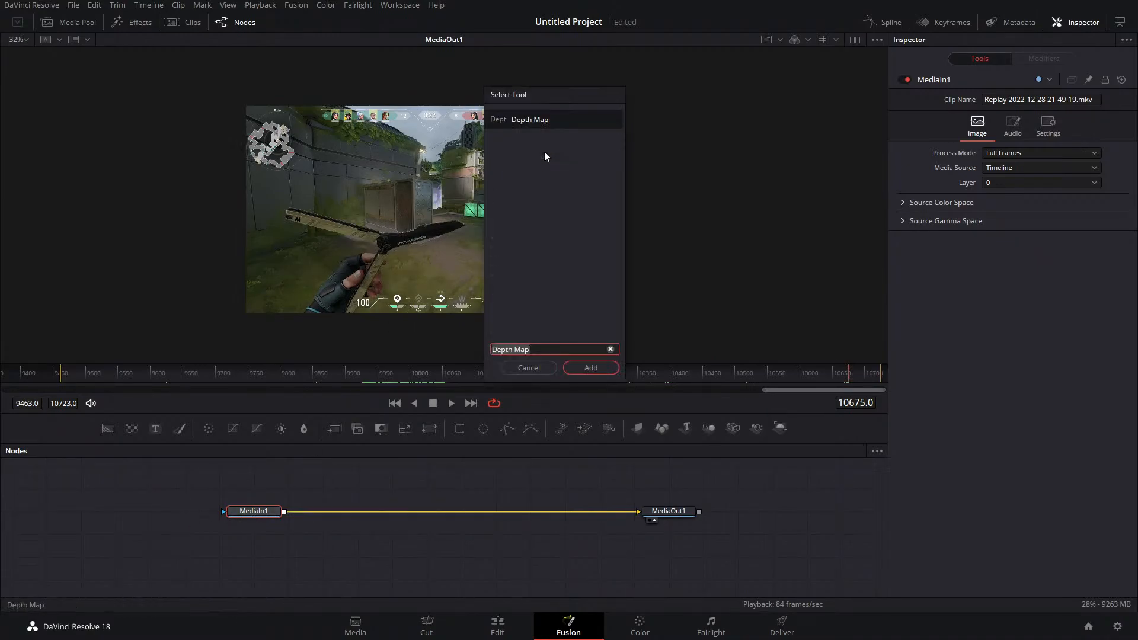
left_click(591, 369)
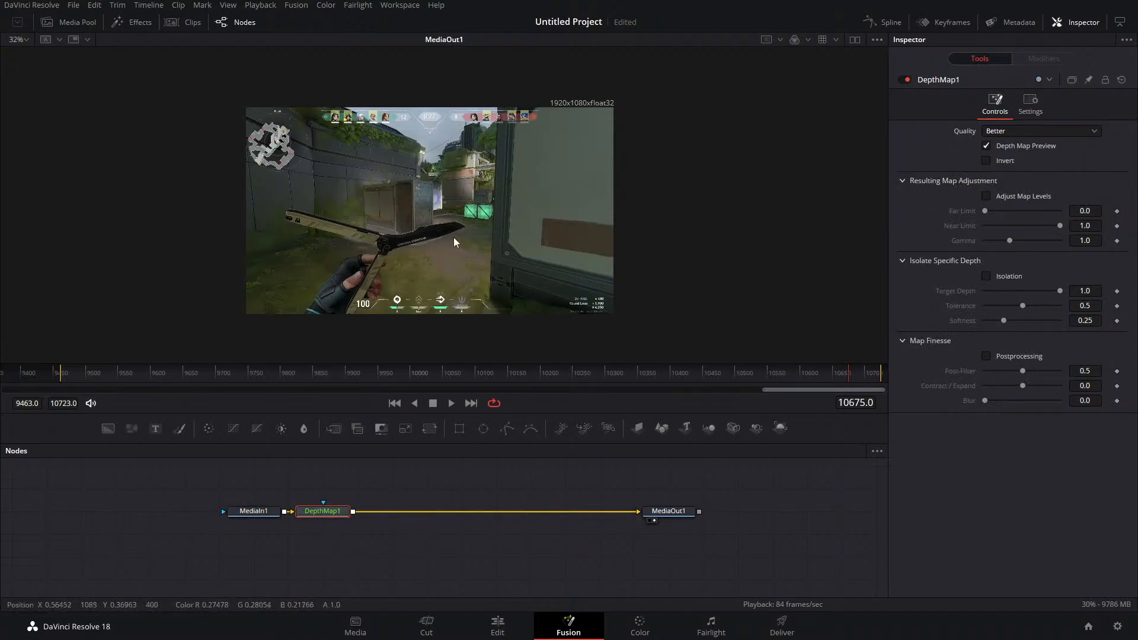
Set DepthMap1's quality to Faster
scroll(470, 240, "up", 2)
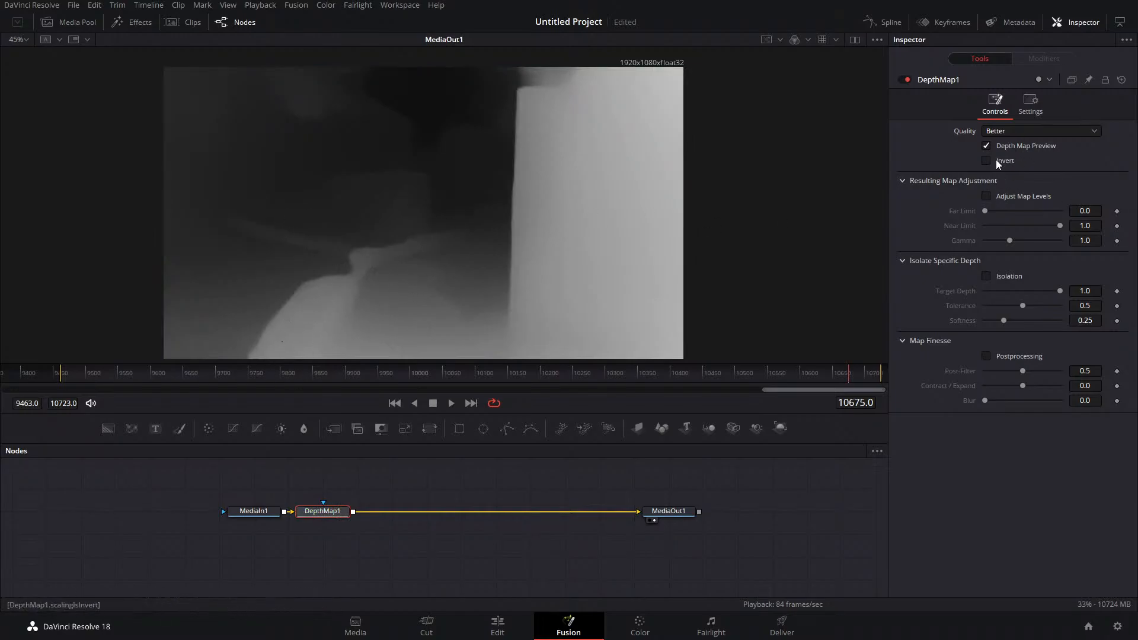
left_click(1000, 132)
left_click(1005, 145)
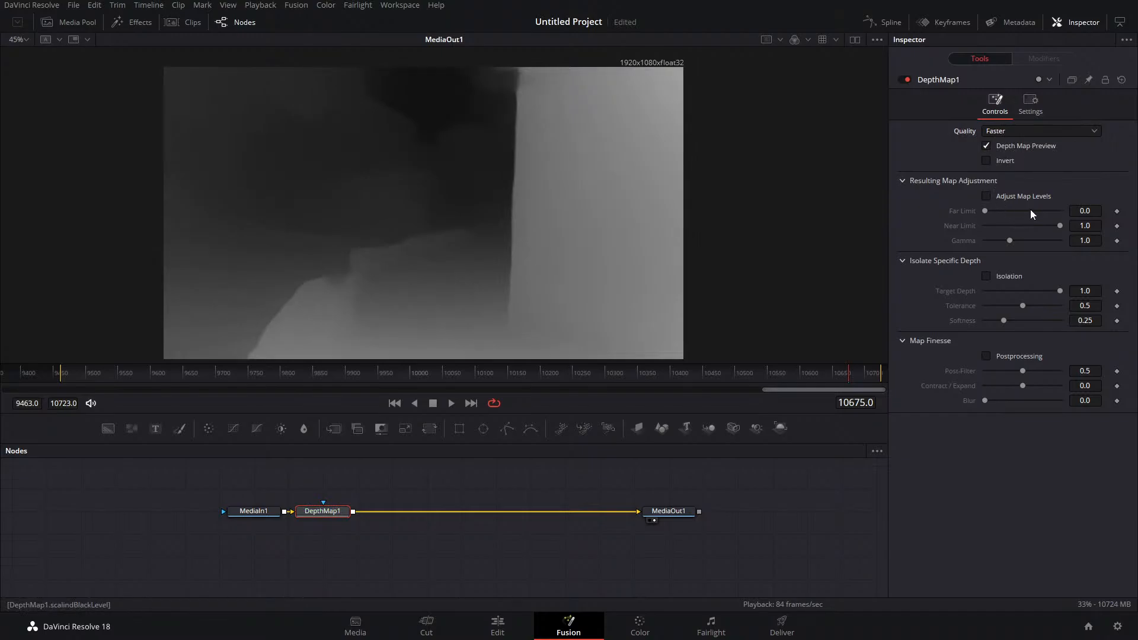
Enable Adjust Map Levels with Far Limit 0.118 and Near Limit 0.559, and Isolation with Target Depth 0.85 and Tolerance 0.488
left_click(985, 196)
left_click_drag(987, 211, 1026, 228)
left_click(986, 277)
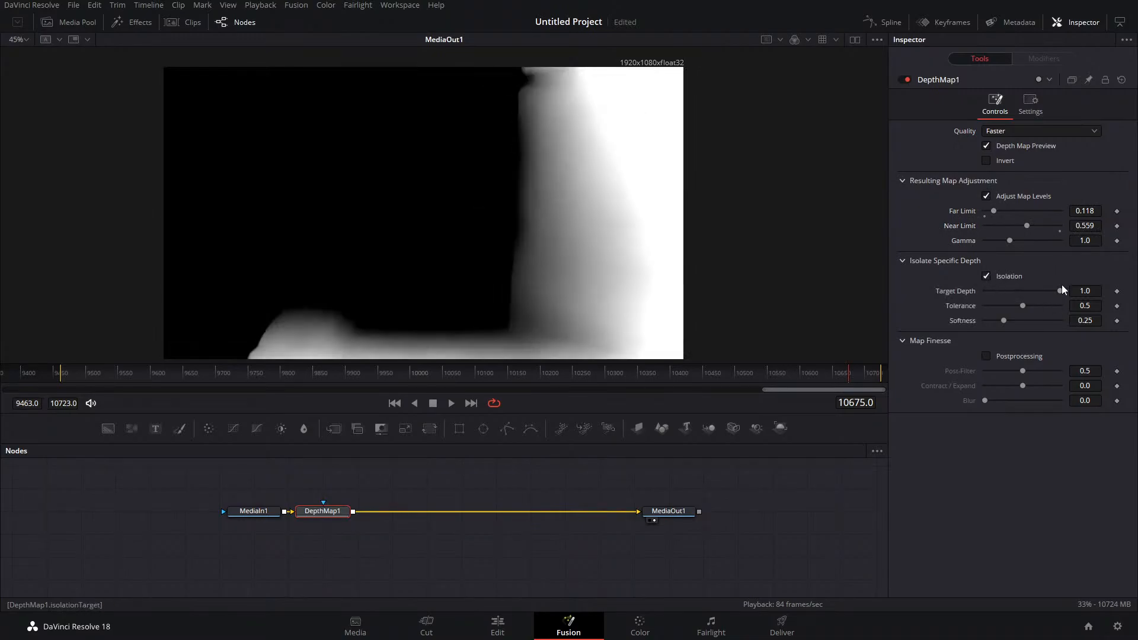
left_click_drag(1060, 291, 1023, 310)
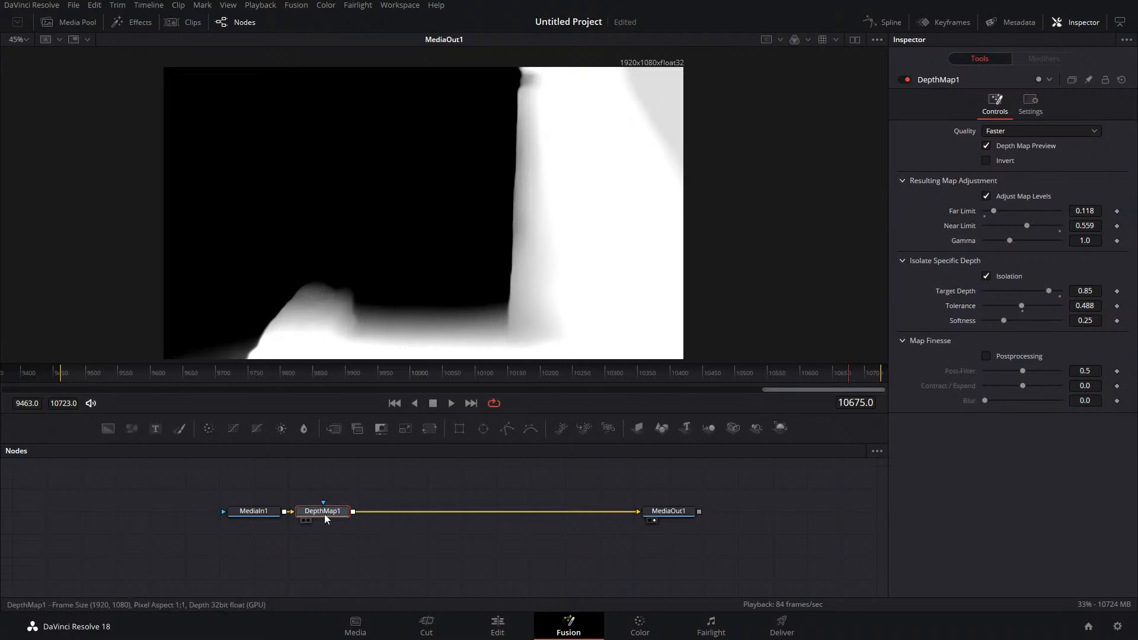
Delete the DepthMap1 node and add a Camera Tracker node after MediaIn1 in its place
mouse_move(325, 513)
key("Delete")
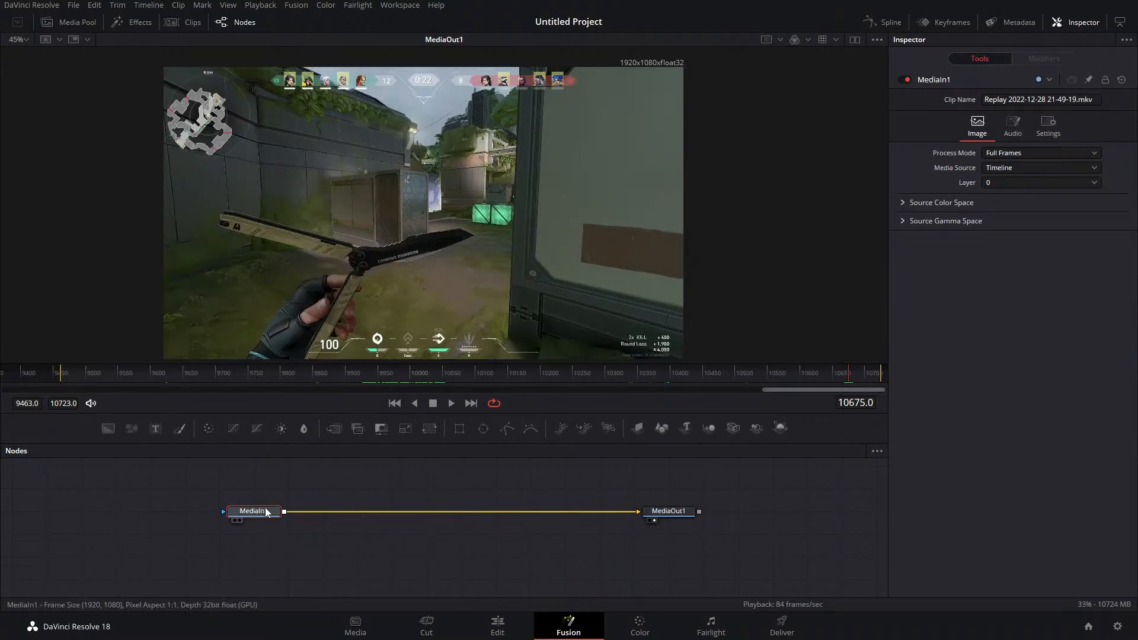
key("shift+space")
type("cam")
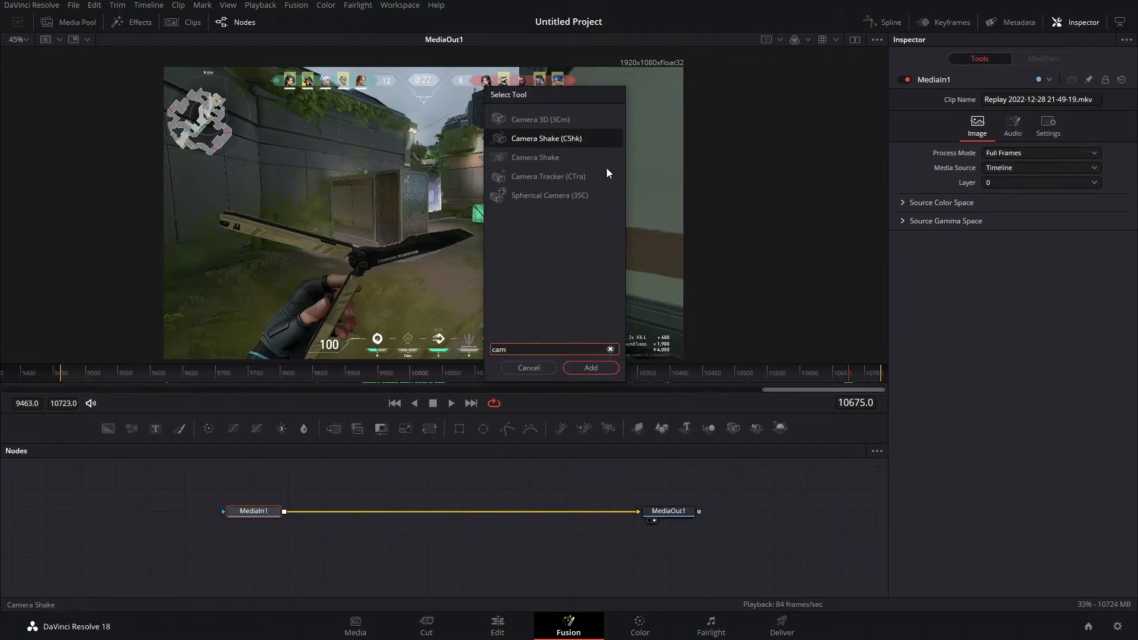
type("era Tracker")
left_click(594, 368)
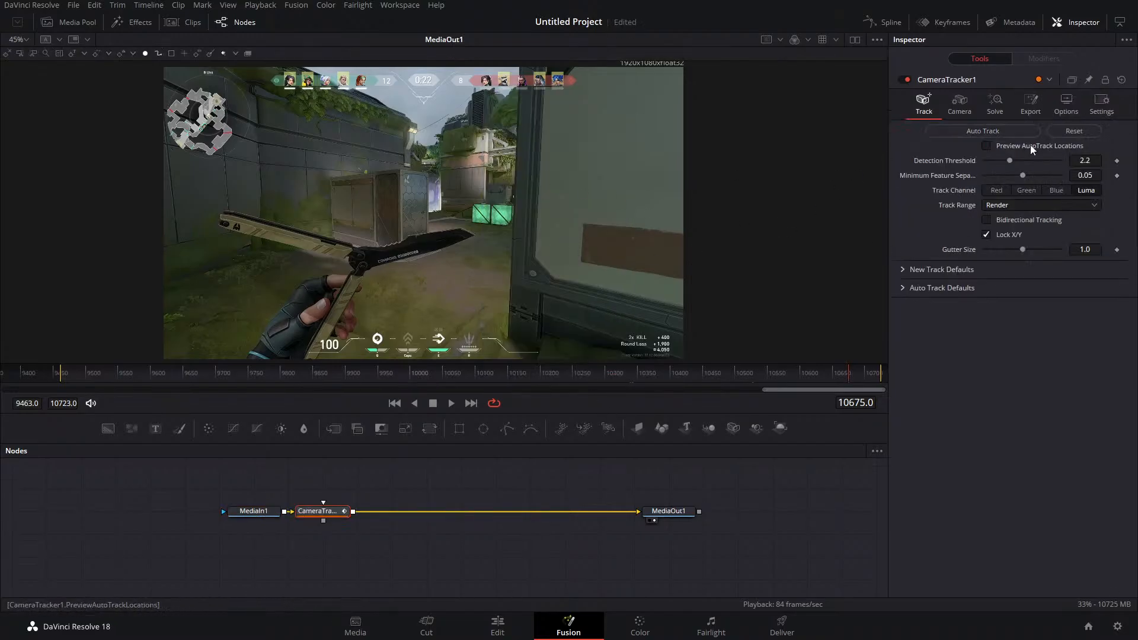
Run Auto Track on CameraTracker1 and cancel the tracking render partway
left_click(990, 133)
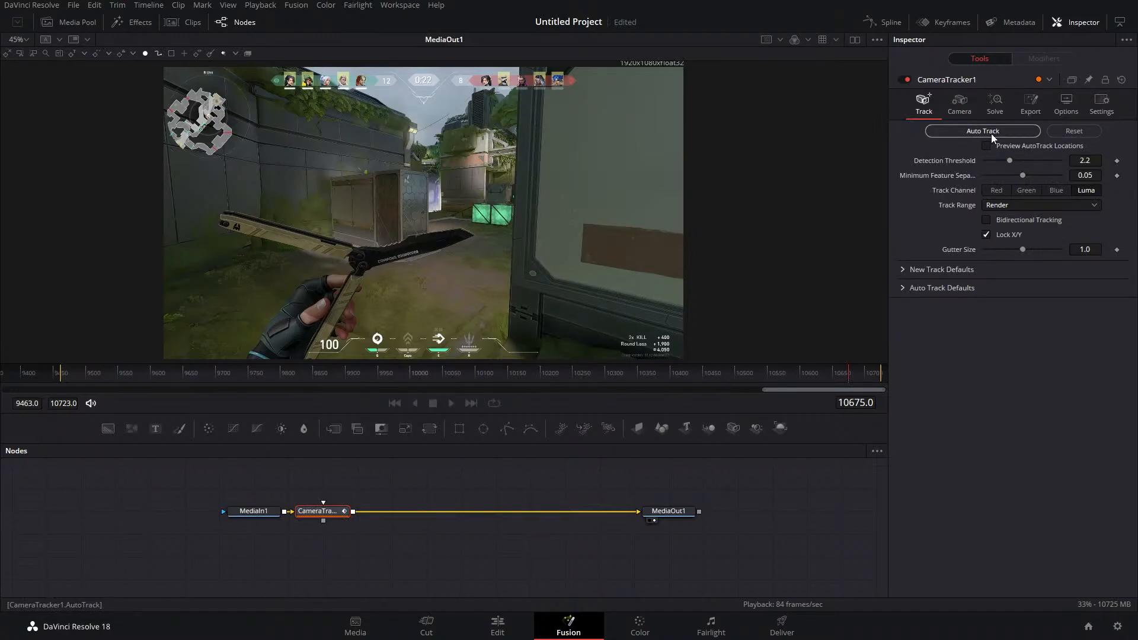
left_click(988, 145)
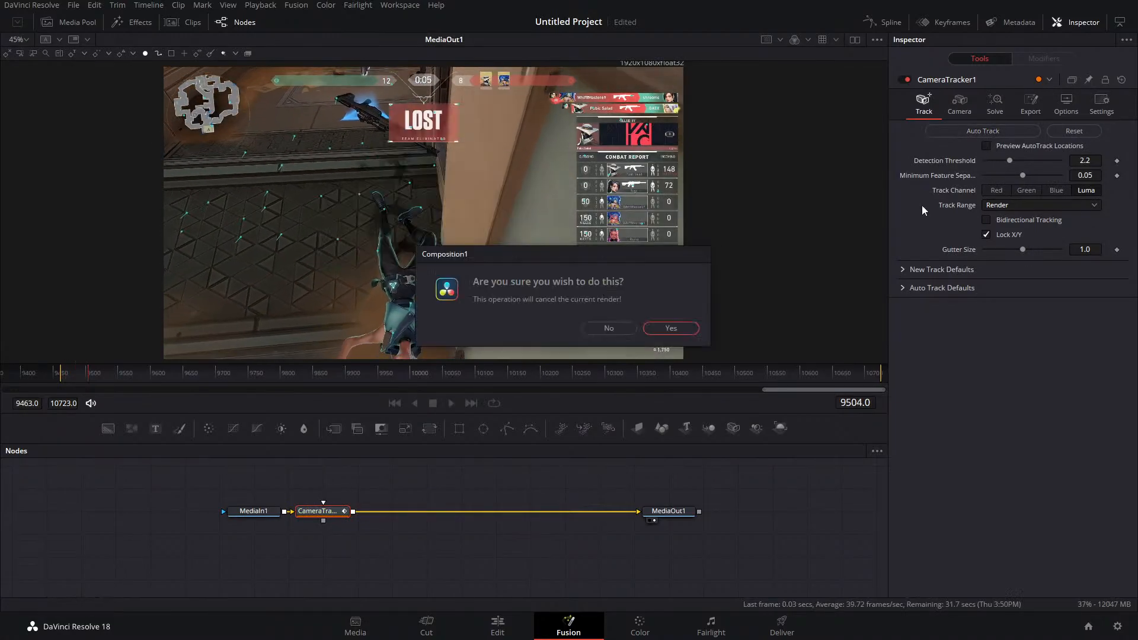
left_click(671, 328)
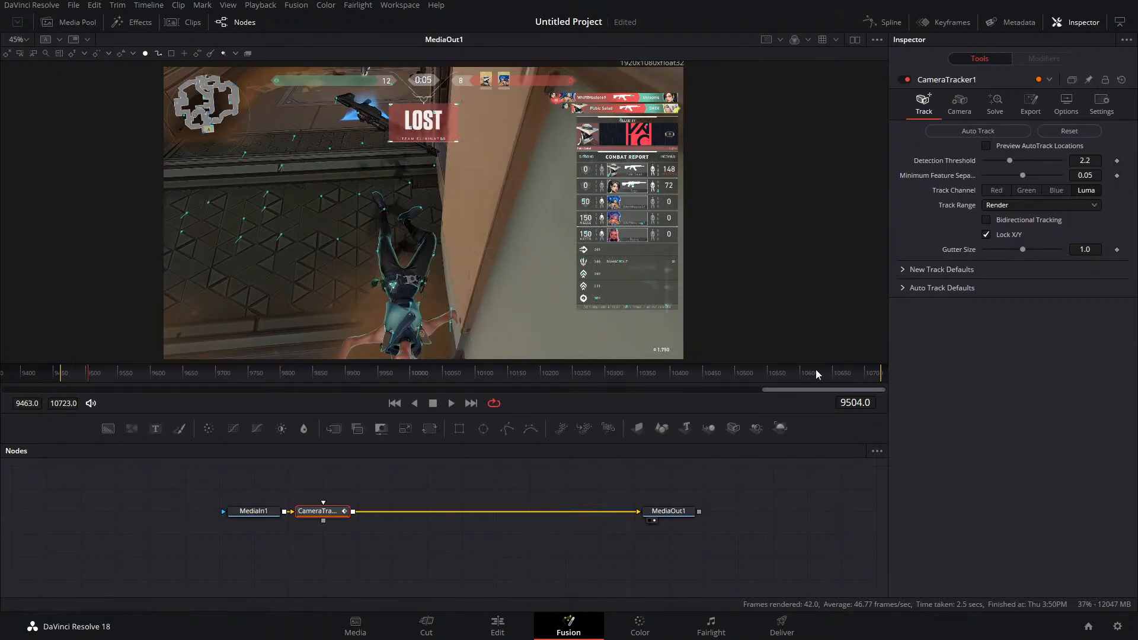
Rerun Auto Track on CameraTracker1 from frame 10493, and cancel it by deleting the tracker node
left_click(731, 374)
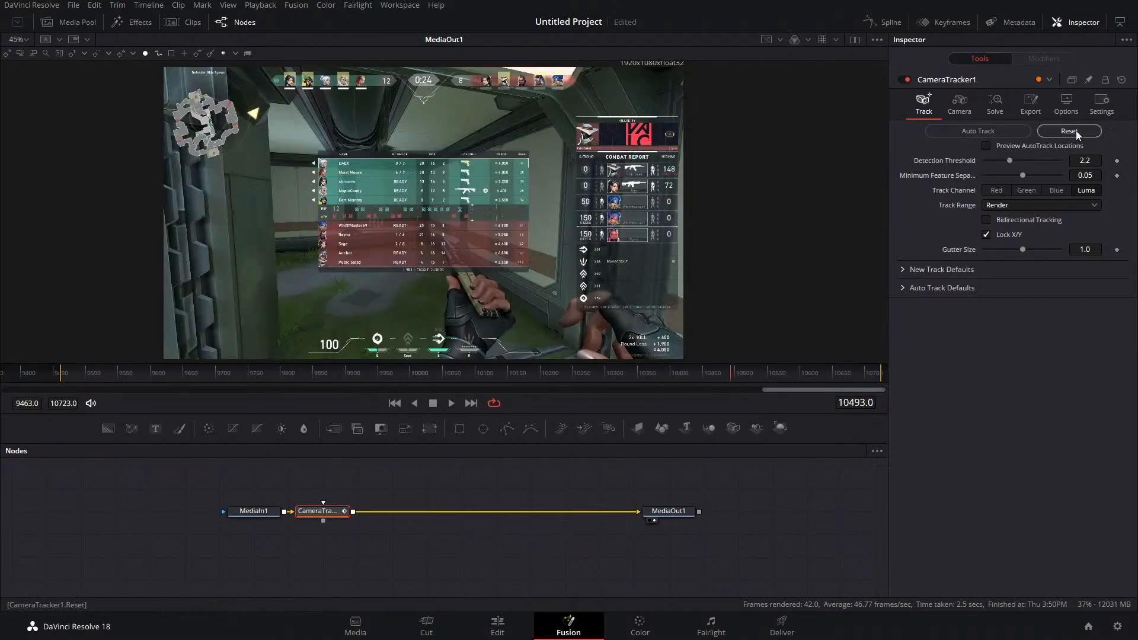
left_click(1001, 133)
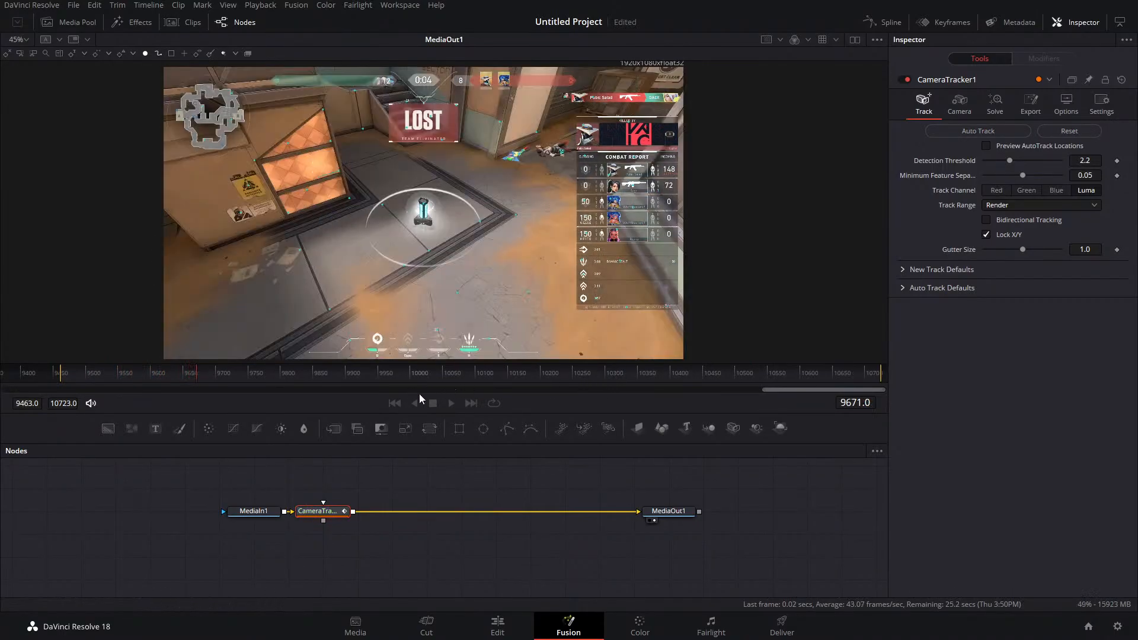
left_click(1003, 131)
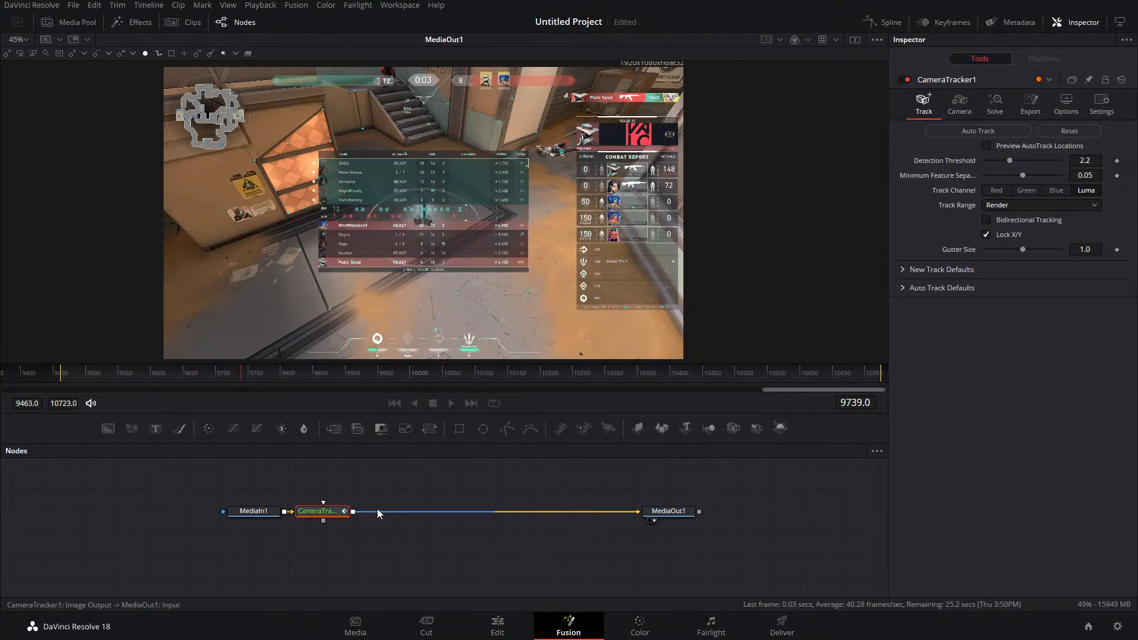
left_click(681, 335)
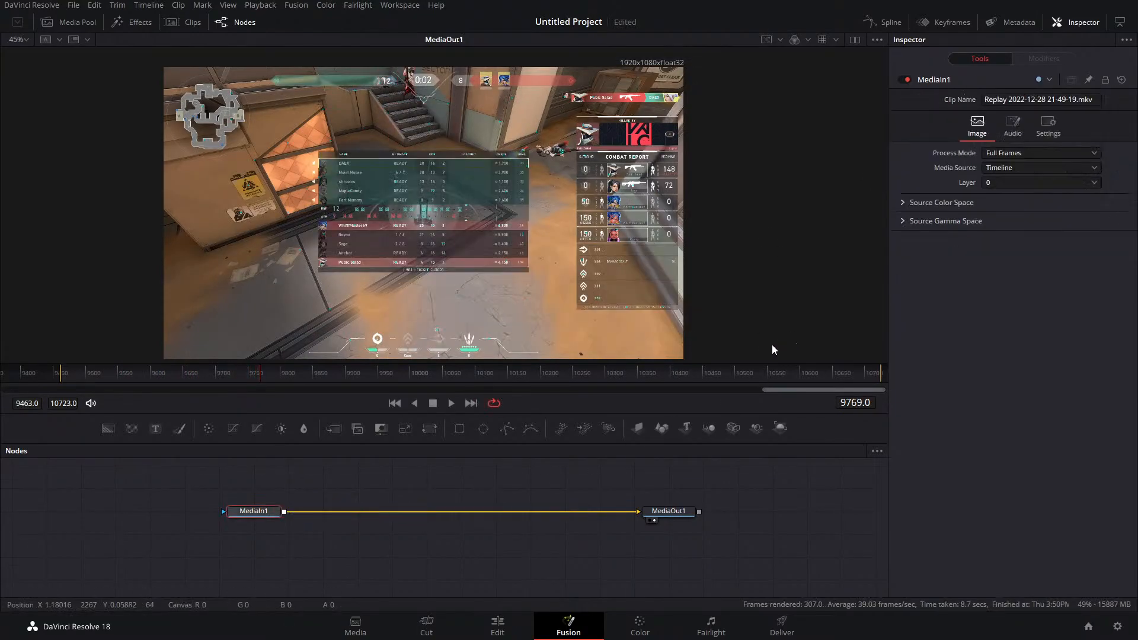
Go to frame 10678 and add a Camera Tracker node after MediaIn1 with Preview AutoTrack Locations enabled
left_click(778, 372)
left_click(794, 372)
left_click_drag(793, 371, 851, 369)
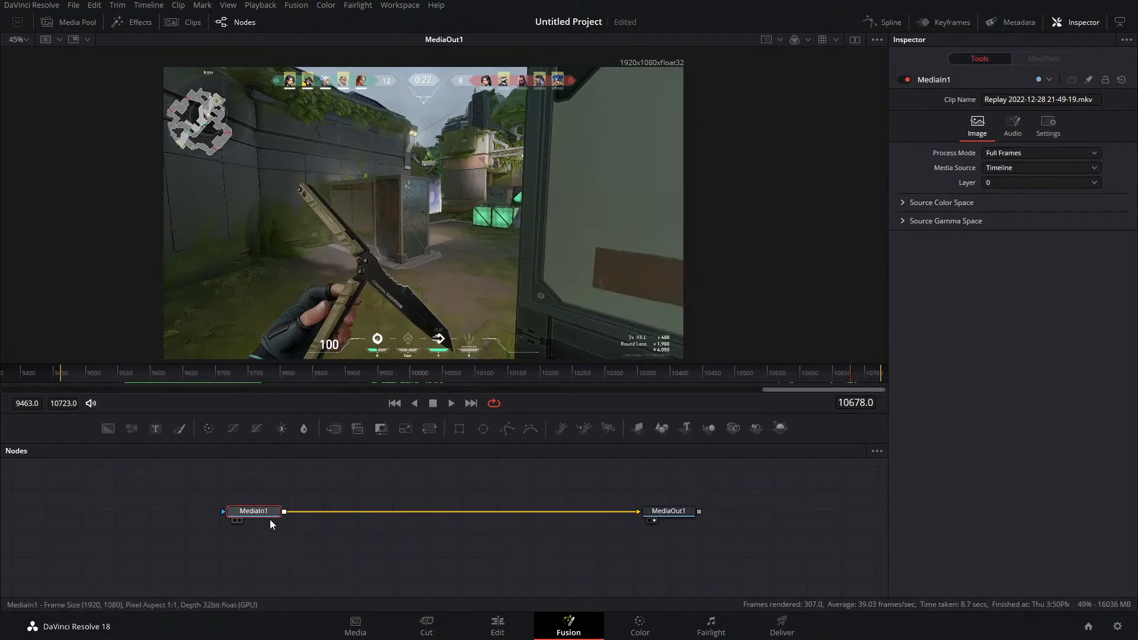
key("shift+space")
type("cam")
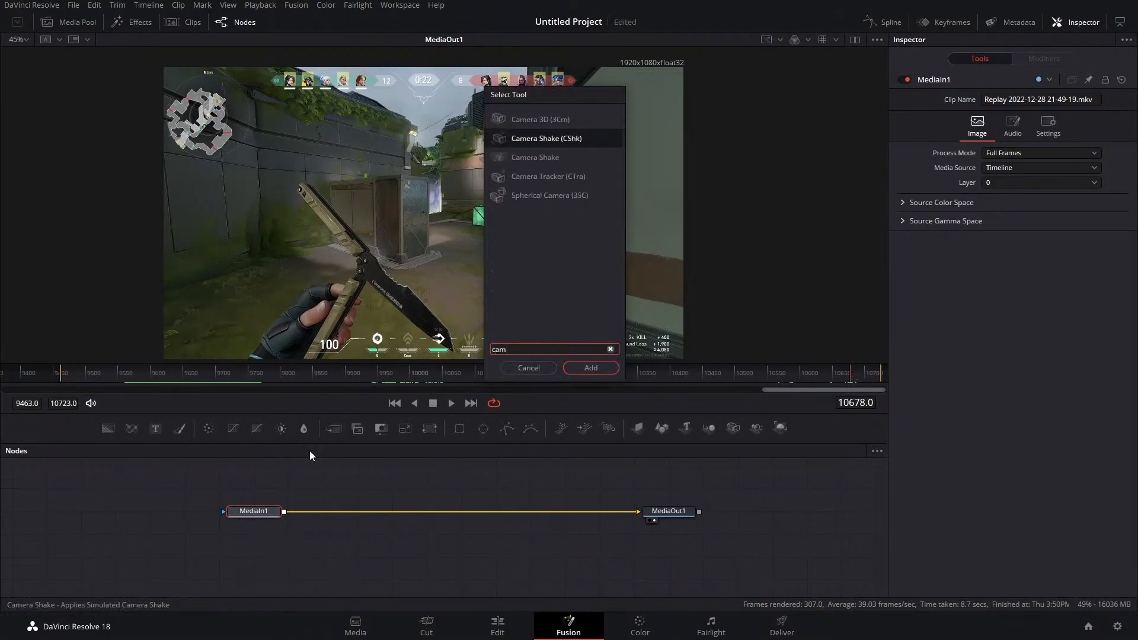
left_click(553, 176)
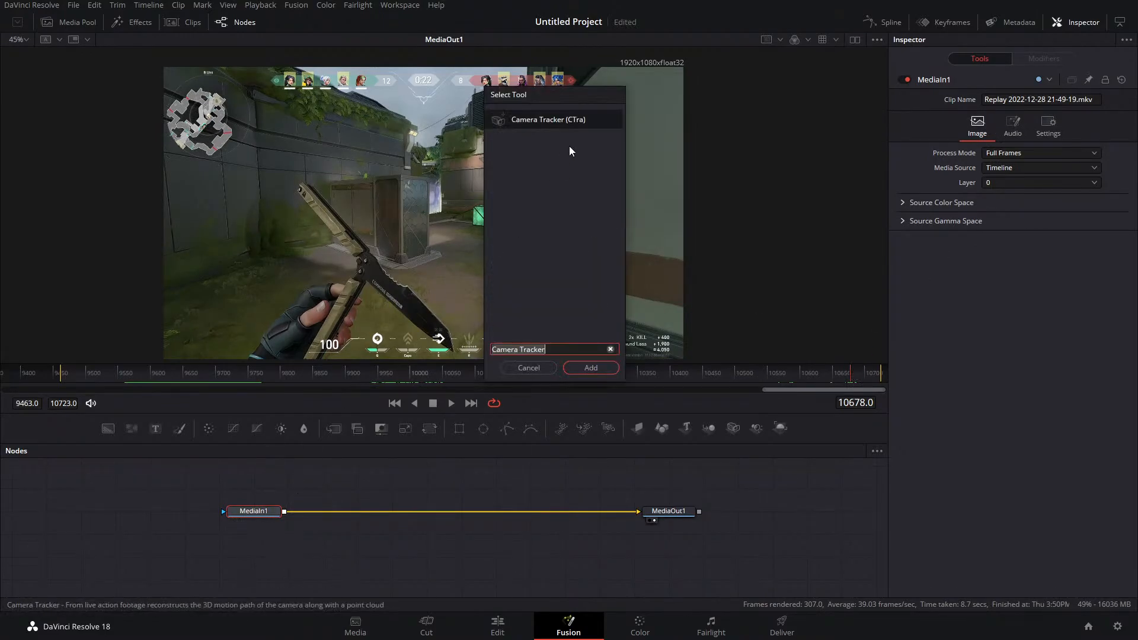
left_click(590, 367)
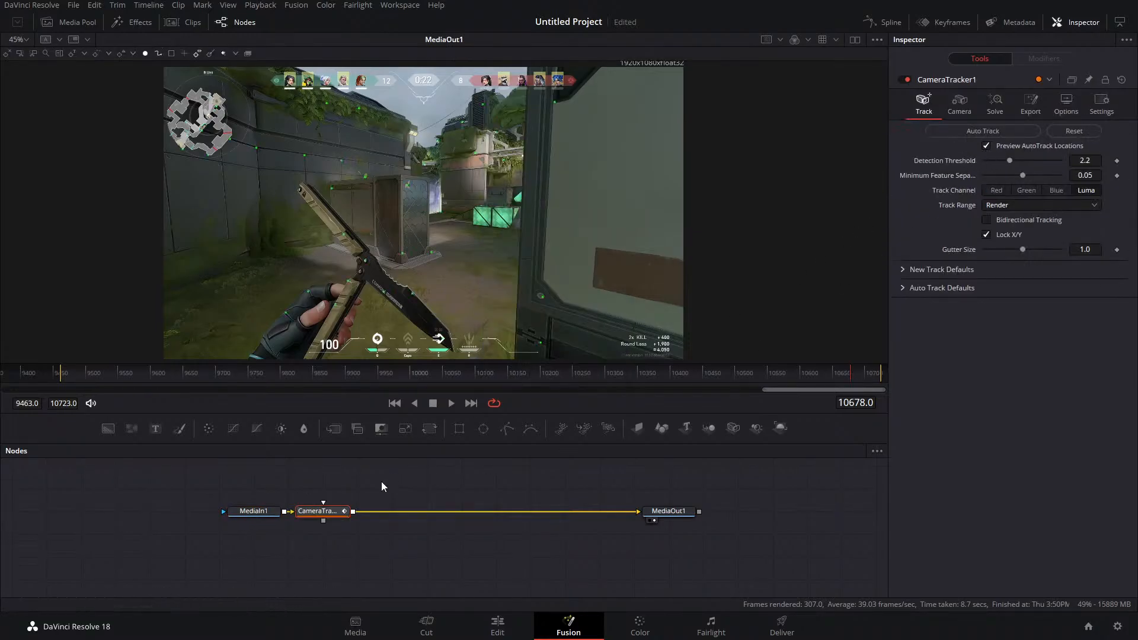
Delete the CameraTracker1 node and add a Magic Mask node after MediaIn1
mouse_move(344, 511)
left_mouse_down()
mouse_move(356, 498)
mouse_move(353, 509)
left_mouse_up()
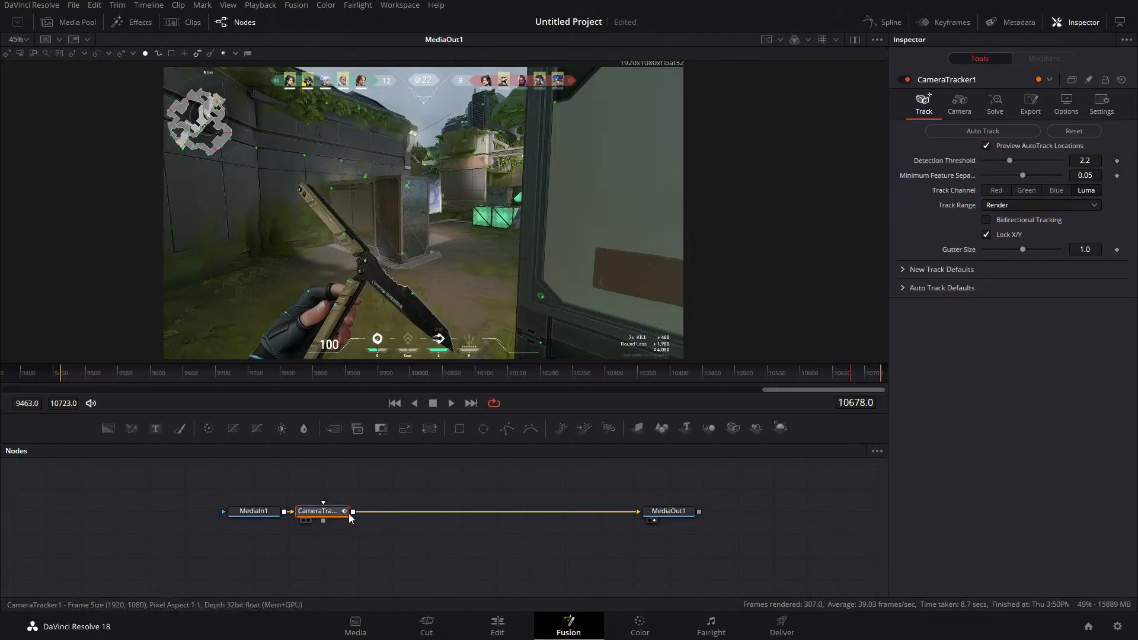
key("Delete")
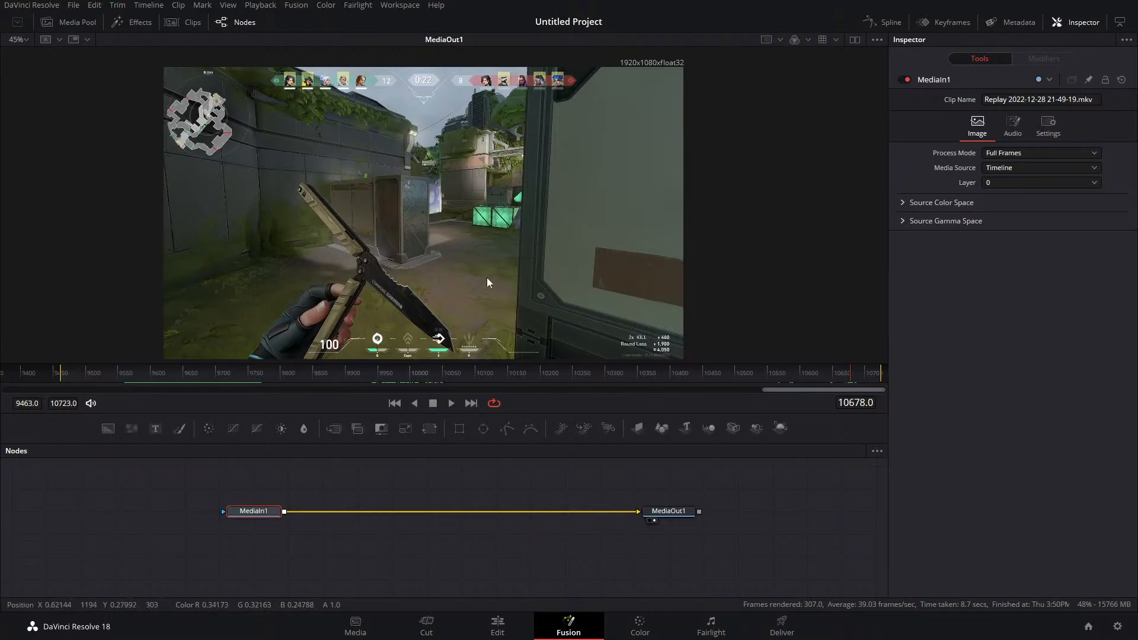
key("shift+space")
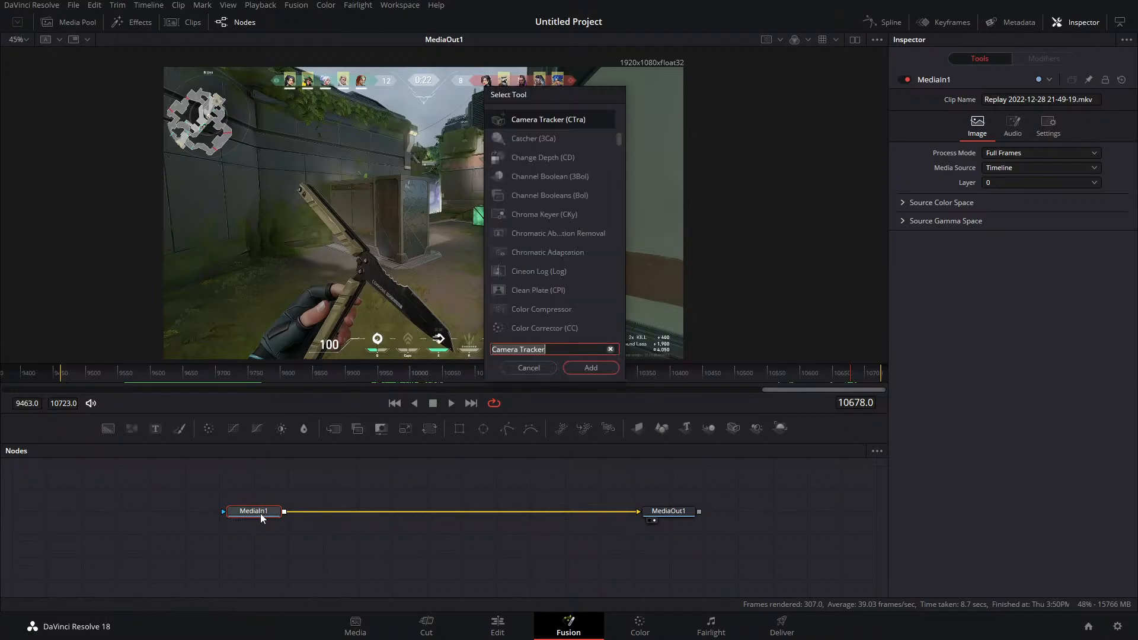
type("mag")
key("Return")
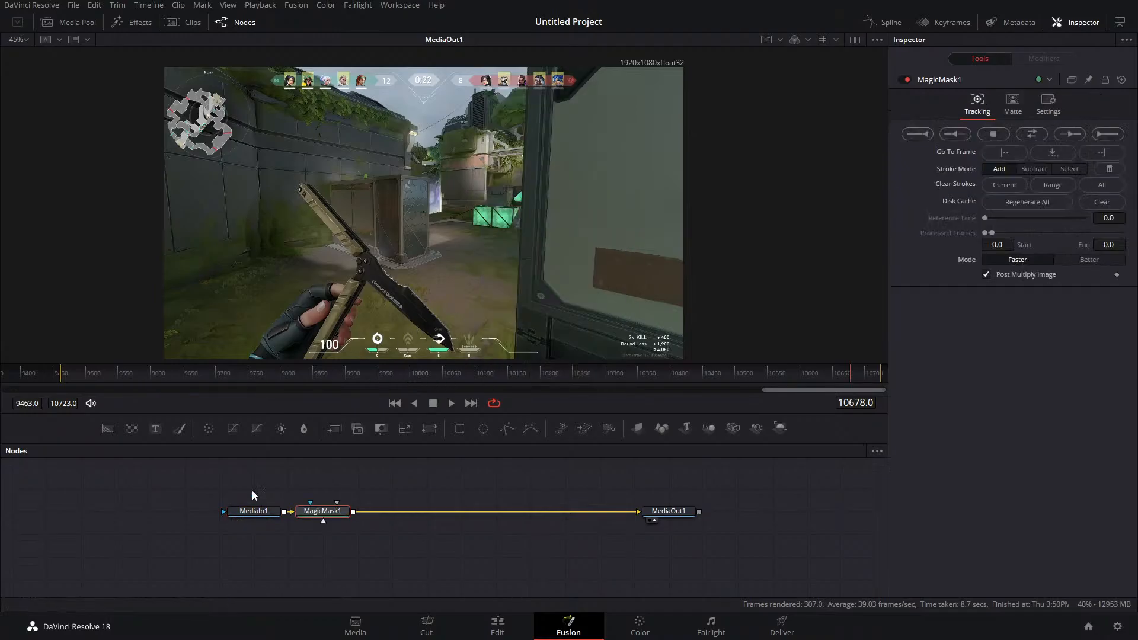
Check the clip's node graph on the Color page and detach MagicMask1 from the node connection on the Fusion page
left_click(655, 625)
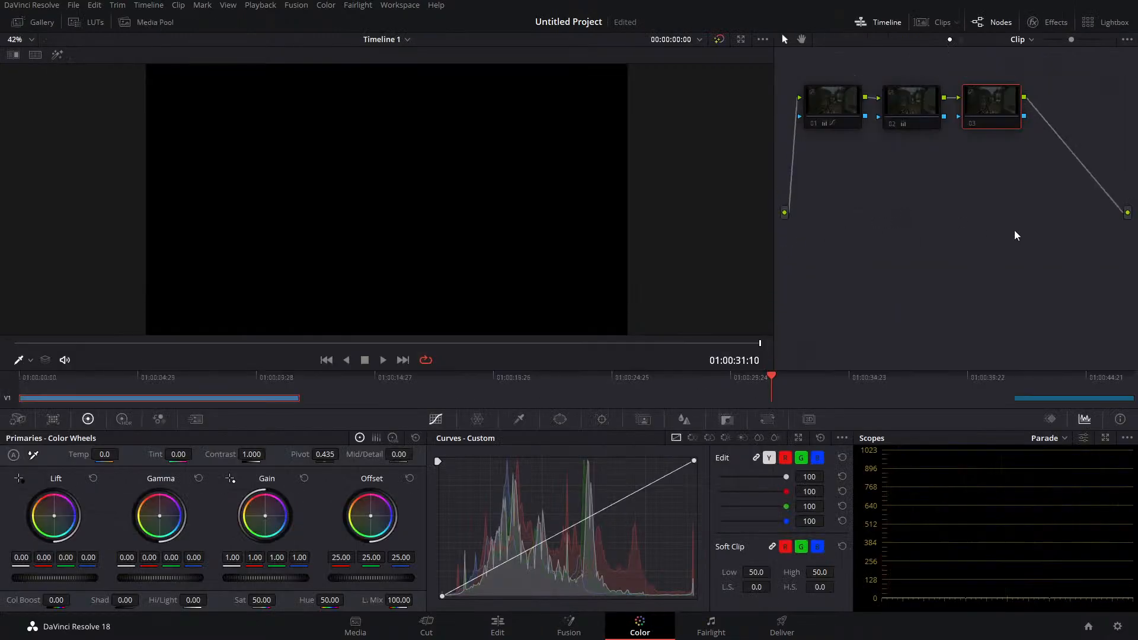
left_click_drag(1017, 235, 833, 81)
left_click(571, 628)
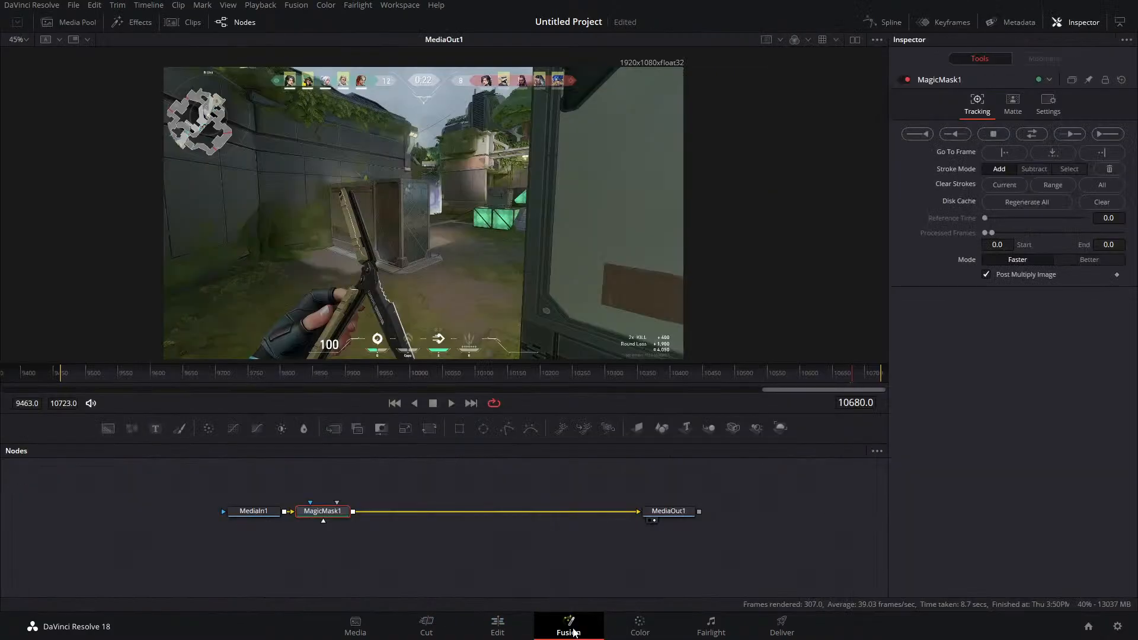
left_click_drag(340, 514, 339, 496)
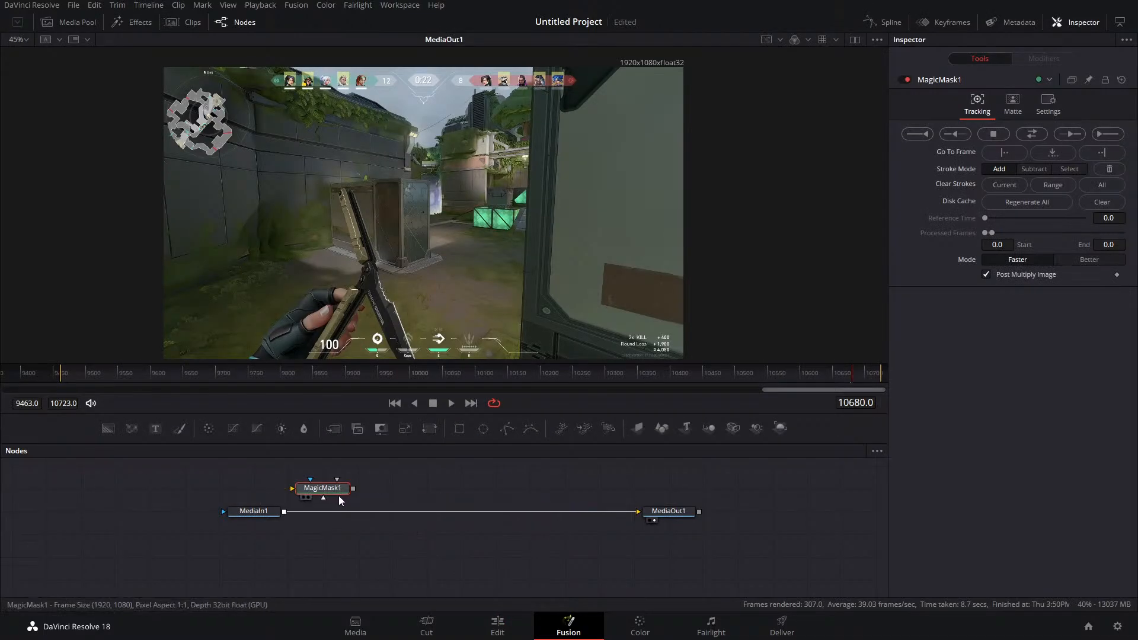
Open the effects library on the Color page
left_click(622, 628)
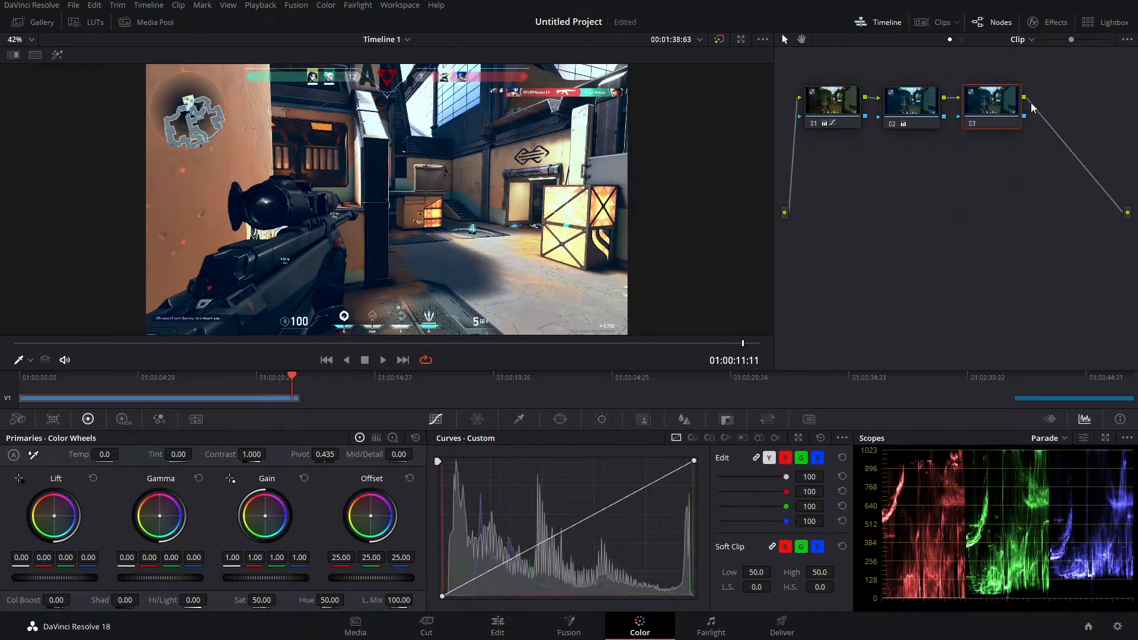
left_click(1049, 22)
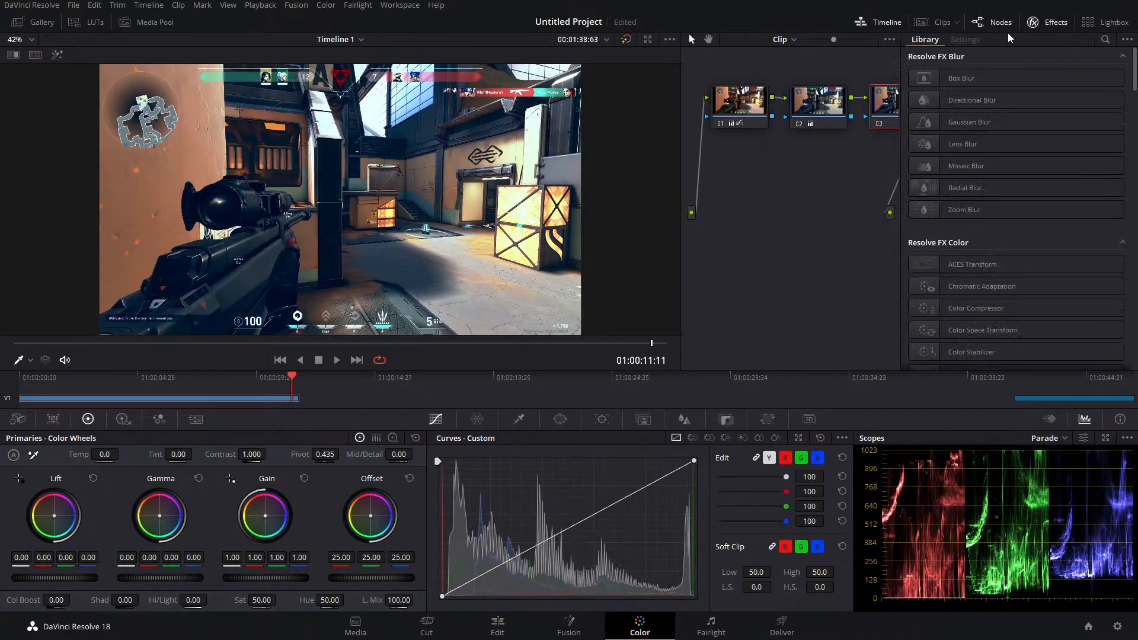
Search the Color page effects library for "mag", close the library and show the Magic Mask controls for node 03
left_click(1103, 40)
type("mag")
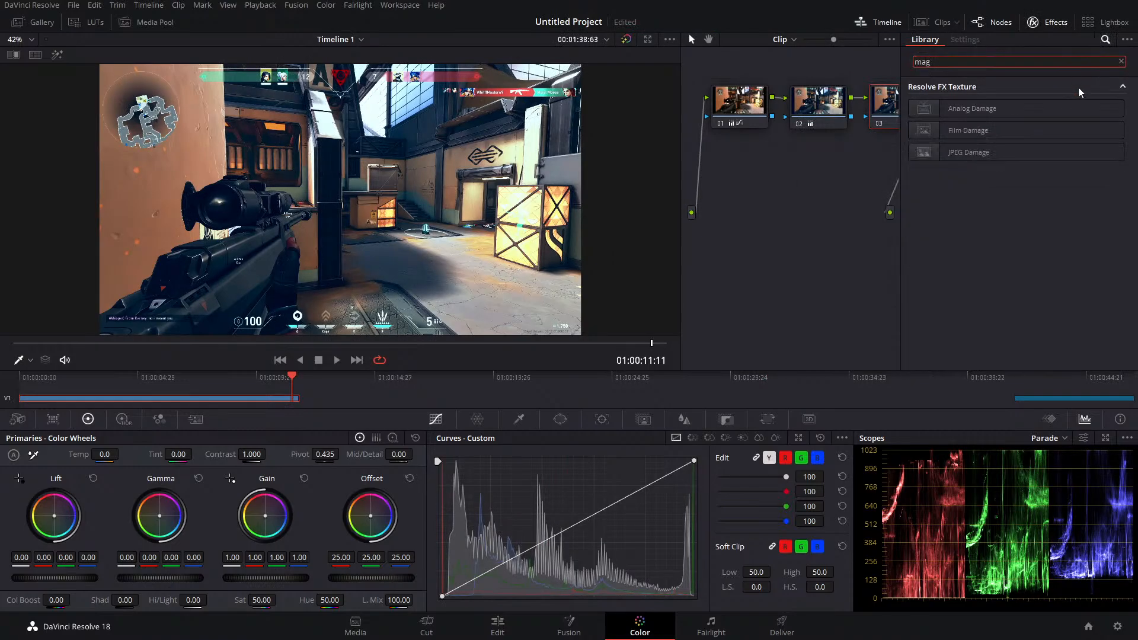
key("BackSpace")
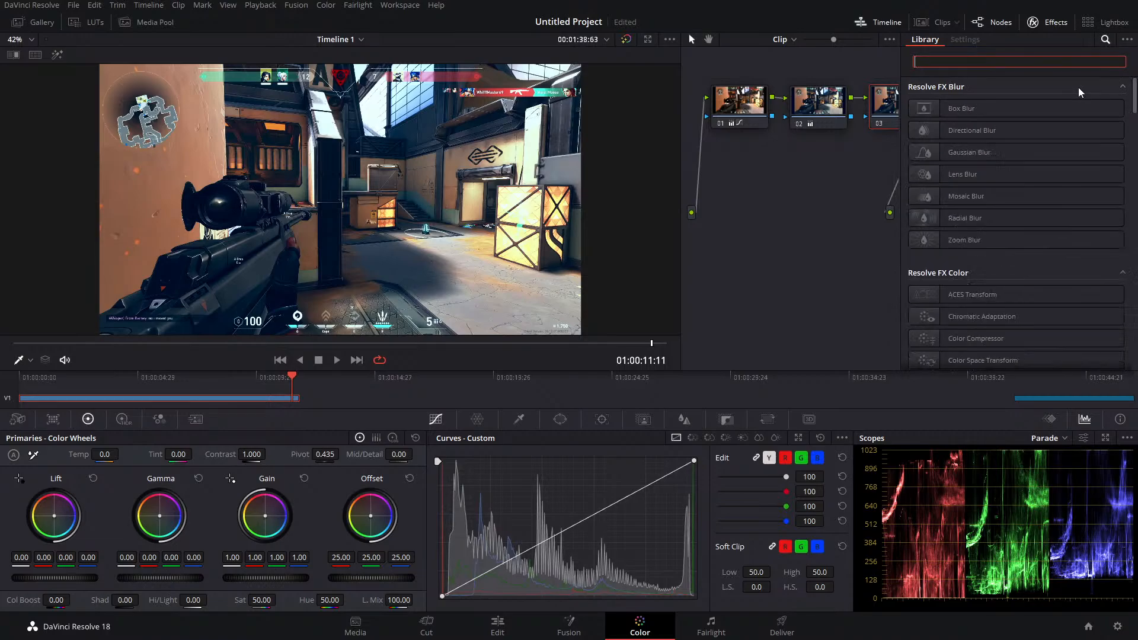
left_click(1051, 28)
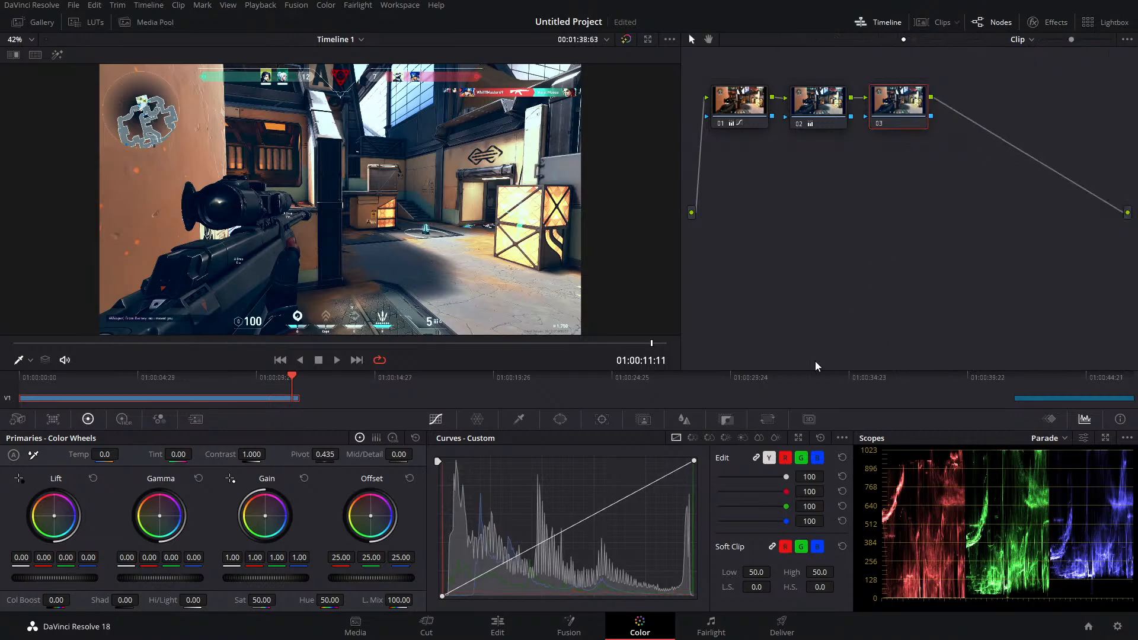
left_click(638, 420)
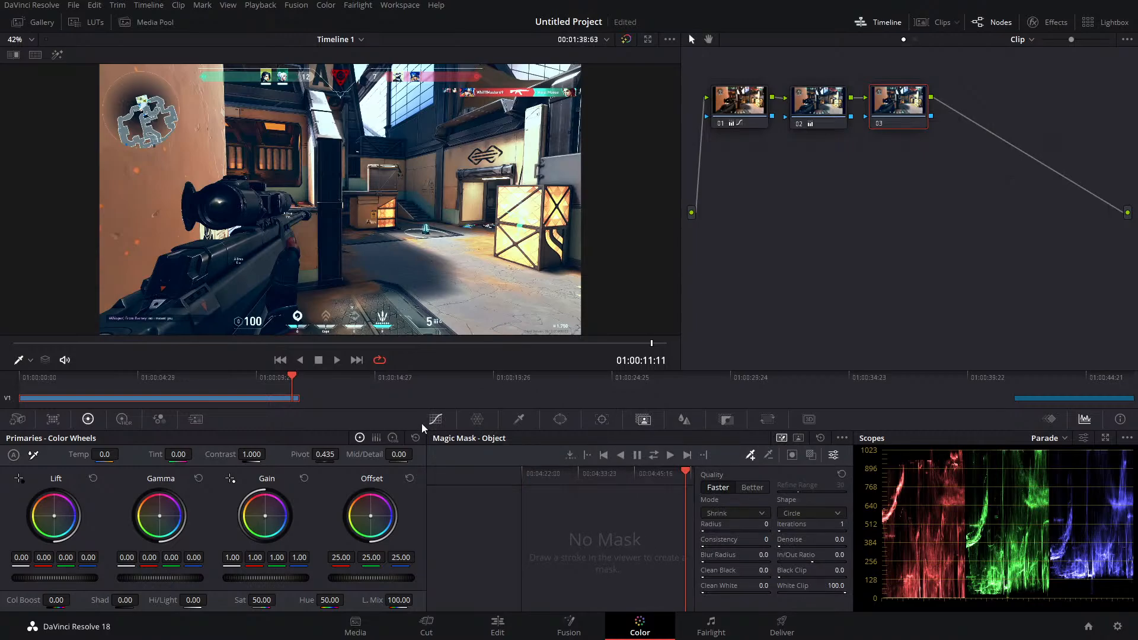
On the Fusion page, reconnect MagicMask1 between MediaIn1 and MediaOut1 and paint Add strokes over the rifle and arm
left_click(569, 624)
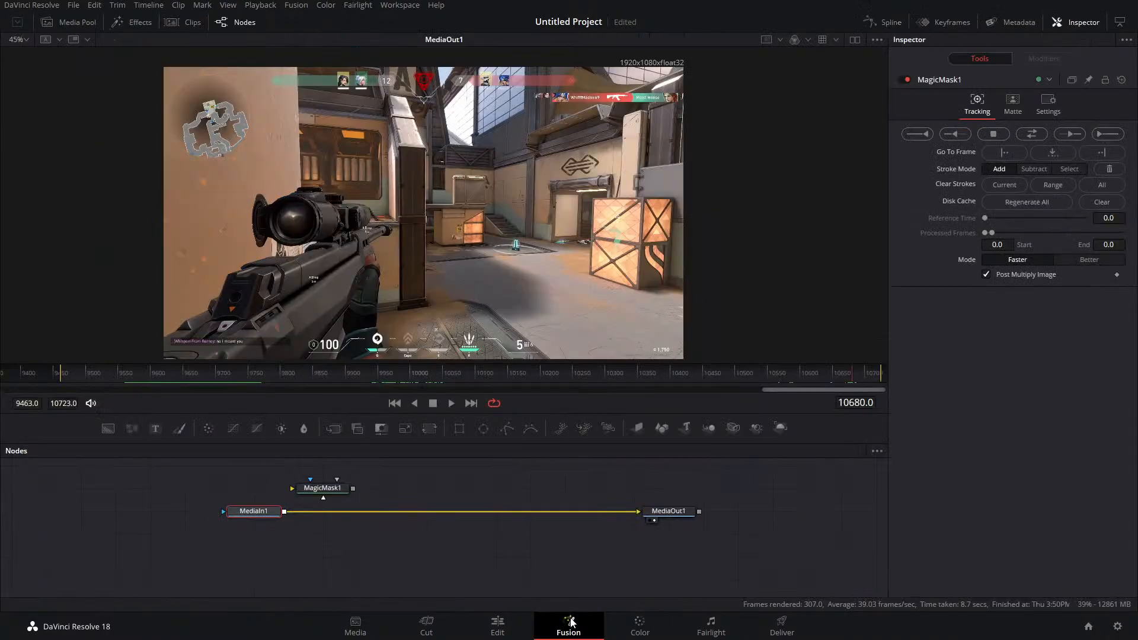
left_click_drag(330, 492, 341, 515)
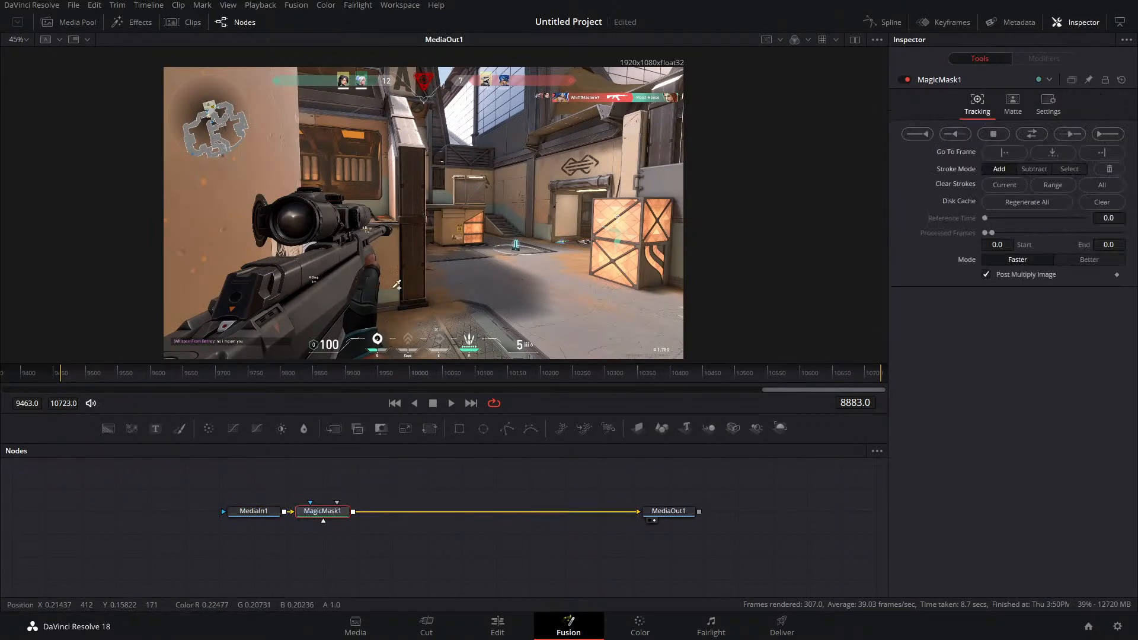
mouse_move(188, 337)
left_mouse_down()
mouse_move(238, 297)
mouse_move(301, 276)
mouse_move(338, 239)
mouse_move(296, 222)
mouse_move(360, 209)
mouse_move(382, 223)
left_mouse_up()
mouse_move(351, 254)
left_mouse_down()
mouse_move(362, 278)
mouse_move(321, 320)
mouse_move(360, 356)
left_mouse_up()
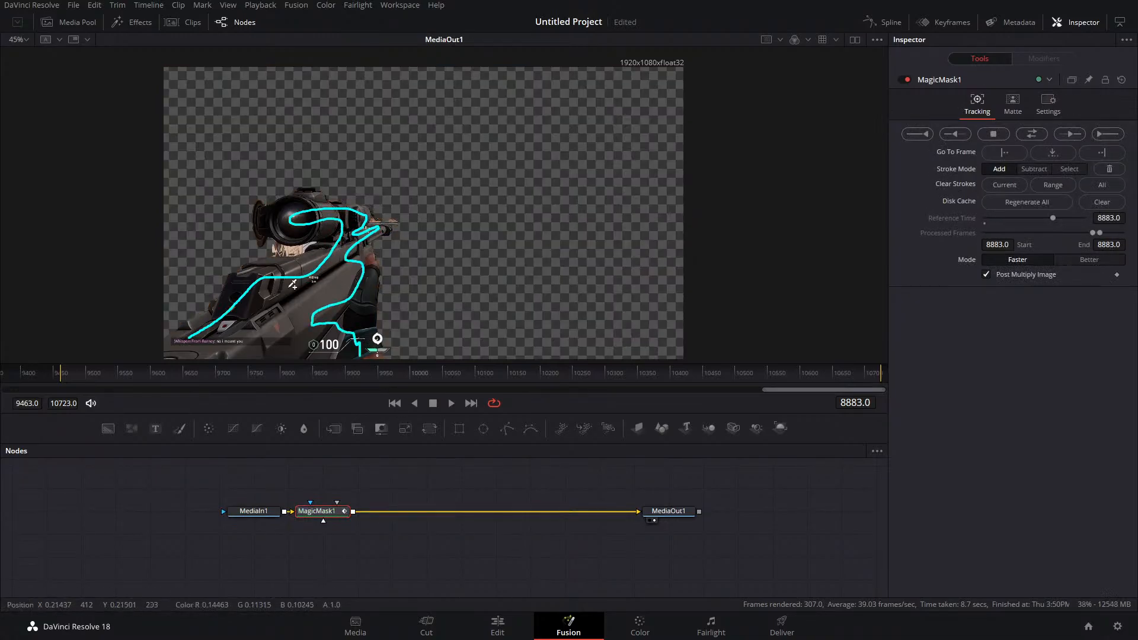
Paint a short Subtract stroke on the area just below the scope and set the mask's tracking mode to Better
left_click(1033, 169)
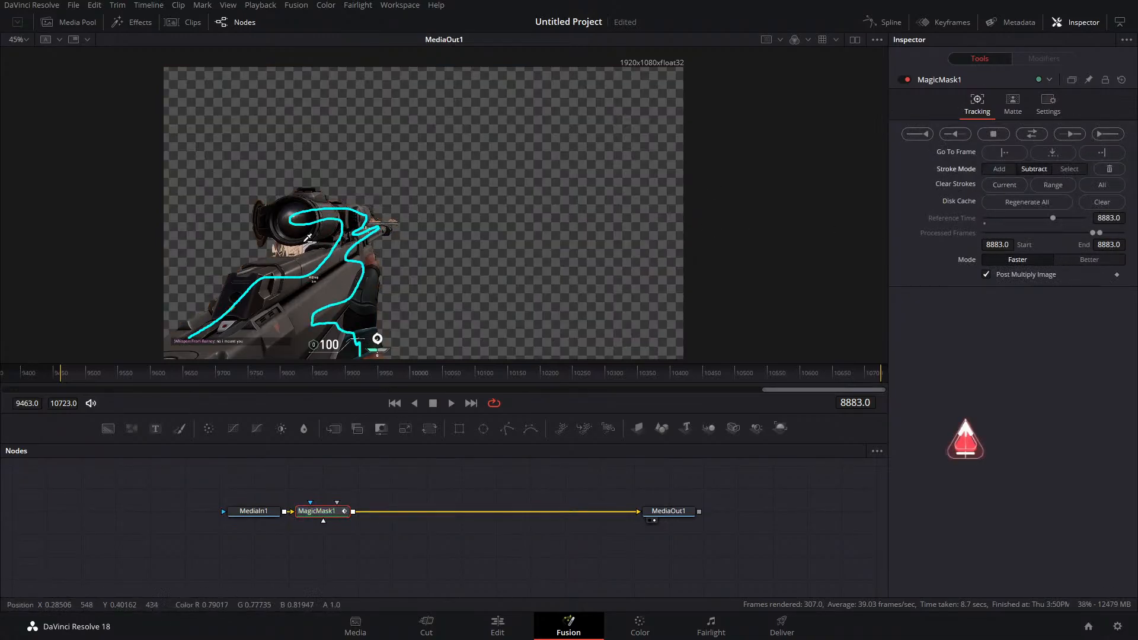
left_click_drag(274, 249, 292, 250)
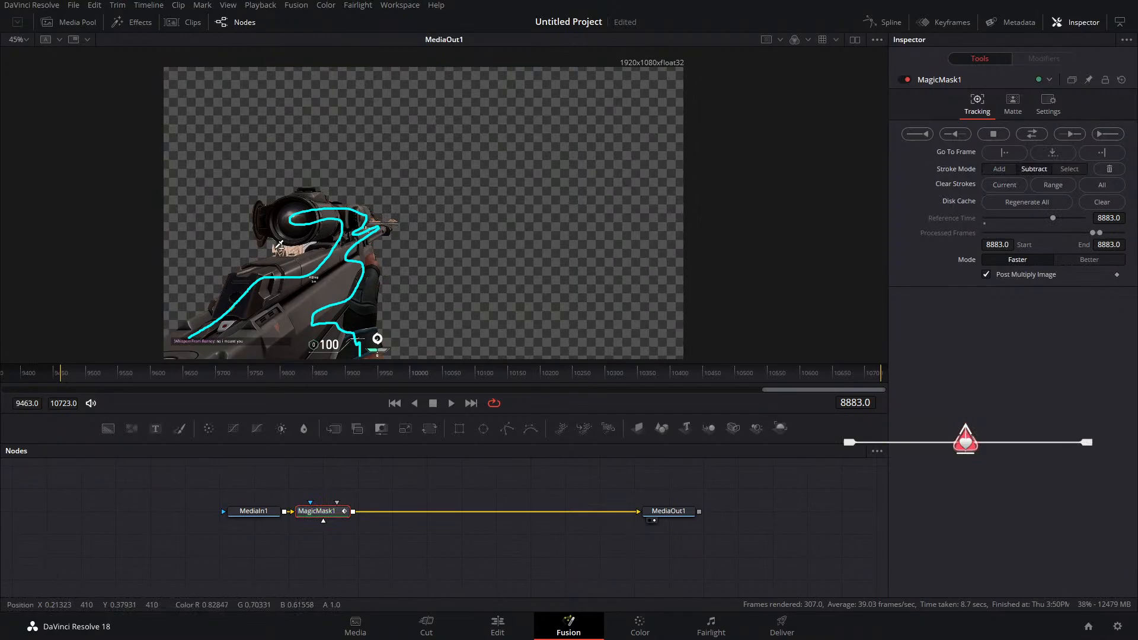
left_click(1086, 261)
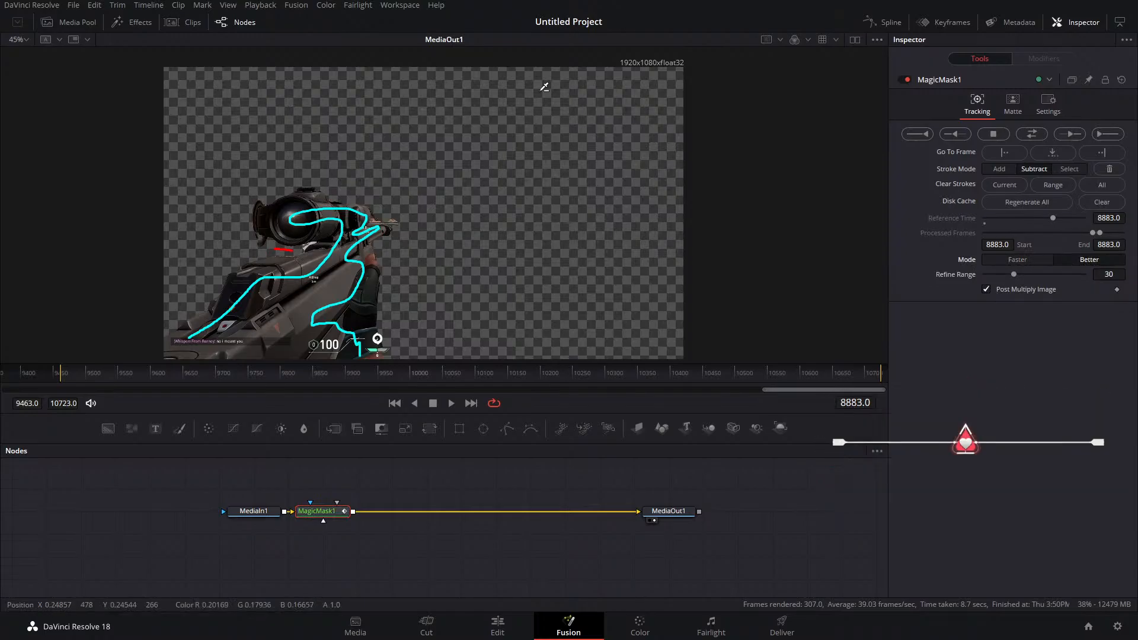
Set the mask's matte to Blur 2.76, Erode/Dilate -0.0181, Gamma 0.01 and Threshold High 0.917, and delete the MagicMask1 node
left_click(1015, 106)
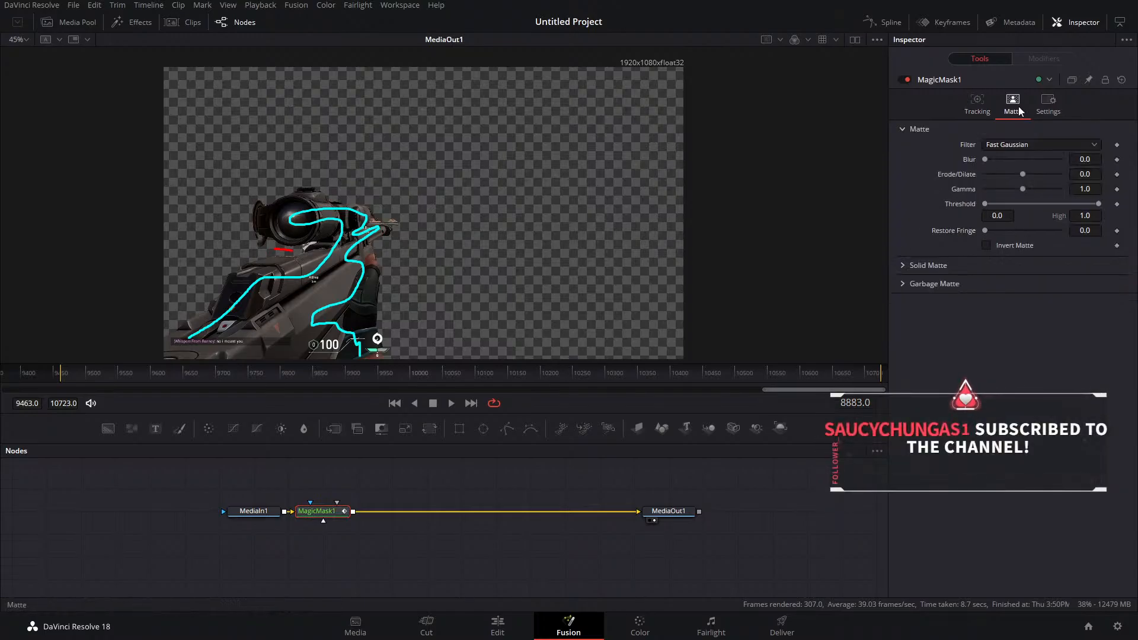
scroll(381, 207, "up", 8)
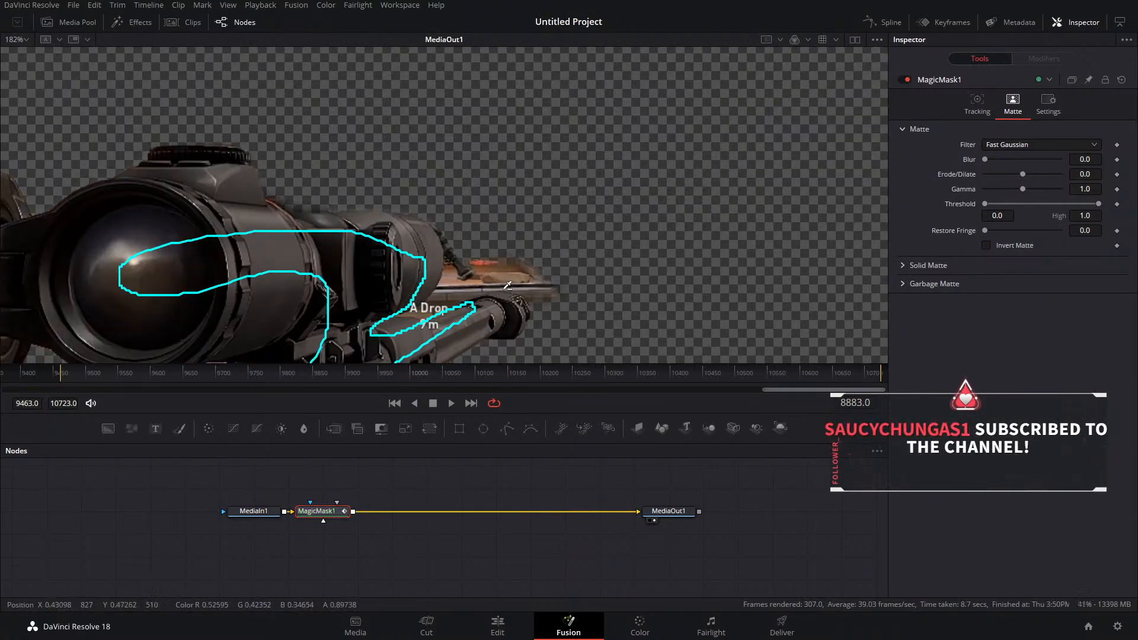
left_click_drag(984, 205, 1008, 155)
scroll(553, 190, "down", 6)
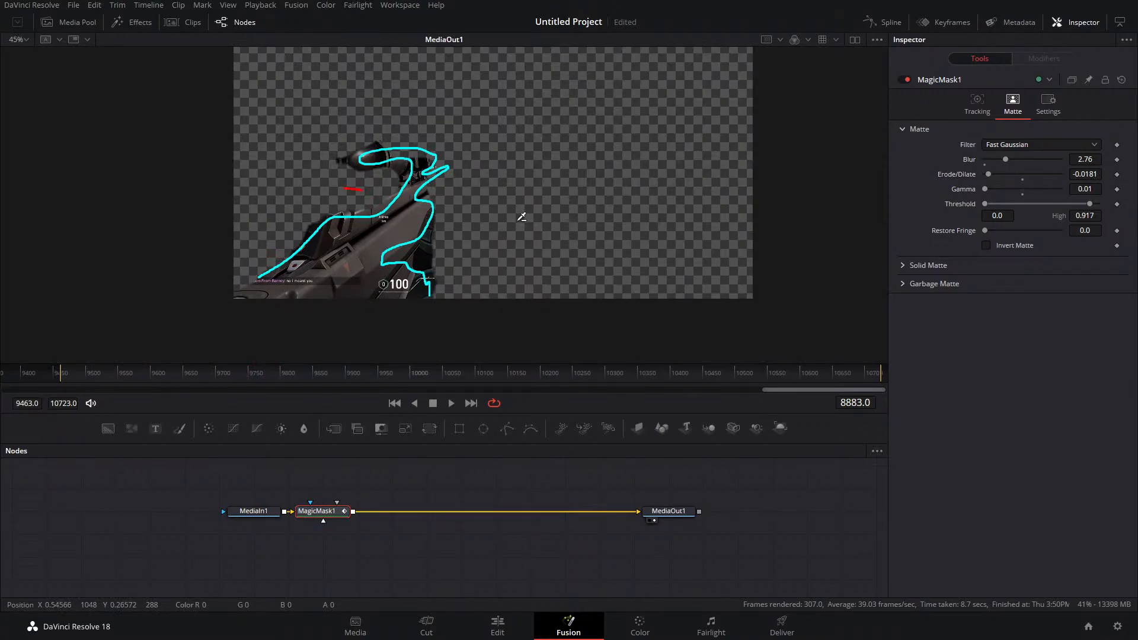
key("Delete")
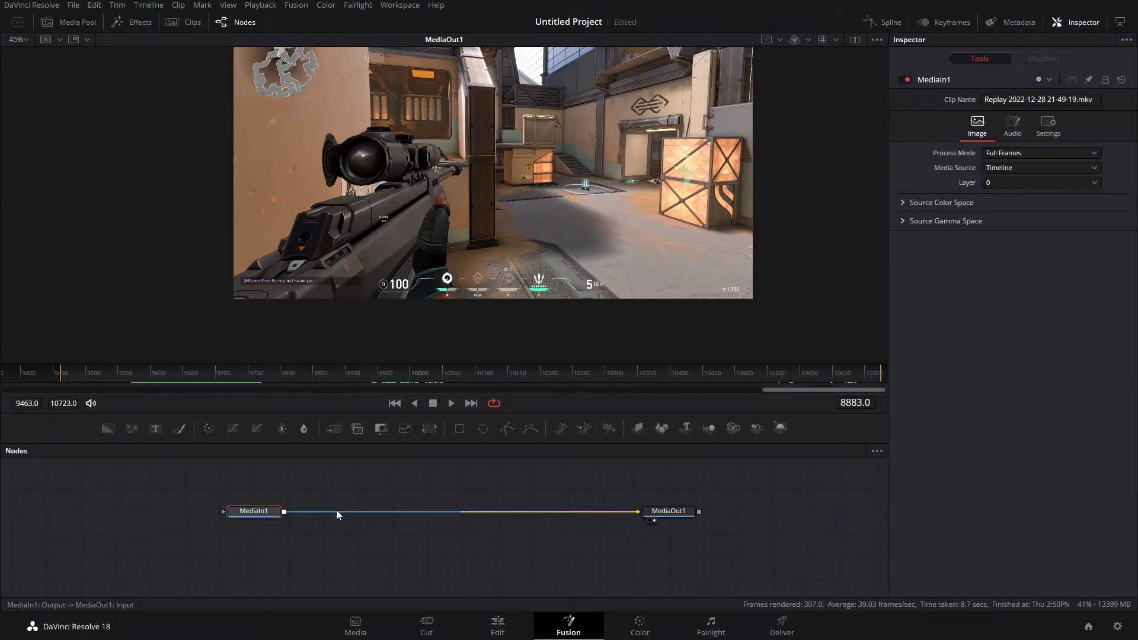
On the Edit page, place a copy of the first gameplay clip directly after it on Video 1
left_click(497, 626)
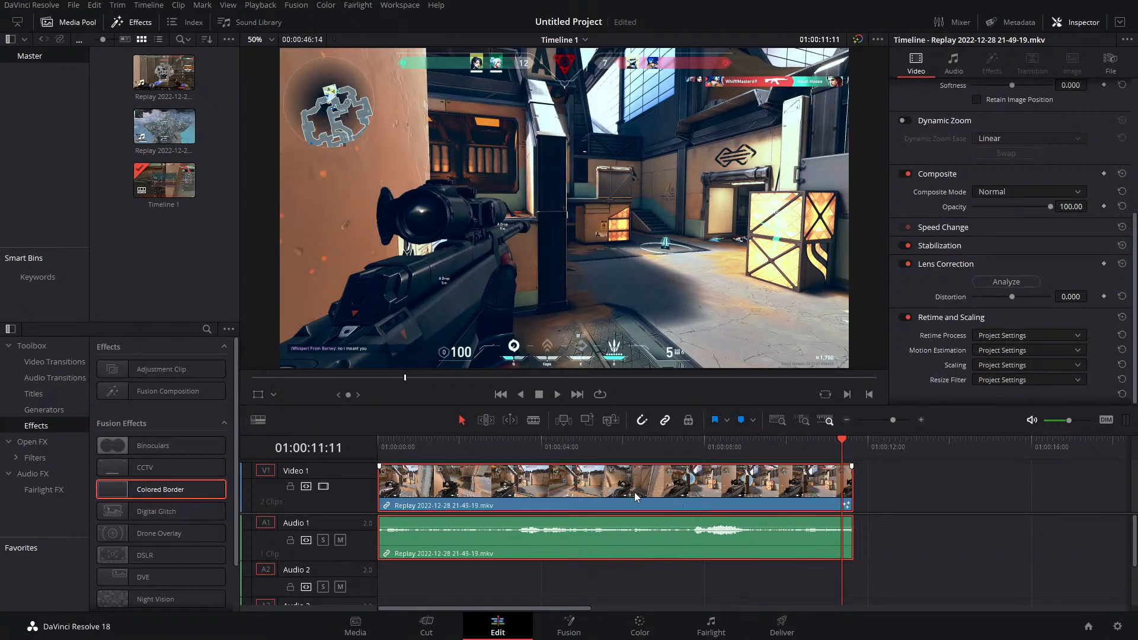
left_click_drag(641, 486, 1079, 493)
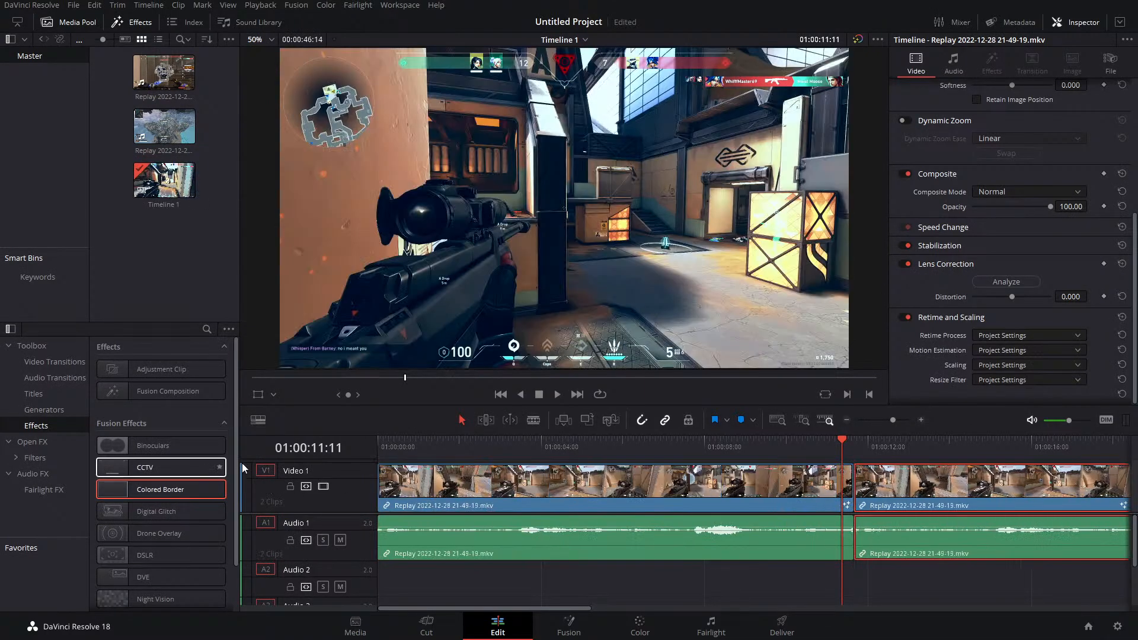
left_click_drag(893, 420, 888, 421)
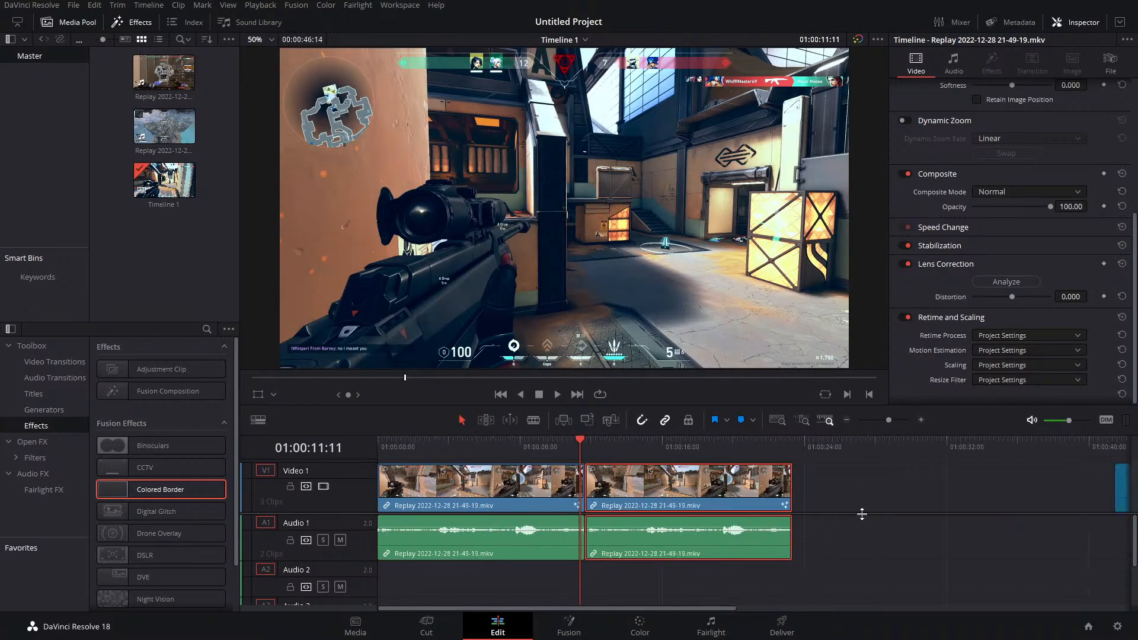
scroll(865, 514, "up", 1)
left_click(871, 496)
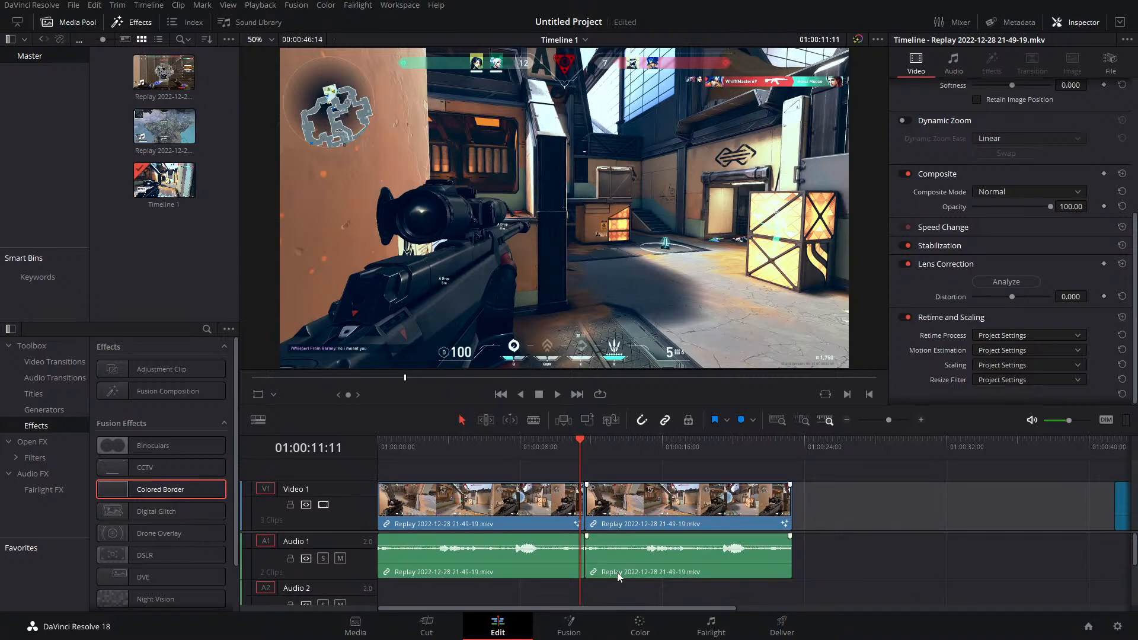
Try a copy of the second gameplay clip on the track above Video 1, overlapping the cut, and delete that copy
left_click(617, 511)
left_click_drag(616, 511, 566, 487)
scroll(694, 474, "down", 2)
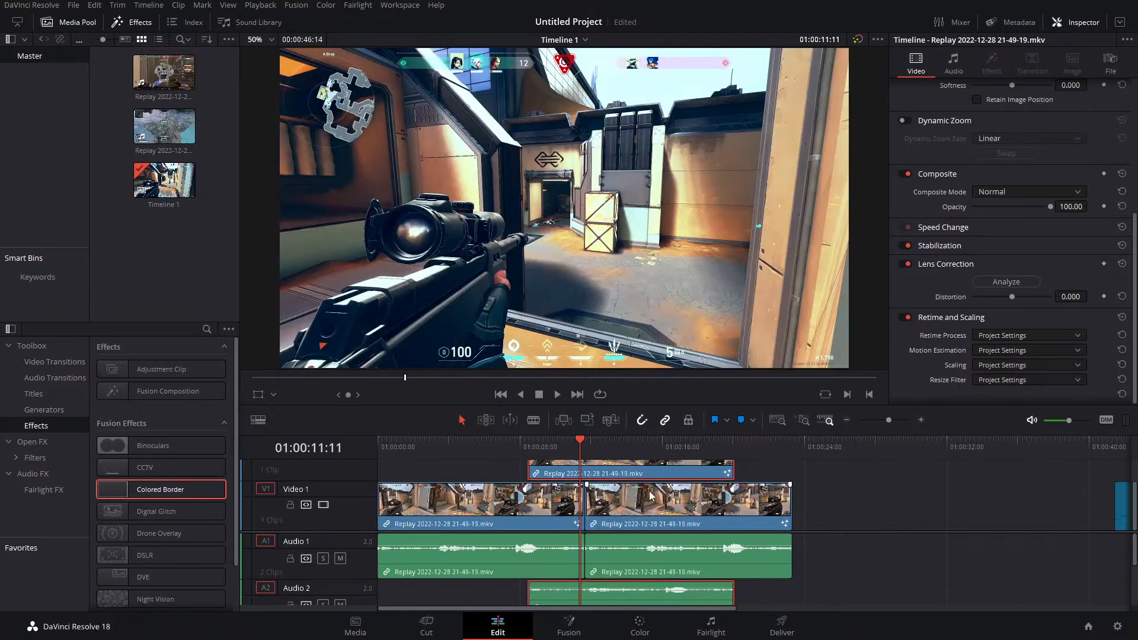
key("Delete")
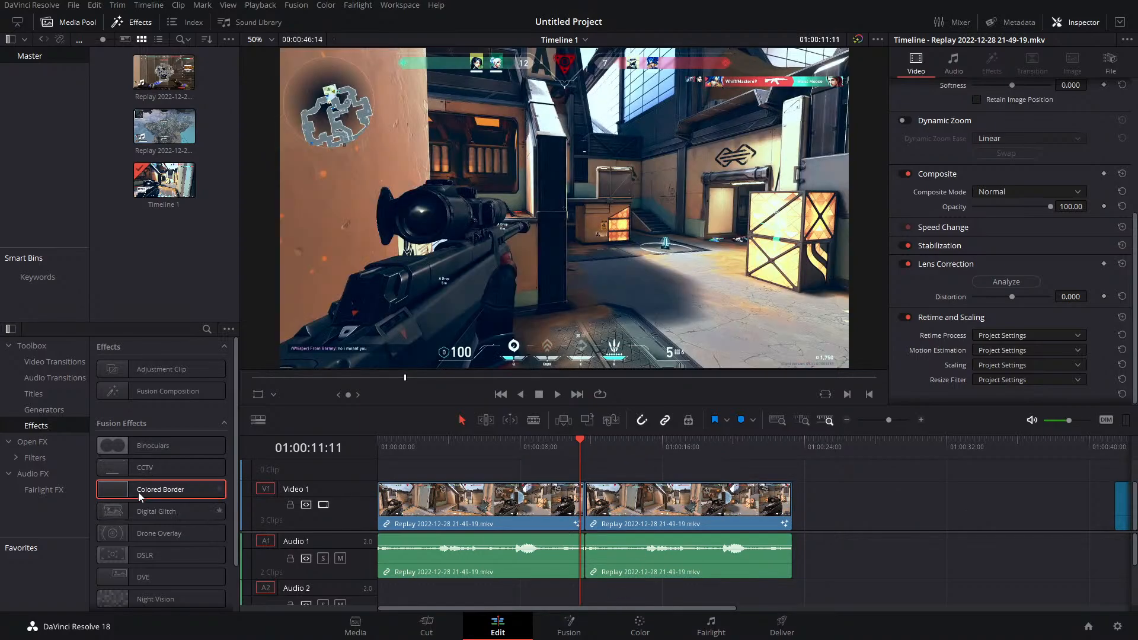
Apply the Slide video transition to the cut between the two gameplay clips on Video 1
left_click(60, 362)
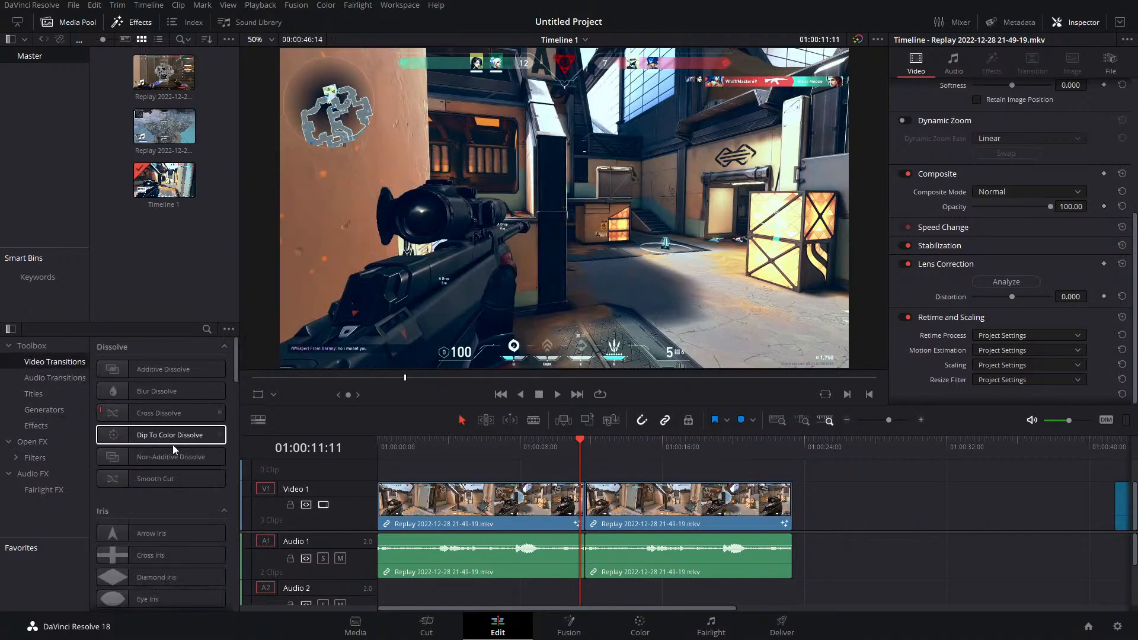
scroll(173, 445, "down", 5)
left_click(148, 521)
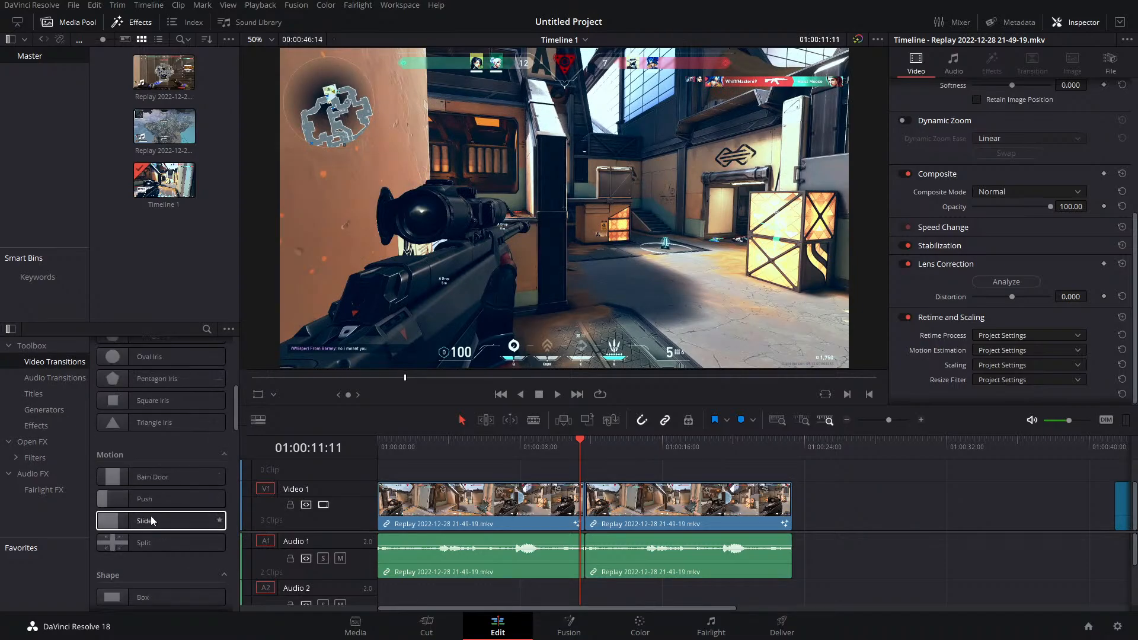
left_click_drag(148, 520, 609, 521)
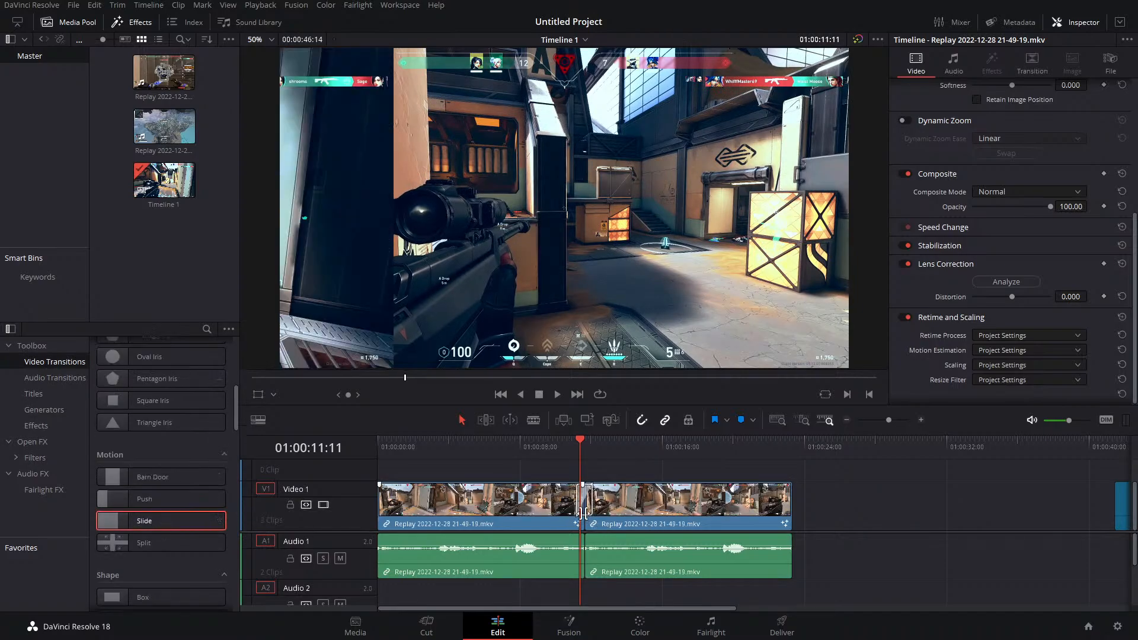
Play back the Slide transition repeatedly from just before the cut, around 01:00:11:05
left_click(574, 446)
key("space")
left_click(574, 446)
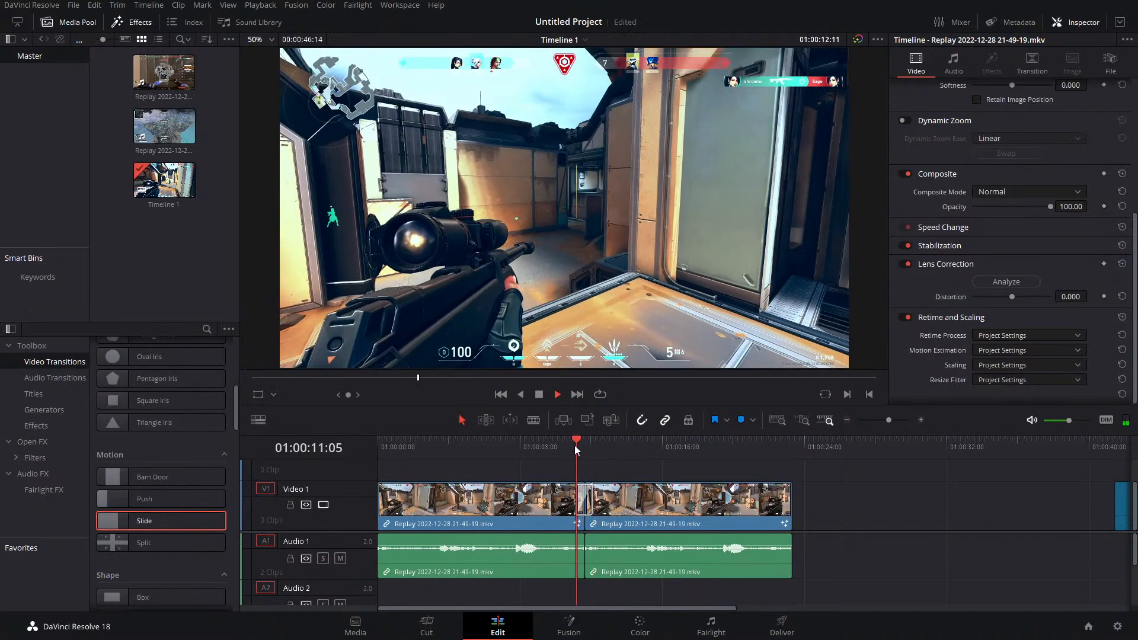
left_click(574, 445)
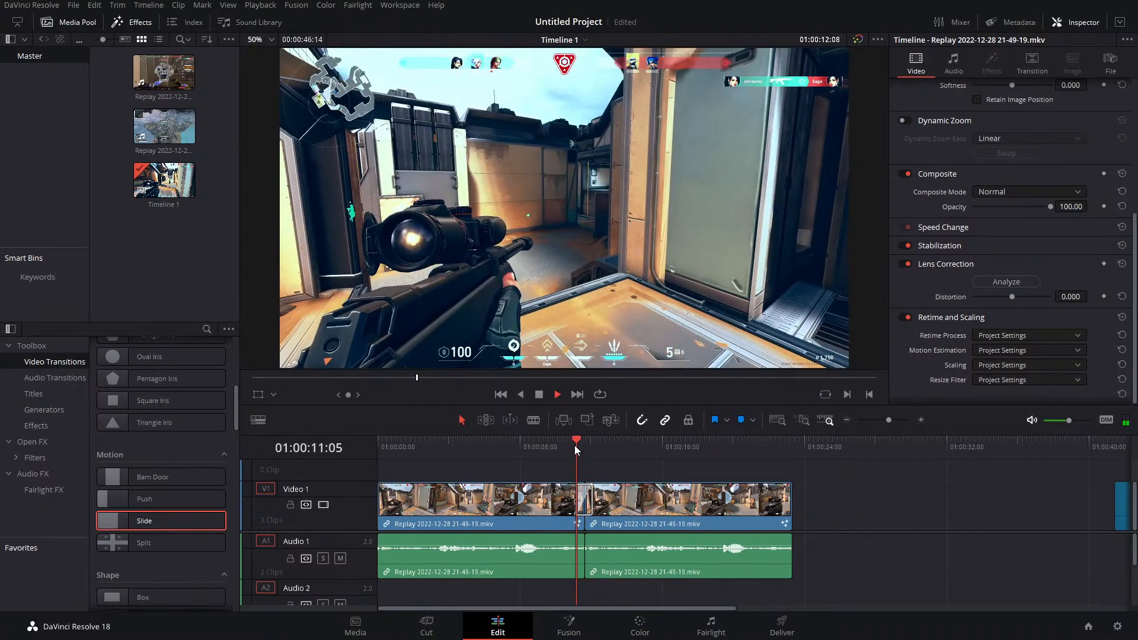
key("space")
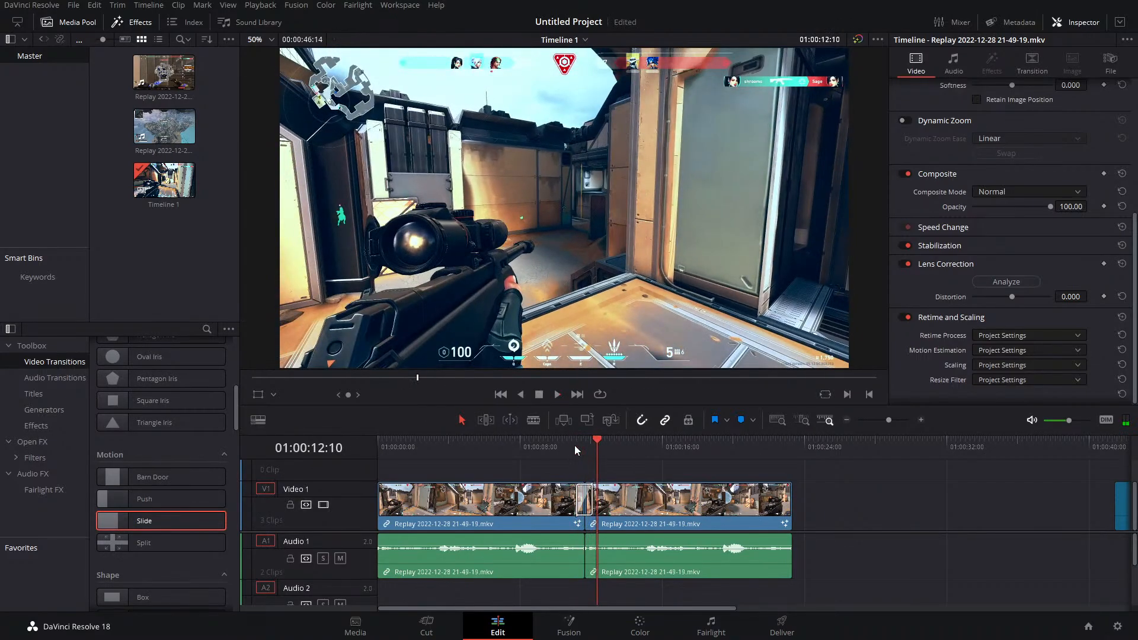
Save the project and delete the Slide transition between the two gameplay clips
key("ctrl+s")
left_click(584, 498)
key("Delete")
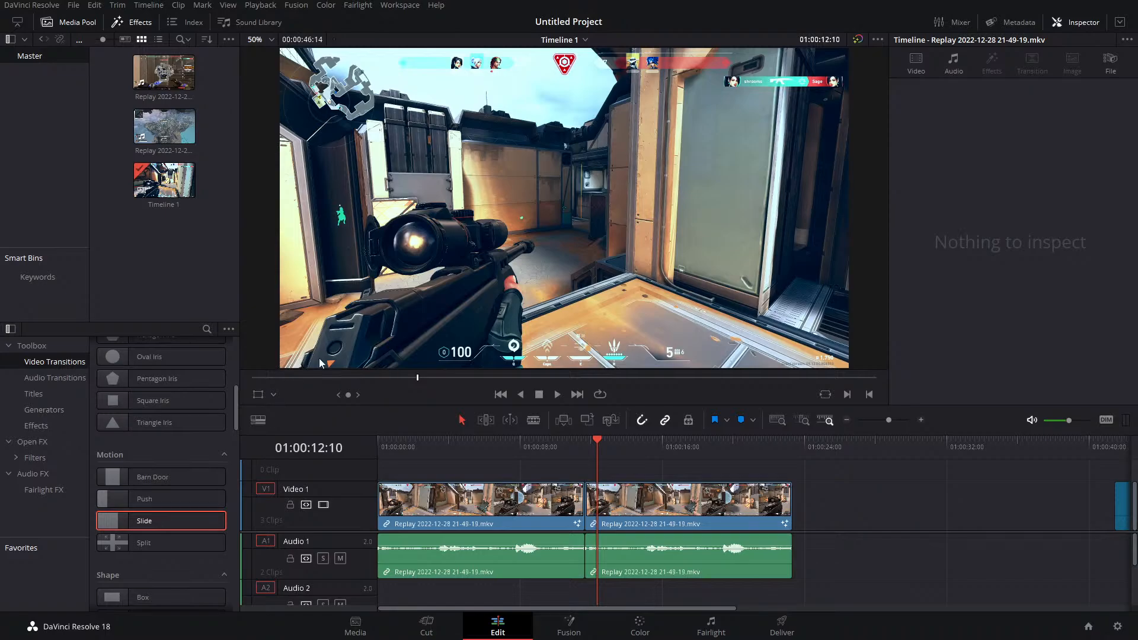
On the Color page, show the Window controls and enable a curve window on node 03 of the second clip
left_click_drag(398, 315, 407, 304)
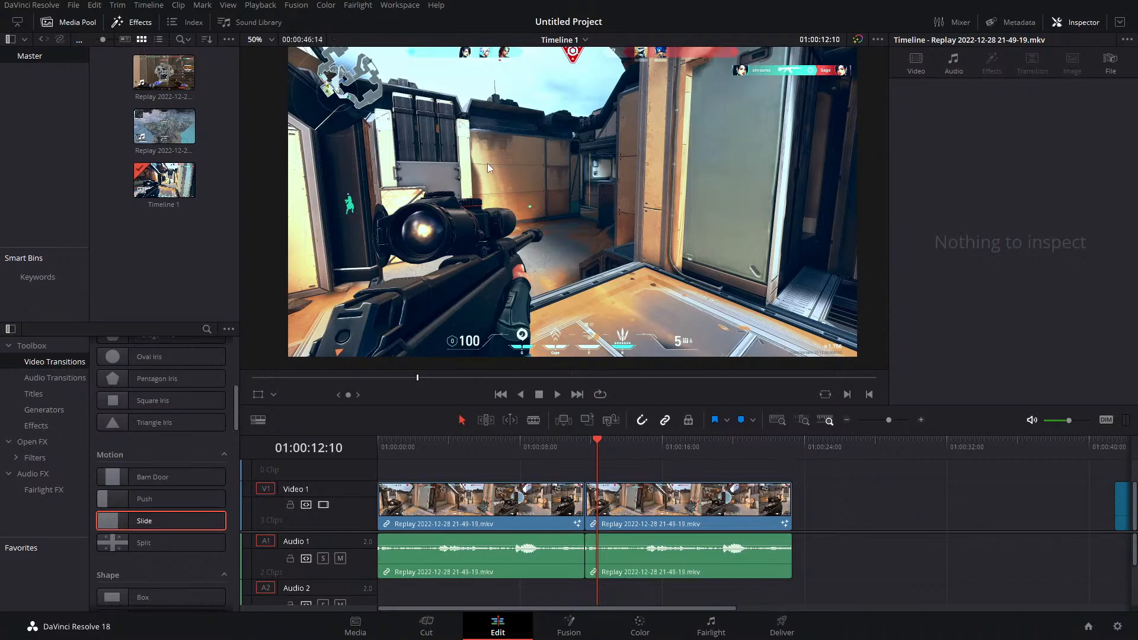
left_click(635, 628)
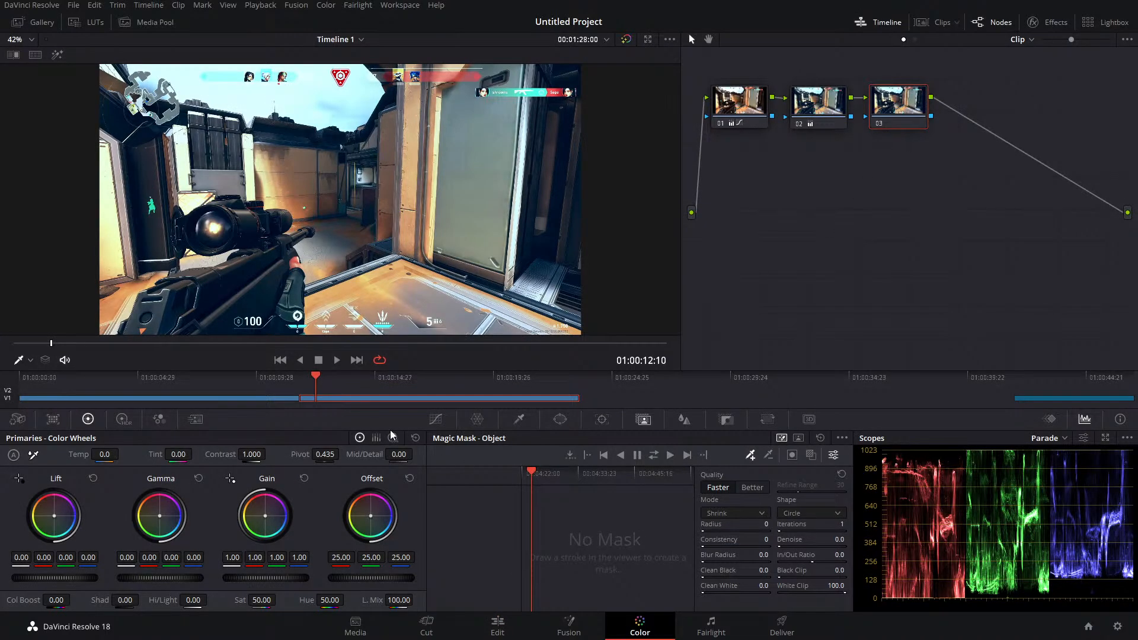
left_click(560, 419)
left_click(454, 576)
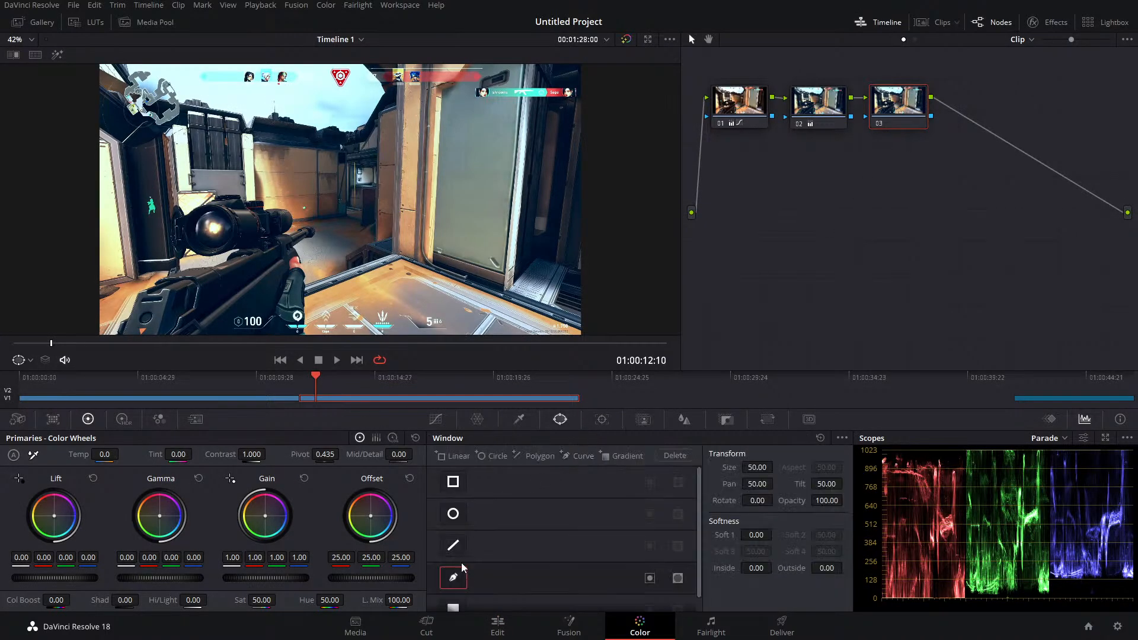
Add a serial node after node 03 in the second clip's node graph
right_click(903, 107)
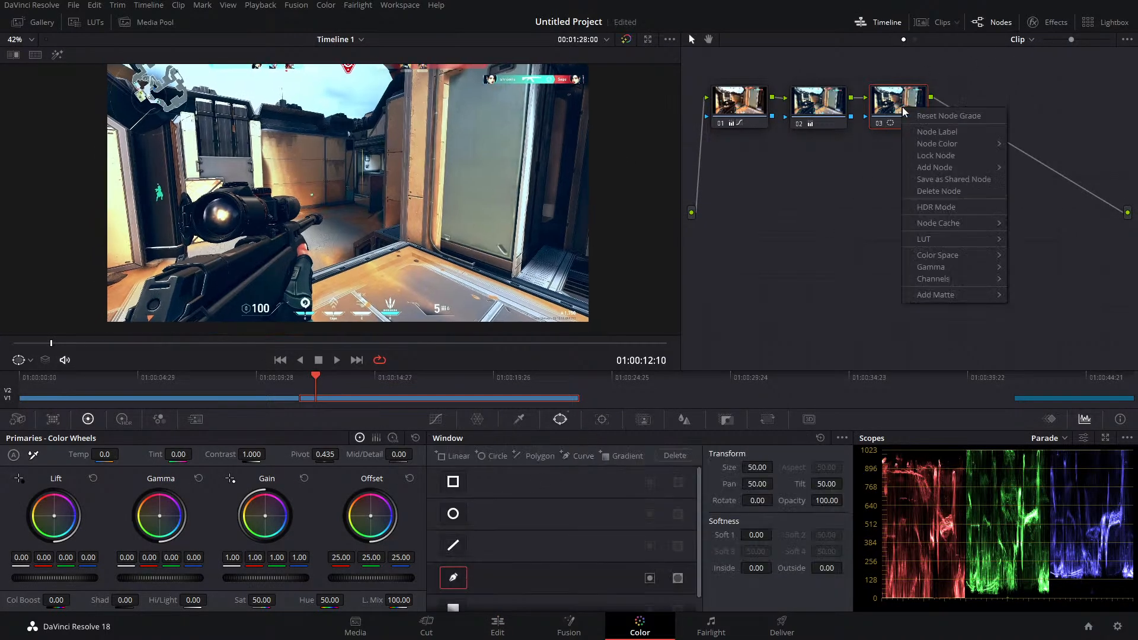
mouse_move(956, 166)
left_click(1049, 167)
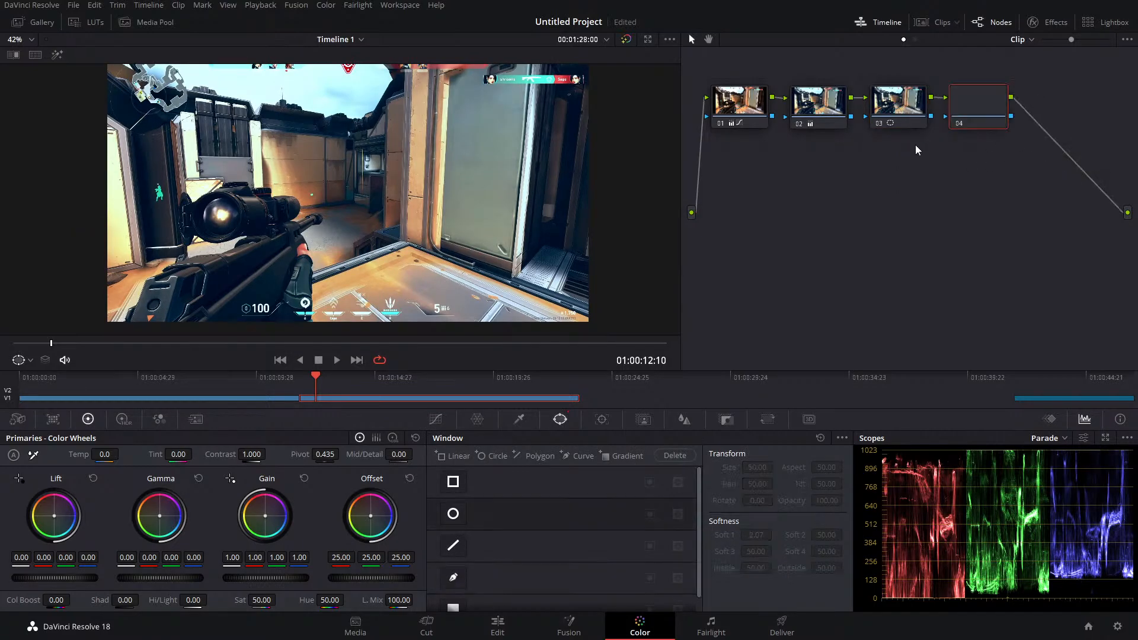
Draw a closed curve window around the sniper rifle and hands on node 04, extending past the frame's lower edge
left_click(454, 577)
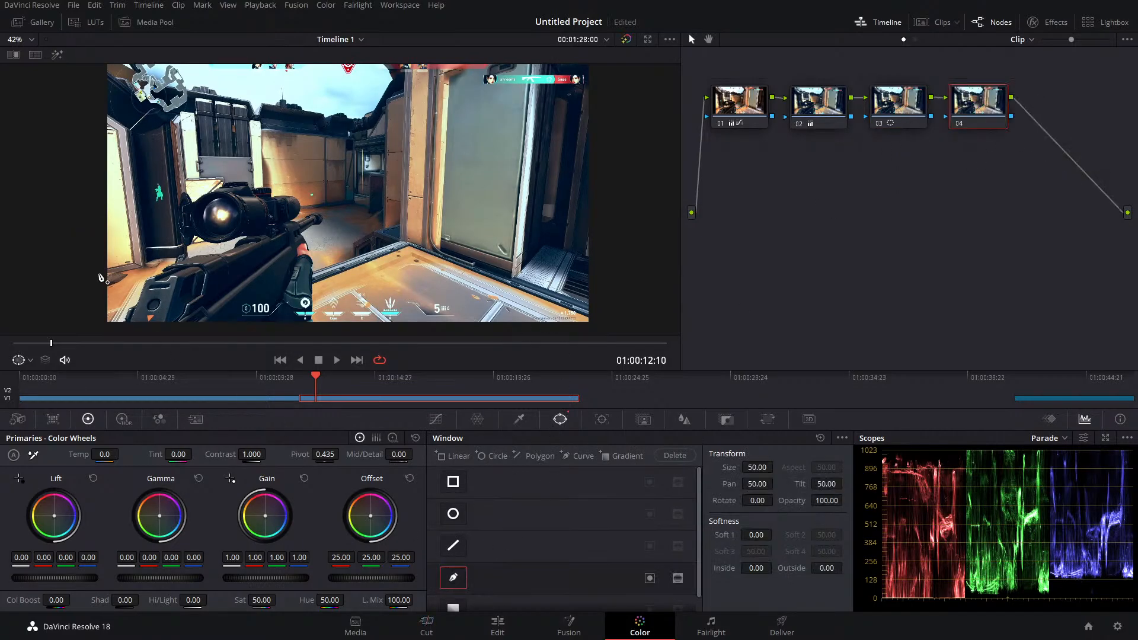
left_click(120, 312)
left_click(141, 278)
left_click(178, 247)
left_click(175, 212)
left_click(181, 182)
left_click(206, 183)
left_click(251, 174)
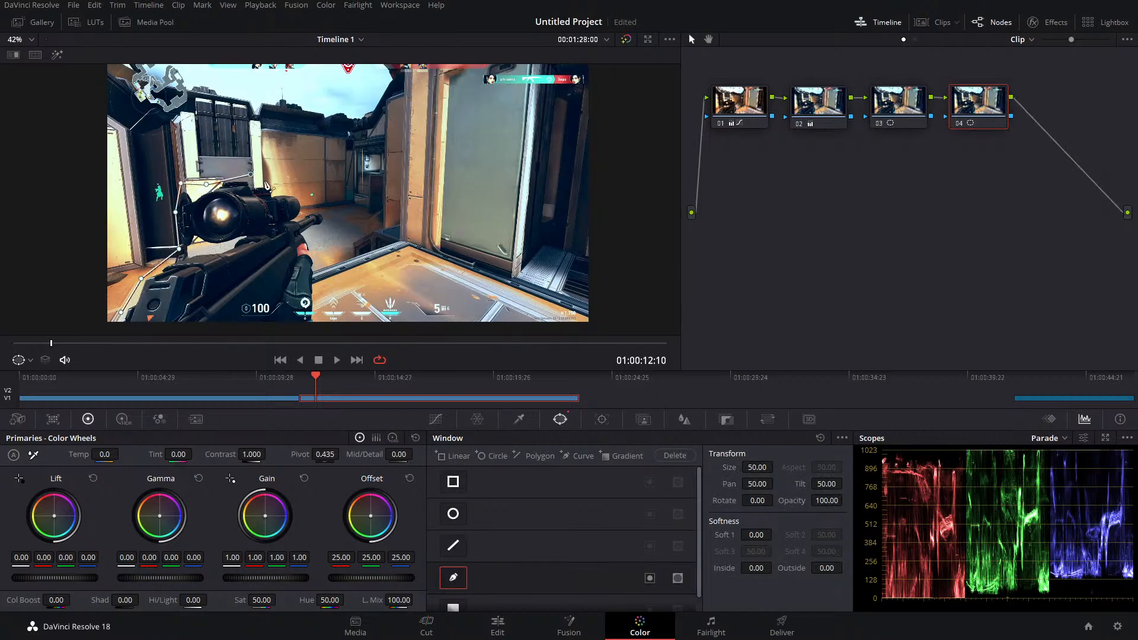
left_click(276, 188)
left_click(298, 194)
left_click(303, 209)
left_click(315, 209)
left_click(324, 221)
left_click(308, 235)
left_click(321, 271)
left_click(317, 329)
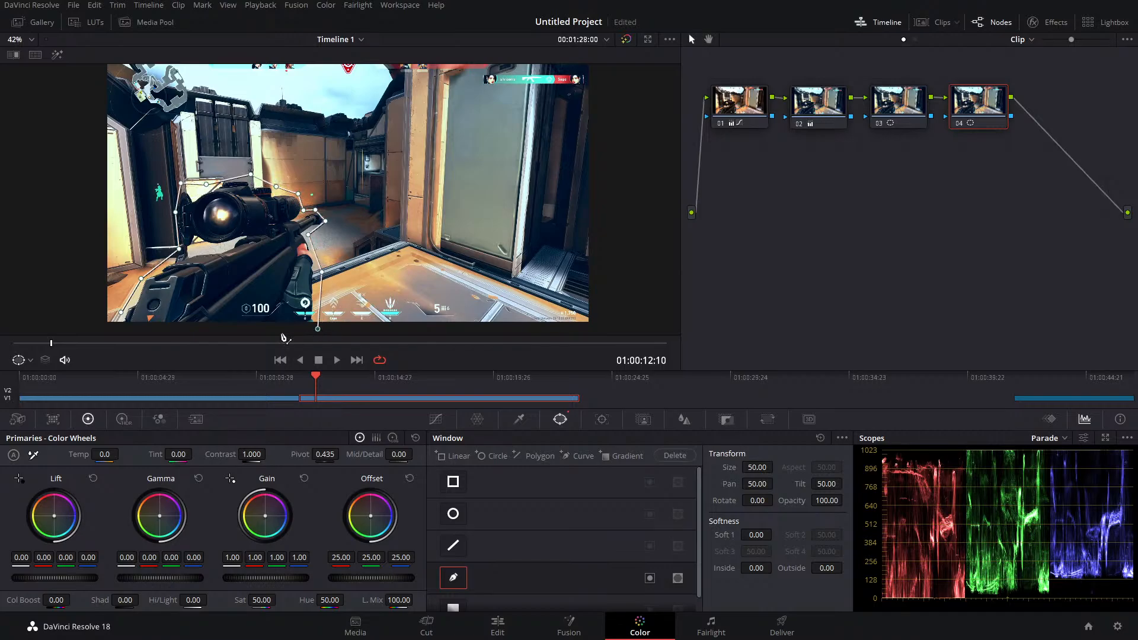
left_click(120, 328)
left_click(121, 311)
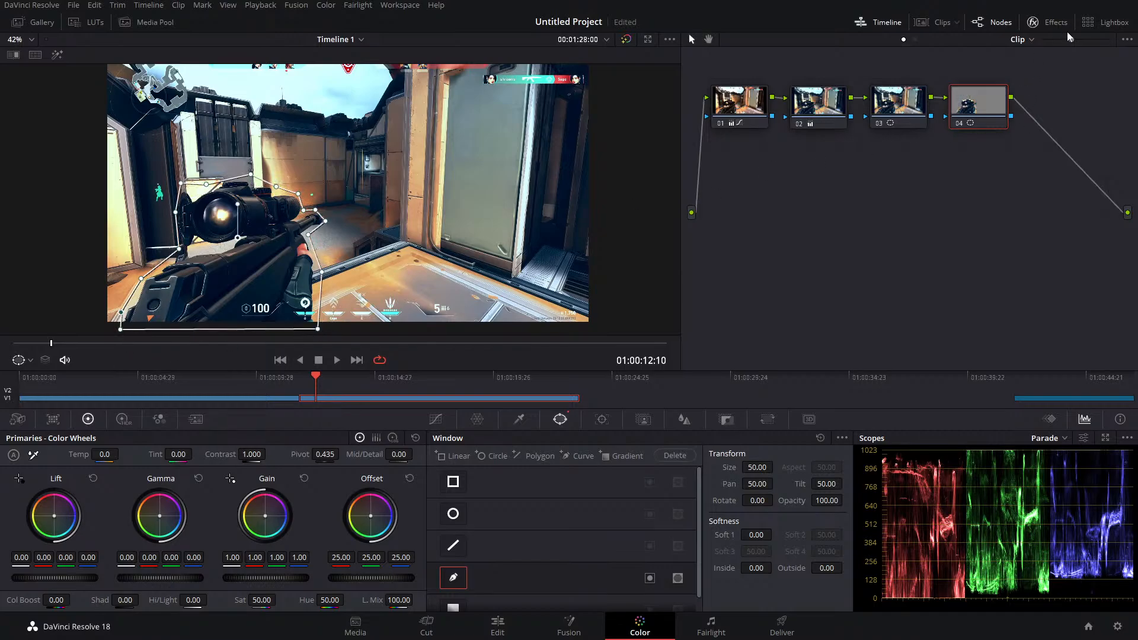
Search the effects library for "obj" and apply the Object Removal effect to node 04
left_click(1050, 22)
left_click(1011, 64)
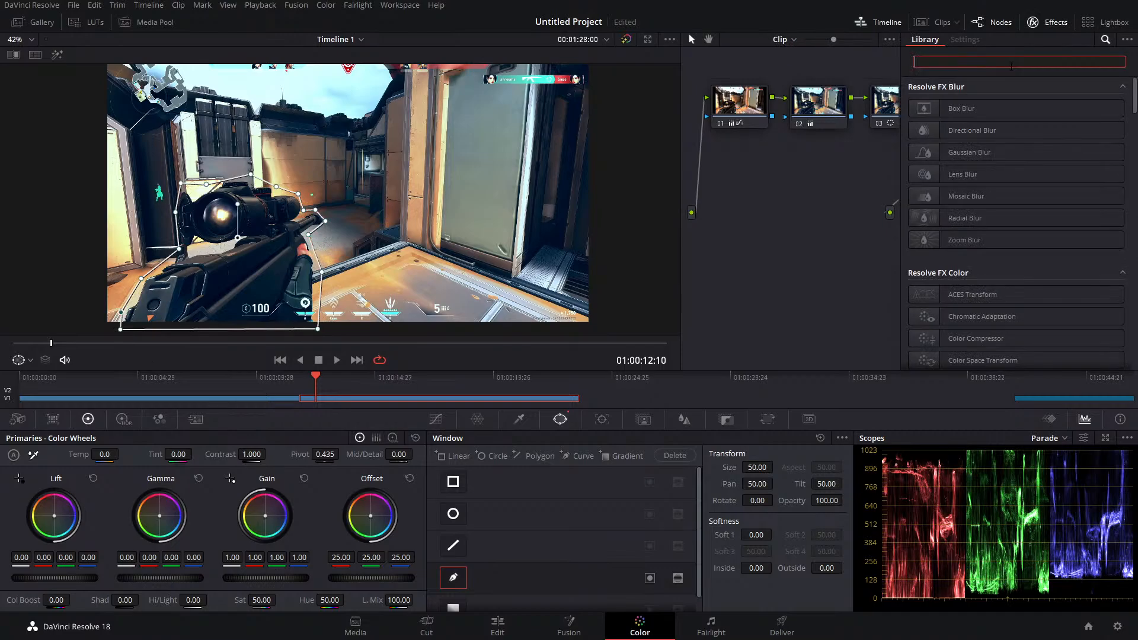
type("obj")
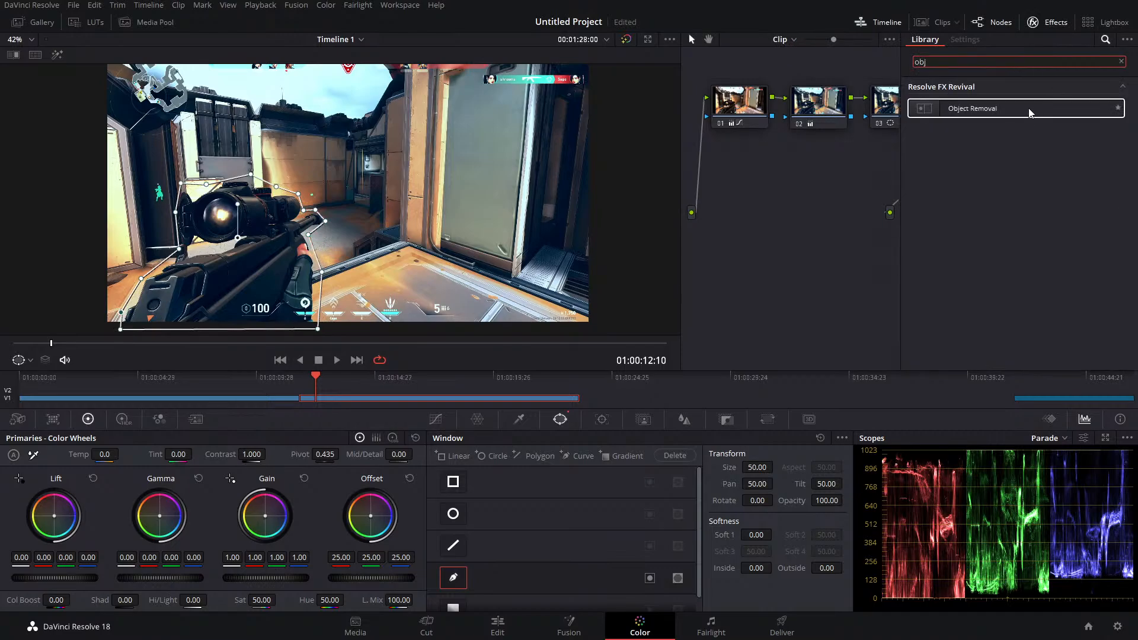
left_click_drag(1029, 112, 972, 109)
left_click_drag(864, 156, 742, 186)
left_click_drag(1029, 108, 868, 143)
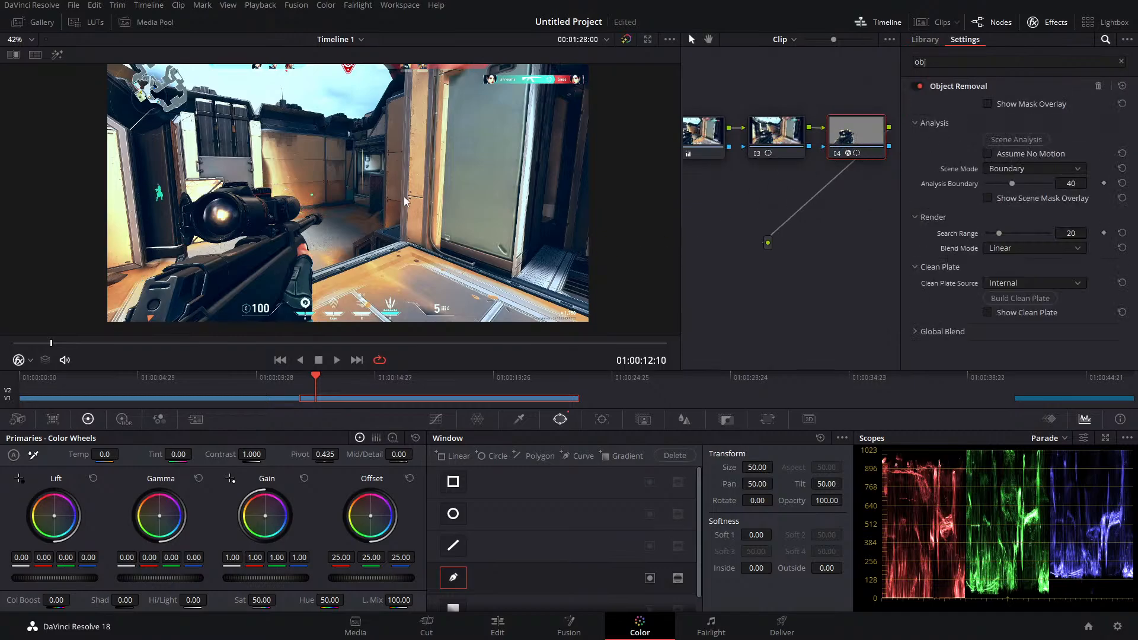
Check Object Removal's mask overlay, and enable Assume No Motion to build a clean plate from the internal source
left_click(988, 103)
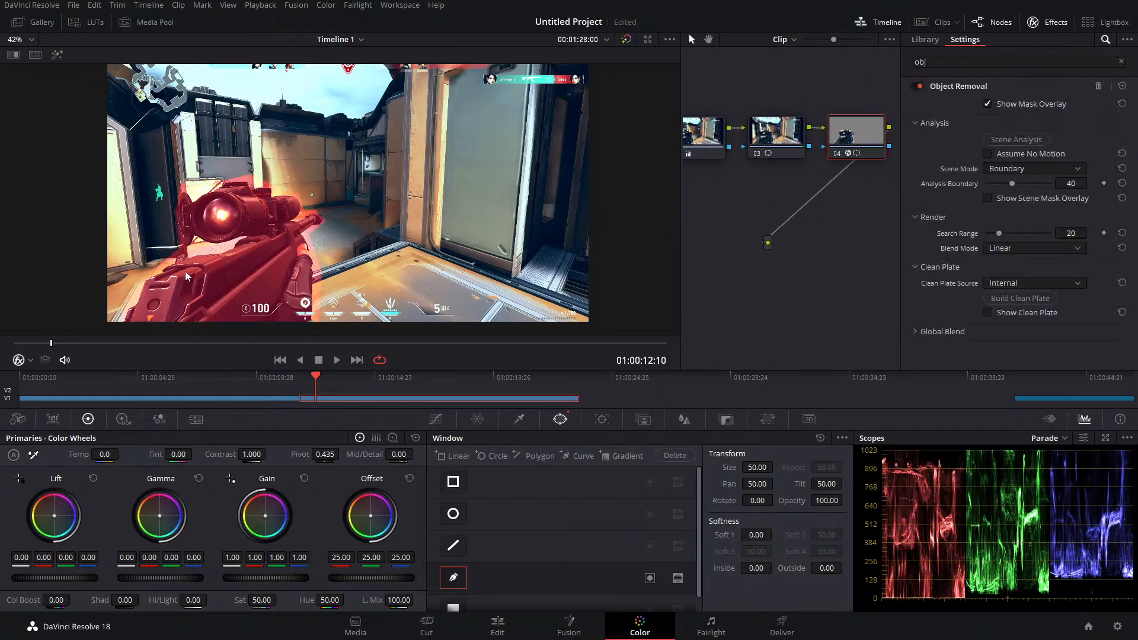
left_click(988, 104)
left_click(990, 153)
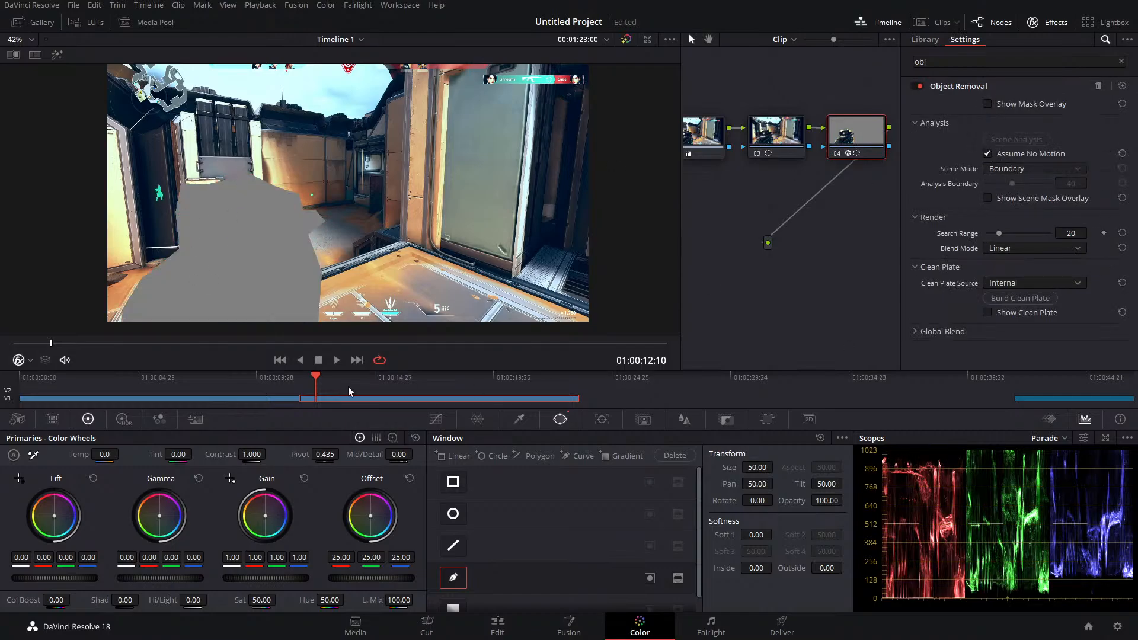
left_click(987, 153)
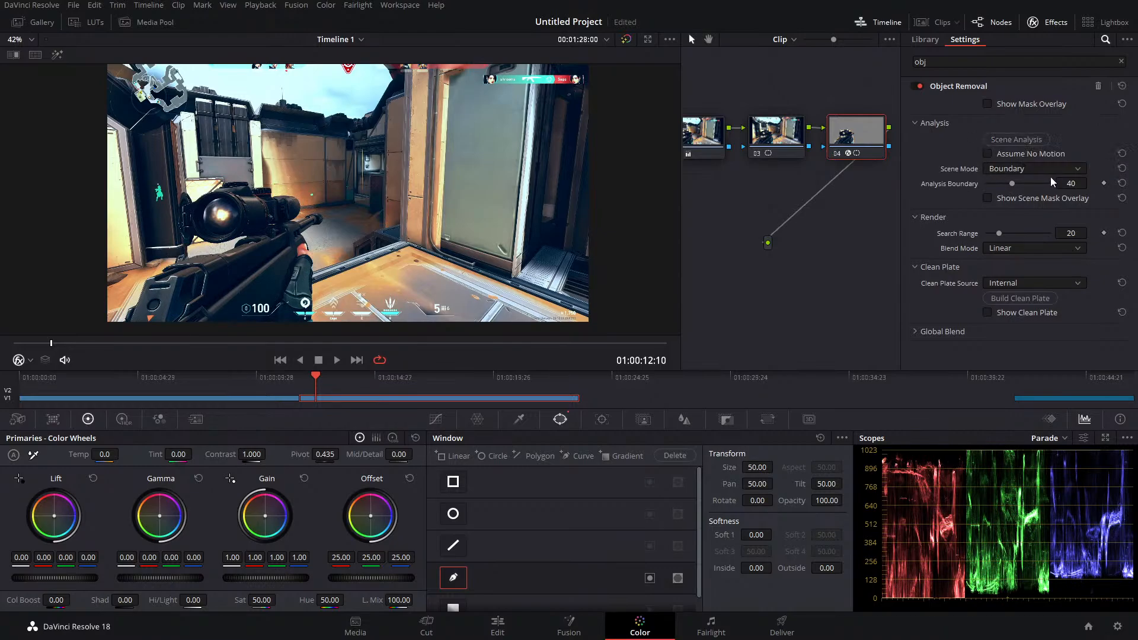
left_click(987, 154)
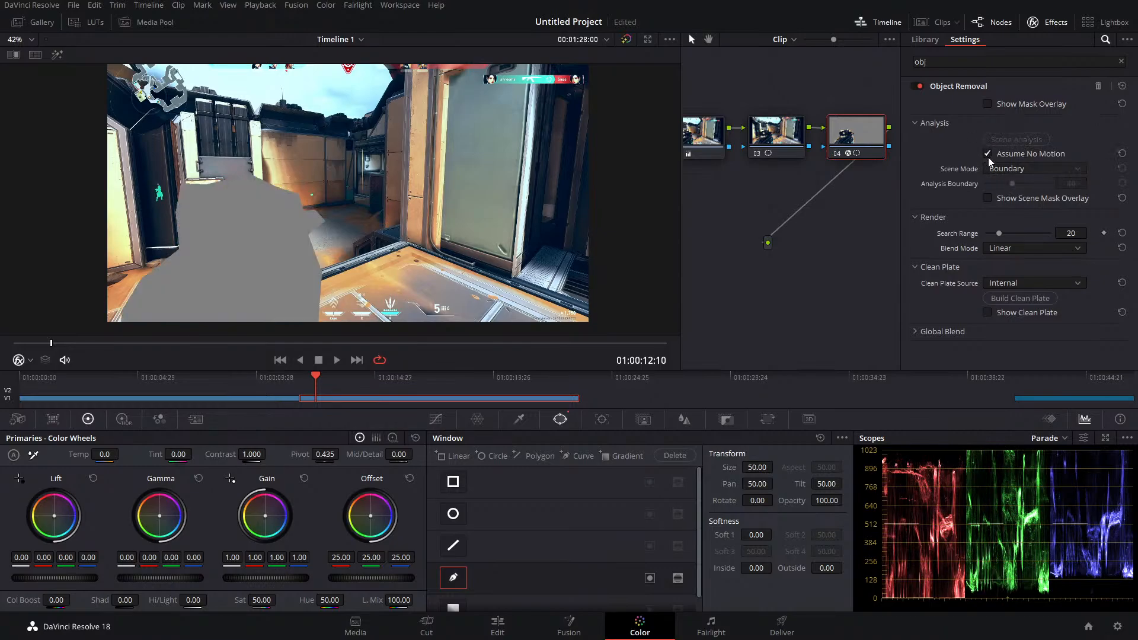
left_click(1005, 298)
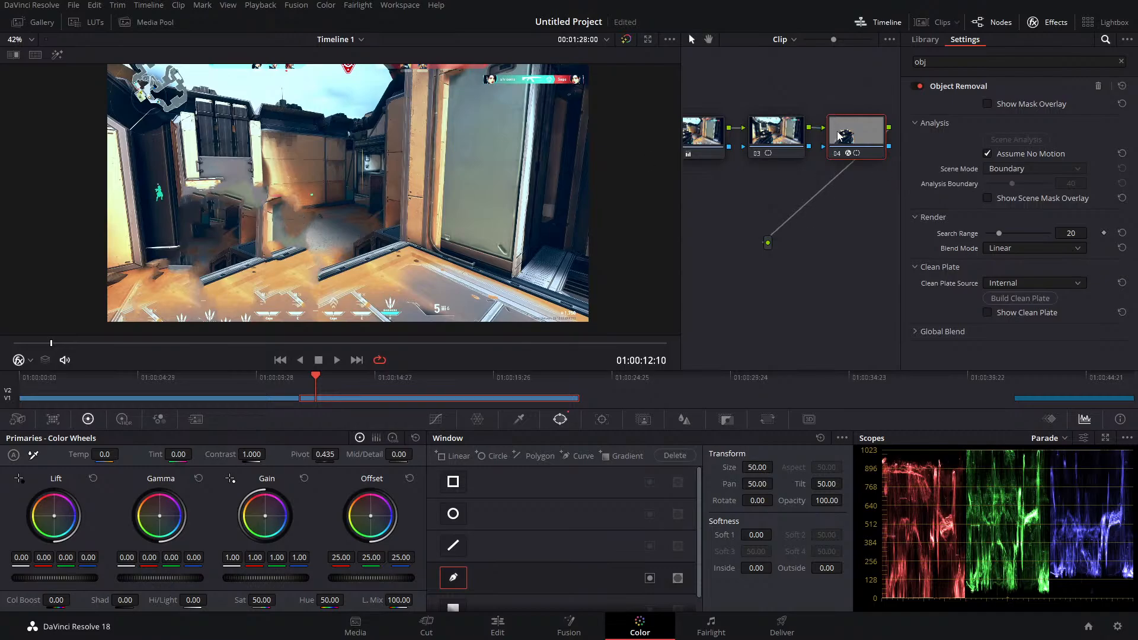
Delete node 04 with its rifle window and Object Removal effect
key("Delete")
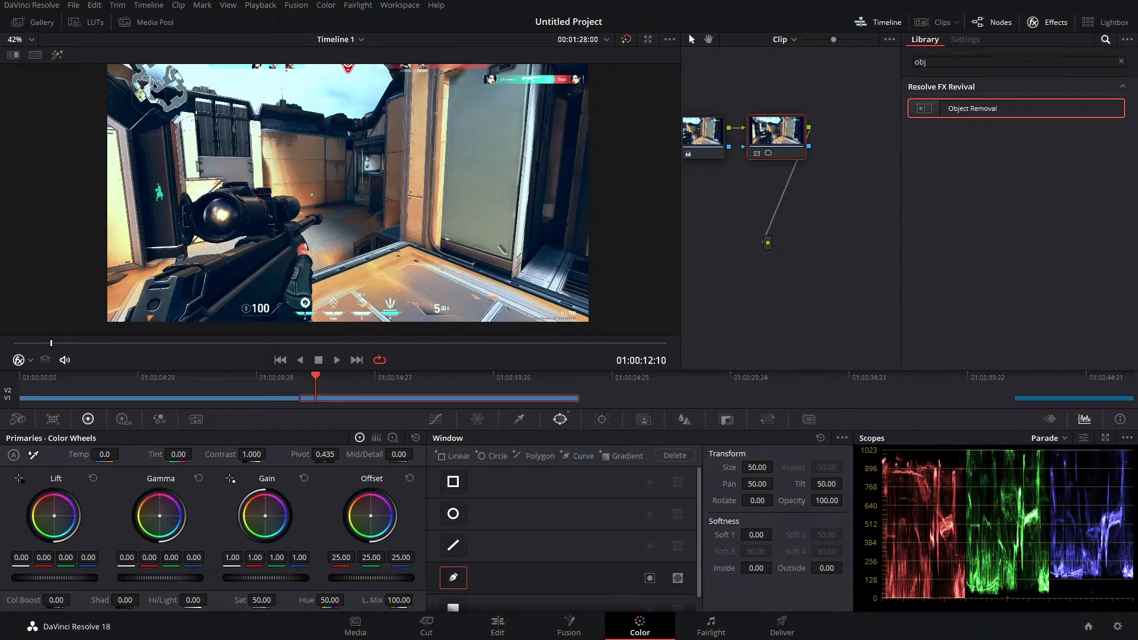
Try adding the custom H.264 export to the render queue on the Deliver page, cancel the file destination and return to the Edit page
left_click(781, 626)
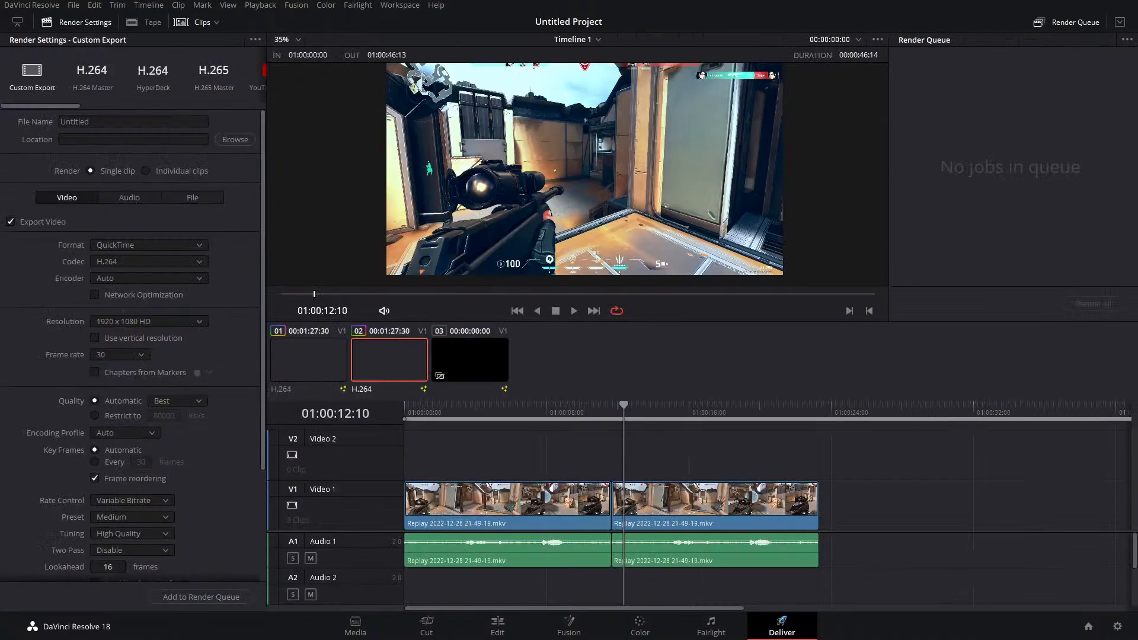
left_click(215, 597)
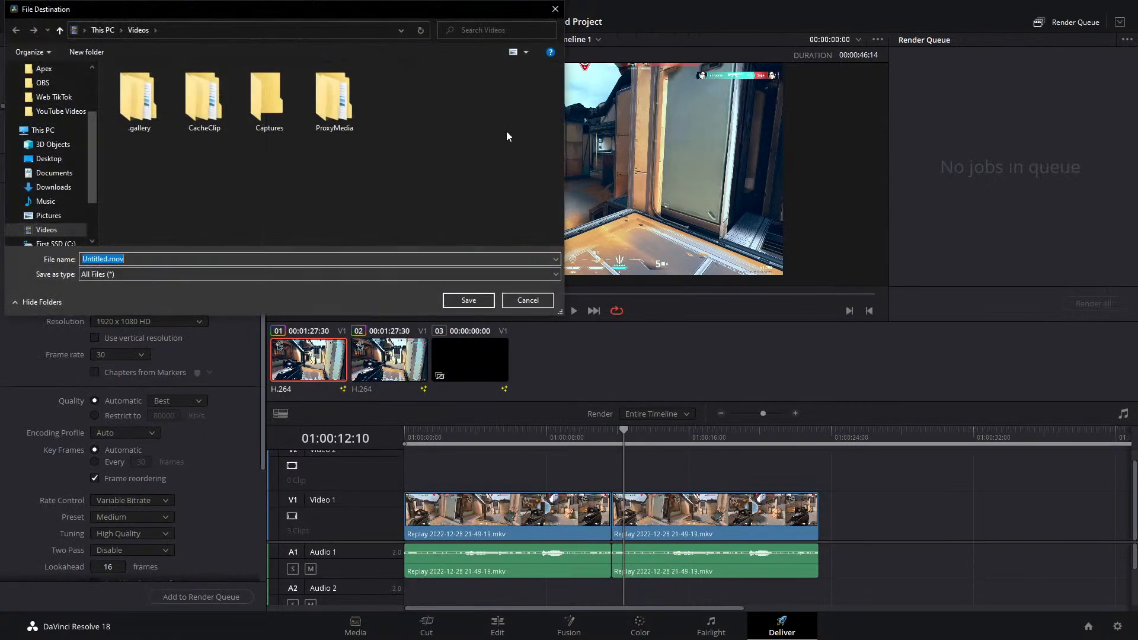
left_click(555, 10)
left_click(497, 626)
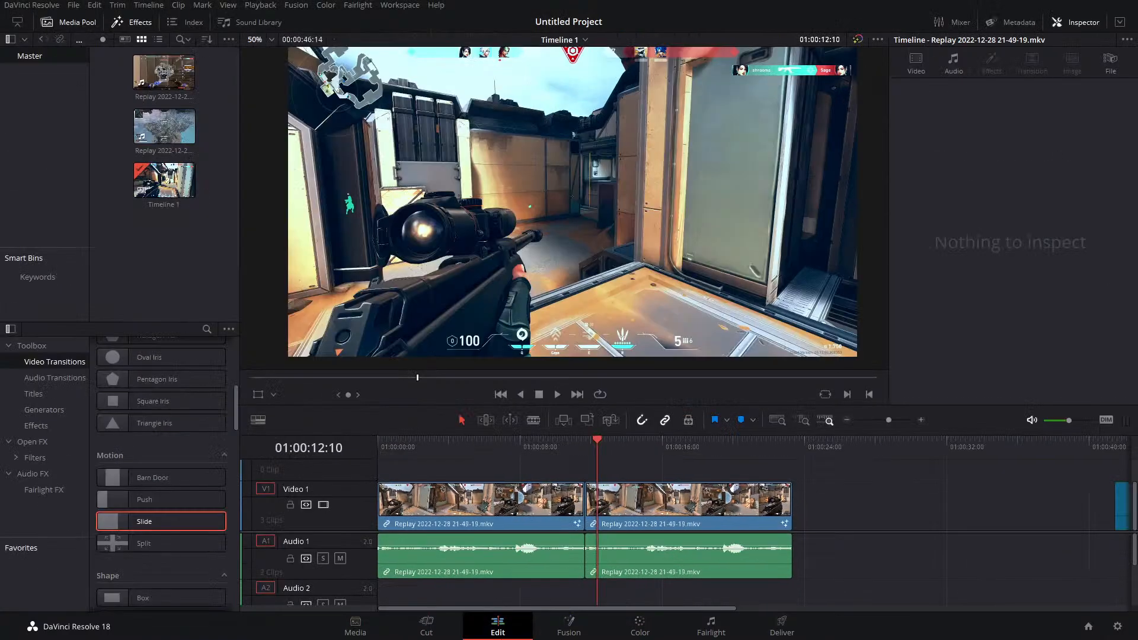
Look through the available export presets on the Deliver page and return to the Edit page
left_click(777, 627)
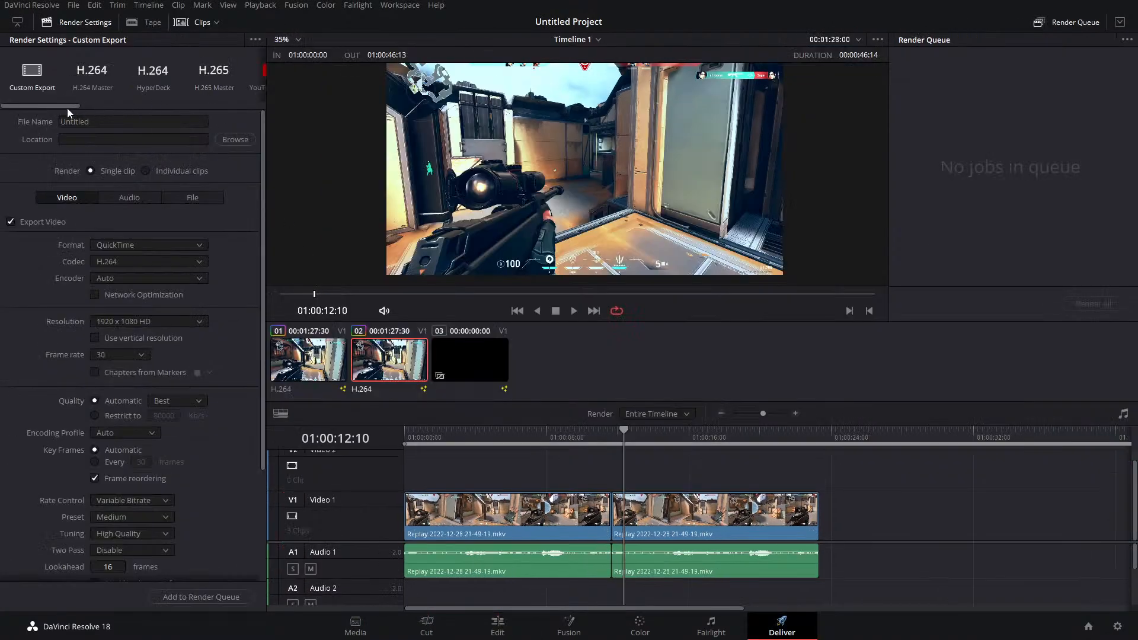
left_click_drag(67, 109, 117, 107)
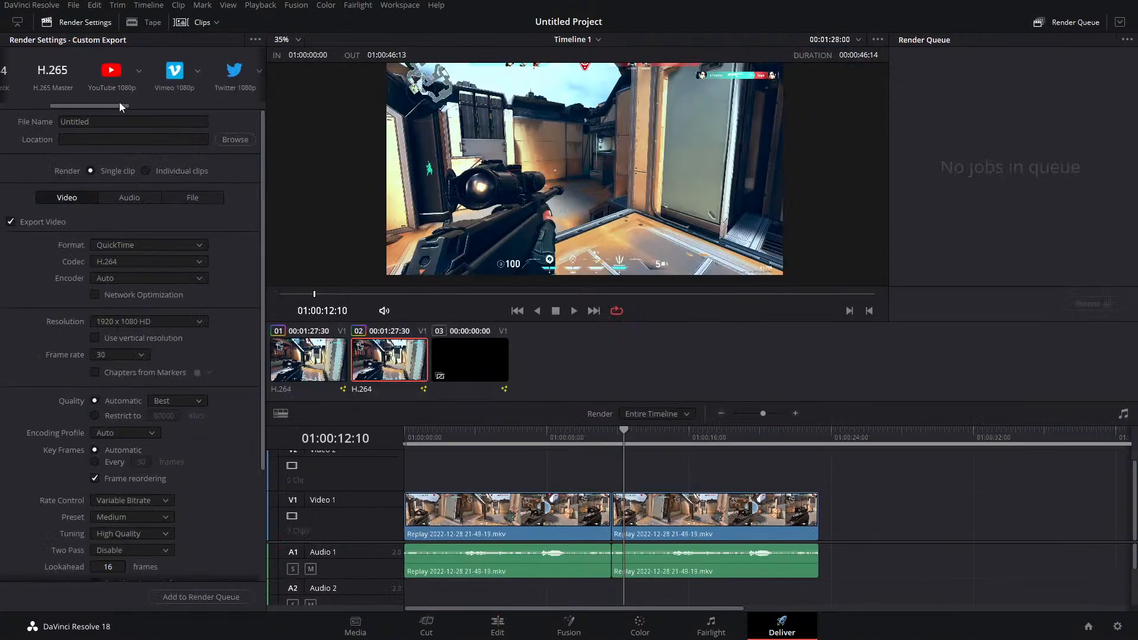
left_click_drag(70, 106, 6, 109)
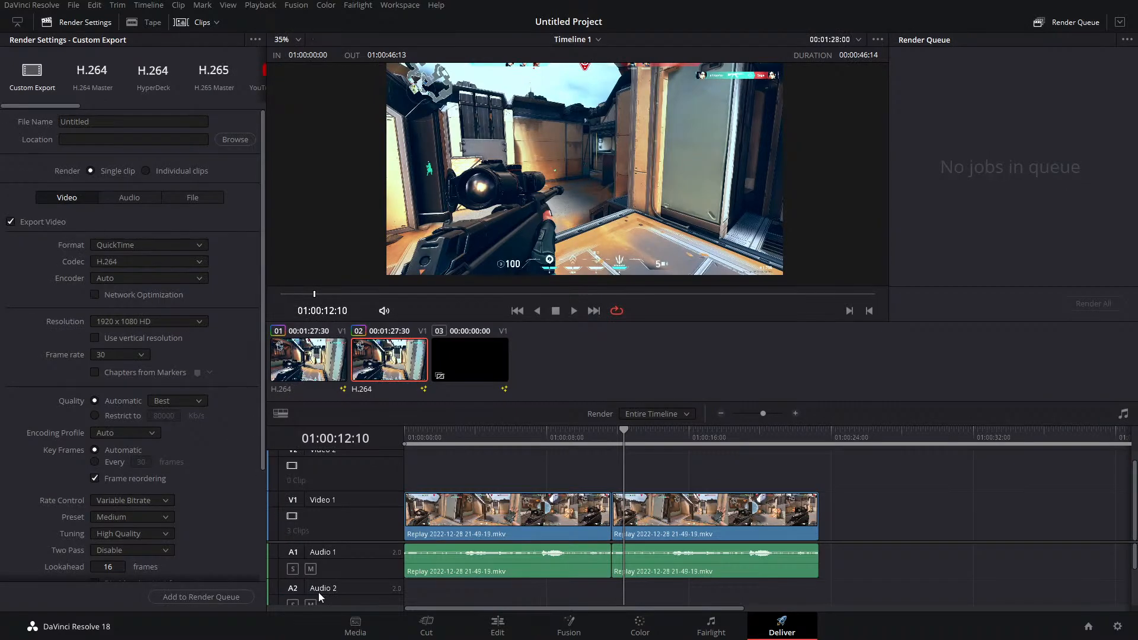
left_click(499, 628)
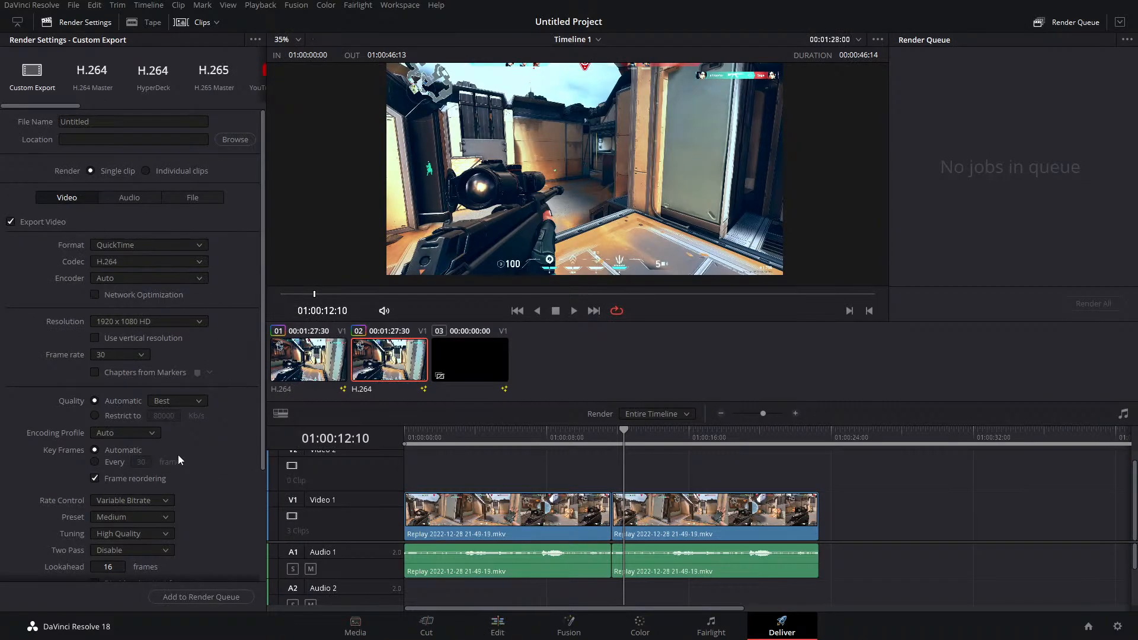
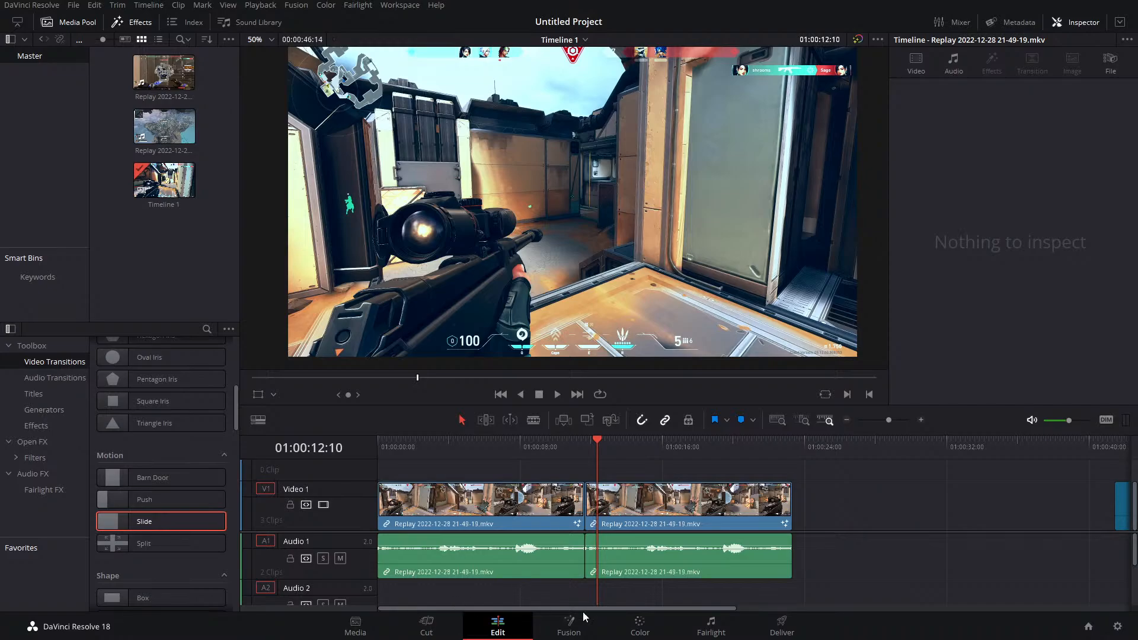
Show the retime controls on the second gameplay clip and stretch its end to slow it to 47%
right_click(657, 507)
left_click(687, 291)
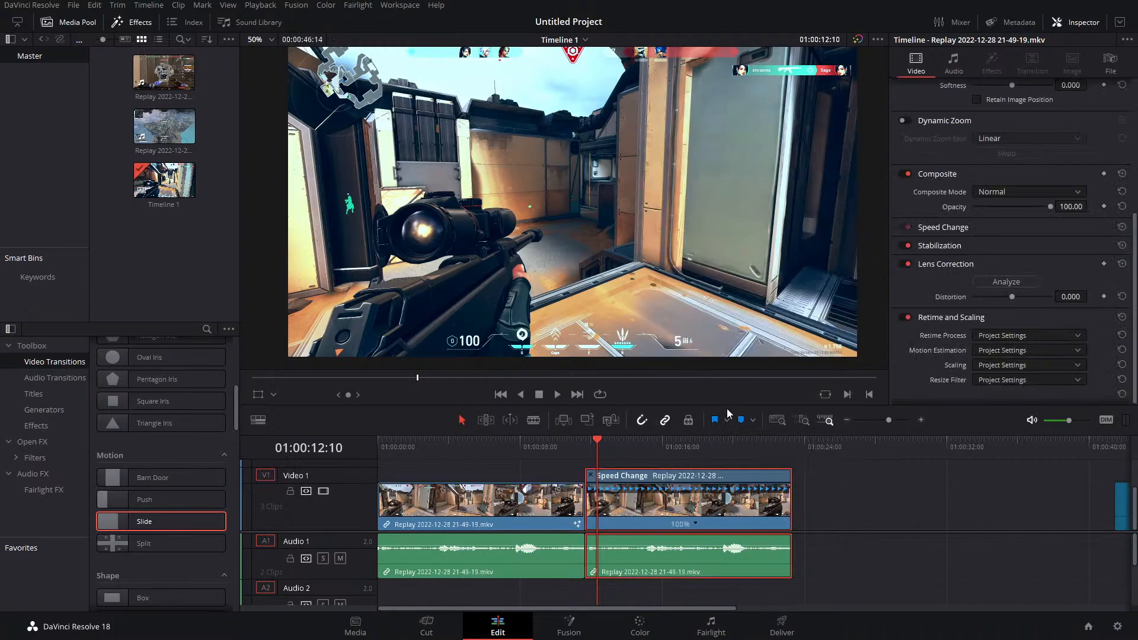
left_click_drag(794, 474, 1019, 474)
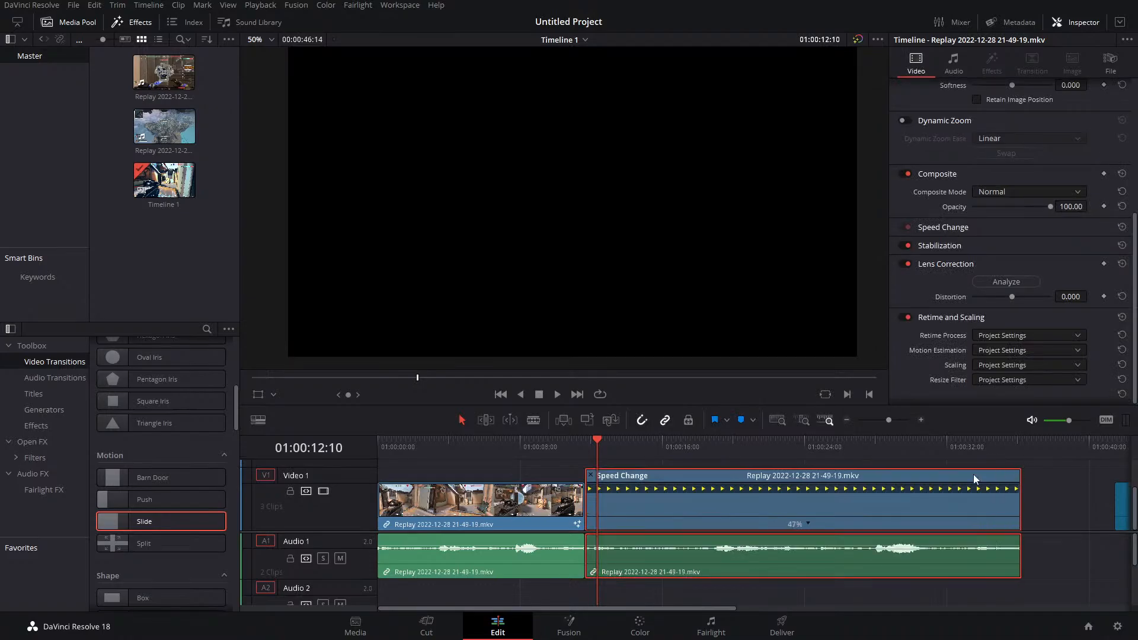
Scrub the slowed clip to 01:00:18:02, view that frame on the Fusion page and return to the Edit page
left_click_drag(610, 449, 699, 458)
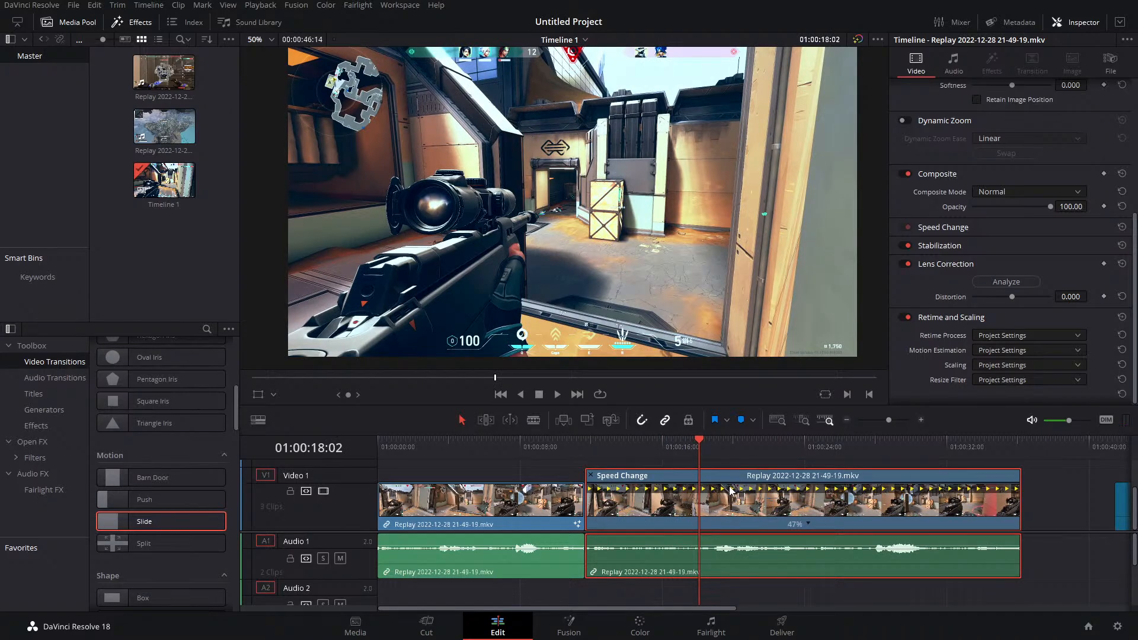
left_click(568, 625)
left_click(500, 629)
left_click(569, 623)
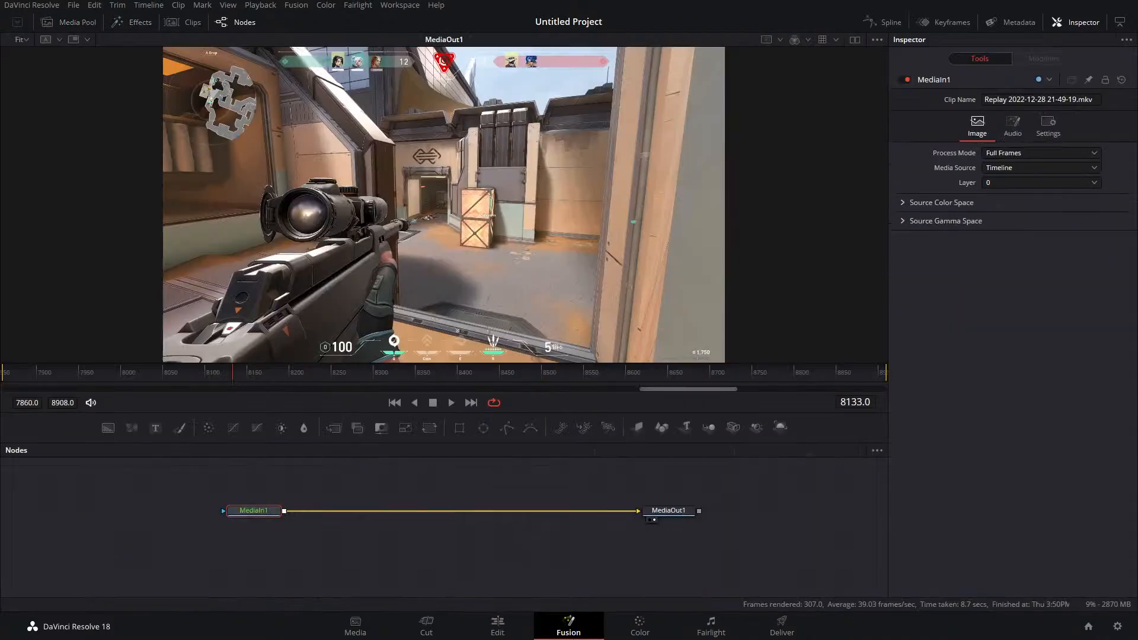
left_click(526, 628)
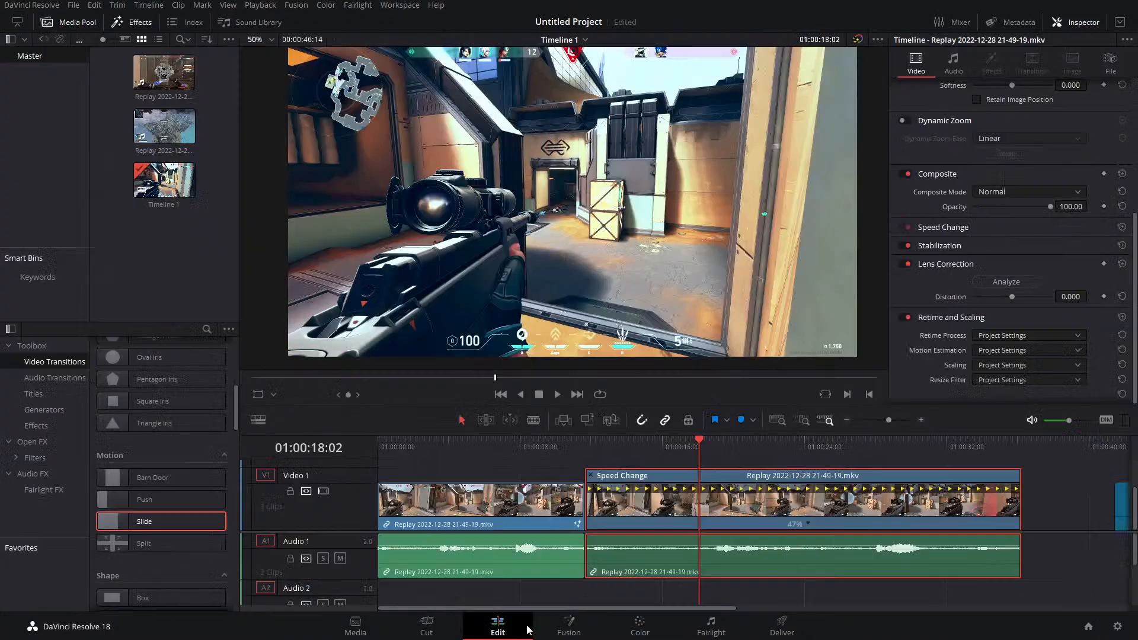
Reset the second clip's retiming with Reset Clip
left_click(810, 526)
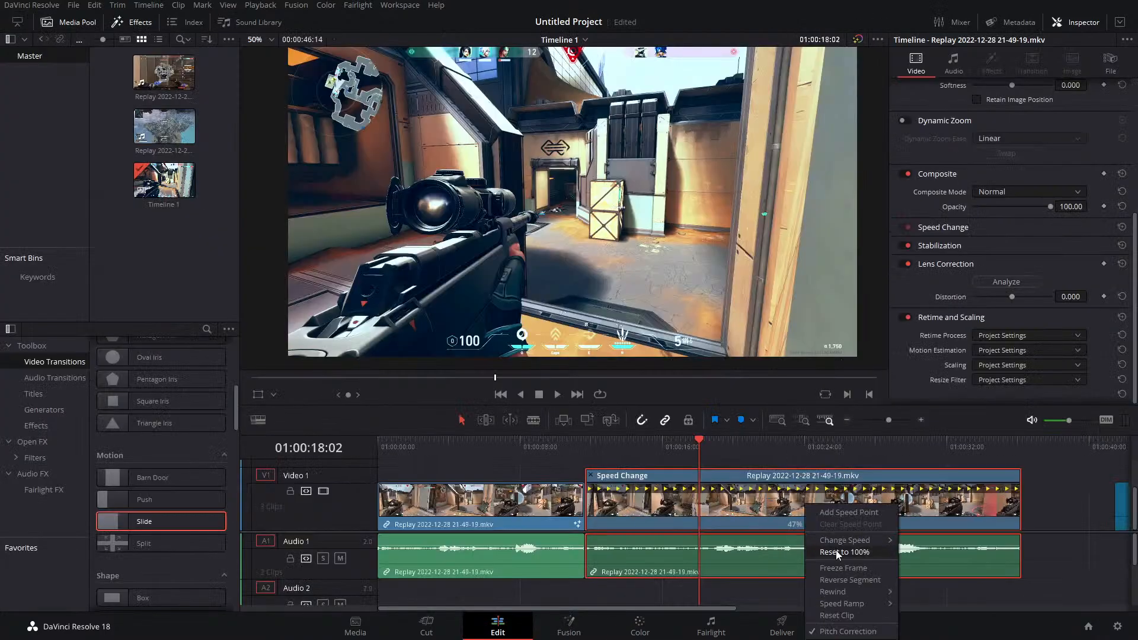
left_click(838, 615)
left_click(815, 523)
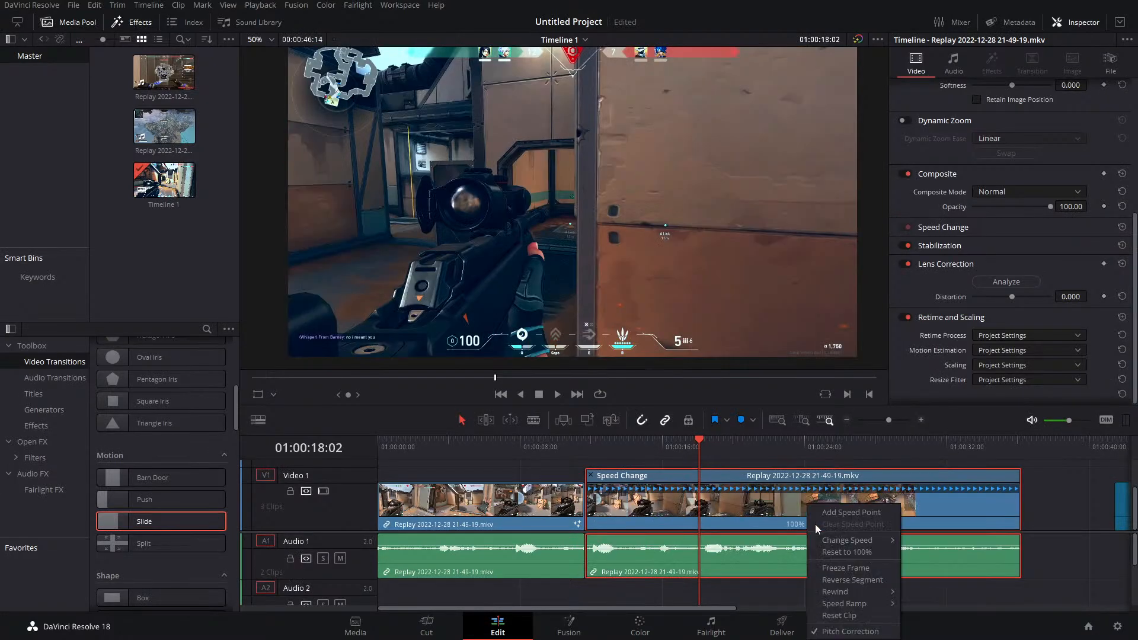
left_click(778, 508)
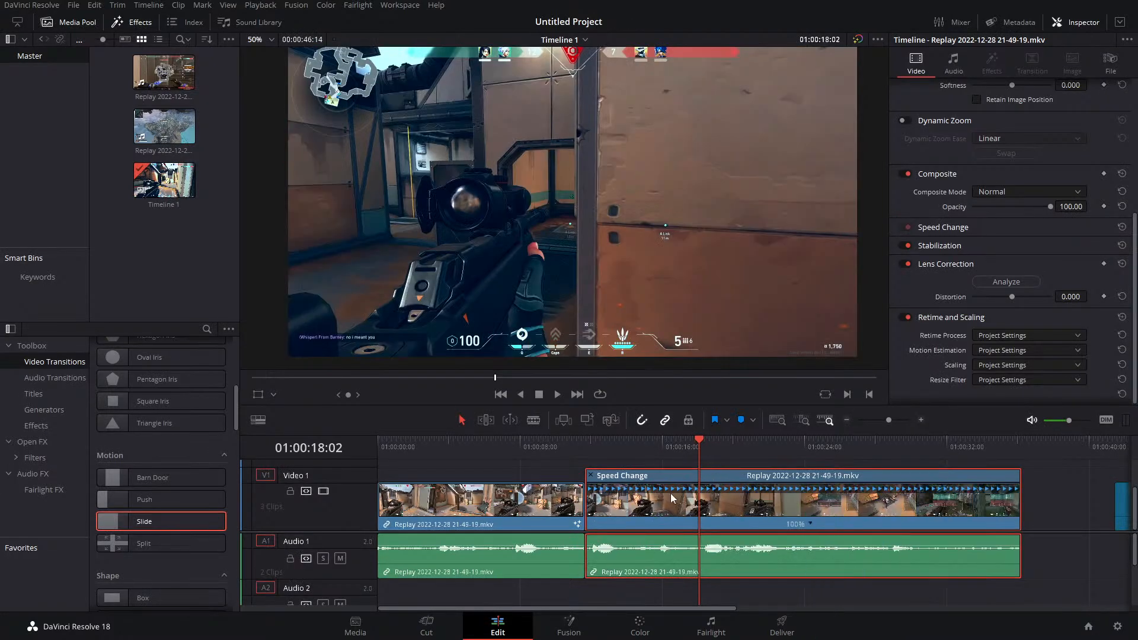
Hide the second clip's retime controls and show them again
left_click(595, 478)
right_click(716, 514)
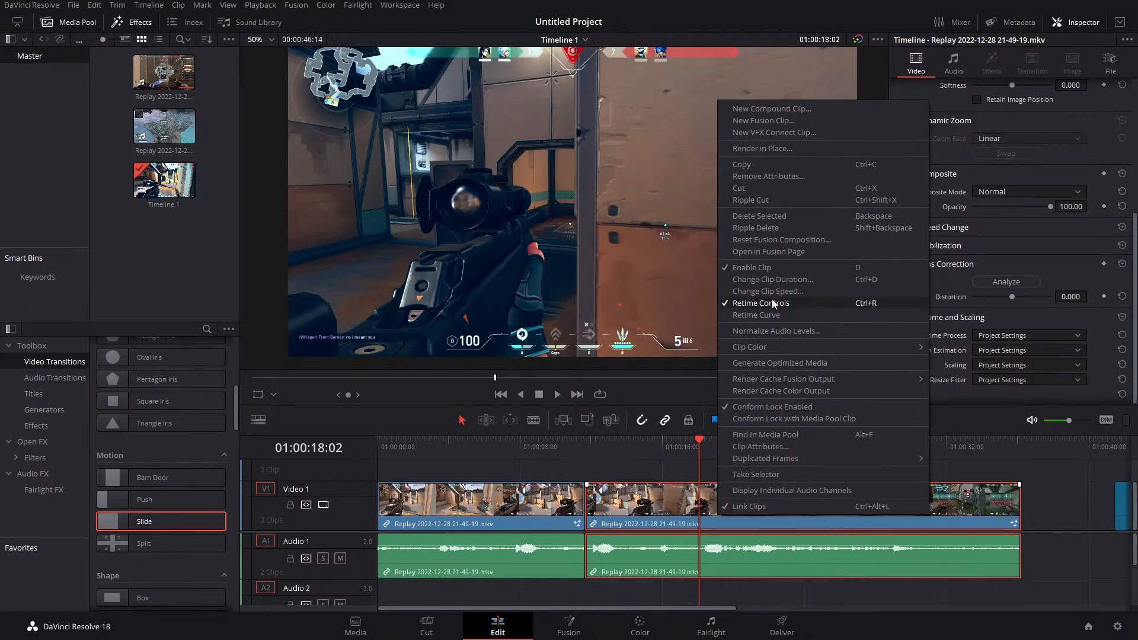
left_click(861, 304)
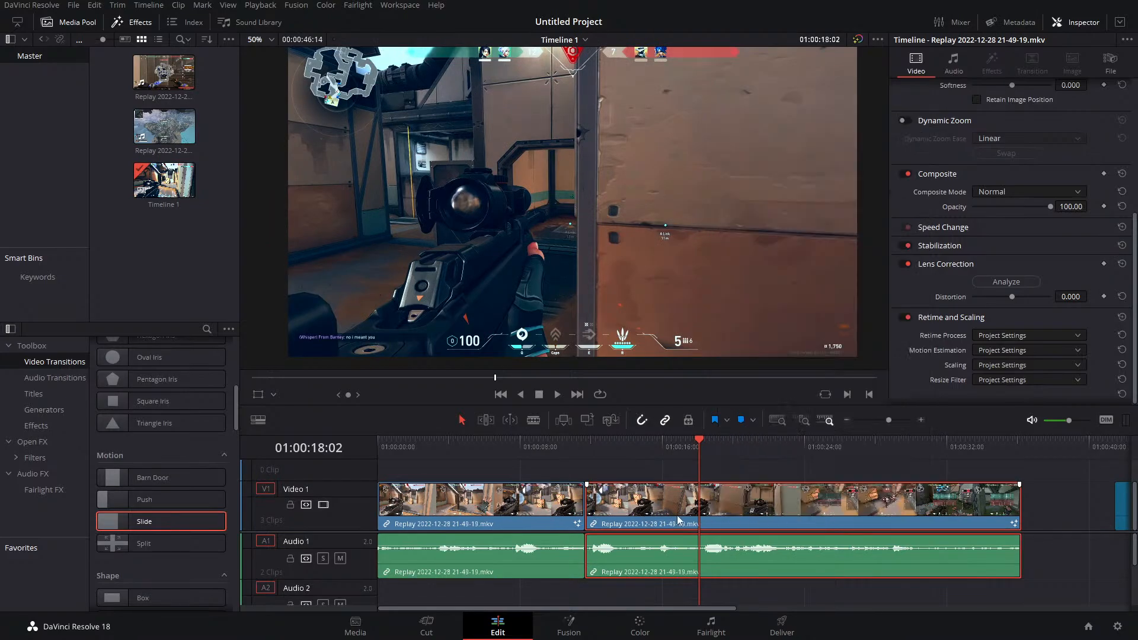
right_click(657, 511)
left_click(716, 292)
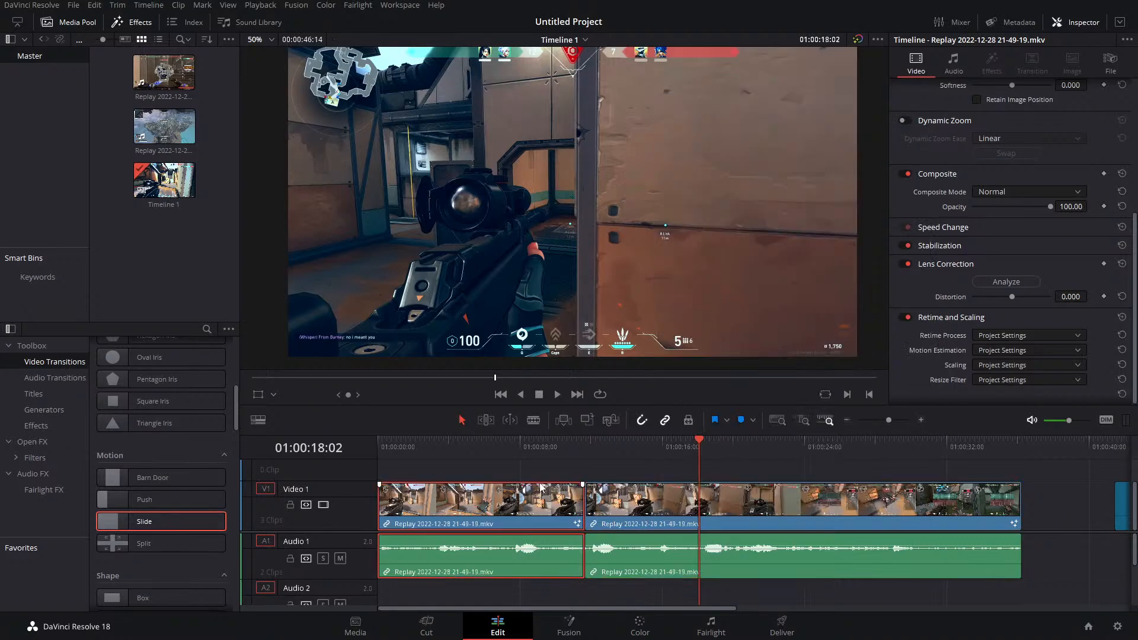
right_click(638, 500)
left_click(702, 290)
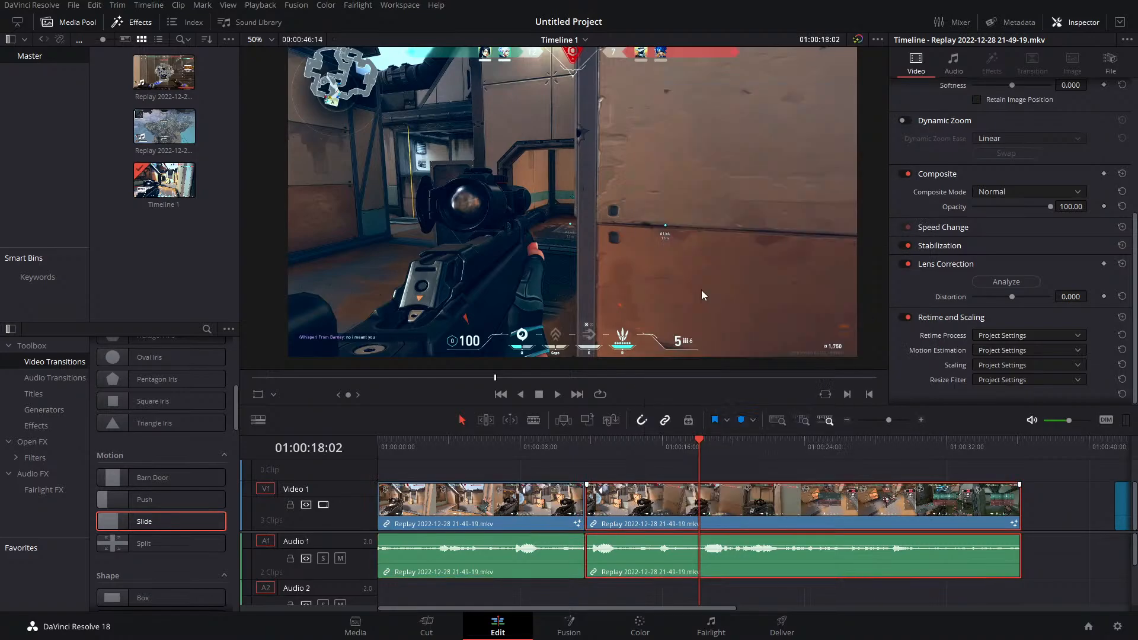
Add speed points at 01:00:18:02 and 01:00:18:20 on the second clip and stretch the segment between them to 12% speed
left_click(809, 524)
left_click(828, 514)
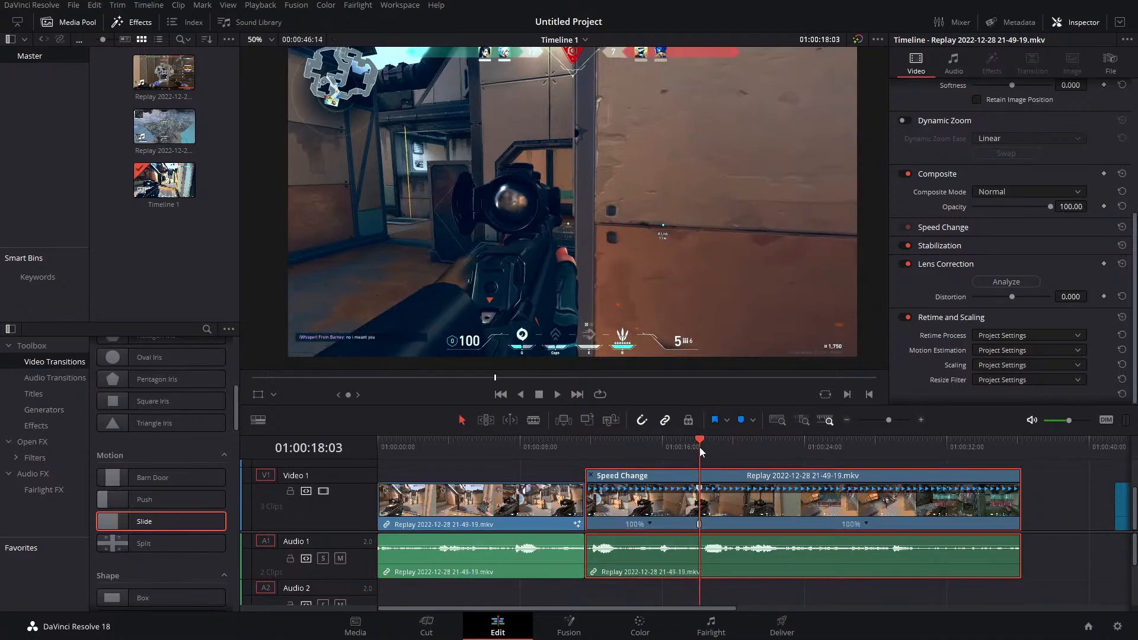
left_click_drag(699, 447, 709, 447)
left_click(865, 524)
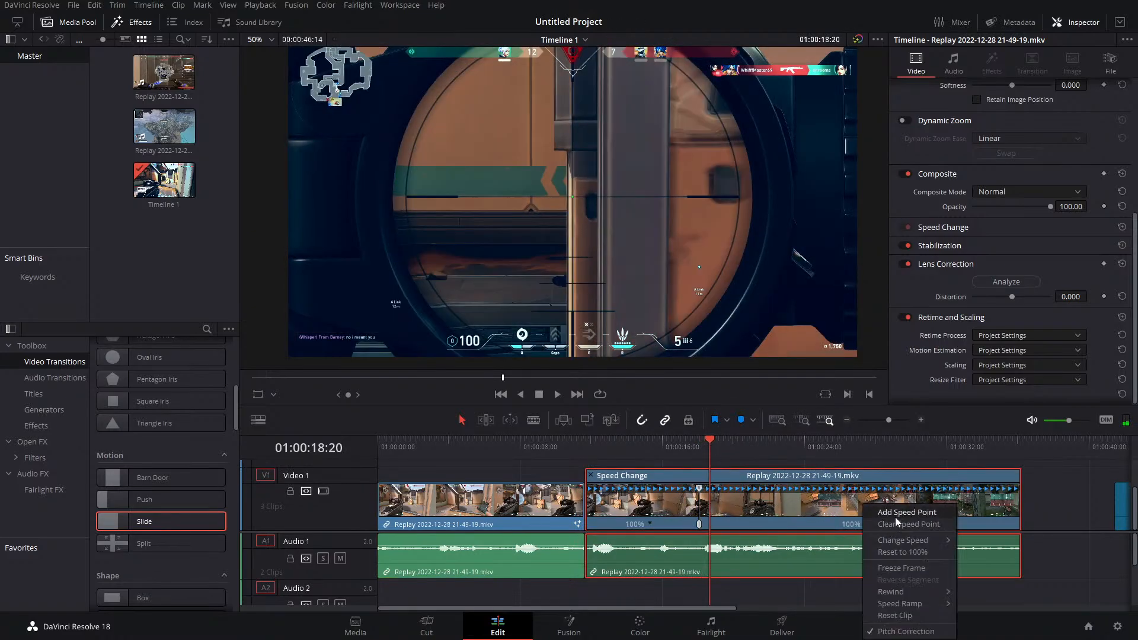
left_click(895, 516)
left_click_drag(740, 489, 786, 491)
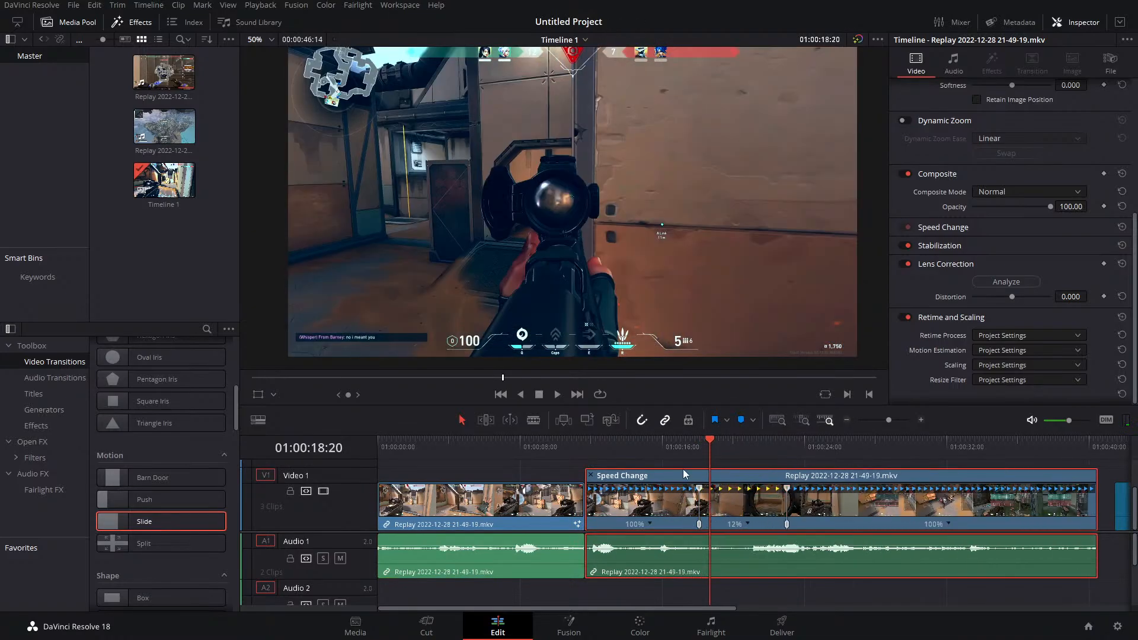
At 01:00:18:15, set the clip's Retime Process to Optical Flow and its Motion Estimation to Enhanced Better
mouse_move(706, 450)
left_mouse_down()
mouse_move(692, 452)
mouse_move(735, 454)
mouse_move(706, 452)
left_mouse_up()
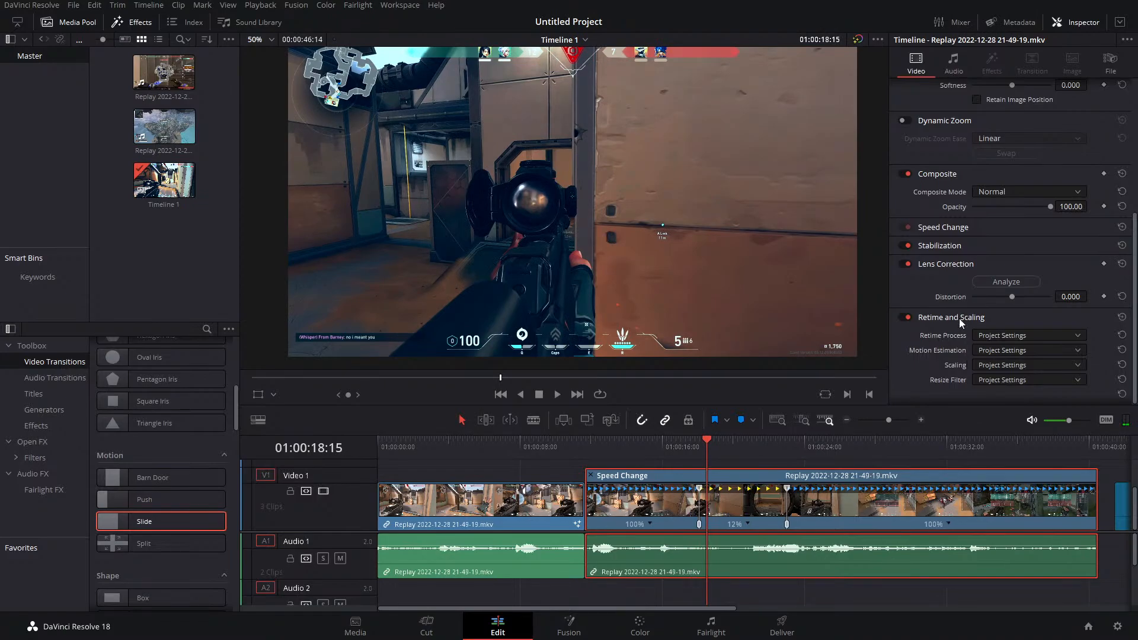
left_click(987, 334)
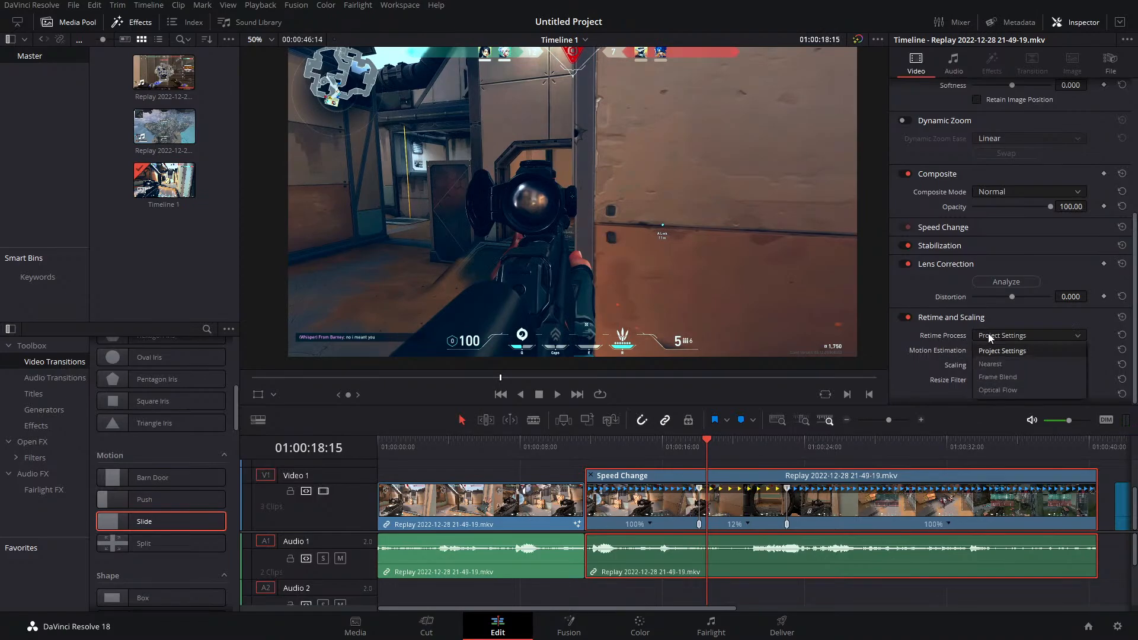
left_click(994, 390)
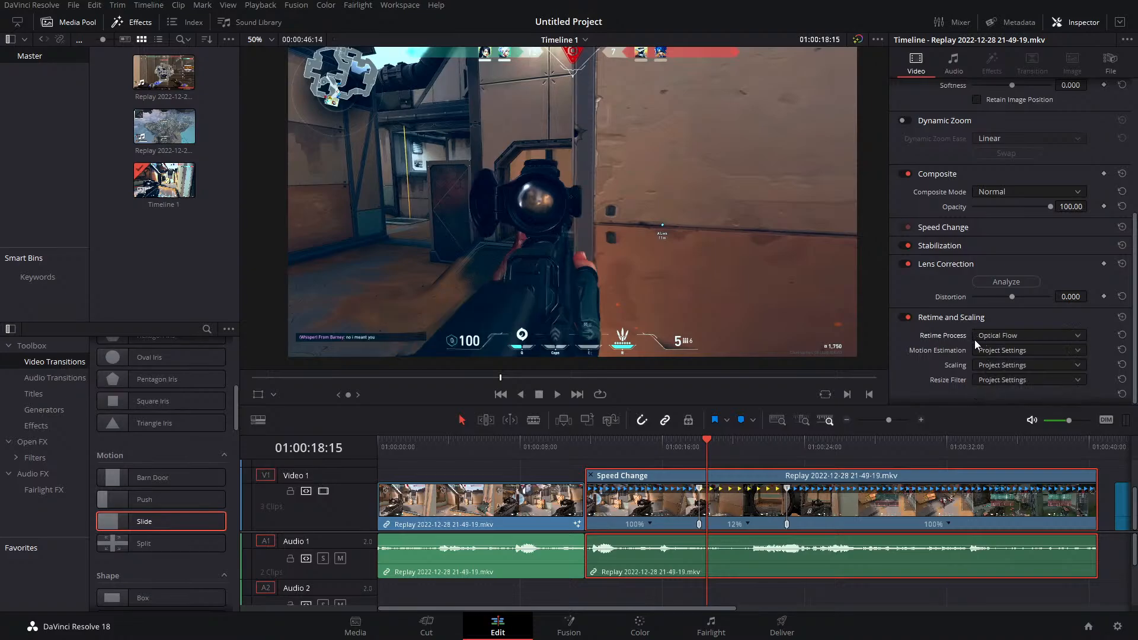
left_click(993, 351)
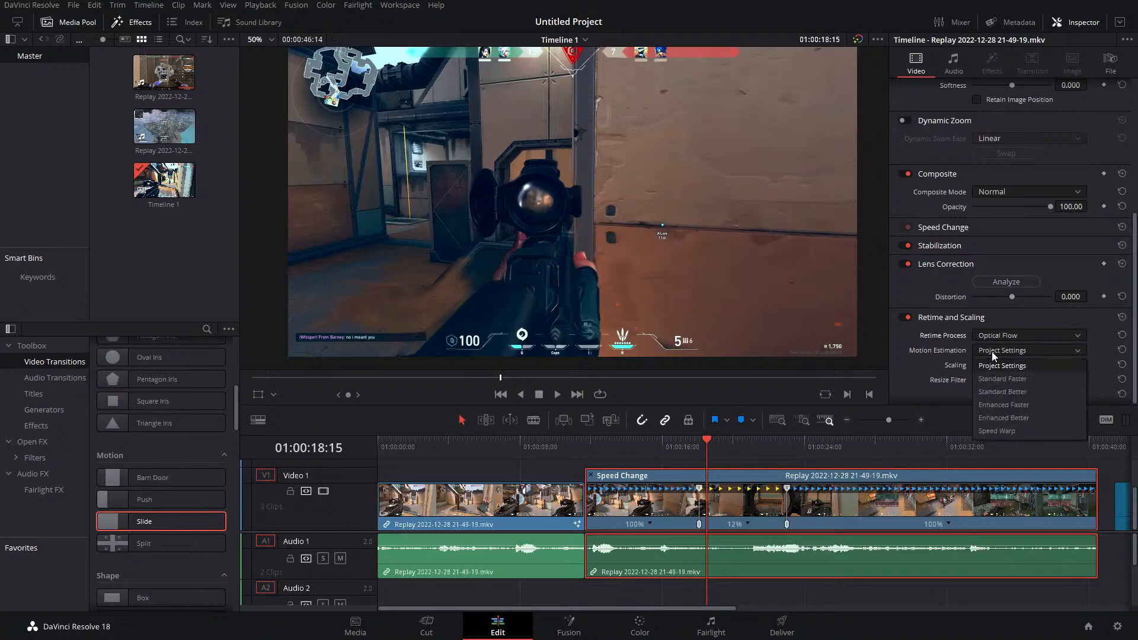
left_click(1000, 418)
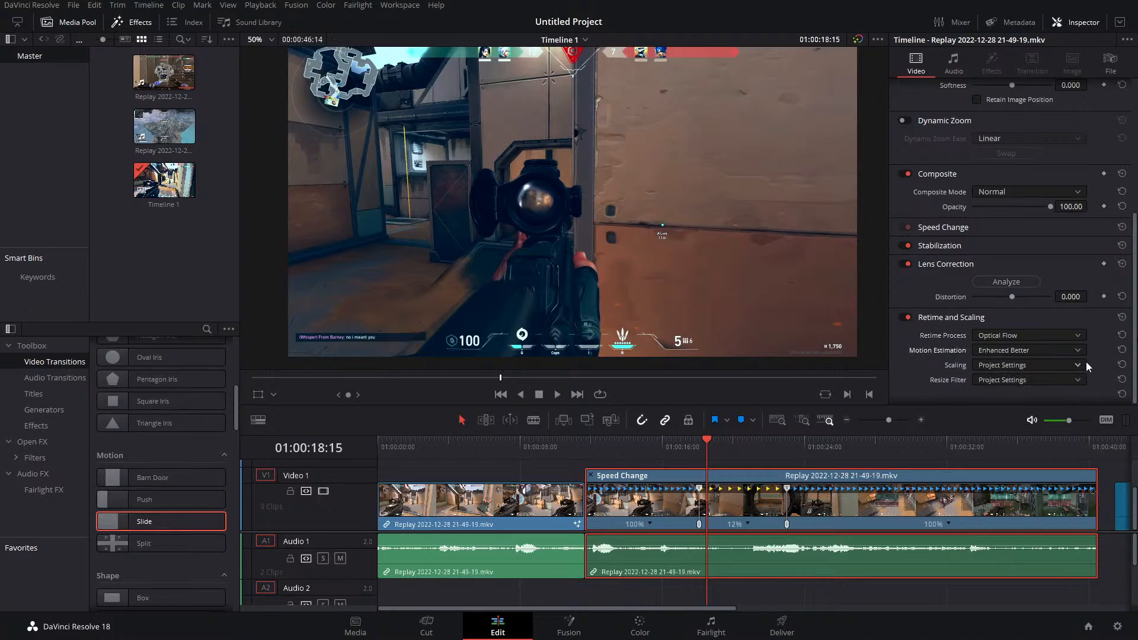
Reset the clip's Retime and Scaling settings and clear its speed points with Reset to 100% and Reset Clip
right_click(727, 496)
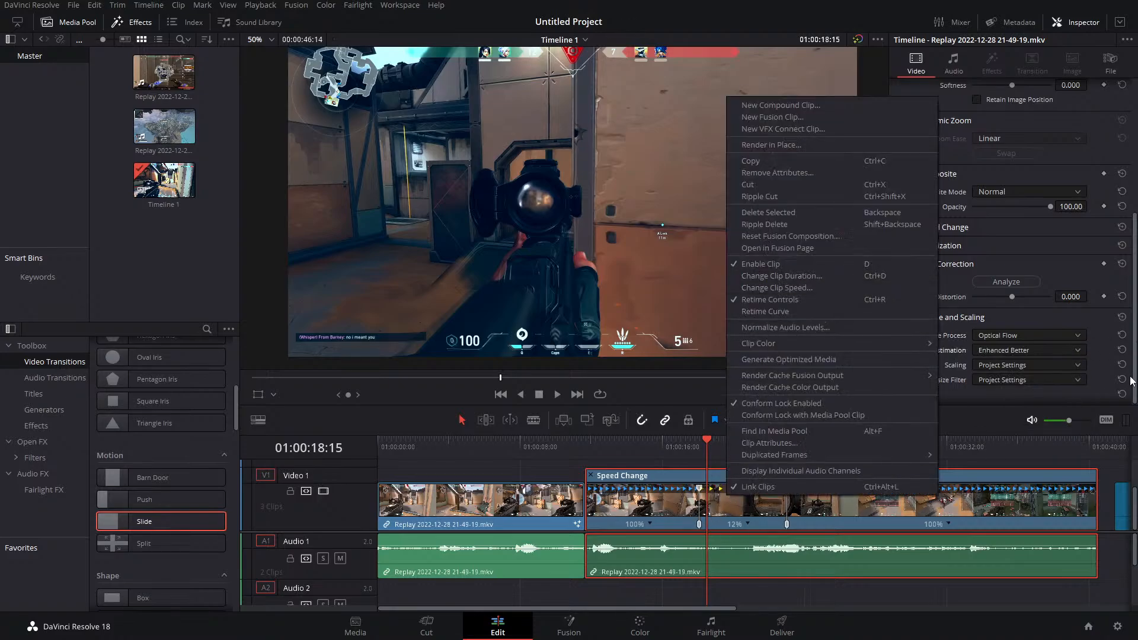
left_click(1122, 317)
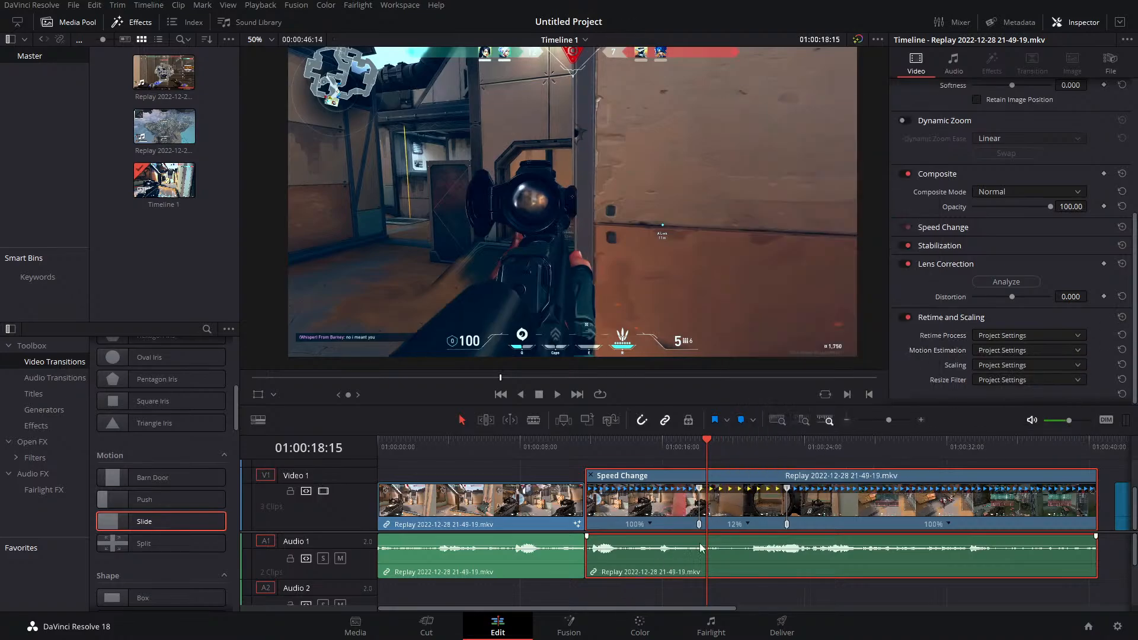
left_click(746, 524)
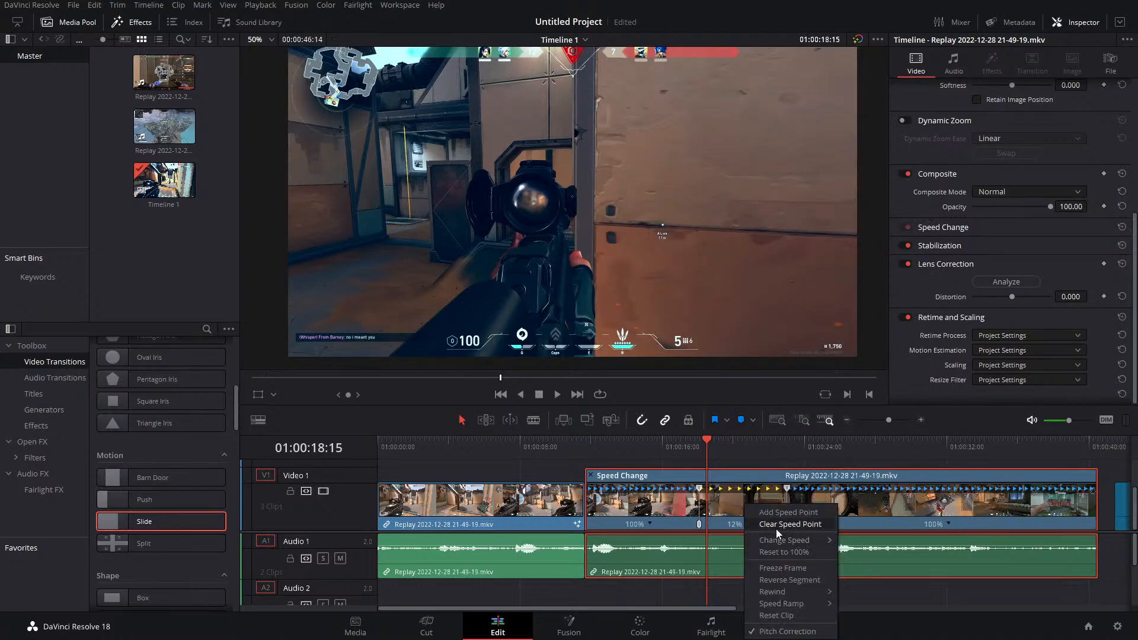
left_click(791, 554)
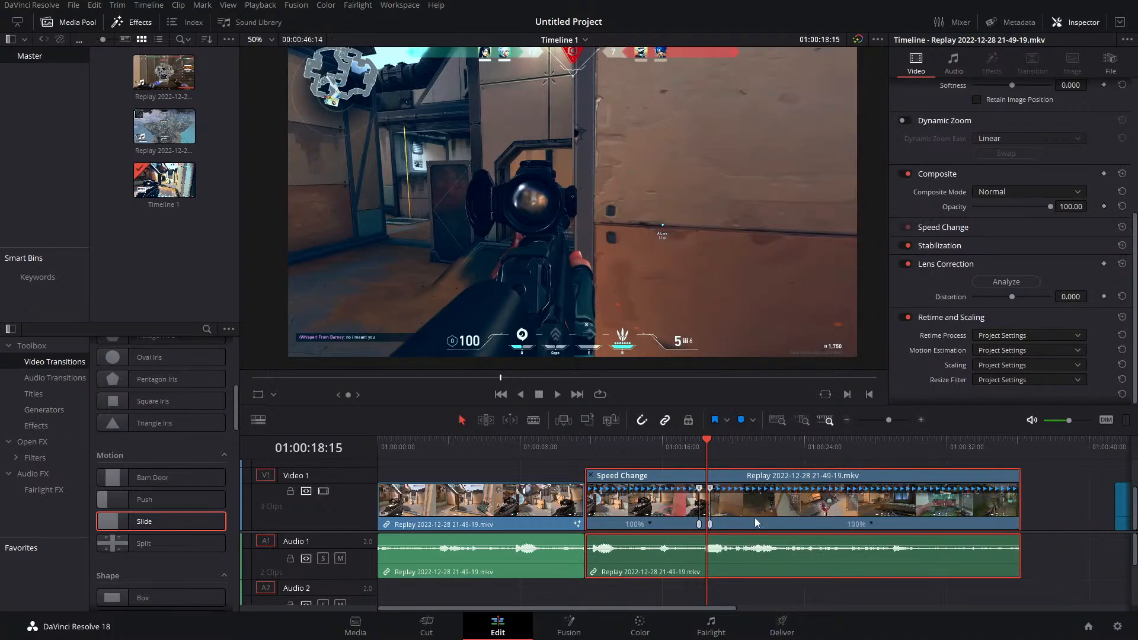
left_click(870, 523)
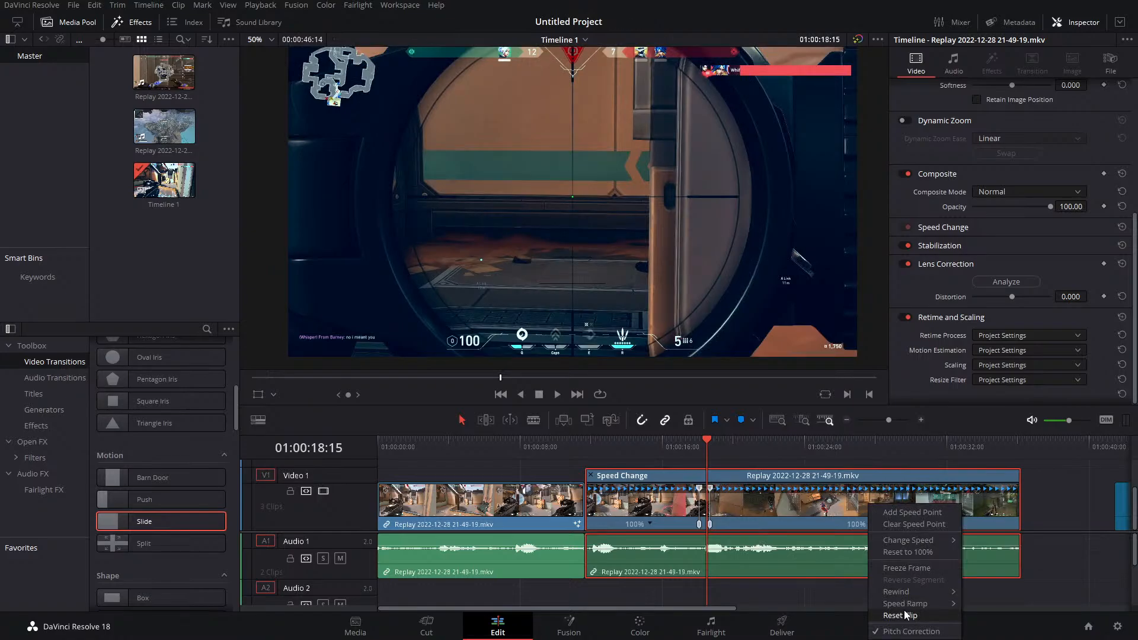
left_click(900, 615)
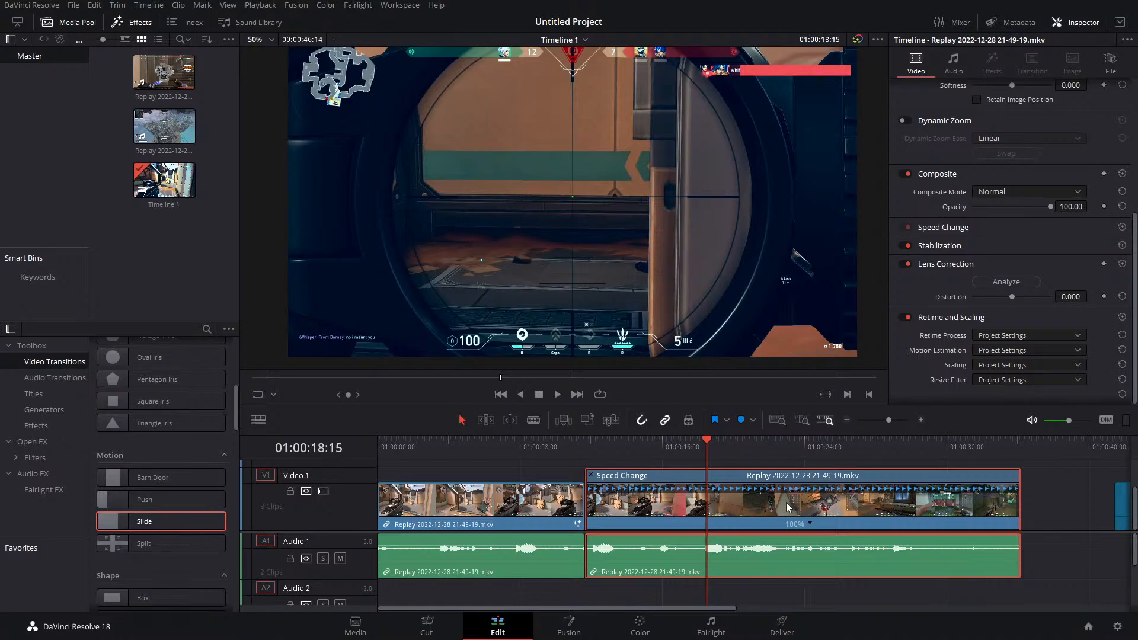
View the Fairlight page, return to the Edit page and hide the second clip's retime controls
left_click(708, 628)
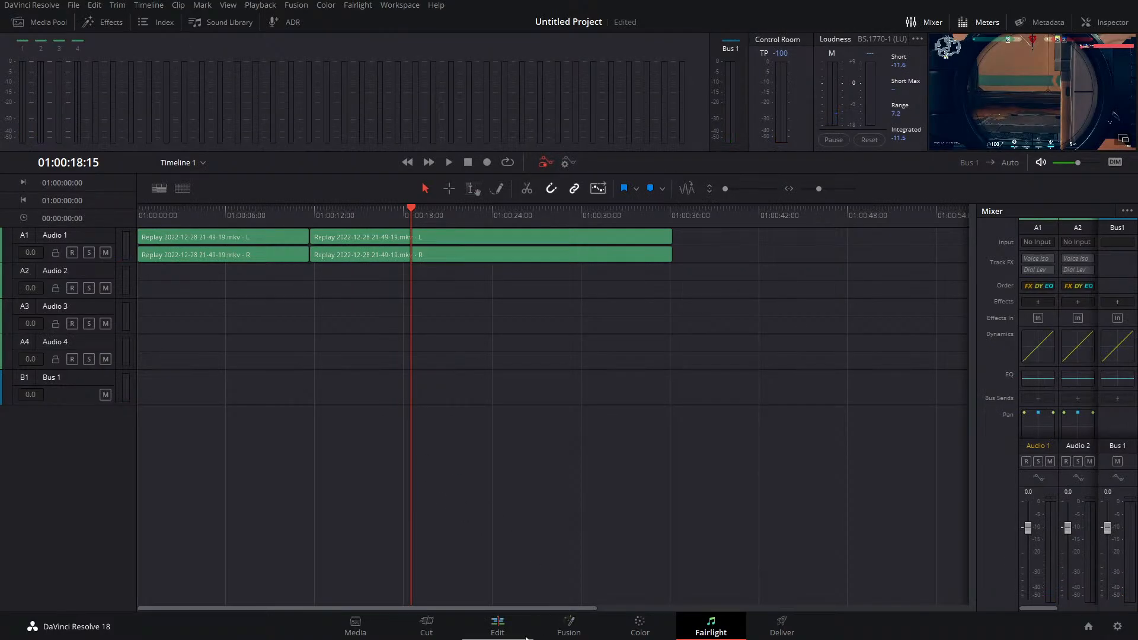
left_click(497, 629)
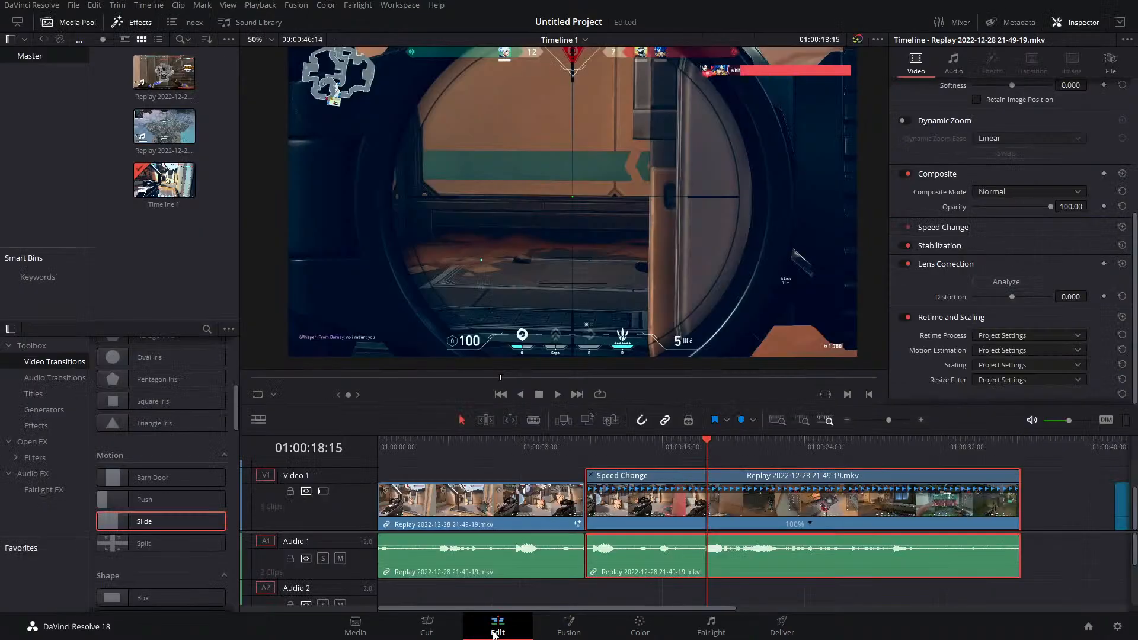
left_click(590, 476)
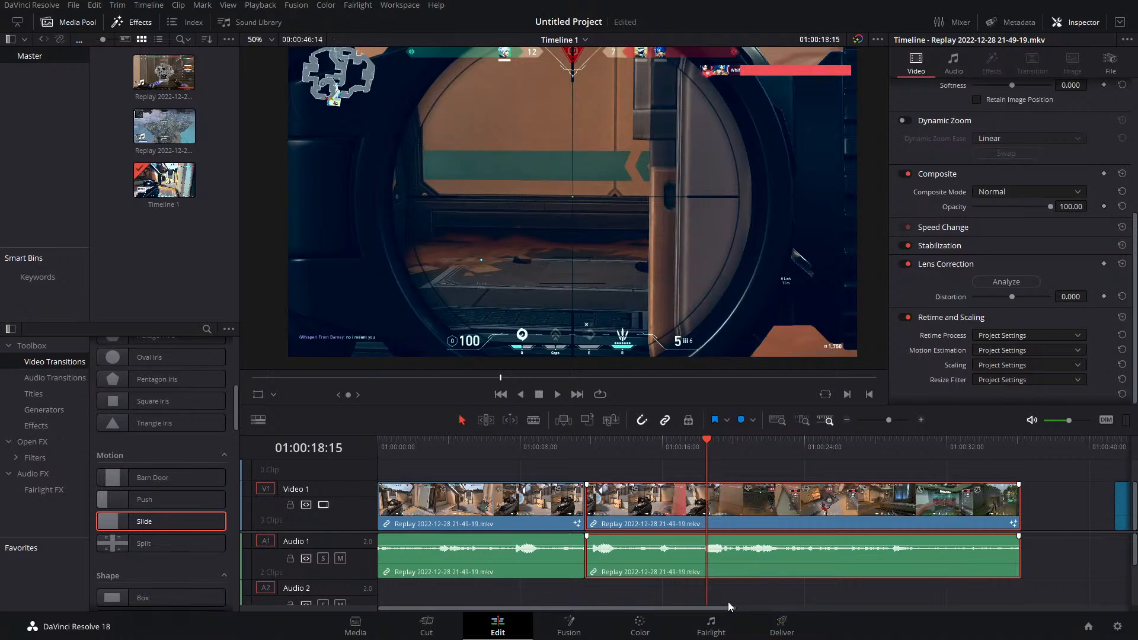
Switch to the Color page and look through its Keyframes, Tracker and Custom Curves tools
left_click(568, 625)
left_click(641, 627)
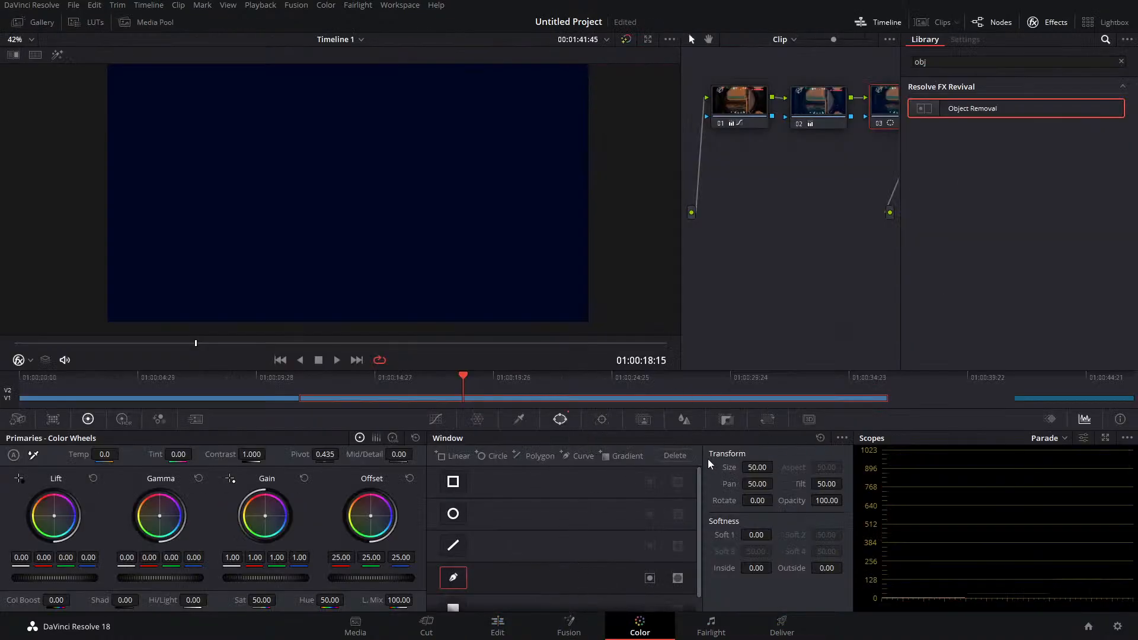
left_click(1048, 419)
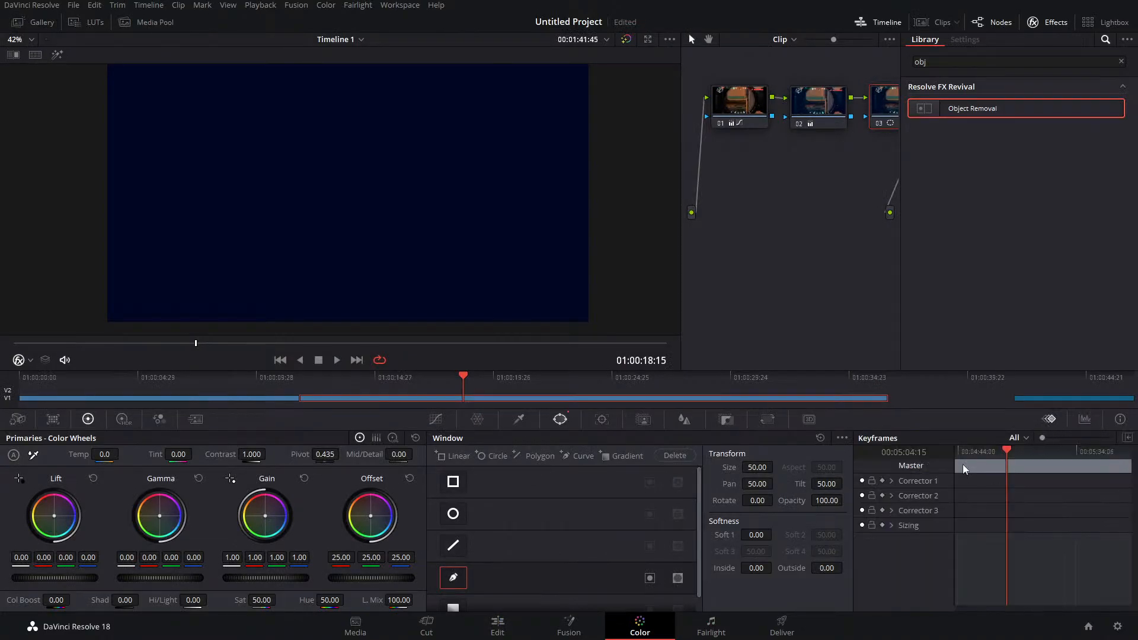
left_click(602, 419)
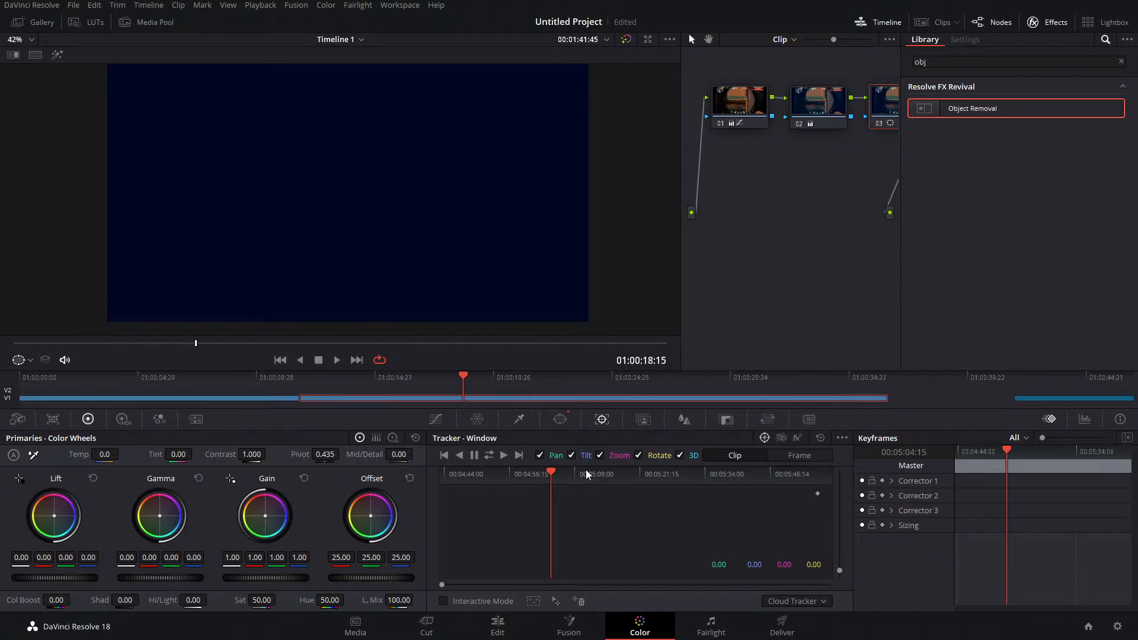
left_click(436, 420)
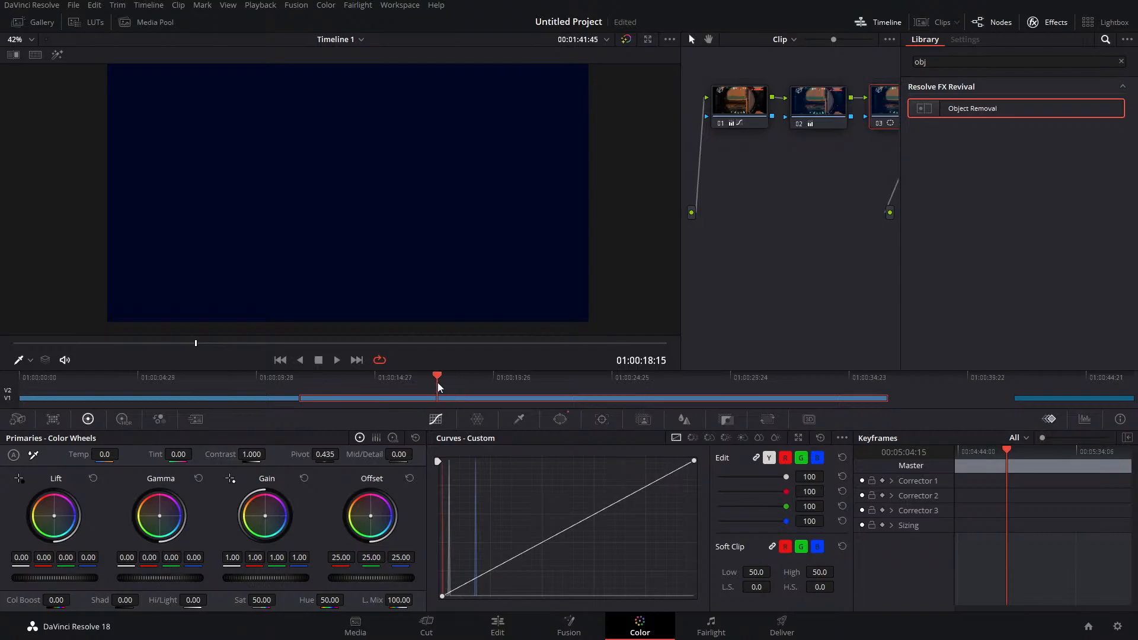
Move the playhead to 01:00:16:19 and delete the third corrector node from the clip's grade
mouse_move(438, 386)
left_mouse_down()
mouse_move(421, 377)
mouse_move(460, 376)
mouse_move(419, 384)
left_mouse_up()
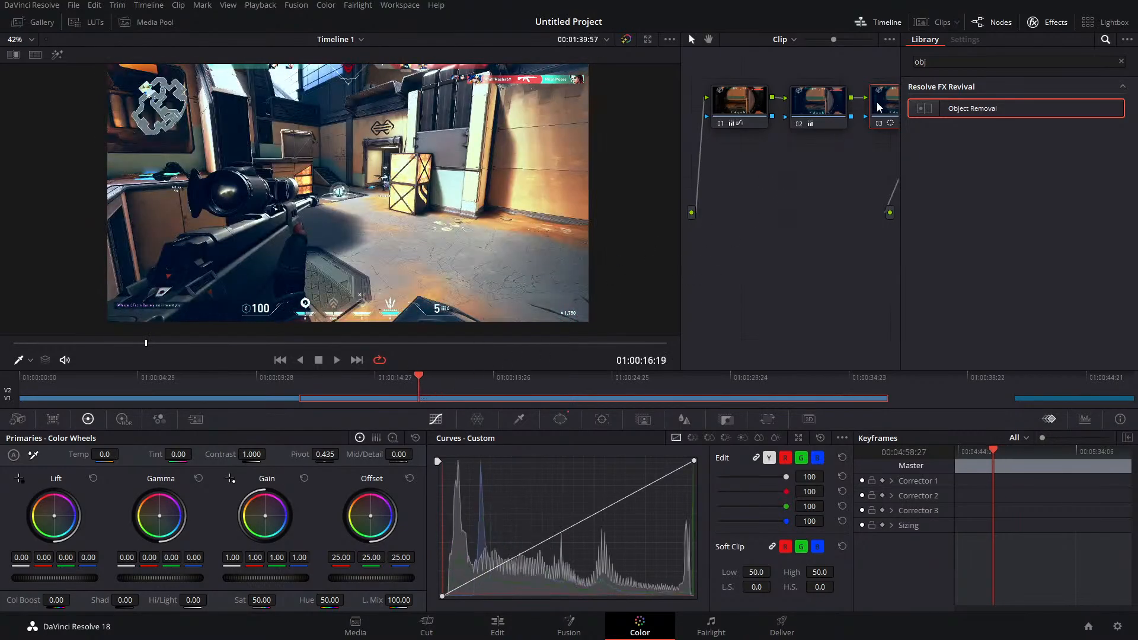
key("Delete")
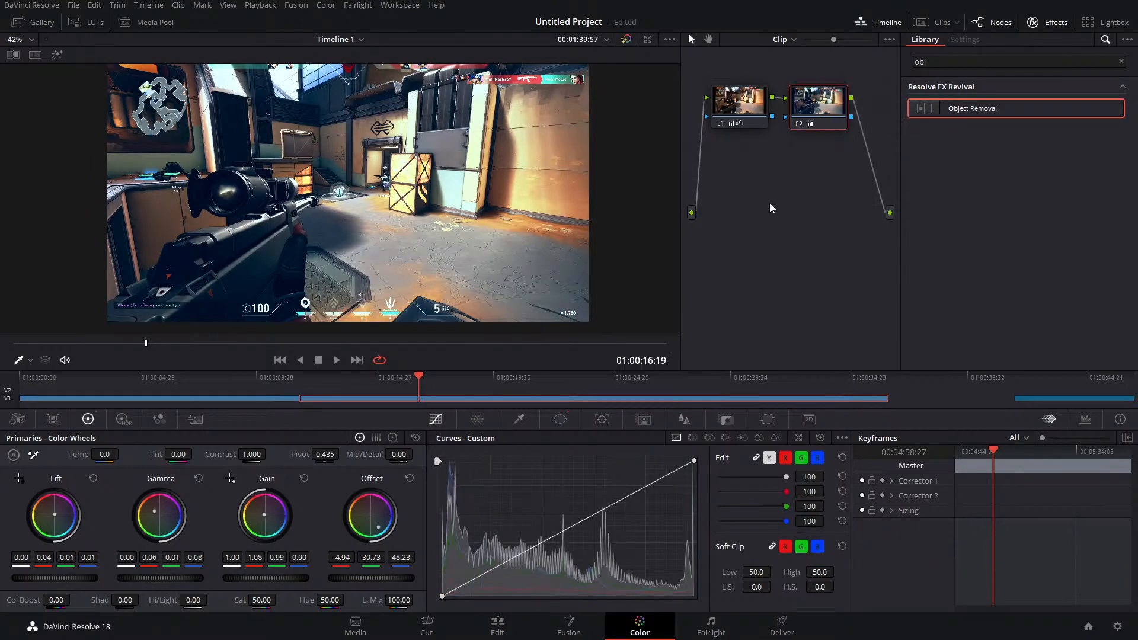
Compare the first and second nodes and nudge the second node's Offset color balance
left_click(750, 119)
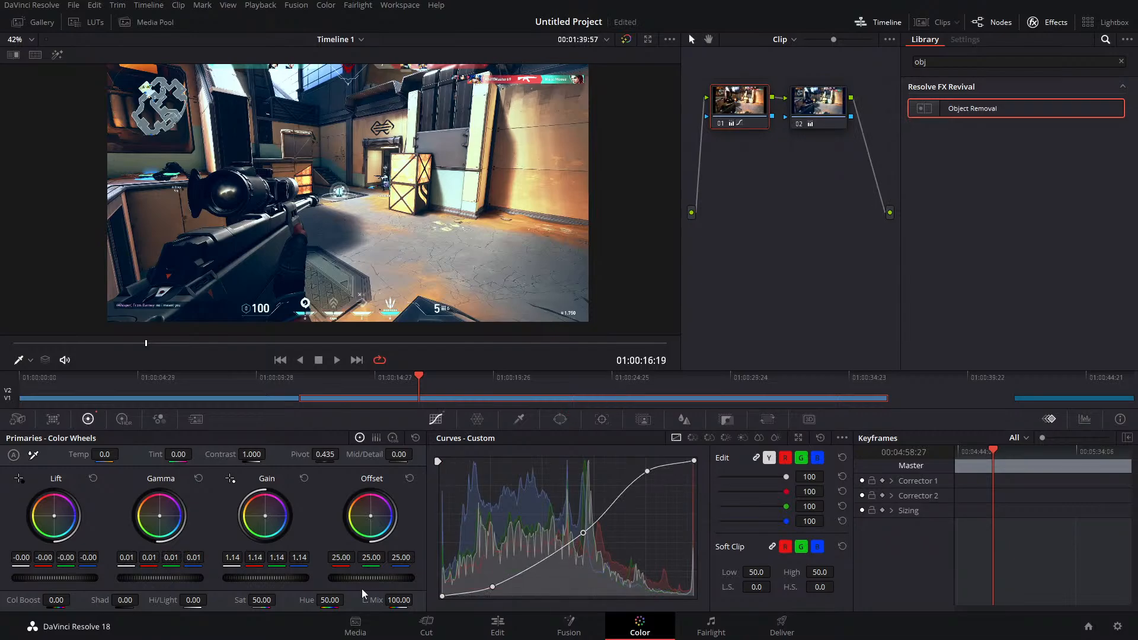
left_click(815, 121)
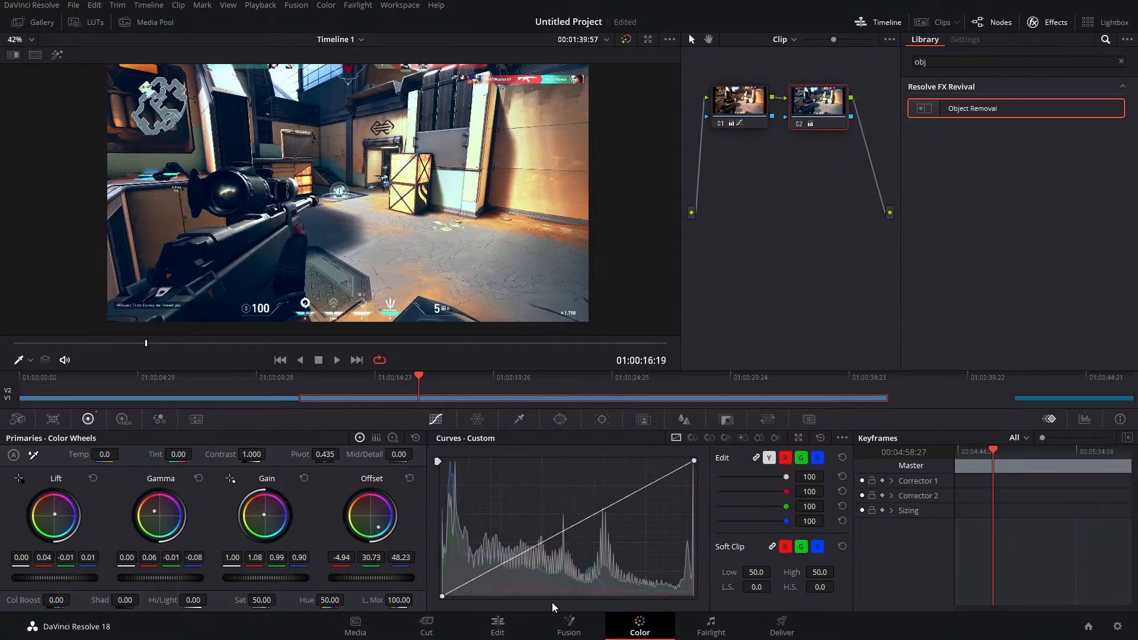
left_click_drag(386, 523, 376, 525)
Set the first node's Highlights to -25.50, Saturation to 34.00 and Color Boost to 22.00
left_click(749, 115)
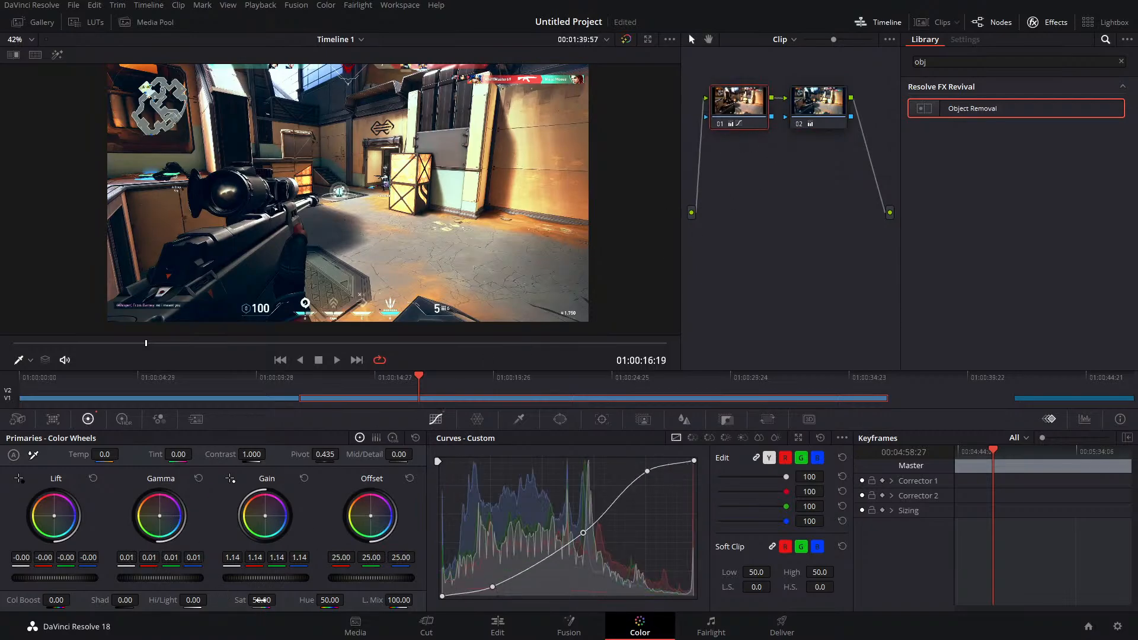
left_click_drag(193, 600, 162, 600)
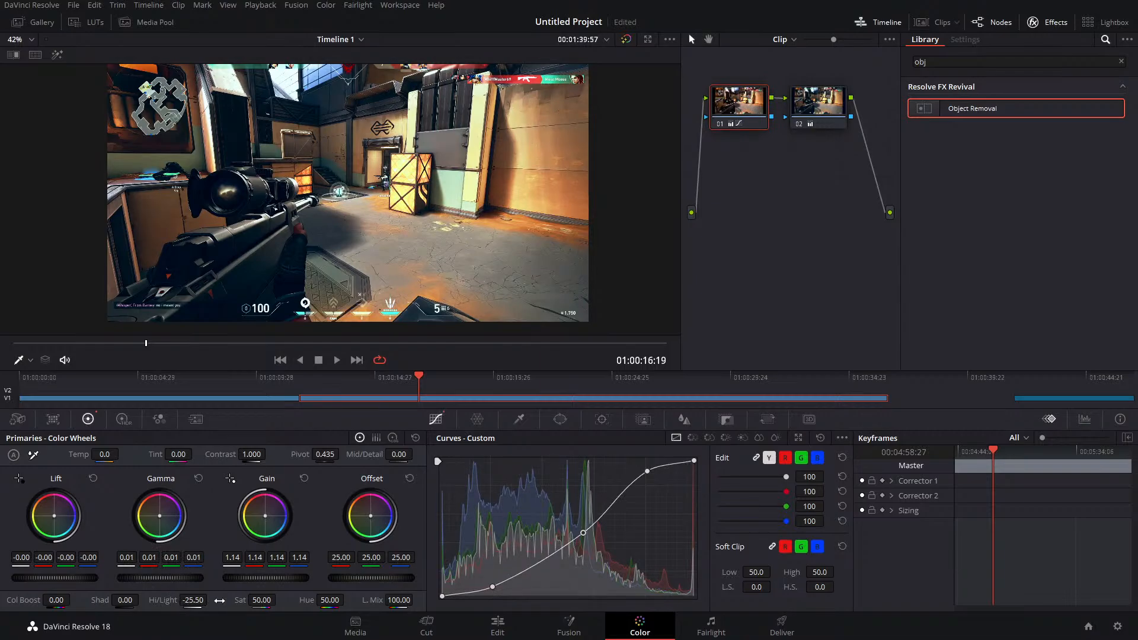
left_click_drag(262, 600, 211, 599)
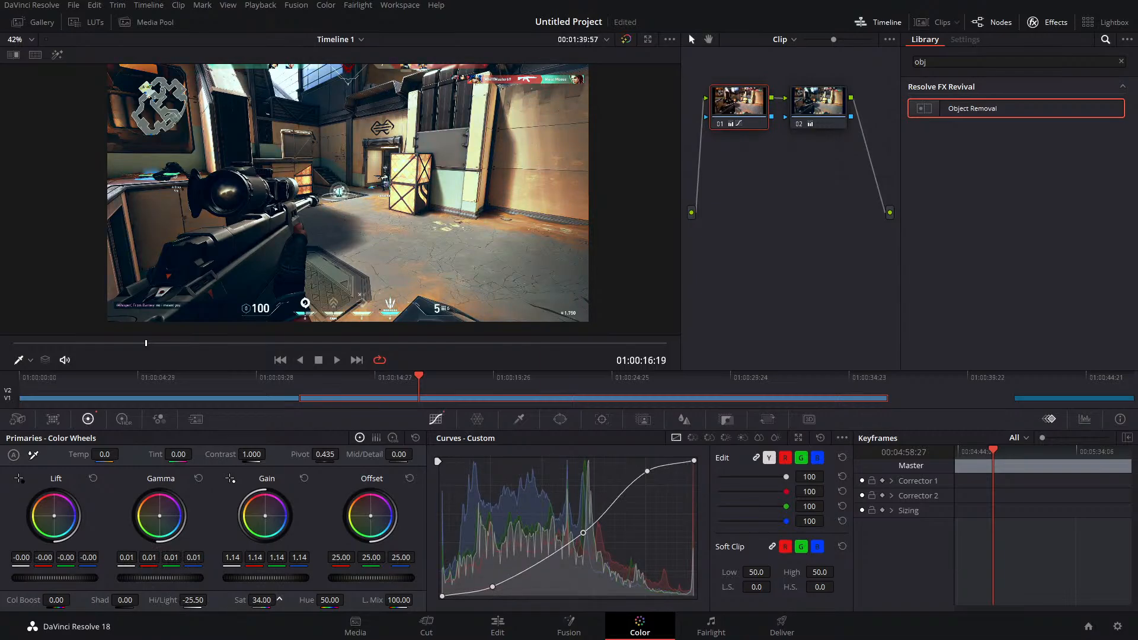
left_click_drag(56, 600, 73, 599)
Add a serial node after the second node
right_click(818, 116)
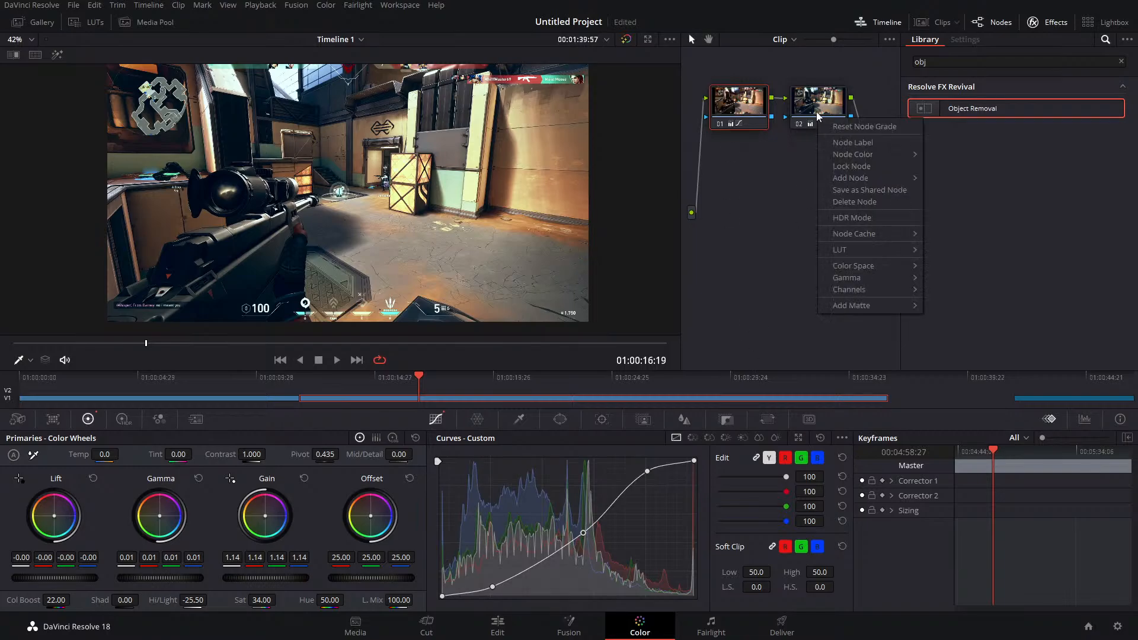
mouse_move(853, 177)
left_click(963, 178)
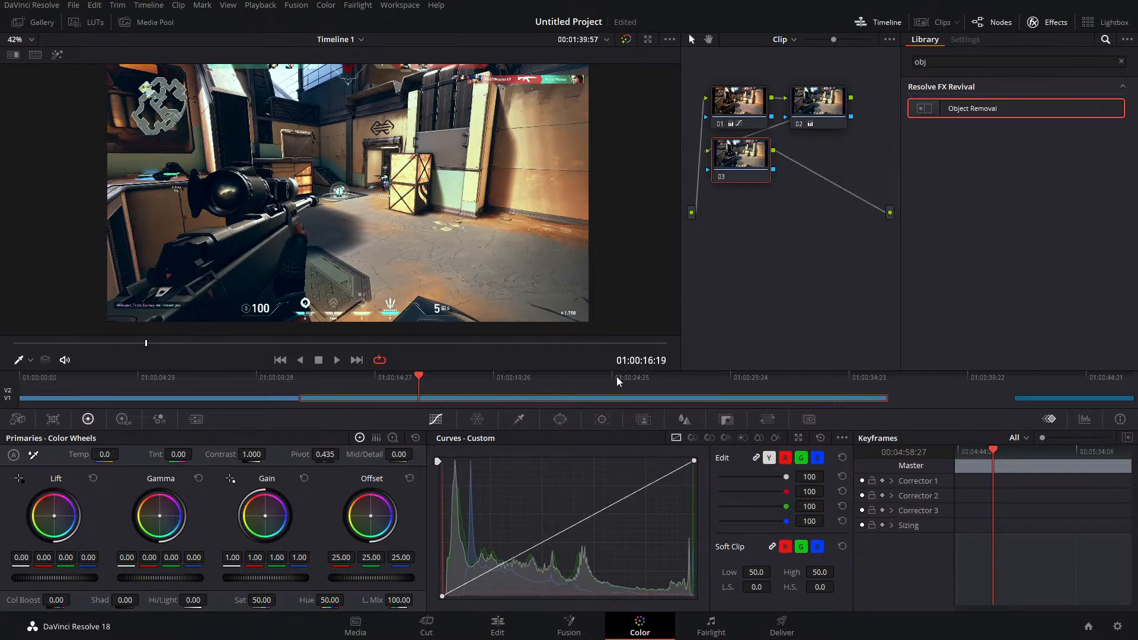
Draw a closed Curve window around the gun on the third node and tint it blue with Offset -16.27, 28.97, 104.57
left_click(557, 420)
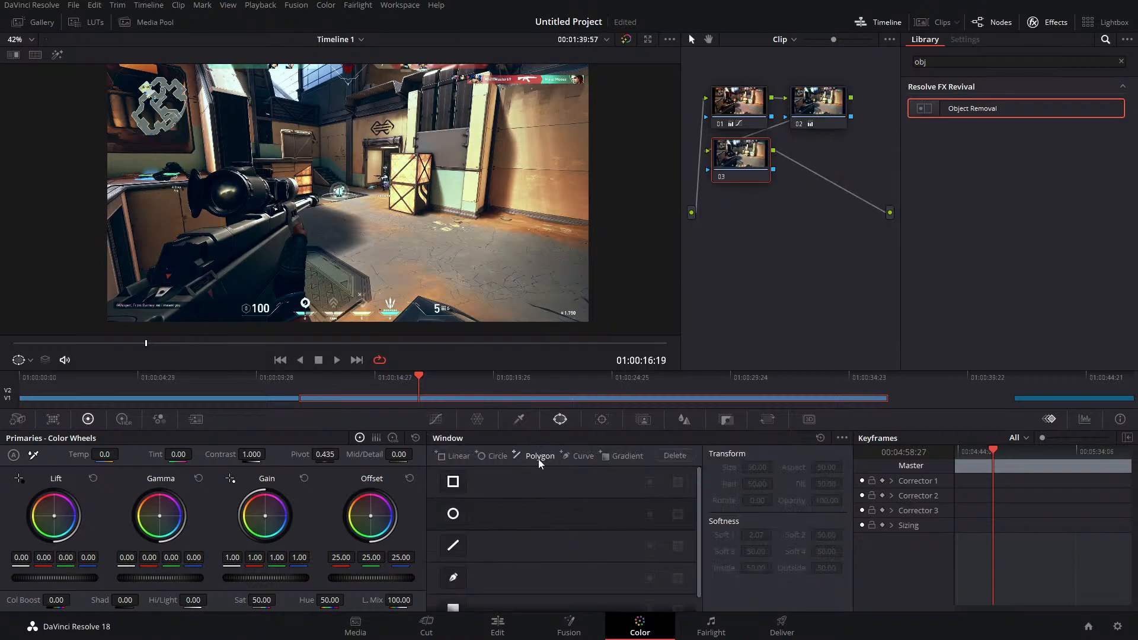
left_click(456, 578)
left_click(122, 285)
left_click(164, 231)
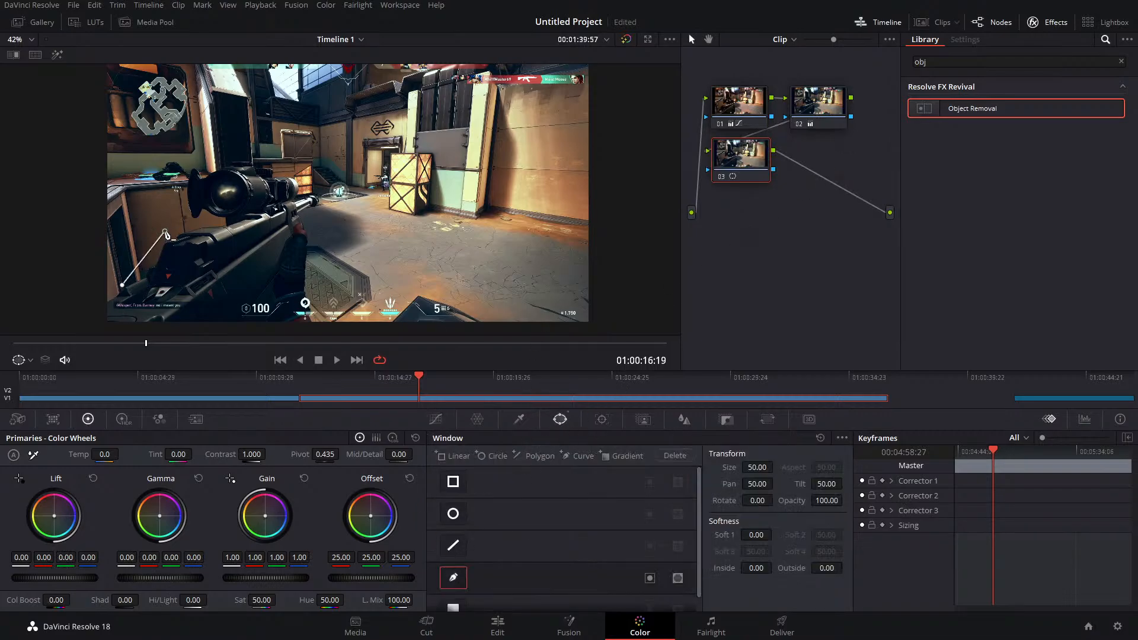
left_click(243, 152)
left_click(293, 162)
left_click(327, 184)
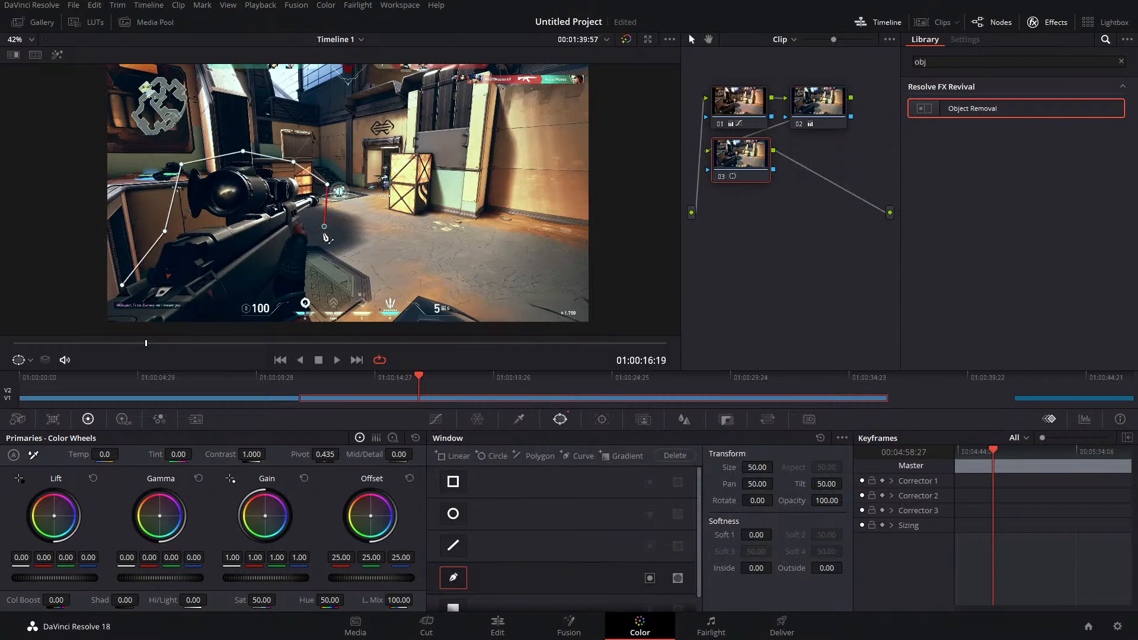
left_click(324, 226)
left_click(316, 321)
left_click(150, 251)
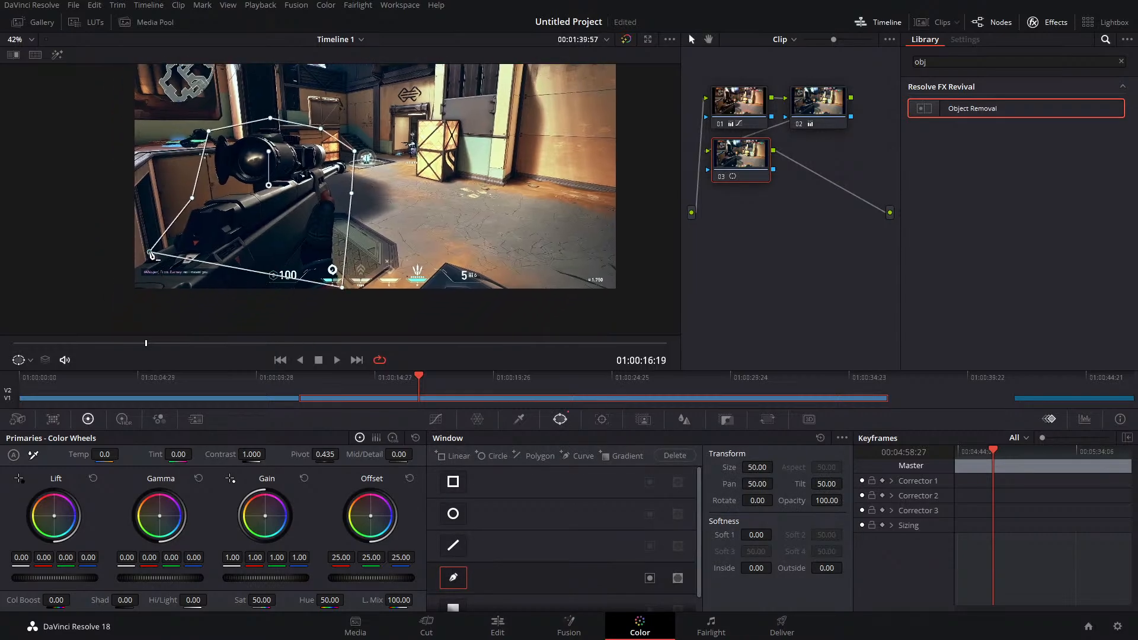
left_click_drag(370, 515, 389, 526)
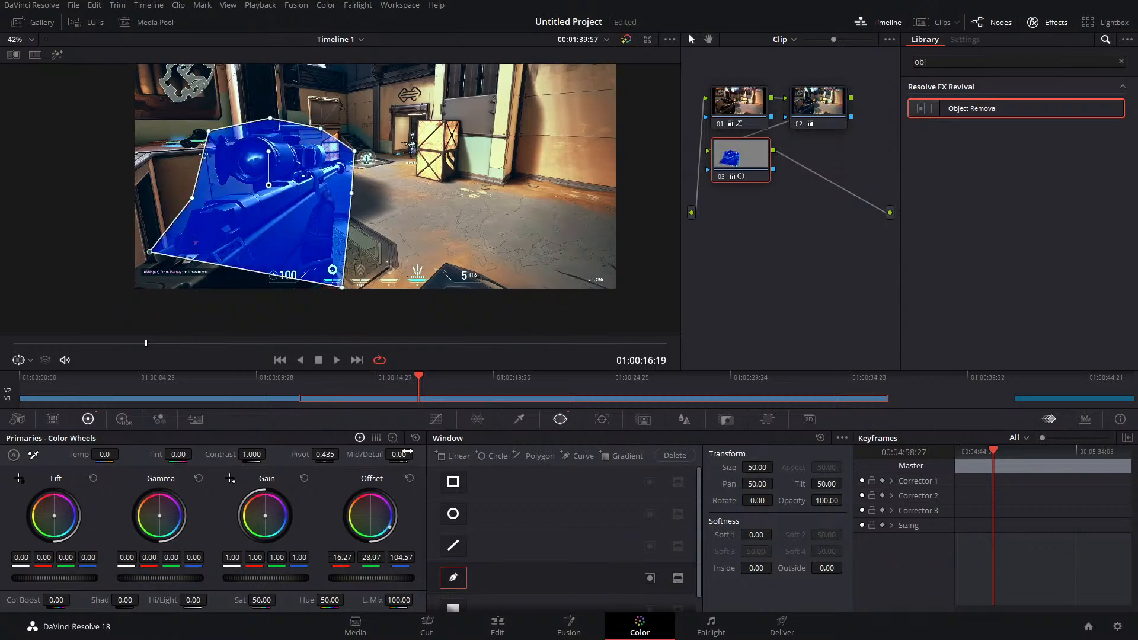
Show the window tracker for the gun mask and set it to Frame mode
left_click(615, 426)
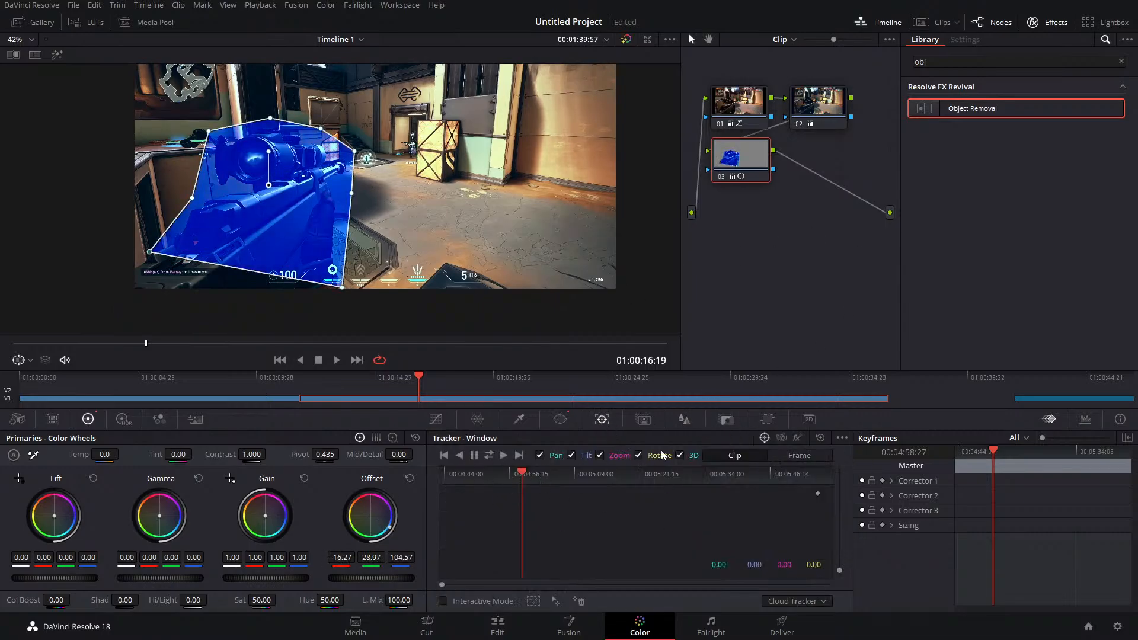
left_click(800, 456)
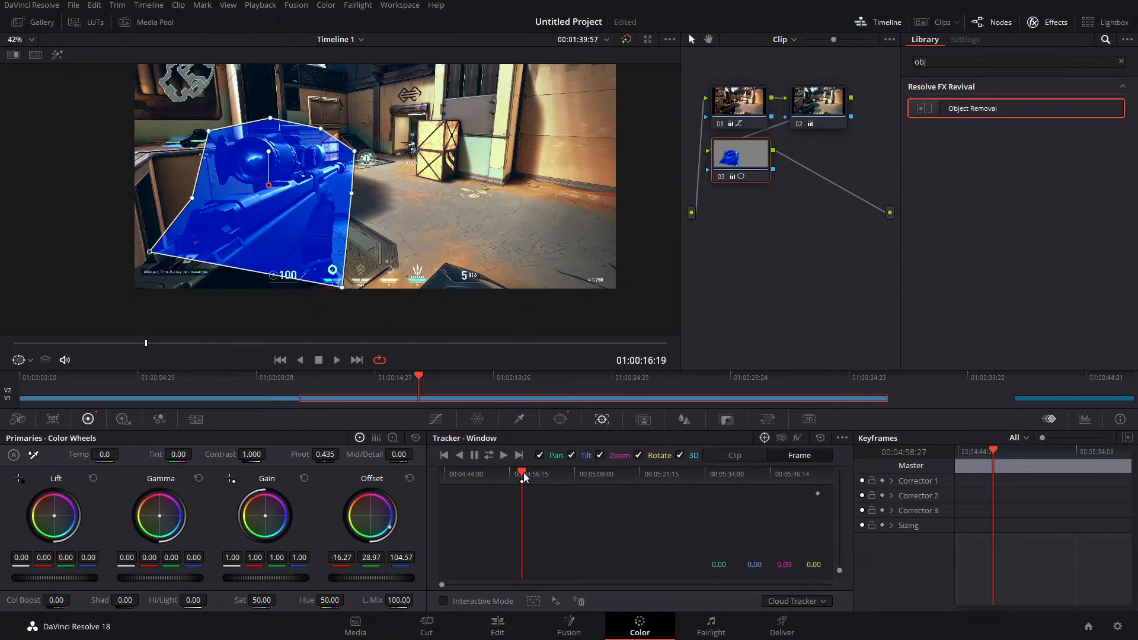
At timecode 01:00:14:02, shift the weapon window slightly to fit the gun, then check its position between the two tracker keyframes
left_click_drag(522, 474, 481, 475)
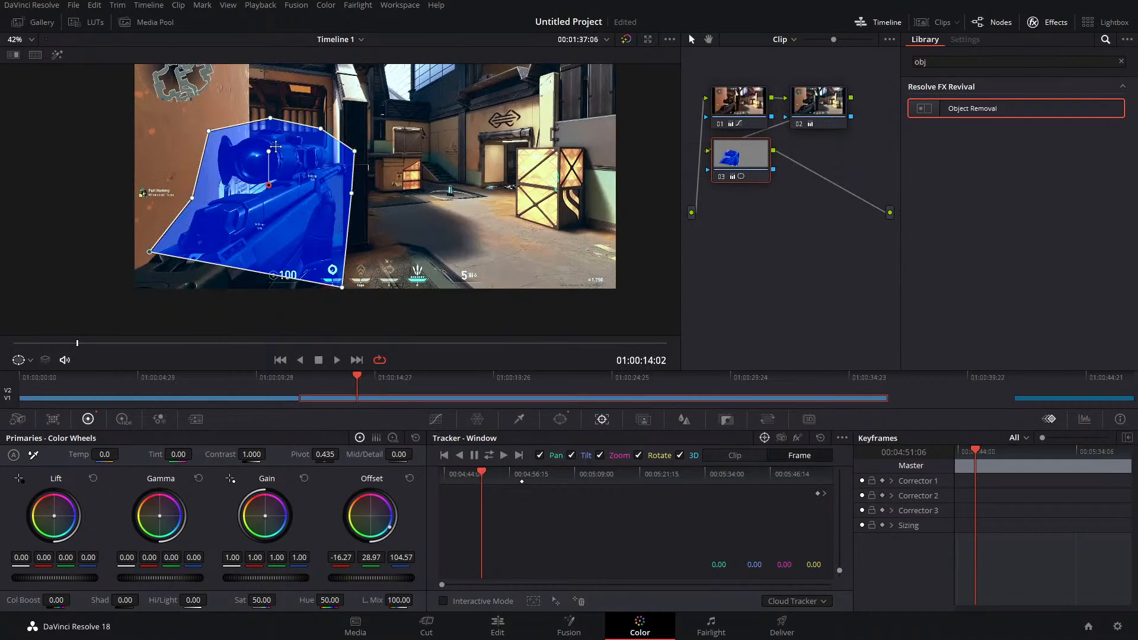
left_click_drag(276, 146, 278, 151)
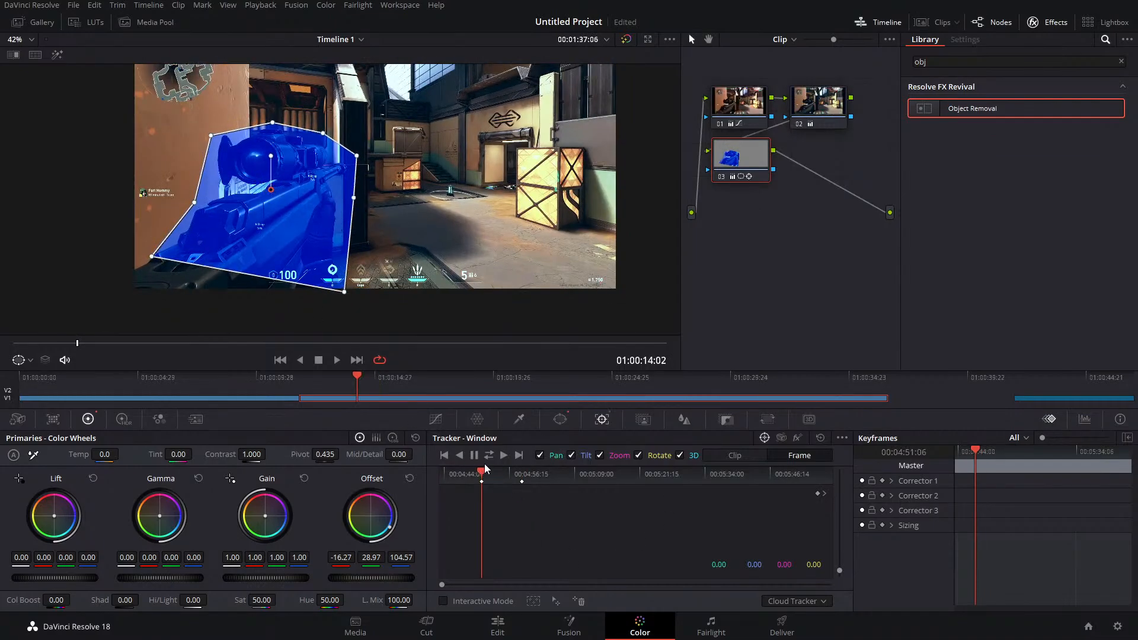
left_click_drag(484, 469, 502, 475)
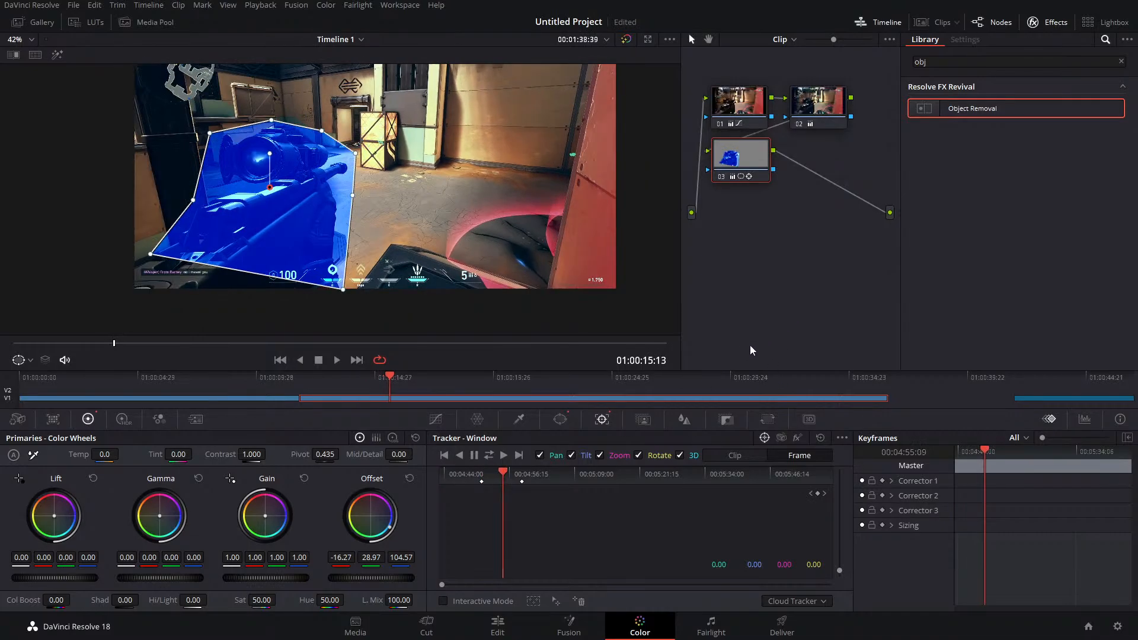
Return the tracker to Clip mode and soften the weapon window's edge with a Soft 1 value of 12.14
left_click(735, 459)
left_click(575, 423)
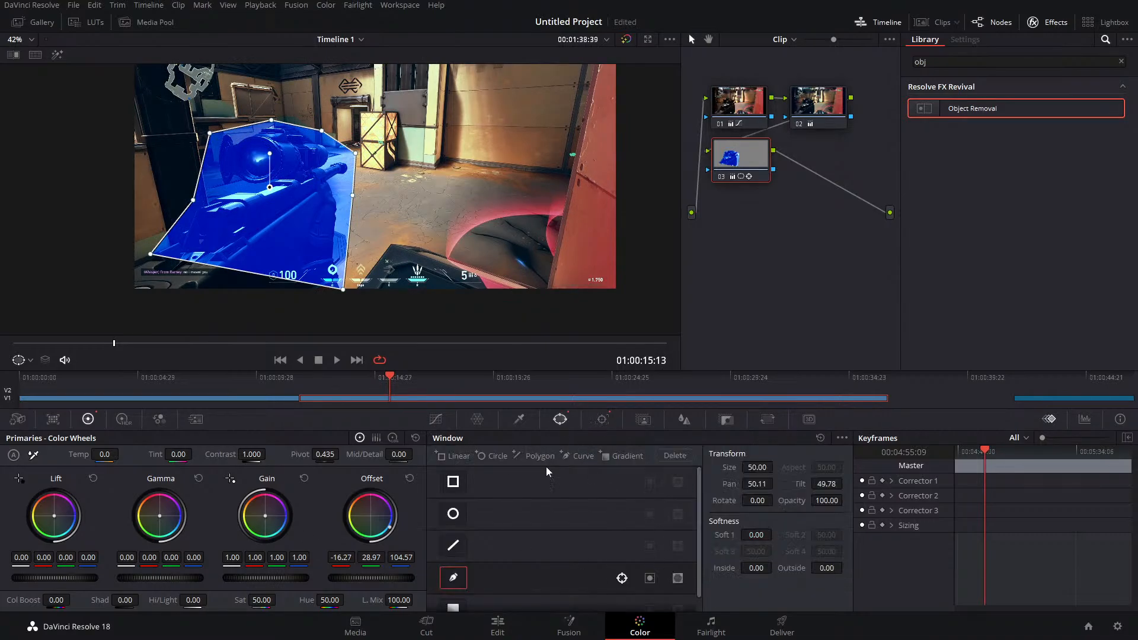
left_click_drag(756, 534, 783, 535)
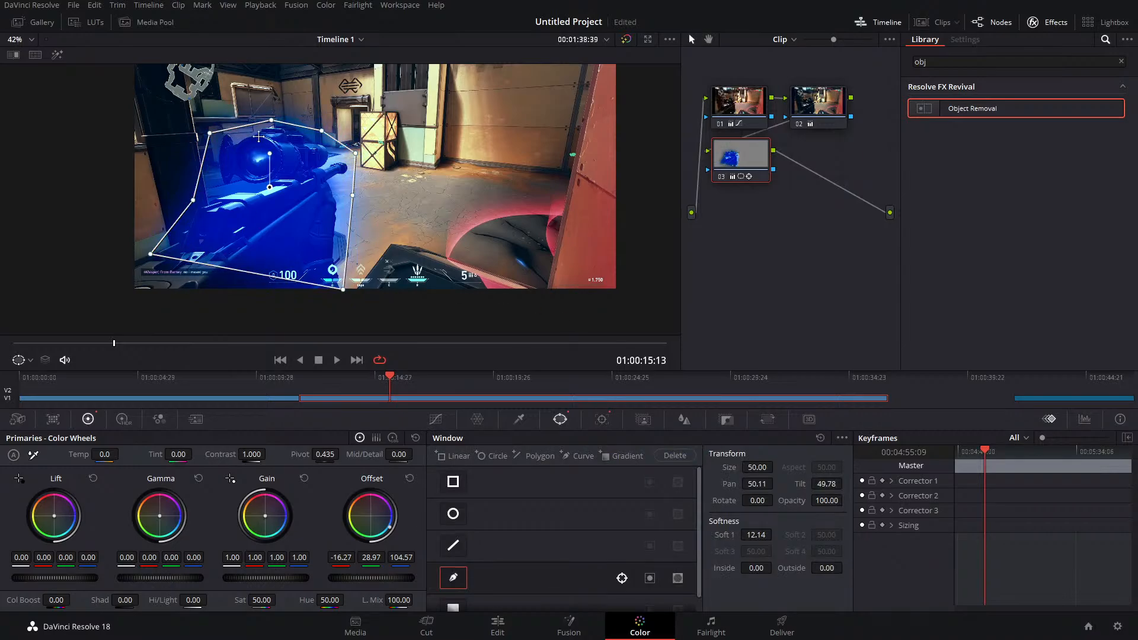
Turn off the window overlay in the viewer and play back the clip to review the blue weapon recolour
left_click(31, 360)
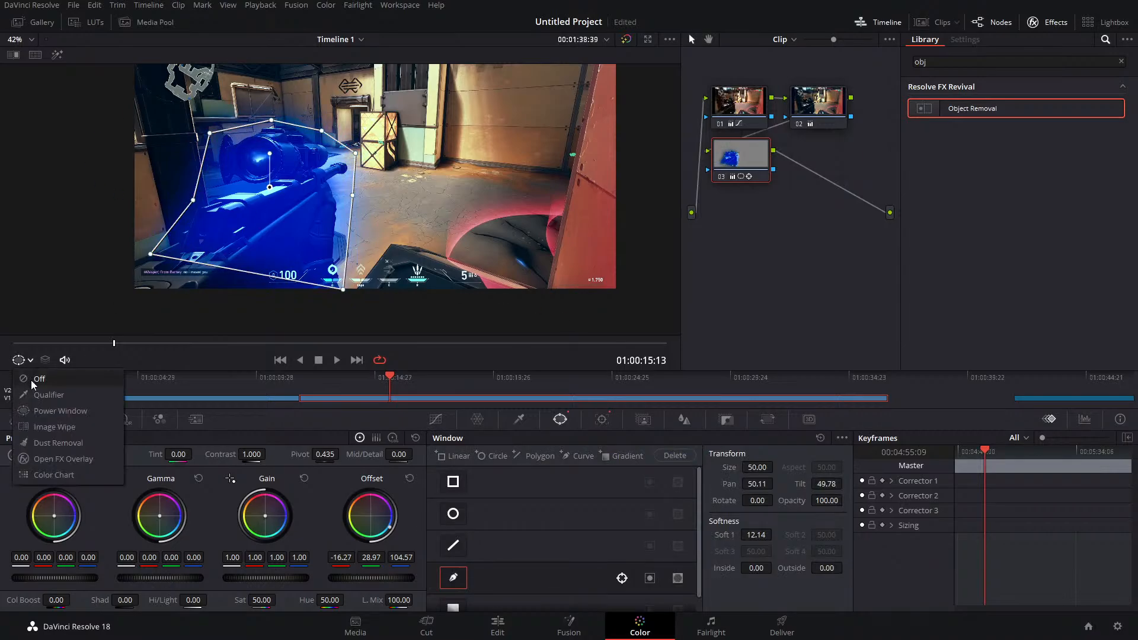
left_click(31, 379)
left_click(601, 419)
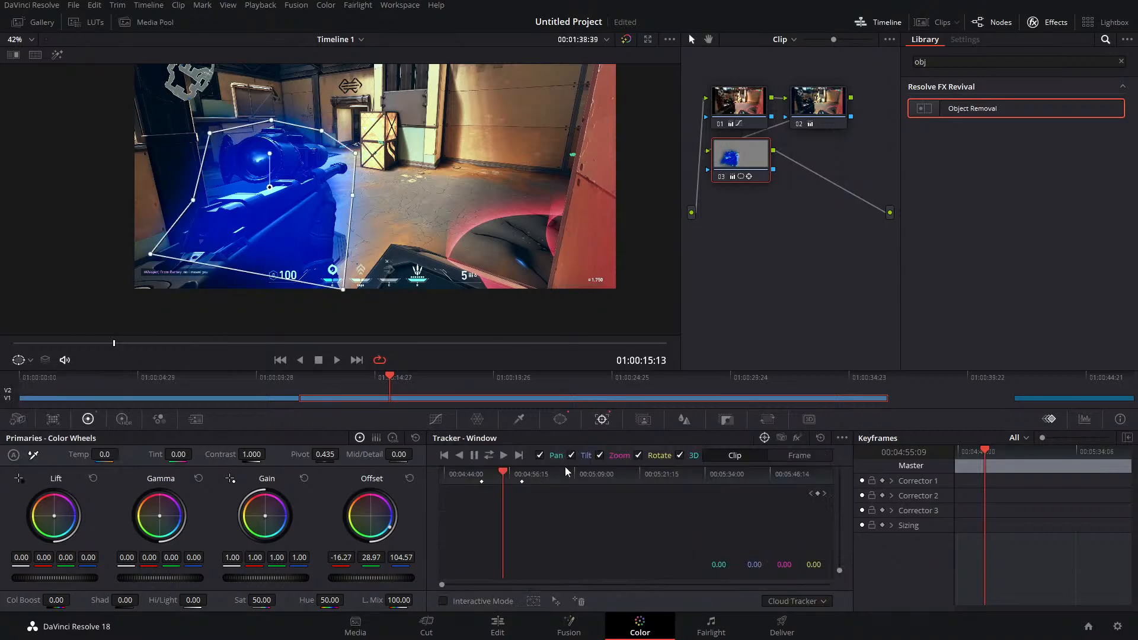
left_click_drag(502, 473, 490, 473)
left_click(30, 360)
left_click(31, 379)
key("space")
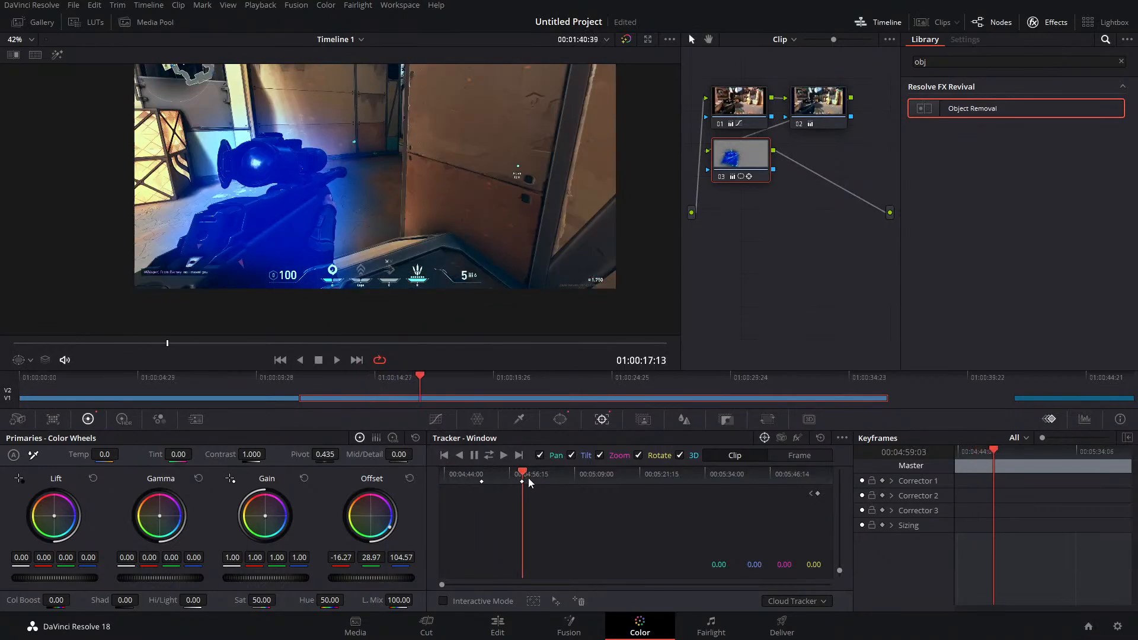
left_click(506, 478)
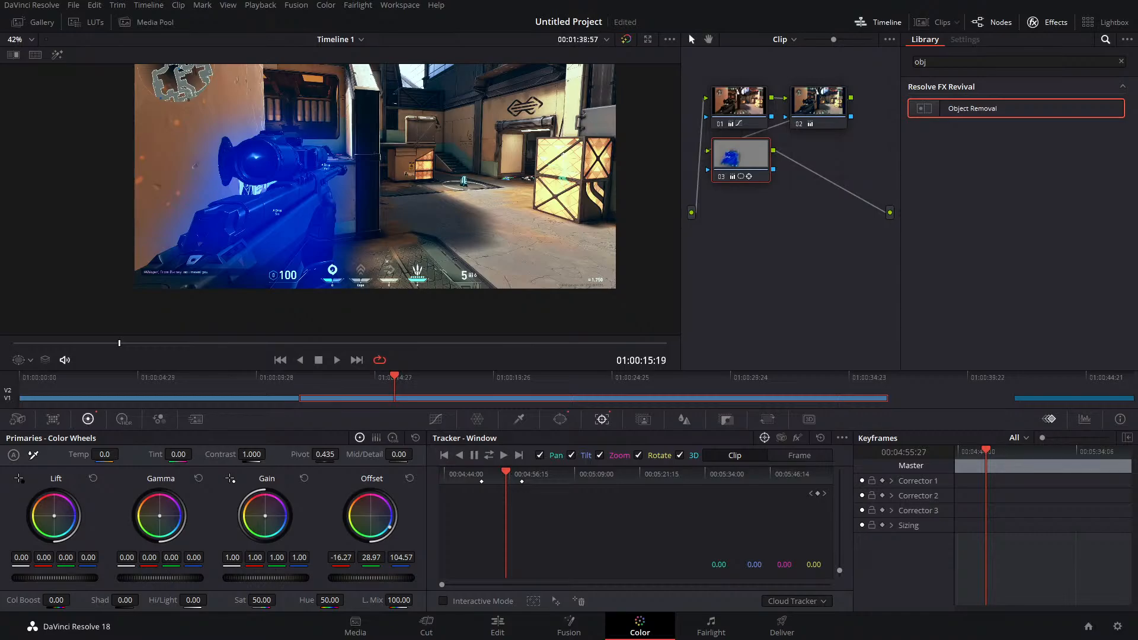
left_click(426, 625)
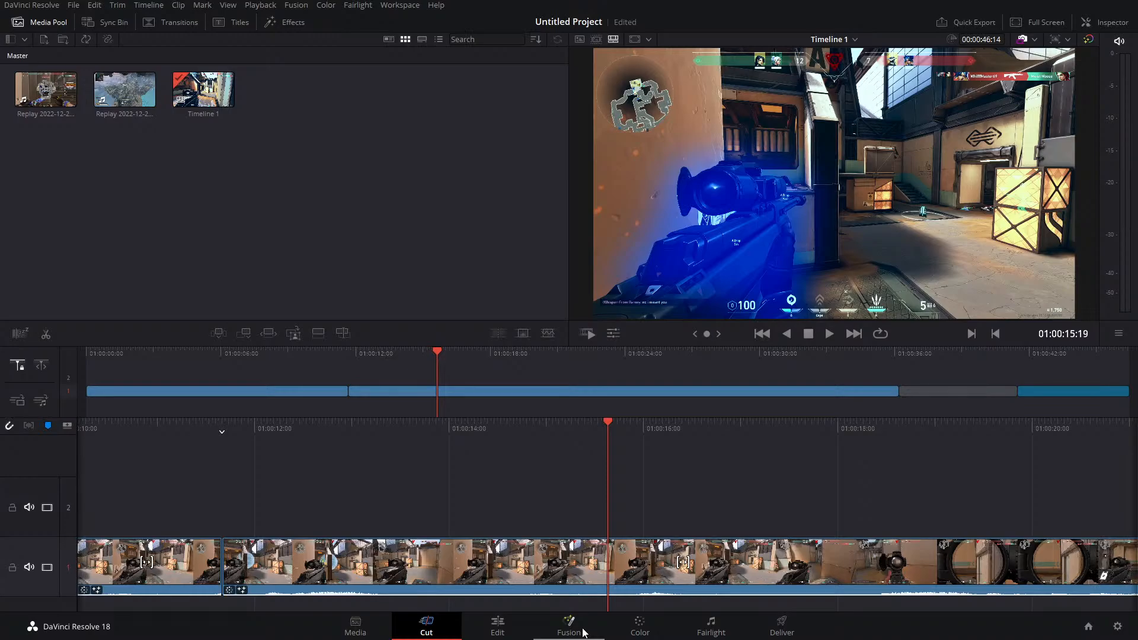
left_click(498, 627)
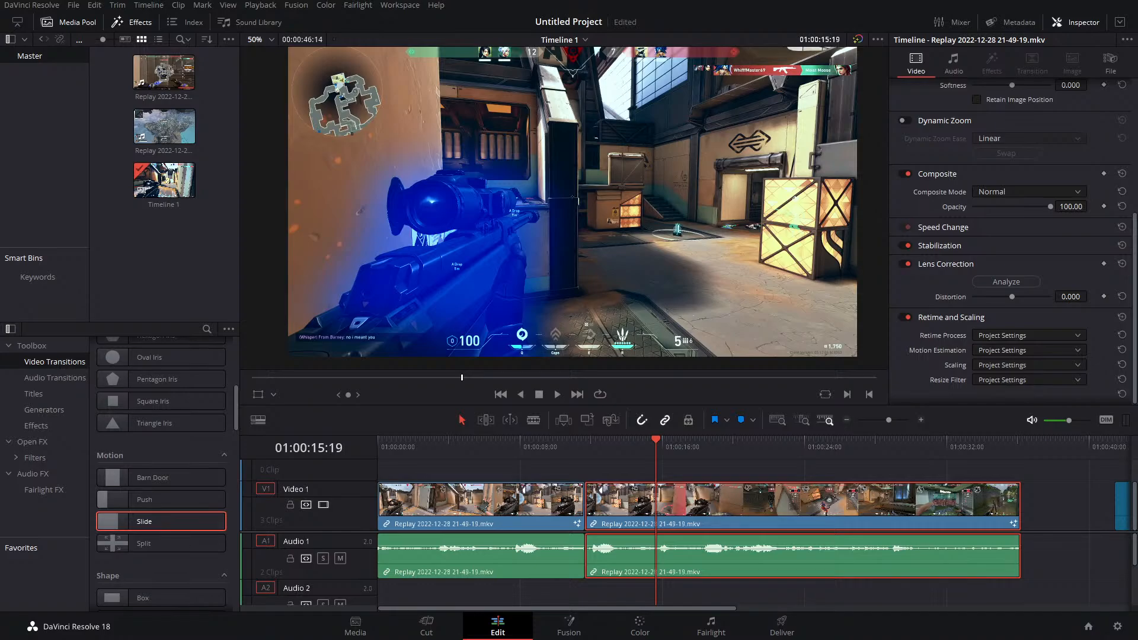
right_click(149, 251)
mouse_move(172, 261)
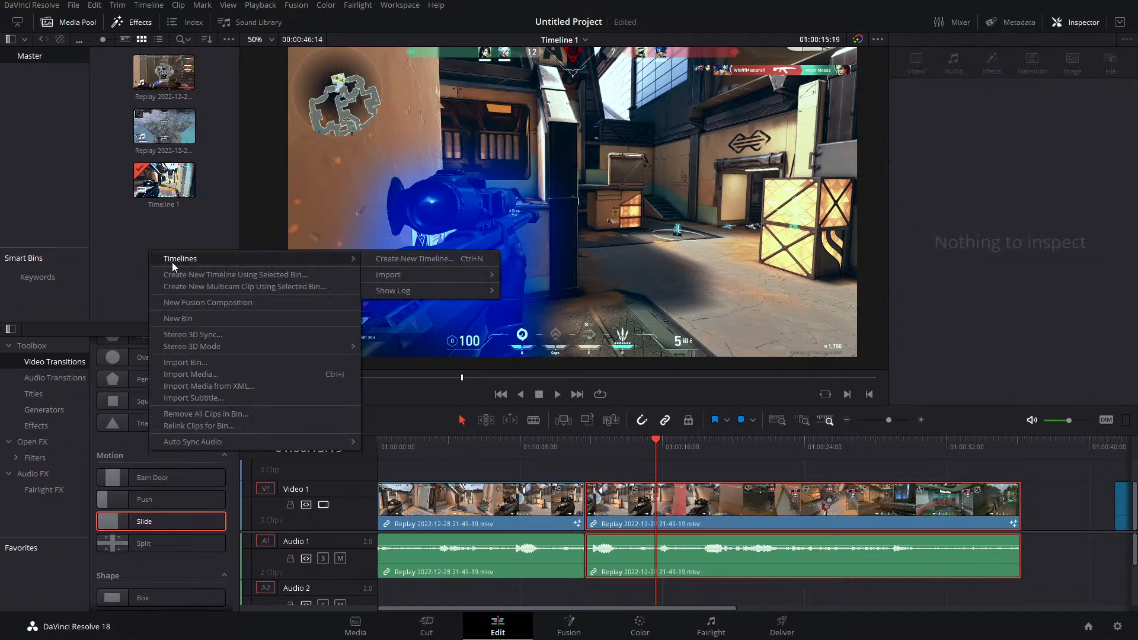
left_click(415, 259)
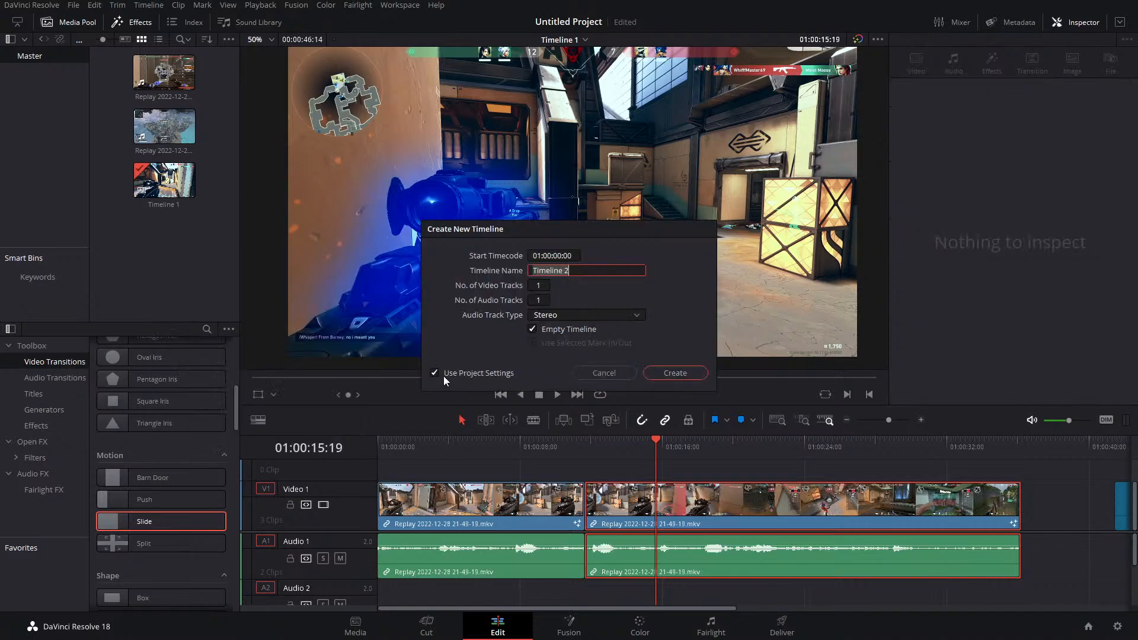
left_click(665, 375)
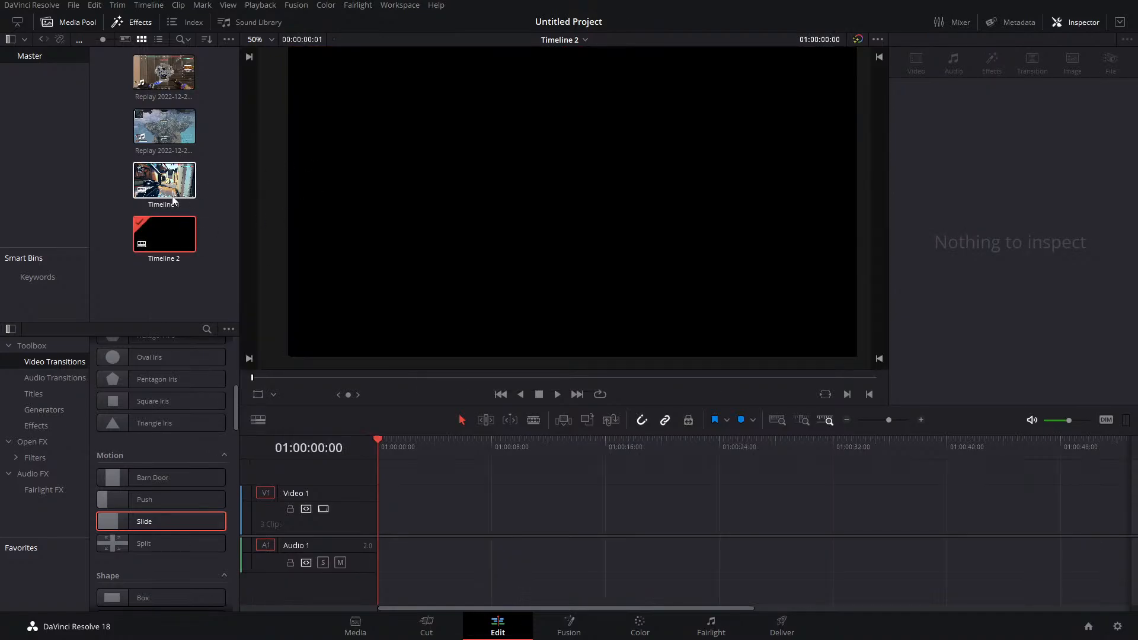
left_click_drag(152, 128, 457, 486)
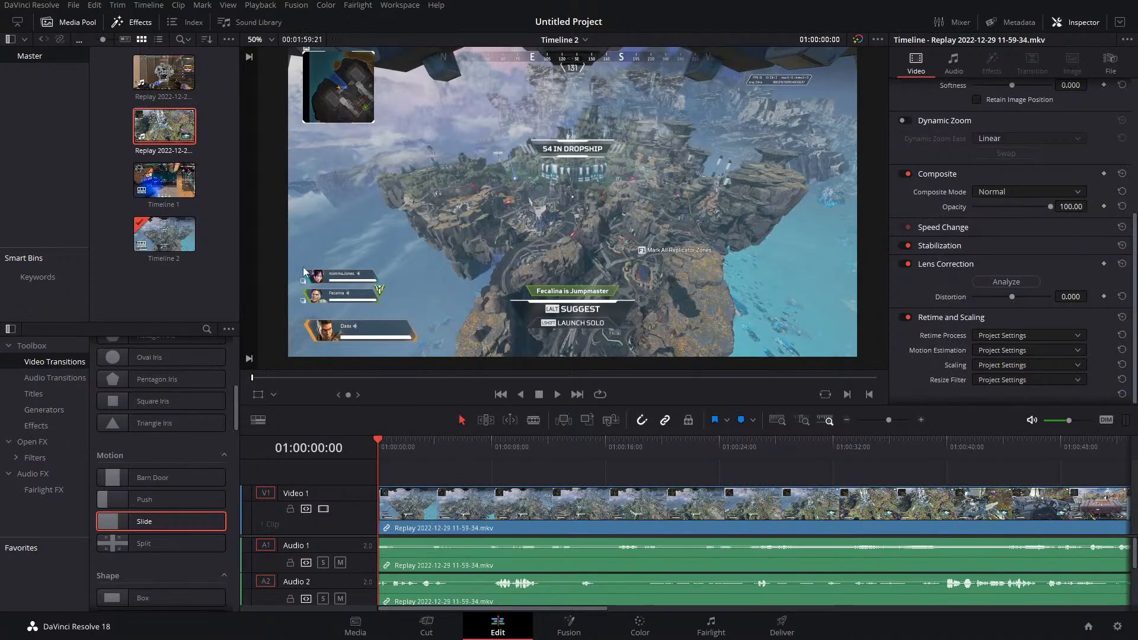
Check the format settings of Timeline 2 and the file properties of the clip placed on it
right_click(179, 248)
mouse_move(363, 255)
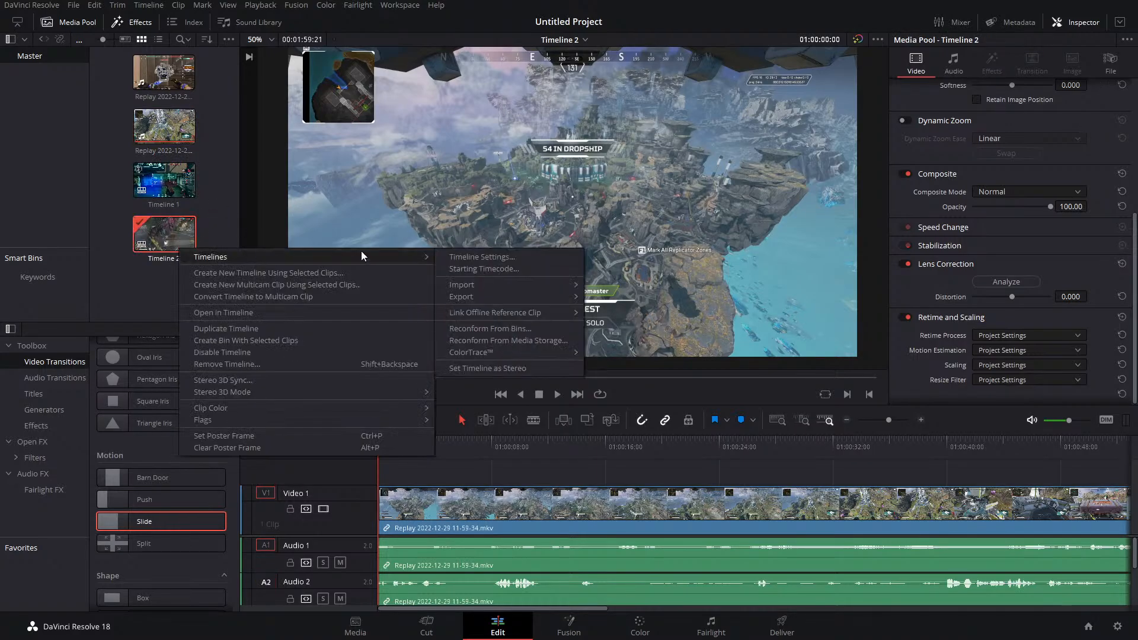
left_click(497, 256)
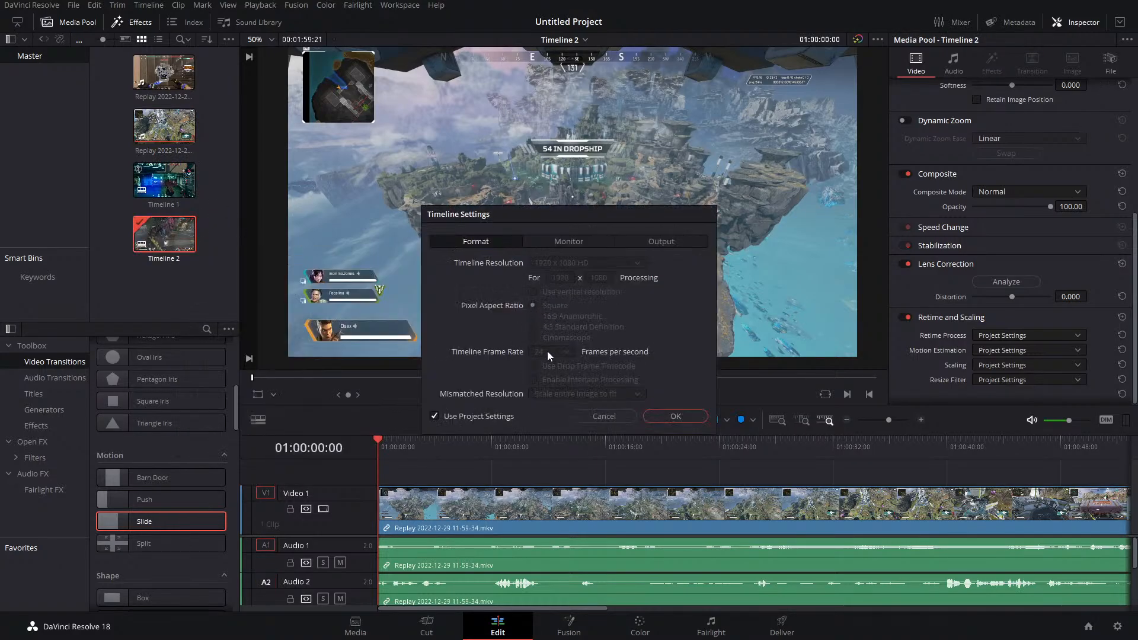
left_click(610, 416)
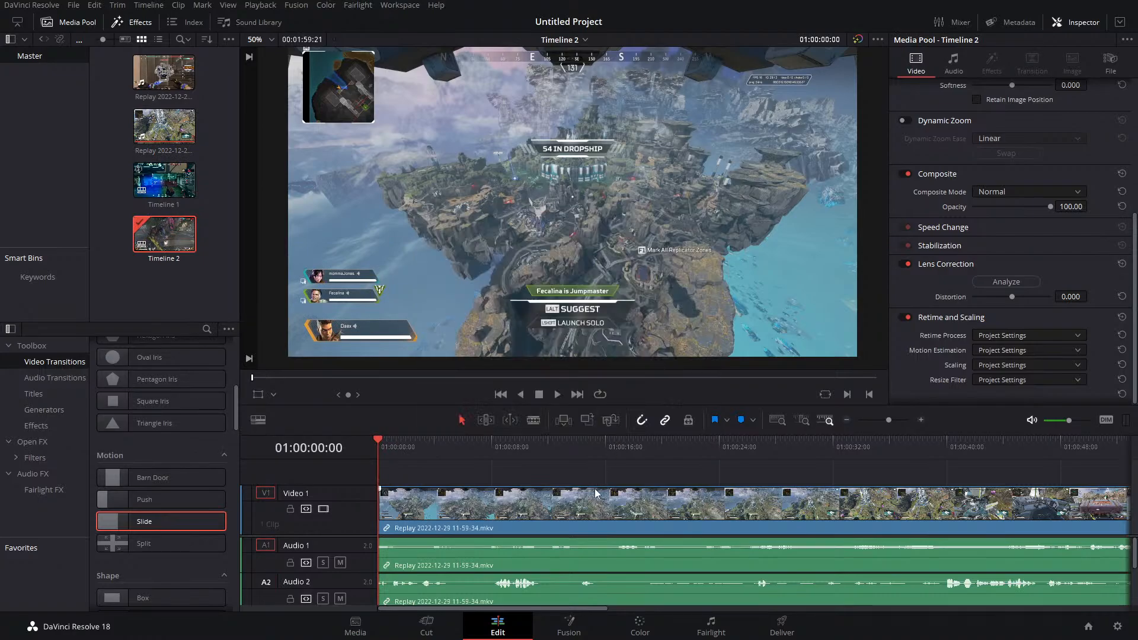
left_click(597, 496)
left_click(1111, 66)
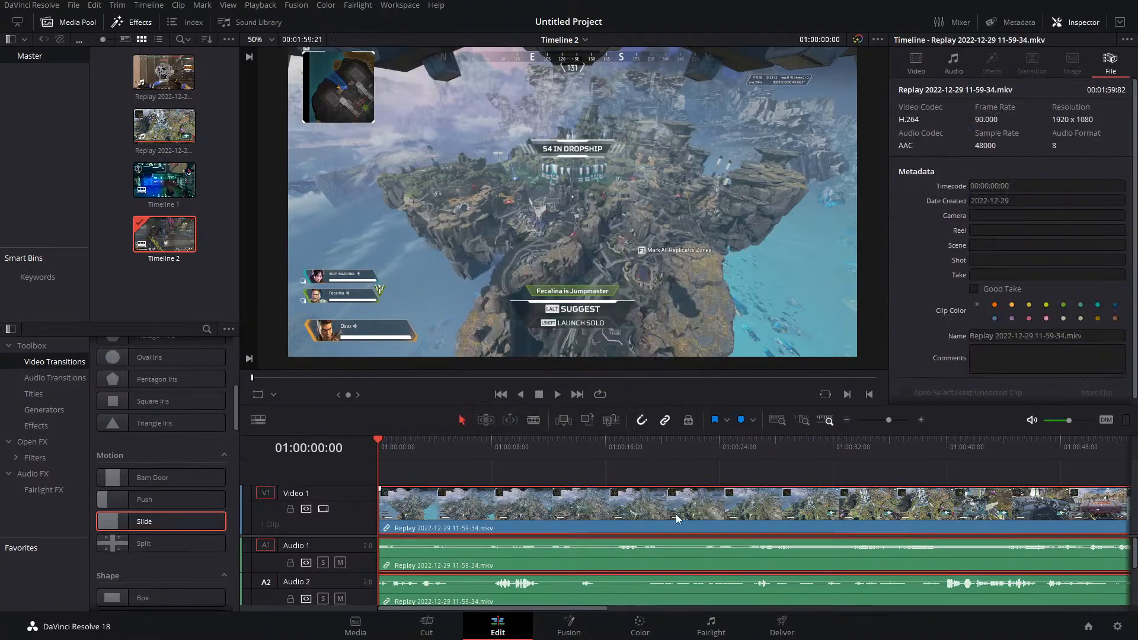
Delete the clip from Timeline 2 and remove Timeline 2 from the media pool
key("Delete")
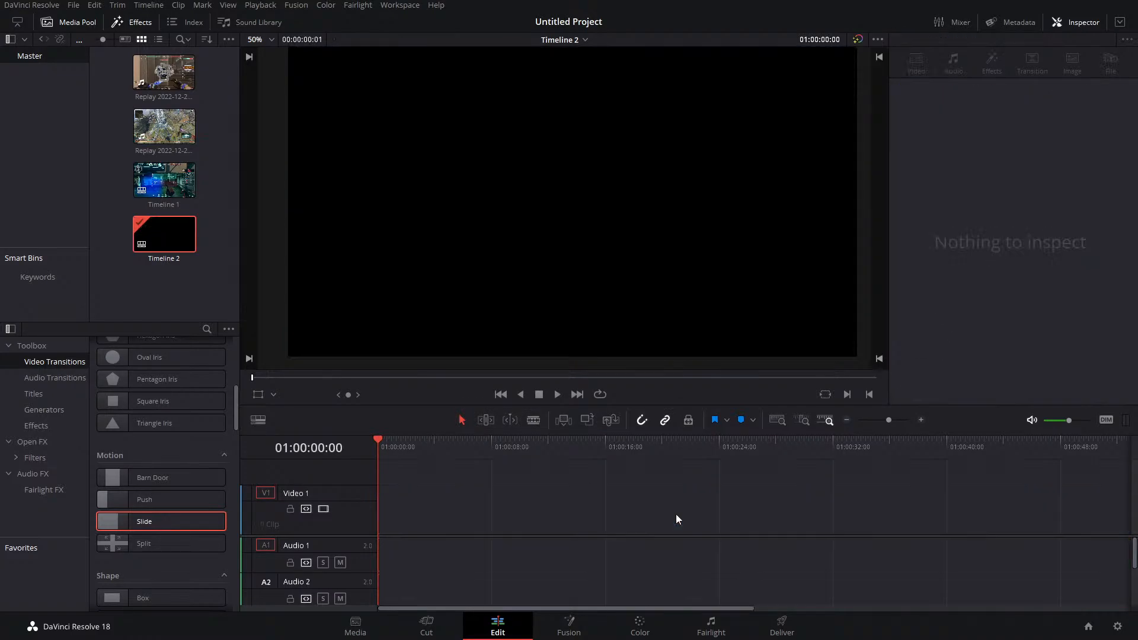
left_click(173, 253)
key("Delete")
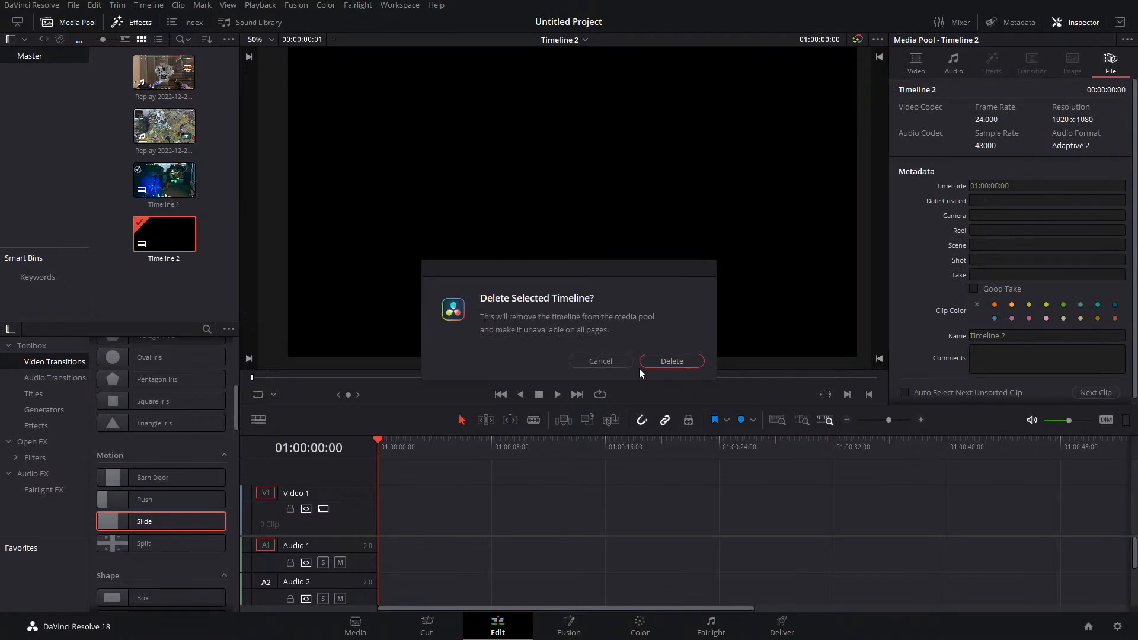
left_click(664, 365)
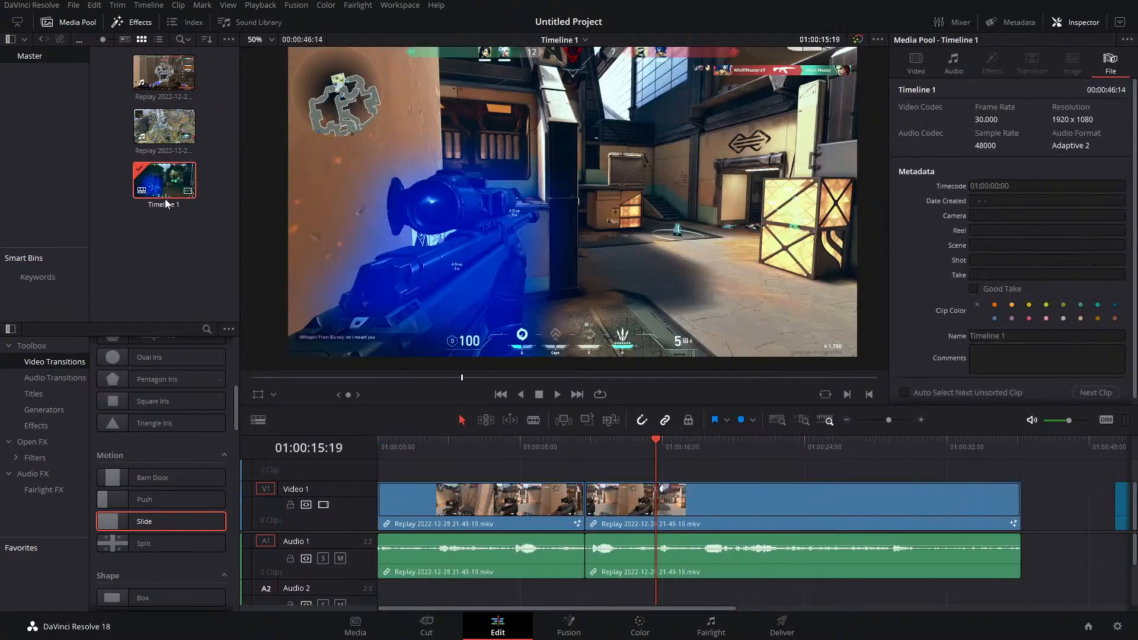
On the Color page at 01:00:08:16, hide the effects library and reset the custom curve of the first clip's node 01
left_click_drag(889, 420, 887, 422)
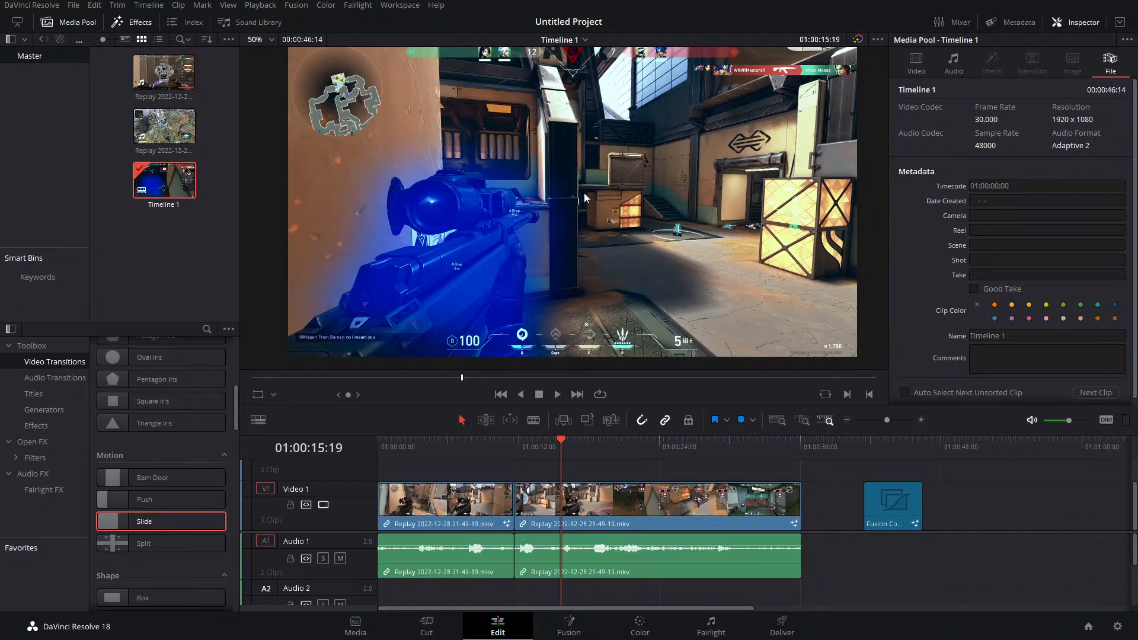
left_click(478, 445)
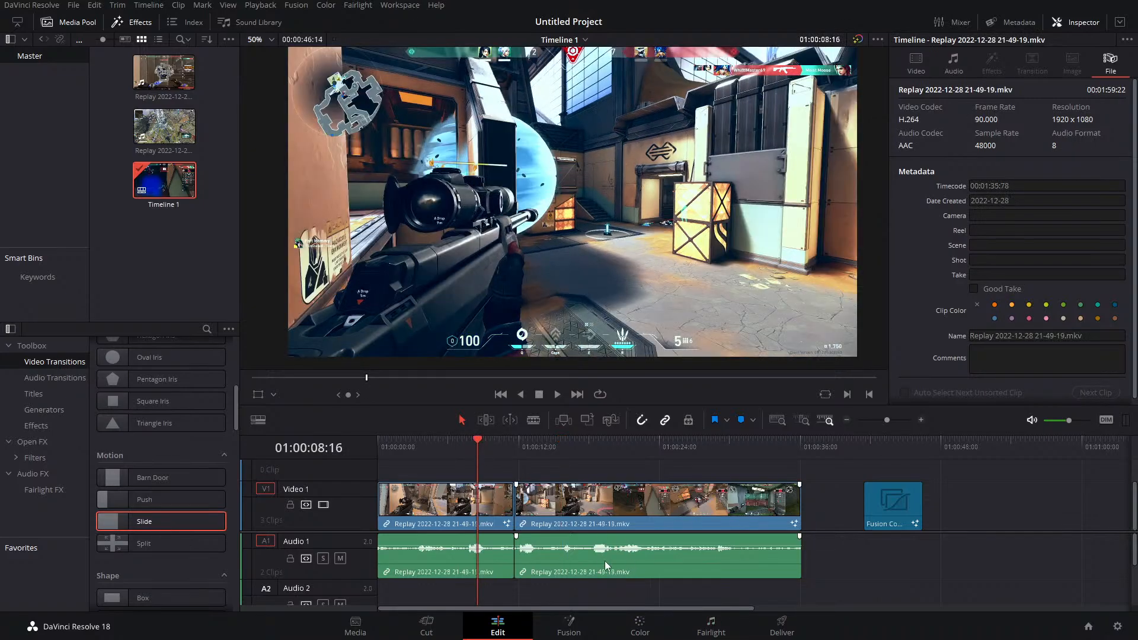
left_click(639, 626)
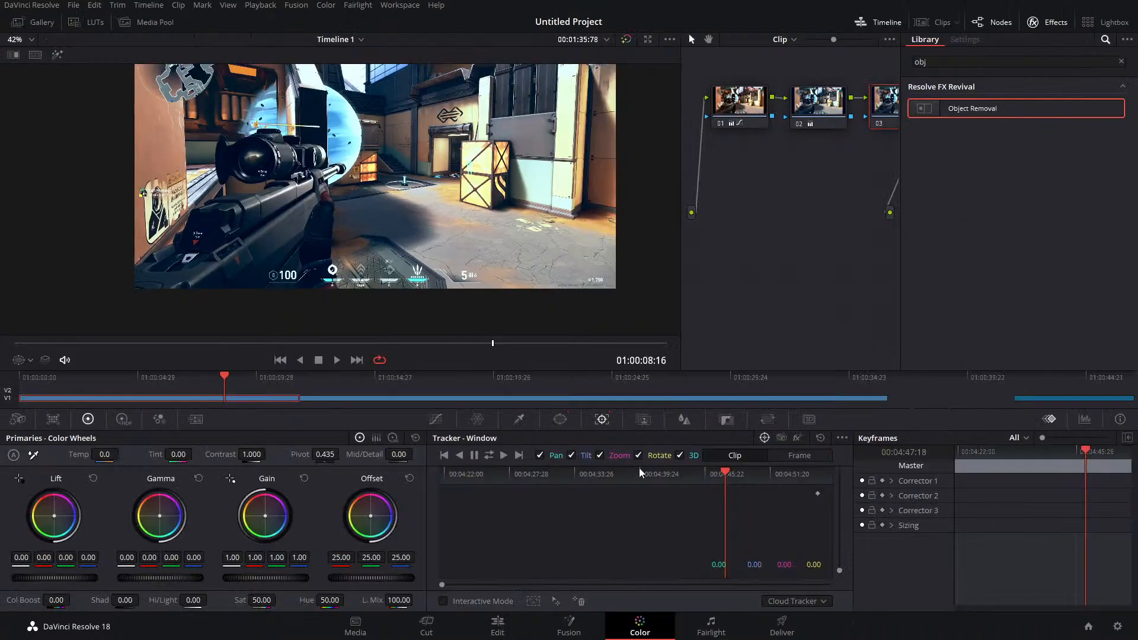
left_click(750, 115)
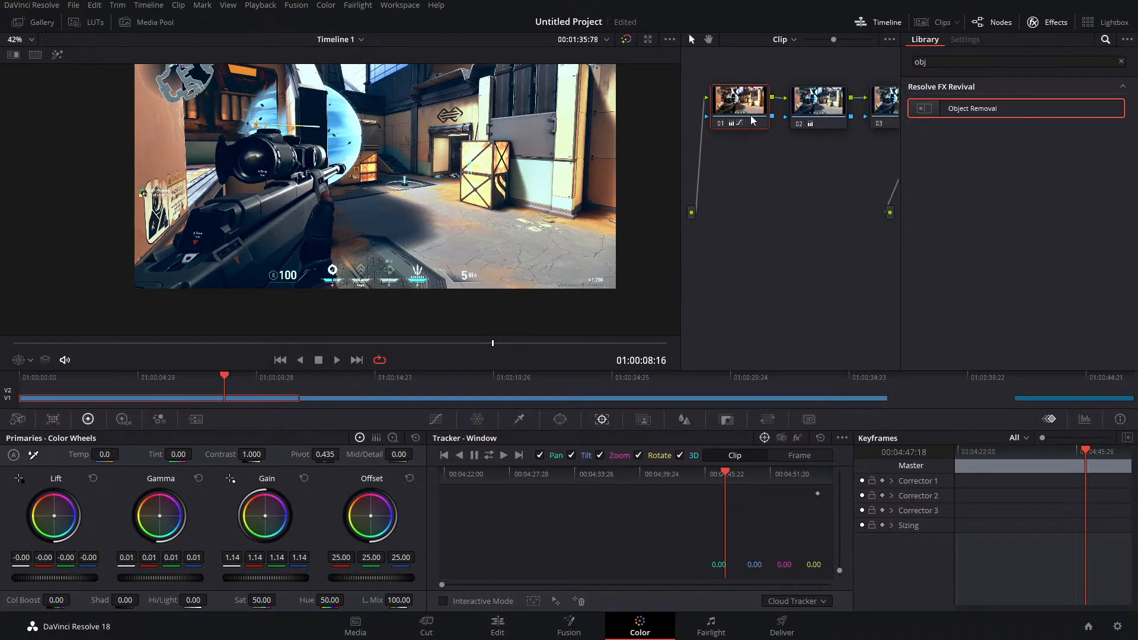
left_click(1069, 26)
left_click(438, 418)
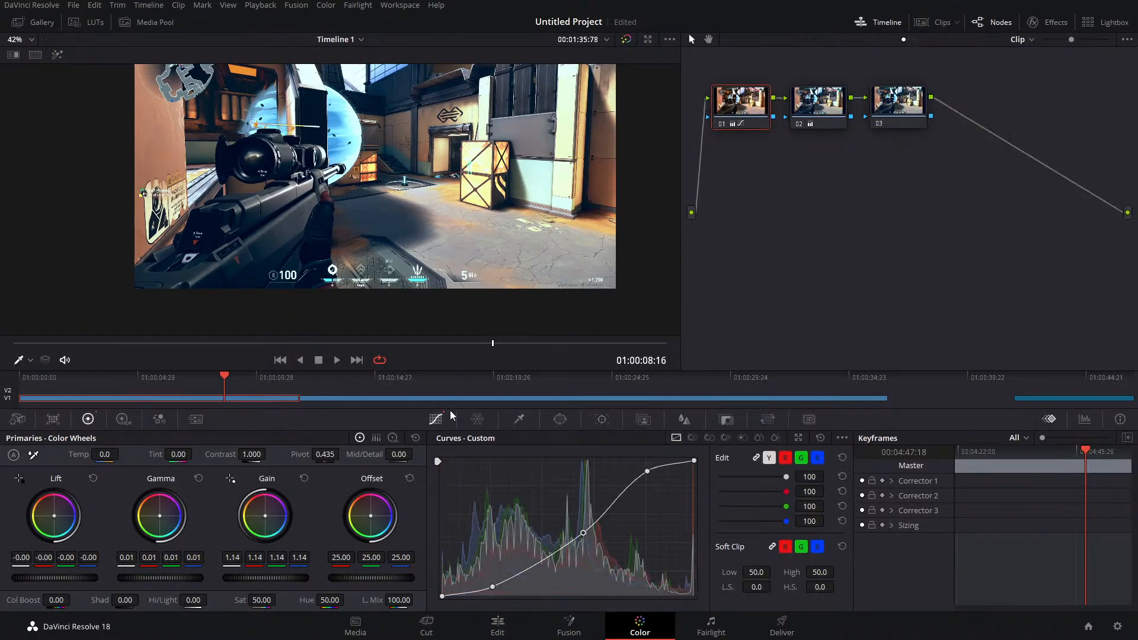
left_click(820, 438)
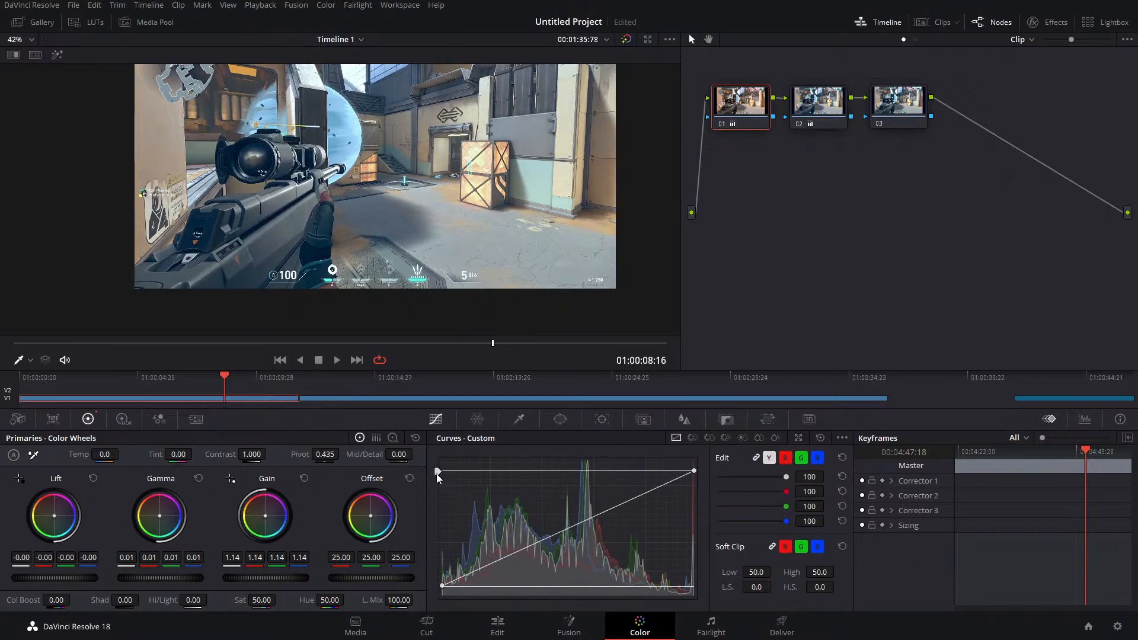
Try shifting the custom curve's white and black end points on node 01, then reset the curve
mouse_move(437, 465)
left_mouse_down()
mouse_move(440, 513)
mouse_move(442, 452)
mouse_move(439, 598)
mouse_move(439, 446)
left_mouse_up()
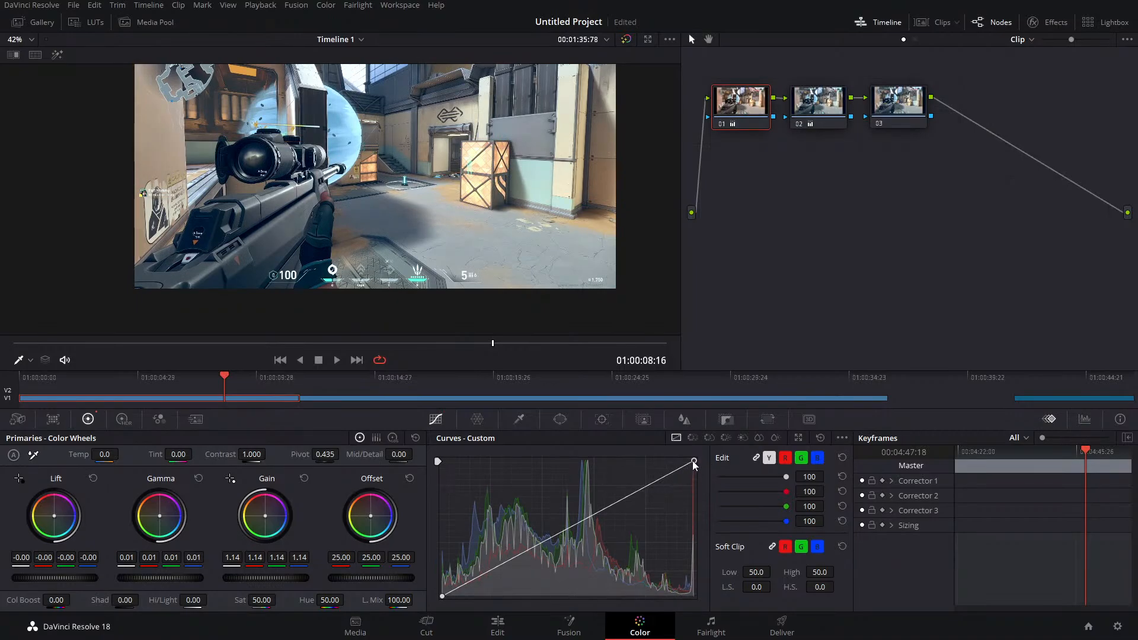
mouse_move(692, 460)
left_mouse_down()
mouse_move(692, 520)
mouse_move(690, 457)
left_mouse_up()
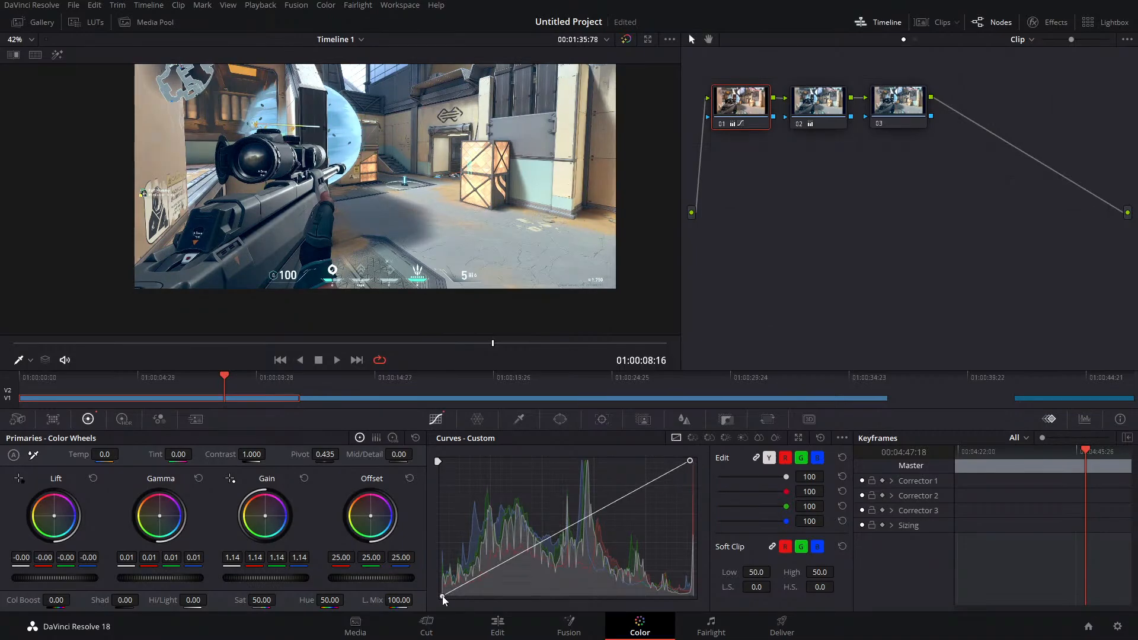
mouse_move(442, 595)
left_mouse_down()
mouse_move(446, 516)
mouse_move(487, 628)
mouse_move(618, 619)
mouse_move(440, 599)
left_mouse_up()
left_click(820, 437)
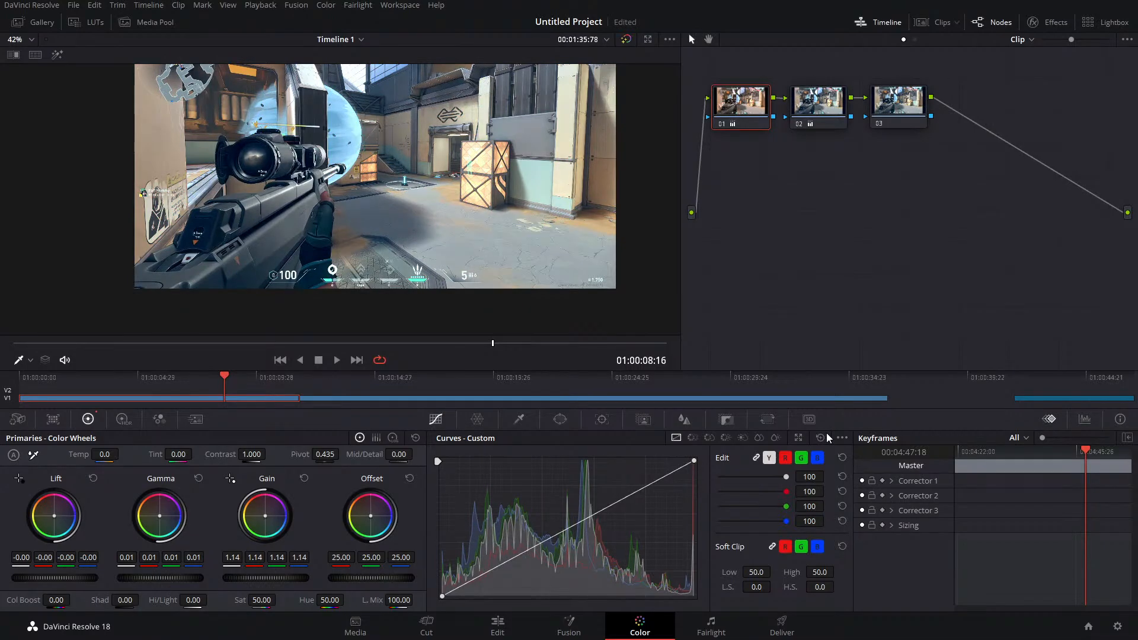
Add three points to node 01's custom curve and shape a gentle S-curve with lowered shadows and raised highlights
left_click_drag(381, 169, 368, 216)
scroll(367, 215, "down", 1)
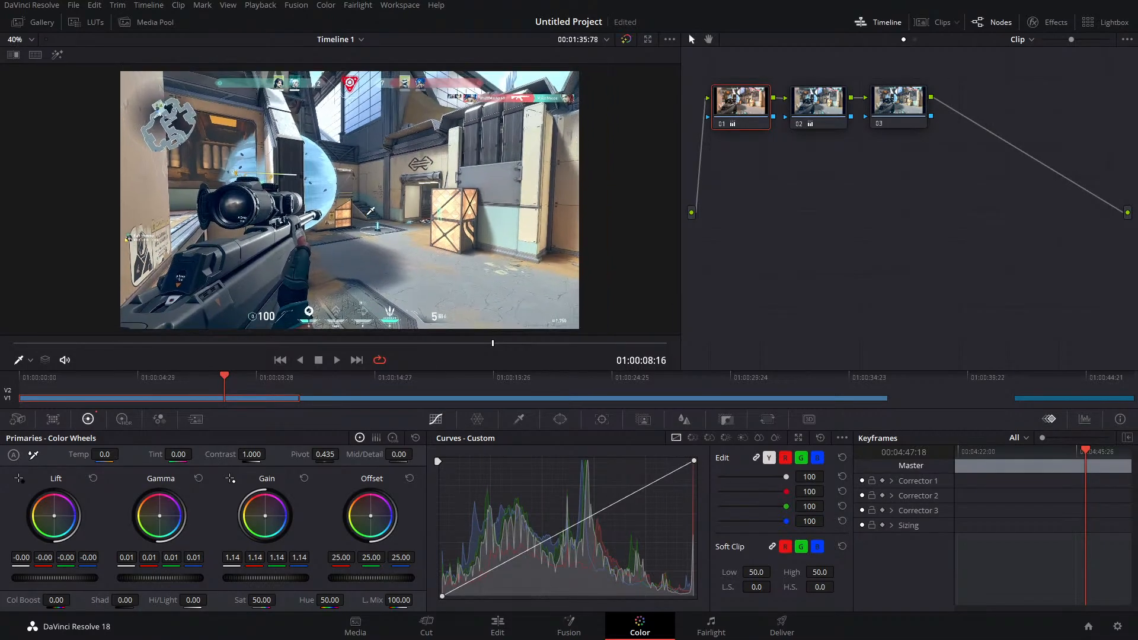
left_click(649, 486)
left_click(483, 573)
left_click(567, 528)
left_click_drag(483, 571, 489, 578)
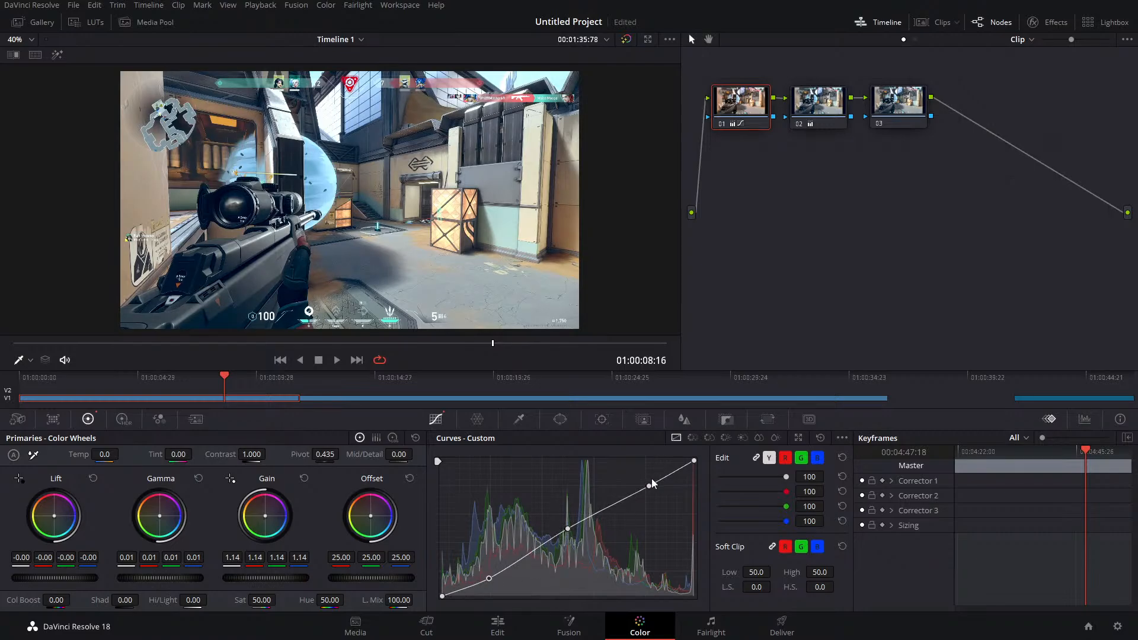
left_click_drag(649, 486, 644, 477)
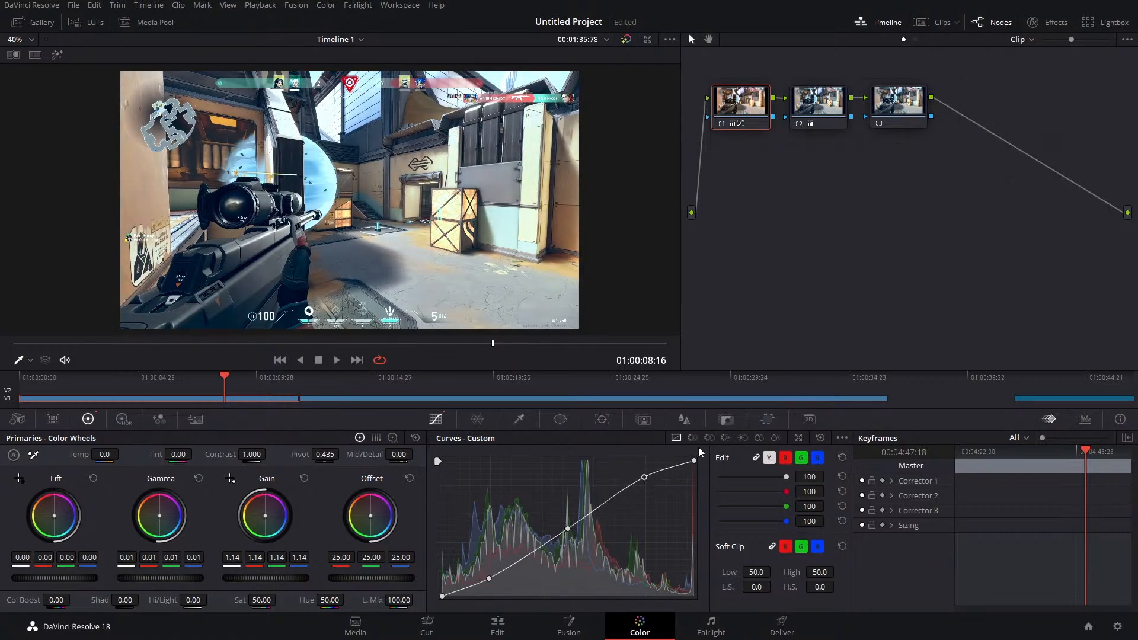
mouse_move(644, 477)
left_mouse_down()
mouse_move(647, 492)
mouse_move(645, 479)
left_mouse_up()
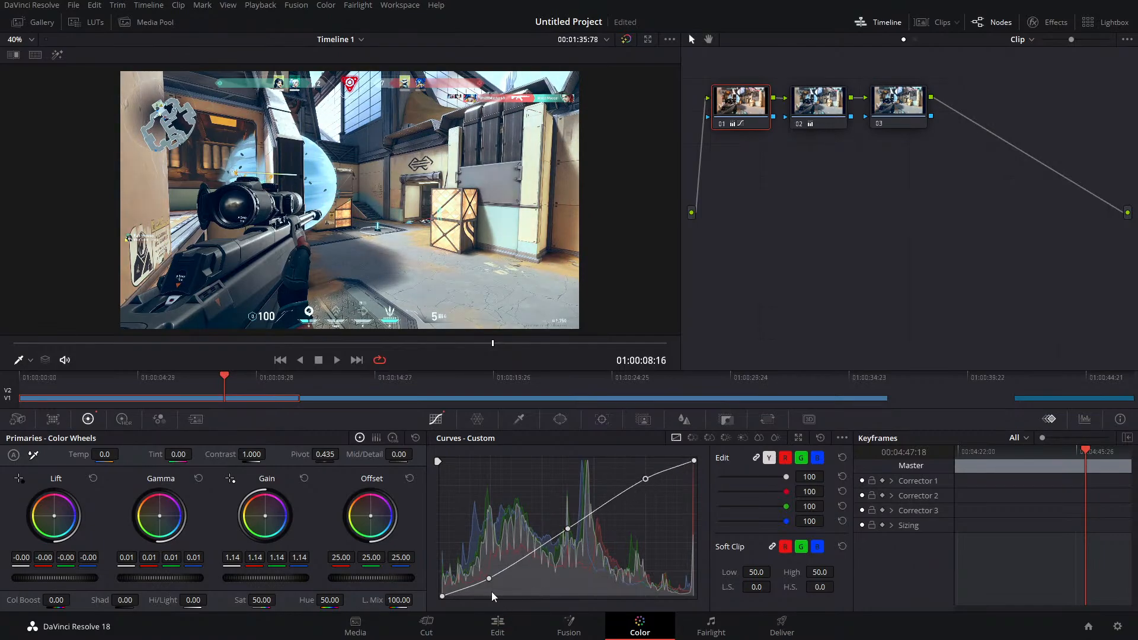
Fine-tune the shadow point of node 01's custom curve and toggle the node off and on to compare the contrast
mouse_move(491, 577)
left_mouse_down()
mouse_move(492, 588)
mouse_move(485, 581)
left_mouse_up()
left_click(720, 122)
left_click(720, 122)
left_click(720, 122)
left_click(720, 122)
Try separate channel curves on node 01, lowering the red highlights, lowering the green shadows and raising the blue midtones
left_click(785, 457)
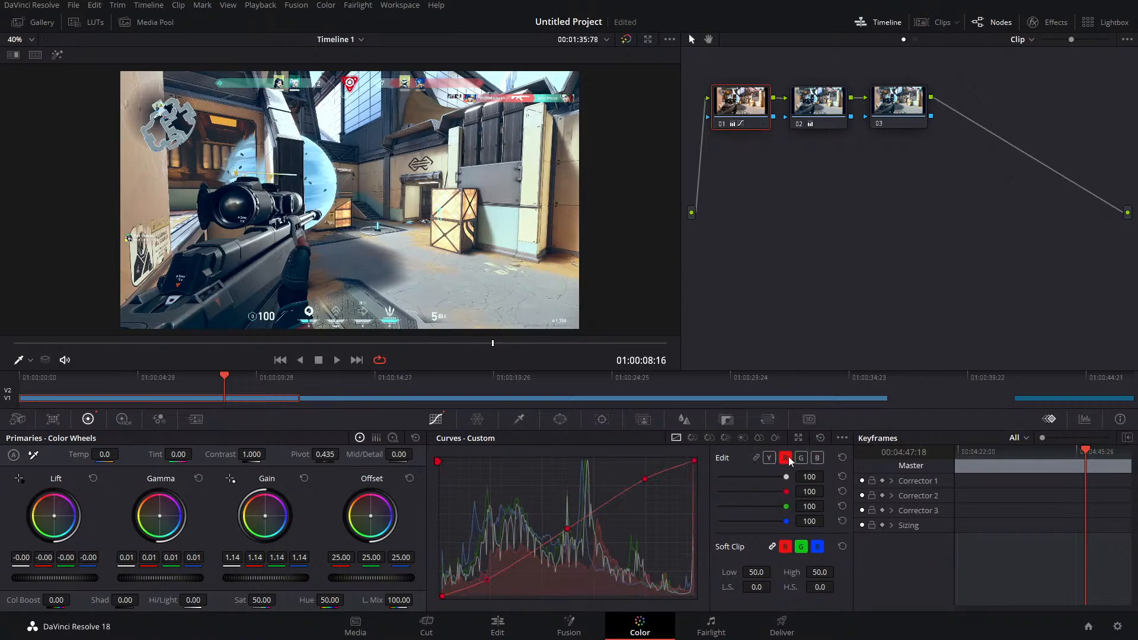
left_click_drag(648, 487, 645, 504)
left_click(801, 457)
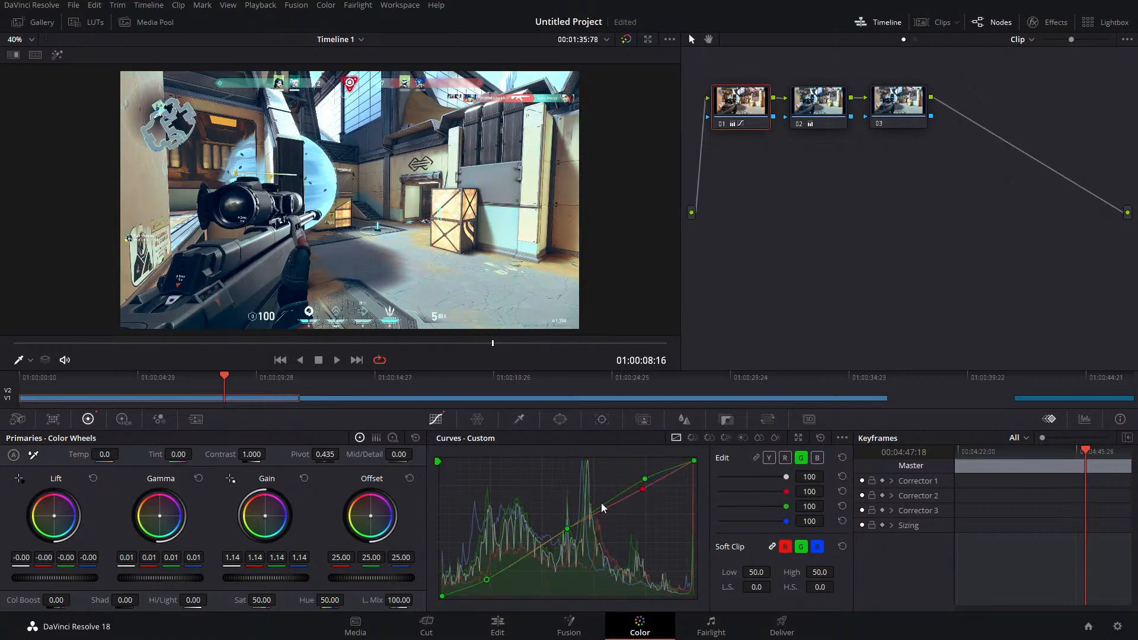
left_click_drag(488, 581, 498, 591)
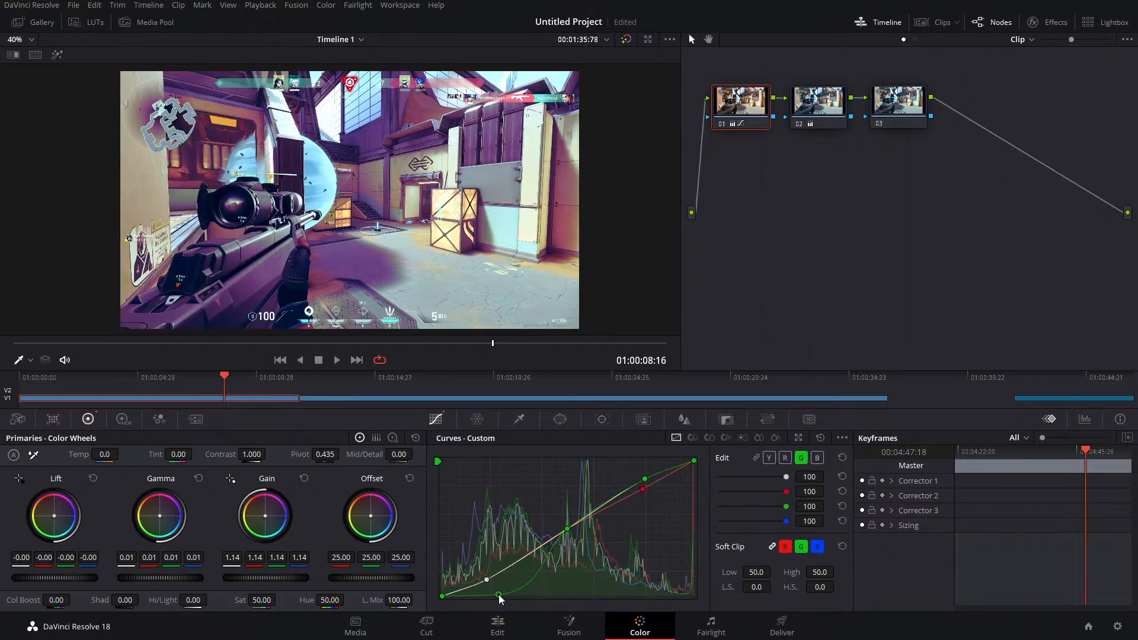
left_click(817, 458)
left_click_drag(582, 542, 553, 506)
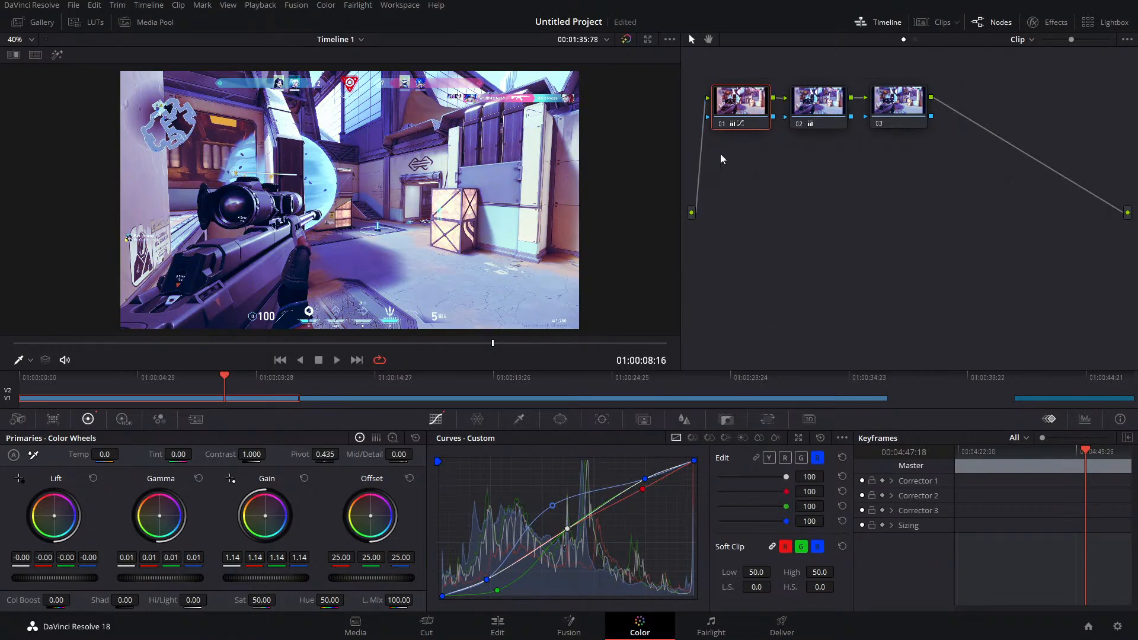
Reset node 01's grade and all grades and nodes of the first clip, leaving one clean node
right_click(738, 115)
left_click(769, 122)
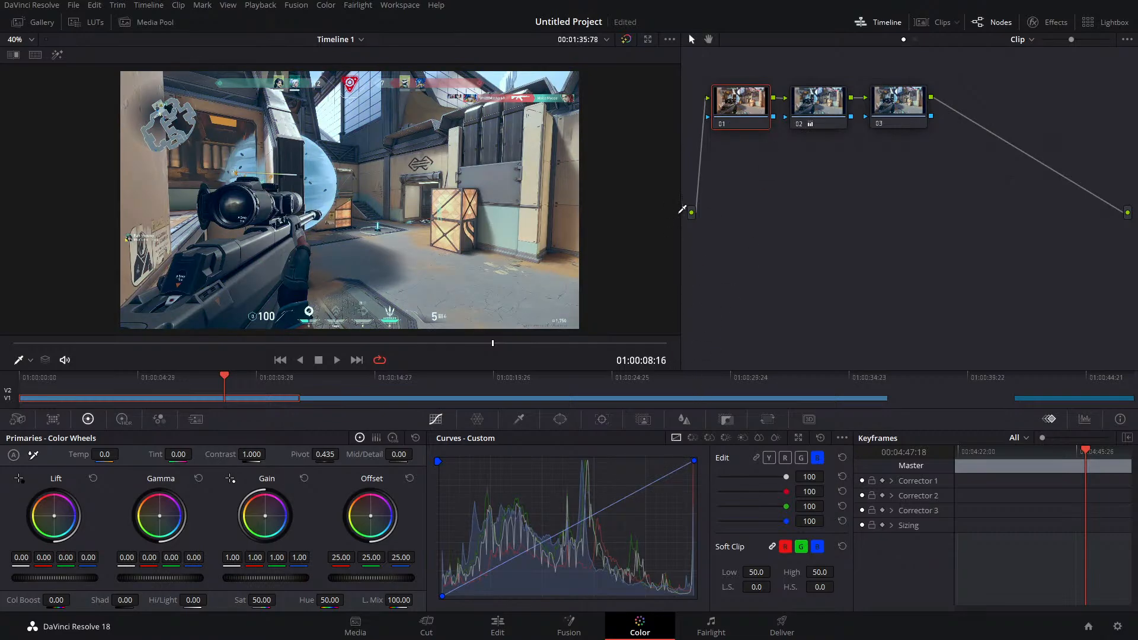
right_click(784, 179)
left_click(842, 187)
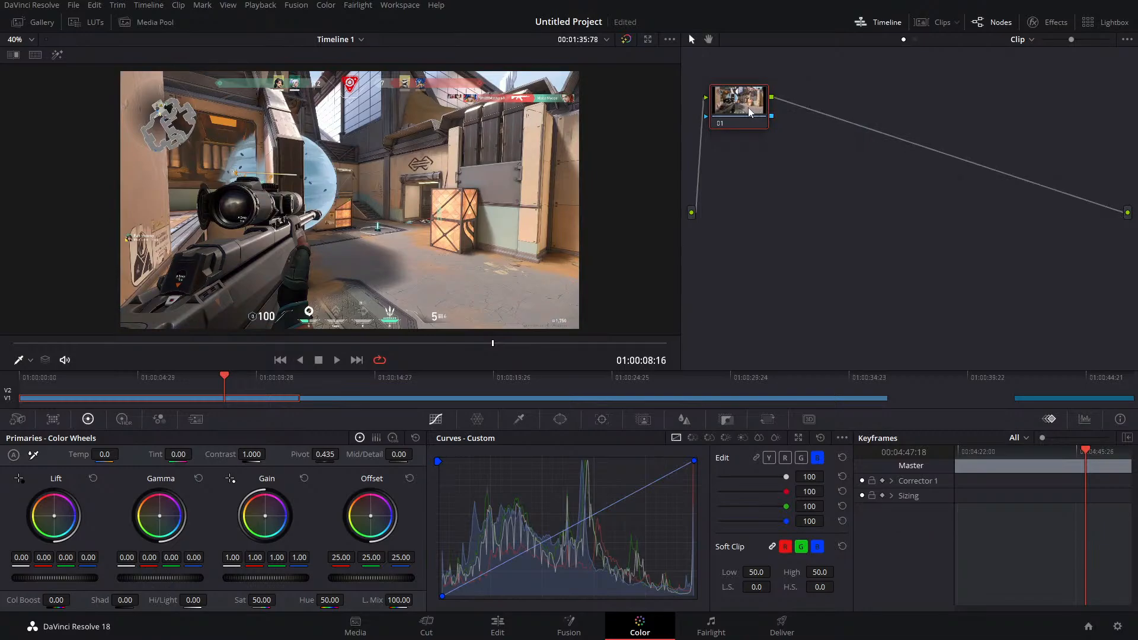
key("Delete")
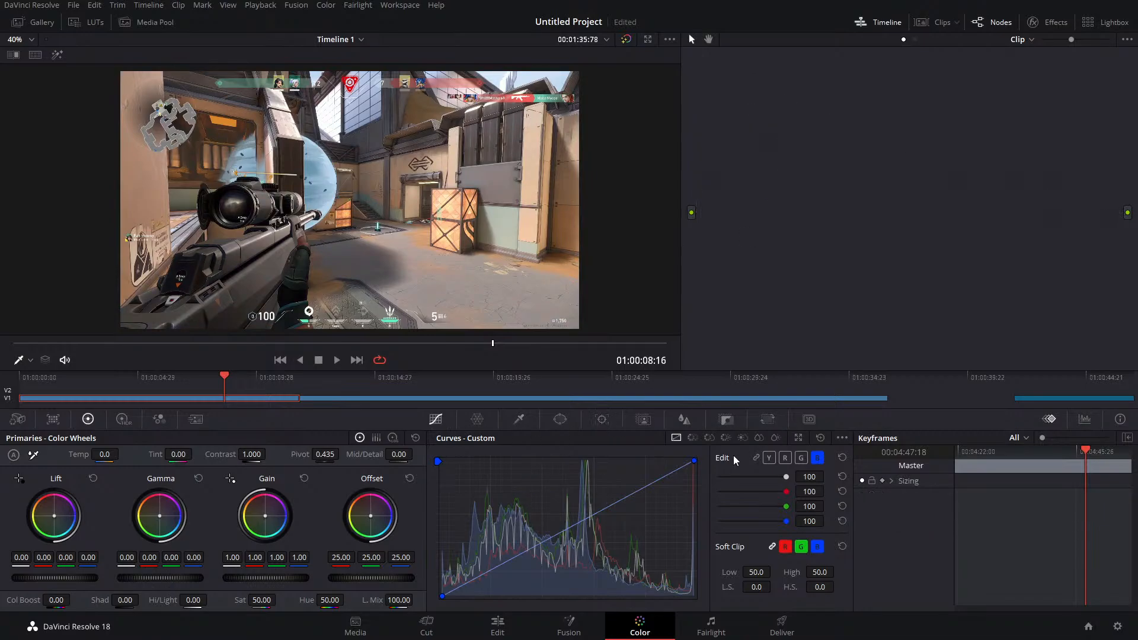
right_click(840, 209)
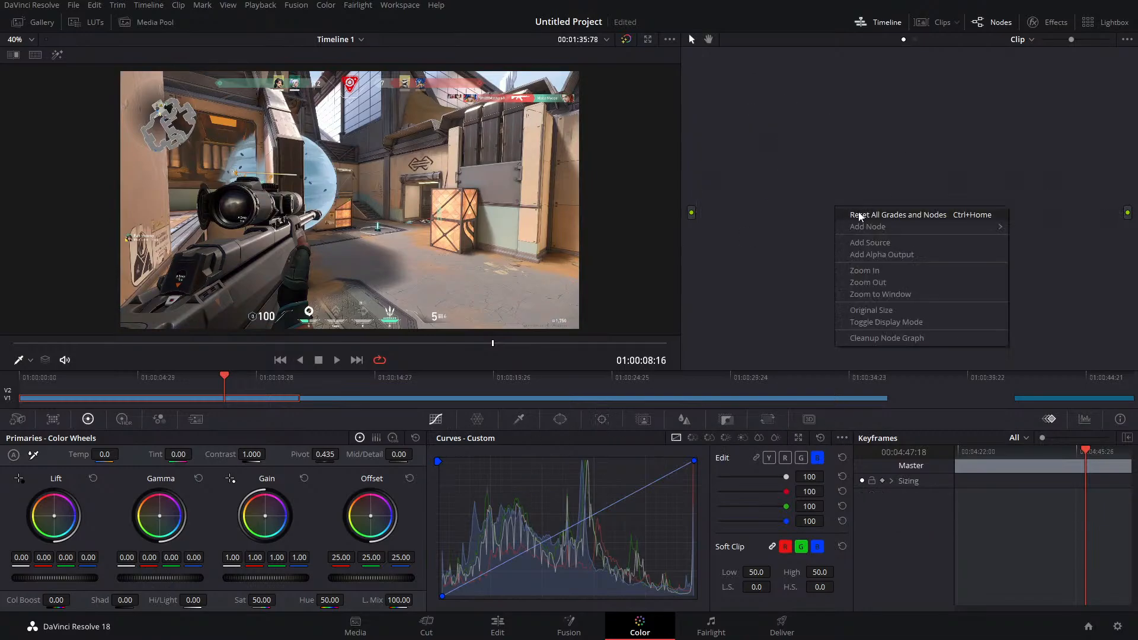
left_click(859, 214)
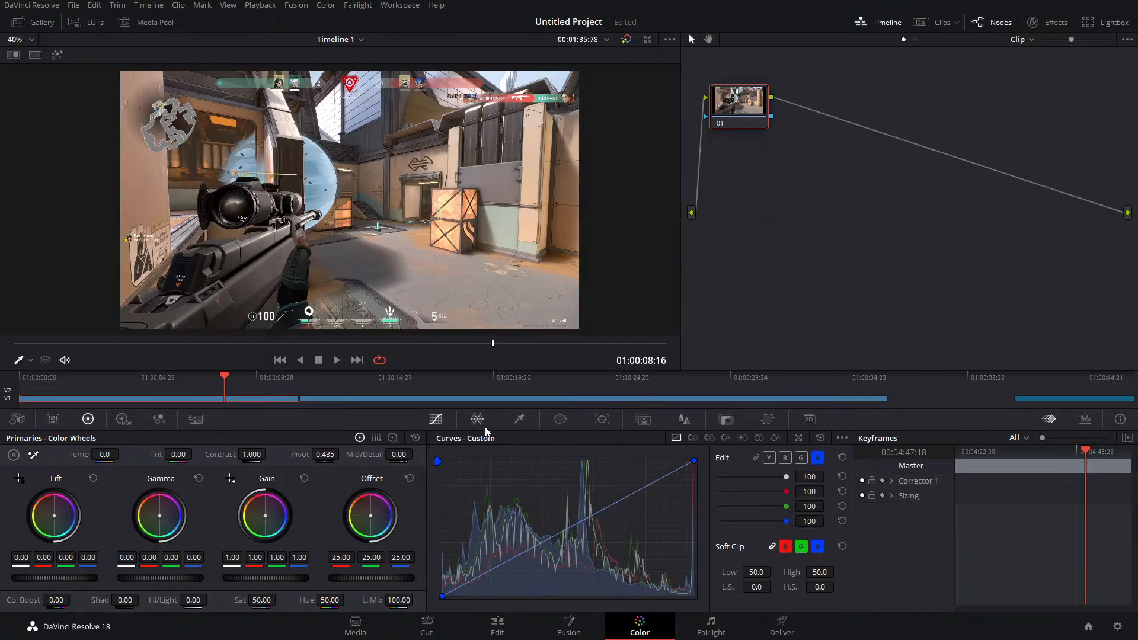
Switch the custom curve editing to the Y channel and save the project
left_click(769, 458)
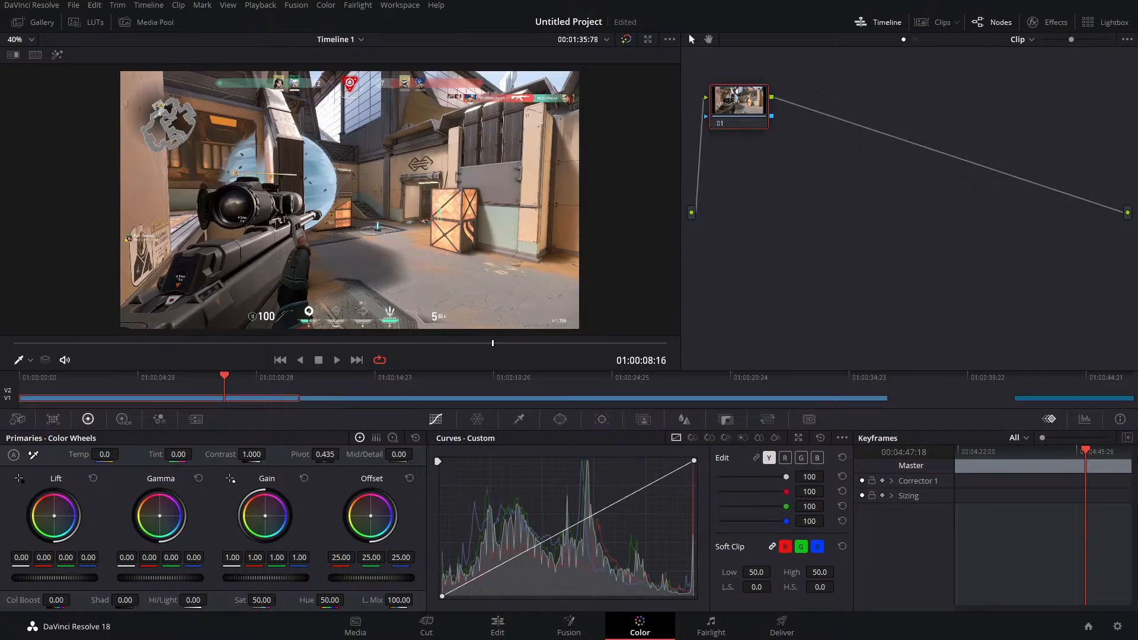
key("ctrl+s")
On the Edit page, place a Text+ title on a track above the first clip at 01:00:03:16 and show its text settings
left_click(497, 624)
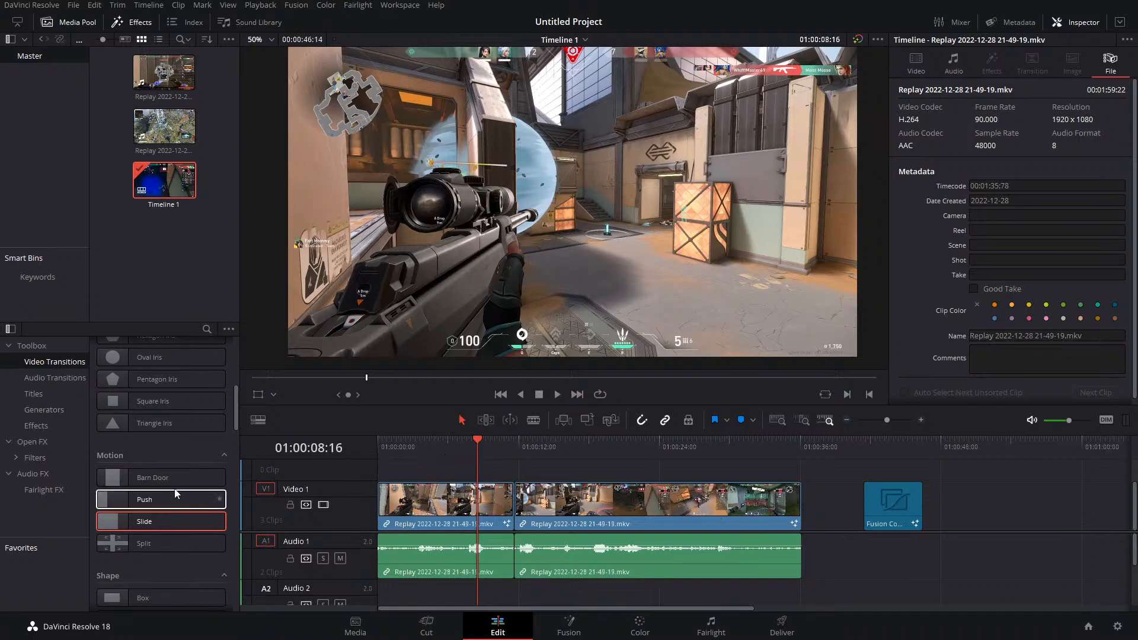
left_click(35, 394)
scroll(129, 512, "down", 1)
scroll(132, 513, "up", 1)
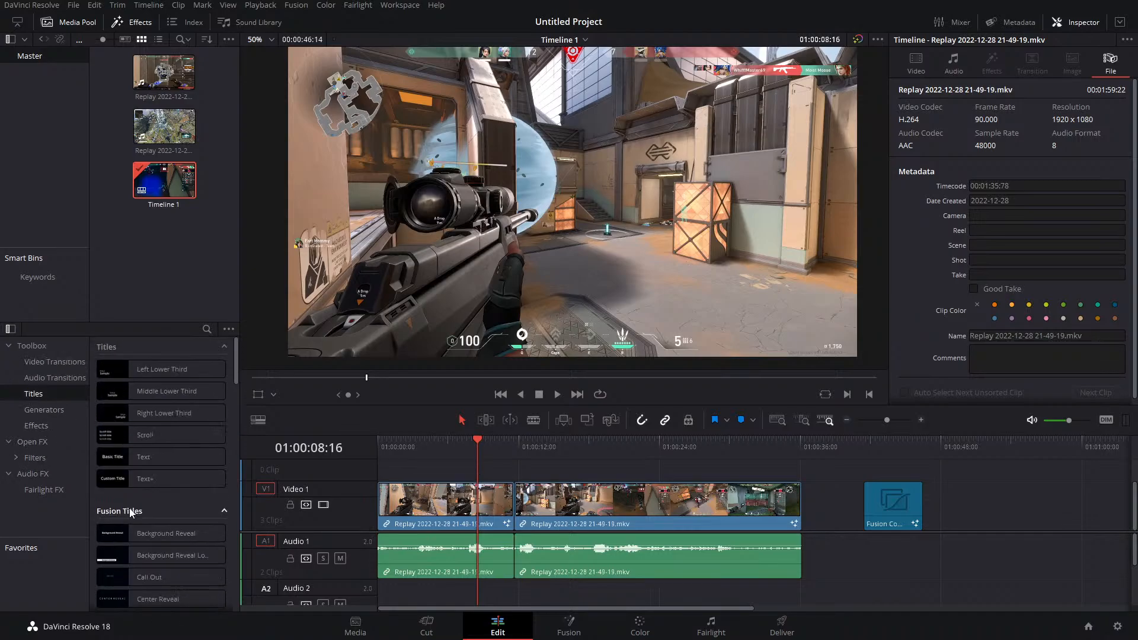
left_click_drag(135, 479, 435, 481)
left_click_drag(475, 445, 419, 450)
left_click(456, 475)
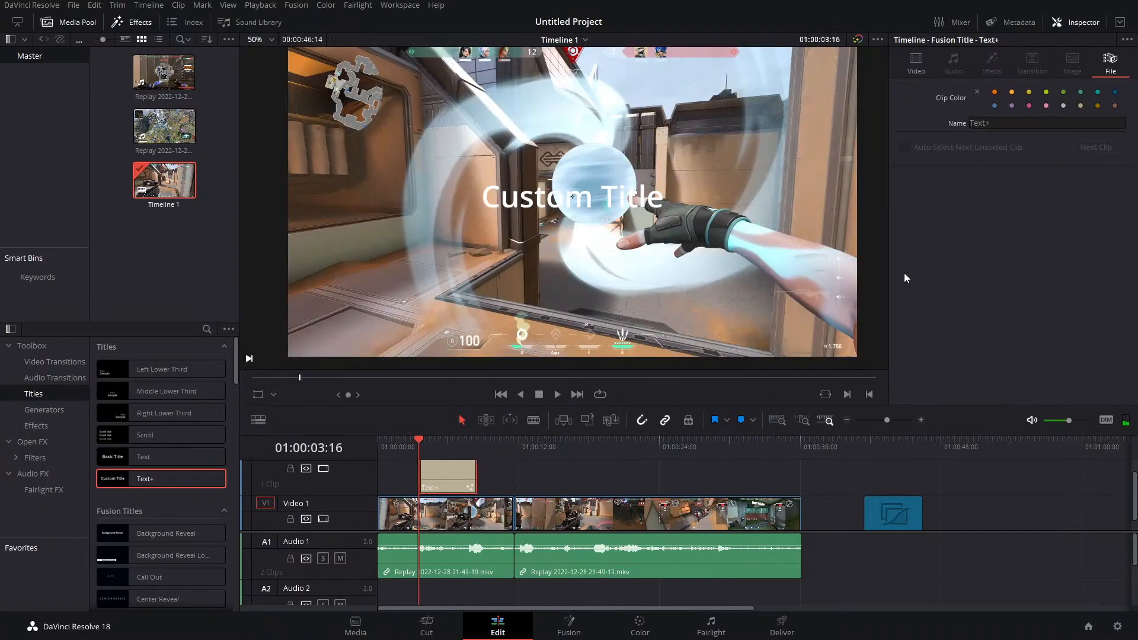
scroll(356, 503, "up", 1)
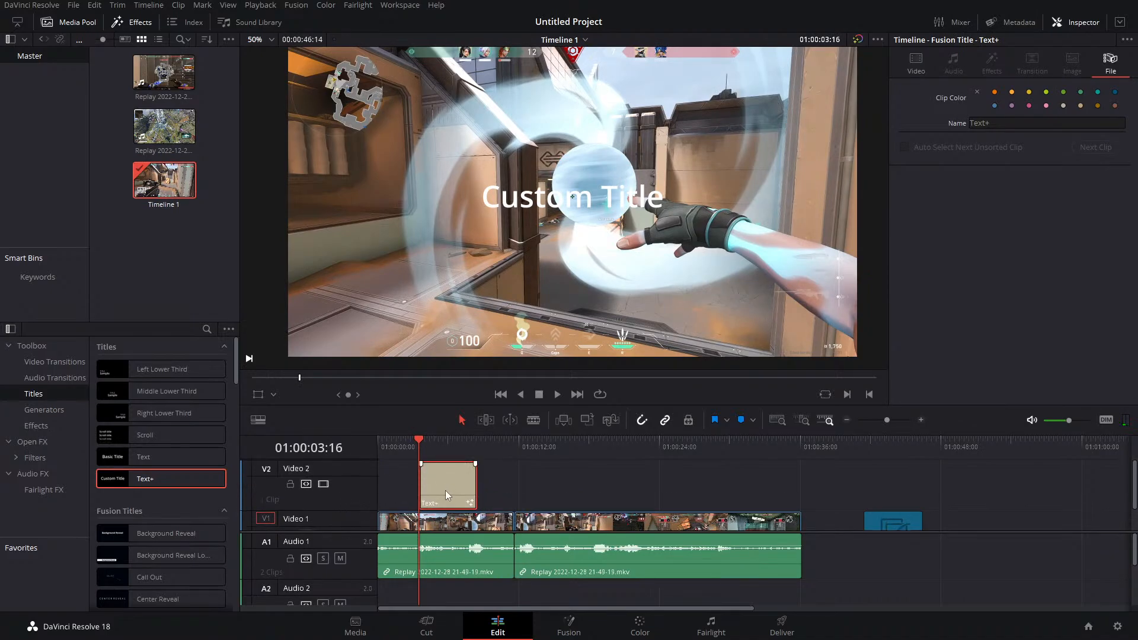
left_click(917, 64)
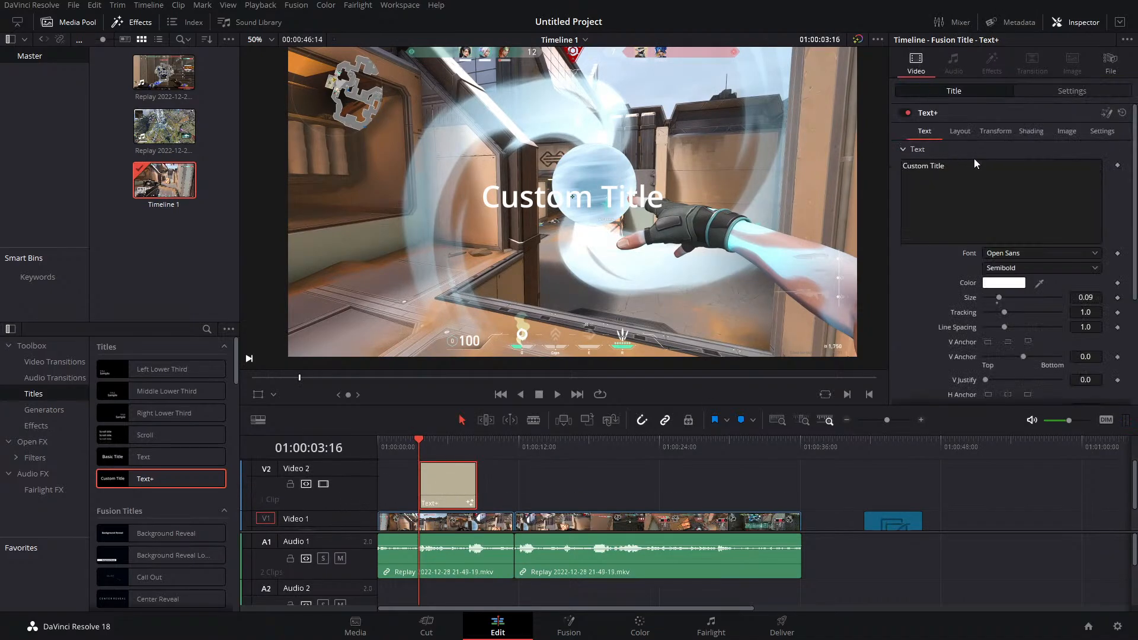
Open the title in Fusion and insert a Transform node between Template and MediaOut1
left_click(570, 625)
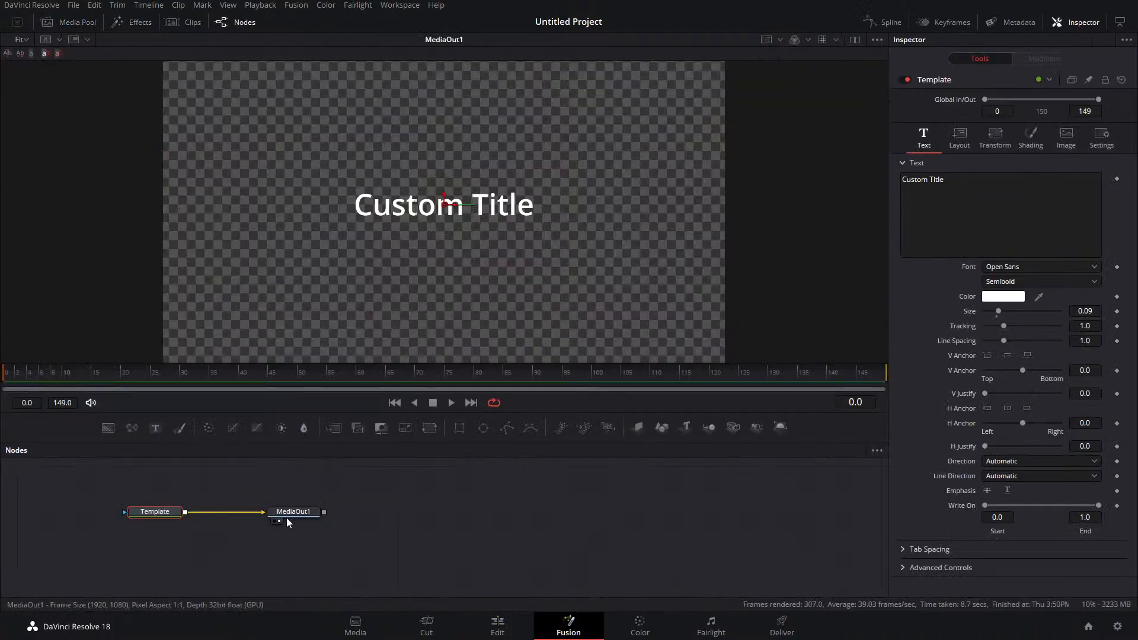
left_click_drag(286, 513, 356, 513)
left_click_drag(381, 427, 260, 513)
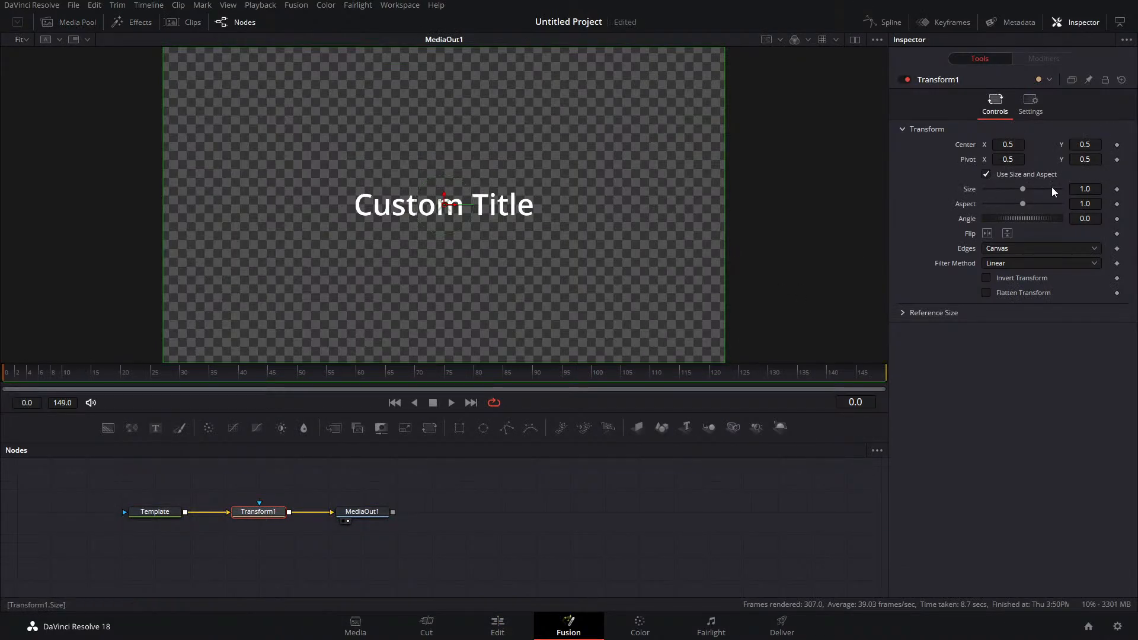
Keyframe the Transform node's Size at 0.0 on frame 0, 1.0 on frame 4, 1.57 on frame 8 and 1.0 on frame 13
left_click_drag(1023, 188, 972, 195)
left_click(1115, 190)
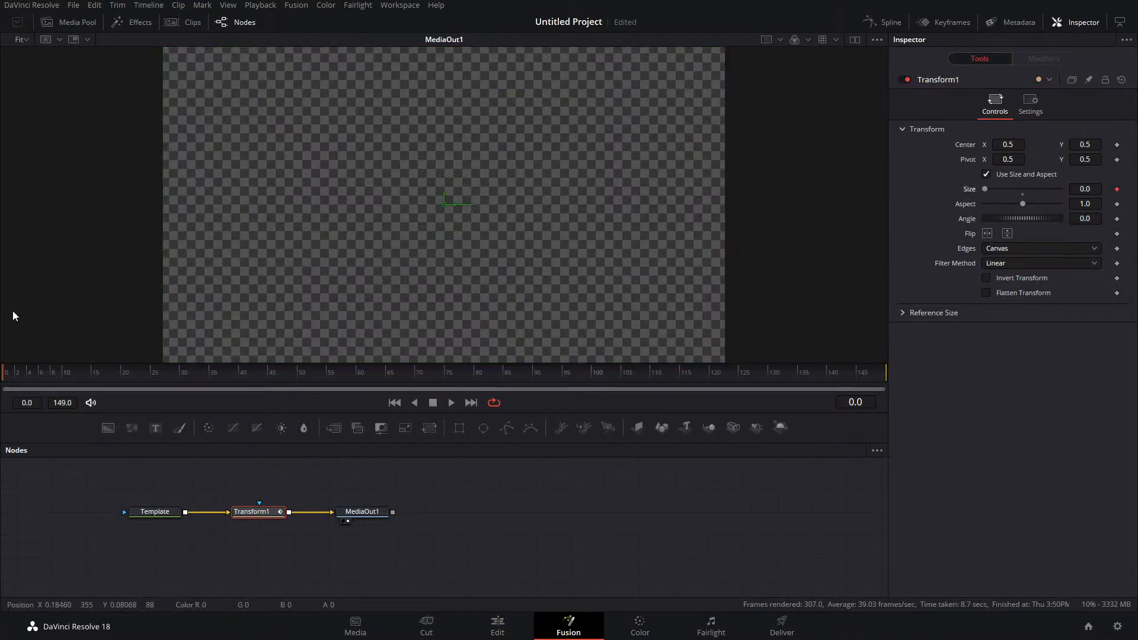
left_click(29, 374)
left_click(1023, 194)
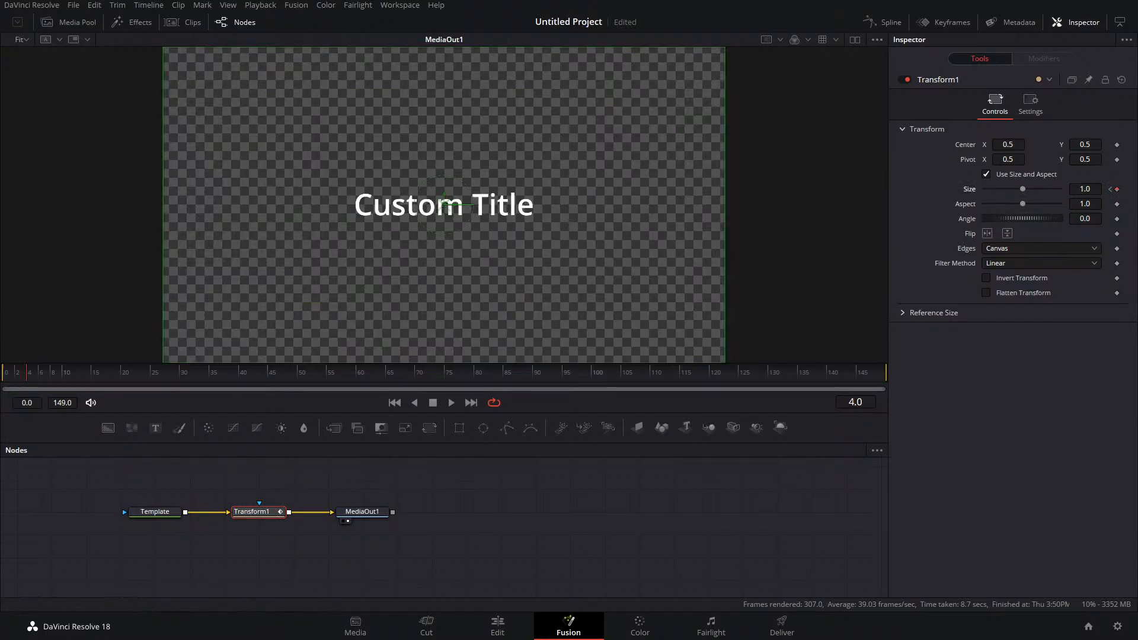
left_click_drag(30, 381, 51, 382)
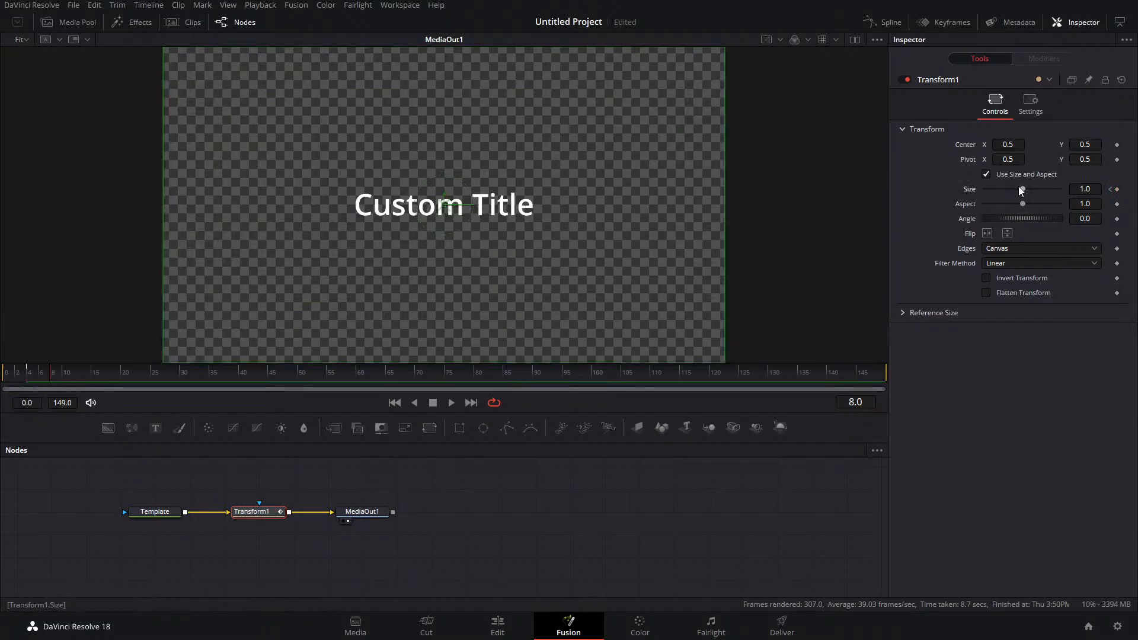
left_click_drag(1022, 189, 1028, 189)
left_click_drag(53, 372, 80, 375)
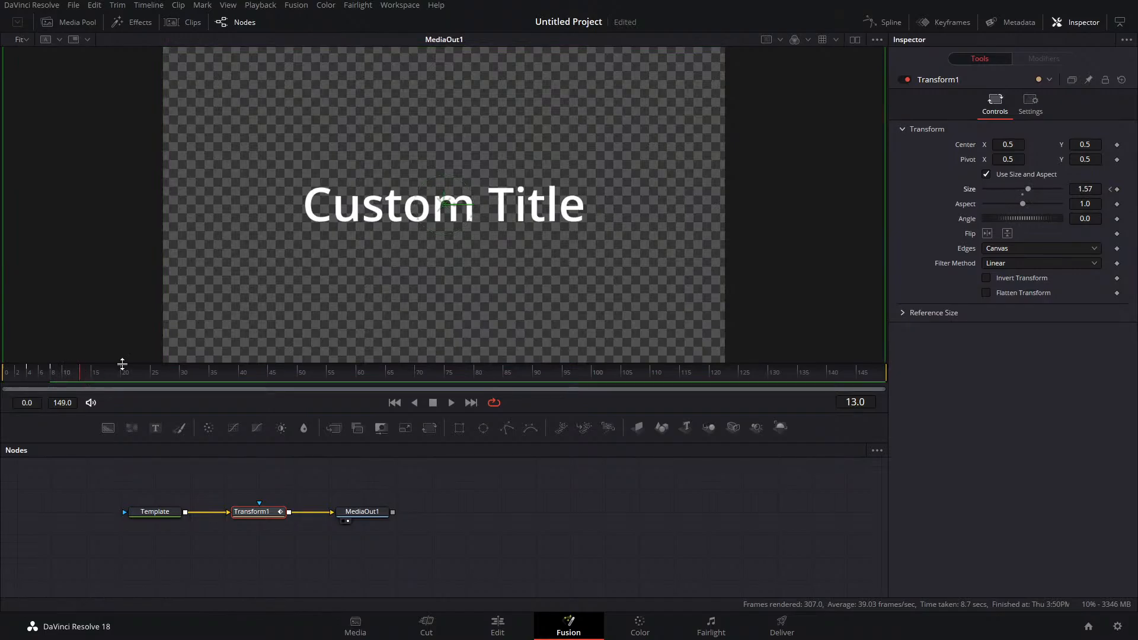
double_click(1028, 189)
Show Transform1's Size curve in the Spline editor, fit it to view and smooth all four keyframes
left_click(883, 22)
left_click(465, 481)
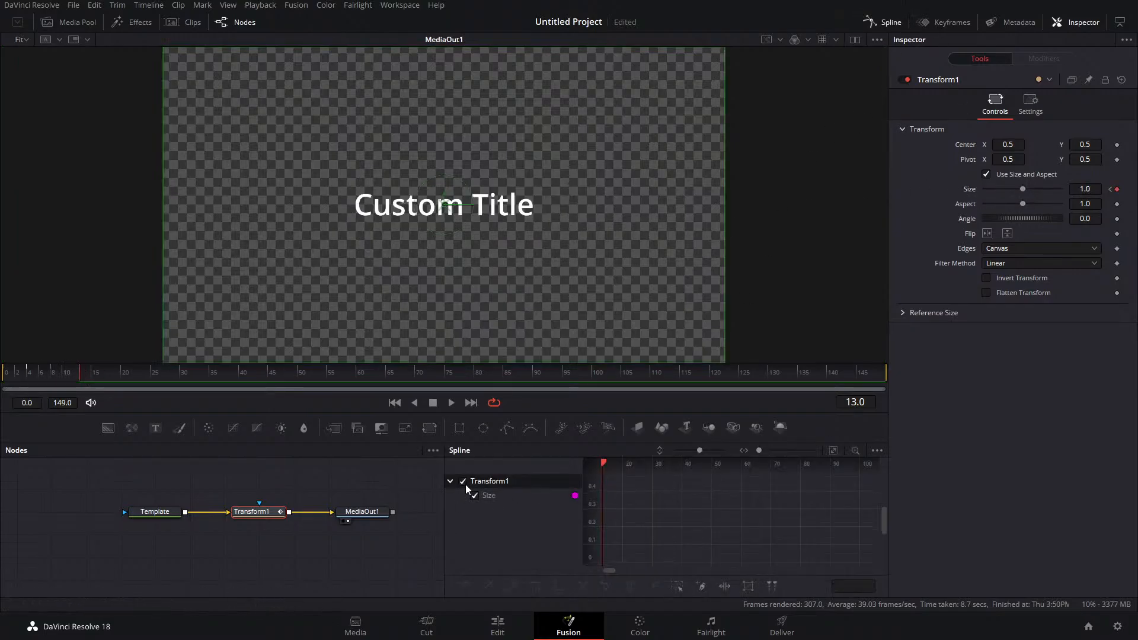
left_click(834, 450)
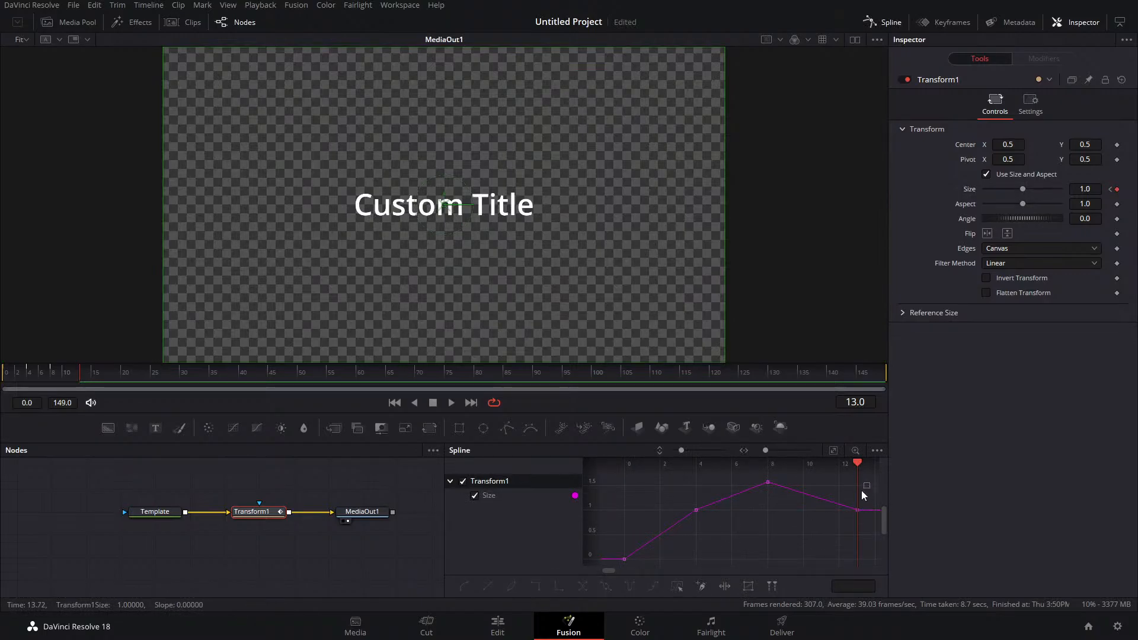
left_click_drag(864, 492, 602, 567)
key("shift+s")
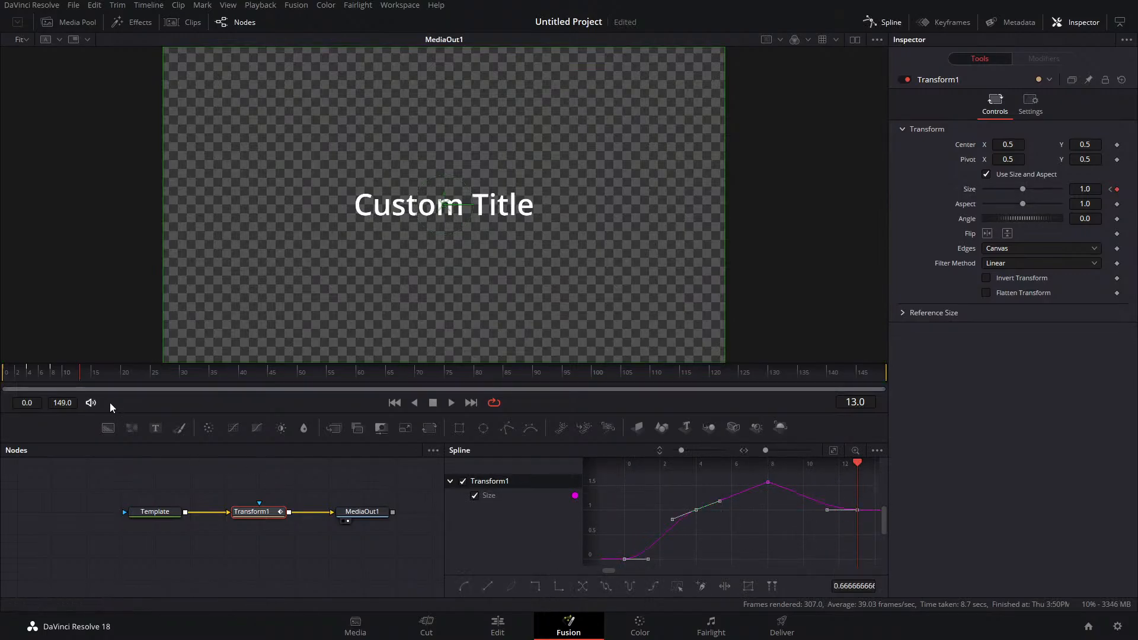
left_click_drag(83, 374, 3, 374)
left_click_drag(820, 469, 773, 486)
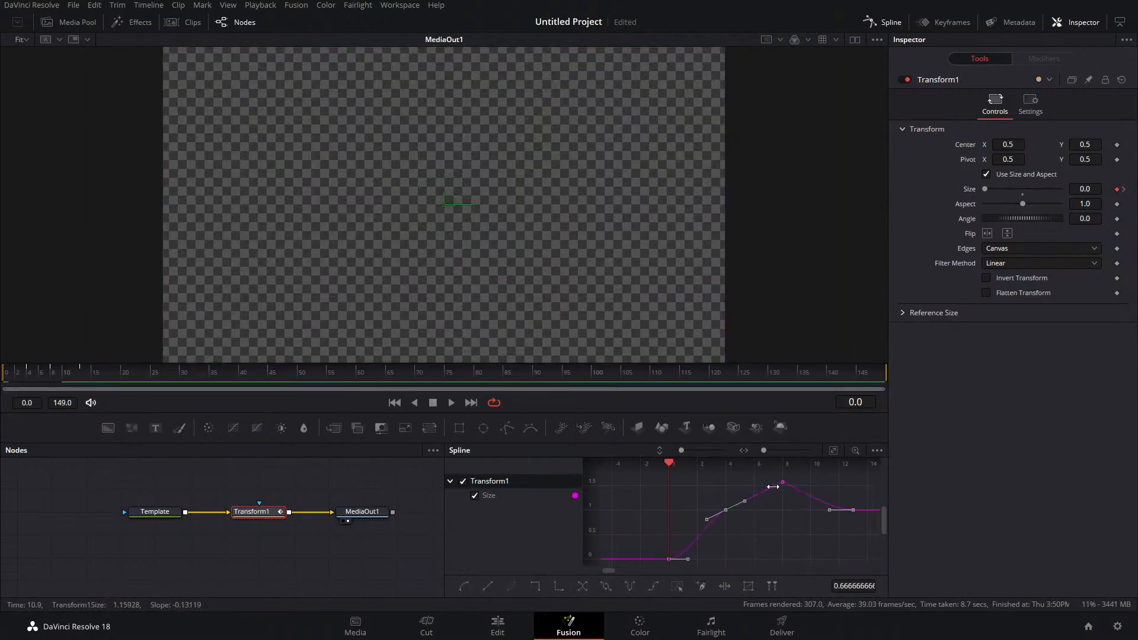
left_click(782, 482)
key("shift+s")
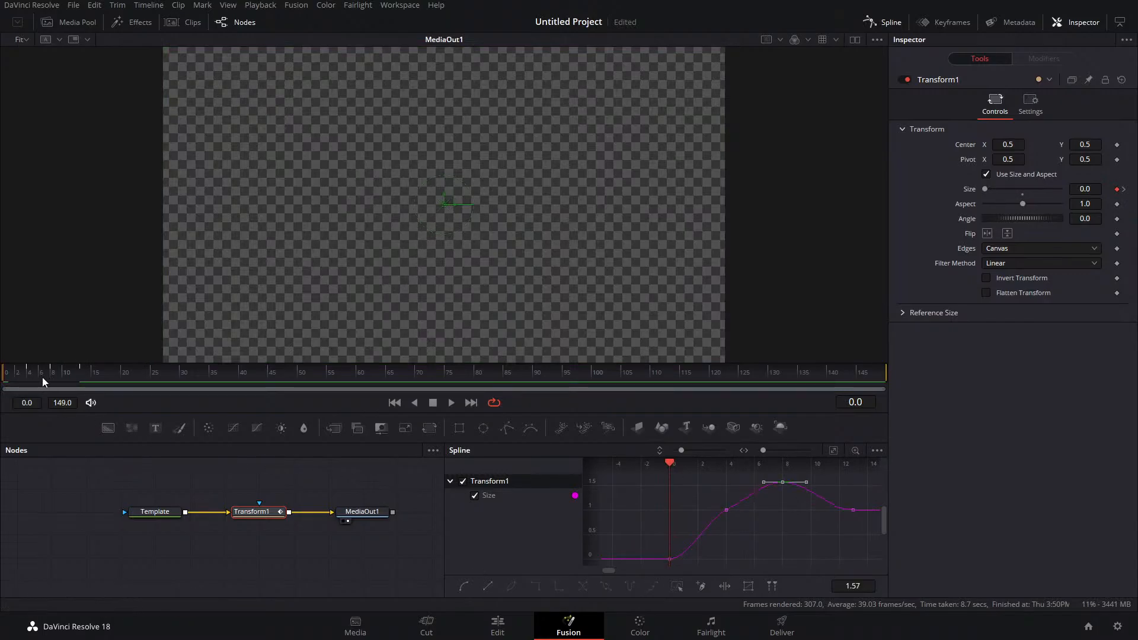
Play back the title's pop-in animation in Fusion and over the gameplay on the Edit page
left_click(451, 402)
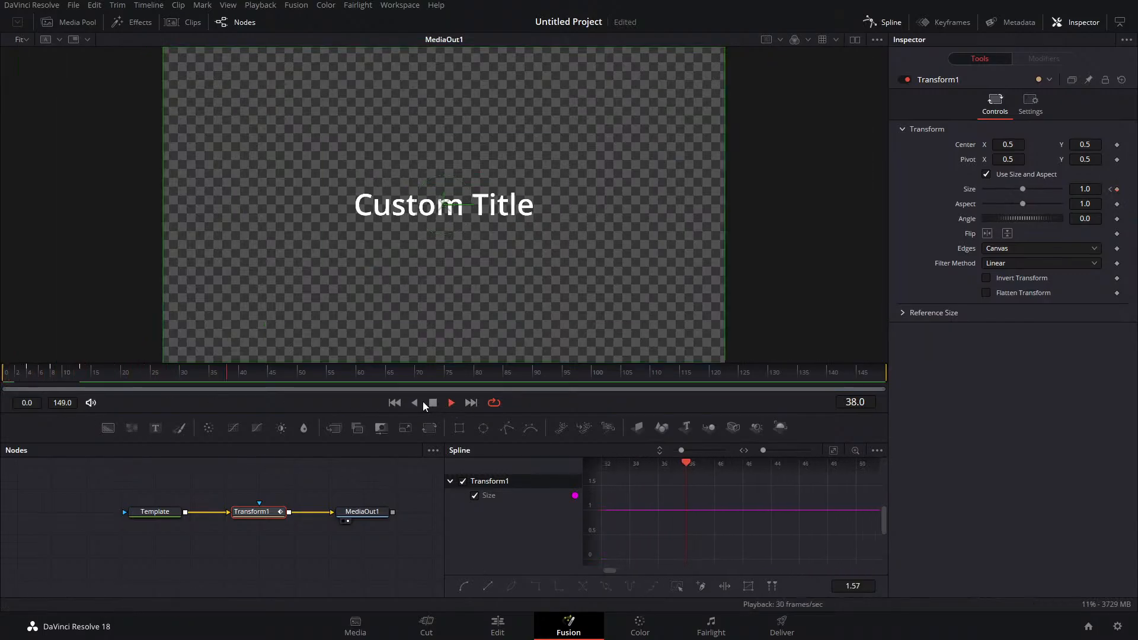
left_click(520, 627)
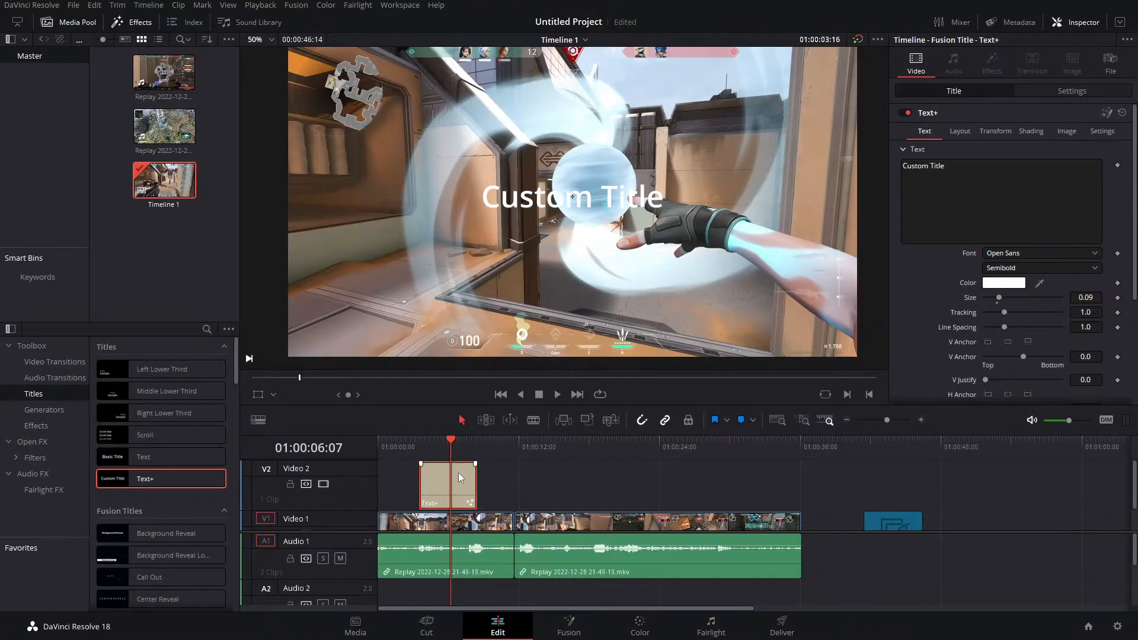
left_click_drag(447, 445, 421, 446)
key("space")
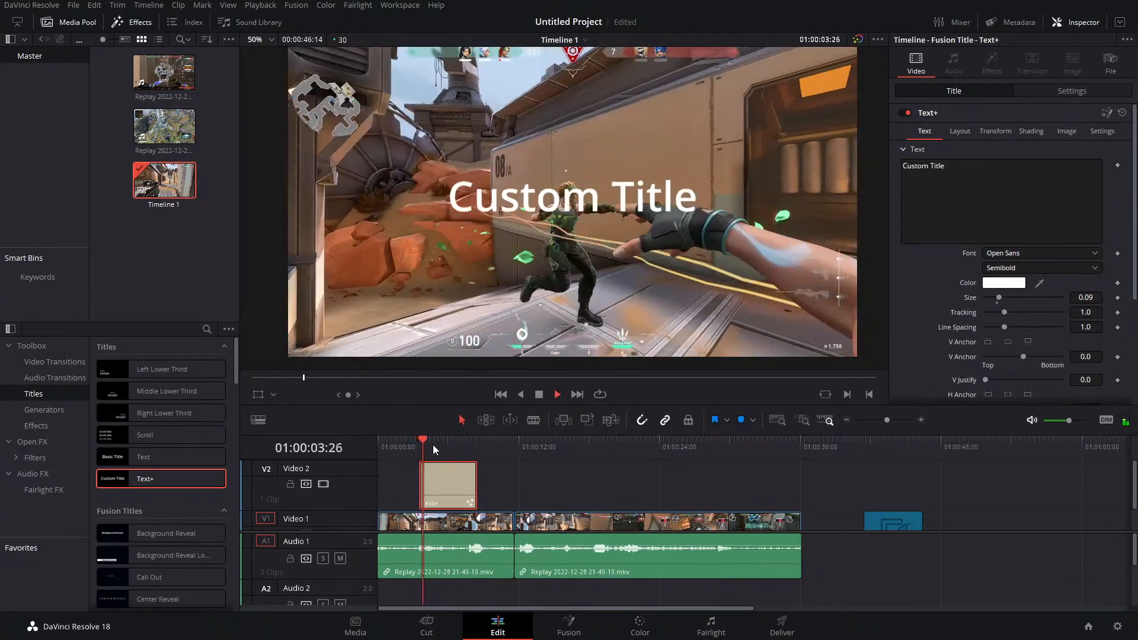
Split the Text+ title at 01:00:03:28 and delete the part after the cut
left_click(442, 484)
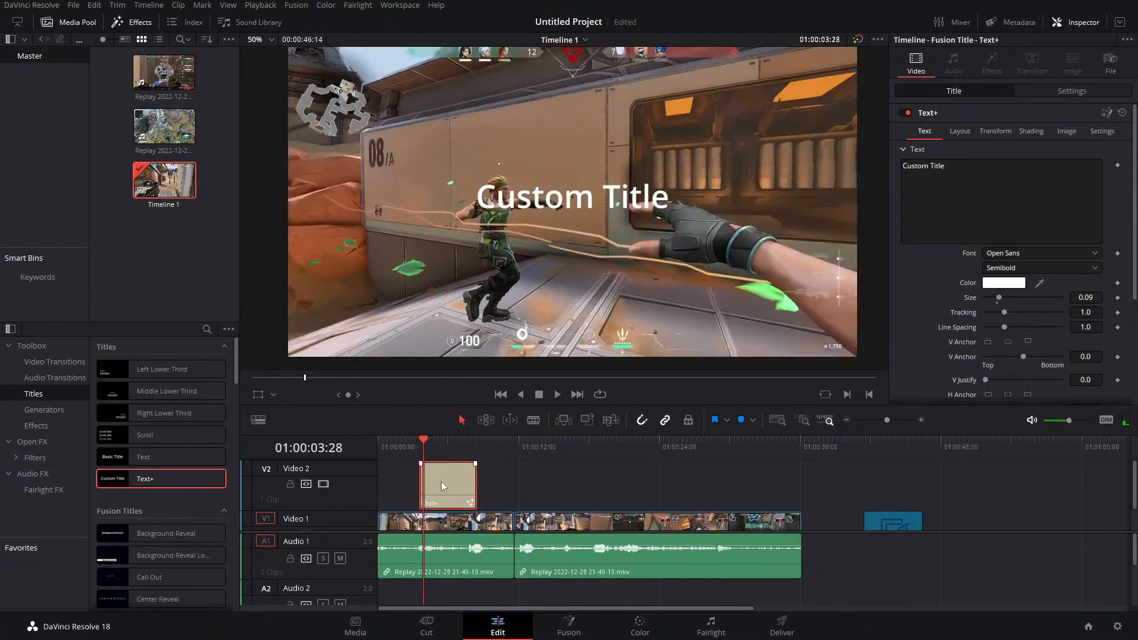
left_click(895, 420)
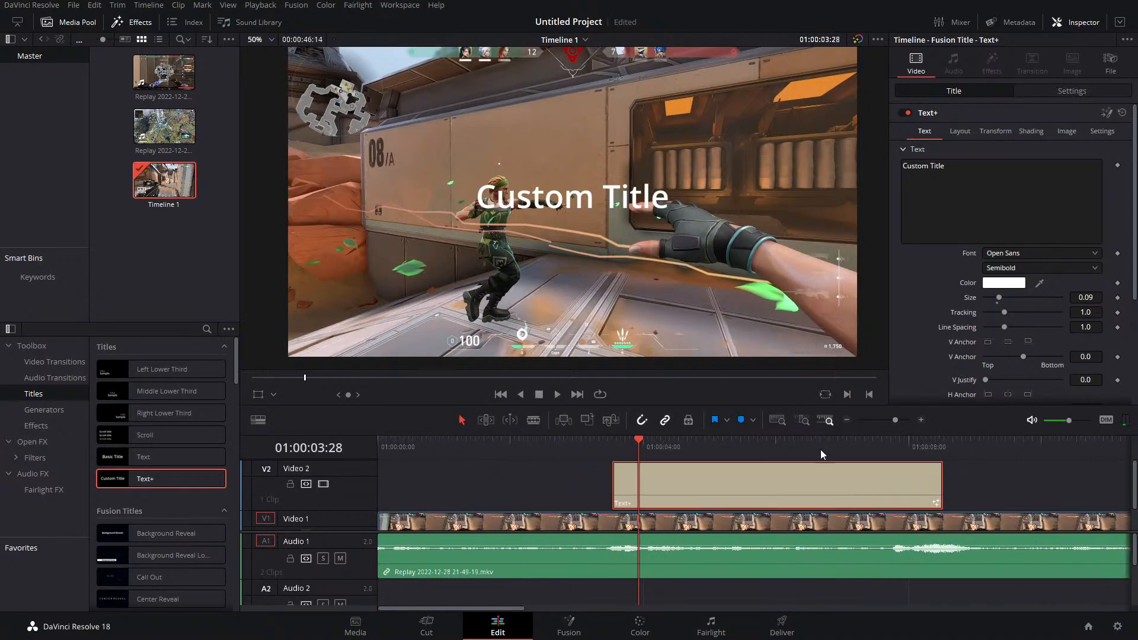
key("b")
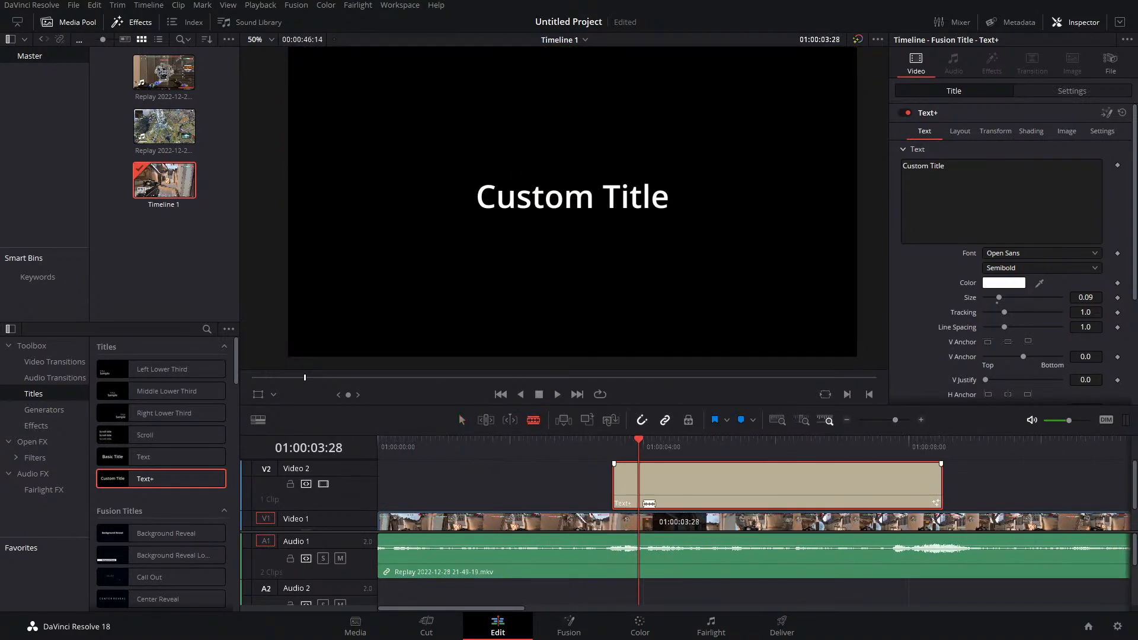
left_click(646, 503)
key("a")
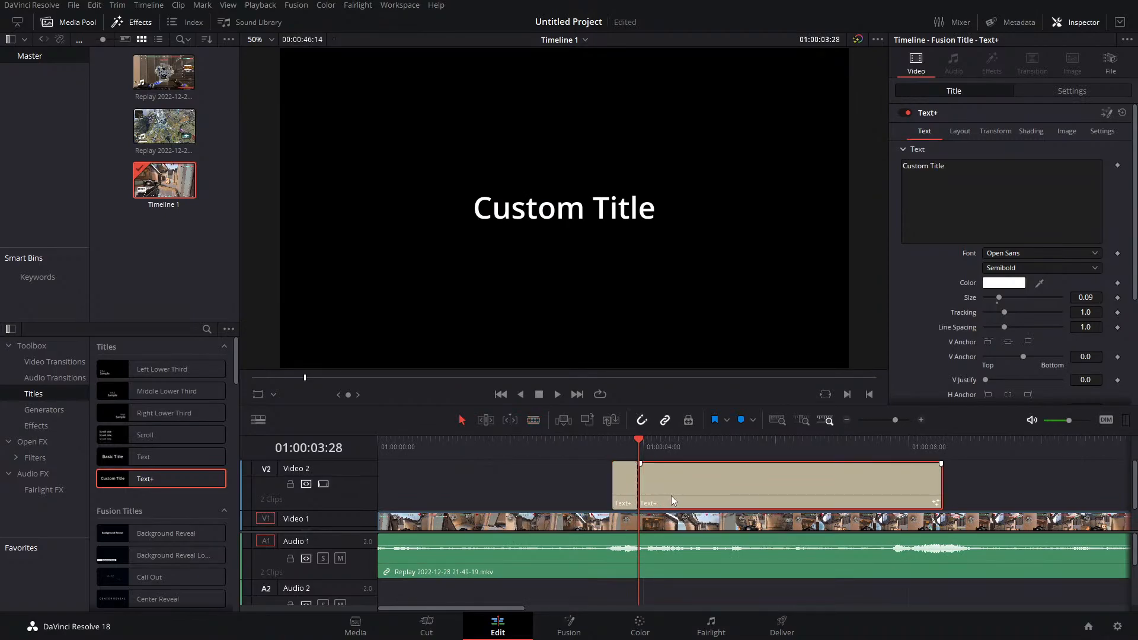
key("Delete")
Duplicate the short Text+ title directly after itself on Video 2 and replace the copy's text with "text"
left_click_drag(625, 486, 652, 481)
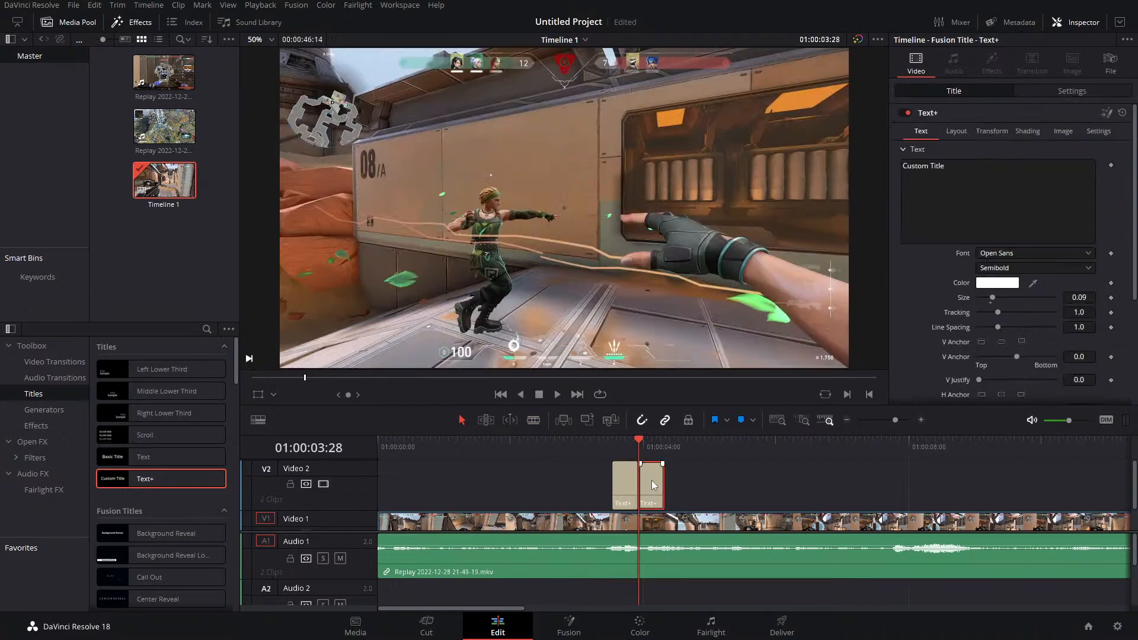
left_click(983, 201)
key("BackSpace")
key("BackSpace")
key("BackSpace")
key("BackSpace")
key("BackSpace")
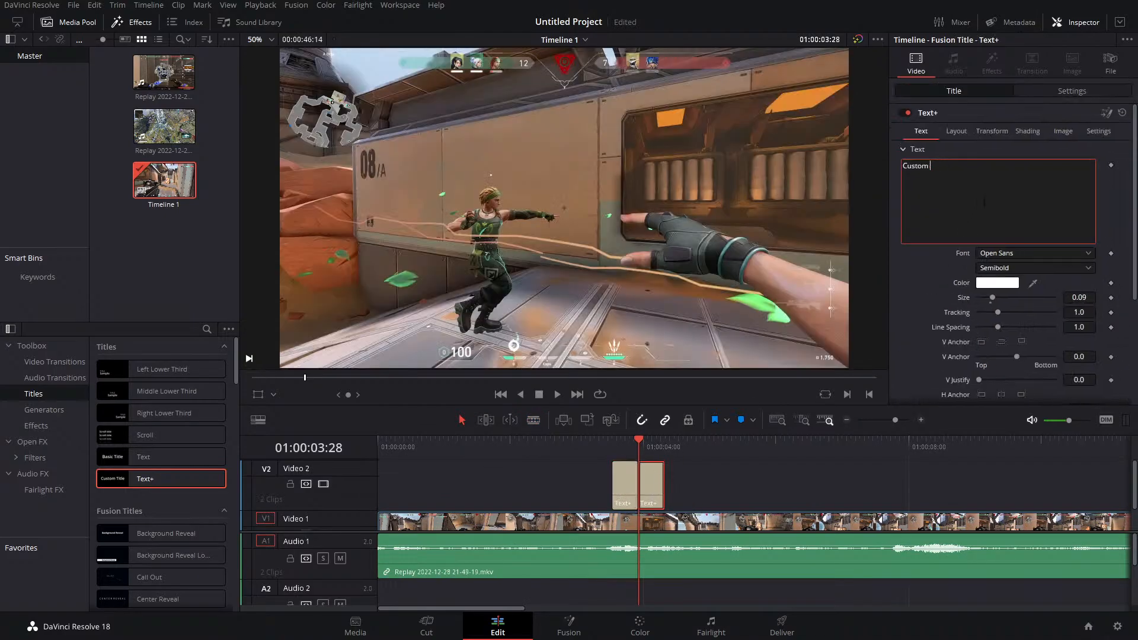
key("BackSpace")
key("BackSpace")
key("BackSpace")
key("BackSpace")
key("BackSpace")
key("BackSpace")
key("BackSpace")
type("texc")
Play back the two consecutive titles over the gameplay to examine how one follows the other
left_click(640, 444)
key("space")
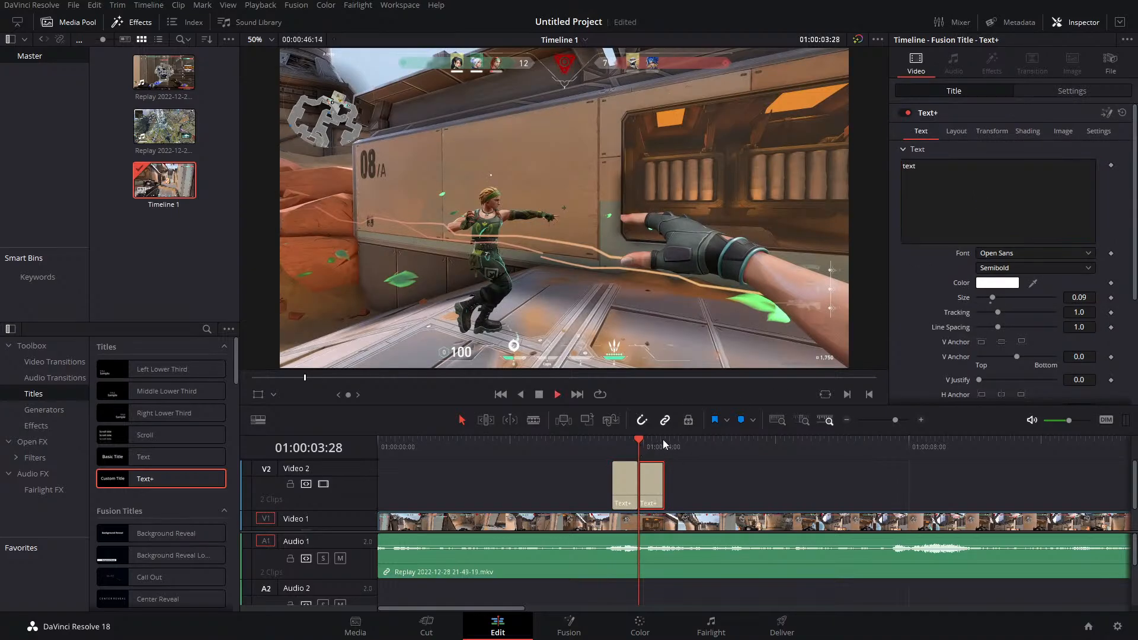
left_click_drag(642, 446, 627, 447)
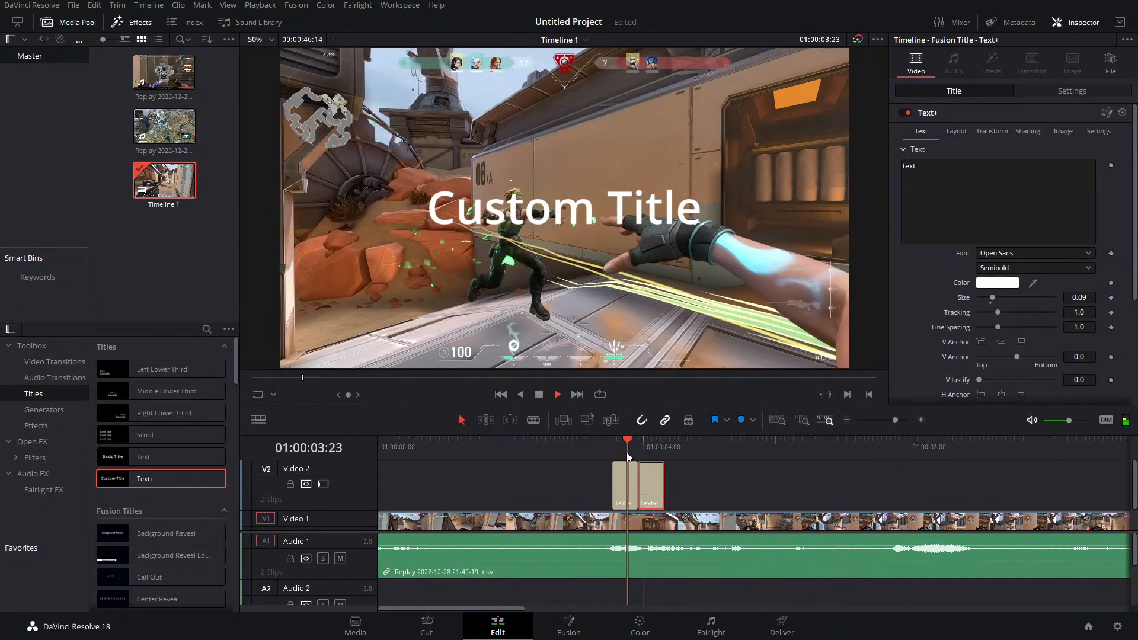
key("space")
Extend the row to four Text+ titles with further copies, change the last one's text to "text 2" and colour it red
left_click_drag(656, 496, 711, 485)
left_click(953, 166)
type("2")
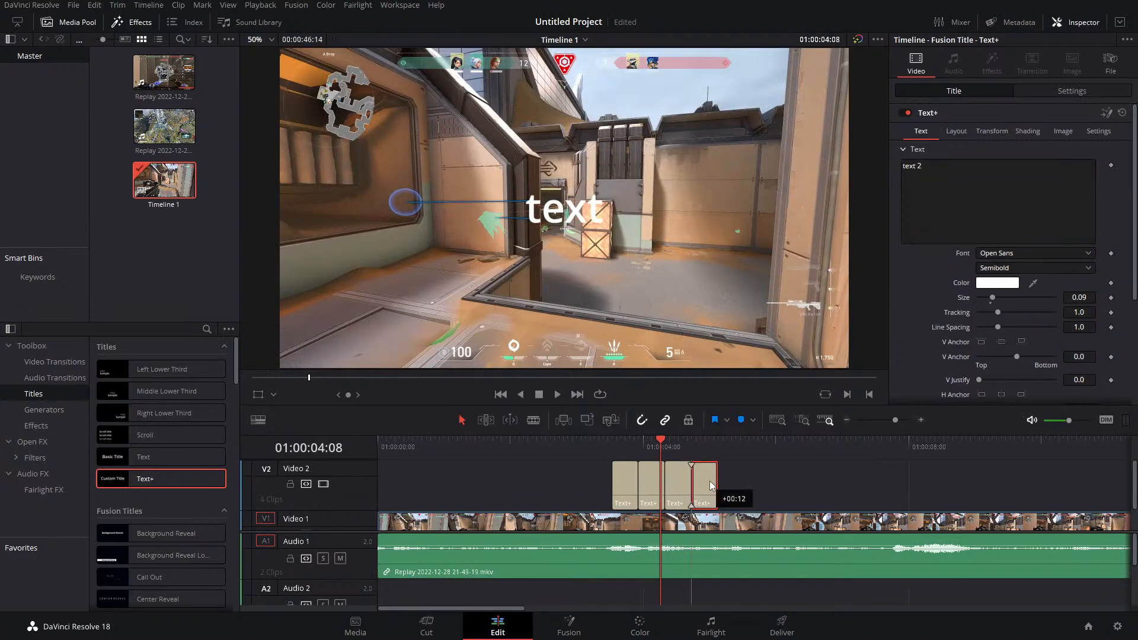
left_click(1010, 283)
left_click(503, 372)
left_click(688, 424)
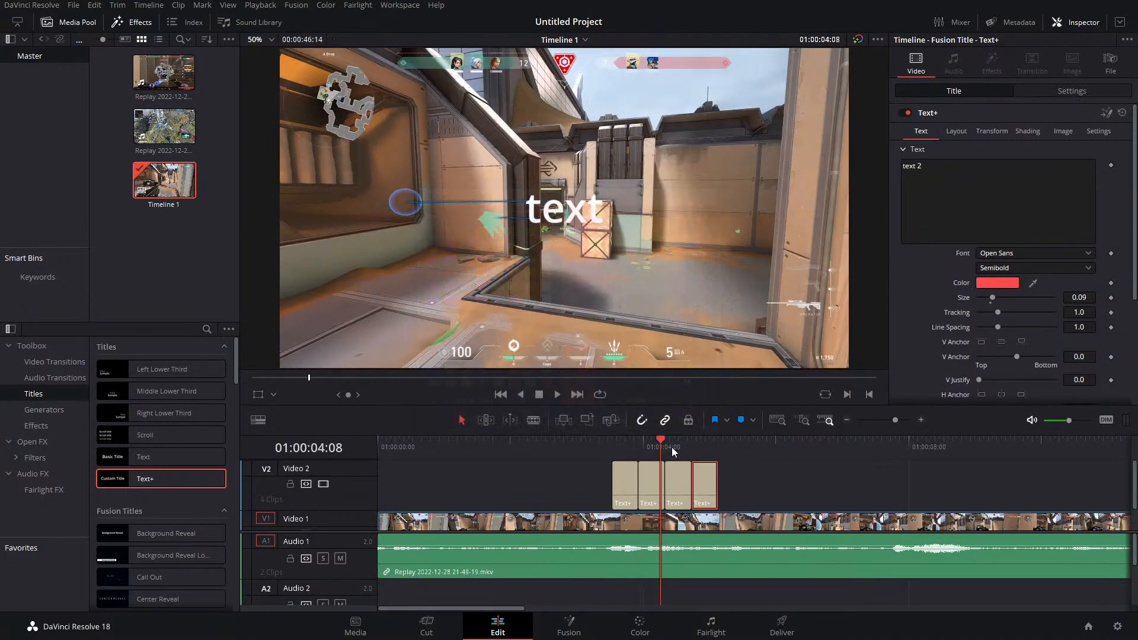
Play back the row of four titles from the first one
left_click(631, 443)
key("space")
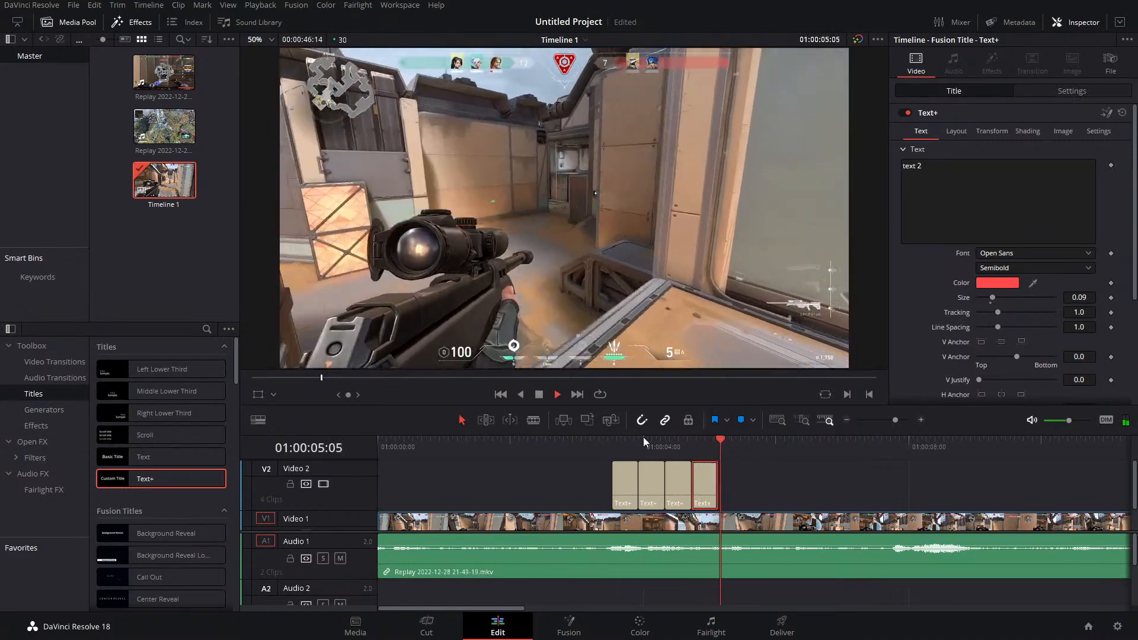
key("space")
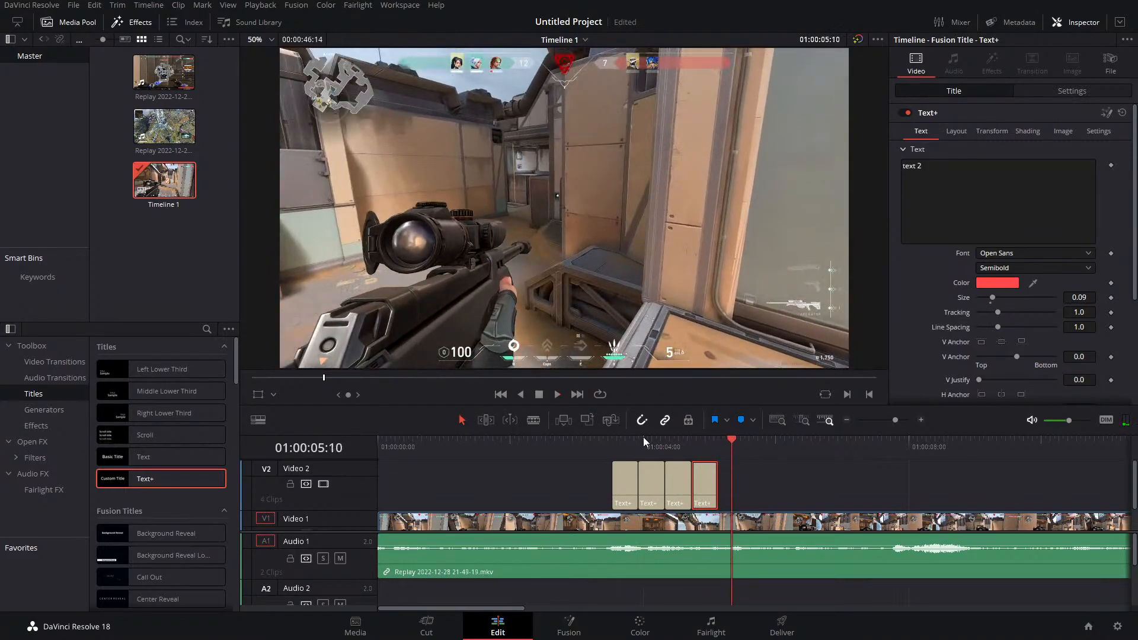
Save the project and delete all four Text+ titles from Video 2
key("ctrl+s")
left_click_drag(804, 475, 538, 492)
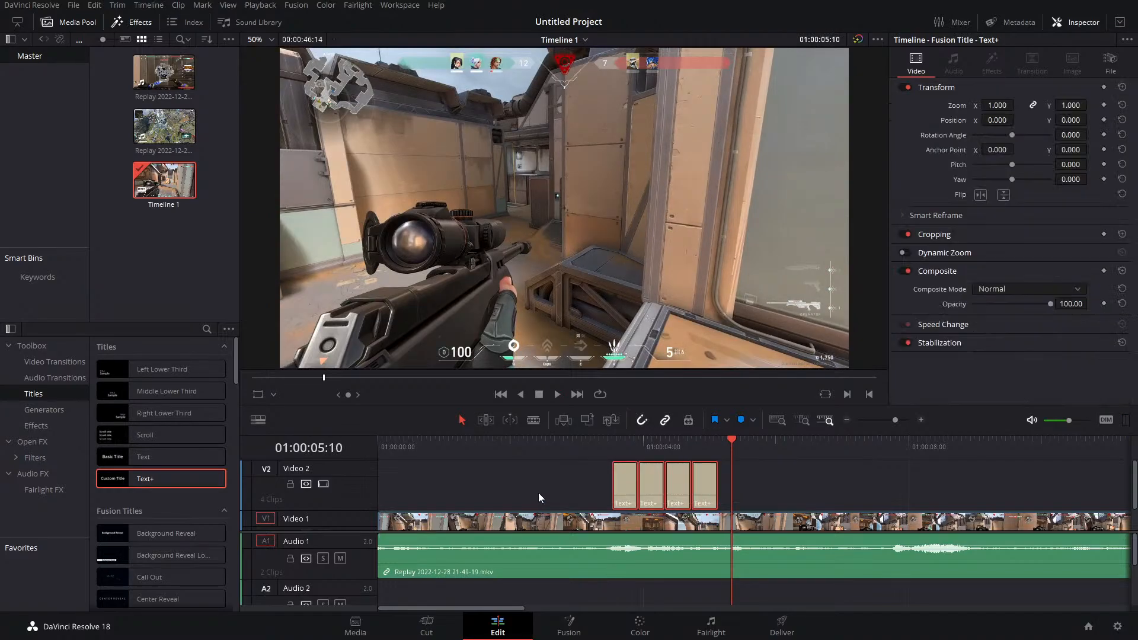
left_click(605, 456)
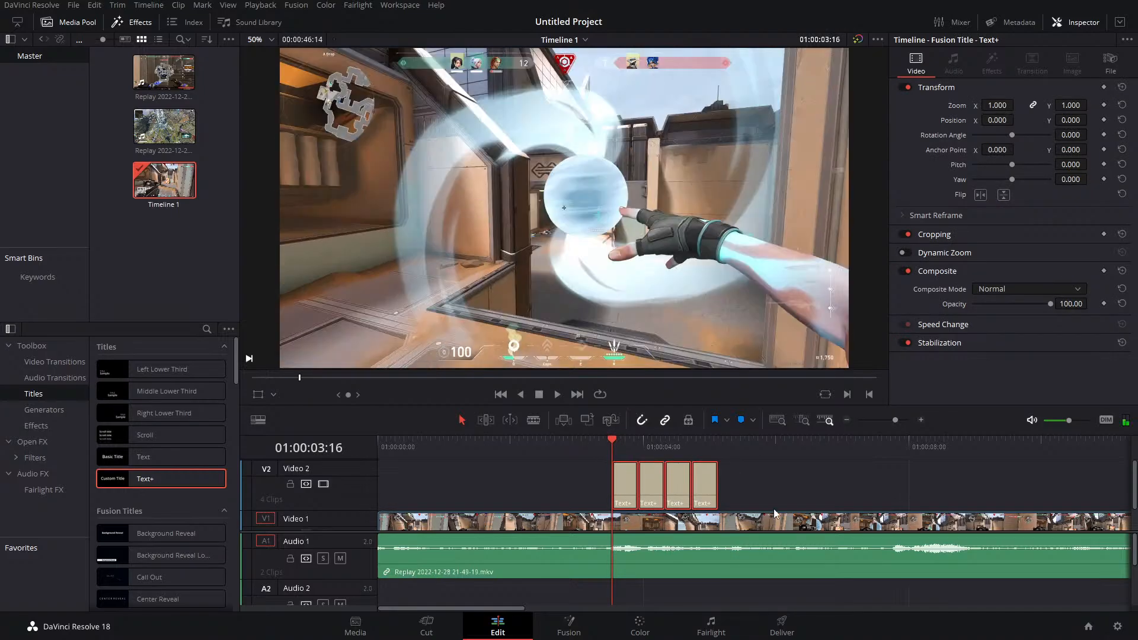
key("Delete")
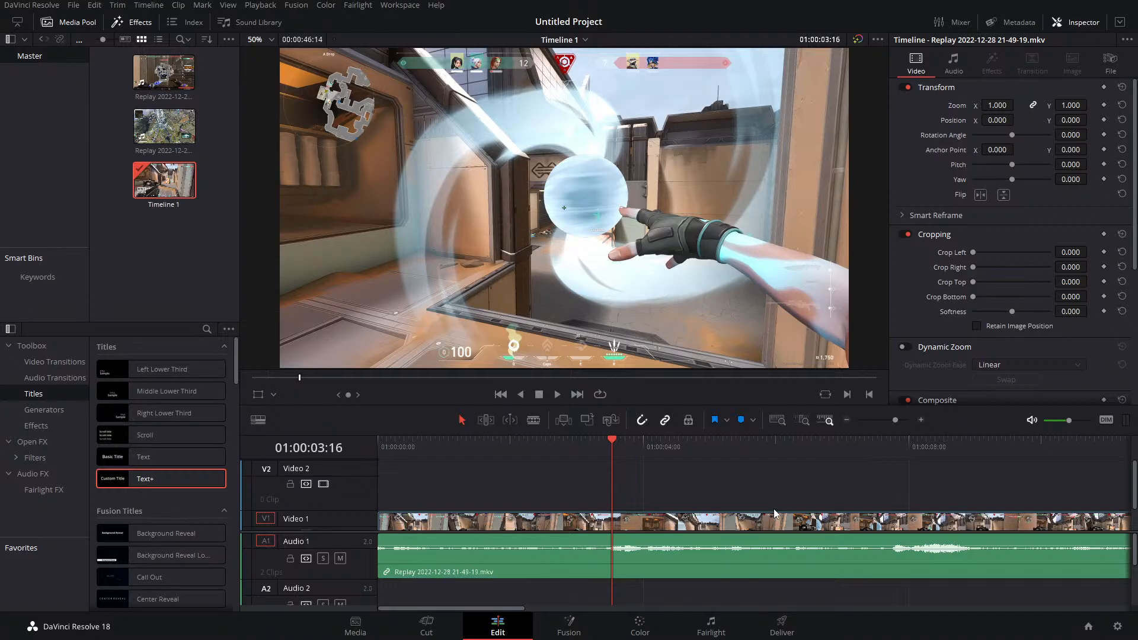
Try circle and curve power windows on the clip's node on the Color page, invert the circle mask and disable both windows
left_click(638, 622)
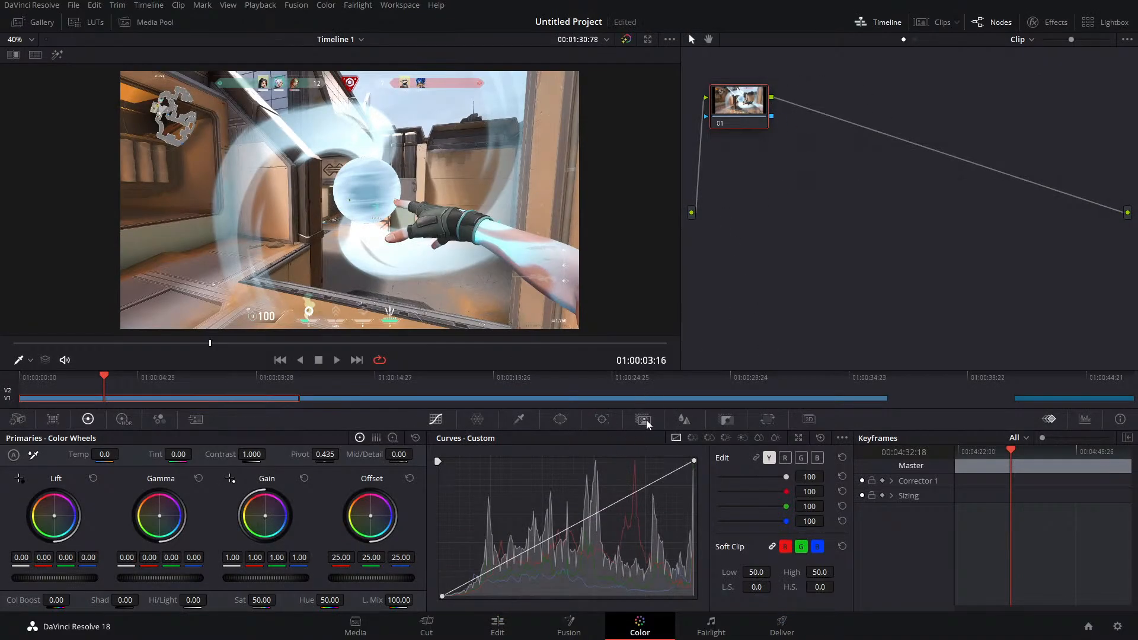
left_click(559, 418)
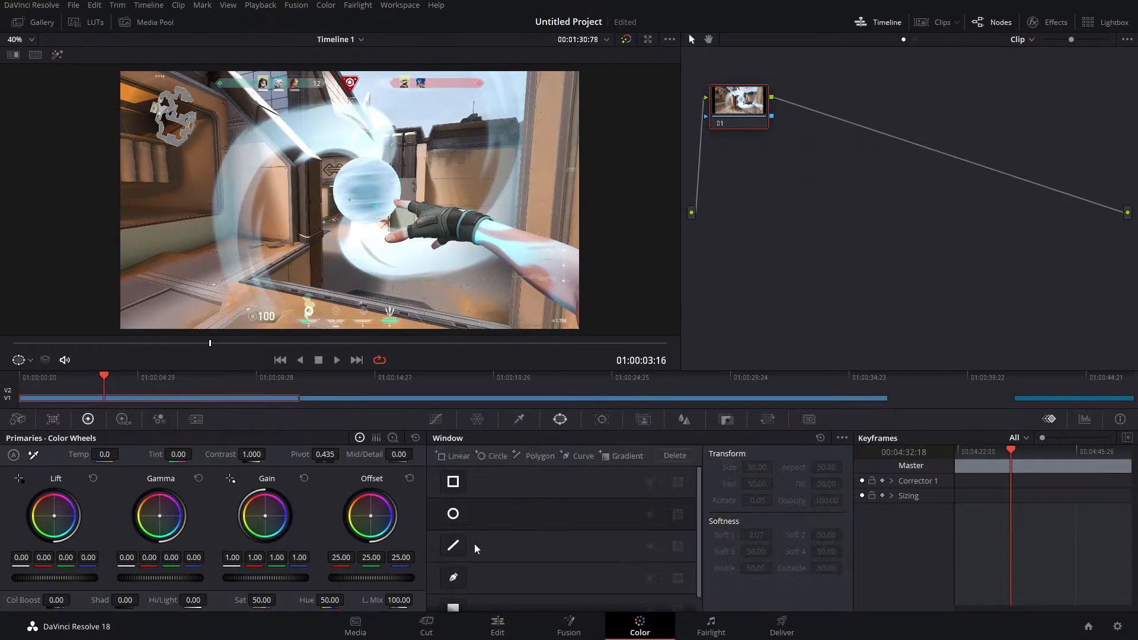
left_click(459, 513)
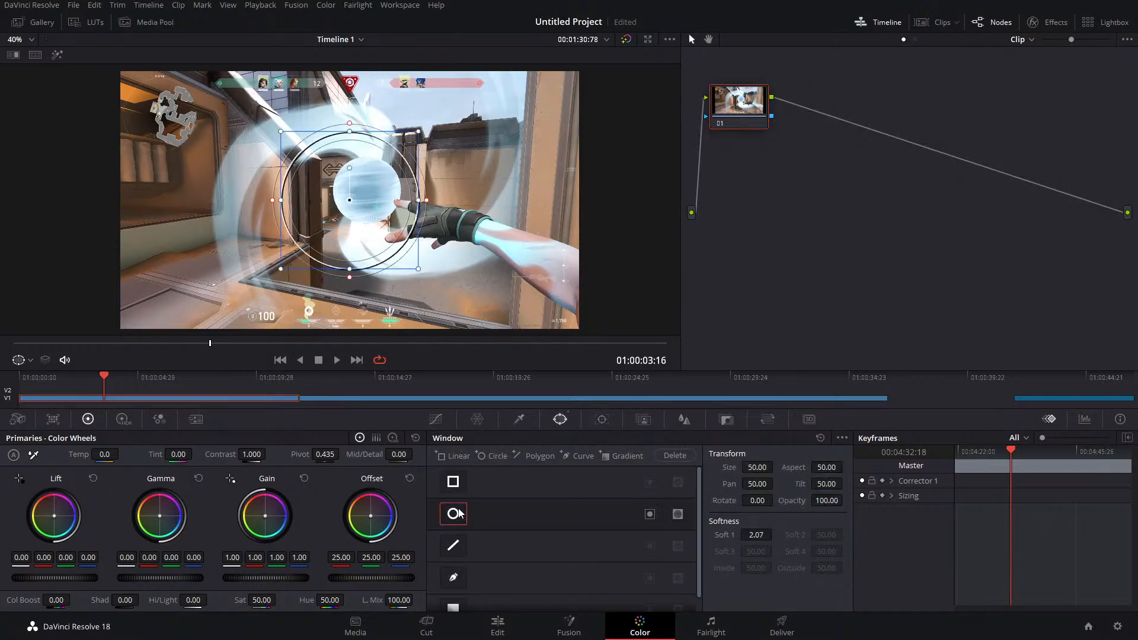
left_click(451, 579)
left_click(650, 514)
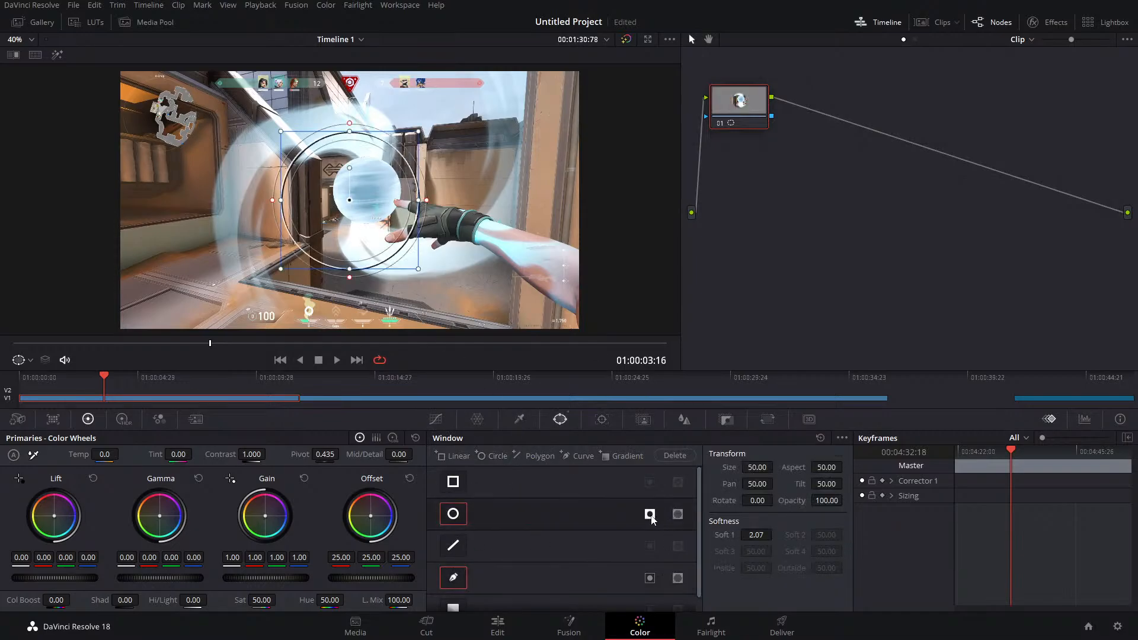
left_click(456, 513)
left_click(453, 576)
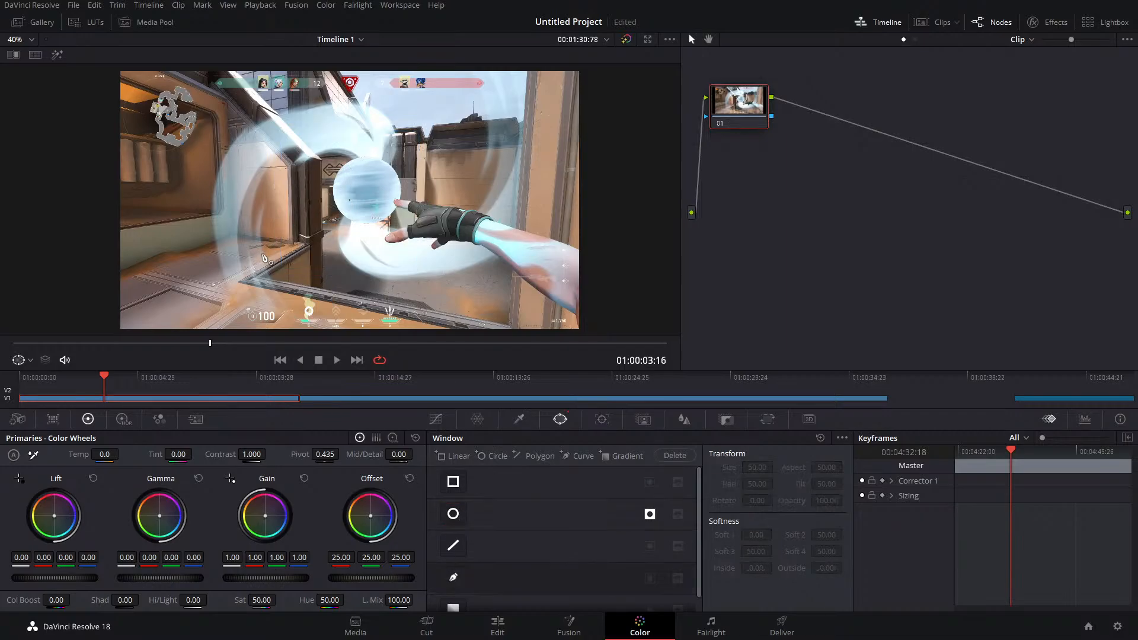
Draw a closed four-point curve window around the glowing orb in the gameplay frame
left_click(453, 578)
left_click(279, 144)
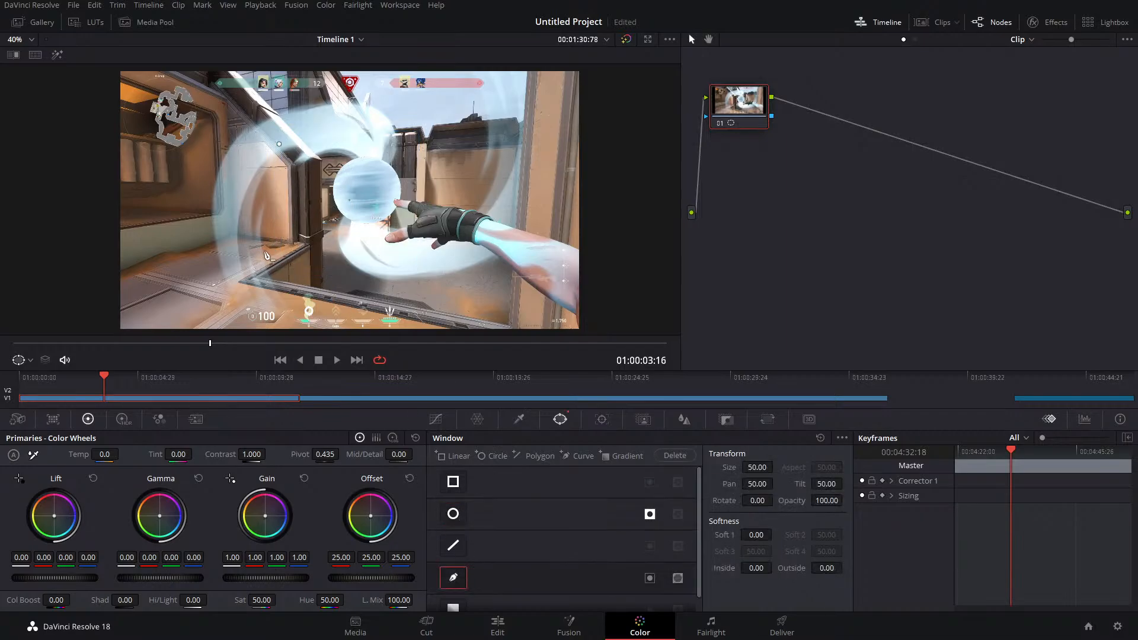
left_click(264, 252)
left_click(381, 277)
left_click(433, 155)
left_click(279, 144)
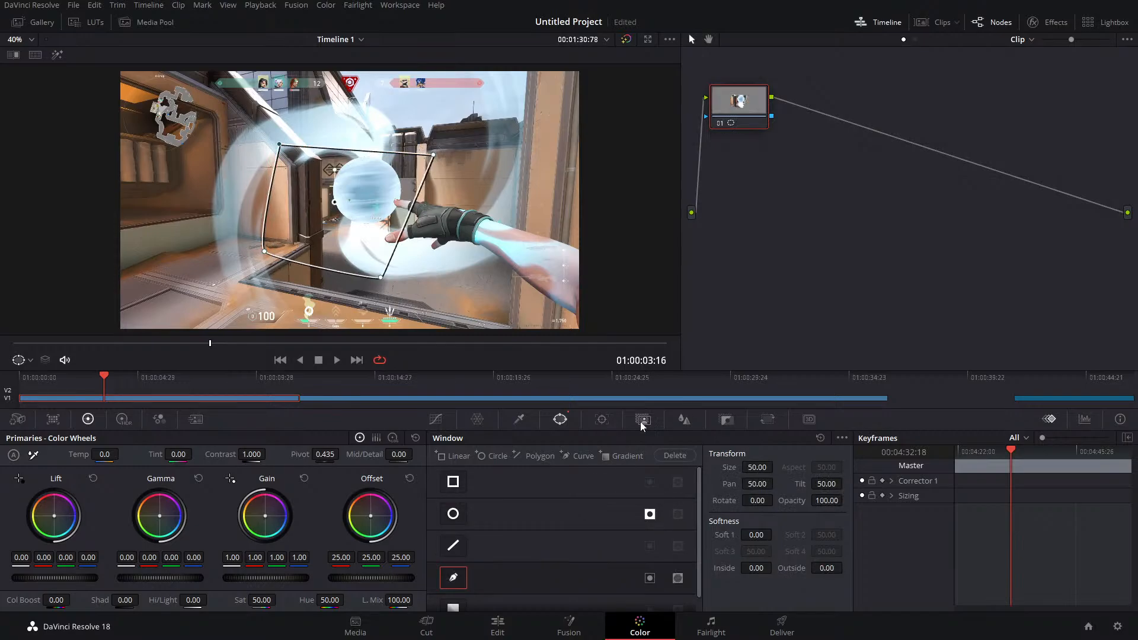
Try the window tracker's Frame and Clip modes and set the curve window's Outside softness to 2.62
left_click(602, 419)
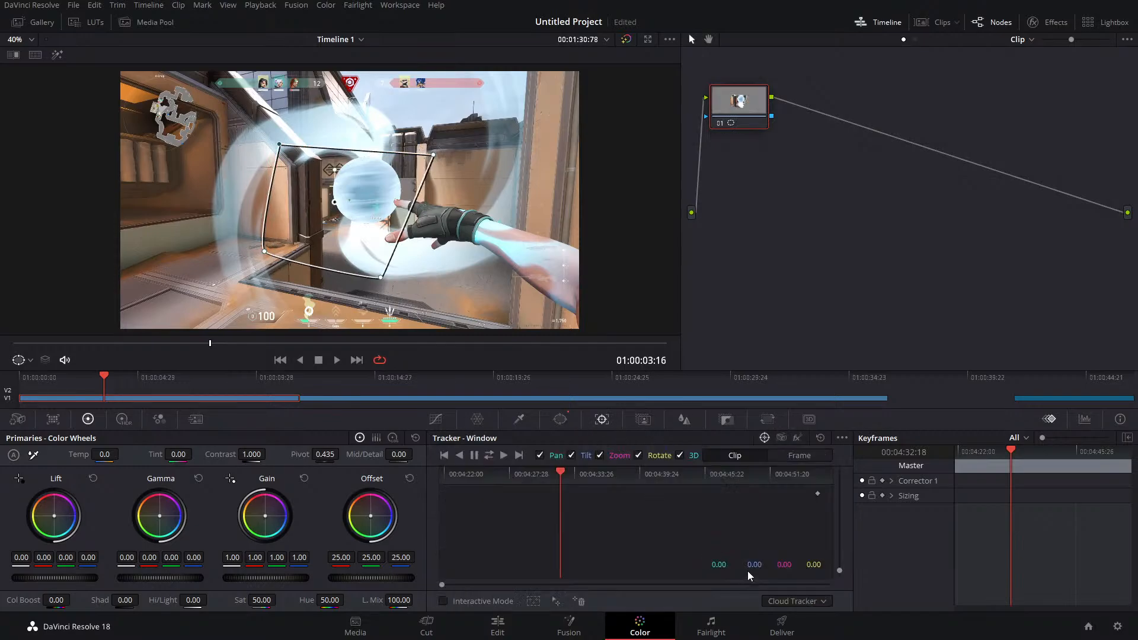
left_click(806, 456)
left_click(735, 456)
left_click(555, 420)
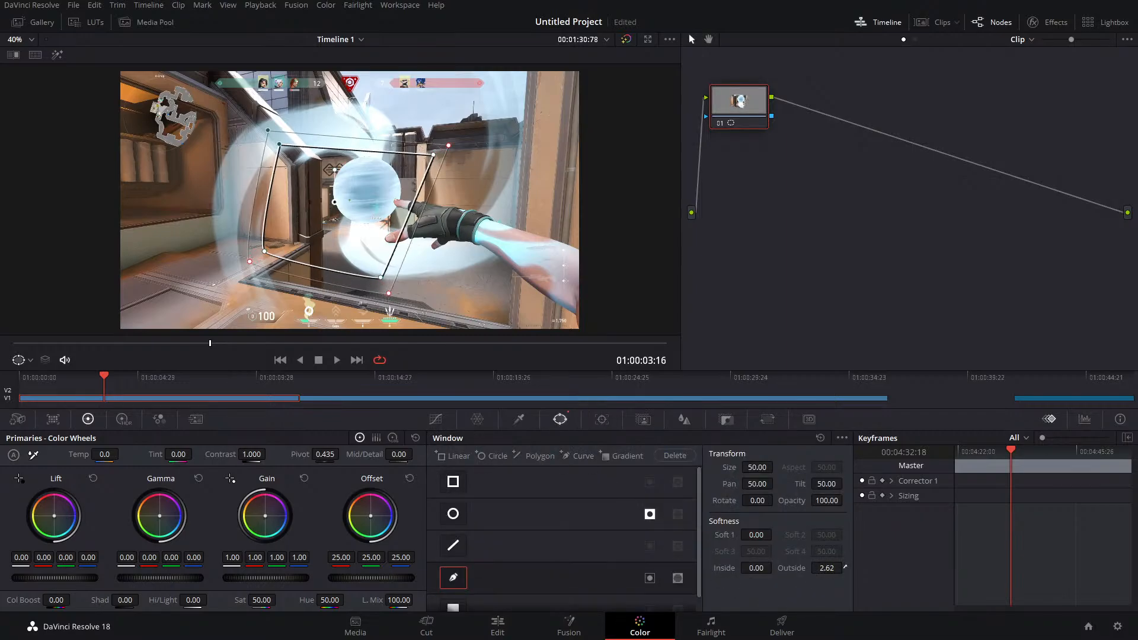
In the tracker's Frame mode, go to 01:00:05:01 and keyframe the curve window's Outside softness at 9.58
left_click(600, 419)
left_click(814, 454)
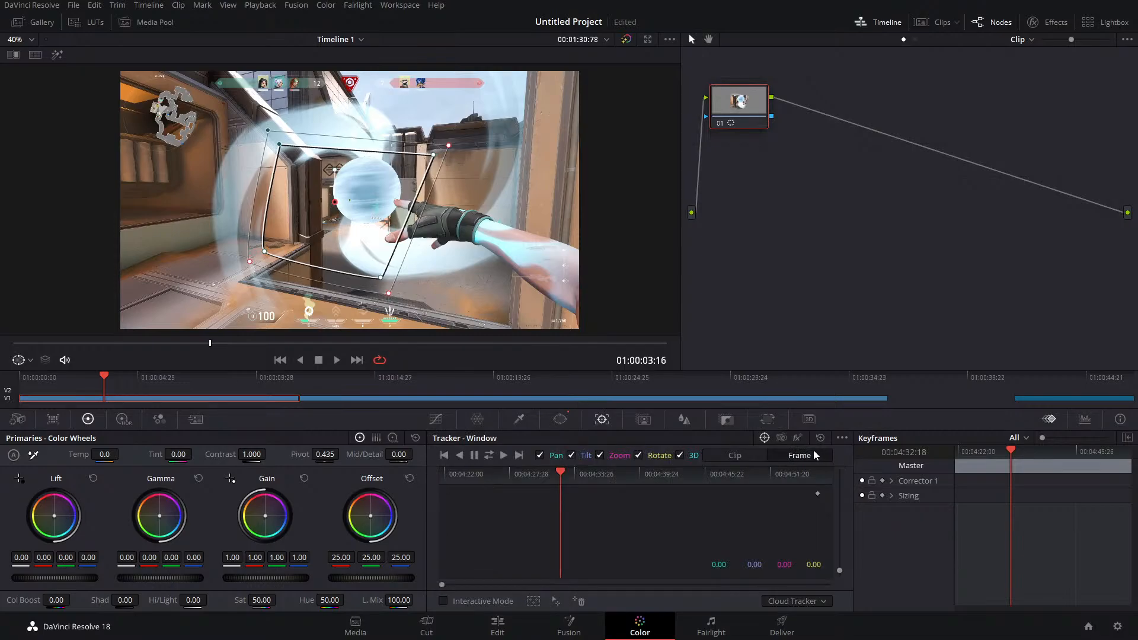
left_click_drag(550, 477, 609, 478)
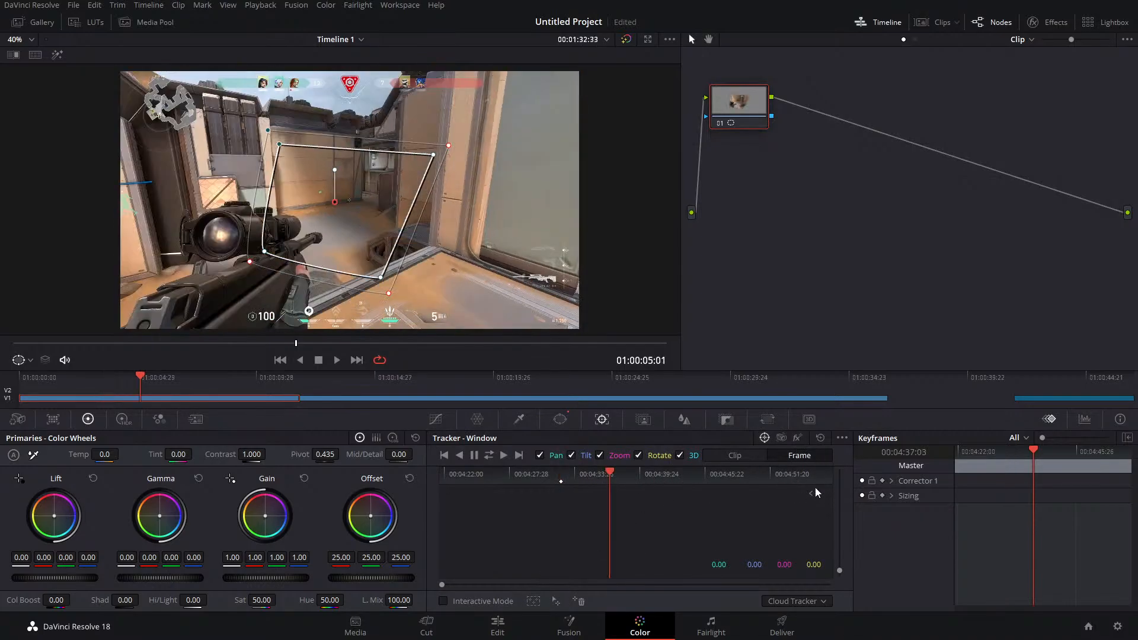
left_click(736, 459)
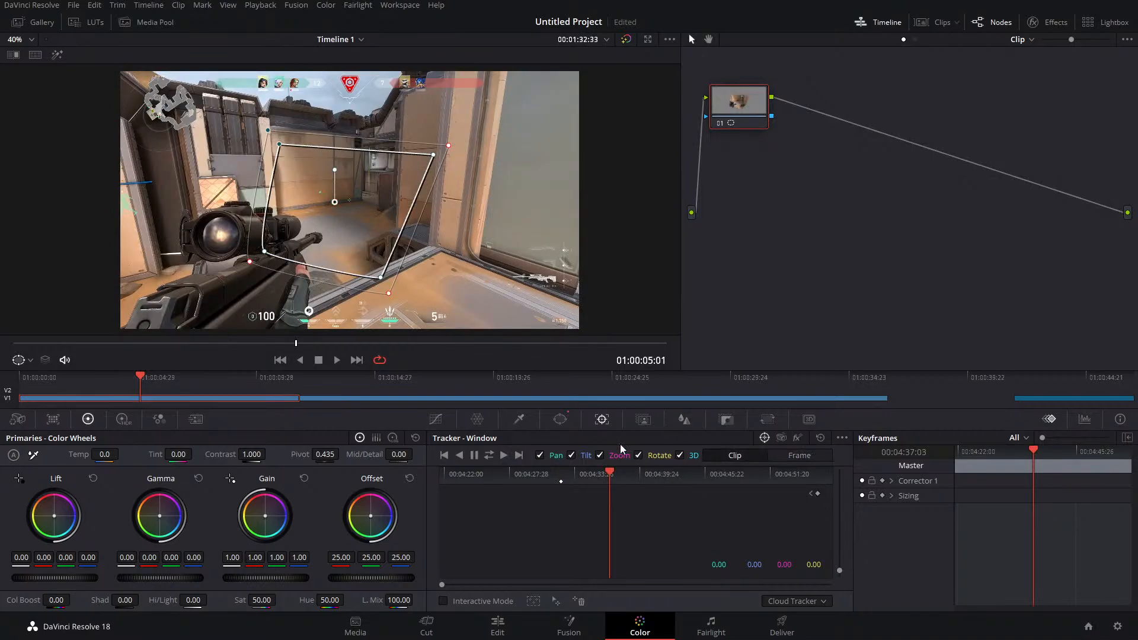
left_click(807, 459)
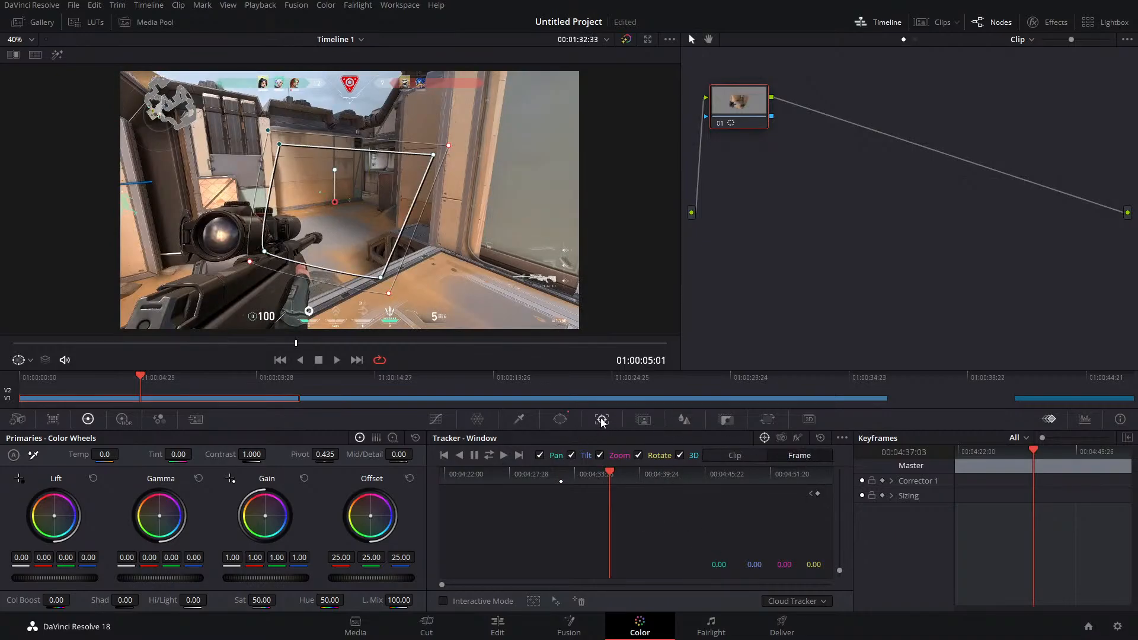
left_click(560, 420)
left_click_drag(826, 567, 845, 567)
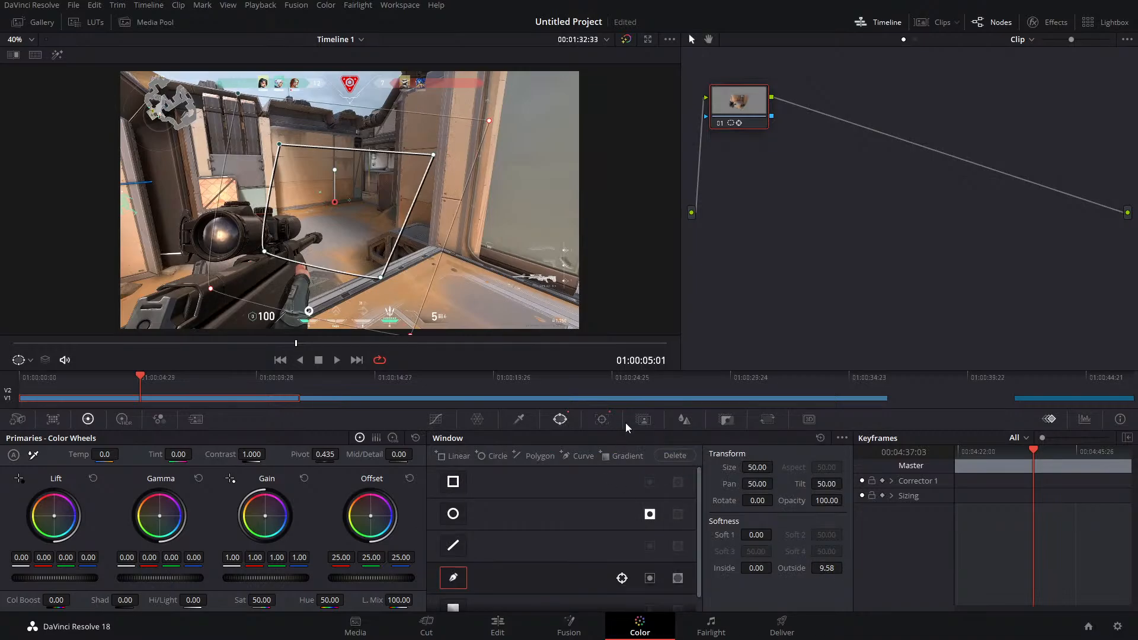
Shift the windowed area's Offset to blue (-3.71, 26.31, 94.17) and scrub between the window keyframes to check the softness animation
left_click(601, 419)
key("Left")
key("Left")
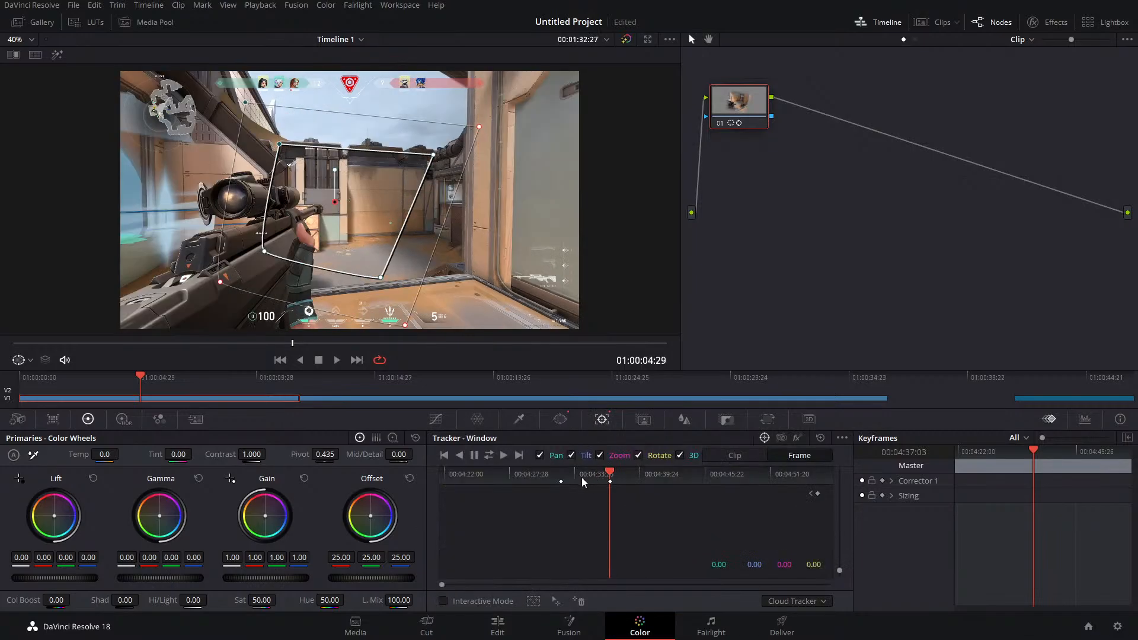
left_click(583, 474)
left_click_drag(572, 479, 581, 479)
left_click_drag(374, 510, 389, 525)
left_click(563, 474)
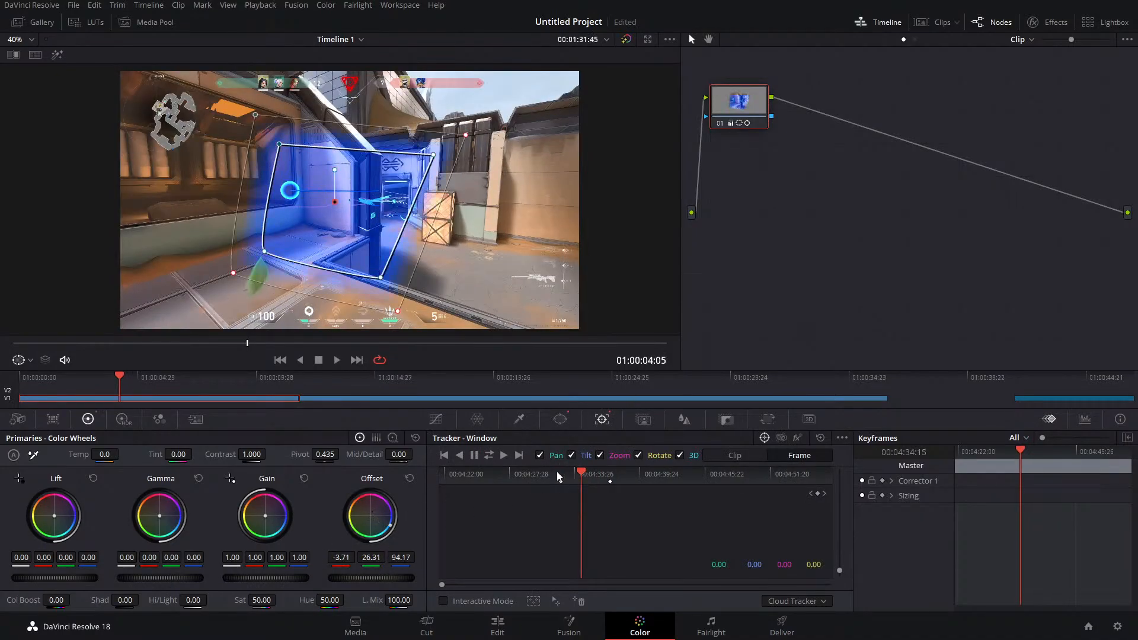
mouse_move(591, 475)
left_mouse_down()
mouse_move(562, 475)
mouse_move(616, 474)
mouse_move(600, 474)
mouse_move(600, 461)
left_mouse_up()
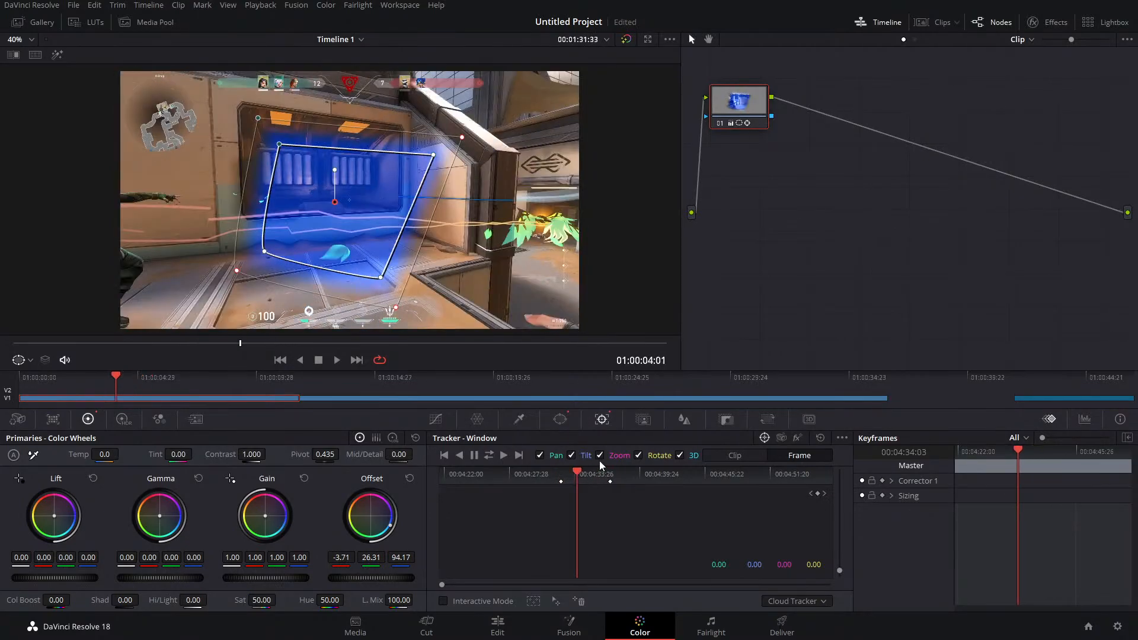
Switch the window tracker to Clip mode and set the curve window's Outside softness to 5.10 at 01:00:04:01
left_click(559, 419)
left_click(602, 419)
left_click(741, 458)
left_click(560, 420)
left_click_drag(820, 568, 810, 567)
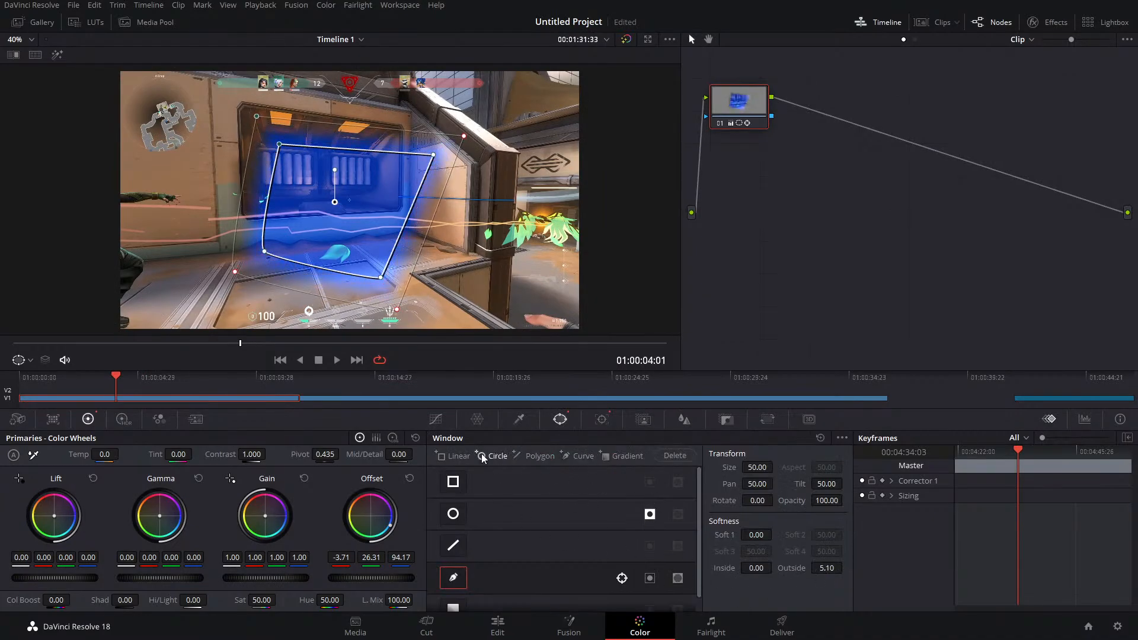
Scrub through the window animation, return the tracker to Frame mode and jump between the previous and next keyframes
left_click(601, 419)
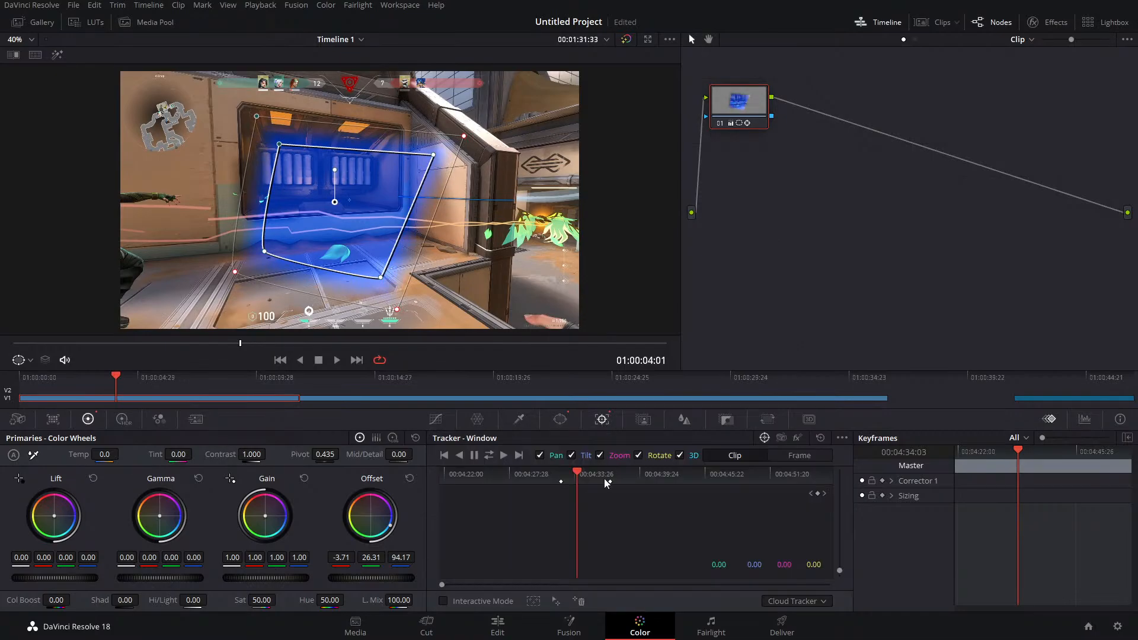
left_click(570, 473)
mouse_move(595, 475)
left_mouse_down()
mouse_move(611, 471)
mouse_move(563, 474)
mouse_move(617, 473)
mouse_move(607, 474)
left_mouse_up()
left_click(795, 455)
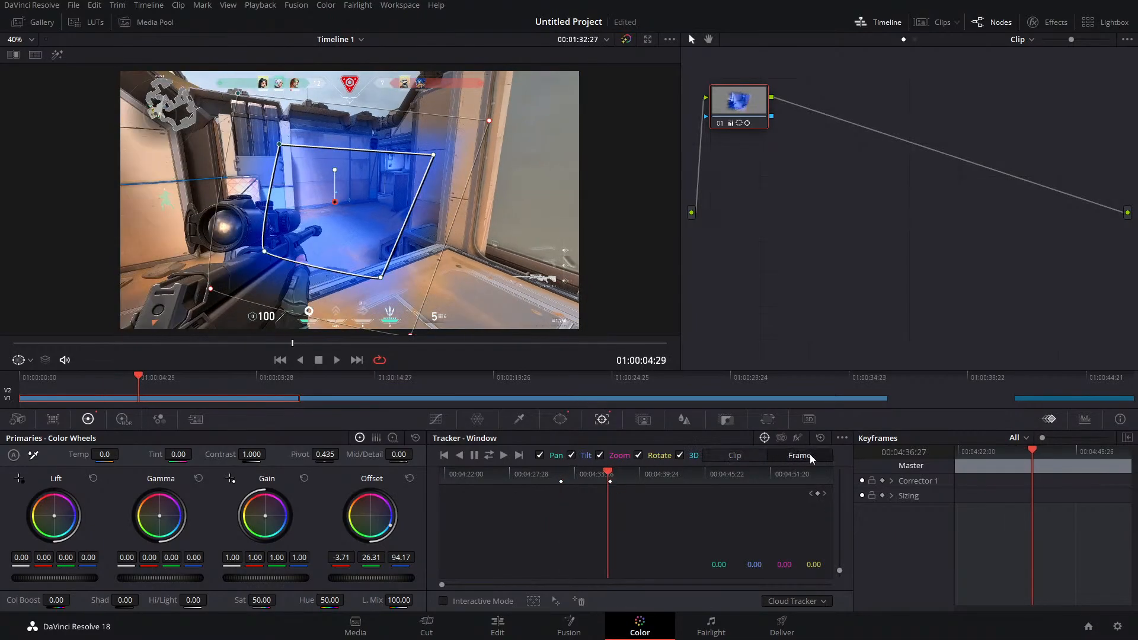
left_click(810, 494)
left_click(825, 494)
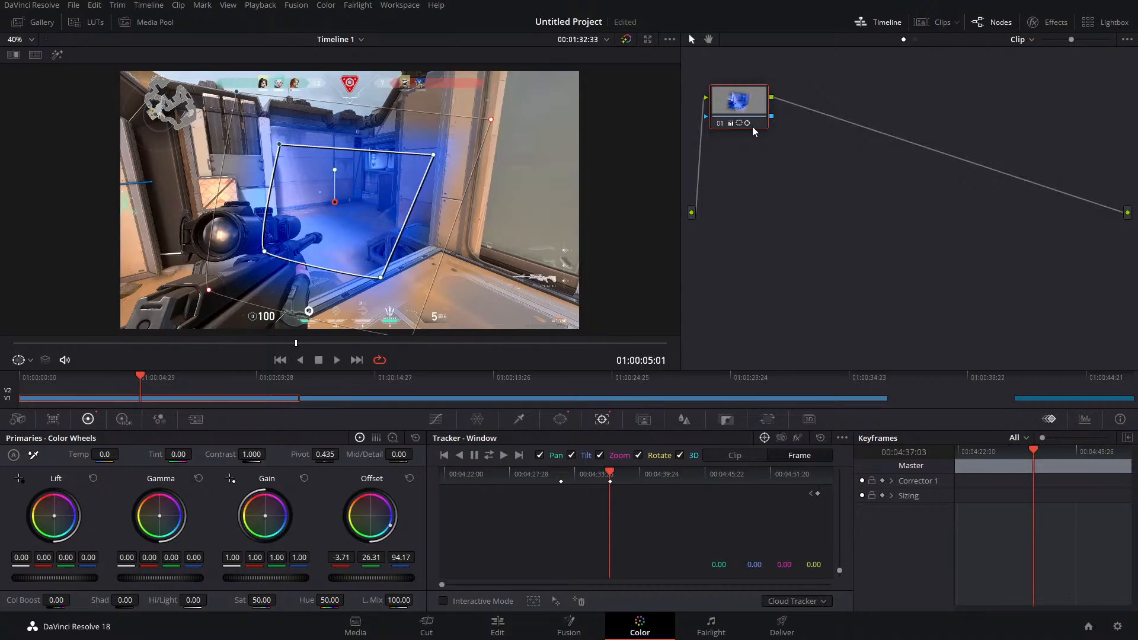
Reset the clip's grade, clearing the curve window and the blue Offset from the node
right_click(777, 191)
left_click(811, 199)
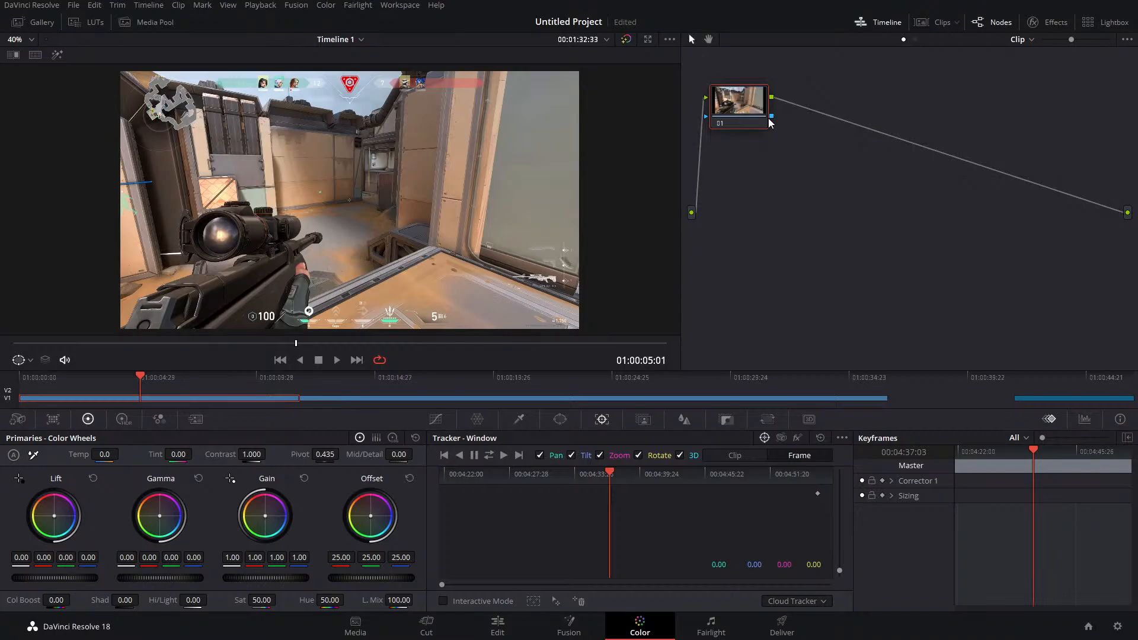
On the Fusion page, insert a Transform node between MediaIn1 and MediaOut1 and add Size and Center keyframes at frame 8313
left_click(566, 623)
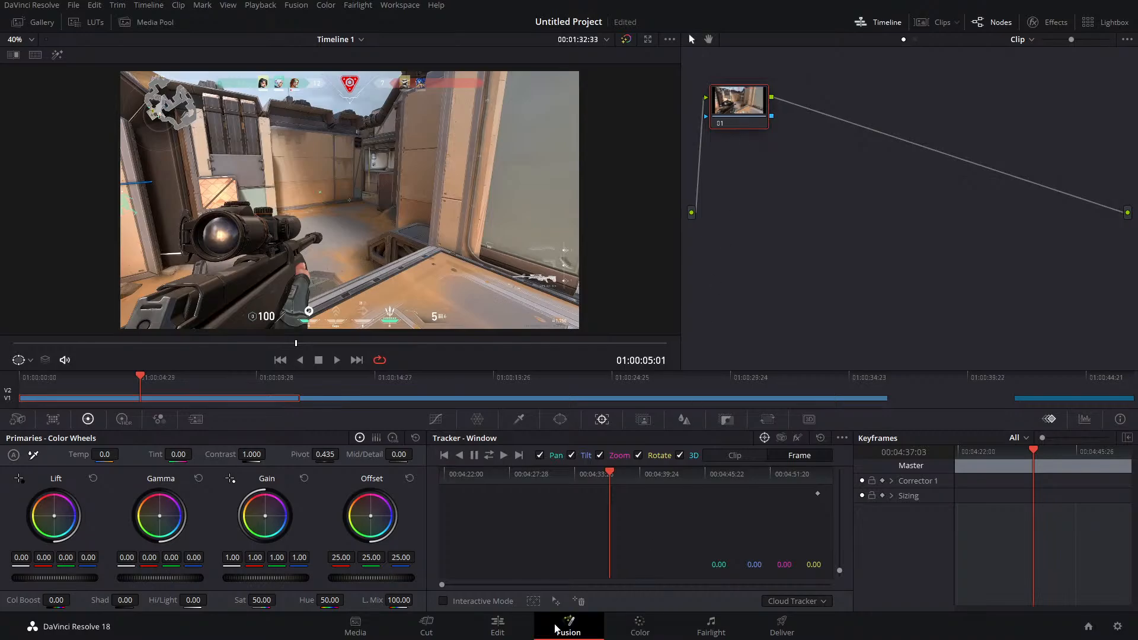
left_click(871, 24)
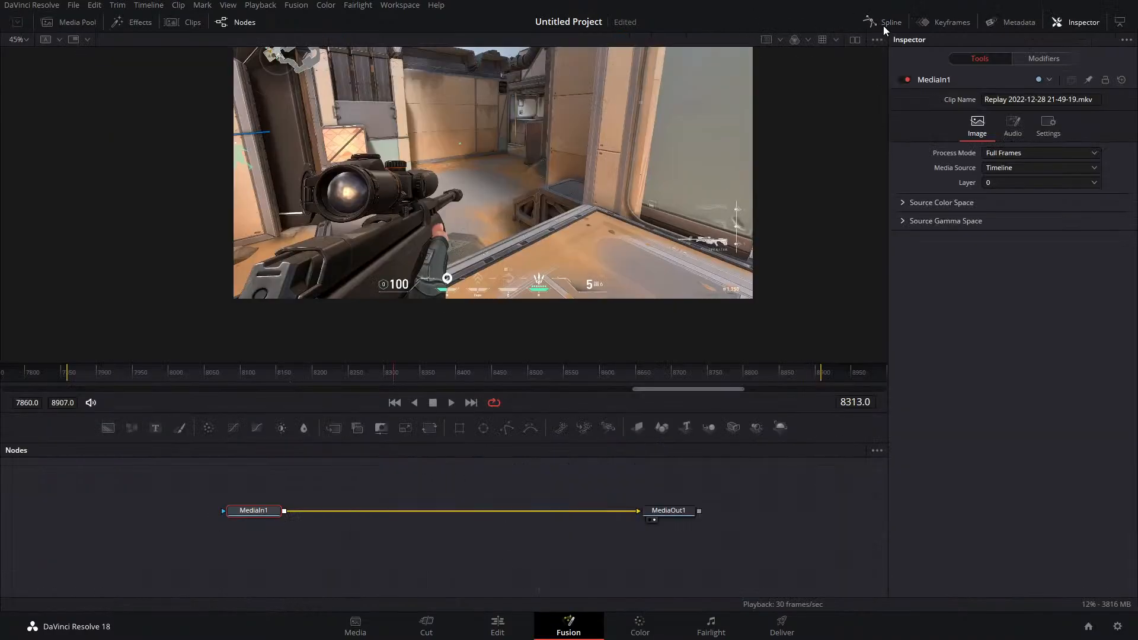
left_click_drag(429, 428, 464, 517)
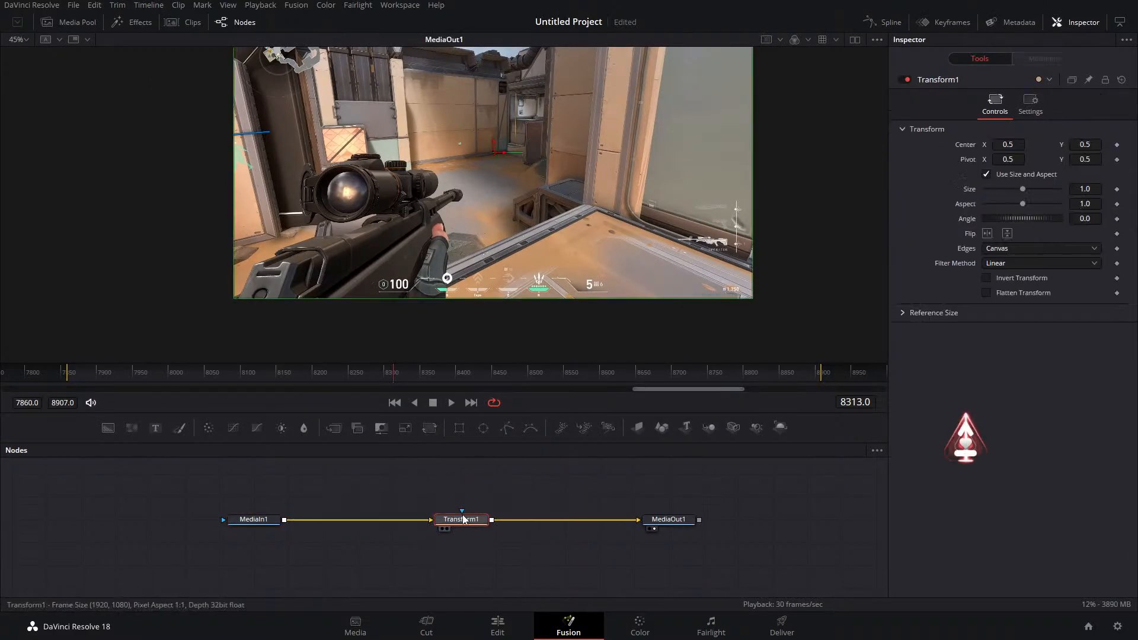
left_click_drag(471, 185, 466, 220)
left_click(1116, 188)
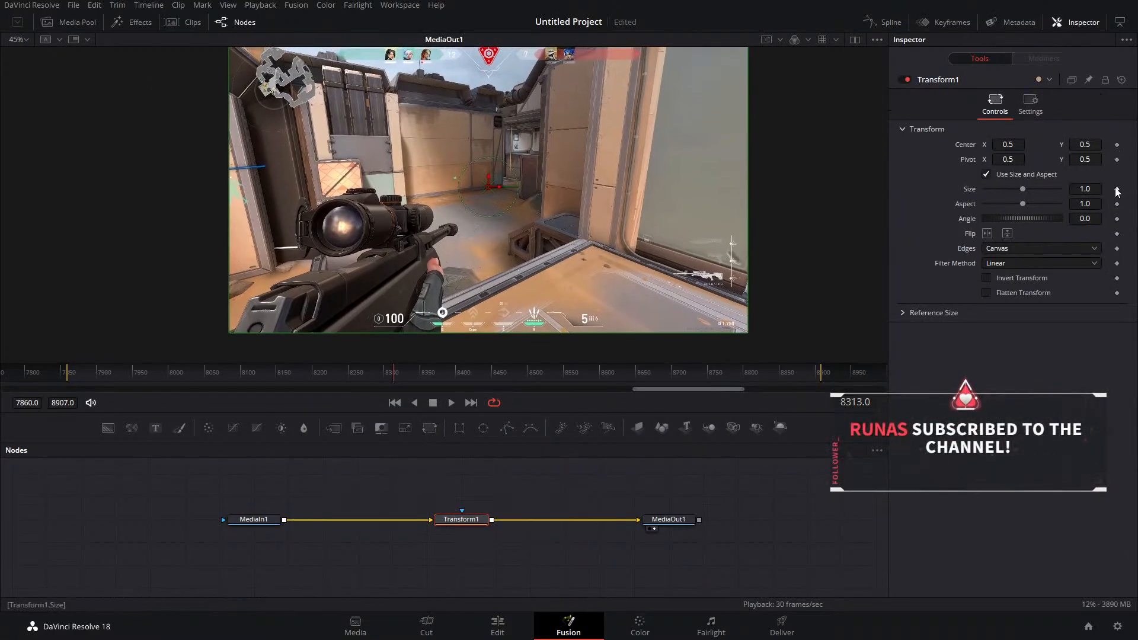
left_click(1117, 144)
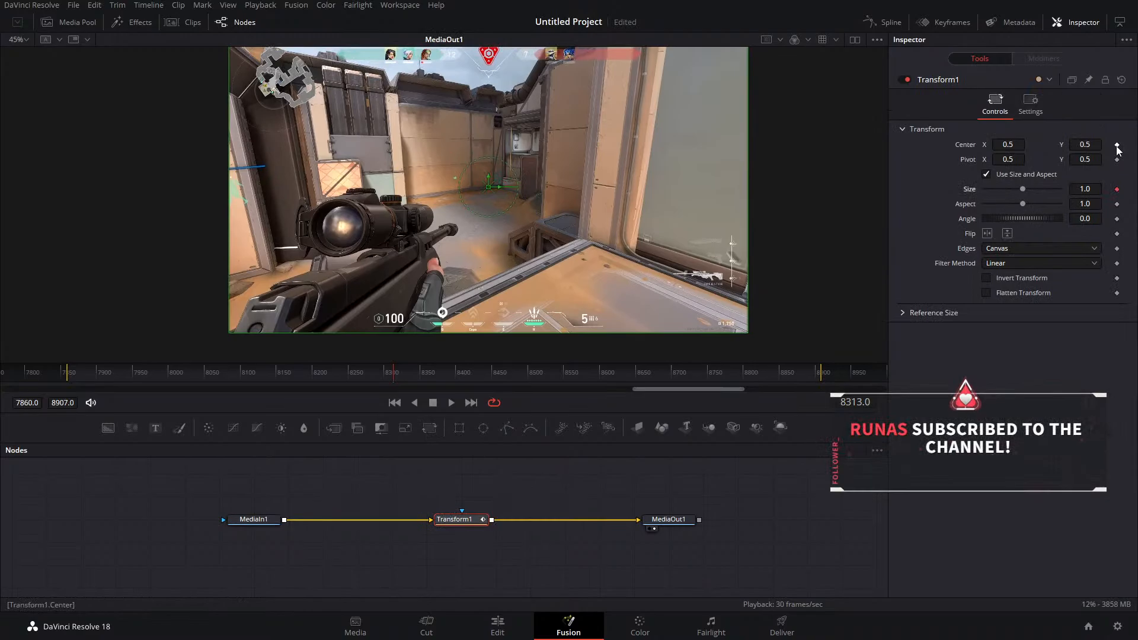
At frame 8366, zoom the Transform to Size 2.08 and move its Center to about 0.848, 0.940, and scrub the zoom
left_click(436, 374)
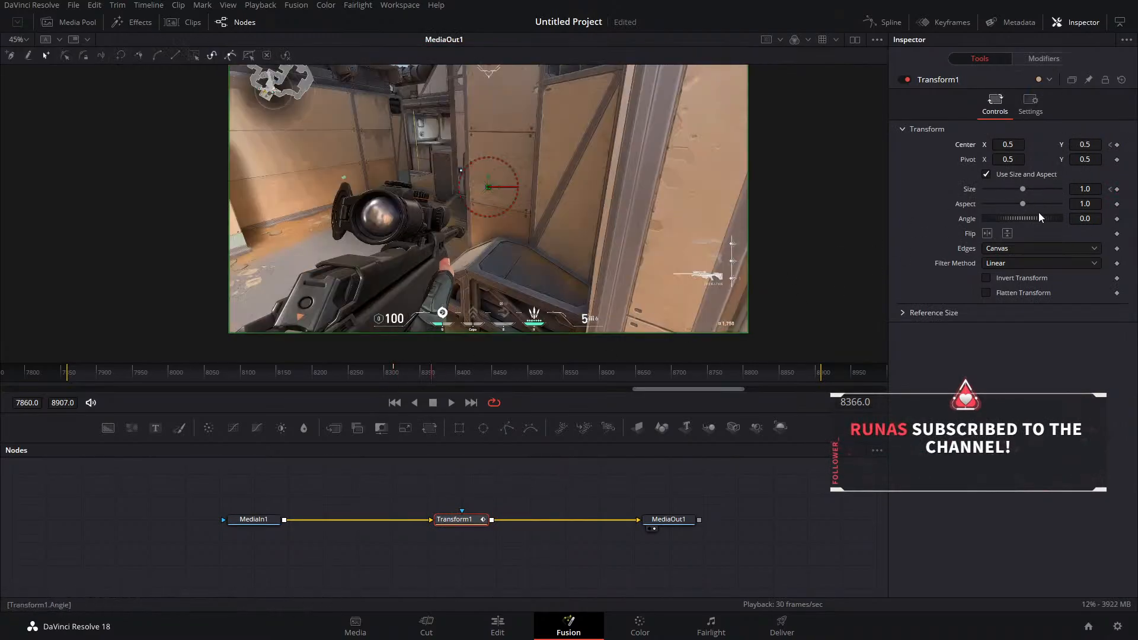
left_click_drag(1022, 189, 1032, 190)
left_click_drag(488, 187, 669, 58)
scroll(557, 331, "down", 3)
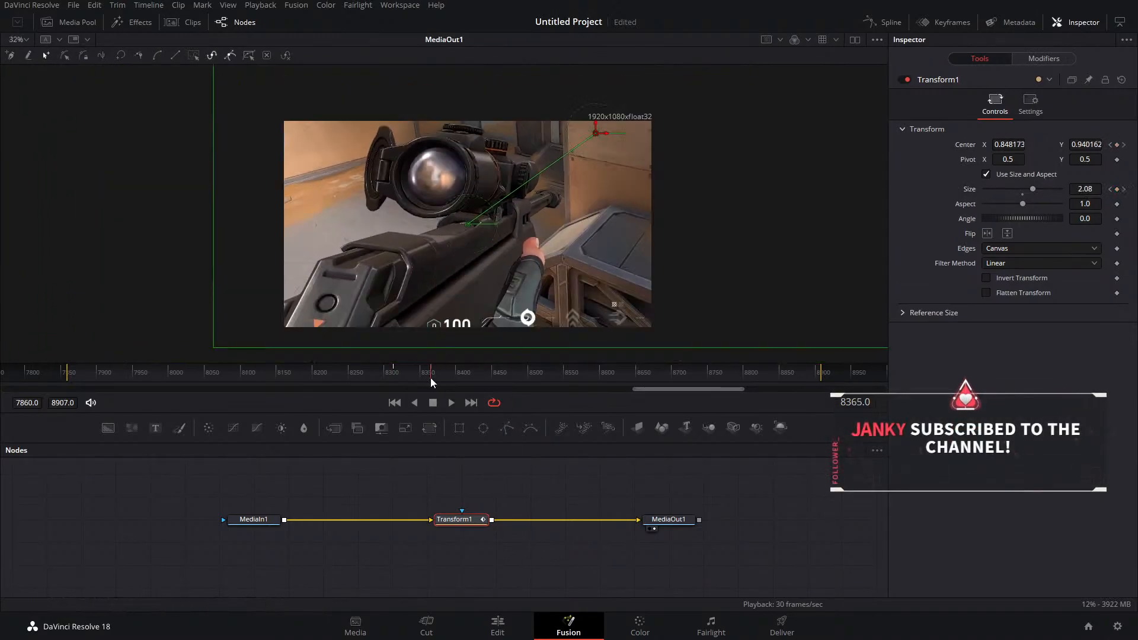
mouse_move(432, 379)
left_mouse_down()
mouse_move(399, 379)
mouse_move(428, 377)
mouse_move(411, 380)
left_mouse_up()
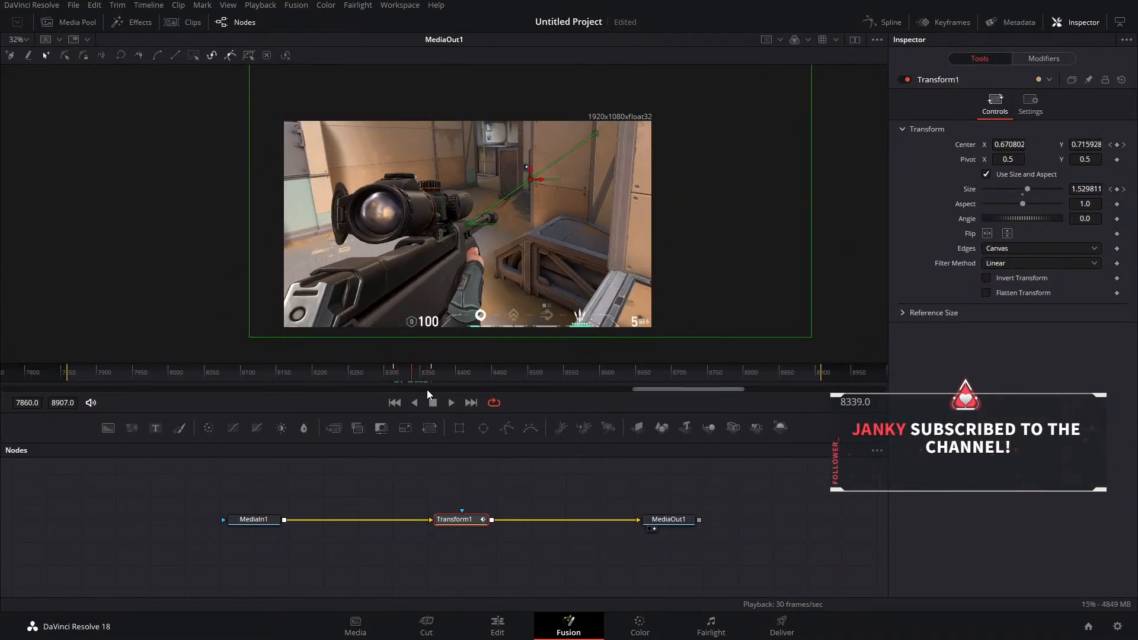
Display Transform1's Displacement and Size curves in the Spline editor, fit them to view, and flatten all their keyframes into eased curves
left_click(882, 22)
left_click(462, 480)
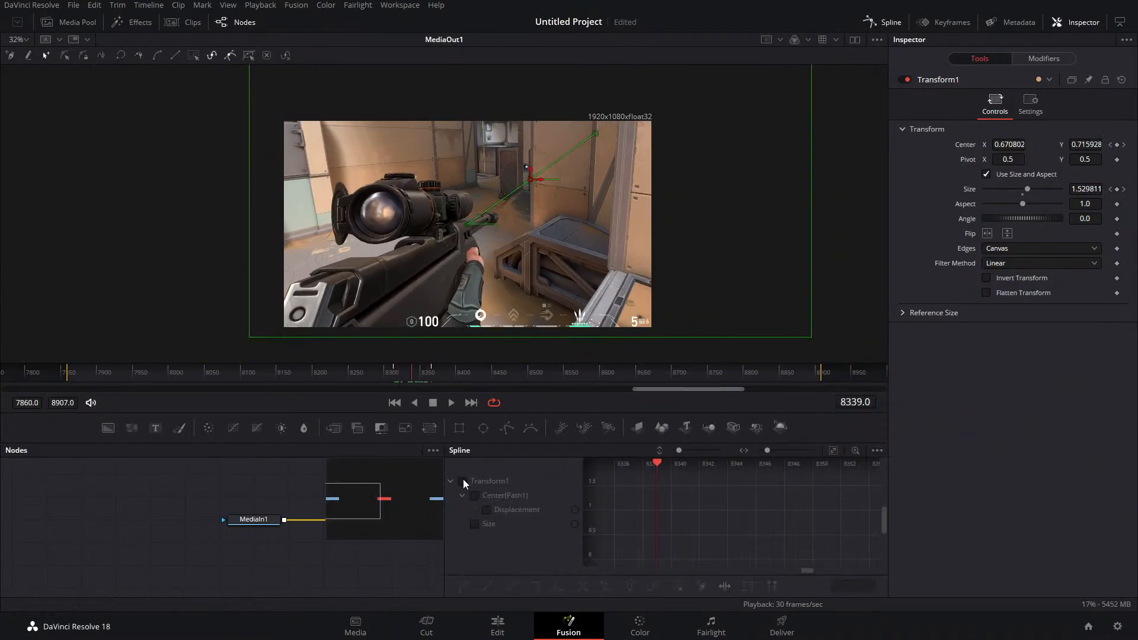
left_click(833, 451)
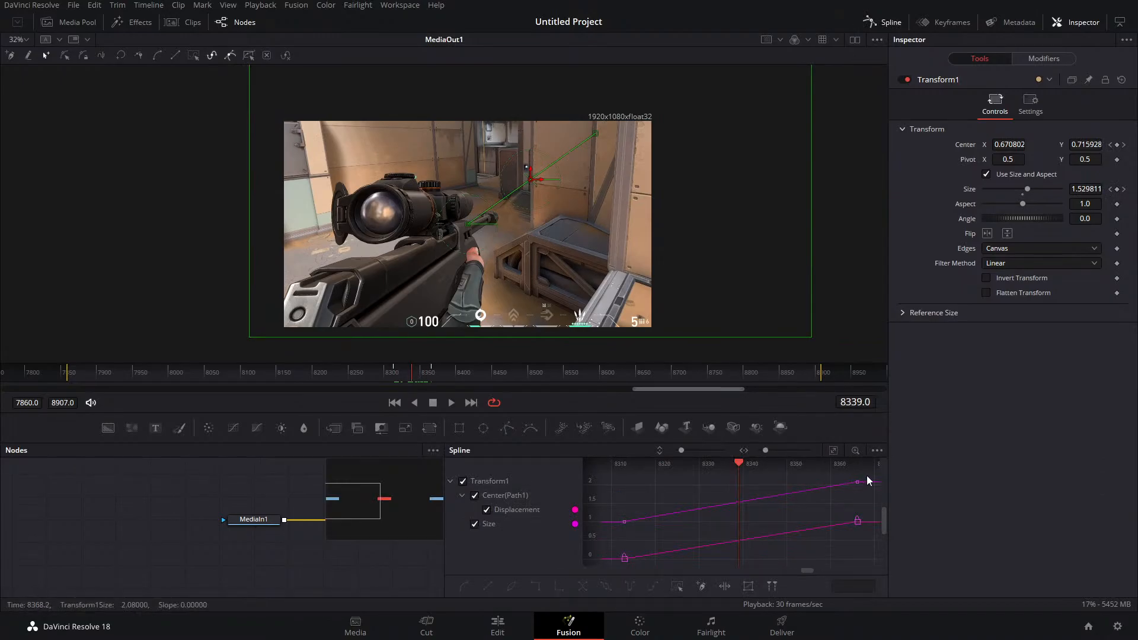
left_click_drag(867, 476, 647, 586)
key("f")
Lengthen the handles on the Size and Displacement keyframes for a stronger ease and play back the zoom
left_click_drag(779, 482, 674, 485)
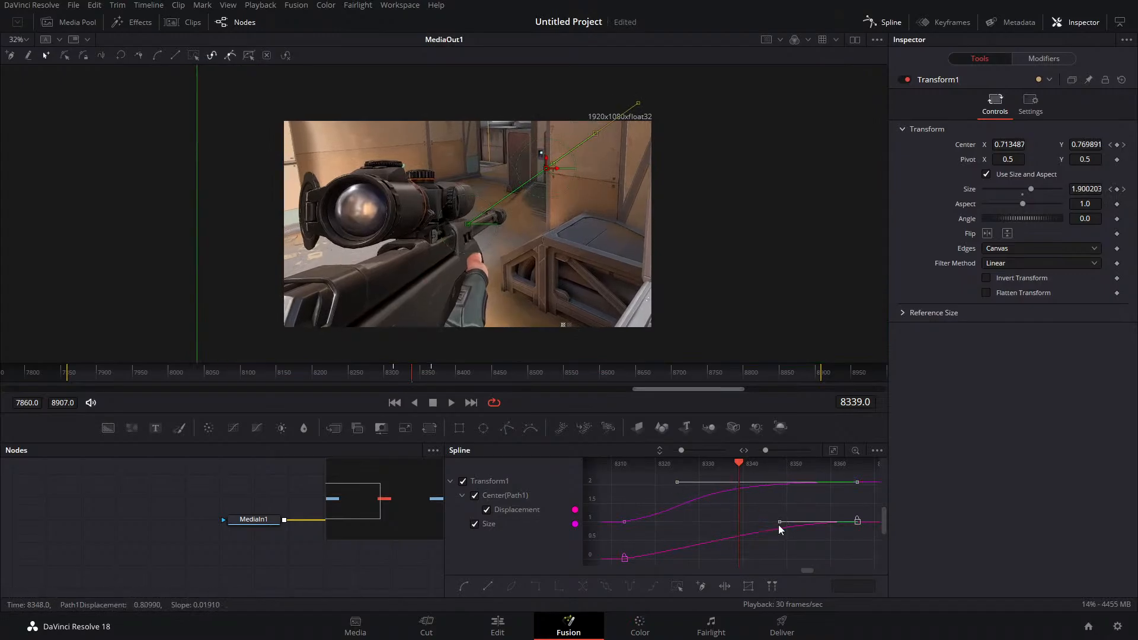
left_click_drag(779, 521, 734, 523)
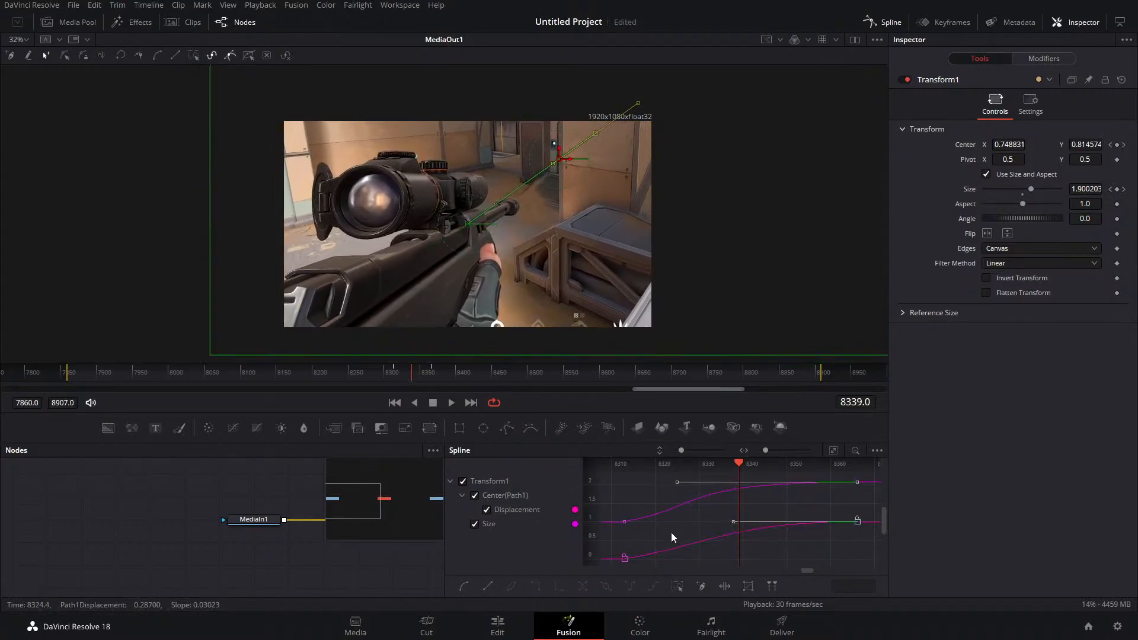
left_click(624, 557)
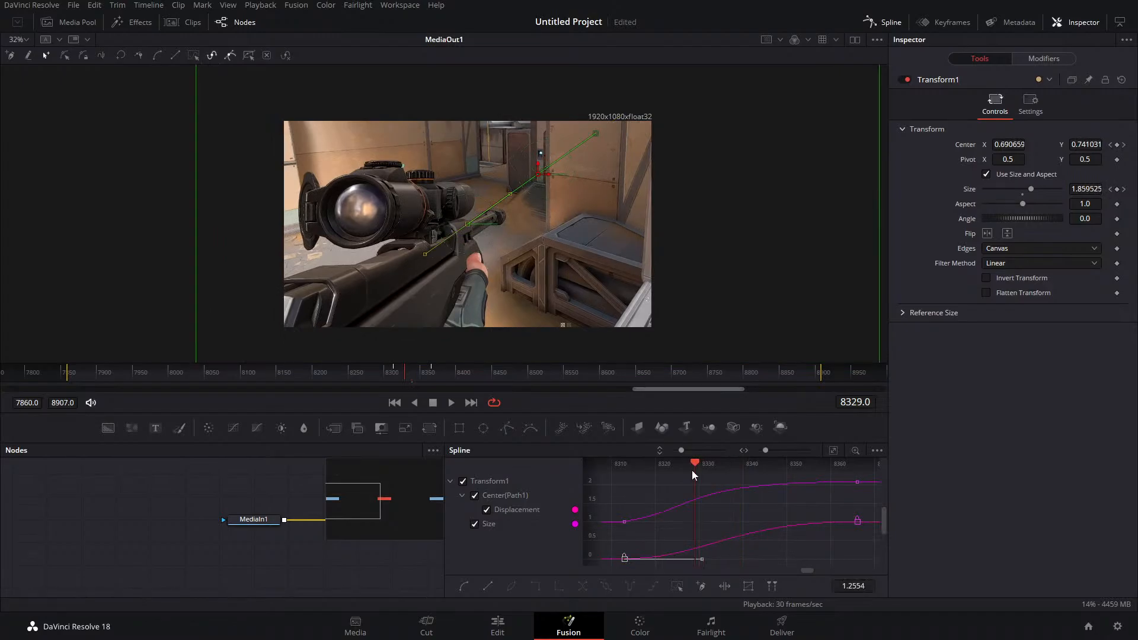
key("space")
key("space")
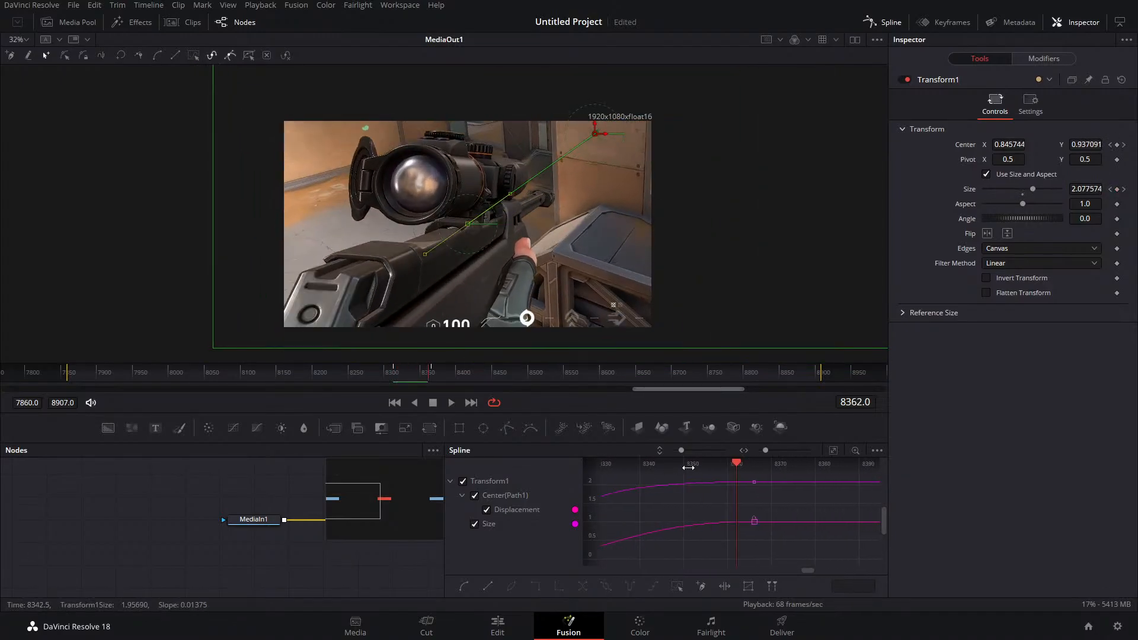
Close the Spline editor and, at frame 8424, set the Transform's Size to 1.0 and its Center to 0.5, 0.5
left_click(896, 24)
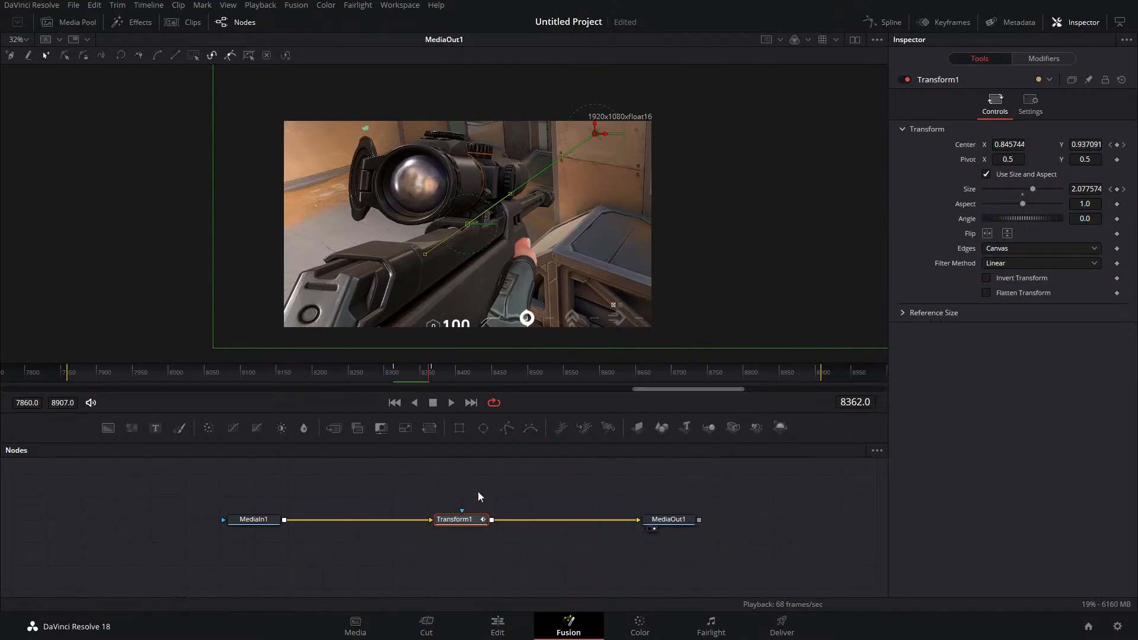
left_click_drag(425, 375, 472, 379)
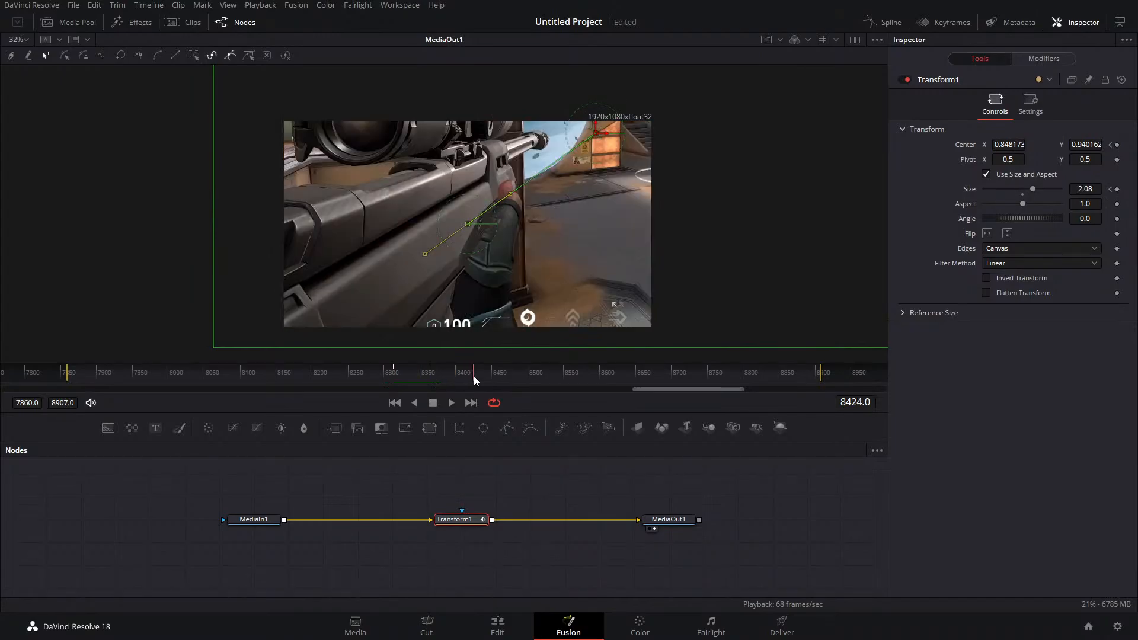
left_click(1022, 195)
double_click(1017, 147)
type("0.5")
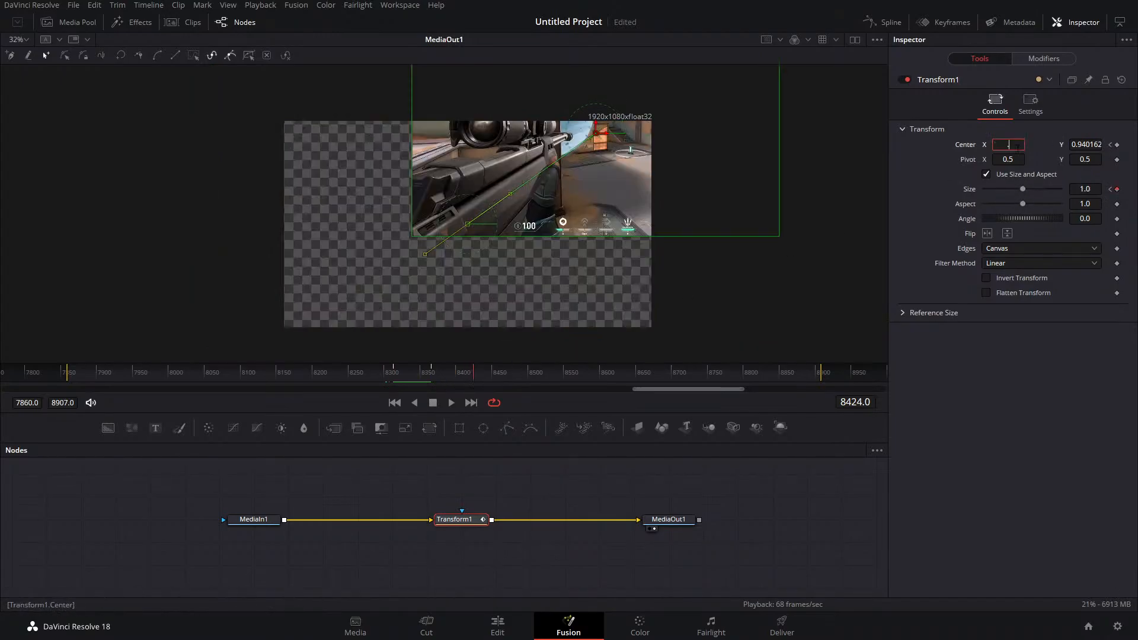
key("Tab")
type("0.5")
key("Tab")
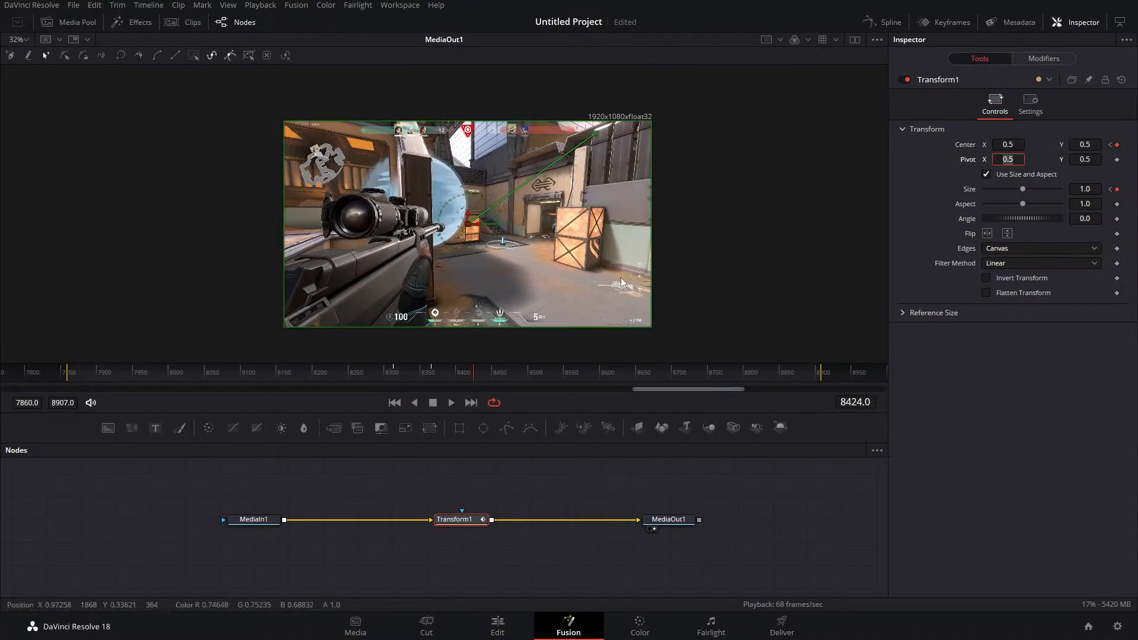
Play back the zoom-in and zoom-out animation from just after its first keyframe past frame 8424
left_click_drag(473, 382, 399, 380)
left_click(453, 403)
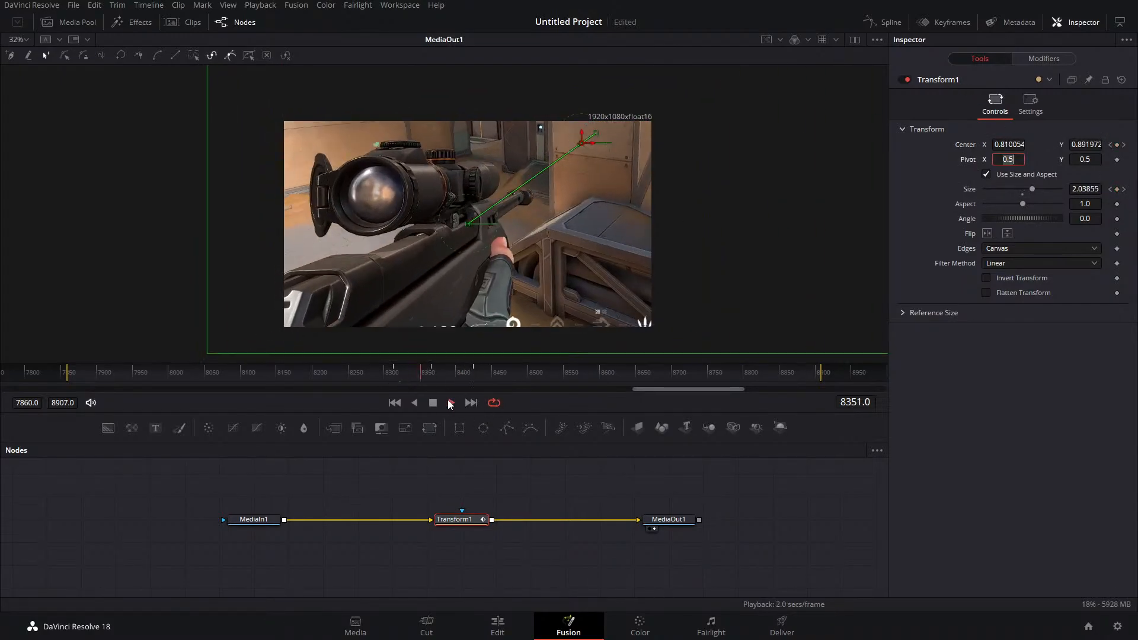
left_click(450, 403)
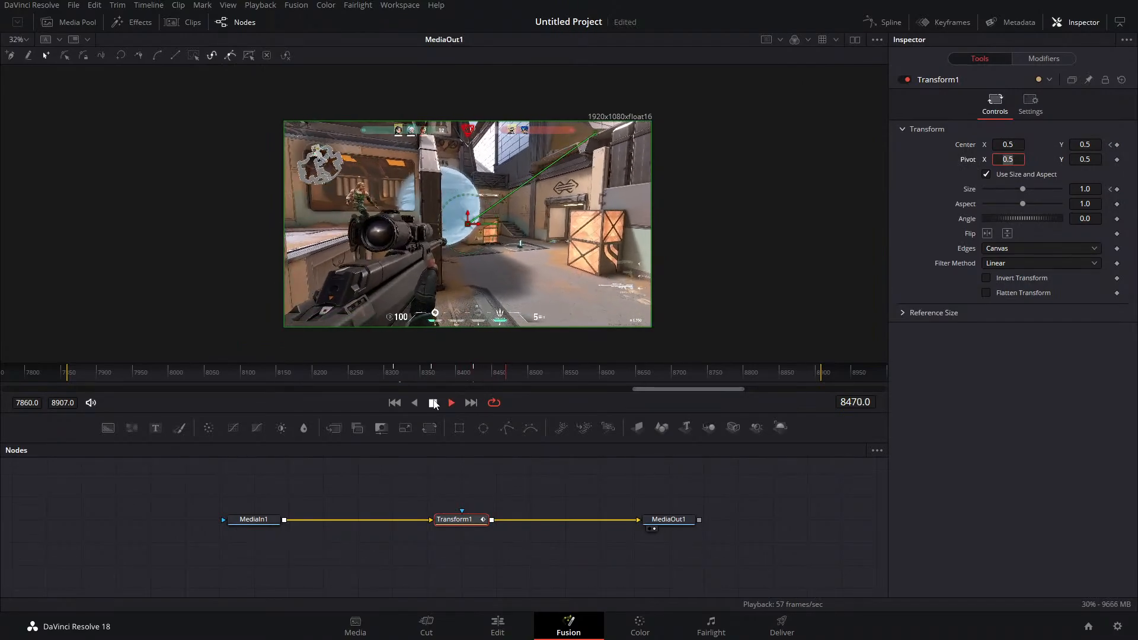
Delete the Transform1 node from the Fusion composition and return to the Edit page
left_click(472, 523)
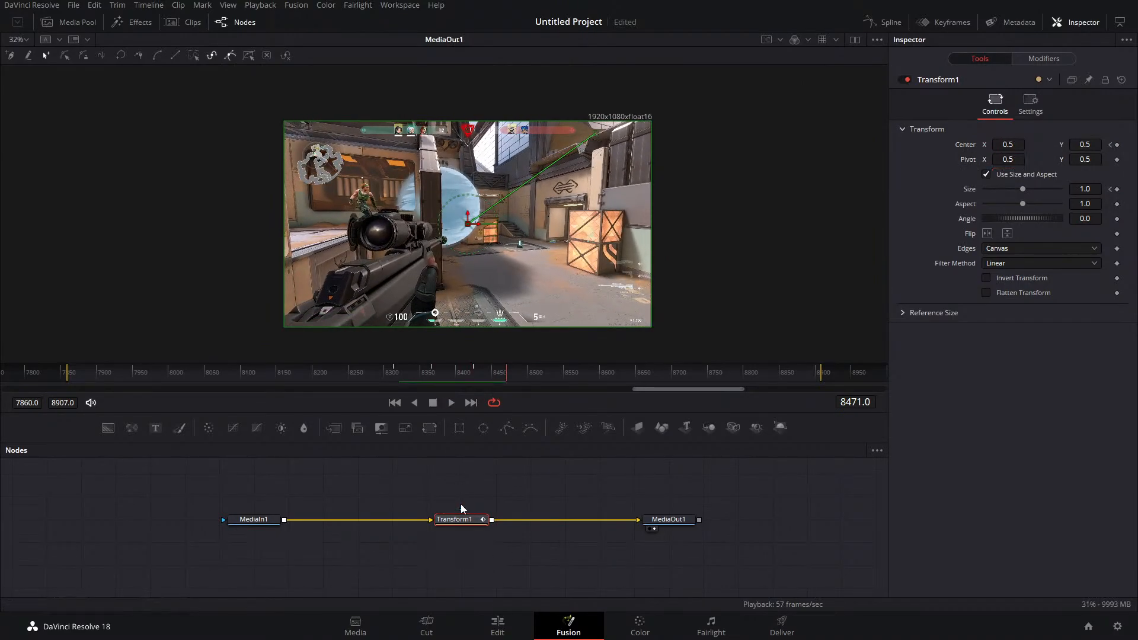
key("Delete")
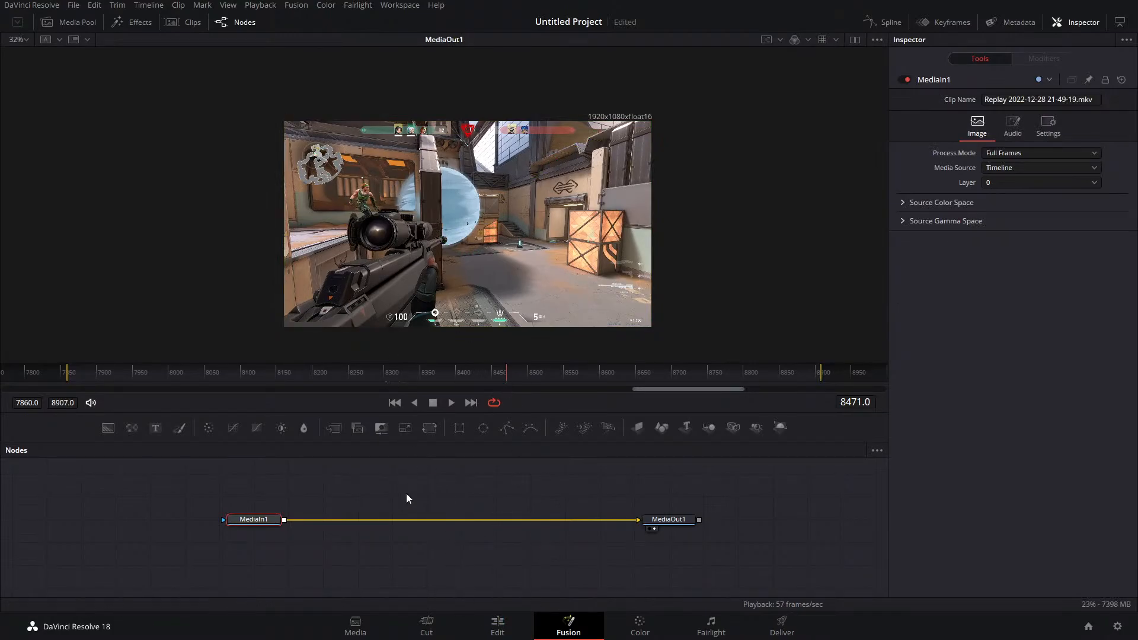
left_click(498, 625)
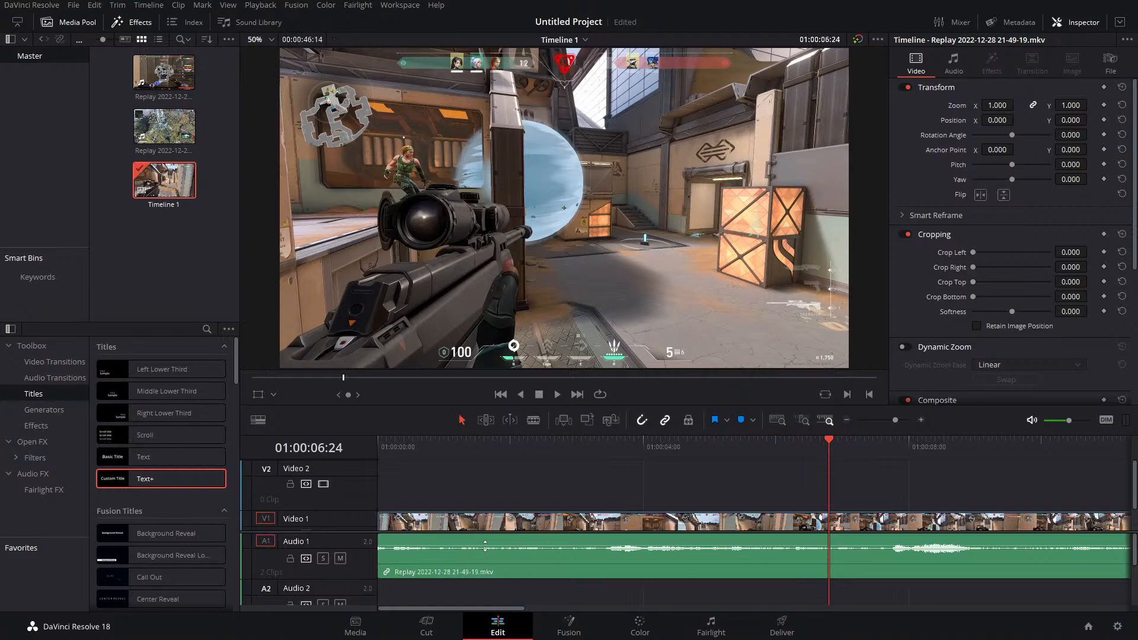
Set up a new timeline with custom settings and a frame rate of 120 frames per second, and cancel its creation
right_click(166, 255)
mouse_move(194, 261)
left_click(441, 261)
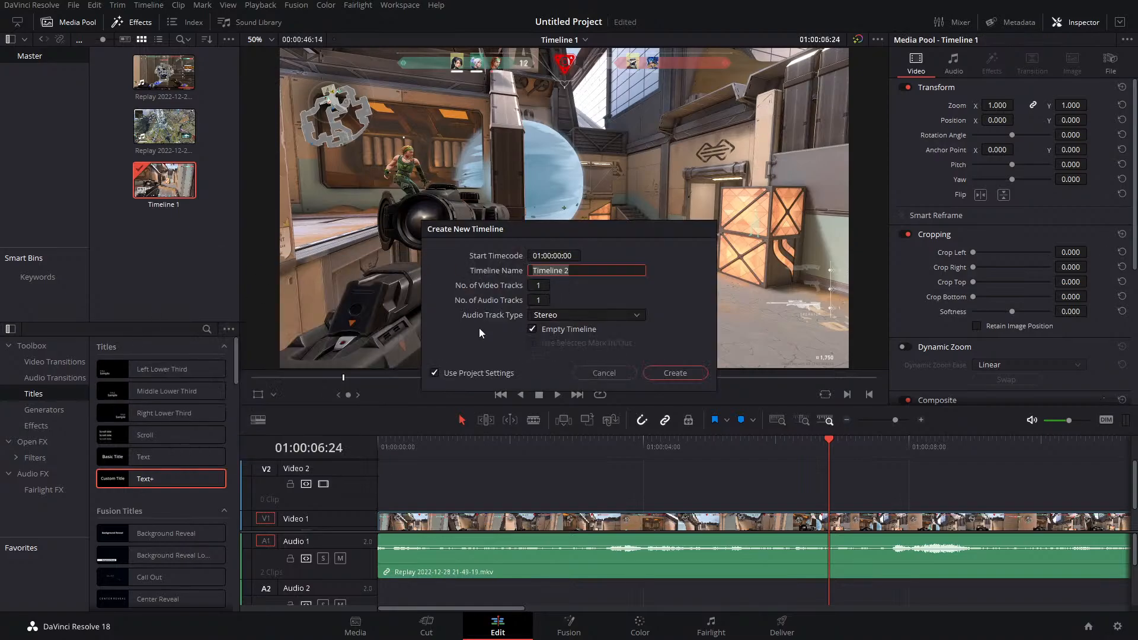
left_click(437, 373)
left_click(539, 259)
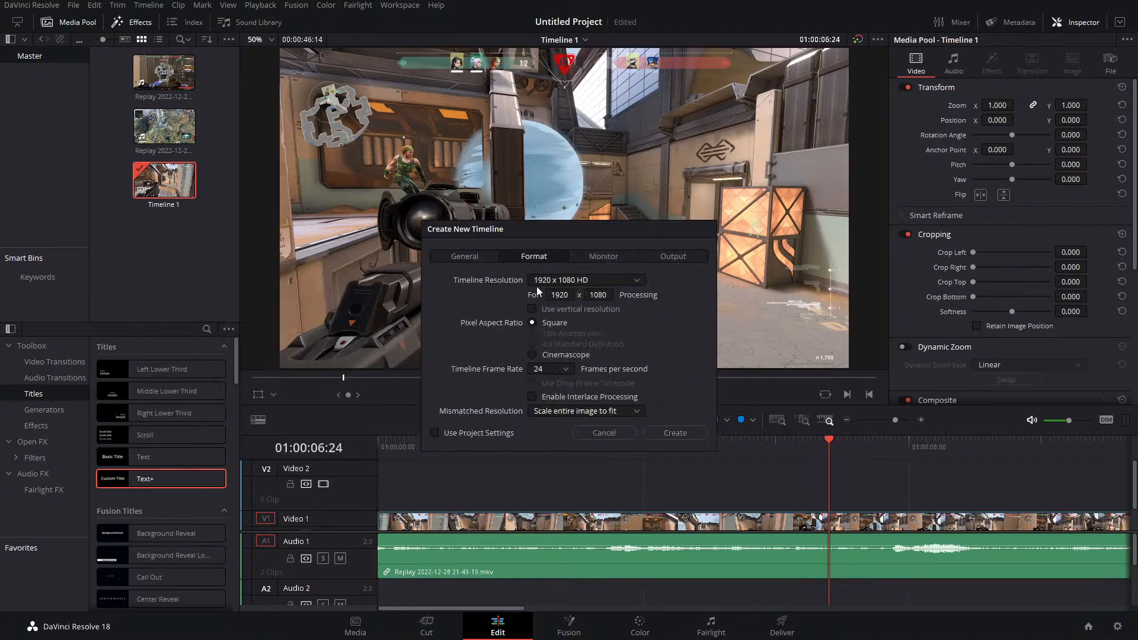
left_click(550, 370)
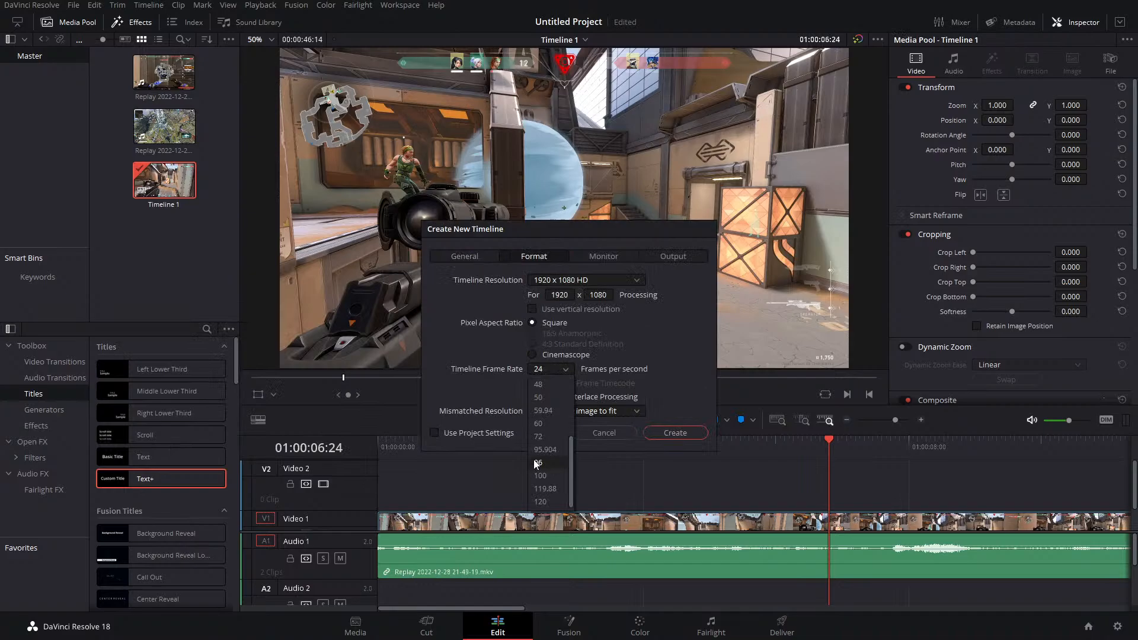
left_click(541, 502)
left_click(610, 430)
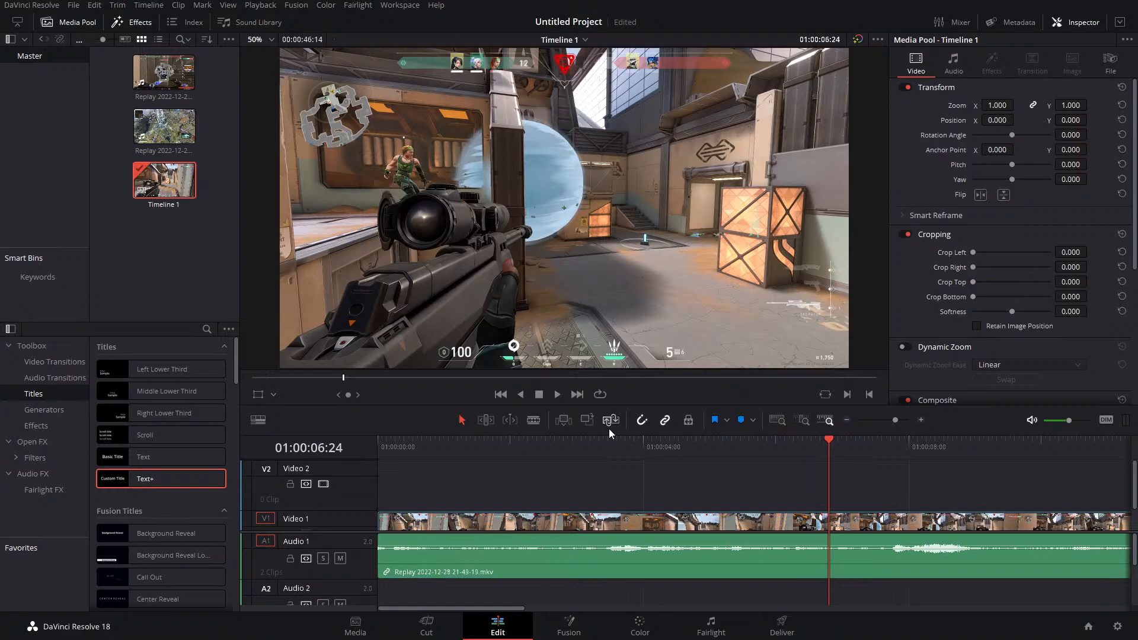
Show the Video Transitions effects and delete the second gameplay clip with its audio from the timeline
scroll(892, 487, "down", 1)
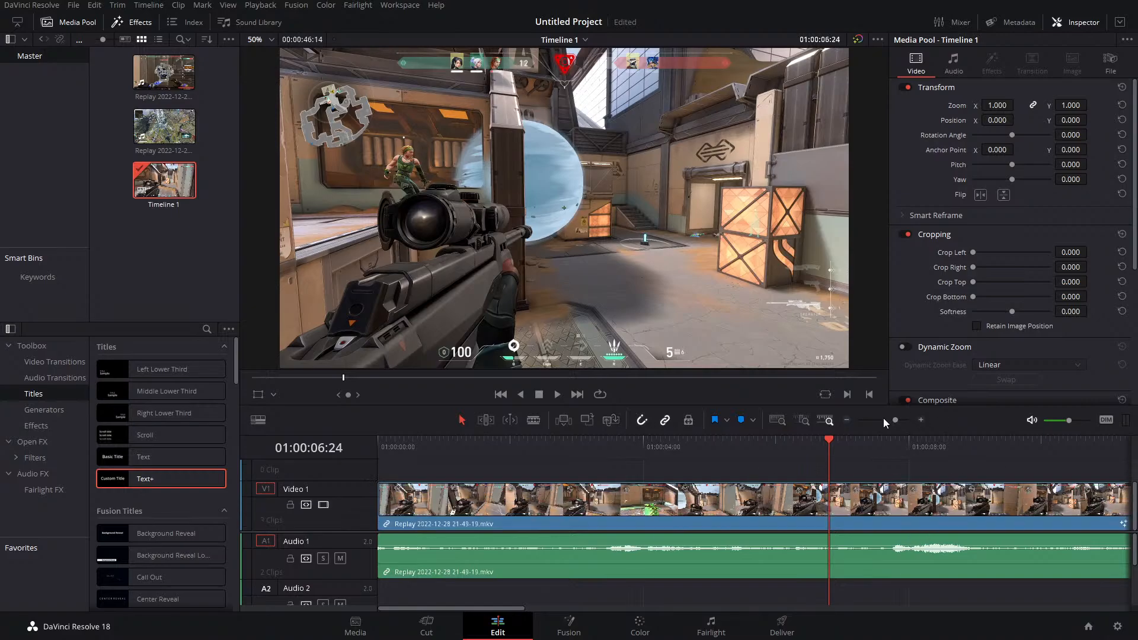
left_click_drag(895, 420, 888, 422)
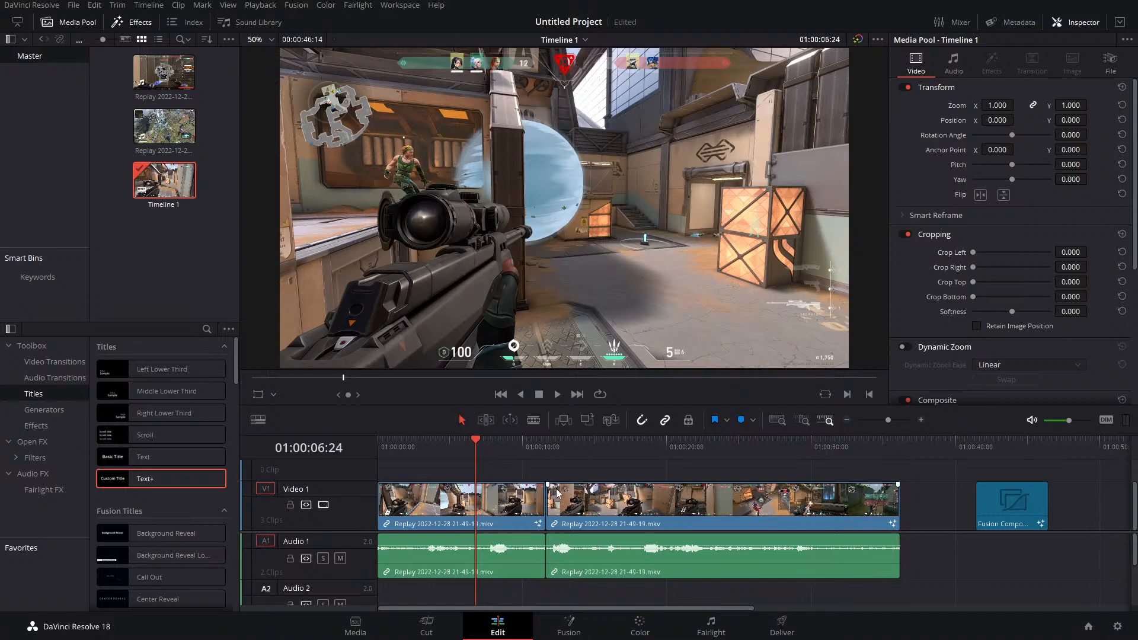
left_click(44, 369)
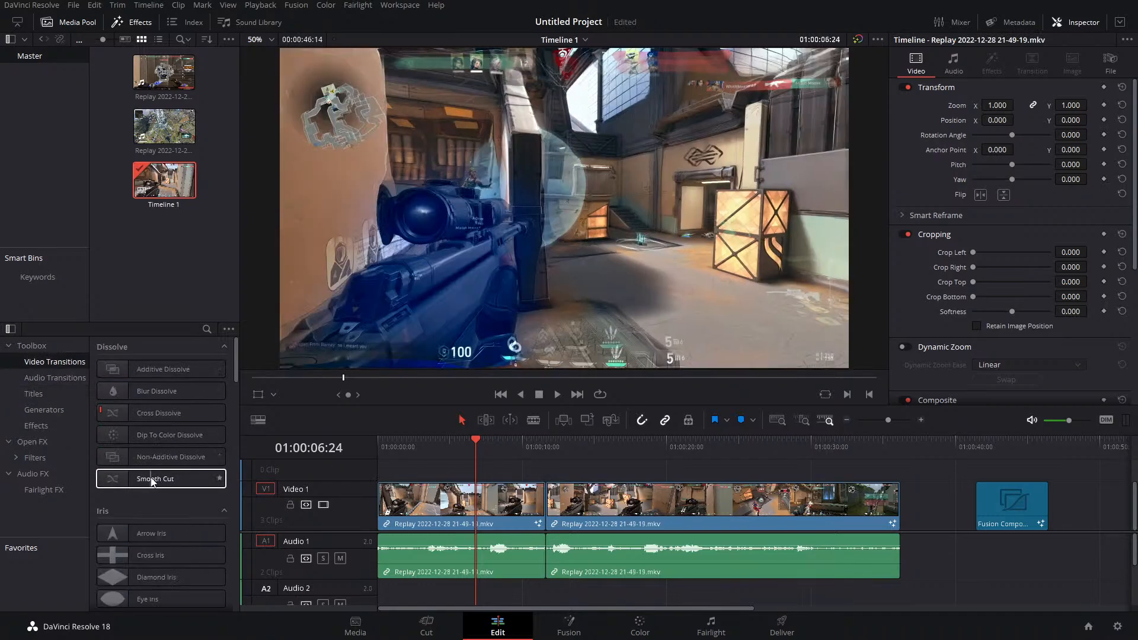
left_click(529, 521)
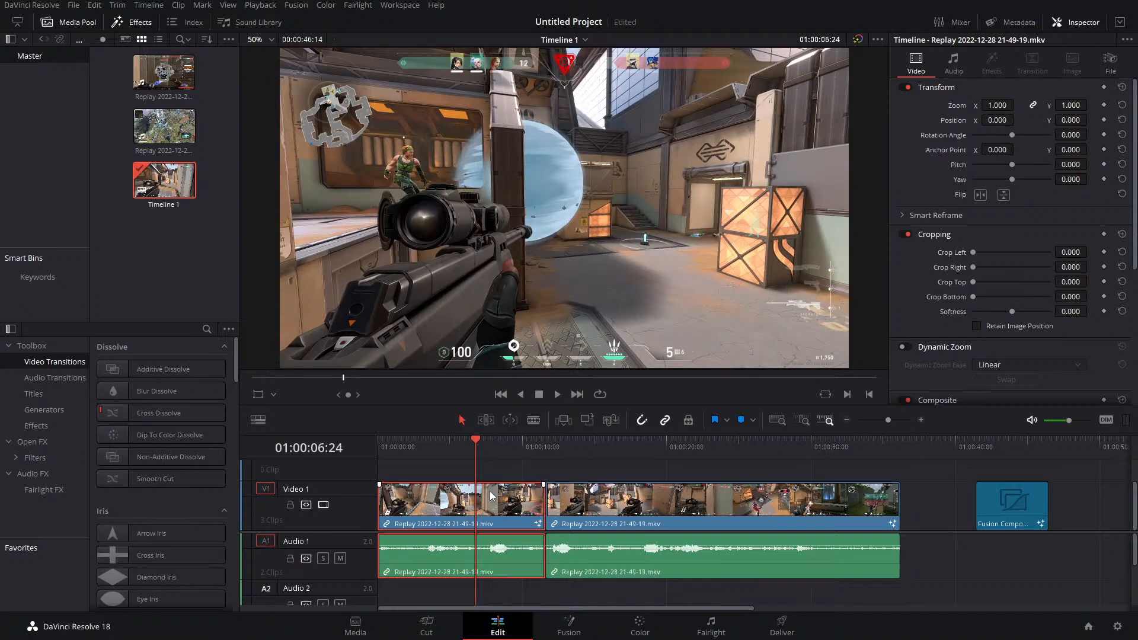
left_click(635, 506)
key("BackSpace")
right_click(478, 500)
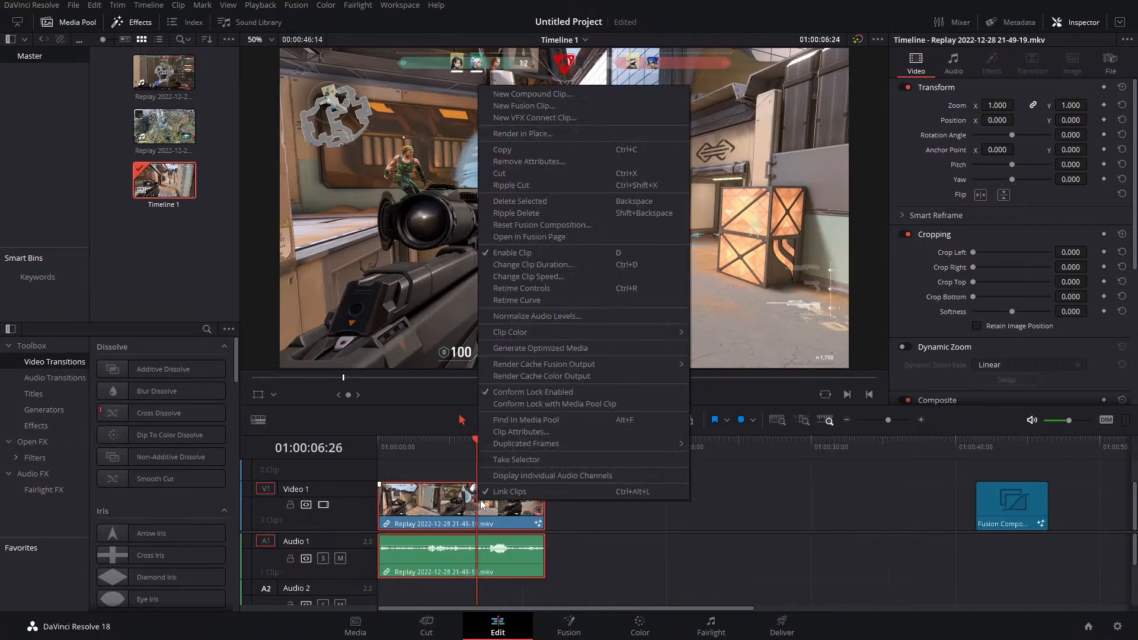
left_click(782, 518)
left_click(655, 631)
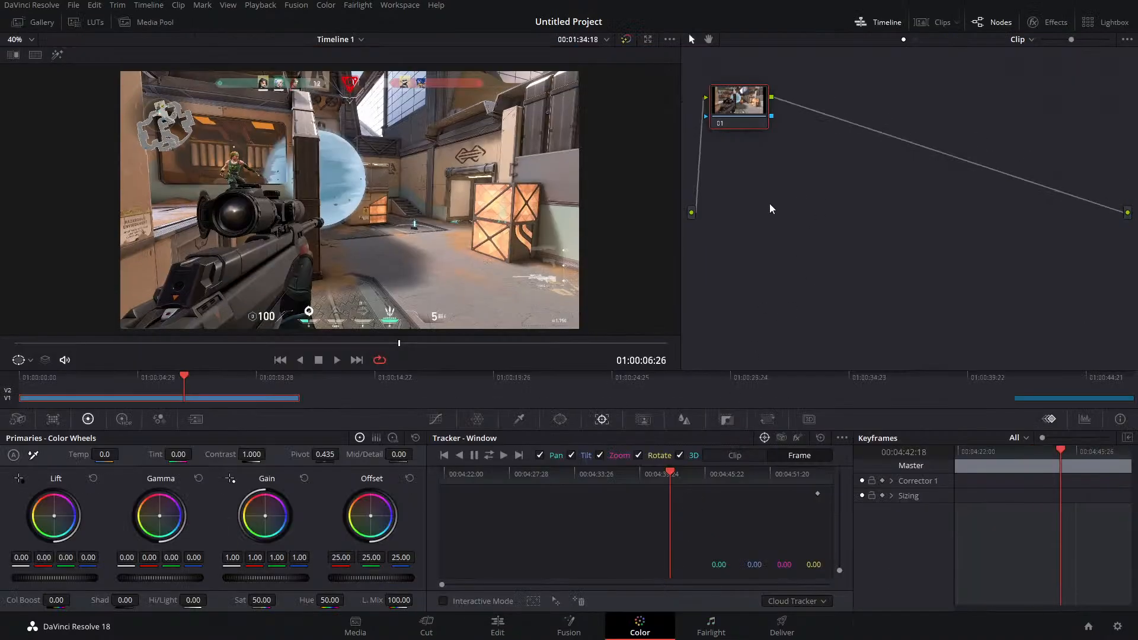
right_click(766, 211)
left_click(501, 629)
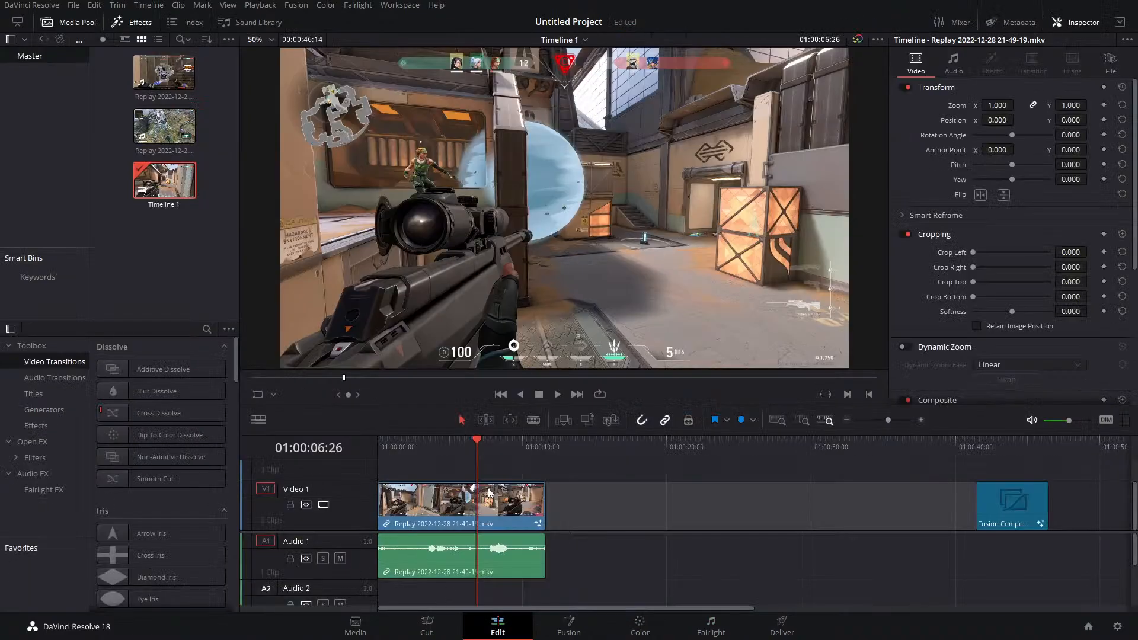
Duplicate the remaining gameplay clip's video onto Video 2, directly above the original
left_click_drag(449, 514, 461, 480)
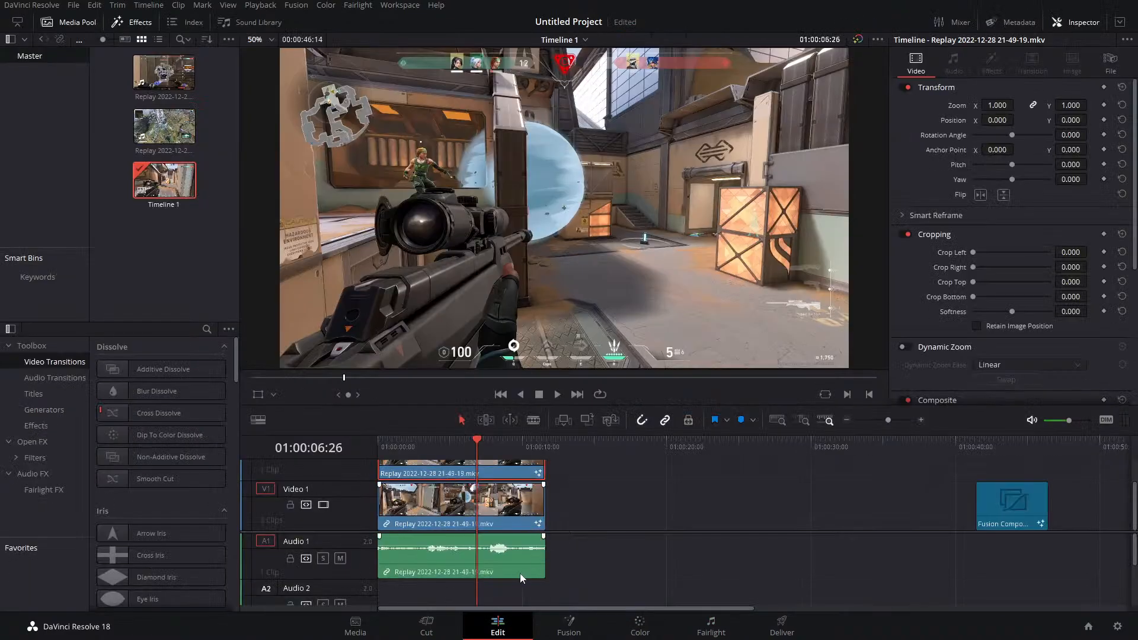
Split the gameplay clips on Video 1 and Video 2 and the linked audio at 01:00:06:12
left_click(514, 573)
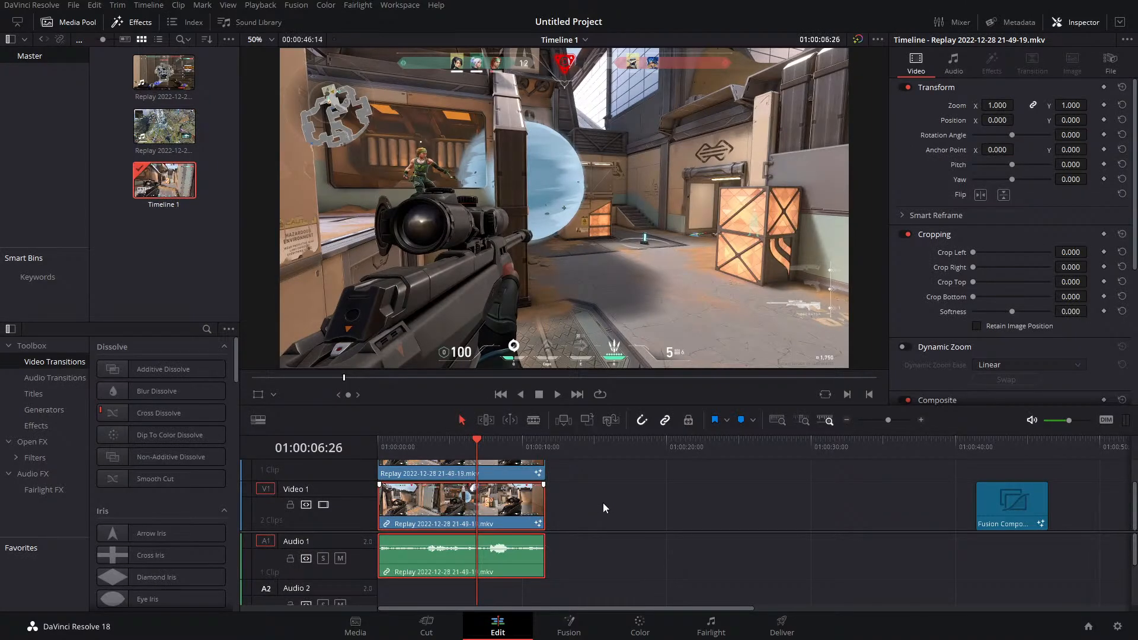
scroll(538, 485, "up", 2)
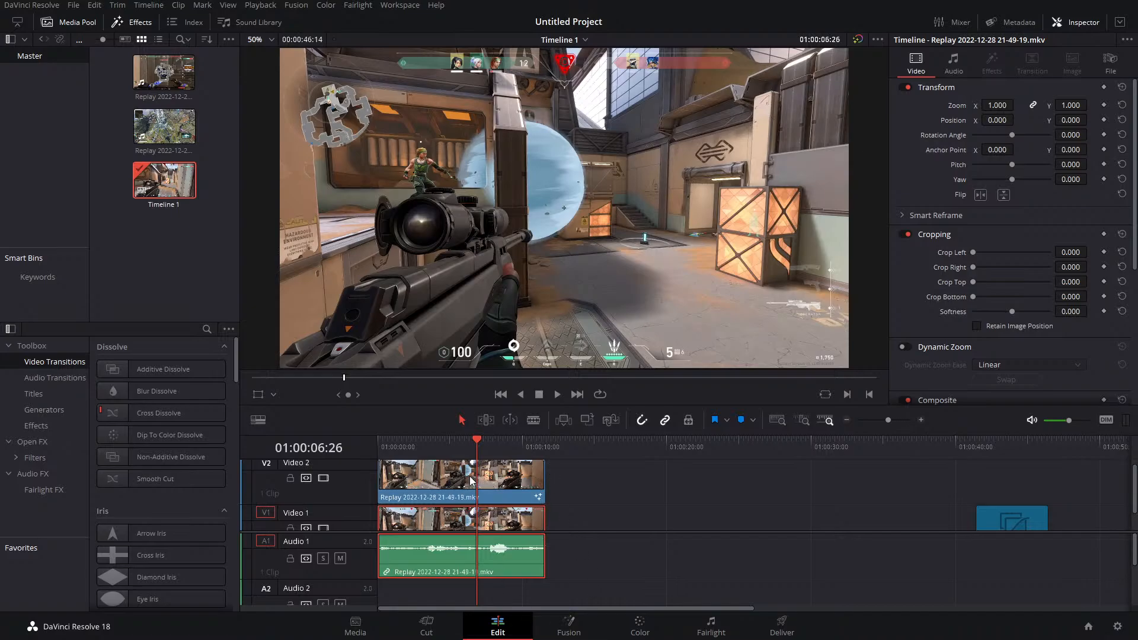
key("v")
left_click(469, 449)
key("ctrl+b")
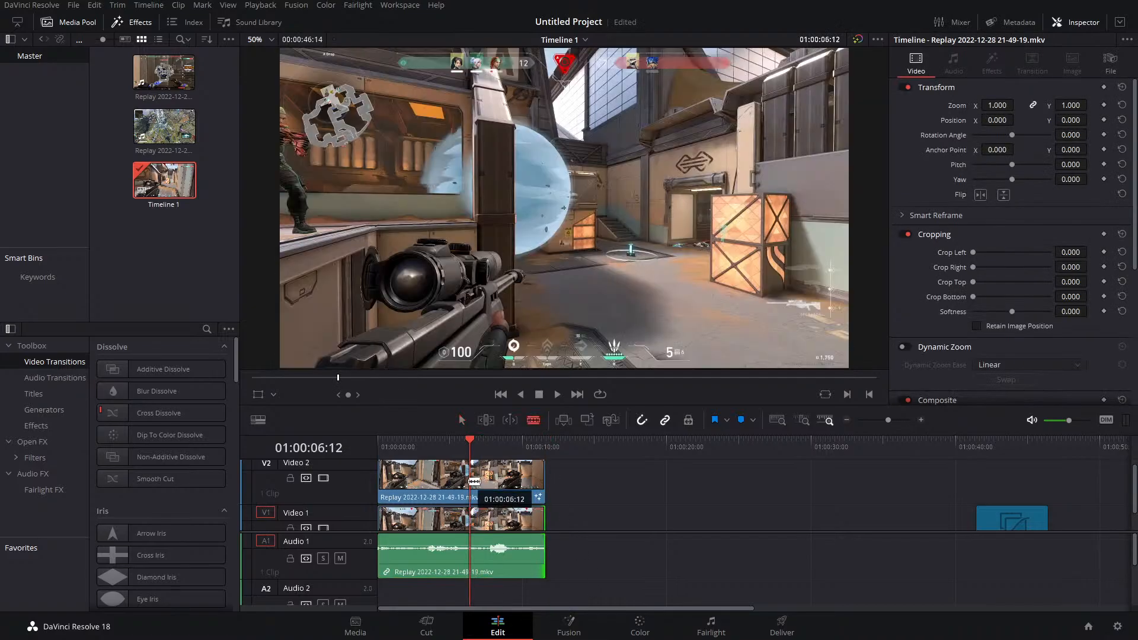
Delete the first segment of the duplicate on Video 2, and undo the deletion of its second segment
left_click(422, 498)
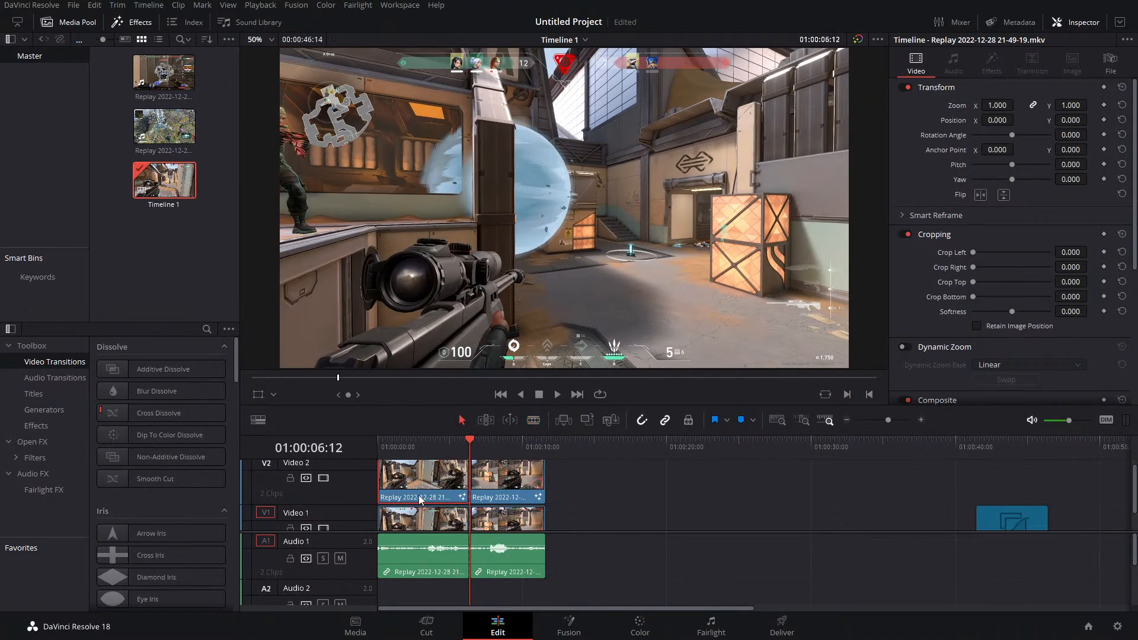
key("Delete")
left_click(525, 478)
key("Delete")
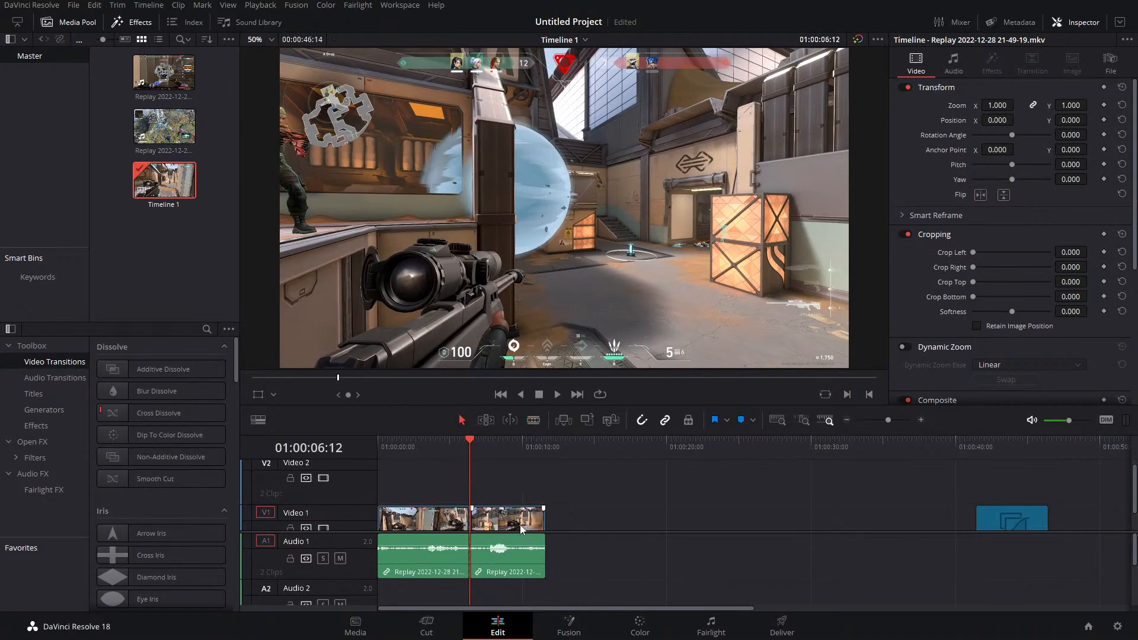
left_click(521, 525)
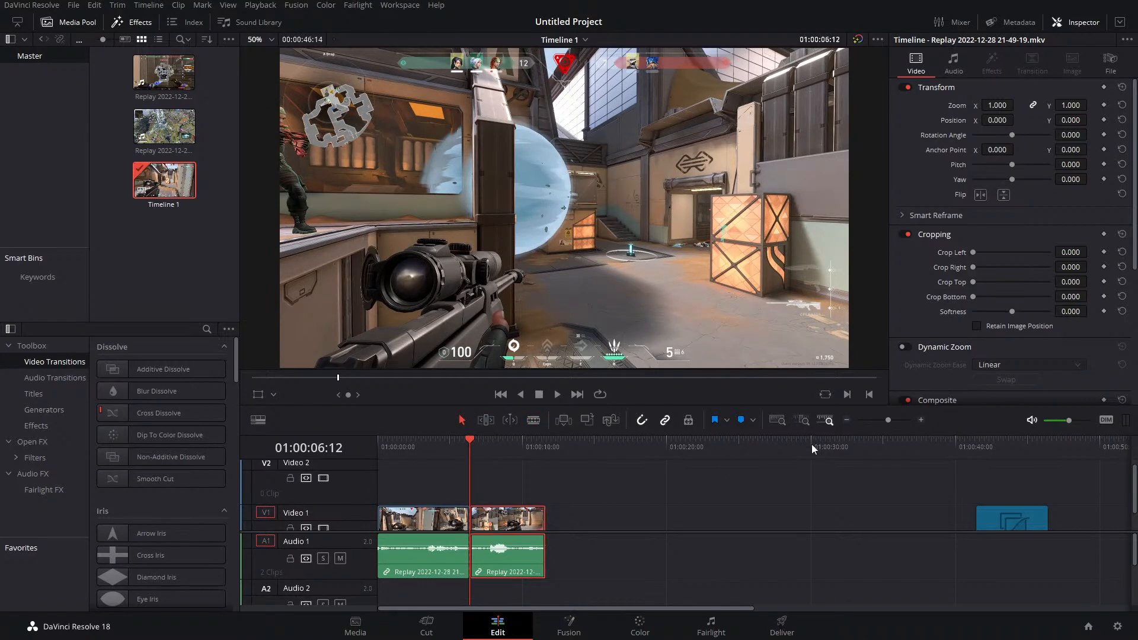
key("ctrl+z")
Replace the second gameplay segment and its audio on Video 1 with the segment from Video 2
left_click(595, 499)
left_click(520, 520)
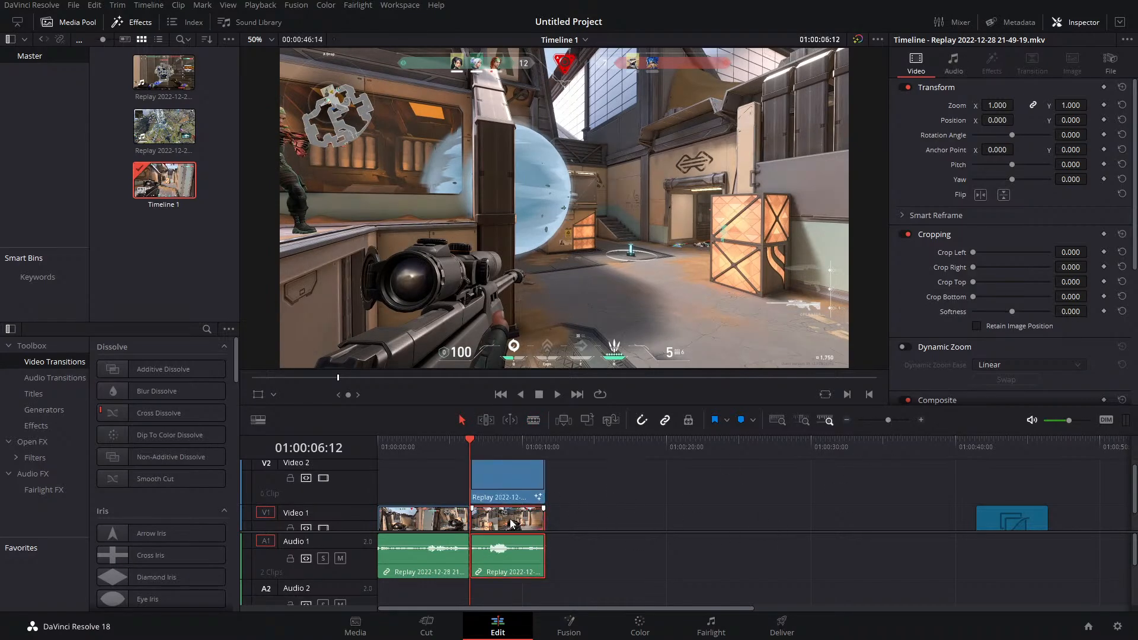
key("Delete")
left_click_drag(509, 496, 513, 524)
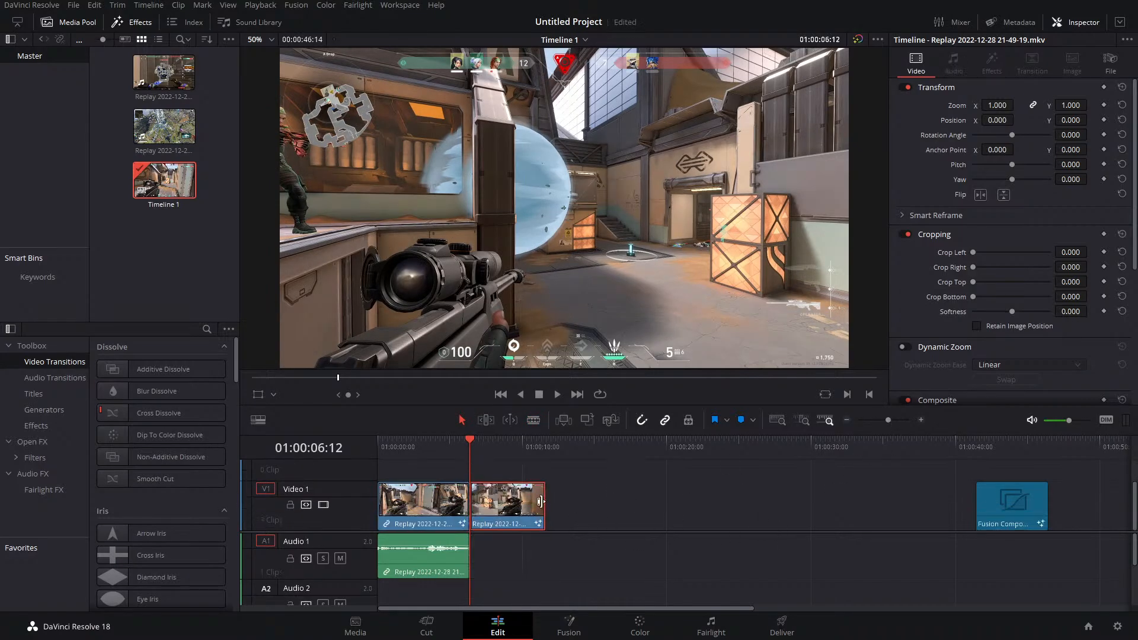
View the second segment's grade on the Color page, delete the segment from the Edit timeline, and save the project
left_click(632, 623)
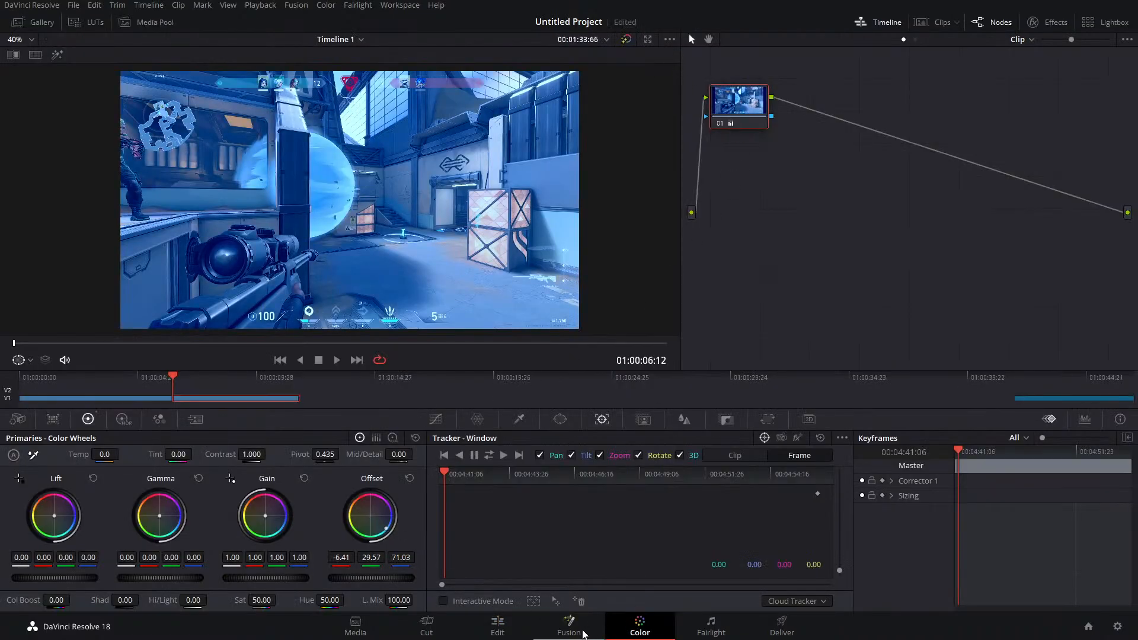
left_click(505, 633)
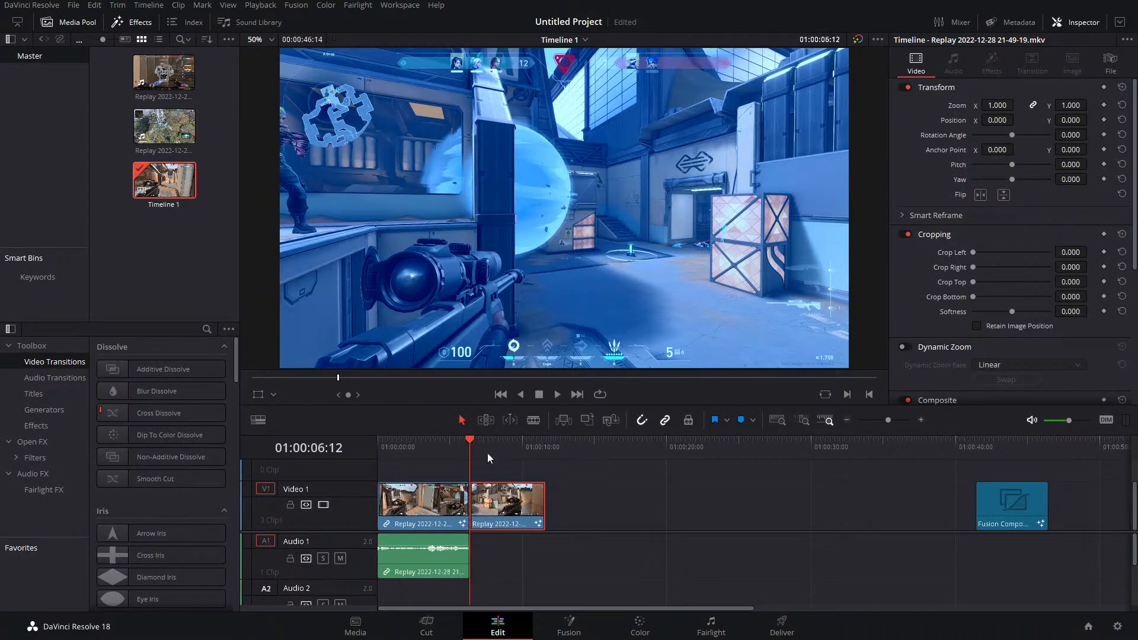
key("Delete")
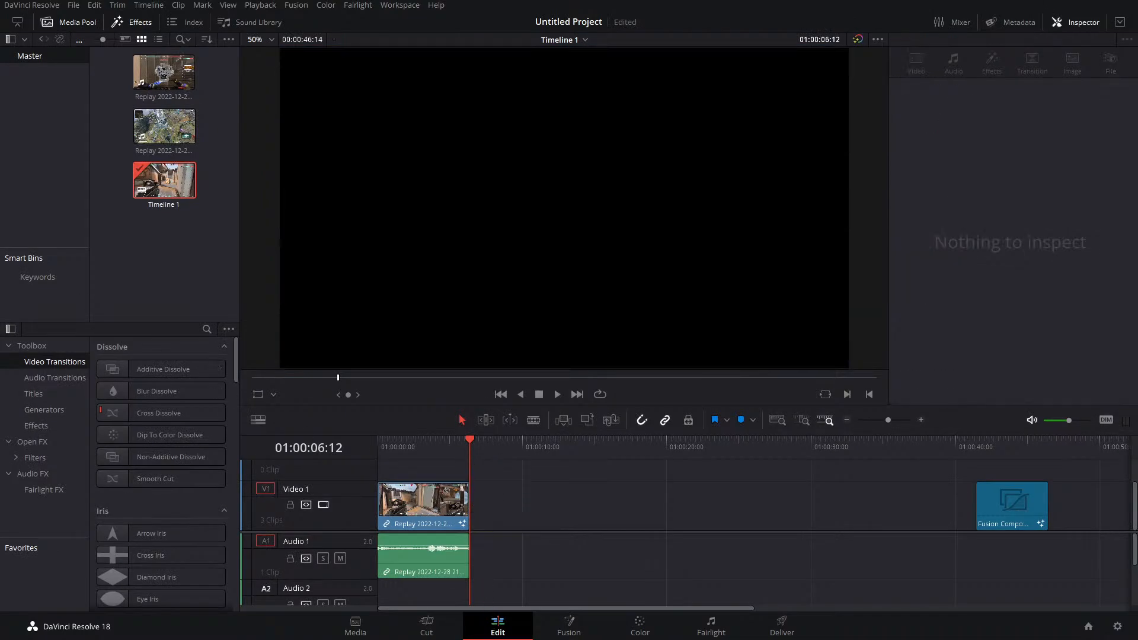
key("ctrl+s")
Add Ill fight anyobdy.mp4 to the timeline on Video 2 and delete the Fusion Composition clip from Video 1
left_click_drag(581, 157, 568, 474)
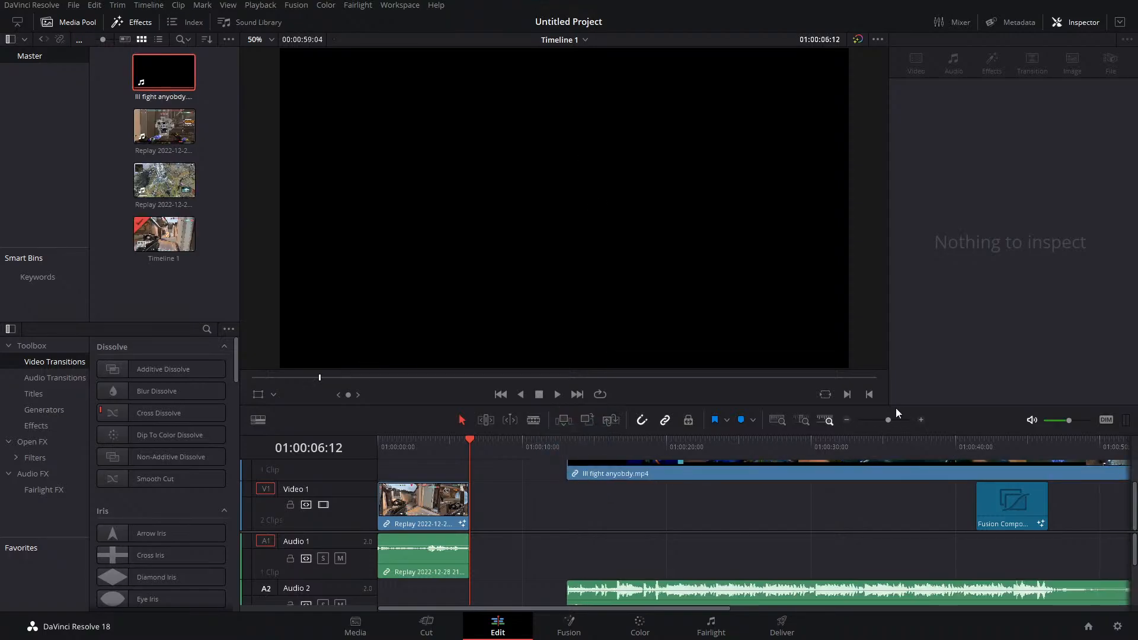
left_click_drag(888, 420, 884, 420)
left_click(659, 520)
key("Delete")
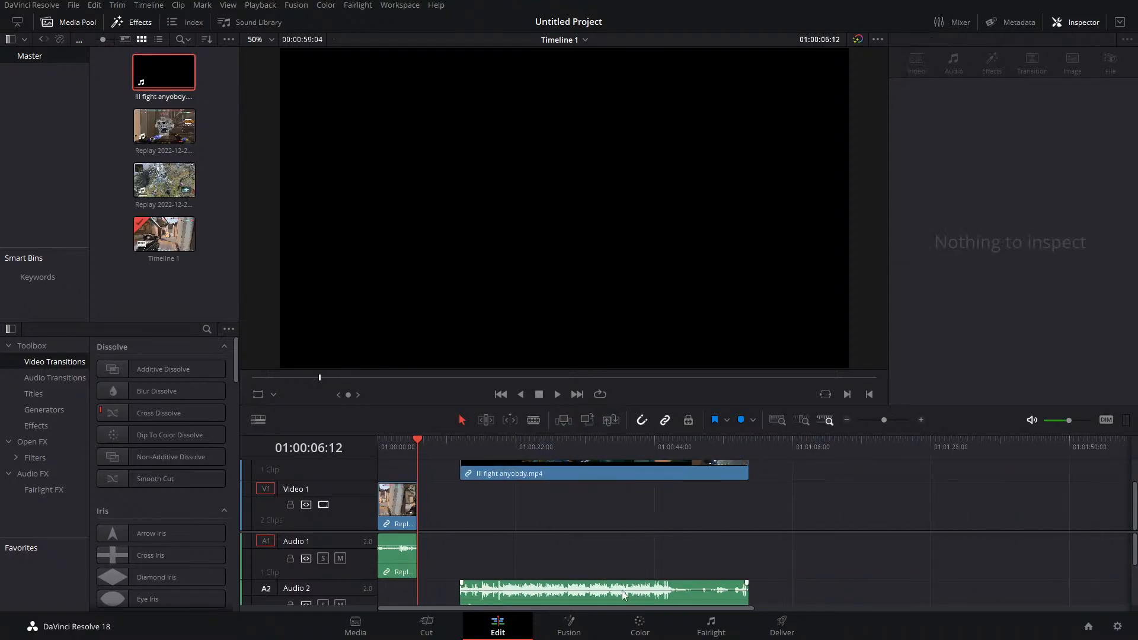
left_click(621, 592)
key("Delete")
scroll(579, 529, "up", 1)
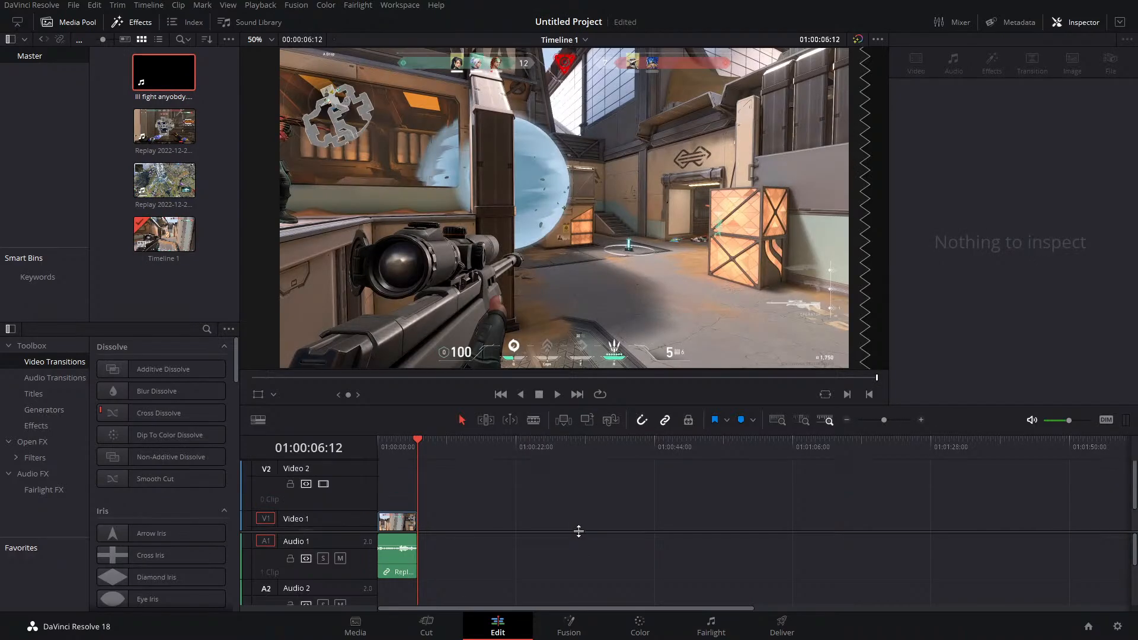
key("ctrl+z")
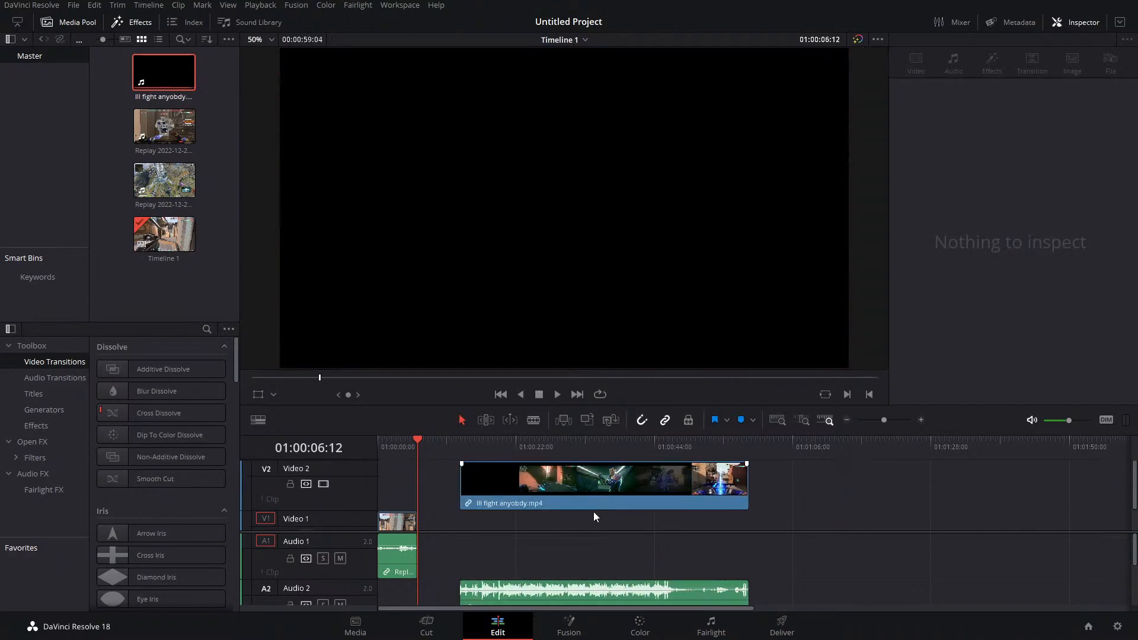
Move the Ill fight anyobdy.mp4 clip down to Video 1 and delete only its audio from Audio 1
left_click_drag(553, 493, 552, 515)
scroll(611, 507, "down", 2)
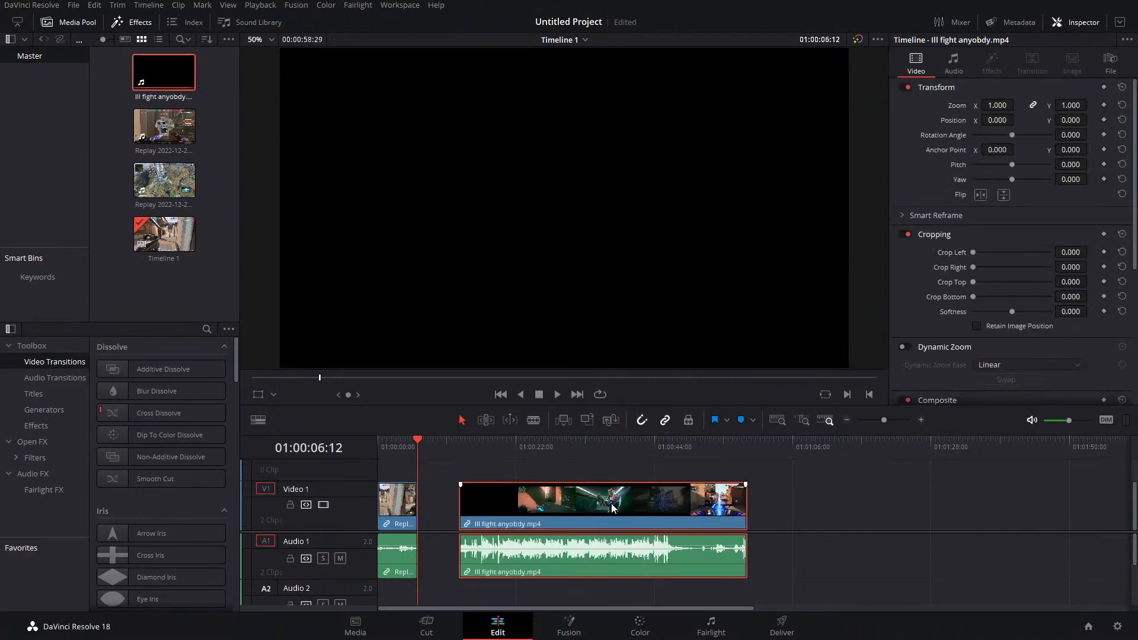
left_click(660, 442)
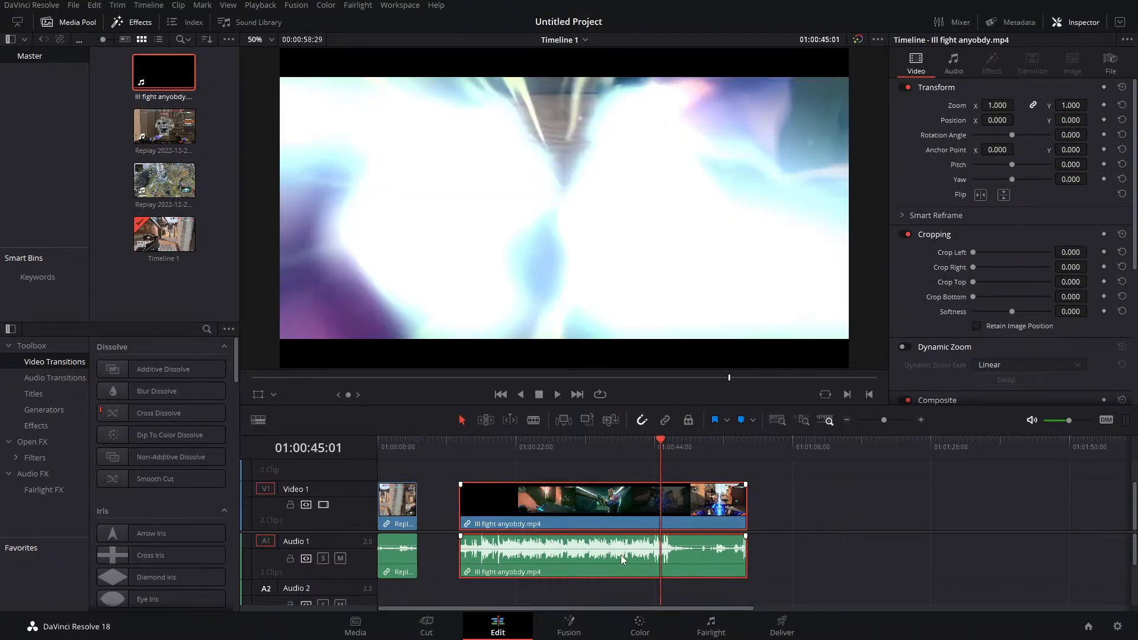
key("Delete")
key("ctrl+z")
left_click(648, 550)
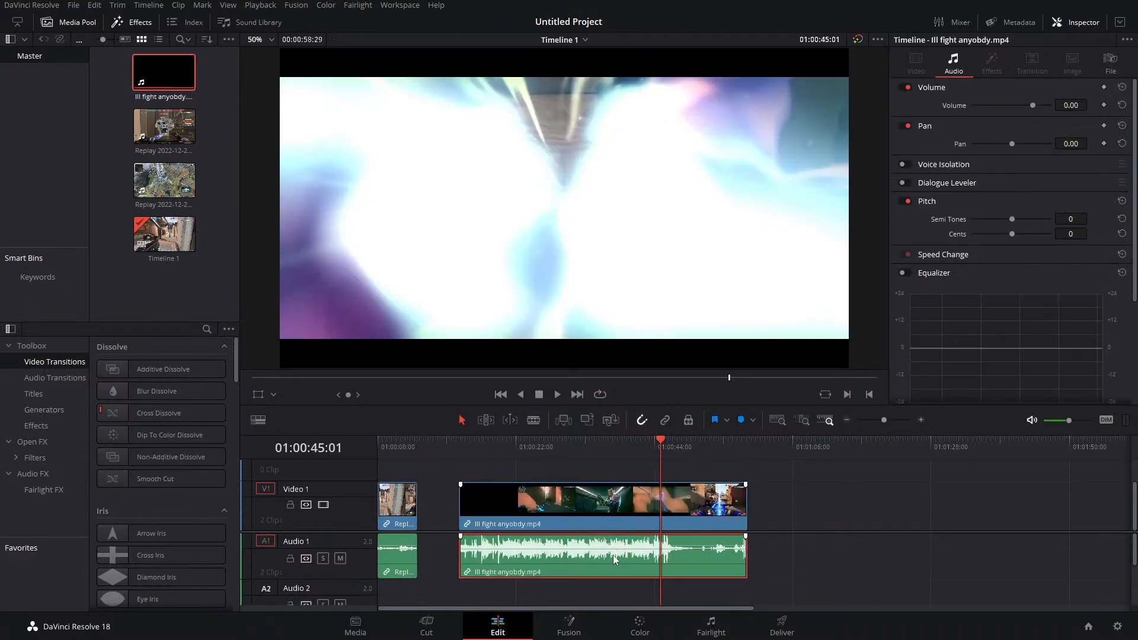
key("Delete")
Step frame by frame through the Ill fight anyobdy.mp4 clip around 01:00:37:00 to examine the transition between its two scenes
left_click_drag(654, 447, 610, 471)
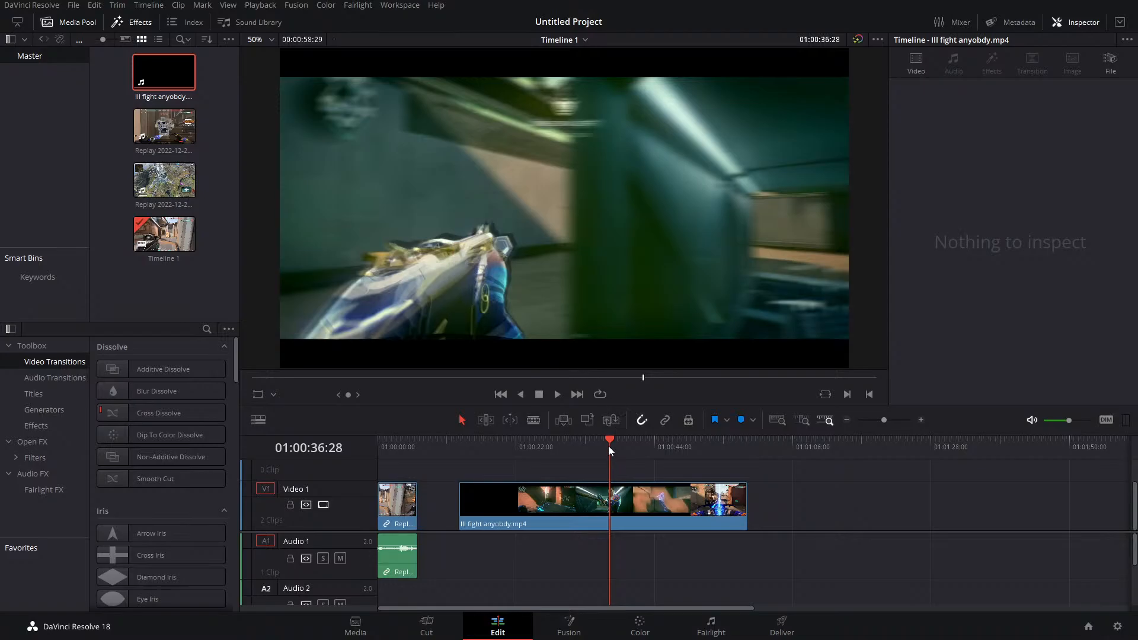
left_click_drag(608, 445, 611, 449)
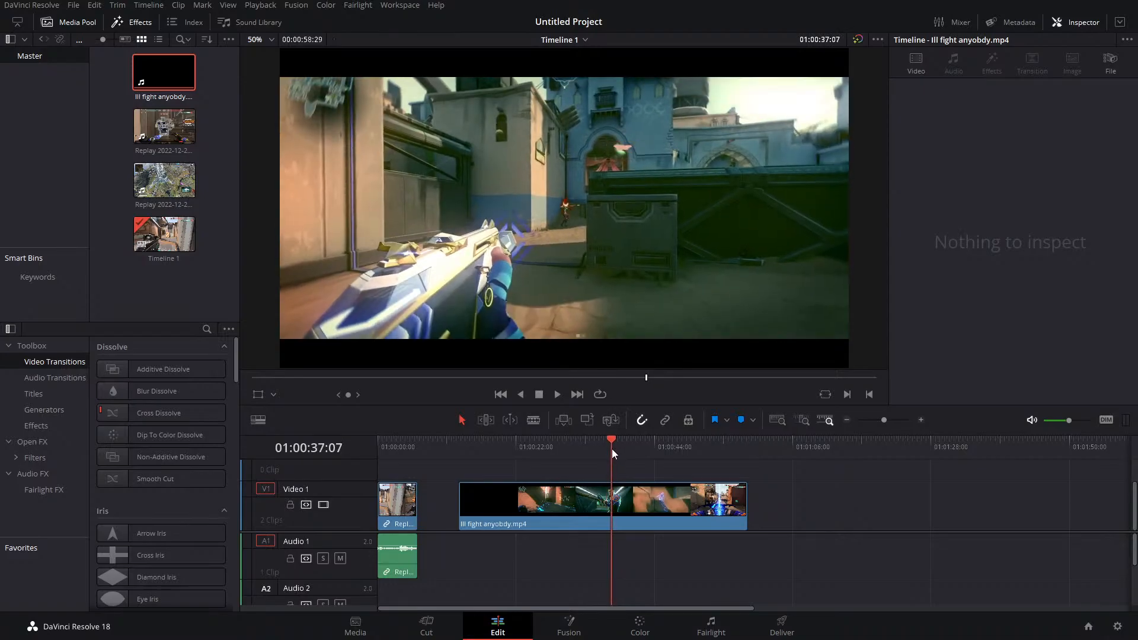
key("Left")
key("Left")
key("Left")
key("Left")
key("Left")
key("Left")
key("Left")
key("Left")
key("Left")
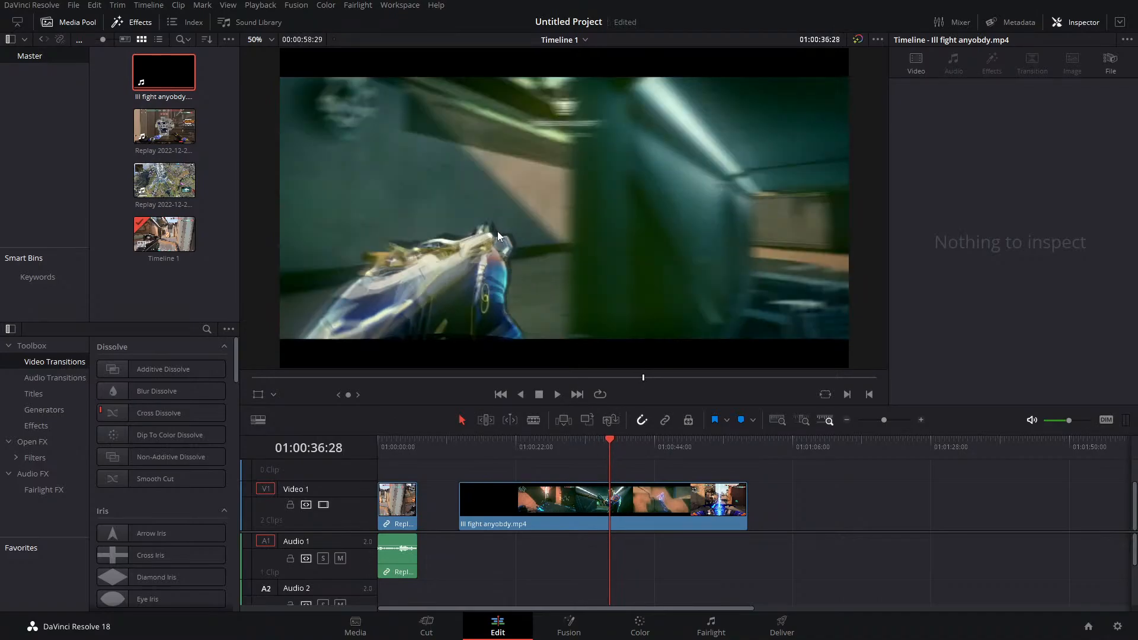
key("Right")
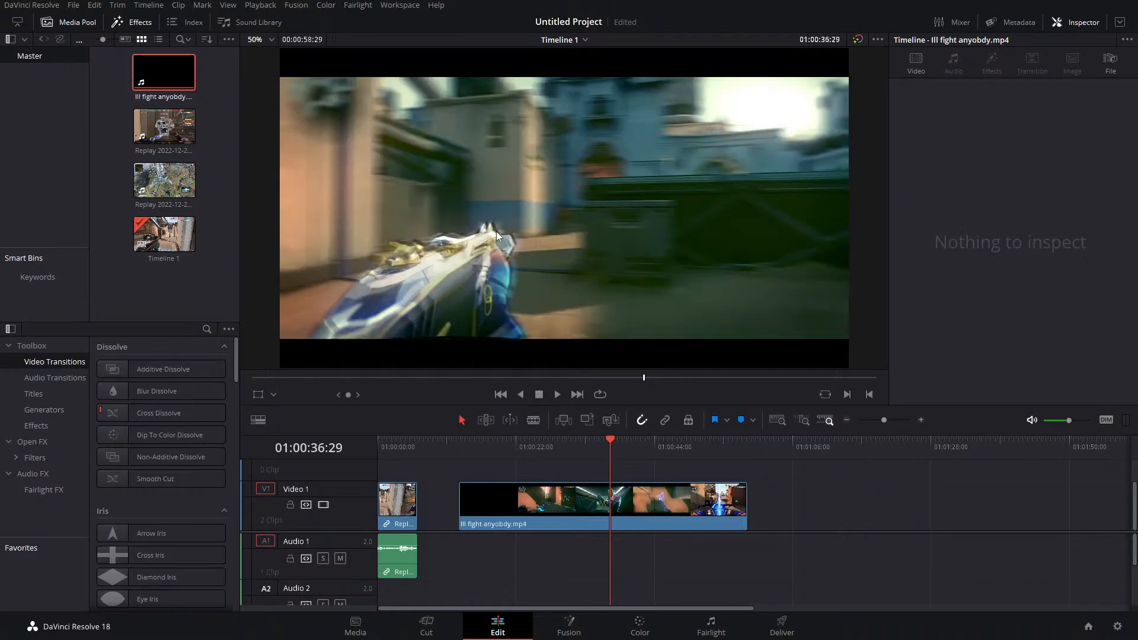
key("Right")
key("Right")
key("Left")
key("Left")
key("Left")
key("Left")
key("Left")
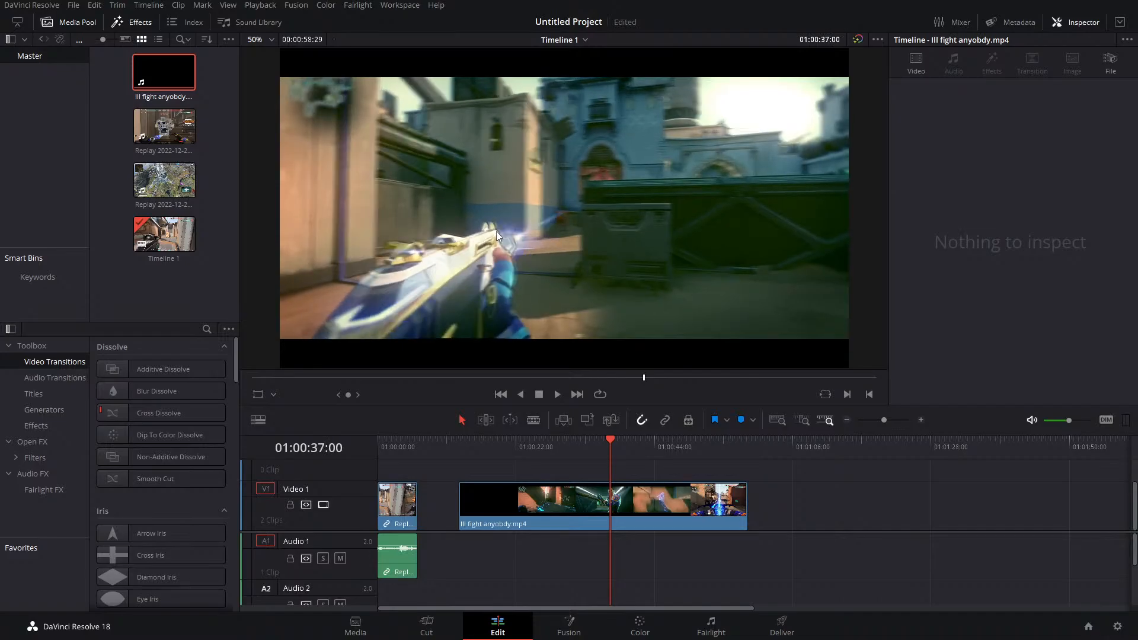
key("Right")
key("Right")
key("Right")
key("Right")
key("Right")
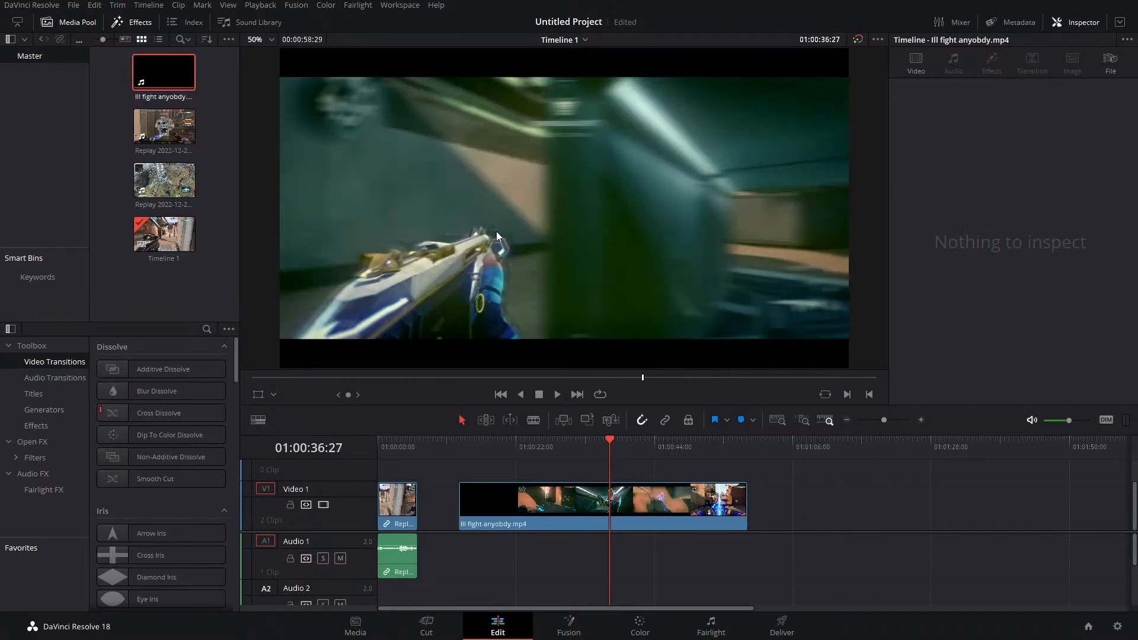
key("Left")
key("Left")
key("Left")
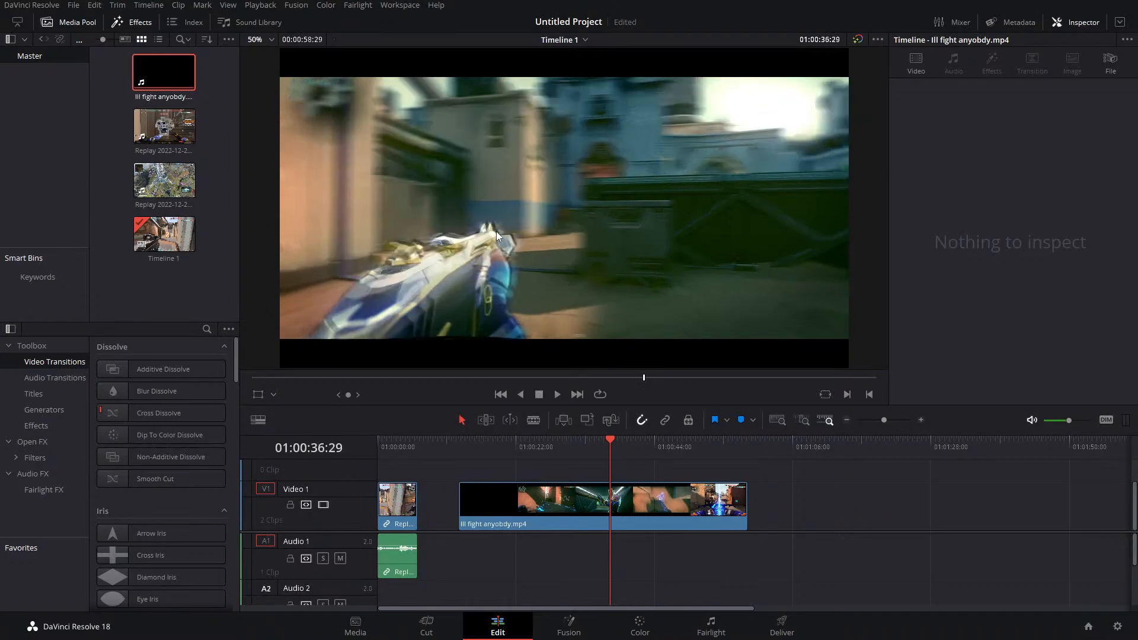
key("Right")
key("Right")
key("Right")
key("Right")
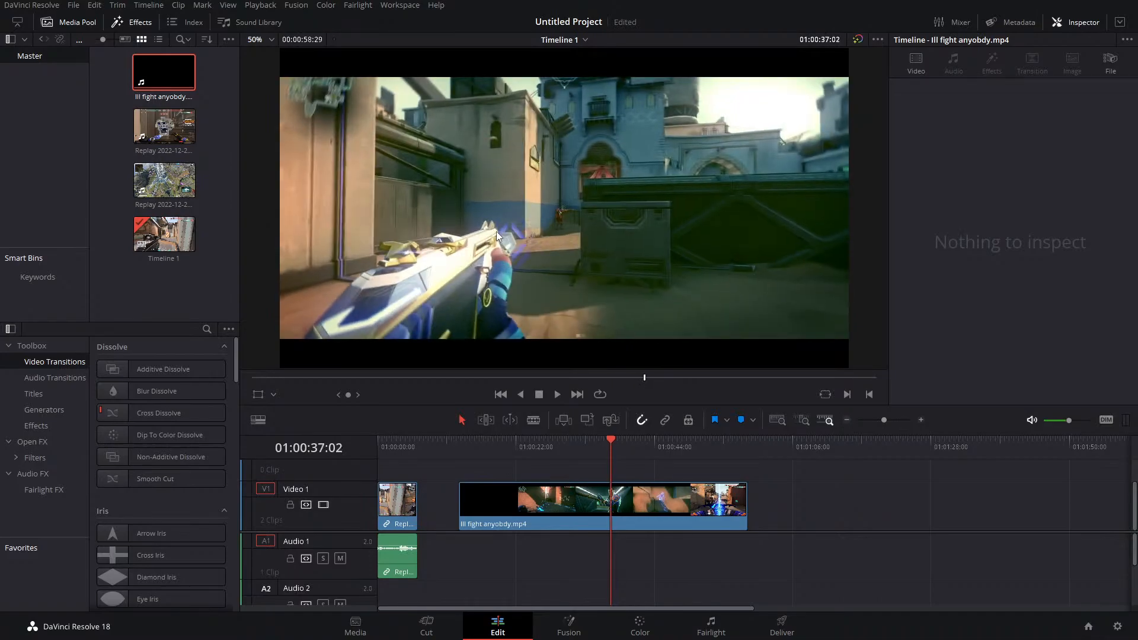
Delete the Ill fight anyobdy.mp4 clip from Video 1 and save the project
left_click(596, 521)
key("Delete")
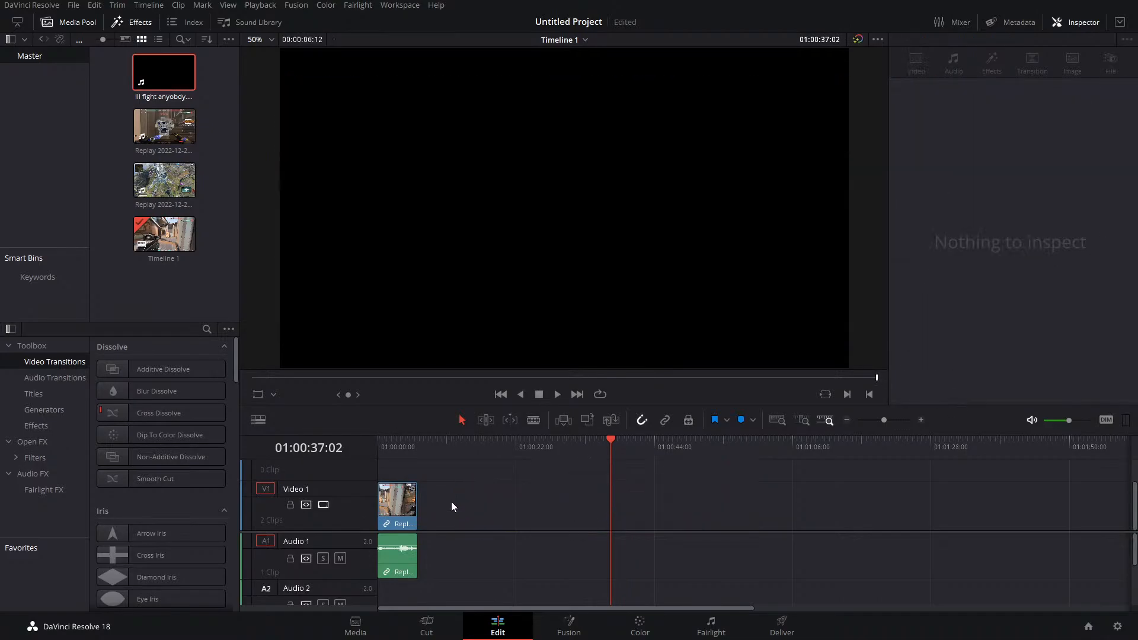
key("ctrl+s")
Keyframe the gameplay clip's Zoom at 01:00:02:22 and set it to 2.120 at 01:00:03:08
left_click(394, 445)
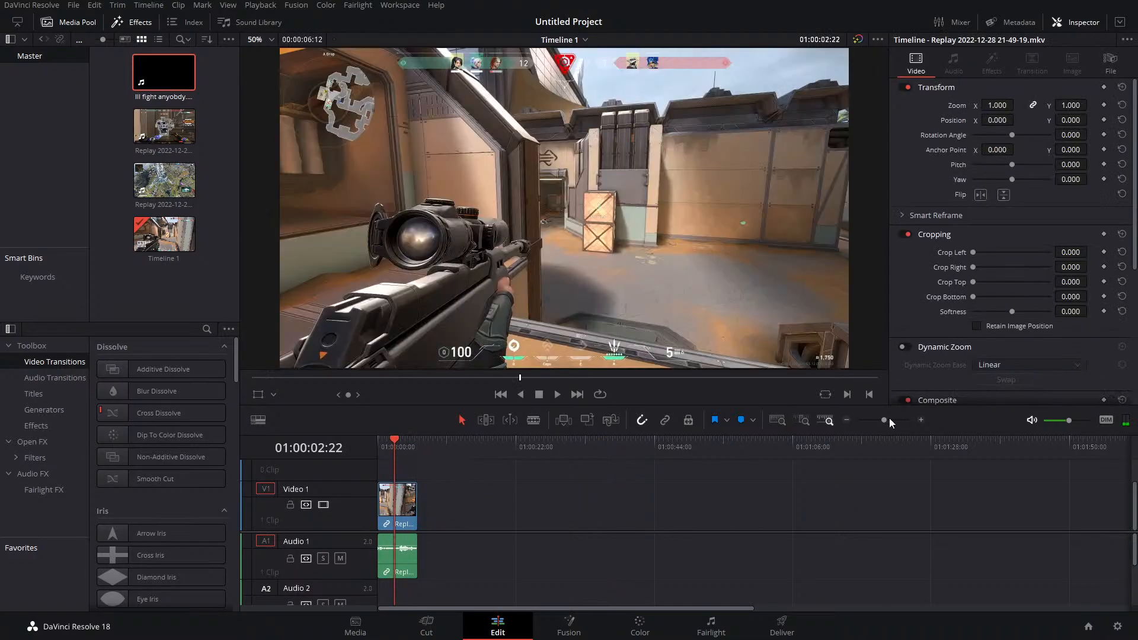
left_click(890, 420)
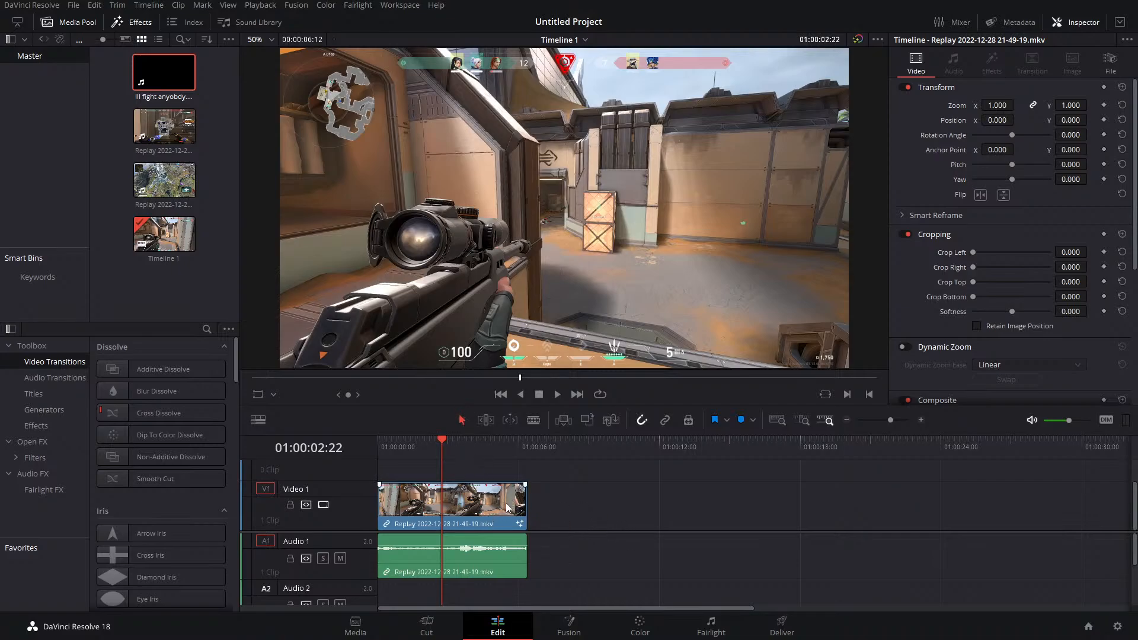
left_click(504, 521)
left_click(1103, 104)
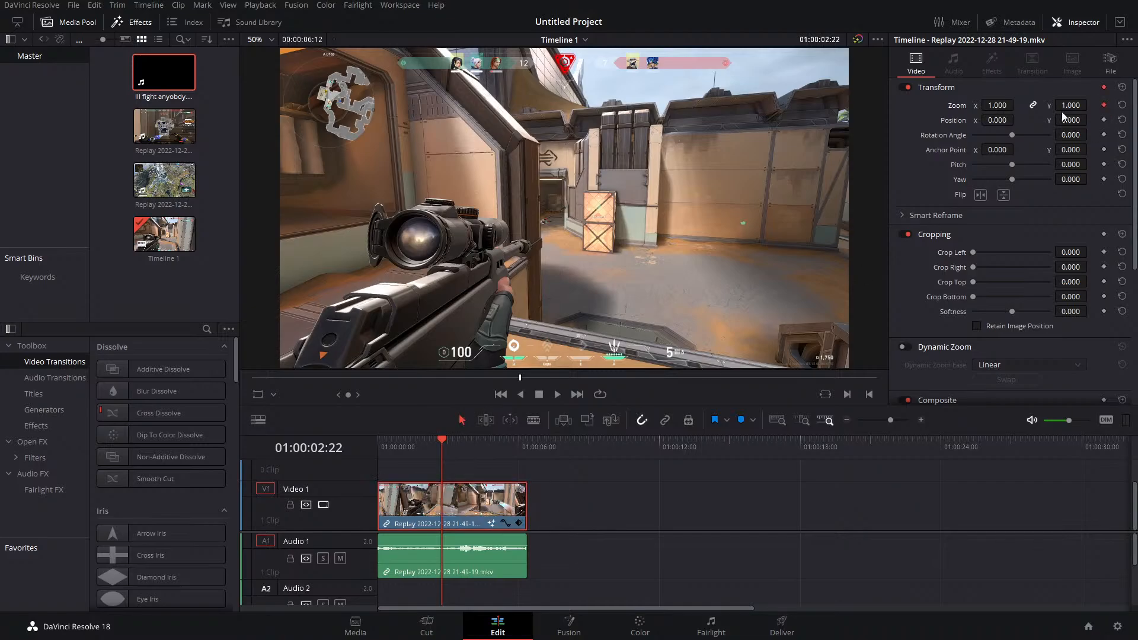
left_click(454, 444)
left_click_drag(994, 105, 1060, 130)
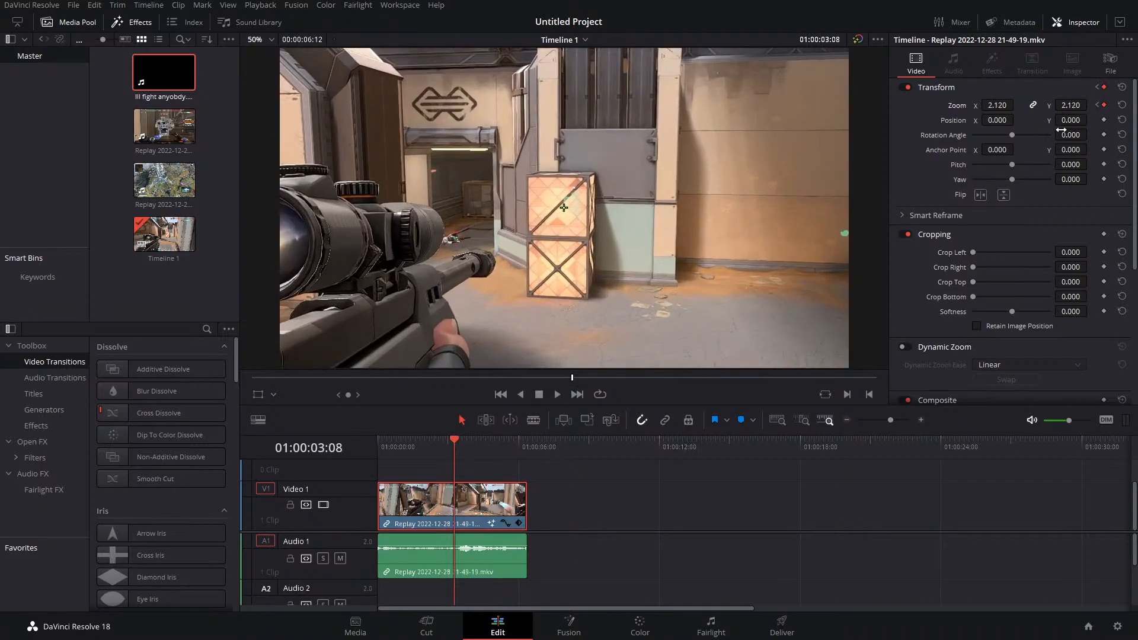
Show the gameplay clip's Zoom X keyframe curve on an enlarged video track area and smooth the ramp between its two keyframes
left_click(505, 522)
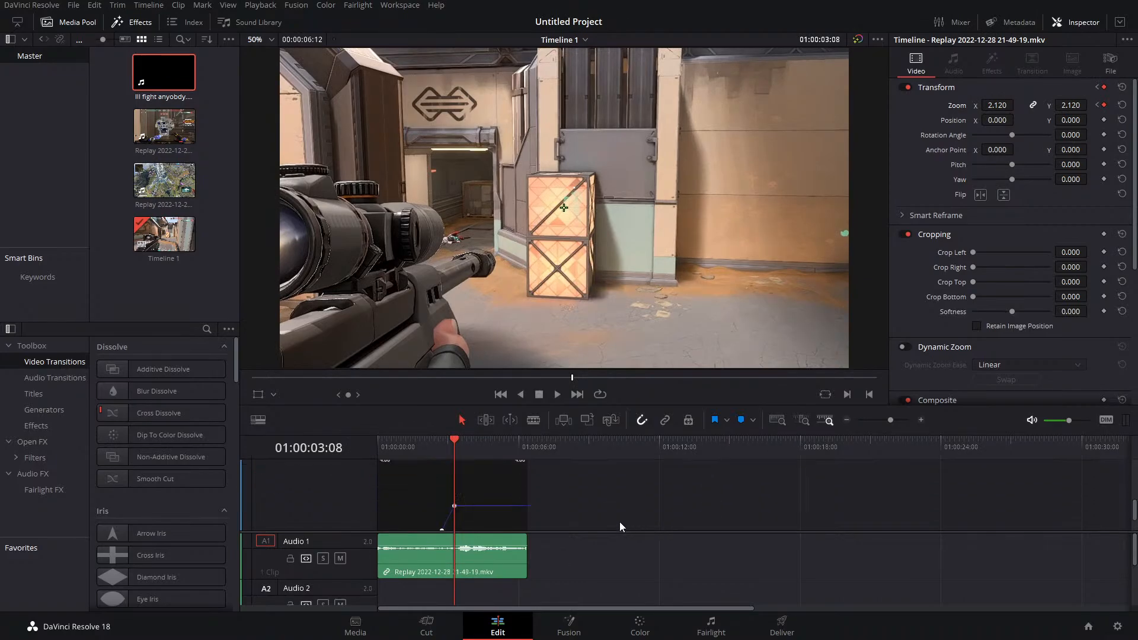
left_click_drag(890, 420, 892, 419)
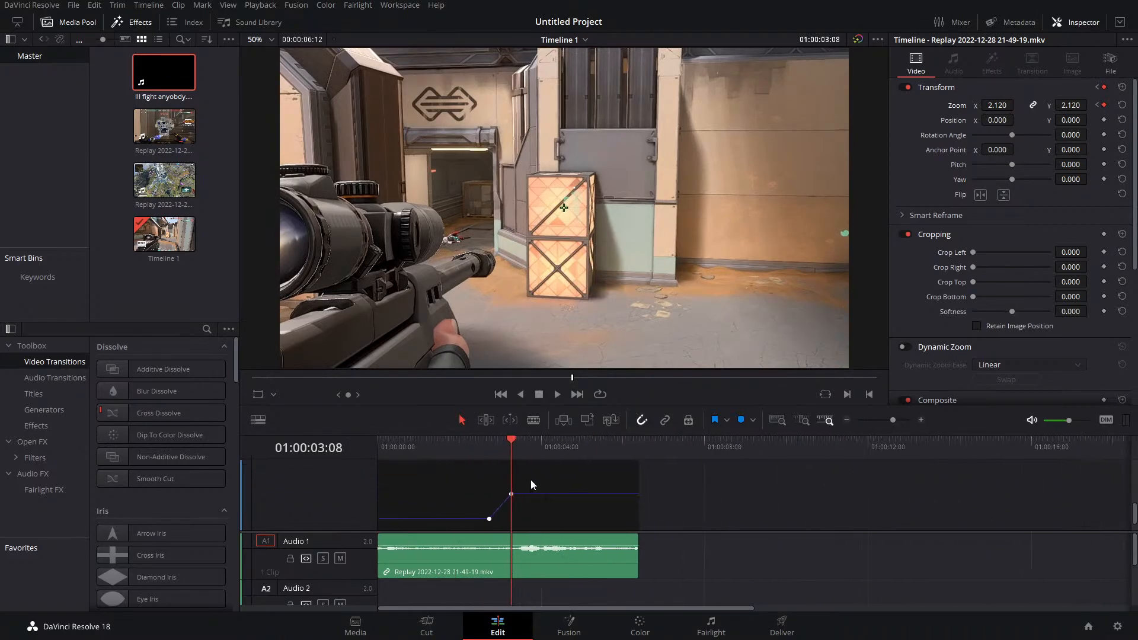
scroll(569, 486, "up", 1)
left_click_drag(690, 531, 681, 586)
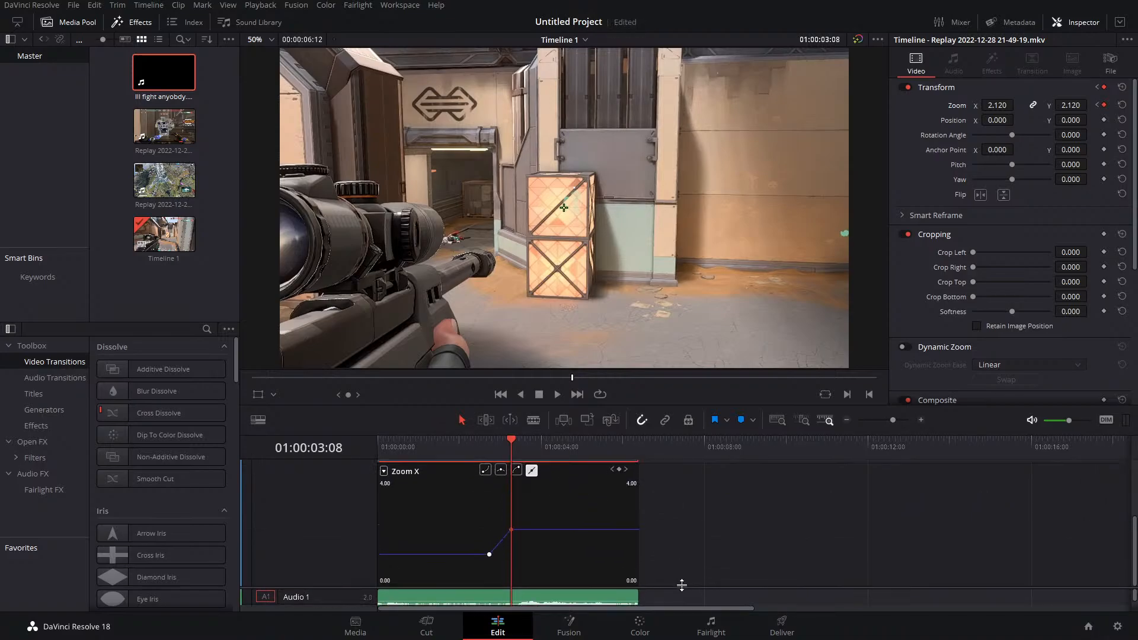
left_click(501, 471)
left_click_drag(899, 420, 902, 419)
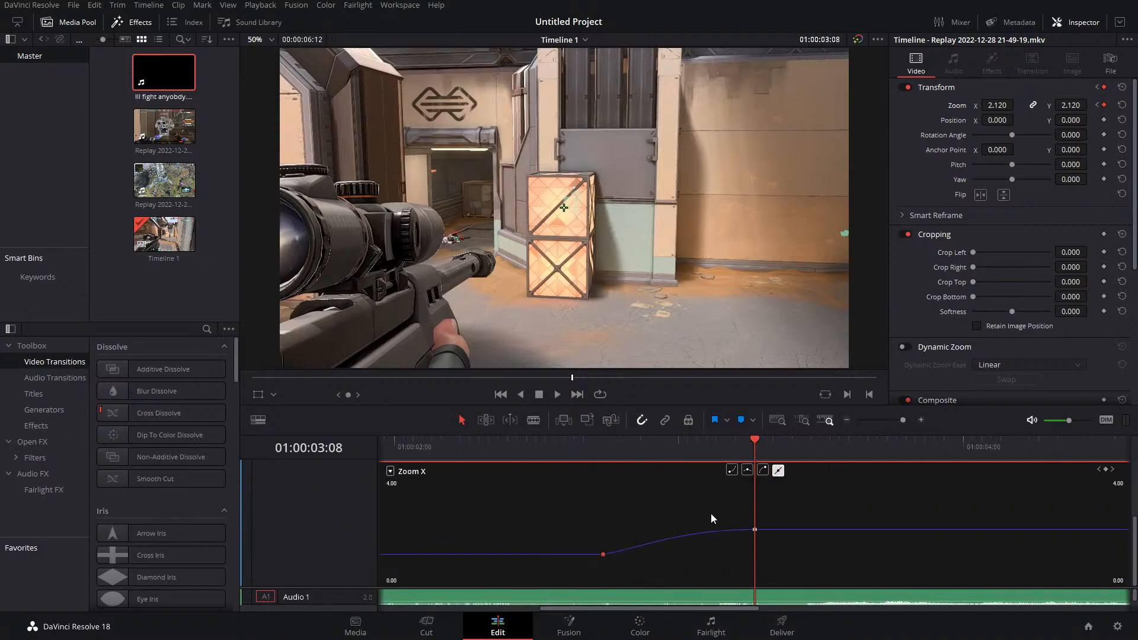
Keyframe the gameplay clip's Position at 01:00:02:22 and 01:00:03:08, setting it to X 625 and Y 509 at 01:00:03:08
left_click(731, 469)
left_click(1103, 119)
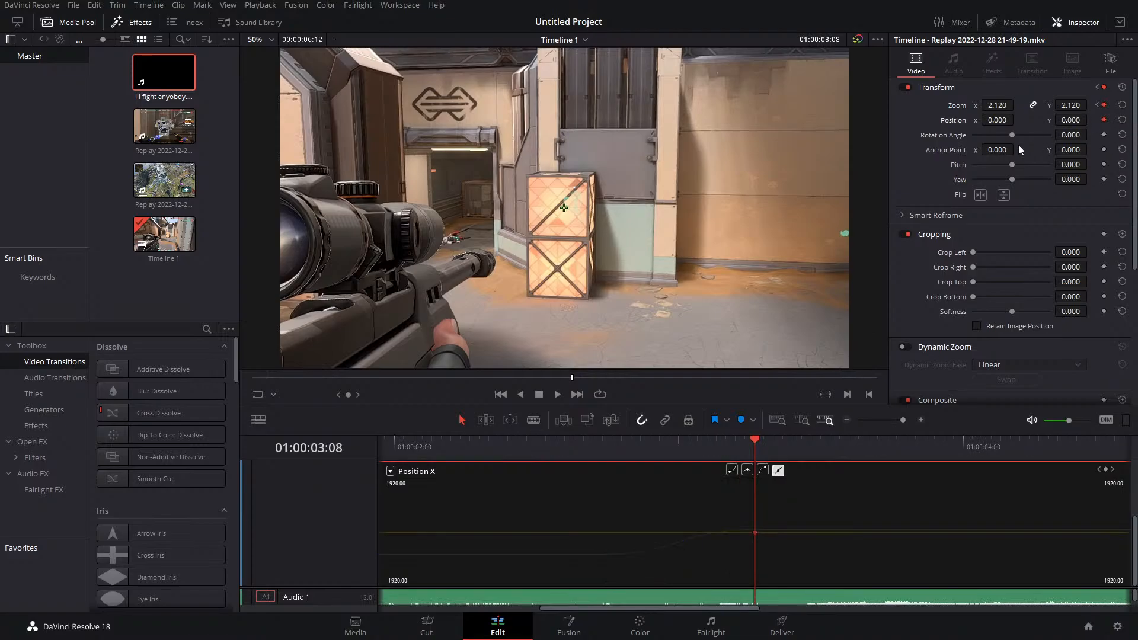
left_click(1096, 106)
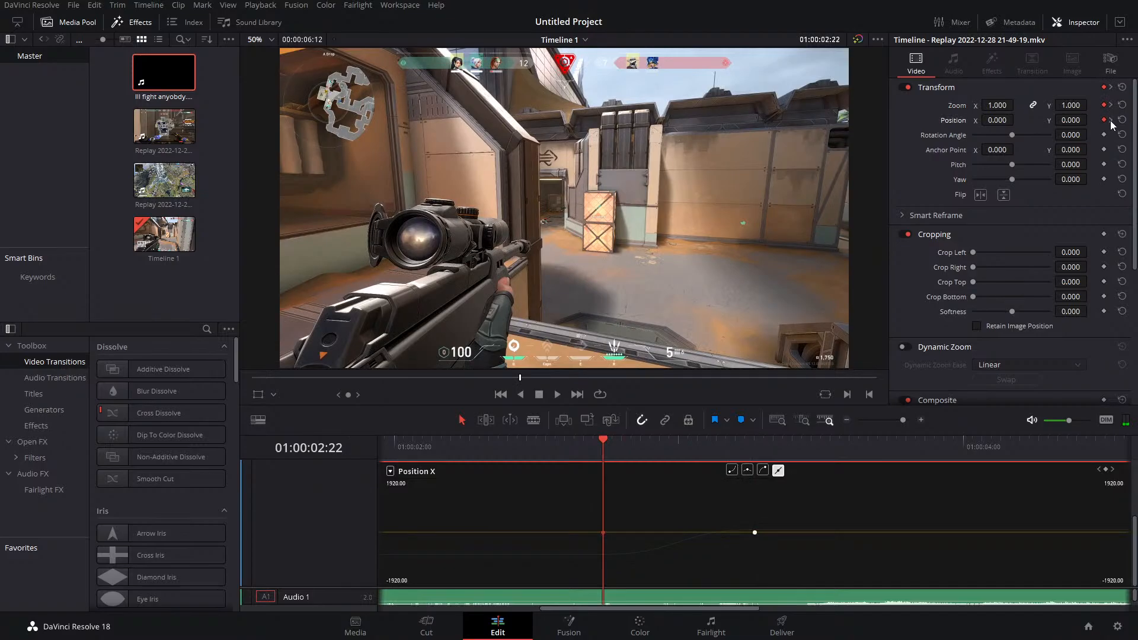
left_click(1110, 120)
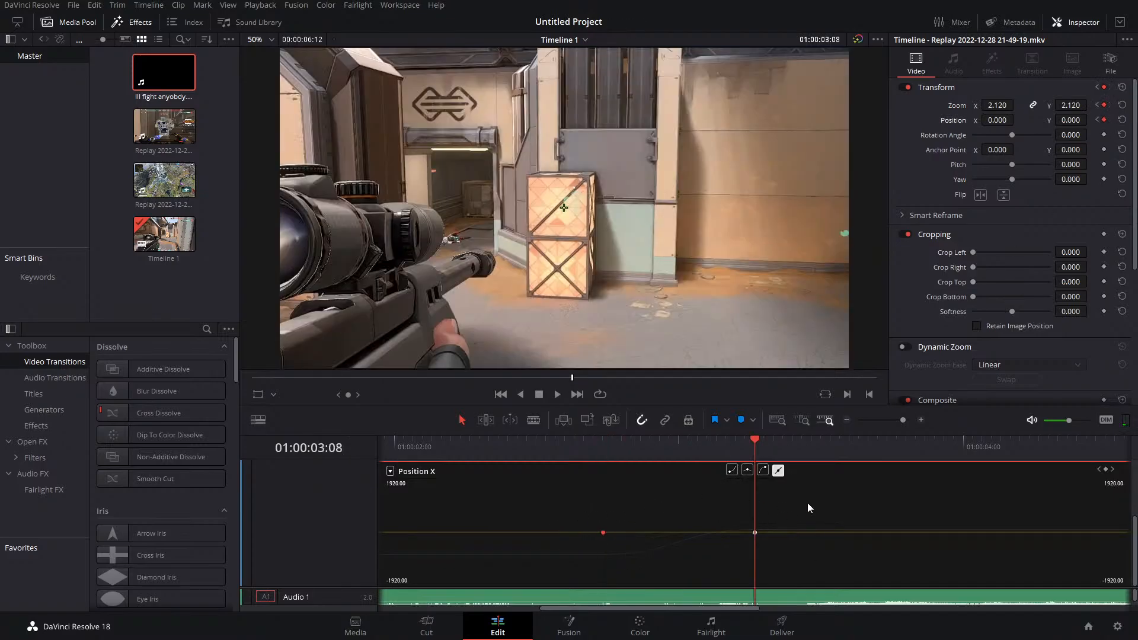
left_click_drag(1073, 122, 992, 134)
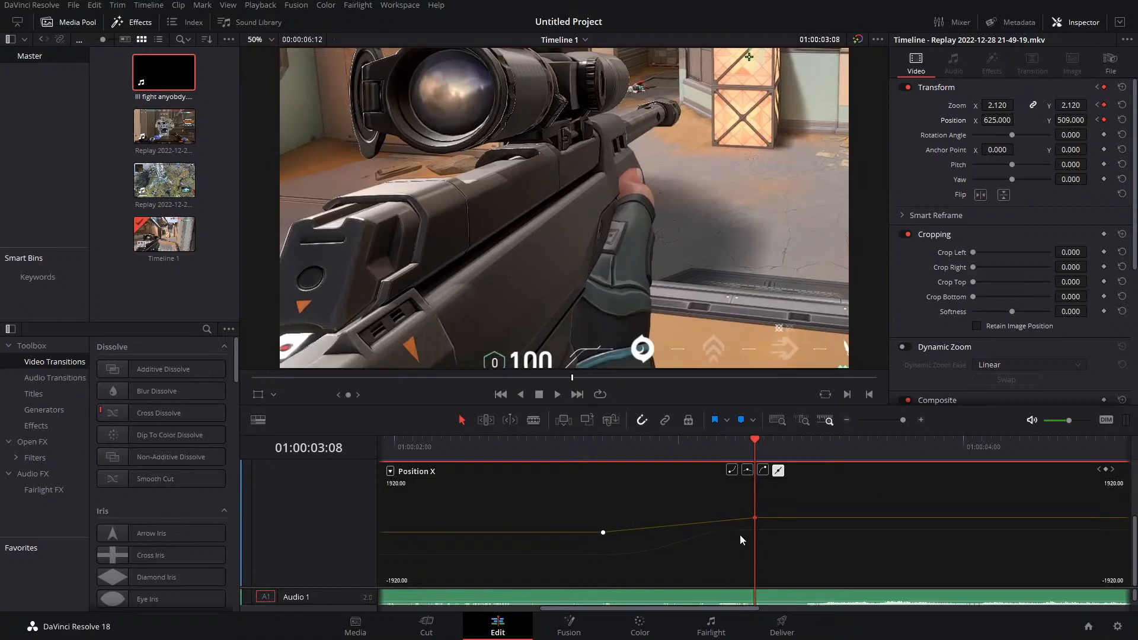
Inspect the Zoom Y curve and select both keyframes on the Position X curve to try easing the ramp between them
left_click(771, 528)
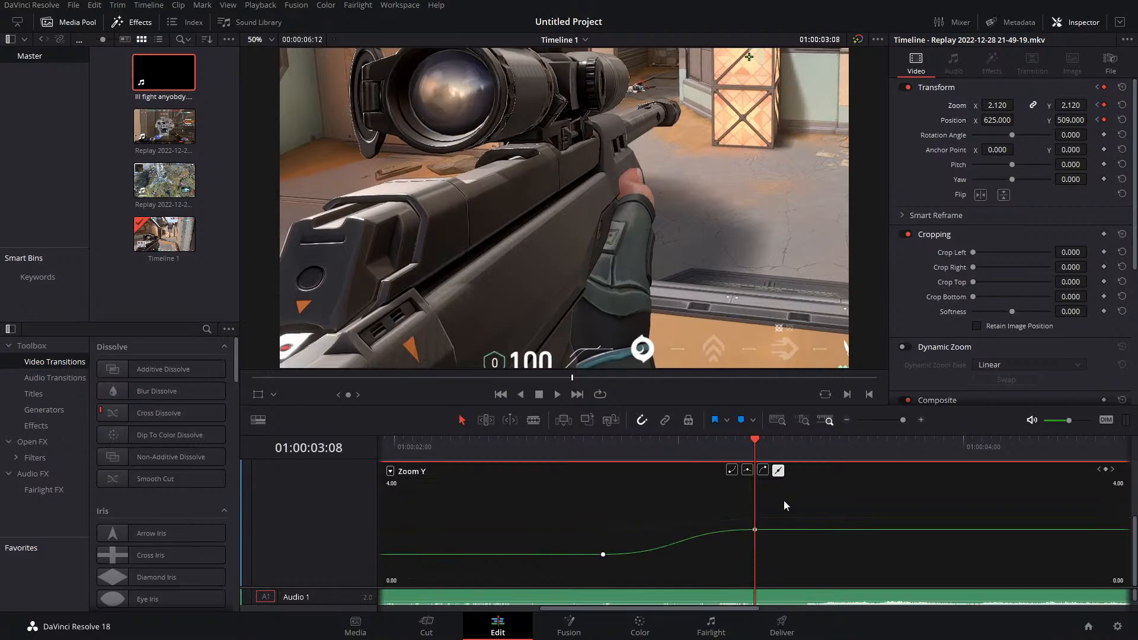
left_click_drag(786, 494, 588, 579)
key("q")
left_click_drag(790, 499, 591, 596)
left_click(778, 470)
key("q")
left_click_drag(794, 496, 656, 586)
left_click_drag(785, 503, 686, 555)
left_click(747, 470)
left_click(739, 520)
left_click_drag(790, 502, 513, 590)
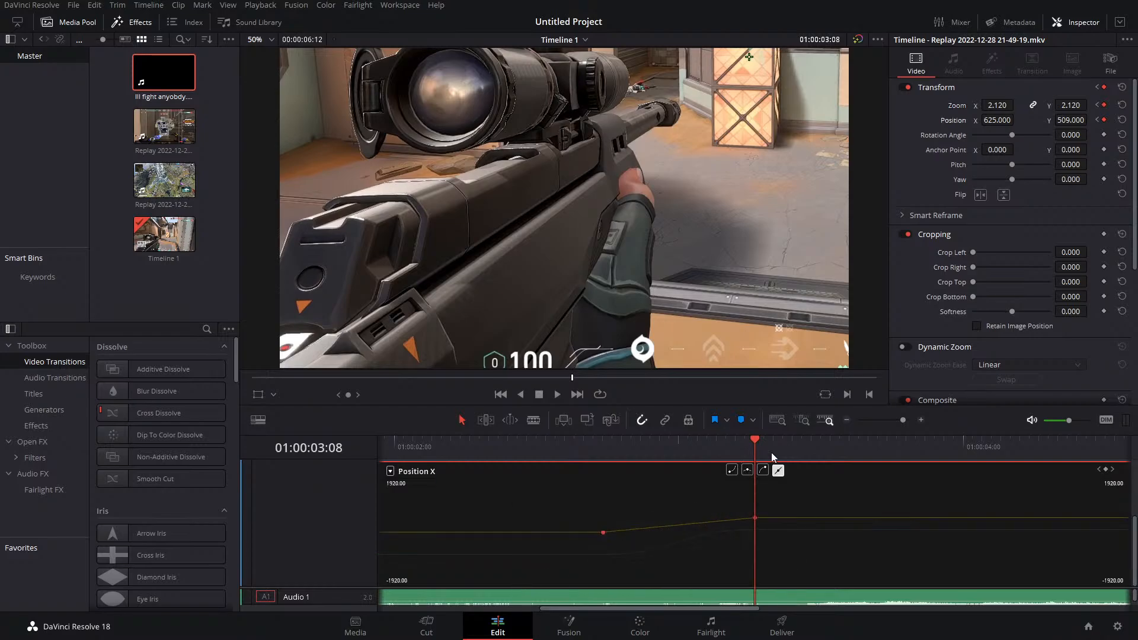
Try to ease the Position X and Position Y keyframes, and preview the move at 01:00:03:01
left_click(750, 472)
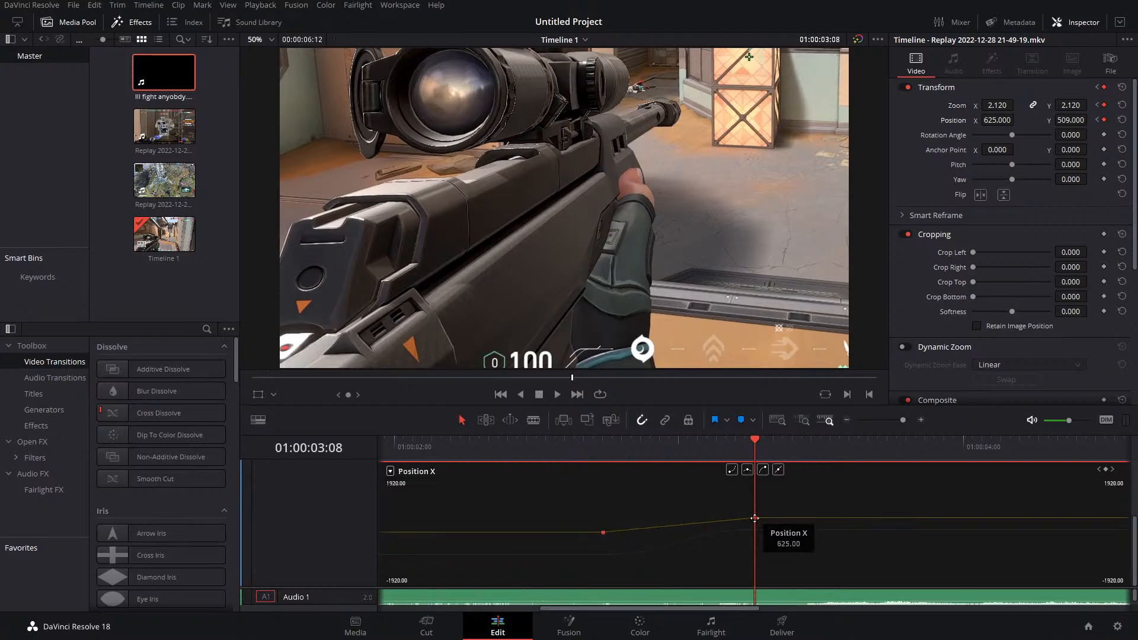
left_click(730, 513)
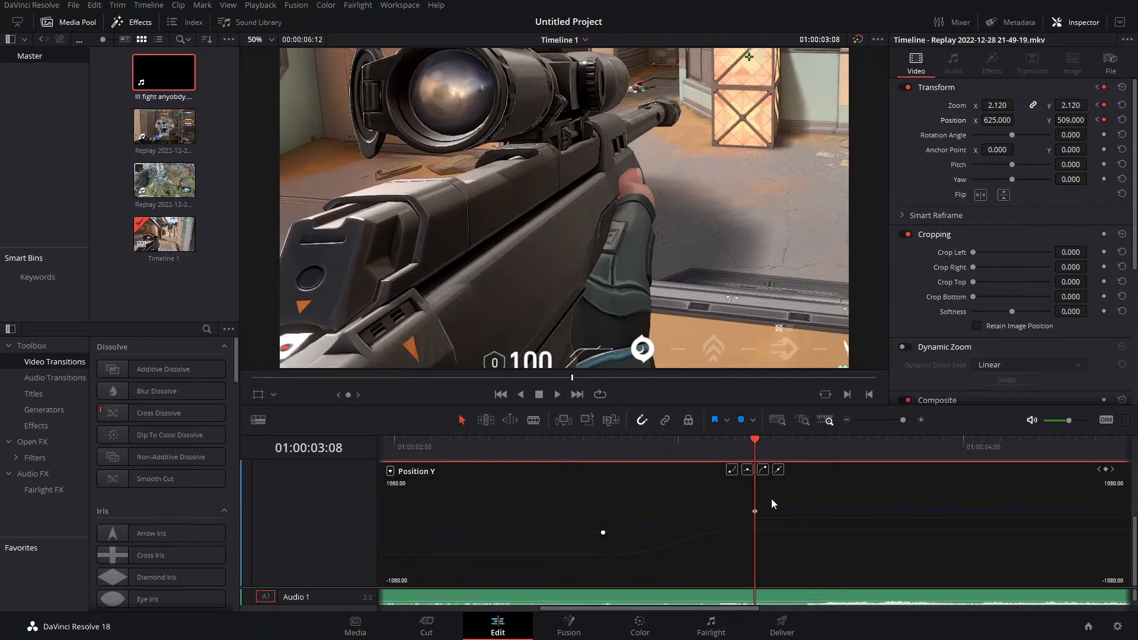
left_click_drag(770, 499, 554, 568)
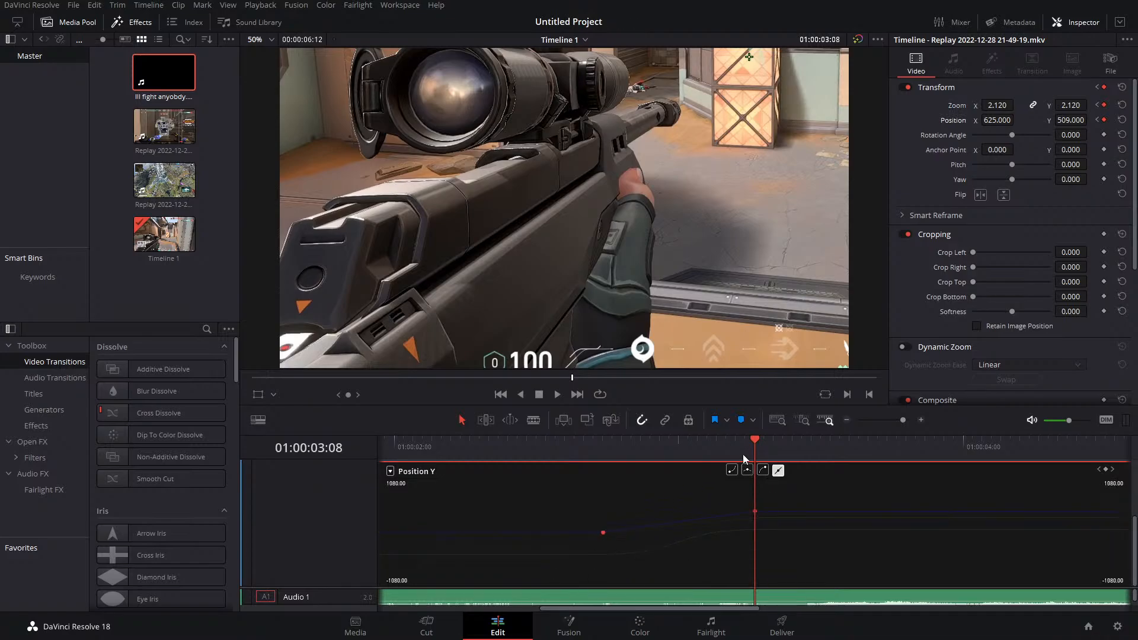
left_click(739, 520)
left_click_drag(751, 439, 686, 471)
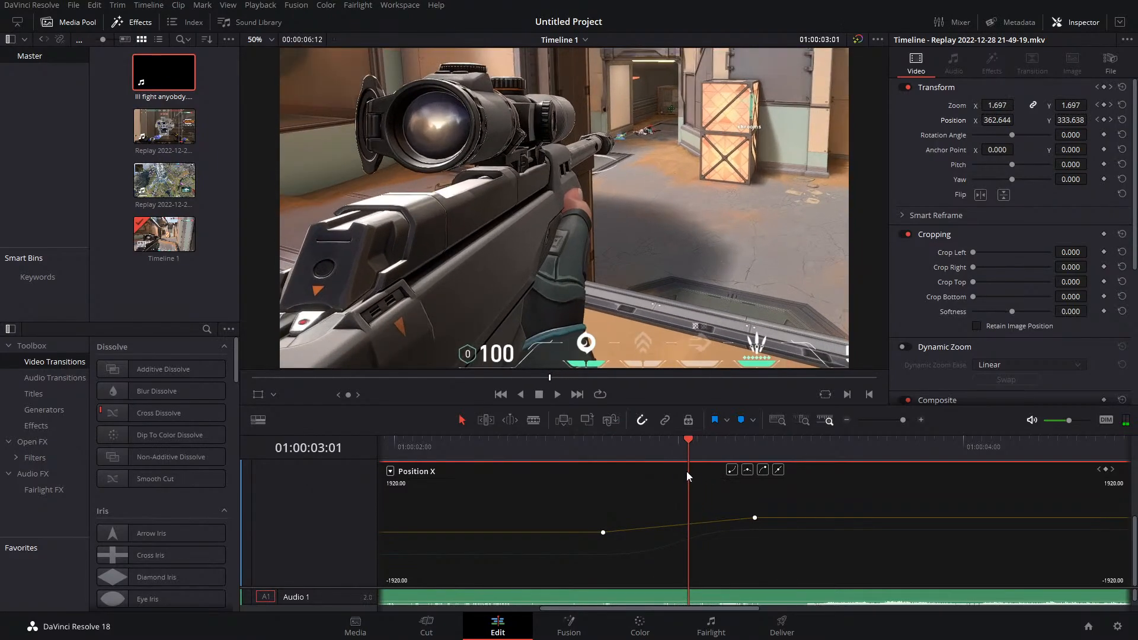
Ease the Position X ramp out of the first keyframe and into the second, and preview it at 01:00:02:29
left_click(754, 519)
left_click_drag(717, 522, 719, 518)
left_click(603, 533)
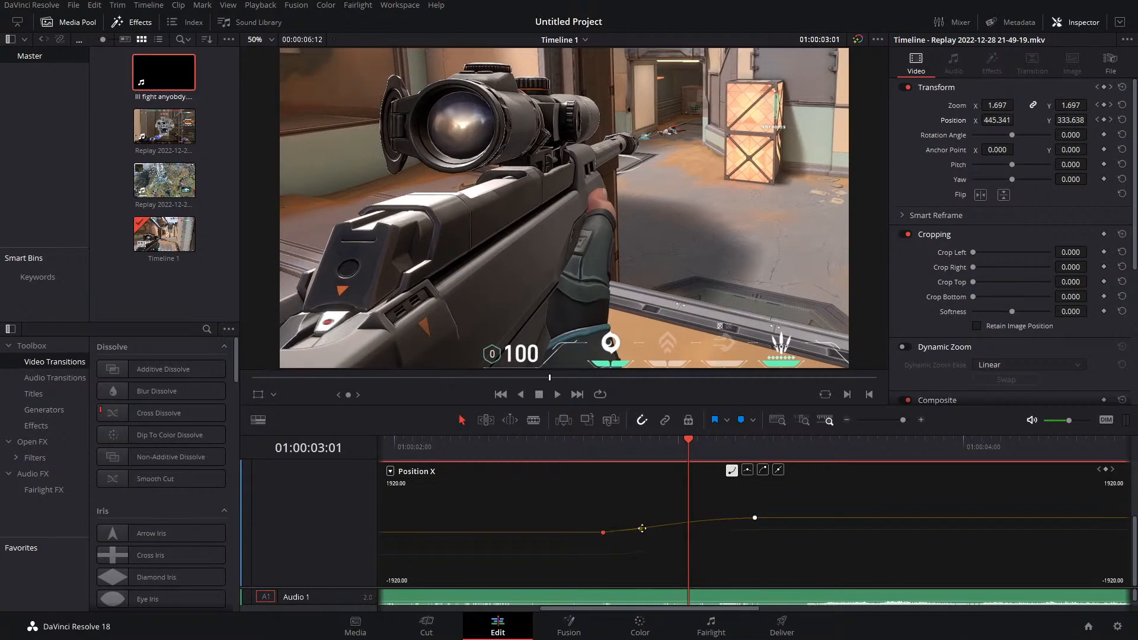
mouse_move(685, 480)
left_mouse_down()
mouse_move(676, 449)
mouse_move(620, 467)
mouse_move(680, 467)
mouse_move(670, 468)
left_mouse_up()
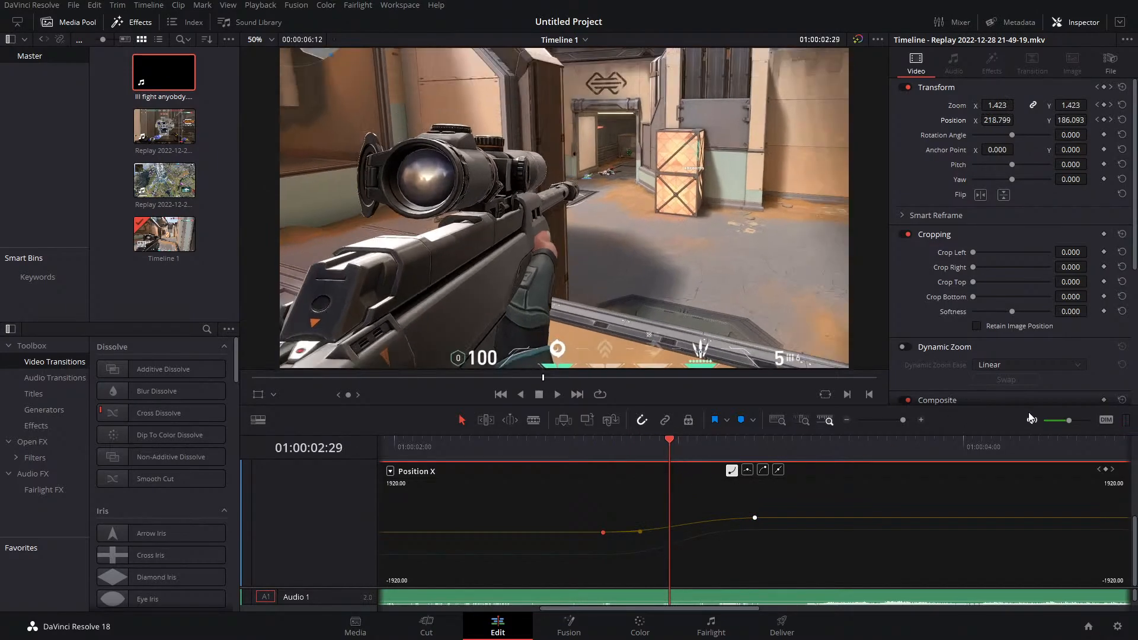
Hide the gameplay clip's keyframe curves, reset all its Transform settings, and show the whole clip with its audio track
scroll(703, 507, "up", 3)
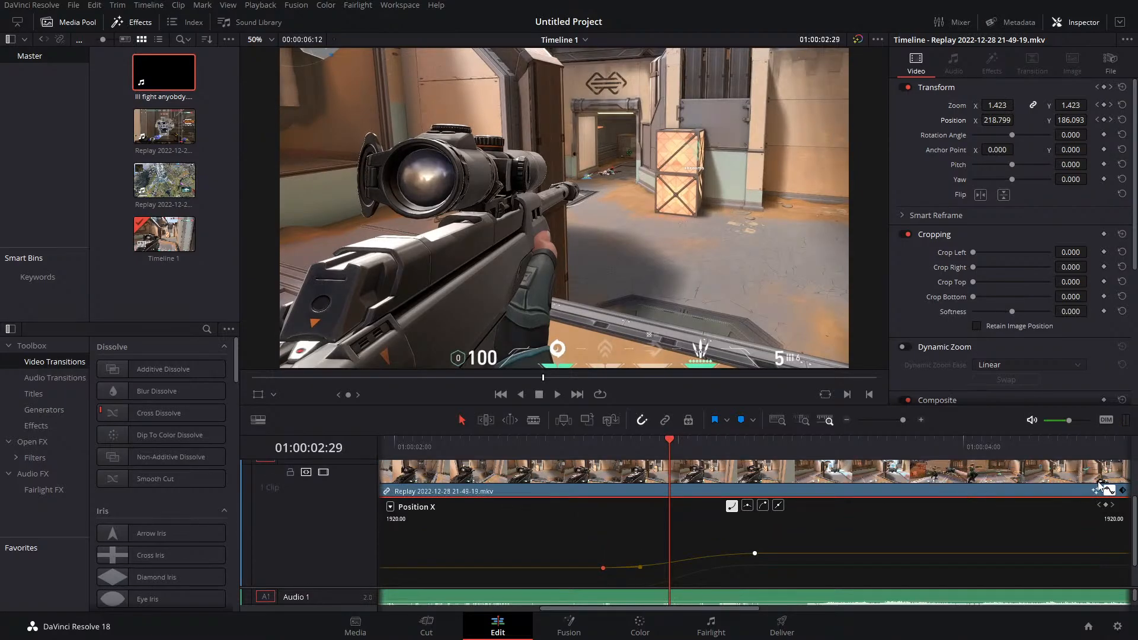
left_click(1110, 487)
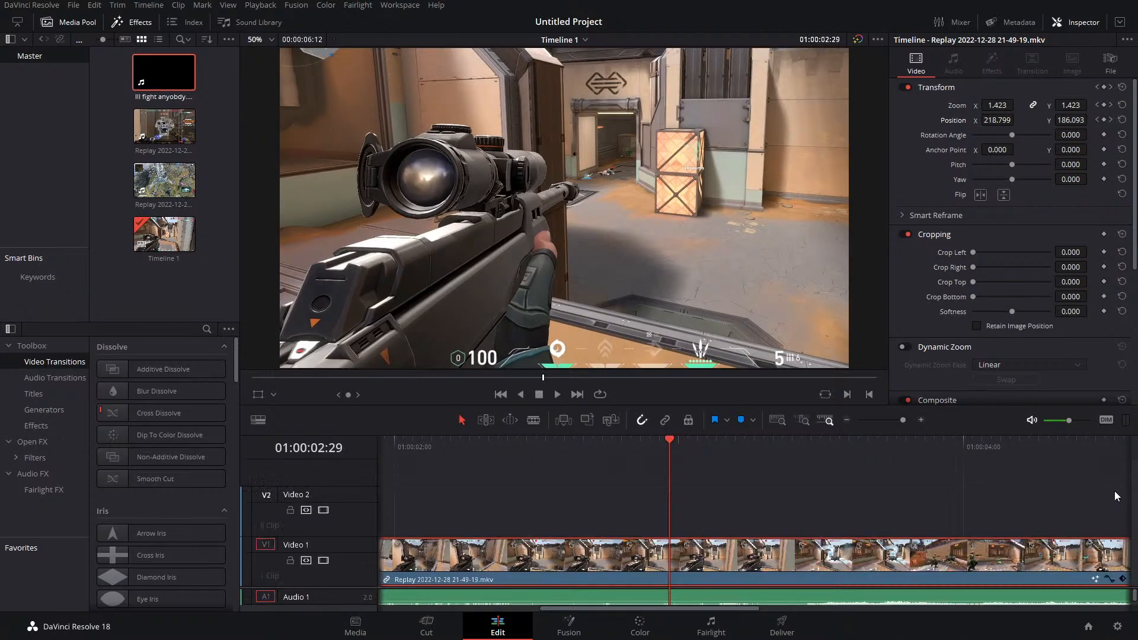
left_click(1121, 87)
left_click_drag(898, 421, 891, 421)
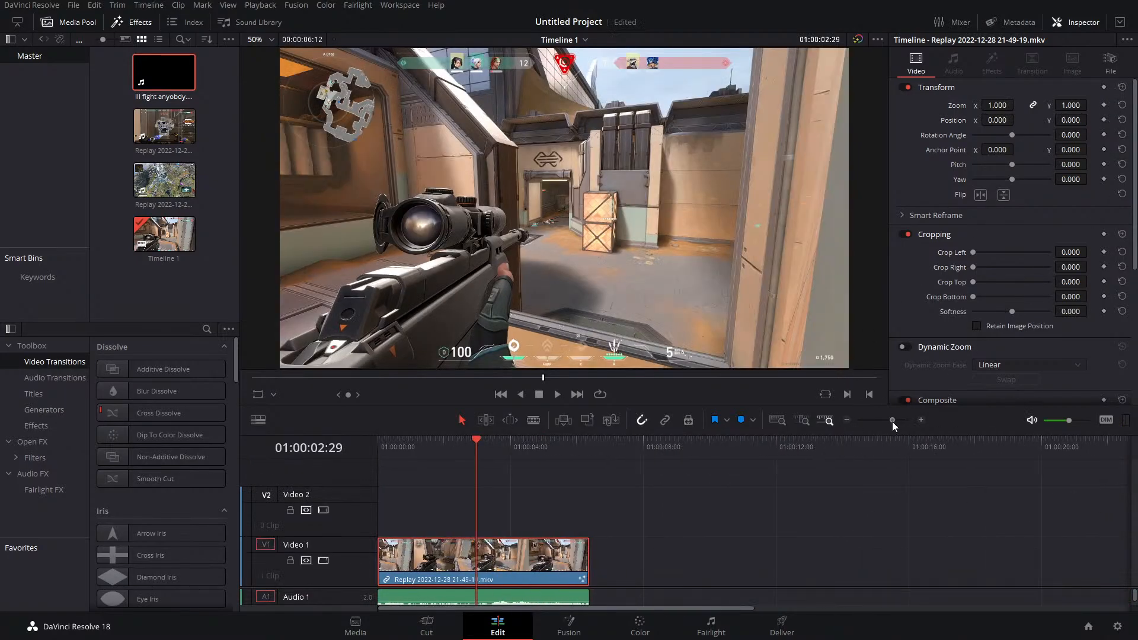
left_click_drag(766, 588, 773, 533)
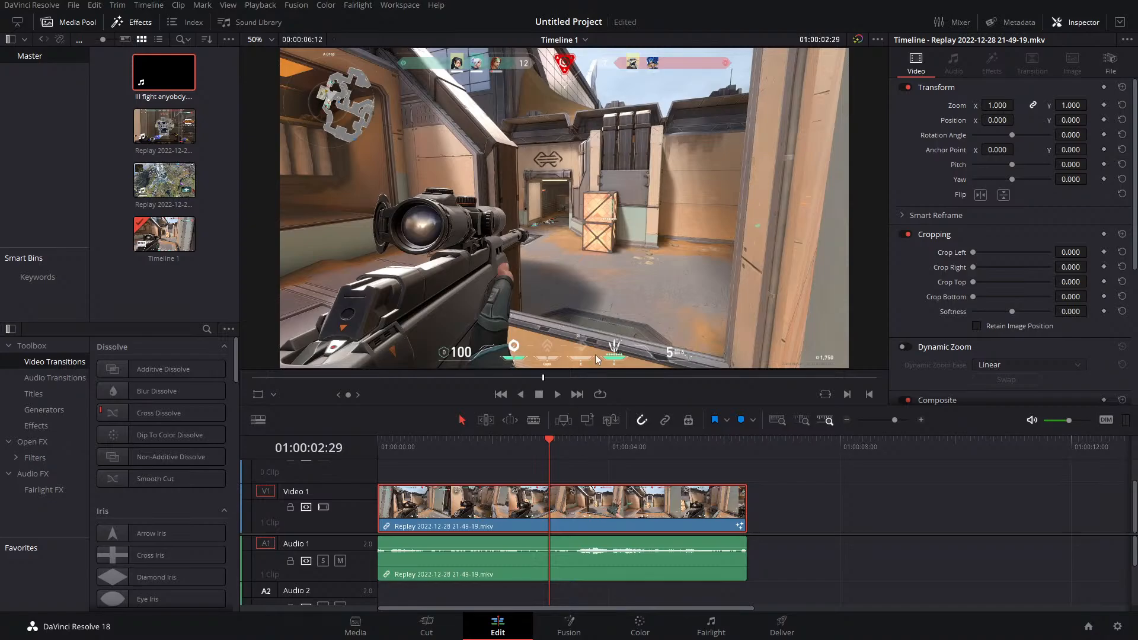
Open the gameplay clip in Fusion at 01:00:03:28 and add Optical Flow and Vector Motion Blur nodes after MediaIn1
left_click_drag(551, 444, 520, 457)
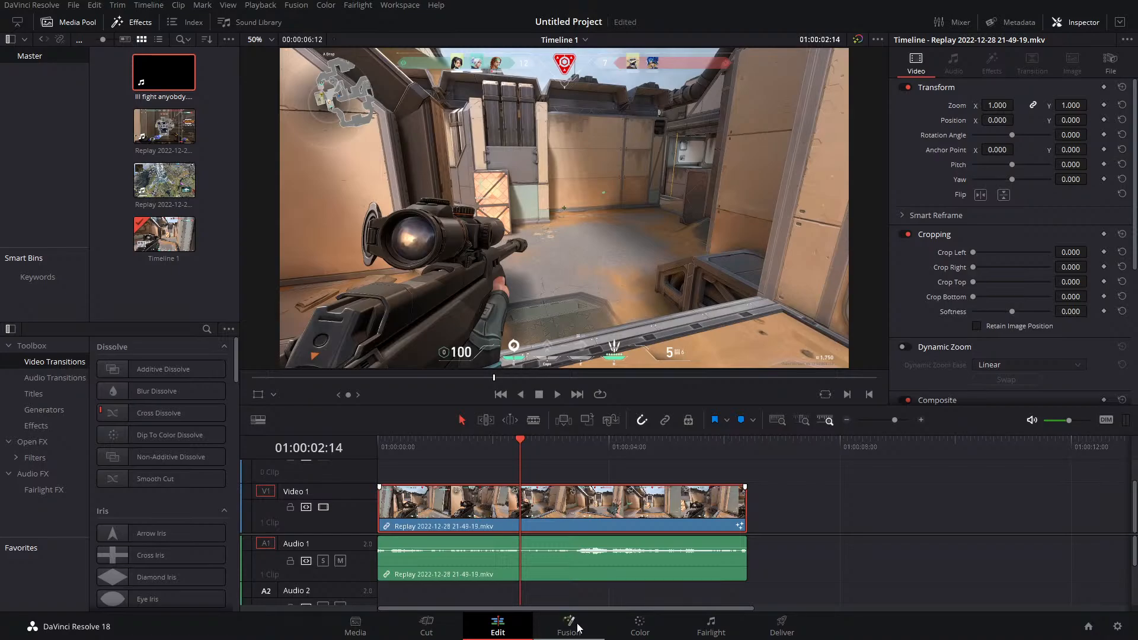
left_click(523, 442)
left_click_drag(524, 444, 607, 466)
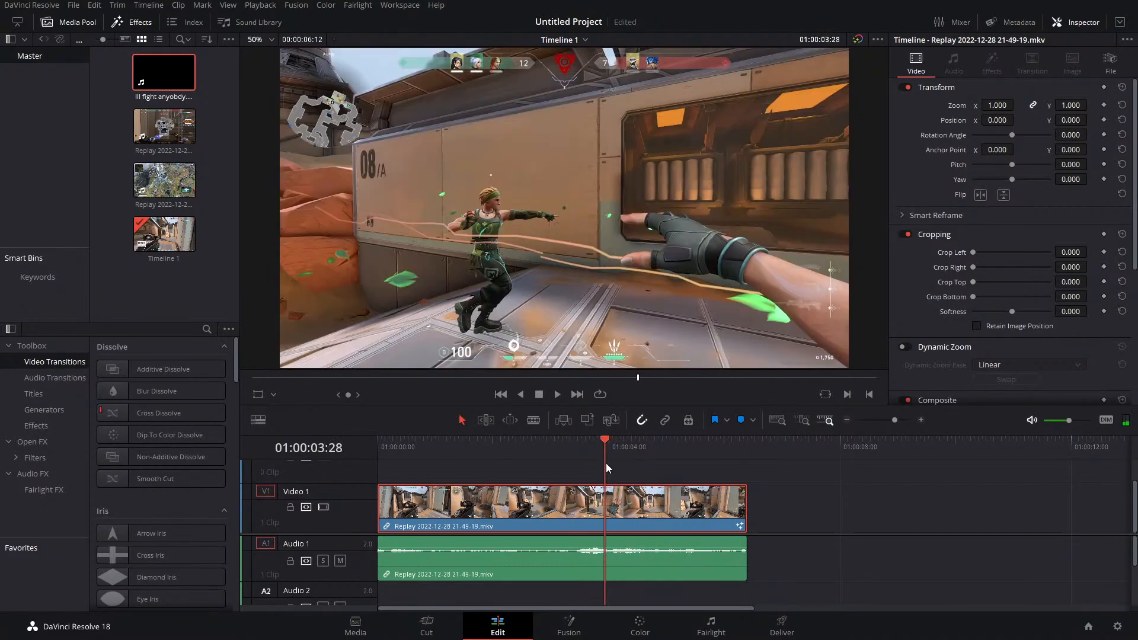
left_click(568, 626)
key("shift+space")
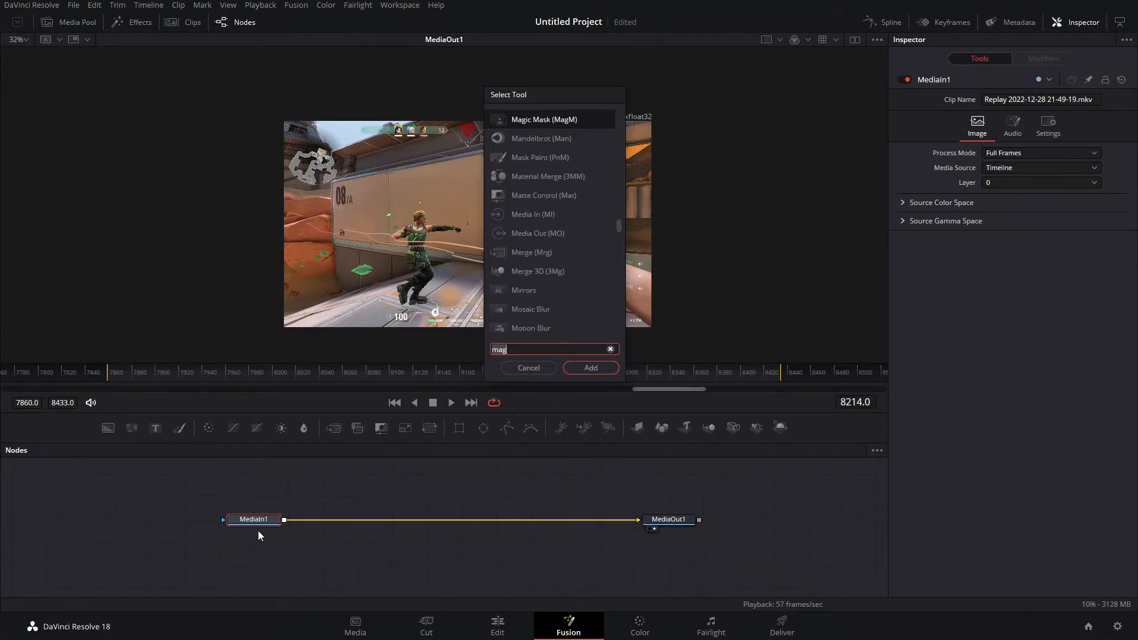
type("op")
type("vec")
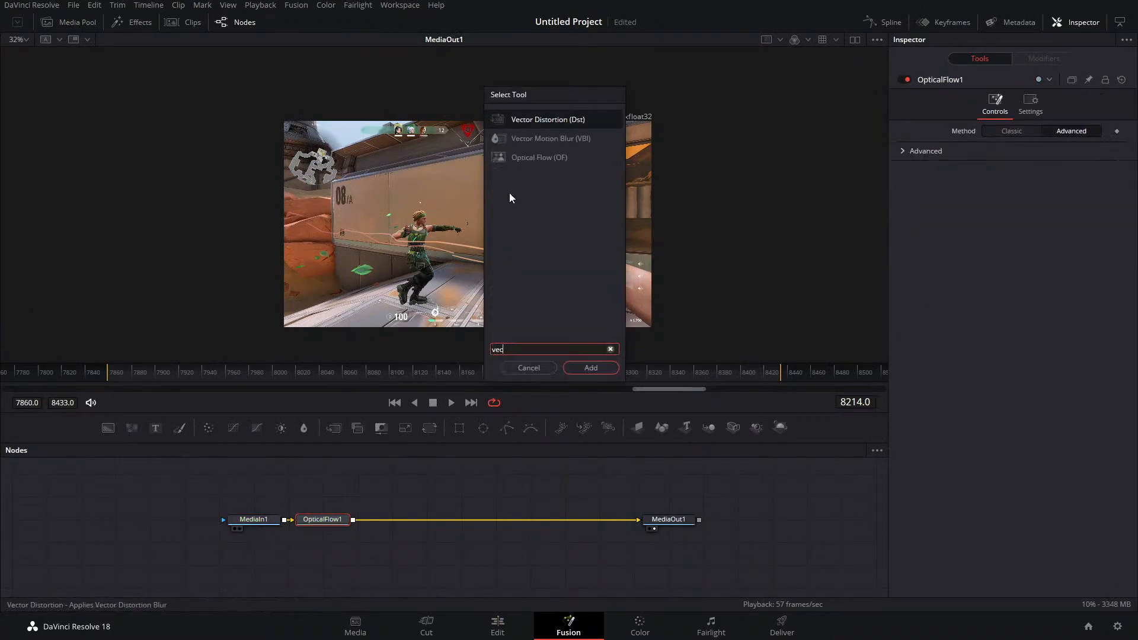
left_click(577, 143)
left_click(595, 369)
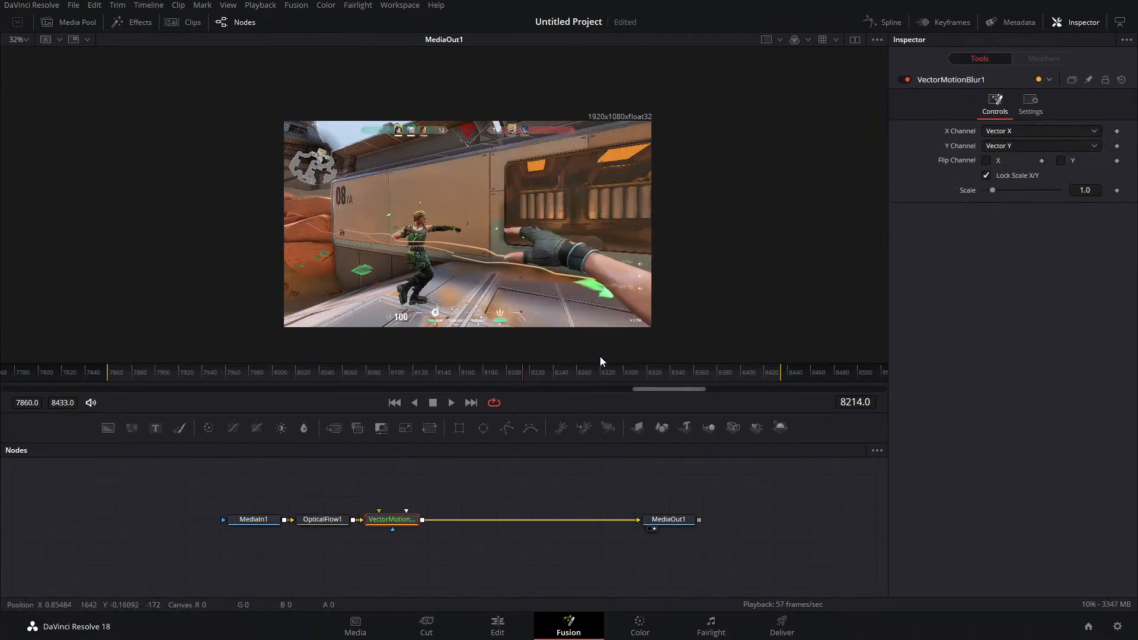
Set the Vector Motion Blur node's Scale to 0.31 while examining the blur in the enlarged preview
scroll(522, 254, "up", 1)
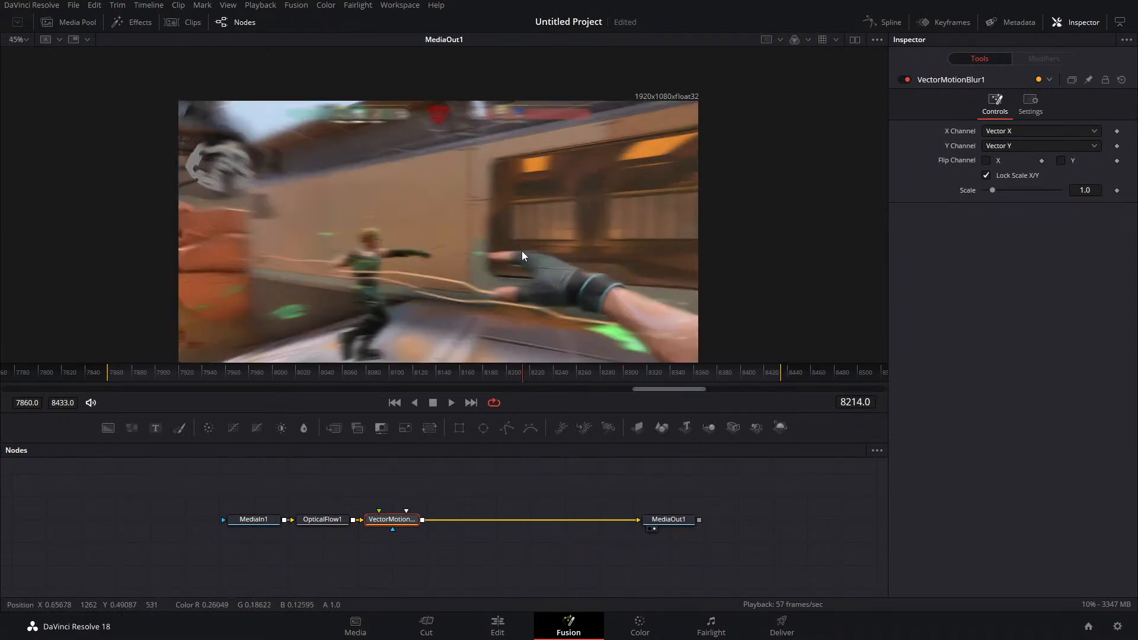
left_click_drag(522, 255, 516, 214)
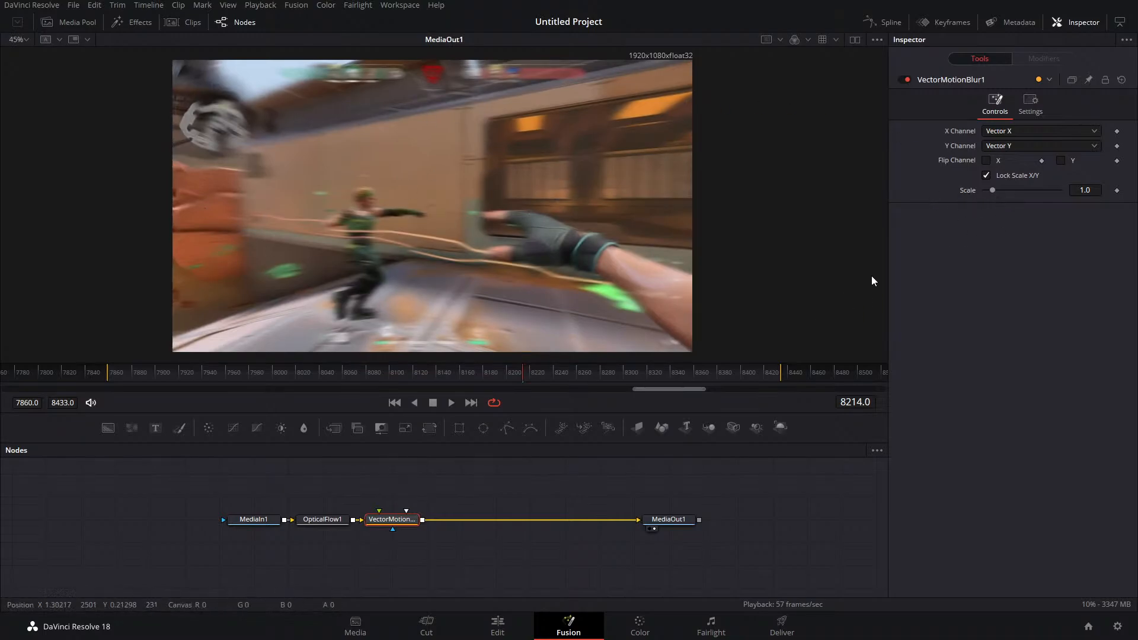
left_click_drag(995, 195, 989, 197)
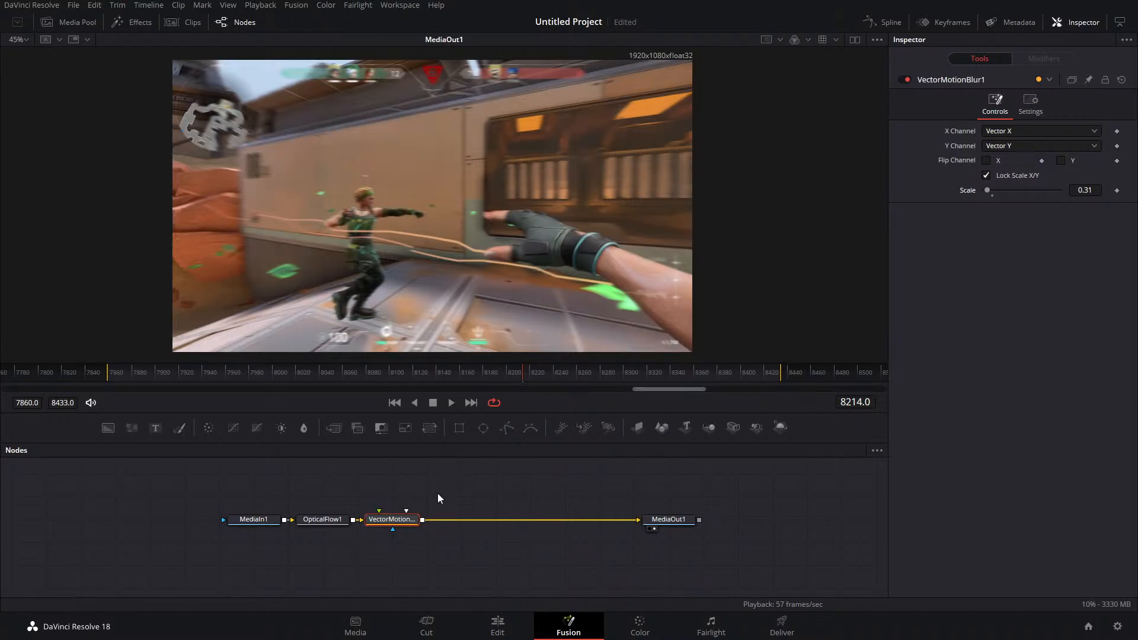
Delete the Optical Flow and Vector Motion Blur nodes together
left_click(332, 499)
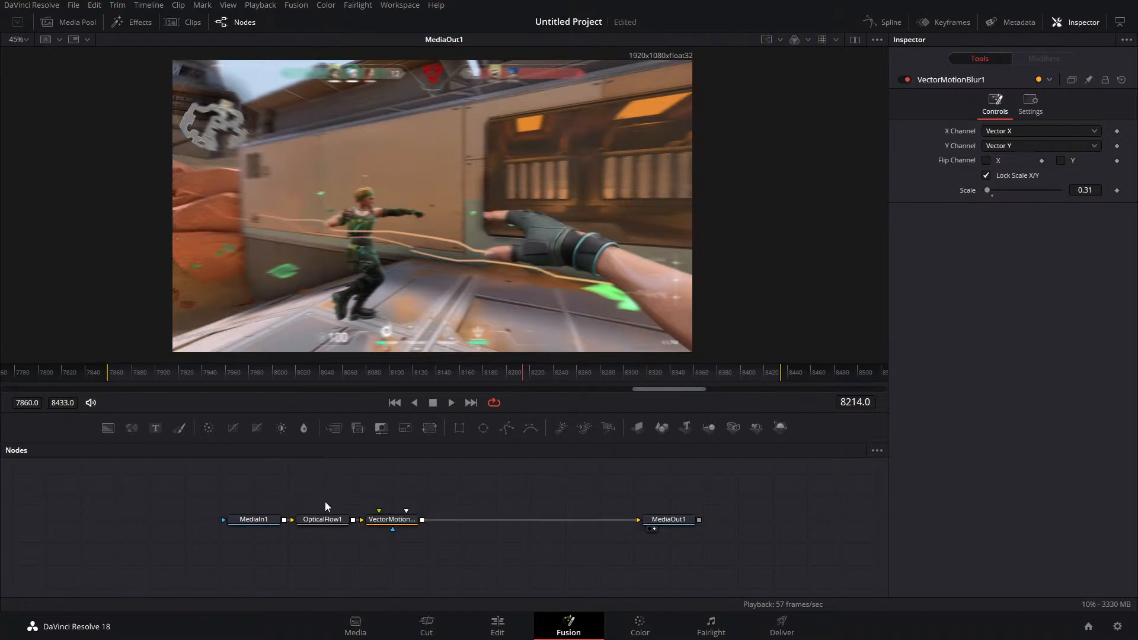
left_click_drag(294, 497, 386, 557)
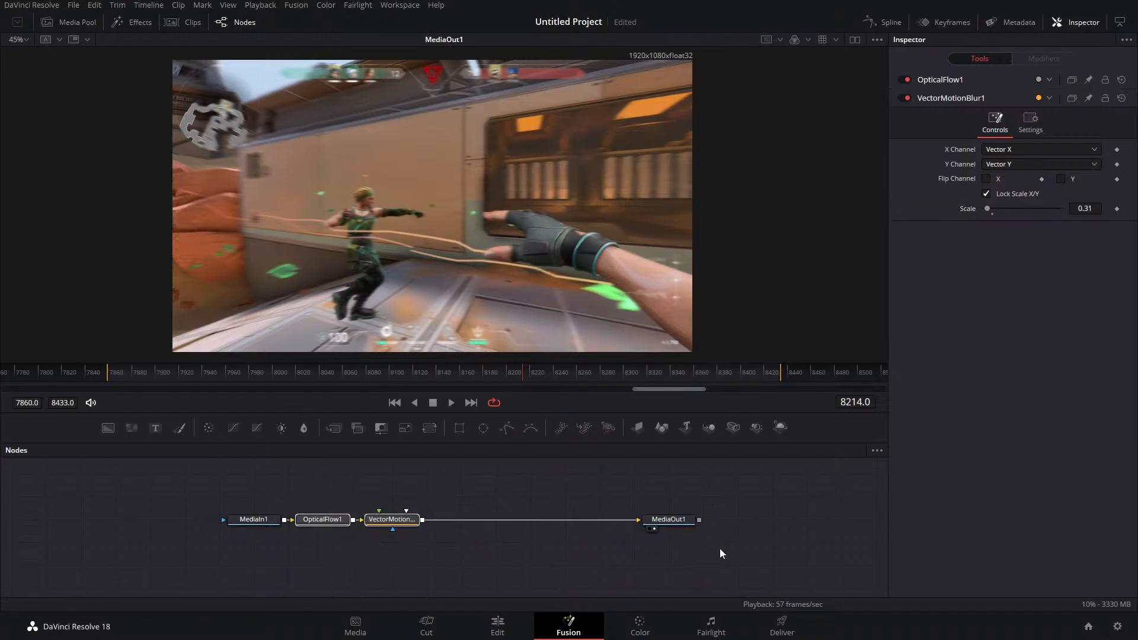
key("Delete")
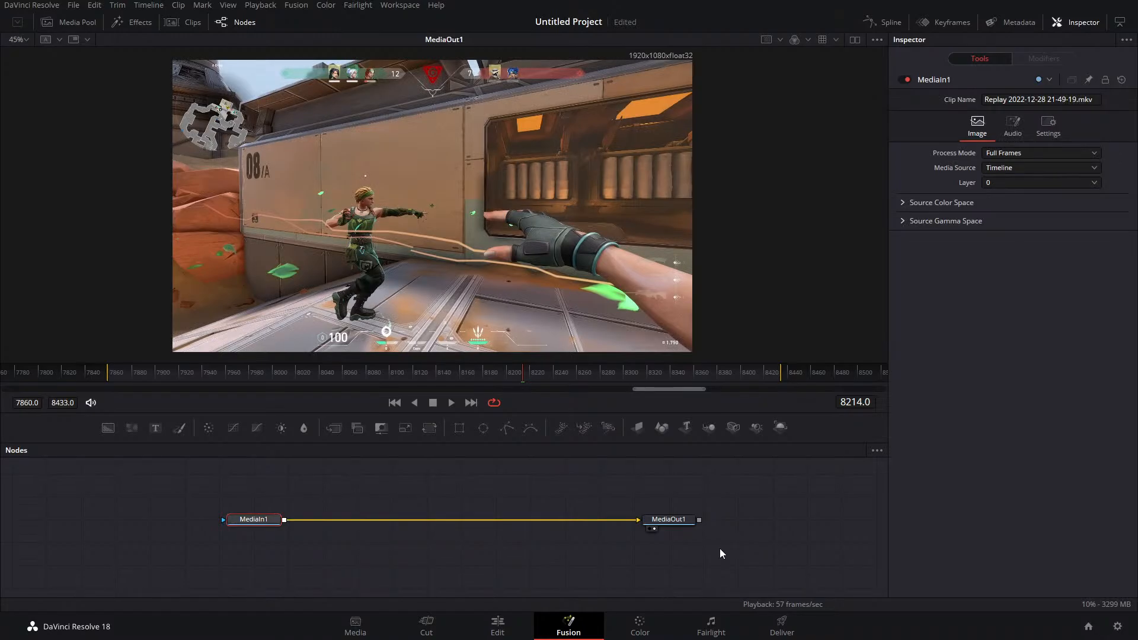
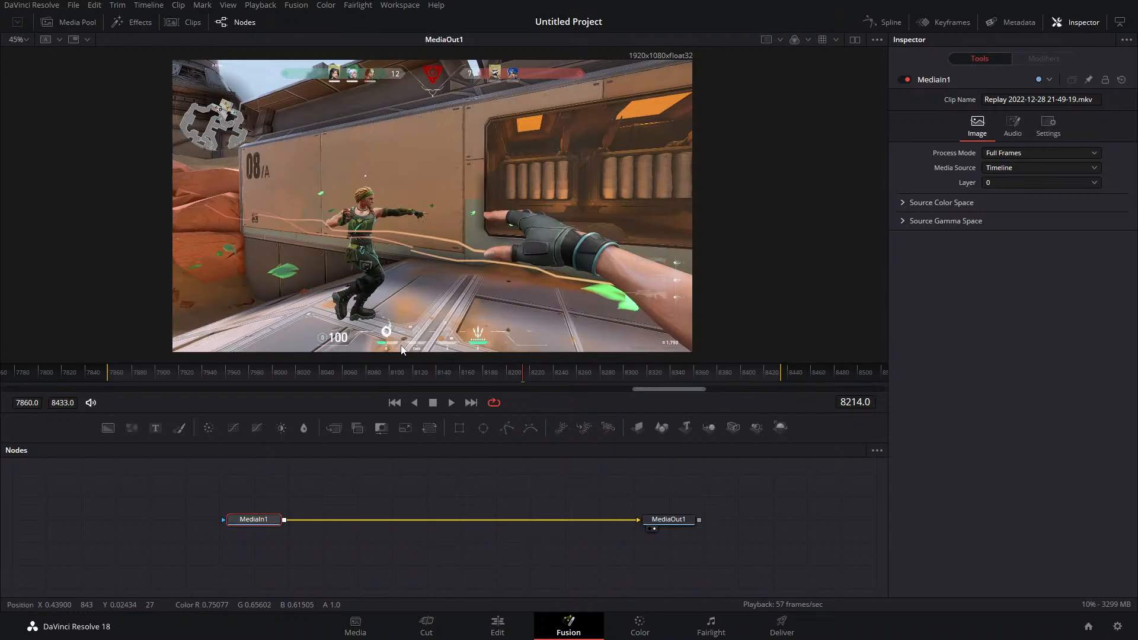
Return to the Edit page and place a Text+ title on the track above the gameplay clip, with the playhead at 01:00:03:22
left_click(497, 625)
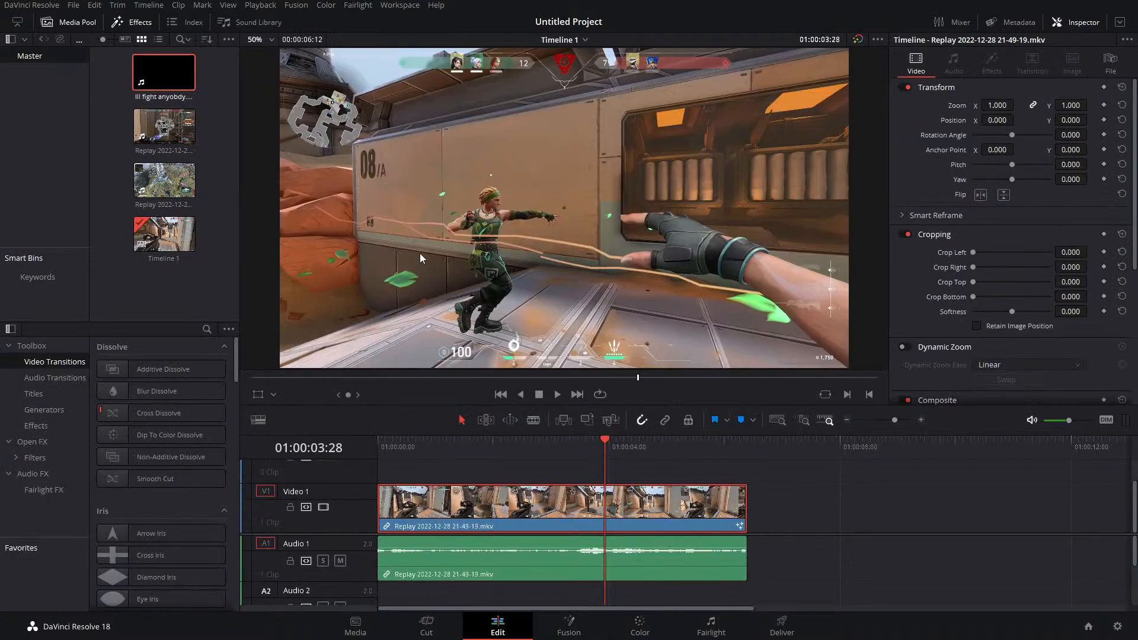
left_click_drag(600, 450, 566, 455)
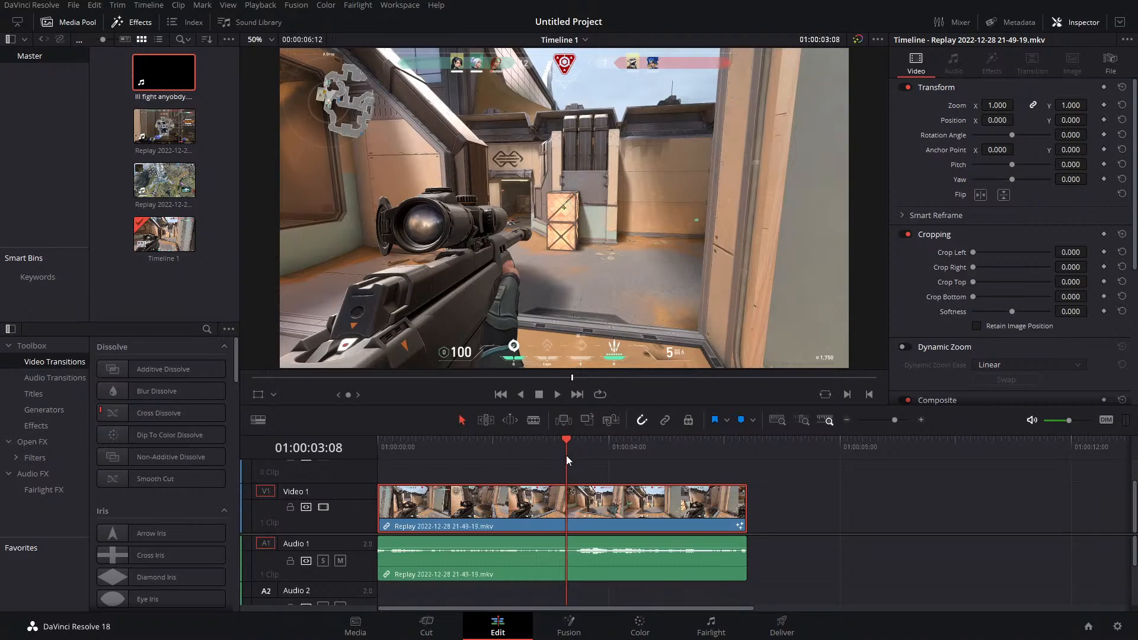
left_click_drag(567, 439, 592, 446)
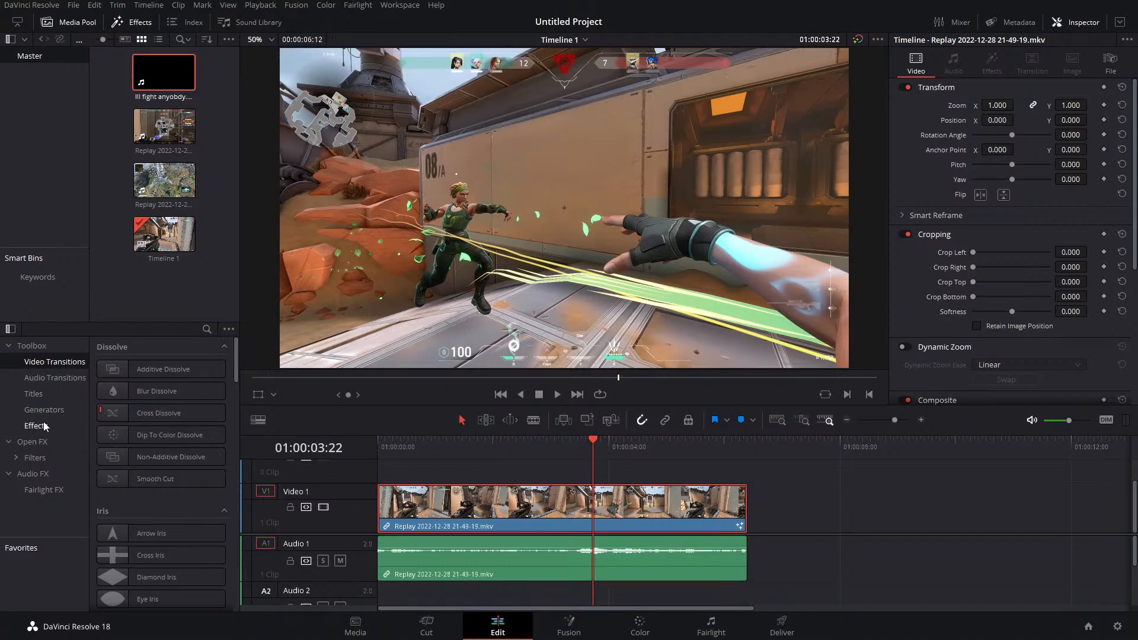
left_click(33, 393)
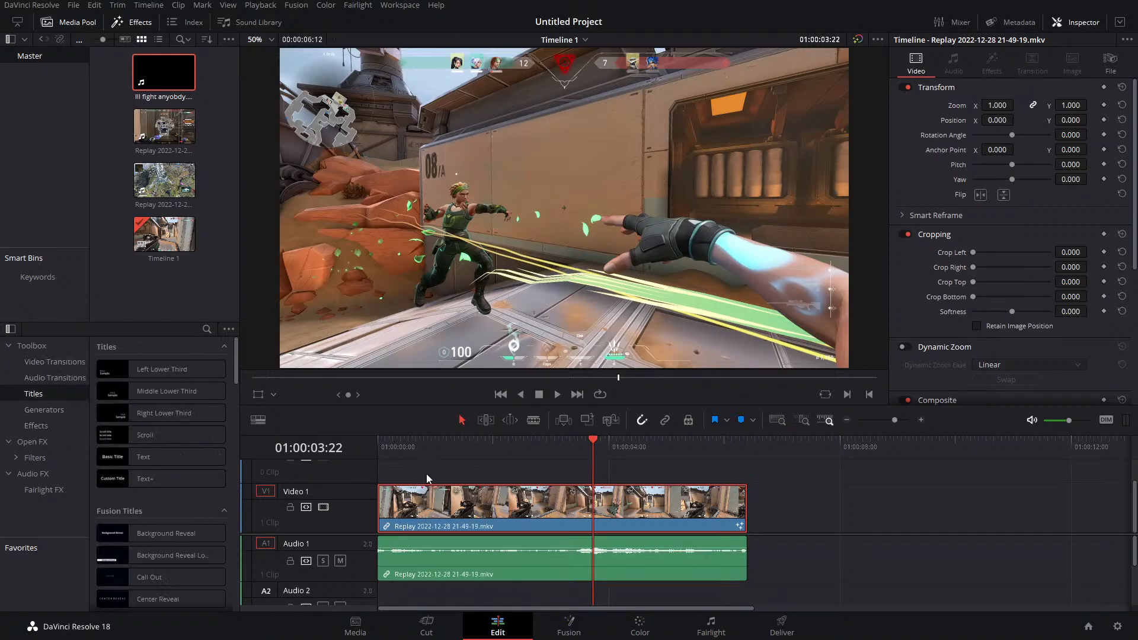
left_click_drag(145, 478, 405, 474)
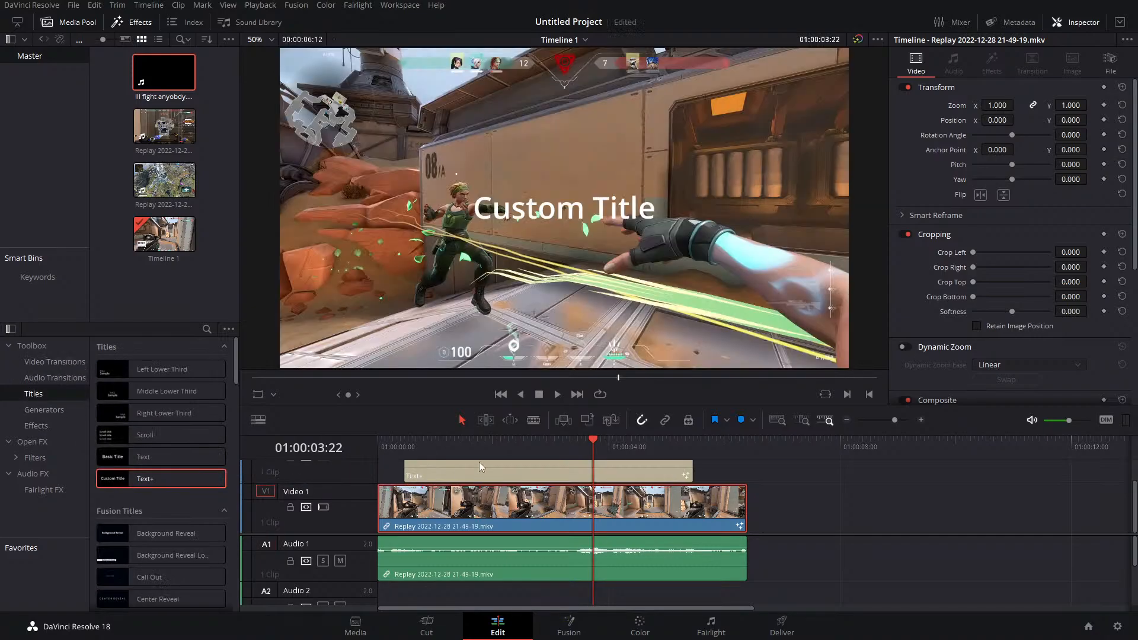
Open the Text+ title in Fusion and add a Transform node between Template and MediaOut1
left_click(578, 453)
left_click(569, 627)
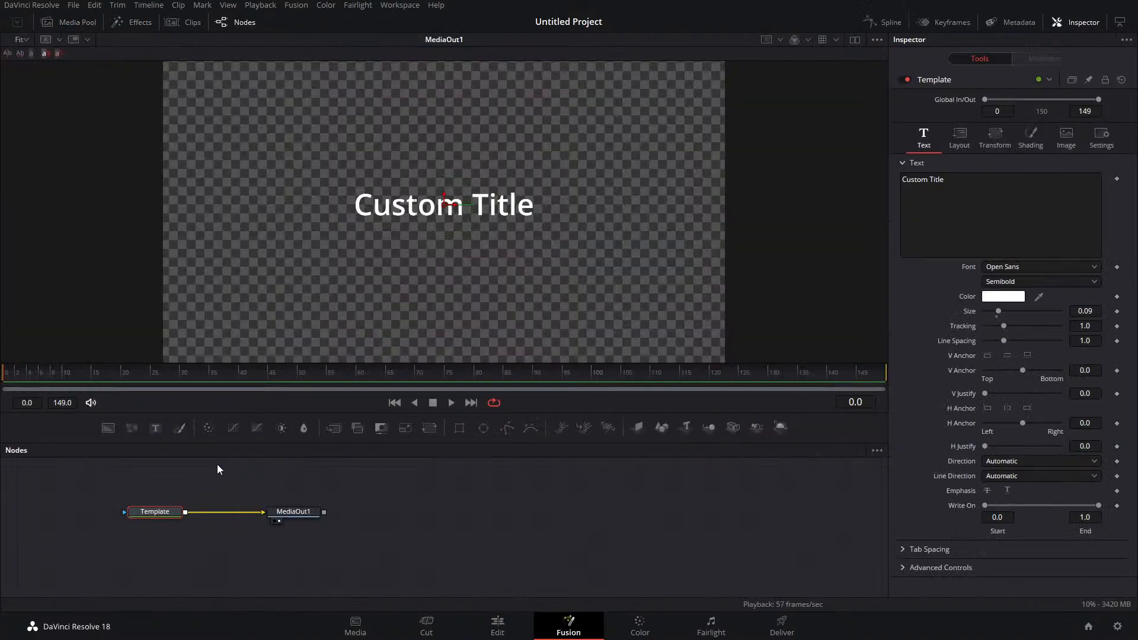
left_click(176, 515)
key("shift+space")
type("trans")
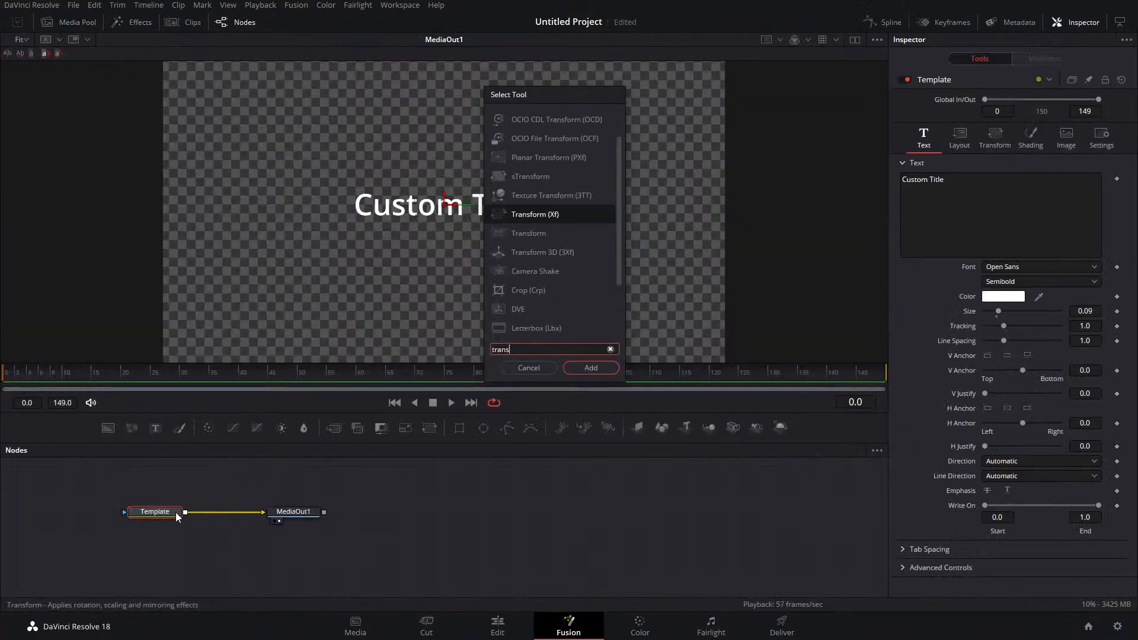
key("Return")
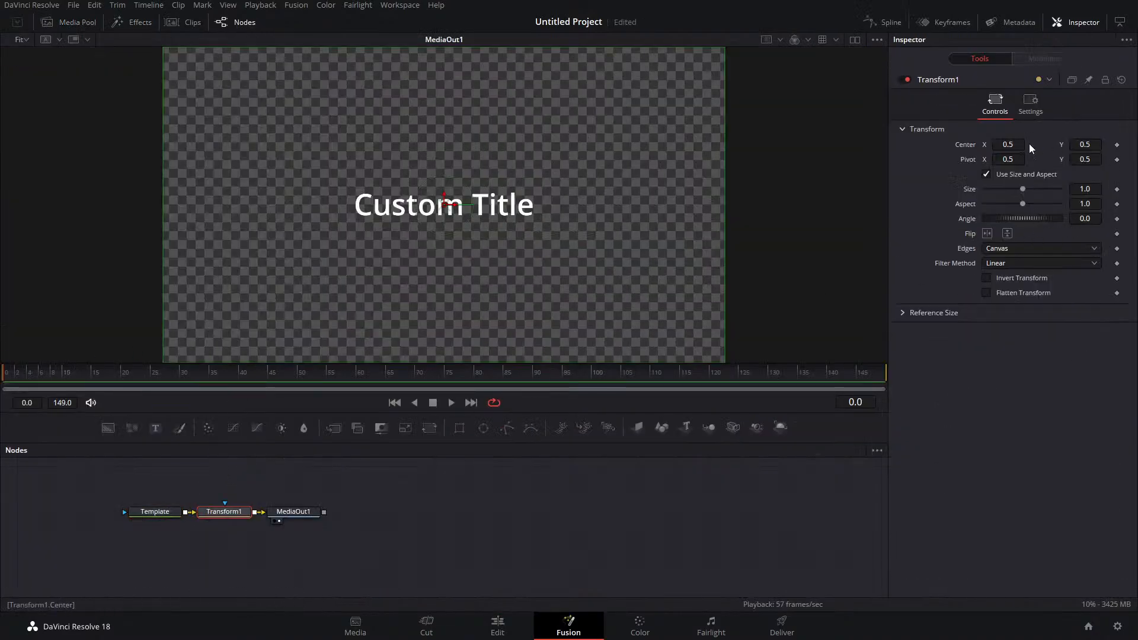
Keyframe Transform1's Center X at -0.509 on frame 0 and at 0.5 on frame 8 for a slide-in
left_click(1116, 146)
left_click_drag(1008, 145, 466, 207)
left_click(51, 370)
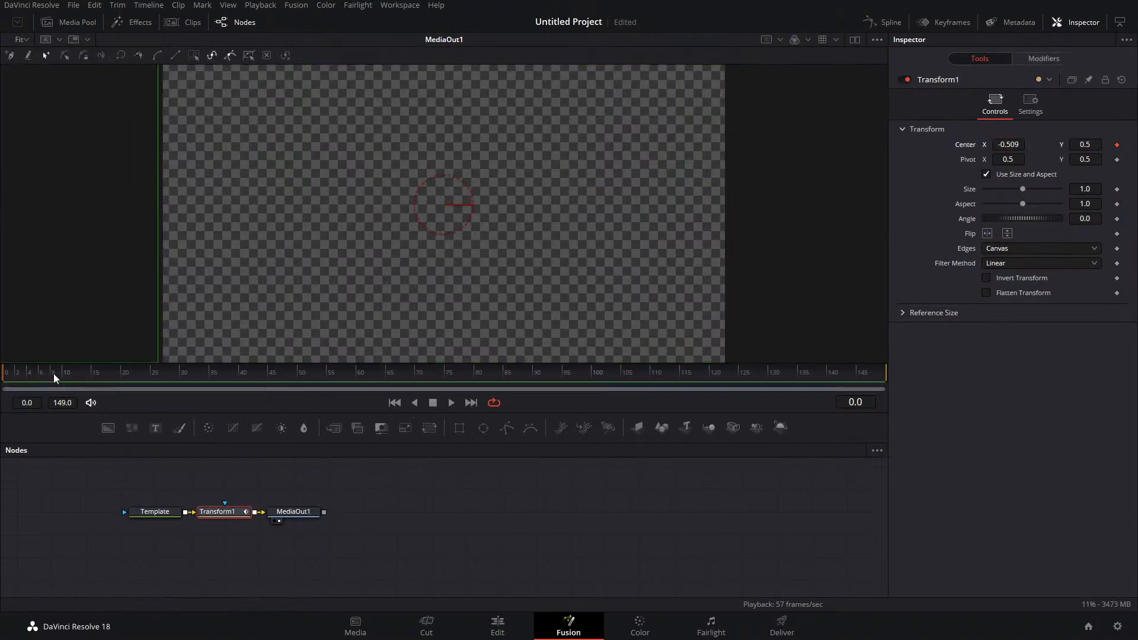
left_click(1008, 145)
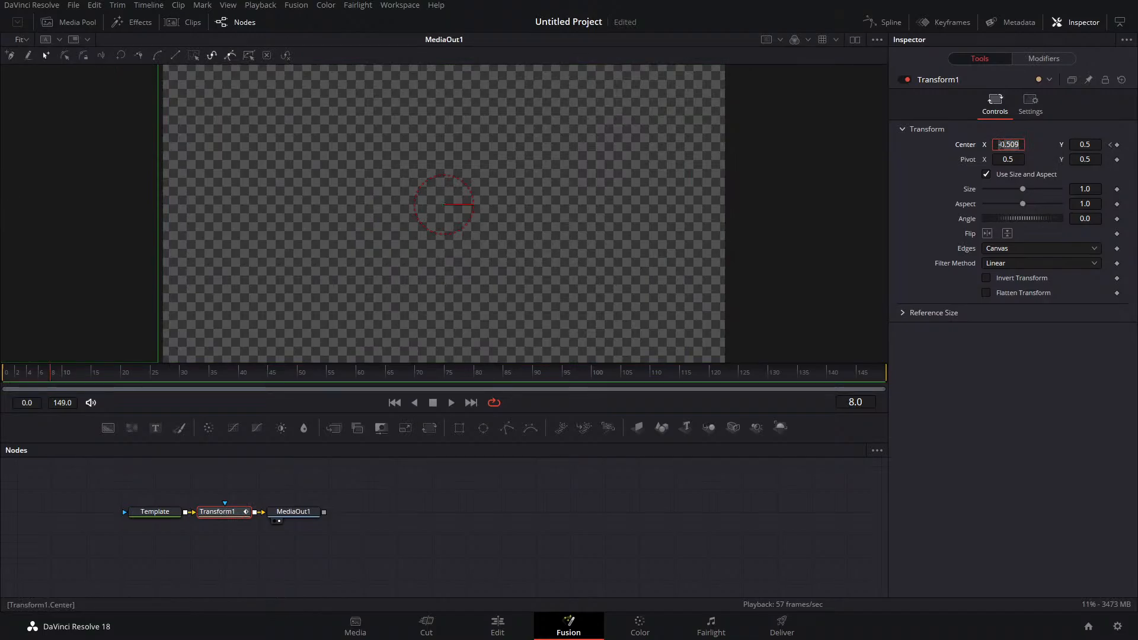
type("0.5")
key("Tab")
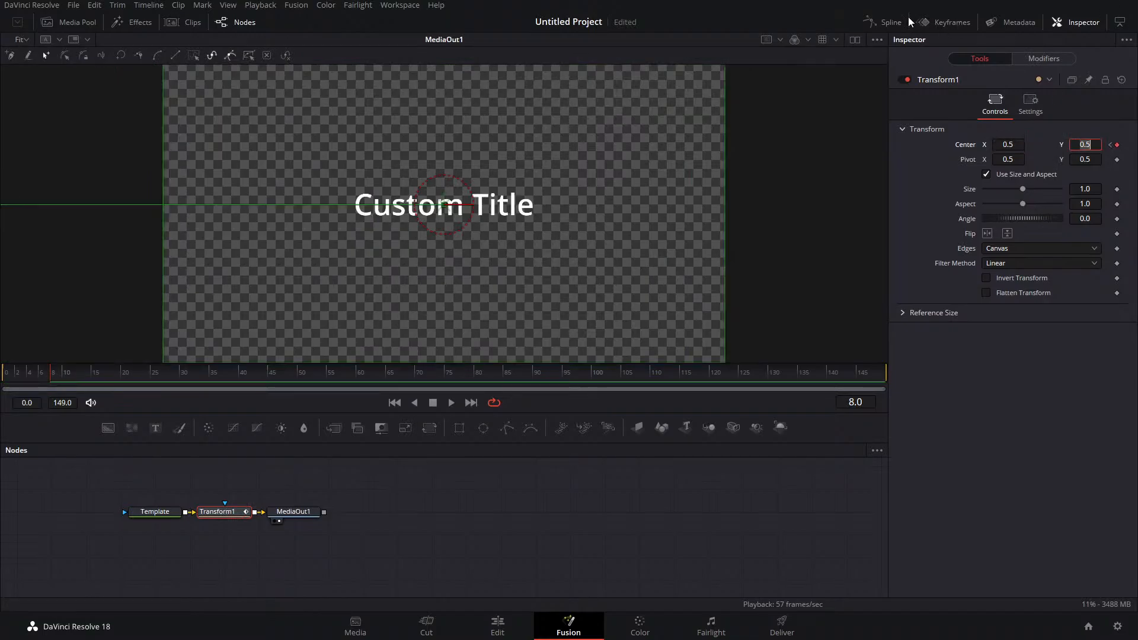
Ease the end of Transform1's displacement curve with a long, flat handle on the last keyframe, and play the slide-in from frame 0
left_click(906, 21)
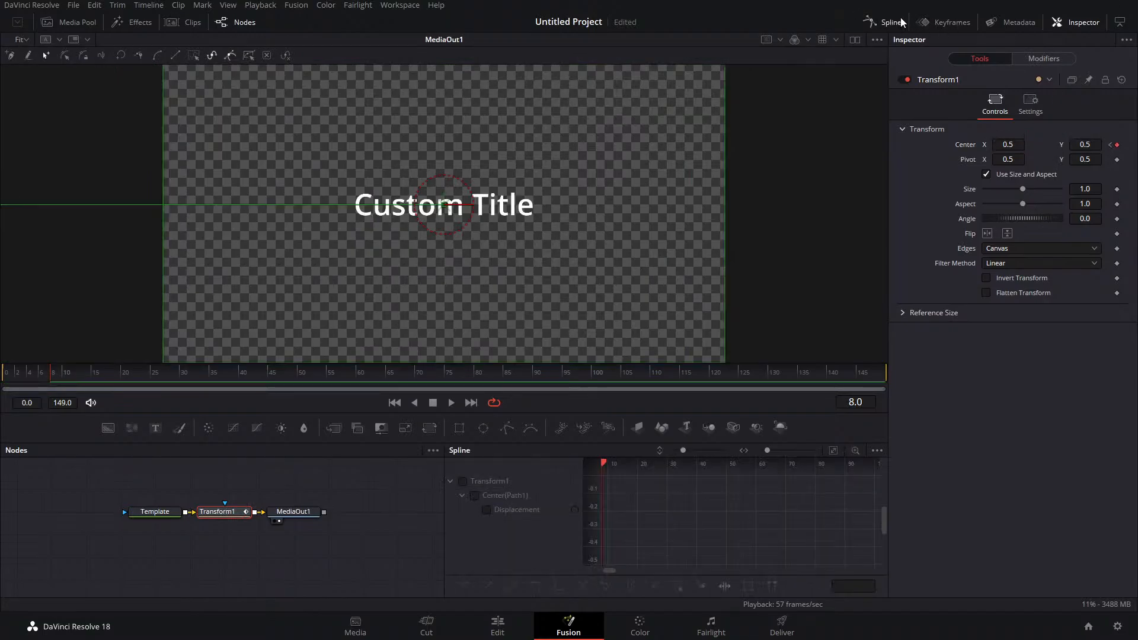
left_click(829, 450)
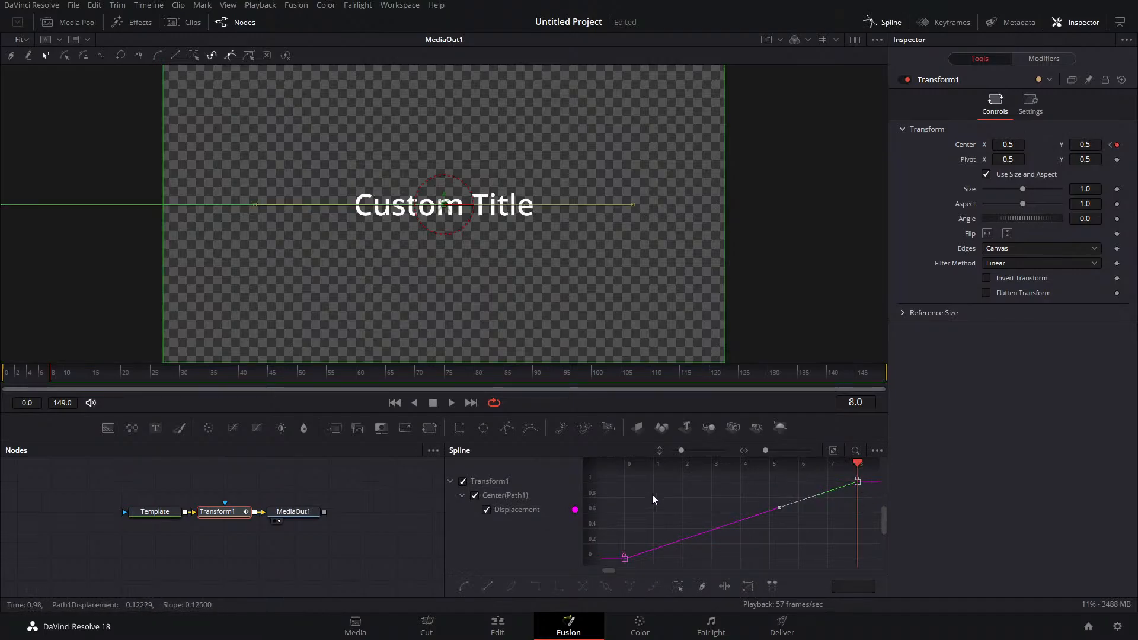
left_click_drag(779, 507, 693, 479)
left_click_drag(51, 375, 2, 375)
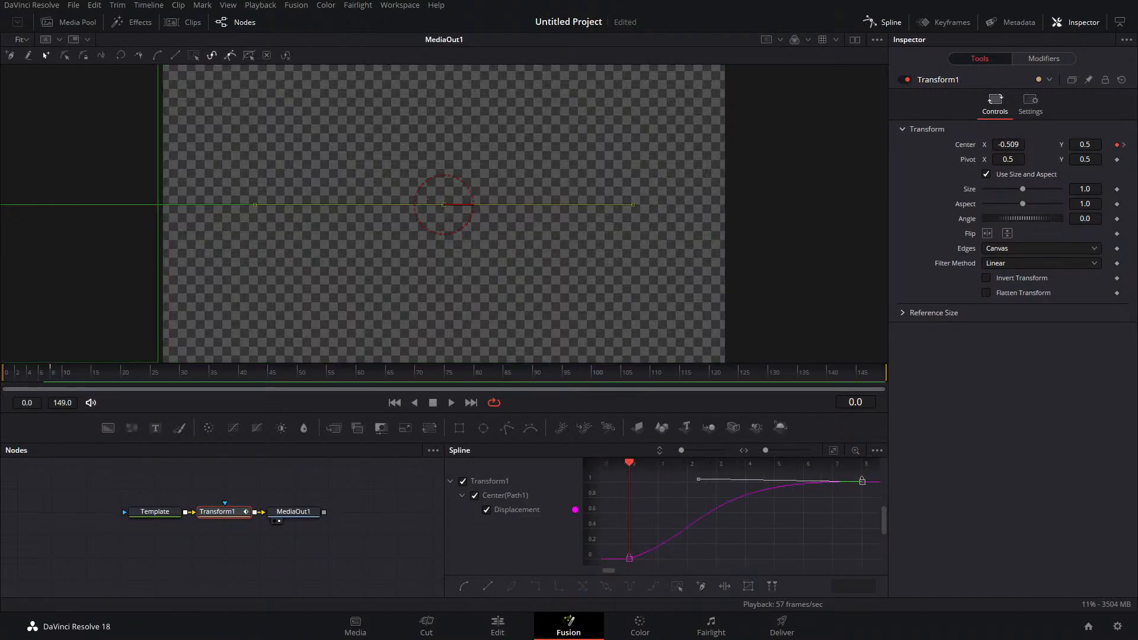
left_click(452, 403)
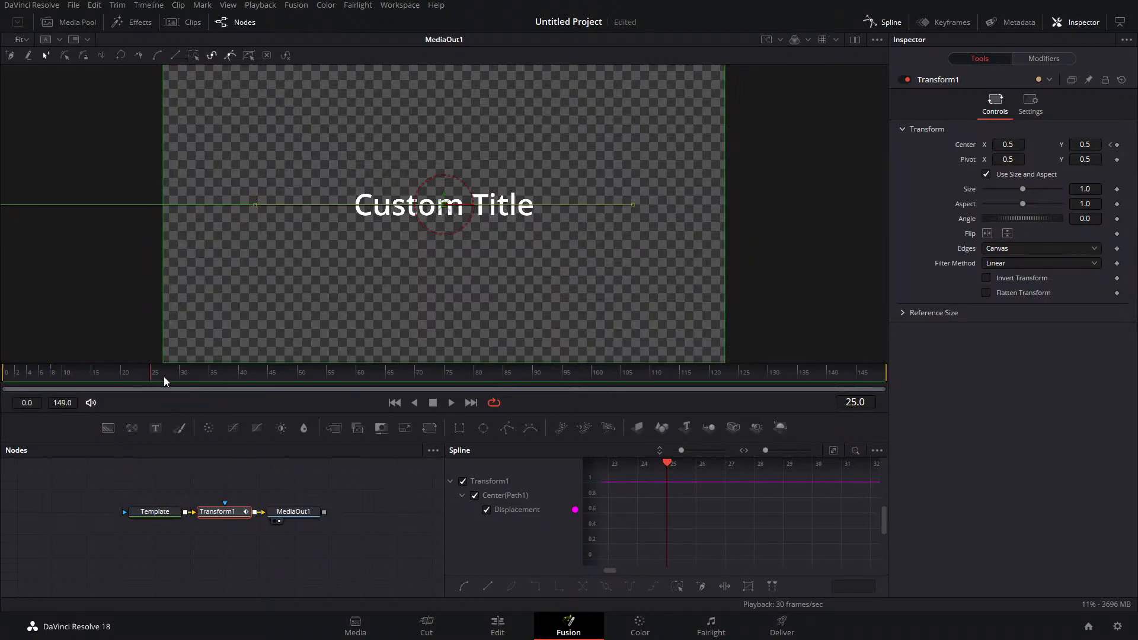
Return to the Edit page and place a copy of the Text+ title slightly later on its track, playing it back briefly
left_click(496, 625)
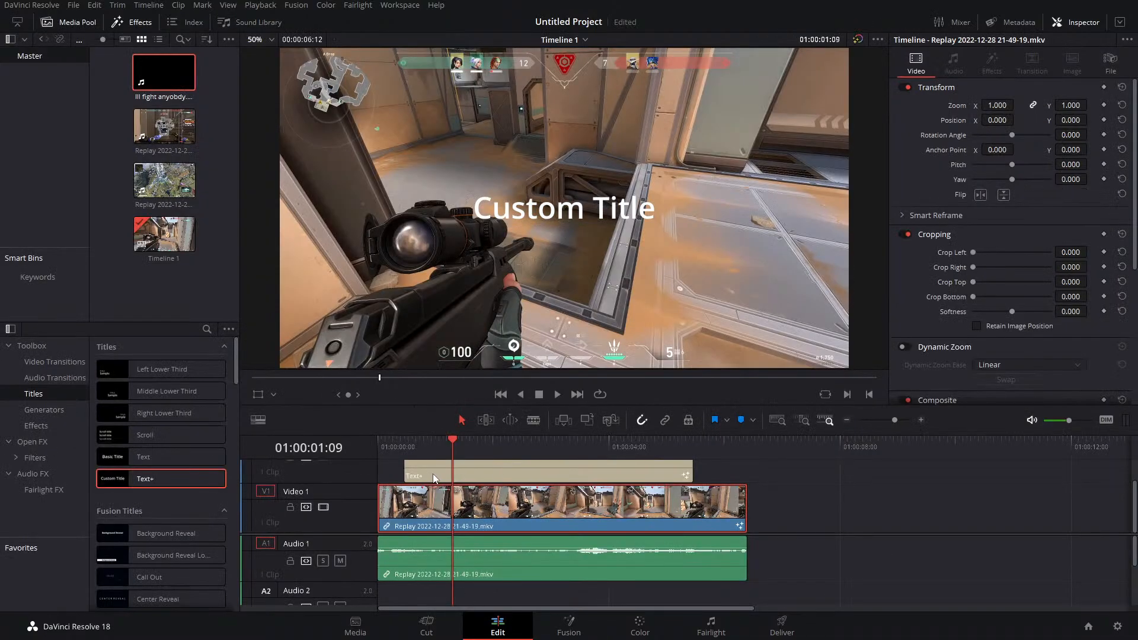
left_click_drag(433, 474, 458, 474)
left_click_drag(452, 440, 436, 467)
key("space")
key("space")
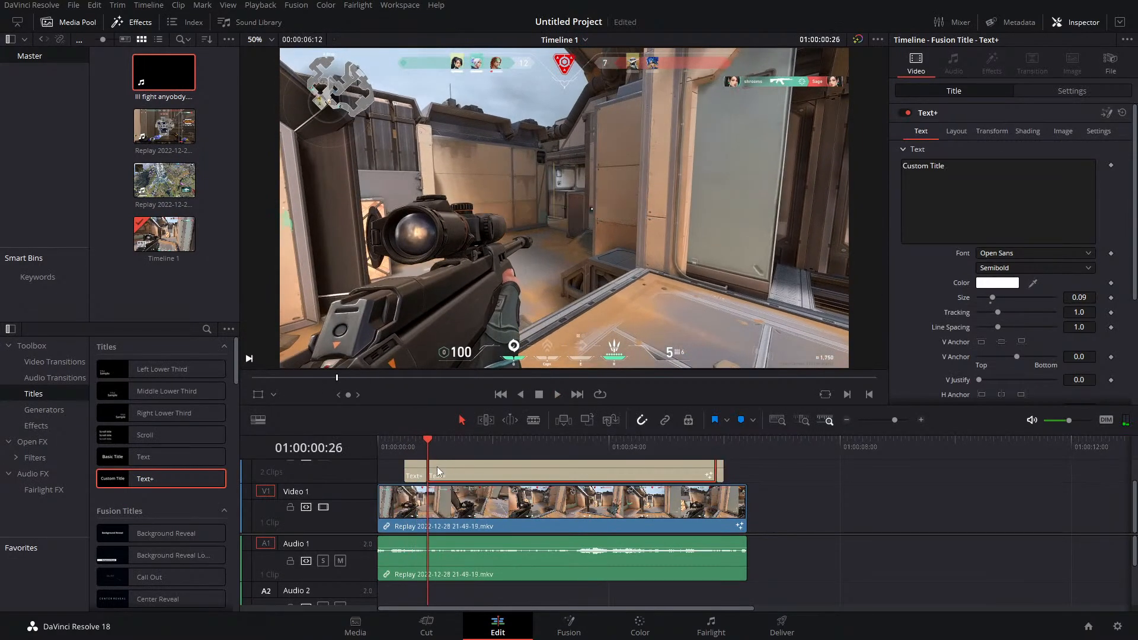
Replay the timeline from the start of the first Text+ title and save the project
left_click(406, 450)
key("space")
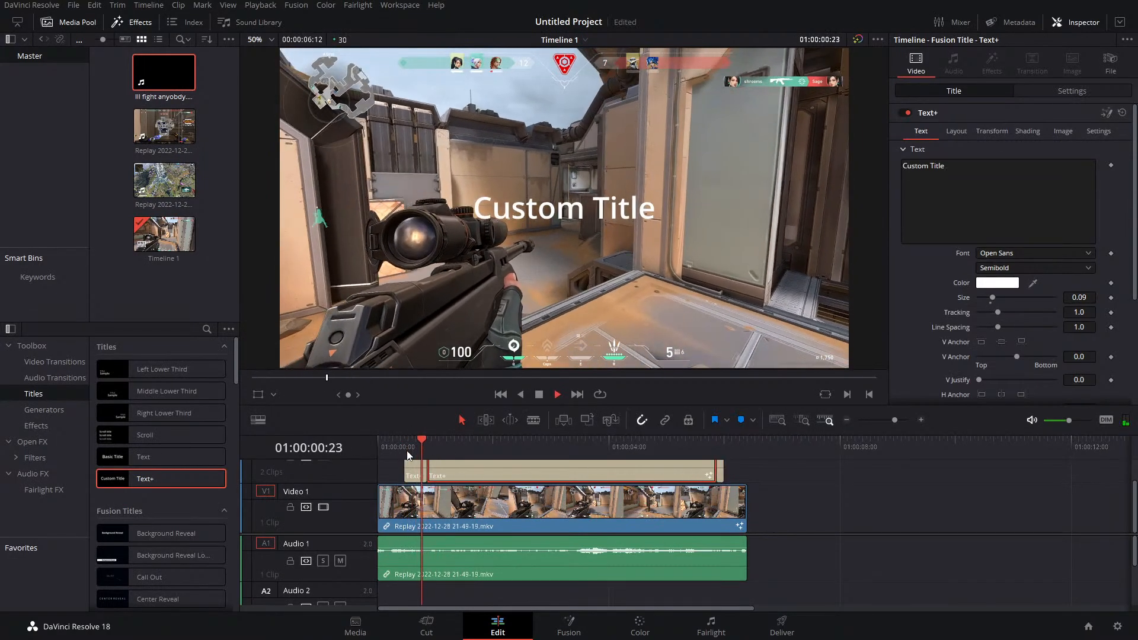
key("space")
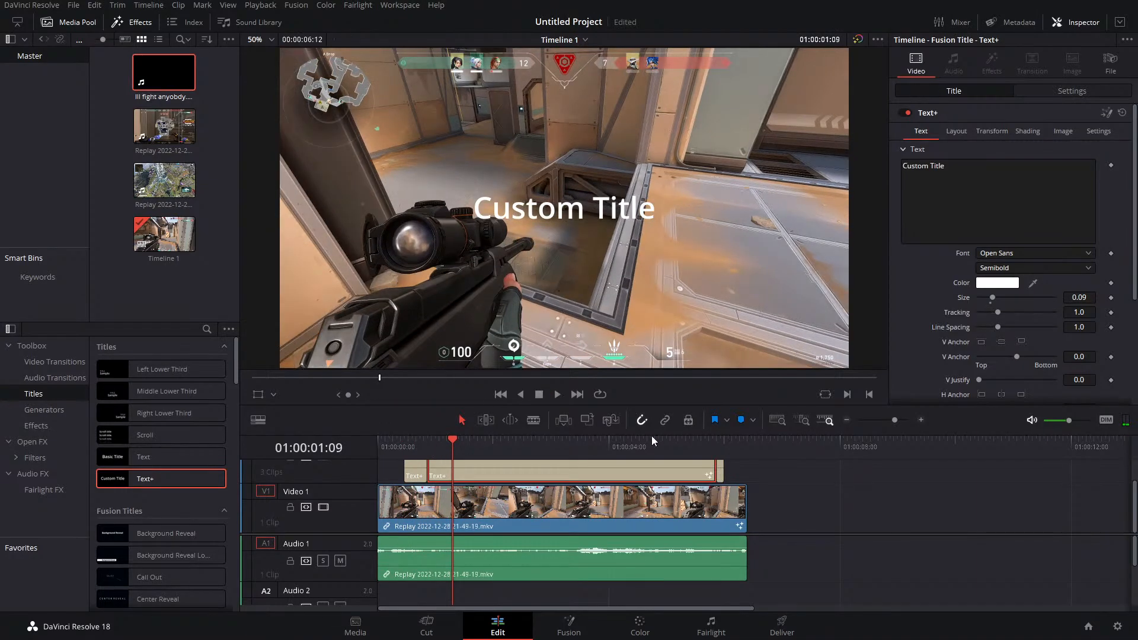
key("ctrl+s")
Reopen the longer Text+ title in Fusion and stretch Transform1's displacement curve with the shape box until it ends near frame 20
left_click(696, 476)
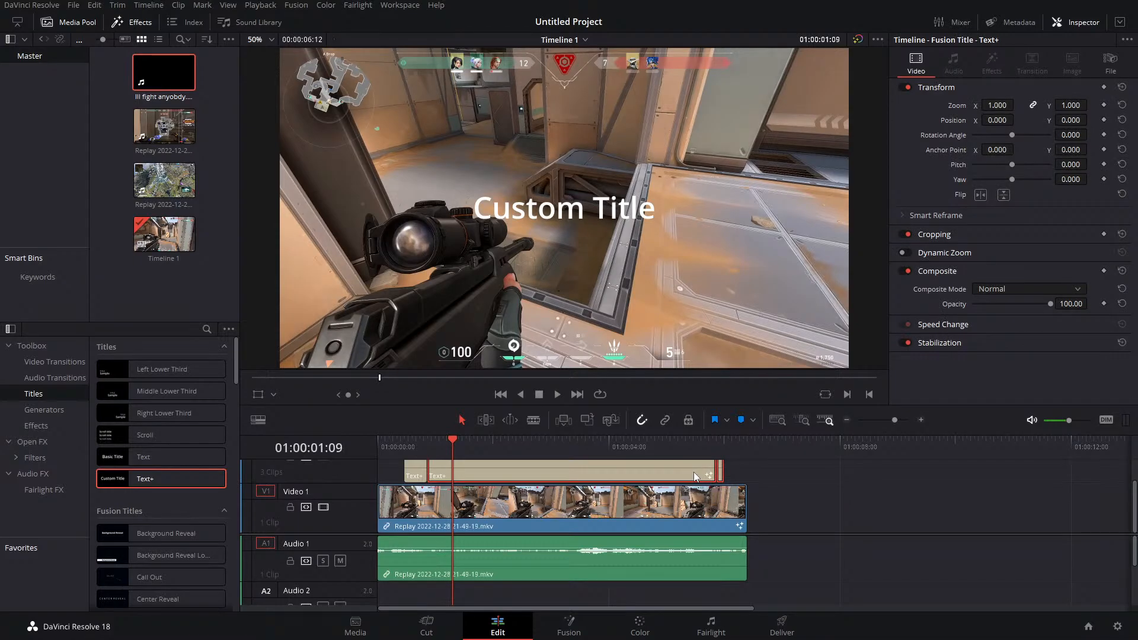
left_click(566, 623)
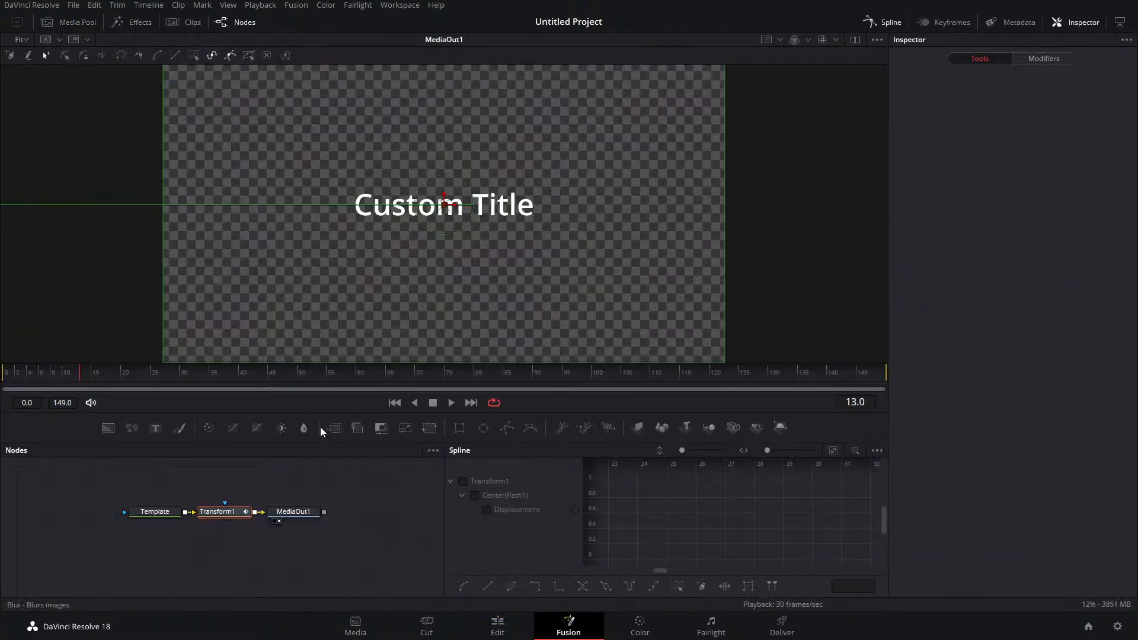
left_click(463, 480)
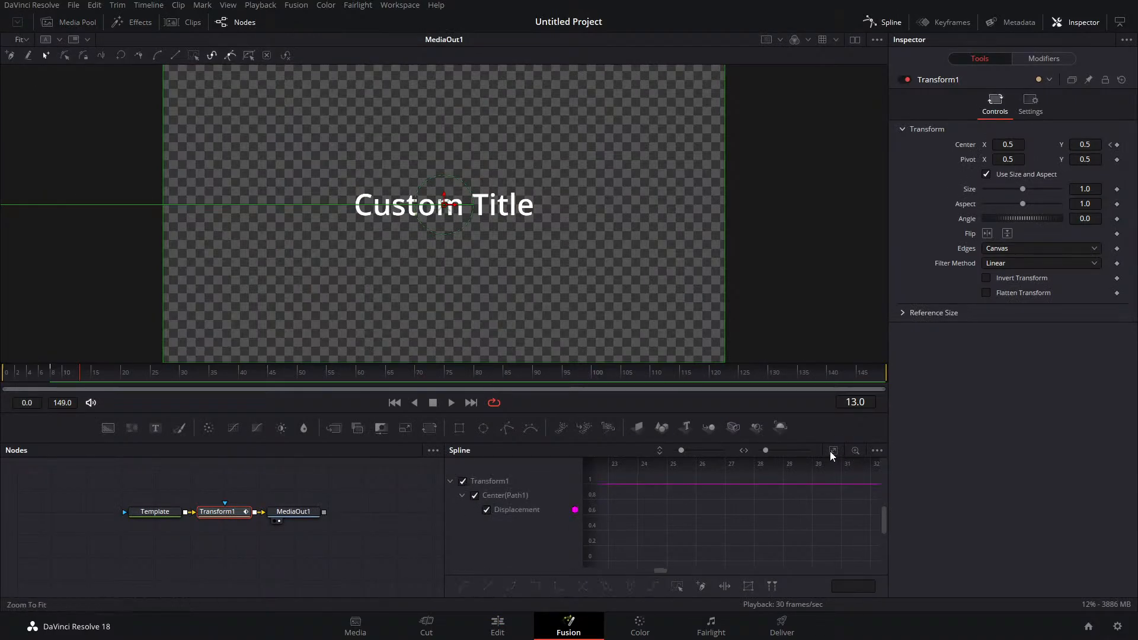
left_click_drag(873, 479, 632, 623)
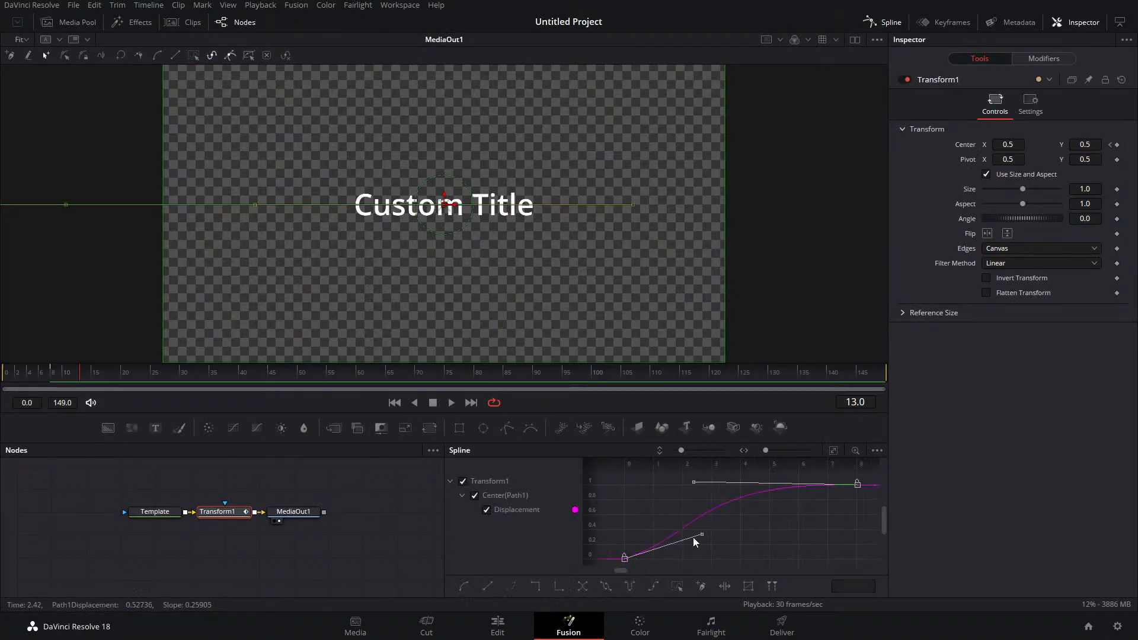
left_click(748, 586)
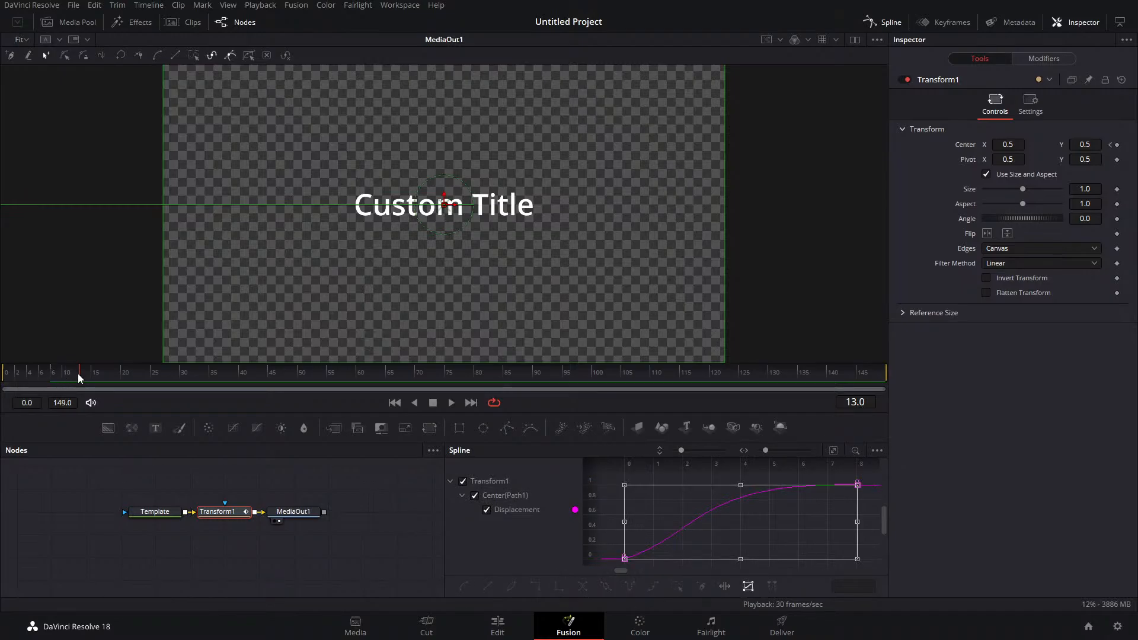
left_click_drag(78, 378, 120, 375)
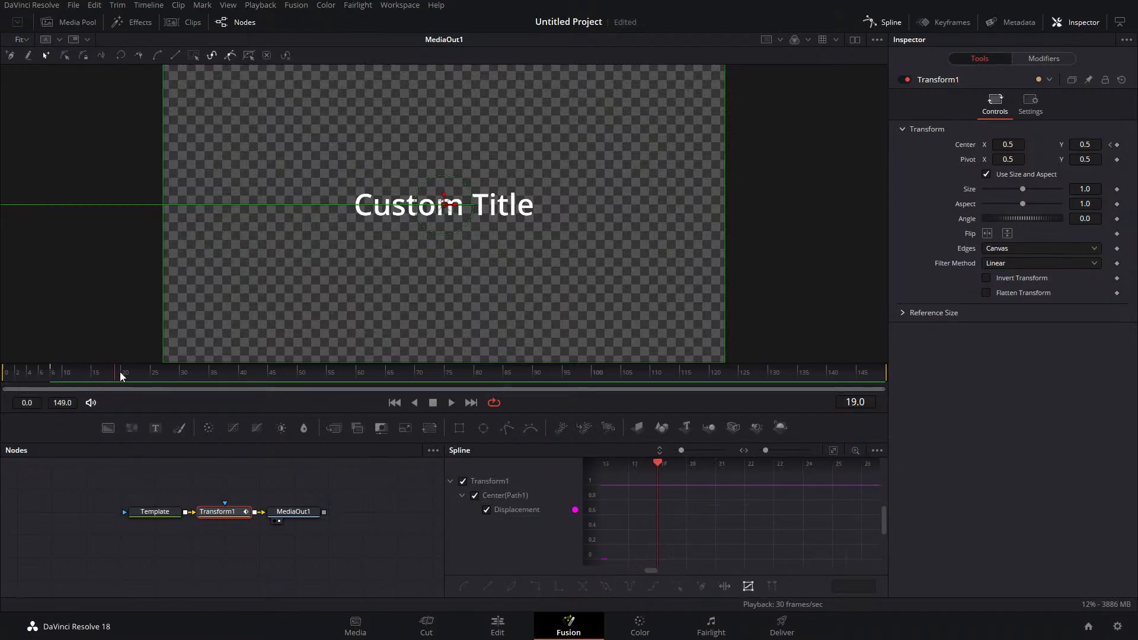
left_click(833, 450)
left_click_drag(866, 521, 925, 525)
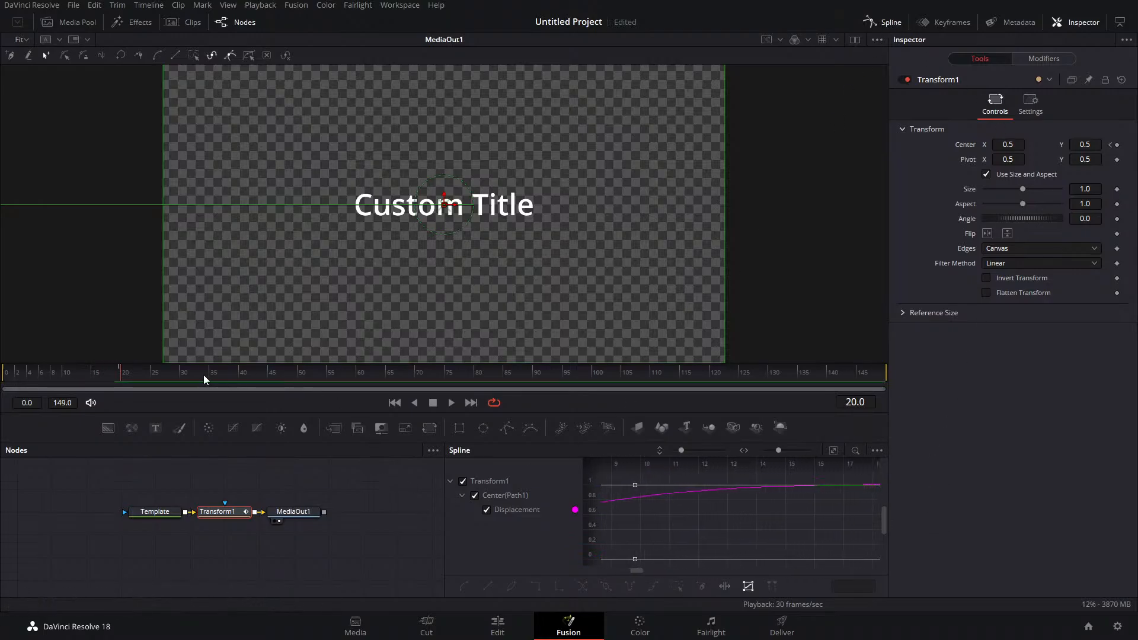
Play back the title's stretched slide-in from frame 0
left_click_drag(122, 377, 5, 375)
left_click(450, 405)
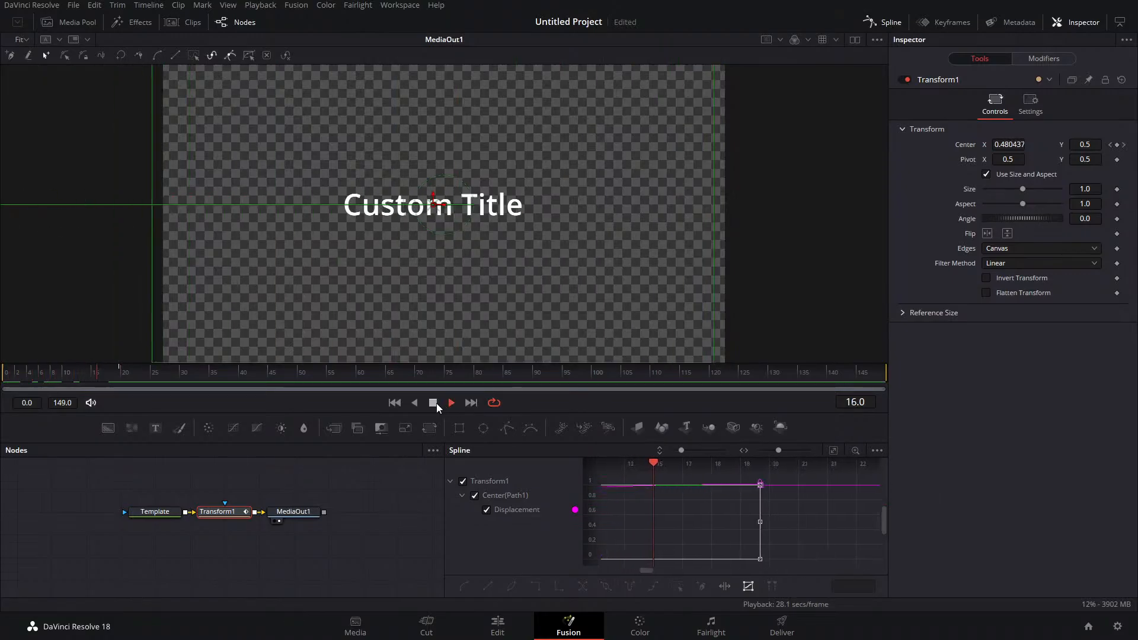
left_click(433, 403)
Align Transform1's last Center keyframe exactly with frame 20 in the Spline editor
left_click(881, 23)
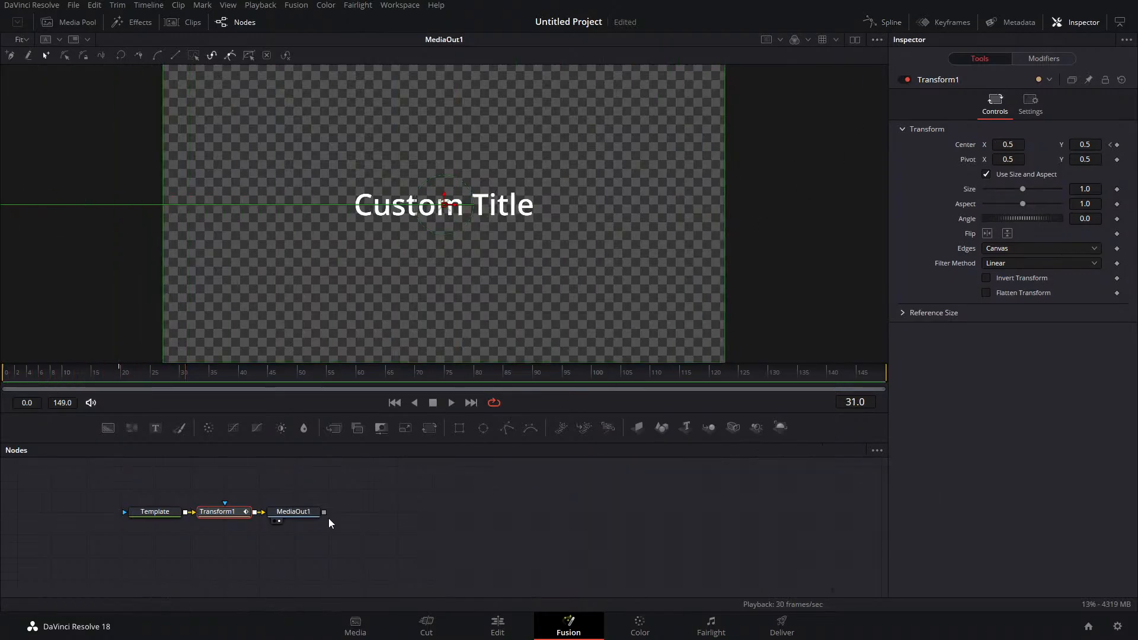
left_click_drag(206, 380, 122, 382)
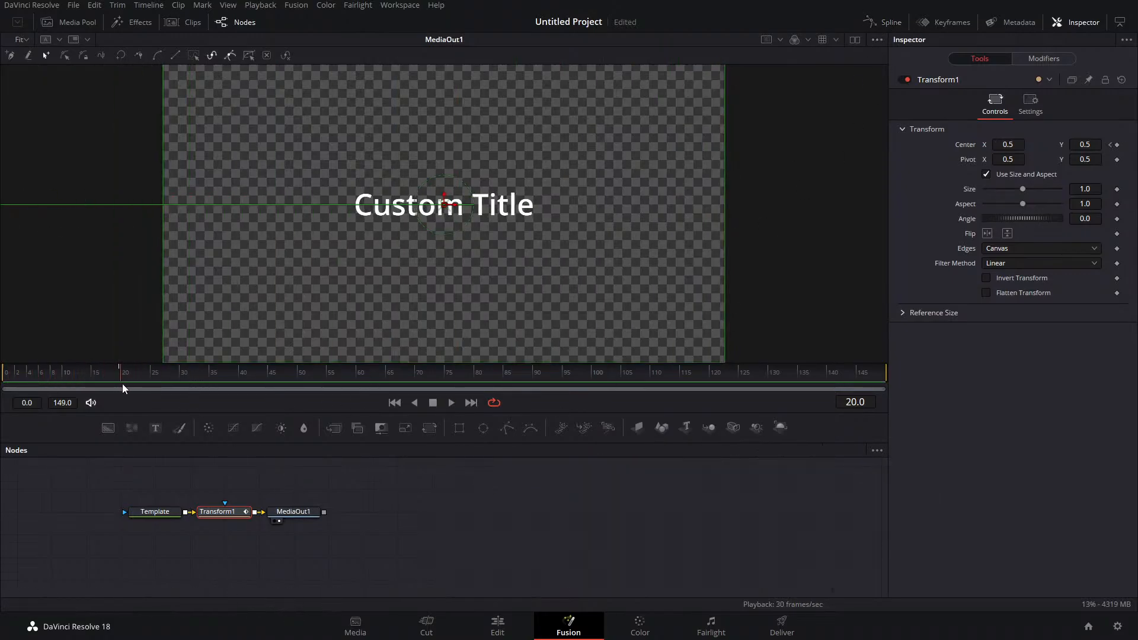
left_click(1116, 144)
left_click(883, 22)
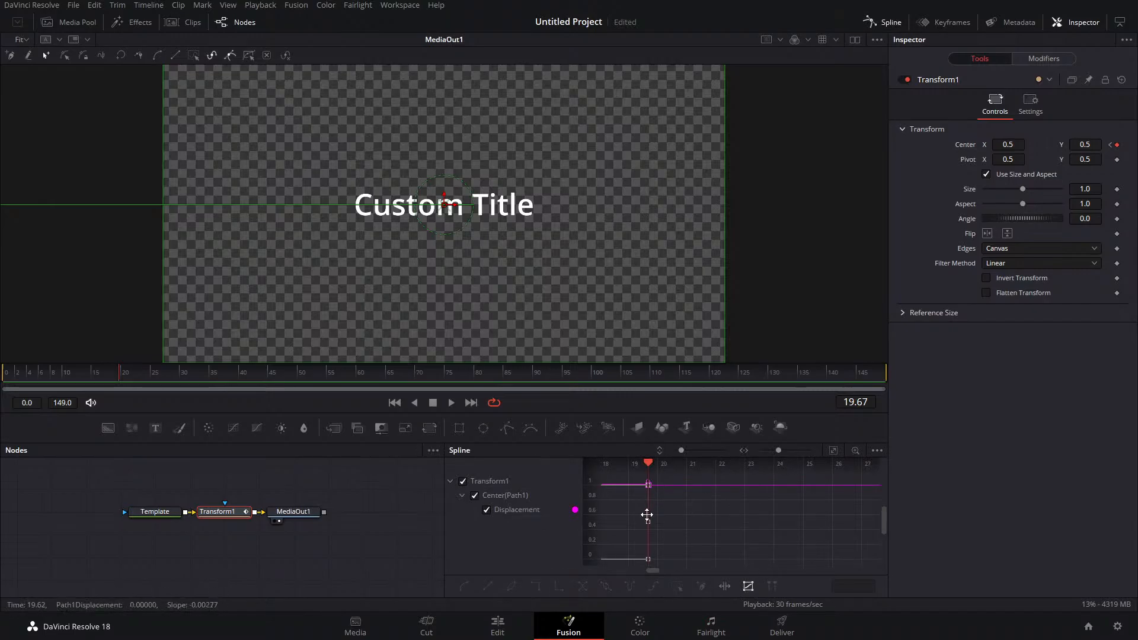
left_click(649, 522)
left_click_drag(648, 521, 658, 523)
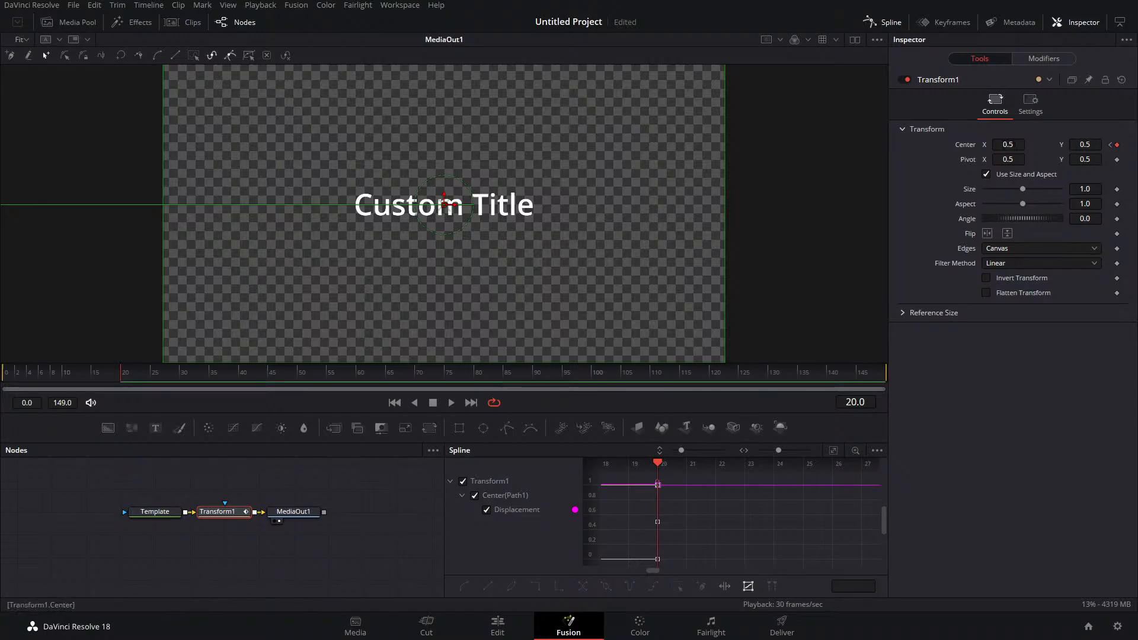
Set Transform1's Center X to 0.675 at frame 20 and play back the slide-in from frame 0
left_click_drag(1015, 145, 1118, 145)
left_click_drag(122, 373, 4, 374)
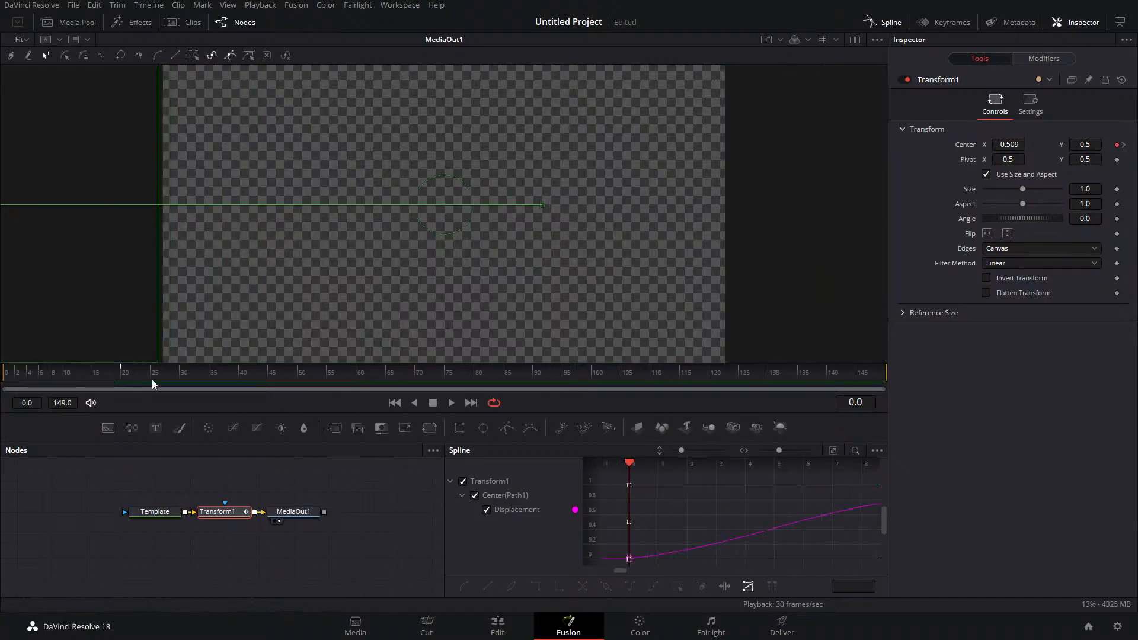
left_click(451, 403)
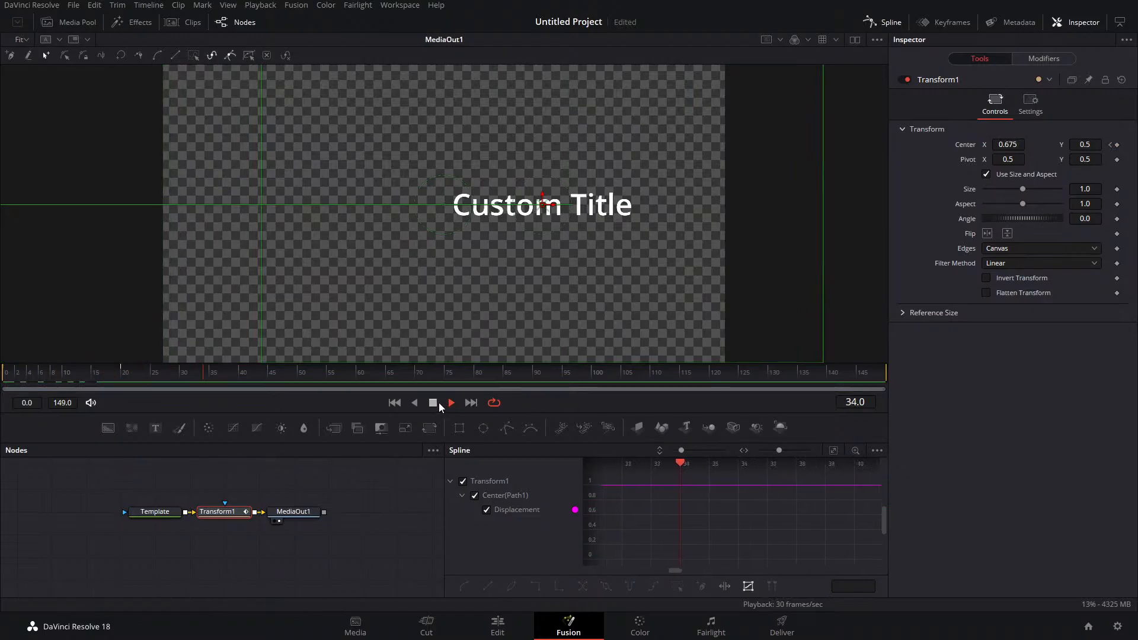
left_click(432, 402)
Try to set Transform1's Center X to 0.5 at frame 25
left_click_drag(232, 385, 154, 382)
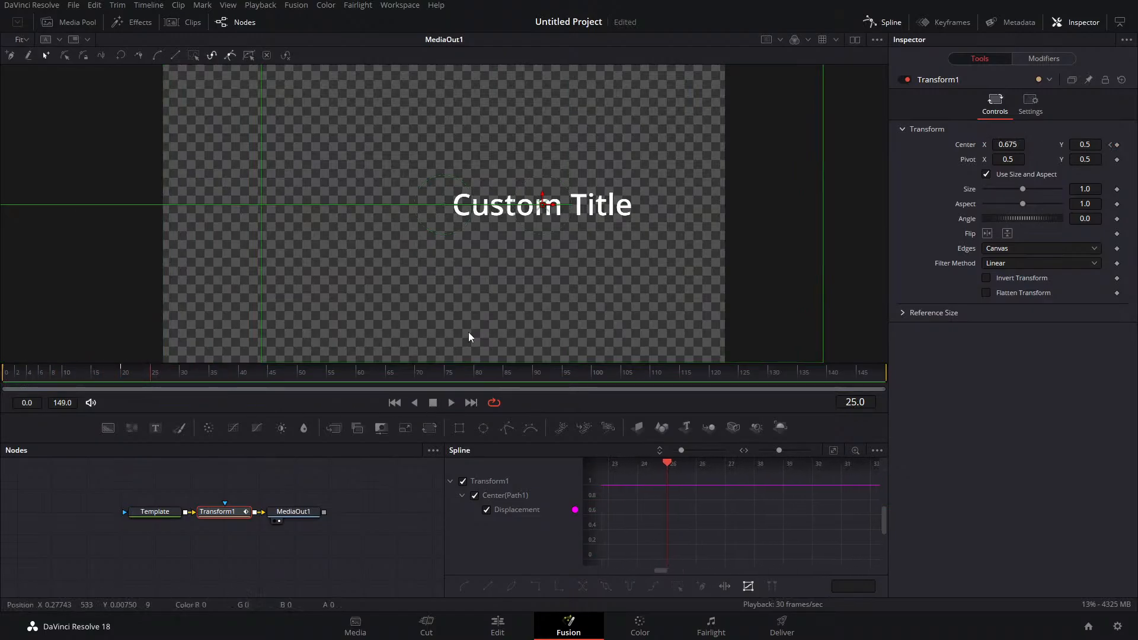
double_click(1011, 146)
type("0.5")
key("Tab")
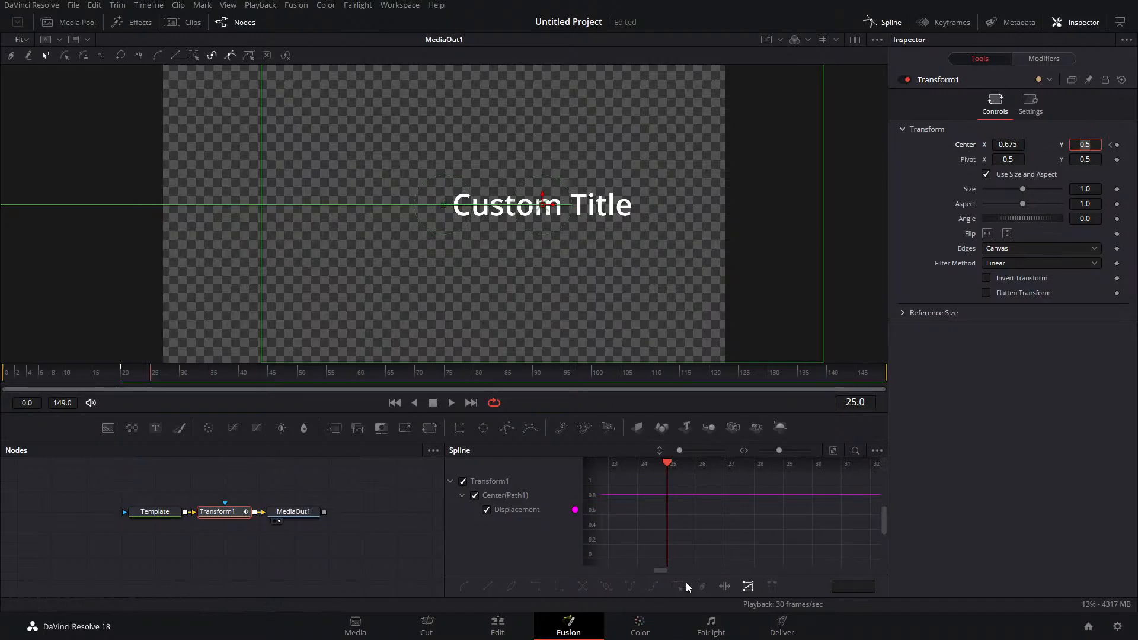
Restore the eased shape of Transform1's displacement curve and turn off the shape box around its keyframes
left_click(832, 450)
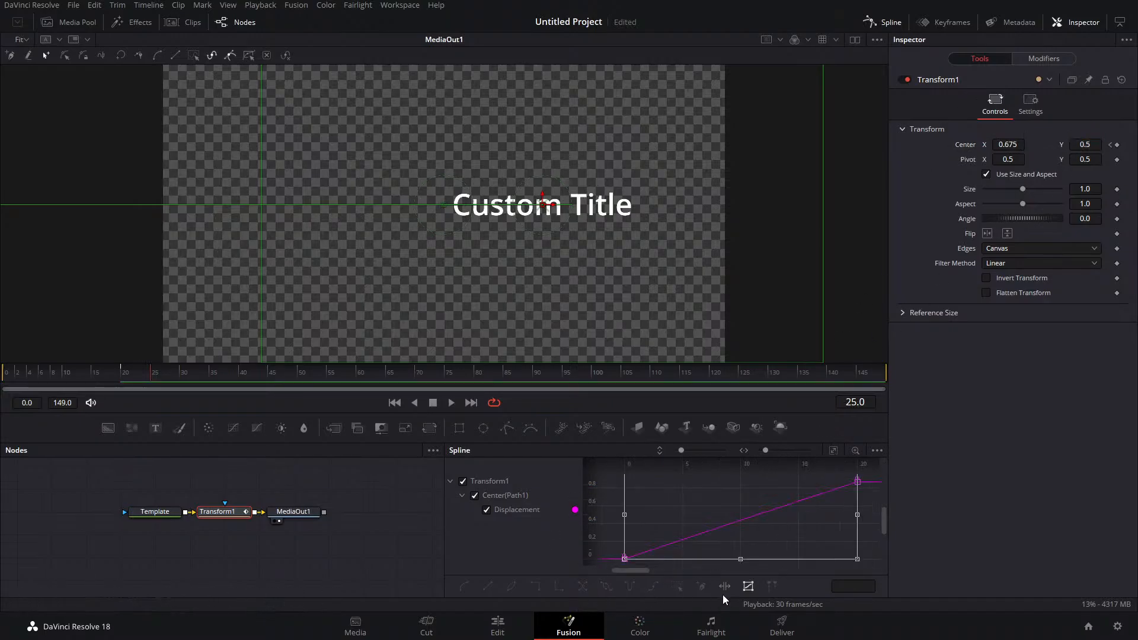
left_click(747, 586)
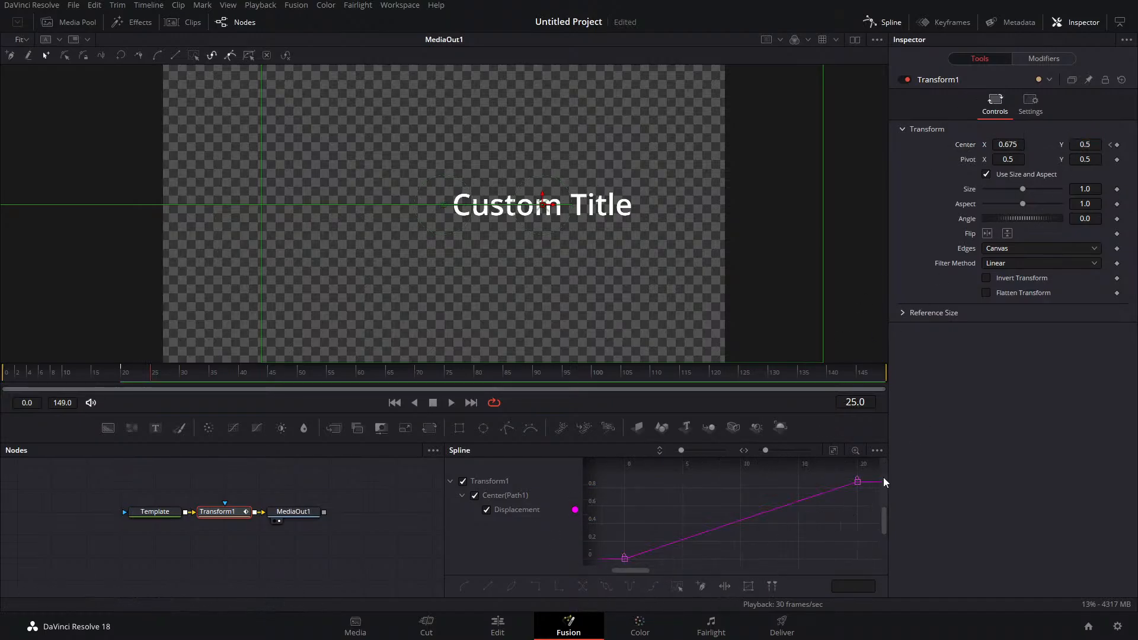
left_click(856, 514)
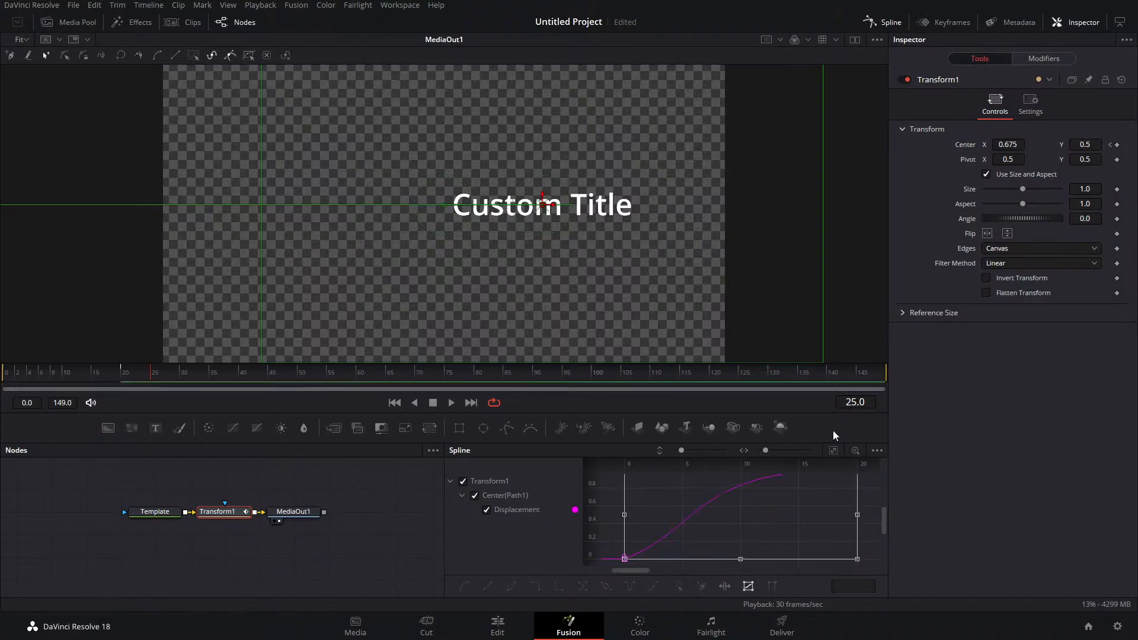
left_click(745, 585)
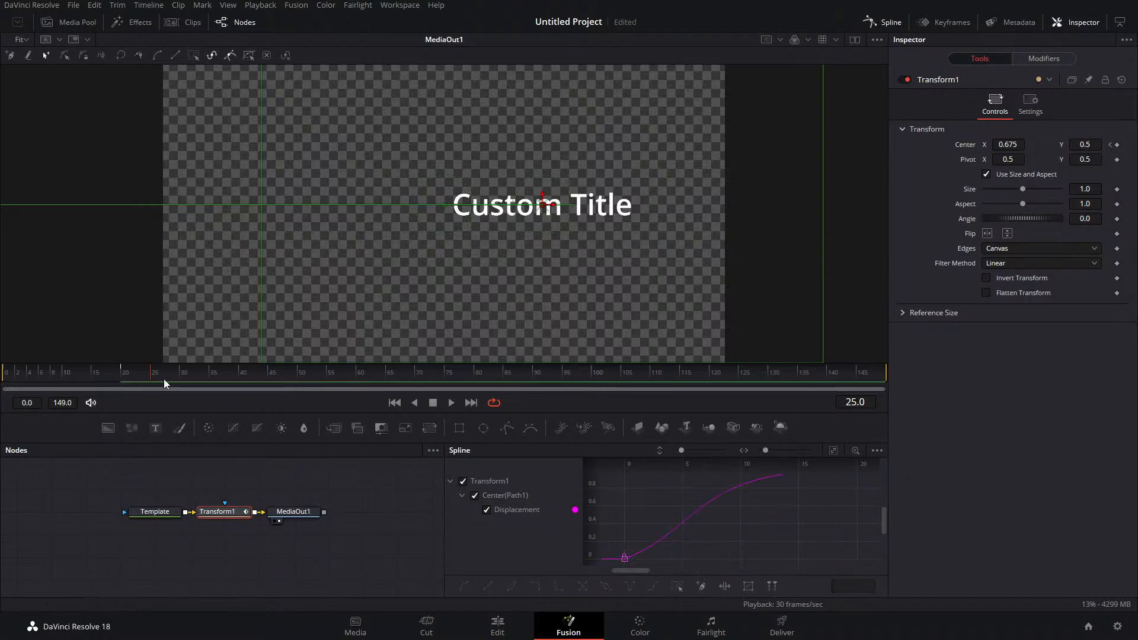
Set Transform1's Center X to 0.5 at frame 25 and ease the displacement curve between frames 20 and 25
left_click(1007, 142)
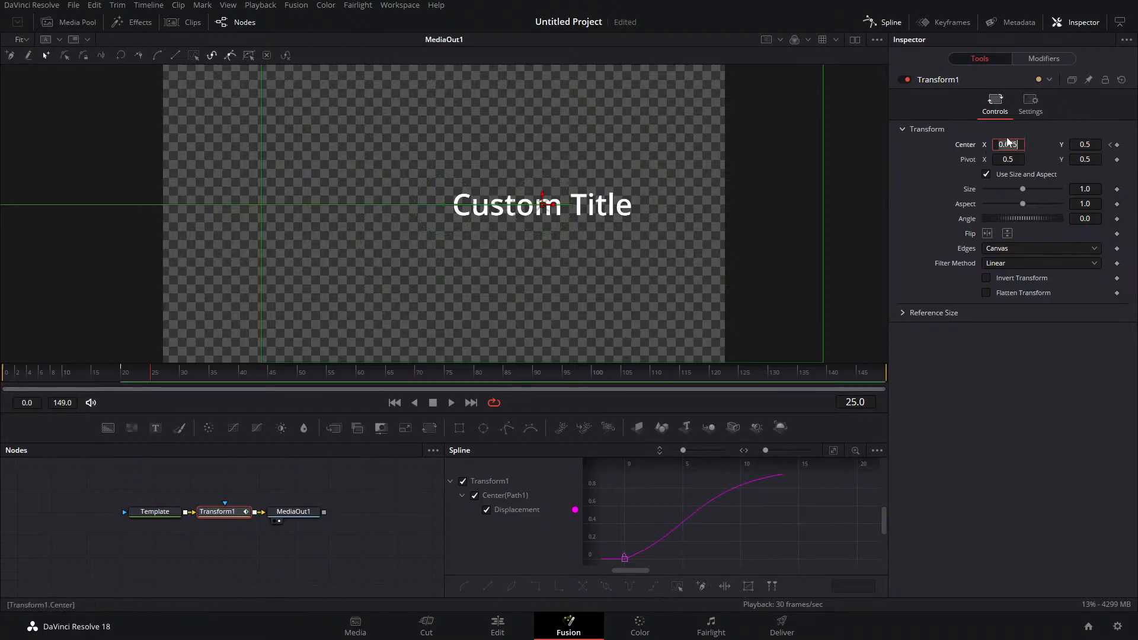
type("0.5")
key("Tab")
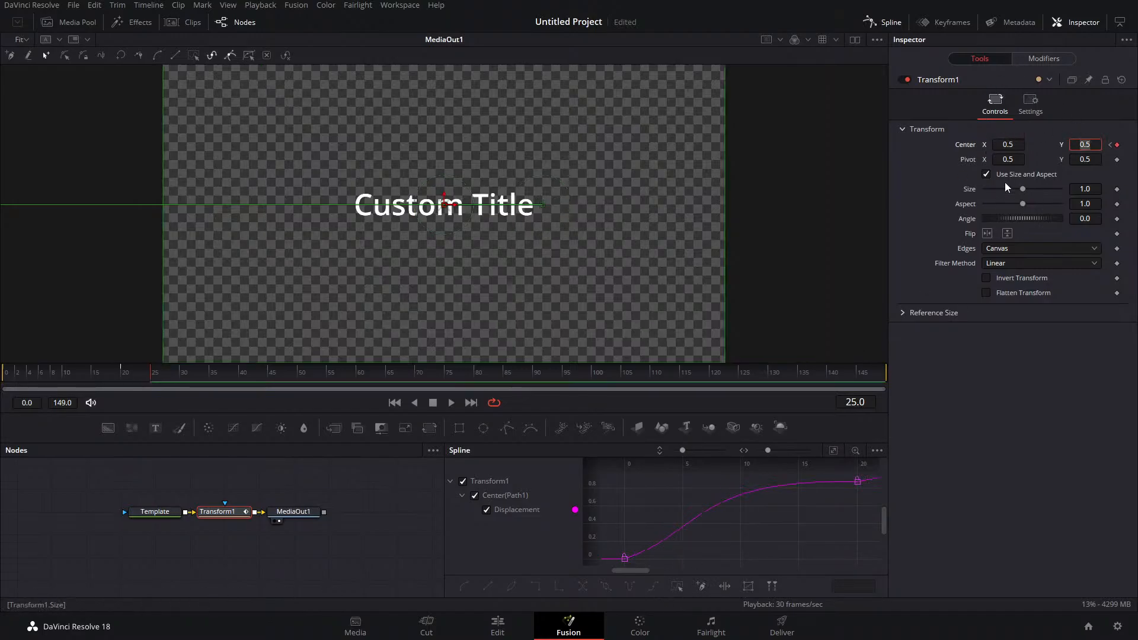
left_click_drag(823, 496, 615, 545)
left_click_drag(742, 496, 641, 546)
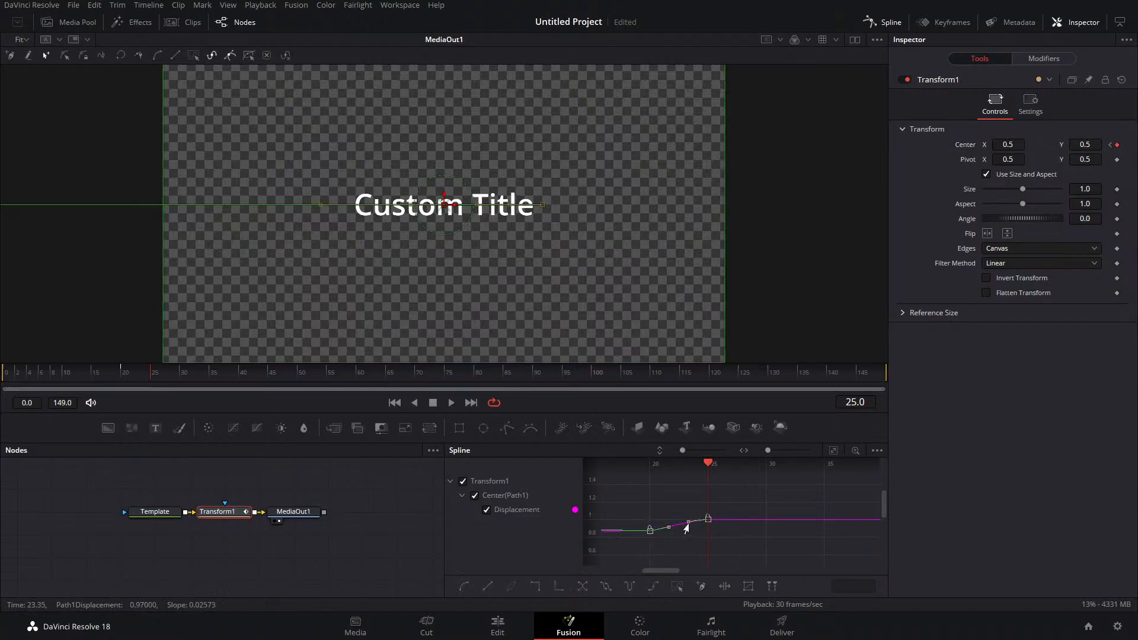
Play back the title's slide-in animation from about frame 8 and stop after it settles
left_click_drag(148, 378, 52, 376)
left_click(451, 404)
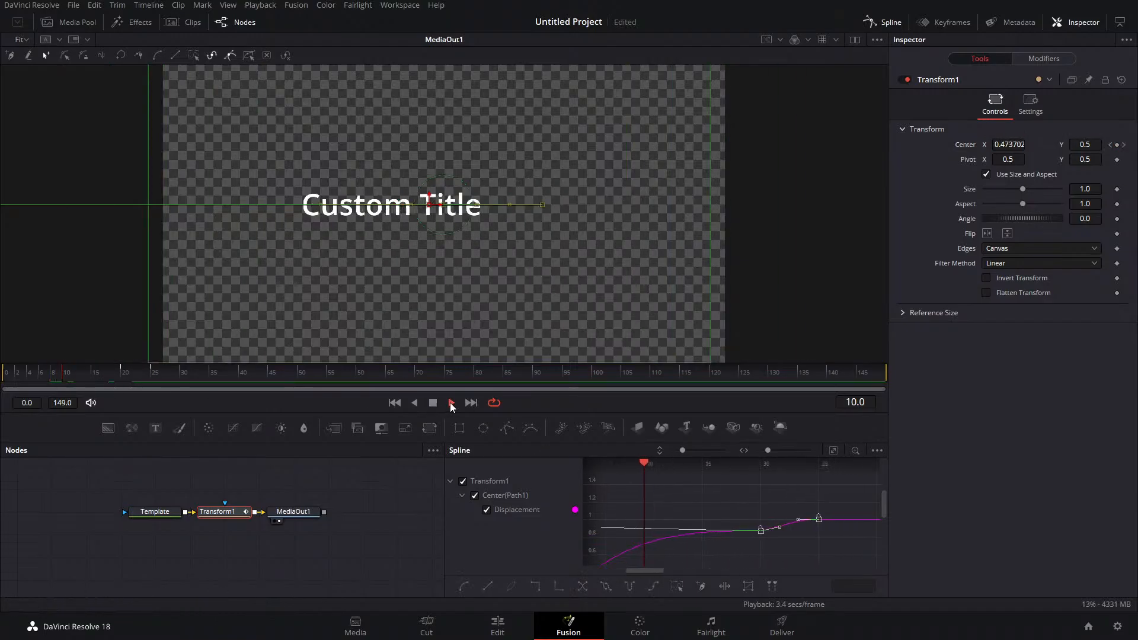
left_click(430, 404)
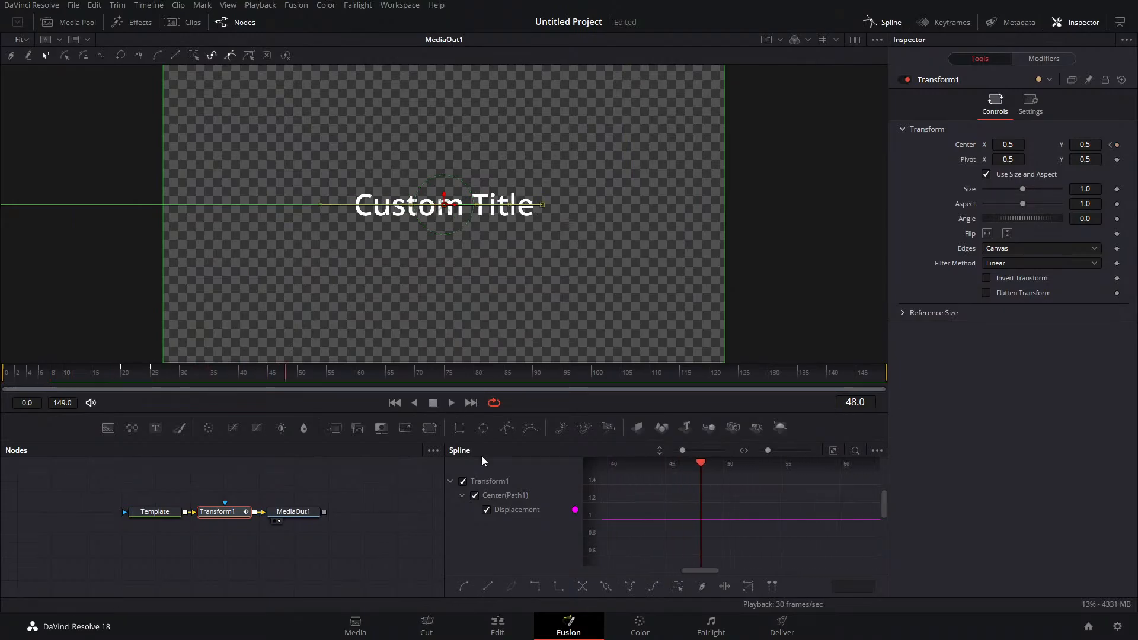
Close the Spline editor, return to the Edit page and delete all Text+ clips above the gameplay clip
left_click(883, 22)
left_click(497, 626)
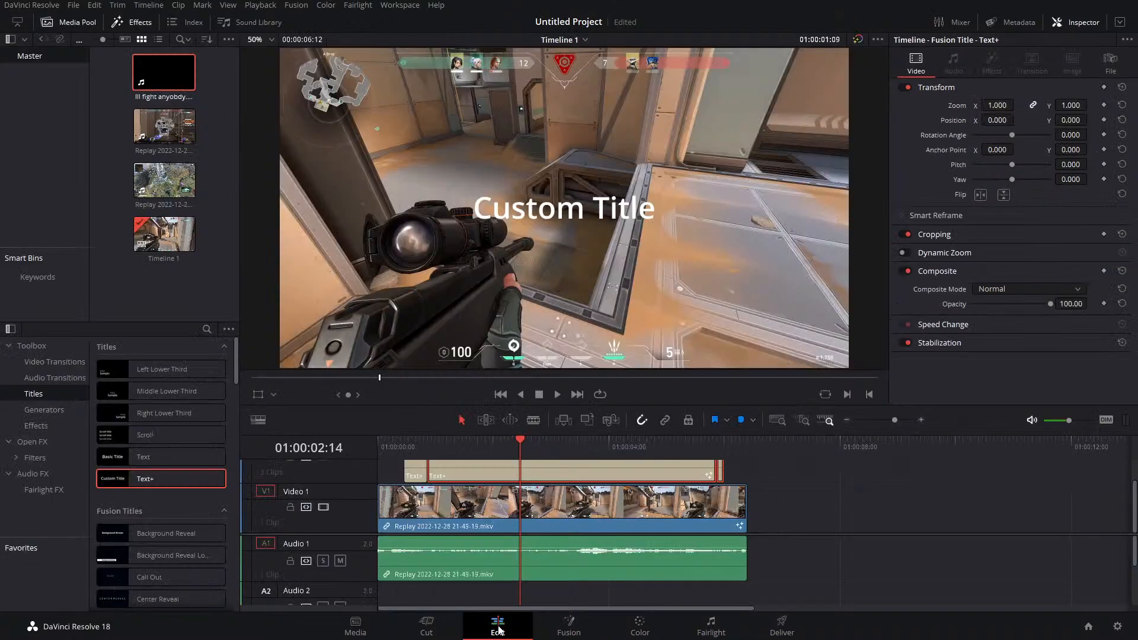
key("Delete")
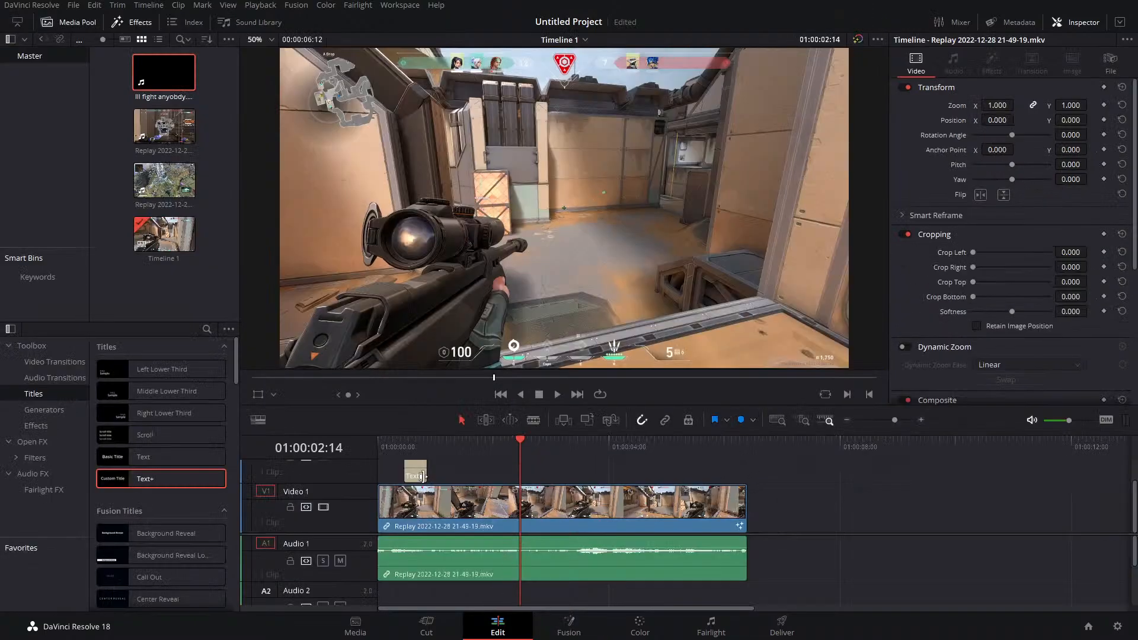
left_click(418, 471)
key("Delete")
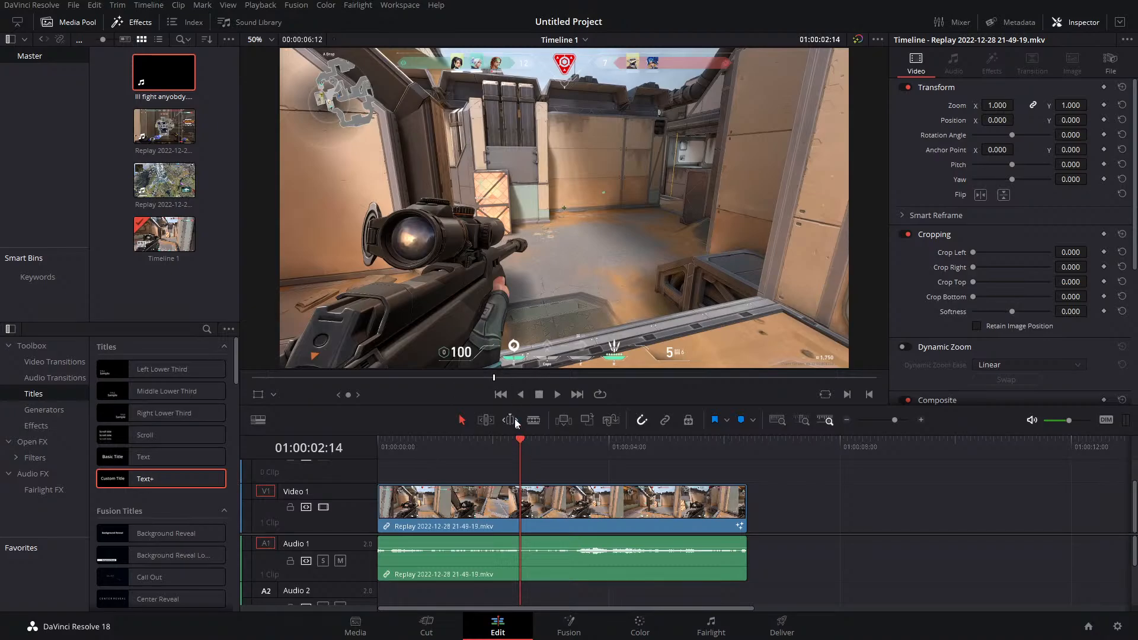
Reverse the direction of the Video 1 gameplay clip in its Speed Change settings
left_click(520, 394)
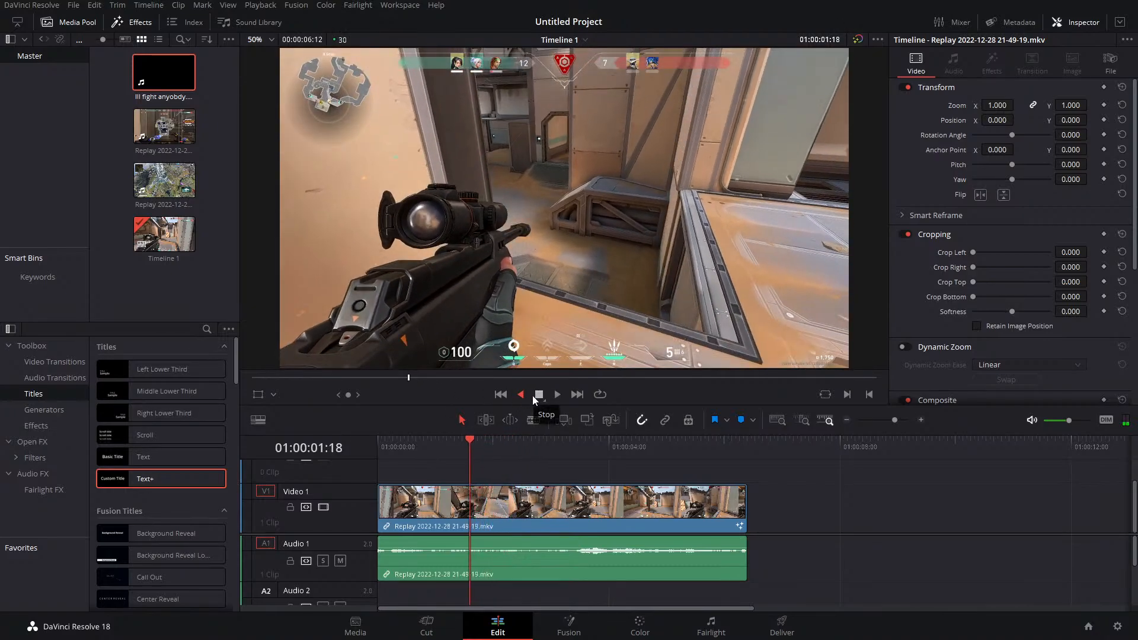
left_click(536, 395)
scroll(1006, 348, "down", 5)
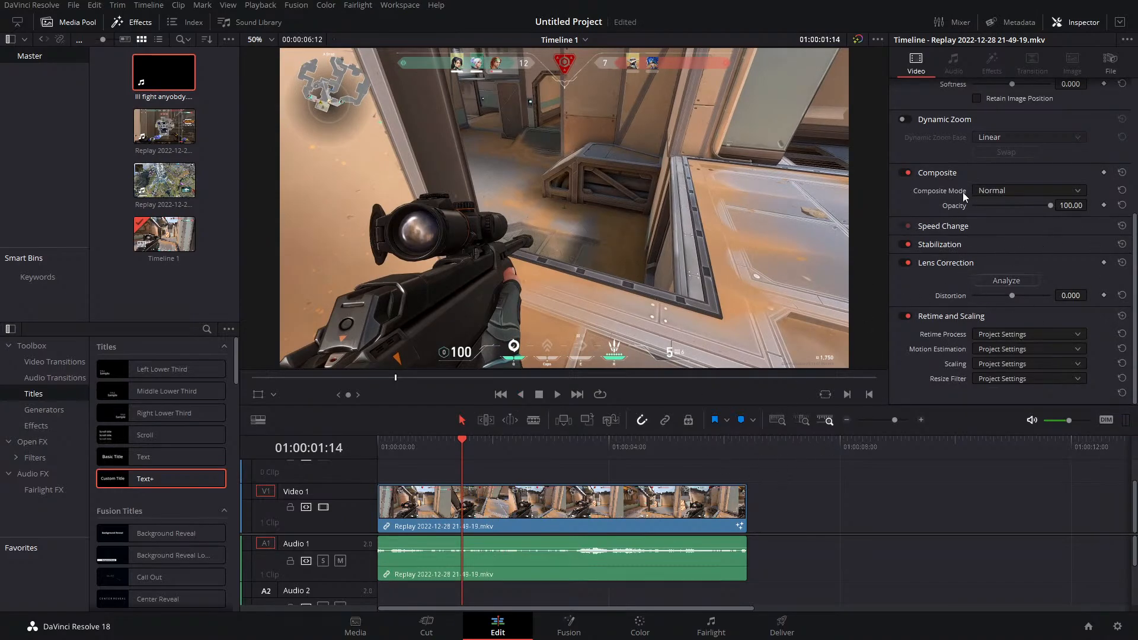
left_click(970, 228)
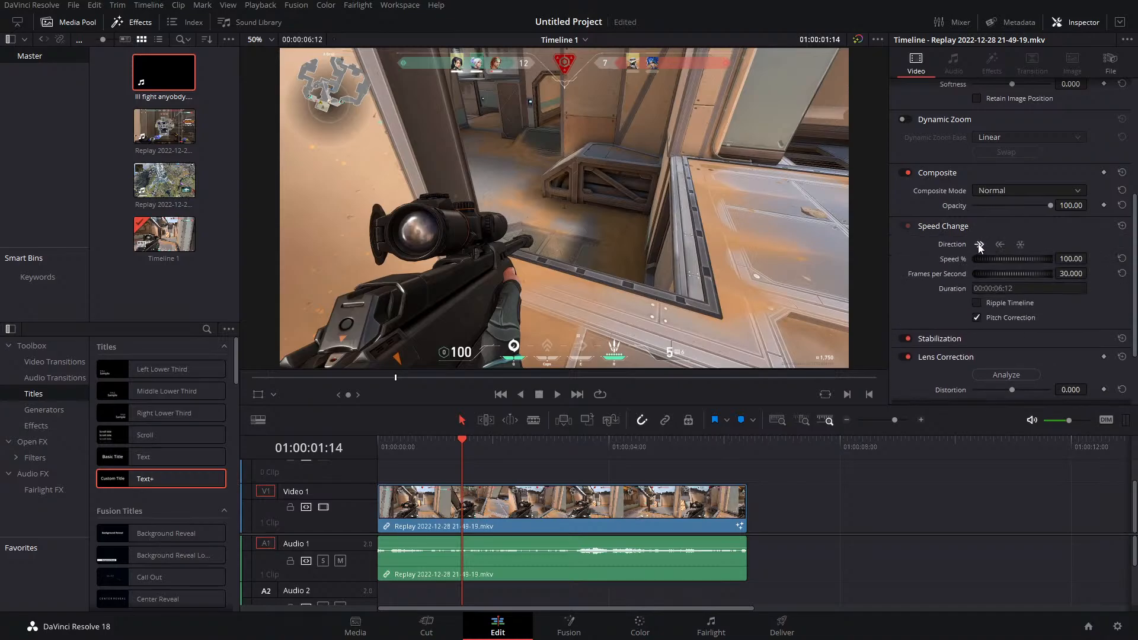
left_click(1000, 245)
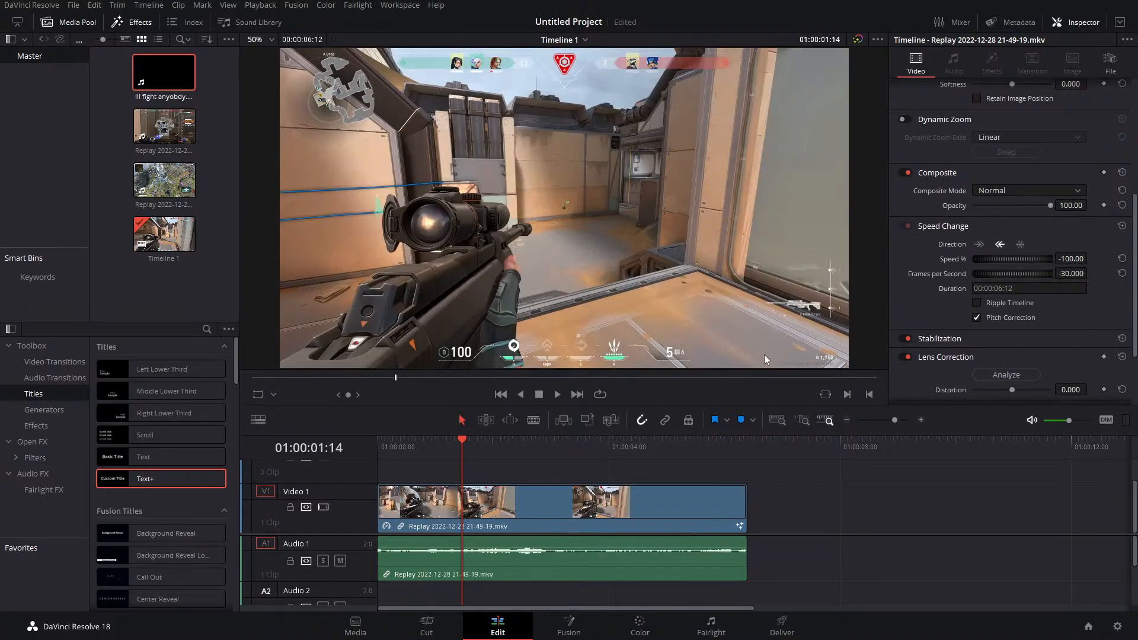
Play back the reversed gameplay clip, including the section from 01:00:02:15, and stop playback
left_click(557, 394)
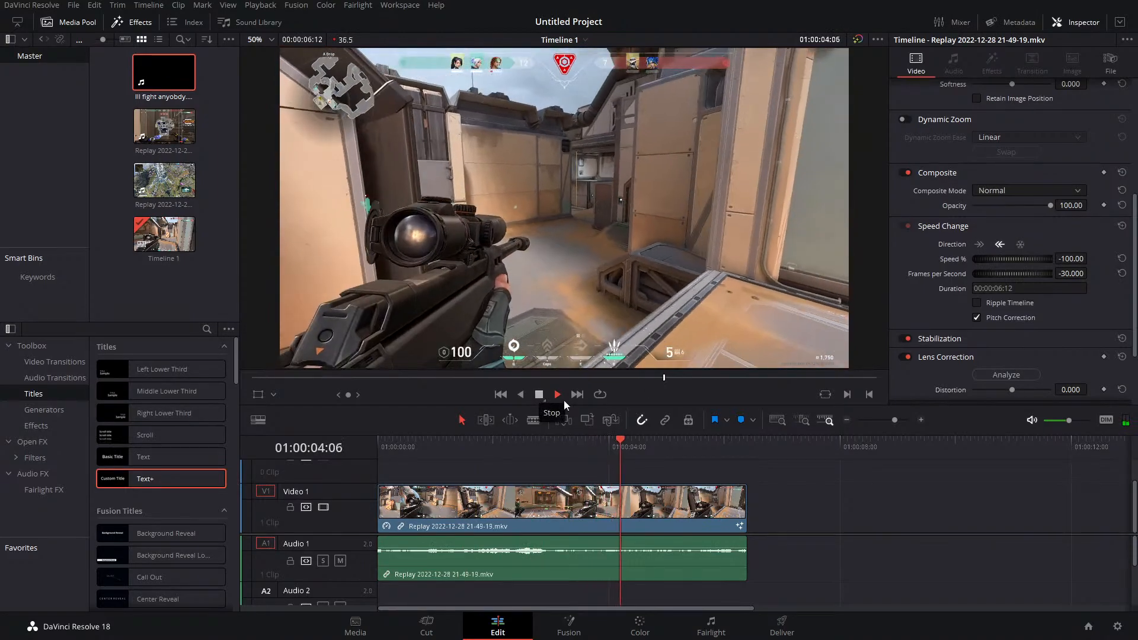
left_click_drag(608, 455, 522, 446)
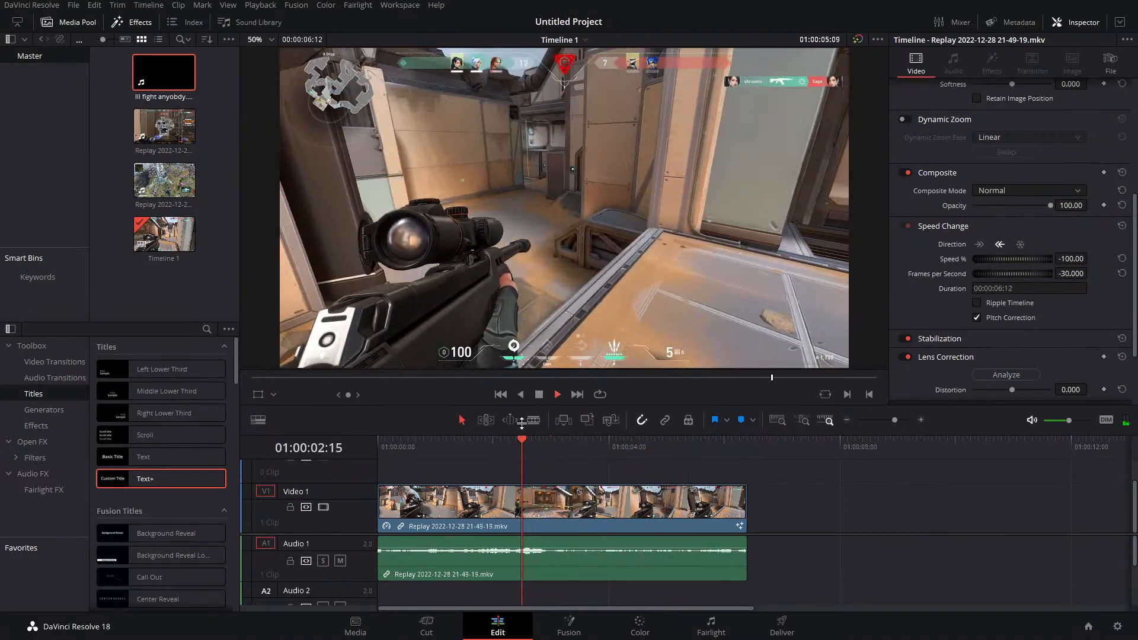
left_click(539, 395)
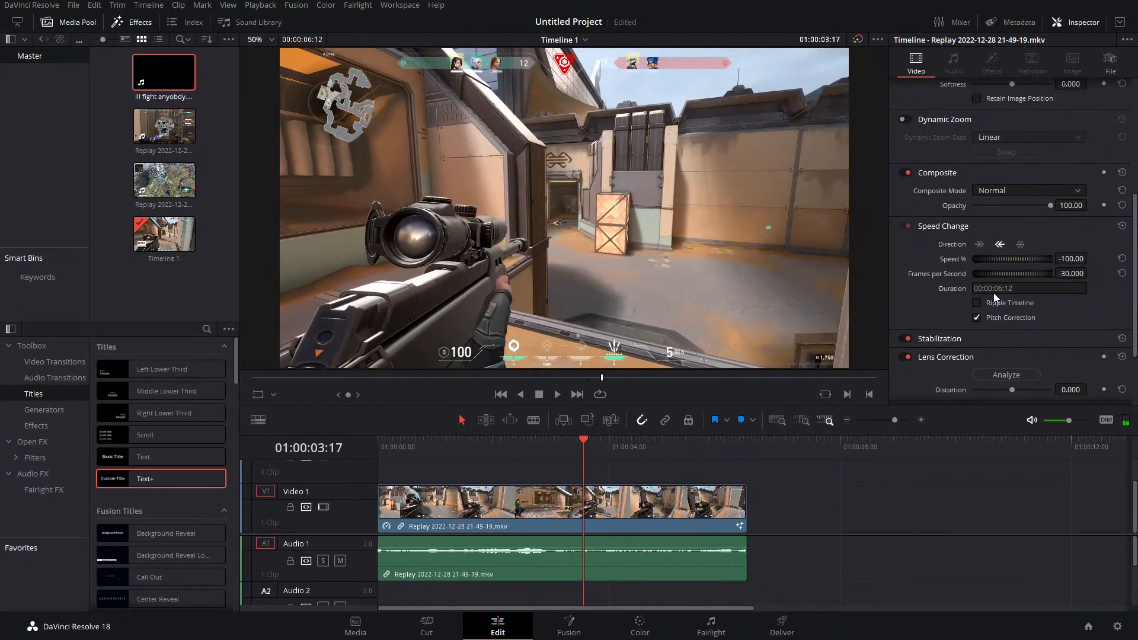
Show the gameplay clip's retime controls, reset its speed change to forward at 100%, and hide the controls again
left_click(386, 526)
key("ctrl+r")
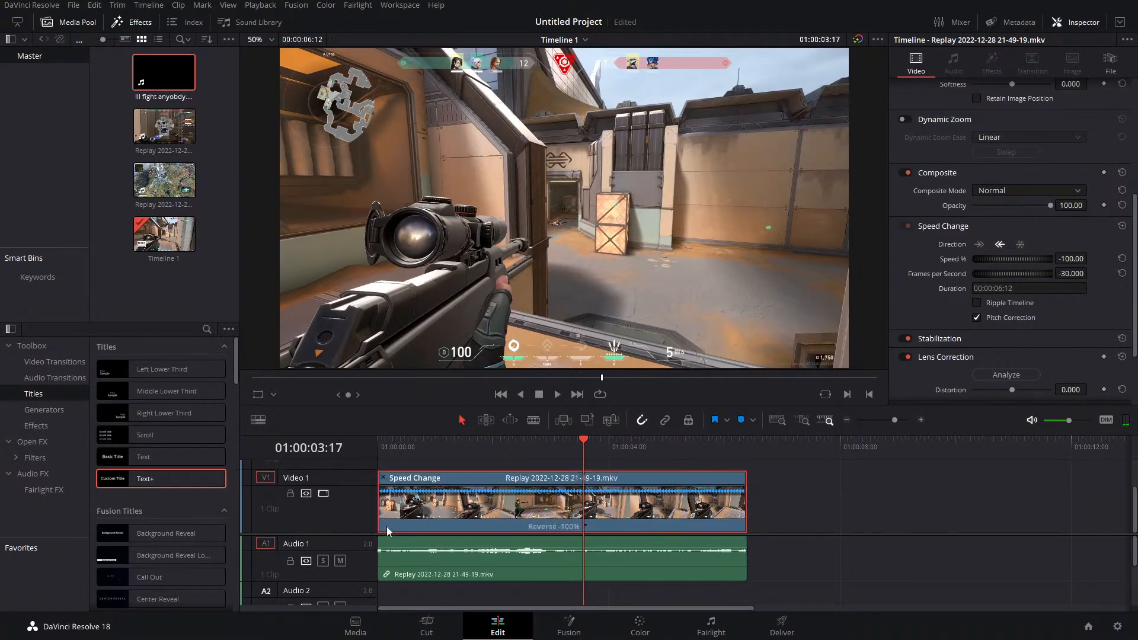
left_click(1121, 226)
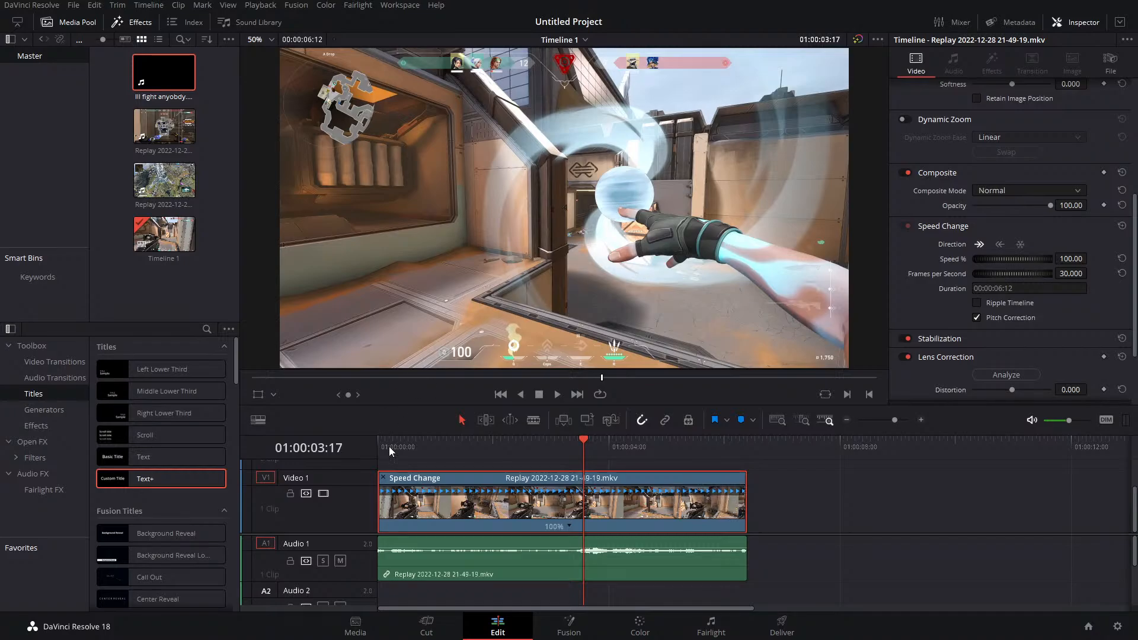
key("ctrl+r")
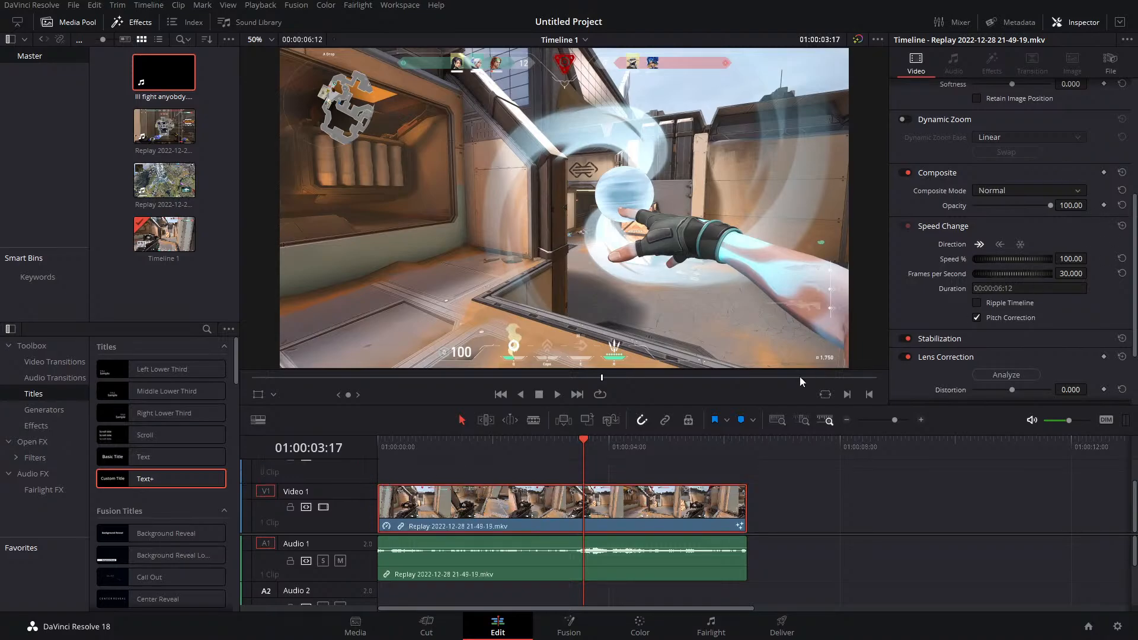
Examine the moment the orb is cast frame by frame, forwards and backwards around 01:00:03:17
key("Right")
key("Right")
key("Right")
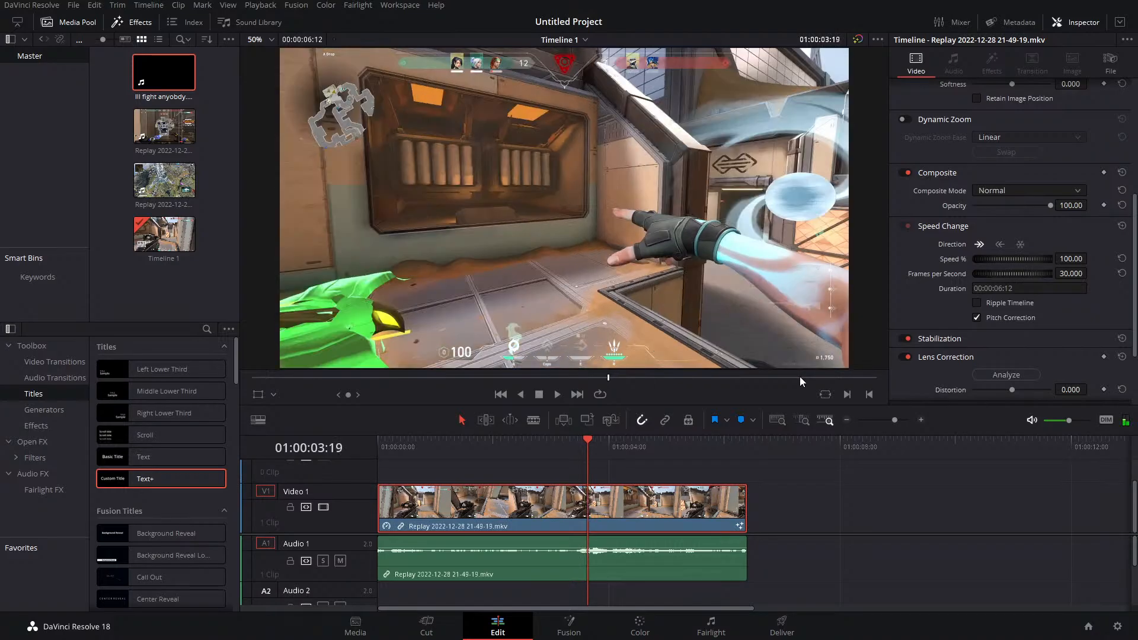
key("Right")
key("Right")
key("Right")
key("Right")
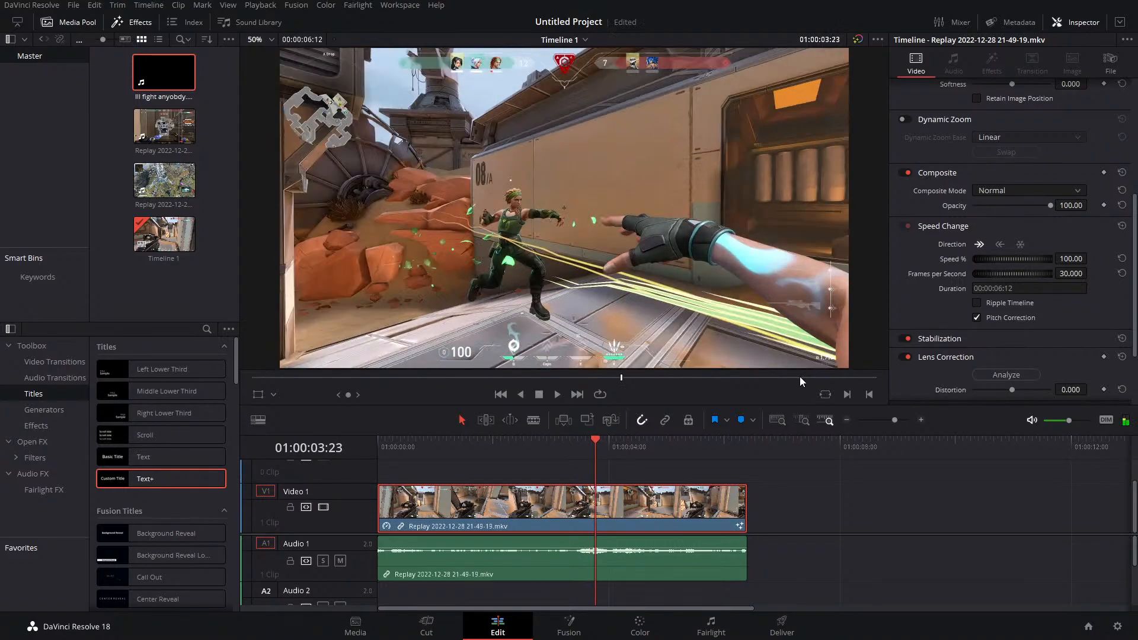
key("Left")
key("Left")
key("Left")
key("Left")
key("Left")
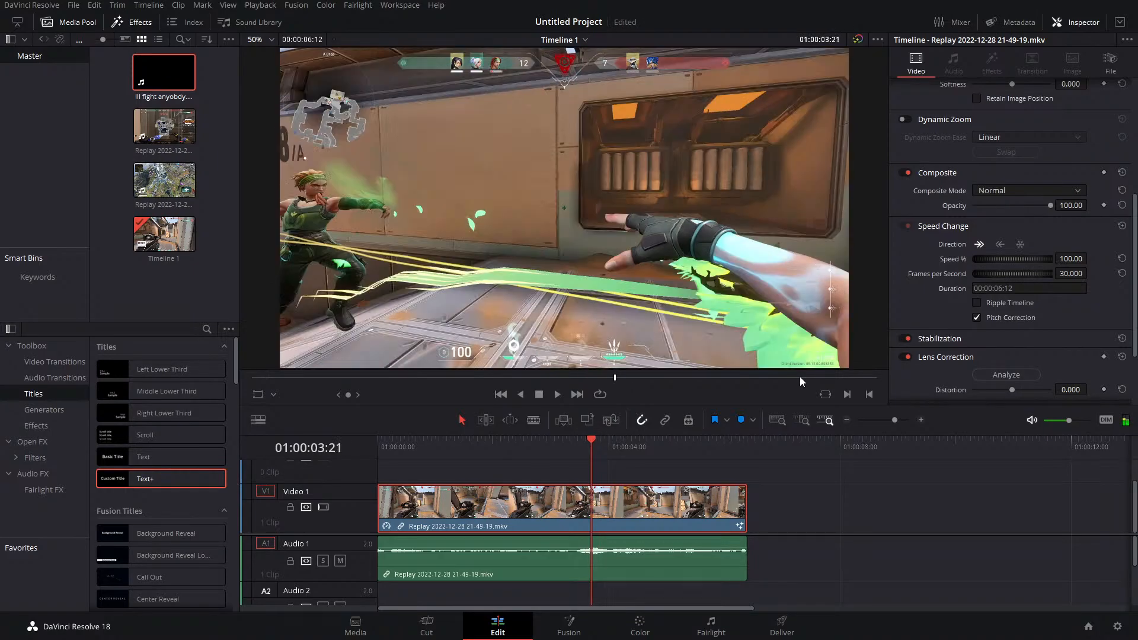
key("Left")
key("Left")
key("Left")
key("Left")
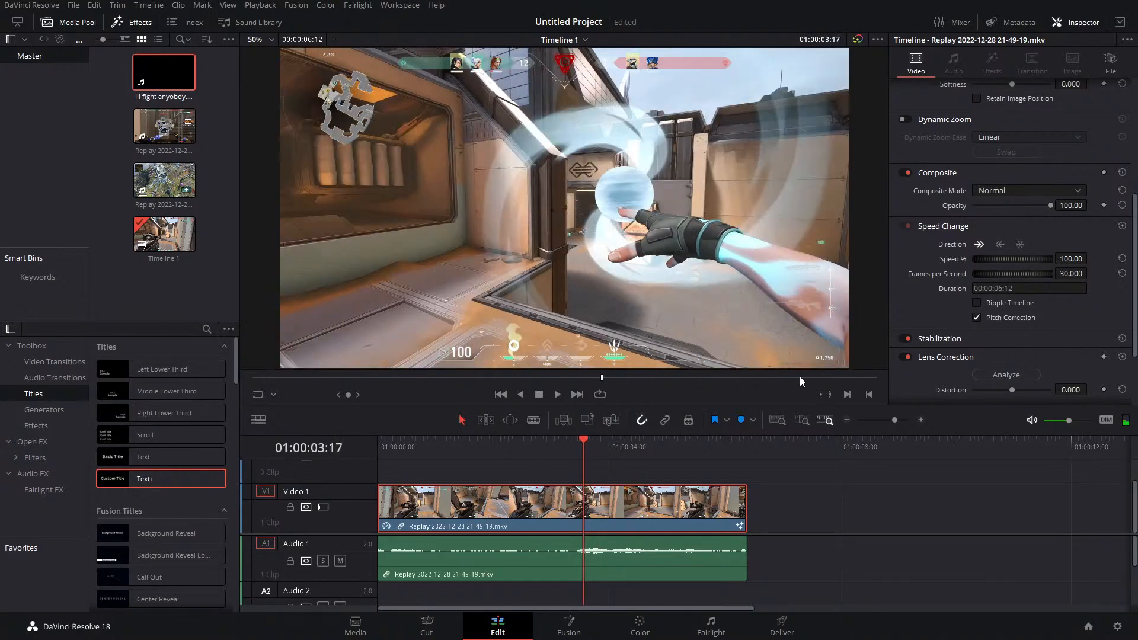
key("Left")
key("Left")
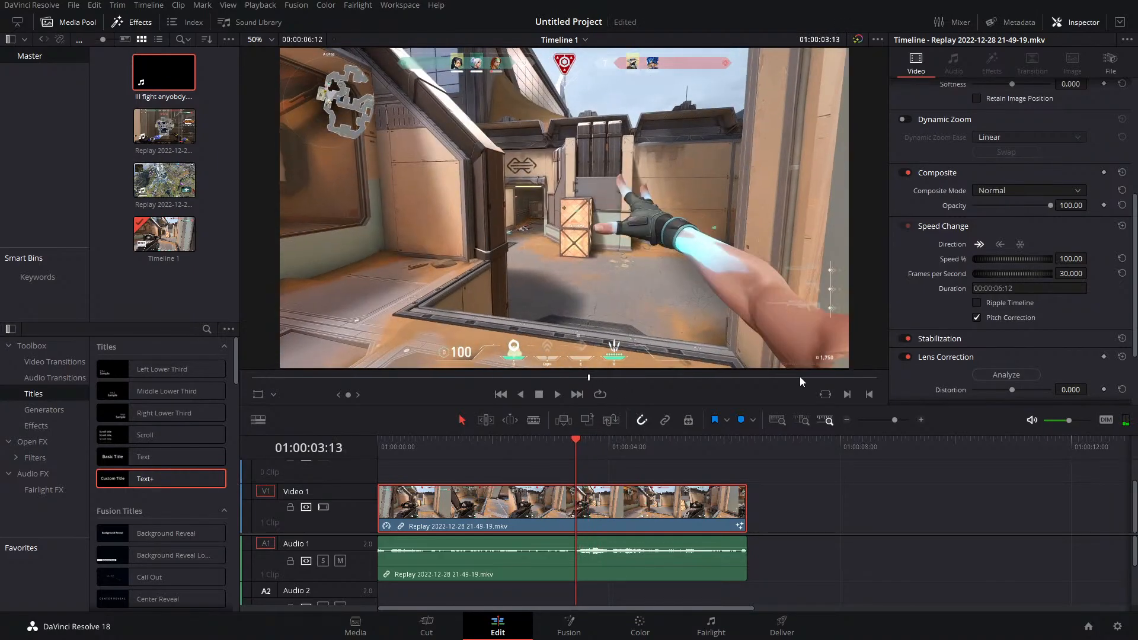
Play back the gameplay clip, replay it from near its start, and step back frame by frame to 01:00:03:16
left_click(561, 394)
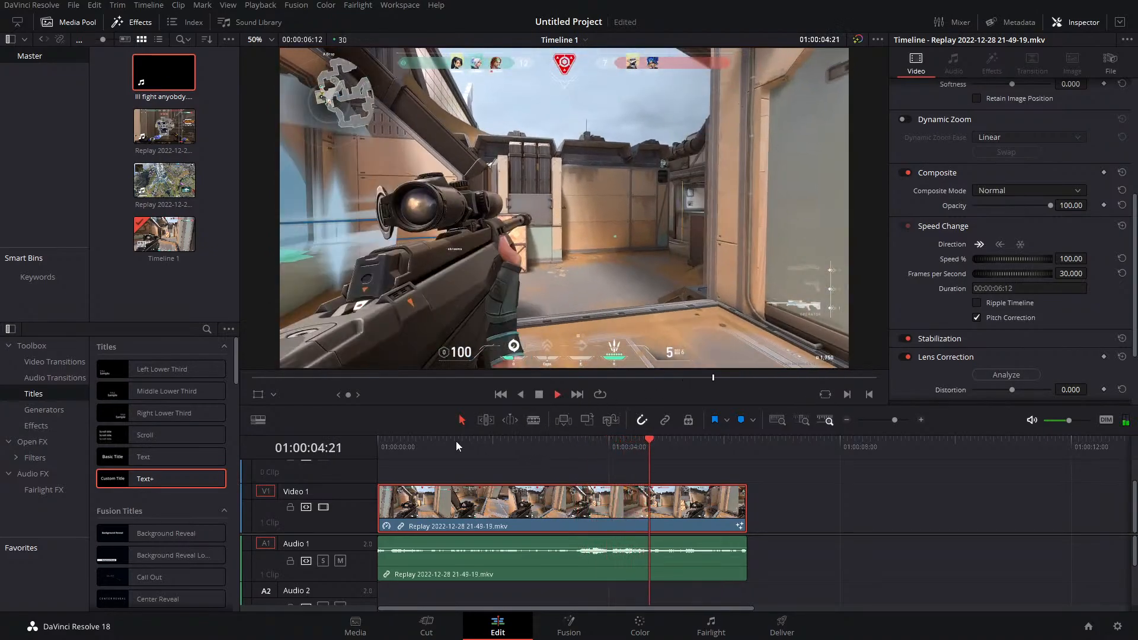
left_click(397, 442)
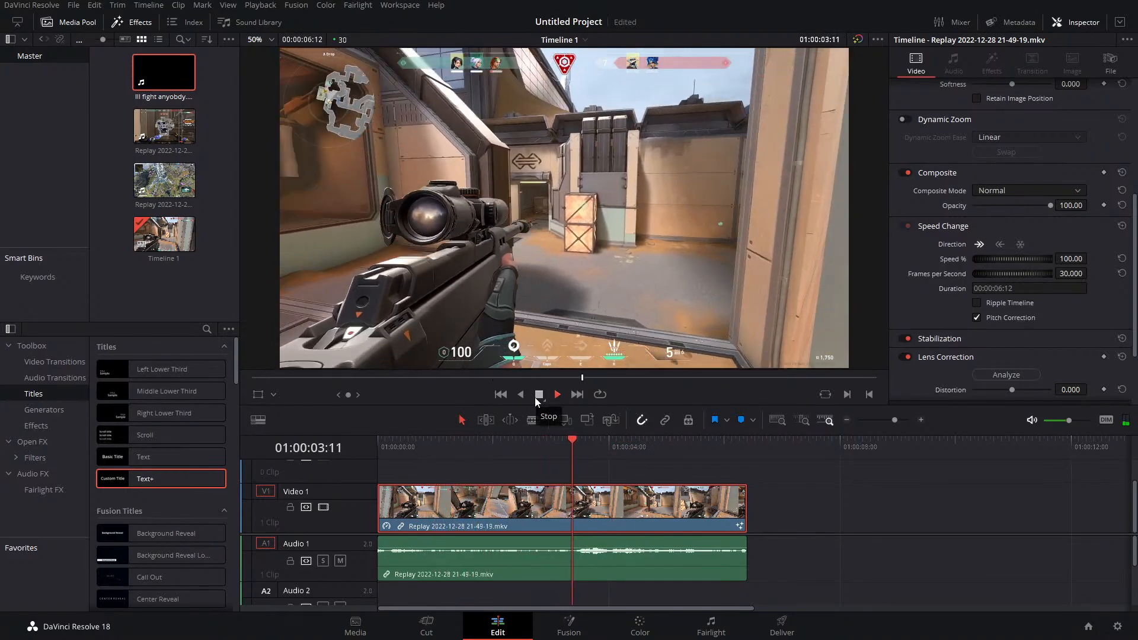
left_click(535, 396)
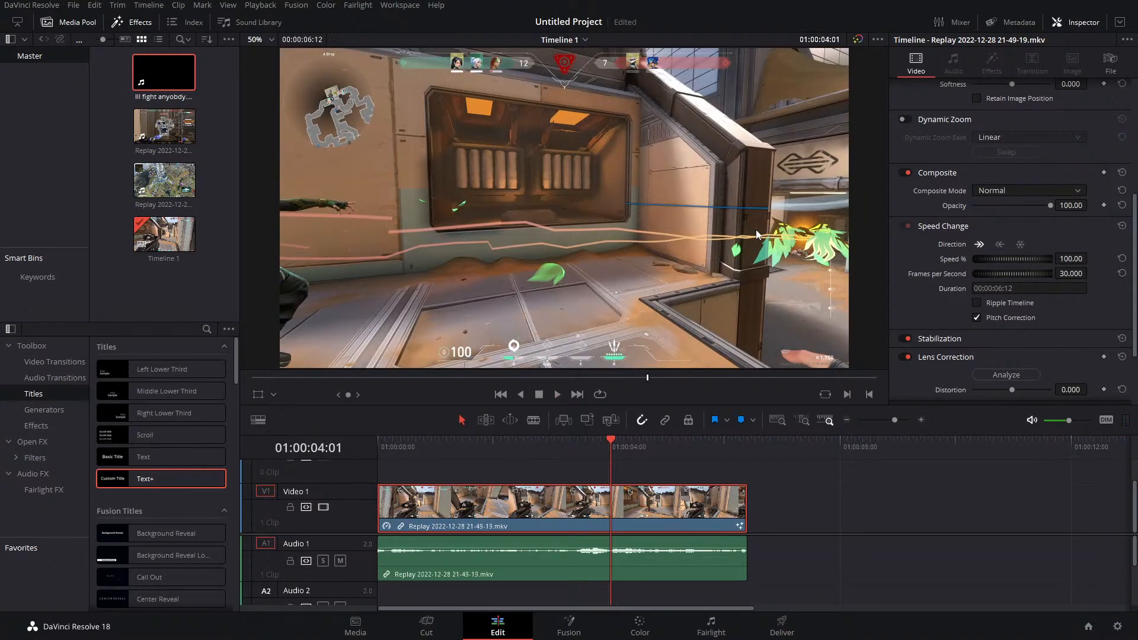
key("Left")
key("Left")
key("Left")
key("Left")
key("Left")
key("Left")
key("Left")
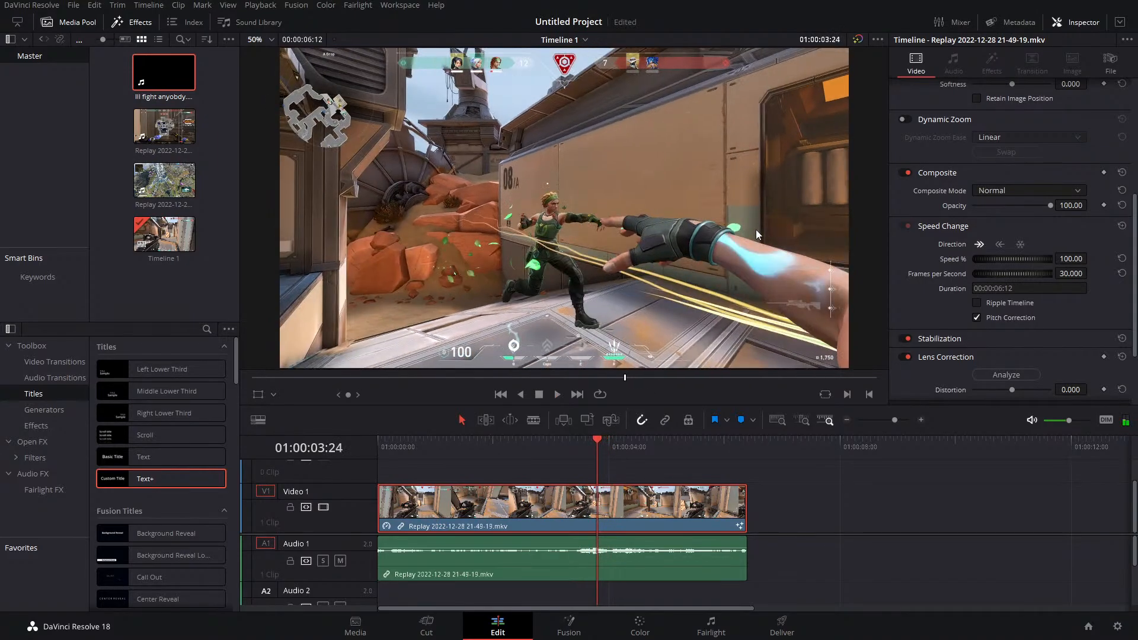
key("Left")
key("Left")
key("Left")
key("Left")
key("Left")
key("Left")
key("Left")
key("Left")
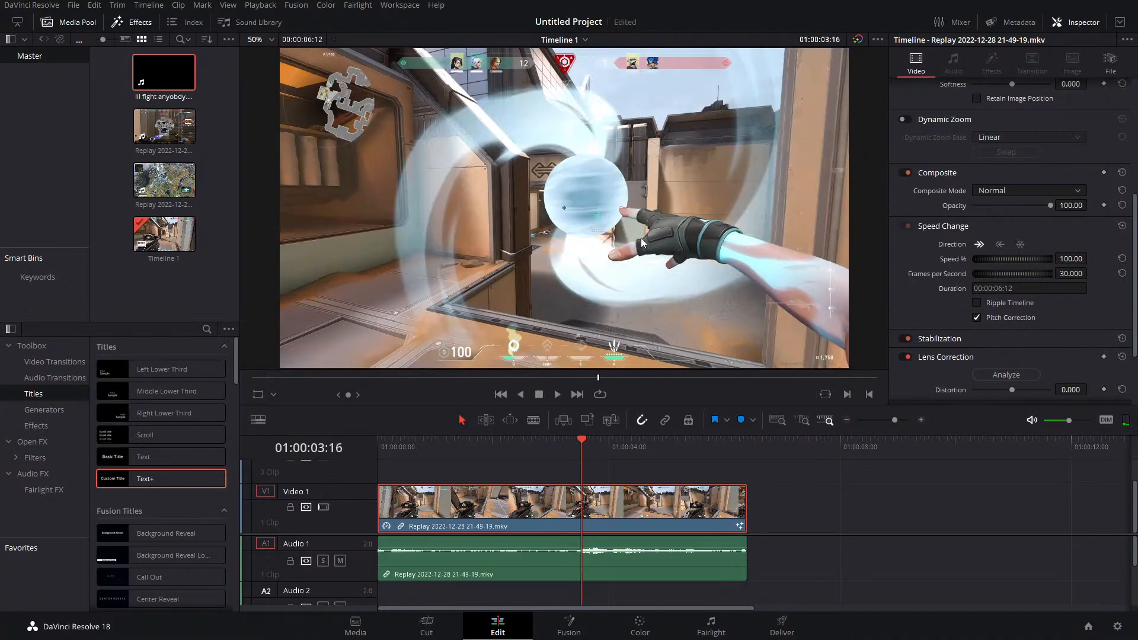
Play the gameplay clip briefly from 01:00:01:20 and stop
left_click(476, 448)
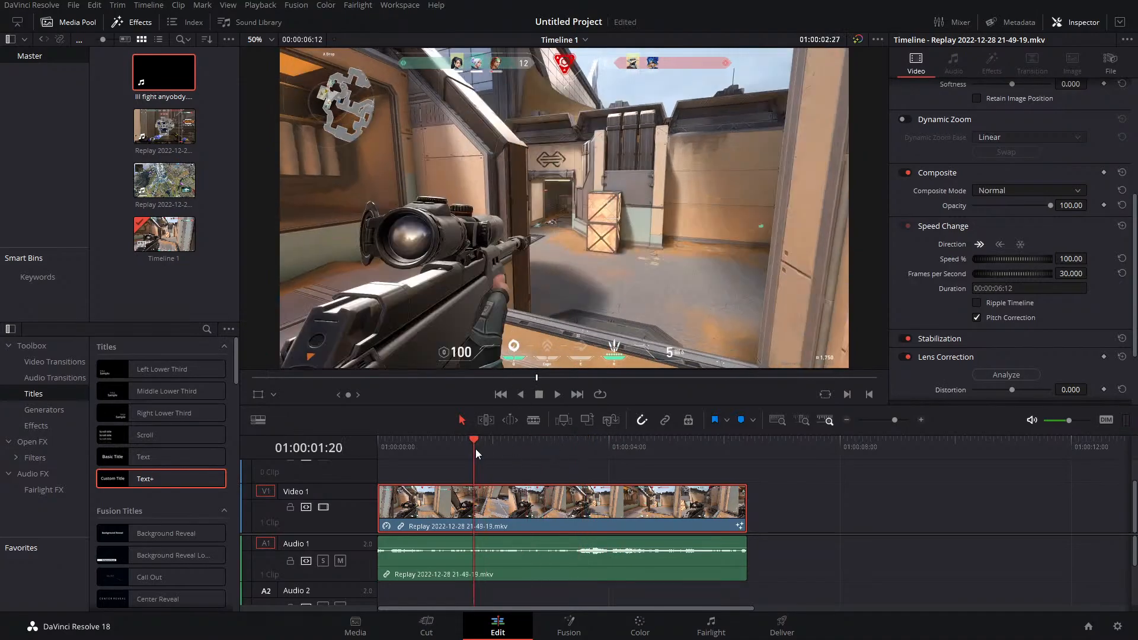
left_click(558, 394)
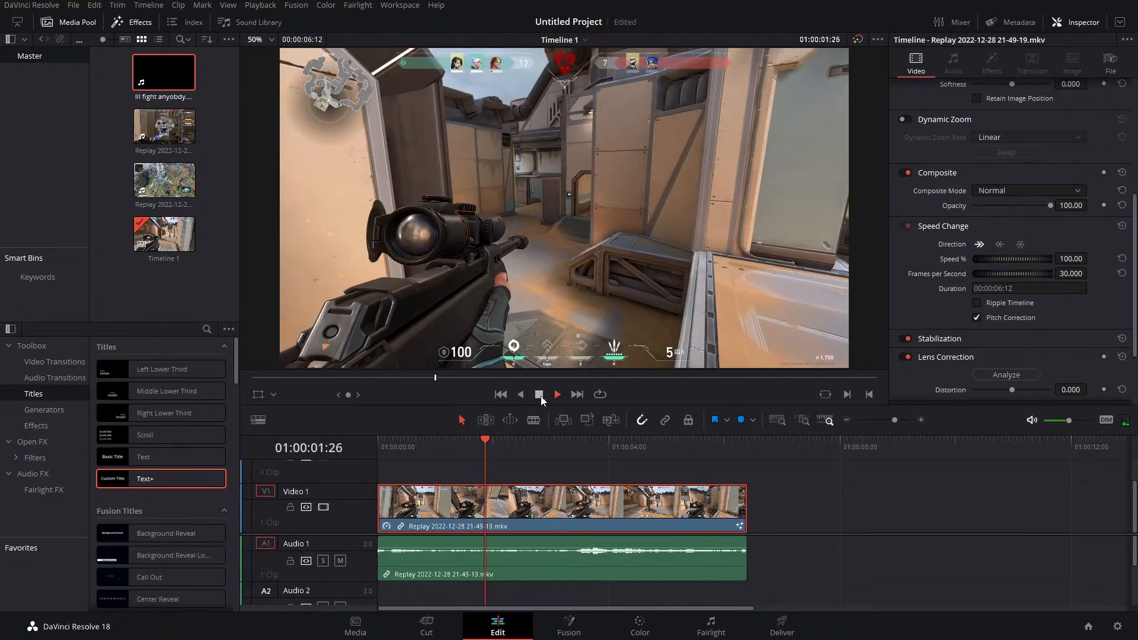
left_click(538, 396)
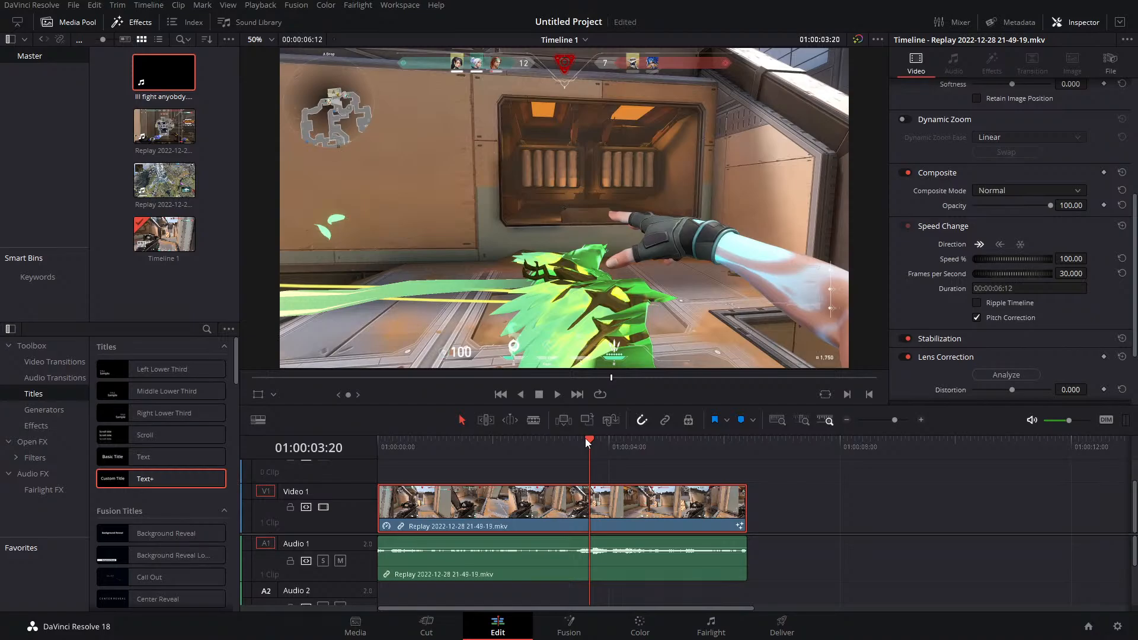
Add a Text+ node to the gameplay clip's Fusion composition and merge it over MediaIn1
left_click(575, 625)
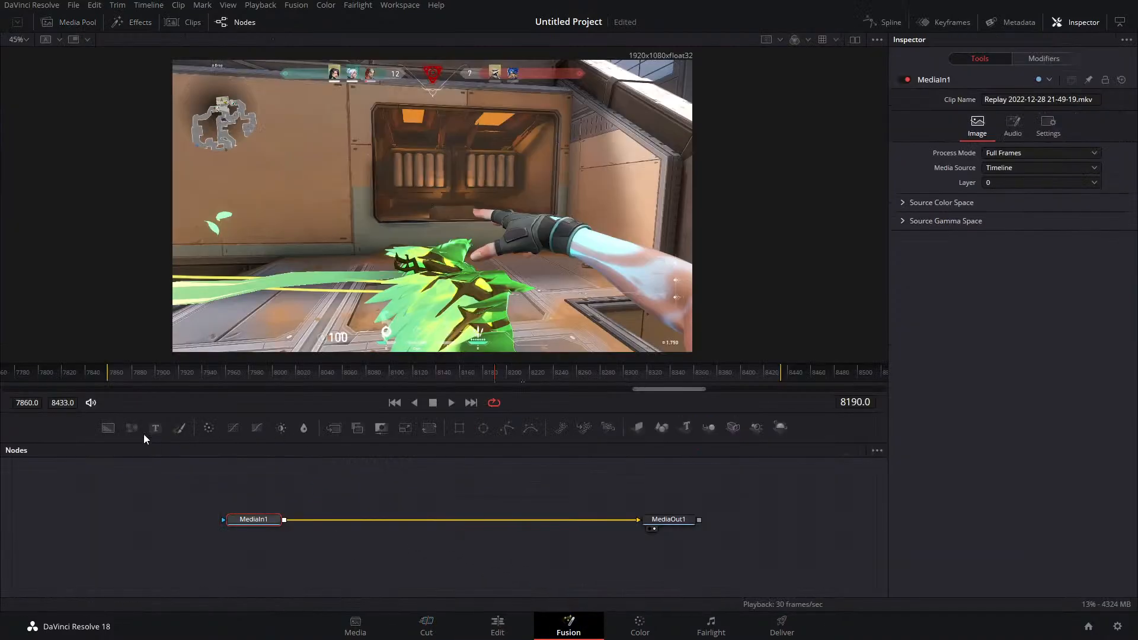
left_click_drag(155, 427, 287, 523)
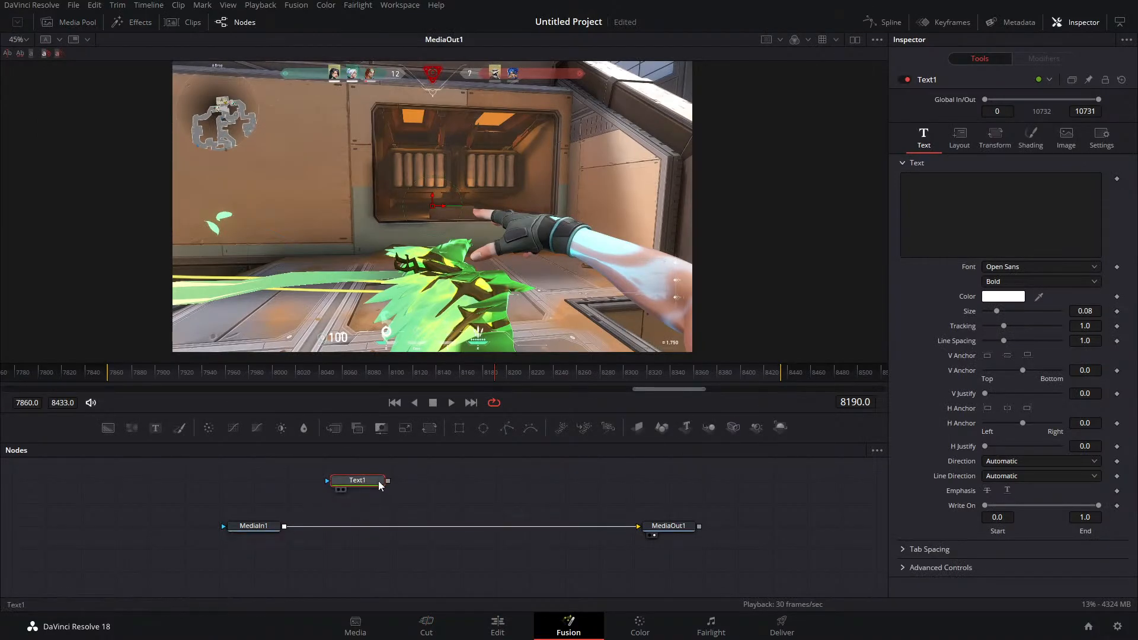
left_click_drag(390, 481, 296, 526)
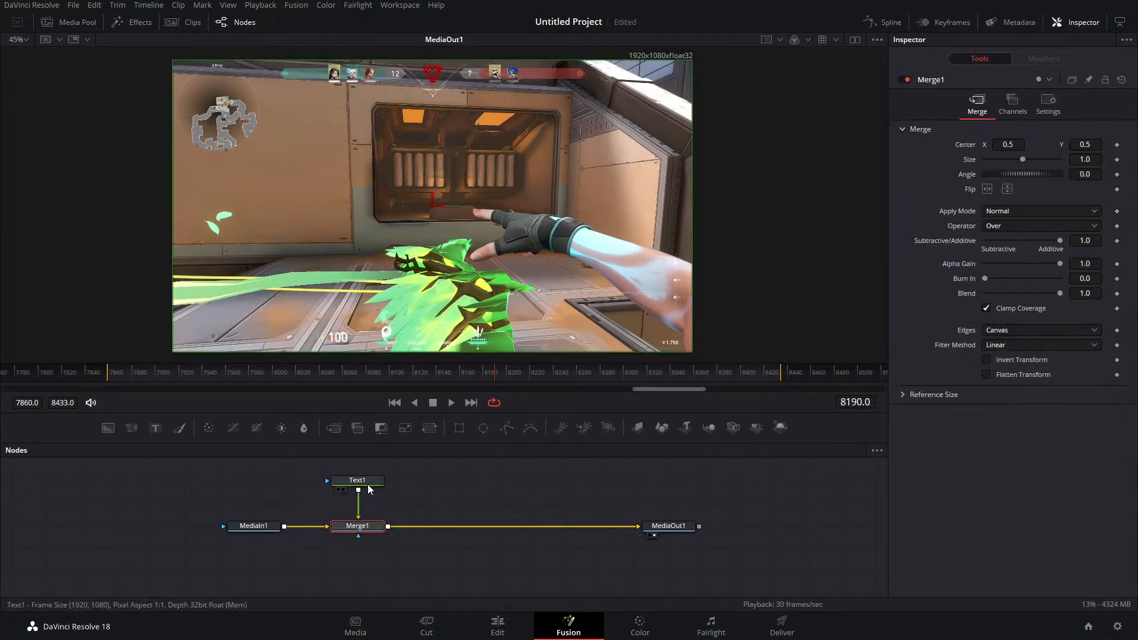
Set the Text1 node's text to "DVE" and enable its black shadow and a red outline with thickness 0.063
left_click(357, 480)
left_click(977, 213)
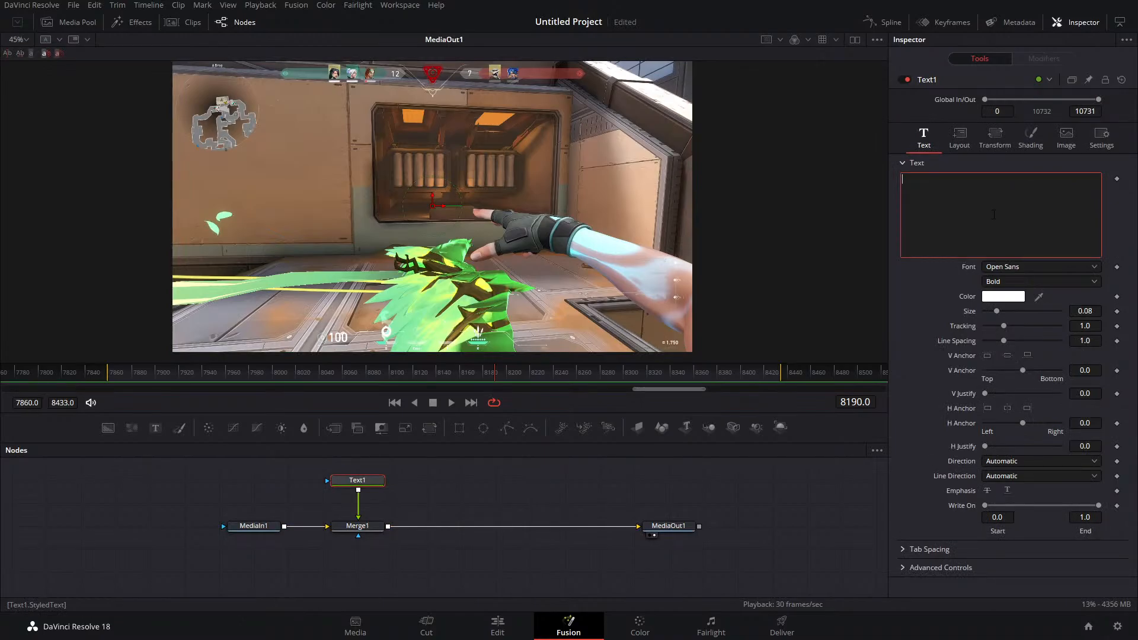
type("DVE")
left_click(1028, 141)
left_click(1018, 180)
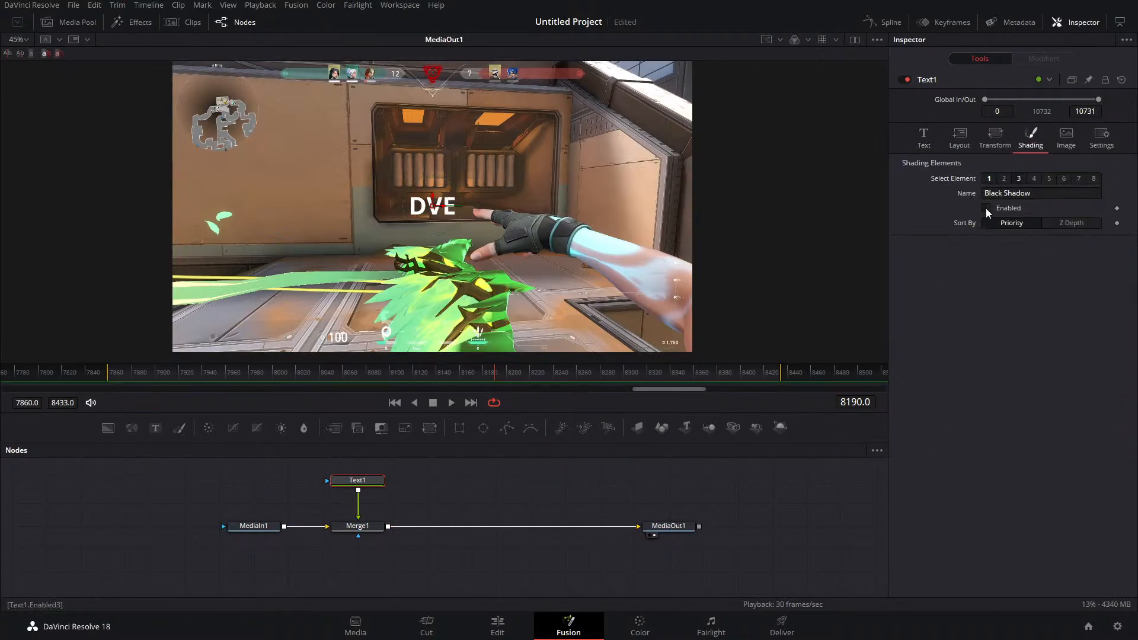
left_click(986, 208)
left_click(1006, 178)
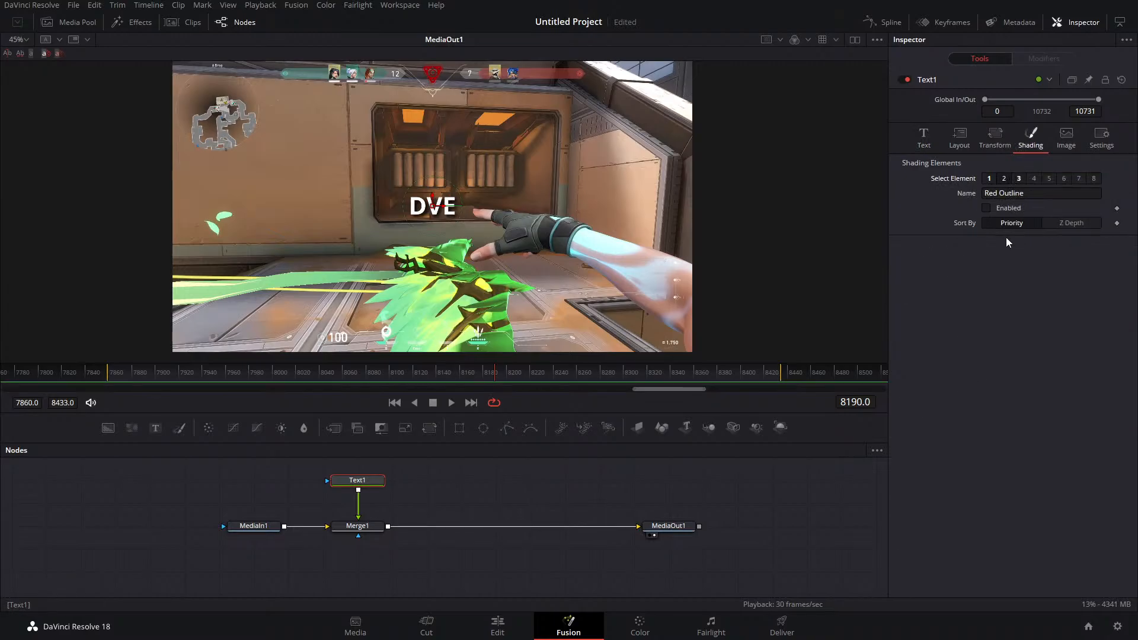
left_click(986, 208)
left_click_drag(1020, 302, 1032, 302)
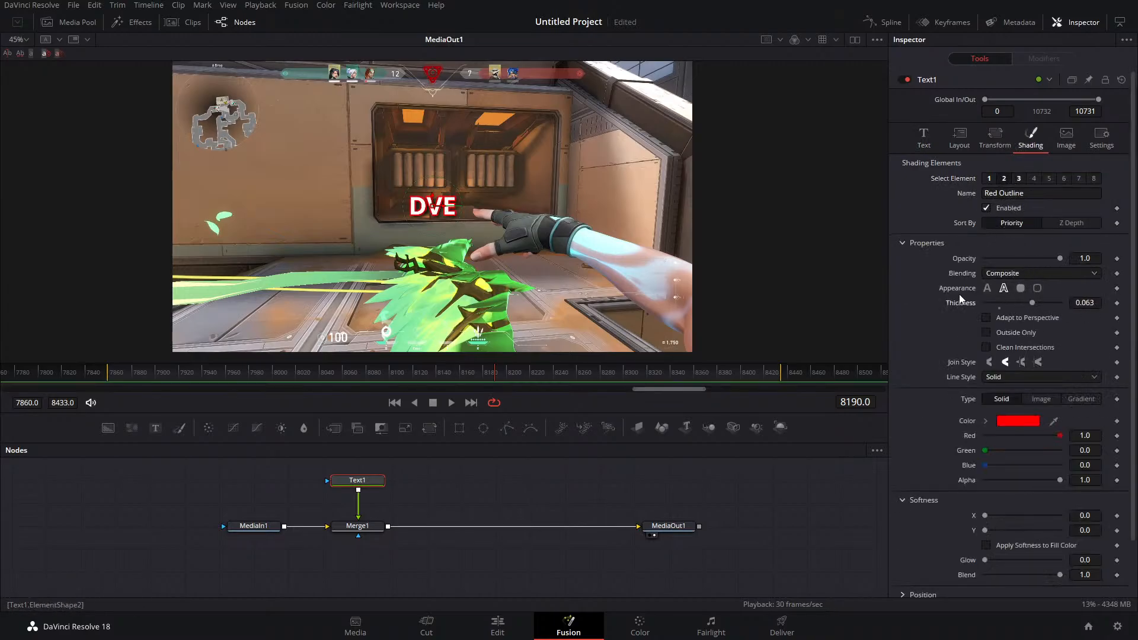
Enlarge the "DVE" text to a size of about 0.26
left_click_drag(588, 210, 657, 221)
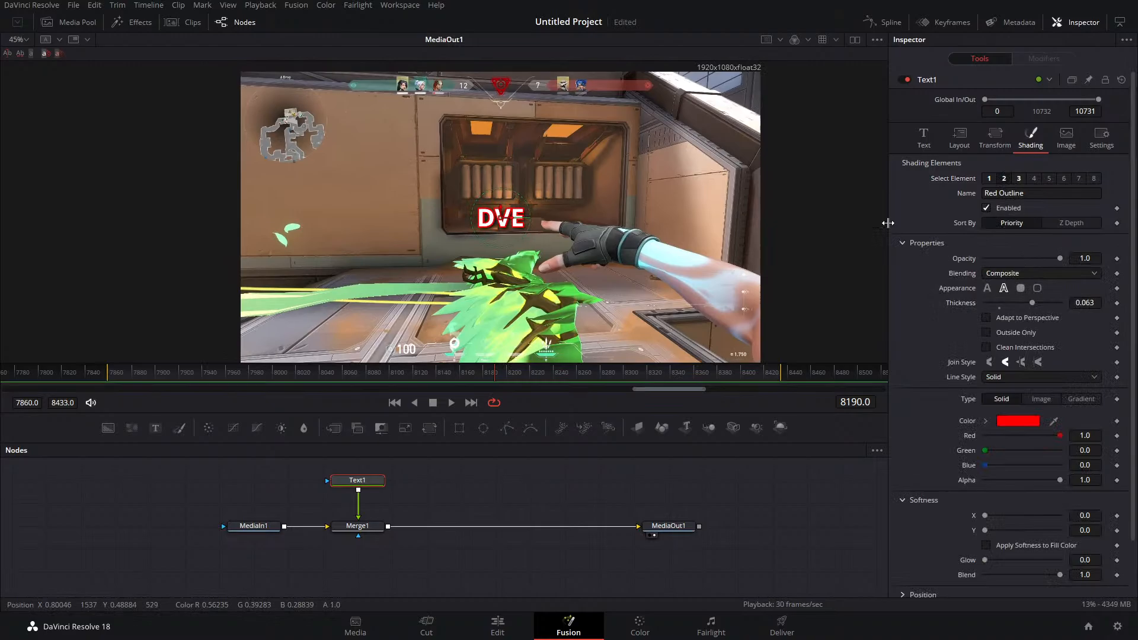
left_click(923, 138)
left_click_drag(1002, 311, 1029, 312)
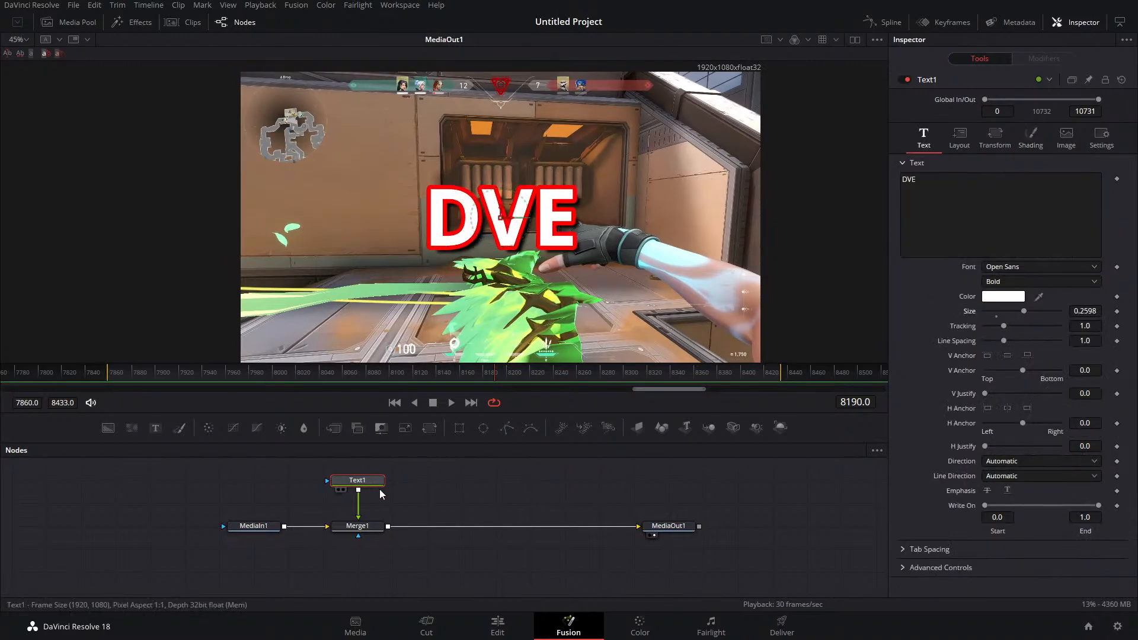
key("shift+space")
type("DVE\\")
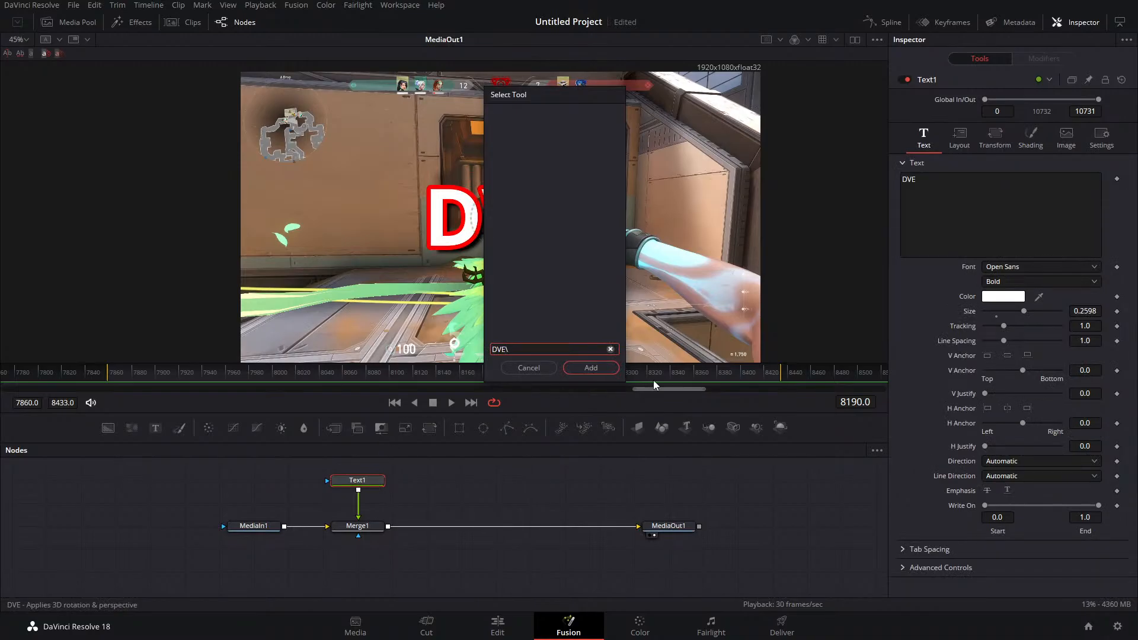
left_click(608, 371)
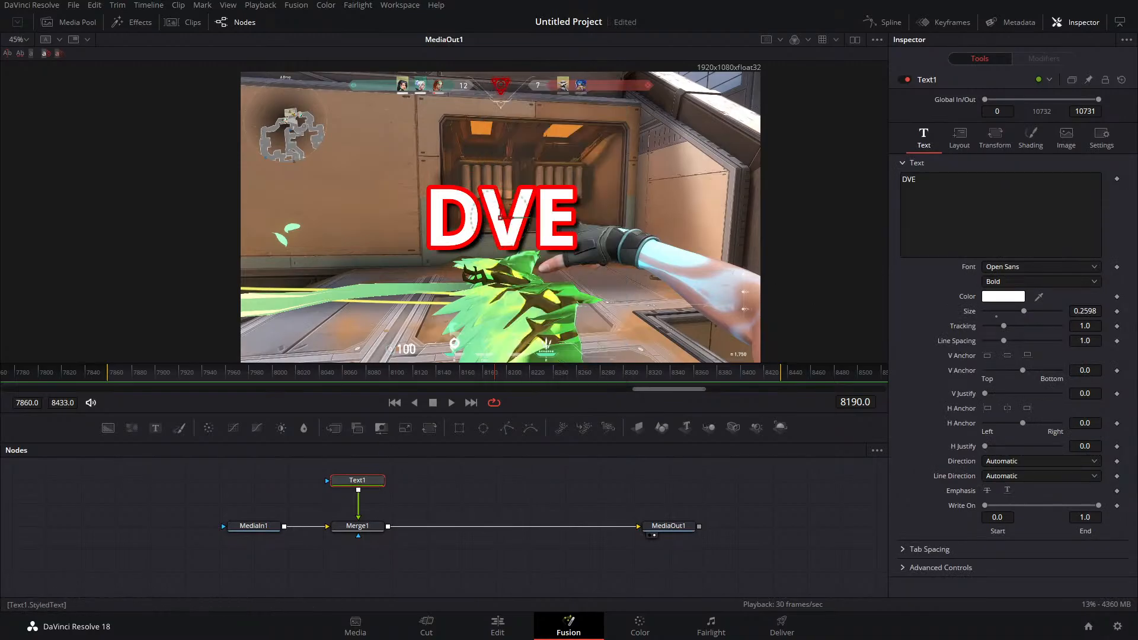
Insert a DVE node between Text1 and Merge1
left_click(958, 137)
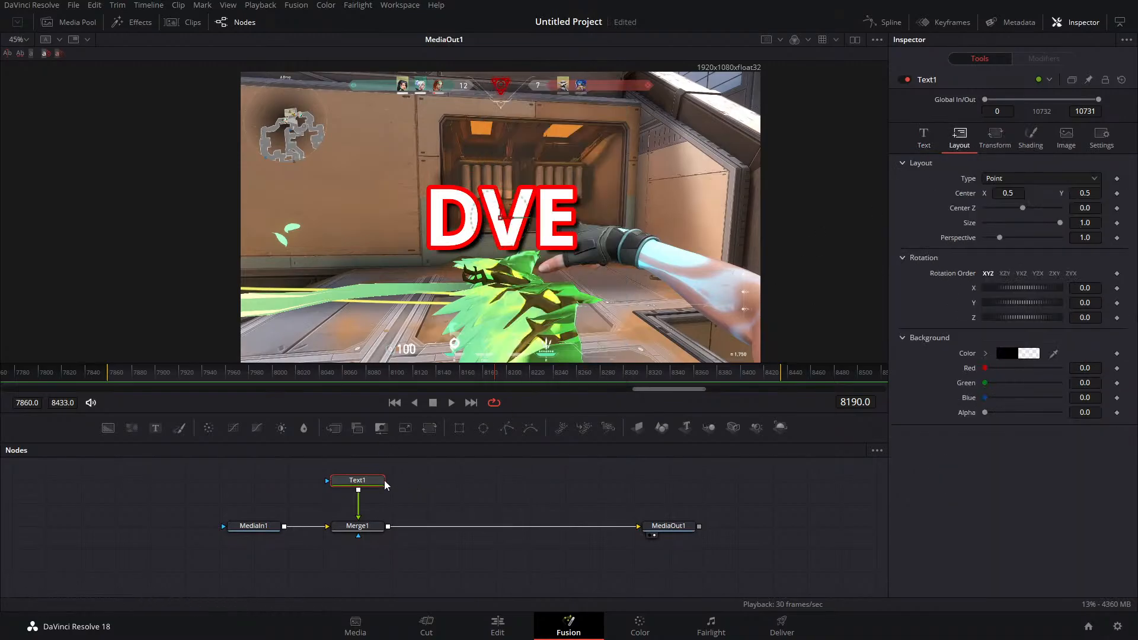
key("shift+space")
type("DVE")
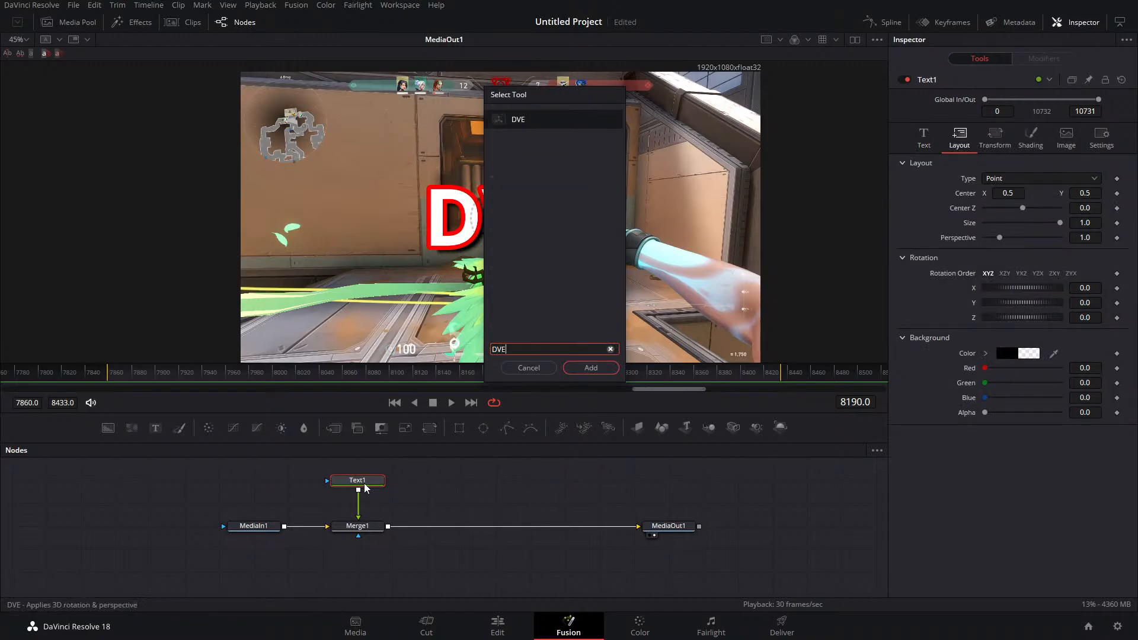
key("Return")
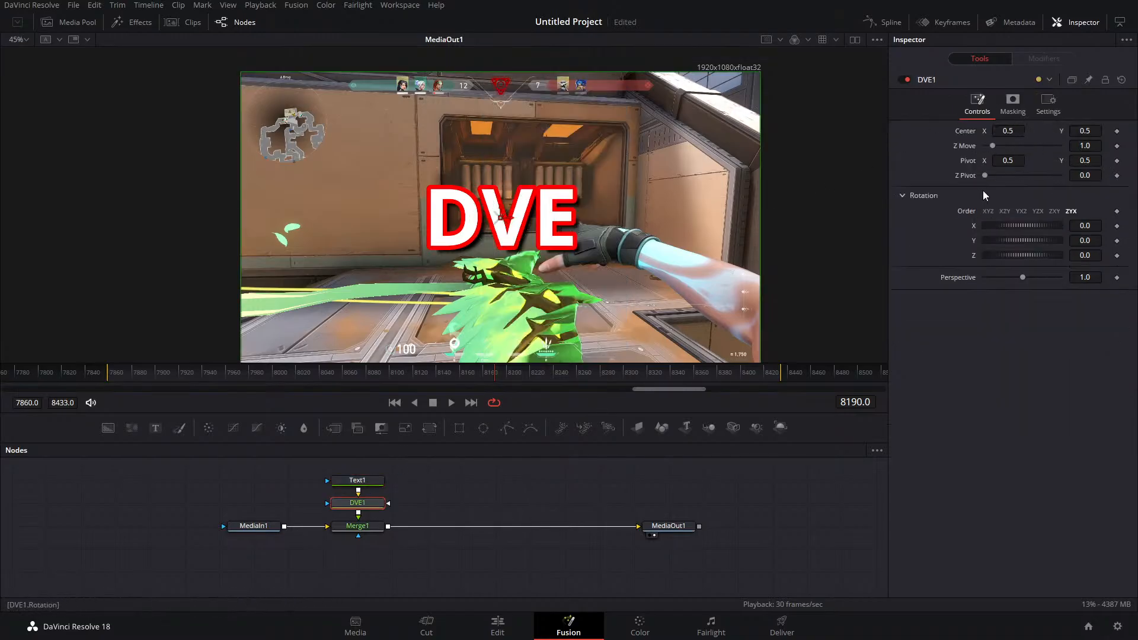
Try out the DVE1 node's X, Y and Z rotations on the text
left_click_drag(1011, 226, 1040, 238)
double_click(1022, 232)
double_click(1016, 241)
double_click(1022, 260)
double_click(1022, 232)
Set the DVE1 node's Y rotation to 90
left_click(1091, 241)
key("BackSpace")
key("BackSpace")
key("BackSpace")
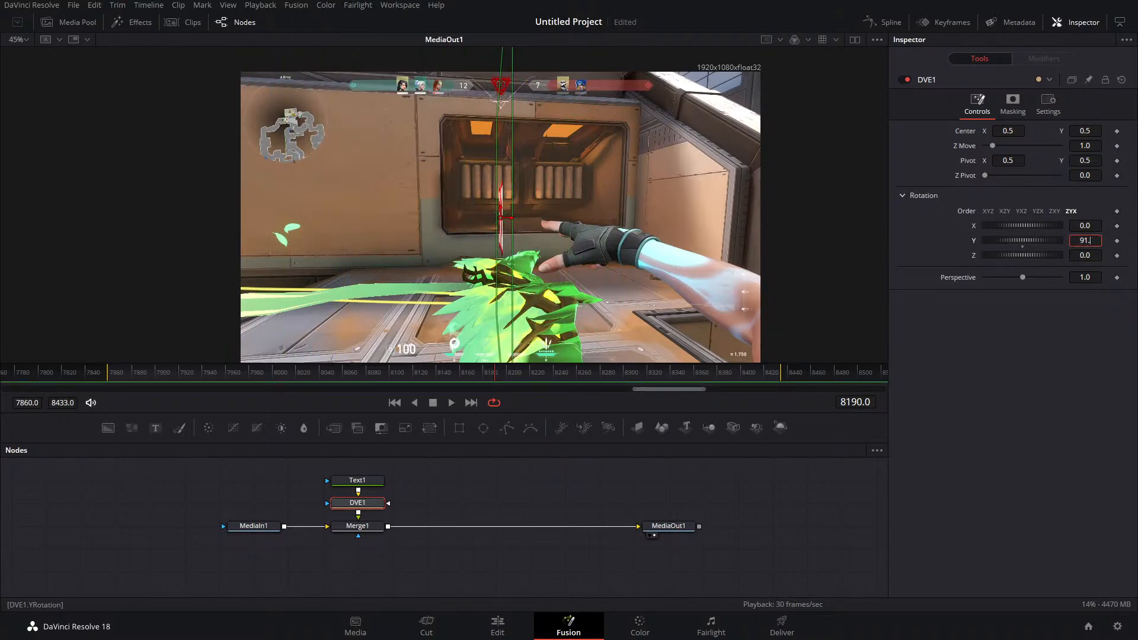
type("0")
key("Tab")
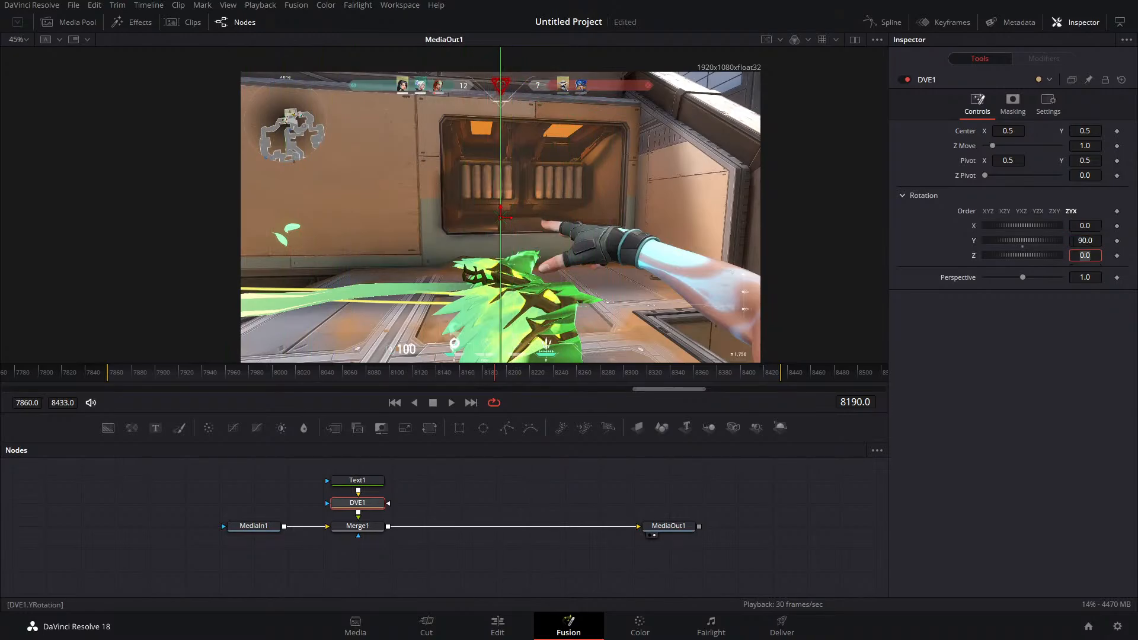
Reset all of the DVE1 node's settings to their defaults
left_click(657, 525)
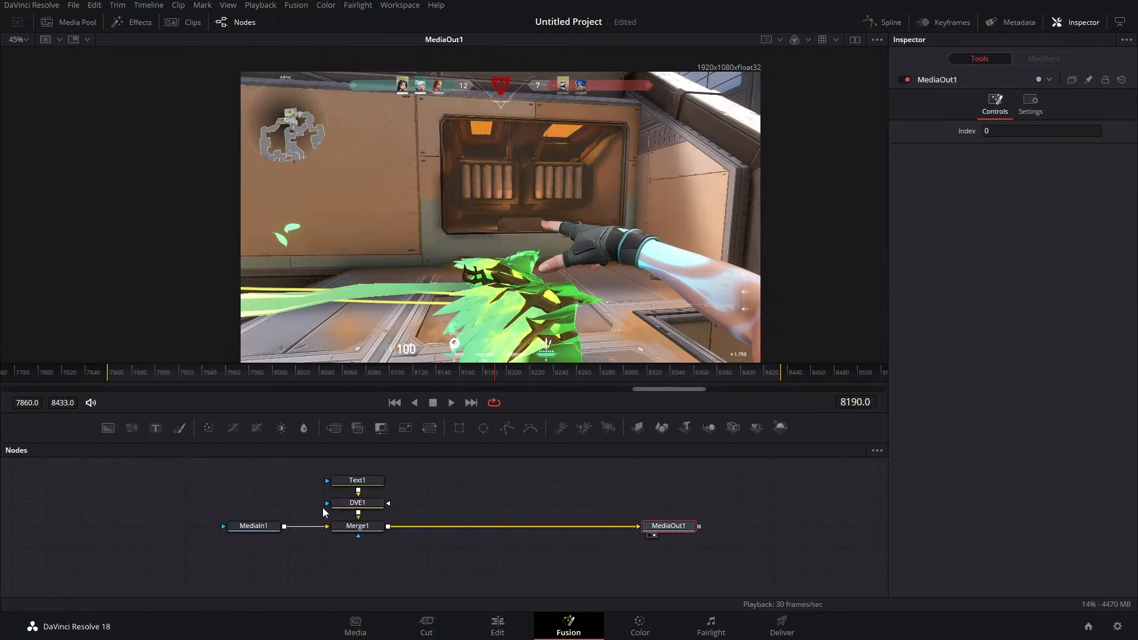
left_click(345, 504)
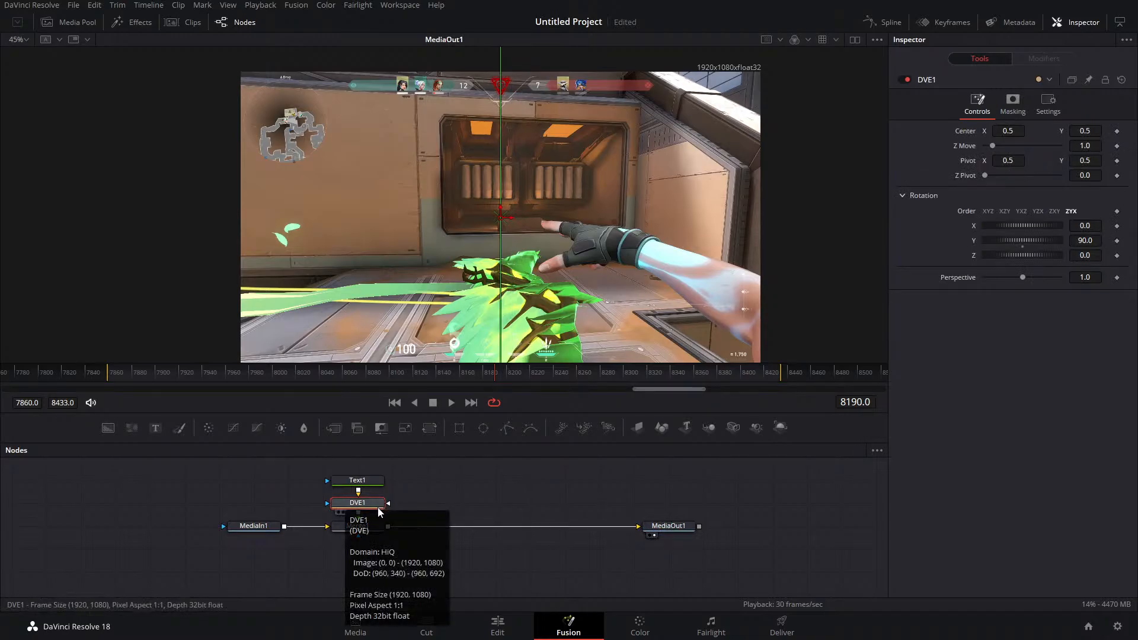
left_click(1121, 81)
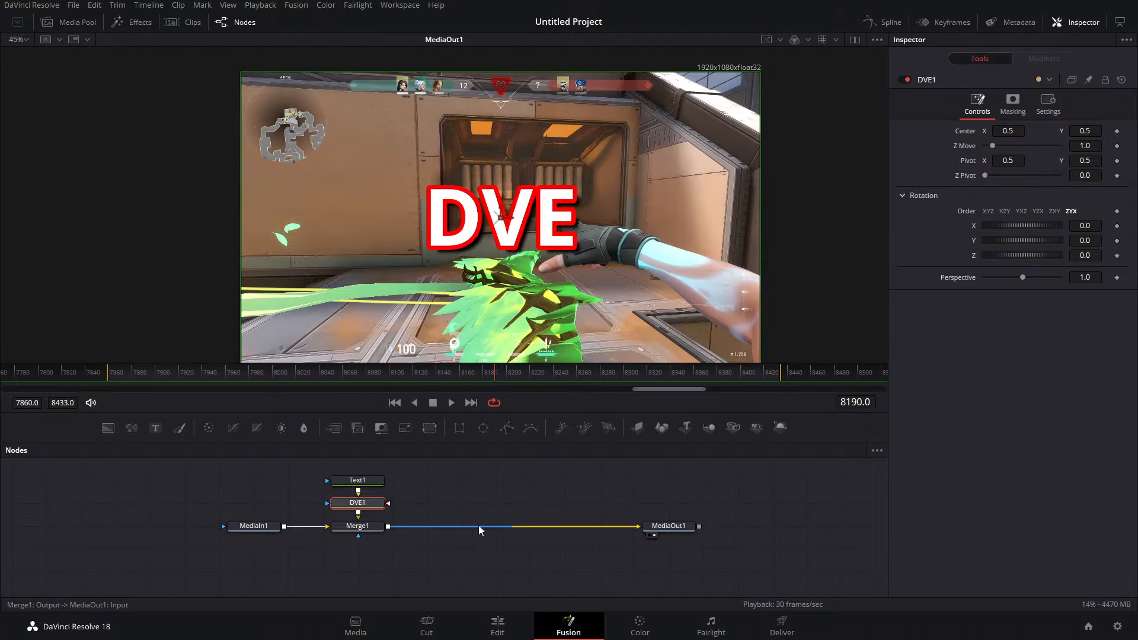
Rotate the text with DVE1 to about 52.2 on the Y axis, and delete the DVE1 node
left_click_drag(1015, 225, 1032, 240)
left_click(1022, 232)
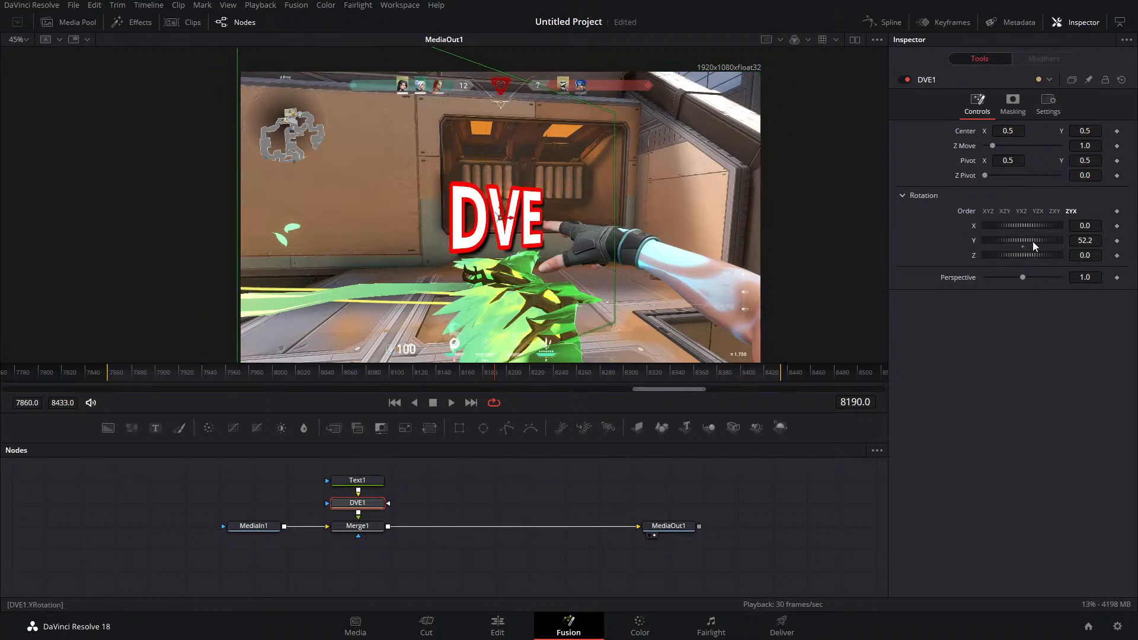
key("Delete")
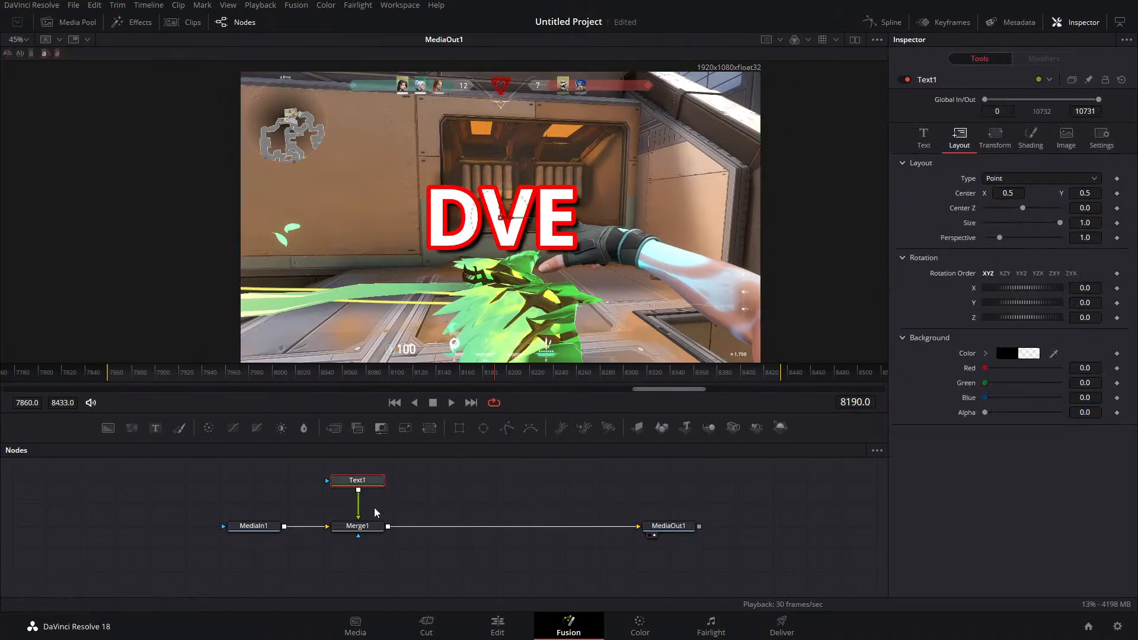
Insert a Corner Positioner node between Text1 and Merge1
key("shift+space")
type("CORN")
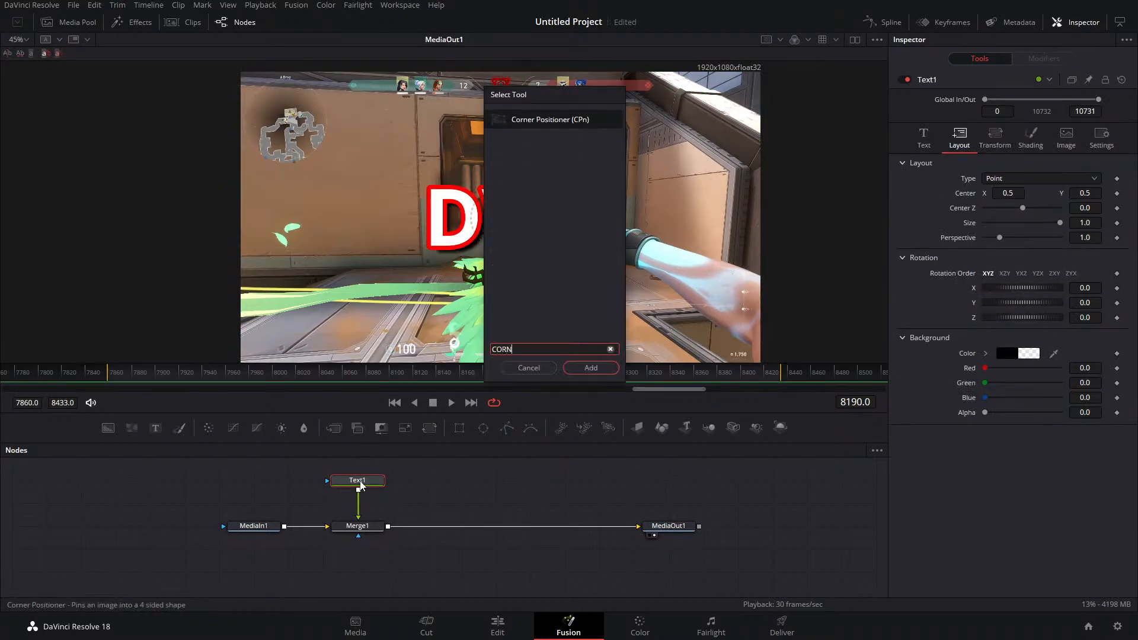
key("Return")
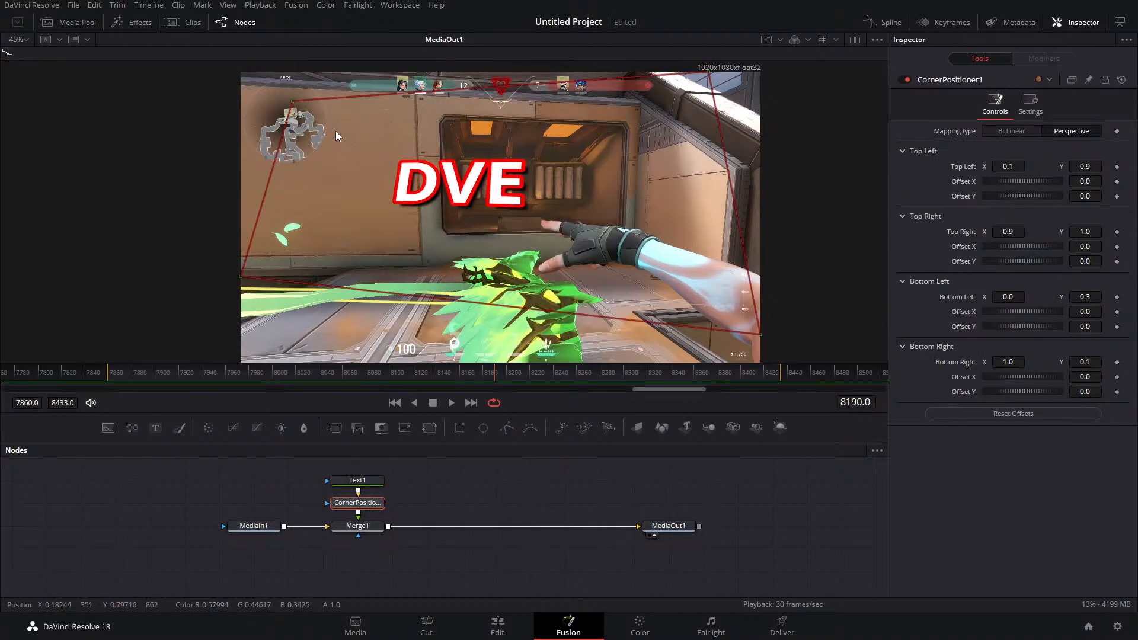
Pin the Corner Positioner's four corners to the corners of the wall panel that surrounds the window
left_click_drag(292, 102, 314, 135)
left_click_drag(709, 72, 639, 111)
left_click_drag(315, 134, 416, 97)
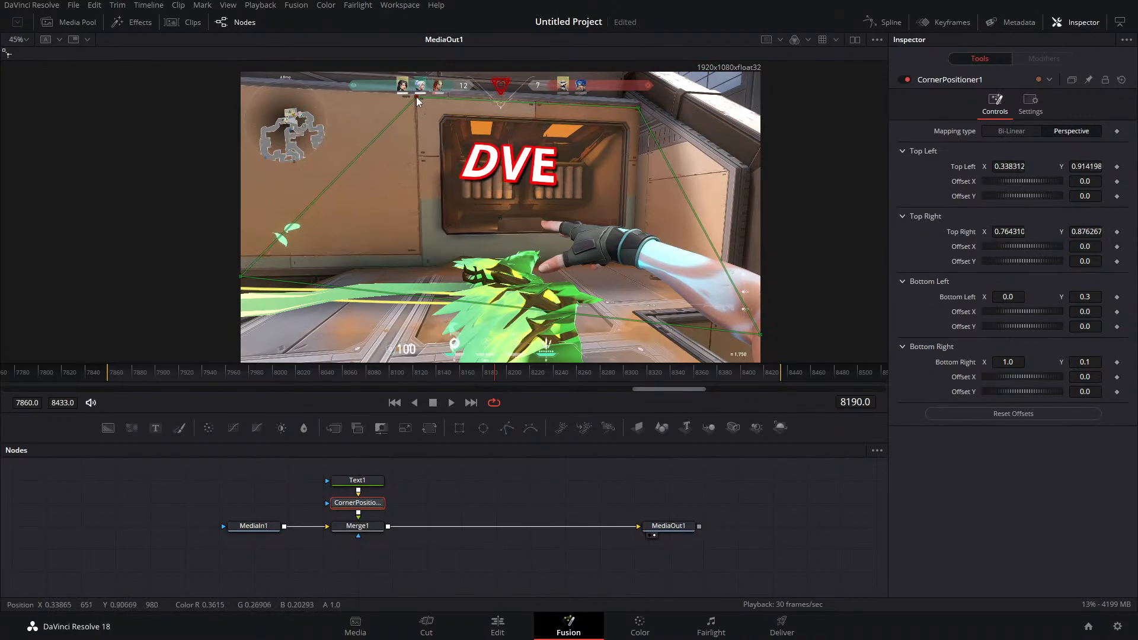
left_click_drag(242, 276, 424, 269)
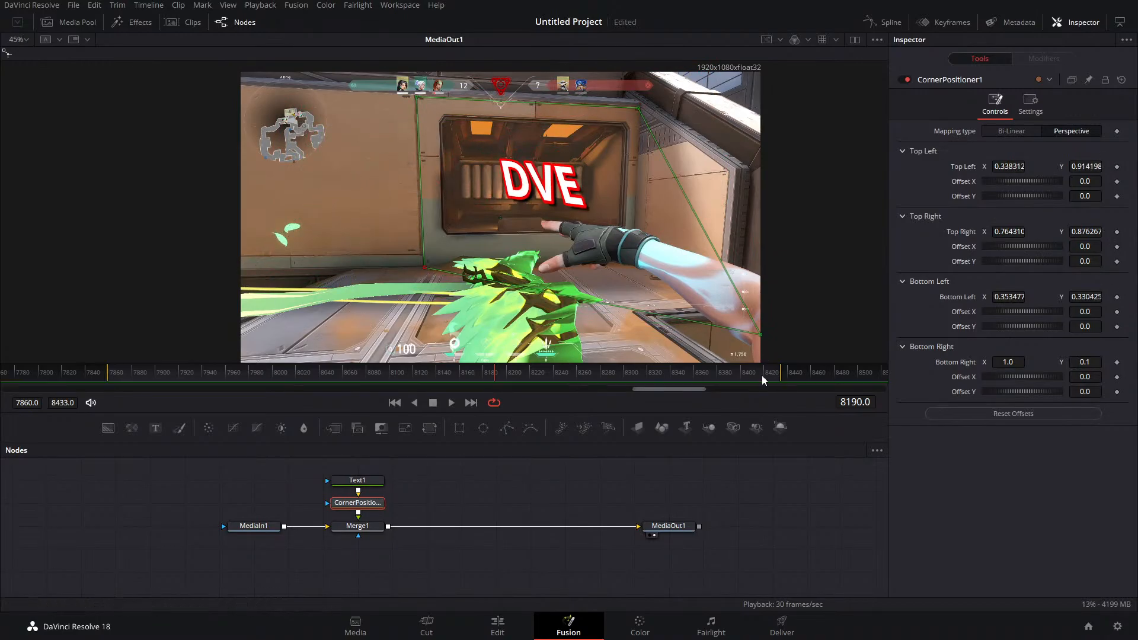
left_click_drag(760, 336, 636, 268)
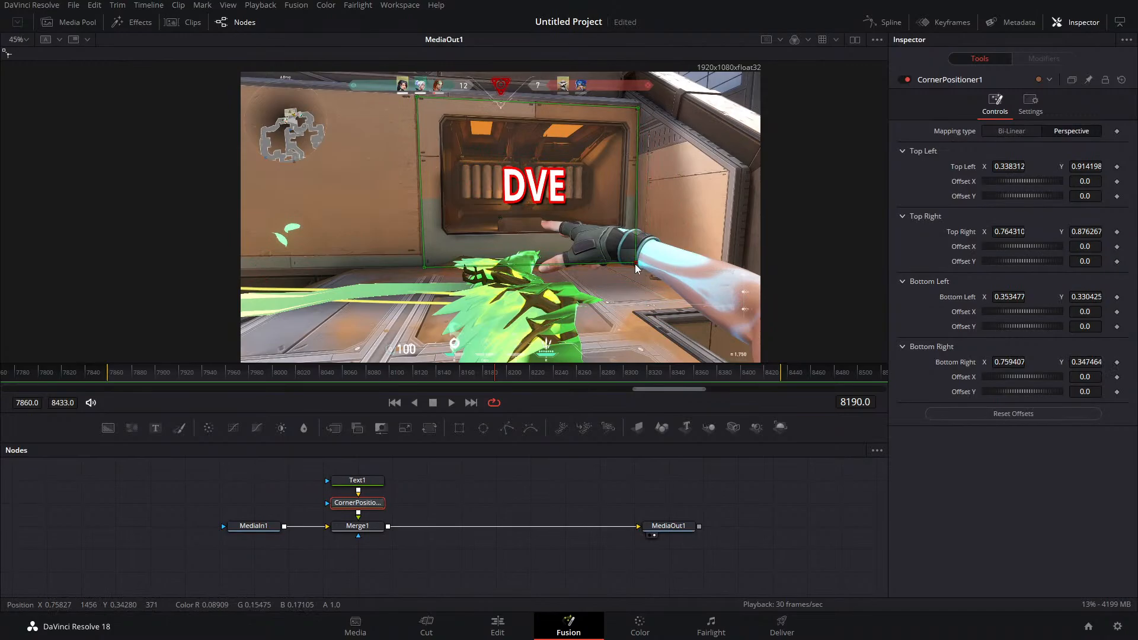
Delete the CornerPositioner1 node beneath Text1
left_click(370, 481)
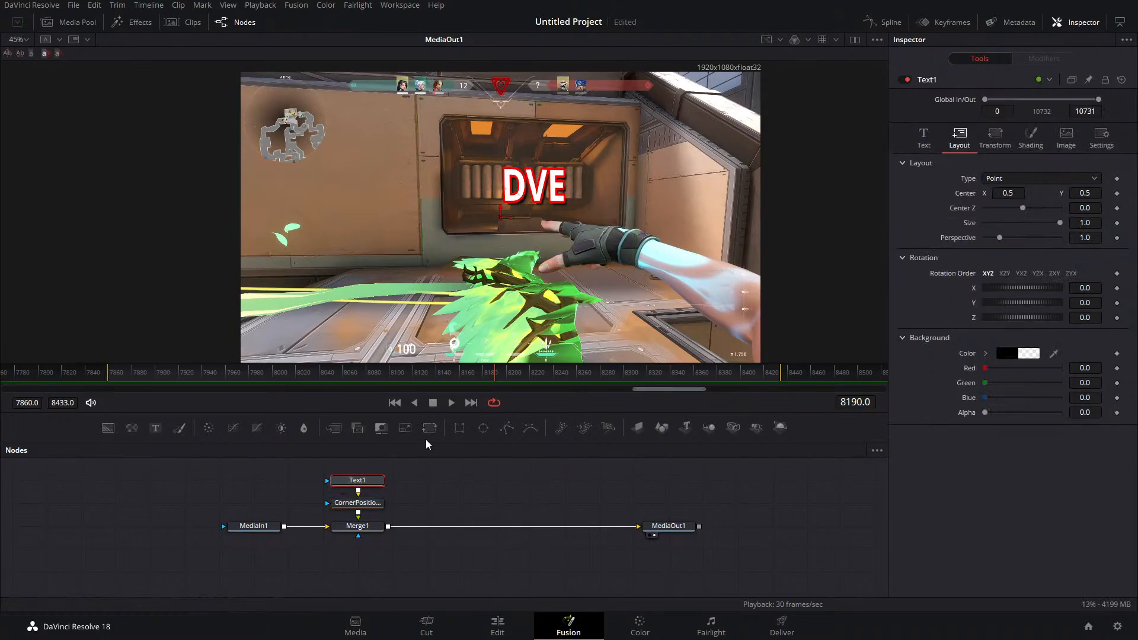
left_click(379, 503)
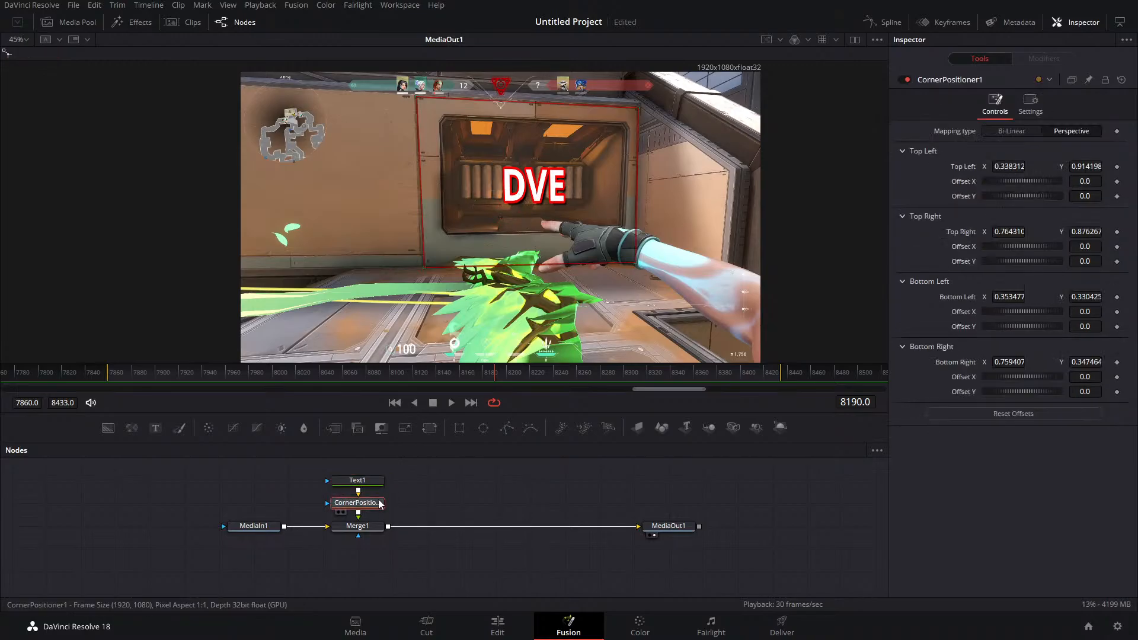
key("Delete")
left_click(376, 481)
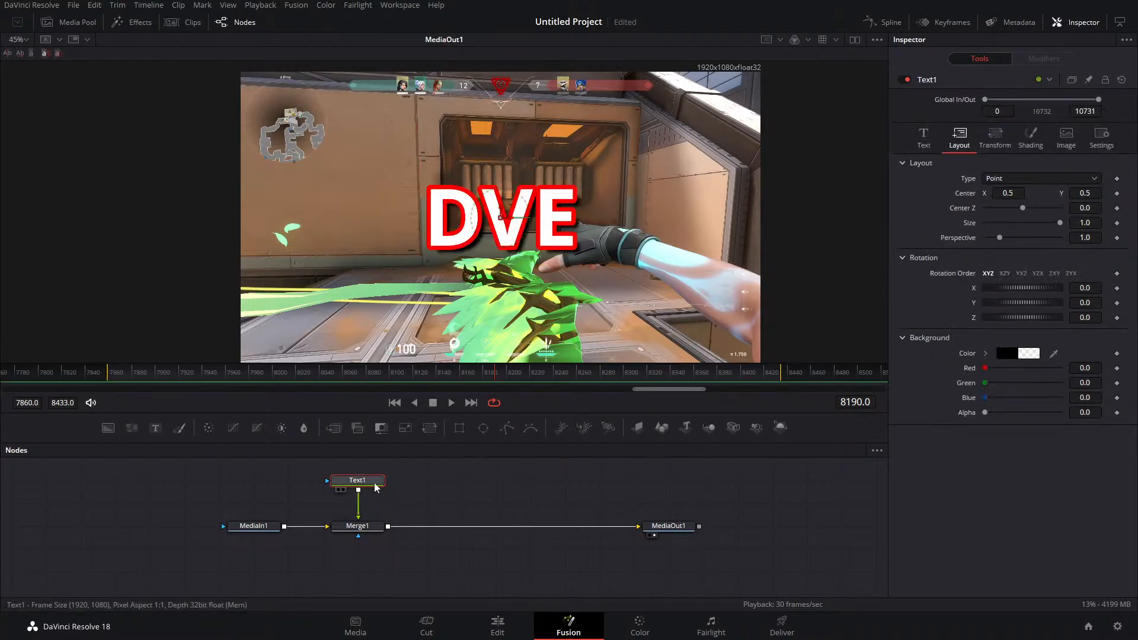
key("shift+space")
type("CORNCVE")
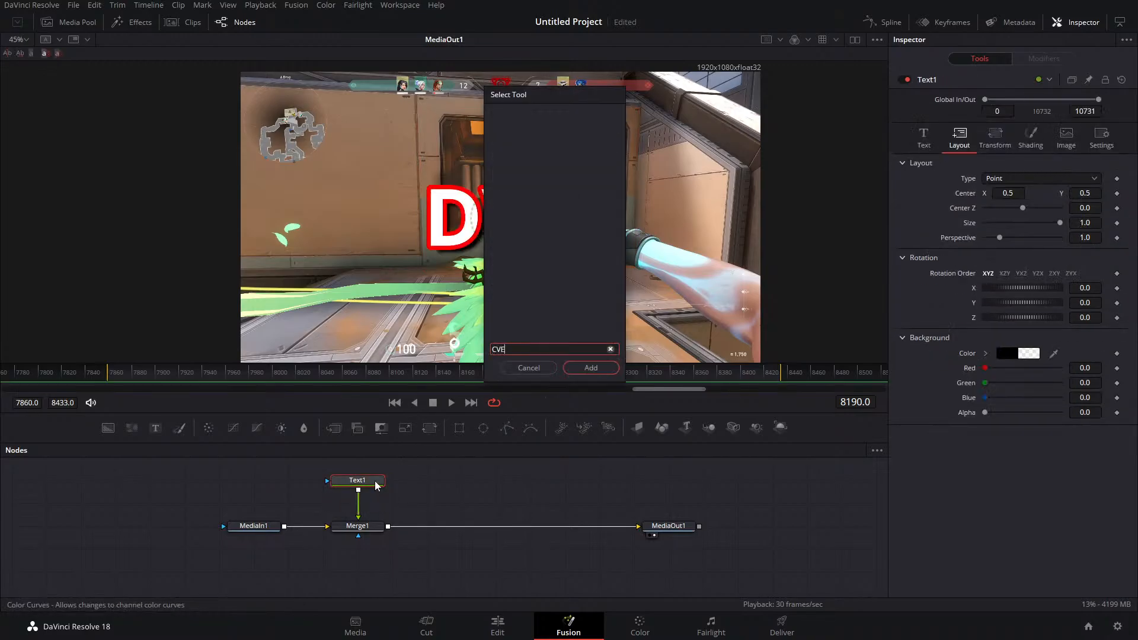
key("Return")
Move the "DVE" text onto the wall window, centred at about X 0.558, Y 0.711, trying its layout rotation along the way
left_click_drag(503, 219, 532, 177)
left_click_drag(1045, 289, 1022, 303)
left_click(1022, 293)
left_click(1024, 307)
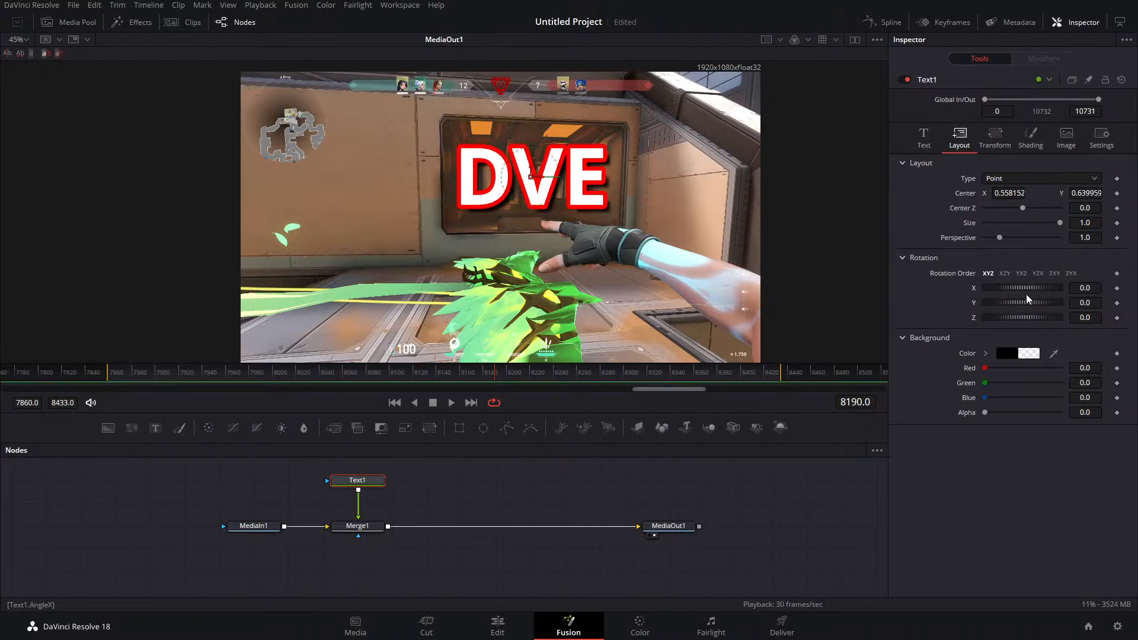
left_click_drag(532, 175, 531, 155)
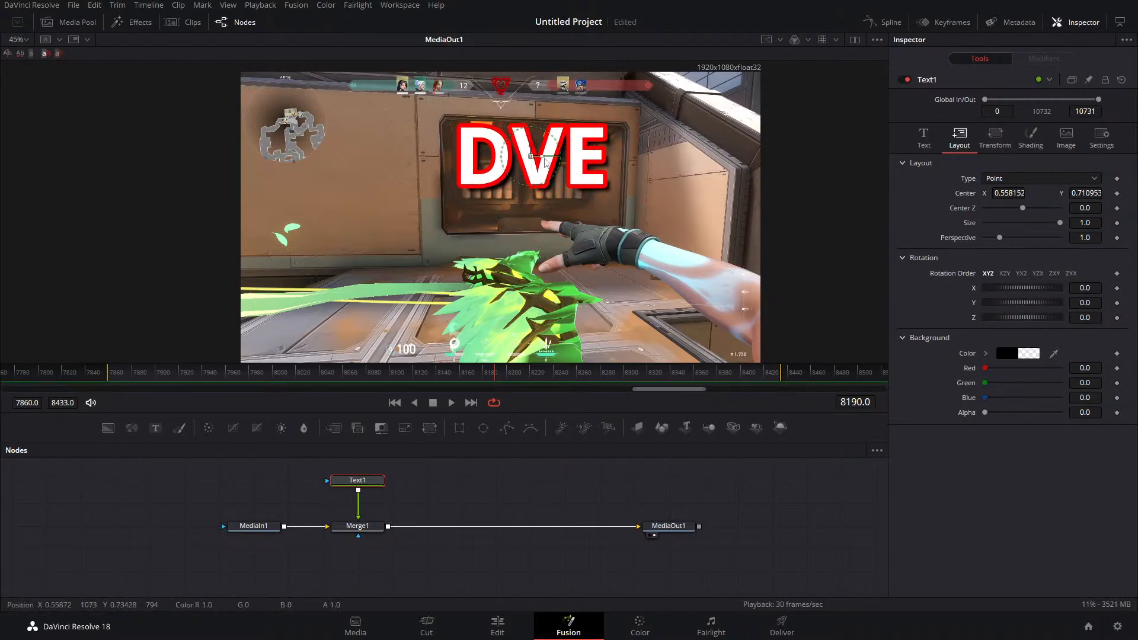
Rotate the "DVE" text in its layout to about X 15.7, Y -13.0 and Z -1.7
left_click_drag(1024, 318, 1021, 318)
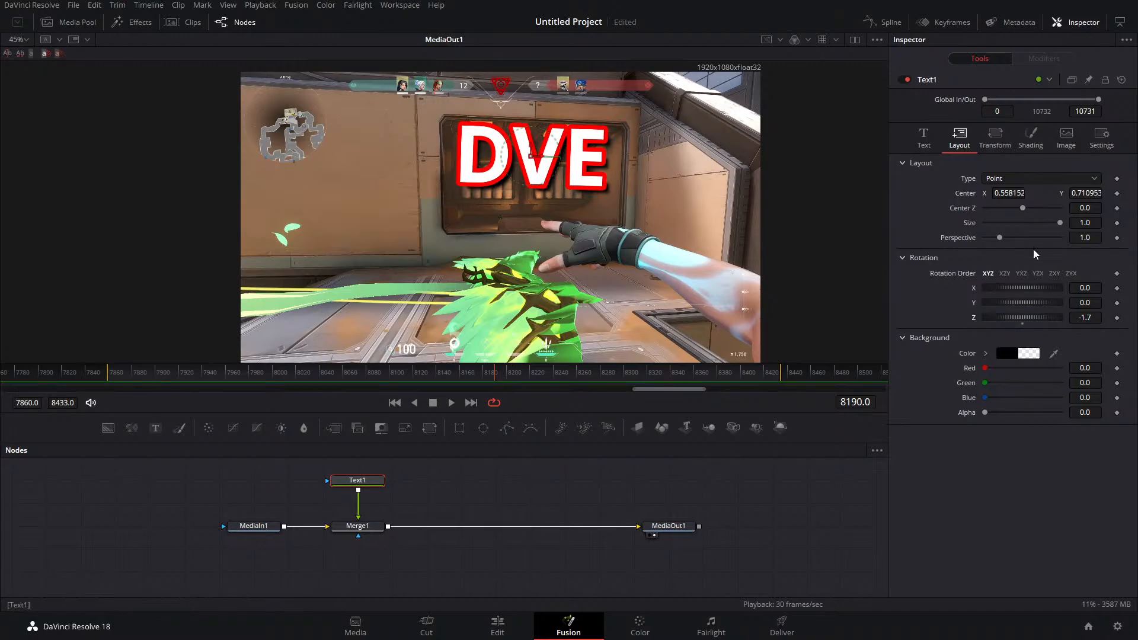
mouse_move(1020, 307)
left_mouse_down()
mouse_move(1031, 291)
mouse_move(1017, 302)
left_mouse_up()
left_click(1022, 309)
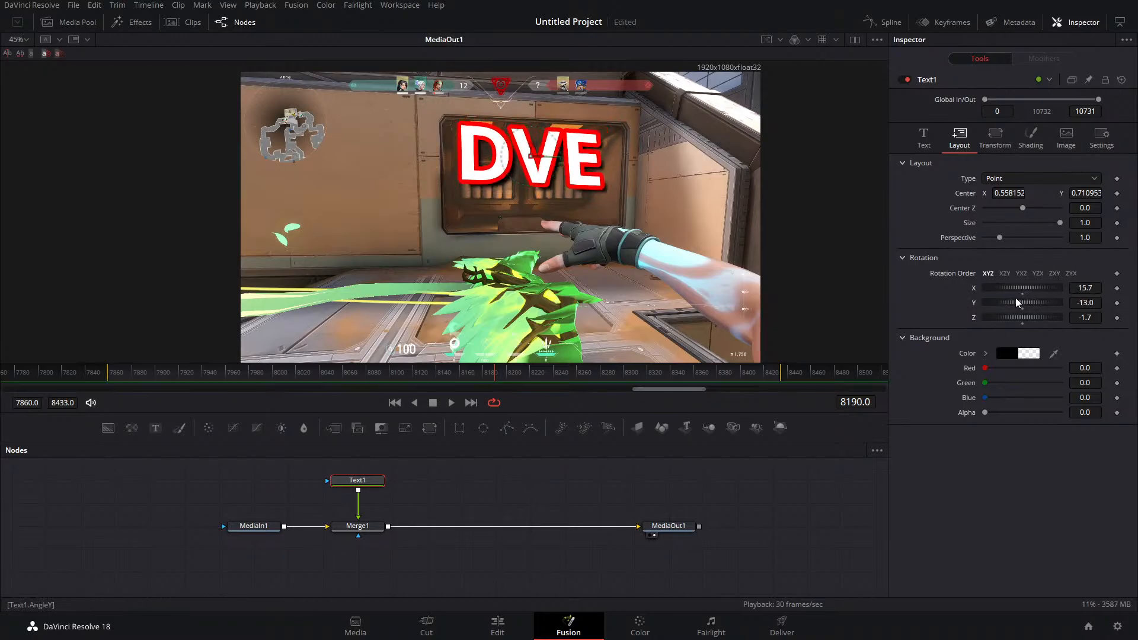
Delete the Text1 node from the composition and return to the Edit page
left_click(379, 481)
key("Delete")
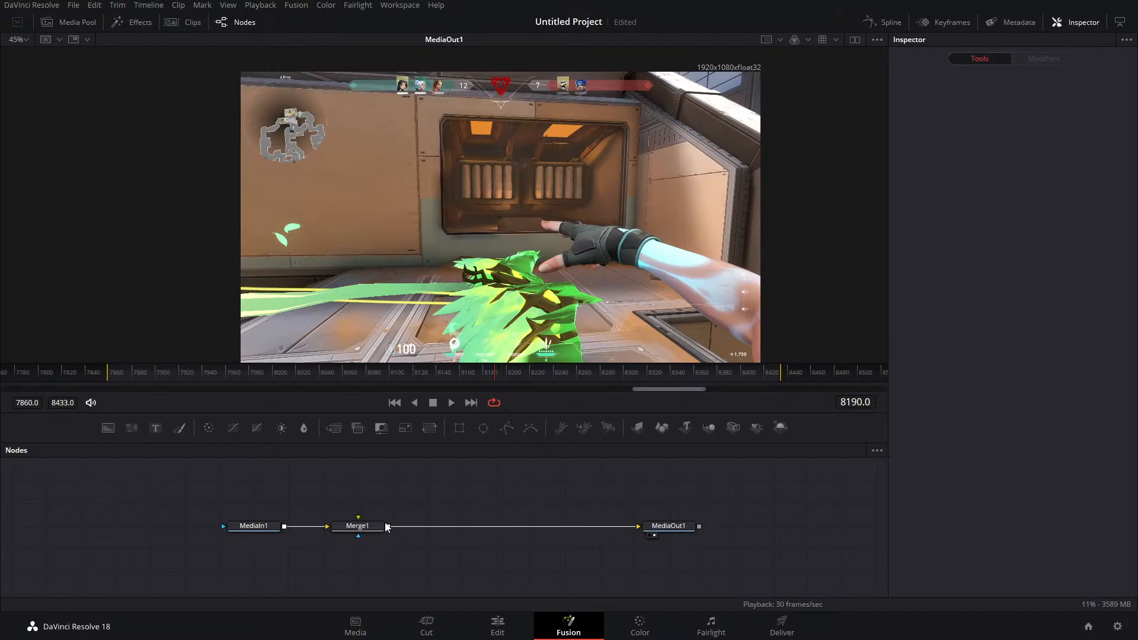
left_click(498, 624)
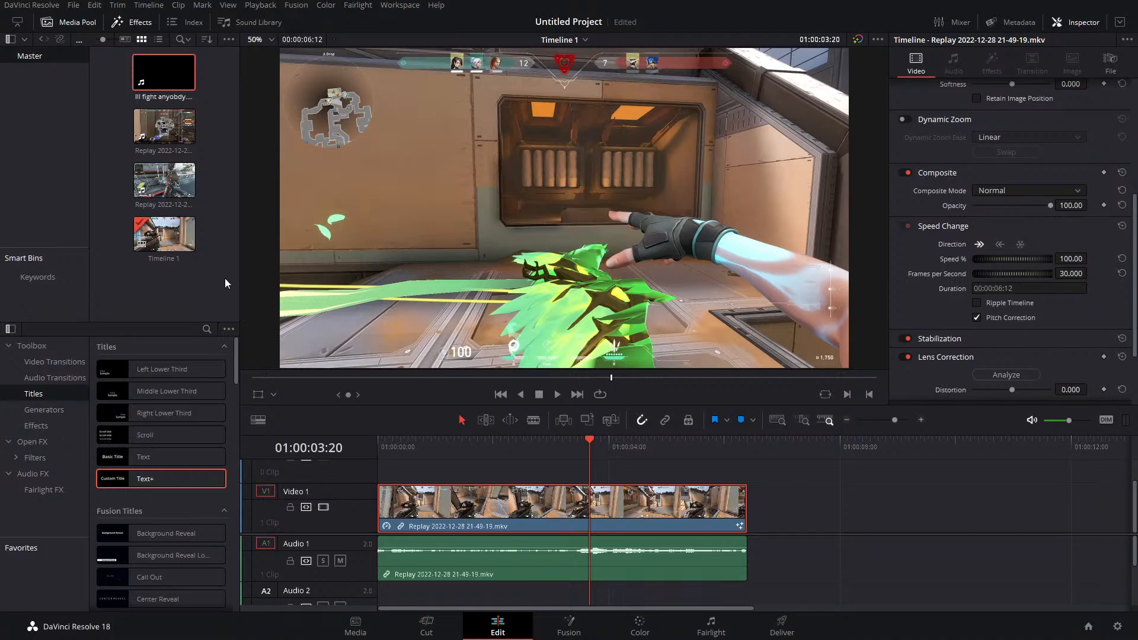
left_click(556, 629)
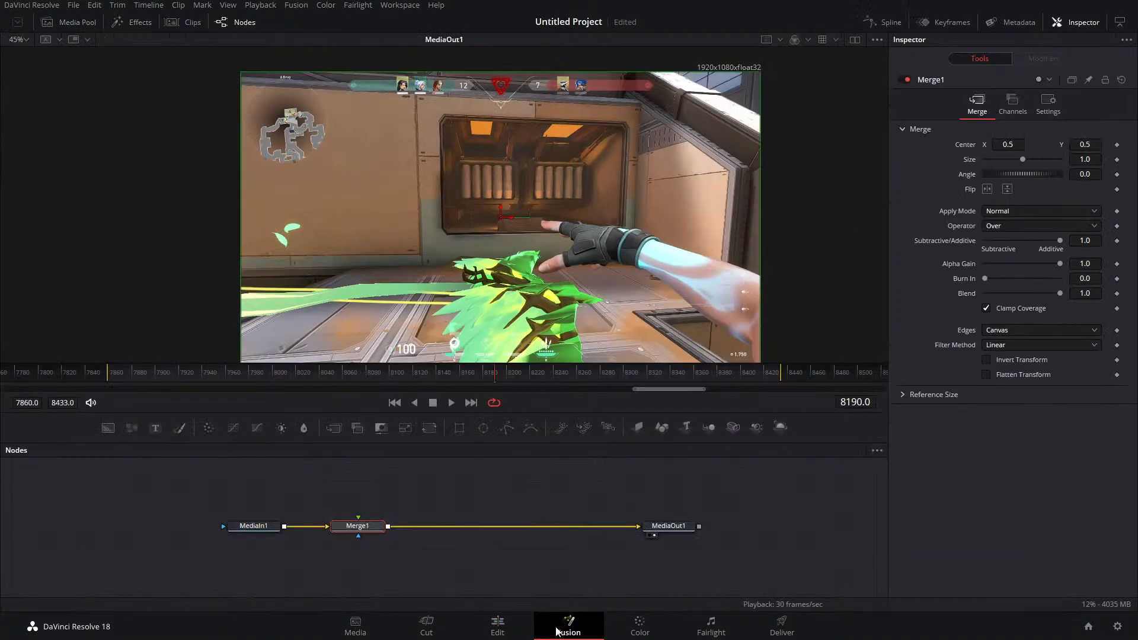
left_click(497, 627)
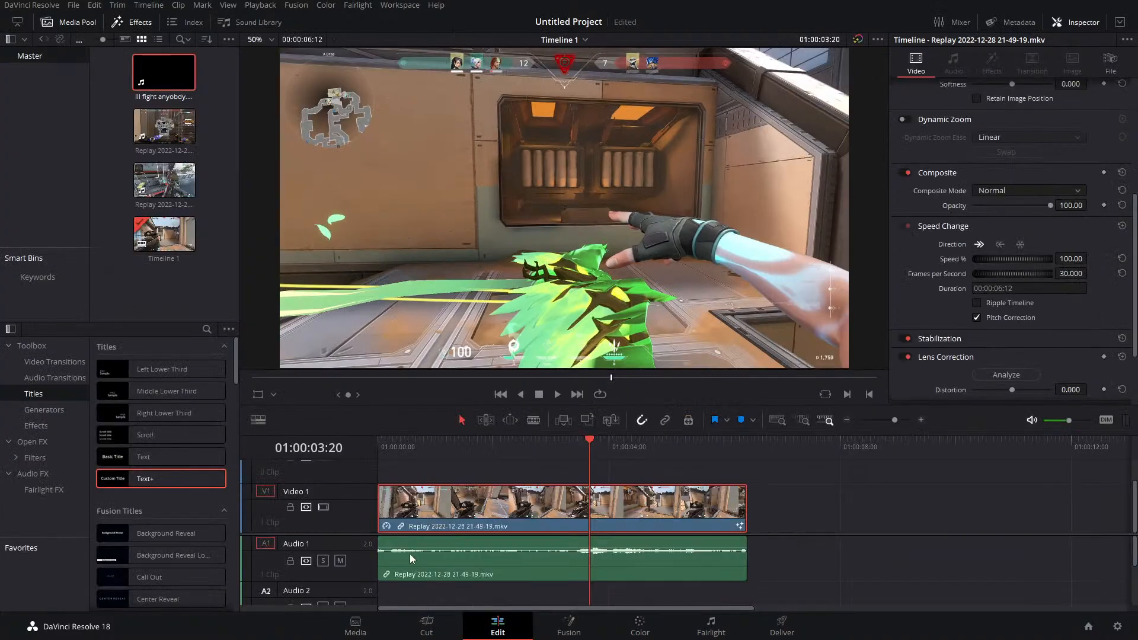
Open the gameplay clip's composition on the Fusion page
left_click(569, 629)
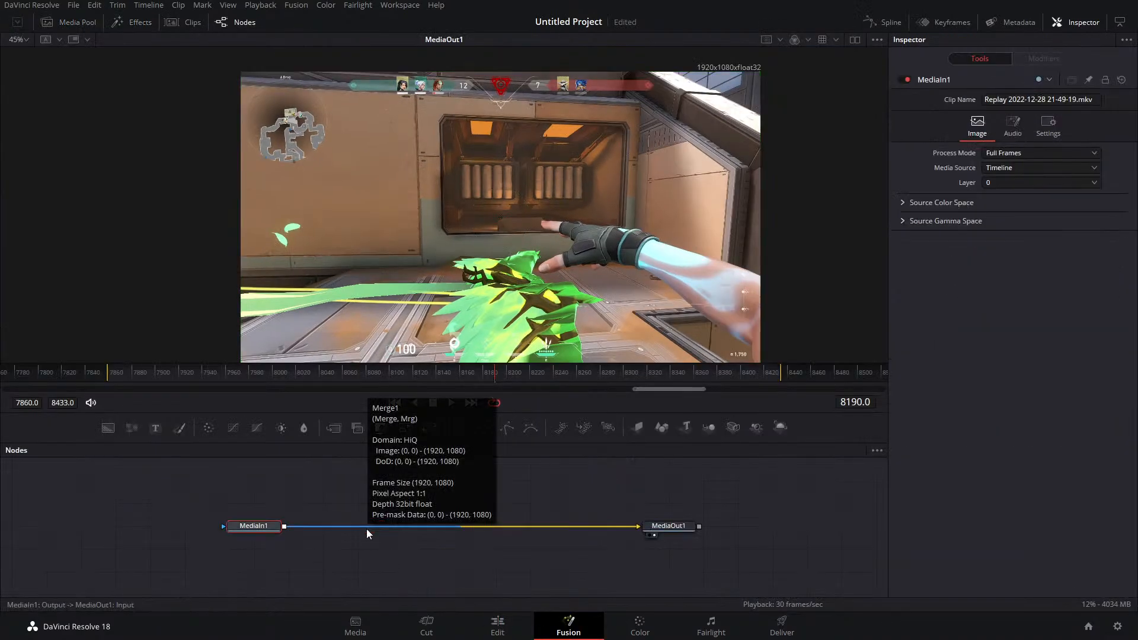
left_click(498, 627)
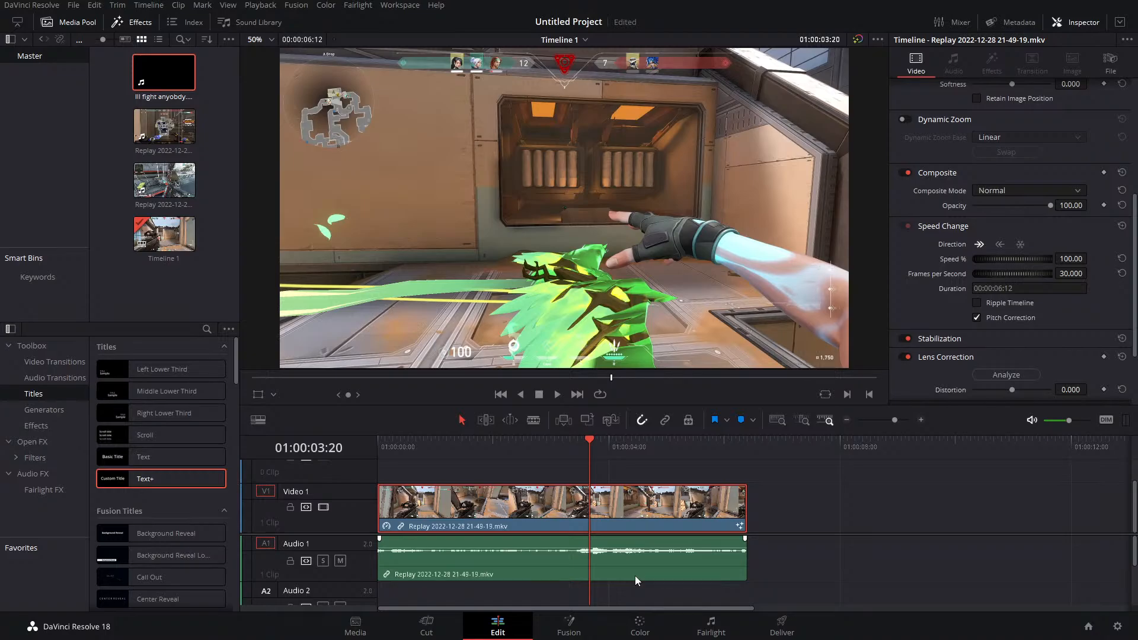
left_click(568, 623)
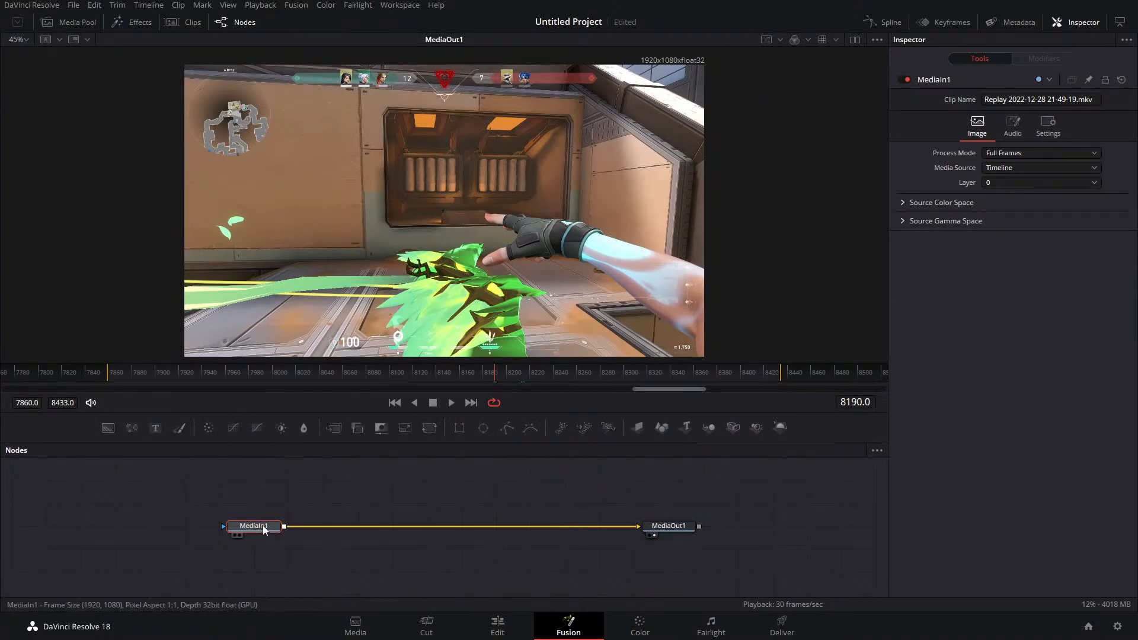
Add a Magic Mask node after MediaIn1
key("shift+space")
type("CORN")
key("BackSpace")
key("BackSpace")
key("BackSpace")
key("BackSpace")
type("MAG")
key("Return")
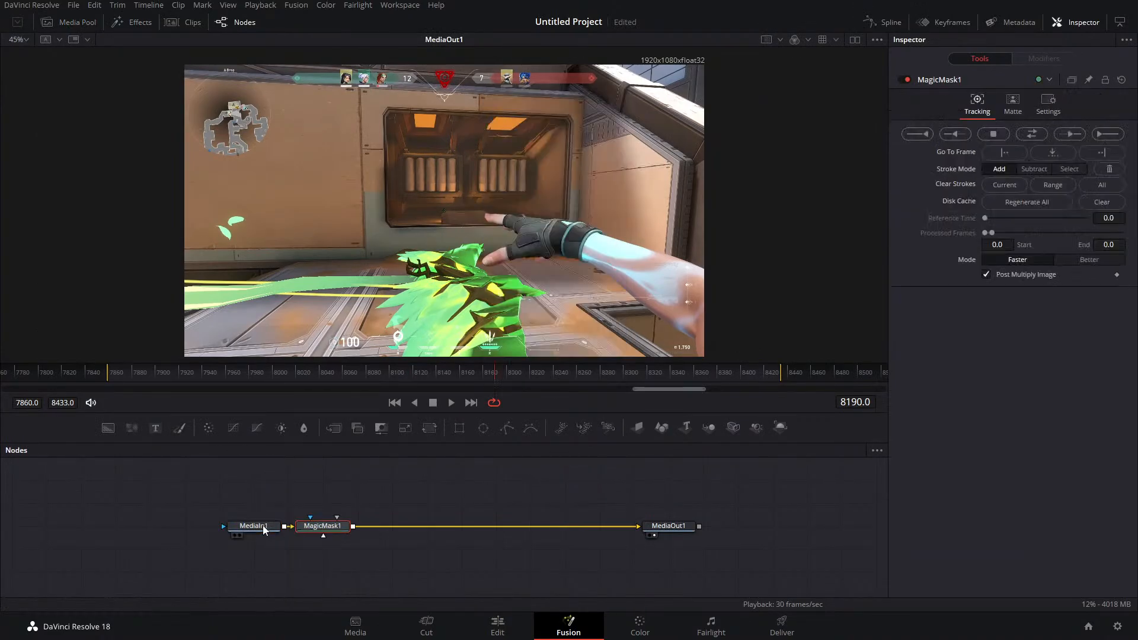
Paint mask strokes along the arm and the gloved thumb, then delete the MagicMask1 node
mouse_move(502, 220)
left_mouse_down()
mouse_move(601, 248)
mouse_move(709, 315)
left_mouse_up()
left_click_drag(516, 247, 502, 258)
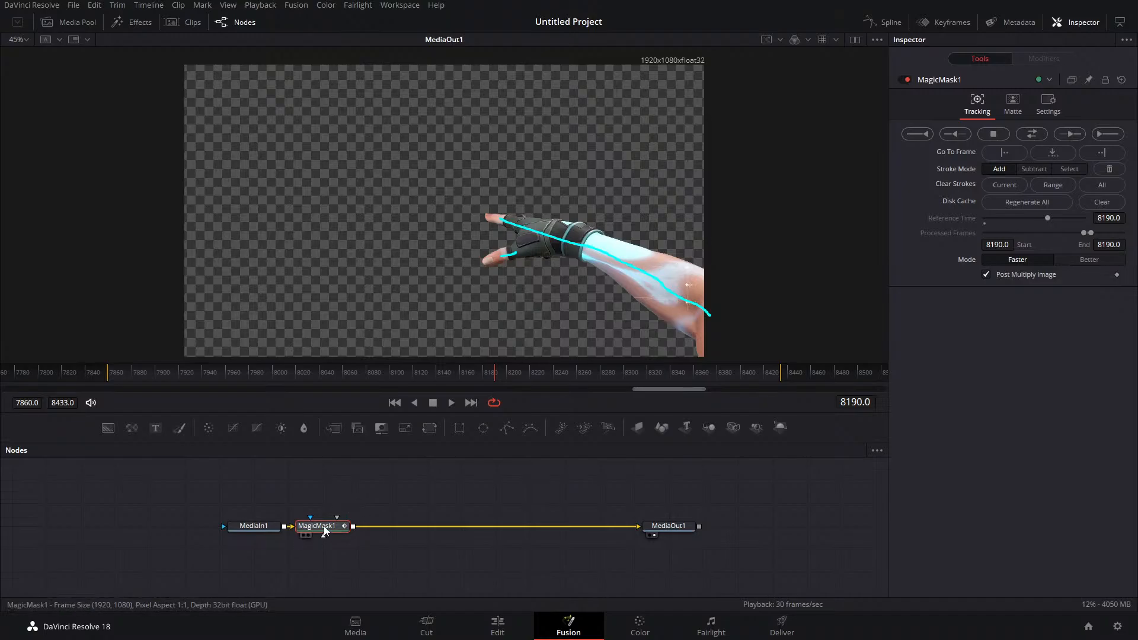
key("Delete")
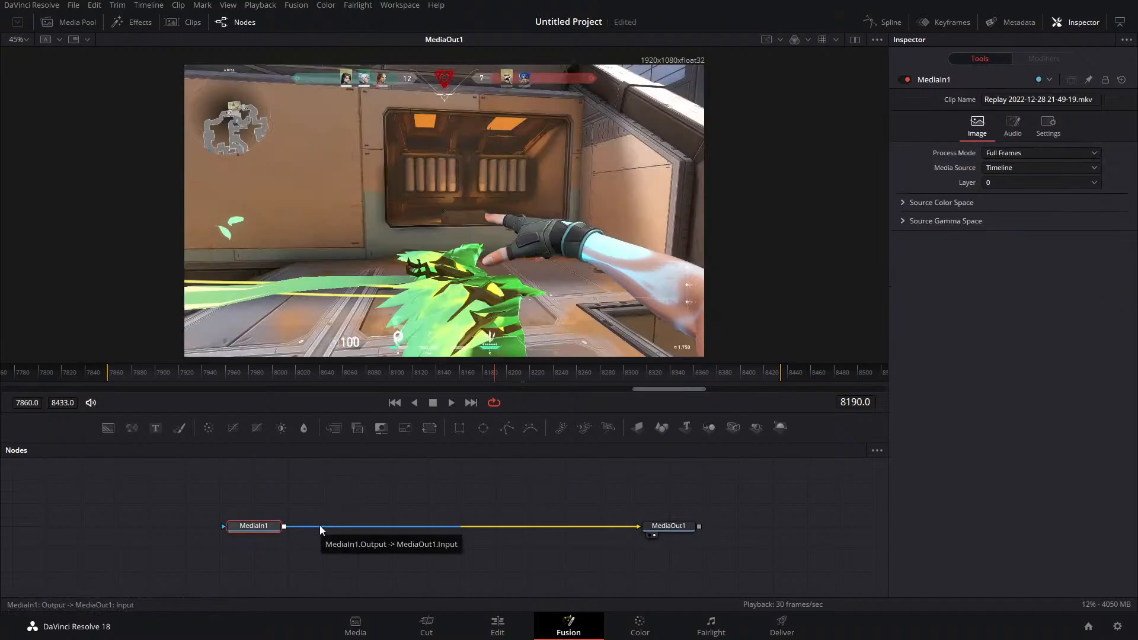
Add a Tracker node after MediaIn1 and try its pattern on the glove, then on the wall window's upper-left corner
key("shift+space")
type("MAG")
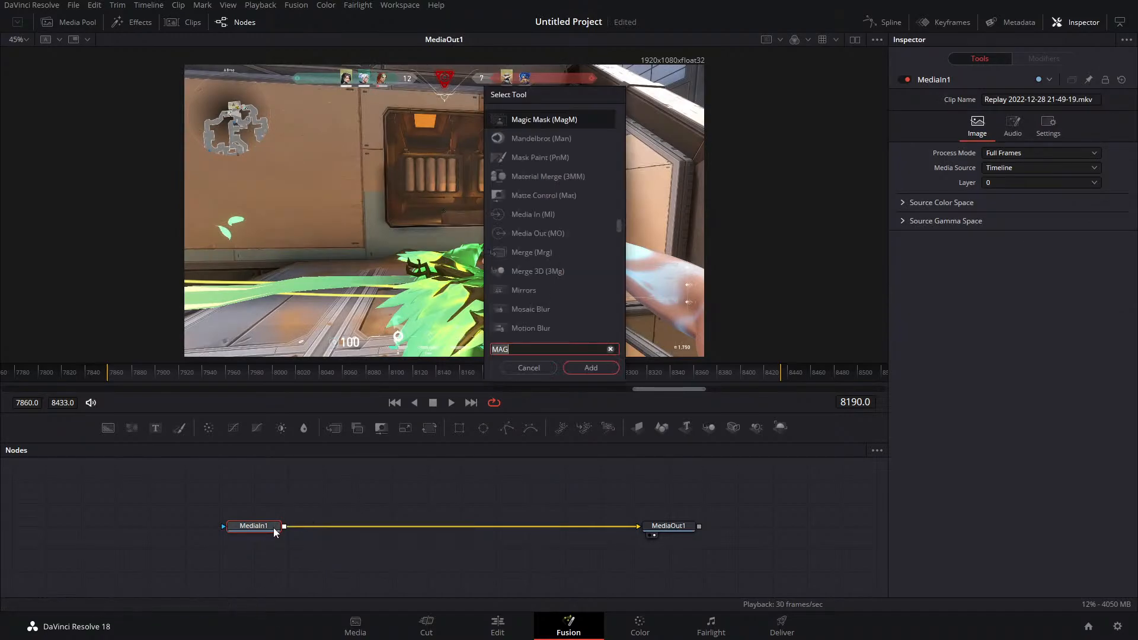
type("TRAC")
key("Return")
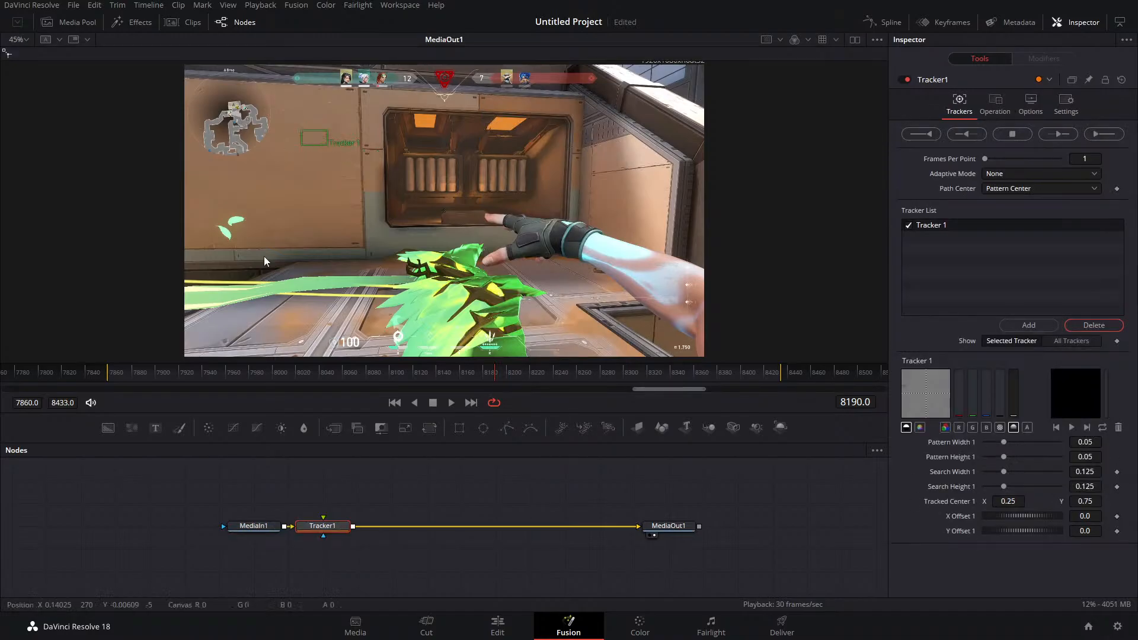
left_click_drag(302, 129, 513, 216)
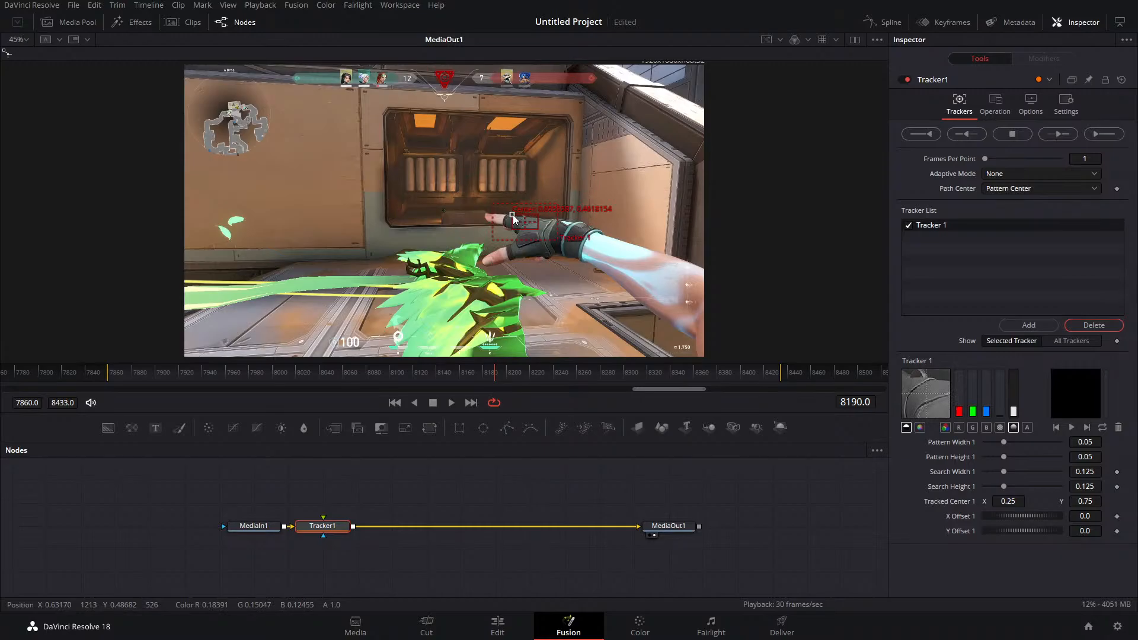
left_click_drag(513, 217, 362, 107)
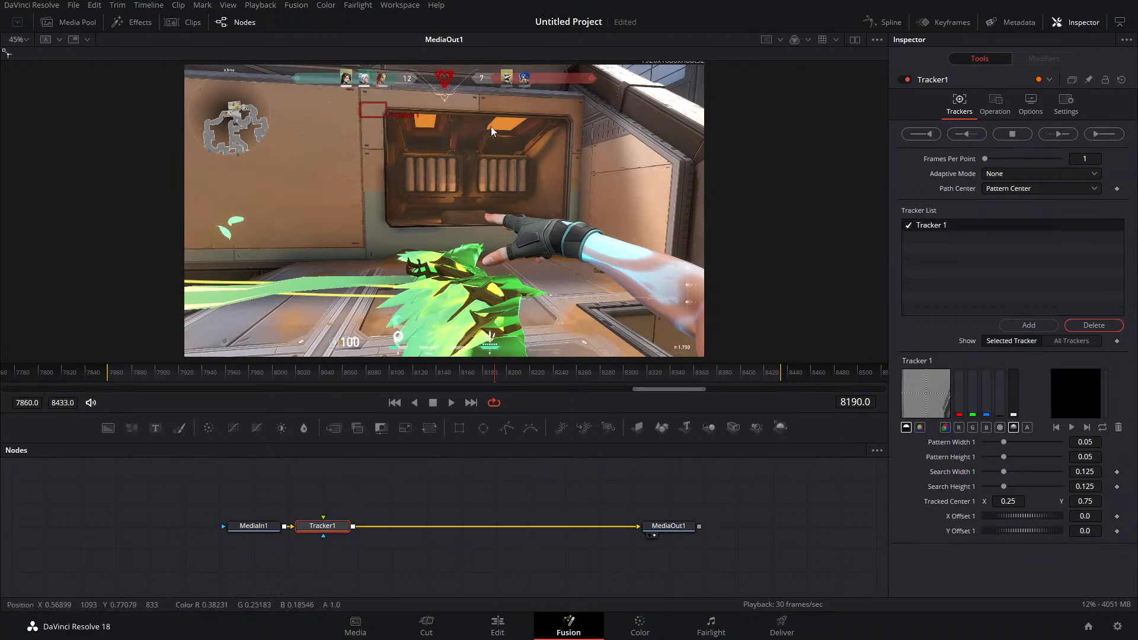
Add a Planar Tracker node after Tracker1
key("shift+space")
type("TRACPLAN")
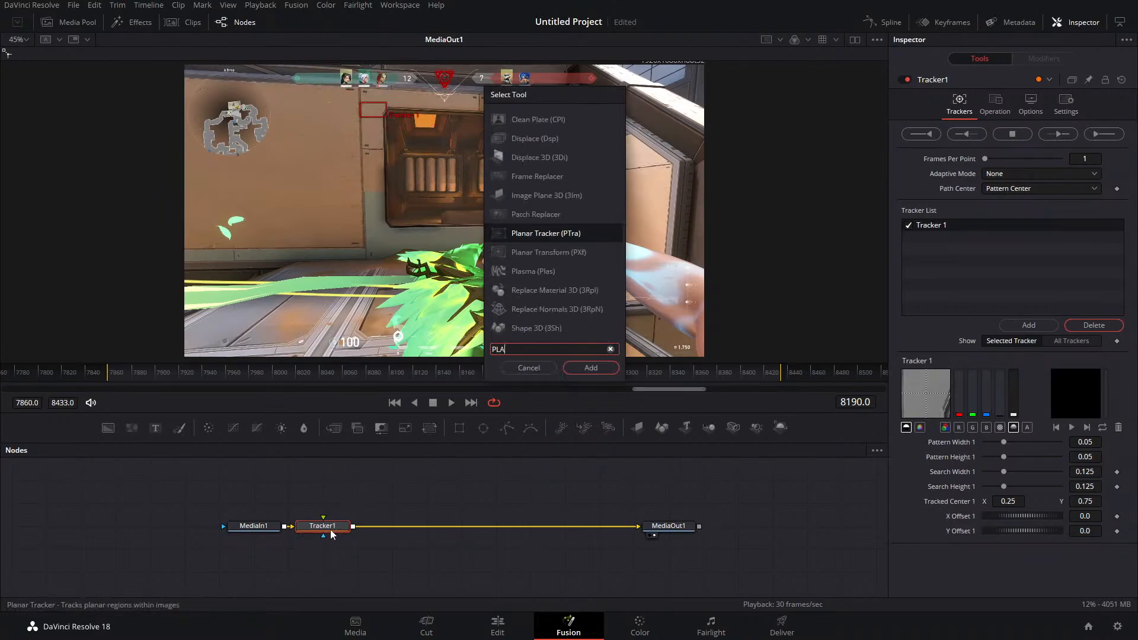
key("Return")
Outline the wall window with the planar tracking polygon, routing it around the hand and closing it at the upper-left corner
left_click(361, 101)
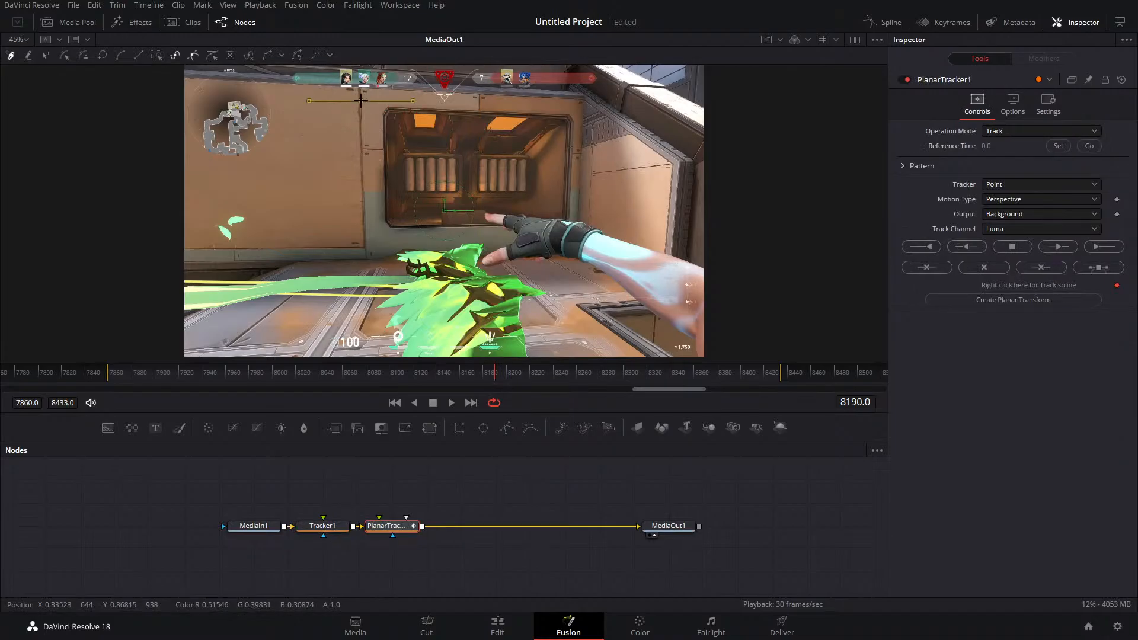
left_click(380, 242)
left_click(479, 231)
left_click(478, 184)
left_click(562, 208)
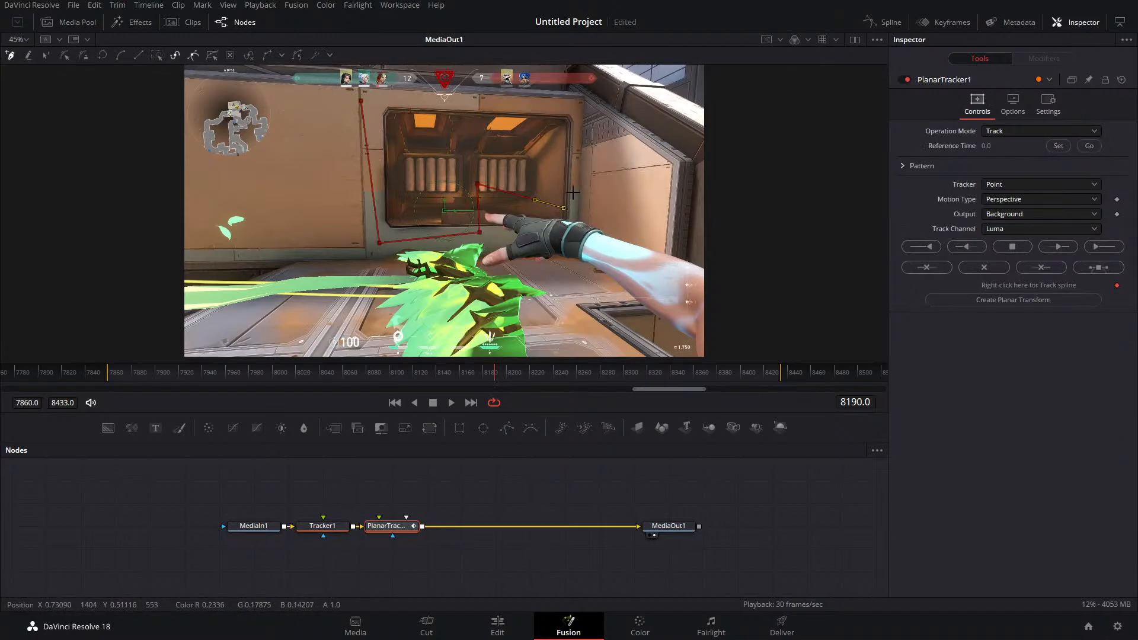
left_click(585, 107)
left_click(361, 100)
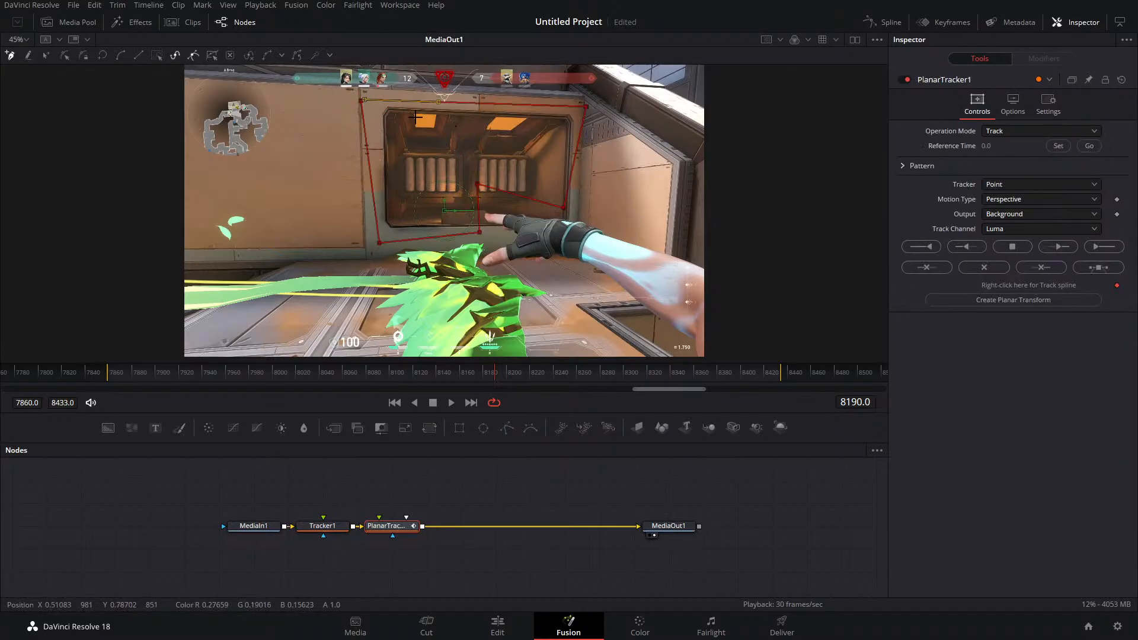
left_click_drag(364, 100, 378, 98)
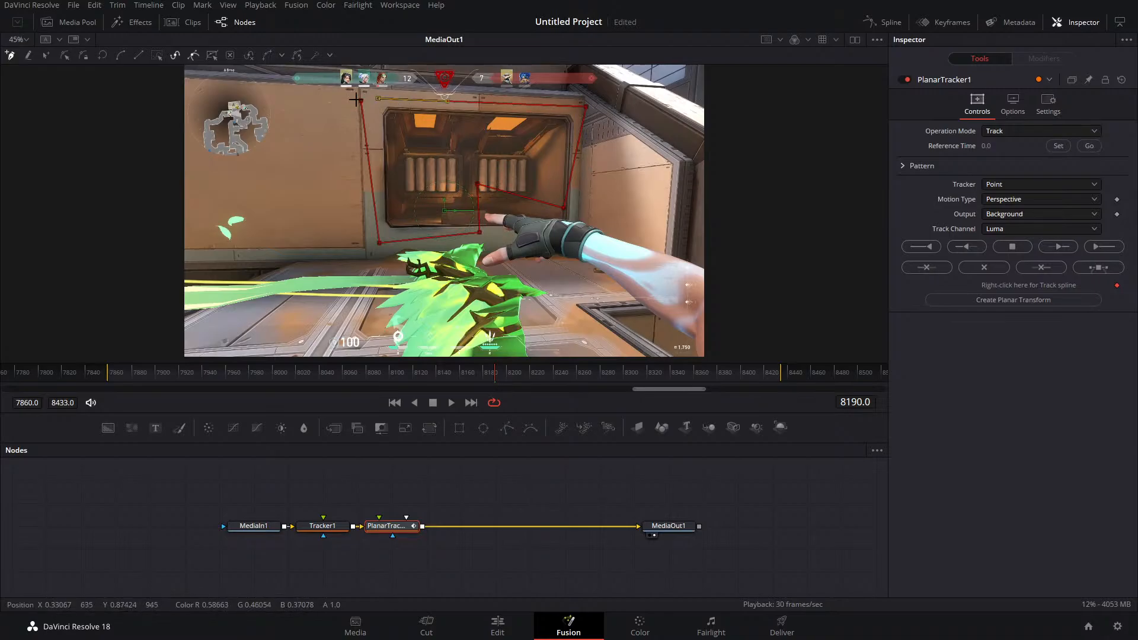
left_click(361, 101)
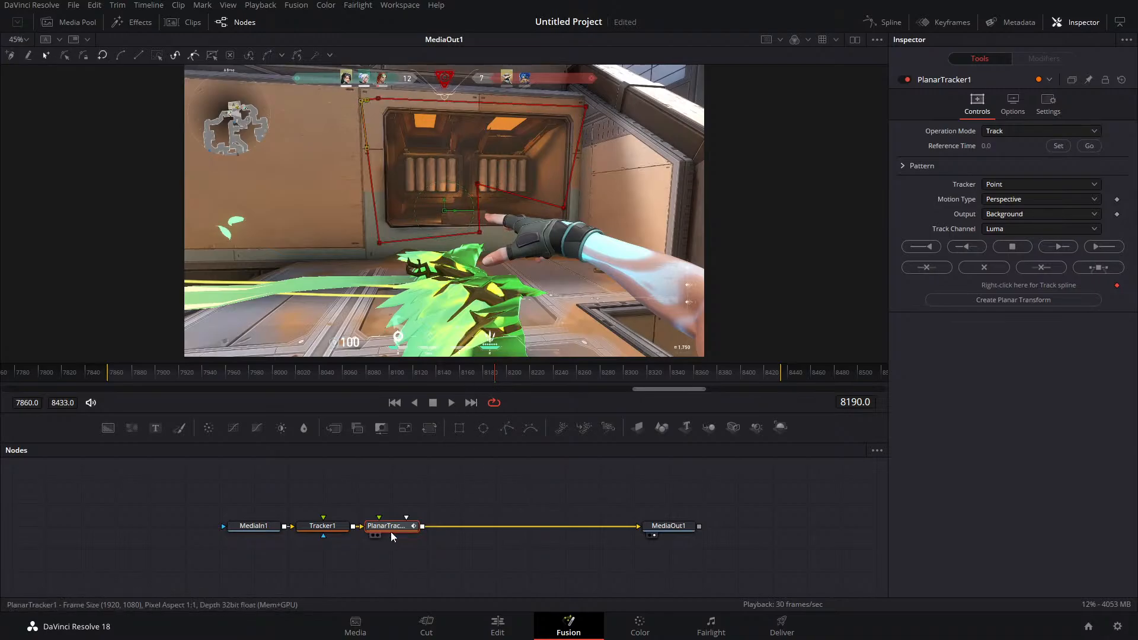
Delete the PlanarTracker1 node and move Tracker1's pattern over the window bars, then onto the gloved finger
key("Delete")
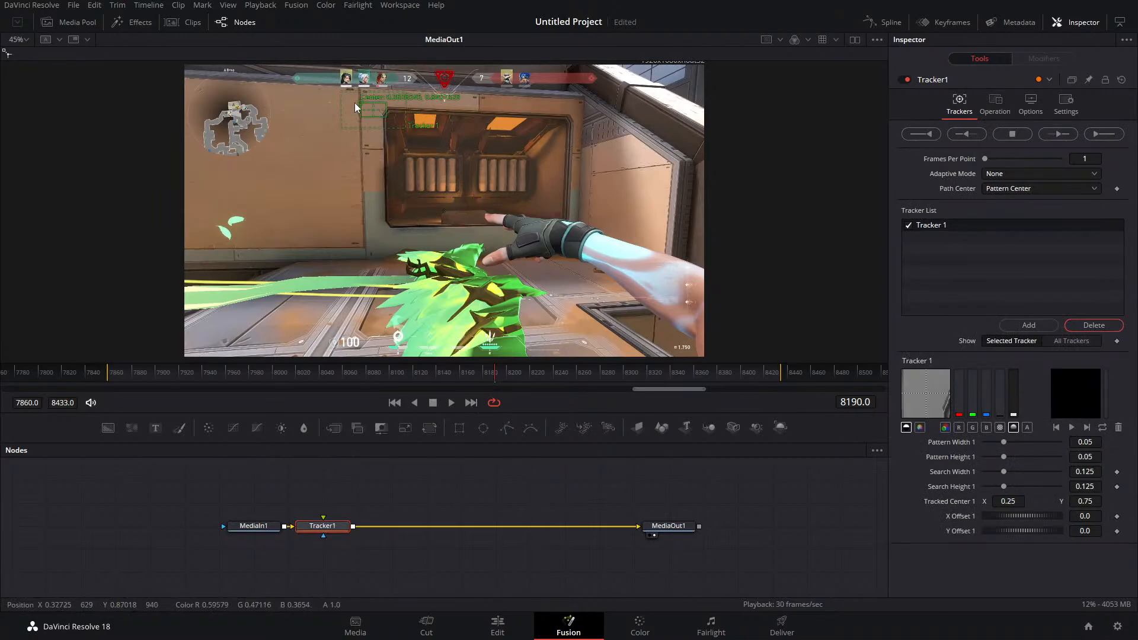
left_click_drag(354, 102, 477, 170)
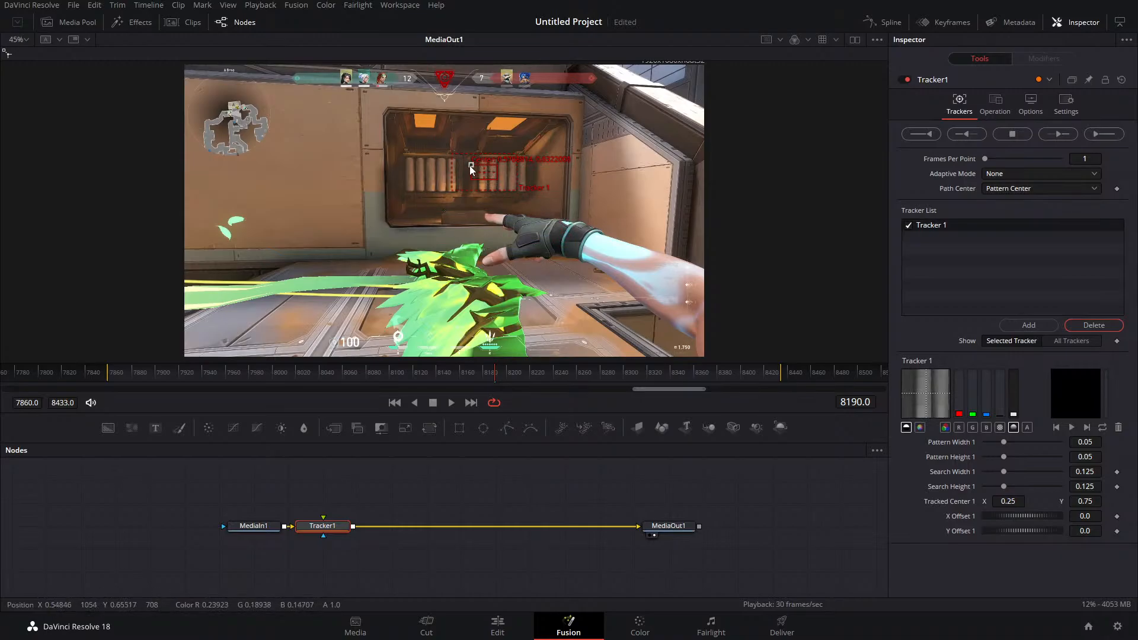
left_click_drag(470, 168, 504, 212)
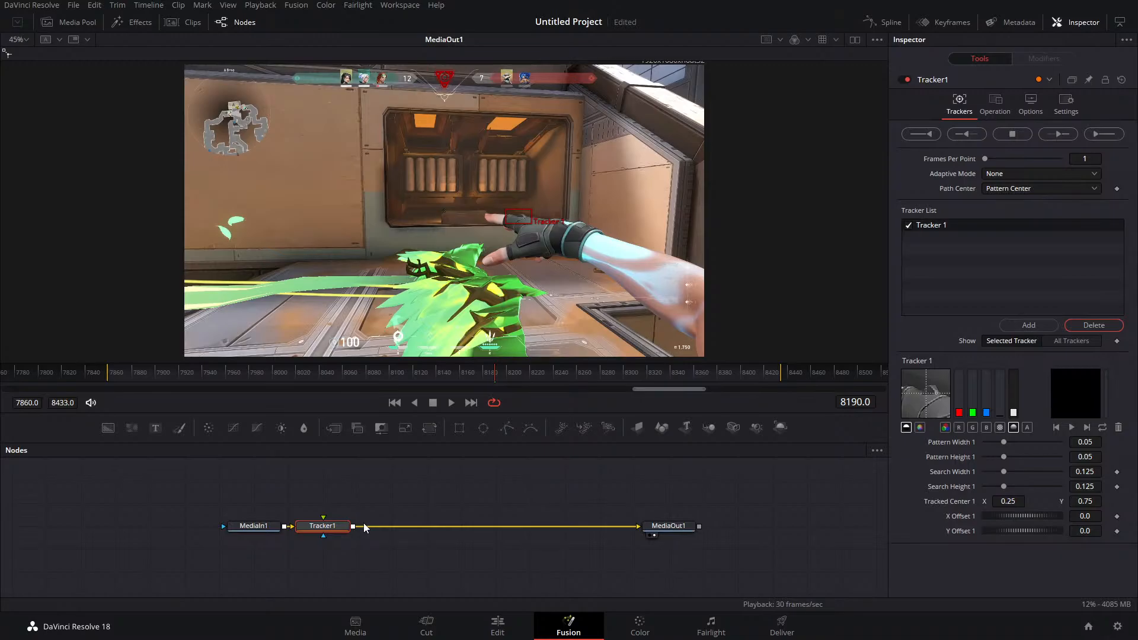
Save the project and delete the Tracker1 node
key("ctrl+s")
key("Delete")
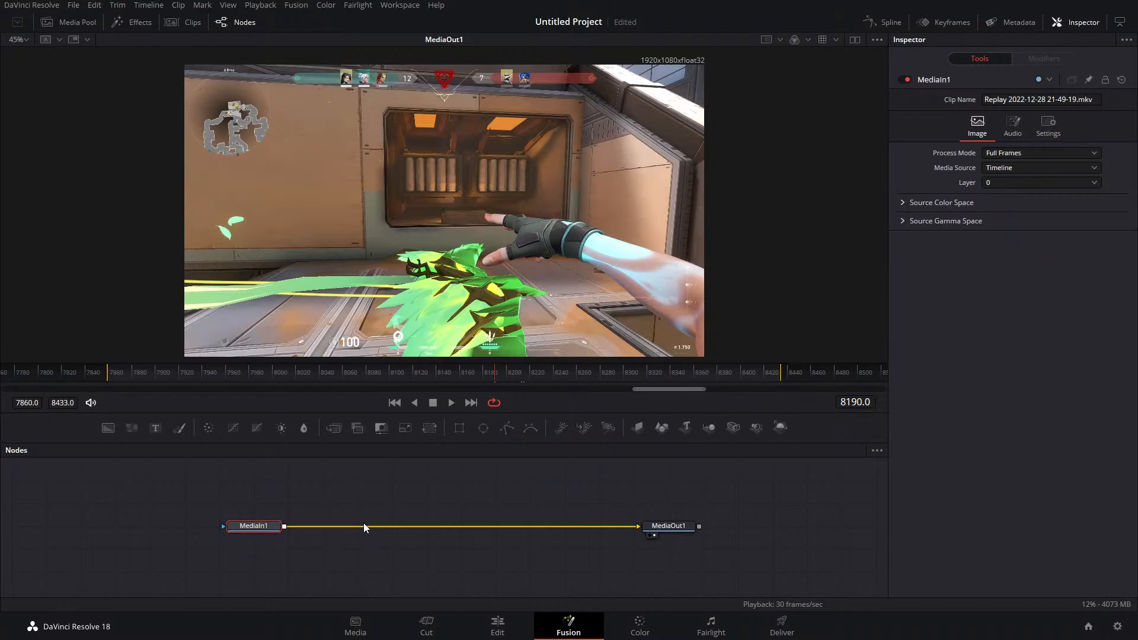
Add a Transform node after MediaIn1
key("shift+space")
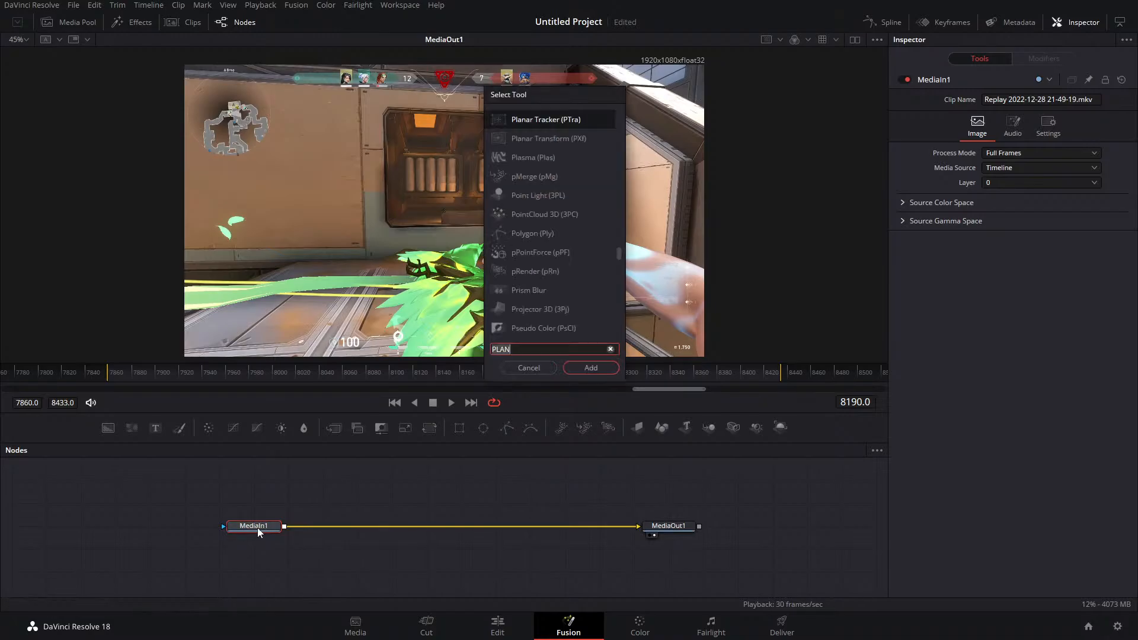
type("Transform")
key("Return")
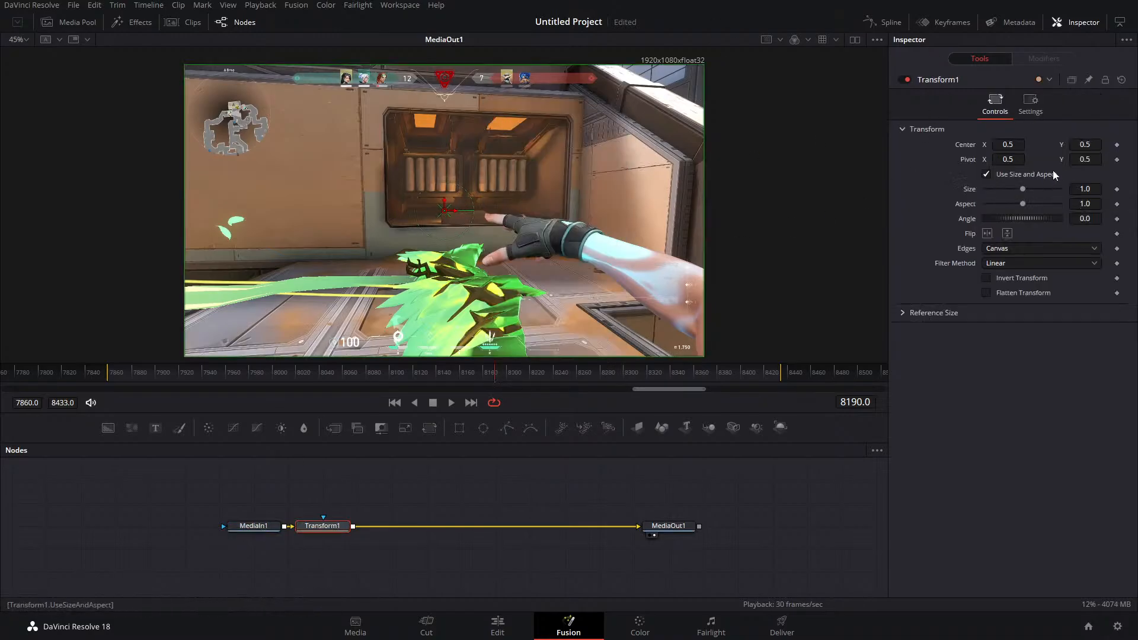
Try rotating the image with the default pivot and with pivot X 0.748, then reset the angle and pivot
left_click_drag(1032, 222, 930, 218)
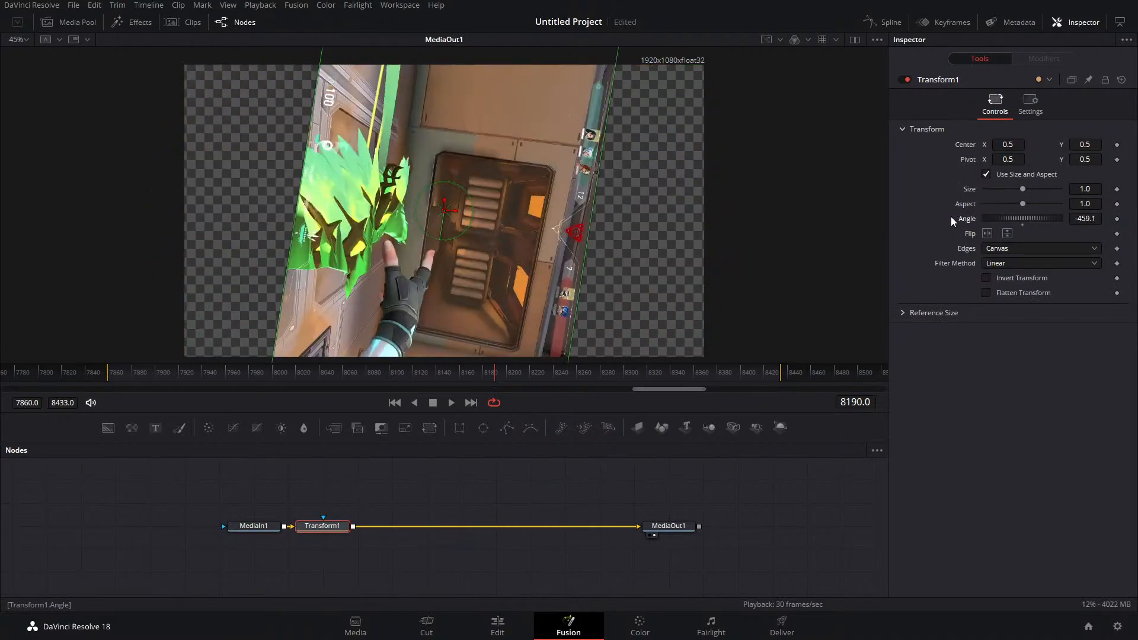
left_click(1023, 226)
left_click_drag(1008, 160, 1137, 159)
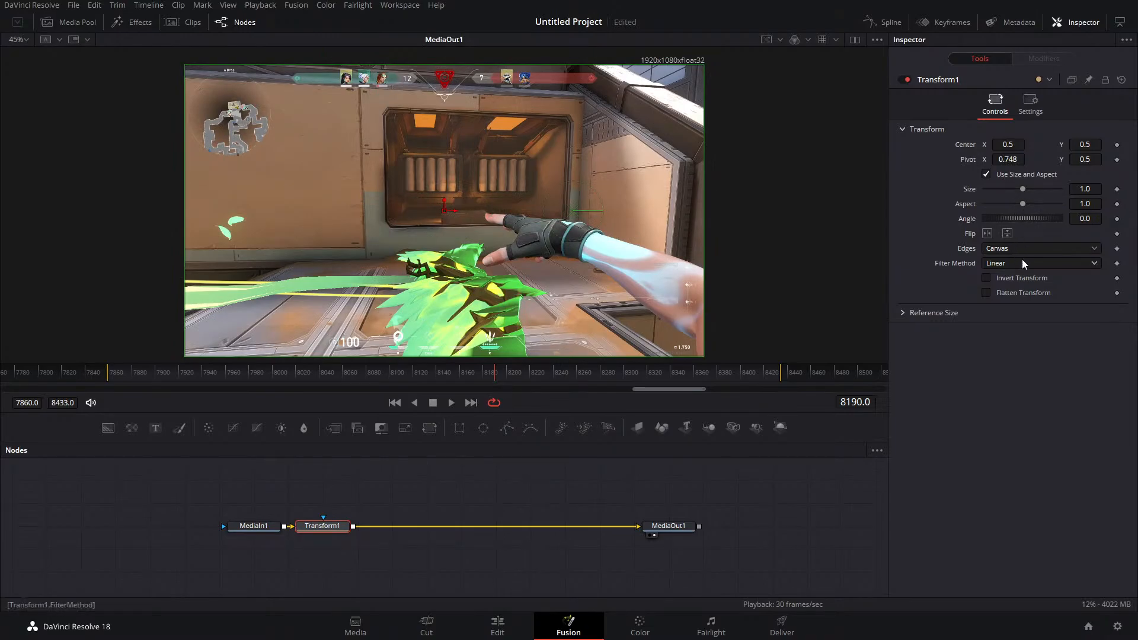
mouse_move(1029, 218)
left_mouse_down()
mouse_move(983, 229)
mouse_move(847, 208)
mouse_move(996, 211)
mouse_move(1018, 227)
left_mouse_up()
double_click(1021, 225)
double_click(969, 159)
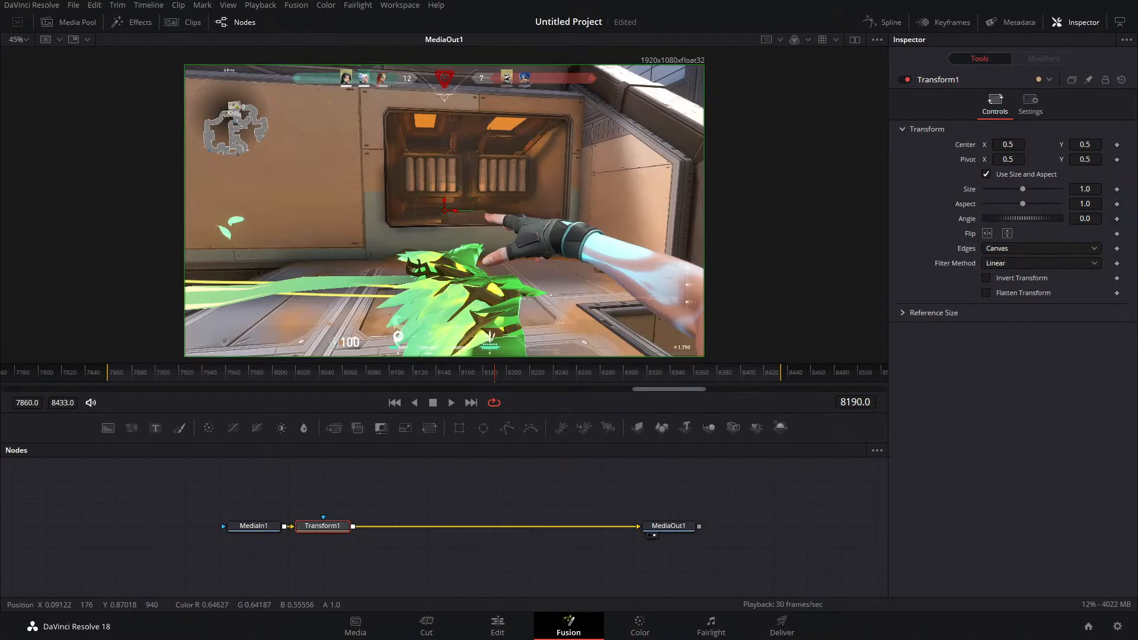
Switch to the browser and review the "Runaway Baby" Valorant montage on YouTube from about 0:26 to 0:28
left_click_drag(0, 196, 492, 99)
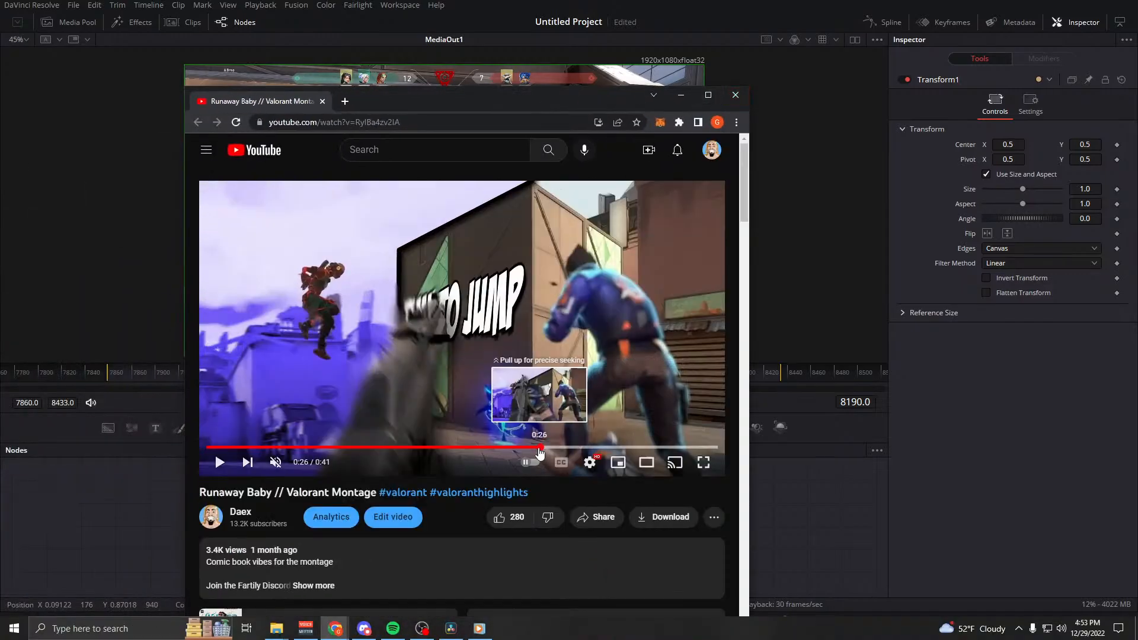
left_click_drag(531, 448, 531, 451)
left_click(218, 464)
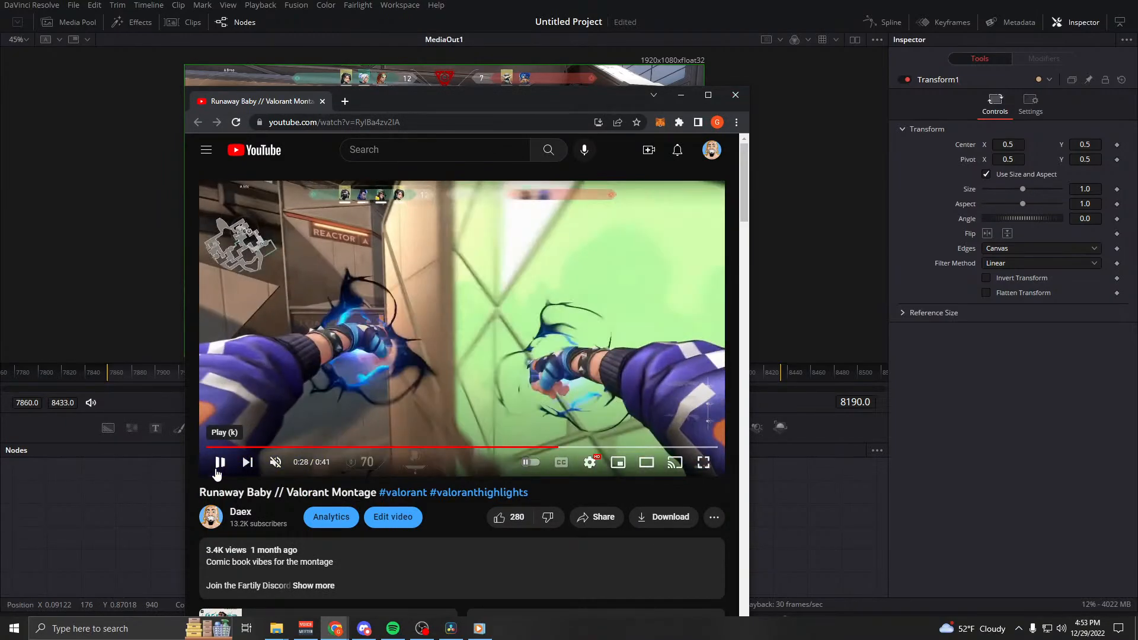
left_click_drag(548, 449, 548, 449)
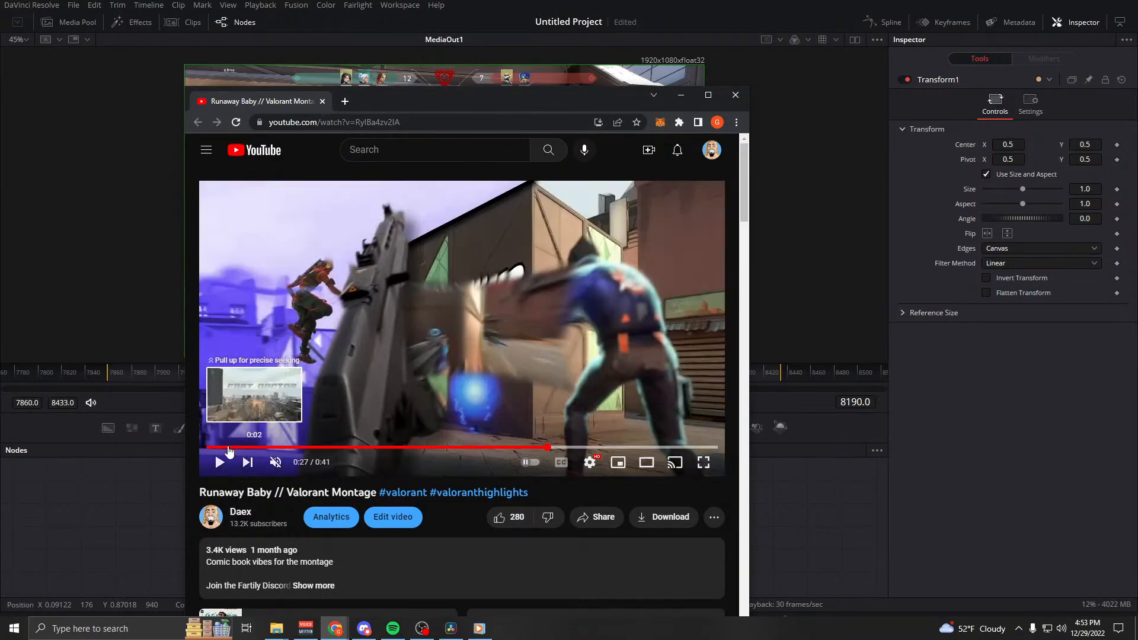
left_click(218, 463)
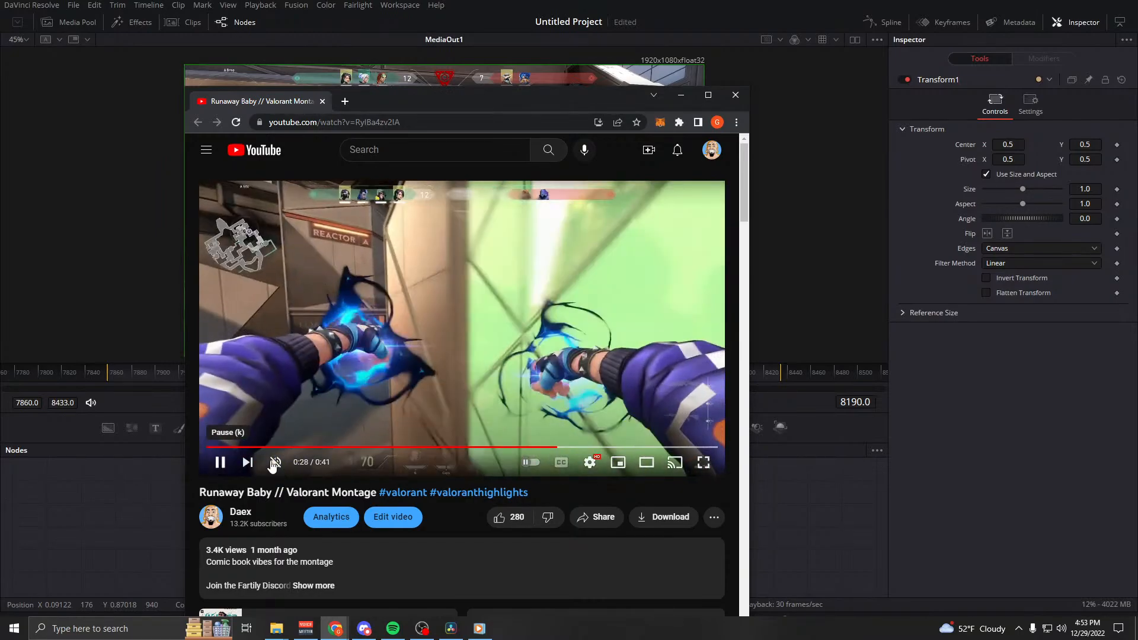
Replay the montage's transition in full screen, pause at 0:29, then close the browser window
left_click(528, 449)
left_click(704, 462)
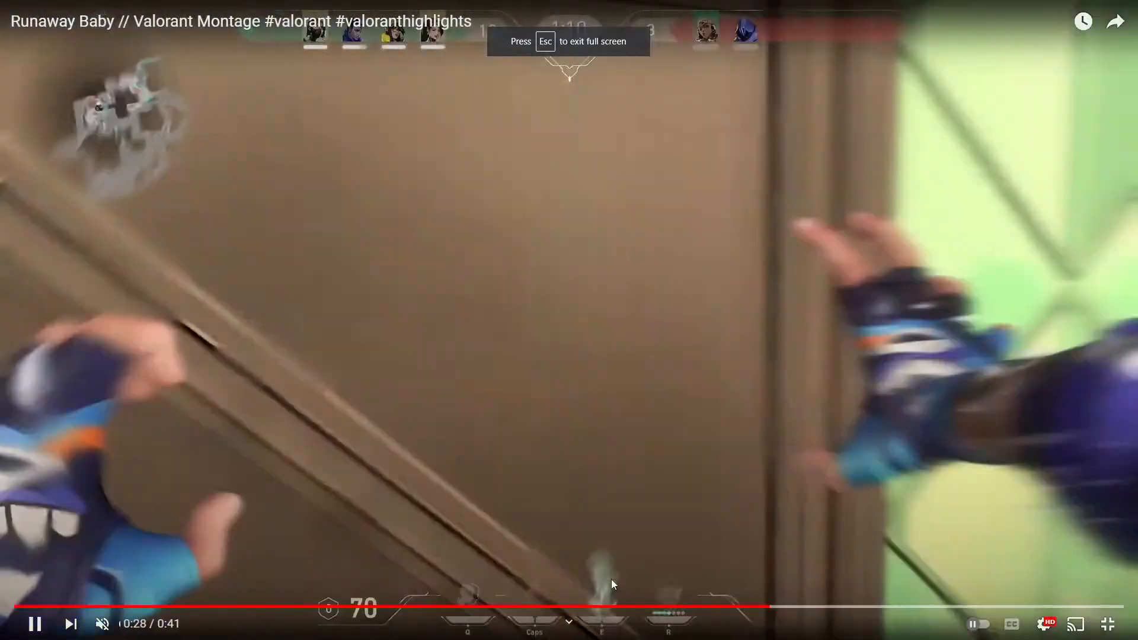
left_click_drag(612, 606, 504, 606)
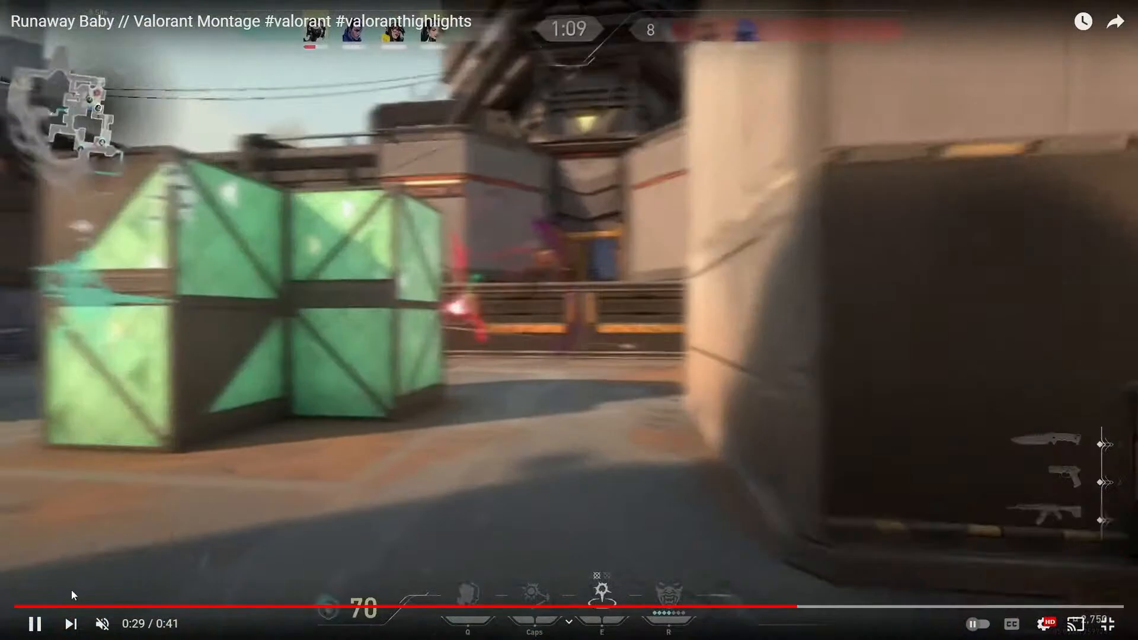
left_click(34, 623)
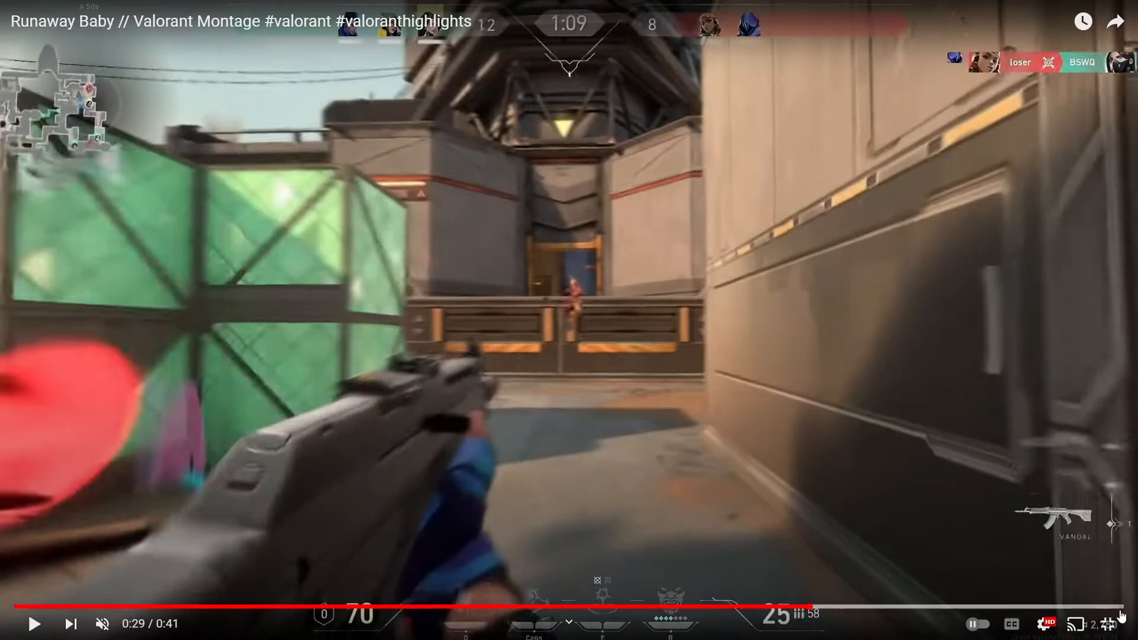
left_click(1106, 623)
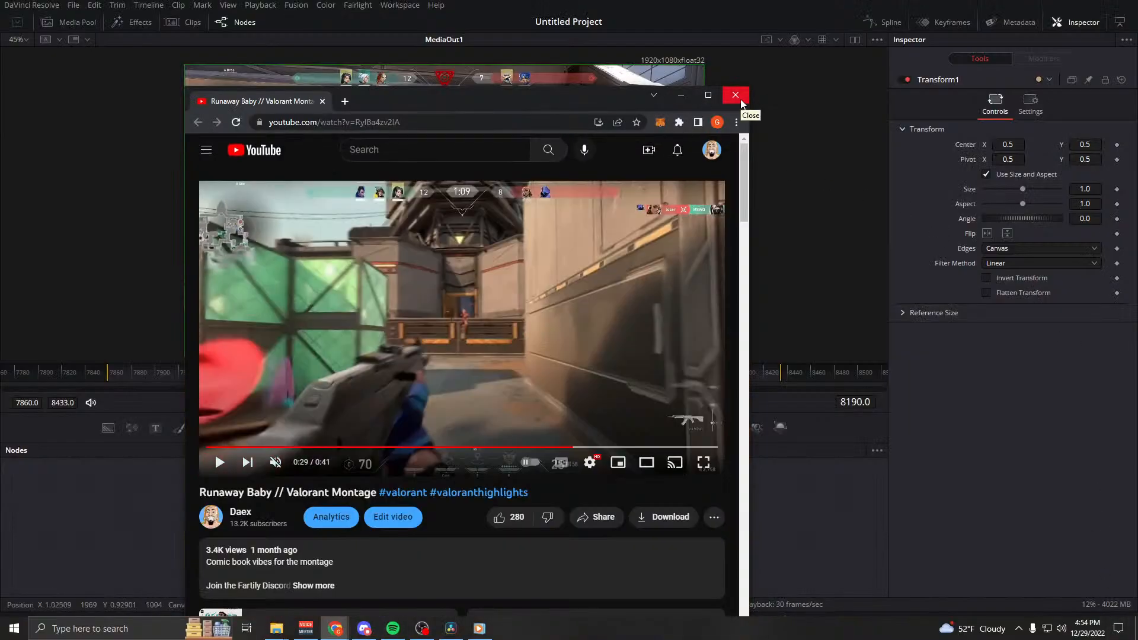
left_click(735, 96)
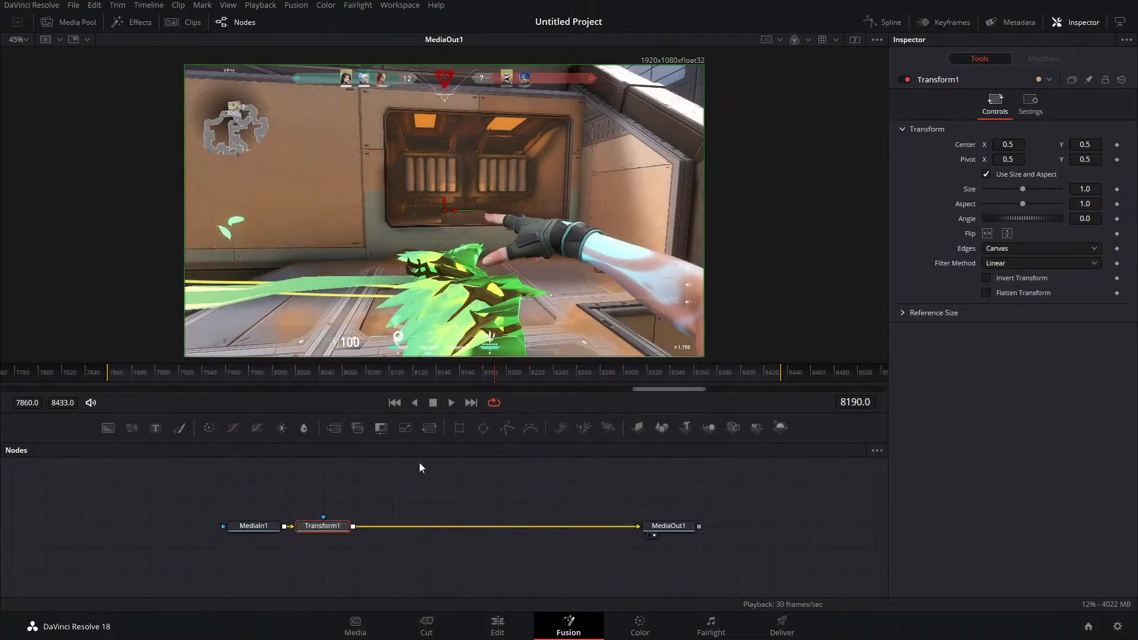
Delete the Transform node between MediaIn1 and MediaOut1
left_click_drag(493, 371, 410, 382)
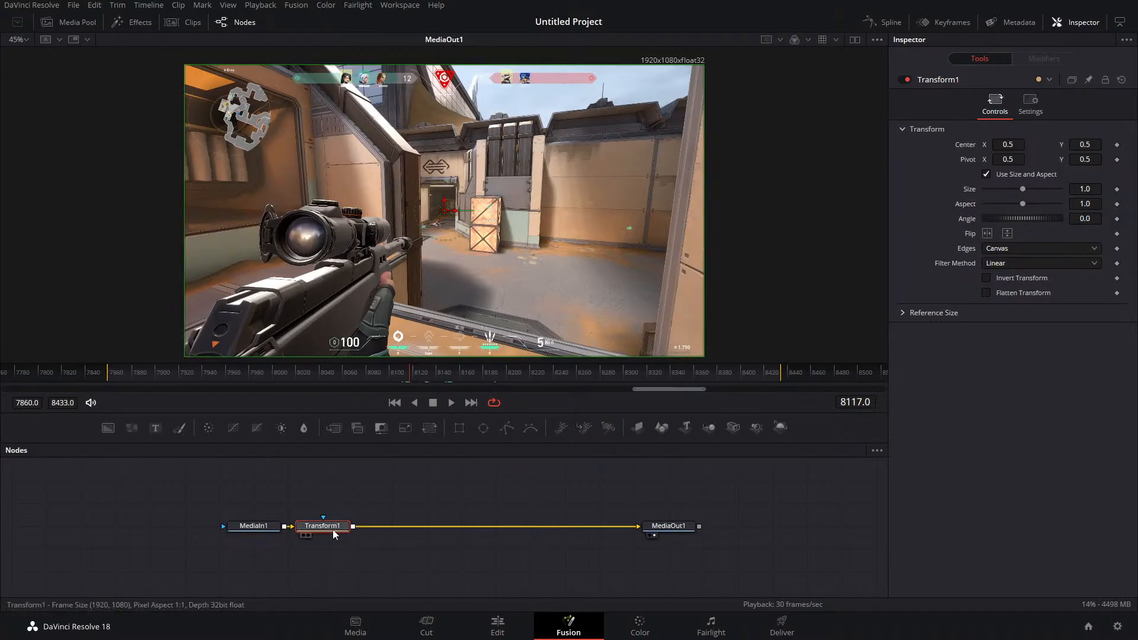
mouse_move(334, 532)
key("Delete")
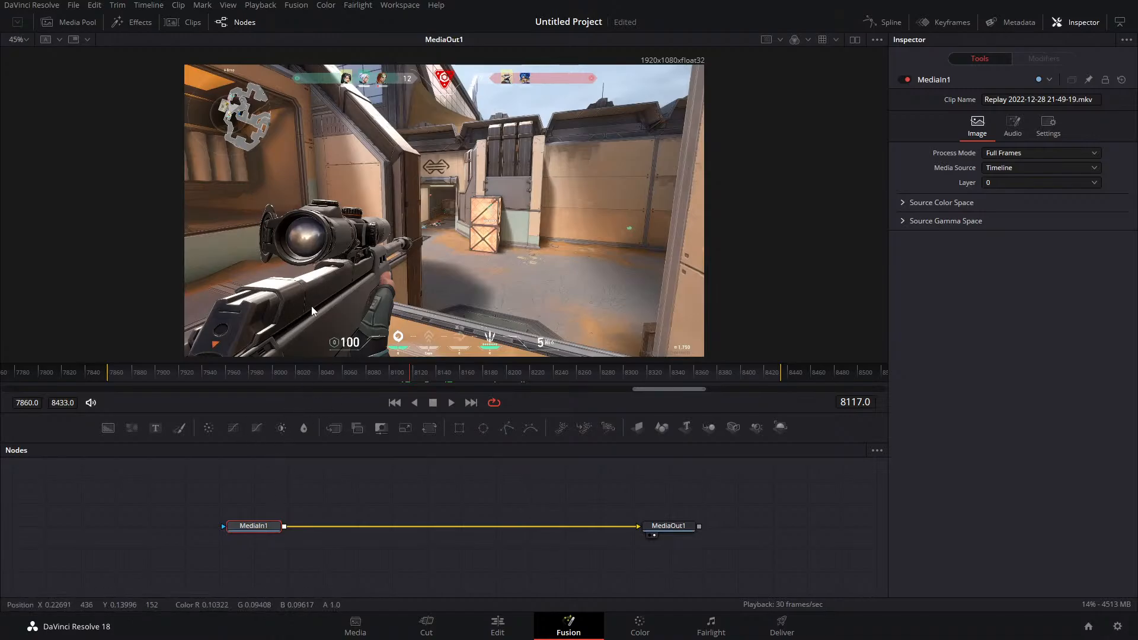
Add a Magic Mask node after MediaIn1 and paint a stroke over the rifle and arm at frame 8033
left_click_drag(416, 381, 314, 352)
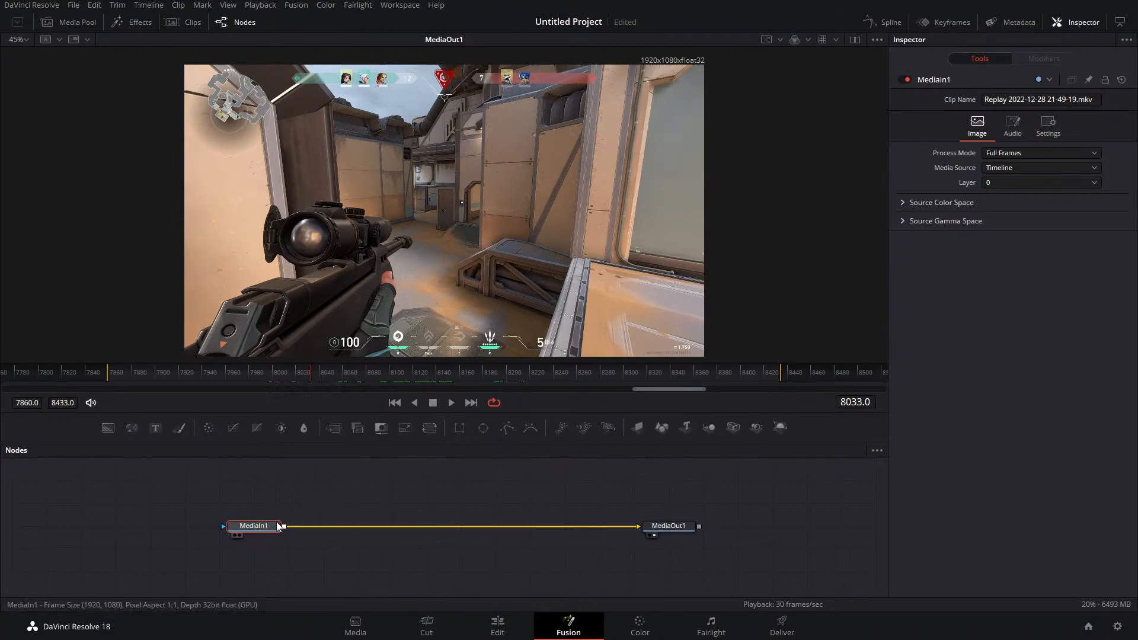
key("shift+space")
type("mag")
key("Return")
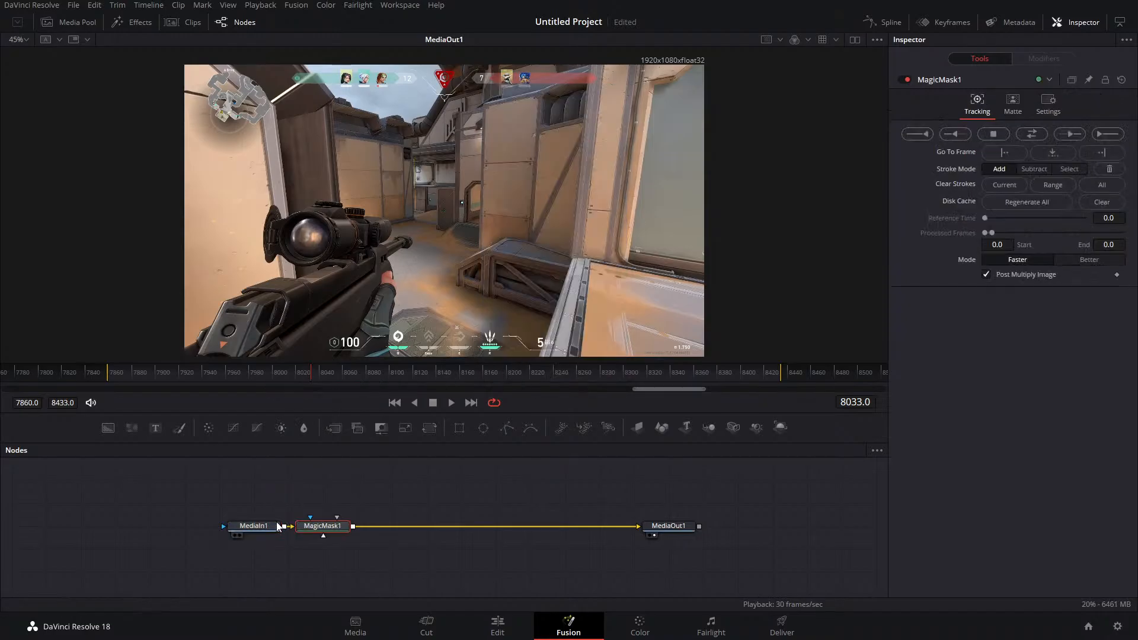
mouse_move(240, 339)
left_mouse_down()
mouse_move(356, 298)
mouse_move(328, 237)
mouse_move(371, 225)
mouse_move(378, 335)
left_mouse_up()
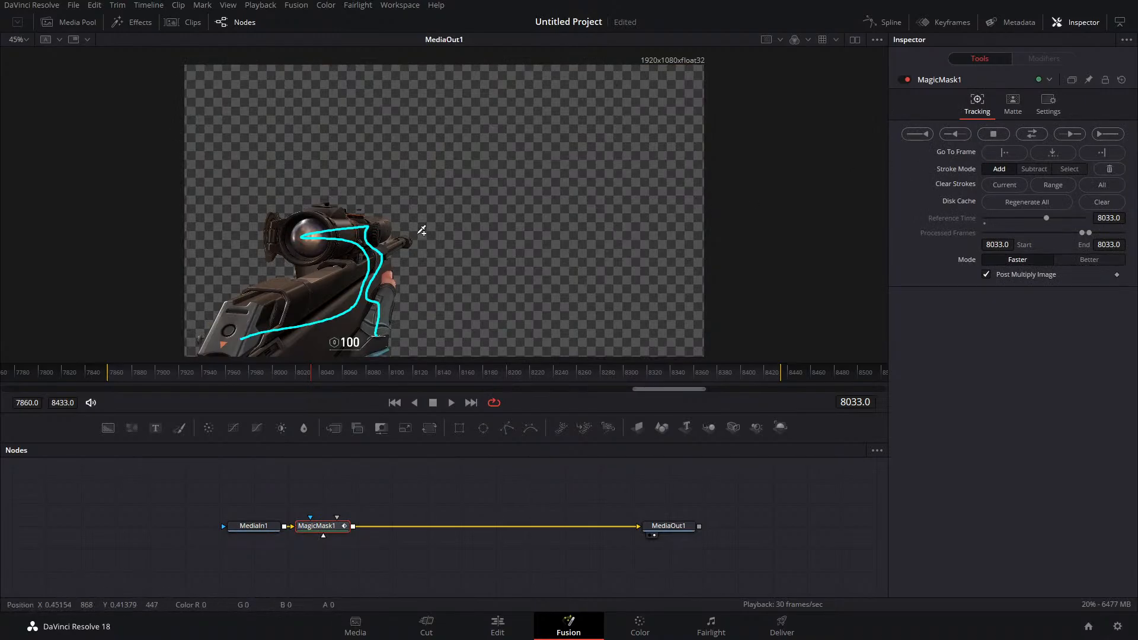
Extend the mask selection with an extra stroke over the adjustment knob on top of the rifle scope
scroll(409, 232, "up", 3)
scroll(415, 243, "up", 9)
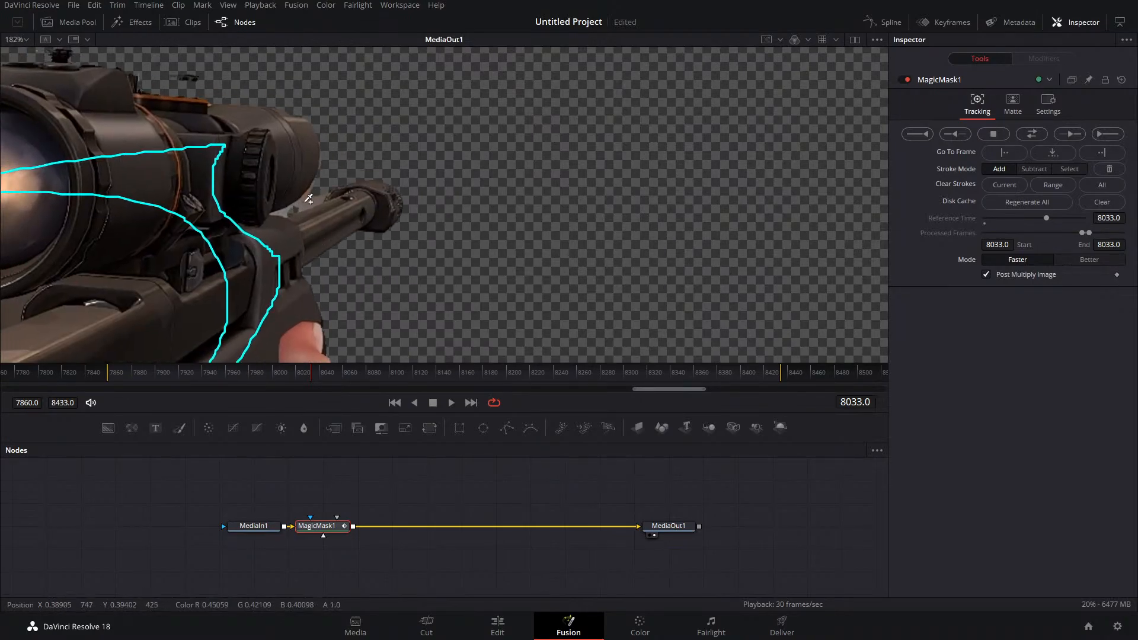
mouse_move(327, 274)
left_mouse_down()
mouse_move(328, 307)
mouse_move(412, 288)
left_mouse_up()
mouse_move(371, 59)
left_mouse_down()
mouse_move(397, 124)
mouse_move(380, 143)
left_mouse_up()
scroll(285, 215, "down", 4)
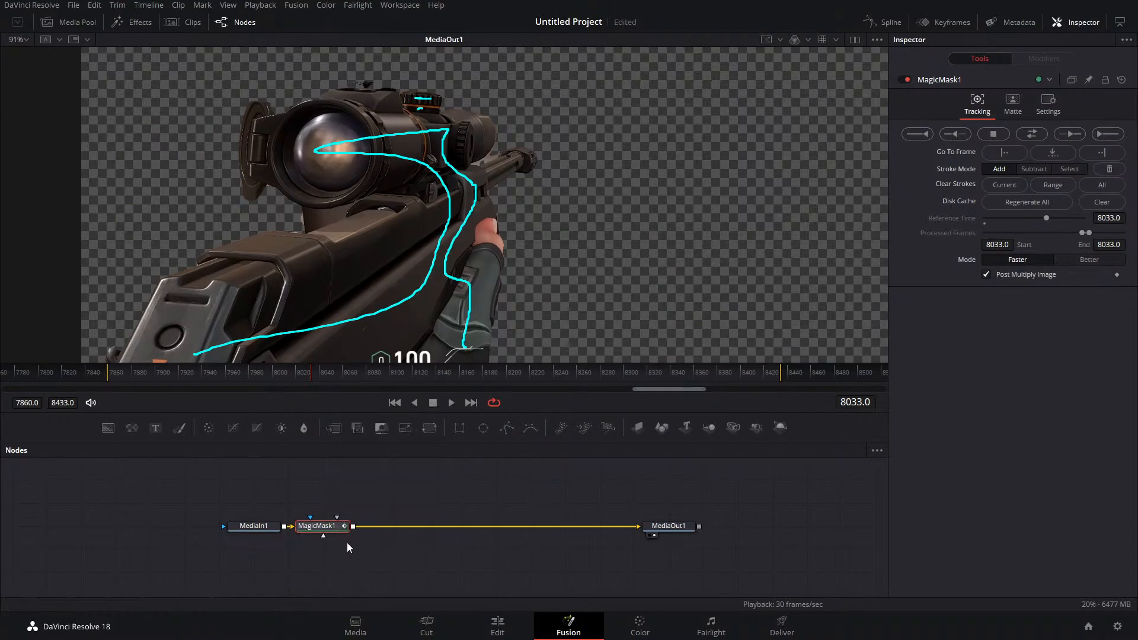
Delete the Magic Mask node and zoom the view back out to the whole frame
key("Delete")
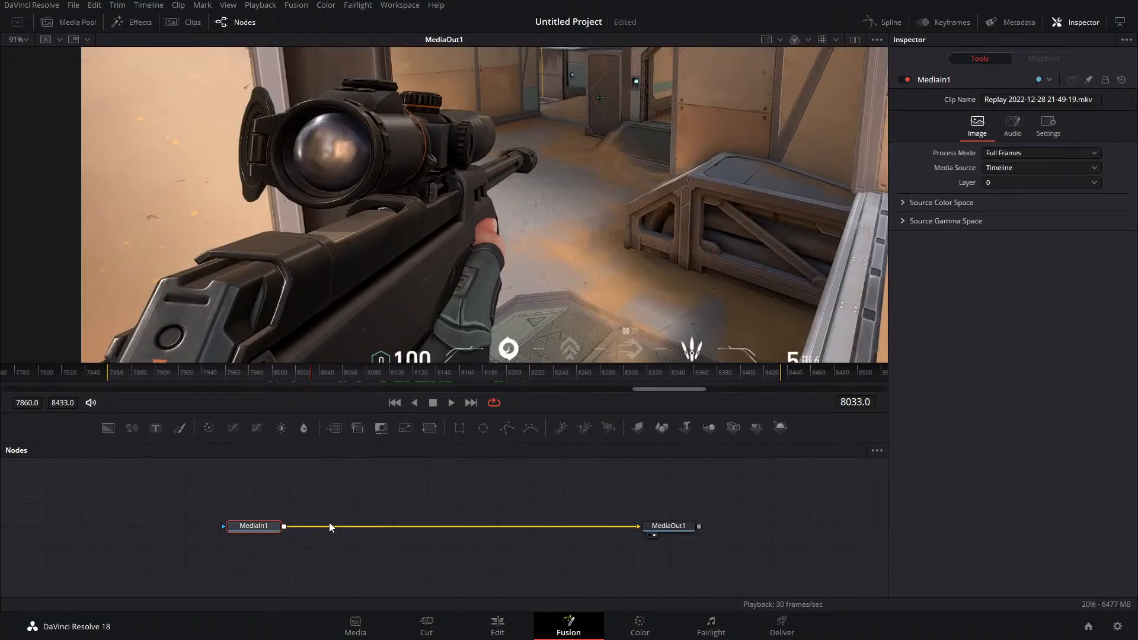
scroll(504, 273, "down", 3)
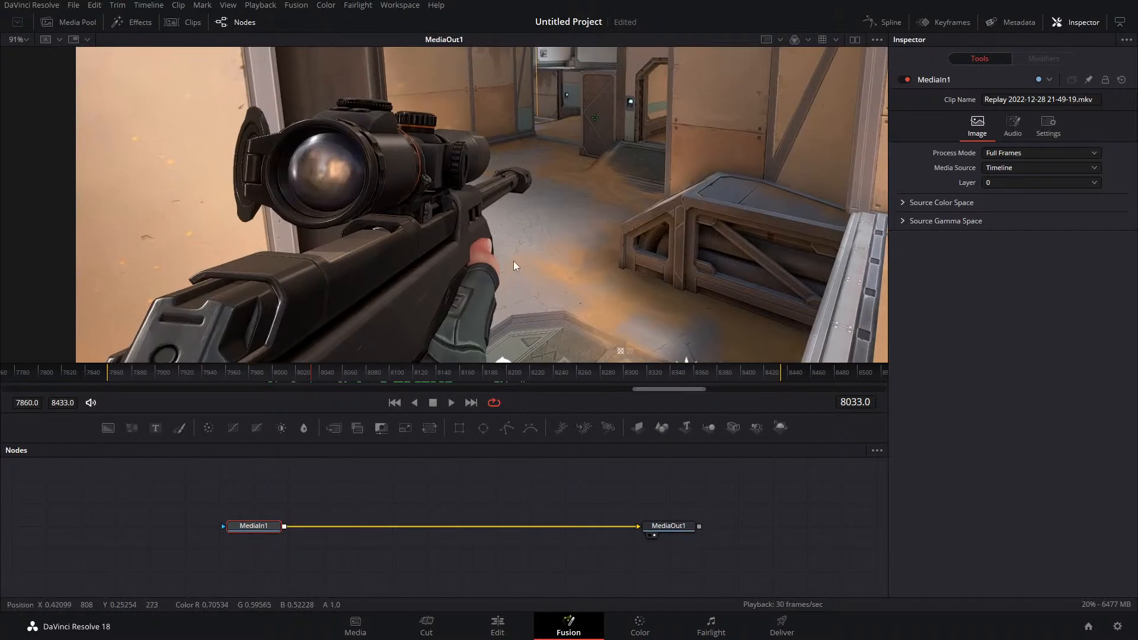
scroll(513, 249, "down", 3)
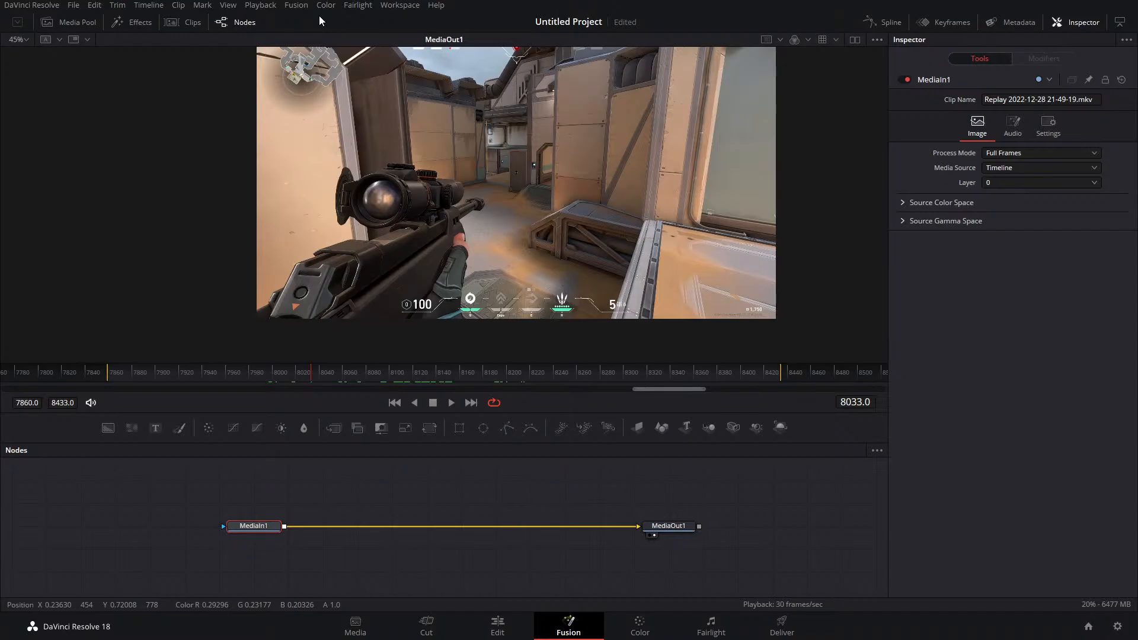
left_click(497, 625)
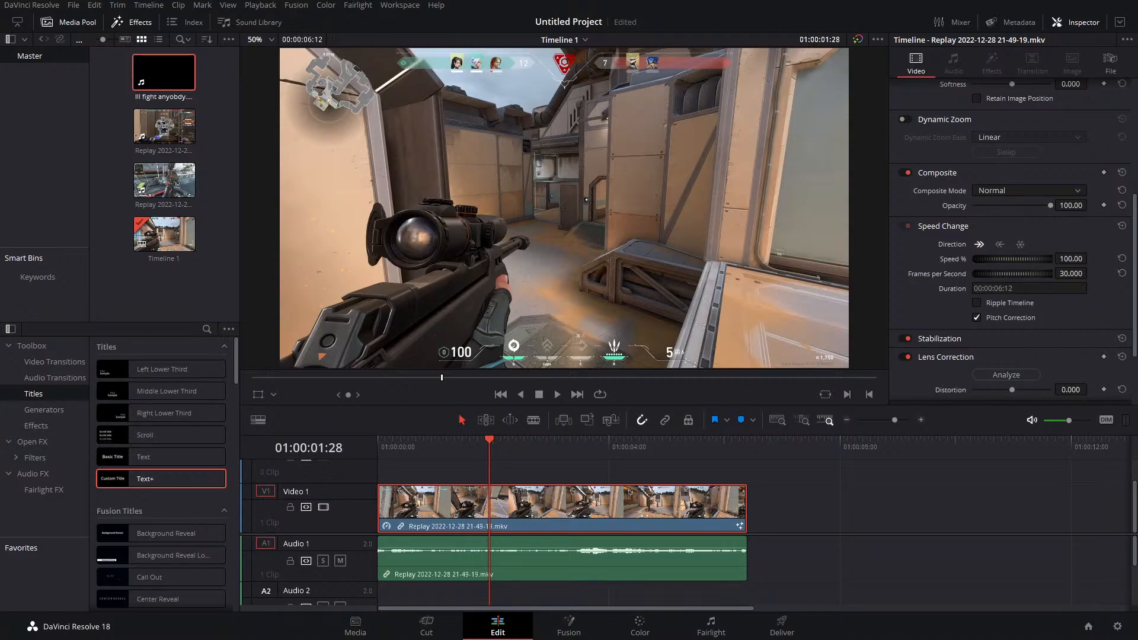
left_click_drag(854, 1, 799, 511)
left_click_drag(783, 555, 836, 610)
key("Delete")
left_click_drag(840, 523, 591, 511)
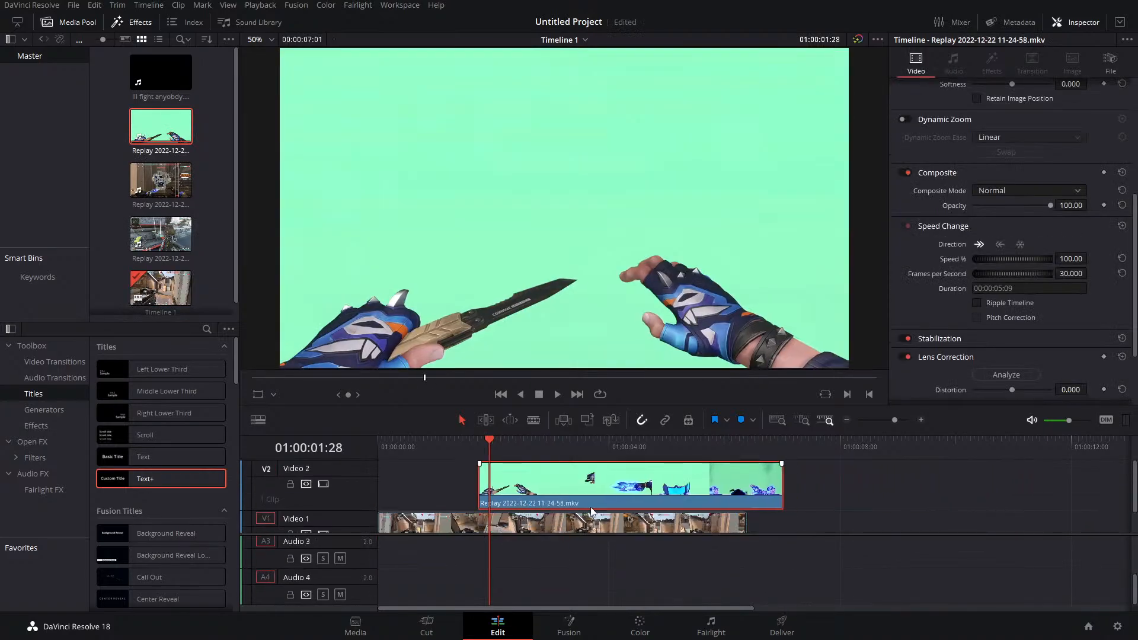
Duplicate the gameplay clip on Video 1 so that the copy starts at 01:00:01:28
left_click_drag(894, 419, 890, 417)
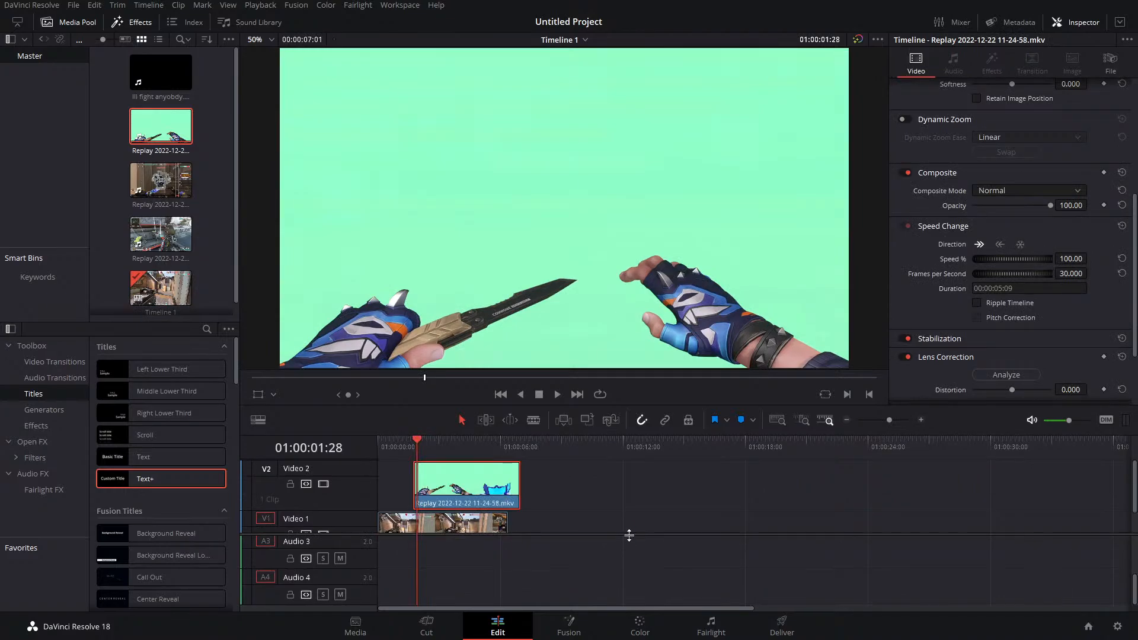
left_click_drag(628, 535, 628, 578)
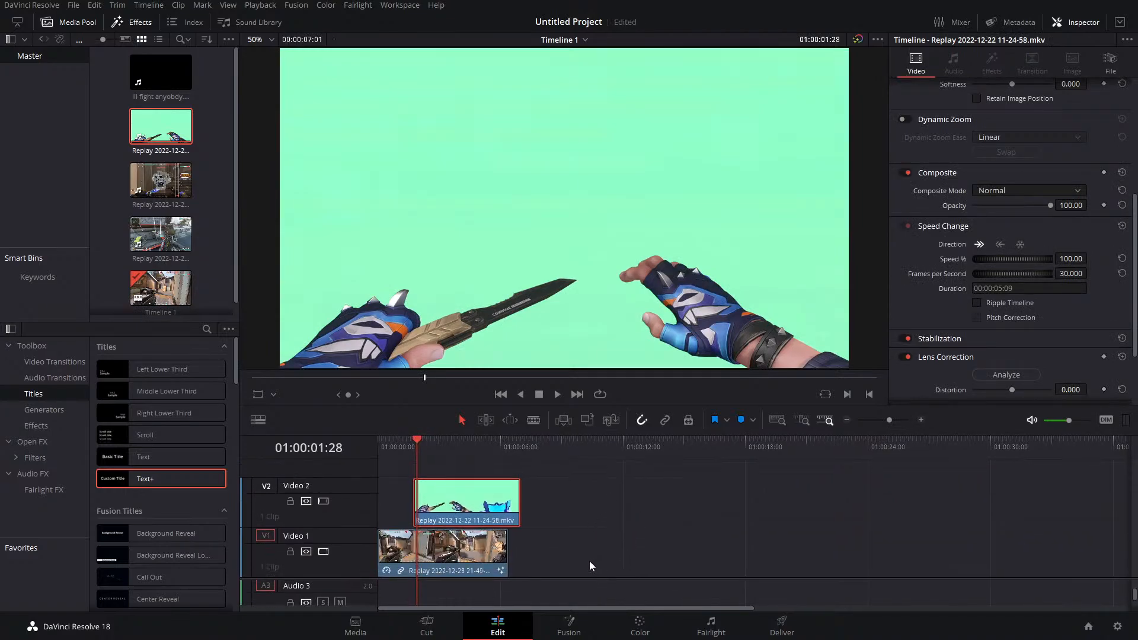
left_click_drag(610, 408, 616, 367)
left_click_drag(592, 557, 595, 524)
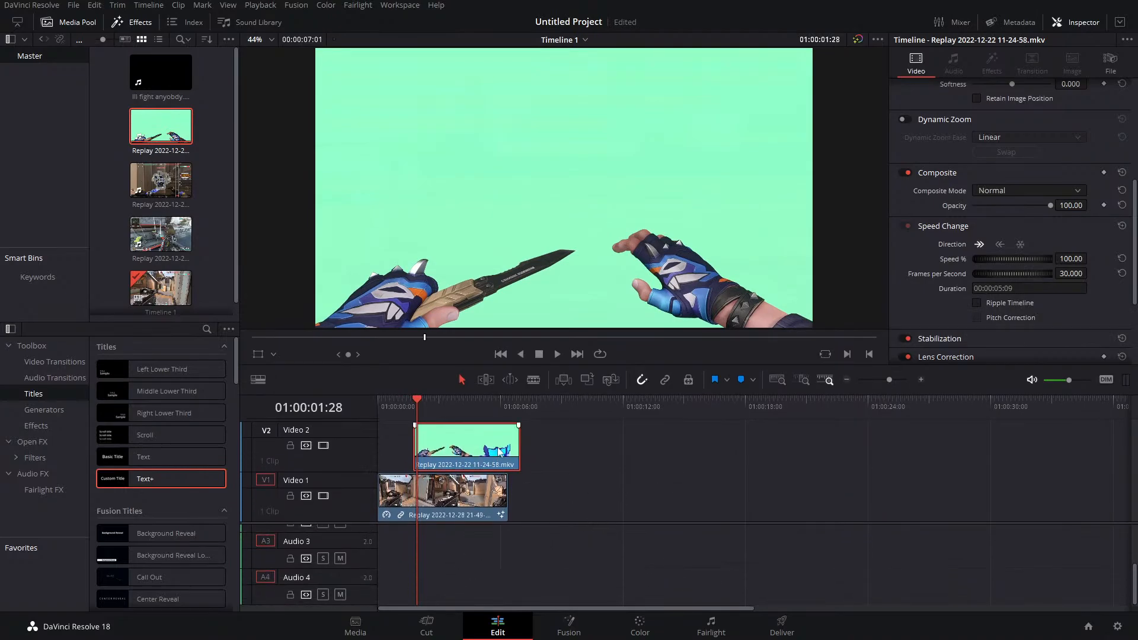
left_click_drag(430, 497, 473, 497)
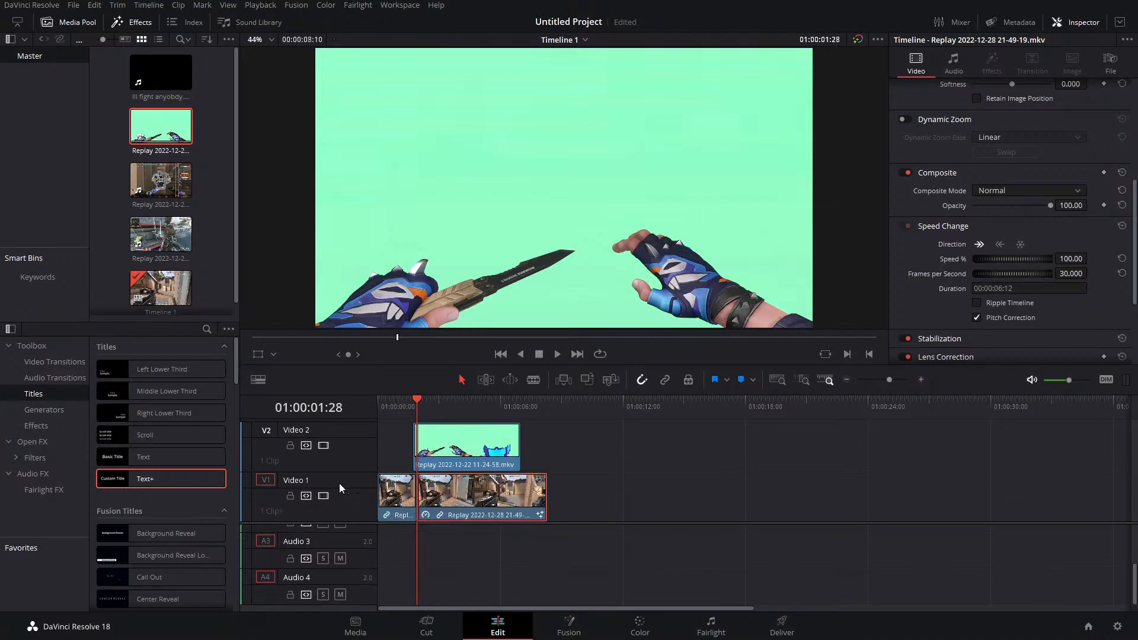
In Fusion, add a Delta Keyer after the green-screen clip's MediaIn1 and sample the green backdrop as its background color
left_click(568, 625)
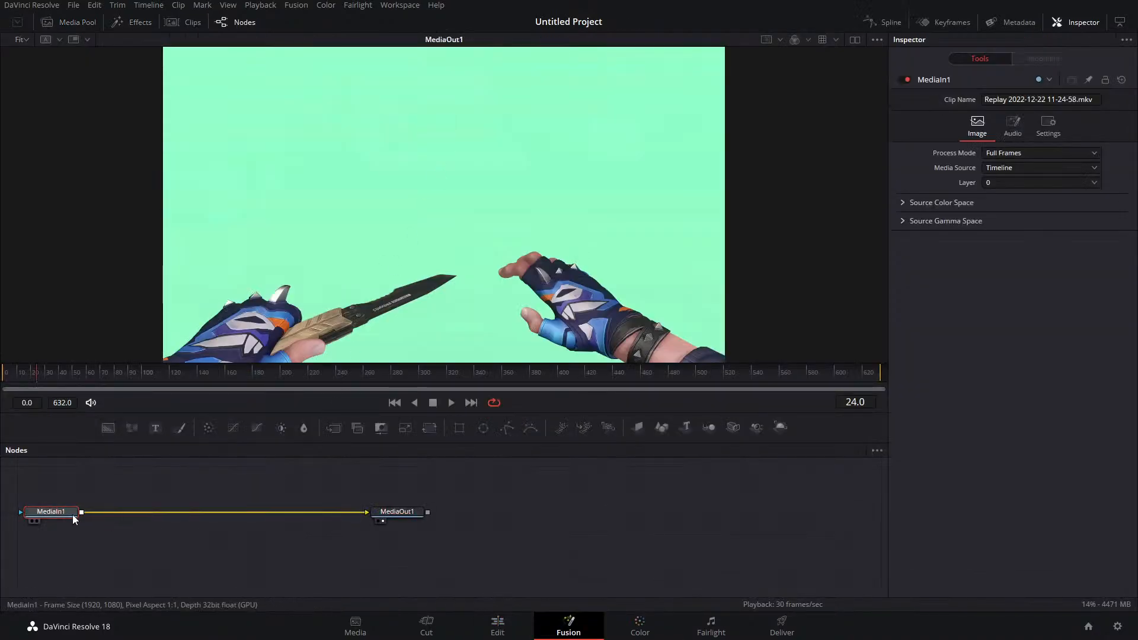
key("shift+space")
type("DEL")
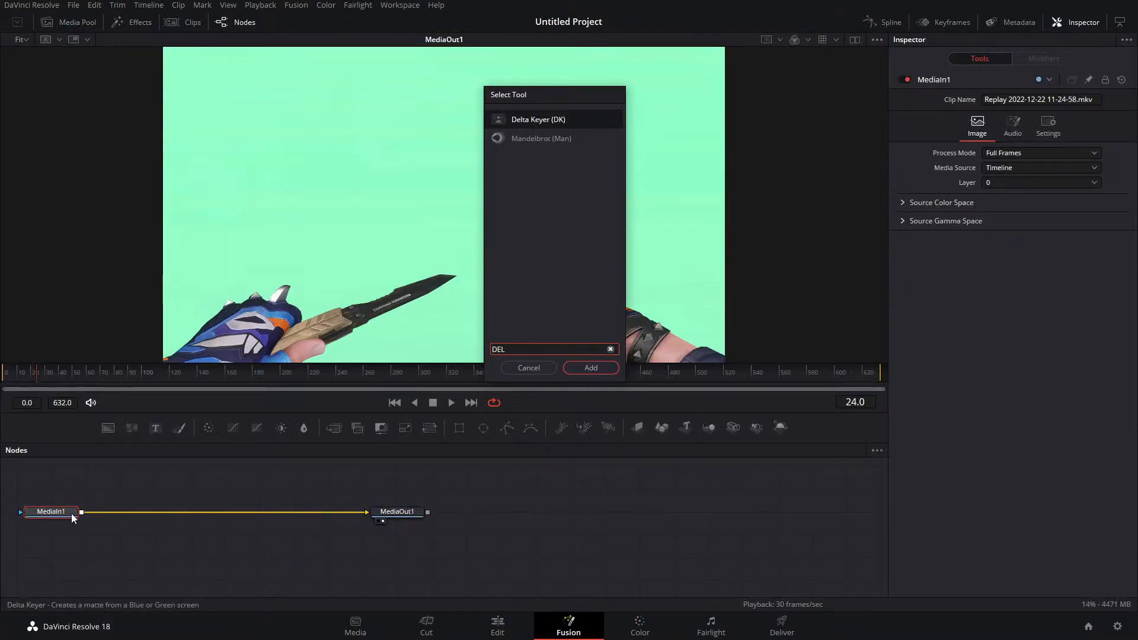
key("Return")
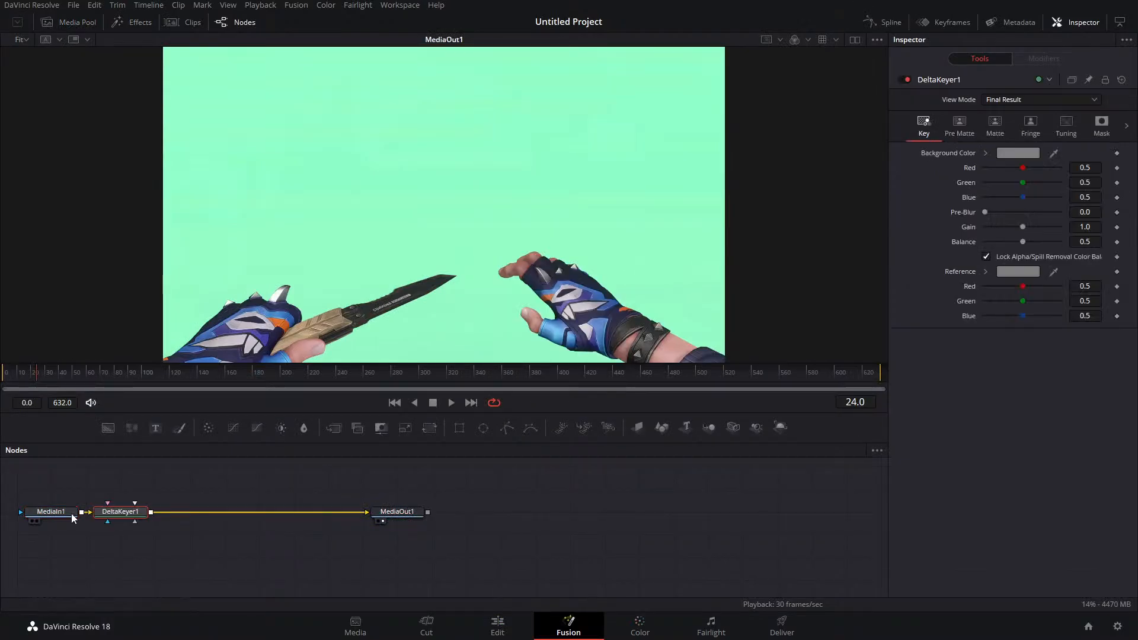
left_click_drag(1057, 150, 649, 212)
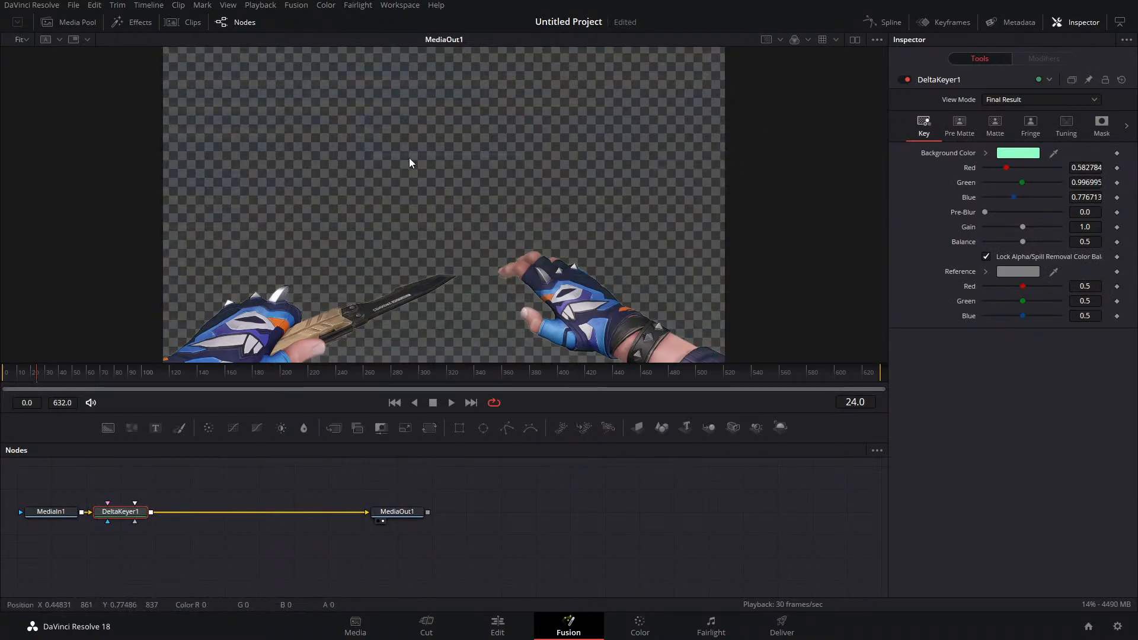
View the keyer's matte and set its threshold to 0.167 low and 0.572 high
left_click(995, 126)
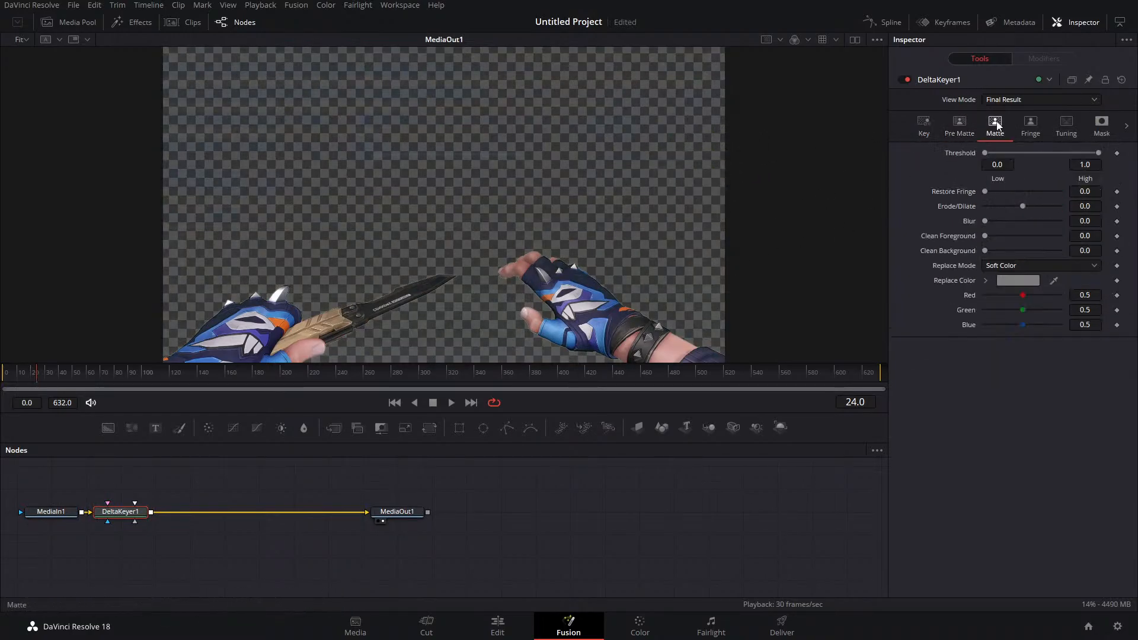
left_click(1008, 100)
left_click(1005, 129)
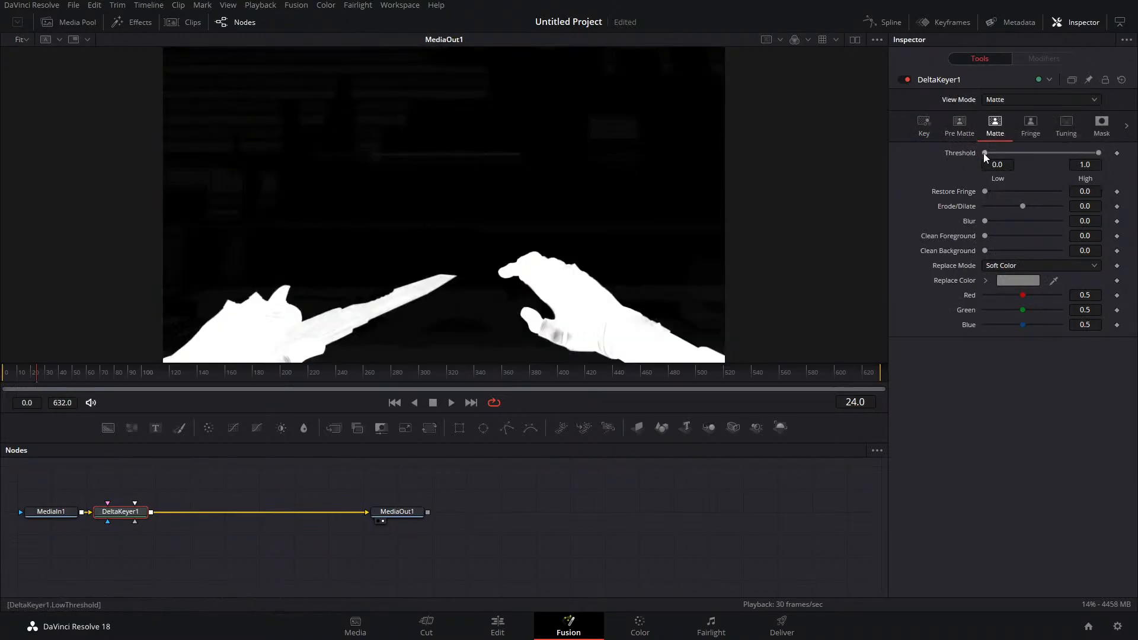
left_click_drag(984, 152, 1002, 153)
left_click_drag(1098, 150, 1053, 157)
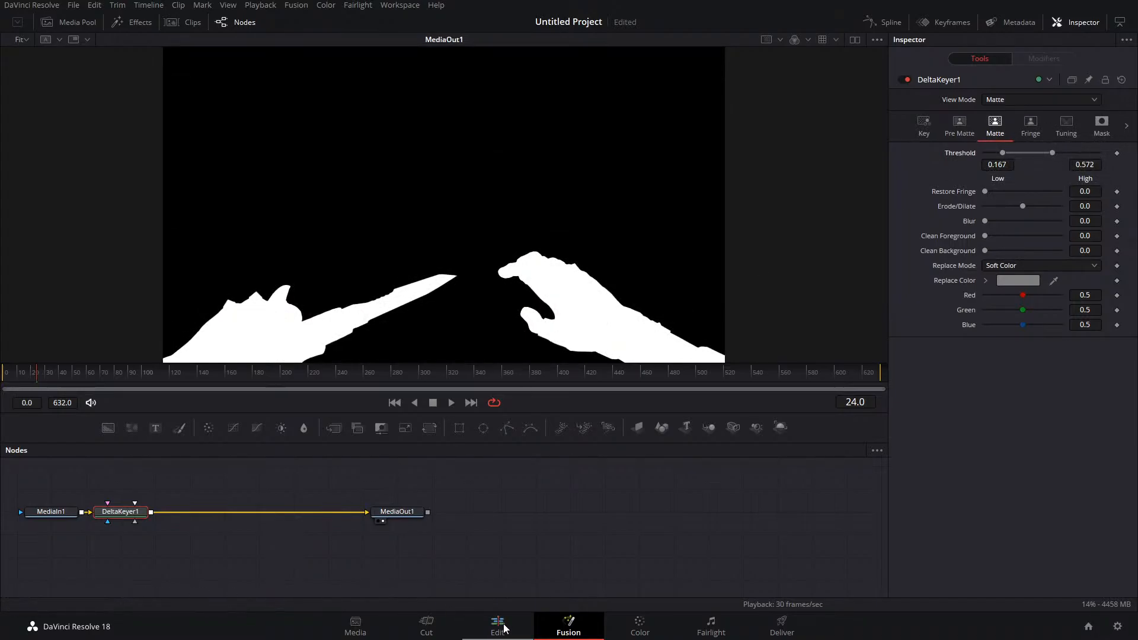
Set the Delta Keyer's view mode back to Final Result and return to the Edit page
left_click(455, 625)
left_click(575, 627)
left_click(1013, 99)
left_click(1001, 180)
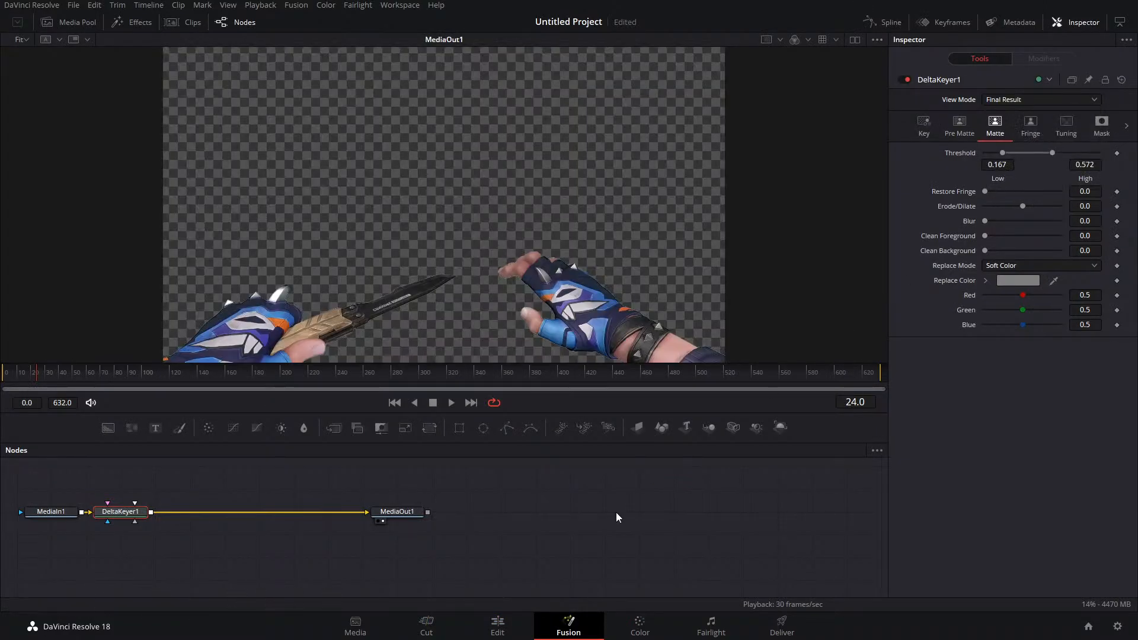
left_click(497, 625)
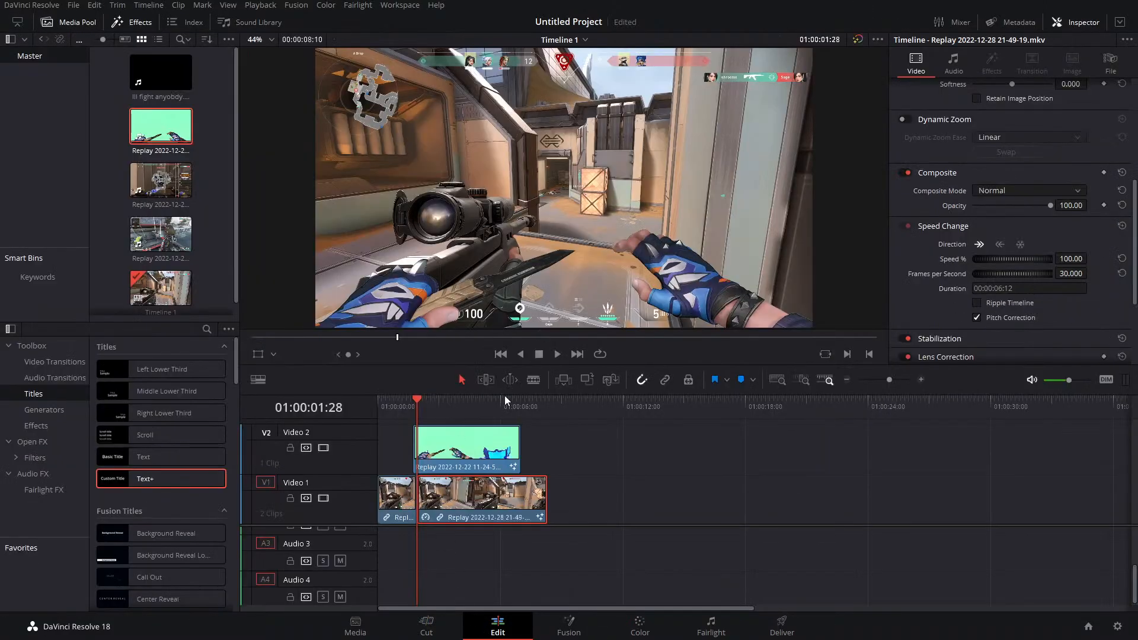
Trim the end of the keyed Video 2 clip to just past the Video 1 cut, for a duration of 14 frames
left_click_drag(417, 410, 413, 410)
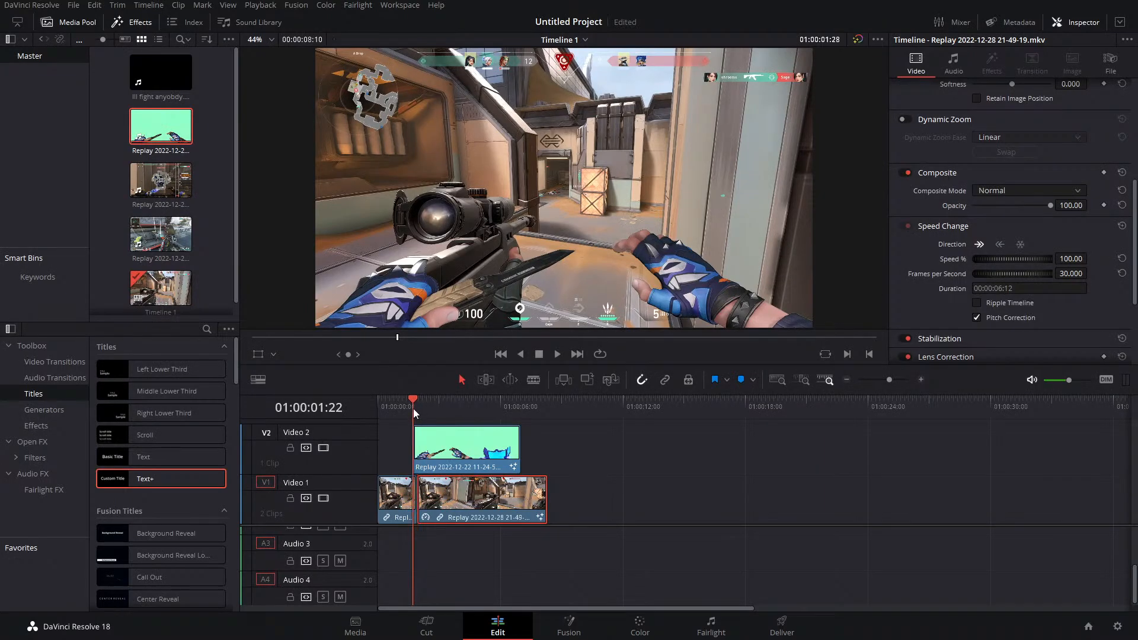
left_click(898, 379)
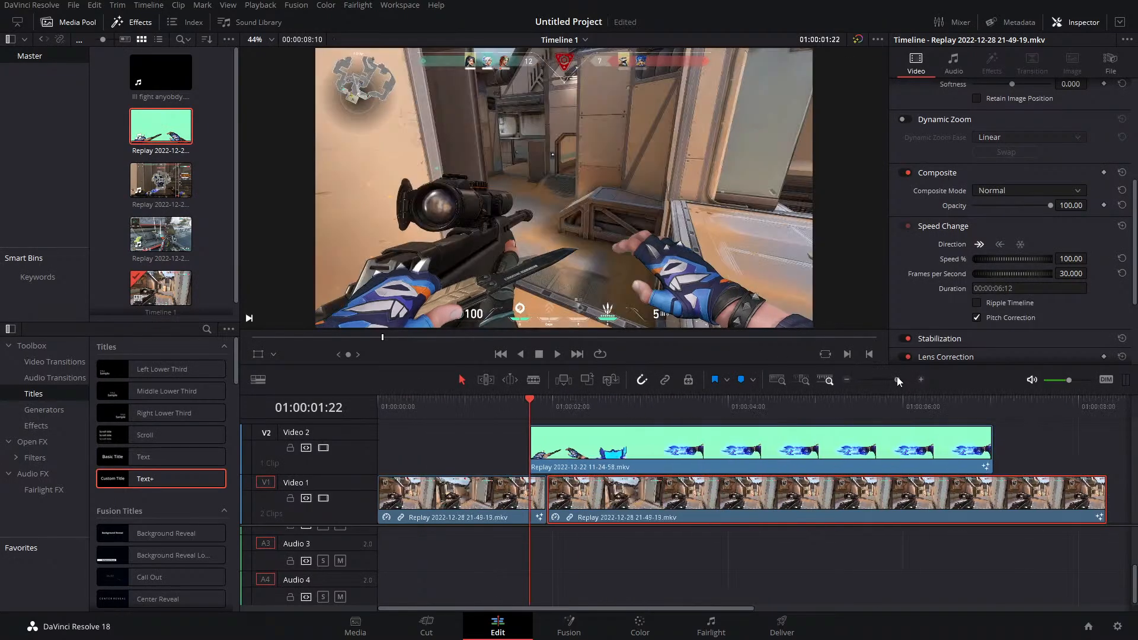
left_click_drag(531, 404, 546, 406)
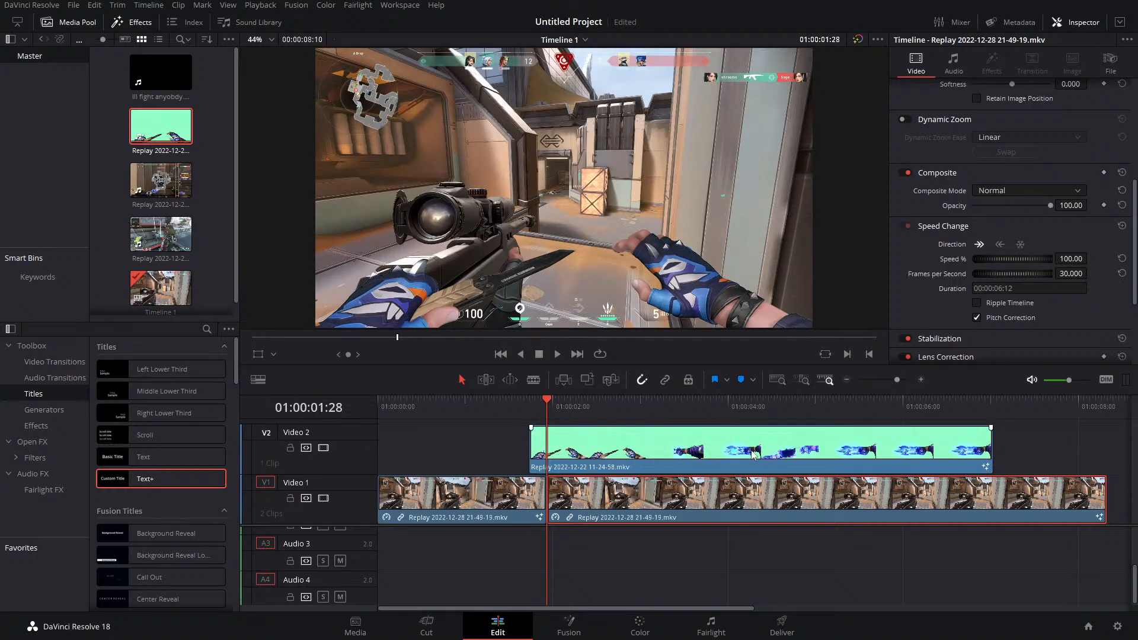
left_click_drag(993, 453, 547, 454)
left_click(897, 379)
left_click_drag(897, 379, 901, 379)
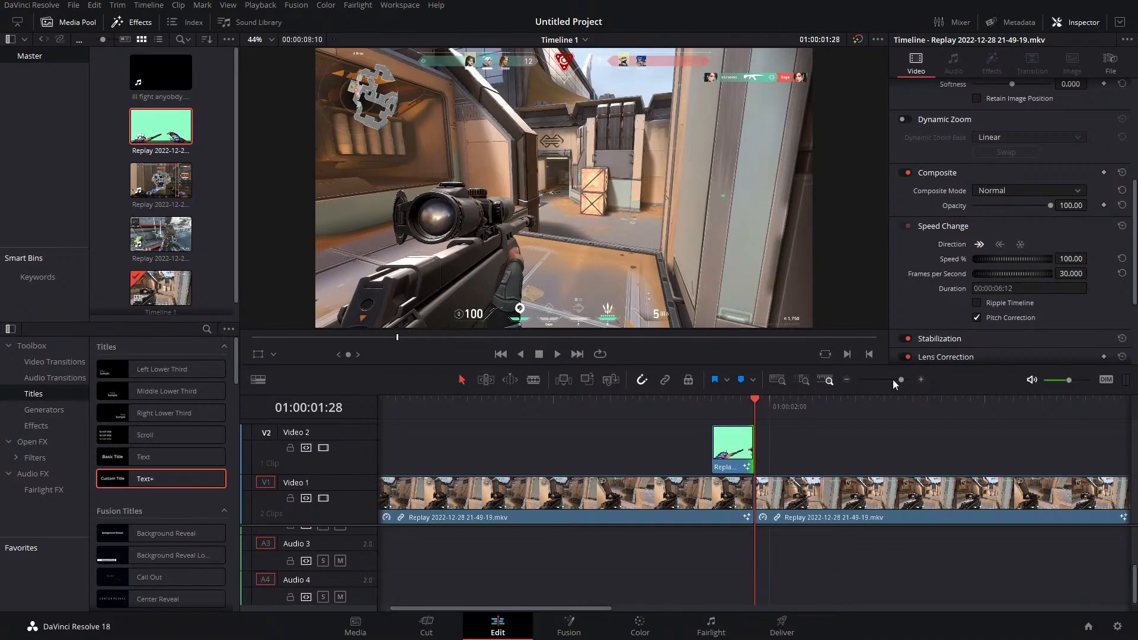
left_click_drag(755, 446, 760, 447)
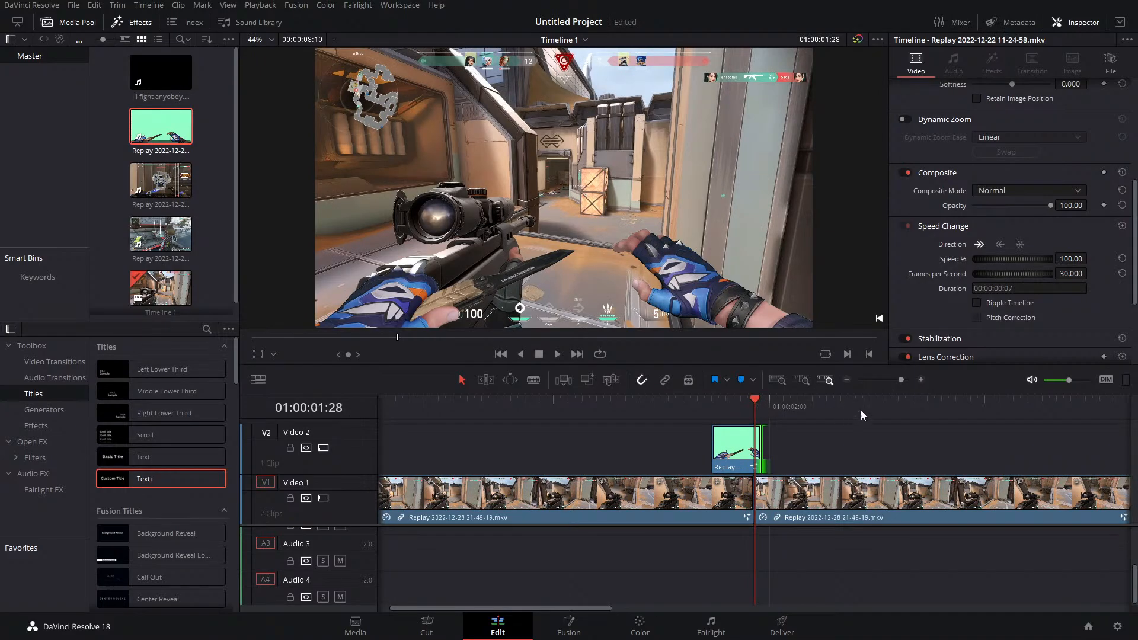
left_click(920, 379)
left_click_drag(785, 449, 1055, 442)
left_click_drag(910, 380, 900, 385)
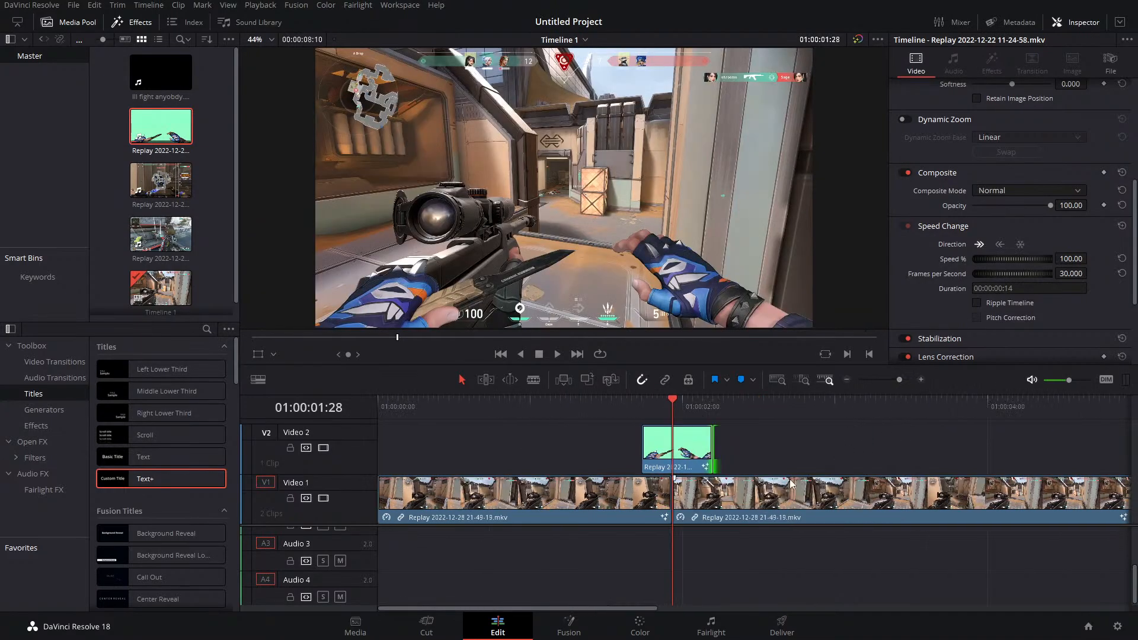
Set the second Video 1 clip's Lens Correction distortion to 1.000 and keyframe it at 01:00:01:28
left_click(791, 483)
scroll(971, 290, "down", 4)
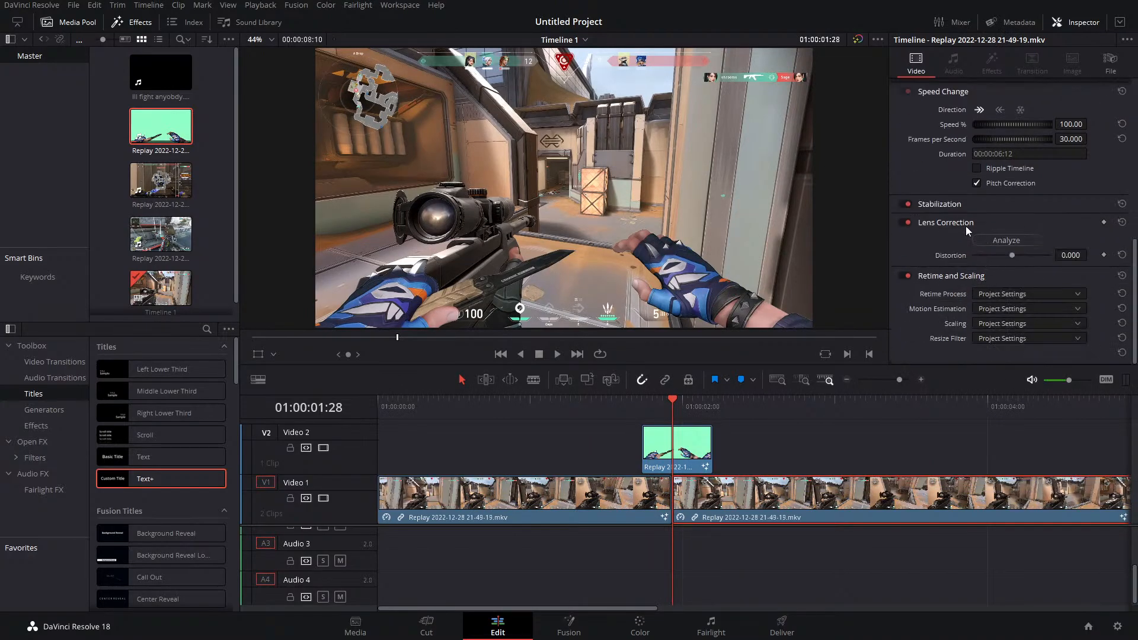
left_click_drag(1010, 253, 1062, 255)
left_click(1103, 255)
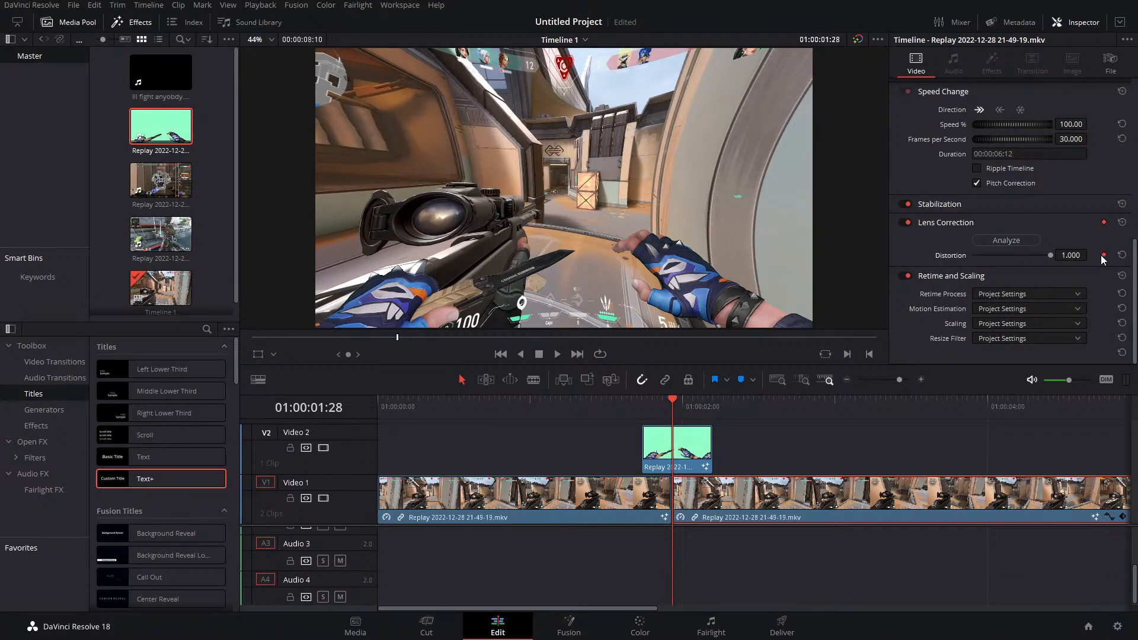
Keyframe the lens distortion back to 0 at 01:00:02:06, where the Video 2 clip ends
left_click(712, 406)
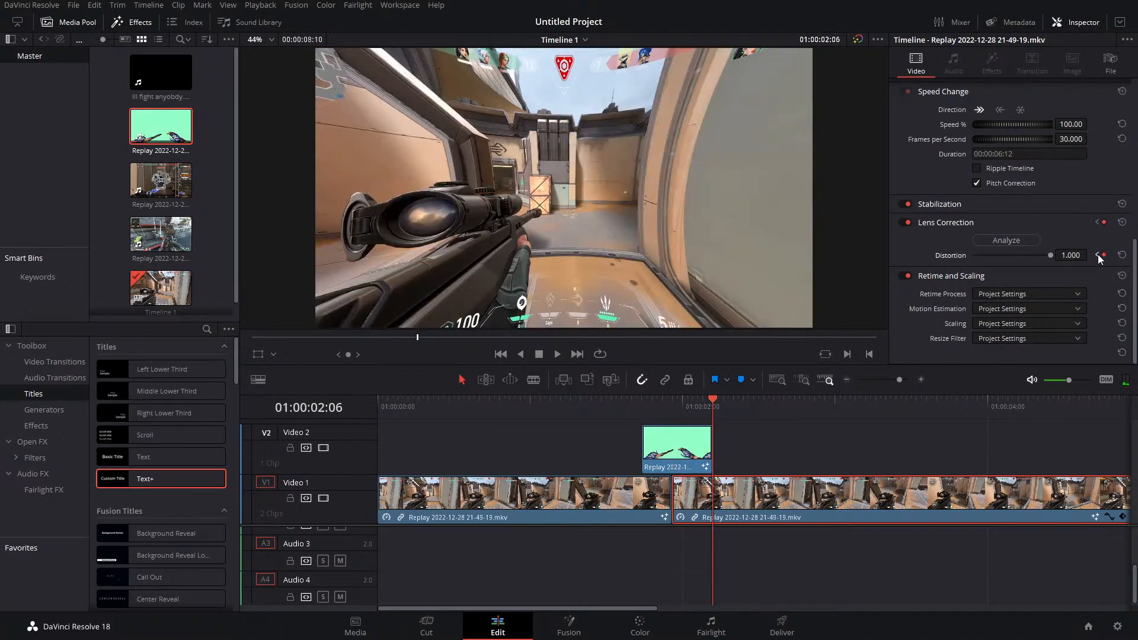
left_click(1063, 255)
type("0")
key("Return")
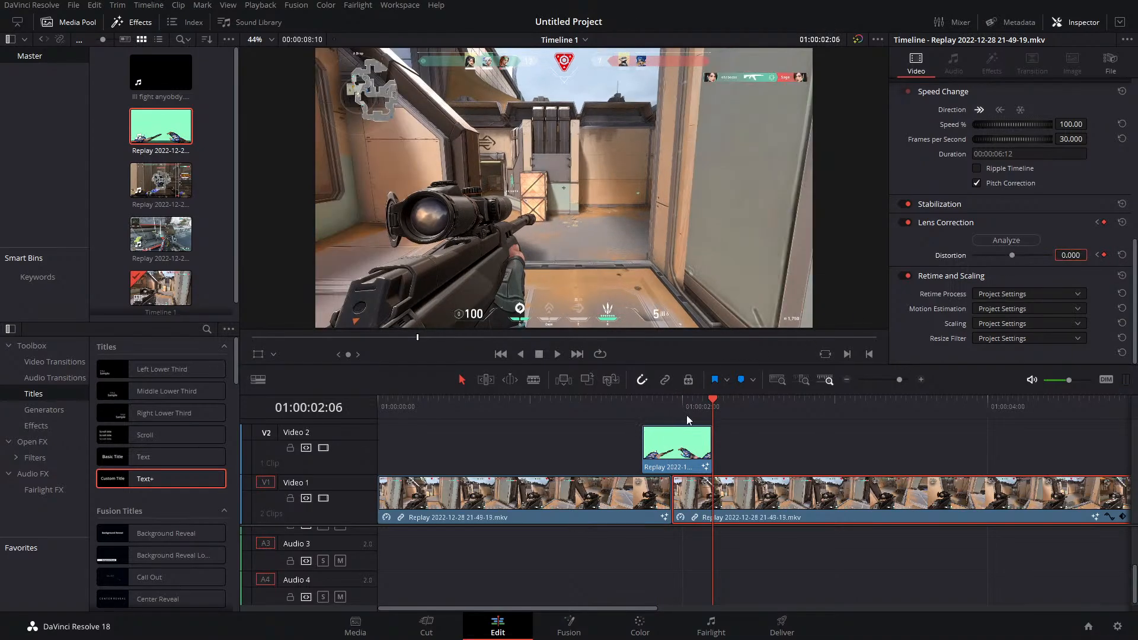
Play back and scrub the cut around 01:00:01:28 to examine the lens distortion and the keyed hands overlay
left_click(674, 407)
key("space")
left_click(669, 410)
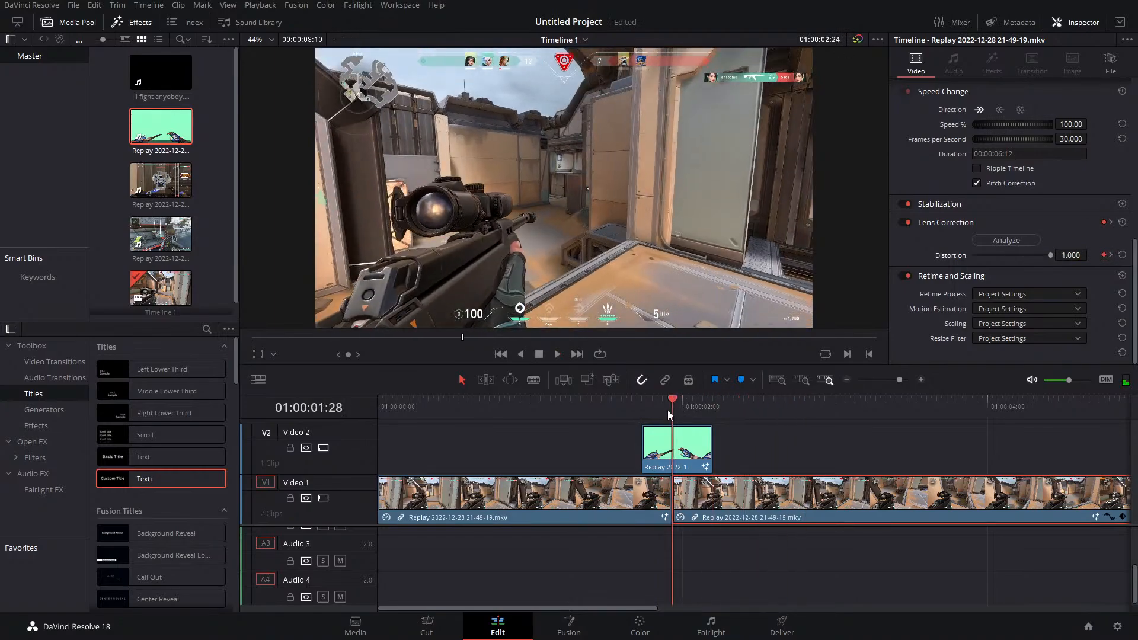
key("space")
left_click(671, 409)
key("space")
left_click(668, 409)
left_click_drag(668, 409, 692, 411)
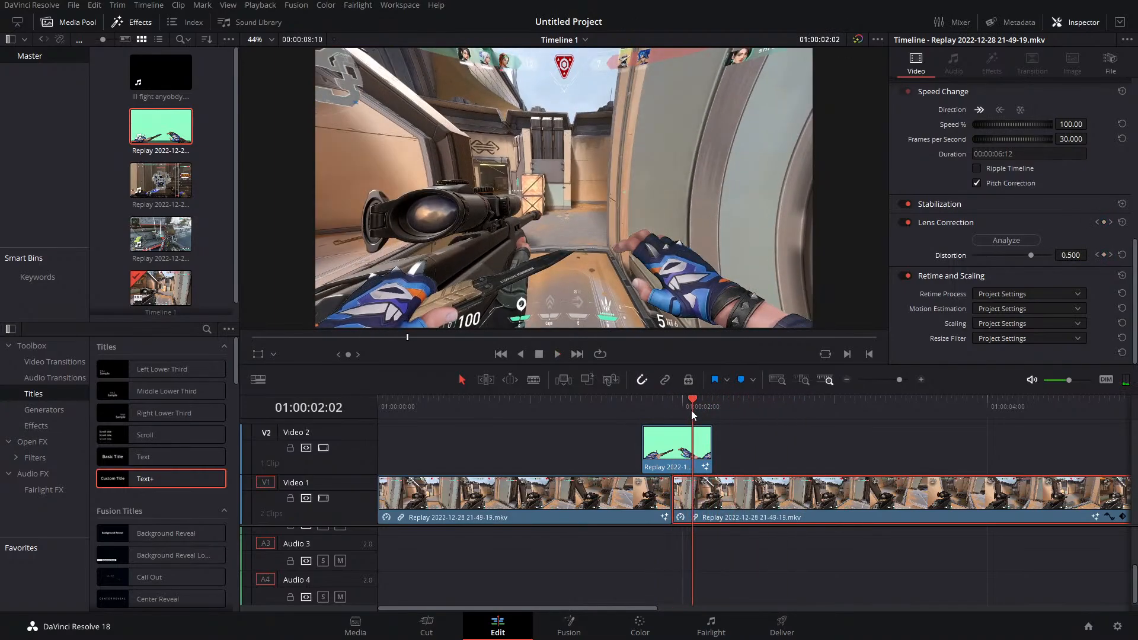
left_click(672, 409)
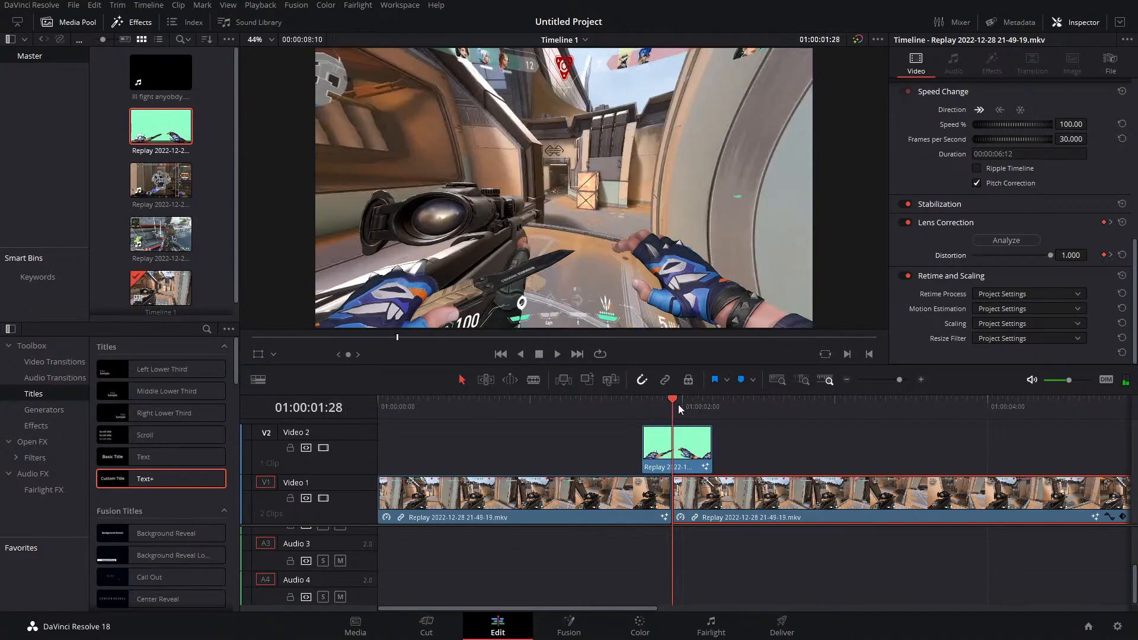
Check the second gameplay clip's Lens Correction keyframes and set its zoom to 0.120 at the clip's first frame
left_click(1110, 256)
scroll(1057, 161, "up", 10)
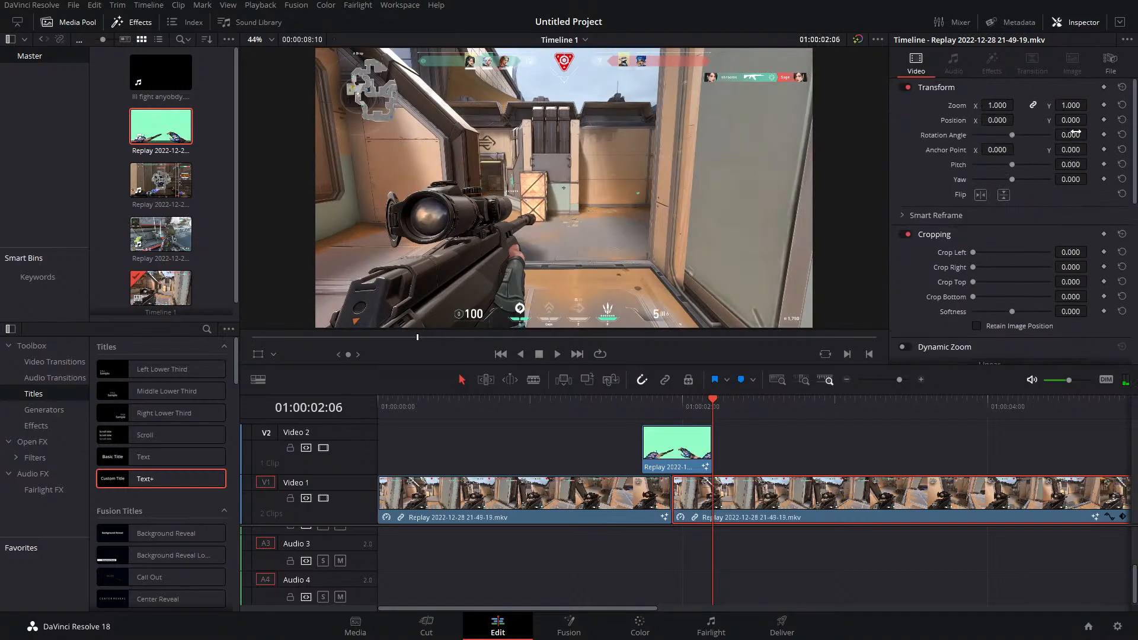
scroll(1018, 167, "down", 10)
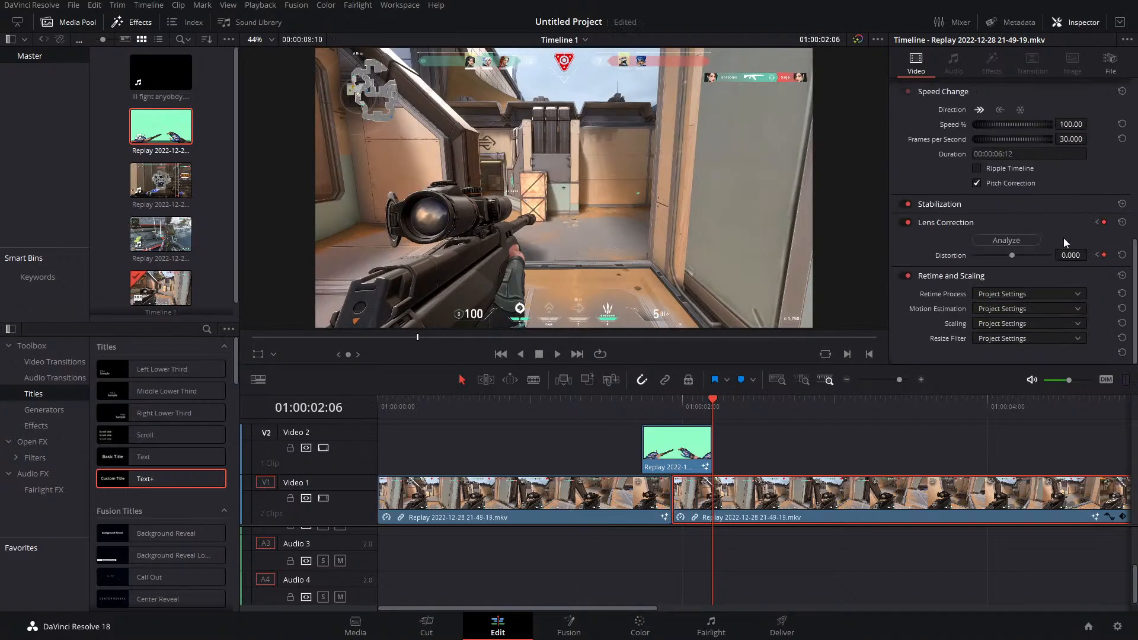
left_click(1096, 255)
scroll(1029, 193, "up", 10)
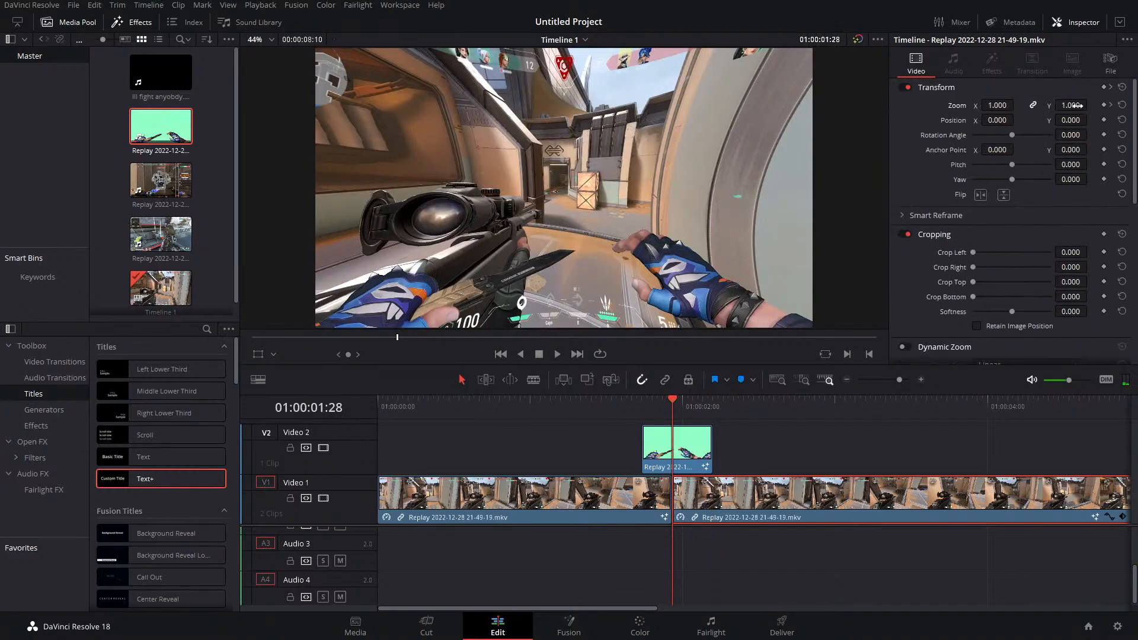
mouse_move(1077, 105)
left_mouse_down()
mouse_move(1058, 105)
mouse_move(1090, 105)
left_mouse_up()
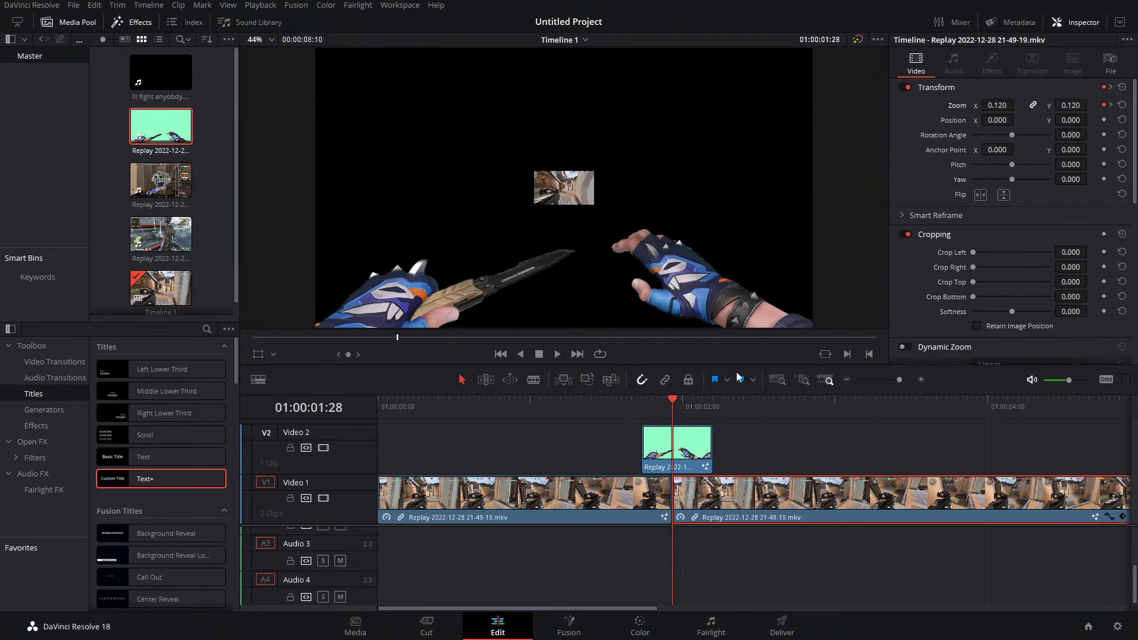
Reset the Lens Correction and Transform settings of the second gameplay clip on Video 1
scroll(1024, 273, "down", 10)
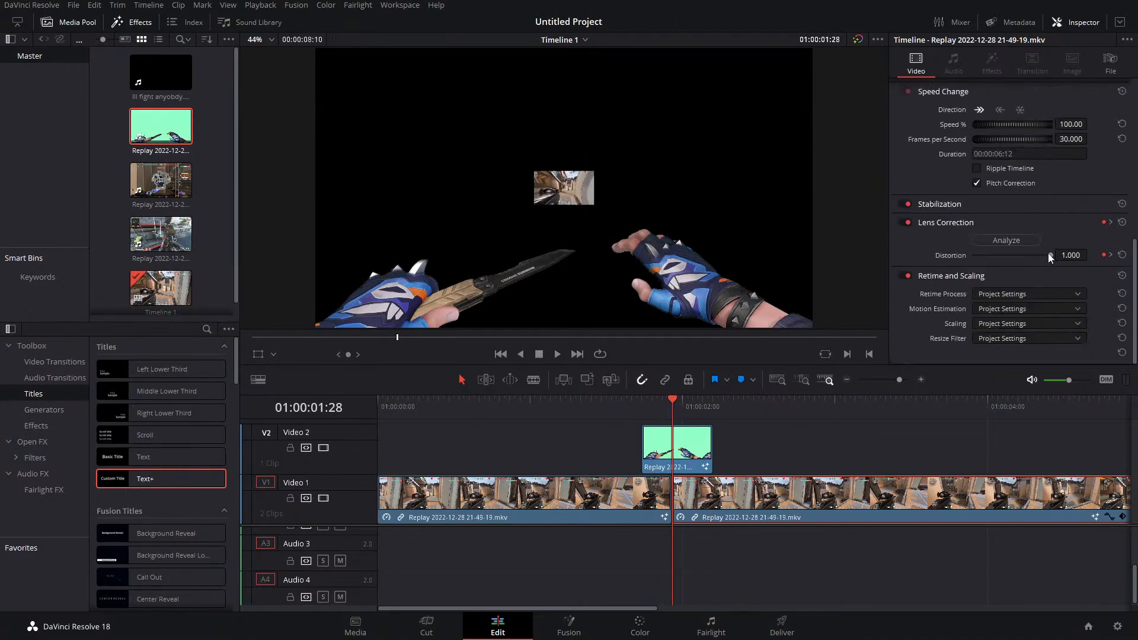
left_click(1121, 223)
scroll(1082, 230, "up", 10)
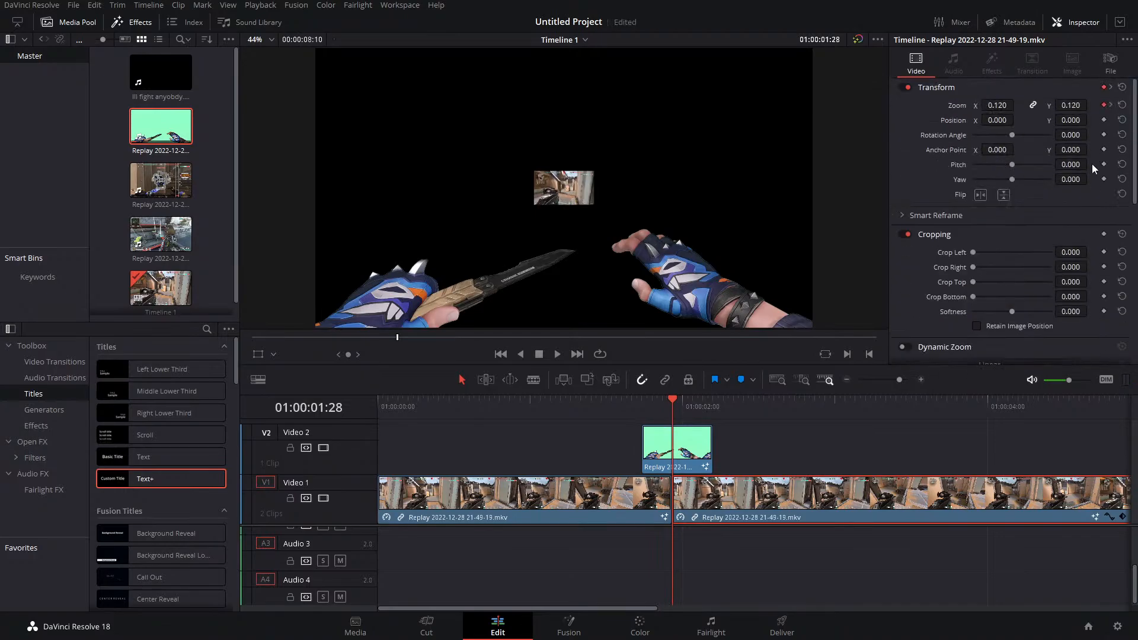
left_click(1122, 87)
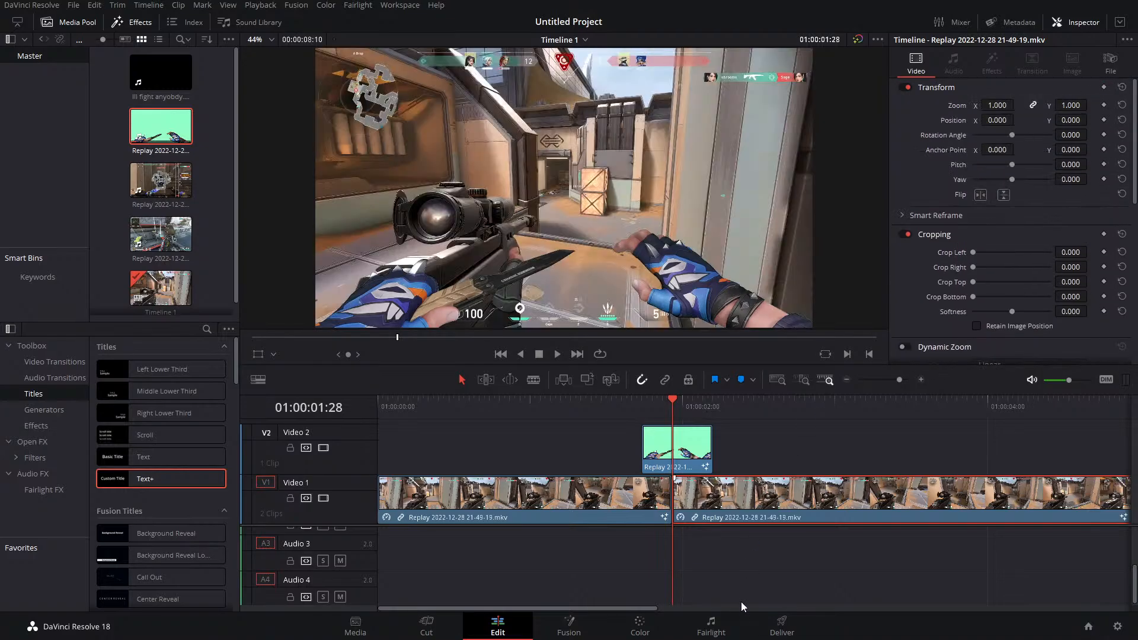
Disable the Video 2 track and bring the gameplay clip into the Fusion page
left_click(323, 448)
left_click(585, 633)
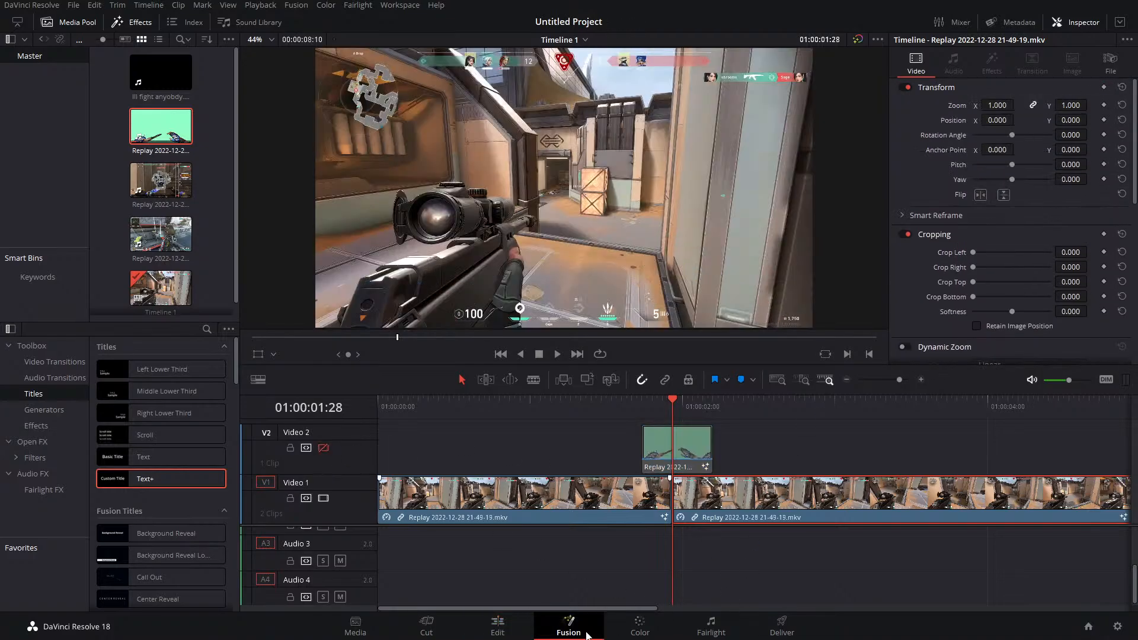
Add a Transform node between MediaIn1 and MediaOut1
key("shift+space")
type("DEL")
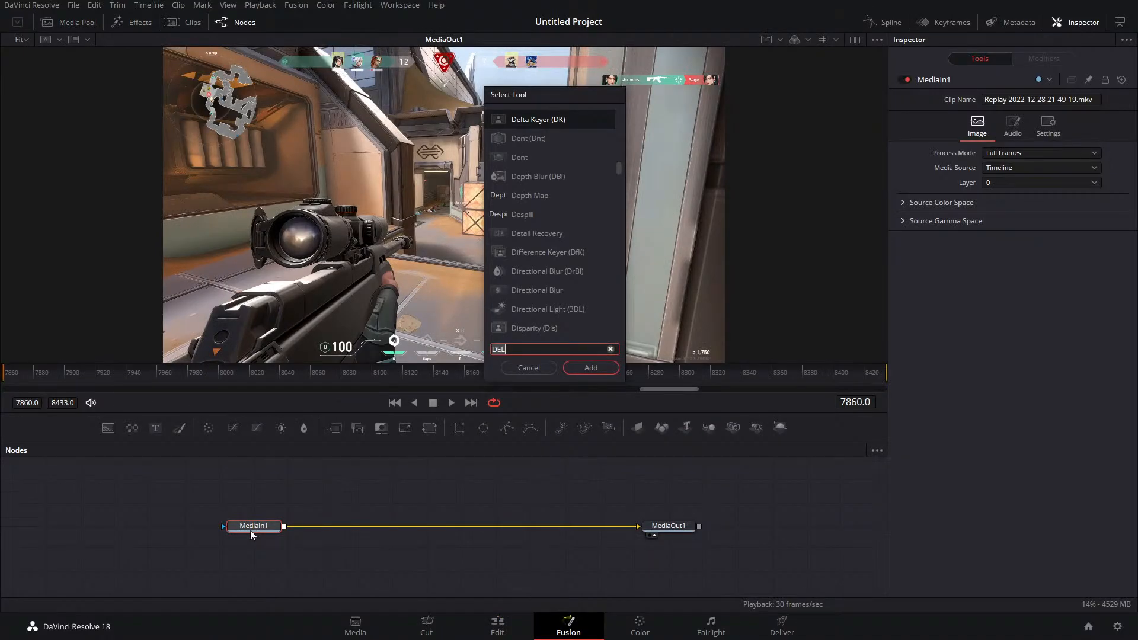
key("BackSpace")
key("BackSpace")
key("BackSpace")
type("T")
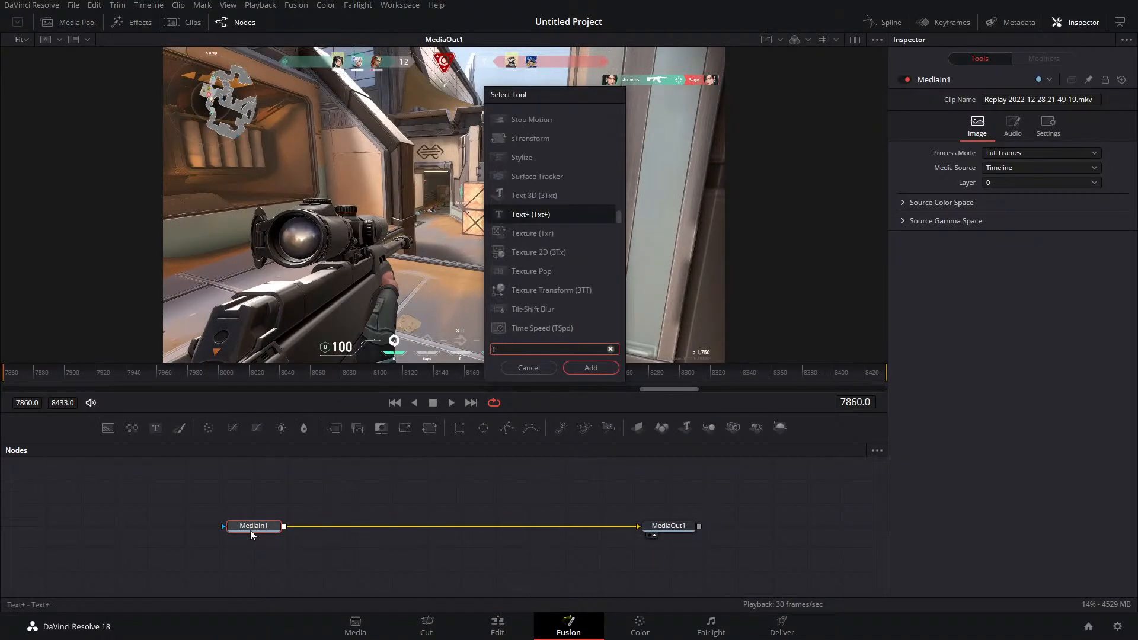
key("BackSpace")
type("TRANS")
key("Return")
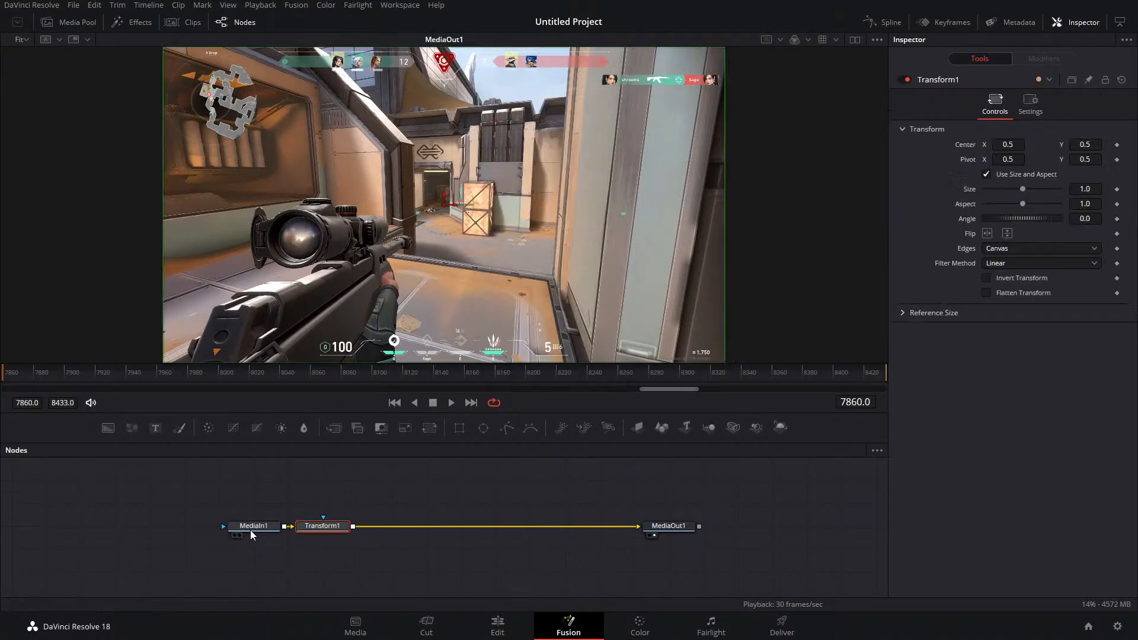
Keyframe the Transform node's Size from 0.0 at frame 7860 to 1.0 at frame 7917
left_click(1116, 189)
mouse_move(1023, 188)
left_mouse_down()
mouse_move(983, 188)
mouse_move(1022, 189)
left_mouse_up()
left_click(49, 382)
left_click(92, 378)
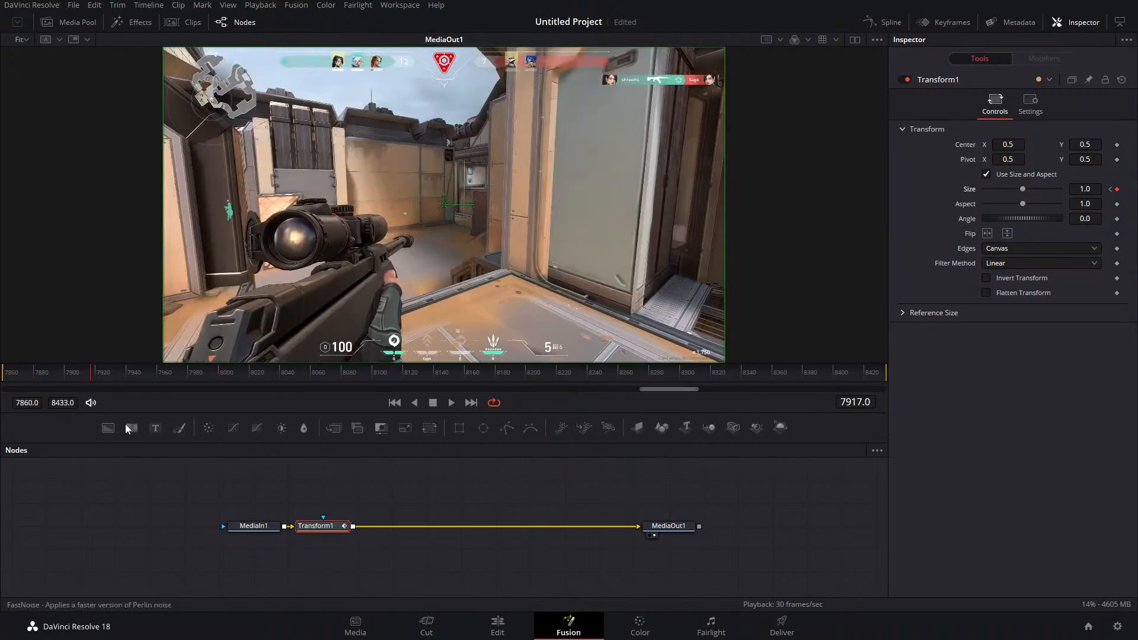
Try a Lens Distortion node after Transform1 and undo its addition
key("shift+space")
type("TRAN")
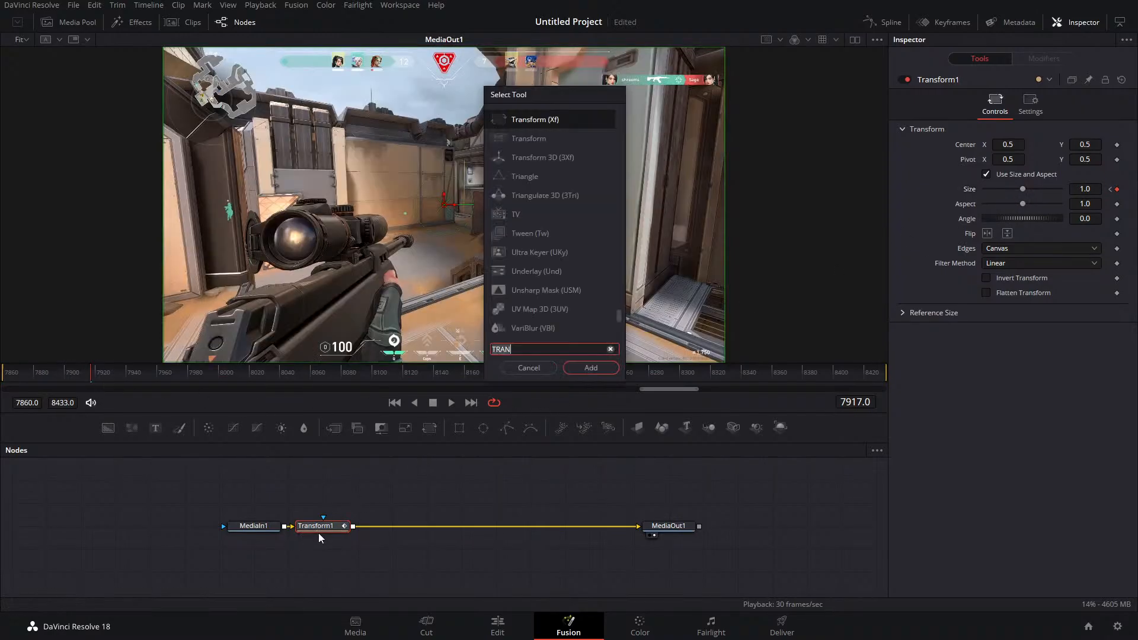
key("BackSpace")
key("BackSpace")
key("BackSpace")
key("BackSpace")
type("LEN")
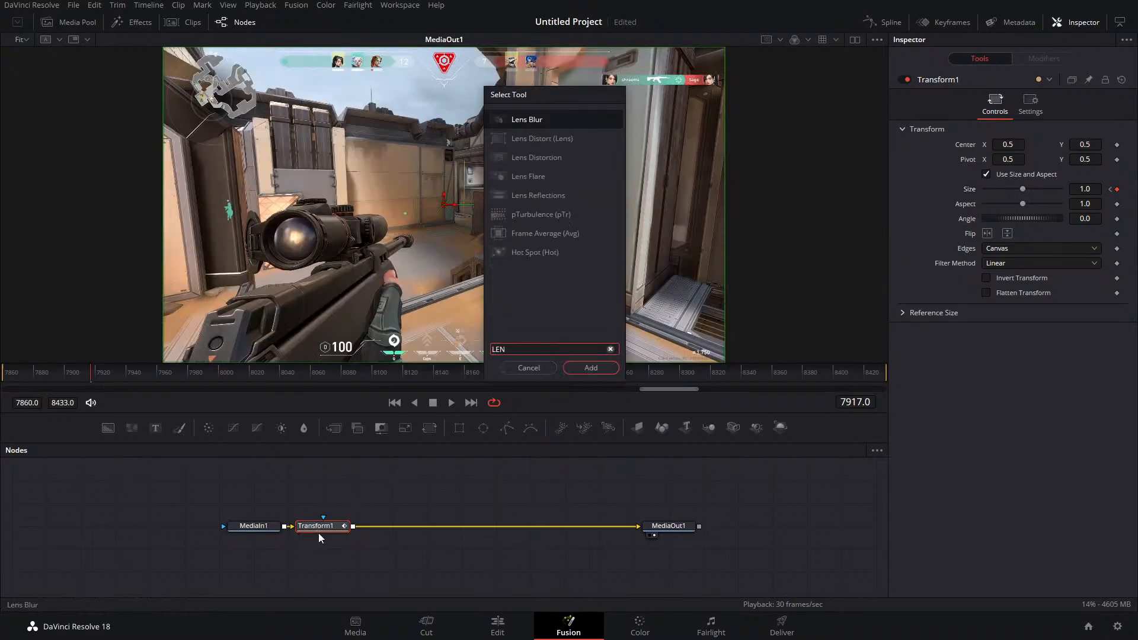
left_click(536, 157)
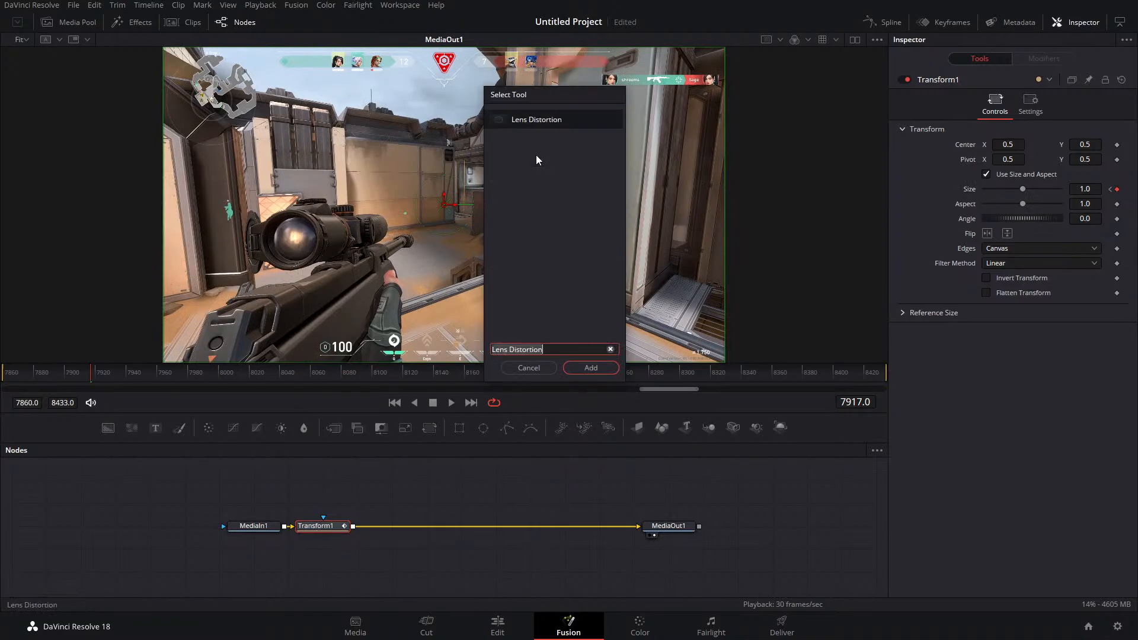
left_click(593, 369)
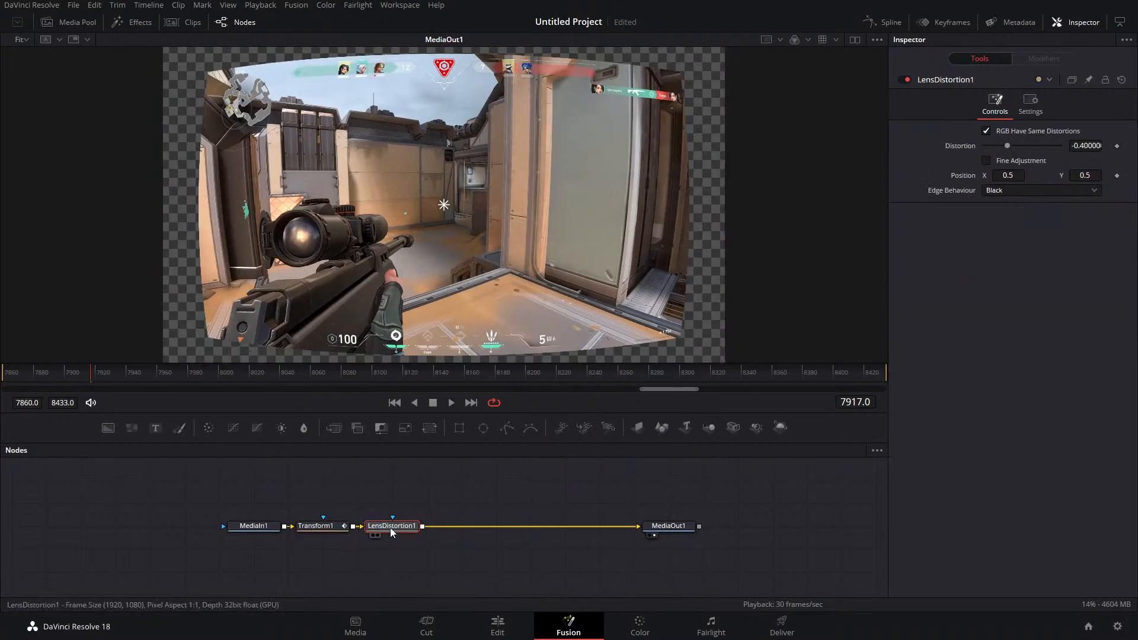
key("ctrl+z")
Add a Lens Distort node after Transform1
key("shift+space")
type("LENS")
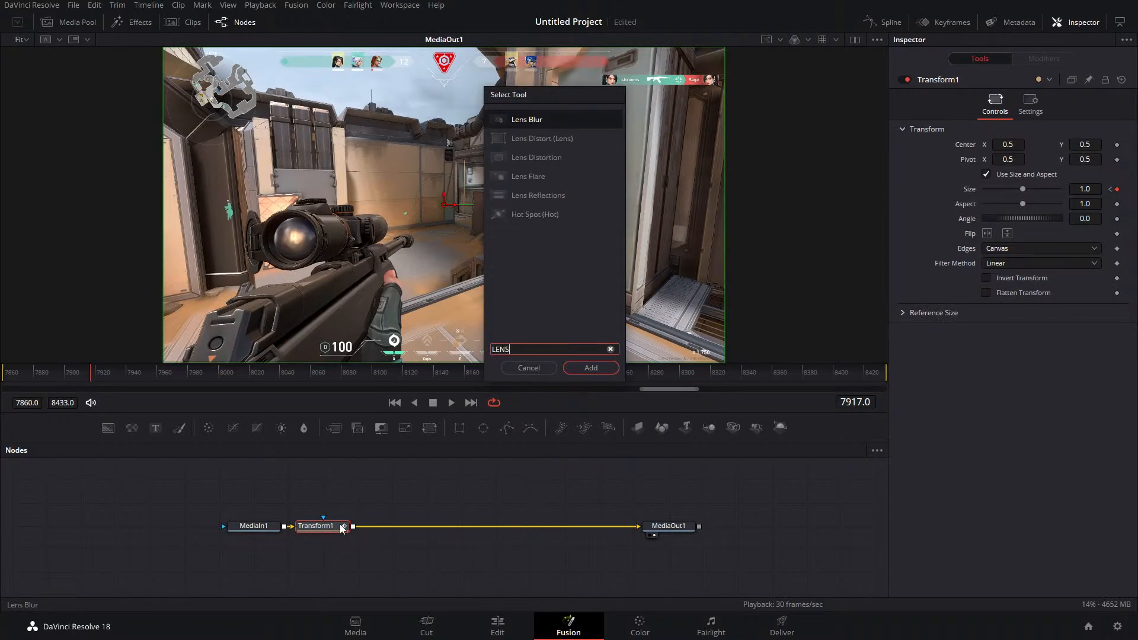
left_click(549, 138)
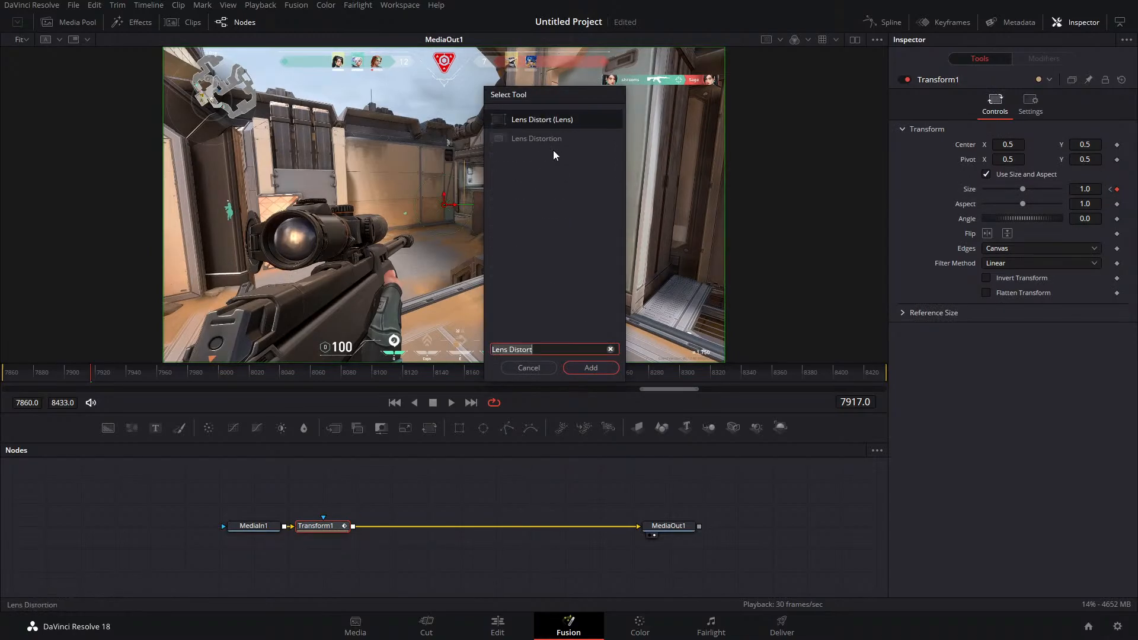
left_click(578, 369)
Switch the Lens Distort node to the PFTrack model and set both Low and High Order Distortion to 0.3
left_click(898, 196)
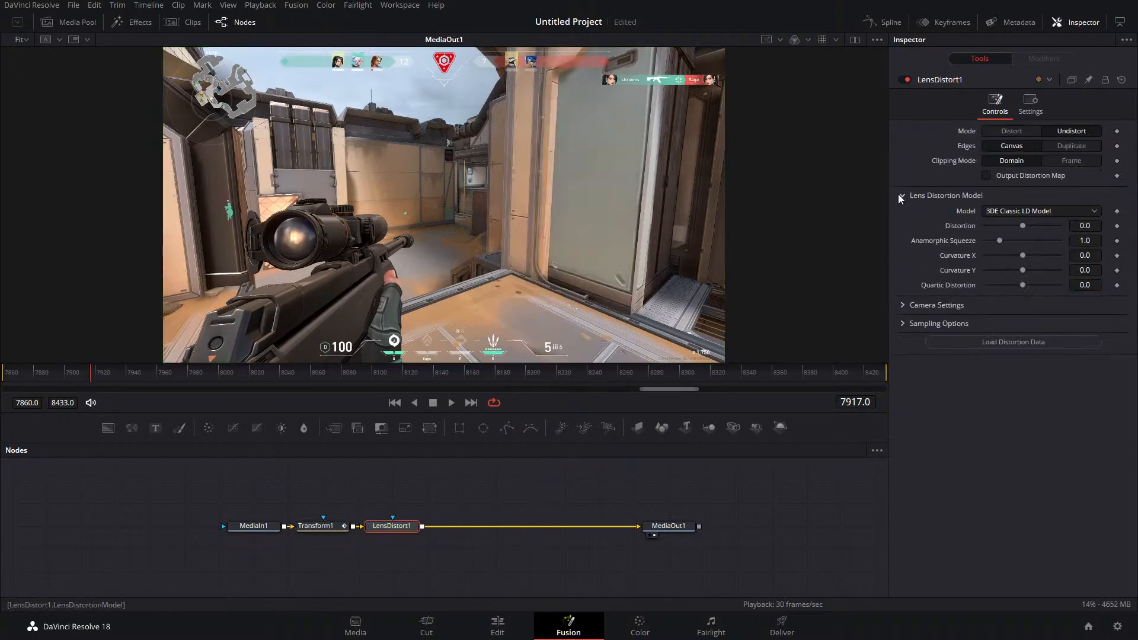
left_click(902, 196)
left_click(902, 195)
left_click(1048, 211)
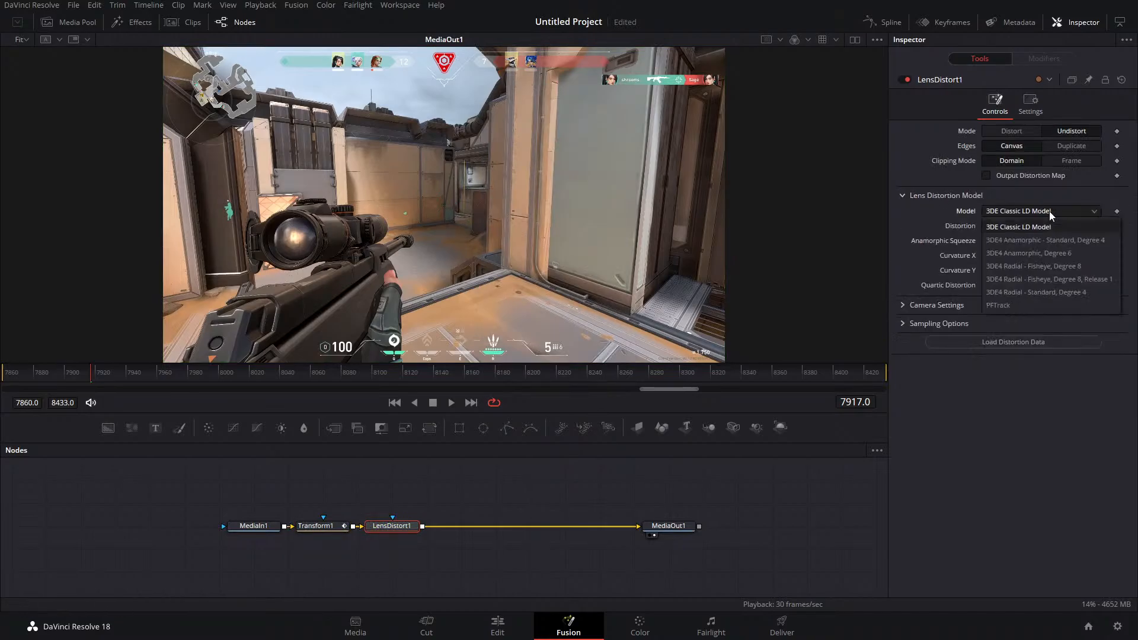
left_click(996, 306)
left_click_drag(1022, 225, 1062, 242)
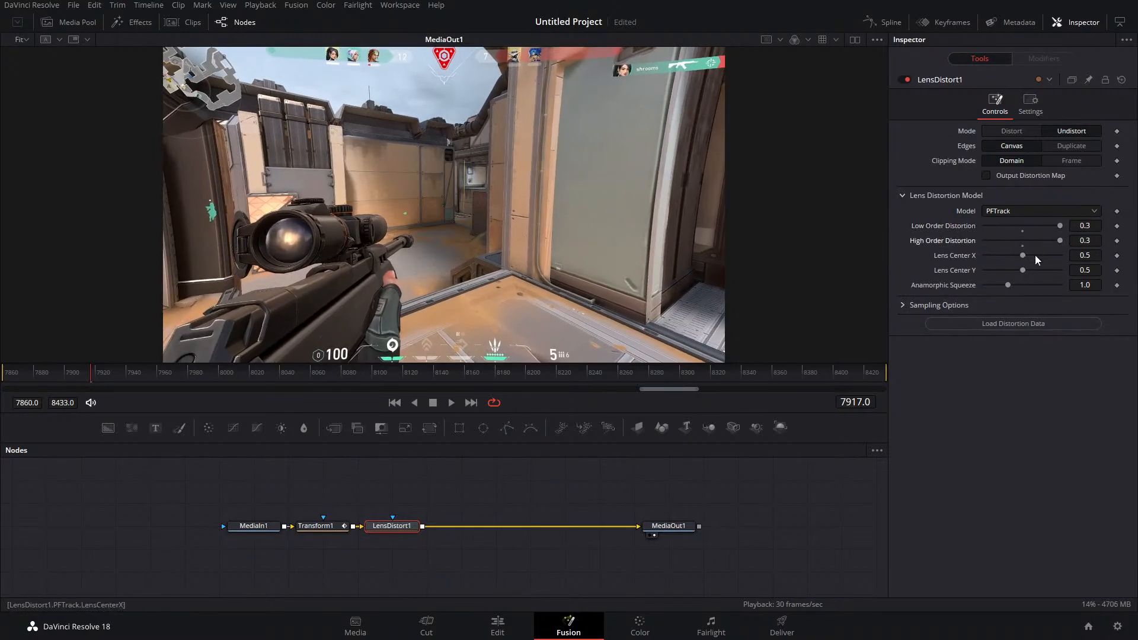
Set the High Order Distortion to 100 and scrub through the clip's opening frames to preview the warp
left_click_drag(91, 376, 49, 383)
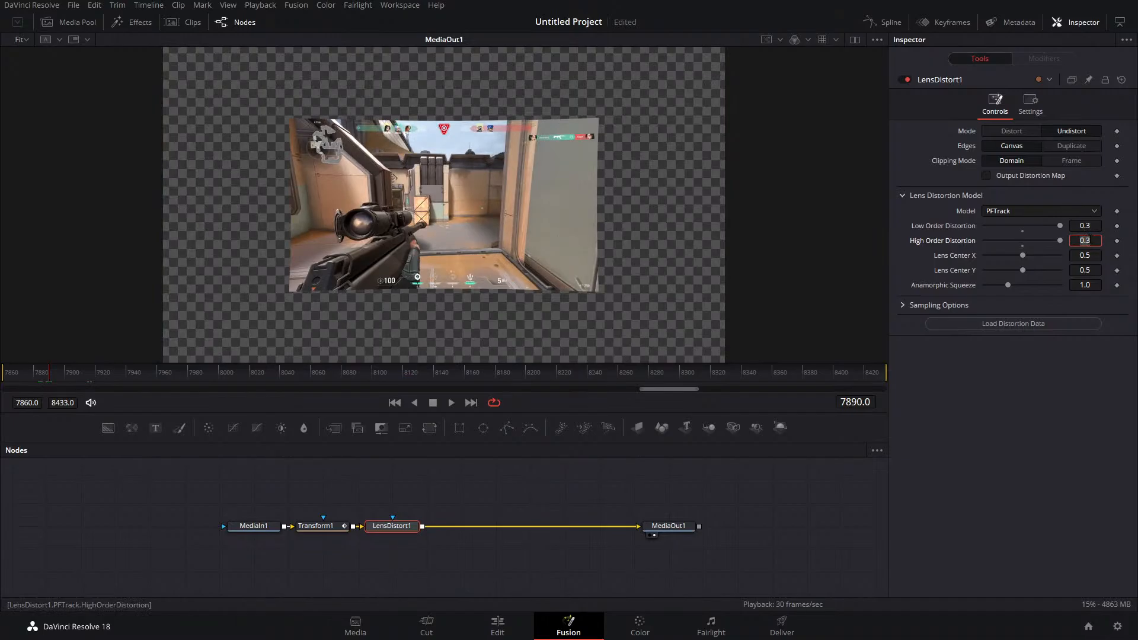
type("1")
left_click(1089, 255)
double_click(1098, 240)
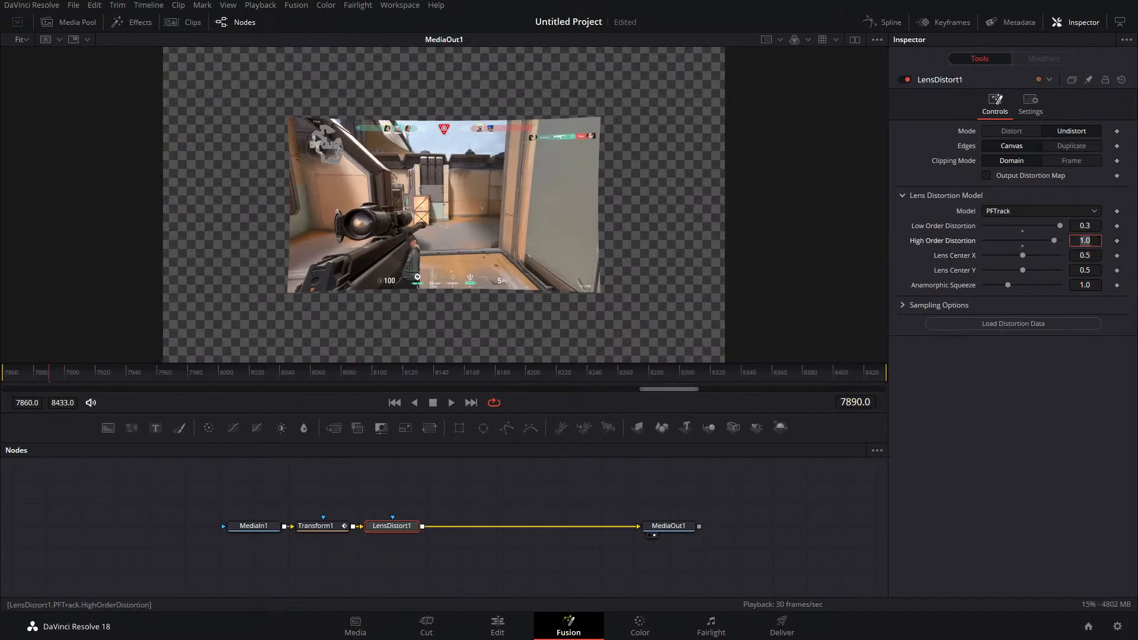
type("100")
key("Tab")
left_click(31, 378)
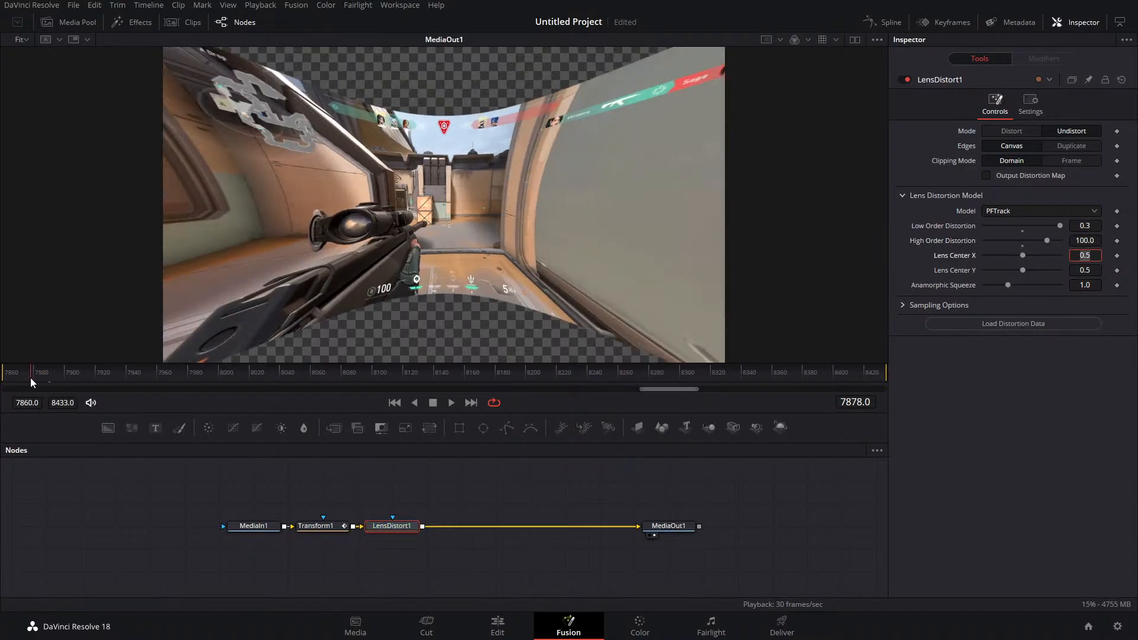
left_click_drag(13, 382, 41, 385)
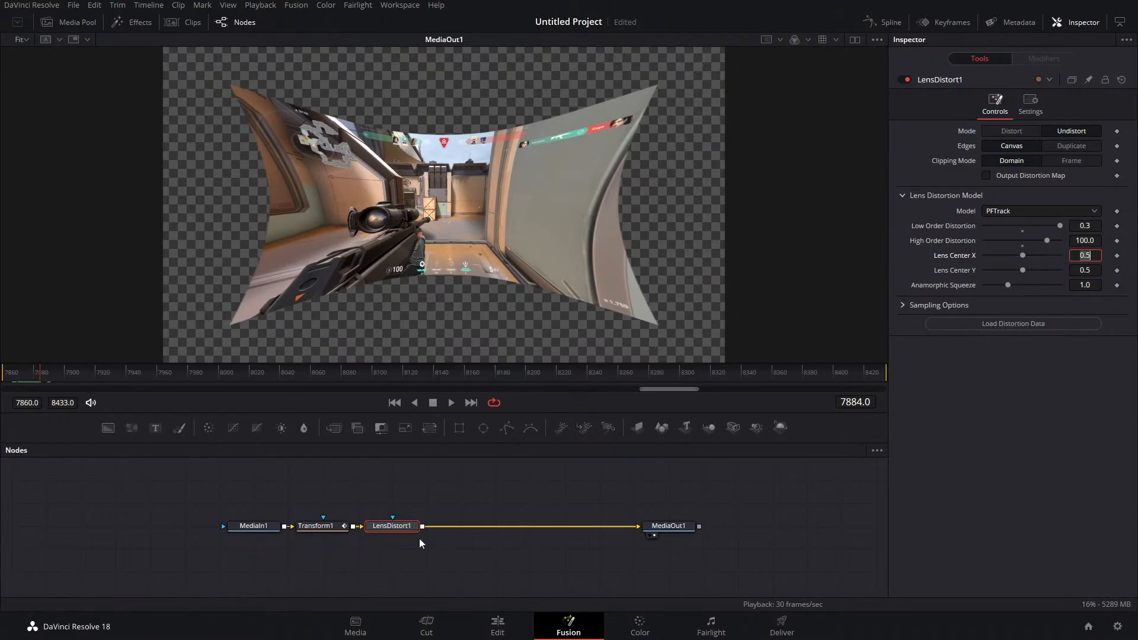
Keyframe the Lens Distort node's High Order Distortion of 100 at frame 7860, the first Size keyframe of Transform1
left_click(323, 527)
left_click(1110, 189)
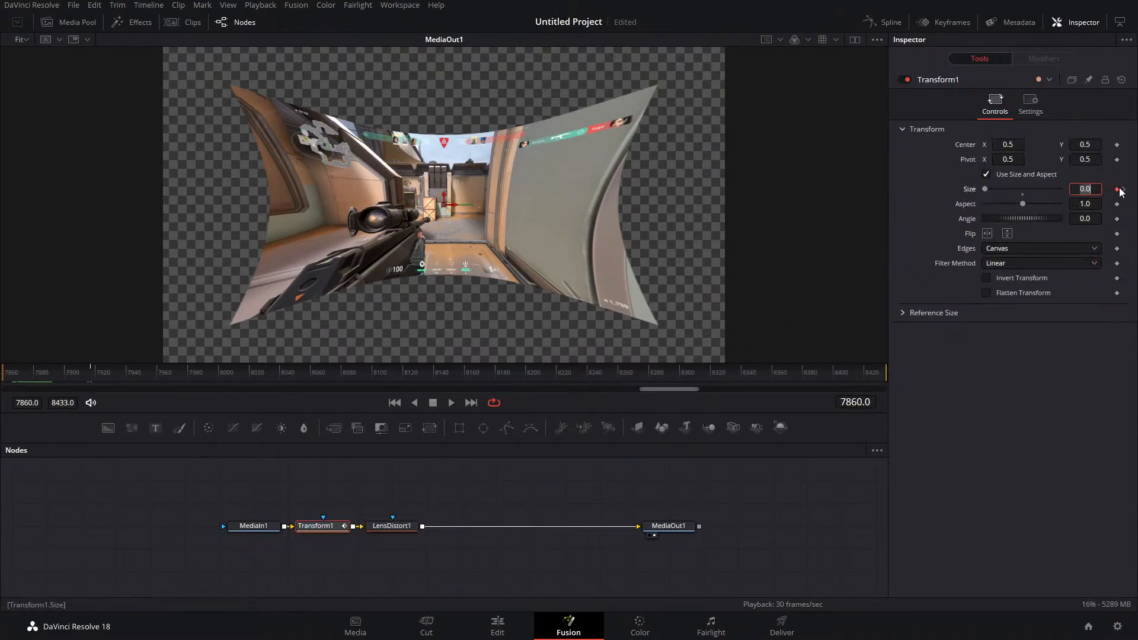
left_click(406, 525)
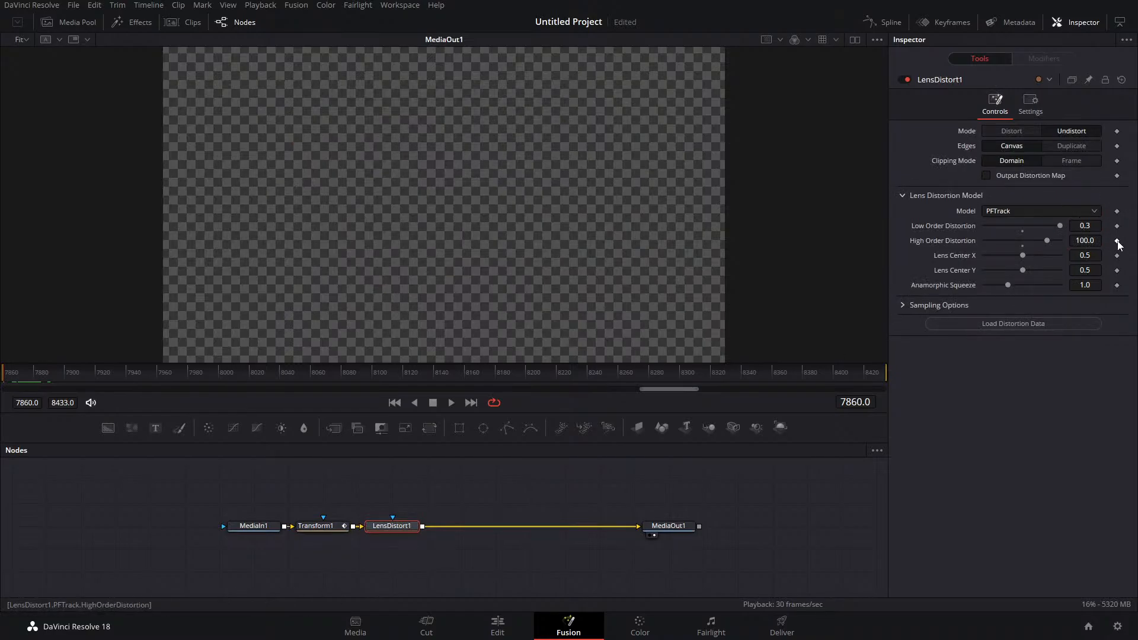
left_click(1117, 241)
Set the High Order Distortion to 0.0 at Transform1's end keyframe, frame 7917, and scrub back to preview the animation
left_click(325, 525)
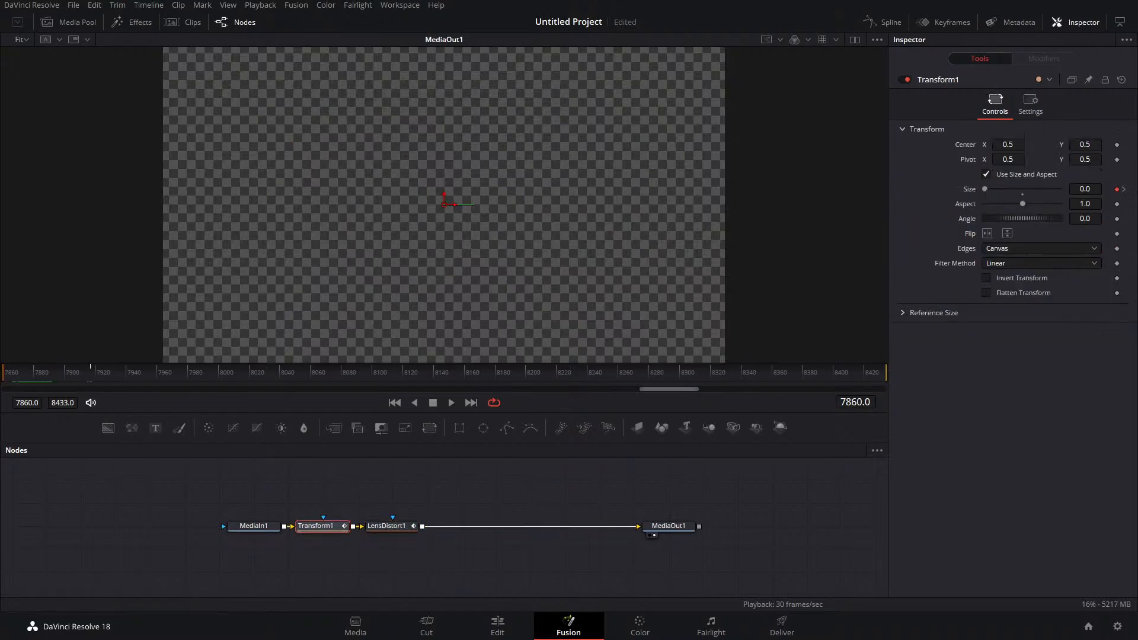
left_click(1124, 190)
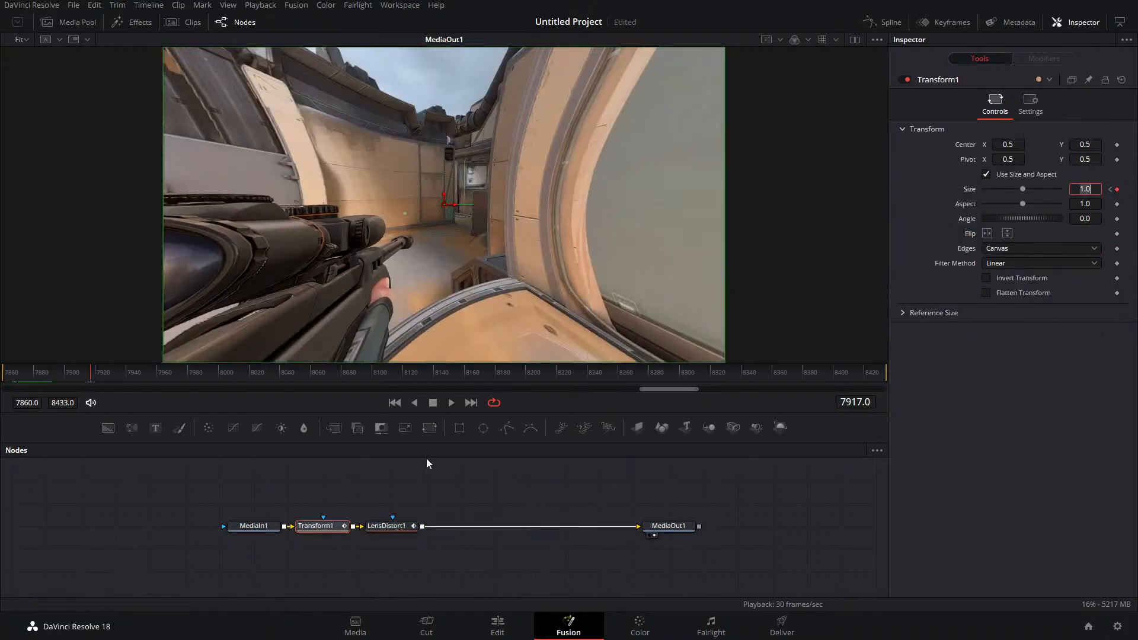
left_click(384, 526)
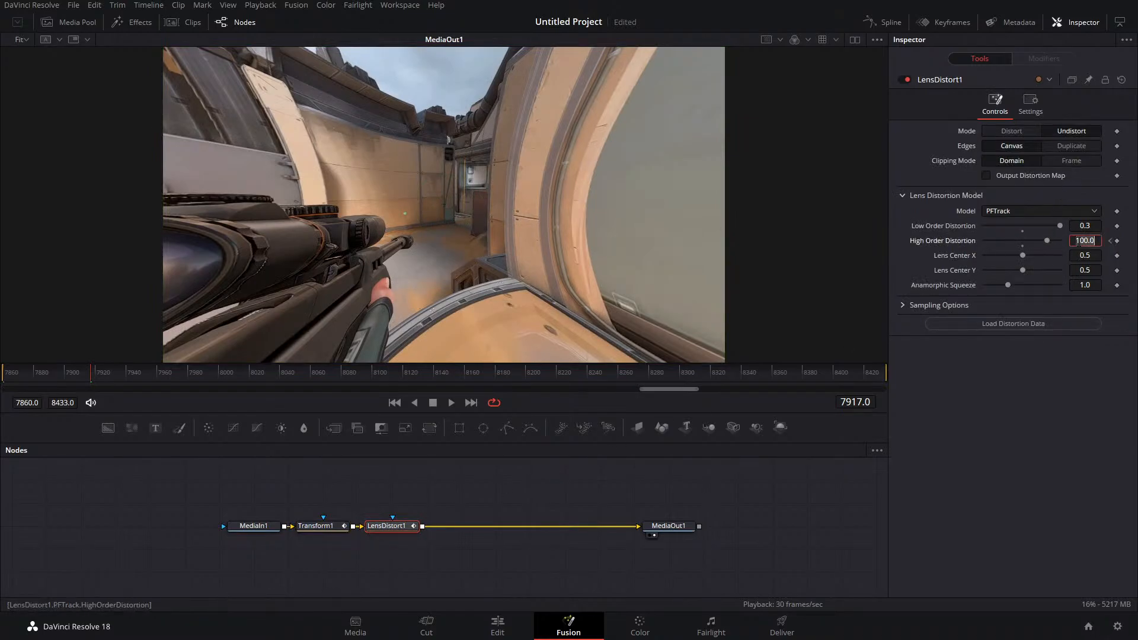
key("Tab")
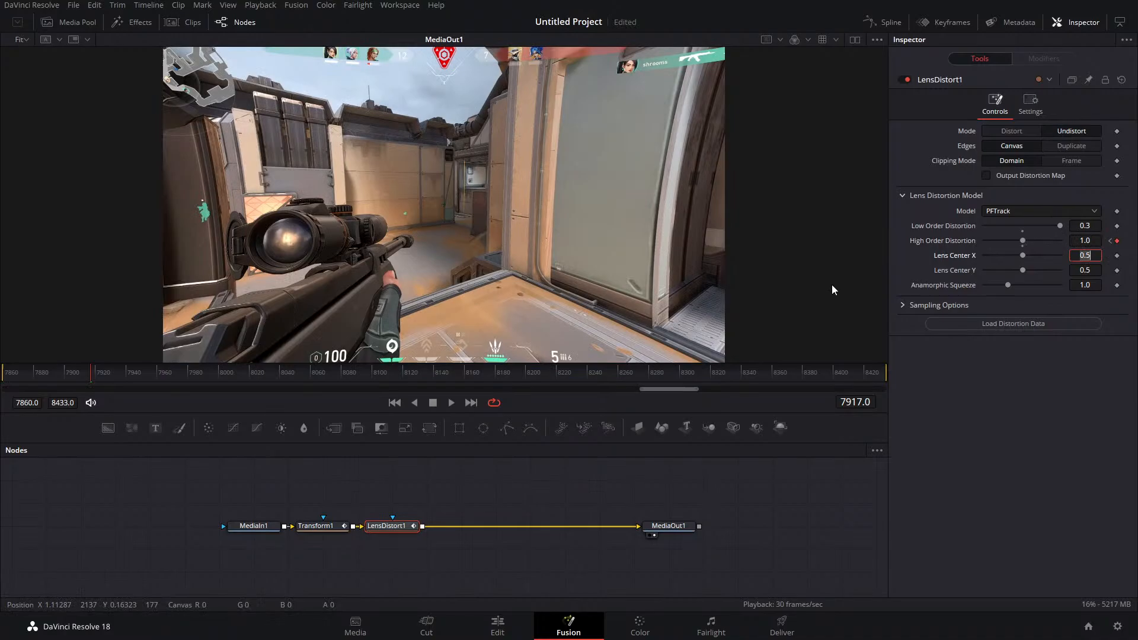
left_click(1021, 245)
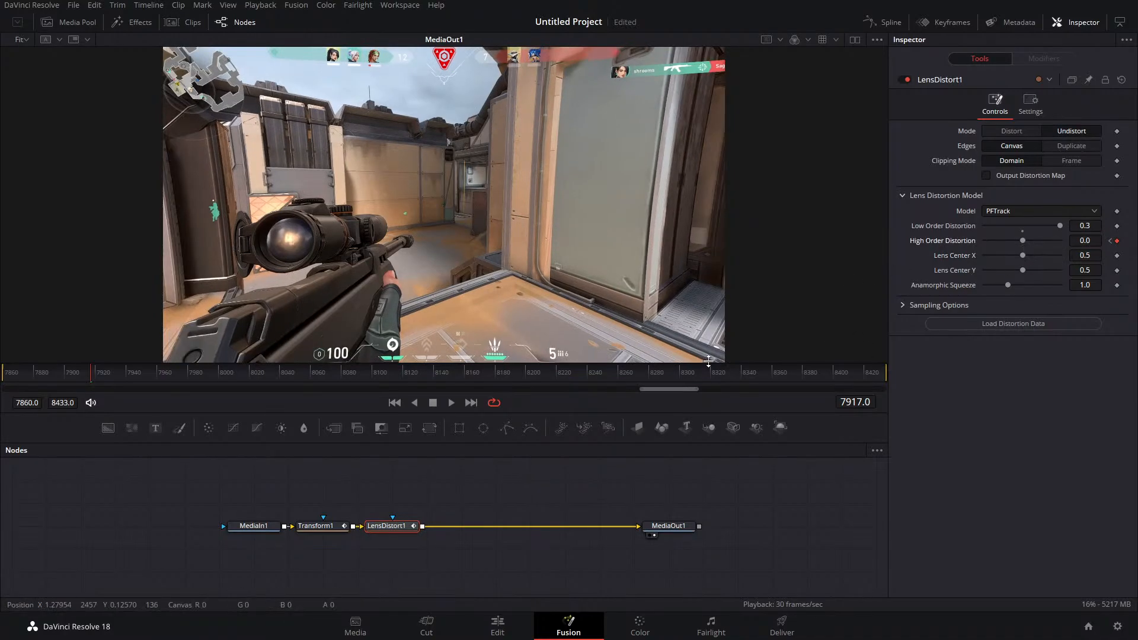
left_click(88, 375)
left_click_drag(88, 375, 41, 396)
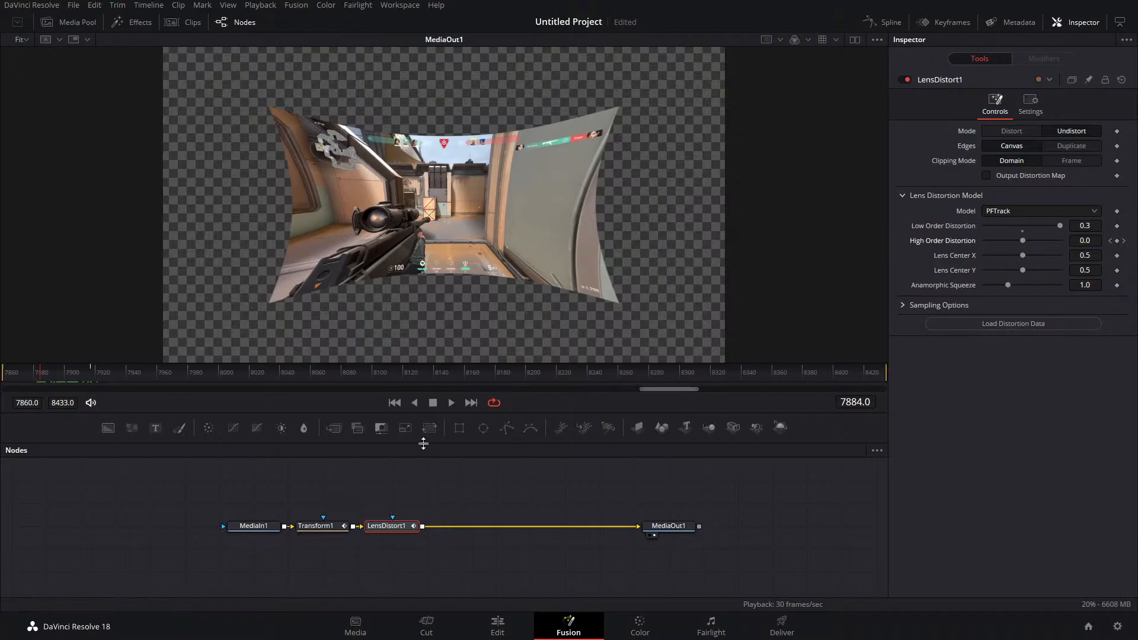
Delete the Transform1 and LensDistort1 nodes
left_click_drag(325, 495, 387, 557)
key("Delete")
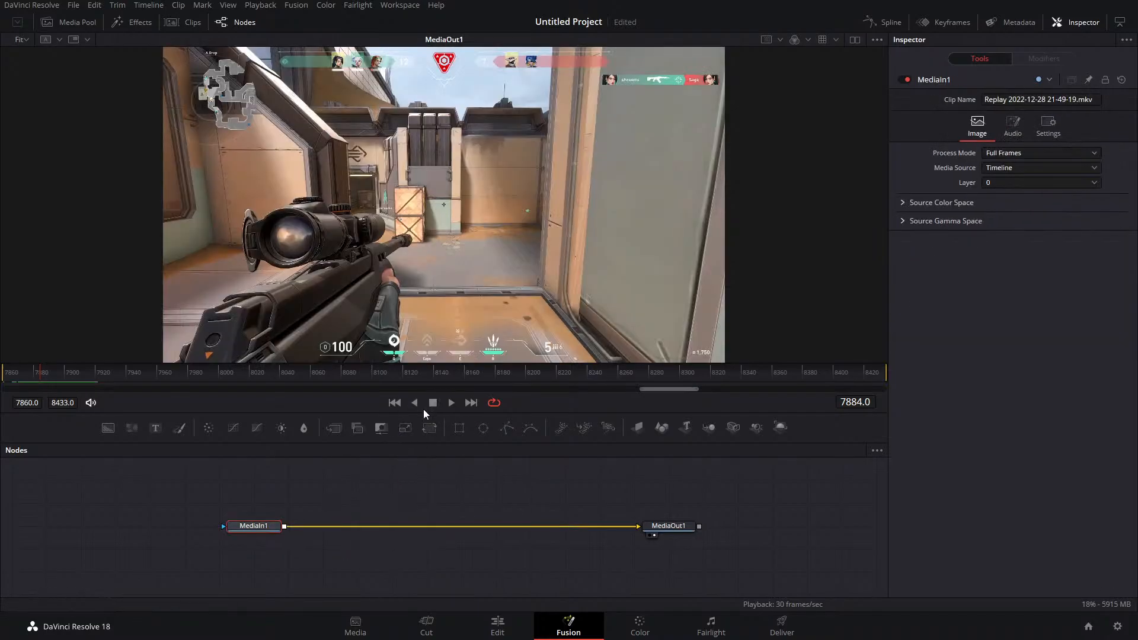
Add a Tracker node after MediaIn1 and place its pattern box on the distant grey panel's right edge
key("shift+space")
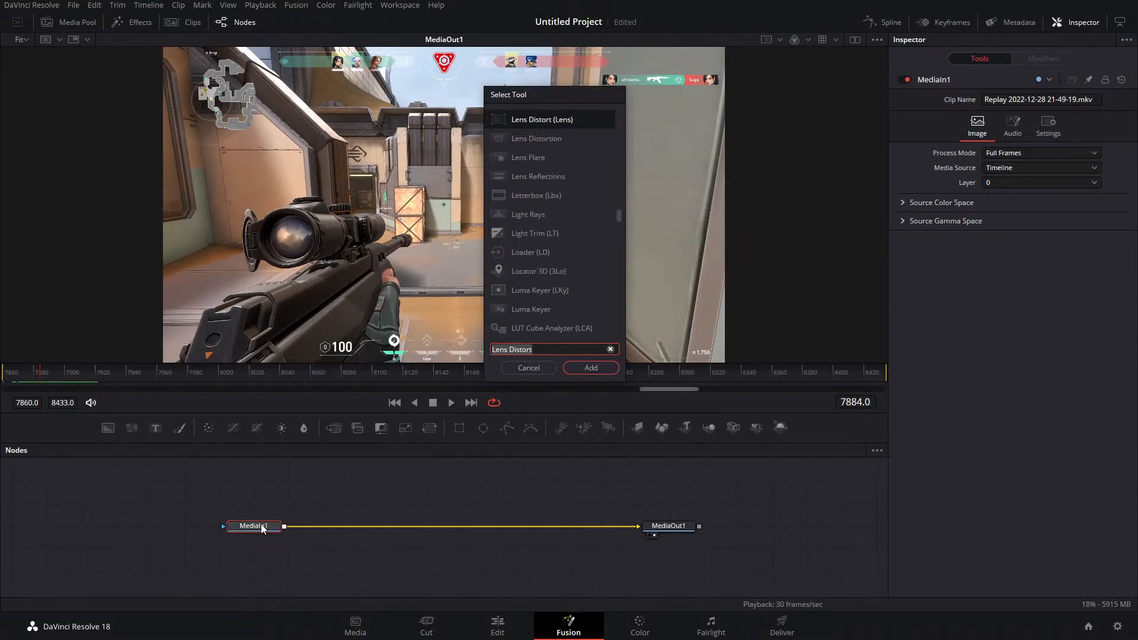
type("tracker")
key("Return")
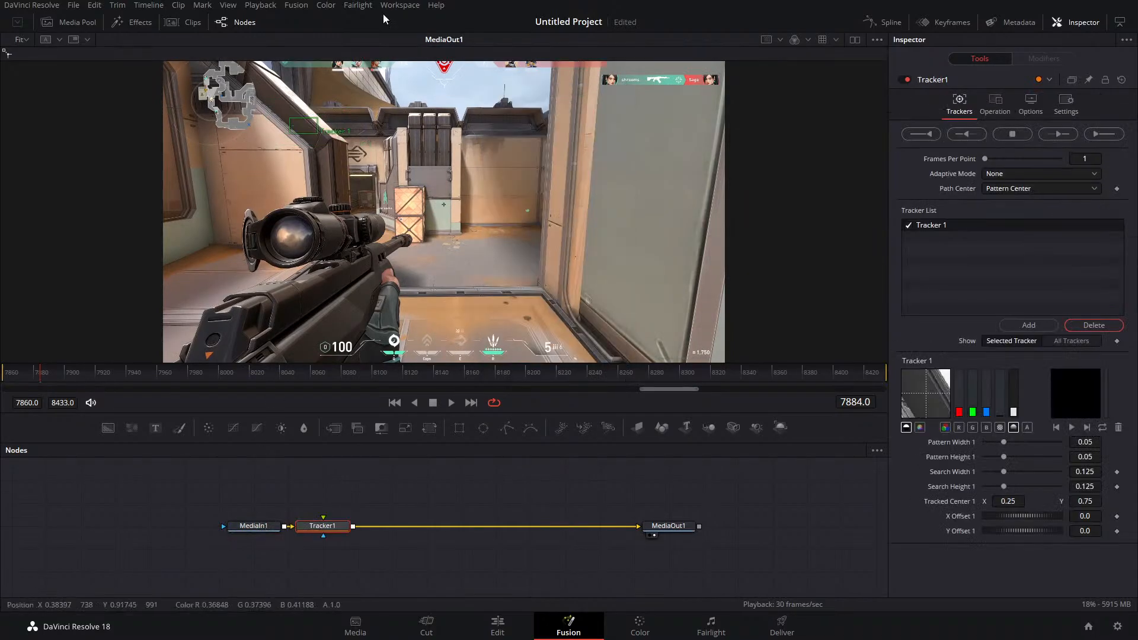
left_click_drag(301, 126, 443, 159)
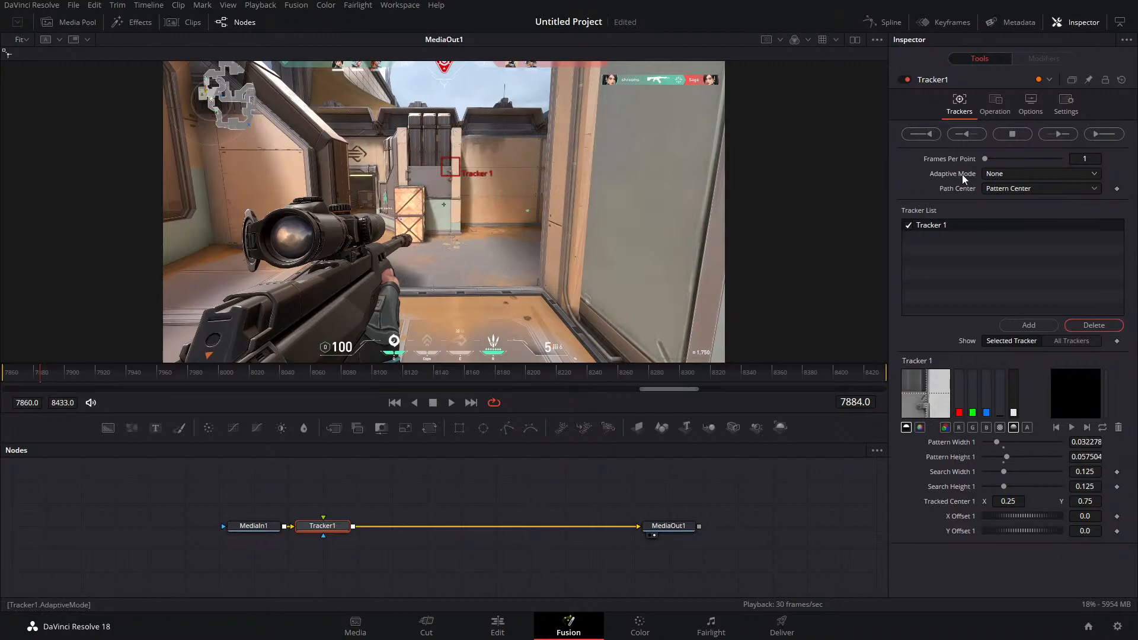
Set the tracker's Adaptive Mode to Best match with a Match Tolerance of 0.0413, and delete the Tracker1 node
left_click(994, 175)
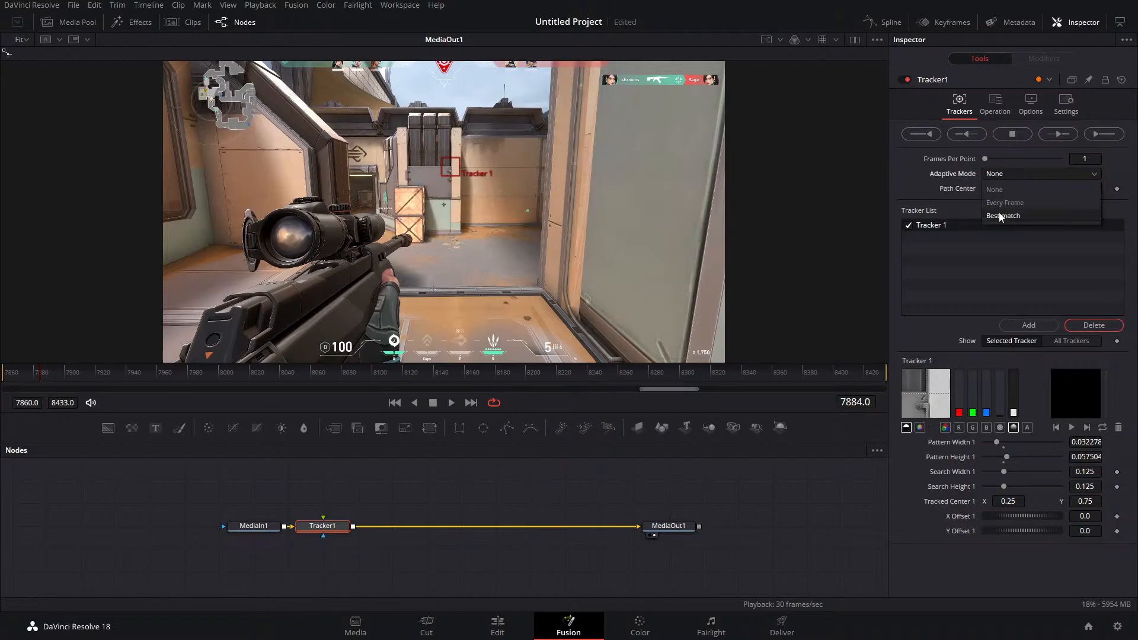
left_click(1001, 189)
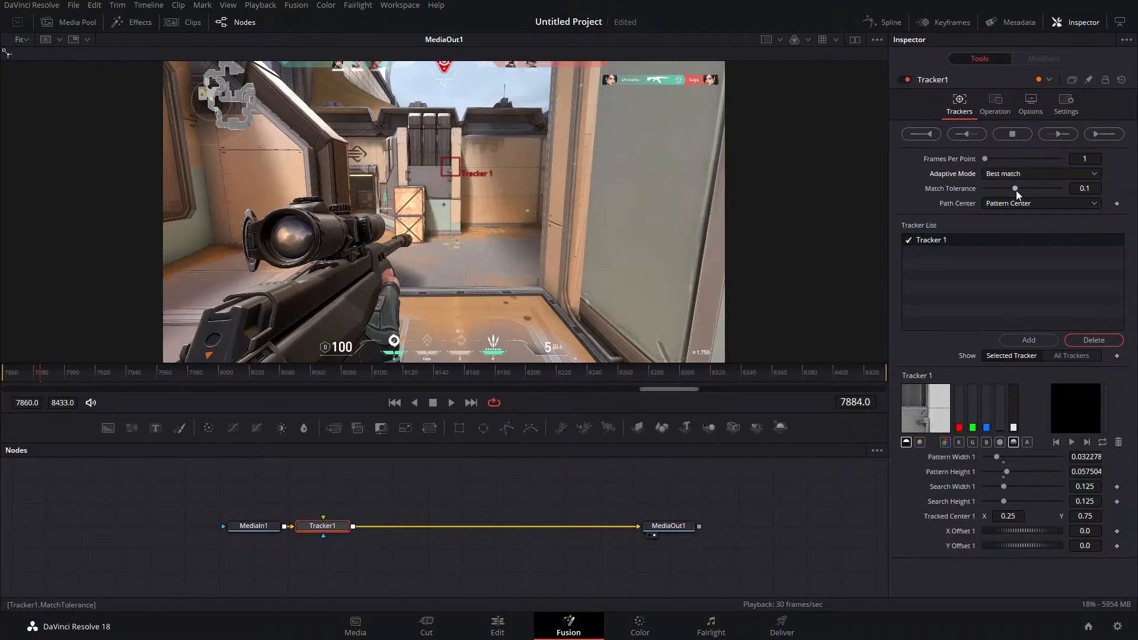
left_click_drag(1015, 191, 1000, 194)
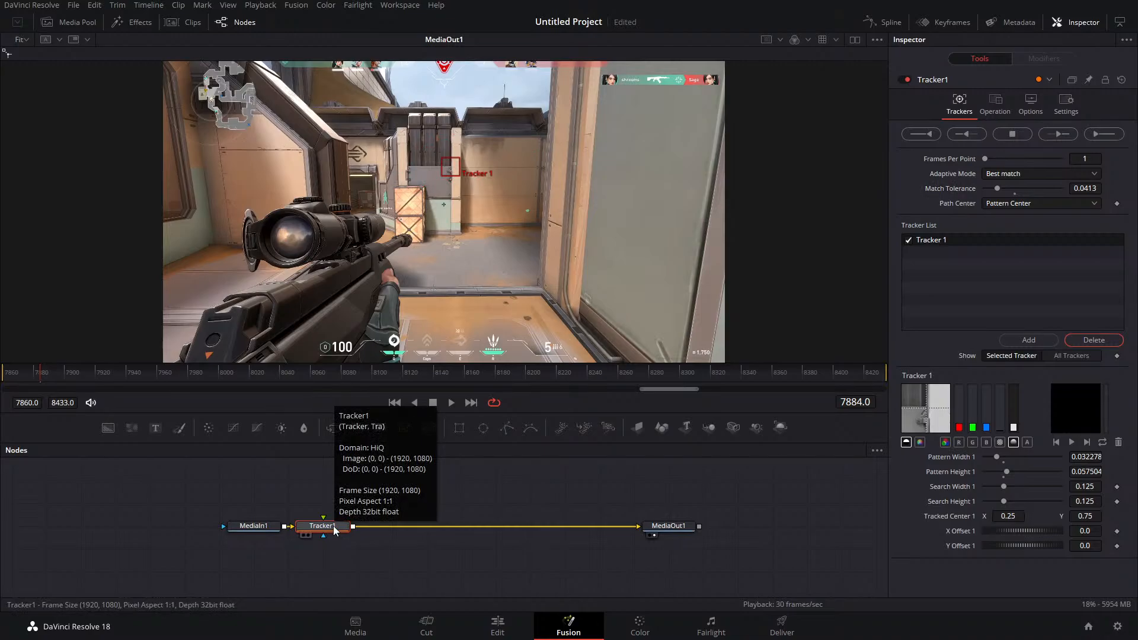
key("Delete")
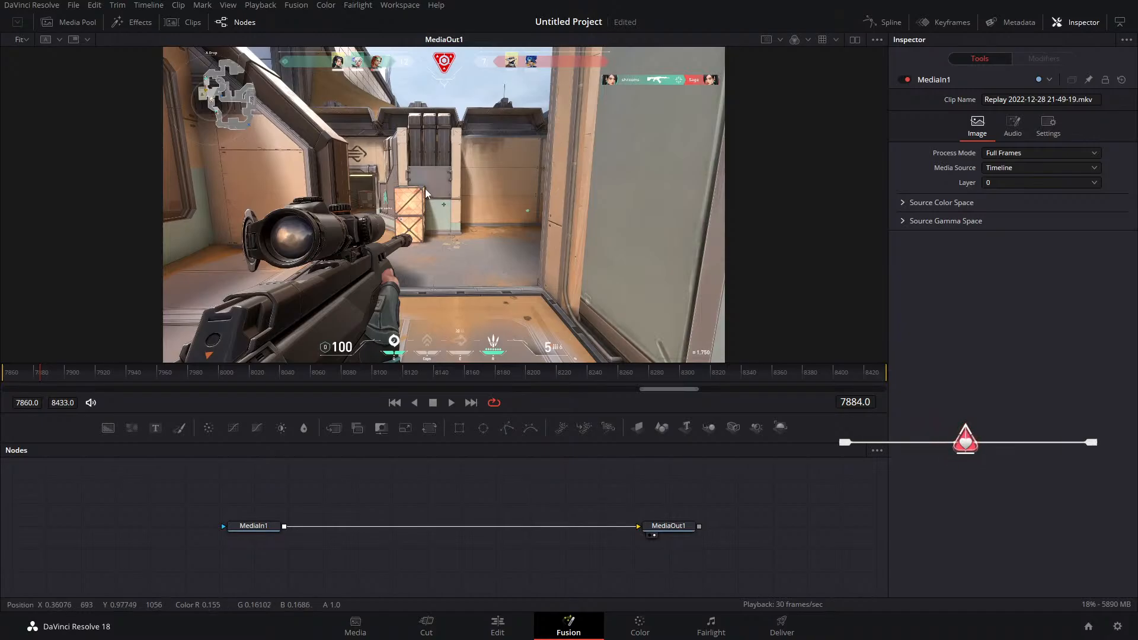
Return to the Edit page and delete the second gameplay clip on Video 1 and the green-screen clip on Video 2
left_click(509, 625)
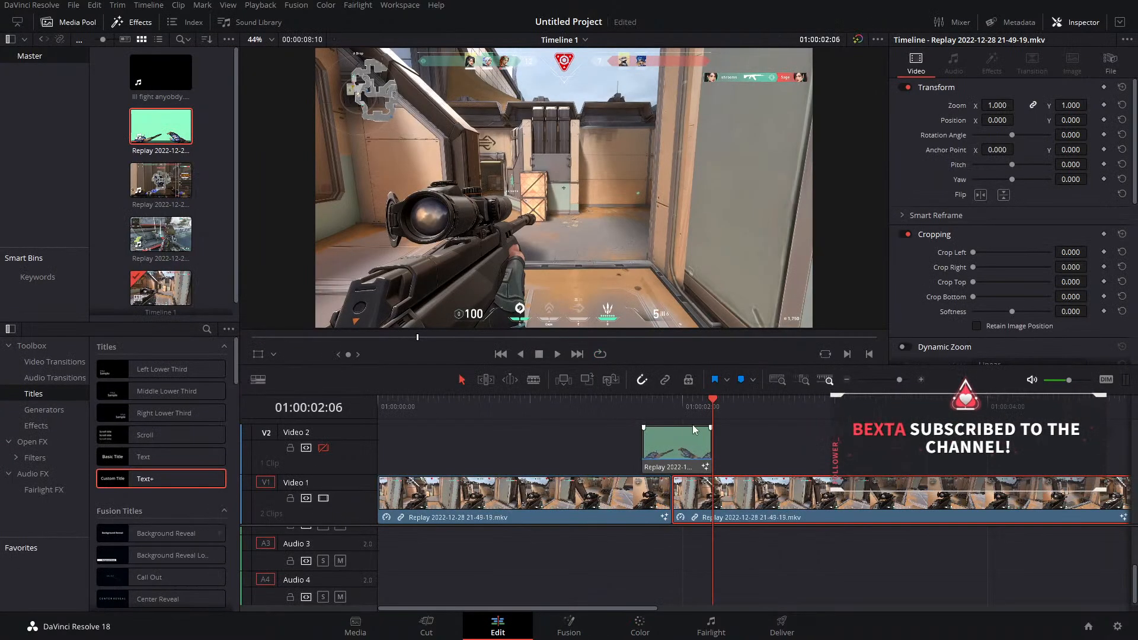
left_click(670, 460)
left_click(731, 513)
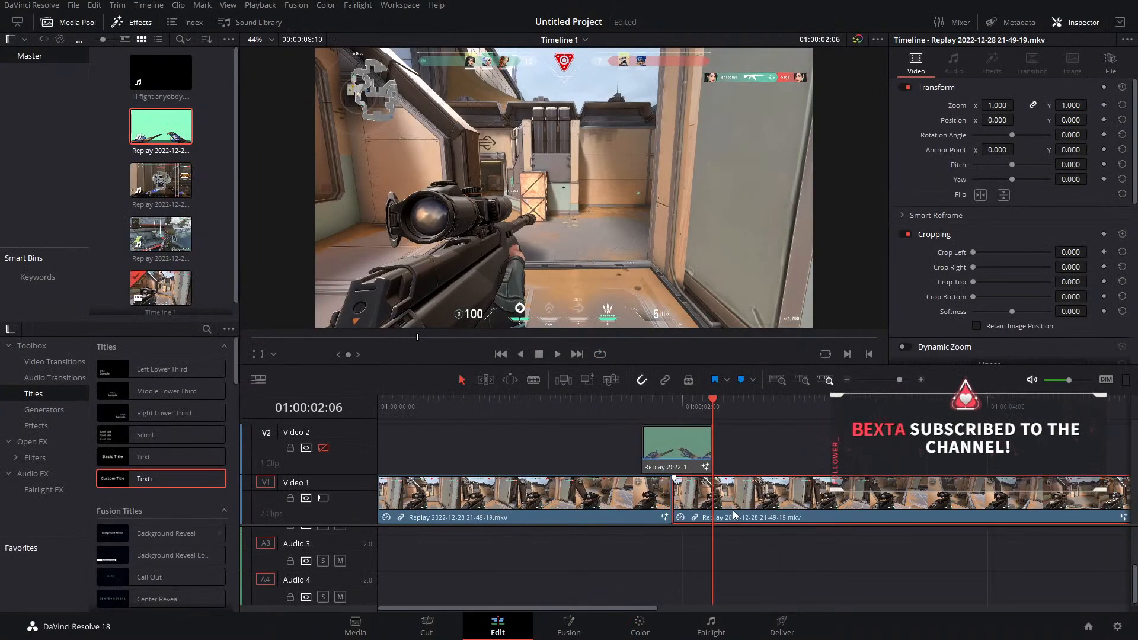
key("Delete")
left_click(683, 457)
key("Delete")
Enable the Video 2 track and place a Text+ title on it at the start of the timeline
left_click_drag(486, 410, 375, 437)
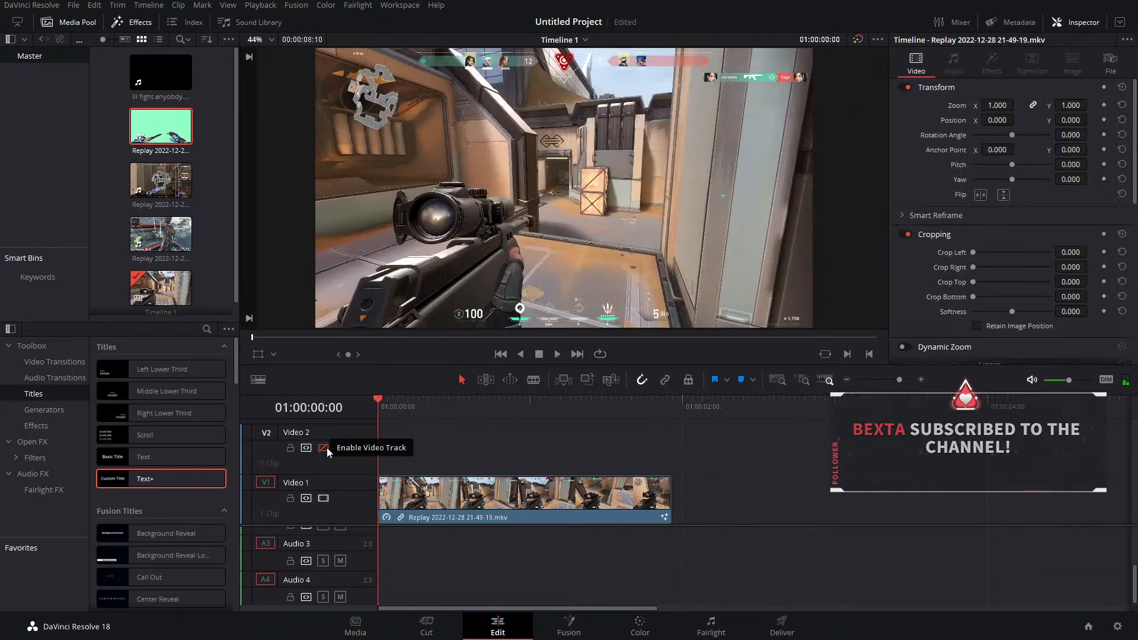
left_click(325, 447)
left_click_drag(171, 473, 462, 486)
left_click_drag(145, 478, 436, 455)
Split the Text+ title at the end of the gameplay clip and delete the excess part
key("b")
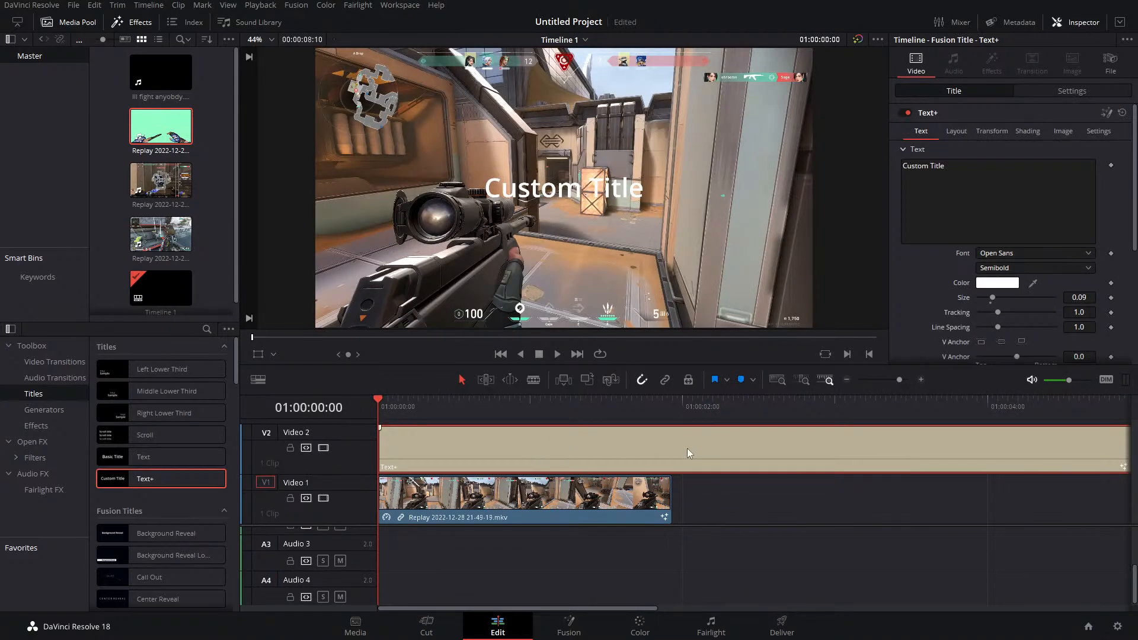
left_click(685, 448)
key("a")
left_click(730, 452)
key("BackSpace")
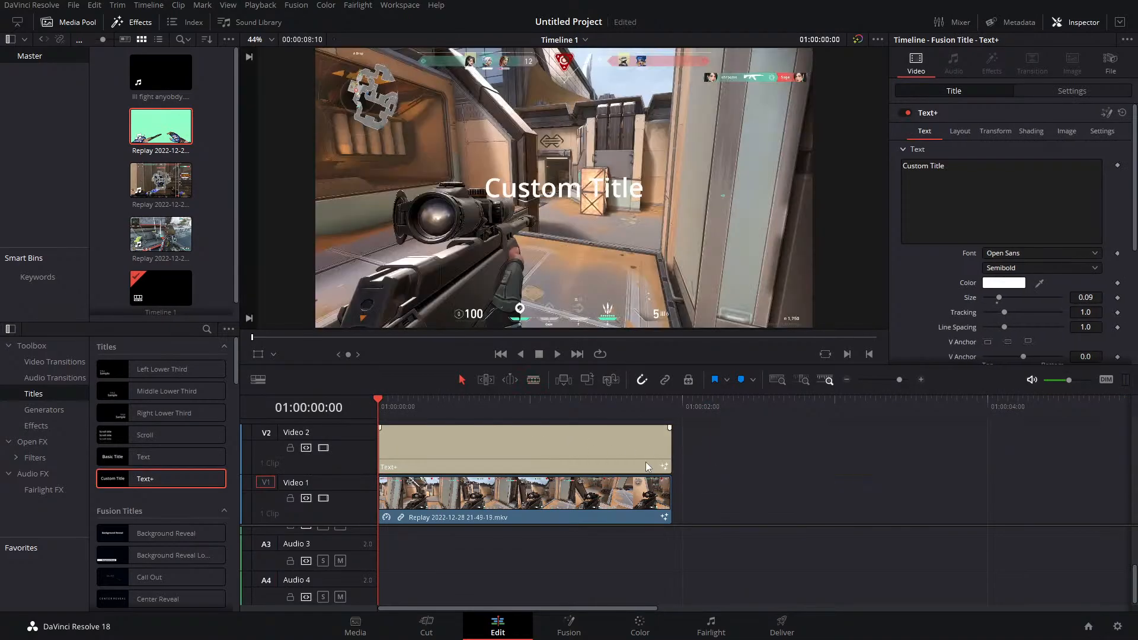
Turn the Text+ title into a compound clip named Compound Clip 1 and scrub to 01:00:00:23
left_click(582, 461)
right_click(580, 460)
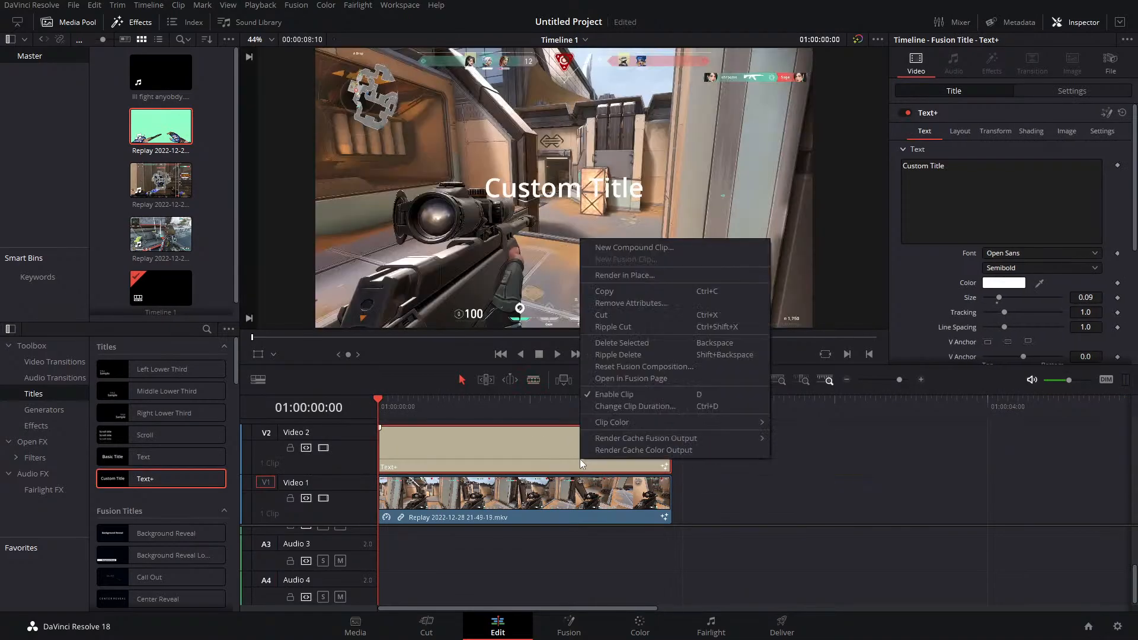
left_click(607, 247)
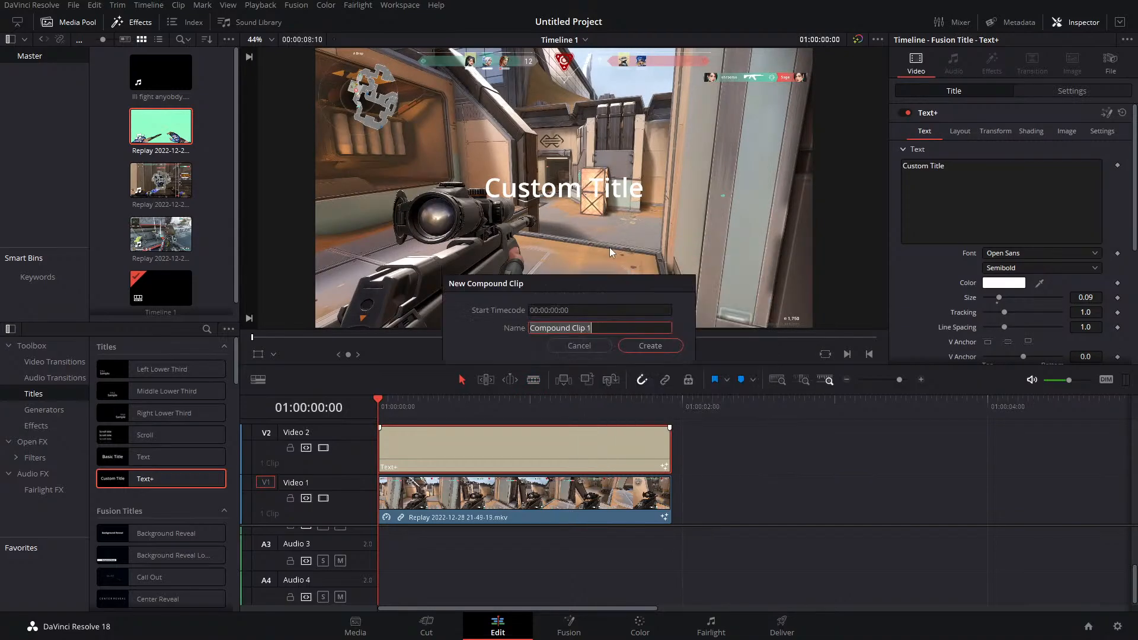
left_click(662, 347)
left_click_drag(382, 408, 494, 429)
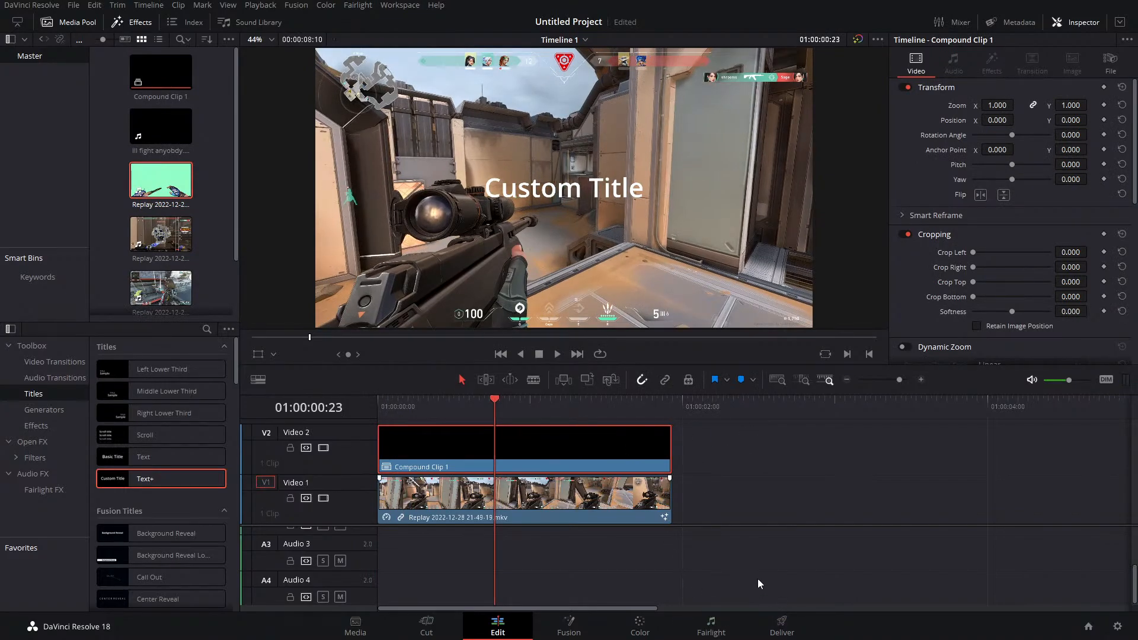
View Compound Clip 1 on the Fusion page, return to the Edit page and delete it from Video 2
right_click(524, 454)
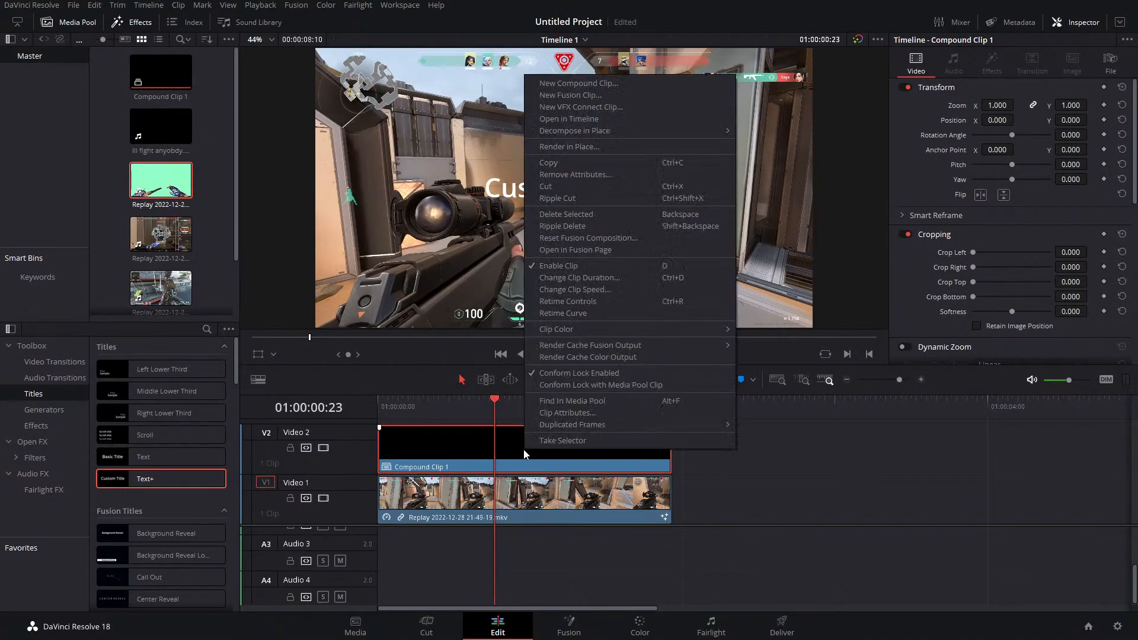
left_click(543, 555)
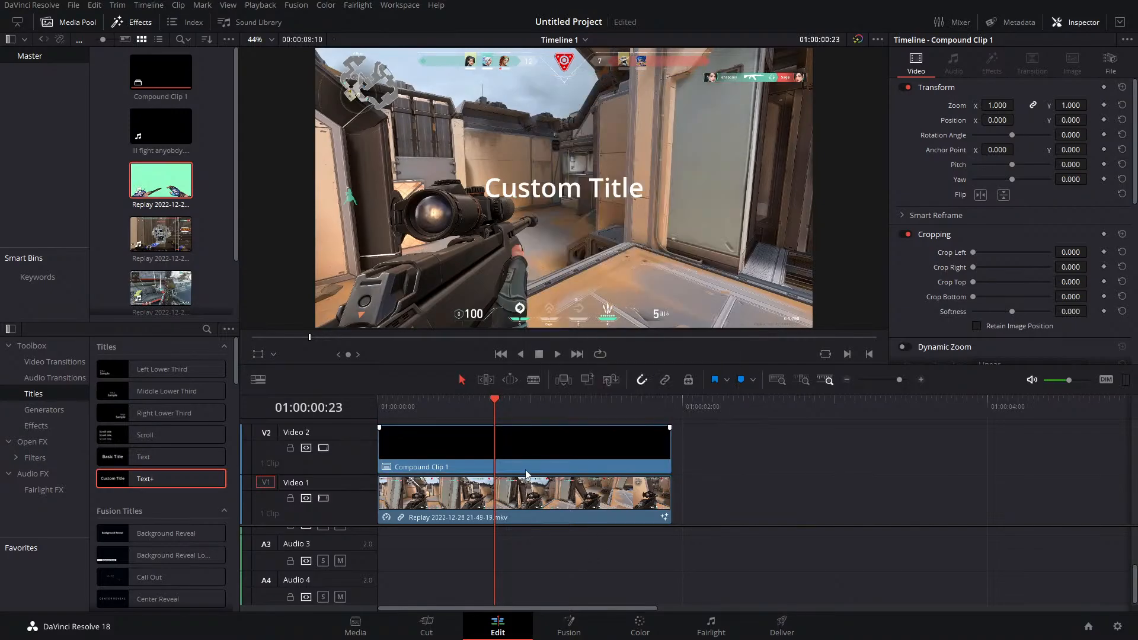
left_click(566, 622)
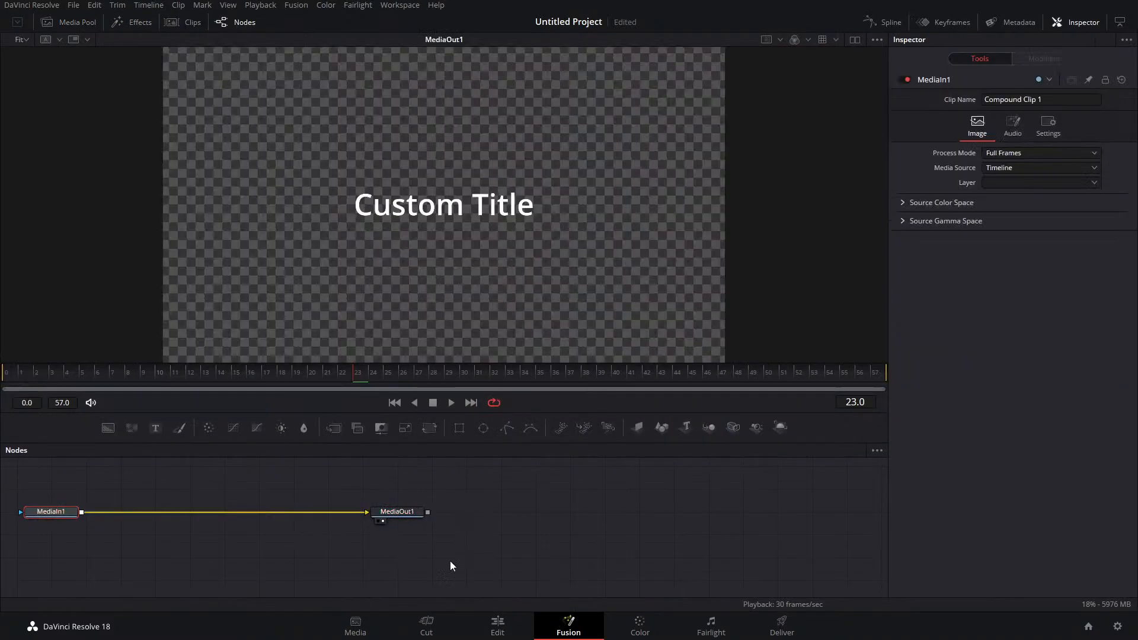
left_click(503, 622)
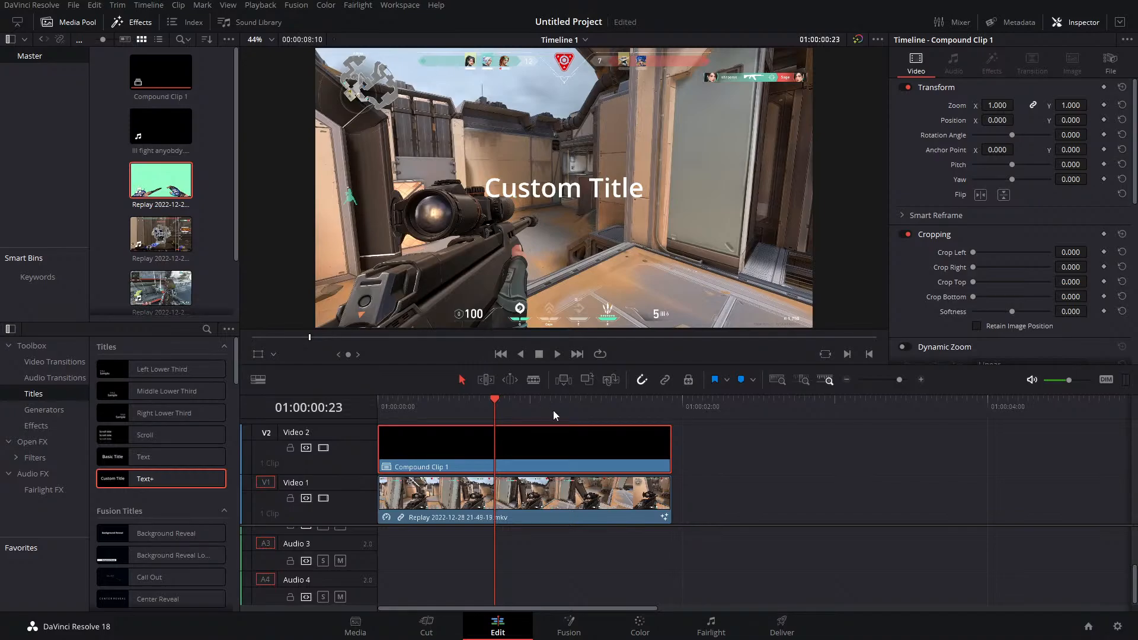
key("Delete")
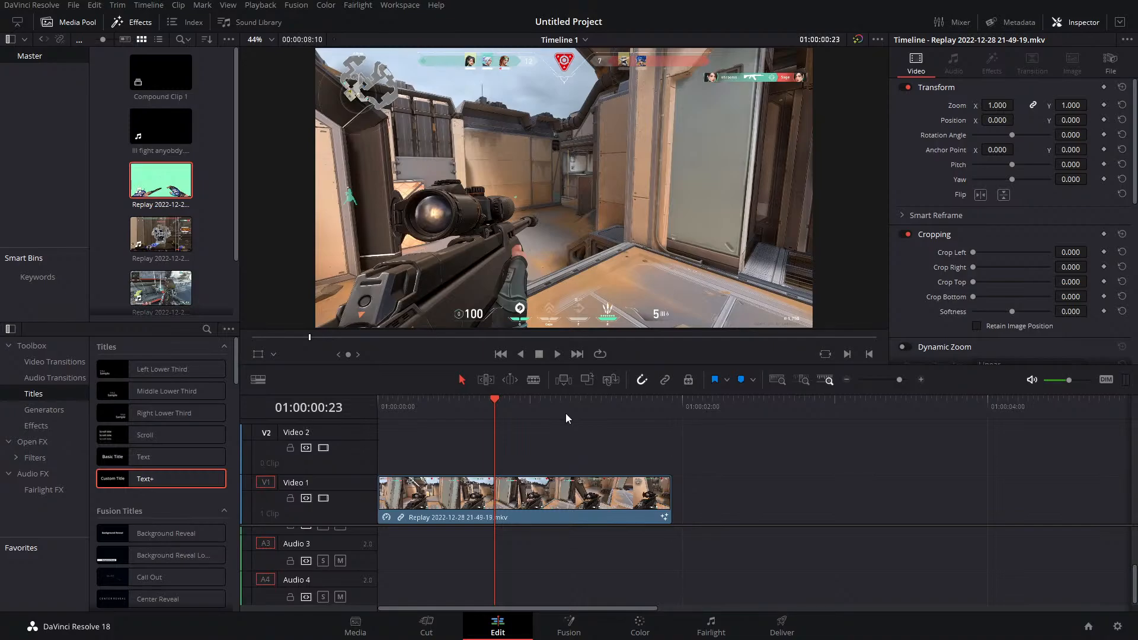
Reverse the playback direction of the gameplay clip on Video 1 and play it from the start
left_click(478, 523)
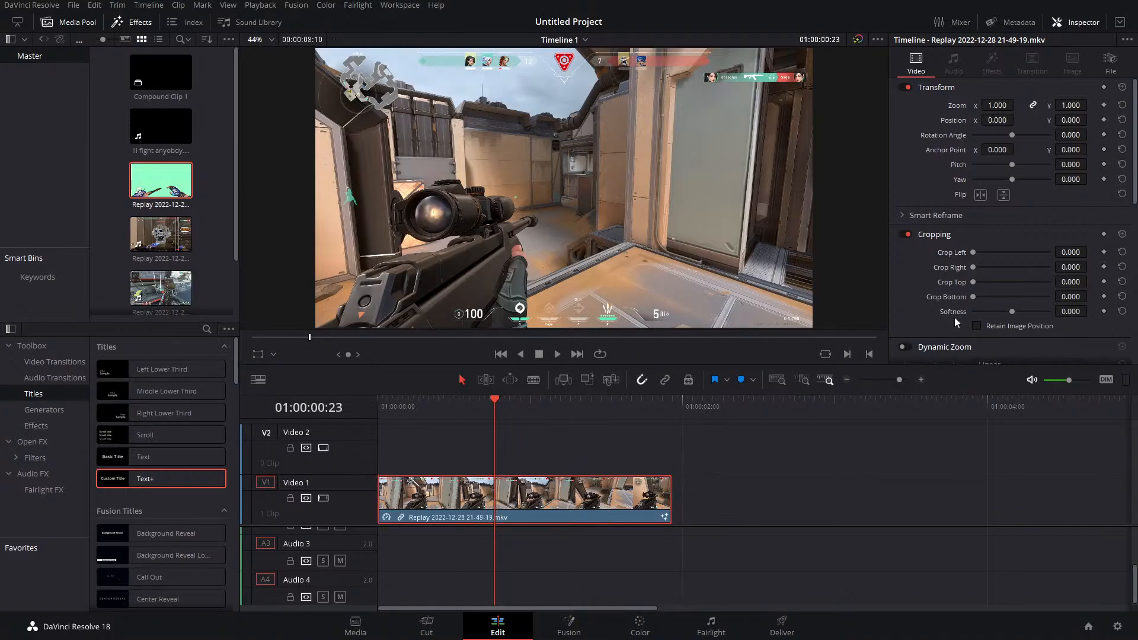
scroll(955, 314, "down", 5)
scroll(962, 304, "down", 3)
scroll(936, 234, "up", 4)
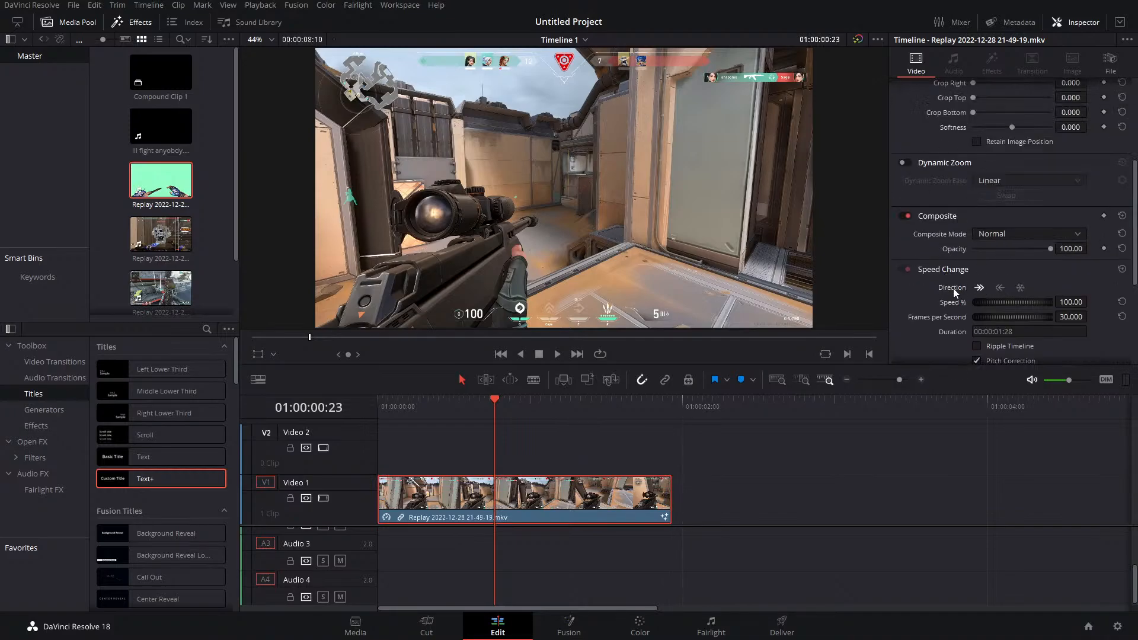
left_click(1001, 287)
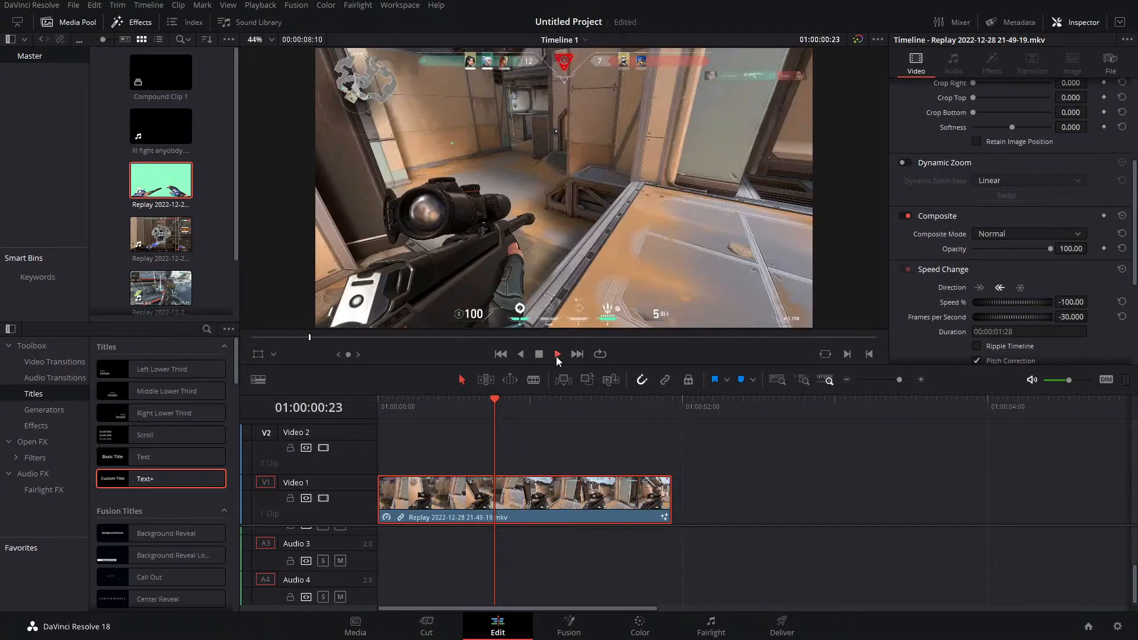
left_click_drag(551, 405, 378, 417)
key("space")
Extend the end of the gameplay clip to a duration of 00:00:04:15 and preview its playback
left_click_drag(674, 495, 1067, 493)
left_click(543, 415)
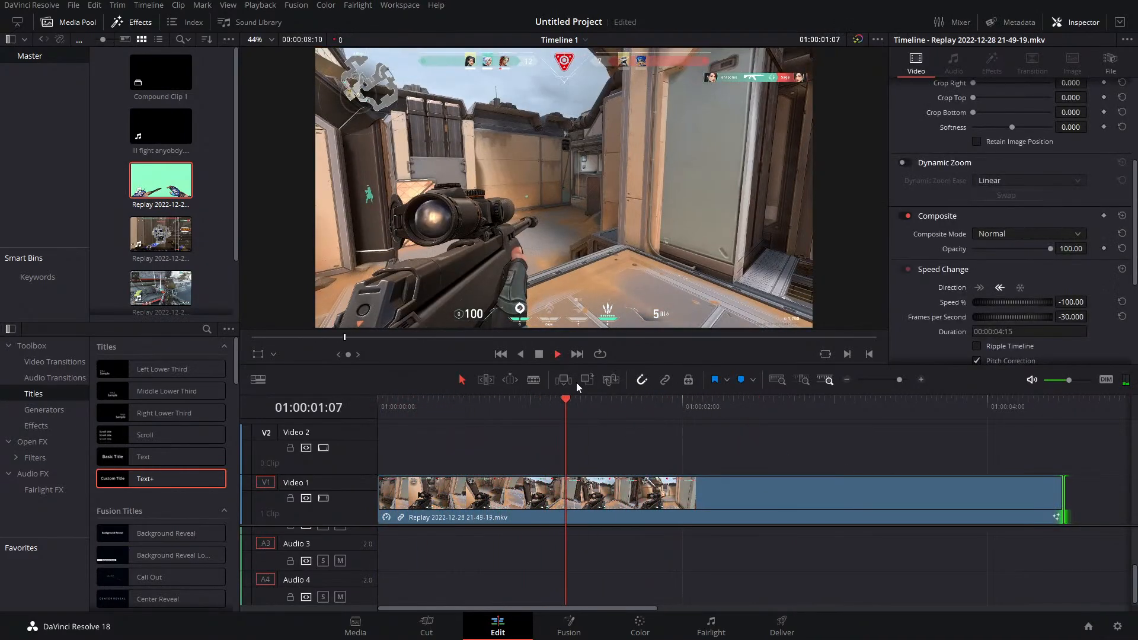
left_click(541, 353)
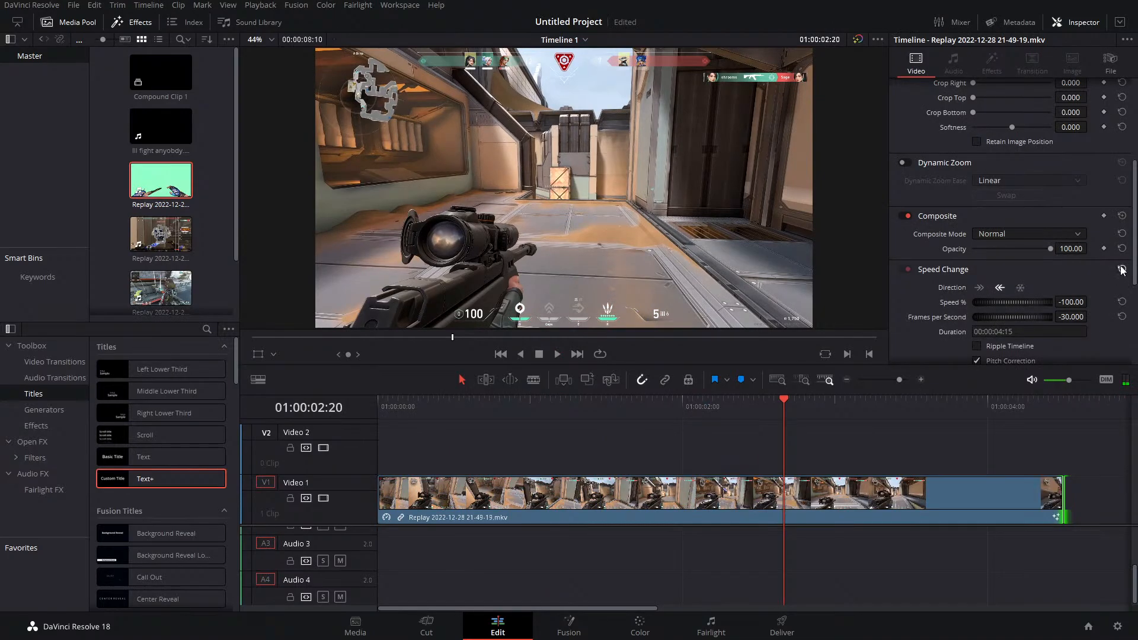
Reset the clip's Speed Change settings, save the project and park the playhead at 01:00:01:17
left_click(1121, 269)
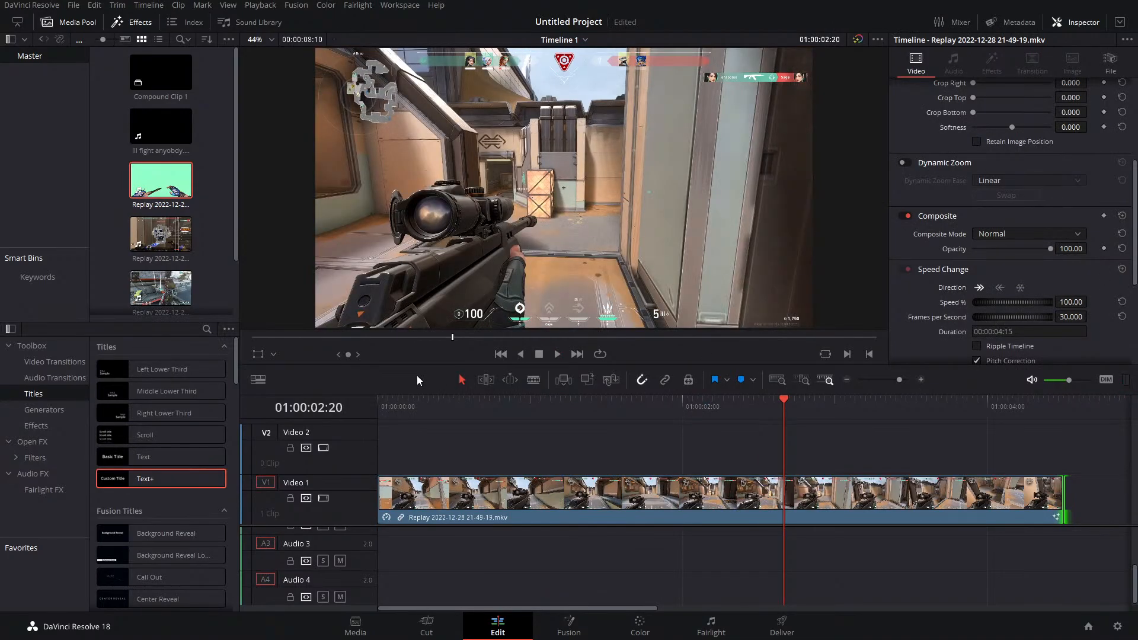
key("ctrl+s")
left_click_drag(688, 408, 617, 417)
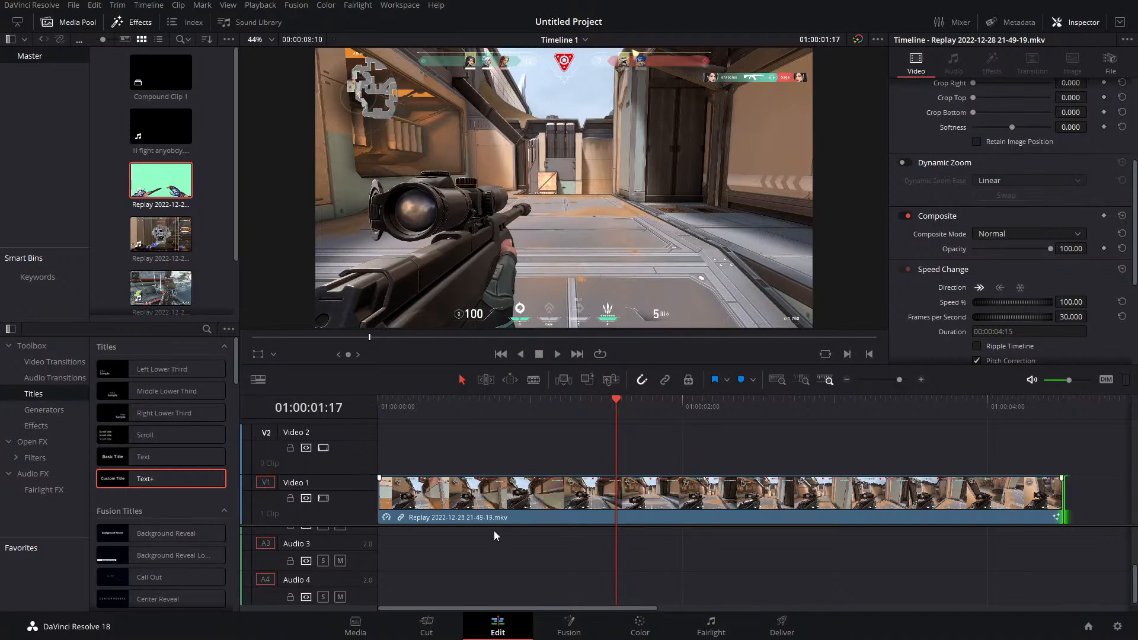
Duplicate the gameplay clip onto Video 2 and Video 3, and delete both copies
scroll(492, 524, "up", 1)
left_click_drag(484, 528, 488, 439)
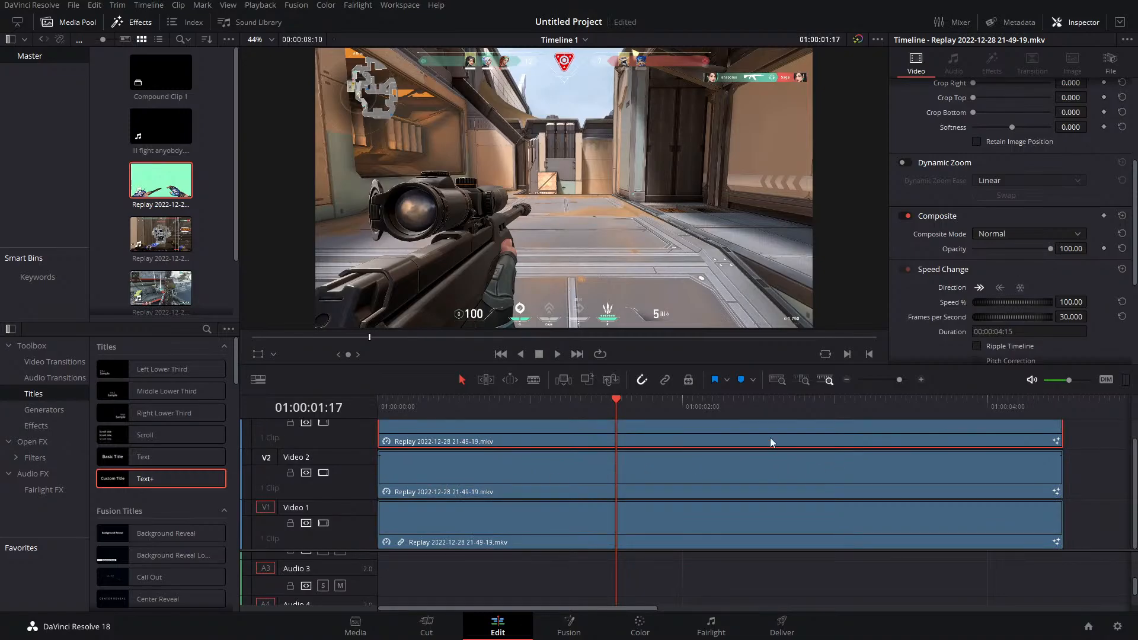
key("Delete")
left_click(770, 475)
key("Delete")
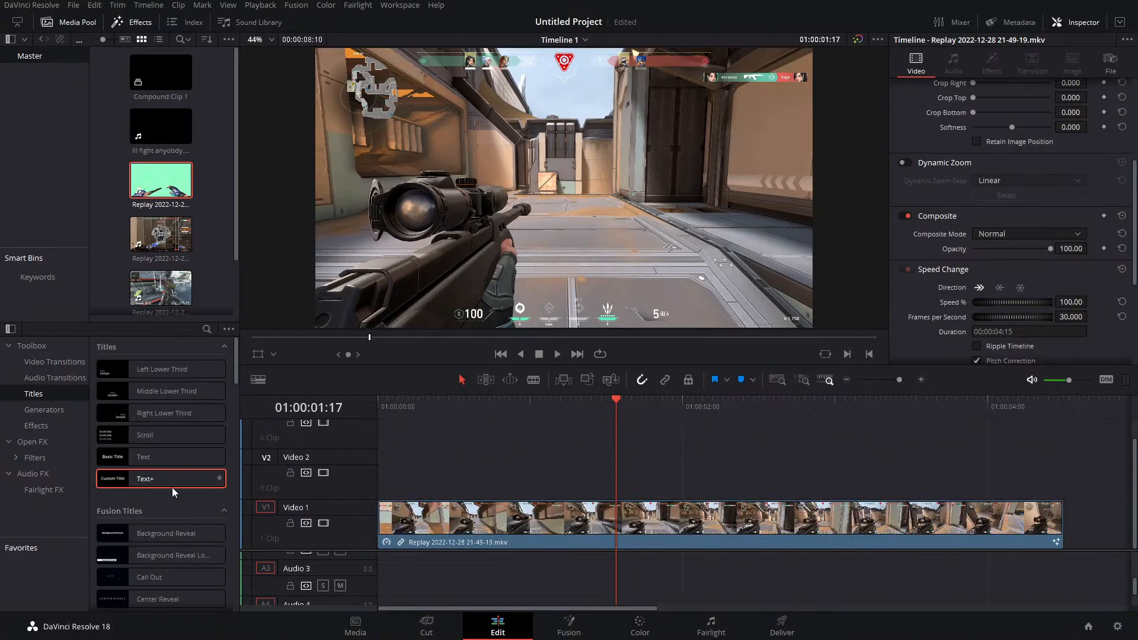
Place a Text+ title on Video 2 and an Adjustment Clip on Video 3, both from the timeline start
left_click_drag(172, 487, 397, 482)
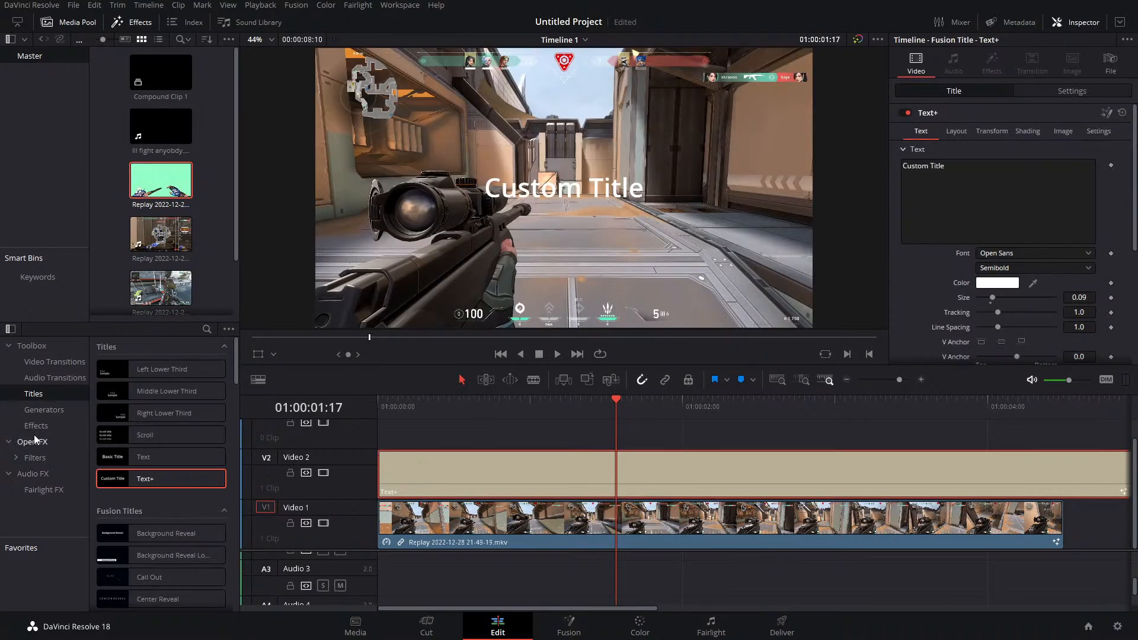
left_click(36, 426)
left_click_drag(143, 370, 382, 437)
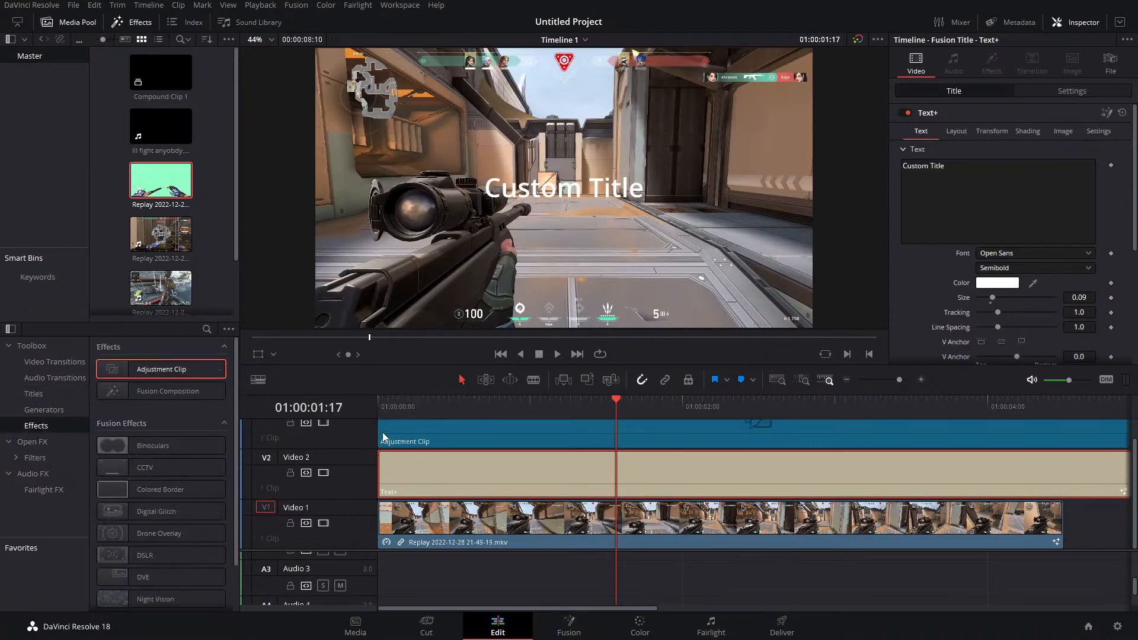
Apply Mosaic Blur to the Adjustment Clip and add a second Text+ title above it on Video 4
left_click(31, 457)
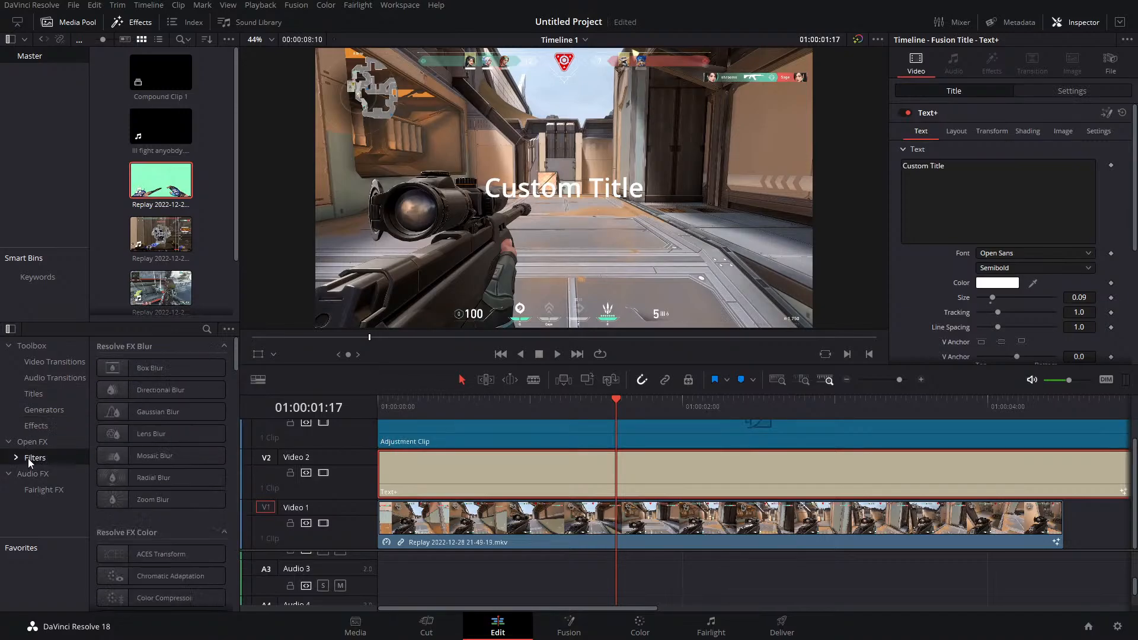
left_click_drag(155, 456, 472, 435)
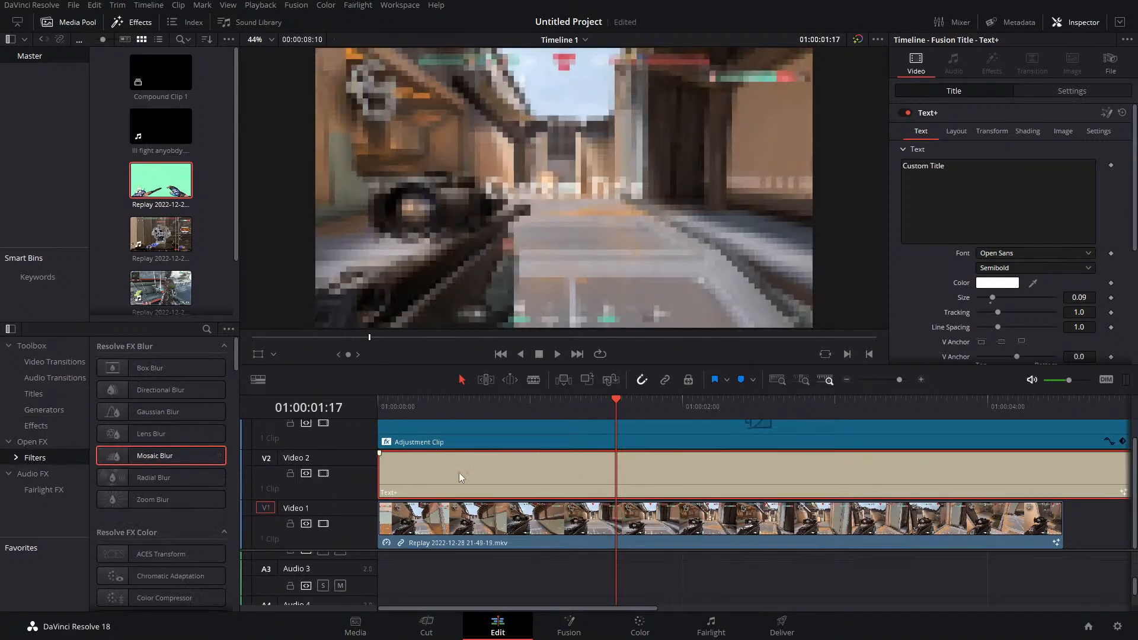
scroll(459, 472, "up", 2)
left_click(40, 393)
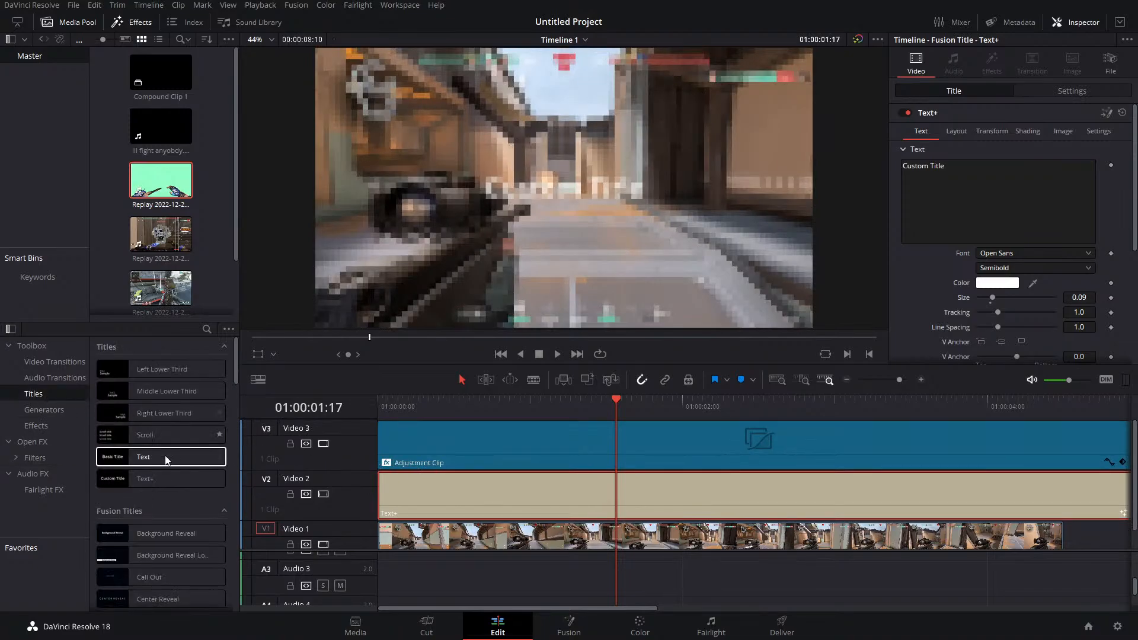
left_click_drag(169, 481, 383, 443)
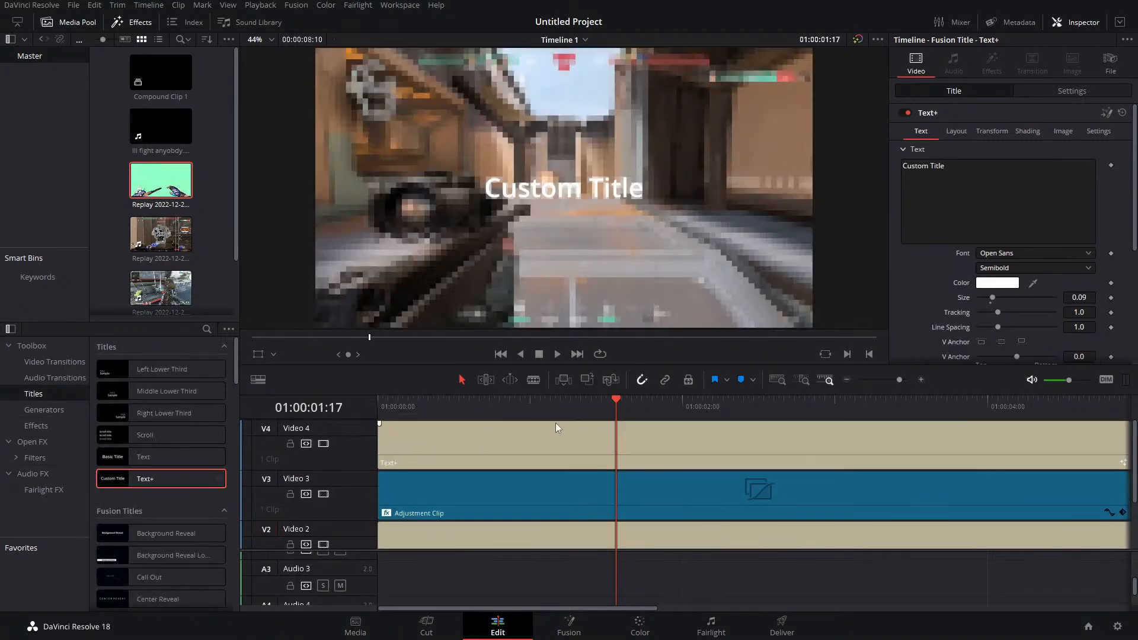
Combine the two Text+ titles, the Adjustment Clip and the gameplay clip into a new compound clip
left_click_drag(509, 406, 479, 409)
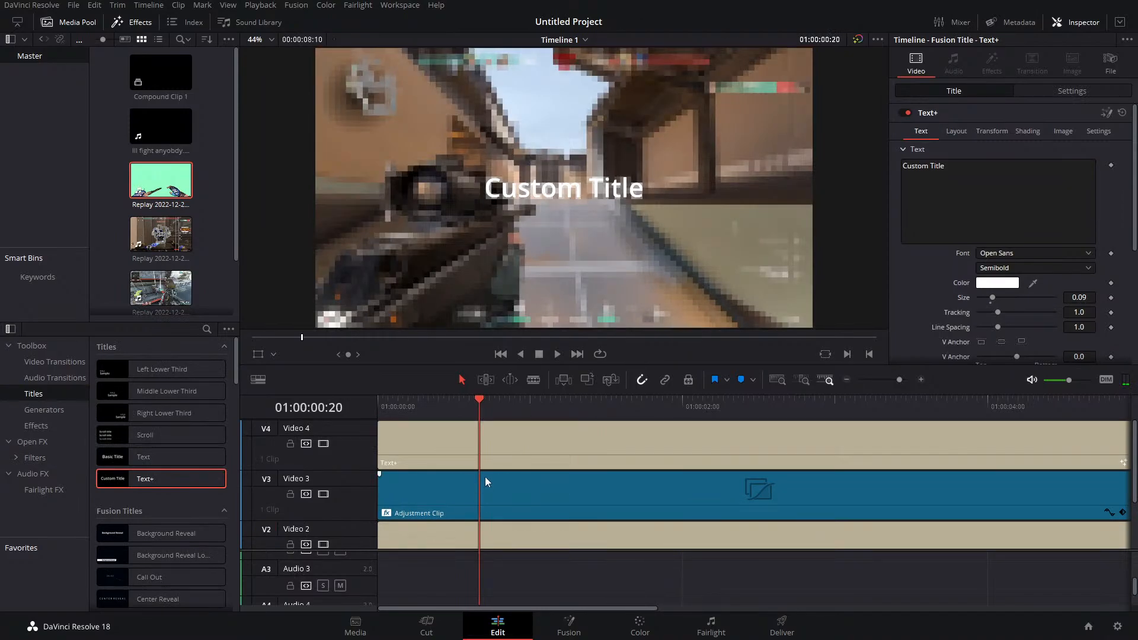
scroll(825, 464, "down", 2)
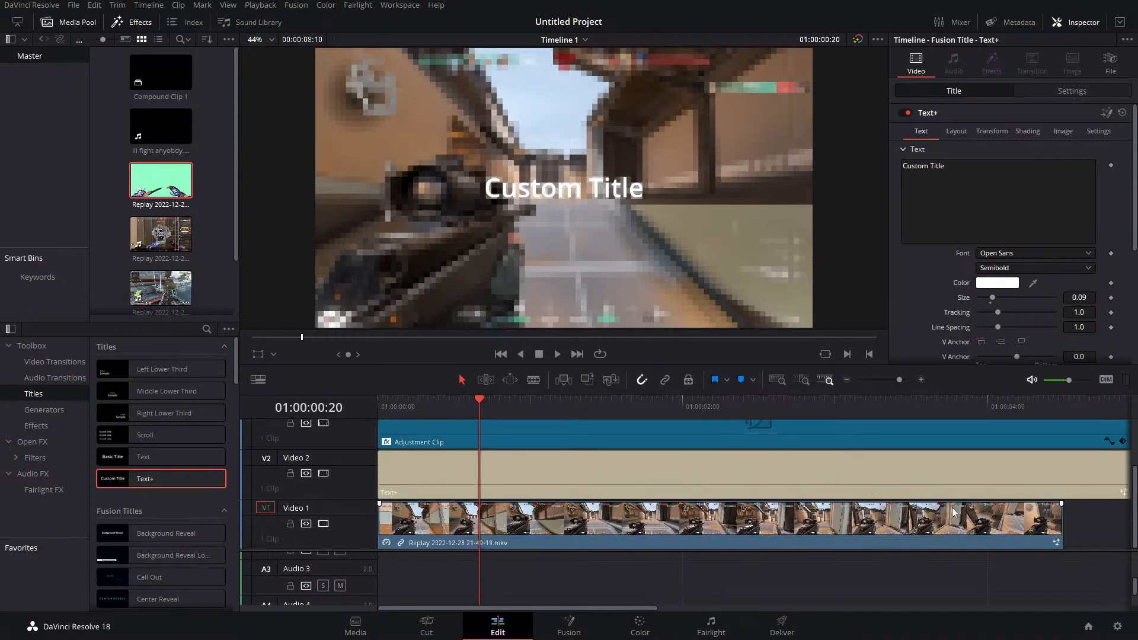
scroll(613, 471, "up", 2)
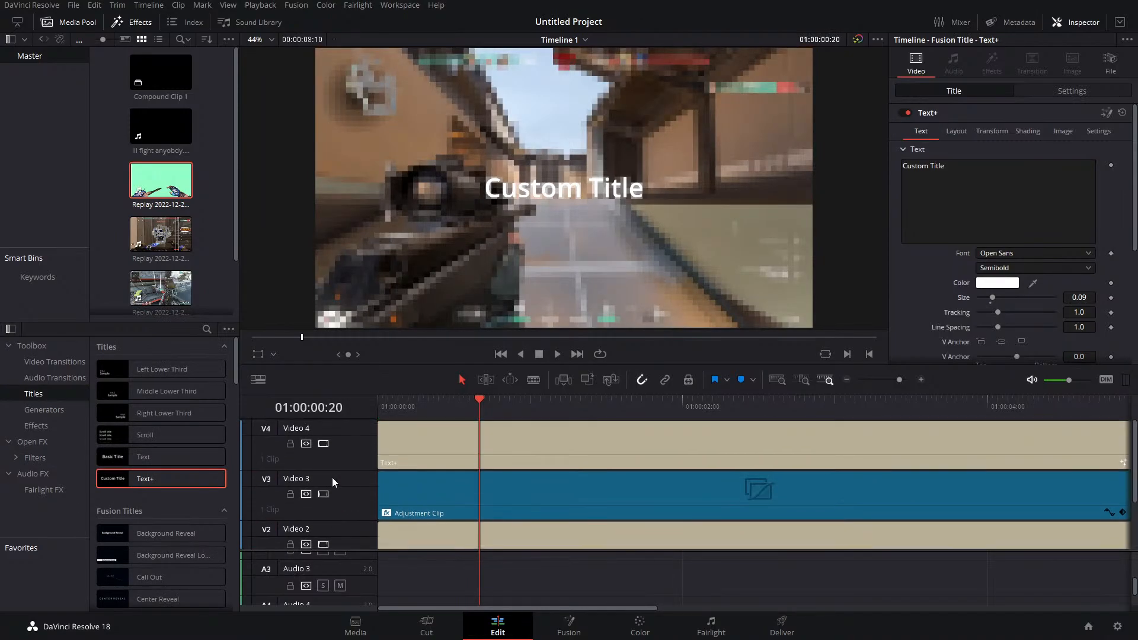
scroll(976, 470, "down", 2)
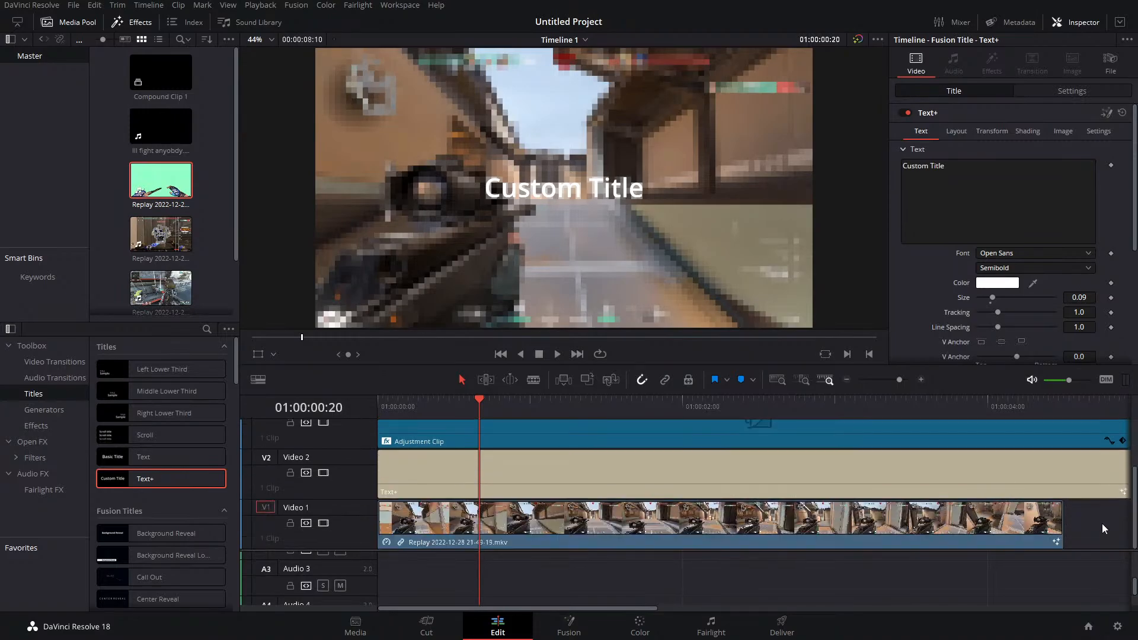
left_click_drag(1101, 523, 601, 409)
right_click(506, 443)
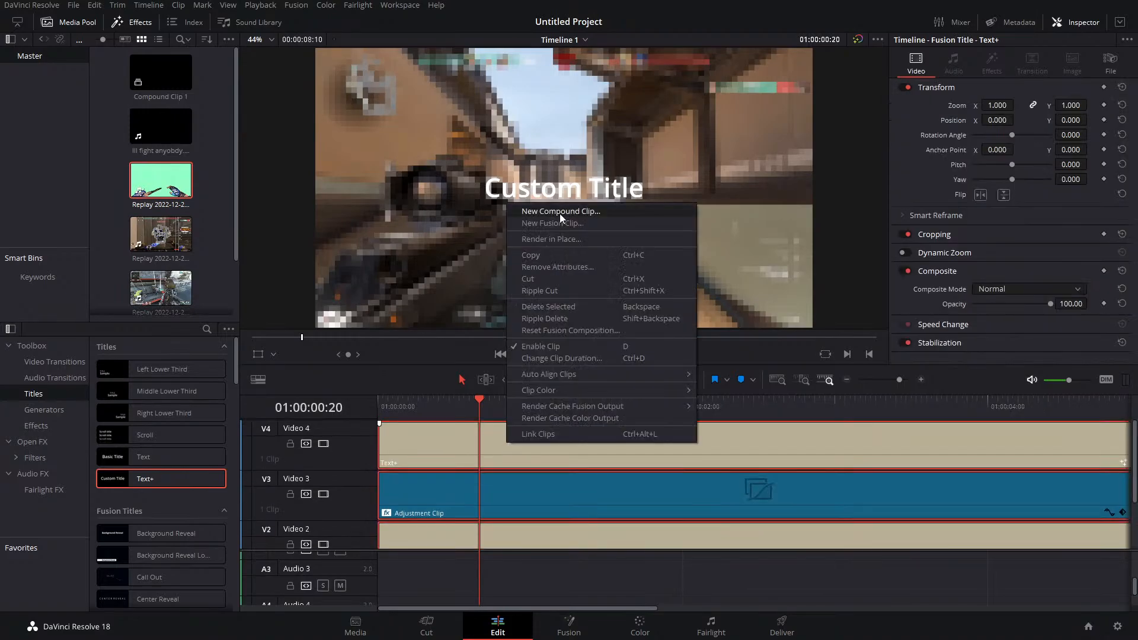
left_click(561, 215)
left_click(657, 350)
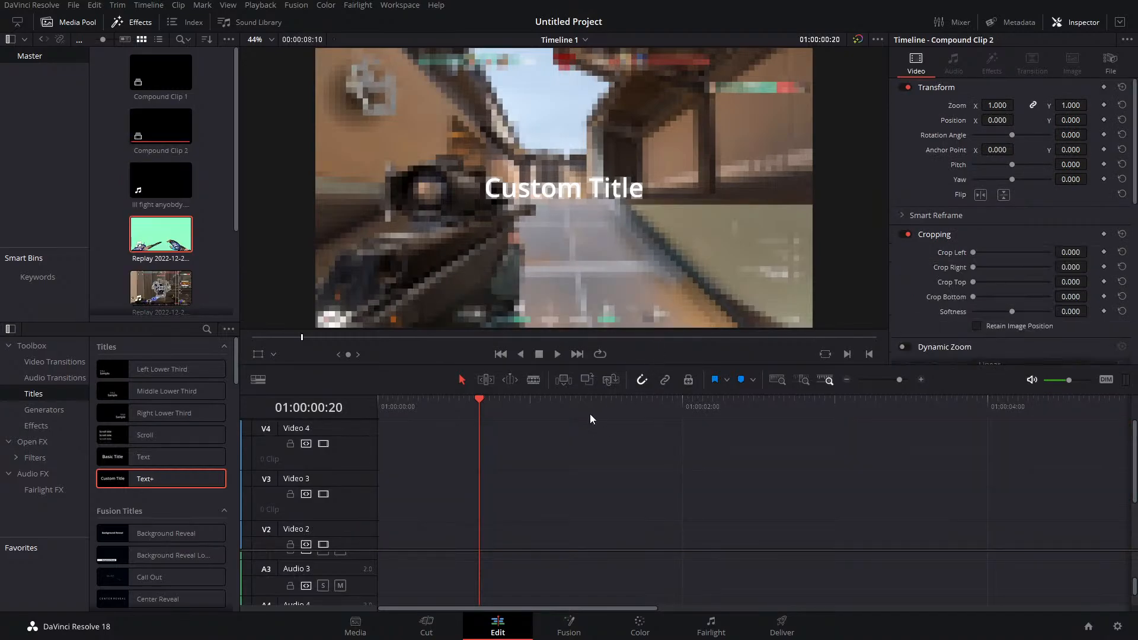
Play the new compound clip on Video 1 from the timeline start
left_click_drag(473, 406, 378, 409)
scroll(489, 506, "down", 2)
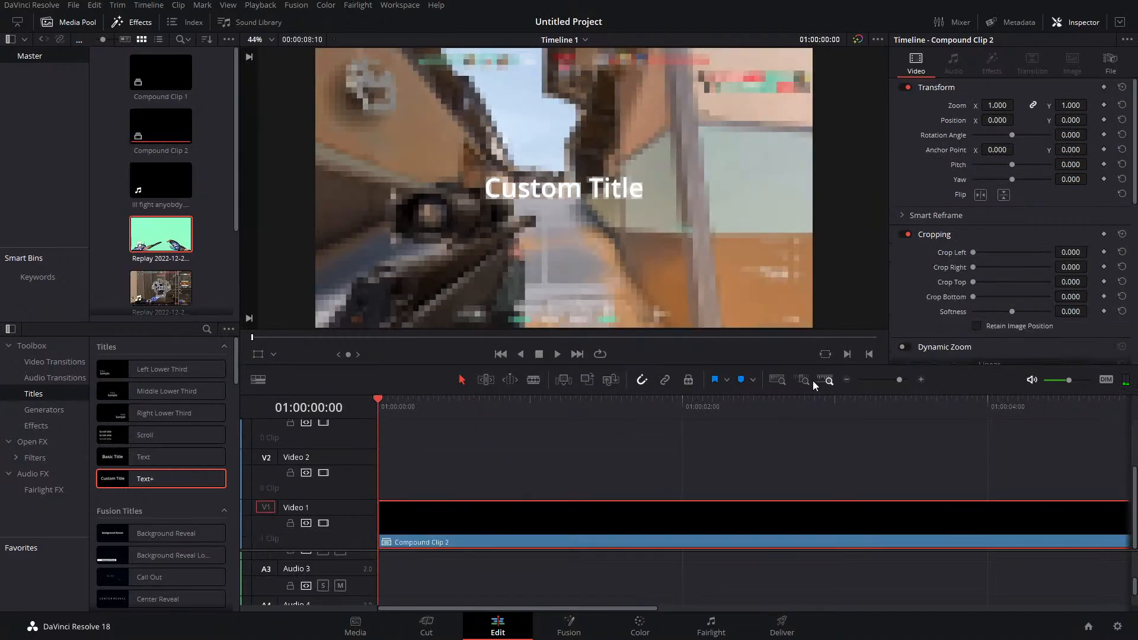
key("space")
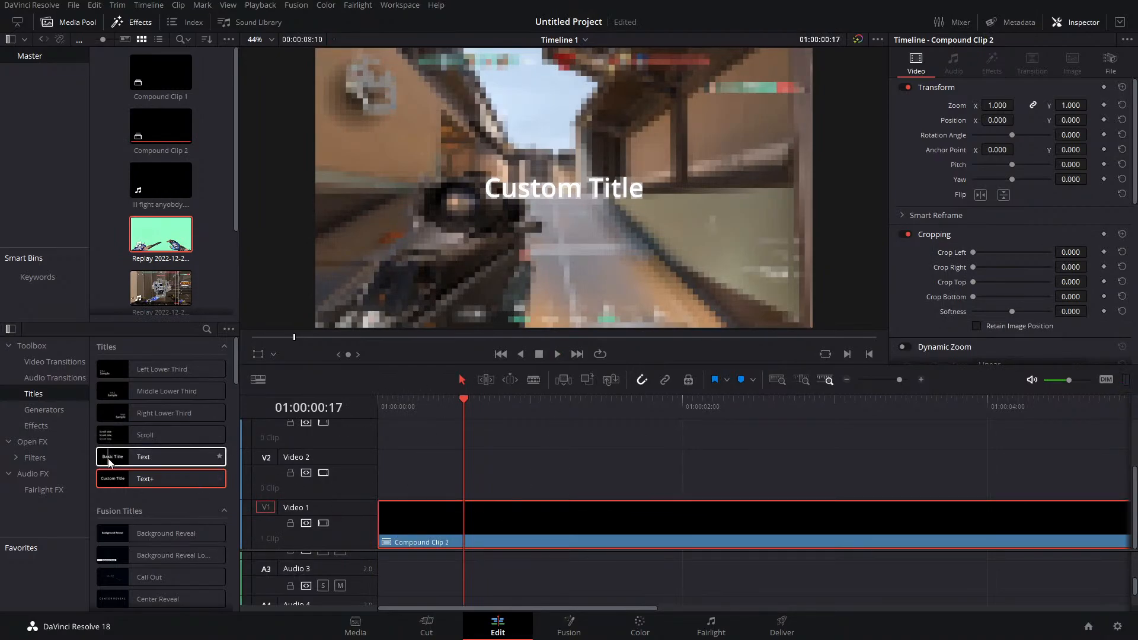
Apply the Zoom Blur, Lens Reflections and Glow filters to the compound clip on Video 1
left_click(34, 458)
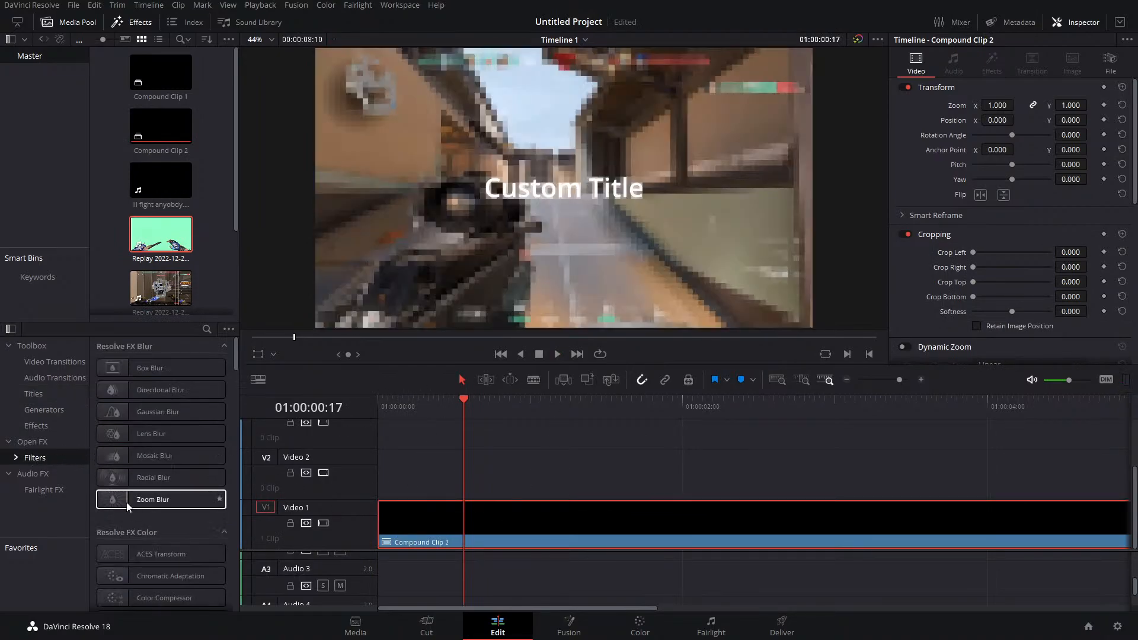
left_click_drag(127, 499, 429, 530)
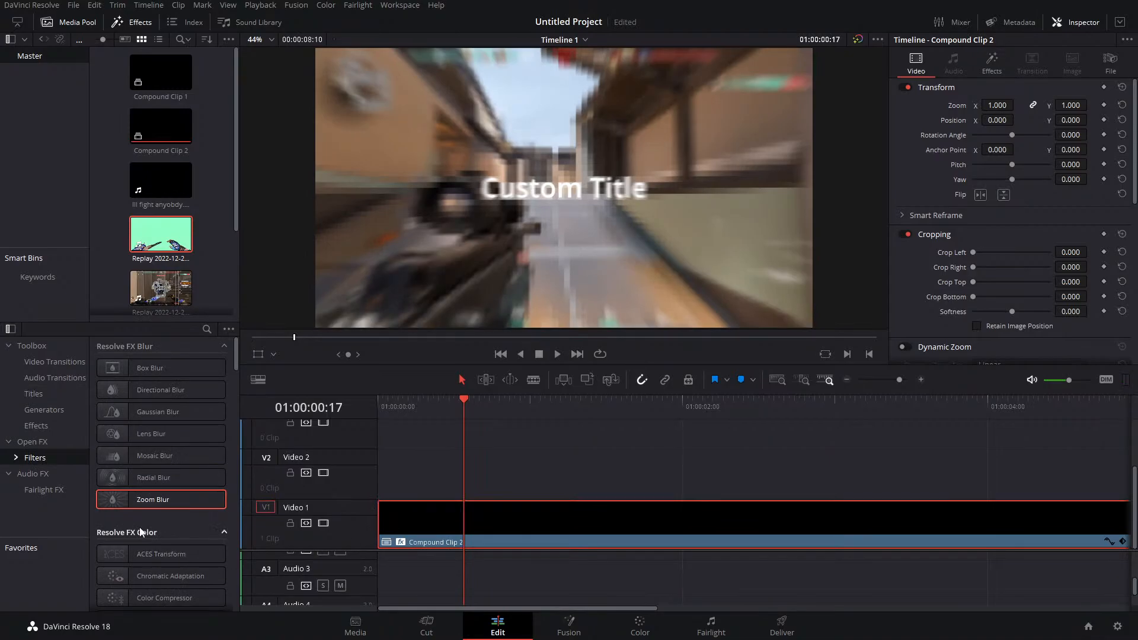
scroll(138, 527, "down", 10)
scroll(136, 533, "down", 3)
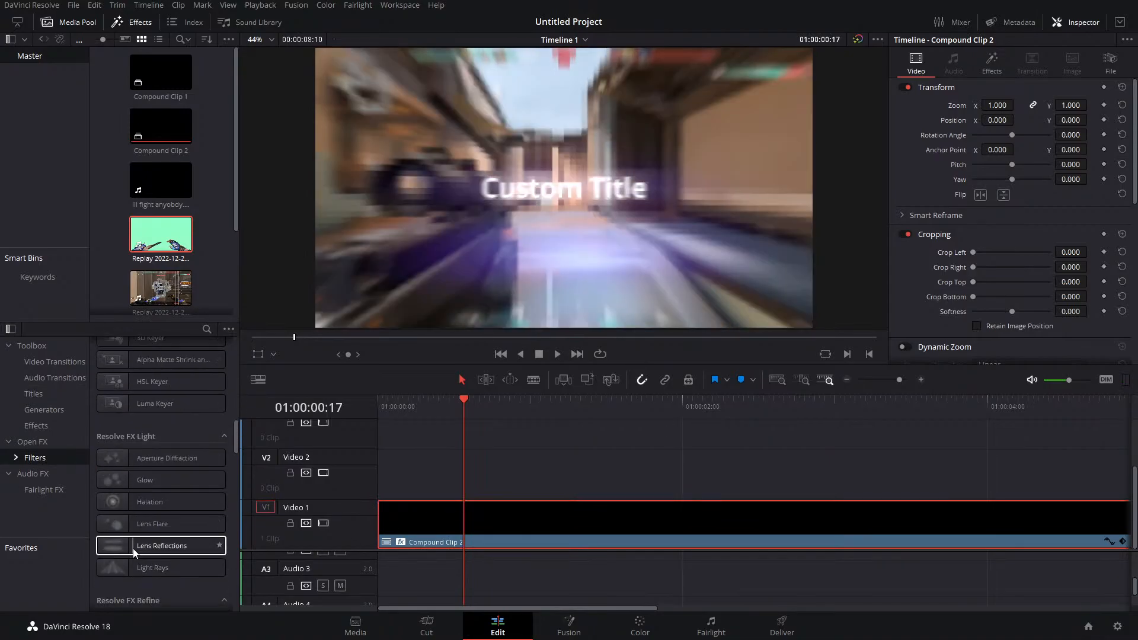
left_click_drag(137, 542, 426, 532)
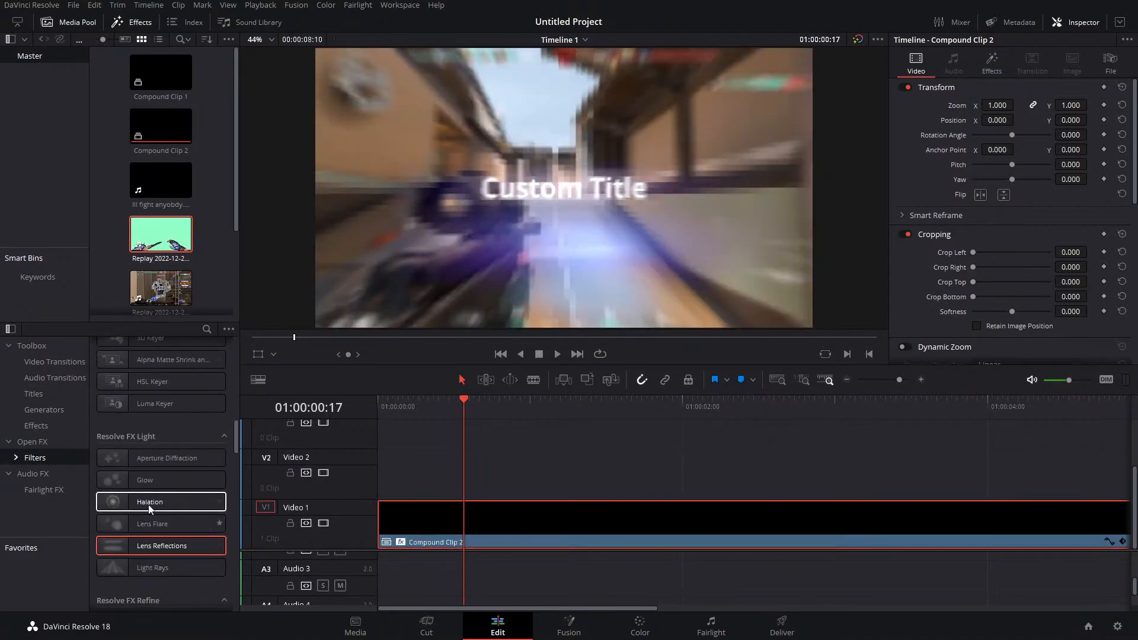
left_click_drag(150, 491, 452, 532)
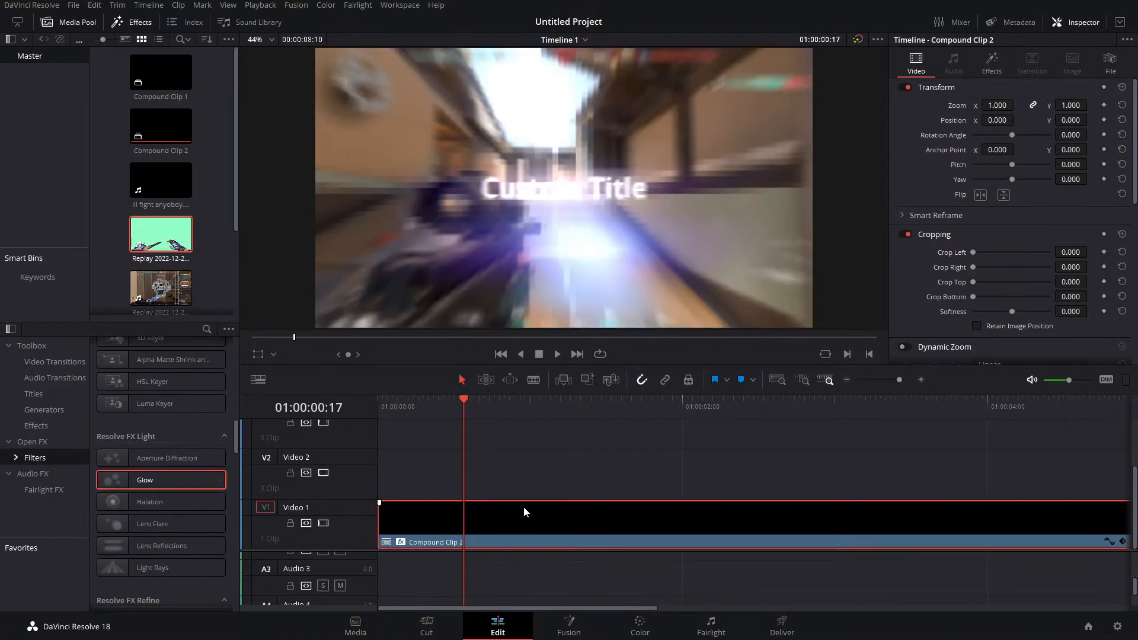
scroll(145, 503, "down", 3)
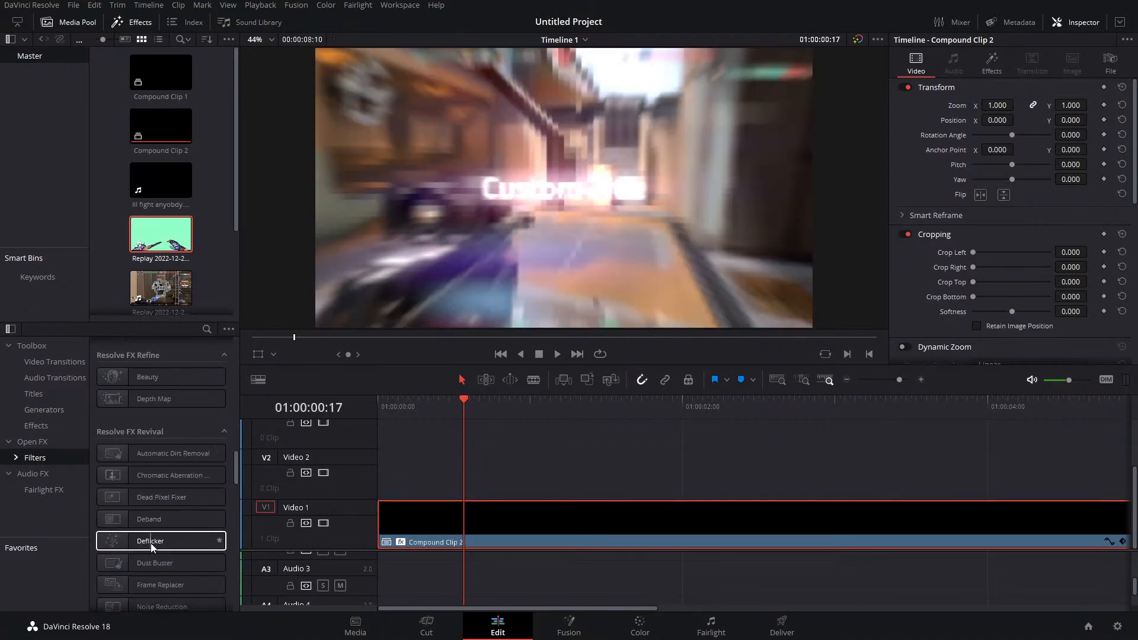
scroll(159, 538, "down", 5)
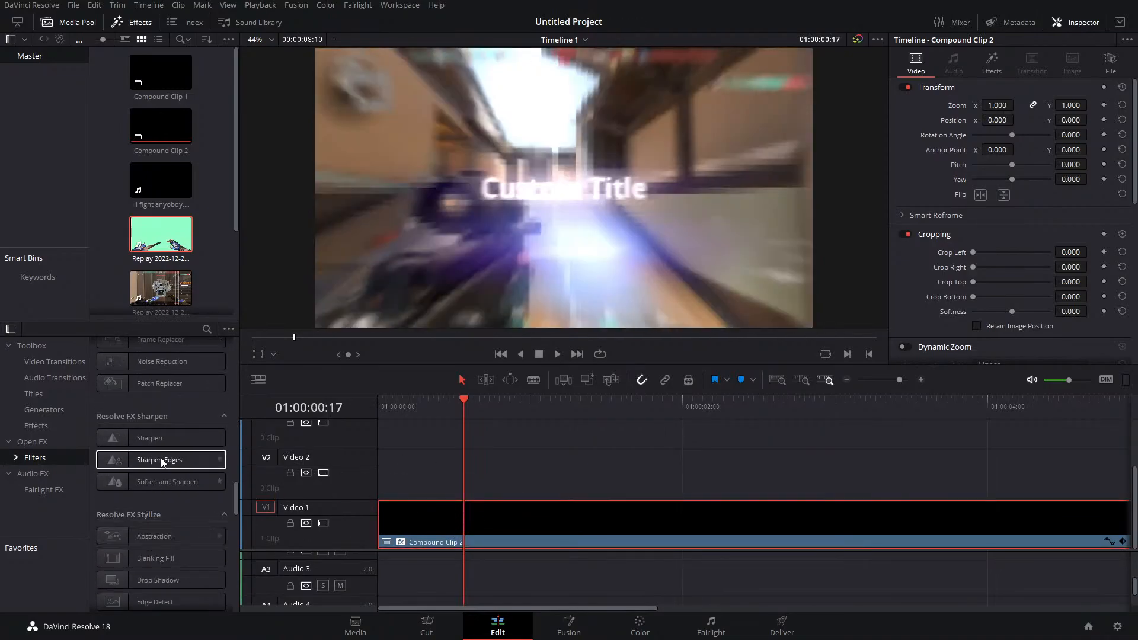
Undo the filters, the compound clip and the stacked titles back to the single gameplay clip, and save the project
left_click(550, 466)
key("ctrl+z")
key("ctrl+z")
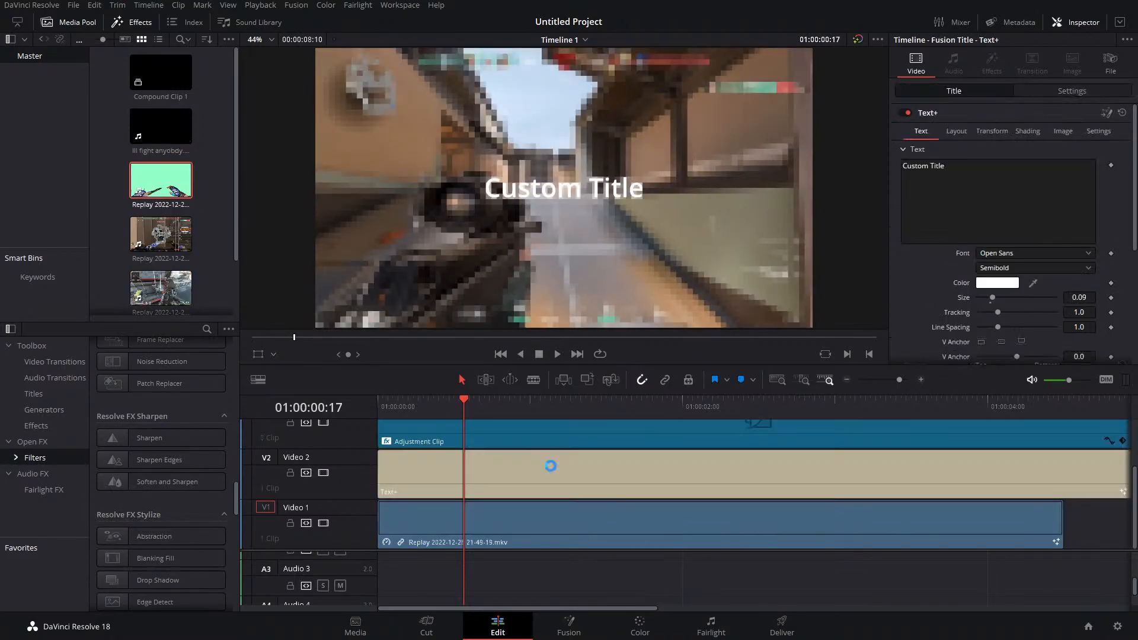
key("ctrl+z")
key("ctrl+z")
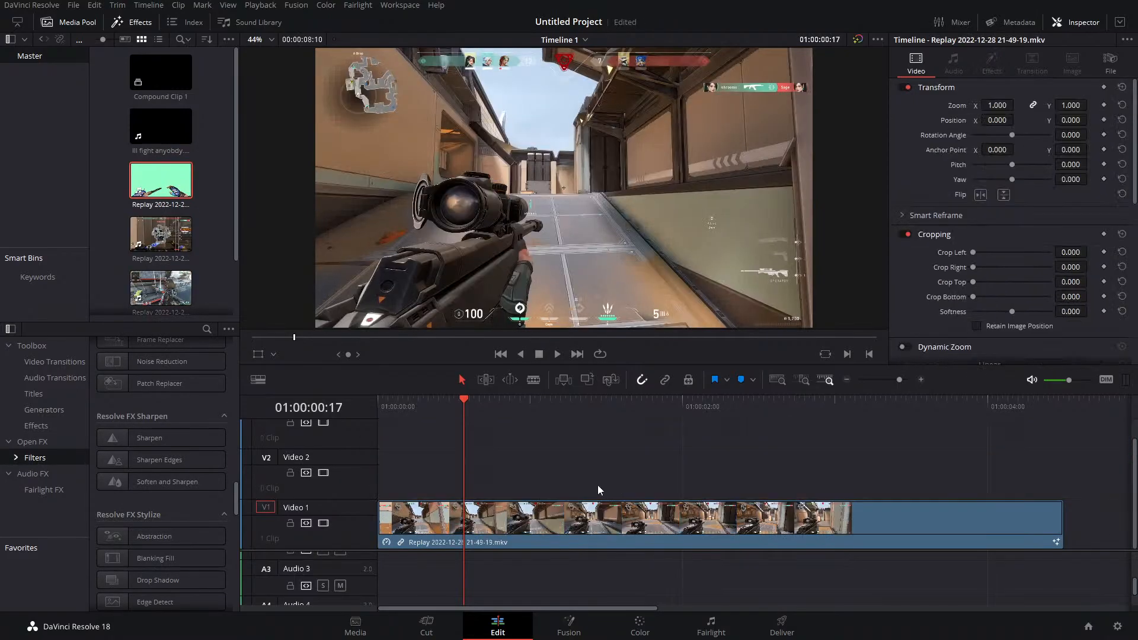
key("ctrl+s")
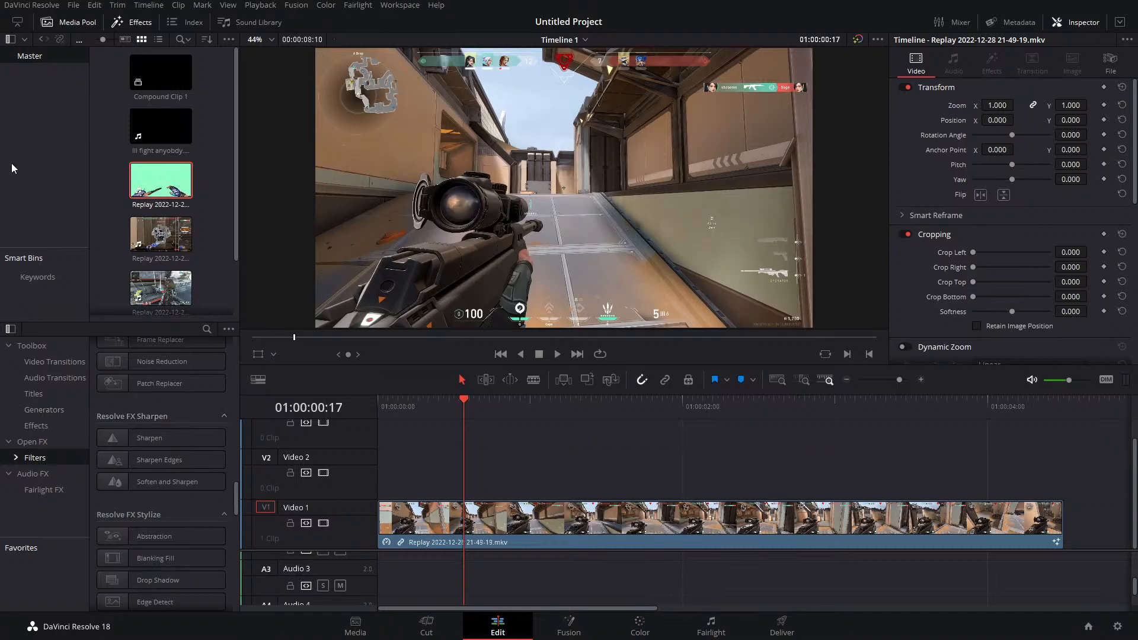
right_click(54, 126)
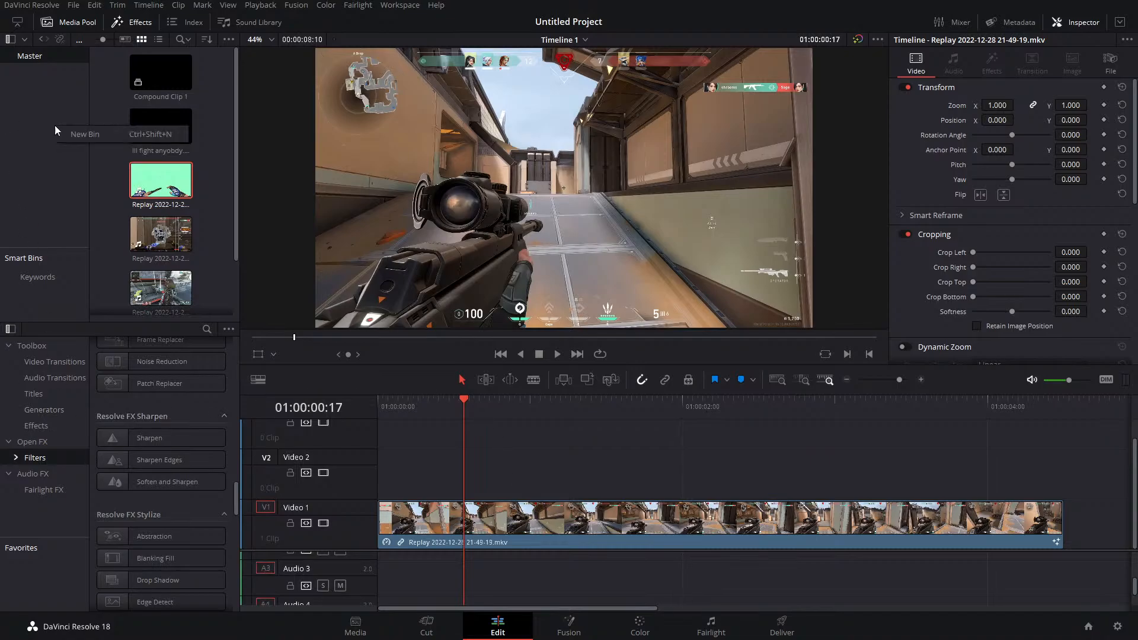
left_click(32, 93)
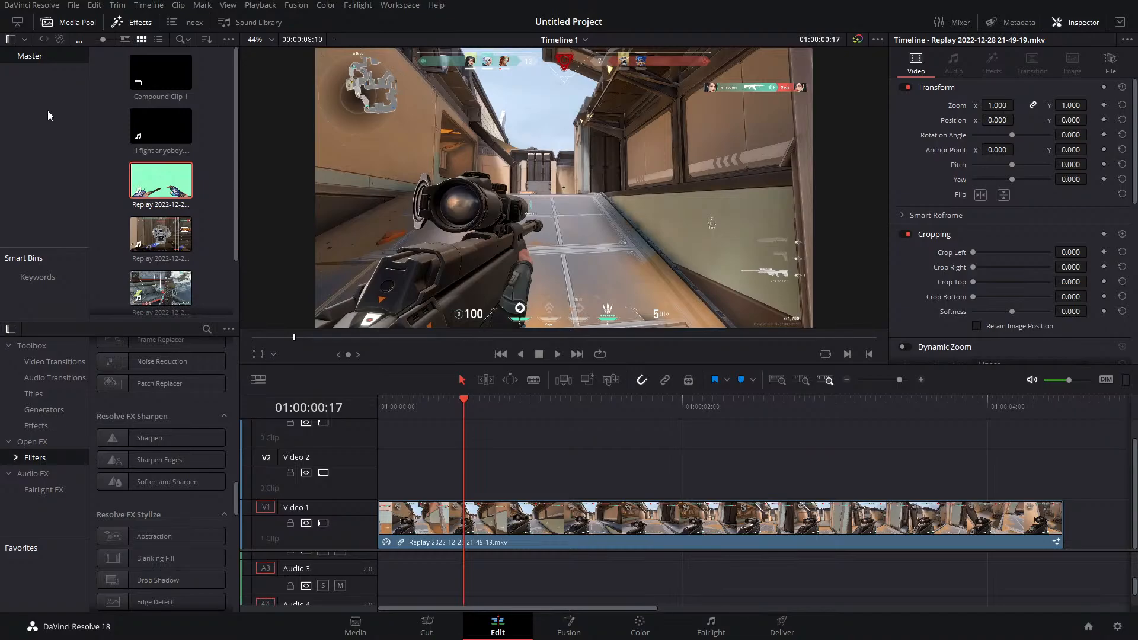
right_click(39, 129)
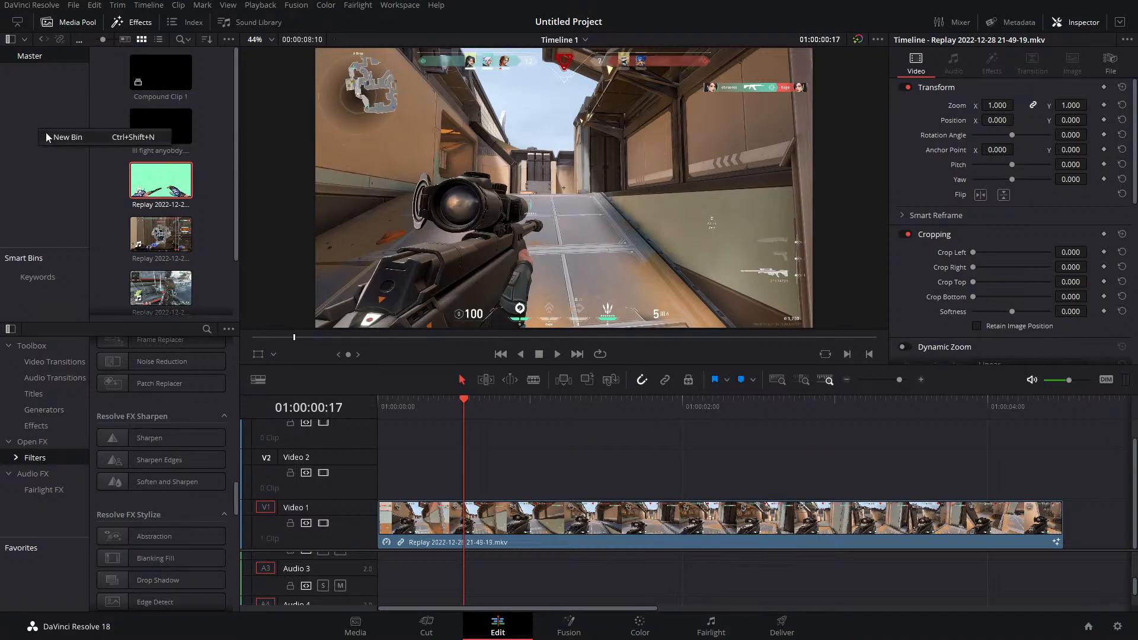
left_click(40, 113)
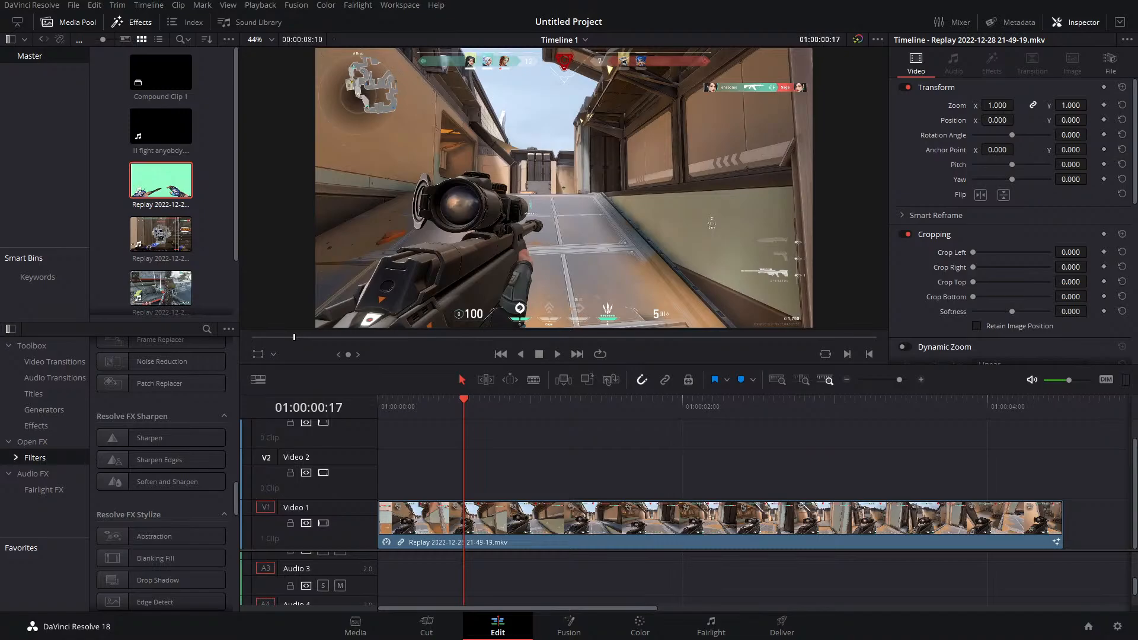
Place Fart Doctor.png on Video 2 above the gameplay clip and move the playhead to 01:00:01:22
left_click_drag(296, 3, 514, 484)
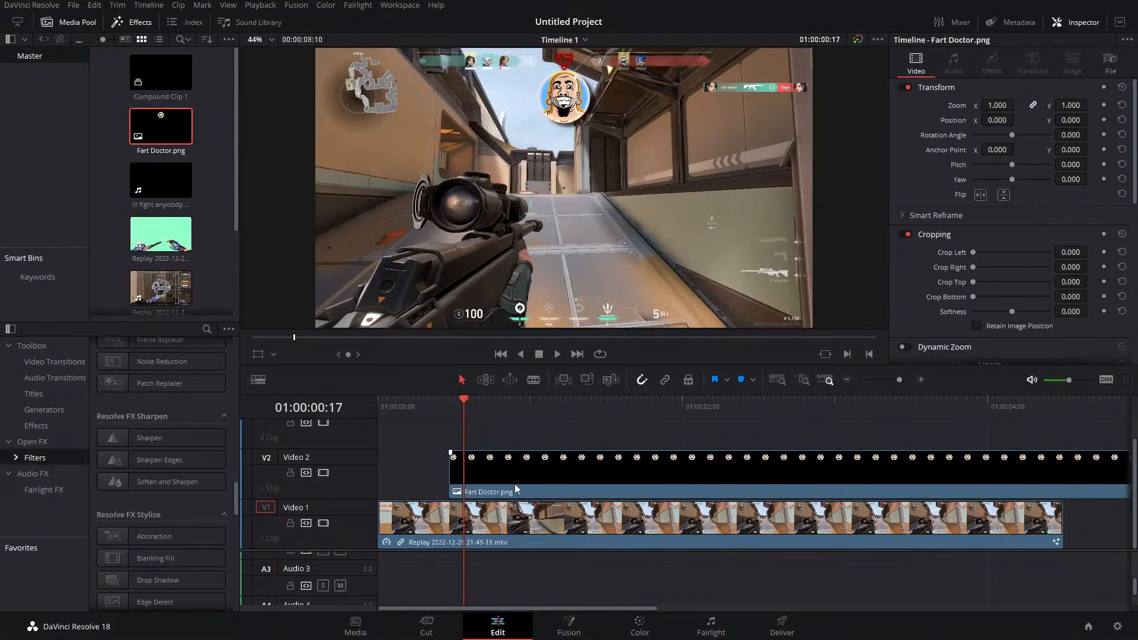
left_click_drag(461, 406, 642, 431)
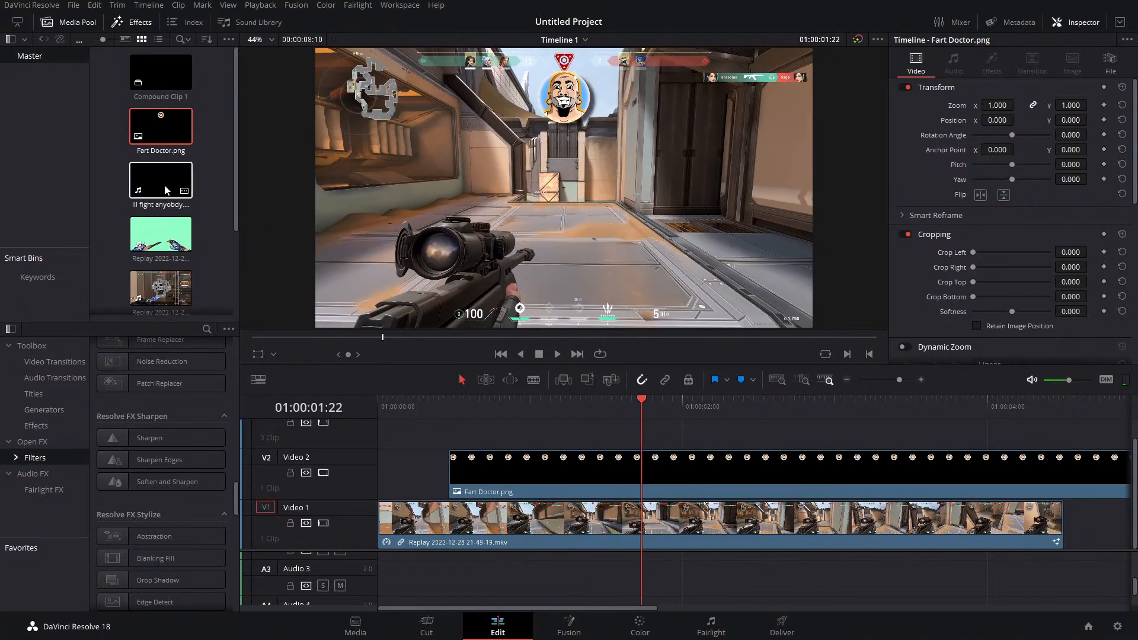
Create a new bin under Master, move Fart Doctor.png into it and open the bin
right_click(69, 93)
left_click(85, 99)
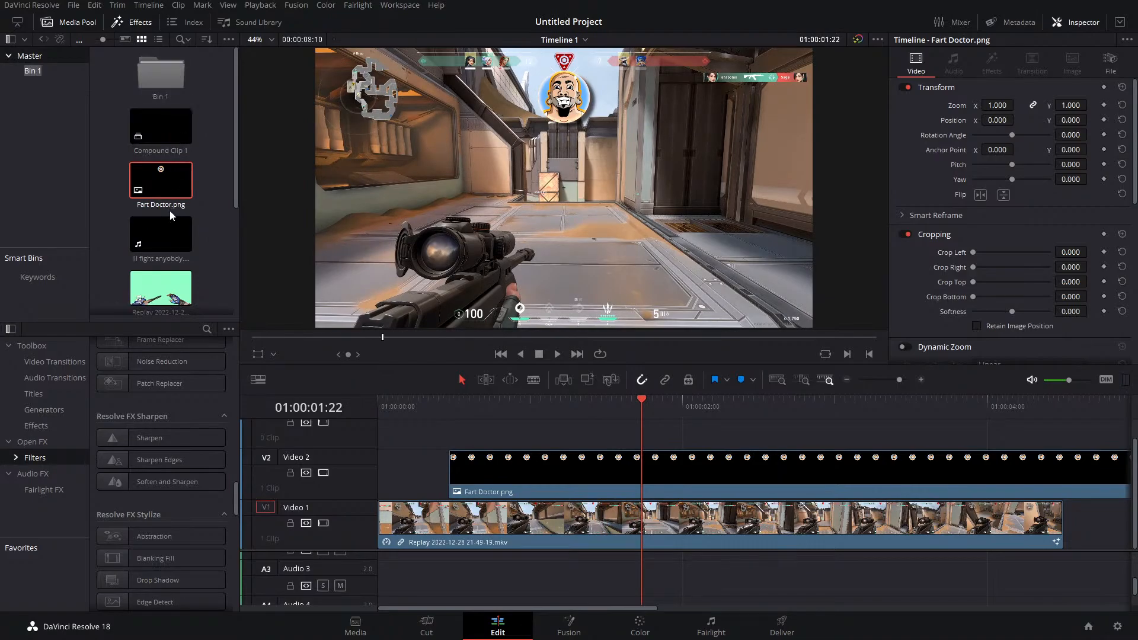
left_click_drag(170, 208, 71, 75)
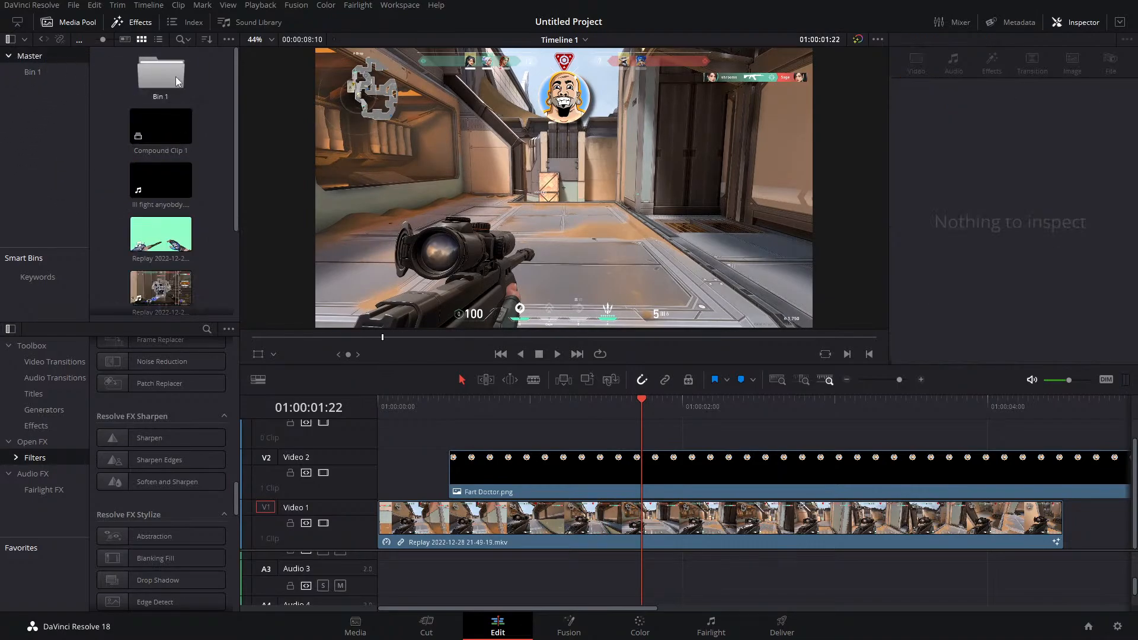
left_click(37, 71)
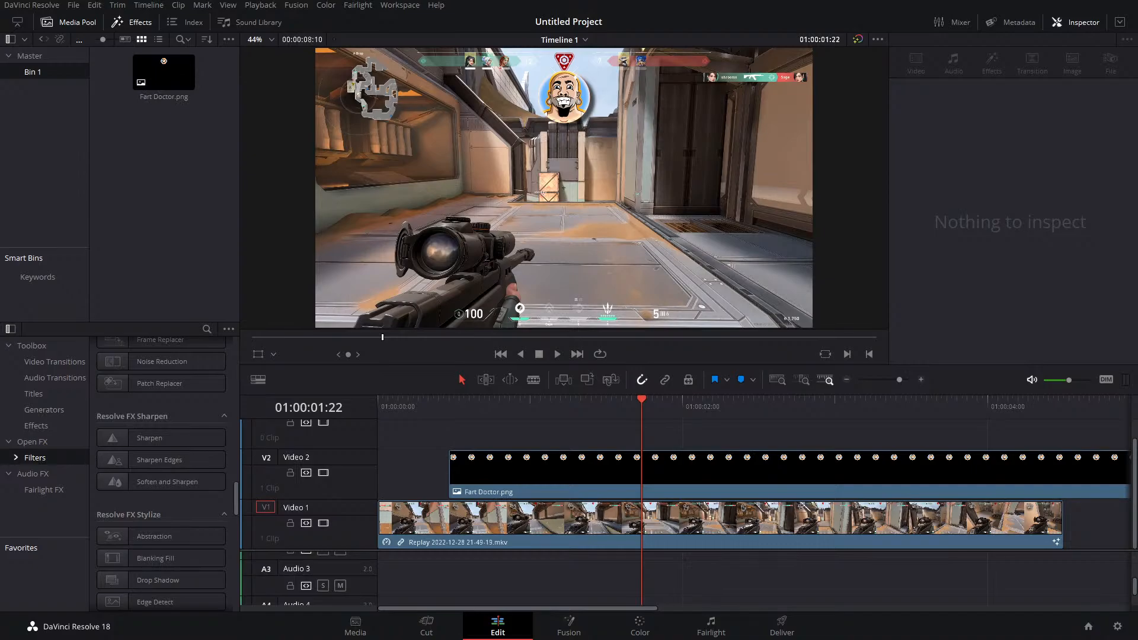
Delete Fart Doctor.png from Video 2 and from the media pool, and remove Bin 1
left_click(610, 493)
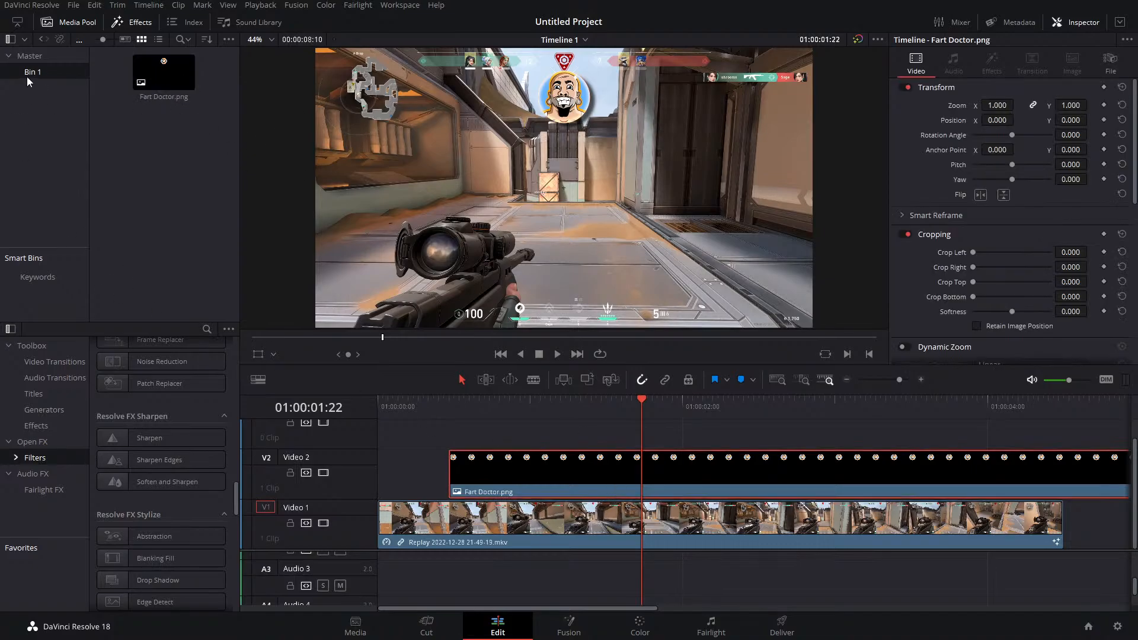
key("Delete")
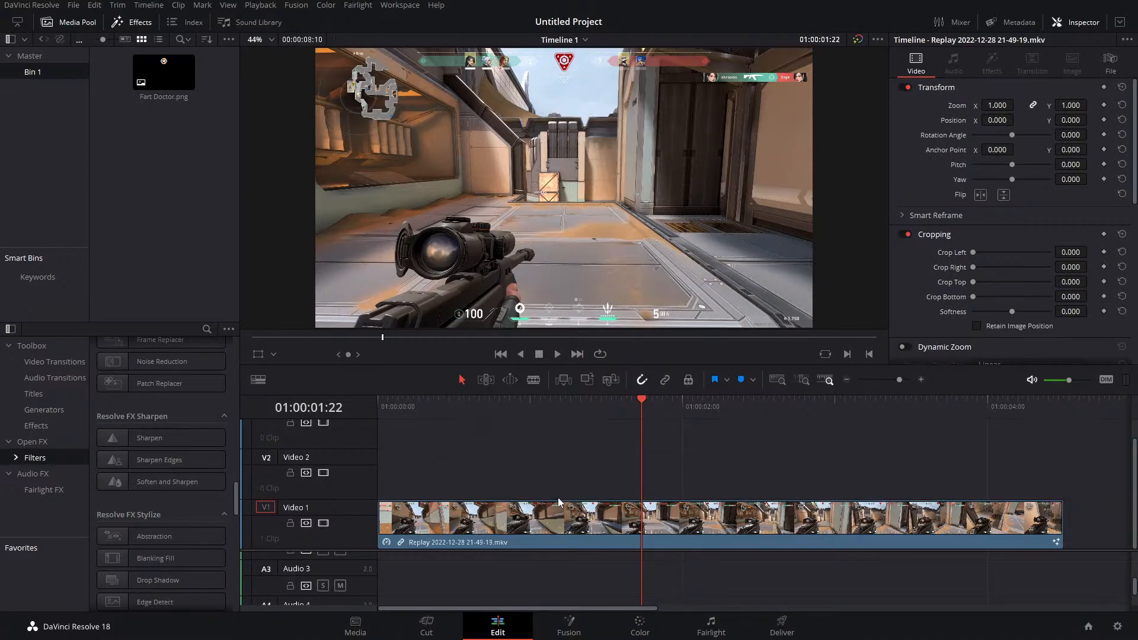
left_click(157, 64)
key("Delete")
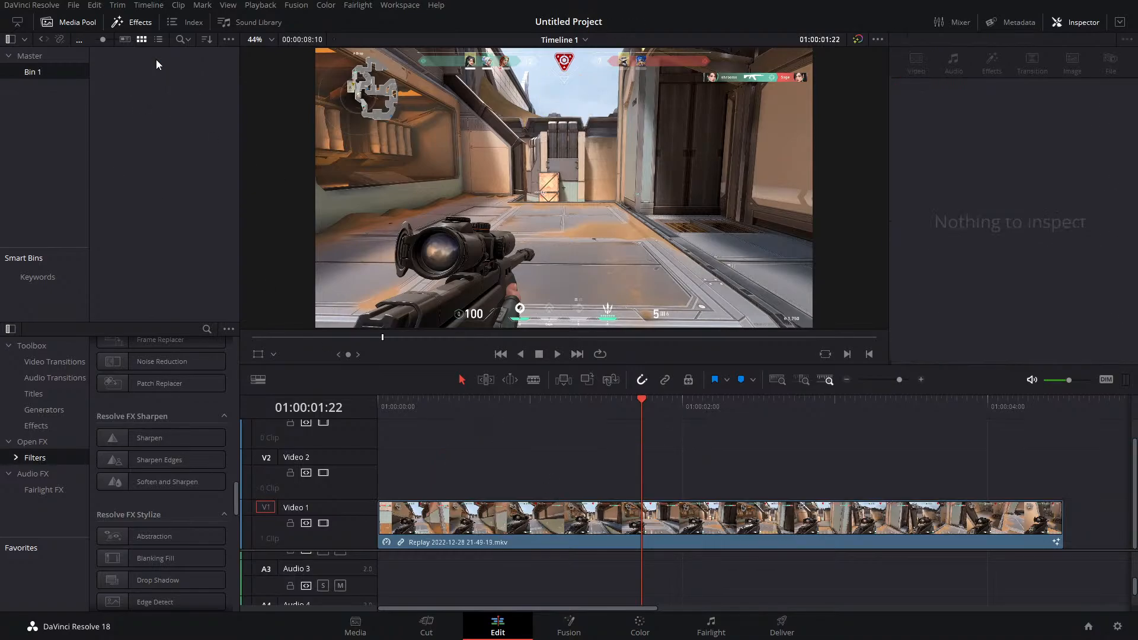
right_click(105, 61)
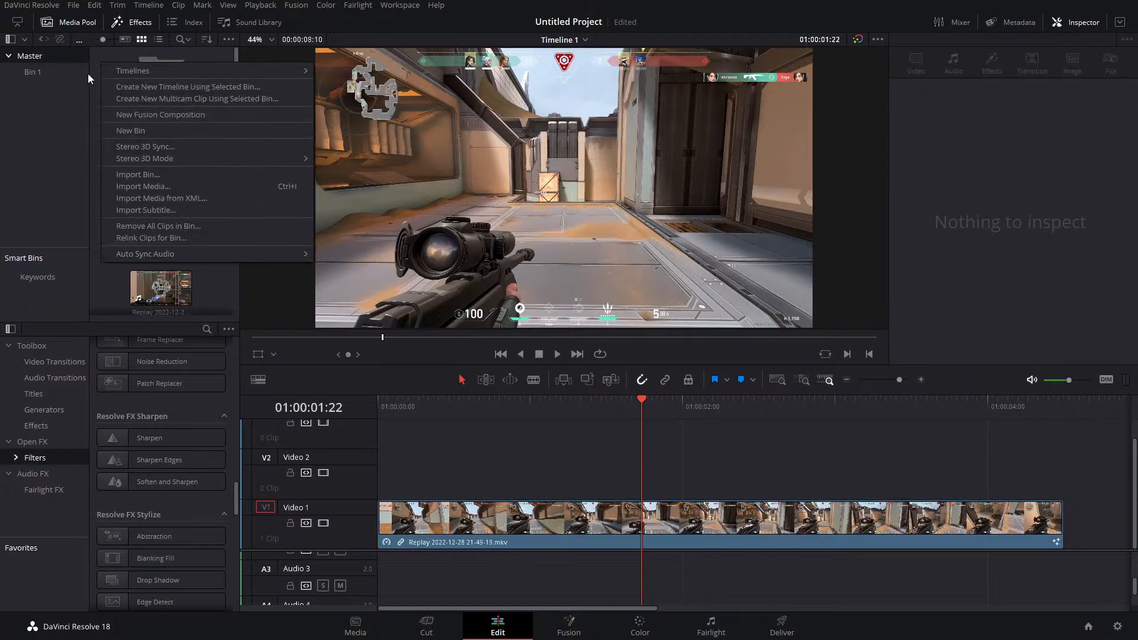
left_click(108, 58)
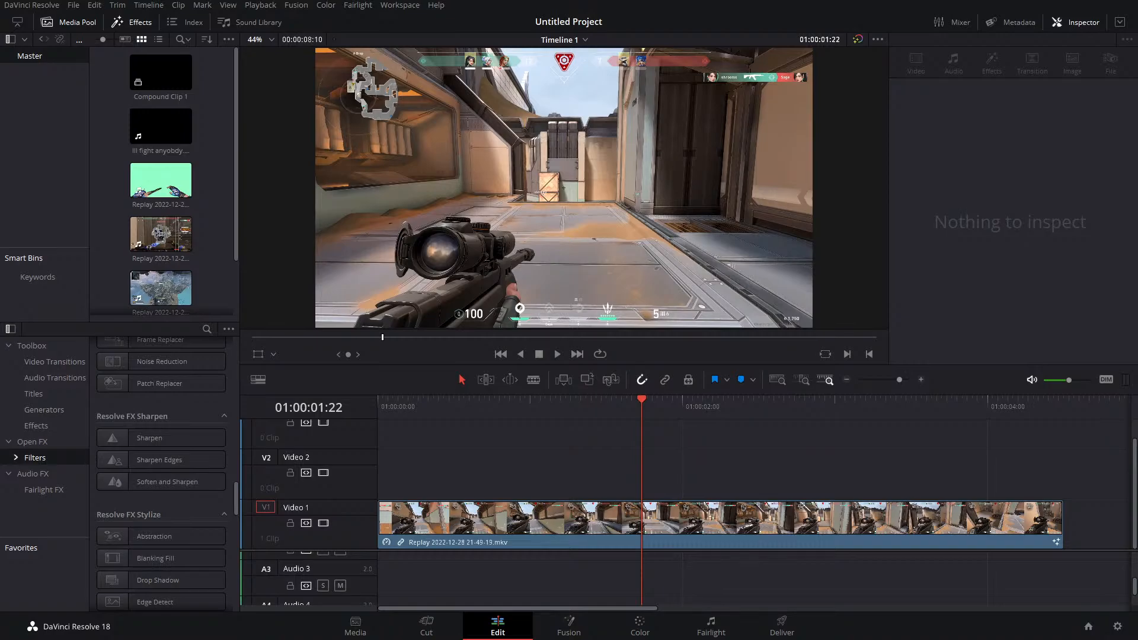
Show the retime controls on the Video 1 gameplay clip and park the playhead at 01:00:01:01
left_click(433, 442)
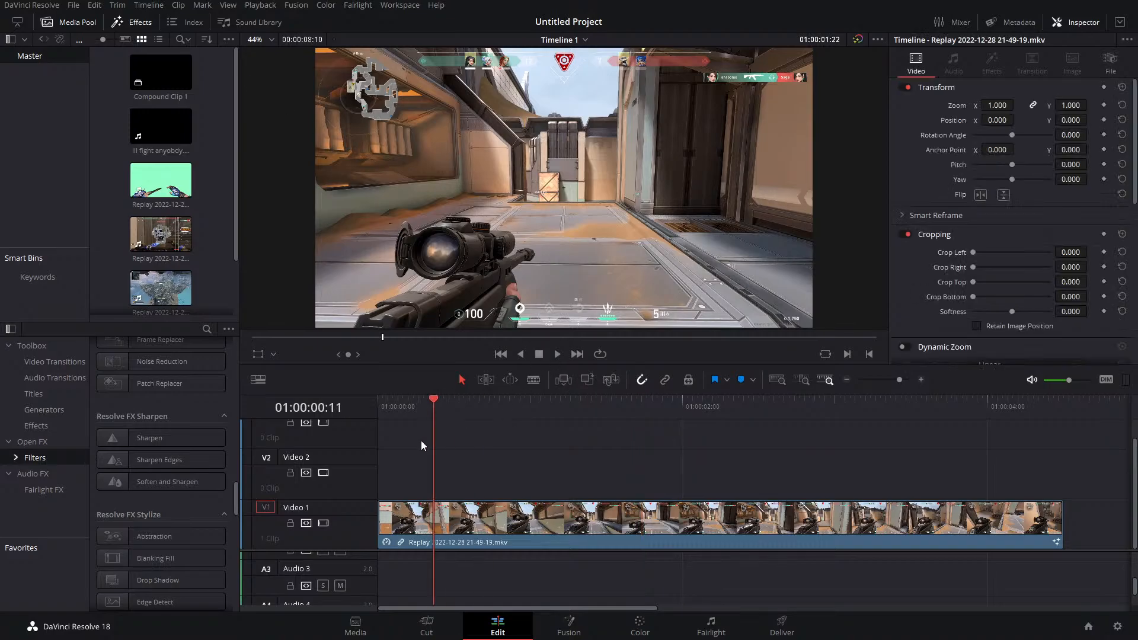
left_click(389, 543)
key("ctrl+r")
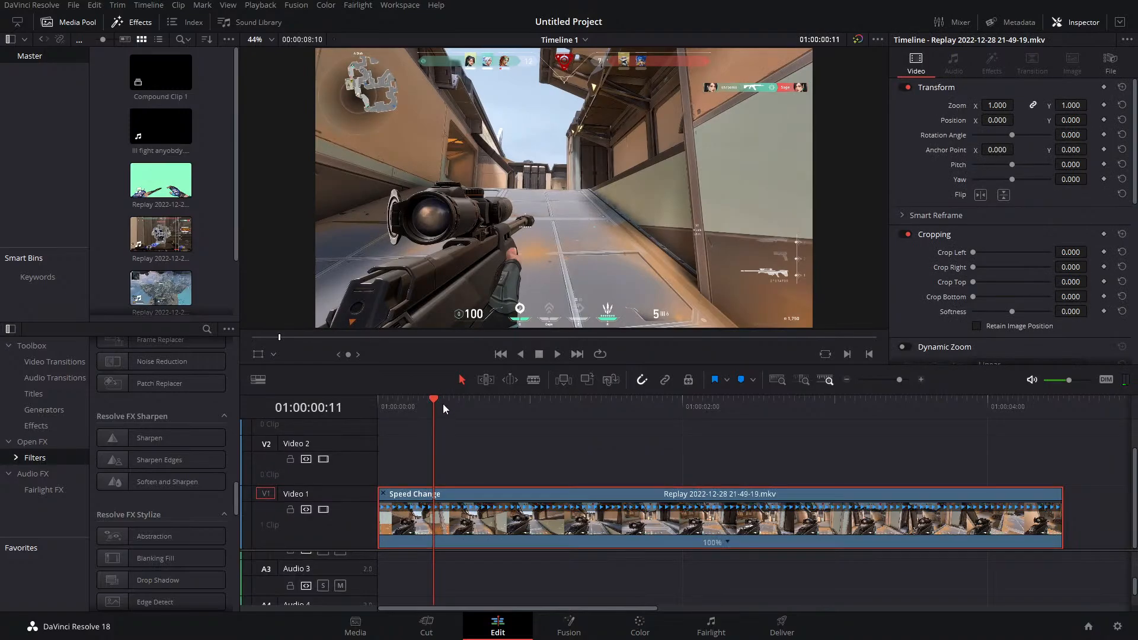
left_click_drag(435, 403, 534, 418)
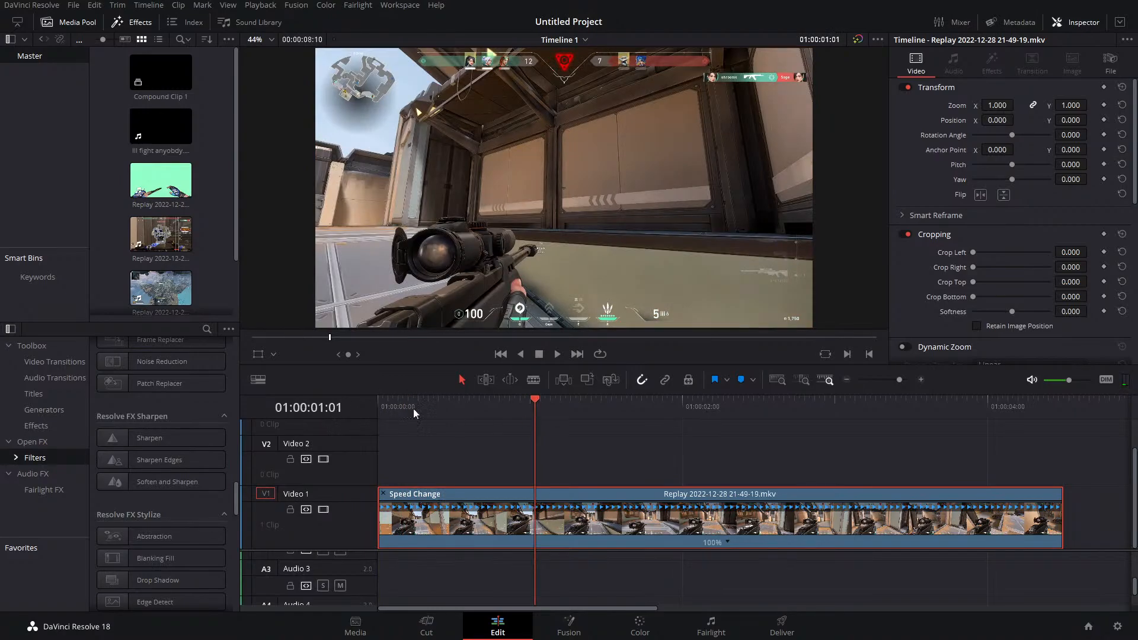
Add a speed point at 01:00:01:00 on the Video 1 clip and move it earlier so the first segment runs at 300%
left_click(530, 405)
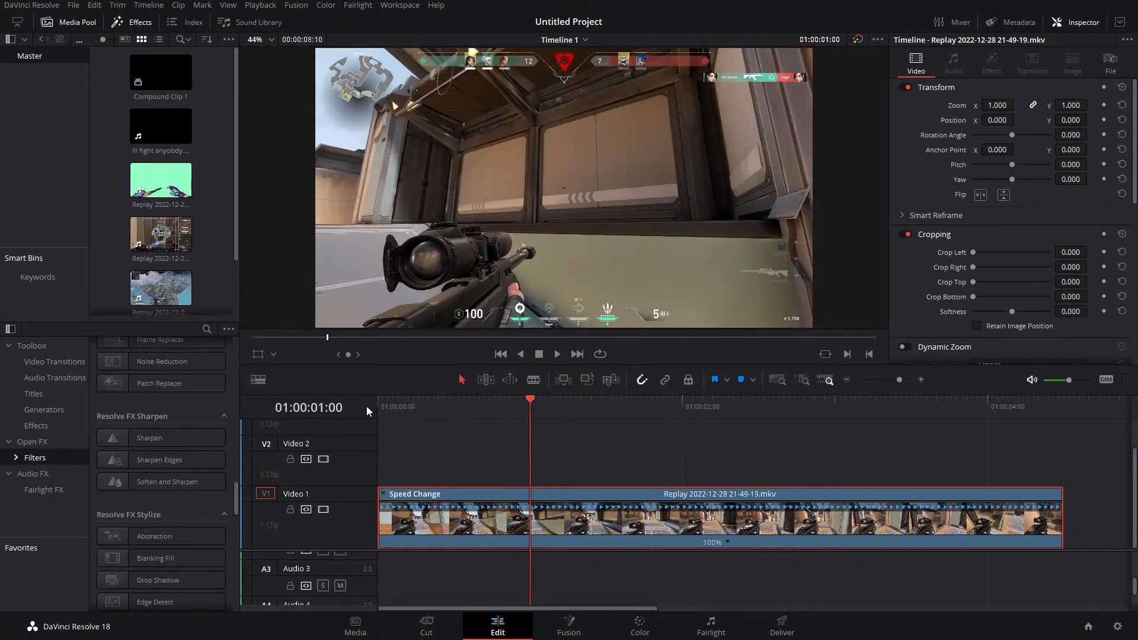
left_click(727, 541)
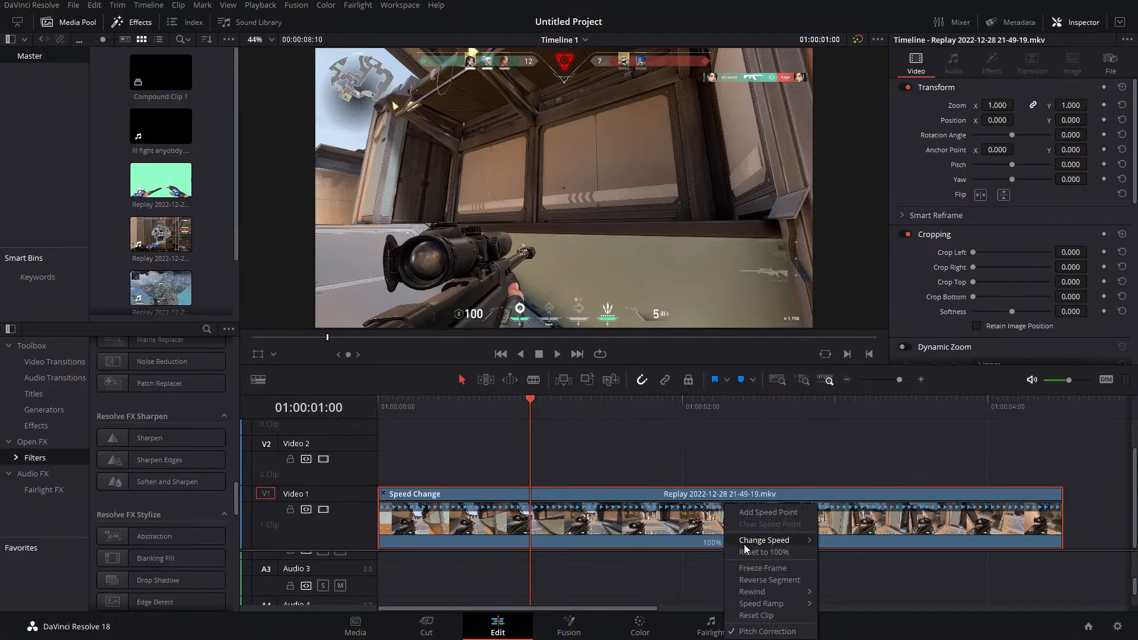
left_click(760, 514)
left_click_drag(529, 506, 427, 508)
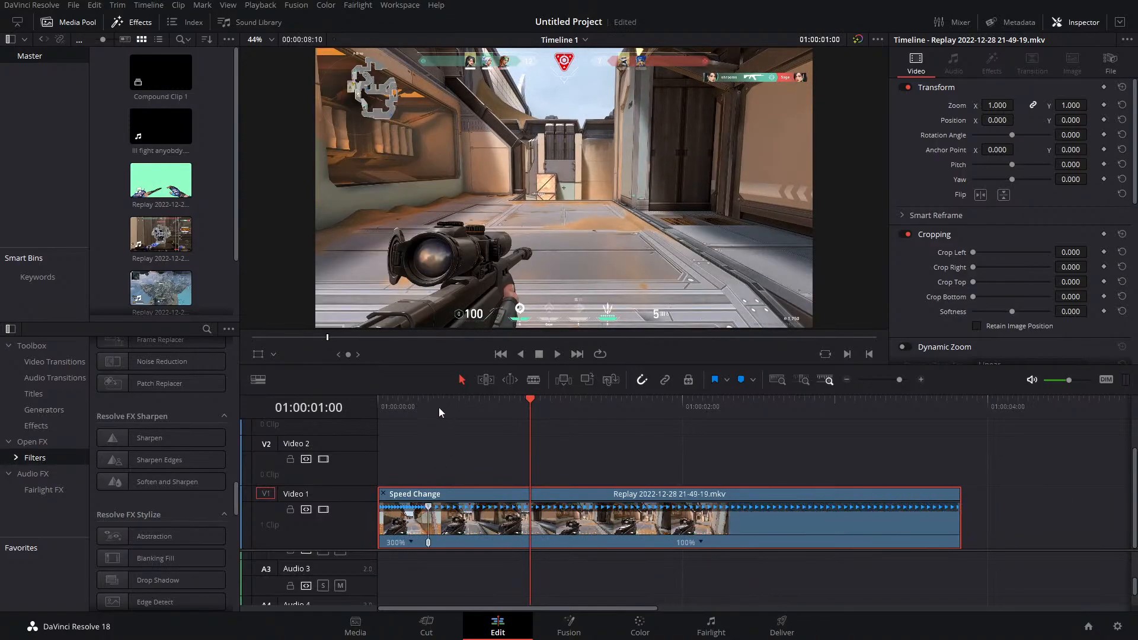
Scrub across the speed point, undo the last speed point move and return the playhead to 01:00:01:00
left_click_drag(434, 408, 427, 409)
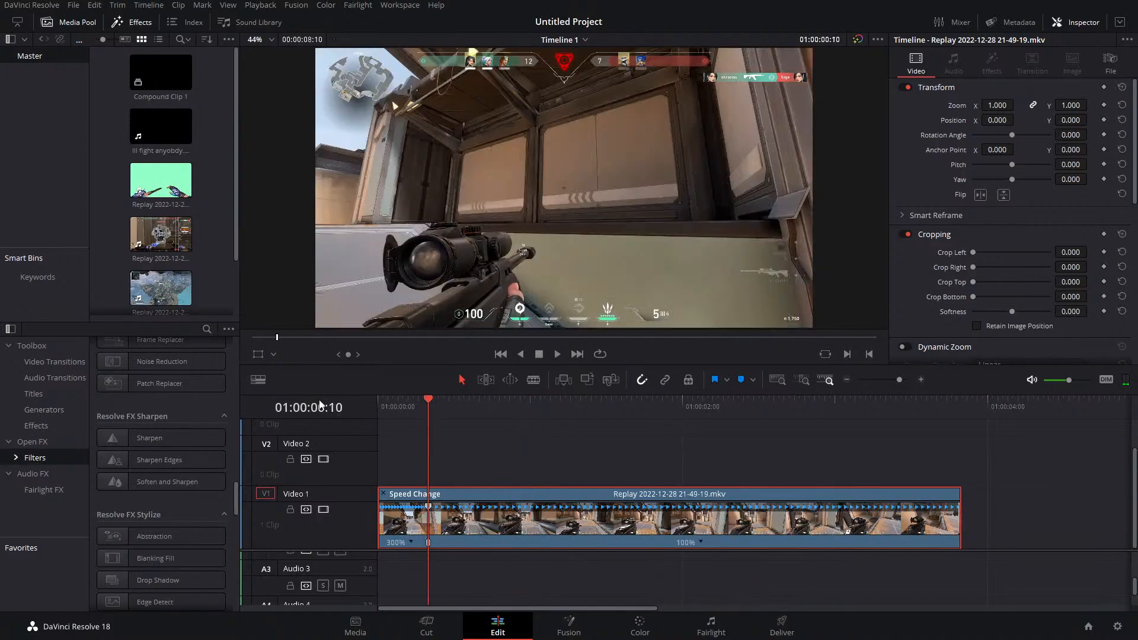
mouse_move(439, 401)
left_mouse_down()
mouse_move(492, 408)
mouse_move(444, 417)
left_mouse_up()
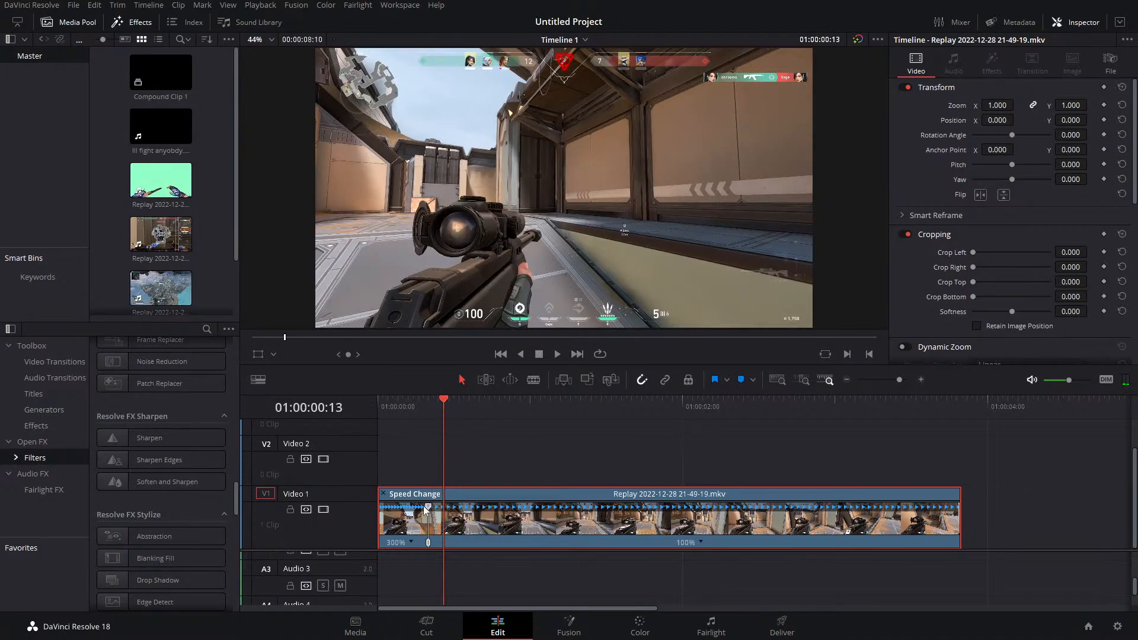
key("ctrl+z")
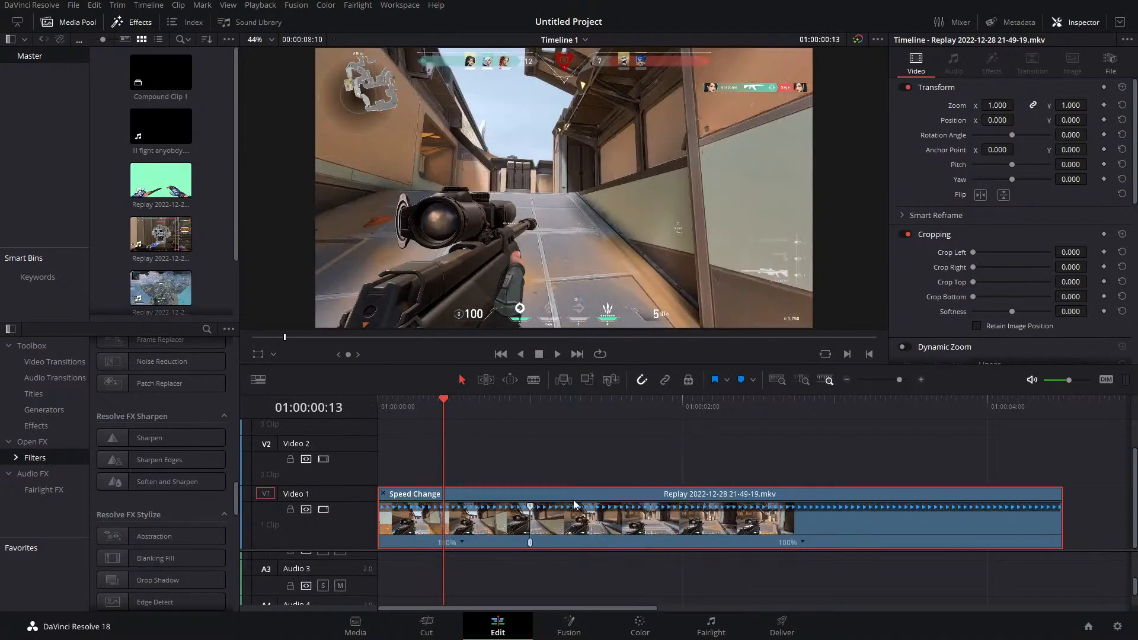
left_click_drag(514, 406, 528, 404)
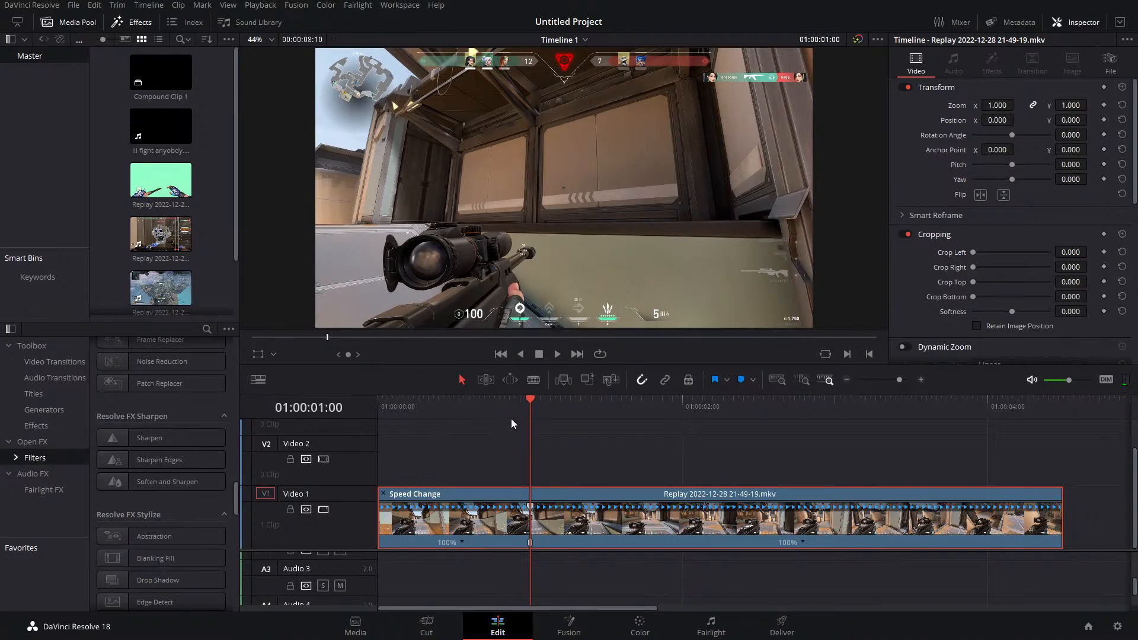
Change the speed of the Video 1 clip's first segment to 50%
left_click(464, 542)
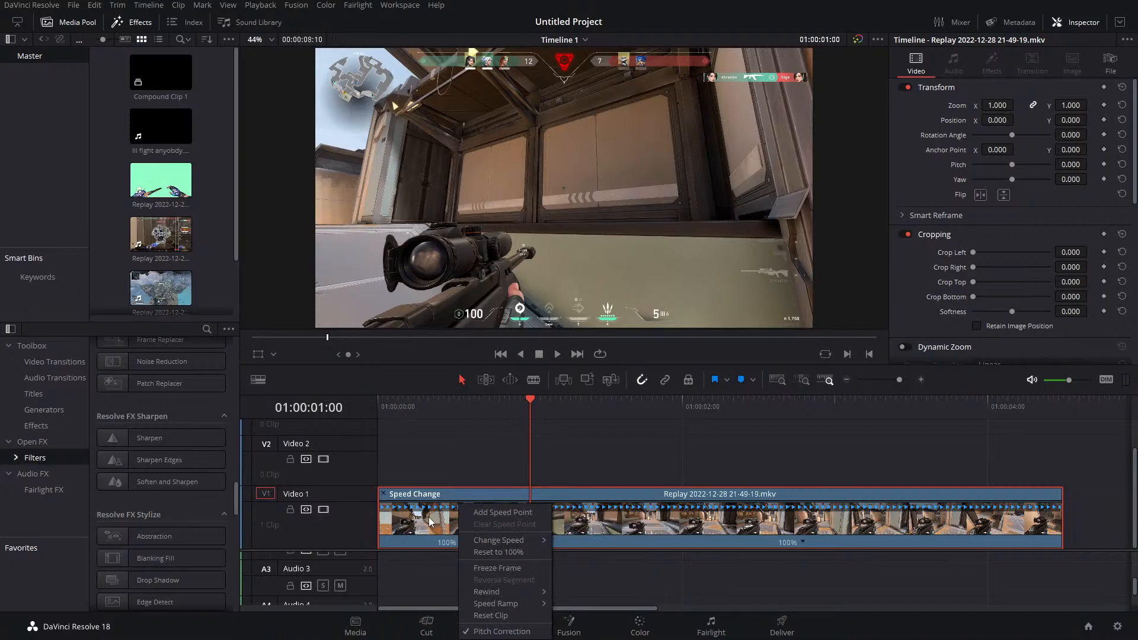
left_click(500, 512)
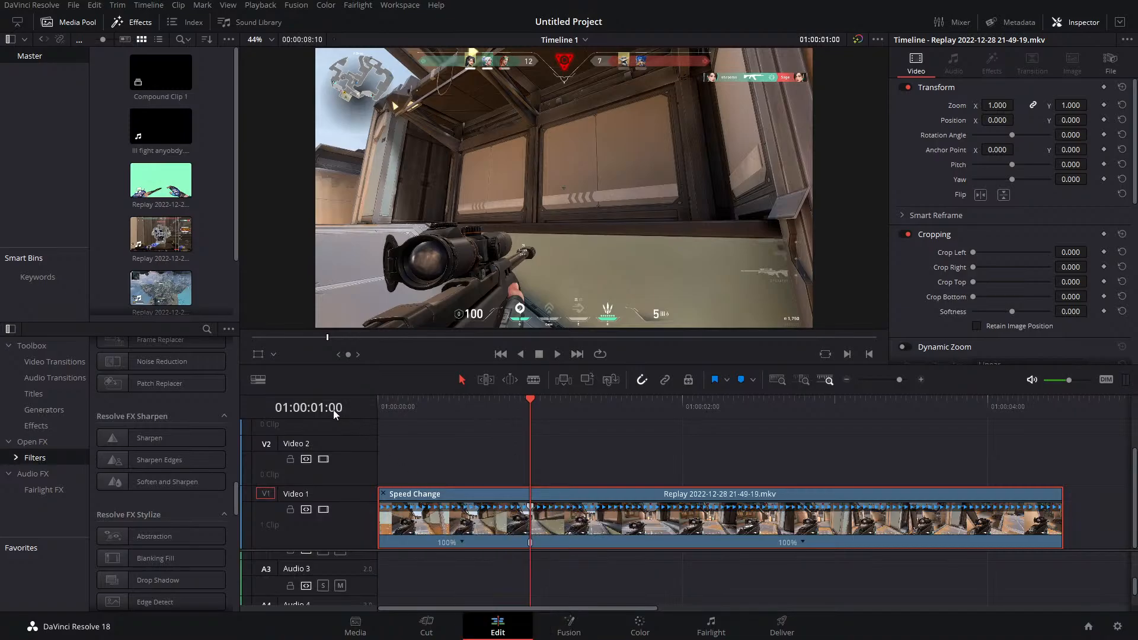
left_click(463, 542)
left_click(580, 532)
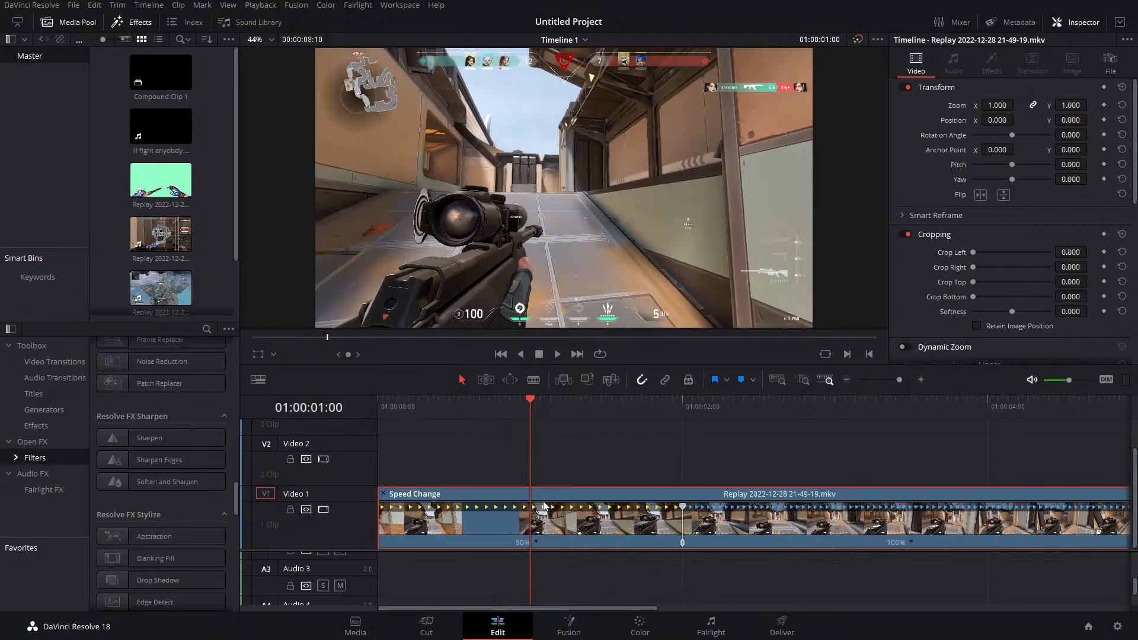
Change the first segment's speed to 200% and scrub across the speed point, parking the playhead at 01:00:00:29
left_click_drag(530, 402, 566, 456)
left_click(535, 543)
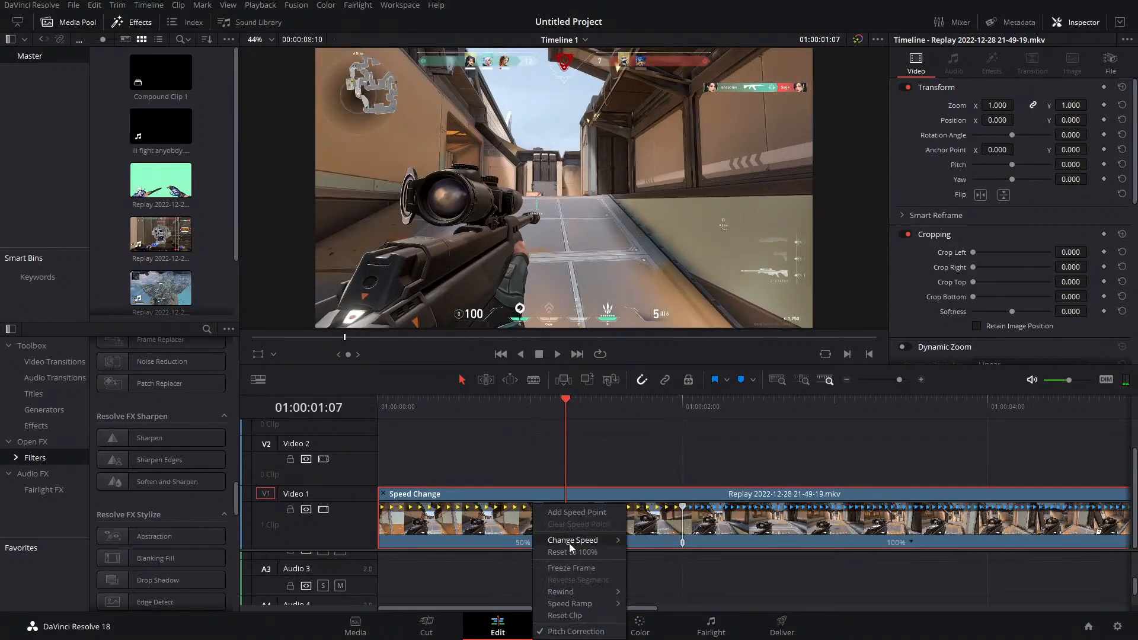
mouse_move(569, 541)
left_click(652, 608)
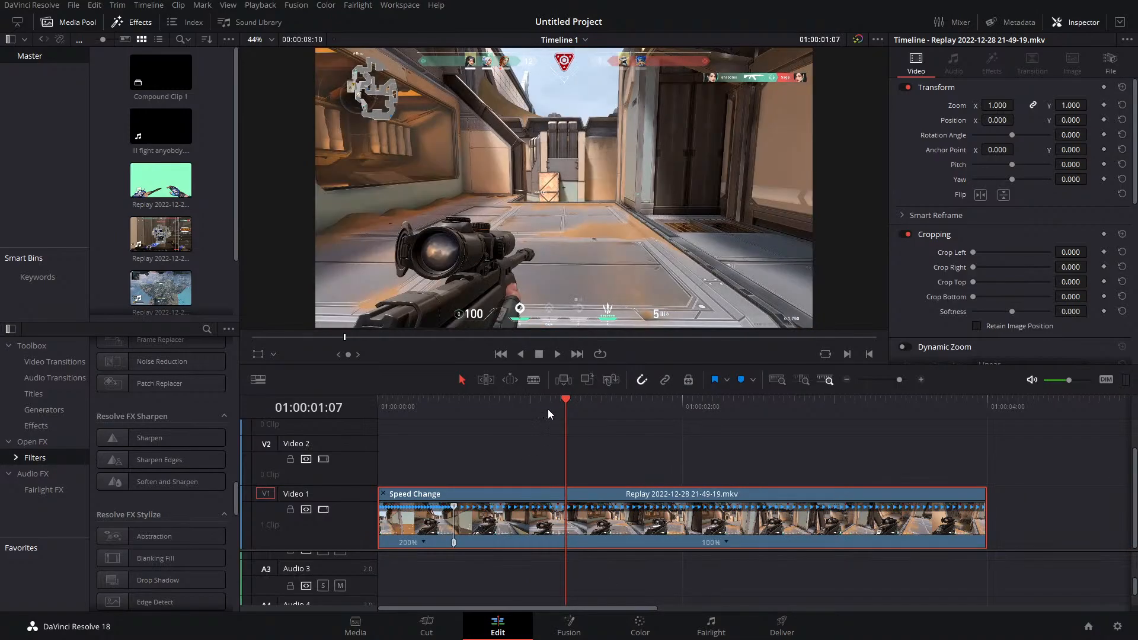
left_click(453, 405)
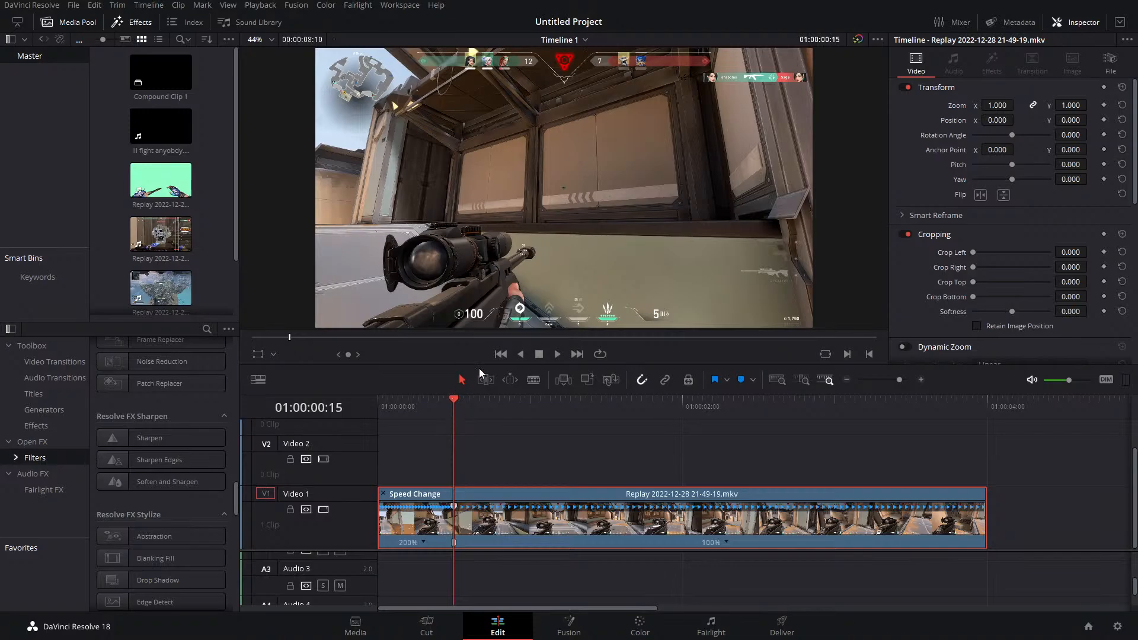
left_click_drag(453, 407, 529, 400)
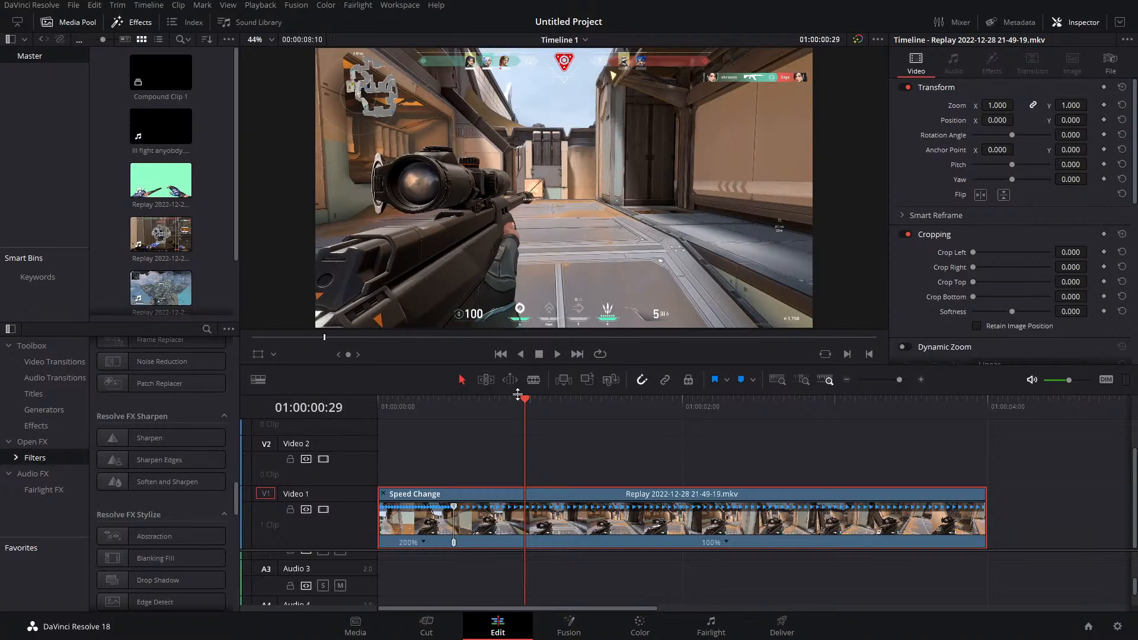
left_click(227, 6)
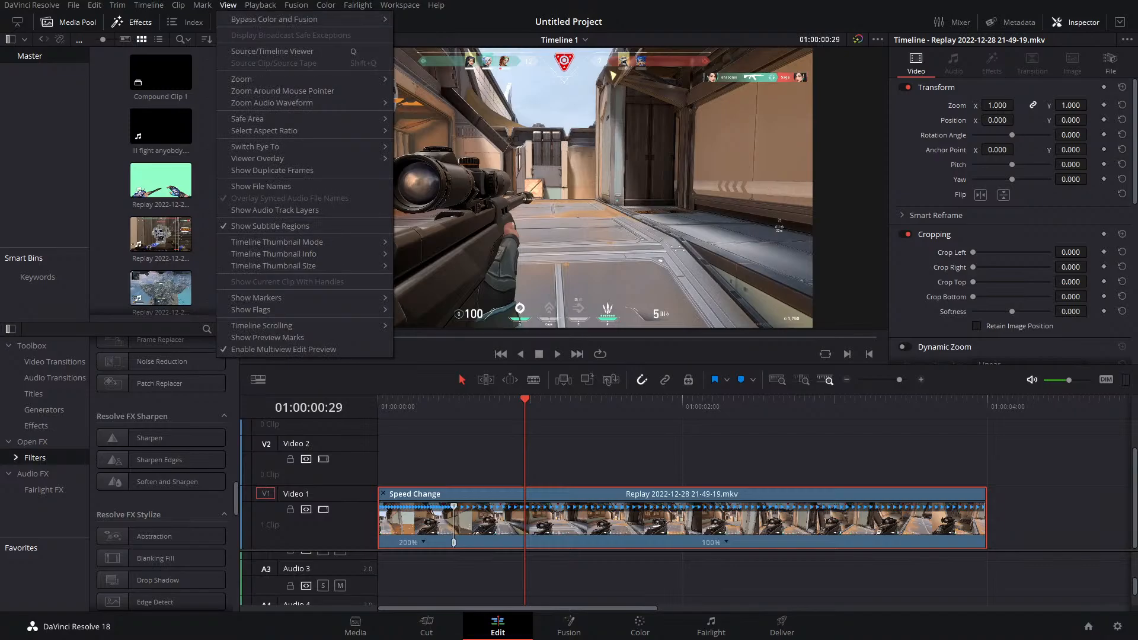
mouse_move(253, 248)
left_click(22, 119)
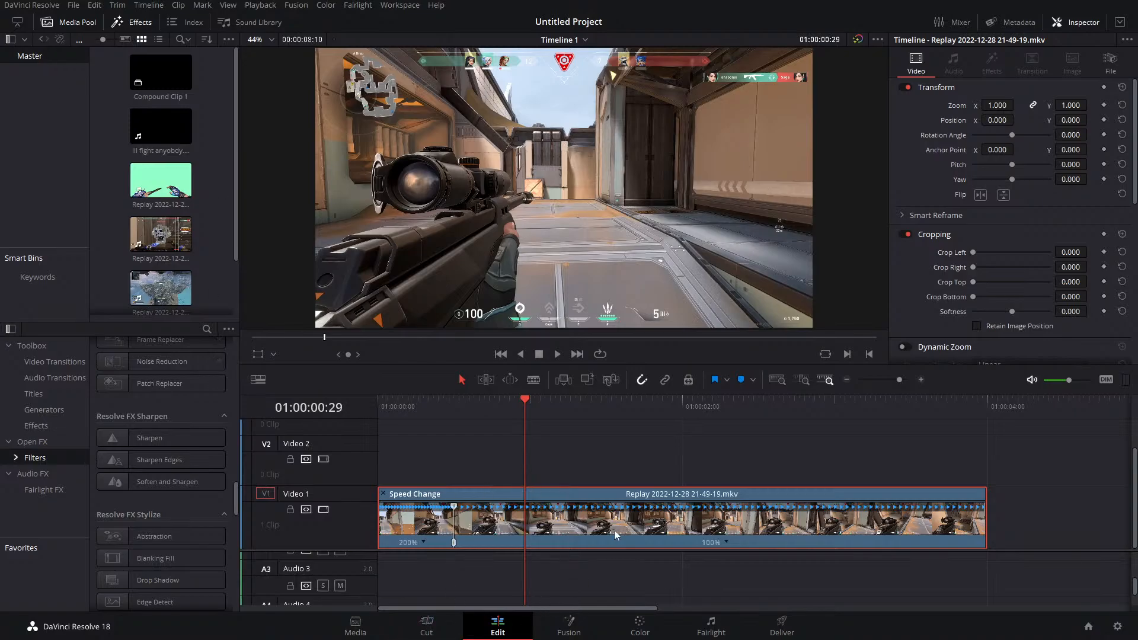
Reset both speed segments of the Video 1 clip to 100% and reset the clip to remove its speed point
left_click(727, 542)
left_click(764, 552)
left_click(423, 542)
left_click(453, 553)
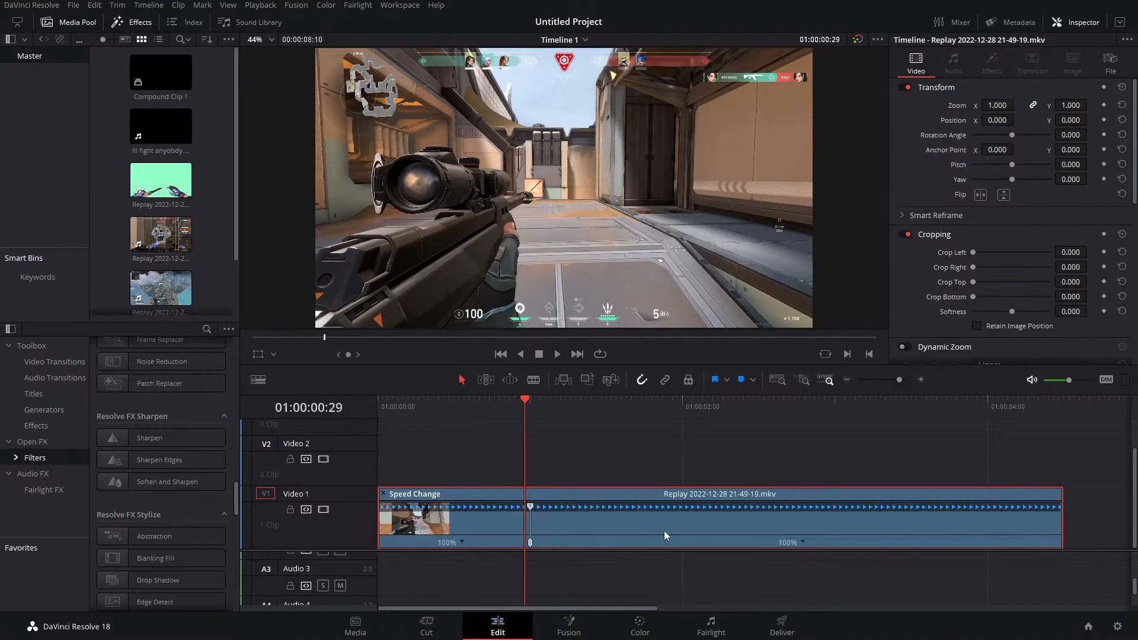
left_click(805, 542)
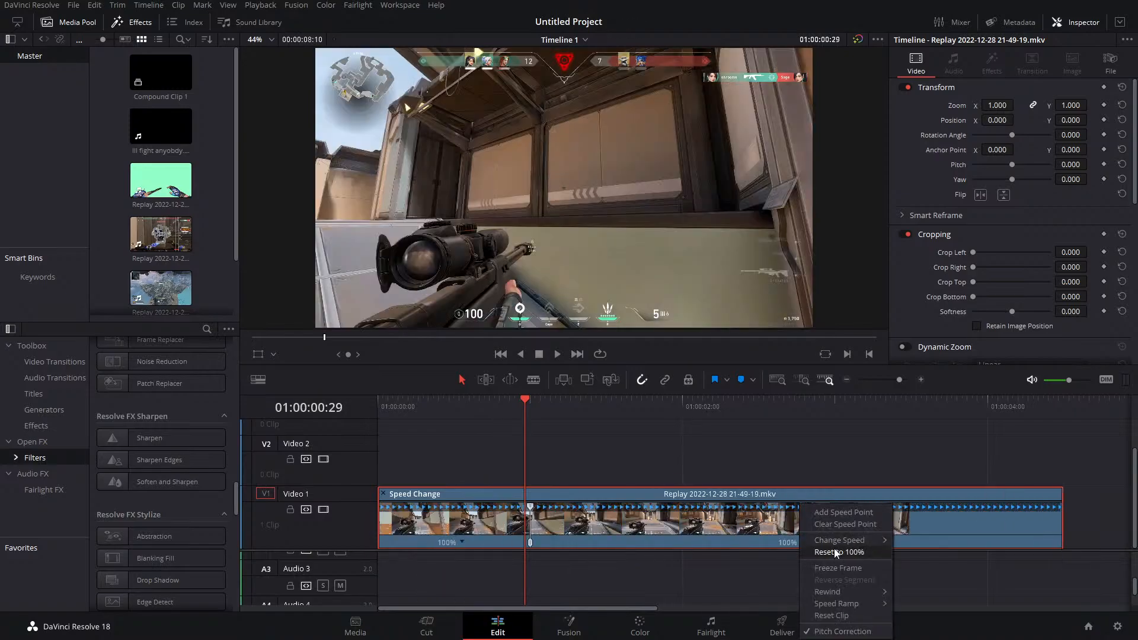
left_click(834, 553)
left_click(804, 542)
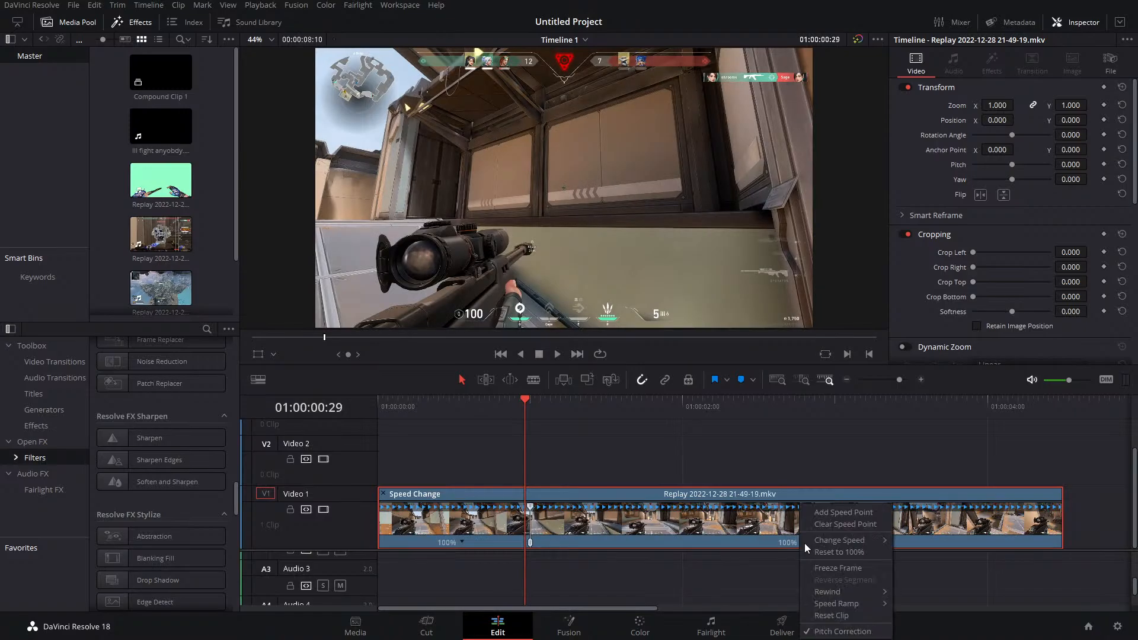
left_click(836, 614)
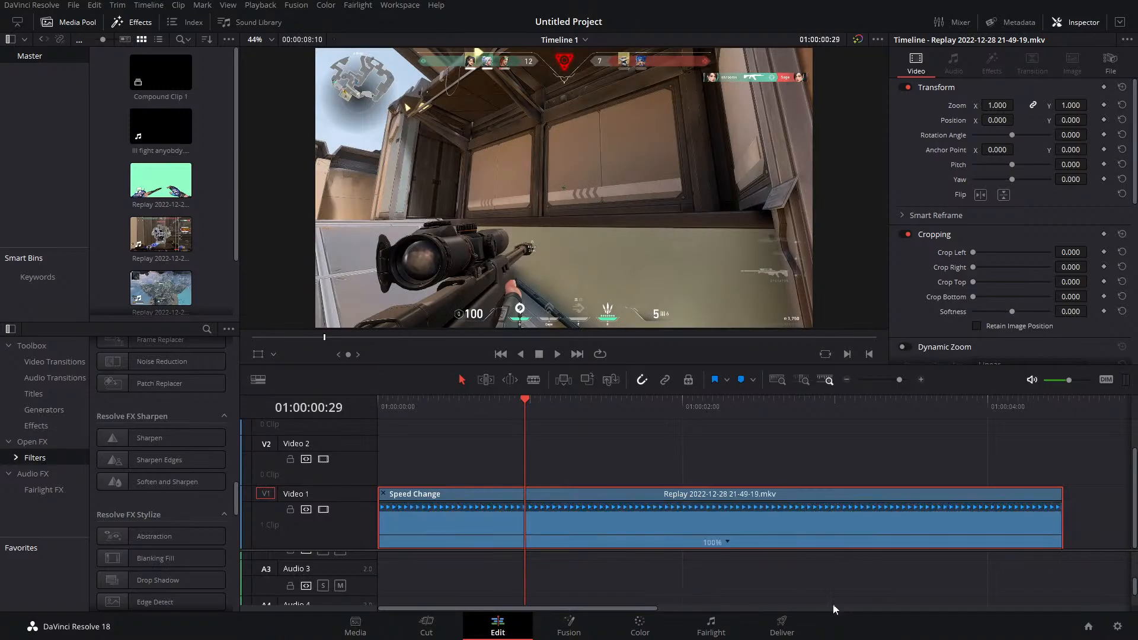
Switch to the Color page and shift node 01's Offset wheel toward blue, to about -0.20, 28.50 and 63.37
left_click(645, 630)
right_click(721, 100)
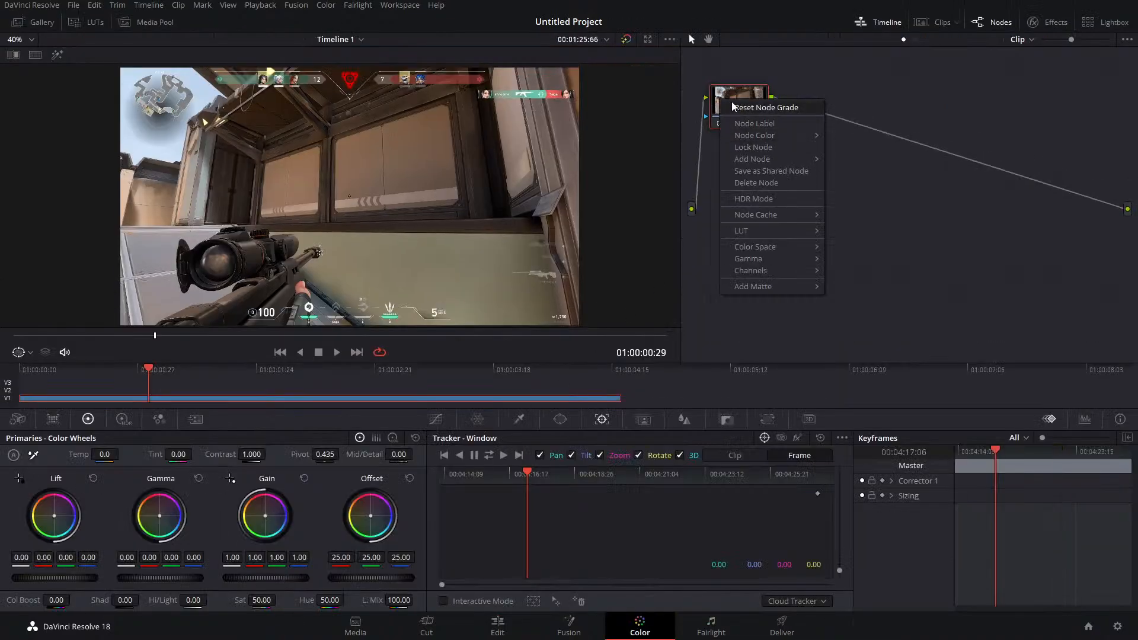
left_click(732, 94)
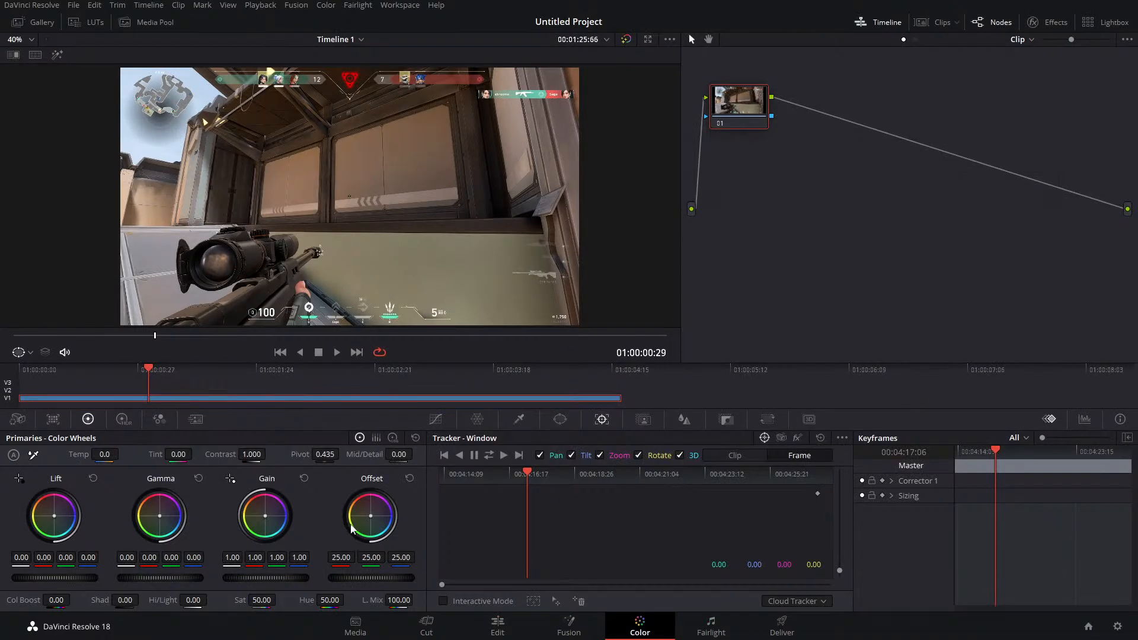
left_click_drag(351, 528, 357, 520)
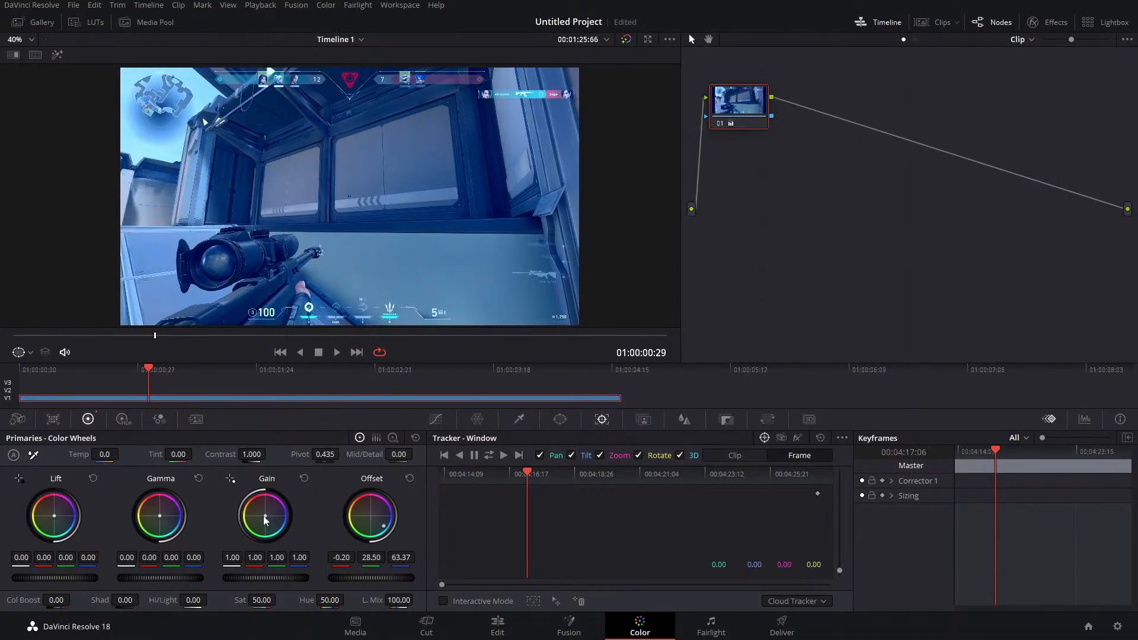
Push Gamma (0.16, -0.03, -0.09) and Lift (0.14, -0.03, -0.11) toward red, and Gain (0.81, 1.01, 1.50) toward blue
left_click_drag(159, 519, 154, 512)
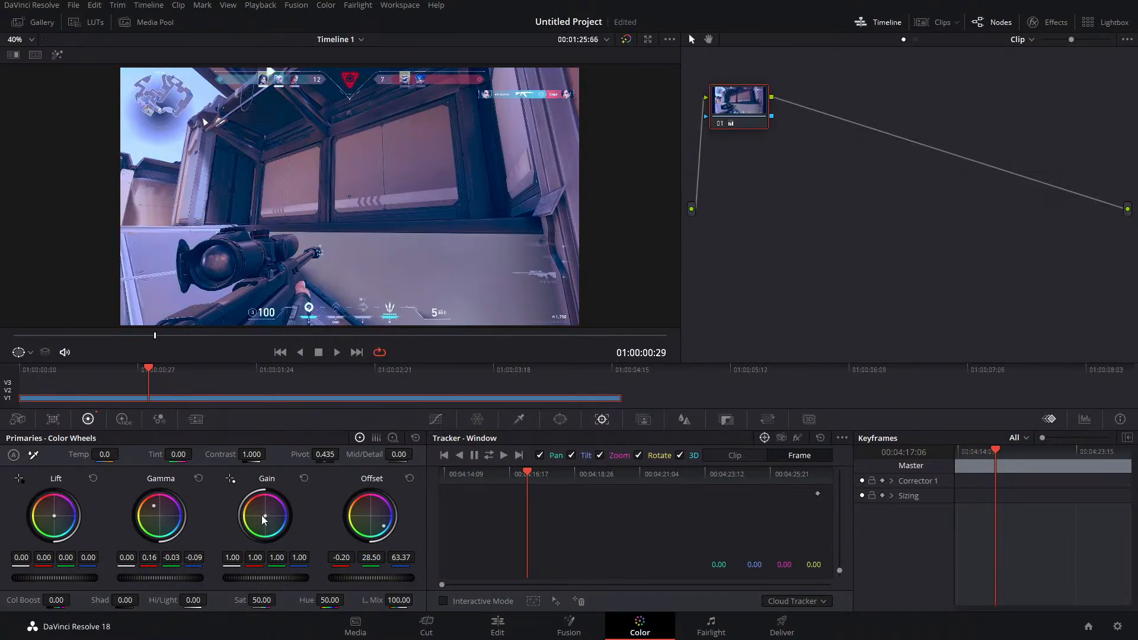
left_click_drag(262, 514, 266, 517)
left_click_drag(55, 515, 51, 514)
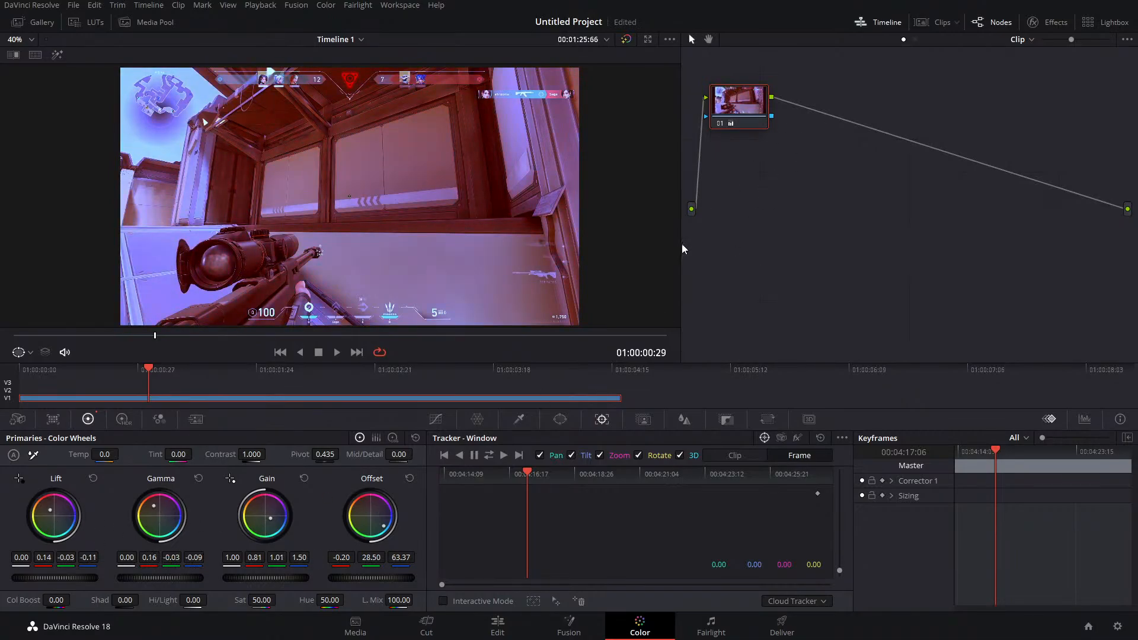
Shape the custom luminance curve with three points in the shadows, midtones and highlights, pulling the midtone point down
left_click(435, 420)
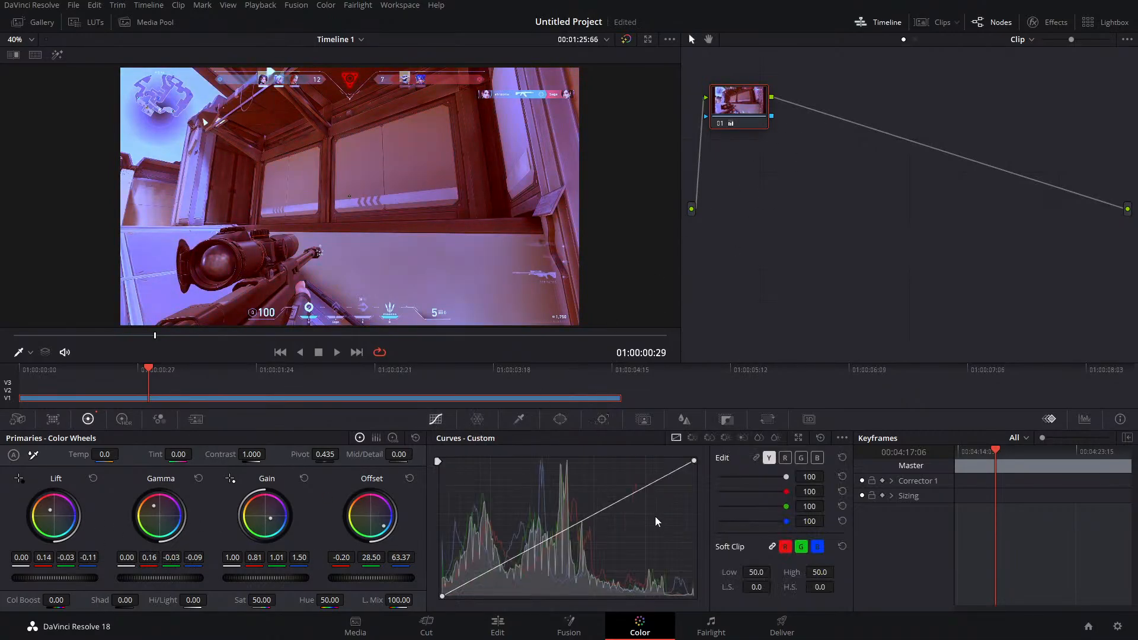
left_click(644, 486)
left_click_drag(572, 525, 572, 549)
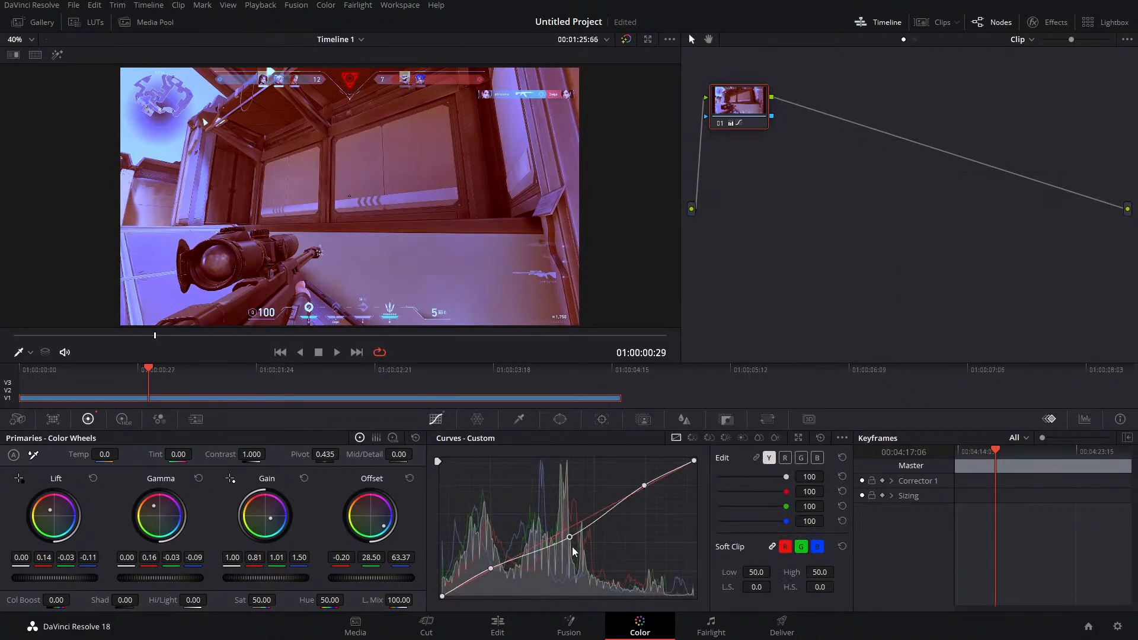
left_click(490, 569)
Grab a still of the graded frame and show it in the Gallery
scroll(318, 216, "down", 1)
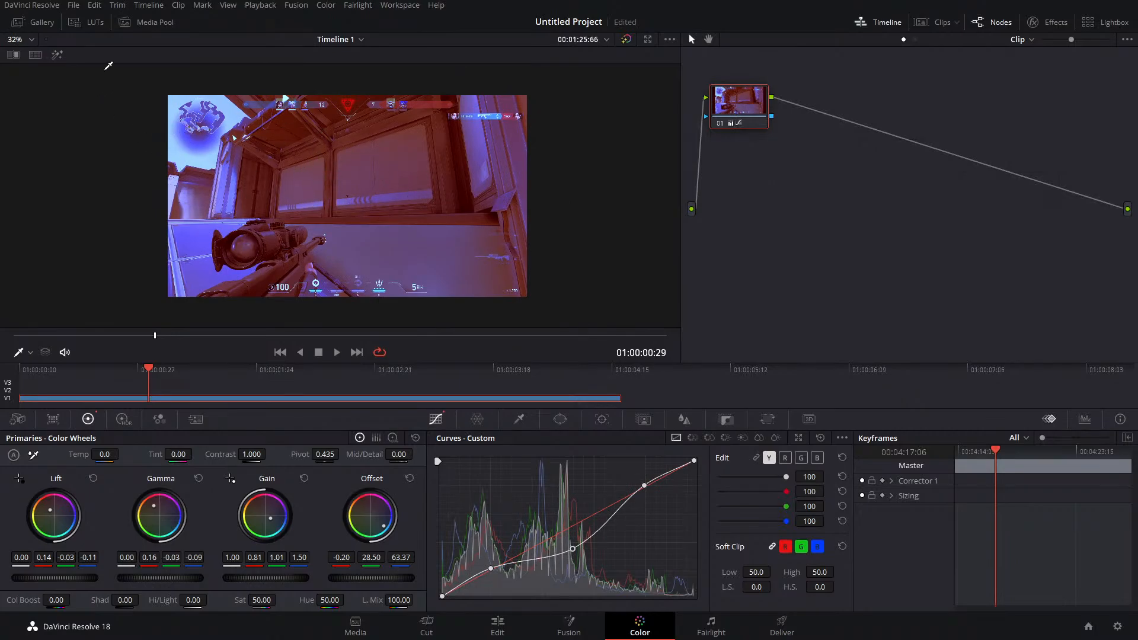
left_click(35, 23)
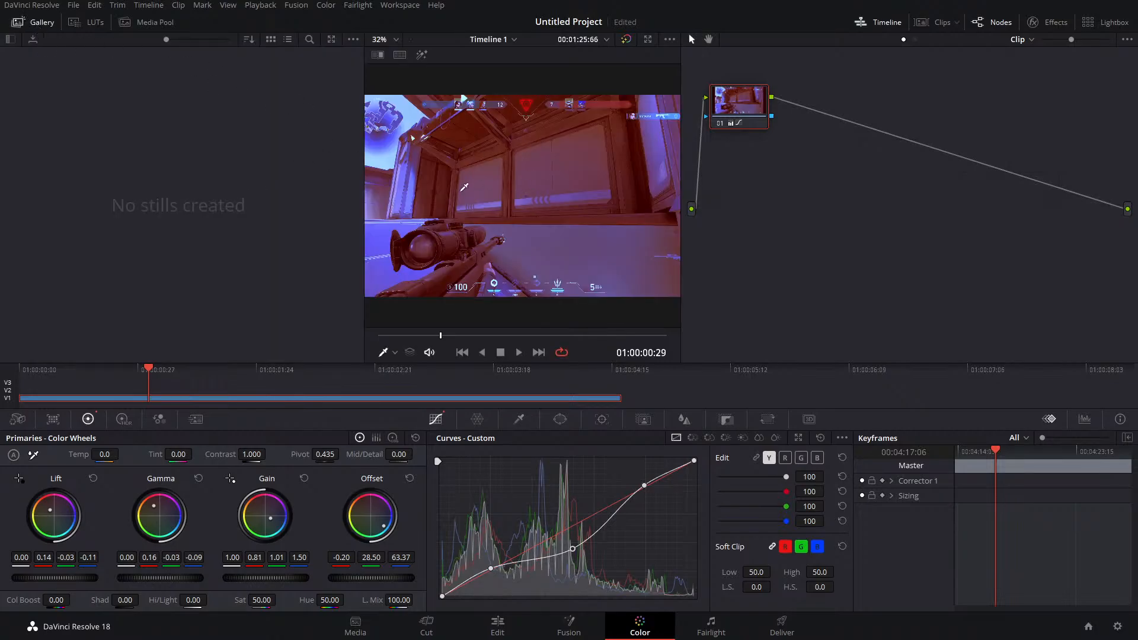
scroll(441, 161, "down", 1)
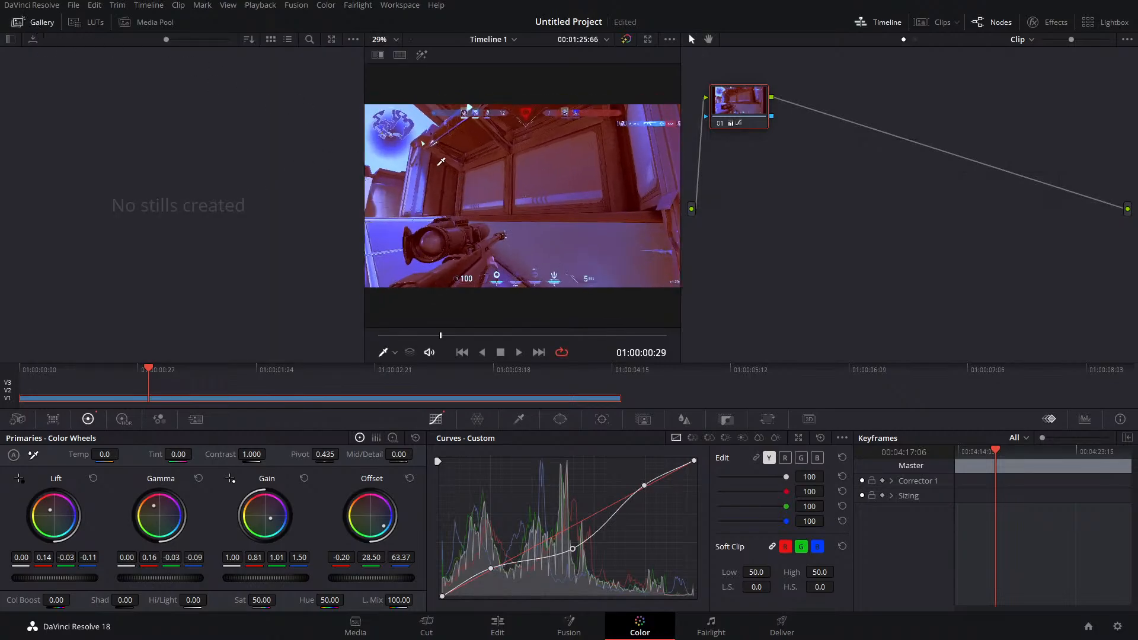
left_click(26, 25)
right_click(349, 214)
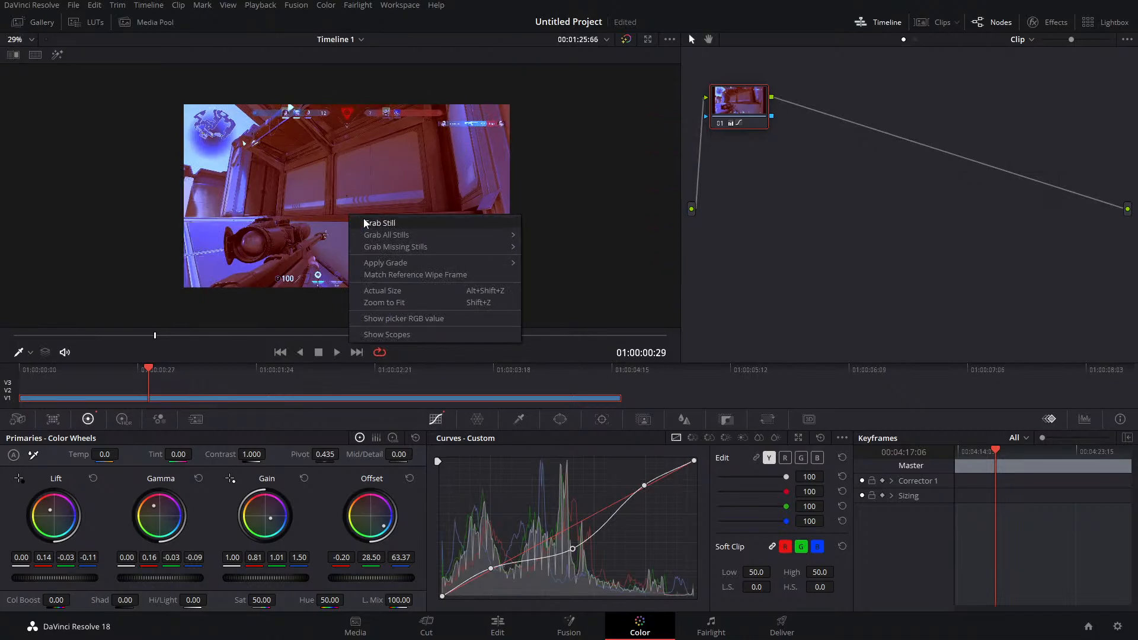
left_click(380, 223)
left_click(51, 24)
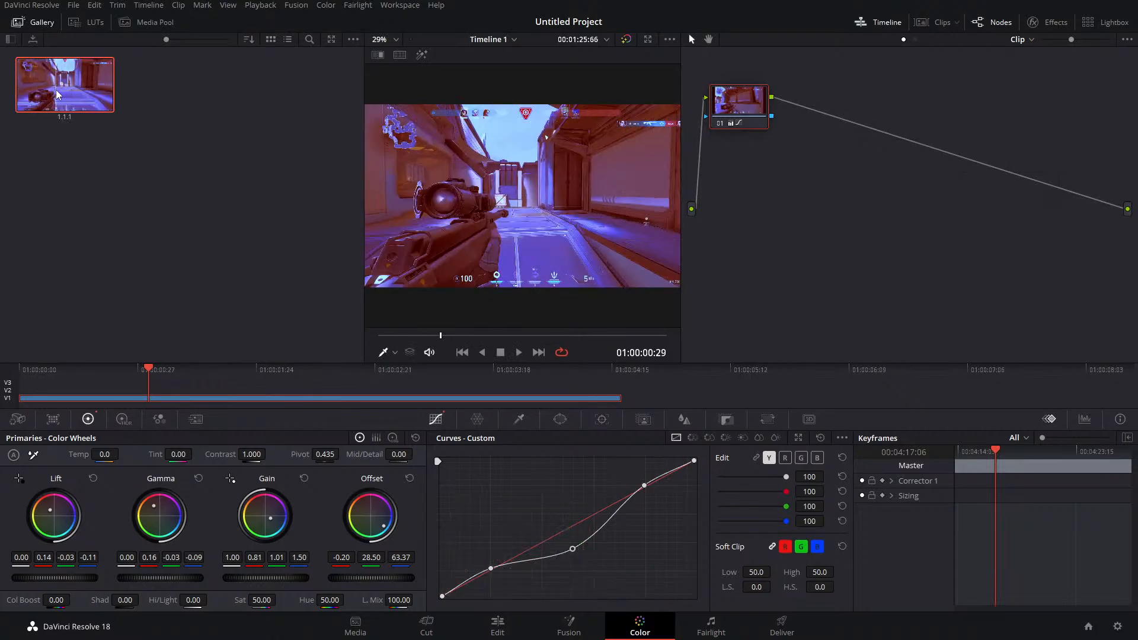
On the Edit page, duplicate the Video 1 clip directly after the original and park the playhead at 01:00:04:15
left_click(498, 625)
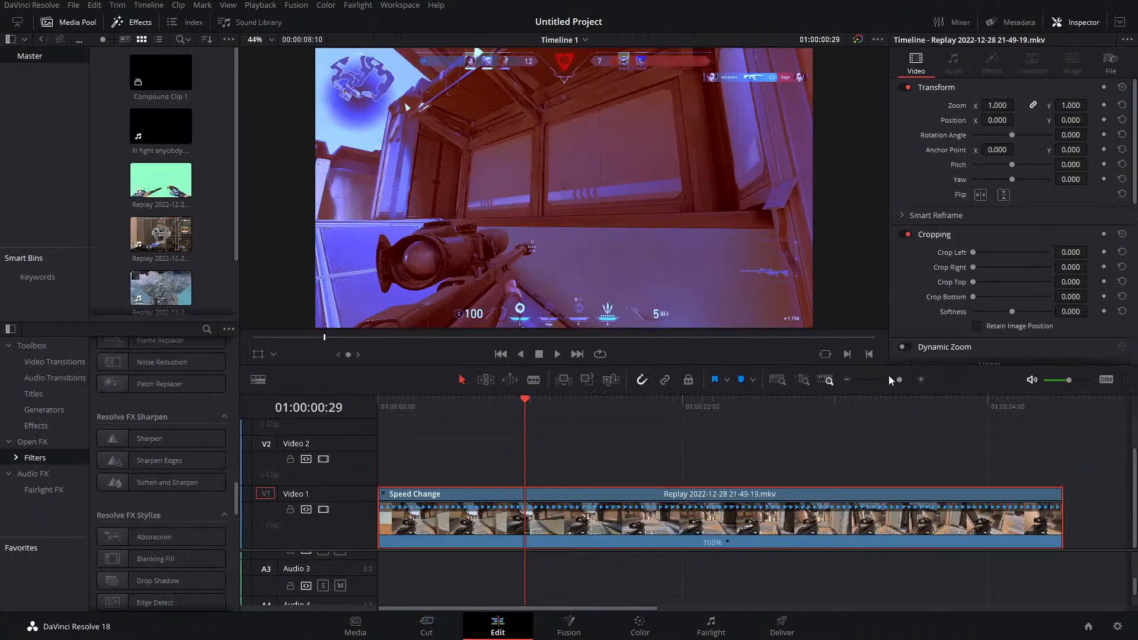
left_click_drag(895, 380, 892, 382)
left_click_drag(457, 529, 622, 520)
left_click(550, 407)
On the Color page, reset the node grade of the duplicated second clip
left_click(639, 625)
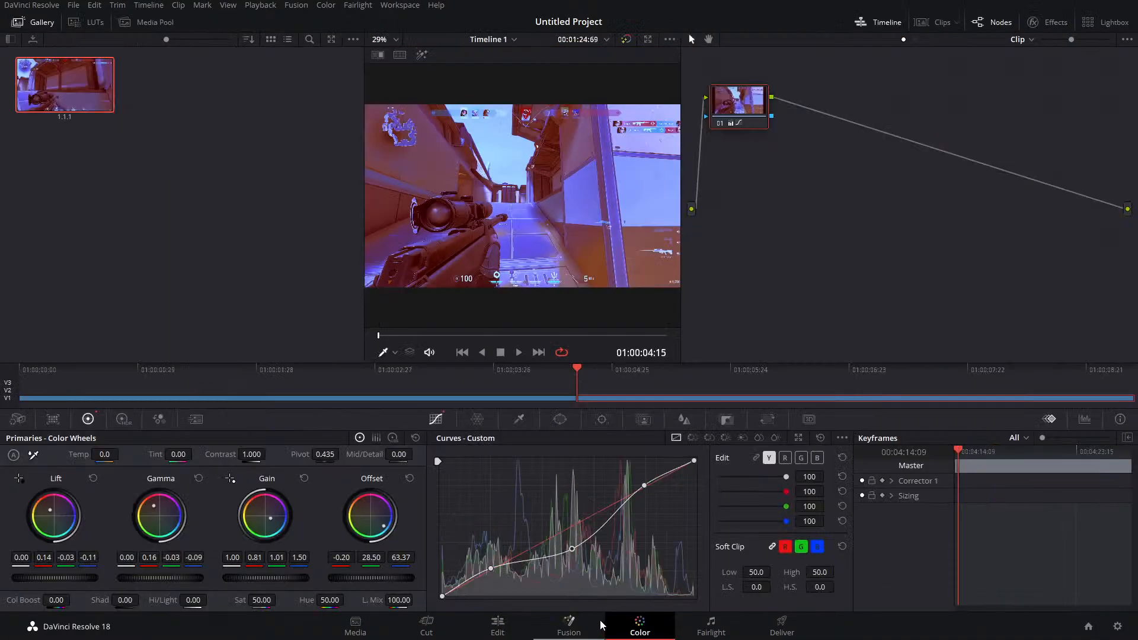
right_click(749, 120)
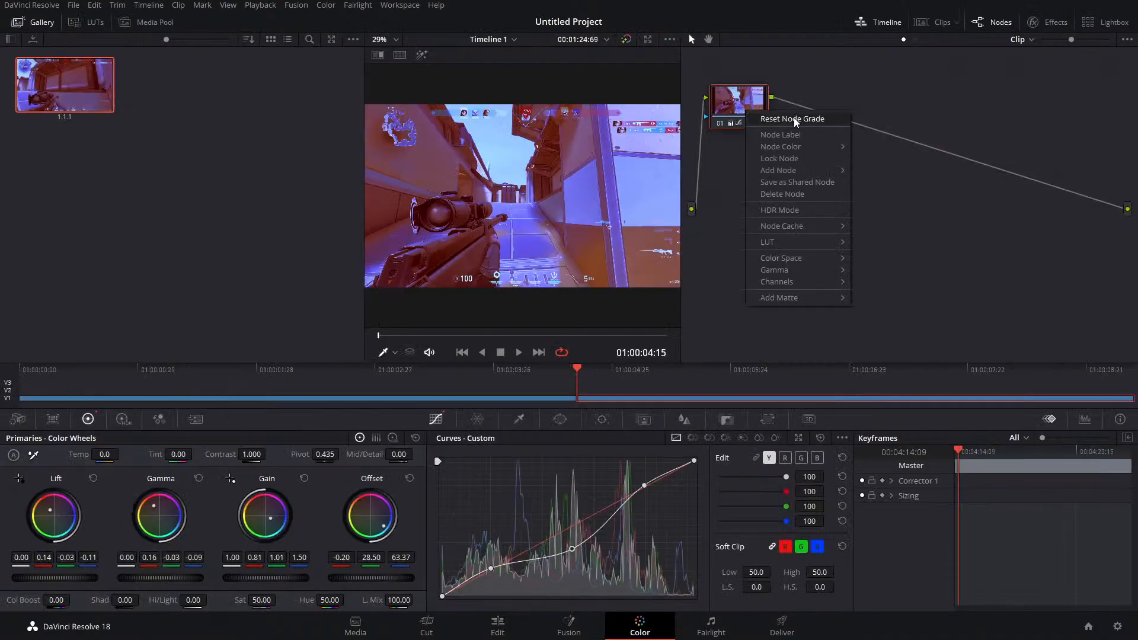
left_click(794, 121)
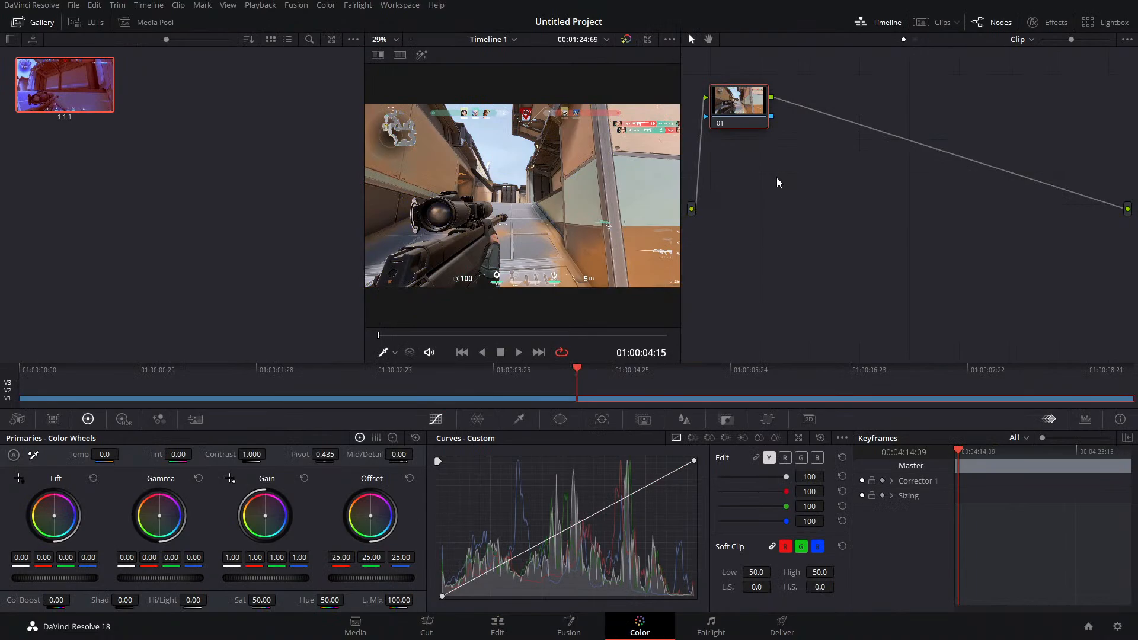
On the Edit page, compare the frames of the first and second clips, then view the second clip on the Fusion page
left_click(497, 625)
left_click(495, 418)
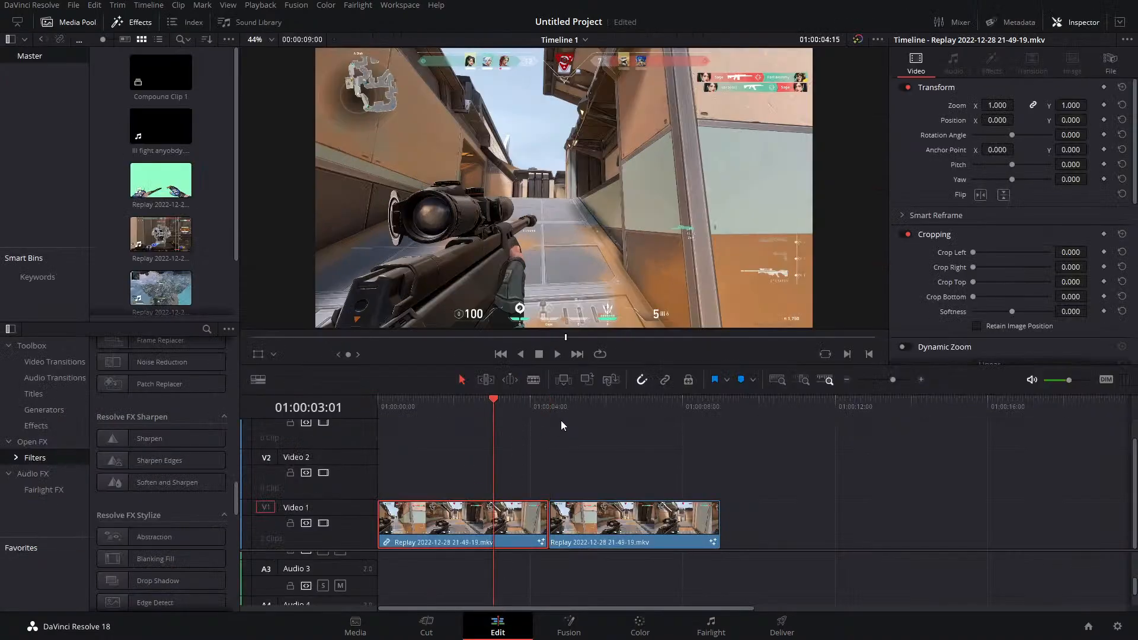
left_click(557, 406)
left_click(572, 624)
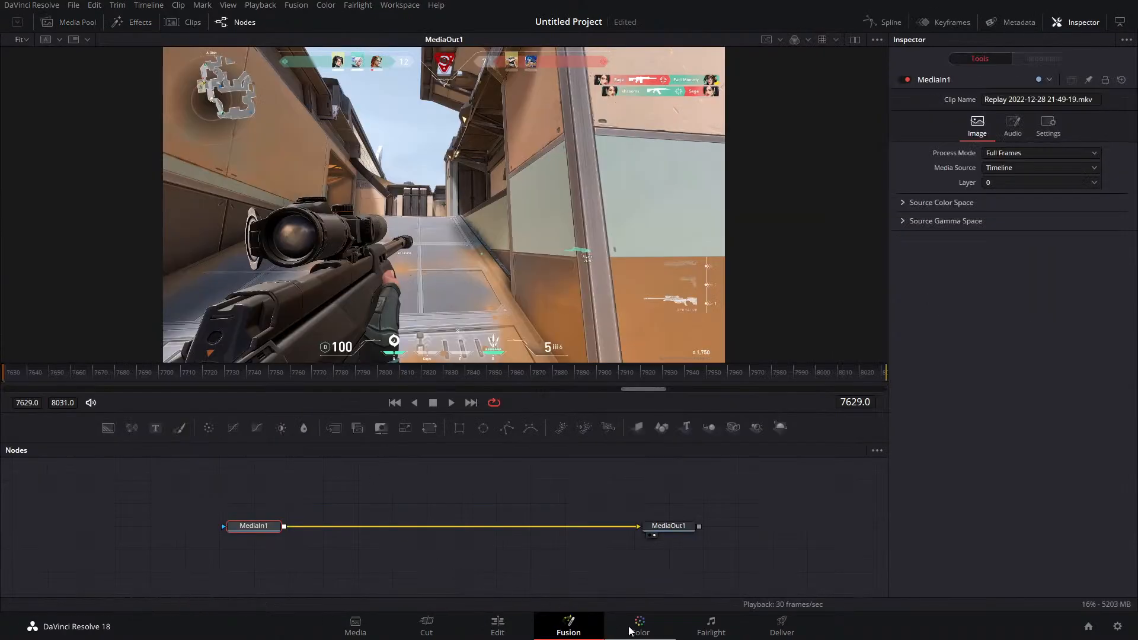
Return to the Color page, apply the grade from still 1.1.1 to the second clip and check both clips in the timeline
left_click(629, 625)
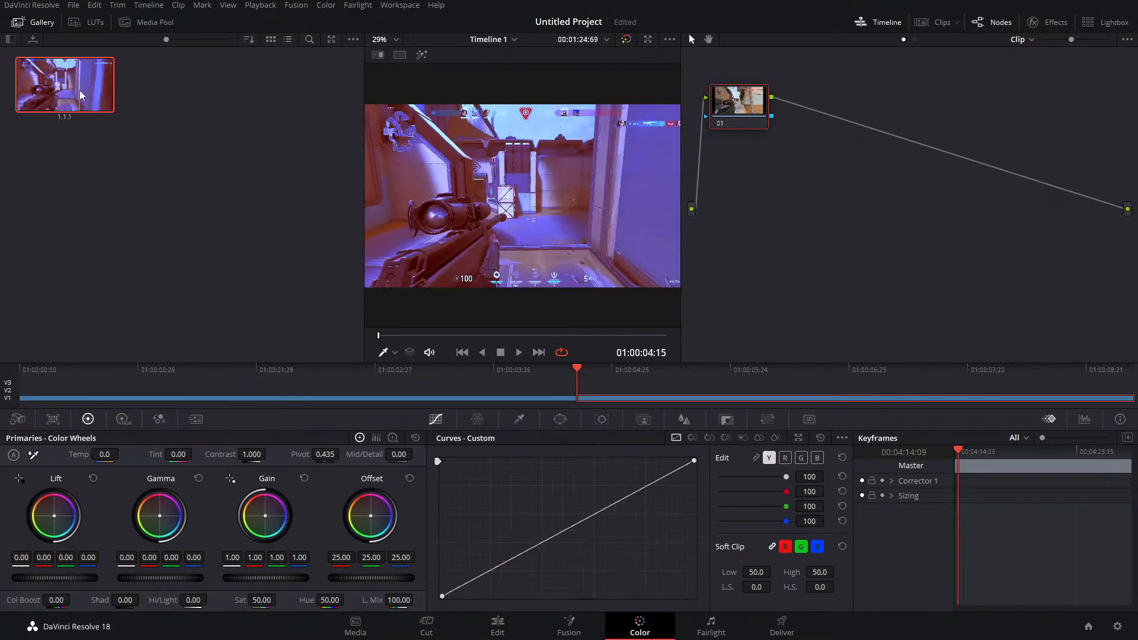
double_click(108, 98)
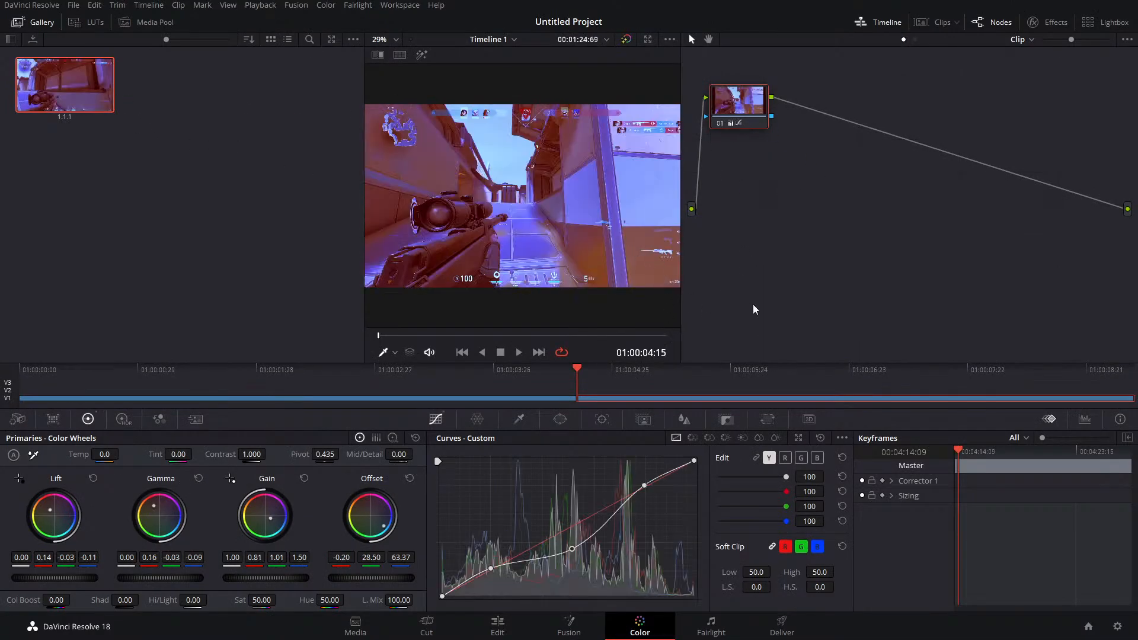
left_click(559, 398)
left_click(597, 399)
left_click(541, 403)
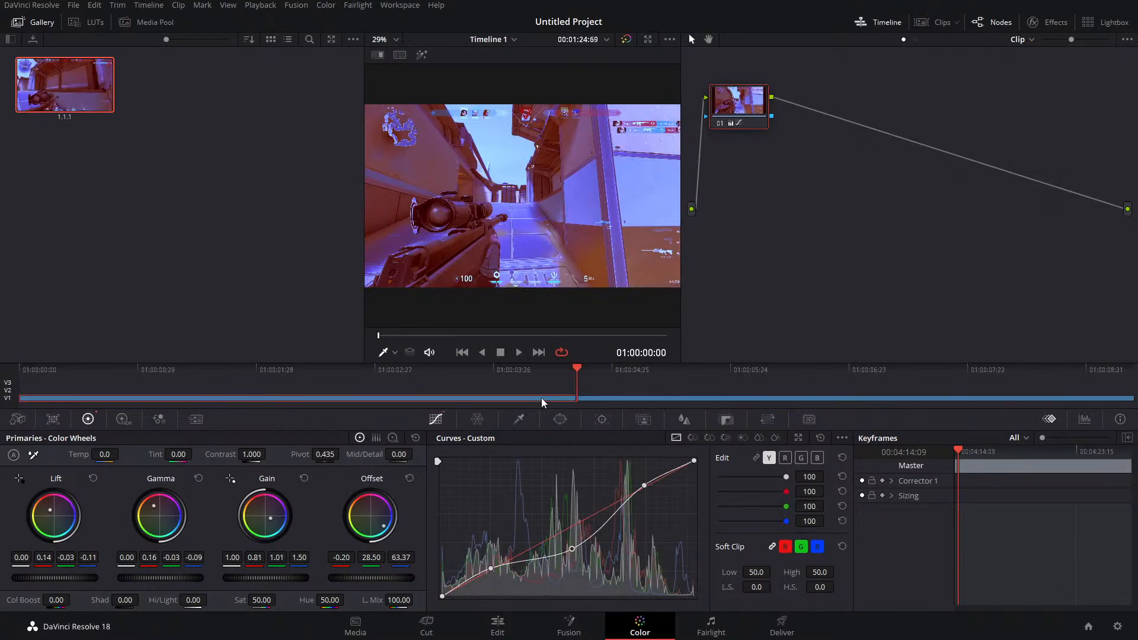
left_click(659, 400)
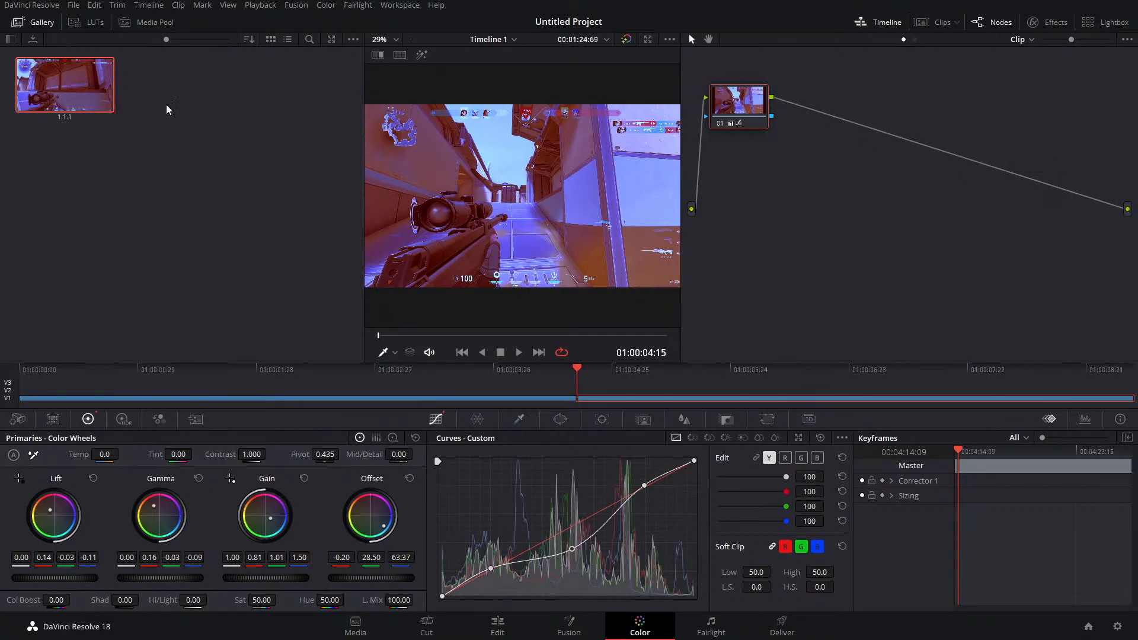
View the options of still 1.1.1 without changing it and reset the second clip's node grade again
right_click(88, 89)
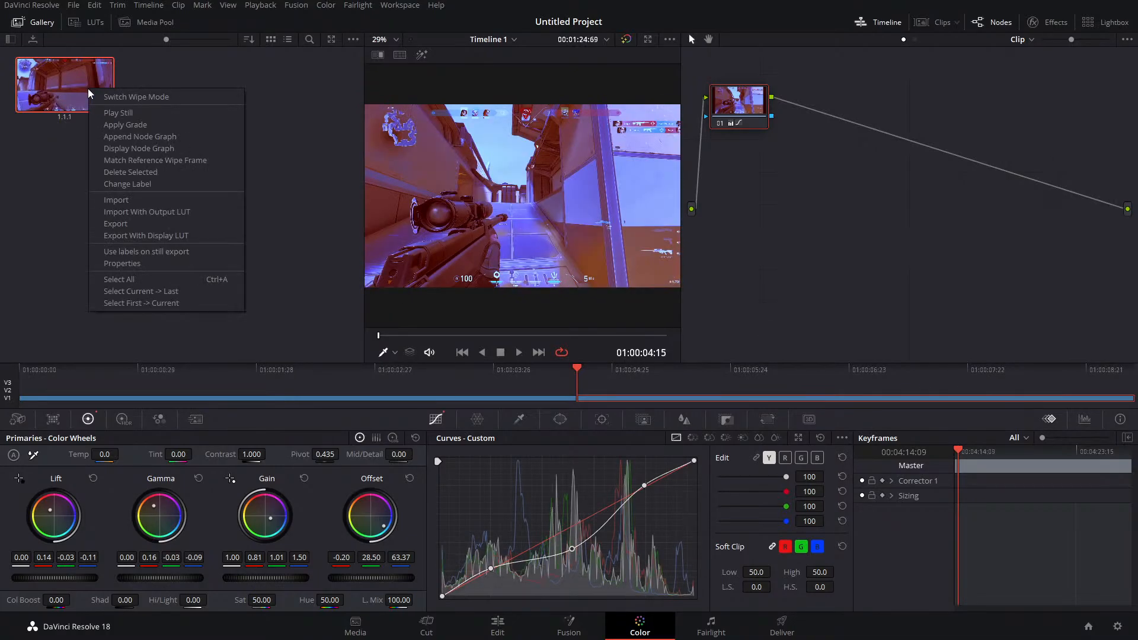
left_click(287, 196)
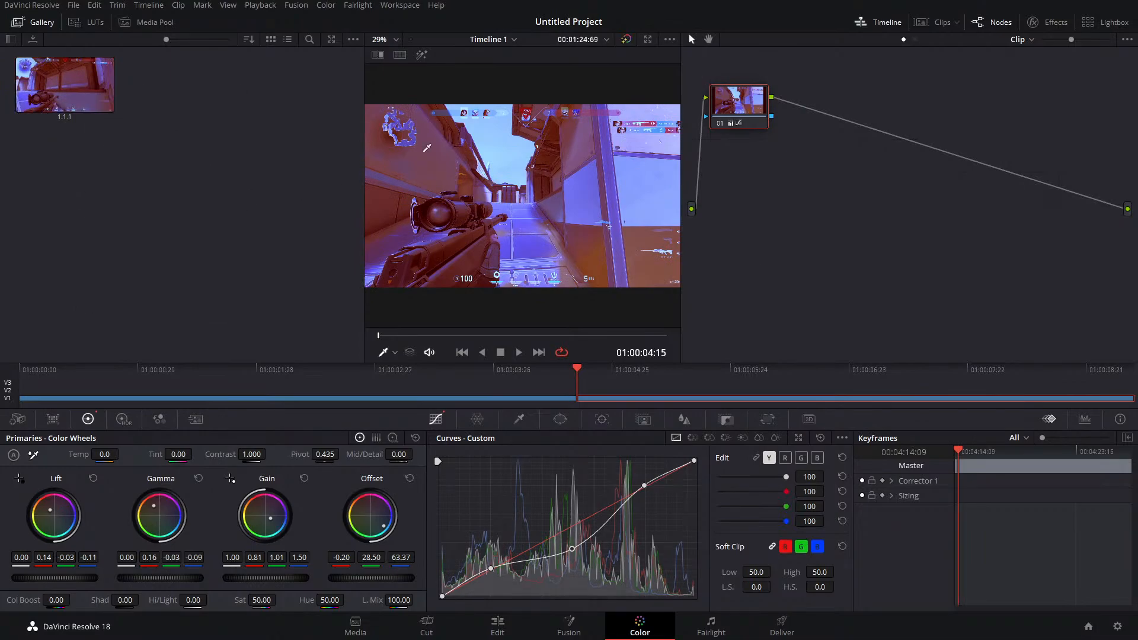
right_click(786, 177)
left_click(846, 183)
Look over the Gallery's albums and options and open the dialog for importing stills
left_click(9, 39)
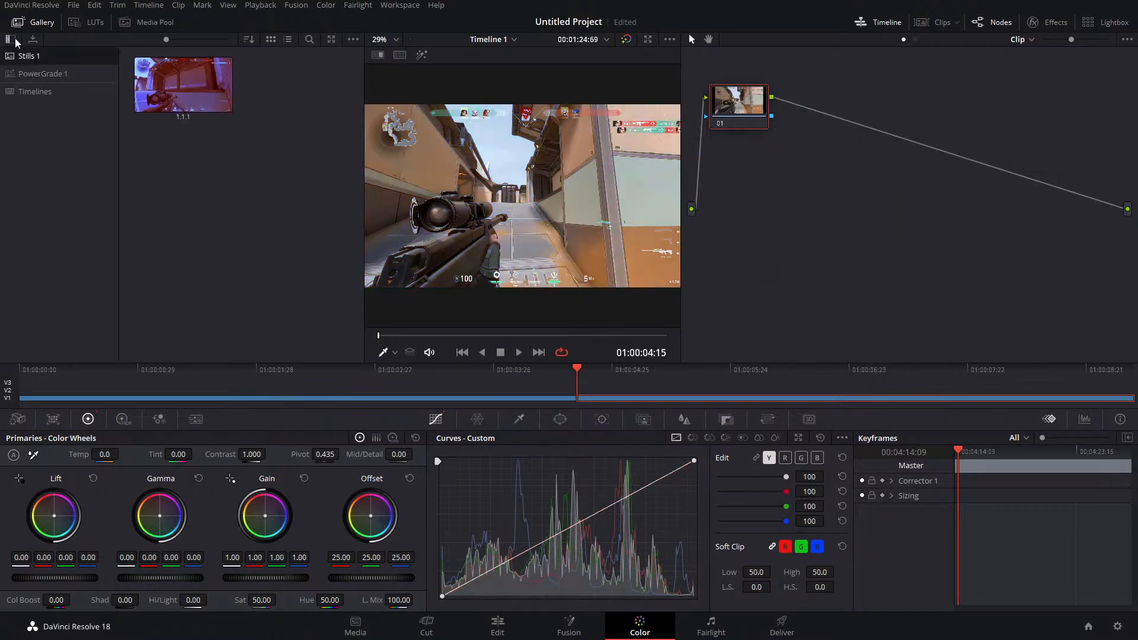
left_click(10, 39)
right_click(179, 151)
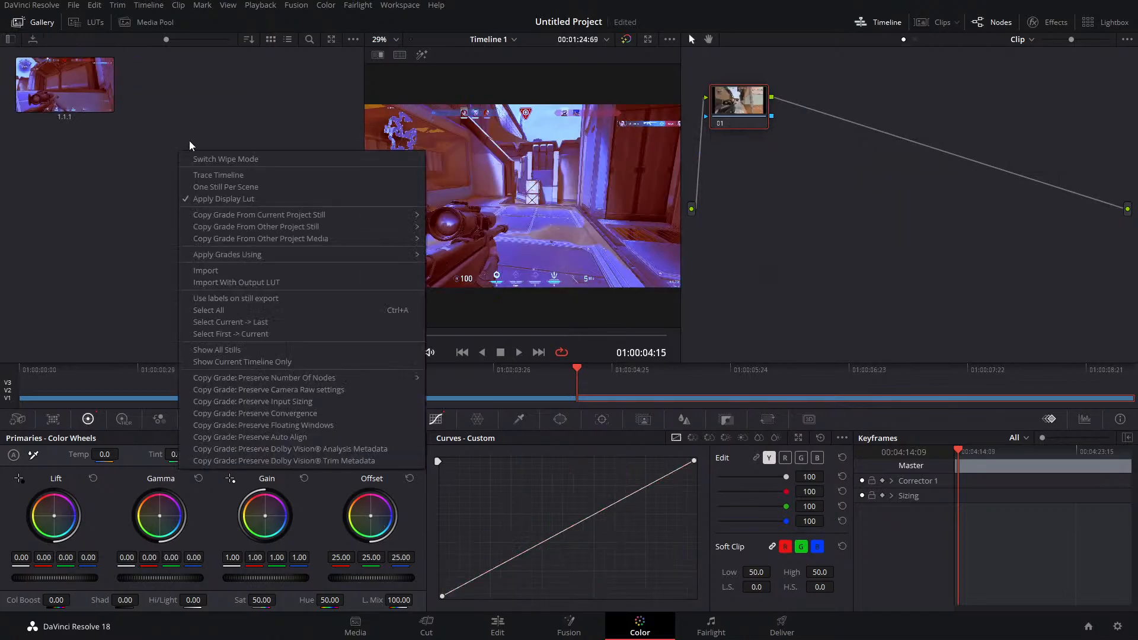
right_click(87, 156)
right_click(233, 102)
right_click(135, 195)
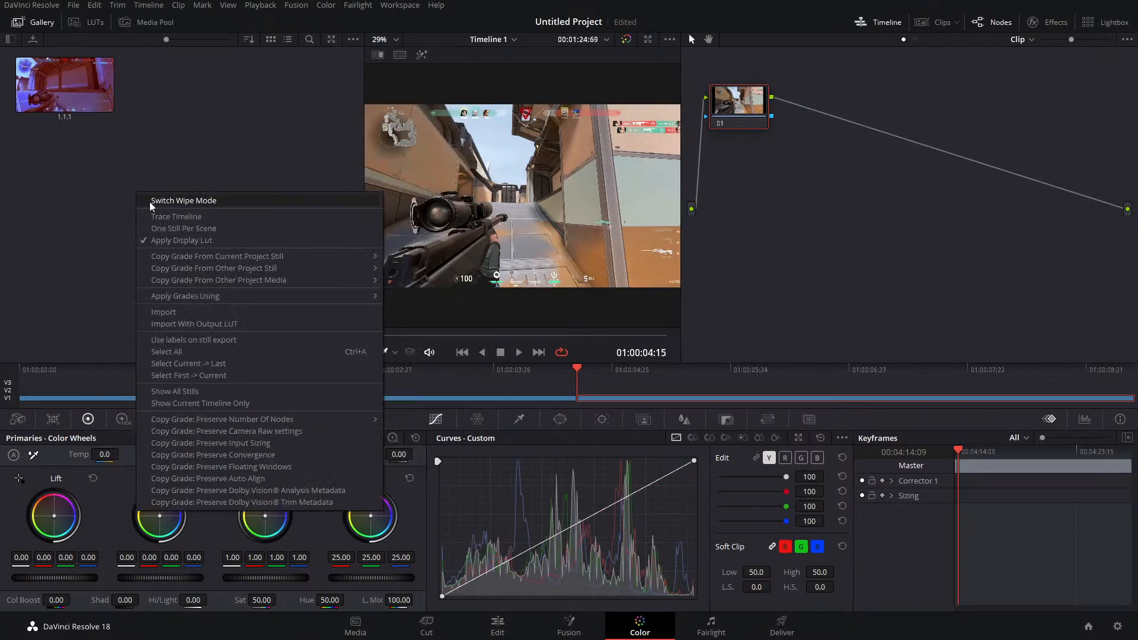
right_click(220, 118)
left_click(244, 237)
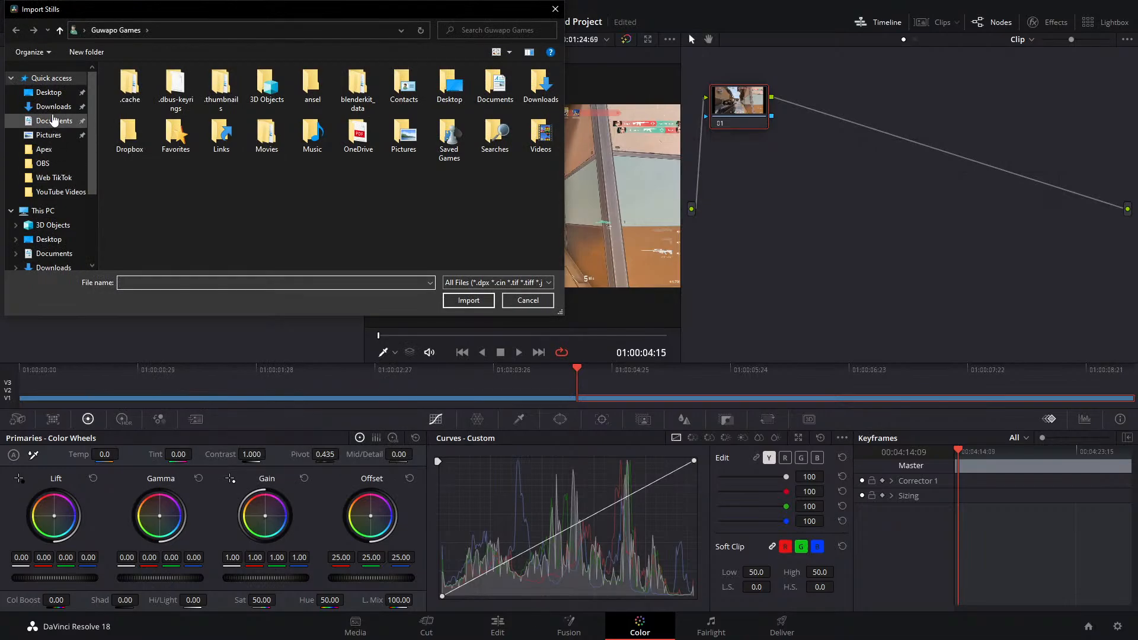
Import Green GRIM.drx into the Gallery from the Daex PowerGrades folder inside Color Grading on the Desktop
left_click(54, 107)
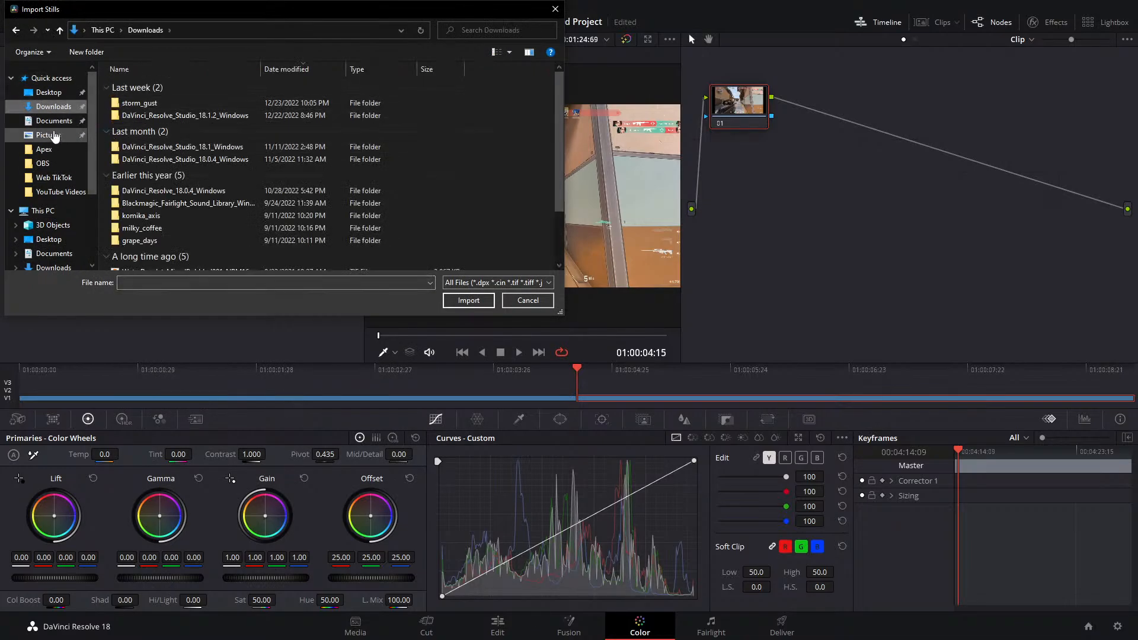
left_click(50, 93)
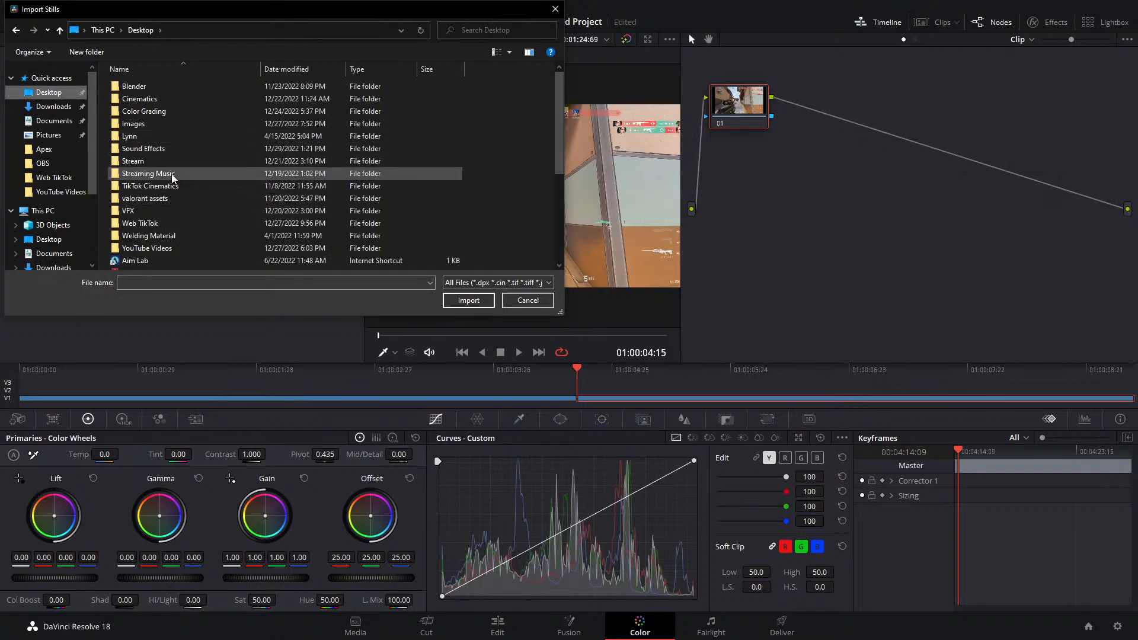
double_click(159, 111)
left_click(169, 102)
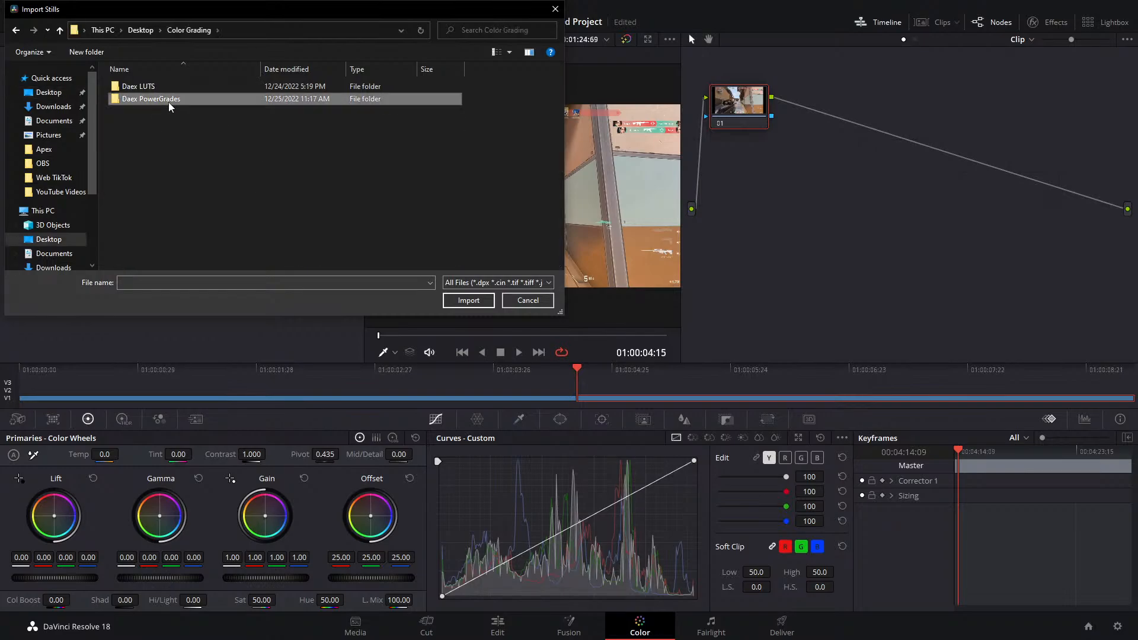
left_click(168, 102)
double_click(219, 102)
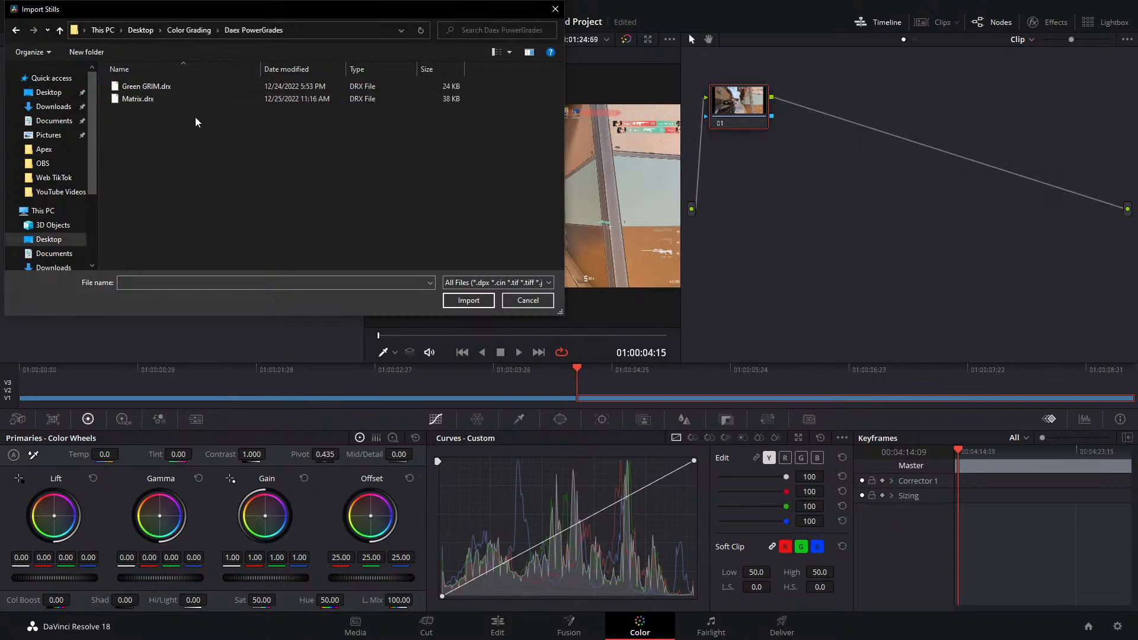
left_click(173, 90)
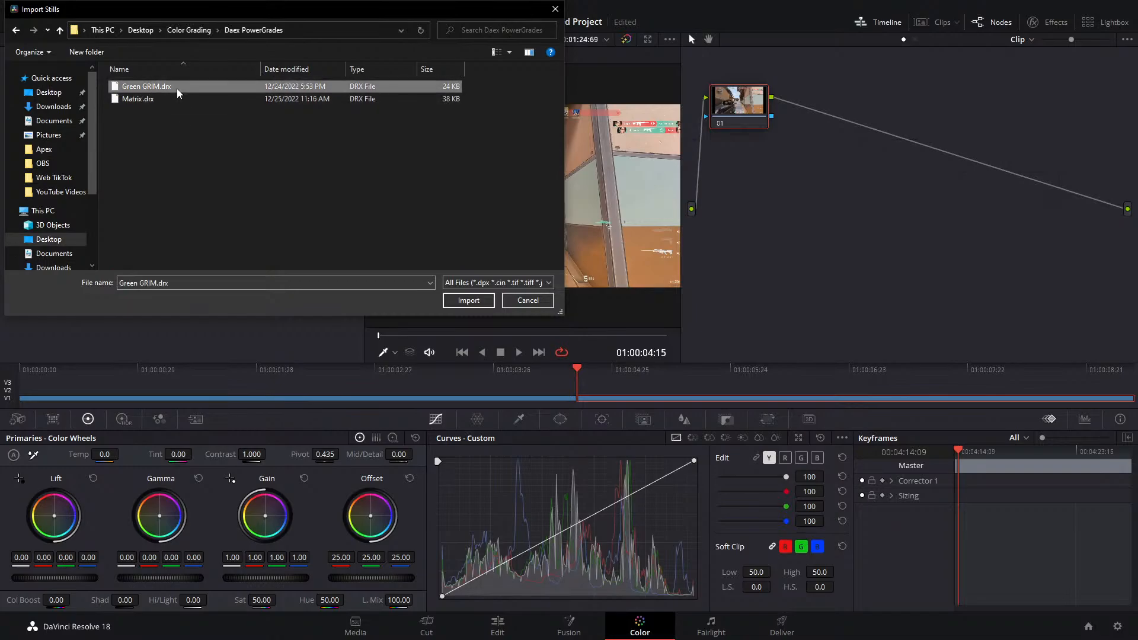
left_click(454, 302)
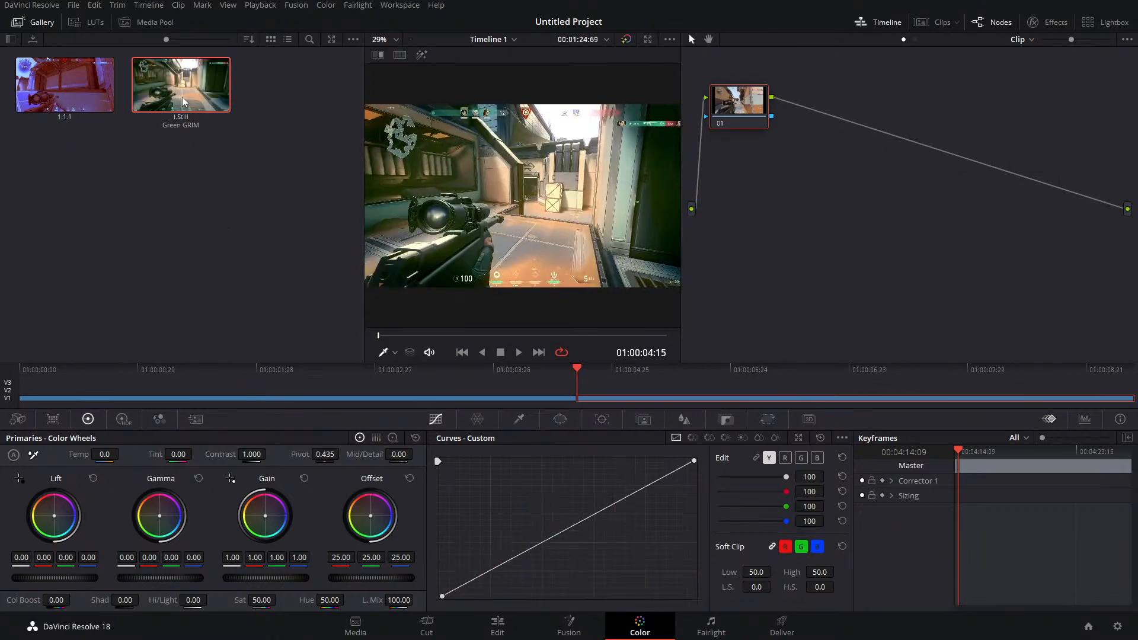
Apply the imported Green GRIM grade to the second clip and briefly show and hide the Gallery's album list
double_click(184, 95)
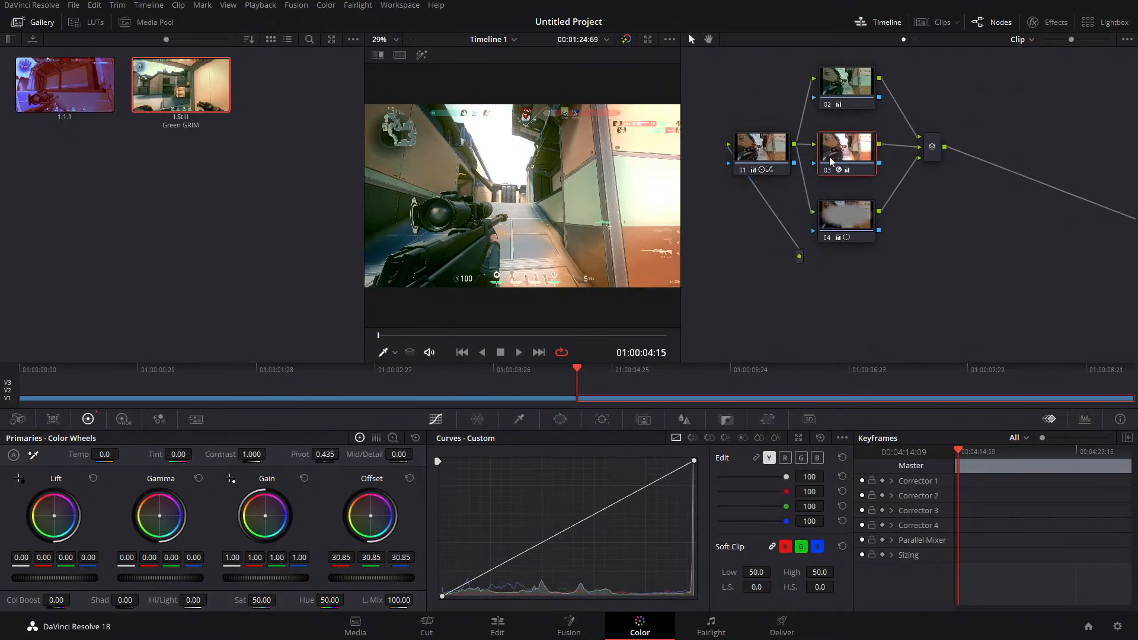
left_click(14, 42)
left_click(13, 41)
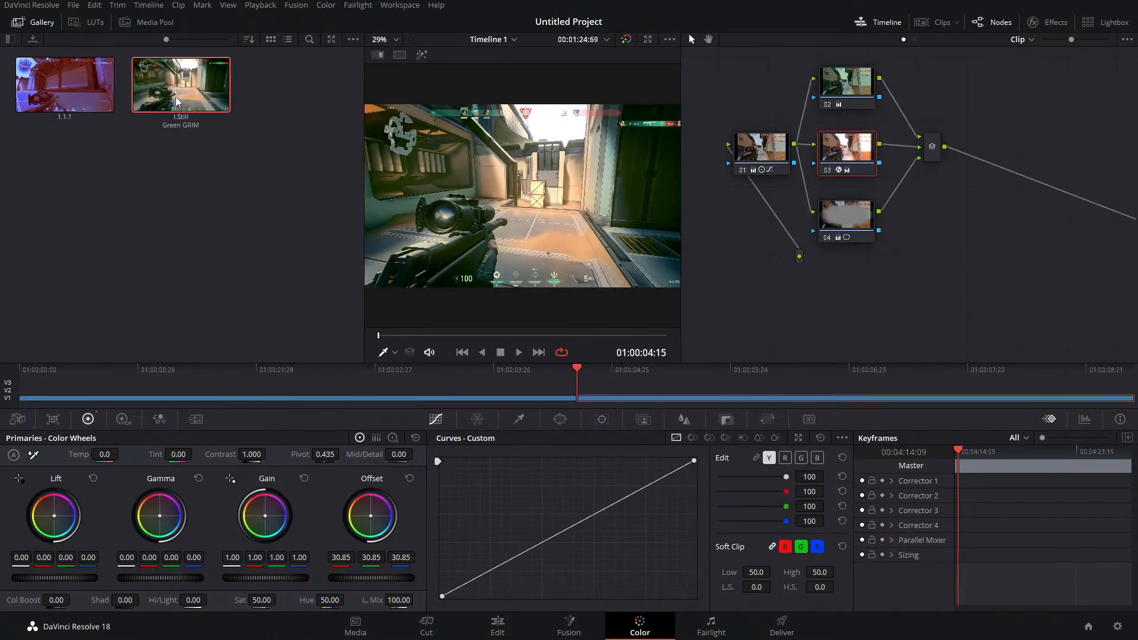
left_click(9, 39)
left_click(9, 39)
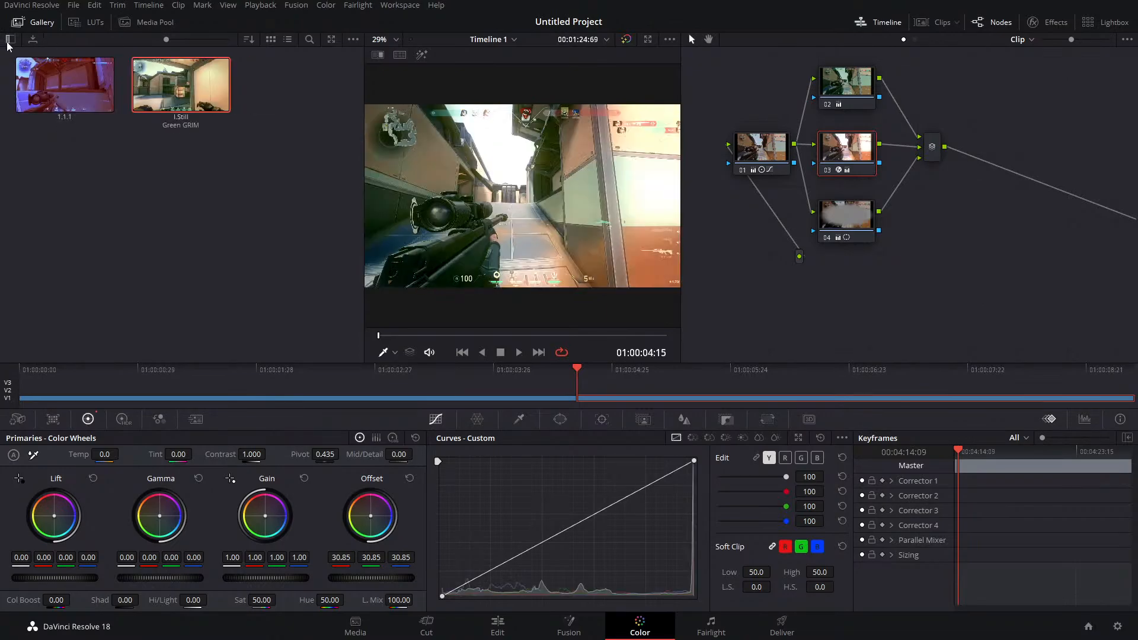
Show the Gallery albums and copy the Green GRIM still from Stills 1 into the PowerGrade 1 album
left_click(8, 43)
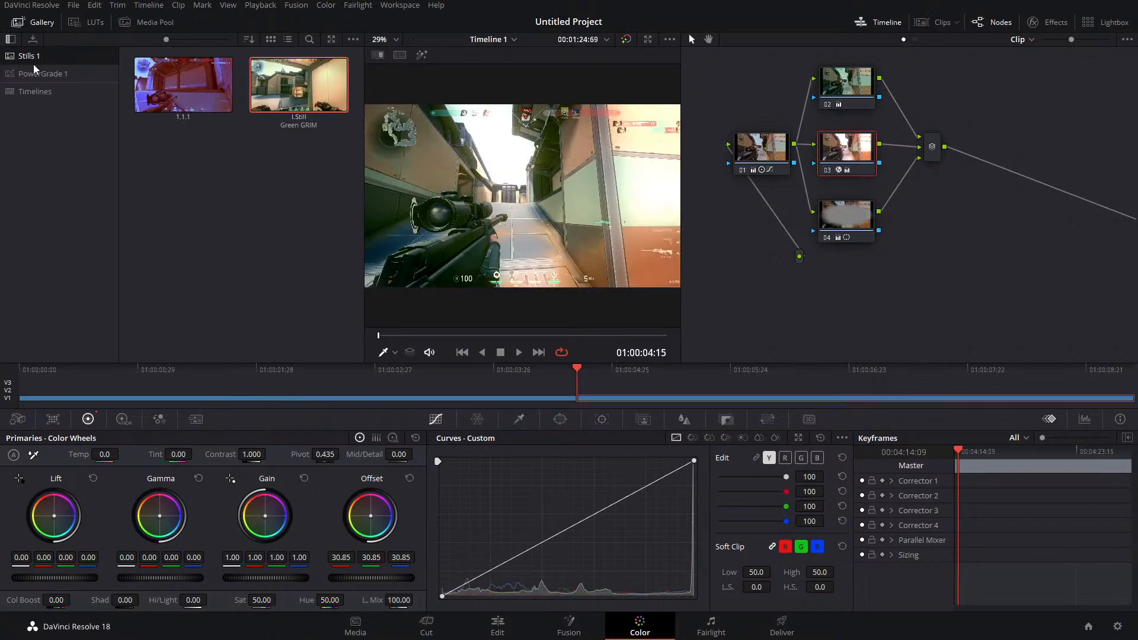
left_click(45, 76)
left_click(29, 56)
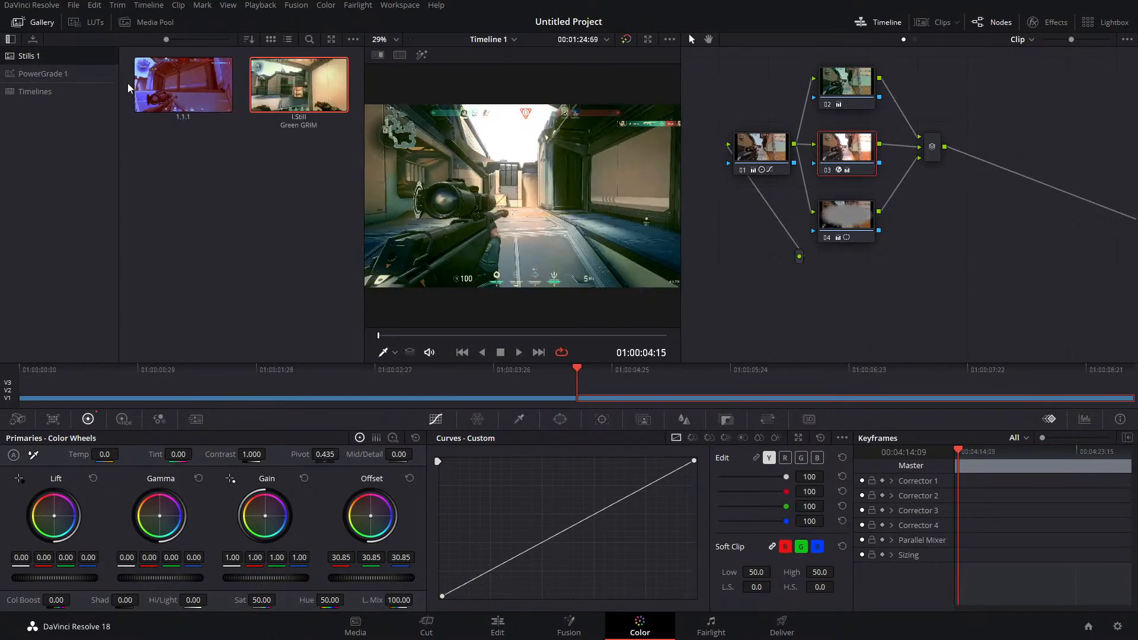
left_click_drag(315, 96, 58, 76)
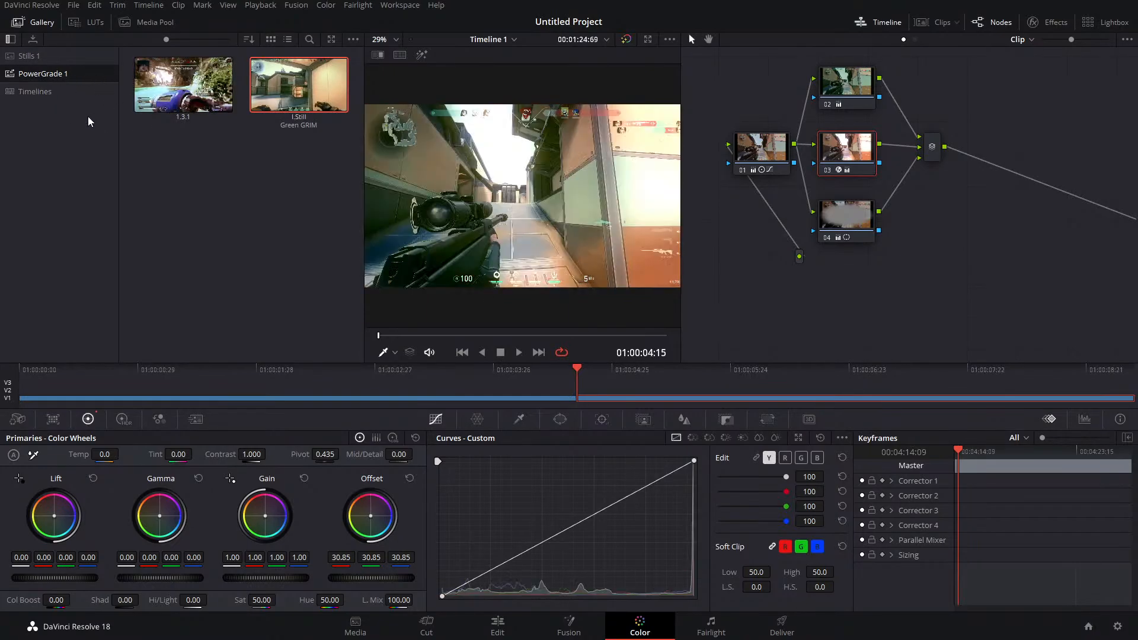
Apply the 1.3.1 power grade to the second clip and view it at 01:00:04:28 on the Edit page
double_click(189, 101)
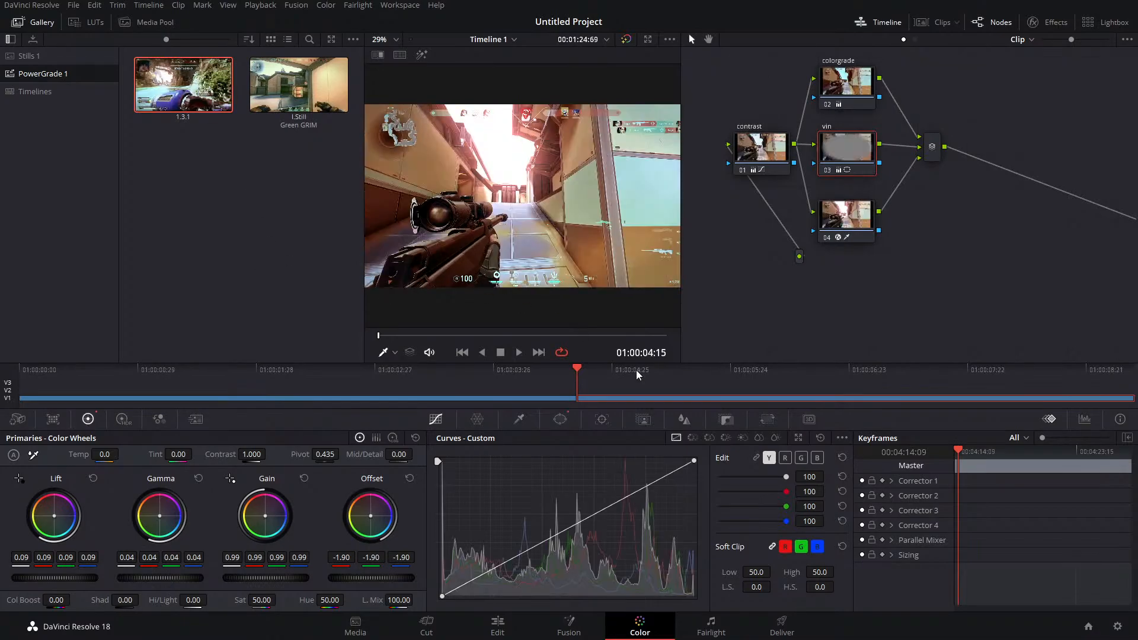
left_click_drag(576, 369, 632, 369)
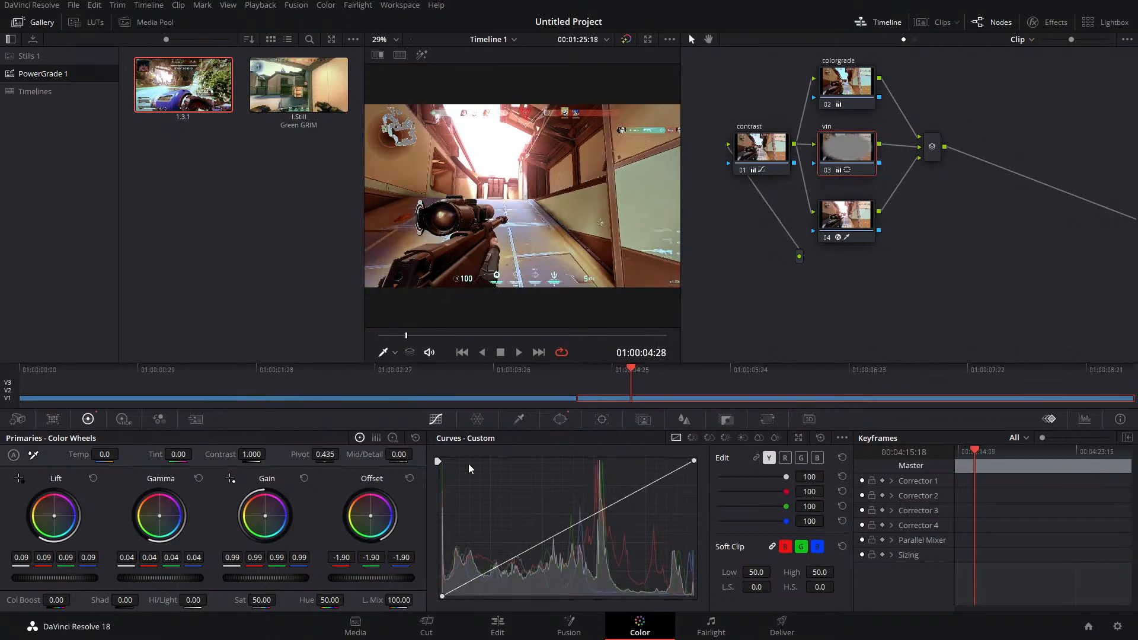
left_click(501, 626)
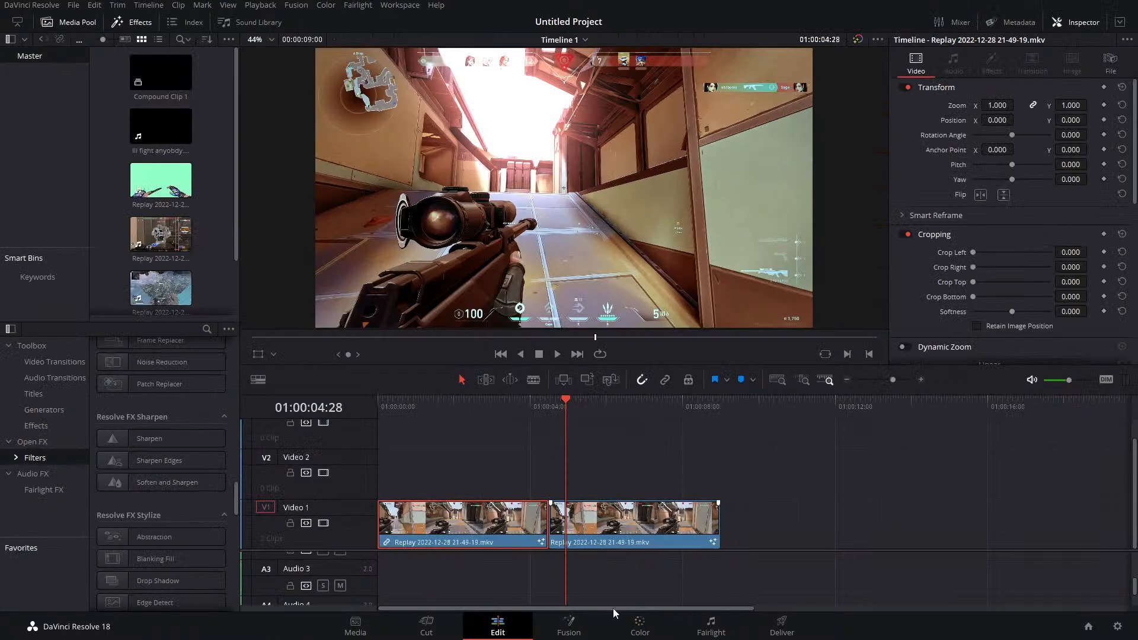
On the Fusion page, insert a Merge node between MediaIn1 and MediaOut1 and connect a Background node as its foreground
left_click(568, 623)
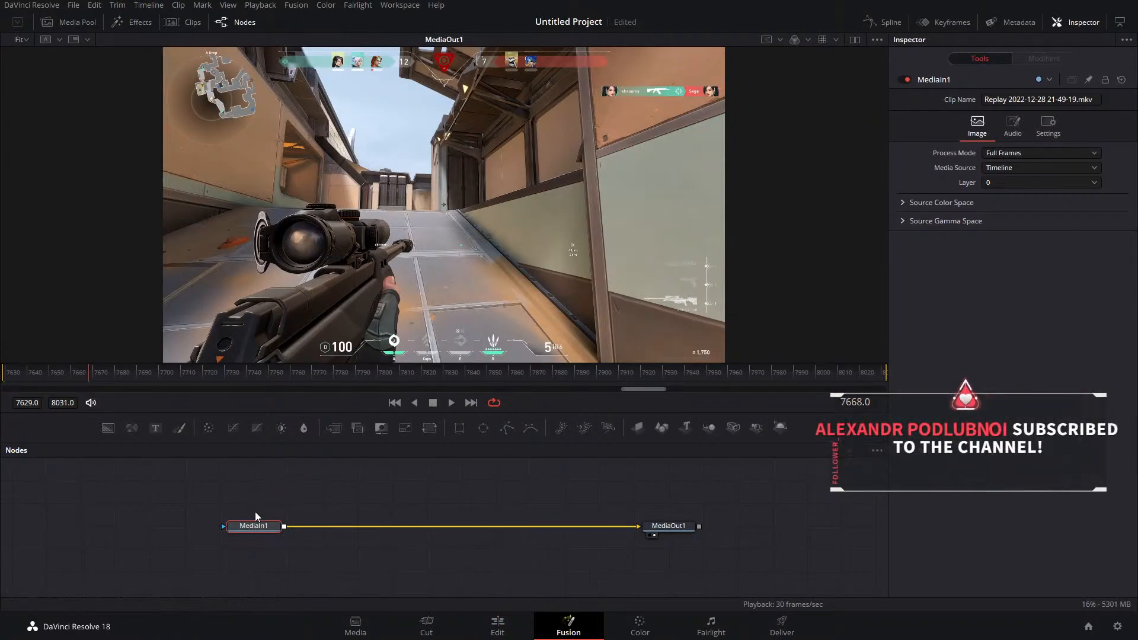
left_click_drag(335, 428, 382, 525)
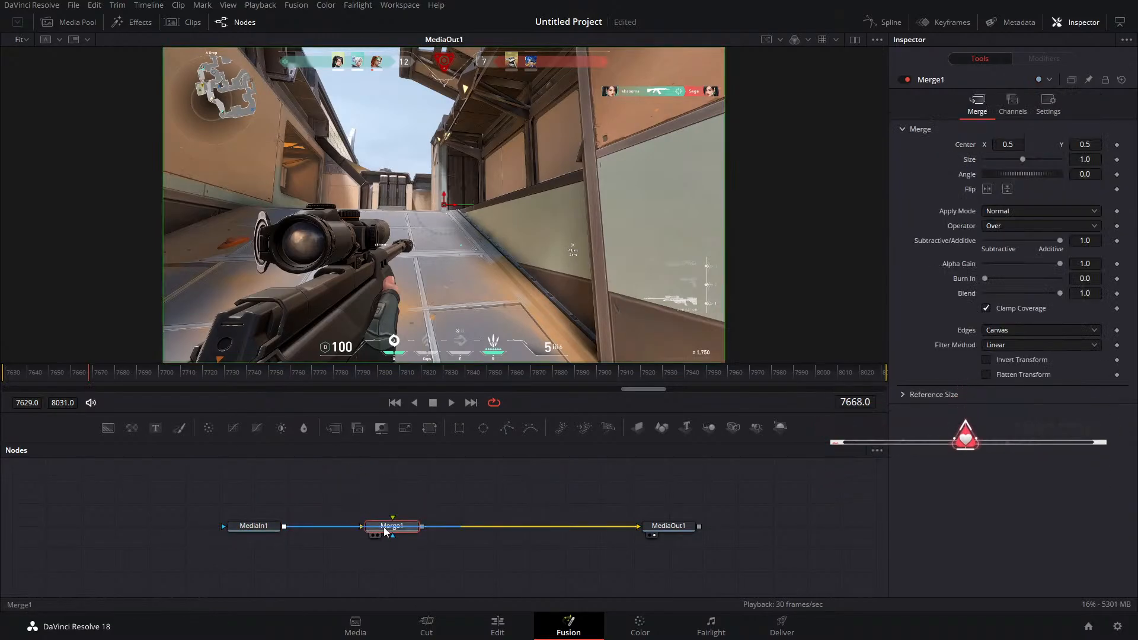
left_click_drag(108, 428, 392, 519)
Set Merge1's apply mode to Screen and raise the Background1 color's blue value to 0.543
left_click(392, 526)
left_click(1040, 210)
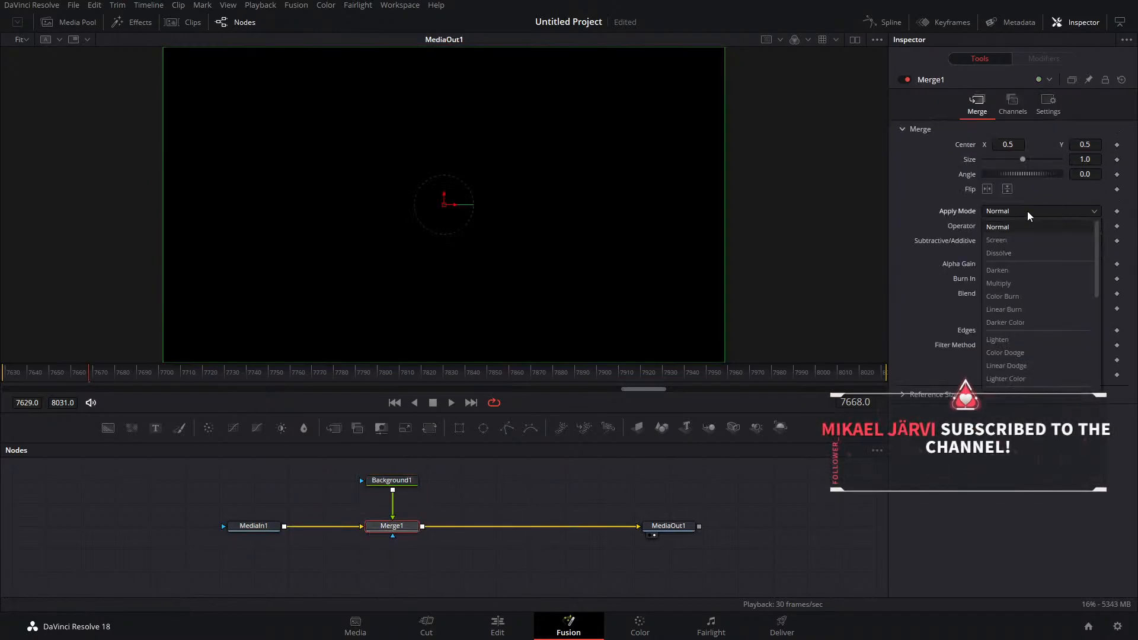
left_click(1007, 246)
left_click(394, 480)
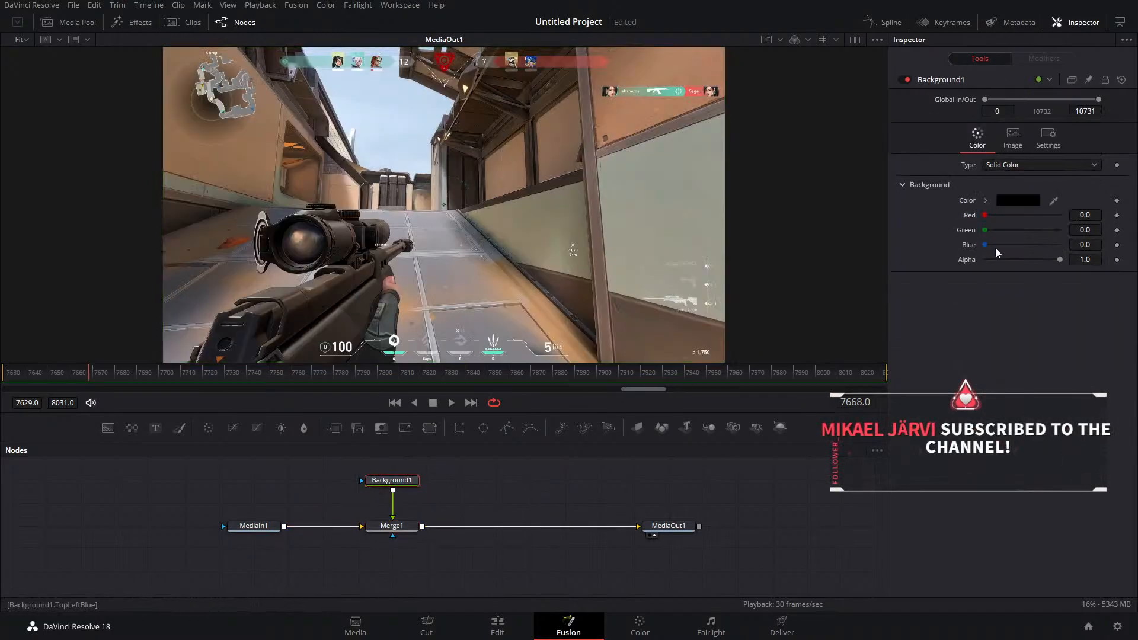
left_click_drag(985, 244, 1025, 245)
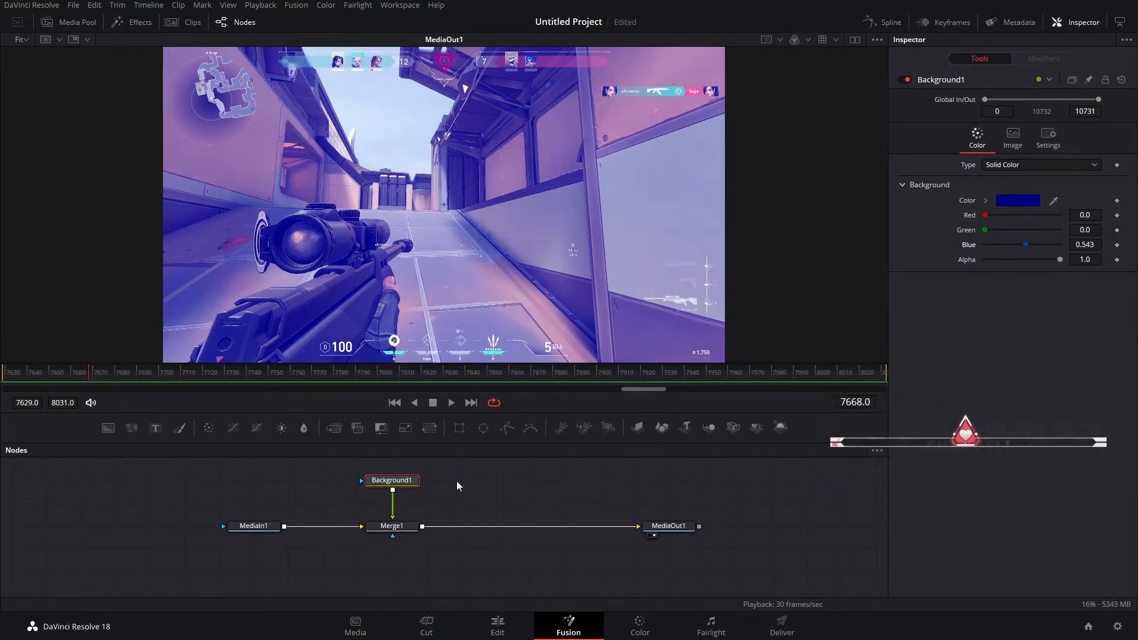
Delete the Background1 and Merge1 nodes so only MediaIn1 and MediaOut1 remain in the composition
left_click_drag(446, 472, 385, 535)
right_click(396, 526)
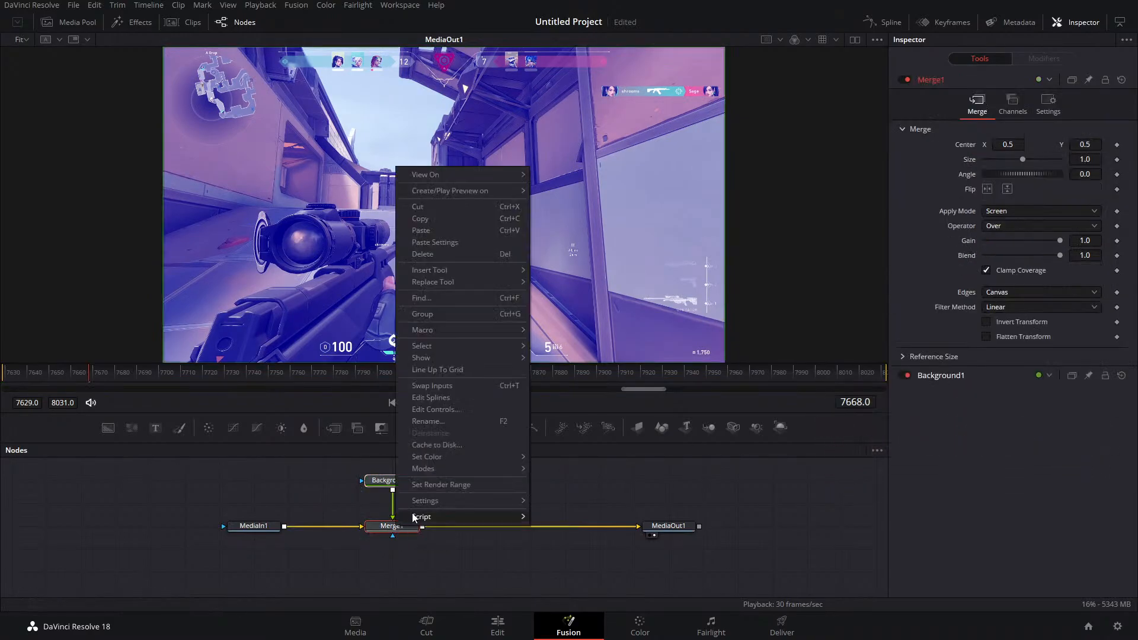
mouse_move(416, 504)
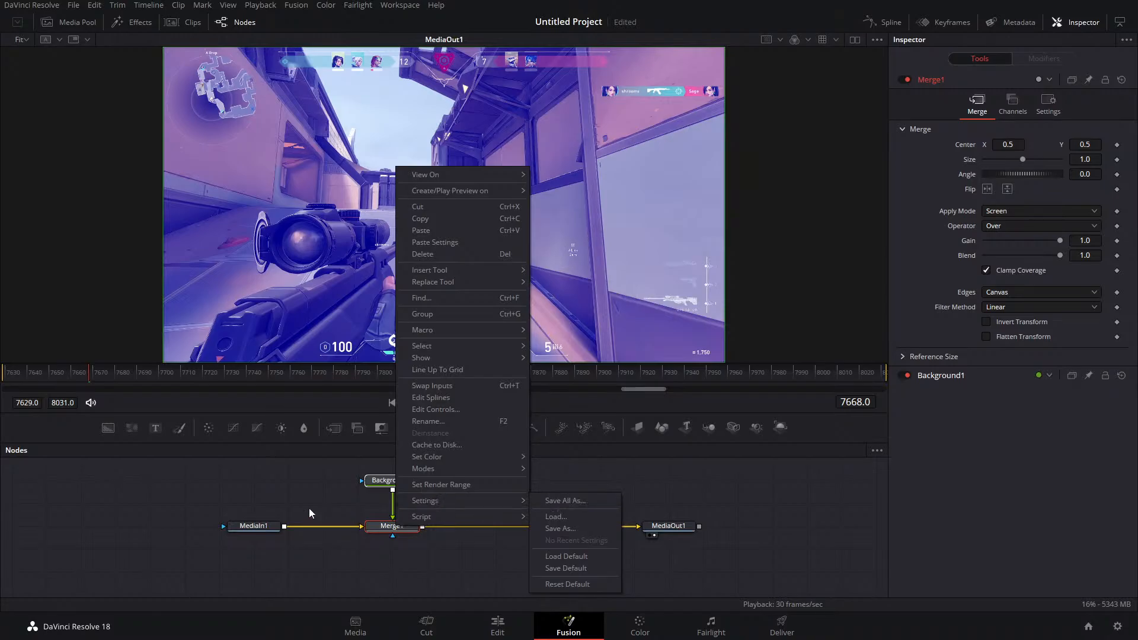
left_click(258, 489)
left_click(287, 490)
left_click_drag(384, 485, 385, 485)
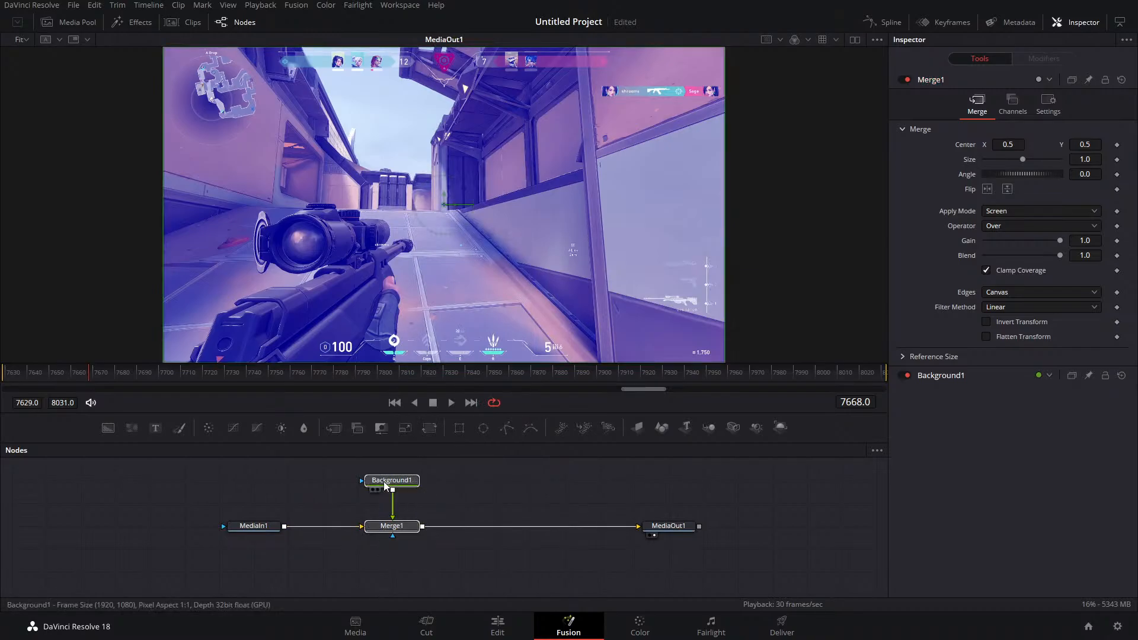
key("Delete")
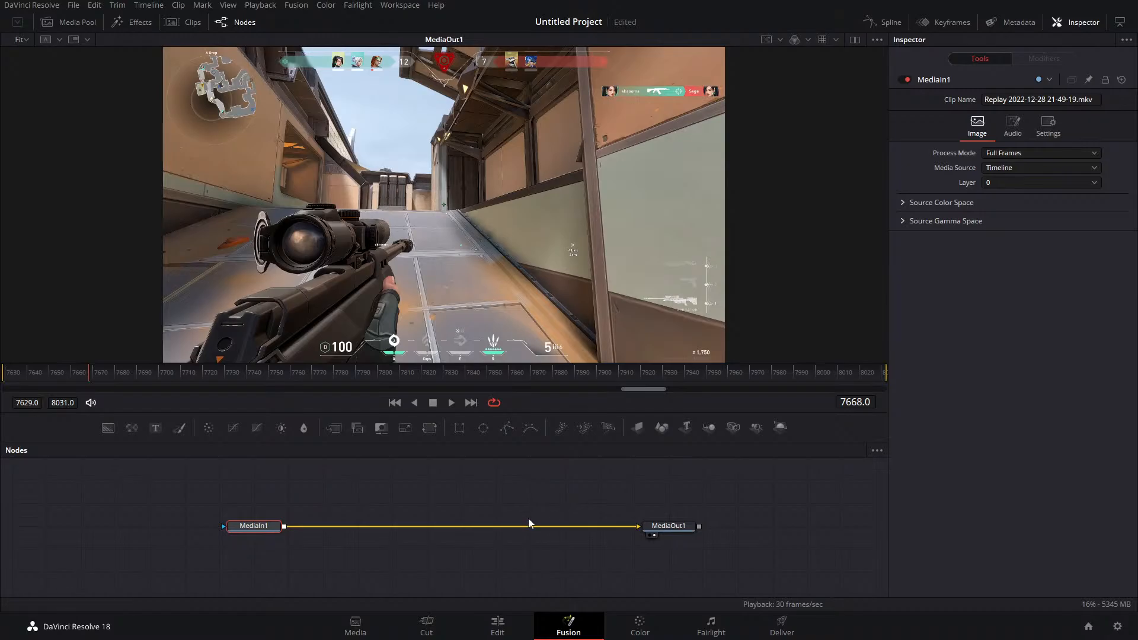
Turn on Retime Controls for the second clip on Video 1 in the Edit page timeline
left_click(498, 623)
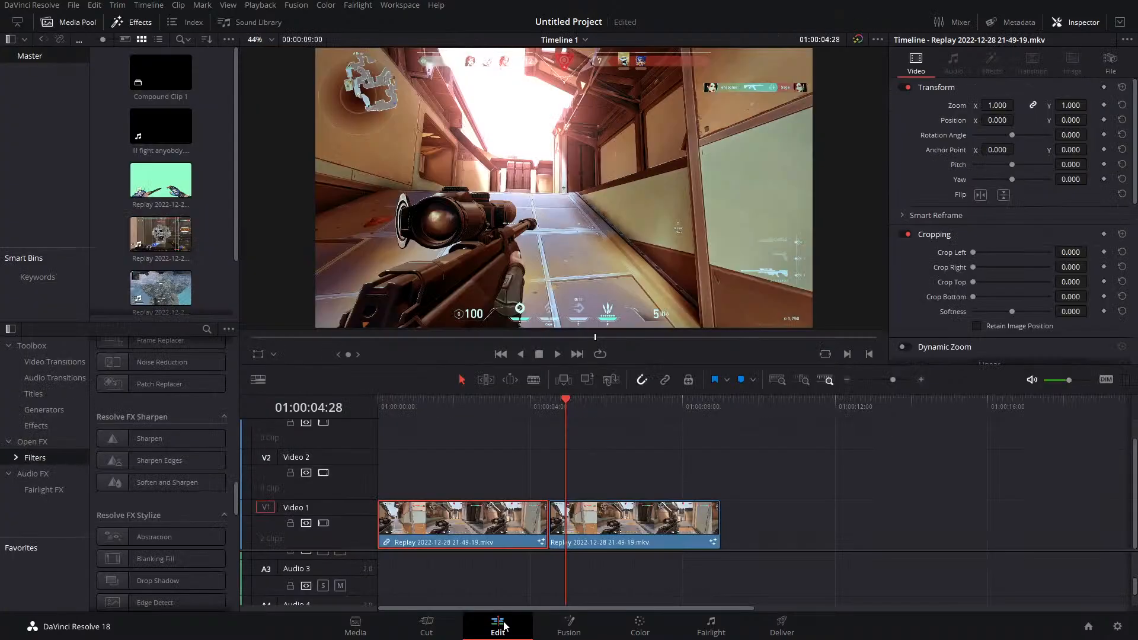
left_click(613, 517)
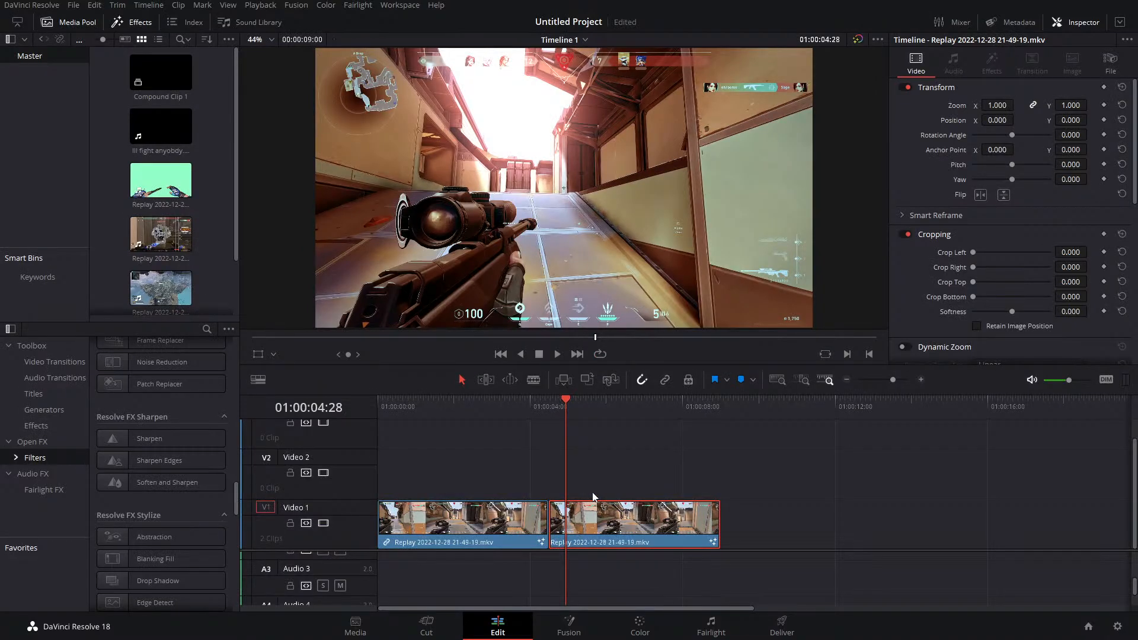
right_click(614, 510)
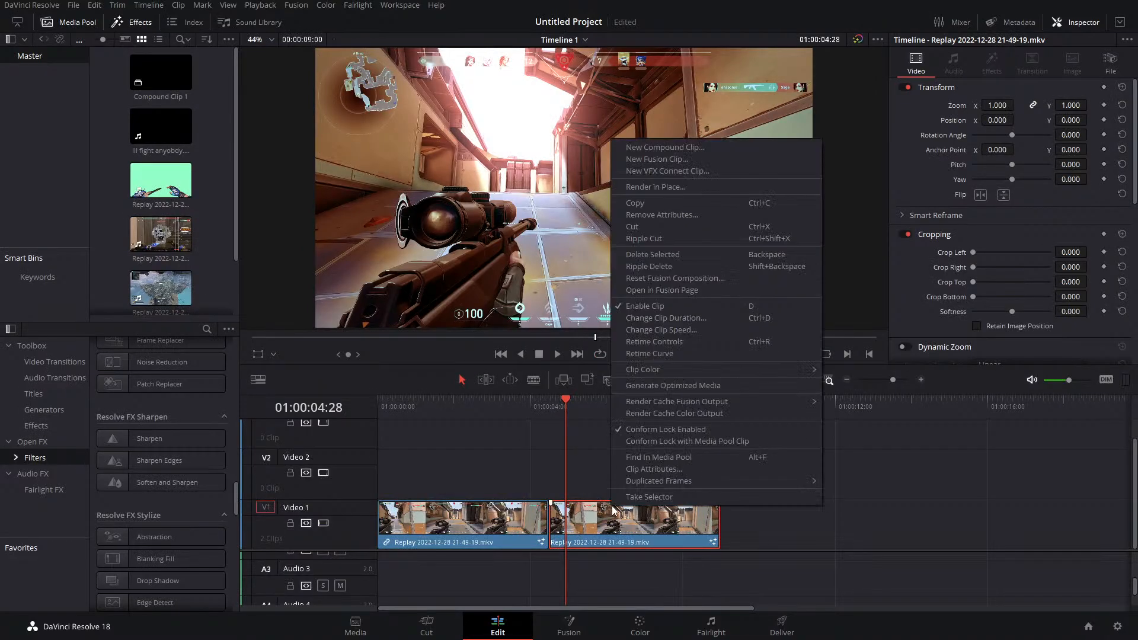
left_click(654, 342)
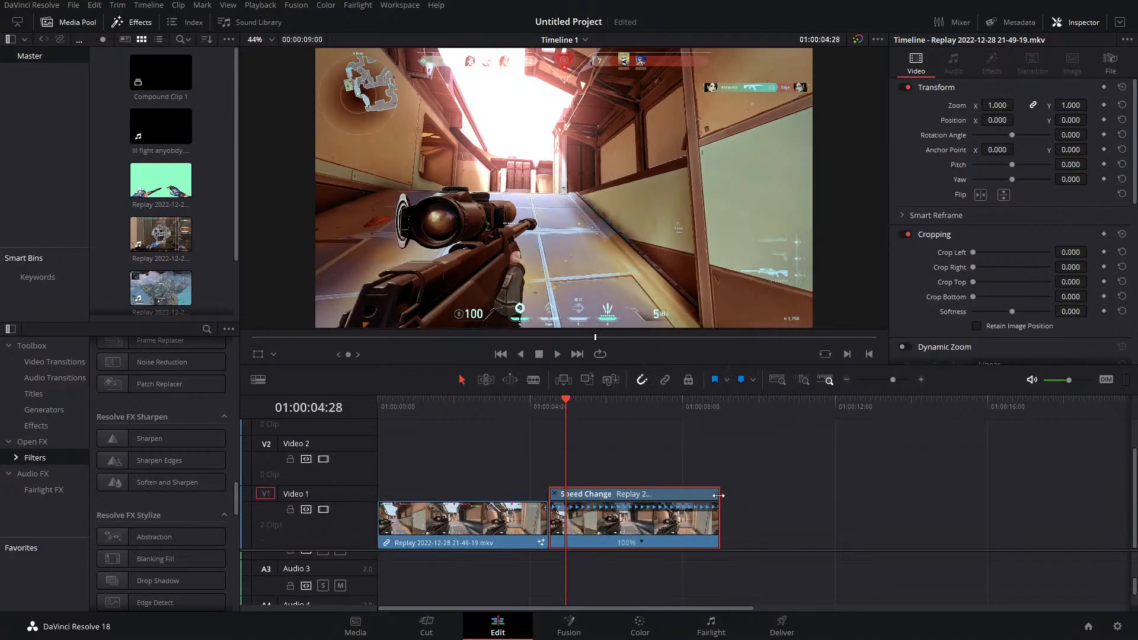
Stretch the second clip's end to slow it to 34%, view it at 01:00:09:18 and reset the speed to 100%
left_click_drag(718, 494, 1050, 495)
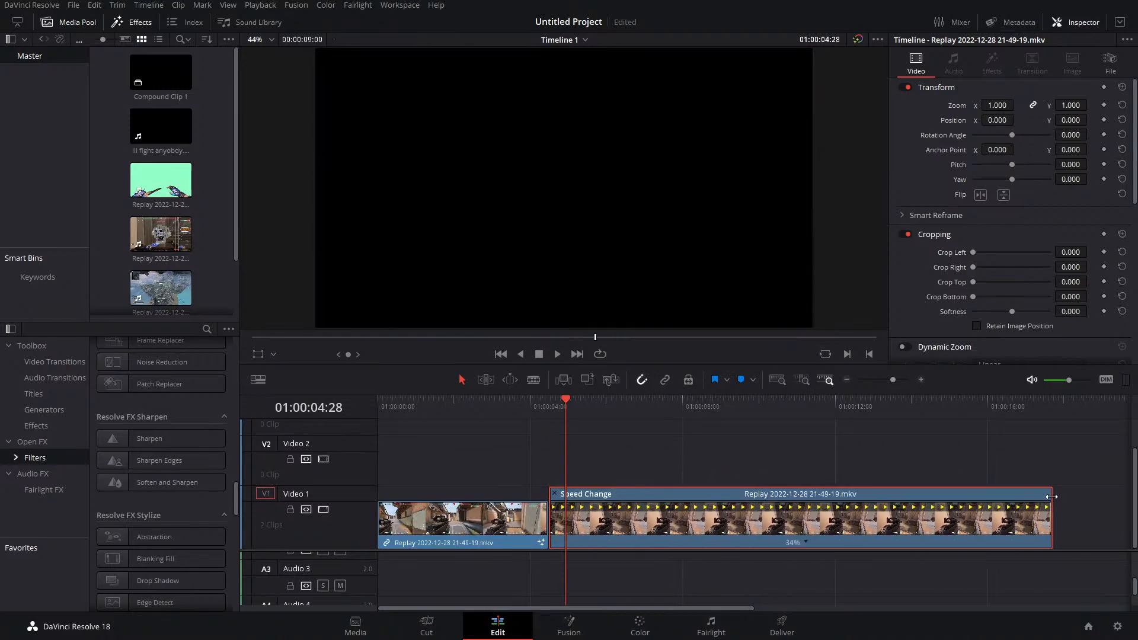
left_click(671, 409)
left_click_drag(675, 410, 743, 438)
left_click(806, 543)
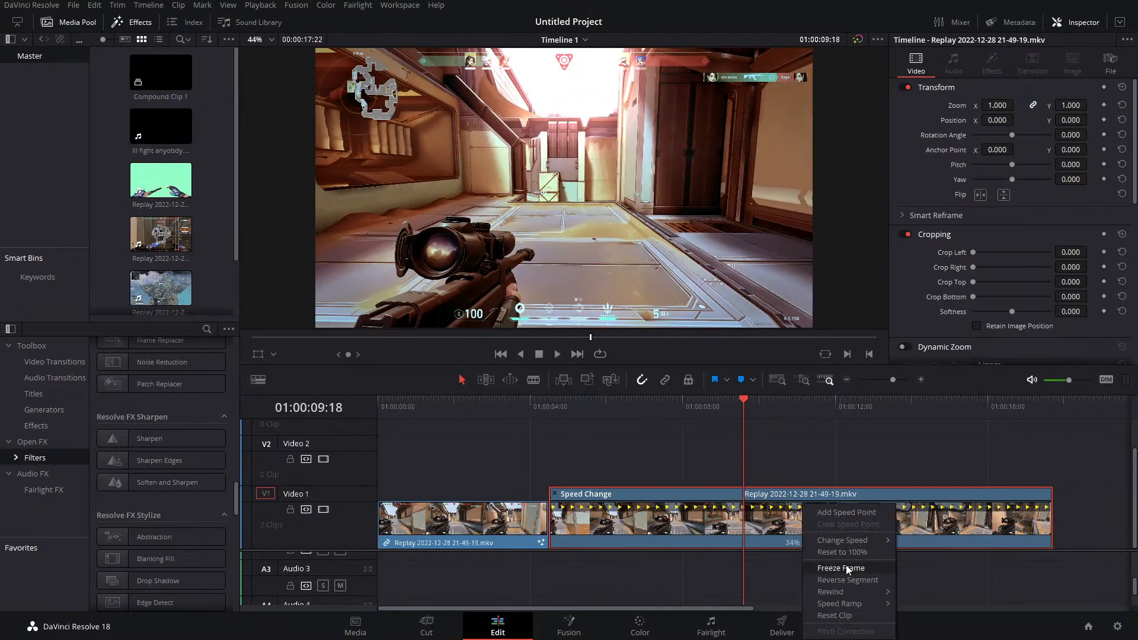
left_click(848, 552)
Add a speed point to the second clip at 01:00:06:20
left_click(631, 418)
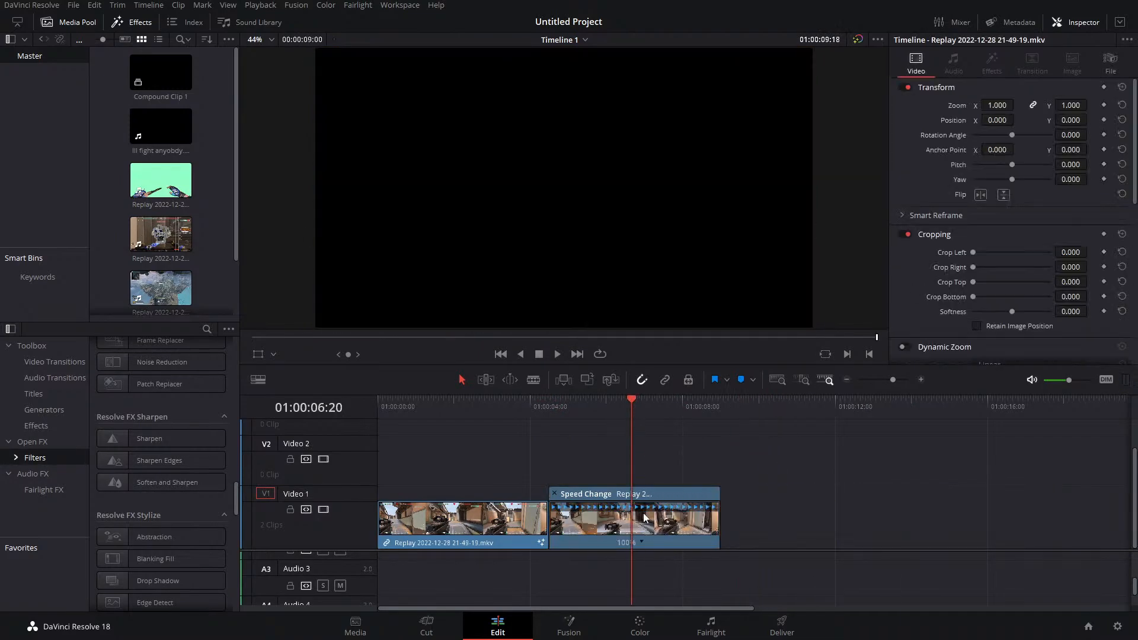
right_click(641, 541)
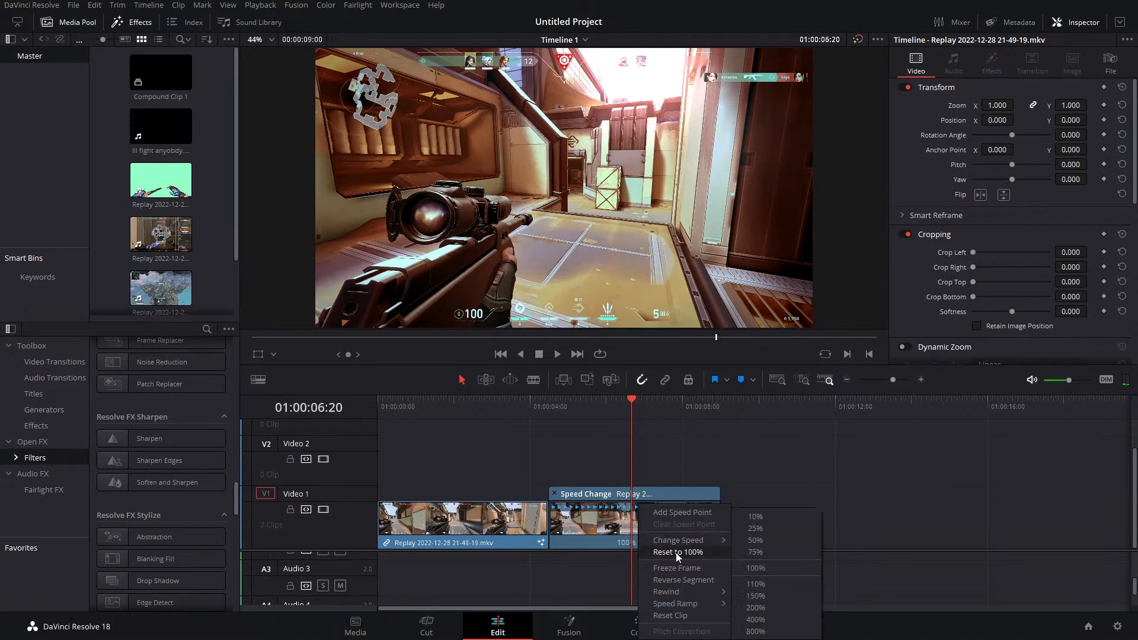
left_click(681, 512)
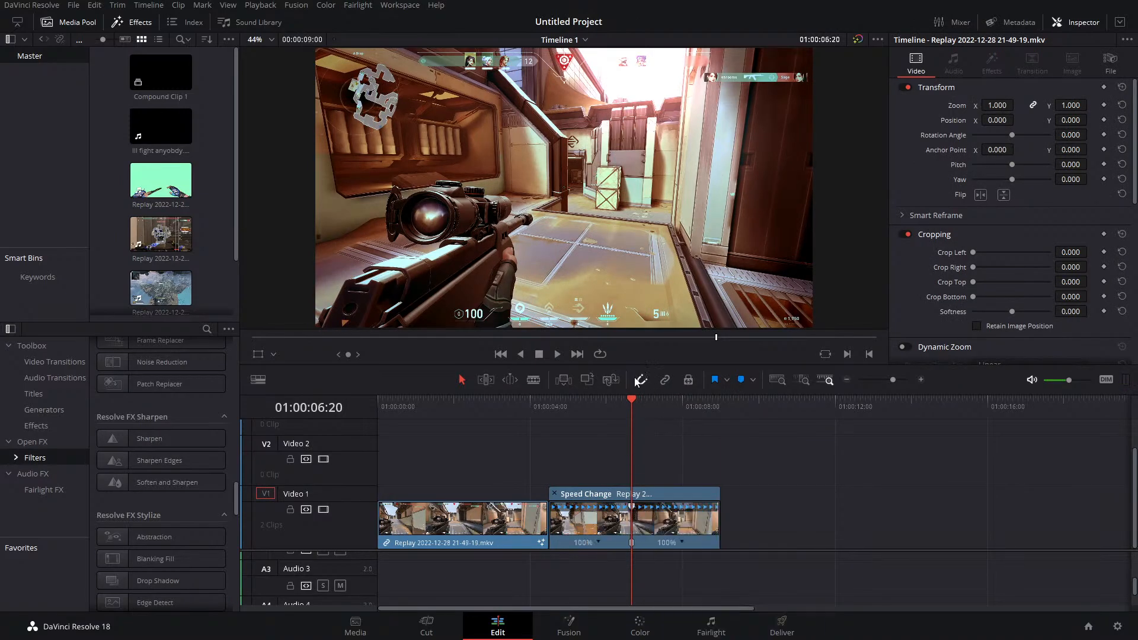
Add another speed point to the second clip at 01:00:07:15
key("space")
key("space")
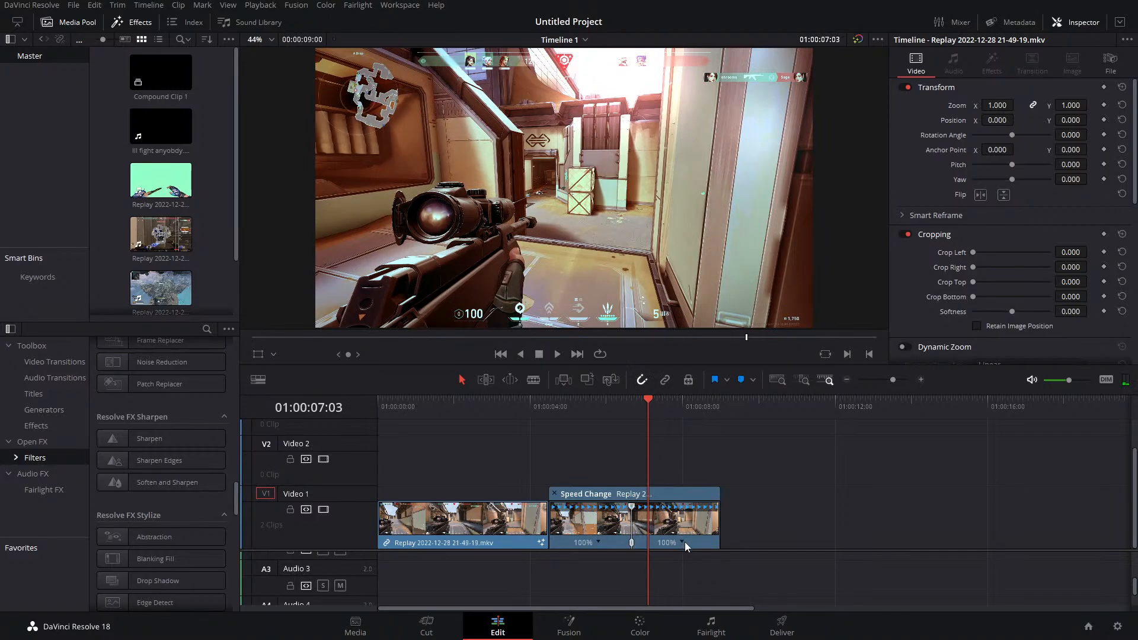
left_click(663, 398)
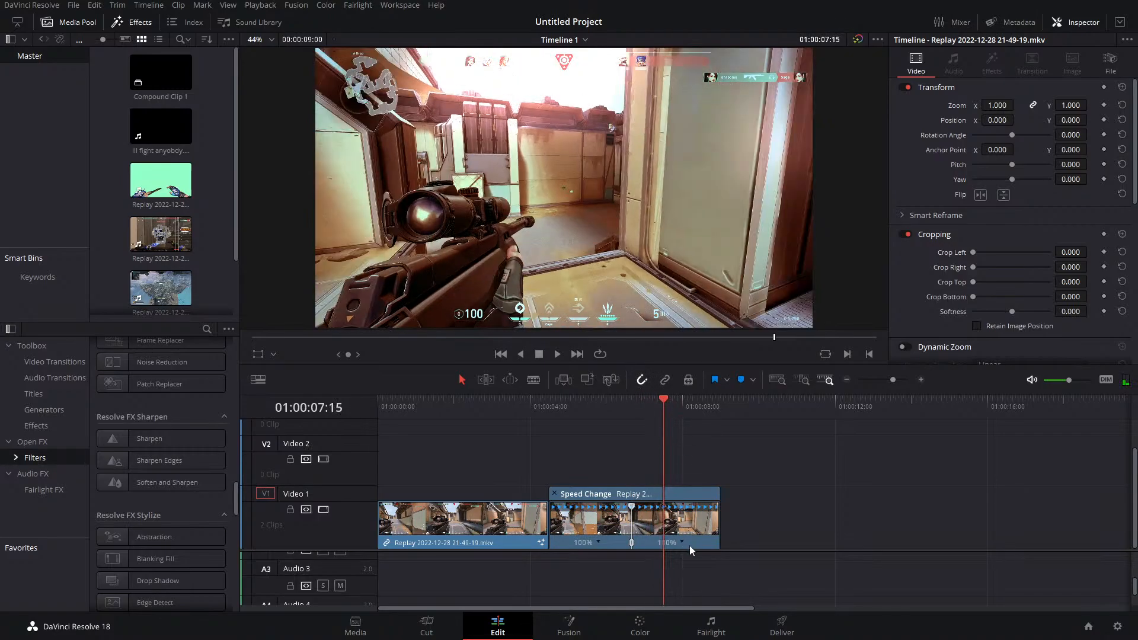
left_click(681, 542)
mouse_move(706, 546)
left_click(719, 511)
left_click(902, 380)
left_click_drag(902, 382, 895, 383)
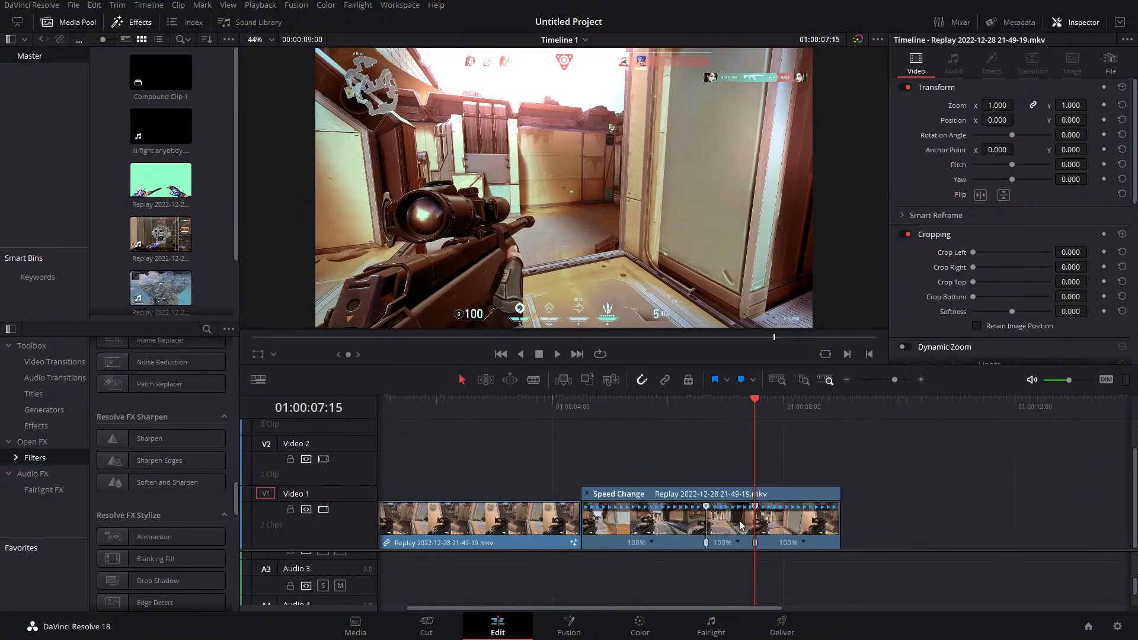
Speed up the segment between the two speed points by moving the second point closer to the first, and slow the last segment to 48%
left_click(719, 413)
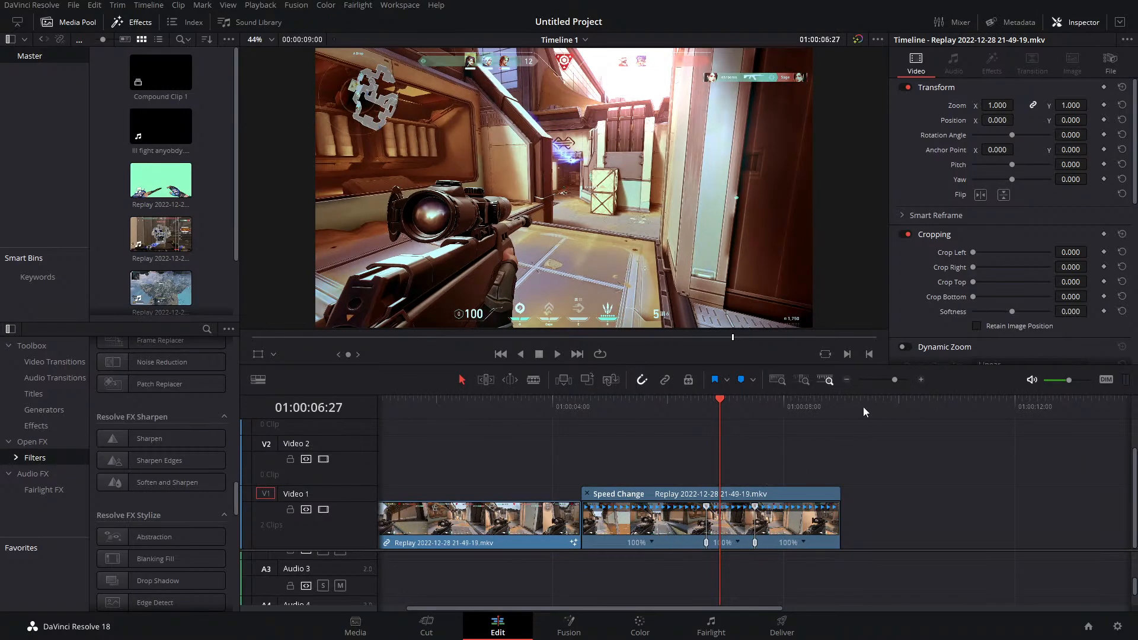
left_click_drag(753, 508, 723, 509)
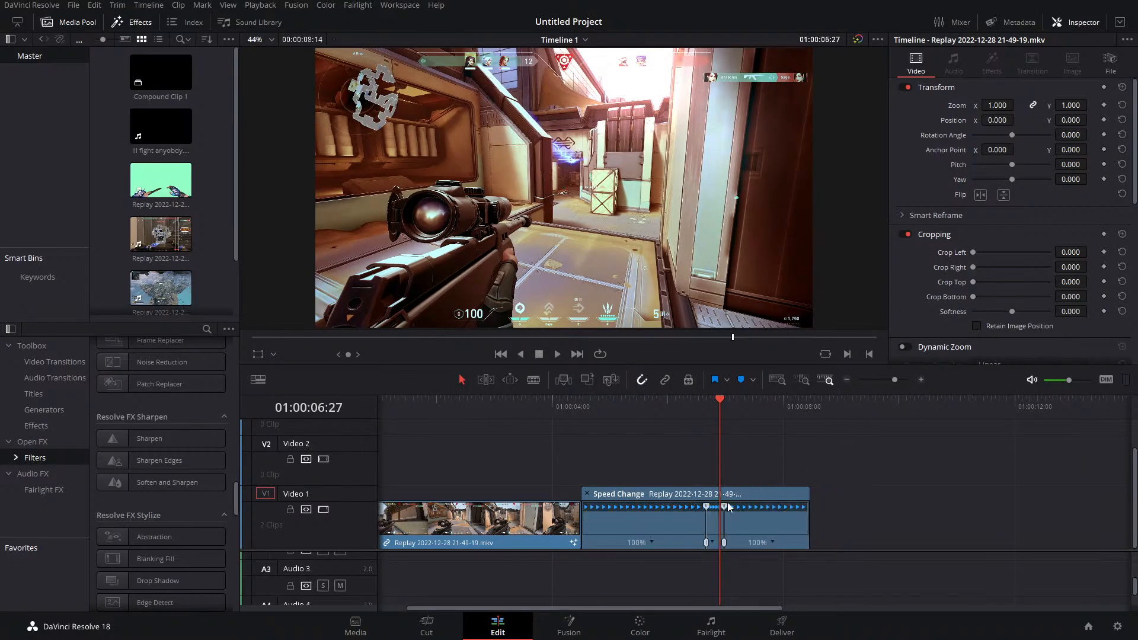
left_click_drag(894, 380, 902, 380)
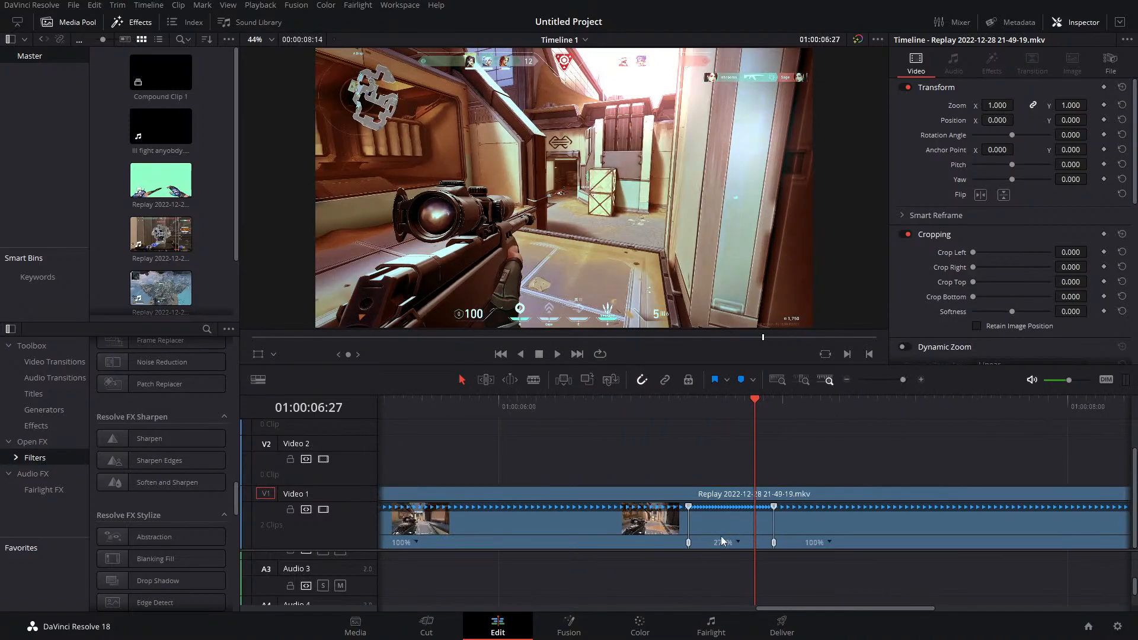
left_click_drag(773, 508, 716, 508)
left_click(584, 432)
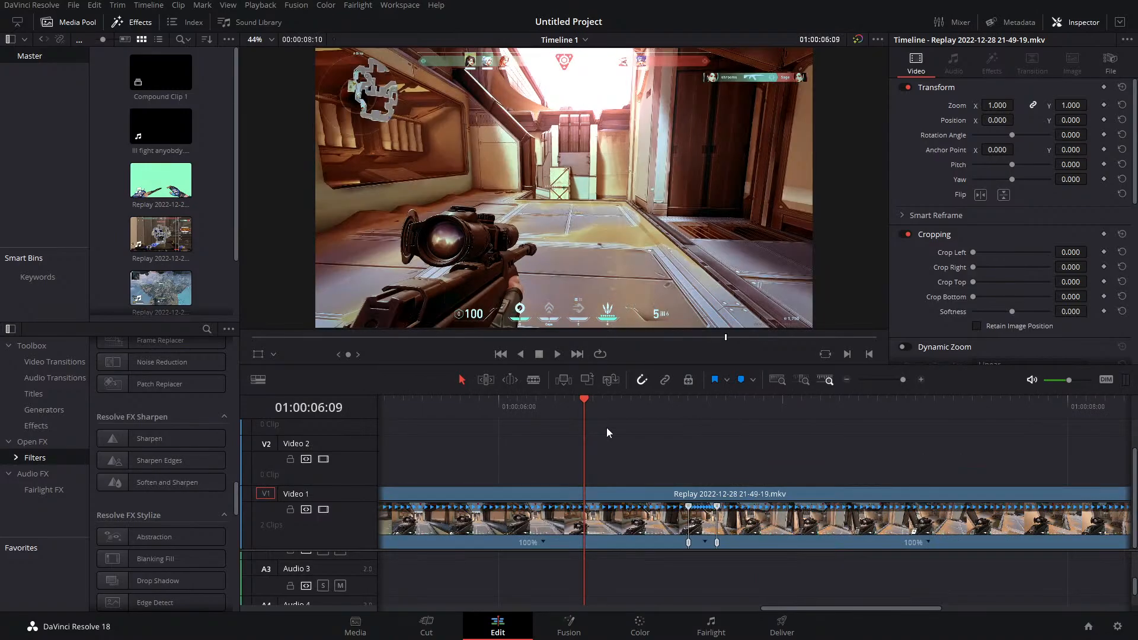
key("space")
key("space")
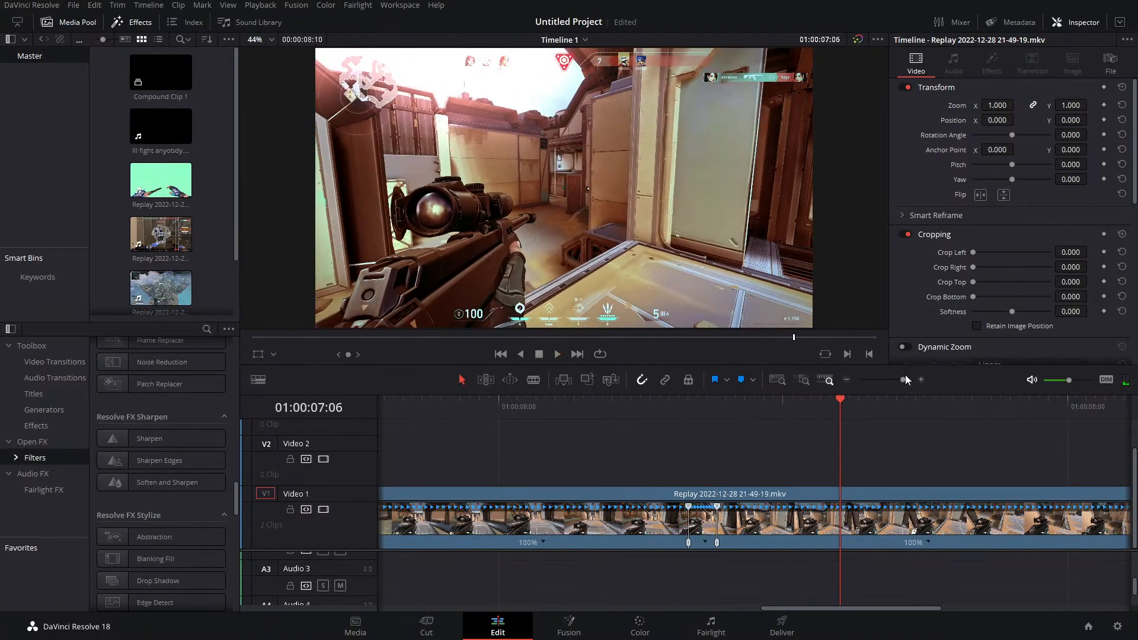
left_click_drag(905, 379, 898, 381)
left_click_drag(851, 492, 1000, 486)
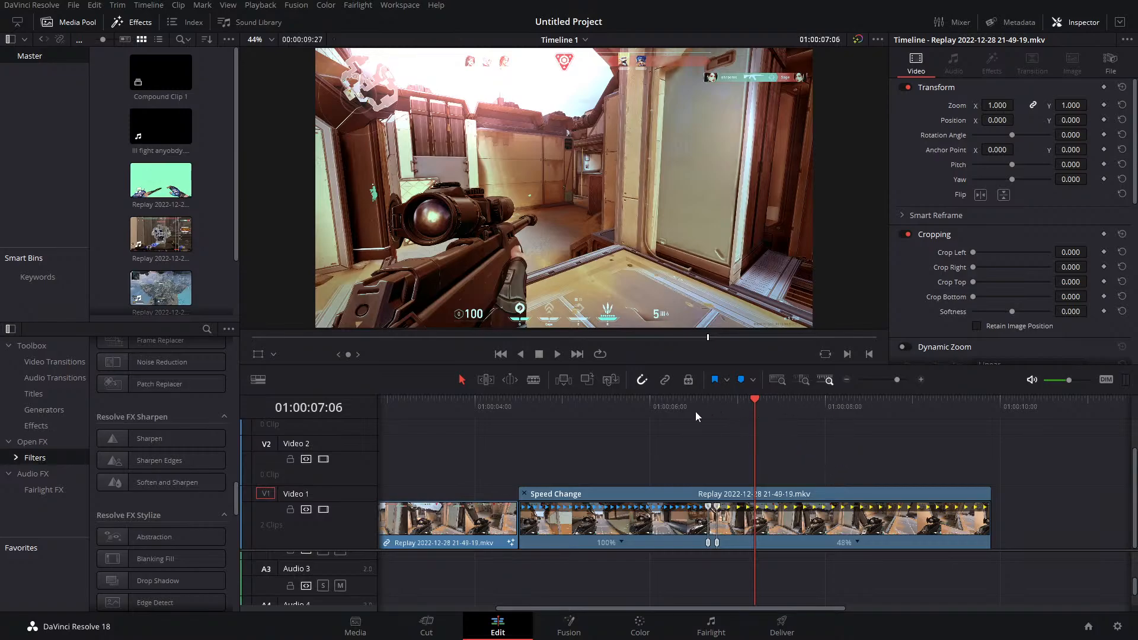
Delete the first clip and move the retimed clip to the start of the timeline on Video 1
left_click(460, 535)
key("BackSpace")
left_click_drag(578, 526, 350, 532)
Reset the speed of the clip's last segment to 100%
left_click(845, 420)
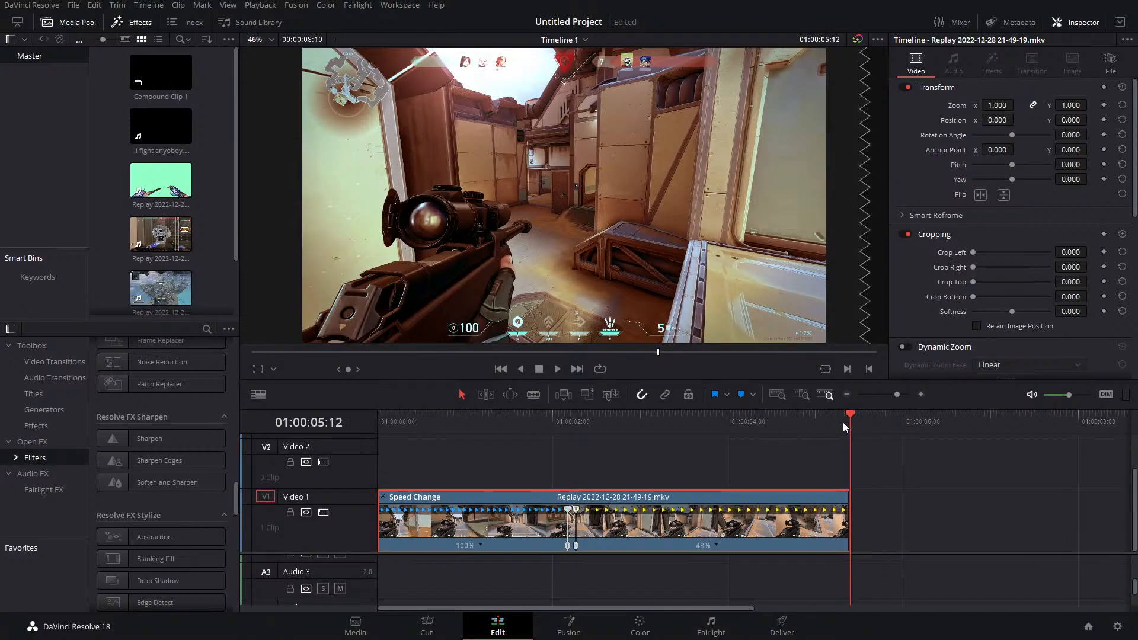
left_click(717, 545)
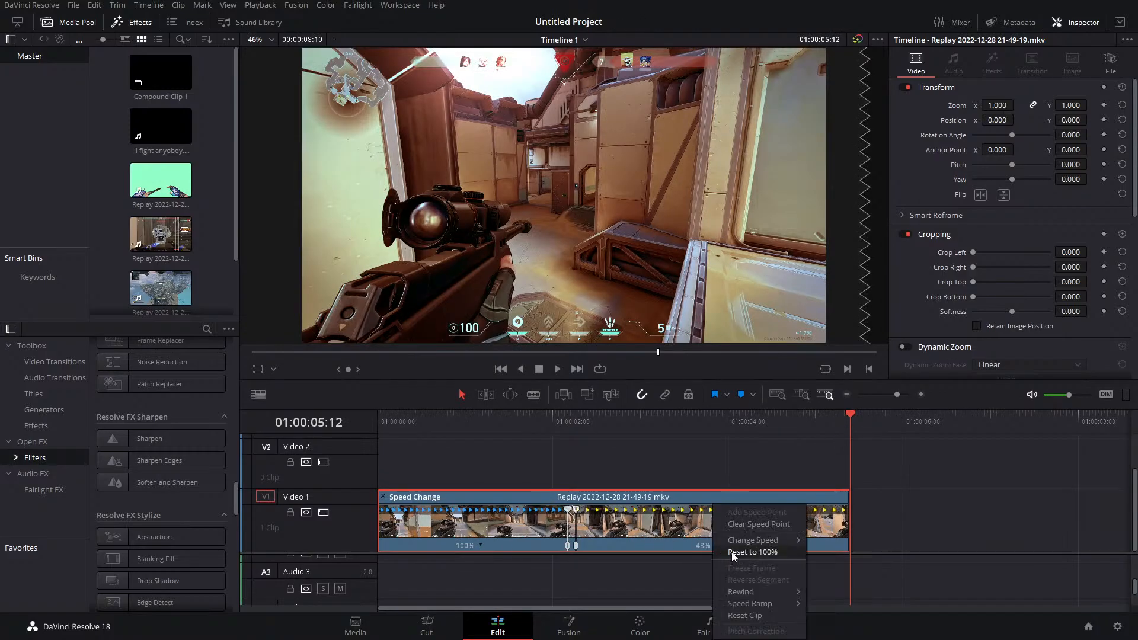
left_click(733, 553)
left_click(648, 546)
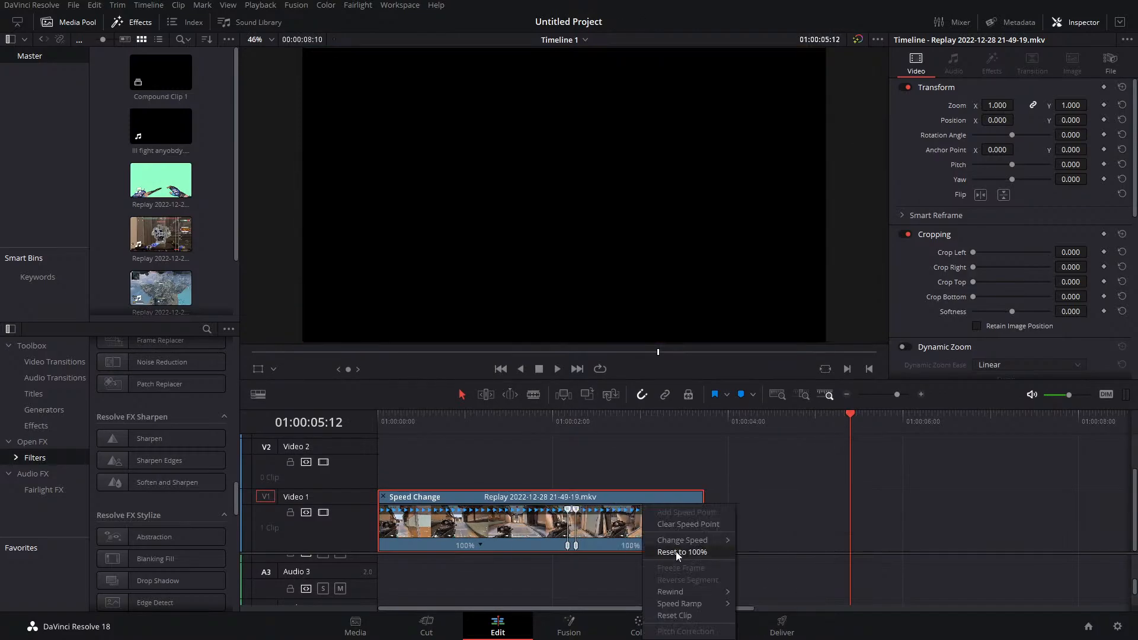
left_click(676, 551)
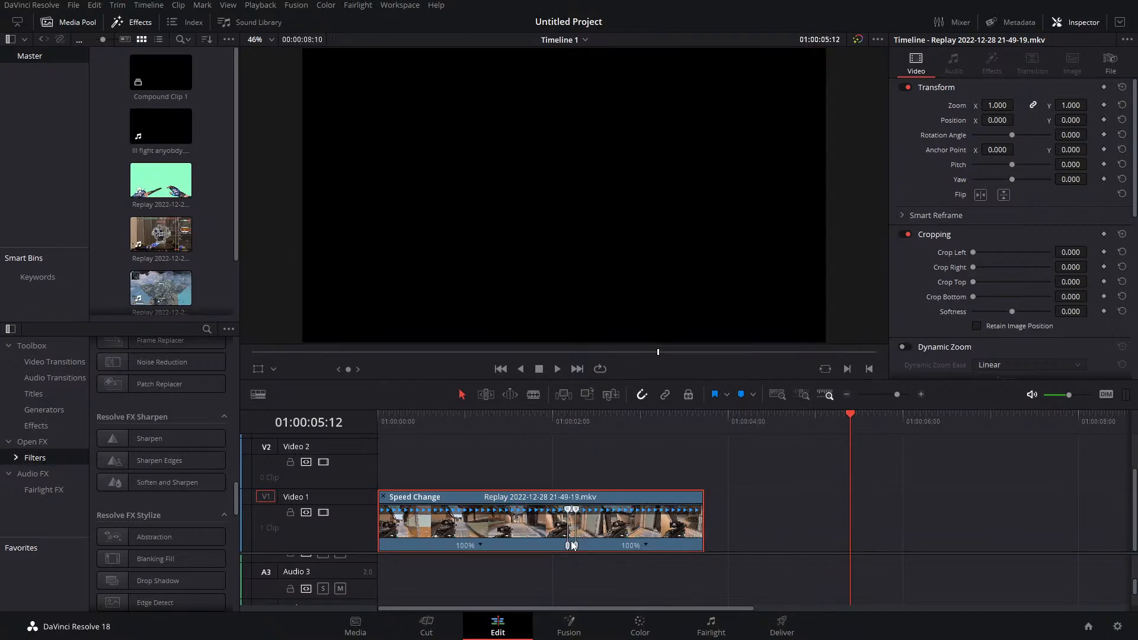
Clear the second speed point and reset the segment after the remaining point to 100%
left_click(645, 545)
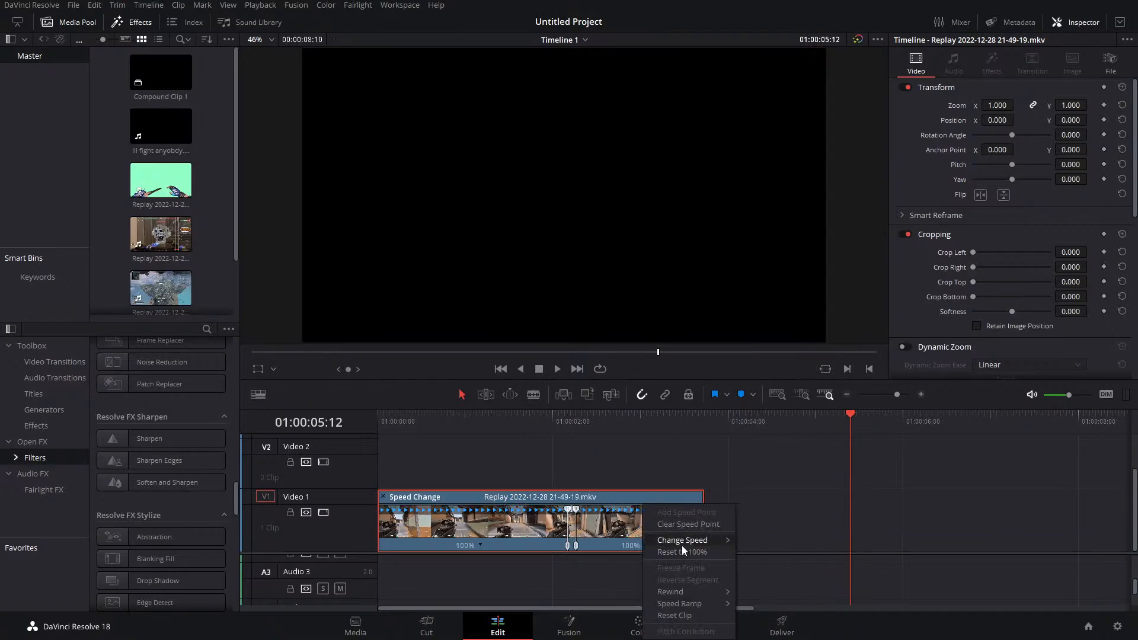
left_click(682, 551)
left_click(671, 545)
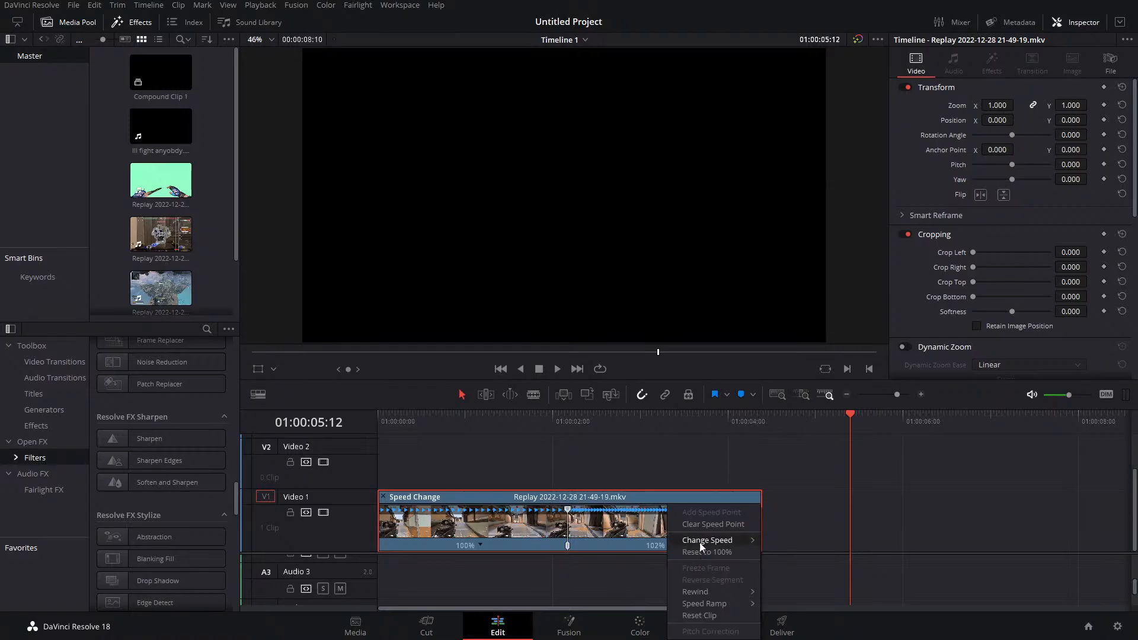
left_click(706, 552)
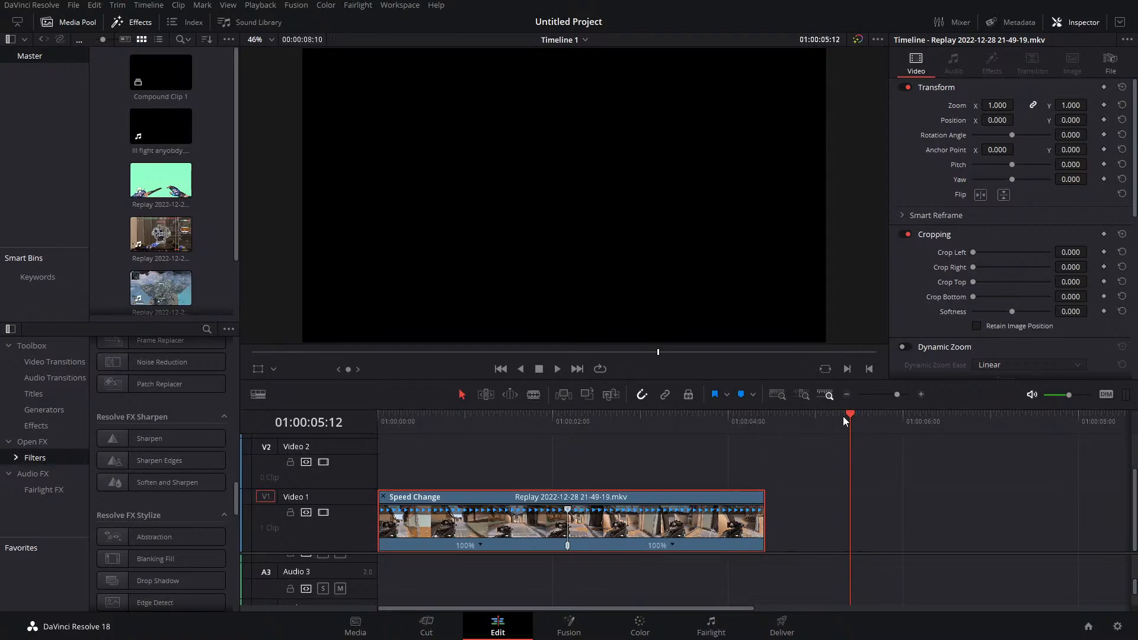
Add a second speed point to the clip at 01:00:02:22
left_click(766, 432)
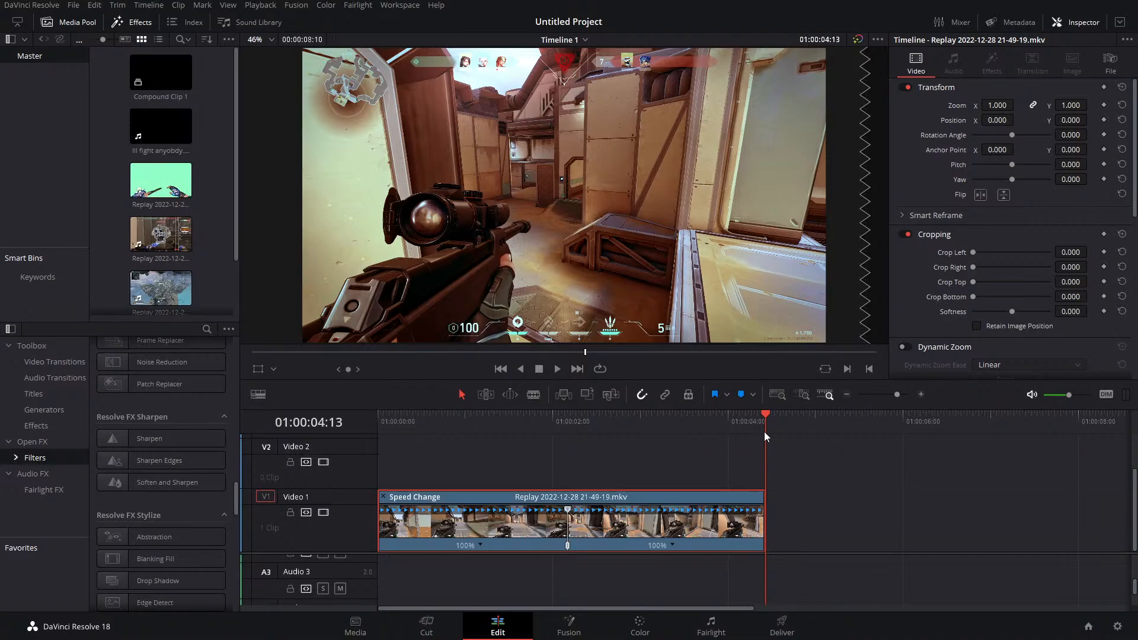
left_click(617, 420)
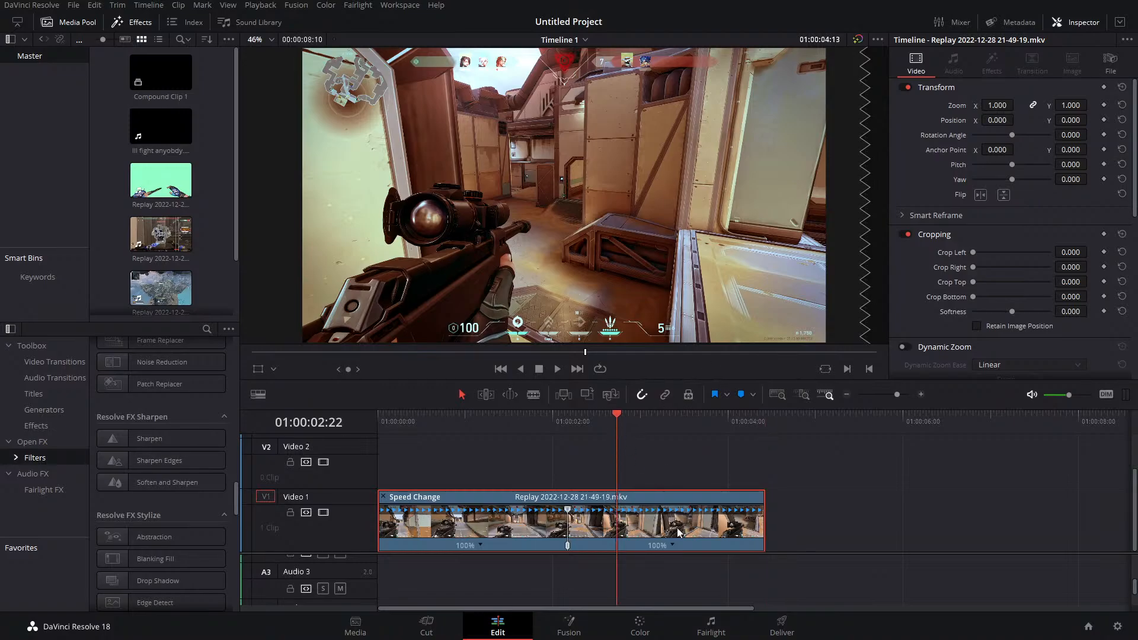
left_click(672, 545)
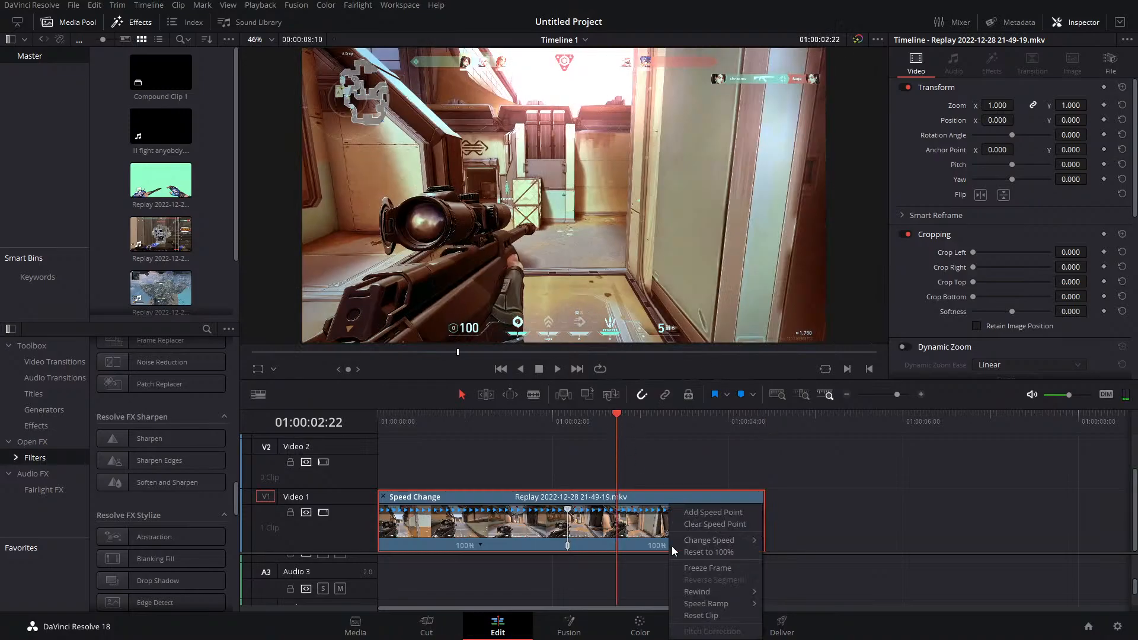
left_click(710, 513)
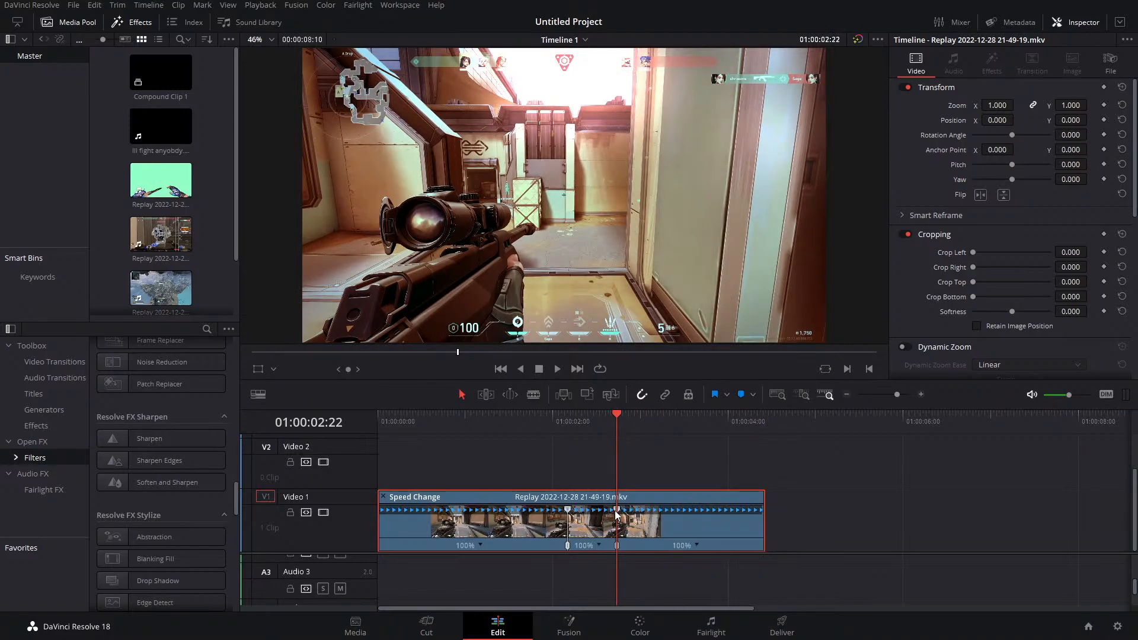
Move the second speed point later to slow the middle segment to 15%, and play it from 01:00:02:06
left_click_drag(616, 510, 906, 510)
left_click_drag(620, 427, 571, 439)
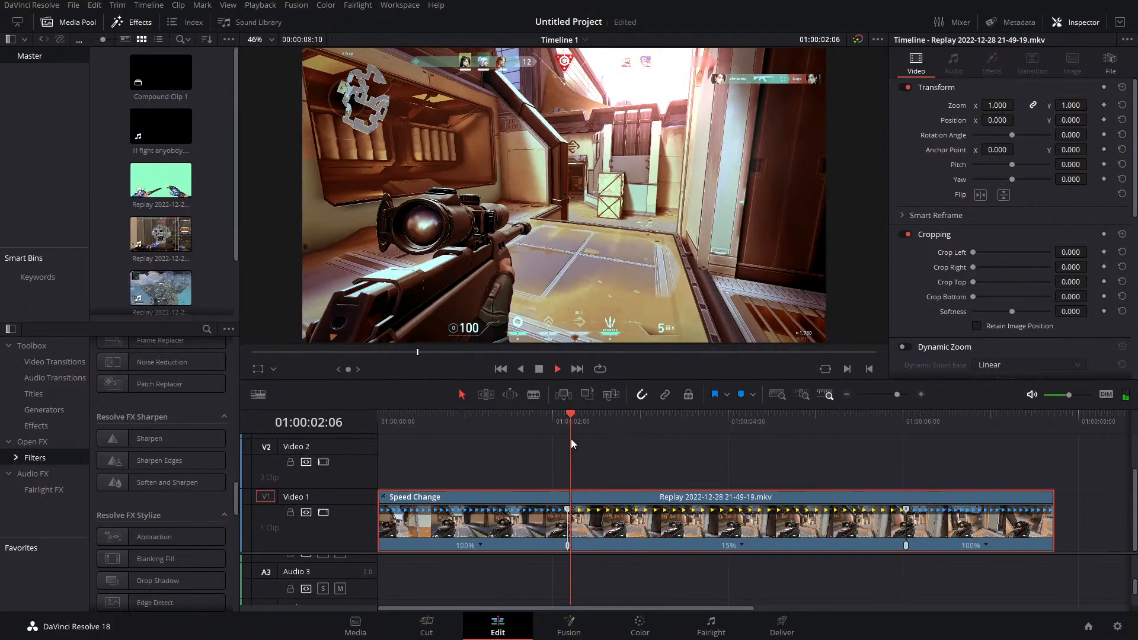
key("space")
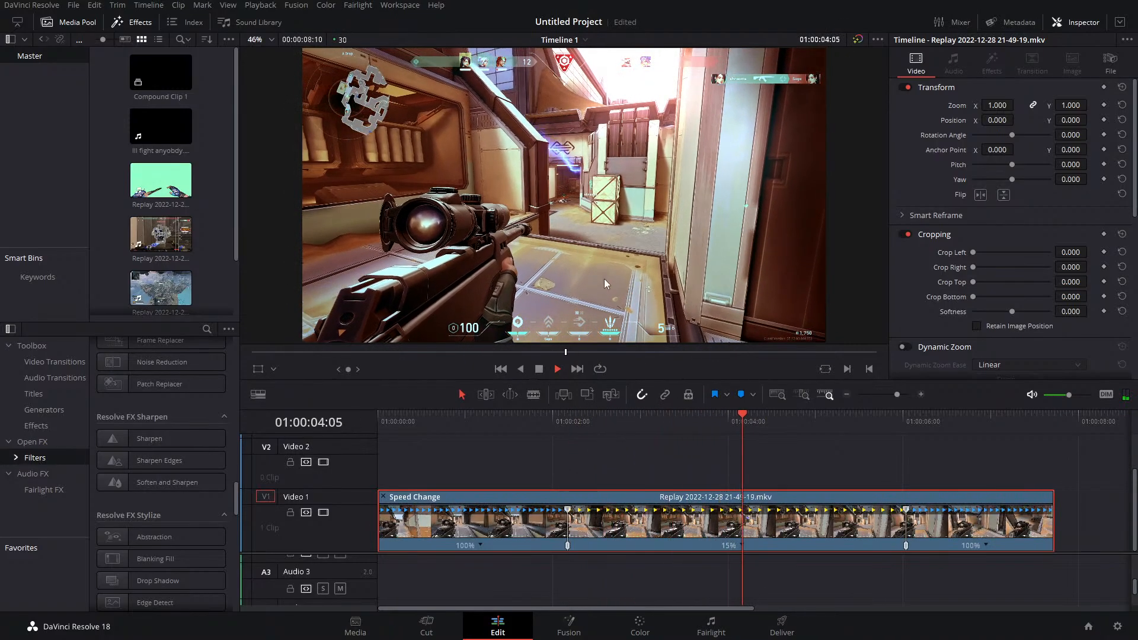
Replay the slowed middle segment from its start, and set the clip's retime process to Optical Flow
left_click(567, 436)
key("space")
scroll(950, 297, "down", 8)
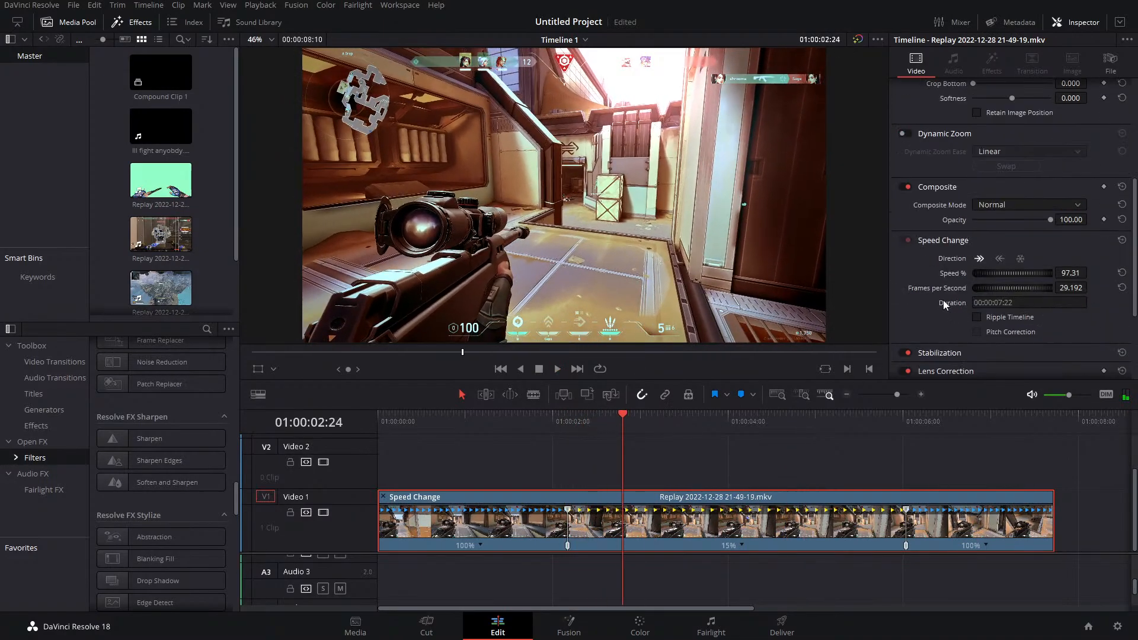
left_click(998, 311)
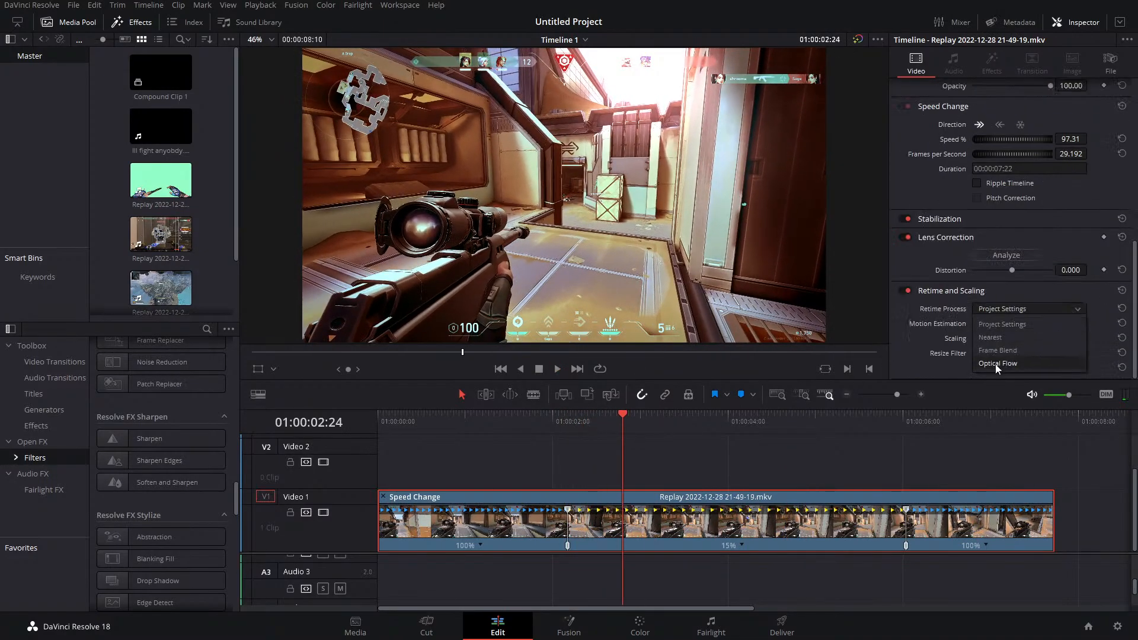
left_click(978, 366)
Play the slowed segment with Optical Flow, and set the clip's motion estimation to Enhanced Better
left_click(570, 436)
key("space")
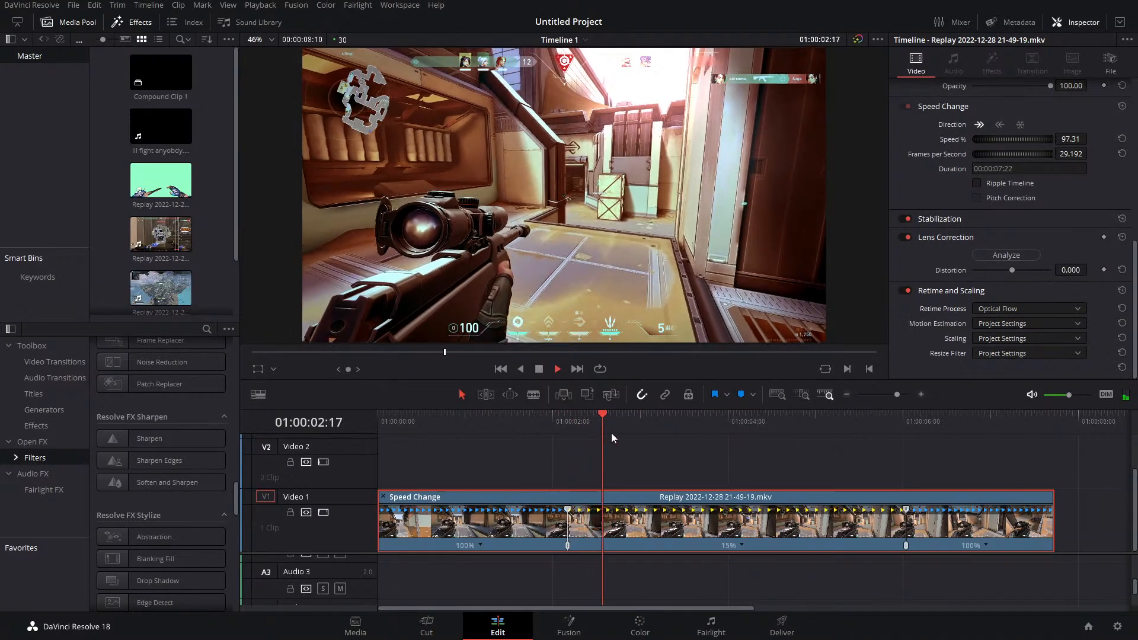
key("space")
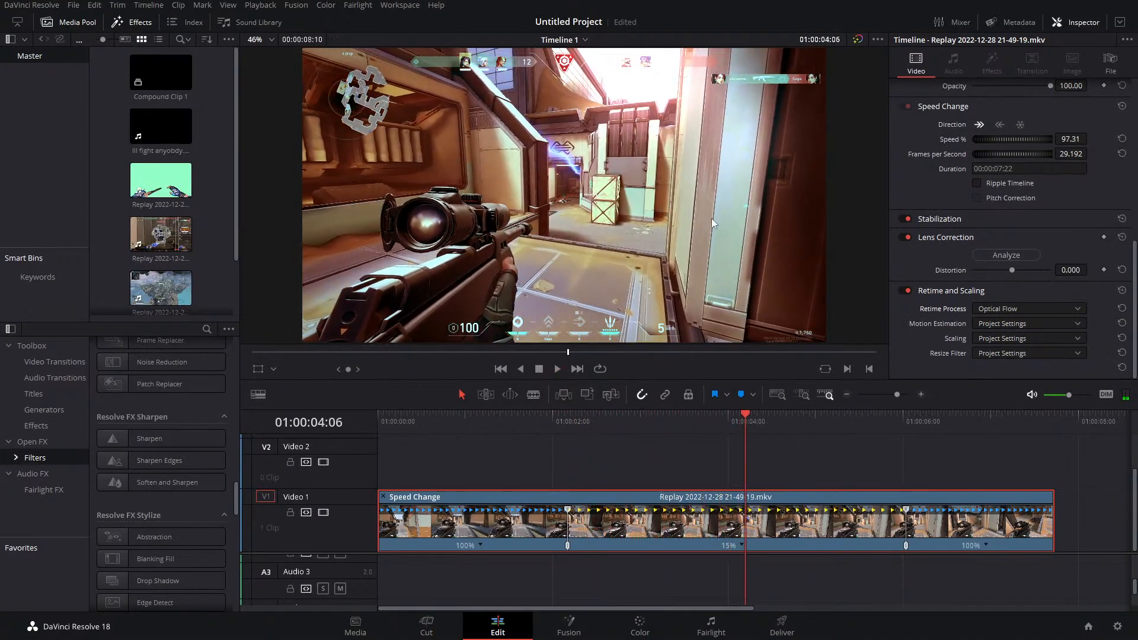
left_click(1005, 323)
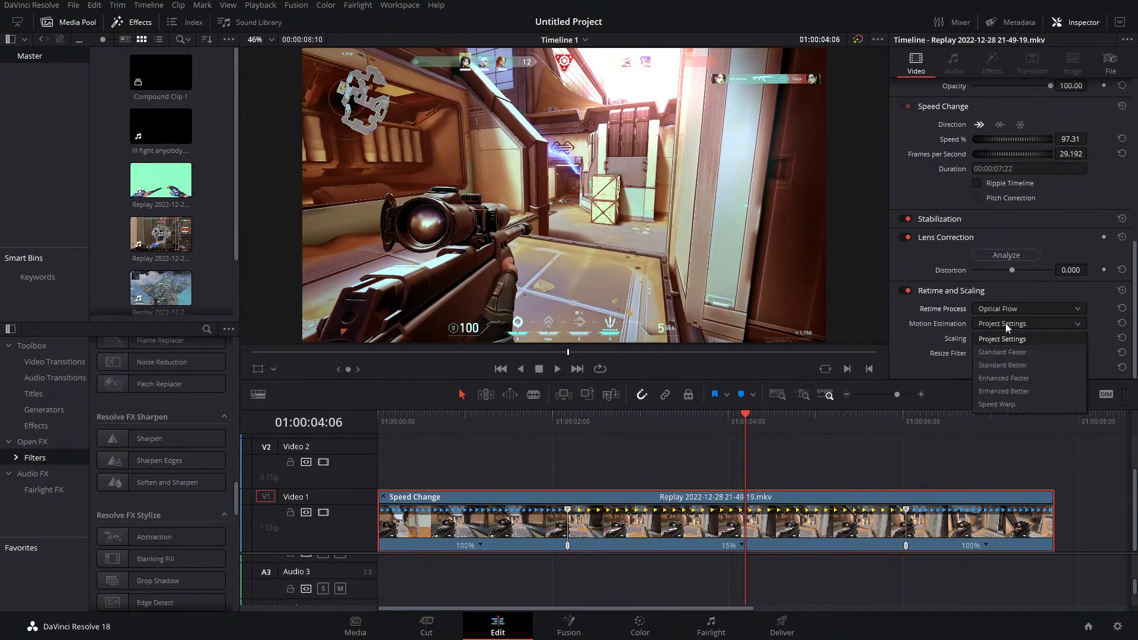
left_click(1005, 389)
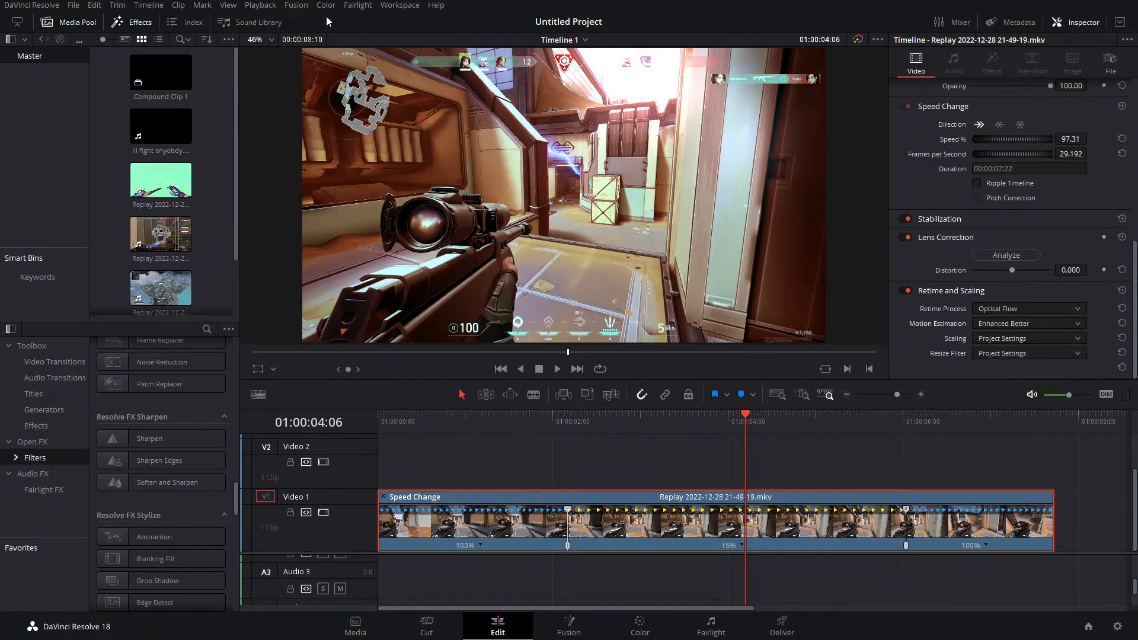
Set the render cache to Smart and play the slowed segment from 01:00:02:07
left_click(271, 6)
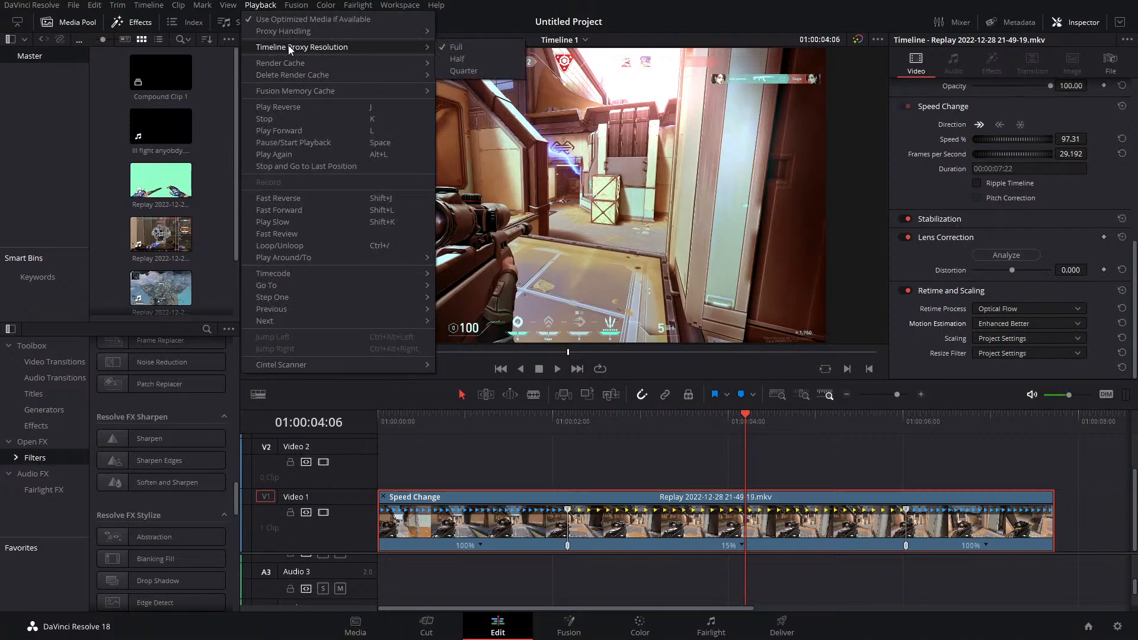
mouse_move(307, 66)
left_click(461, 75)
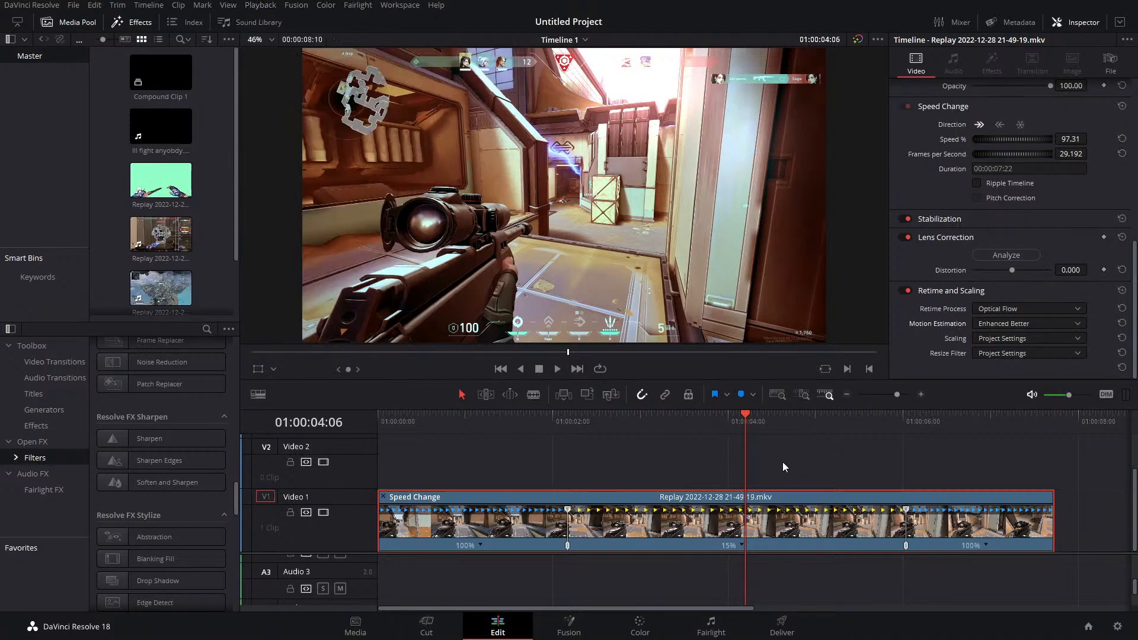
left_click_drag(624, 417, 571, 435)
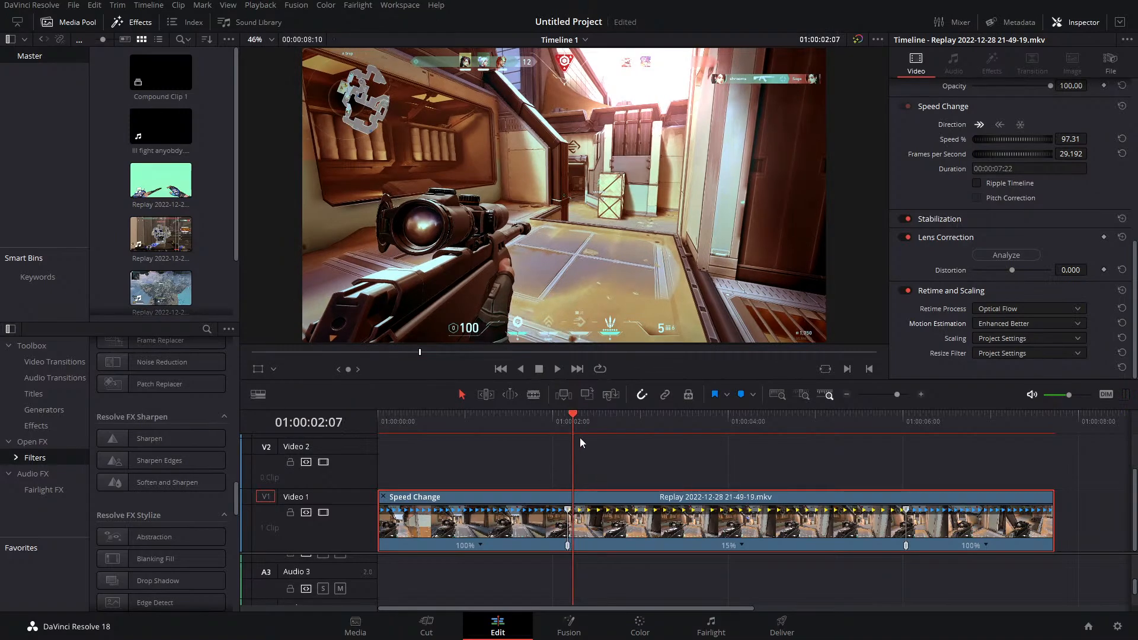
key("space")
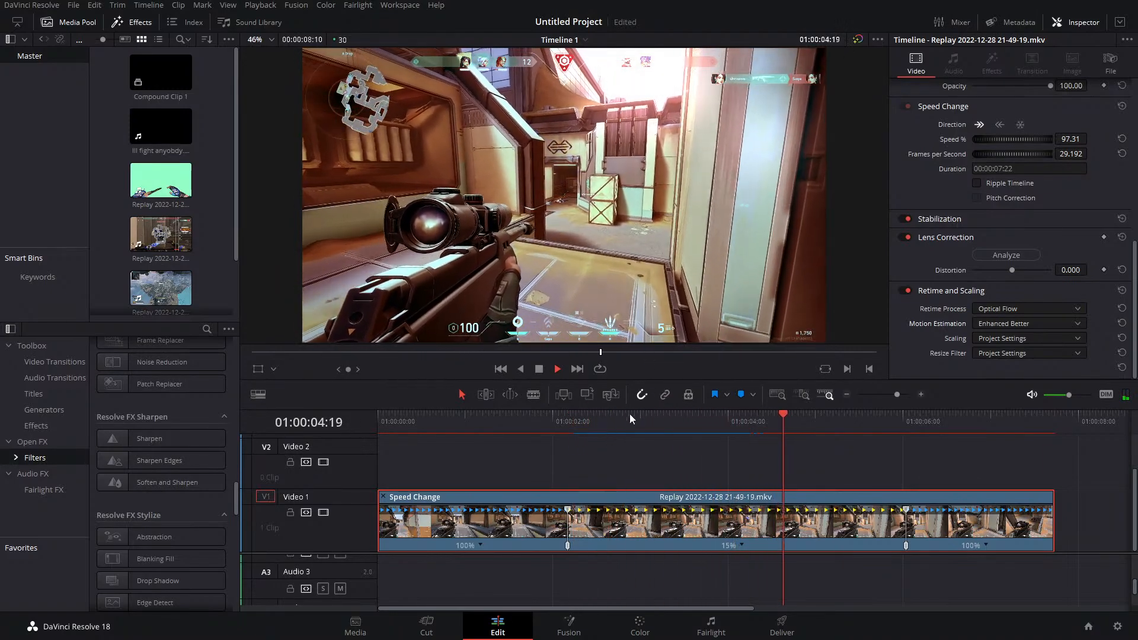
left_click(598, 419)
key("space")
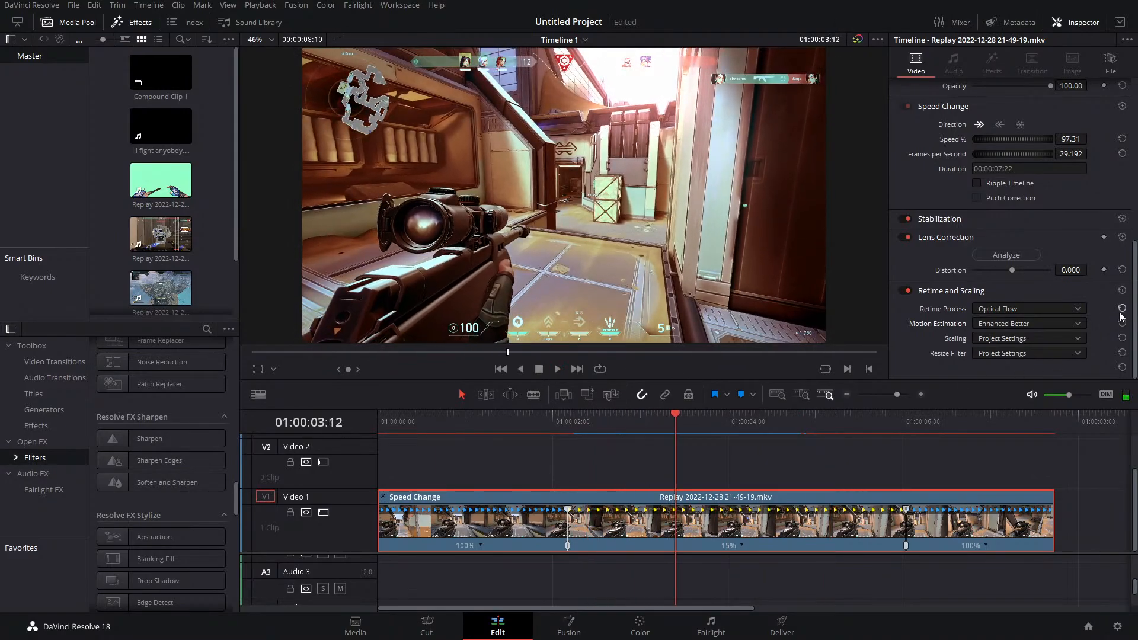
Reset the clip's Retime and Scaling options to Project Settings
left_click(1122, 290)
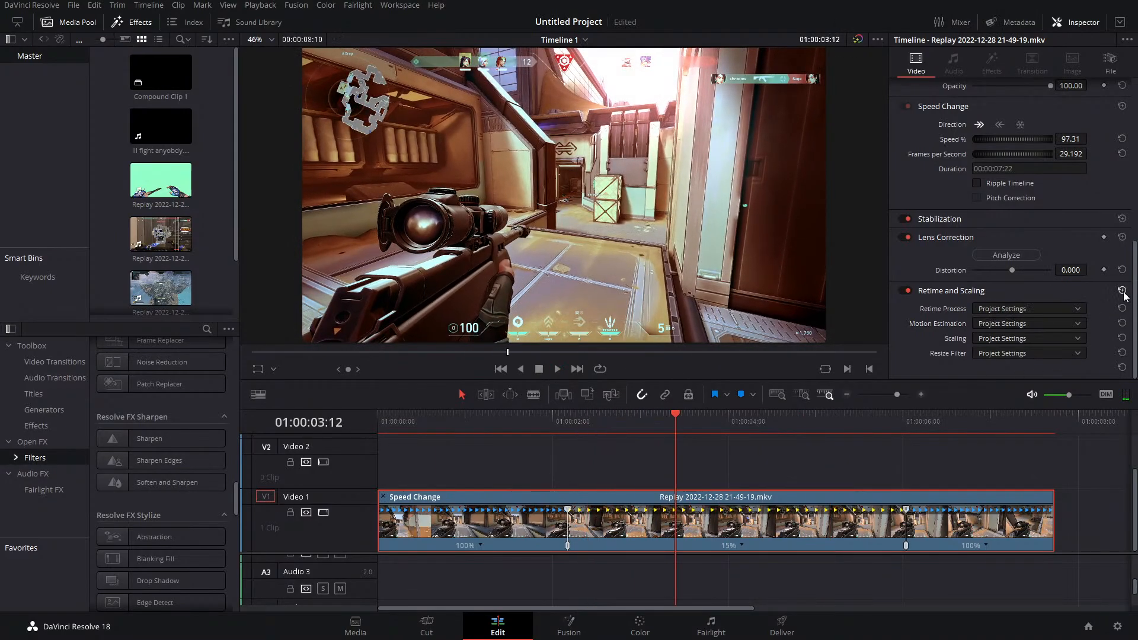
key("ctrl+s")
left_click(1122, 291)
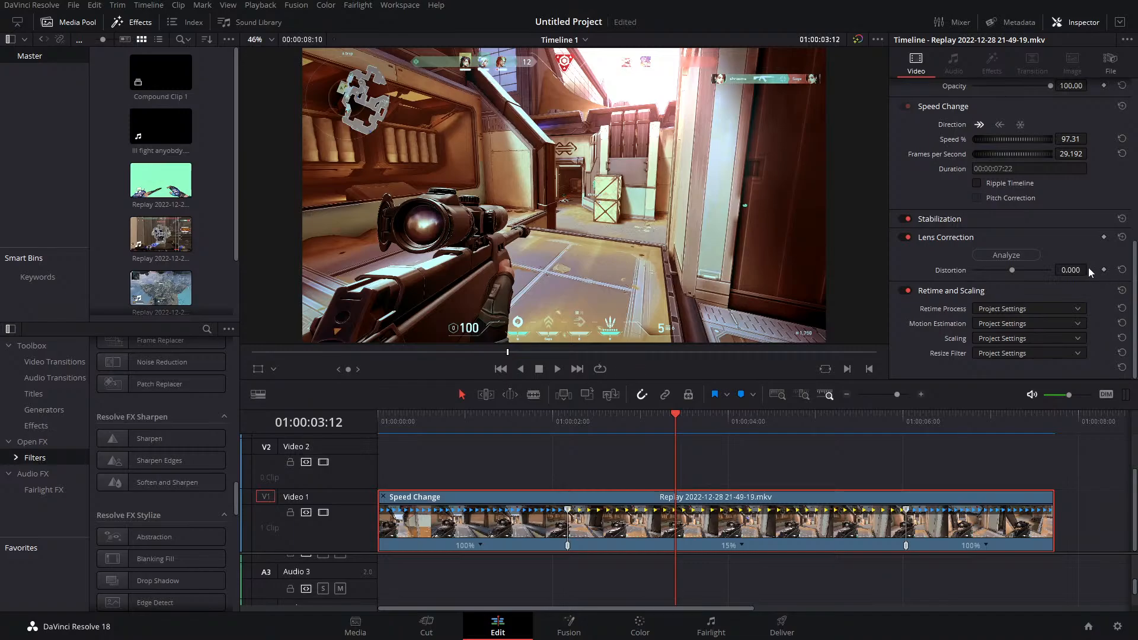
Delete the entire render cache and confirm the deletion
left_click(741, 544)
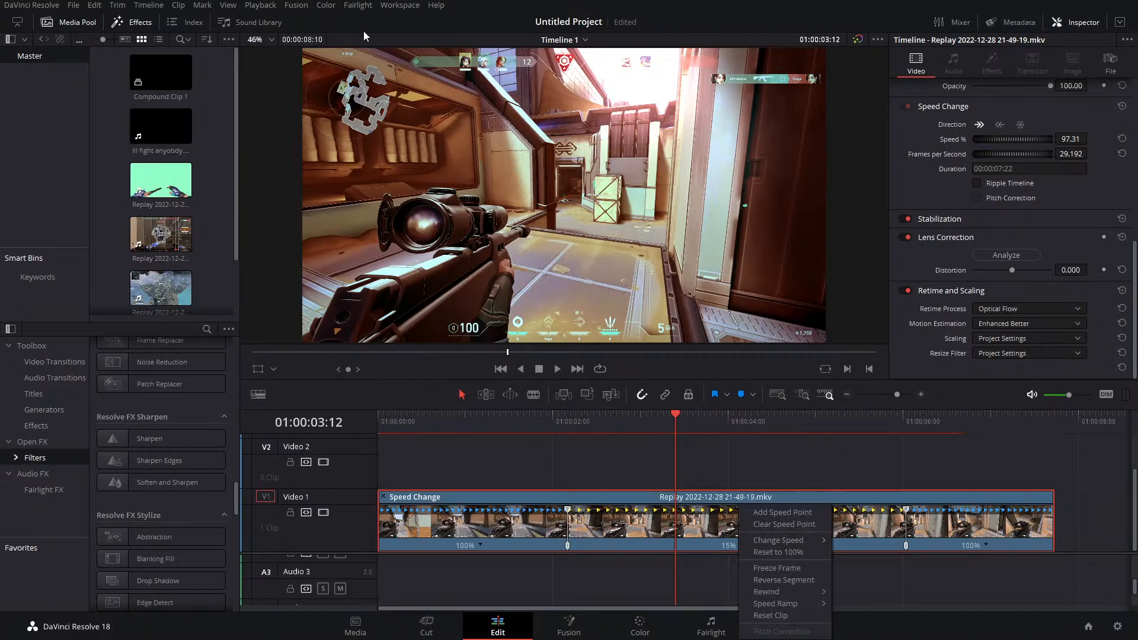
left_click(271, 6)
left_click(269, 6)
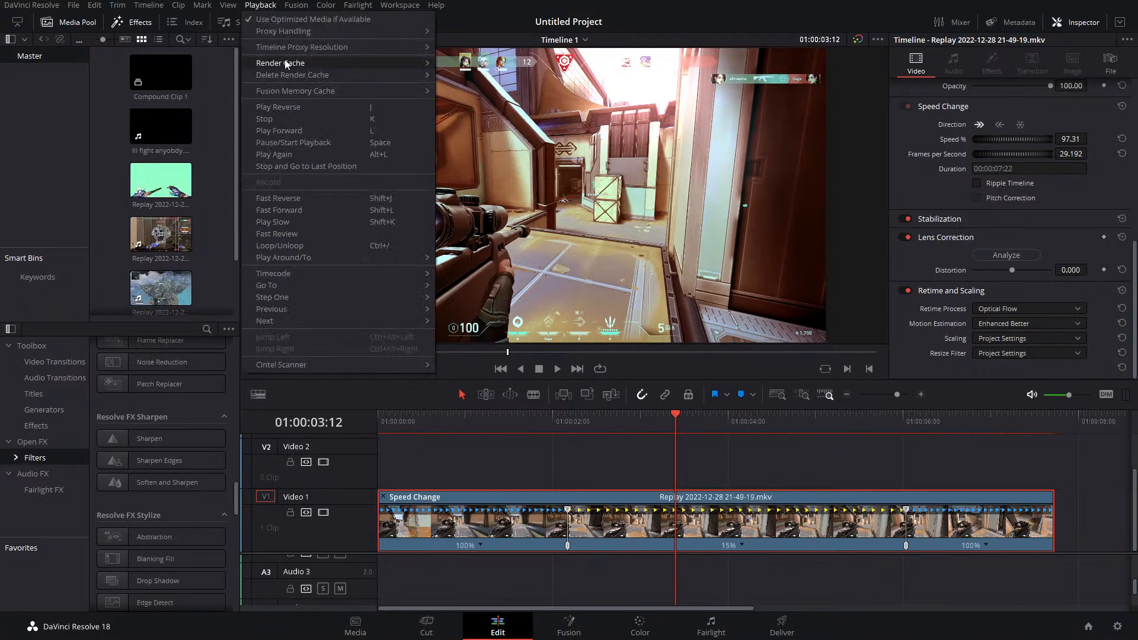
mouse_move(300, 78)
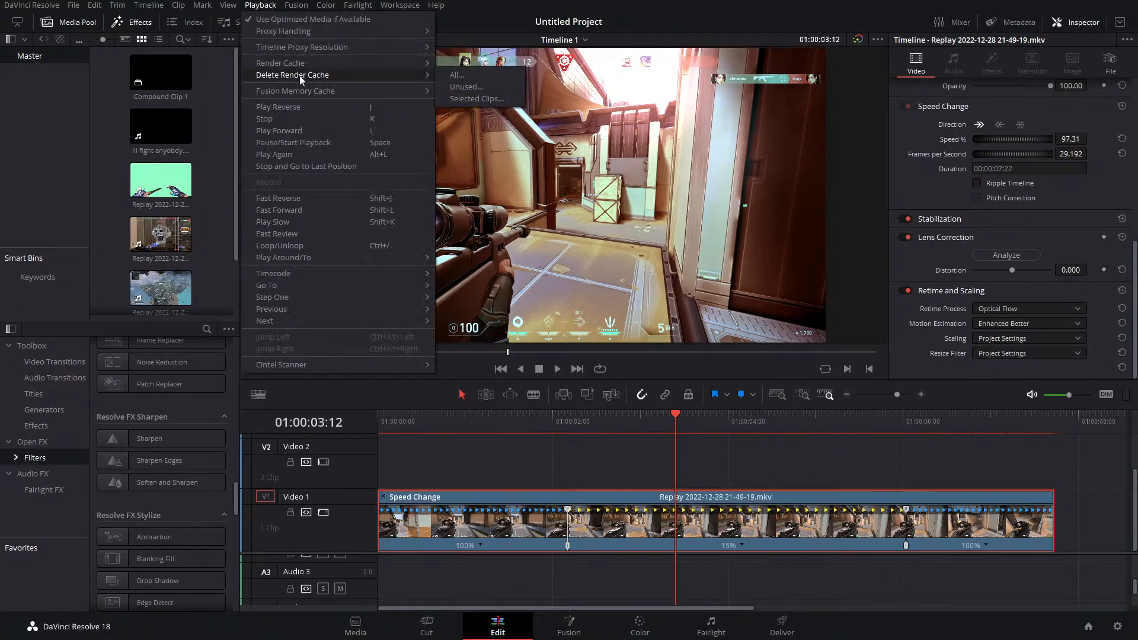
left_click(474, 75)
left_click(678, 361)
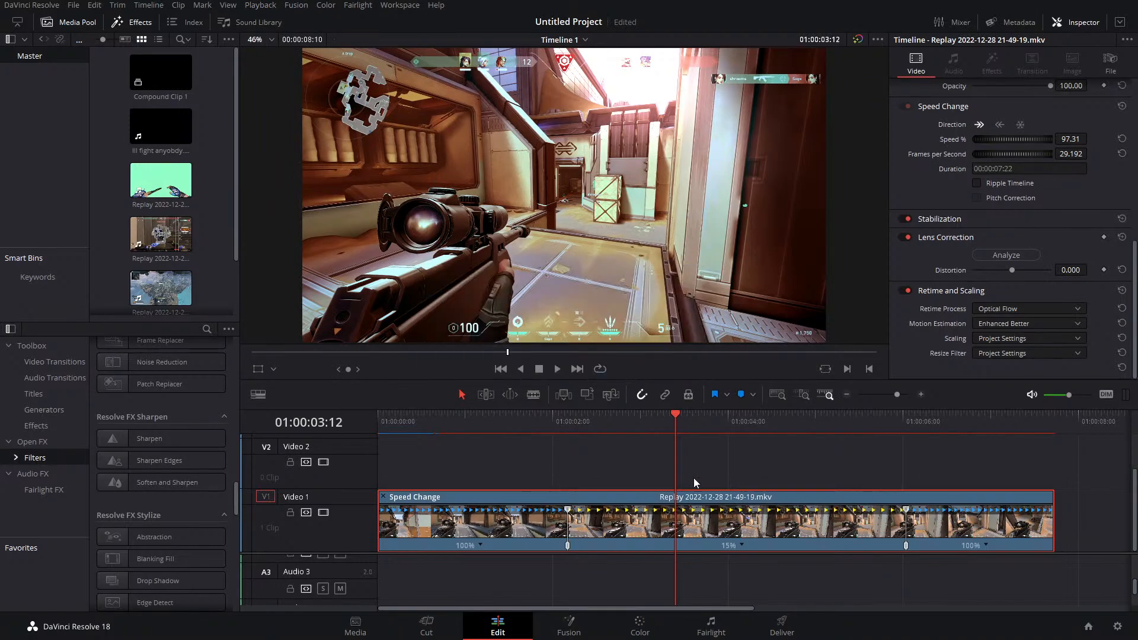
Reset the clip's middle and last segments to 100%, and reset the clip to clear its speed points
left_click(741, 545)
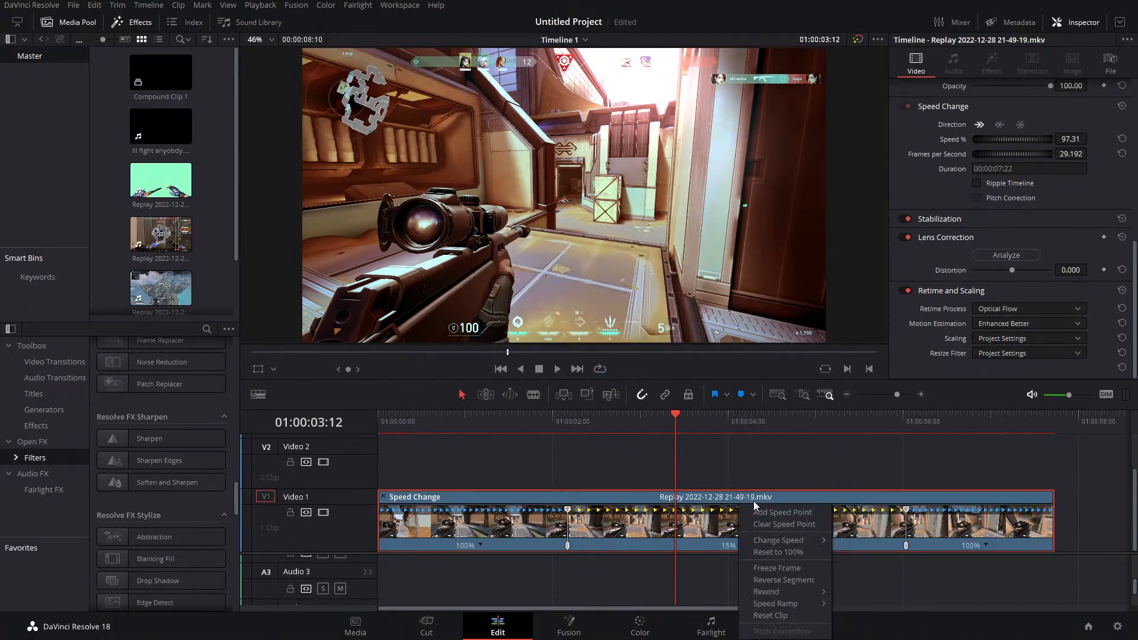
left_click(773, 553)
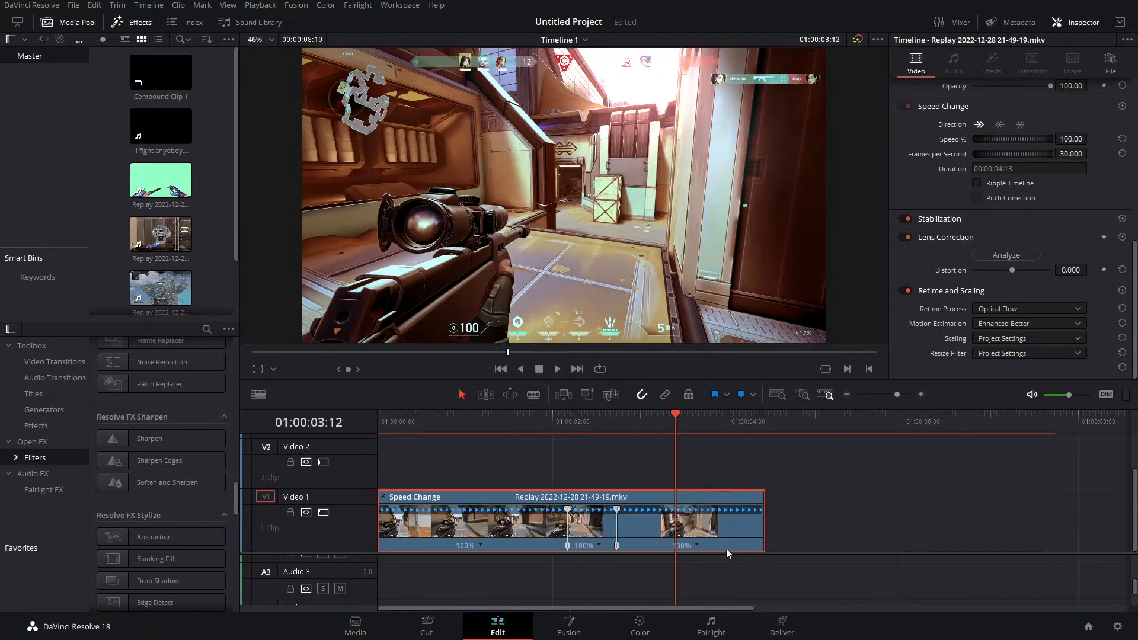
left_click(698, 545)
left_click(725, 553)
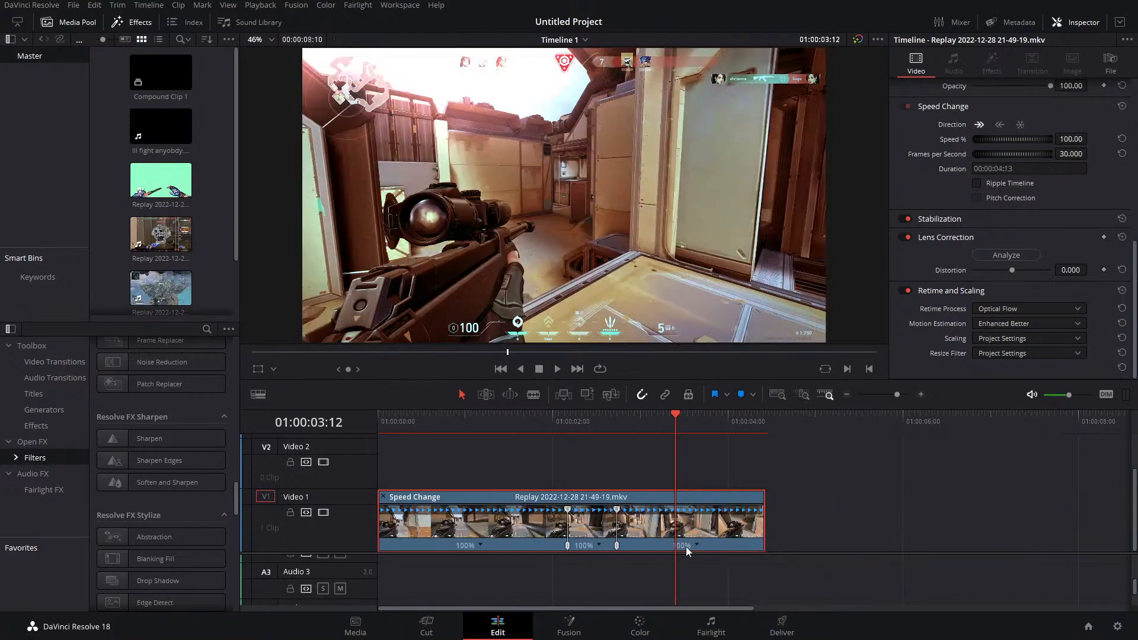
left_click(695, 545)
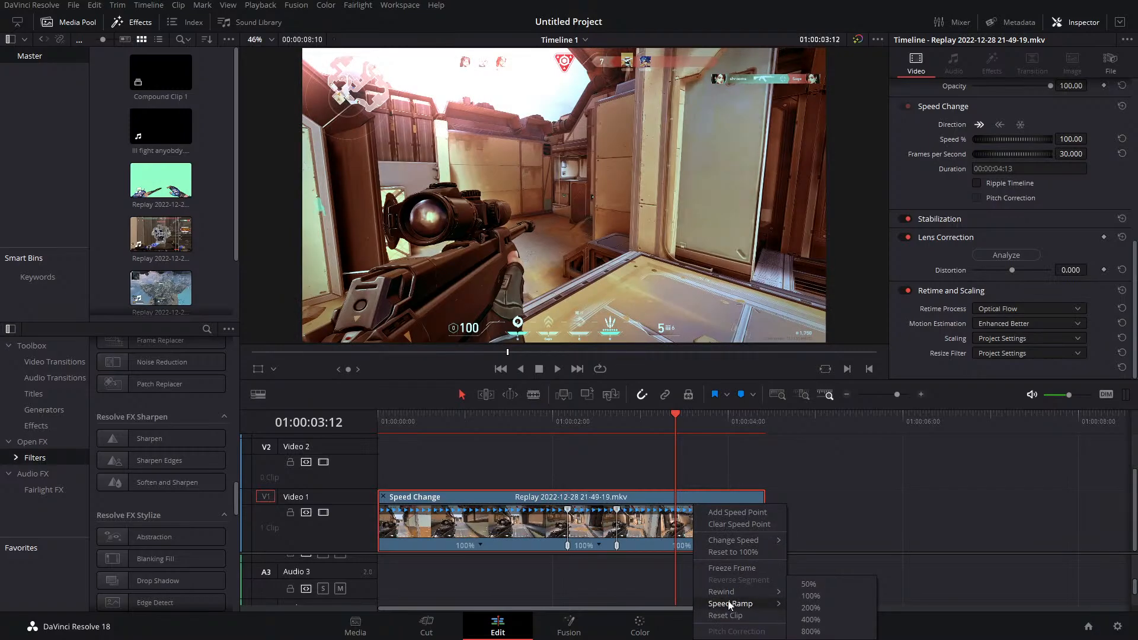
left_click(726, 615)
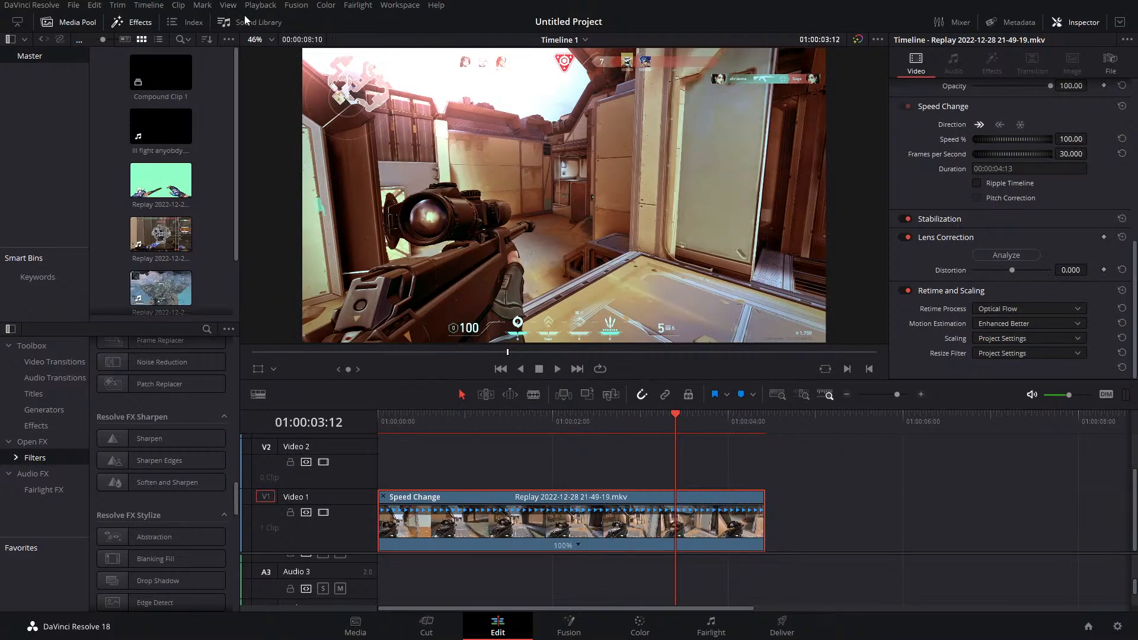
Turn off render caching by setting it to None
left_click(270, 7)
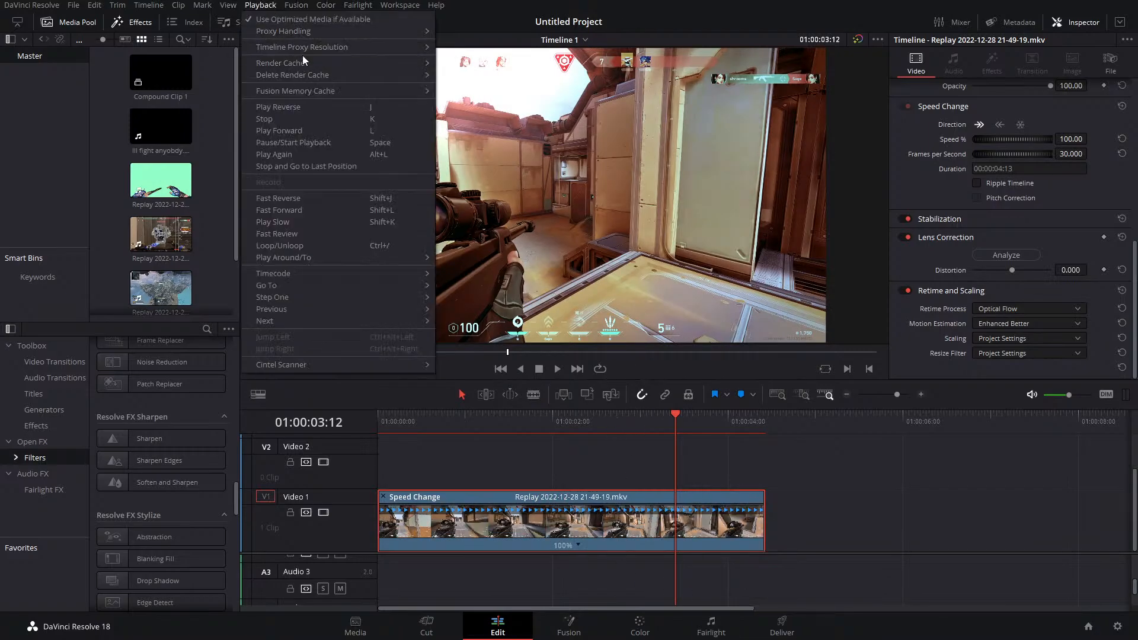
mouse_move(307, 67)
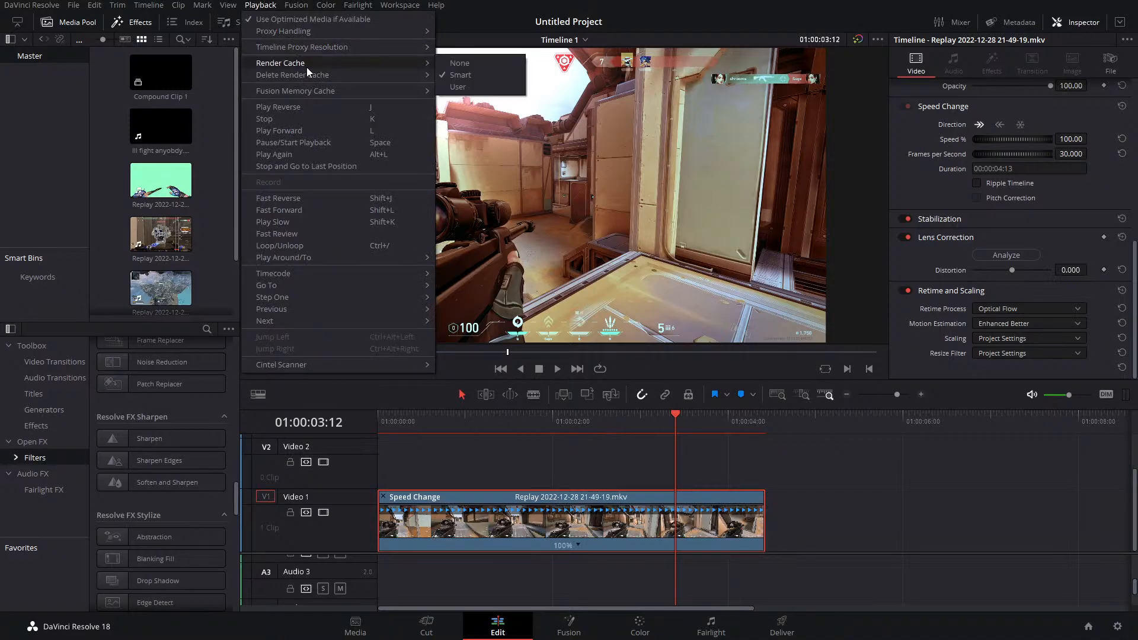
left_click(461, 65)
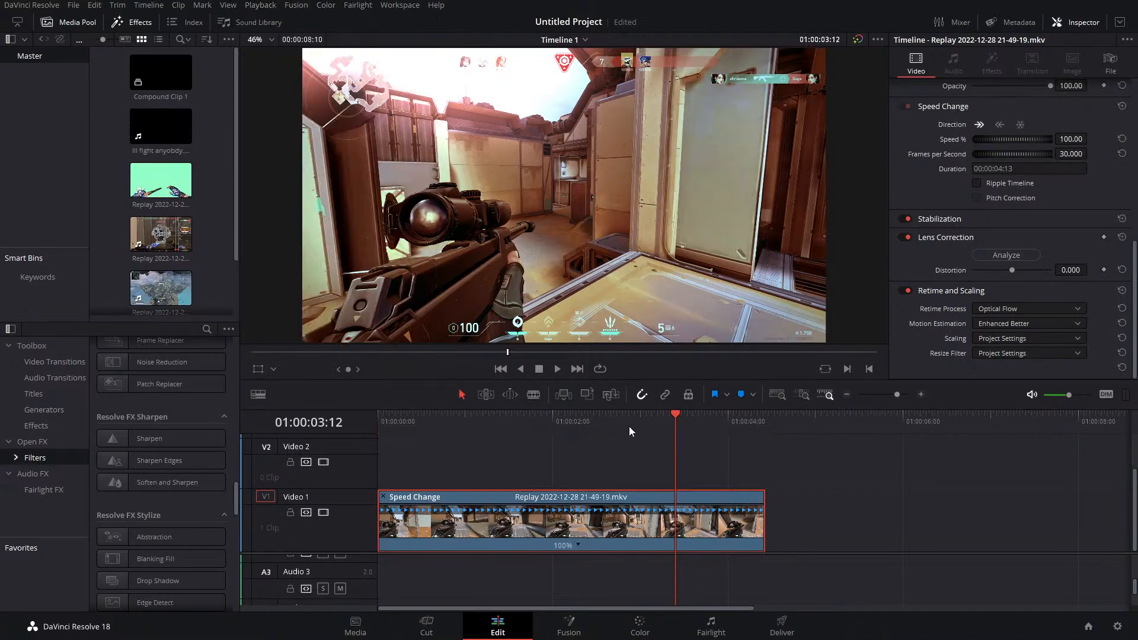
Add a speed point to the clip at 01:00:02:00
left_click_drag(611, 423, 557, 429)
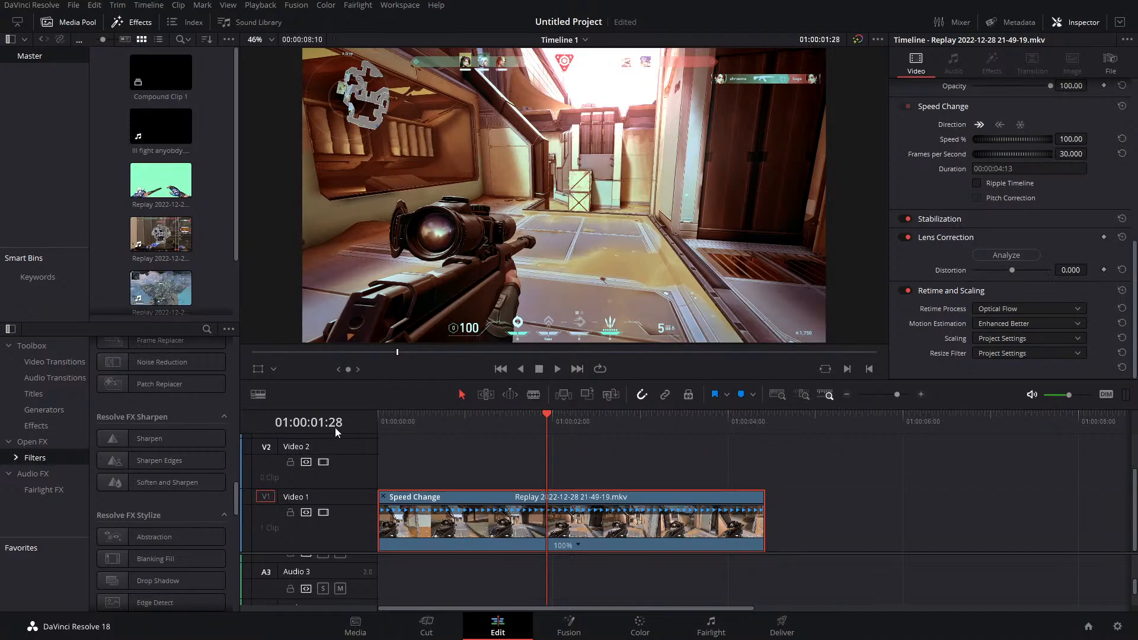
left_click(553, 419)
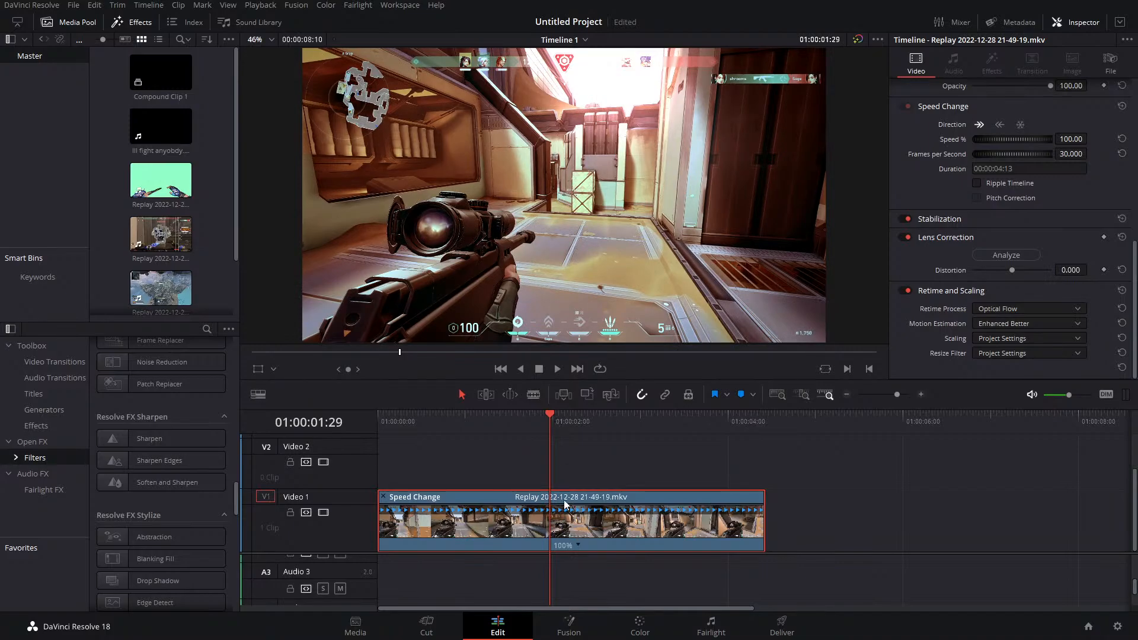
left_click(588, 457)
key("Right")
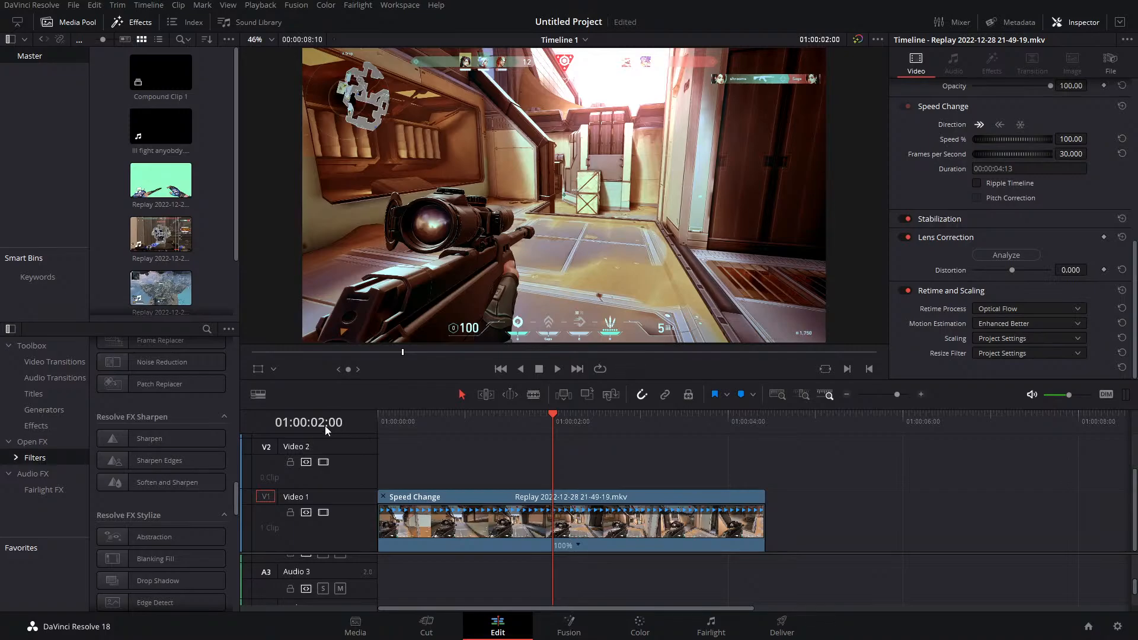
left_click(579, 544)
left_click(612, 510)
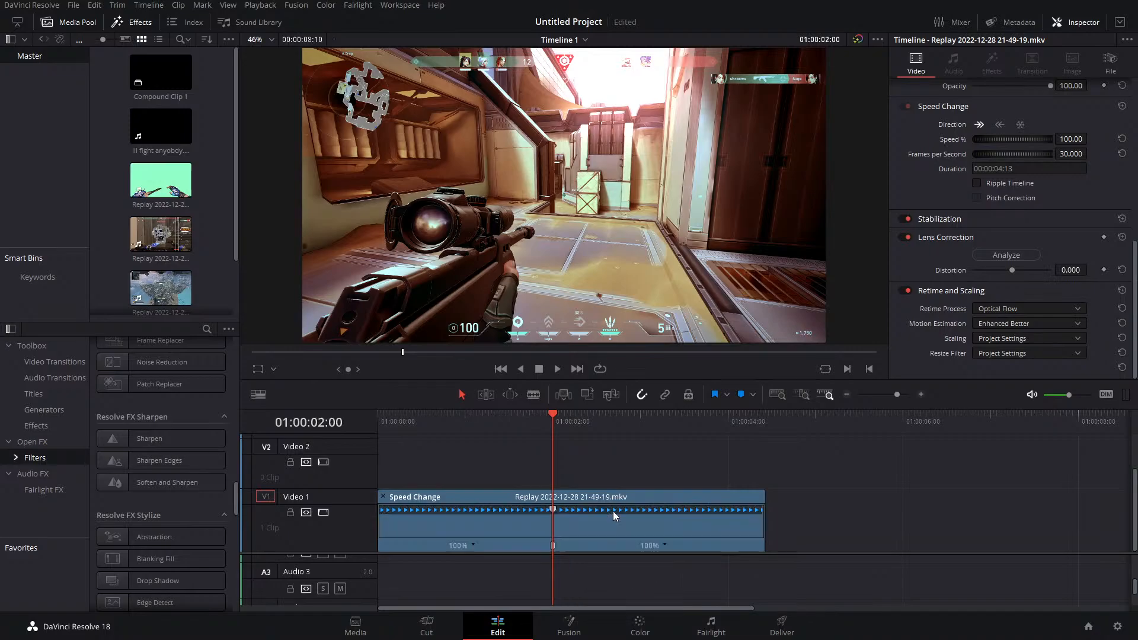
Move the speed point earlier to 01:00:01:00 so the clip's first segment runs at 200%
left_click_drag(898, 395, 905, 395)
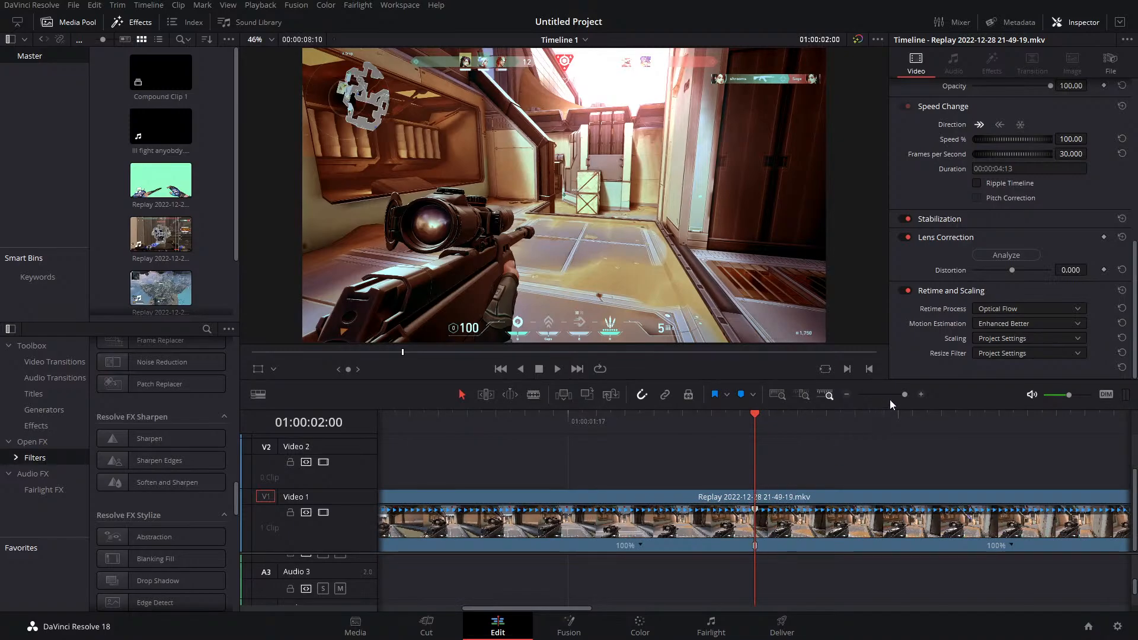
left_click_drag(904, 394, 898, 396)
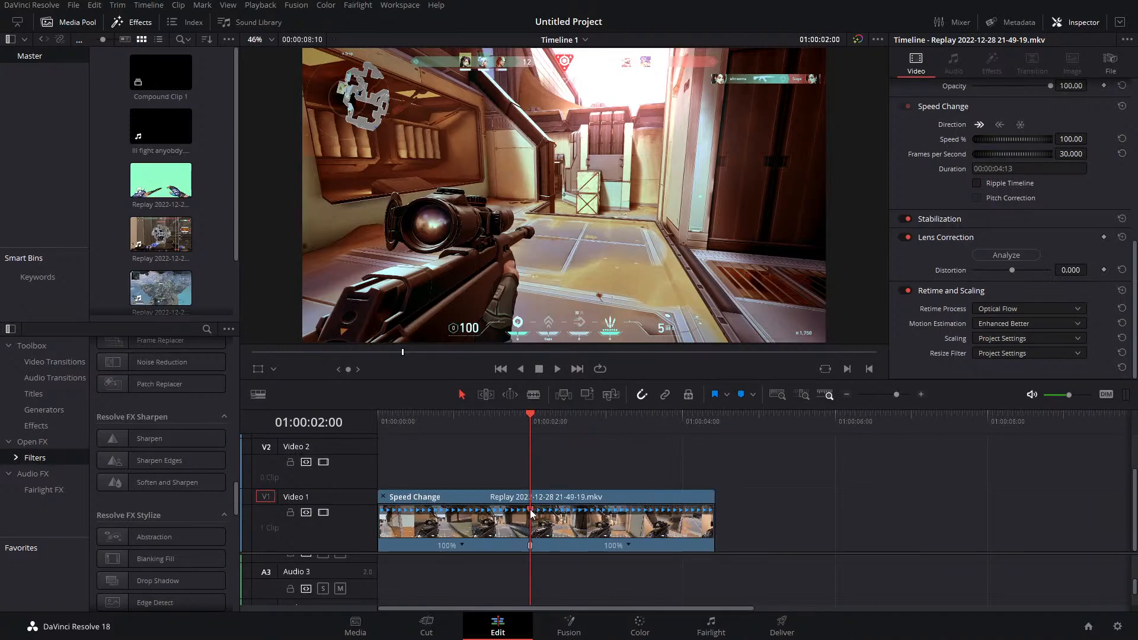
left_click_drag(530, 511, 457, 510)
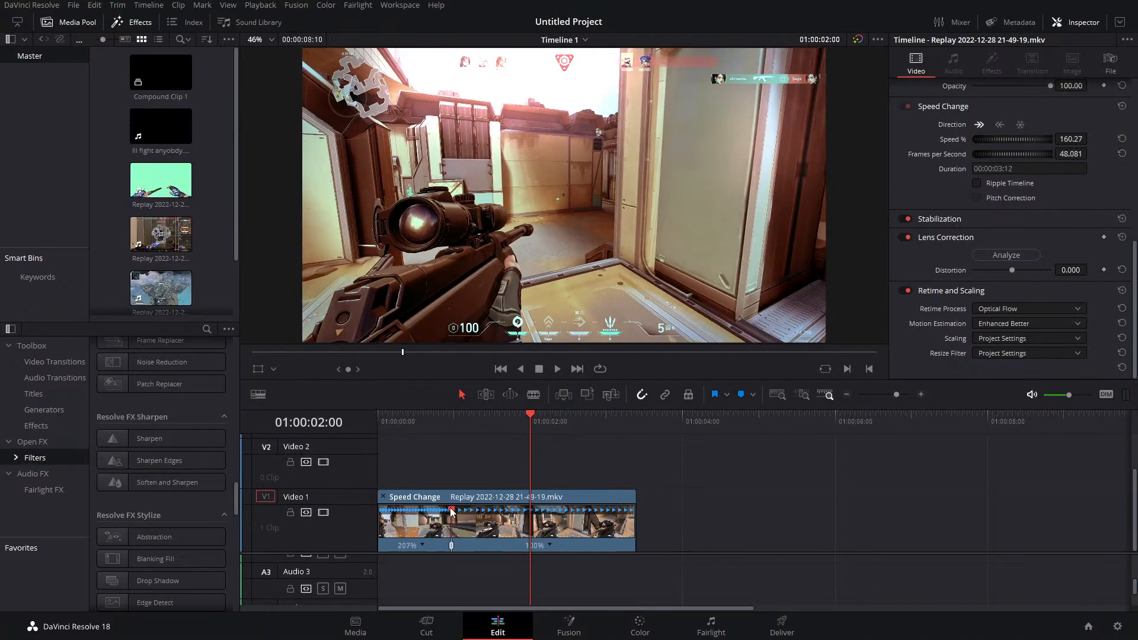
left_click(454, 417)
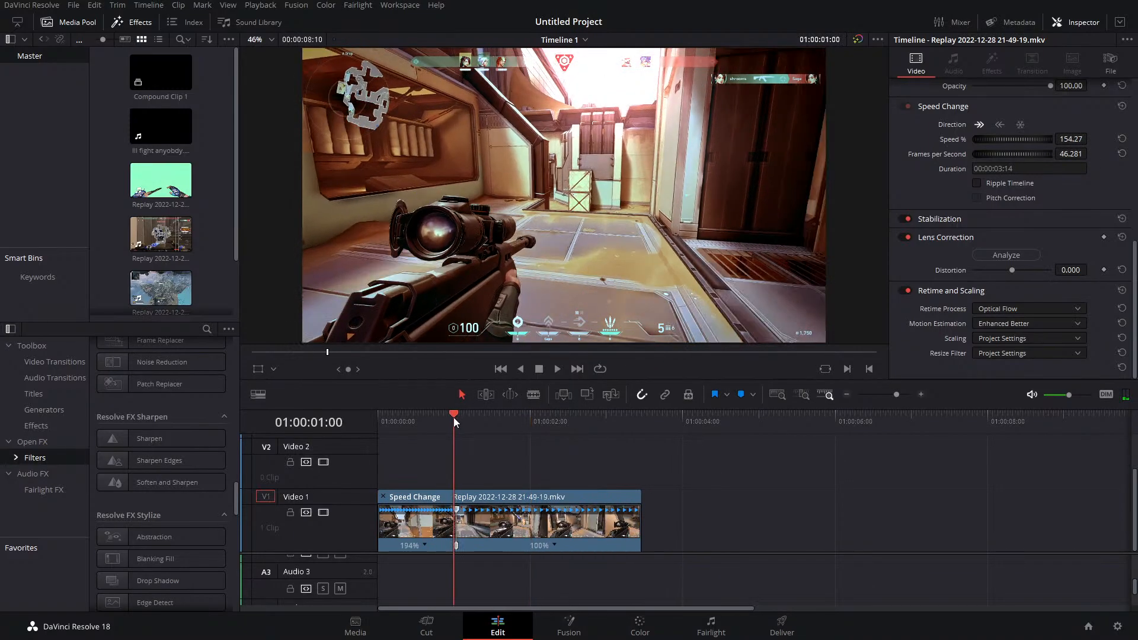
left_click_drag(895, 395, 904, 395)
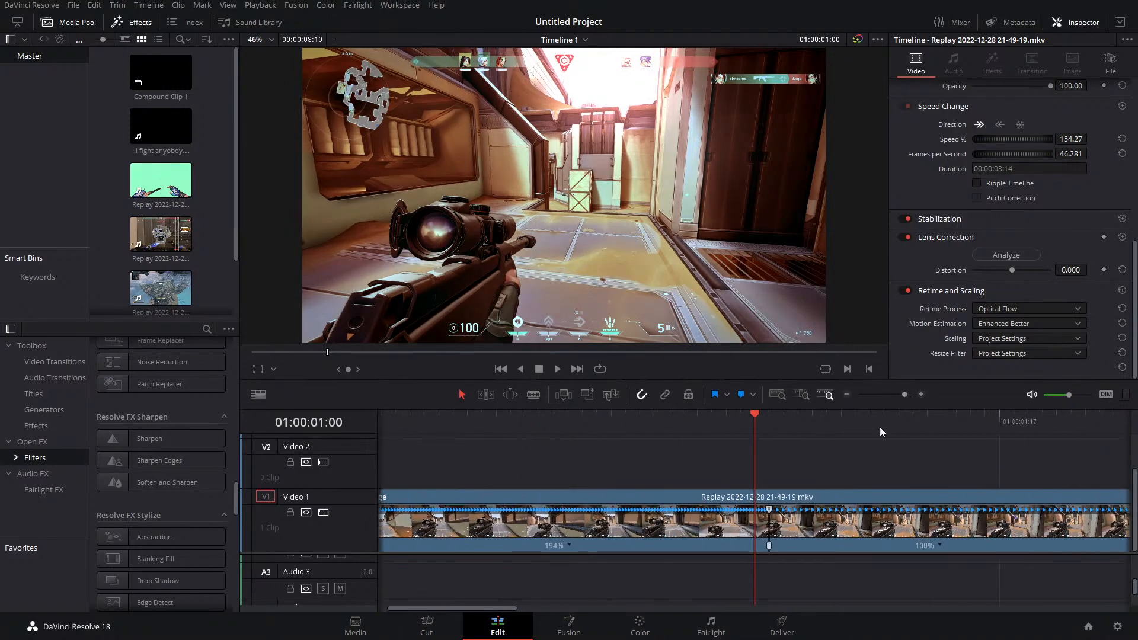
left_click_drag(755, 513, 754, 511)
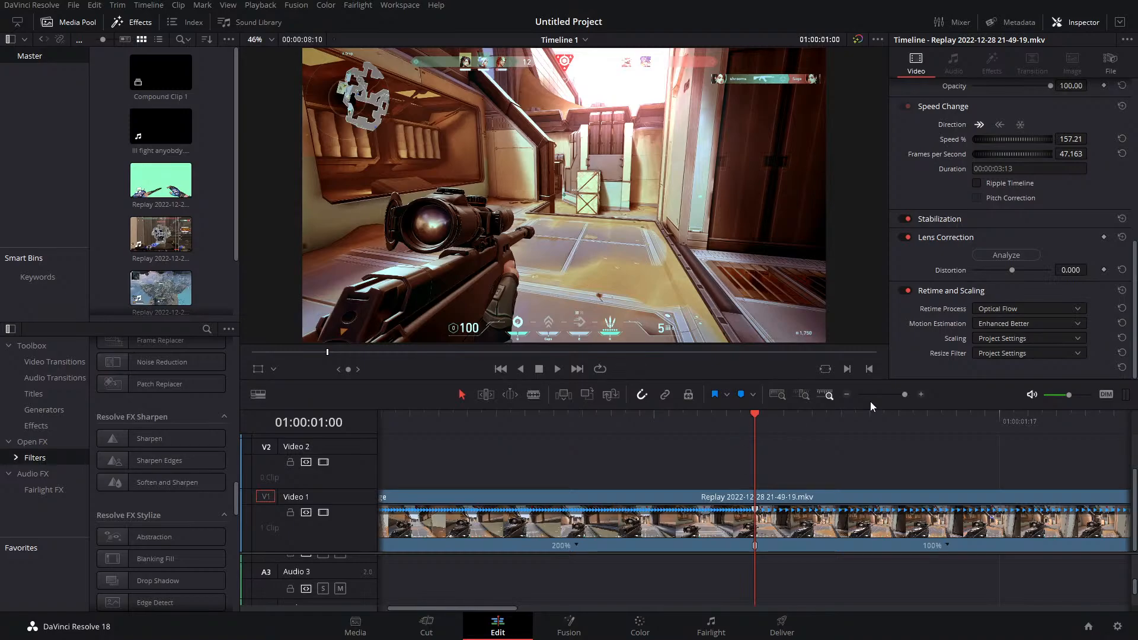
Set the speed of the clip's first segment to 100%
left_click_drag(904, 395, 900, 396)
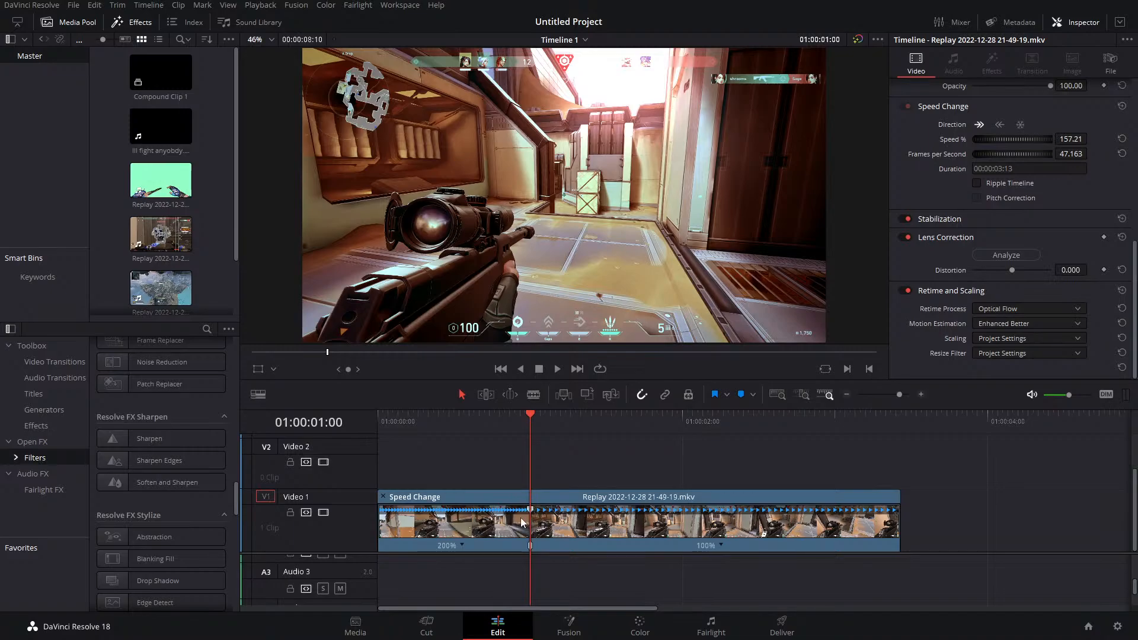
left_click(459, 545)
right_click(463, 545)
mouse_move(477, 541)
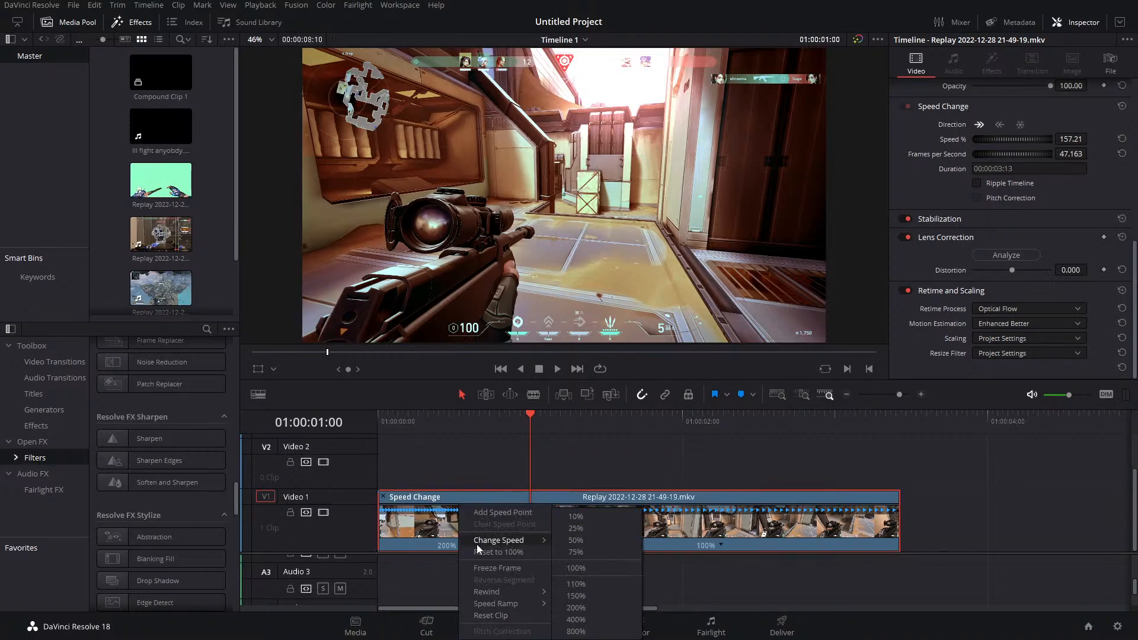
left_click(576, 568)
Move the clip's speed point from 01:00:02:00 to 01:00:03:00 so the first segment runs at 67%
left_click(673, 419)
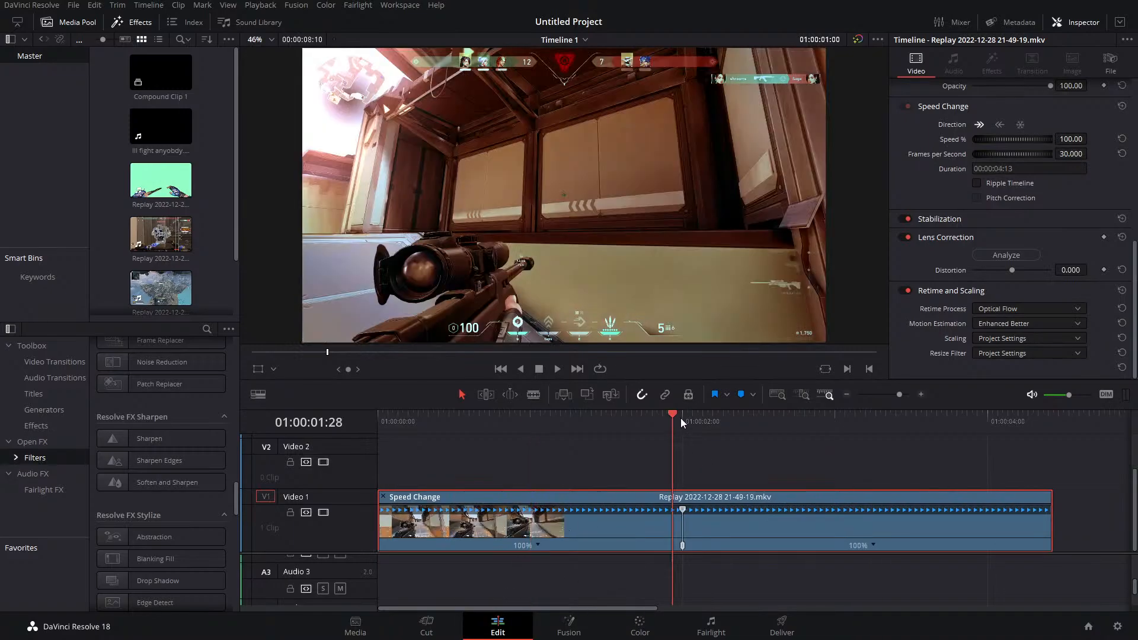
left_click_drag(680, 417, 688, 418)
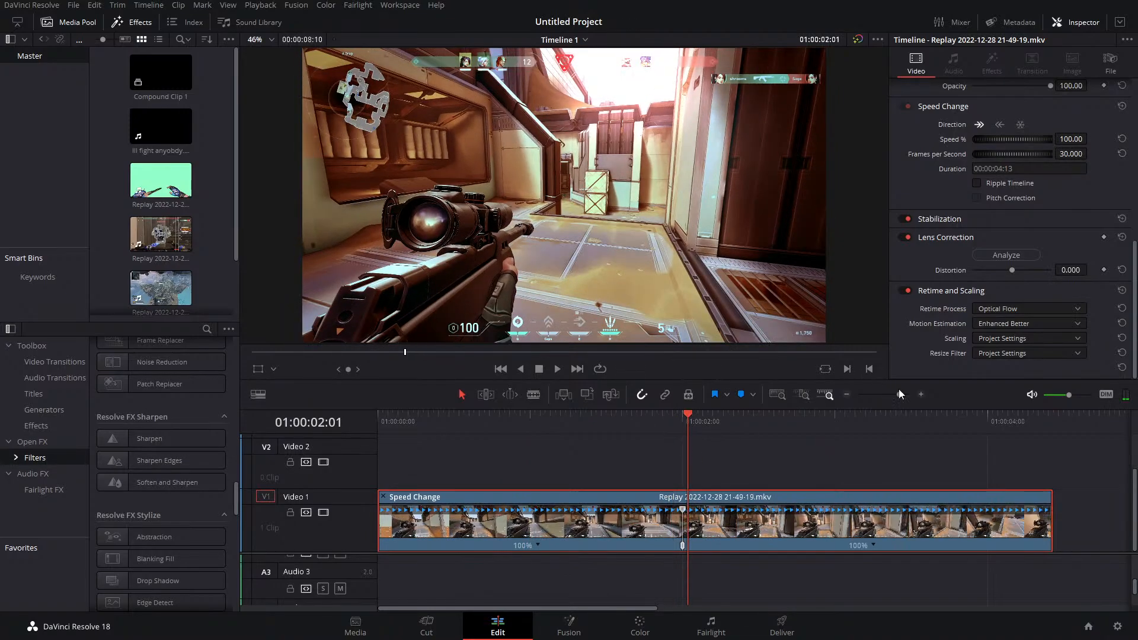
left_click_drag(899, 391, 902, 391)
left_click(727, 420)
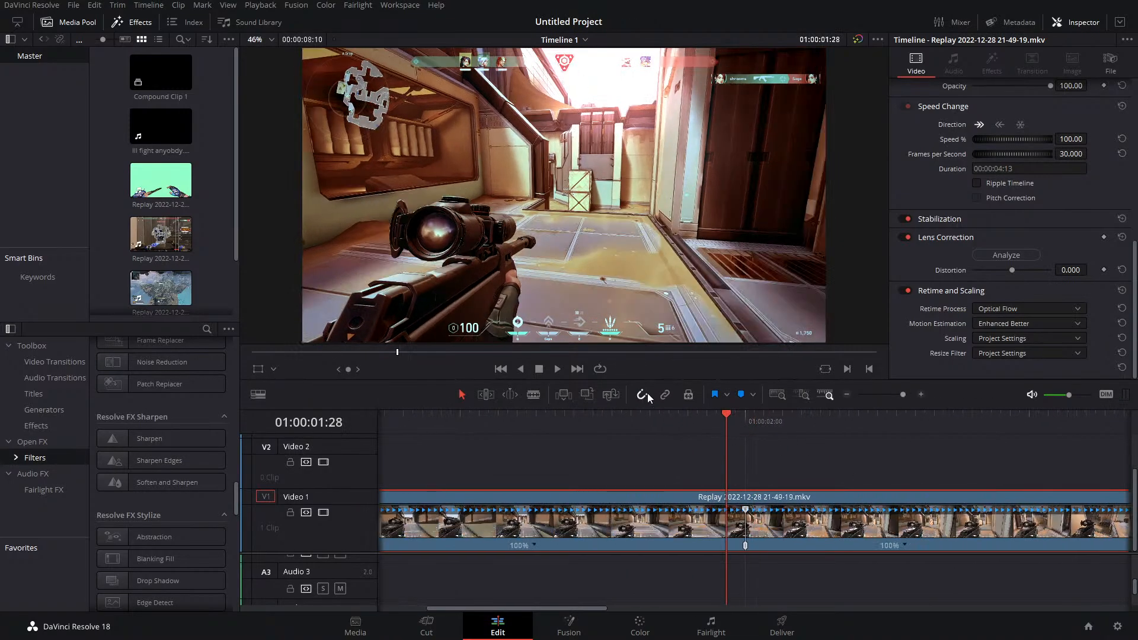
left_click(746, 421)
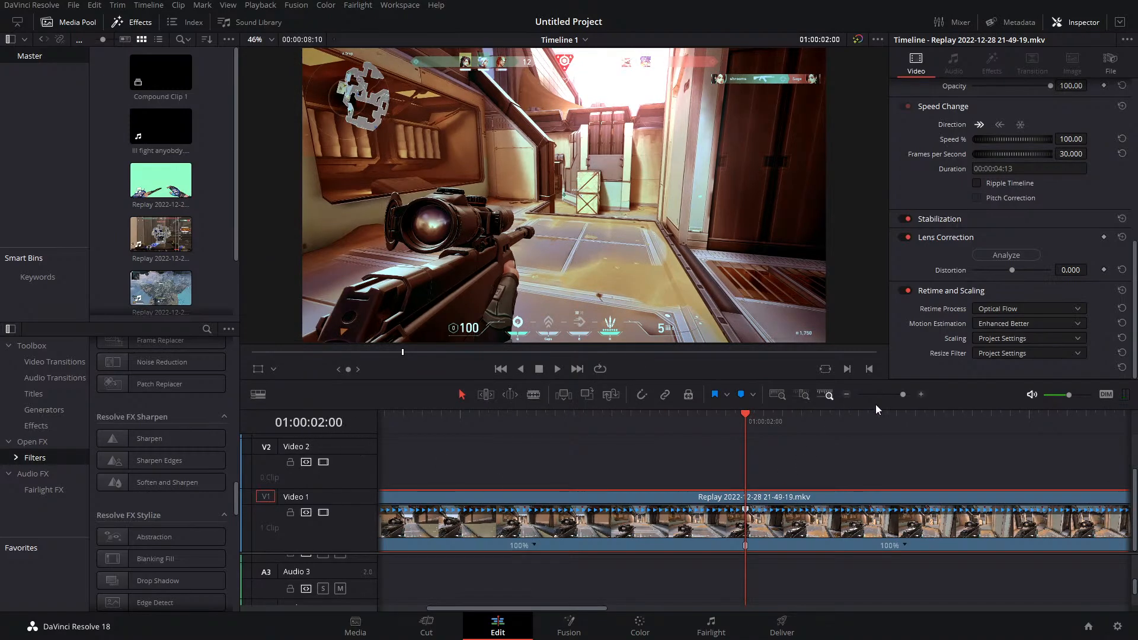
left_click_drag(886, 395, 898, 392)
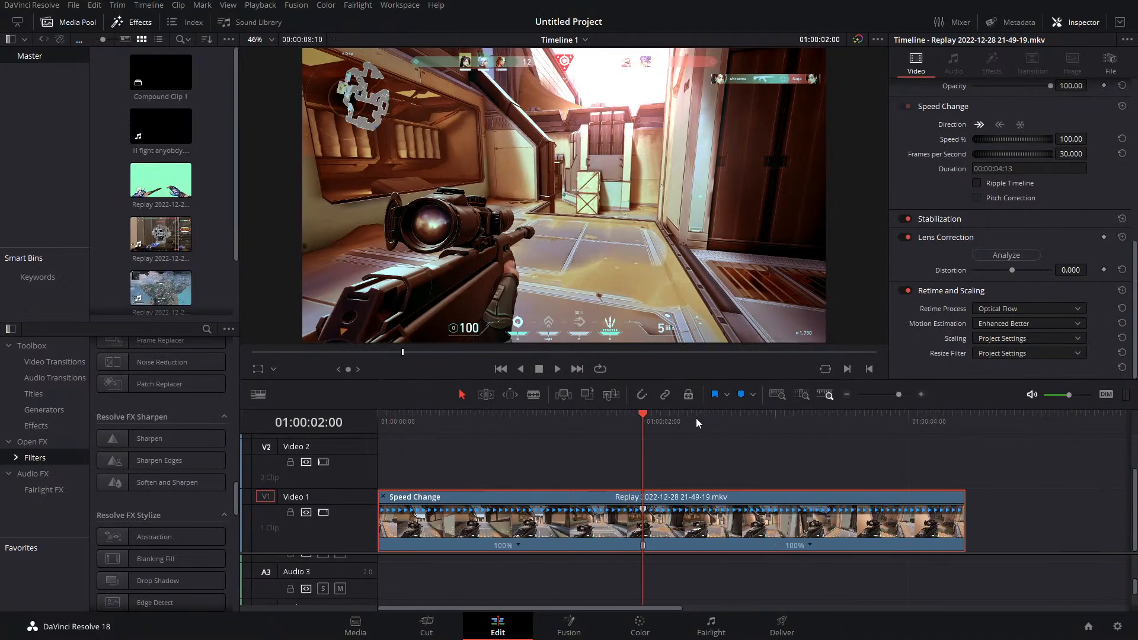
left_click_drag(705, 415, 776, 417)
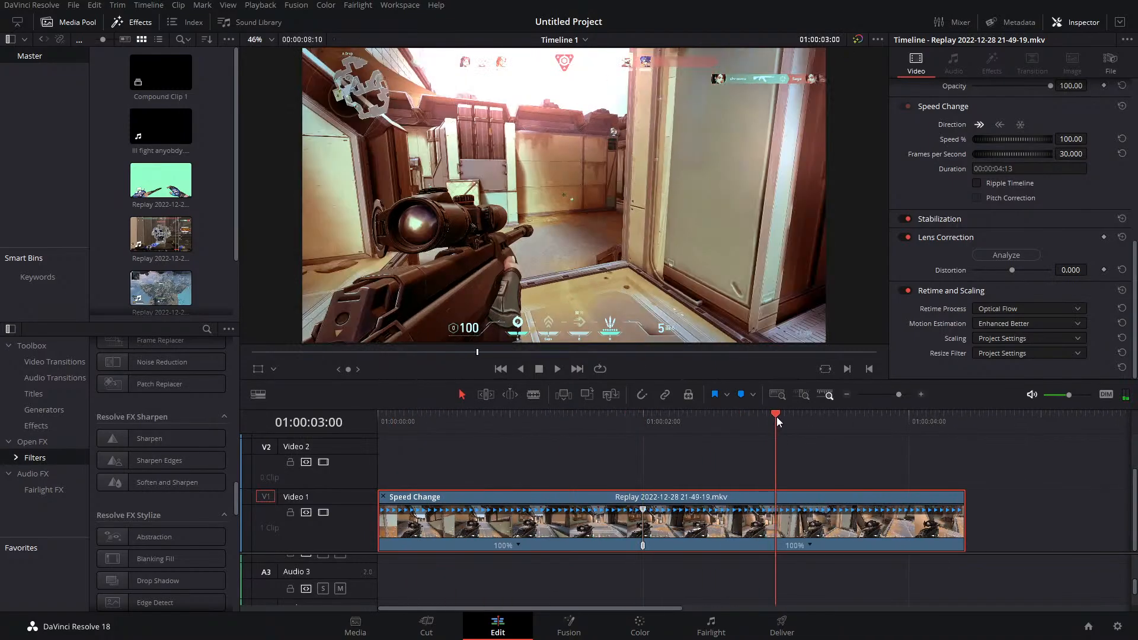
left_click_drag(644, 510, 759, 506)
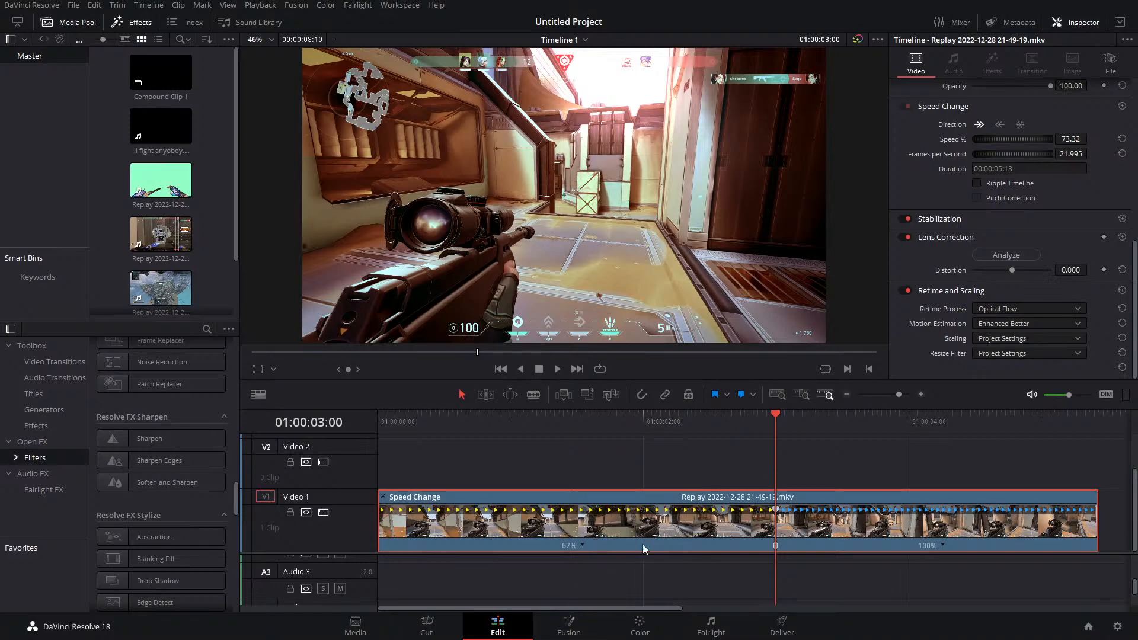
Return the slowed first segment of the clip to 100% speed
left_click(582, 545)
left_click(608, 598)
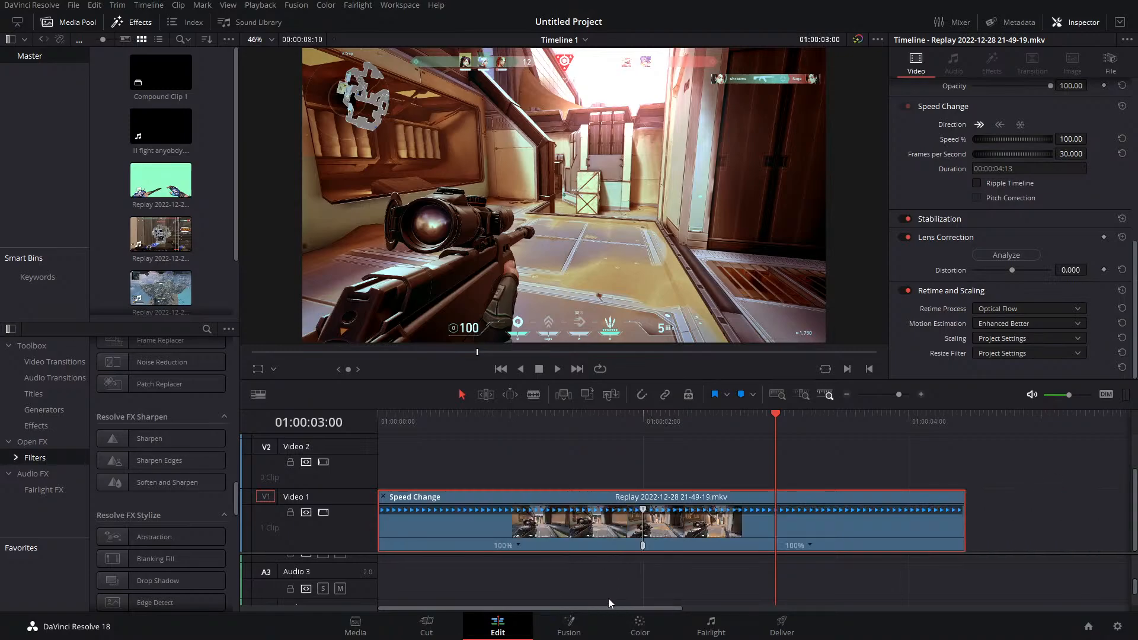
On the Fusion page, add a Time Stretcher node after MediaIn1 and set its Source Time to 0.7
left_click(571, 625)
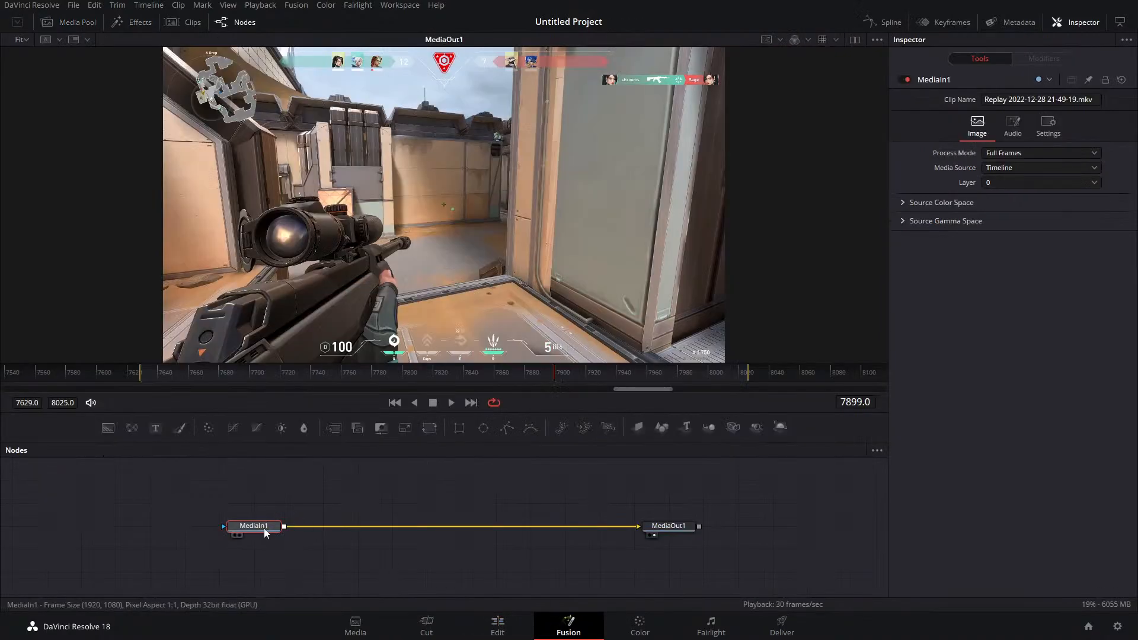
mouse_move(264, 527)
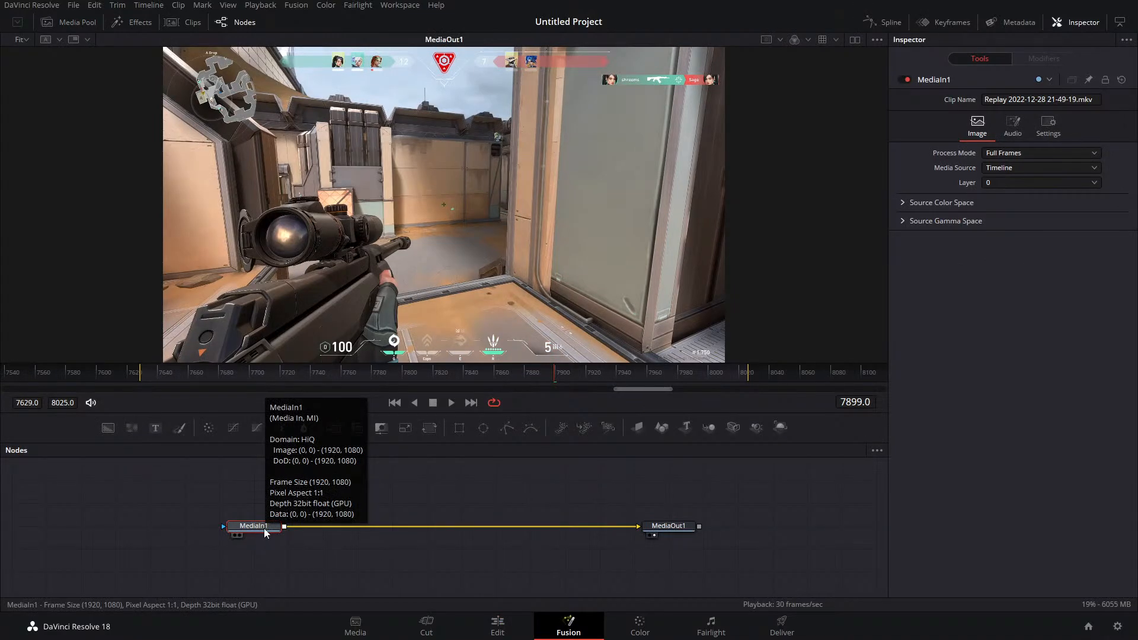
key("shift+space")
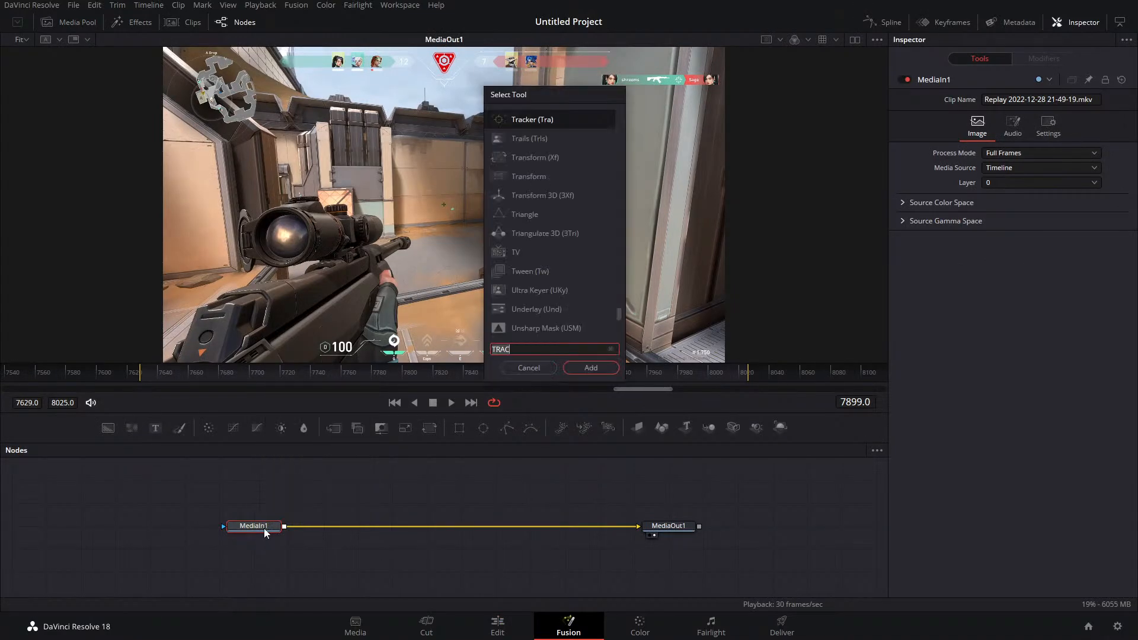
type("TIME")
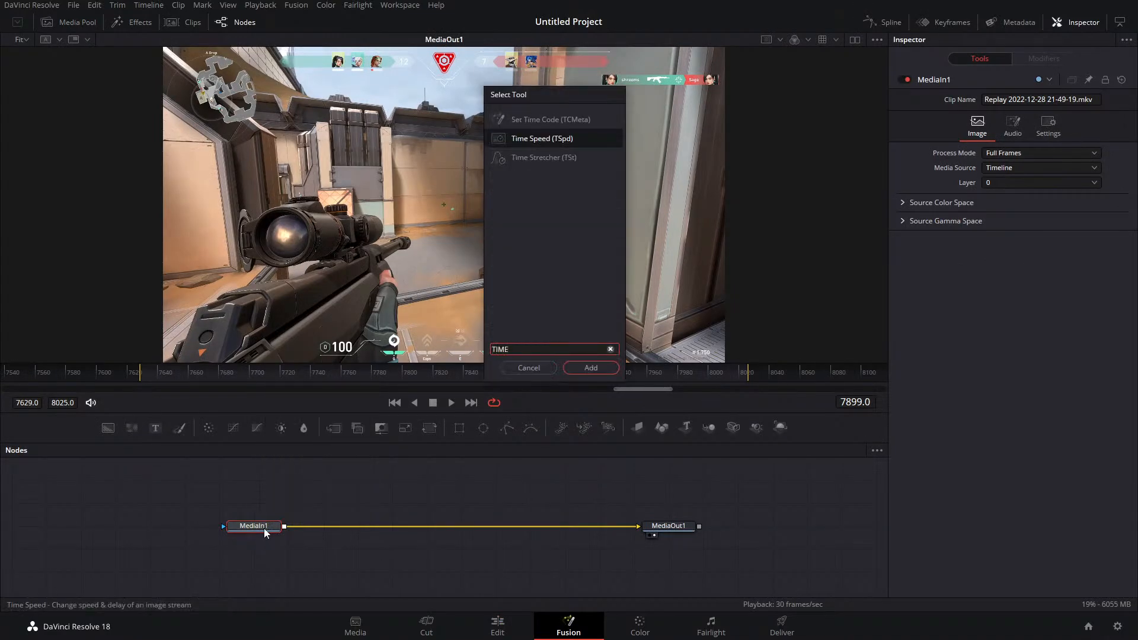
left_click(521, 157)
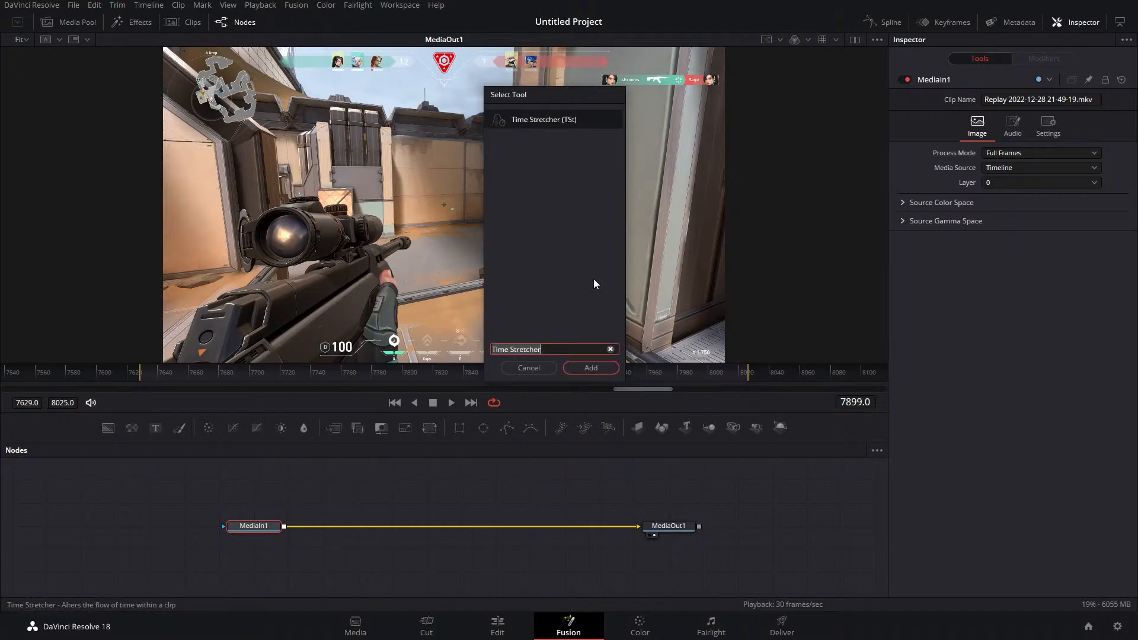
left_click(610, 368)
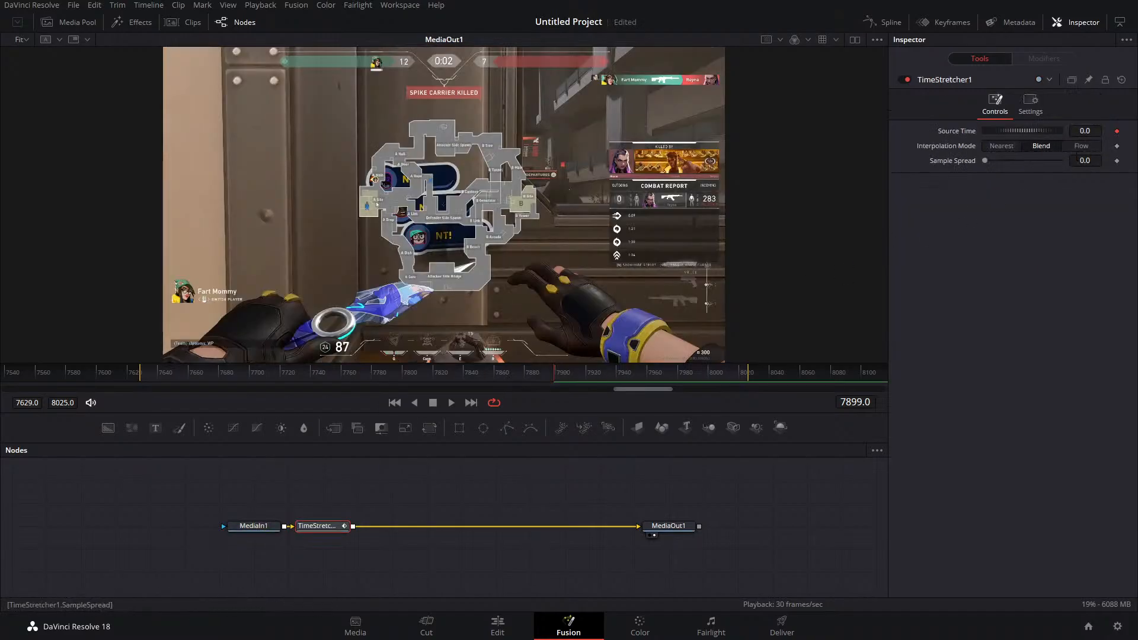
mouse_move(1030, 130)
left_mouse_down()
mouse_move(1014, 134)
mouse_move(1039, 130)
left_mouse_up()
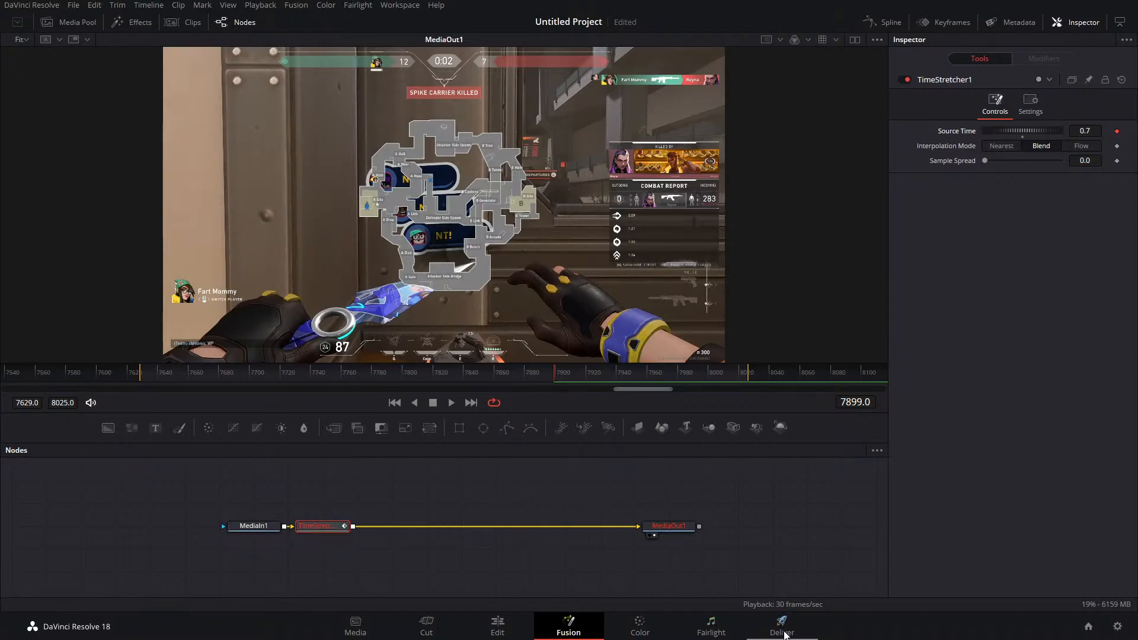
On the Deliver page, try the 1080 x 1080 HD Square render resolution and restore 1920 x 1080 HD
left_click(781, 622)
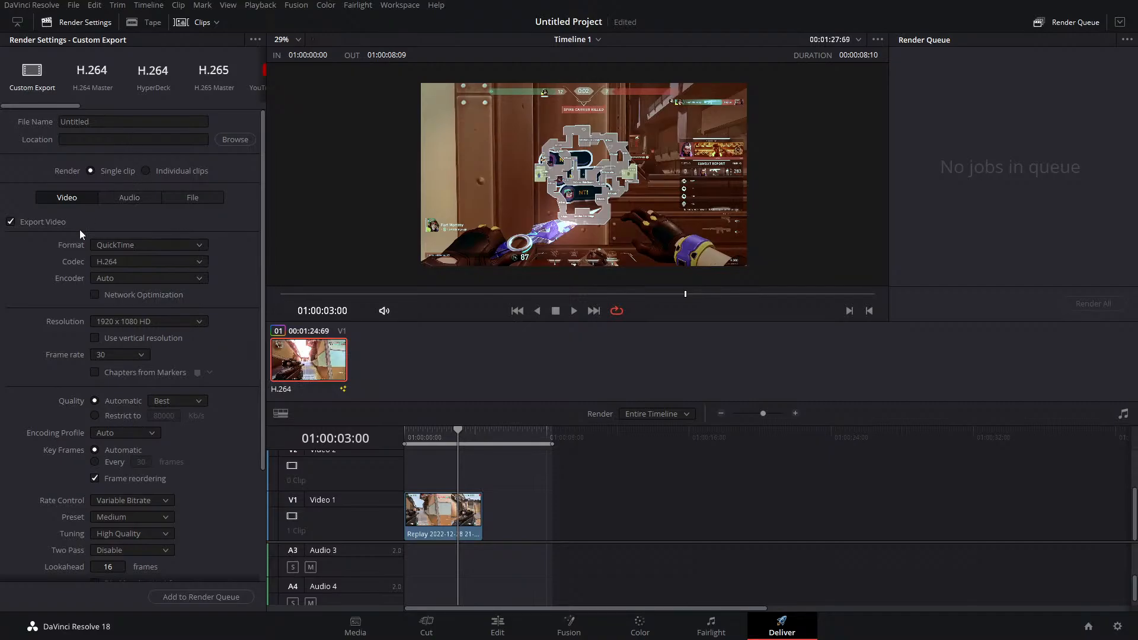
left_click(106, 325)
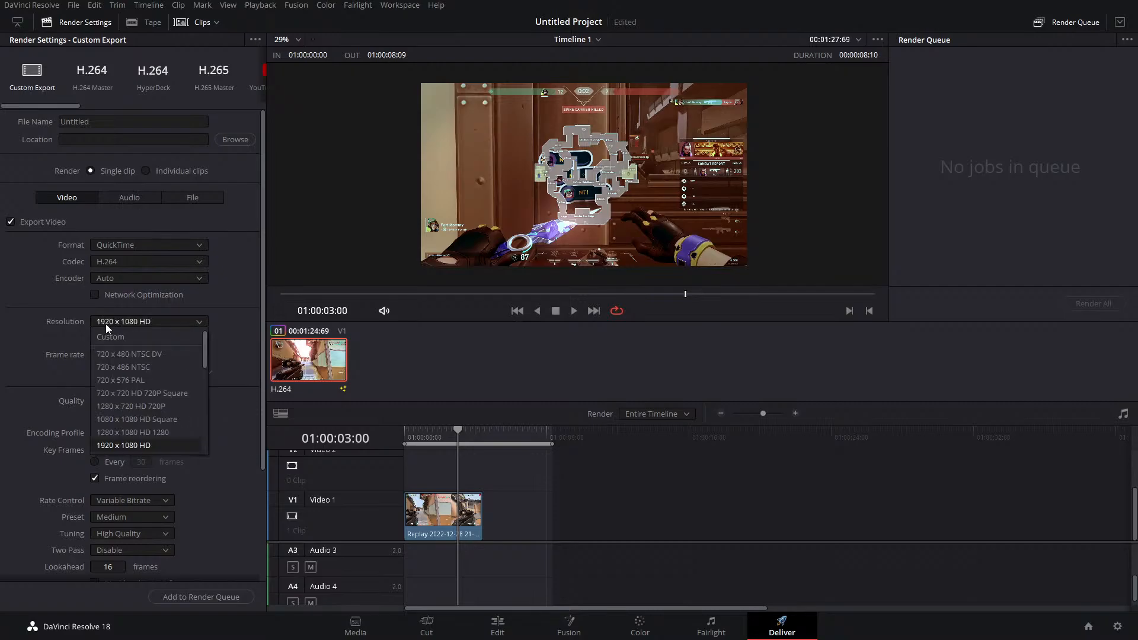
left_click(146, 419)
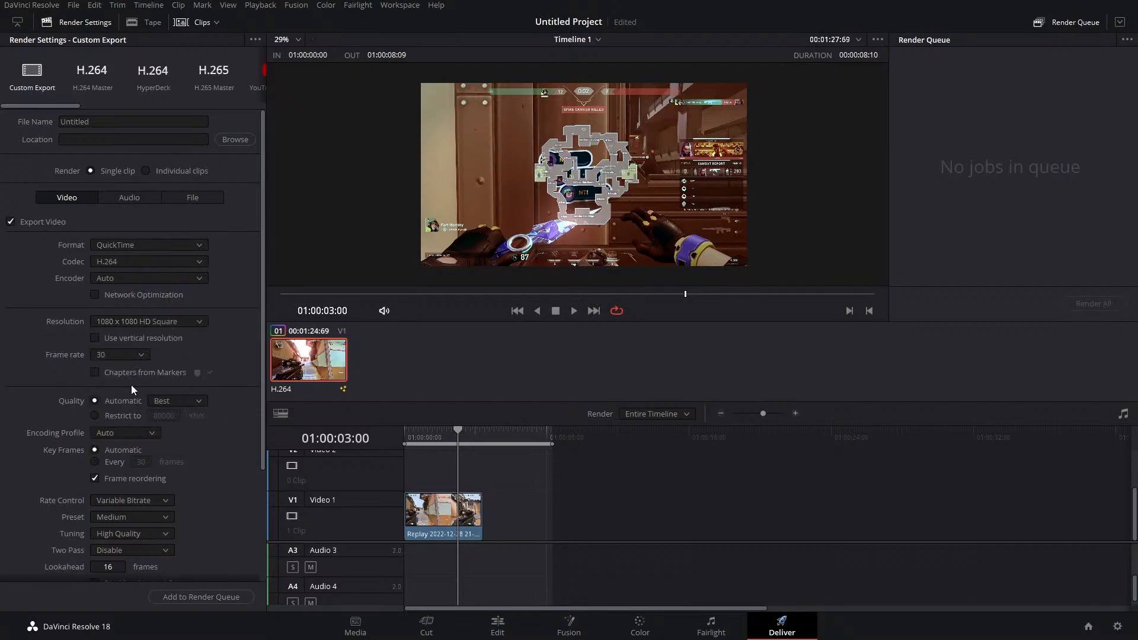
left_click(129, 323)
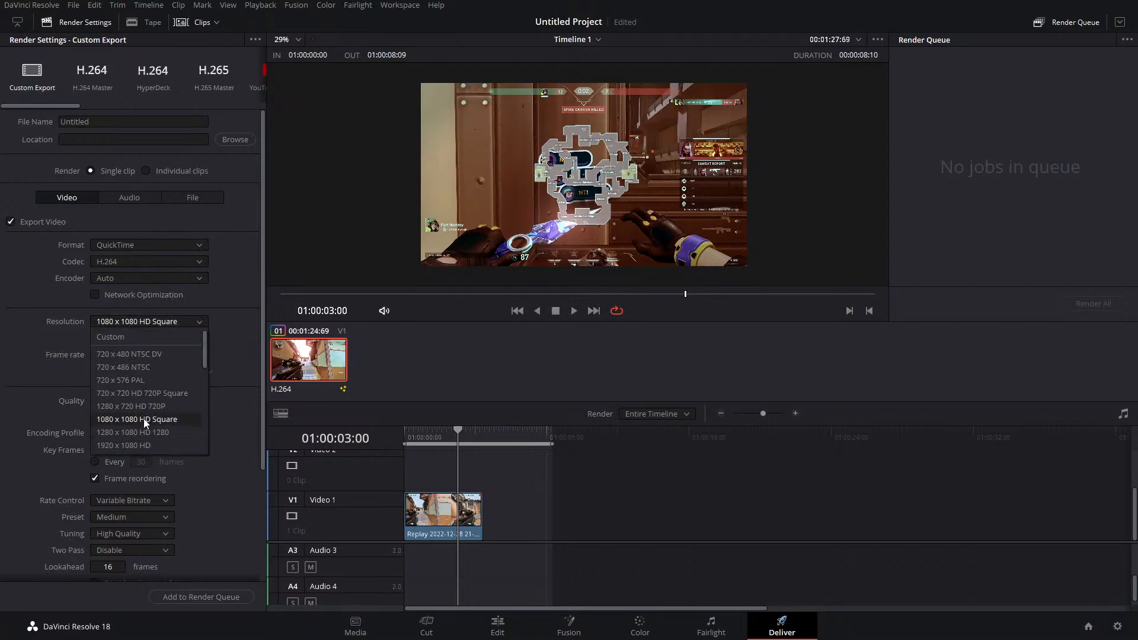
left_click(140, 445)
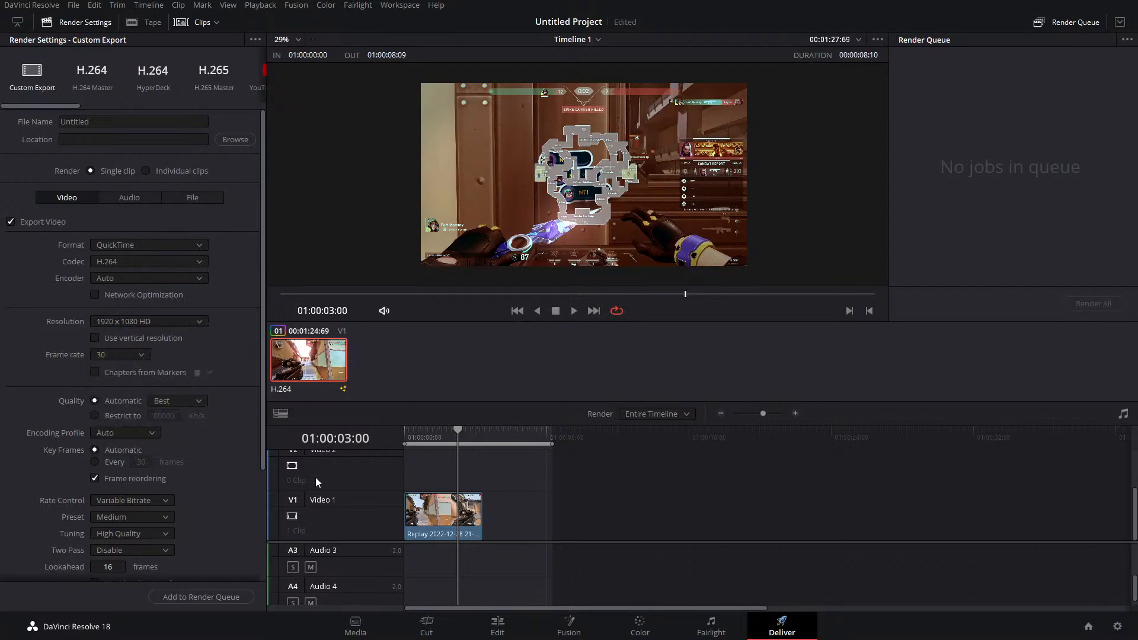
On the Edit page, show the clip's retime controls and choose 100% speed for its first segment
left_click(492, 628)
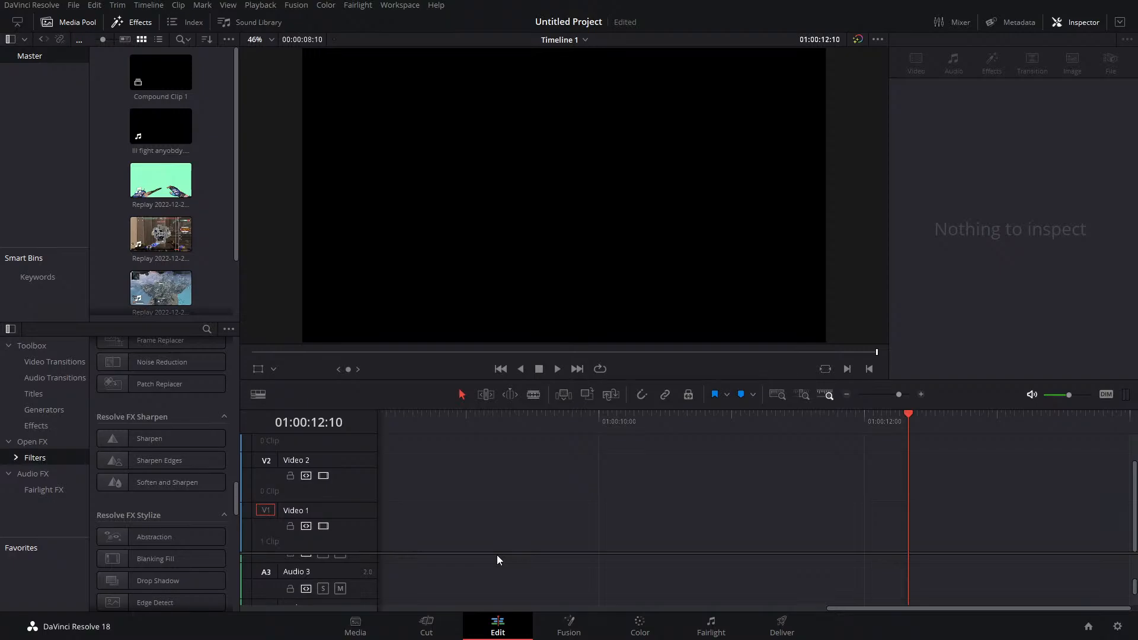
left_click_drag(443, 423, 332, 432)
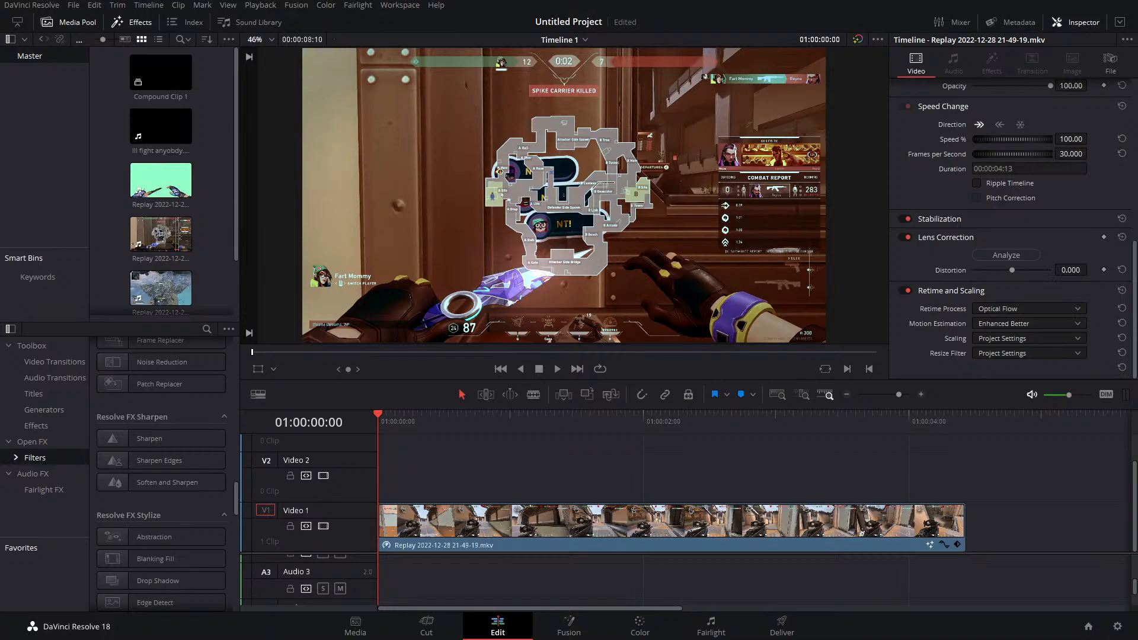
left_click(387, 544)
left_click_drag(625, 420, 645, 423)
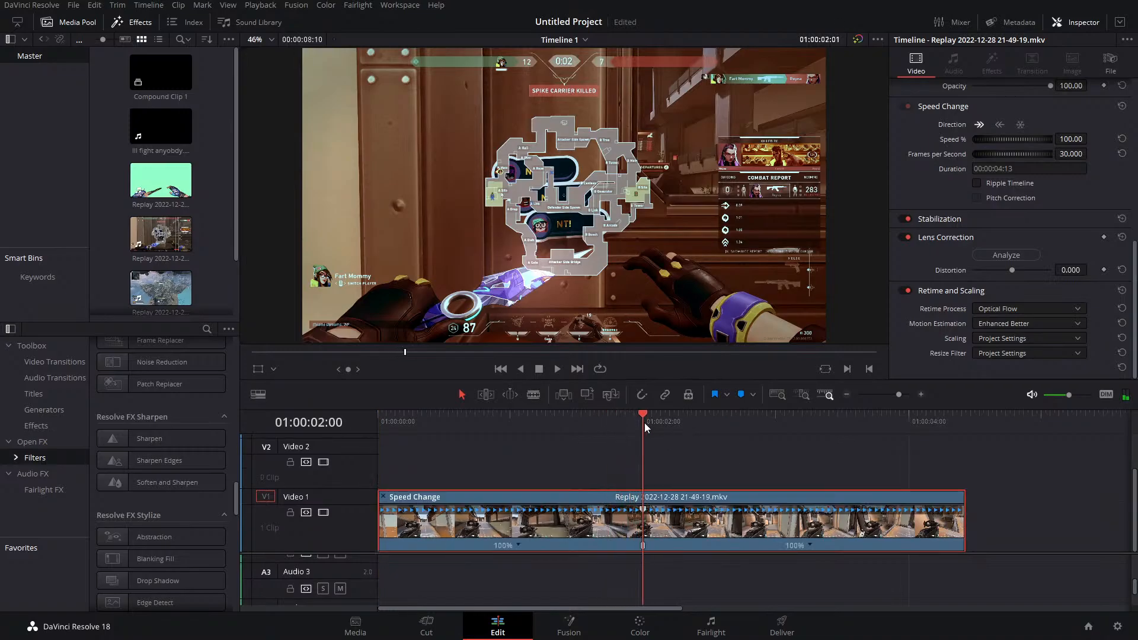
left_click(517, 545)
mouse_move(532, 540)
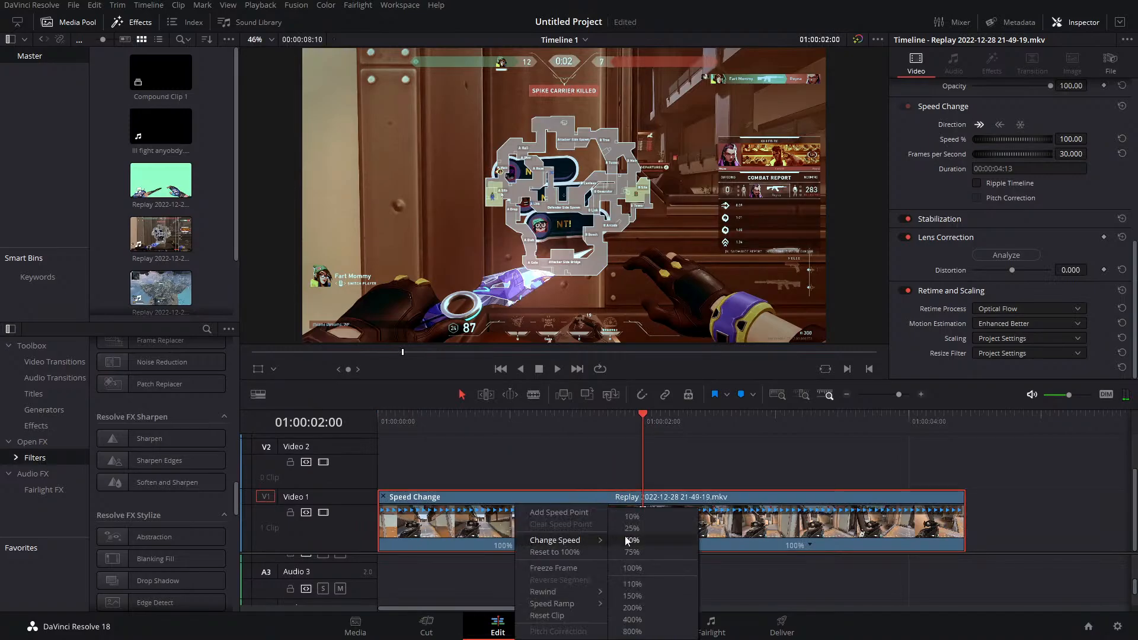
left_click(635, 567)
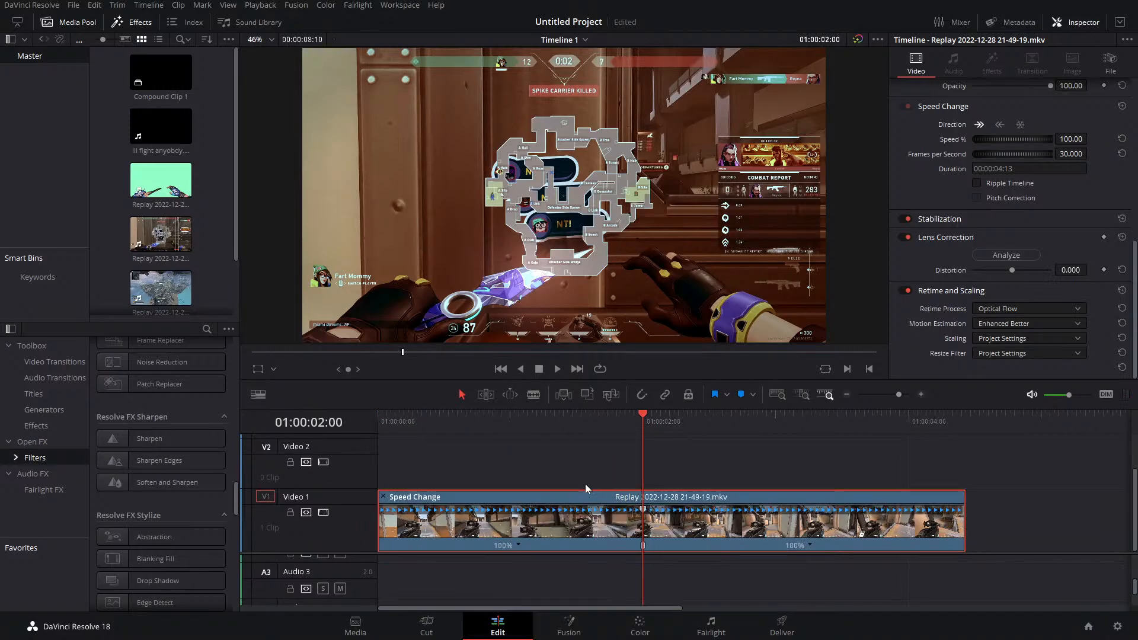
Split the clip on Video 1 at its speed point at 01:00:02:00
left_click(585, 421)
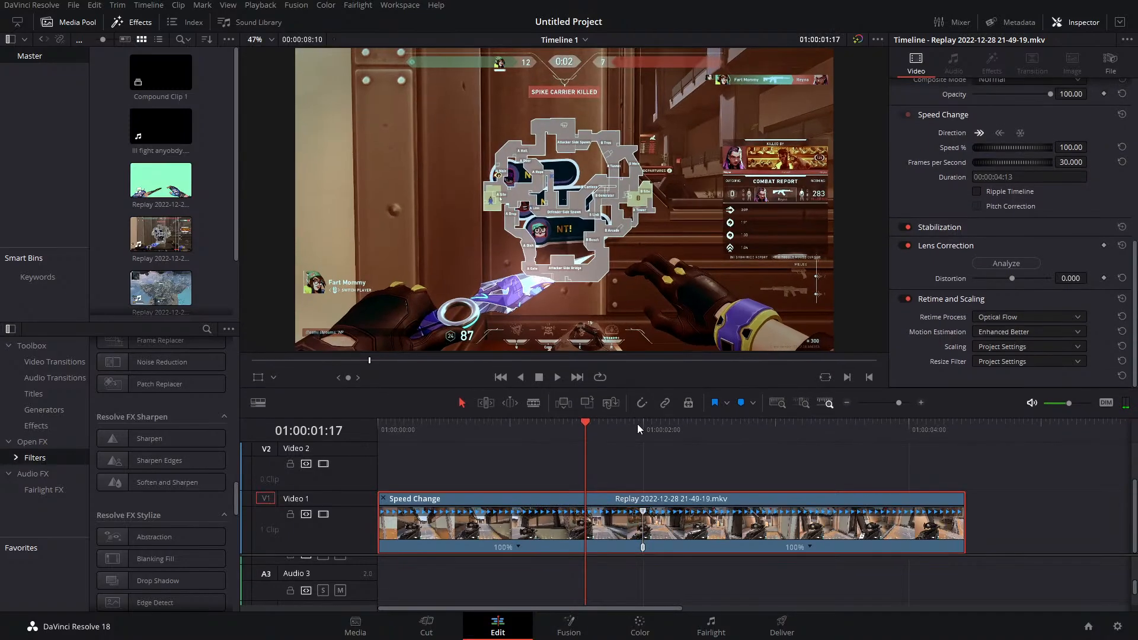
left_click_drag(638, 424, 643, 424)
key("b")
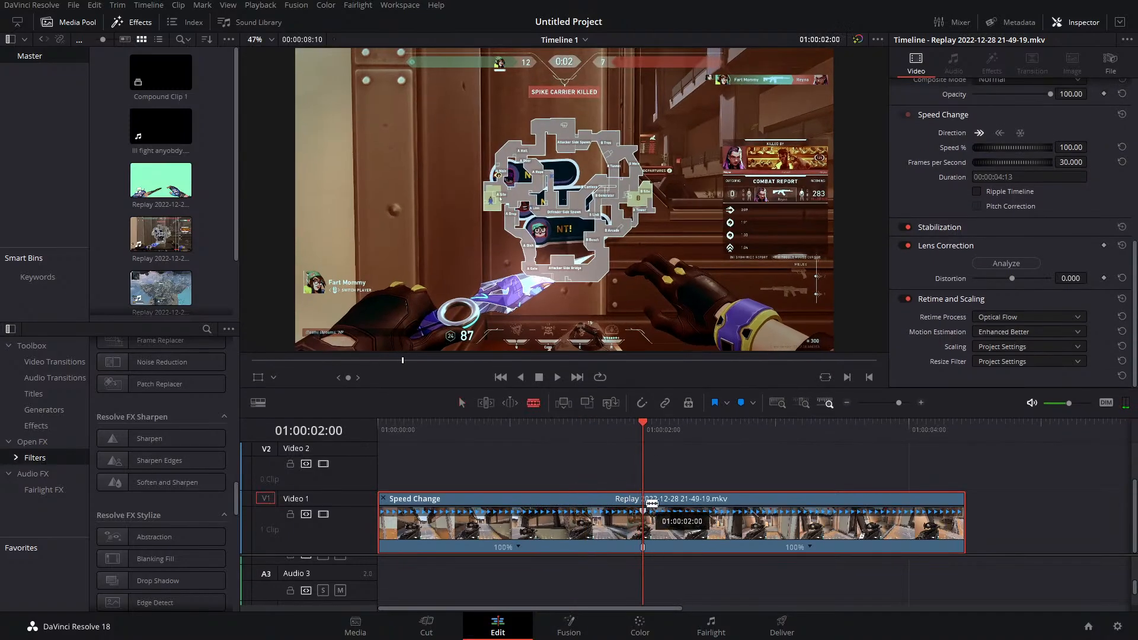
left_click(652, 503)
key("a")
Change the first clip's speed to 134%, replacing its non-linear speed map with that constant speed
right_click(470, 532)
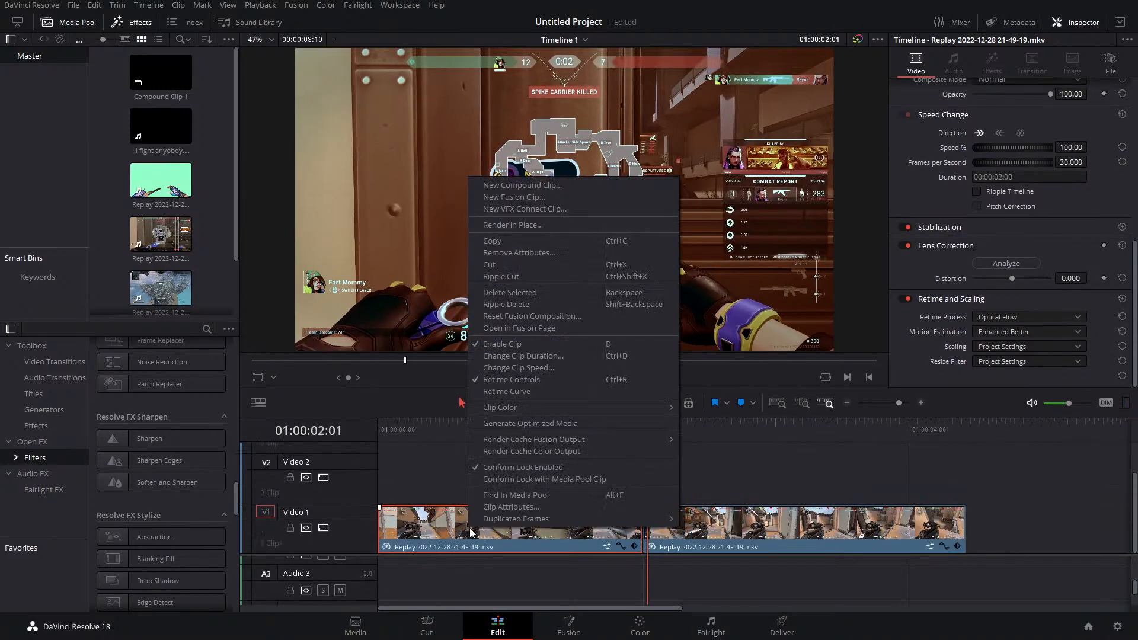
left_click(524, 371)
left_click_drag(488, 354, 624, 497)
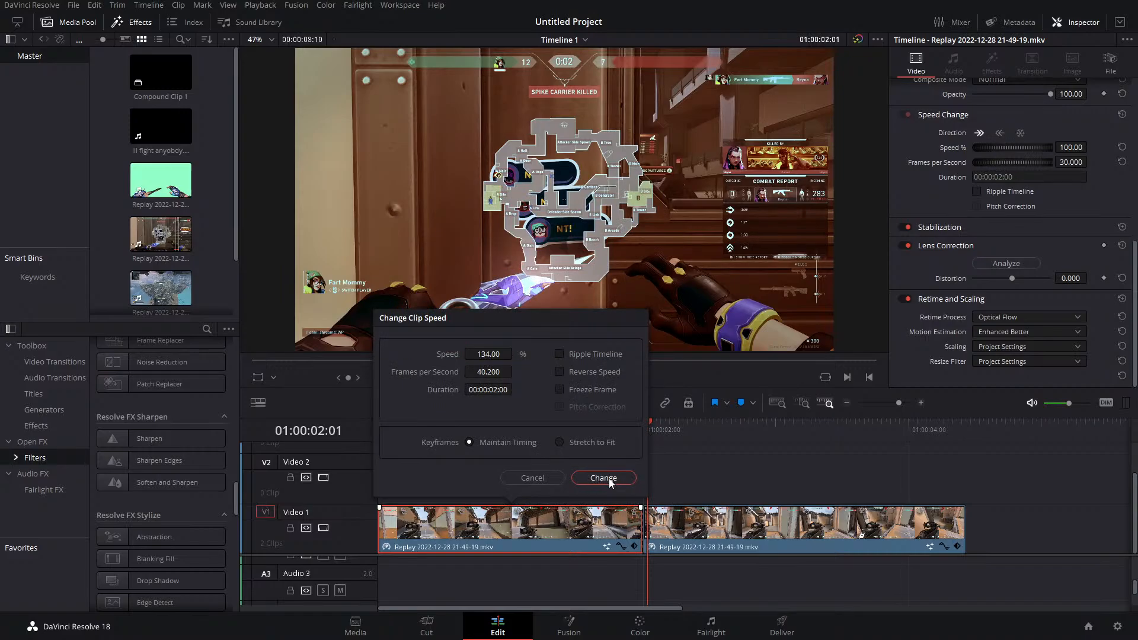
left_click(614, 477)
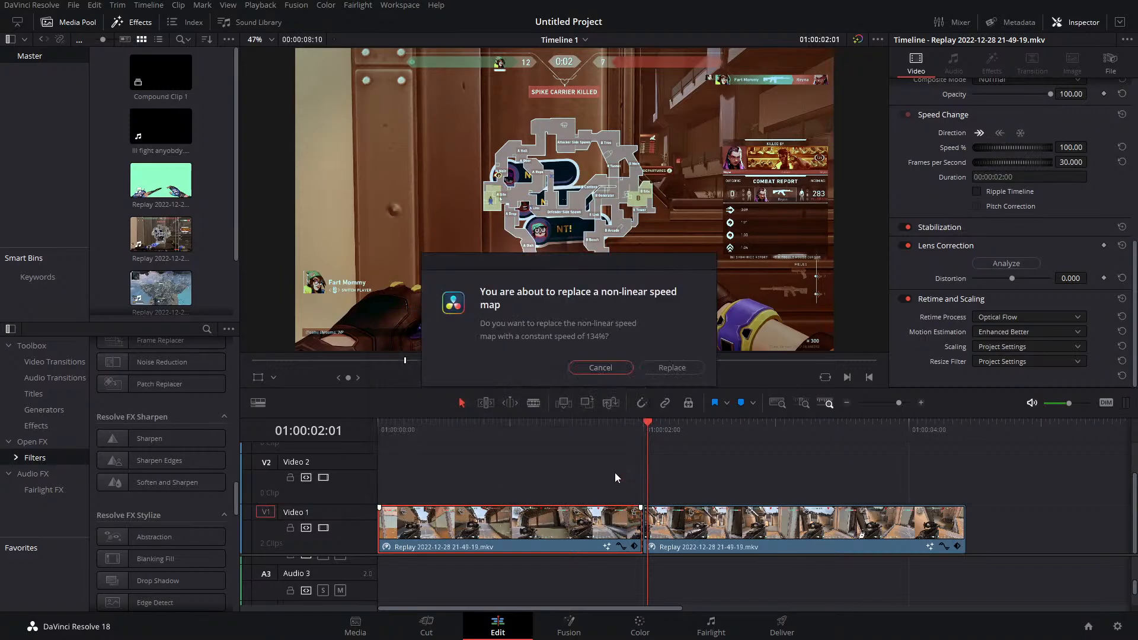
left_click(666, 368)
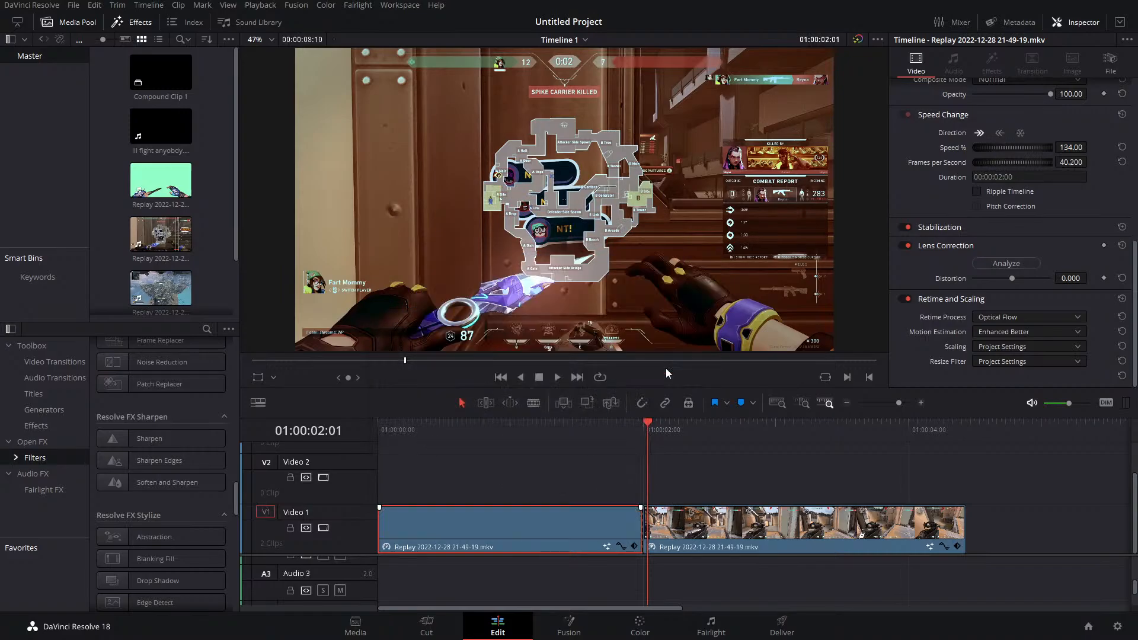
Show the first clip's retime controls, and undo its 134% speed change and the clip split
left_click(387, 547)
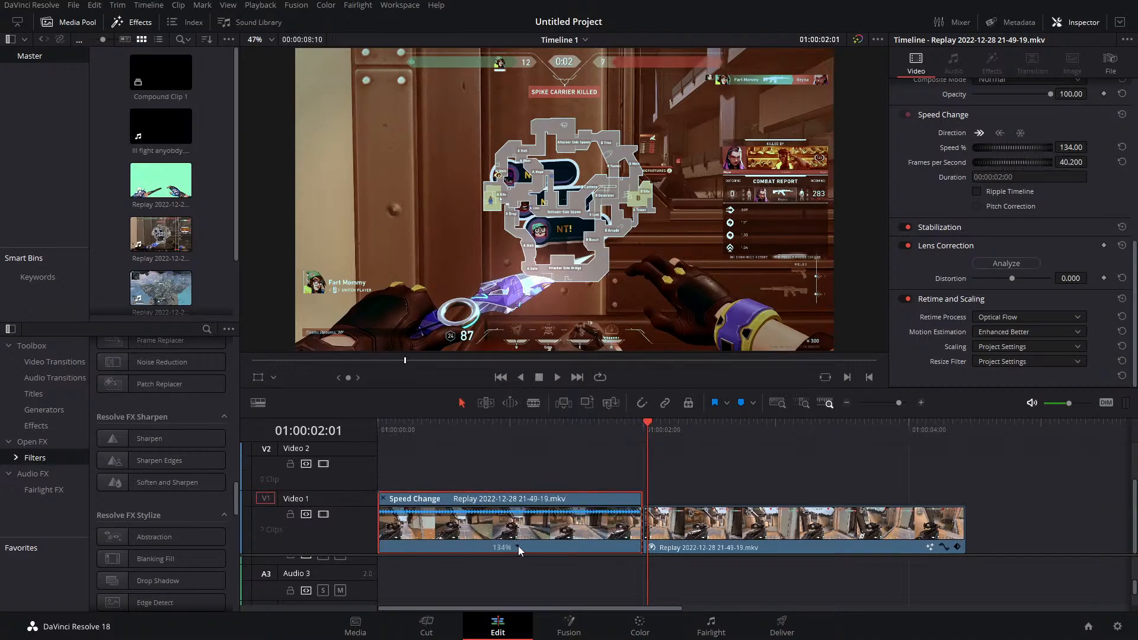
key("ctrl+z")
key("ctrl+z")
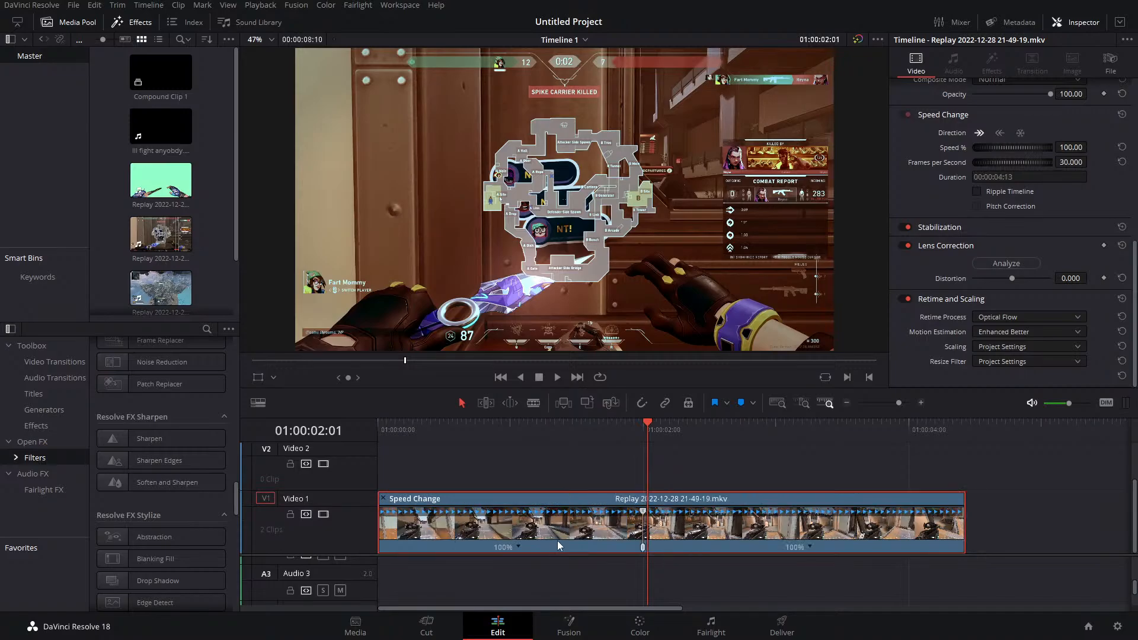
Move the Video 1 clip's speed point earlier to 01:00:01:14, raising the first segment to 136%, and place the playhead there
left_click(642, 428)
left_click_drag(642, 428, 520, 442)
left_click_drag(643, 511, 574, 517)
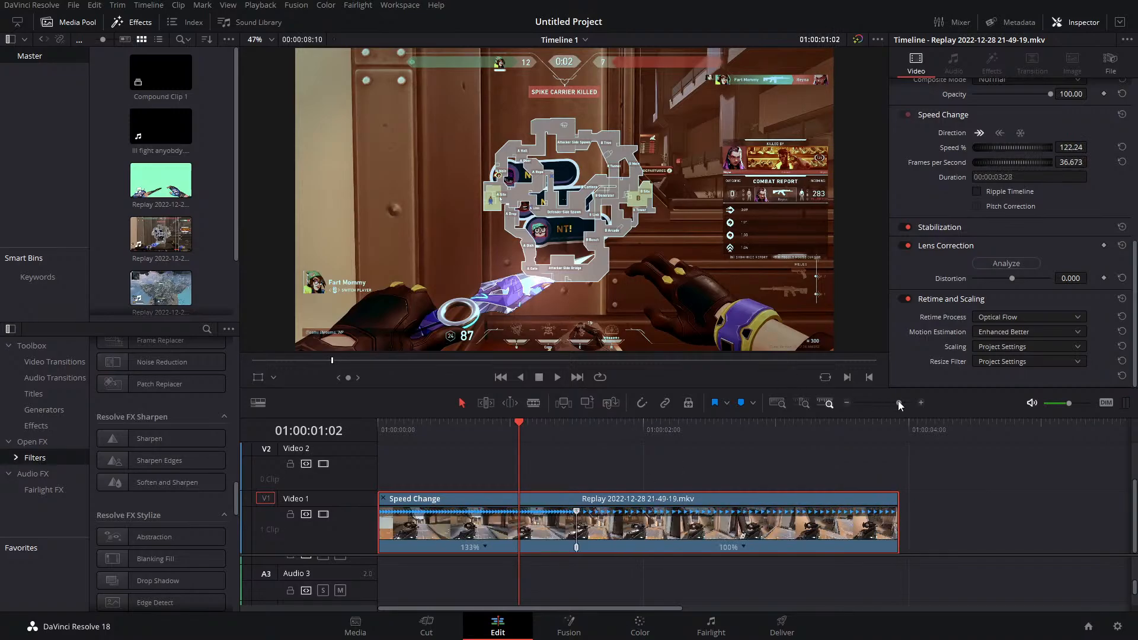
left_click_drag(898, 402, 906, 403)
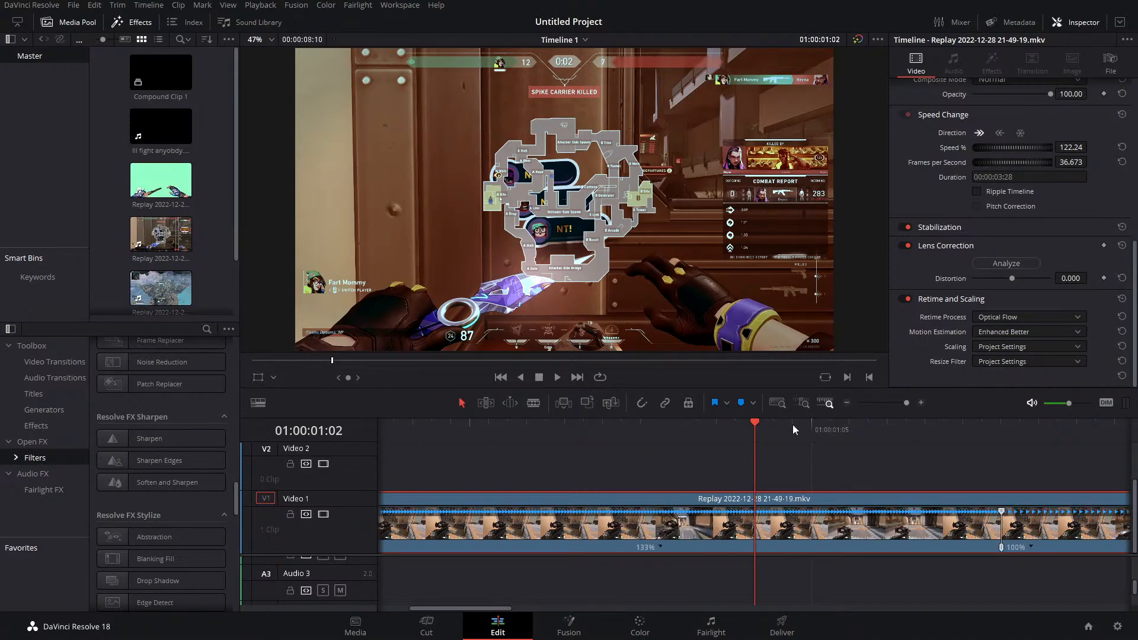
mouse_move(995, 517)
left_mouse_down()
mouse_move(971, 519)
mouse_move(1031, 516)
mouse_move(964, 517)
mouse_move(984, 516)
left_mouse_up()
left_click_drag(965, 424, 981, 424)
left_click_drag(906, 403, 910, 403)
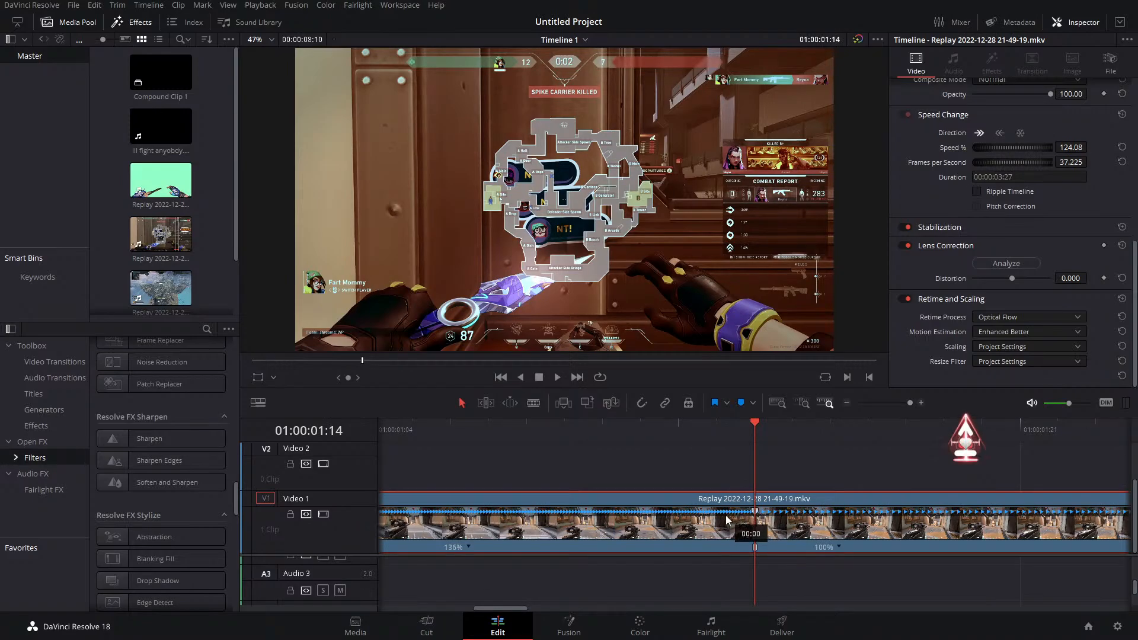
Add another speed point at 01:00:01:13, one frame before the existing speed point
key("Left")
key("Left")
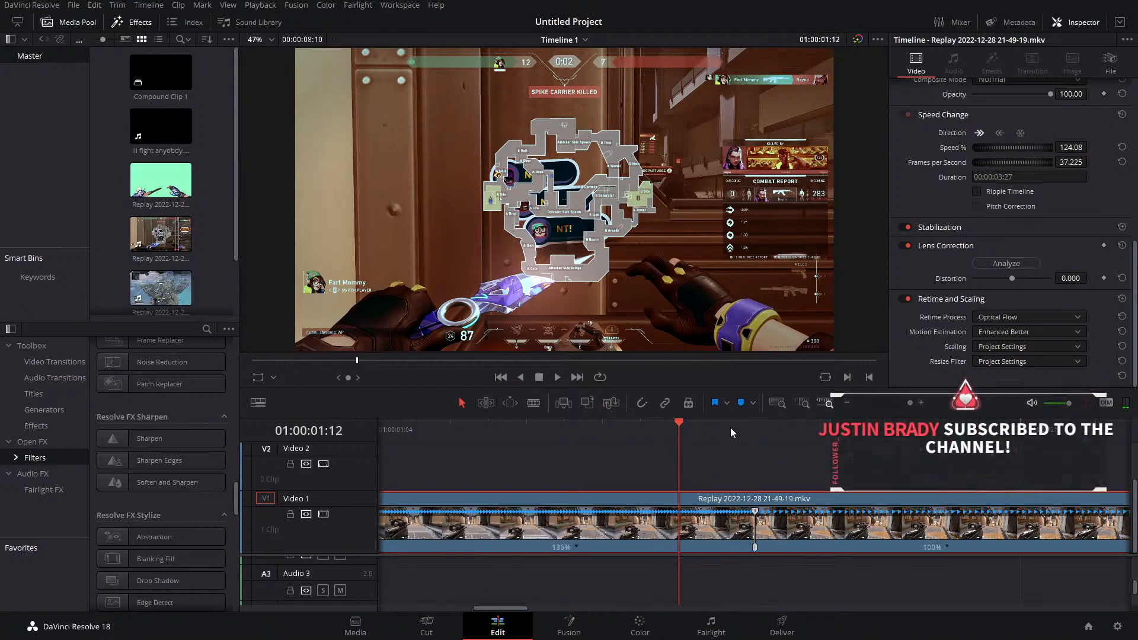
key("Right")
left_click(576, 547)
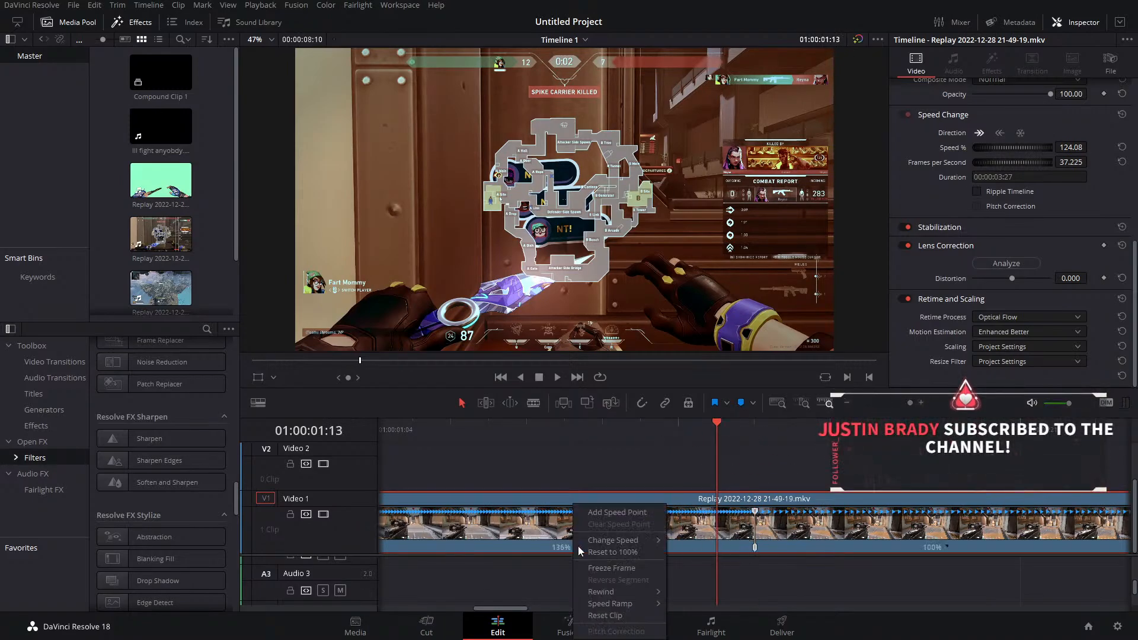
mouse_move(620, 540)
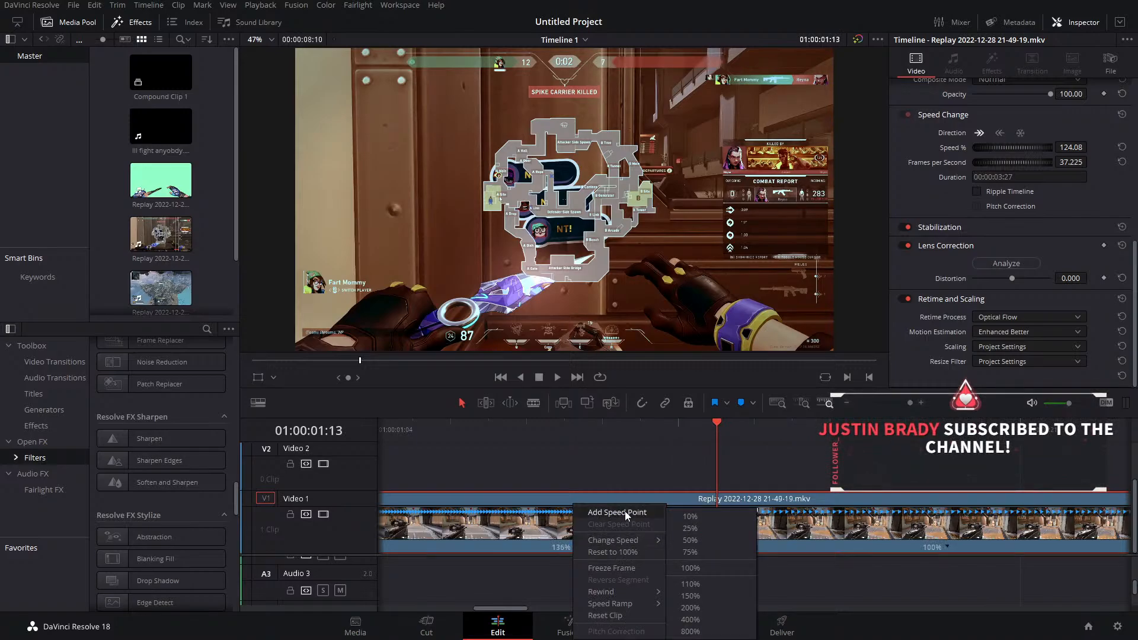
left_click(626, 513)
left_click_drag(717, 512, 754, 514)
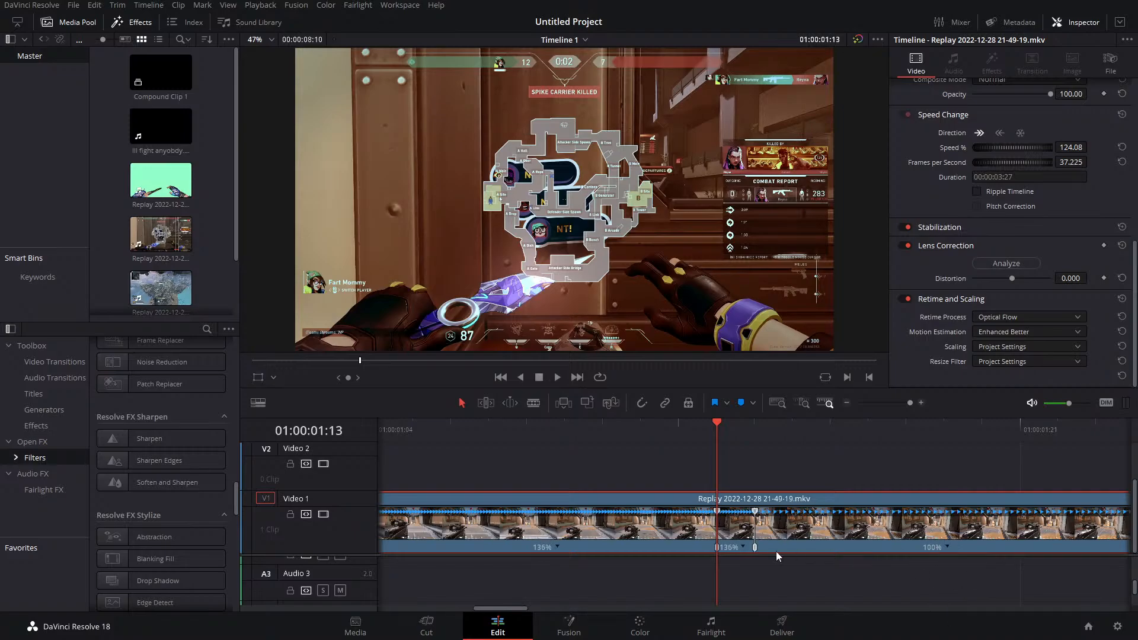
Reset the whole clip's retiming so it is a single 100% segment without speed points
left_click(947, 546)
left_click(986, 619)
left_click_drag(909, 403, 899, 403)
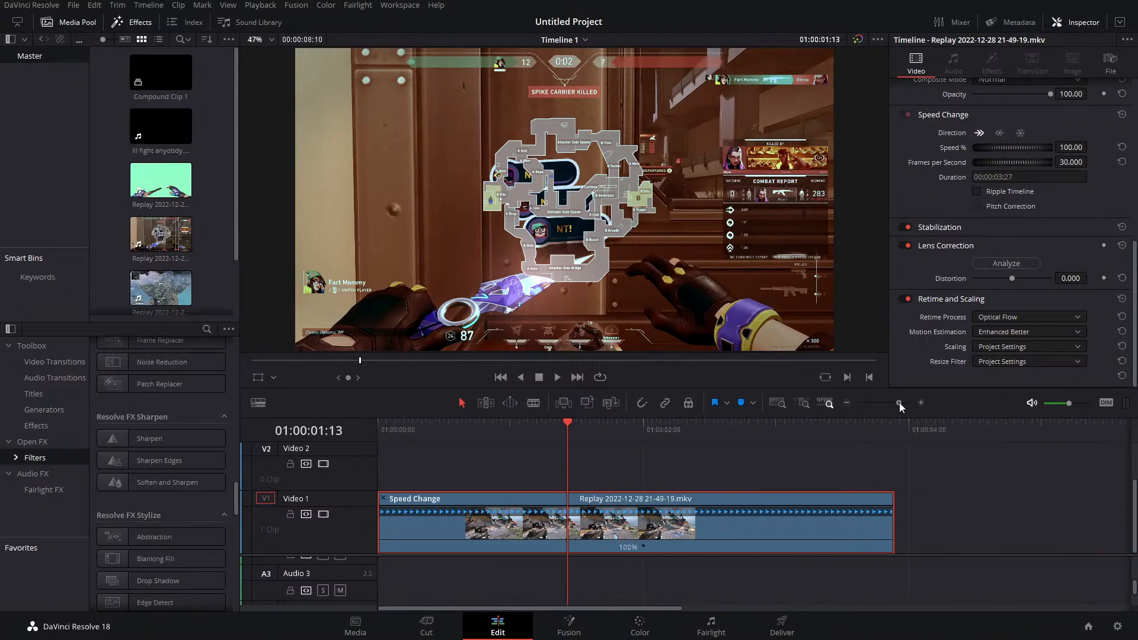
On the Fusion page, delete the TimeStretcher node between MediaIn1 and MediaOut1
left_click(557, 633)
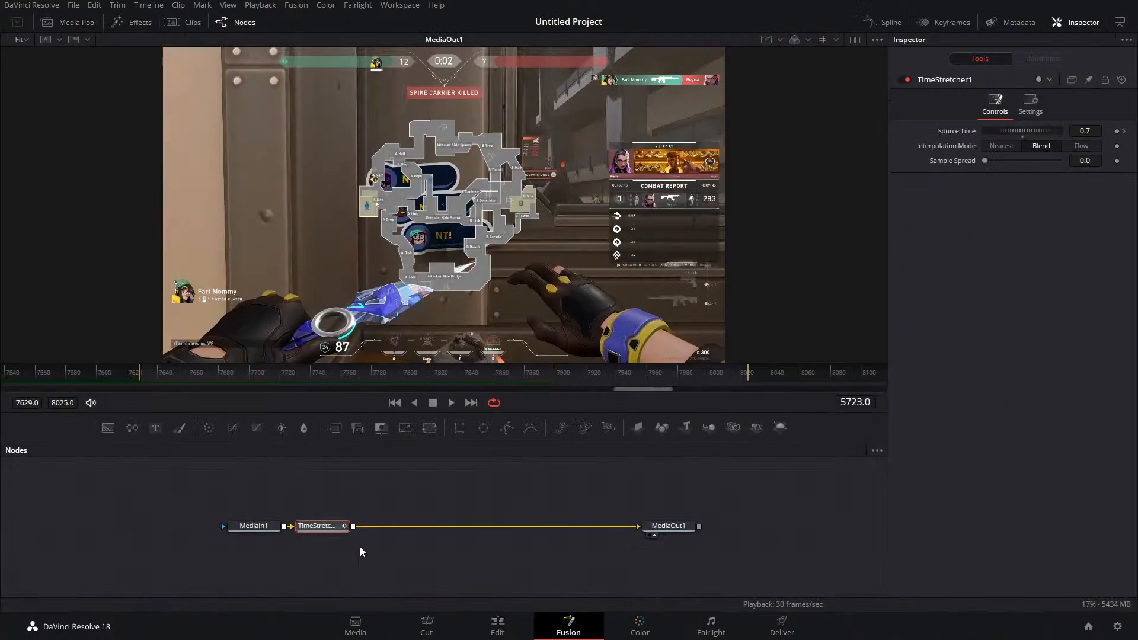
left_click_drag(326, 529, 364, 504)
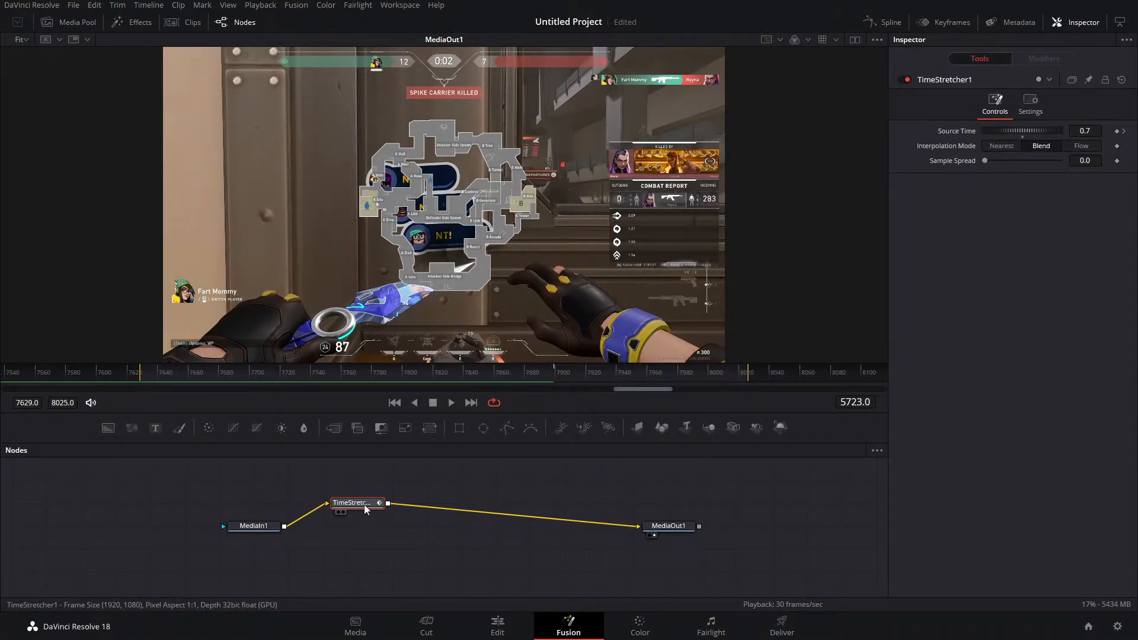
key("ctrl+z")
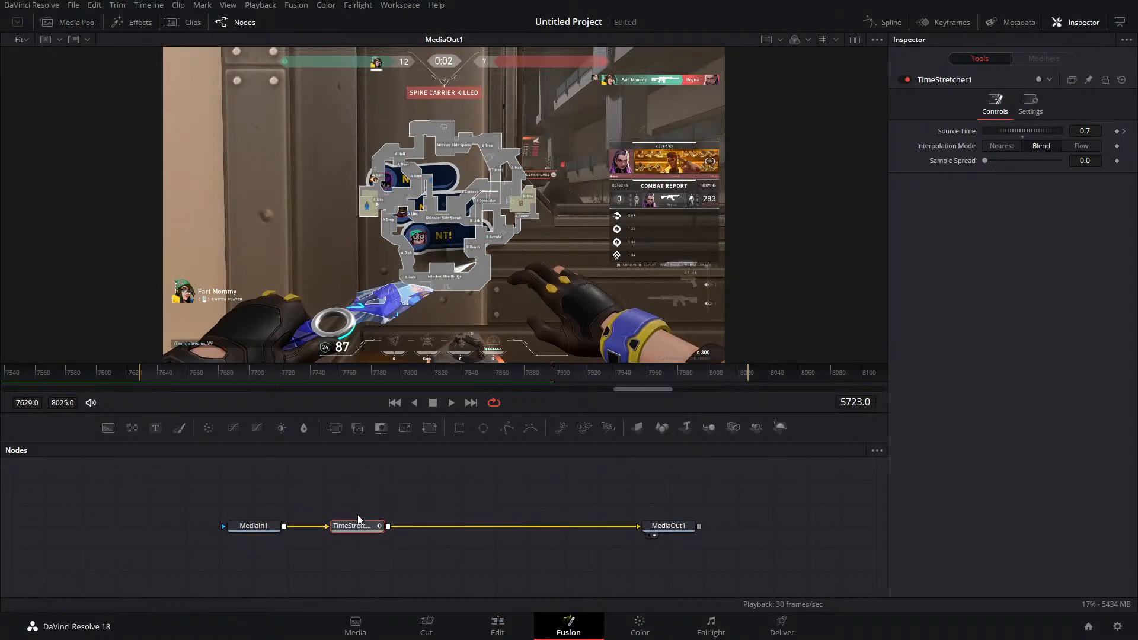
key("Delete")
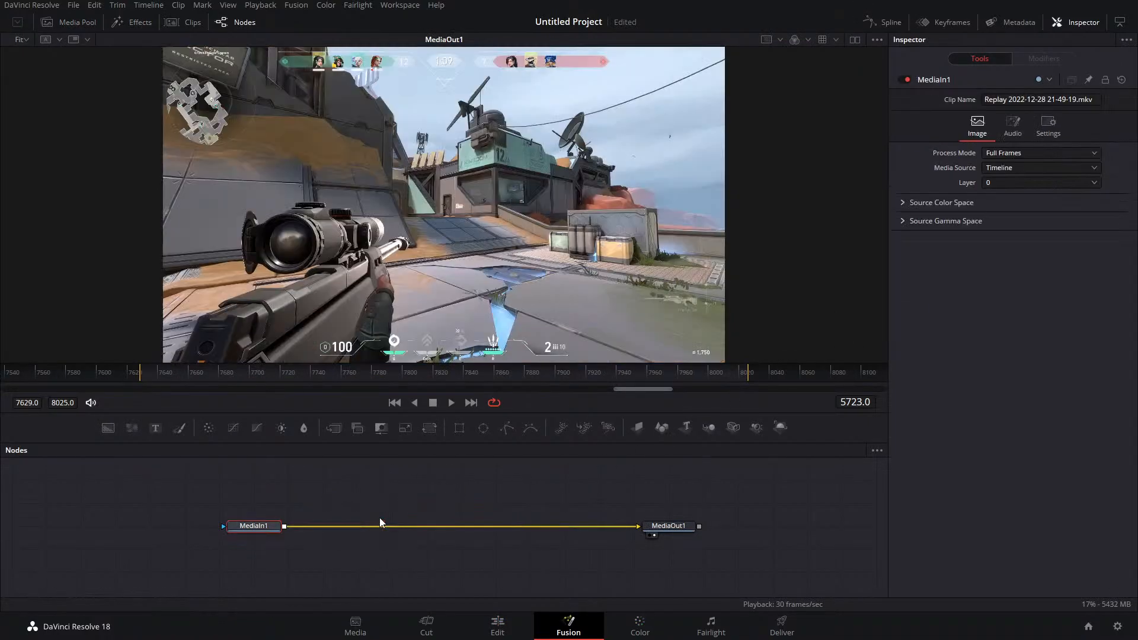
On the Edit page, add a speed point at 01:00:01:13 and move it earlier so the first segment runs at 330%
left_click(496, 625)
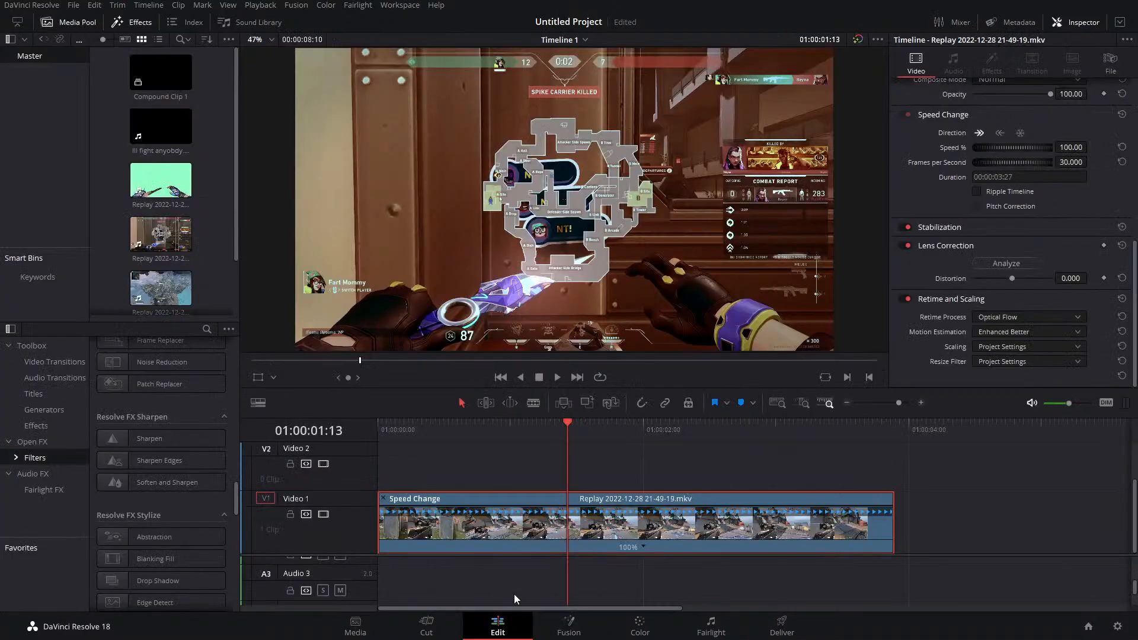
left_click(643, 546)
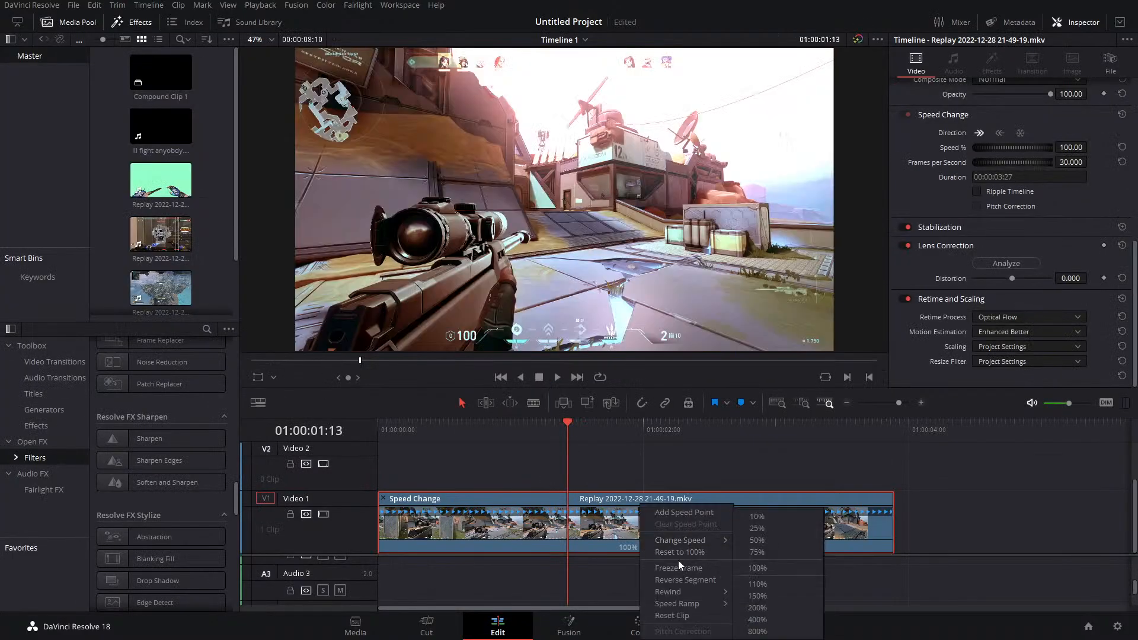
left_click(683, 512)
left_click(510, 423)
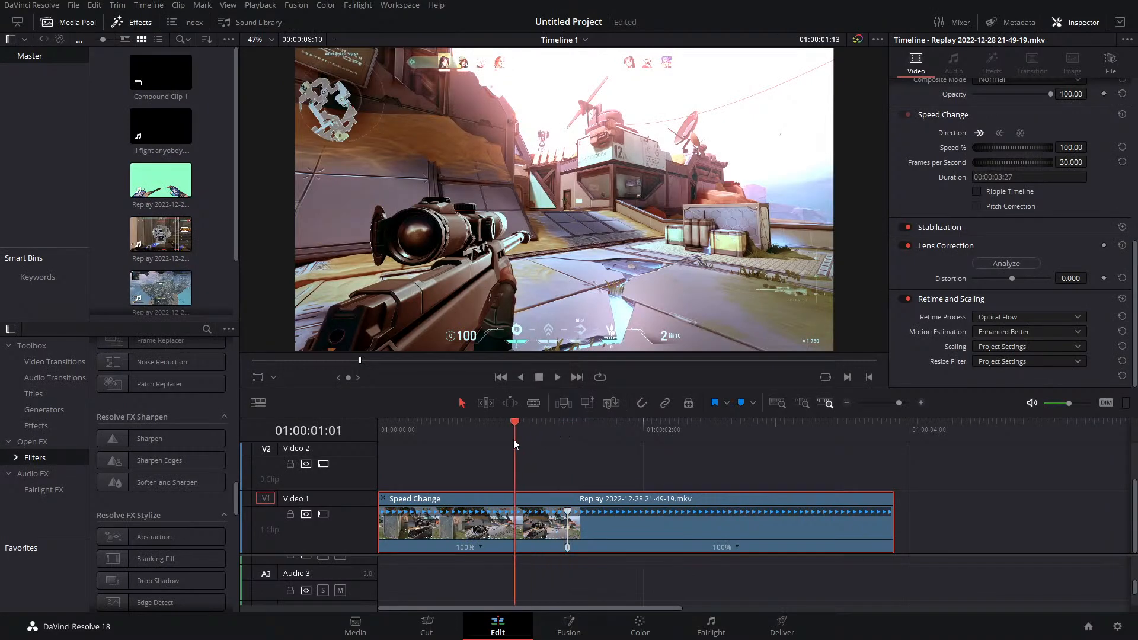
left_click_drag(567, 513, 432, 510)
Show the clip's retime curve, shorten the Bezier handles of its speed keyframe, and scrub back to 01:00:00:09
right_click(481, 530)
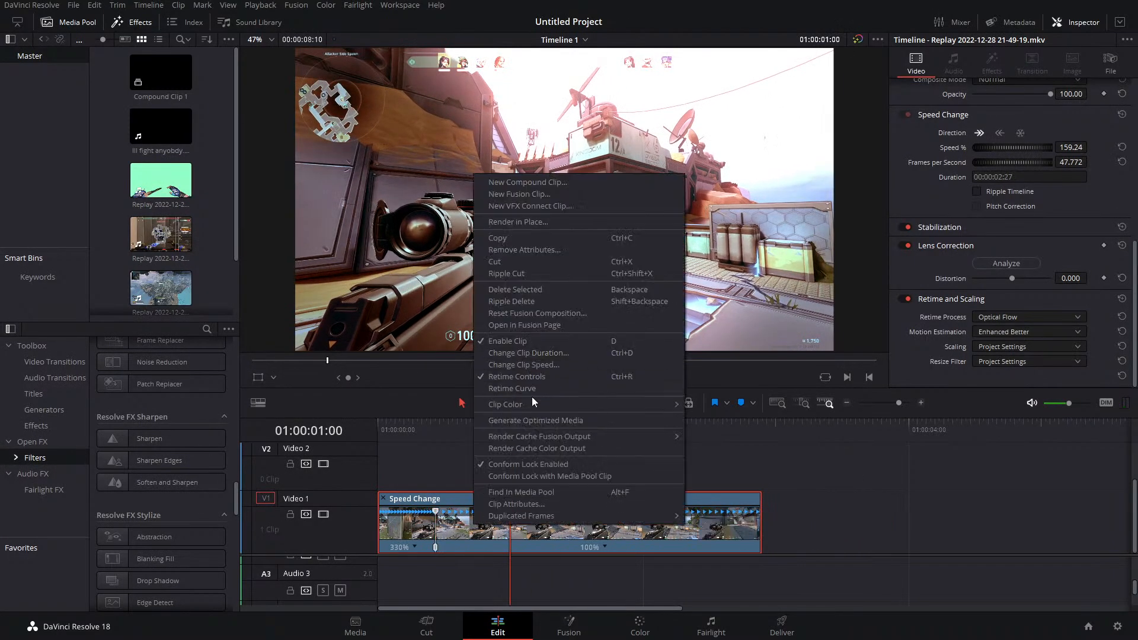
left_click(530, 393)
scroll(774, 539, "down", 3)
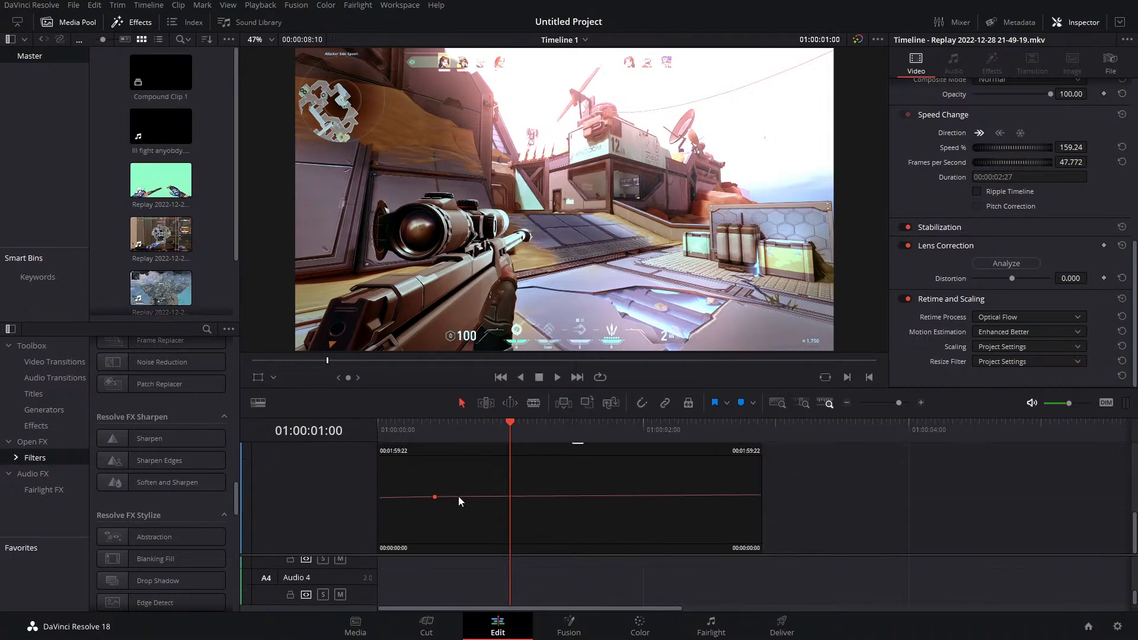
scroll(563, 461, "up", 1)
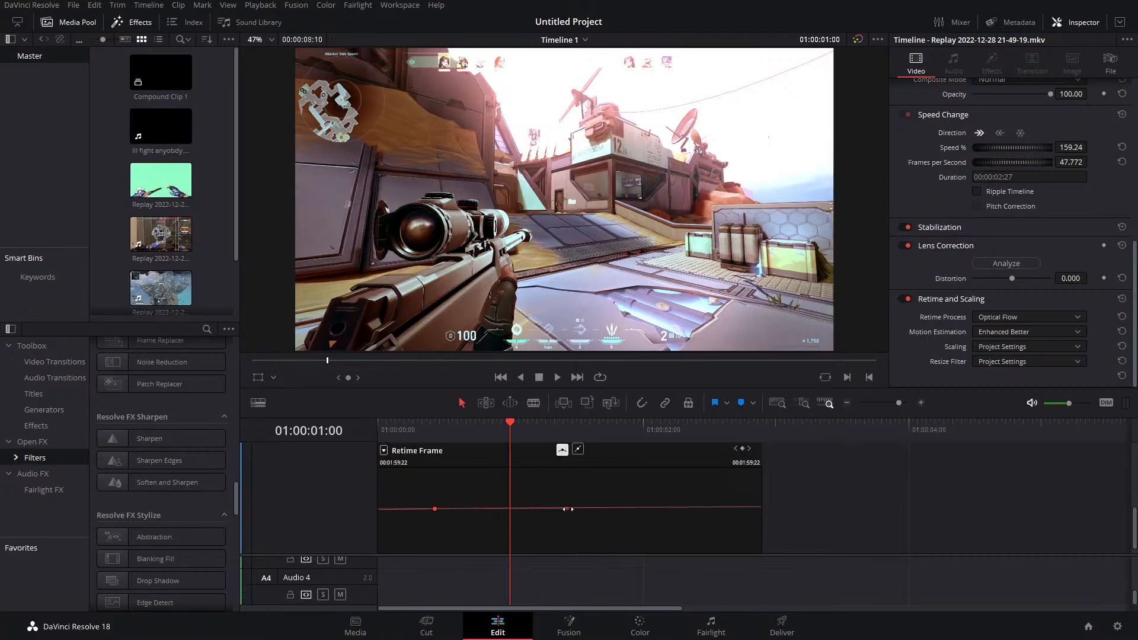
left_click_drag(568, 509, 461, 509)
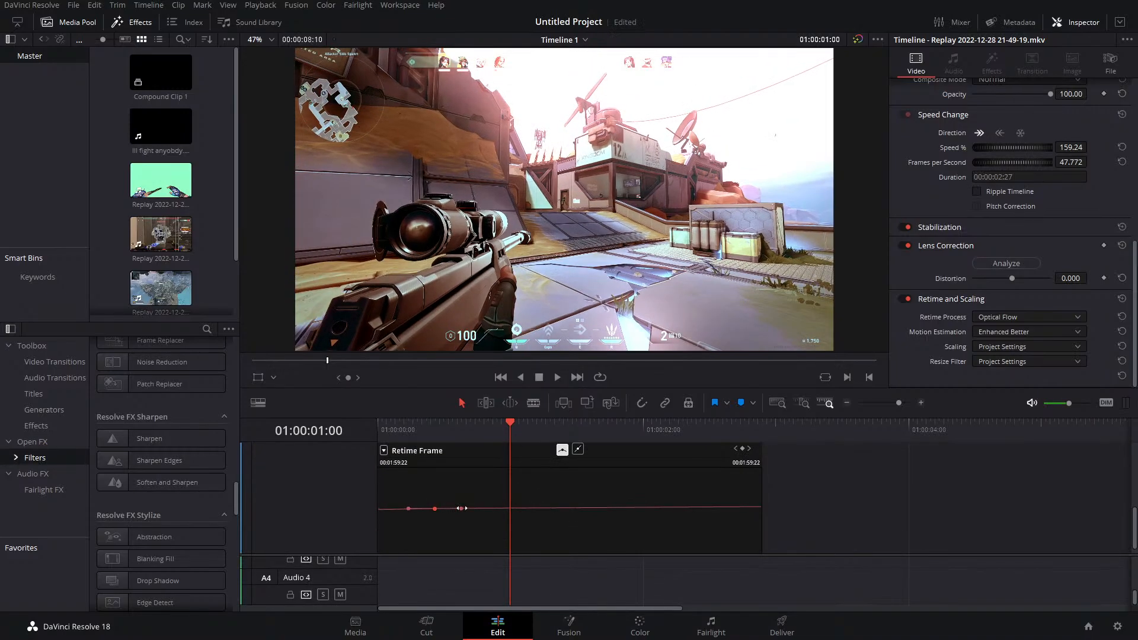
left_click_drag(467, 434, 413, 463)
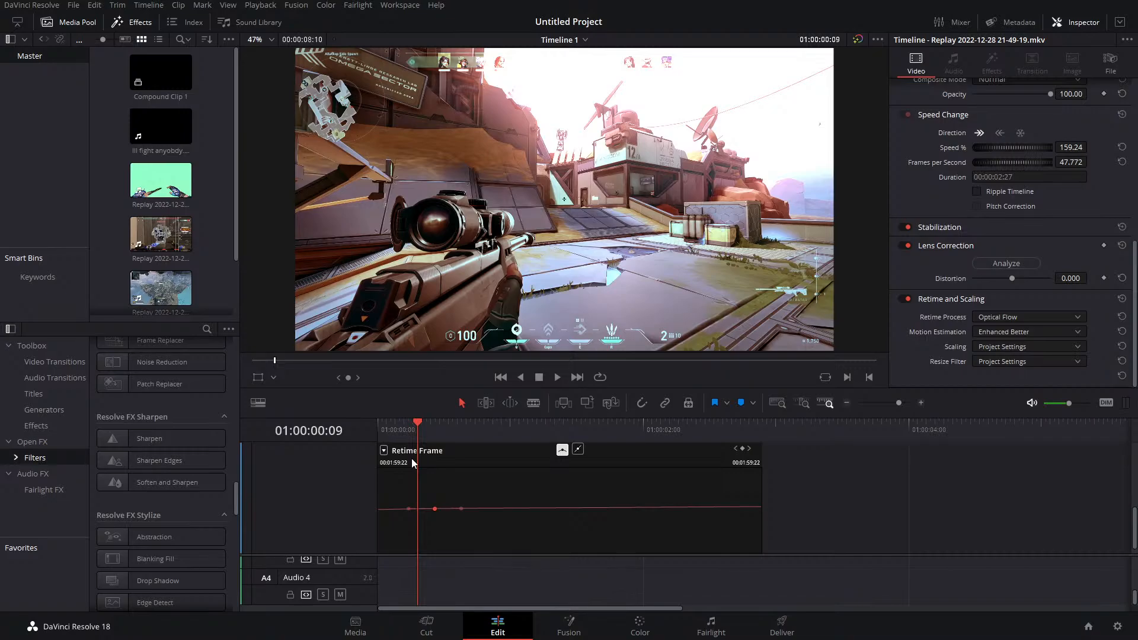
Reset the clip's retiming to 100% and scrub through it to the clip's end at 01:00:02:27
scroll(576, 485, "up", 2)
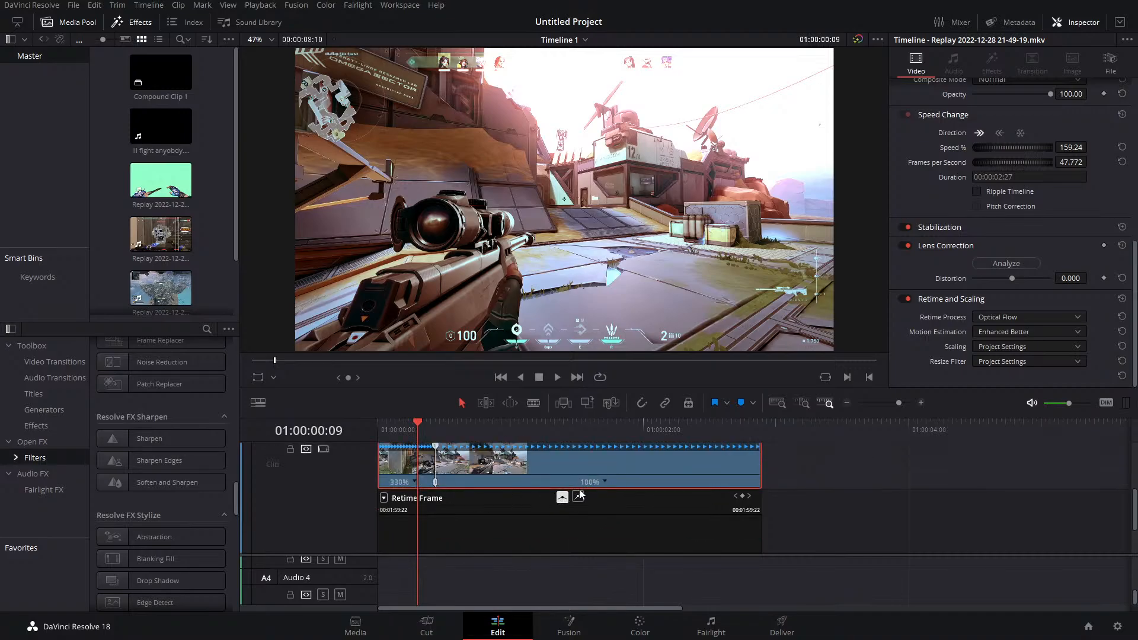
right_click(605, 482)
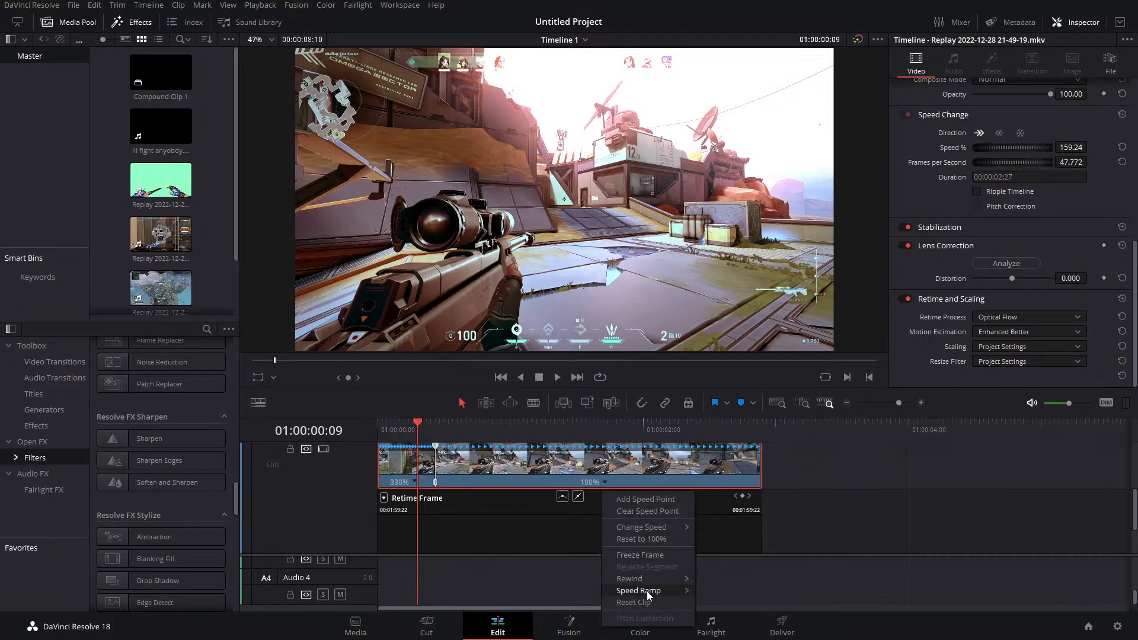
left_click(633, 602)
scroll(489, 519, "down", 2)
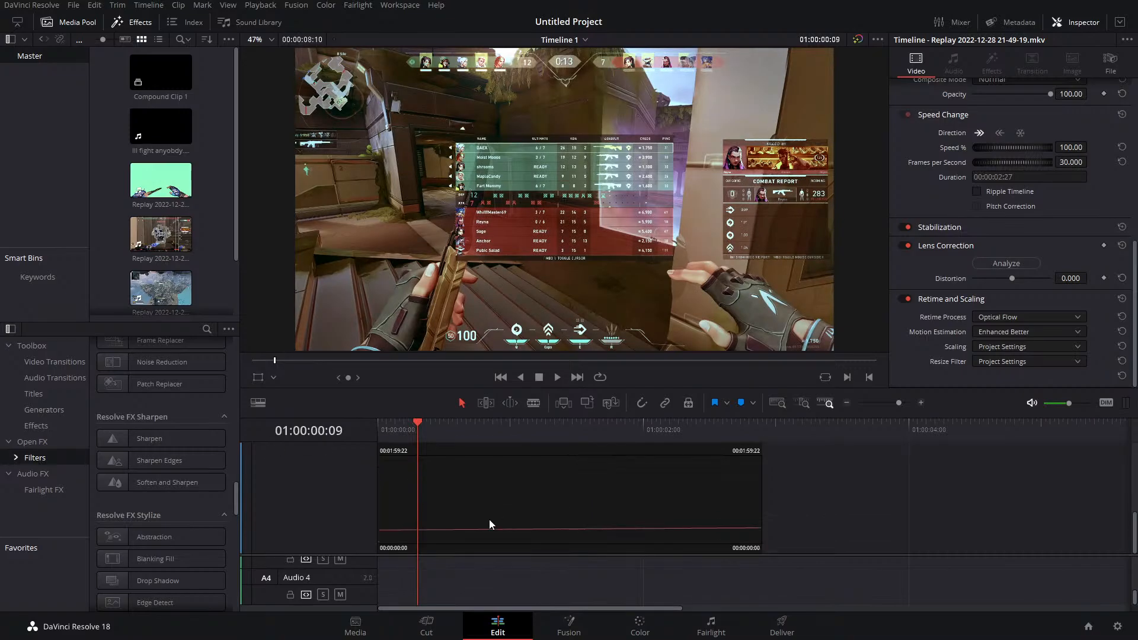
scroll(504, 498, "up", 2)
left_click(485, 422)
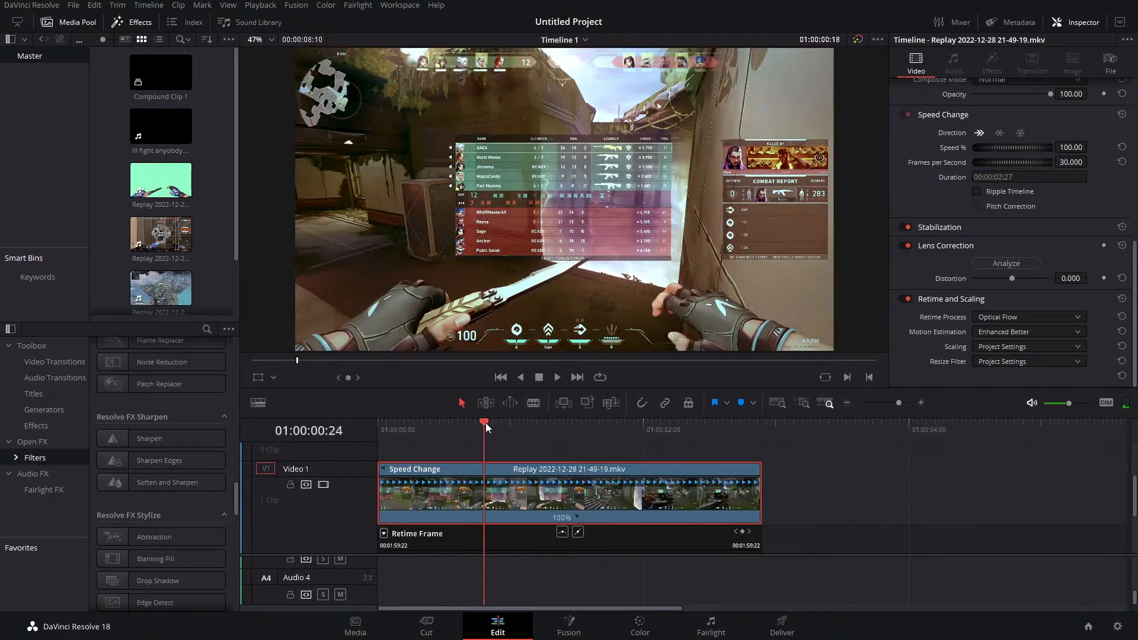
left_click_drag(485, 421, 765, 442)
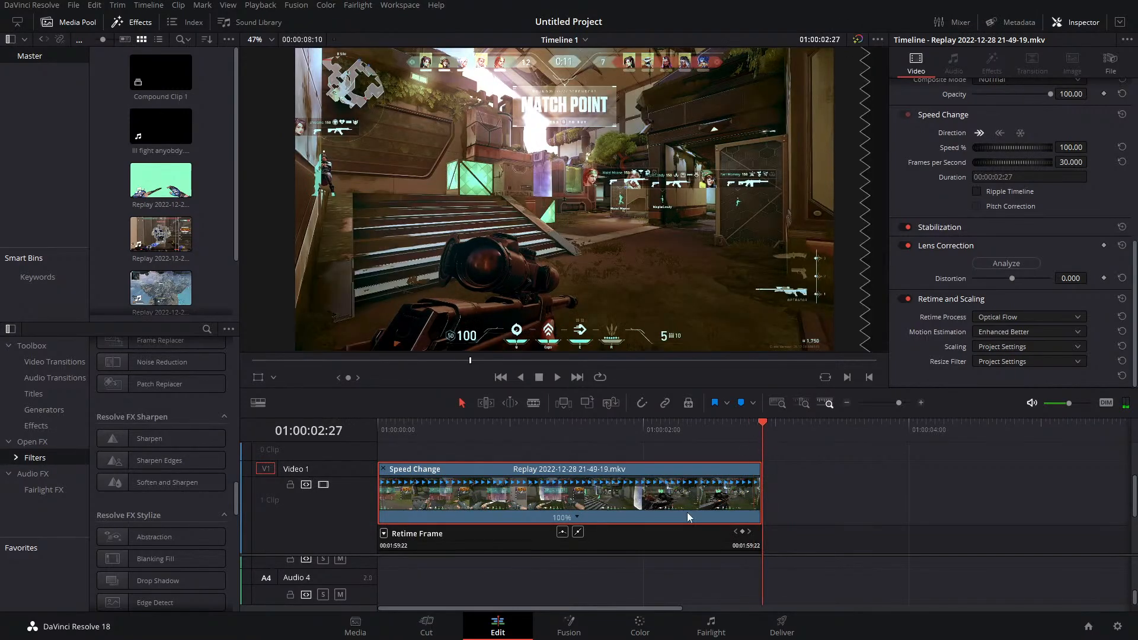
On the Fusion page, try a Time Stretcher node after MediaIn1 with Flow interpolation, and delete the node
left_click(568, 624)
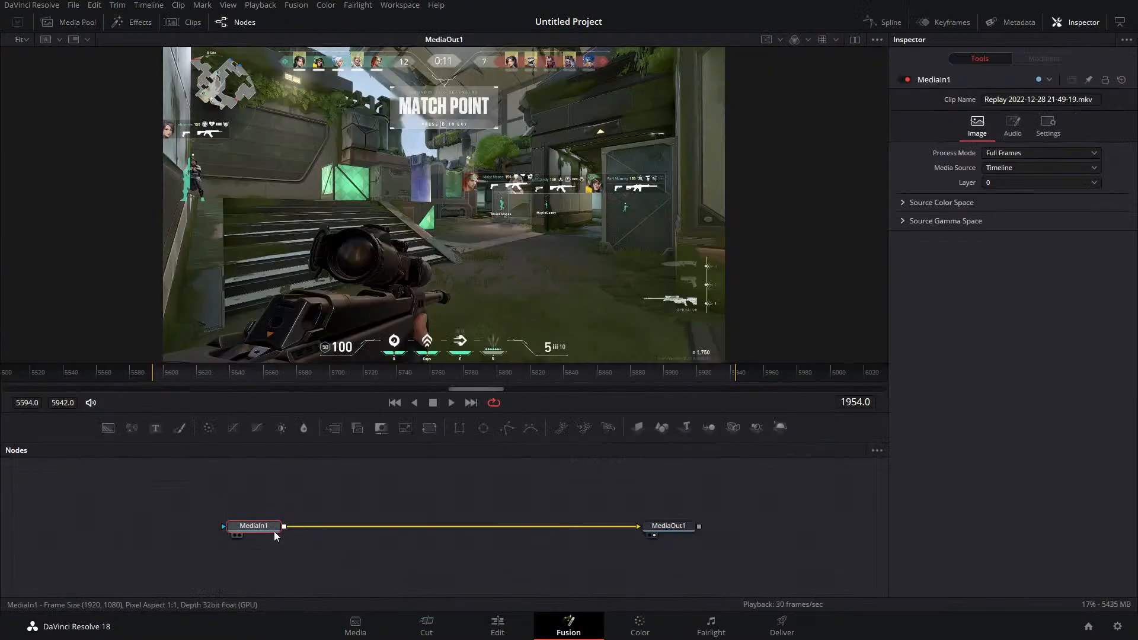
key("shift+space")
type("Time Stretcher")
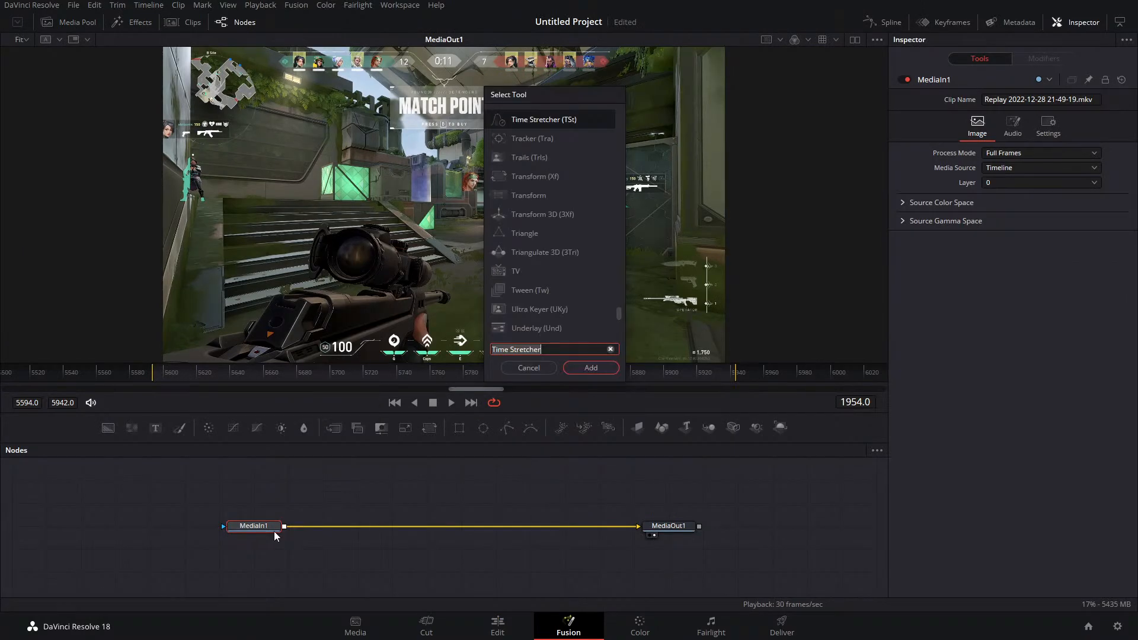
key("Return")
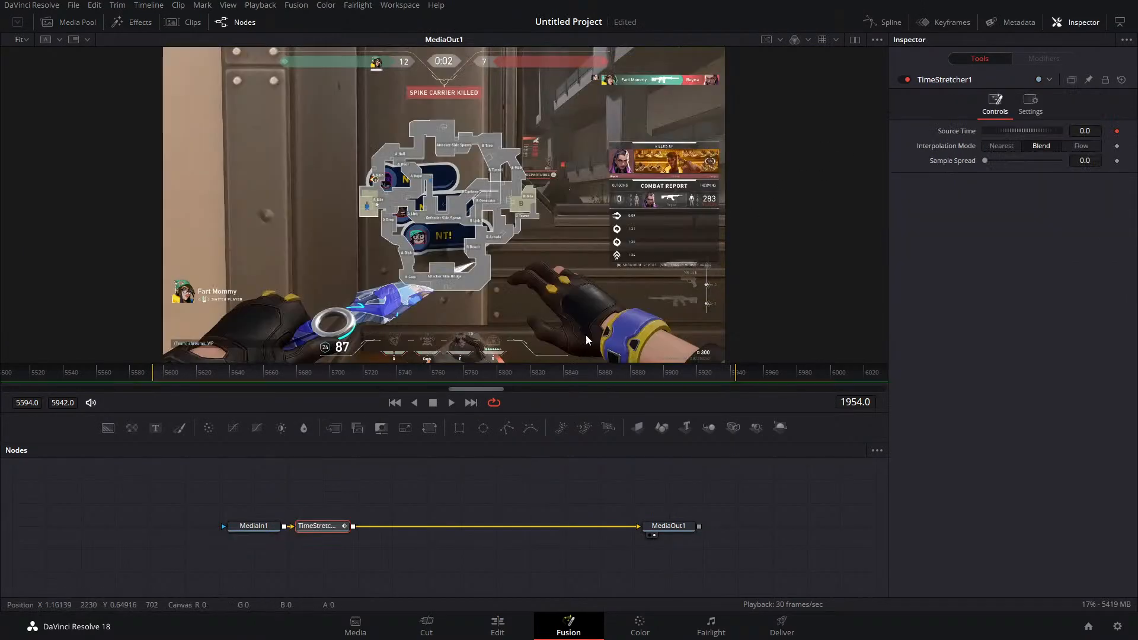
left_click_drag(187, 376, 319, 386)
left_click(1116, 131)
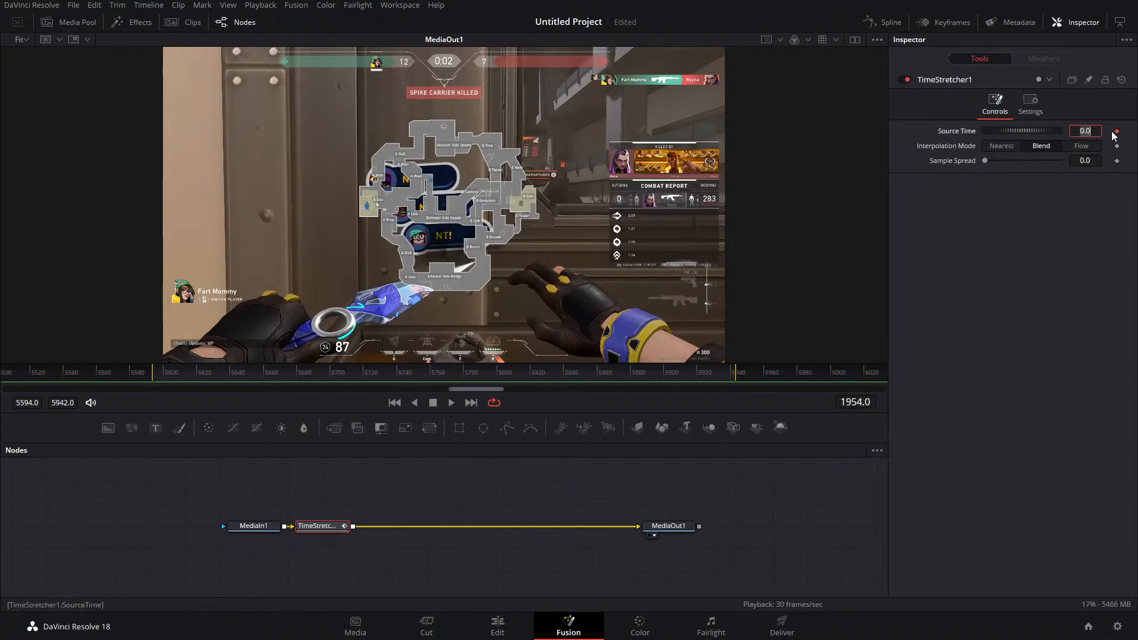
left_click(1077, 146)
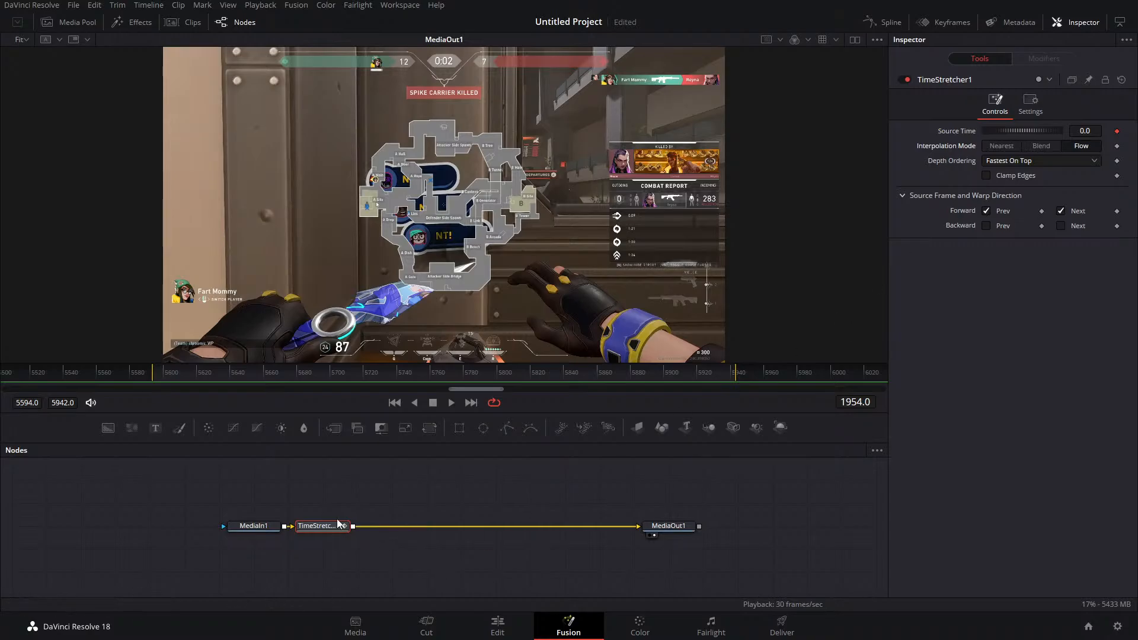
key("Delete")
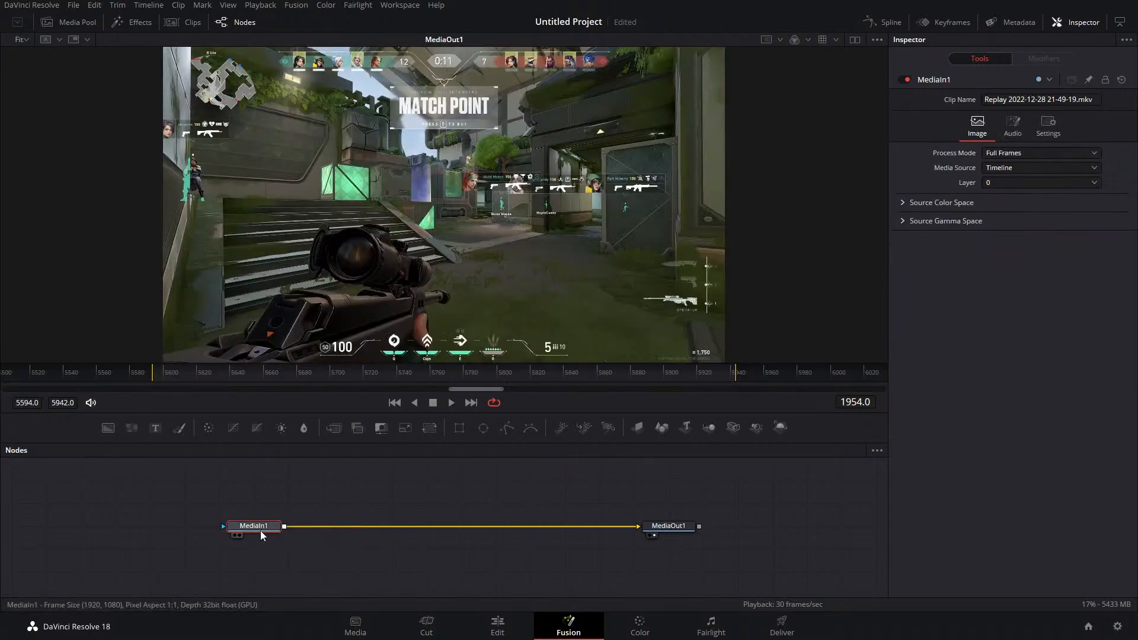
Add a Time Speed node after MediaIn1 and delete it again
key("shift+space")
type("TiME")
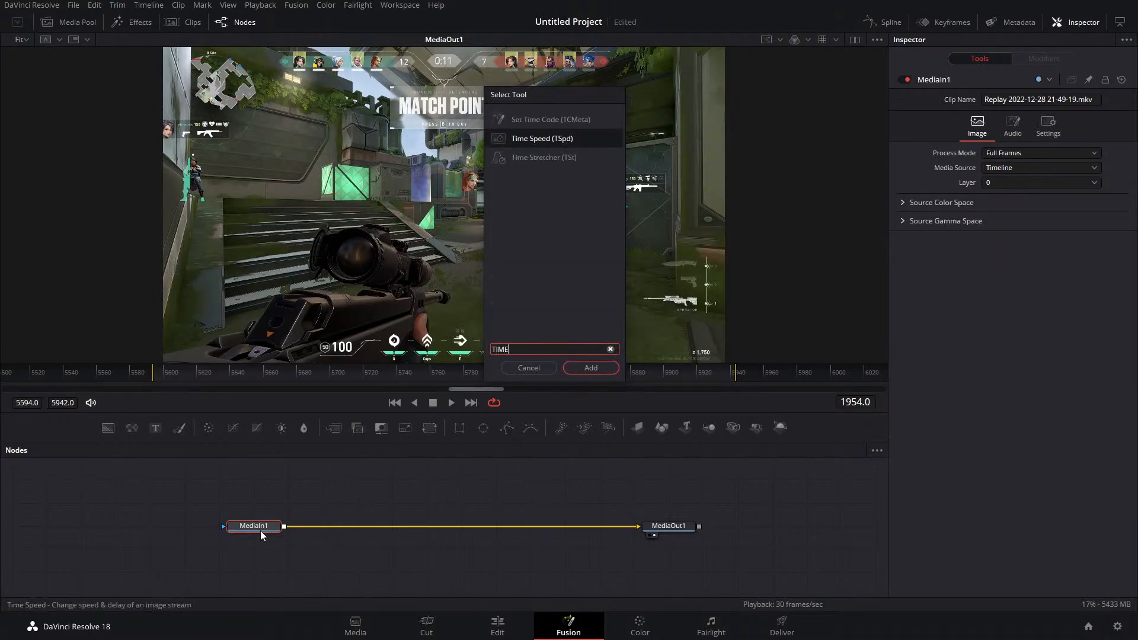
left_click(591, 367)
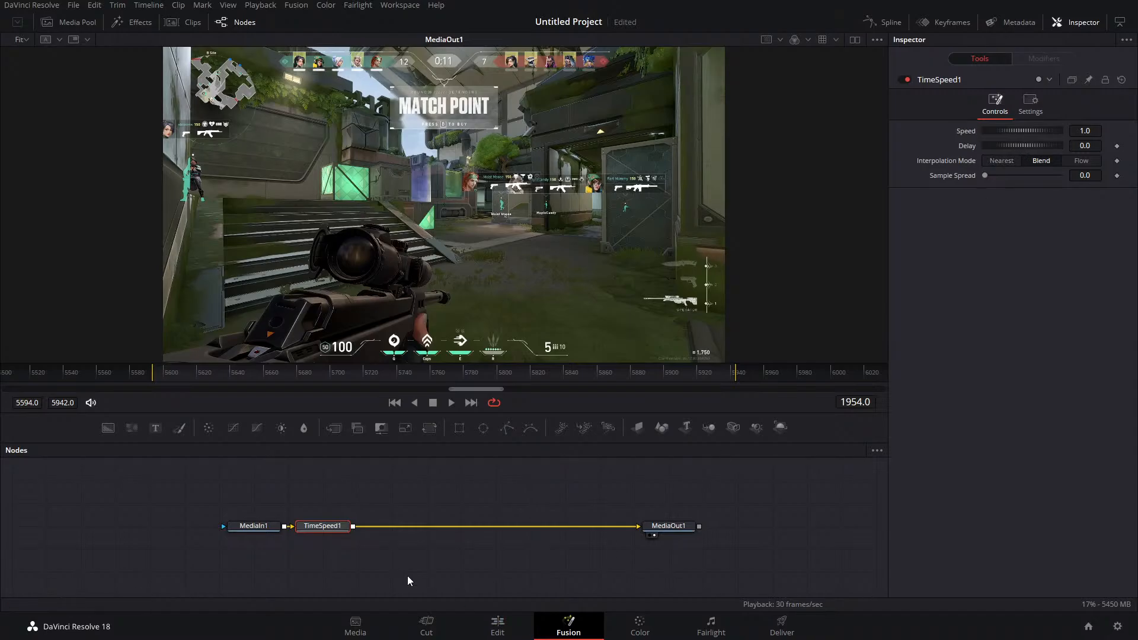
key("Delete")
On the Edit page, turn the gameplay clip on Video 1 into a compound clip named Compound Clip 2
left_click(497, 626)
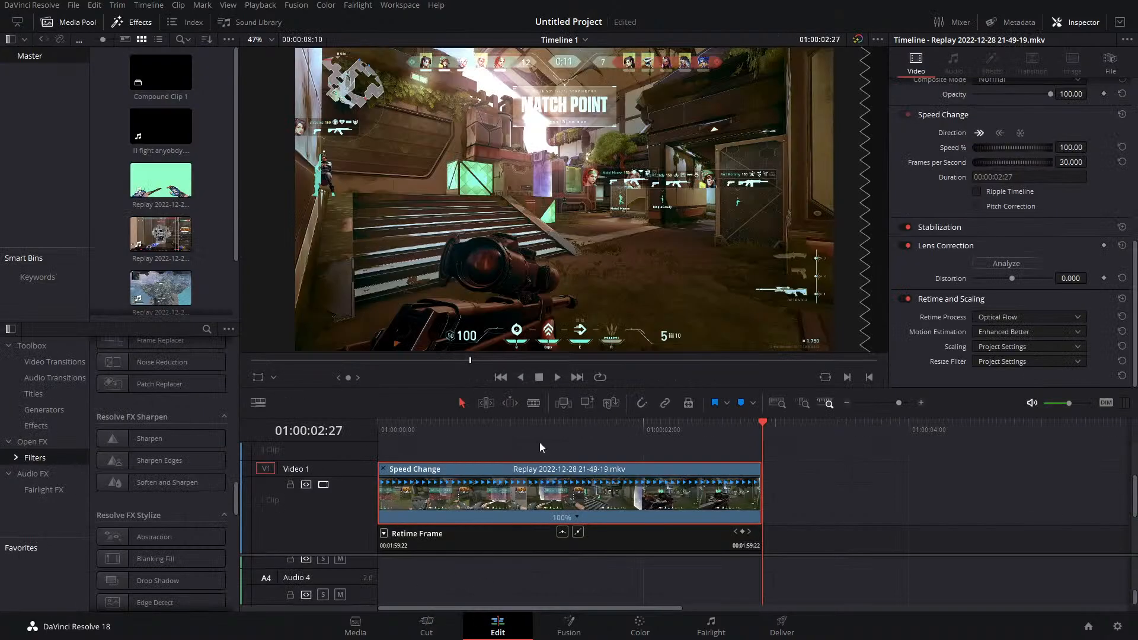
right_click(588, 489)
left_click(651, 131)
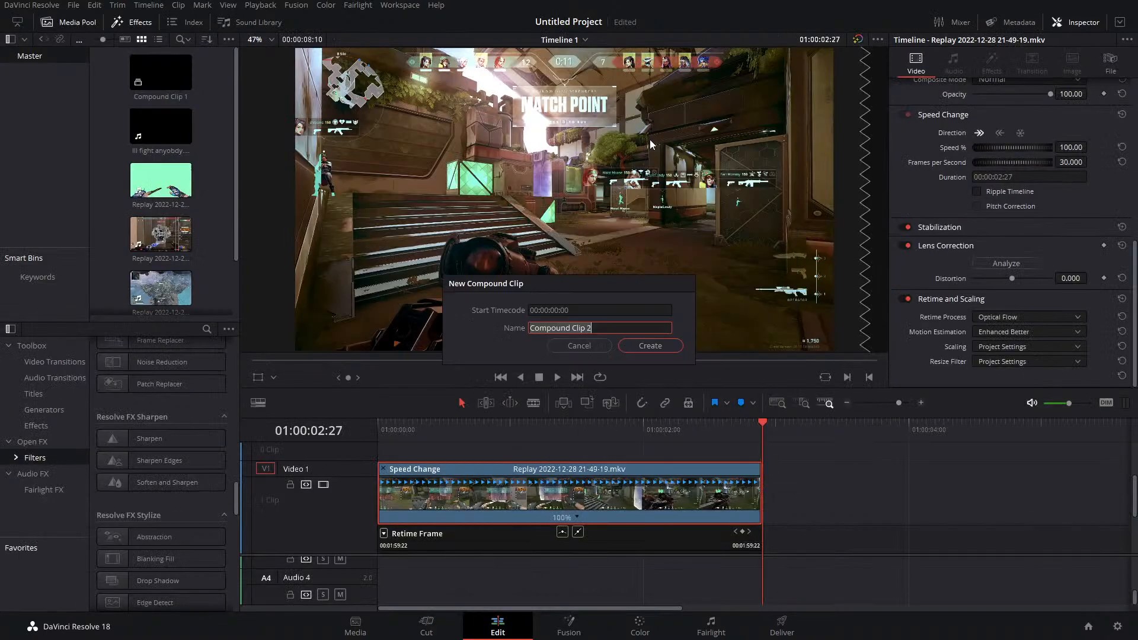
left_click(650, 346)
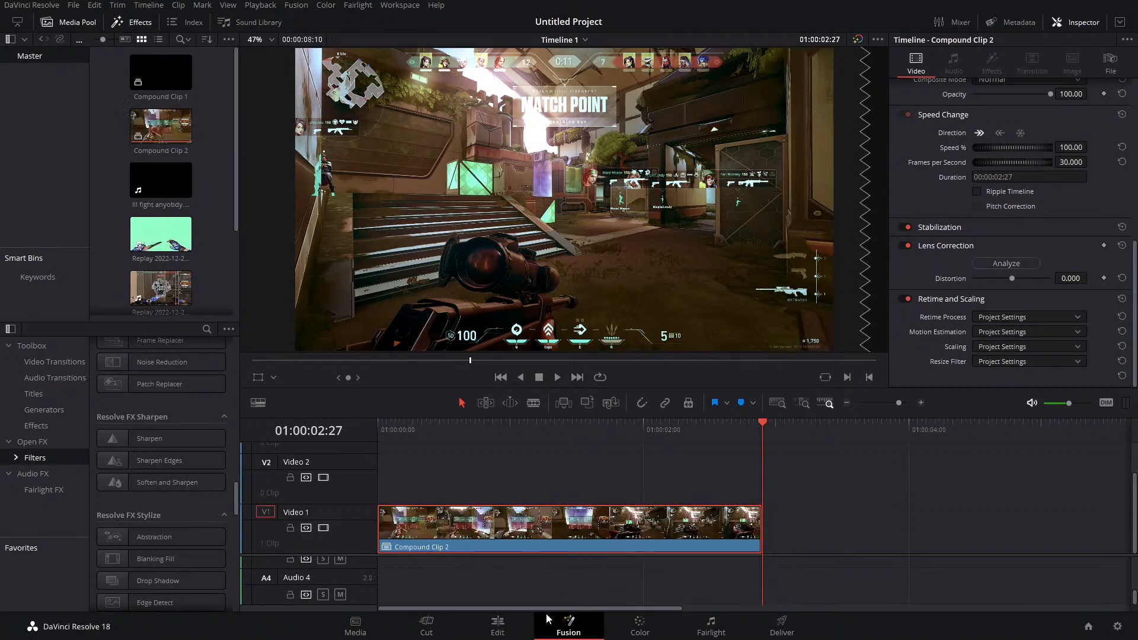
On the Fusion page, add a Time Stretcher node after MediaIn1 of Compound Clip 2
left_click(575, 630)
key("shift+space")
type("TIME")
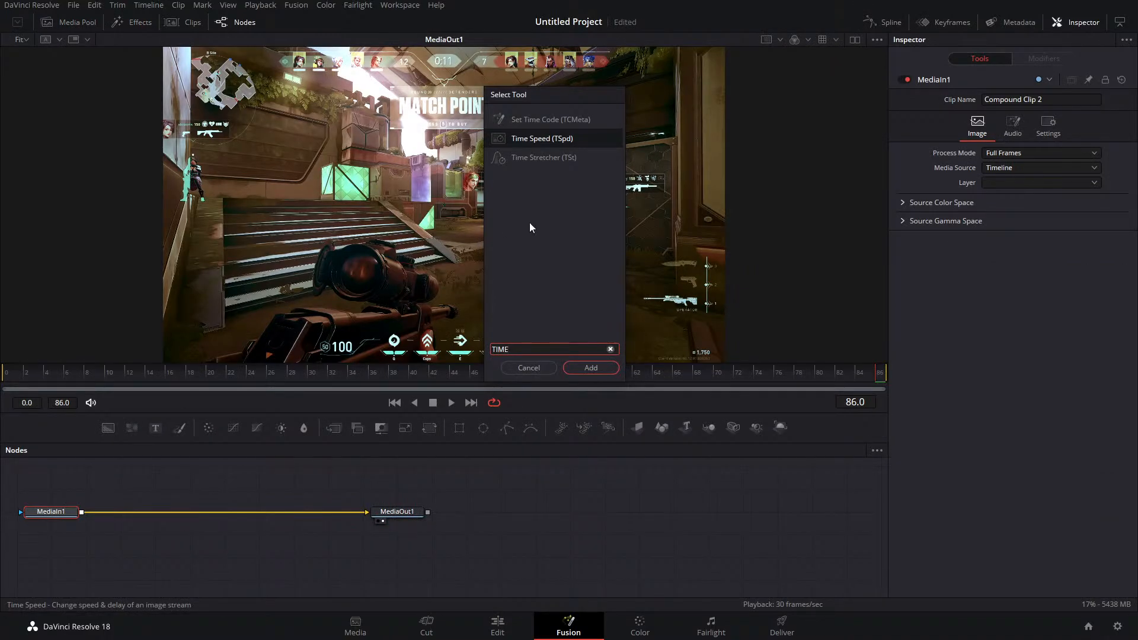
left_click(532, 163)
left_click(614, 368)
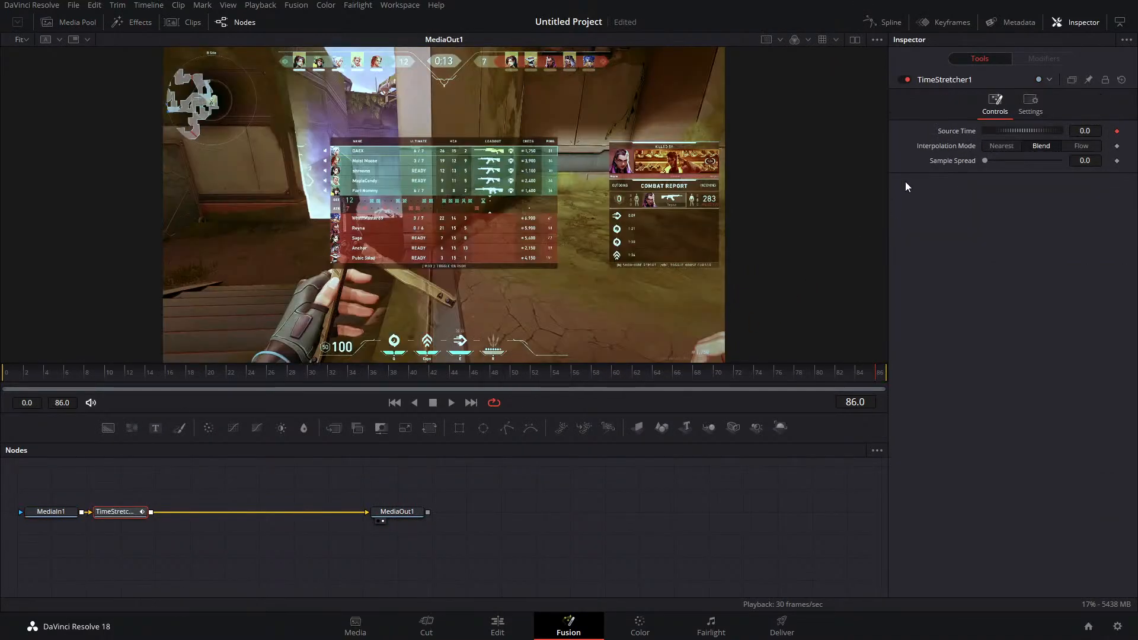
Try a Source Time of 0.043 for the Time Stretcher at frame 86 and preview the result
left_click_drag(406, 383, 724, 384)
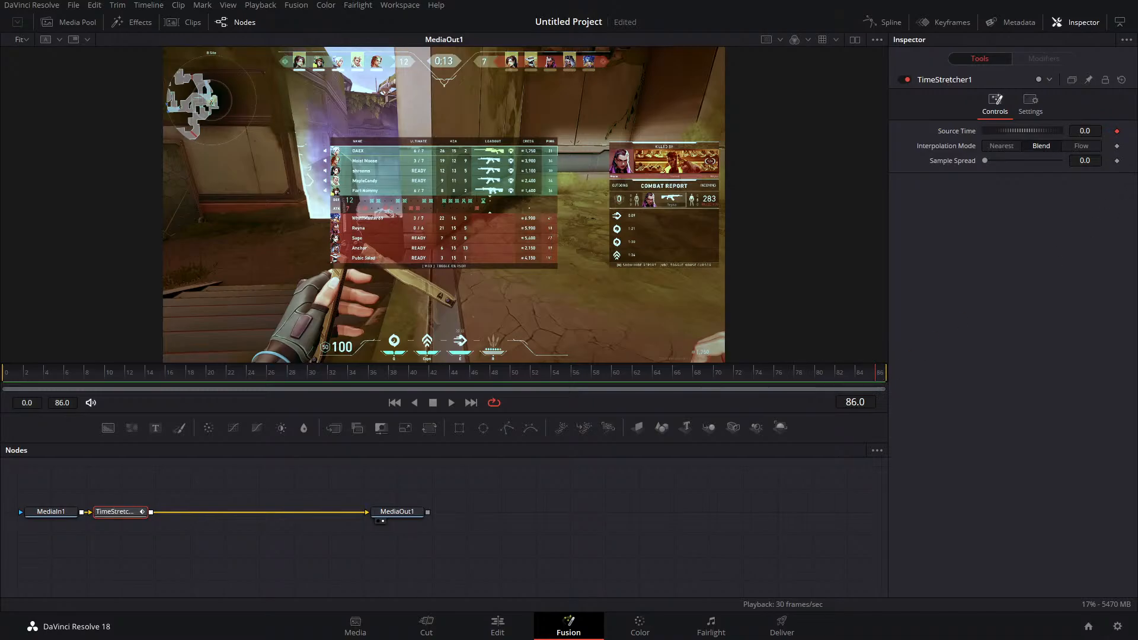
left_click(1095, 135)
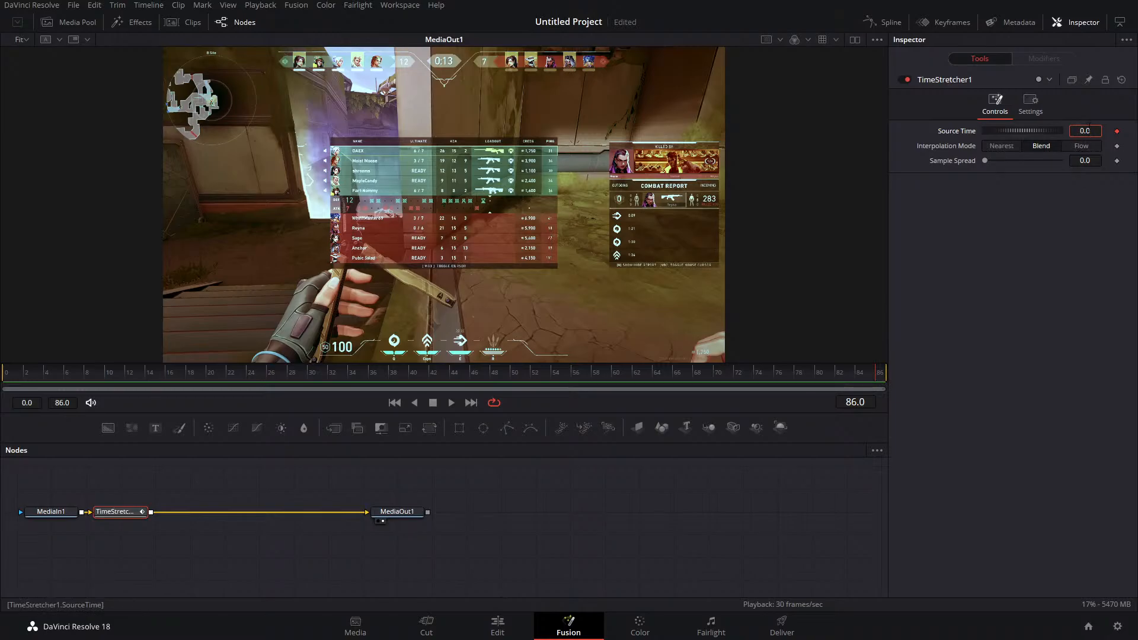
type("43")
key("Tab")
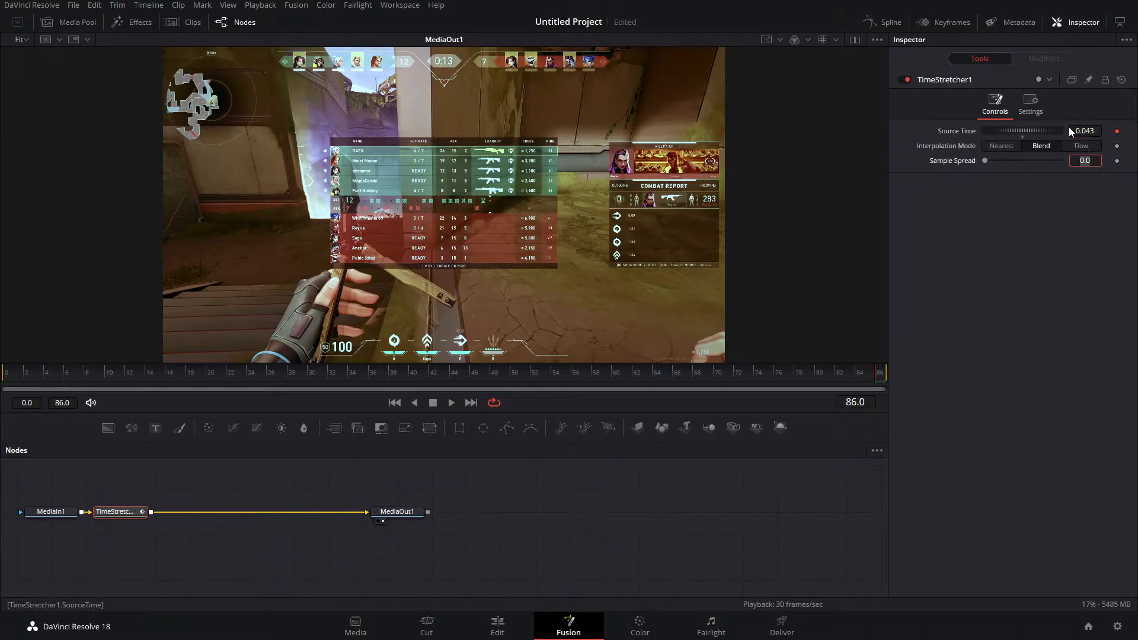
left_click(454, 401)
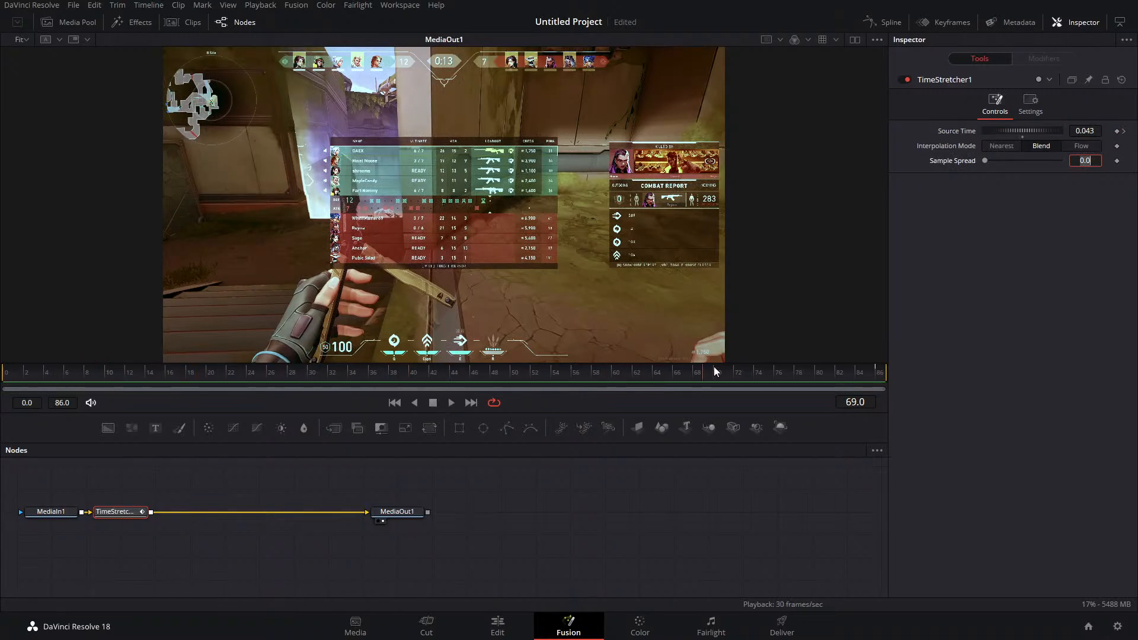
Set the Time Stretcher's Source Time to 43 at frame 86
left_click(1096, 131)
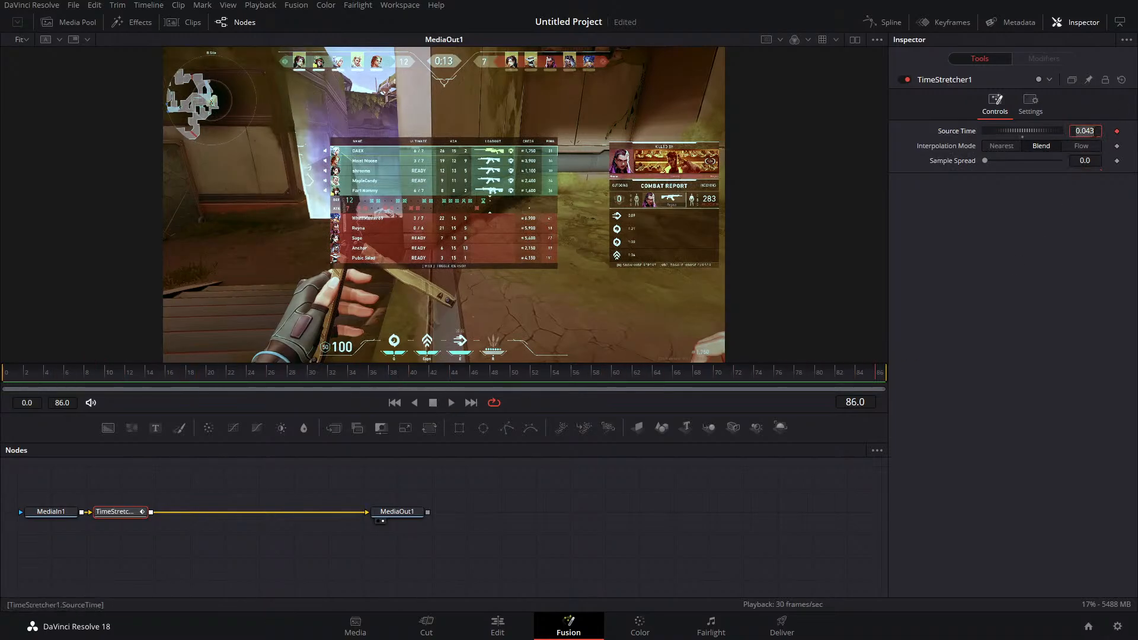
key("BackSpace")
key("BackSpace")
key("BackSpace")
key("BackSpace")
key("BackSpace")
type("43")
key("Tab")
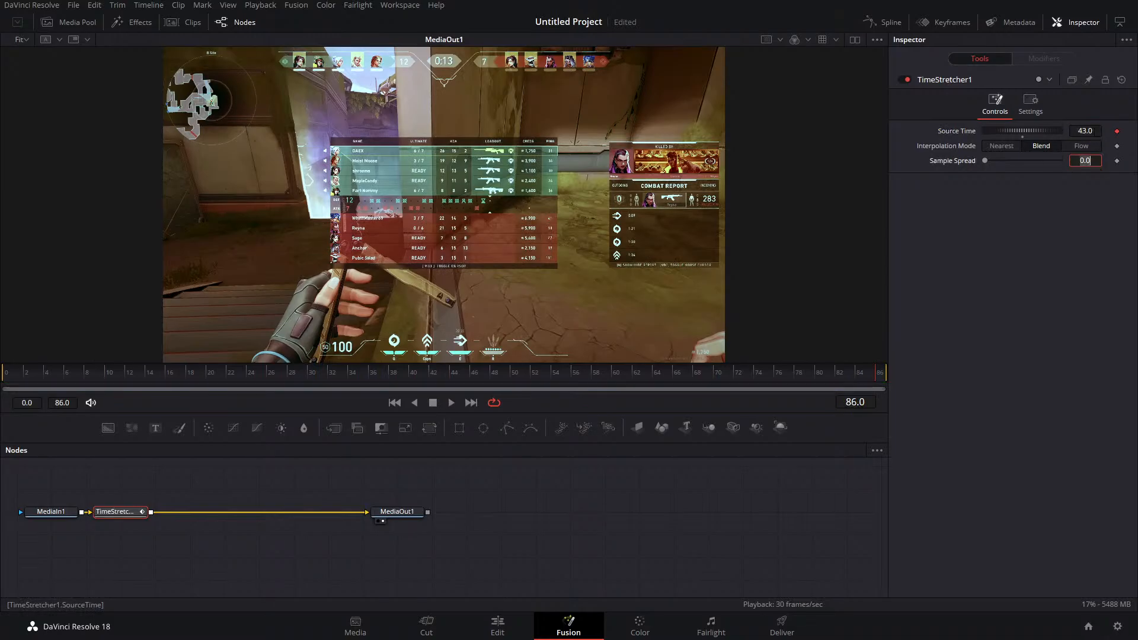
Go to frame 0 and set the Time Stretcher's Source Time keyframe there to 0
left_click_drag(735, 371, 5, 401)
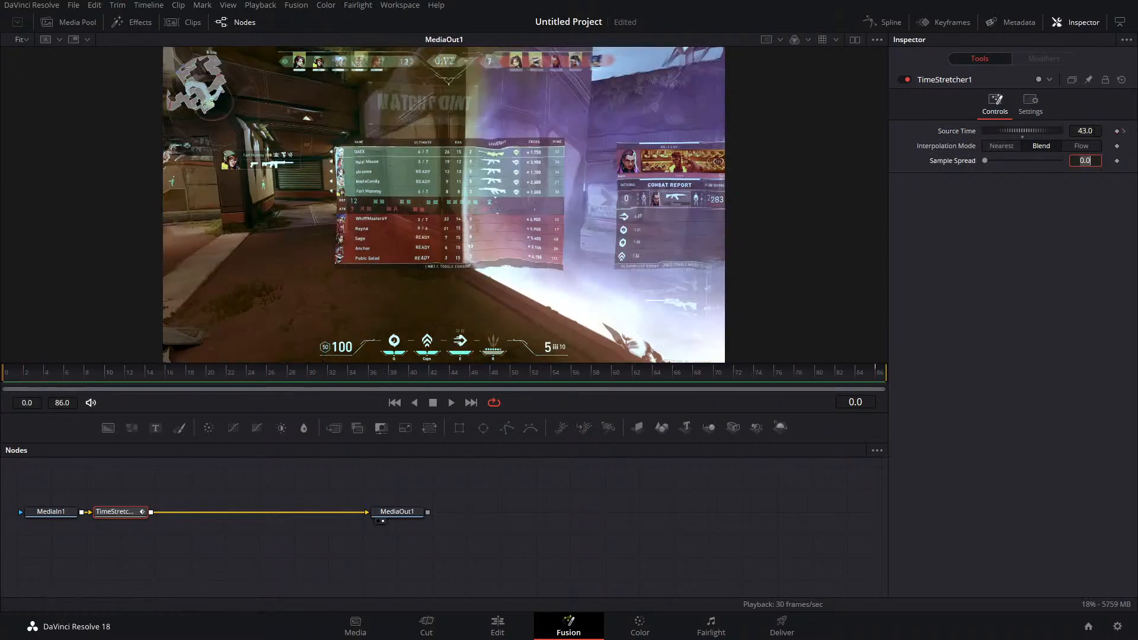
left_click(450, 402)
left_click(1089, 130)
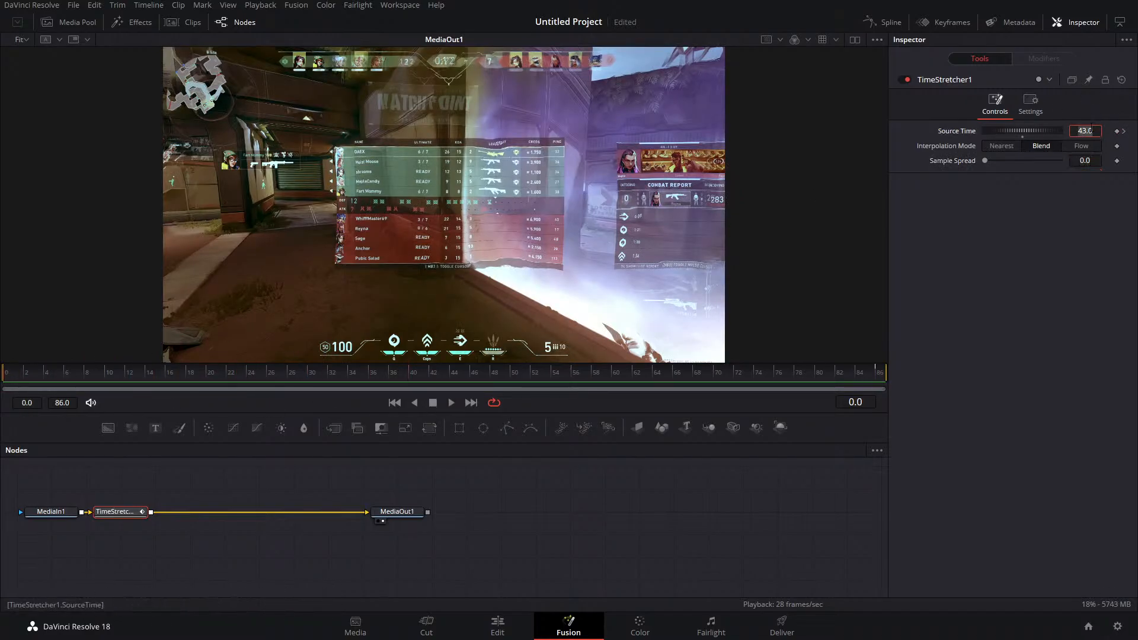
key("Tab")
Scrub and play the slowed-down composition from its start to check the Time Stretcher effect
left_click_drag(123, 368, 679, 371)
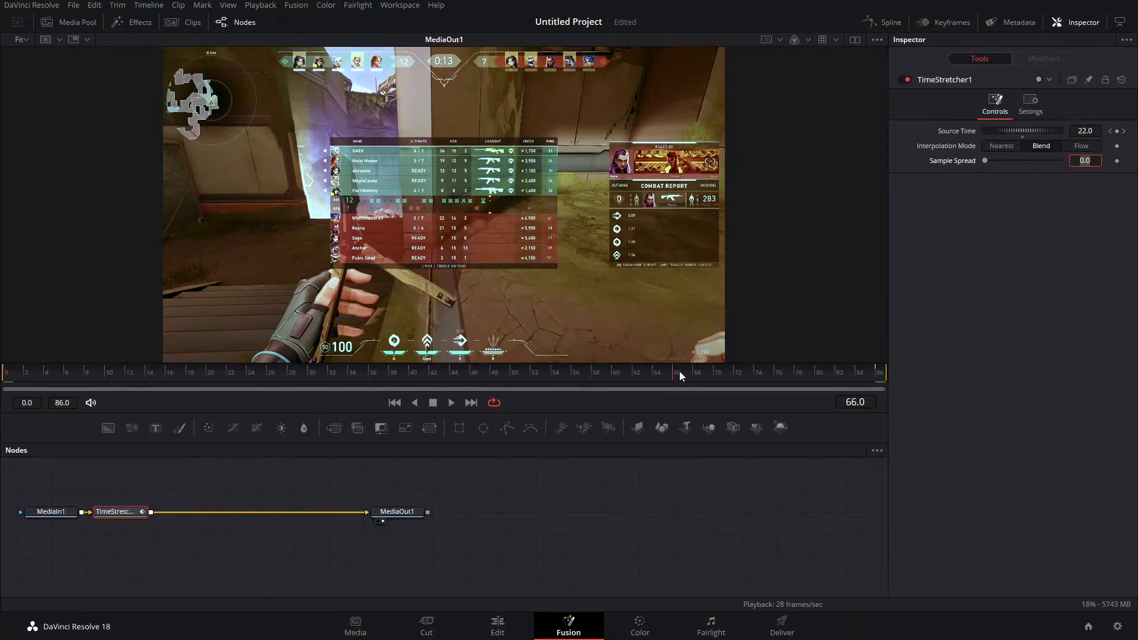
left_click(22, 372)
left_click(454, 403)
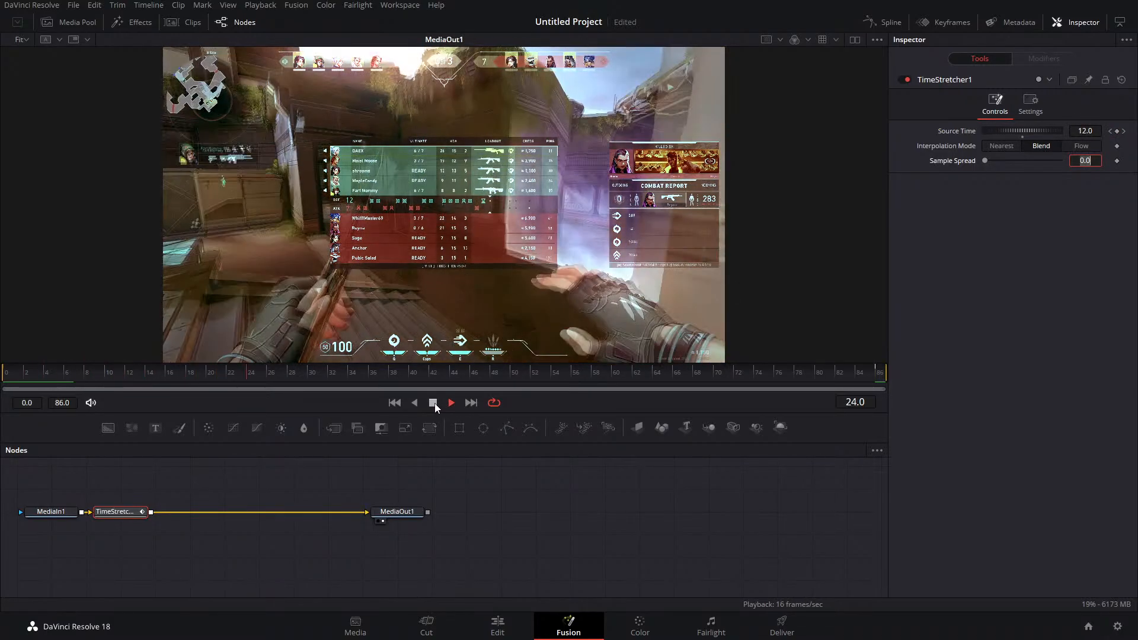
left_click(433, 402)
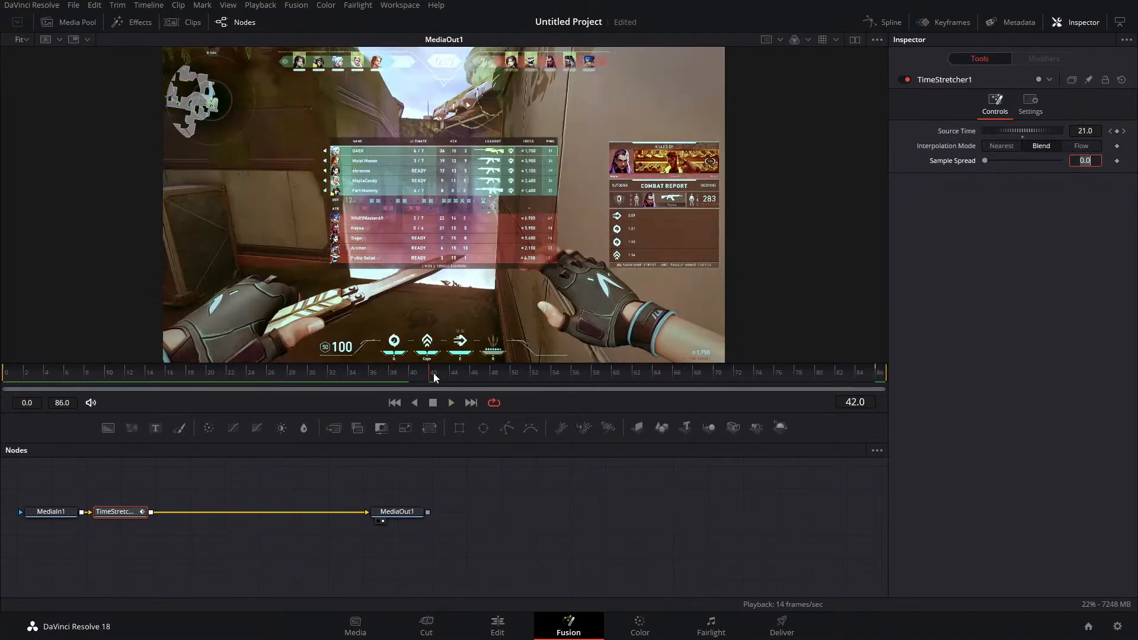
Keyframe the Time Stretcher's Source Time at 86 on frame 43 and remove its keyframe at frame 86
left_click_drag(439, 368, 445, 375)
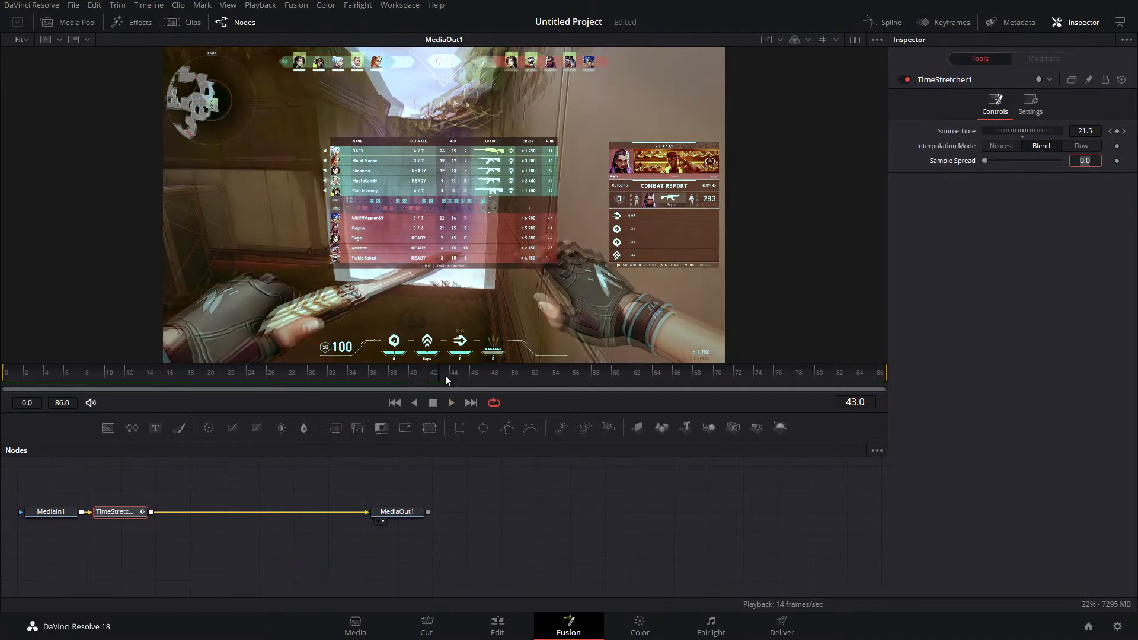
left_click(1084, 130)
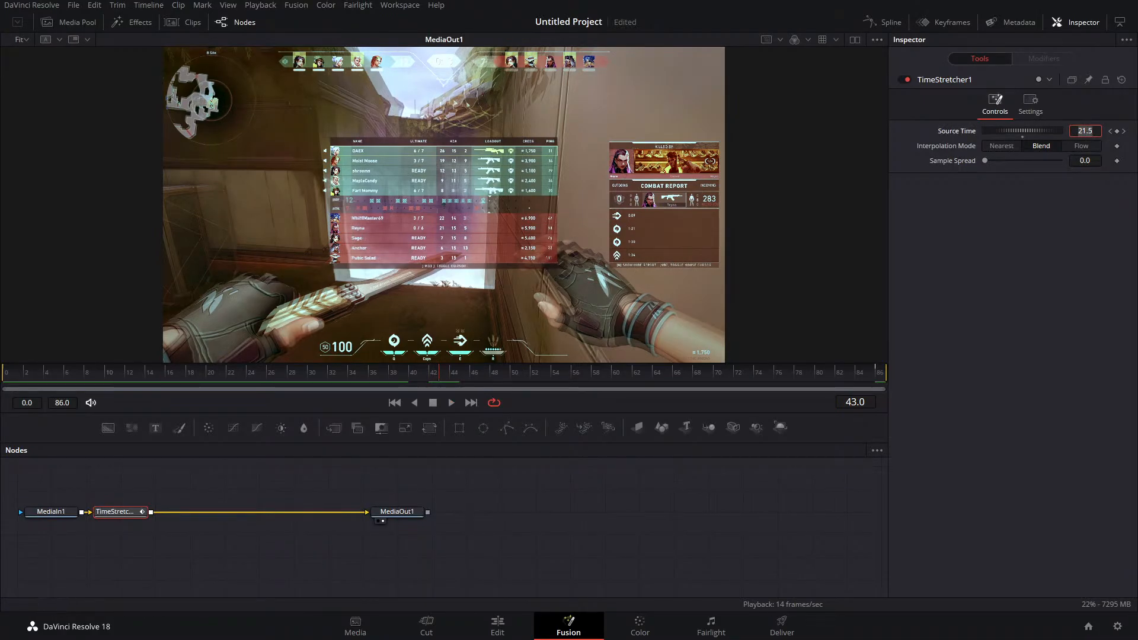
type("86")
key("Tab")
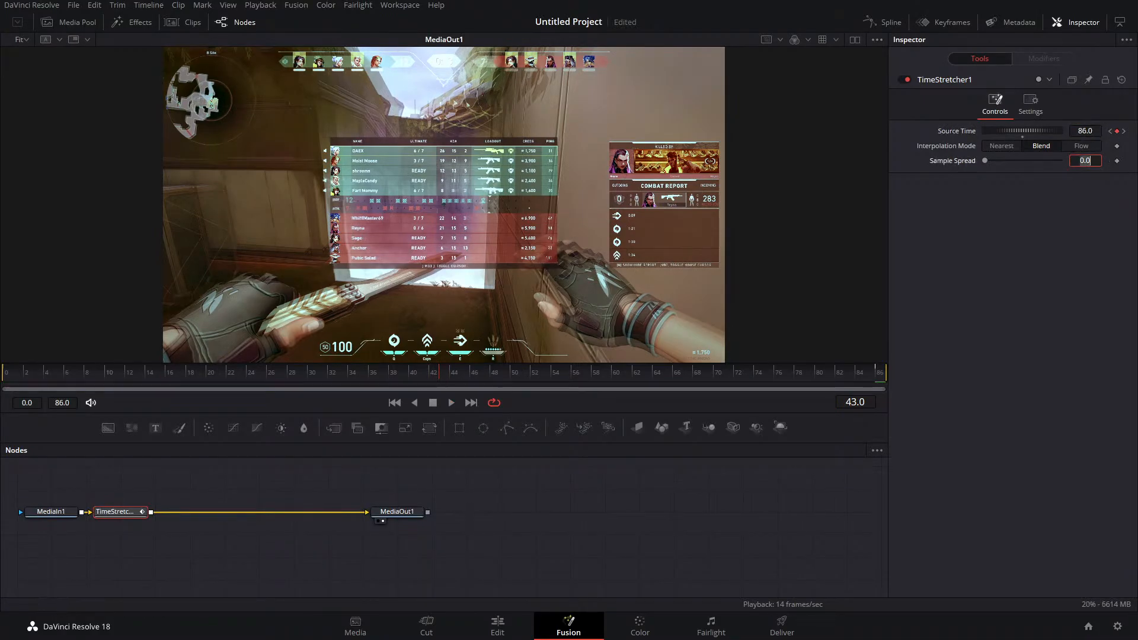
left_click(1124, 131)
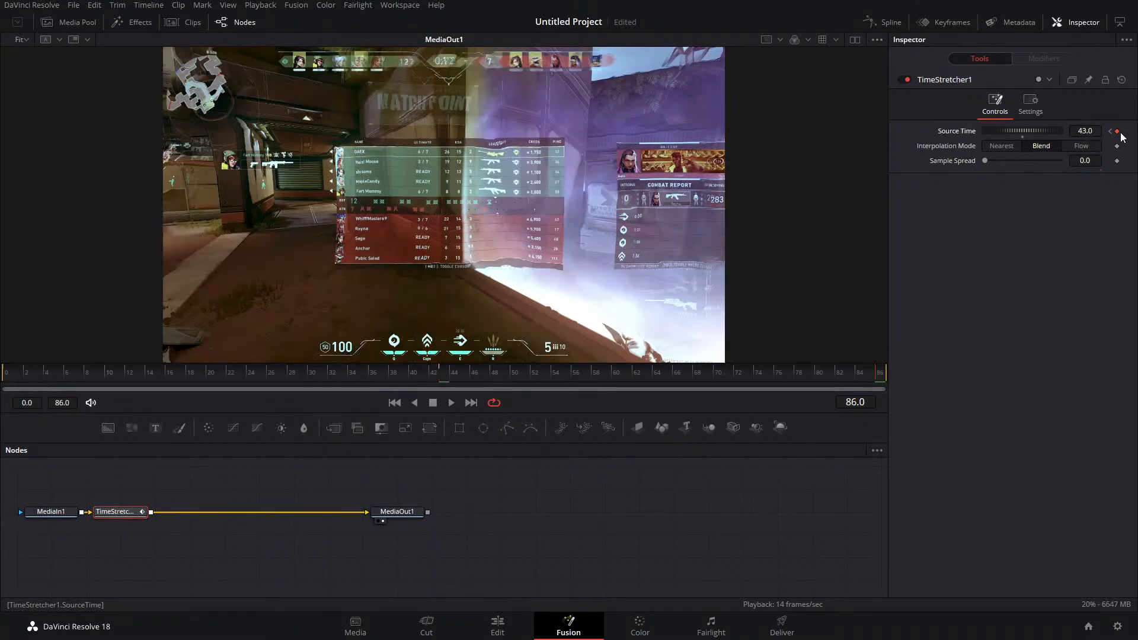
left_click(1116, 131)
Play the composition to check the speed-up produced by the Time Stretcher keyframes
left_click(452, 401)
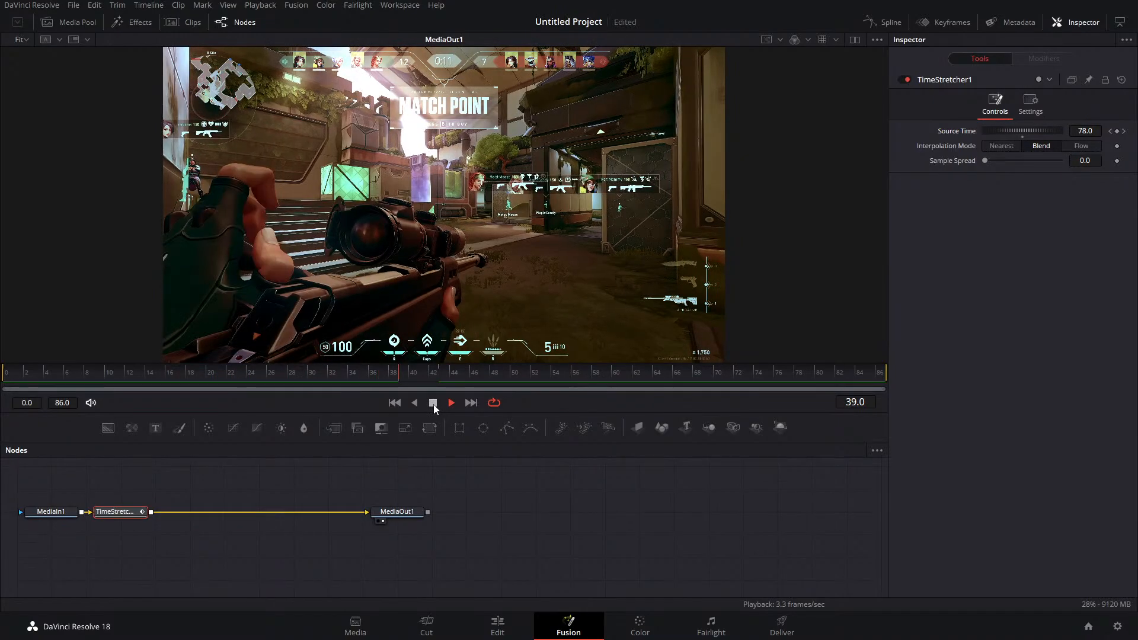
left_click(433, 403)
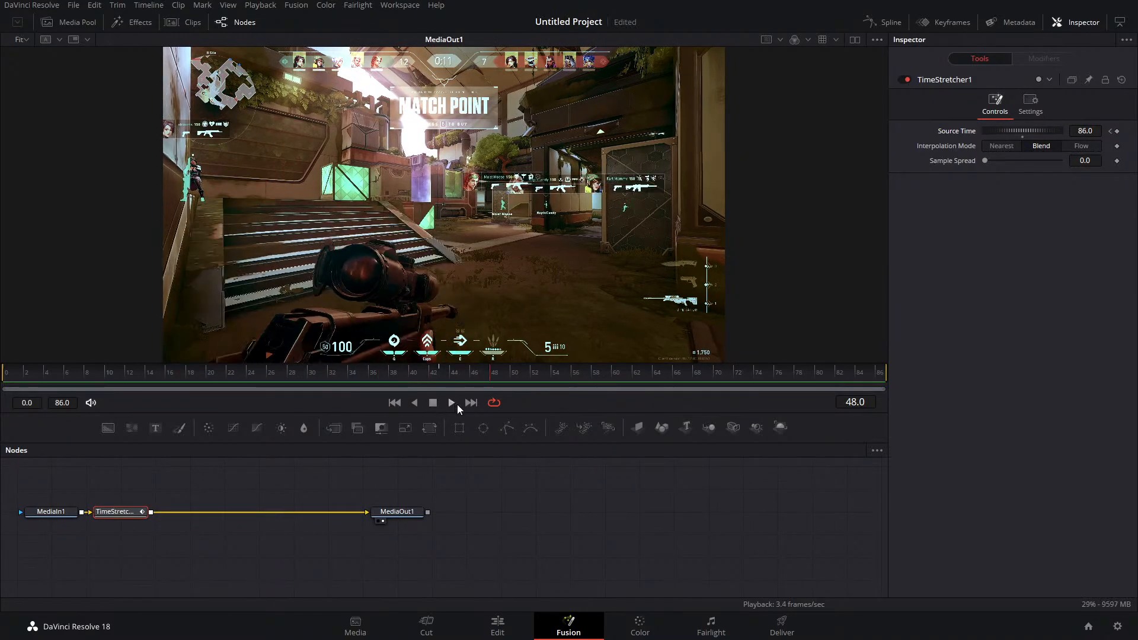
left_click(451, 402)
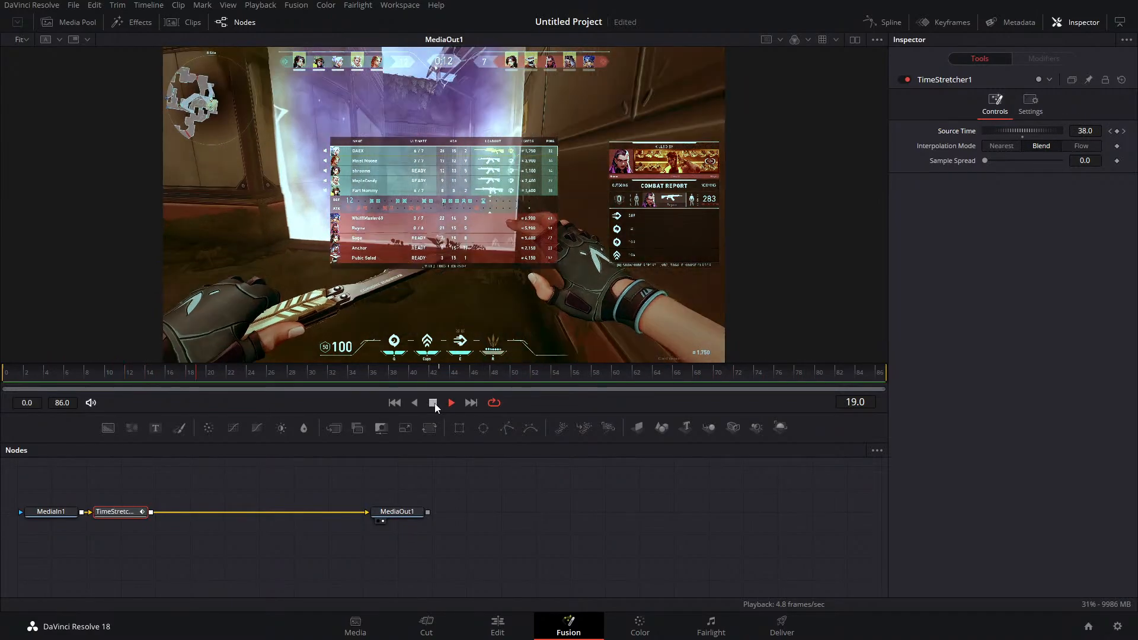
left_click(433, 405)
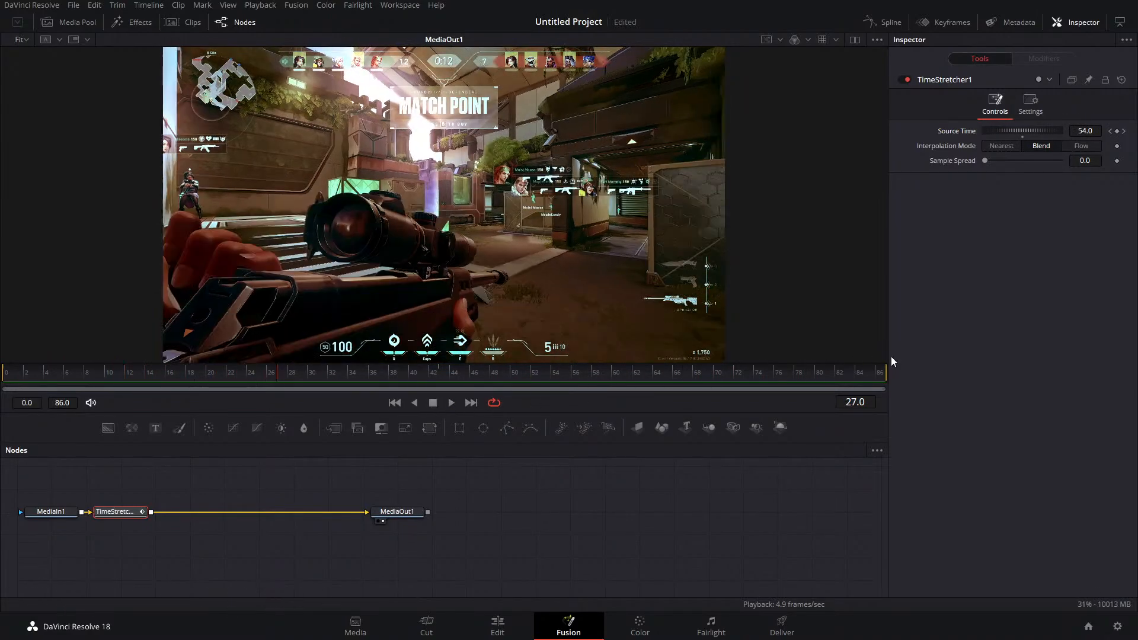
Change the Timeline Proxy Resolution to lighten playback of the composition
left_click(260, 5)
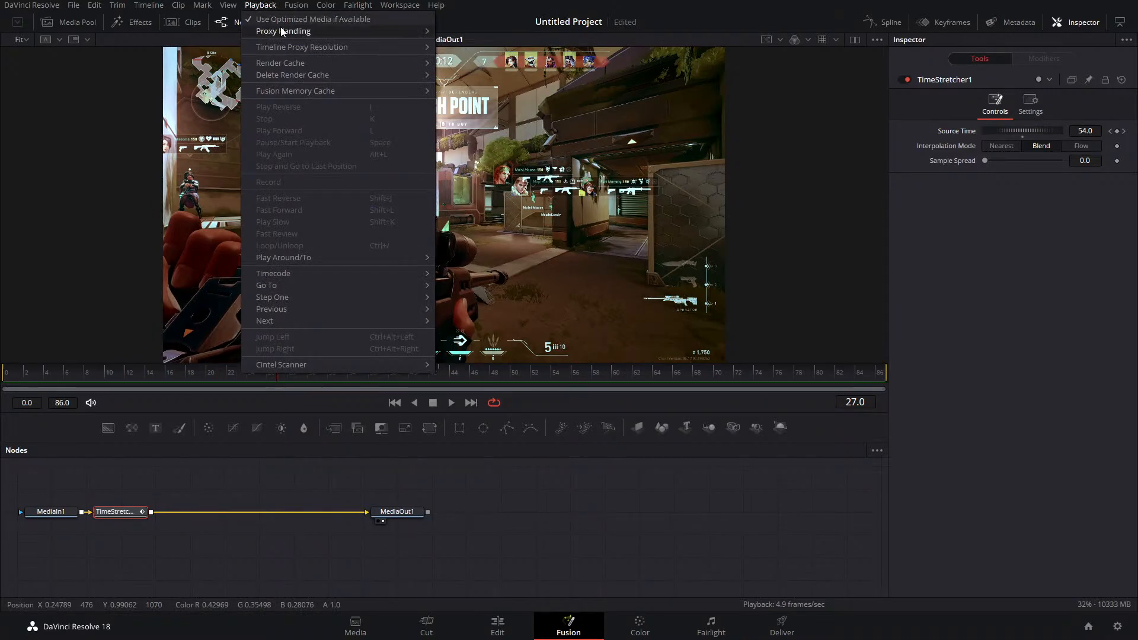
mouse_move(310, 50)
left_click(462, 61)
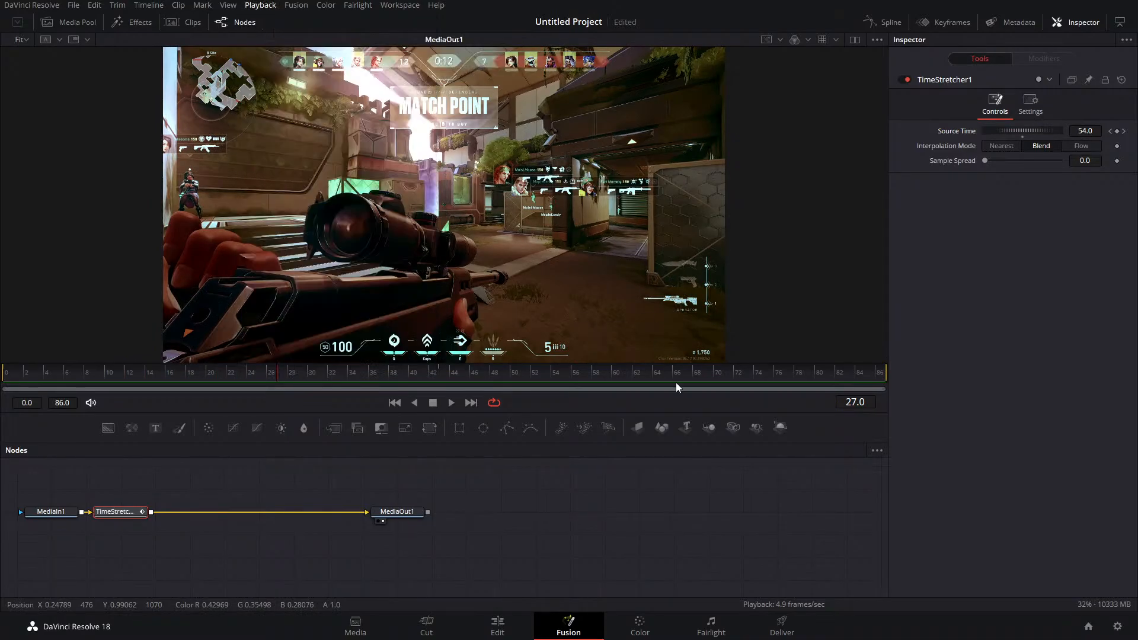
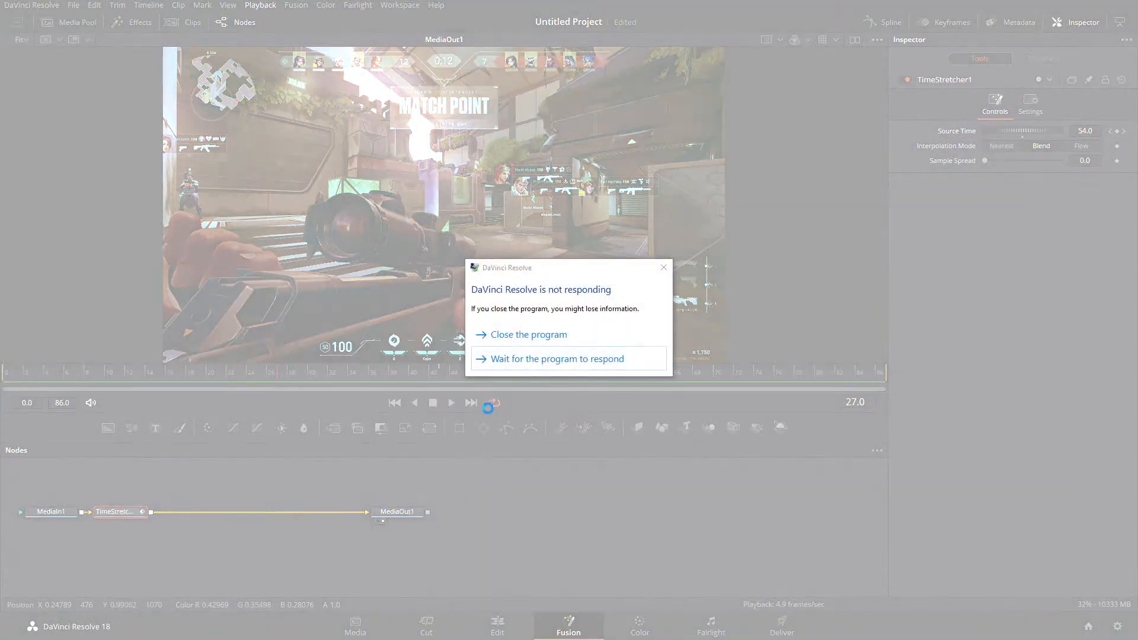
Close the unresponsive program and open the project Untitled Project 2022-12-29_142849 from the project manager
left_click(515, 336)
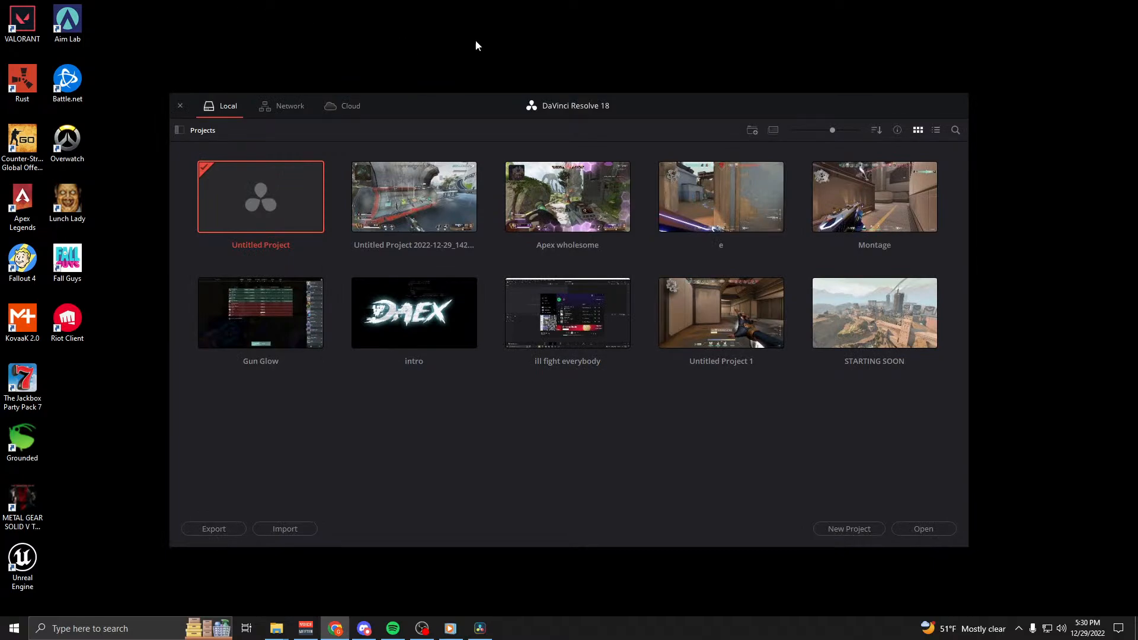
double_click(413, 215)
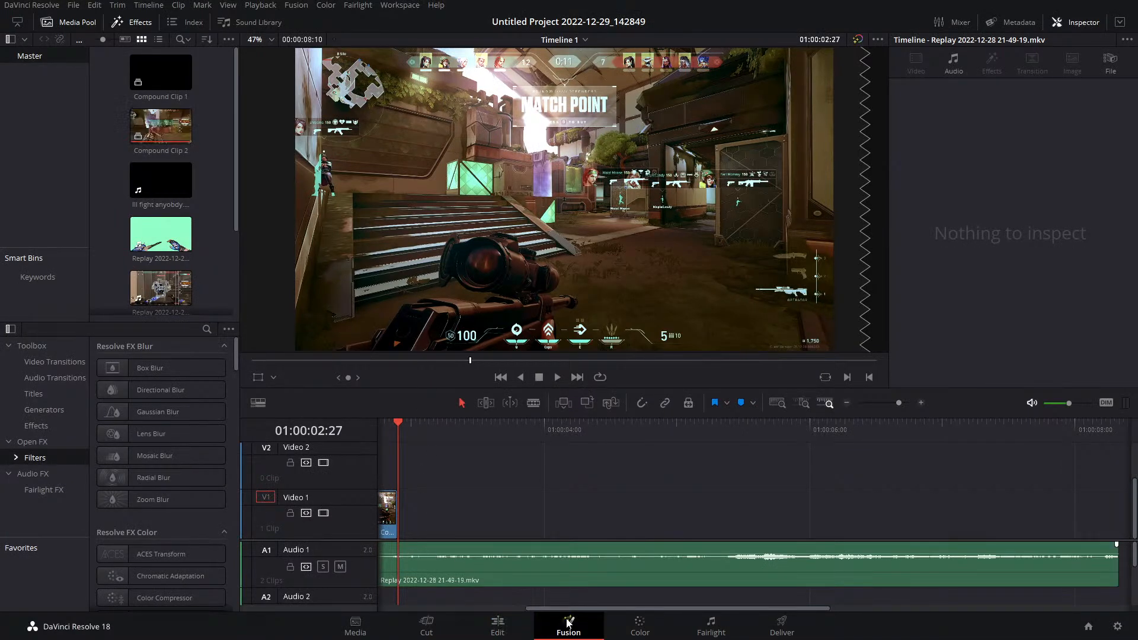
Return the playhead to the timeline start and inspect Compound Clip 2's node graph on the Fusion page
left_click(557, 622)
left_click(497, 623)
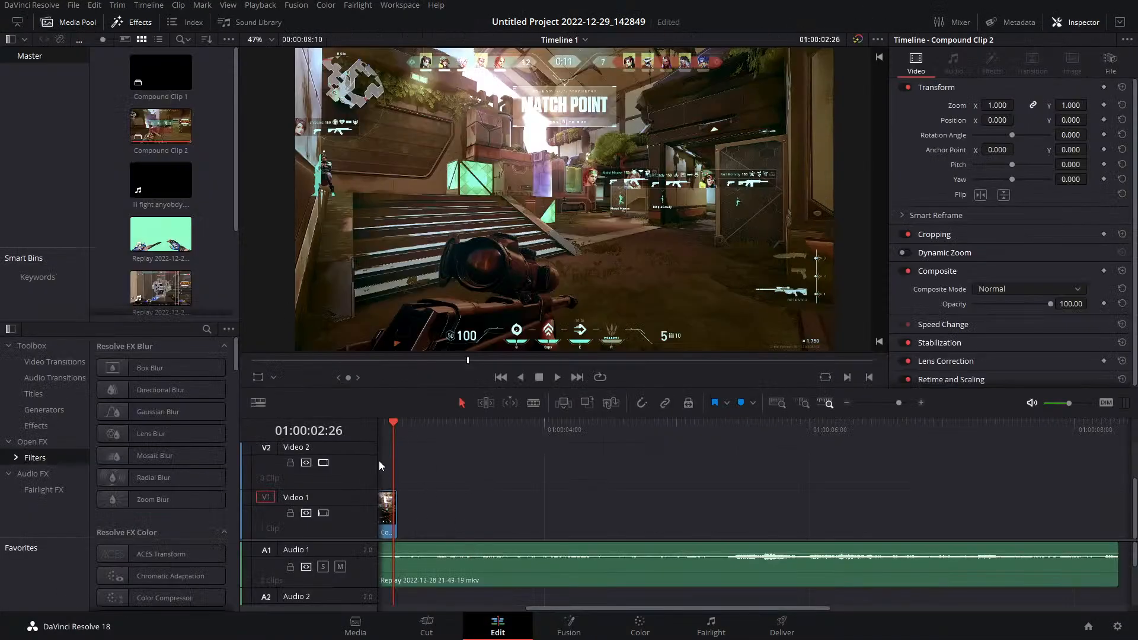
left_click_drag(391, 431, 365, 432)
left_click(567, 631)
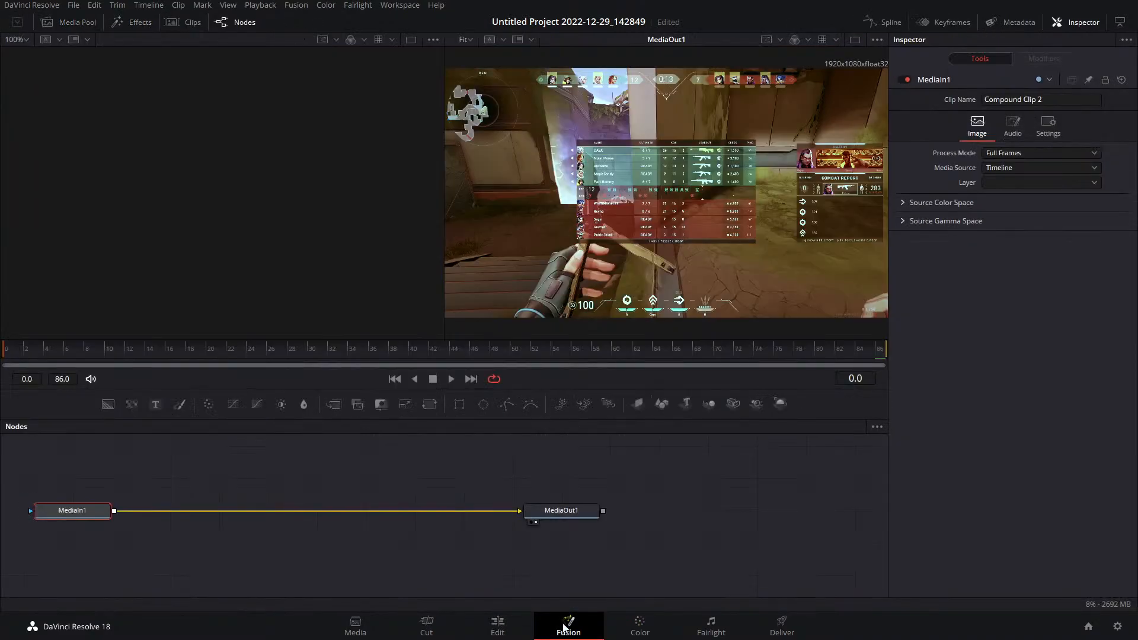
On the Edit page, decompose Compound Clip 2 in place using clips only, and convert the resulting clip into a Fusion clip
left_click(498, 627)
left_click(529, 514)
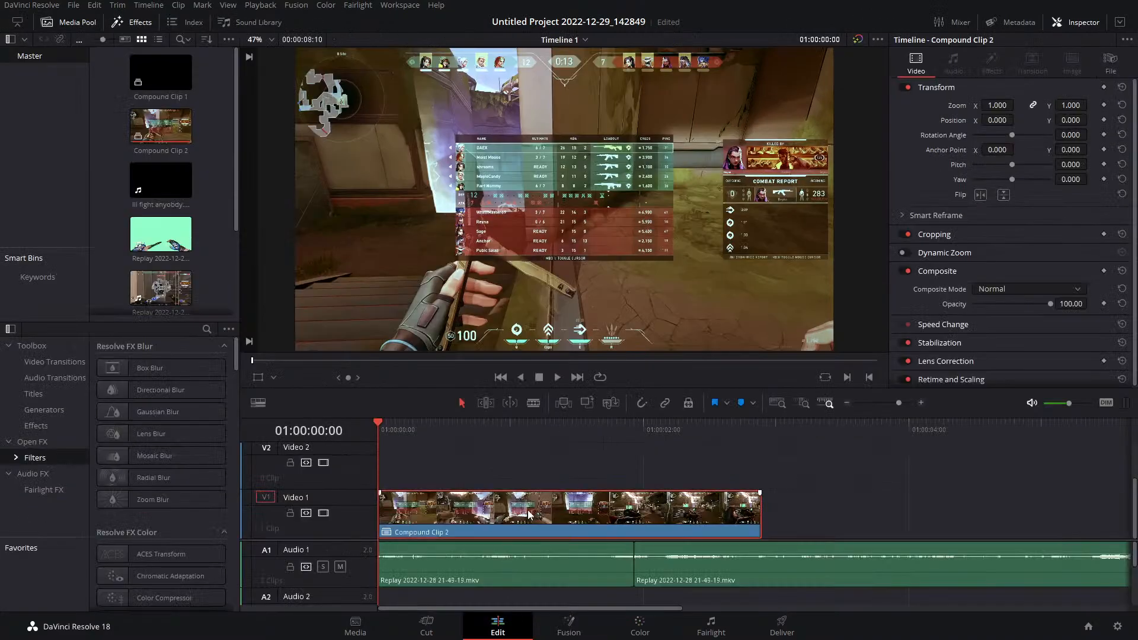
right_click(529, 514)
mouse_move(726, 189)
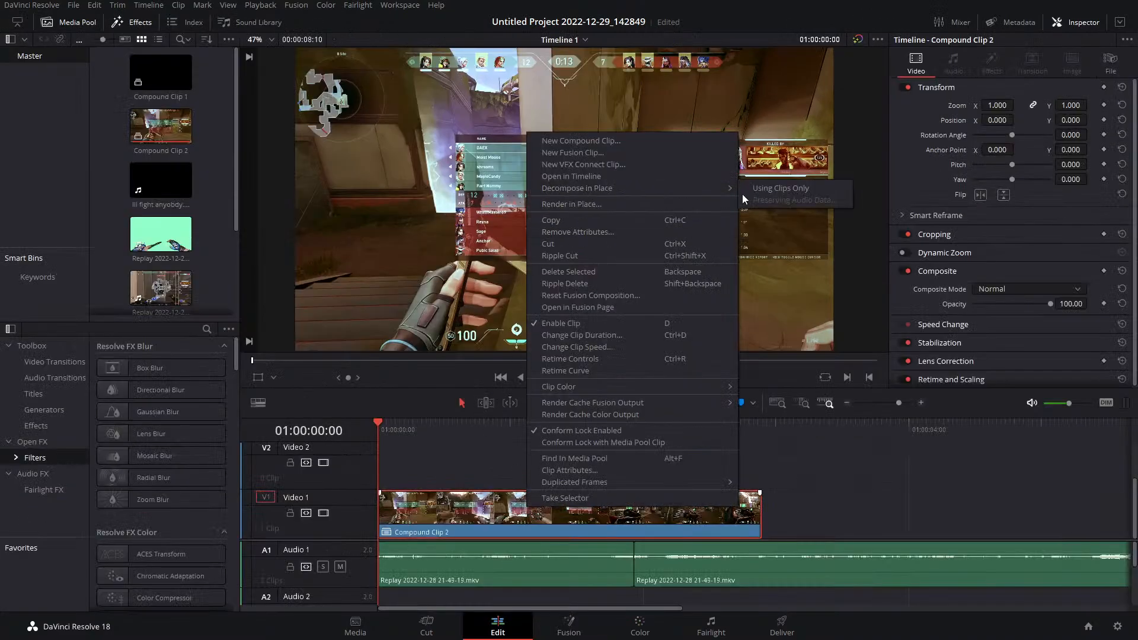
left_click(771, 188)
right_click(525, 510)
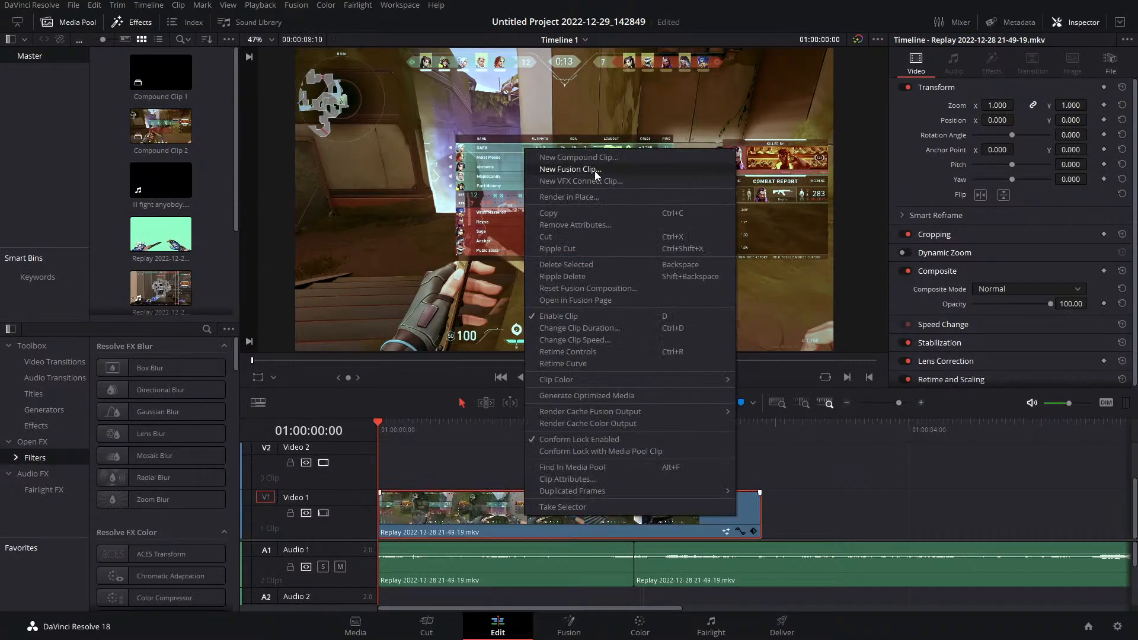
left_click(595, 171)
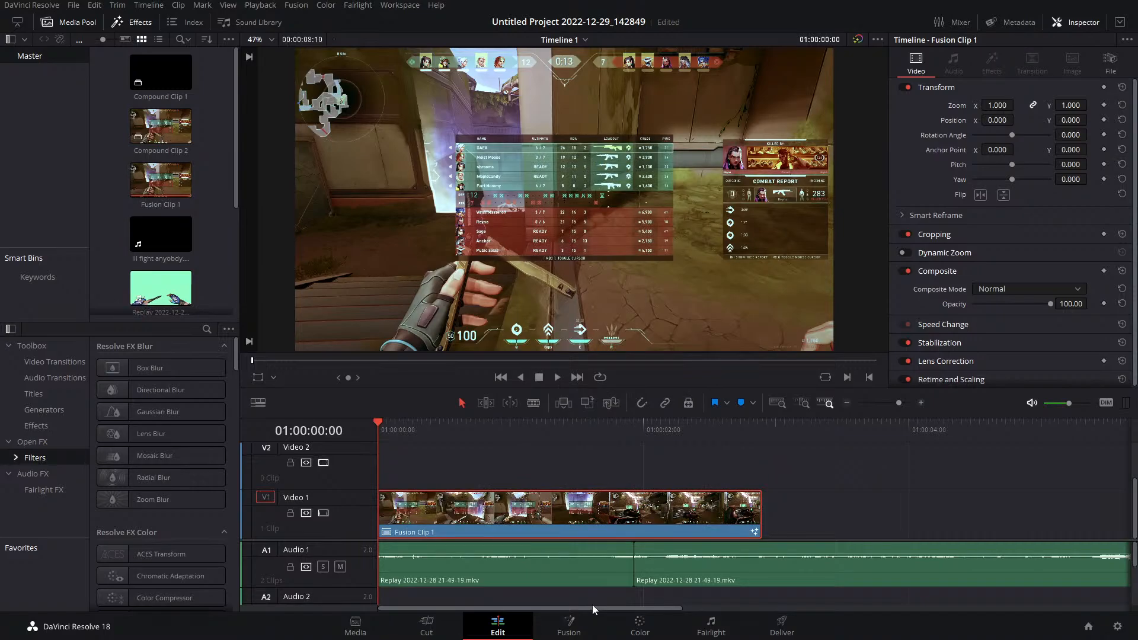
On the Fusion page, add a Time Stretcher node directly after MediaIn1 in Fusion Clip 1's node graph
left_click(572, 629)
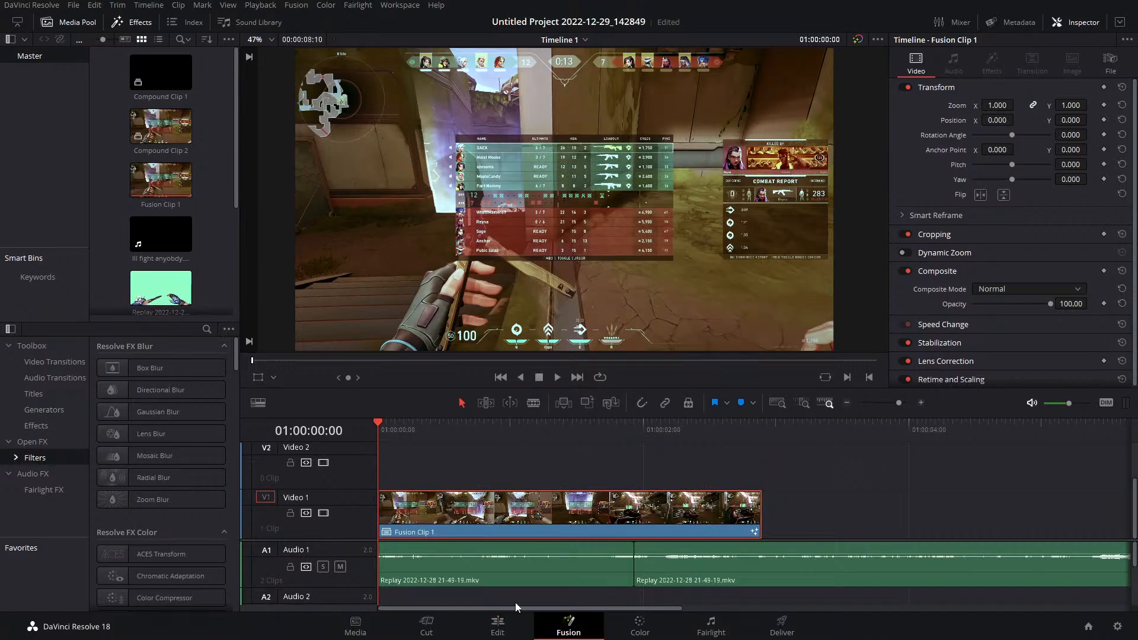
key("shift+space")
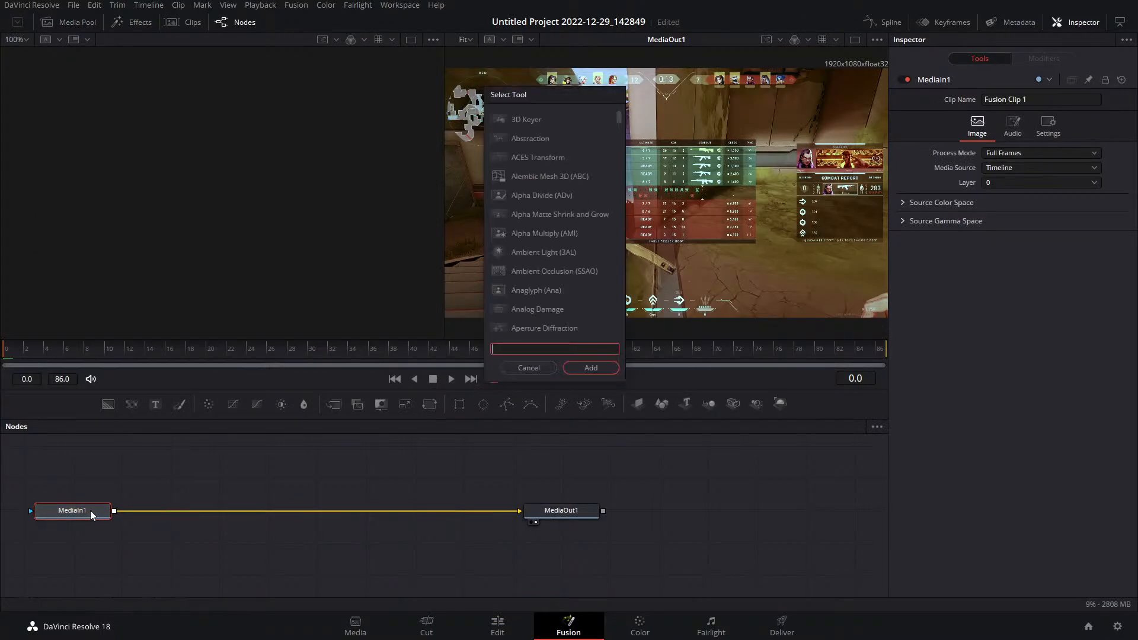
type("TIME")
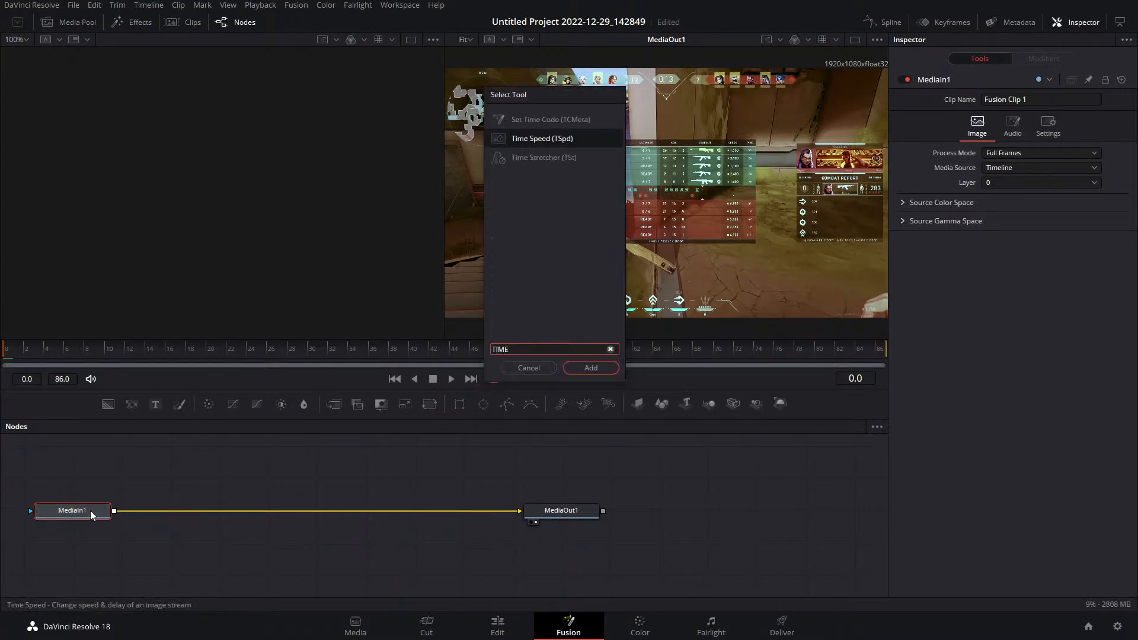
left_click(535, 142)
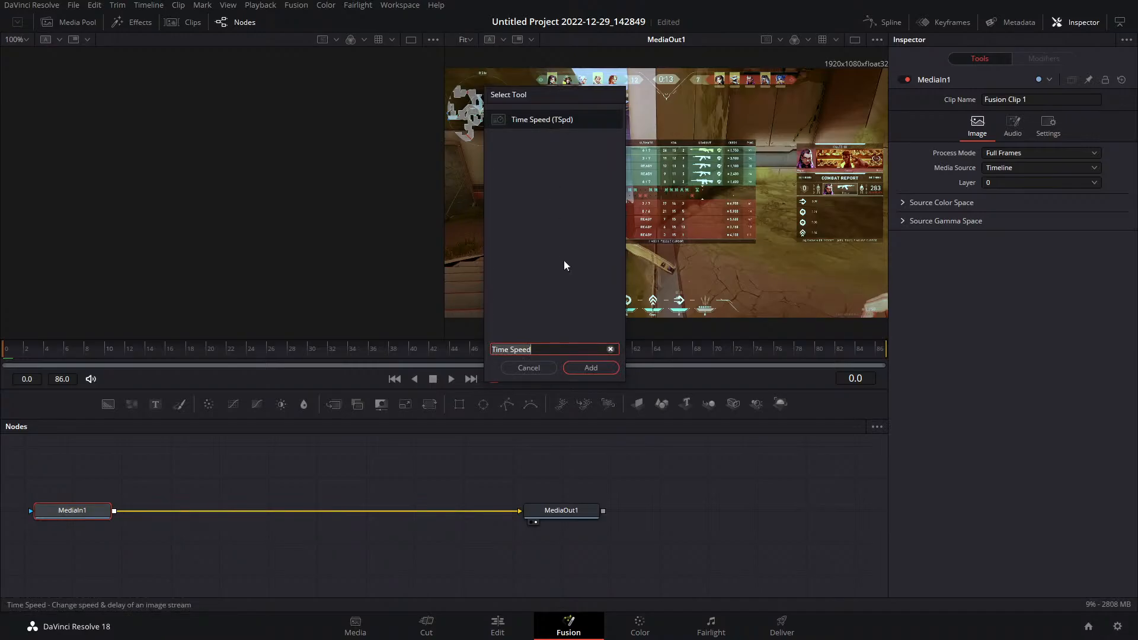
key("BackSpace")
key("BackSpace")
key("BackSpace")
key("BackSpace")
key("BackSpace")
key("BackSpace")
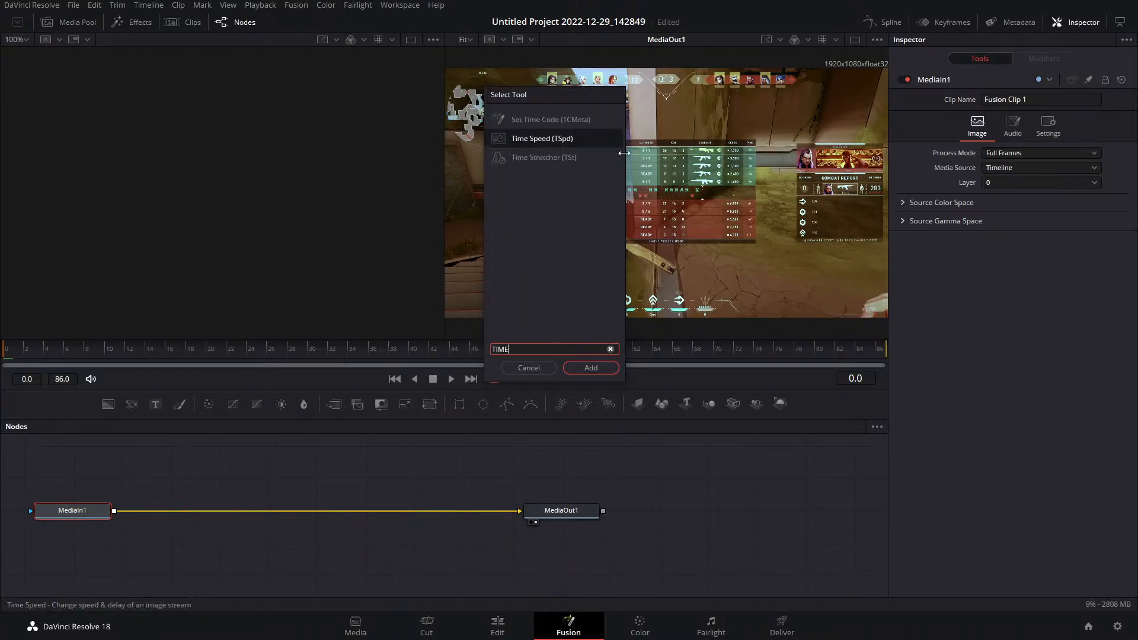
left_click(563, 155)
left_click(580, 373)
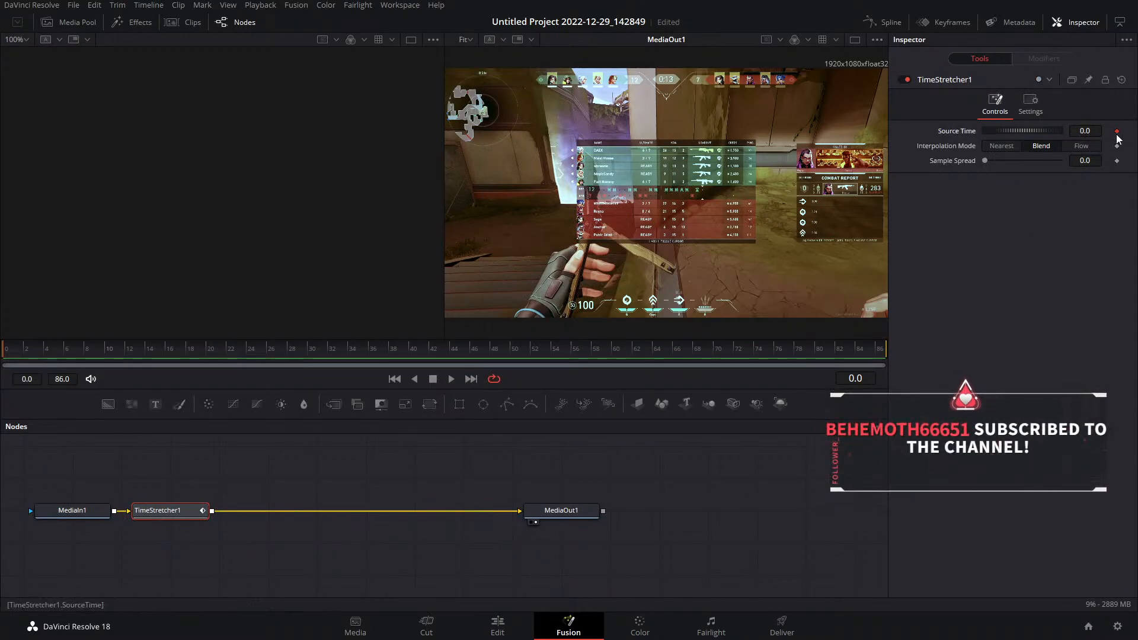
Keyframe TimeStretcher1's Source Time from 0 at frame 0 to 86 at frame 40
left_click_drag(403, 350, 413, 349)
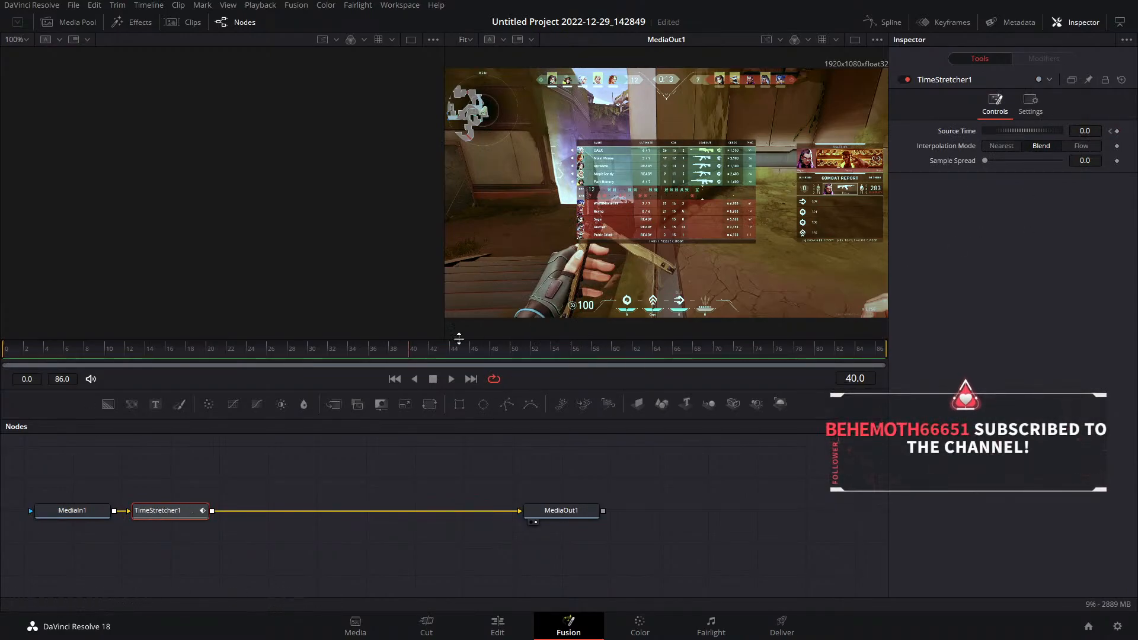
left_click(1085, 130)
type("86")
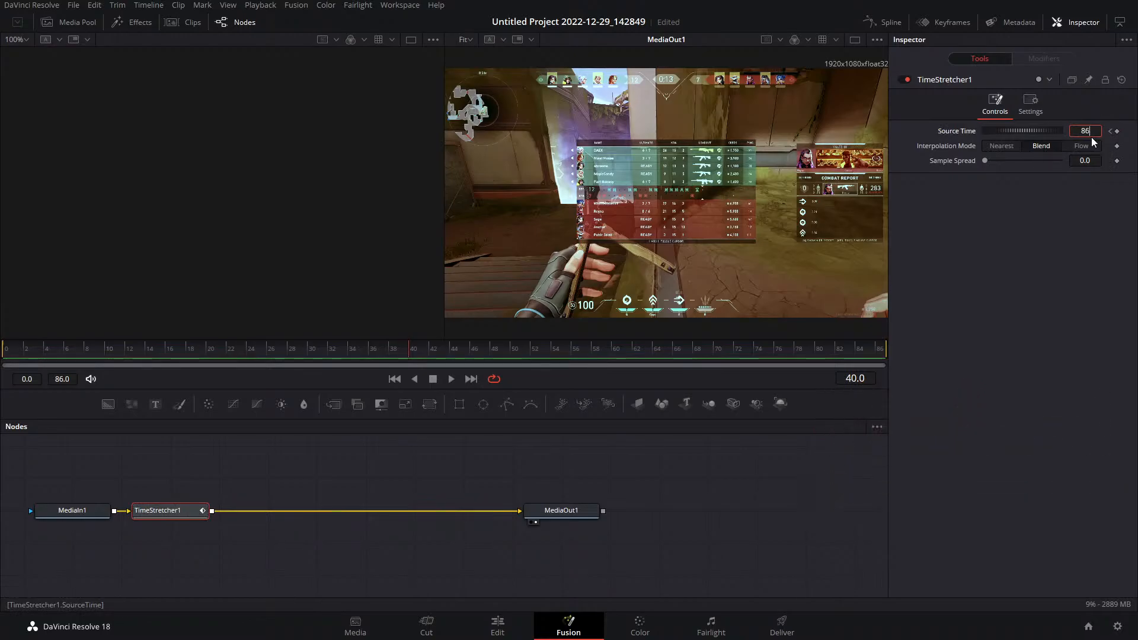
key("Tab")
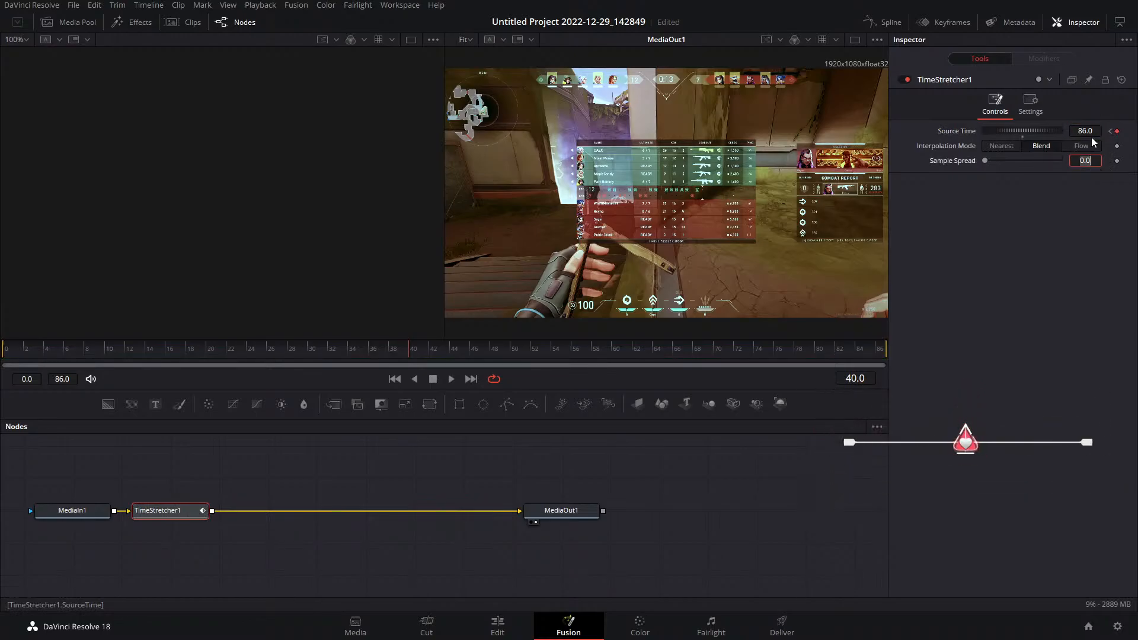
Shorten the render range to end at frame 40 and play the retimed clip
left_click_drag(887, 348, 921, 345)
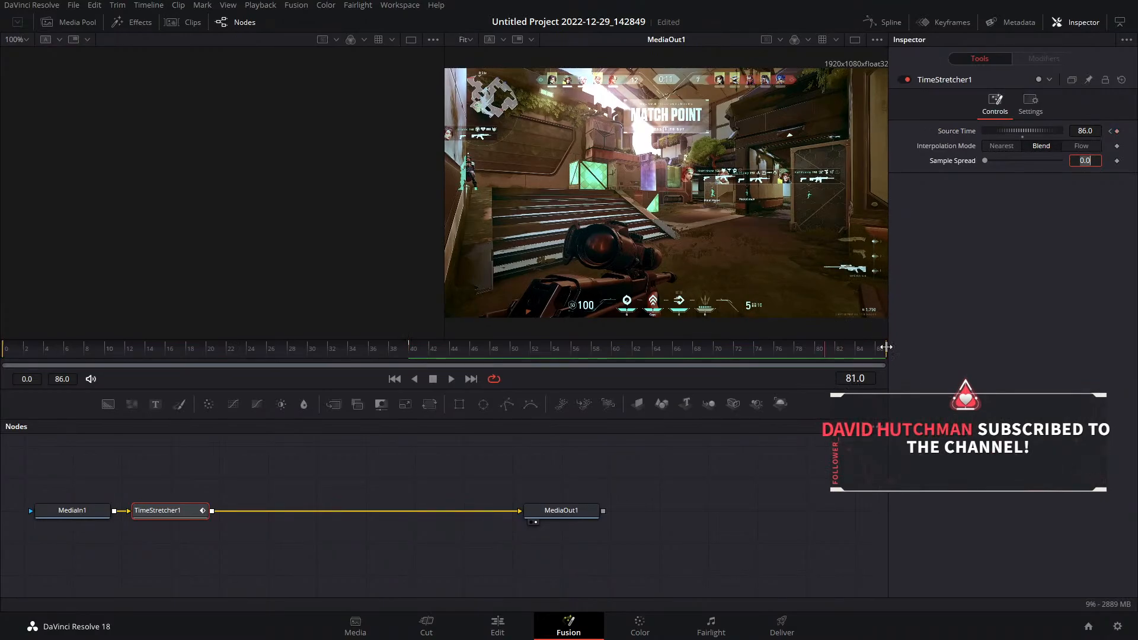
left_click_drag(884, 349, 413, 356)
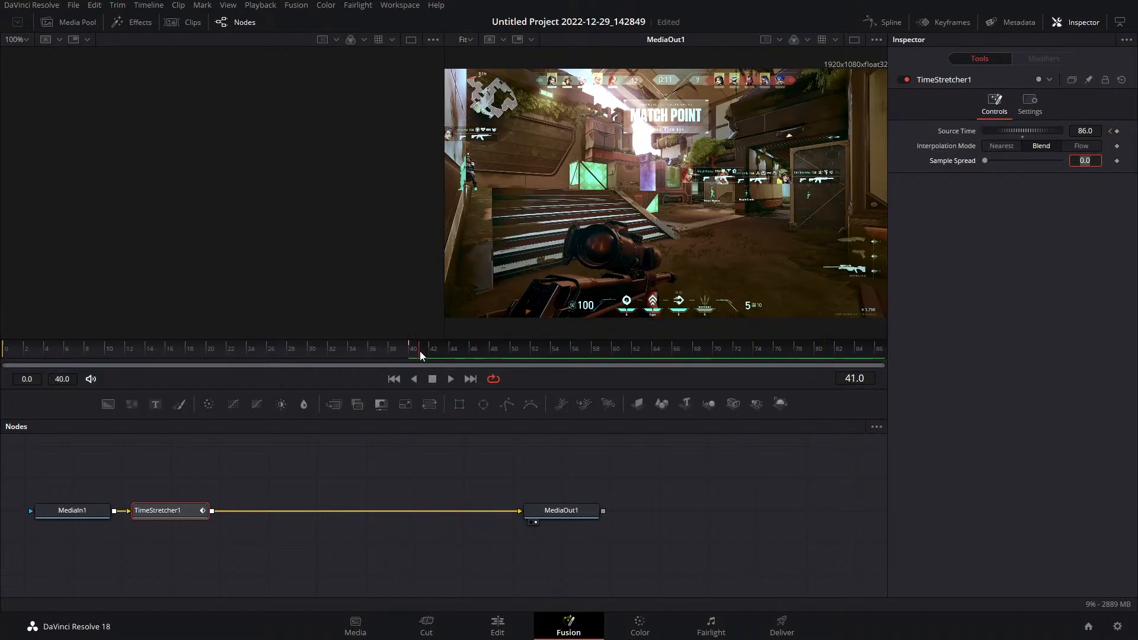
left_click(452, 379)
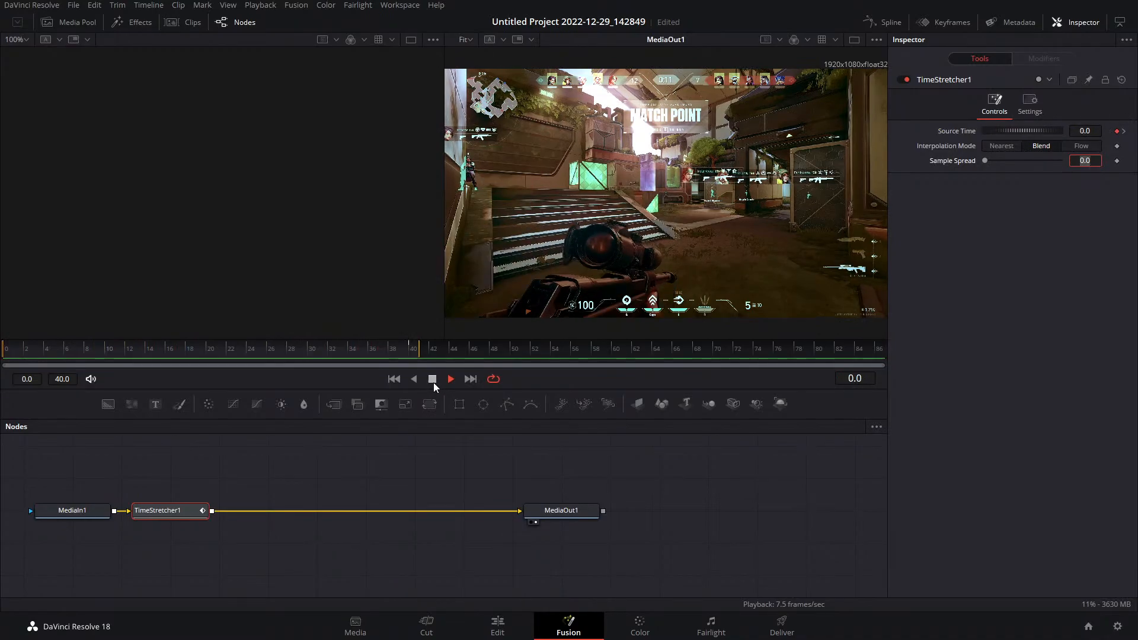
left_click(432, 379)
Insert an Optical Flow node between MediaIn1 and TimeStretcher1, set the TimeStretcher's Interpolation Mode to Flow, and play the result
left_click_drag(208, 513, 305, 513)
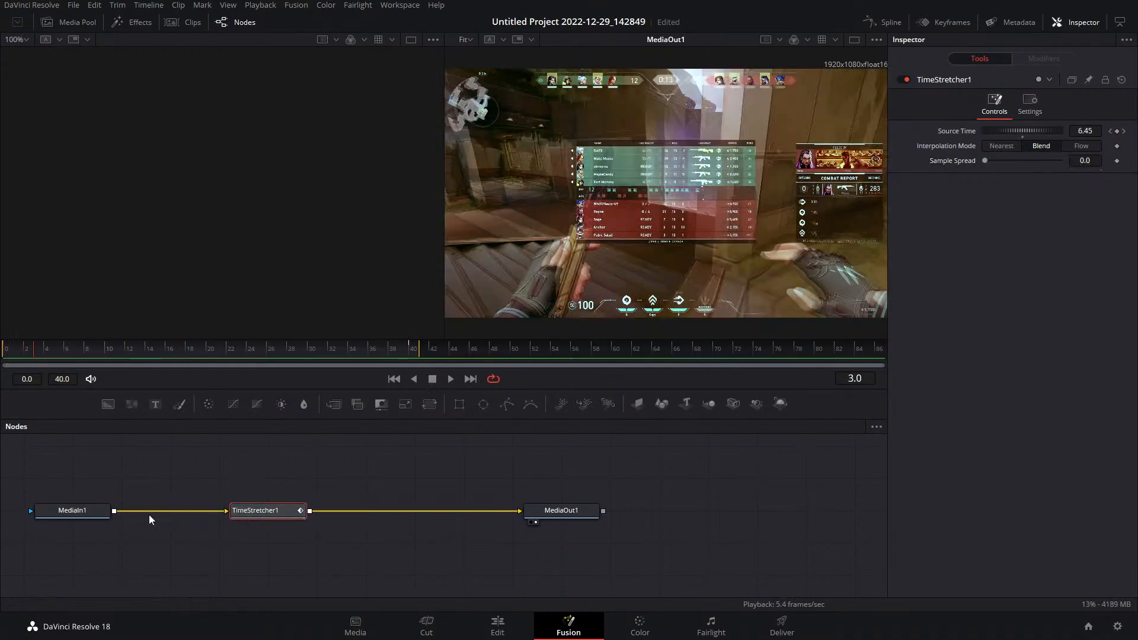
left_click(95, 512)
key("shift+space")
type("optical")
key("Return")
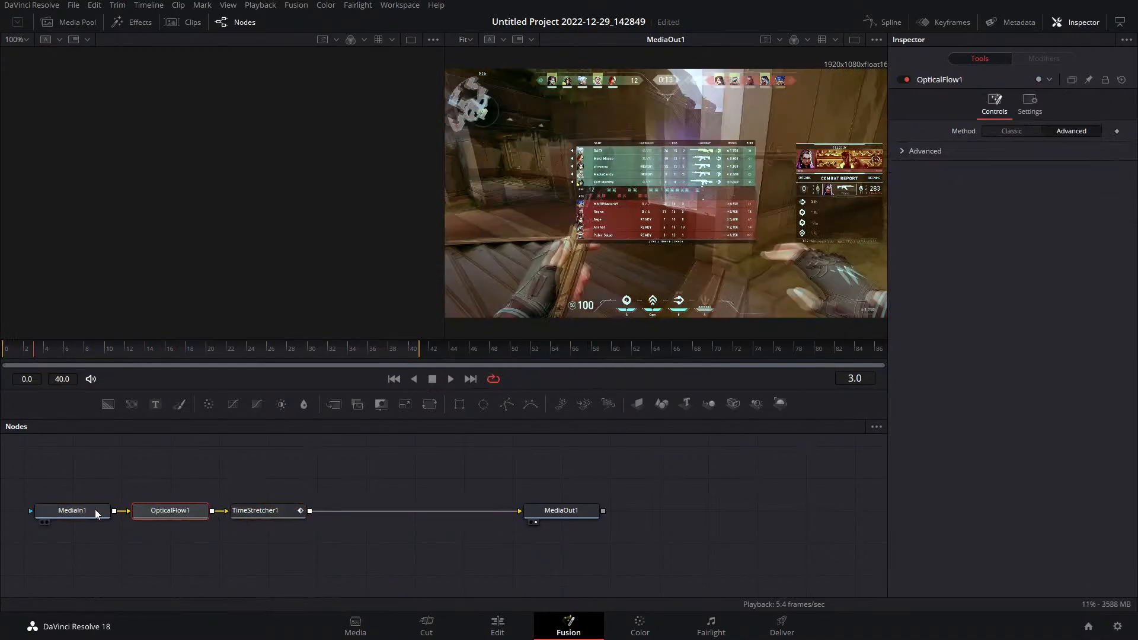
left_click(270, 512)
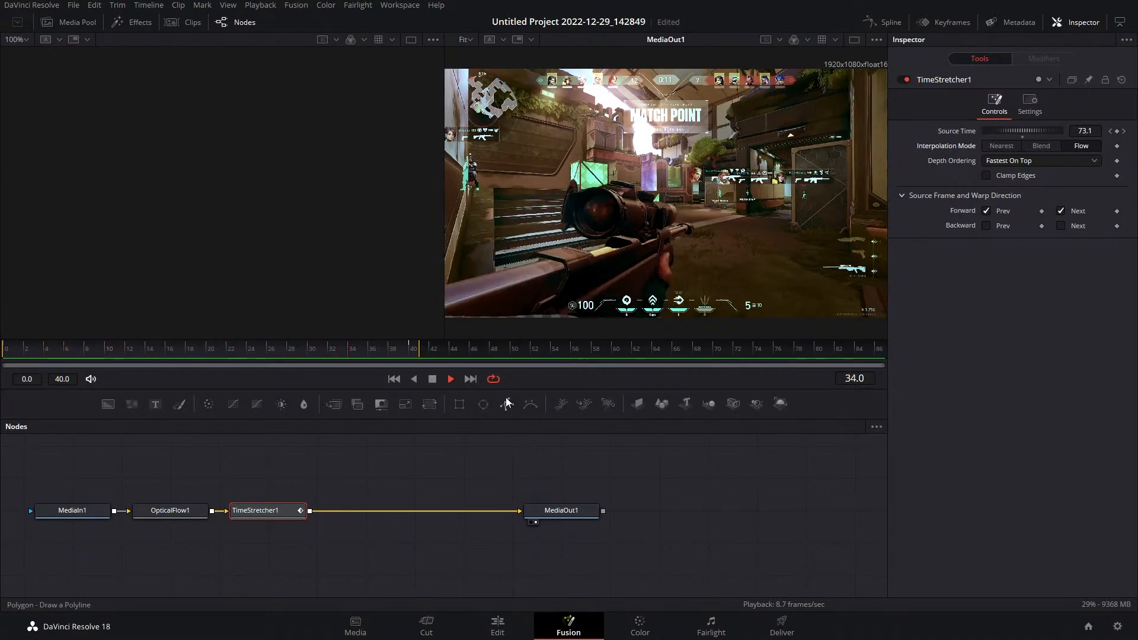
left_click(435, 381)
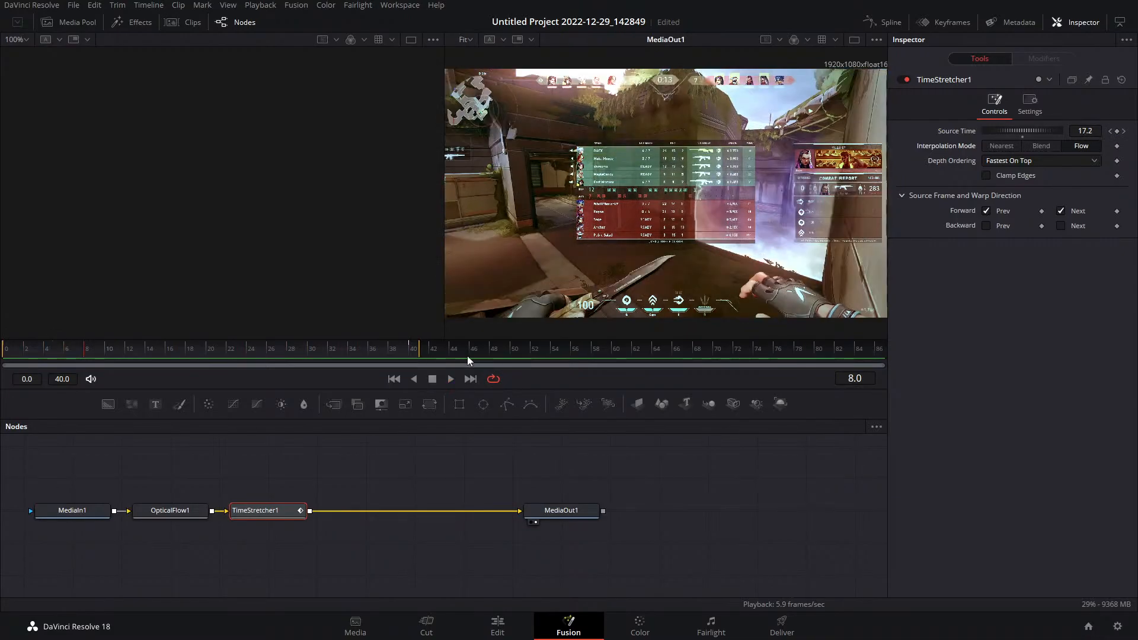
Show TimeStretcher1's Source Time curve in the Spline editor and enable Clamp Edges, replaying the clip to check it
left_click(889, 23)
left_click(463, 458)
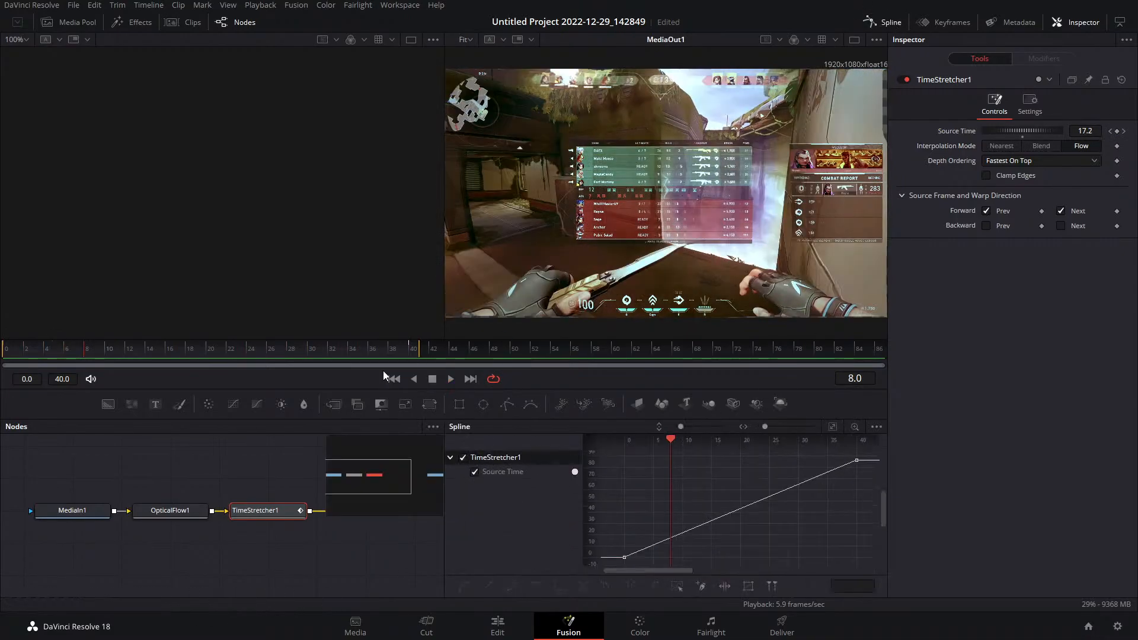
left_click_drag(404, 350, 415, 352)
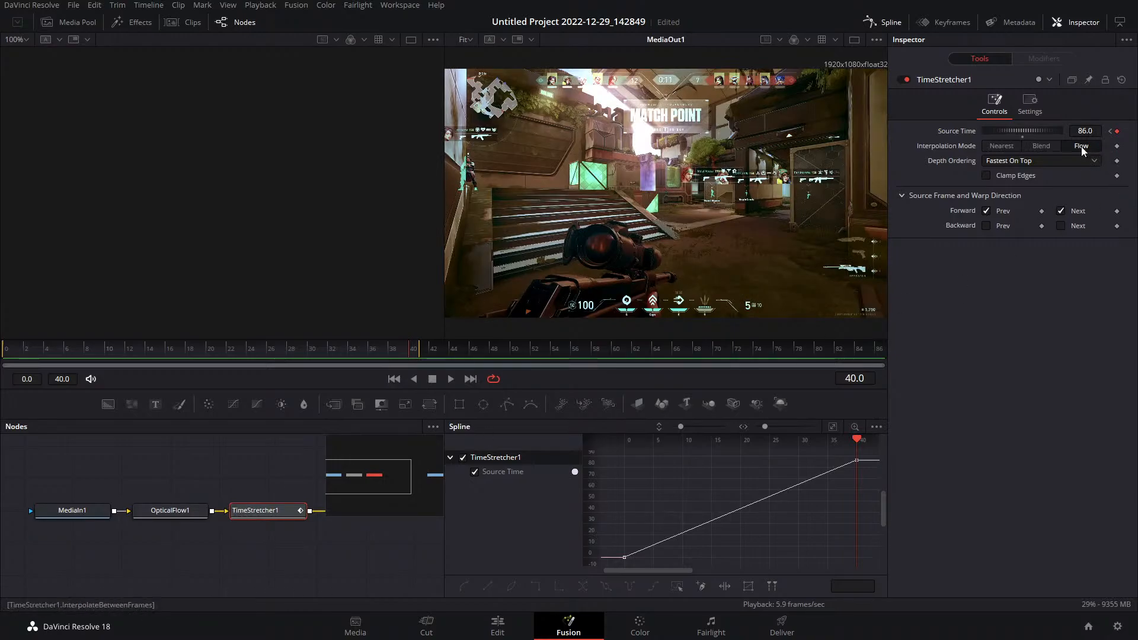
left_click(990, 175)
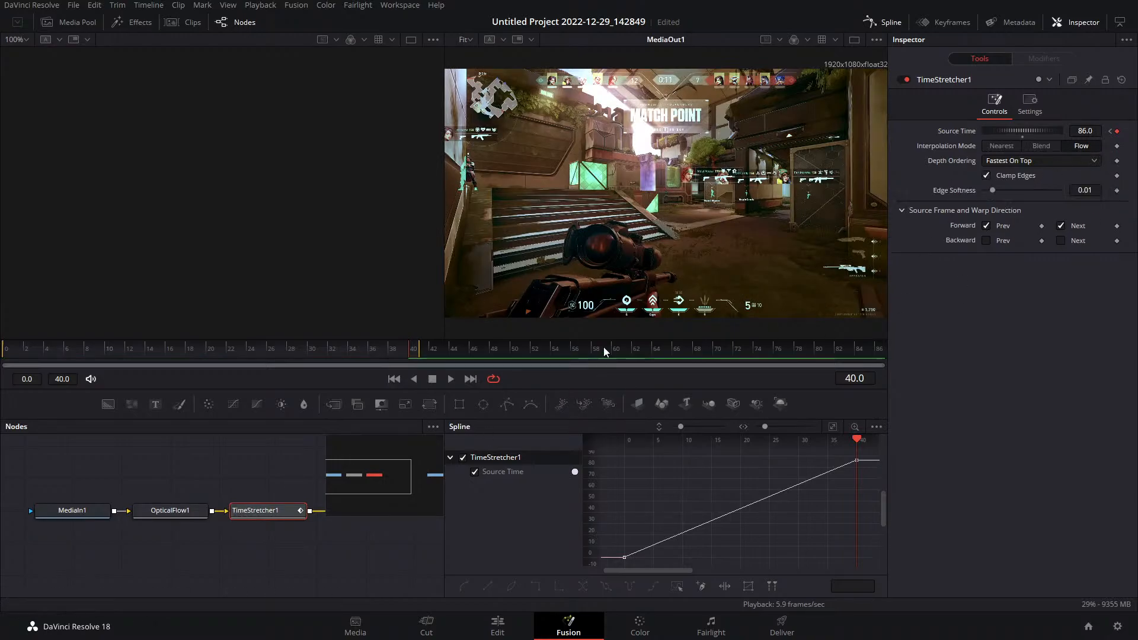
left_click(450, 379)
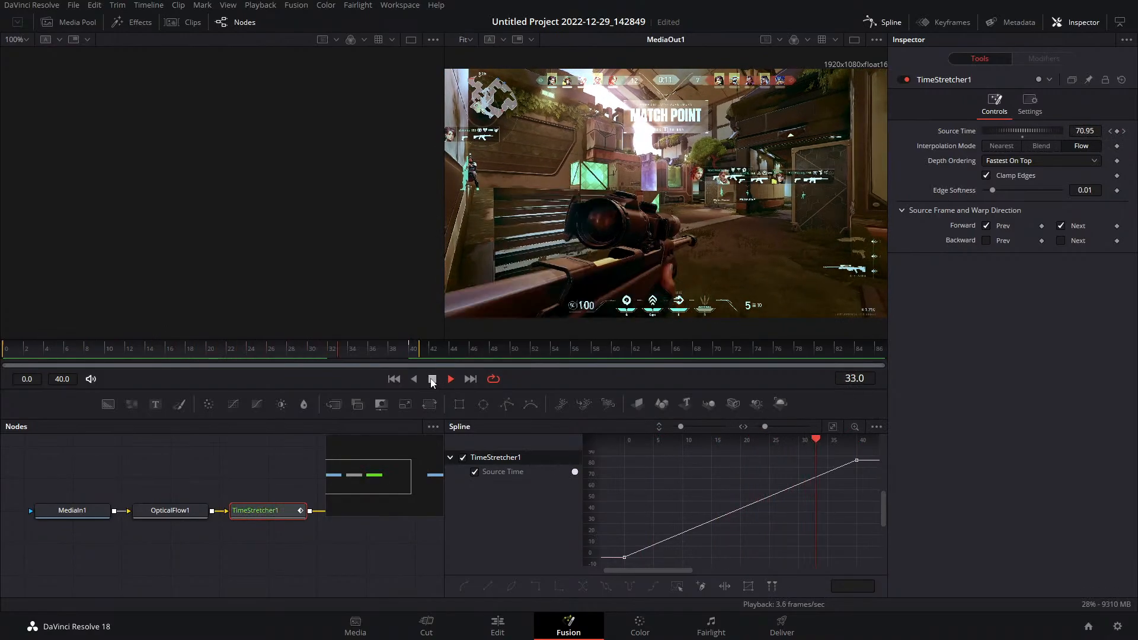
left_click(431, 384)
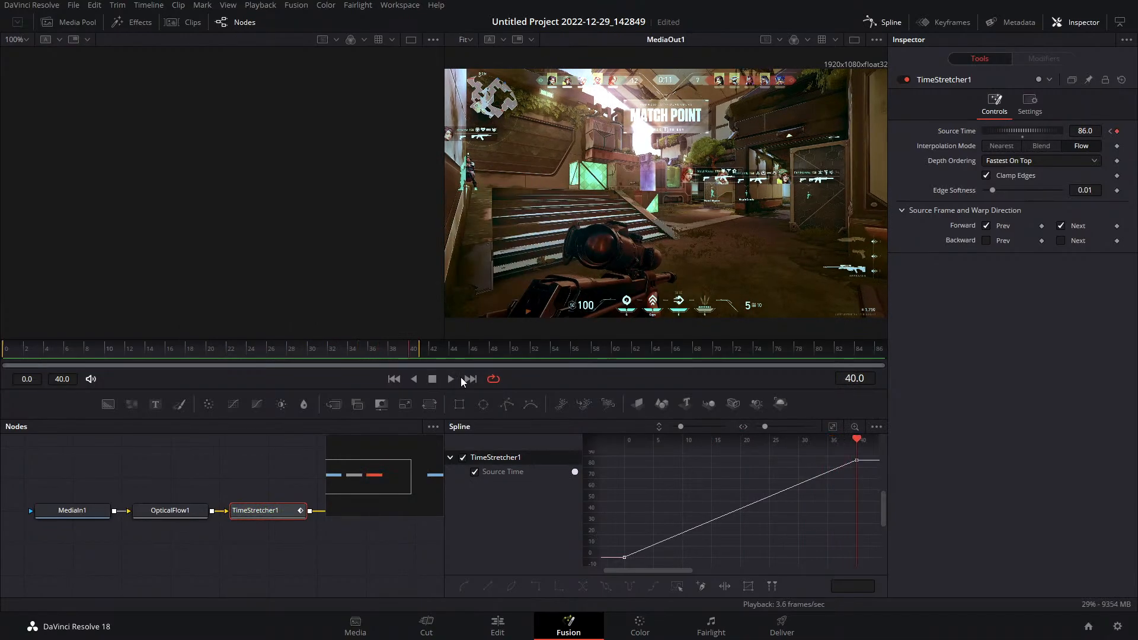
left_click(456, 378)
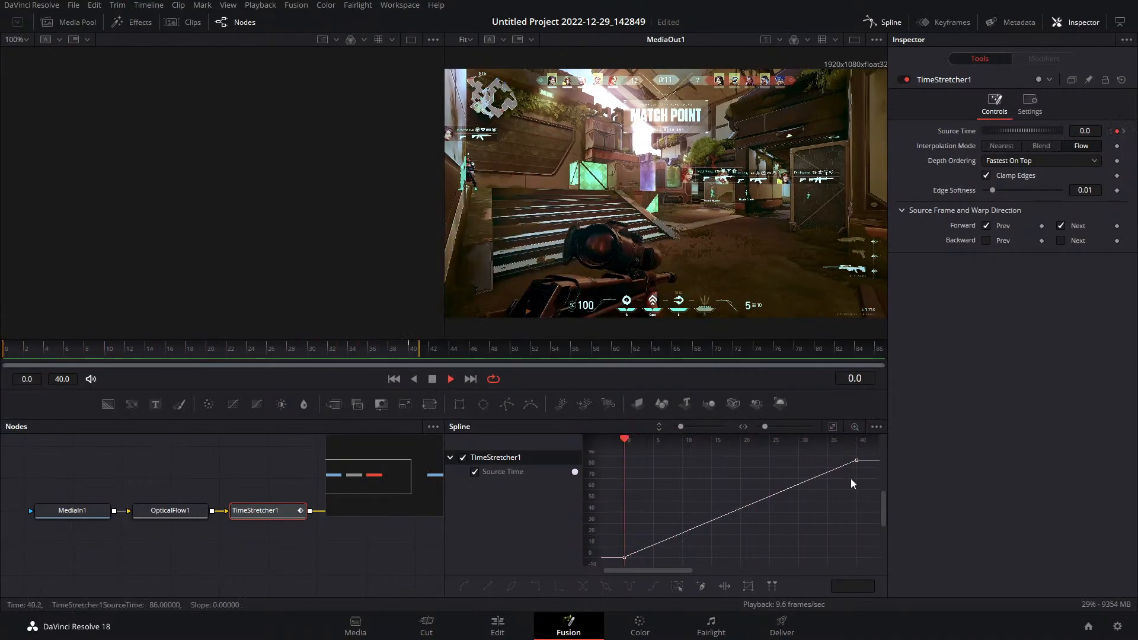
Reshape the Source Time curve into a fast rise with a long ease-out into the frame 40 keyframe, and play back the ramp
left_click_drag(862, 482, 821, 455)
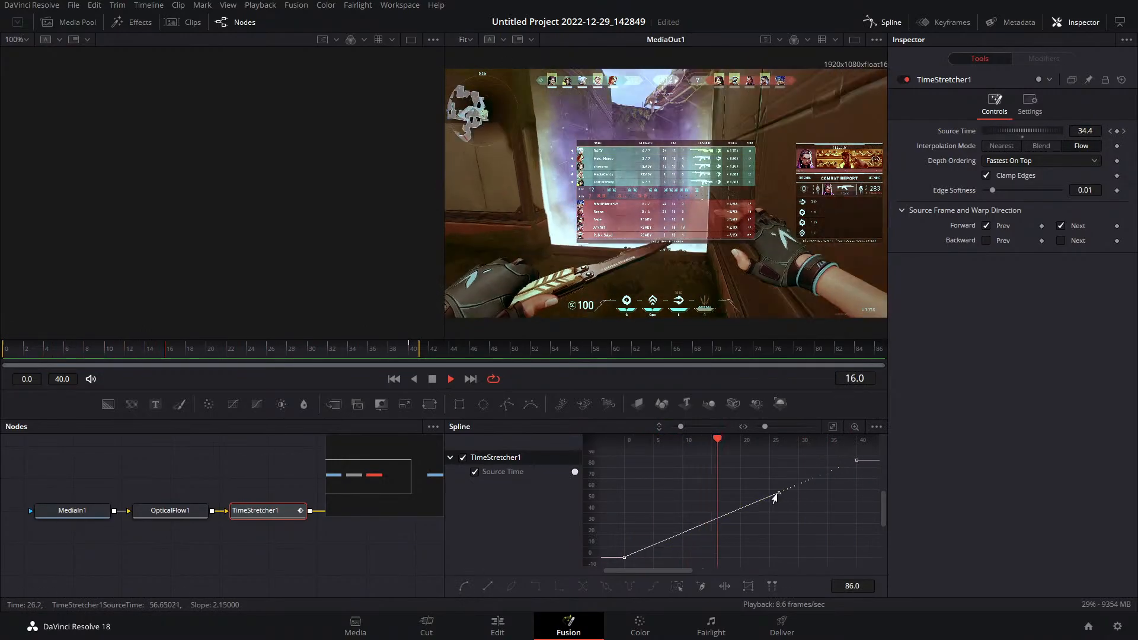
left_click_drag(778, 492, 686, 460)
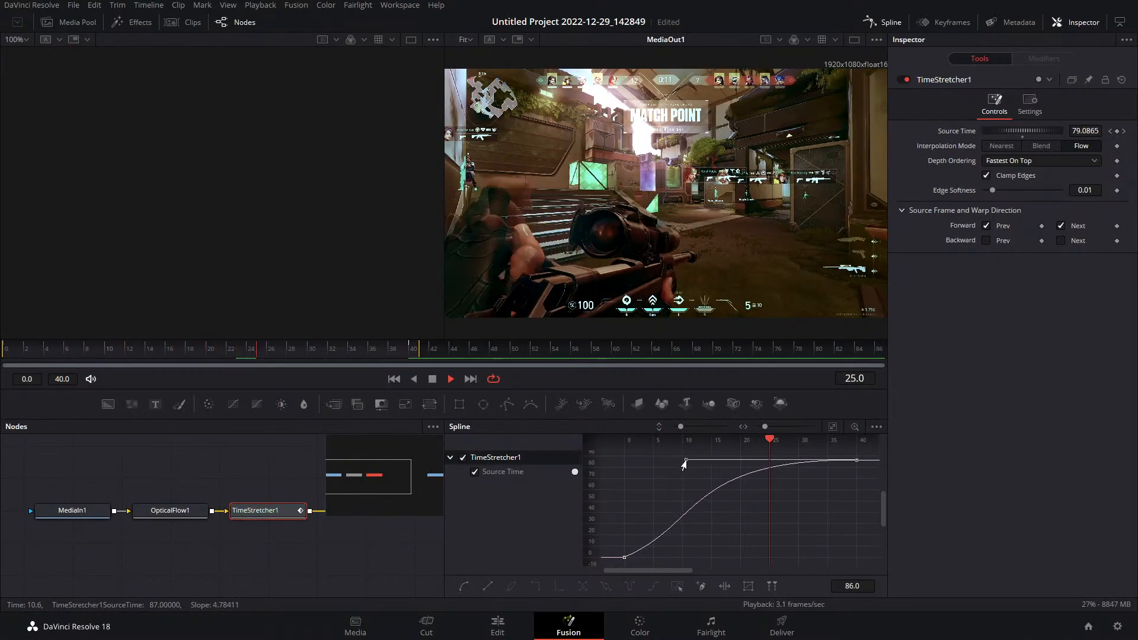
left_click(651, 515)
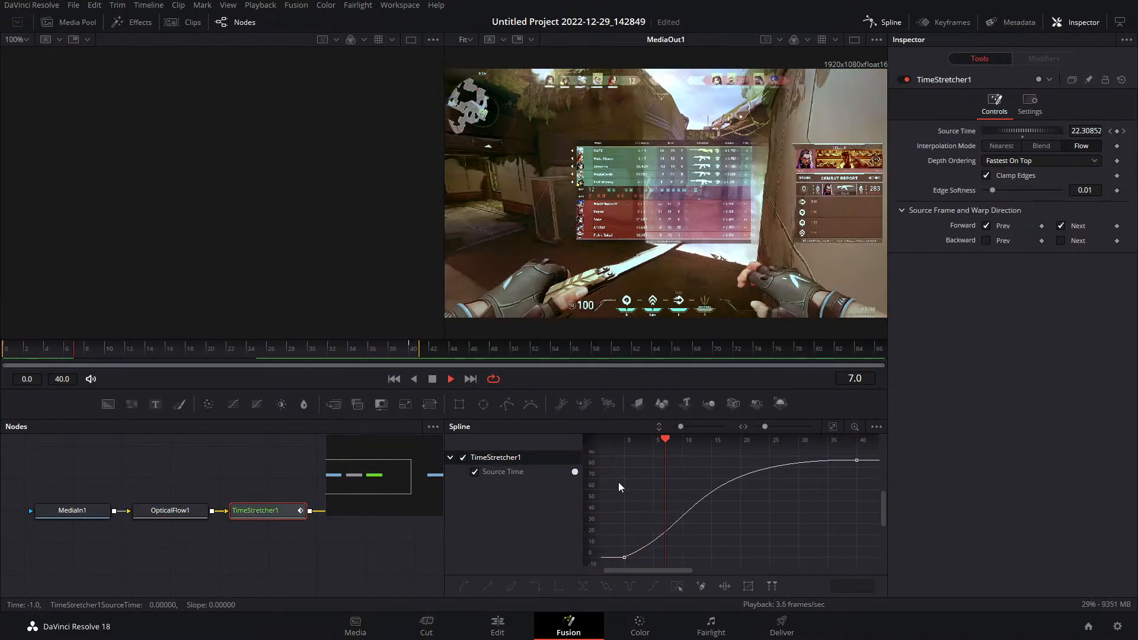
left_click(431, 379)
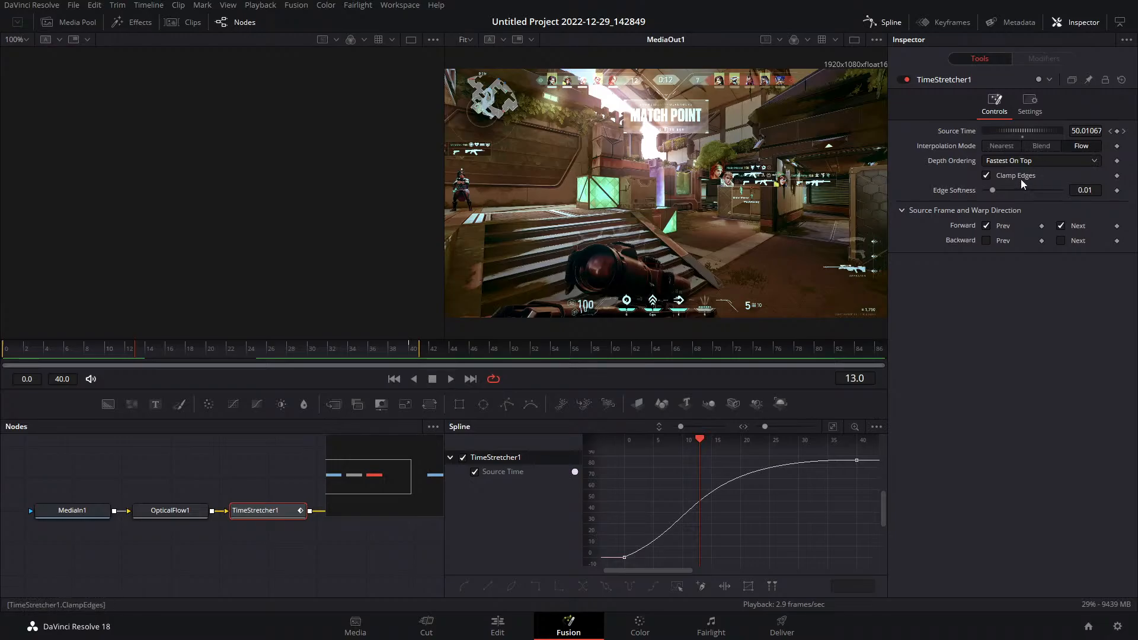
left_click(888, 24)
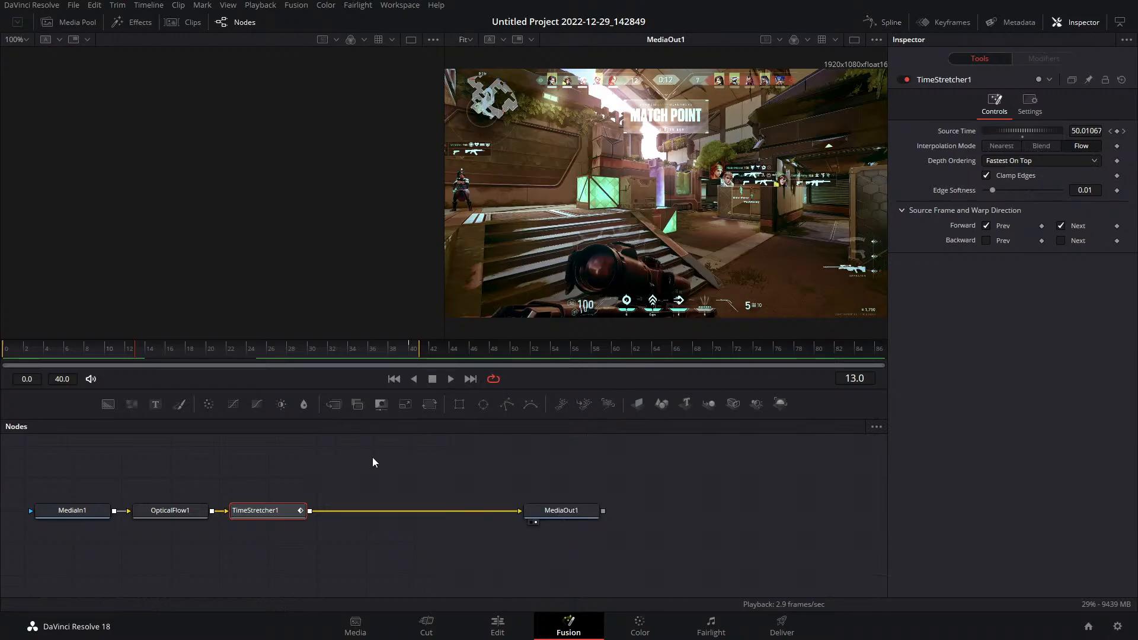
left_click(449, 378)
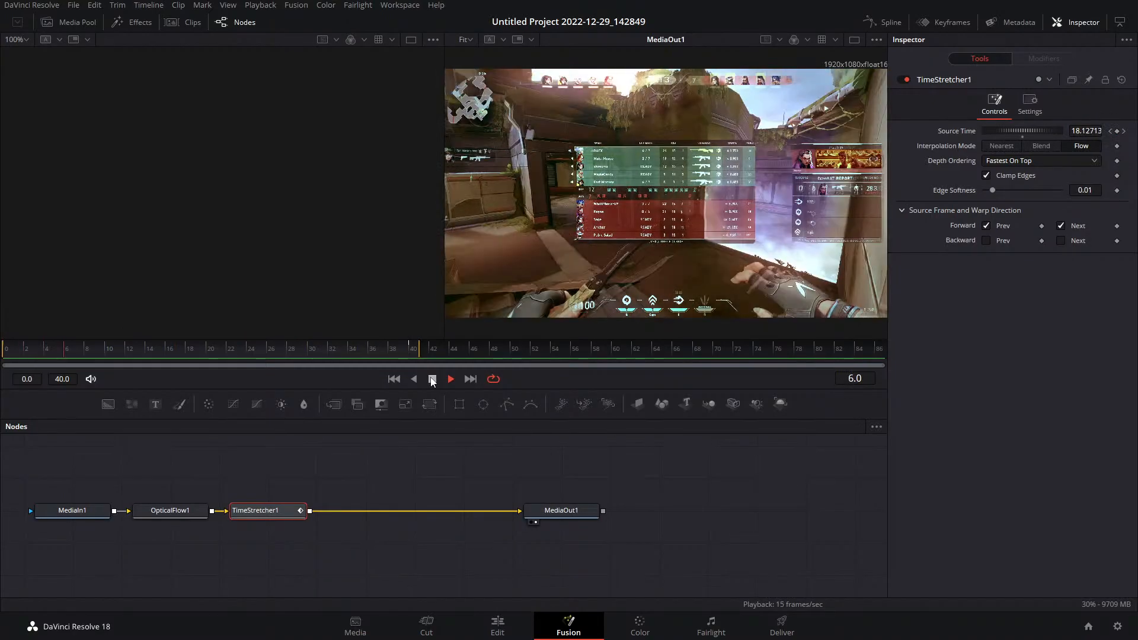
left_click(432, 380)
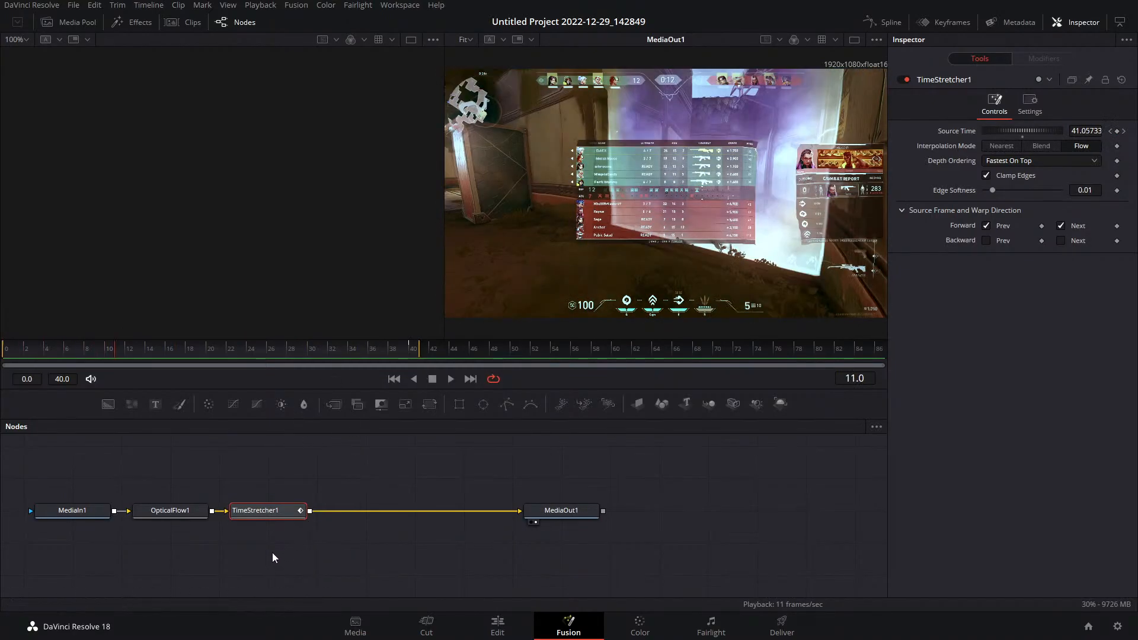
Delete the OpticalFlow1 and TimeStretcher1 nodes and return to the Edit page
left_click(410, 350)
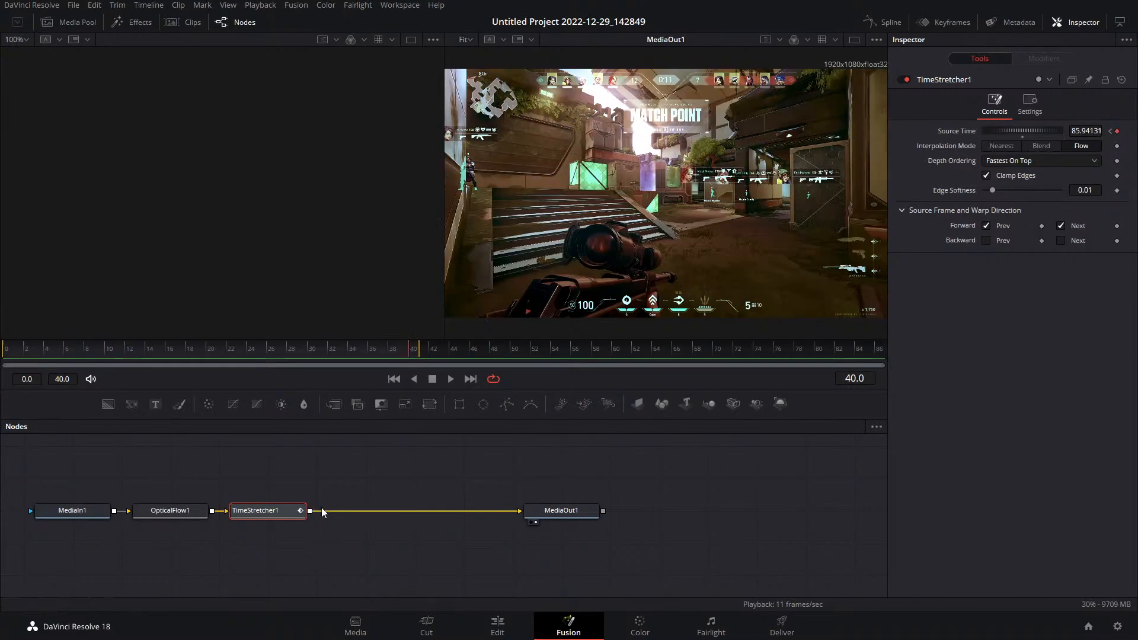
left_click_drag(273, 549, 153, 510)
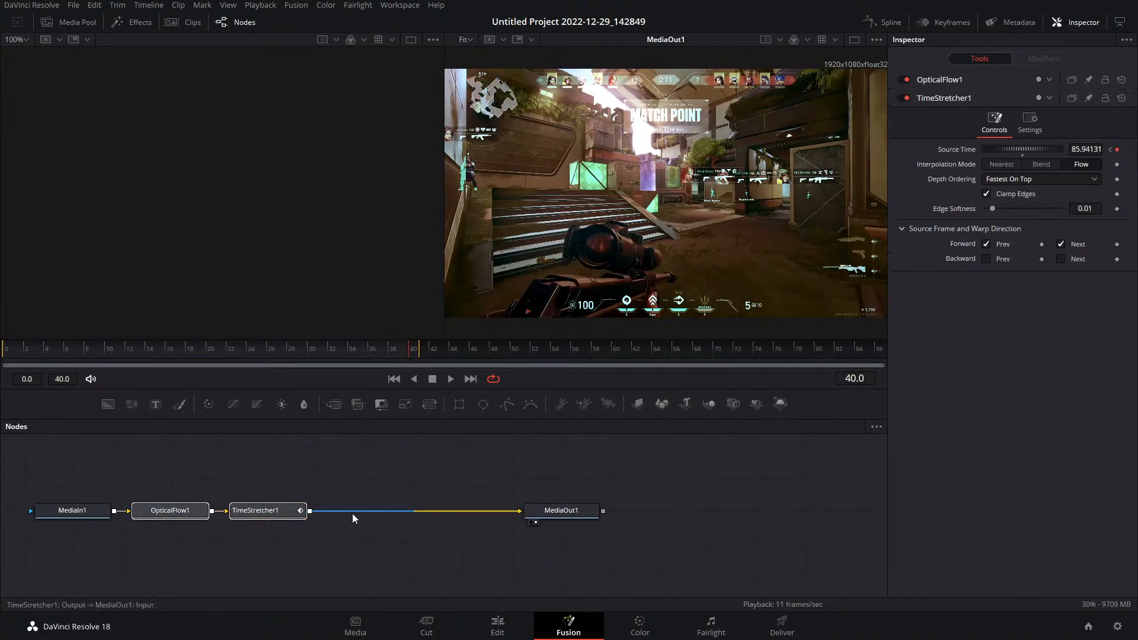
key("Delete")
key("shift+4")
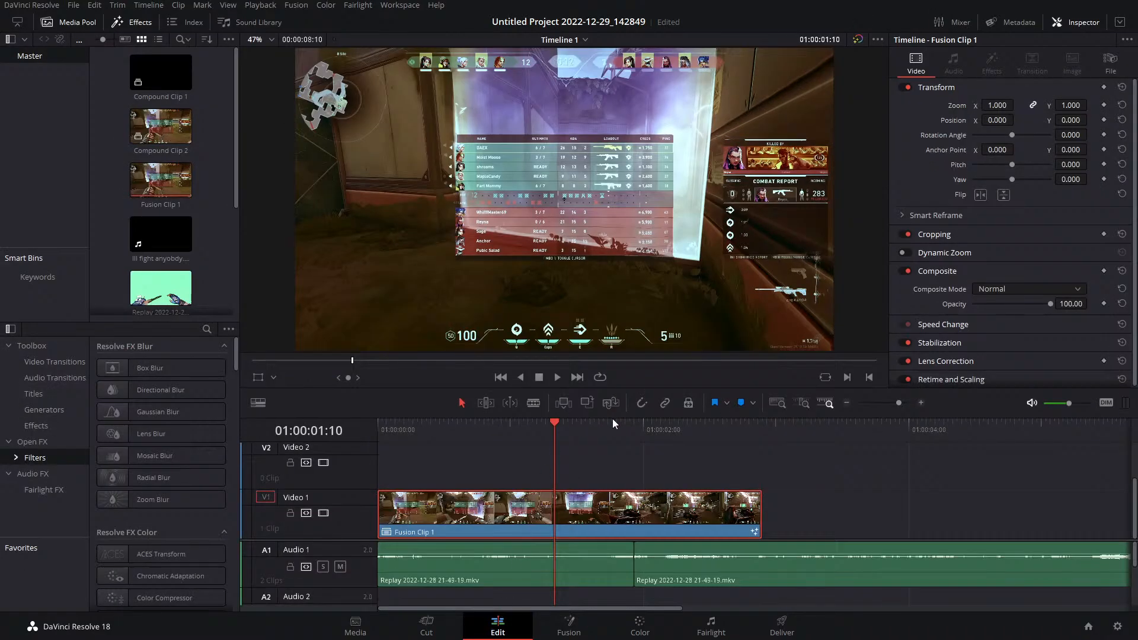
Show the Retime Controls on Fusion Clip 1 and speed it up to 217% so it ends at the playhead, 01:00:01:10
right_click(438, 522)
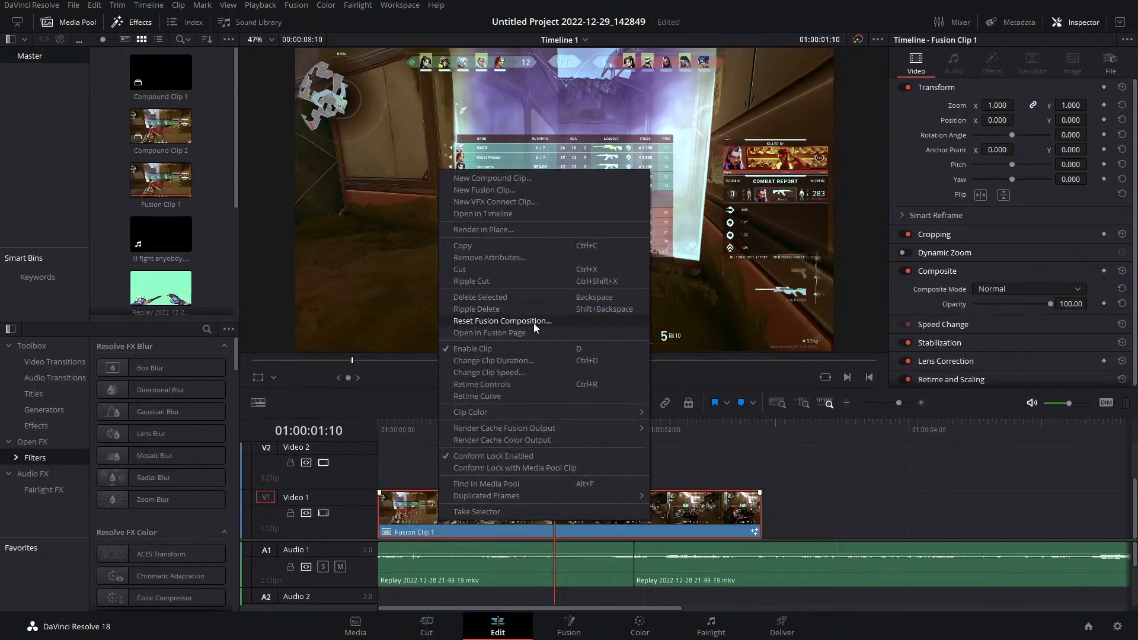
left_click(503, 384)
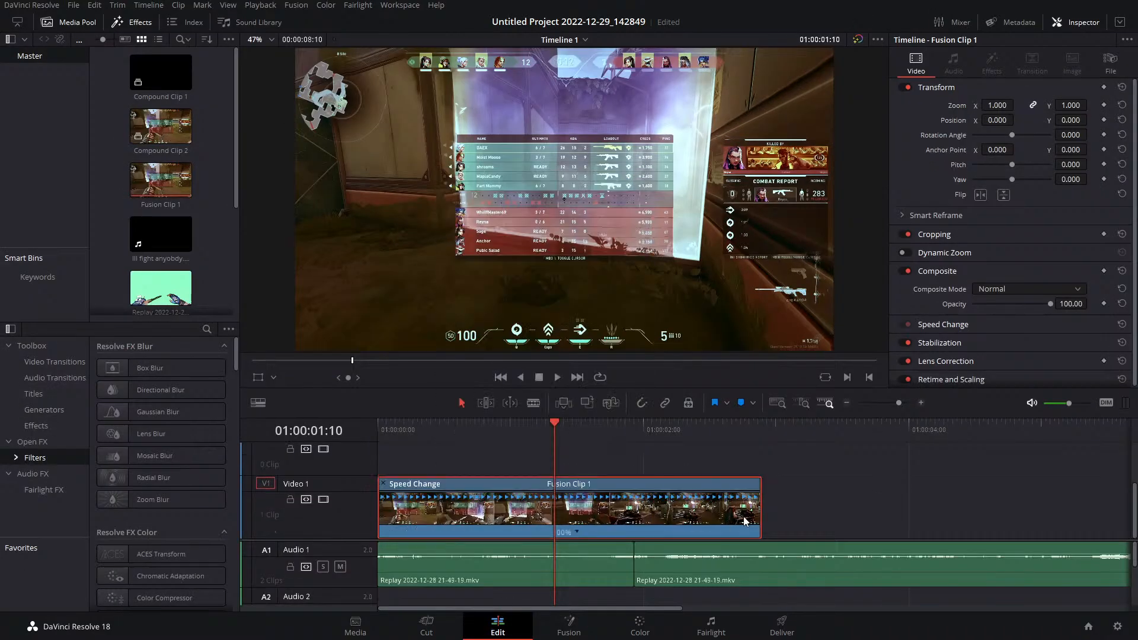
left_click_drag(761, 483, 554, 483)
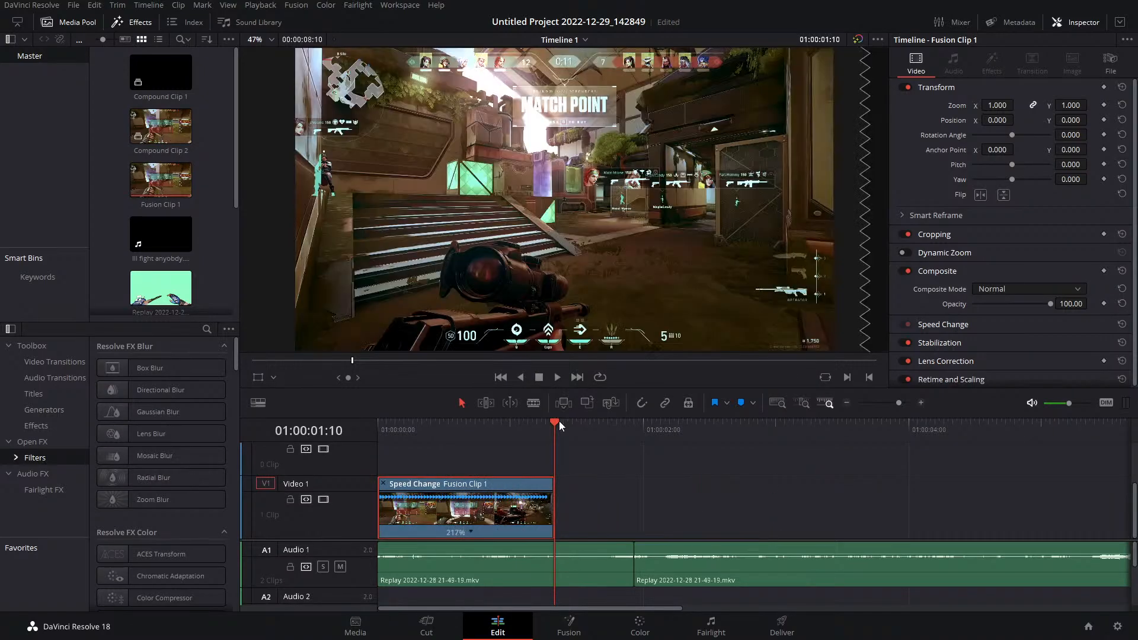
Play back the sped-up Fusion clip on Video 1 and check its retime and scaling settings
left_click_drag(559, 420, 401, 448)
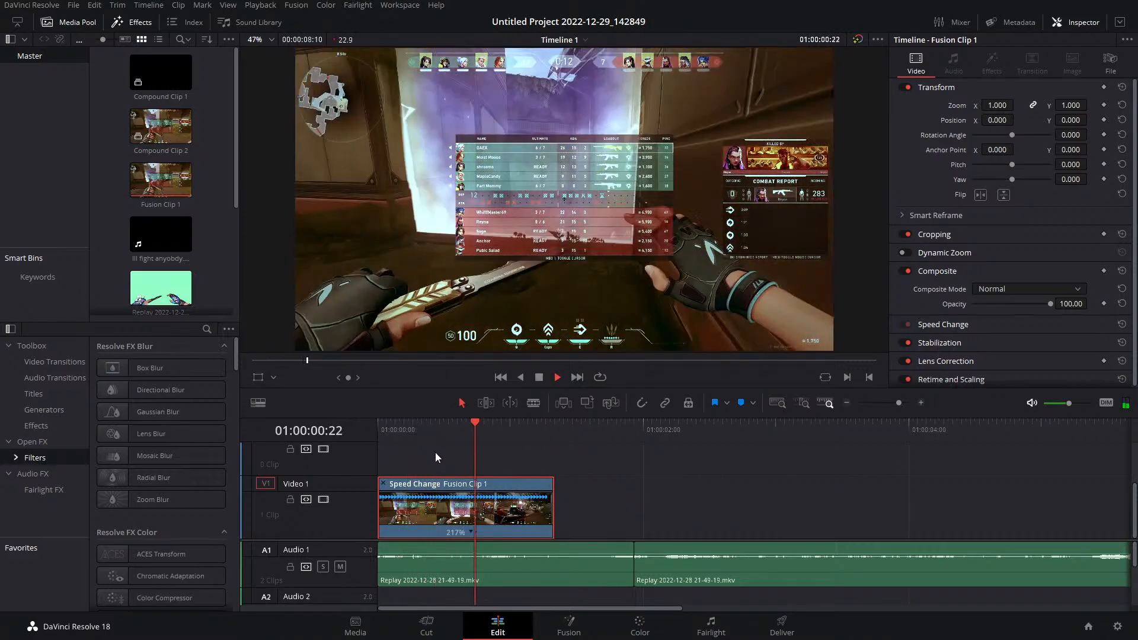
key("space")
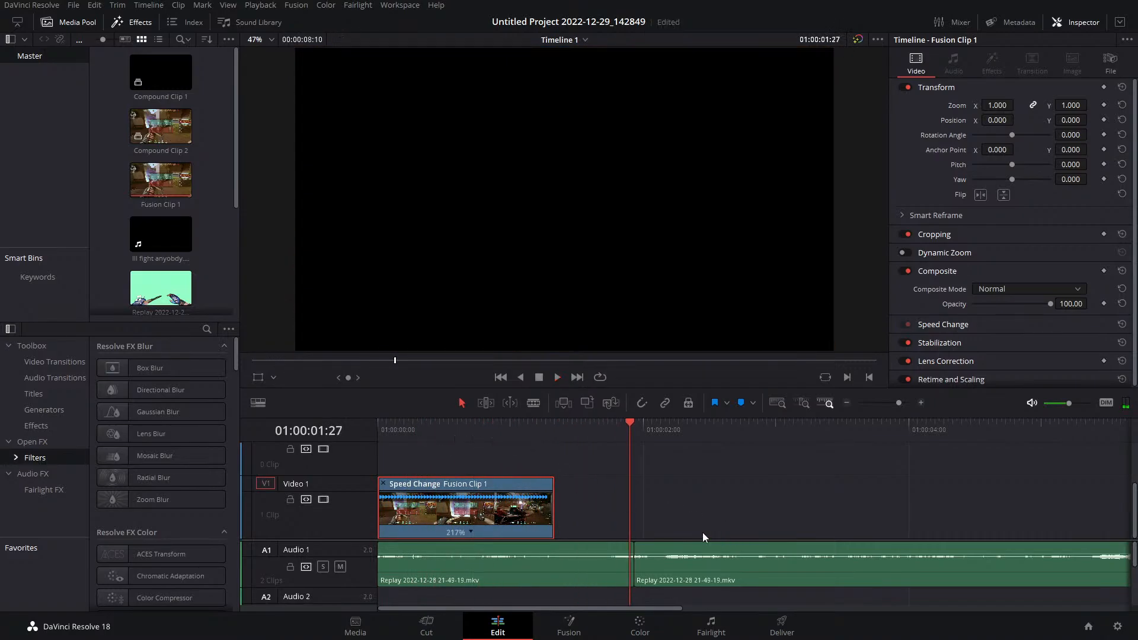
left_click_drag(620, 429, 464, 461)
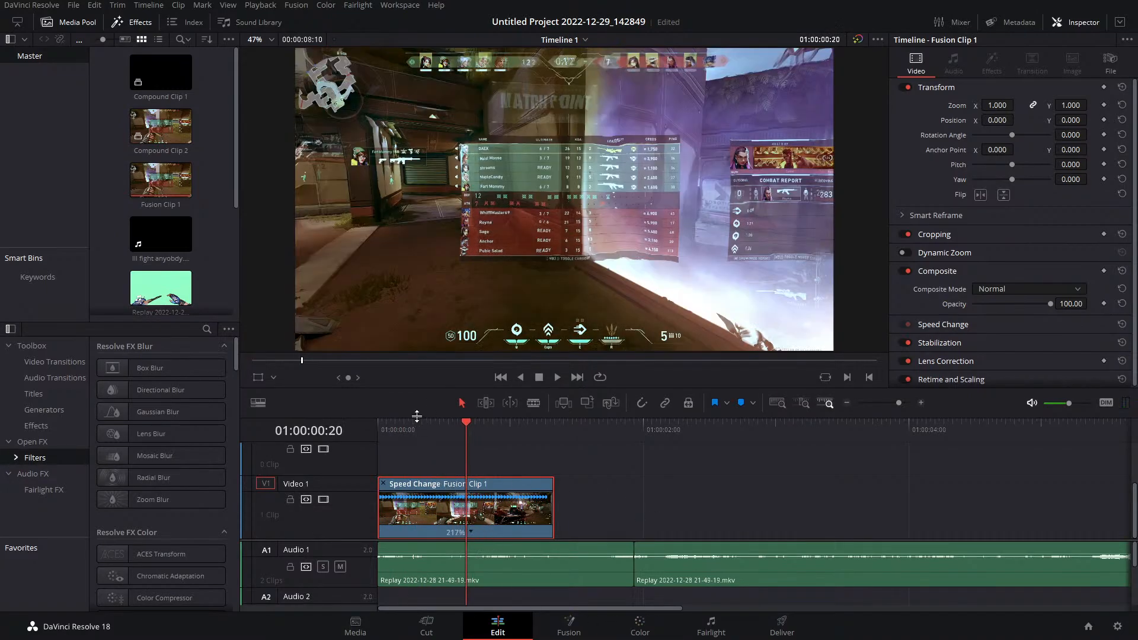
left_click(568, 627)
left_click(492, 628)
left_click(991, 378)
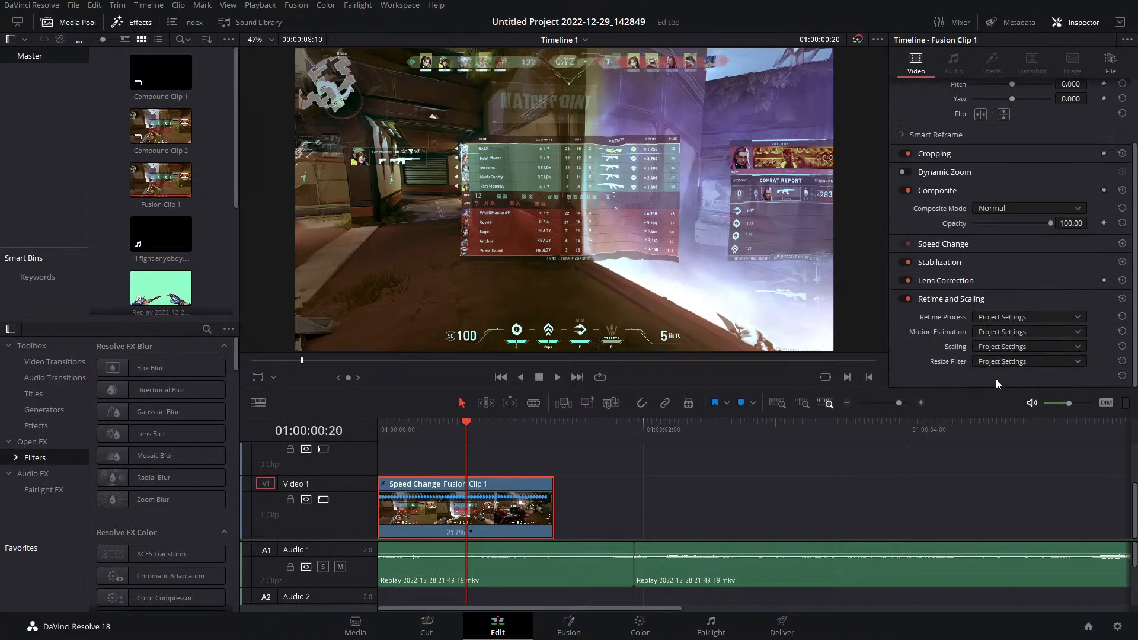
Revert the Fusion clip to the replay clip, retime it to 424% to end at 01:00:00:20, and check it in Fusion
key("ctrl+z")
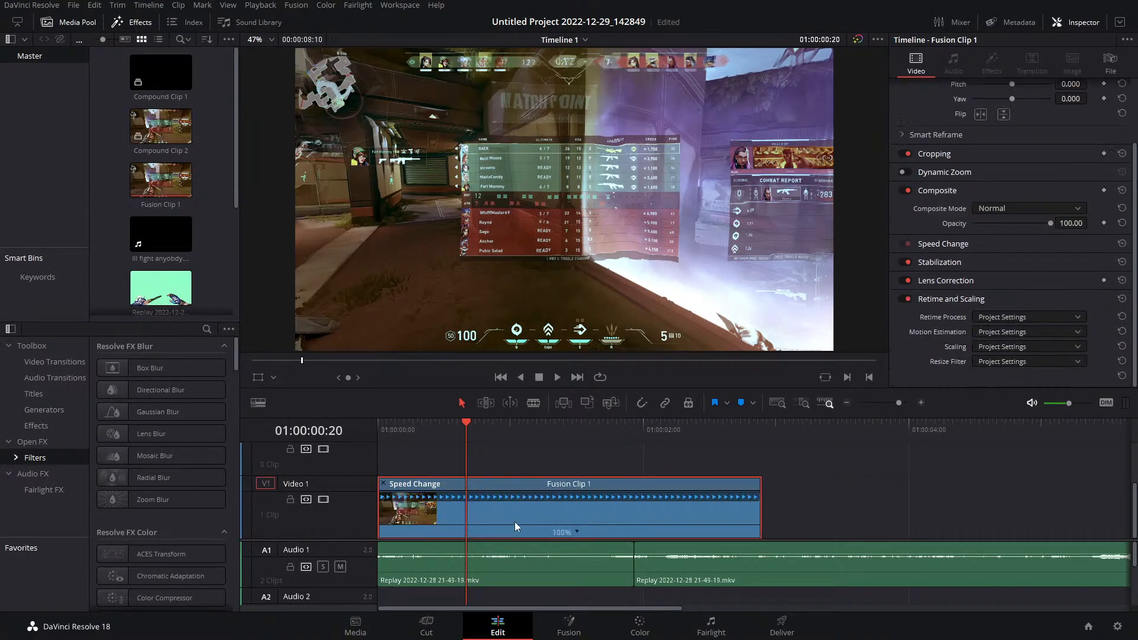
right_click(706, 516)
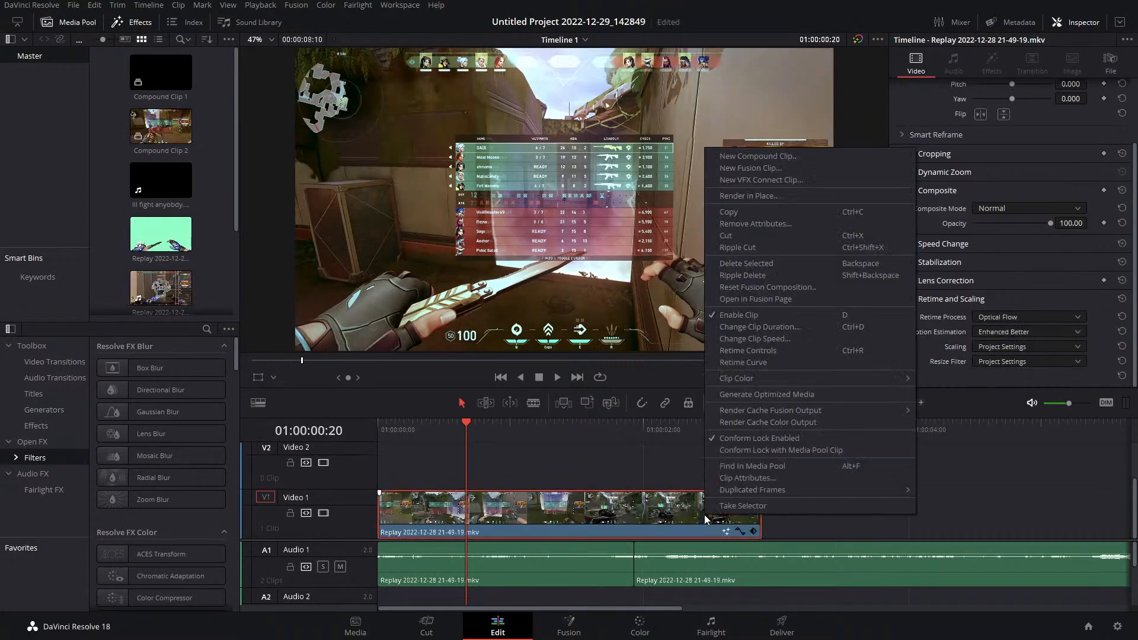
left_click(769, 352)
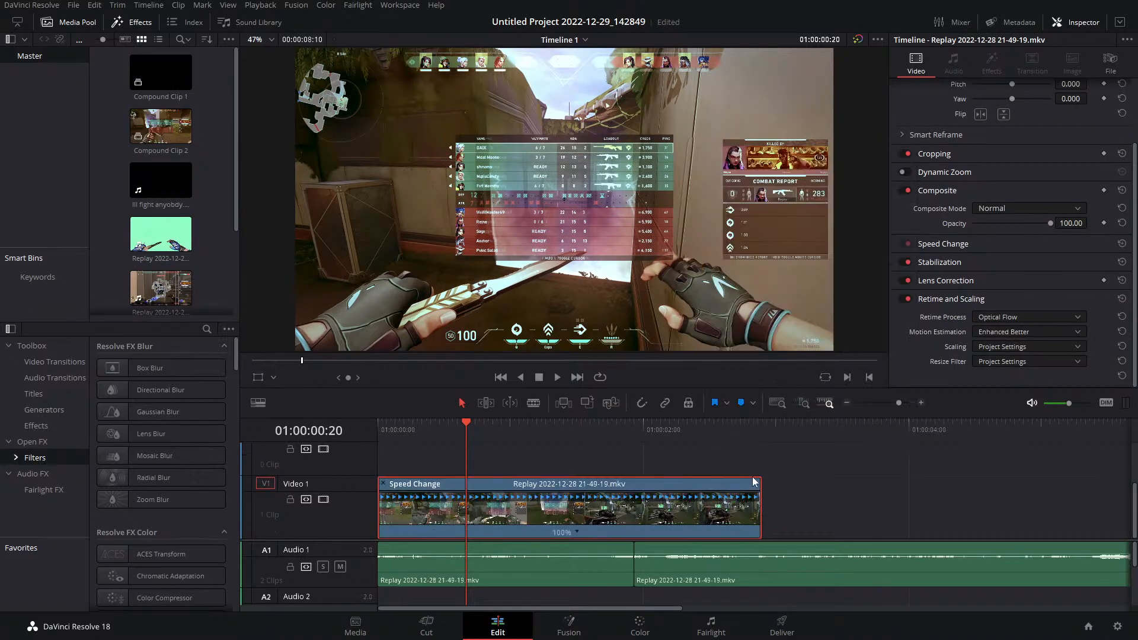
left_click_drag(757, 484, 465, 485)
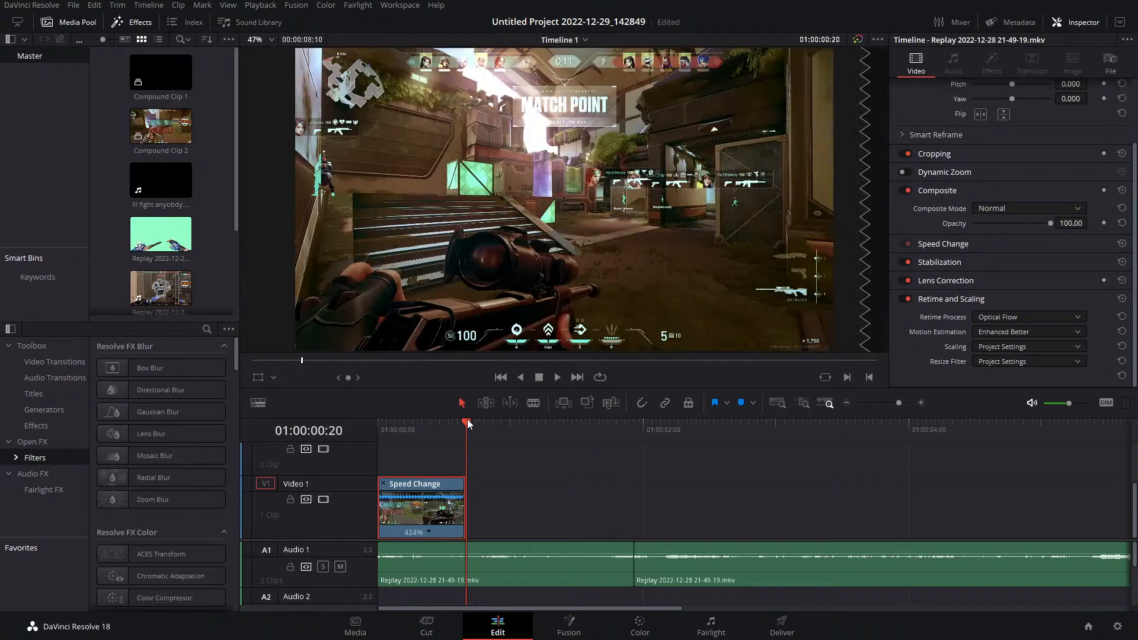
left_click(433, 429)
mouse_move(432, 429)
left_mouse_down()
mouse_move(384, 439)
mouse_move(439, 440)
mouse_move(418, 442)
left_mouse_up()
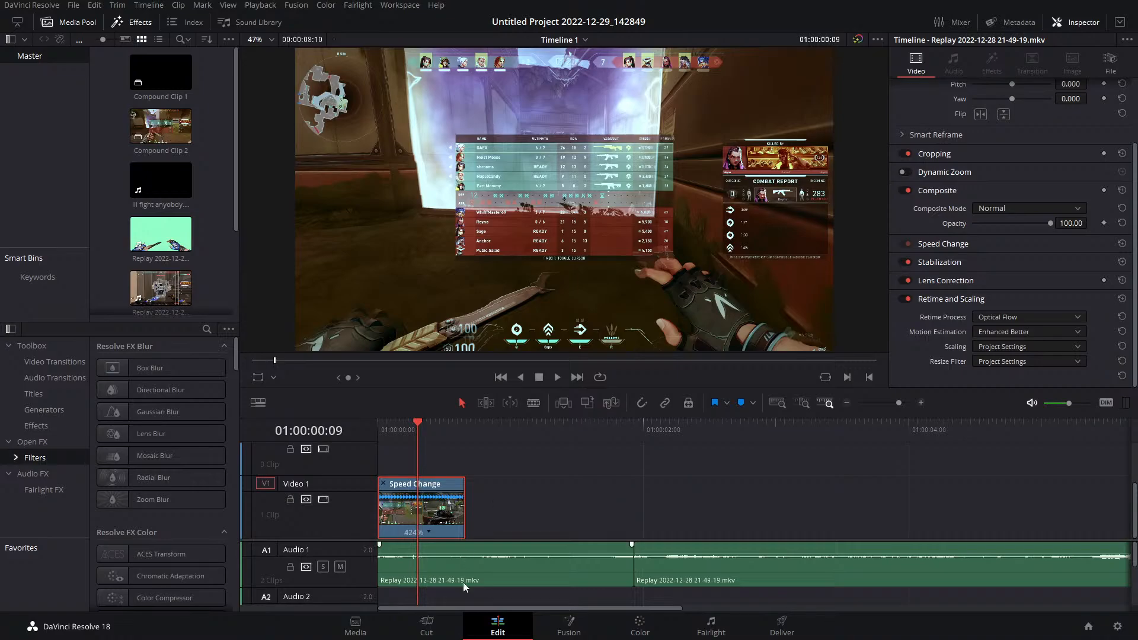
left_click(566, 625)
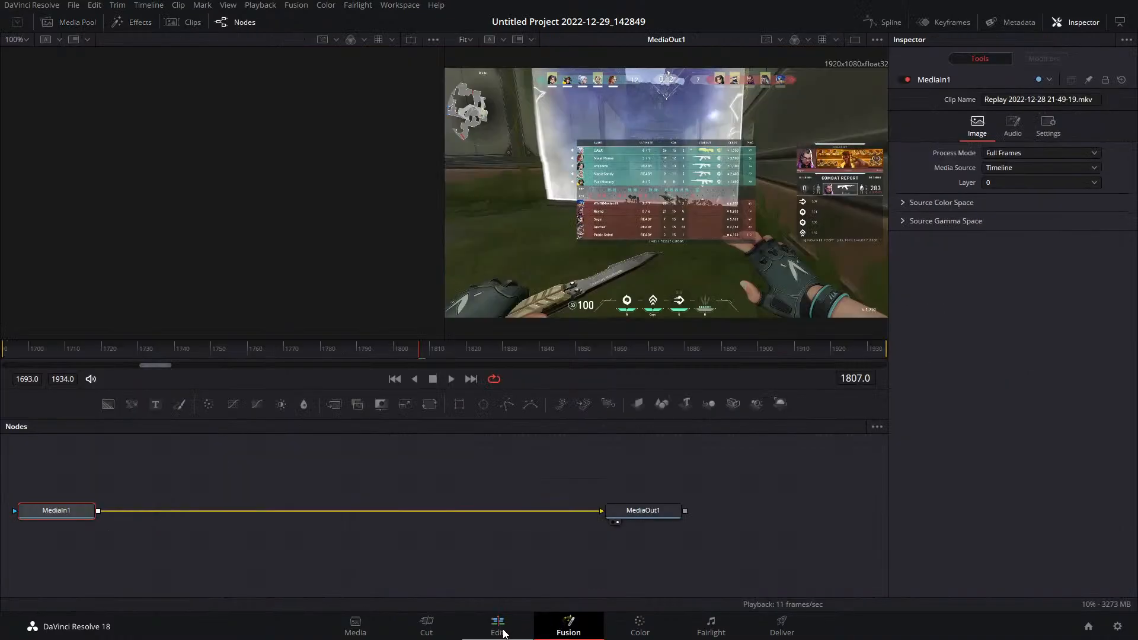
left_click(503, 630)
Step back and forth through the edit history to restore the full-length Compound Clip 2 on Video 1
left_click(589, 480)
key("ctrl+z")
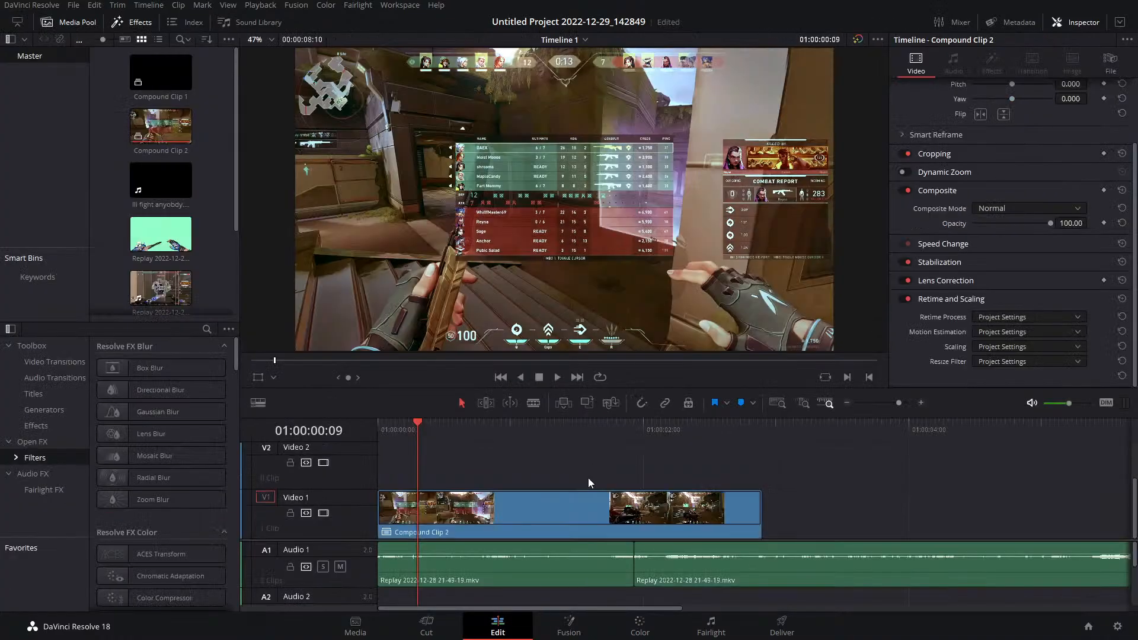
key("ctrl+z")
key("ctrl+z")
key("ctrl+z")
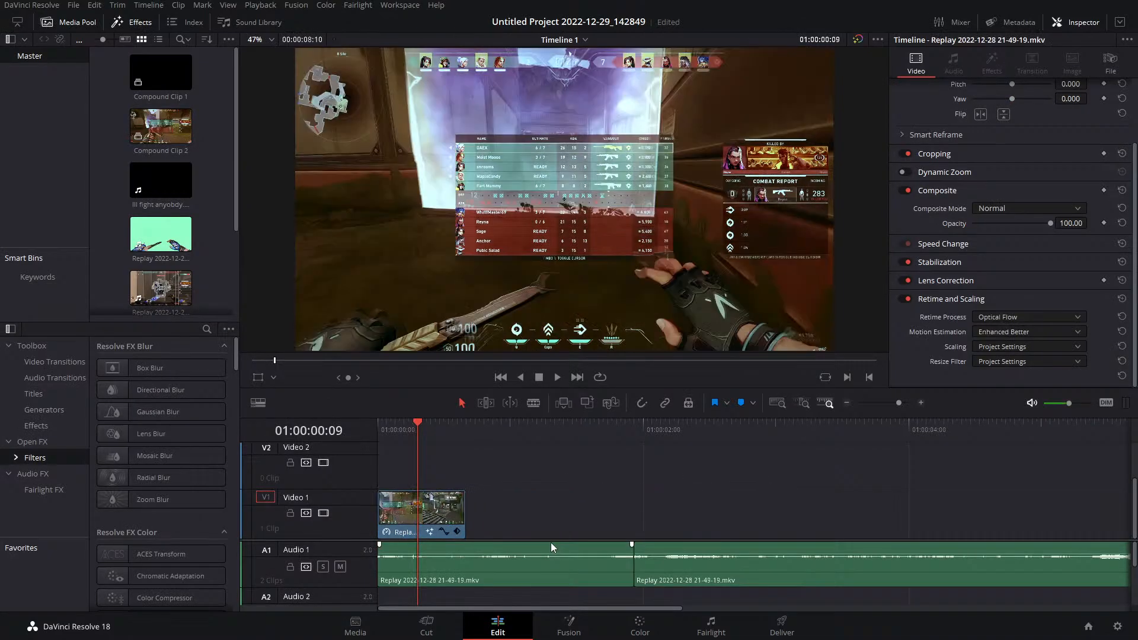
key("ctrl+shift+z")
key("ctrl+shift+z")
key("ctrl+shift+z")
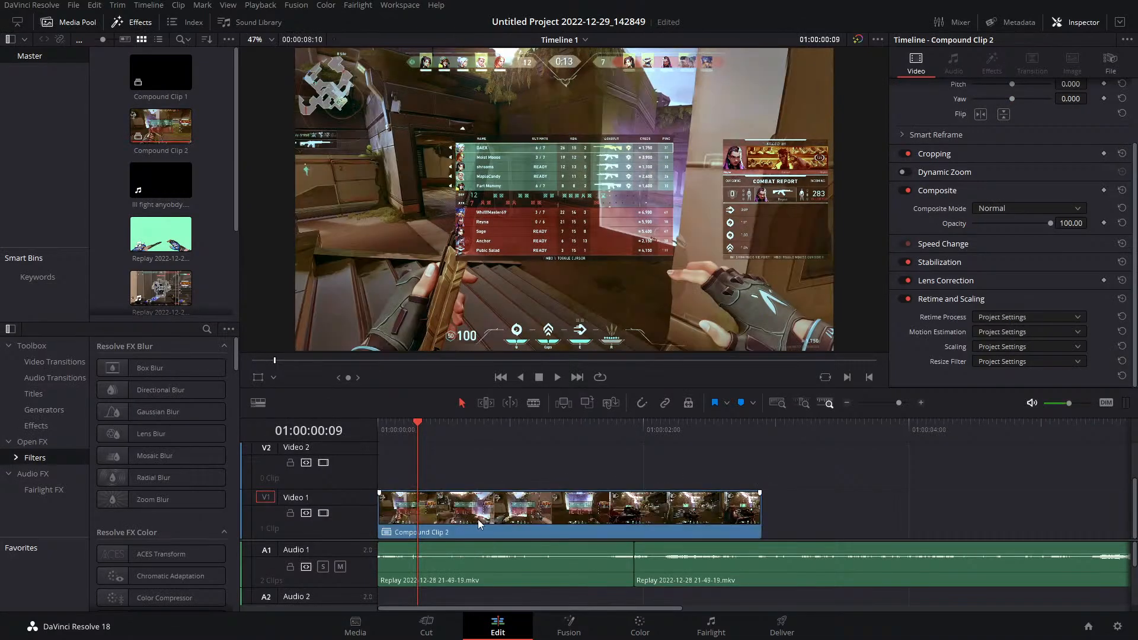
key("ctrl+z")
key("ctrl+z")
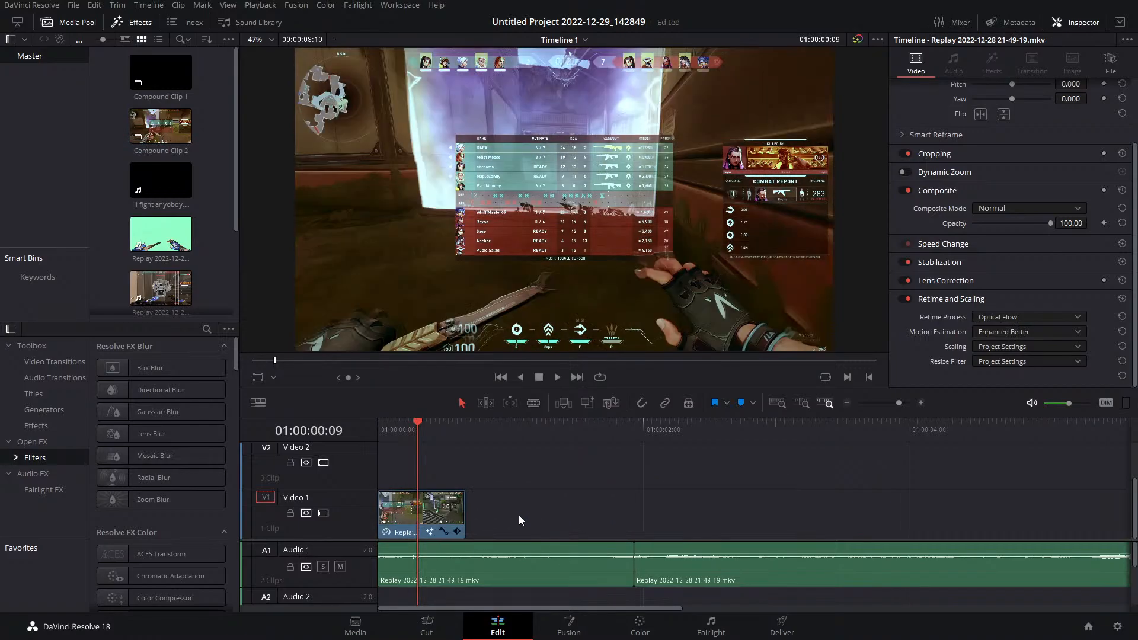
key("ctrl+shift+z")
key("ctrl+shift+z")
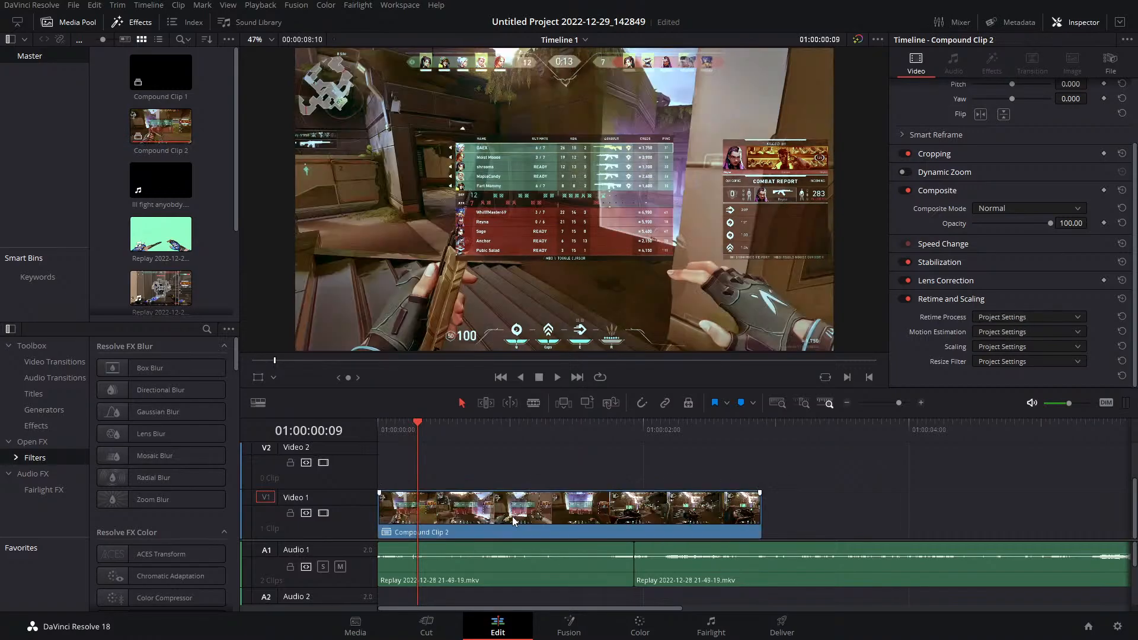
Decompose Compound Clip 2 back into its replay clip and reset that clip's Retime and Scaling settings
right_click(512, 517)
left_click(764, 199)
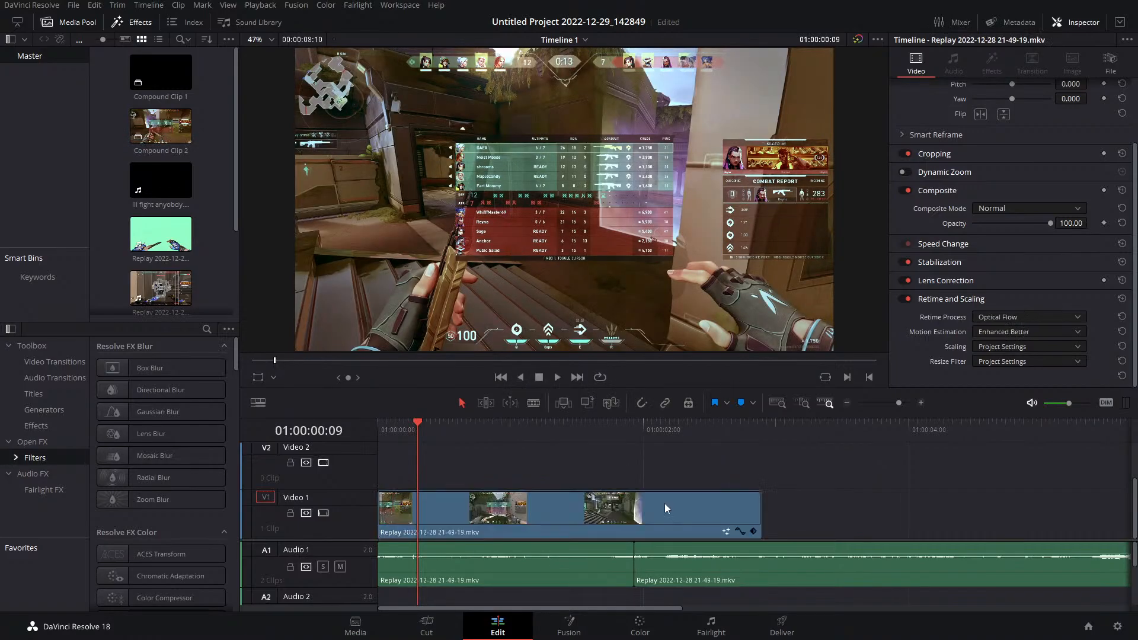
right_click(636, 503)
left_click(896, 496)
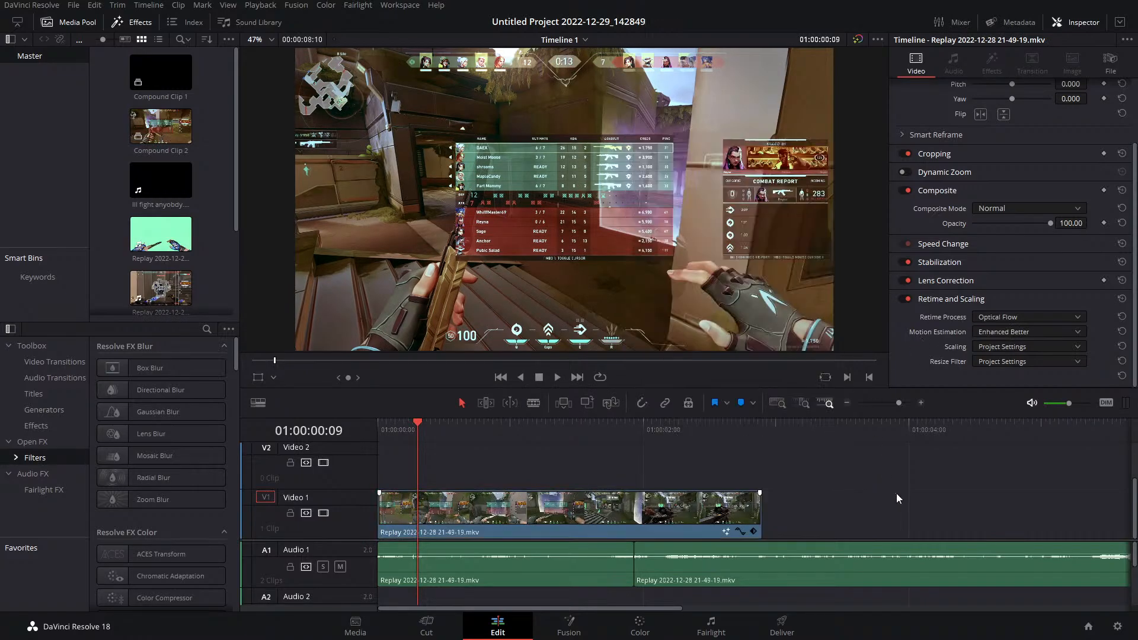
left_click(653, 529)
left_click(1122, 299)
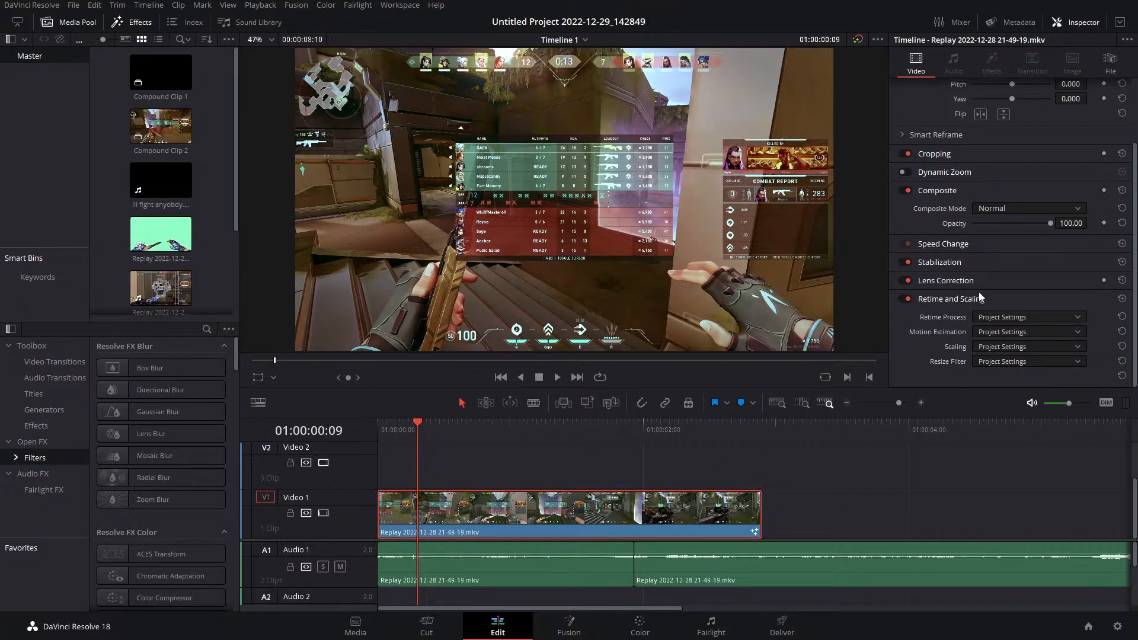
Convert the replay clip on Video 1 into a new Fusion clip and open it in Fusion
left_click_drag(414, 430, 371, 432)
key("space")
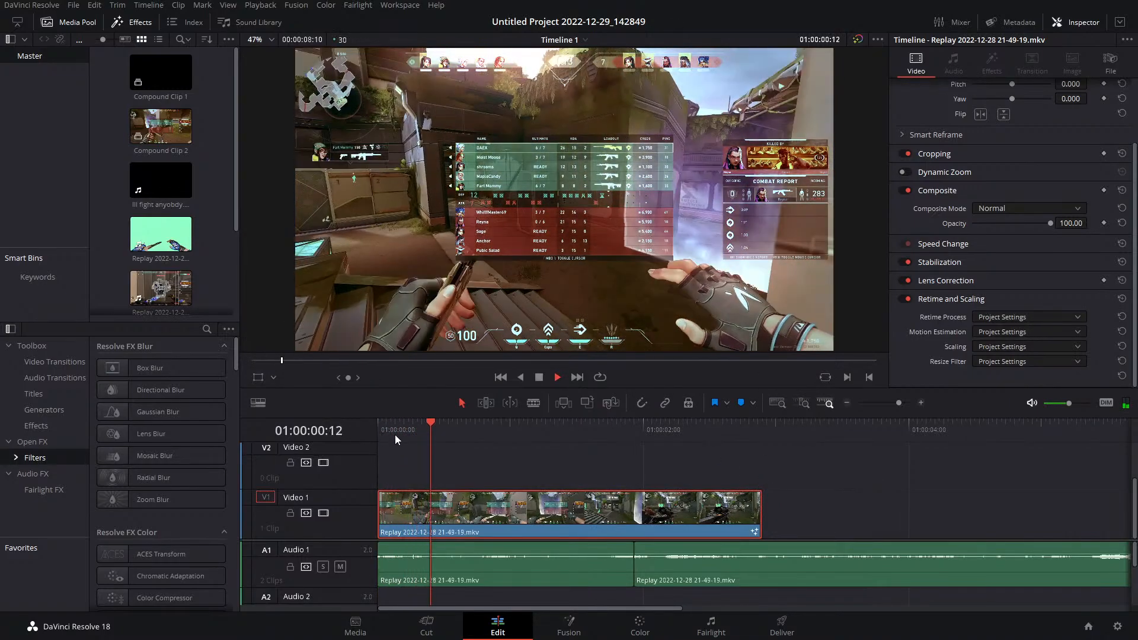
left_click(568, 623)
left_click(497, 625)
right_click(540, 497)
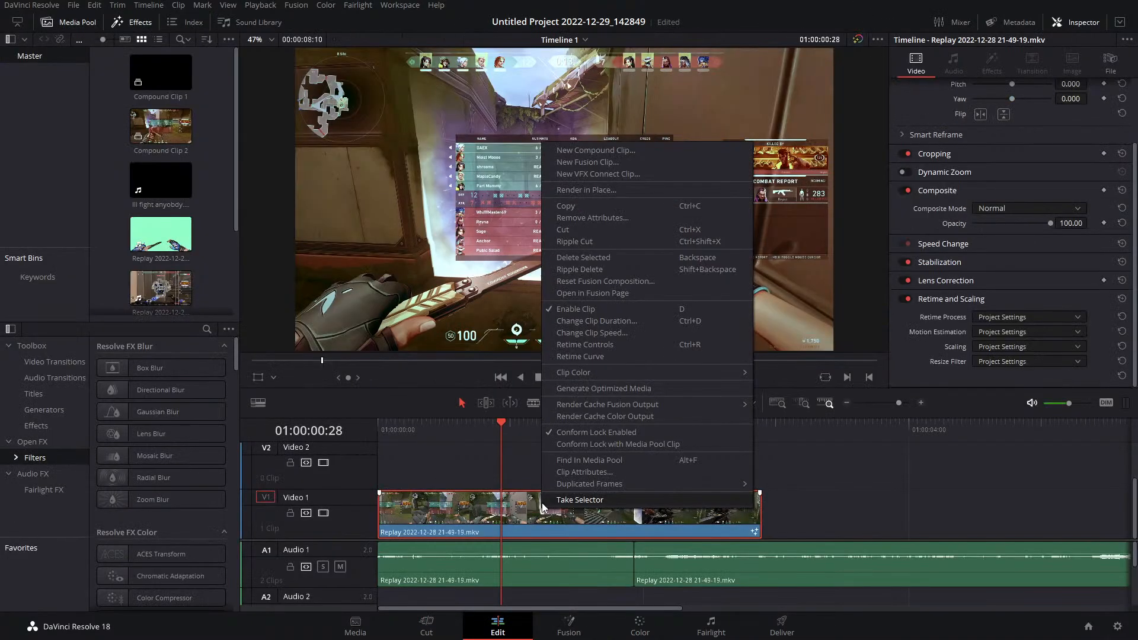
left_click(602, 162)
left_click(568, 624)
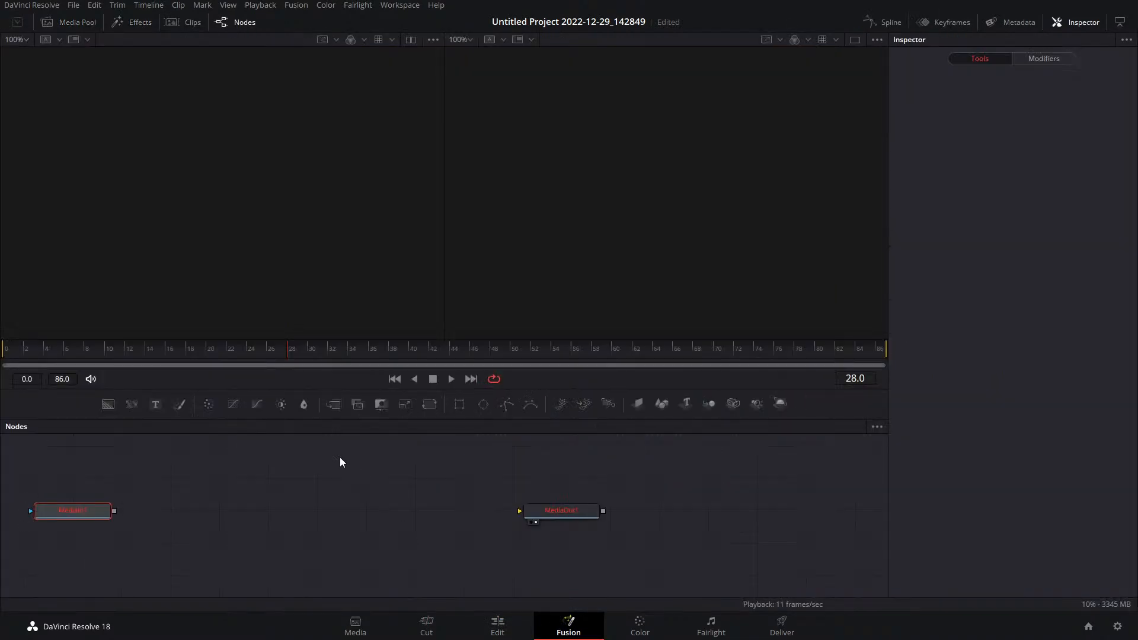
key("shift+space")
type("OP")
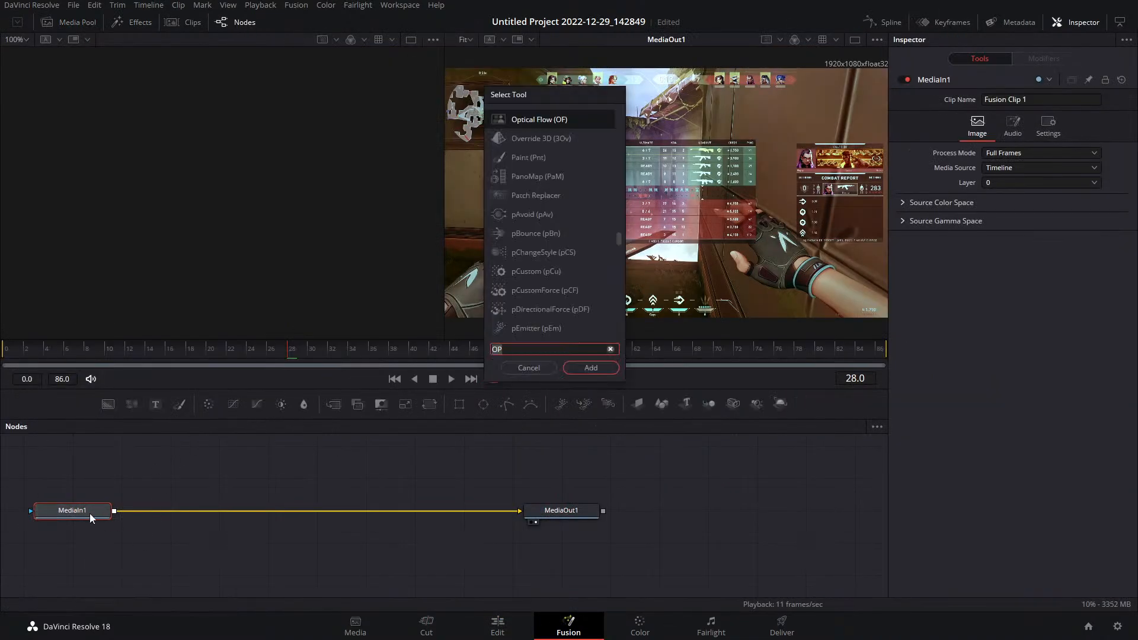
type("TIME")
key("Return")
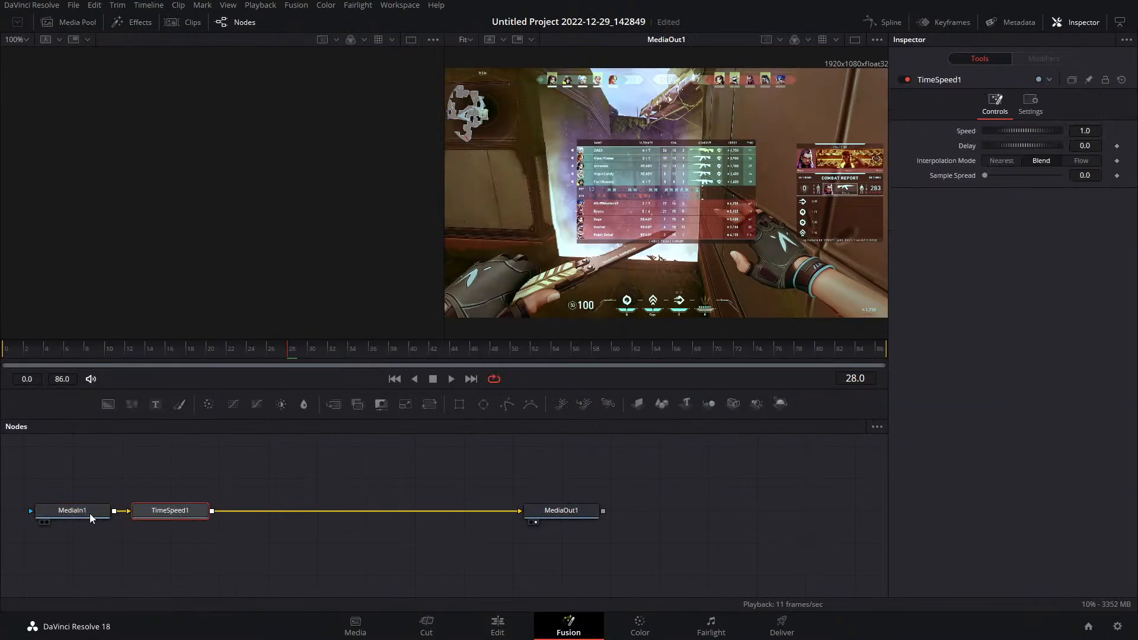
key("ctrl+z")
Insert a Time Stretcher node between MediaIn1 and MediaOut1
key("shift+space")
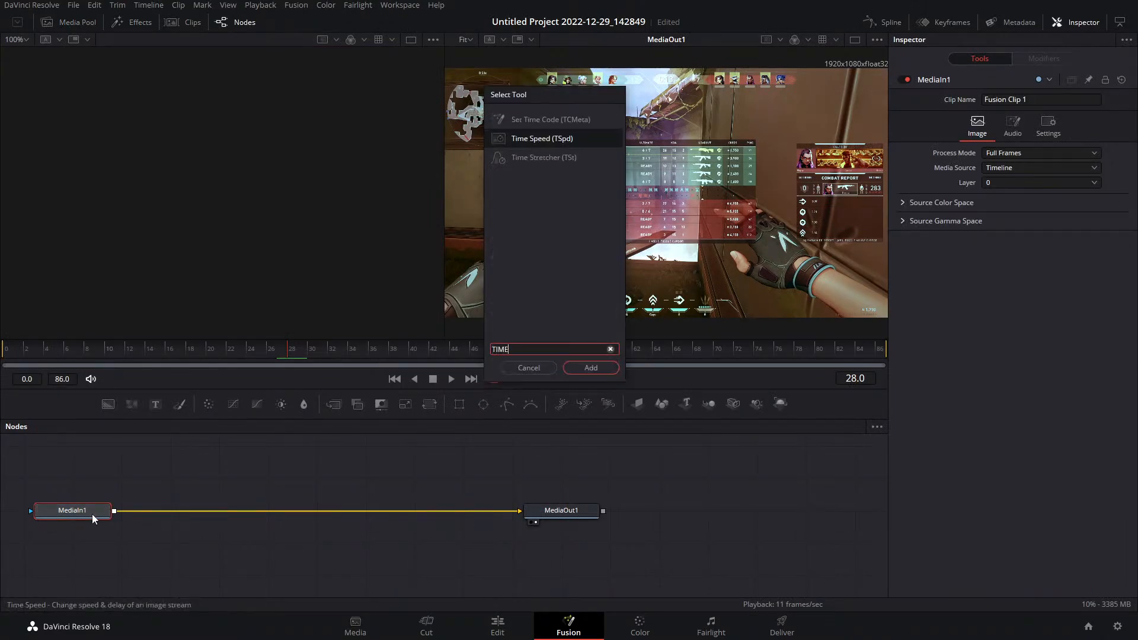
left_click(544, 159)
left_click(591, 368)
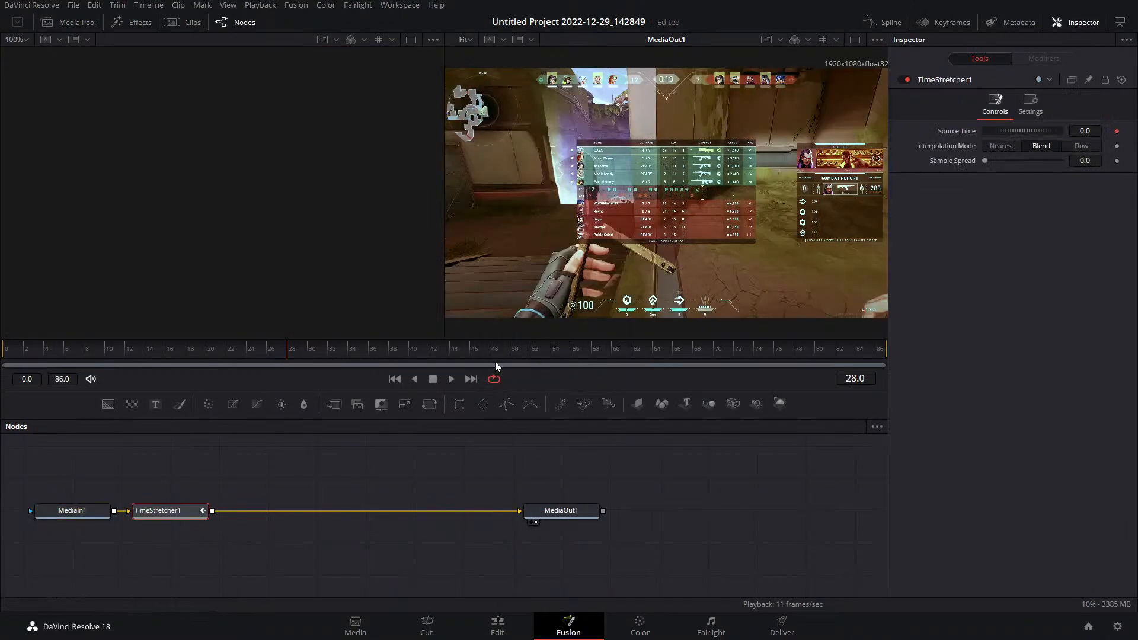
Keyframe the Time Stretcher's Source Time to 86 at frame 28
left_click(1124, 131)
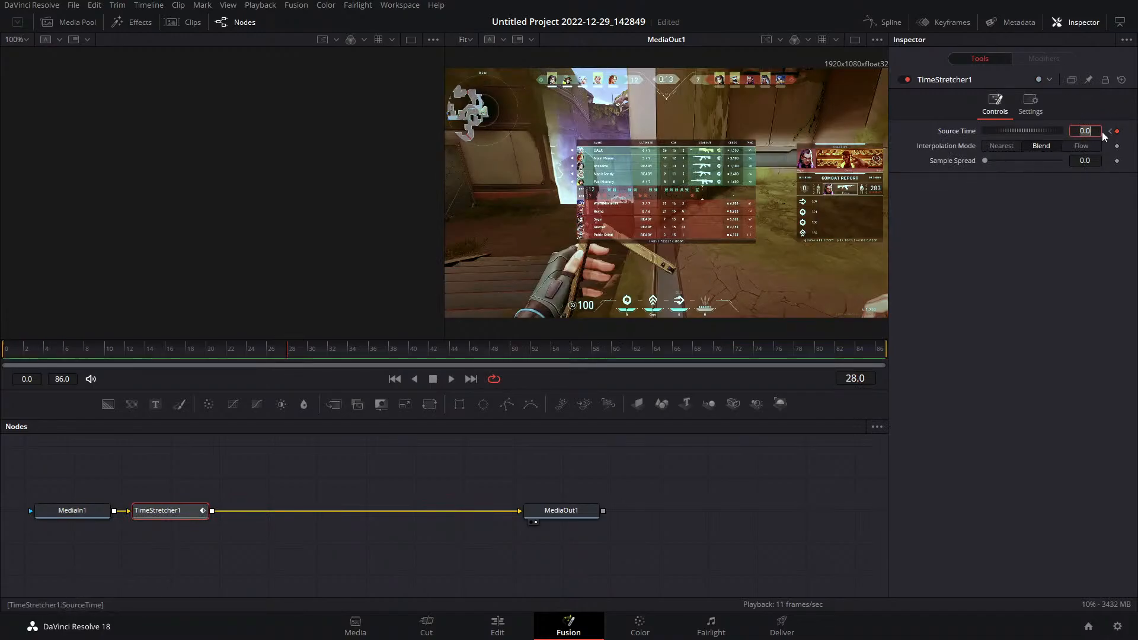
type("86")
key("Tab")
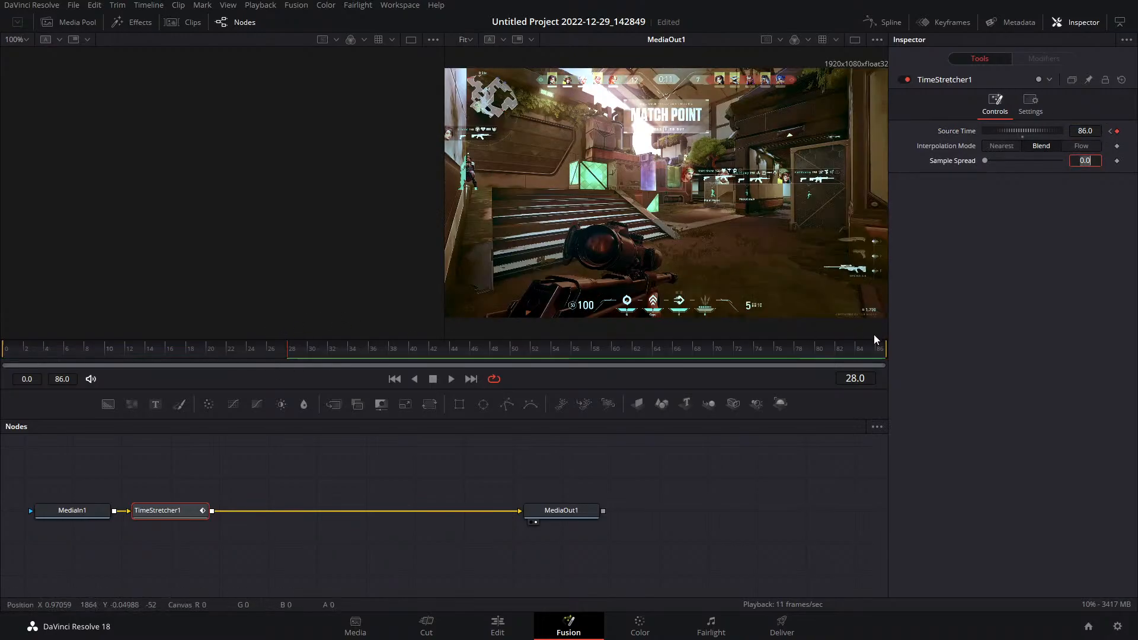
Shorten the render range to end at frame 28 and play back the time-stretched clip
left_click_drag(884, 347, 320, 363)
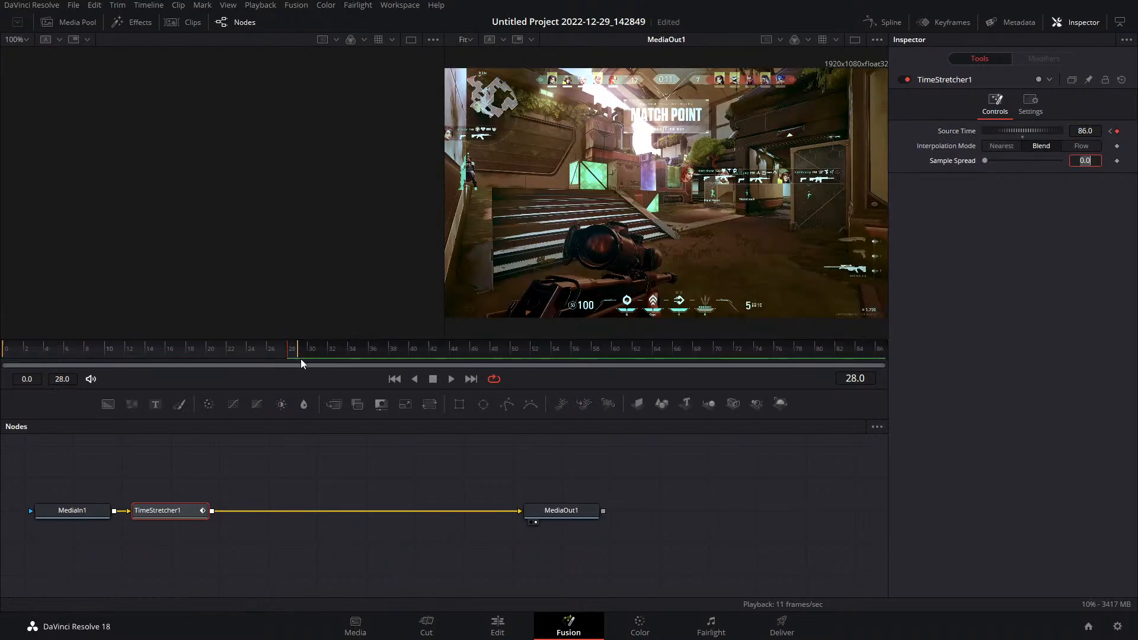
left_click(451, 378)
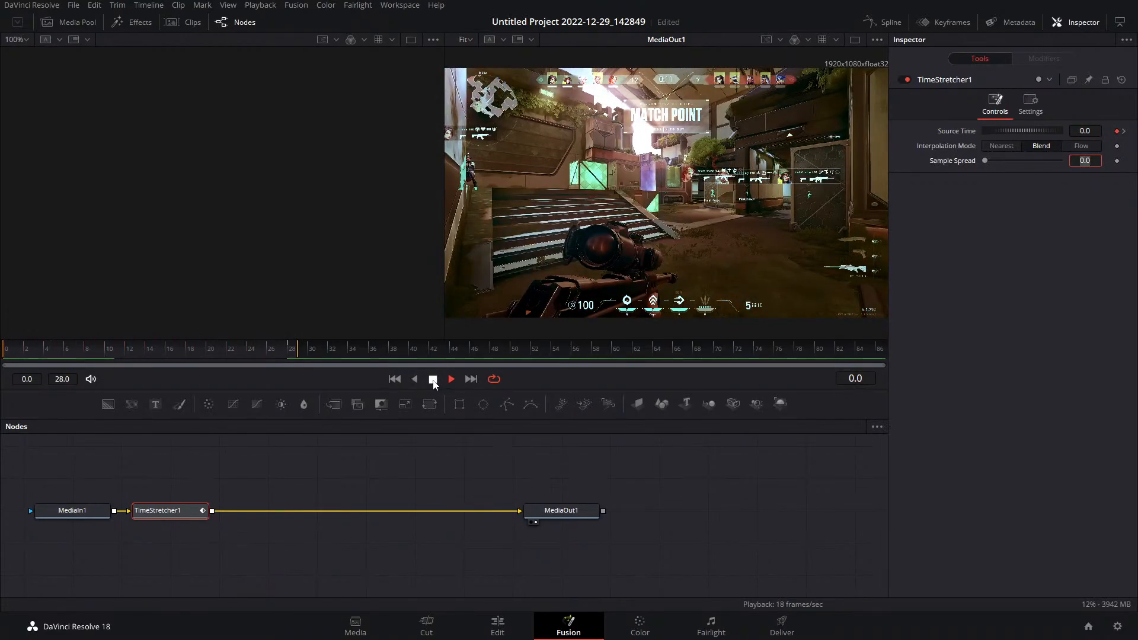
left_click(433, 380)
mouse_move(264, 355)
left_mouse_down()
mouse_move(252, 357)
mouse_move(287, 354)
mouse_move(195, 362)
mouse_move(259, 367)
left_mouse_up()
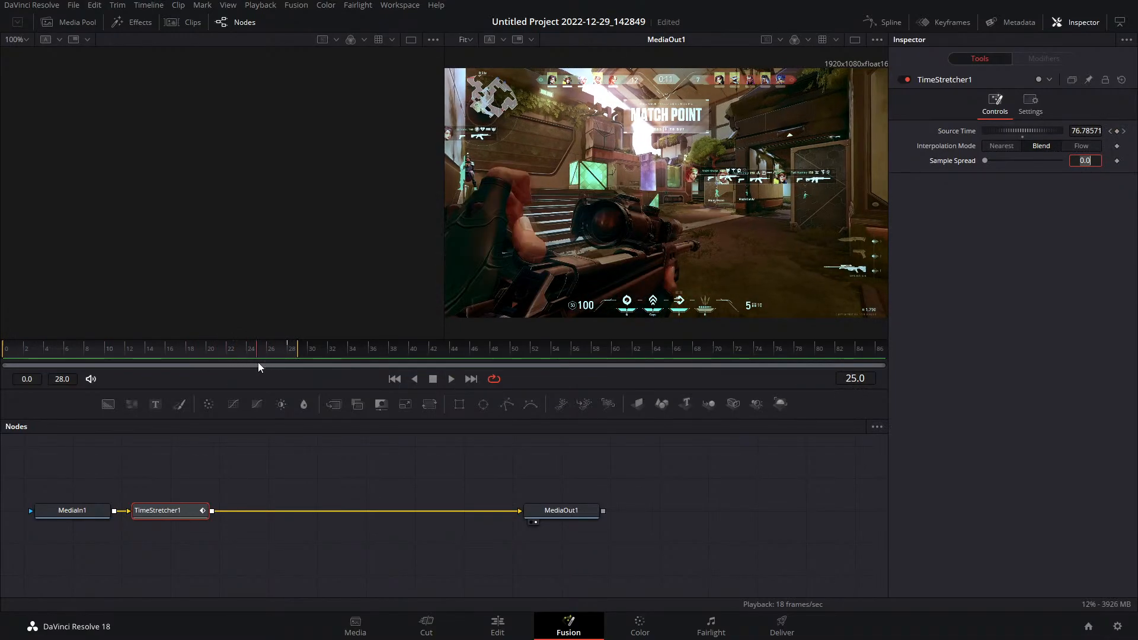
Set the Time Stretcher's interpolation mode to Flow and insert an Optical Flow node between MediaIn1 and it
left_click(1079, 147)
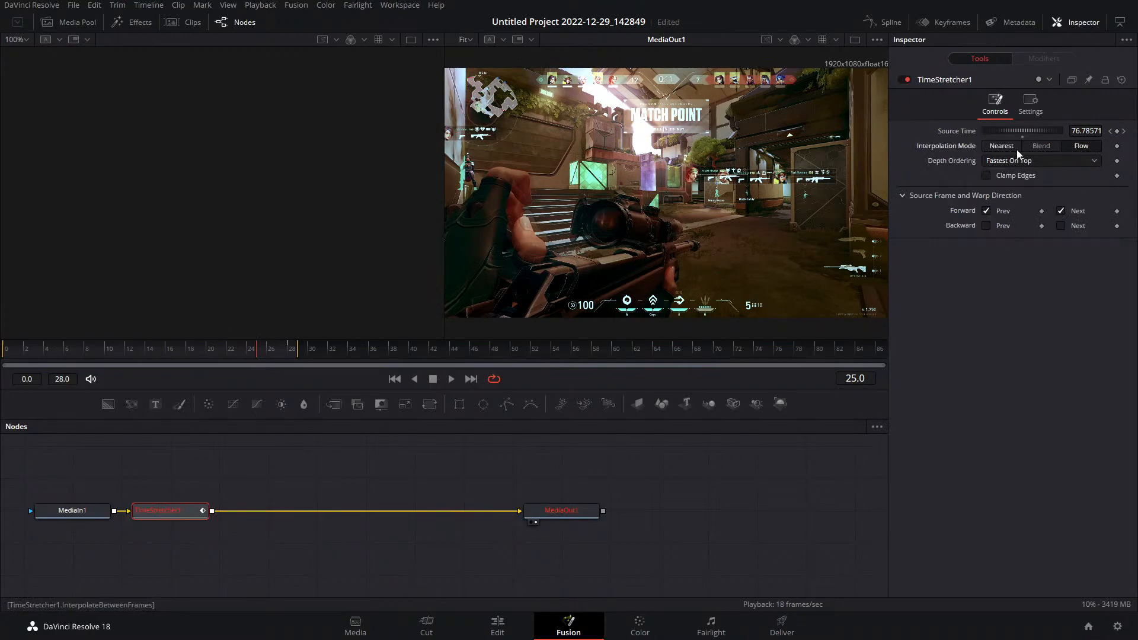
left_click_drag(187, 510, 284, 510)
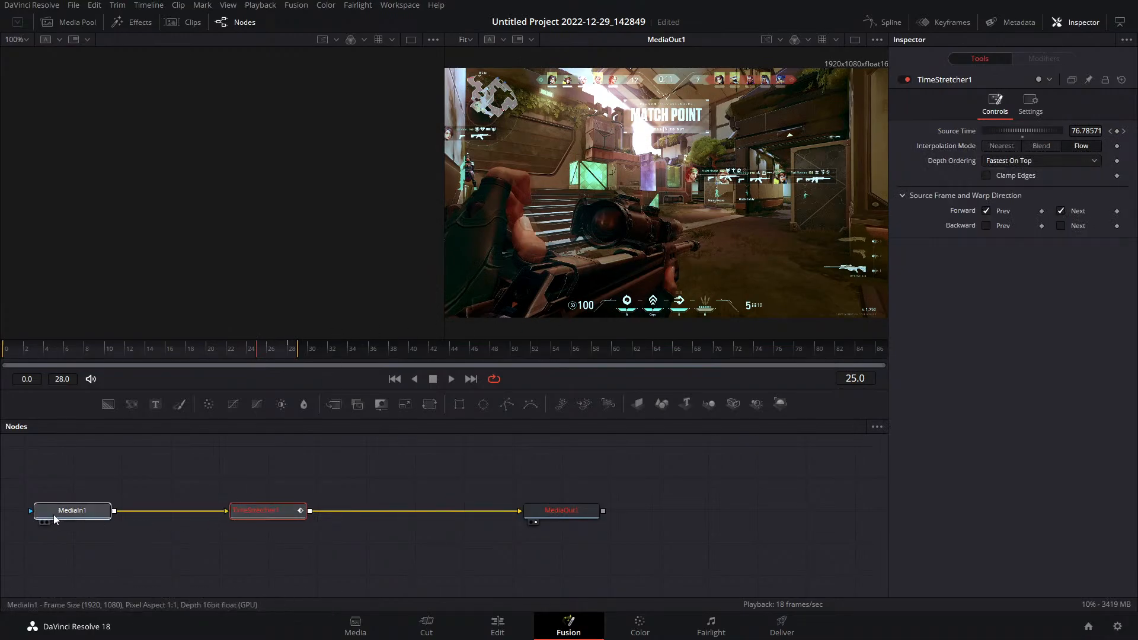
key("shift+space")
type("op")
key("Return")
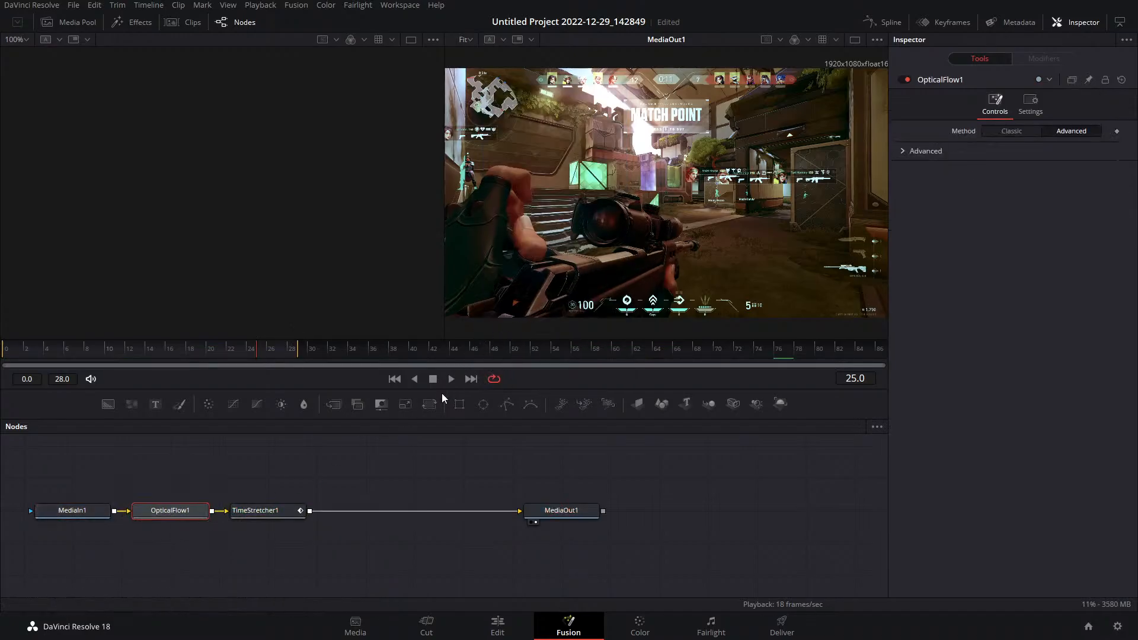
Enable Clamp Edges on the Time Stretcher node
left_click(268, 511)
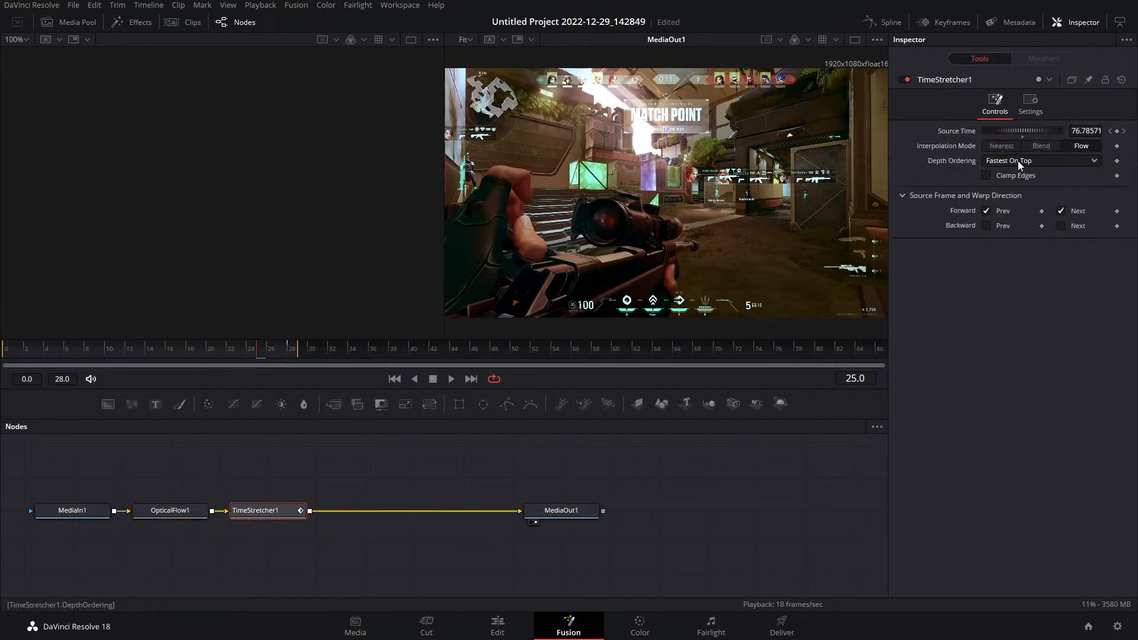
left_click(990, 175)
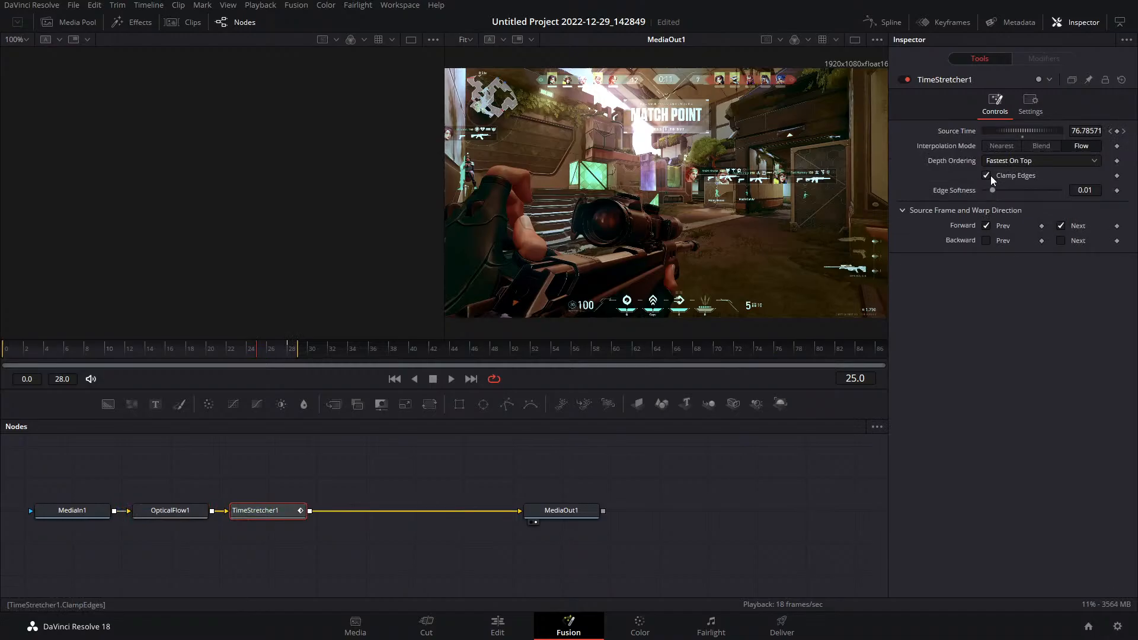
Trim the end of the Fusion clip on the Edit page timeline to frame 28
left_click(990, 176)
left_click(990, 175)
left_click(497, 627)
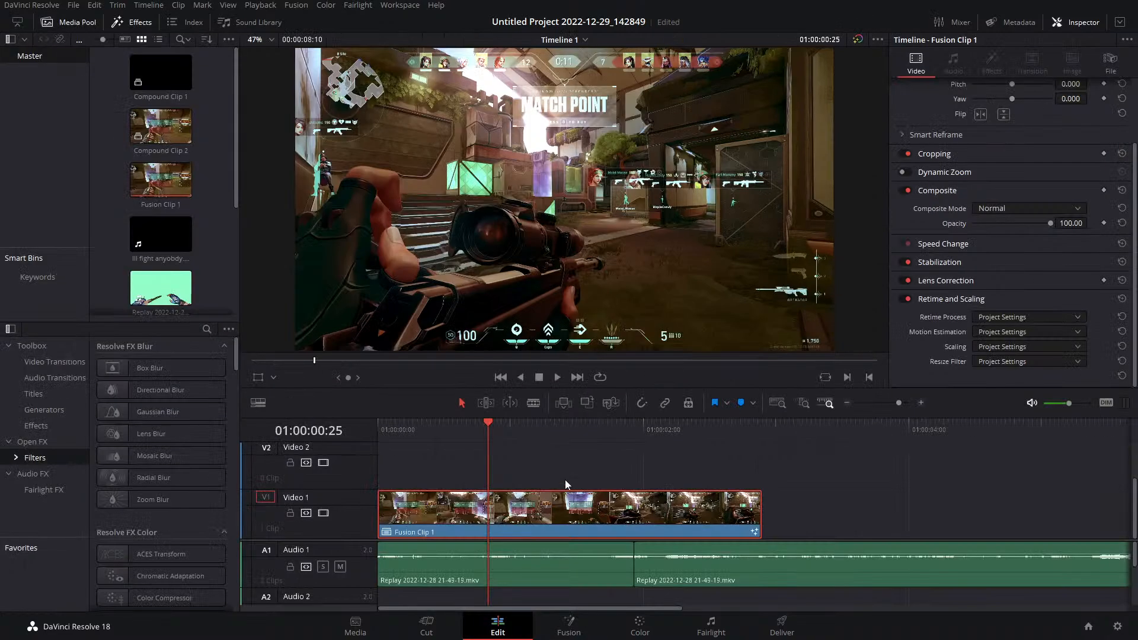
mouse_move(487, 420)
left_mouse_down()
mouse_move(613, 429)
mouse_move(496, 439)
left_mouse_up()
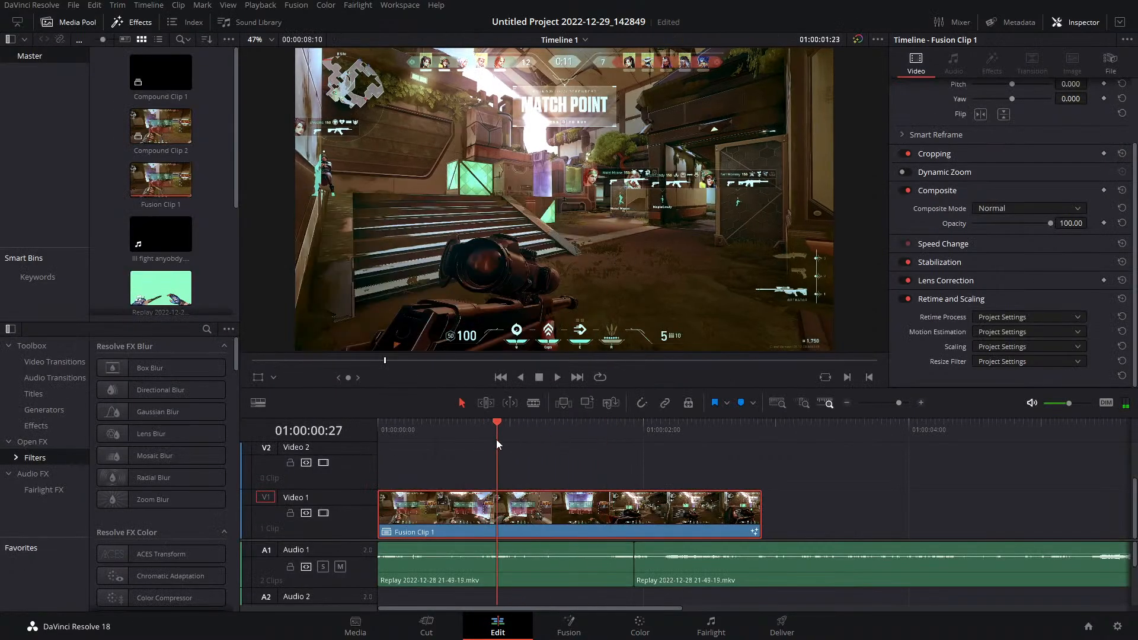
left_click(569, 619)
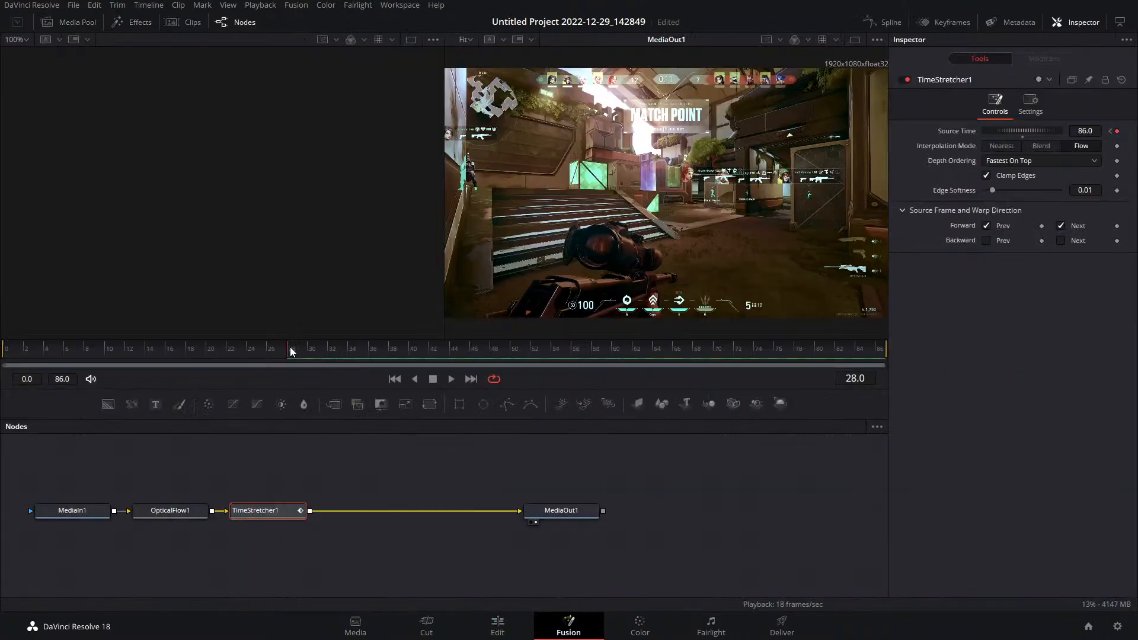
left_click(497, 627)
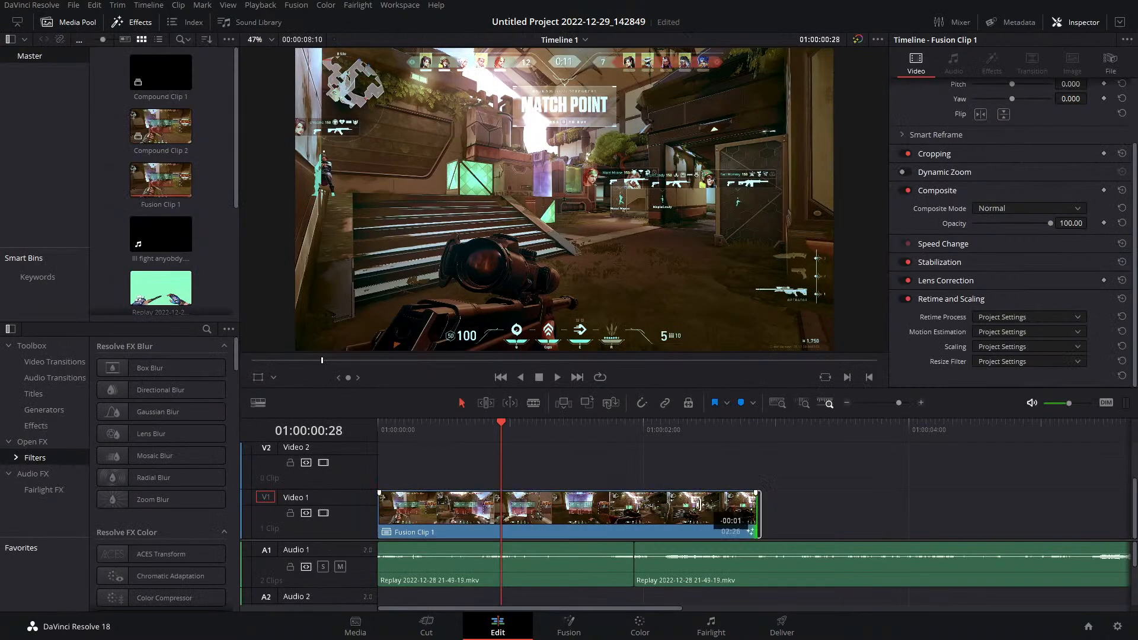
left_click_drag(760, 513, 492, 513)
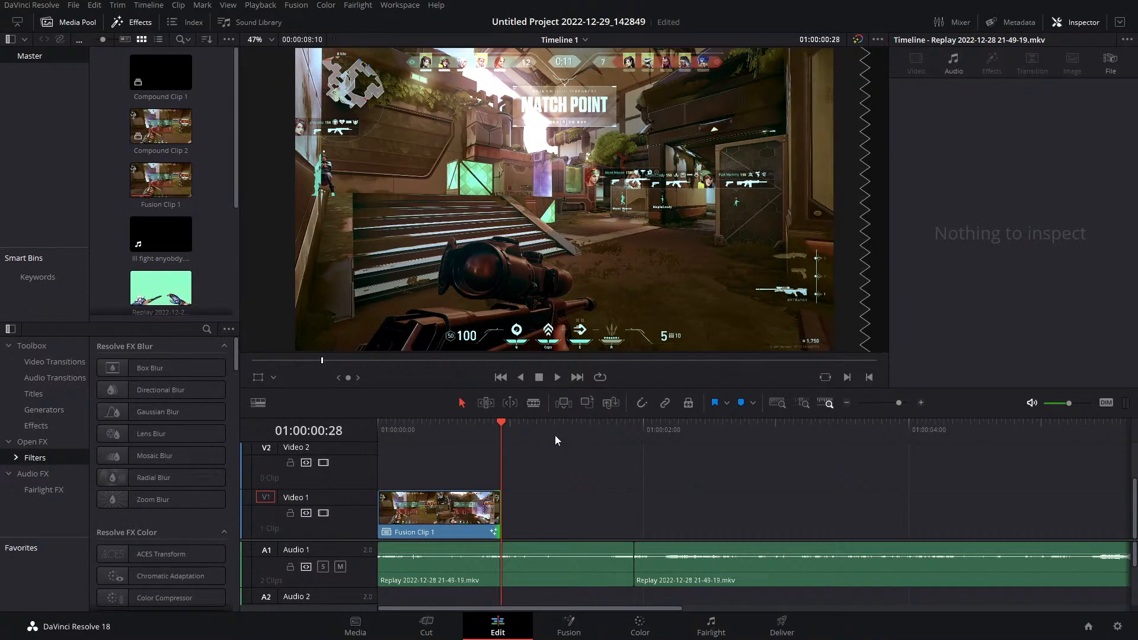
Scrub and play back the trimmed Fusion clip from its start on the timeline
left_click_drag(555, 435, 372, 454)
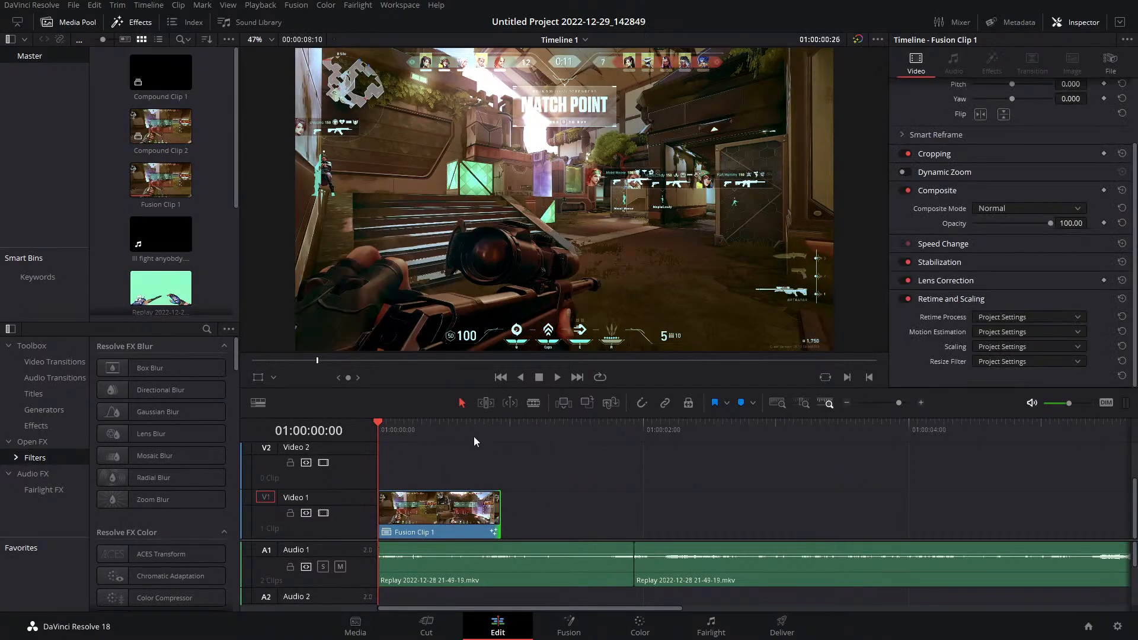
left_click_drag(474, 436, 393, 455)
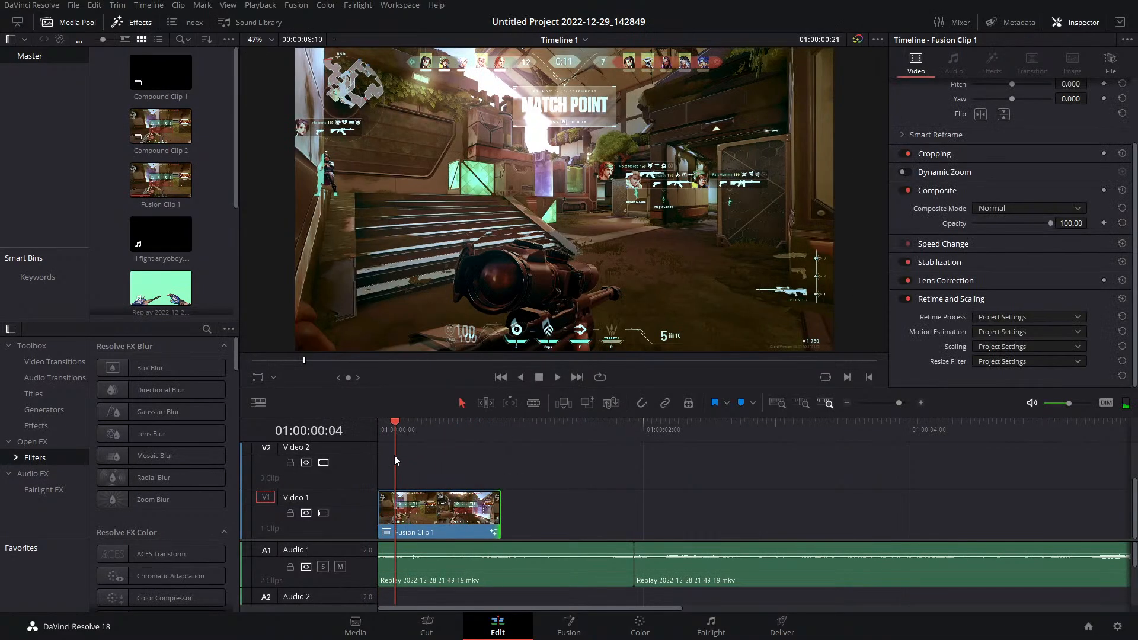
key("space")
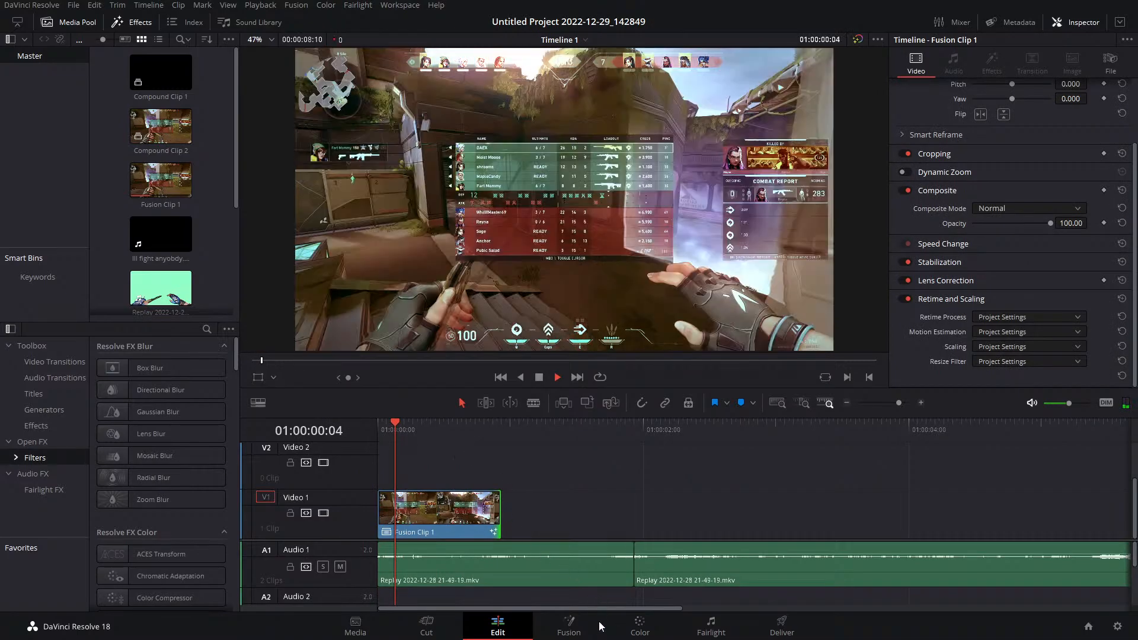
left_click(605, 465)
key("space")
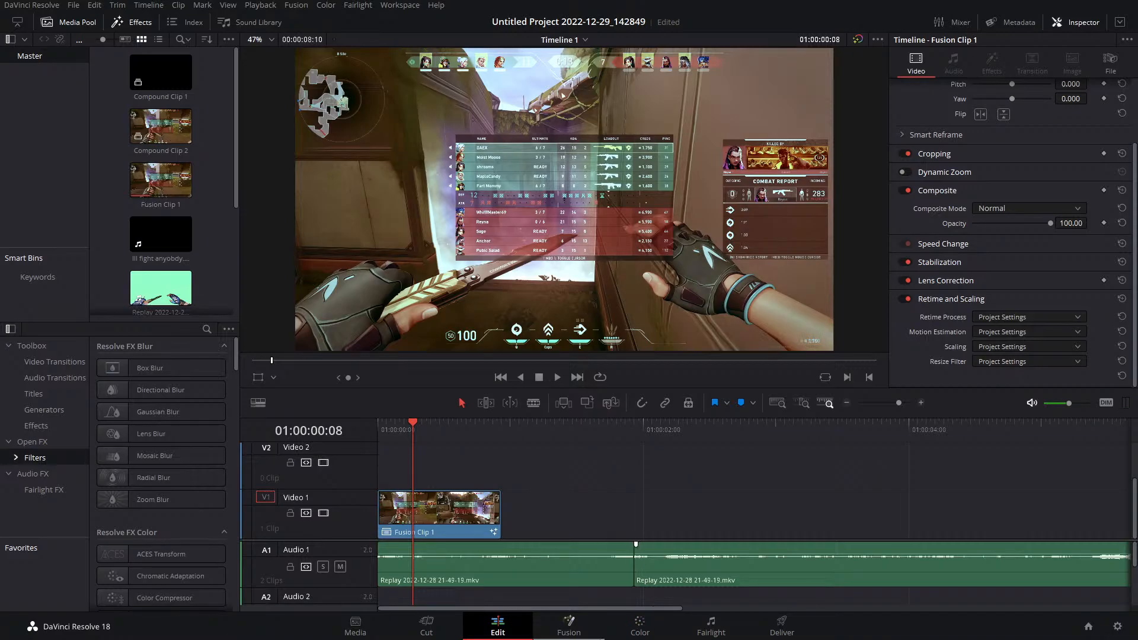
Delete the Optical Flow and Time Stretcher nodes from the Fusion composition
left_click(568, 626)
left_click_drag(326, 539, 165, 498)
key("Delete")
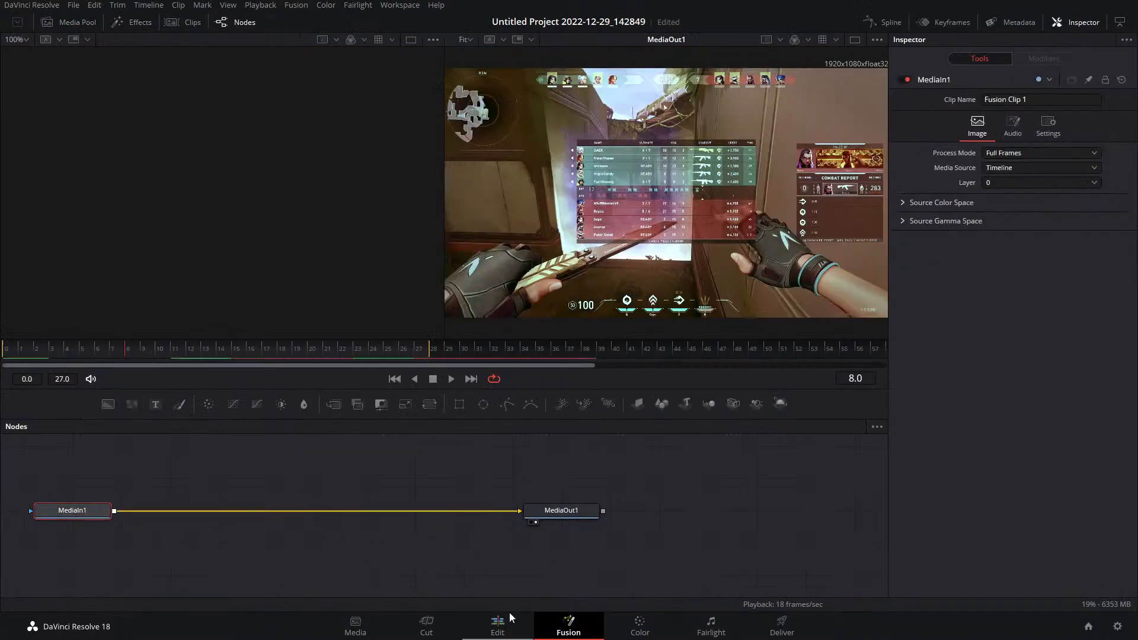
Undo the clip's trim and its Fusion clip conversion on the Edit page to restore the original replay clip
left_click(501, 624)
key("ctrl+z")
key("ctrl+z")
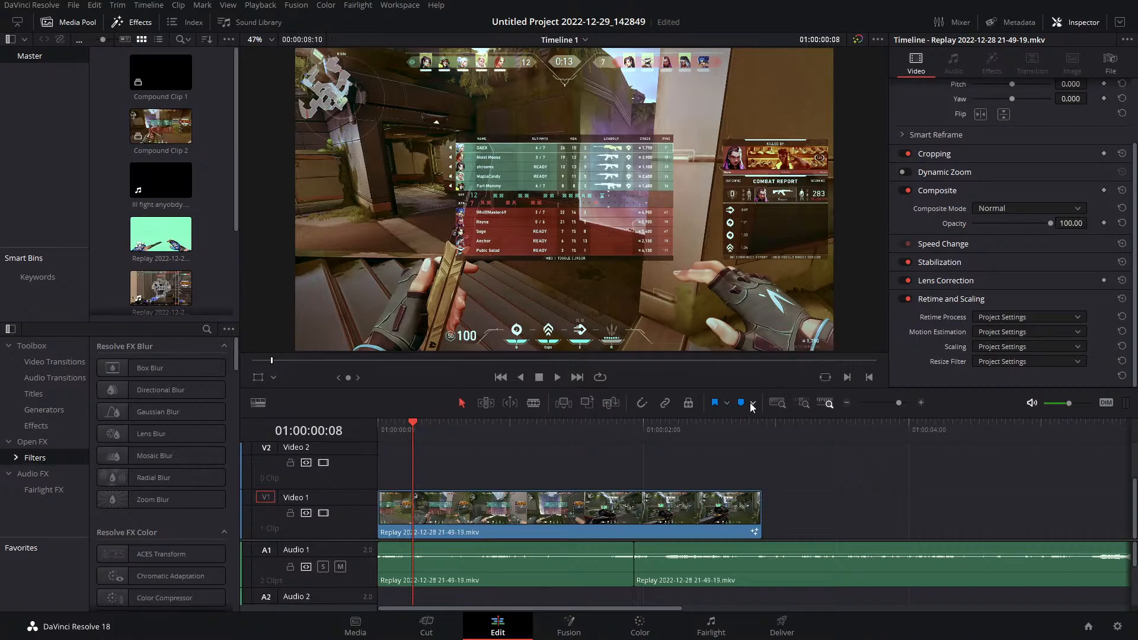
Convert the replay clip into a new Fusion clip and undo the conversion
right_click(596, 510)
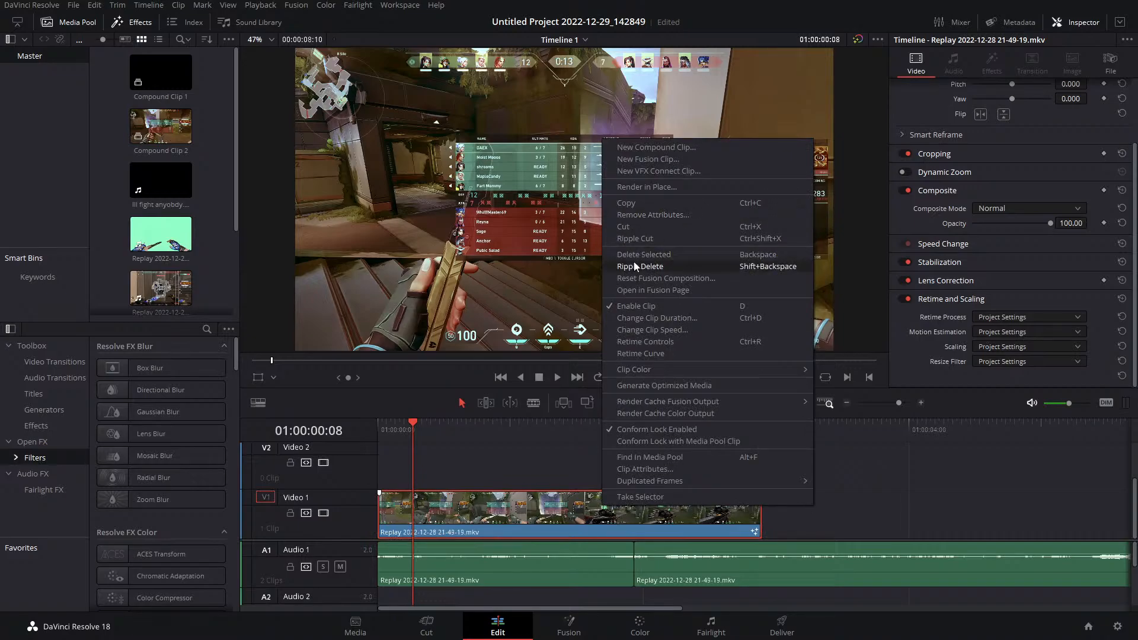
left_click(502, 483)
right_click(502, 483)
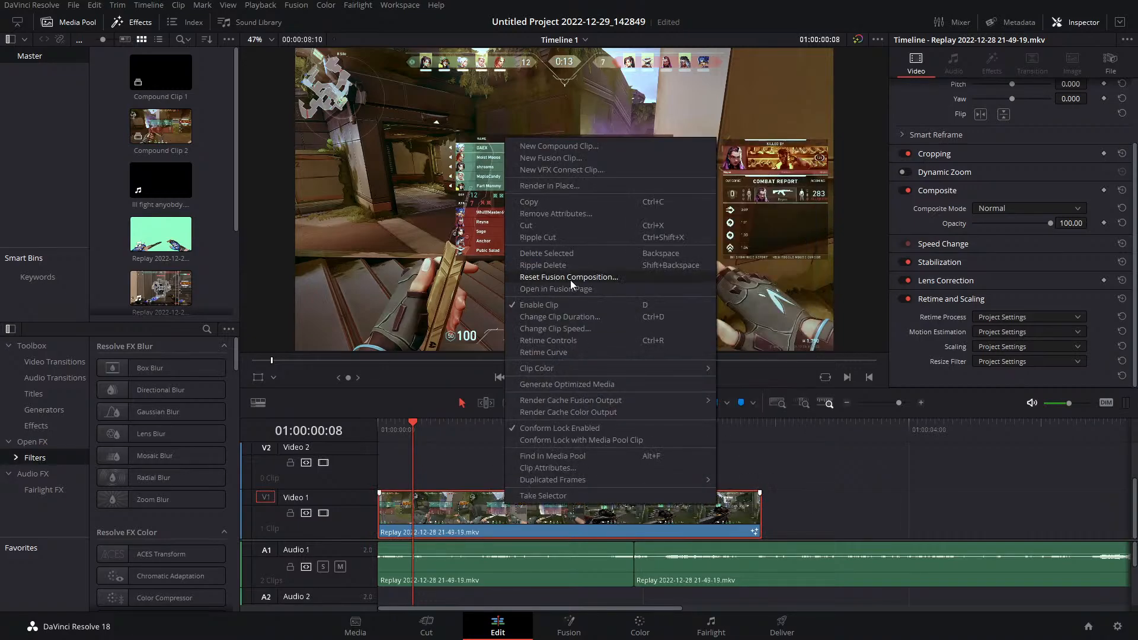
left_click(556, 158)
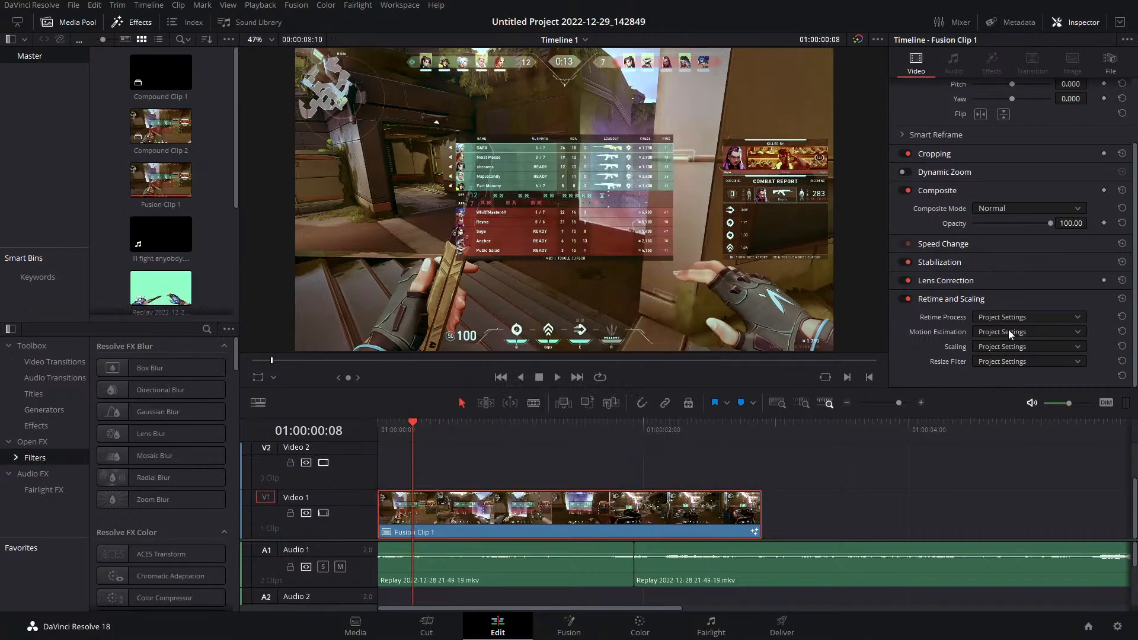
key("ctrl+z")
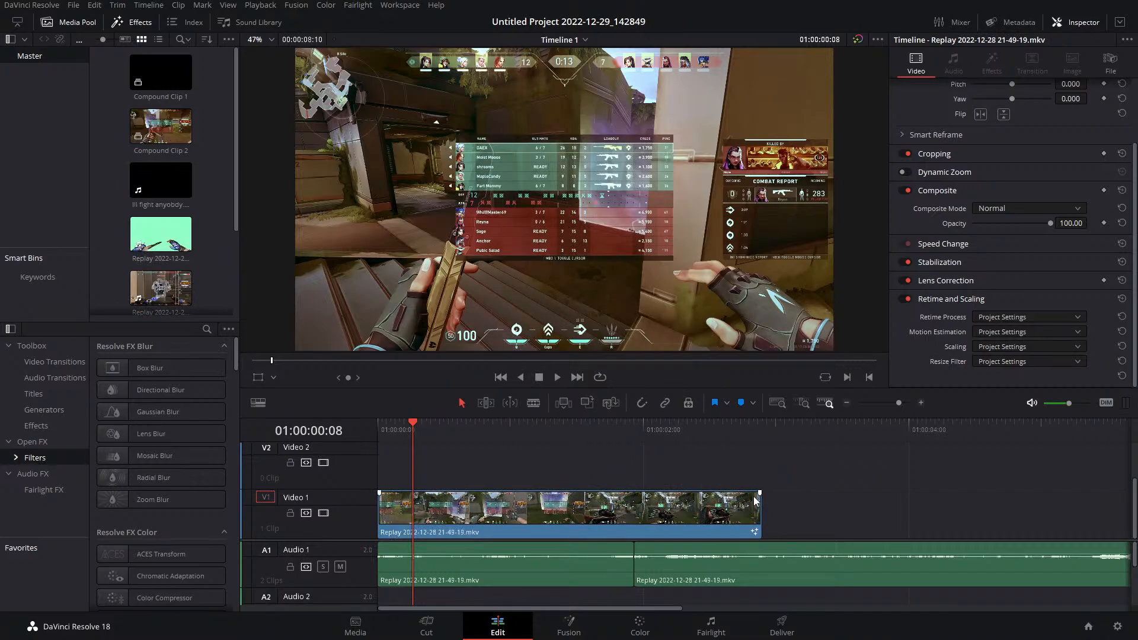
Show the retime controls on the replay video clip and stretch it to 19% speed
right_click(535, 503)
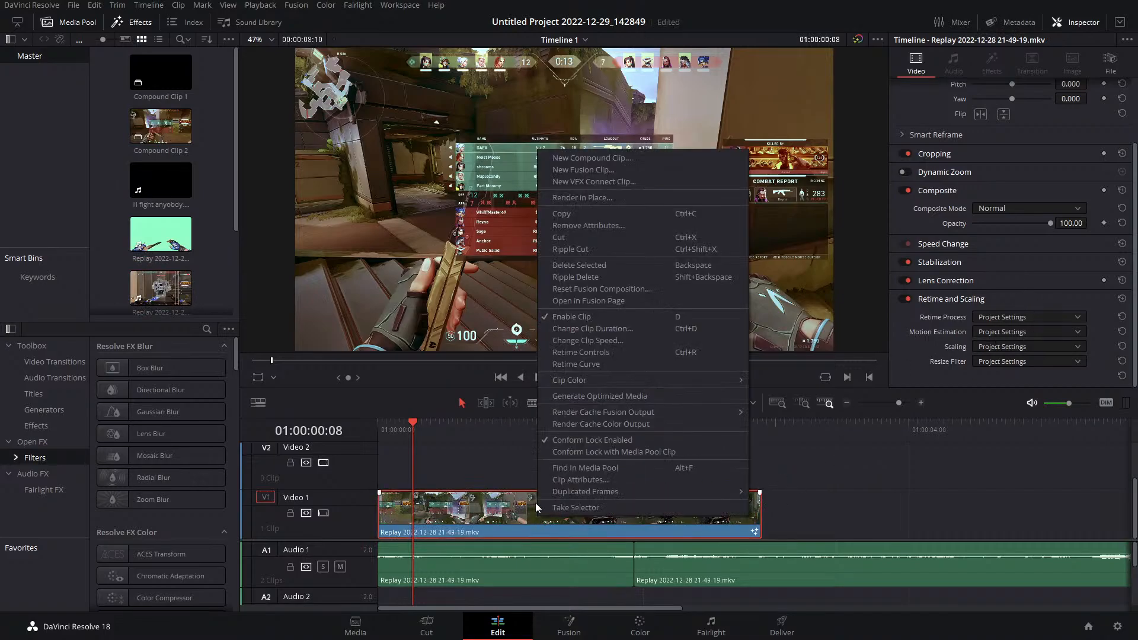
left_click(582, 357)
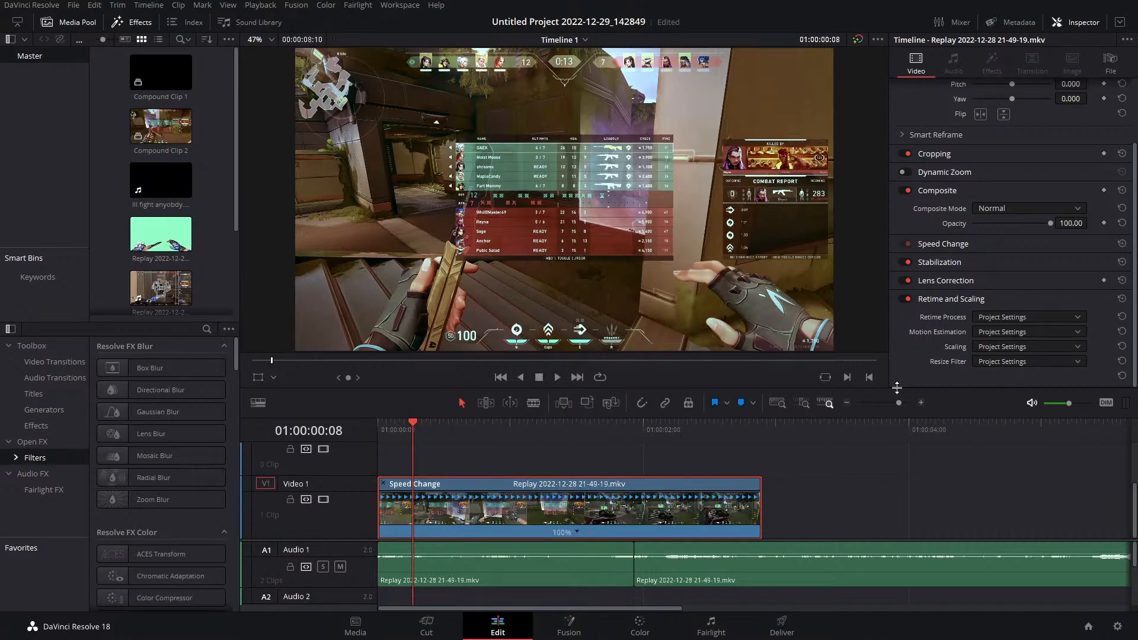
left_click_drag(898, 403, 893, 402)
left_click_drag(515, 489, 1046, 485)
Play back the 19% speed clip from the start of the timeline
left_click_drag(388, 435, 374, 435)
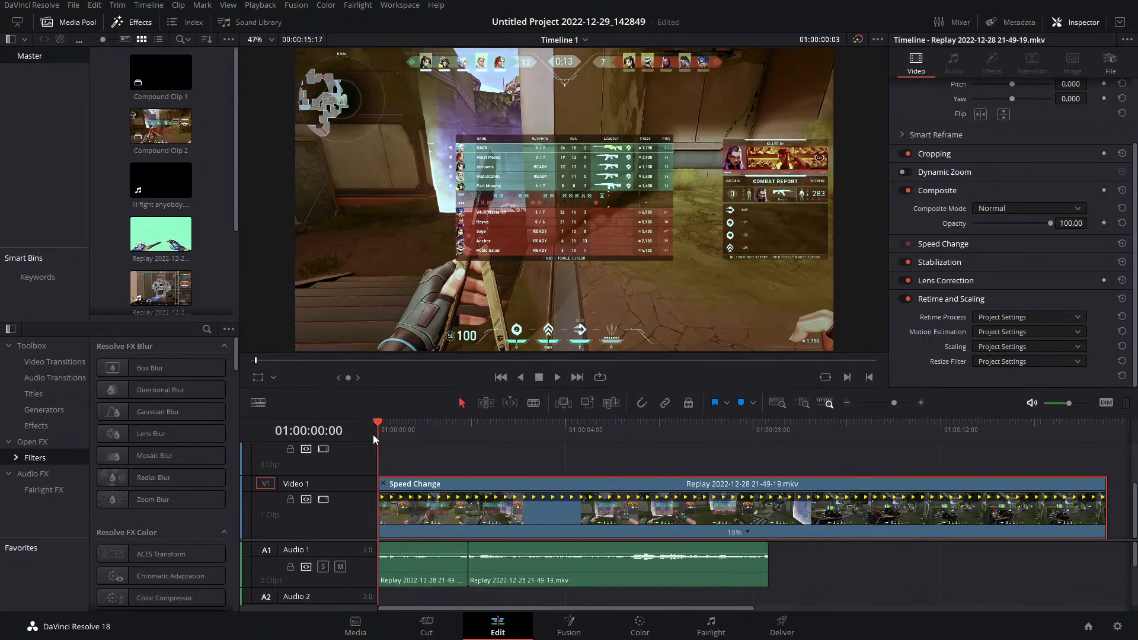
key("space")
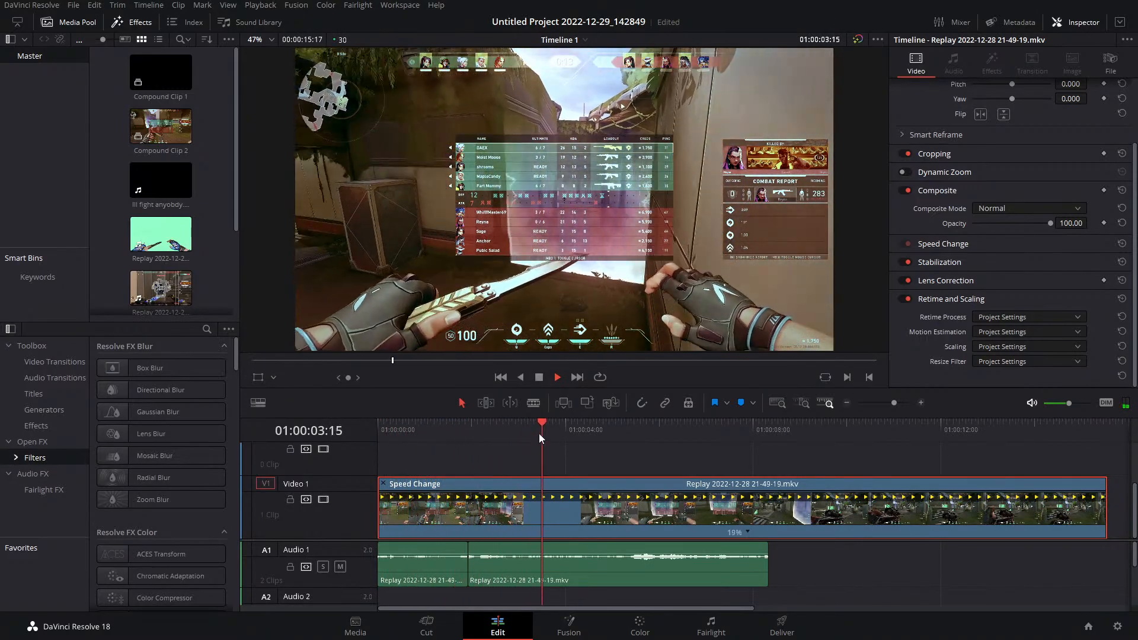
key("space")
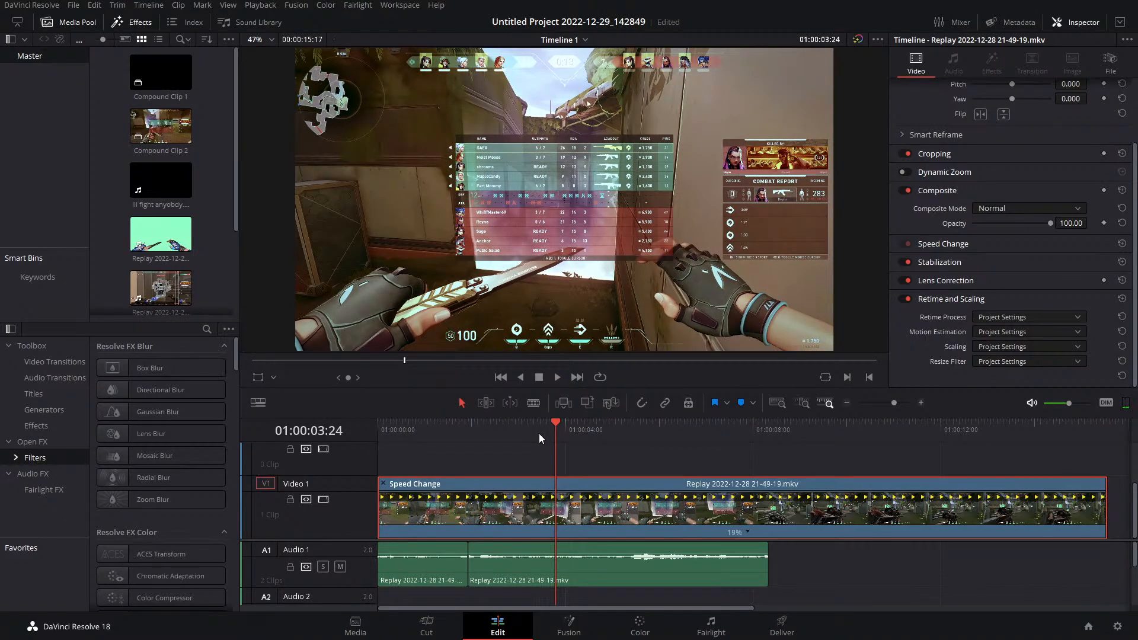
Delete both replay audio clips from Audio 1 and save the project
key("ctrl+s")
left_click(503, 573)
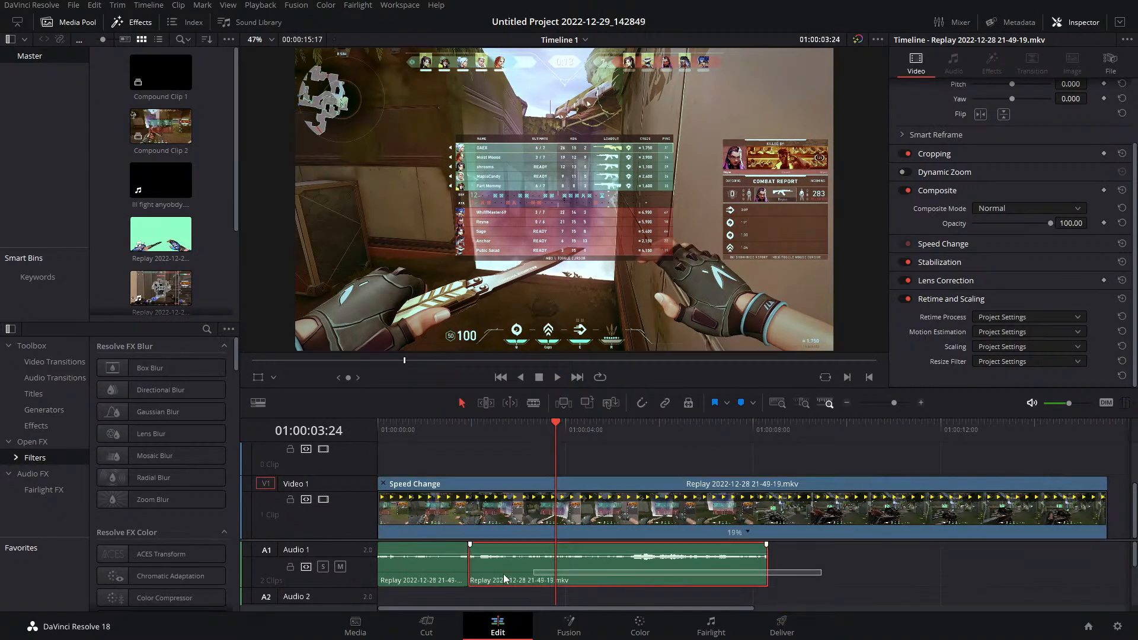
left_click(396, 575, "ctrl")
key("Delete")
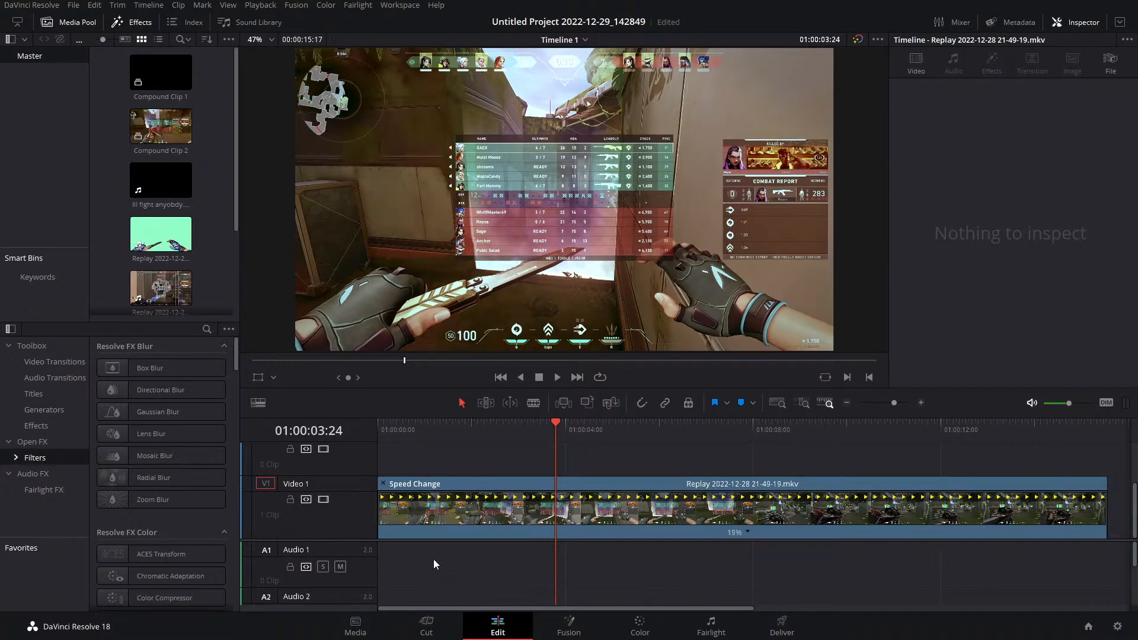
key("ctrl+s")
Play the slowed video from the beginning and fit more of the timeline into view
key("Home")
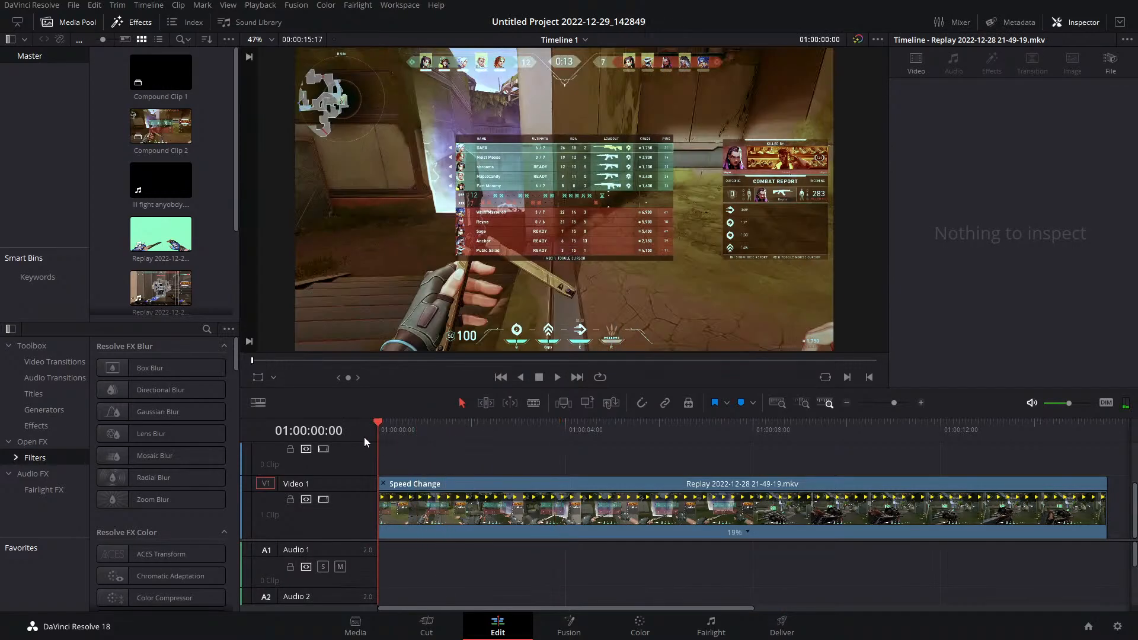
key("space")
left_click_drag(893, 403, 887, 404)
key("space")
Check the slowed replay clip's file information, including its frame rate and resolution, and return to its video settings
left_click(595, 483)
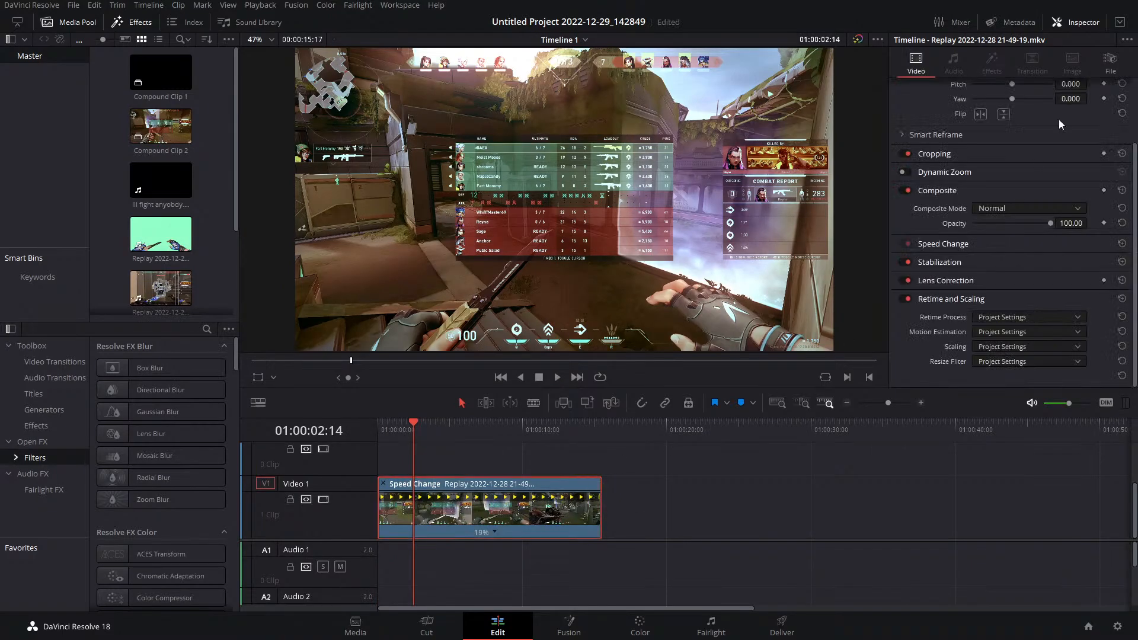
left_click(1075, 22)
left_click(1076, 22)
left_click(1110, 62)
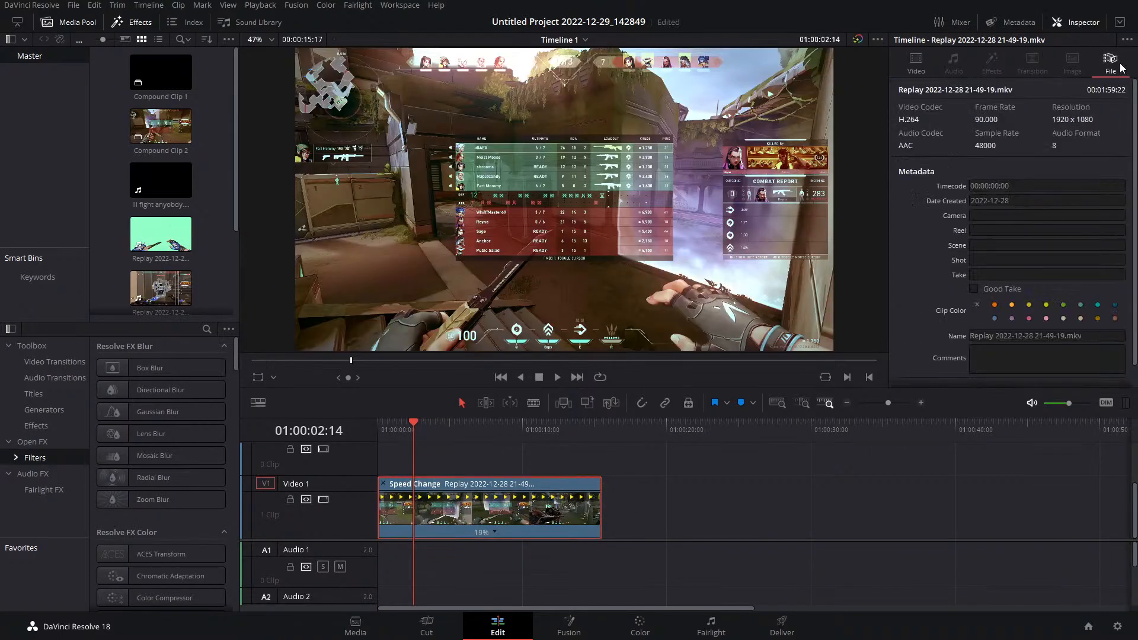
left_click(907, 67)
Stretch the replay clip further to 7% speed and play it from the start
left_click_drag(598, 489, 950, 489)
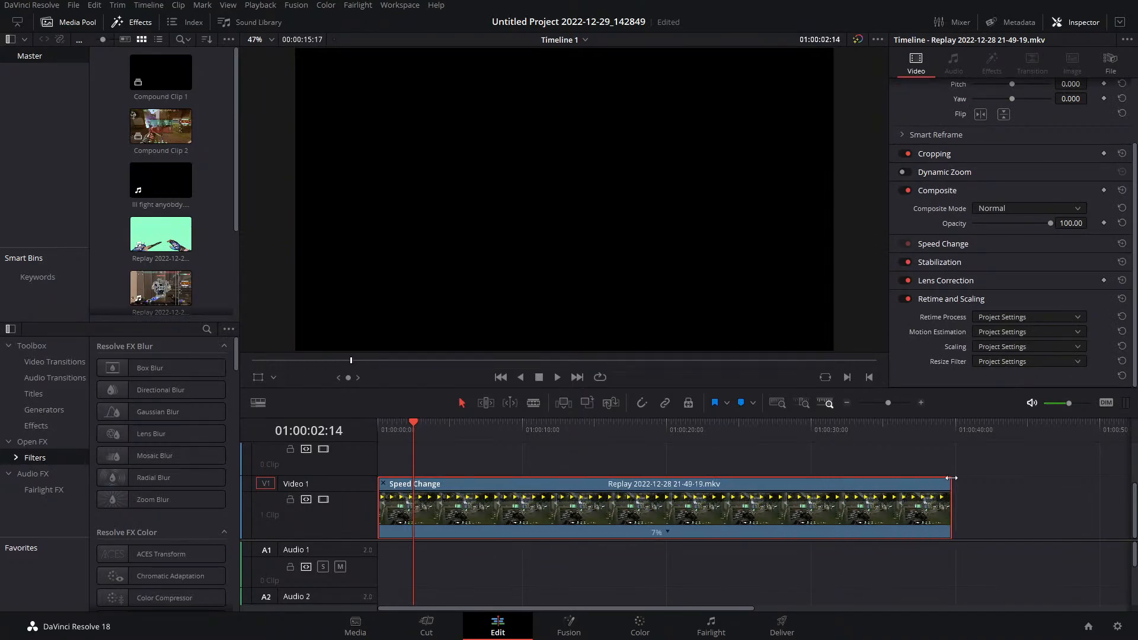
left_click_drag(407, 429, 379, 433)
key("space")
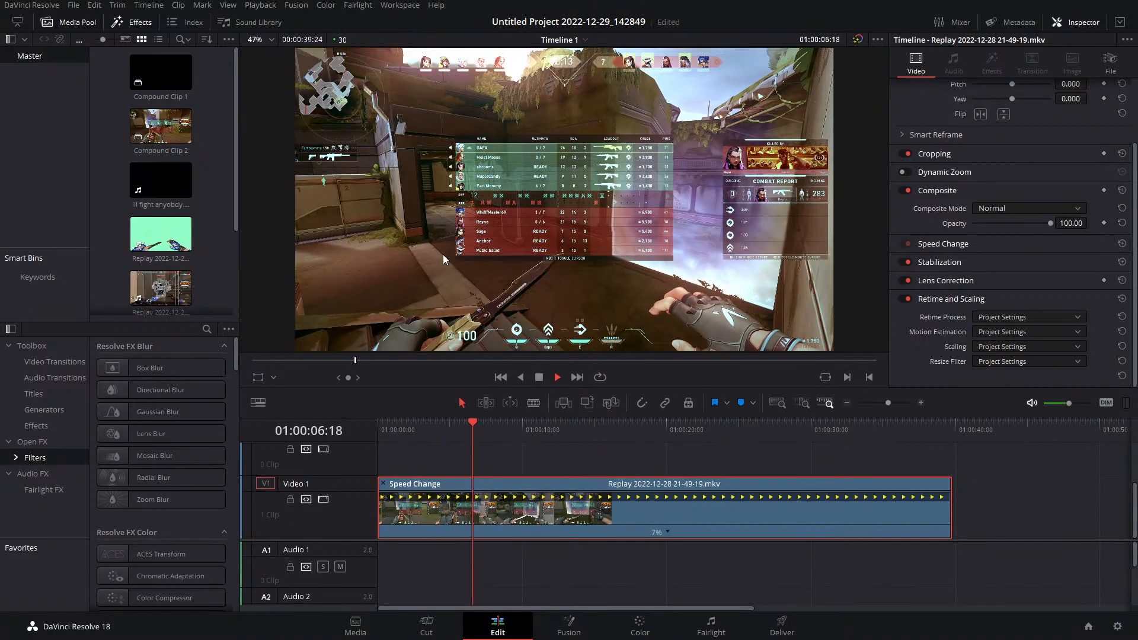
left_click_drag(496, 425, 409, 430)
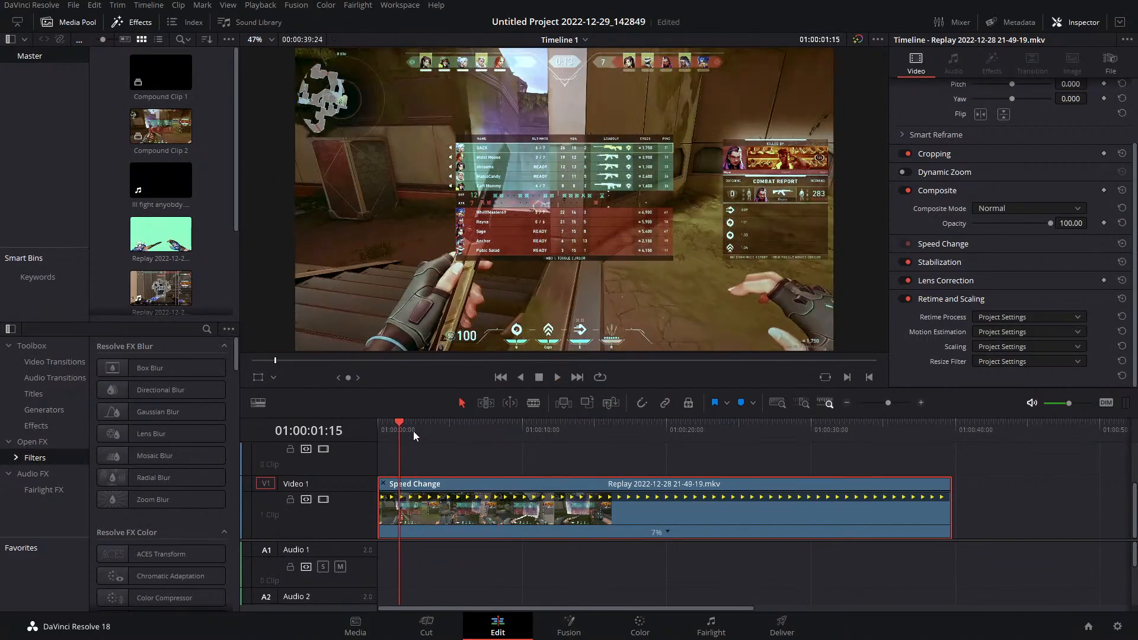
Set the clip's Retime Process to Optical Flow and replay the slowed section to review it
left_click(1004, 317)
left_click(997, 372)
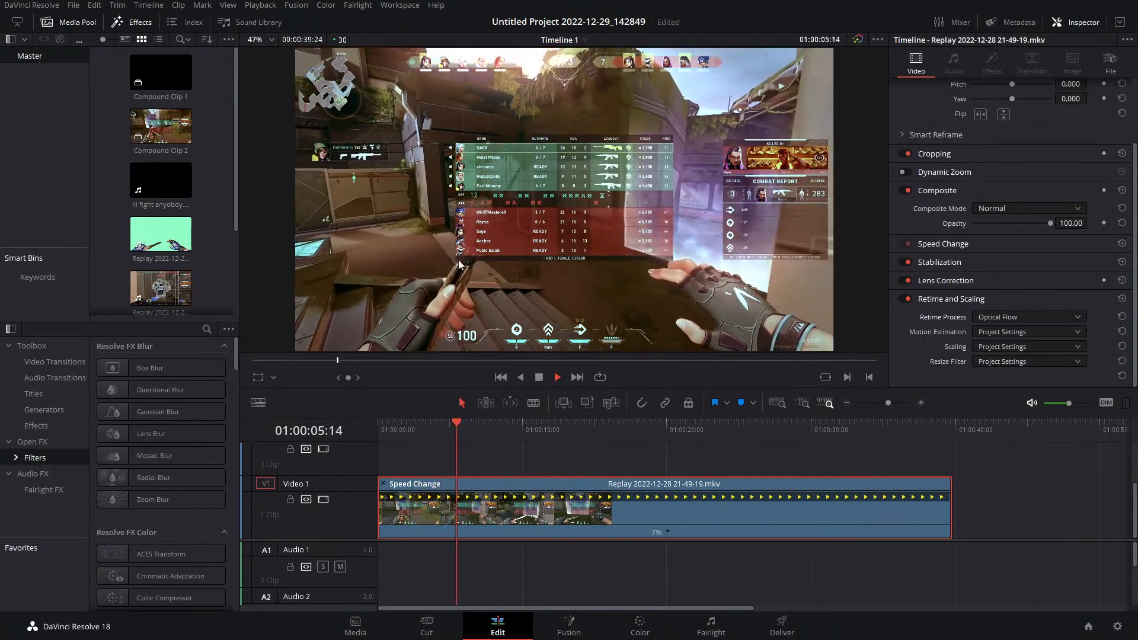
left_click(438, 425)
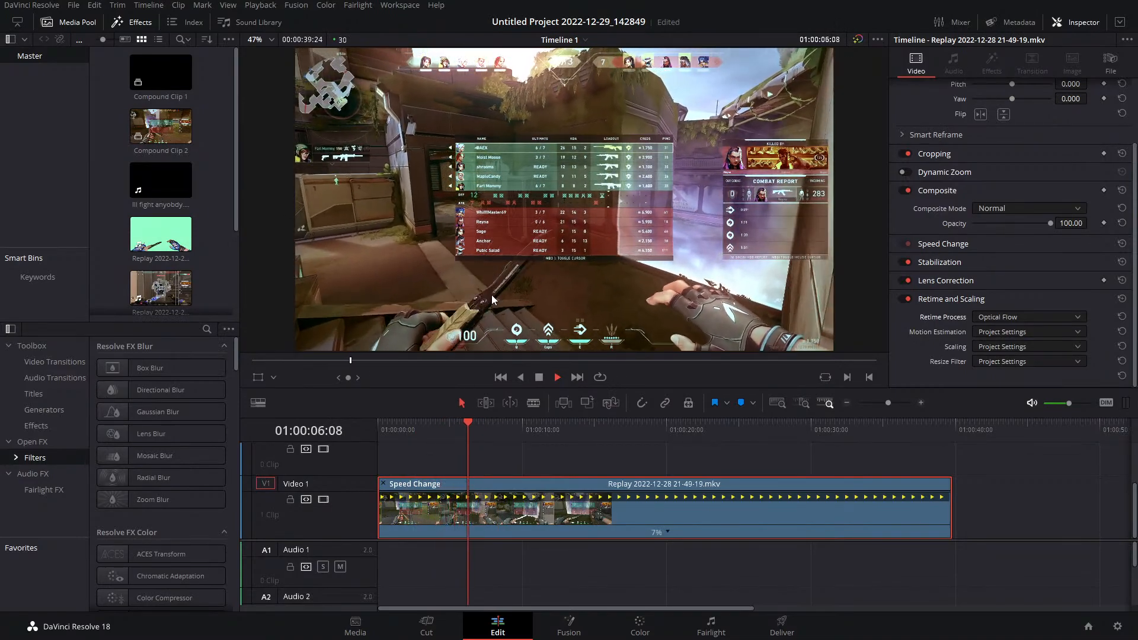
left_click(453, 423)
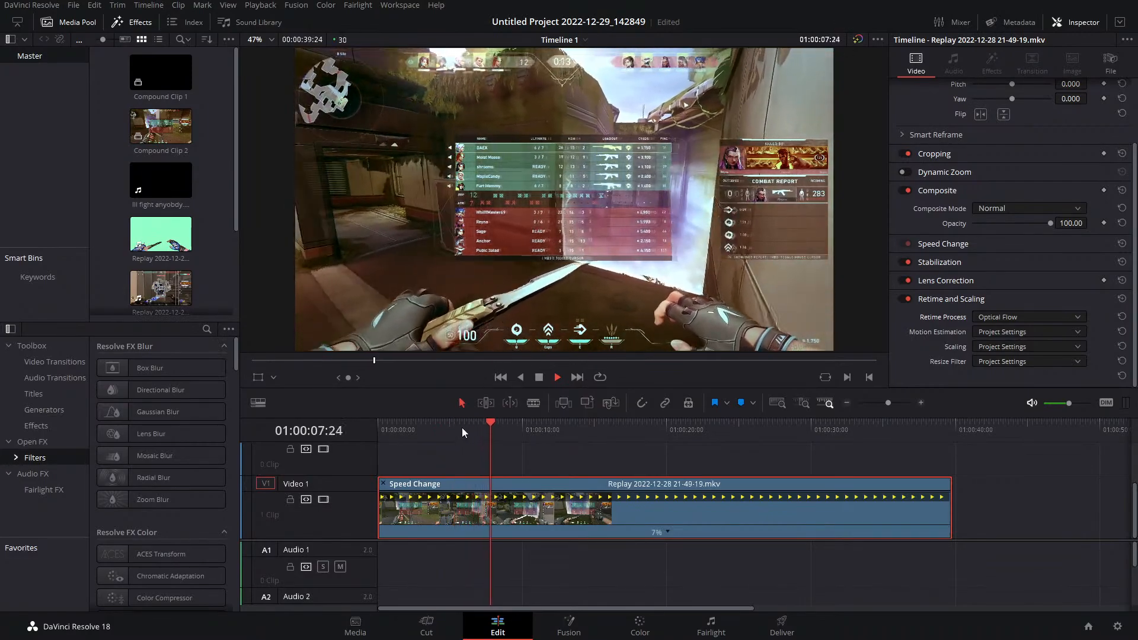
left_click(461, 428)
key("space")
Set the clip's Motion Estimation to Enhanced Better and play back the slowed section
left_click(1014, 333)
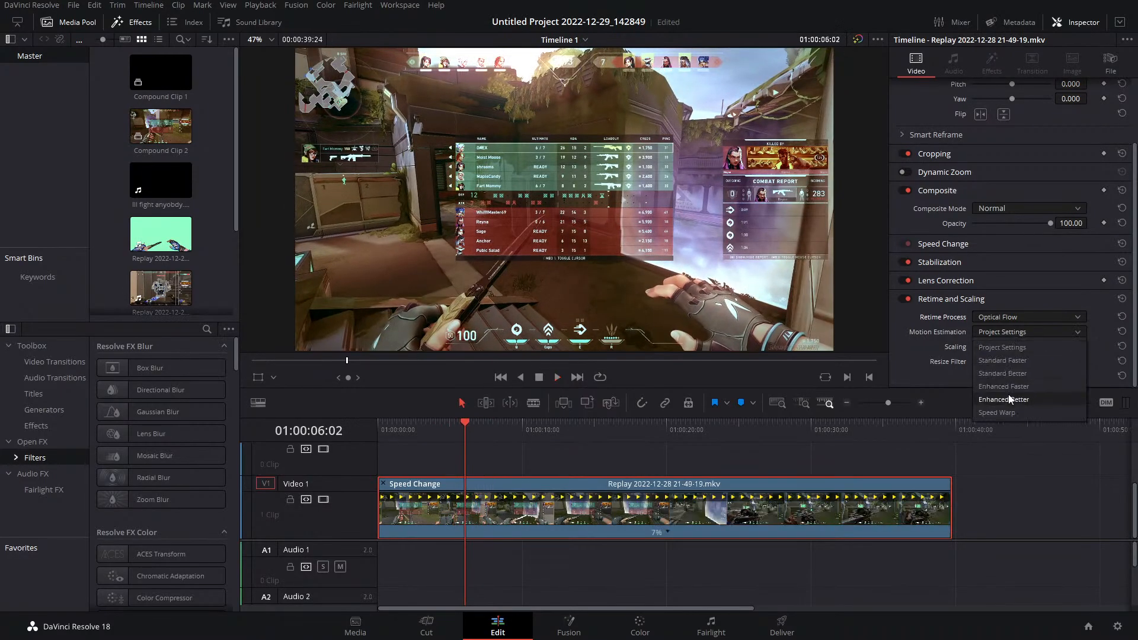
left_click(1007, 399)
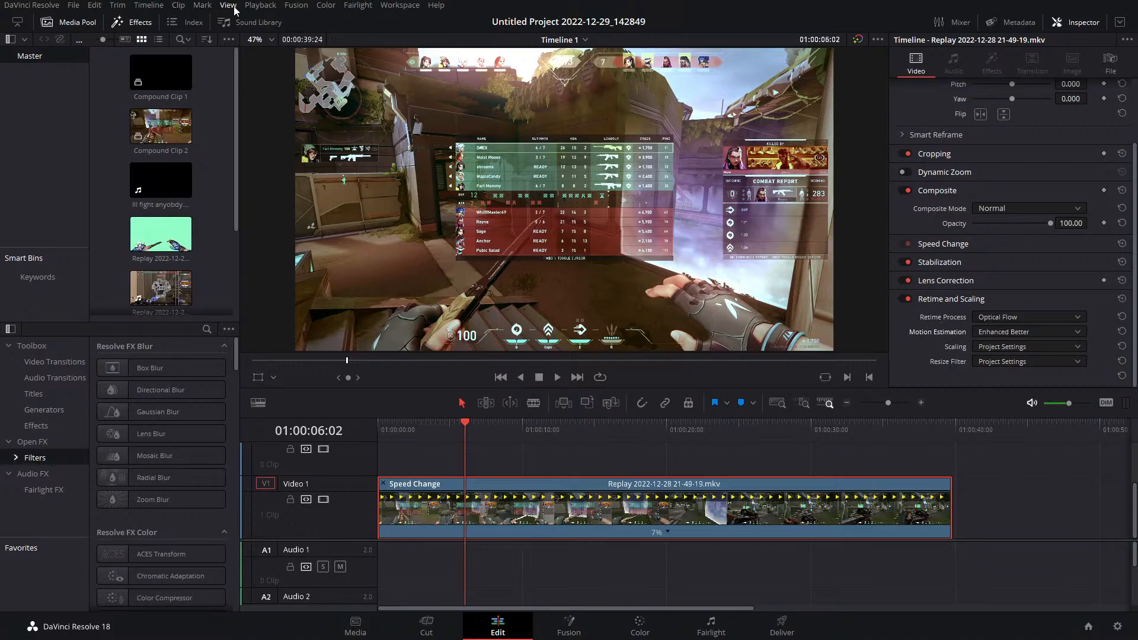
left_click(261, 6)
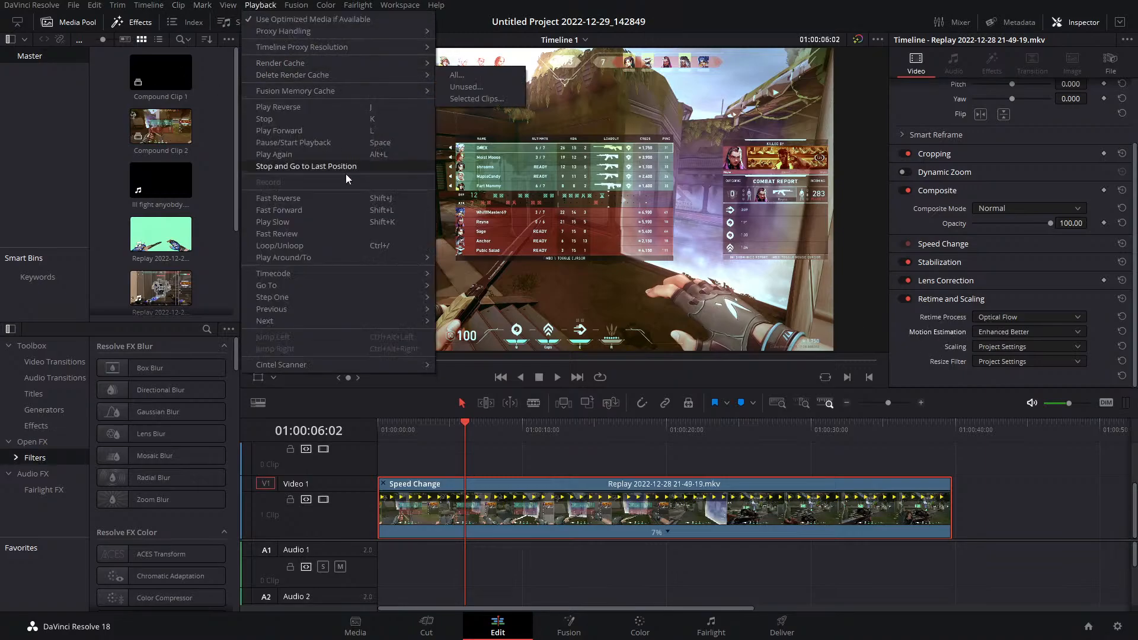
left_click(419, 424)
key("space")
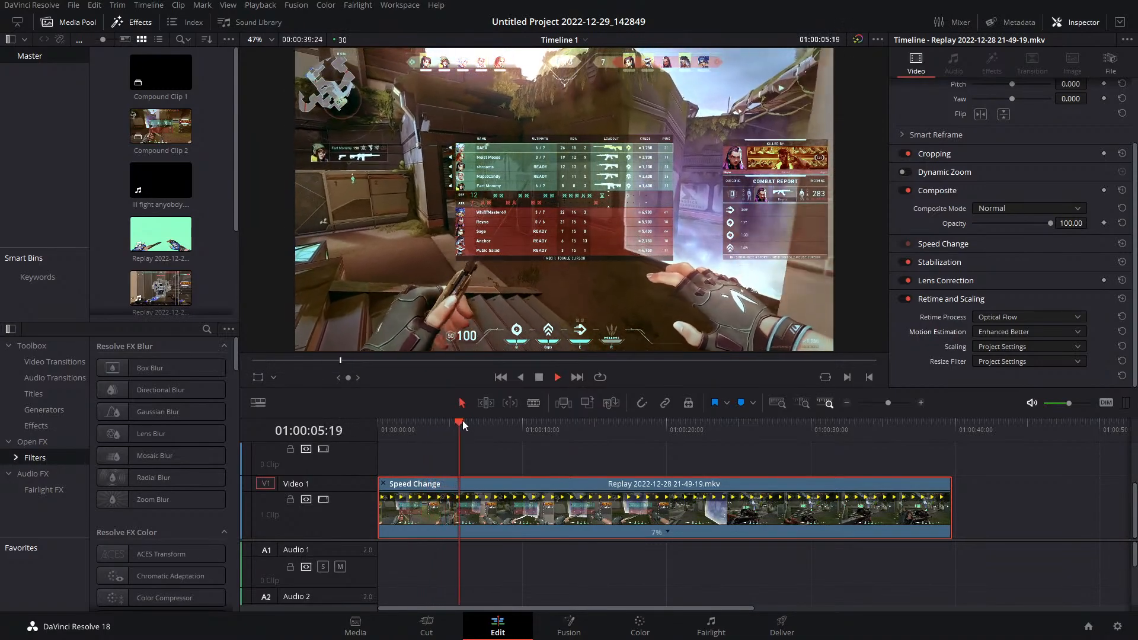
Finish reviewing the slowed section and set the replay clip's Motion Estimation to Speed Warp
left_click(463, 426)
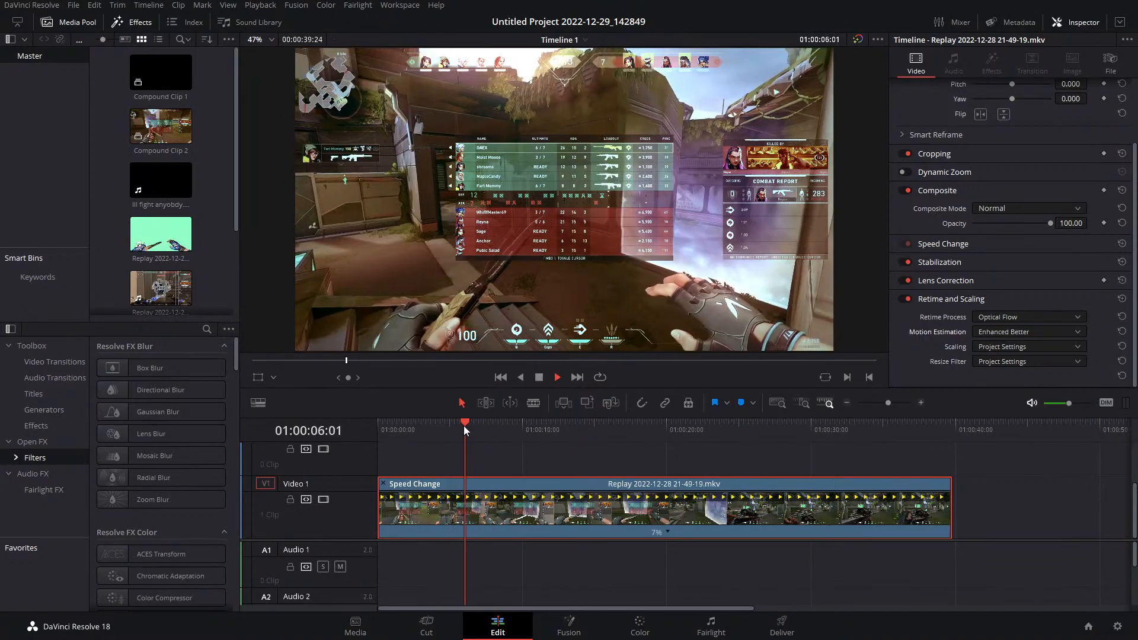
key("space")
left_click(1062, 332)
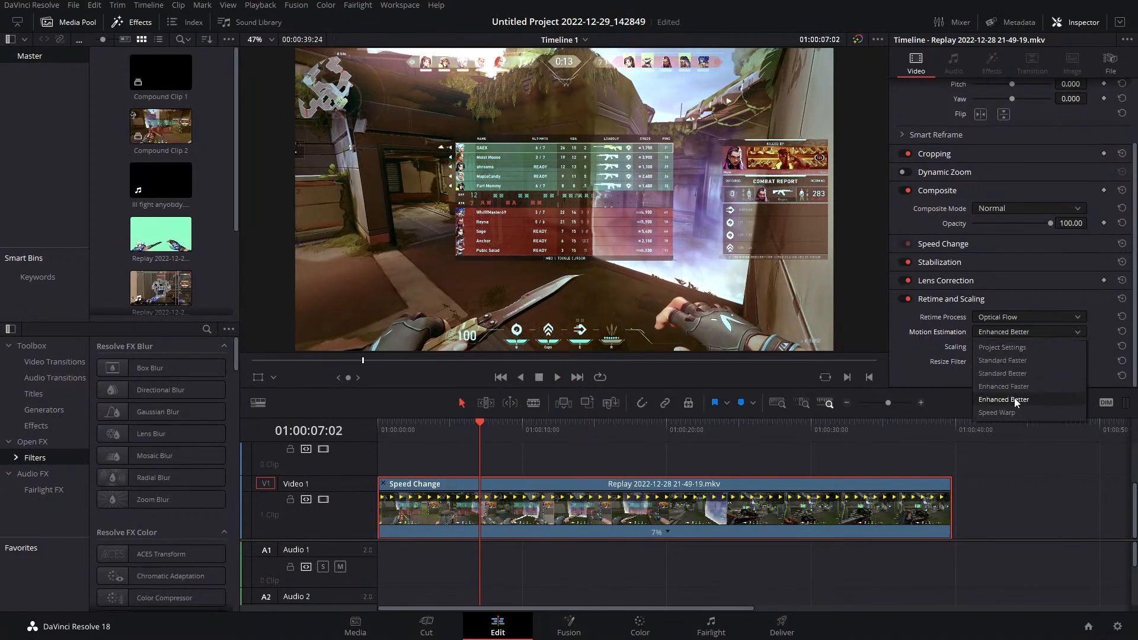
left_click(1012, 407)
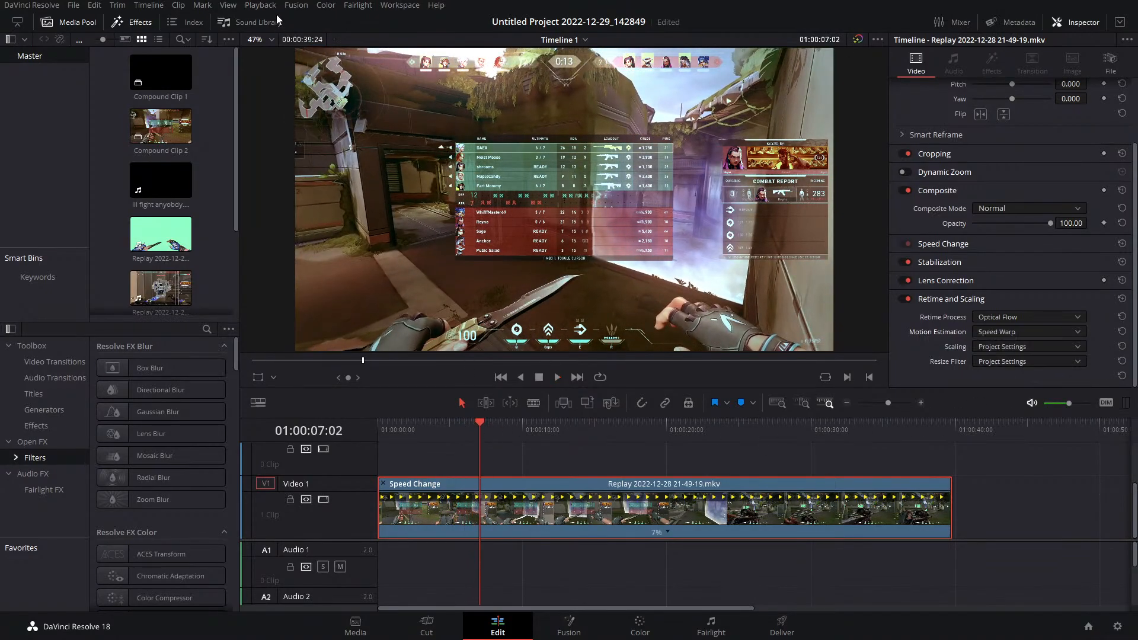
Set the timeline's Render Cache mode to Smart
left_click(264, 6)
mouse_move(298, 67)
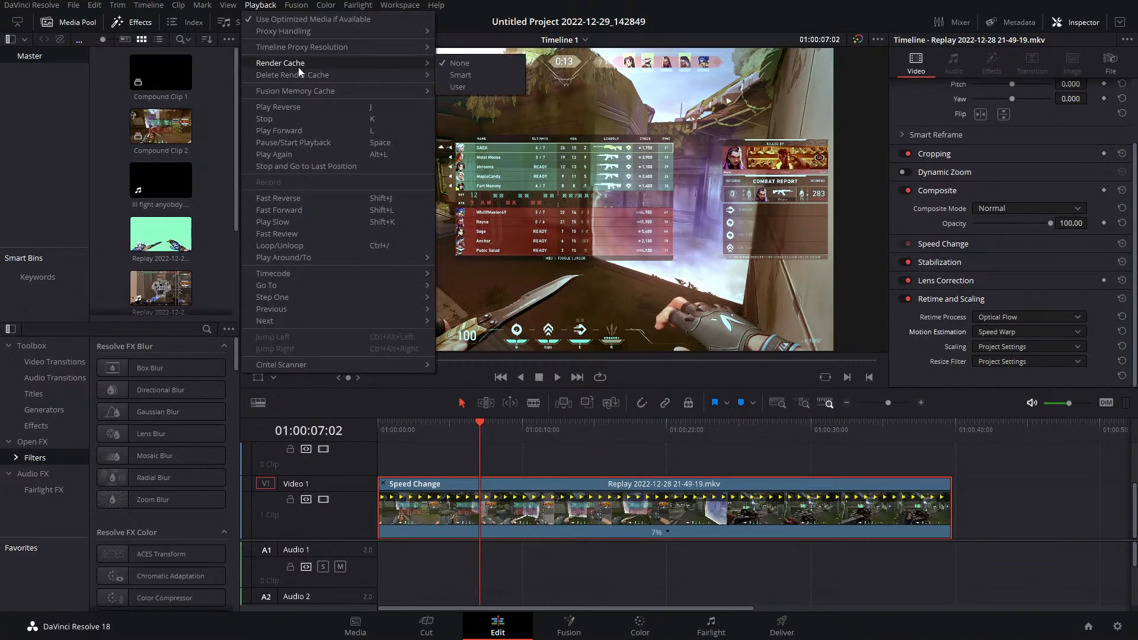
left_click(452, 74)
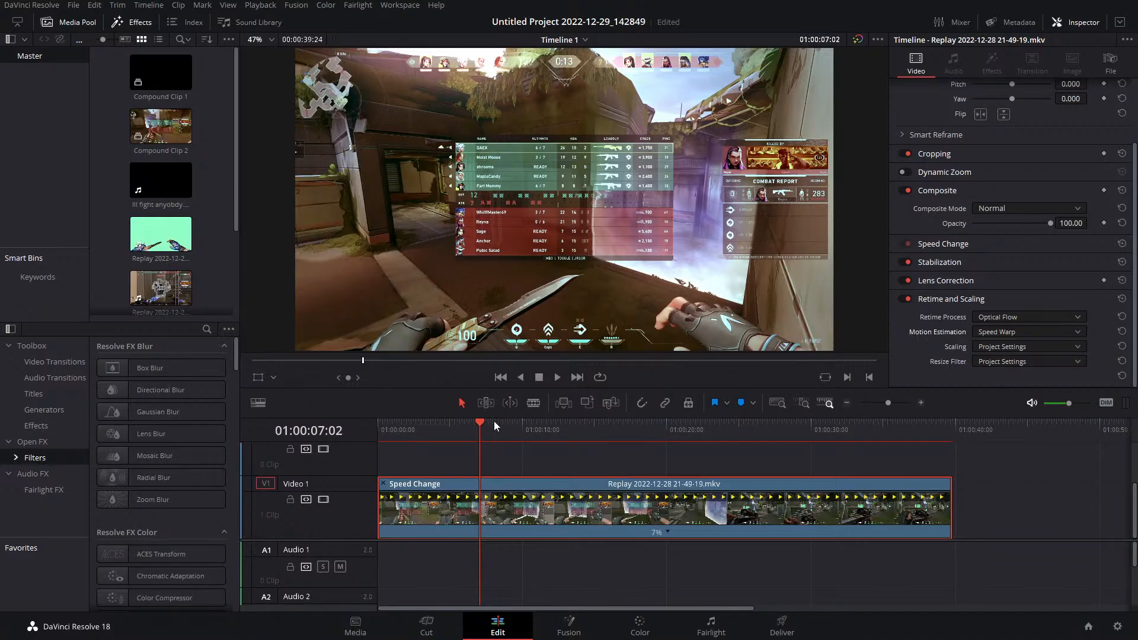
Play and scrub the slowed section around the six-second mark with Speed Warp, and restart playback from the beginning
left_click_drag(464, 429, 460, 429)
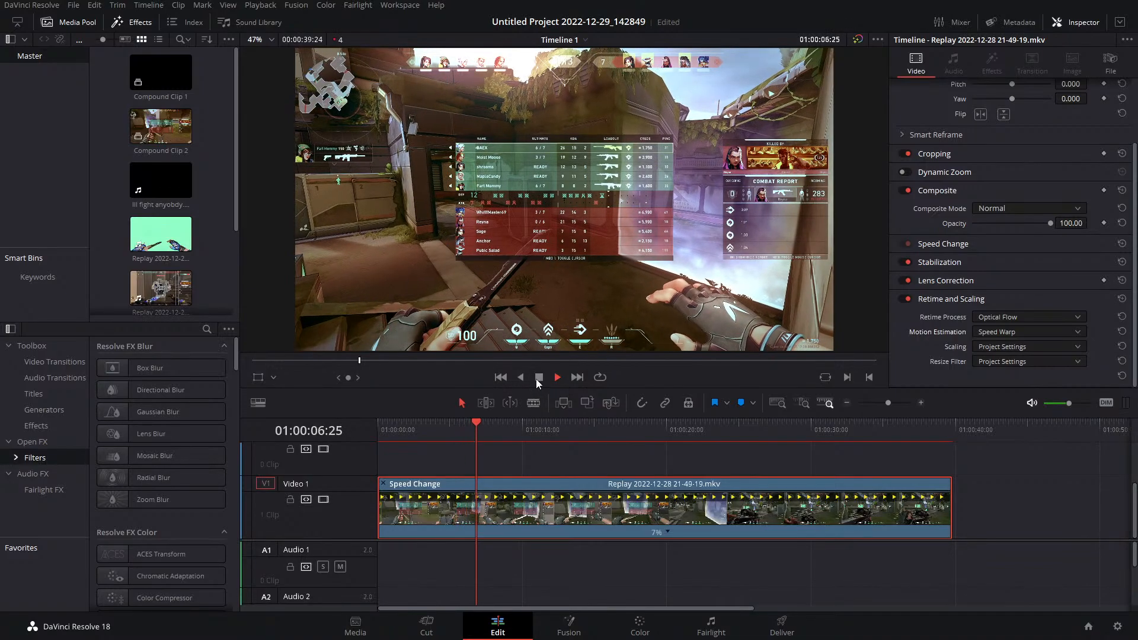
left_click(536, 379)
left_click(463, 428)
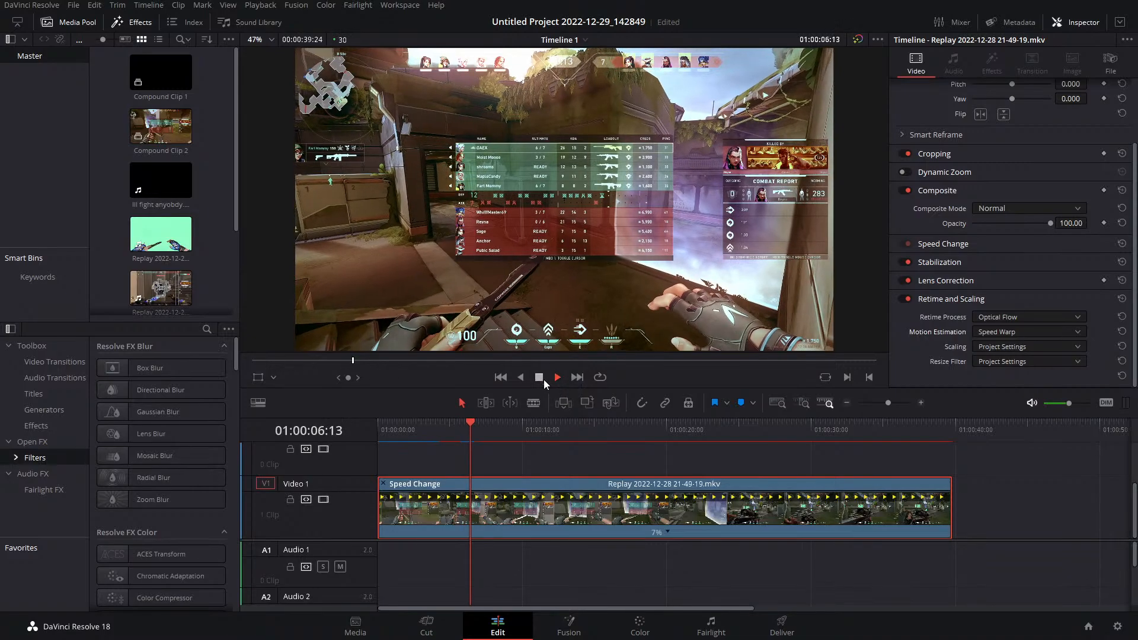
left_click(478, 426)
left_click_drag(477, 427, 463, 426)
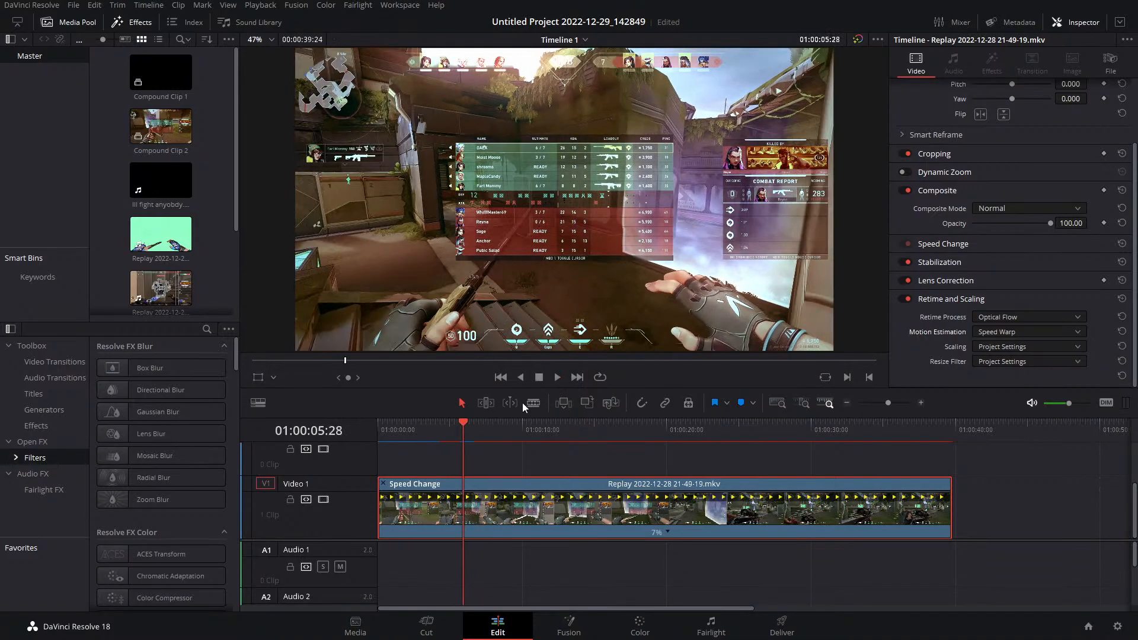
left_click(380, 426)
left_click(557, 376)
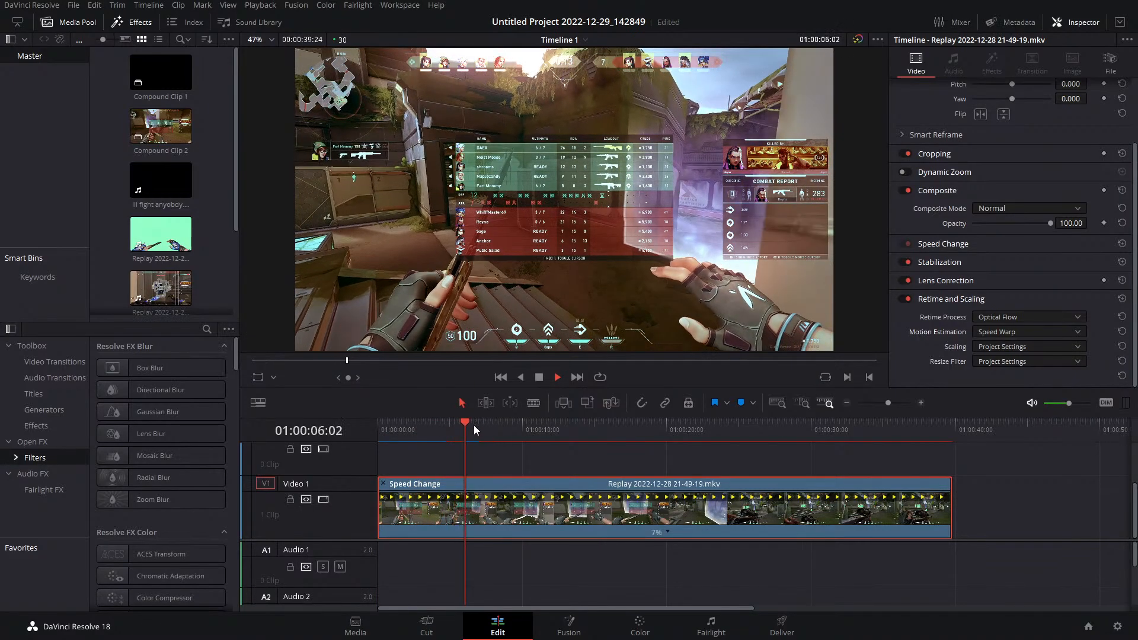
Replay the Speed Warp section repeatedly between about five and seven seconds to examine the motion smoothness and artifacts
left_click(468, 427)
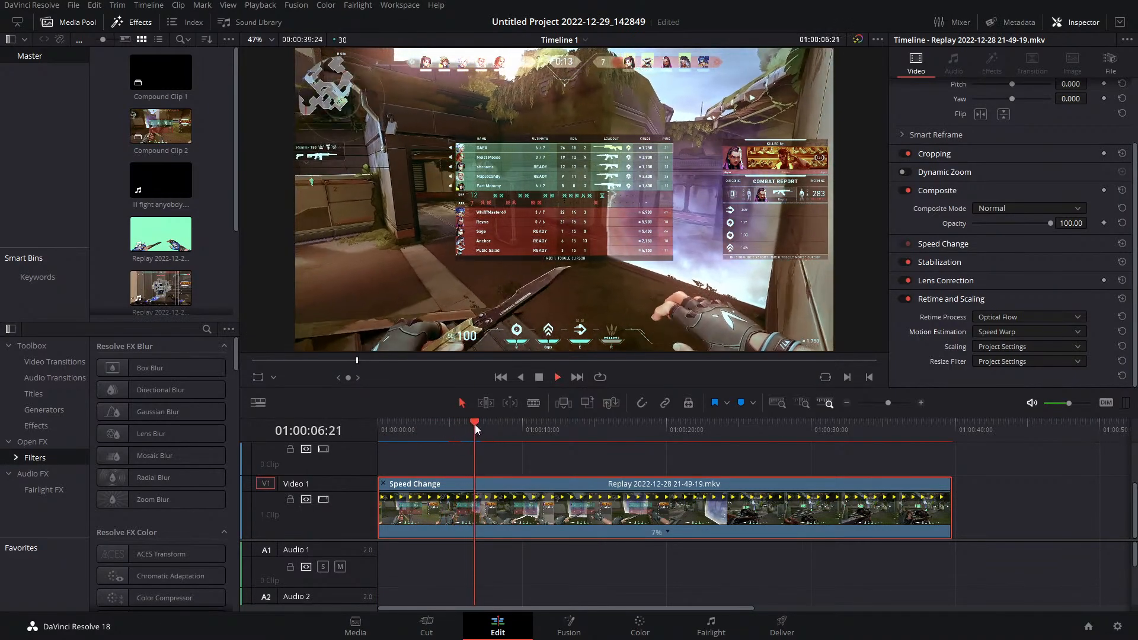
left_click(468, 428)
left_click(465, 427)
left_click(464, 428)
left_click(465, 429)
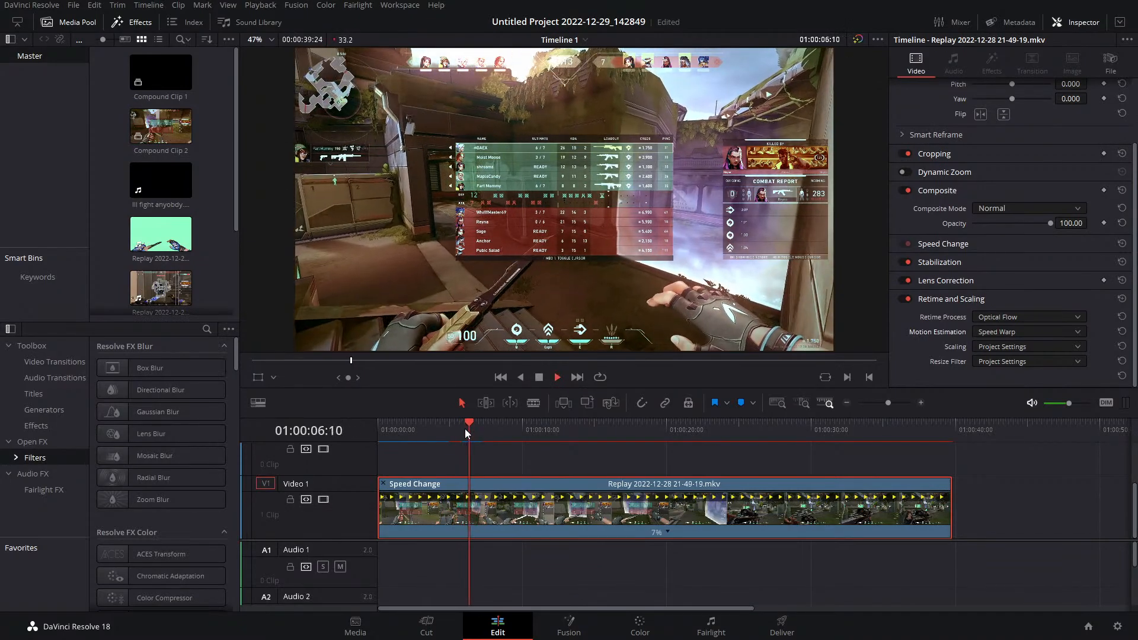
left_click(464, 428)
left_click(465, 429)
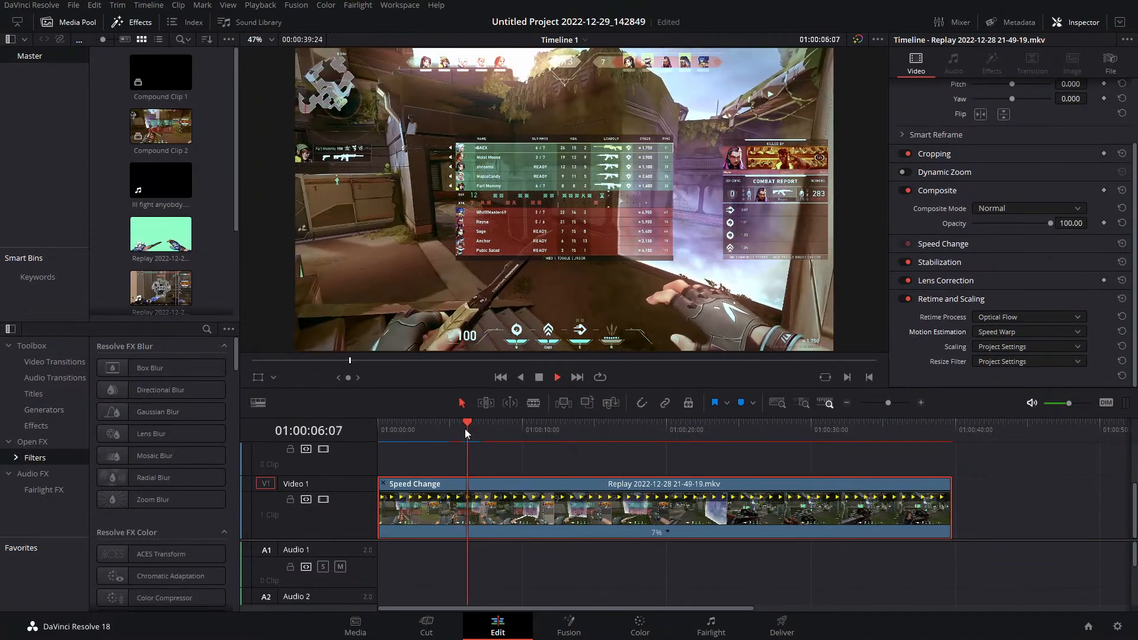
left_click(465, 428)
left_click(465, 429)
left_click_drag(465, 429, 449, 432)
left_click(465, 427)
key("space")
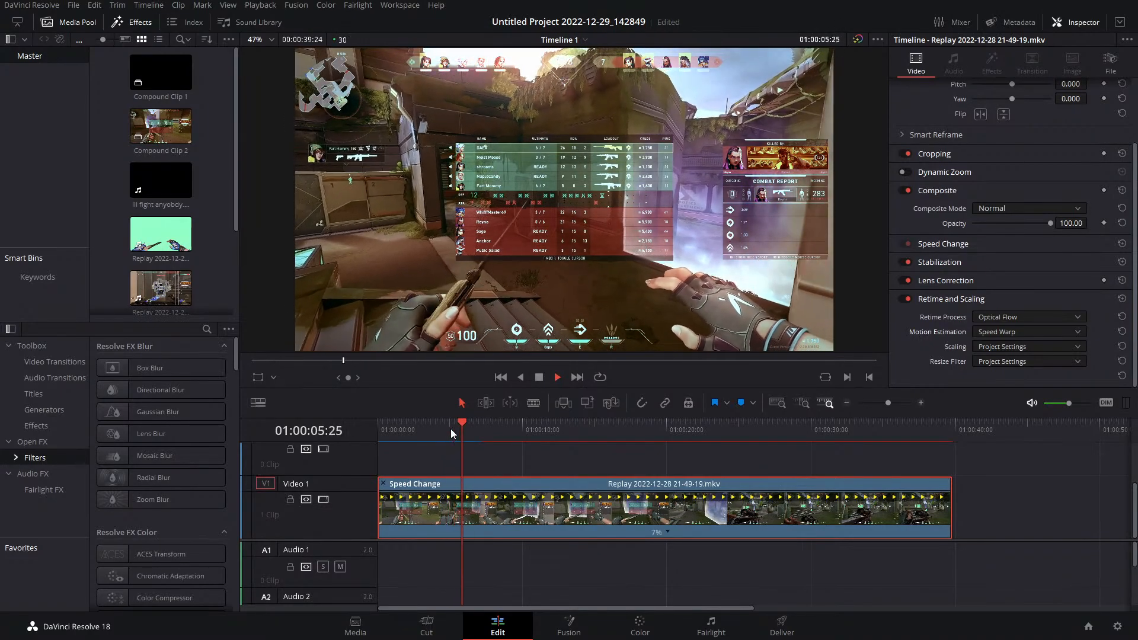
left_click(451, 429)
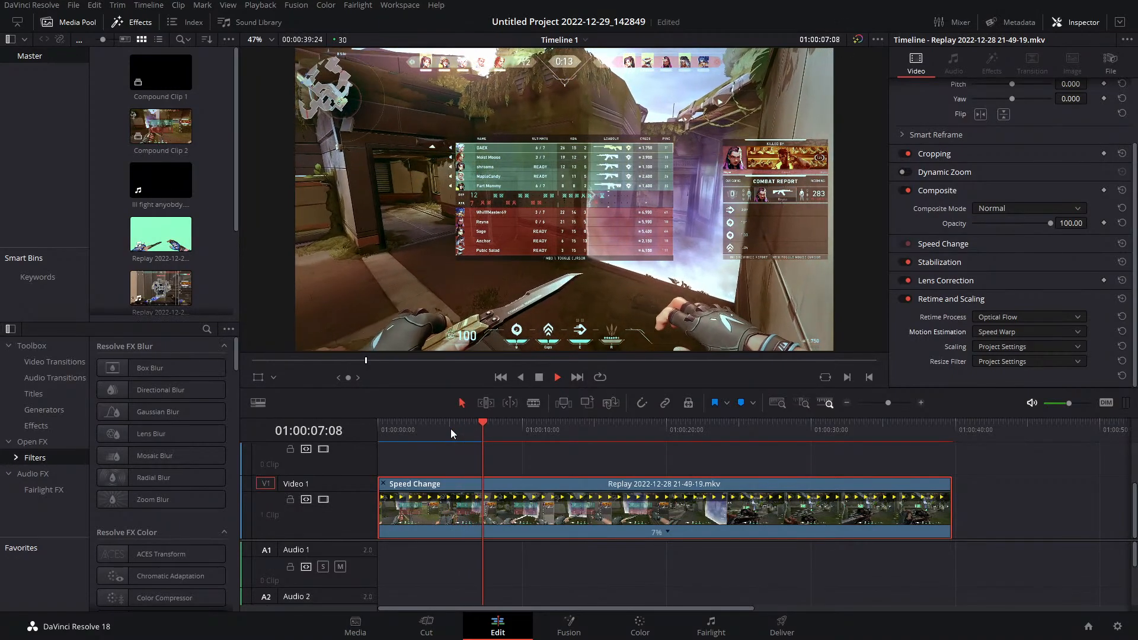
left_click(450, 428)
left_click(450, 428)
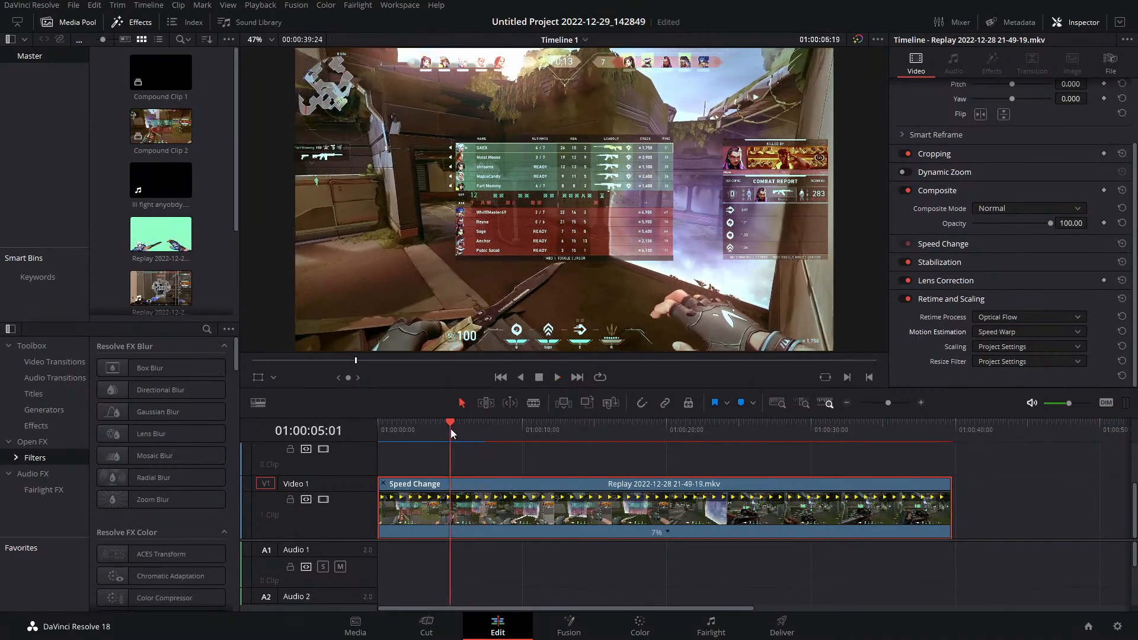
left_click(451, 428)
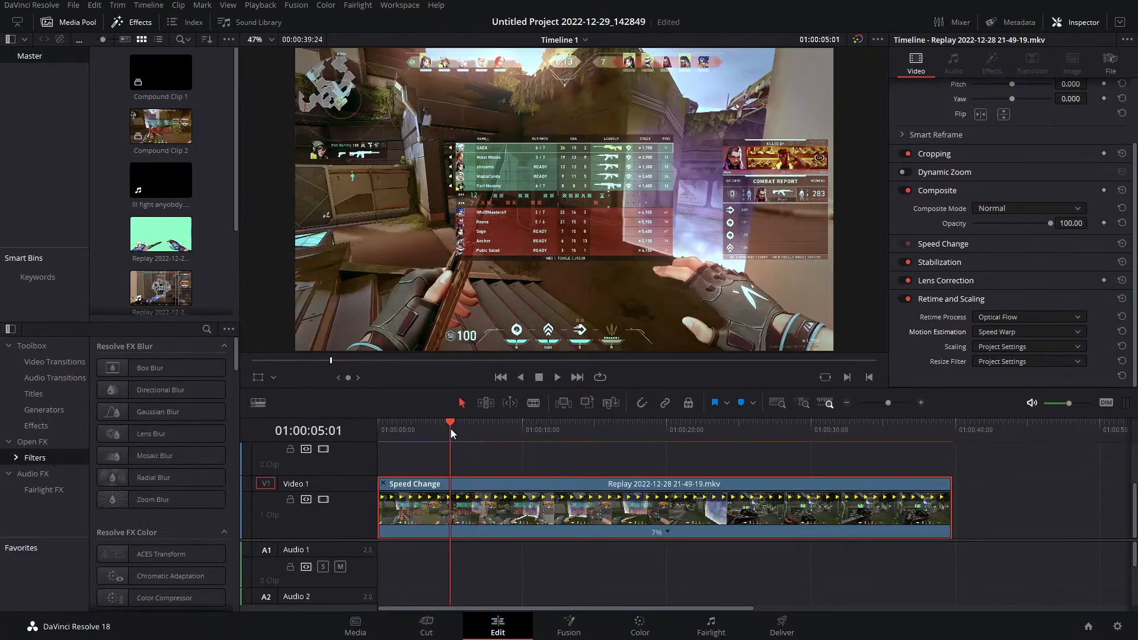
left_click(539, 378)
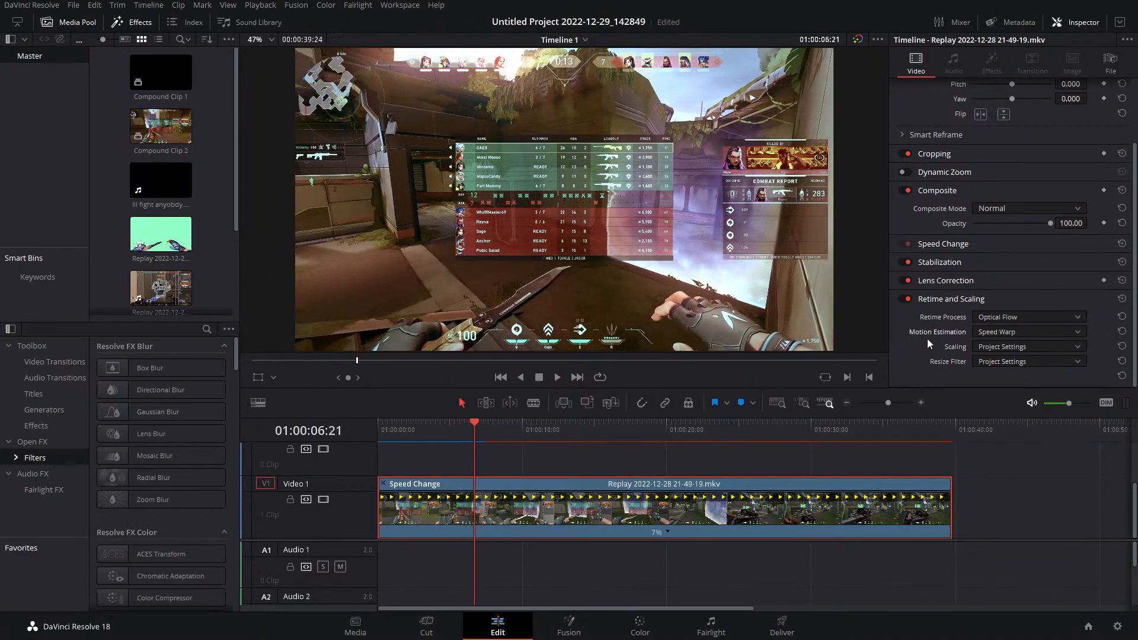
Return Motion Estimation to Project Settings, replay the slowed section for comparison, and reset the Retime Process to Project Settings
left_click(1058, 333)
left_click(465, 424)
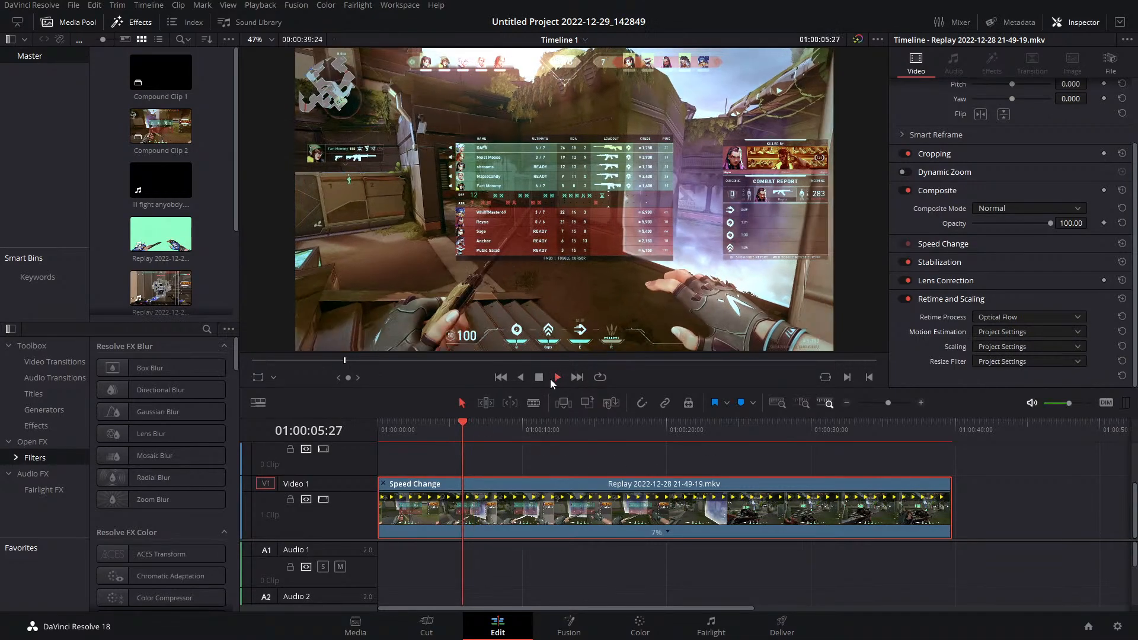
left_click(463, 426)
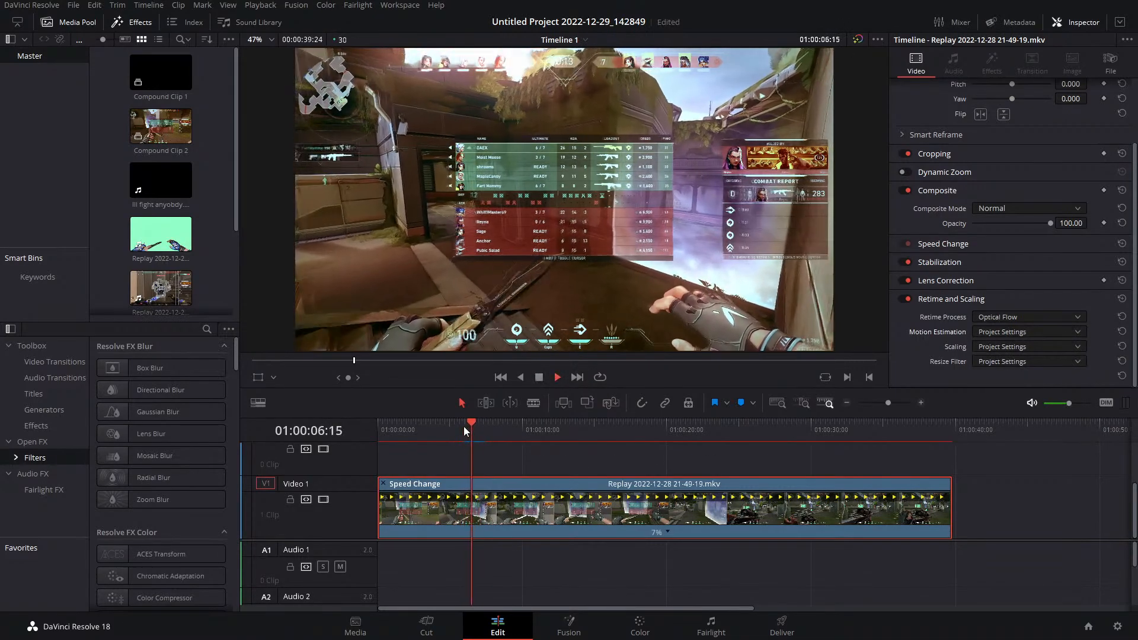
left_click(464, 426)
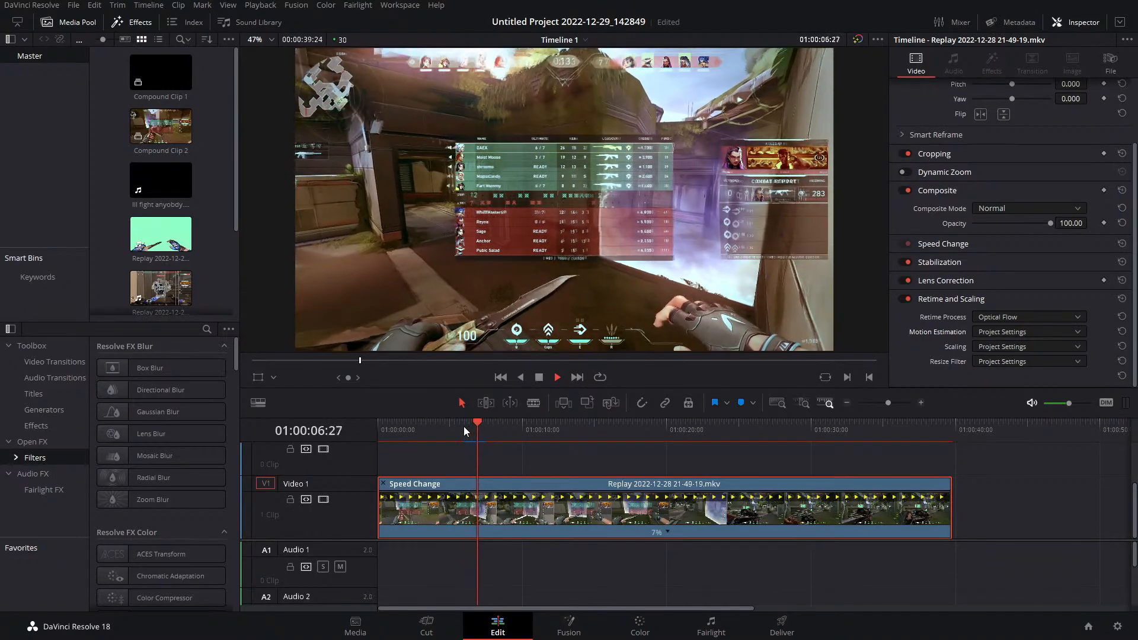
left_click(463, 425)
left_click(540, 378)
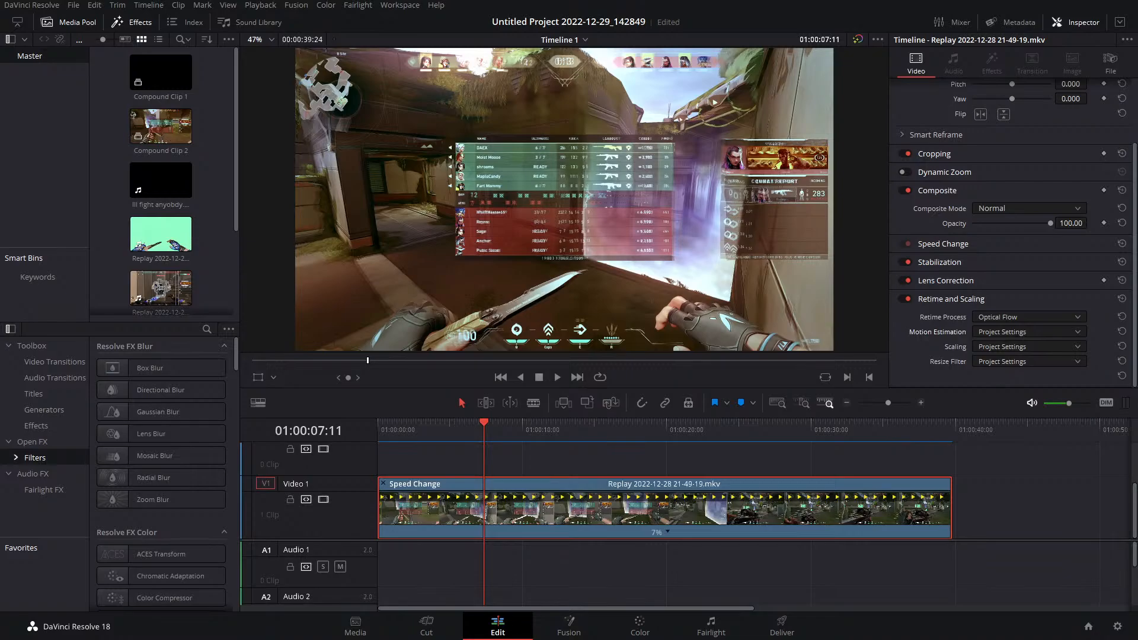
left_click(1121, 317)
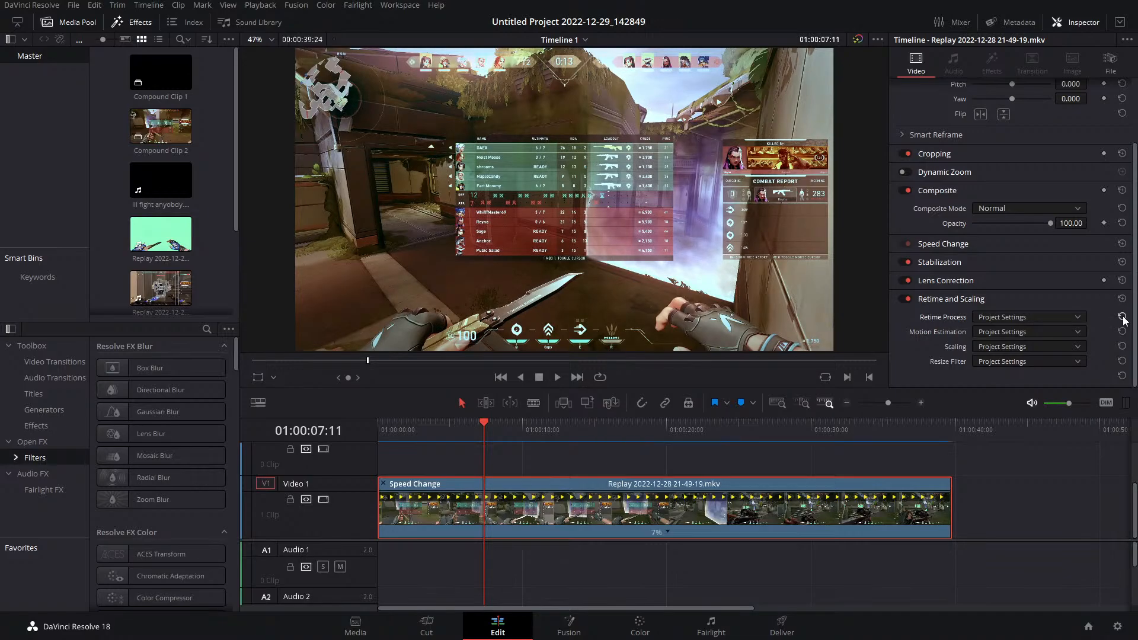
Reset all grades and nodes of the replay clip on the Color page and hide the stills gallery
left_click(638, 623)
right_click(844, 198)
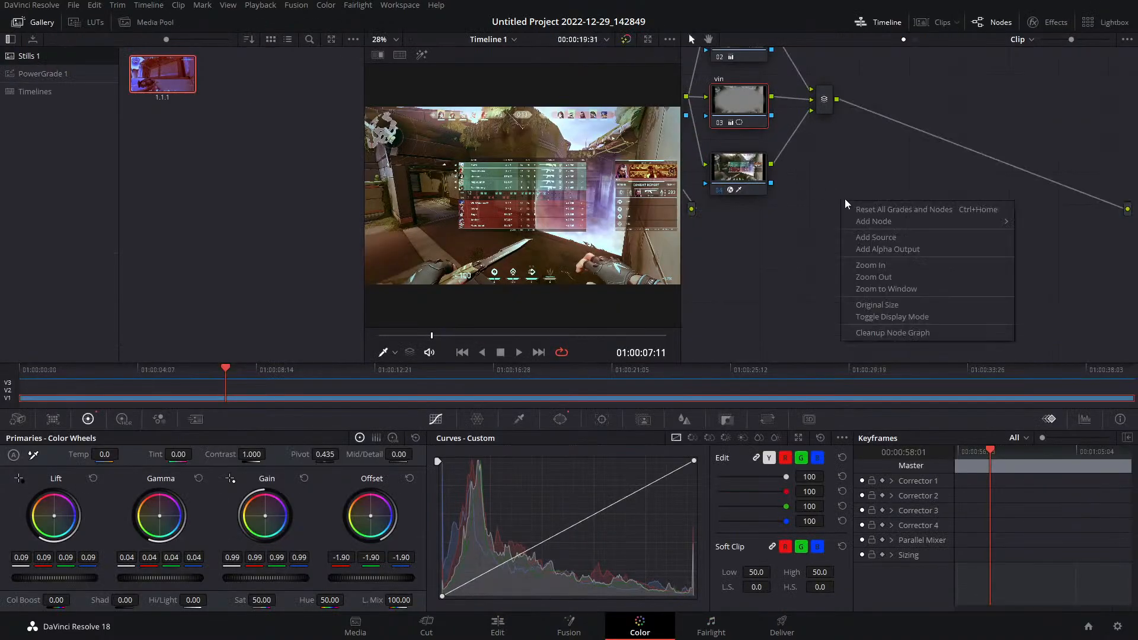
left_click(875, 210)
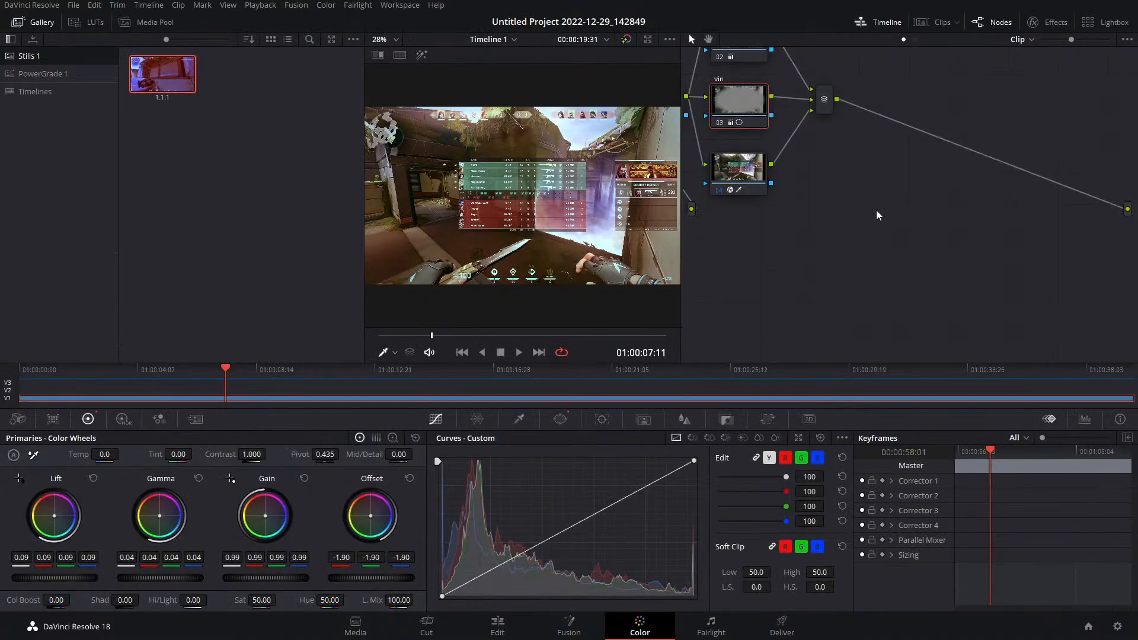
left_click(32, 24)
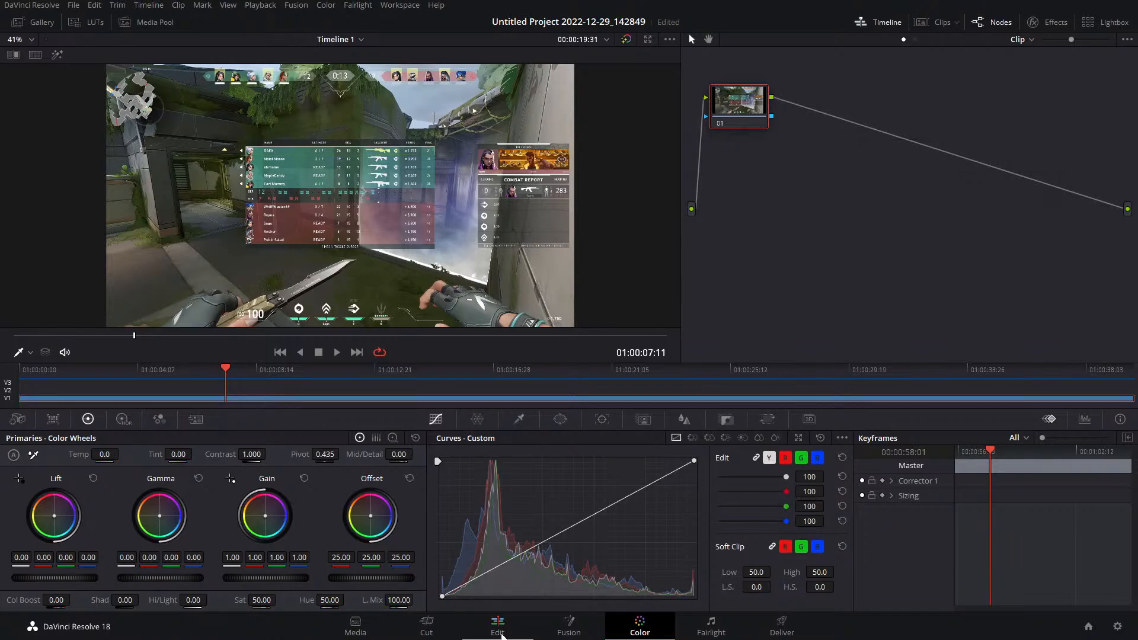
Return to the Edit page and change the replay clip's speed to 200%
left_click(498, 629)
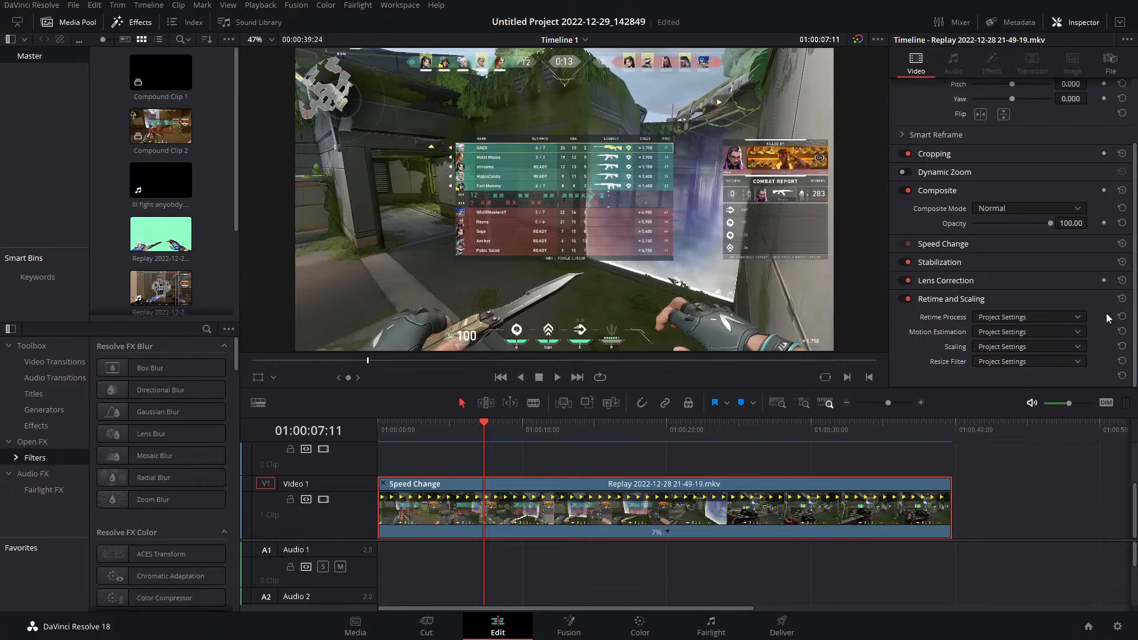
left_click(669, 531)
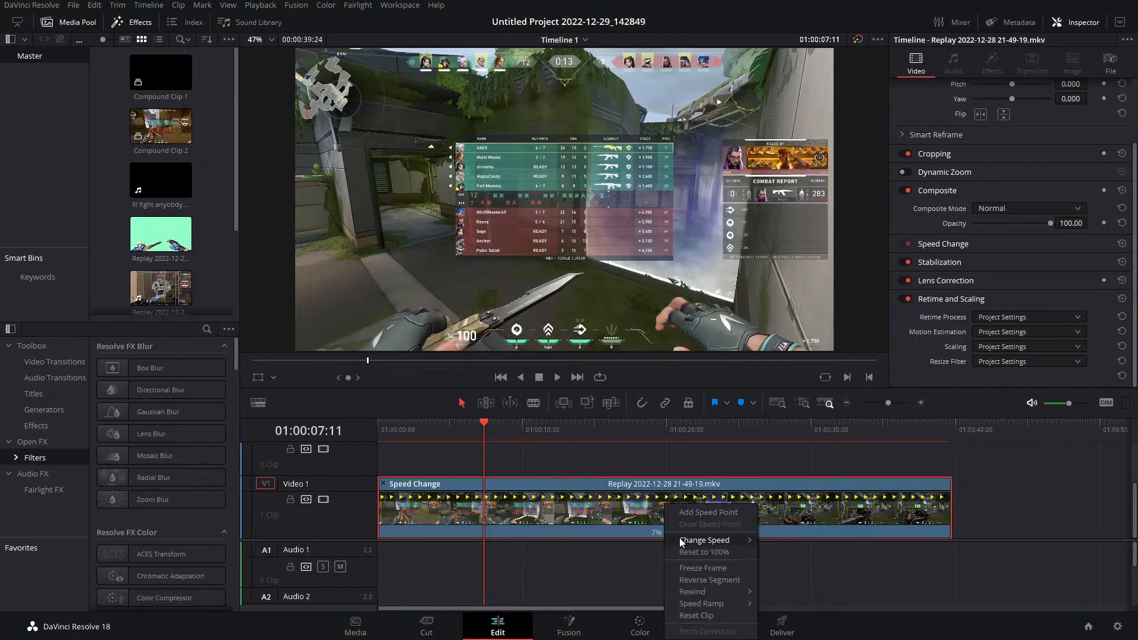
mouse_move(681, 539)
left_click(801, 615)
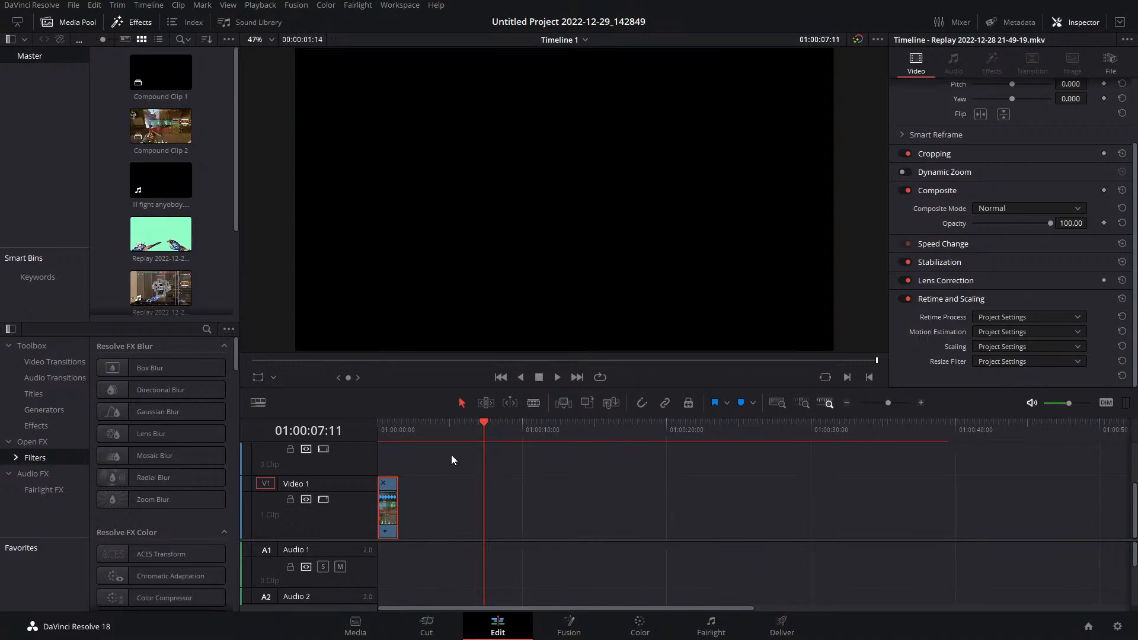
Play the sped-up replay clip from the start, stop it, and scrub back to about frame 16
left_click(378, 429)
key("space")
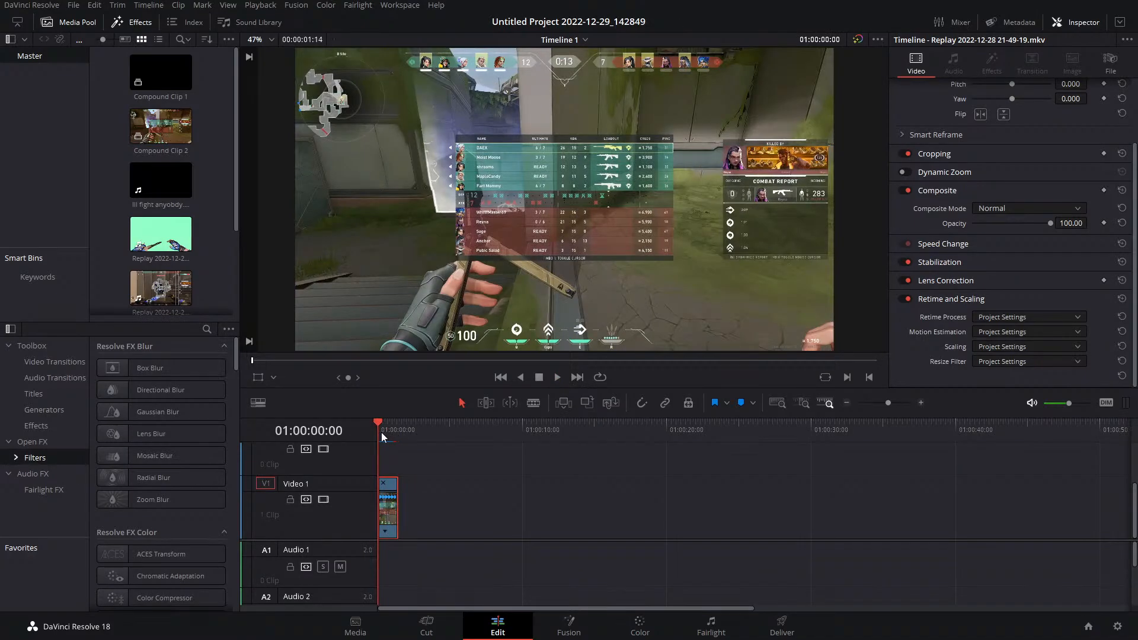
left_click_drag(887, 403, 900, 401)
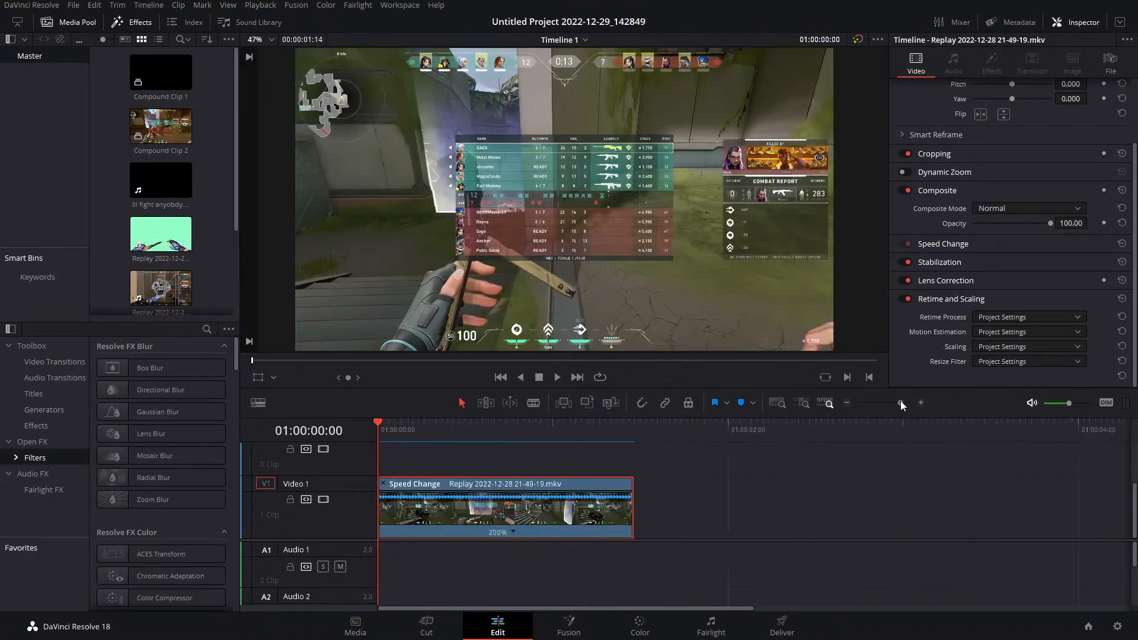
left_click_drag(396, 434, 377, 434)
left_click(559, 380)
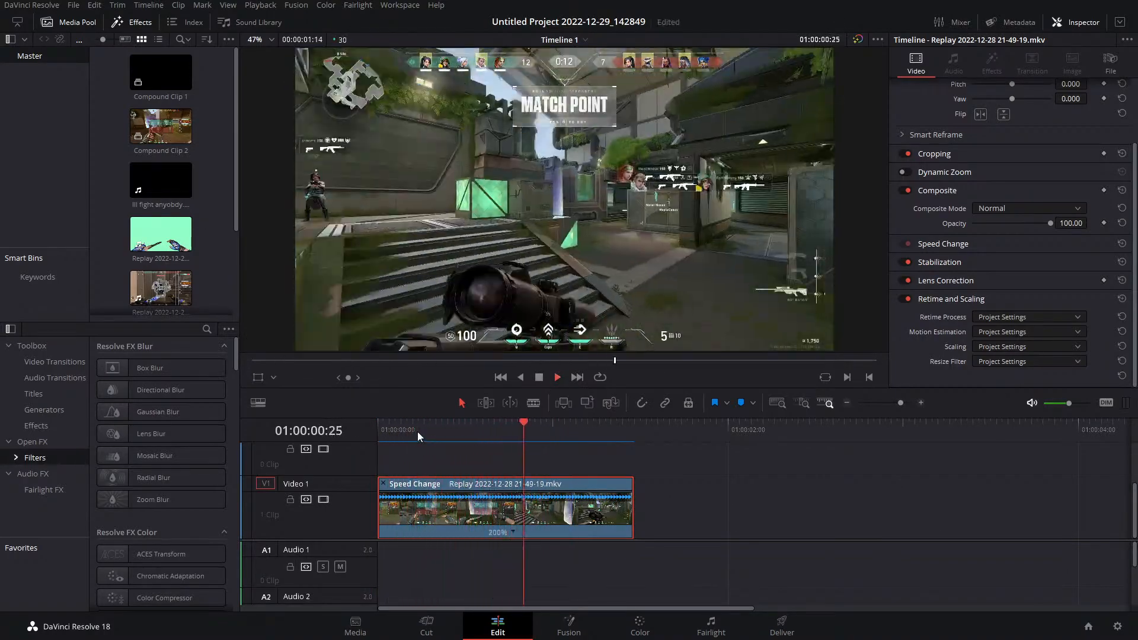
left_click(539, 378)
left_click_drag(529, 418, 469, 435)
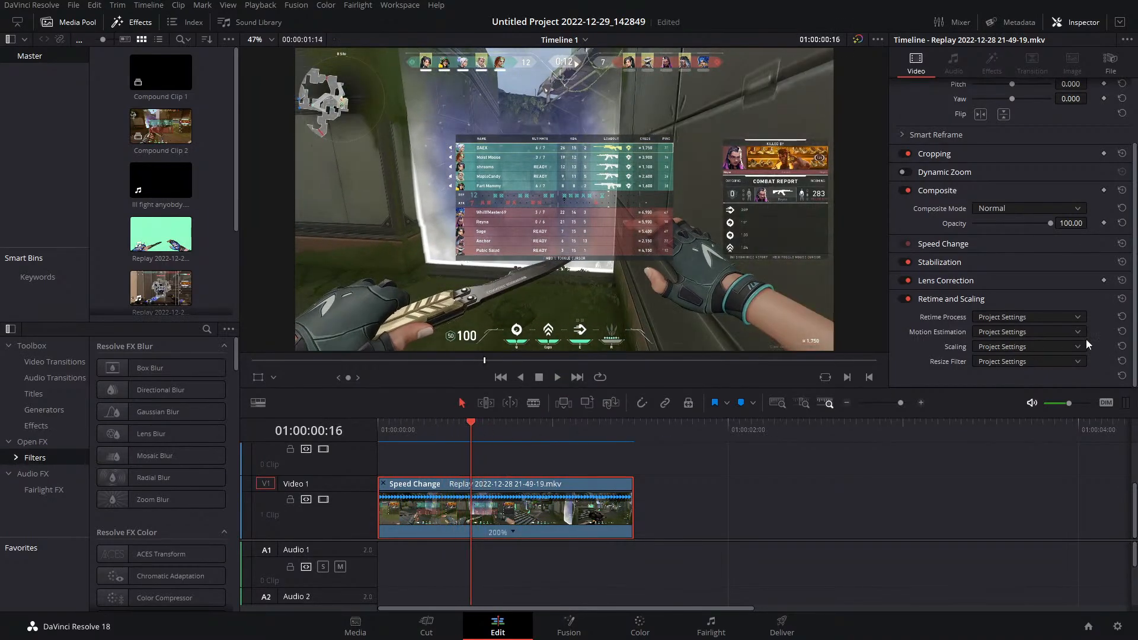
Set the sped-up clip's Retime Process to Optical Flow and replay it from near the start
left_click(1033, 321)
left_click(991, 376)
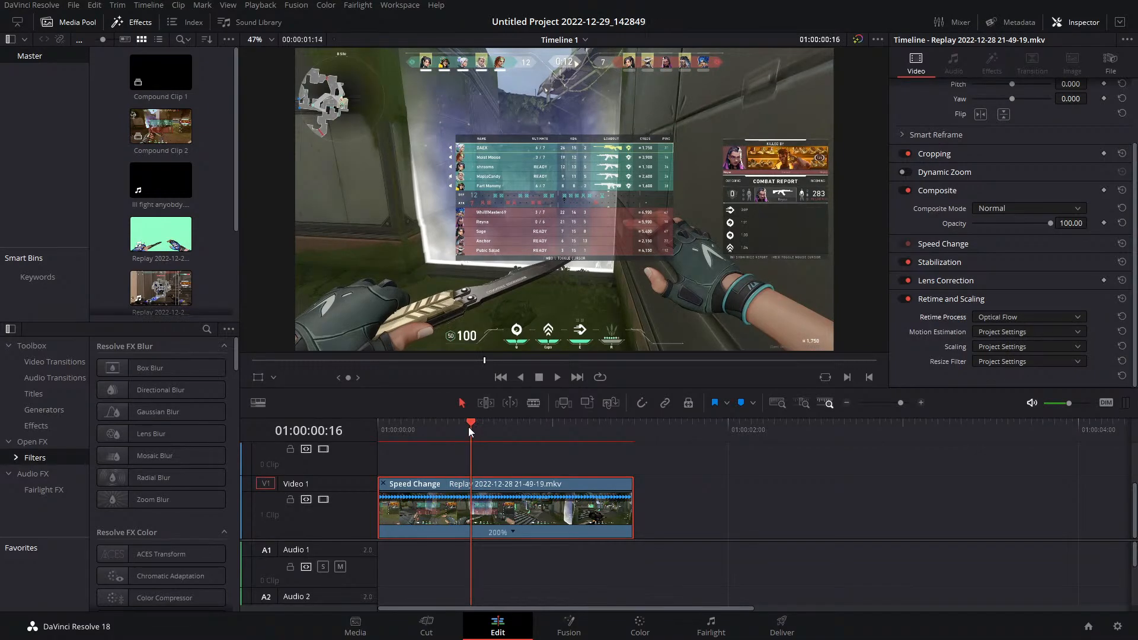
left_click_drag(468, 427, 366, 435)
left_click(554, 380)
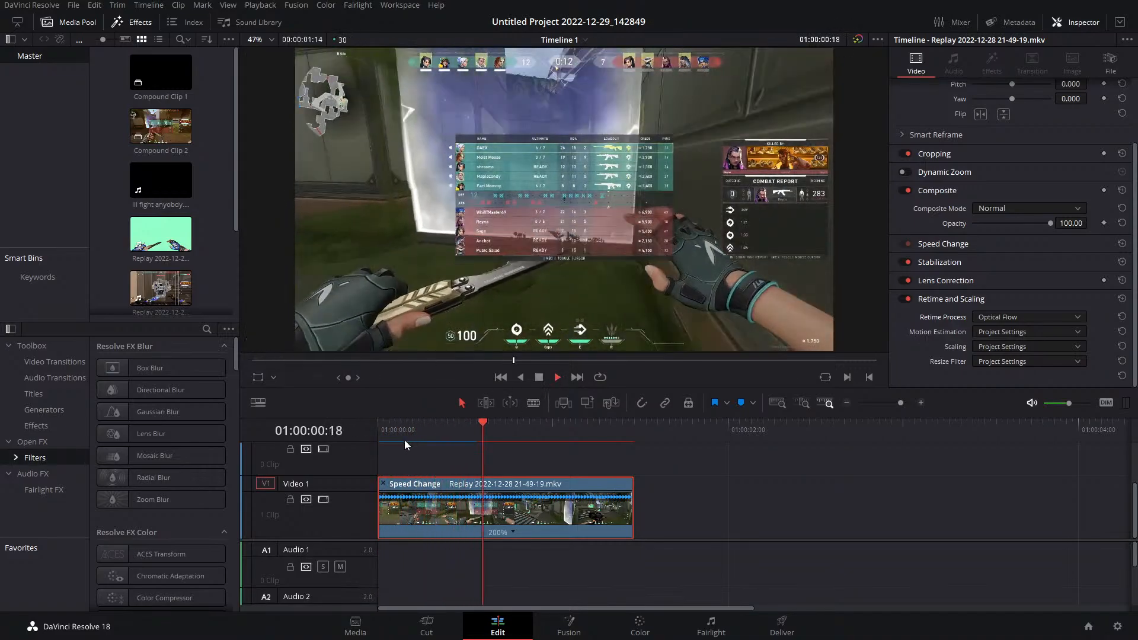
left_click(400, 429)
left_click(383, 430)
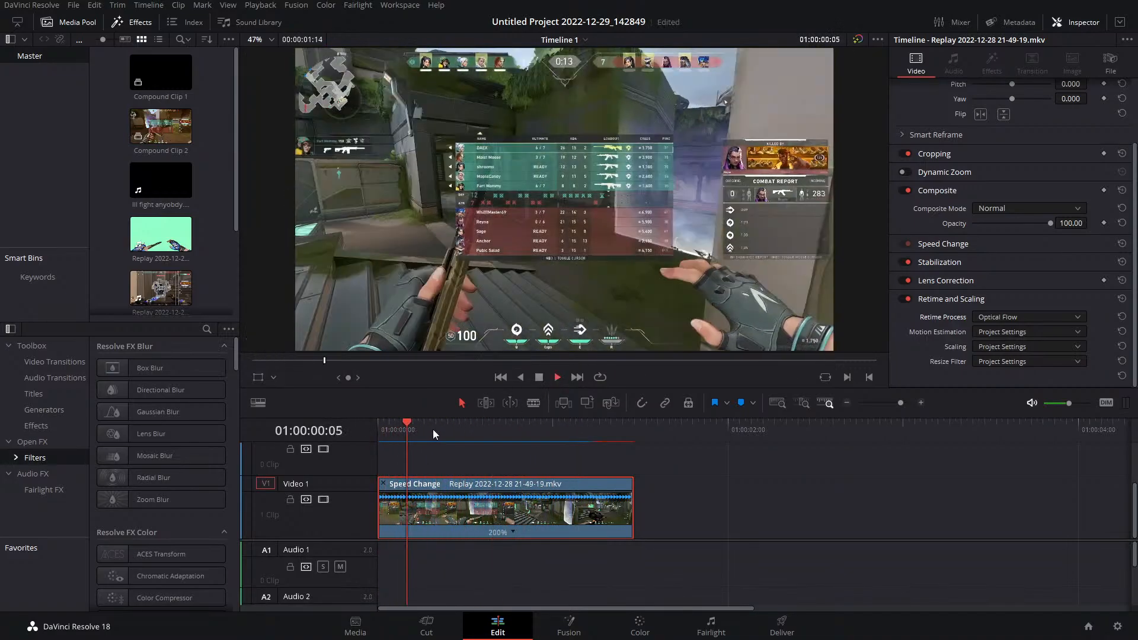
Replay the optical-flow clip from the start, stop at about frame 19, and reset its Retime Process to Project Settings
left_click(391, 429)
left_click(384, 429)
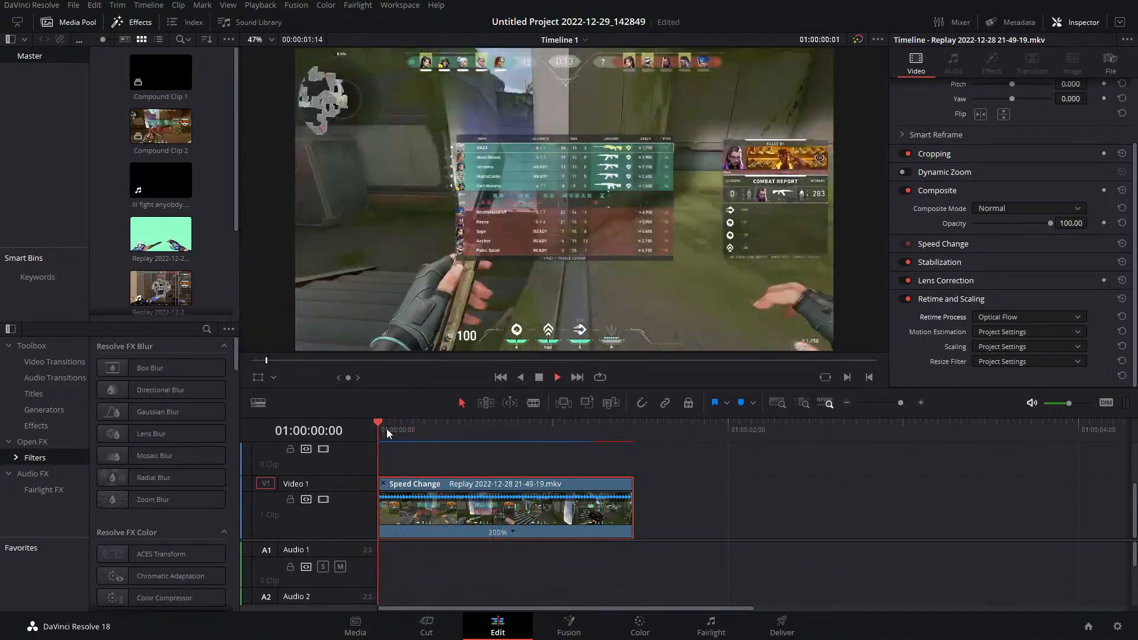
left_click(386, 429)
left_click(538, 378)
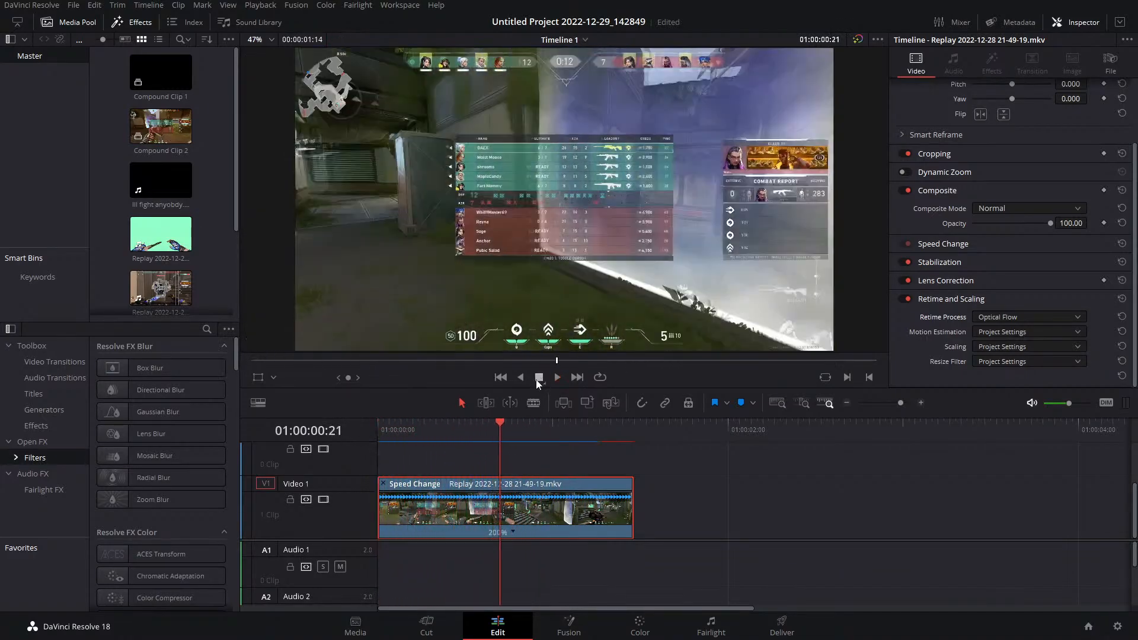
mouse_move(493, 420)
left_mouse_down()
mouse_move(479, 422)
mouse_move(489, 420)
left_mouse_up()
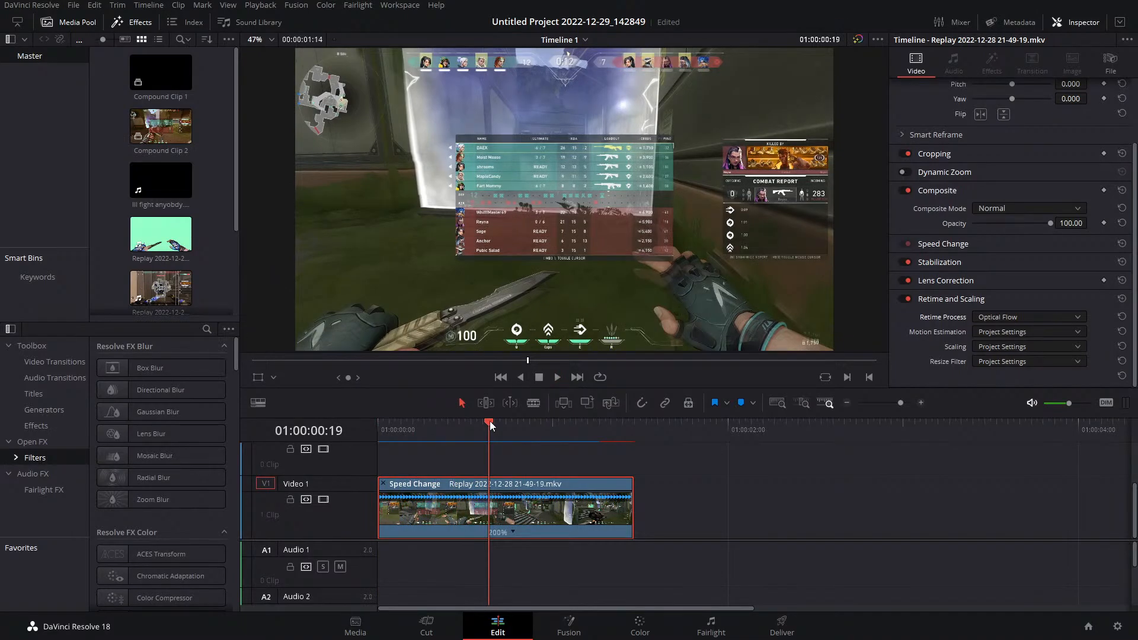
left_click(1121, 317)
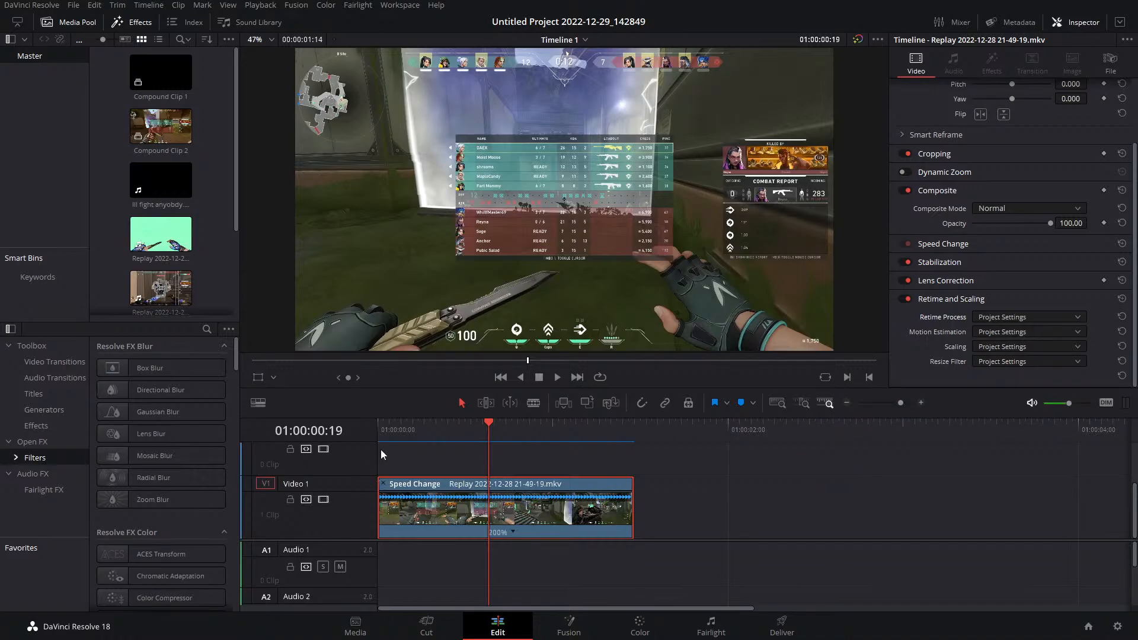
scroll(193, 255, "down", 2)
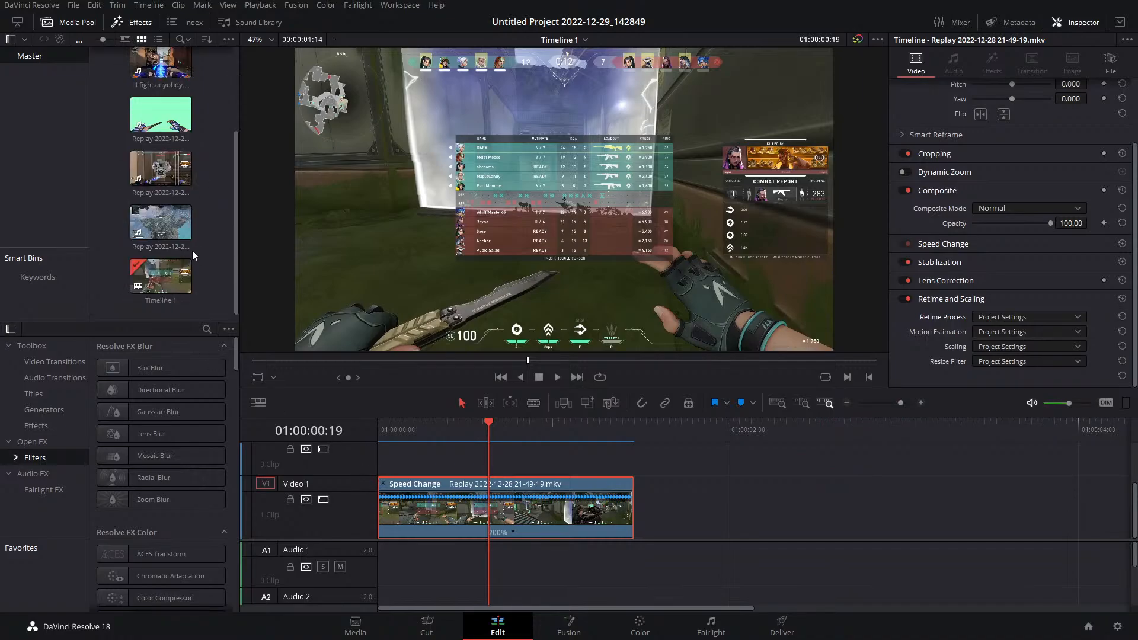
left_click(179, 231)
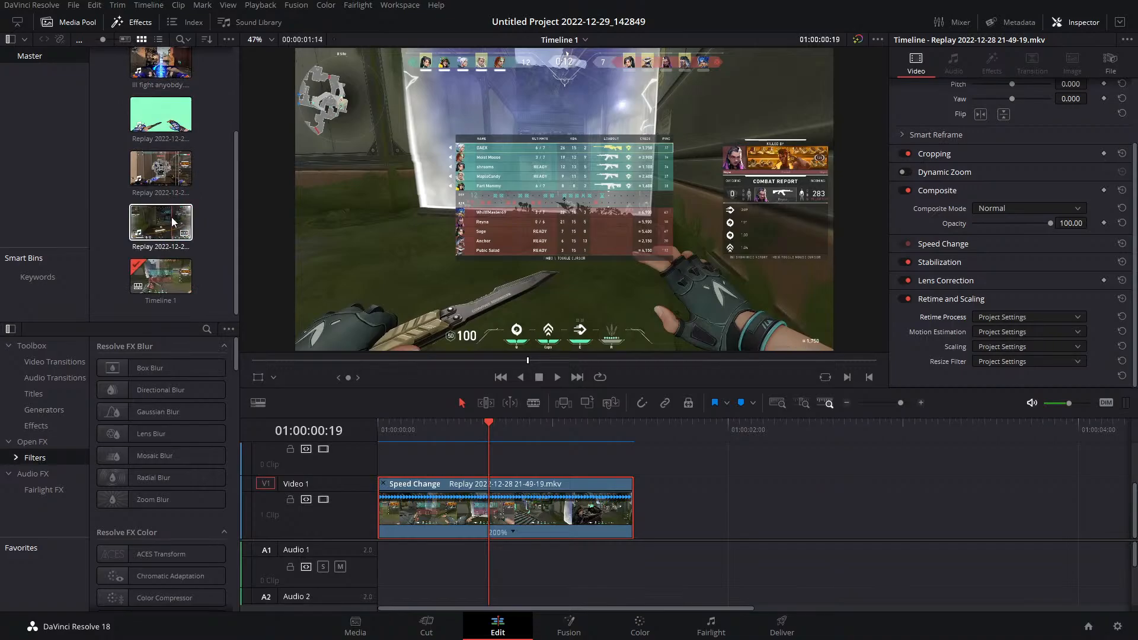
right_click(159, 222)
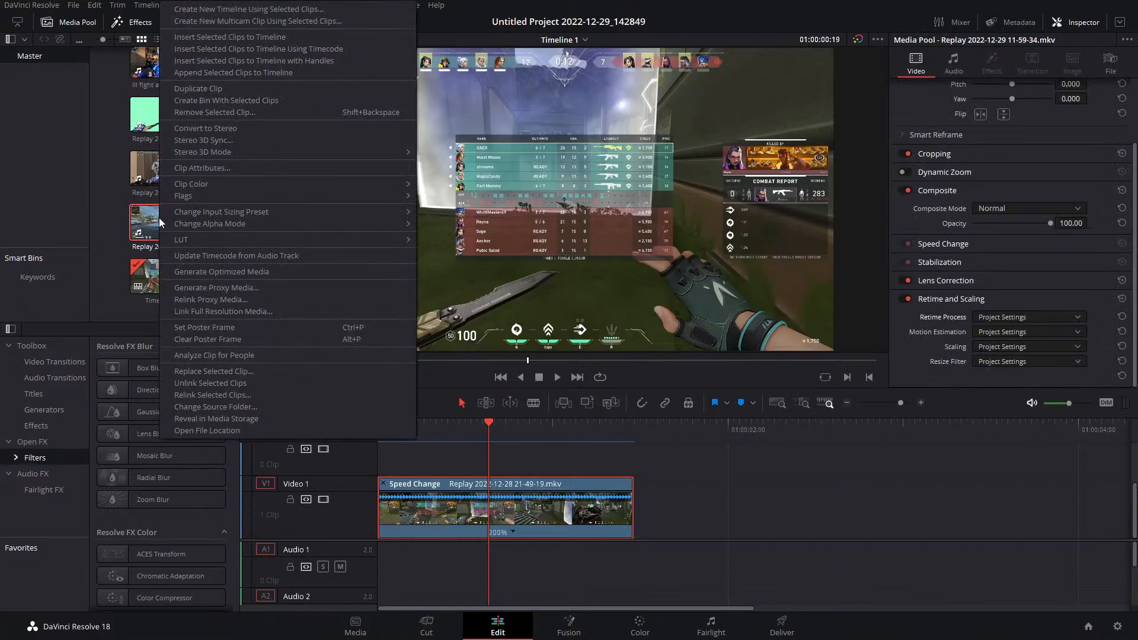
left_click(212, 168)
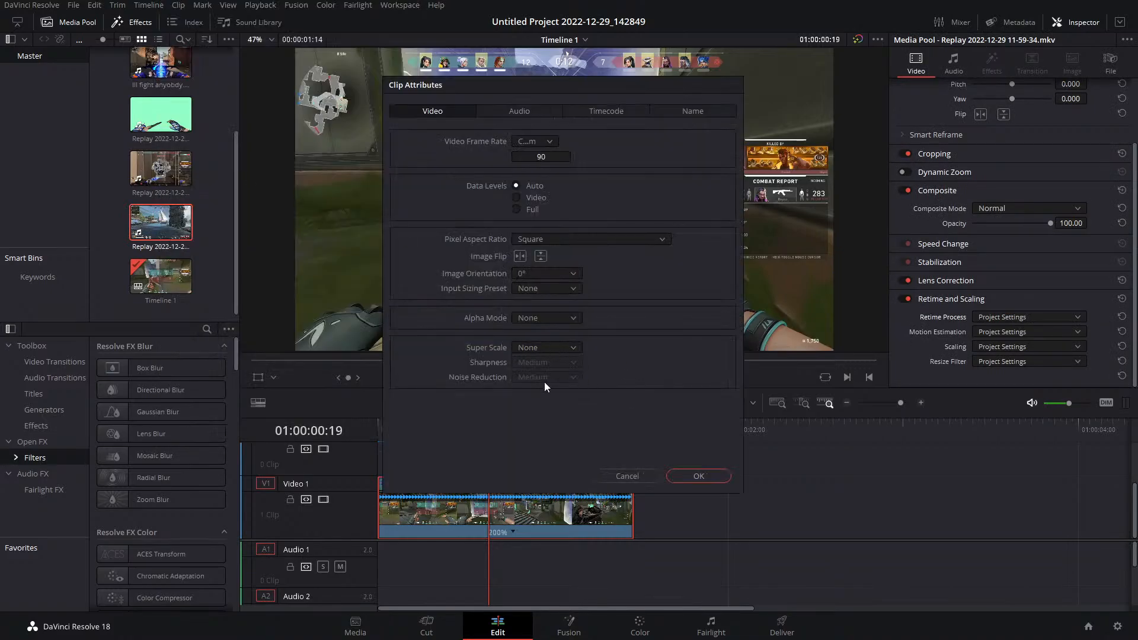
left_click(539, 349)
left_click(539, 349)
left_click(539, 349)
left_click(539, 350)
left_click(539, 349)
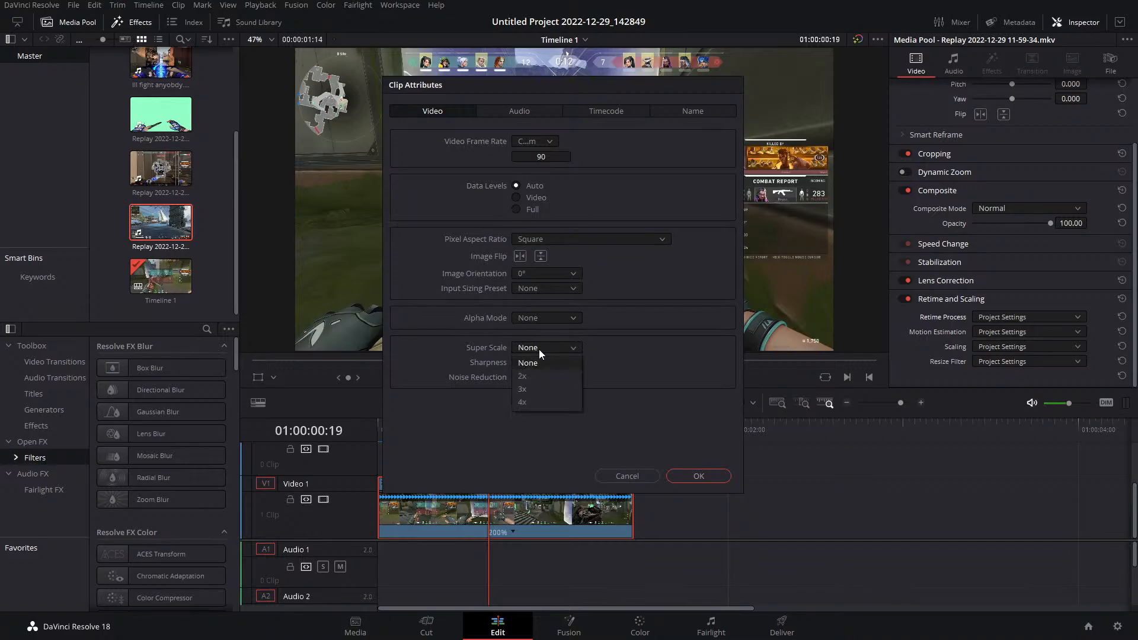
left_click(522, 377)
left_click(528, 364)
left_click(535, 404)
left_click(535, 378)
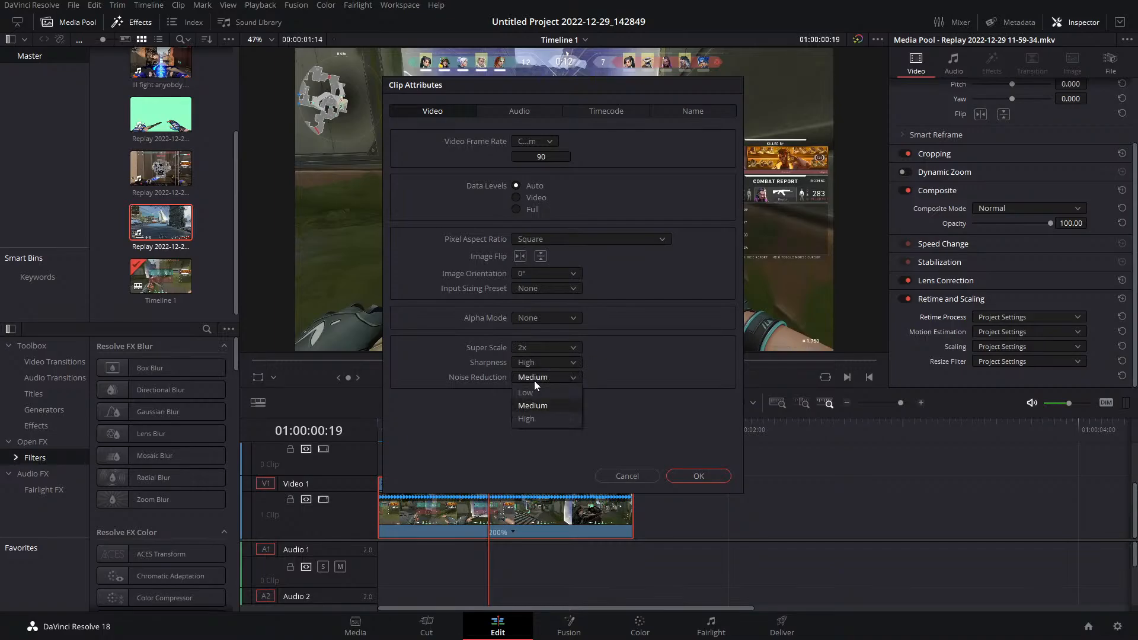
left_click(538, 419)
left_click(691, 474)
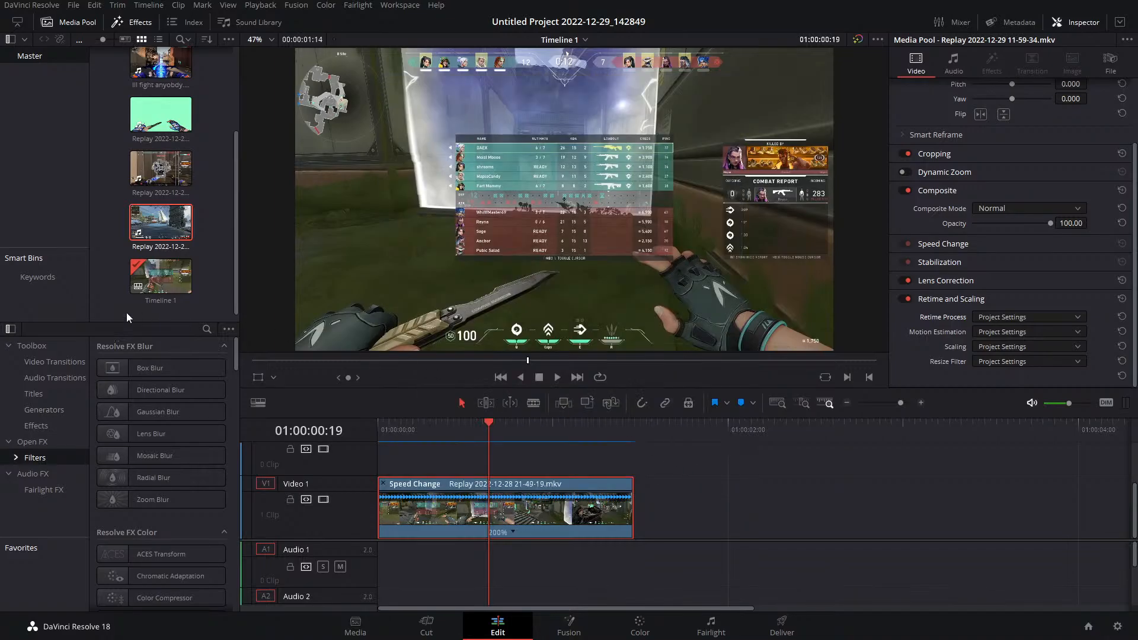
Create an empty timeline with custom settings instead of the project settings, using the 3840 x 2160 Ultra HD resolution
right_click(214, 244)
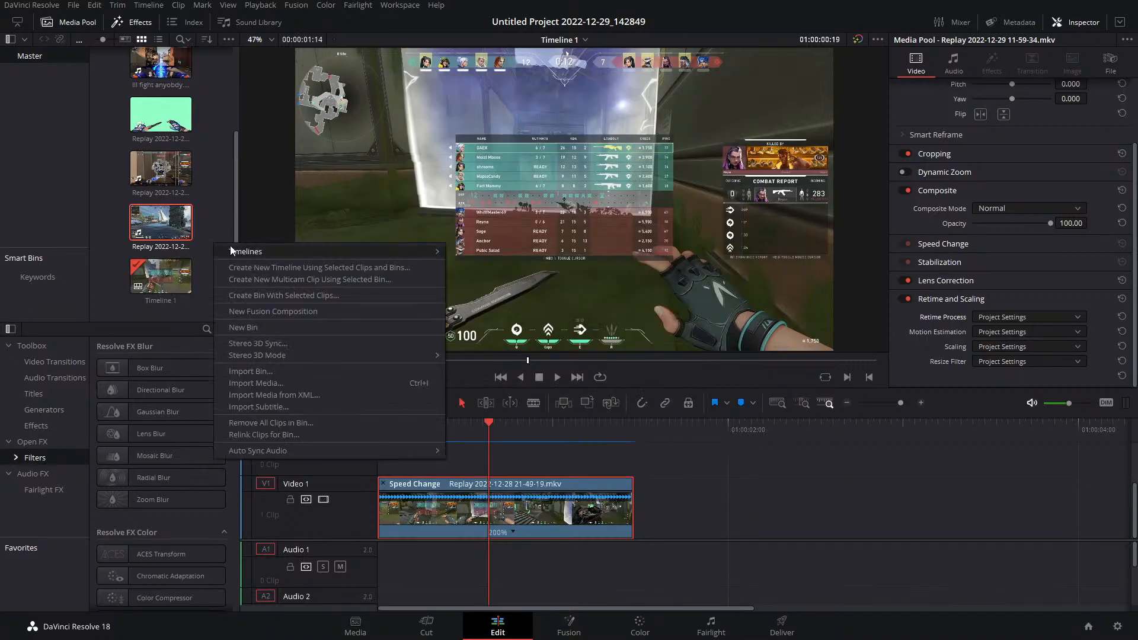
mouse_move(232, 251)
left_click(471, 253)
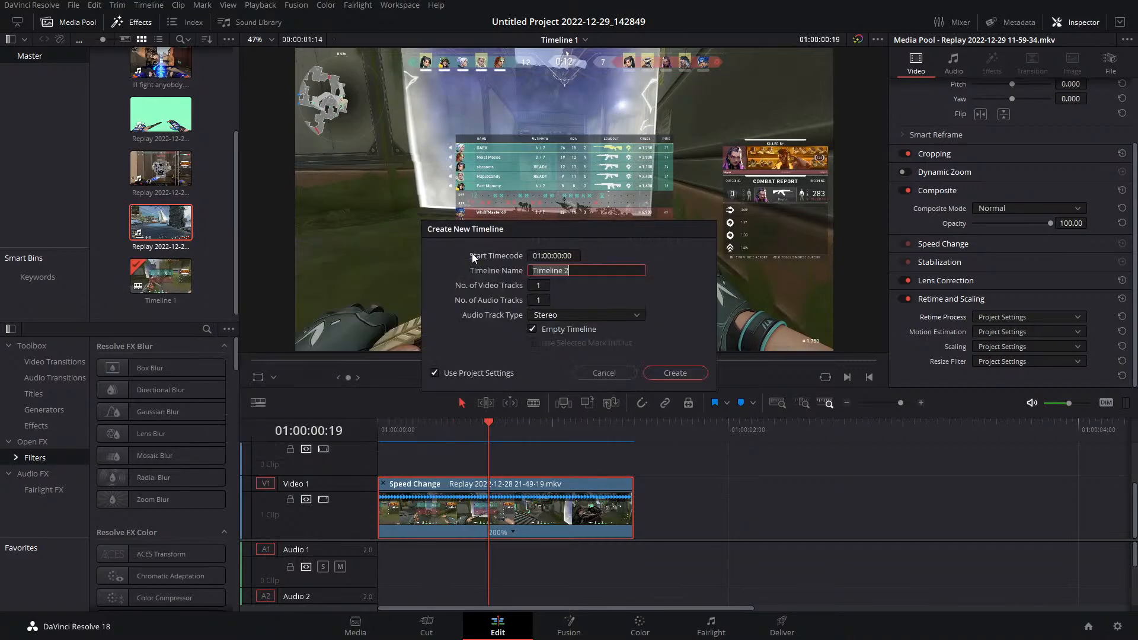
left_click(435, 373)
left_click(532, 256)
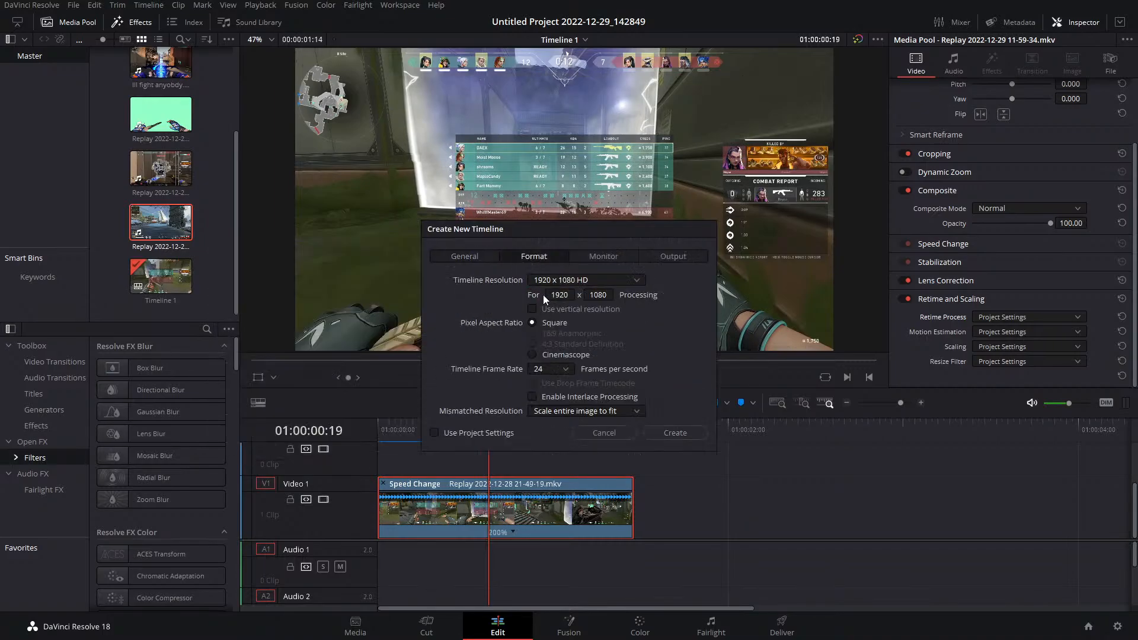
left_click(535, 280)
scroll(567, 361, "down", 4)
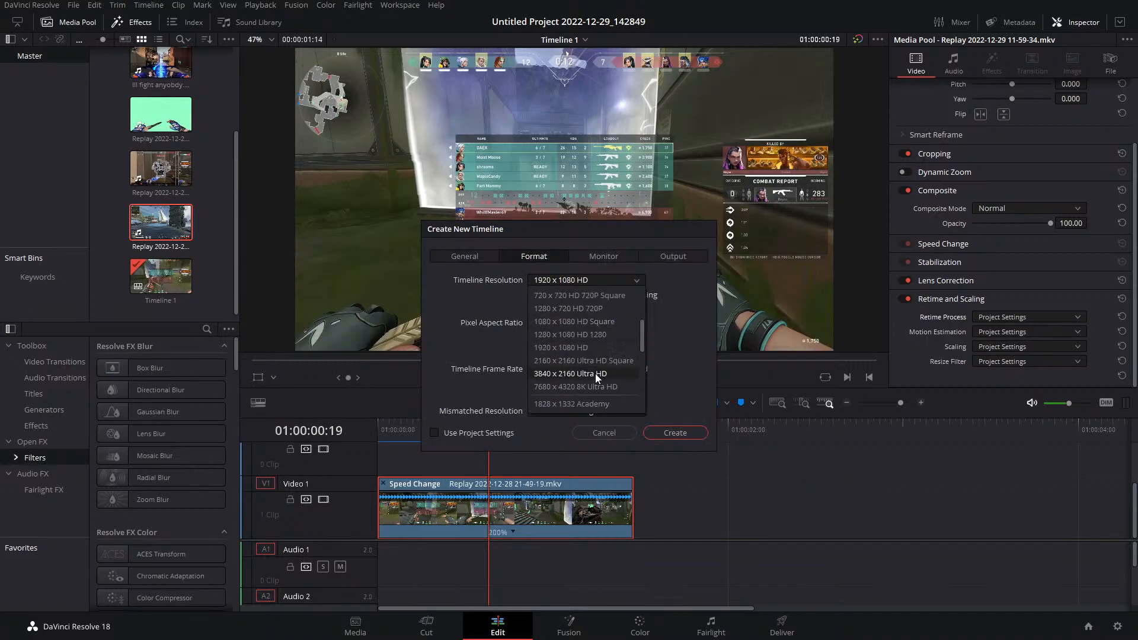
left_click(595, 374)
left_click(675, 432)
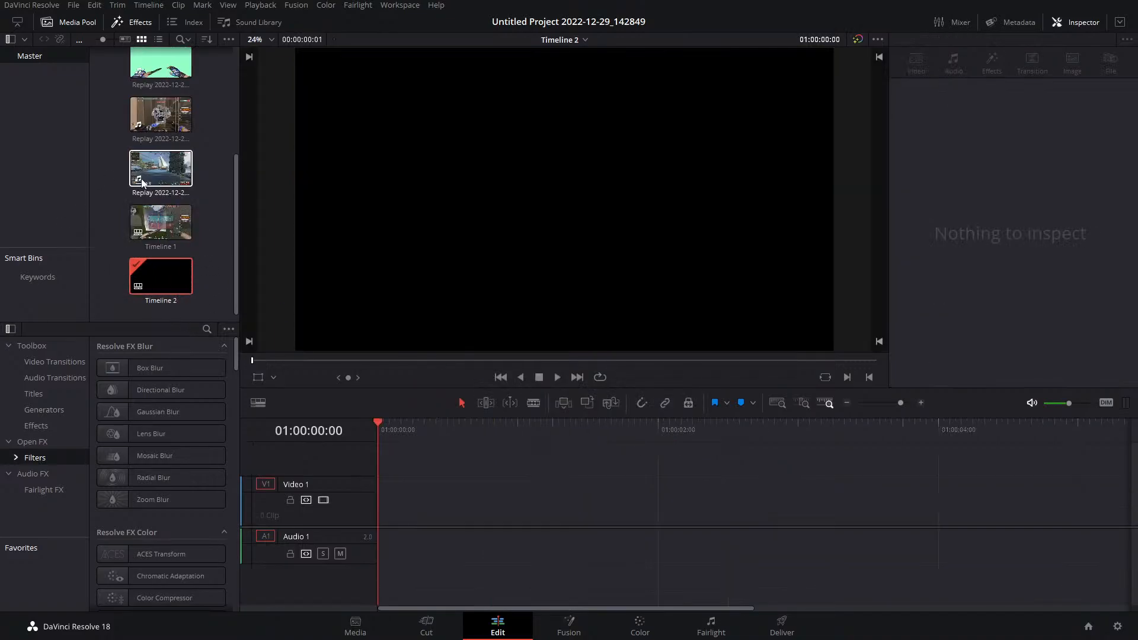
left_click_drag(142, 178, 386, 509)
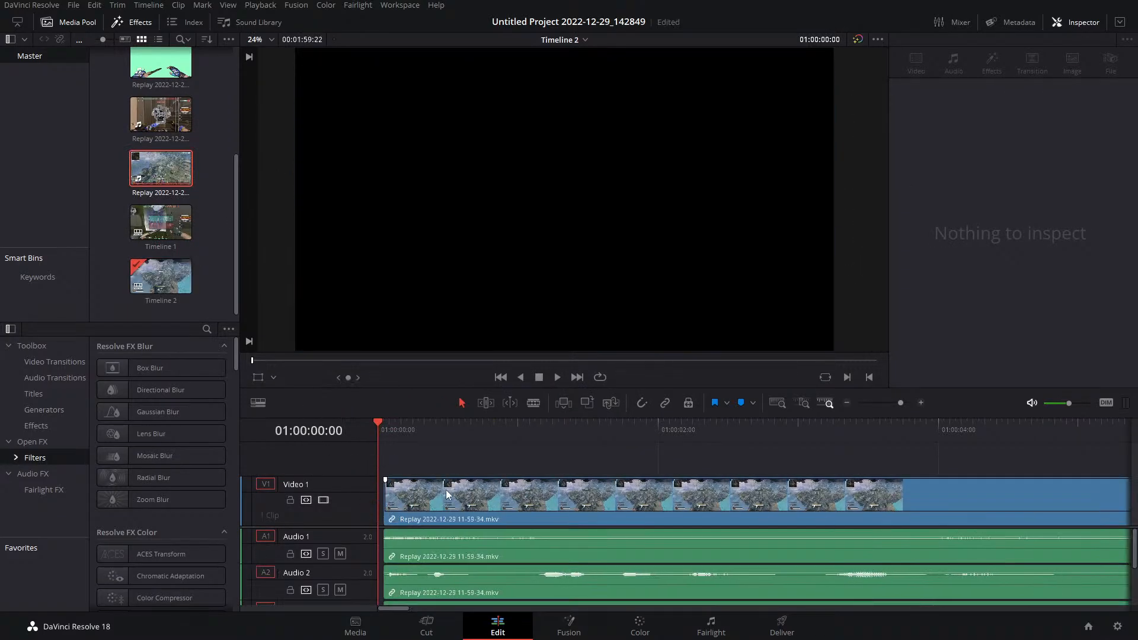
left_click(419, 499)
key("Delete")
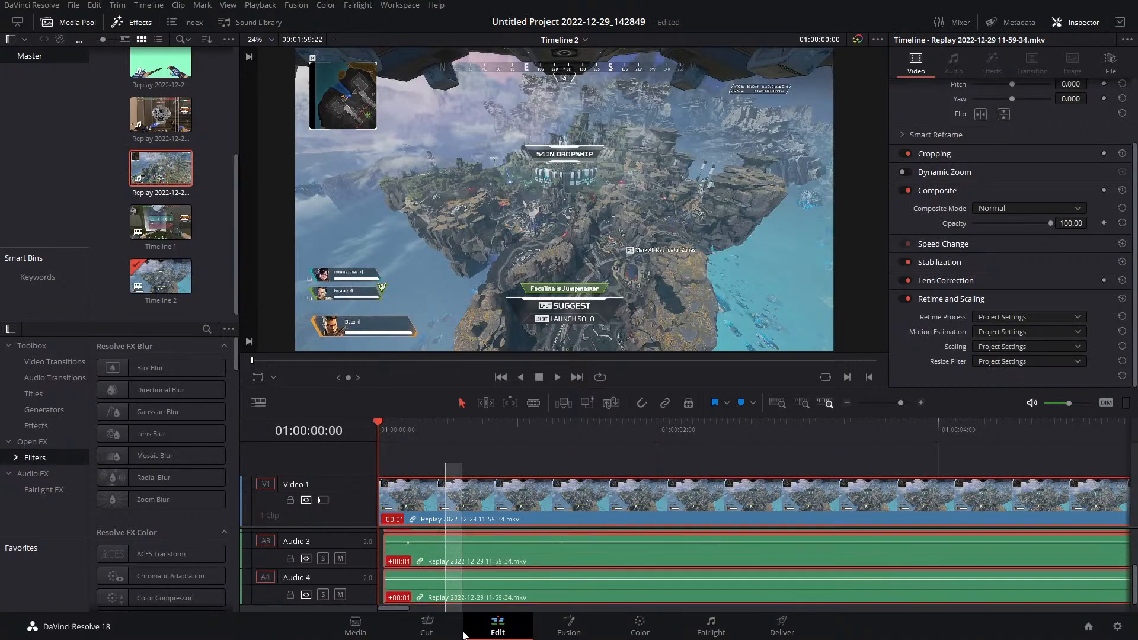
right_click(163, 166)
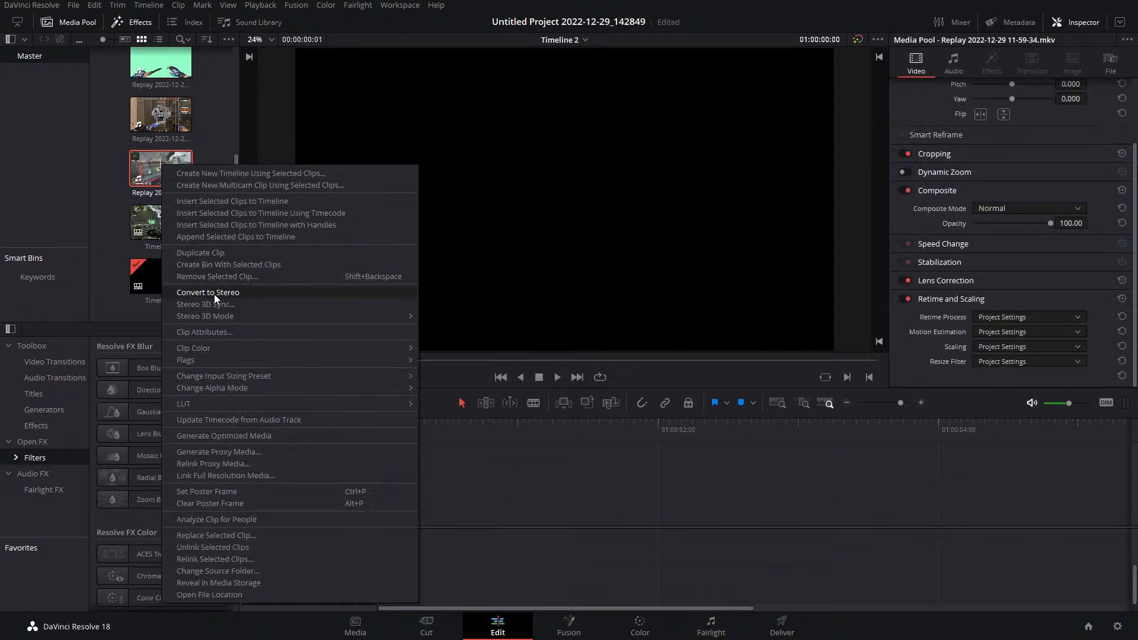
left_click(227, 330)
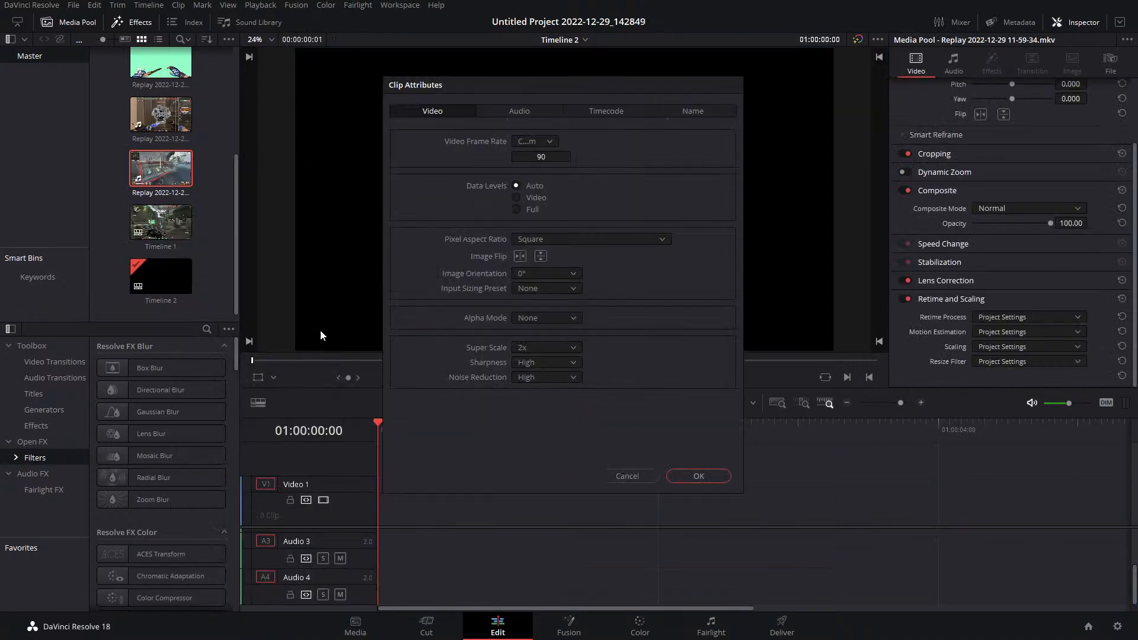
left_click(532, 349)
left_click(539, 363)
left_click(696, 475)
Delete the empty Ultra HD timeline from the media pool
left_click(159, 272)
key("Delete")
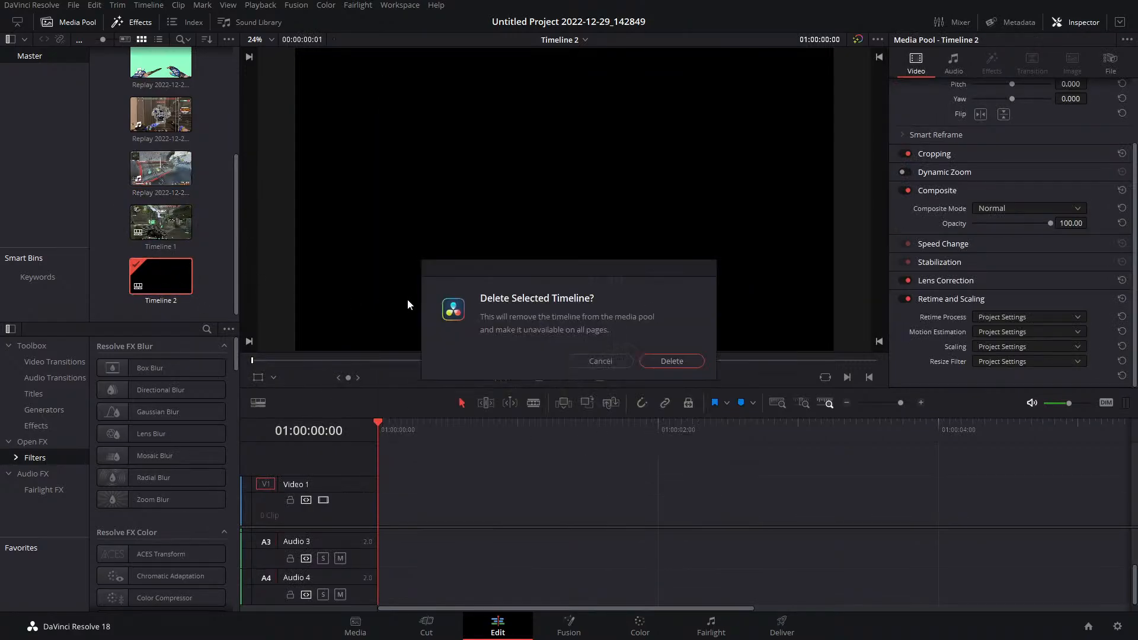
left_click(670, 361)
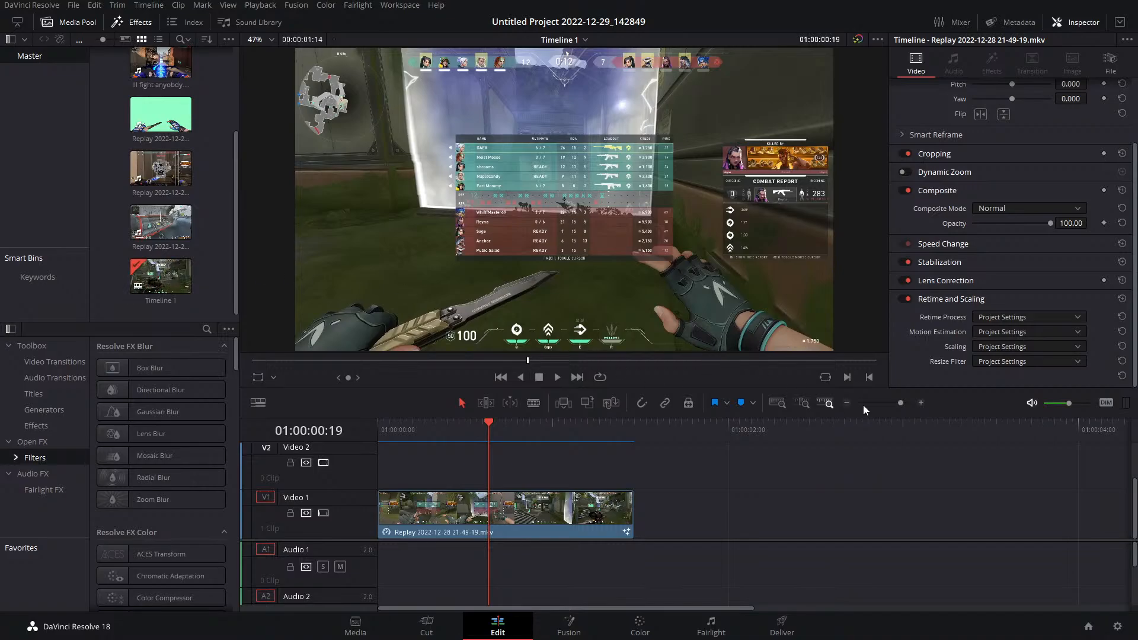
Scrub Timeline 1 back to frame 9
left_click_drag(900, 402, 899, 404)
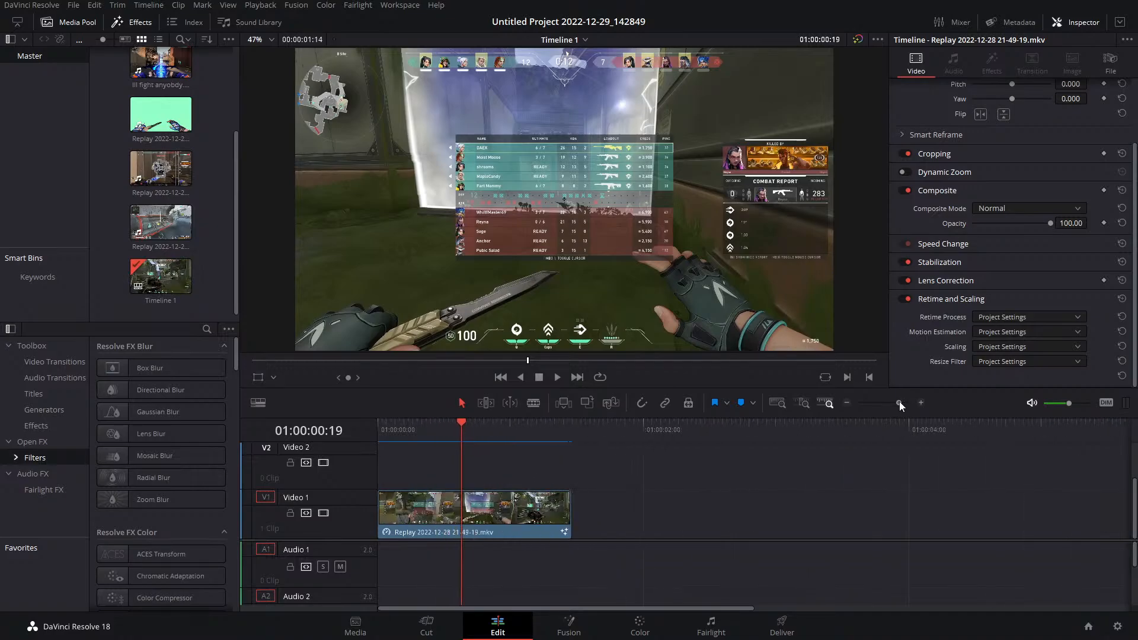
left_click_drag(384, 438, 418, 432)
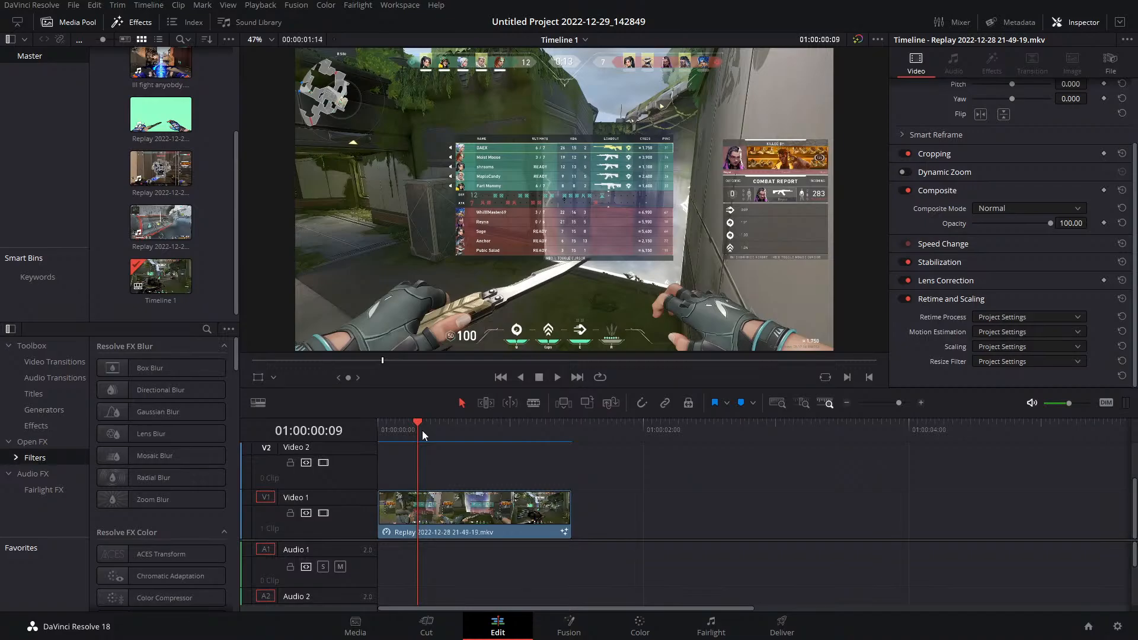
Create another empty timeline that ignores the project settings, with its resolution set to 3840 x 2160 Ultra HD
right_click(206, 283)
mouse_move(332, 288)
left_click(479, 296)
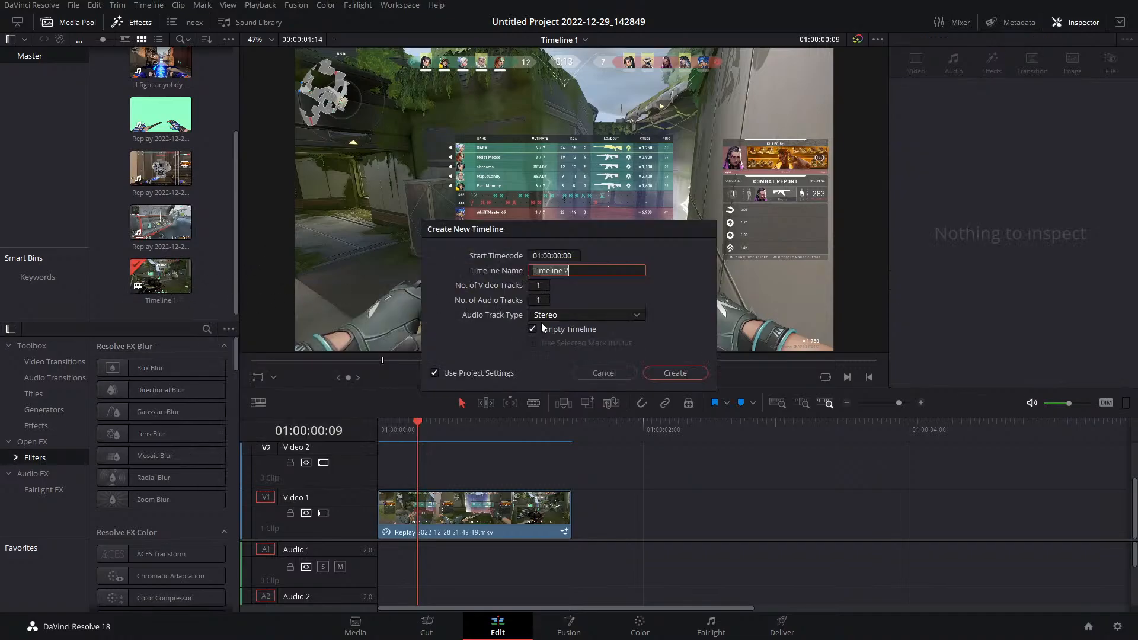
left_click(434, 373)
left_click(534, 257)
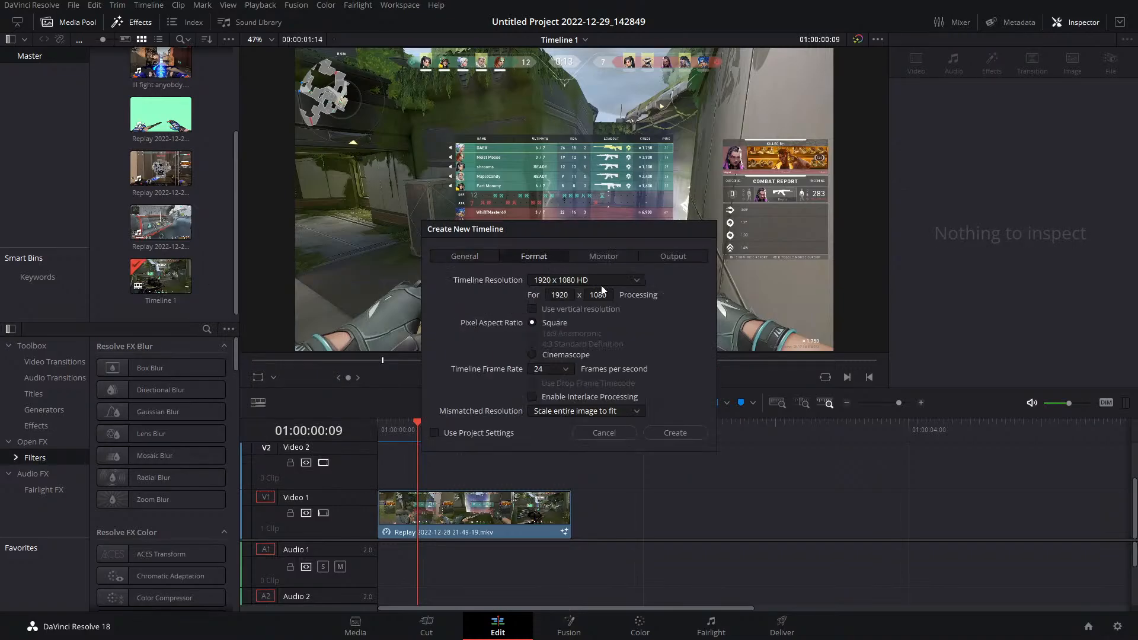
left_click(584, 280)
scroll(590, 344, "down", 3)
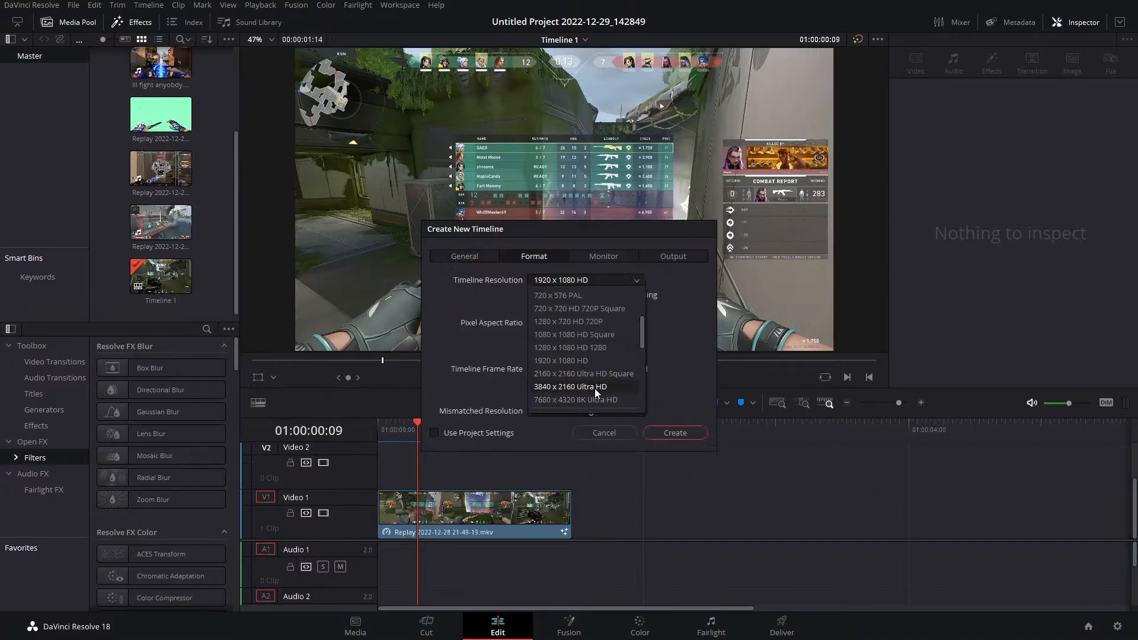
left_click(595, 389)
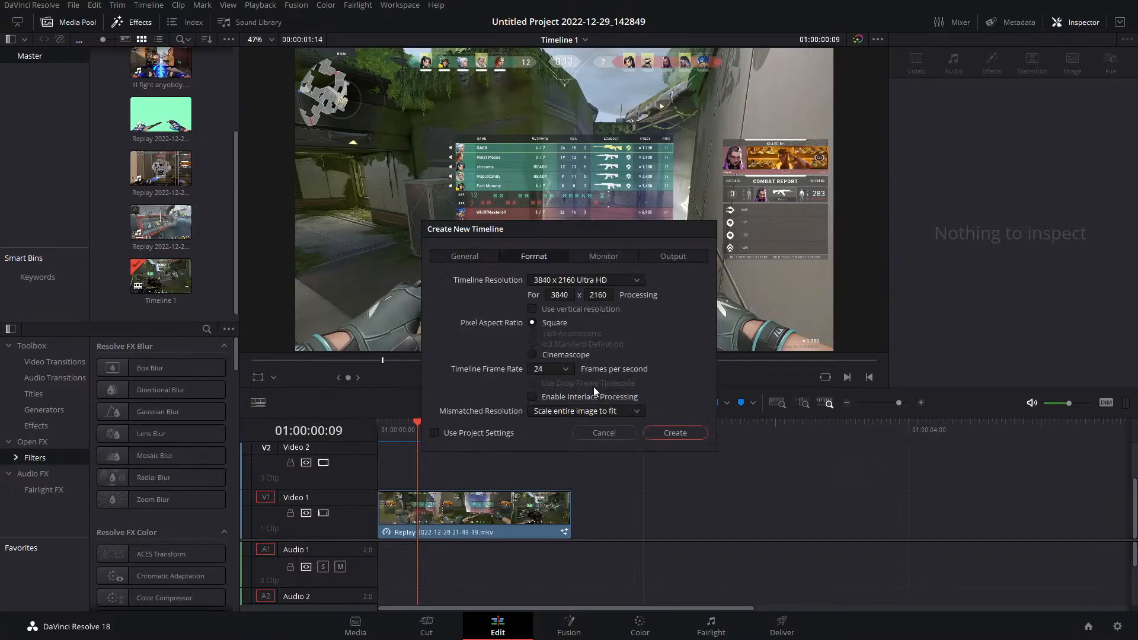
left_click(677, 433)
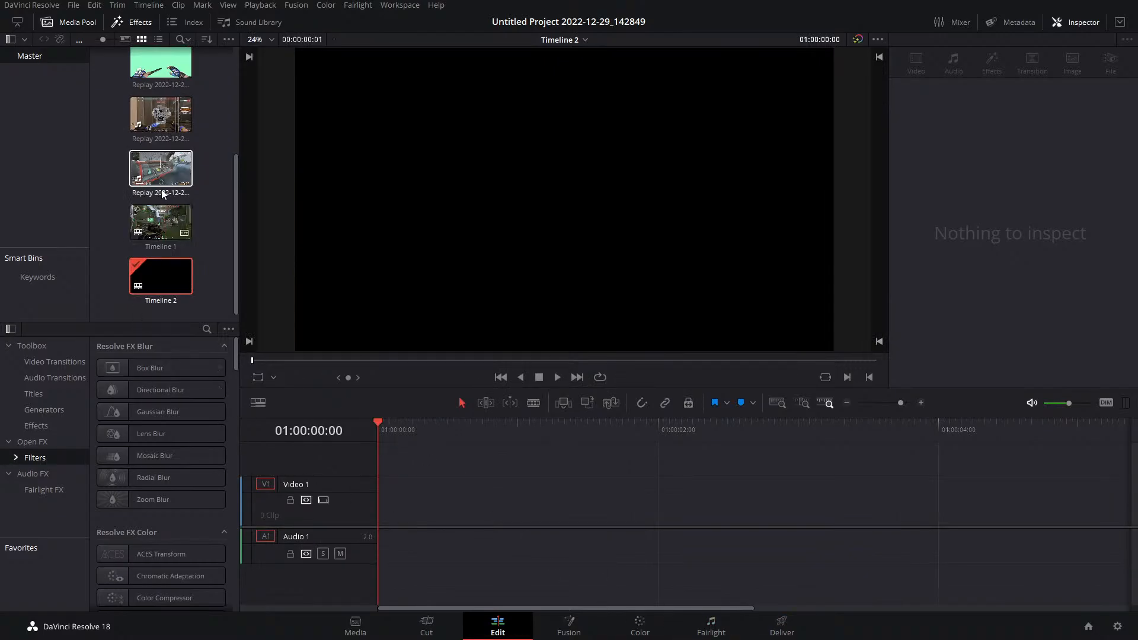
left_click_drag(157, 188, 379, 509)
left_click(780, 623)
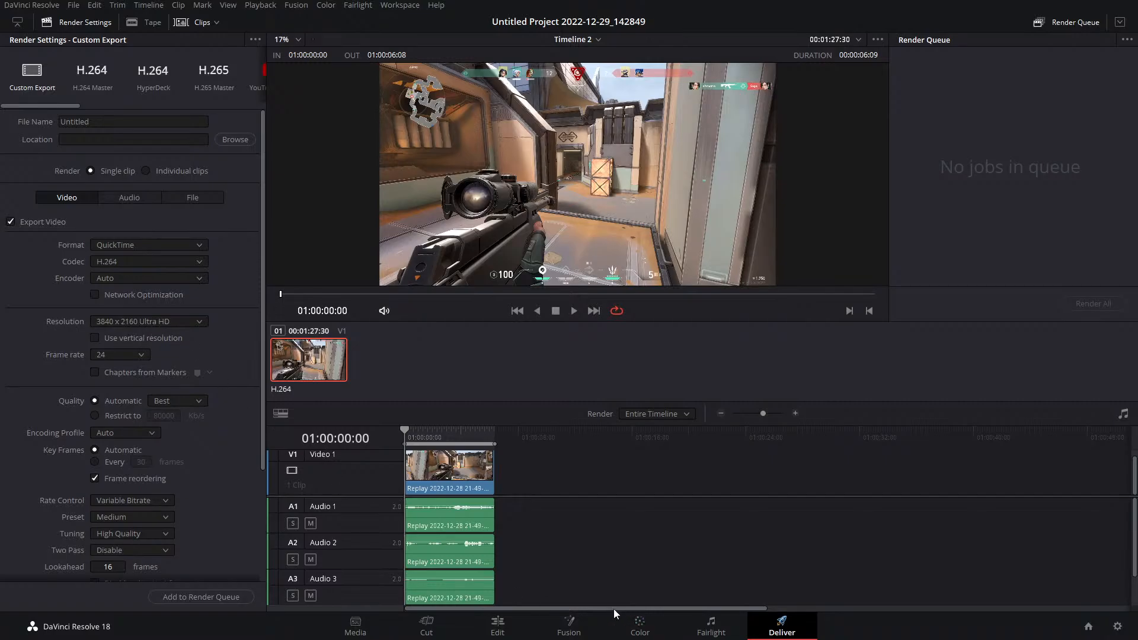
Return to the Edit page and delete the Ultra HD timeline holding the replay clip
left_click(497, 623)
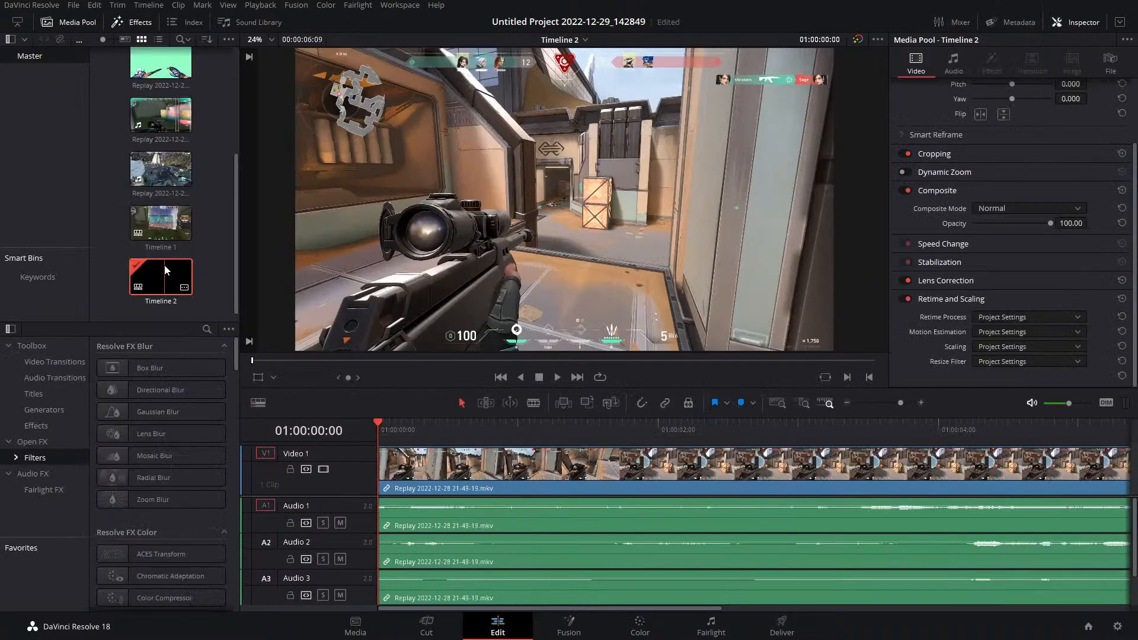
key("Delete")
left_click(674, 357)
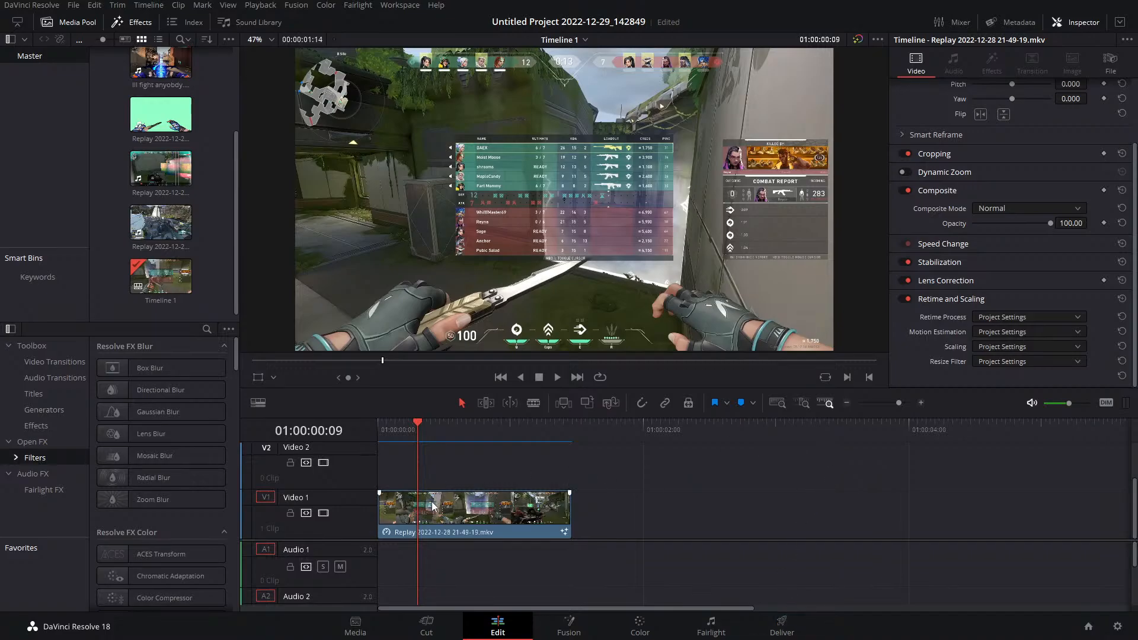
Show the retime controls of the replay clip on Timeline 1 and reset its speed to 100%
right_click(448, 512)
double_click(384, 531)
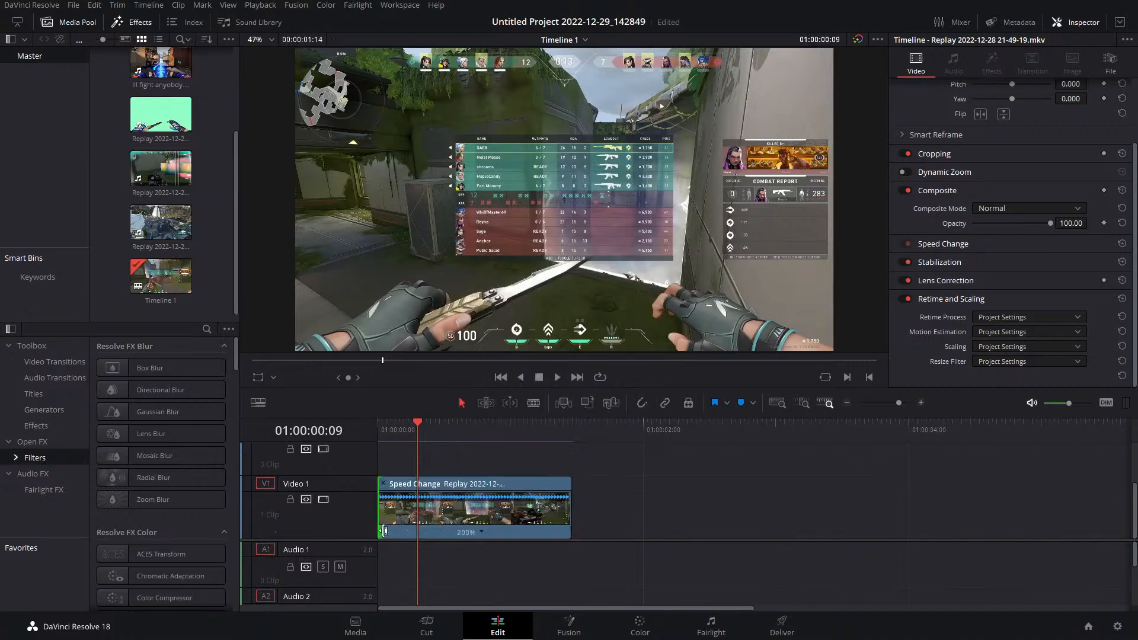
left_click(484, 532)
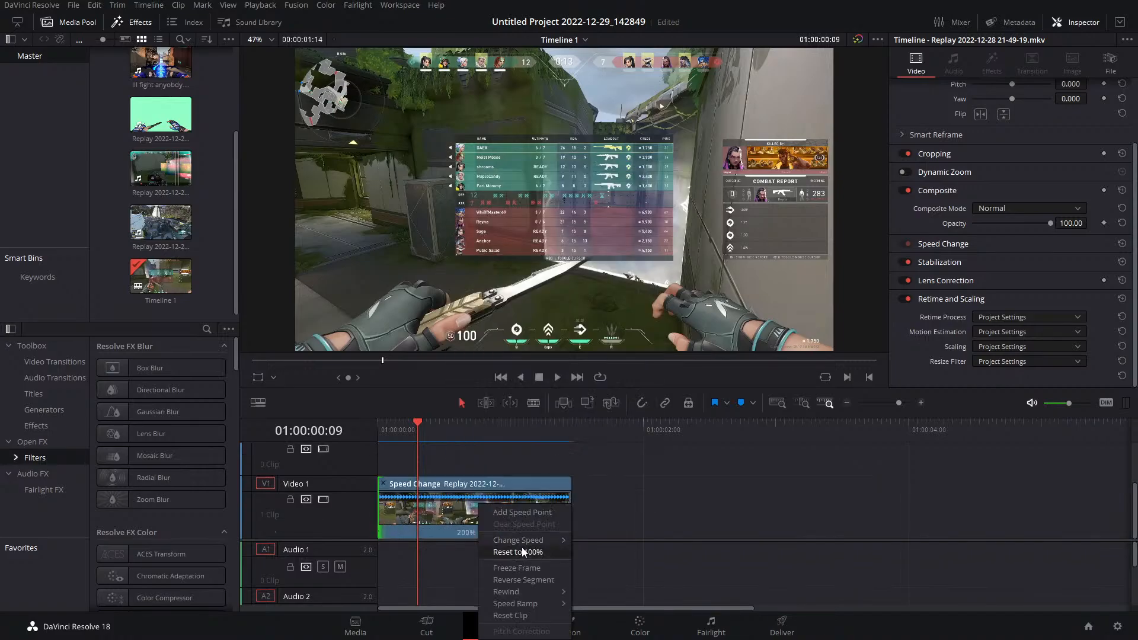
left_click(542, 553)
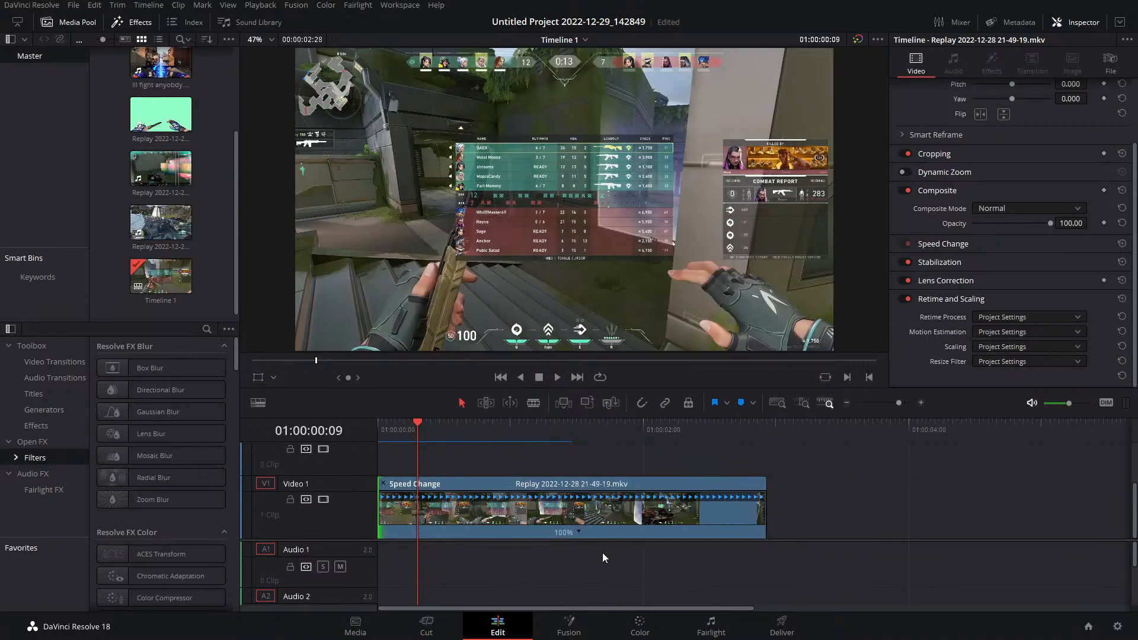
Add speed points to the replay clip at frames 9 and 28, moving the second one earlier to speed up the section between them
left_click(580, 531)
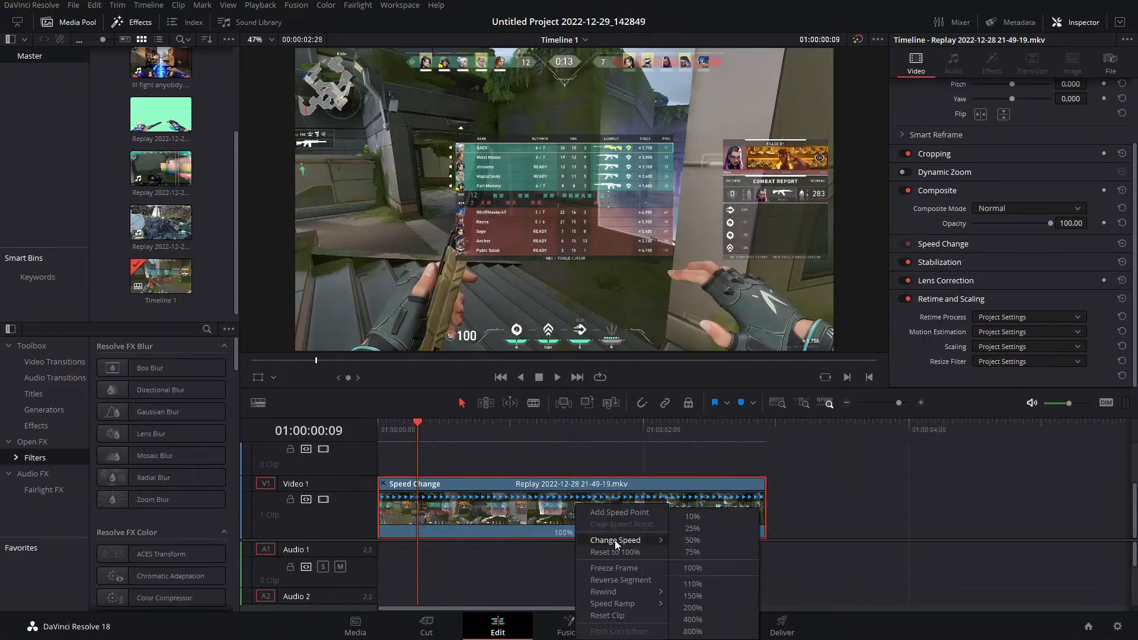
left_click(614, 514)
left_click_drag(471, 427, 501, 429)
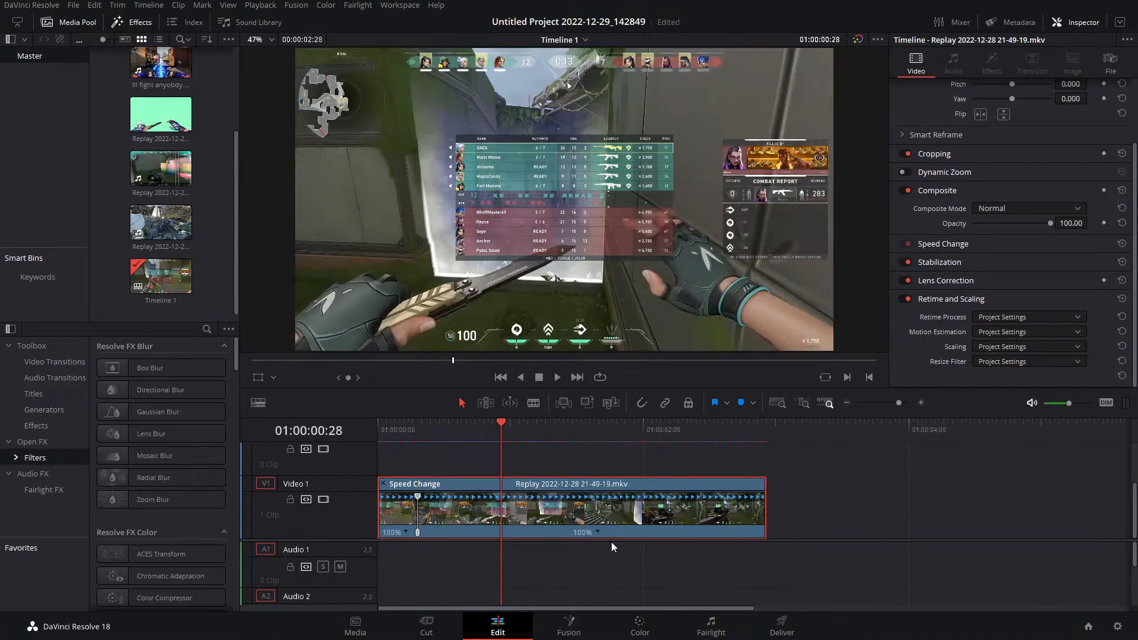
left_click(598, 531)
left_click(628, 513)
left_click_drag(501, 497, 426, 496)
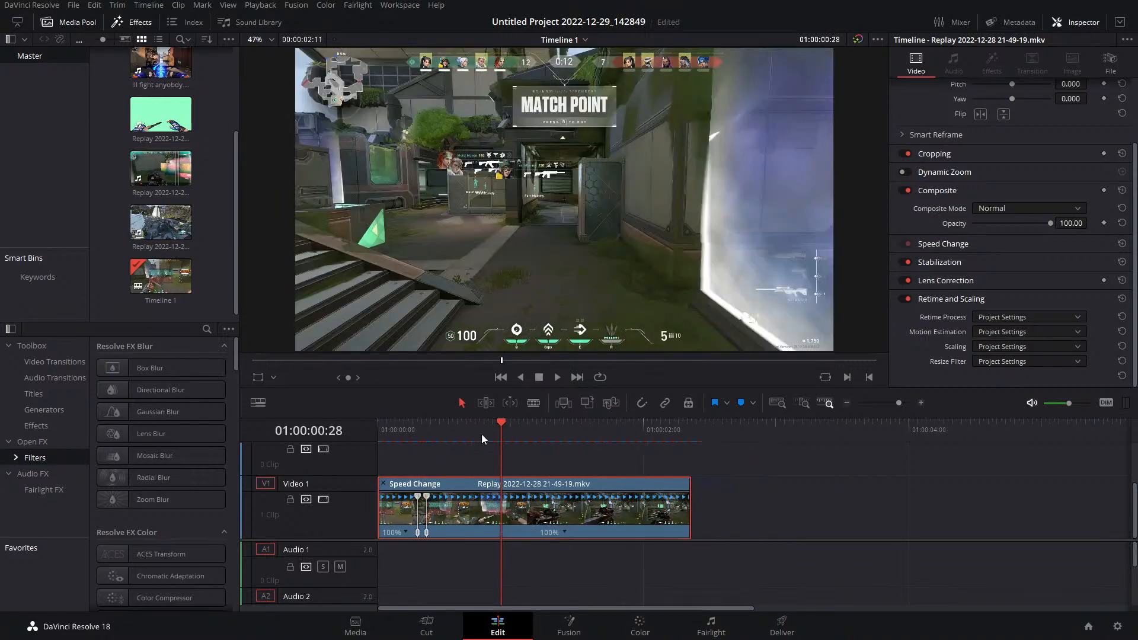
Add a third speed point at frame 13, stretch the section before it to 9% speed and play the clip
left_click(435, 428)
left_click(564, 531)
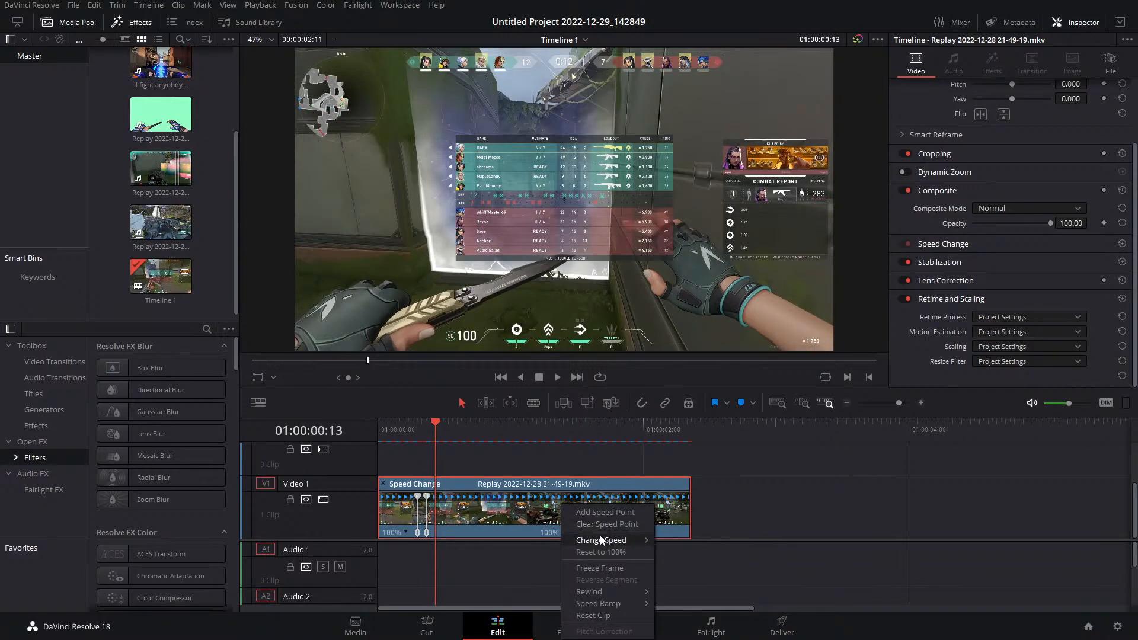
left_click(602, 513)
left_click_drag(436, 497, 523, 496)
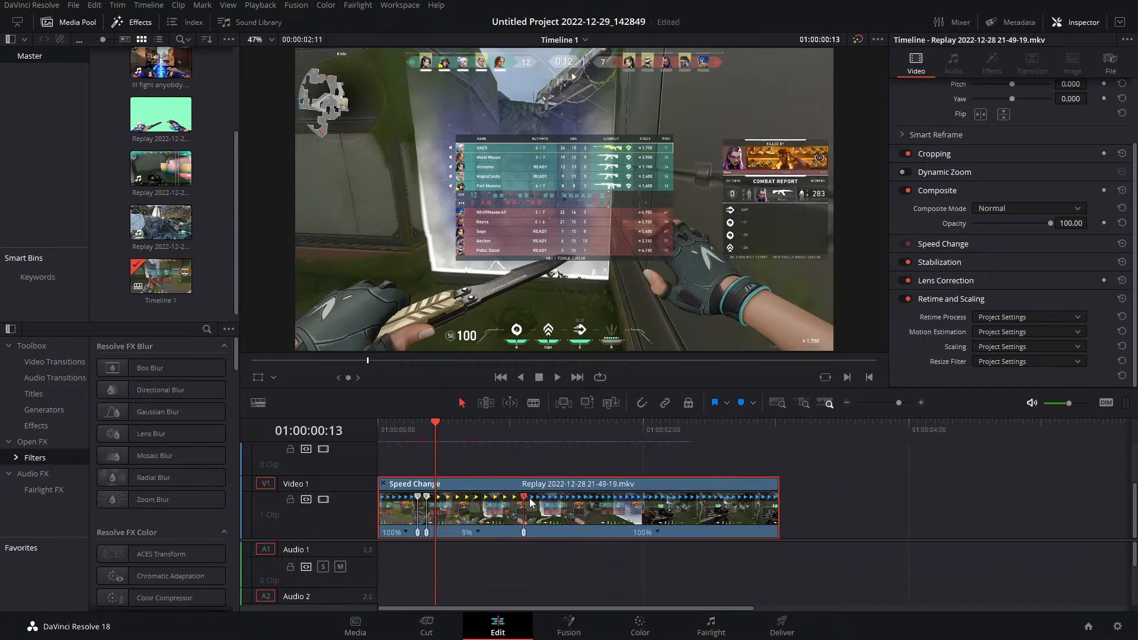
left_click(404, 442)
key("space")
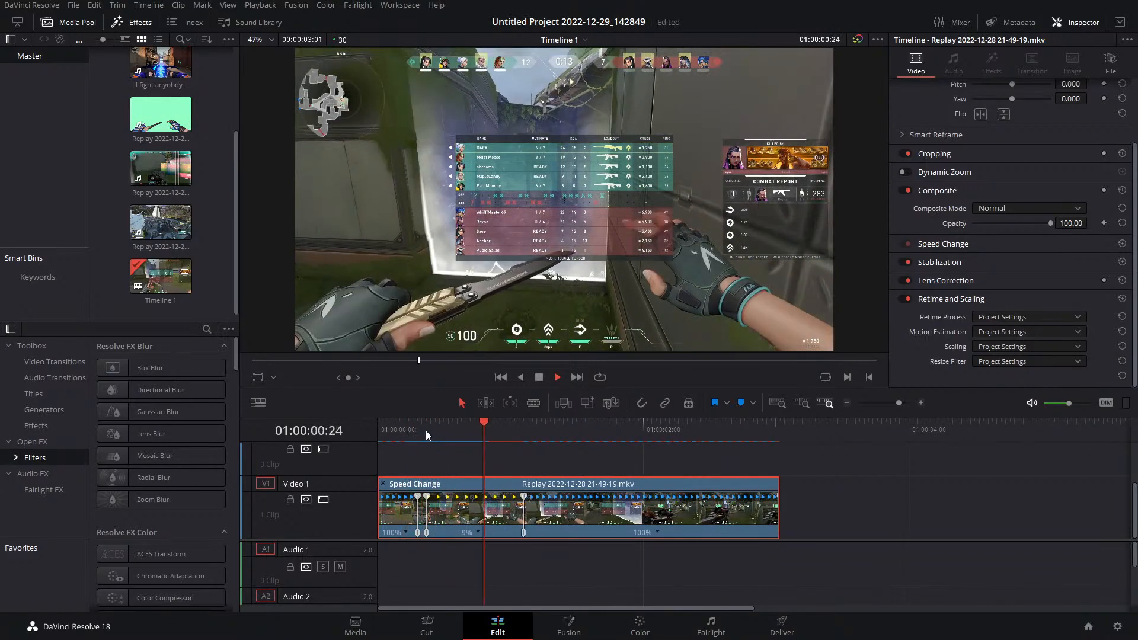
key("space")
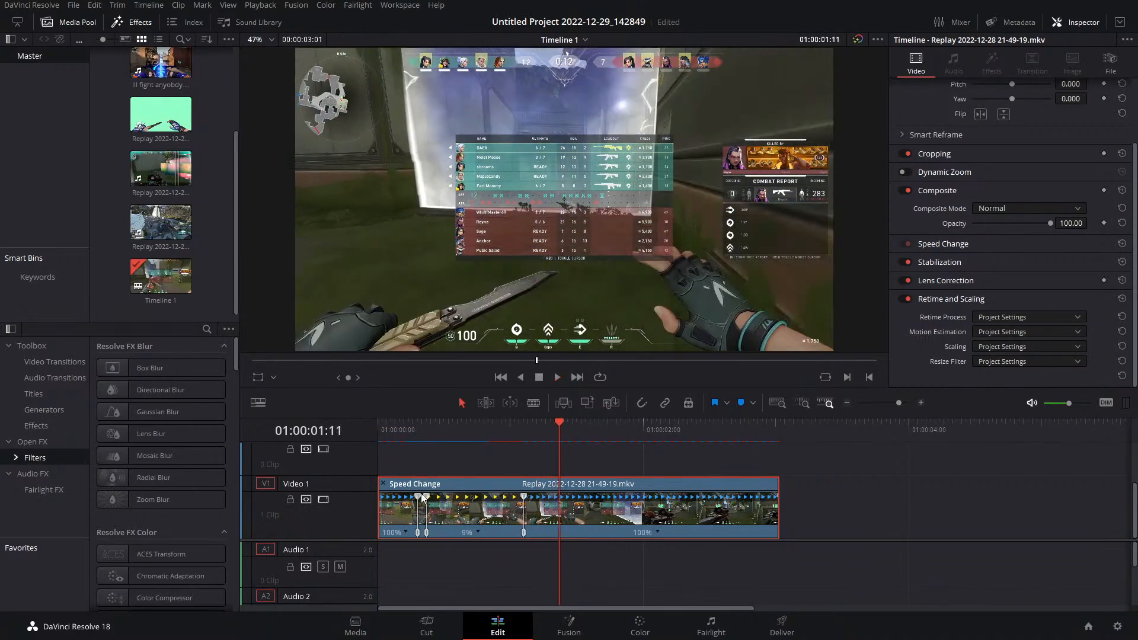
Shift the second speed point later so the fast section runs at 317%, and replay the beginning of the clip
left_click_drag(426, 498, 443, 499)
left_click(384, 436)
key("space")
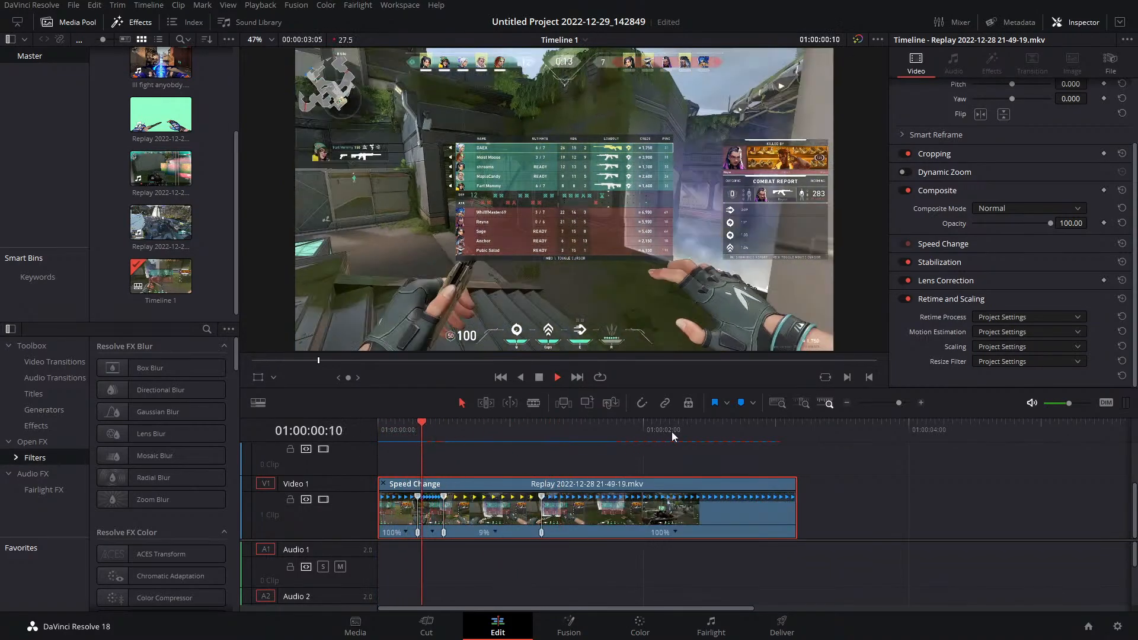
left_click(415, 436)
left_click(409, 435)
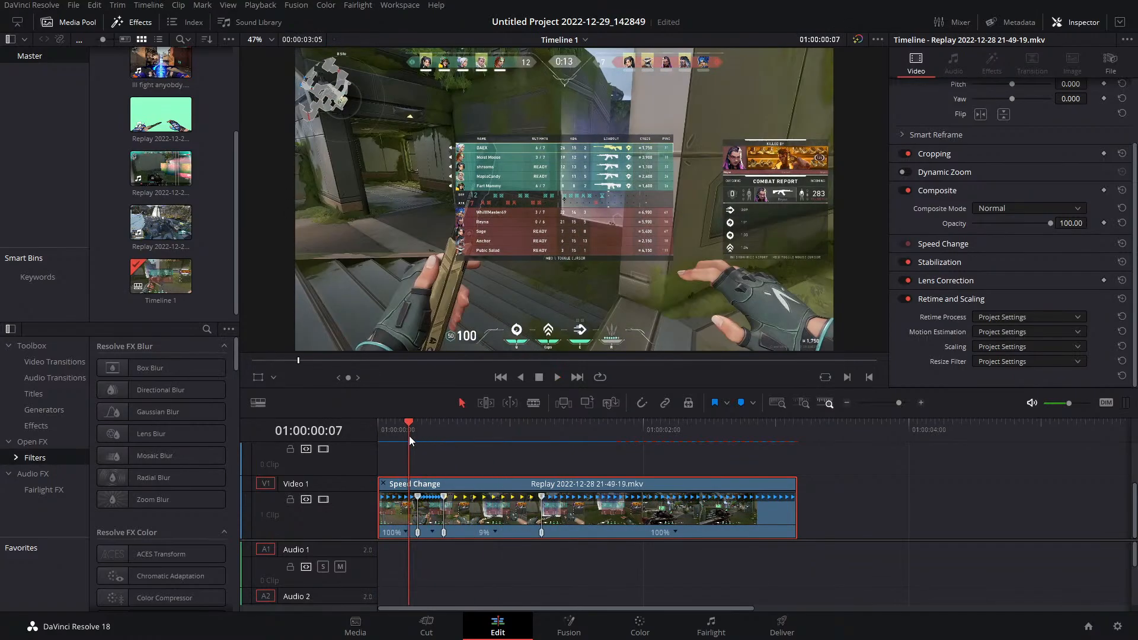
left_click(409, 436)
key("space")
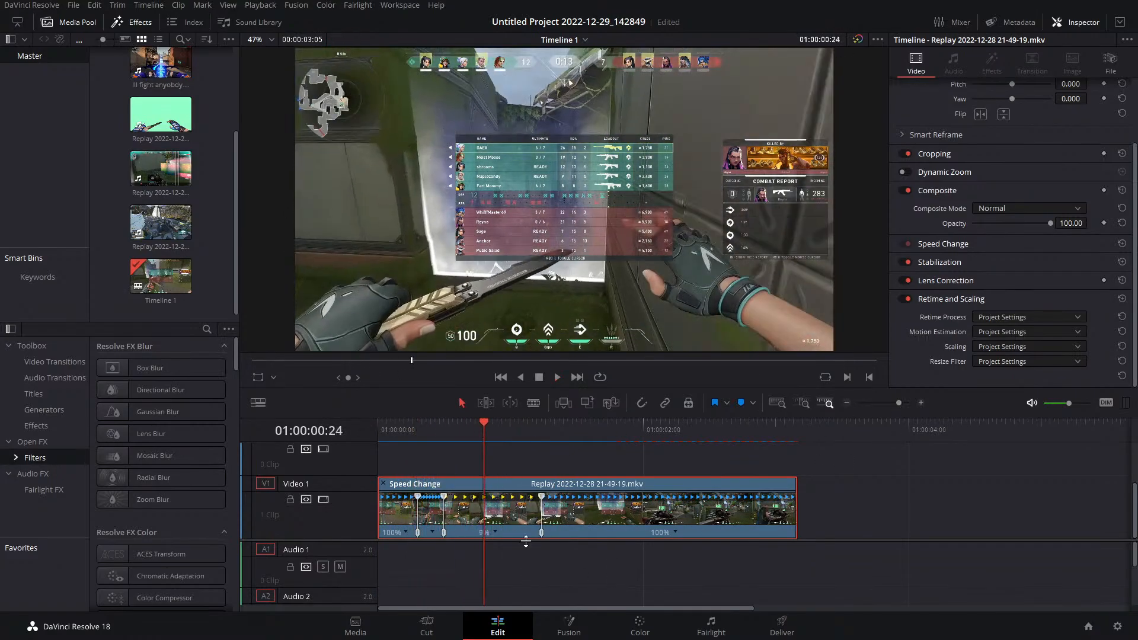
Open the retime curve of the replay clip and bring its retime frame graph fully into view
left_click_drag(898, 402, 903, 403)
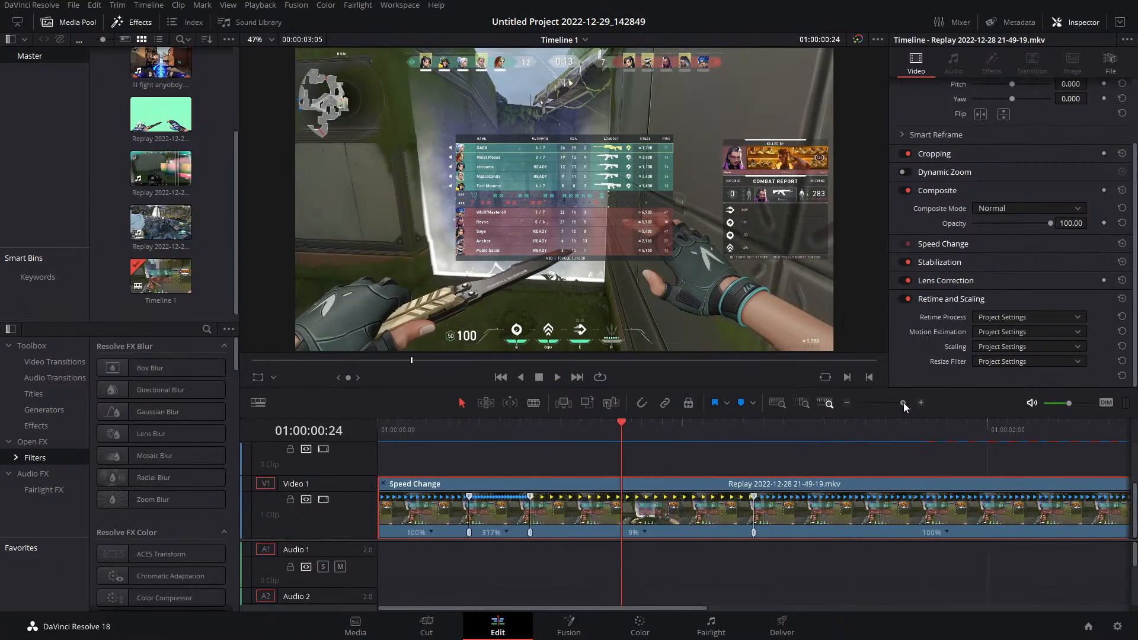
right_click(554, 511)
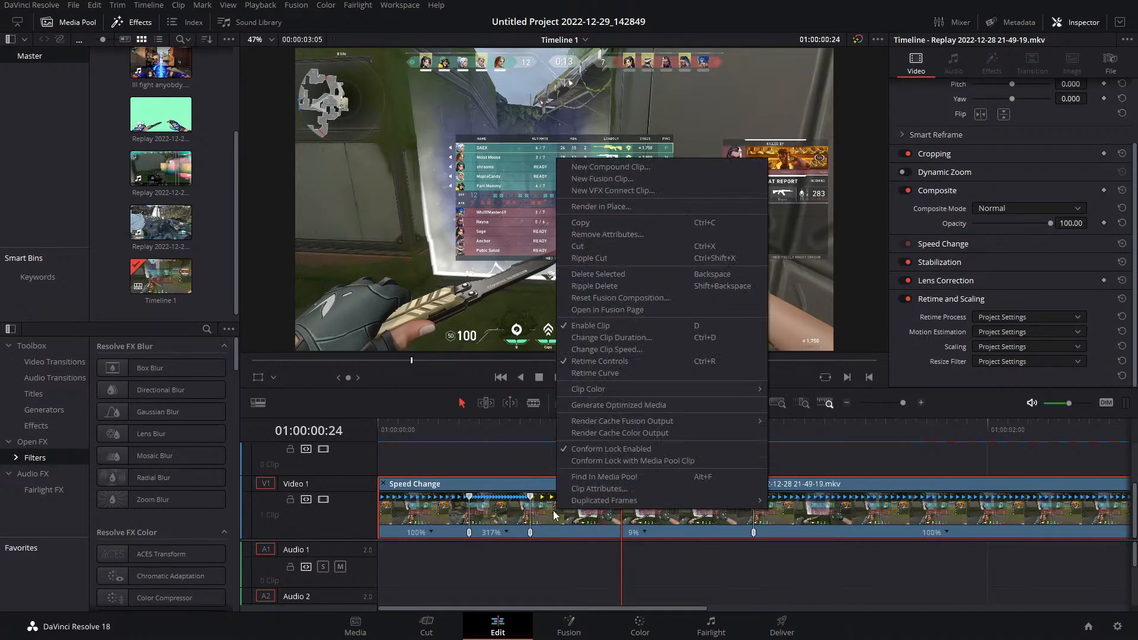
left_click(595, 373)
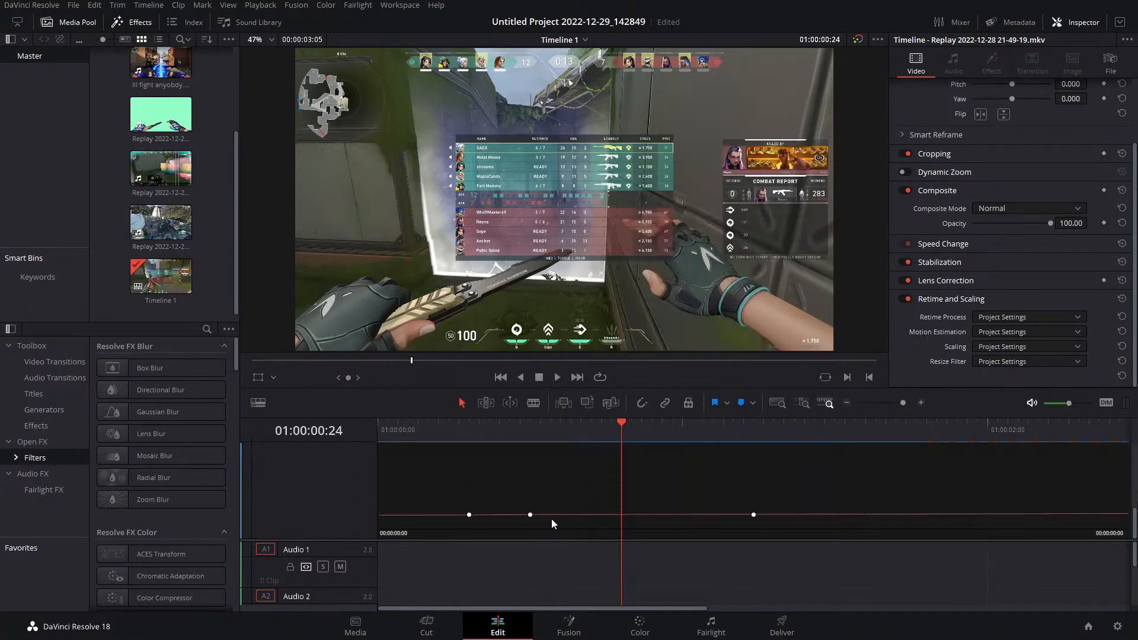
left_click_drag(549, 541, 546, 602)
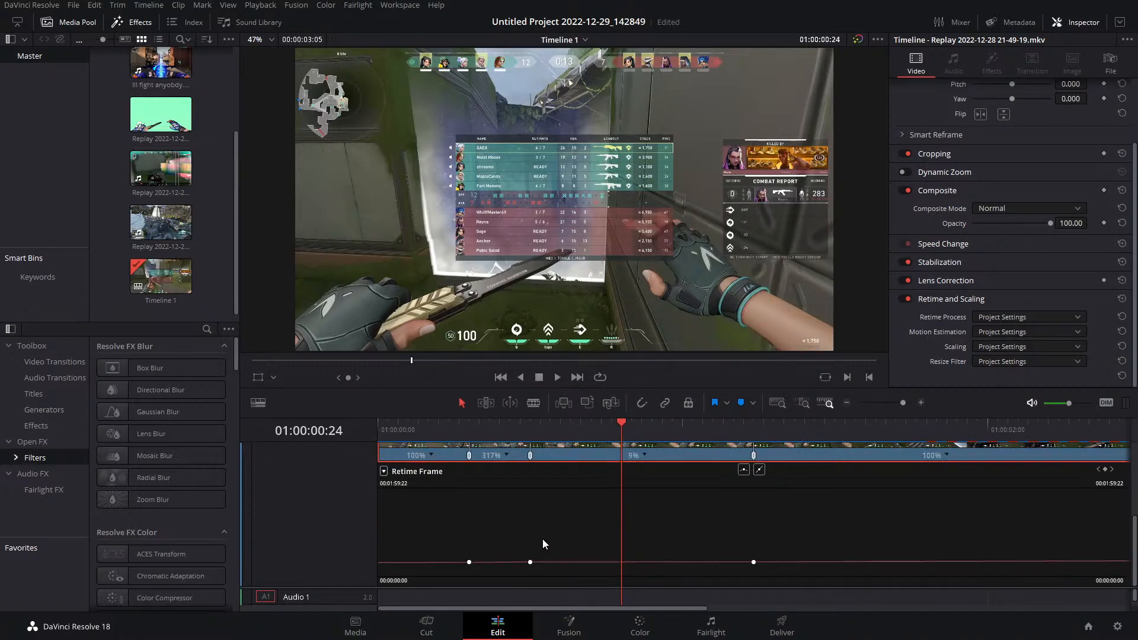
Convert the second speed point on the retime curve to a smooth curve, widen its handles to the first point and play the clip
left_click(530, 562)
scroll(531, 489, "up", 2)
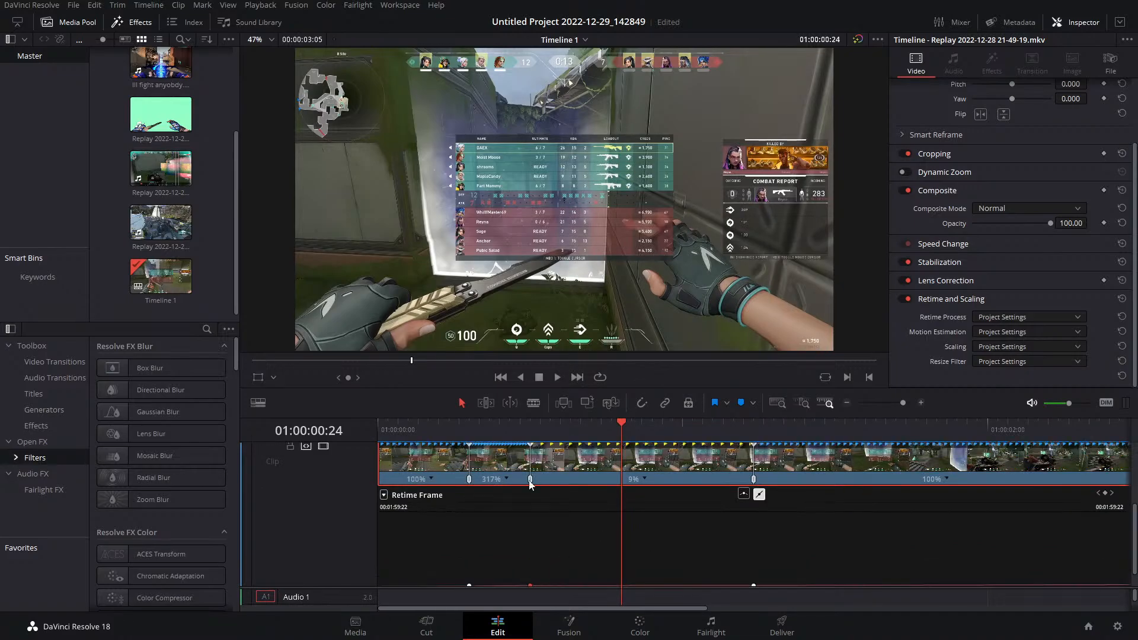
left_click(743, 494)
scroll(592, 516, "down", 1)
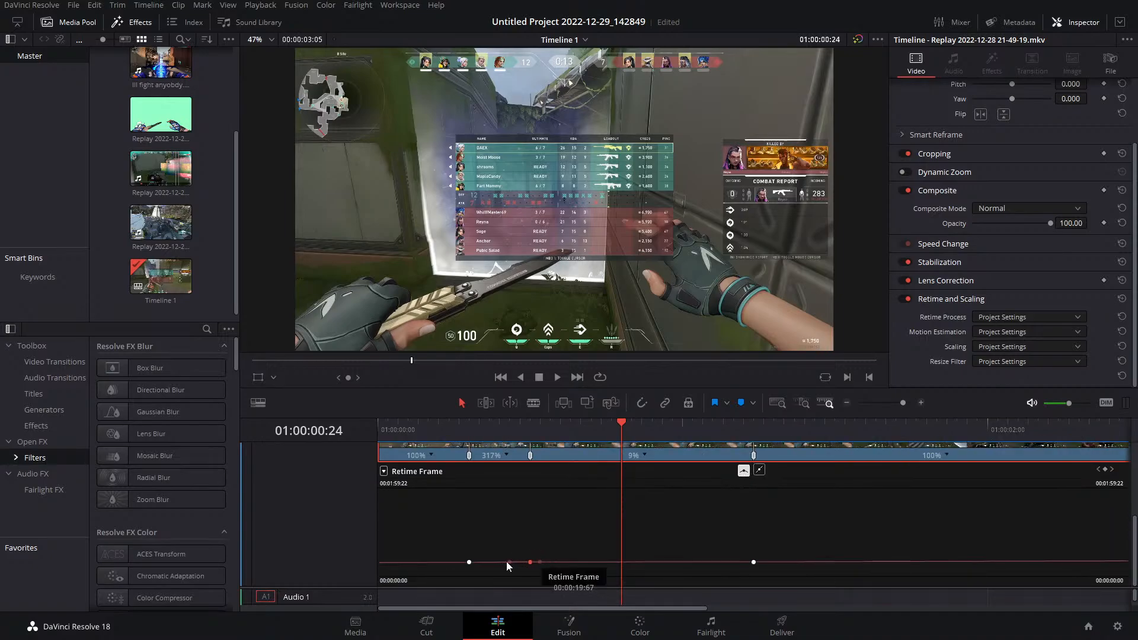
left_click_drag(508, 562, 509, 560)
left_click_drag(511, 431, 520, 430)
left_click_drag(511, 563, 466, 564)
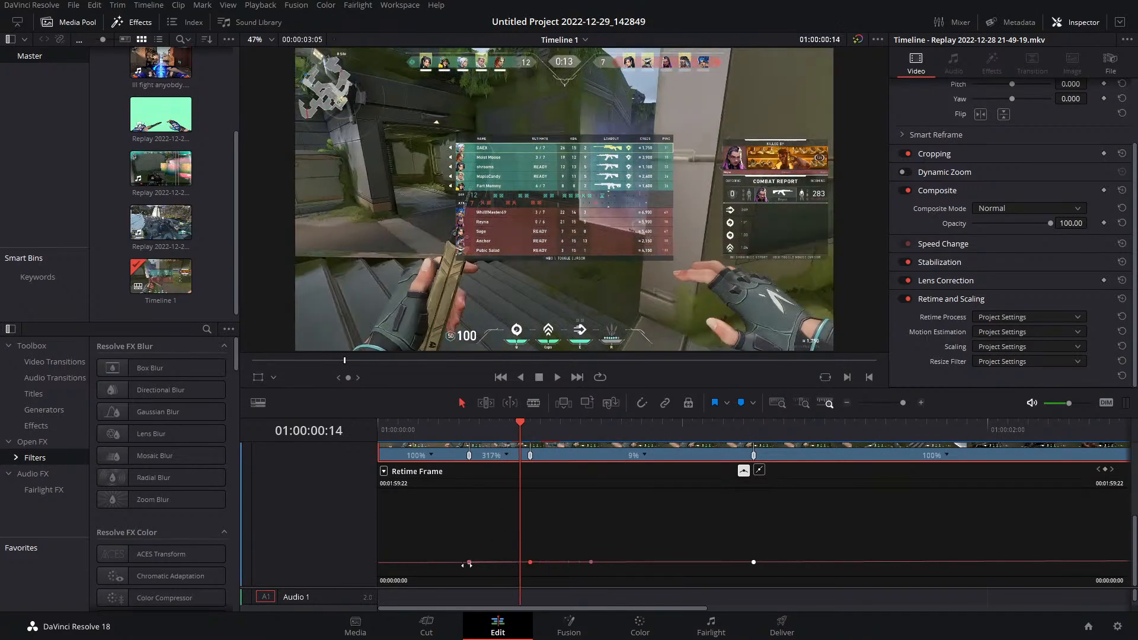
left_click_drag(520, 436, 419, 456)
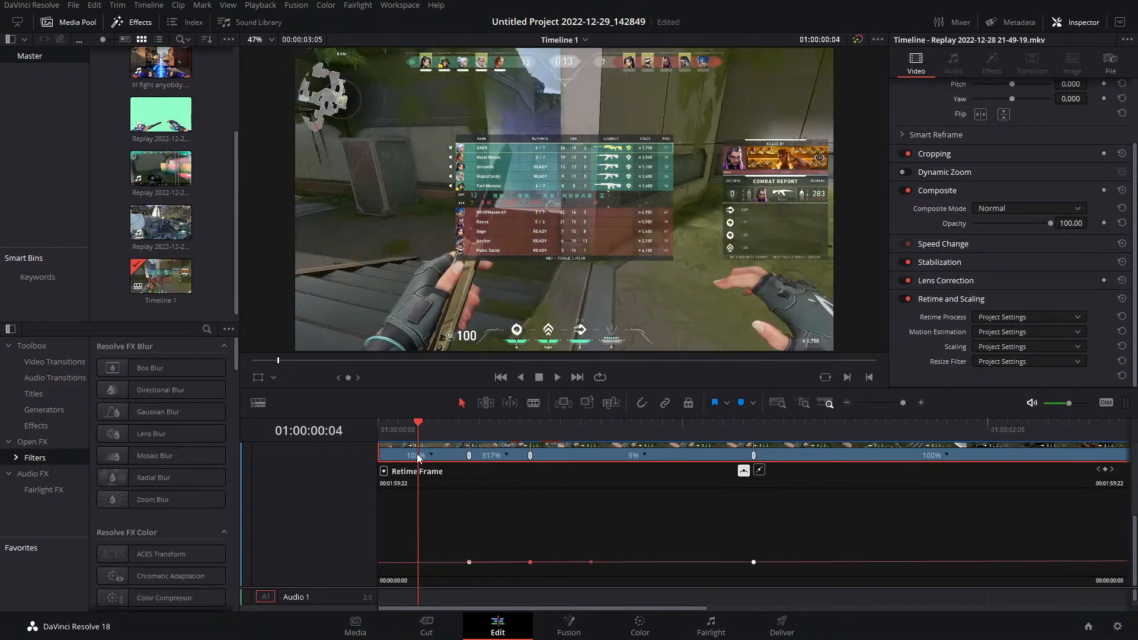
key("space")
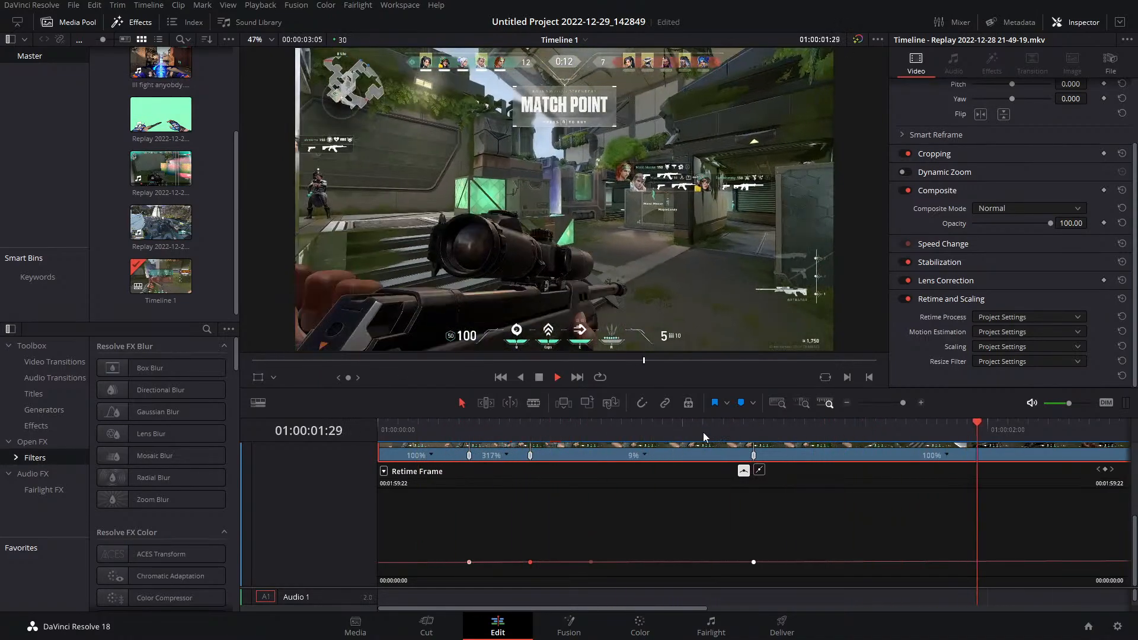
key("space")
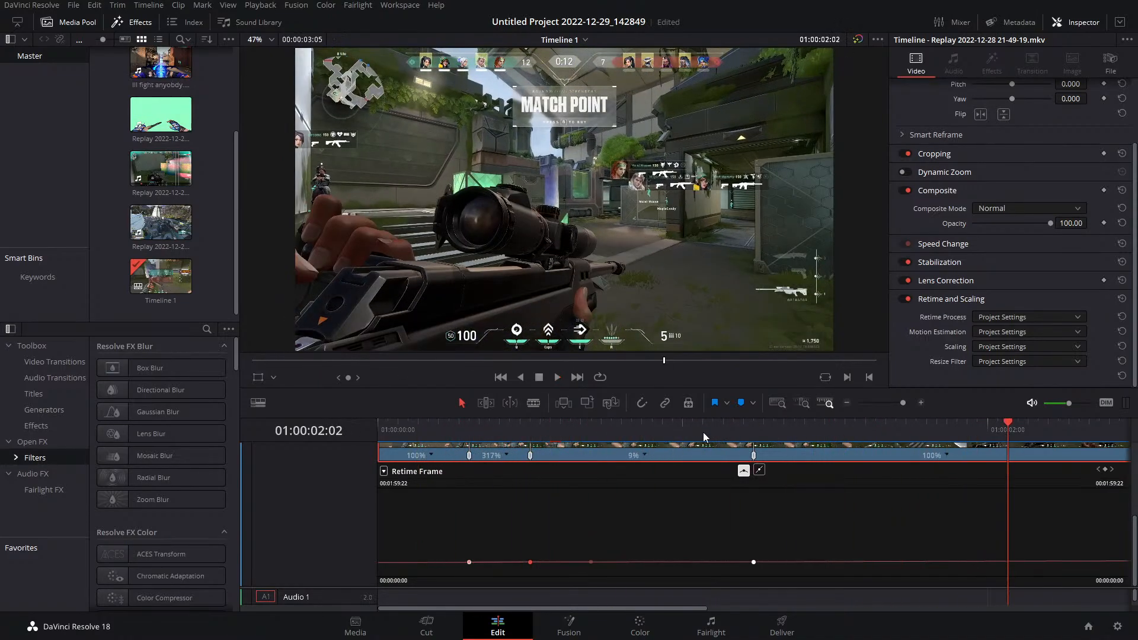
Reset all speed changes on the replay clip and close its retime controls and retime curve
left_click(946, 455)
left_click(946, 455)
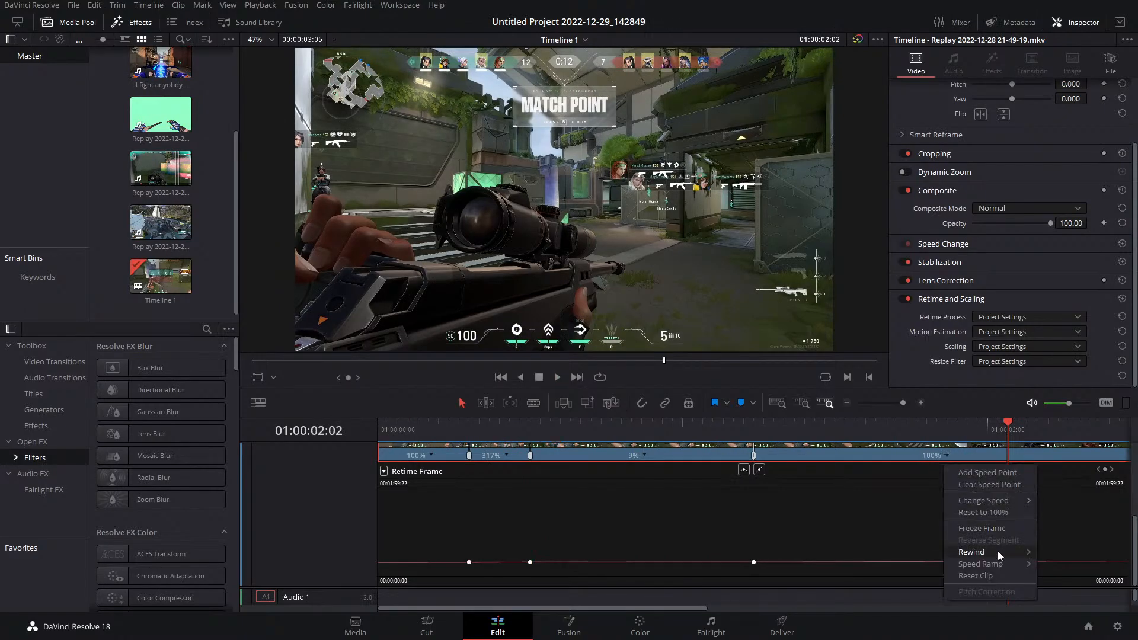
left_click(975, 576)
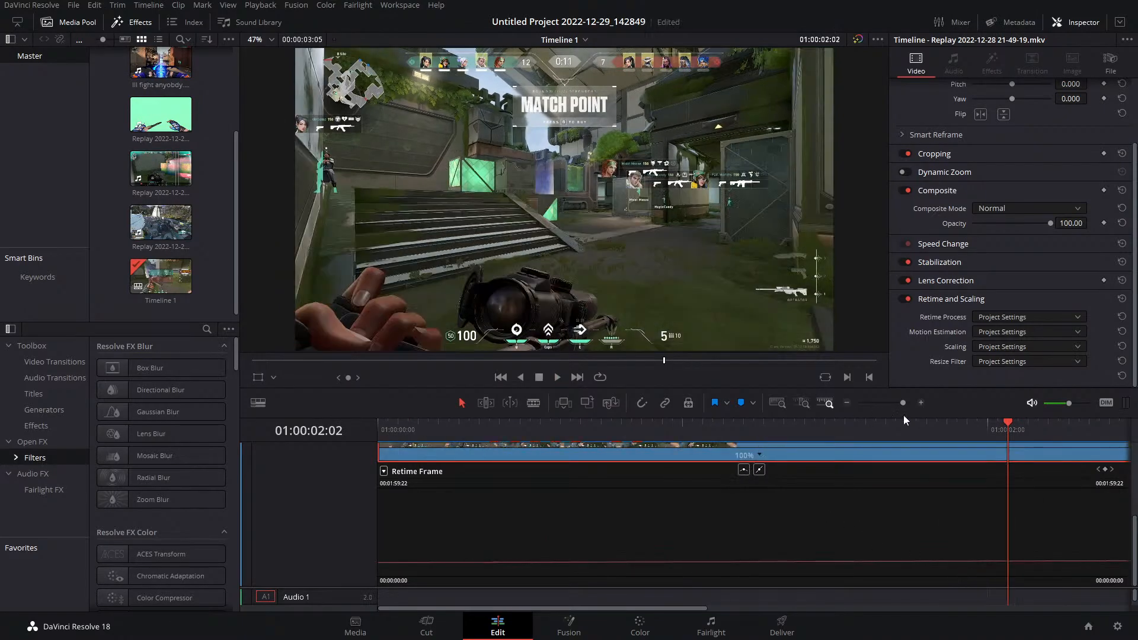
scroll(637, 475, "up", 2)
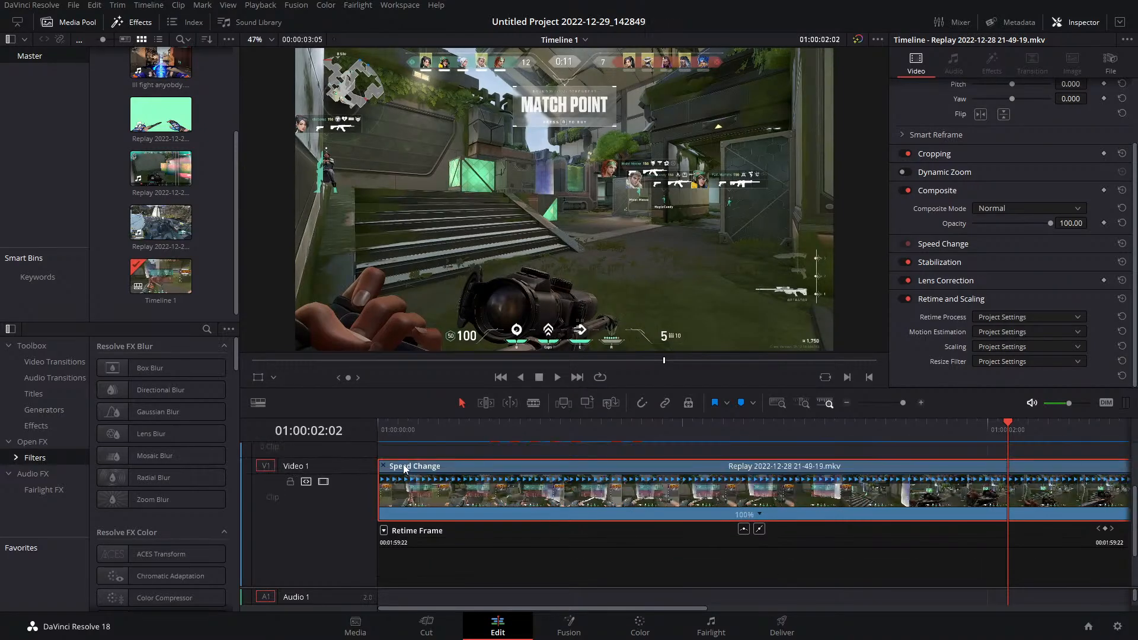
left_click(383, 466)
scroll(415, 457, "up", 2)
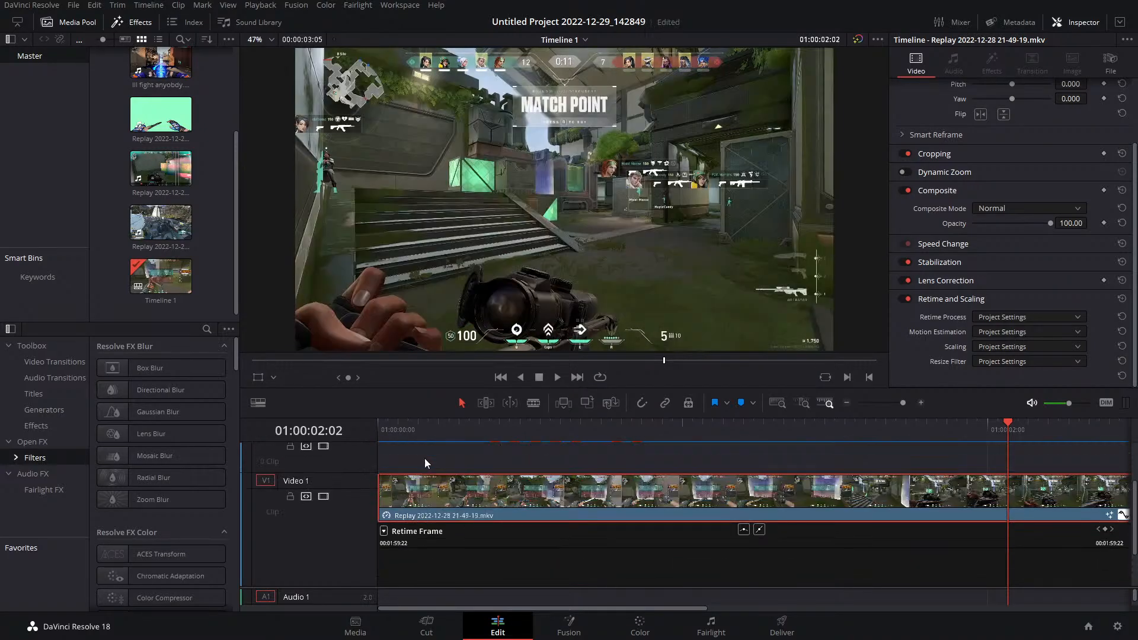
left_click(1124, 514)
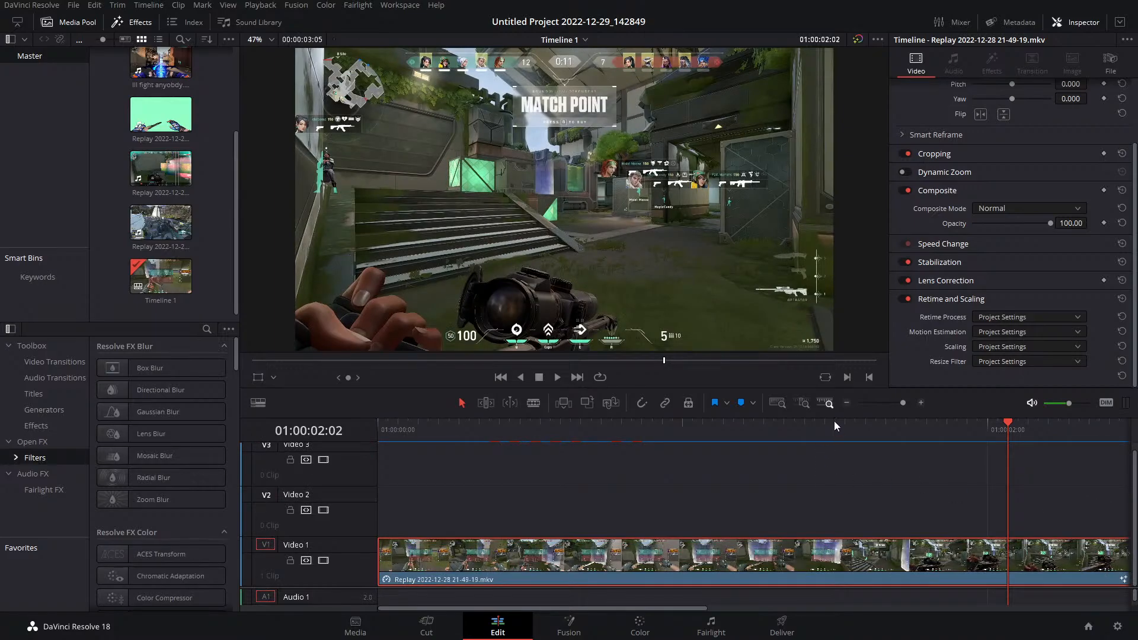
Show and hide the replay clip's retime controls, and align the clip with the start of the timeline
left_click(1123, 579)
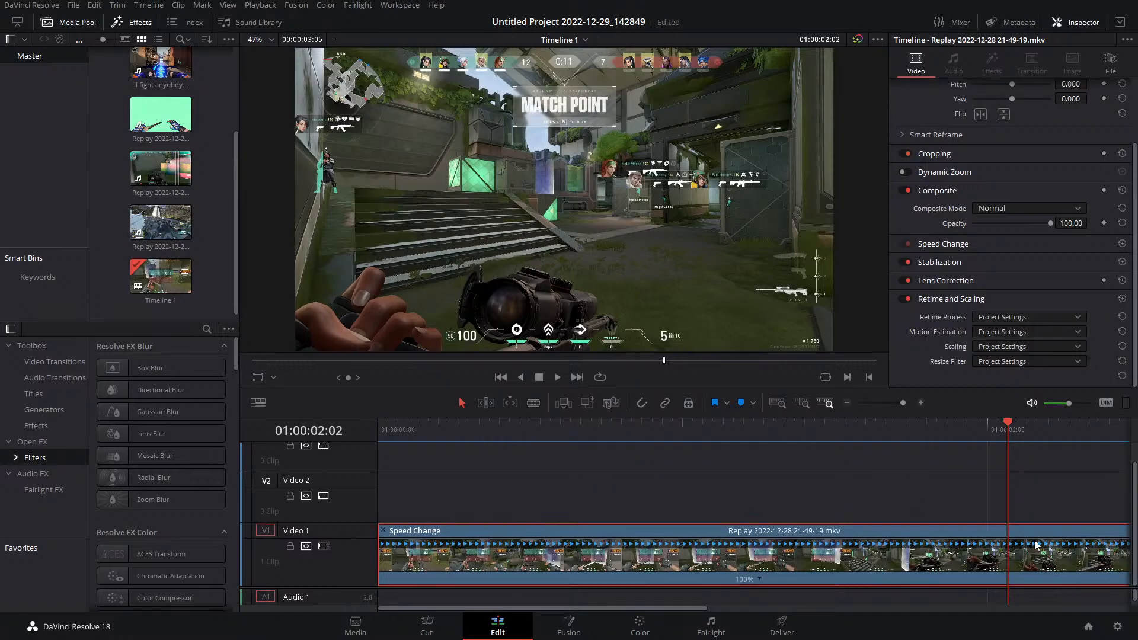
left_click_drag(1118, 583, 1125, 584)
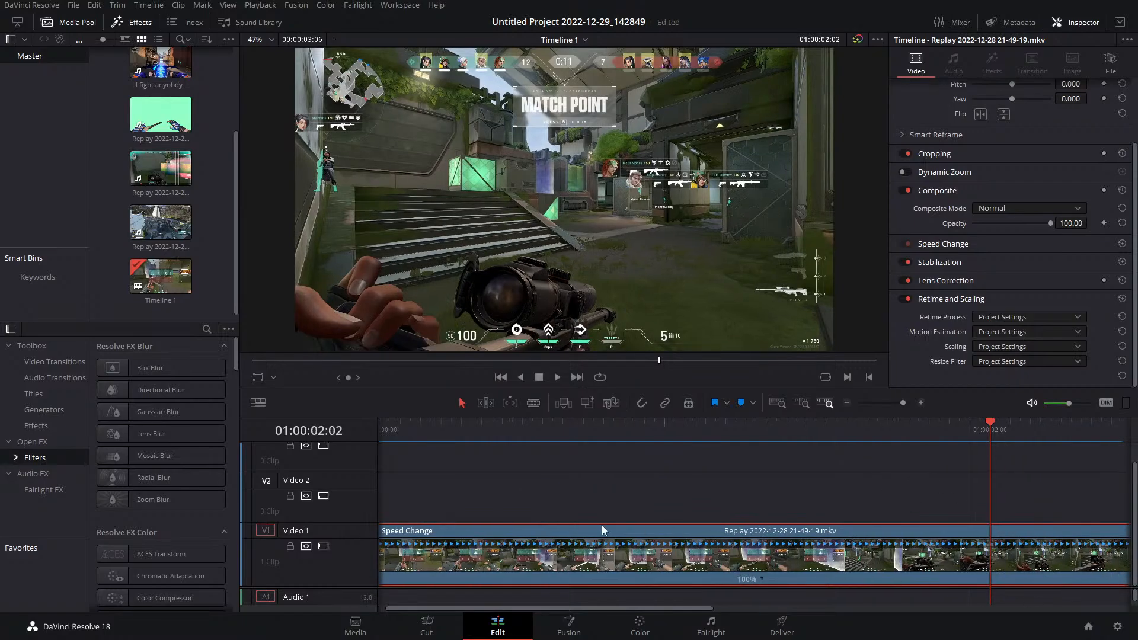
key("ctrl+s")
left_click_drag(537, 438, 375, 443)
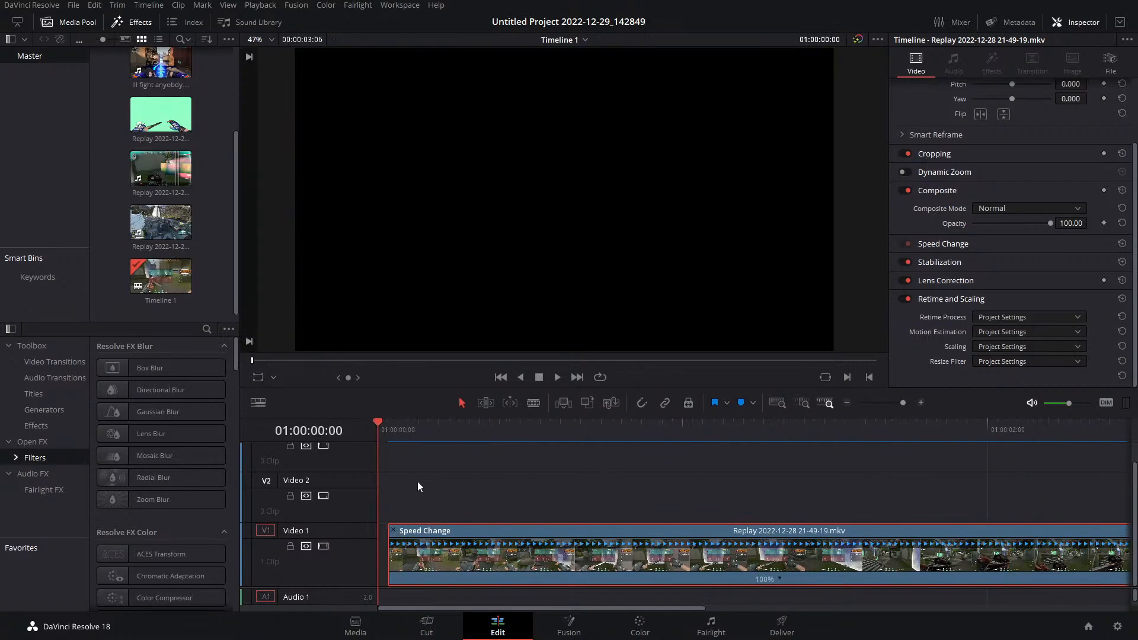
left_click(393, 531)
left_click_drag(409, 551, 387, 562)
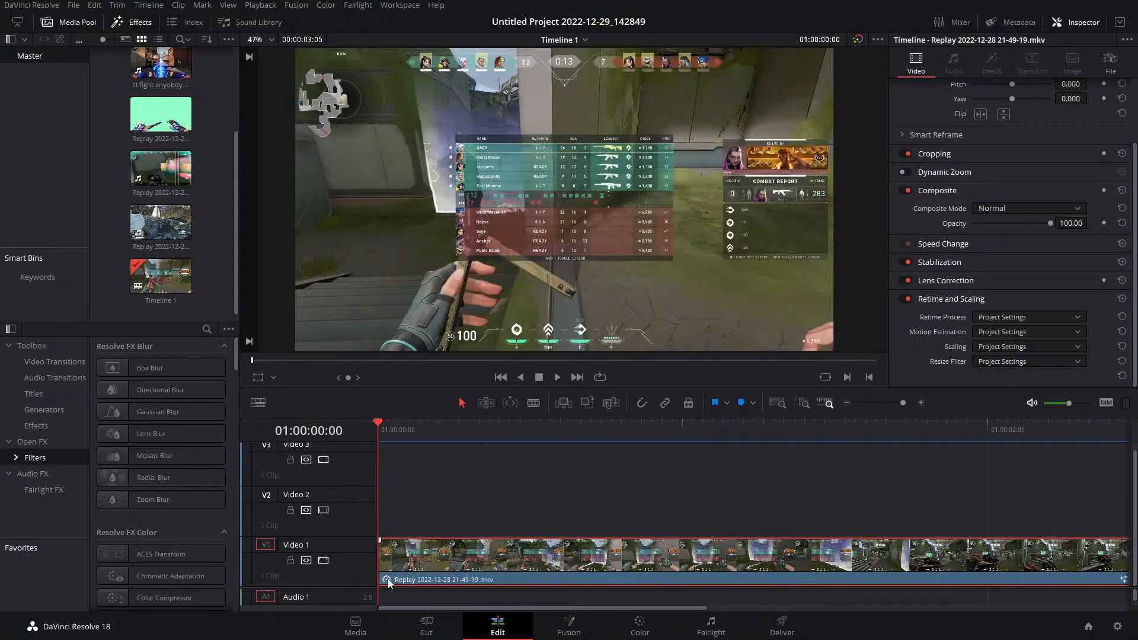
key("ctrl+r")
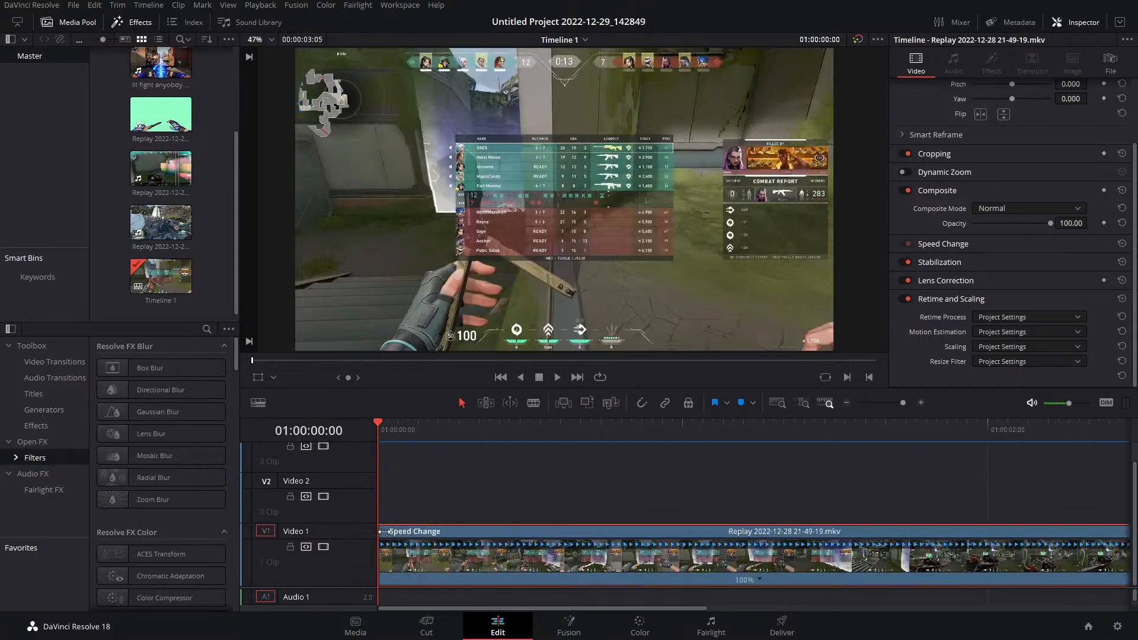
key("ctrl+r")
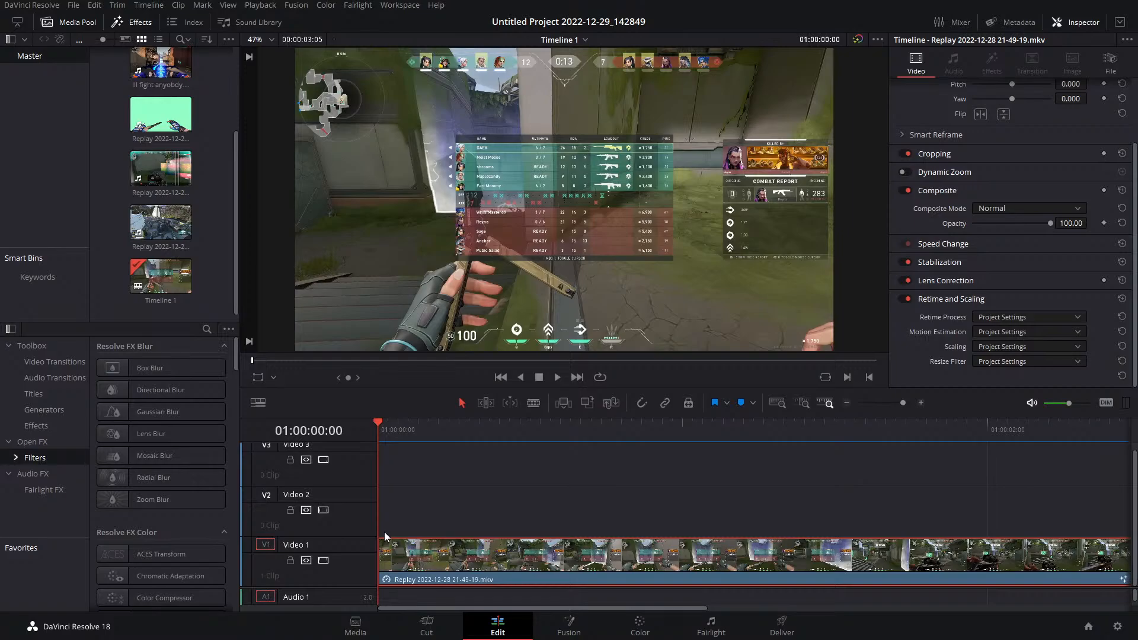
Set the playback render cache to None
left_click(273, 7)
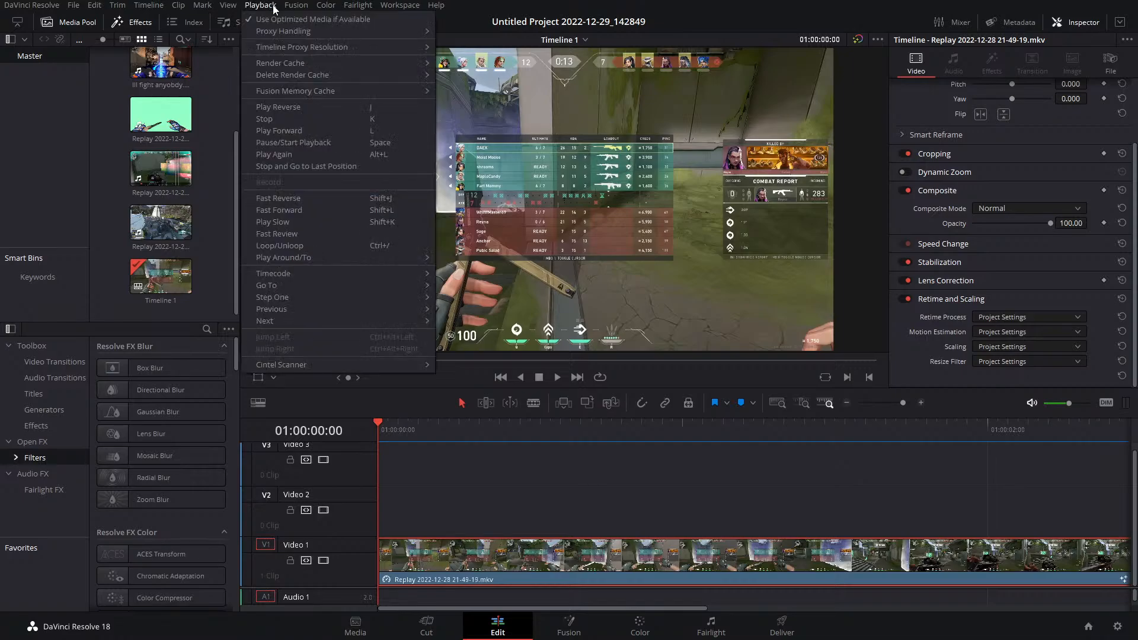
mouse_move(300, 61)
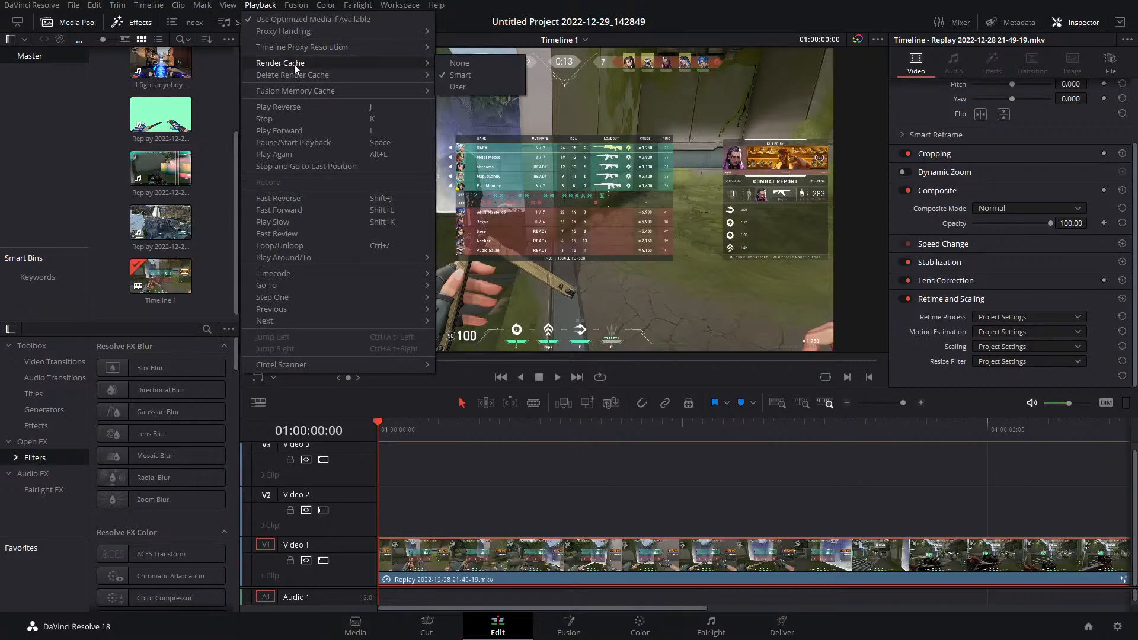
left_click(471, 66)
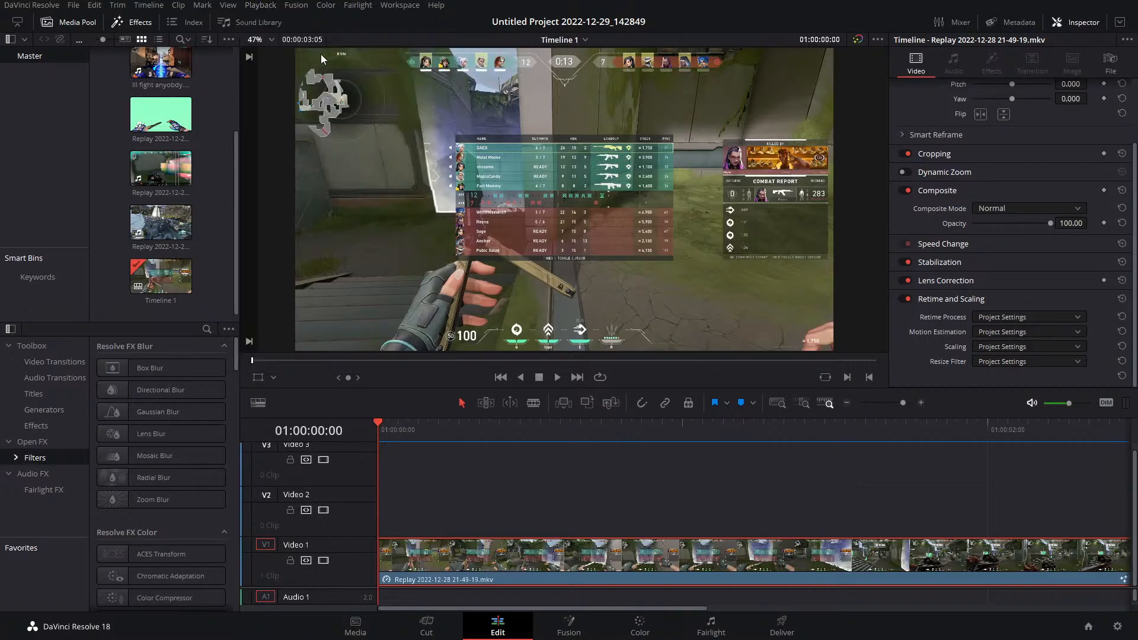
left_click(270, 9)
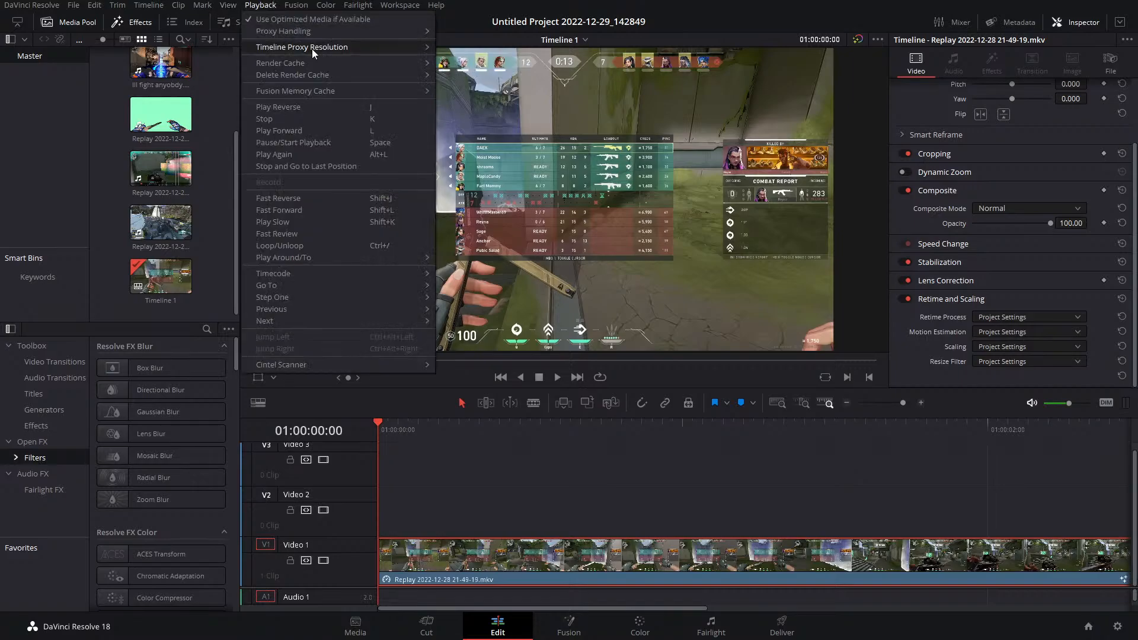
left_click(467, 453)
Delete the empty tracks from the timeline and lower the divider between the video and audio tracks
left_click_drag(902, 403, 888, 407)
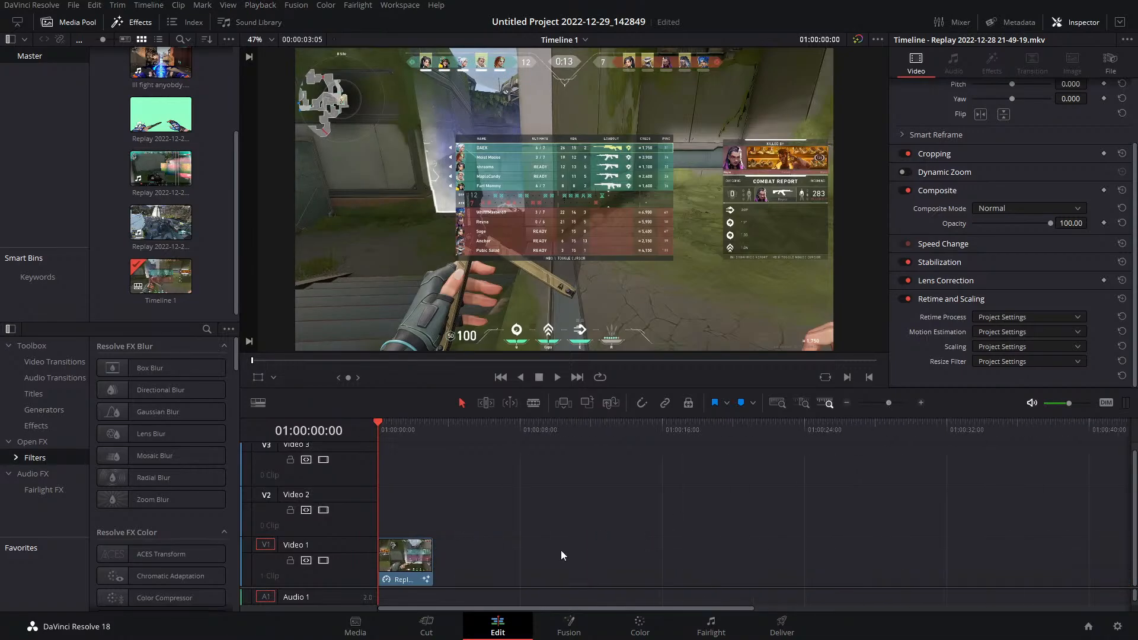
right_click(339, 462)
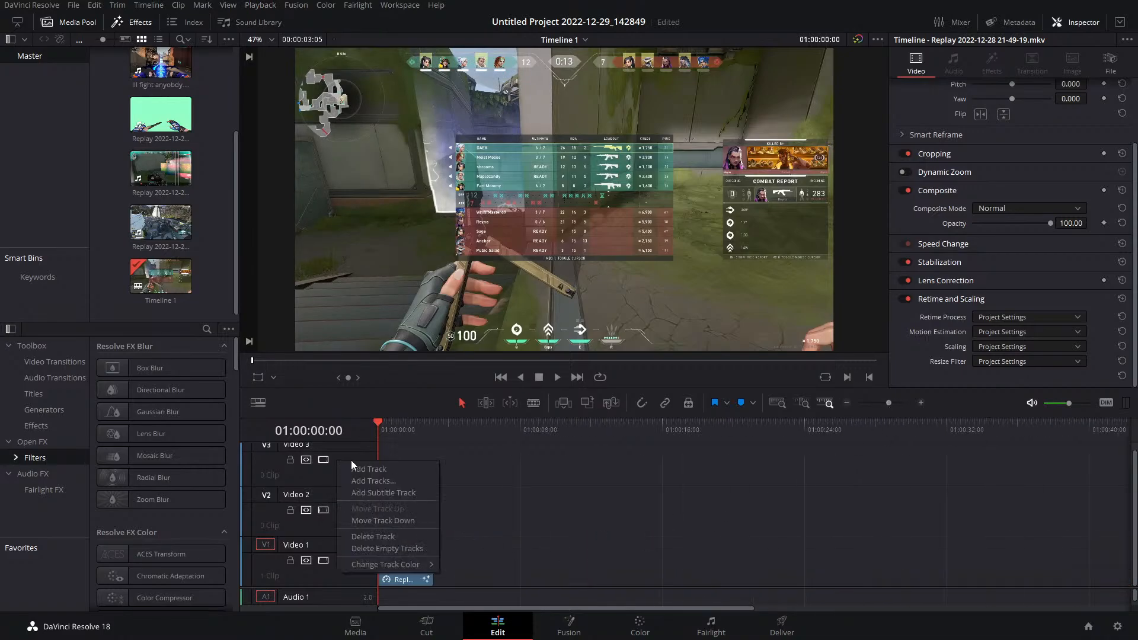
left_click(397, 548)
scroll(498, 587, "down", 3)
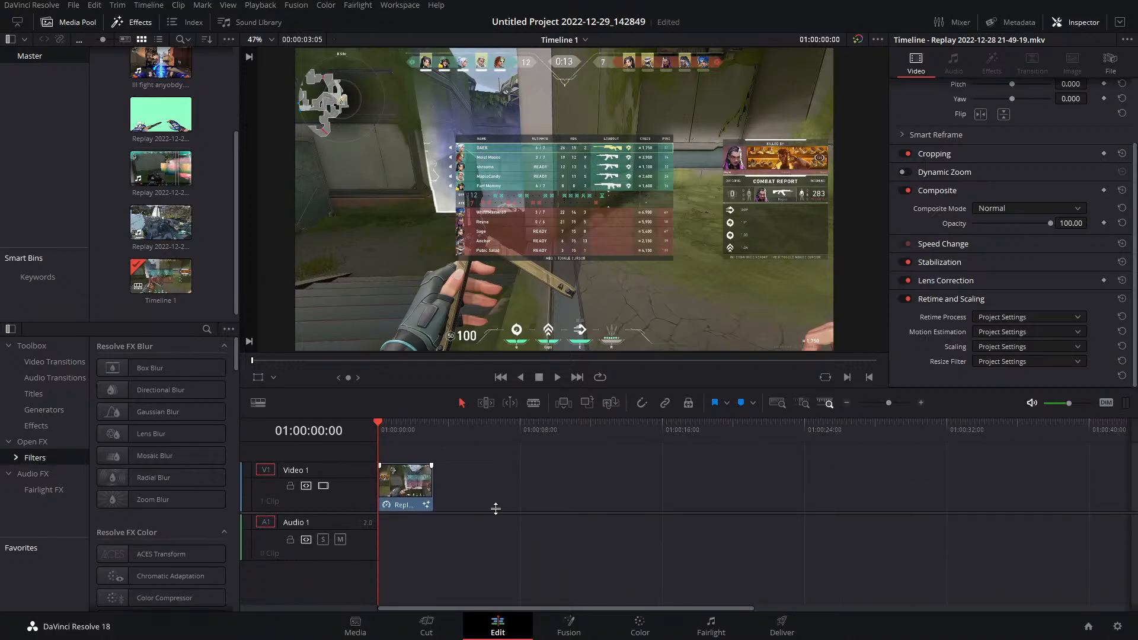
left_click_drag(496, 508, 494, 530)
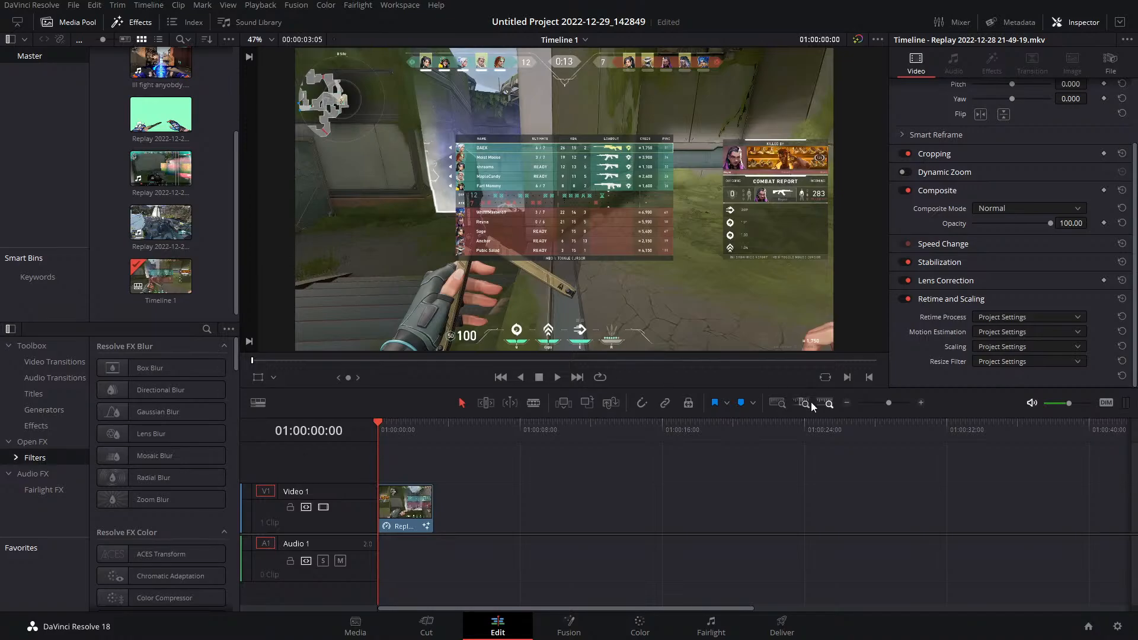
Show the replay clip's retime controls and extend the clip's end to about 28 seconds
left_click(895, 403)
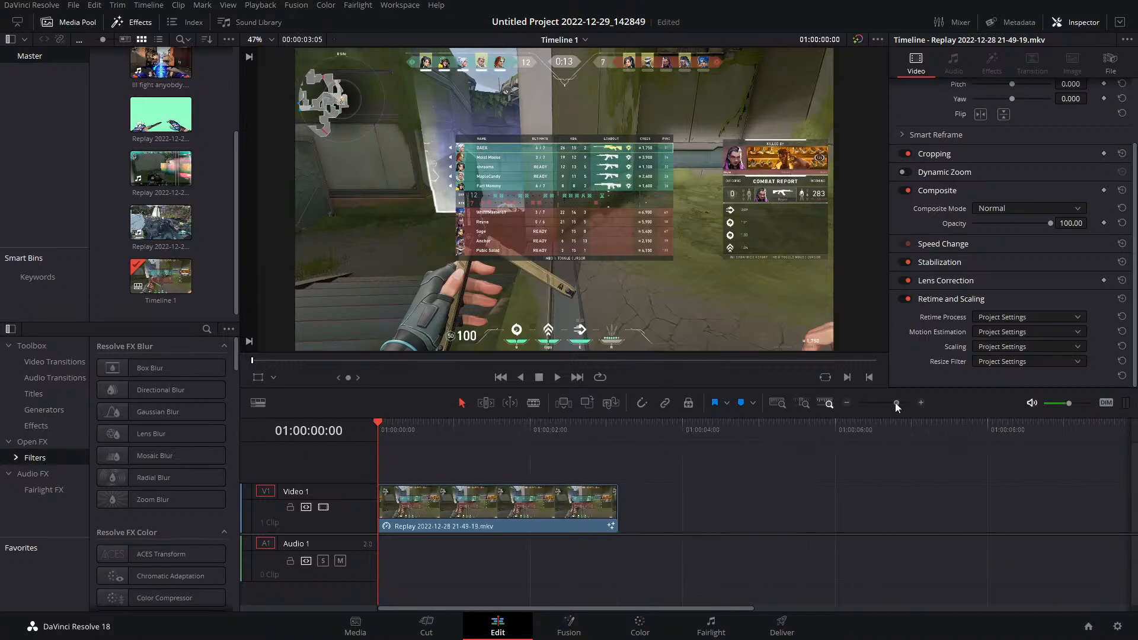
left_click(391, 527)
key("ctrl+r")
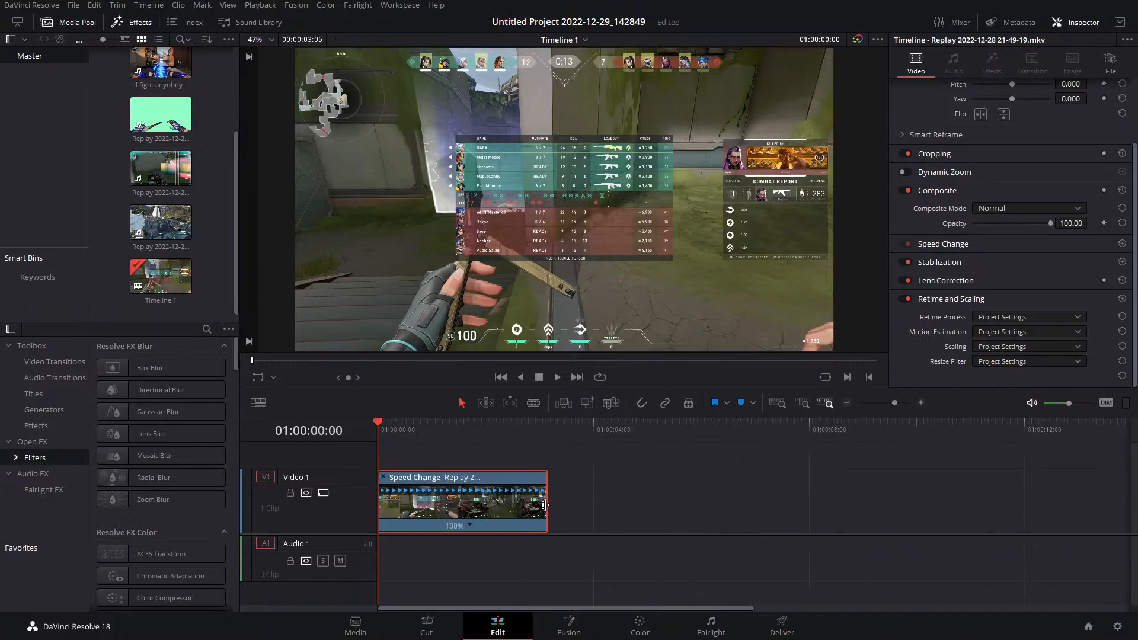
left_click_drag(546, 505, 1135, 506)
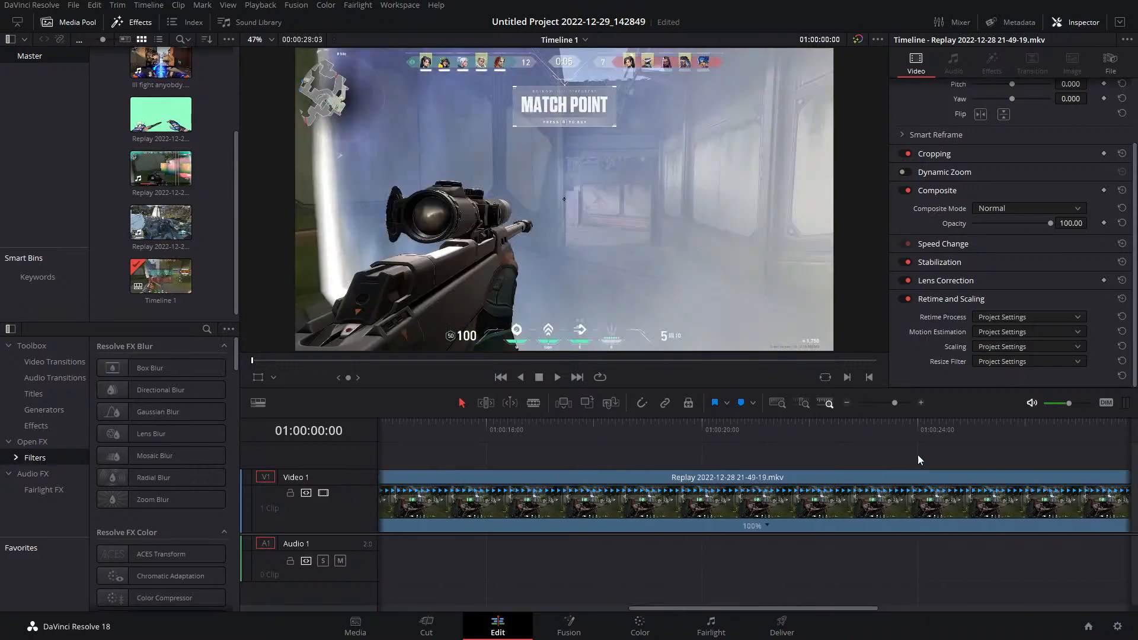
Play through the replay clip to the sniper scope-in and add a speed point just before it at 01:00:14:11
left_click_drag(894, 403, 888, 403)
left_click_drag(509, 424, 420, 437)
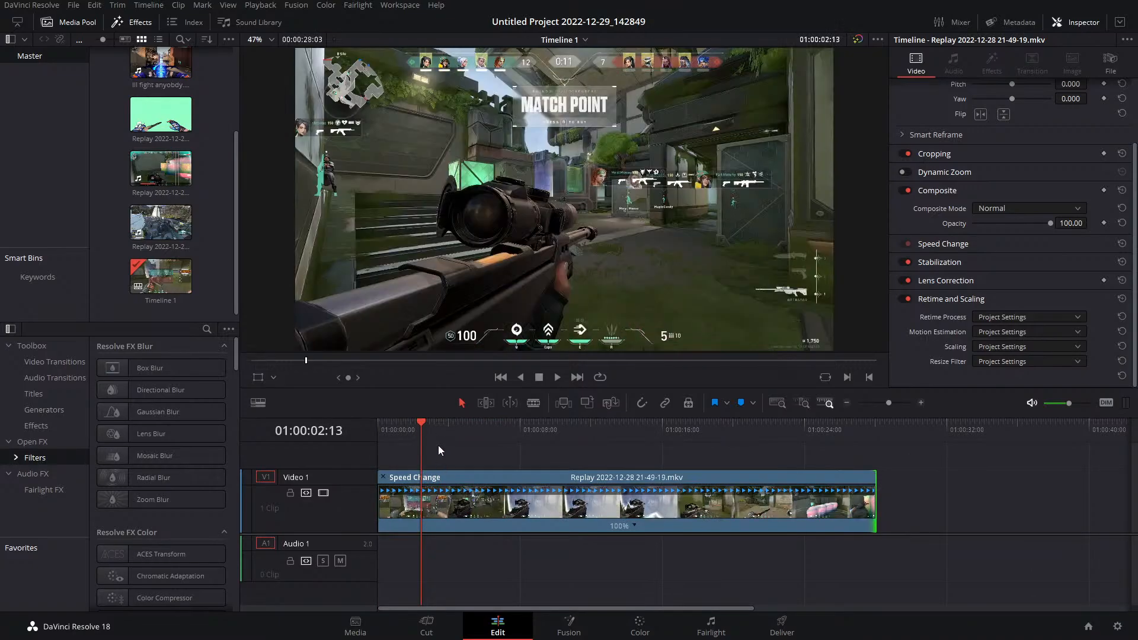
key("space")
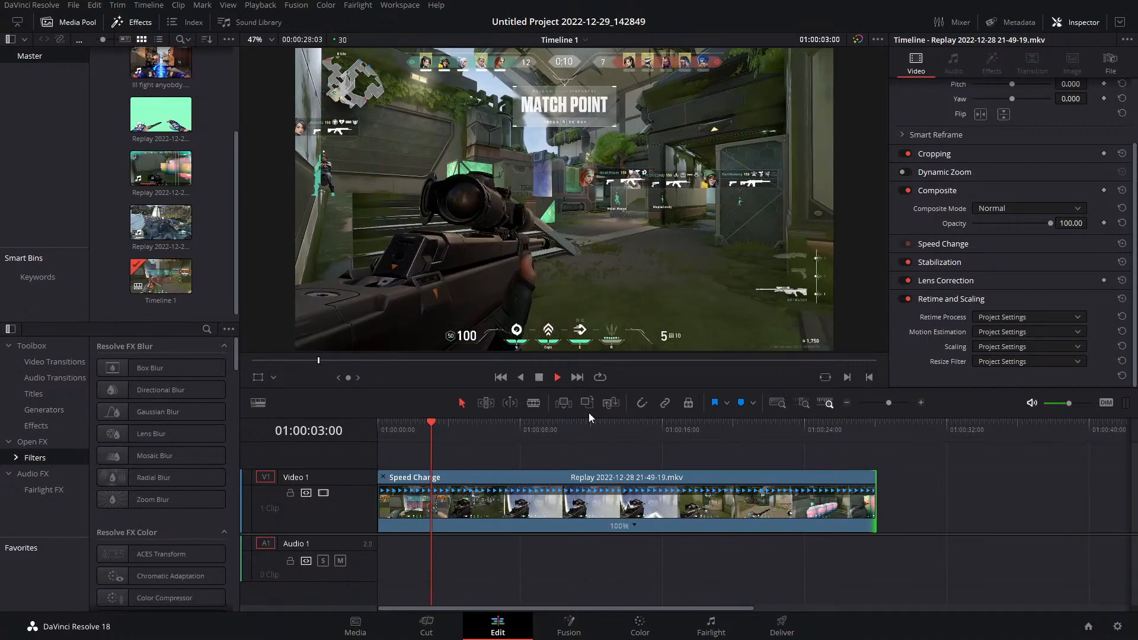
left_click(890, 402)
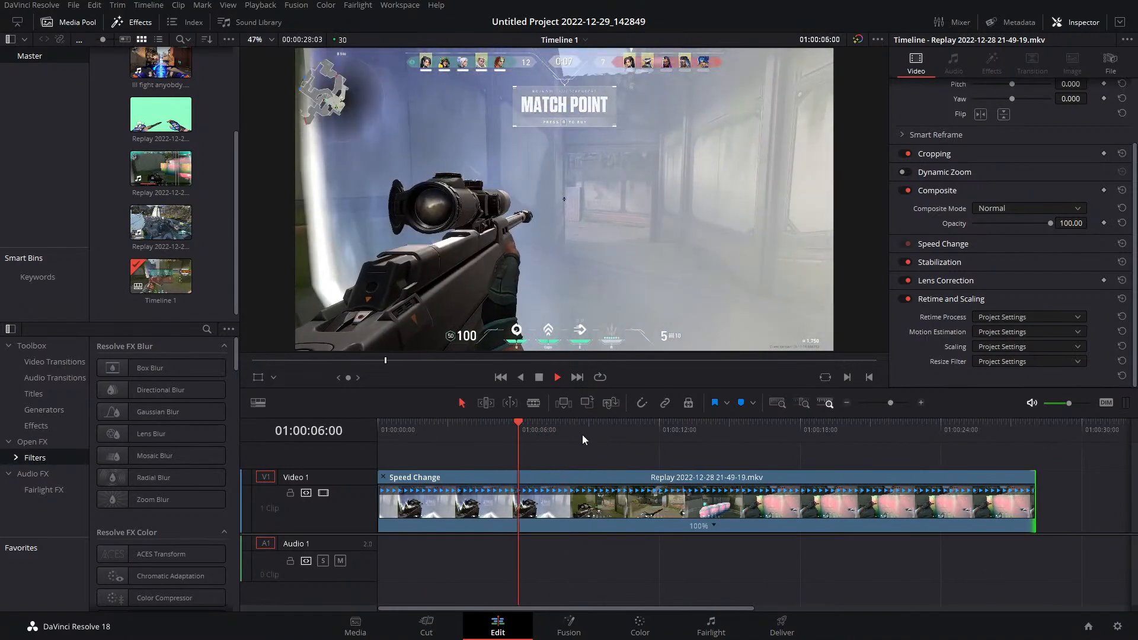
left_click(582, 431)
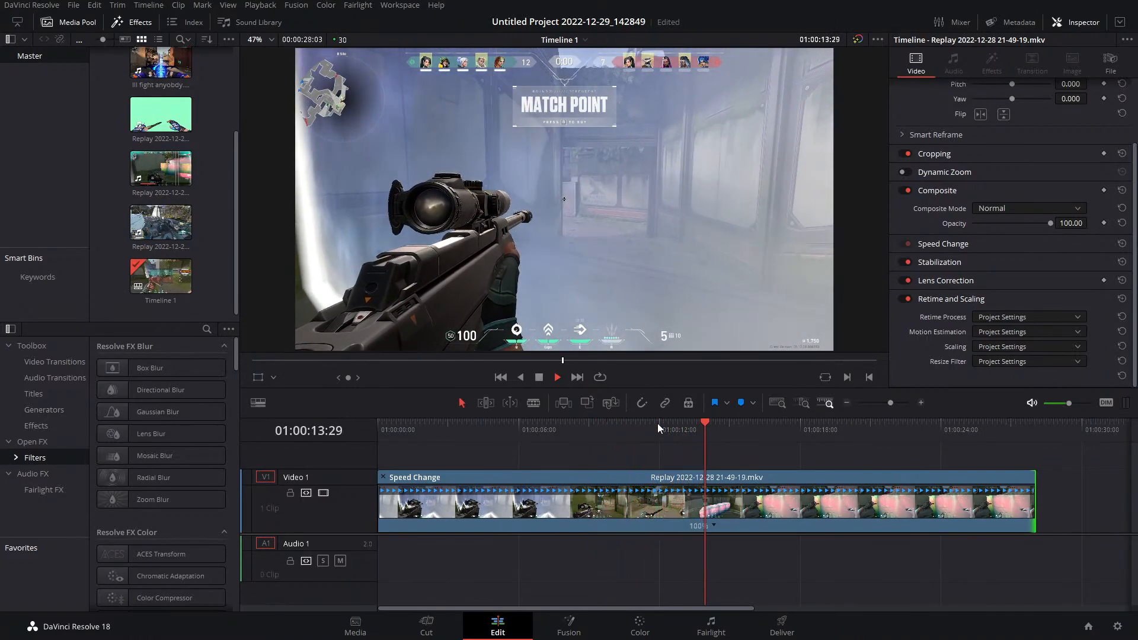
key("space")
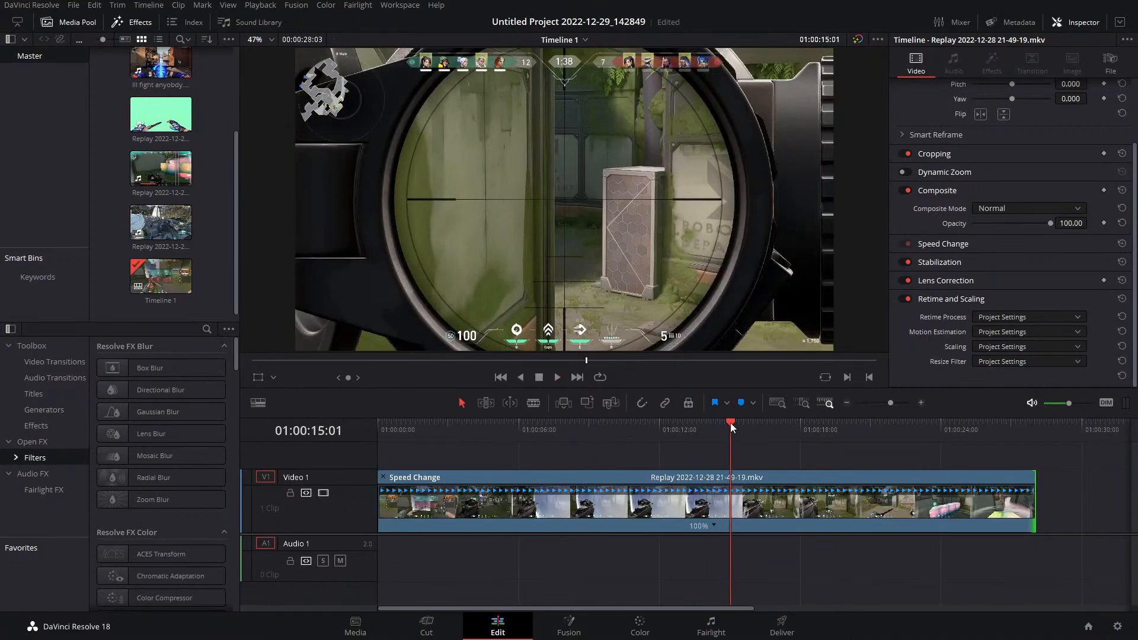
left_click_drag(730, 422, 714, 429)
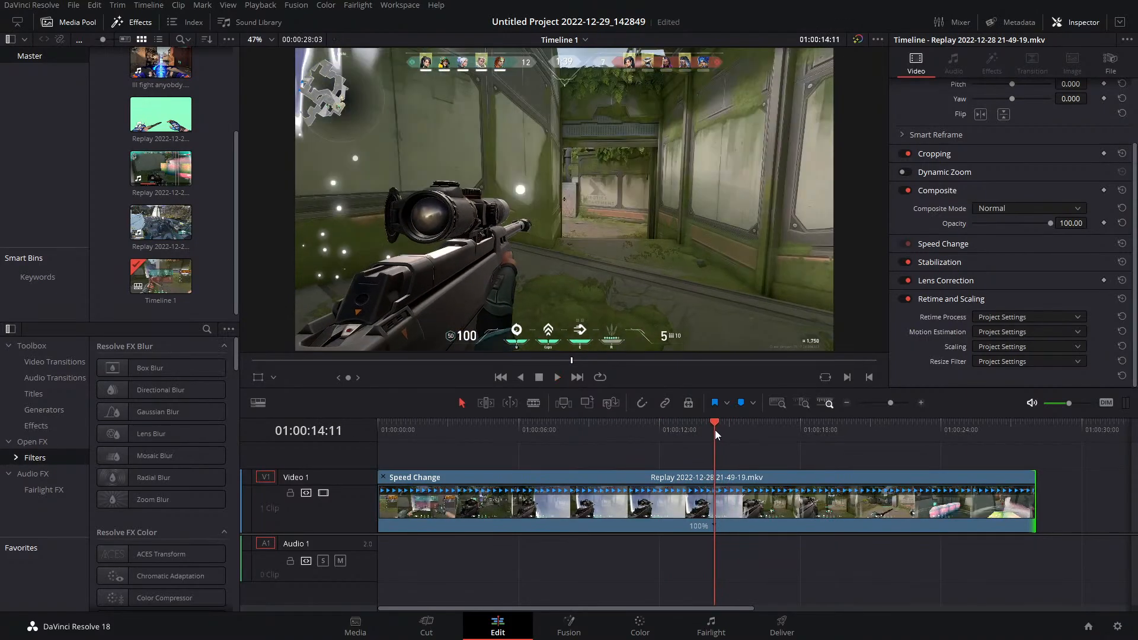
left_click(714, 525)
left_click(737, 514)
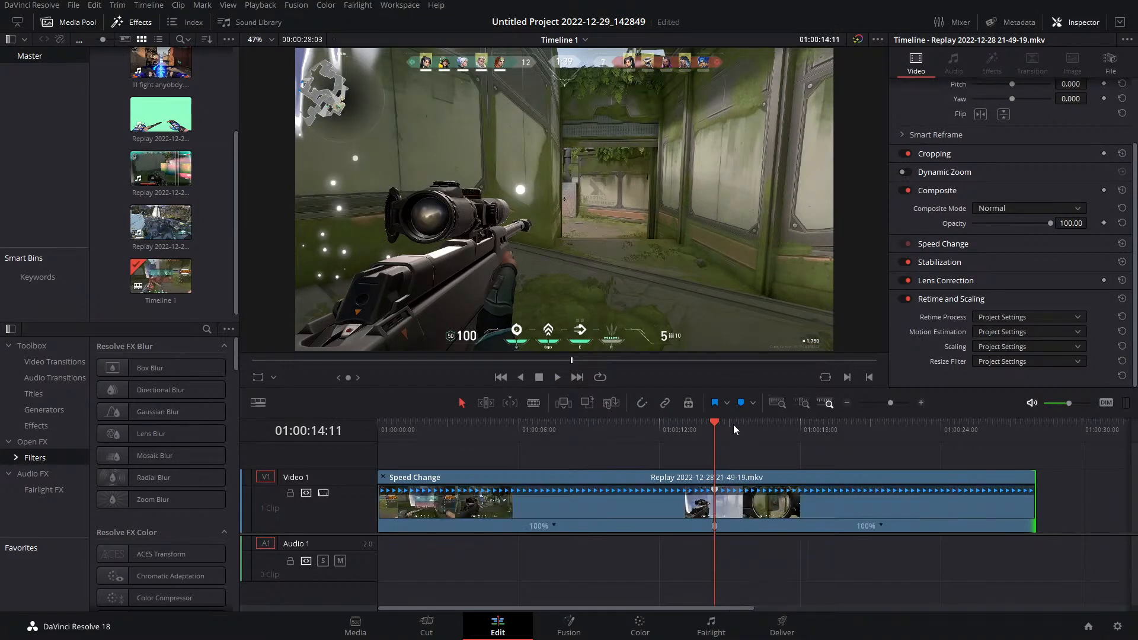
Add a second speed point at 01:00:14:23 and move it close to the first one to speed up the section between them
left_click_drag(714, 423, 727, 426)
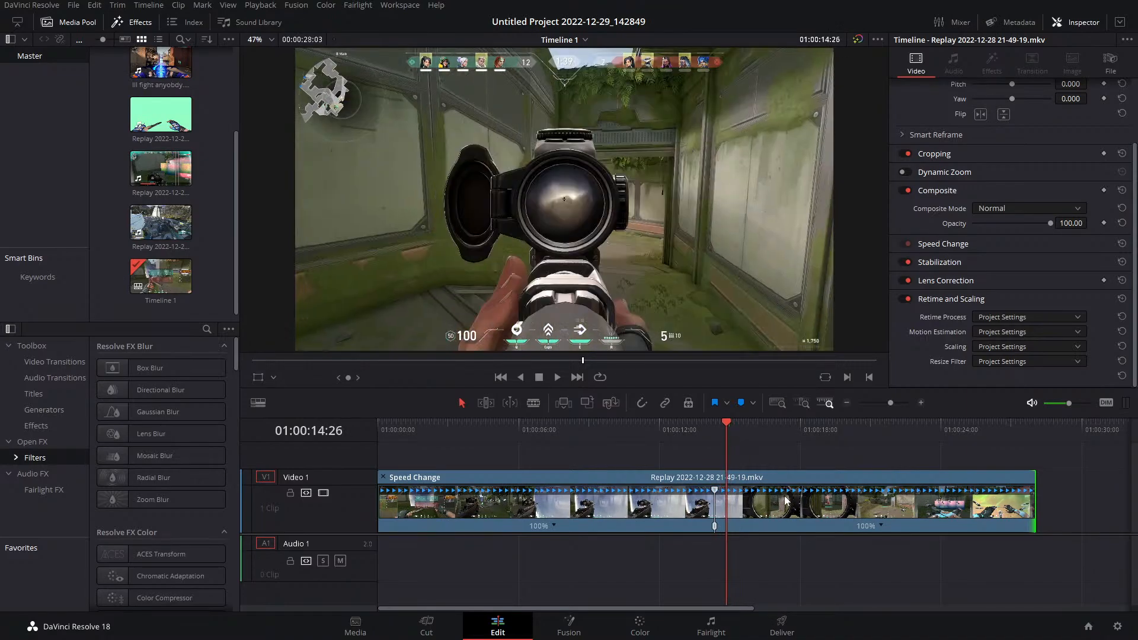
key("Left")
key("Left")
key("Left")
key("Left")
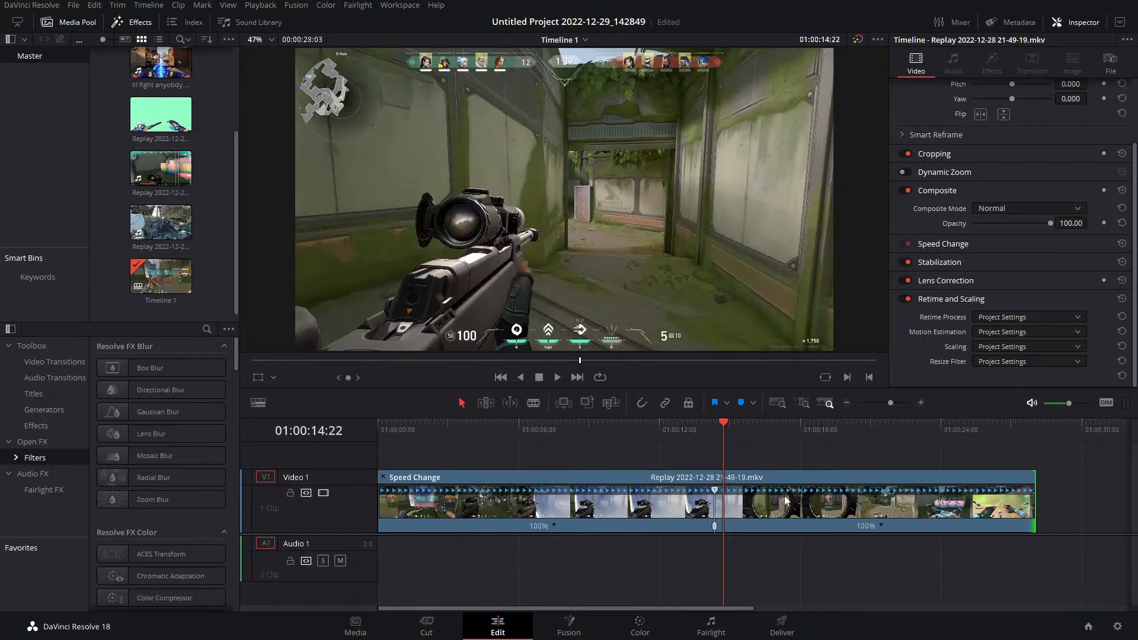
key("Right")
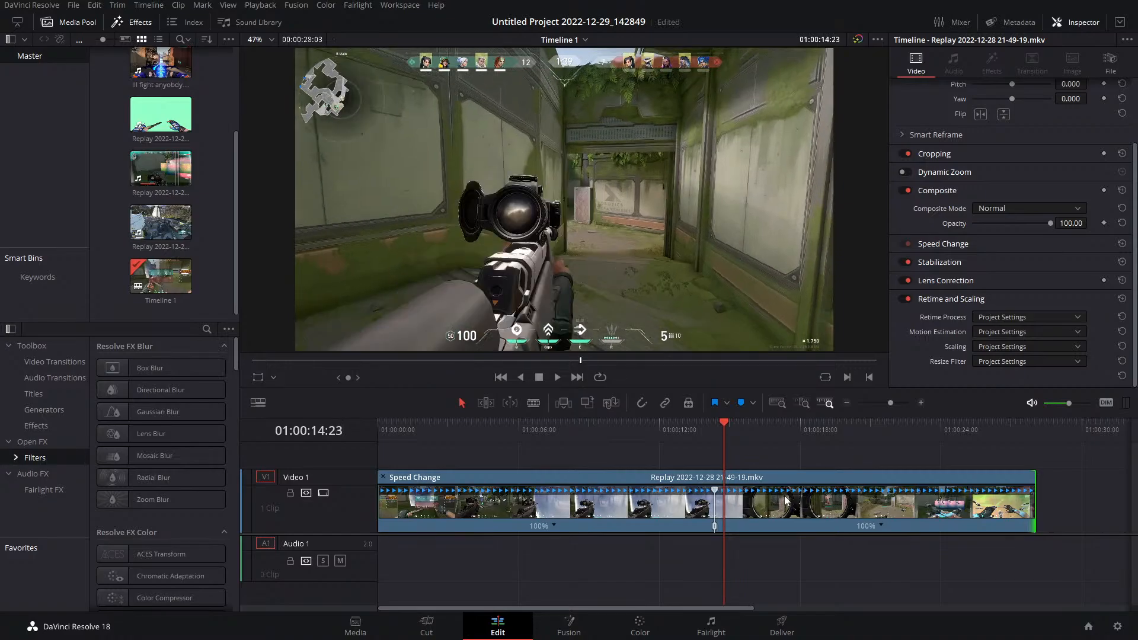
left_click(881, 525)
left_click(907, 512)
left_click_drag(890, 403, 902, 403)
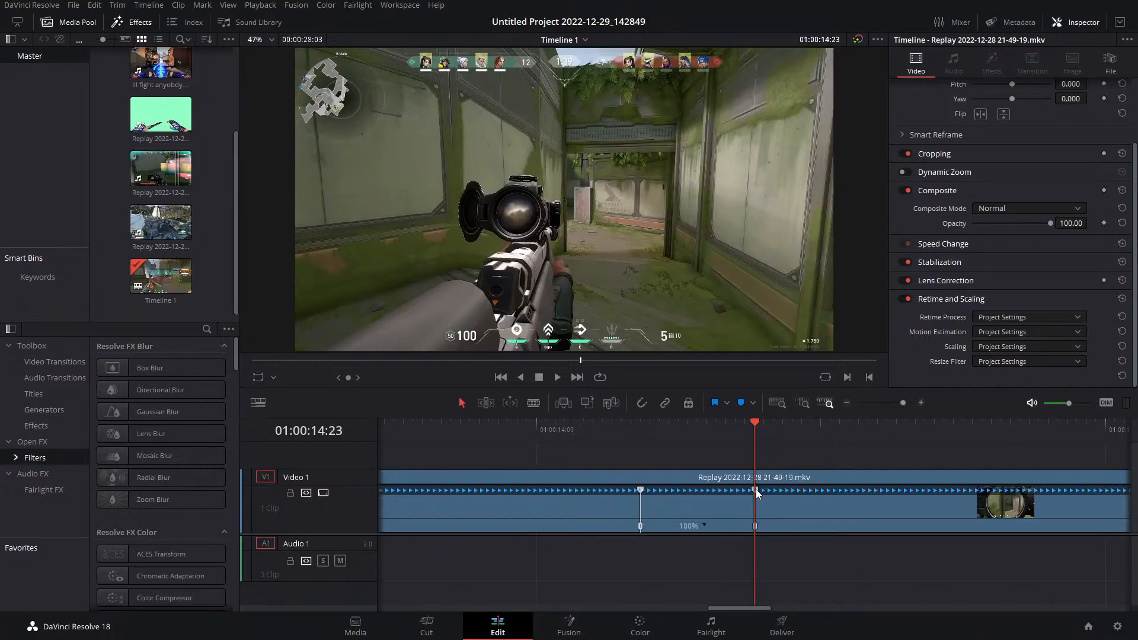
left_click_drag(755, 488, 669, 489)
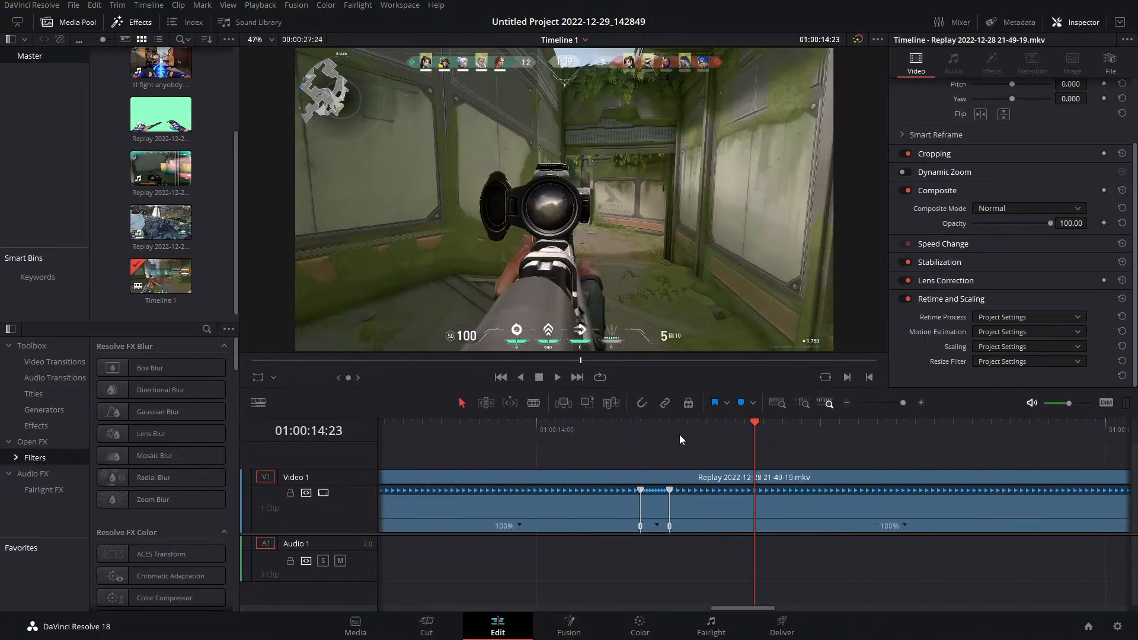
Add a speed point at 01:00:14:17, stretch the section before it to slow it to 16%, and play it back
mouse_move(679, 435)
left_mouse_down()
mouse_move(601, 435)
mouse_move(699, 444)
mouse_move(718, 426)
mouse_move(679, 437)
mouse_move(698, 440)
left_mouse_up()
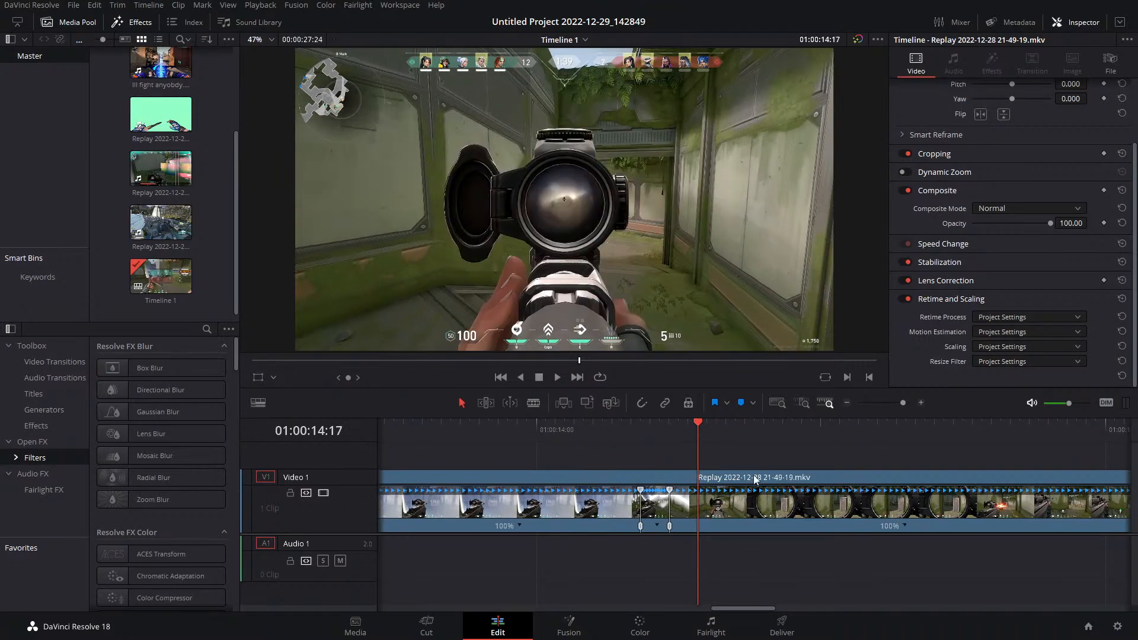
left_click(903, 527)
left_click(930, 512)
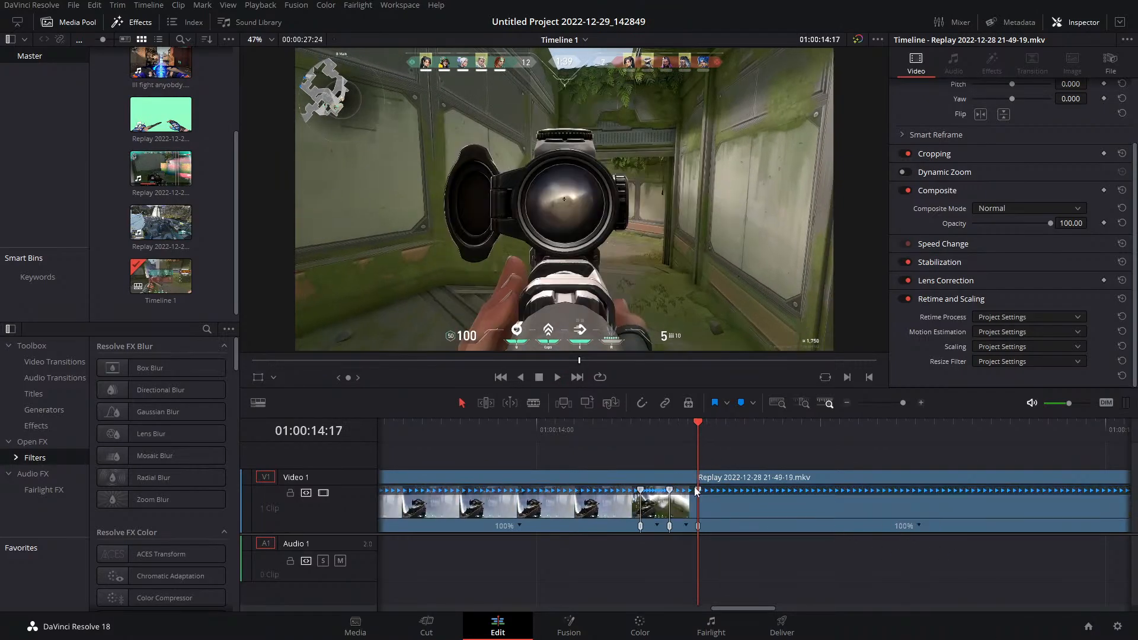
left_click_drag(698, 491, 878, 492)
left_click(602, 433)
key("space")
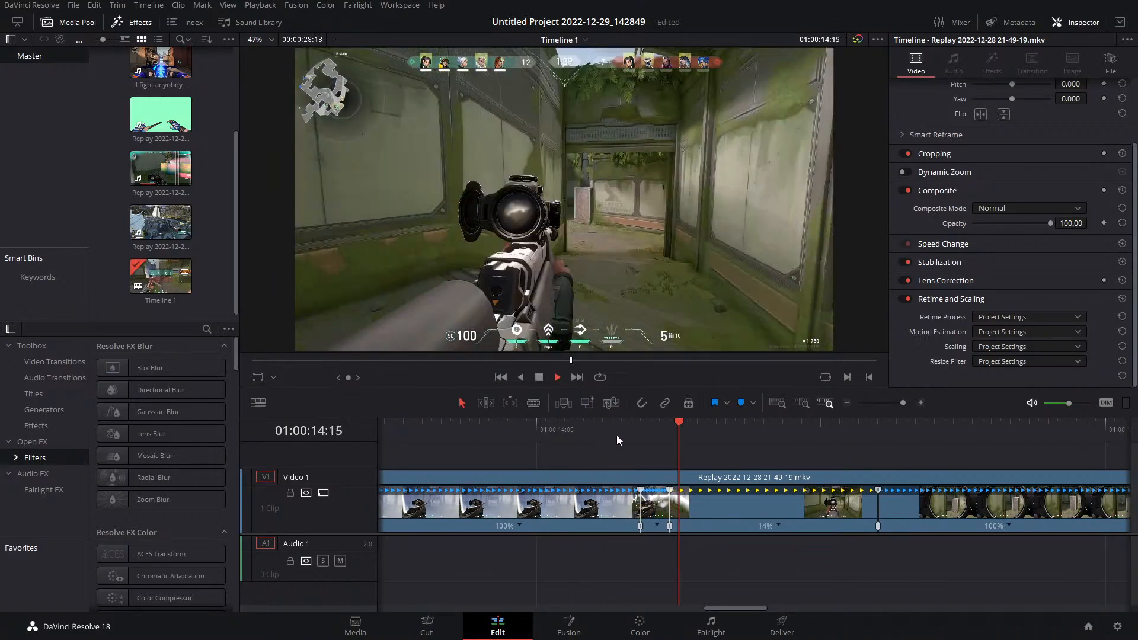
left_click_drag(873, 490, 847, 492)
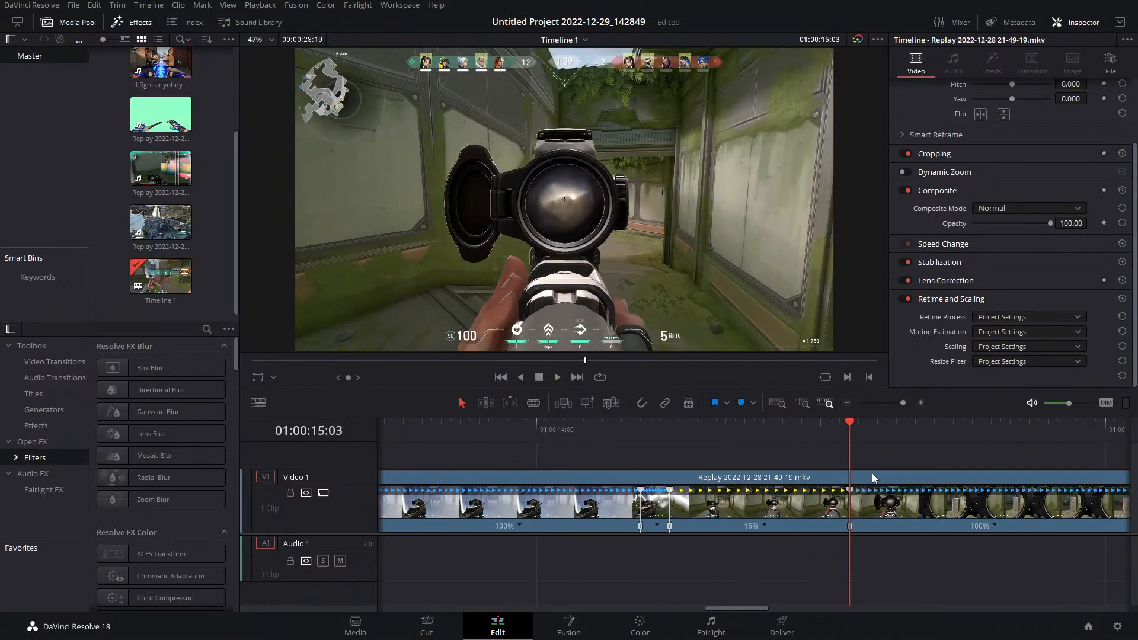
key("space")
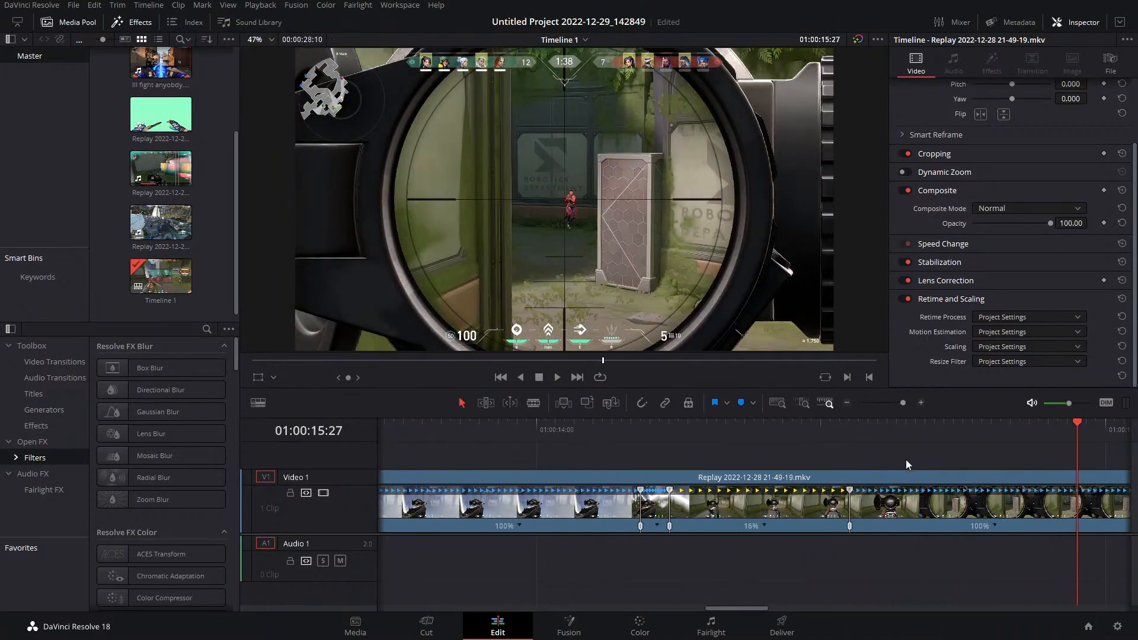
Add a speed point at the moment of the sniper shot, at 01:00:16:00
left_click(902, 404)
left_click_drag(753, 422, 782, 423)
left_click(1087, 527)
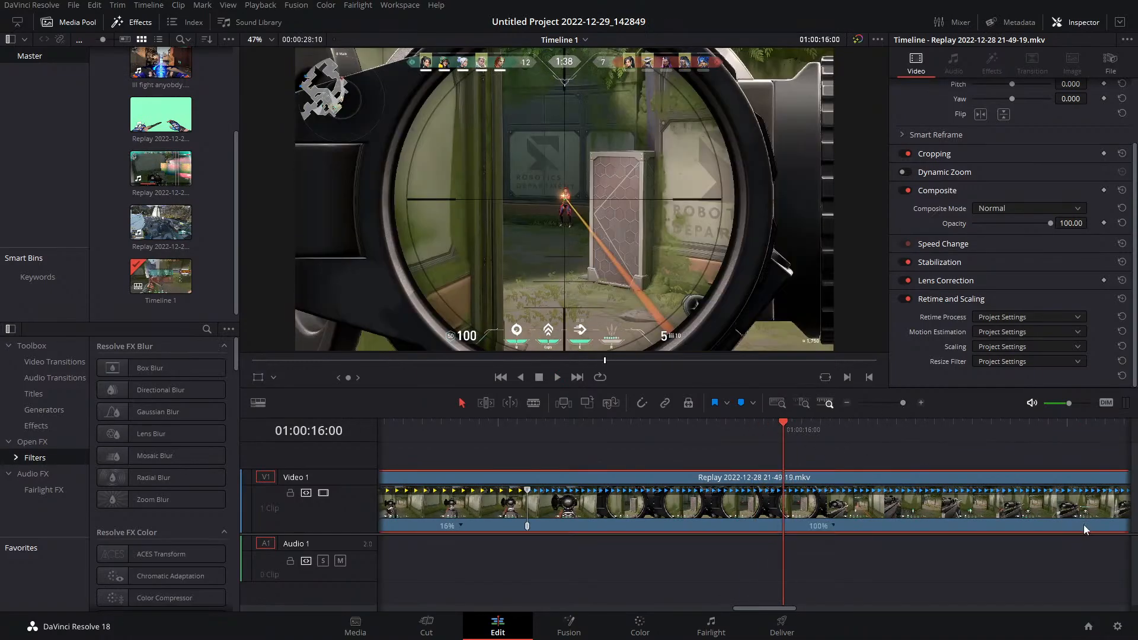
left_click(834, 525)
left_click(856, 514)
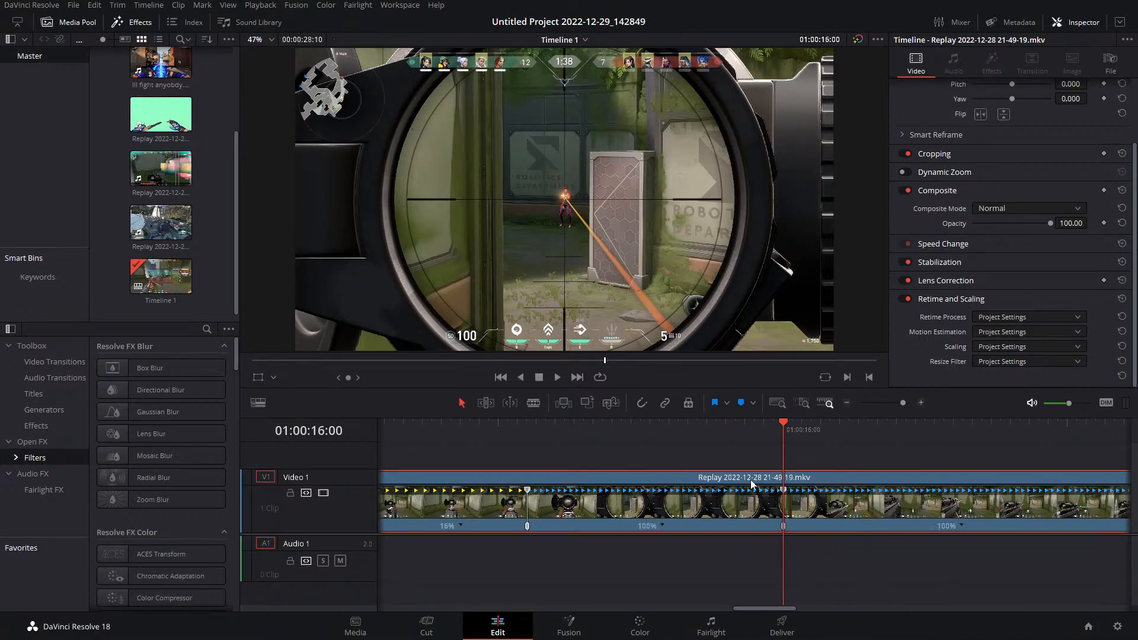
Try speeding up the section before the sniper shot's speed point to 338%, play it back and undo the change
left_click_drag(783, 490, 603, 496)
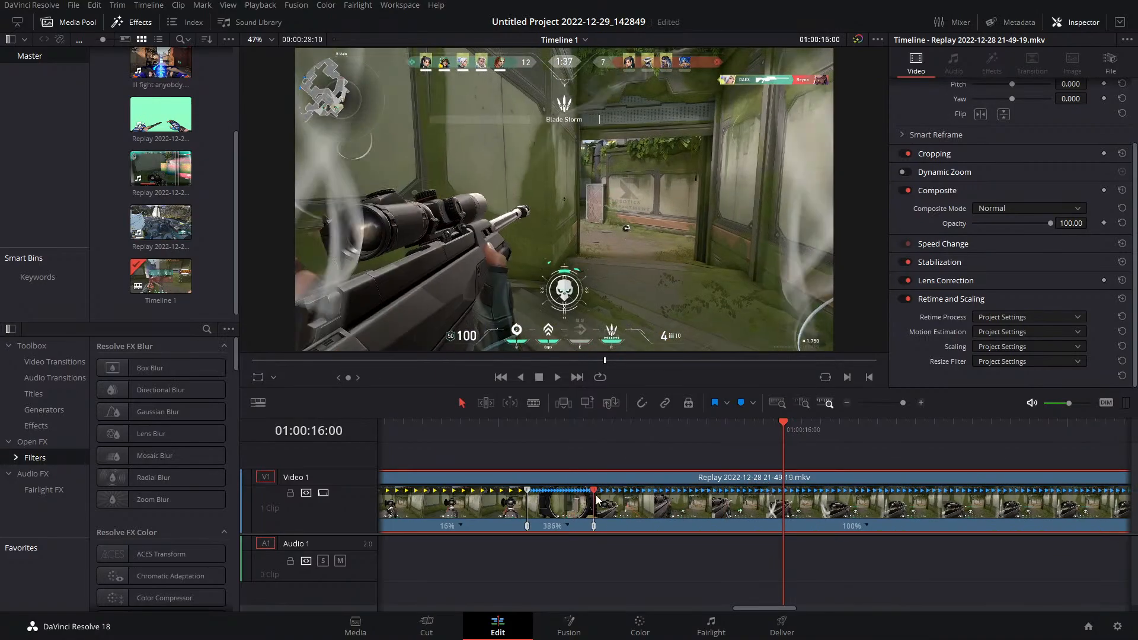
left_click(442, 425)
key("space")
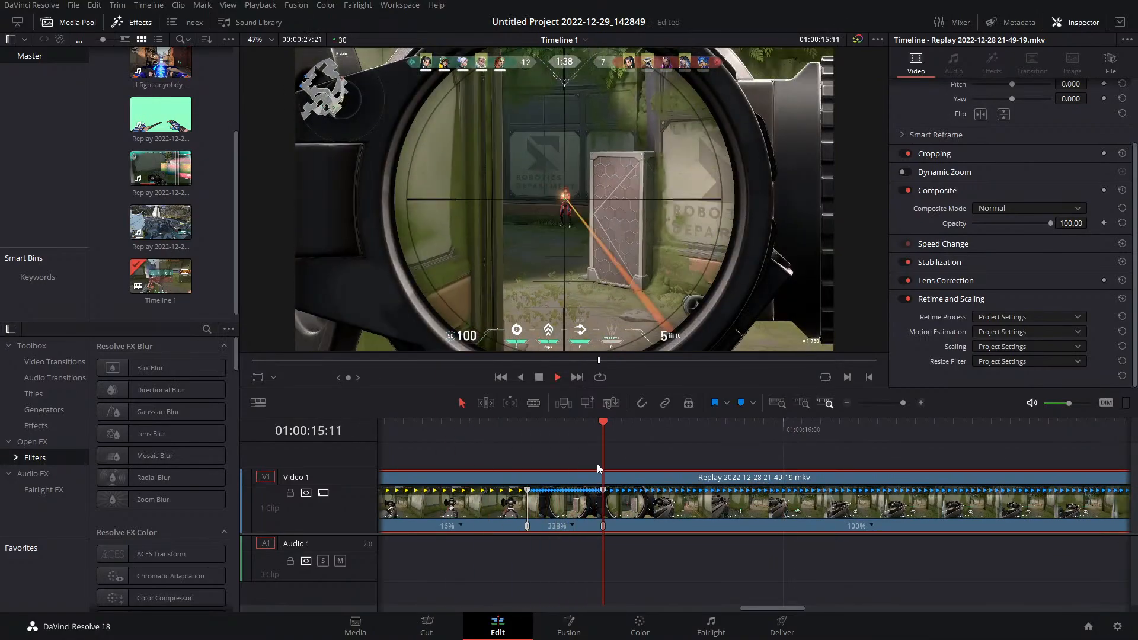
key("space")
left_click_drag(670, 438, 603, 449)
key("ctrl+z")
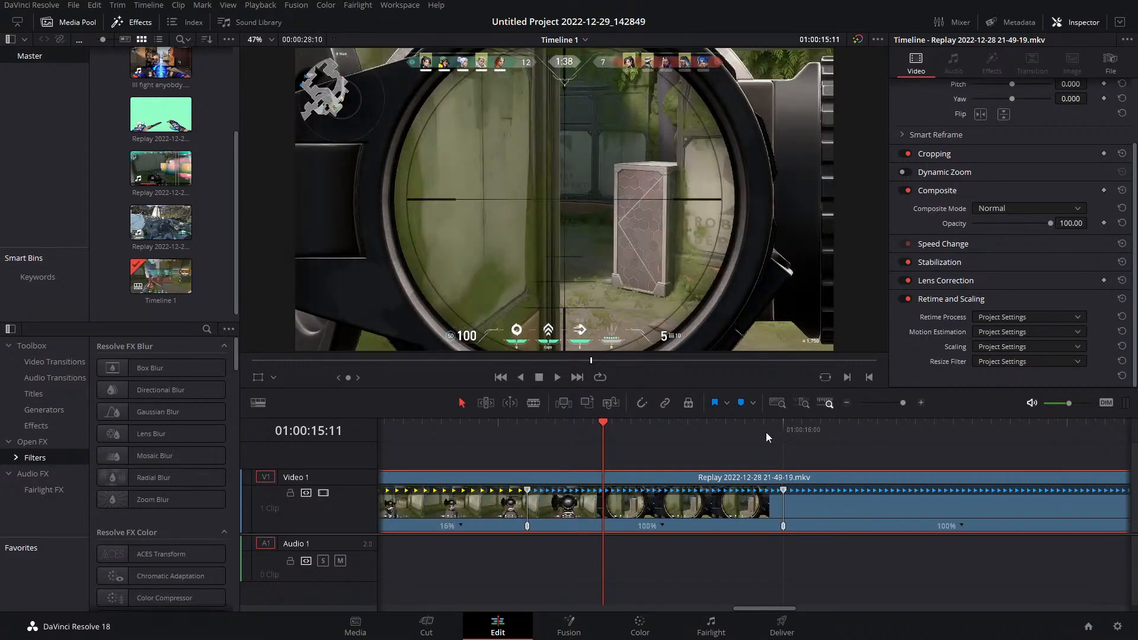
Add a speed point shortly before the sniper shot, at 01:00:15:25
left_click_drag(766, 432, 751, 435)
key("Left")
key("Left")
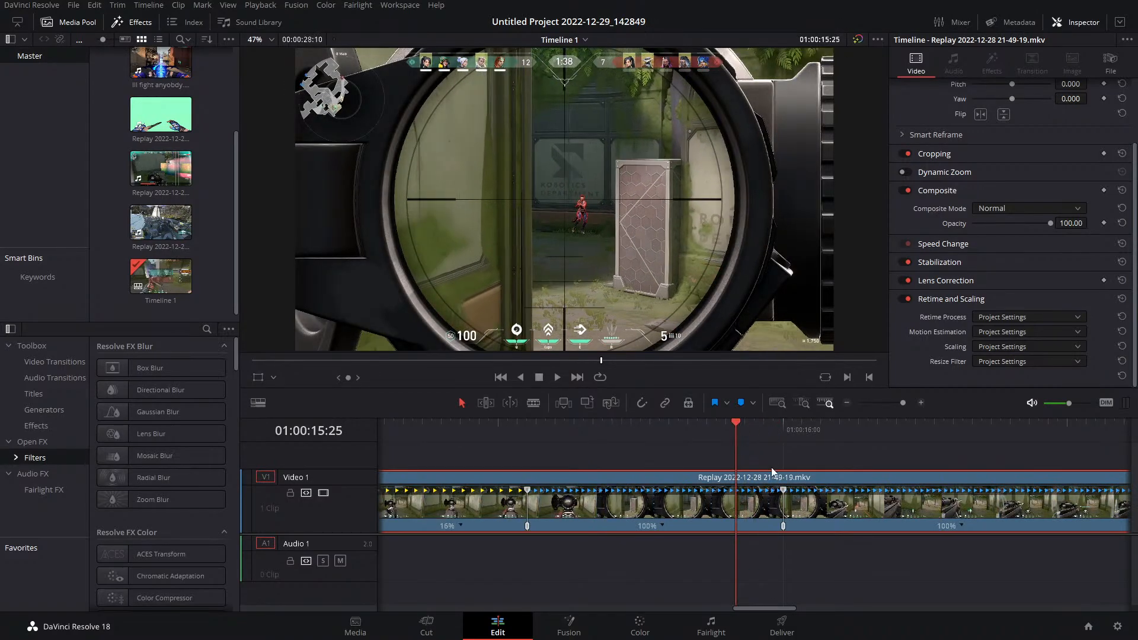
right_click(967, 526)
left_click(989, 513)
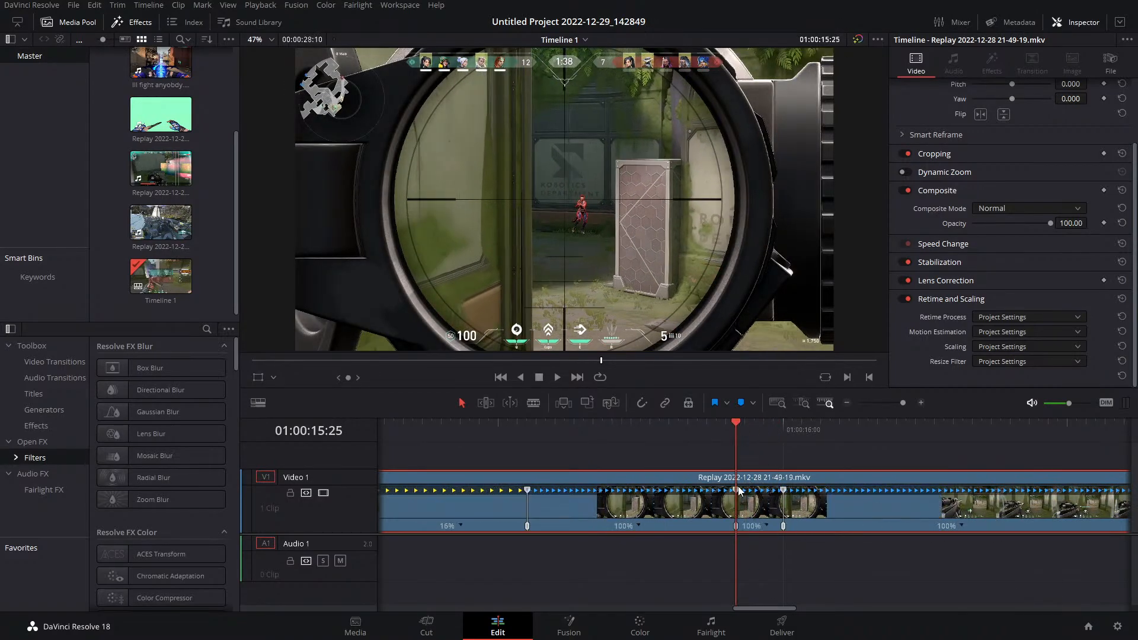
Move the speed point at 01:00:15:25 earlier to speed up the section before it, and play it back
left_click_drag(738, 490, 559, 495)
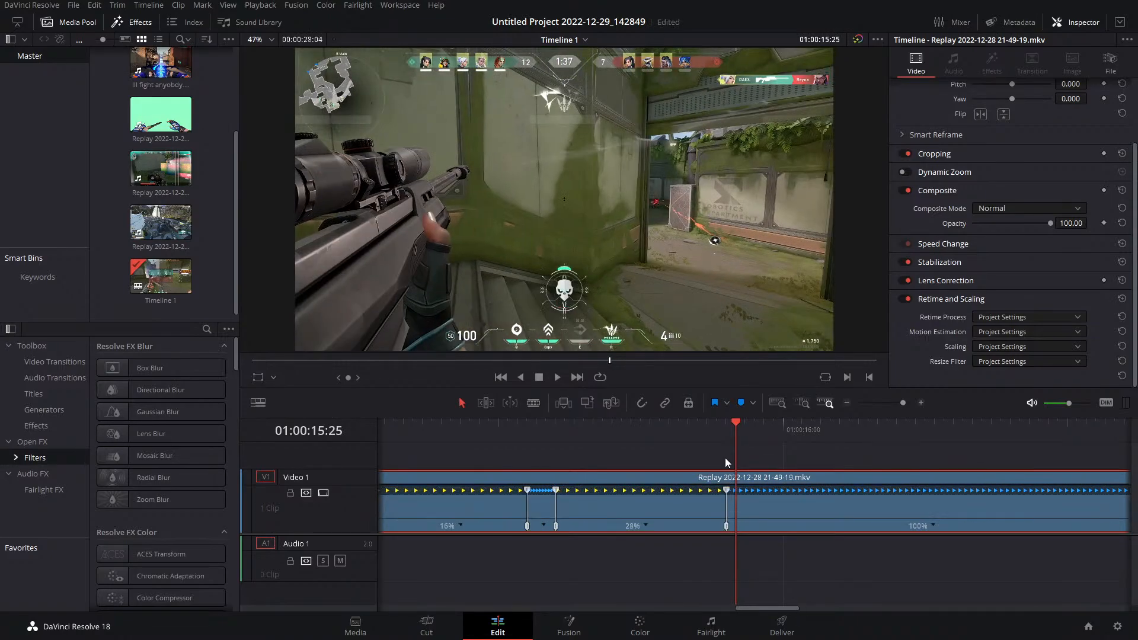
left_click(442, 452)
key("space")
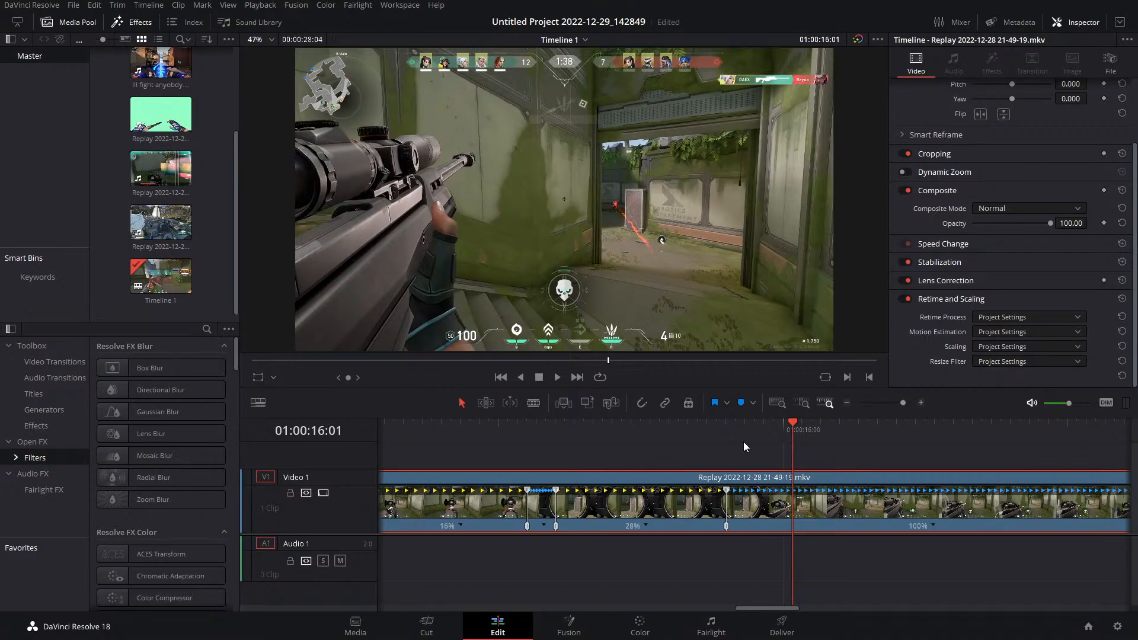
Stretch the section leading up to the sniper shot to slow it to 12%, and play it back
left_click_drag(727, 491, 946, 491)
left_click_drag(793, 429, 479, 454)
key("space")
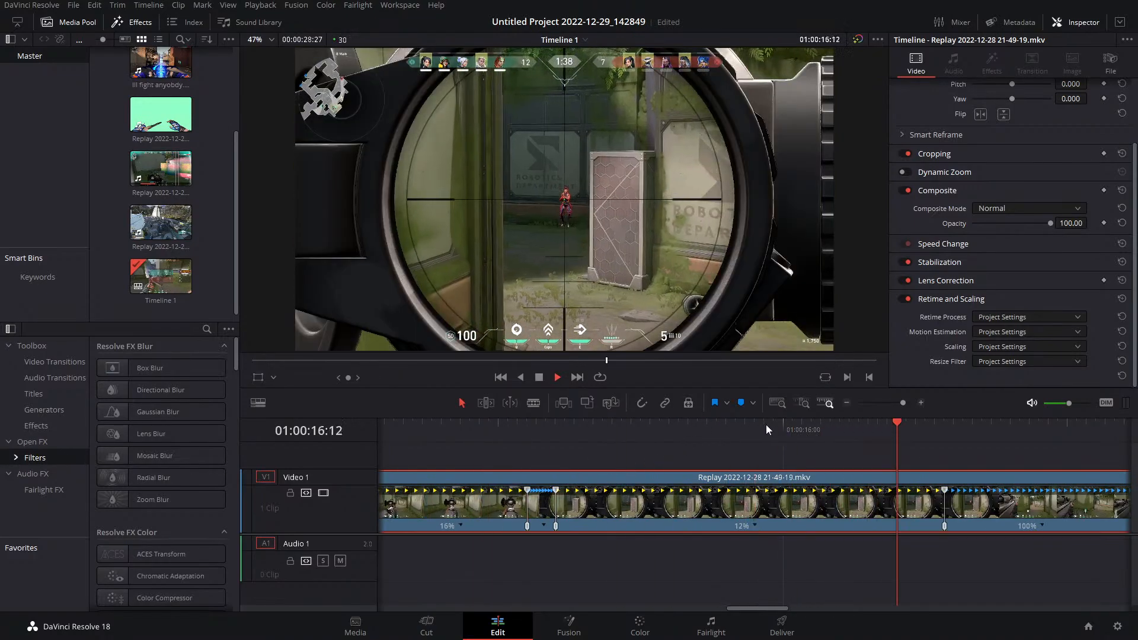
key("space")
key("space")
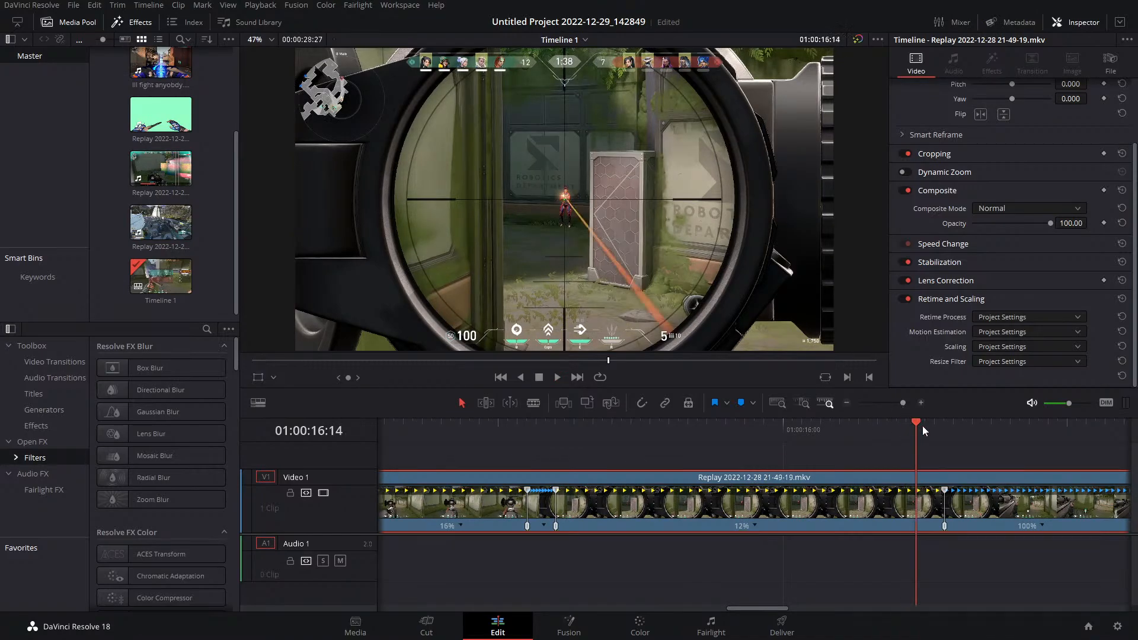
key("space")
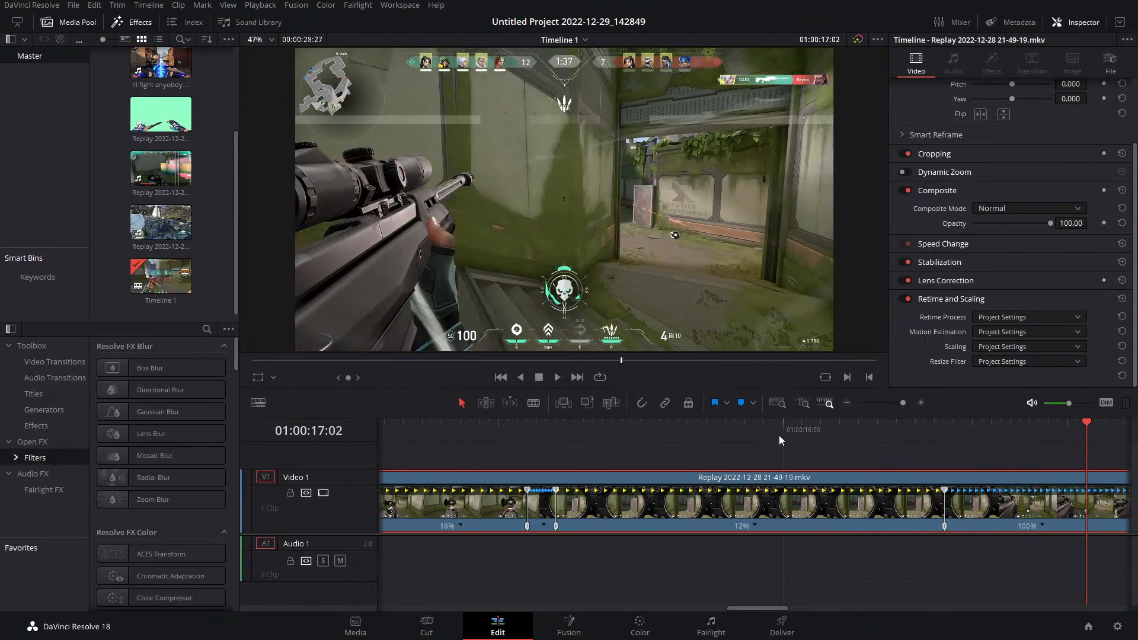
Play through the sniper shot and its aftermath, and add a speed point at 01:00:17:01
left_click(899, 402)
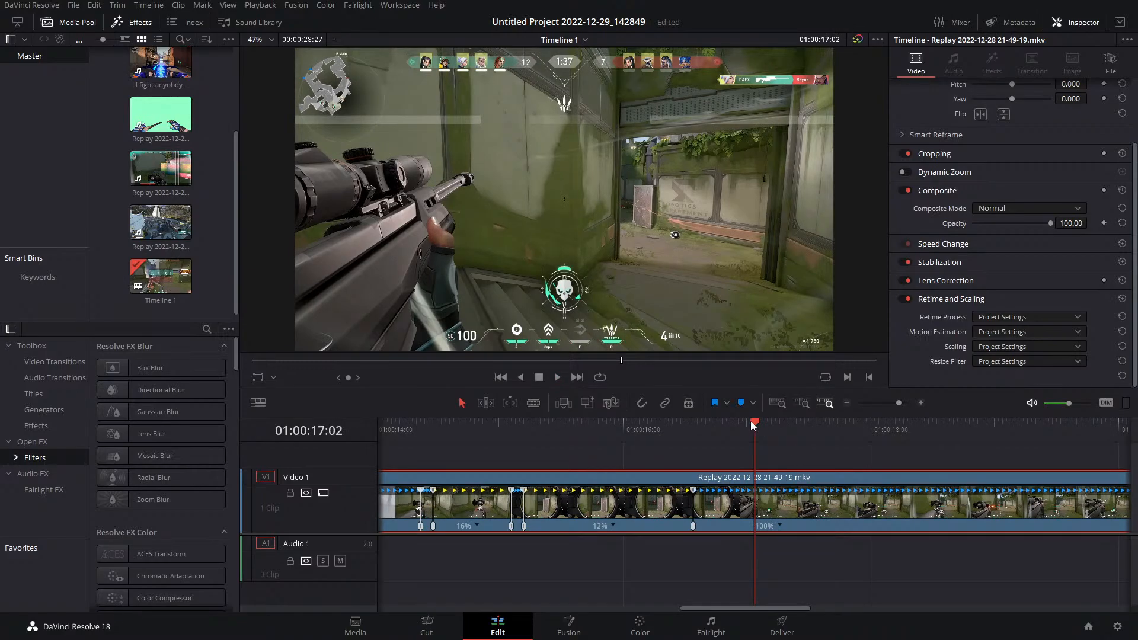
left_click_drag(750, 421, 527, 427)
key("space")
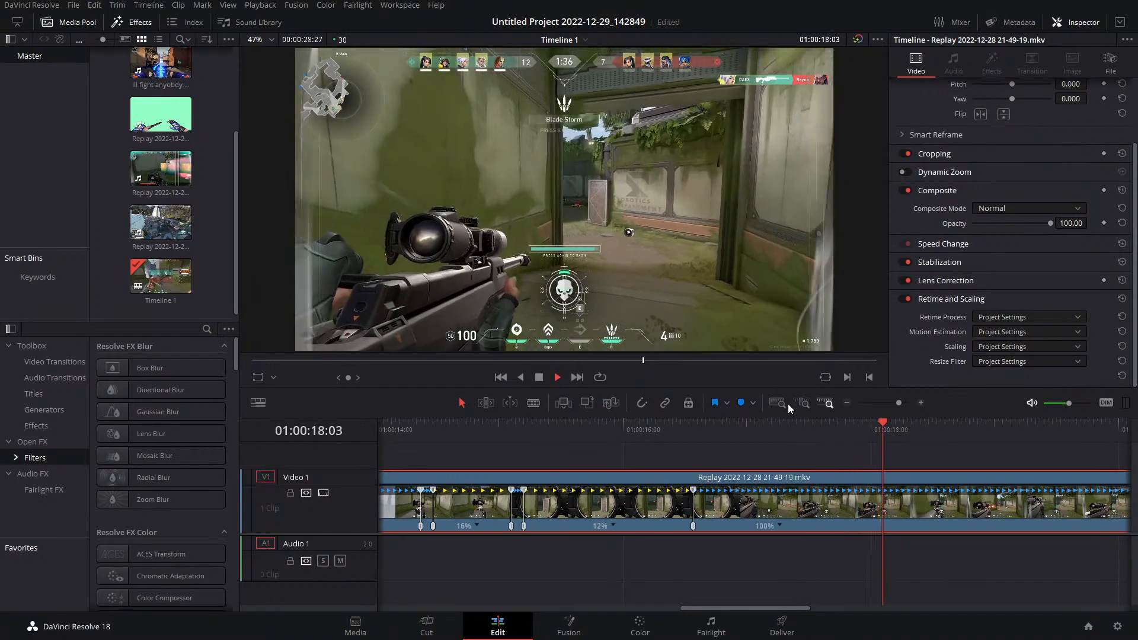
left_click_drag(865, 418, 749, 451)
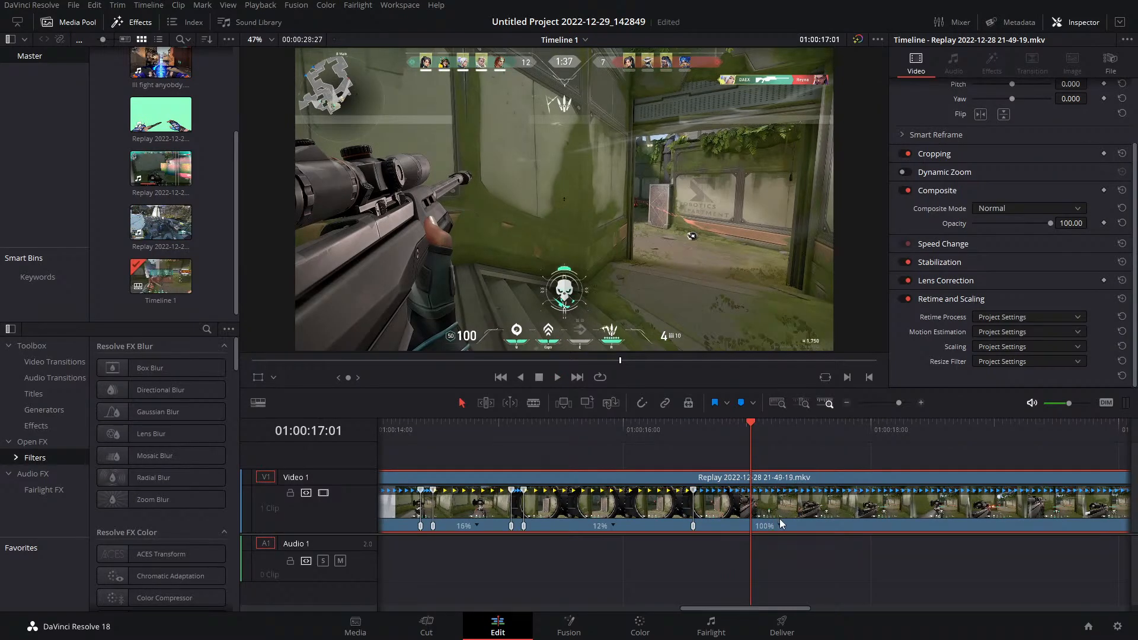
left_click(915, 525)
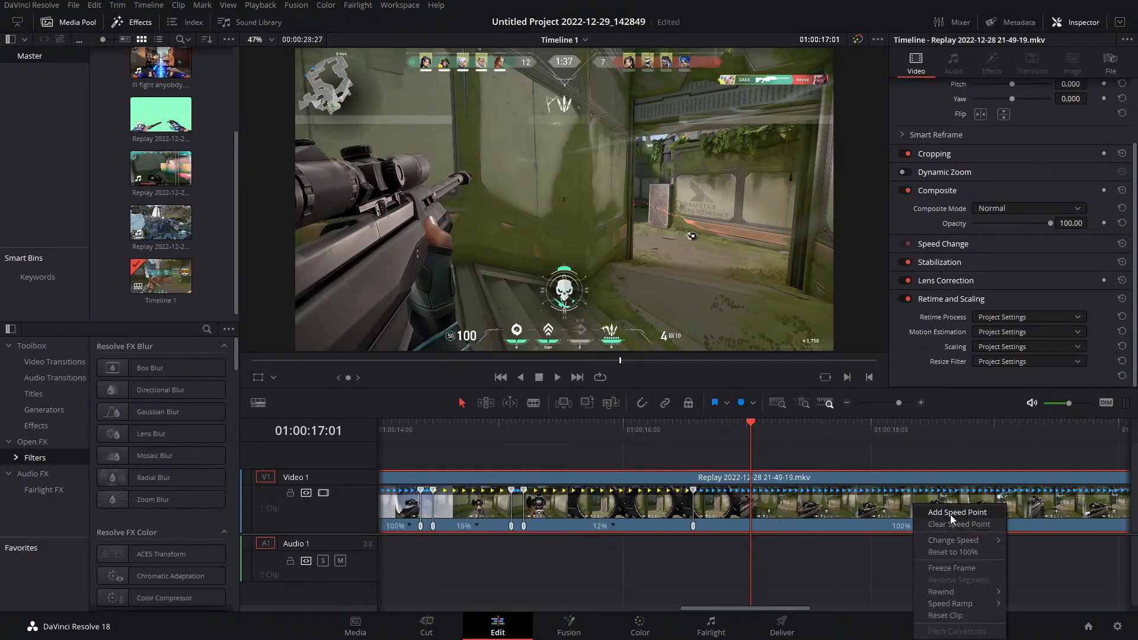
left_click(950, 513)
Add a speed point at 01:00:18:01, move it earlier to speed up the section before it, and play it back
left_click_drag(755, 421, 874, 446)
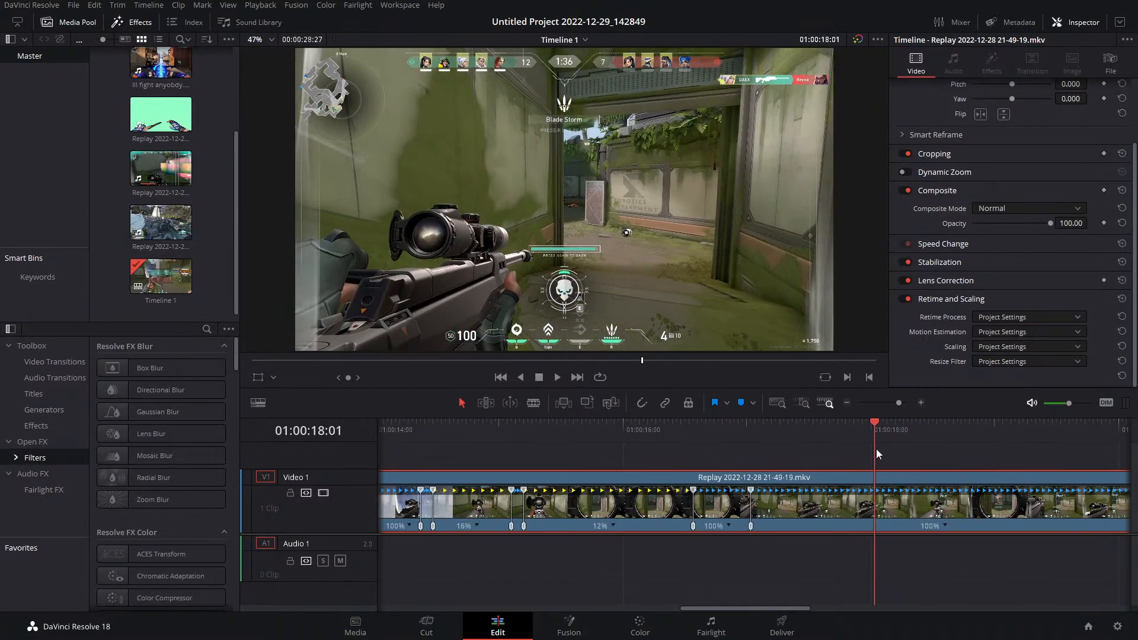
left_click(945, 526)
left_click(964, 514)
left_click_drag(873, 489, 765, 490)
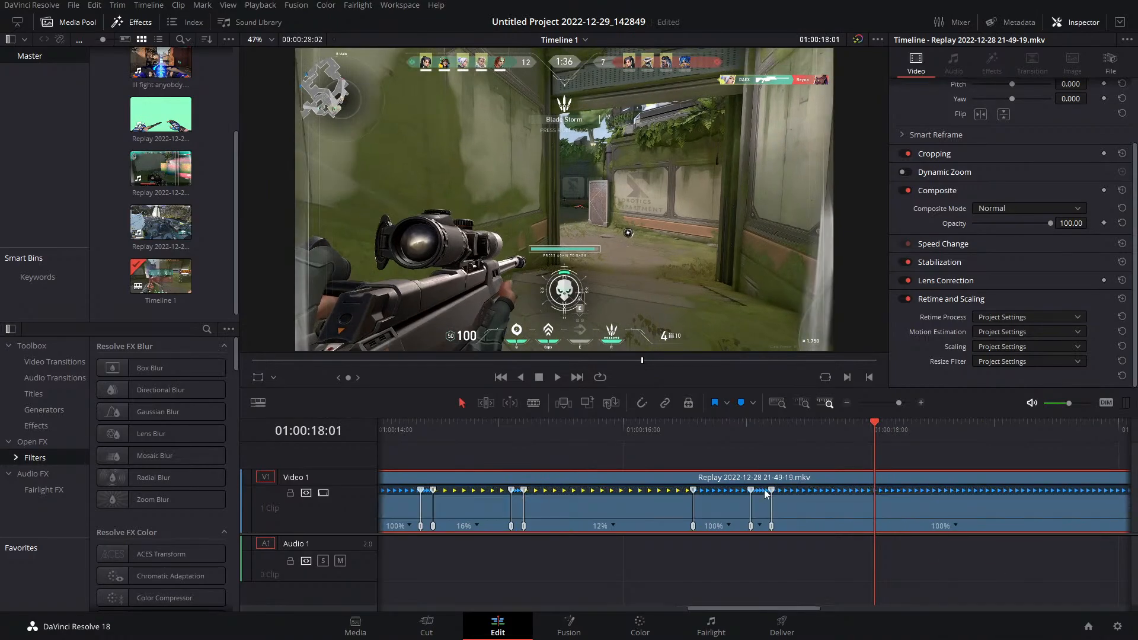
left_click(708, 432)
key("space")
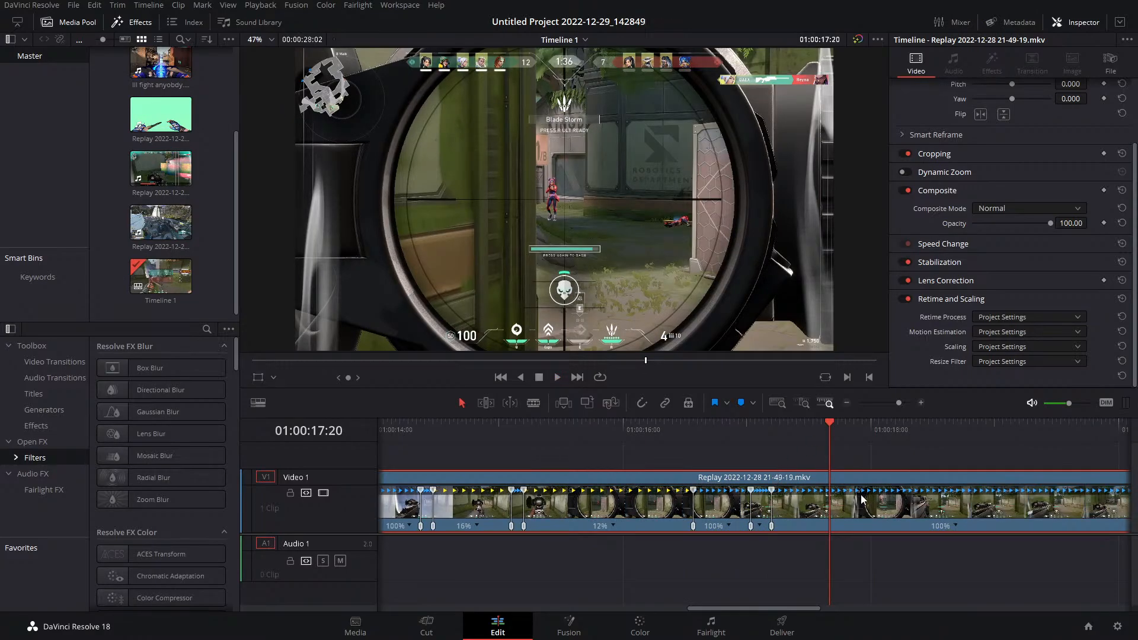
Add a speed point at 01:00:17:18, clear the one before it to extend the sped-up section, and play it back
mouse_move(830, 432)
left_mouse_down()
mouse_move(804, 440)
mouse_move(822, 438)
left_mouse_up()
right_click(958, 525)
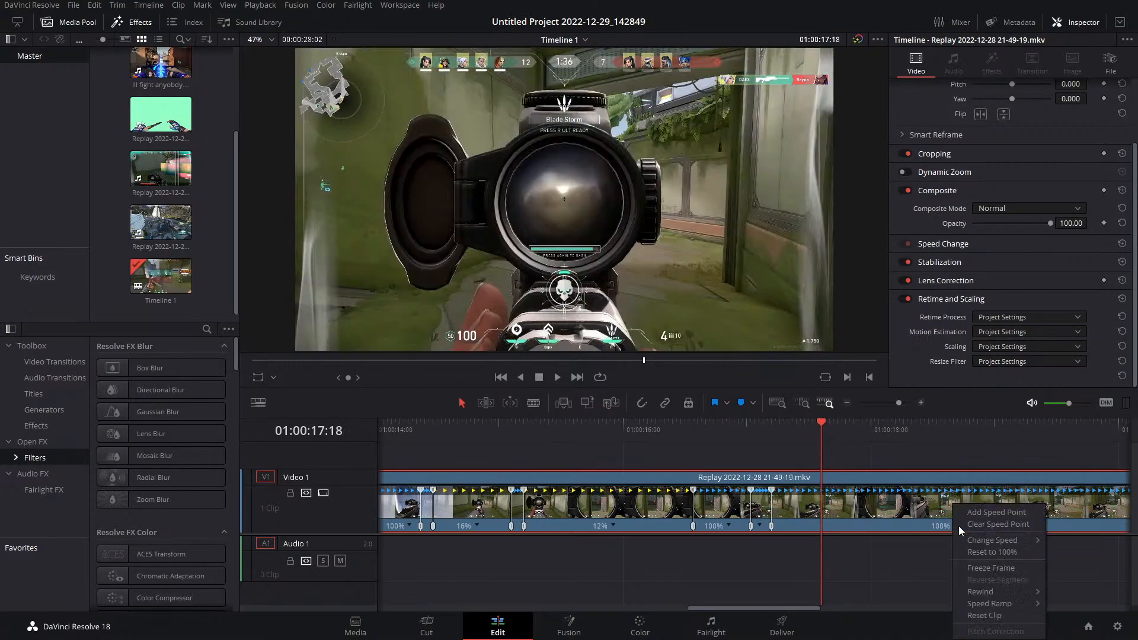
left_click(979, 514)
right_click(805, 522)
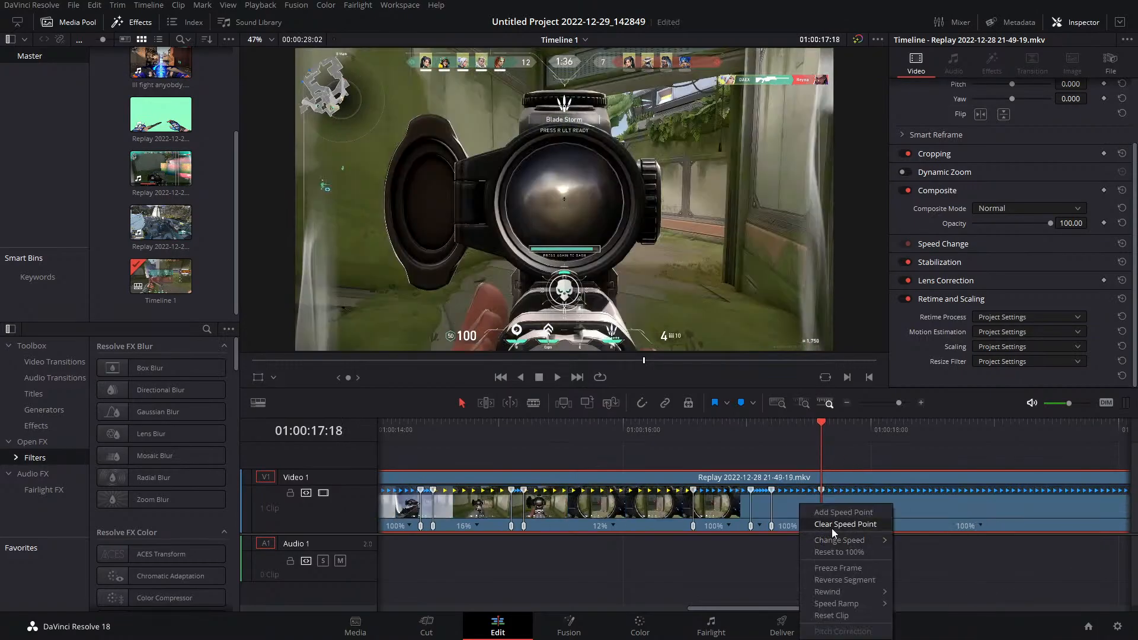
left_click(831, 525)
left_click(705, 427)
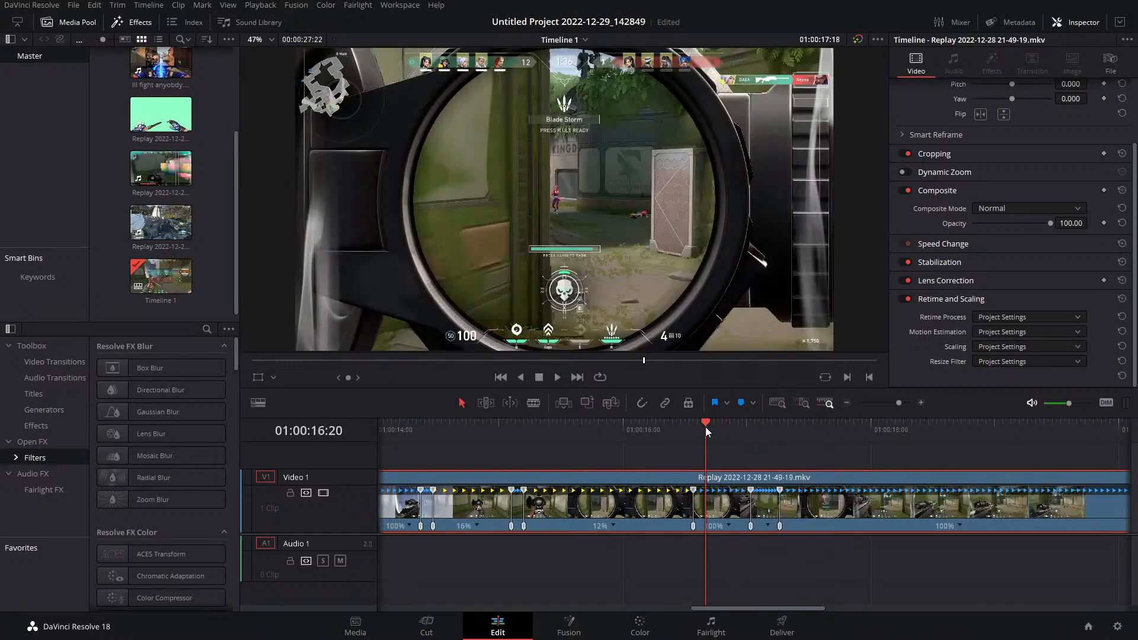
key("space")
key("space")
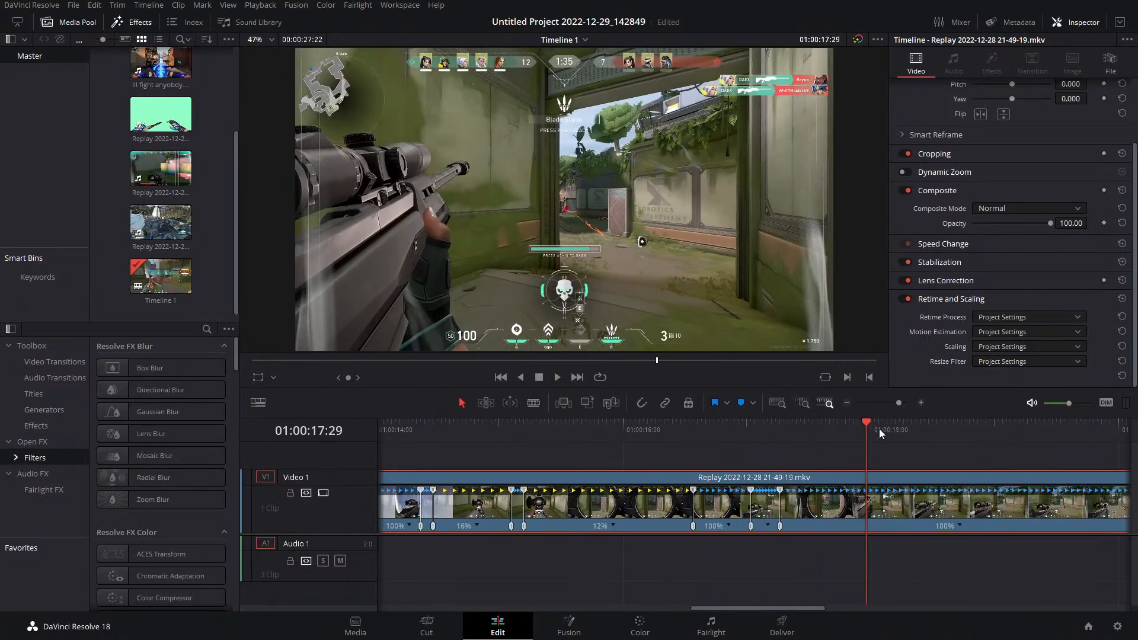
Add a speed point shortly before the second sniper shot
left_click_drag(863, 427, 826, 436)
left_click(961, 523)
left_click(987, 522)
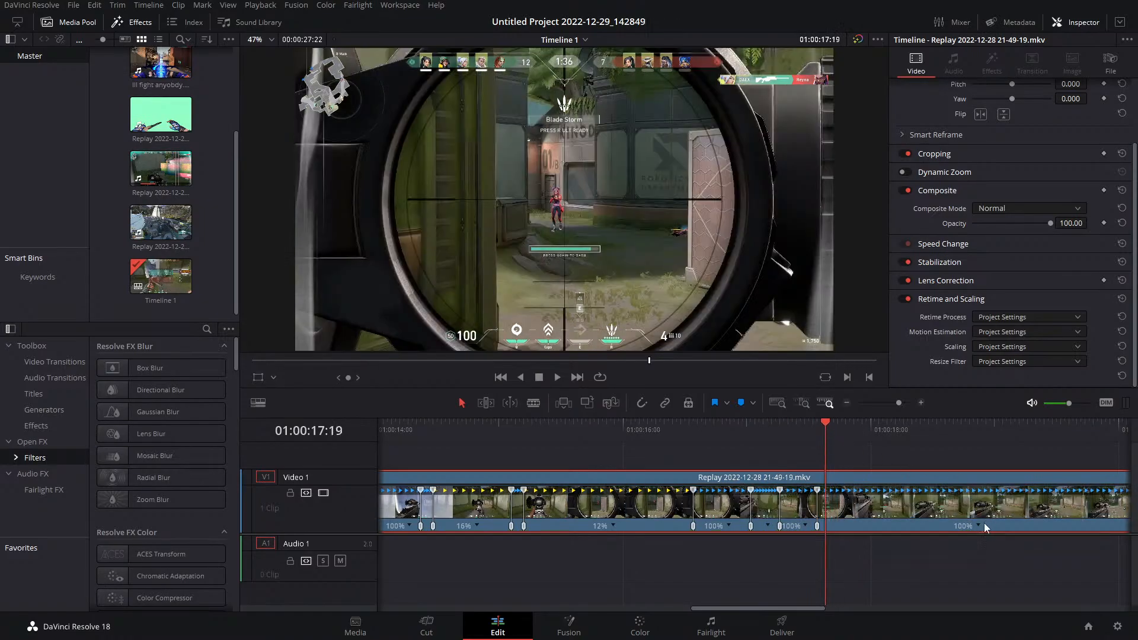
Add a speed point at 01:00:17:19, stretch the section before it to slow it to 13%, and play it back
left_click(978, 523)
left_click(994, 517)
left_click_drag(826, 489, 887, 493)
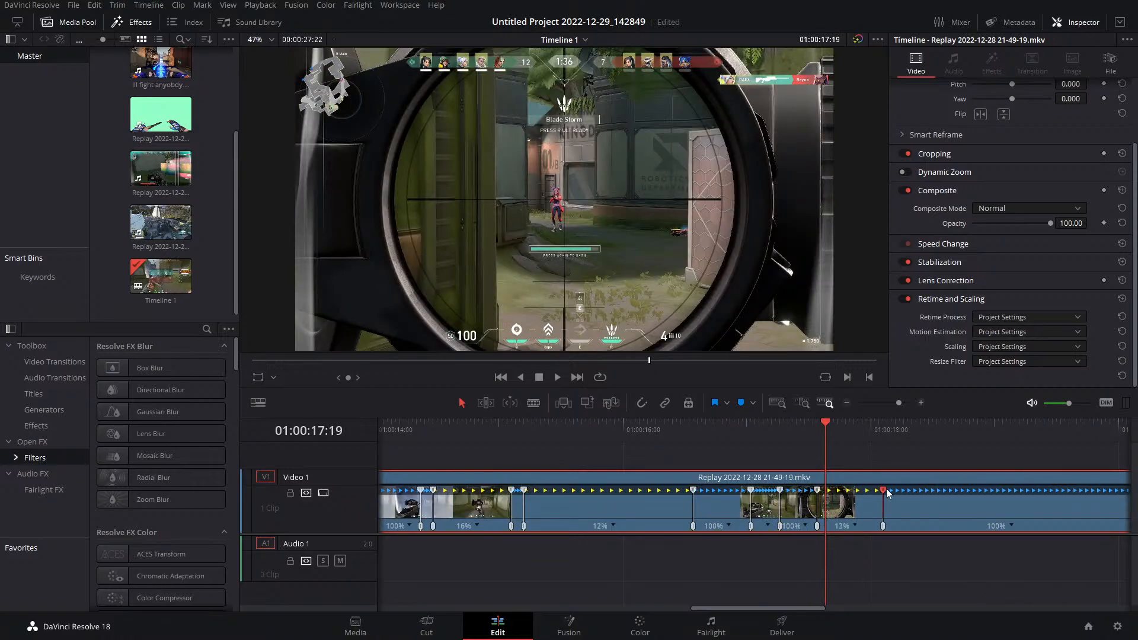
left_click_drag(827, 424, 634, 435)
key("space")
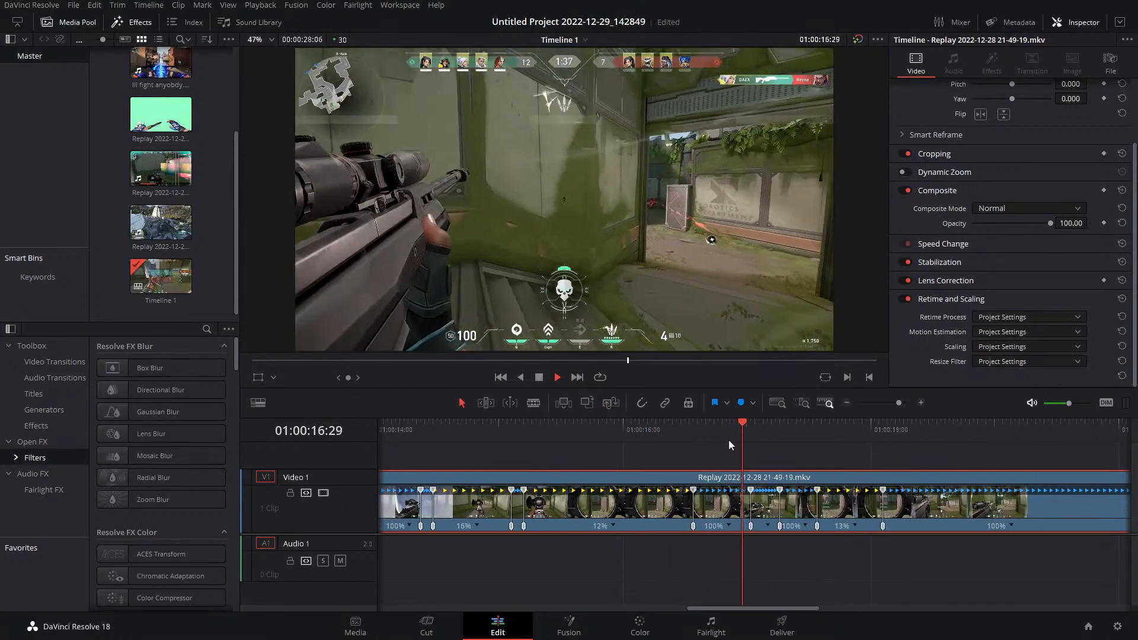
key("space")
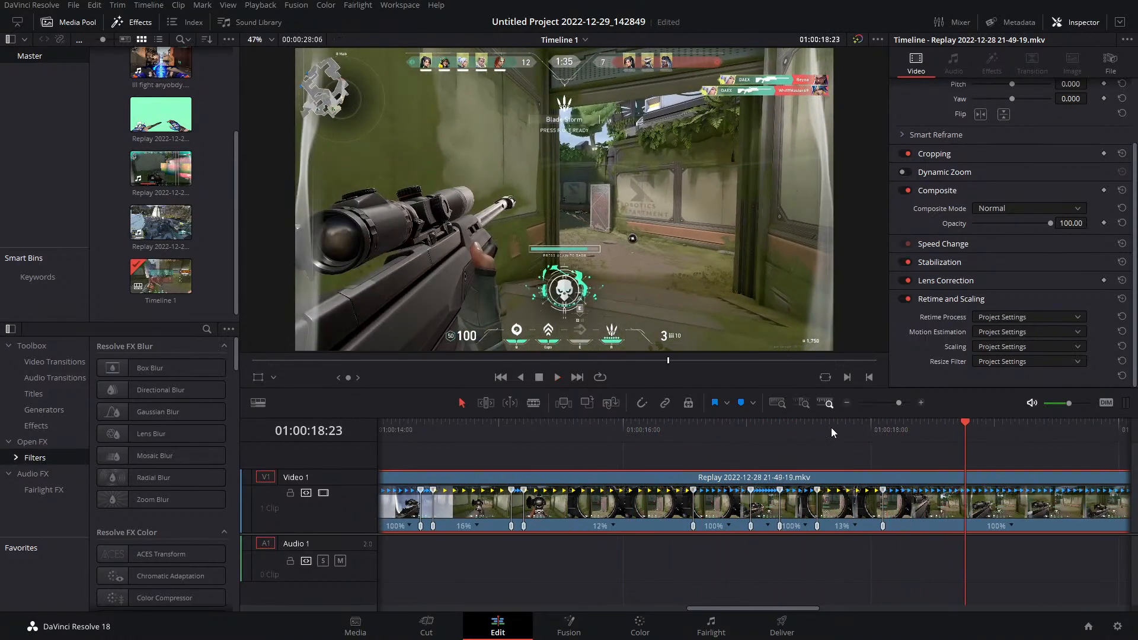
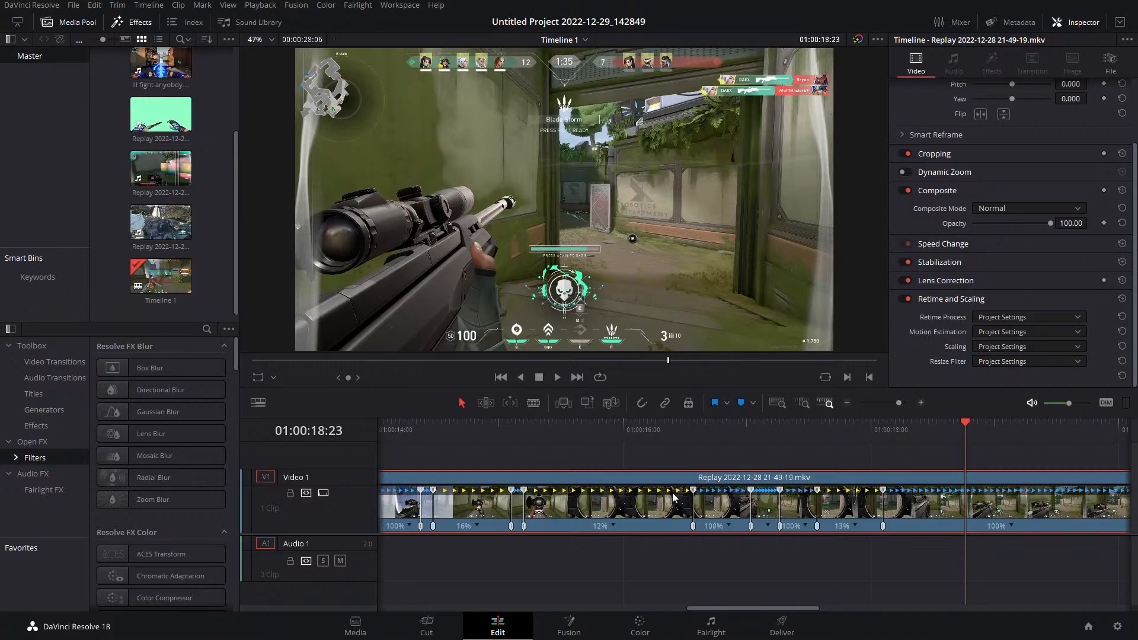
Show the clip's Retime Frame curve and smooth the speed points between the two sniper shots
right_click(582, 512)
left_click(620, 379)
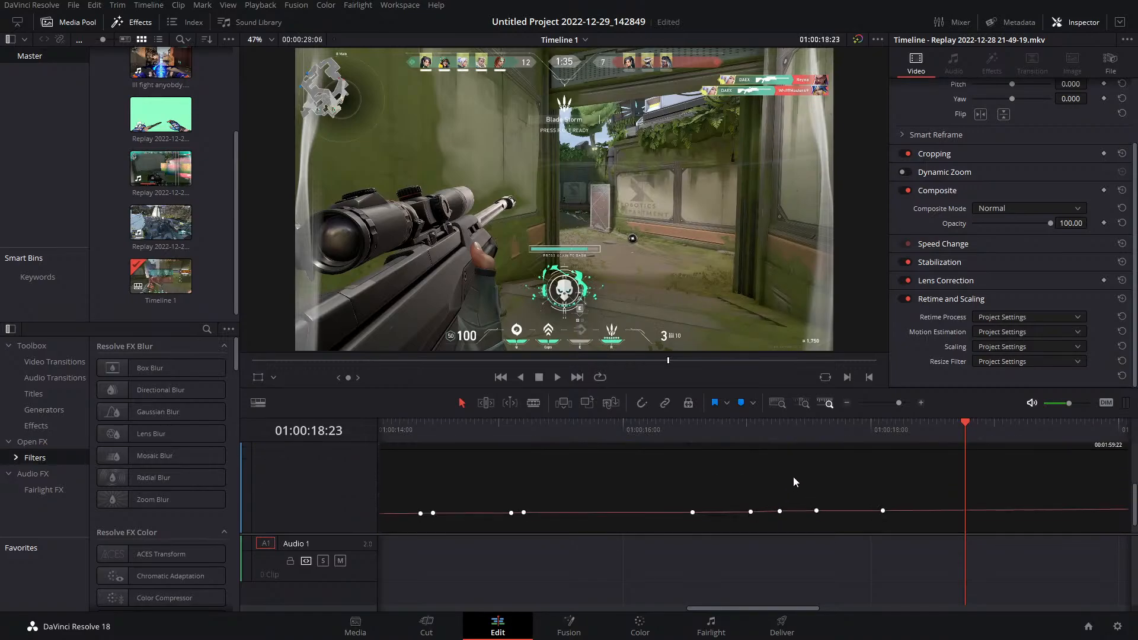
scroll(793, 479, "down", 1)
scroll(792, 485, "down", 4)
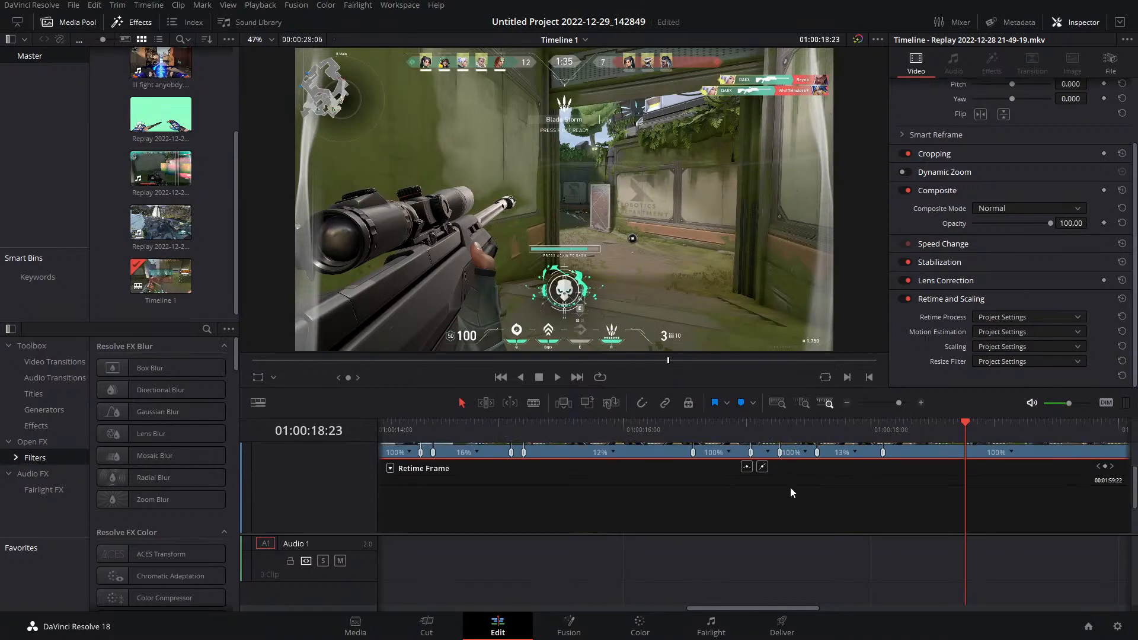
left_click(777, 521)
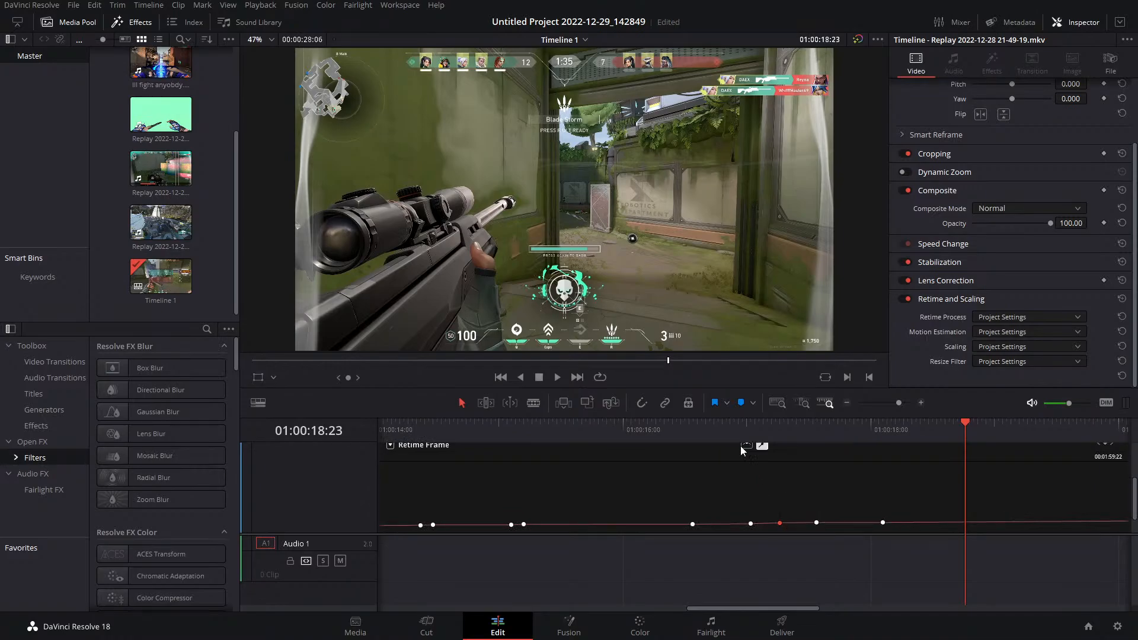
left_click(816, 522)
scroll(699, 502, "up", 4)
Play back the smoothed speed ramp between the two sniper shots
mouse_move(679, 432)
left_mouse_down()
mouse_move(496, 438)
mouse_move(684, 453)
left_mouse_up()
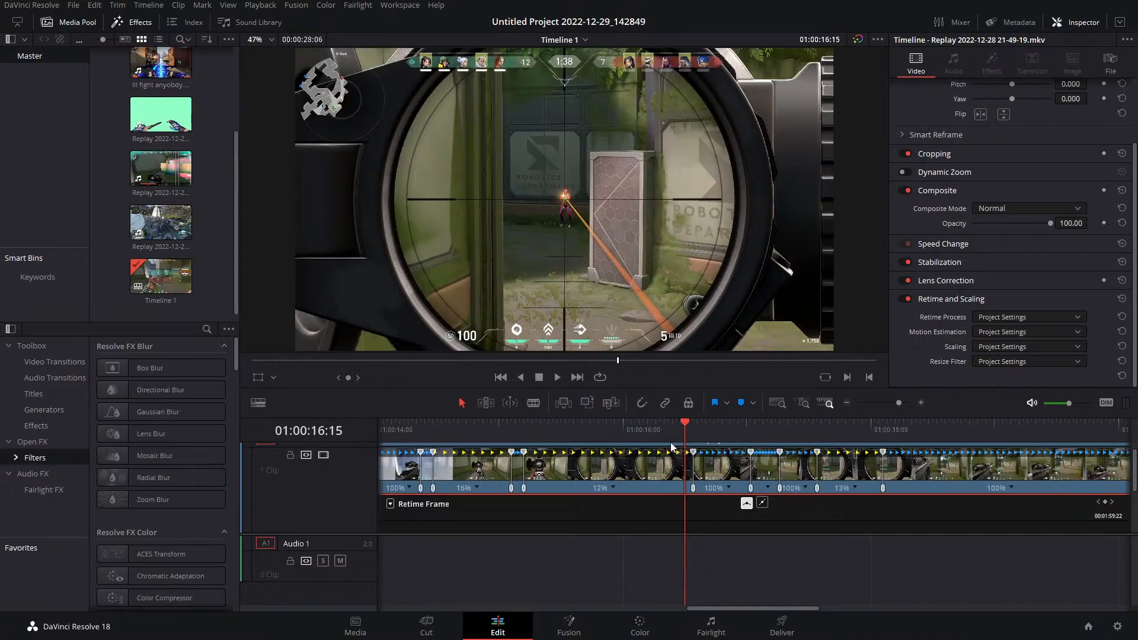
key("space")
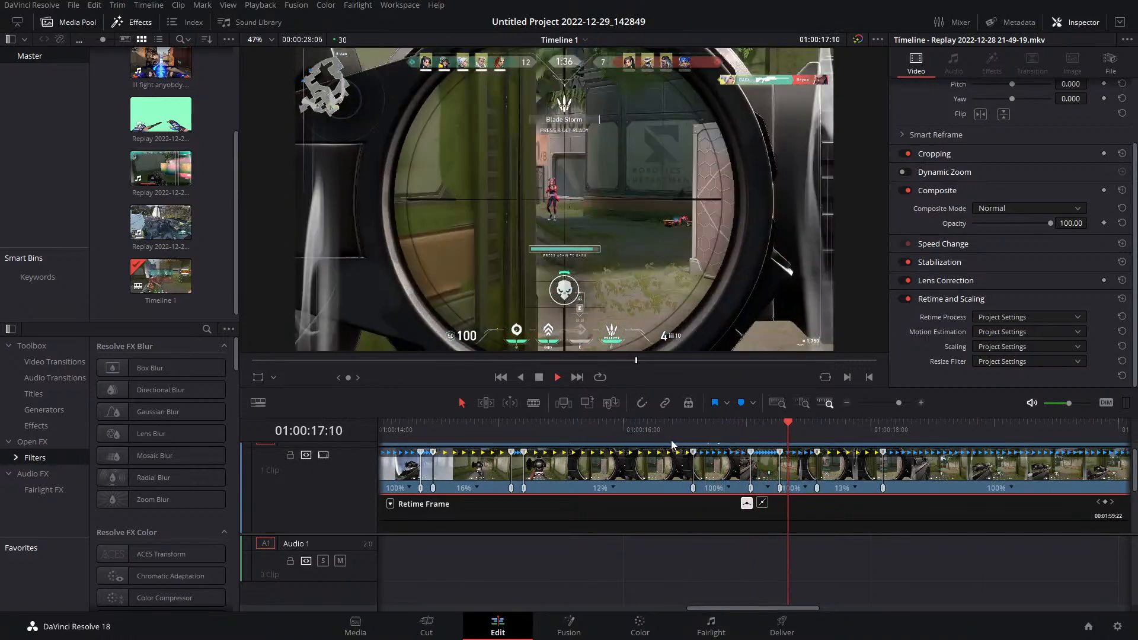
left_click(644, 442)
key("space")
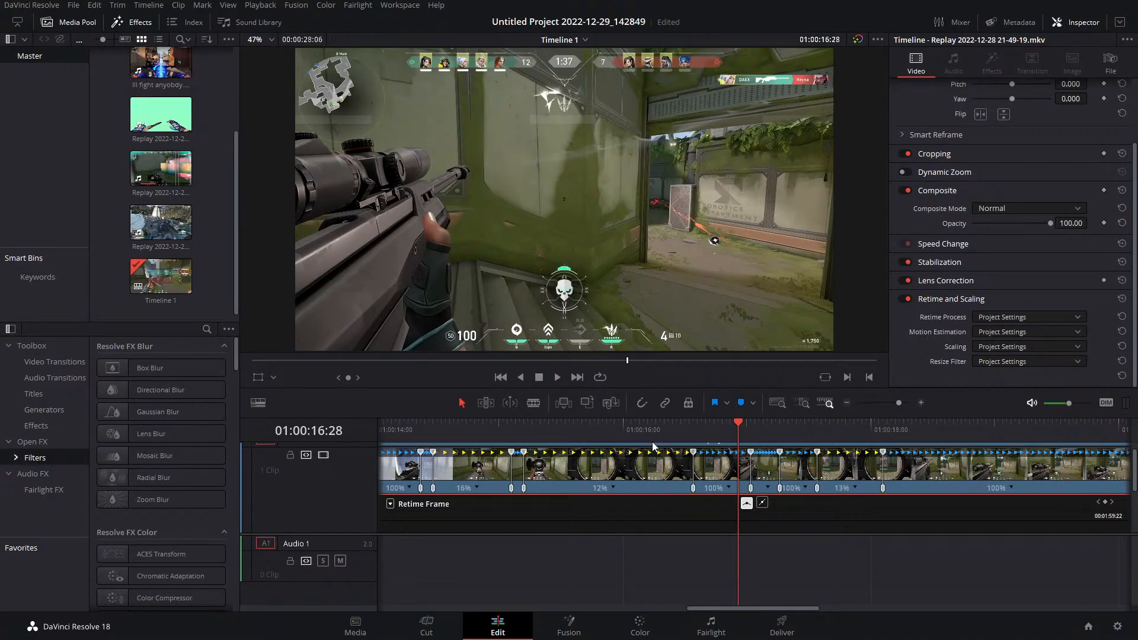
Examine the first sniper shot's speed point on the retime curve and replay the ramp from before the shot
scroll(658, 462, "down", 4)
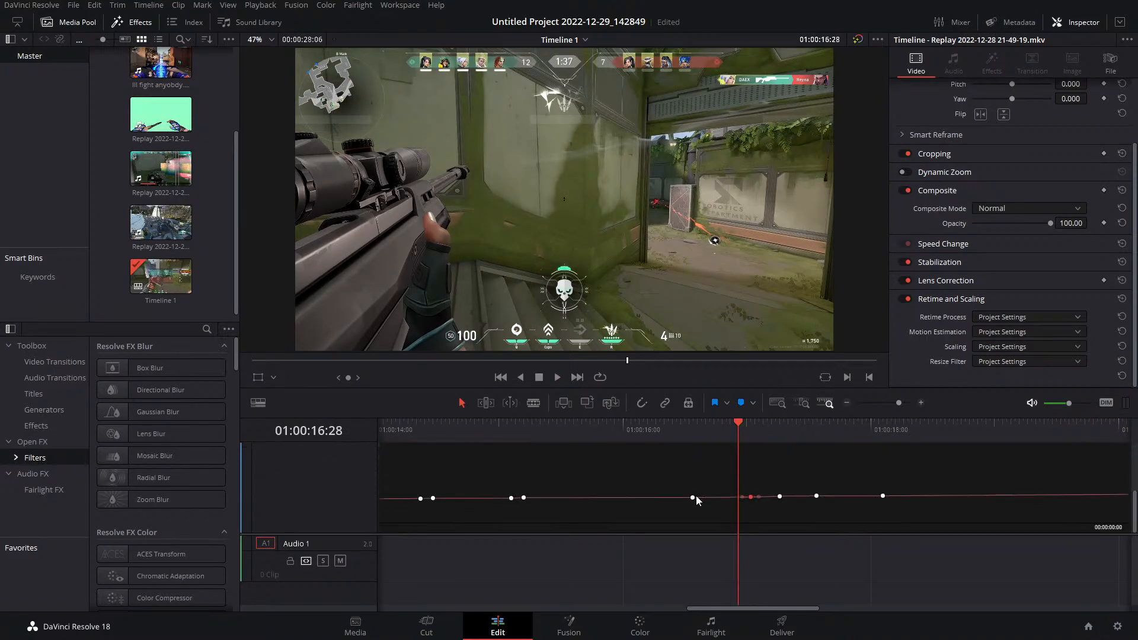
scroll(693, 500, "up", 3)
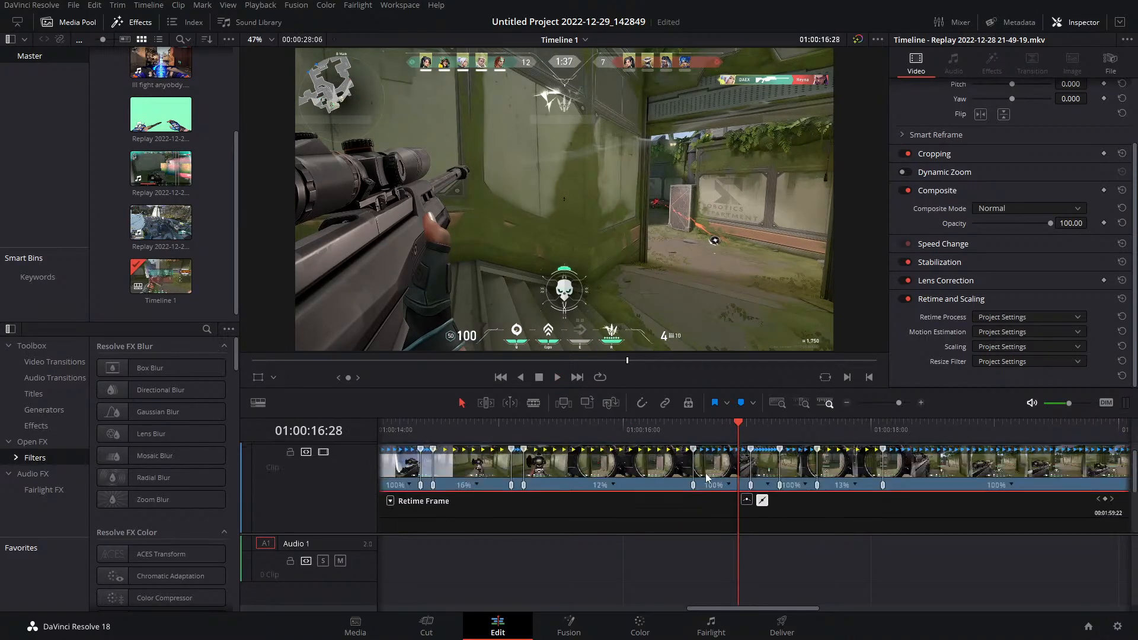
left_click_drag(731, 428, 695, 434)
key("space")
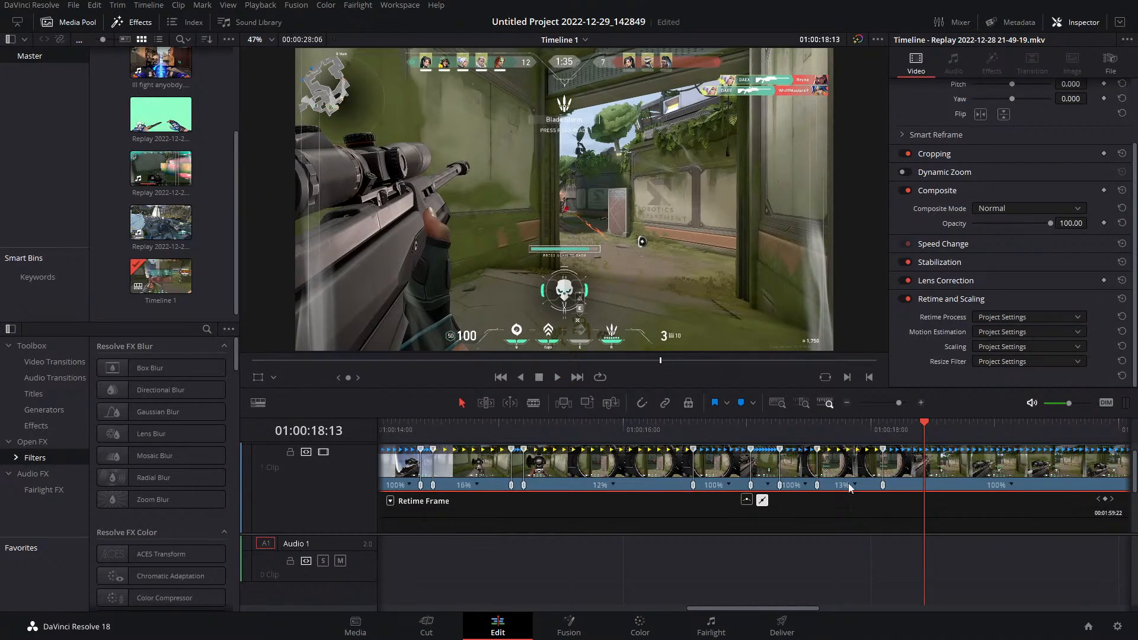
mouse_move(692, 441)
left_mouse_down()
mouse_move(471, 444)
mouse_move(705, 453)
mouse_move(622, 462)
mouse_move(677, 449)
left_mouse_up()
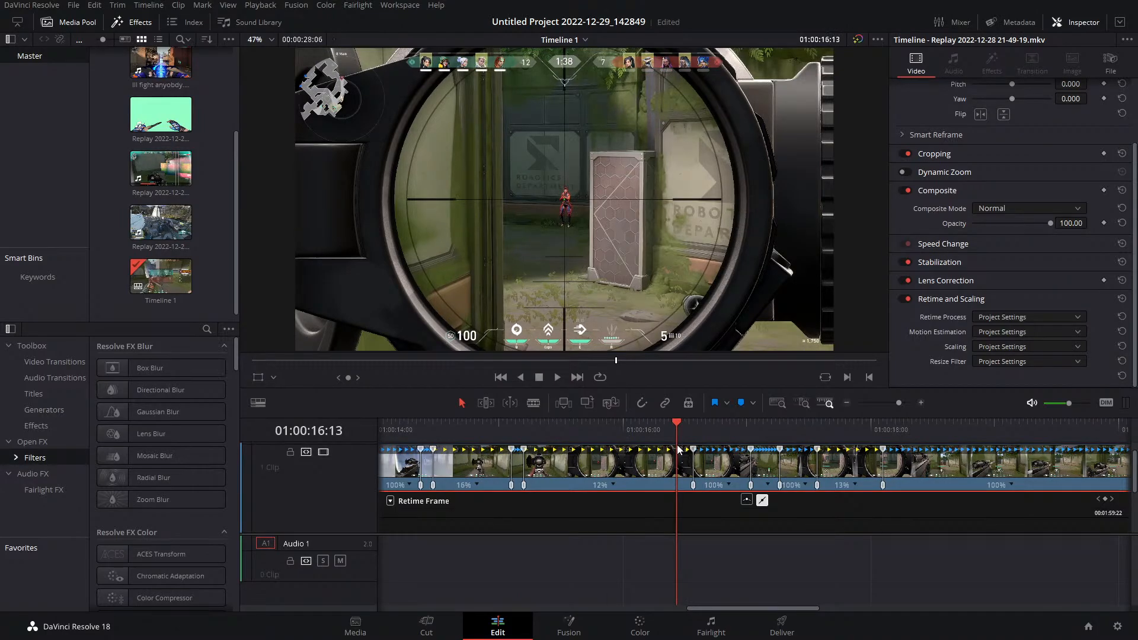
left_click_drag(675, 427, 585, 441)
key("space")
key("space")
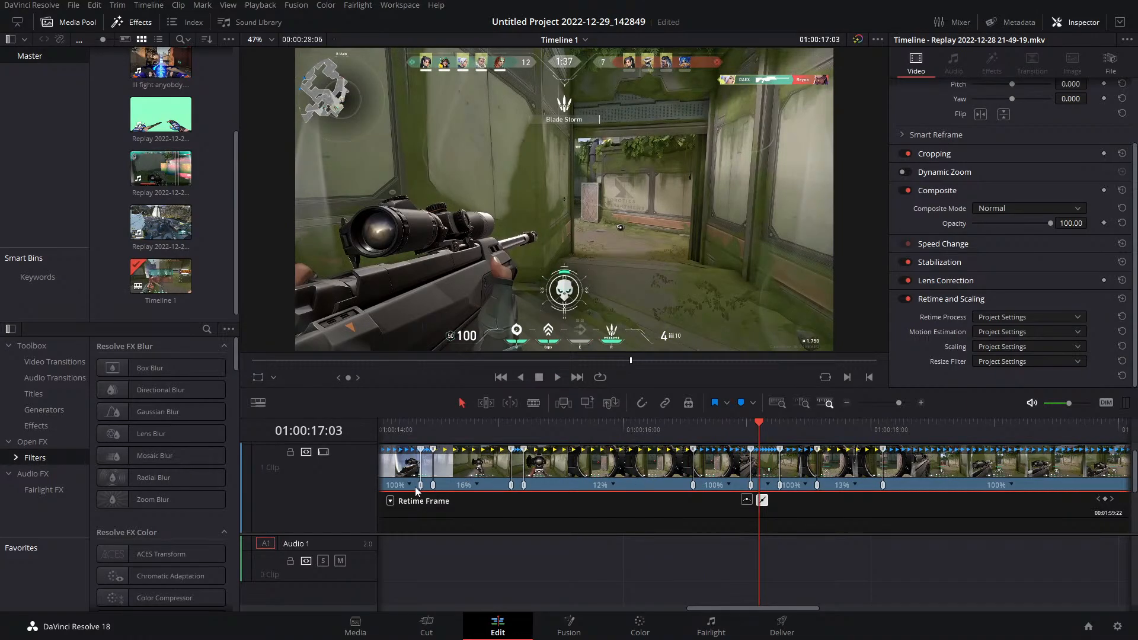
Smooth the retime curve at the speed point that ends the 16% section
scroll(513, 500, "down", 3)
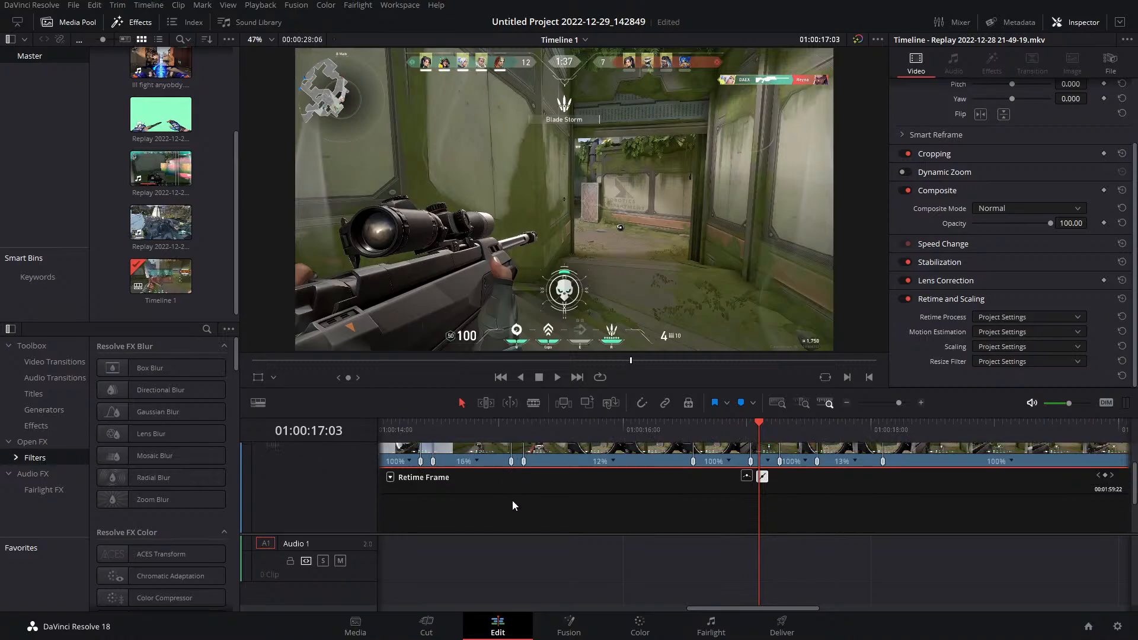
scroll(513, 498, "up", 1)
left_click(745, 478)
scroll(521, 518, "down", 4)
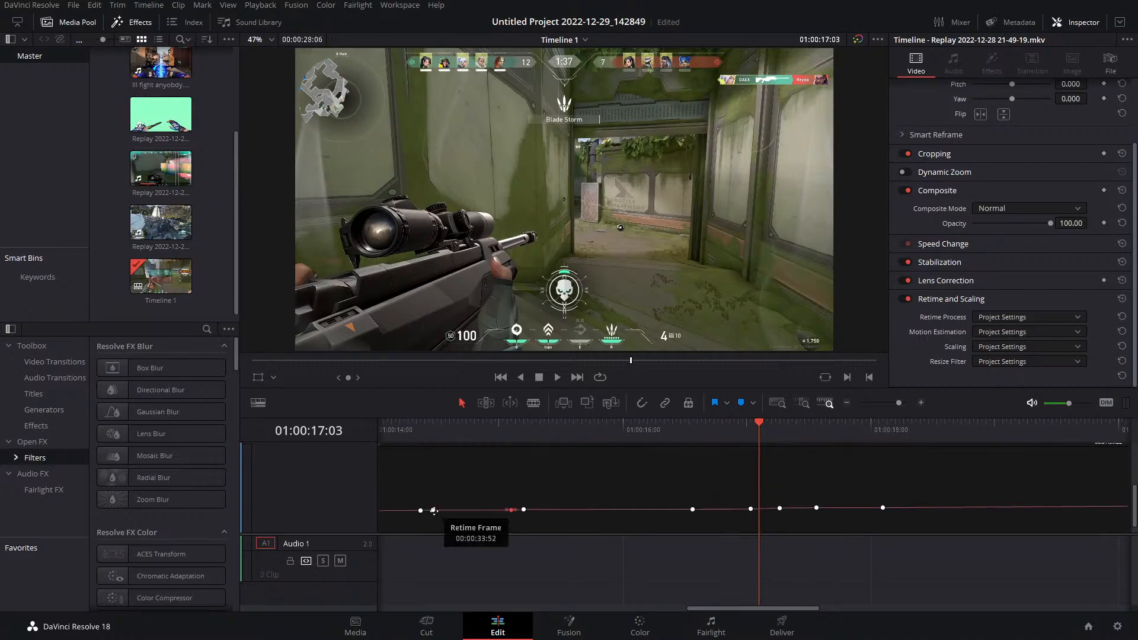
scroll(434, 511, "up", 4)
scroll(449, 519, "down", 1)
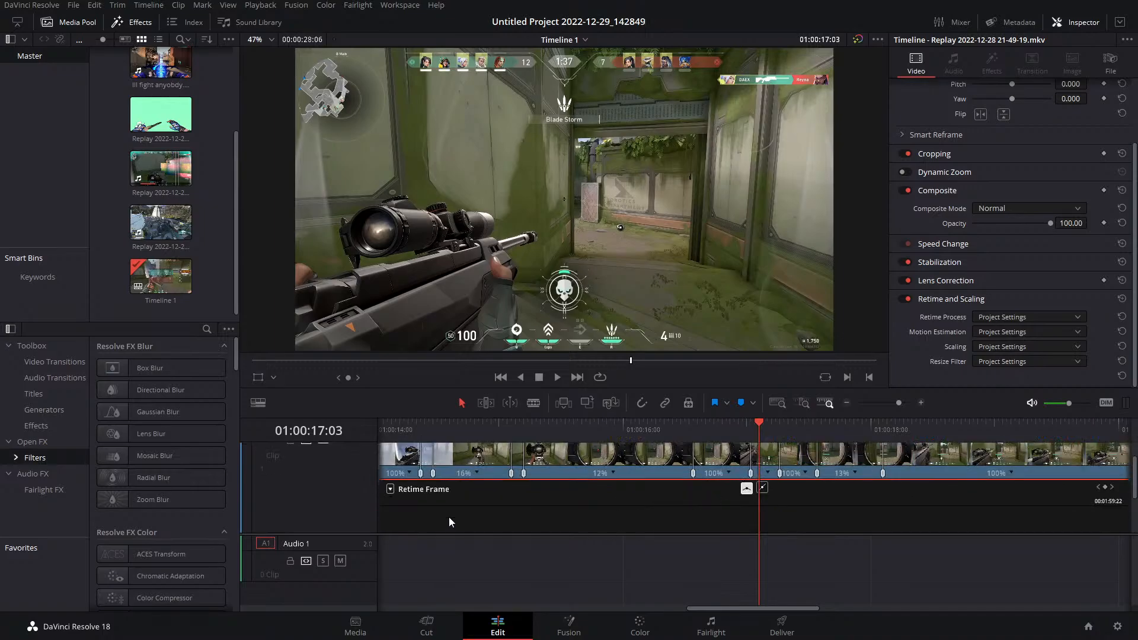
Adjust the retime curve around the start of the 16% section and play back the speed ramp through both sniper shots
scroll(449, 517, "down", 2)
left_click_drag(438, 521, 481, 515)
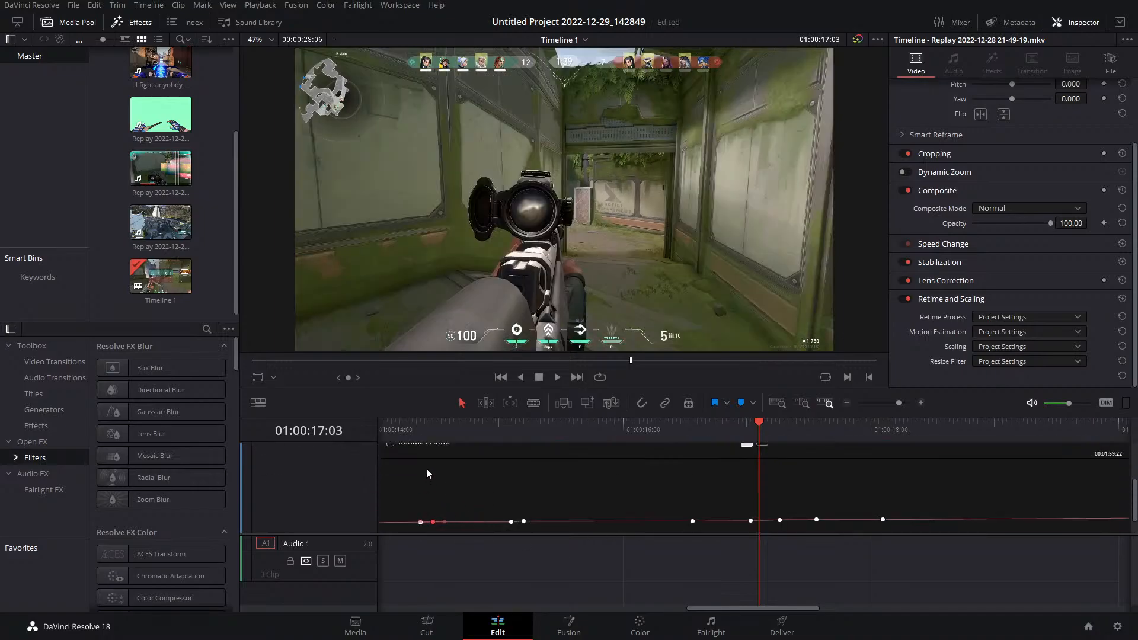
left_click_drag(399, 430, 383, 430)
key("space")
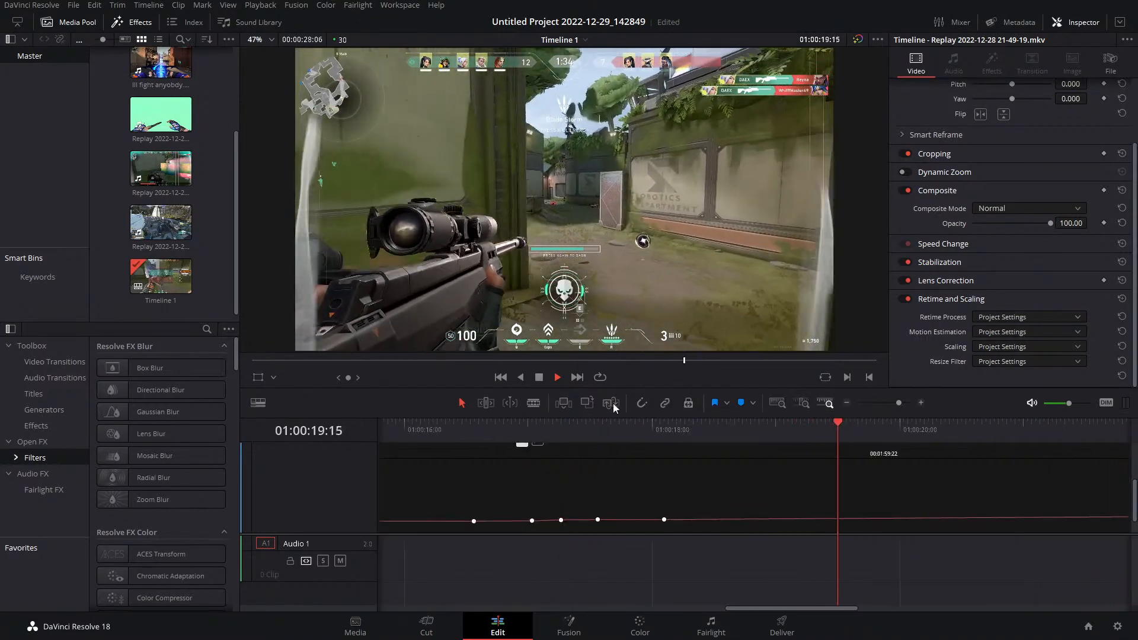
left_click(539, 377)
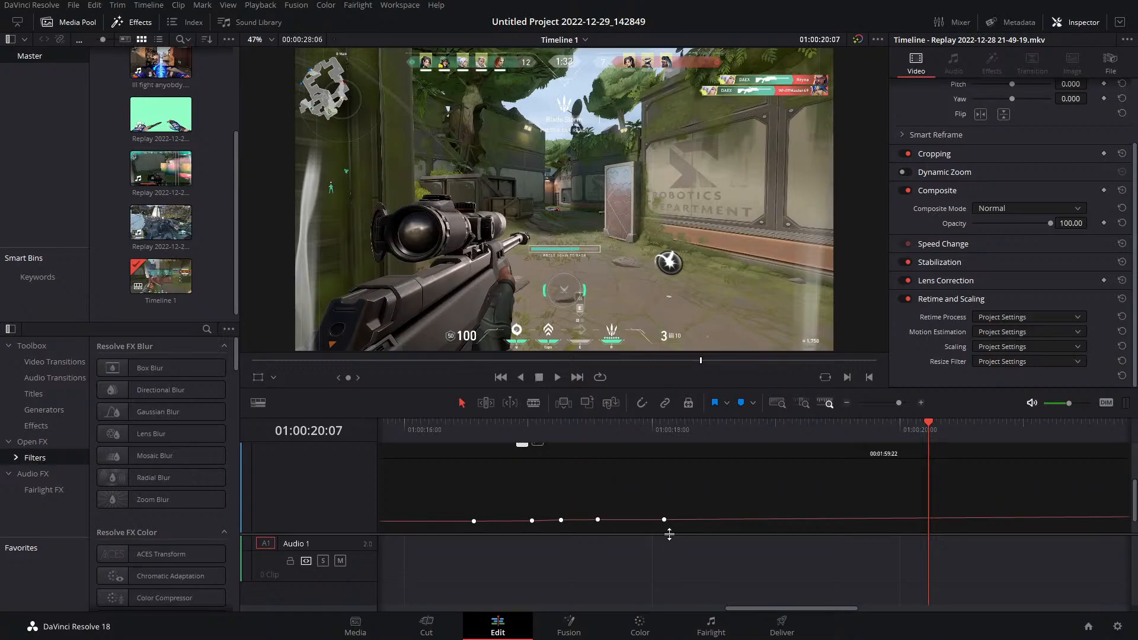
Heighten the video track, hide the clip's Retime Frame curve and show only its retime controls
scroll(664, 521, "up", 2)
left_click(522, 478)
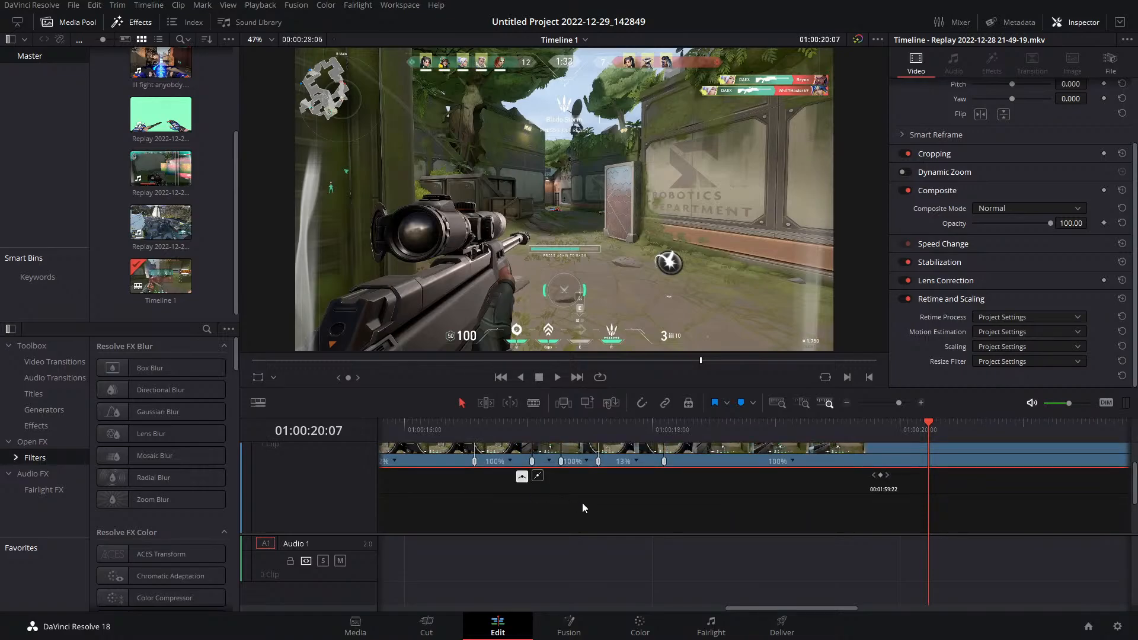
scroll(593, 495, "up", 2)
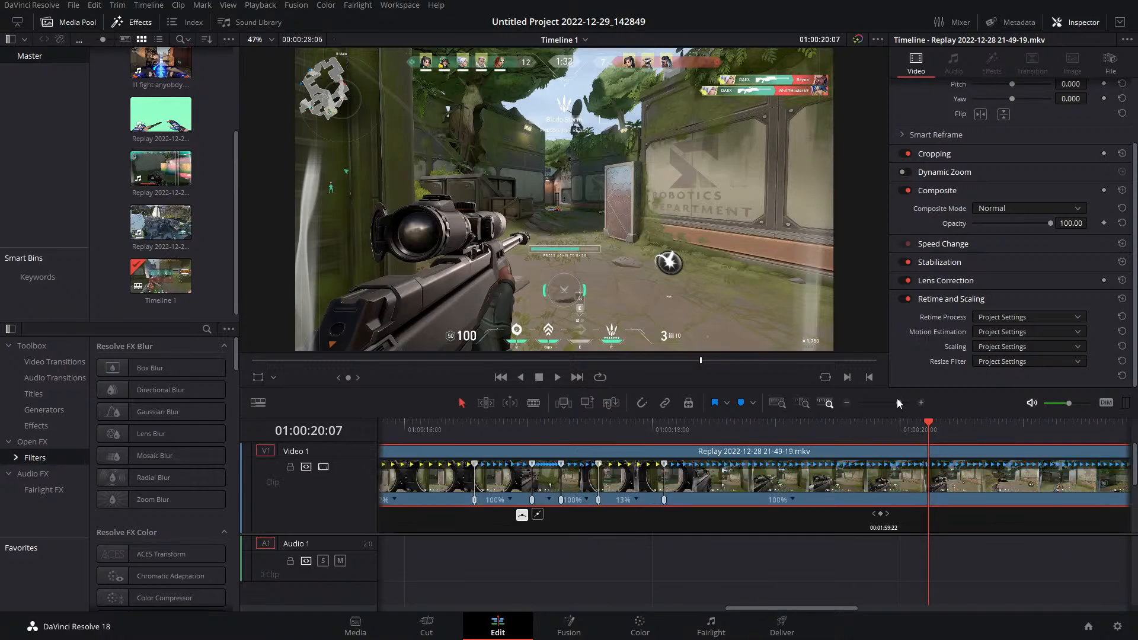
left_click_drag(897, 403, 888, 402)
left_click(677, 428)
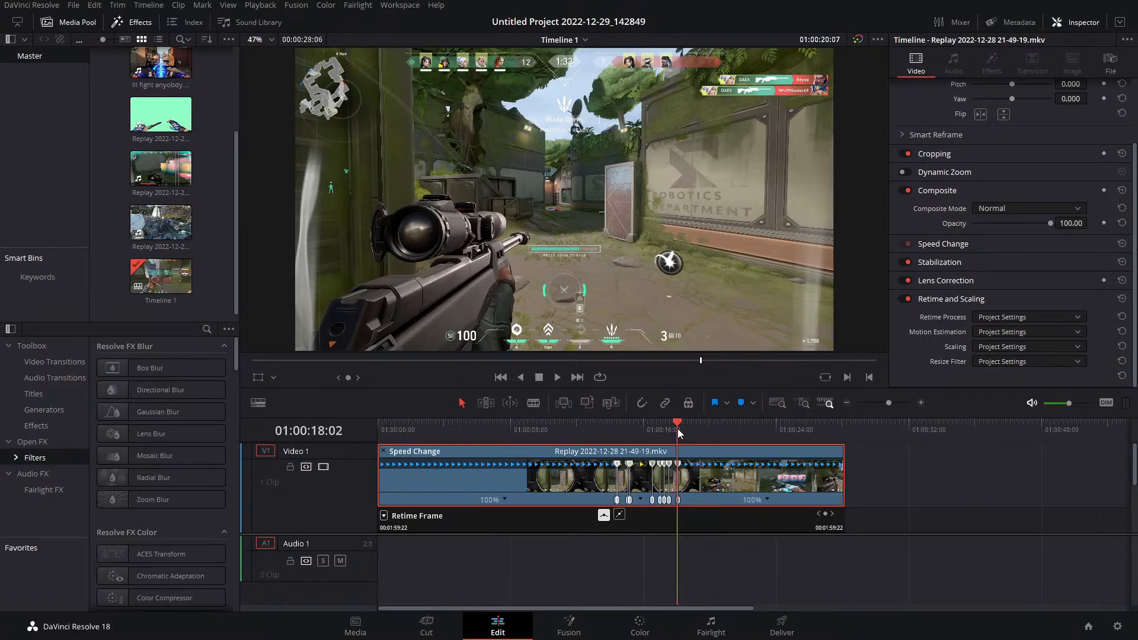
left_click_drag(901, 535, 899, 624)
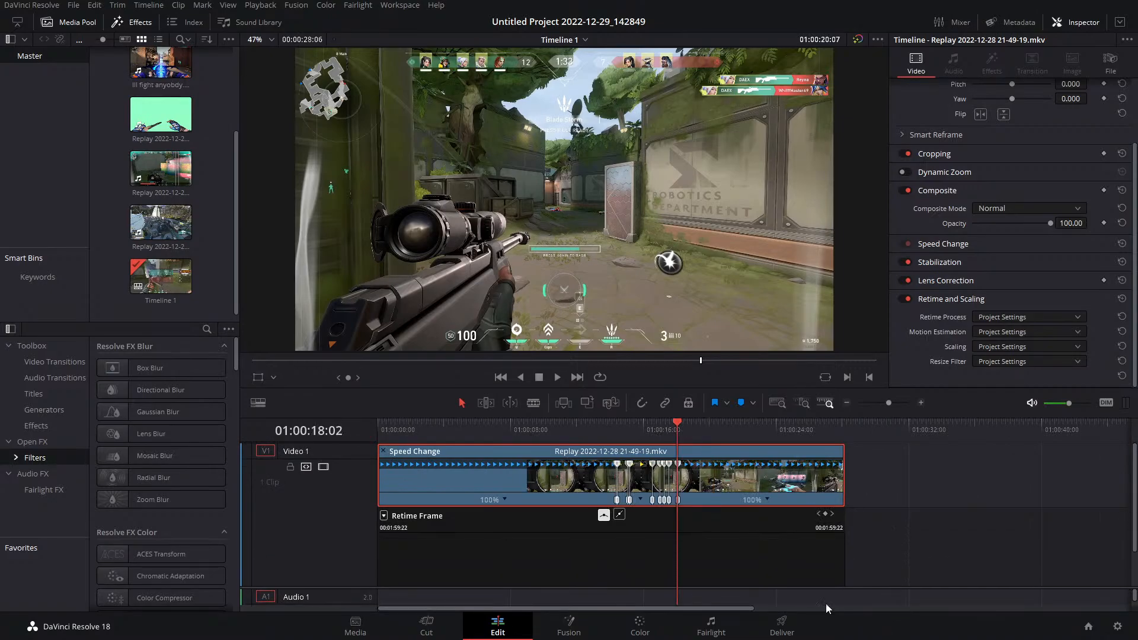
left_click(382, 450)
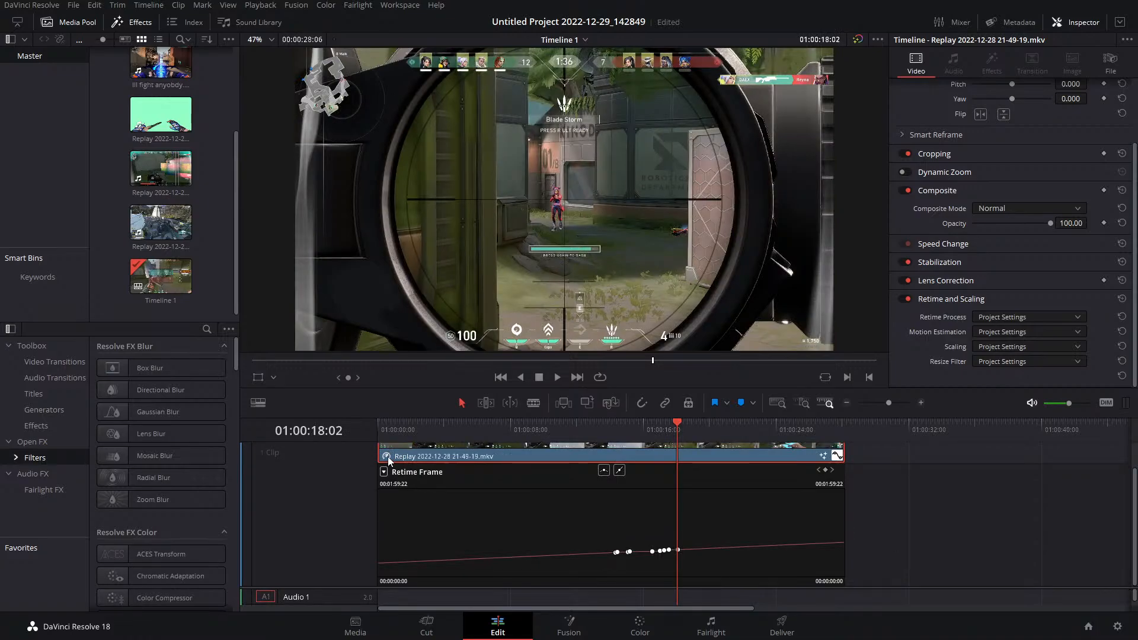
left_click(837, 455)
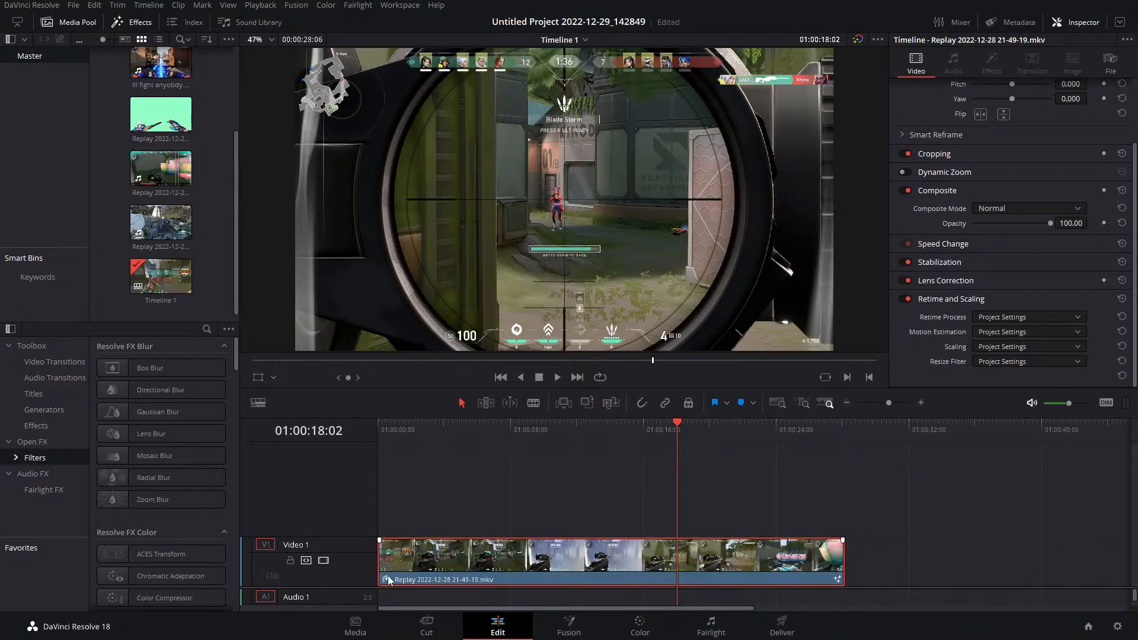
key("ctrl+r")
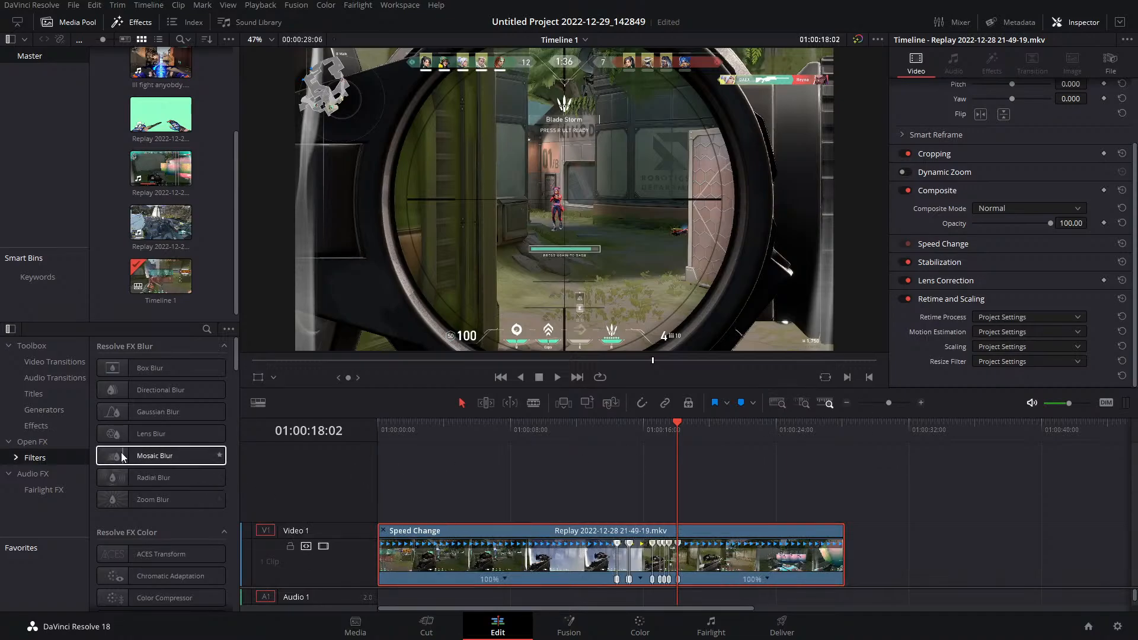
Place an adjustment clip on a new video track above the replay clip
left_click(42, 428)
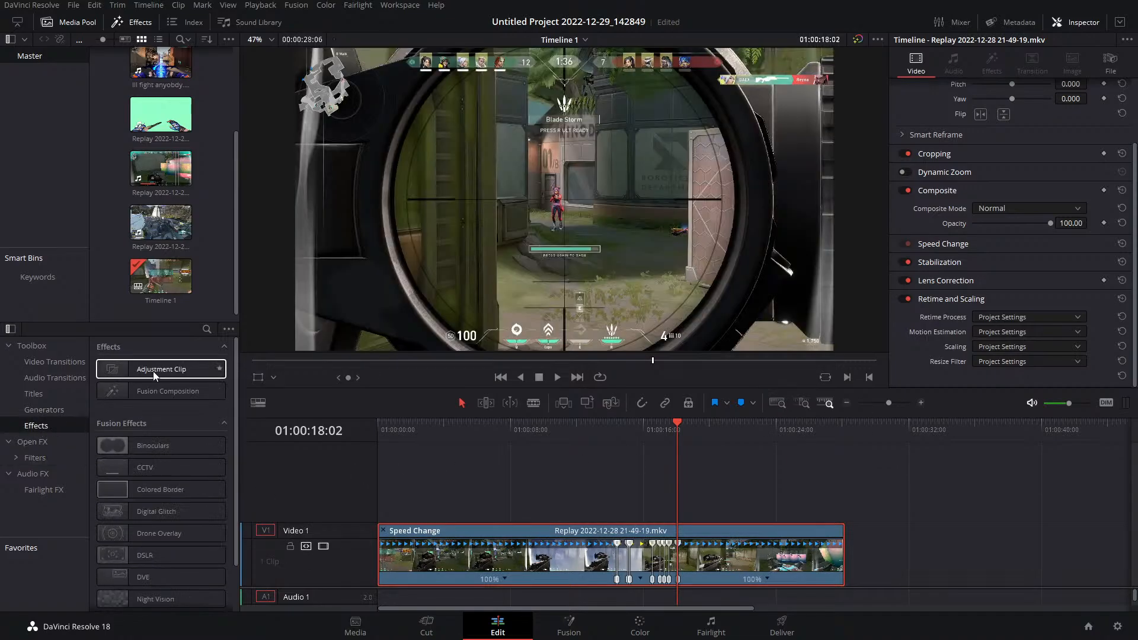
left_click_drag(154, 372, 678, 501)
left_click(898, 401)
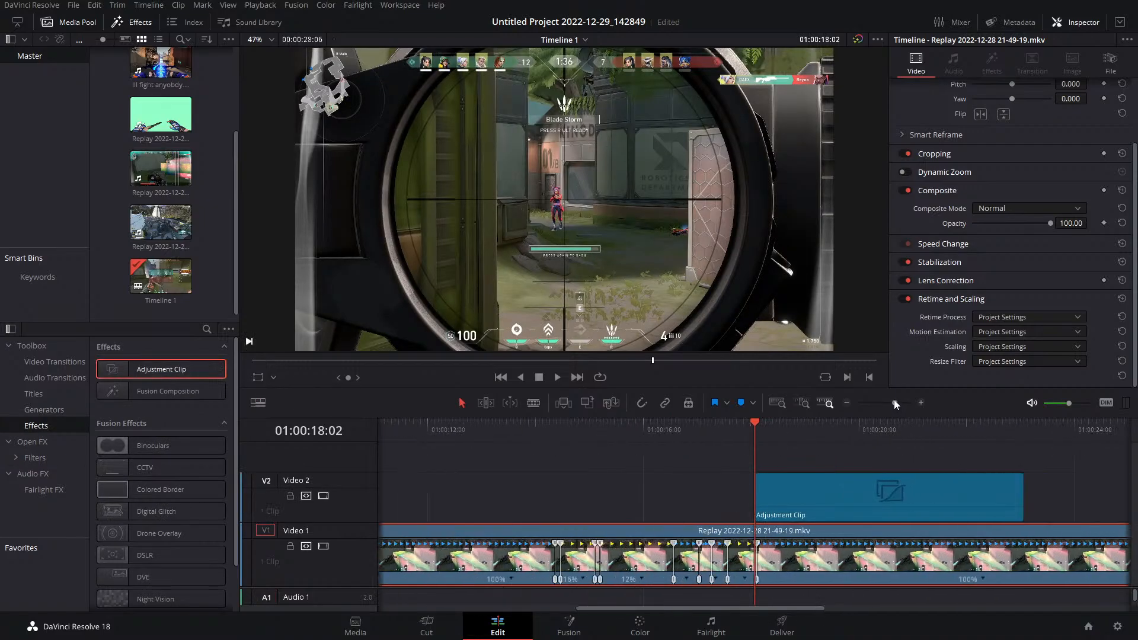
mouse_move(833, 500)
left_mouse_down()
mouse_move(816, 496)
mouse_move(845, 501)
left_mouse_up()
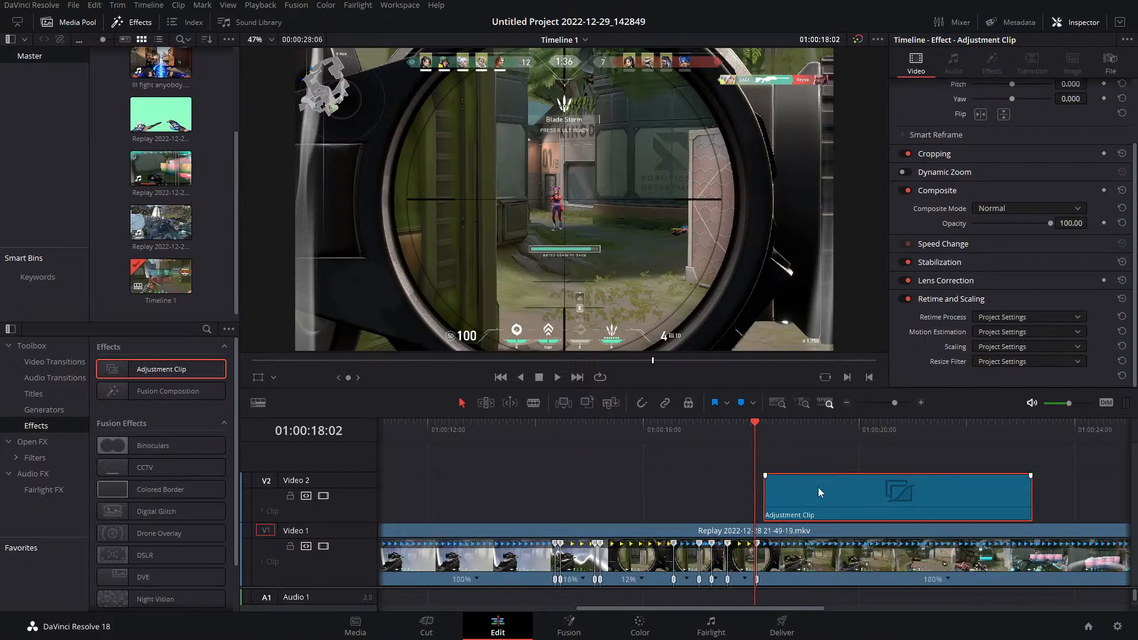
left_click_drag(817, 487, 812, 491)
Move the adjustment clip so that it starts at the first sniper shot's speed point, at 01:00:16:17
mouse_move(894, 402)
left_mouse_down()
mouse_move(905, 397)
mouse_move(896, 403)
left_mouse_up()
mouse_move(638, 438)
left_mouse_down()
mouse_move(557, 433)
mouse_move(642, 433)
mouse_move(628, 434)
left_mouse_up()
key("space")
key("space")
left_click(641, 404)
left_click_drag(833, 493, 716, 492)
left_click(634, 431)
left_click_drag(896, 402, 911, 402)
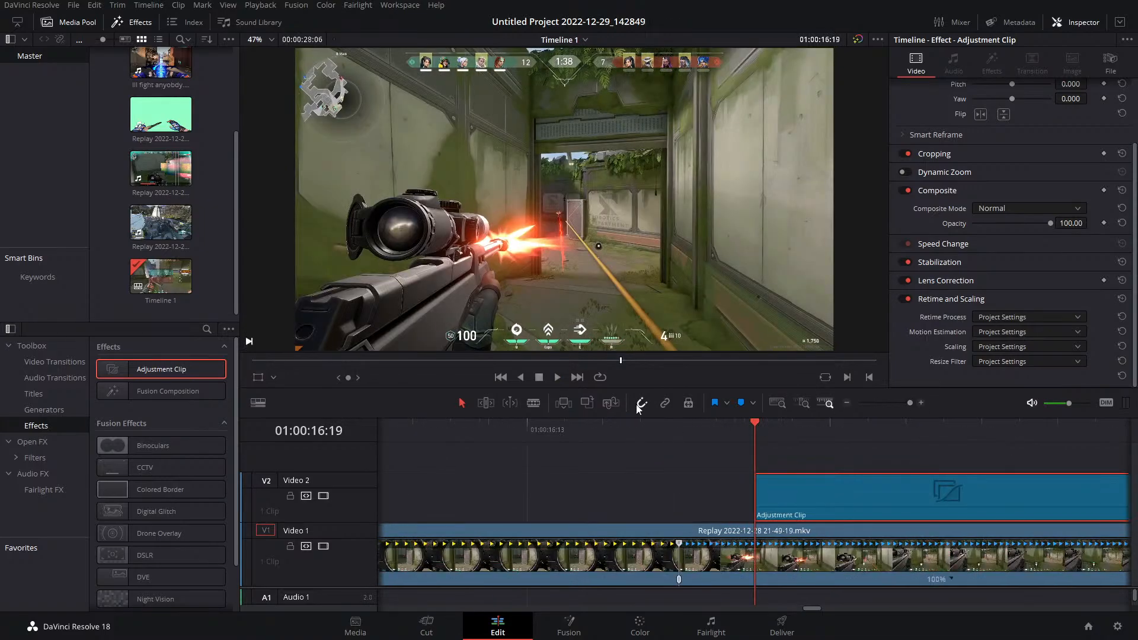
left_click(681, 428)
left_click_drag(775, 493, 698, 493)
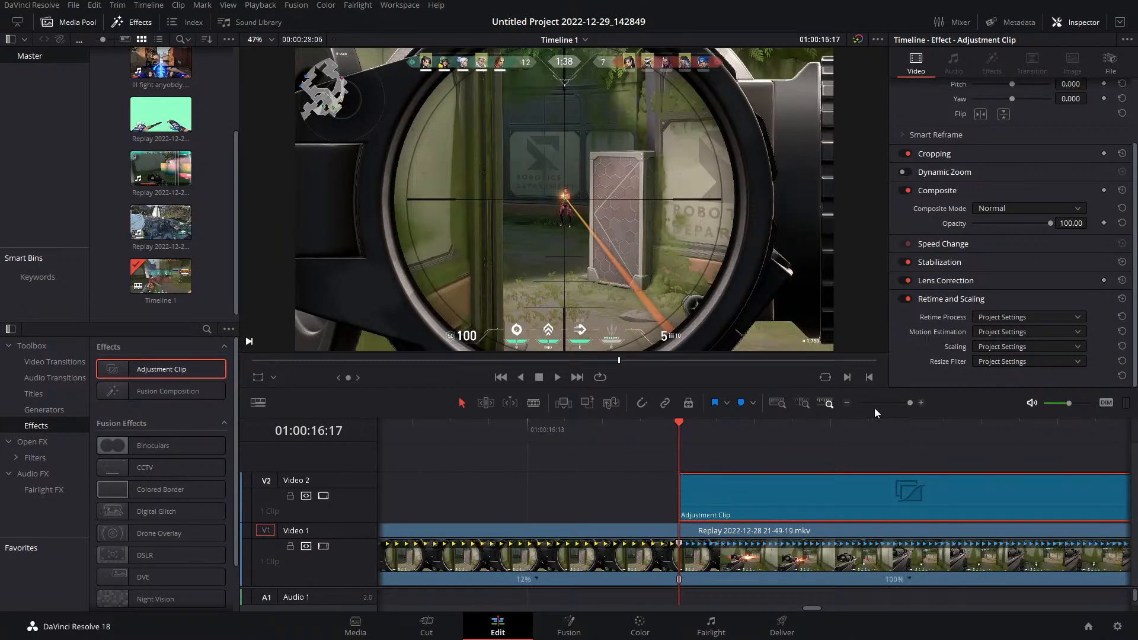
Apply the Camera Shake filter to the adjustment clip and show the effect's settings
left_click(34, 458)
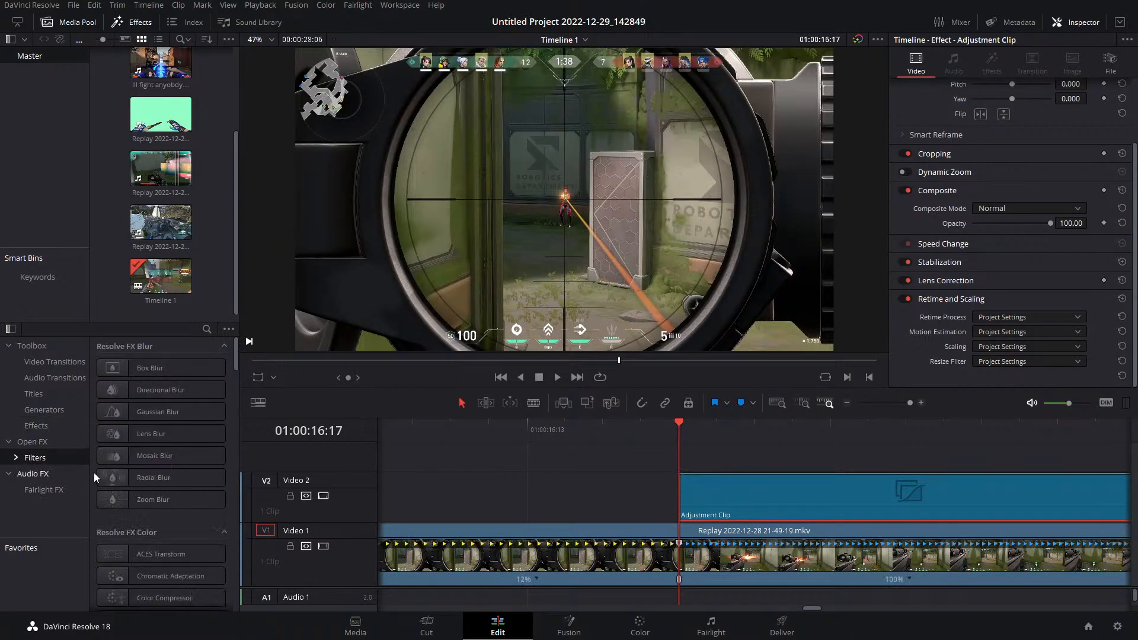
scroll(157, 521, "down", 10)
scroll(160, 535, "down", 5)
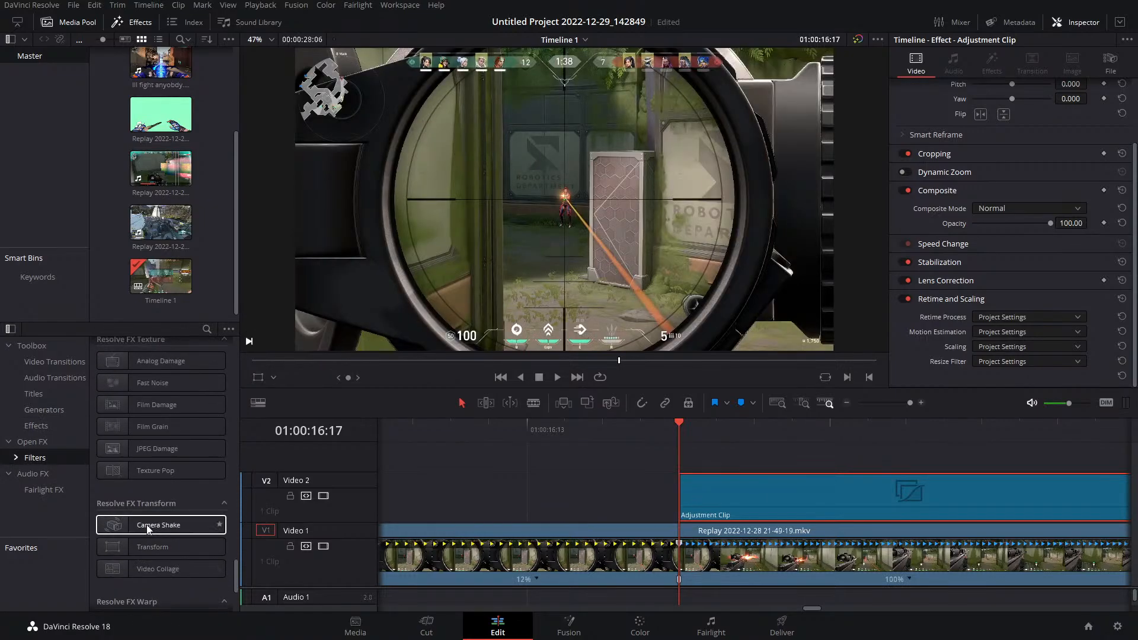
left_click_drag(160, 525, 704, 488)
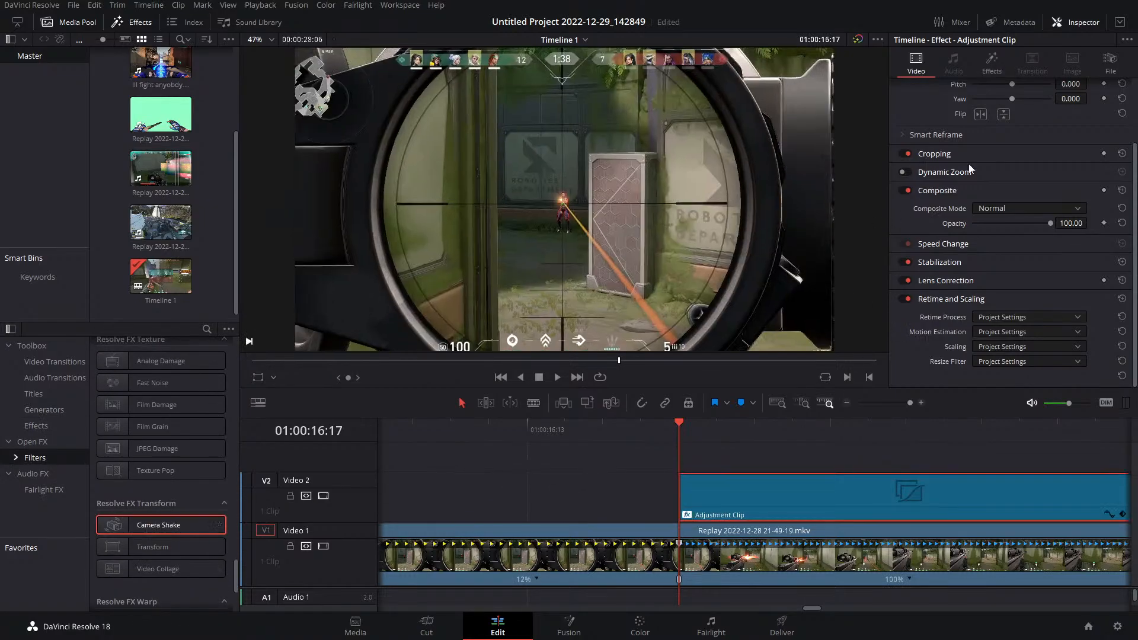
left_click(999, 58)
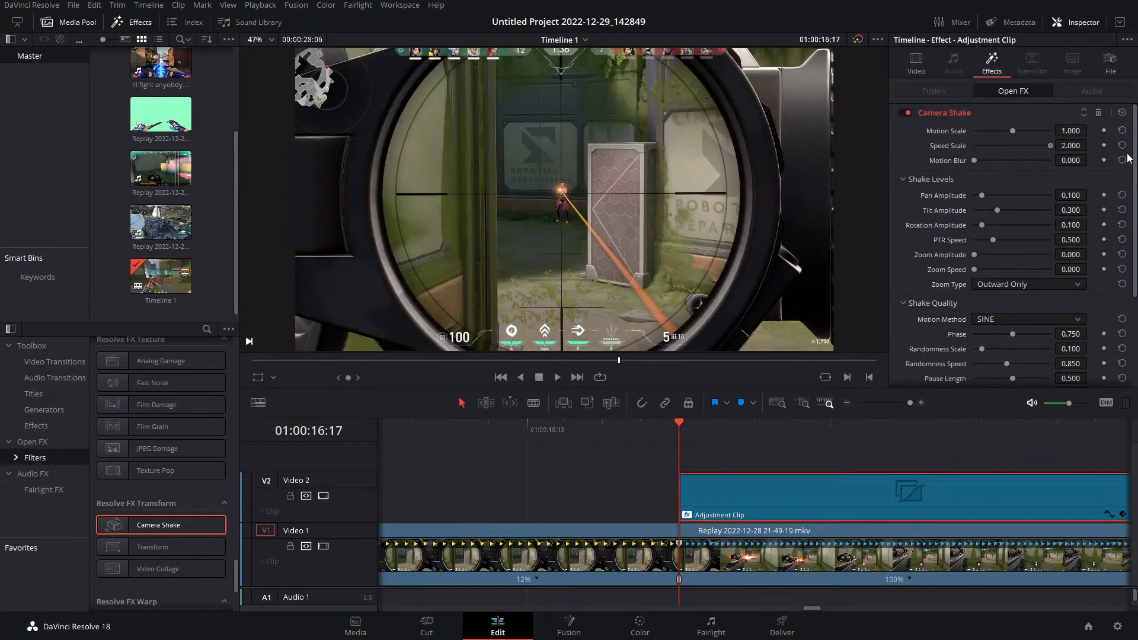
scroll(482, 265, "down", 2)
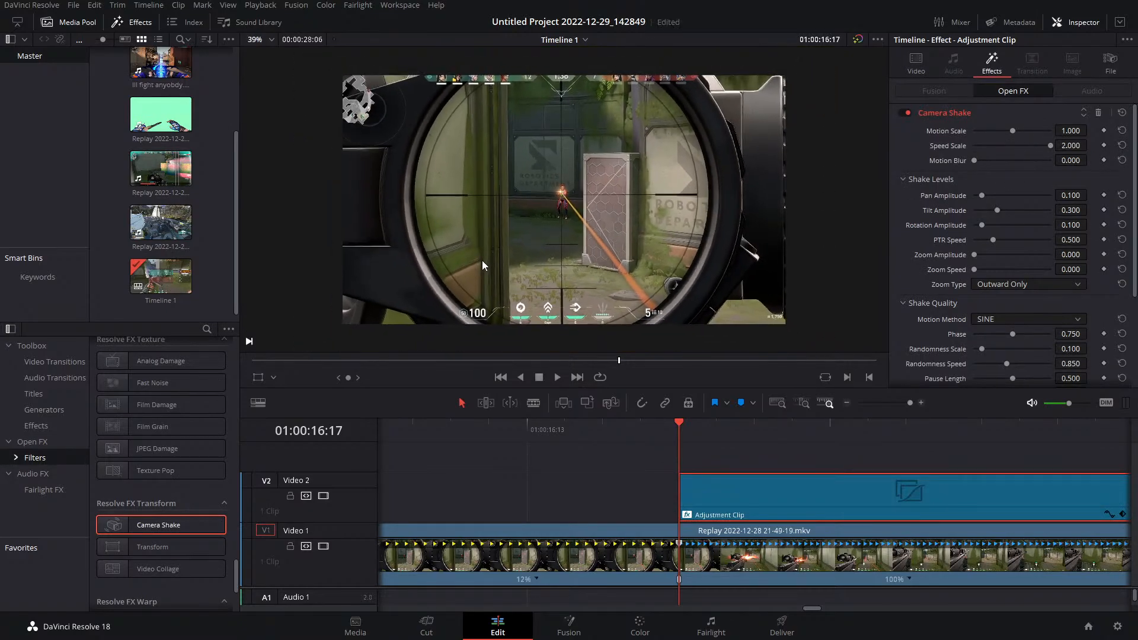
Keyframe the Camera Shake's Motion Scale from 1.000 at the first shot down to 0.000 at 01:00:17:01
left_click(1104, 130)
left_click_drag(909, 402, 905, 400)
left_click_drag(789, 424, 942, 426)
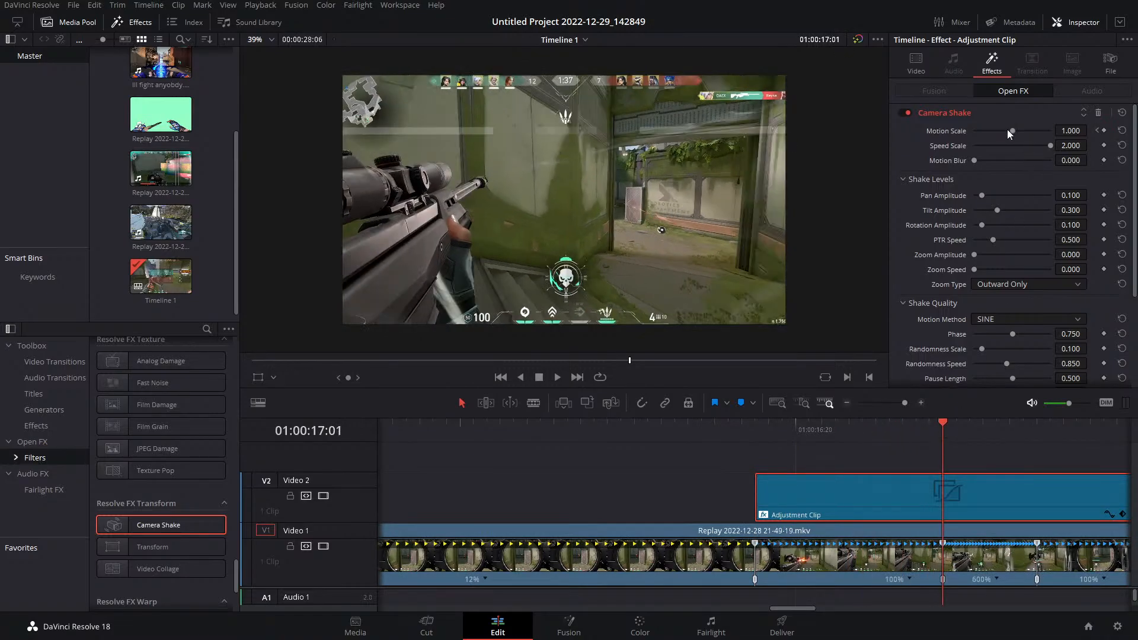
left_click_drag(1008, 129, 756, 152)
Play back the camera shake from just before the first sniper shot
left_click_drag(891, 422, 723, 451)
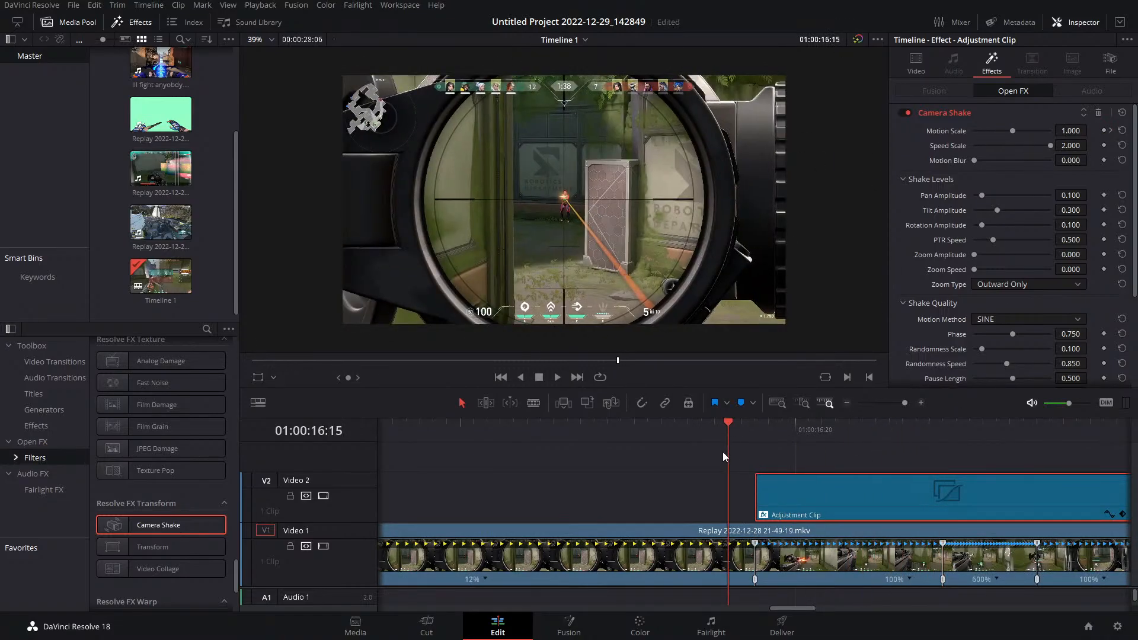
key("space")
key("space")
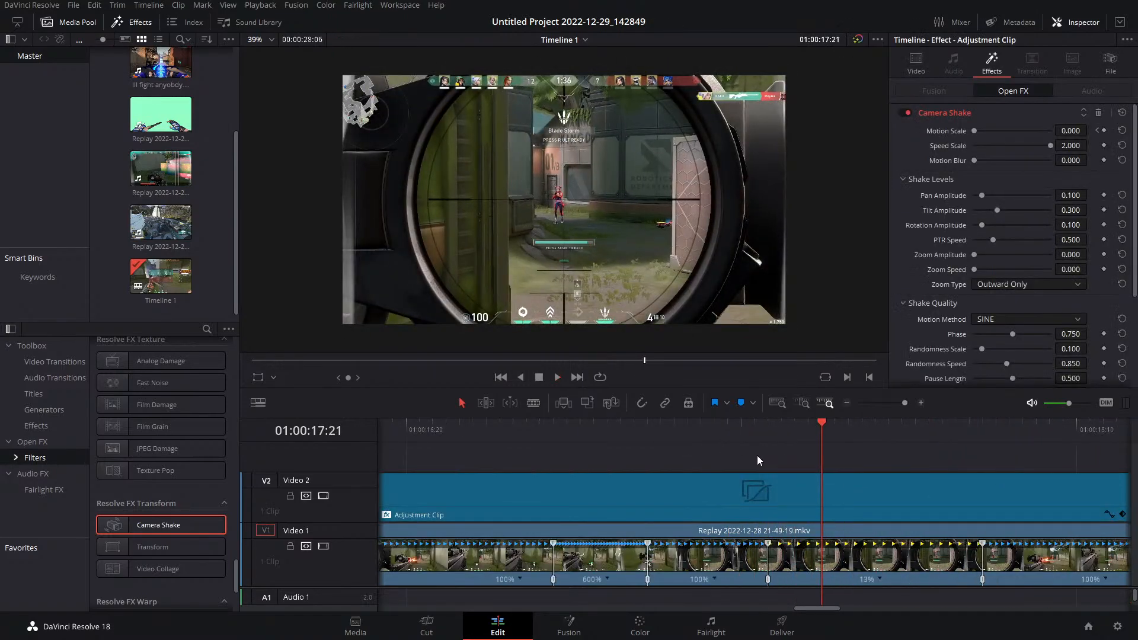
Keyframe the Camera Shake's Zoom to Crop from 0.050 at the first shot down to 0.000 at 01:00:17:01
left_click_drag(902, 405, 899, 403)
left_click_drag(681, 431, 666, 442)
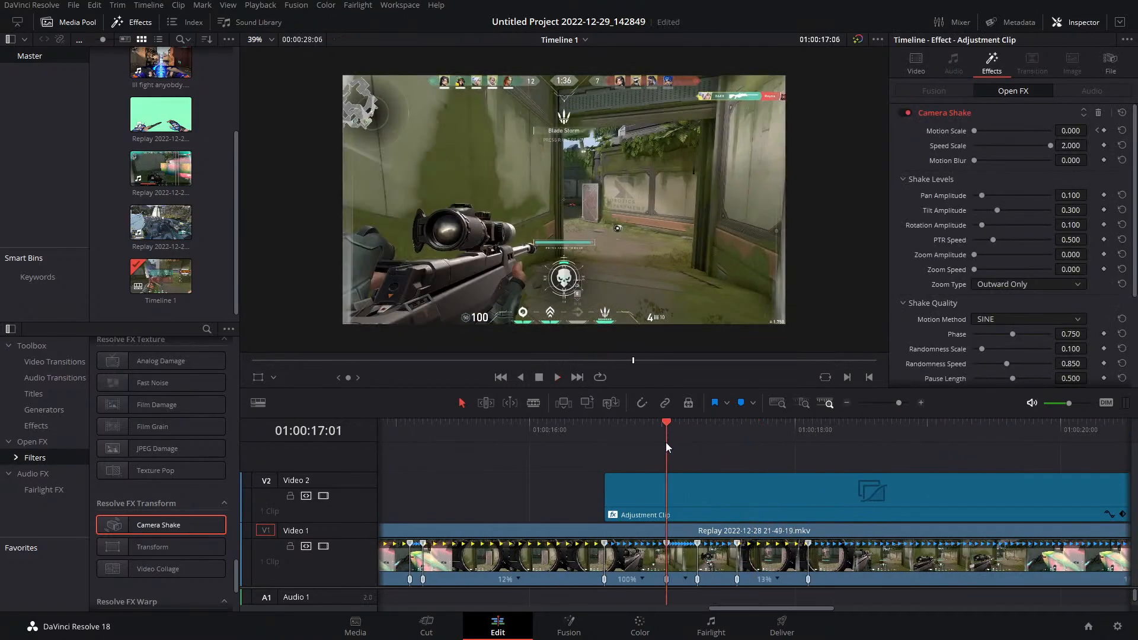
scroll(1104, 308, "down", 4)
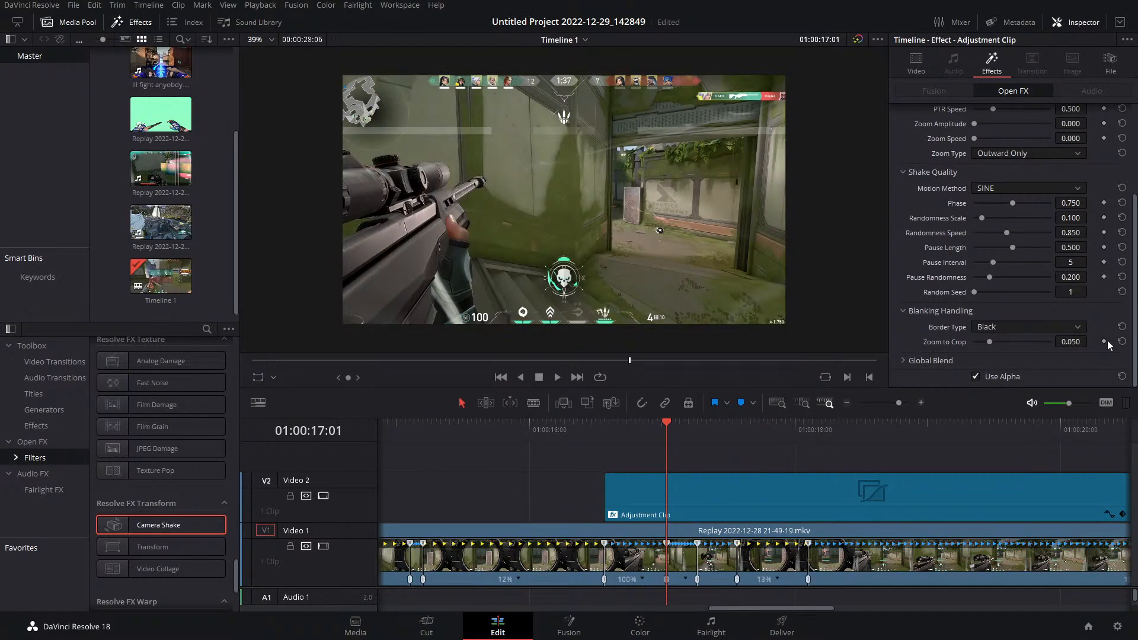
scroll(1024, 269, "up", 4)
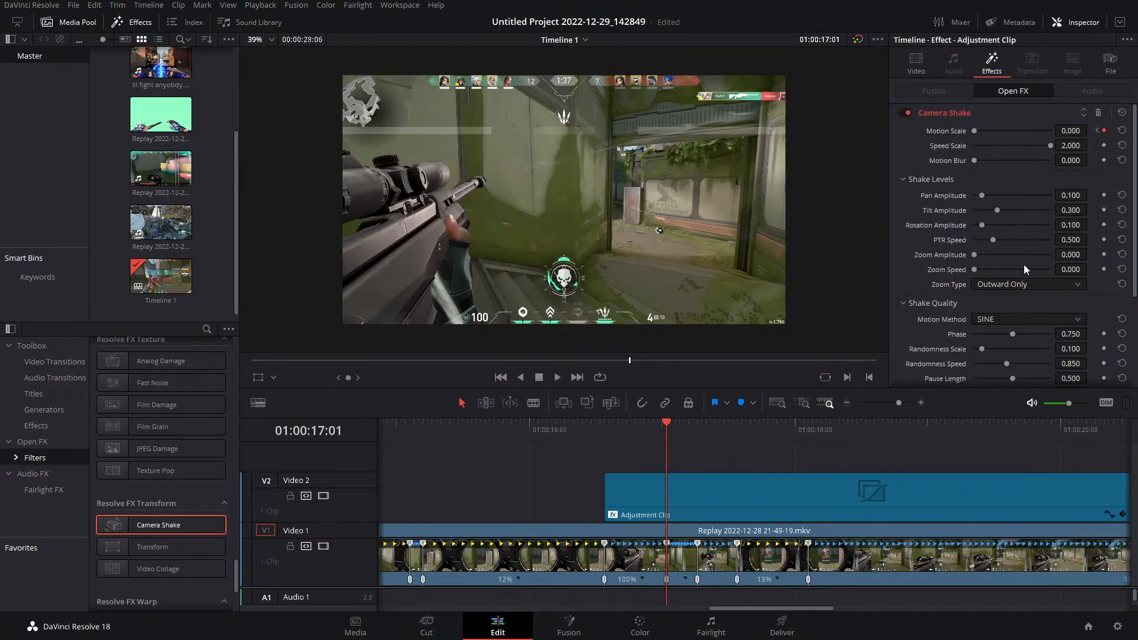
key("Up")
scroll(1094, 285, "down", 4)
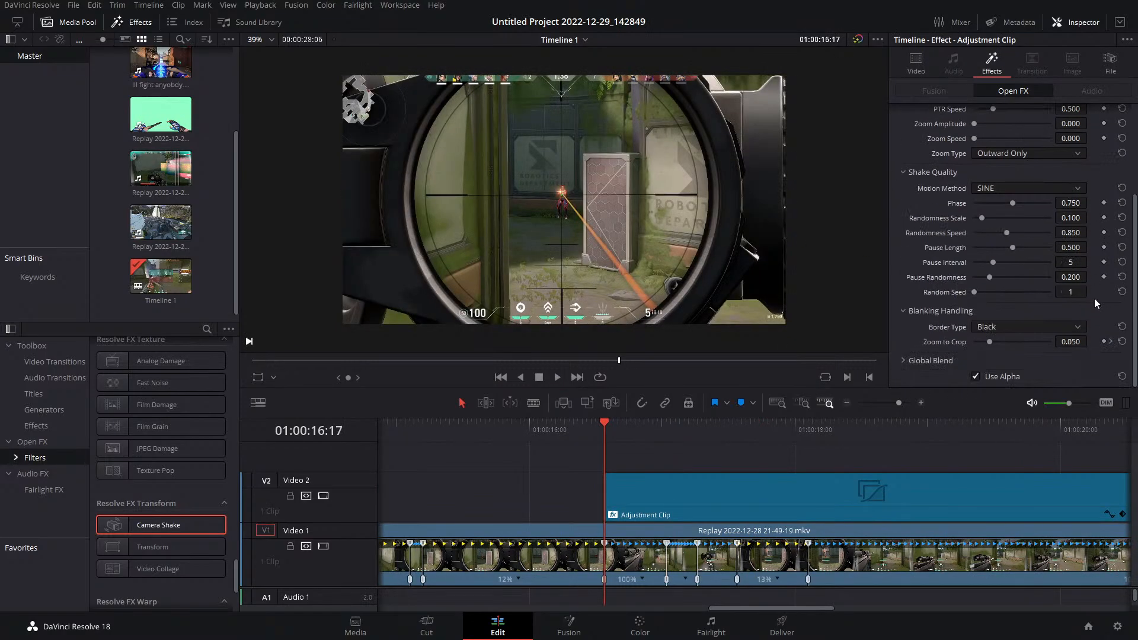
left_click(1103, 341)
key("Down")
left_click_drag(987, 342, 770, 347)
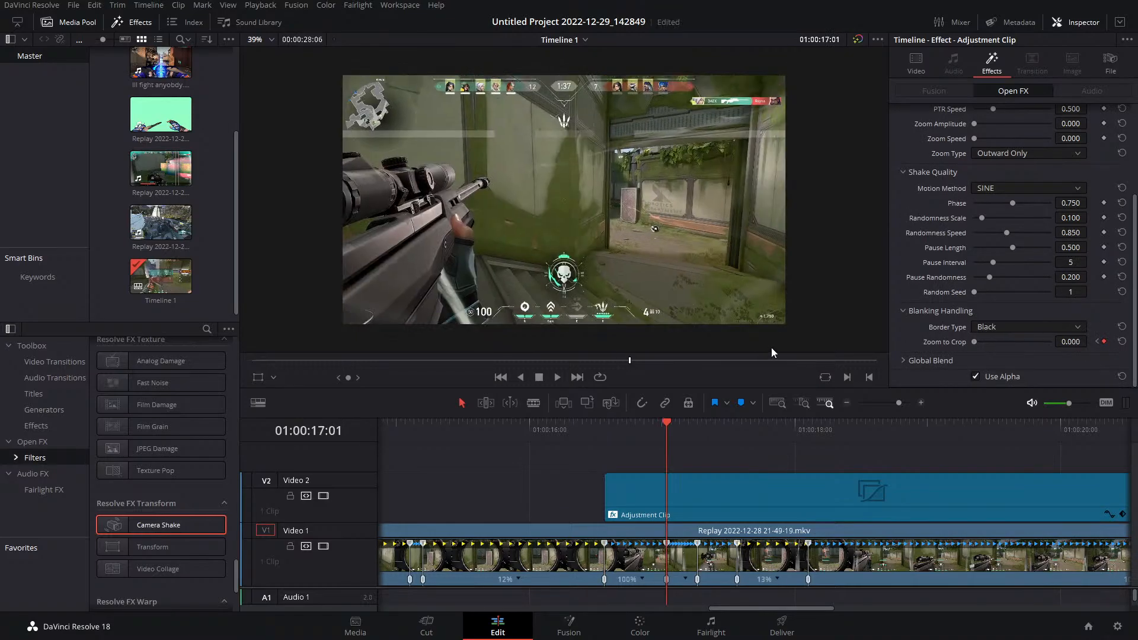
Replay the first shot to check the shake with the keyframed crop zoom
left_click(592, 437)
key("space")
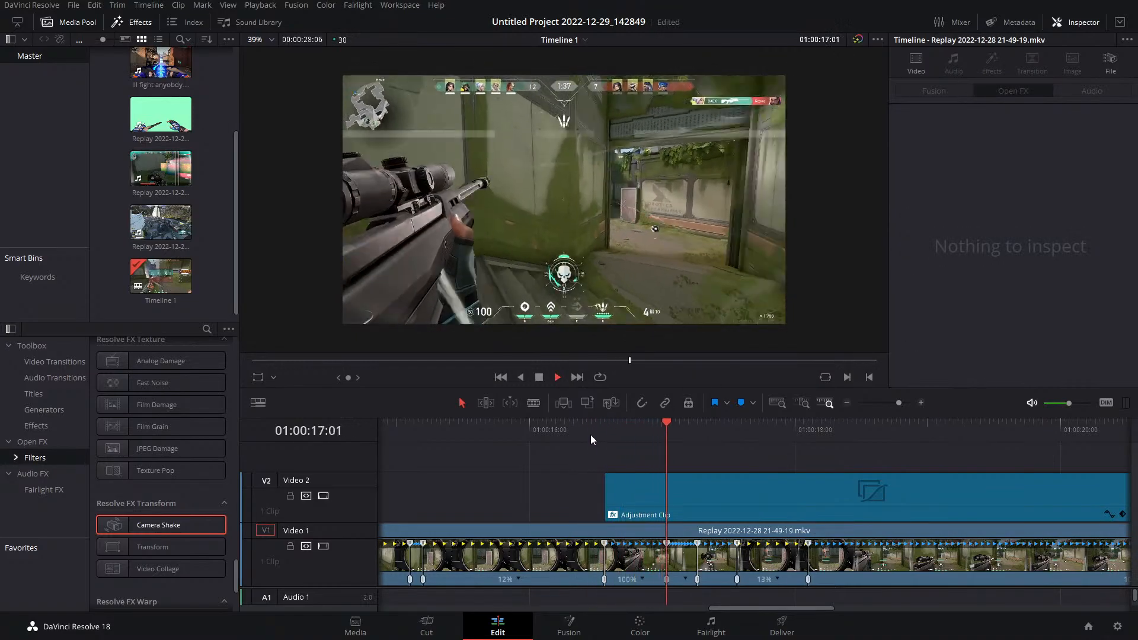
key("space")
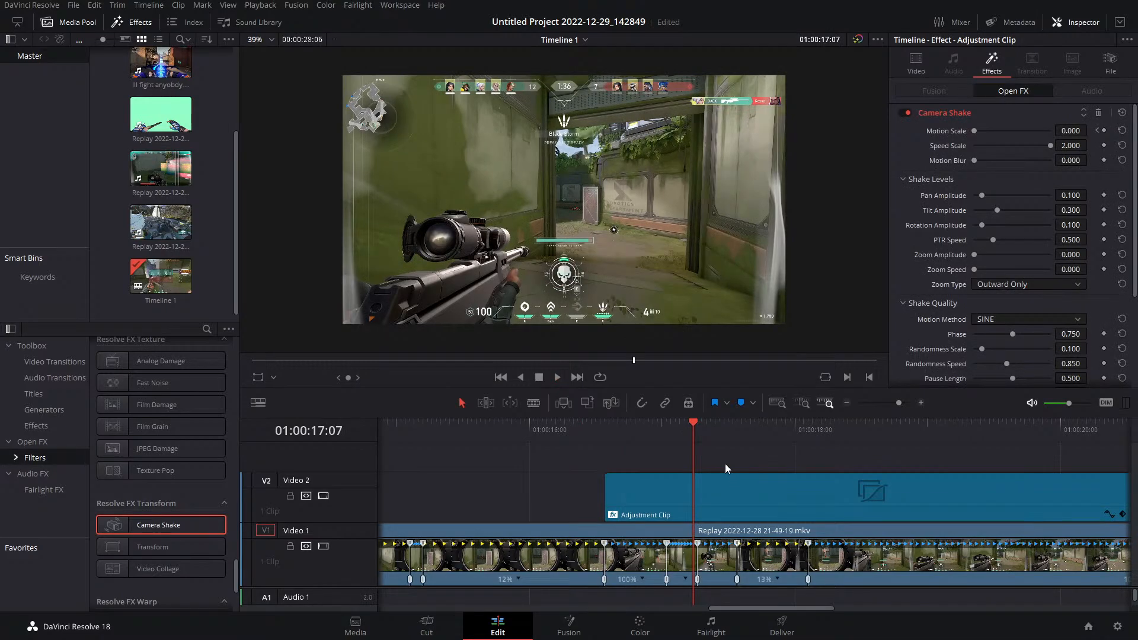
Split the adjustment clip at 01:00:17:01, where the shake ends, and delete the remaining part
key("b")
left_click(670, 504)
key("a")
left_click(744, 498)
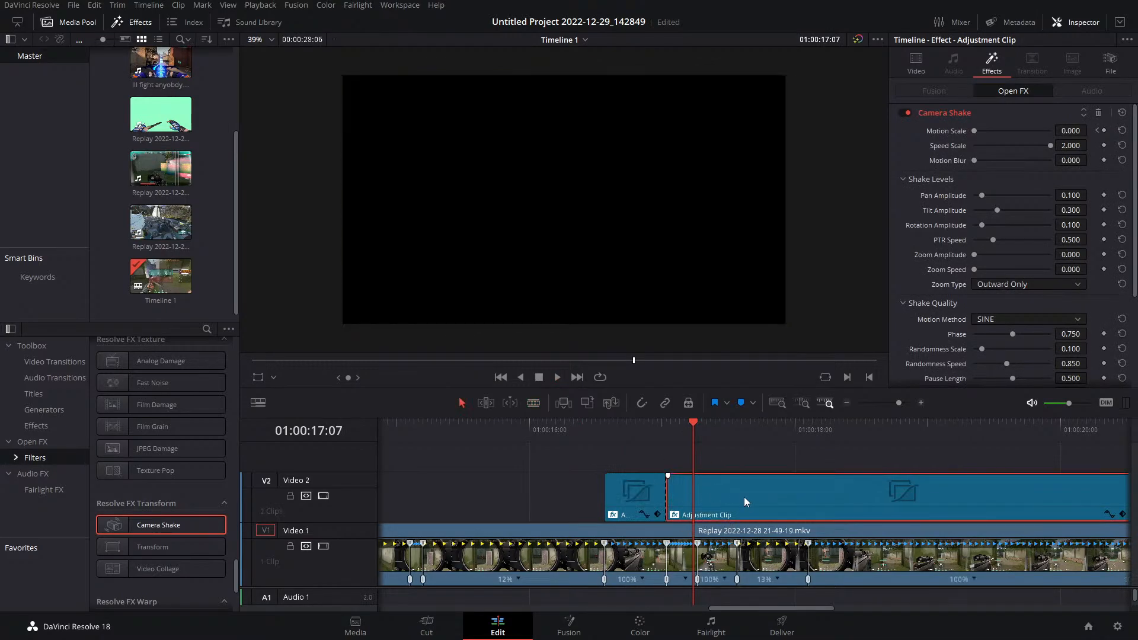
key("Delete")
Raise the Camera Shake's Motion Scale keyframe at the start of the adjustment clip to 1.287
left_click(666, 436)
left_click_drag(898, 402, 896, 408)
left_click(719, 442)
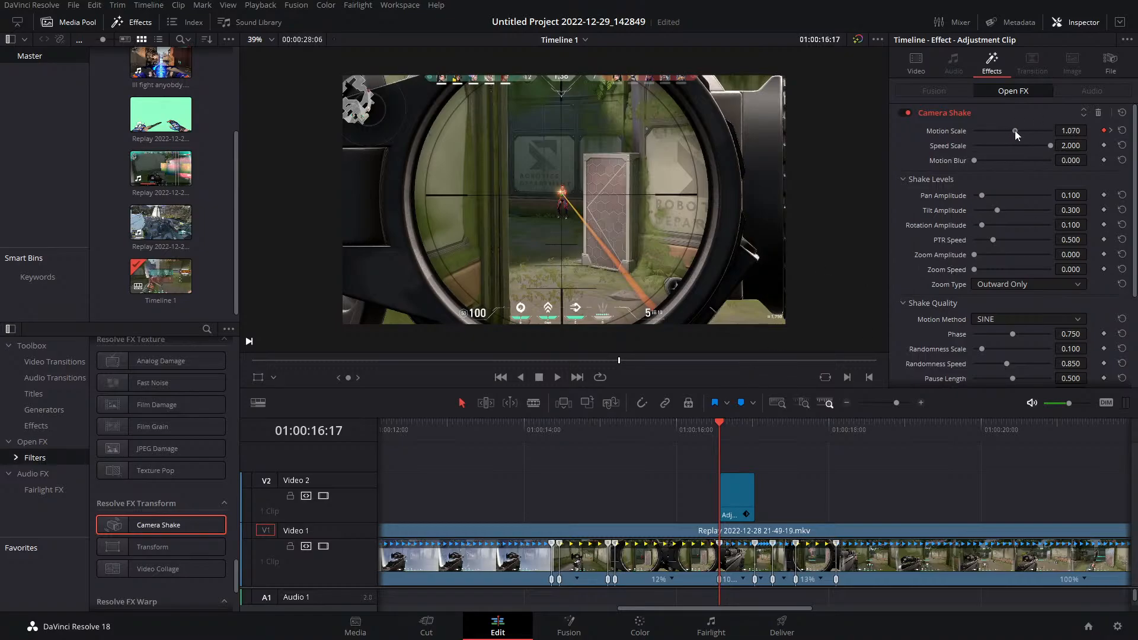
left_click_drag(1014, 131, 1023, 129)
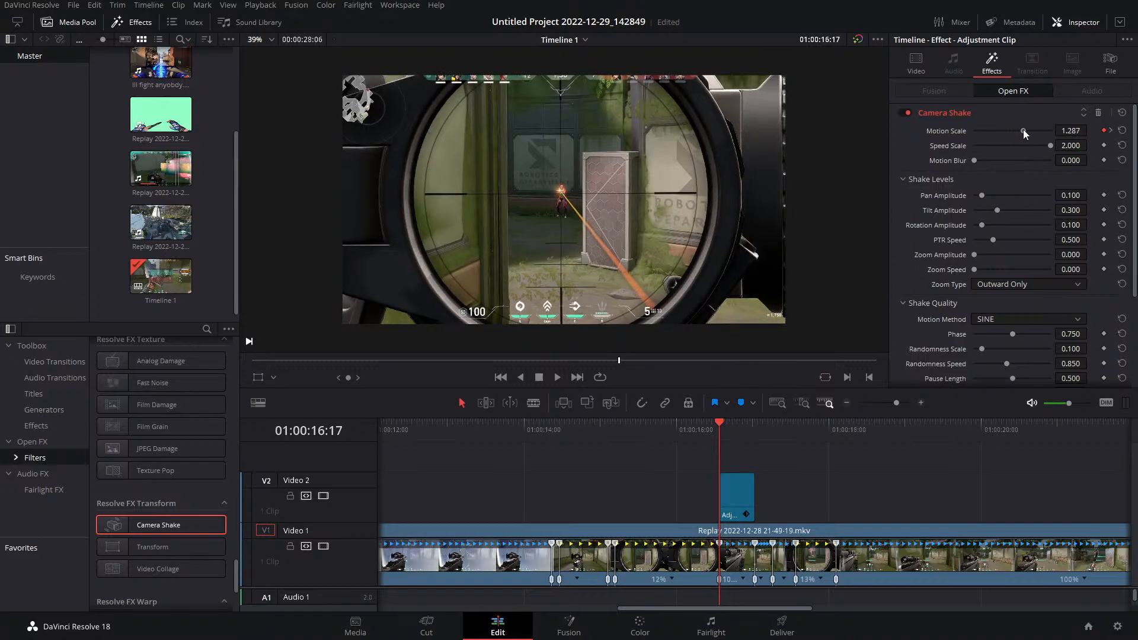
Replay the first sniper shot several times to judge the stronger camera shake
key("space")
left_click(713, 425)
left_click(713, 425)
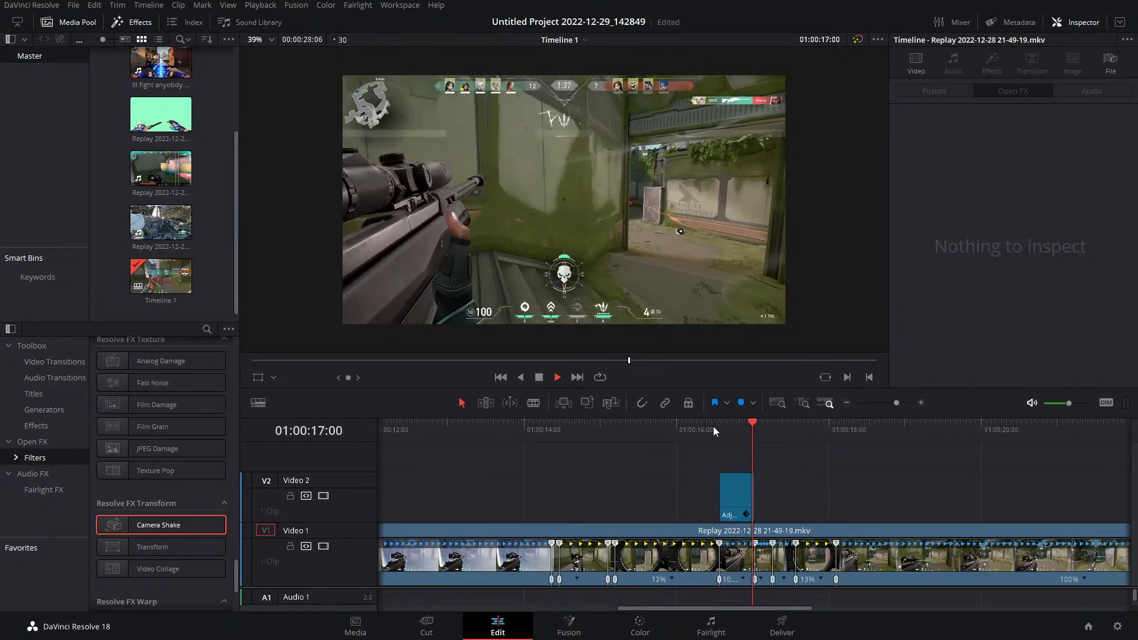
left_click(713, 425)
left_click(713, 426)
left_click(713, 426)
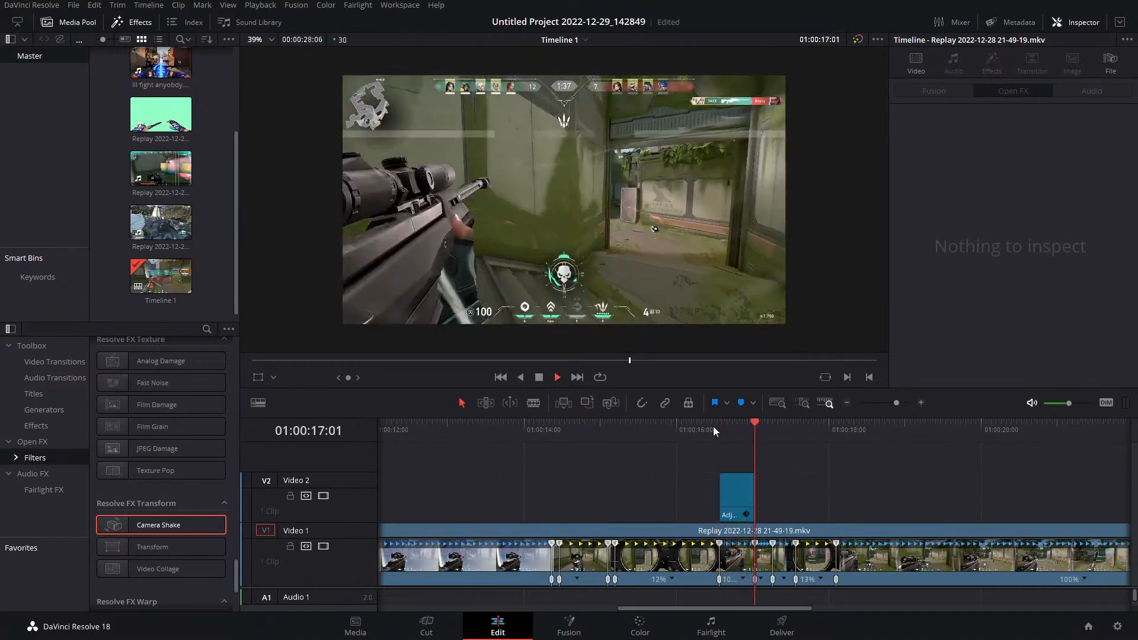
Try a Motion Scale of 1.659 on the Camera Shake's start keyframe and replay the first sniper shot
left_click(712, 425)
left_click(713, 425)
key("space")
left_click(718, 431)
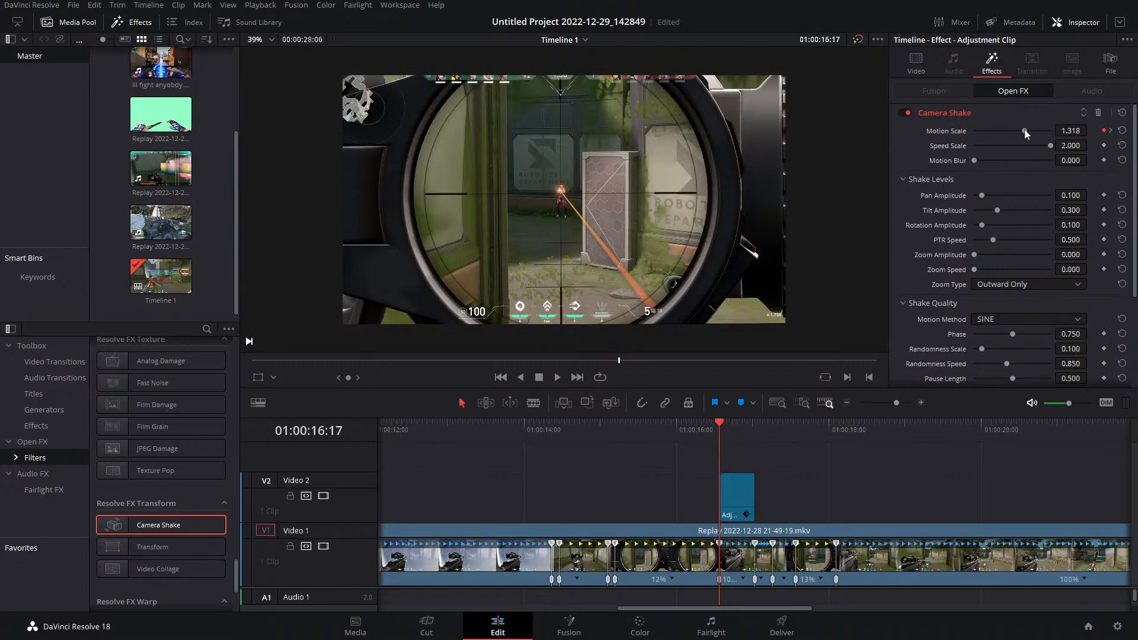
left_click_drag(1024, 129, 1037, 129)
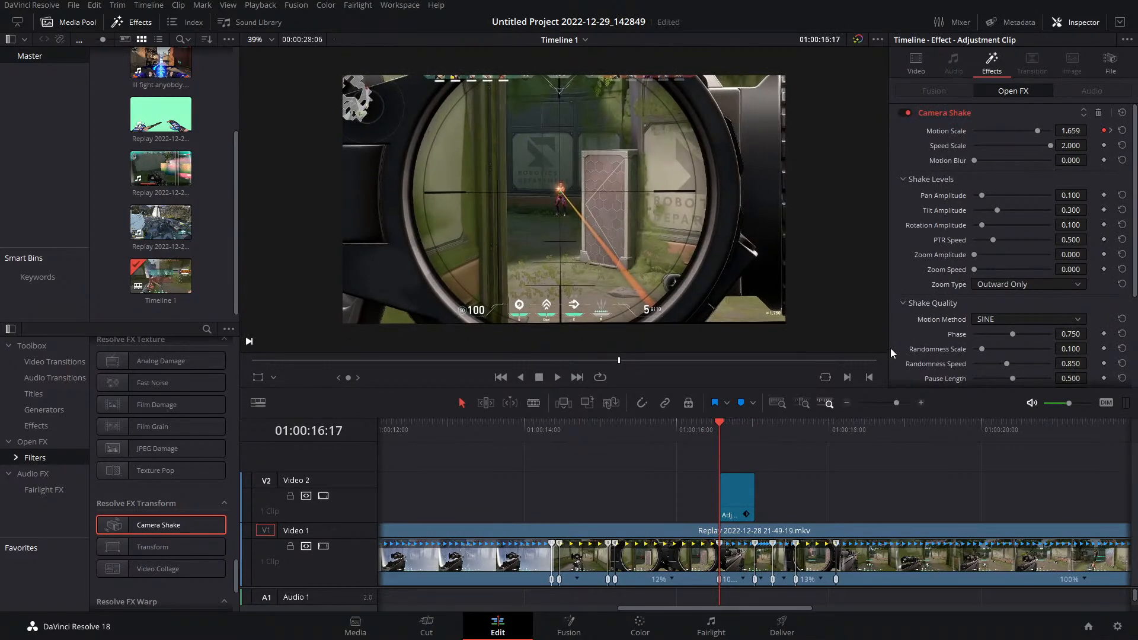
left_click(709, 432)
key("space")
left_click(709, 427)
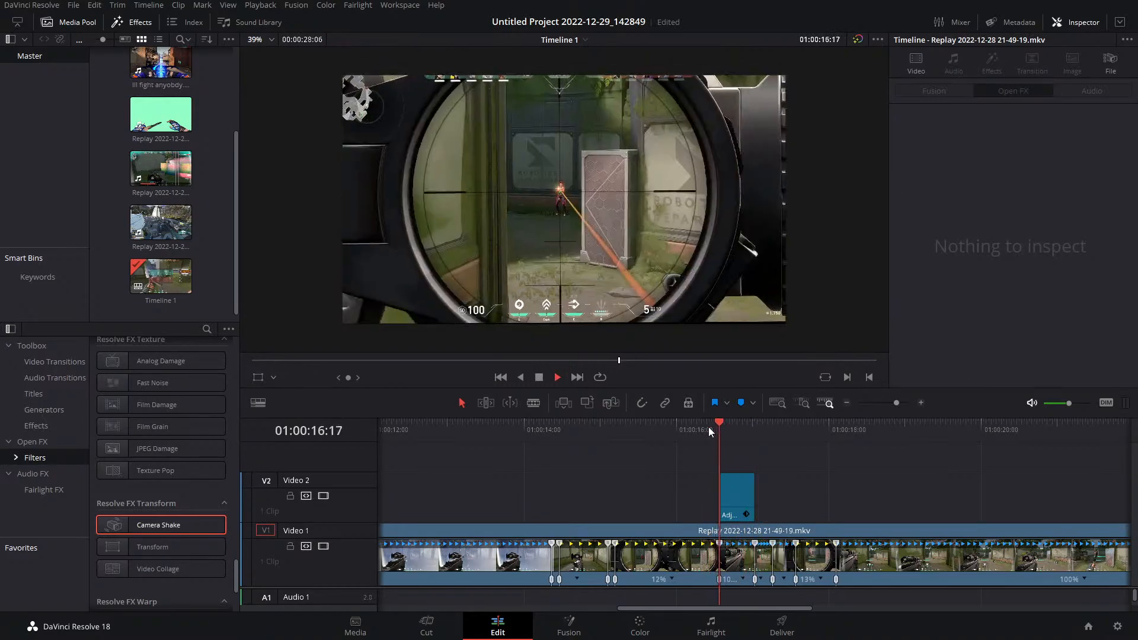
Raise the adjustment clip's start keyframes to Motion Scale 2.000 and Zoom to Crop 0.091, and replay the first shot
left_click(736, 495)
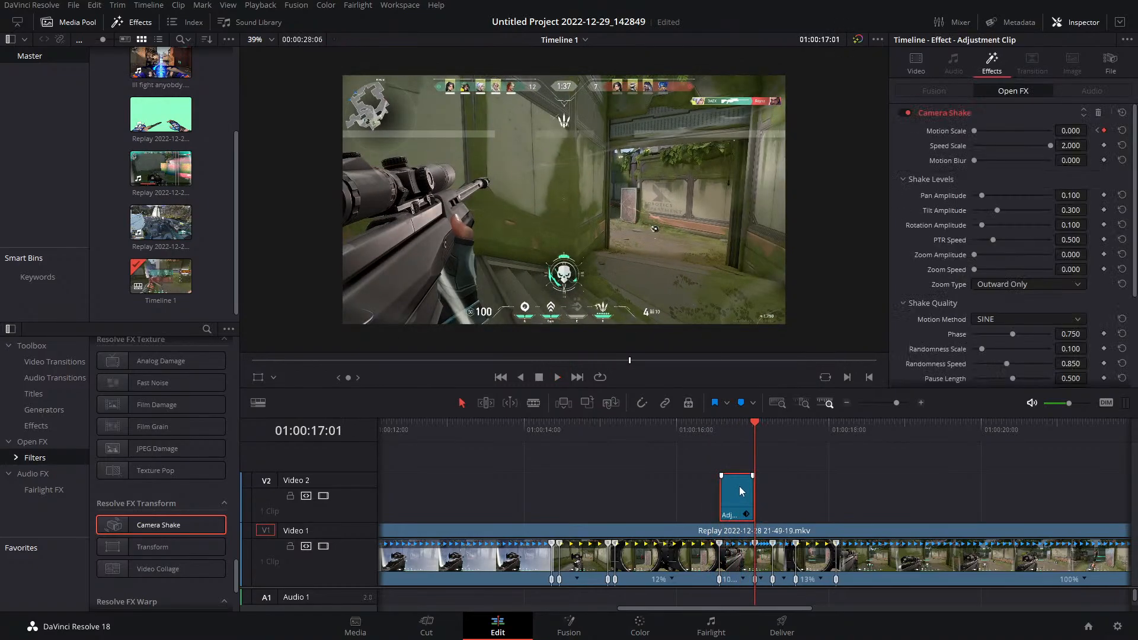
left_click(1098, 130)
scroll(984, 314, "down", 5)
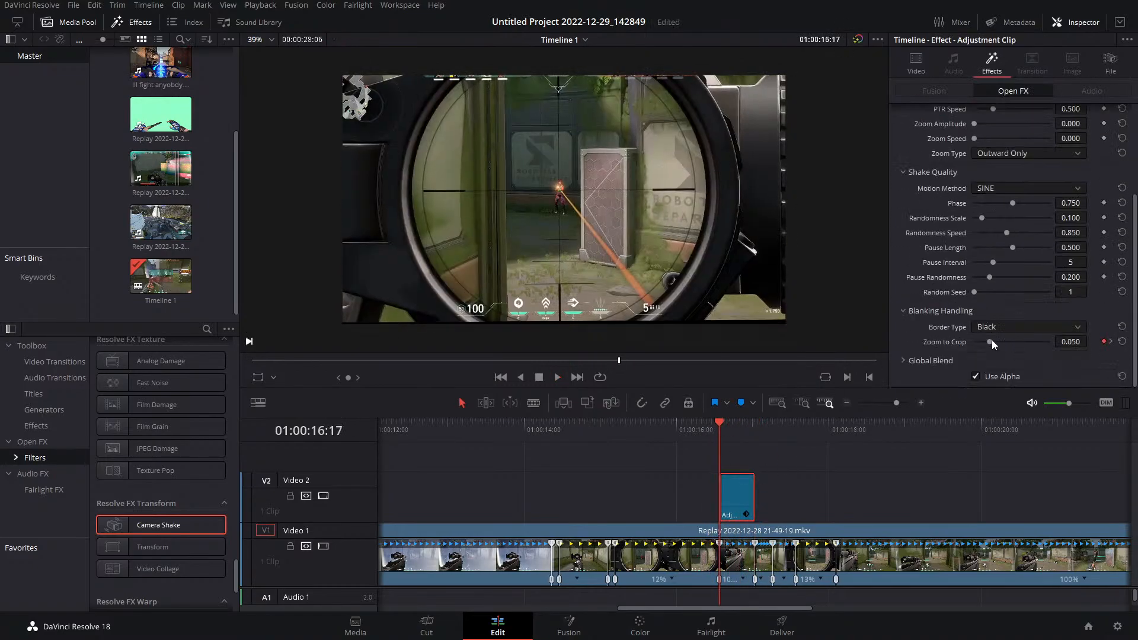
left_click_drag(991, 340, 998, 343)
left_click(686, 433)
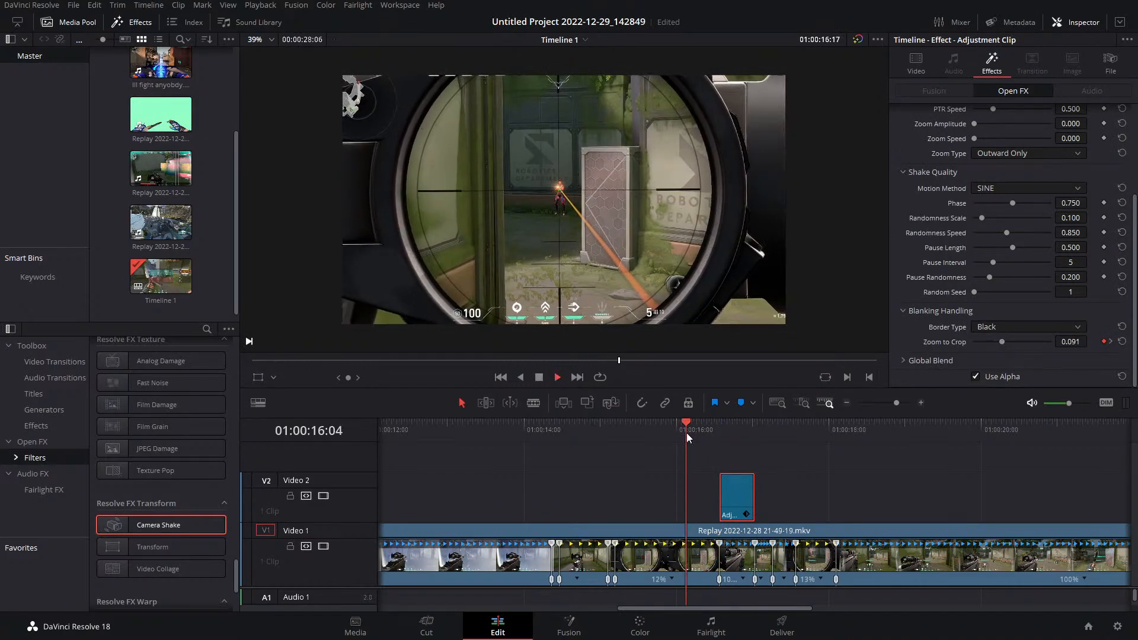
key("space")
key("space")
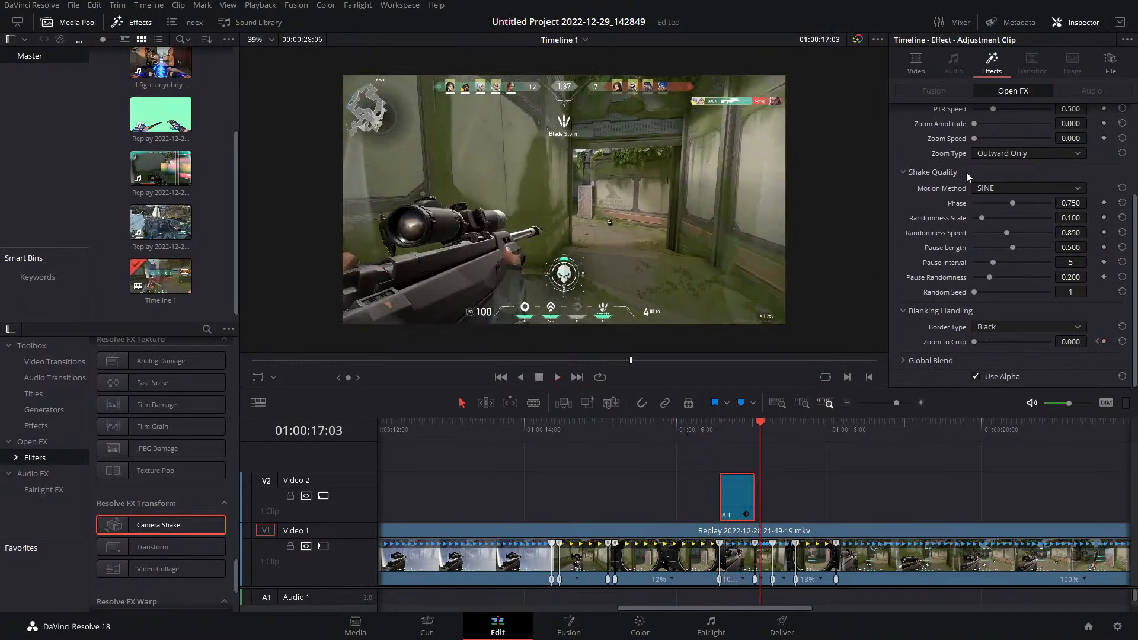
Set the Camera Shake's Motion Blur to 1.000 and replay the first shot to judge the blurred shake
scroll(972, 148, "up", 3)
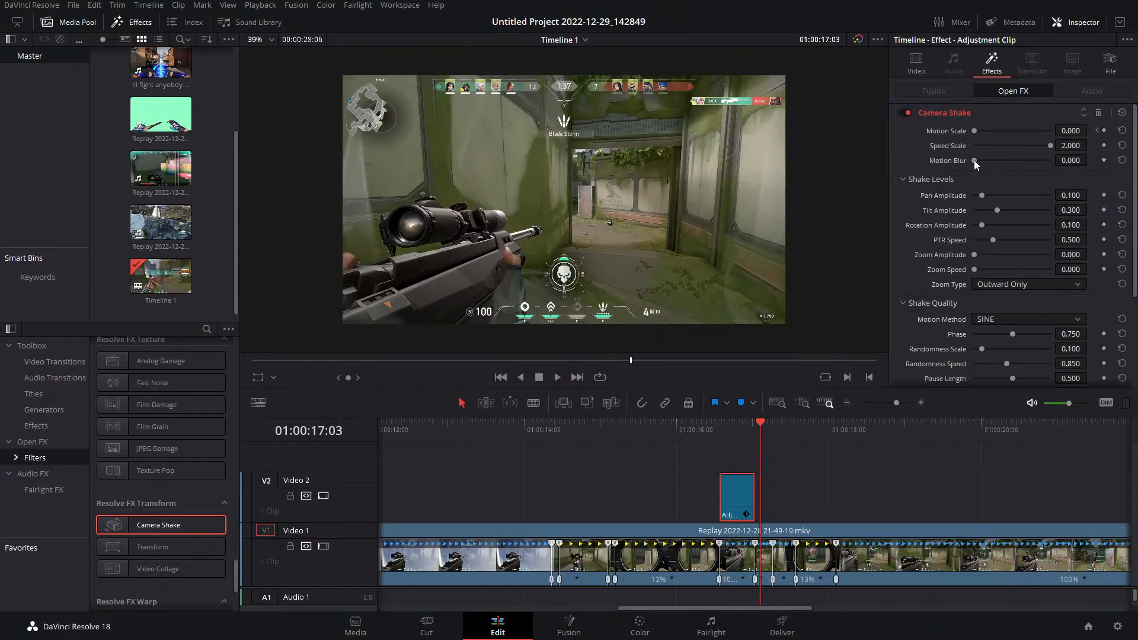
left_click(722, 429)
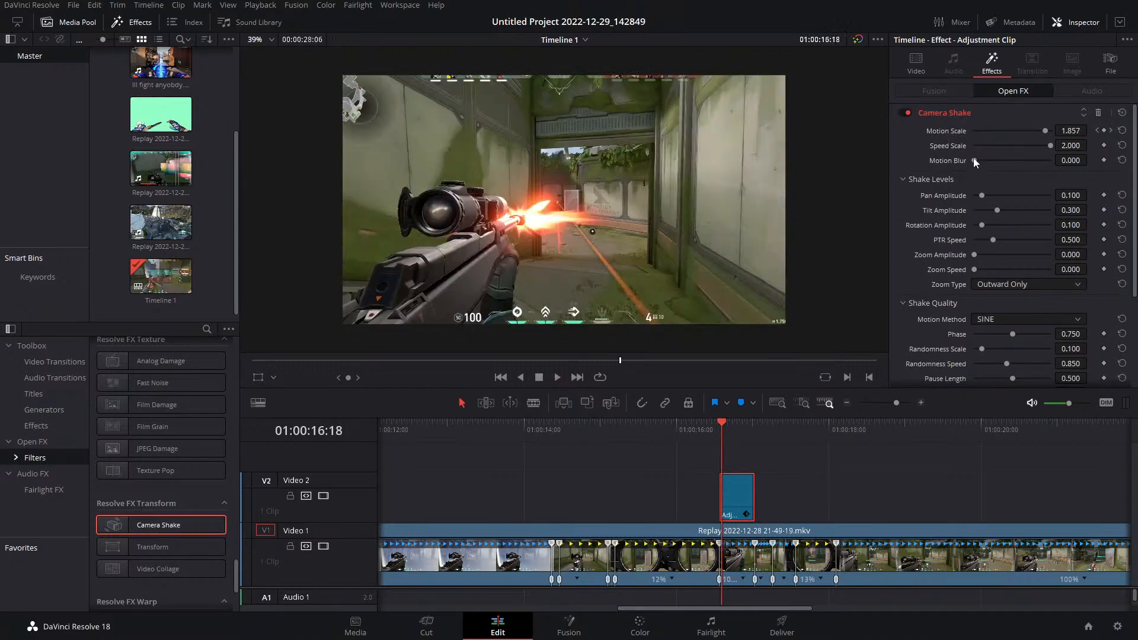
left_click_drag(973, 160, 1068, 165)
left_click(716, 428)
key("space")
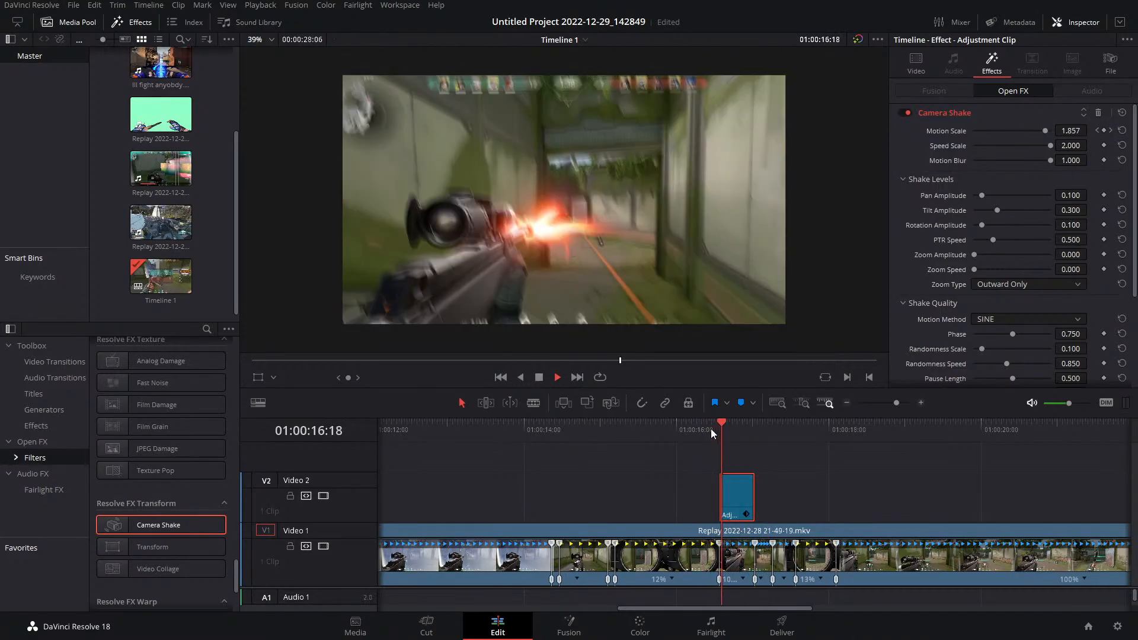
left_click_drag(710, 428, 556, 437)
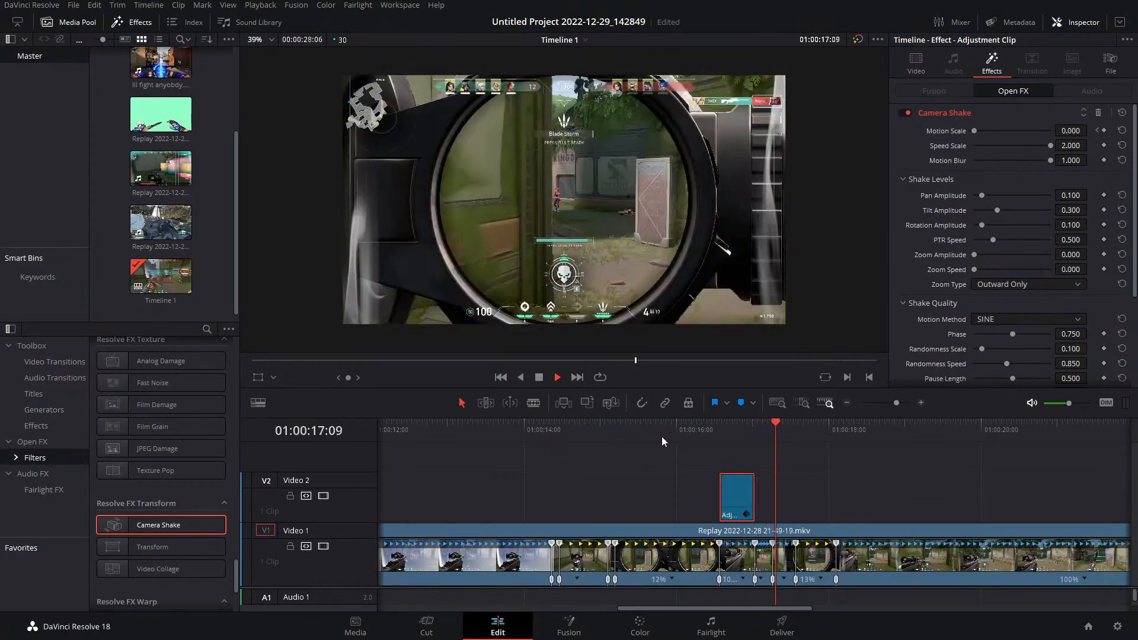
Duplicate the shake adjustment clip on Video 2 so the copy starts at the second shot, 01:00:18:03
left_click_drag(855, 423, 835, 438)
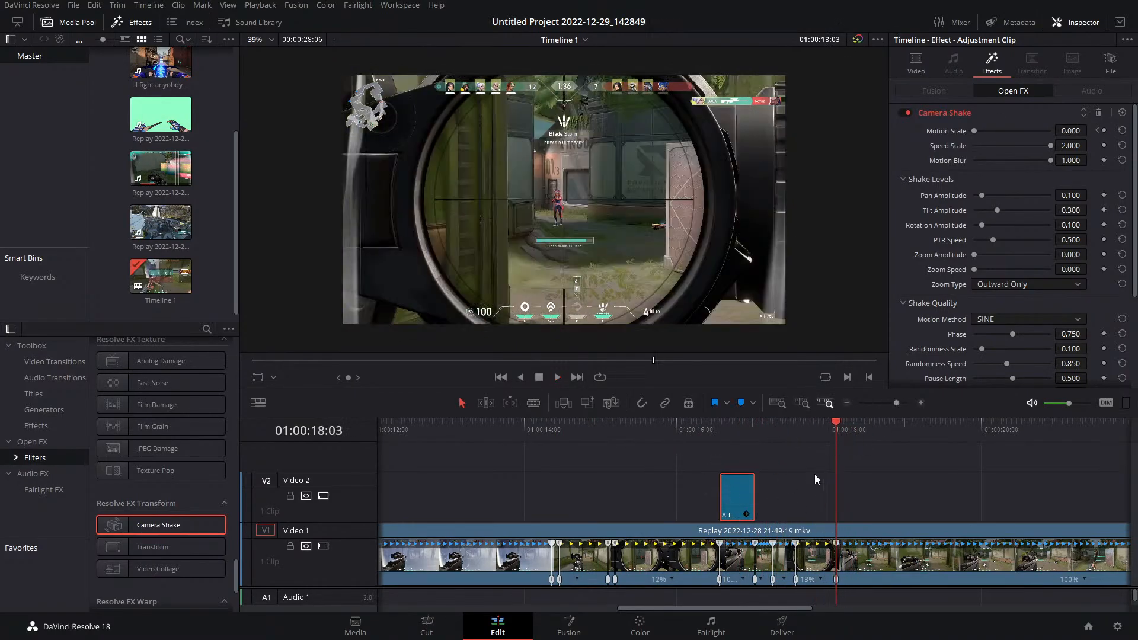
left_click_drag(897, 404, 897, 408)
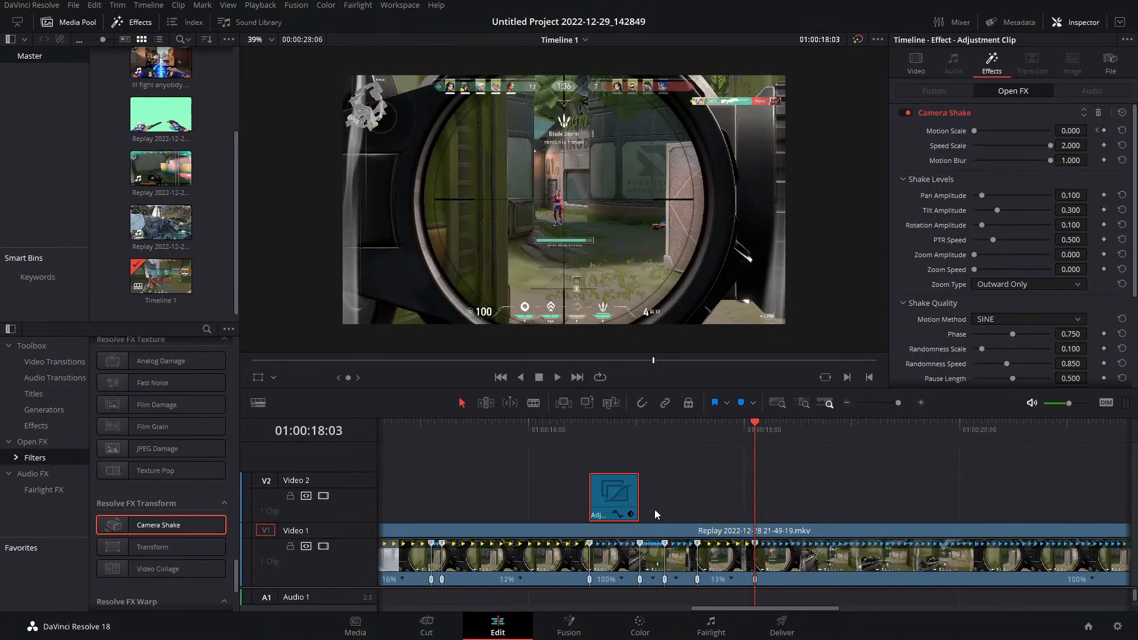
left_click_drag(620, 499, 791, 493)
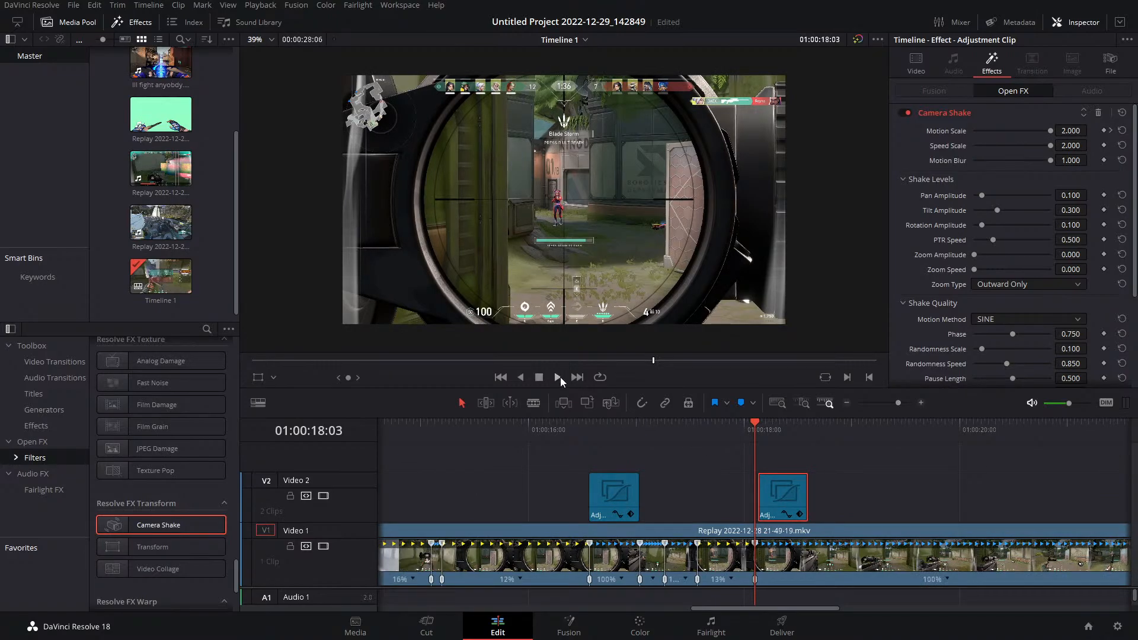
left_click_drag(783, 494, 778, 496)
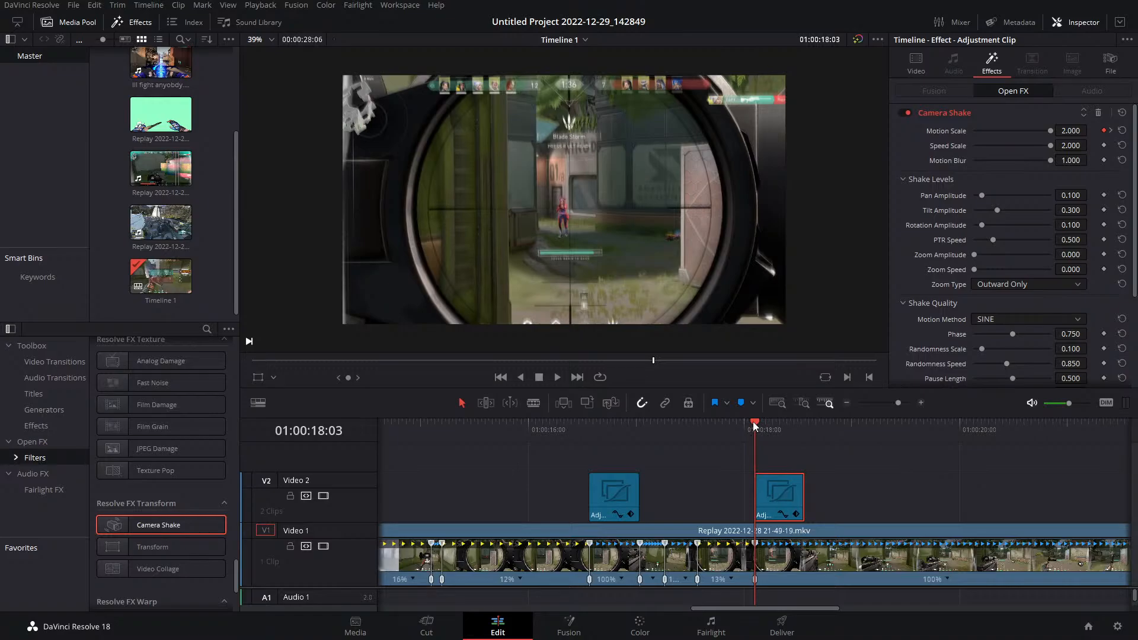
Replay both sniper shots to compare the original and the duplicated camera shake
left_click(590, 432)
key("space")
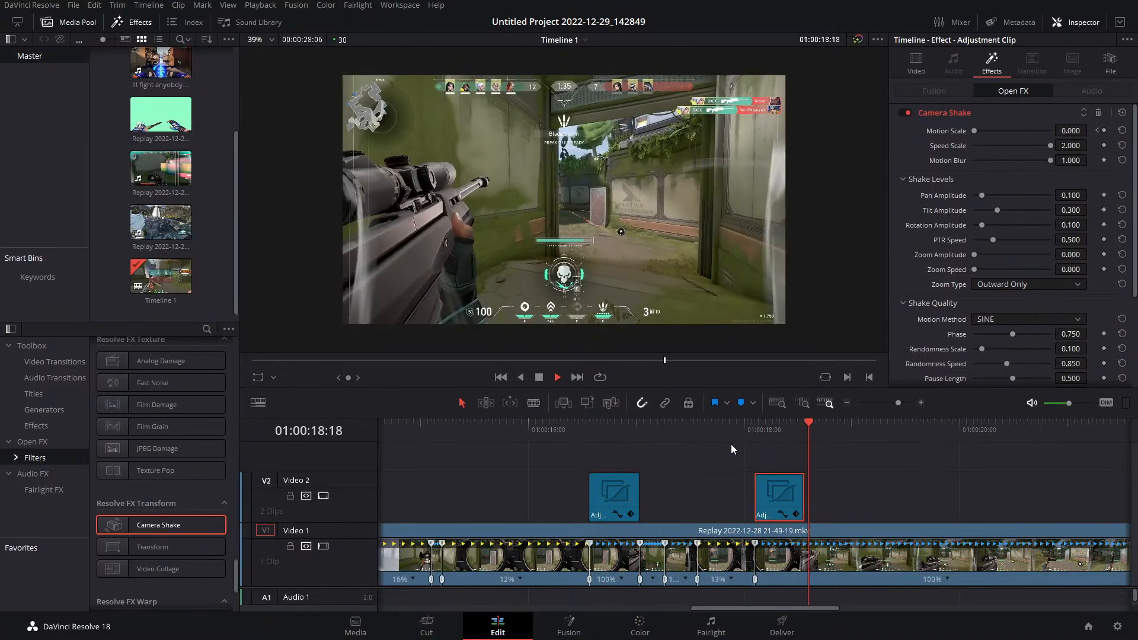
left_click_drag(587, 437, 513, 441)
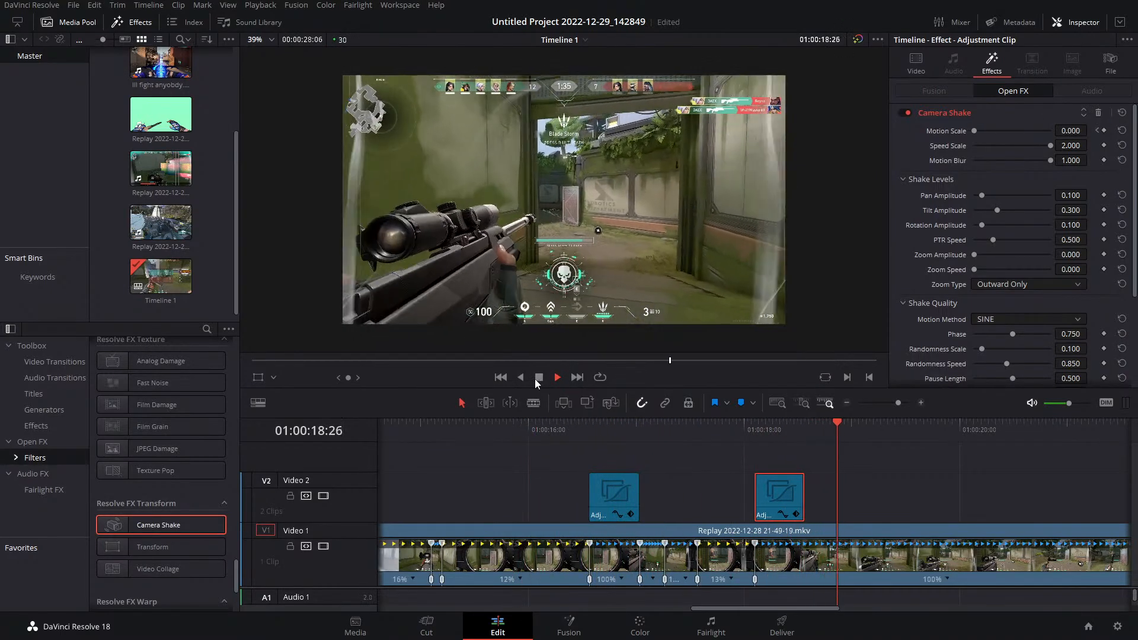
left_click(536, 378)
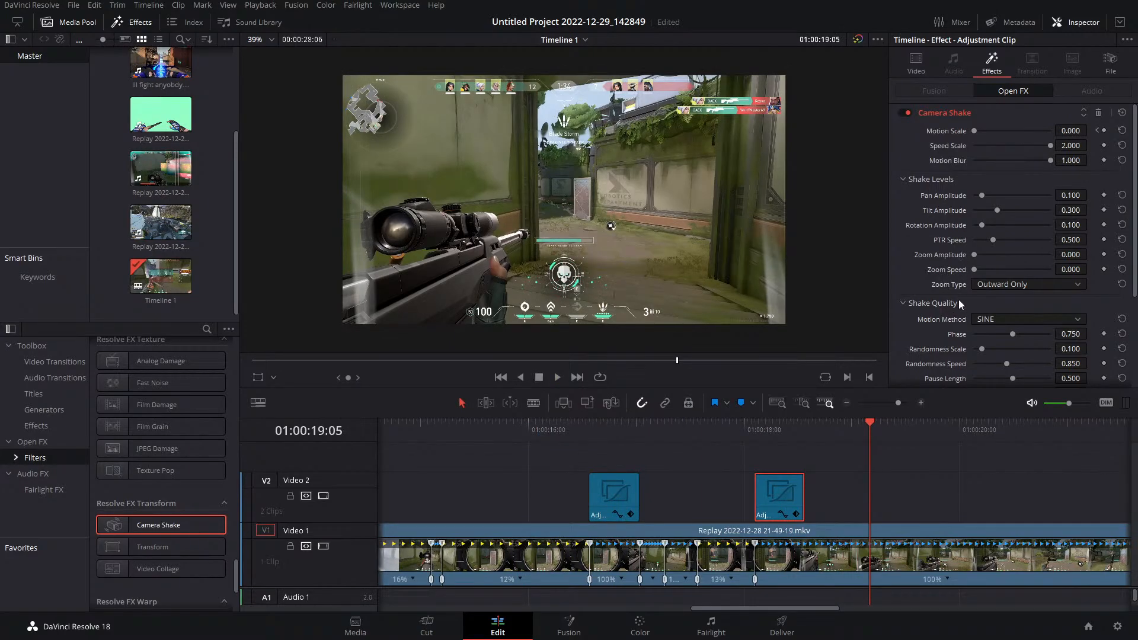
Set the second adjustment clip's Camera Shake Phase to 0.647 and replay through the second shot
scroll(954, 322, "down", 2)
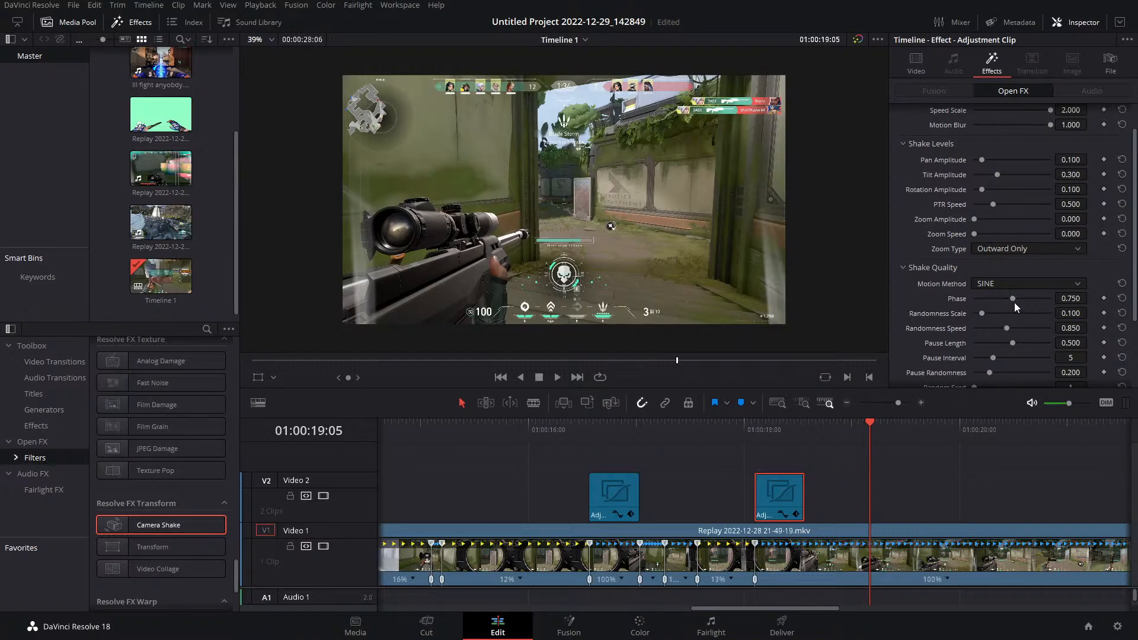
left_click_drag(1011, 302, 1009, 300)
left_click(996, 297)
left_click_drag(766, 431, 588, 452)
key("space")
key("space")
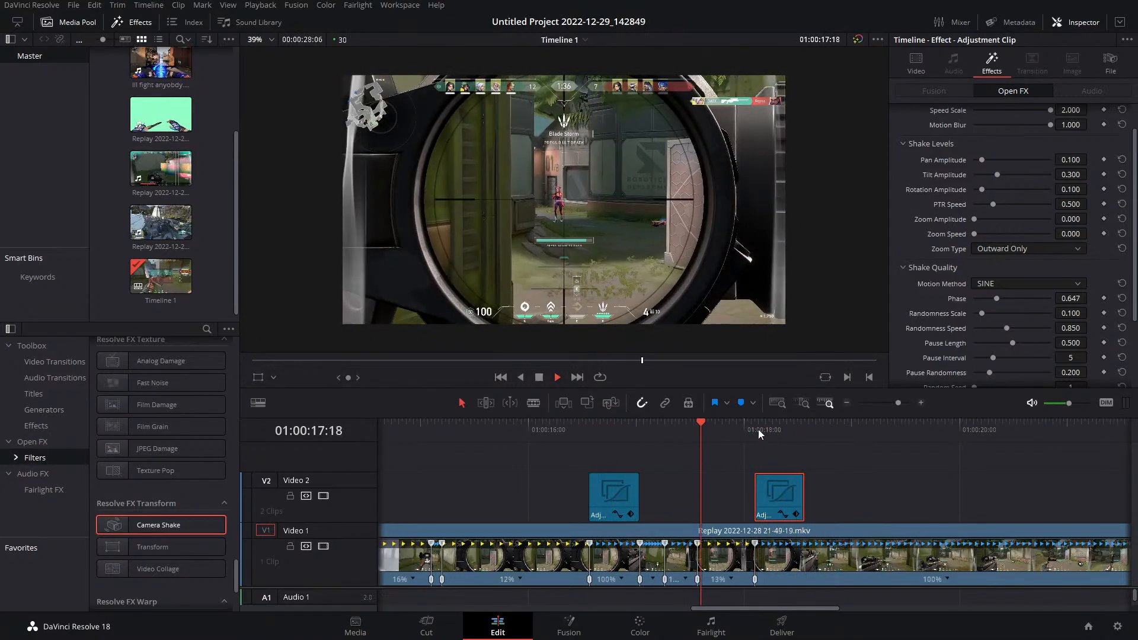
key("space")
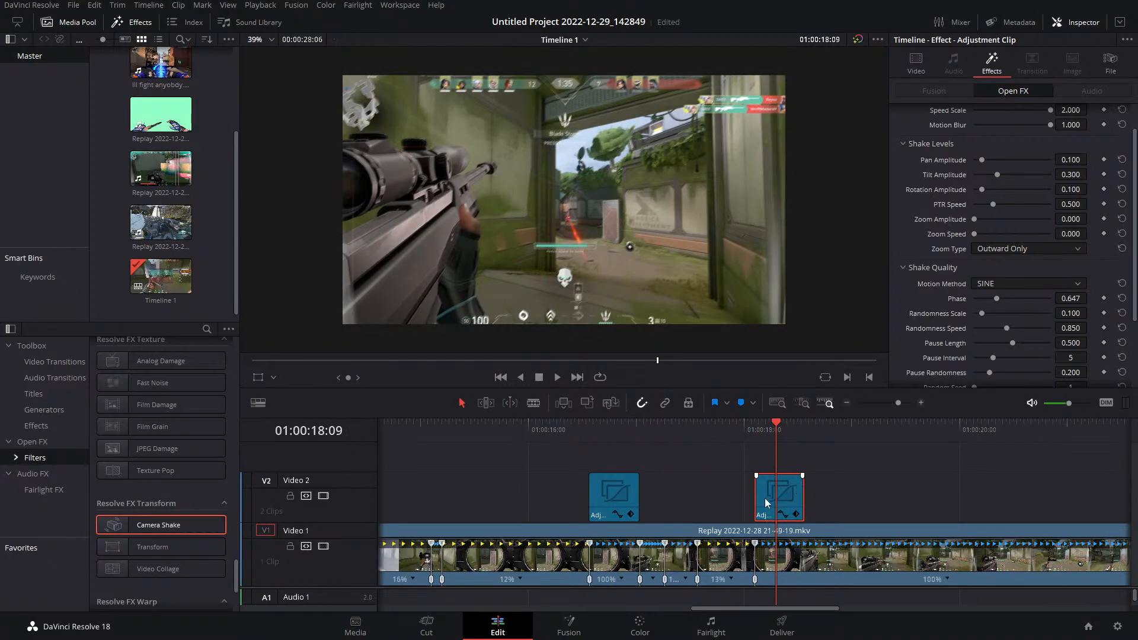
Set the second shake's Pan Amplitude to 0.170, Tilt Amplitude to 0.403 and Rotation Amplitude to 0.271, and replay both shots
scroll(1014, 170, "up", 2)
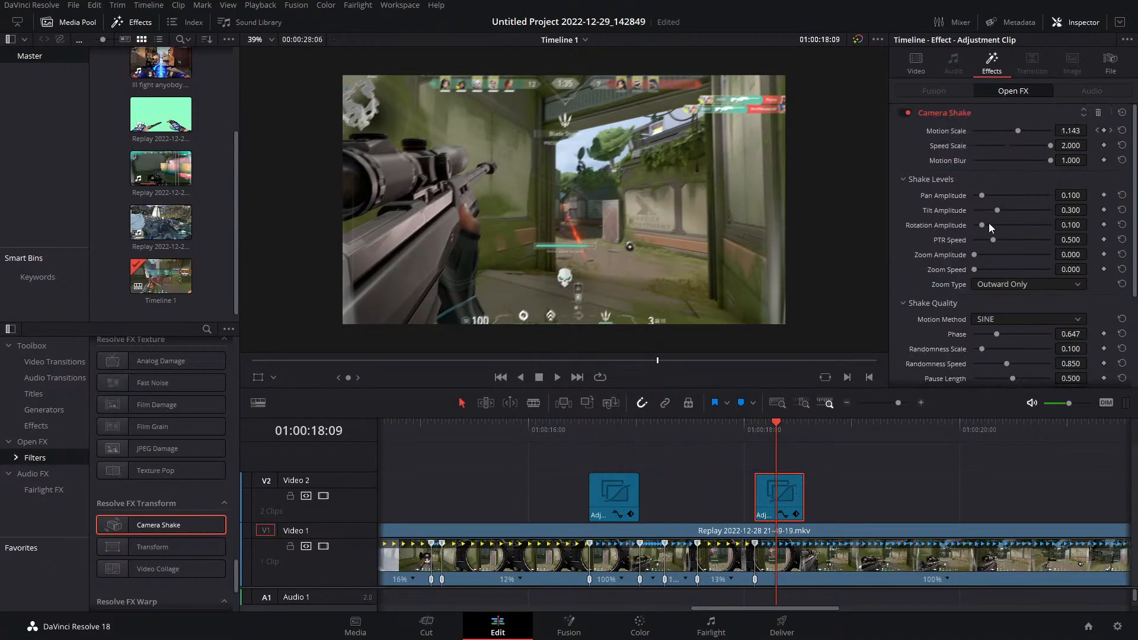
left_click_drag(983, 225, 987, 195)
left_click(759, 429)
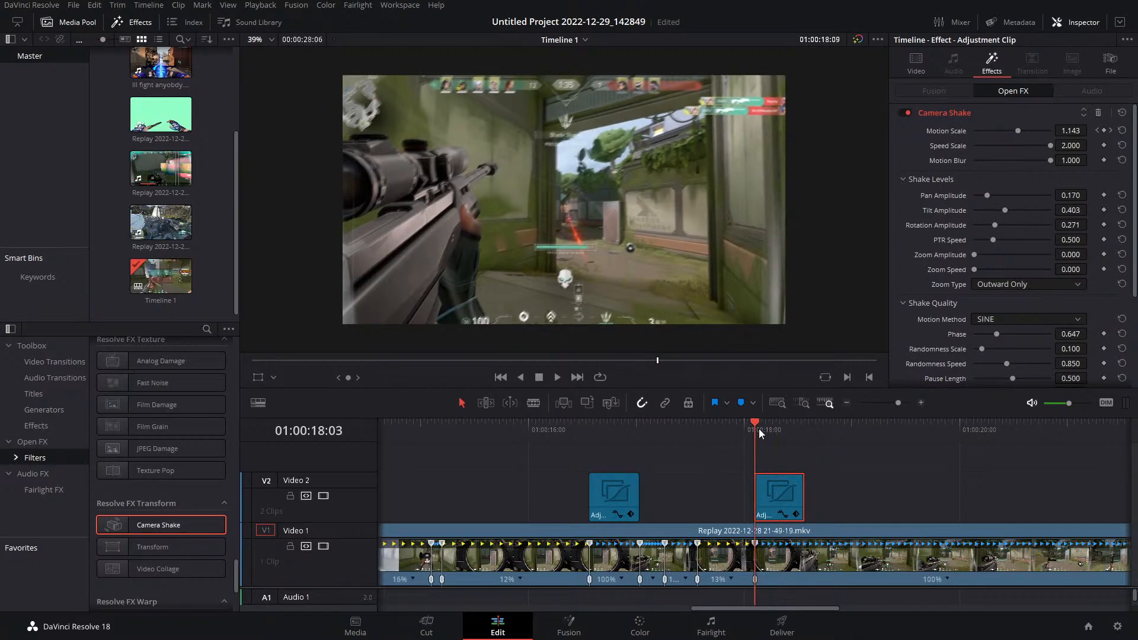
key("space")
left_click(723, 437)
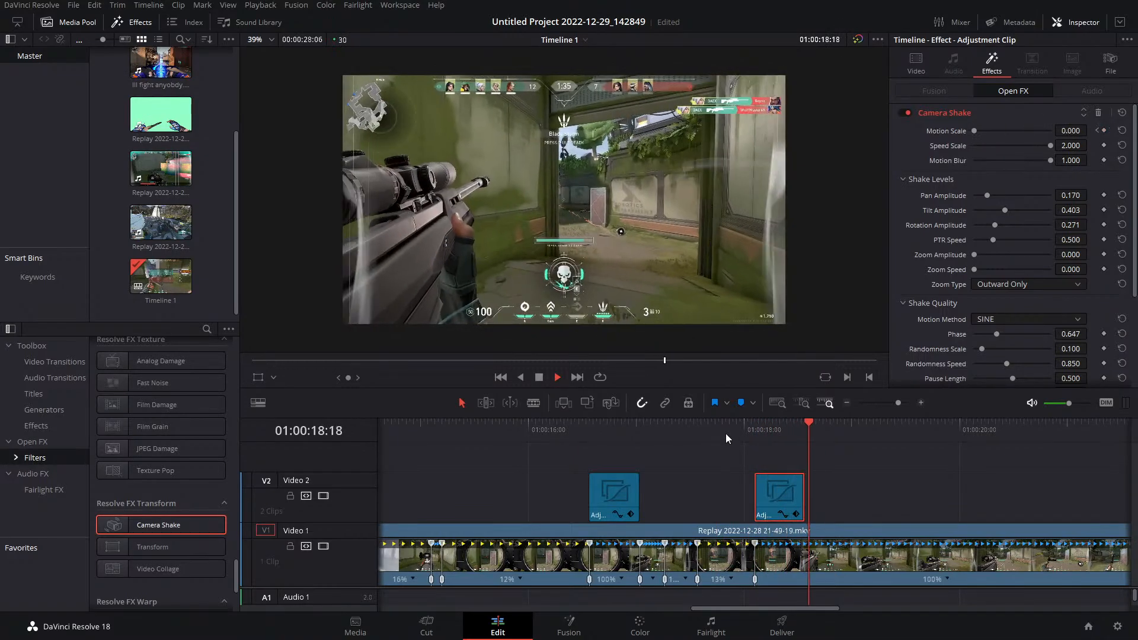
left_click(576, 437)
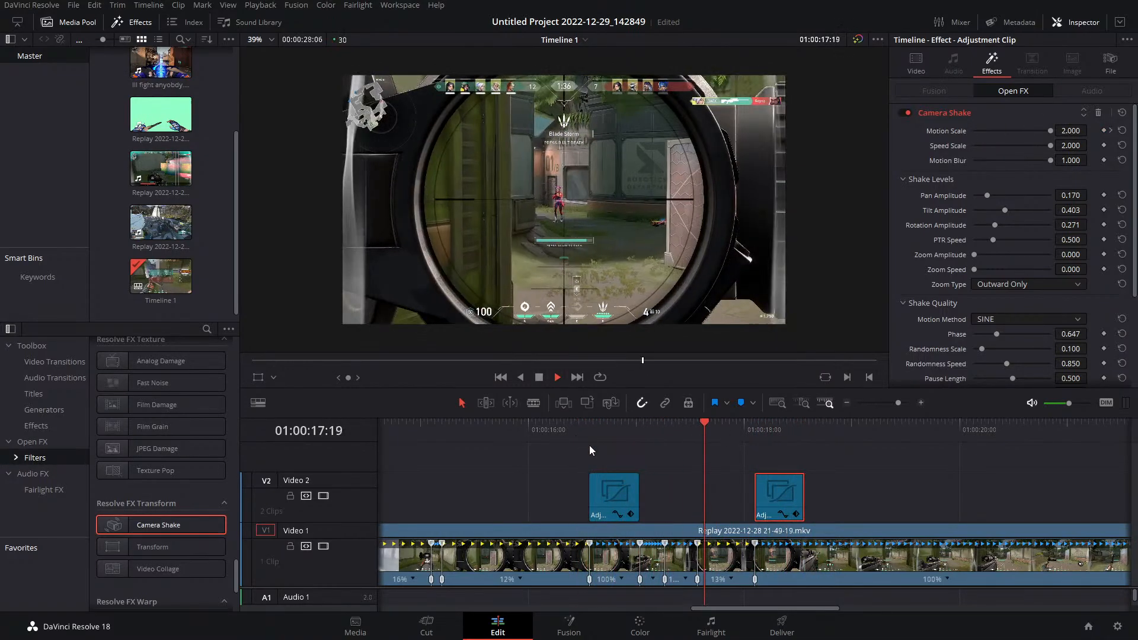
left_click(540, 377)
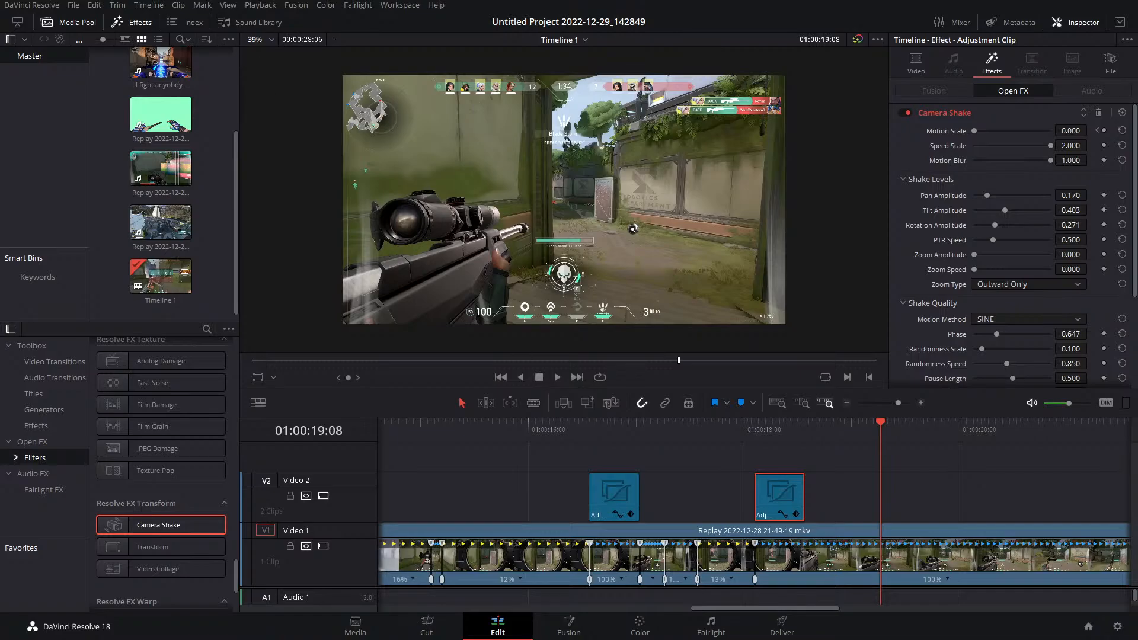
Examine the timeline proxy resolution and render cache options, and the replay clip's Render in Place option
left_click(249, 5)
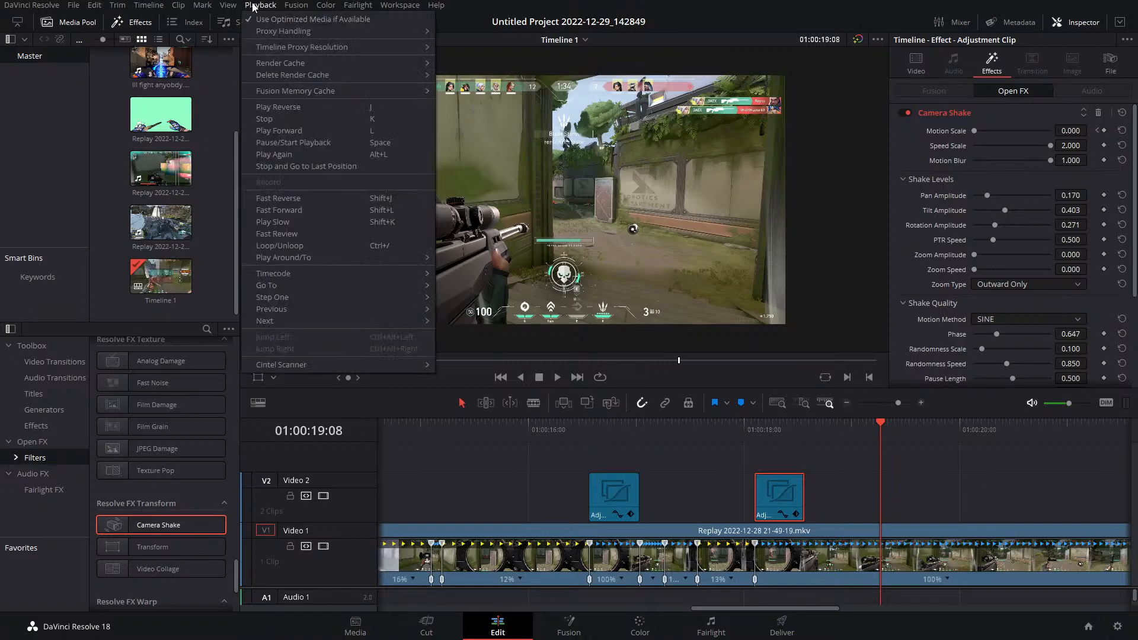
mouse_move(275, 51)
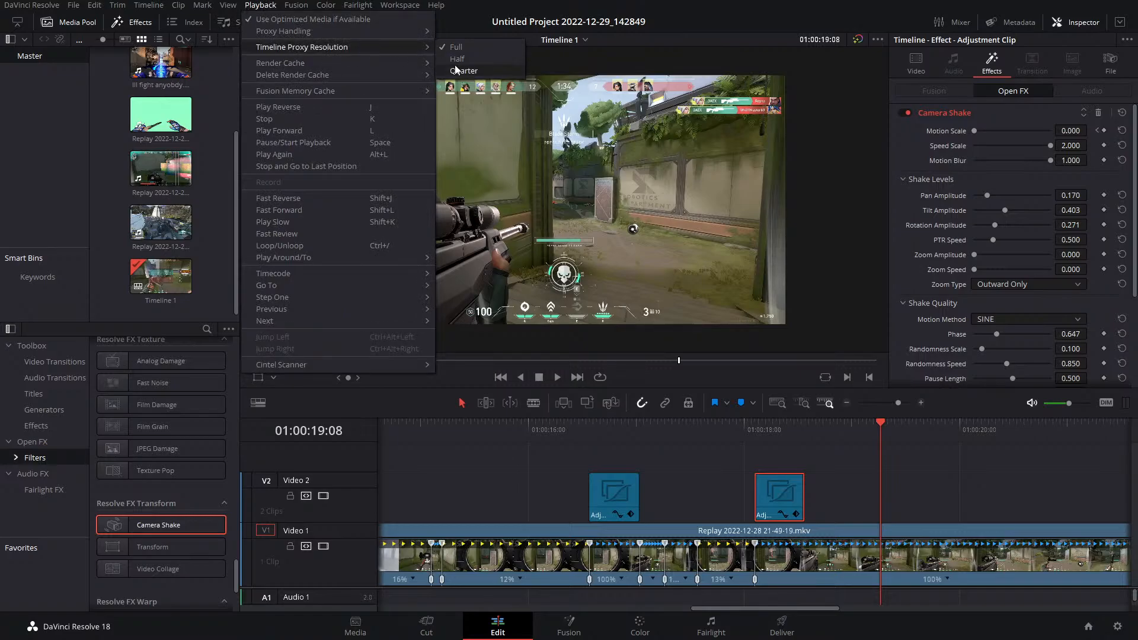
mouse_move(373, 67)
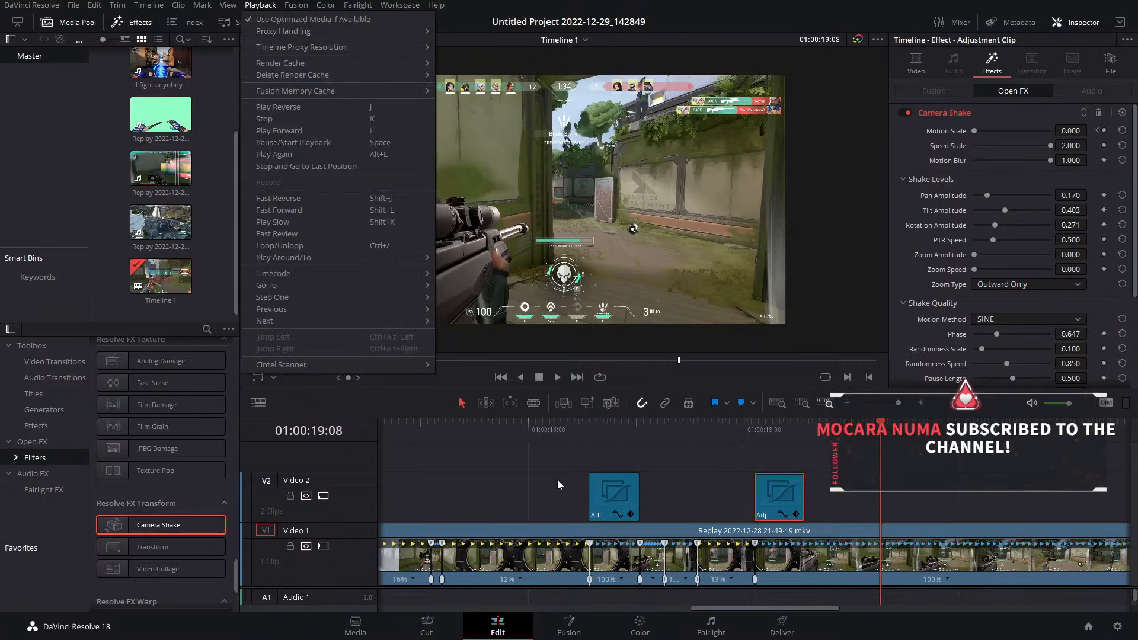
left_click(795, 425)
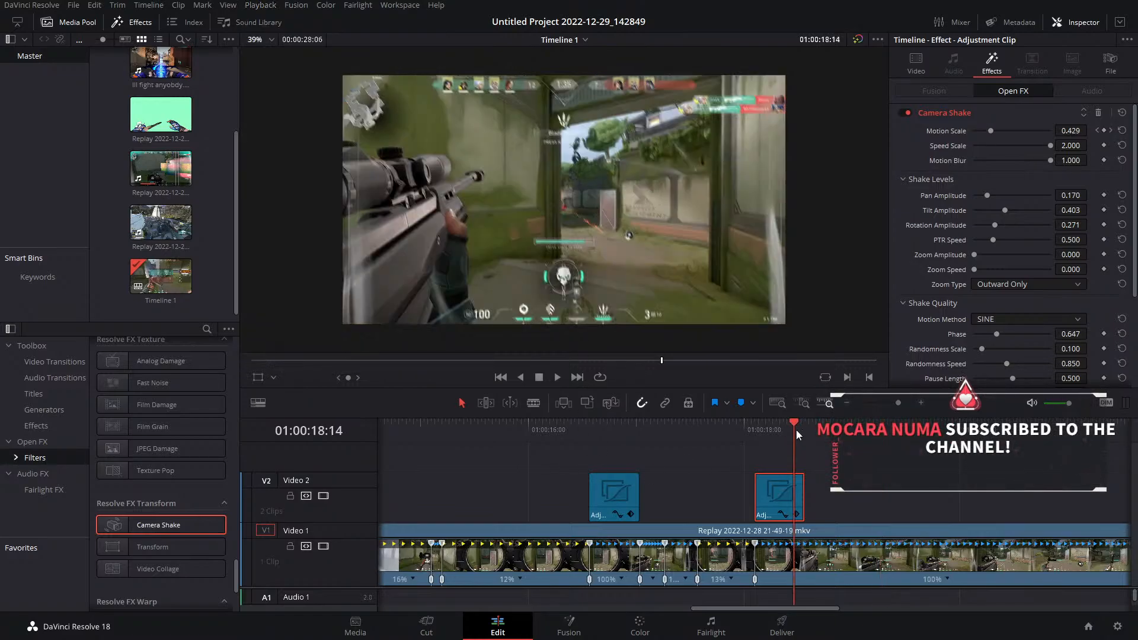
right_click(865, 558)
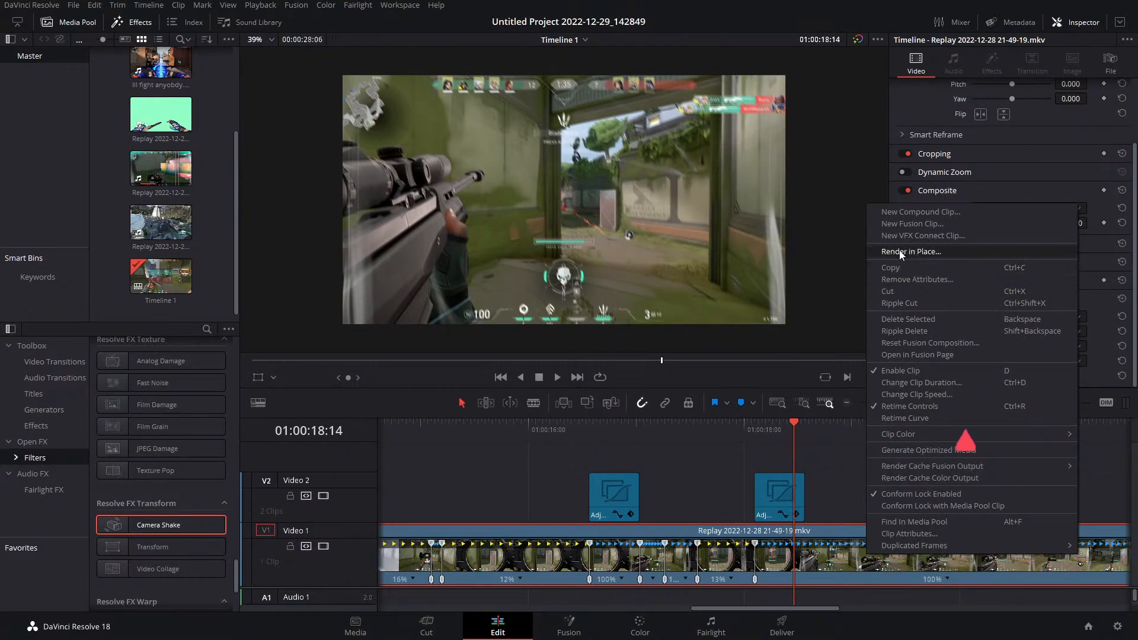
left_click(717, 446)
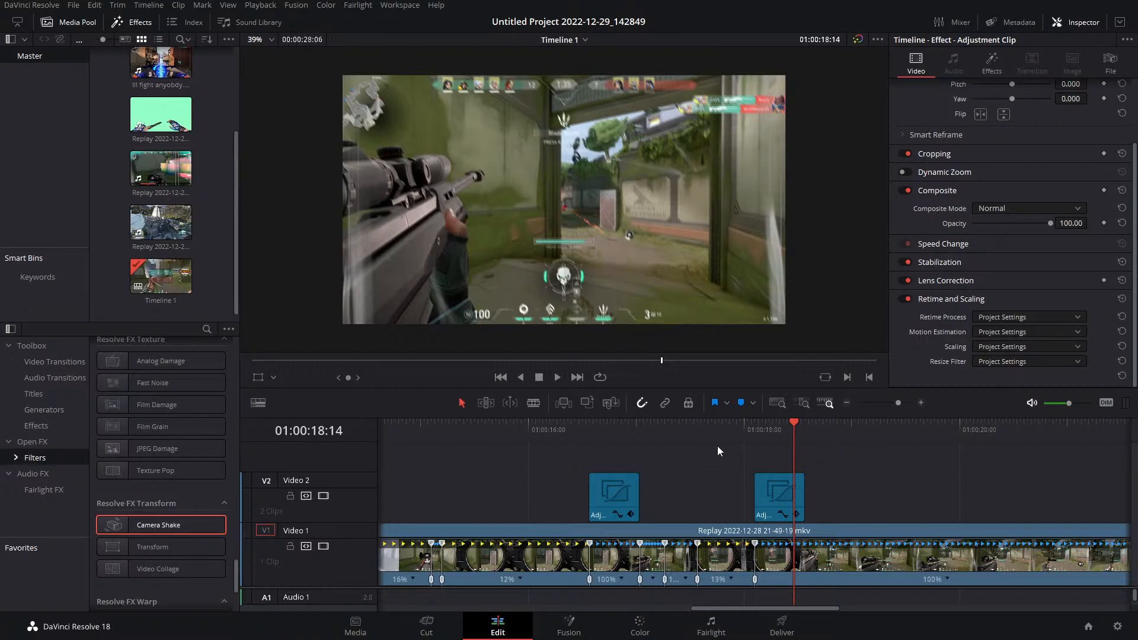
Add a Grain node after MediaIn1 in the replay clip's Fusion composition and check the grain up close on the edit timeline
left_click(697, 424)
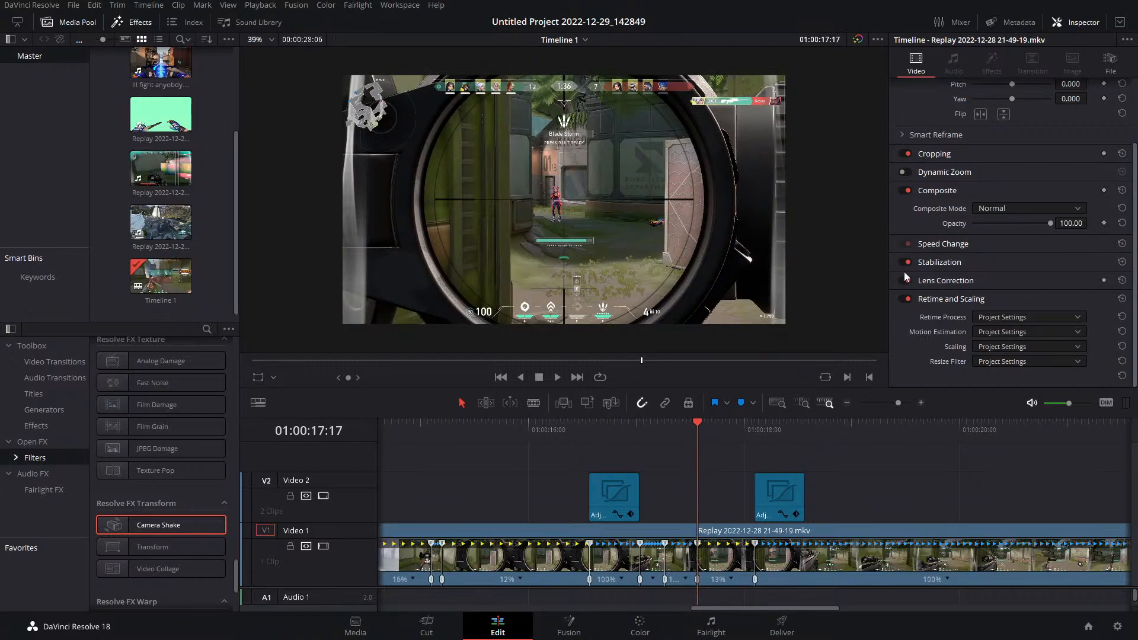
left_click(578, 620)
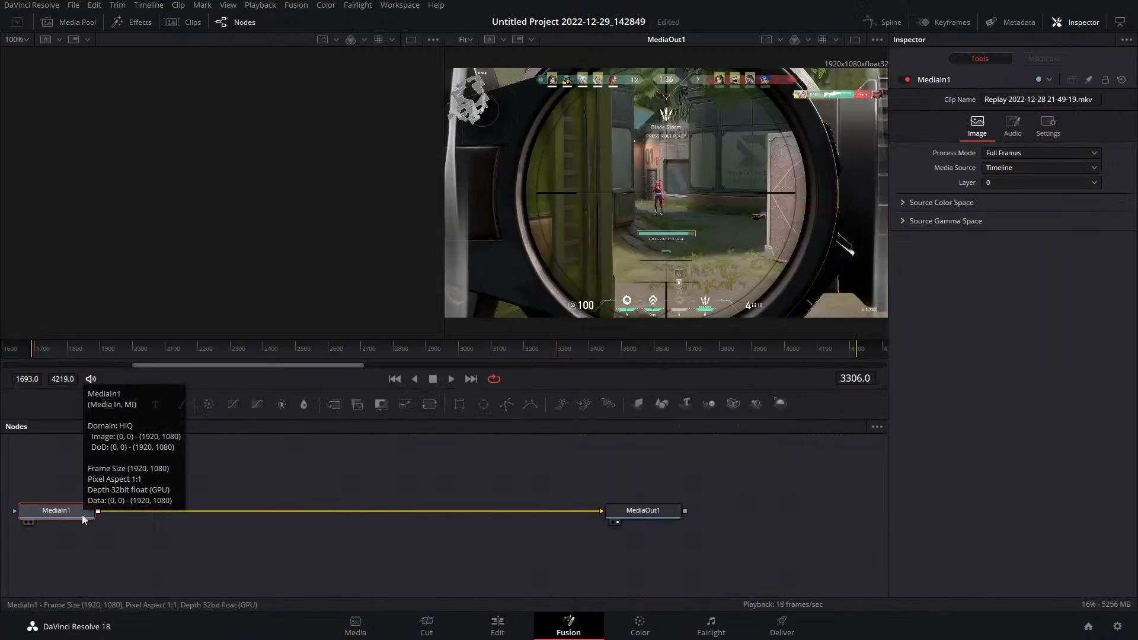
key("shift+space")
type("GR")
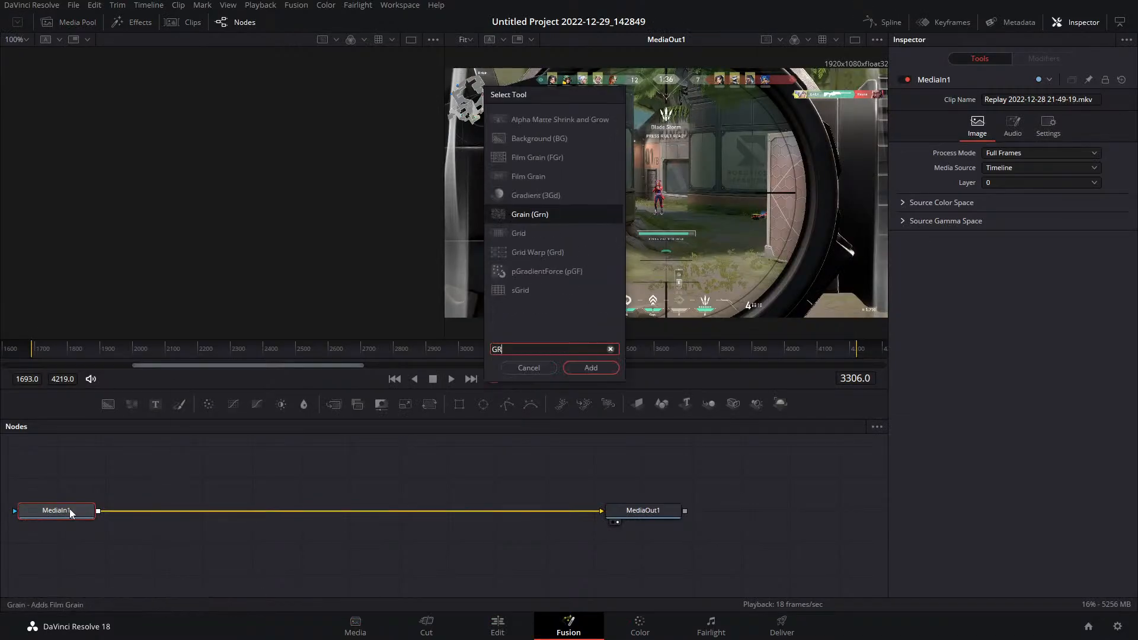
type("AIN")
key("Return")
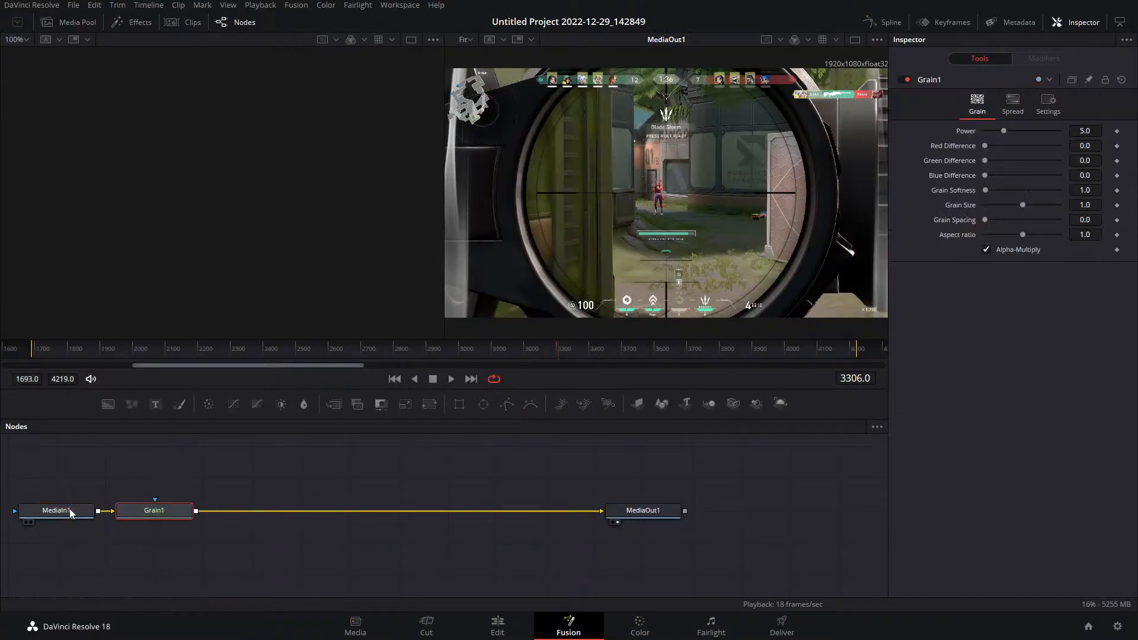
left_click(478, 628)
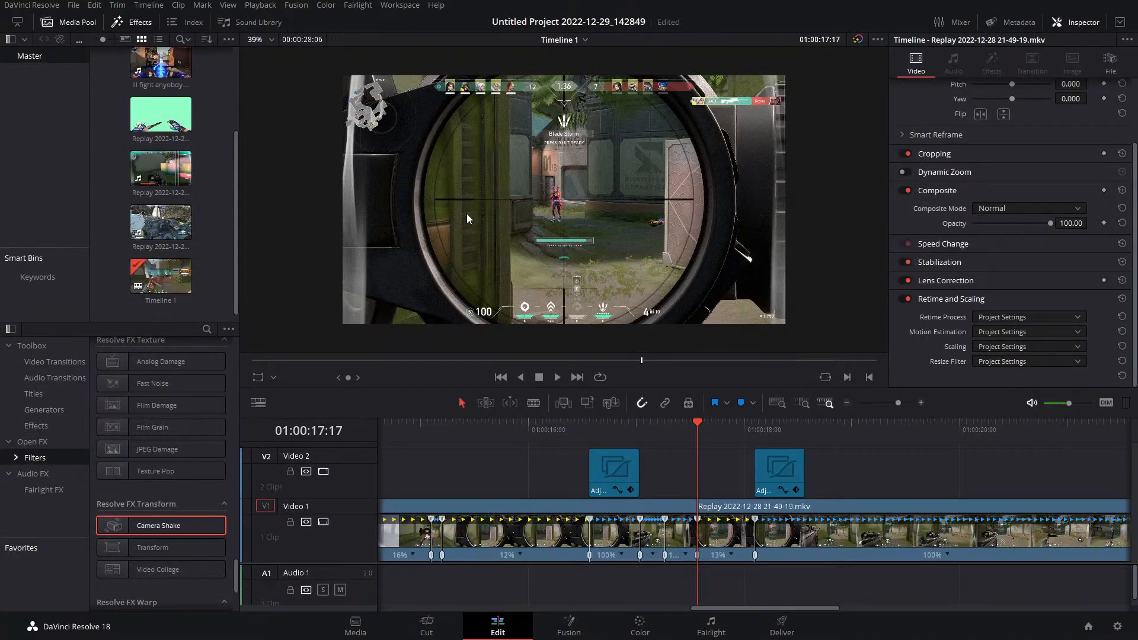
left_click_drag(529, 205, 521, 212)
key("=")
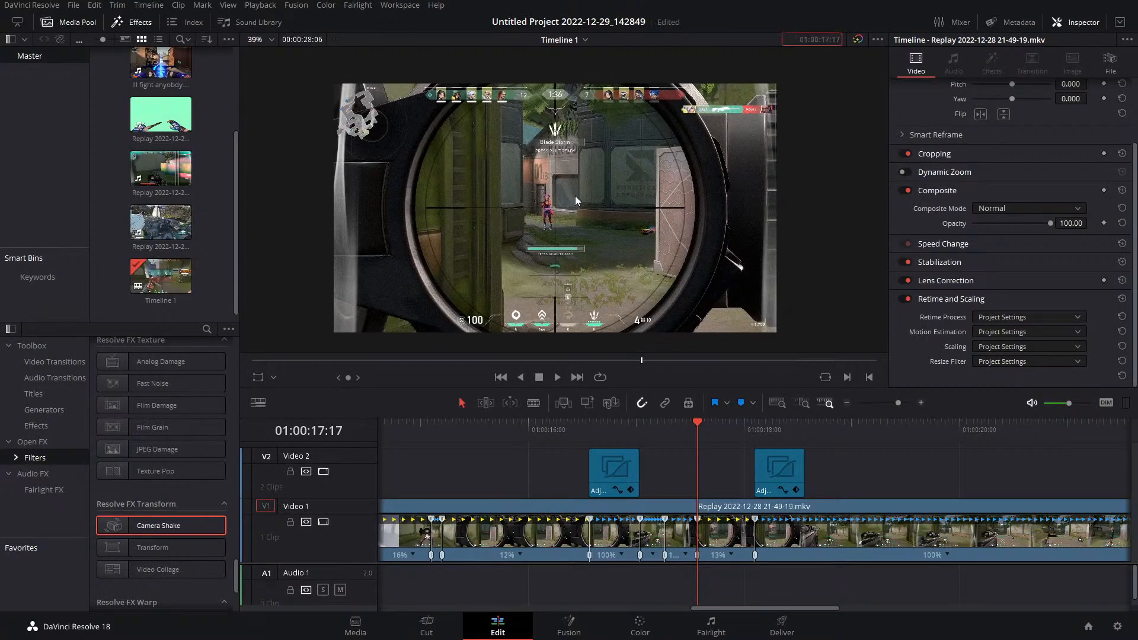
scroll(575, 195, "up", 2)
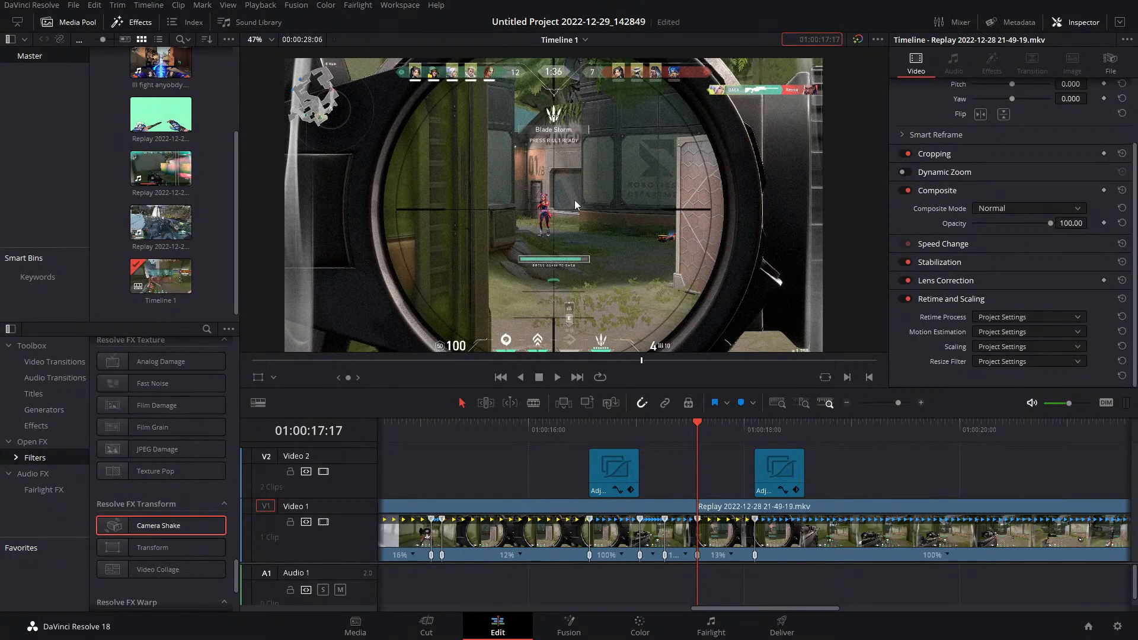
Search the effects for "NO" and apply Noise Reduction to the replay clip on Video 1
left_click(728, 522)
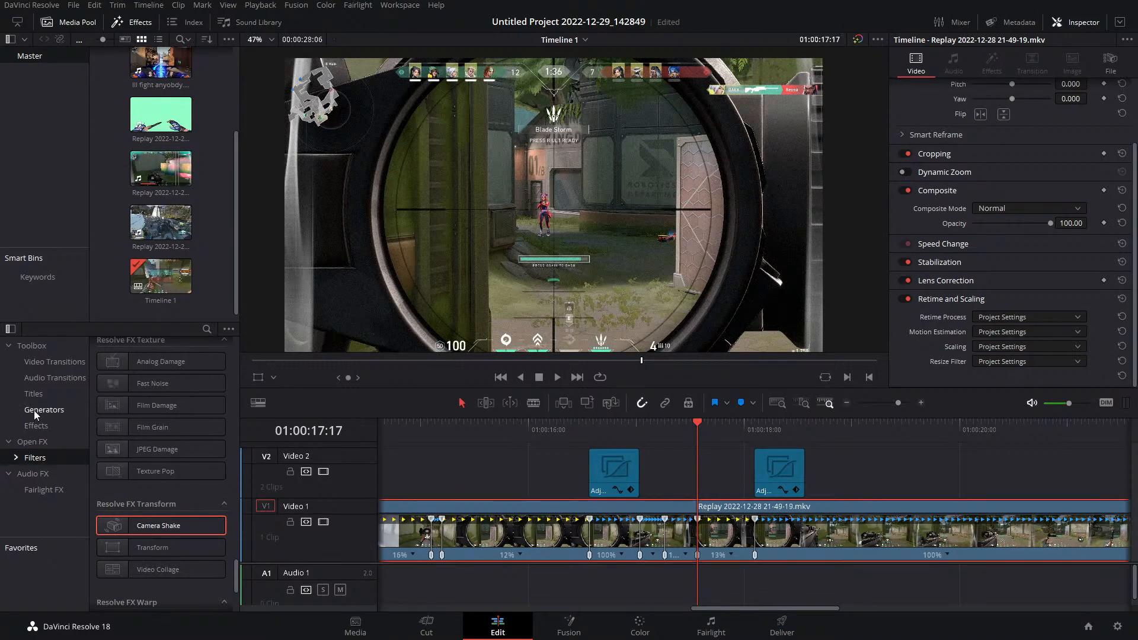
scroll(123, 454, "up", 15)
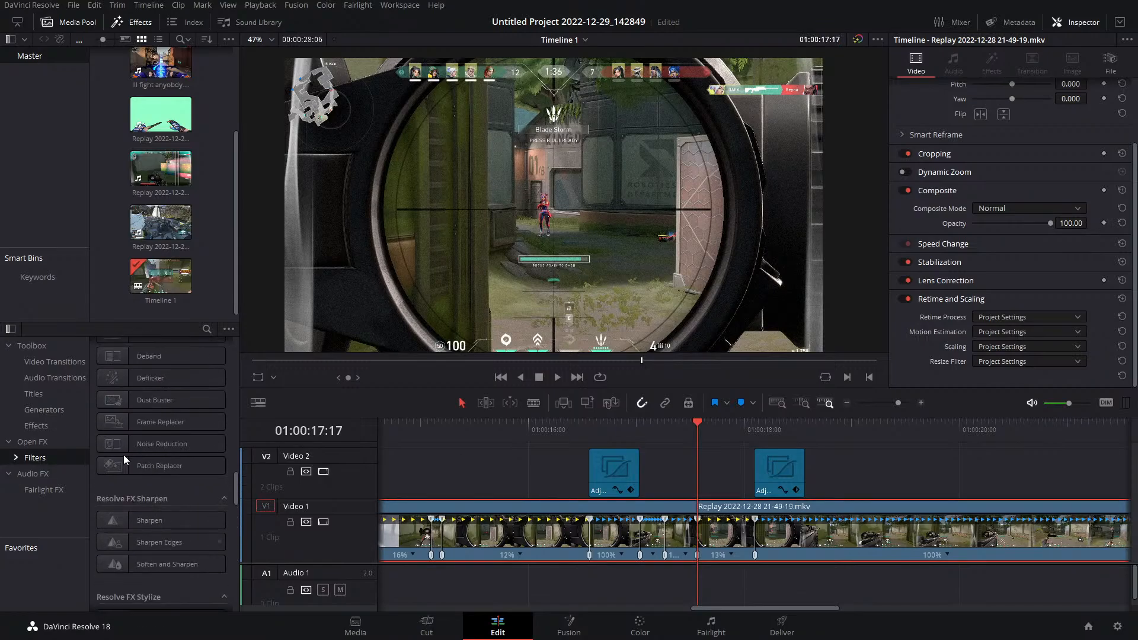
scroll(137, 406, "up", 10)
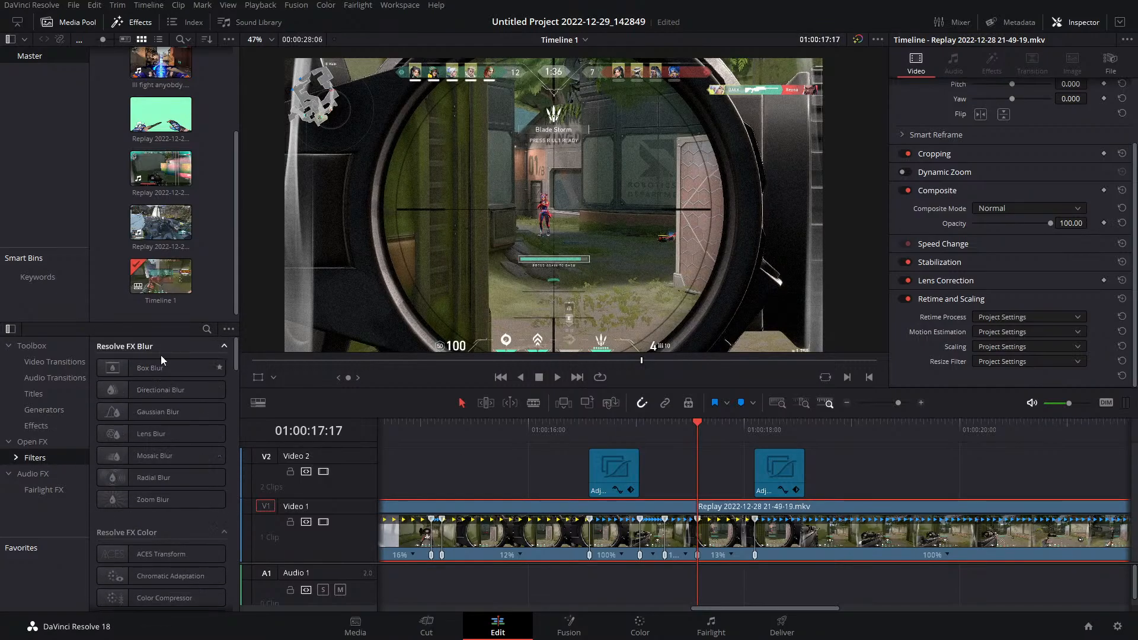
left_click(206, 329)
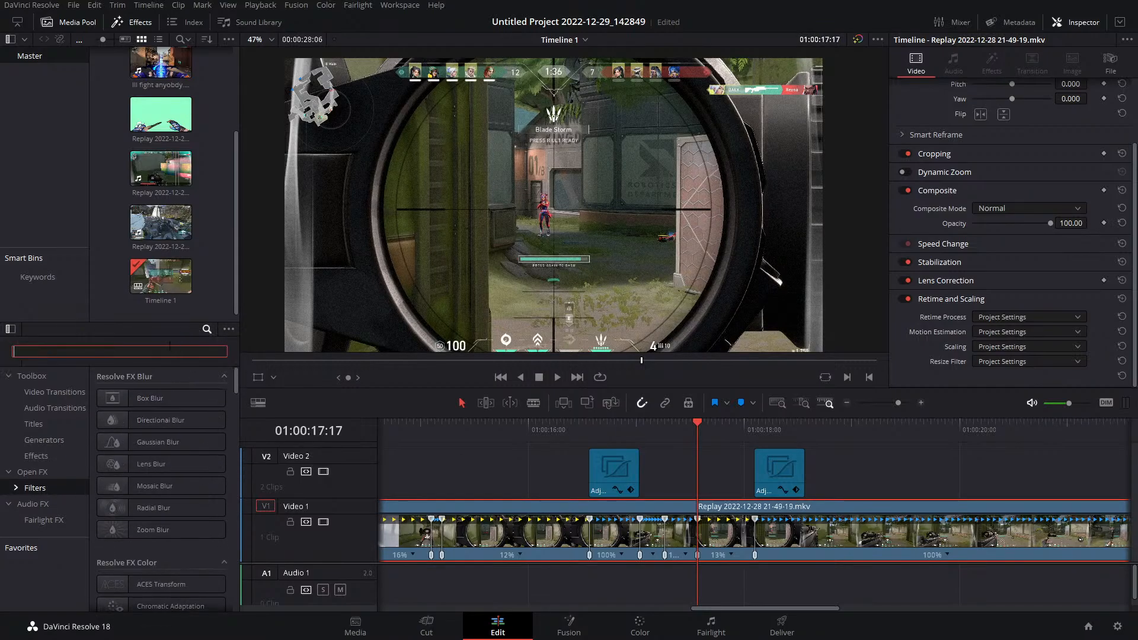
type("NO")
left_click_drag(157, 401, 713, 532)
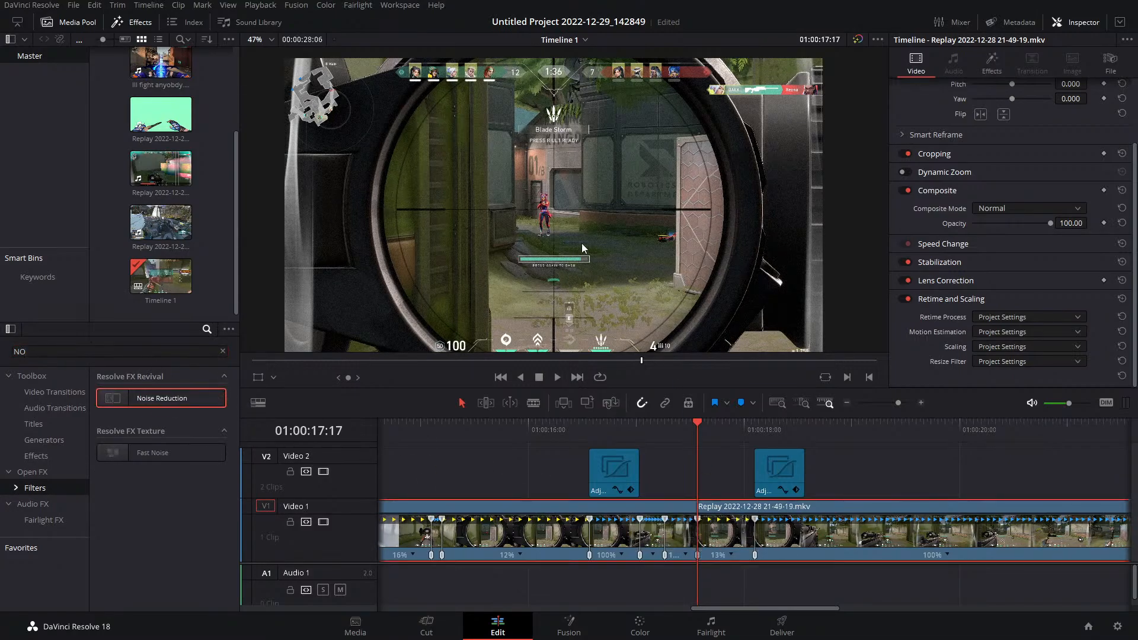
Set Noise Reduction's temporal Luma and Chroma Threshold to 67.4 and compare the clip with the effect off and on
left_click(992, 70)
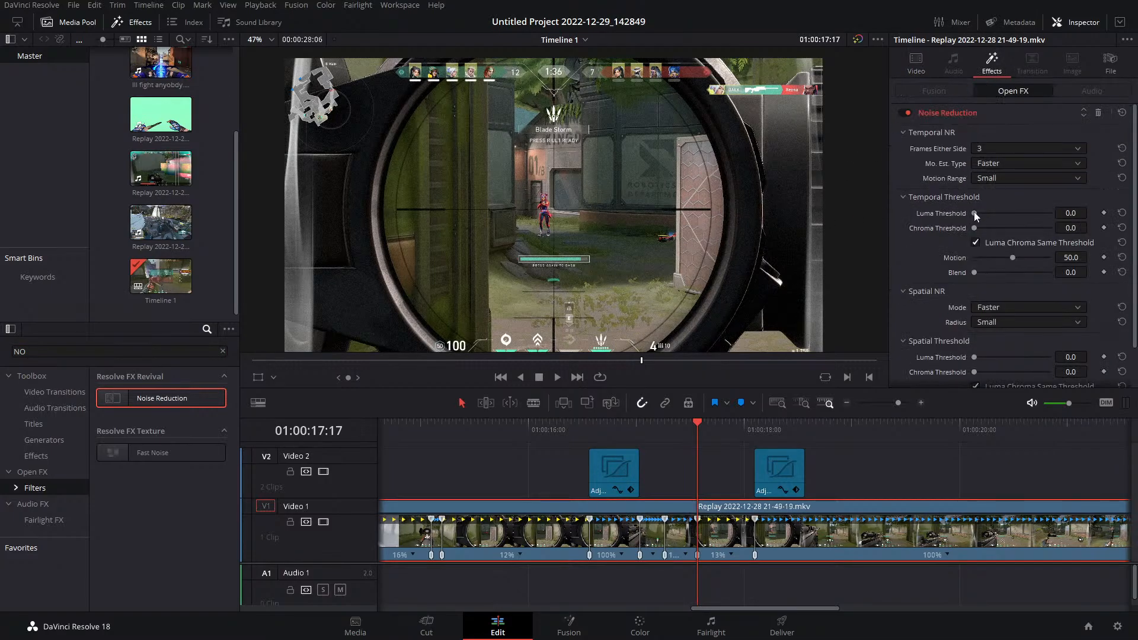
mouse_move(981, 213)
left_mouse_down()
mouse_move(1010, 214)
mouse_move(1000, 217)
left_mouse_up()
scroll(588, 204, "up", 2)
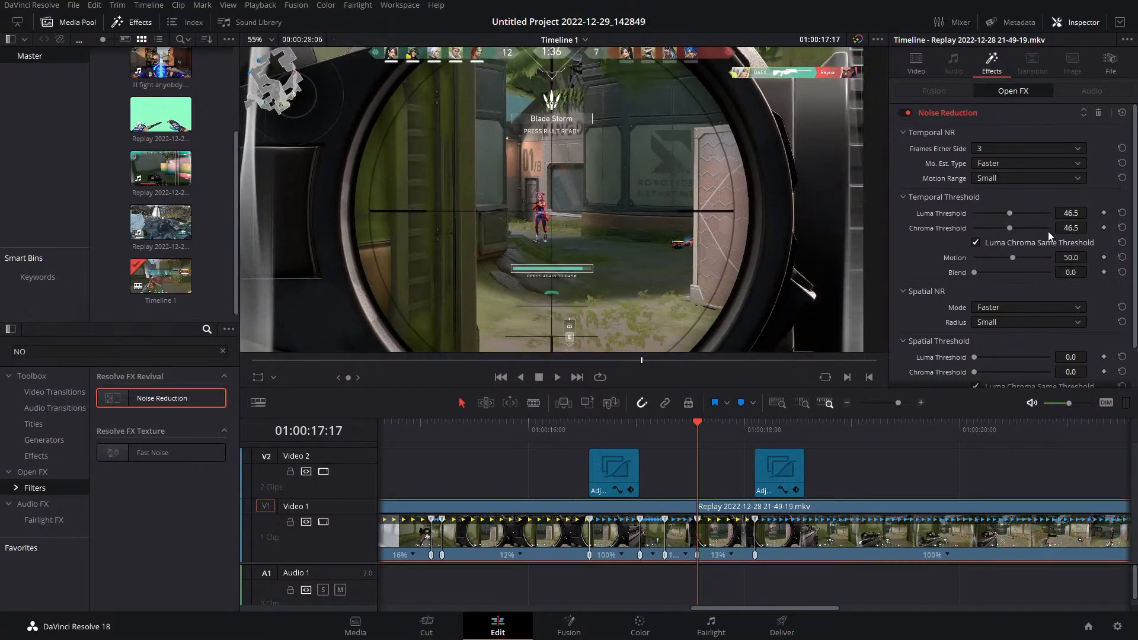
left_click_drag(1046, 213, 1021, 222)
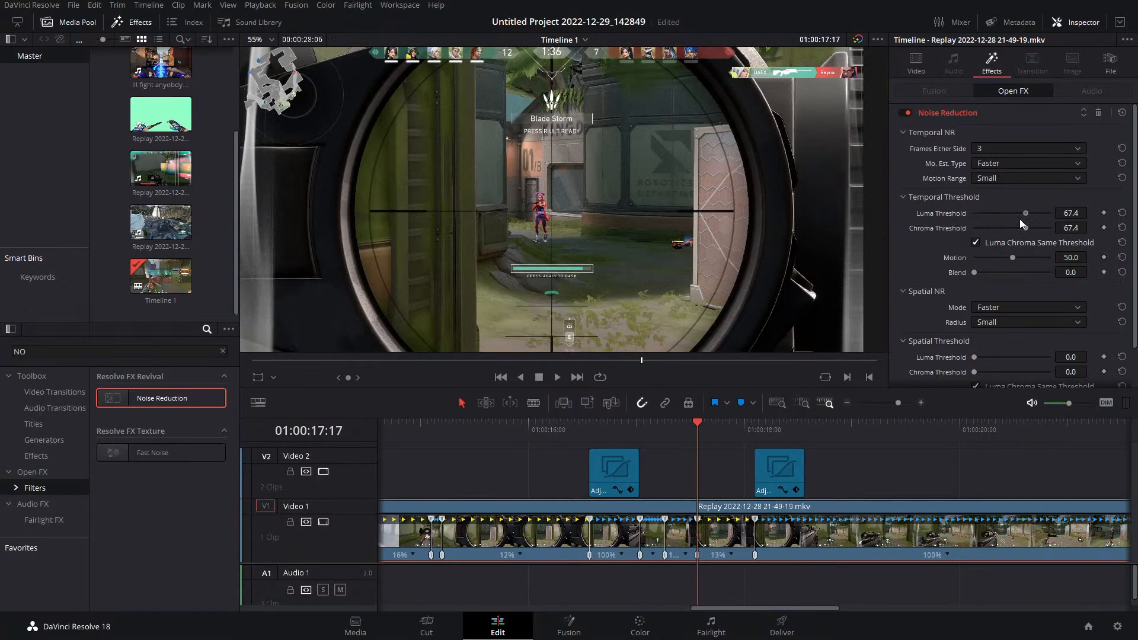
left_click(907, 113)
left_click(906, 112)
Try the Better motion estimation type, switch back to Faster, and remove Noise Reduction from the replay clip
left_click(1000, 163)
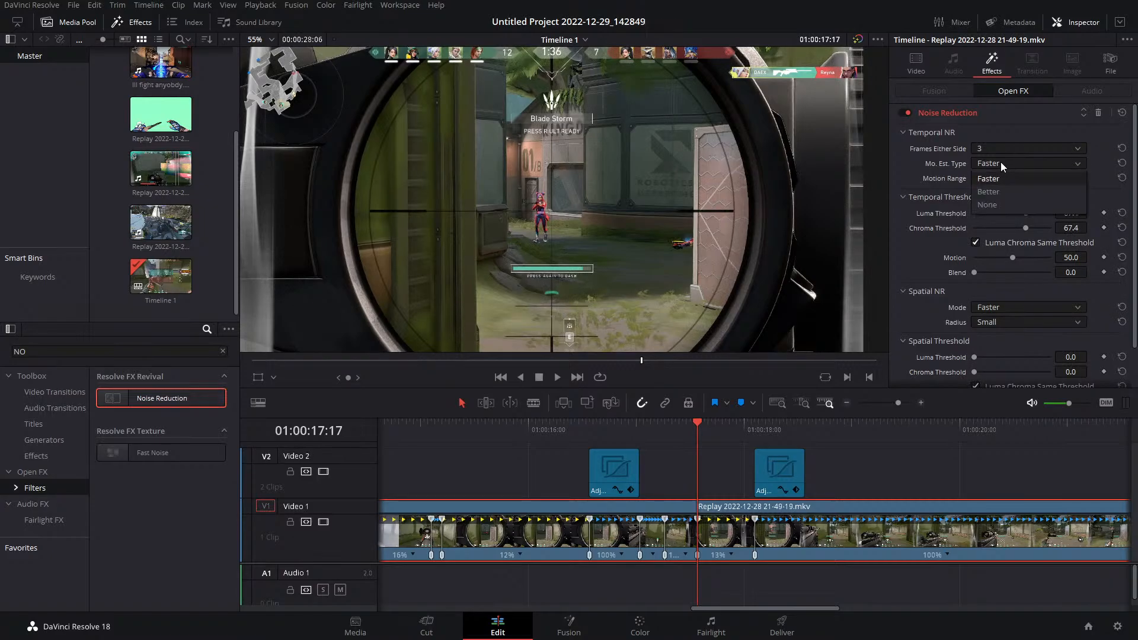
left_click(987, 192)
left_click(998, 162)
left_click(1003, 179)
left_click(994, 177)
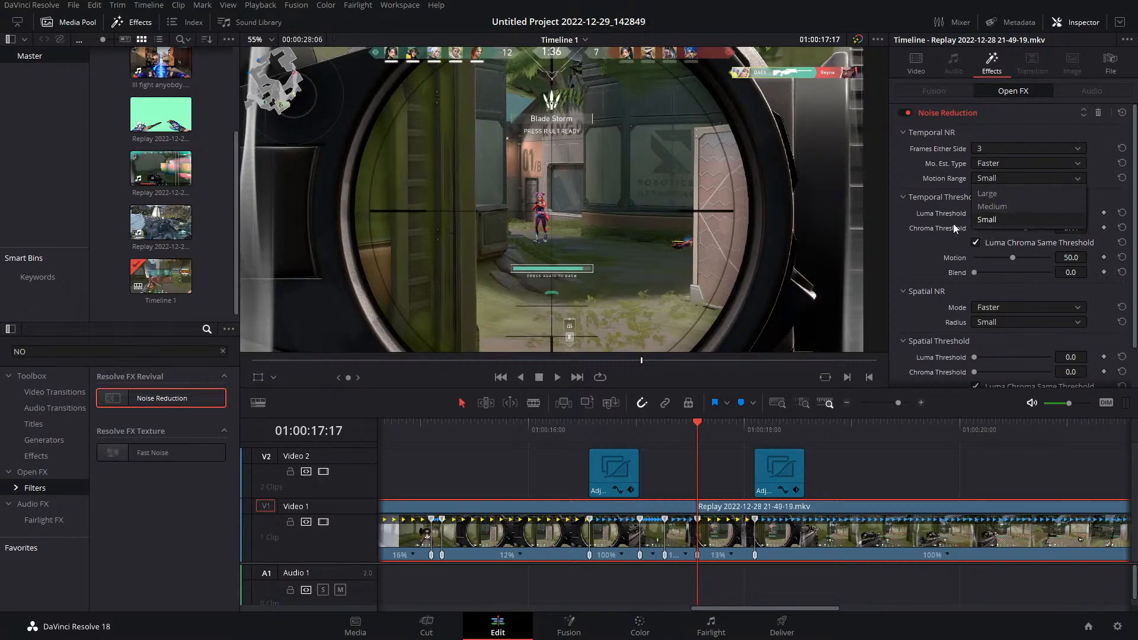
left_click(931, 251)
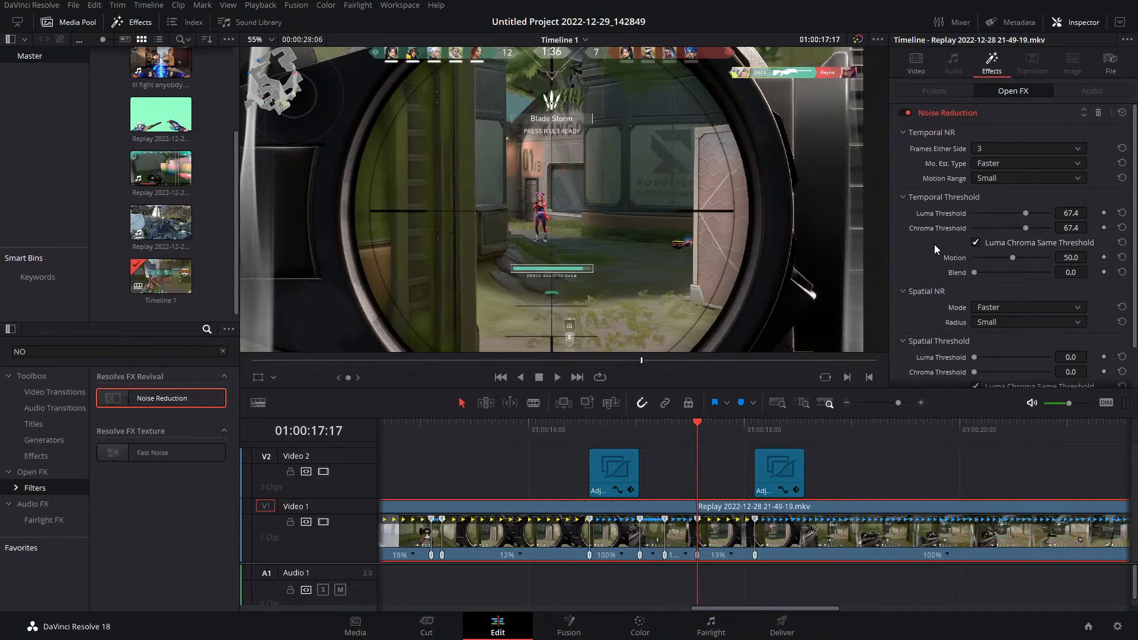
left_click(1098, 112)
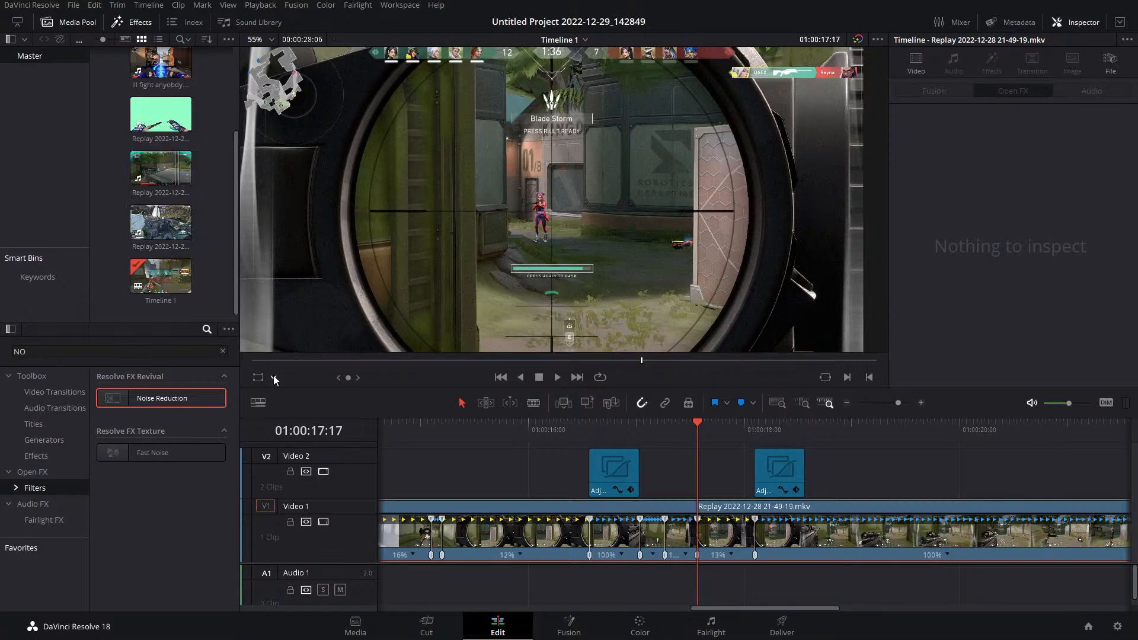
Create an empty timeline named Timeline 2 with custom settings and a 3840 x 2160 Ultra HD resolution
right_click(151, 307)
mouse_move(176, 318)
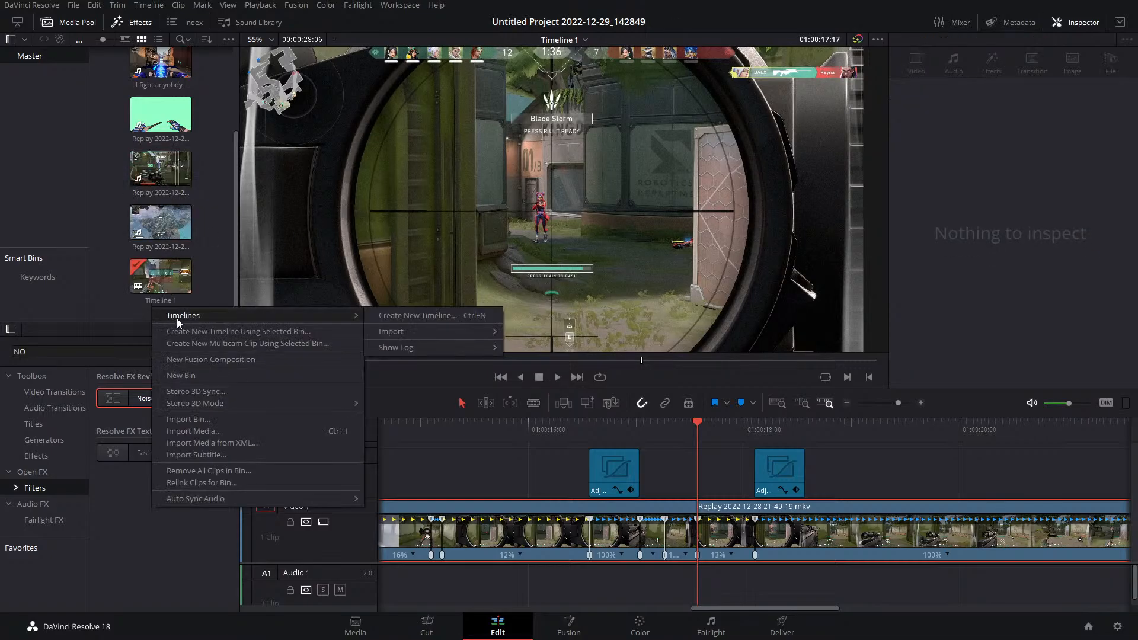
left_click(379, 317)
left_click(436, 373)
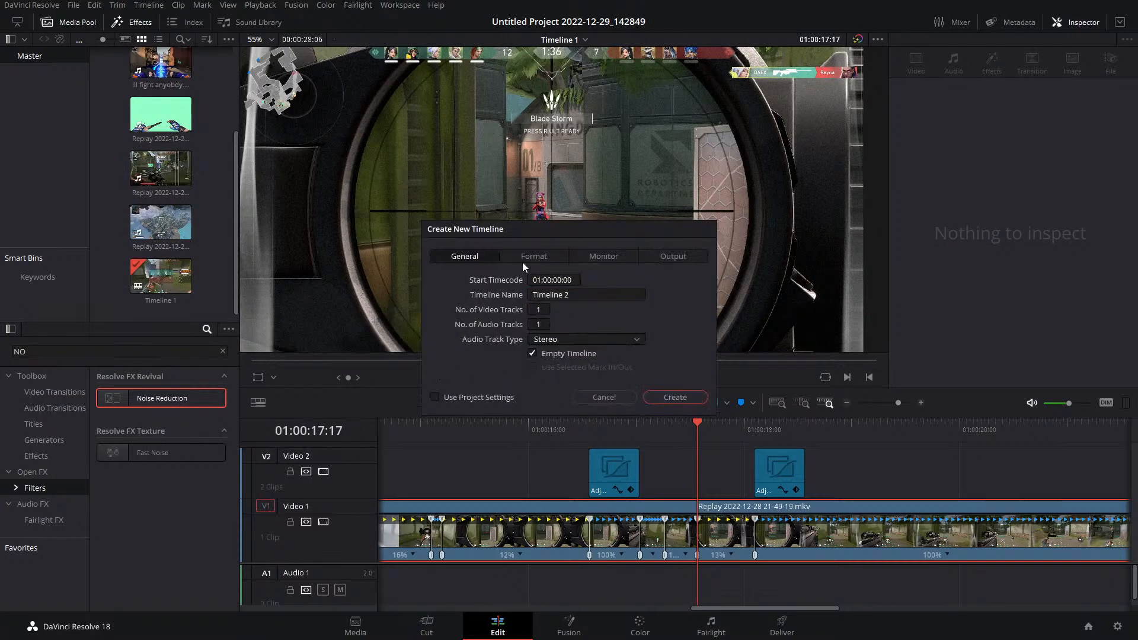
left_click(522, 258)
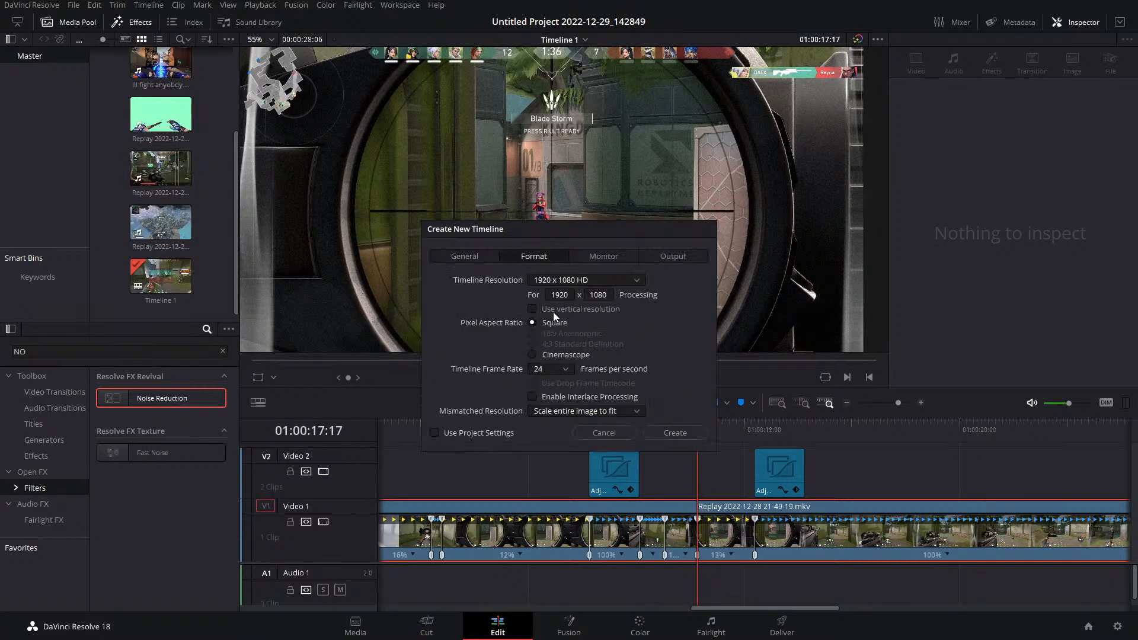
left_click(569, 280)
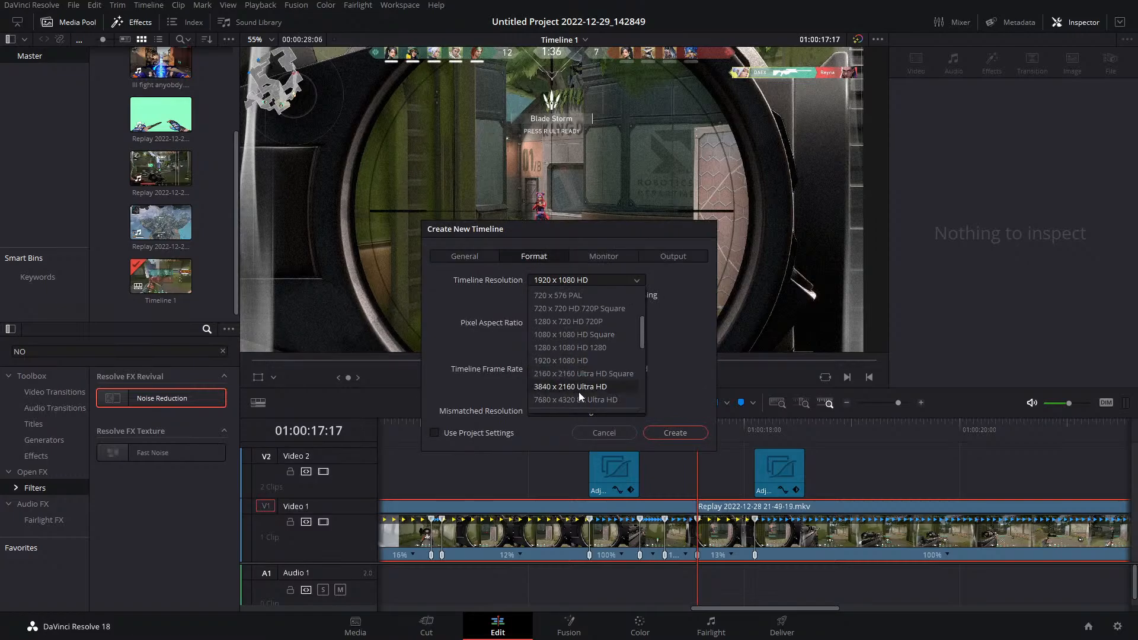
left_click(585, 388)
left_click(675, 432)
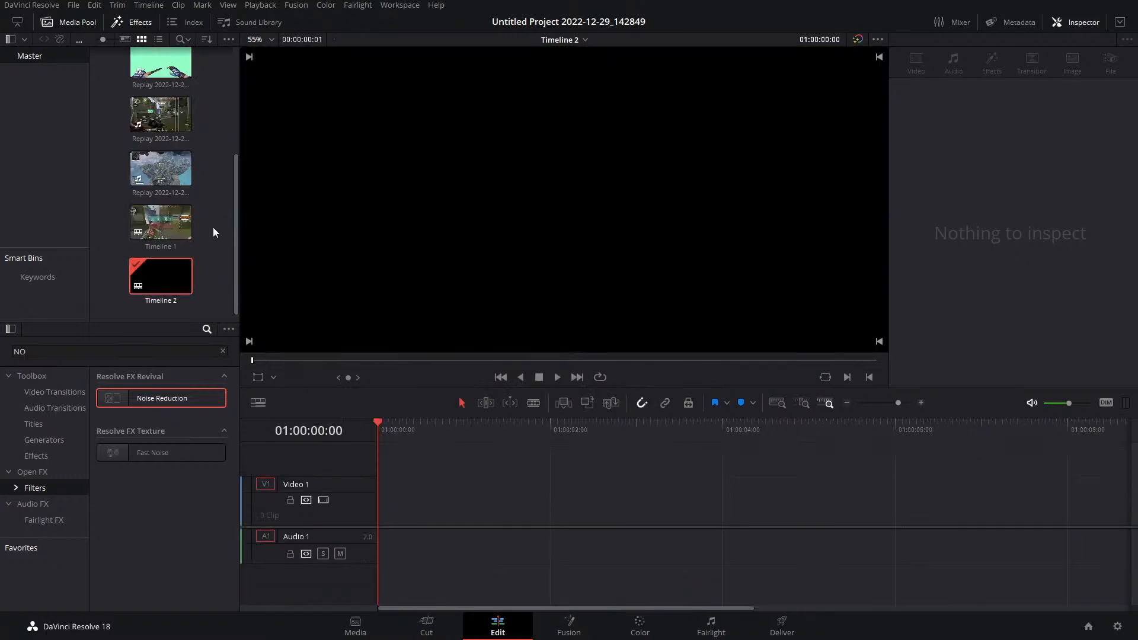
right_click(146, 166)
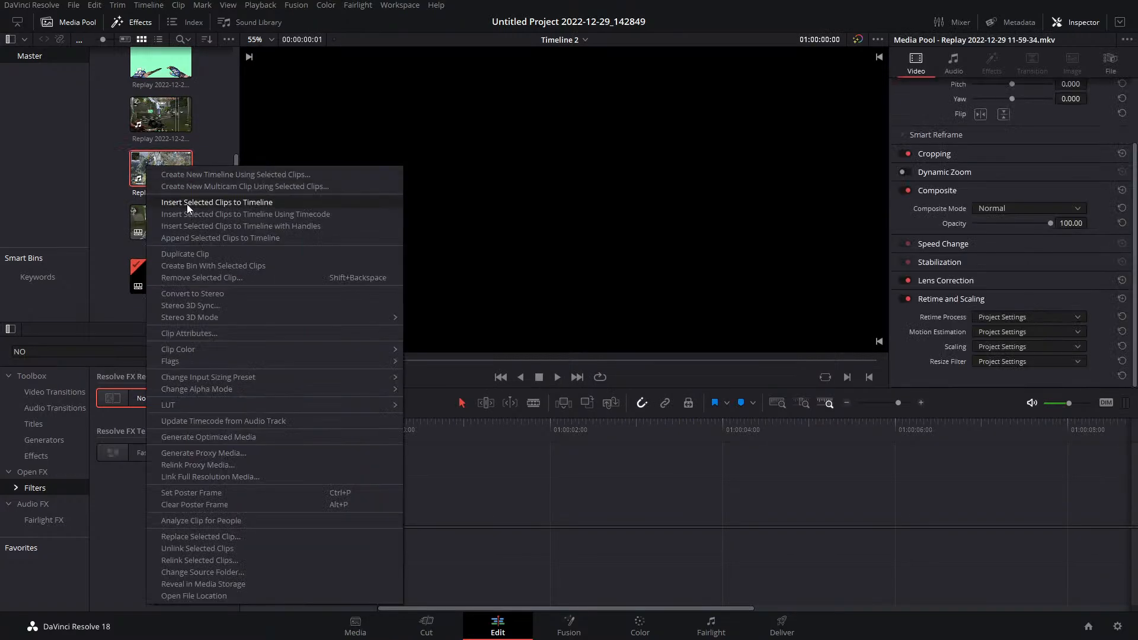
left_click(202, 335)
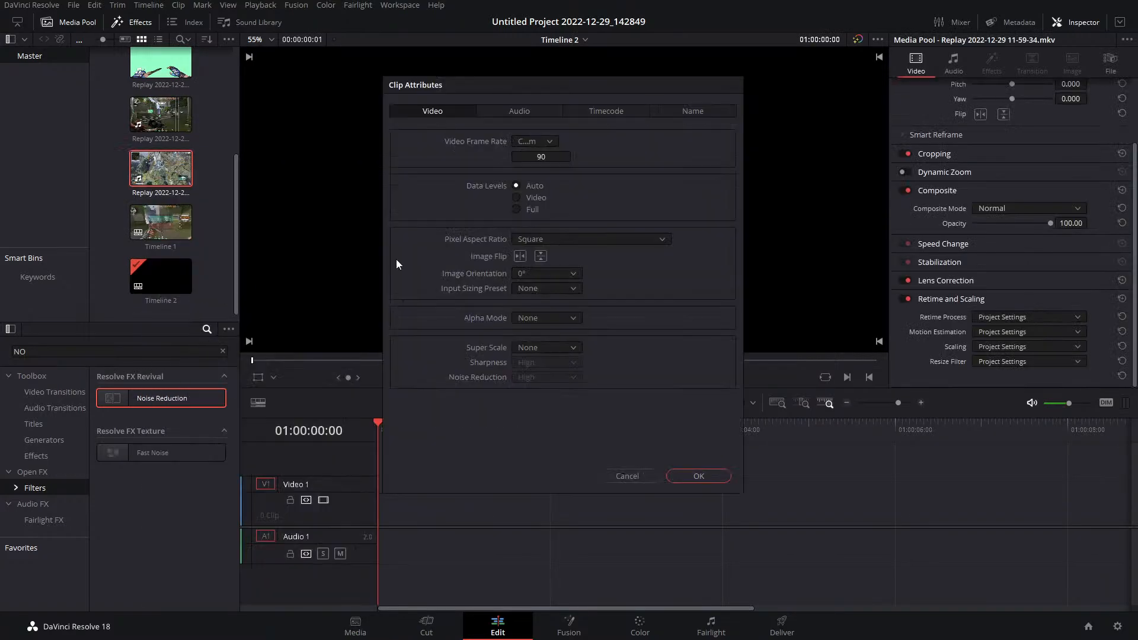
left_click(534, 350)
left_click(531, 376)
left_click(552, 362)
left_click(573, 359)
left_click(579, 362)
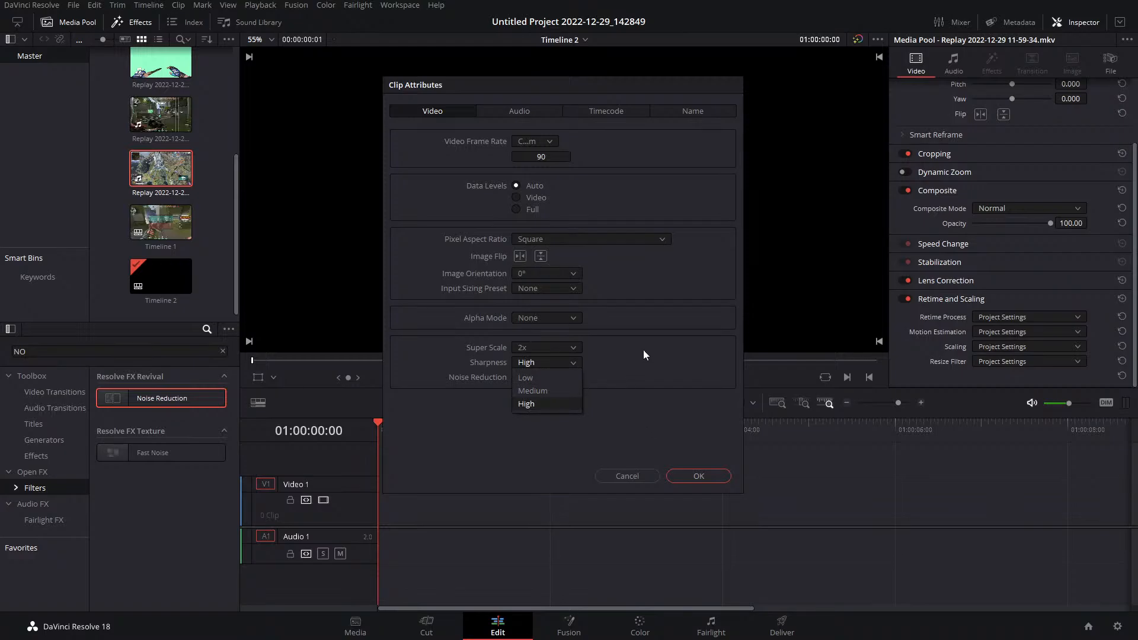
left_click(573, 362)
left_click(577, 347)
left_click(559, 362)
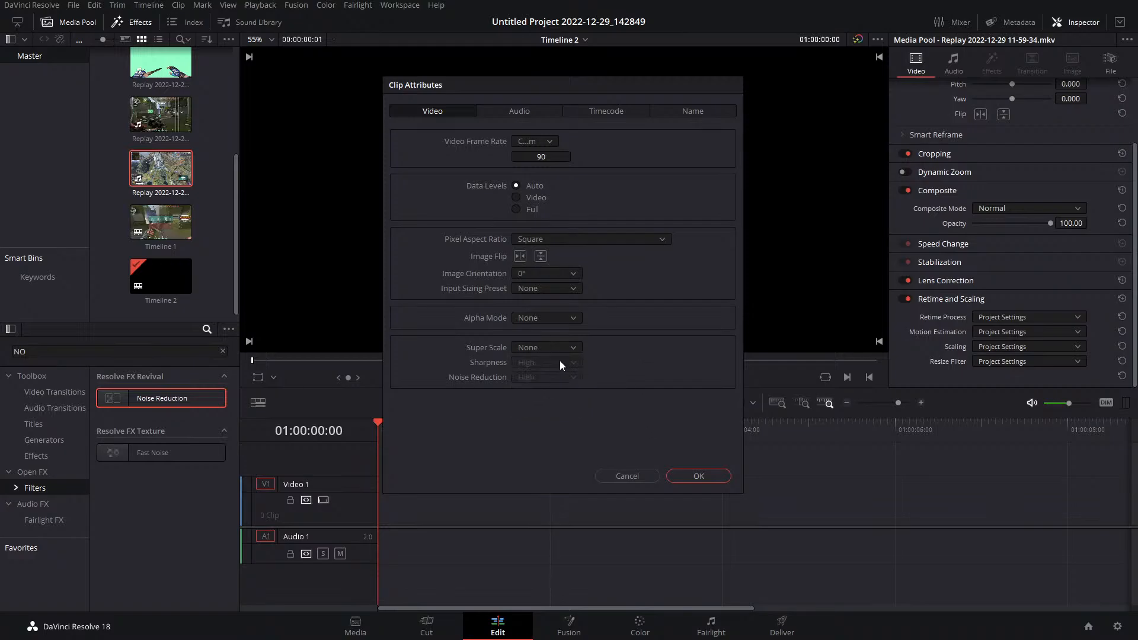
left_click(627, 476)
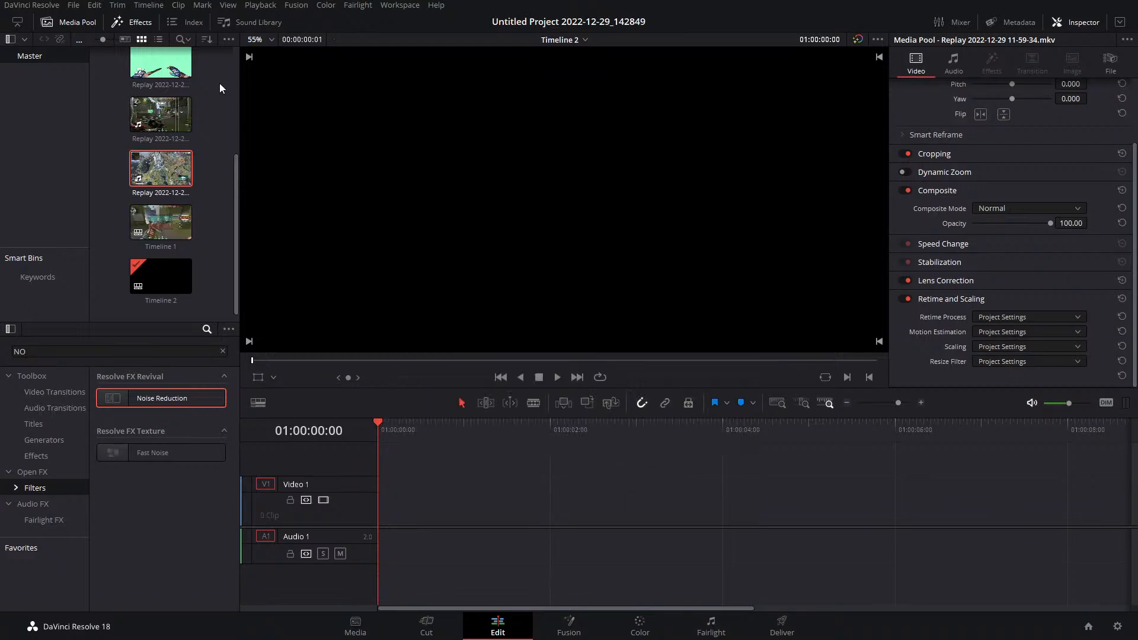
Delete Timeline 2 from the media pool and return to Timeline 1
left_click(167, 270)
key("Delete")
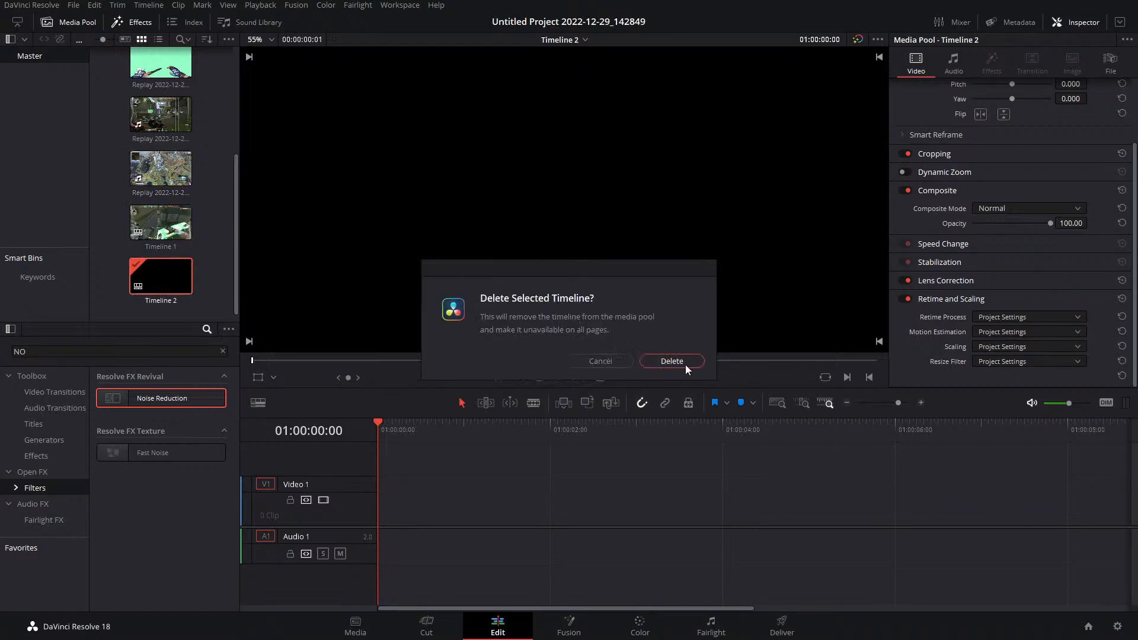
left_click(685, 363)
left_click(176, 291)
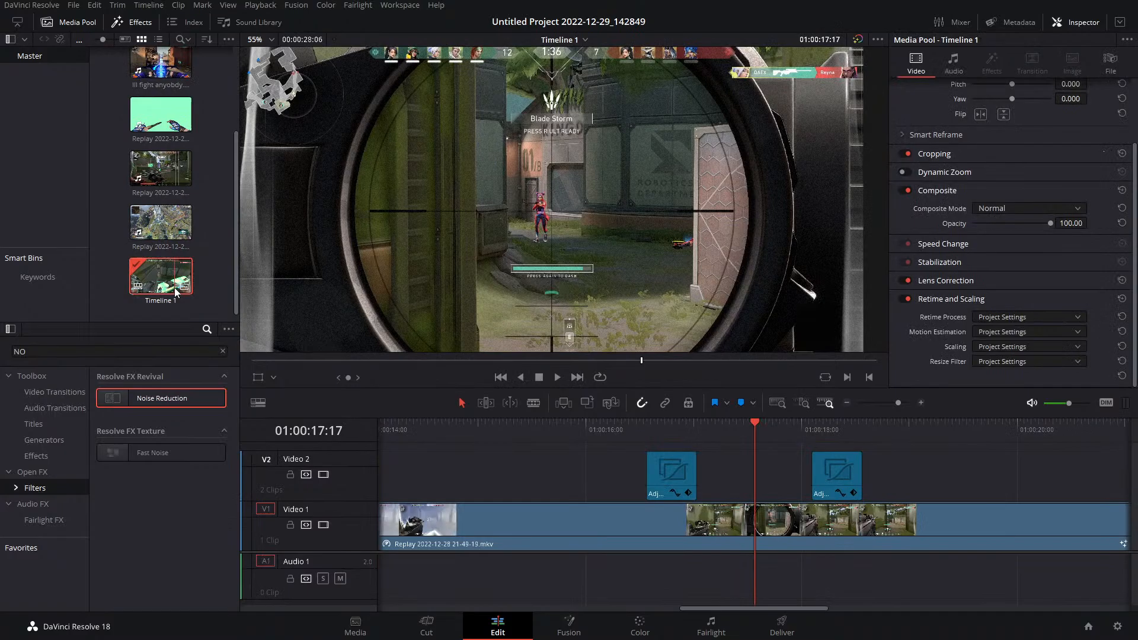
Delete the Grain1 node from the replay clip's Fusion composition and return to the edit timeline
left_click(766, 528)
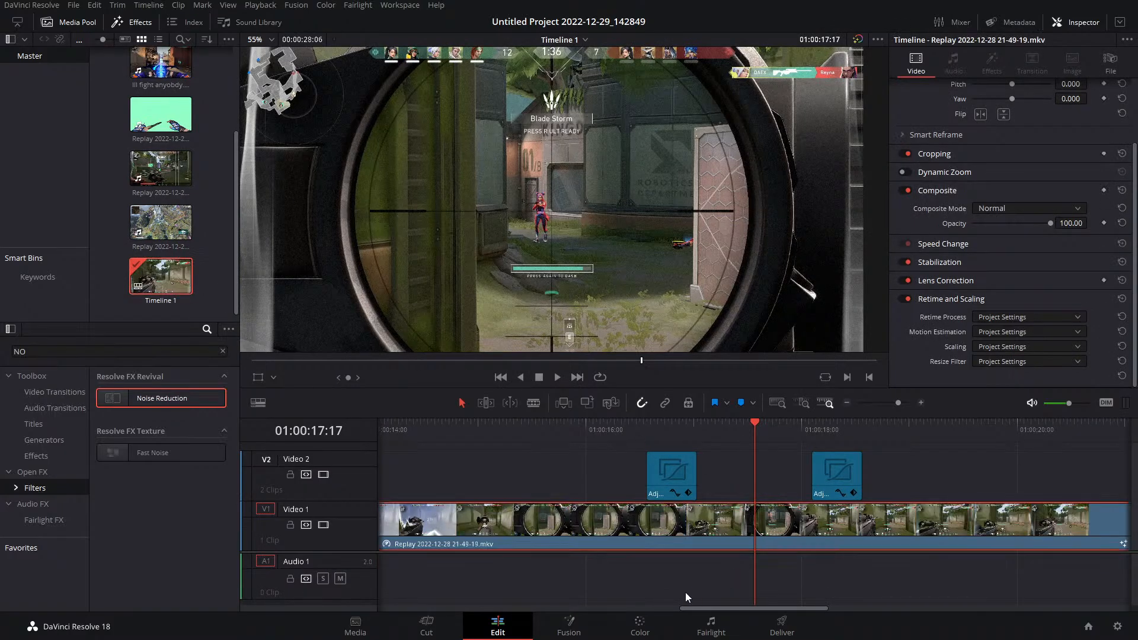
left_click(562, 636)
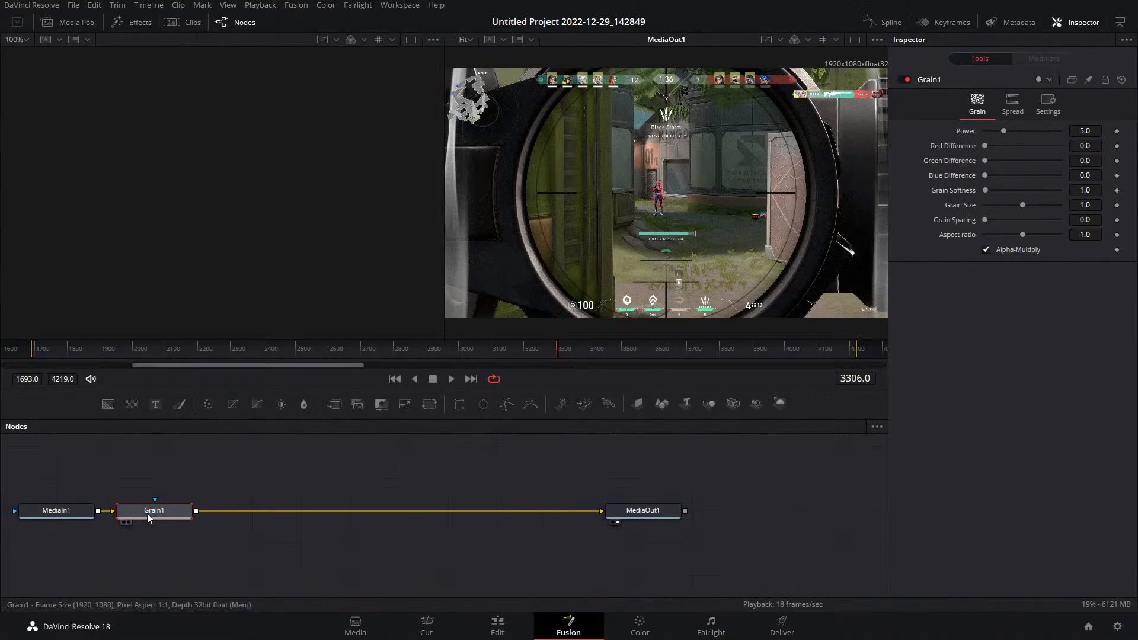
key("Delete")
left_click(525, 631)
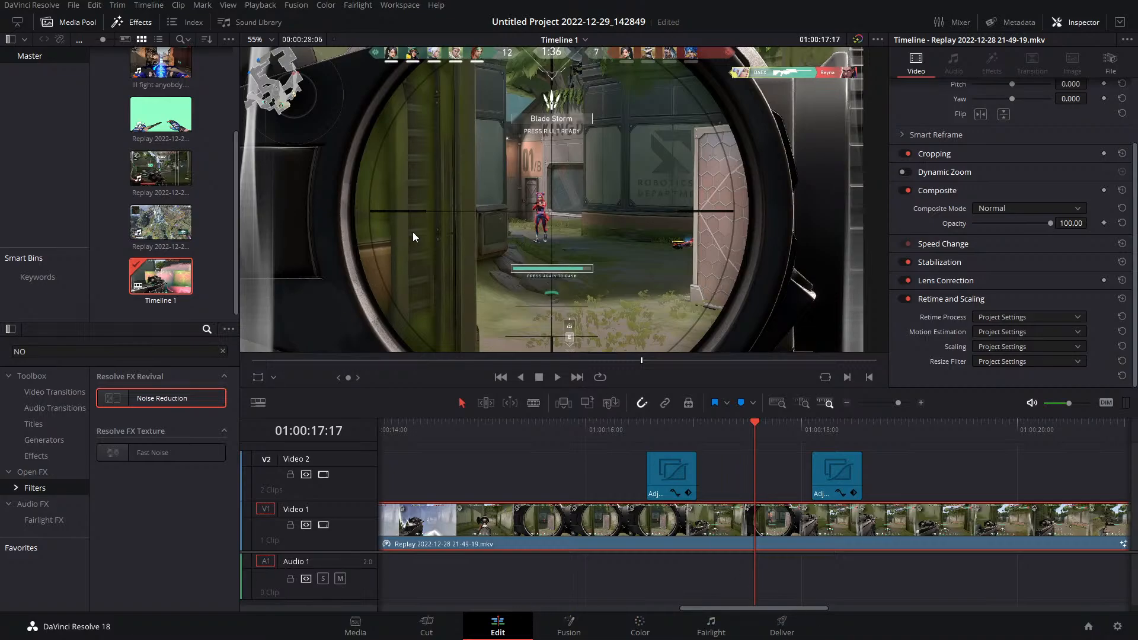
scroll(506, 209, "down", 3)
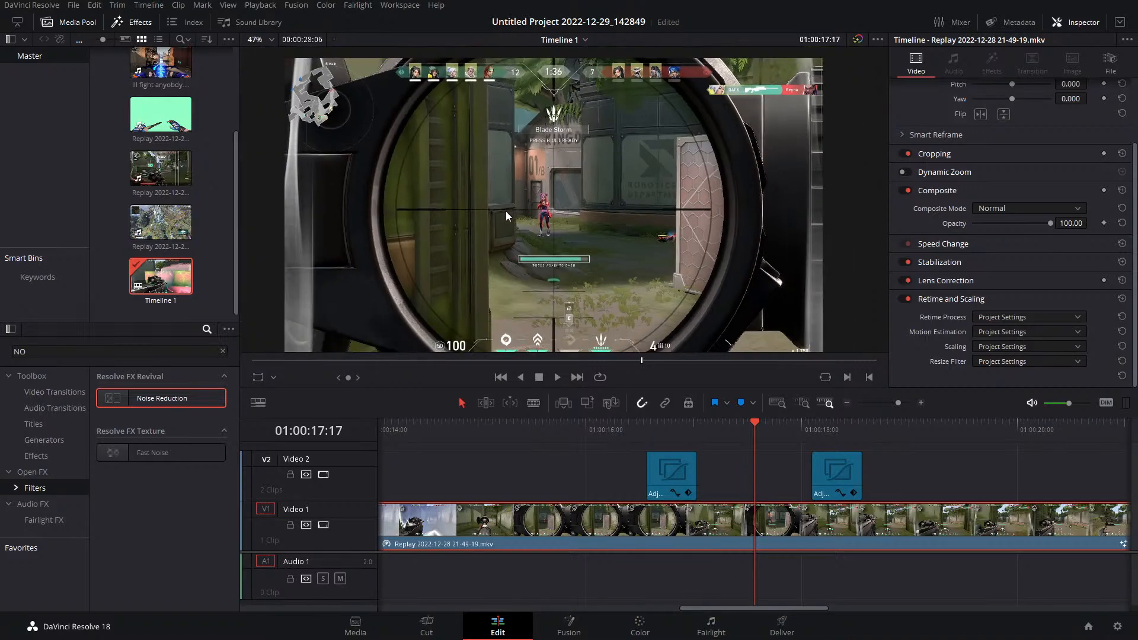
Add a JPEG Damage node after MediaIn1 in the replay clip's Fusion composition and show a single viewer
left_click_drag(500, 227, 499, 215)
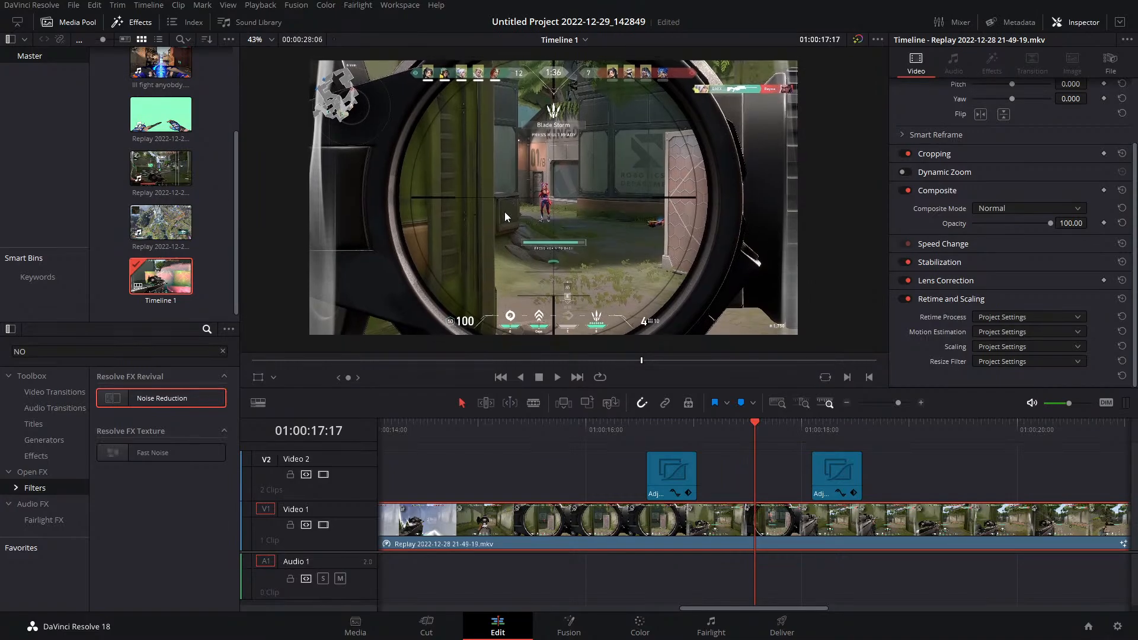
scroll(469, 205, "up", 1)
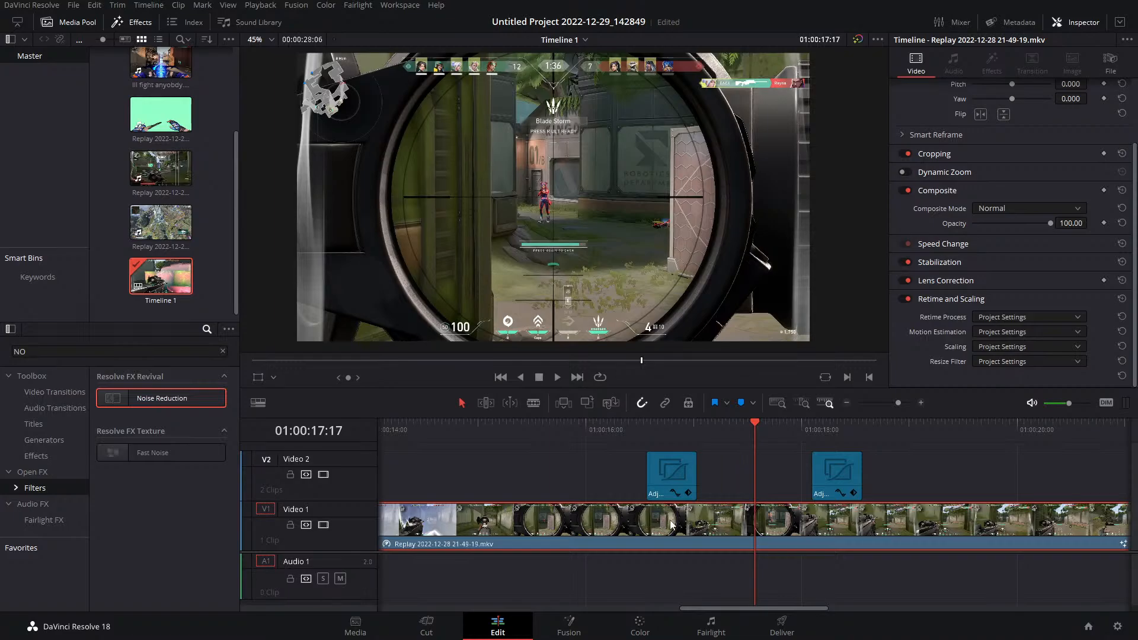
left_click(548, 626)
key("shift+space")
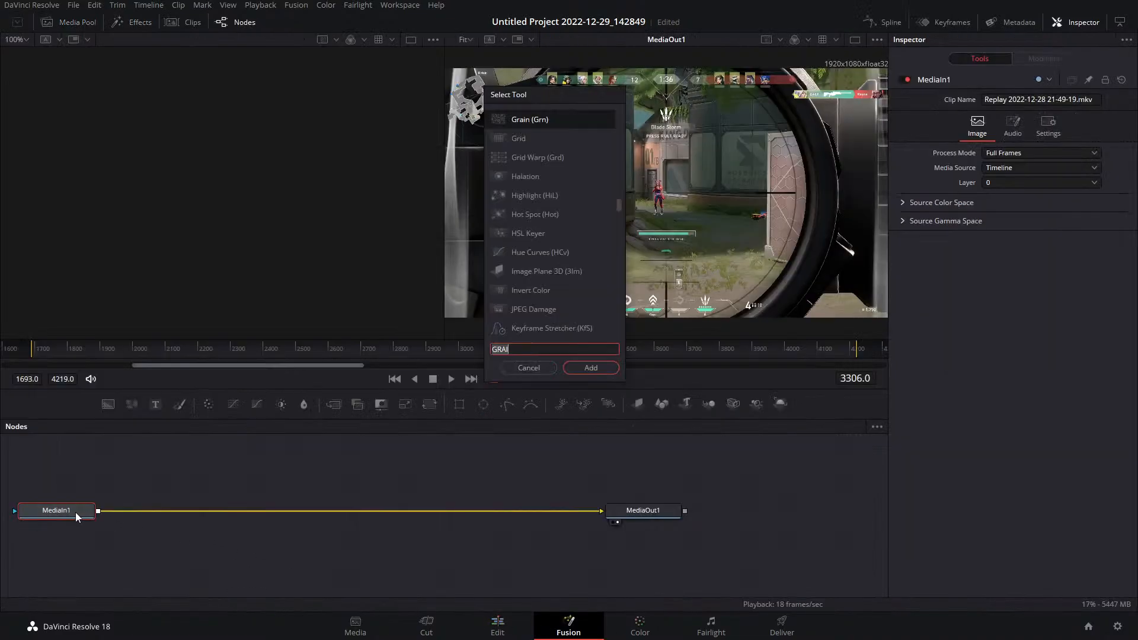
type("JE")
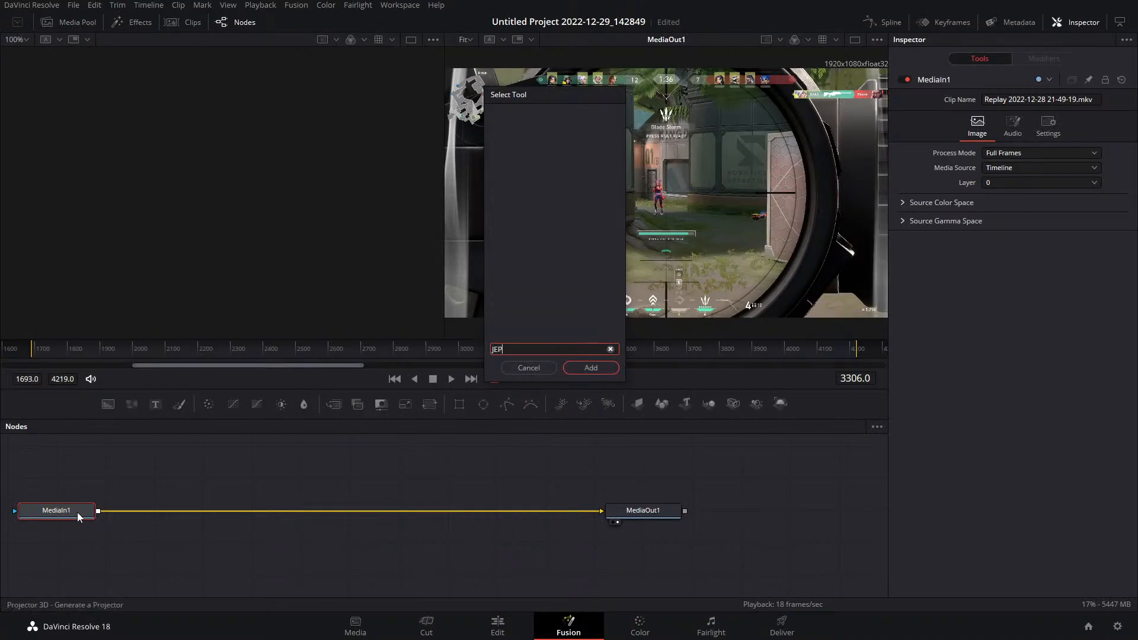
key("BackSpace")
type("P")
key("Return")
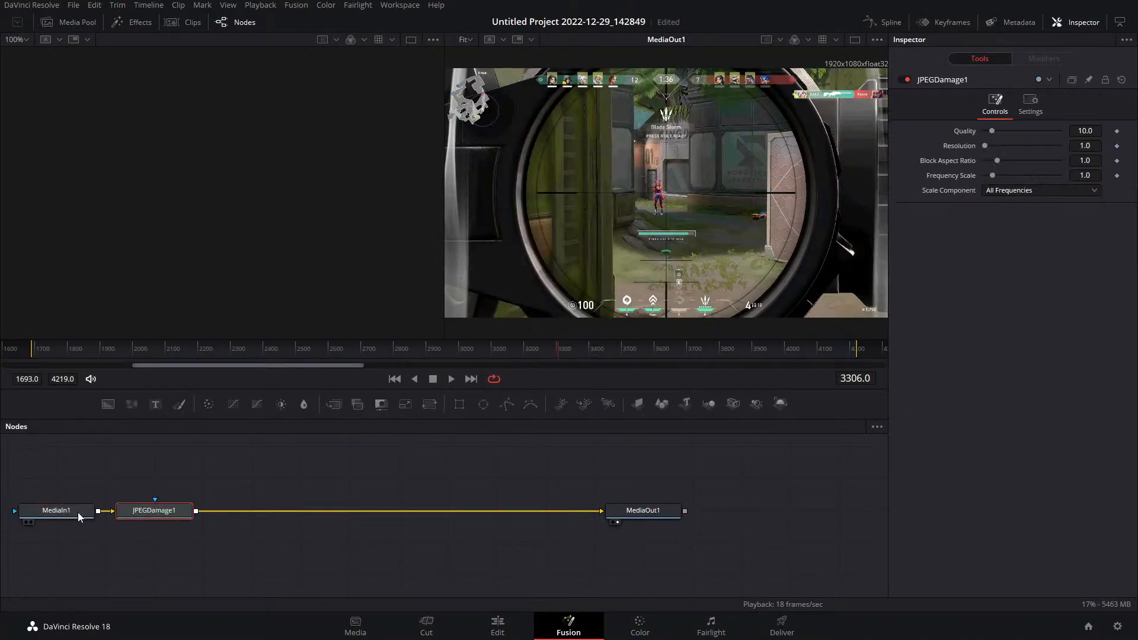
left_click(855, 40)
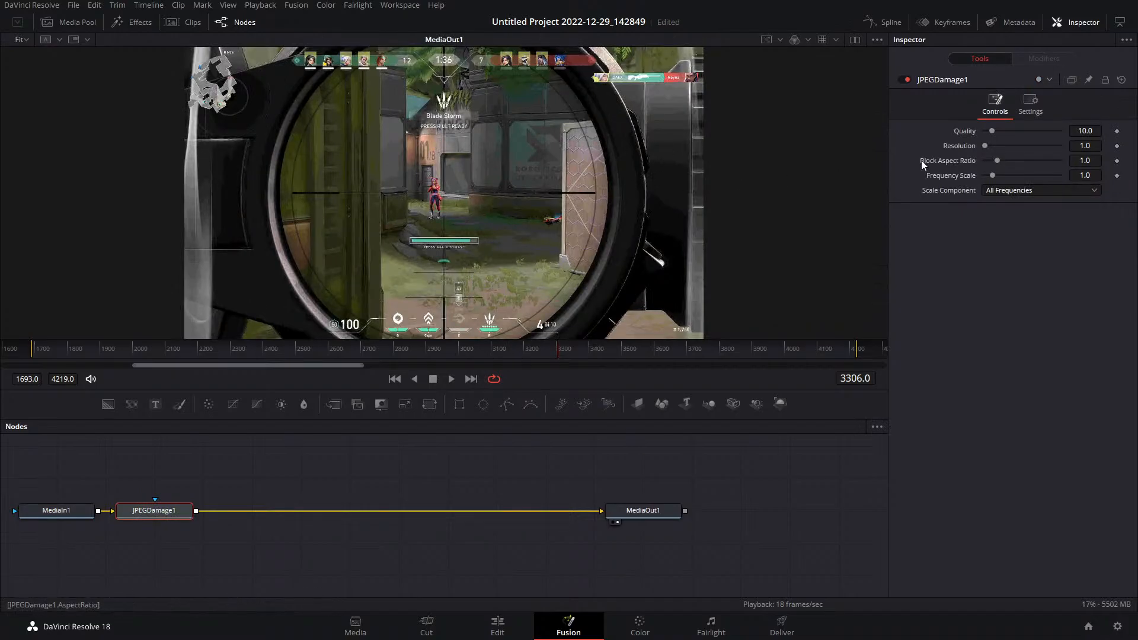
Try JPEG Damage quality values of about 25 and 19, delete the node and return to the edit timeline
mouse_move(995, 128)
left_mouse_down()
mouse_move(1017, 128)
mouse_move(1006, 130)
left_mouse_up()
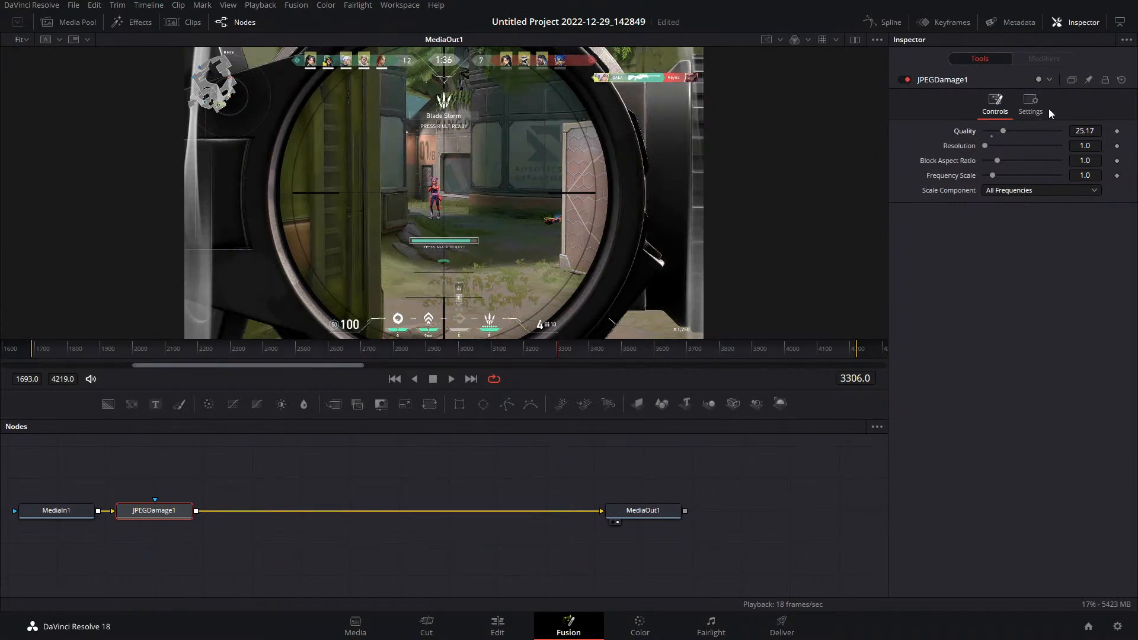
left_click_drag(1006, 132, 1020, 130)
left_click_drag(1019, 128, 993, 136)
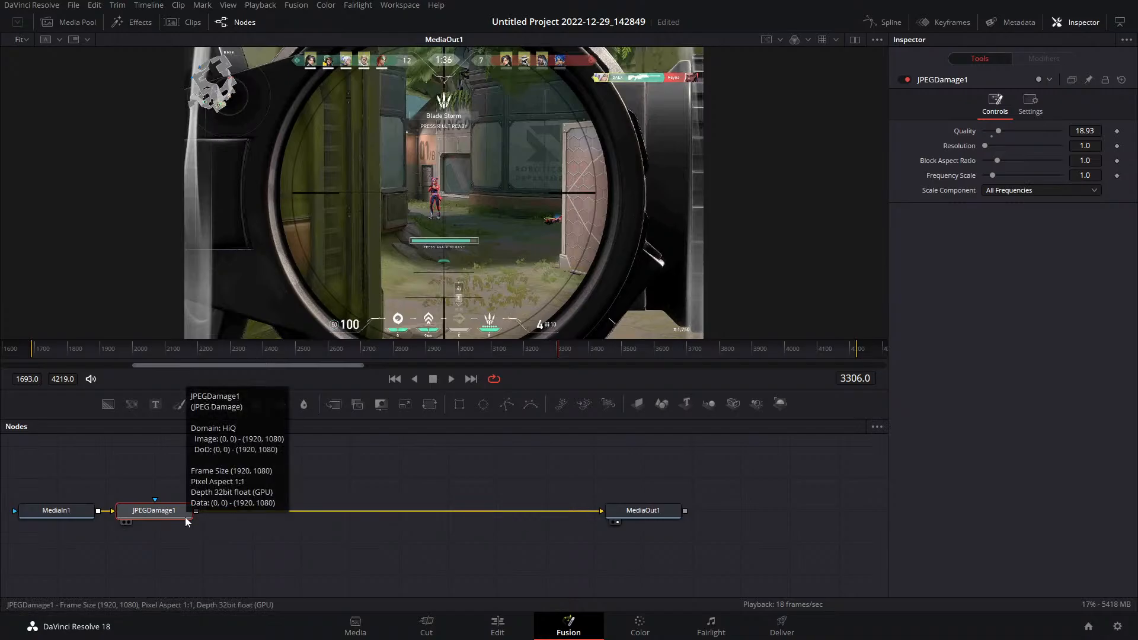
key("Delete")
left_click(497, 626)
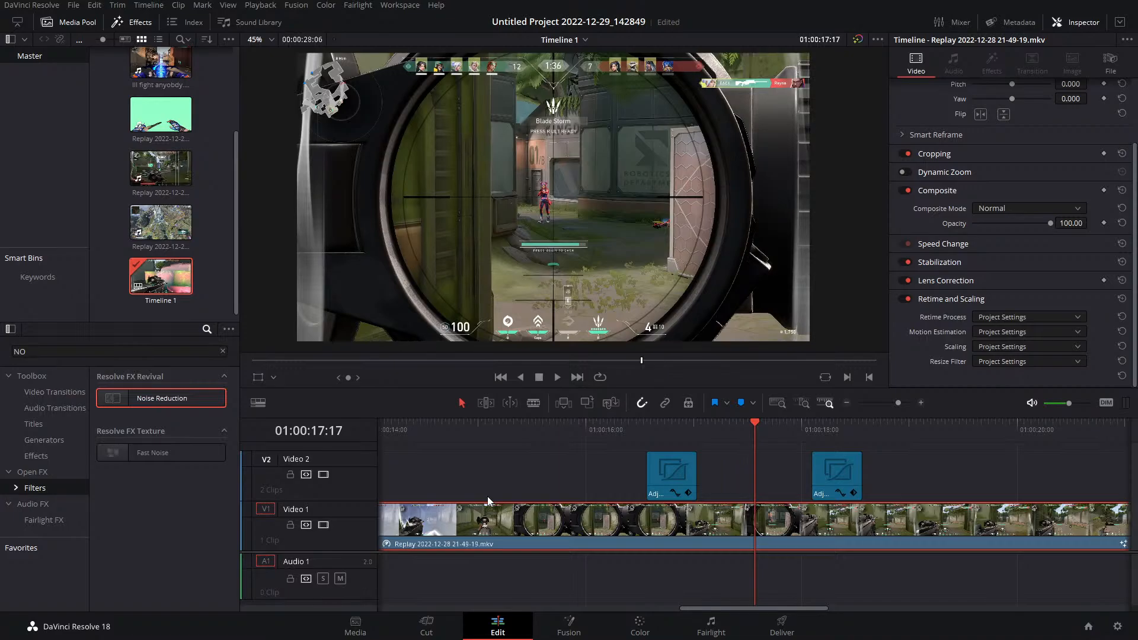
Set the timeline viewer's zoom to Fit
left_click(495, 470)
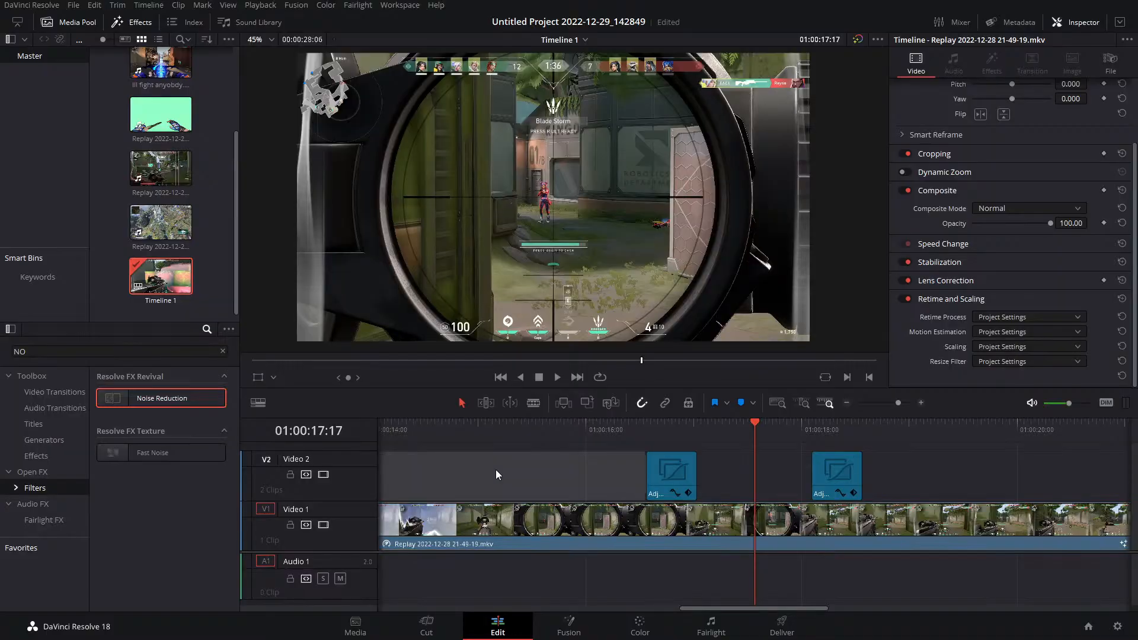
key("ctrl+f")
key("Escape")
left_click(270, 40)
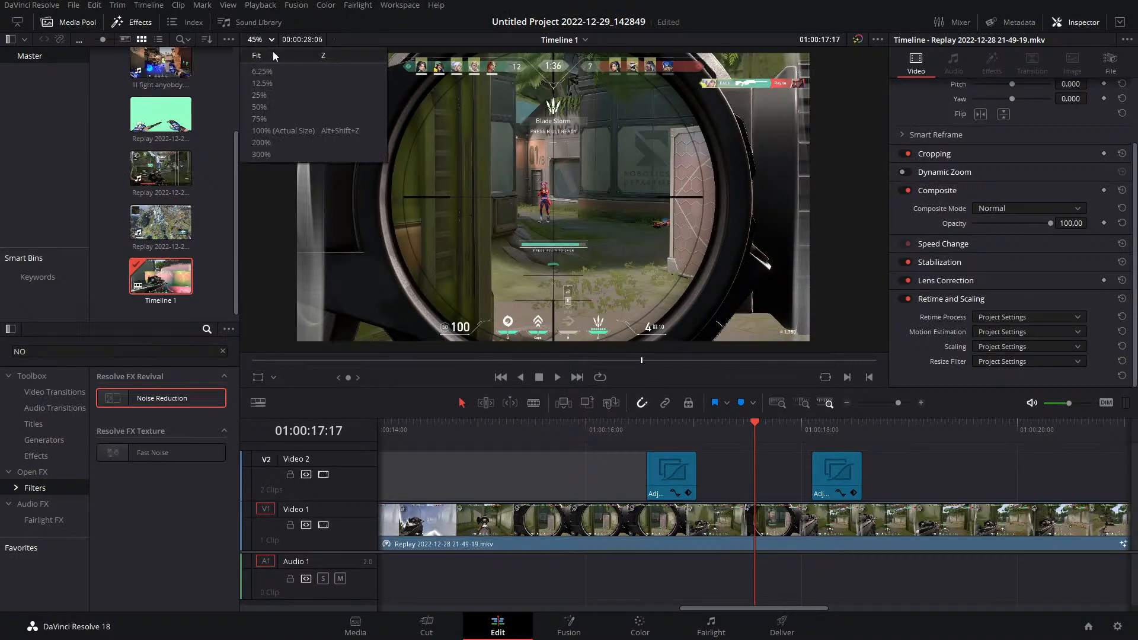
left_click(273, 52)
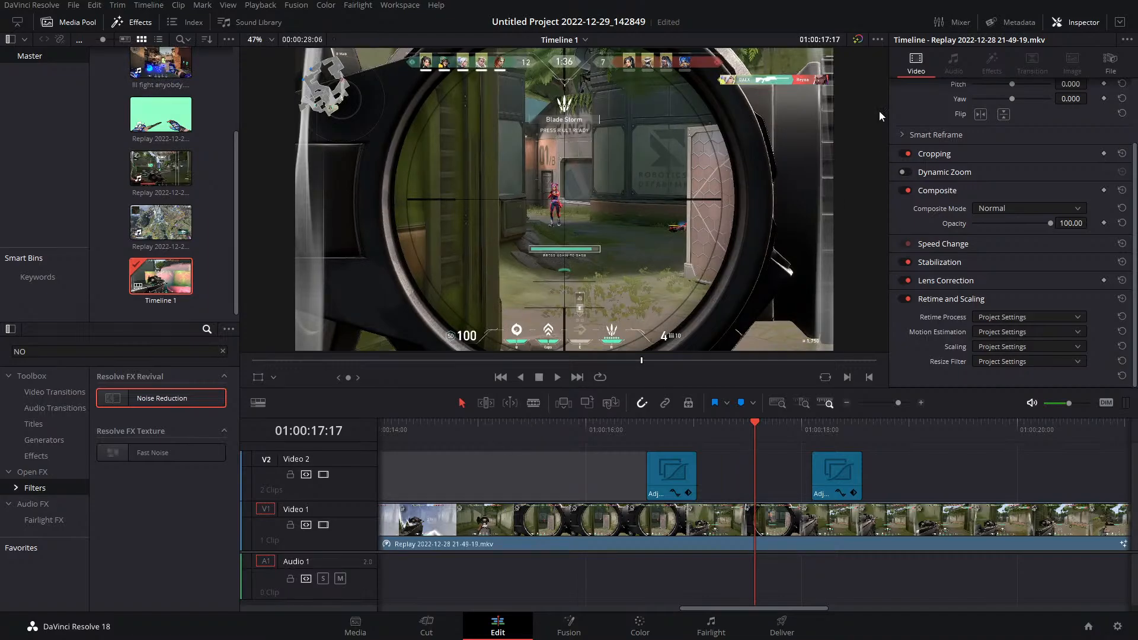
left_click(876, 39)
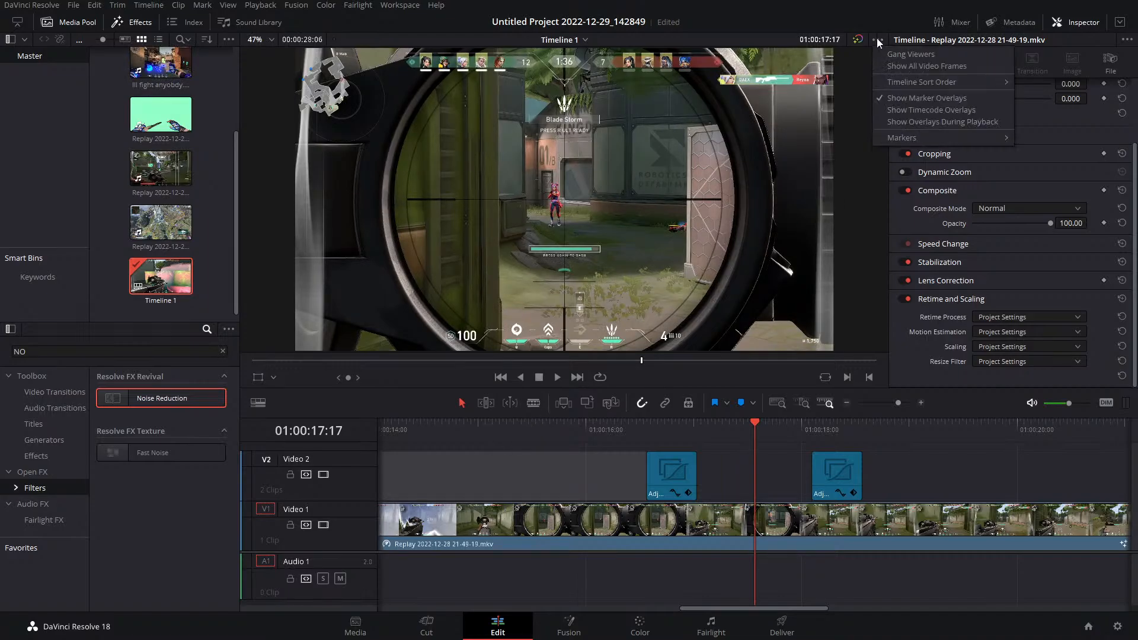
left_click(876, 181)
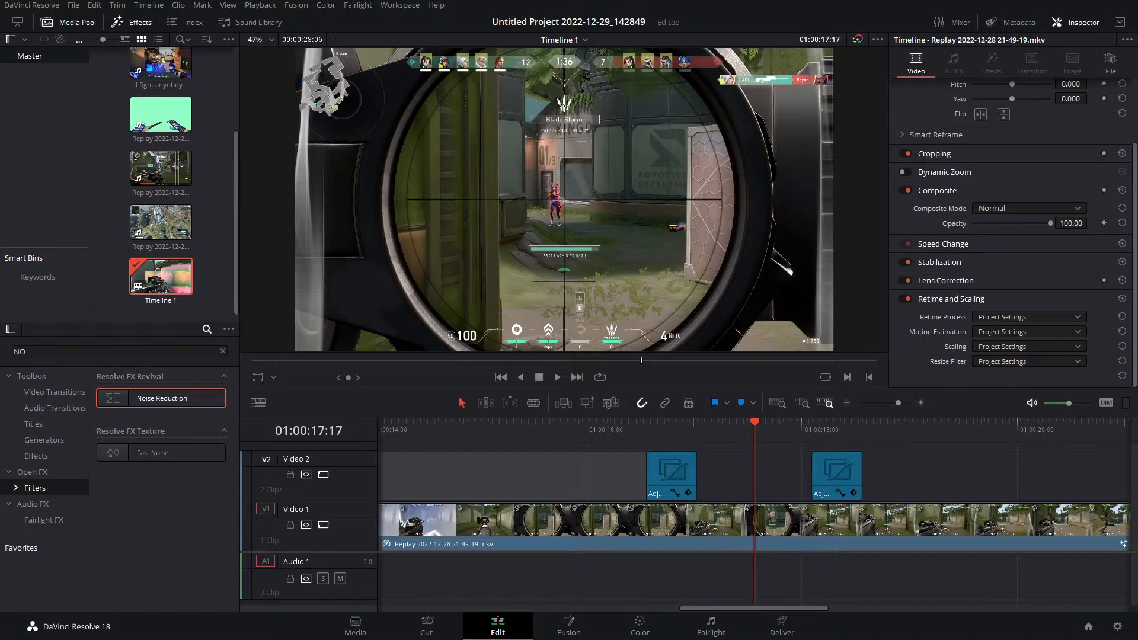
Add Optical Flow and Vector Motion Blur nodes after MediaIn1 in the replay clip's Fusion composition
left_click(568, 626)
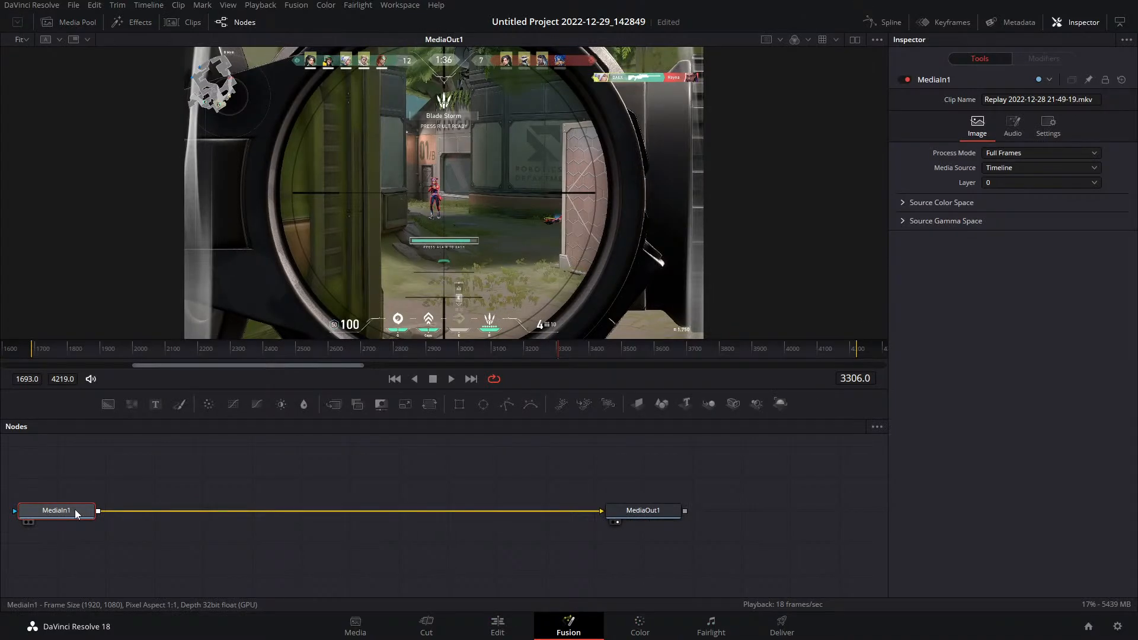
key("shift+space")
type("opt")
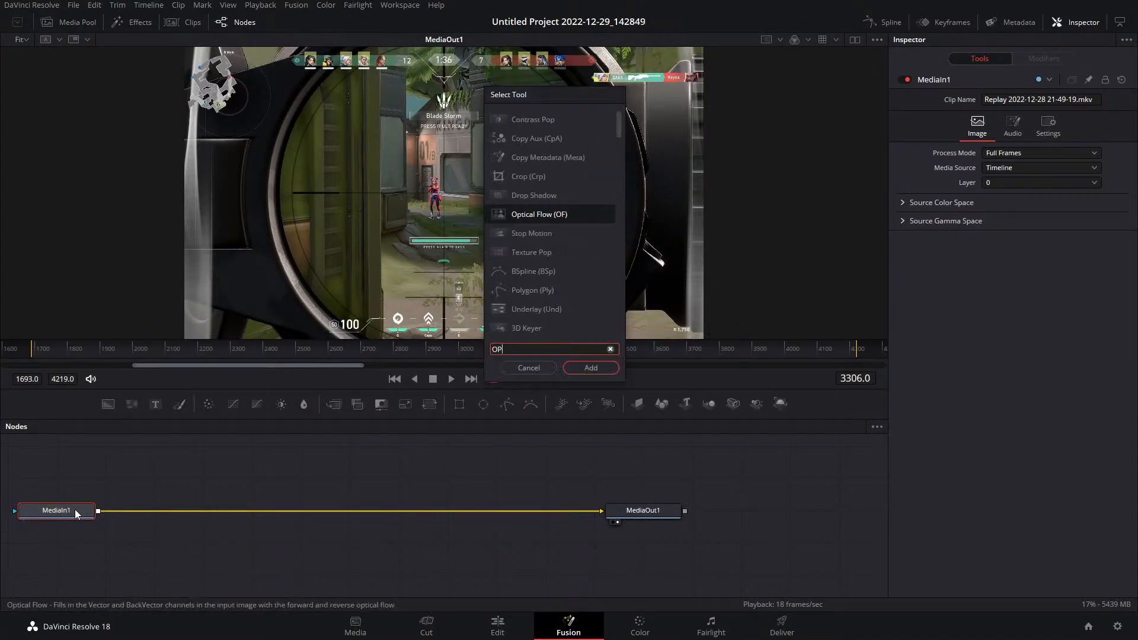
key("Return")
key("shift+space")
type("VEC")
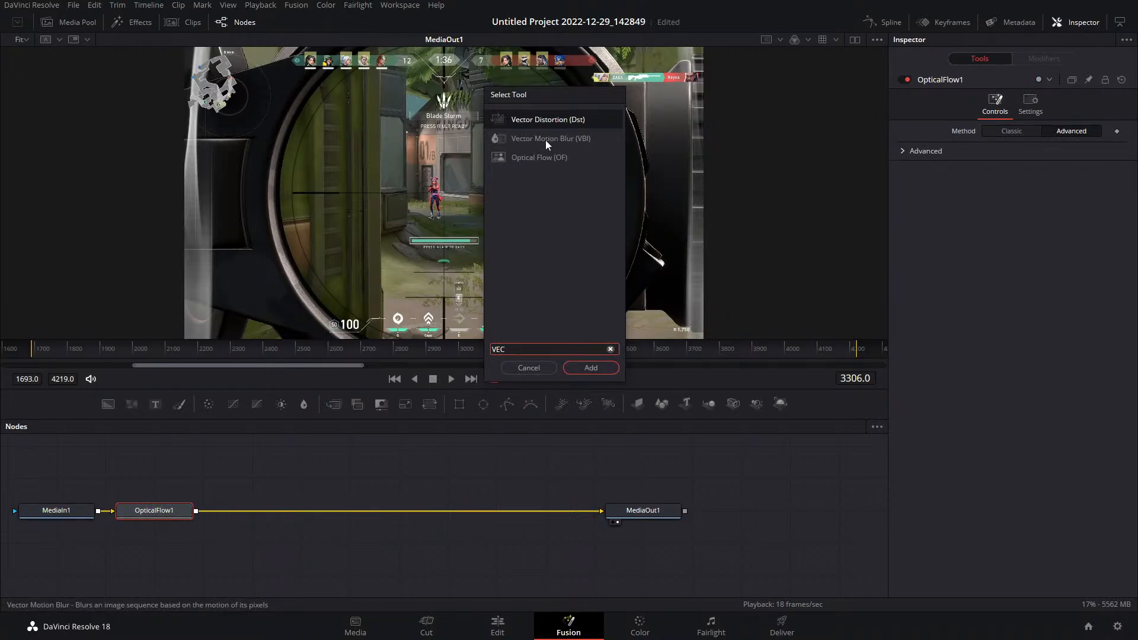
left_click(545, 140)
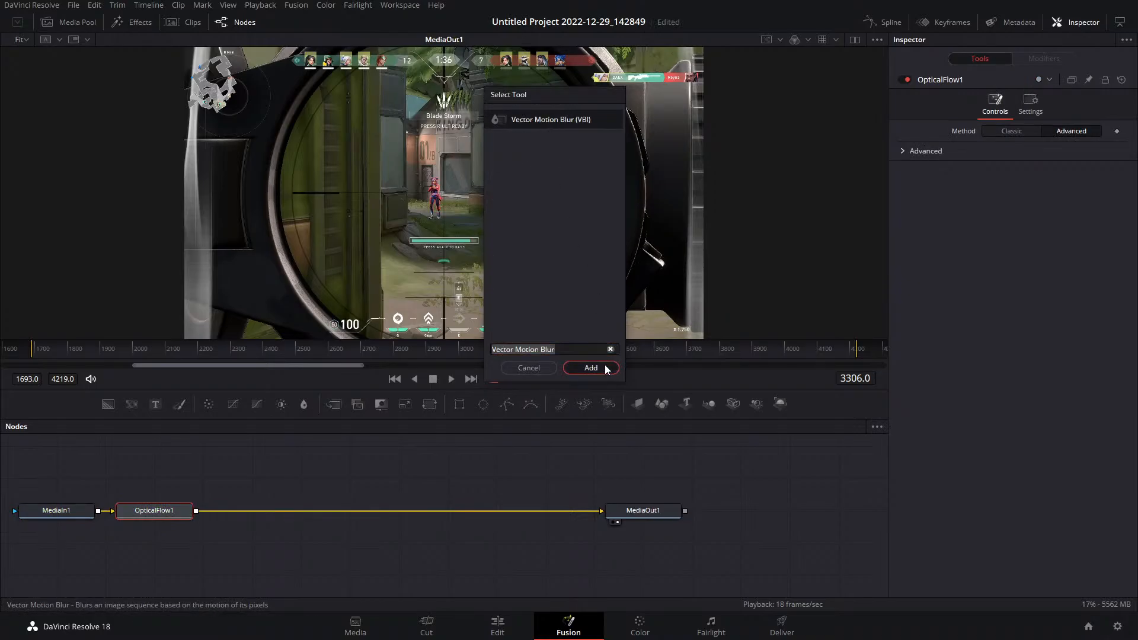
key("Return")
Try Vector Motion Blur scales of 7.17 and 0.39, and delete both the blur and Optical Flow nodes
middle_click(445, 184)
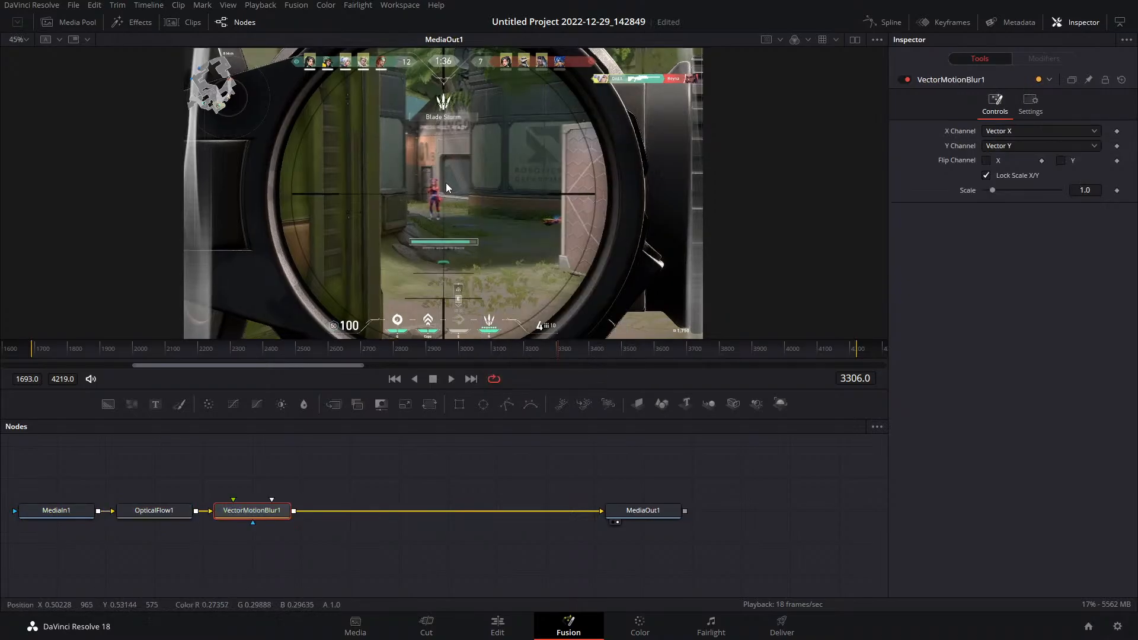
scroll(446, 181, "up", 3)
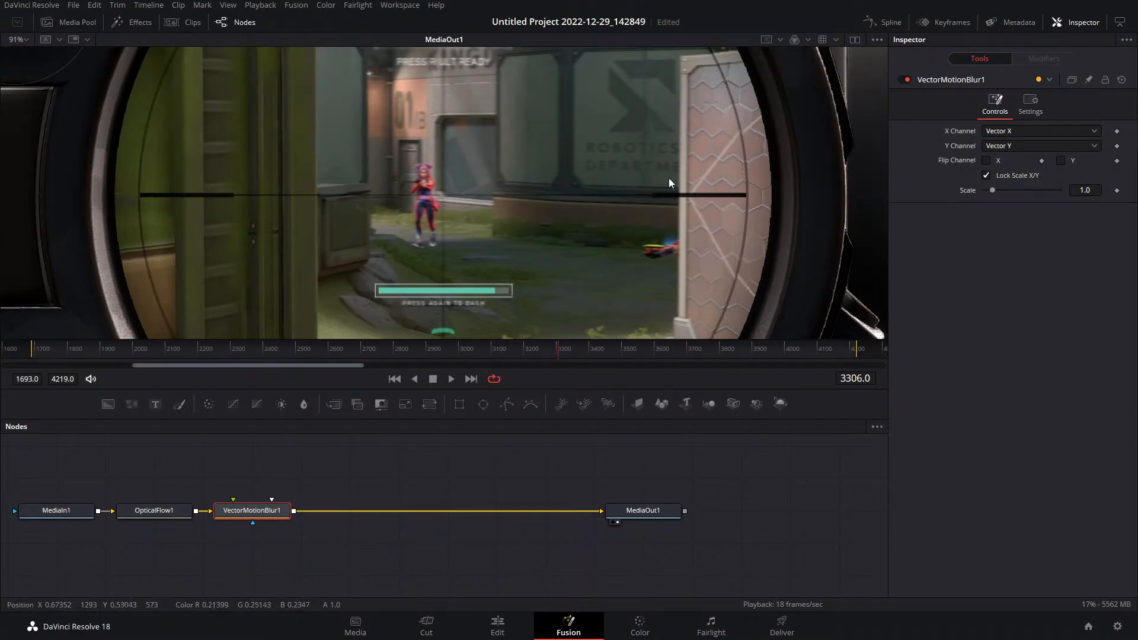
left_click_drag(994, 191, 1041, 190)
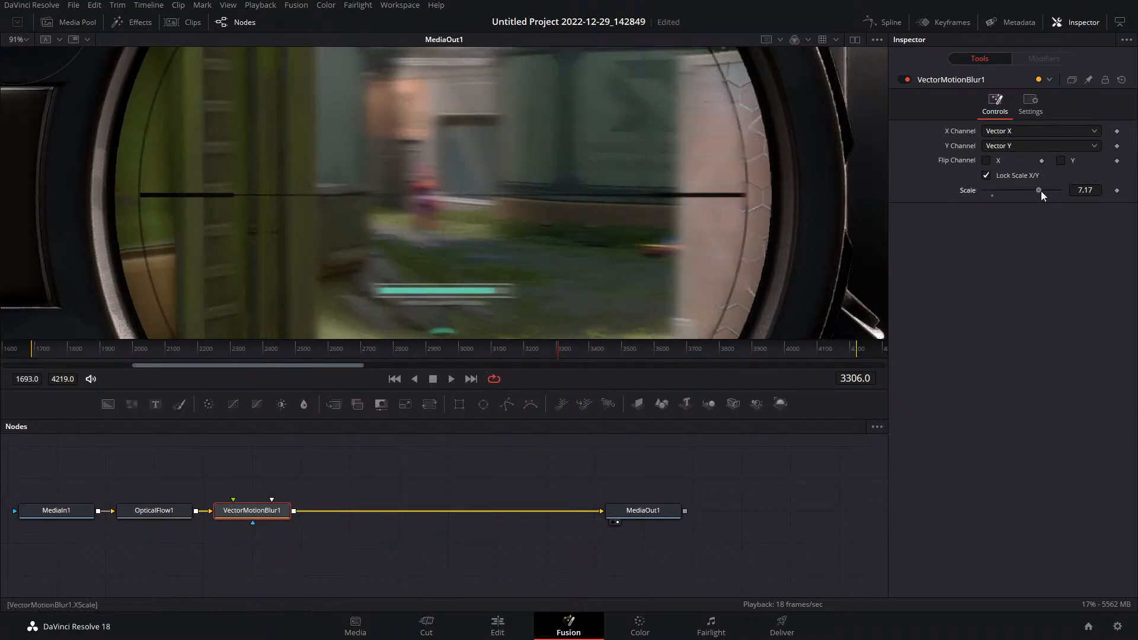
left_click_drag(1040, 190, 988, 192)
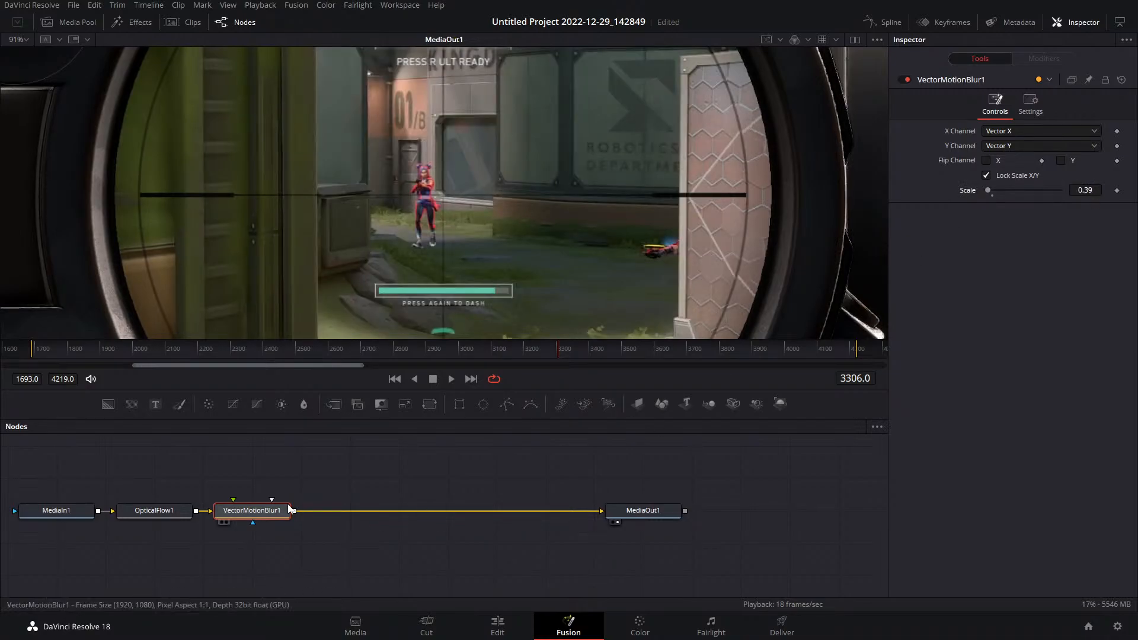
left_click_drag(320, 466, 162, 521)
key("Delete")
Add a Motion Blur node between MediaIn1 and MediaOut1
key("shift+space")
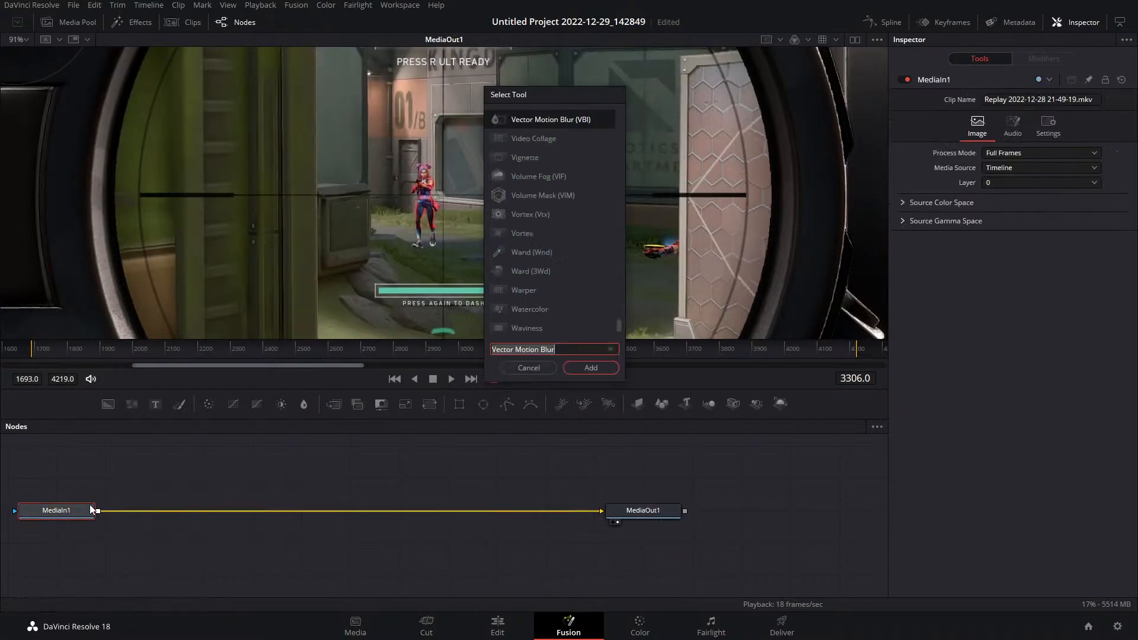
type("MO")
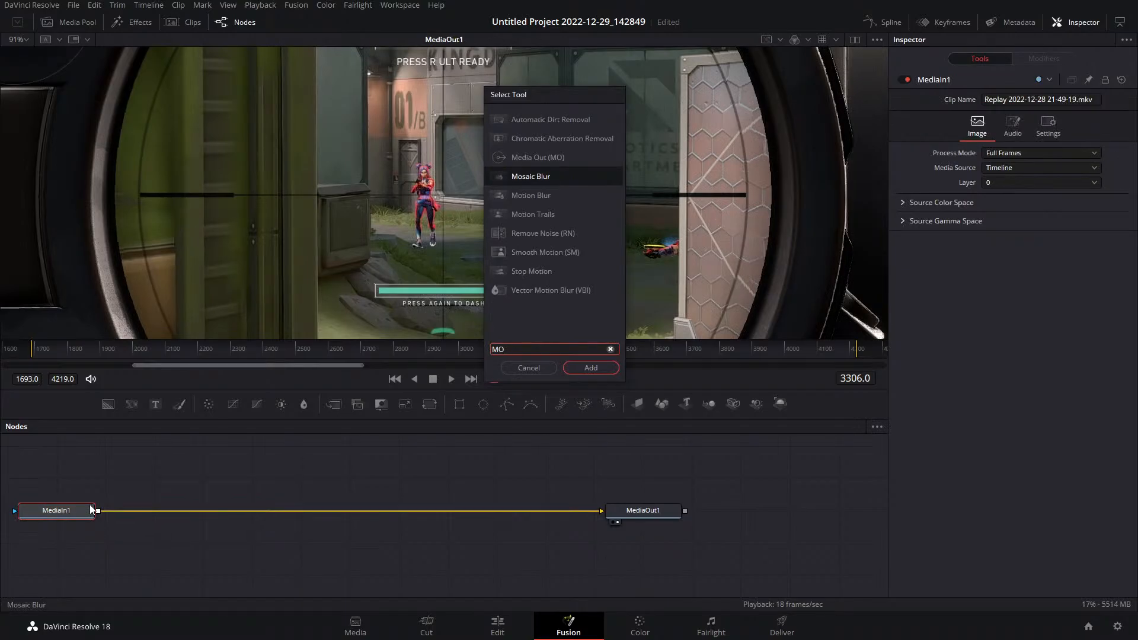
type("III")
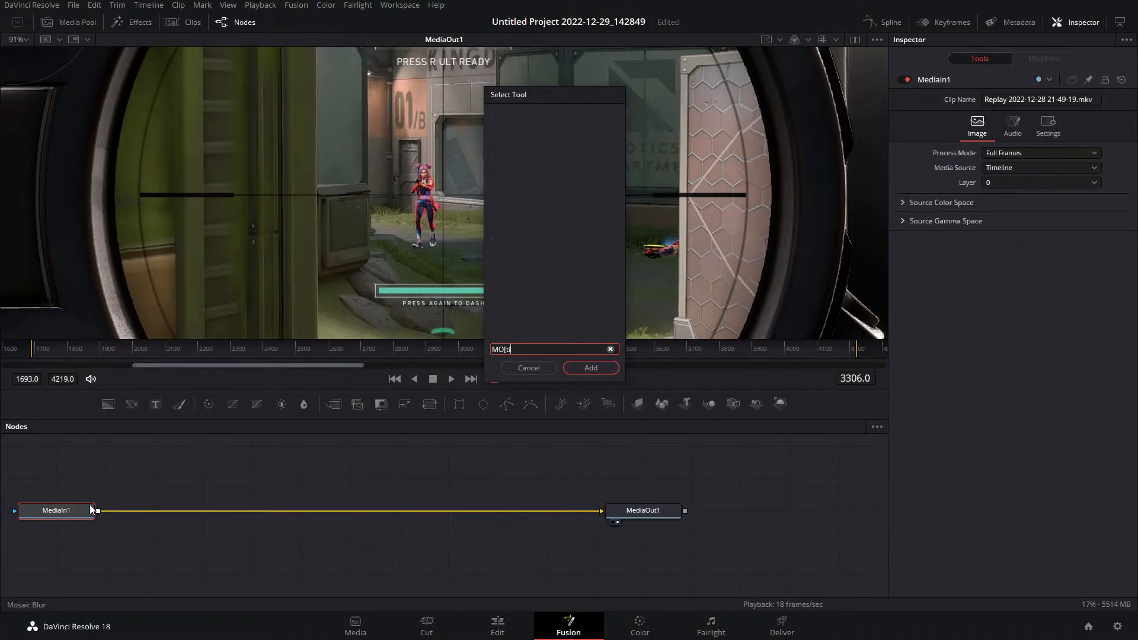
key("BackSpace")
key("BackSpace")
key("BackSpace")
type("t")
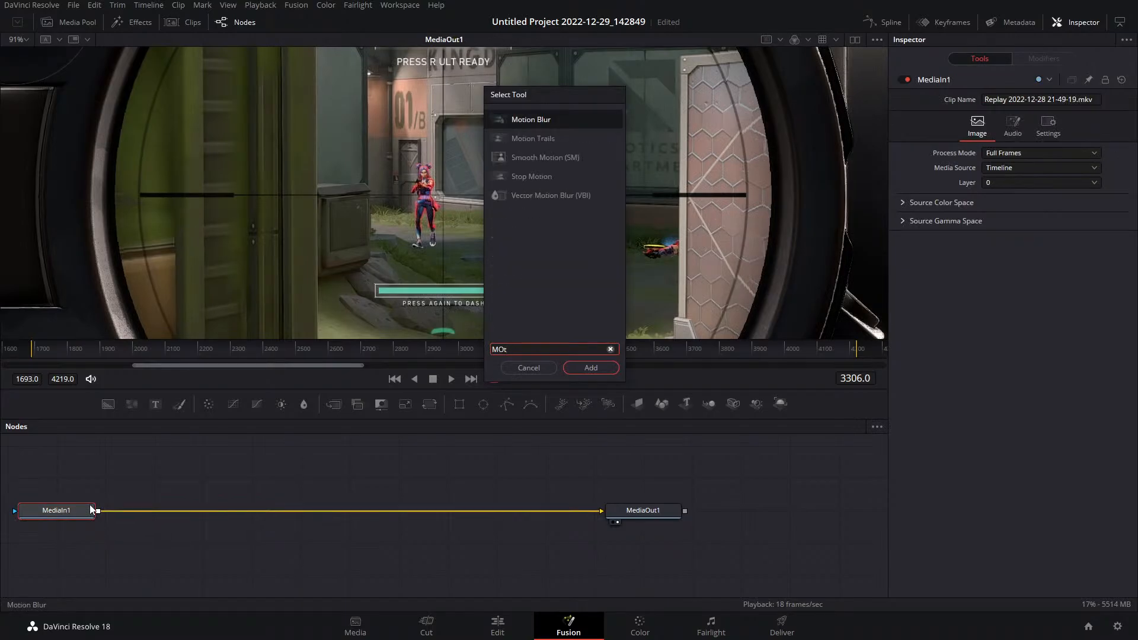
key("Return")
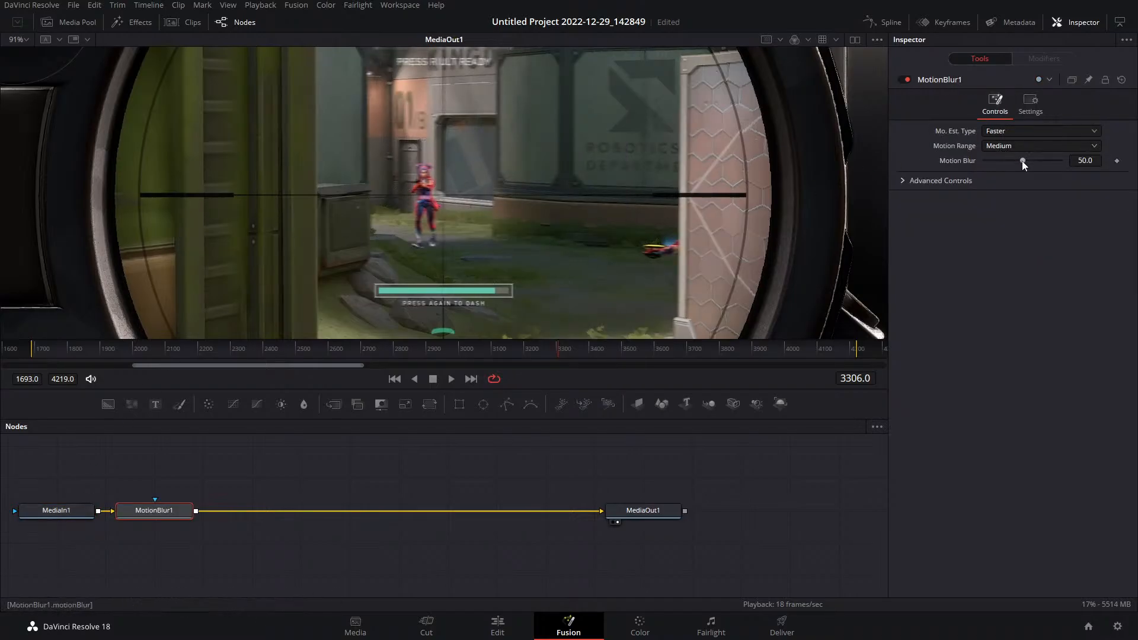
Try a Motion Blur amount of 0, delete the node and return to the edit timeline
left_click_drag(1022, 161, 838, 197)
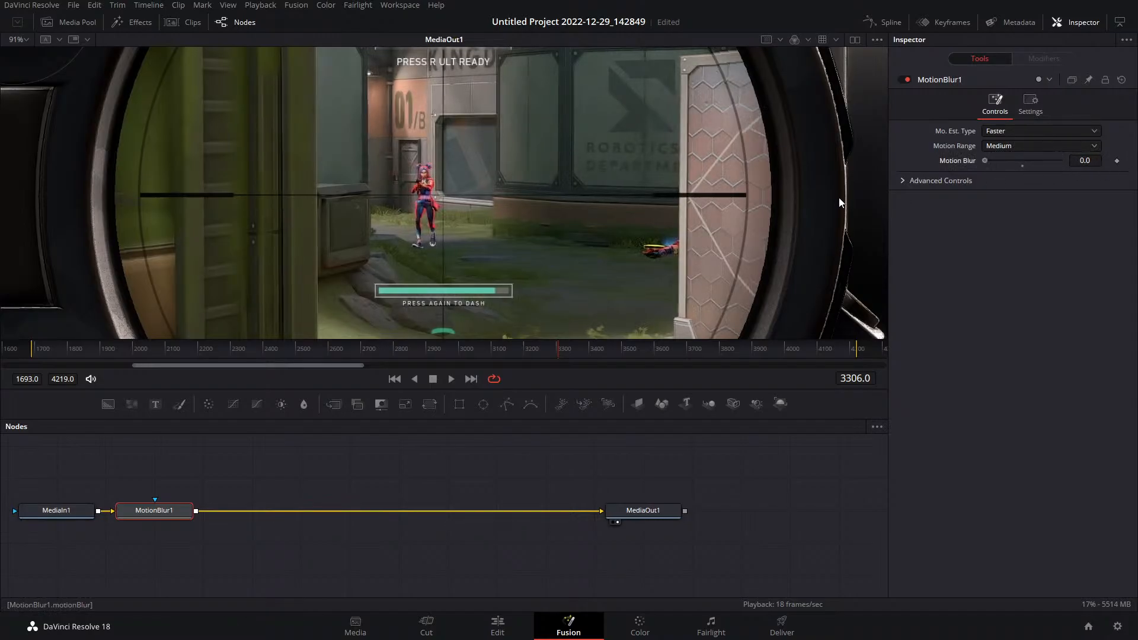
key("Delete")
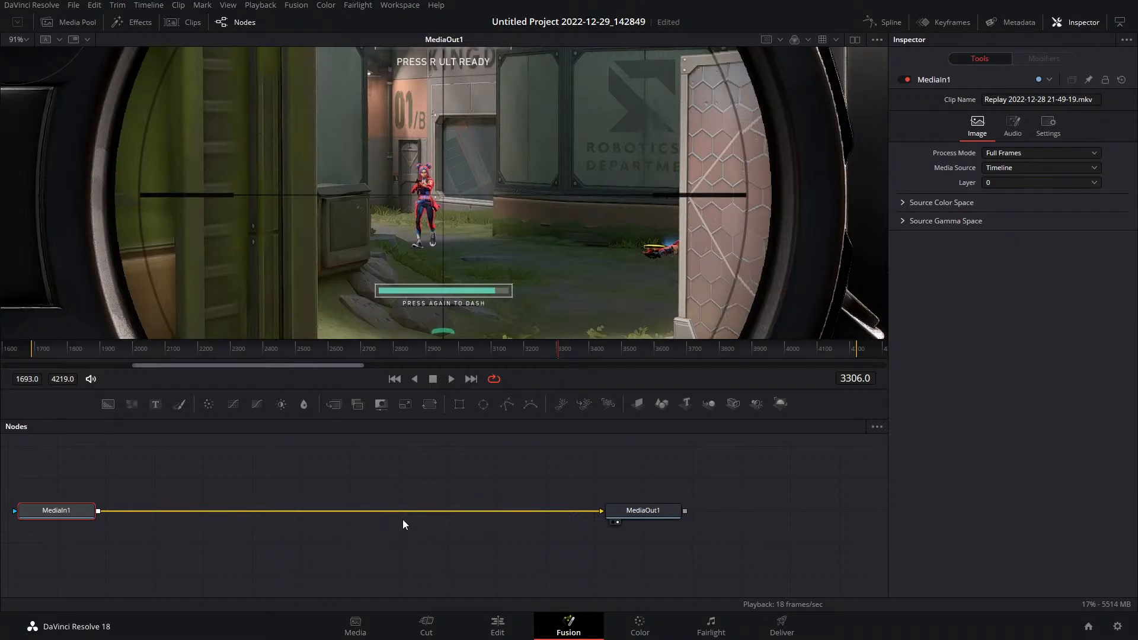
left_click(513, 636)
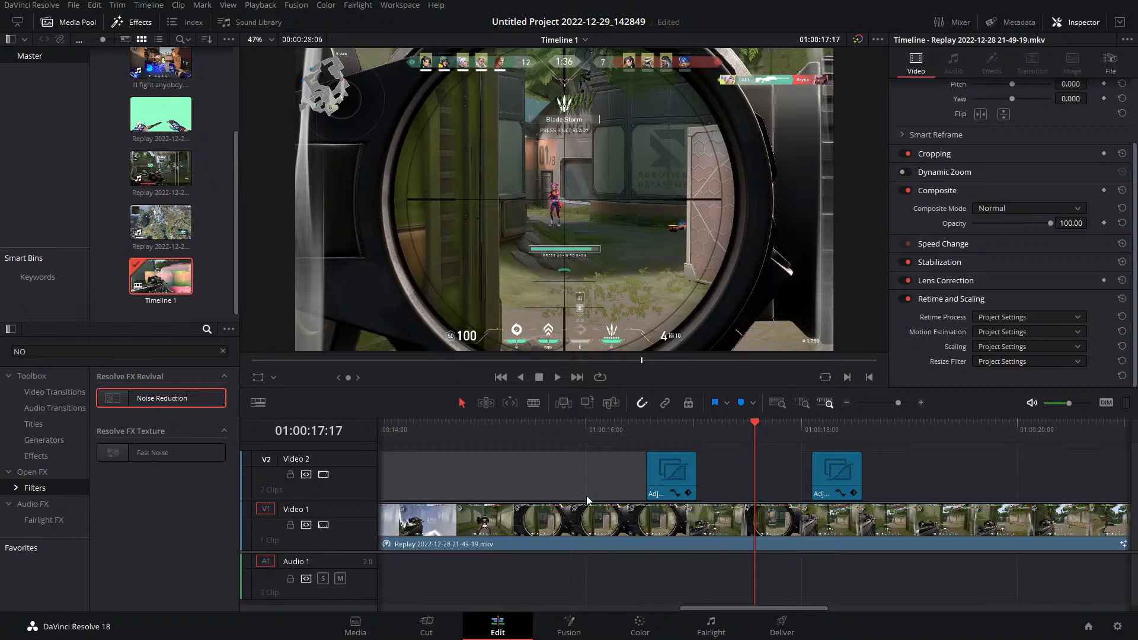
Scrub back to 01:00:08:08 and play the replay clip past both camera shake adjustment clips to review the edit
left_click_drag(899, 403, 889, 401)
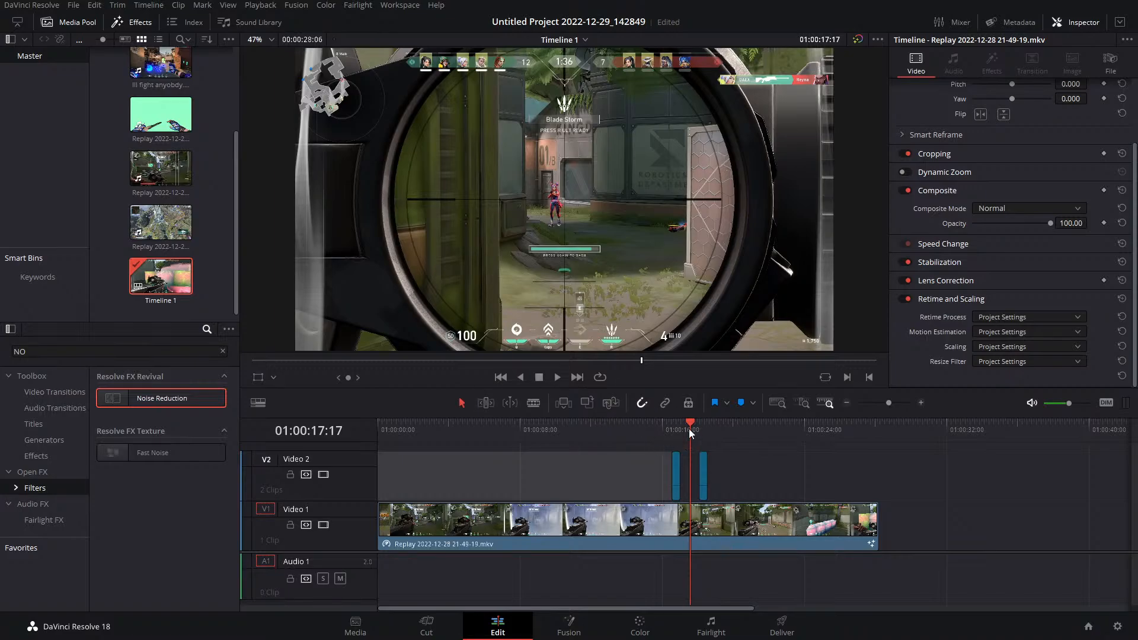
left_click_drag(687, 428, 672, 437)
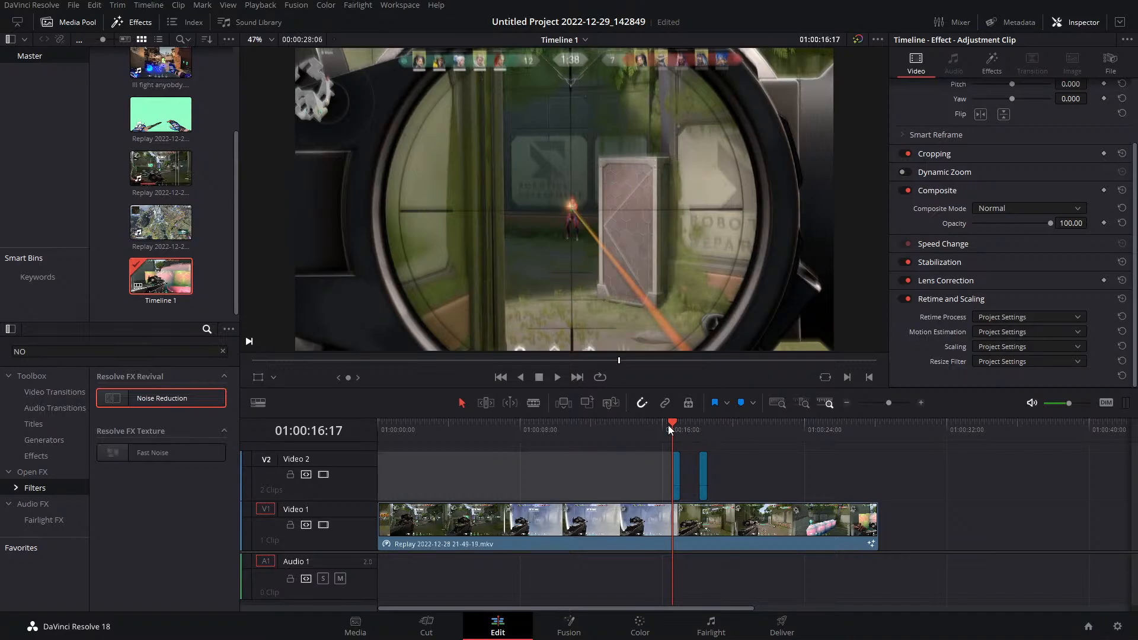
left_click_drag(661, 426, 634, 428)
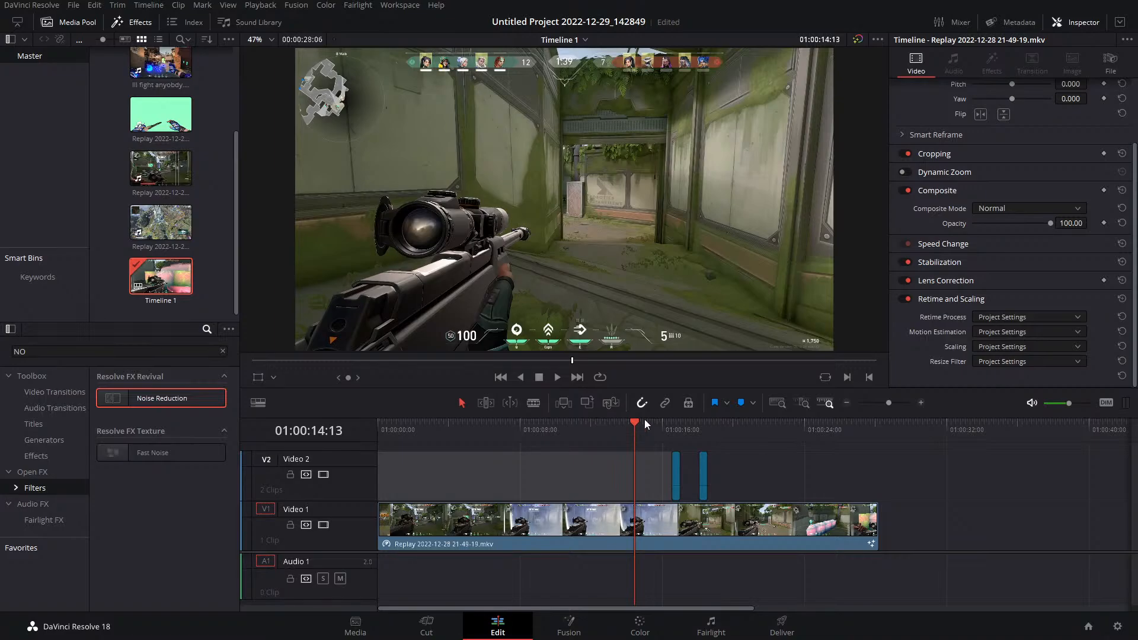
left_click_drag(636, 432, 525, 433)
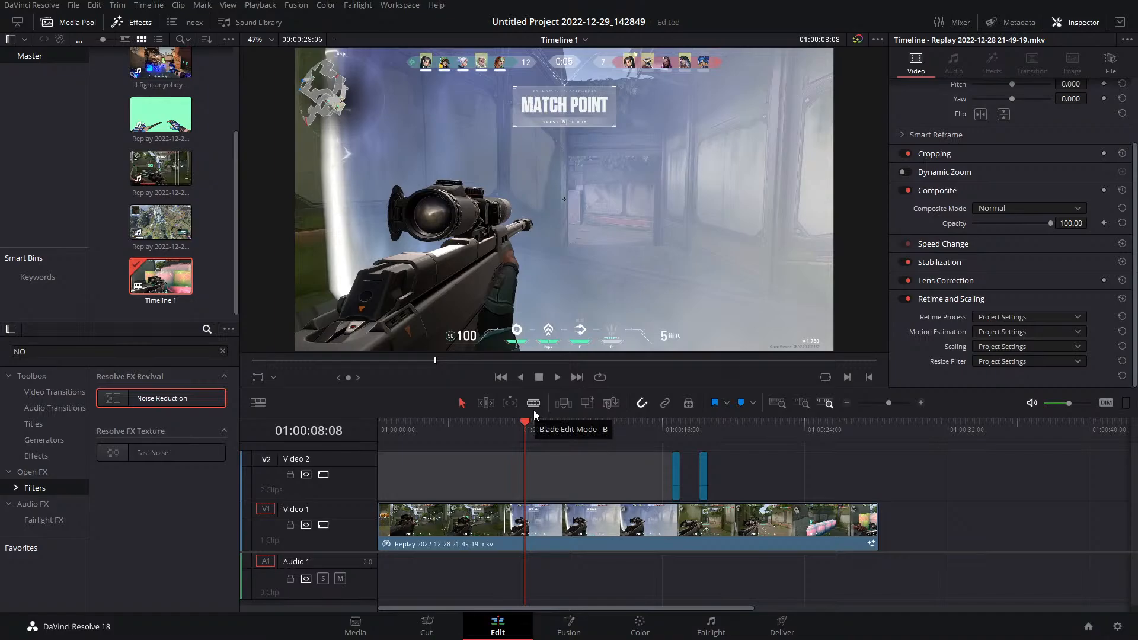
left_click(556, 379)
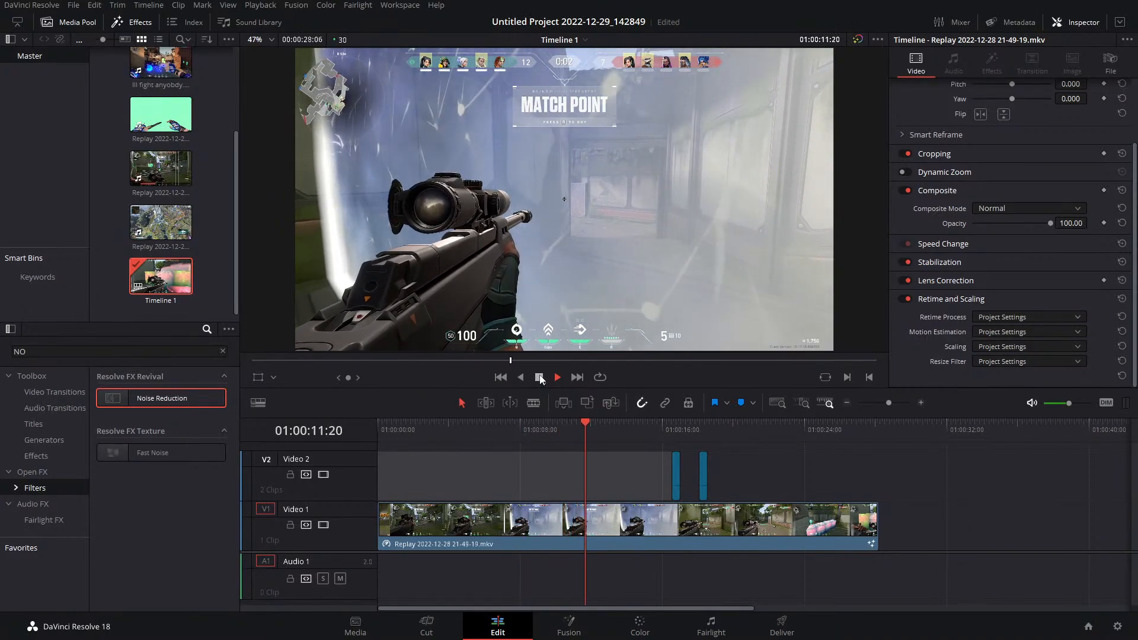
left_click(539, 377)
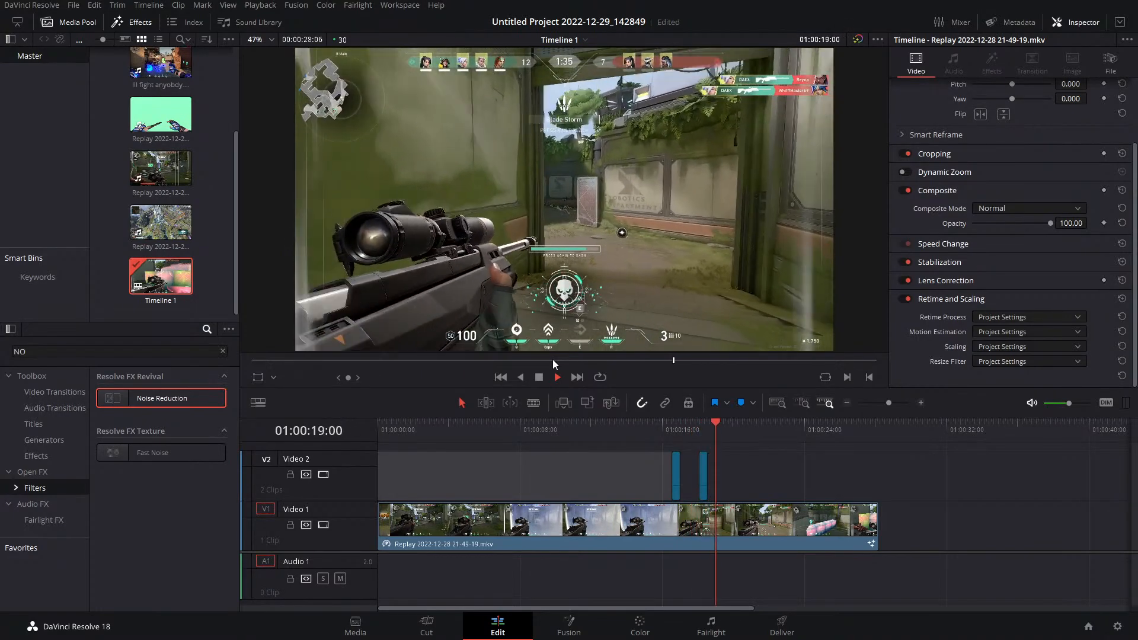
left_click(540, 377)
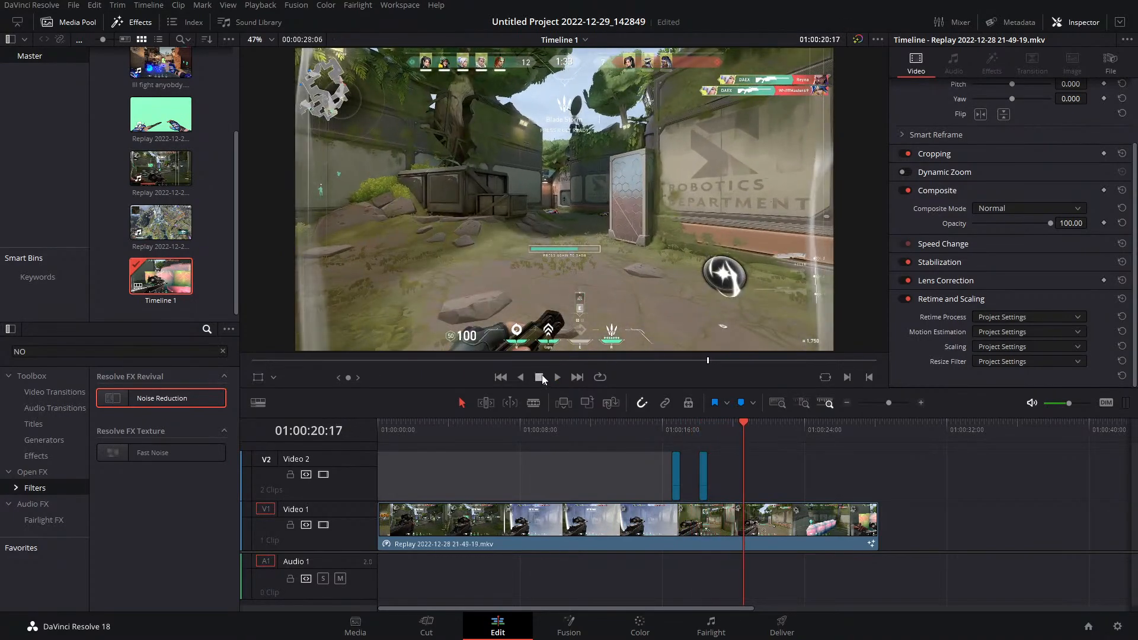